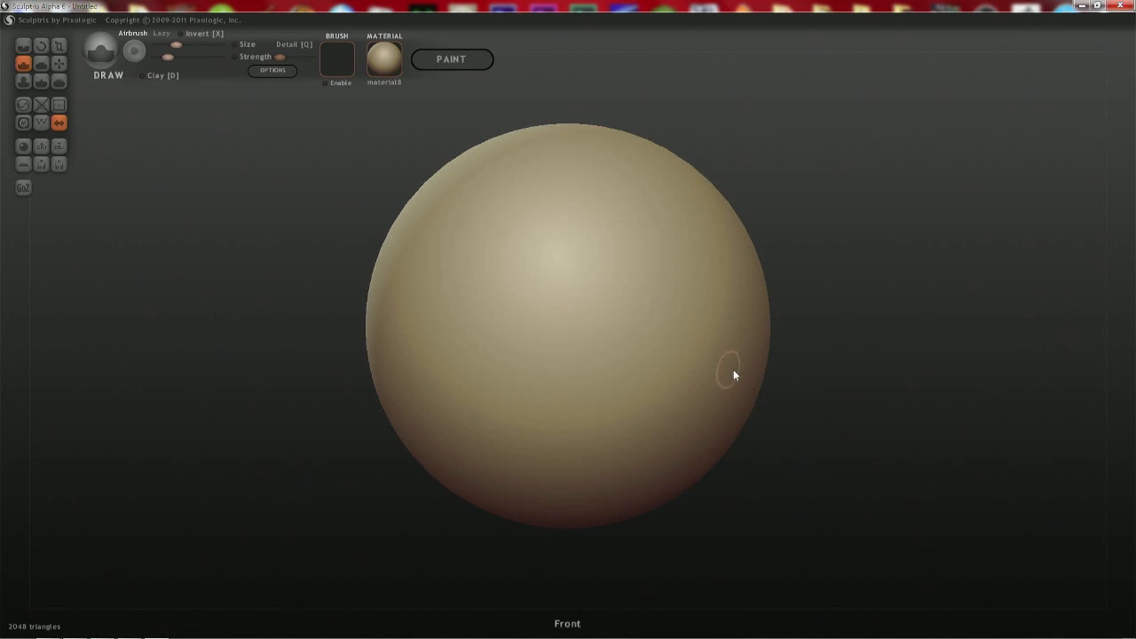
# - Pull the rear side of the sphere outward with the Grab brush in side view to form a tapered, egg-shaped body
pyautogui.keyDown('shift'); pyautogui.moveTo(812, 409); pyautogui.dragTo(676, 398); pyautogui.keyUp('shift')
pyautogui.scroll(-5, 815, 454)
pyautogui.press('g')
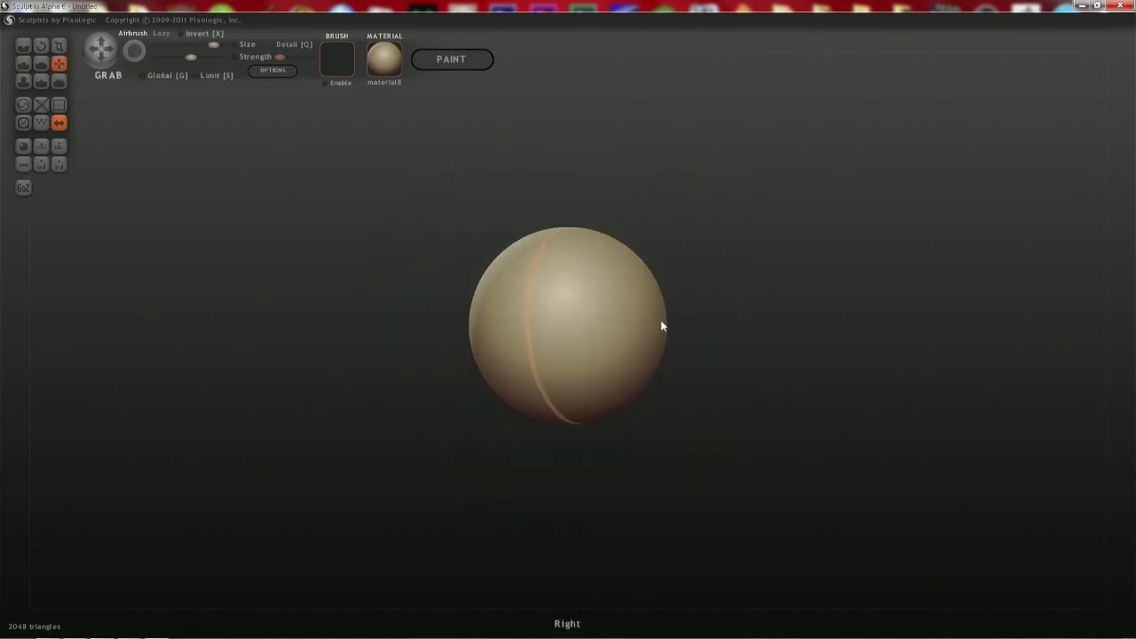
pyautogui.keyDown('shift'); pyautogui.moveTo(670, 333); pyautogui.dragTo(682, 462); pyautogui.keyUp('shift')
pyautogui.moveTo(661, 336)
pyautogui.mouseDown()
pyautogui.moveTo(761, 344)
pyautogui.moveTo(746, 243)
pyautogui.mouseUp()
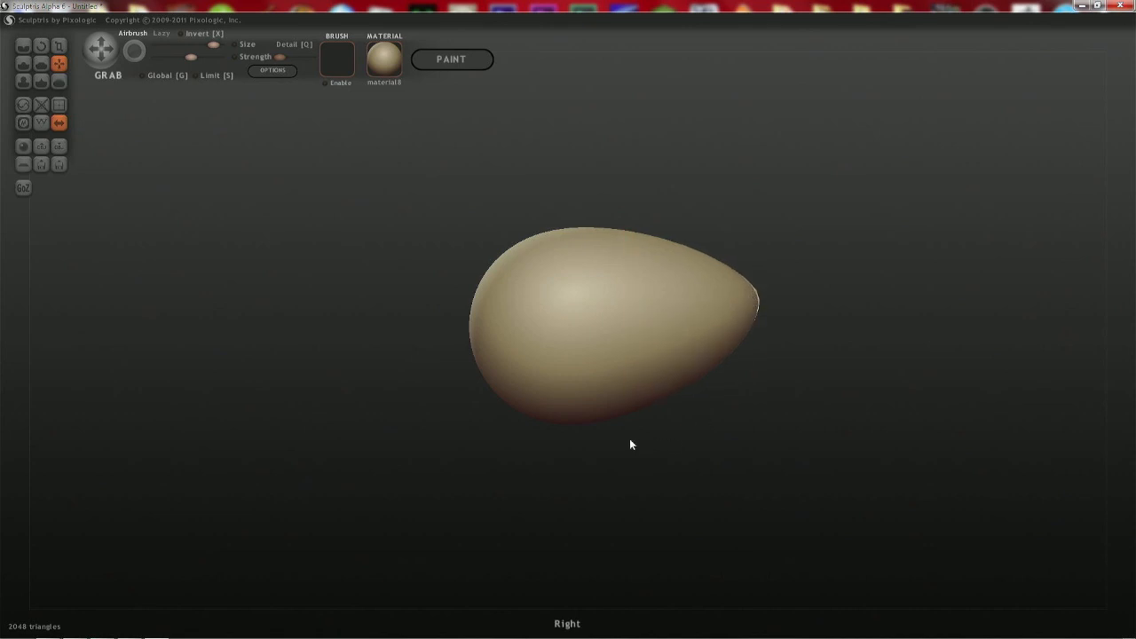
# - Pull the pointed rear end of the body slightly outward and down with the Grab brush in side view
pyautogui.moveTo(629, 441); pyautogui.dragTo(720, 461)
pyautogui.moveTo(669, 381); pyautogui.dragTo(496, 382)
pyautogui.moveTo(498, 327); pyautogui.dragTo(629, 300, button='middle')
pyautogui.moveTo(546, 308); pyautogui.dragTo(683, 297, button='middle')
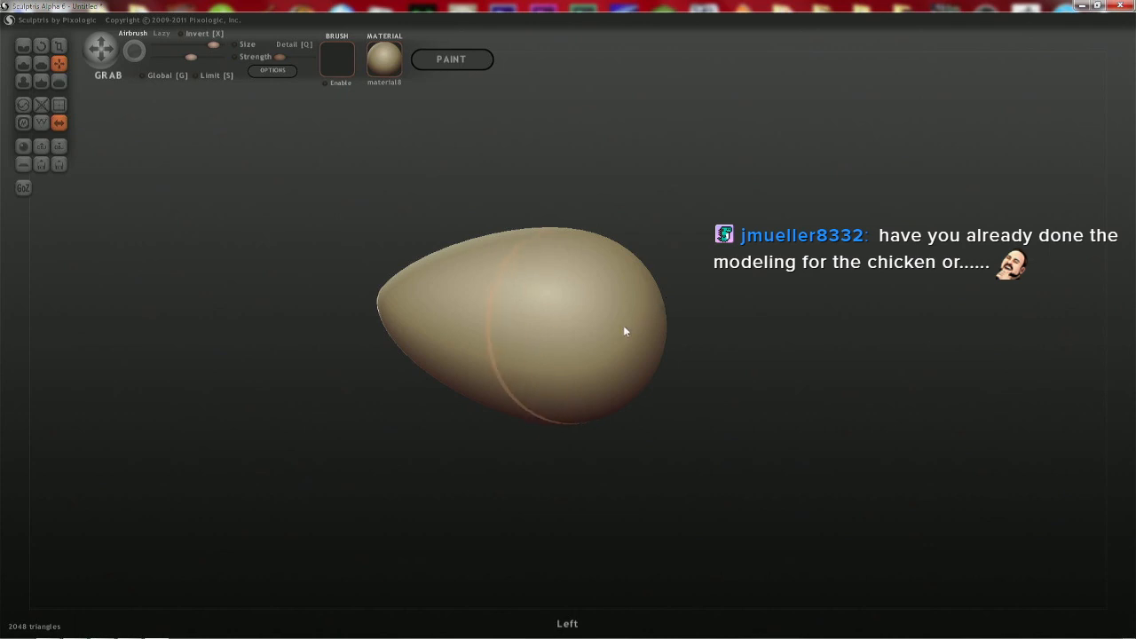
pyautogui.moveTo(652, 326); pyautogui.dragTo(644, 500, button='right')
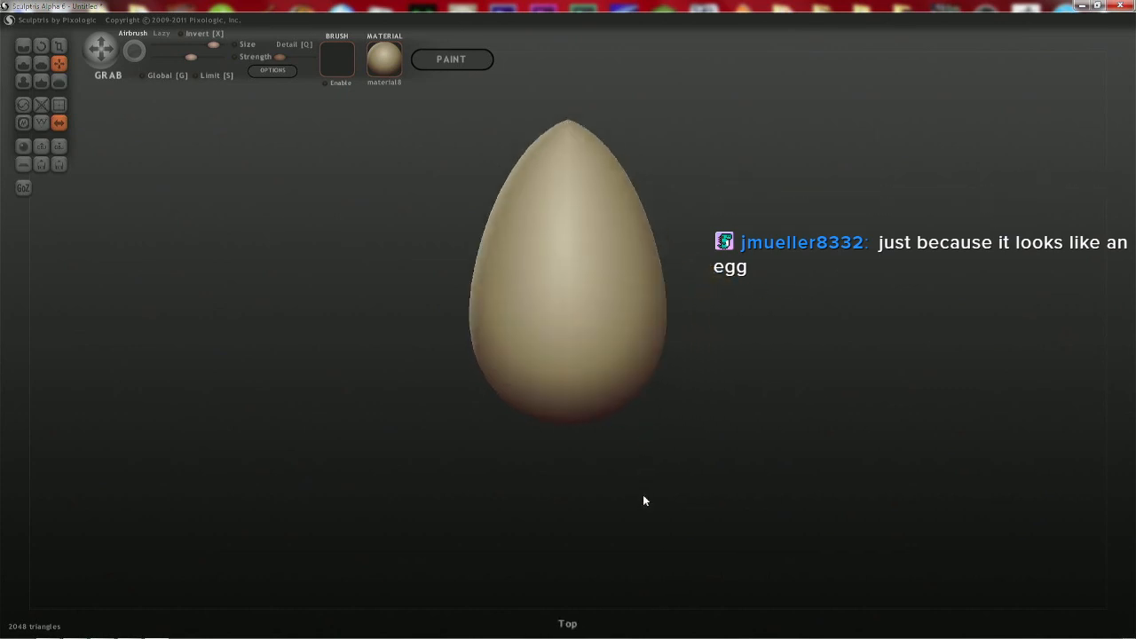
pyautogui.moveTo(645, 434)
pyautogui.mouseDown(button='right')
pyautogui.moveTo(563, 158)
pyautogui.moveTo(687, 201)
pyautogui.moveTo(576, 302)
pyautogui.mouseUp(button='right')
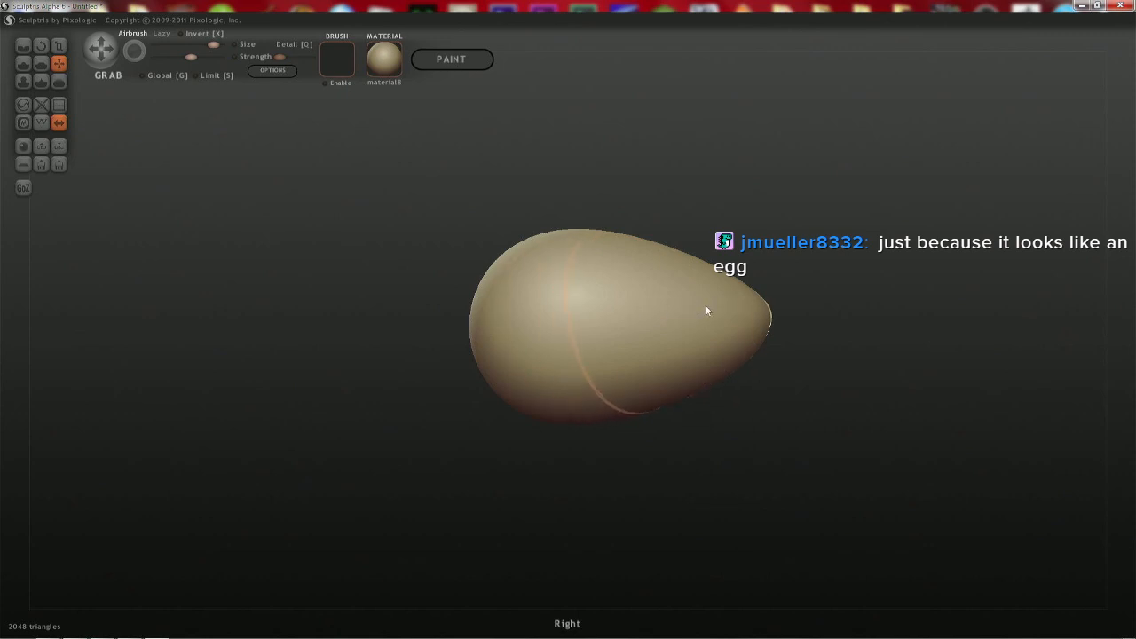
pyautogui.moveTo(704, 293)
pyautogui.mouseDown()
pyautogui.moveTo(707, 305)
pyautogui.moveTo(664, 282)
pyautogui.moveTo(752, 301)
pyautogui.moveTo(757, 317)
pyautogui.mouseUp()
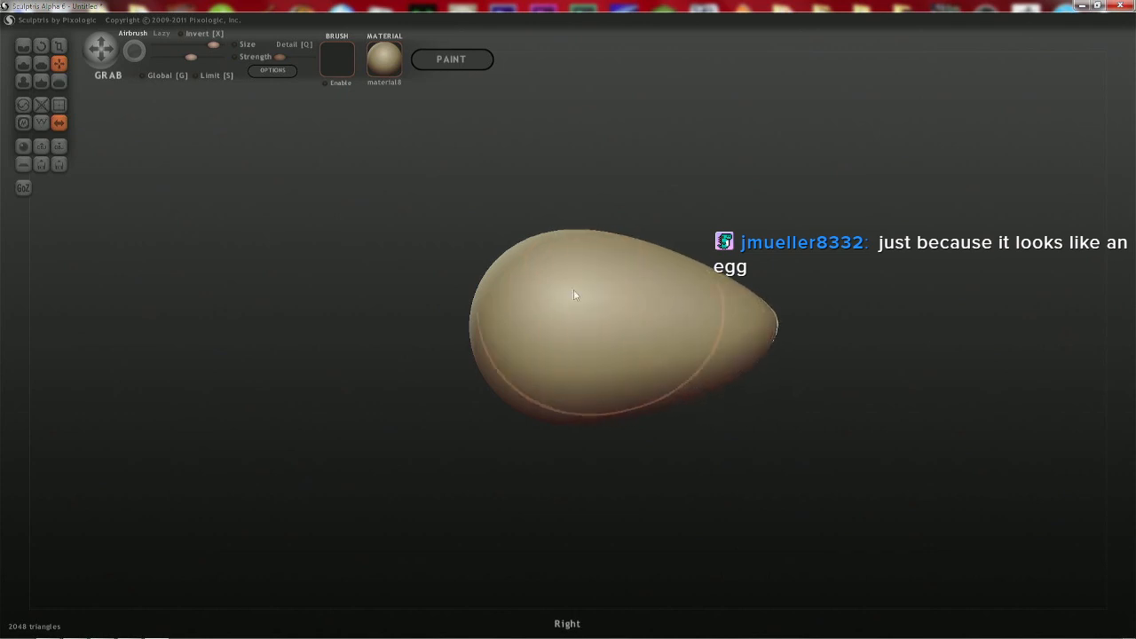
# - Add a mirrored pair of spheres in front view and scale them down uniformly to small eyes with XYZ scaling
pyautogui.keyDown('shift'); pyautogui.moveTo(574, 292); pyautogui.dragTo(687, 310, button='right'); pyautogui.keyUp('shift')
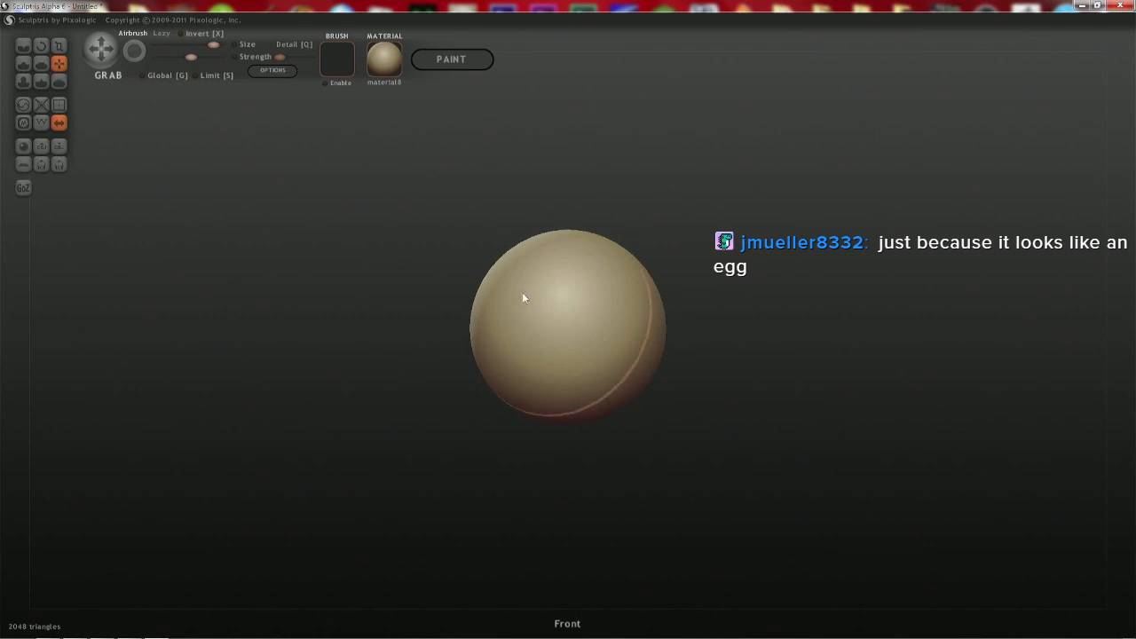
pyautogui.press('space')
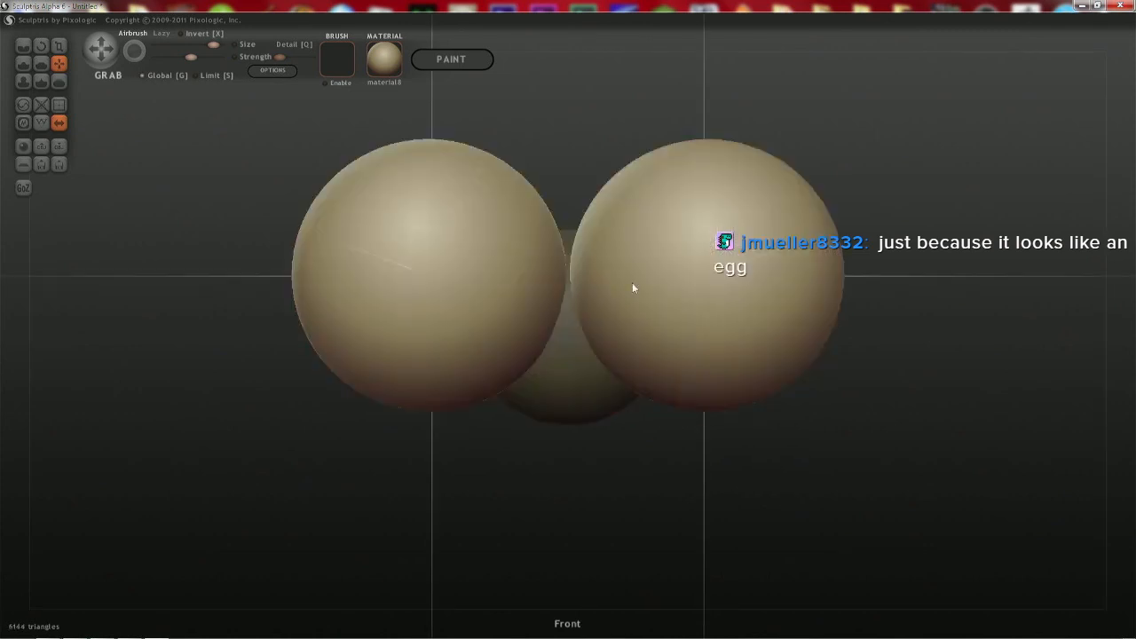
pyautogui.press('t')
pyautogui.moveTo(756, 264); pyautogui.dragTo(532, 391)
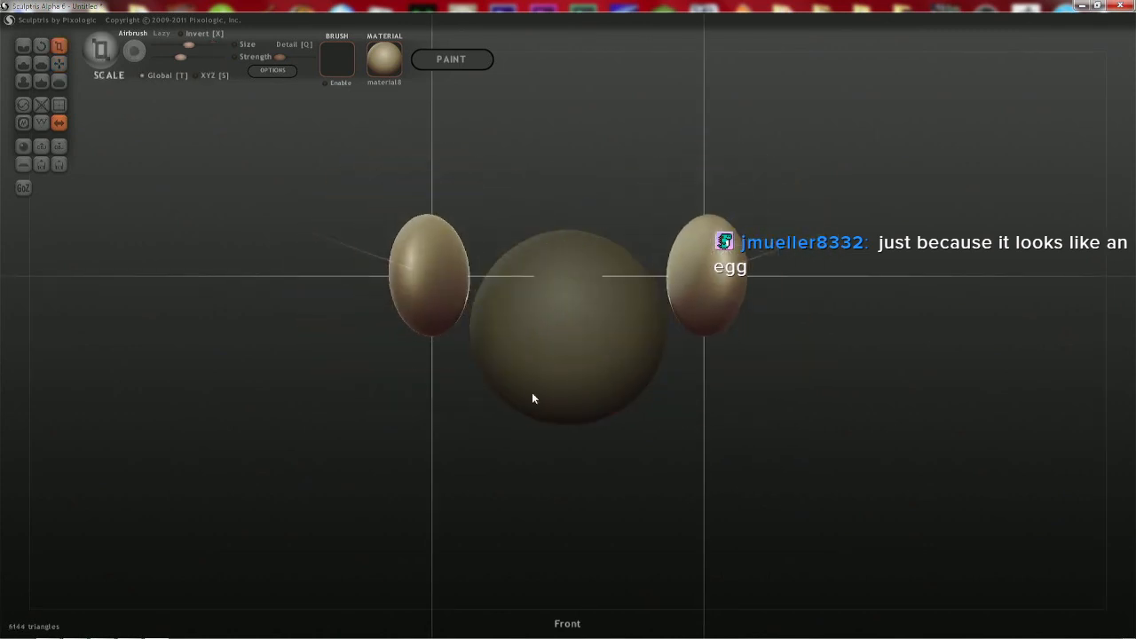
pyautogui.hotkey('ctrl', 'z')
pyautogui.moveTo(688, 232); pyautogui.dragTo(267, 541)
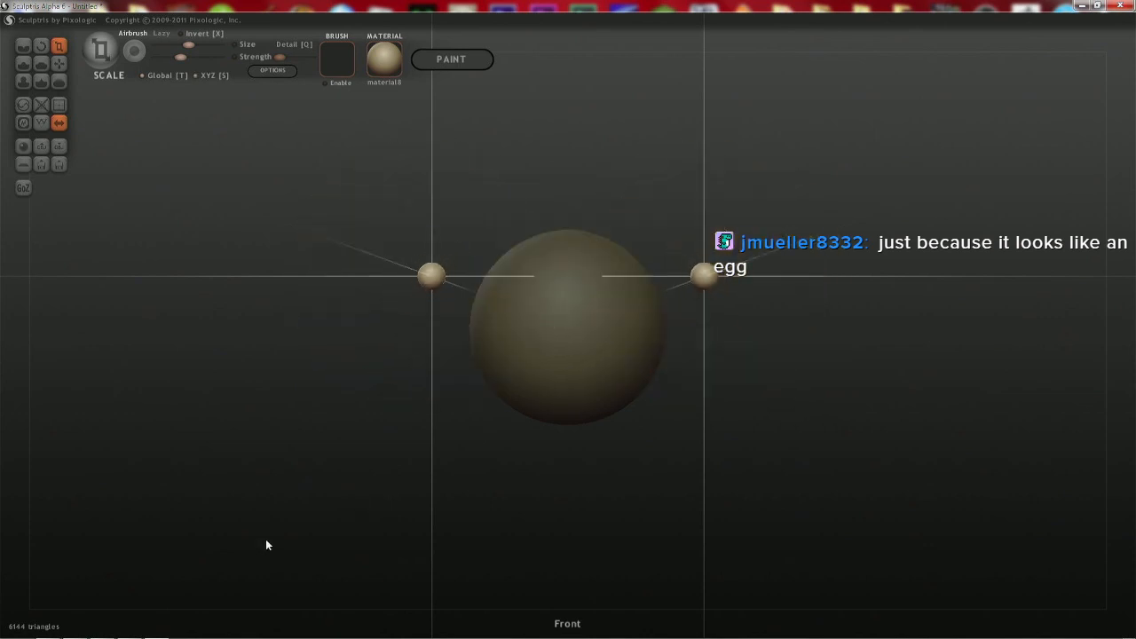
# - Move the mirrored eye spheres onto the upper sides of the body's front end with global Grab, and make the body active again
pyautogui.moveTo(708, 275); pyautogui.dragTo(443, 249, button='middle')
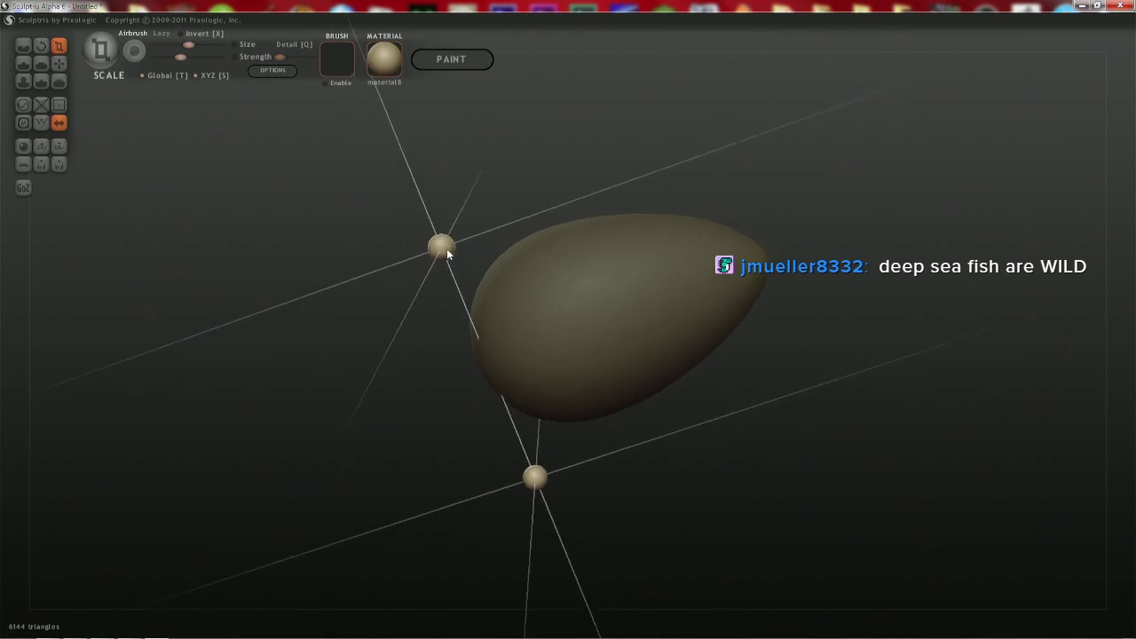
pyautogui.press('g')
pyautogui.moveTo(447, 252); pyautogui.dragTo(494, 313)
pyautogui.moveTo(495, 314); pyautogui.dragTo(538, 137, button='middle')
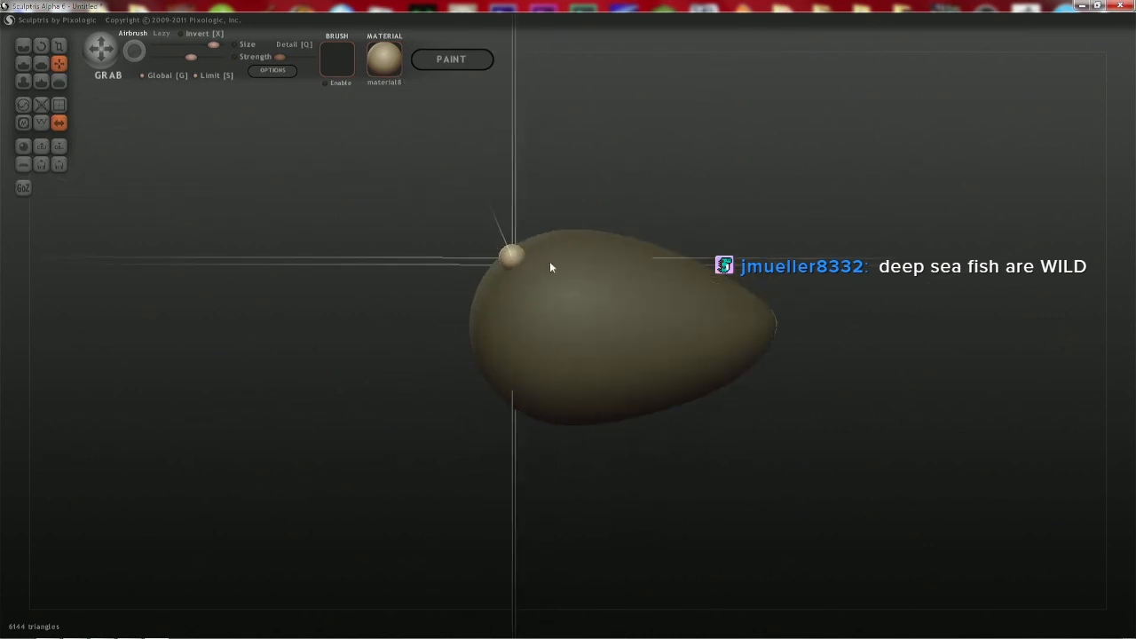
pyautogui.moveTo(549, 264); pyautogui.dragTo(583, 307, button='middle')
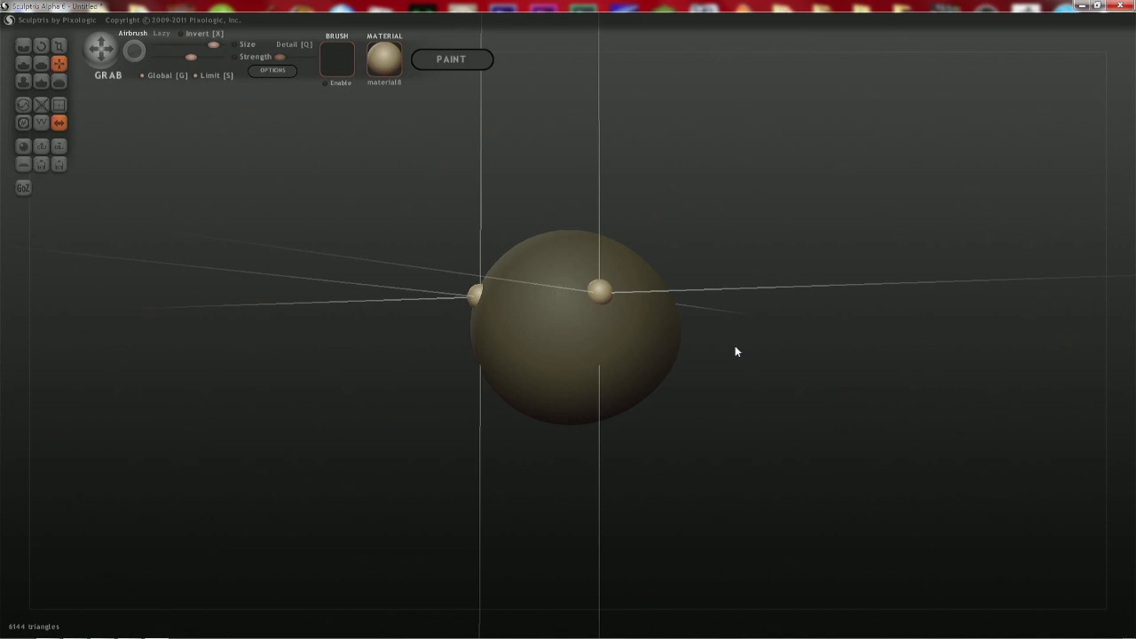
pyautogui.moveTo(735, 352)
pyautogui.keyDown('shift'); pyautogui.mouseDown()
pyautogui.moveTo(731, 386)
pyautogui.moveTo(604, 381)
pyautogui.moveTo(643, 310)
pyautogui.mouseUp(); pyautogui.keyUp('shift')
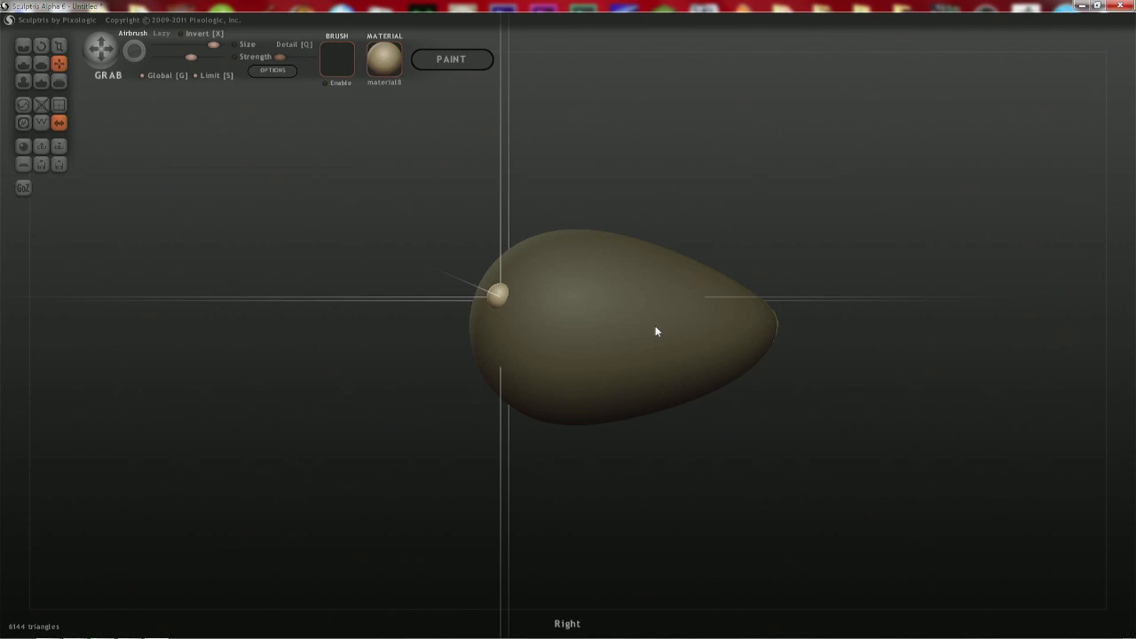
pyautogui.click(556, 318)
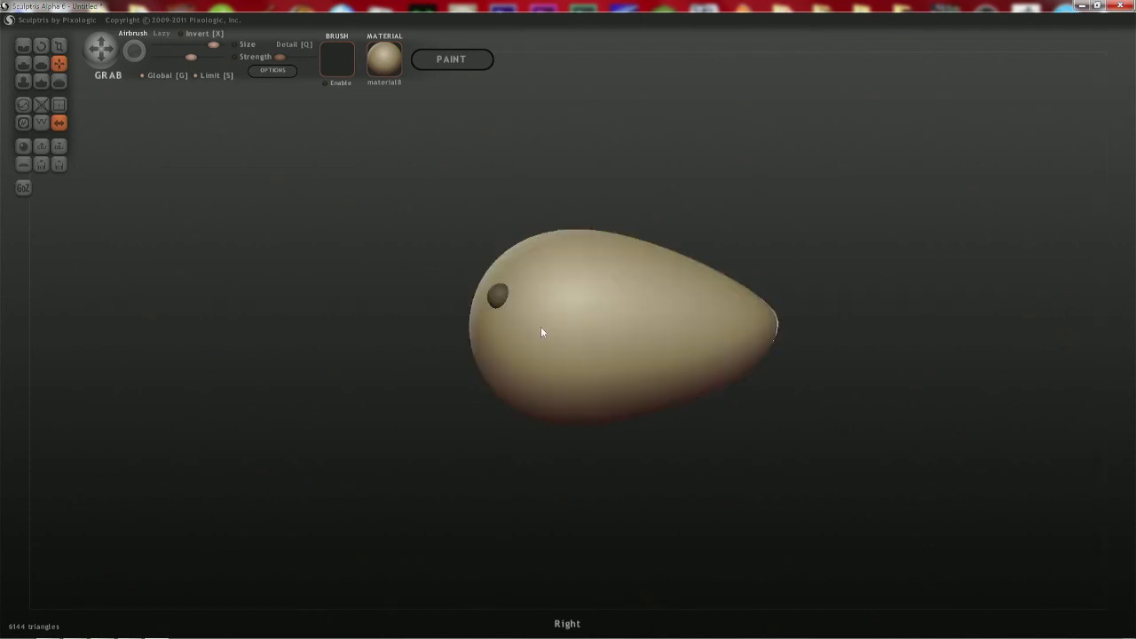
# - Save the sculpture as "fish" in the Sculptris folder
pyautogui.hotkey('ctrl', 's')
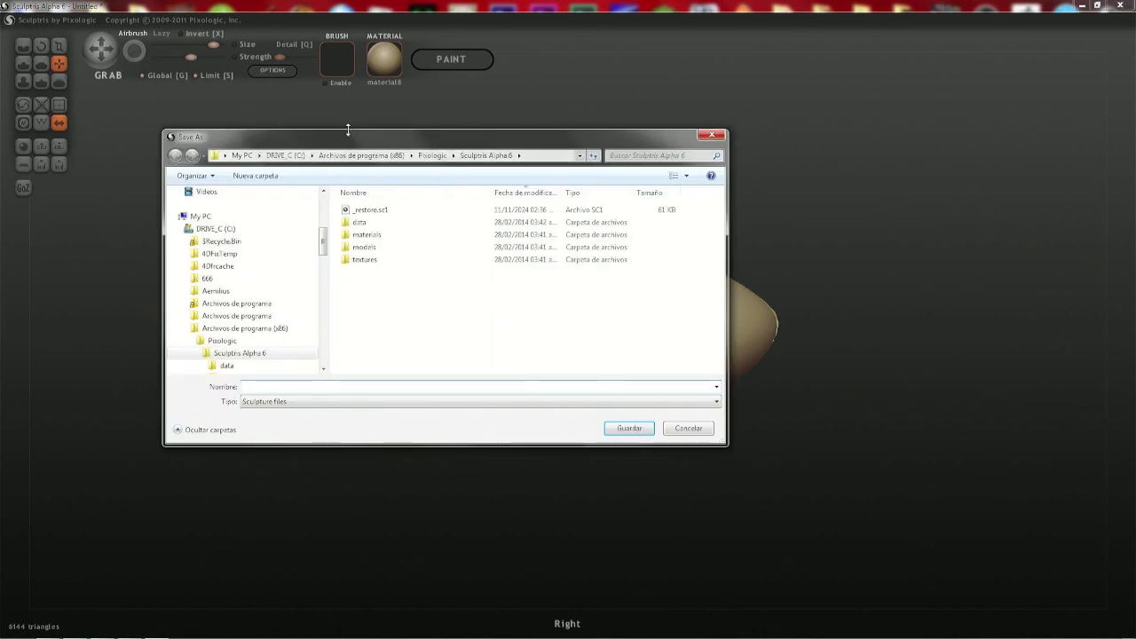
pyautogui.moveTo(325, 235); pyautogui.dragTo(325, 202)
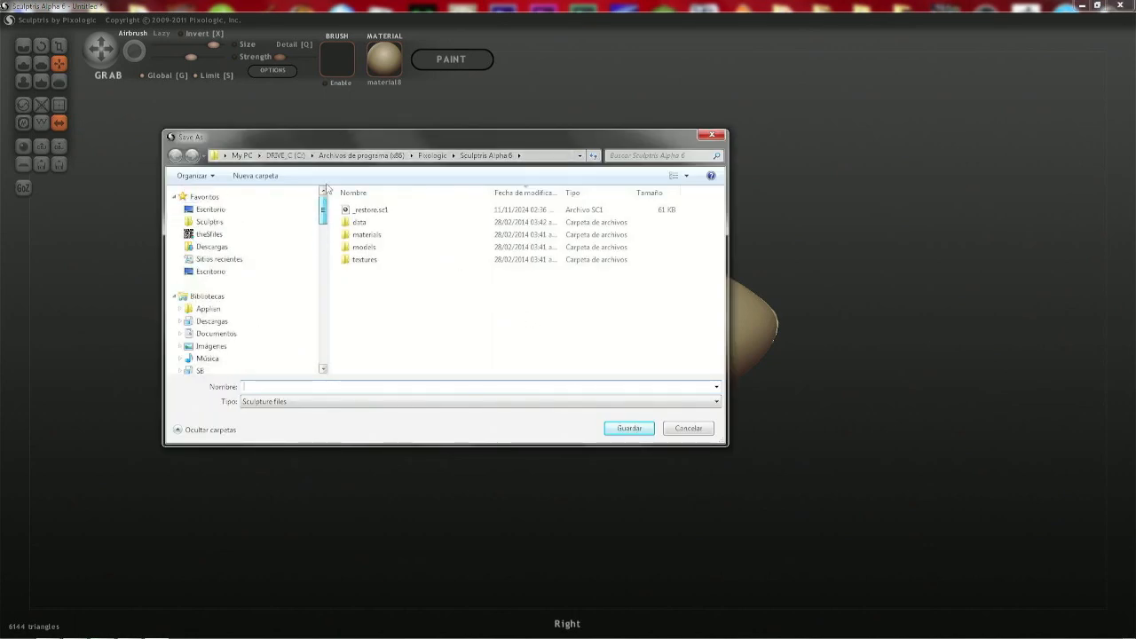
pyautogui.click(235, 210)
pyautogui.click(258, 222)
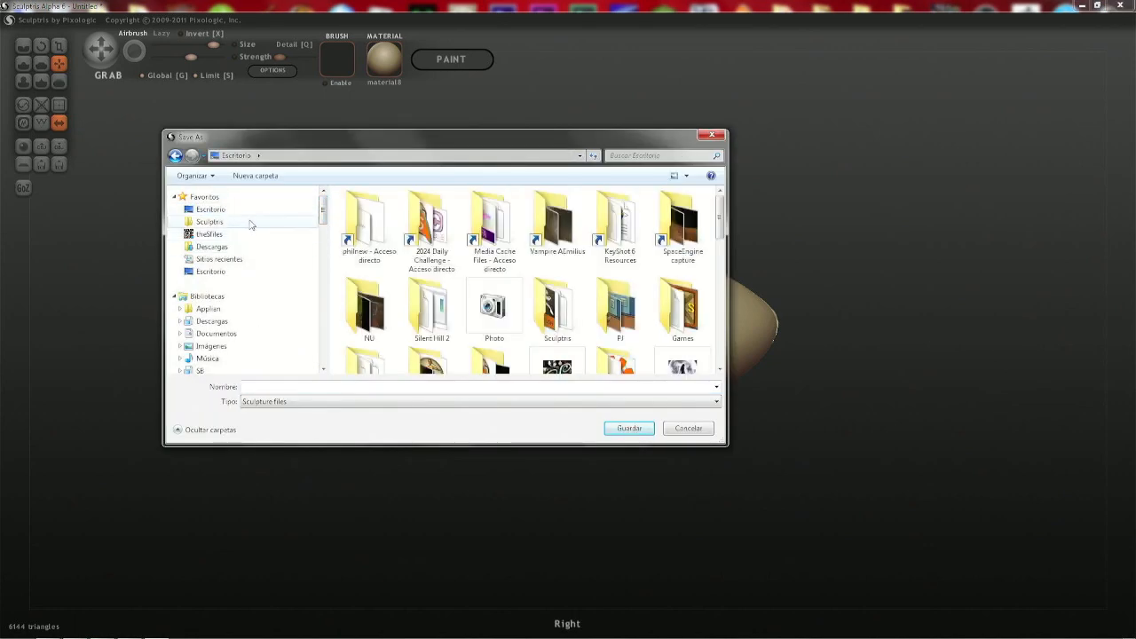
pyautogui.click(276, 388)
pyautogui.write('fish')
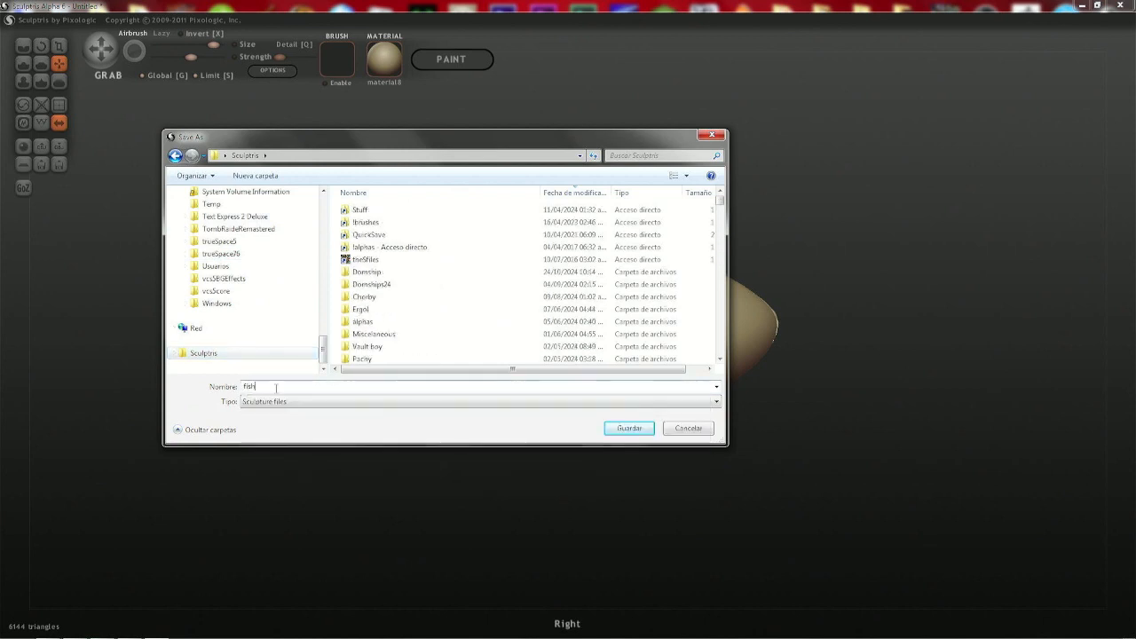
pyautogui.press('Return')
# - Try to widen the body together with both eyes by pulling the sides outward in front view, and undo it
pyautogui.keyDown('shift'); pyautogui.moveTo(606, 350); pyautogui.dragTo(682, 346, button='right'); pyautogui.keyUp('shift')
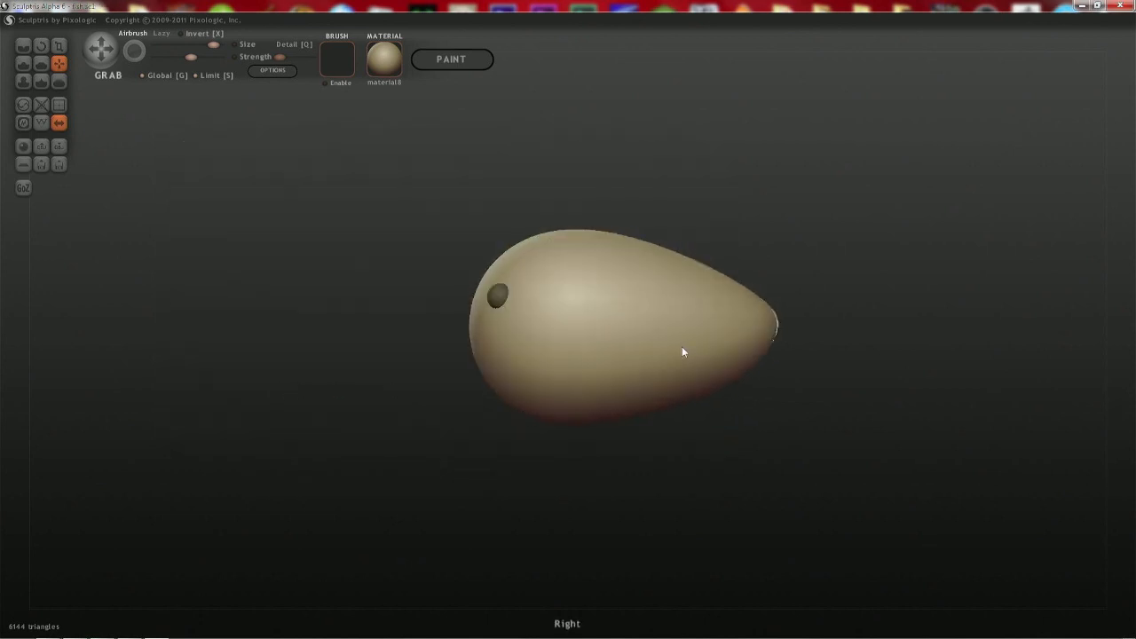
pyautogui.keyDown('shift'); pyautogui.moveTo(555, 314); pyautogui.dragTo(616, 319, button='right'); pyautogui.keyUp('shift')
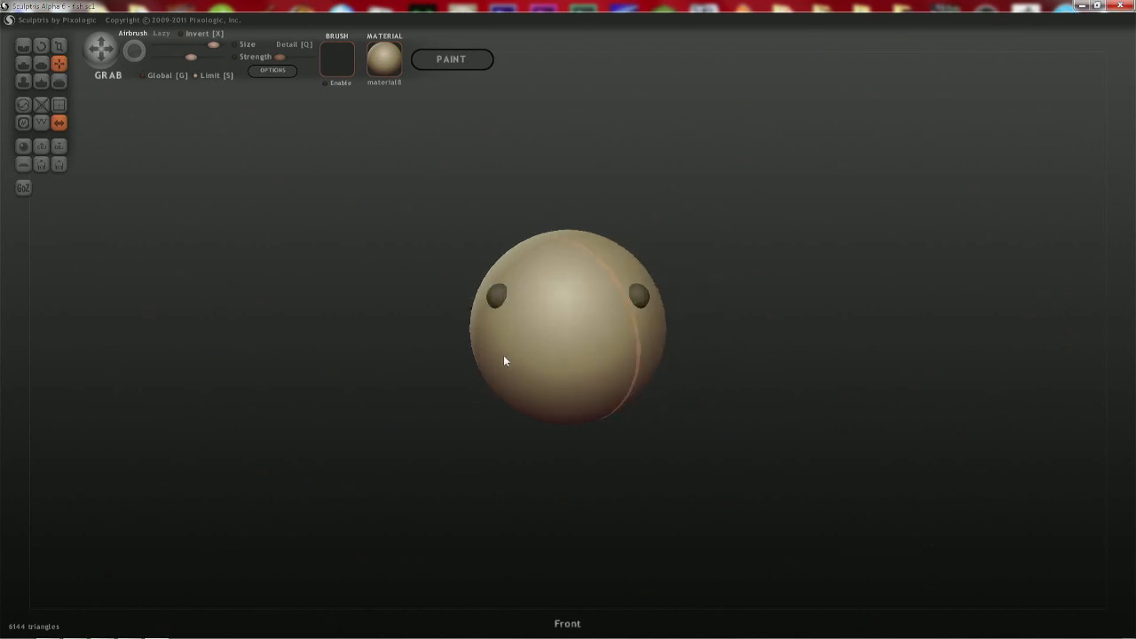
pyautogui.hotkey('ctrl', 'a')
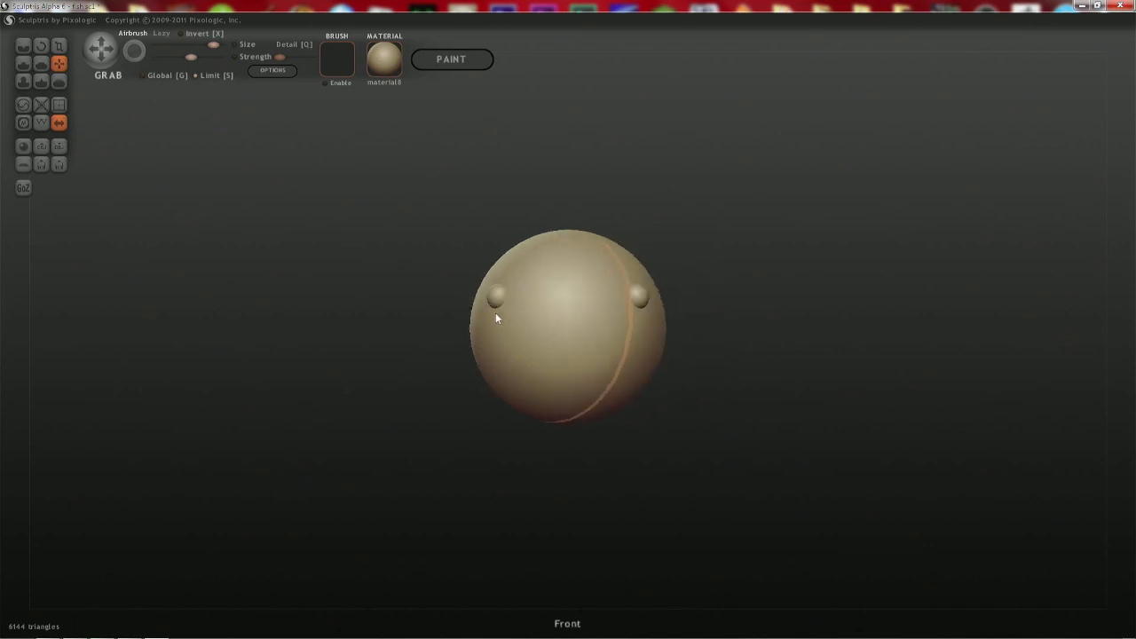
pyautogui.moveTo(494, 315); pyautogui.dragTo(382, 315)
pyautogui.moveTo(486, 377); pyautogui.dragTo(392, 382)
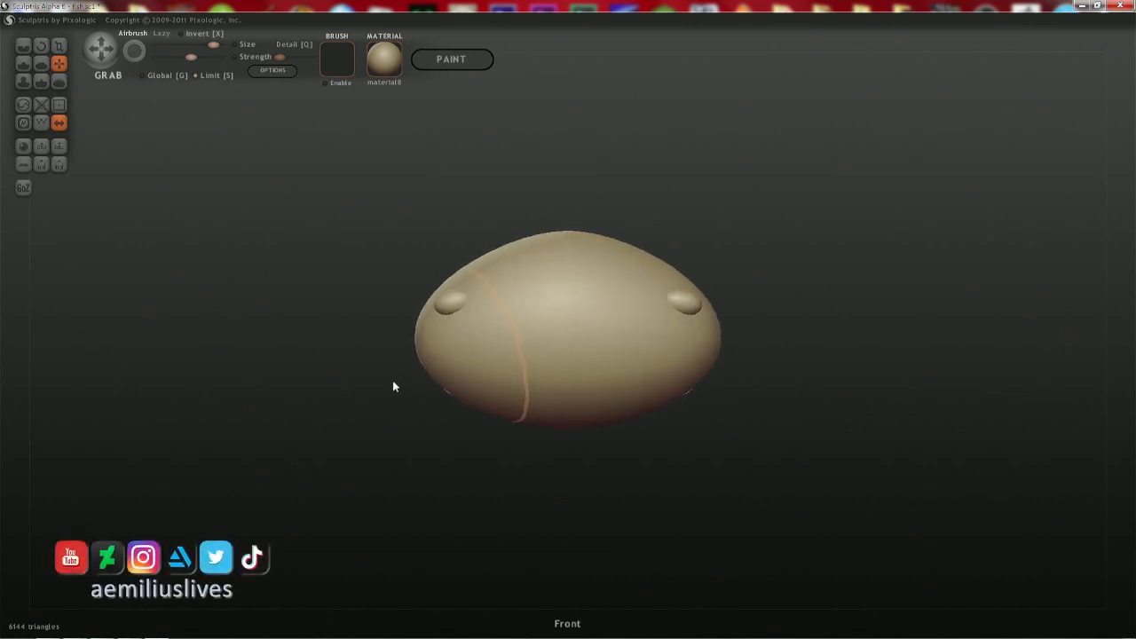
pyautogui.hotkey('ctrl', 'z')
pyautogui.hotkey('ctrl', 'z')
pyautogui.hotkey('ctrl', 'z')
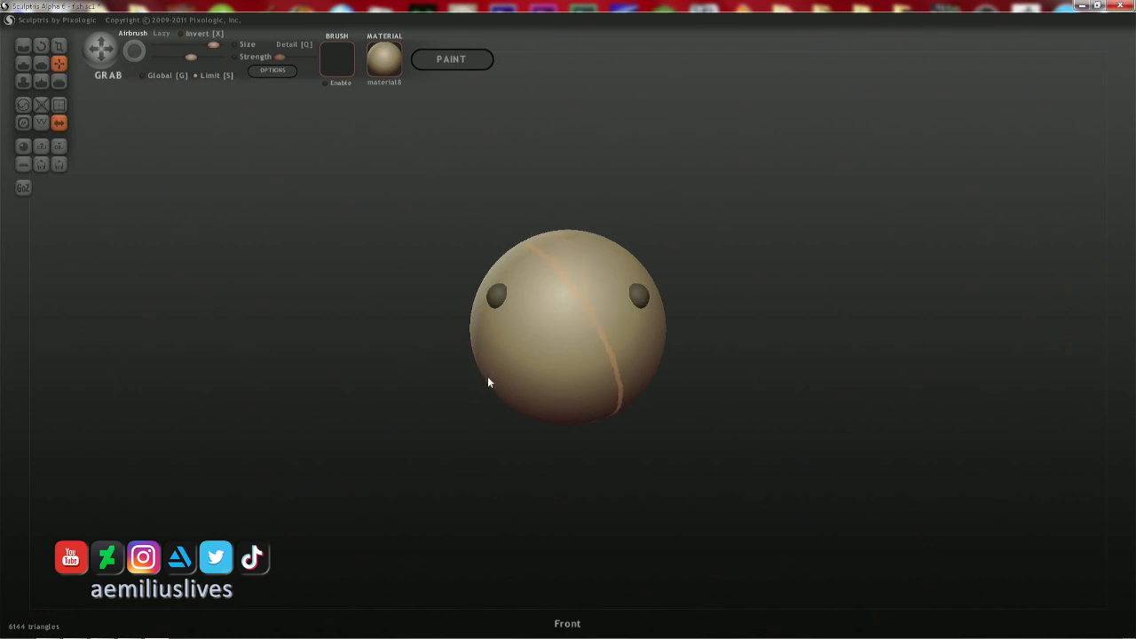
# - Broaden the front of the body alone by pulling its lower side outward with a smaller Grab brush, and undo the extra chin pull
pyautogui.press('space')
pyautogui.moveTo(495, 391)
pyautogui.mouseDown()
pyautogui.moveTo(376, 394)
pyautogui.moveTo(357, 371)
pyautogui.moveTo(322, 370)
pyautogui.mouseUp()
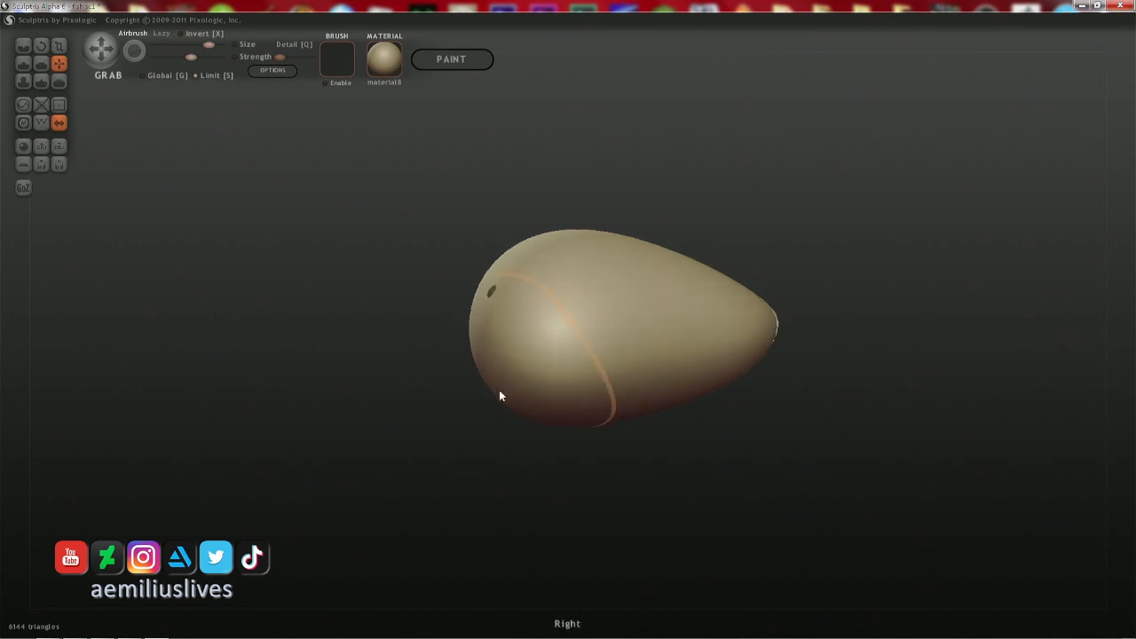
pyautogui.press('space')
pyautogui.moveTo(507, 391); pyautogui.dragTo(477, 396)
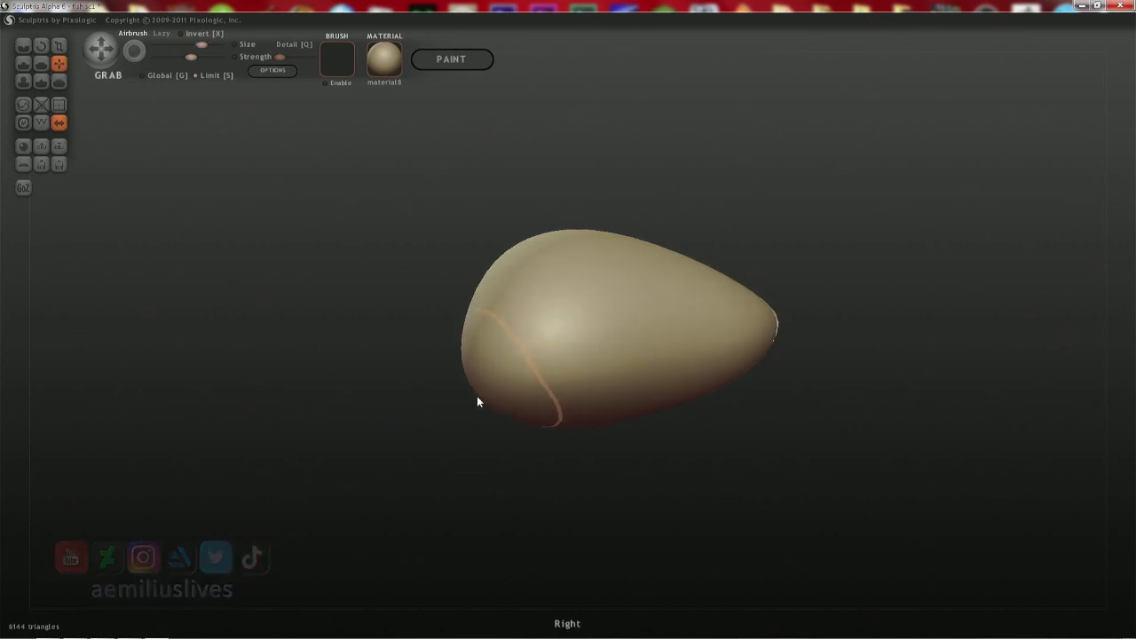
pyautogui.hotkey('ctrl', 'z')
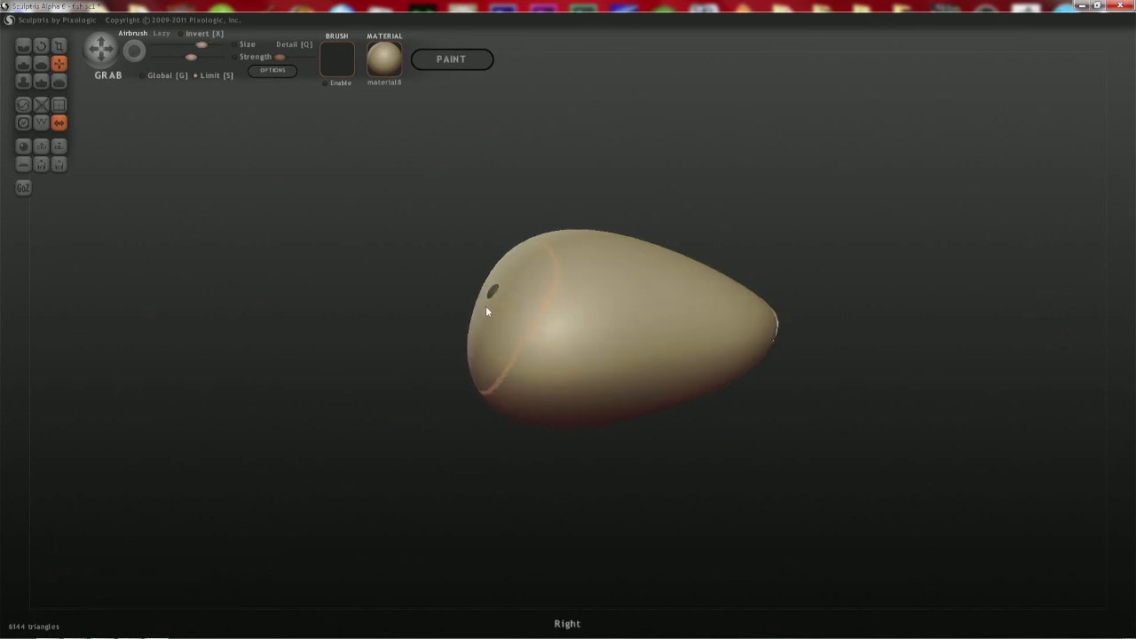
# - Stretch the narrow rear end of the body backward with the Grab brush in top view to lengthen the tail
pyautogui.moveTo(487, 307); pyautogui.dragTo(545, 456, button='right')
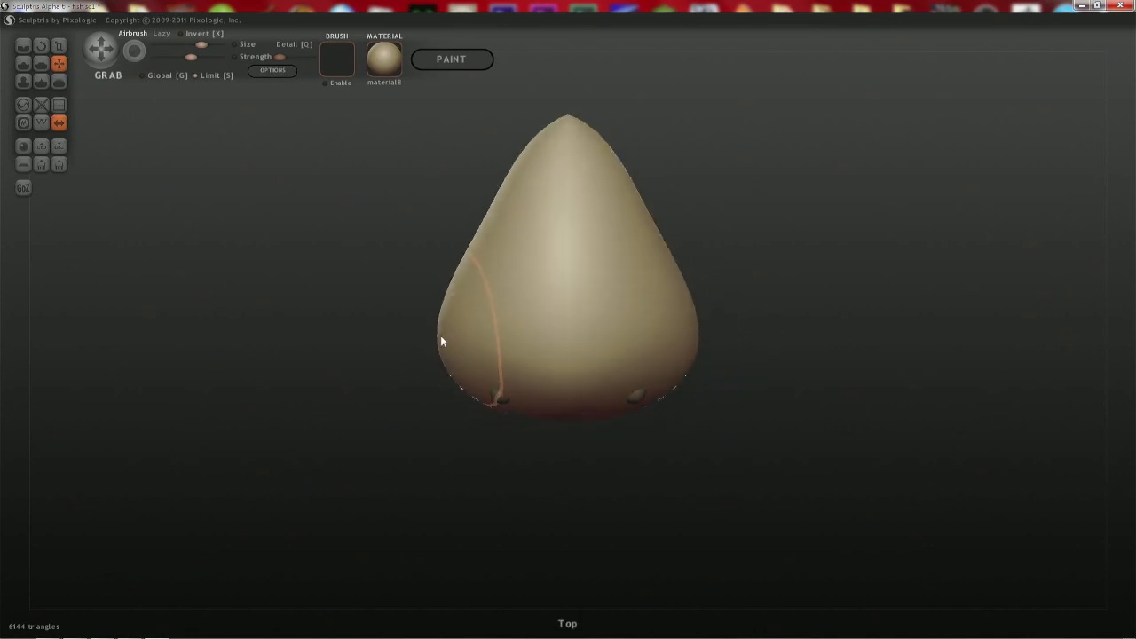
pyautogui.scroll(1, 607, 156)
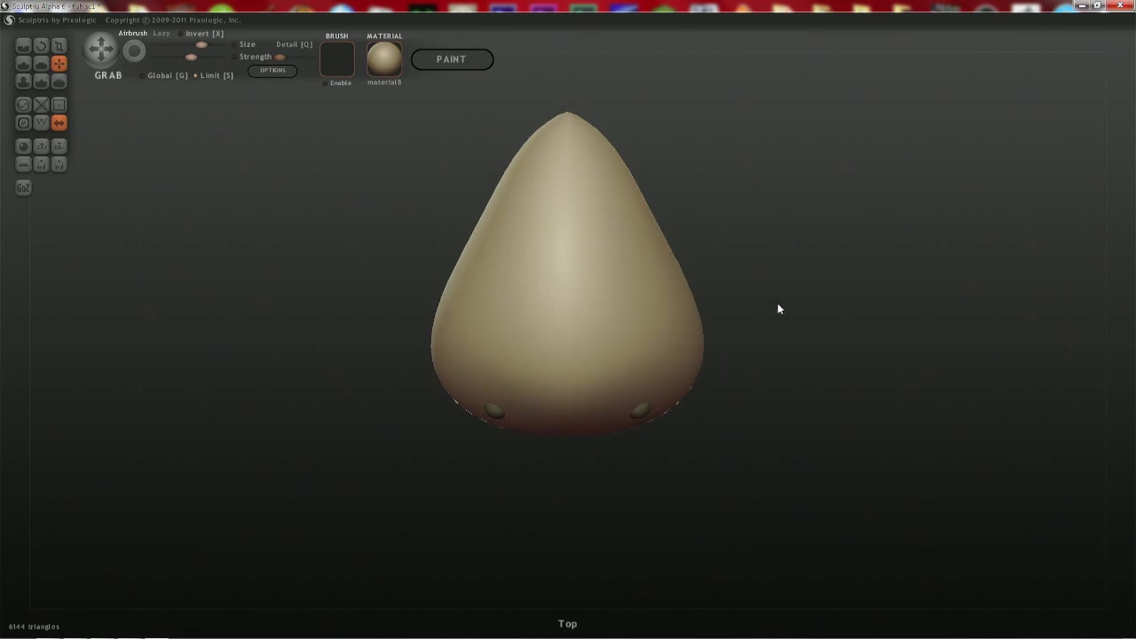
pyautogui.scroll(-4, 780, 266)
pyautogui.moveTo(708, 191); pyautogui.dragTo(586, 297, button='middle')
pyautogui.moveTo(572, 291); pyautogui.dragTo(570, 210)
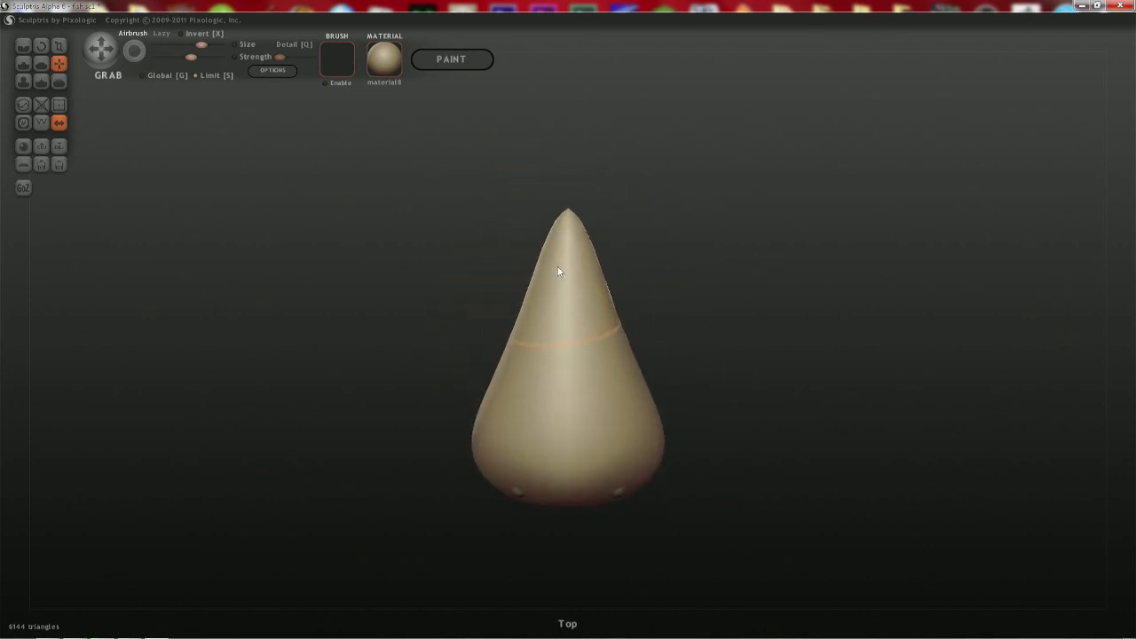
pyautogui.moveTo(563, 265); pyautogui.dragTo(601, 327, button='right')
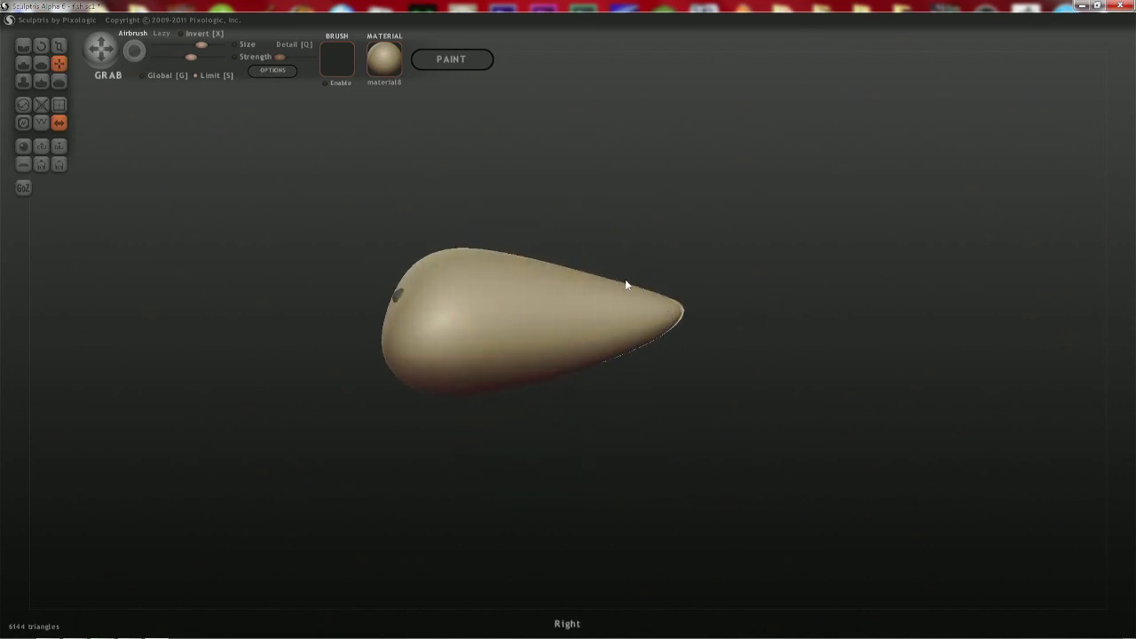
pyautogui.moveTo(655, 308); pyautogui.dragTo(693, 308)
pyautogui.hotkey('ctrl', 'z')
pyautogui.moveTo(604, 353); pyautogui.dragTo(606, 378, button='right')
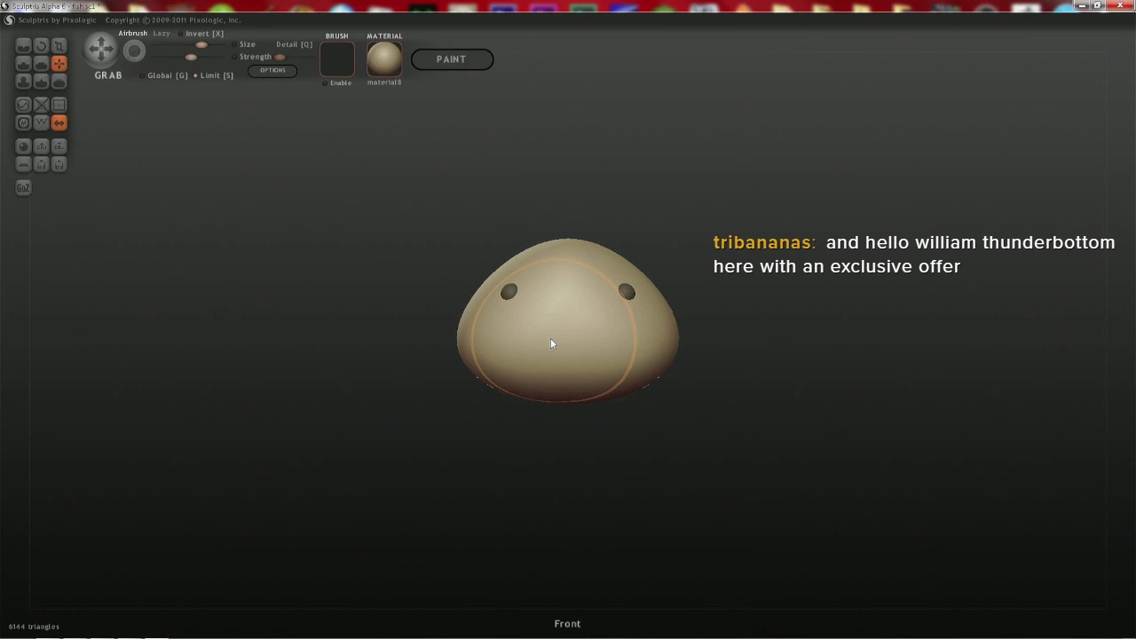
# - Add a new sphere above the body and flatten it with Scale in the top and front views into a thin, wide strip
pyautogui.moveTo(551, 338); pyautogui.dragTo(578, 329, button='right')
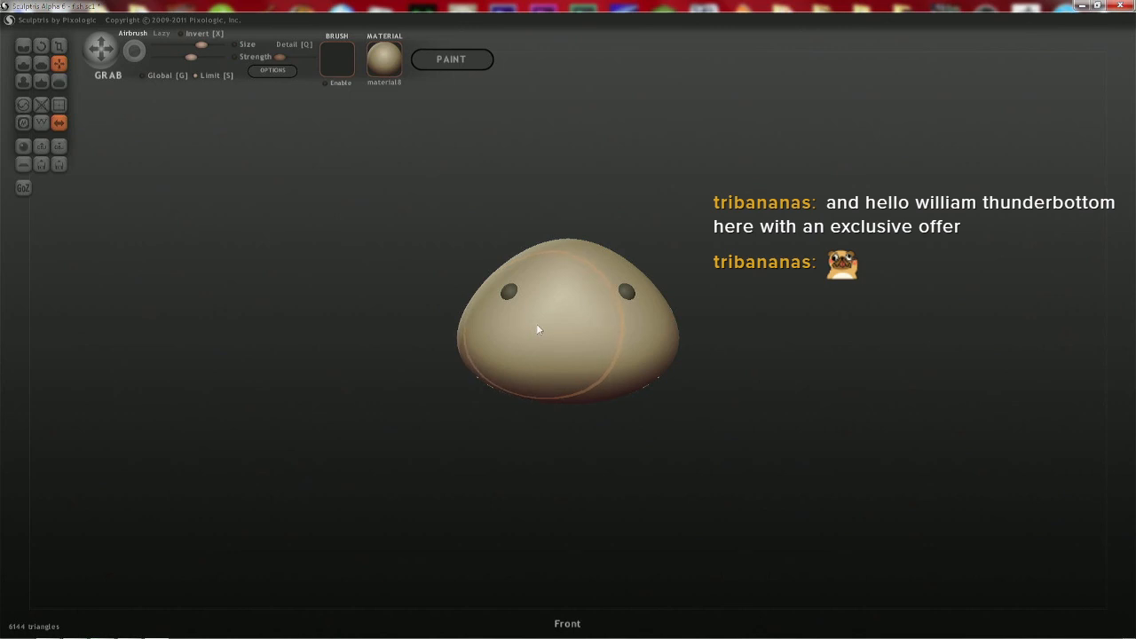
pyautogui.press('space')
pyautogui.click(565, 186)
pyautogui.keyDown('shift'); pyautogui.moveTo(567, 127); pyautogui.dragTo(553, 268, button='middle'); pyautogui.keyUp('shift')
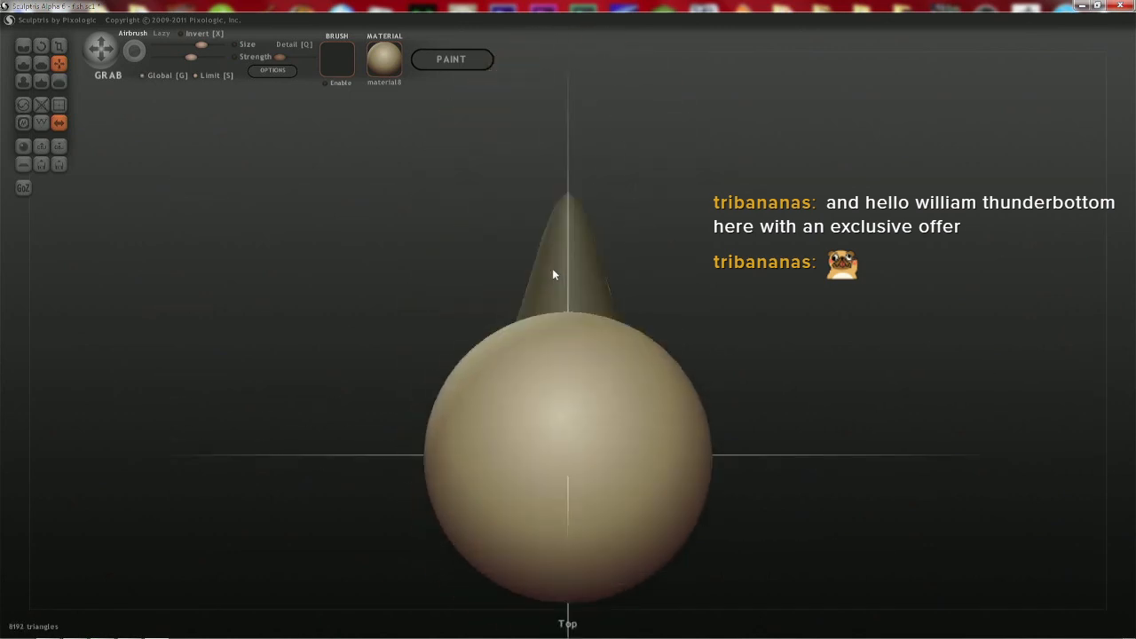
pyautogui.keyDown('alt'); pyautogui.moveTo(601, 426); pyautogui.dragTo(589, 307, button='middle'); pyautogui.keyUp('alt')
pyautogui.press('t')
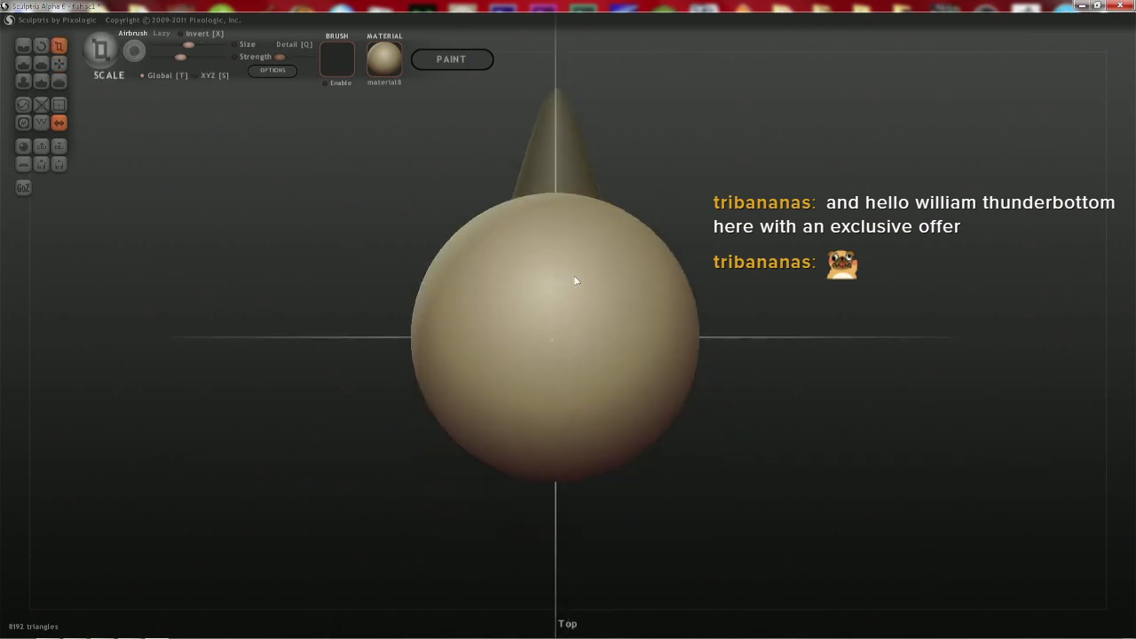
pyautogui.moveTo(575, 281); pyautogui.dragTo(312, 567)
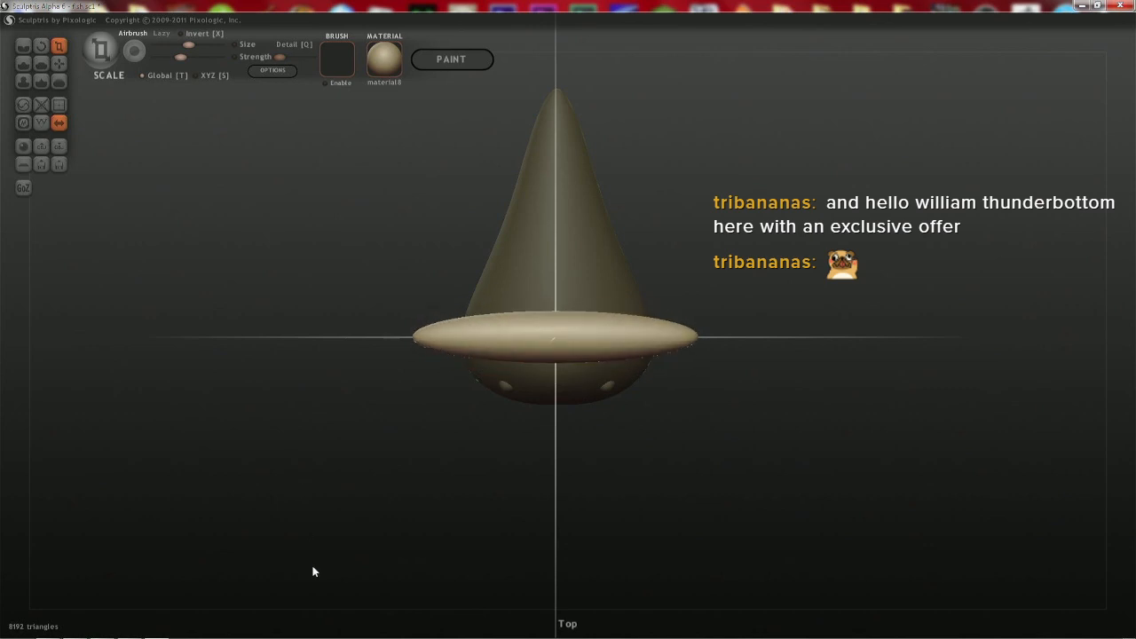
pyautogui.moveTo(373, 482); pyautogui.dragTo(355, 453)
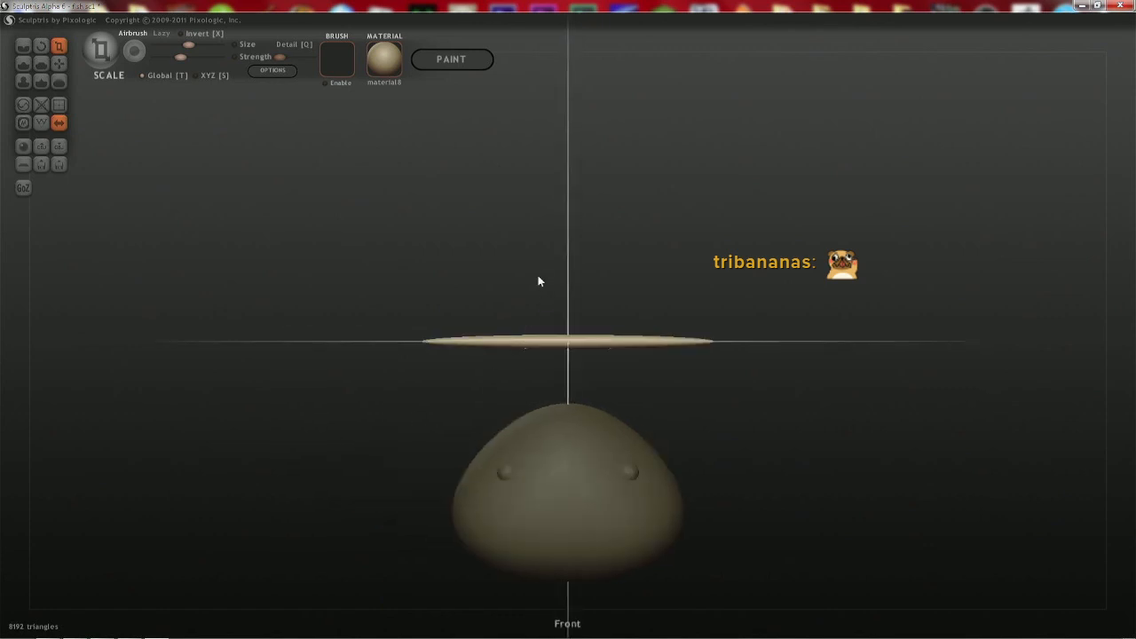
pyautogui.moveTo(532, 275); pyautogui.dragTo(527, 411)
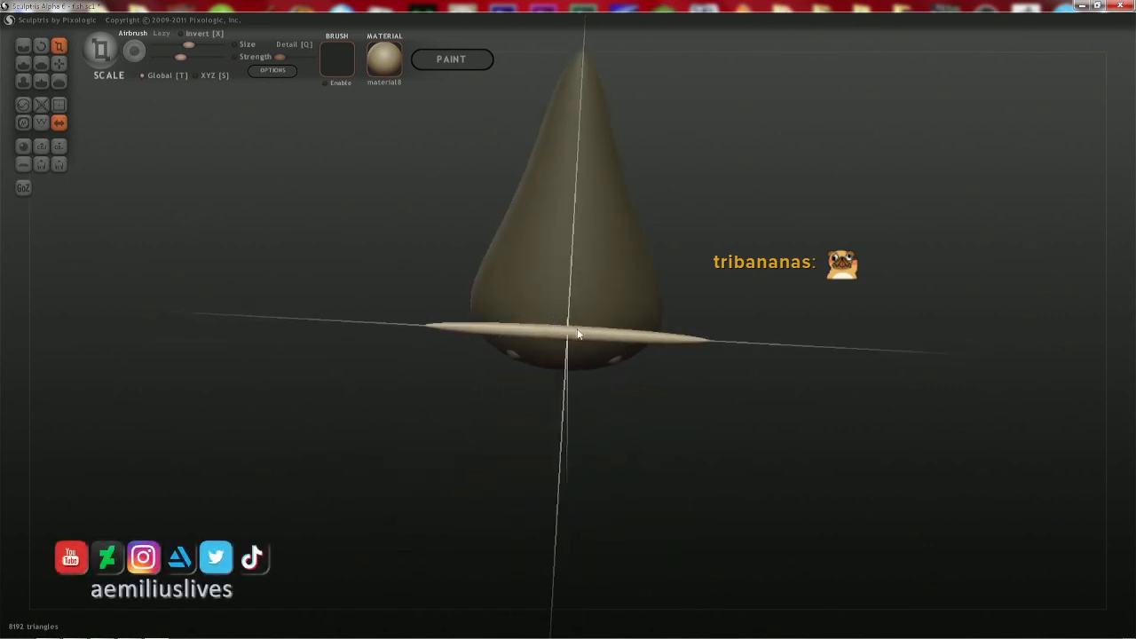
# - Move the whole flattened strip with Grab down and forward onto the front of the head, below the eyes, as a mouth
pyautogui.press('g')
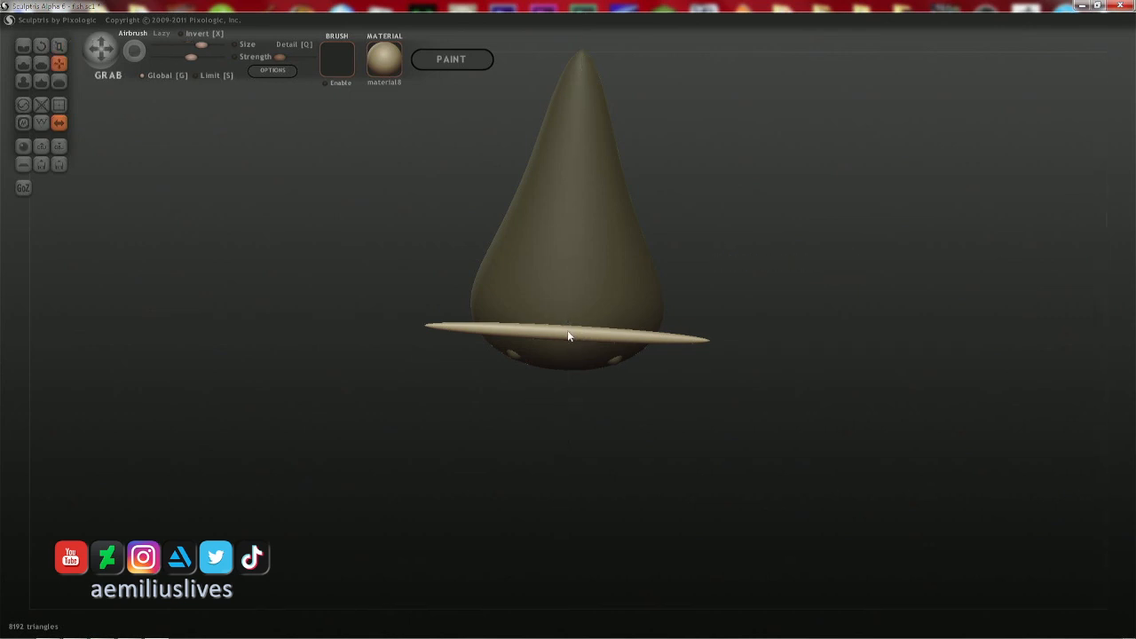
pyautogui.keyDown('shift'); pyautogui.scroll(5, 563, 319); pyautogui.keyUp('shift')
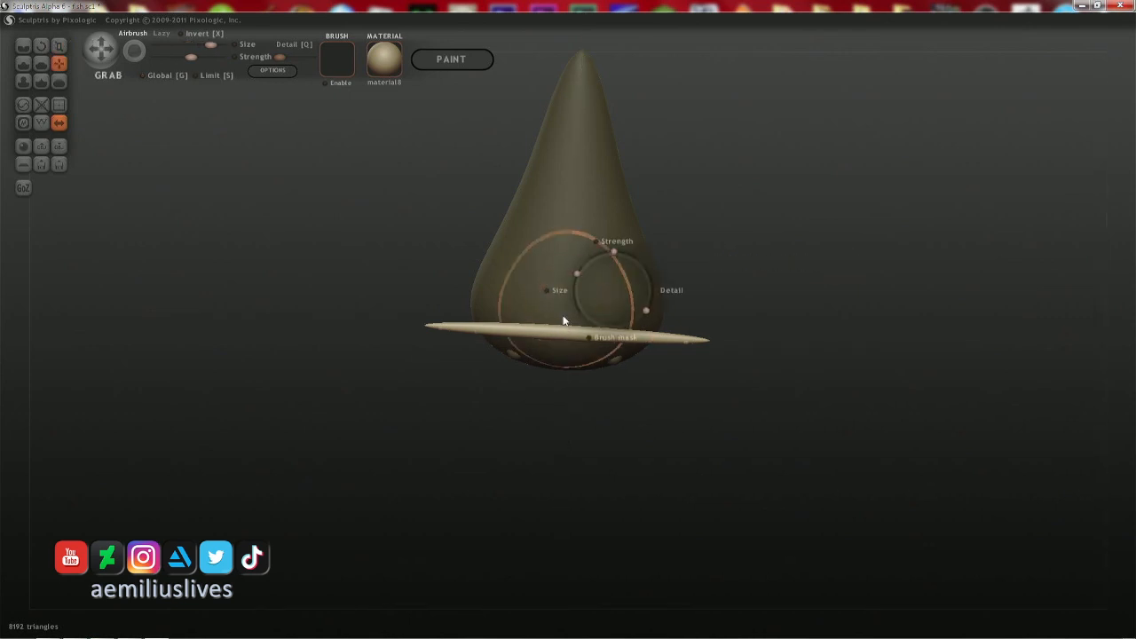
pyautogui.moveTo(563, 318)
pyautogui.keyDown('shift'); pyautogui.mouseDown(button='middle')
pyautogui.moveTo(563, 258)
pyautogui.moveTo(561, 283)
pyautogui.mouseUp(button='middle'); pyautogui.keyUp('shift')
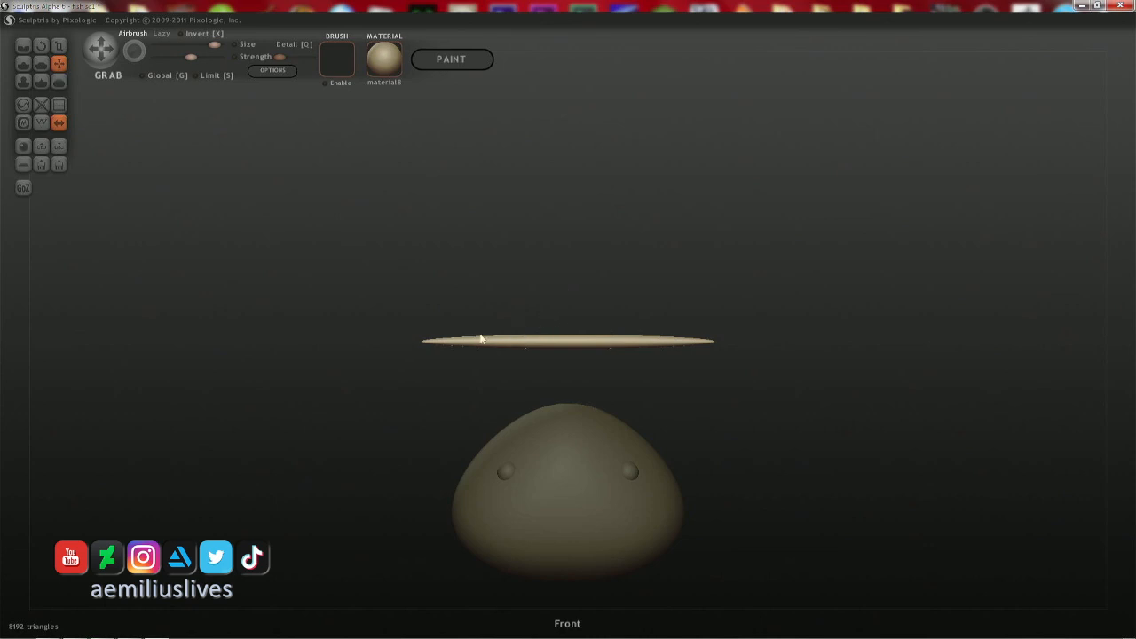
pyautogui.press('g')
pyautogui.moveTo(570, 345); pyautogui.dragTo(564, 514)
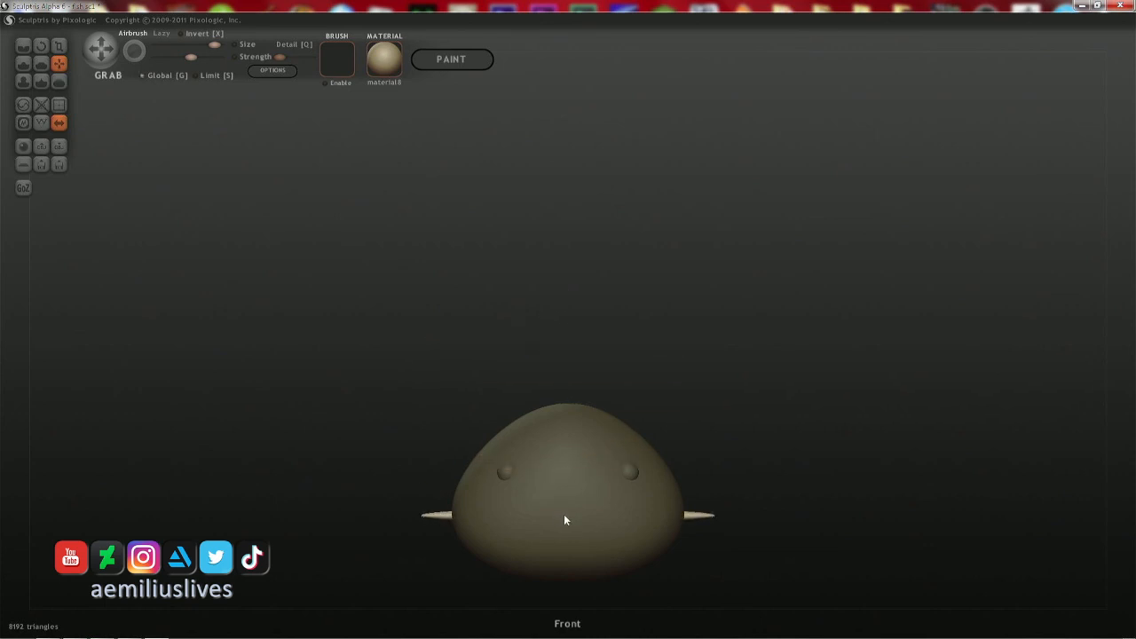
pyautogui.keyDown('shift'); pyautogui.moveTo(564, 515); pyautogui.dragTo(618, 512, button='middle'); pyautogui.keyUp('shift')
pyautogui.moveTo(672, 339); pyautogui.dragTo(672, 404)
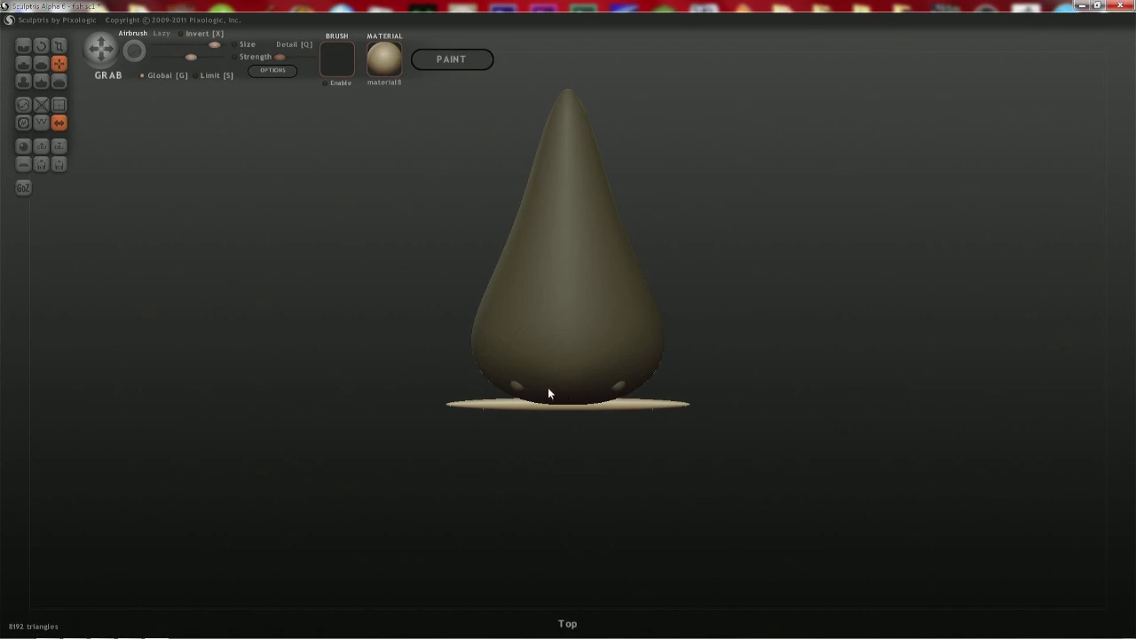
# - Lock the selection on the mouth strip and bend its ends backward around the head with a non-global Grab brush
pyautogui.press('g')
pyautogui.press('space')
pyautogui.moveTo(471, 405)
pyautogui.mouseDown()
pyautogui.moveTo(468, 441)
pyautogui.moveTo(455, 381)
pyautogui.moveTo(468, 369)
pyautogui.mouseUp()
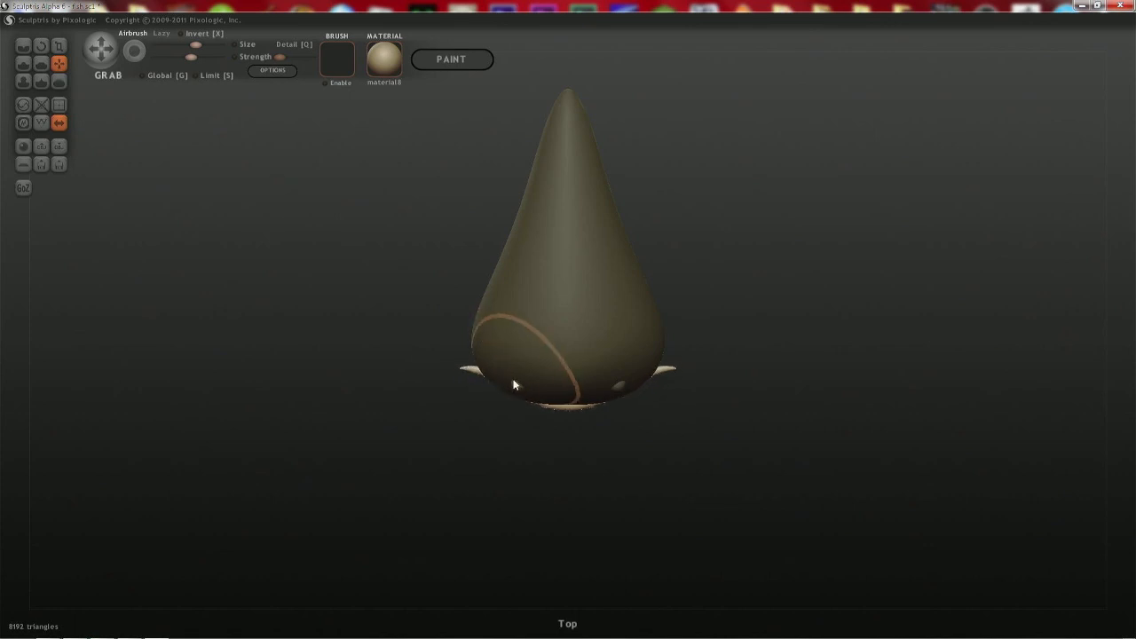
pyautogui.click(471, 367)
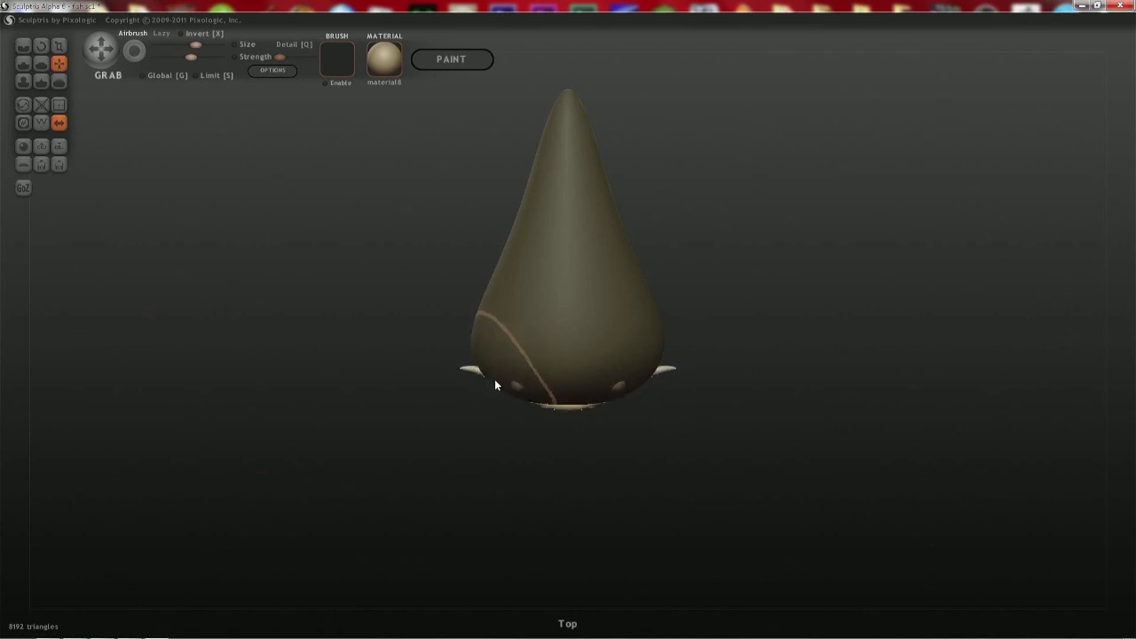
pyautogui.press('Return')
pyautogui.press('space')
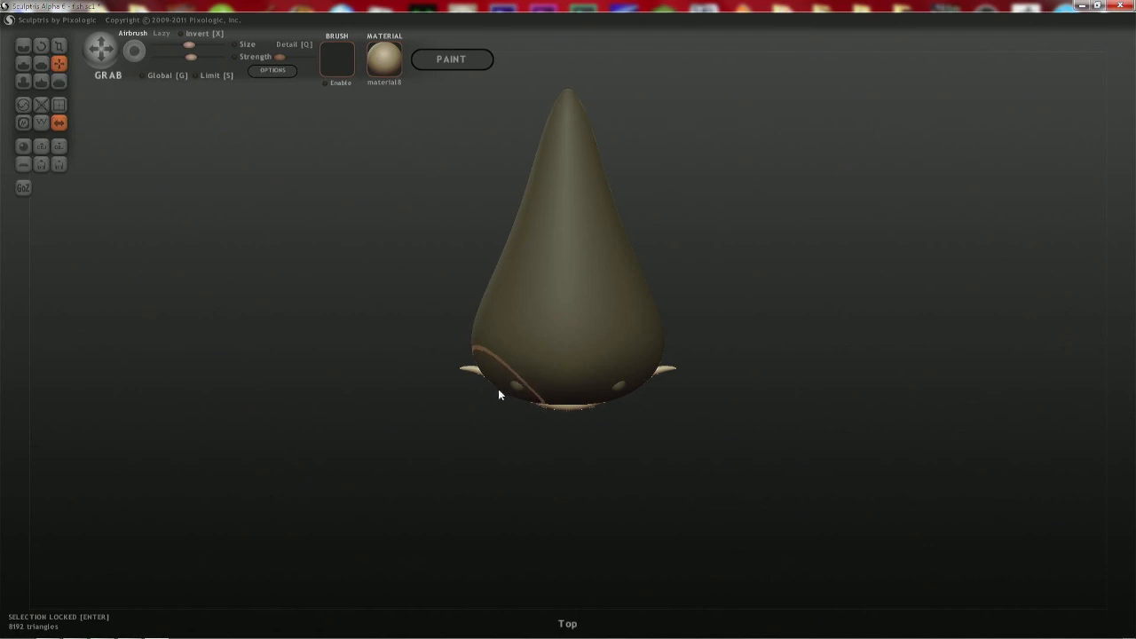
pyautogui.moveTo(498, 389); pyautogui.dragTo(466, 368)
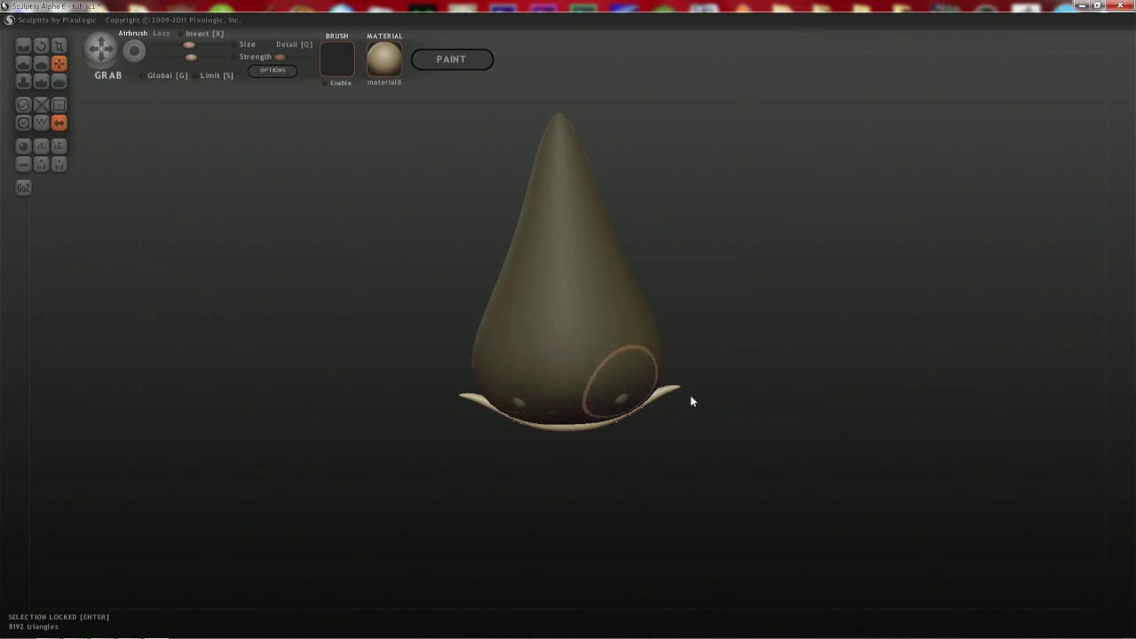
# - Raise the middle of the mouth strip in front view with a larger Grab brush to arch it into a downturned mouth
pyautogui.moveTo(743, 409); pyautogui.dragTo(660, 276)
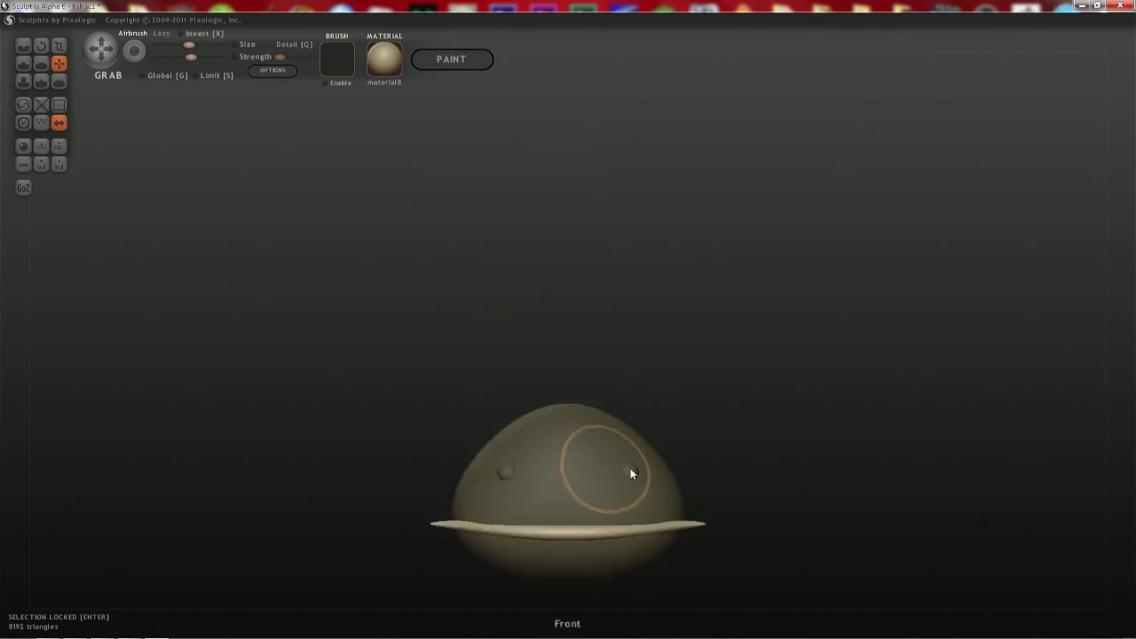
pyautogui.keyDown('alt'); pyautogui.moveTo(631, 474); pyautogui.dragTo(700, 296); pyautogui.keyUp('alt')
pyautogui.press('space')
pyautogui.scroll(3, 546, 329)
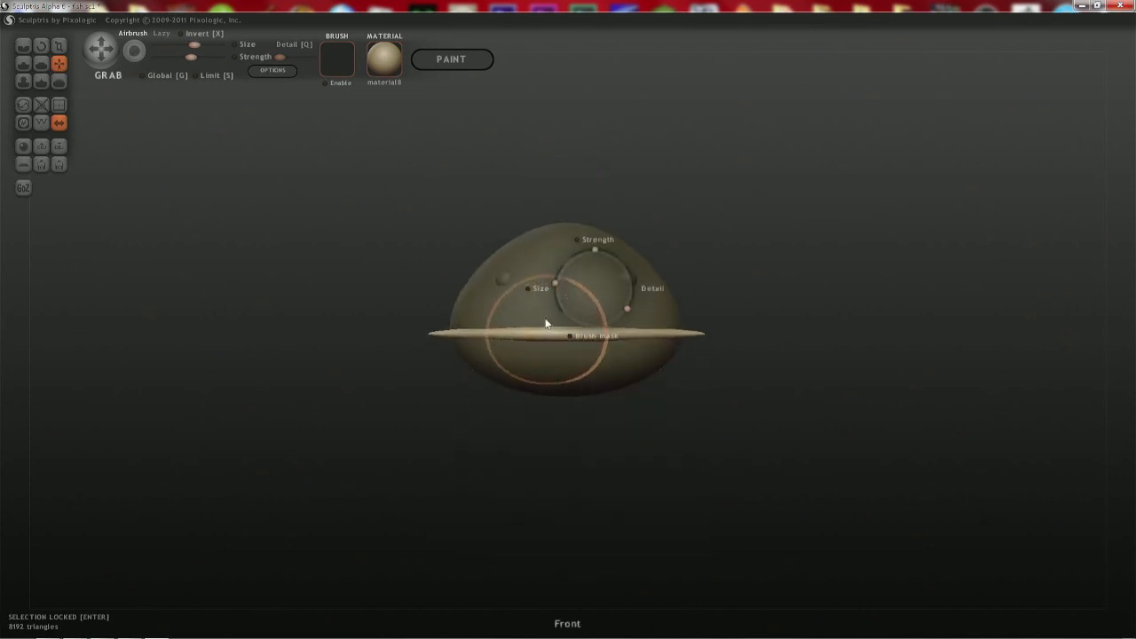
pyautogui.moveTo(511, 331)
pyautogui.mouseDown()
pyautogui.moveTo(516, 316)
pyautogui.moveTo(571, 319)
pyautogui.mouseUp()
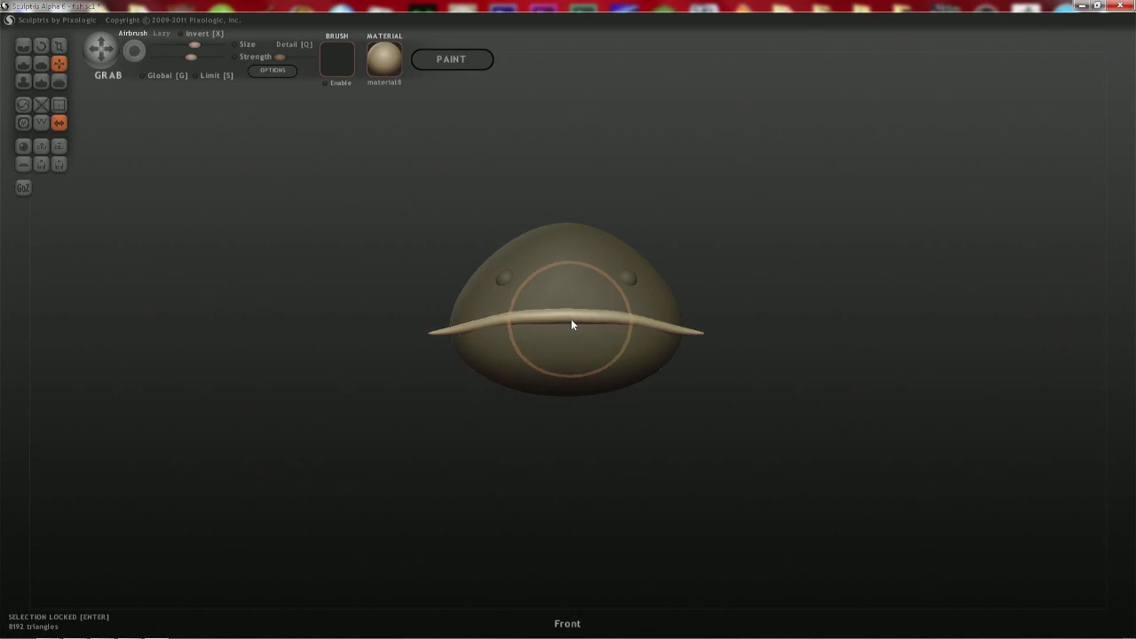
pyautogui.moveTo(459, 330); pyautogui.dragTo(459, 326)
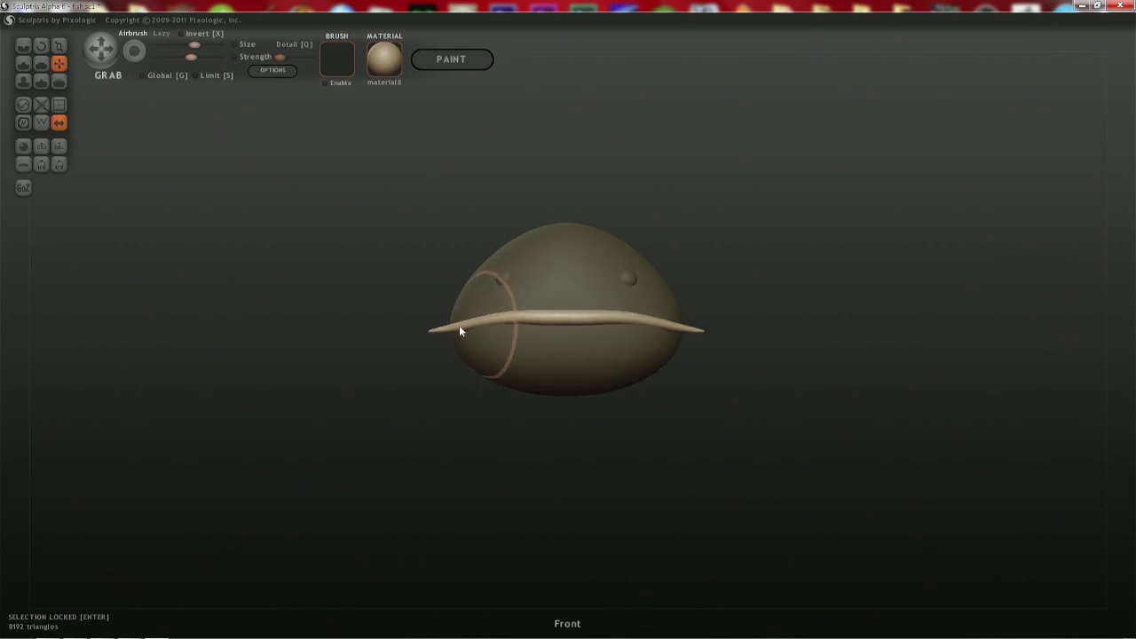
pyautogui.moveTo(557, 323); pyautogui.dragTo(556, 318)
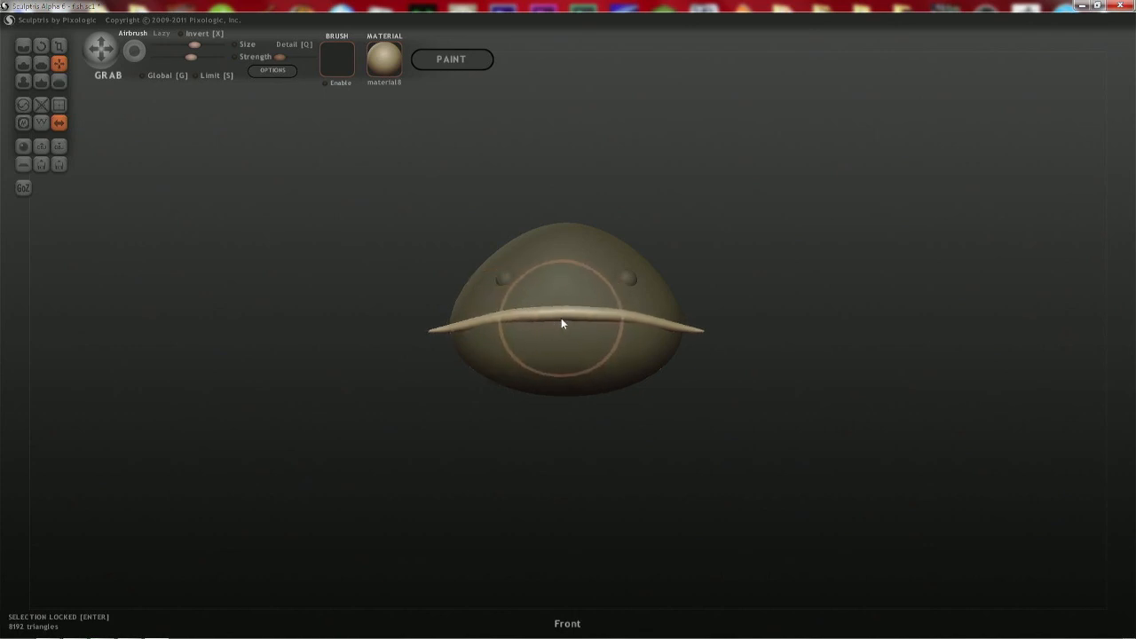
# - Pull the mouth's pointed ends backward and closer to the sides of the head with a smaller Grab brush in top view
pyautogui.moveTo(568, 321)
pyautogui.mouseDown(button='right')
pyautogui.moveTo(589, 338)
pyautogui.moveTo(526, 379)
pyautogui.moveTo(546, 397)
pyautogui.moveTo(548, 376)
pyautogui.mouseUp(button='right')
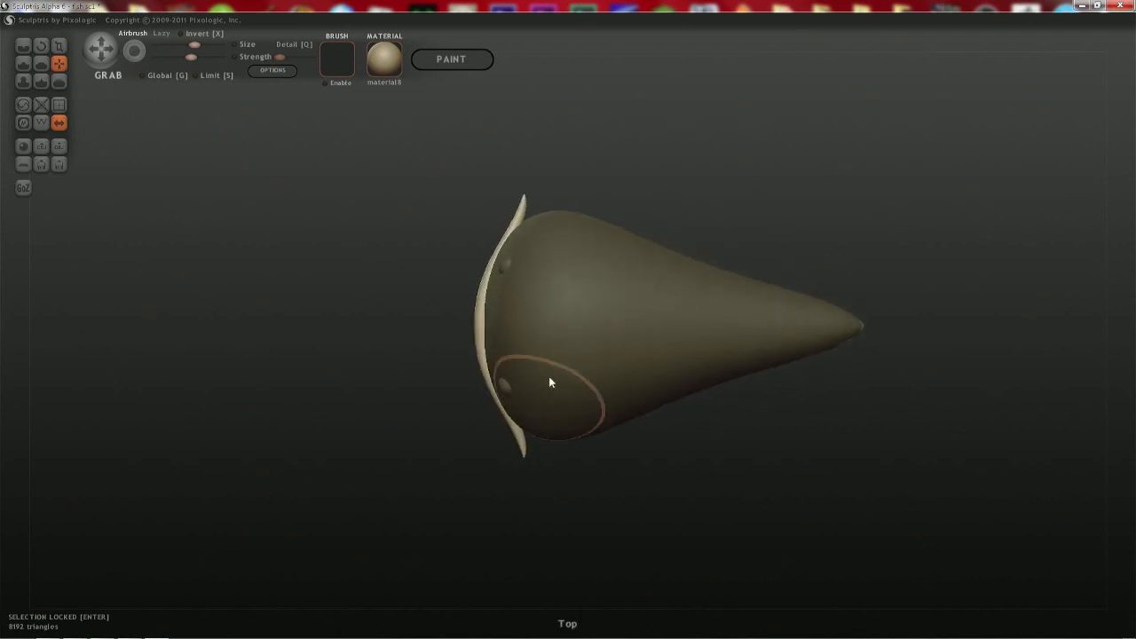
pyautogui.press('space')
pyautogui.press('[')
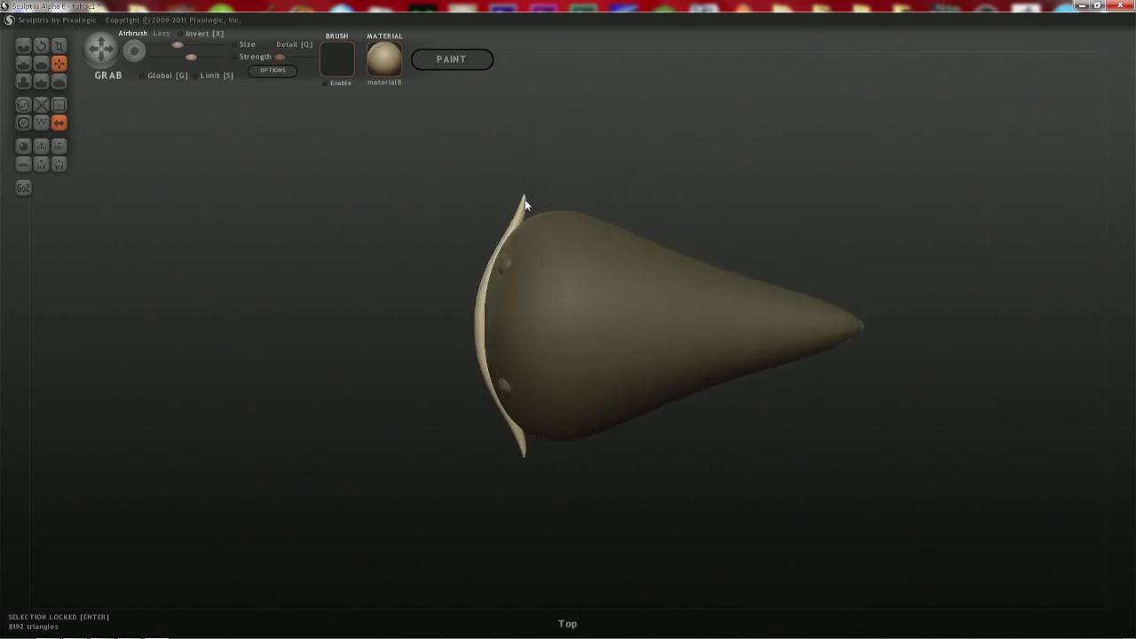
pyautogui.press('space')
pyautogui.moveTo(526, 196); pyautogui.dragTo(543, 206)
pyautogui.keyDown('shift'); pyautogui.moveTo(542, 206); pyautogui.dragTo(722, 226, button='right'); pyautogui.keyUp('shift')
pyautogui.moveTo(530, 322); pyautogui.dragTo(499, 329, button='right')
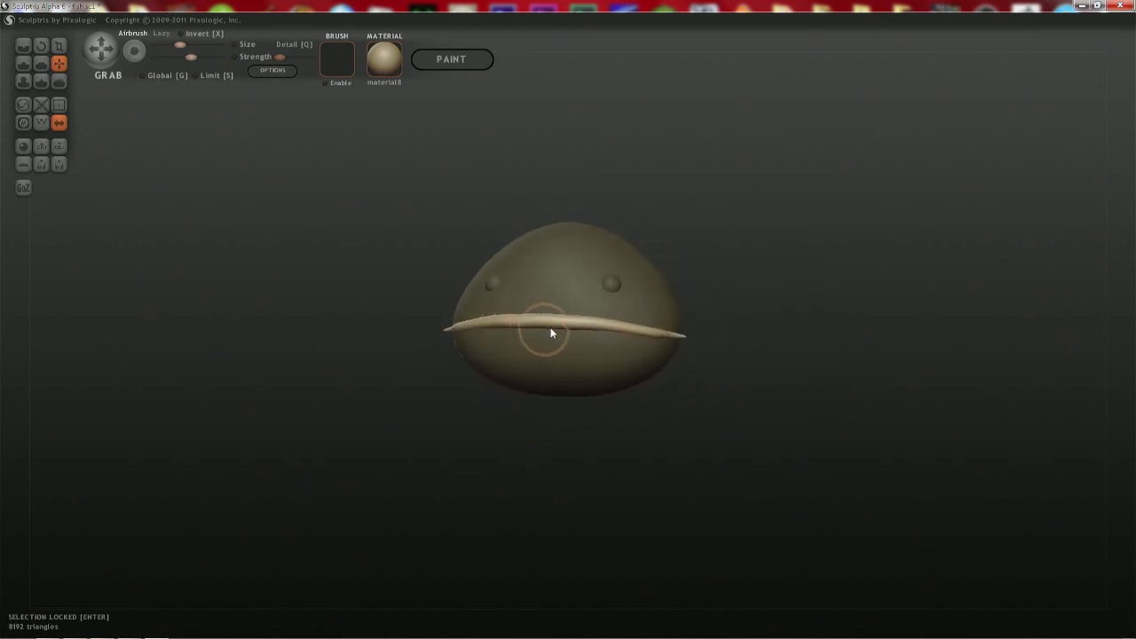
pyautogui.moveTo(627, 300); pyautogui.dragTo(657, 304, button='right')
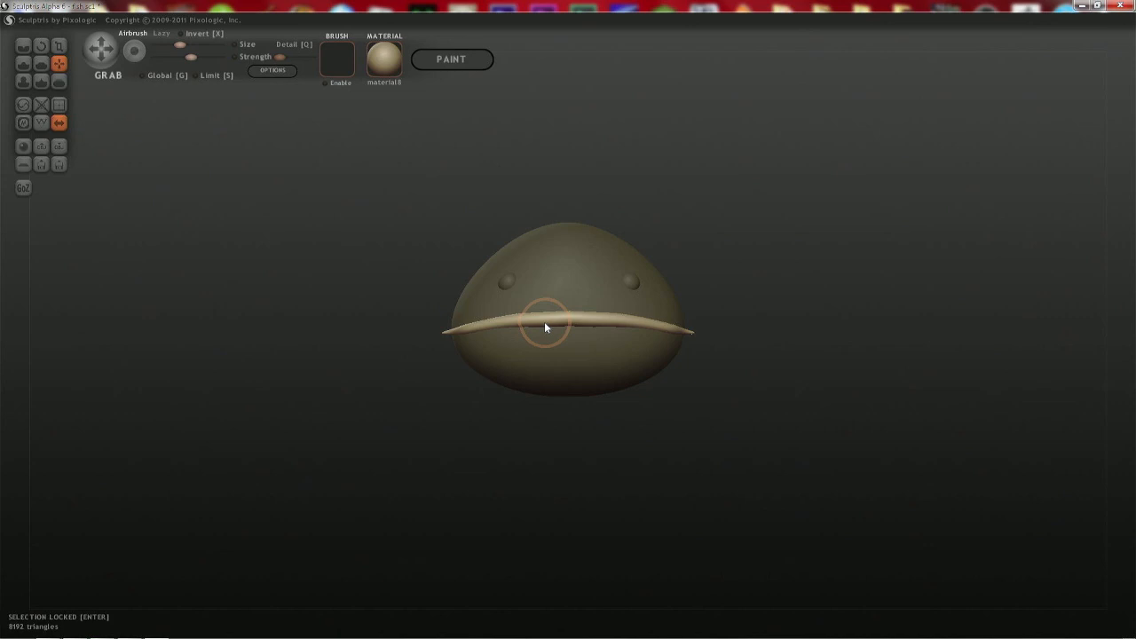
pyautogui.moveTo(545, 327)
pyautogui.mouseDown(button='right')
pyautogui.moveTo(578, 321)
pyautogui.moveTo(545, 322)
pyautogui.moveTo(520, 439)
pyautogui.moveTo(533, 429)
pyautogui.moveTo(498, 363)
pyautogui.moveTo(494, 373)
pyautogui.mouseUp(button='right')
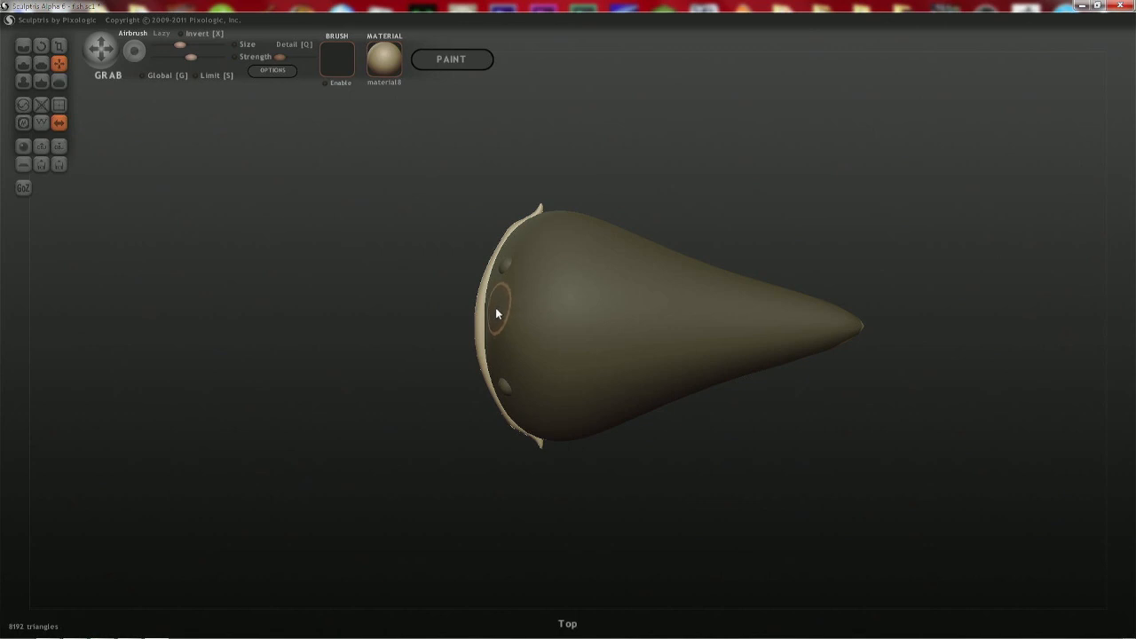
# - Release the selection lock and pull the front of the body and mouth forward together with Grab in top view
pyautogui.press('Return')
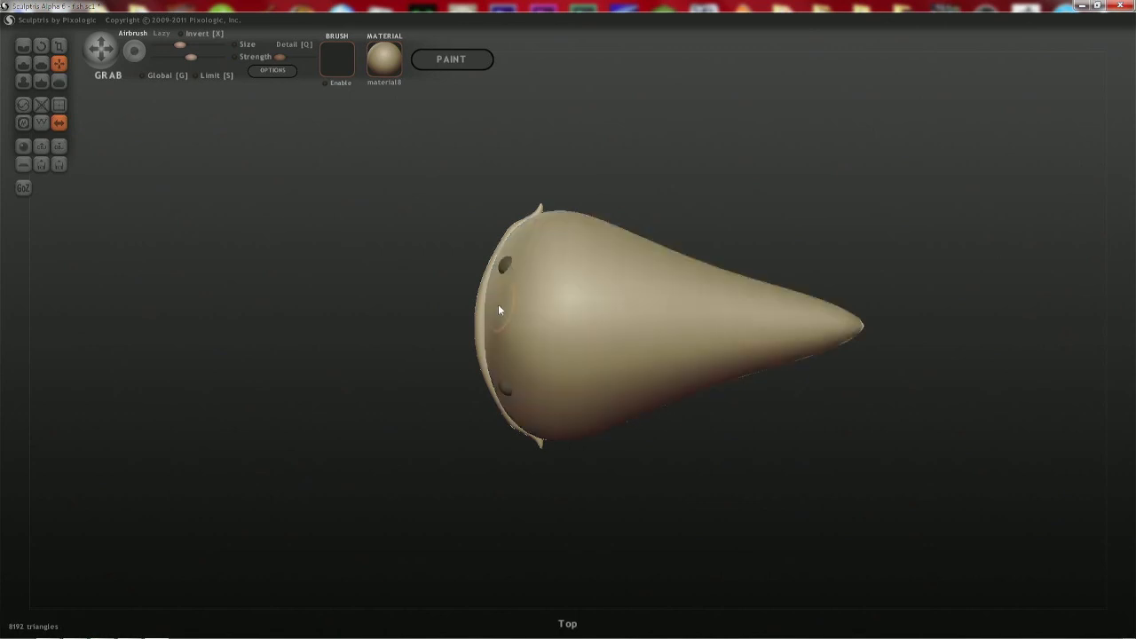
pyautogui.press('space')
pyautogui.moveTo(484, 302)
pyautogui.mouseDown()
pyautogui.moveTo(488, 271)
pyautogui.moveTo(467, 297)
pyautogui.moveTo(488, 279)
pyautogui.mouseUp()
pyautogui.press('space')
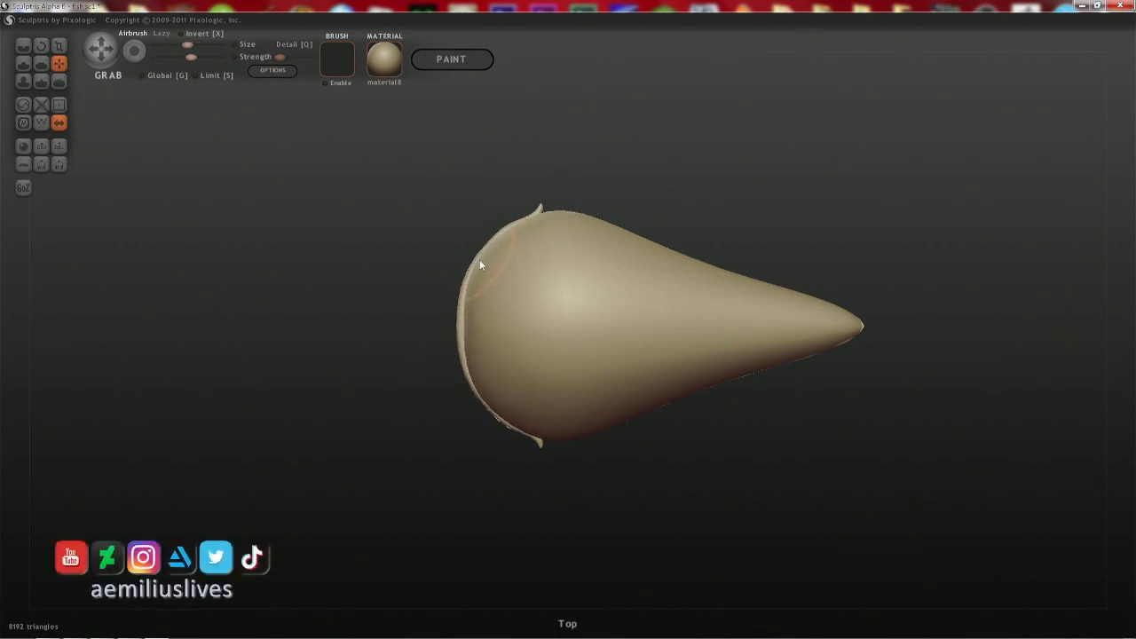
# - Hide the body and move the eyes forward with global Grab so they sit on the extended face
pyautogui.press('Return')
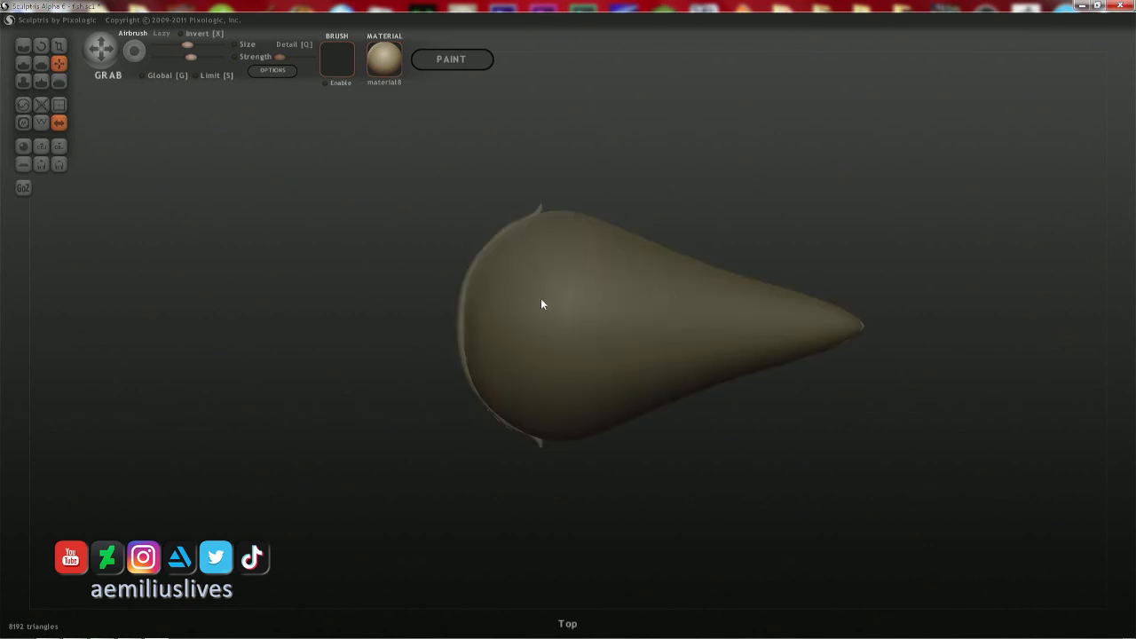
pyautogui.press('g')
pyautogui.click(514, 261)
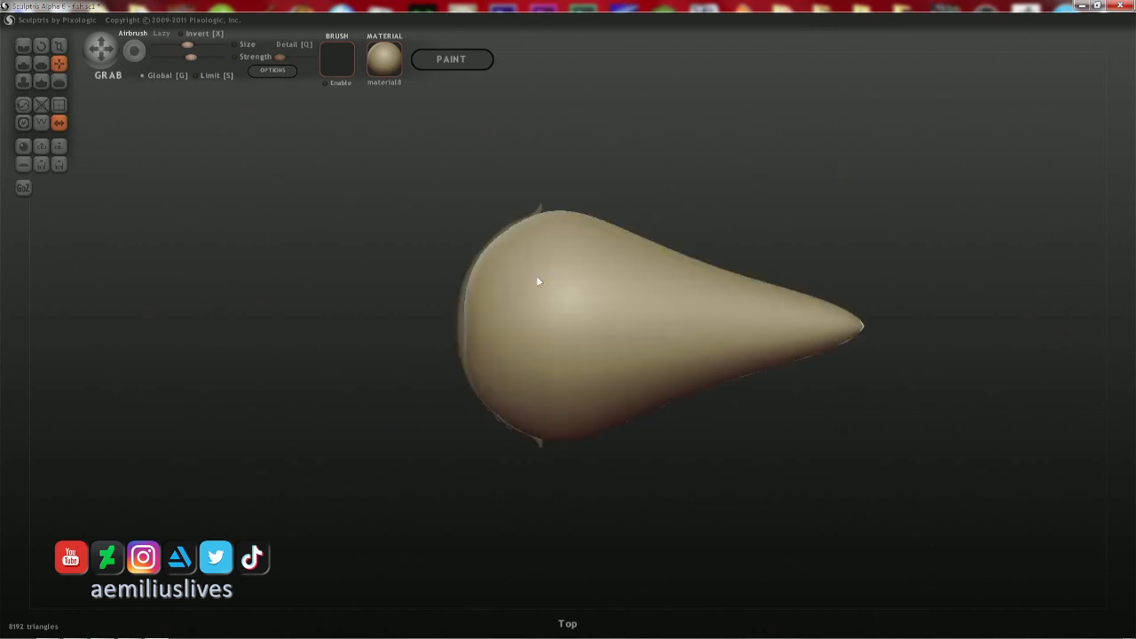
pyautogui.press('h')
pyautogui.click(512, 267)
pyautogui.moveTo(513, 268); pyautogui.dragTo(484, 267)
pyautogui.press('h')
# - Select the mouth strip and smooth both of its pointed ends so they lie against the sides of the head
pyautogui.moveTo(554, 340); pyautogui.dragTo(678, 221, button='middle')
pyautogui.click(539, 316)
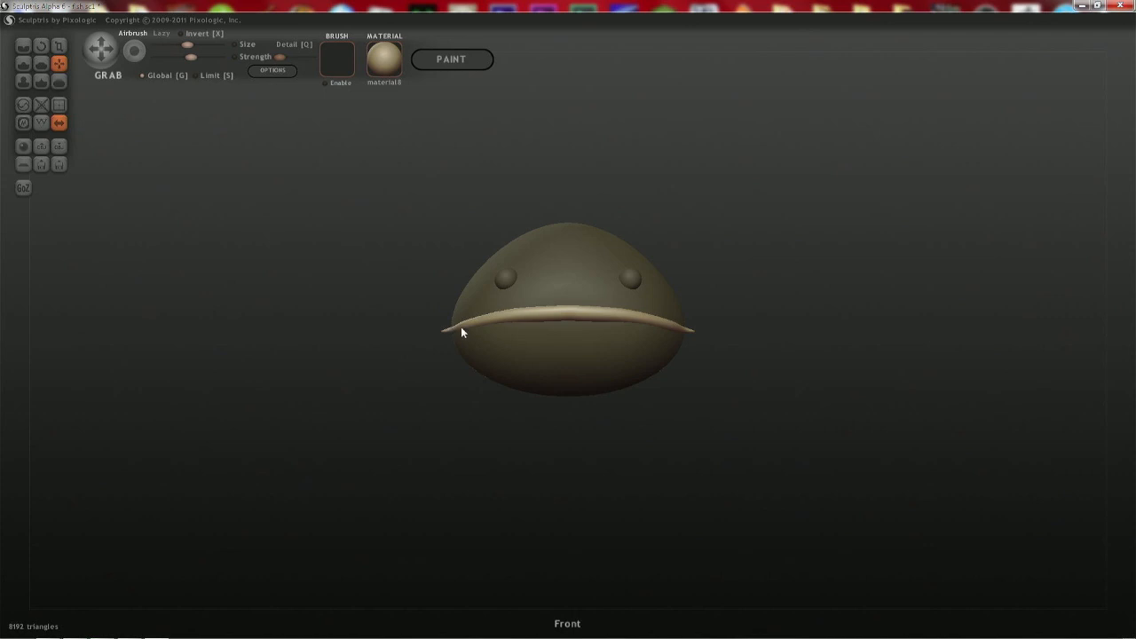
pyautogui.moveTo(685, 337); pyautogui.dragTo(657, 410, button='right')
pyautogui.press('shift')
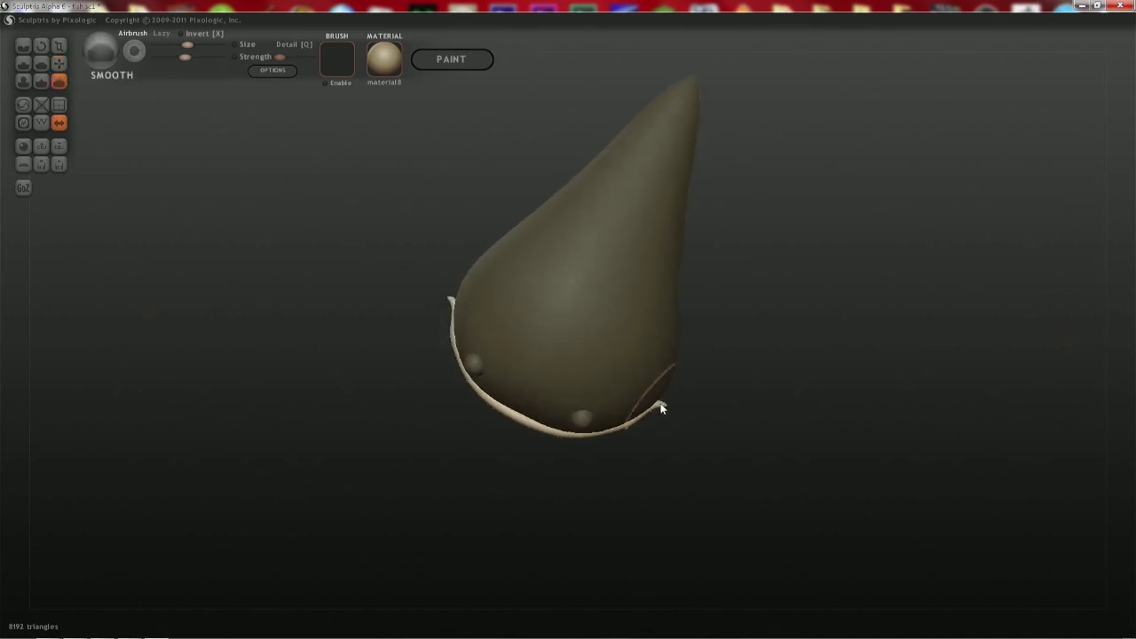
pyautogui.moveTo(501, 392); pyautogui.dragTo(461, 355, button='right')
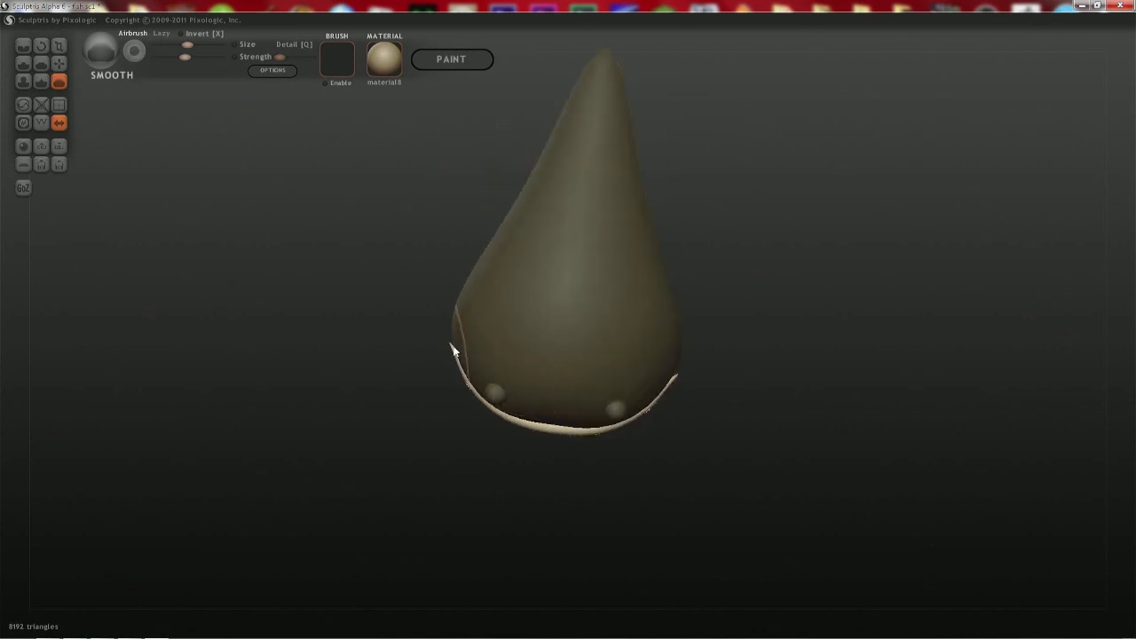
pyautogui.moveTo(457, 356)
pyautogui.mouseDown(button='right')
pyautogui.moveTo(548, 264)
pyautogui.moveTo(552, 231)
pyautogui.mouseUp(button='right')
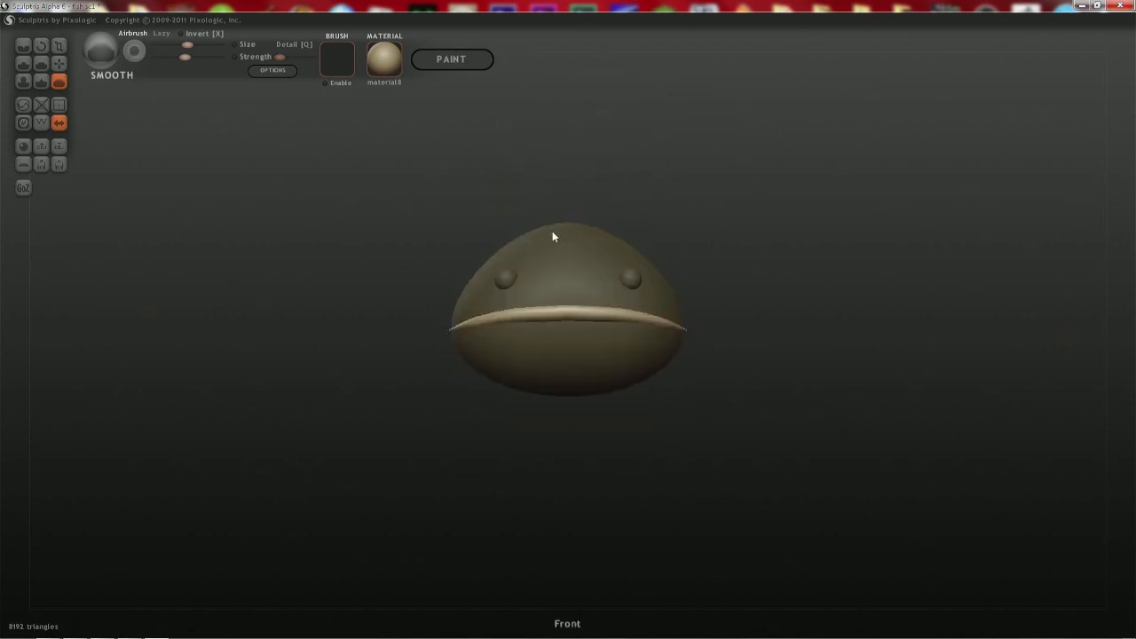
pyautogui.moveTo(573, 322)
pyautogui.mouseDown(button='right')
pyautogui.moveTo(447, 314)
pyautogui.moveTo(456, 266)
pyautogui.moveTo(446, 299)
pyautogui.mouseUp(button='right')
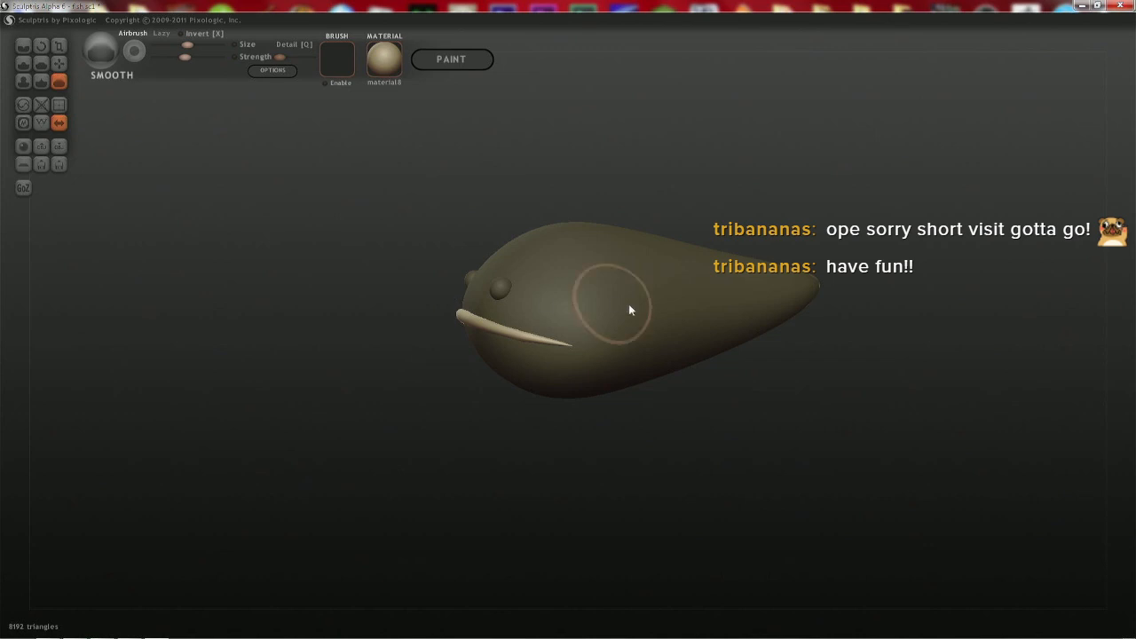
pyautogui.keyDown('shift'); pyautogui.moveTo(527, 300); pyautogui.dragTo(641, 293, button='right'); pyautogui.keyUp('shift')
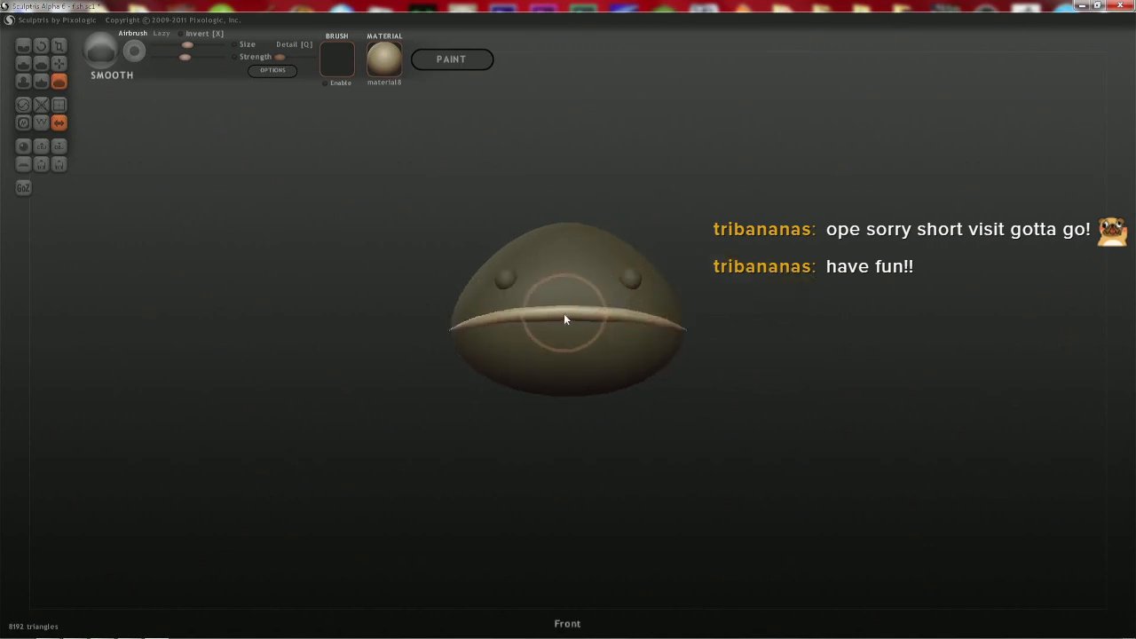
# - Switch Grab out of global mode and push the body's sides inward in top view to narrow the head and straighten the taper toward the tail
pyautogui.moveTo(576, 305); pyautogui.dragTo(580, 459, button='right')
pyautogui.keyDown('shift'); pyautogui.moveTo(589, 198); pyautogui.dragTo(586, 221, button='right'); pyautogui.keyUp('shift')
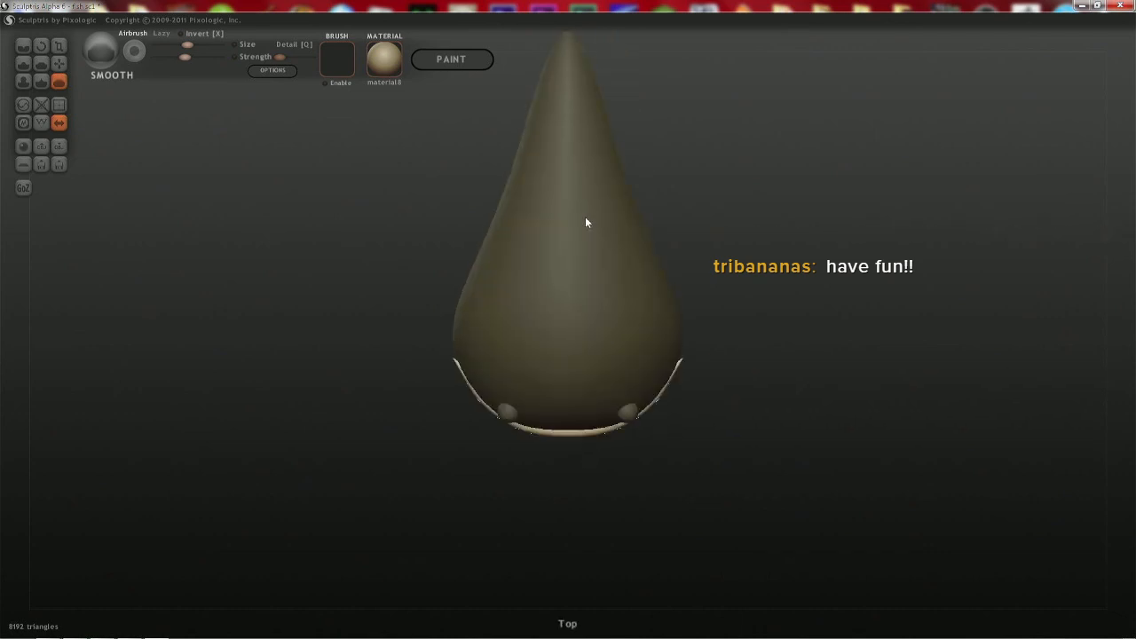
pyautogui.scroll(-2, 586, 289)
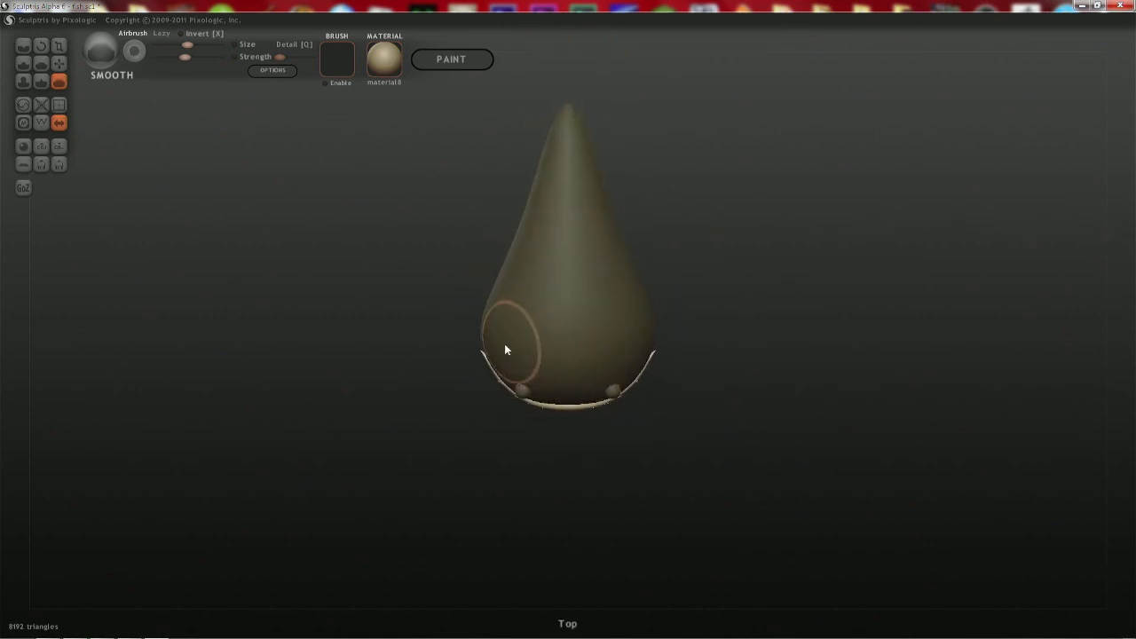
pyautogui.press('g')
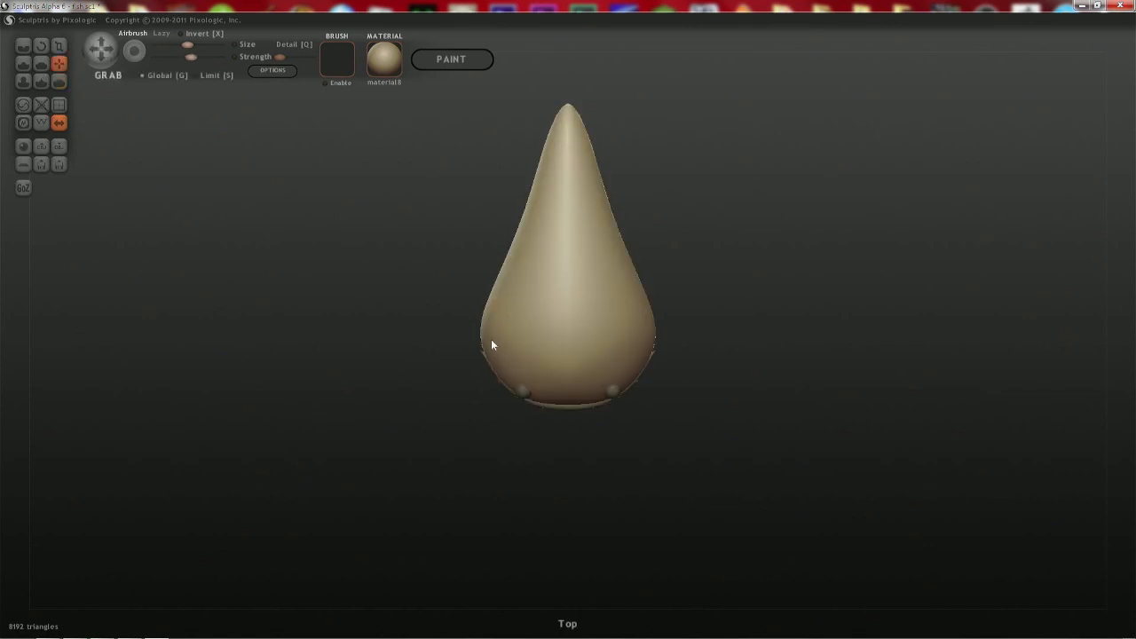
pyautogui.press('space')
pyautogui.moveTo(483, 334); pyautogui.dragTo(501, 331)
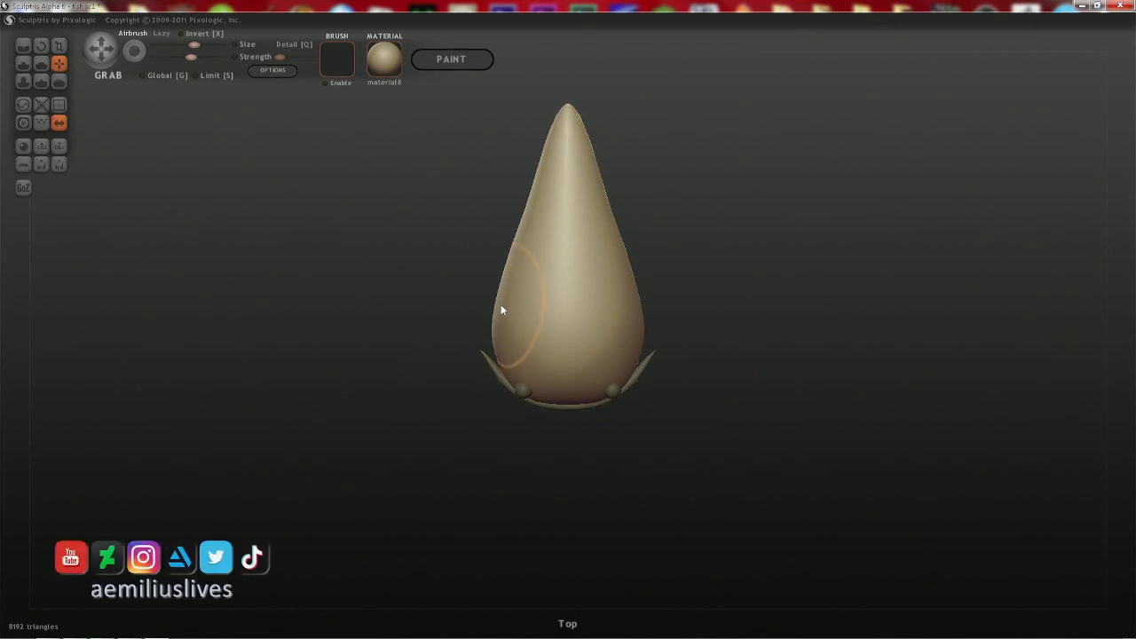
pyautogui.moveTo(509, 272)
pyautogui.mouseDown()
pyautogui.moveTo(541, 152)
pyautogui.moveTo(551, 160)
pyautogui.mouseUp()
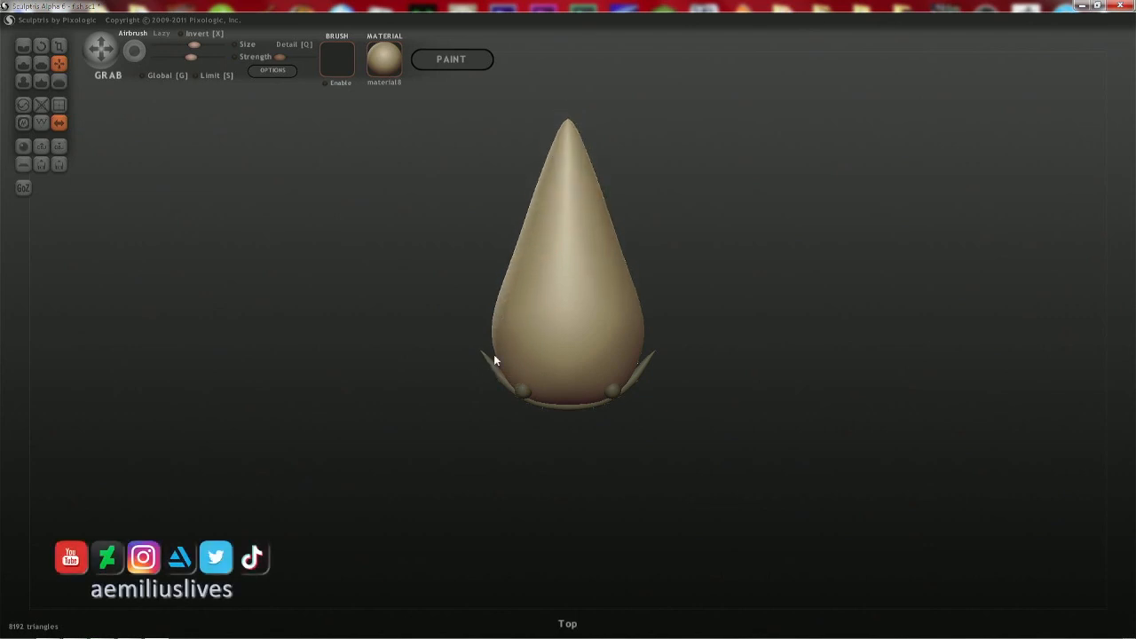
# - Pull the front centre of the body forward with Grab in top view to extend the snout between the eyes
pyautogui.press('g')
pyautogui.press('g')
pyautogui.press('space')
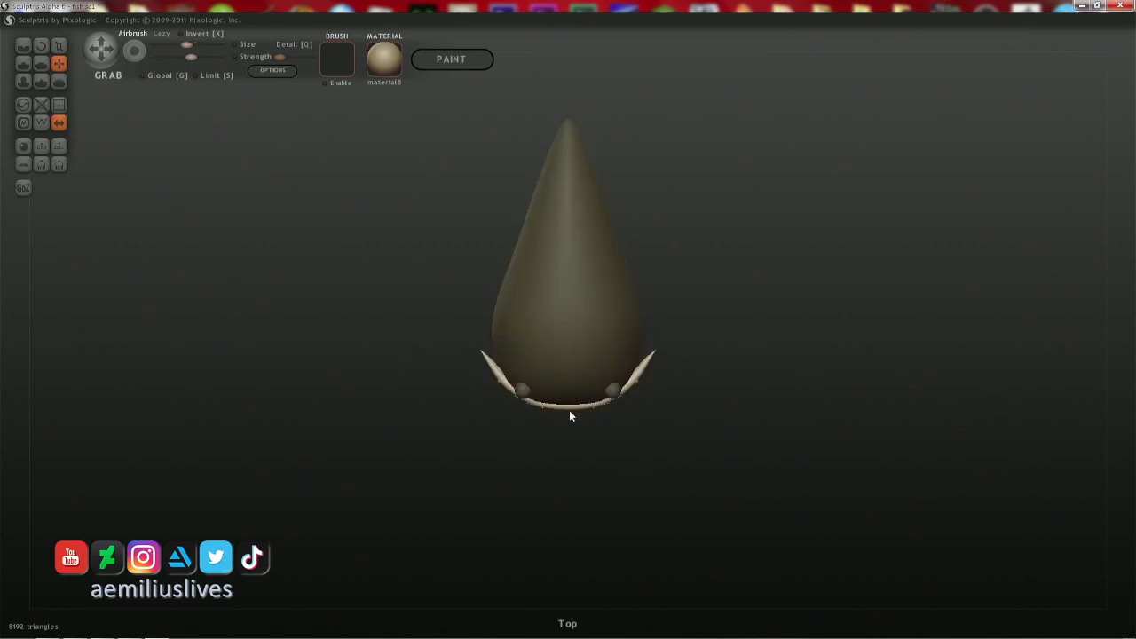
pyautogui.moveTo(567, 397); pyautogui.dragTo(568, 416)
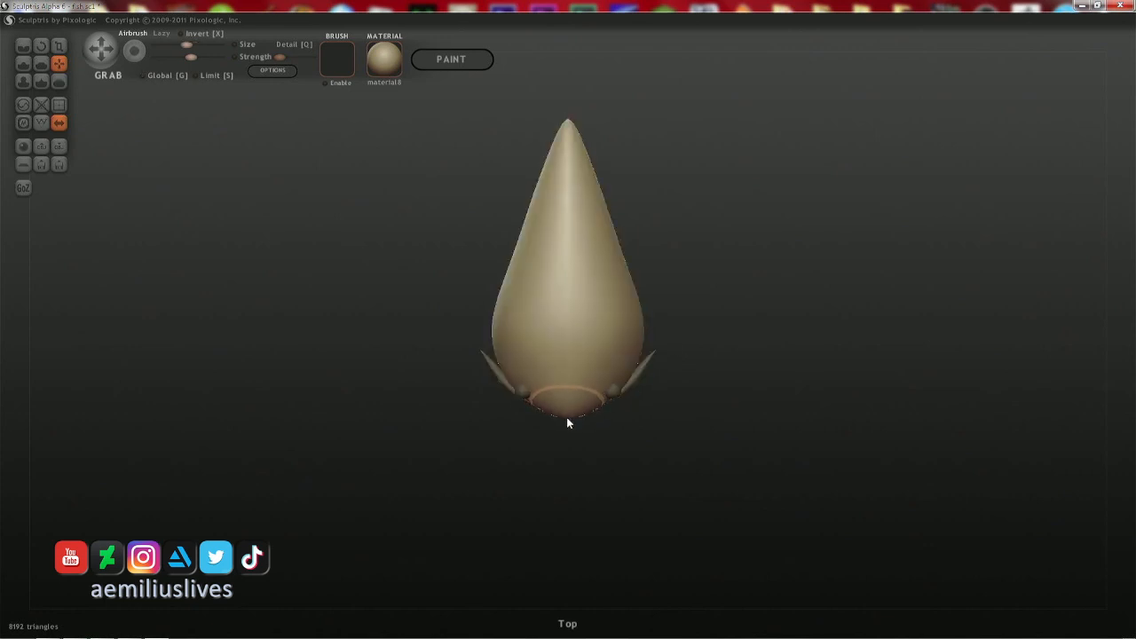
pyautogui.moveTo(572, 412); pyautogui.dragTo(646, 325, button='right')
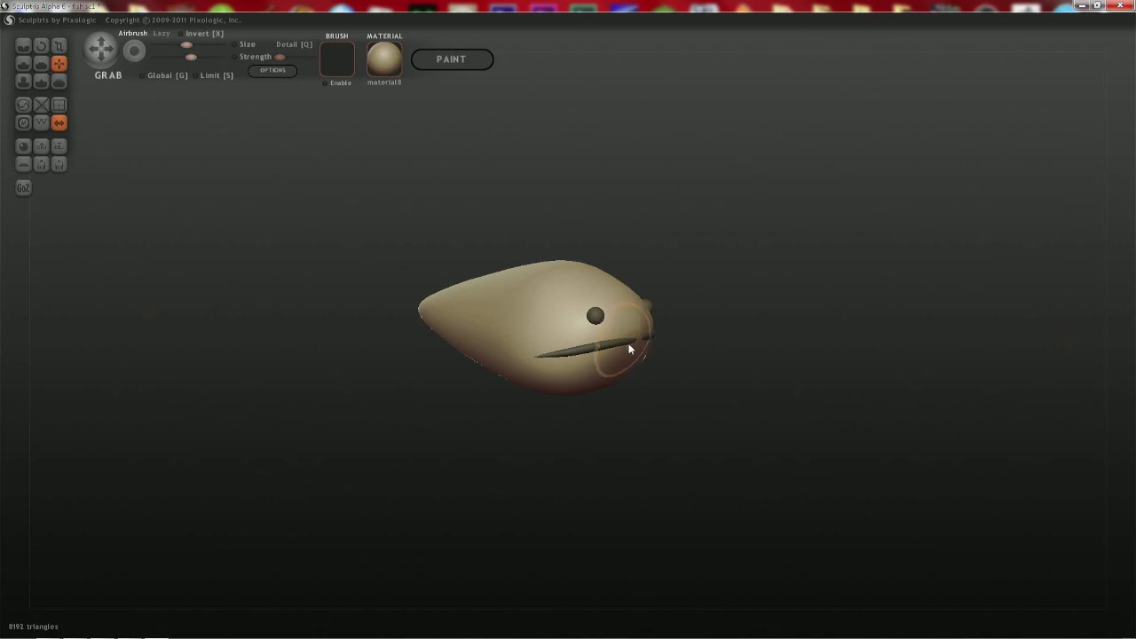
# - Raise the middle section of the mouth strip with Grab in front view to give it a broad upward arch
pyautogui.keyDown('shift'); pyautogui.moveTo(623, 345); pyautogui.dragTo(568, 403, button='right'); pyautogui.keyUp('shift')
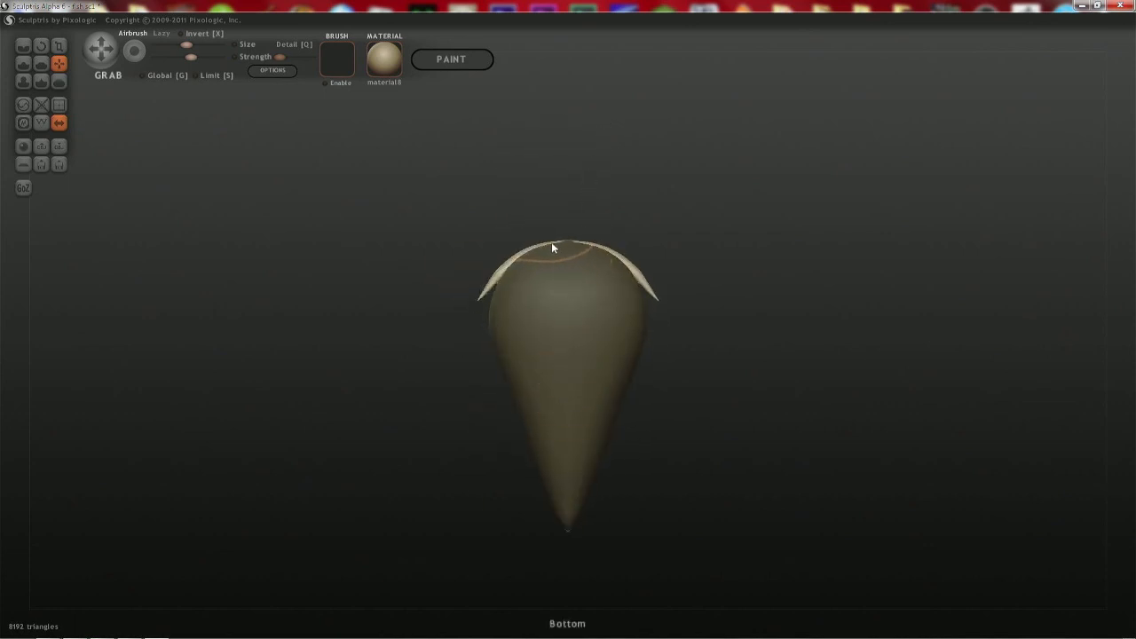
pyautogui.keyDown('shift'); pyautogui.moveTo(555, 241); pyautogui.dragTo(550, 338, button='right'); pyautogui.keyUp('shift')
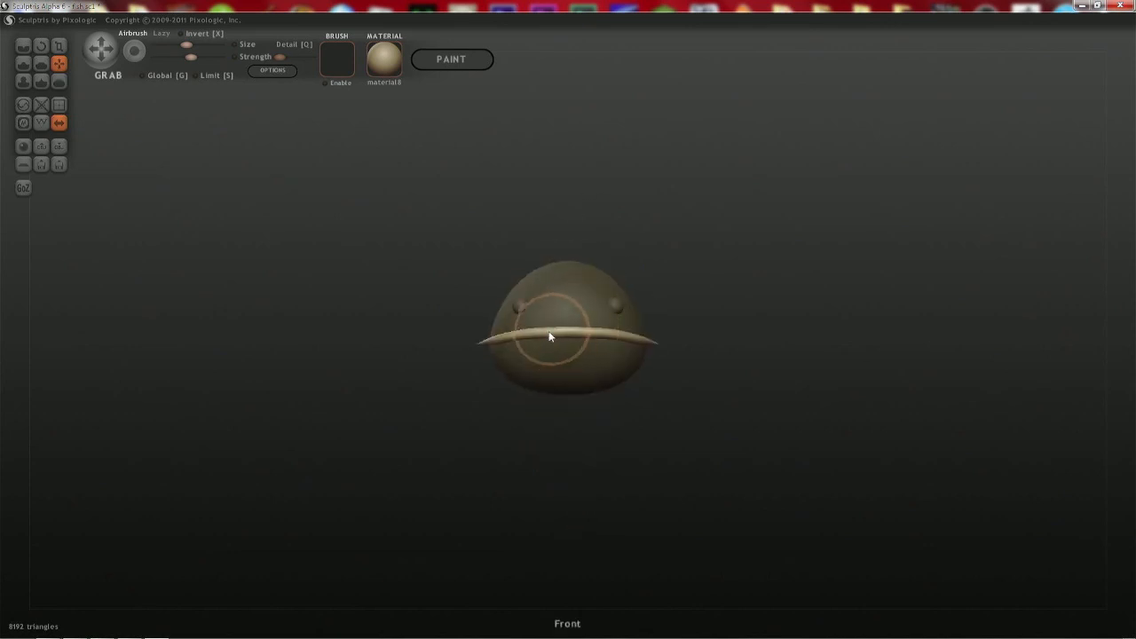
pyautogui.scroll(2, 578, 355)
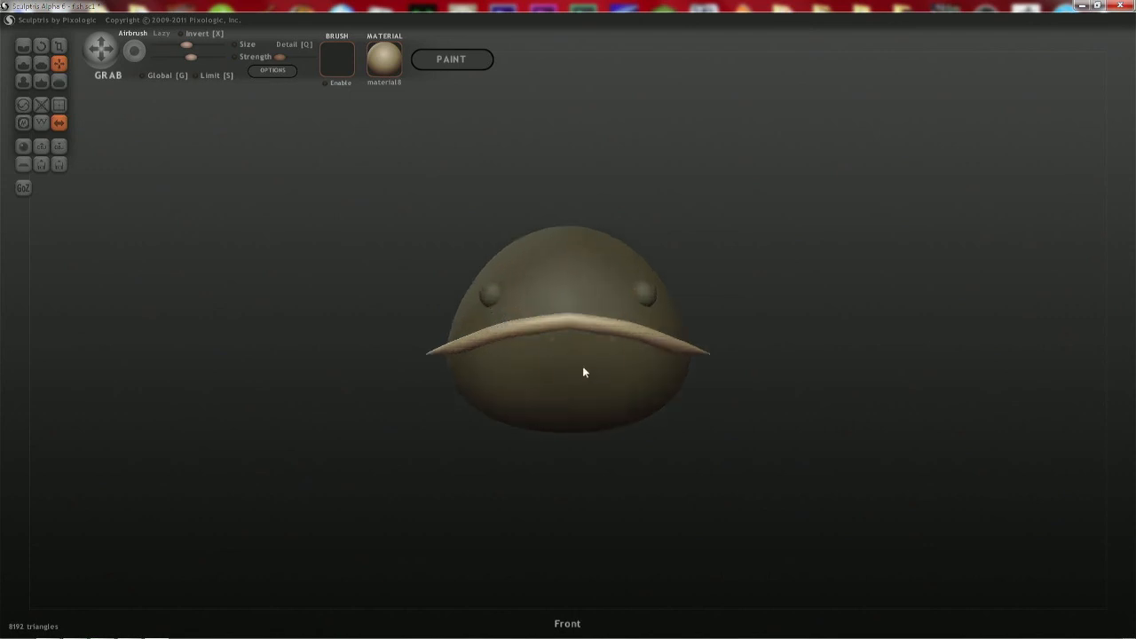
pyautogui.hotkey('ctrl', 'z')
pyautogui.moveTo(535, 335); pyautogui.dragTo(567, 324)
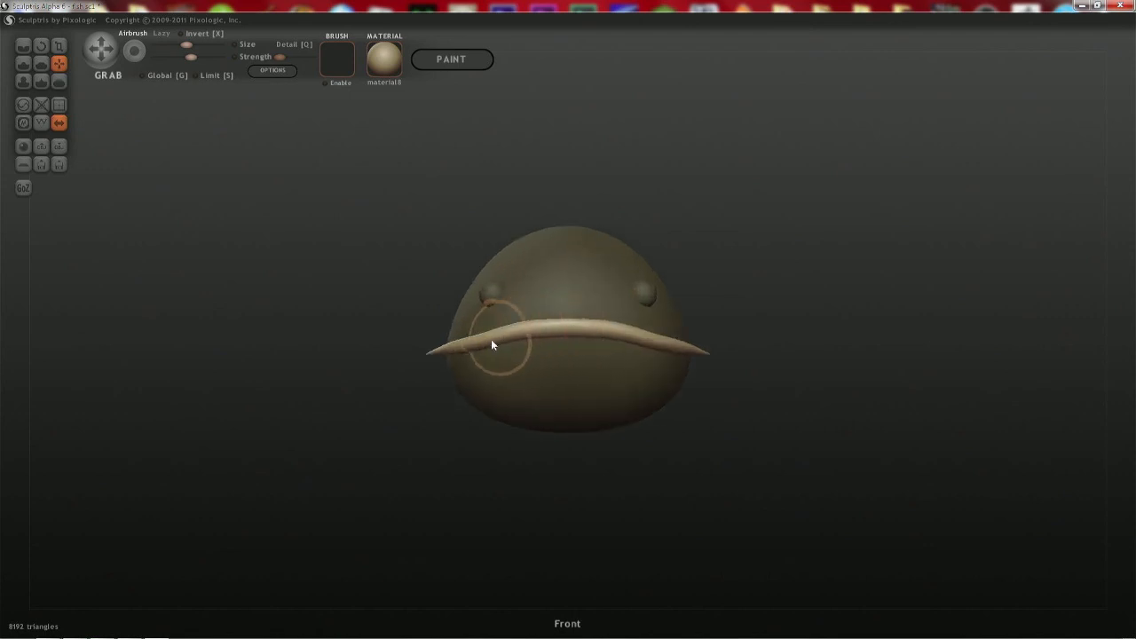
pyautogui.moveTo(491, 340); pyautogui.dragTo(490, 335)
pyautogui.hotkey('ctrl', 'z')
pyautogui.moveTo(547, 330)
pyautogui.mouseDown(button='right')
pyautogui.moveTo(433, 319)
pyautogui.moveTo(466, 355)
pyautogui.moveTo(523, 371)
pyautogui.moveTo(560, 312)
pyautogui.moveTo(555, 320)
pyautogui.mouseUp(button='right')
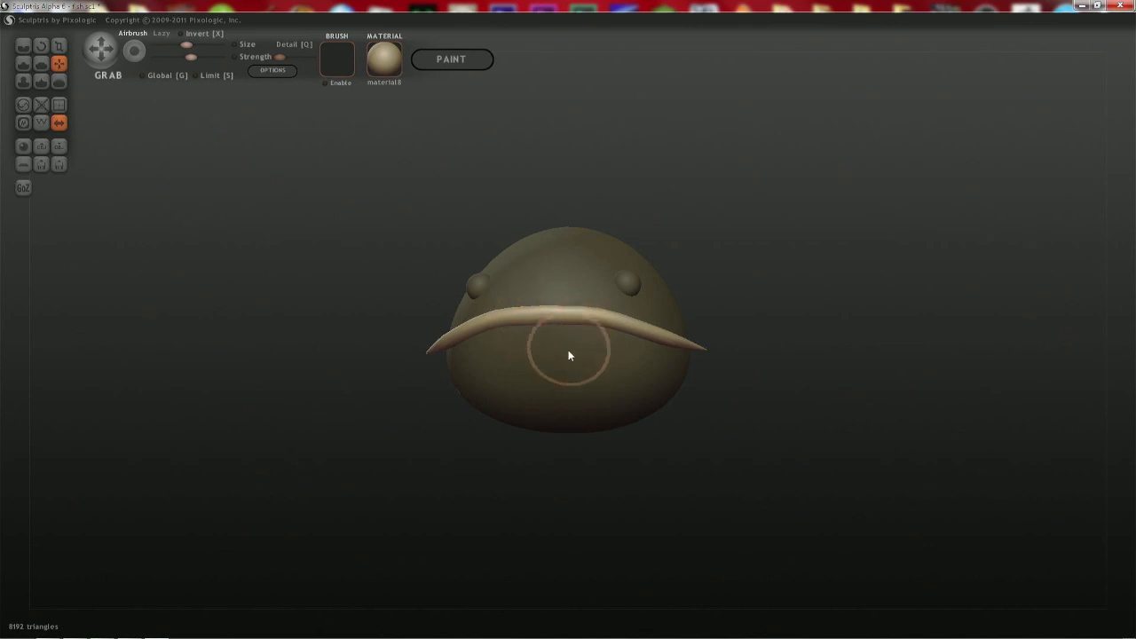
# - Duplicate the mouth strip with global Grab and flip the copy upside down with the Rotate tool
pyautogui.press('g')
pyautogui.keyDown('ctrl'); pyautogui.moveTo(567, 349); pyautogui.dragTo(568, 347); pyautogui.keyUp('ctrl')
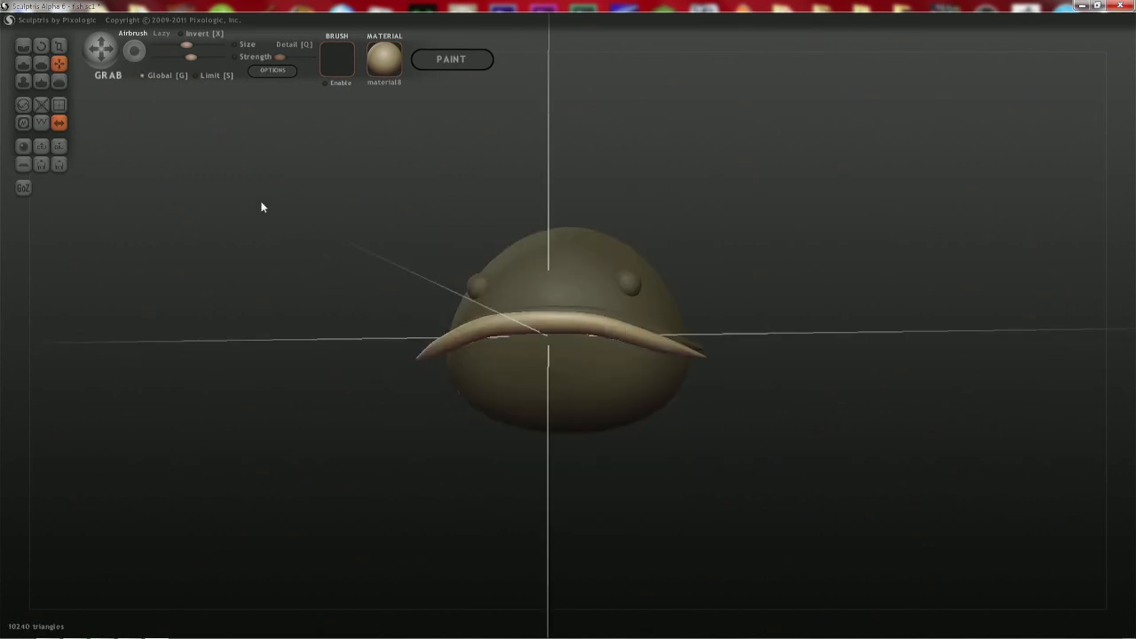
pyautogui.press('r')
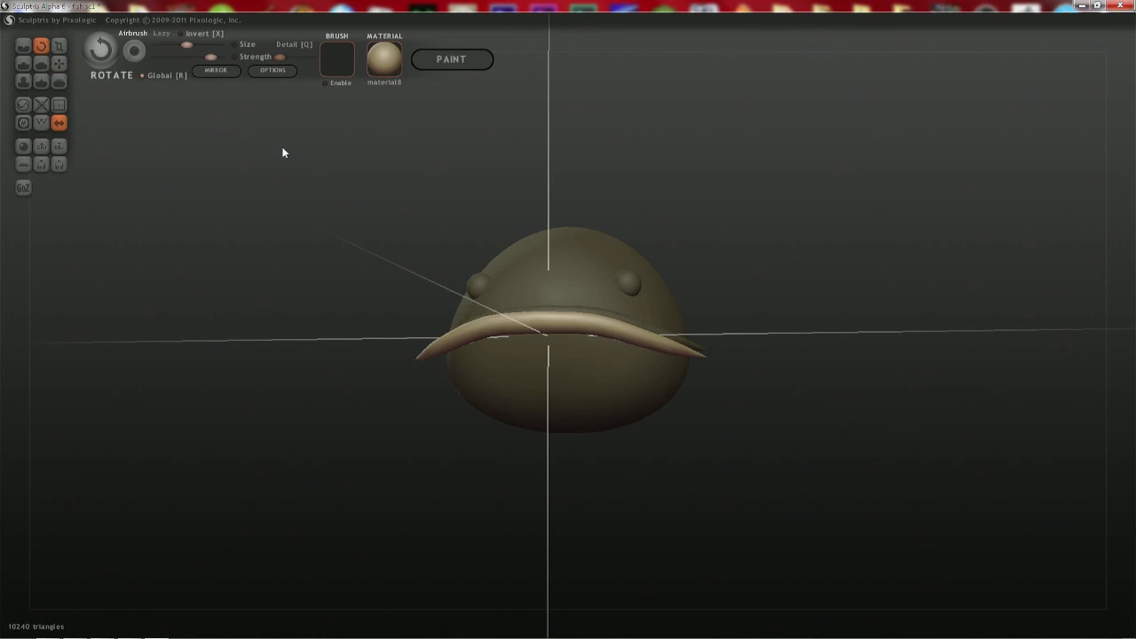
pyautogui.click(235, 72)
pyautogui.moveTo(253, 125)
pyautogui.mouseDown()
pyautogui.moveTo(288, 220)
pyautogui.moveTo(272, 203)
pyautogui.moveTo(254, 165)
pyautogui.moveTo(393, 359)
pyautogui.moveTo(426, 371)
pyautogui.moveTo(529, 258)
pyautogui.moveTo(133, 263)
pyautogui.moveTo(142, 301)
pyautogui.moveTo(254, 365)
pyautogui.mouseUp()
# - Move the flipped strip back against the head below the original with global Grab to form the lower lip
pyautogui.press('g')
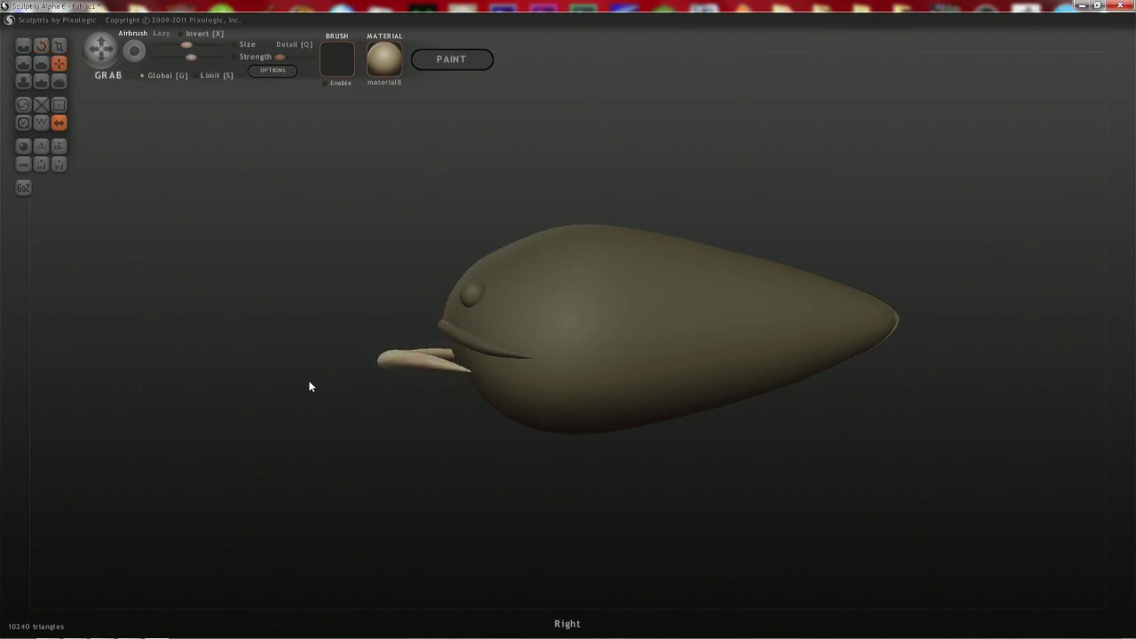
pyautogui.moveTo(401, 371)
pyautogui.mouseDown()
pyautogui.moveTo(460, 370)
pyautogui.moveTo(542, 326)
pyautogui.moveTo(541, 336)
pyautogui.mouseUp()
pyautogui.press('e')
pyautogui.moveTo(541, 336); pyautogui.dragTo(722, 355, button='right')
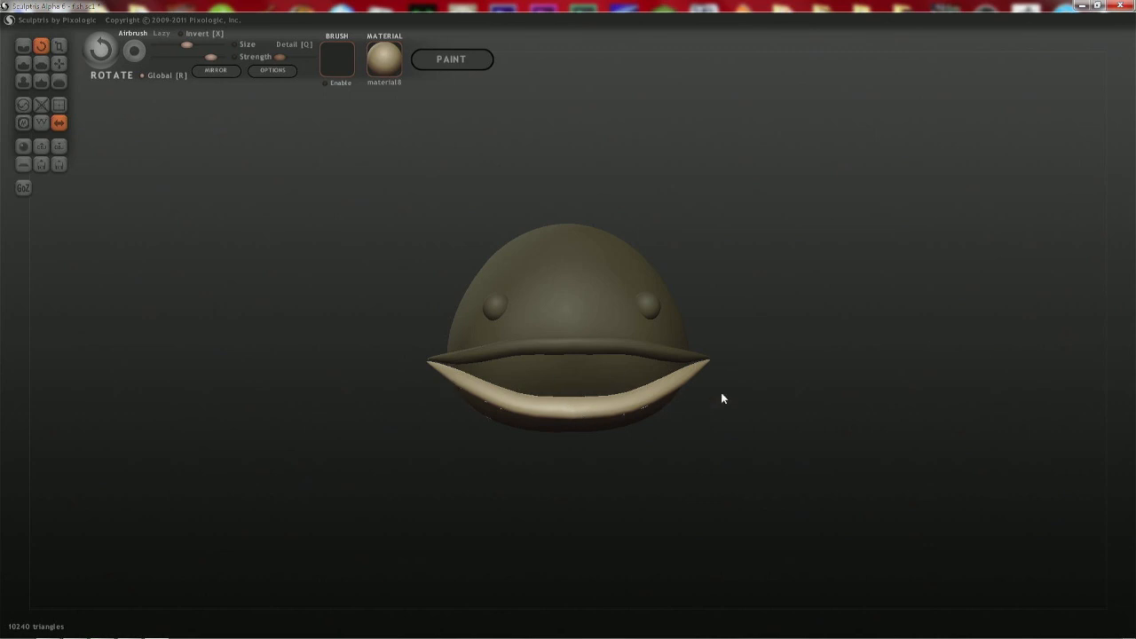
# - Smooth the lower lip along its length with a larger Smooth brush
pyautogui.press('s')
pyautogui.moveTo(711, 391); pyautogui.dragTo(670, 369, button='right')
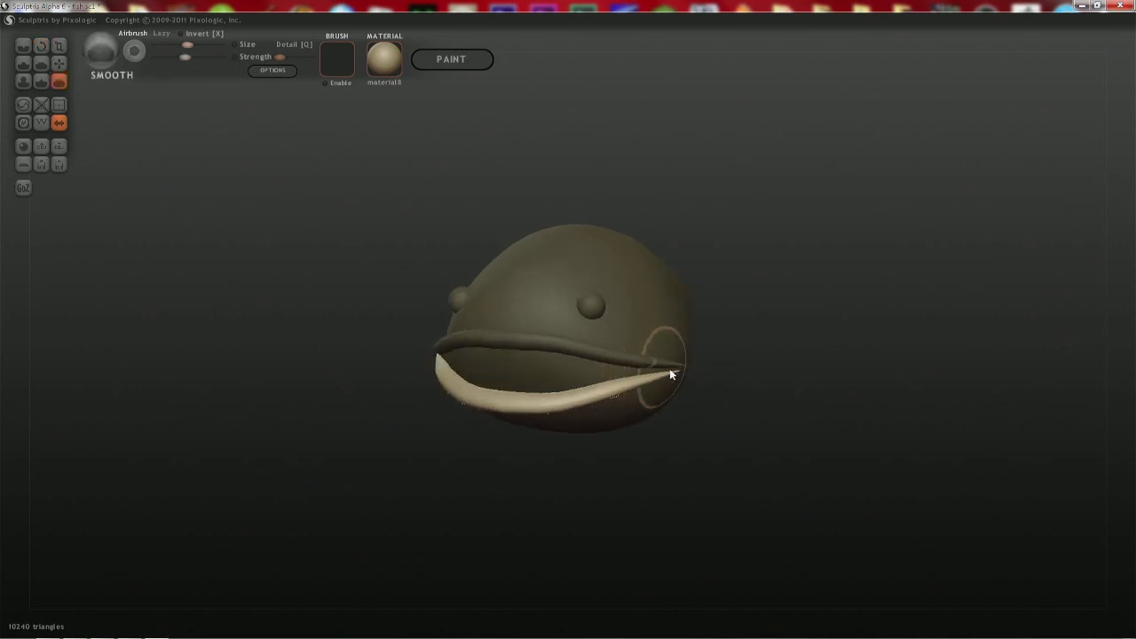
pyautogui.moveTo(625, 385)
pyautogui.mouseDown()
pyautogui.moveTo(647, 381)
pyautogui.moveTo(531, 414)
pyautogui.moveTo(538, 397)
pyautogui.moveTo(512, 406)
pyautogui.mouseUp()
pyautogui.press('space')
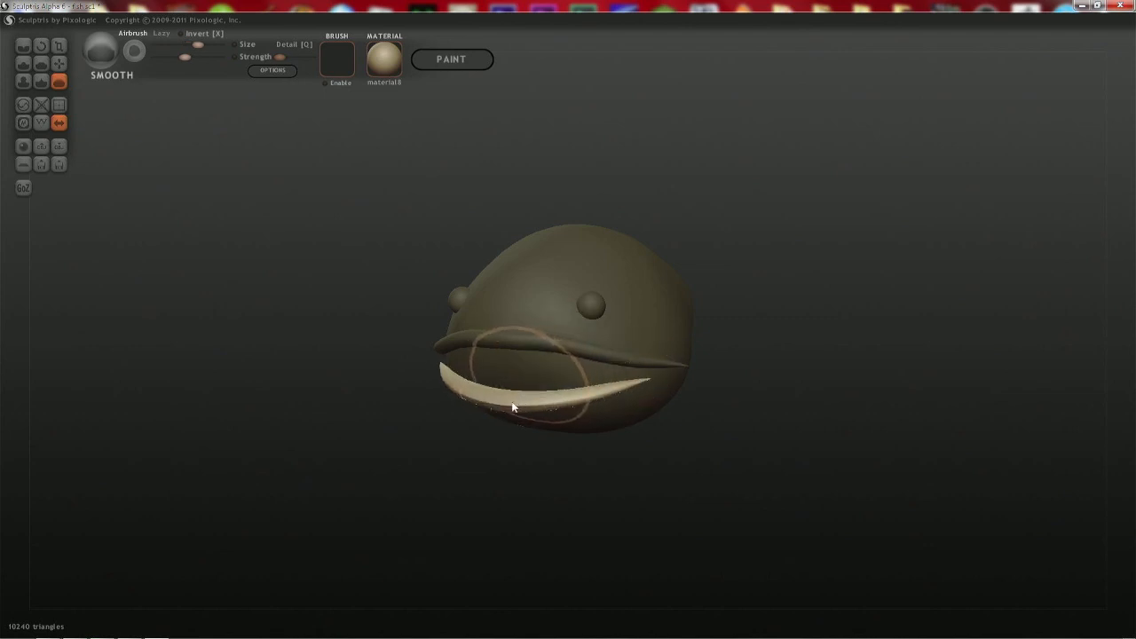
pyautogui.moveTo(505, 405)
pyautogui.mouseDown(button='right')
pyautogui.moveTo(552, 358)
pyautogui.moveTo(544, 396)
pyautogui.mouseUp(button='right')
pyautogui.scroll(3, 558, 394)
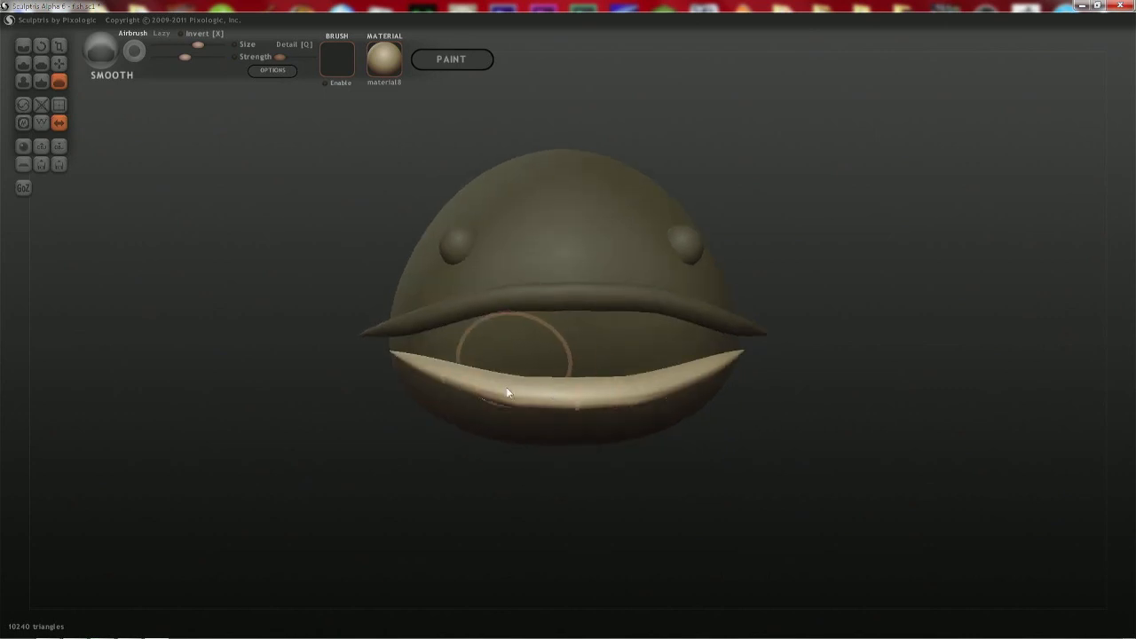
# - Show the wireframe and apply Reduce Selected three times to the lower lip
pyautogui.press('w')
pyautogui.click(43, 110)
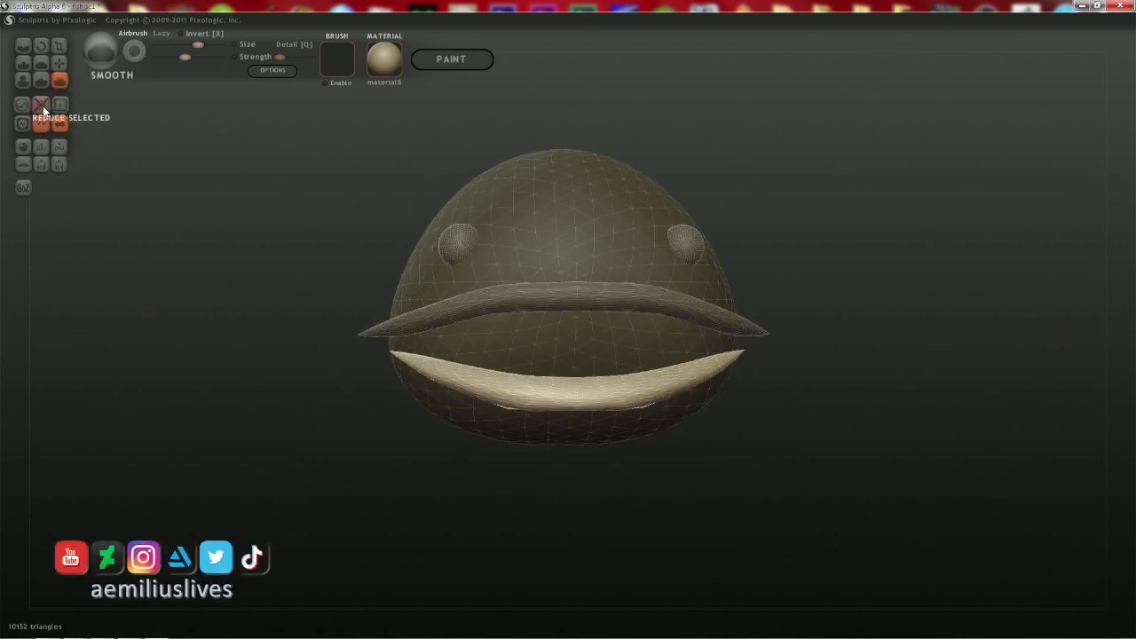
pyautogui.click(42, 110)
pyautogui.click(43, 110)
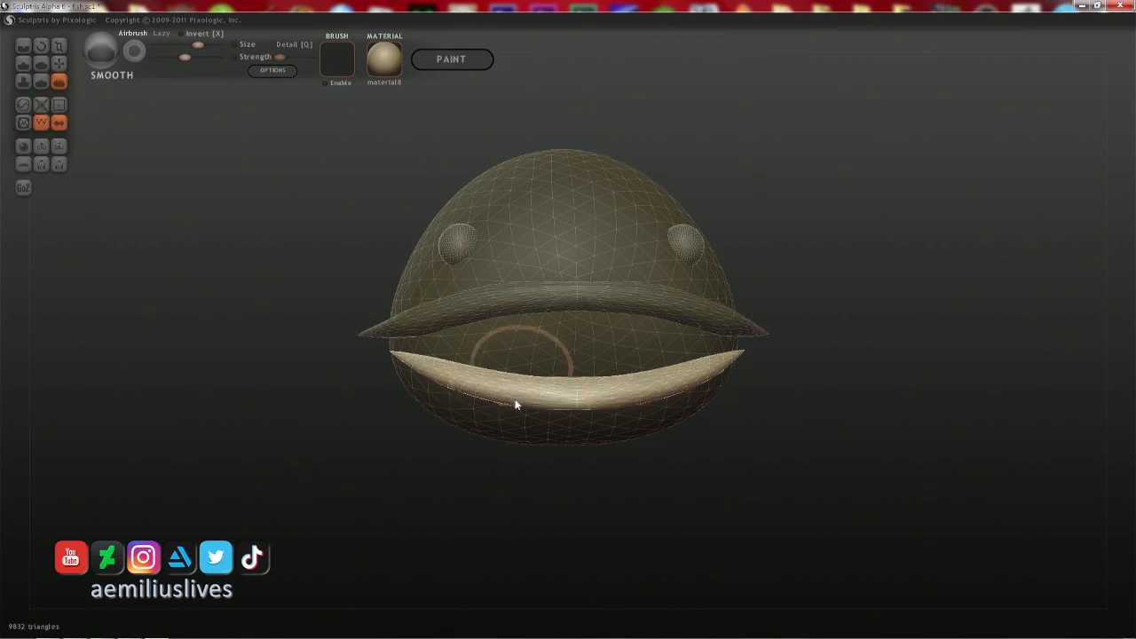
# - Smooth the upper lip and apply Reduce Selected to it twice
pyautogui.moveTo(535, 403); pyautogui.dragTo(514, 286, button='right')
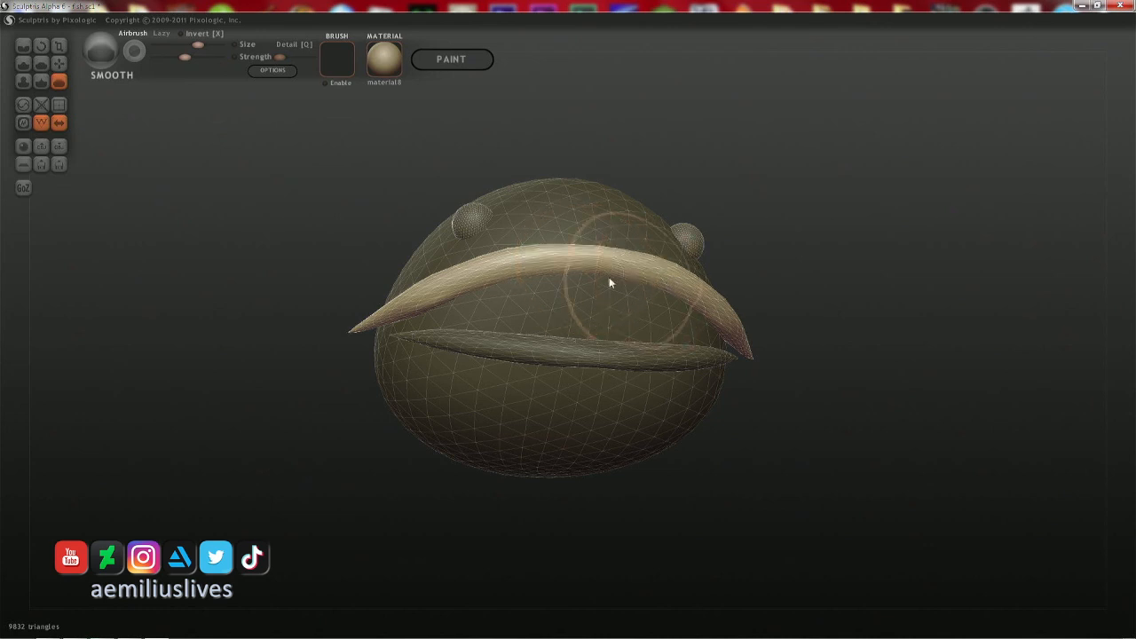
pyautogui.moveTo(592, 246)
pyautogui.mouseDown(button='right')
pyautogui.moveTo(578, 307)
pyautogui.moveTo(586, 296)
pyautogui.mouseUp(button='right')
pyautogui.scroll(2, 586, 338)
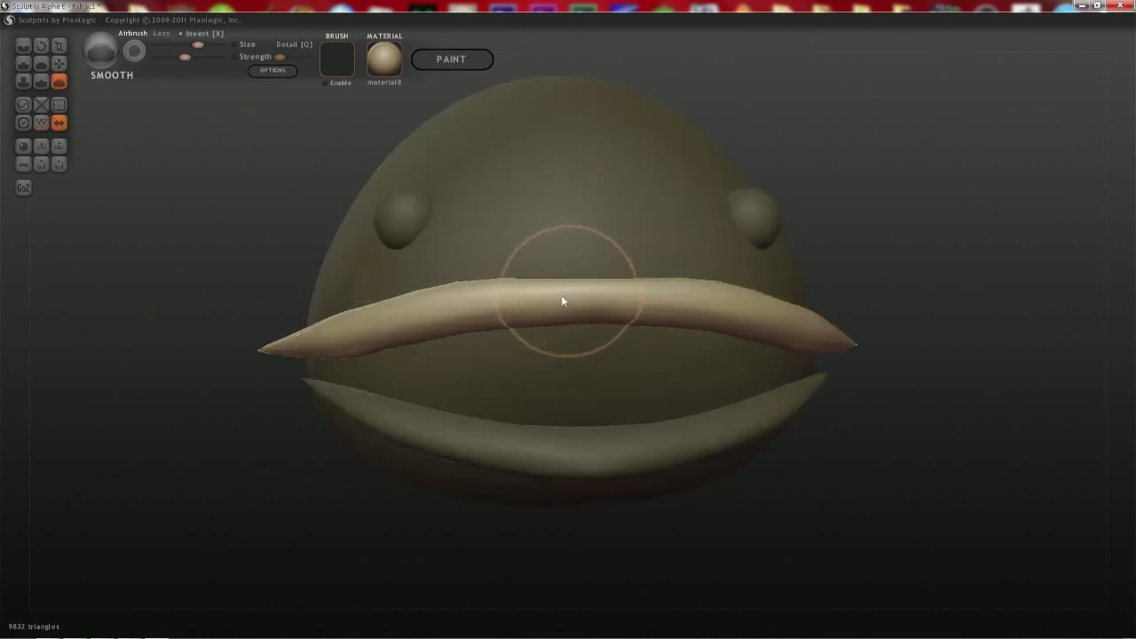
pyautogui.click(47, 104)
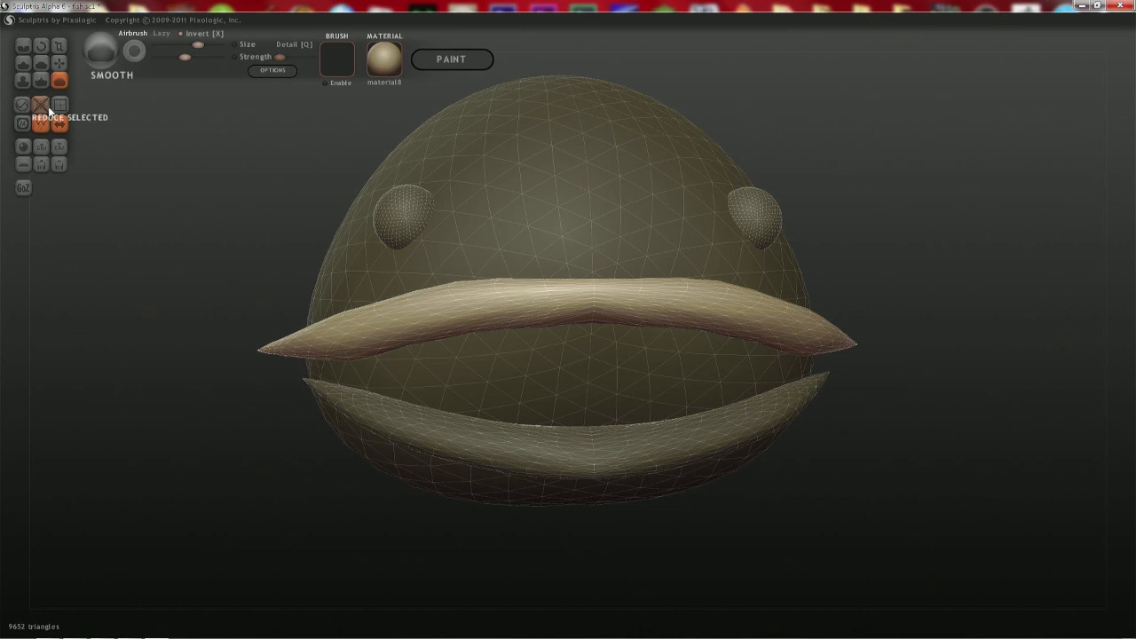
pyautogui.click(48, 106)
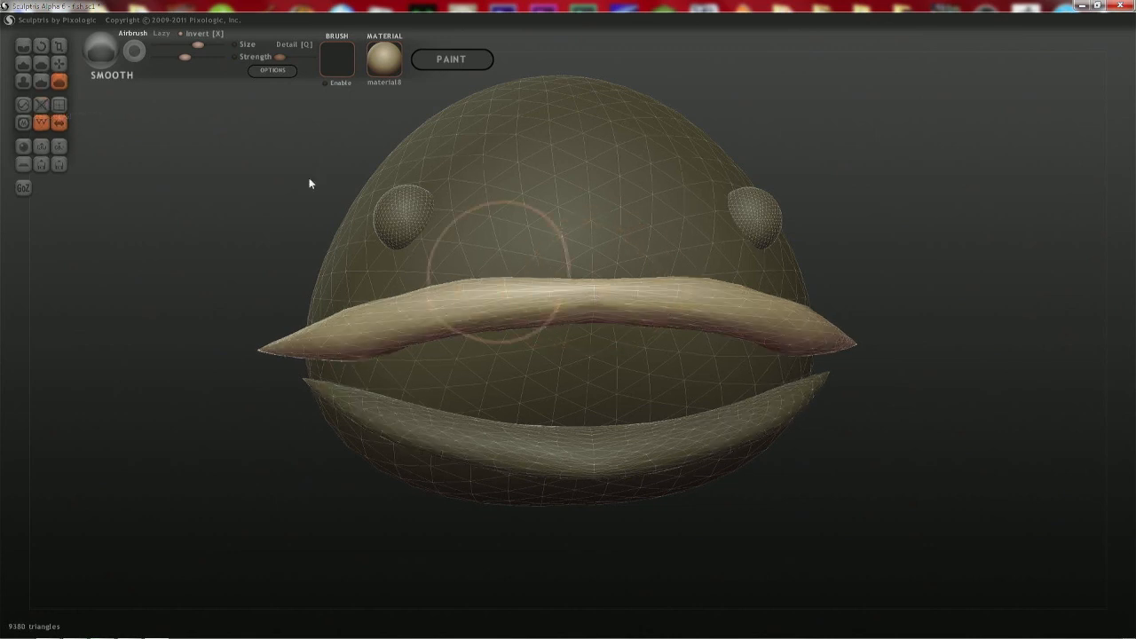
# - Hide the body and stroke across the middle of the upper lip with the Reduce brush to even out its dense triangles
pyautogui.click(24, 105)
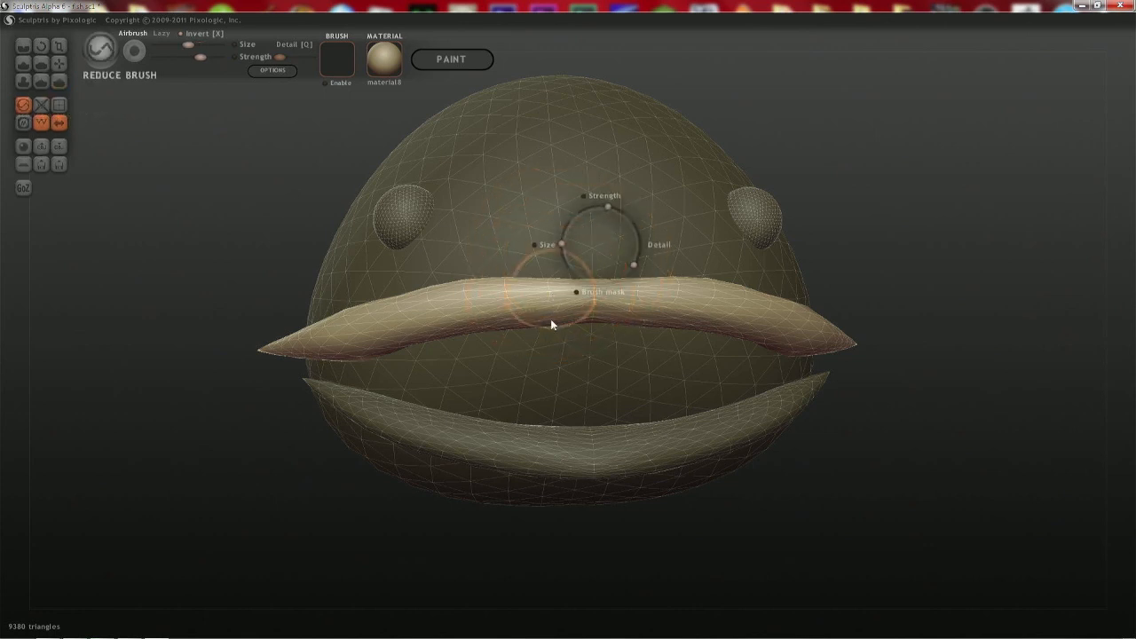
pyautogui.scroll(3, 570, 301)
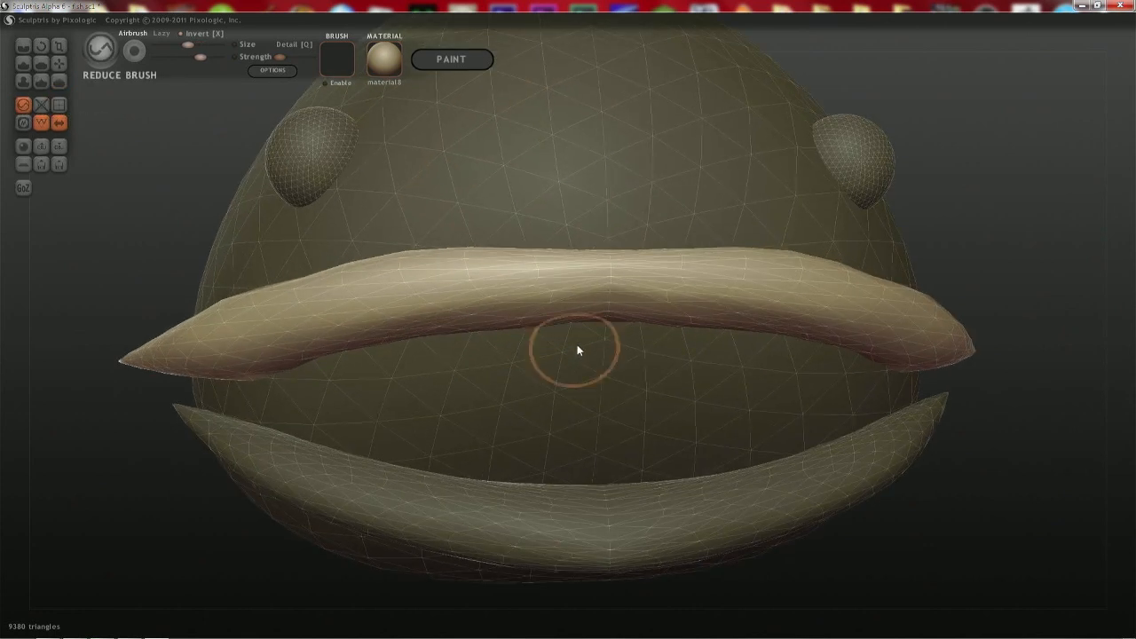
pyautogui.press('h')
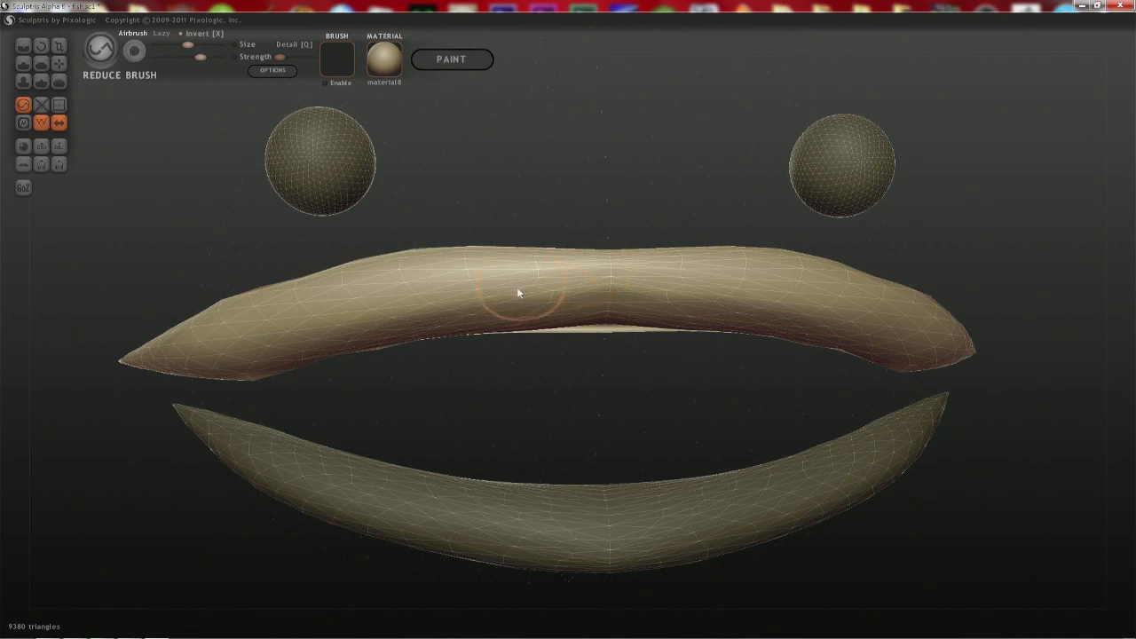
pyautogui.moveTo(516, 287)
pyautogui.mouseDown(button='right')
pyautogui.moveTo(587, 201)
pyautogui.moveTo(605, 240)
pyautogui.mouseUp(button='right')
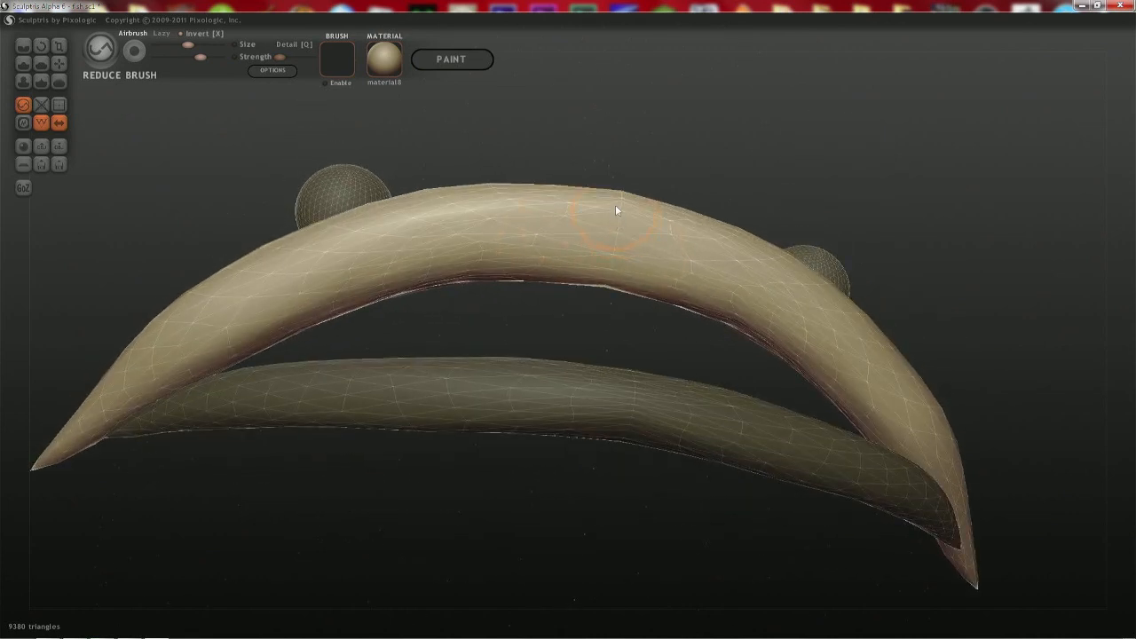
pyautogui.moveTo(613, 213); pyautogui.dragTo(542, 220)
pyautogui.moveTo(688, 206); pyautogui.dragTo(523, 213)
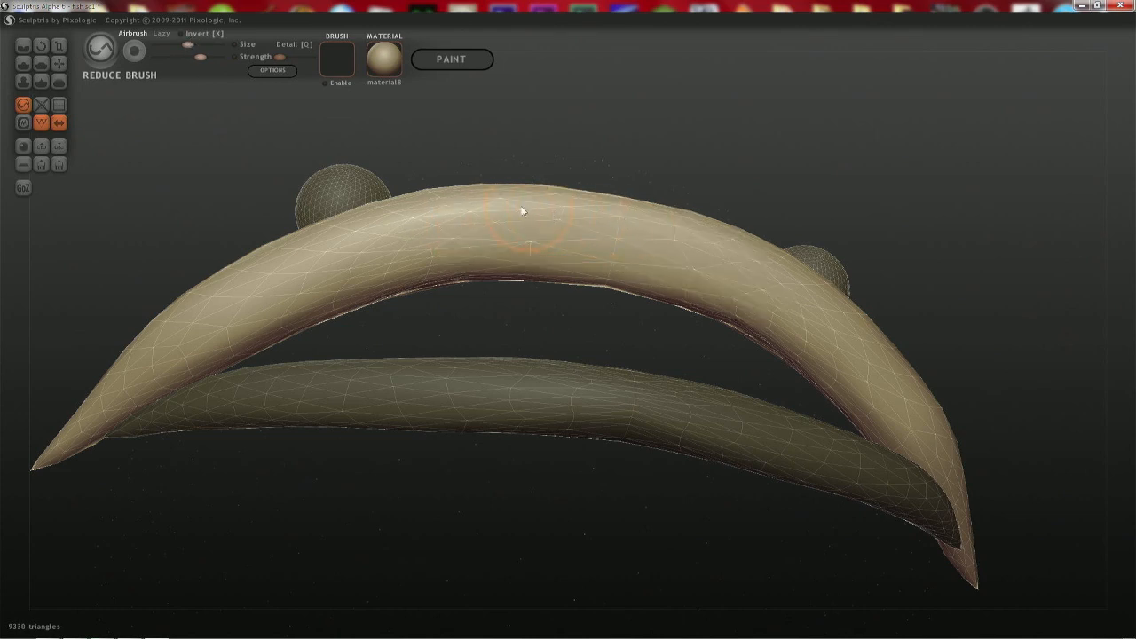
pyautogui.moveTo(523, 213); pyautogui.dragTo(492, 341, button='right')
pyautogui.moveTo(573, 310)
pyautogui.mouseDown()
pyautogui.moveTo(350, 318)
pyautogui.moveTo(381, 282)
pyautogui.moveTo(433, 270)
pyautogui.mouseUp()
pyautogui.moveTo(507, 292)
pyautogui.keyDown('shift'); pyautogui.mouseDown()
pyautogui.moveTo(485, 290)
pyautogui.moveTo(584, 306)
pyautogui.moveTo(811, 296)
pyautogui.moveTo(789, 269)
pyautogui.moveTo(579, 241)
pyautogui.mouseUp(); pyautogui.keyUp('shift')
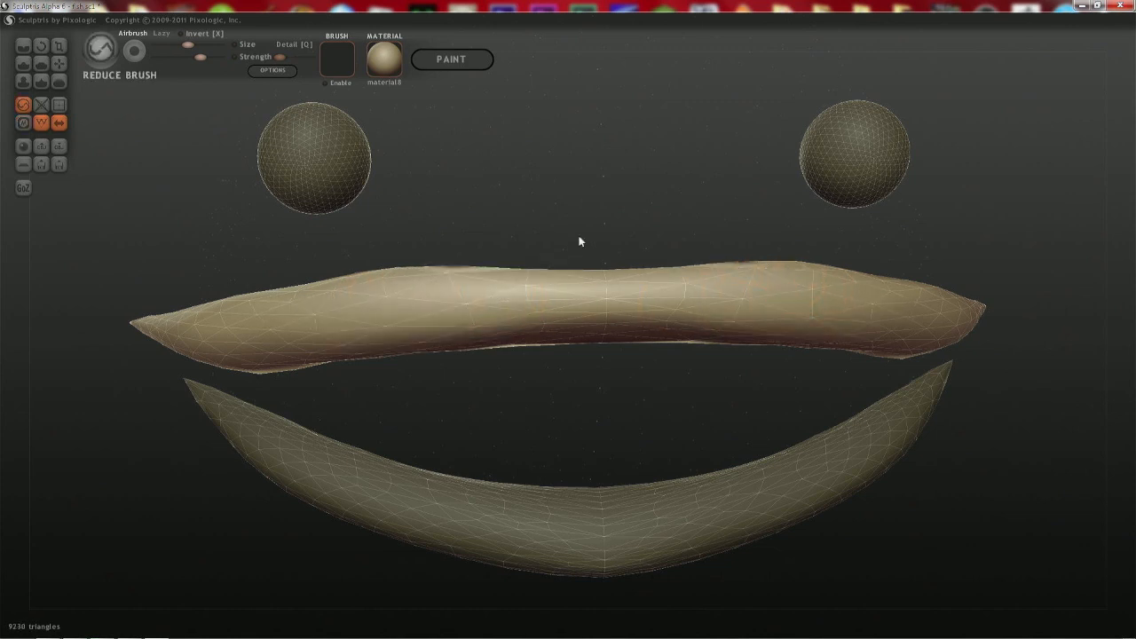
# - Refine the upper lip's mesh with an inverted Reduce brush along its length and apply Reduce Selected once
pyautogui.click(215, 35)
pyautogui.moveTo(382, 238)
pyautogui.mouseDown()
pyautogui.moveTo(346, 302)
pyautogui.moveTo(358, 307)
pyautogui.moveTo(634, 284)
pyautogui.moveTo(680, 300)
pyautogui.moveTo(745, 274)
pyautogui.mouseUp()
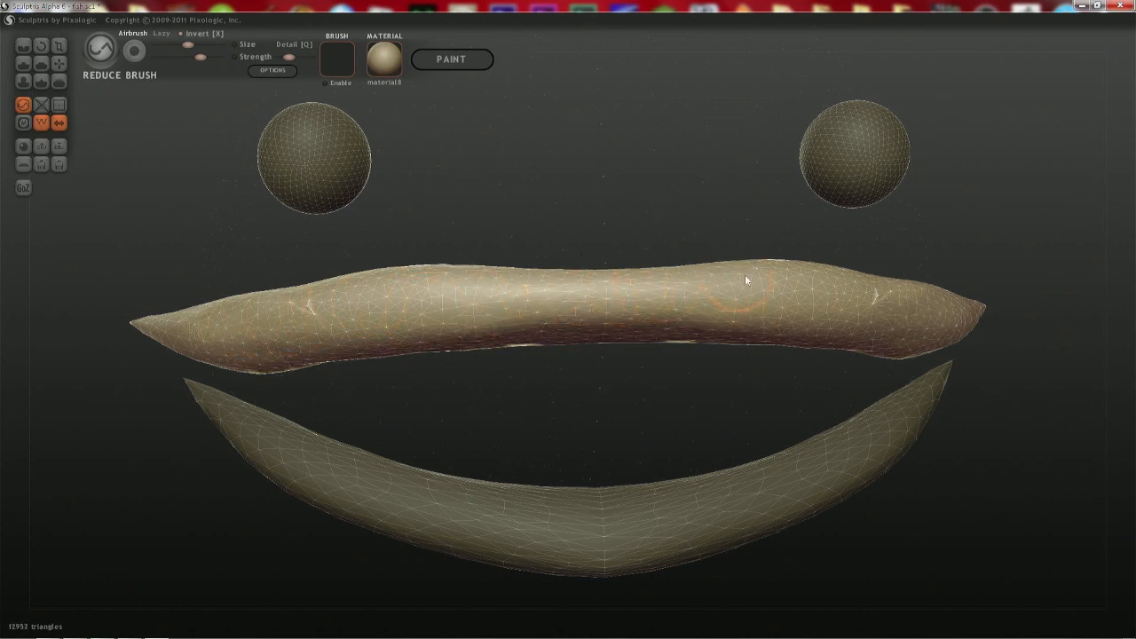
pyautogui.click(42, 107)
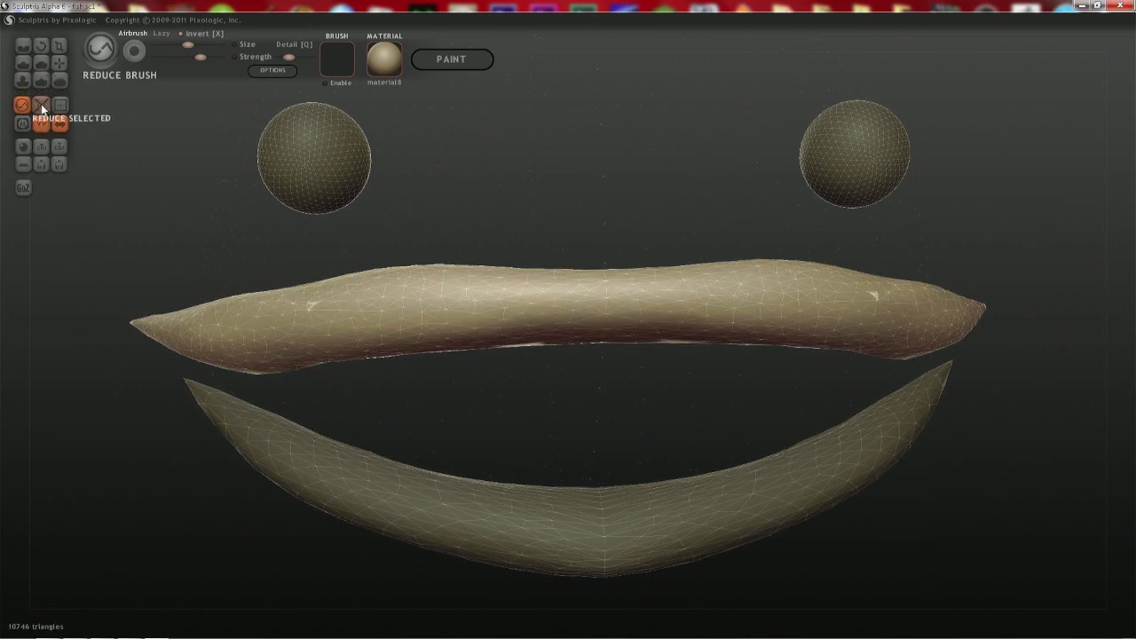
# - Turn off brush inversion and use the Reduce brush on the pinched spots and upper surface of the upper lip
pyautogui.press('x')
pyautogui.click(307, 306)
pyautogui.click(308, 306)
pyautogui.click(308, 305)
pyautogui.moveTo(515, 387)
pyautogui.mouseDown()
pyautogui.moveTo(469, 484)
pyautogui.moveTo(477, 481)
pyautogui.moveTo(458, 387)
pyautogui.mouseUp()
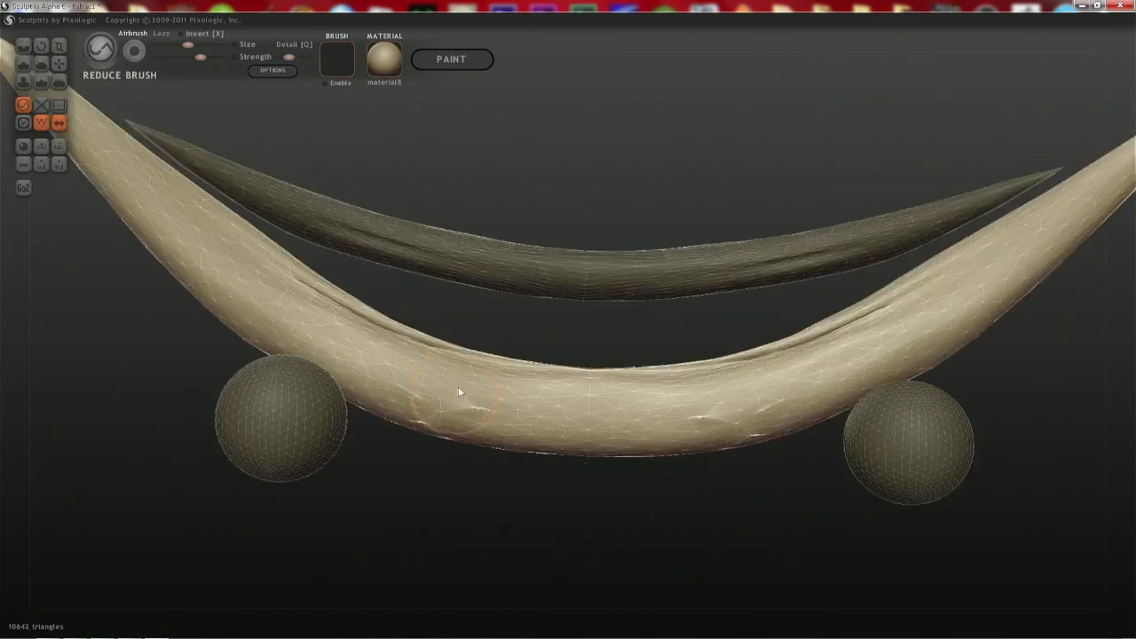
# - Even out the remaining pinched spots near the upper lip's lower edge with the Reduce brush and apply Reduce Selected to the lip
pyautogui.click(481, 411)
pyautogui.click(441, 412)
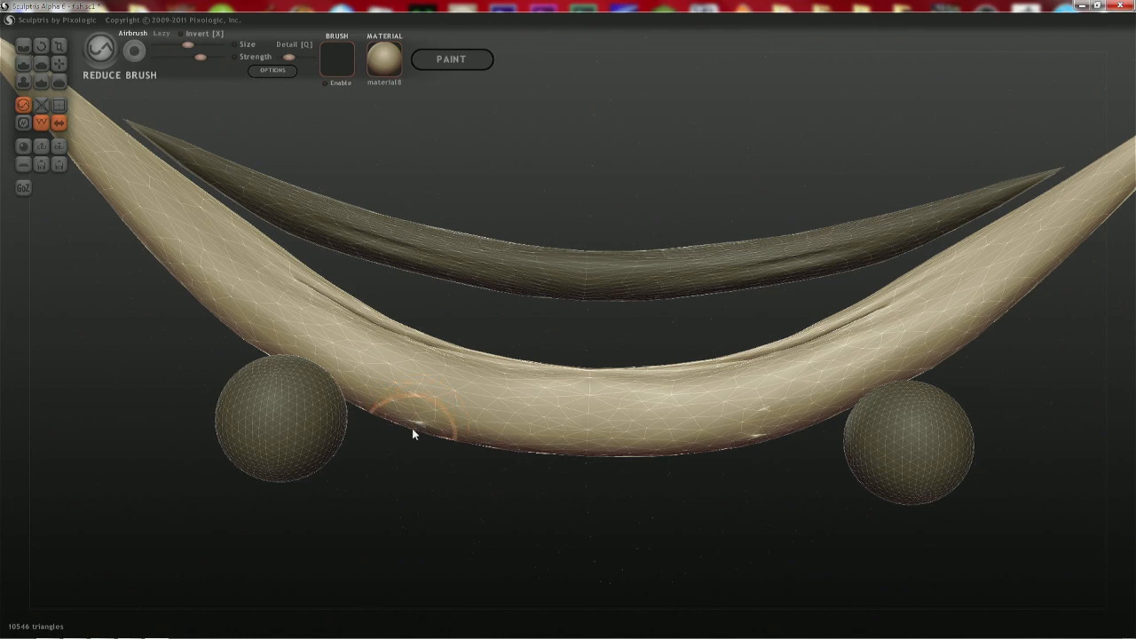
pyautogui.moveTo(424, 451); pyautogui.dragTo(441, 330)
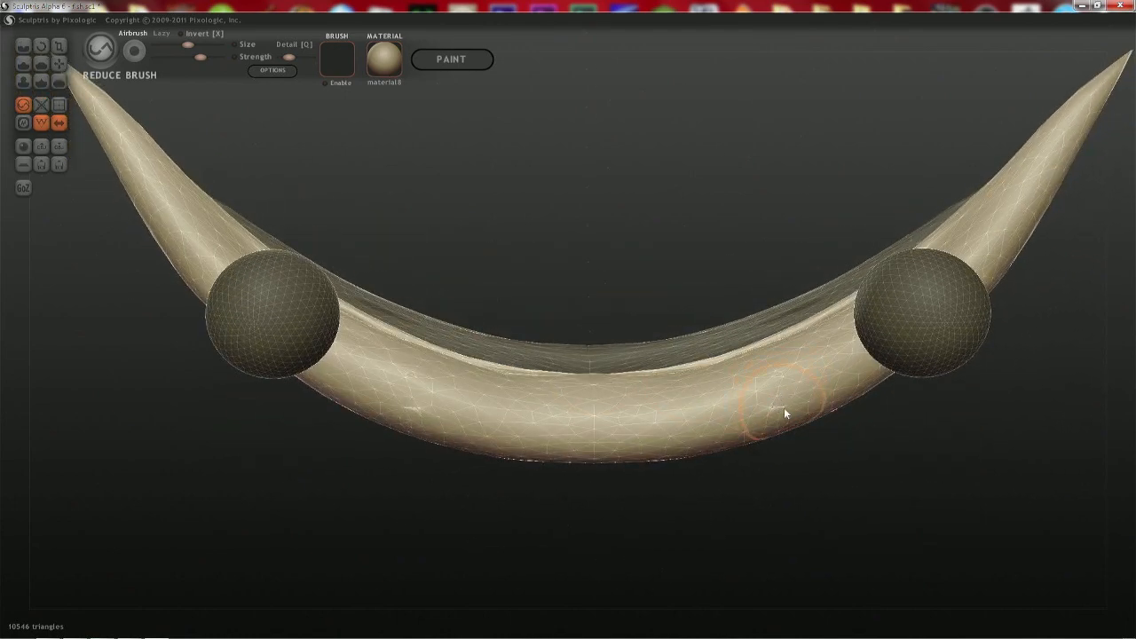
pyautogui.moveTo(257, 400); pyautogui.dragTo(212, 230)
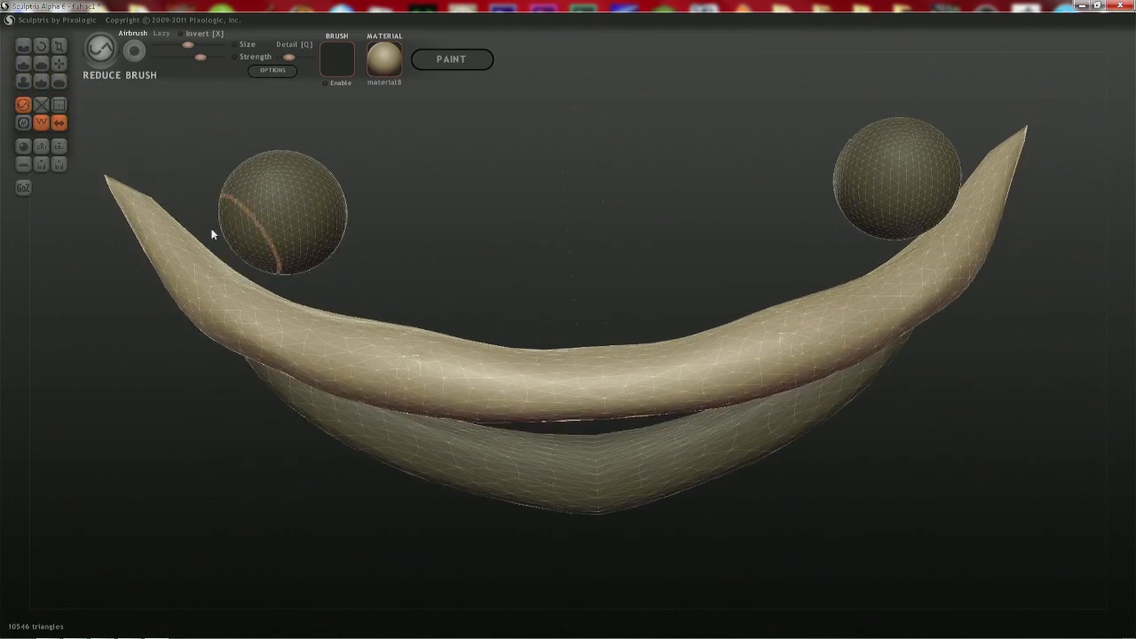
pyautogui.click(38, 104)
pyautogui.click(39, 105)
pyautogui.moveTo(404, 191)
pyautogui.mouseDown()
pyautogui.moveTo(430, 262)
pyautogui.moveTo(429, 304)
pyautogui.moveTo(399, 414)
pyautogui.moveTo(406, 388)
pyautogui.moveTo(514, 336)
pyautogui.moveTo(223, 331)
pyautogui.moveTo(164, 346)
pyautogui.moveTo(814, 307)
pyautogui.moveTo(693, 327)
pyautogui.moveTo(774, 322)
pyautogui.mouseUp()
pyautogui.moveTo(773, 321); pyautogui.dragTo(737, 19, button='right')
pyautogui.moveTo(718, 444); pyautogui.dragTo(721, 246, button='right')
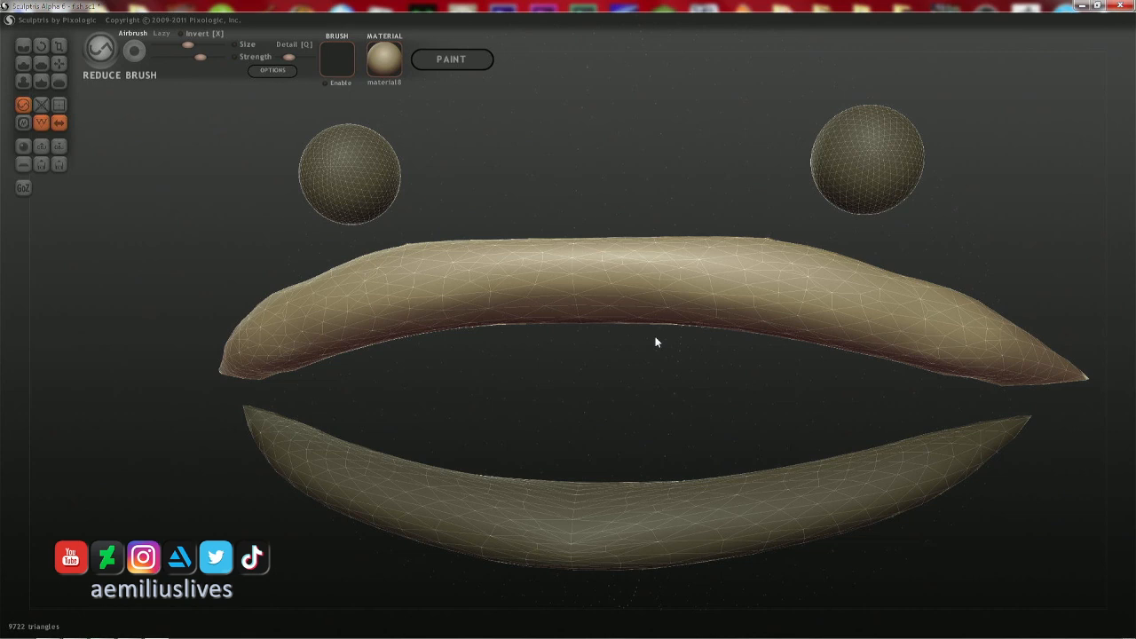
# - Unhide the body and pull the middle of the upper lip forward from the head in top view with a larger Grab brush
pyautogui.keyDown('shift'); pyautogui.moveTo(753, 454); pyautogui.dragTo(586, 423, button='right'); pyautogui.keyUp('shift')
pyautogui.hotkey('ctrl', 'h')
pyautogui.scroll(-5, 772, 415)
pyautogui.press('g')
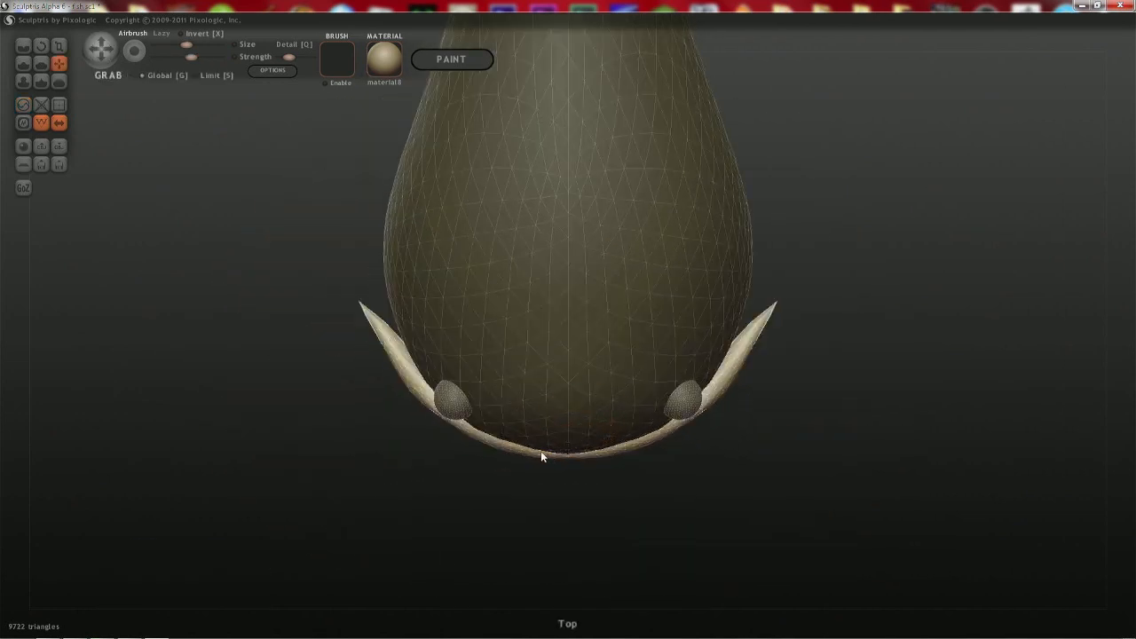
pyautogui.press('space')
pyautogui.keyDown('shift'); pyautogui.scroll(2, 534, 454); pyautogui.keyUp('shift')
pyautogui.moveTo(534, 454); pyautogui.dragTo(530, 462)
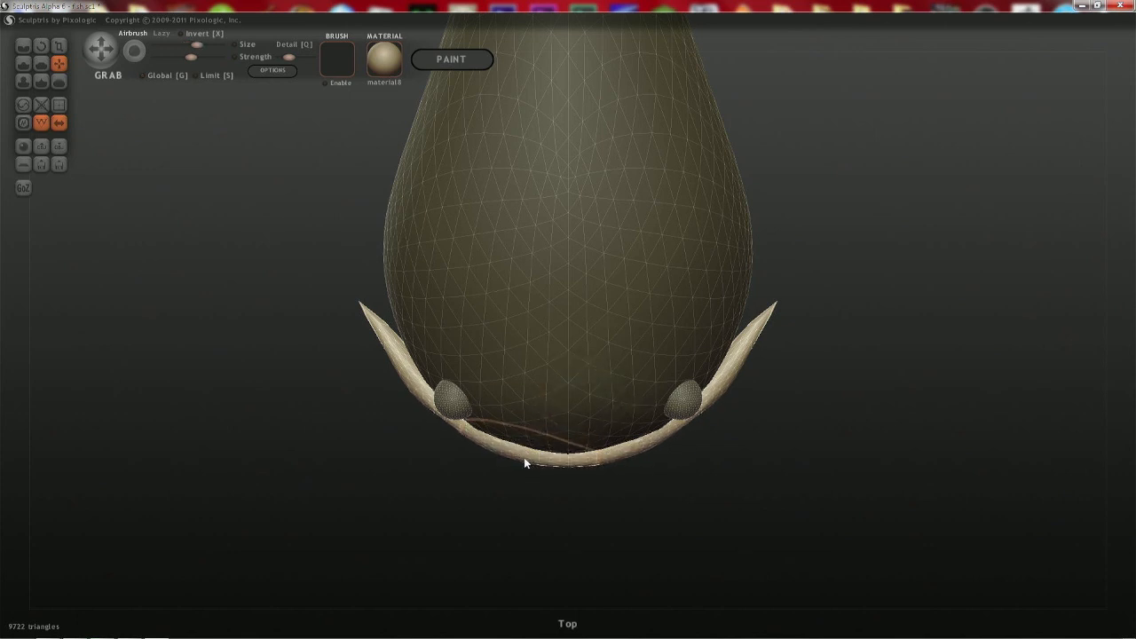
# - Reshape the upper lip's arch in front view, grabbing its centre and side with a smaller brush
pyautogui.moveTo(523, 458); pyautogui.dragTo(523, 298, button='right')
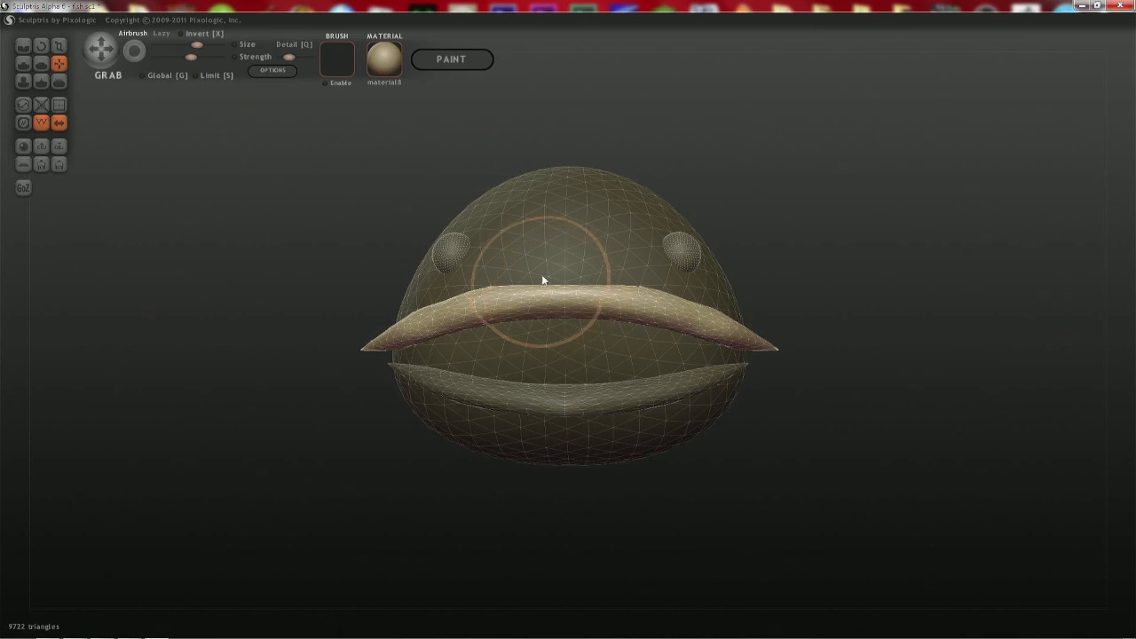
pyautogui.press('space')
pyautogui.moveTo(543, 274)
pyautogui.mouseDown()
pyautogui.moveTo(548, 303)
pyautogui.moveTo(541, 287)
pyautogui.mouseUp()
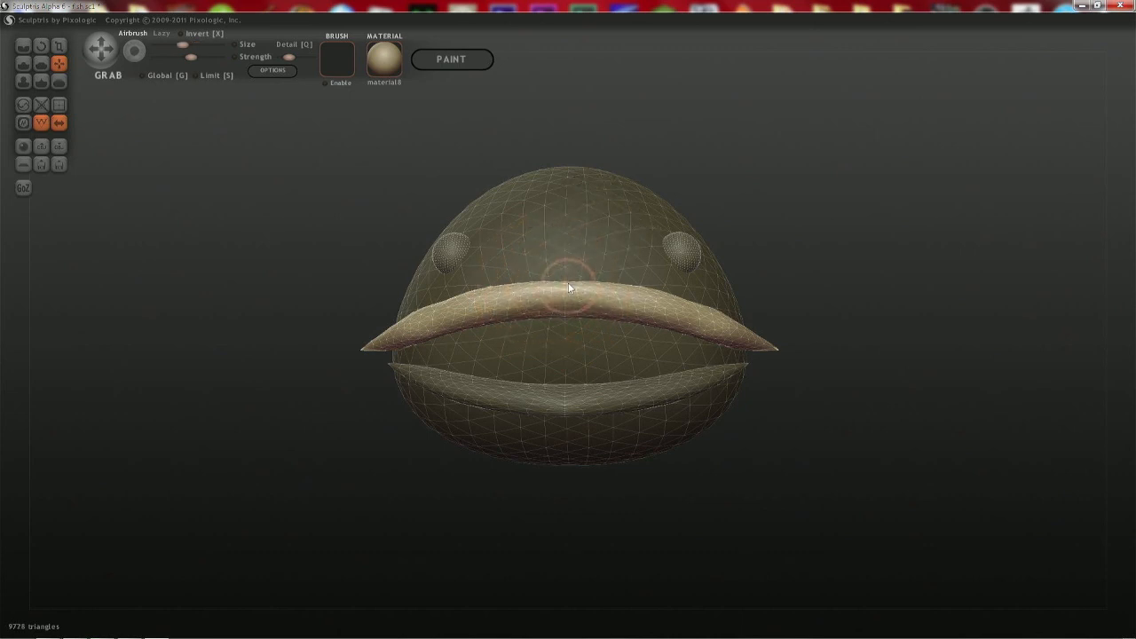
pyautogui.moveTo(669, 307); pyautogui.dragTo(668, 317, button='right')
pyautogui.press('space')
pyautogui.moveTo(676, 329); pyautogui.dragTo(672, 310)
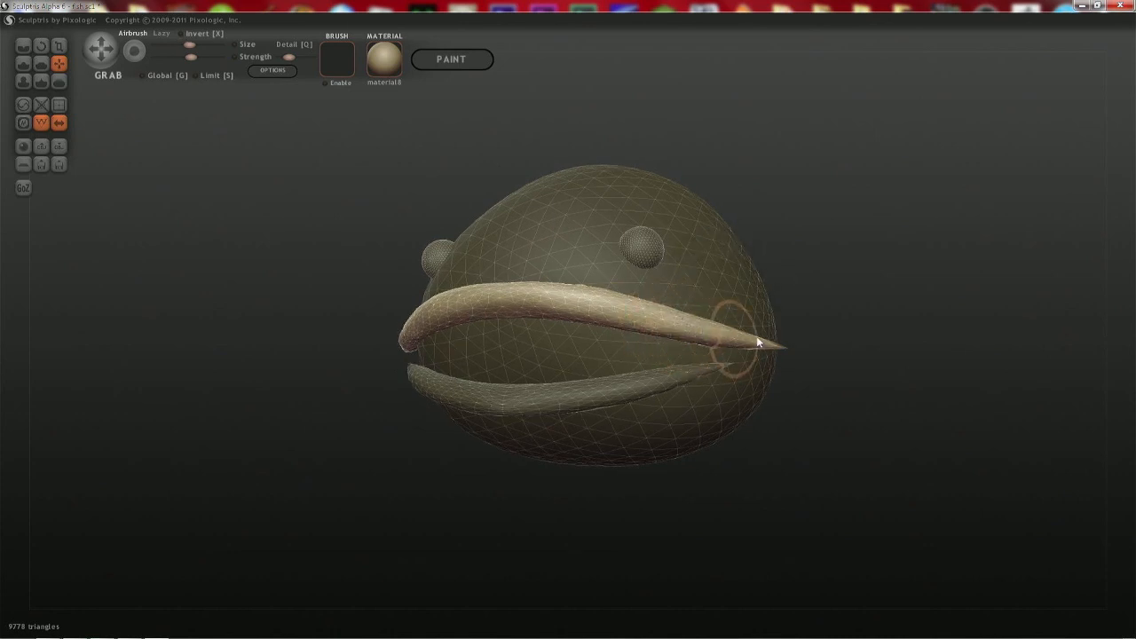
# - Smooth the tapered end of the upper lip with strokes toward its tip at the mouth corner
pyautogui.scroll(3, 819, 345)
pyautogui.moveTo(836, 392); pyautogui.dragTo(886, 335, button='right')
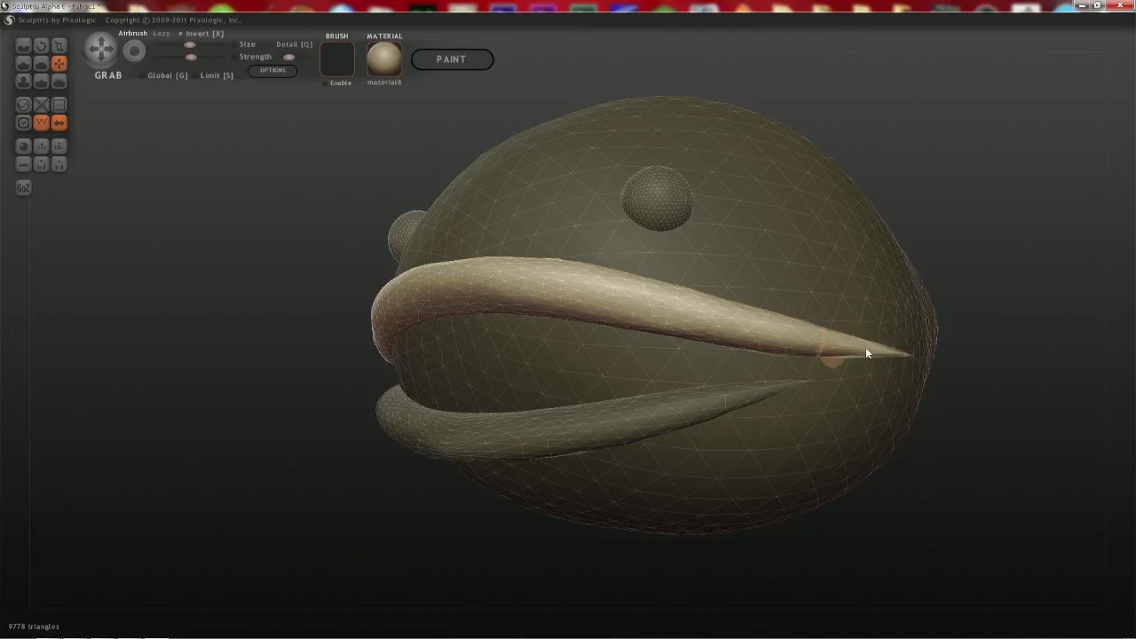
pyautogui.moveTo(867, 353); pyautogui.dragTo(914, 358)
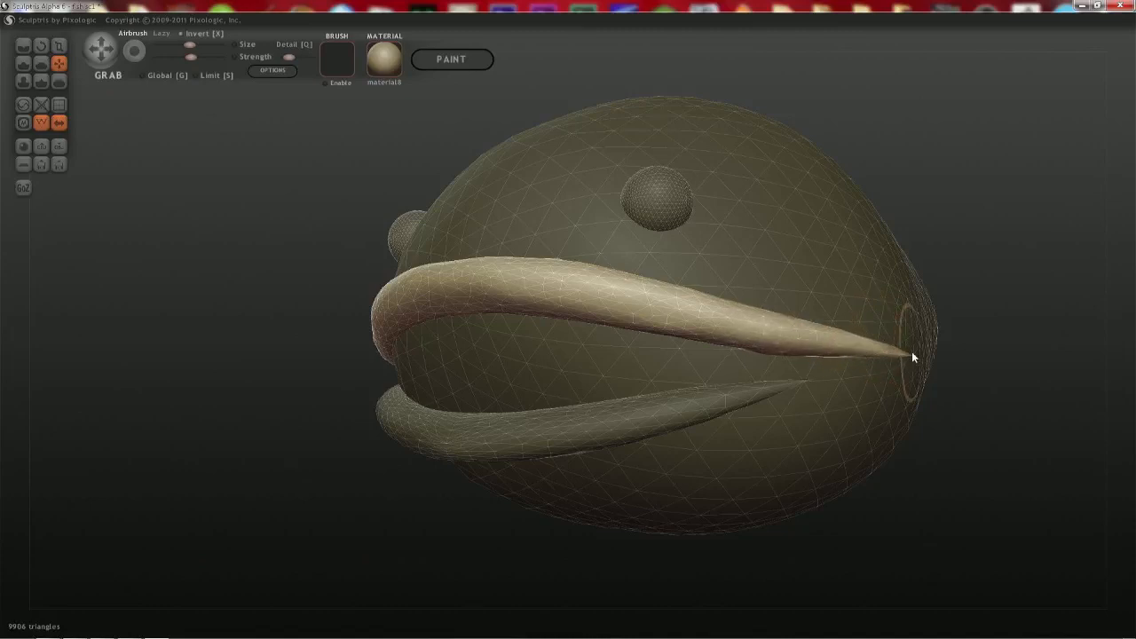
pyautogui.moveTo(913, 355); pyautogui.dragTo(810, 349, button='right')
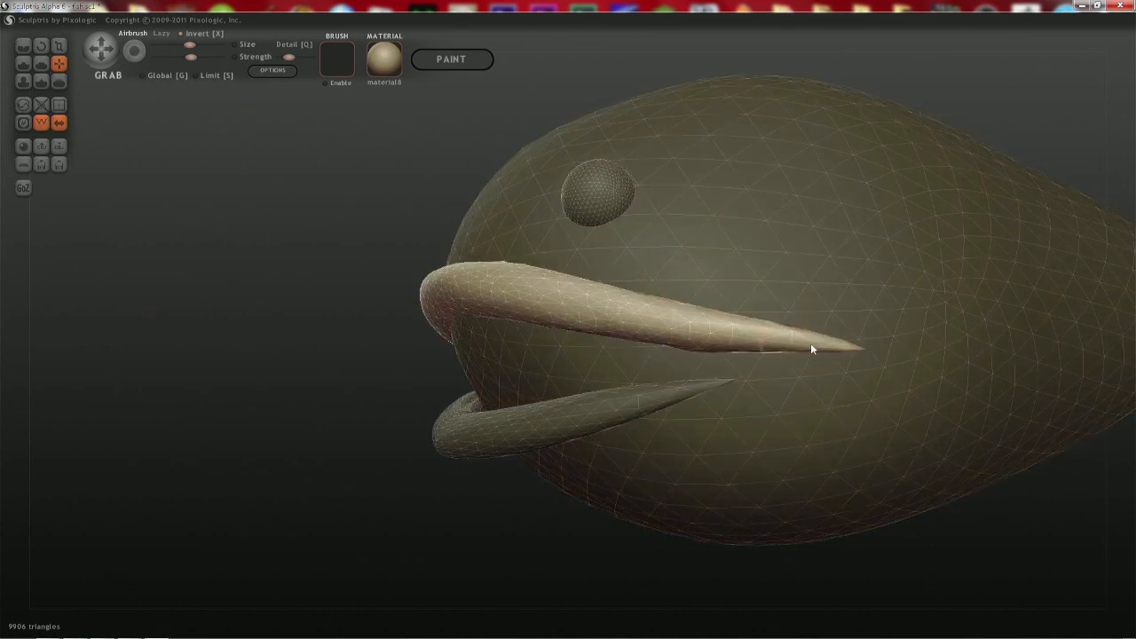
pyautogui.scroll(2, 813, 368)
pyautogui.moveTo(787, 363); pyautogui.dragTo(893, 348)
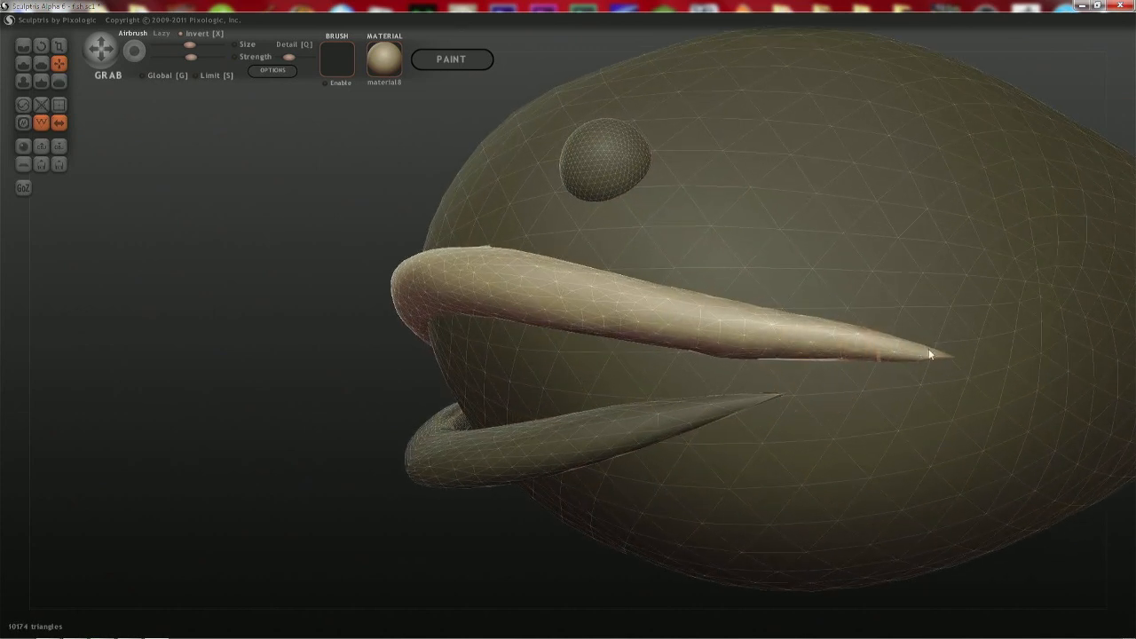
# - Select the lower lip and smooth along it from the mouth corner toward the front
pyautogui.click(728, 411)
pyautogui.moveTo(702, 415); pyautogui.dragTo(687, 424)
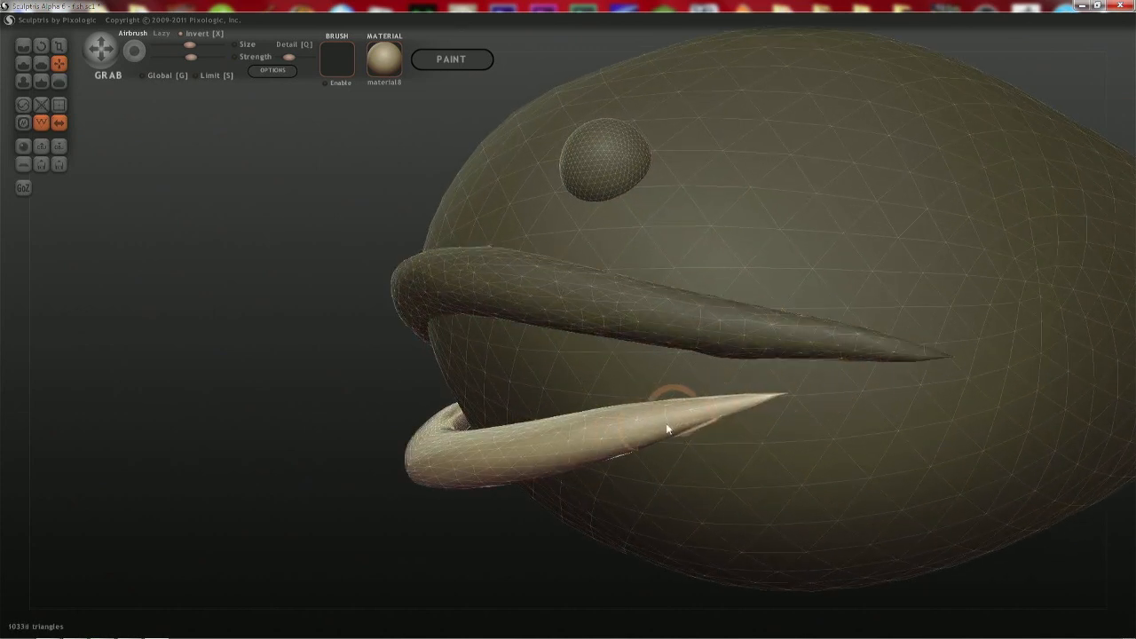
pyautogui.moveTo(621, 436); pyautogui.dragTo(555, 456)
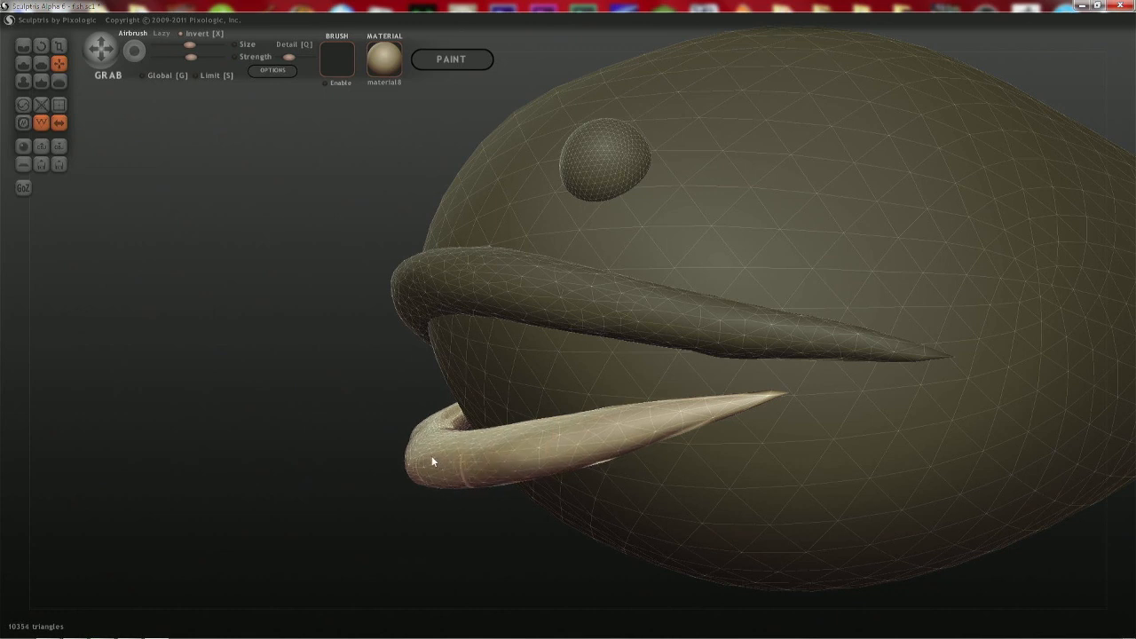
pyautogui.moveTo(426, 455); pyautogui.dragTo(516, 539, button='right')
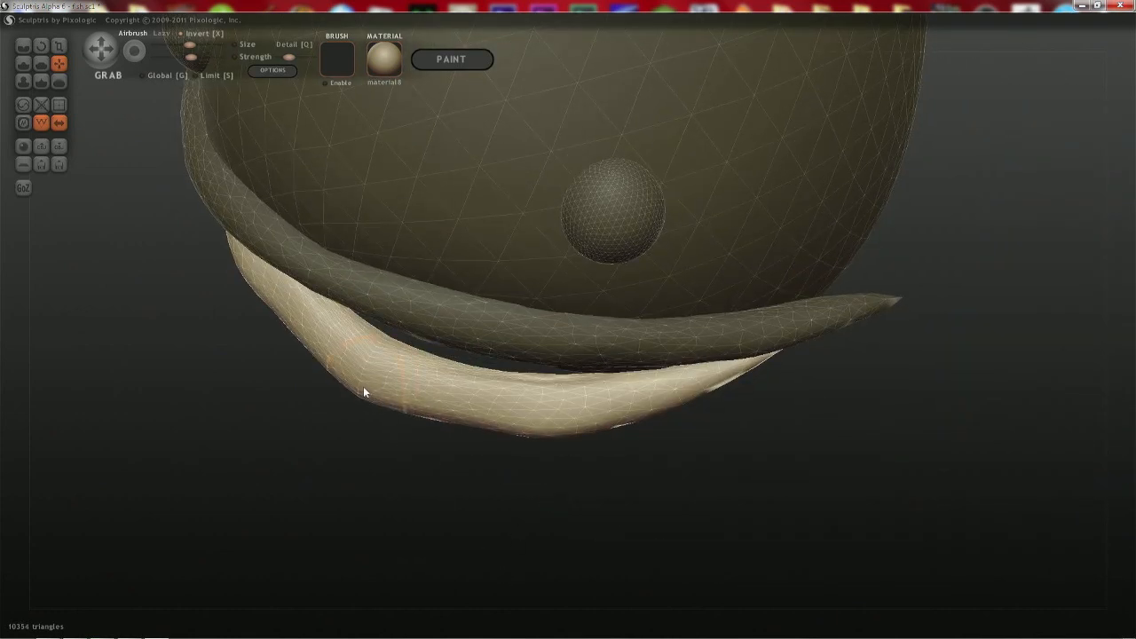
pyautogui.moveTo(363, 391); pyautogui.dragTo(479, 328, button='right')
pyautogui.scroll(-5, 540, 451)
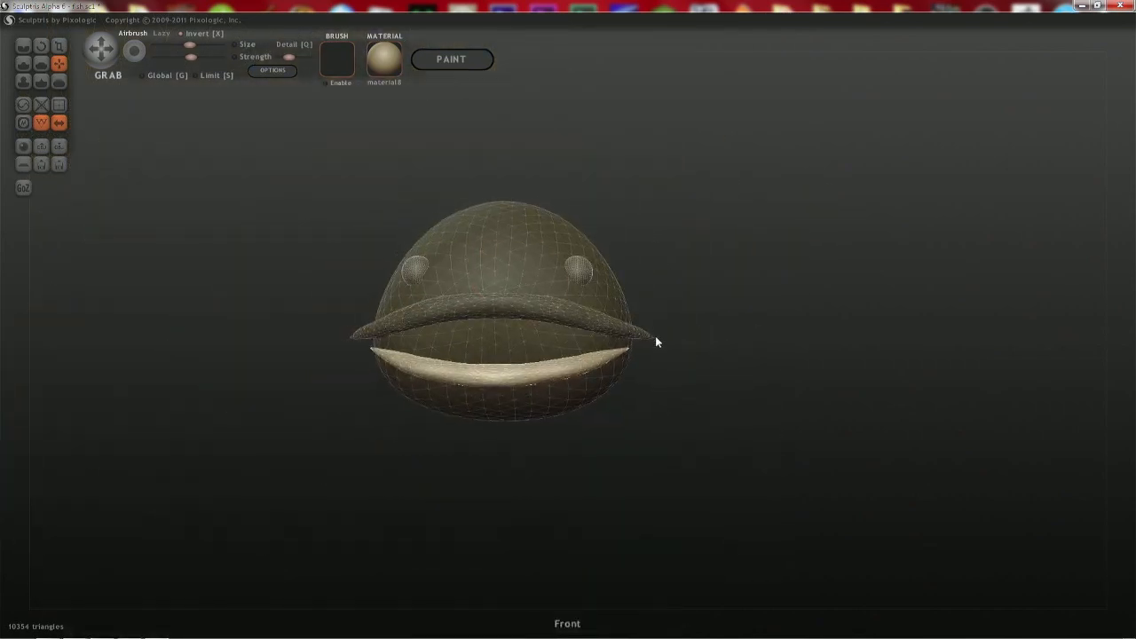
pyautogui.moveTo(655, 341); pyautogui.dragTo(479, 425, button='right')
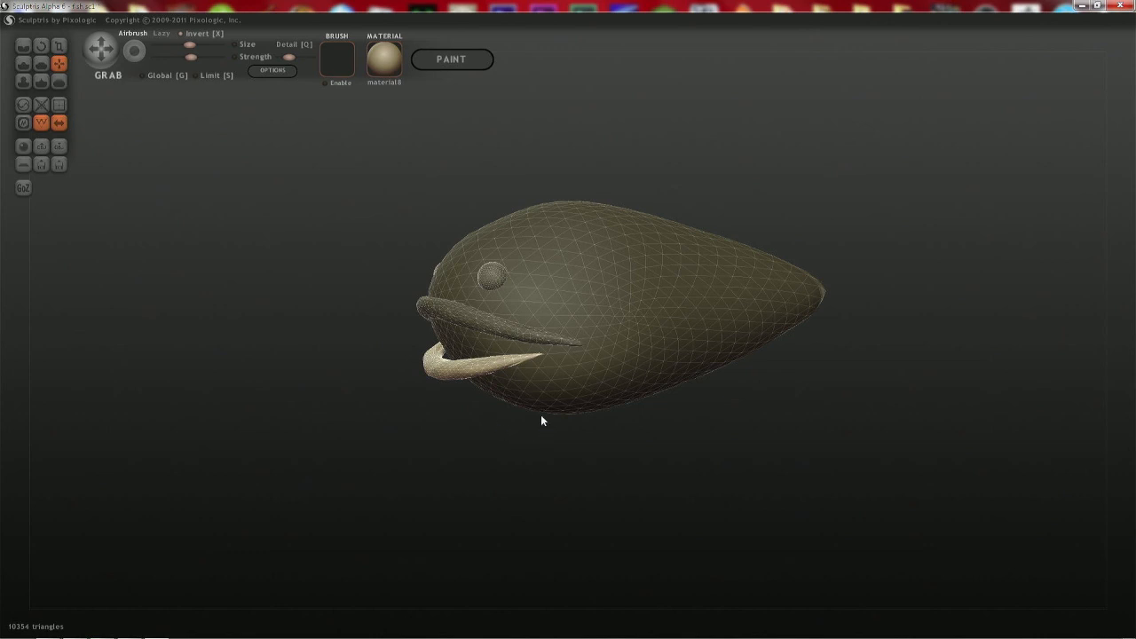
# - Turn off the wireframe and move the mirrored eyes outward, lower and farther back on the head with global Grab
pyautogui.press('w')
pyautogui.moveTo(540, 421); pyautogui.dragTo(702, 424, button='right')
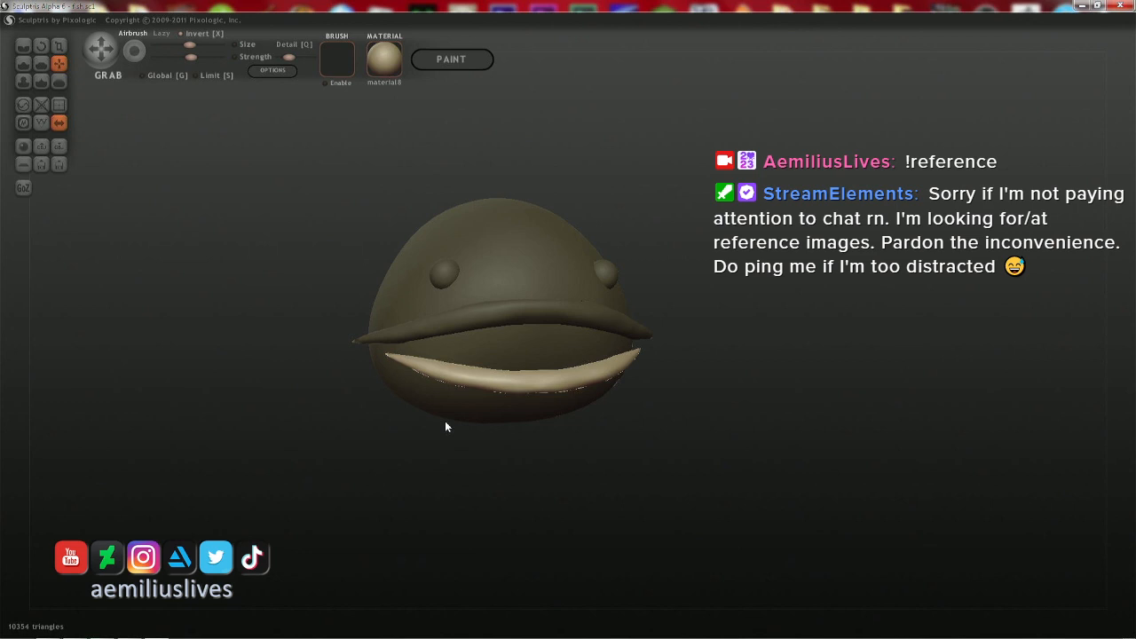
pyautogui.click(446, 273)
pyautogui.moveTo(446, 278); pyautogui.dragTo(414, 303)
pyautogui.moveTo(415, 303); pyautogui.dragTo(431, 397, button='right')
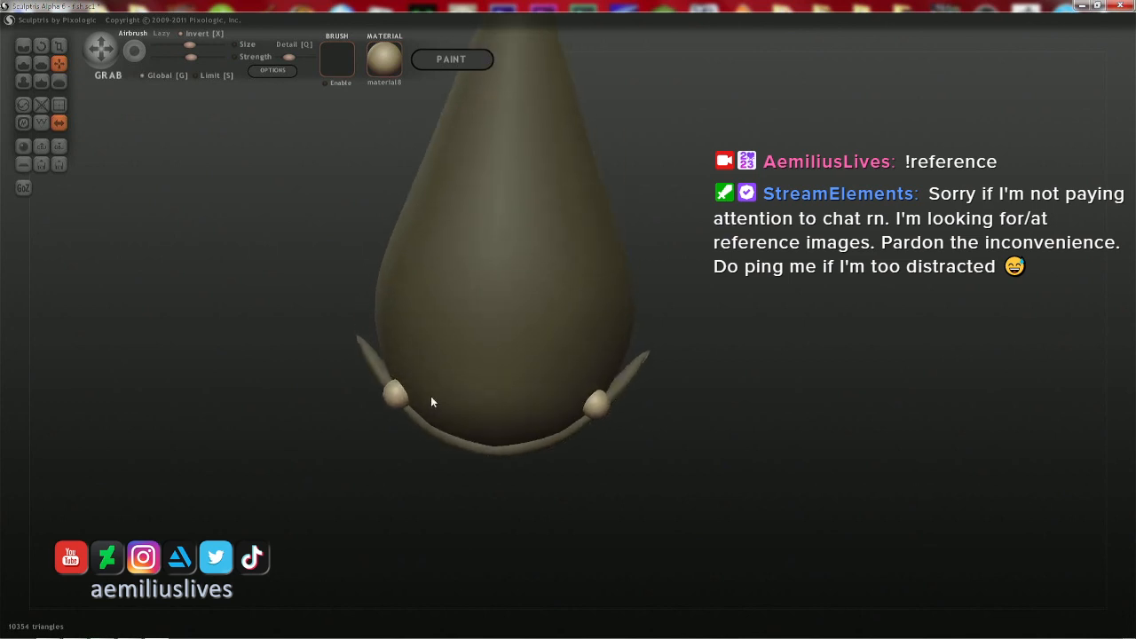
pyautogui.moveTo(392, 389)
pyautogui.mouseDown()
pyautogui.moveTo(402, 383)
pyautogui.moveTo(393, 367)
pyautogui.mouseUp()
# - Move the whole lower lip up and back against the head with global Grab
pyautogui.moveTo(495, 423); pyautogui.dragTo(552, 250, button='right')
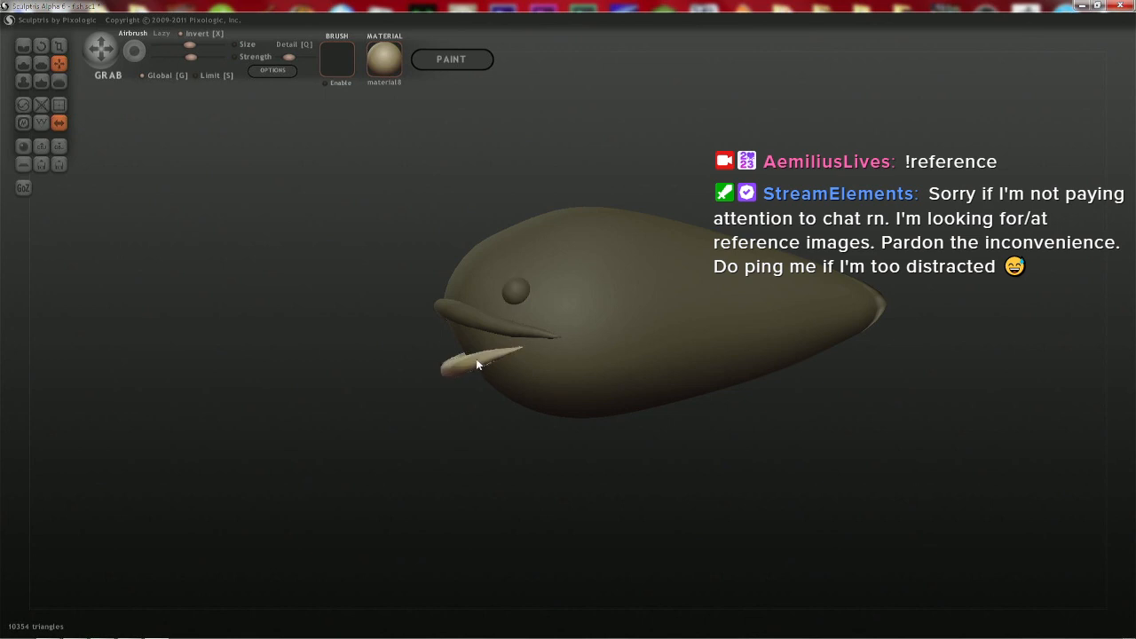
pyautogui.moveTo(482, 362); pyautogui.dragTo(498, 354)
pyautogui.moveTo(498, 354); pyautogui.dragTo(648, 369, button='right')
# - Scale the lower lip down as a whole and tilt it in side view with global Rotate
pyautogui.press('t')
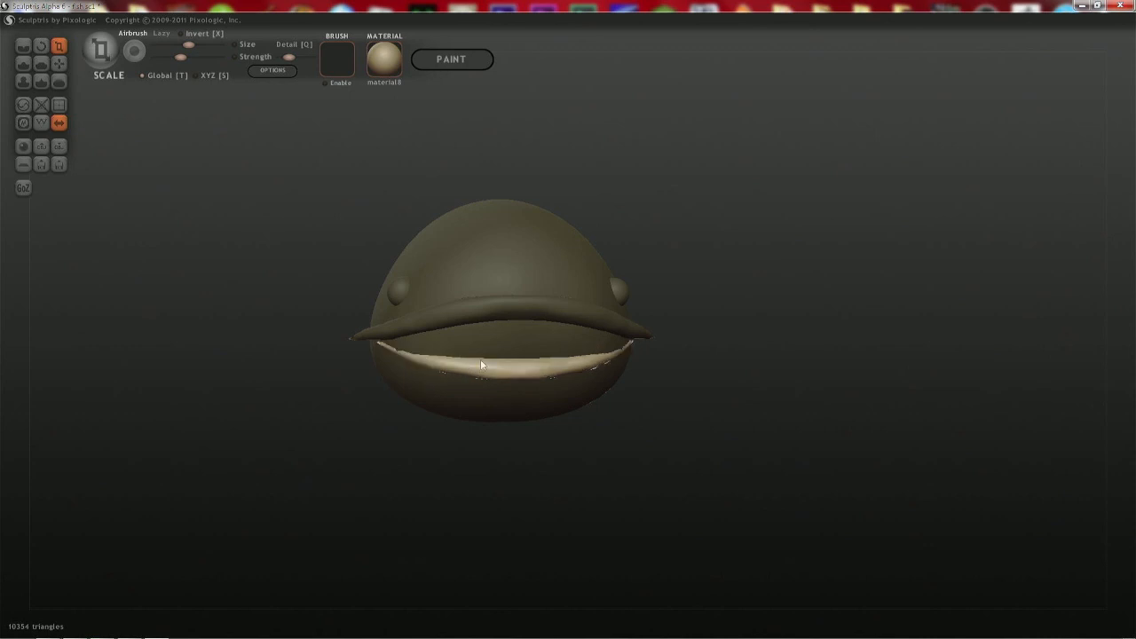
pyautogui.press('x')
pyautogui.moveTo(494, 361); pyautogui.dragTo(445, 385)
pyautogui.moveTo(443, 382); pyautogui.dragTo(615, 378, button='right')
pyautogui.press('g')
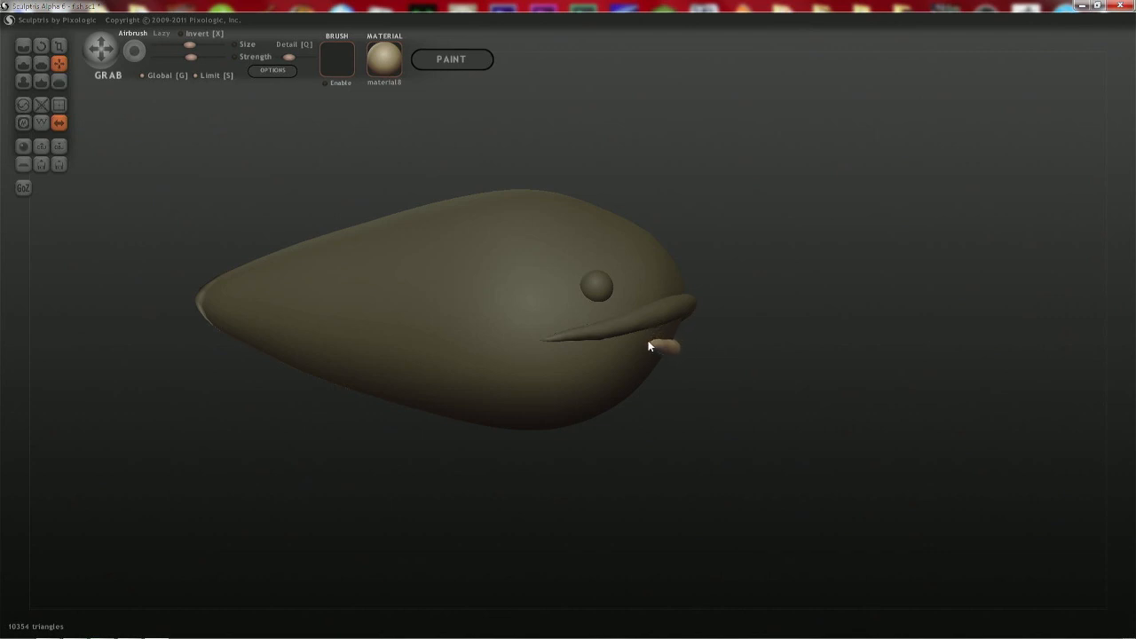
pyautogui.press('r')
pyautogui.moveTo(648, 344); pyautogui.dragTo(680, 364)
pyautogui.moveTo(679, 363); pyautogui.dragTo(519, 357, button='right')
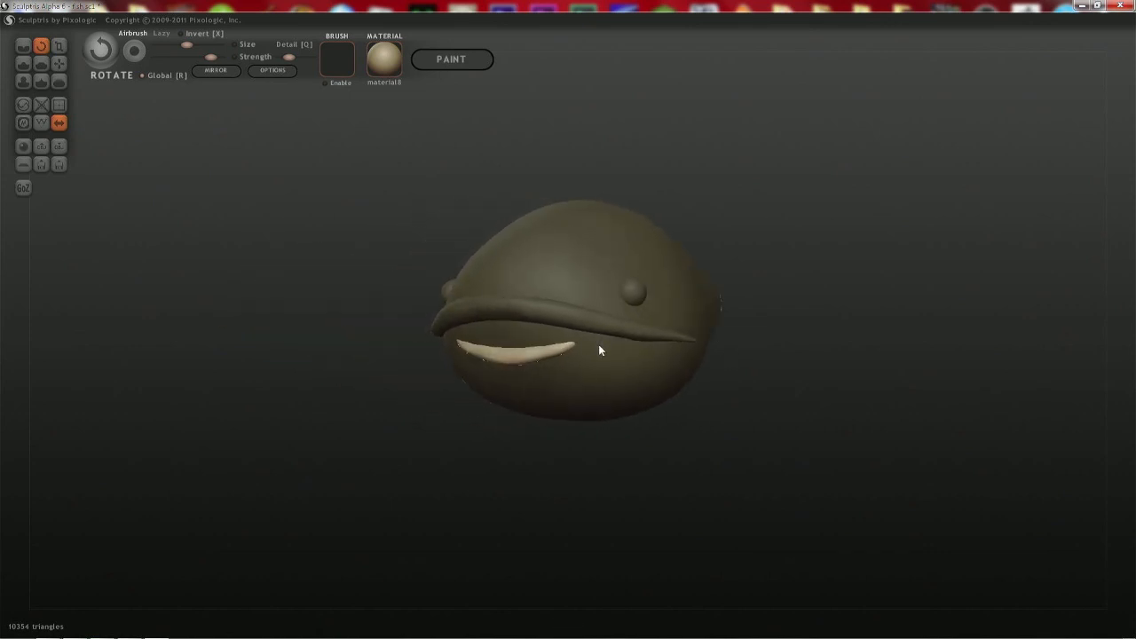
# - Turn off global Grab and hide the body, leaving both lips and the eyes visible
pyautogui.press('g')
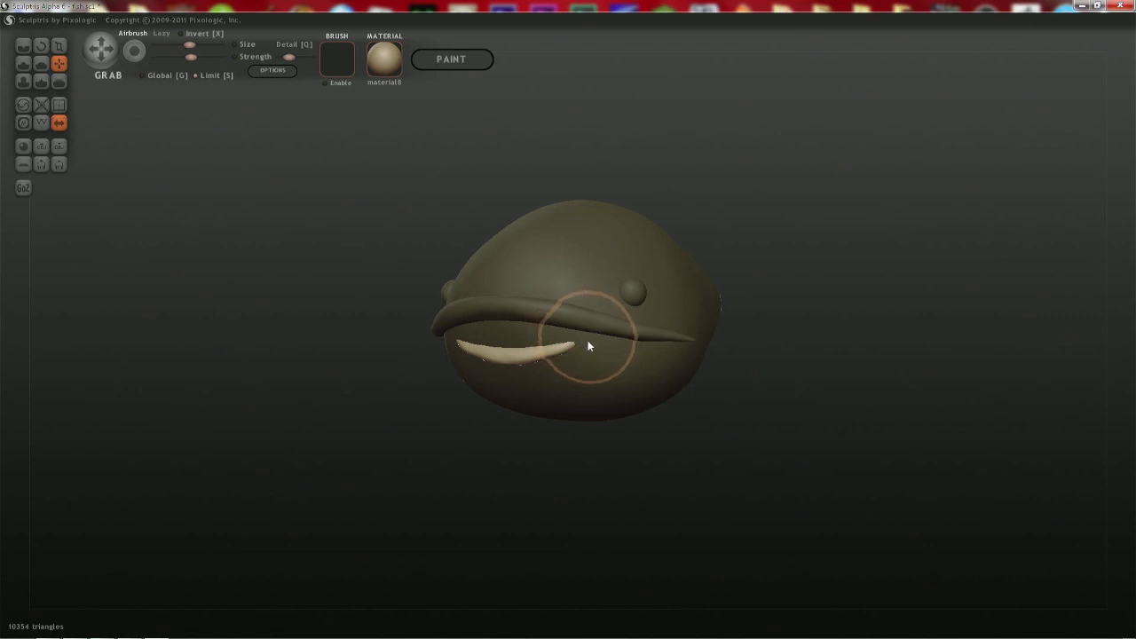
pyautogui.press('h')
pyautogui.moveTo(587, 341); pyautogui.dragTo(600, 362, button='right')
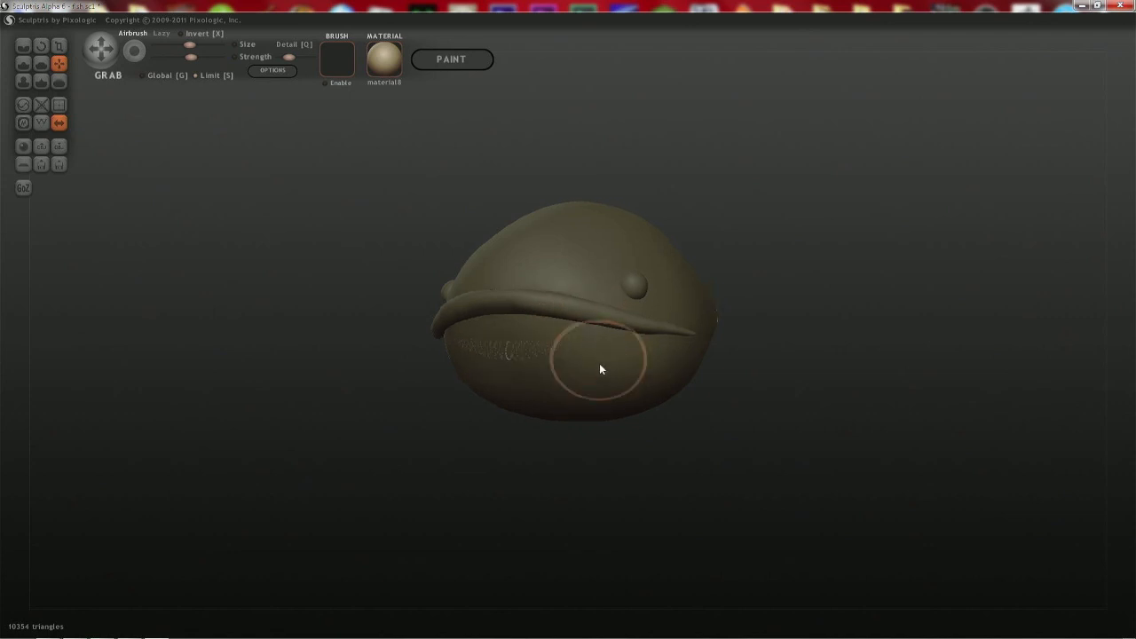
pyautogui.press('h')
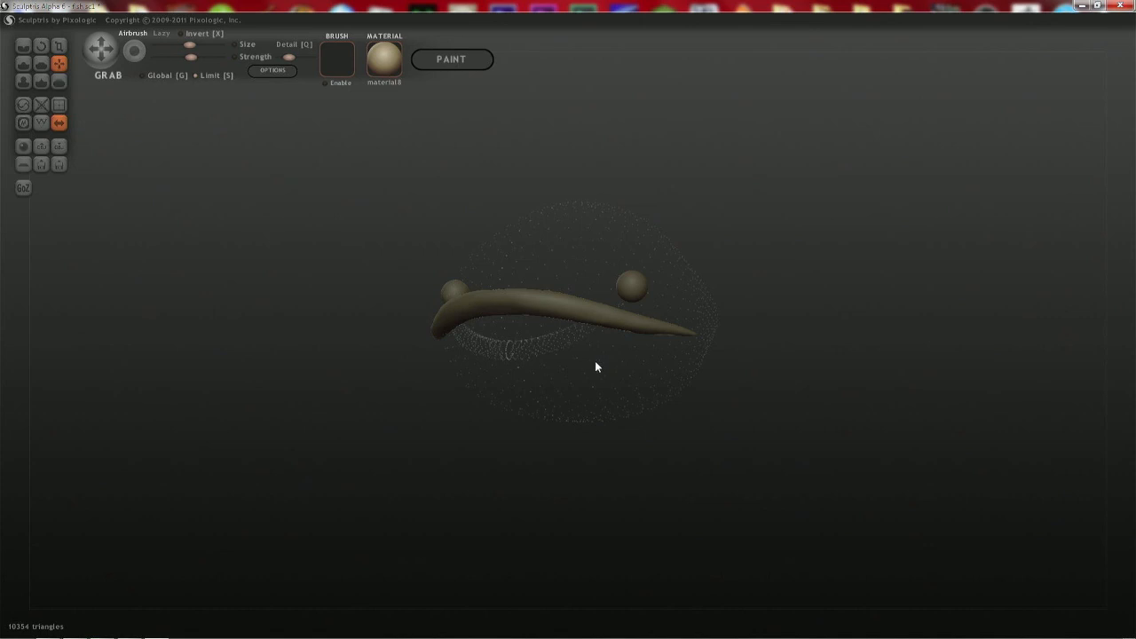
pyautogui.press('h')
pyautogui.press('h')
# - Grab the lower lip's middle and ends from below so it follows the upper lip's curve, and show the body again
pyautogui.moveTo(601, 366); pyautogui.dragTo(635, 221, button='right')
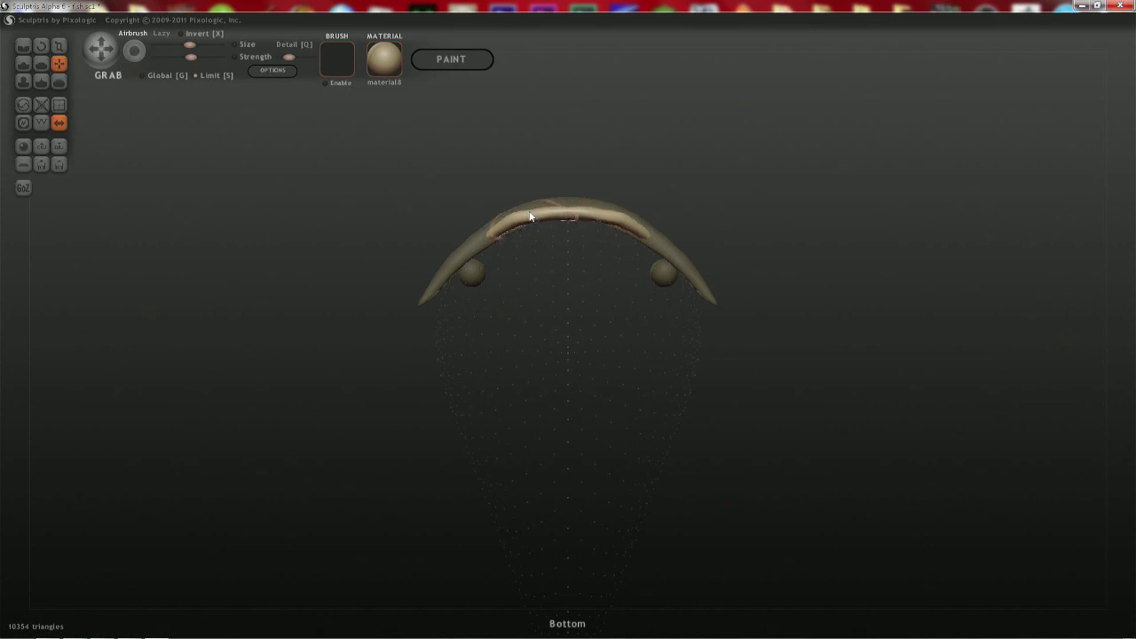
pyautogui.scroll(4, 506, 266)
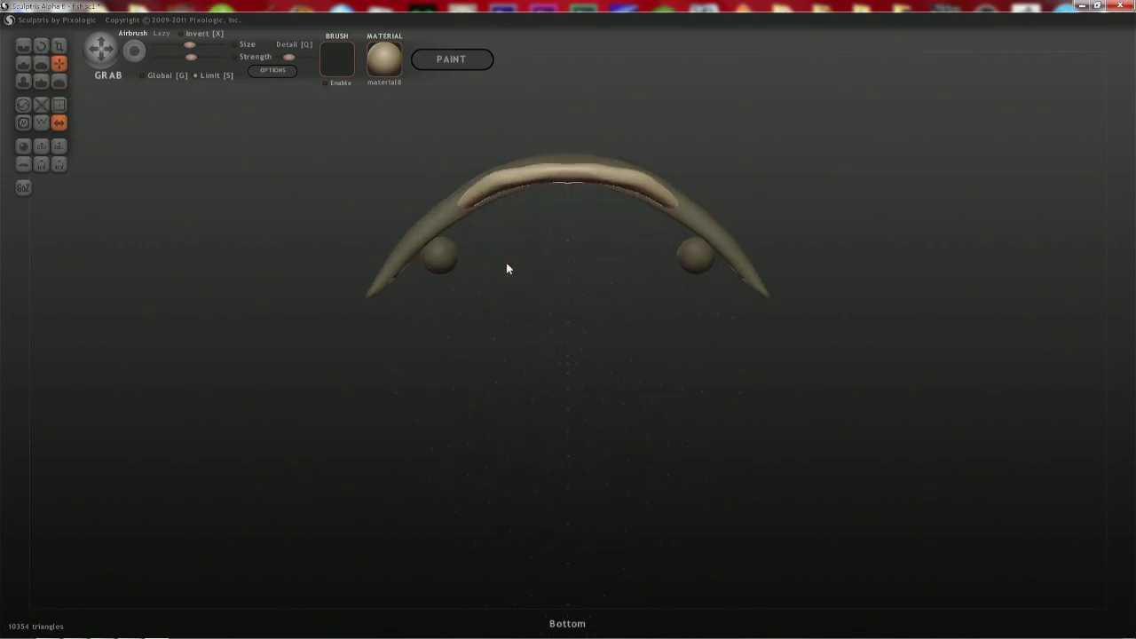
pyautogui.moveTo(523, 210); pyautogui.dragTo(524, 294, button='middle')
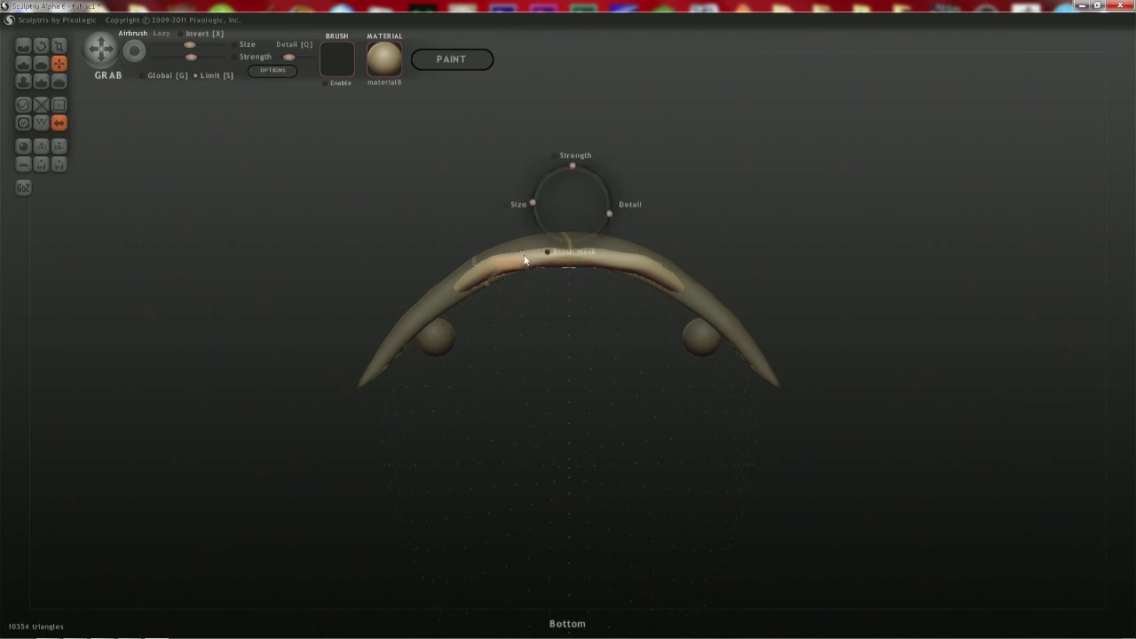
pyautogui.scroll(3, 569, 232)
pyautogui.press('space')
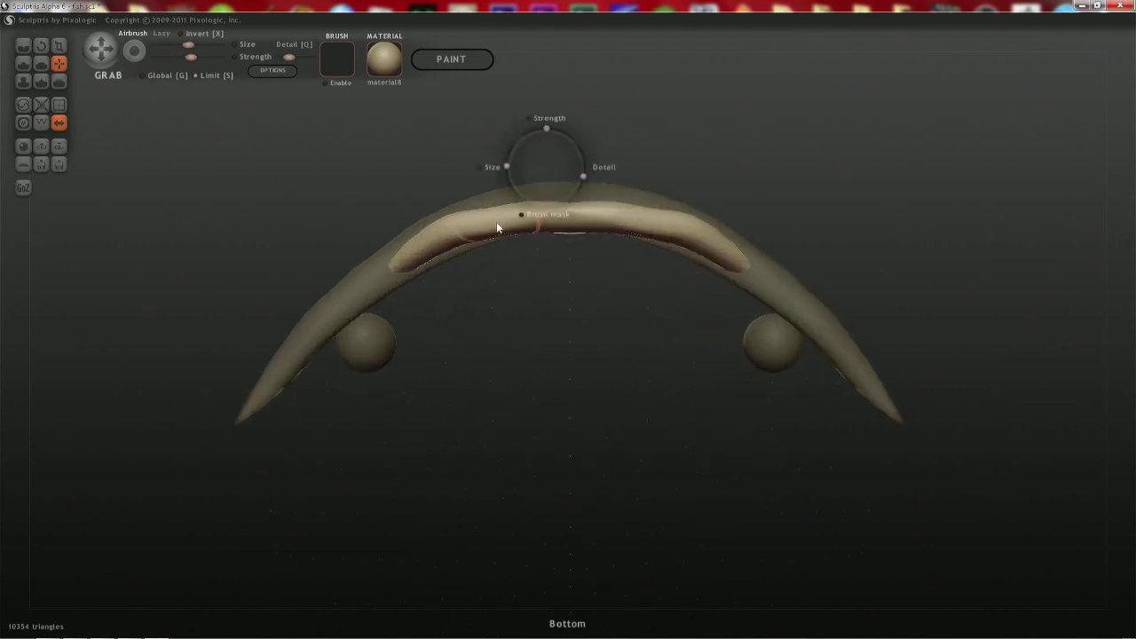
pyautogui.moveTo(493, 221); pyautogui.dragTo(498, 213)
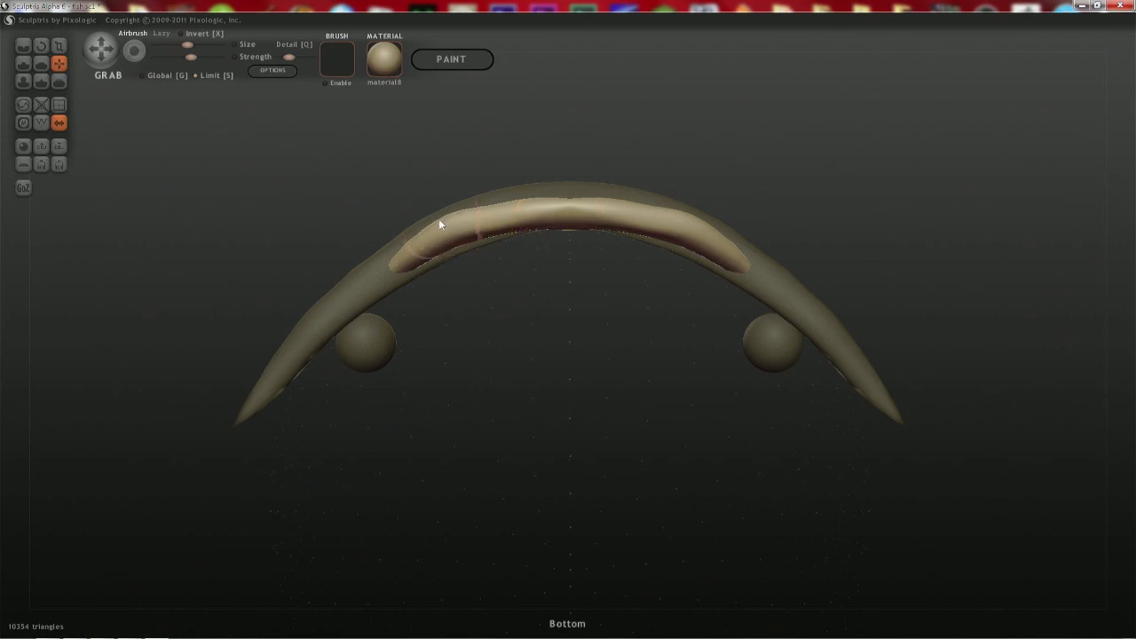
pyautogui.moveTo(443, 216); pyautogui.dragTo(412, 239)
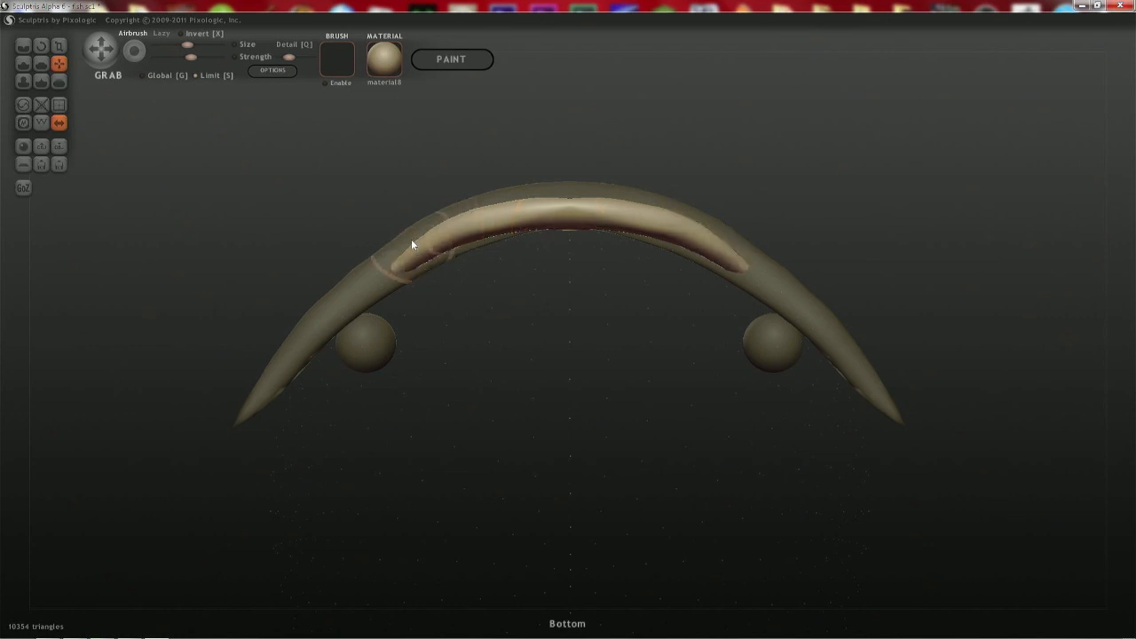
pyautogui.moveTo(551, 213); pyautogui.dragTo(545, 383, button='right')
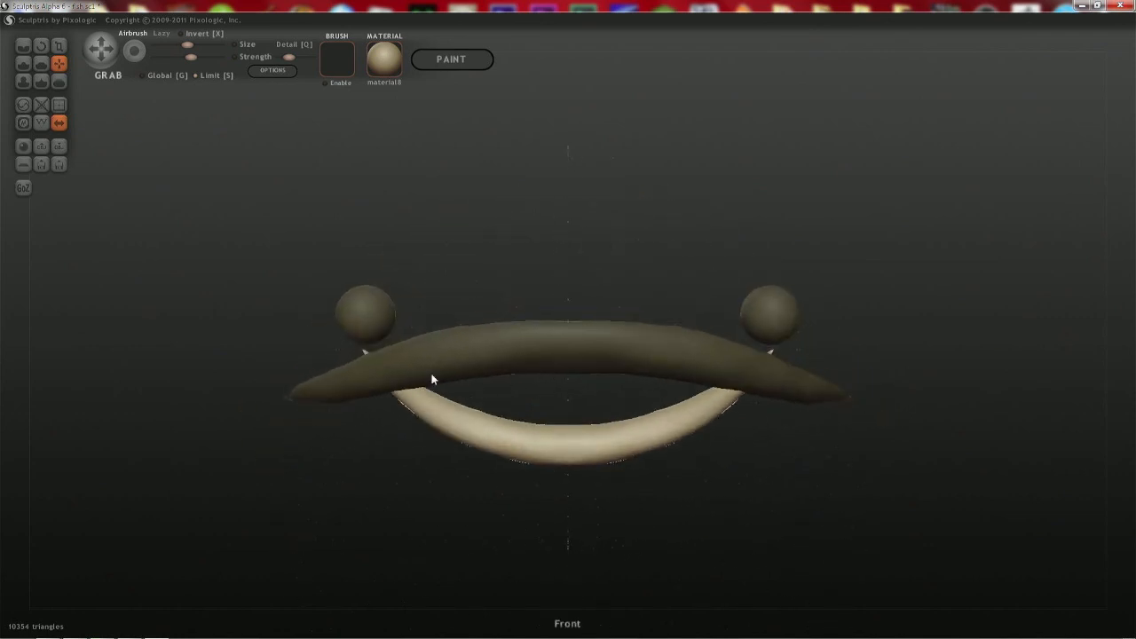
pyautogui.moveTo(434, 378)
pyautogui.mouseDown(button='right')
pyautogui.moveTo(369, 437)
pyautogui.moveTo(756, 405)
pyautogui.moveTo(793, 358)
pyautogui.moveTo(822, 402)
pyautogui.mouseUp(button='right')
pyautogui.scroll(-5, 905, 427)
pyautogui.moveTo(893, 444)
pyautogui.mouseDown(button='right')
pyautogui.moveTo(830, 391)
pyautogui.moveTo(751, 385)
pyautogui.moveTo(728, 367)
pyautogui.moveTo(766, 369)
pyautogui.mouseUp(button='right')
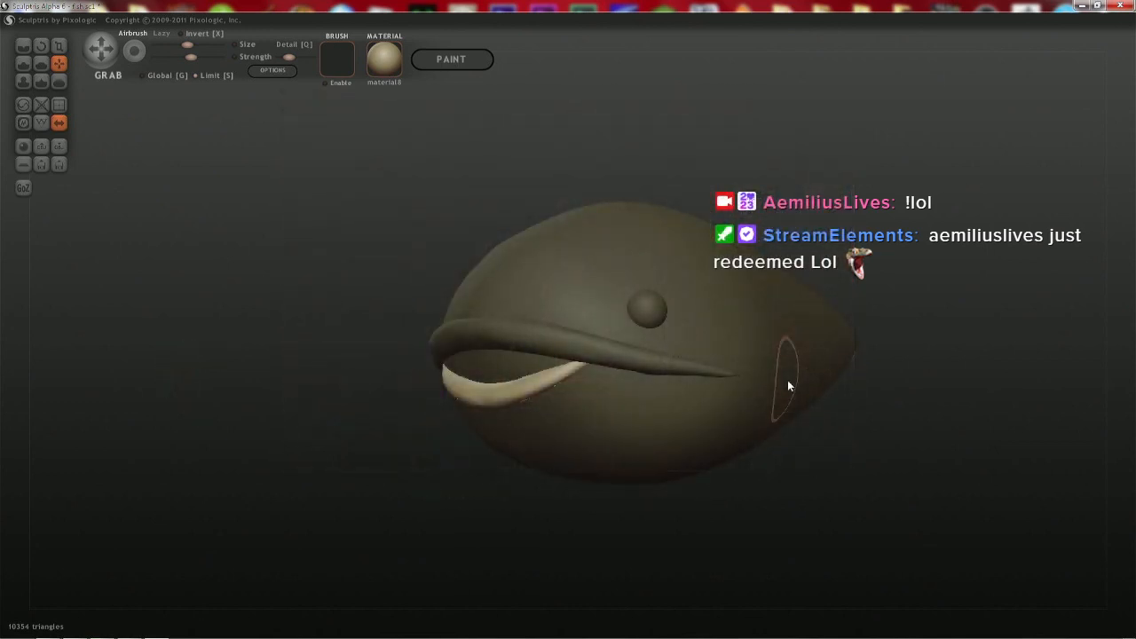
# - Flare the upper lip's ends outward from both sides of the head in top view with Grab
pyautogui.moveTo(641, 354); pyautogui.dragTo(434, 292, button='right')
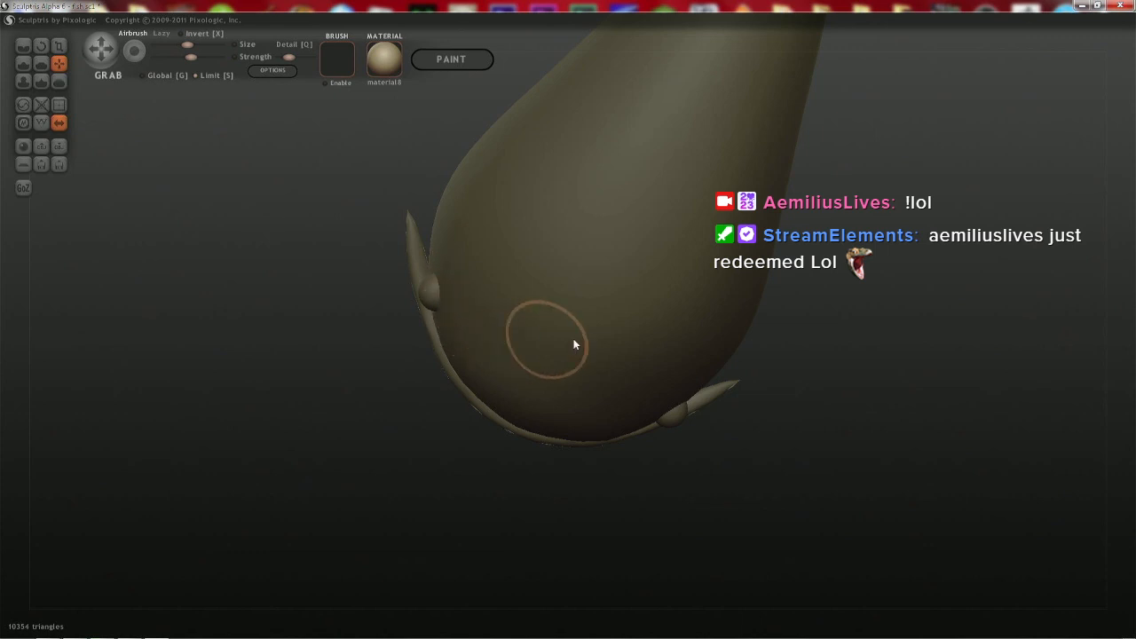
pyautogui.moveTo(576, 343)
pyautogui.mouseDown(button='right')
pyautogui.moveTo(629, 257)
pyautogui.moveTo(602, 137)
pyautogui.moveTo(802, 399)
pyautogui.moveTo(684, 394)
pyautogui.moveTo(665, 347)
pyautogui.mouseUp(button='right')
pyautogui.moveTo(665, 347)
pyautogui.mouseDown()
pyautogui.moveTo(700, 357)
pyautogui.moveTo(692, 331)
pyautogui.moveTo(676, 350)
pyautogui.mouseUp()
pyautogui.press('space')
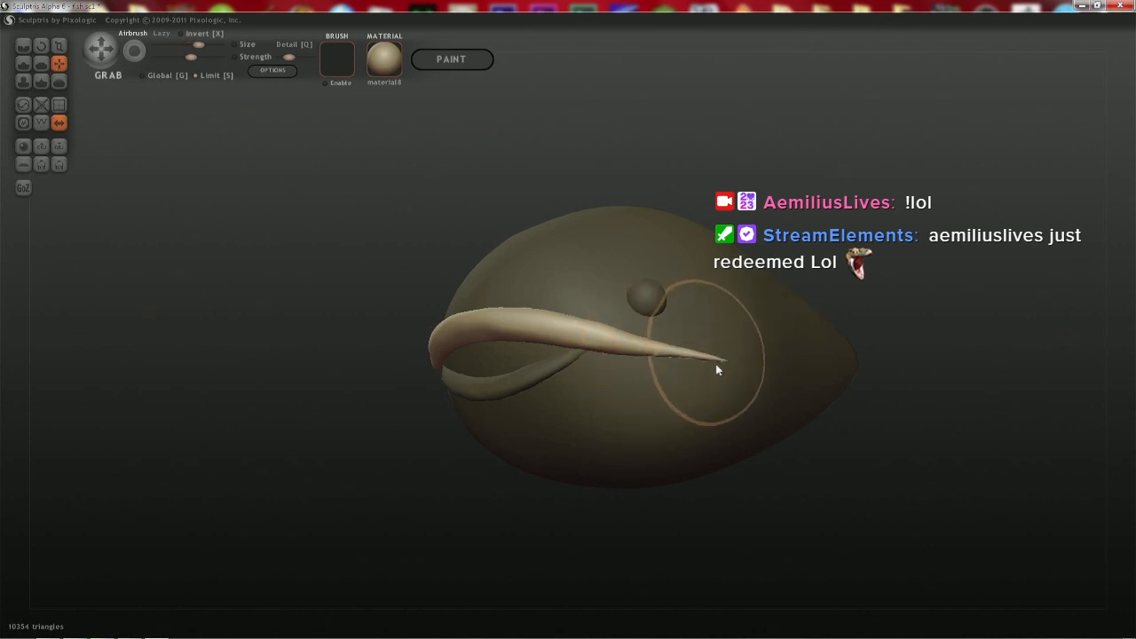
pyautogui.keyDown('shift'); pyautogui.moveTo(718, 370); pyautogui.dragTo(713, 503, button='right'); pyautogui.keyUp('shift')
pyautogui.keyDown('alt'); pyautogui.moveTo(570, 500); pyautogui.dragTo(570, 486, button='right'); pyautogui.keyUp('alt')
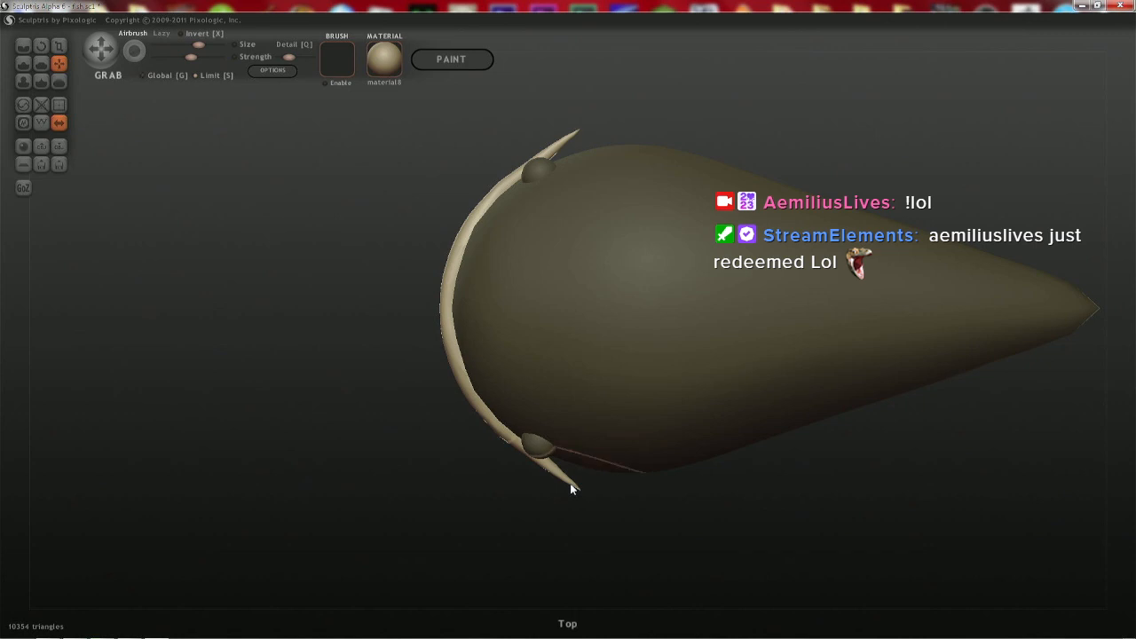
pyautogui.moveTo(571, 487); pyautogui.dragTo(530, 509)
pyautogui.moveTo(530, 509)
pyautogui.mouseDown(button='right')
pyautogui.moveTo(680, 355)
pyautogui.moveTo(705, 489)
pyautogui.moveTo(694, 508)
pyautogui.mouseUp(button='right')
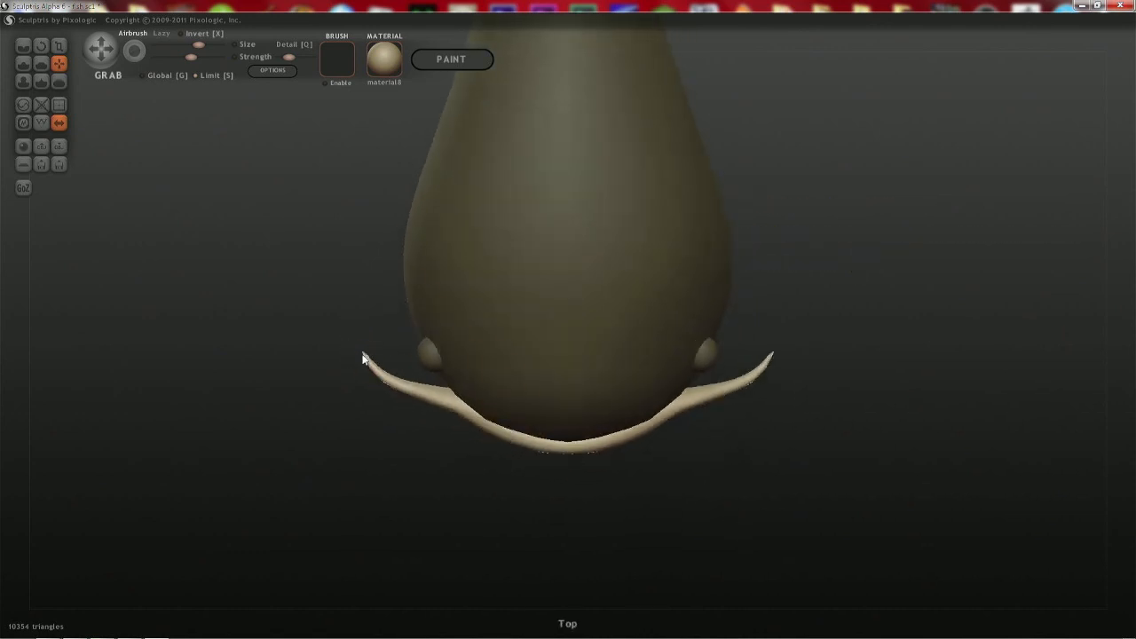
# - Grab the flared upper lip ends further outward and straighten them into thin whisker-like points
pyautogui.scroll(5, 381, 371)
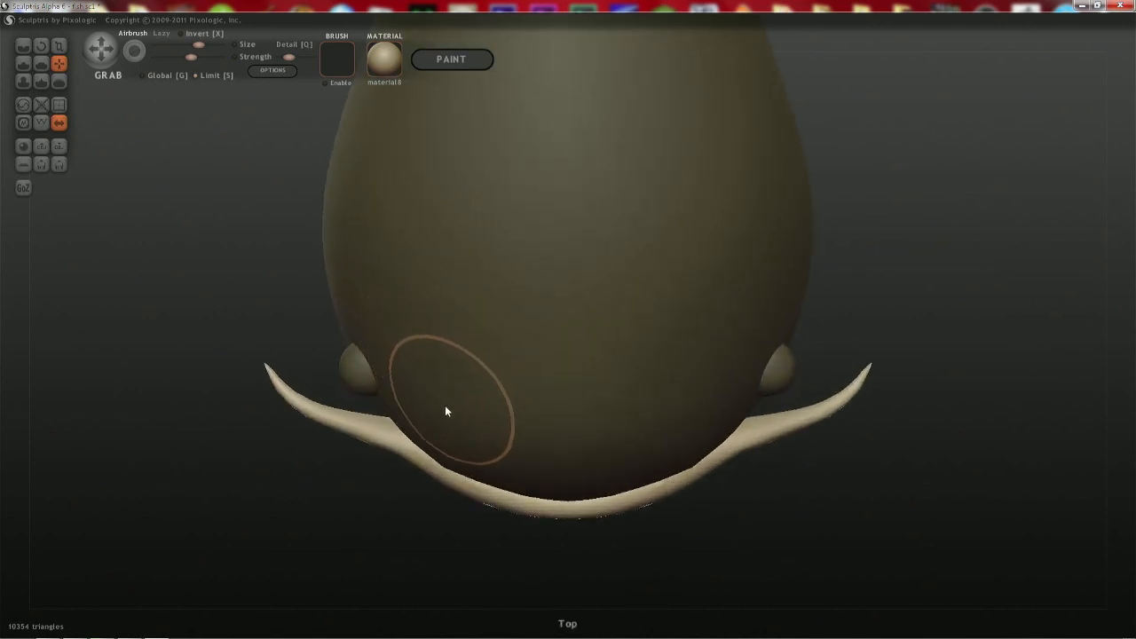
pyautogui.moveTo(446, 407); pyautogui.dragTo(543, 379, button='middle')
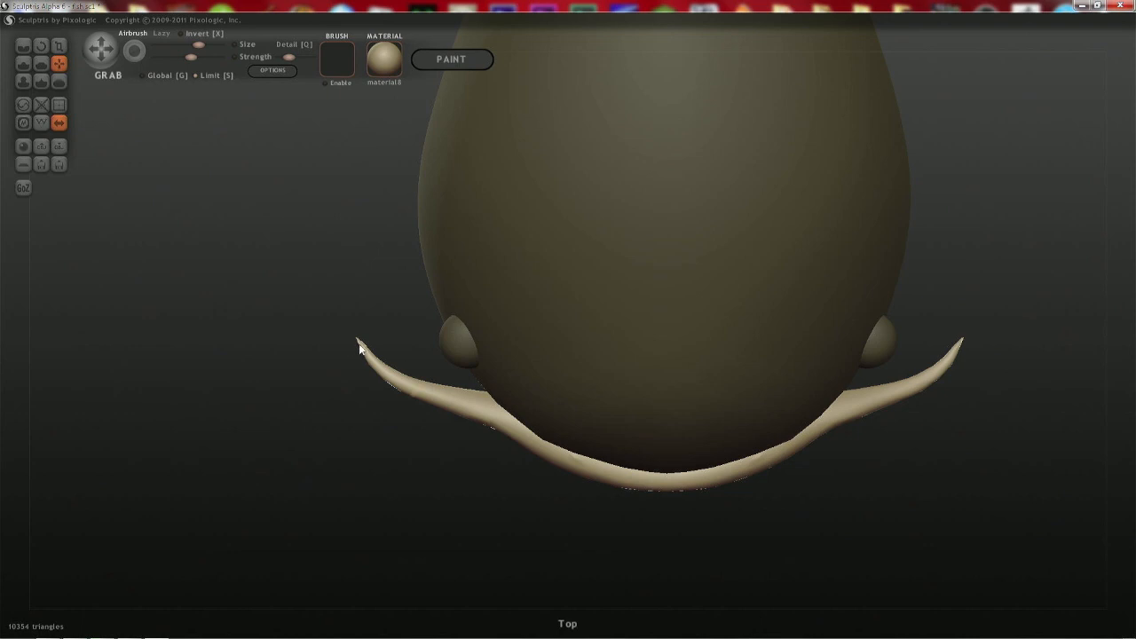
pyautogui.press('space')
pyautogui.moveTo(372, 290); pyautogui.dragTo(370, 297)
pyautogui.moveTo(359, 344)
pyautogui.mouseDown()
pyautogui.moveTo(302, 363)
pyautogui.moveTo(441, 392)
pyautogui.moveTo(454, 406)
pyautogui.moveTo(354, 314)
pyautogui.mouseUp()
# - Thicken the upper lip's extended ends with Inflate and undo the last stroke
pyautogui.press('i')
pyautogui.press('space')
pyautogui.press('space')
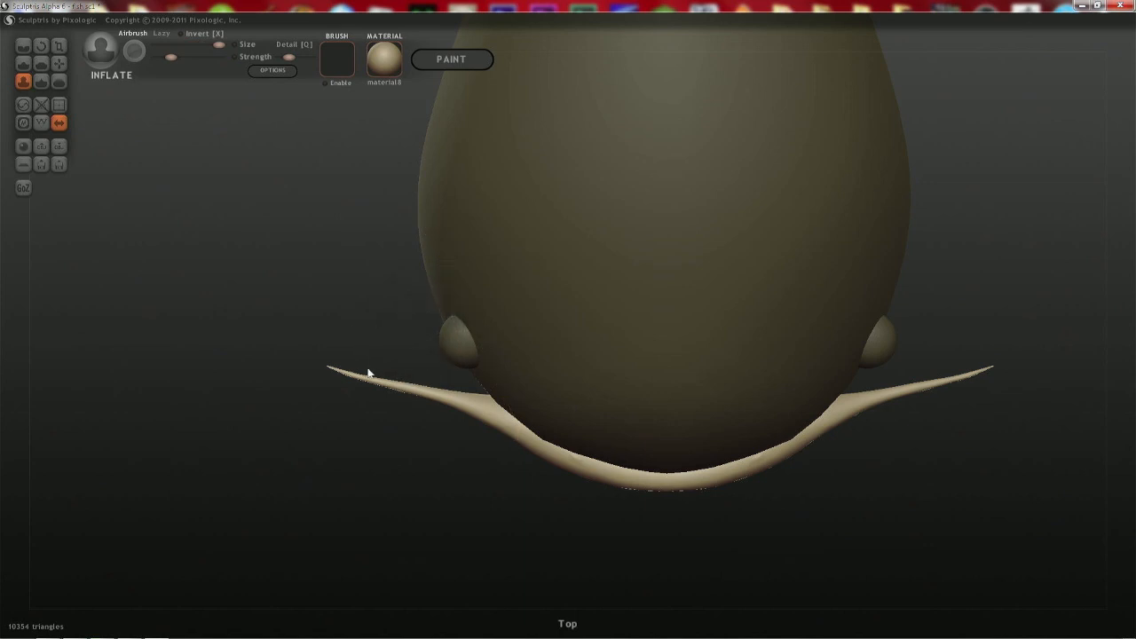
pyautogui.moveTo(358, 383); pyautogui.dragTo(359, 384)
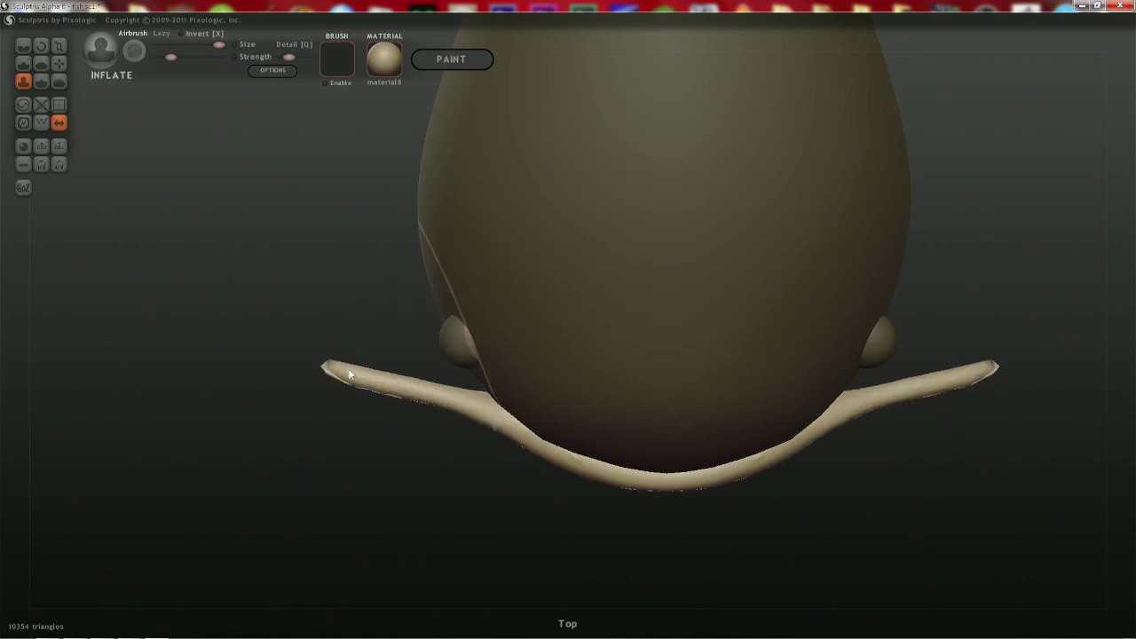
pyautogui.hotkey('ctrl', 'z')
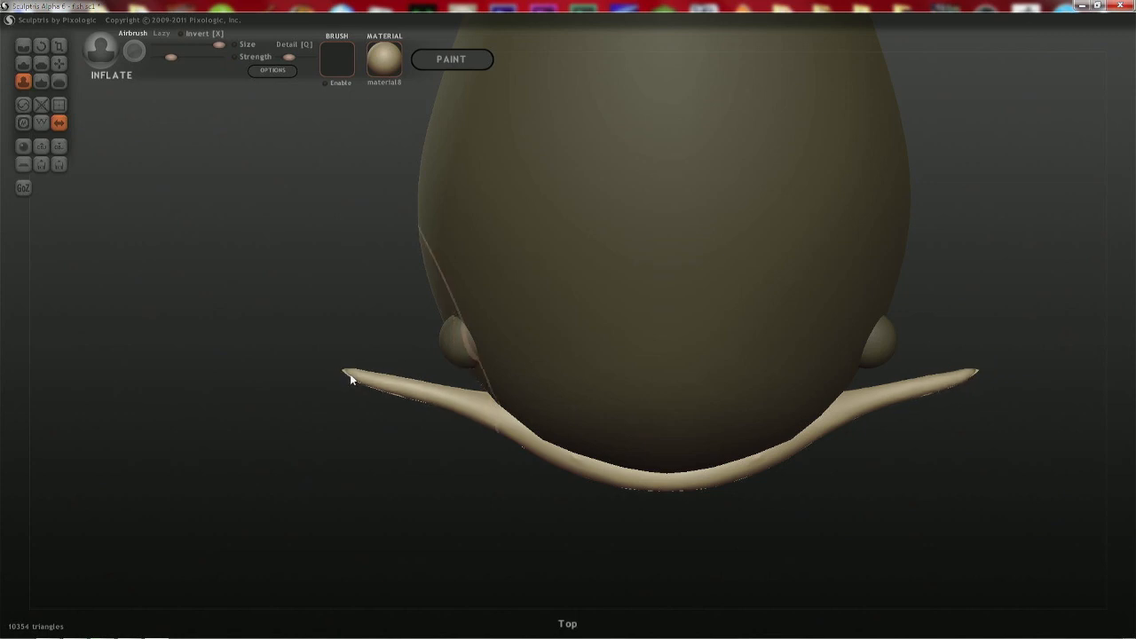
# - Reshape the upper lip's tips into points with Grab, undoing an excess pull
pyautogui.press('g')
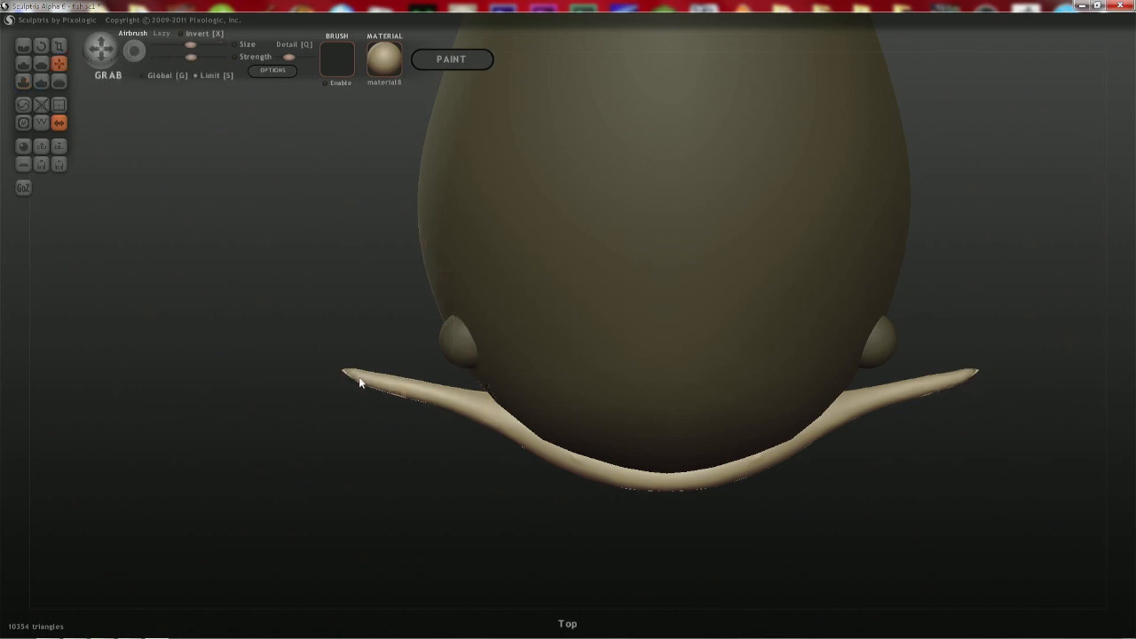
pyautogui.press('space')
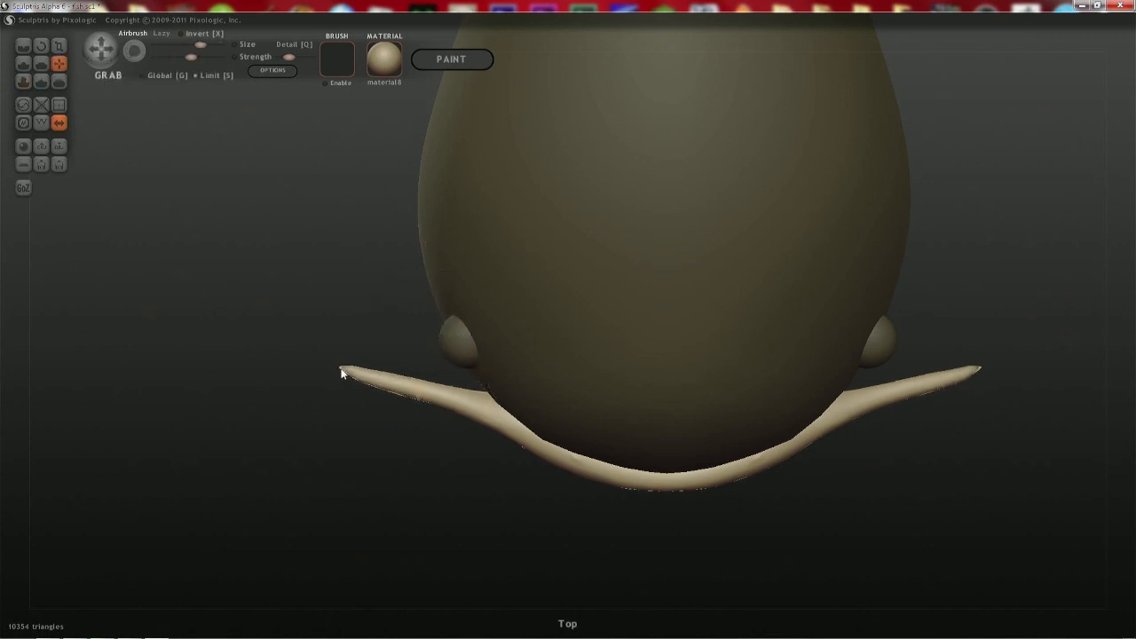
pyautogui.moveTo(345, 372); pyautogui.dragTo(315, 356)
pyautogui.hotkey('ctrl', 'z')
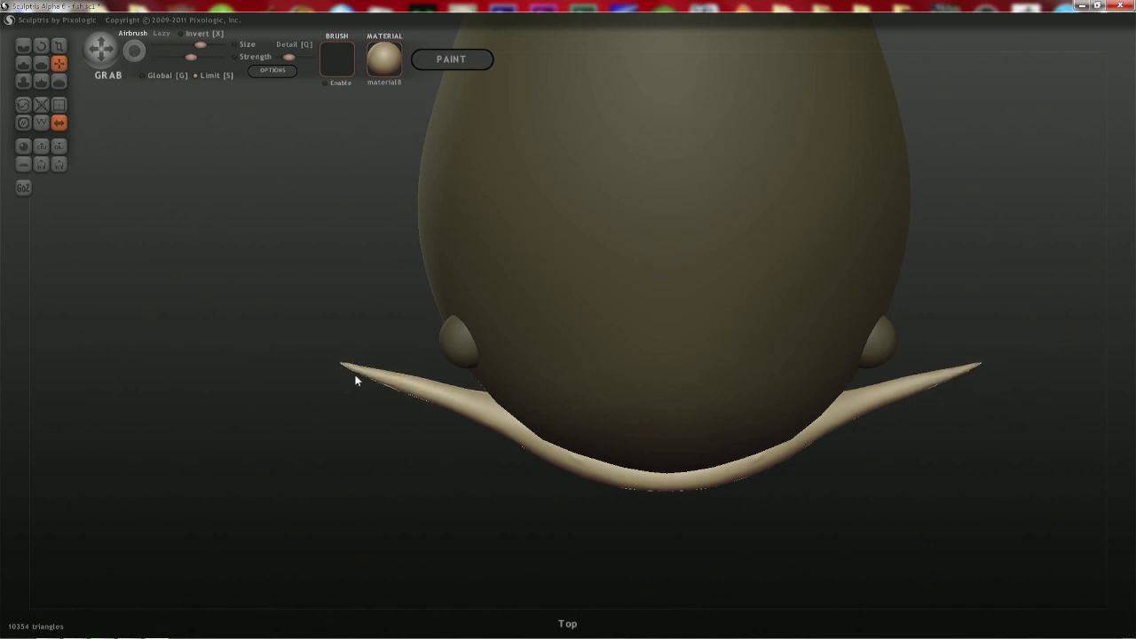
# - Pull the upper lip's extended ends downward in front view so they droop like whiskers
pyautogui.moveTo(617, 391); pyautogui.dragTo(611, 273, button='right')
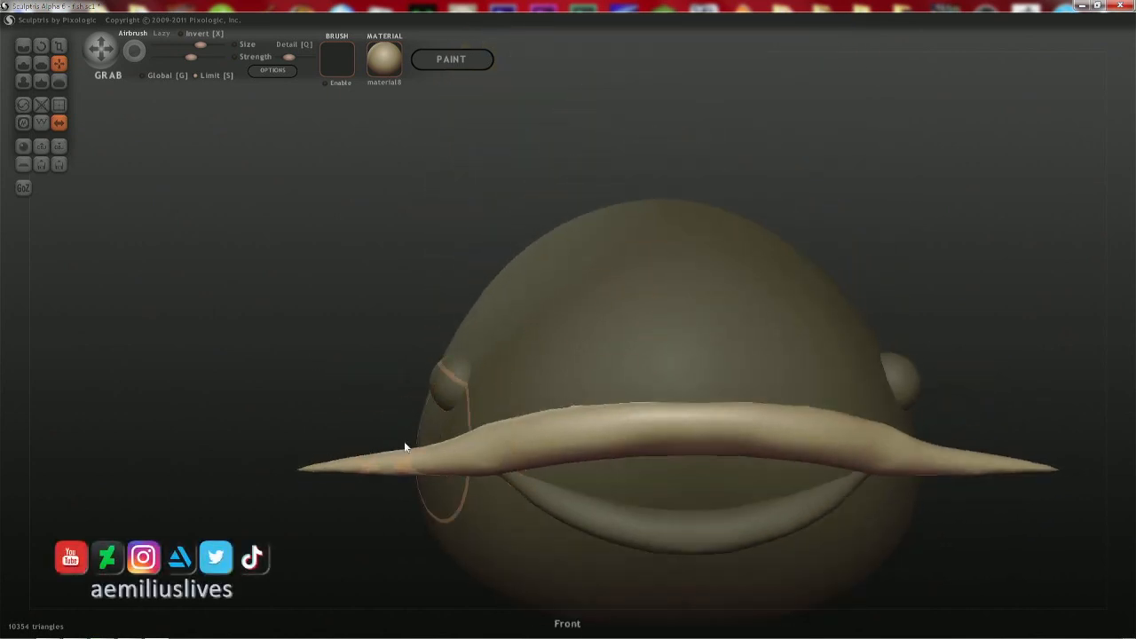
pyautogui.moveTo(311, 465); pyautogui.dragTo(311, 490)
pyautogui.moveTo(399, 464)
pyautogui.mouseDown()
pyautogui.moveTo(400, 477)
pyautogui.moveTo(435, 489)
pyautogui.moveTo(379, 489)
pyautogui.mouseUp()
pyautogui.press('space')
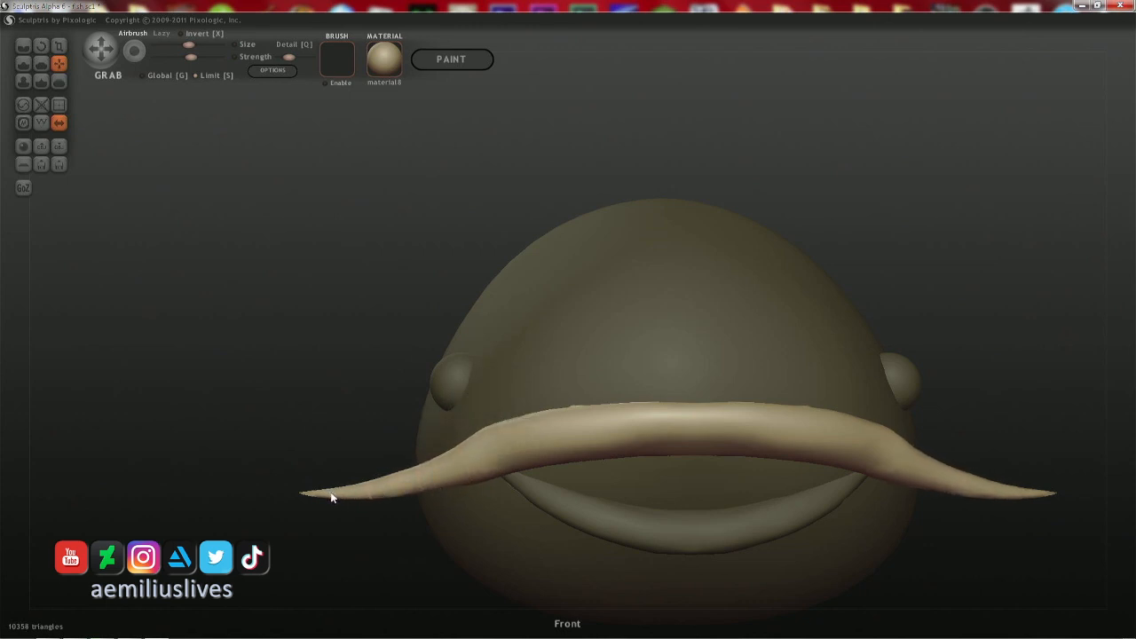
pyautogui.scroll(-3, 578, 355)
pyautogui.moveTo(578, 355); pyautogui.dragTo(456, 356, button='right')
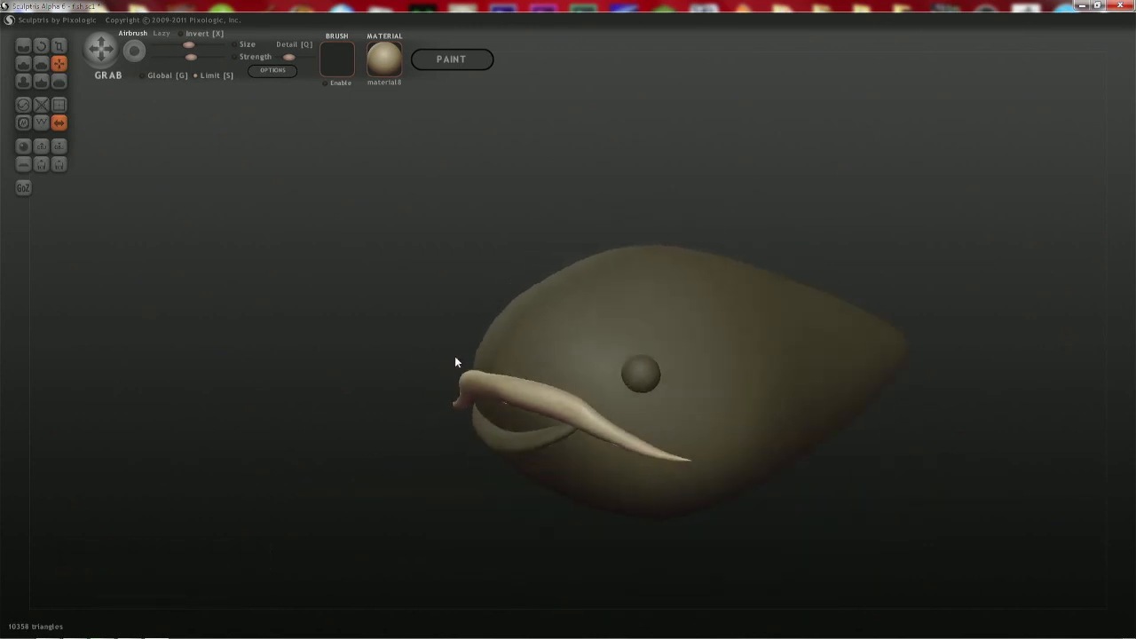
pyautogui.moveTo(609, 379); pyautogui.dragTo(841, 378, button='right')
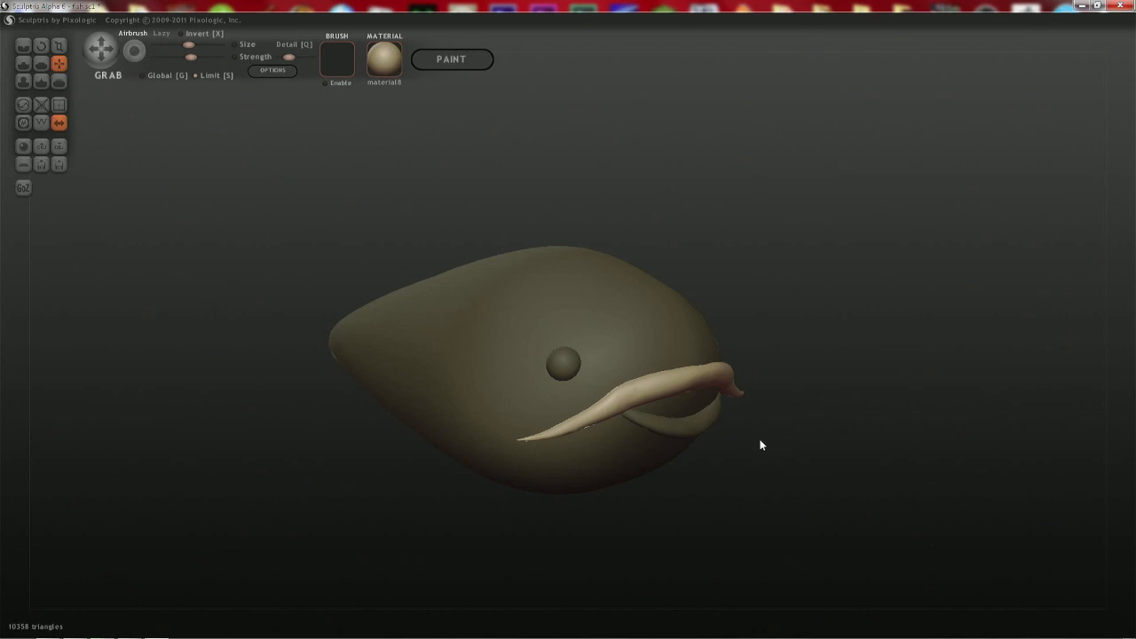
# - Scale both eyes down as a whole and set them against the sides of the head with global Grab
pyautogui.moveTo(761, 445)
pyautogui.mouseDown()
pyautogui.moveTo(649, 444)
pyautogui.moveTo(479, 418)
pyautogui.moveTo(366, 430)
pyautogui.mouseUp()
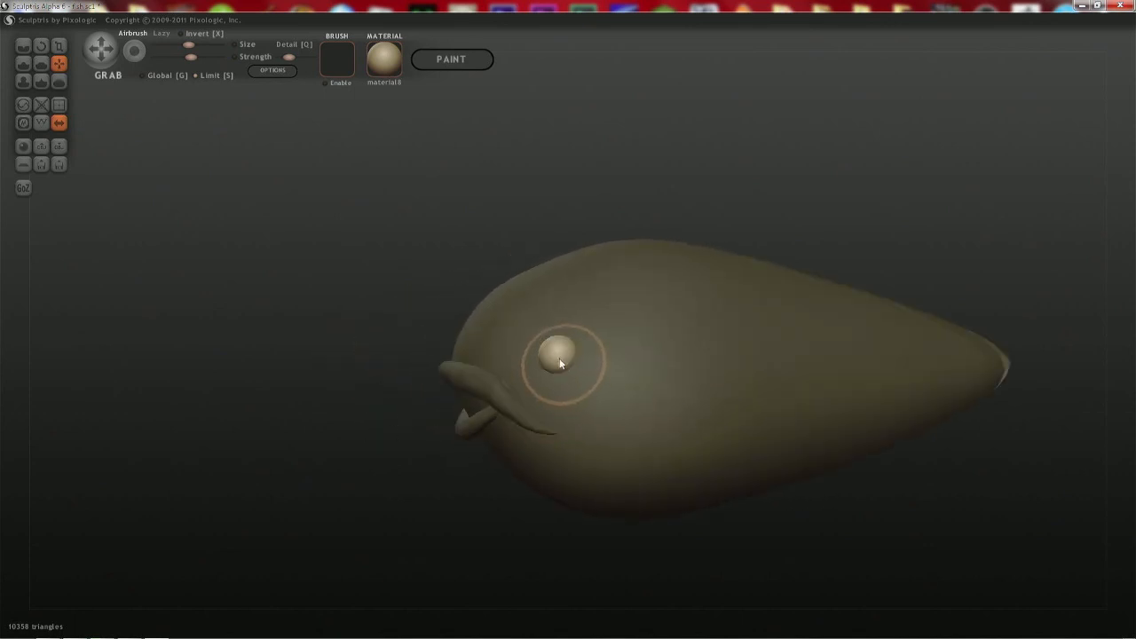
pyautogui.press('r')
pyautogui.press('t')
pyautogui.moveTo(559, 359); pyautogui.dragTo(502, 377)
pyautogui.press('g')
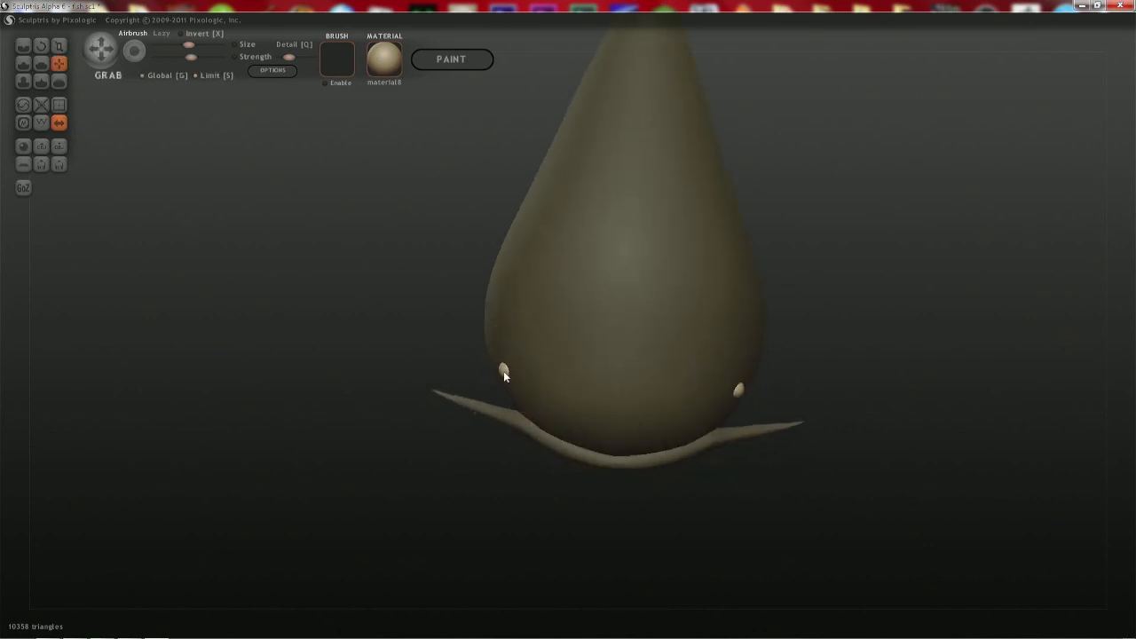
pyautogui.moveTo(502, 376)
pyautogui.mouseDown(button='right')
pyautogui.moveTo(567, 264)
pyautogui.moveTo(635, 280)
pyautogui.moveTo(575, 348)
pyautogui.moveTo(600, 348)
pyautogui.moveTo(579, 358)
pyautogui.mouseUp(button='right')
# - Move both eyes slightly back along the head with global Grab
pyautogui.press('t')
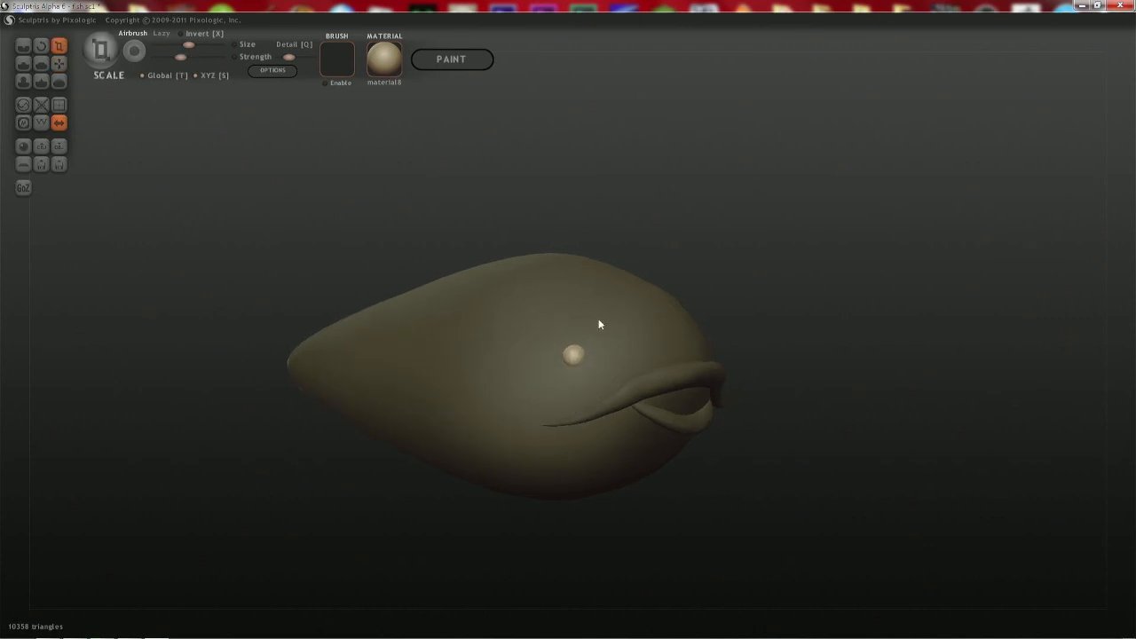
pyautogui.press('g')
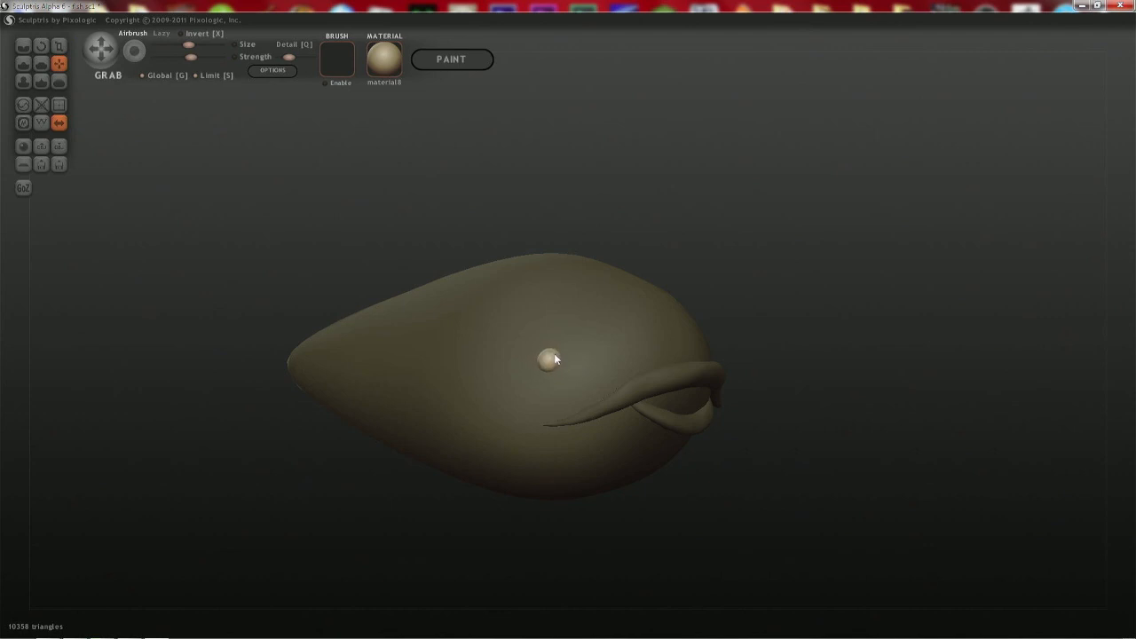
pyautogui.moveTo(654, 371); pyautogui.dragTo(495, 433, button='right')
pyautogui.moveTo(704, 407); pyautogui.dragTo(730, 435, button='right')
pyautogui.press('shift')
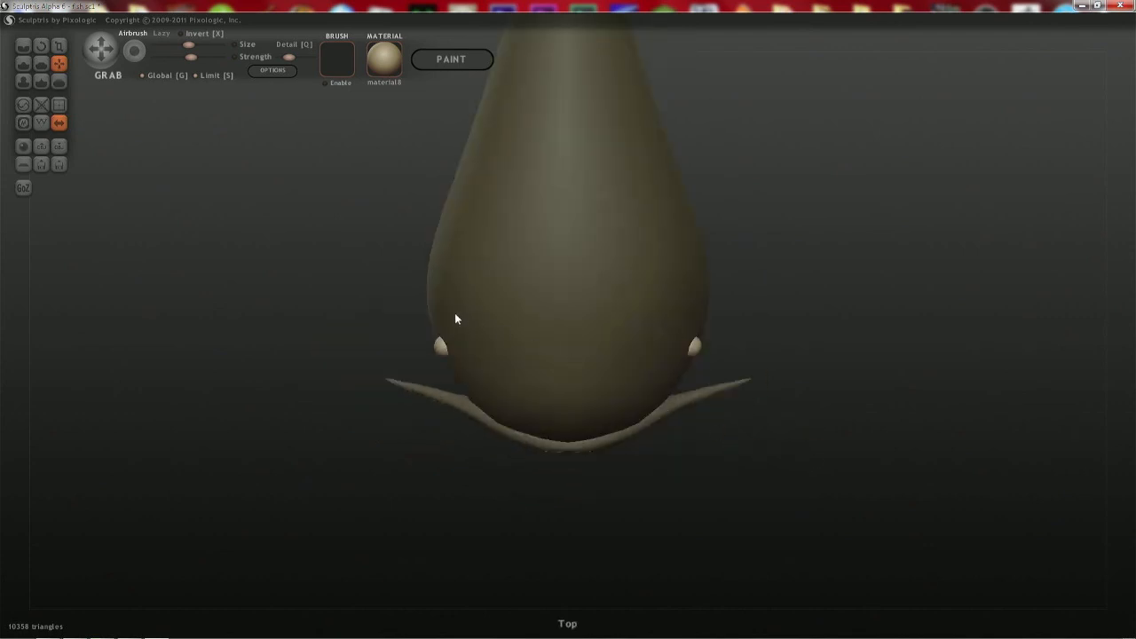
# - Turn off global Grab, show the wireframe and reshape the body's tail tip in top view
pyautogui.moveTo(455, 319)
pyautogui.mouseDown(button='right')
pyautogui.moveTo(545, 325)
pyautogui.moveTo(568, 310)
pyautogui.moveTo(545, 423)
pyautogui.moveTo(504, 288)
pyautogui.moveTo(525, 347)
pyautogui.mouseUp(button='right')
pyautogui.press('space')
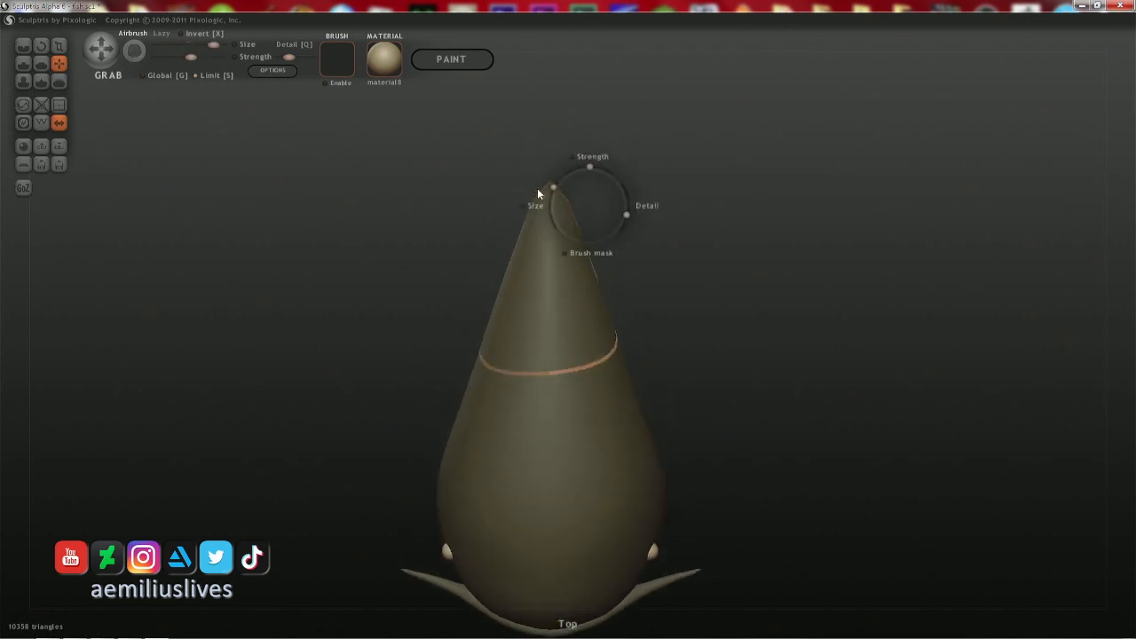
pyautogui.click(539, 205)
pyautogui.press('w')
pyautogui.press('space')
pyautogui.moveTo(548, 207)
pyautogui.mouseDown()
pyautogui.moveTo(550, 271)
pyautogui.moveTo(547, 260)
pyautogui.mouseUp()
pyautogui.scroll(4, 549, 262)
pyautogui.moveTo(535, 126)
pyautogui.mouseDown()
pyautogui.moveTo(527, 120)
pyautogui.moveTo(515, 140)
pyautogui.moveTo(507, 186)
pyautogui.moveTo(433, 351)
pyautogui.moveTo(463, 393)
pyautogui.moveTo(539, 424)
pyautogui.moveTo(616, 435)
pyautogui.moveTo(527, 102)
pyautogui.mouseUp()
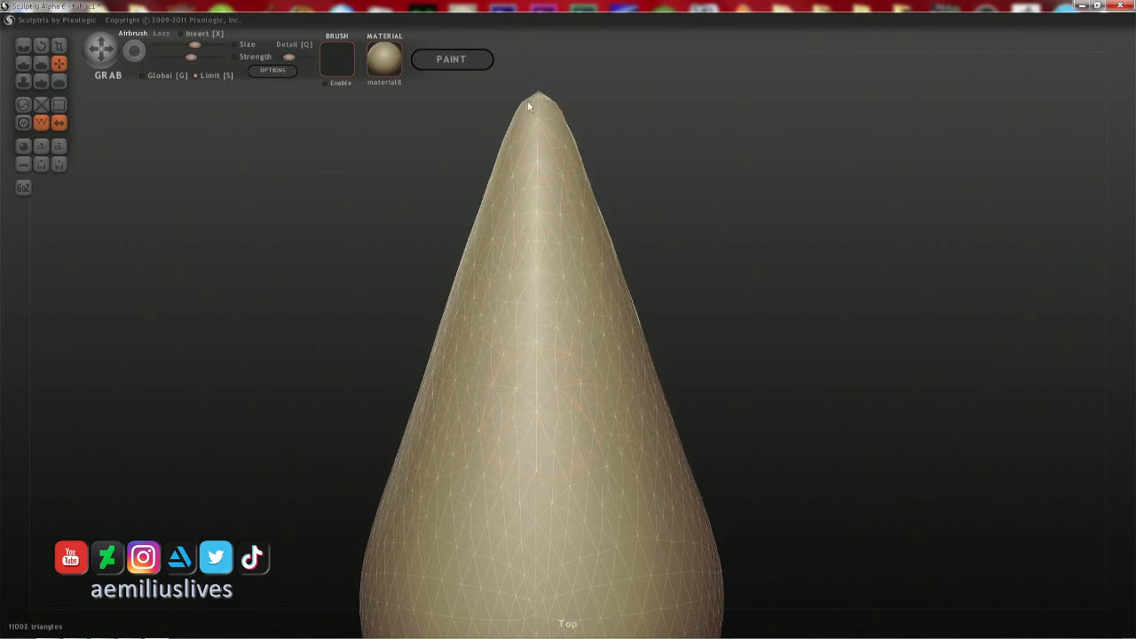
# - Stretch the tail backward in top view and slim the body's sides into a longer taper
pyautogui.scroll(-5, 696, 410)
pyautogui.press('space')
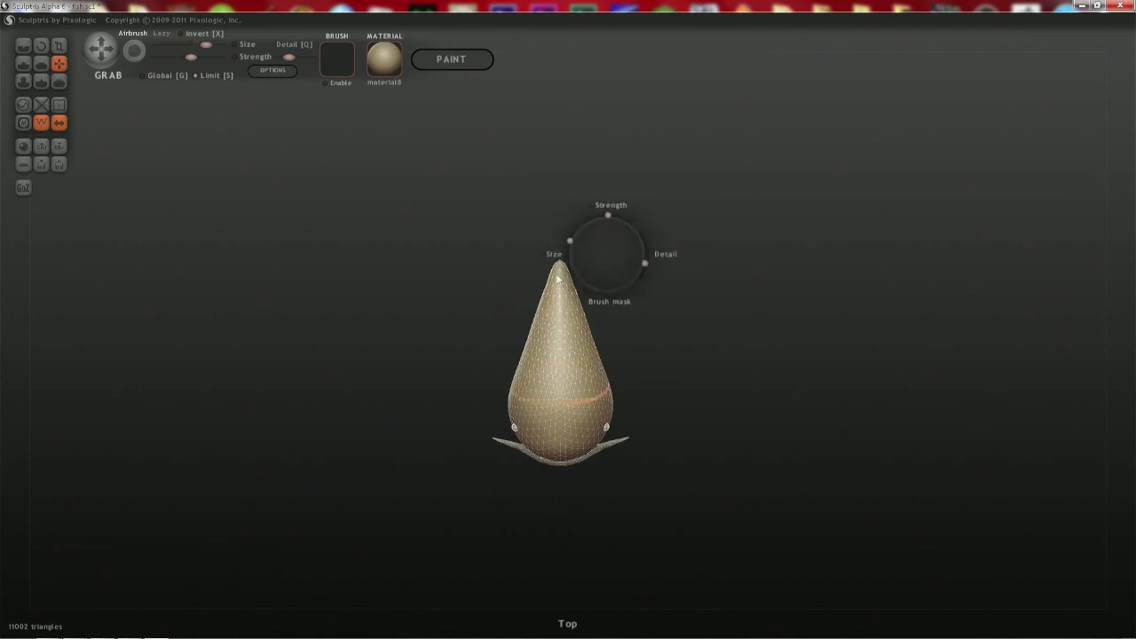
pyautogui.moveTo(558, 279)
pyautogui.mouseDown()
pyautogui.moveTo(557, 241)
pyautogui.moveTo(543, 311)
pyautogui.moveTo(520, 296)
pyautogui.moveTo(528, 336)
pyautogui.mouseUp()
pyautogui.press('space')
pyautogui.press('space')
pyautogui.press('space')
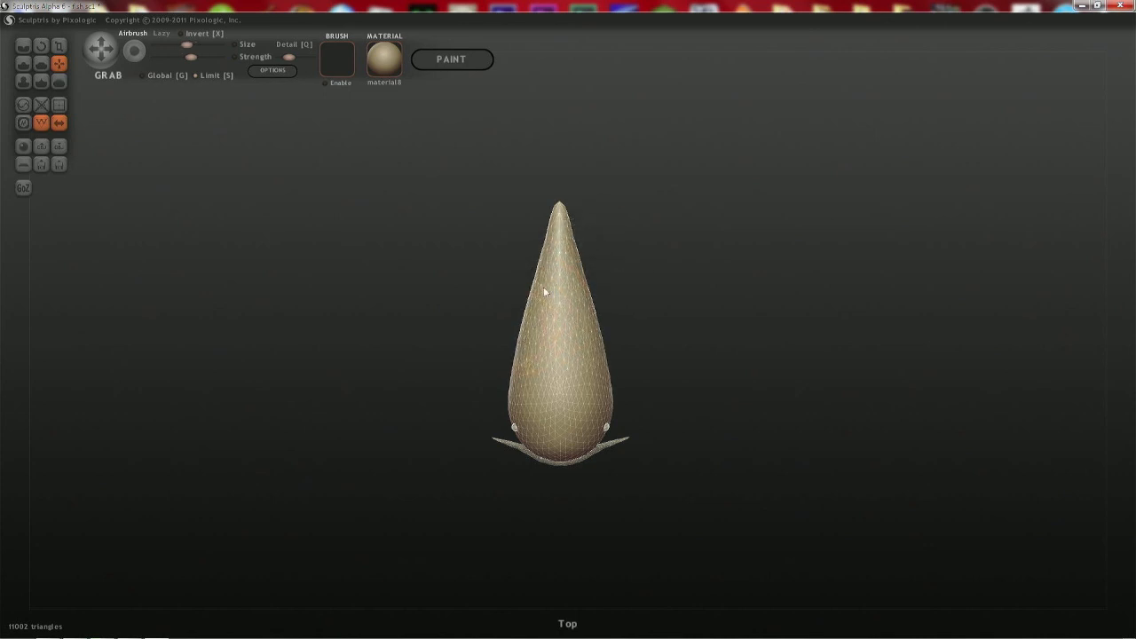
pyautogui.moveTo(685, 256); pyautogui.dragTo(568, 230)
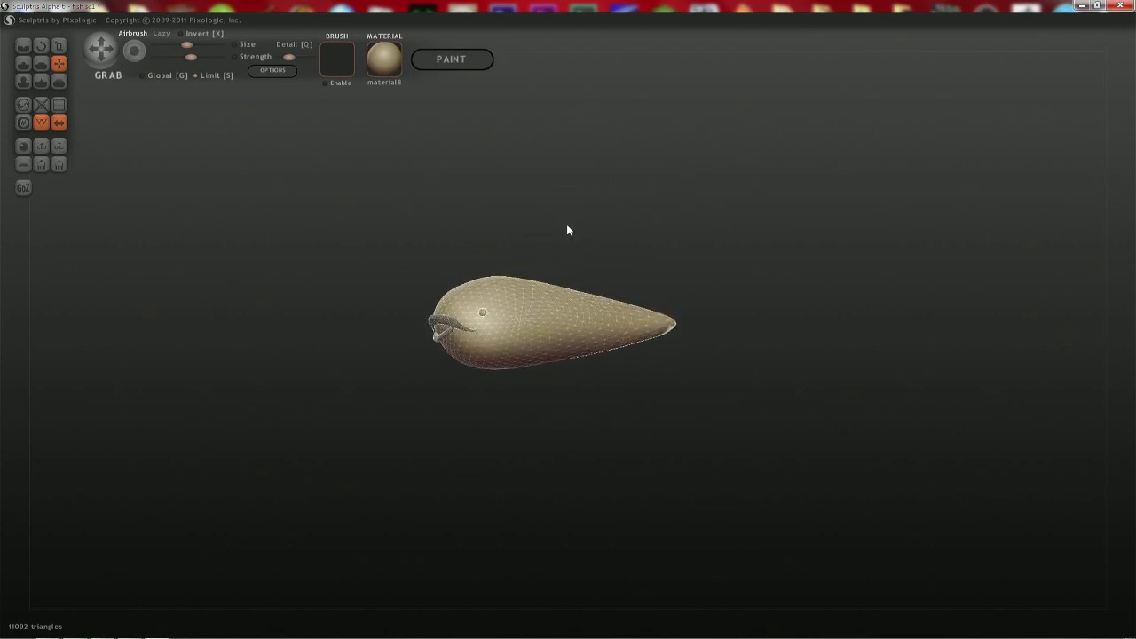
# - Raise the middle of the back into a hump and push the front belly up in side view
pyautogui.scroll(2, 634, 318)
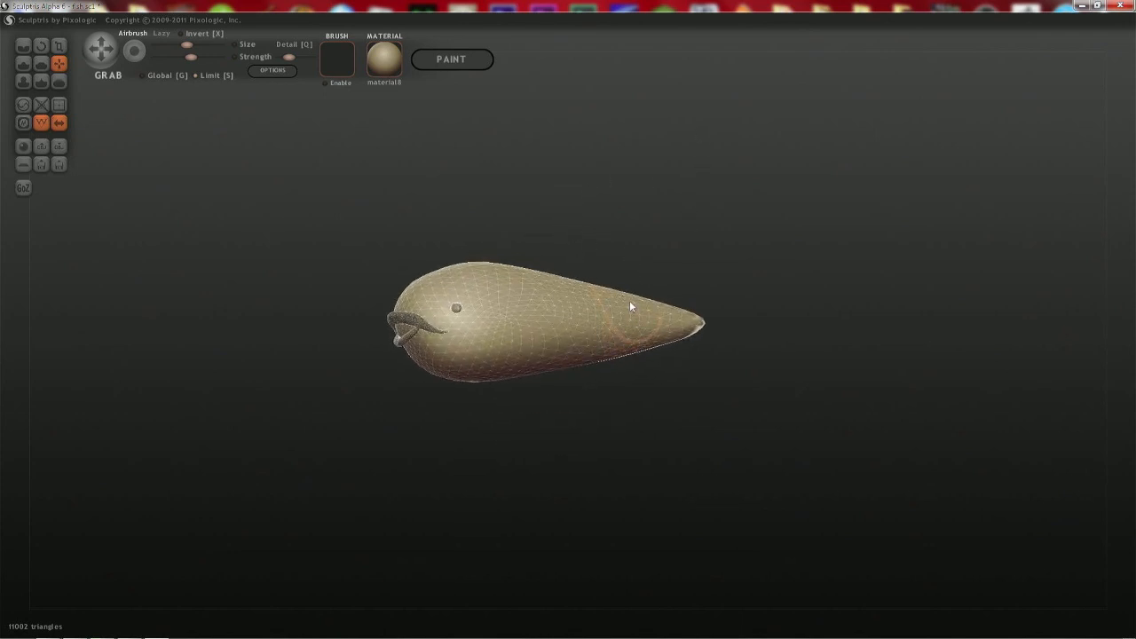
pyautogui.moveTo(619, 298); pyautogui.dragTo(543, 281, button='right')
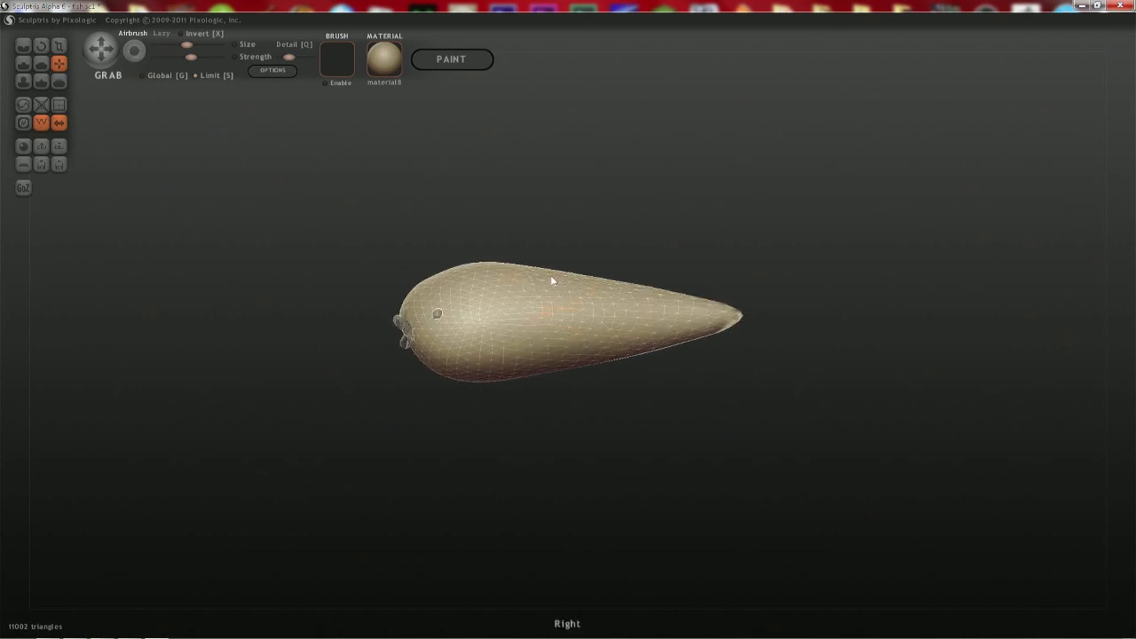
pyautogui.press('space')
pyautogui.moveTo(549, 271); pyautogui.dragTo(549, 264)
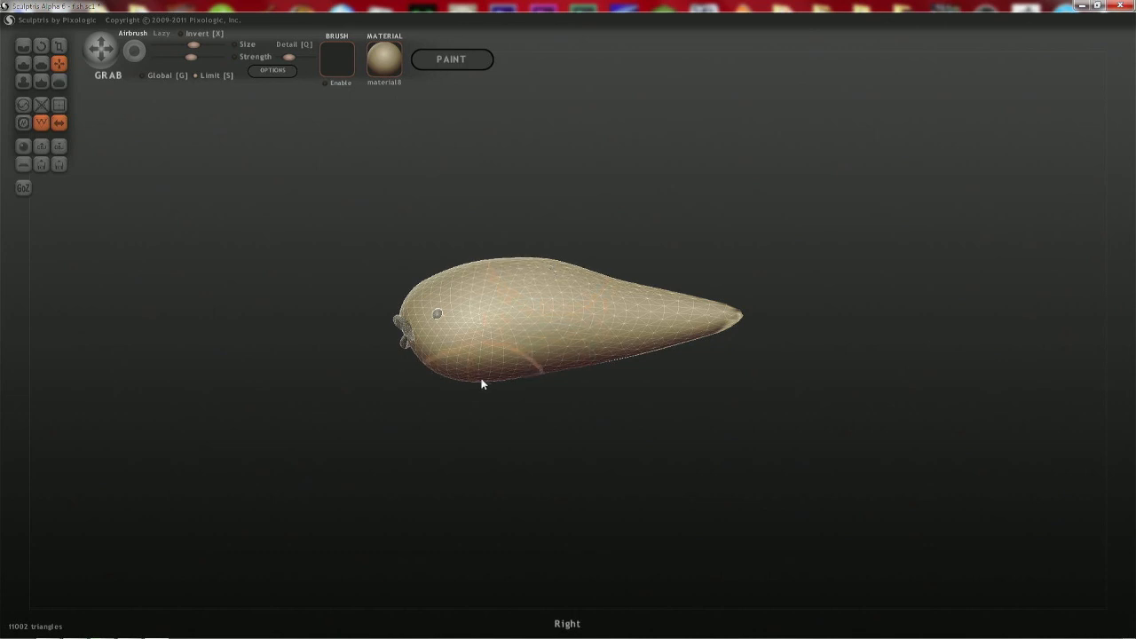
pyautogui.press('space')
pyautogui.moveTo(474, 380); pyautogui.dragTo(477, 373)
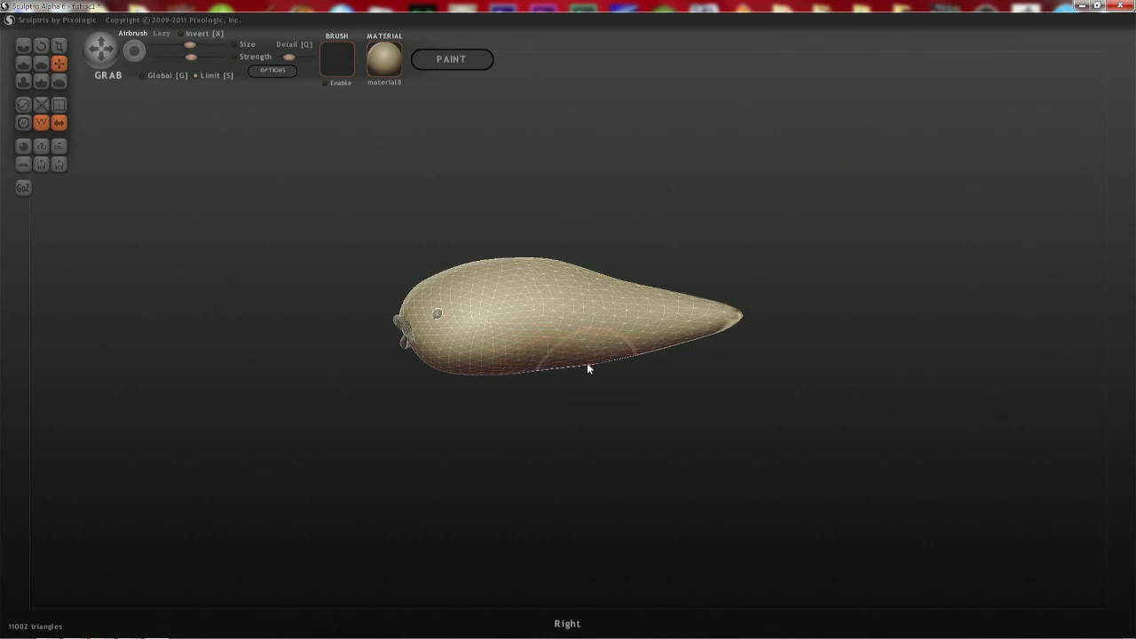
# - Push the tail's underside upward and reshape its tip in side view with Grab
pyautogui.moveTo(641, 355); pyautogui.dragTo(647, 348)
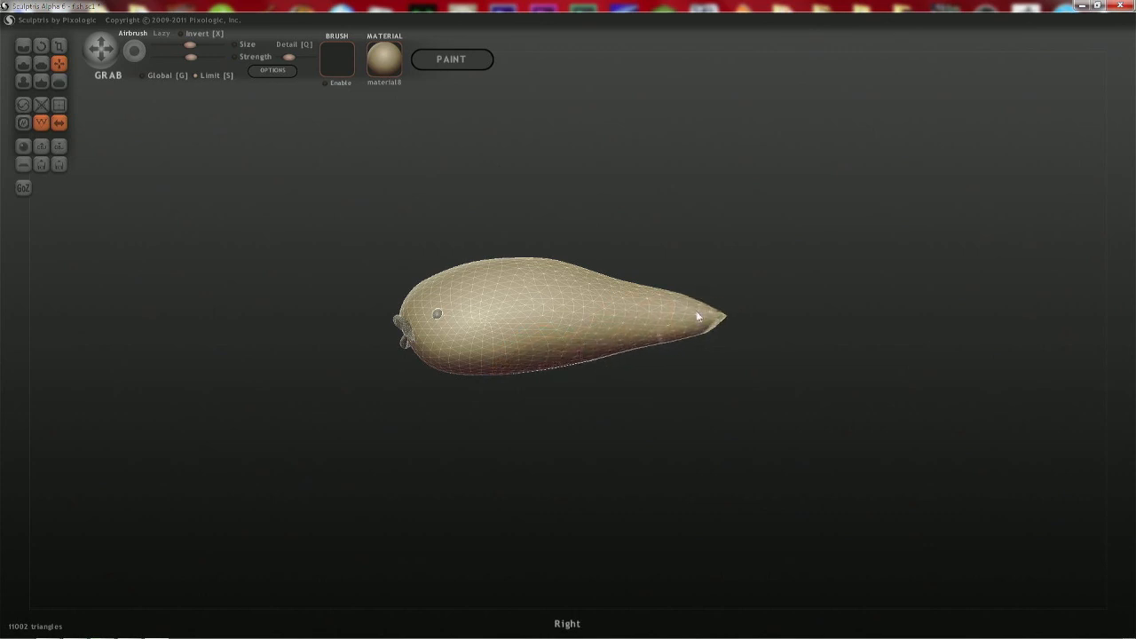
pyautogui.scroll(3, 799, 293)
pyautogui.scroll(3, 834, 443)
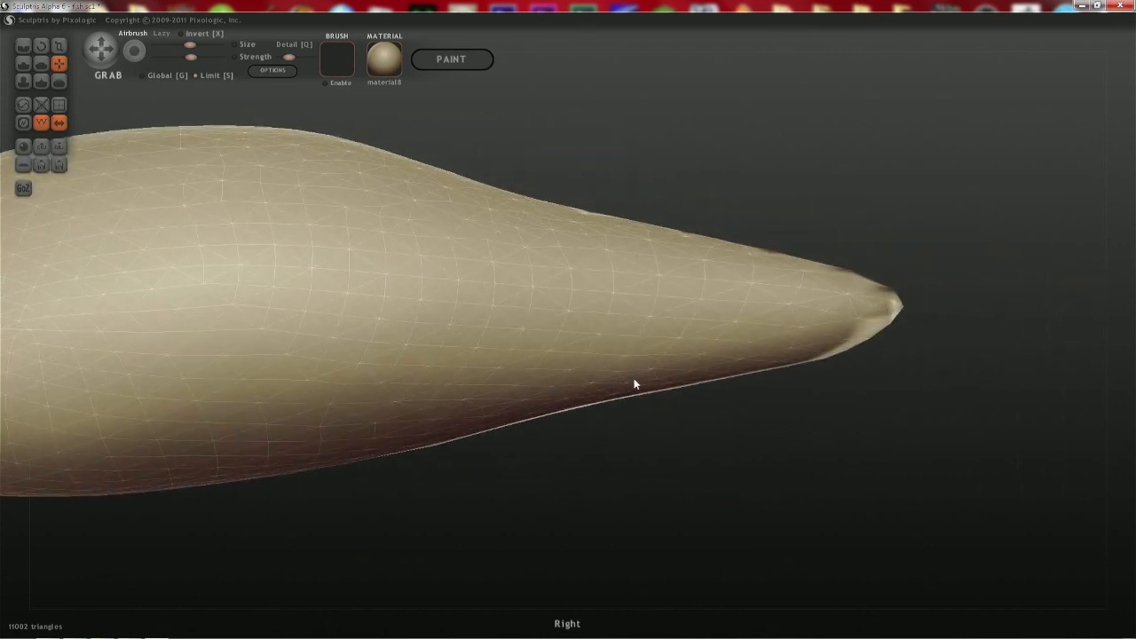
pyautogui.scroll(-5, 644, 301)
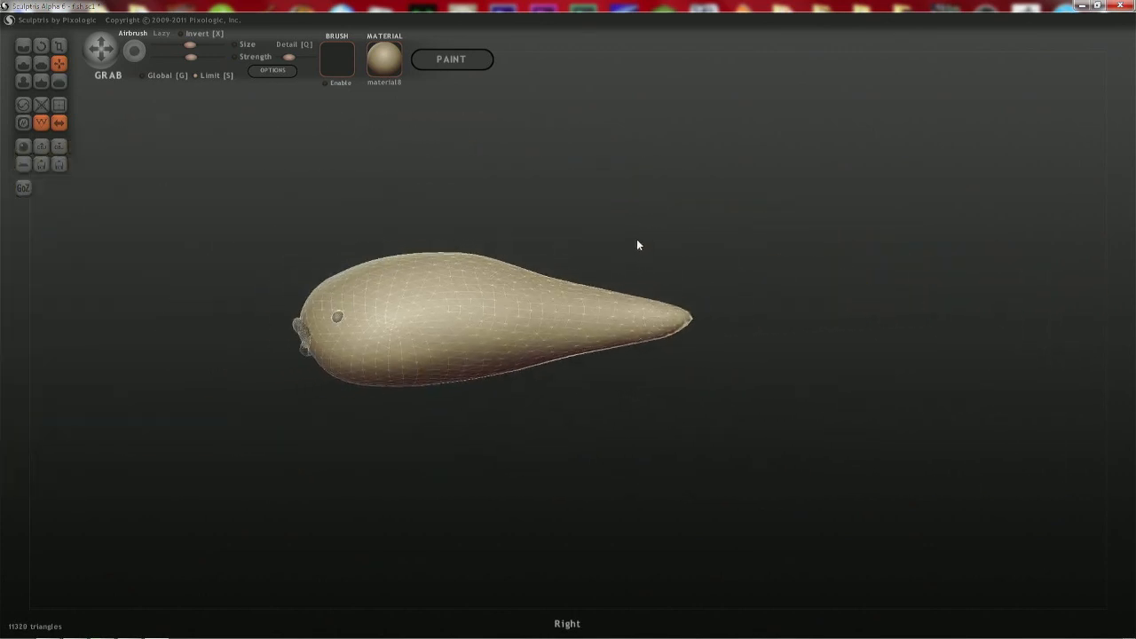
# - Grab the back's hump toward the tail so the upper profile slopes smoothly down
pyautogui.moveTo(479, 268); pyautogui.dragTo(490, 270)
pyautogui.press('space')
pyautogui.moveTo(483, 257); pyautogui.dragTo(501, 259)
pyautogui.press('space')
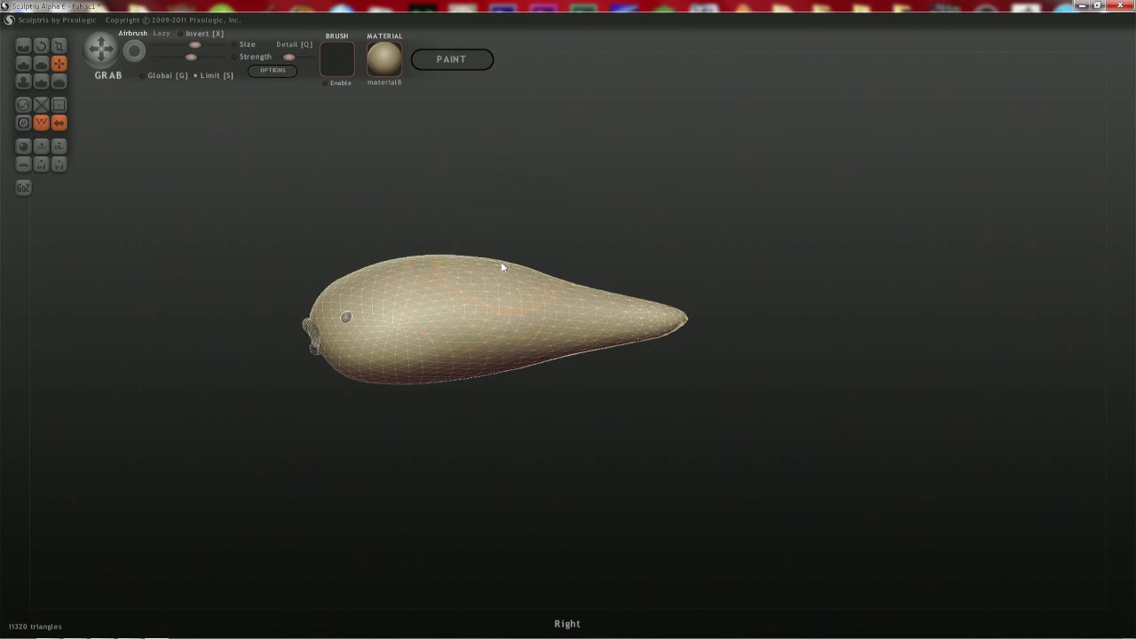
pyautogui.keyDown('alt'); pyautogui.moveTo(419, 352); pyautogui.dragTo(496, 314, button='right'); pyautogui.keyUp('alt')
pyautogui.moveTo(496, 314); pyautogui.dragTo(517, 325, button='right')
pyautogui.scroll(3, 635, 295)
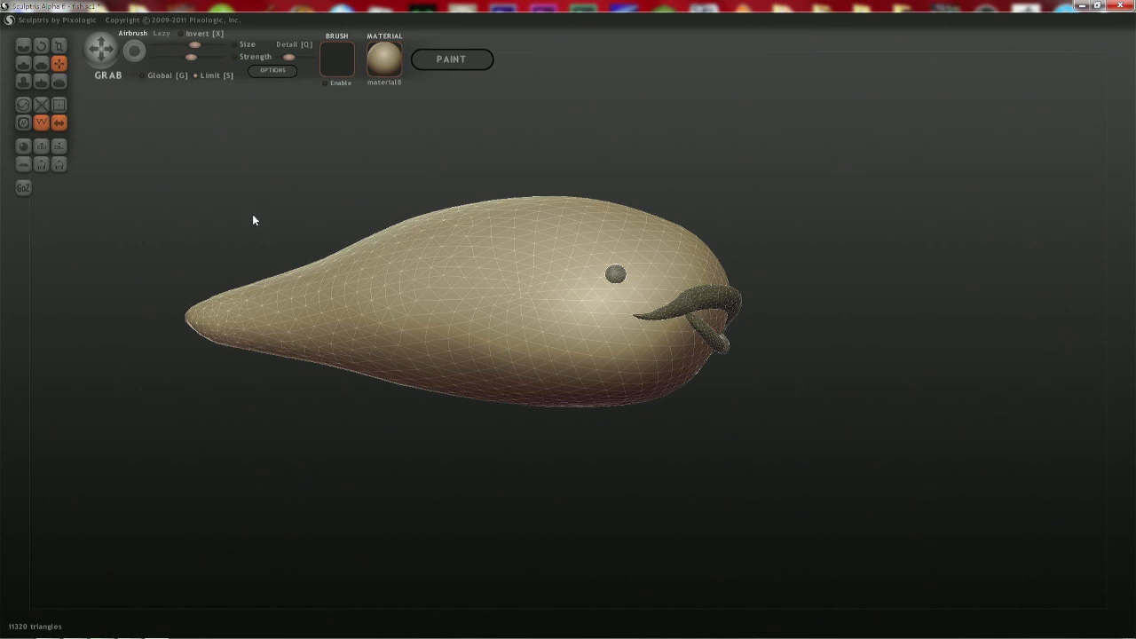
# - Try carving a crease down the body's side behind the eye with a smaller, stronger Crease brush
pyautogui.press('c')
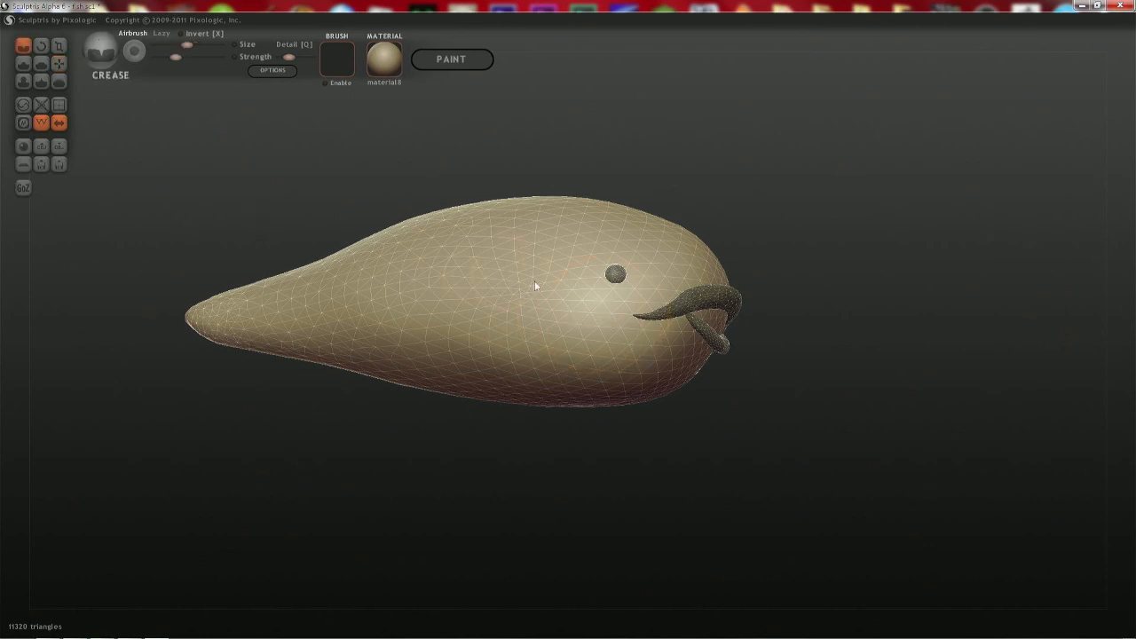
pyautogui.moveTo(548, 288); pyautogui.dragTo(502, 254, button='right')
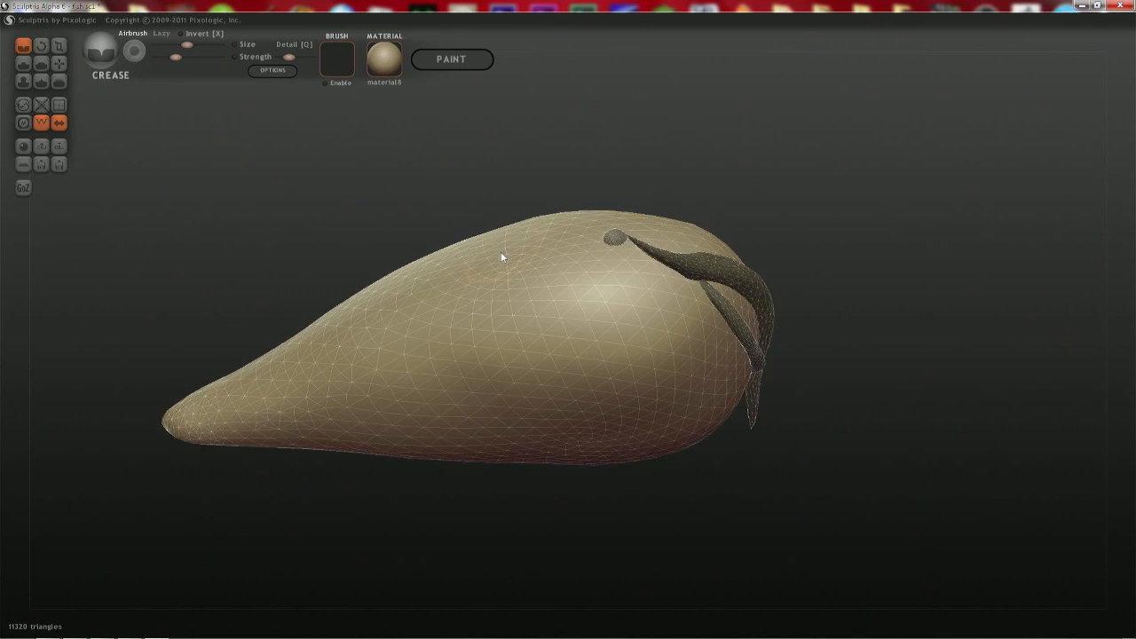
pyautogui.moveTo(501, 258); pyautogui.dragTo(513, 304)
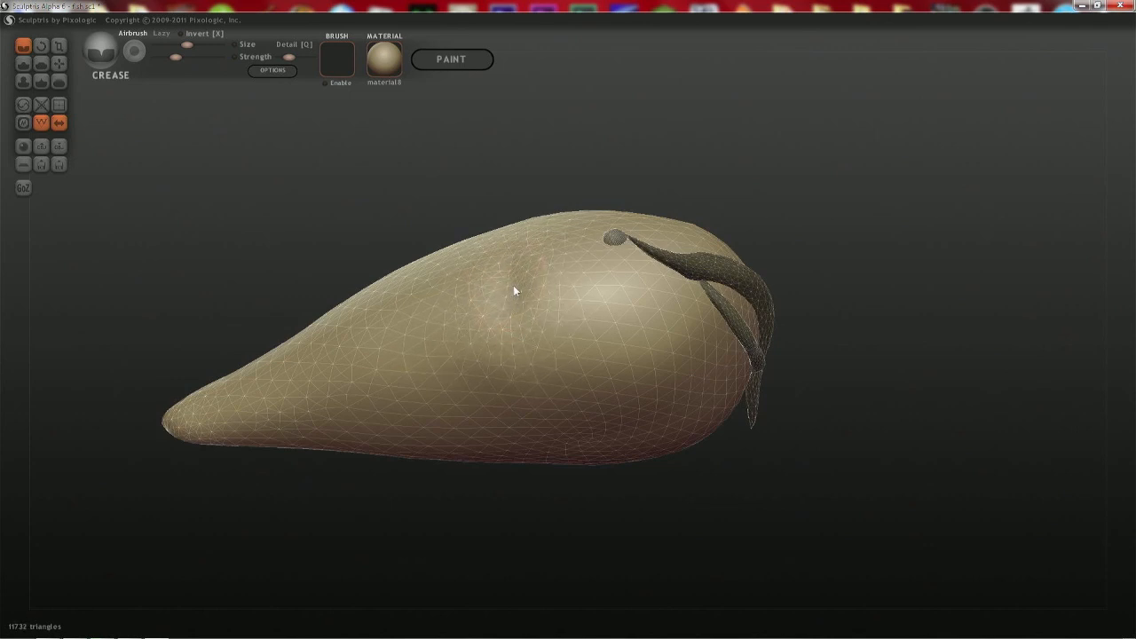
pyautogui.hotkey('ctrl', 'z')
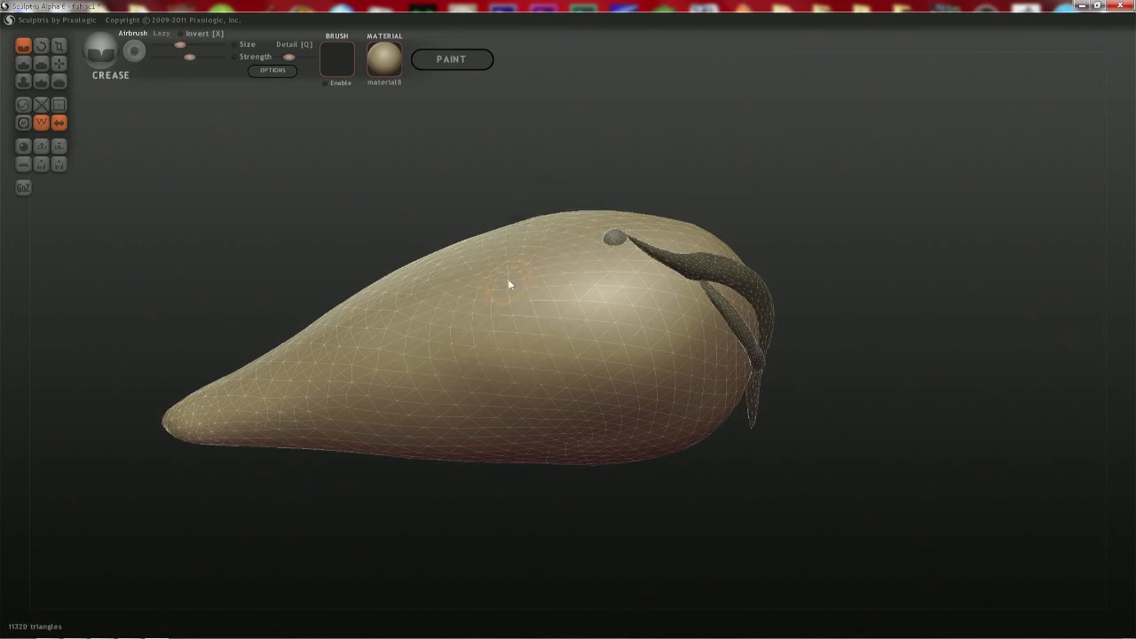
pyautogui.moveTo(509, 284)
pyautogui.mouseDown()
pyautogui.moveTo(506, 272)
pyautogui.moveTo(514, 302)
pyautogui.moveTo(572, 370)
pyautogui.moveTo(648, 397)
pyautogui.mouseUp()
pyautogui.moveTo(681, 392); pyautogui.dragTo(627, 285, button='right')
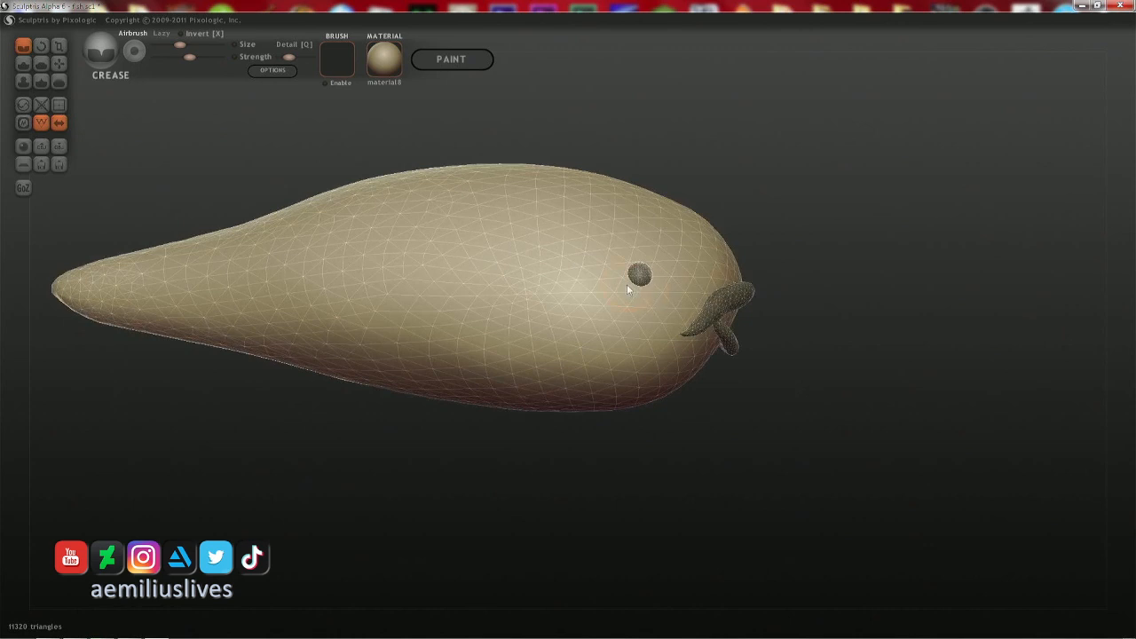
pyautogui.moveTo(557, 274)
pyautogui.mouseDown(button='right')
pyautogui.moveTo(582, 270)
pyautogui.moveTo(571, 278)
pyautogui.mouseUp(button='right')
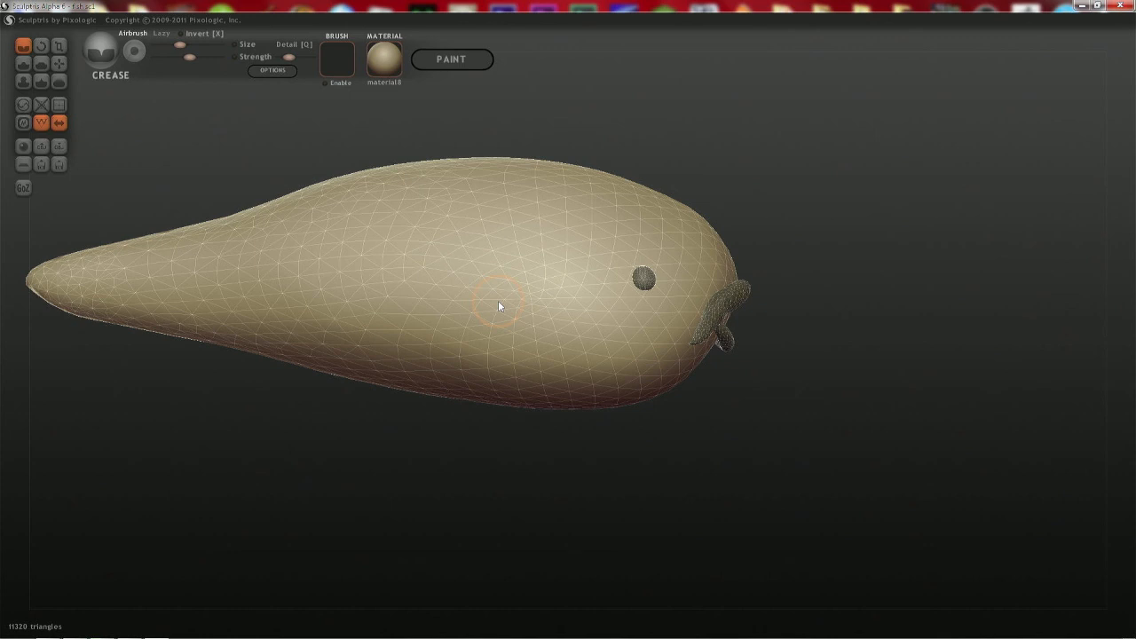
# - Narrow the tail tip and the tail base in top view with Grab
pyautogui.moveTo(499, 307); pyautogui.dragTo(618, 224, button='right')
pyautogui.press('g')
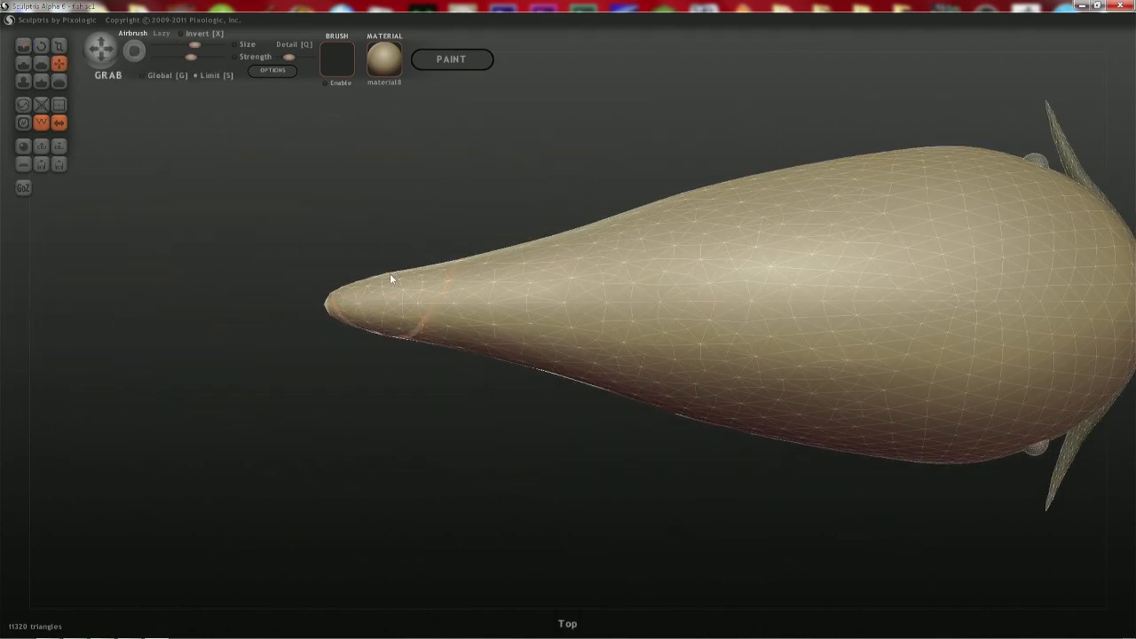
pyautogui.moveTo(393, 273); pyautogui.dragTo(381, 316)
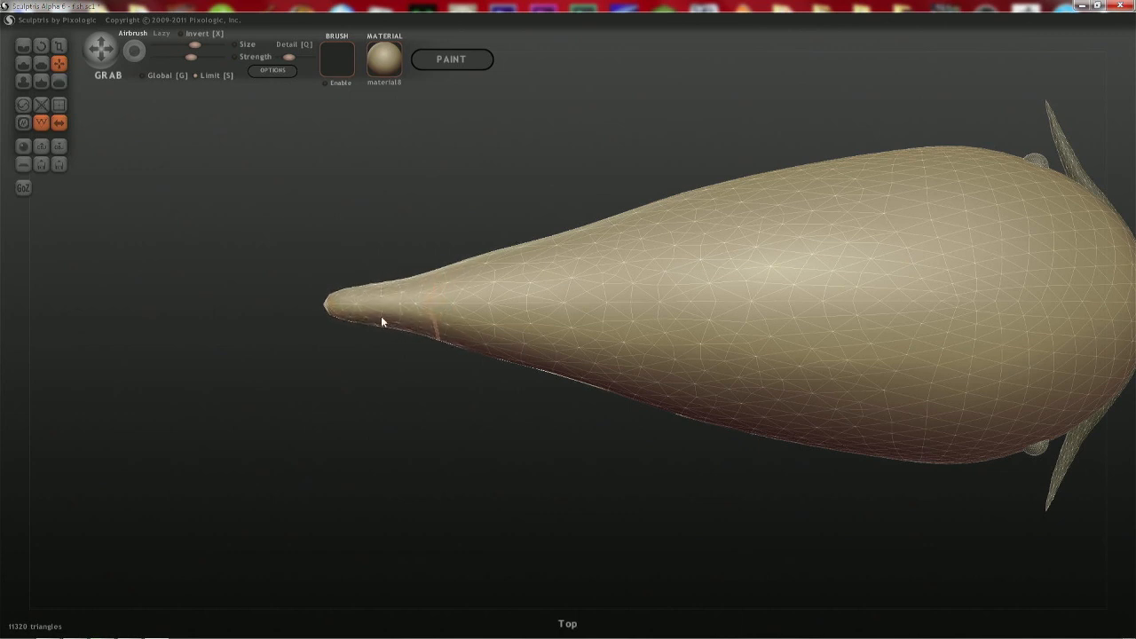
pyautogui.moveTo(426, 269)
pyautogui.mouseDown()
pyautogui.moveTo(426, 282)
pyautogui.moveTo(477, 261)
pyautogui.mouseUp()
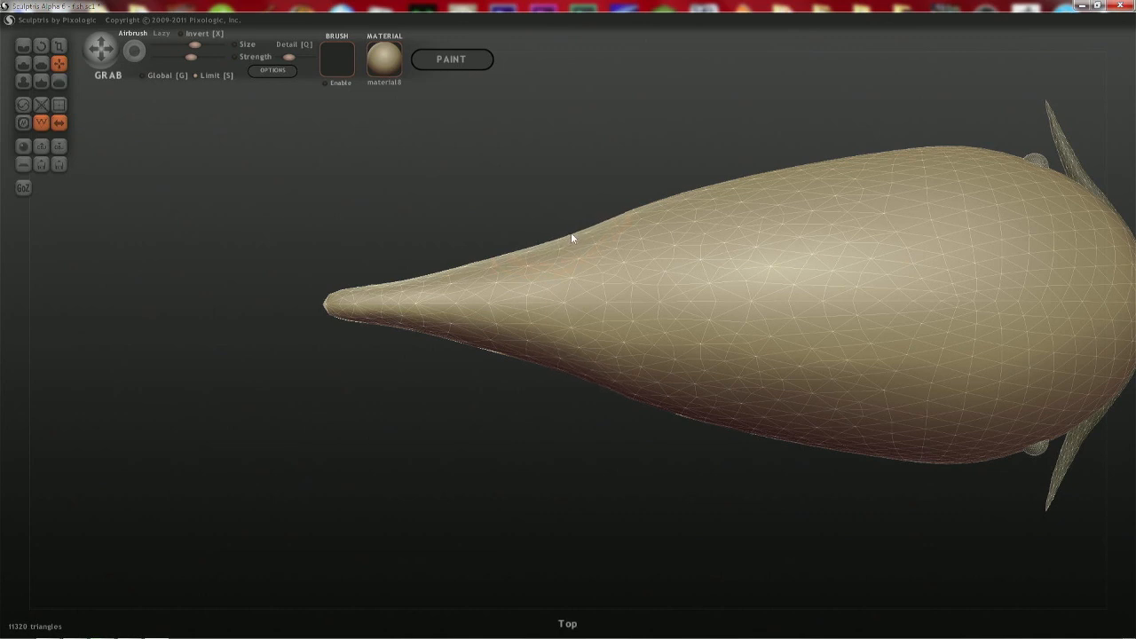
# - Pull the tail tip into an upper and a lower lobe with a smaller Grab brush to form a forked tail
pyautogui.moveTo(598, 225); pyautogui.dragTo(512, 208, button='right')
pyautogui.press('Left')
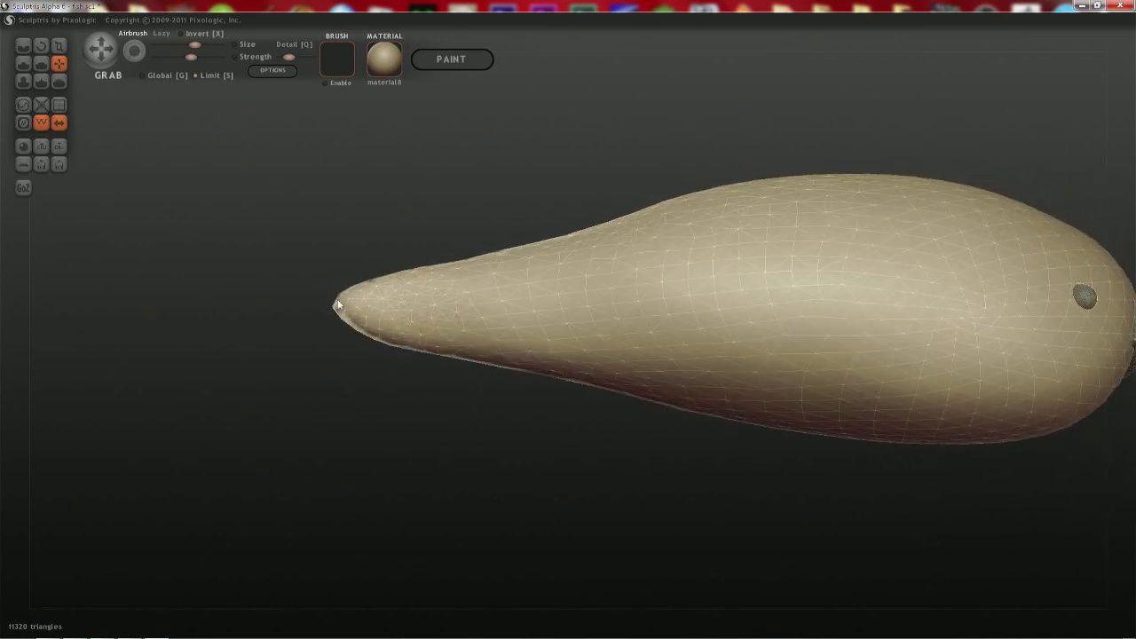
pyautogui.press('space')
pyautogui.moveTo(349, 288); pyautogui.dragTo(278, 236)
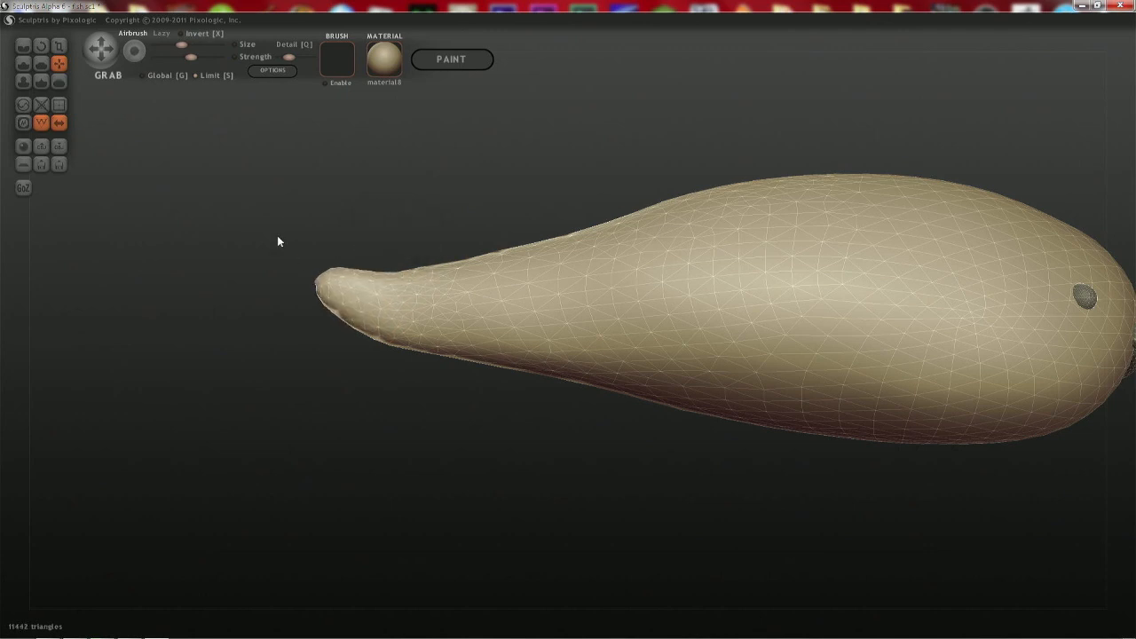
pyautogui.moveTo(313, 271); pyautogui.dragTo(268, 240)
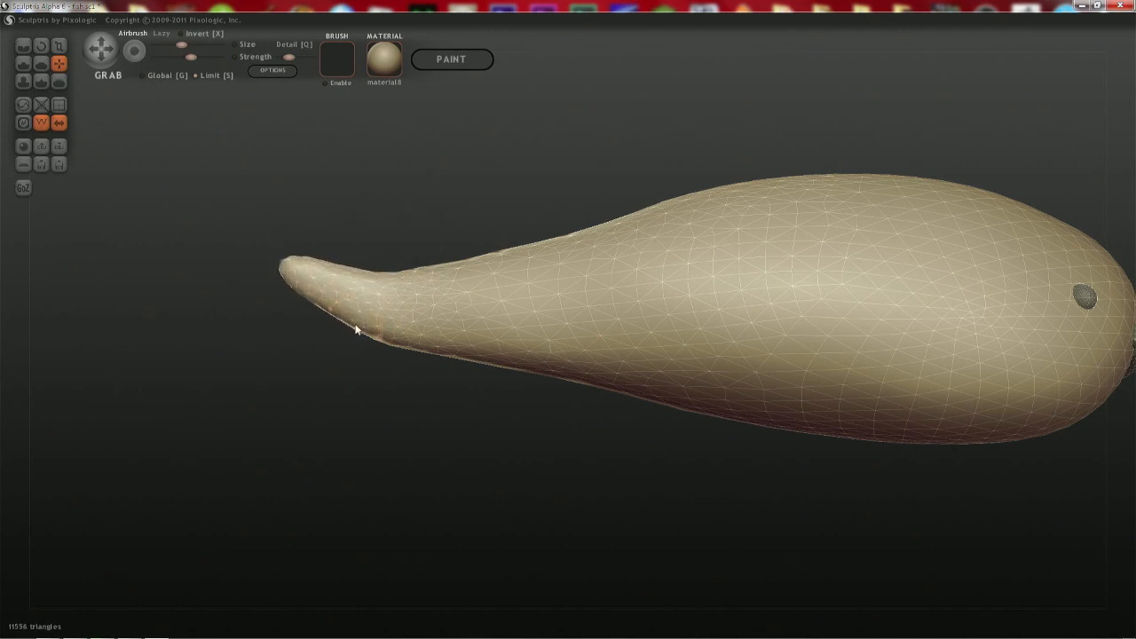
pyautogui.moveTo(355, 324); pyautogui.dragTo(83, 413)
pyautogui.moveTo(300, 263)
pyautogui.mouseDown()
pyautogui.moveTo(146, 200)
pyautogui.moveTo(240, 231)
pyautogui.moveTo(151, 177)
pyautogui.mouseUp()
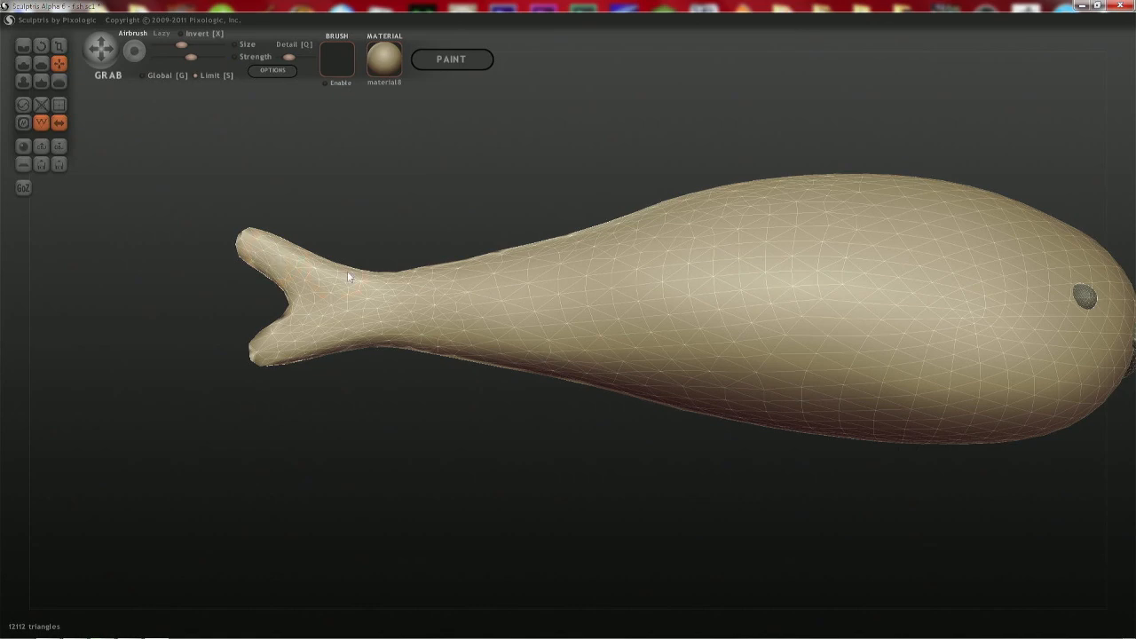
pyautogui.moveTo(348, 266); pyautogui.dragTo(96, 297)
# - Check the forked tail from the other side and undo all of its Grab strokes
pyautogui.scroll(-5, 508, 359)
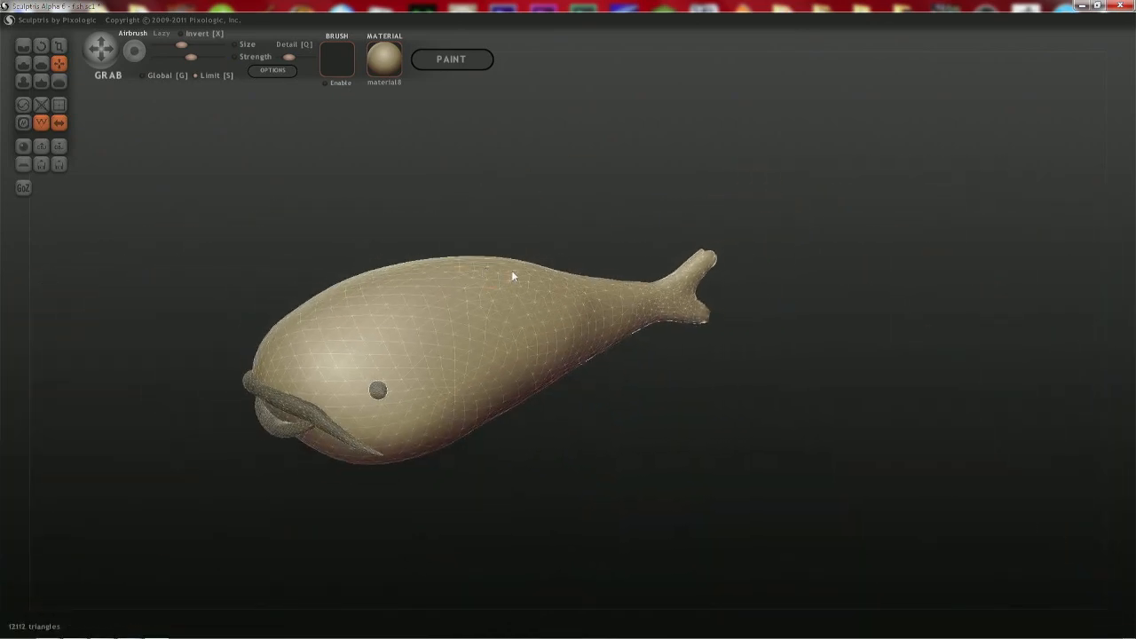
pyautogui.moveTo(590, 249); pyautogui.dragTo(506, 307)
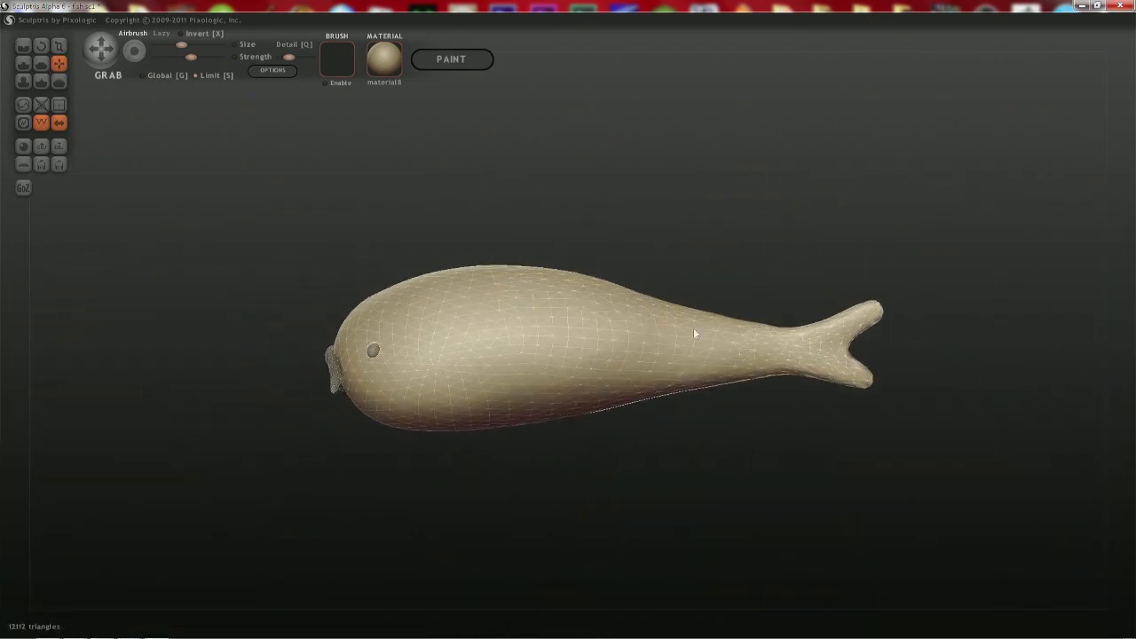
pyautogui.hotkey('ctrl', 'z')
pyautogui.hotkey('ctrl', 'z')
pyautogui.hotkey('ctrl', 'z')
pyautogui.hotkey('ctrl', 'z')
pyautogui.hotkey('ctrl', 'z')
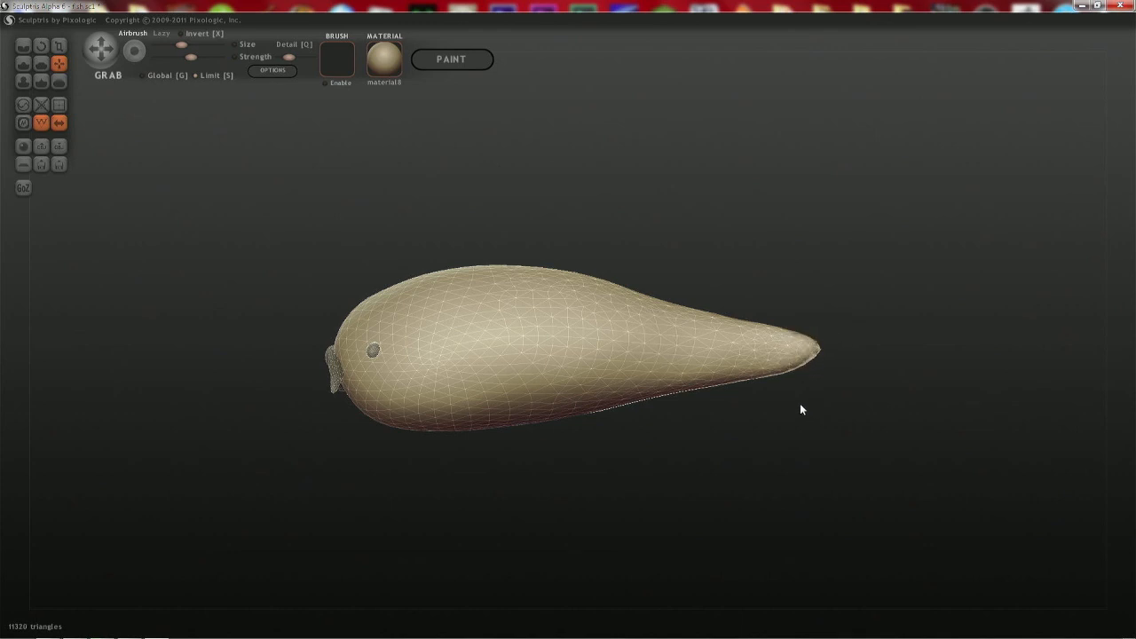
# - Round out the body's sides and stretch the tail farther backward in top view with an enlarged Grab brush
pyautogui.keyDown('shift'); pyautogui.moveTo(627, 396); pyautogui.dragTo(715, 415); pyautogui.keyUp('shift')
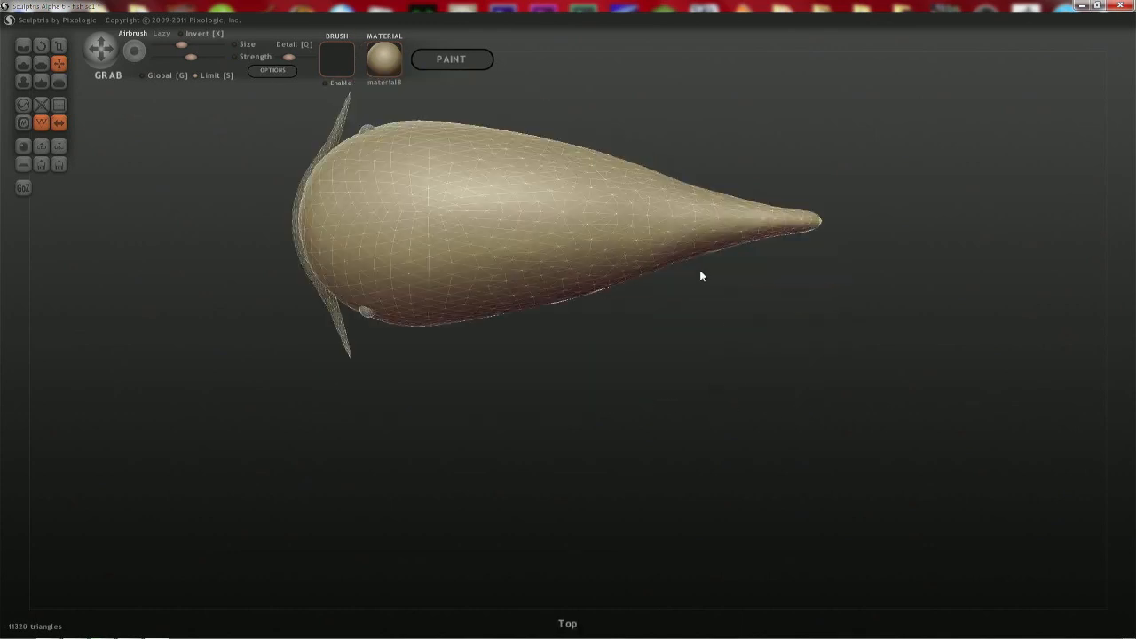
pyautogui.press('space')
pyautogui.hotkey('ctrl', 'z')
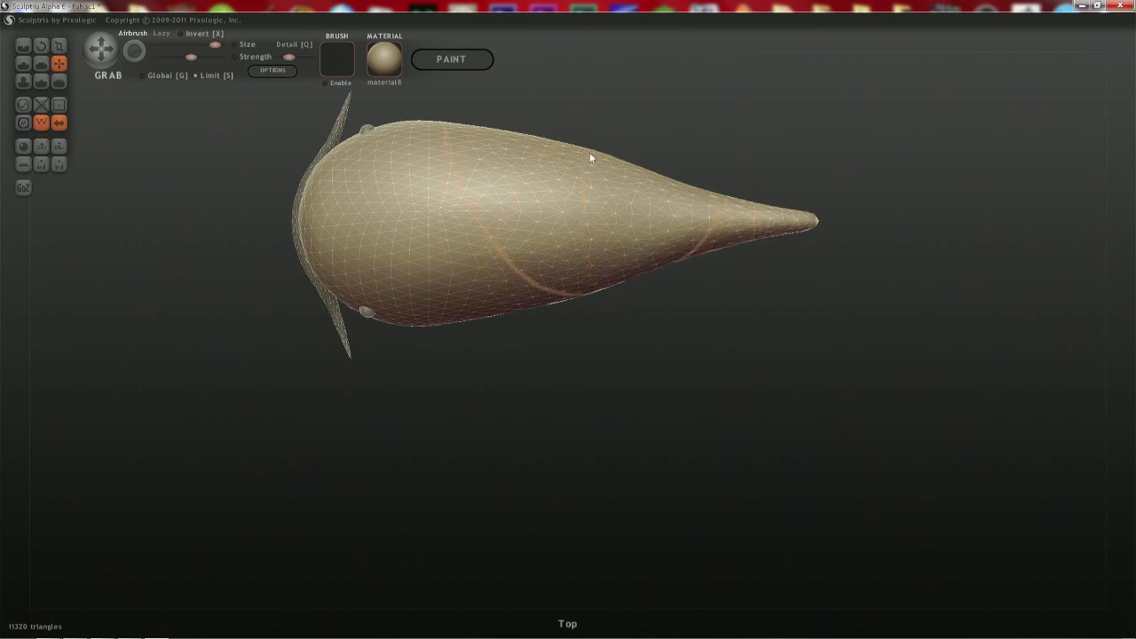
pyautogui.press('space')
pyautogui.moveTo(547, 82); pyautogui.dragTo(535, 178)
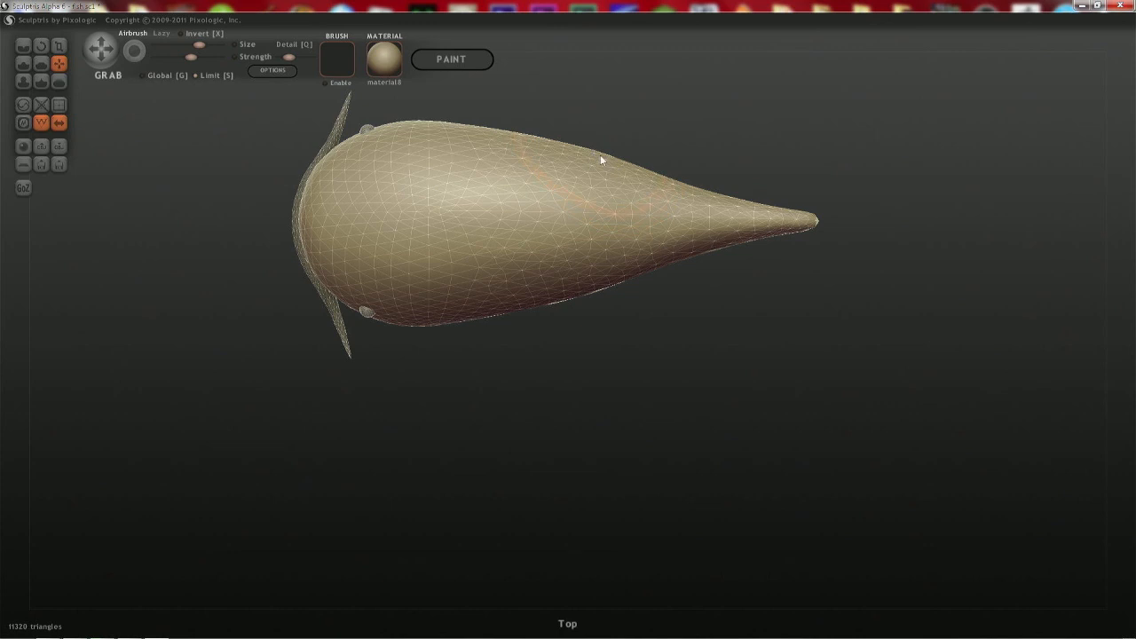
pyautogui.press('space')
pyautogui.moveTo(532, 140)
pyautogui.mouseDown()
pyautogui.moveTo(535, 119)
pyautogui.moveTo(708, 217)
pyautogui.moveTo(698, 172)
pyautogui.mouseUp()
pyautogui.press('space')
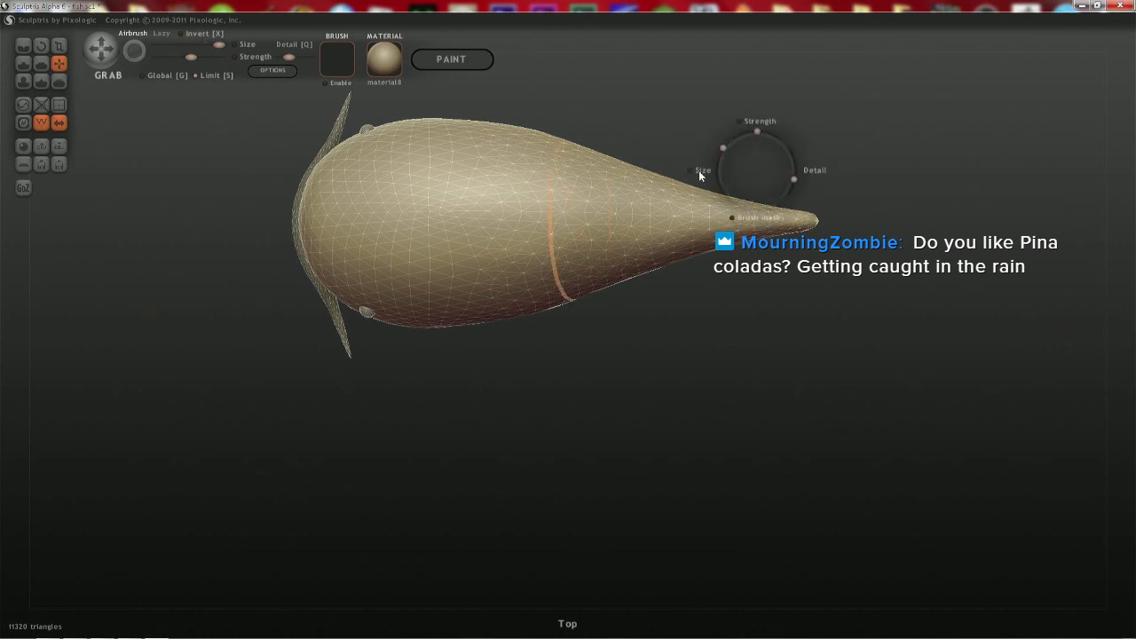
pyautogui.moveTo(804, 221); pyautogui.dragTo(972, 219)
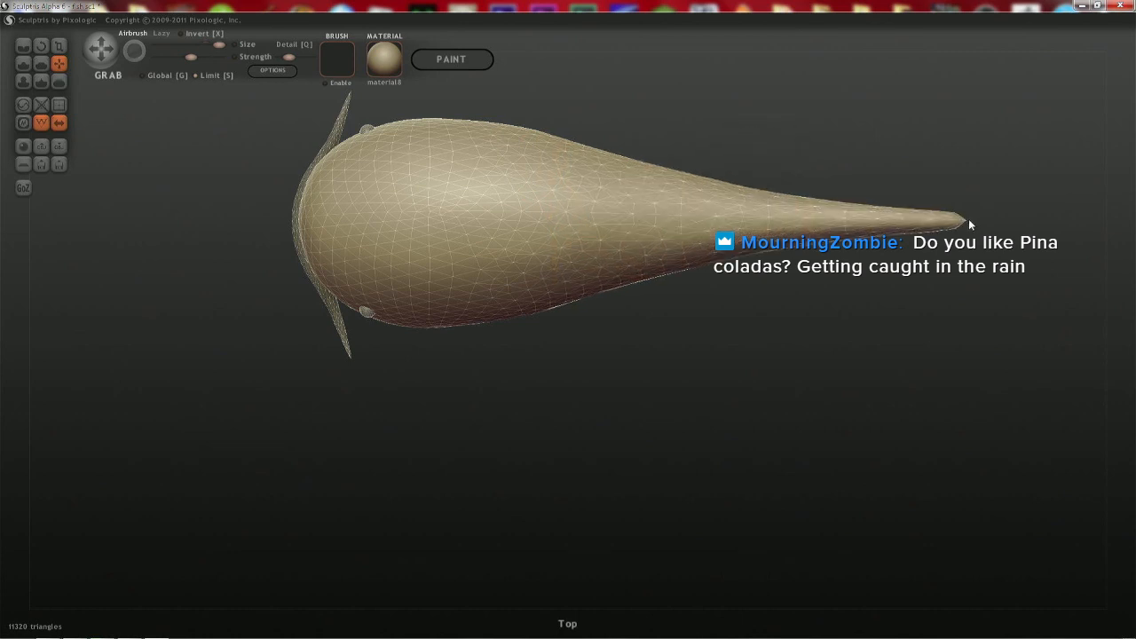
# - Push the tail's upper edge down slightly and pull its tip back toward the body in side view
pyautogui.moveTo(827, 263); pyautogui.dragTo(850, 143)
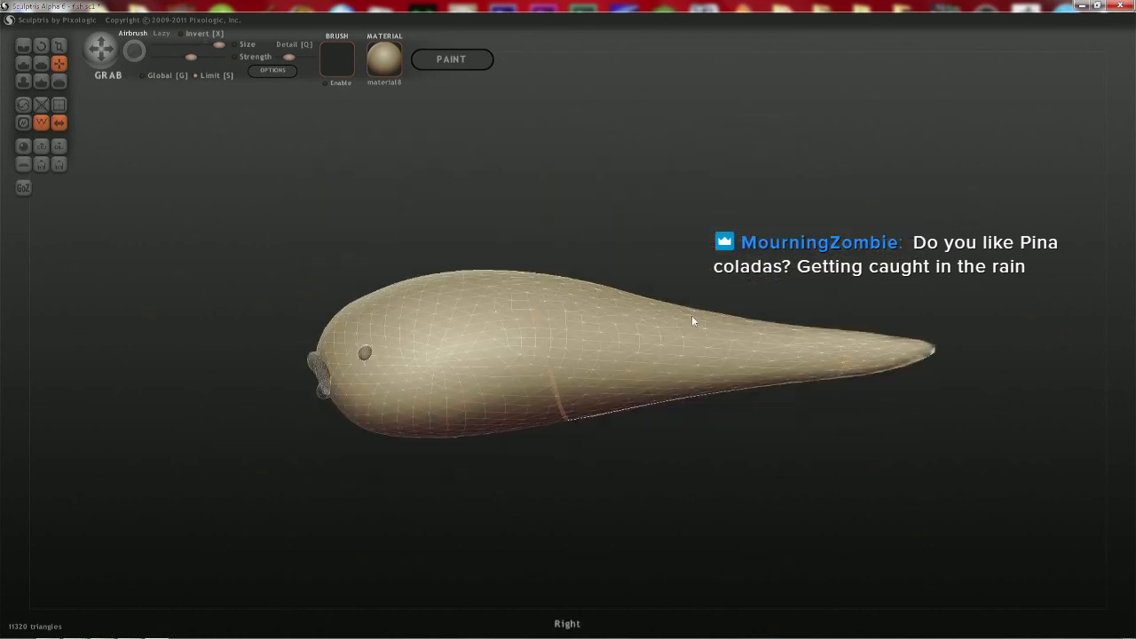
pyautogui.moveTo(692, 313); pyautogui.dragTo(696, 319)
pyautogui.moveTo(868, 343); pyautogui.dragTo(847, 345)
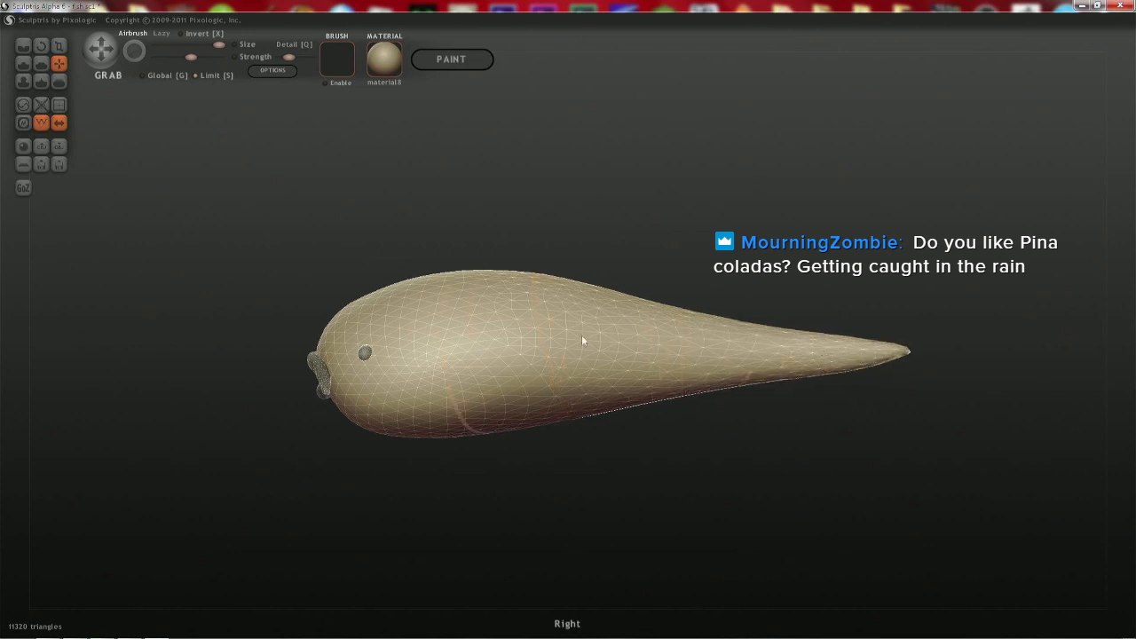
# - Examine the lengthened body from above and the front, including the fit of the lips
pyautogui.moveTo(471, 353); pyautogui.dragTo(678, 373, button='right')
pyautogui.moveTo(530, 388); pyautogui.dragTo(540, 477, button='right')
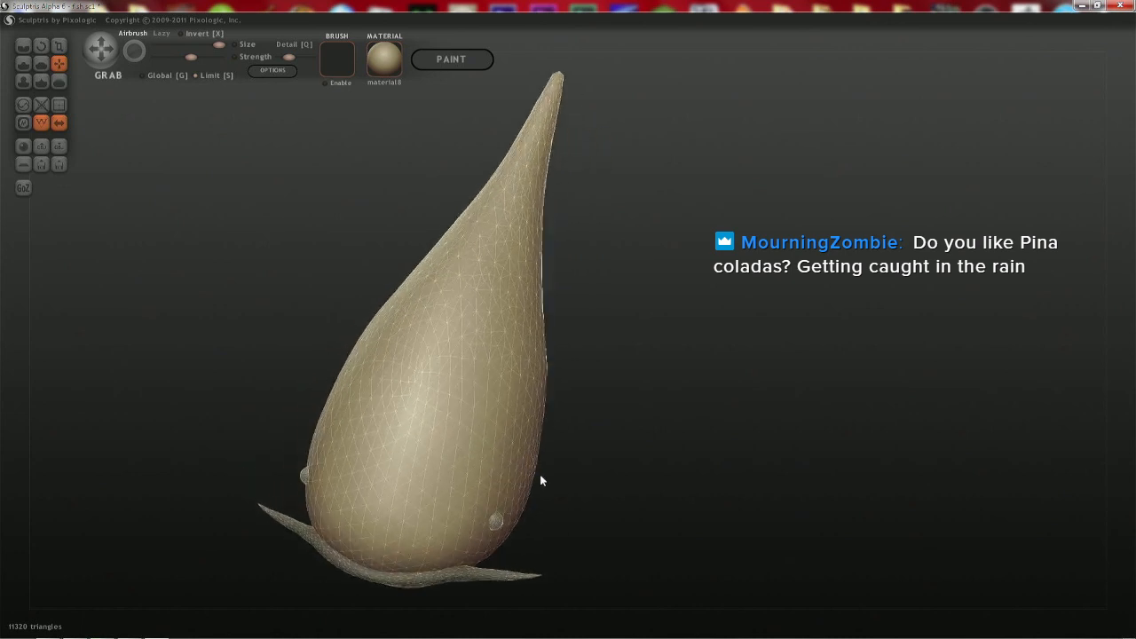
pyautogui.moveTo(497, 413); pyautogui.dragTo(512, 447, button='right')
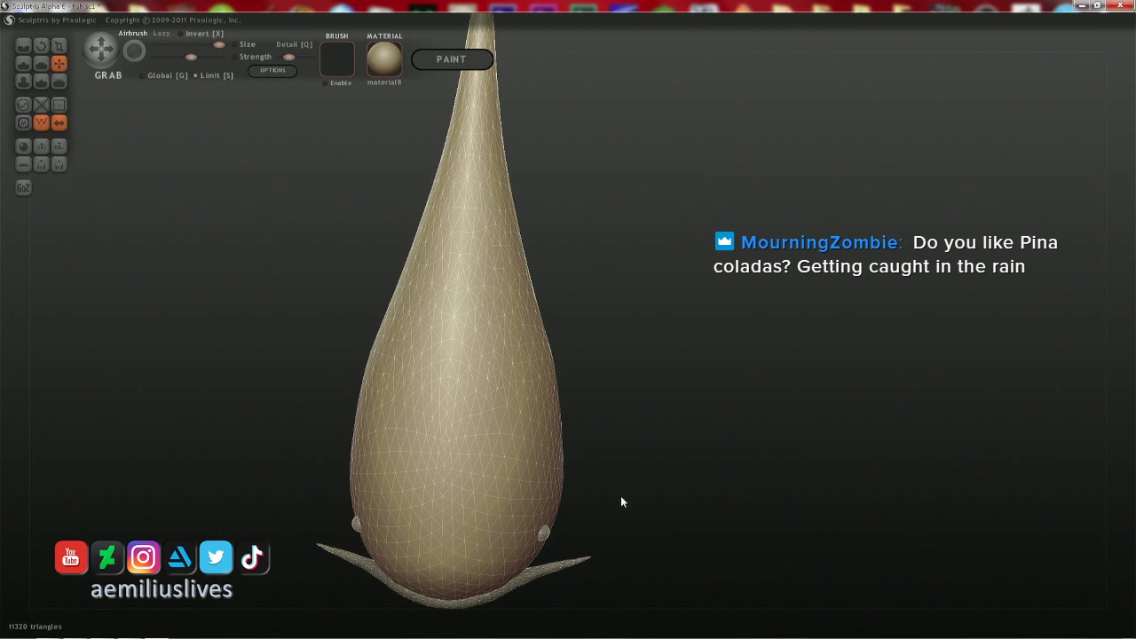
pyautogui.keyDown('shift'); pyautogui.moveTo(612, 473); pyautogui.dragTo(615, 358); pyautogui.keyUp('shift')
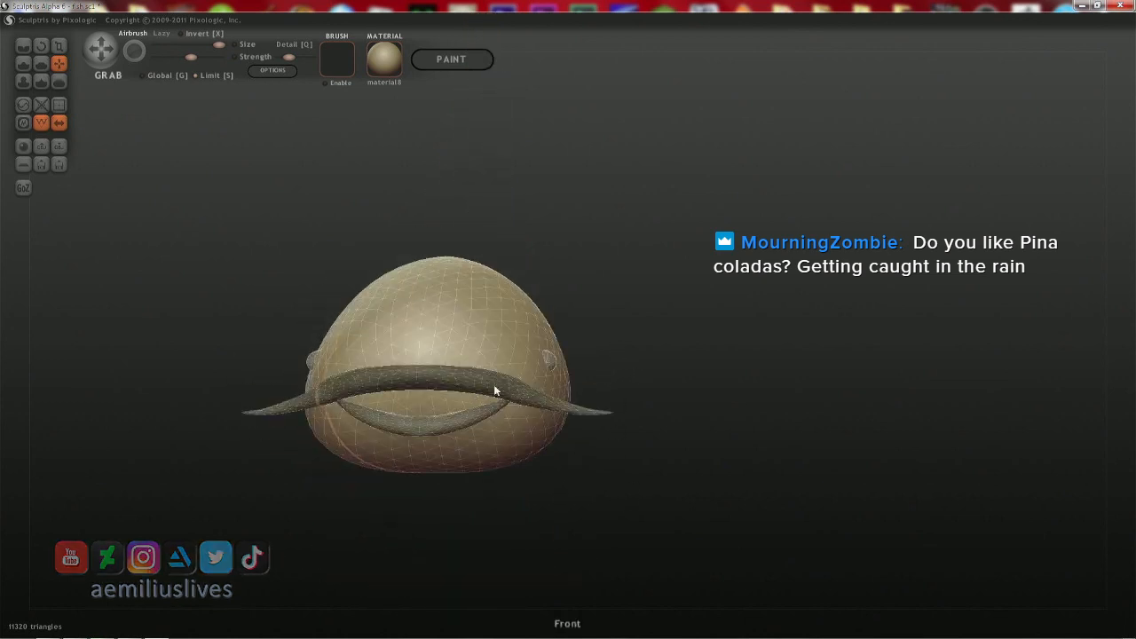
pyautogui.keyDown('alt'); pyautogui.moveTo(437, 406); pyautogui.dragTo(555, 364); pyautogui.keyUp('alt')
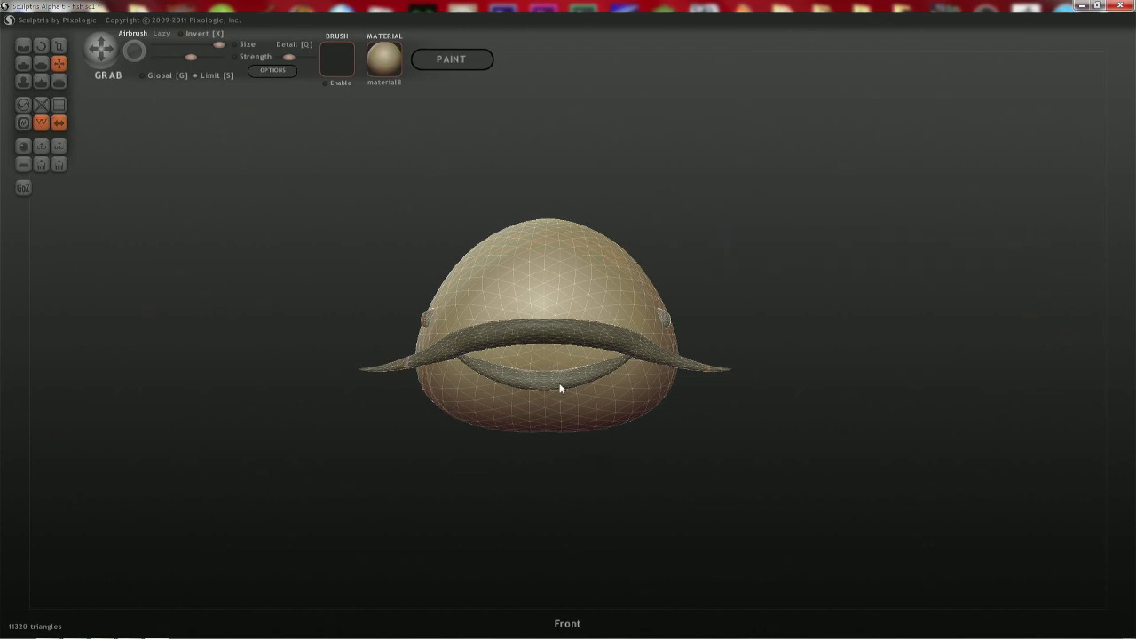
pyautogui.click(559, 383)
pyautogui.scroll(5, 560, 387)
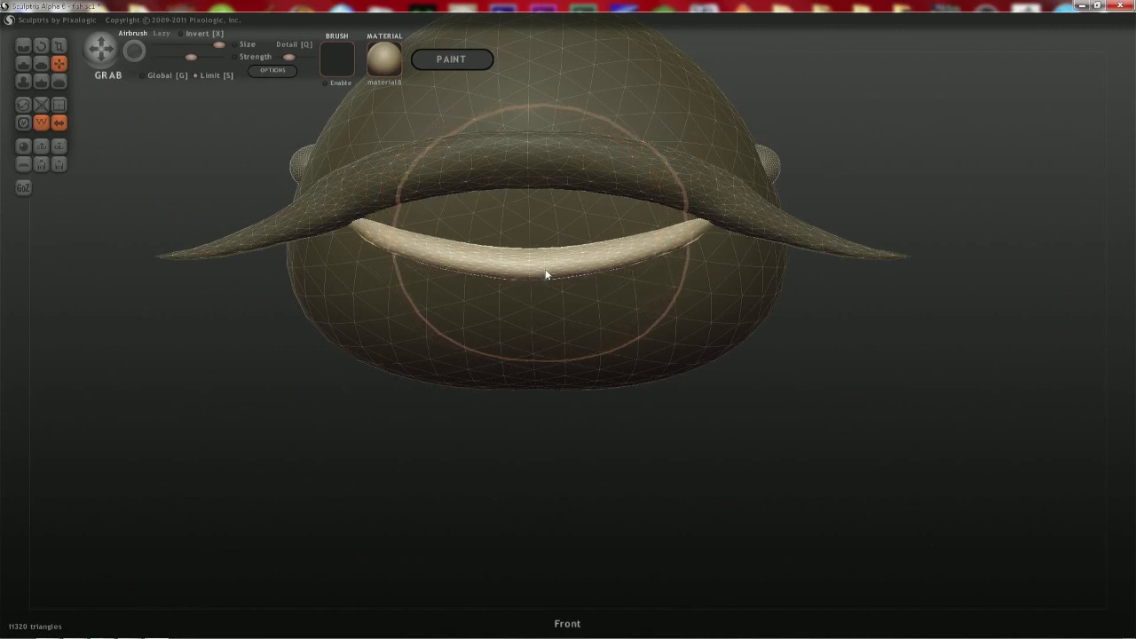
pyautogui.moveTo(550, 270); pyautogui.dragTo(576, 236, button='right')
pyautogui.press('g')
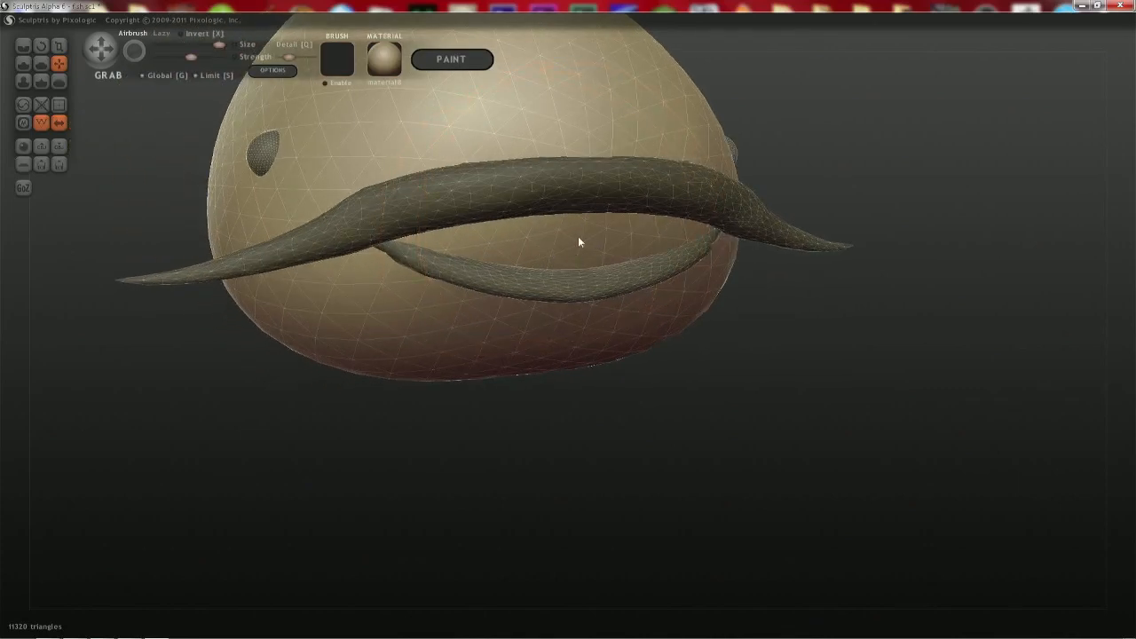
pyautogui.press('s')
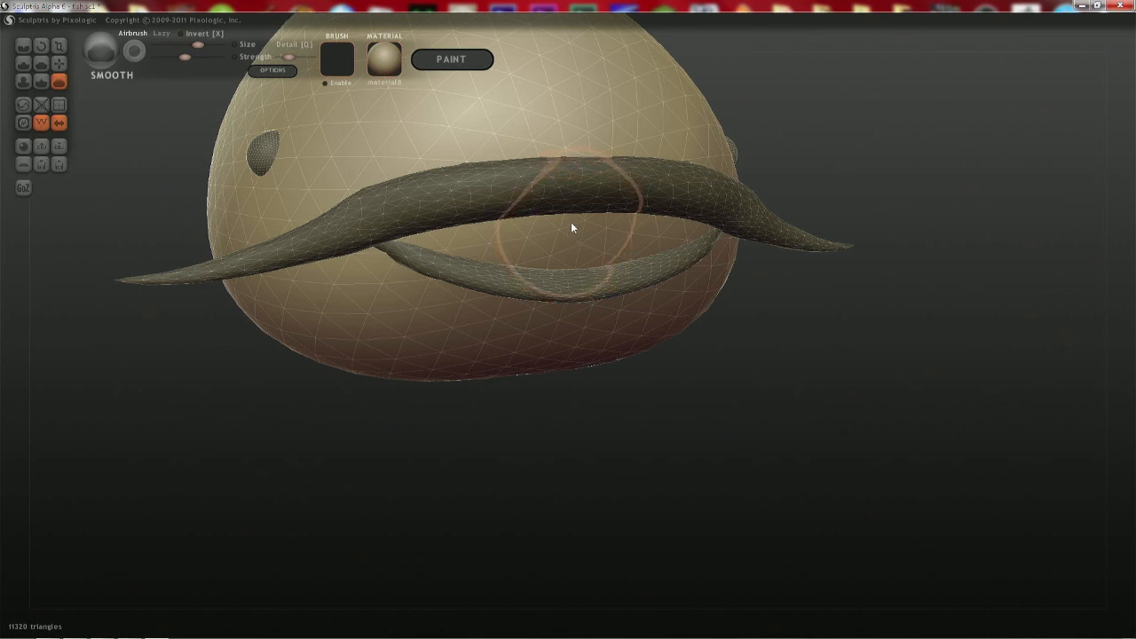
pyautogui.press('g')
pyautogui.press('g')
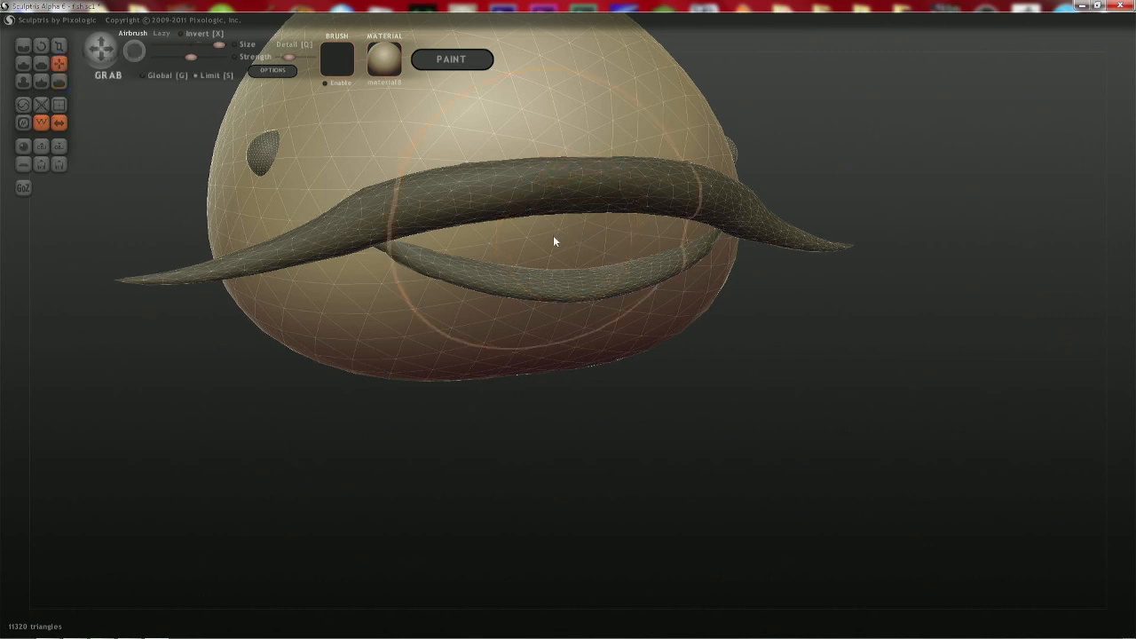
pyautogui.press('space')
pyautogui.moveTo(564, 228)
pyautogui.mouseDown()
pyautogui.moveTo(563, 305)
pyautogui.moveTo(563, 288)
pyautogui.mouseUp()
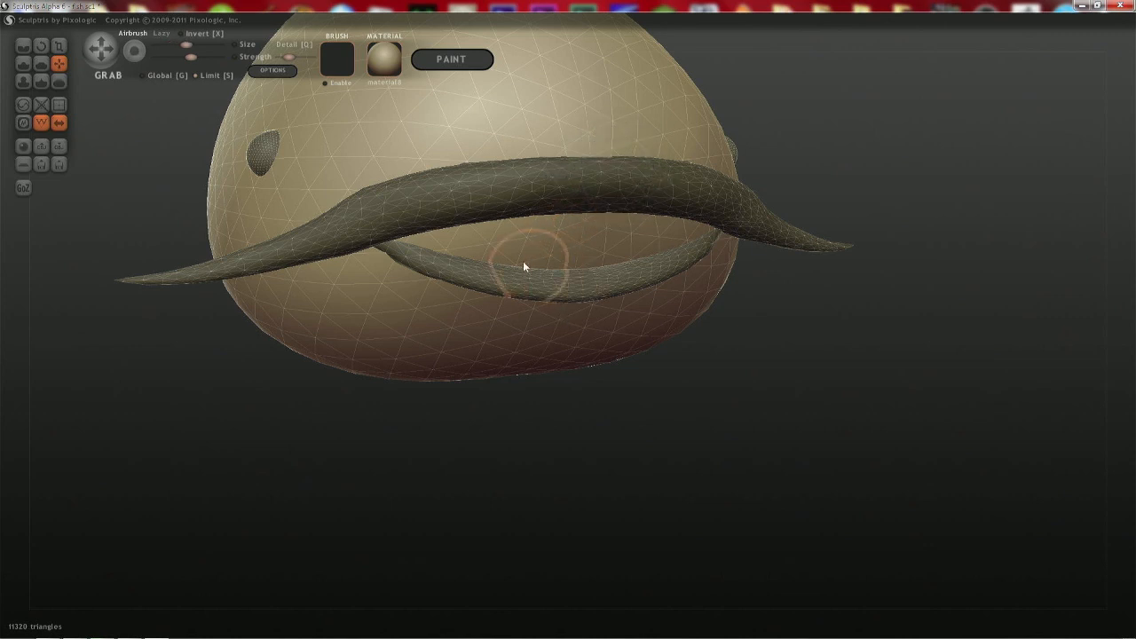
# - Lock the selection to the body and begin recessing the surface between the lips with an inverted Inflate brush
pyautogui.press('c')
pyautogui.press('space')
pyautogui.moveTo(534, 214); pyautogui.dragTo(530, 282)
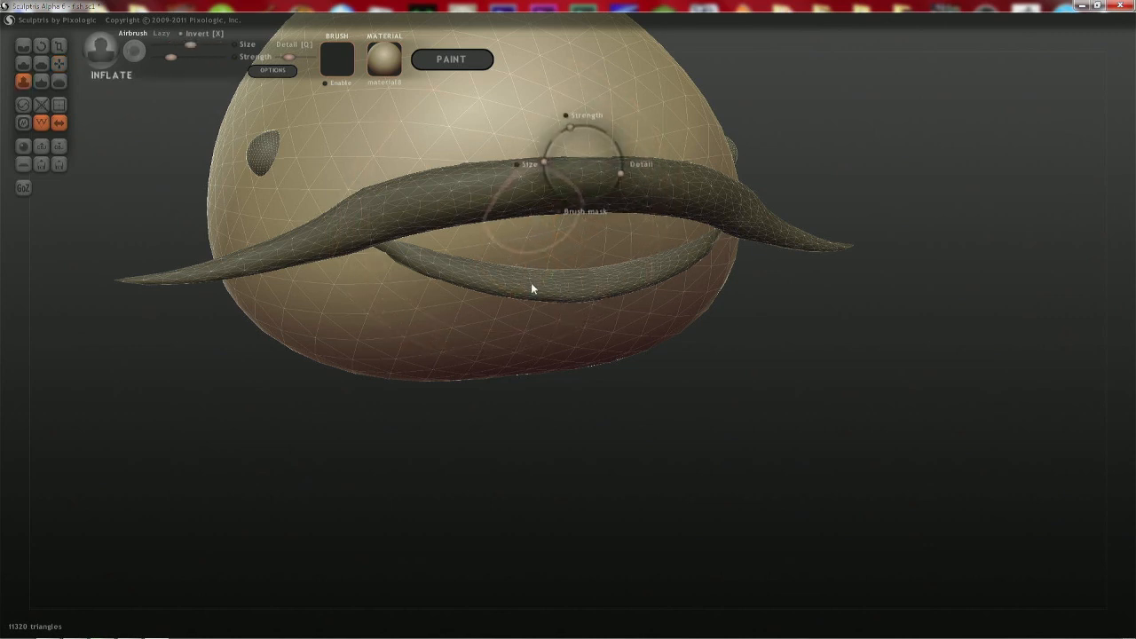
pyautogui.click(510, 265)
pyautogui.click(529, 239)
pyautogui.press('Return')
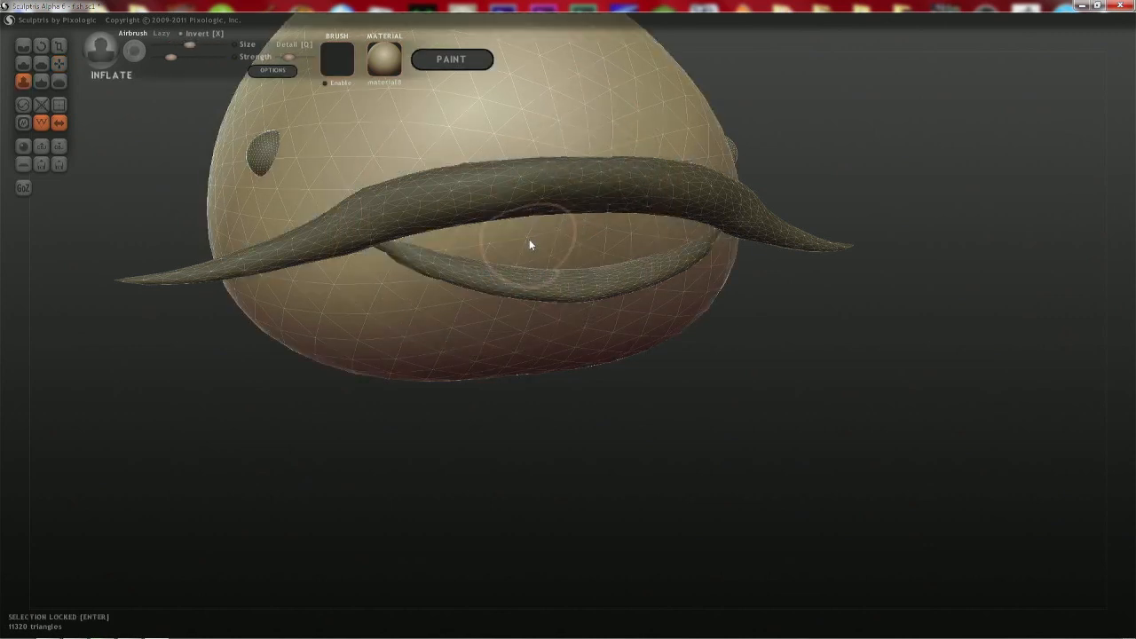
pyautogui.scroll(2, 534, 242)
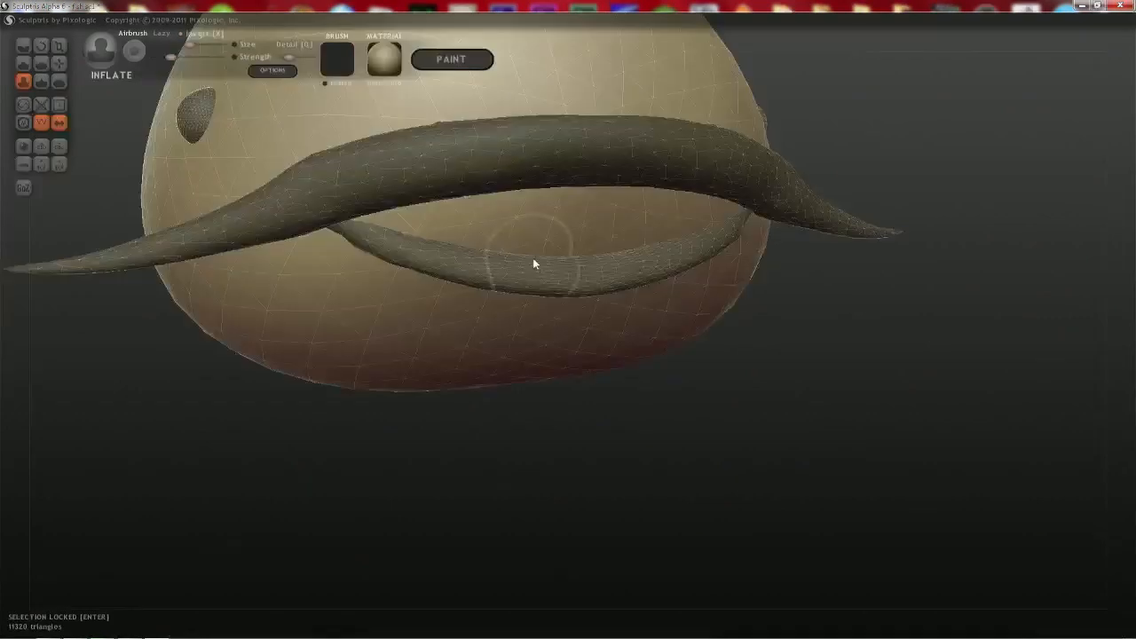
pyautogui.moveTo(533, 258); pyautogui.dragTo(474, 198, button='right')
pyautogui.moveTo(434, 208)
pyautogui.mouseDown()
pyautogui.moveTo(541, 195)
pyautogui.moveTo(537, 220)
pyautogui.moveTo(648, 218)
pyautogui.moveTo(527, 224)
pyautogui.mouseUp()
# - Deepen the mouth opening under the upper lip, out to both corners, with more inverted Inflate strokes
pyautogui.moveTo(527, 223)
pyautogui.mouseDown(button='right')
pyautogui.moveTo(494, 278)
pyautogui.moveTo(483, 276)
pyautogui.mouseUp(button='right')
pyautogui.moveTo(464, 232); pyautogui.dragTo(392, 214)
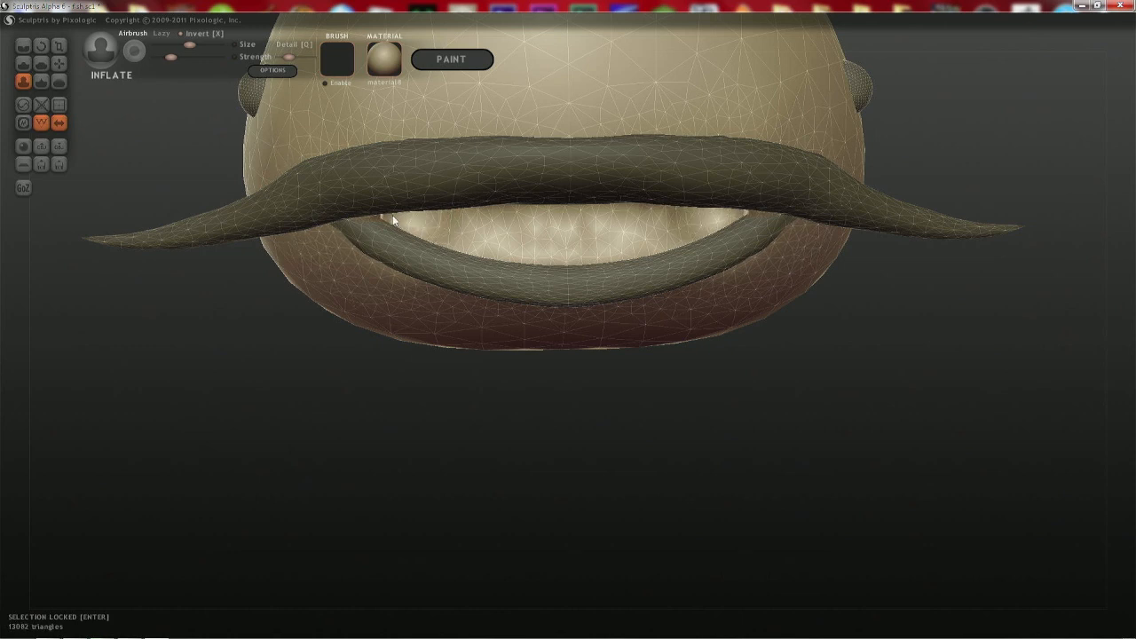
pyautogui.moveTo(393, 214); pyautogui.dragTo(397, 185, button='right')
pyautogui.moveTo(380, 207)
pyautogui.mouseDown()
pyautogui.moveTo(483, 226)
pyautogui.moveTo(679, 221)
pyautogui.mouseUp()
pyautogui.moveTo(680, 220)
pyautogui.mouseDown(button='right')
pyautogui.moveTo(586, 239)
pyautogui.moveTo(553, 183)
pyautogui.moveTo(542, 281)
pyautogui.moveTo(566, 299)
pyautogui.mouseUp(button='right')
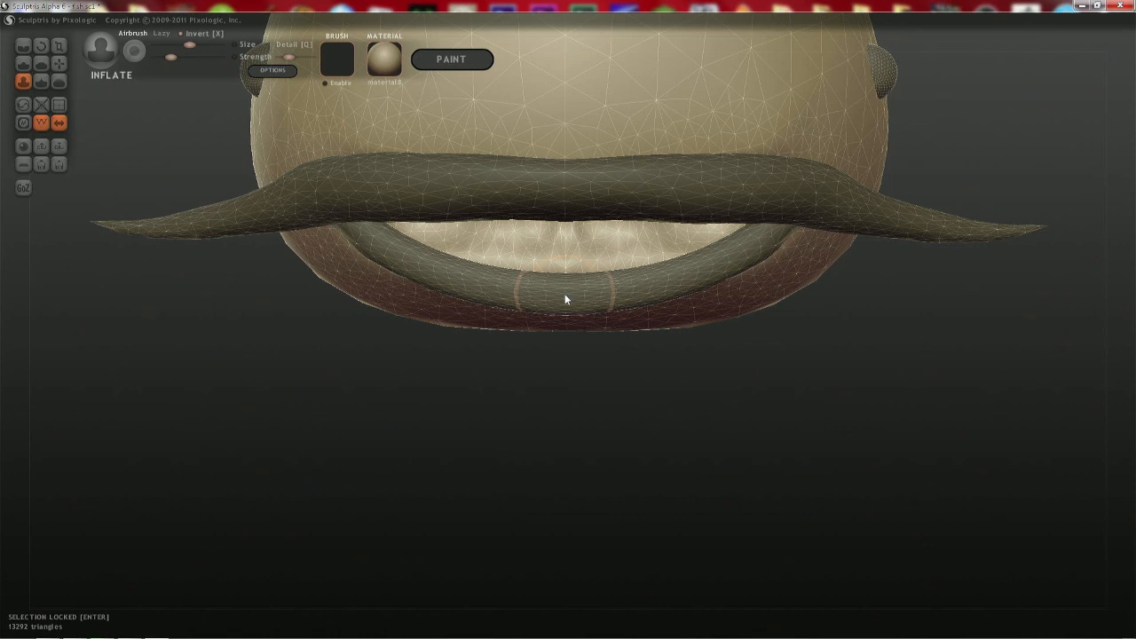
# - Hide the lower lip and work along the mouth opening's rim with the Pinch brush
pyautogui.hotkey('ctrl', 'z')
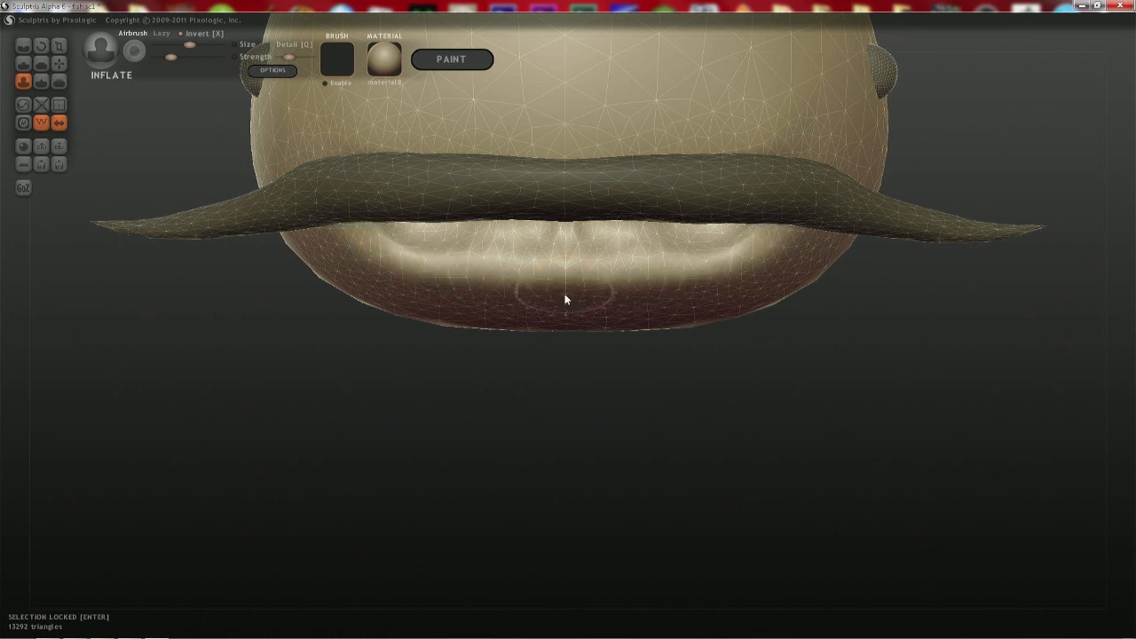
pyautogui.press('p')
pyautogui.press('space')
pyautogui.moveTo(368, 243)
pyautogui.mouseDown()
pyautogui.moveTo(508, 277)
pyautogui.moveTo(612, 274)
pyautogui.moveTo(702, 264)
pyautogui.moveTo(764, 231)
pyautogui.moveTo(785, 204)
pyautogui.mouseUp()
pyautogui.hotkey('ctrl', 'z')
# - Hide the upper lip and pinch the upper rim and both corners of the mouth opening to sharpen its edge
pyautogui.press('h')
pyautogui.moveTo(772, 196); pyautogui.dragTo(652, 40, button='middle')
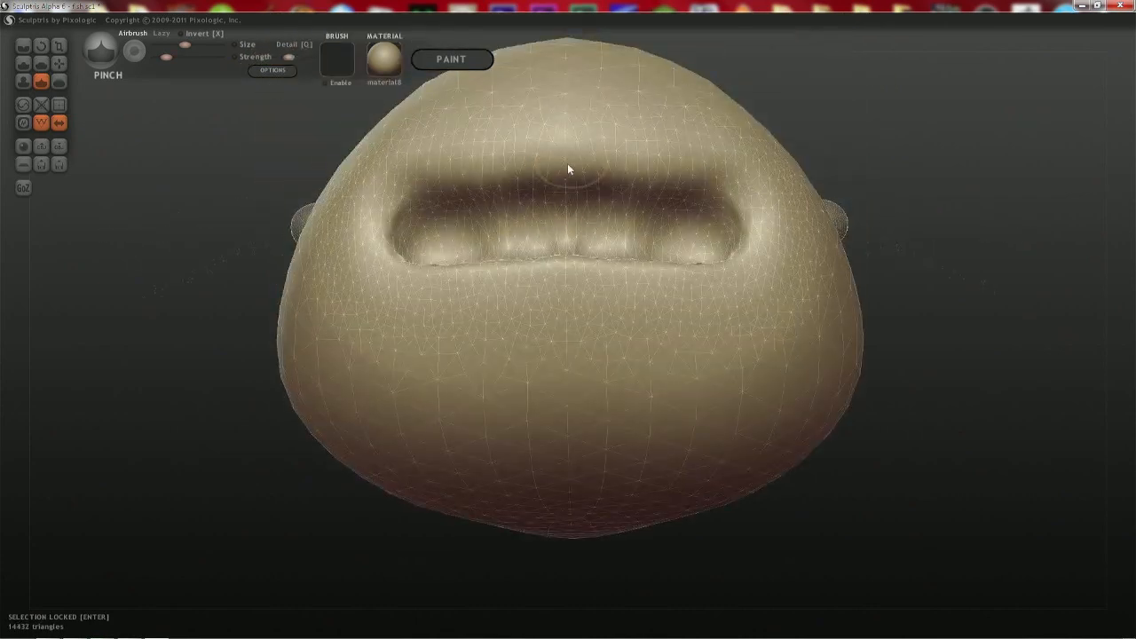
pyautogui.moveTo(565, 164)
pyautogui.mouseDown()
pyautogui.moveTo(607, 158)
pyautogui.moveTo(713, 176)
pyautogui.moveTo(747, 198)
pyautogui.moveTo(757, 236)
pyautogui.mouseUp()
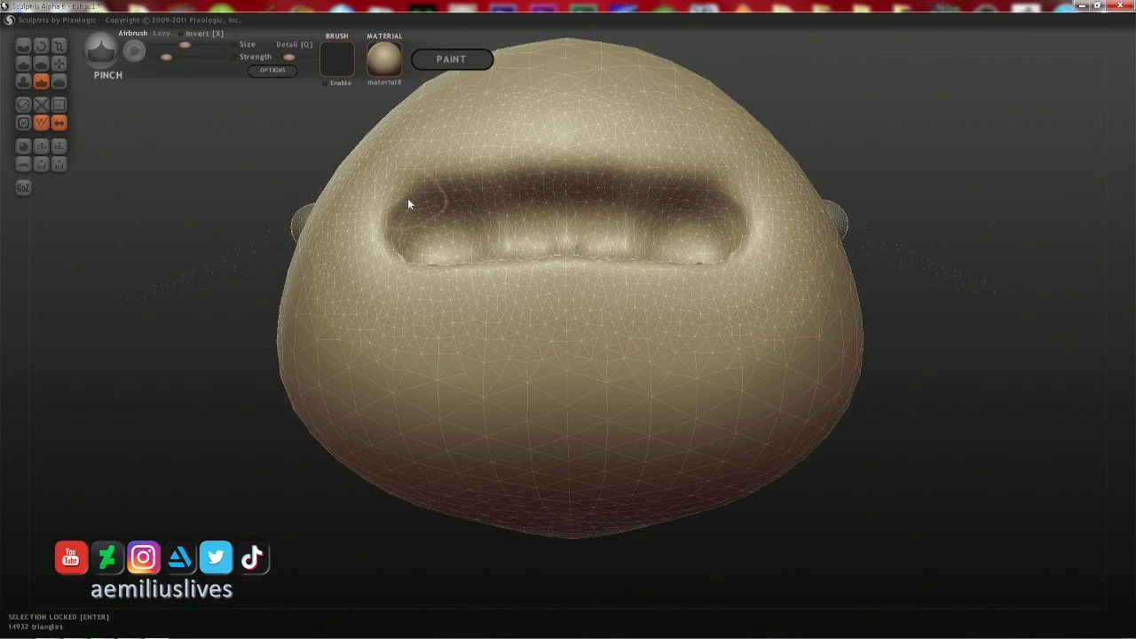
pyautogui.moveTo(391, 208)
pyautogui.mouseDown()
pyautogui.moveTo(381, 214)
pyautogui.moveTo(465, 171)
pyautogui.moveTo(626, 170)
pyautogui.moveTo(687, 177)
pyautogui.moveTo(762, 219)
pyautogui.moveTo(761, 231)
pyautogui.moveTo(750, 213)
pyautogui.mouseUp()
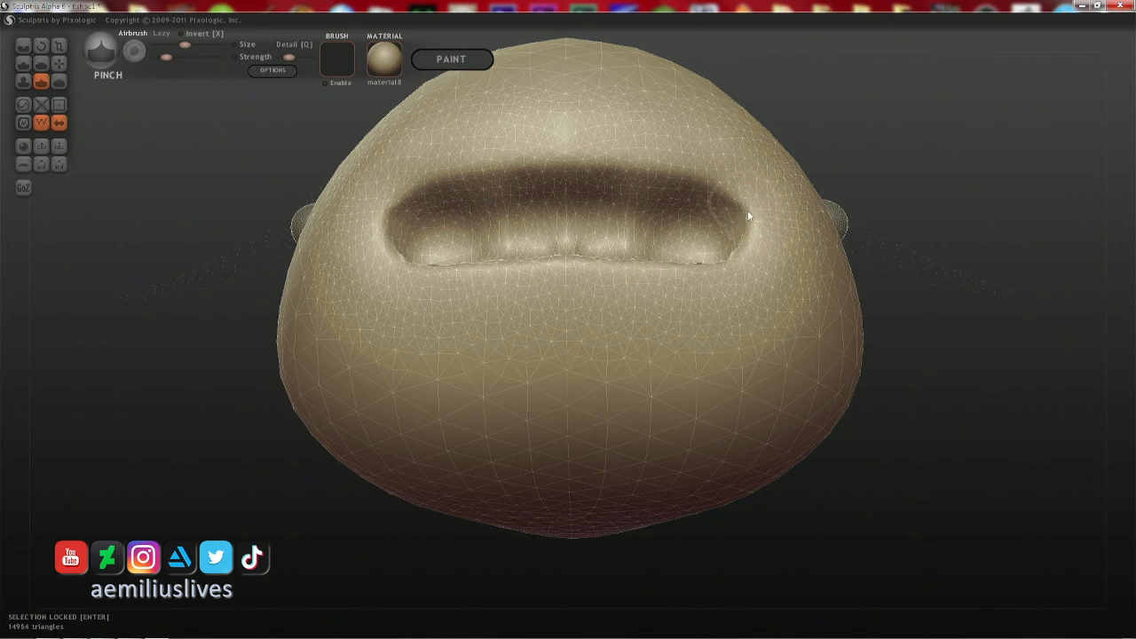
pyautogui.moveTo(752, 219)
pyautogui.mouseDown(button='right')
pyautogui.moveTo(736, 280)
pyautogui.moveTo(540, 230)
pyautogui.moveTo(543, 149)
pyautogui.mouseUp(button='right')
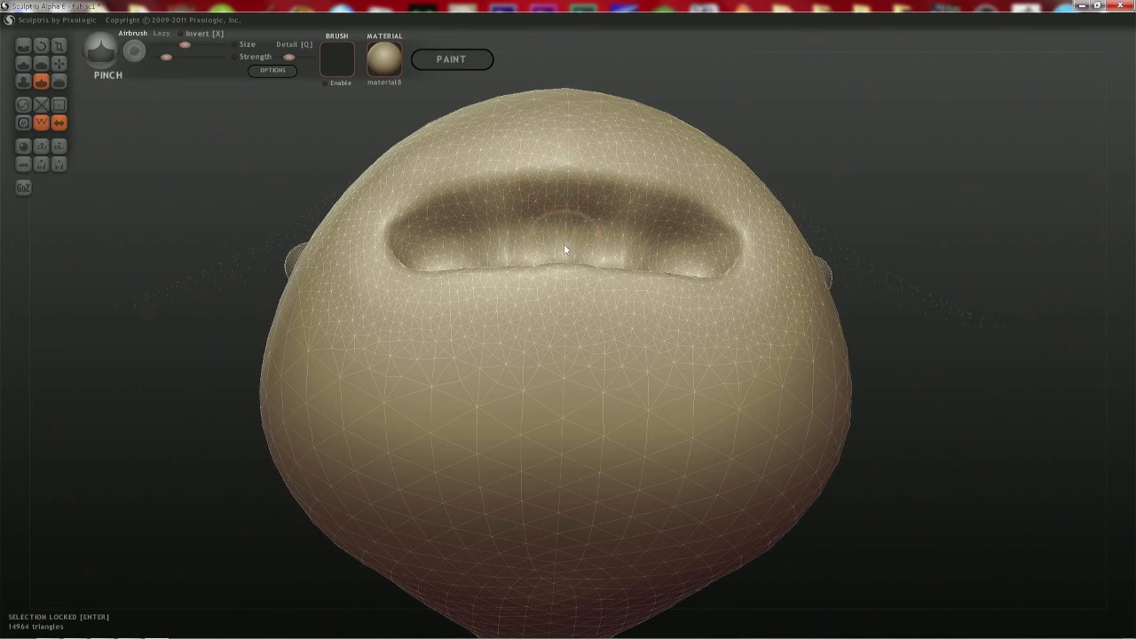
# - Hide half of the body and pull the mouth cavity's back wall deeper into the head with Grab, smoothing its bumps
pyautogui.press('h')
pyautogui.moveTo(564, 245); pyautogui.dragTo(567, 188, button='right')
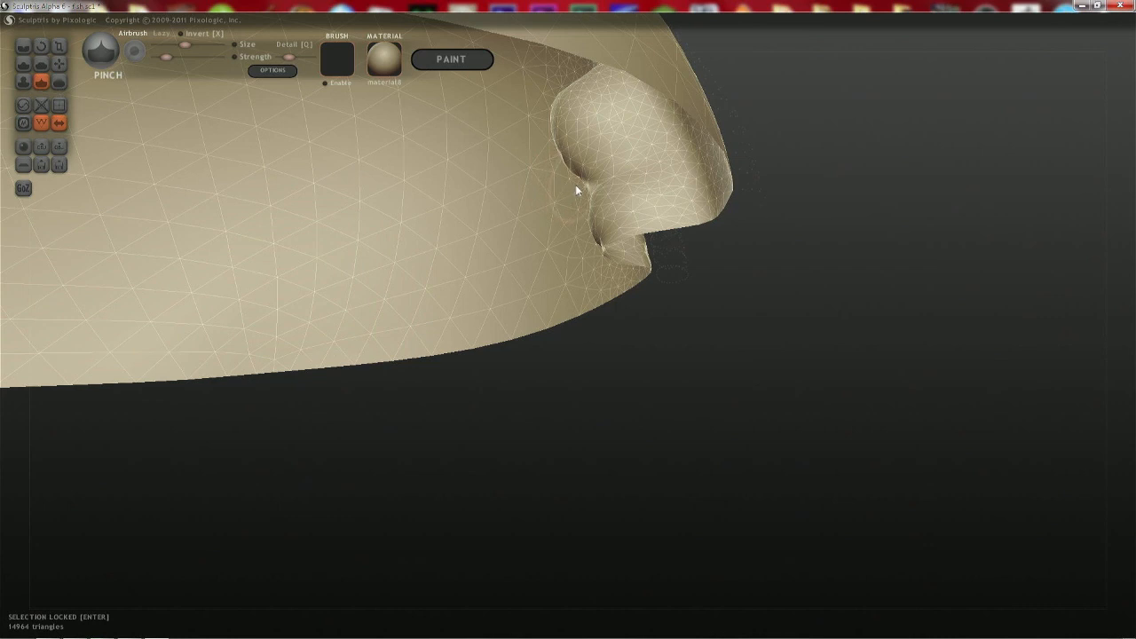
pyautogui.press('g')
pyautogui.moveTo(596, 188)
pyautogui.mouseDown()
pyautogui.moveTo(577, 186)
pyautogui.moveTo(572, 163)
pyautogui.moveTo(523, 121)
pyautogui.mouseUp()
pyautogui.moveTo(565, 204); pyautogui.dragTo(499, 173)
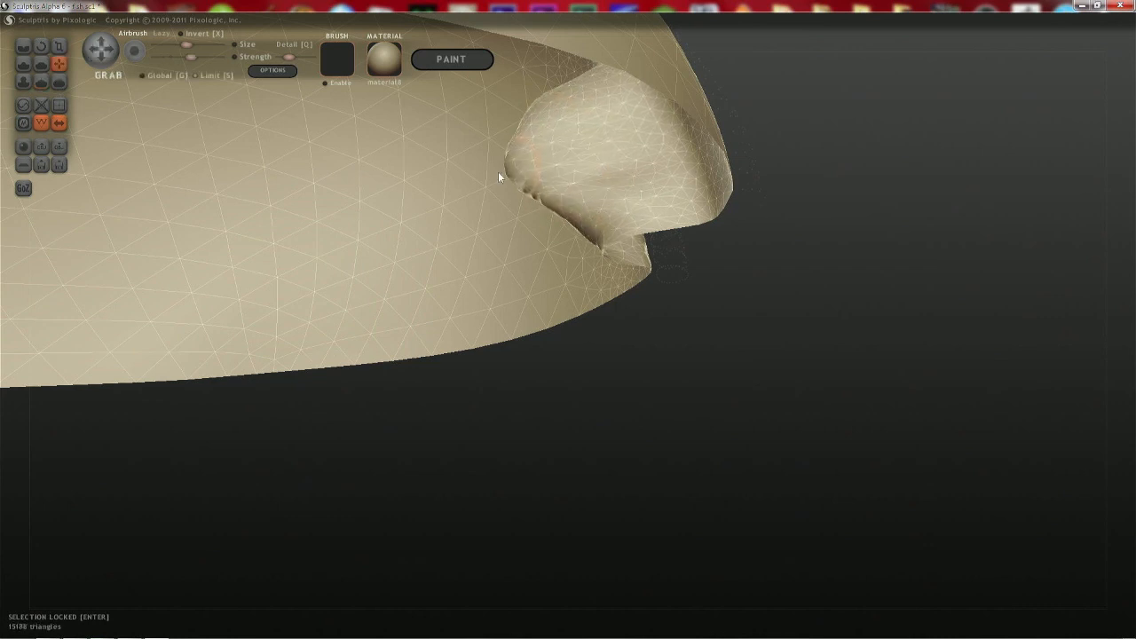
pyautogui.moveTo(587, 217); pyautogui.dragTo(534, 230)
pyautogui.moveTo(612, 245); pyautogui.dragTo(533, 258)
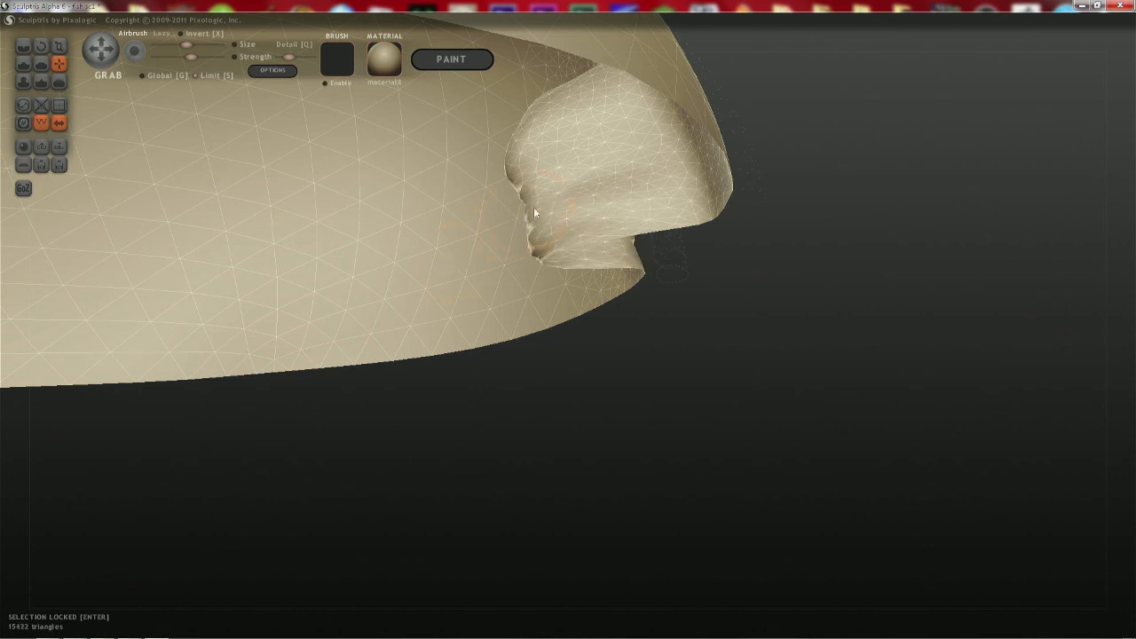
pyautogui.moveTo(534, 211)
pyautogui.keyDown('shift'); pyautogui.mouseDown()
pyautogui.moveTo(520, 169)
pyautogui.moveTo(536, 122)
pyautogui.mouseUp(); pyautogui.keyUp('shift')
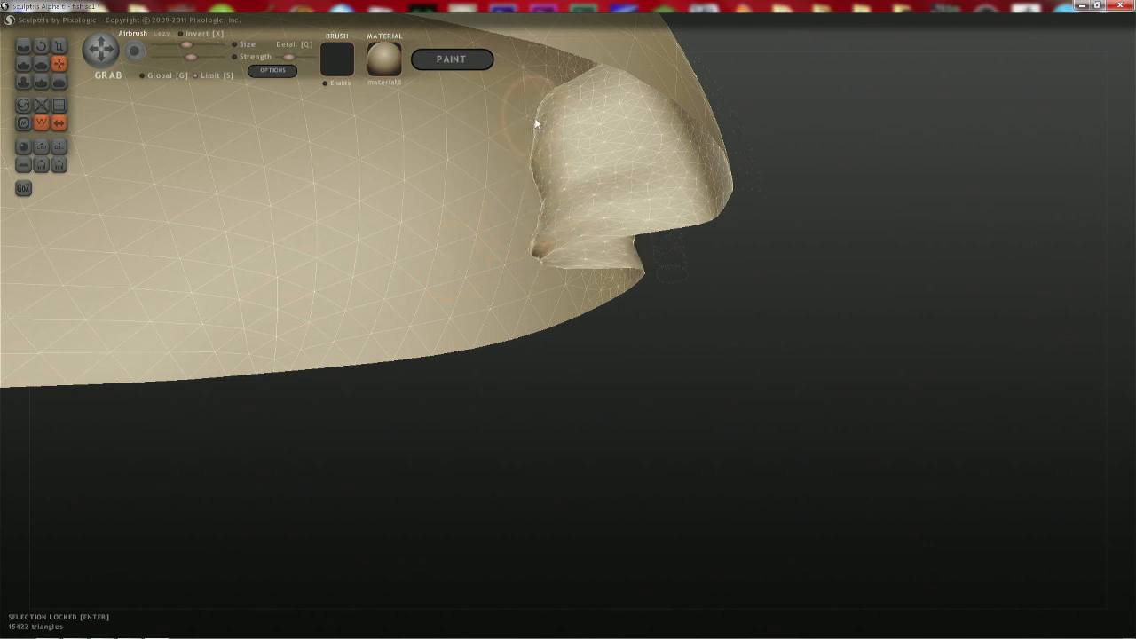
pyautogui.moveTo(537, 174); pyautogui.dragTo(502, 208)
# - Hide the body's upper and lower parts, leaving a slice through the mouth, and view it from the top
pyautogui.moveTo(503, 207); pyautogui.dragTo(733, 187, button='middle')
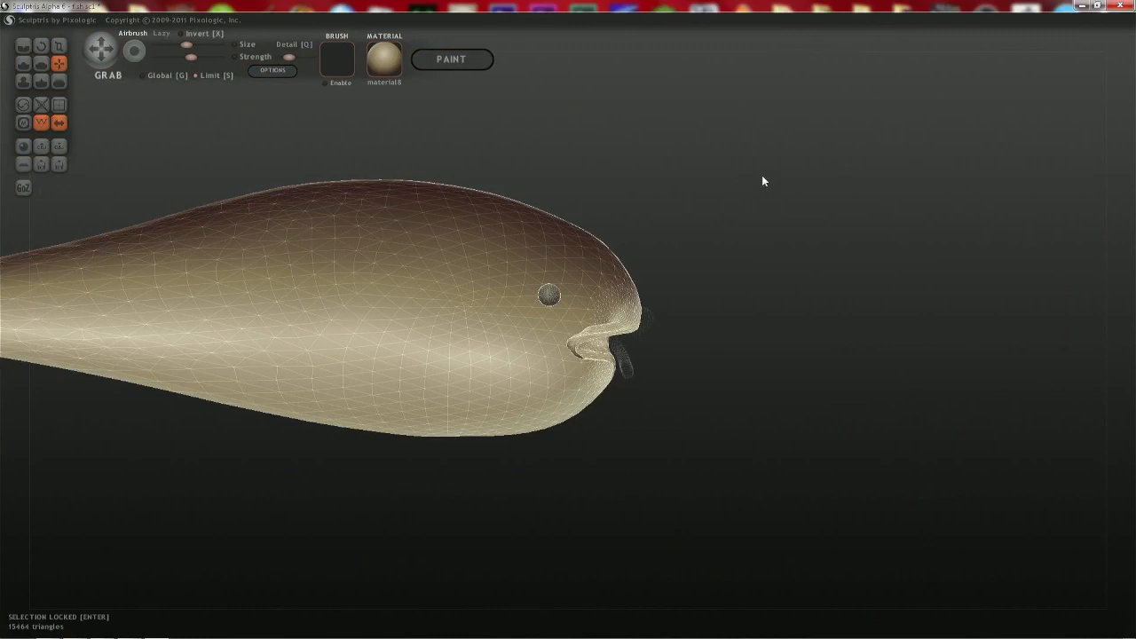
pyautogui.moveTo(790, 142); pyautogui.dragTo(5, 316)
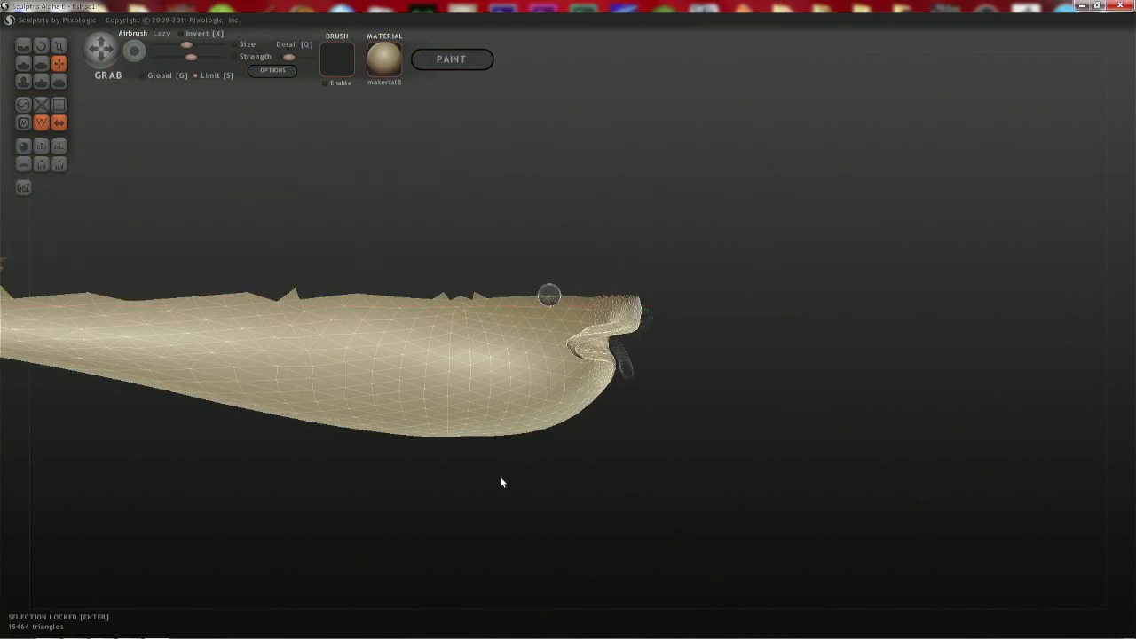
pyautogui.moveTo(688, 569); pyautogui.dragTo(96, 382)
pyautogui.moveTo(96, 382); pyautogui.dragTo(396, 392, button='middle')
pyautogui.press('Up')
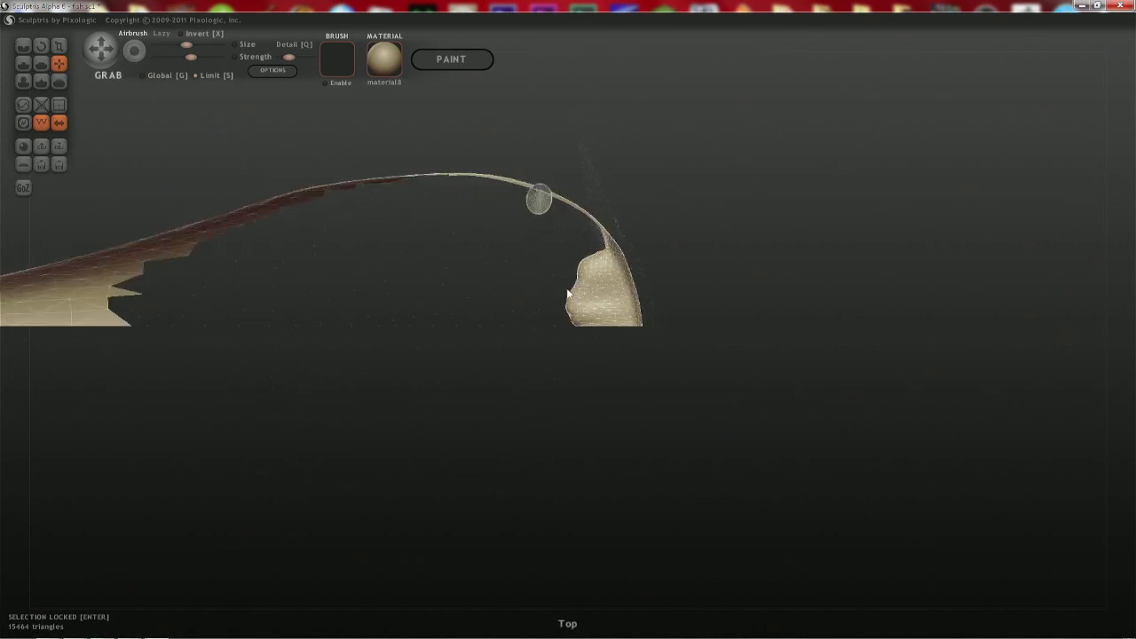
# - Pull the cavity's back wall farther into the head with a slightly enlarged Grab brush and smooth its edge in top view
pyautogui.scroll(3, 584, 279)
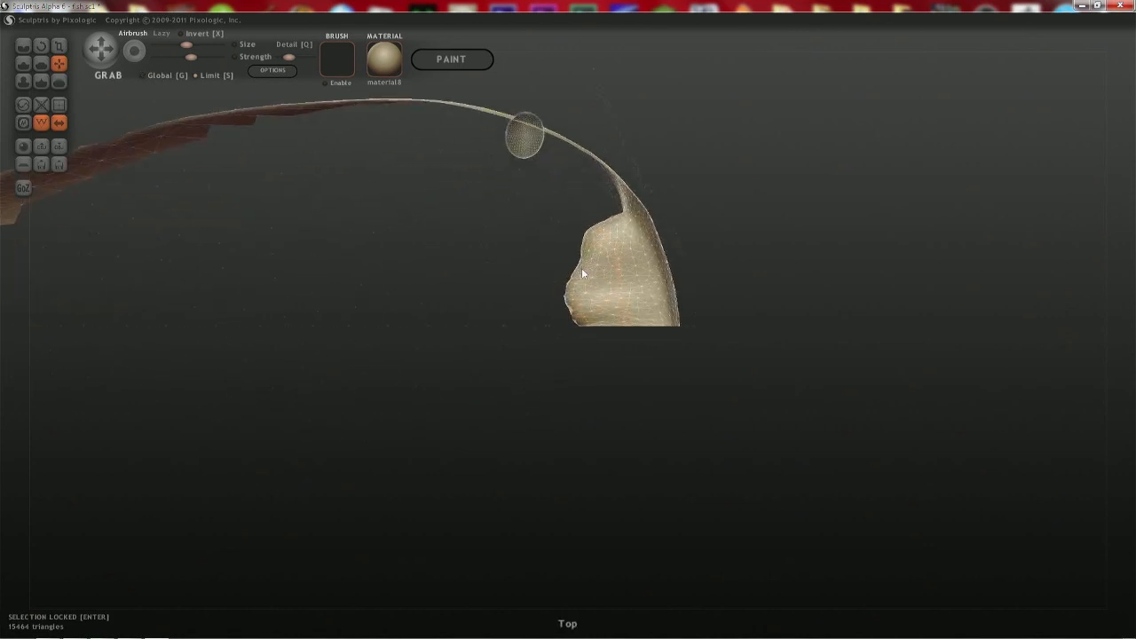
pyautogui.press('space')
pyautogui.moveTo(580, 257)
pyautogui.mouseDown()
pyautogui.moveTo(554, 257)
pyautogui.moveTo(548, 276)
pyautogui.mouseUp()
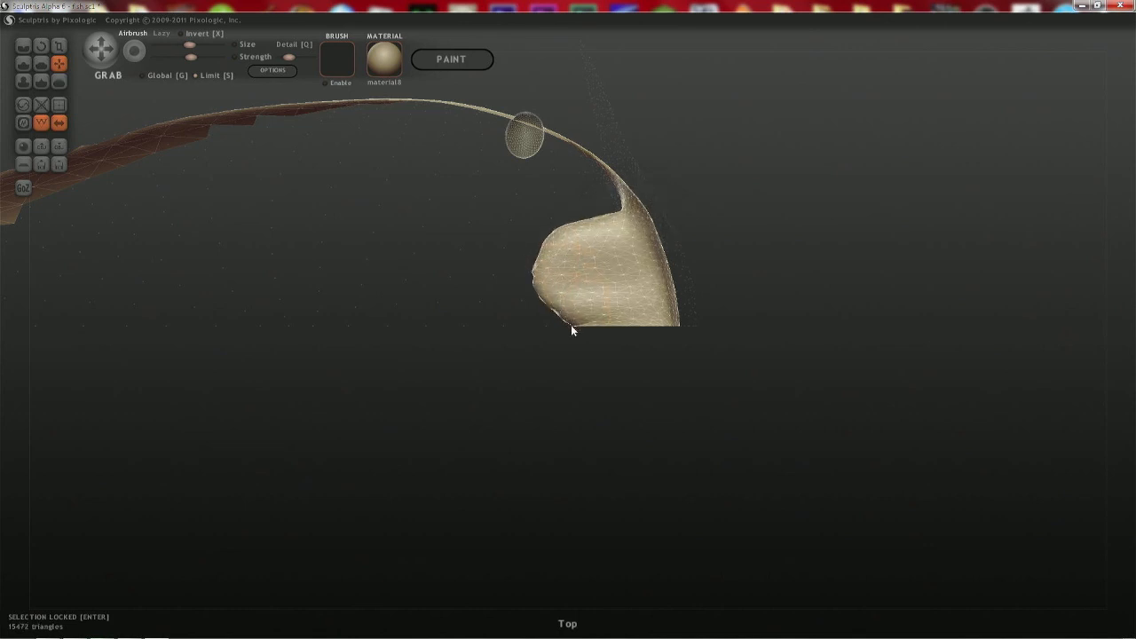
pyautogui.moveTo(538, 327); pyautogui.dragTo(583, 256)
pyautogui.keyDown('shift'); pyautogui.moveTo(535, 309); pyautogui.dragTo(500, 299); pyautogui.keyUp('shift')
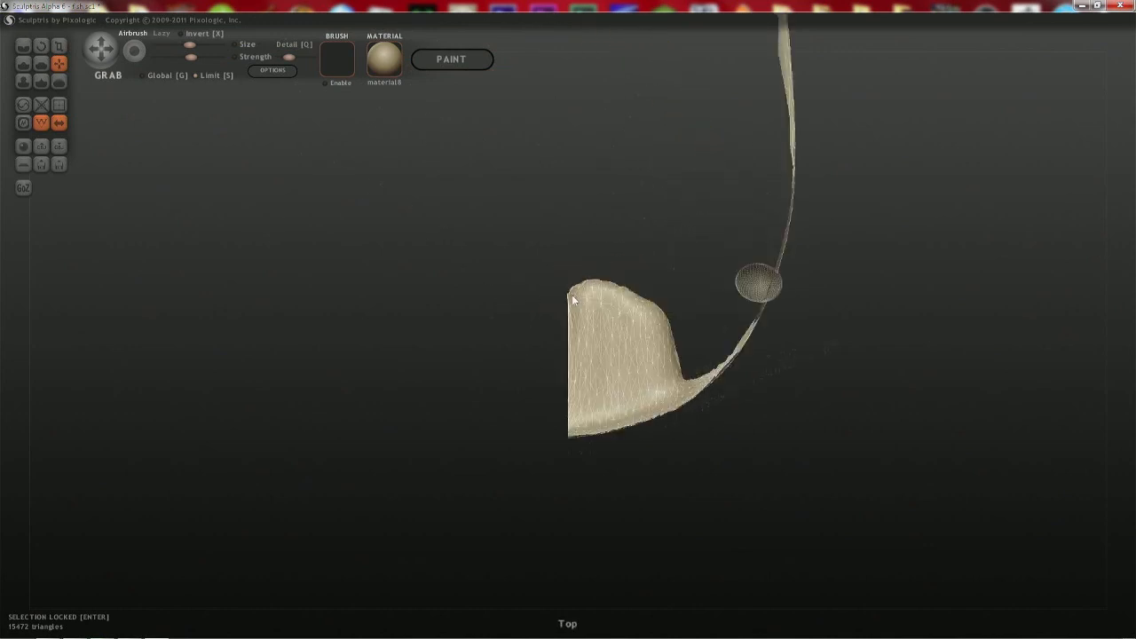
pyautogui.moveTo(570, 298)
pyautogui.mouseDown()
pyautogui.moveTo(565, 237)
pyautogui.moveTo(657, 325)
pyautogui.moveTo(613, 299)
pyautogui.moveTo(572, 306)
pyautogui.moveTo(556, 271)
pyautogui.mouseUp()
pyautogui.moveTo(620, 310)
pyautogui.mouseDown()
pyautogui.moveTo(624, 290)
pyautogui.moveTo(653, 320)
pyautogui.moveTo(667, 319)
pyautogui.moveTo(633, 328)
pyautogui.moveTo(610, 292)
pyautogui.moveTo(579, 275)
pyautogui.mouseUp()
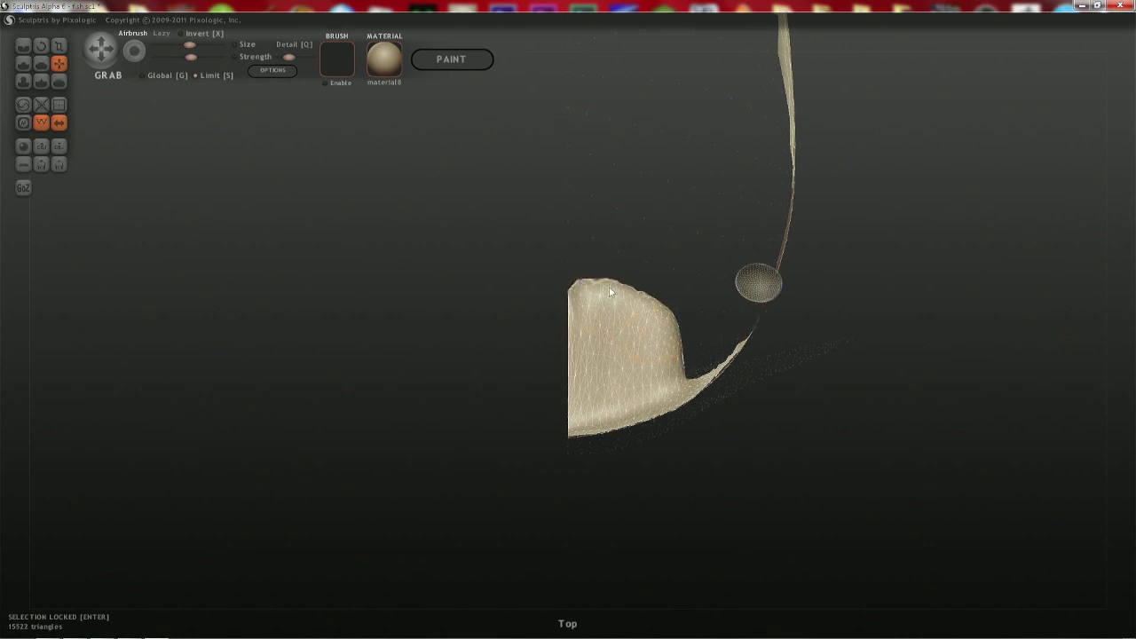
# - Even out the mouth cavity's inner walls and flatten the bulge at its back beside the body's midline
pyautogui.moveTo(599, 304); pyautogui.dragTo(609, 111, button='middle')
pyautogui.scroll(3, 609, 319)
pyautogui.moveTo(606, 350); pyautogui.dragTo(563, 452, button='middle')
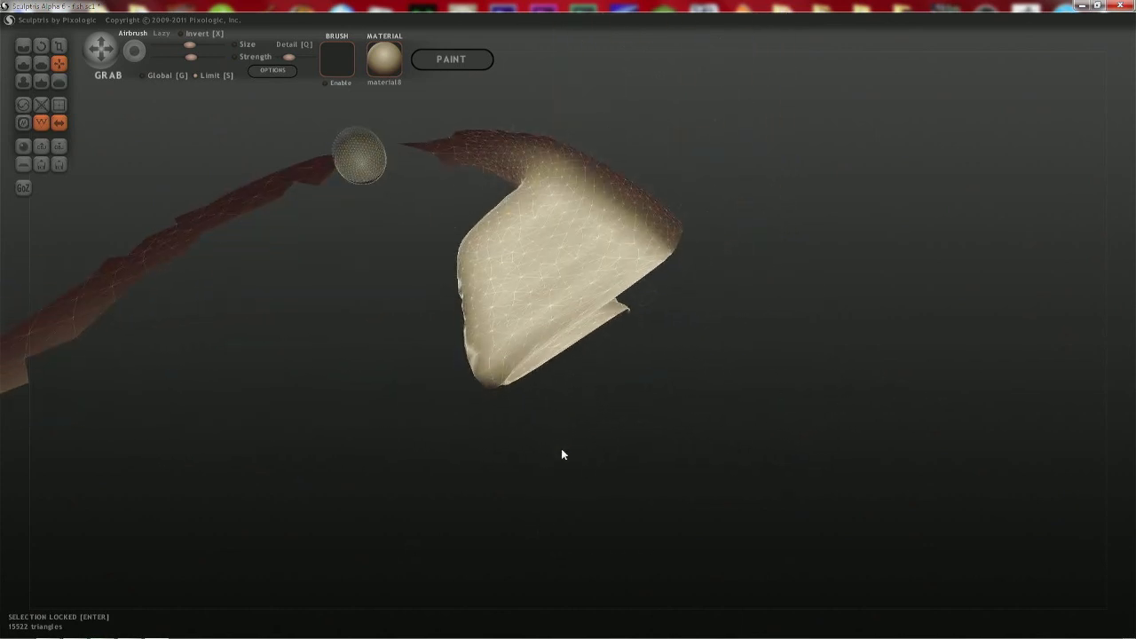
pyautogui.scroll(3, 553, 444)
pyautogui.moveTo(434, 369); pyautogui.dragTo(430, 364)
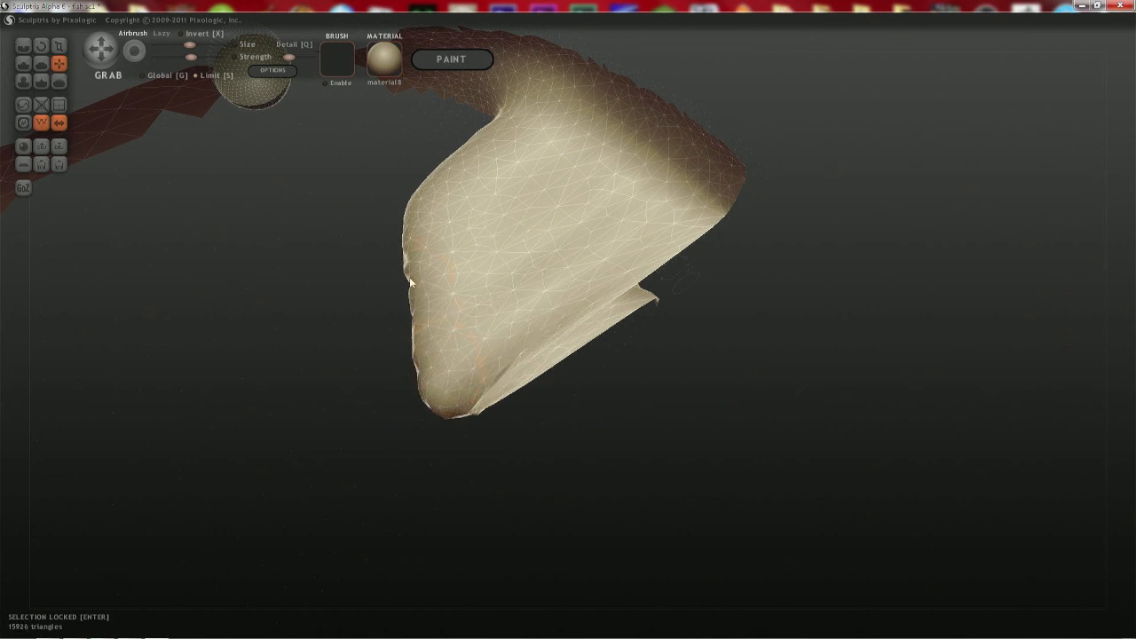
pyautogui.moveTo(459, 225)
pyautogui.mouseDown()
pyautogui.moveTo(548, 221)
pyautogui.moveTo(577, 199)
pyautogui.mouseUp()
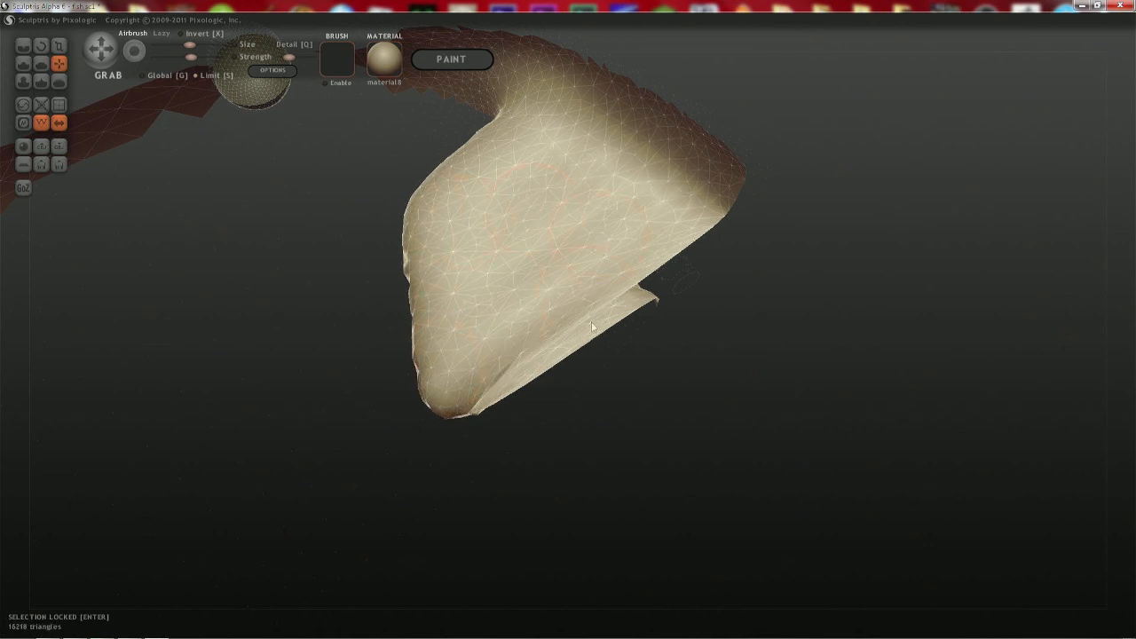
pyautogui.moveTo(577, 200)
pyautogui.mouseDown(button='middle')
pyautogui.moveTo(561, 258)
pyautogui.moveTo(530, 183)
pyautogui.moveTo(510, 350)
pyautogui.moveTo(507, 334)
pyautogui.mouseUp(button='middle')
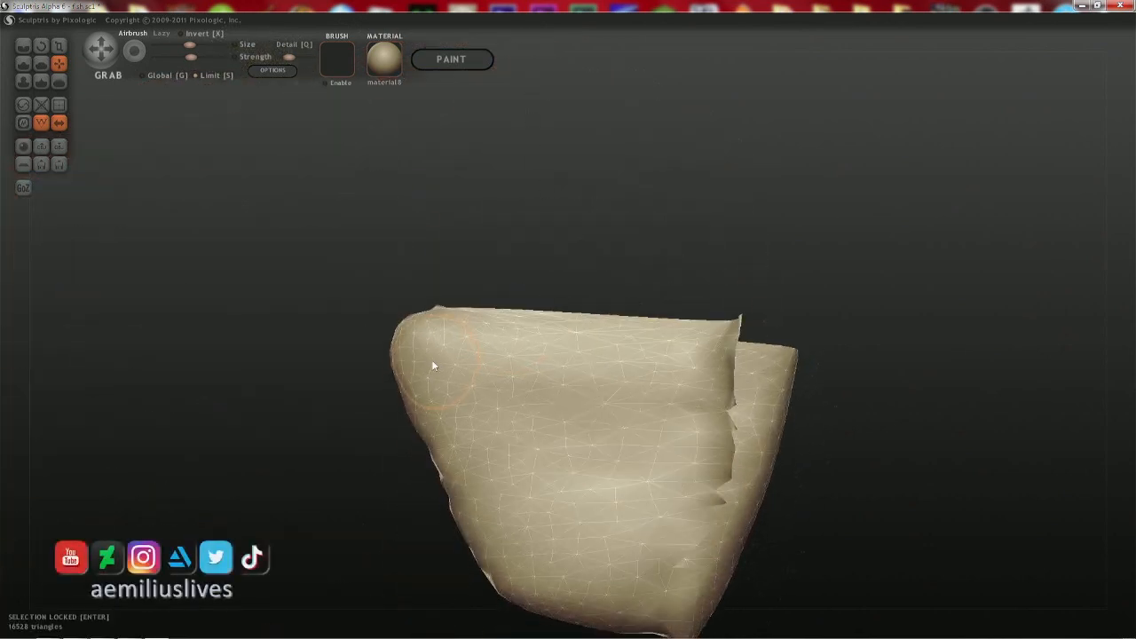
pyautogui.moveTo(562, 461)
pyautogui.mouseDown()
pyautogui.moveTo(540, 553)
pyautogui.moveTo(474, 527)
pyautogui.moveTo(437, 453)
pyautogui.mouseUp()
pyautogui.moveTo(403, 348)
pyautogui.mouseDown()
pyautogui.moveTo(423, 350)
pyautogui.moveTo(413, 402)
pyautogui.mouseUp()
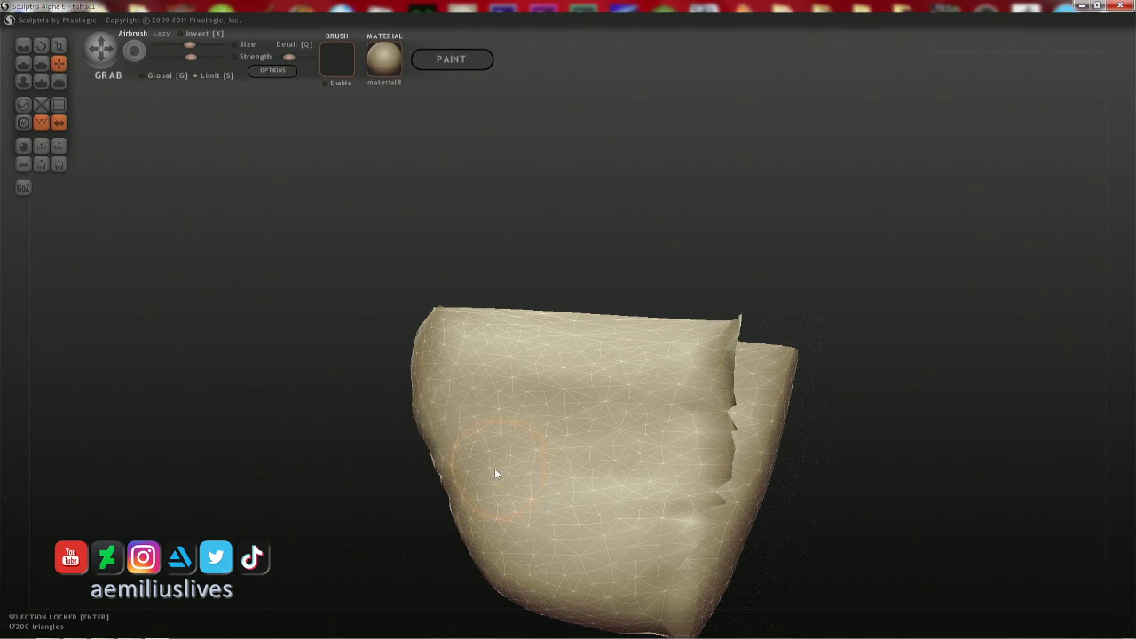
# - Round the cavity's back wall outward with a larger Grab brush and bring the body's other half back into view
pyautogui.moveTo(524, 487); pyautogui.dragTo(522, 342, button='middle')
pyautogui.press('space')
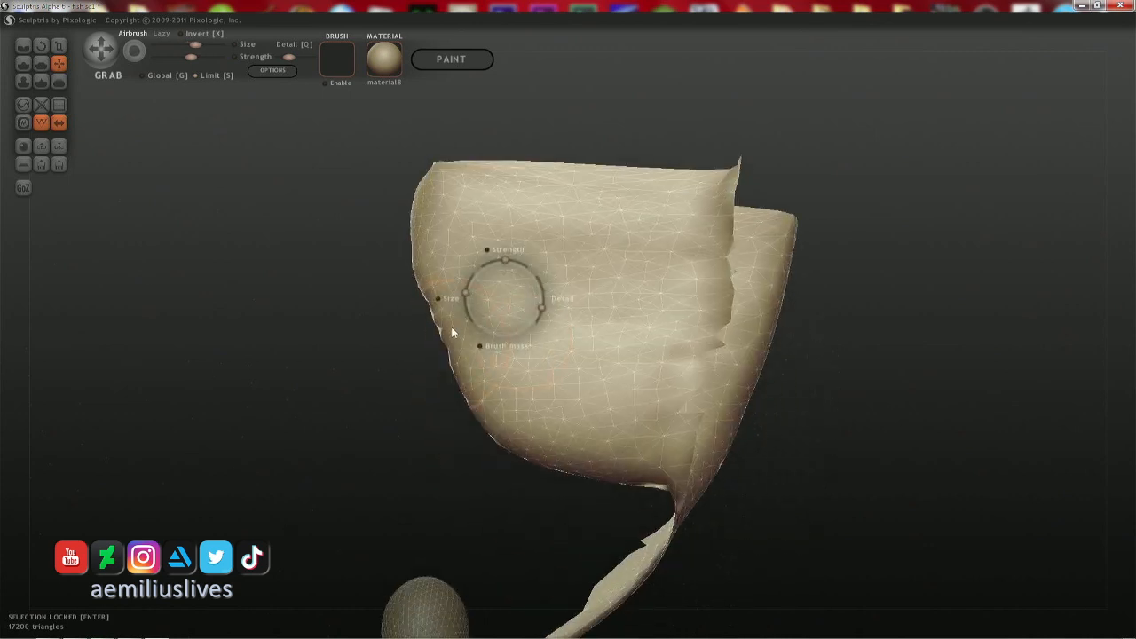
pyautogui.moveTo(451, 327); pyautogui.dragTo(418, 335)
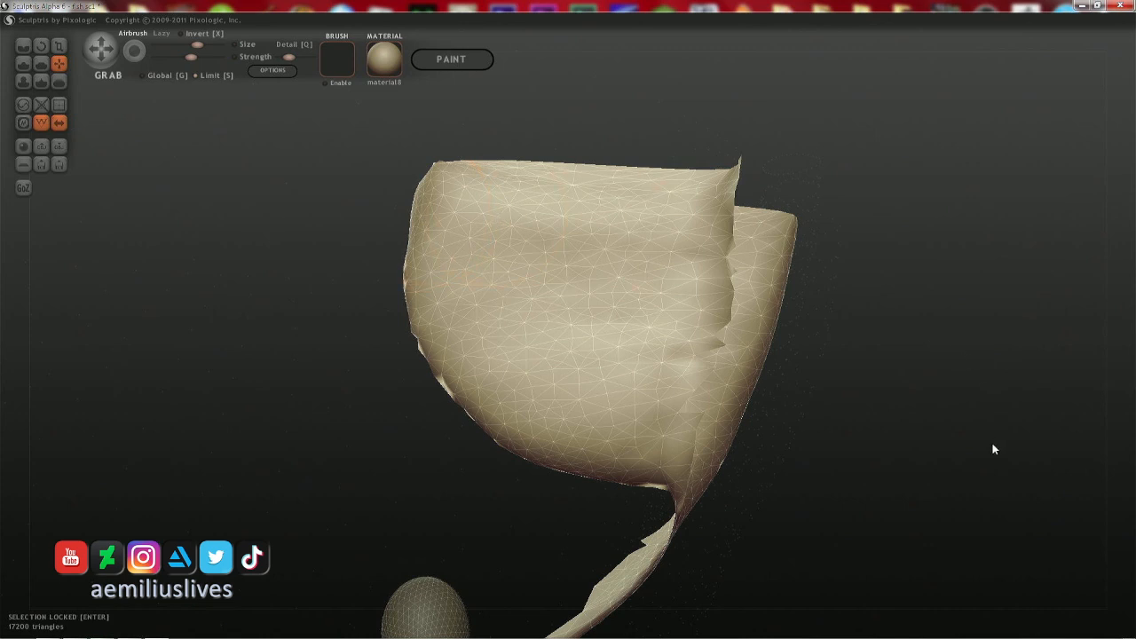
pyautogui.scroll(-1, 960, 392)
pyautogui.keyDown('ctrl'); pyautogui.keyDown('shift'); pyautogui.click(960, 392); pyautogui.keyUp('shift'); pyautogui.keyUp('ctrl')
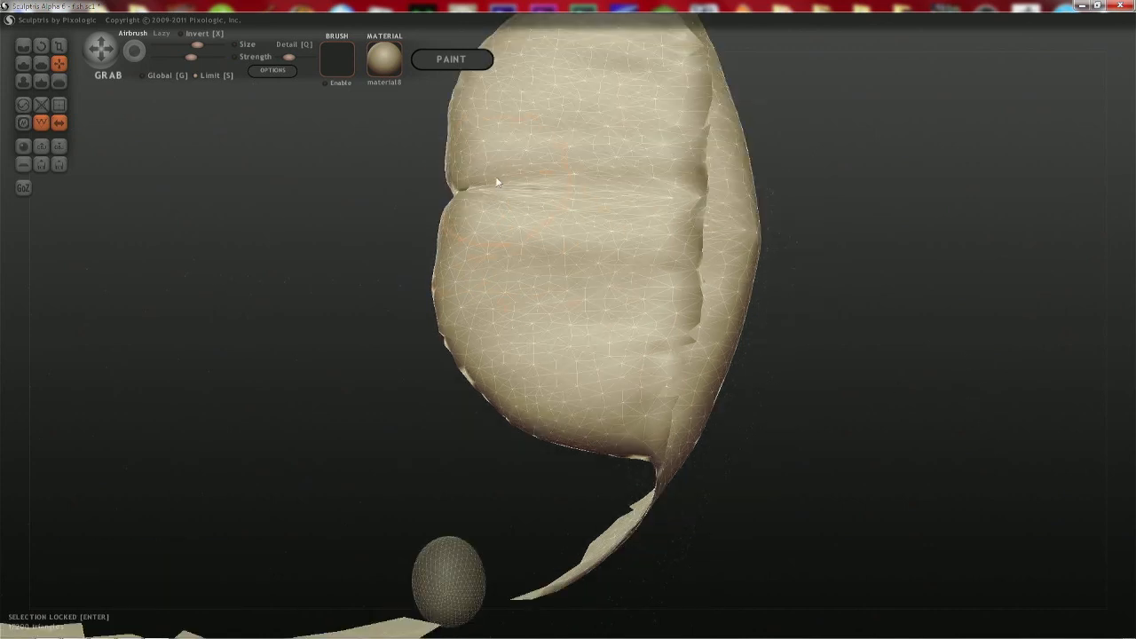
# - Try to pull the center notch of the cavity's back wall deeper into the head with a resized Grab brush
pyautogui.moveTo(497, 181); pyautogui.dragTo(542, 342, button='middle')
pyautogui.press('space')
pyautogui.moveTo(627, 263); pyautogui.dragTo(626, 277)
pyautogui.moveTo(620, 357)
pyautogui.mouseDown()
pyautogui.moveTo(618, 342)
pyautogui.moveTo(458, 338)
pyautogui.mouseUp()
pyautogui.press('space')
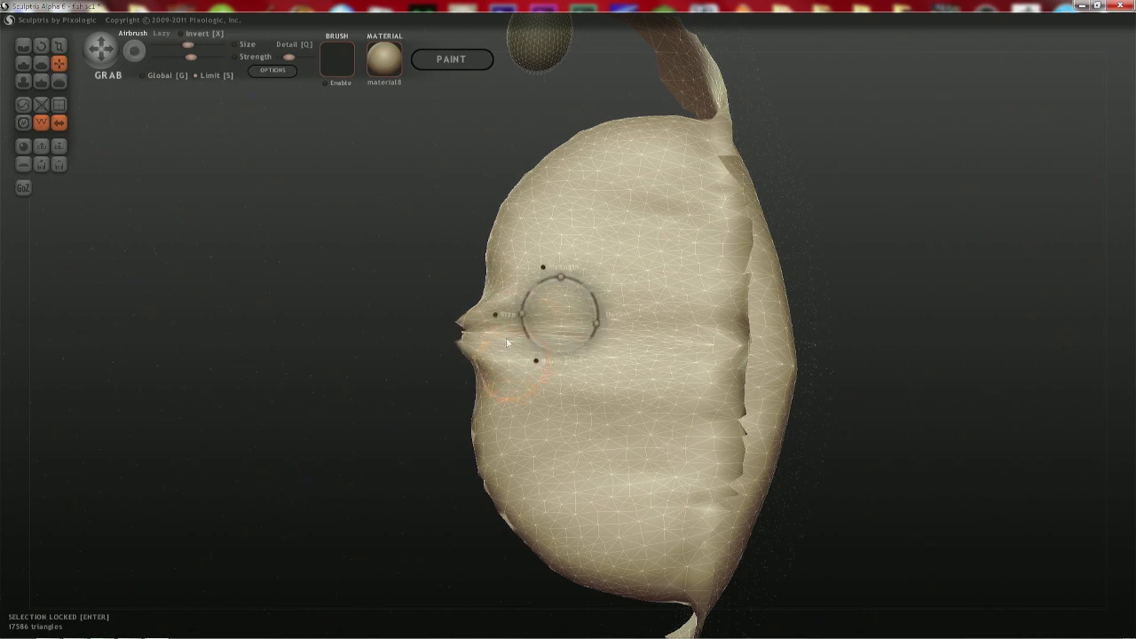
pyautogui.hotkey('ctrl', 'z')
# - Pull the center notch of the cavity's back wall rearward in top view and check the shape from the mouth opening
pyautogui.moveTo(500, 348); pyautogui.dragTo(571, 310, button='right')
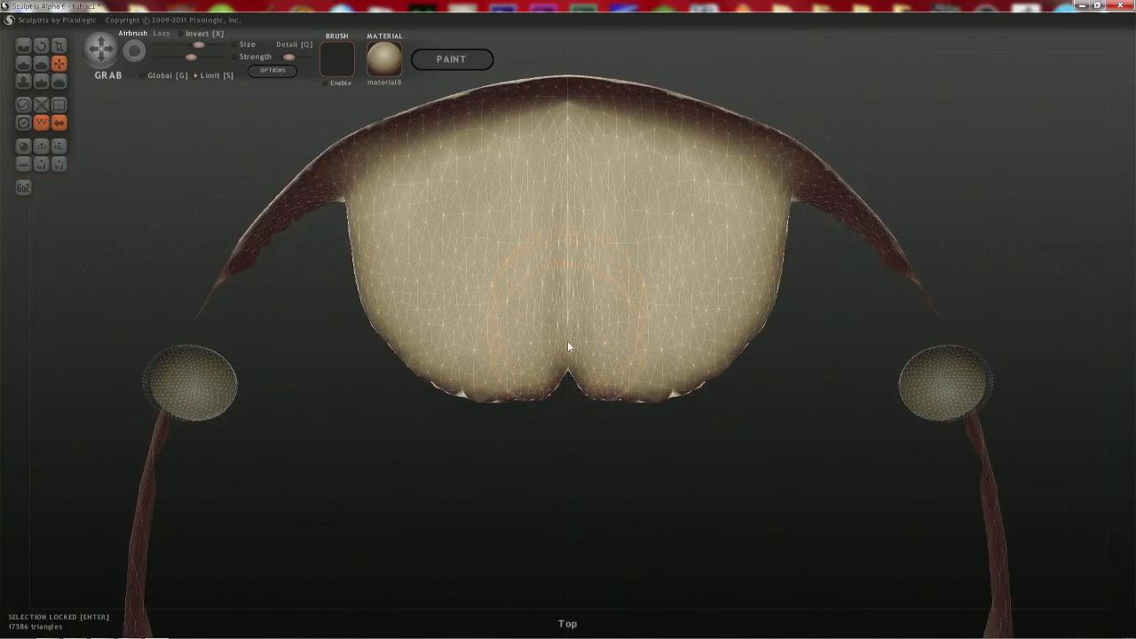
pyautogui.moveTo(566, 372); pyautogui.dragTo(573, 444)
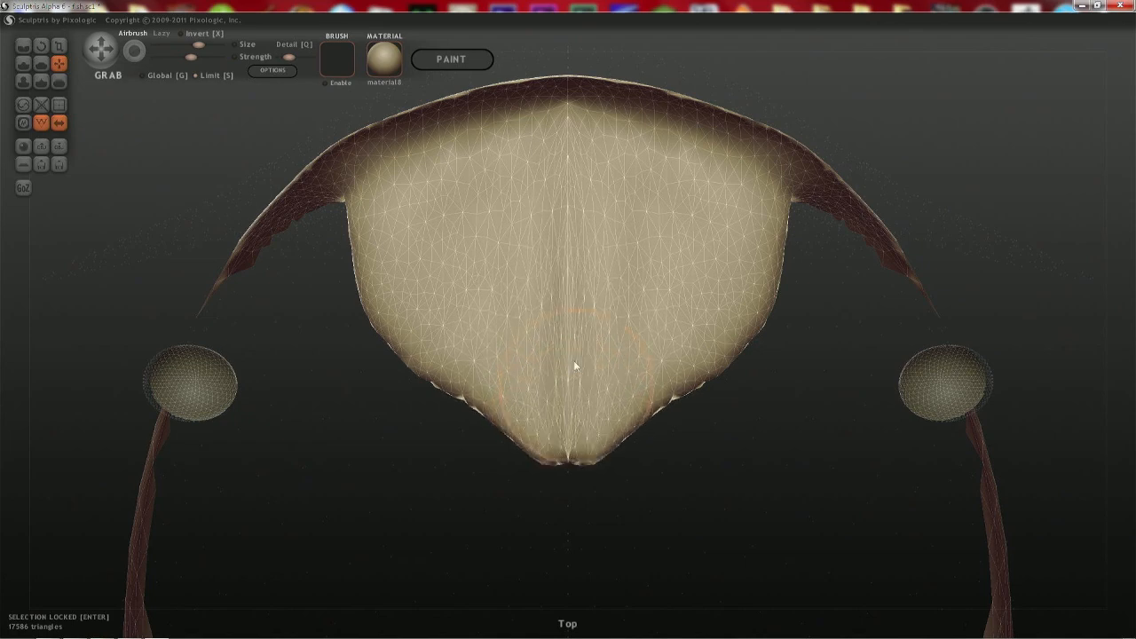
pyautogui.moveTo(568, 313); pyautogui.dragTo(593, 321, button='right')
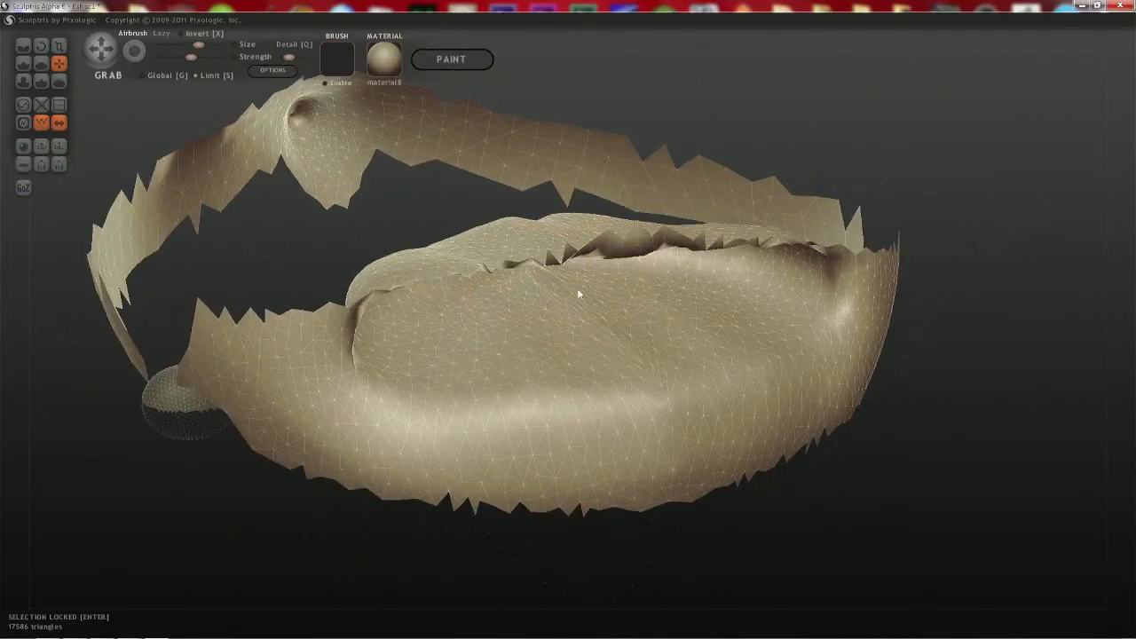
pyautogui.moveTo(511, 319)
pyautogui.mouseDown(button='right')
pyautogui.moveTo(476, 307)
pyautogui.moveTo(592, 284)
pyautogui.moveTo(604, 252)
pyautogui.mouseUp(button='right')
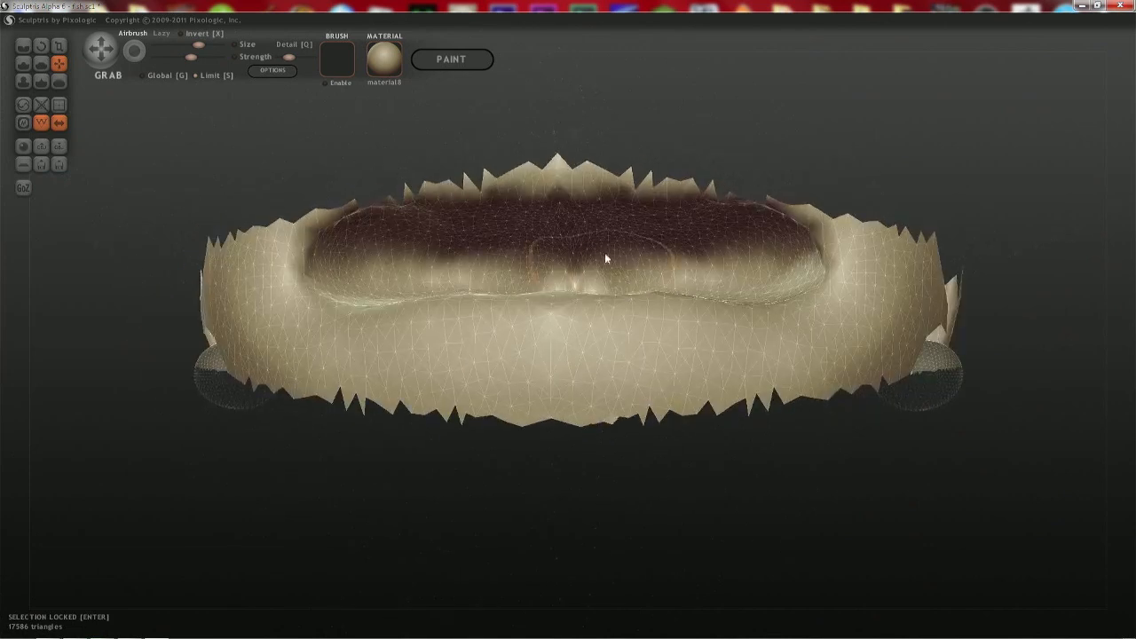
# - Adjust the mouth cavity's inside surface from the center toward one corner with short Grab strokes
pyautogui.scroll(5, 593, 238)
pyautogui.moveTo(577, 213); pyautogui.dragTo(512, 212)
pyautogui.moveTo(415, 207); pyautogui.dragTo(407, 221)
pyautogui.moveTo(344, 204); pyautogui.dragTo(294, 213)
pyautogui.moveTo(400, 192); pyautogui.dragTo(448, 139, button='right')
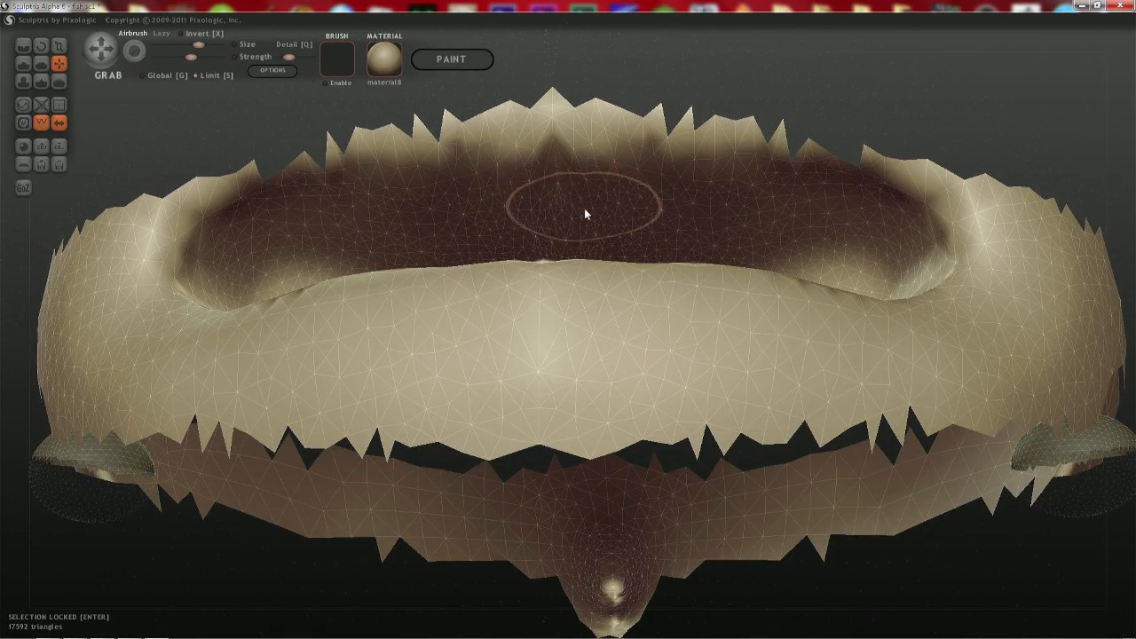
# - Spread the lower inside wall of the mouth cavity from the center toward both sides with Grab strokes and enlarge the brush
pyautogui.moveTo(785, 229); pyautogui.dragTo(793, 280, button='right')
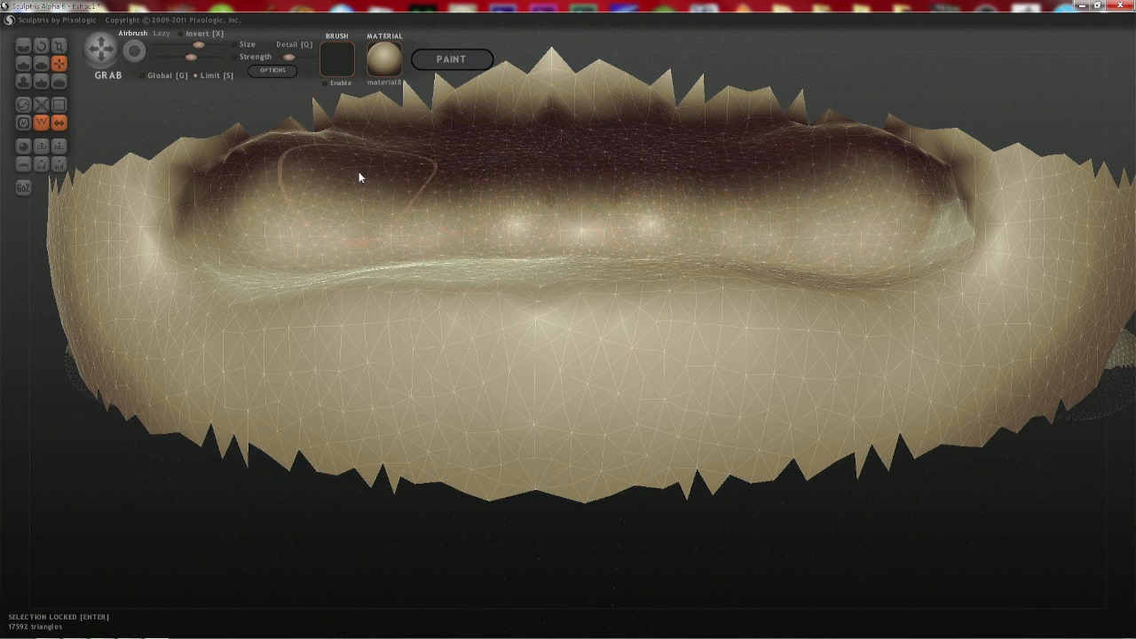
pyautogui.moveTo(432, 181); pyautogui.dragTo(435, 226, button='right')
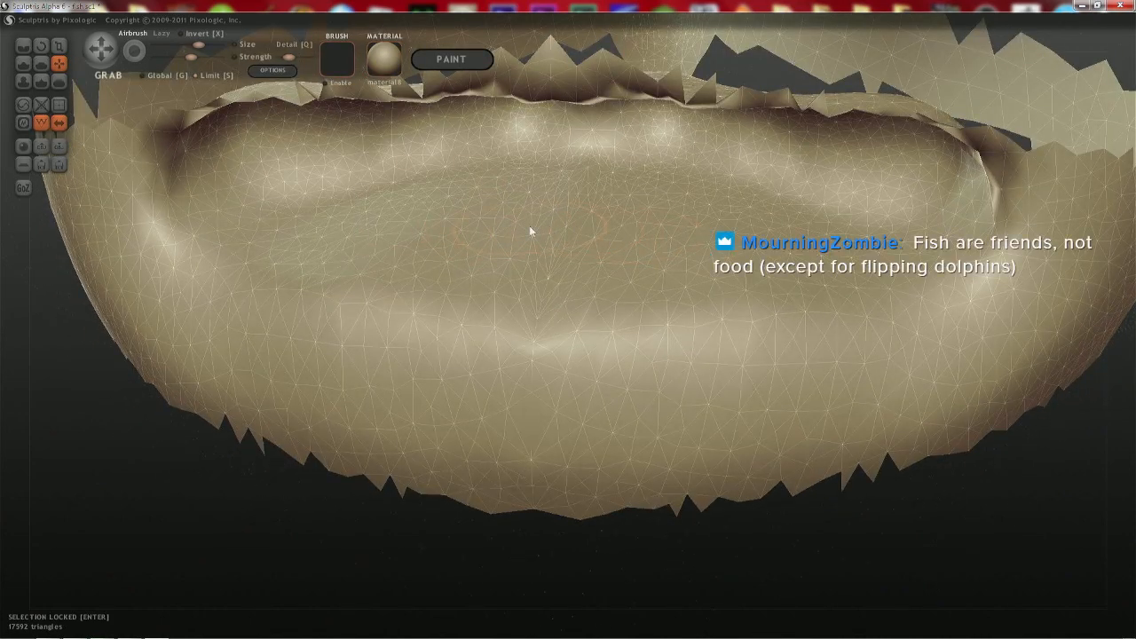
pyautogui.moveTo(493, 235)
pyautogui.mouseDown()
pyautogui.moveTo(434, 235)
pyautogui.moveTo(434, 224)
pyautogui.mouseUp()
pyautogui.moveTo(680, 236); pyautogui.dragTo(790, 231)
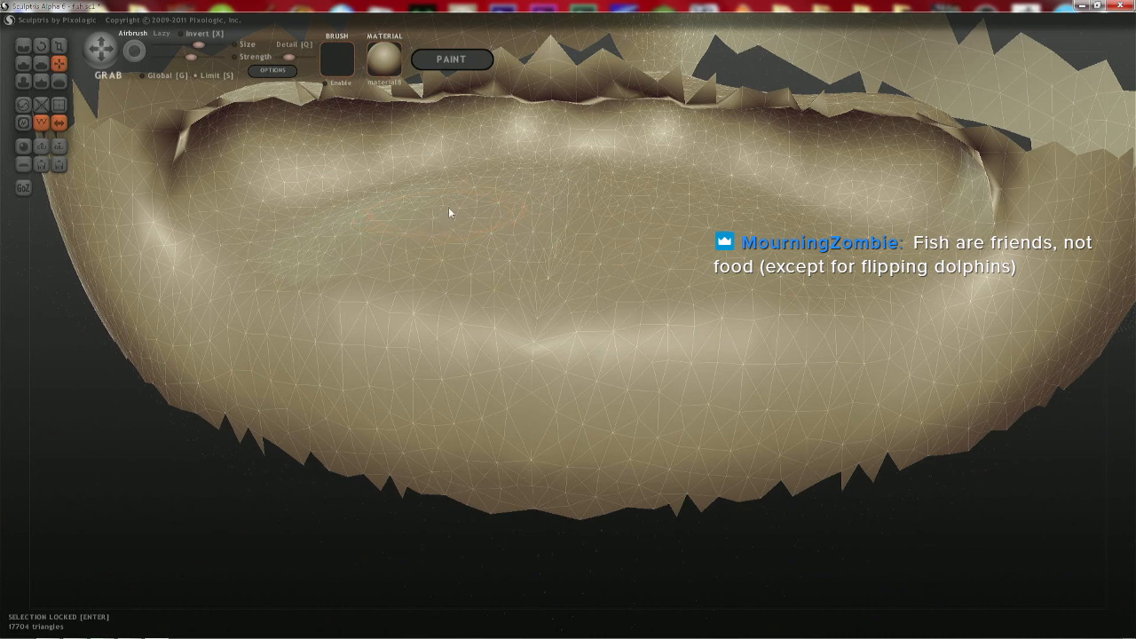
pyautogui.press('space')
pyautogui.moveTo(462, 216); pyautogui.dragTo(461, 203)
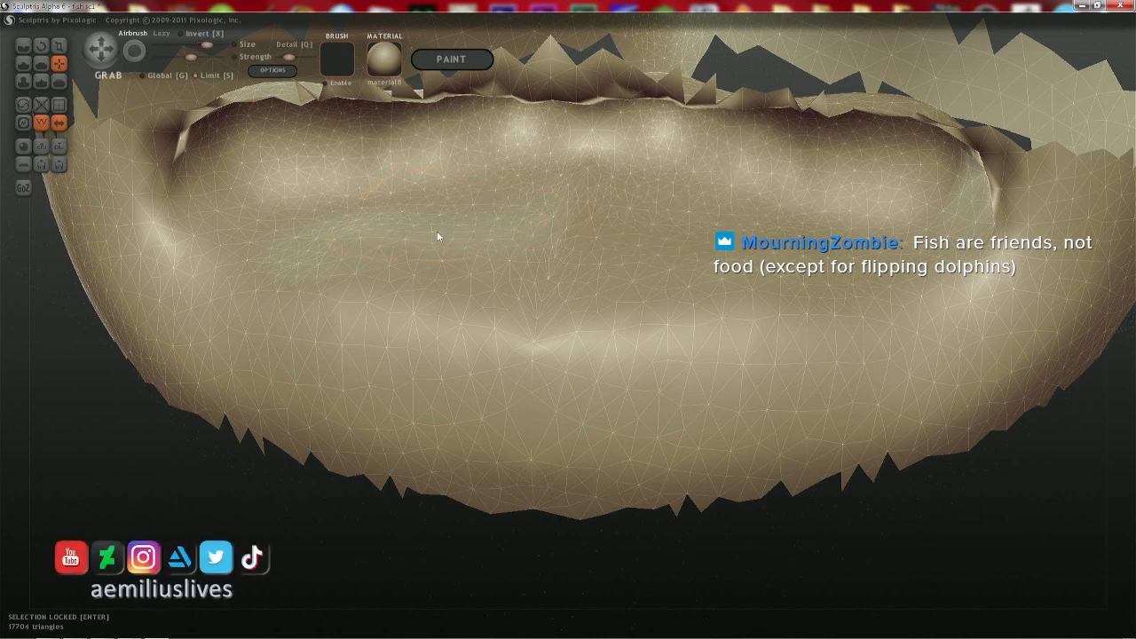
# - Pull the center of the cavity's lower wall downward and its side lobe outward with Grab strokes
pyautogui.moveTo(437, 232)
pyautogui.mouseDown(button='right')
pyautogui.moveTo(438, 181)
pyautogui.moveTo(426, 197)
pyautogui.mouseUp(button='right')
pyautogui.moveTo(417, 242)
pyautogui.mouseDown()
pyautogui.moveTo(417, 265)
pyautogui.moveTo(435, 274)
pyautogui.mouseUp()
pyautogui.moveTo(567, 238)
pyautogui.mouseDown()
pyautogui.moveTo(574, 272)
pyautogui.moveTo(559, 266)
pyautogui.mouseUp()
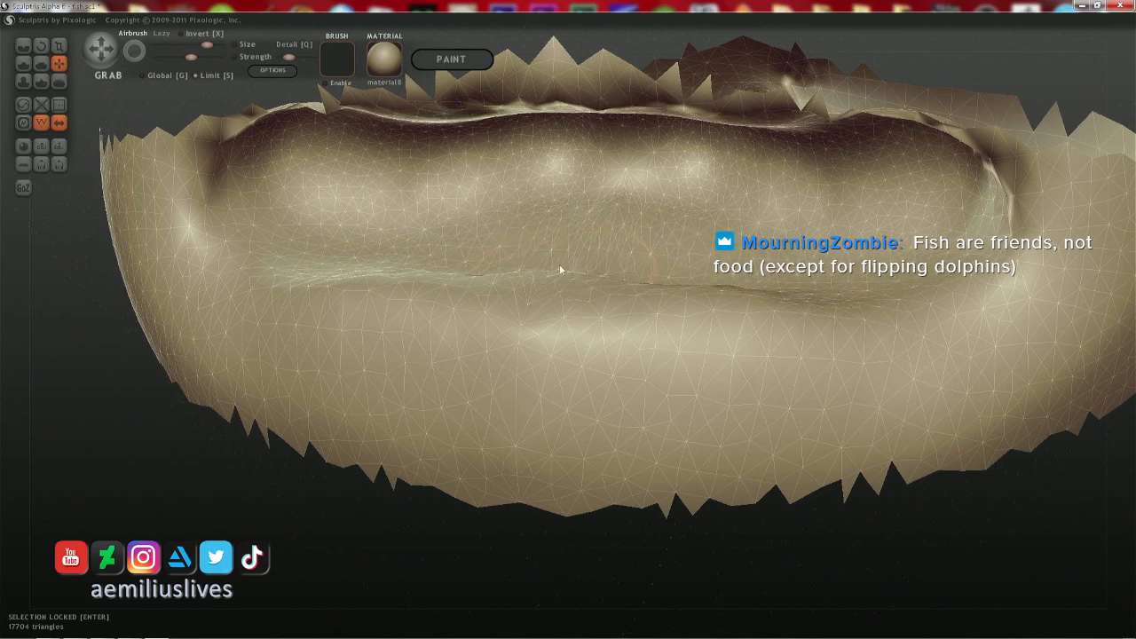
pyautogui.moveTo(560, 253); pyautogui.dragTo(555, 270, button='right')
pyautogui.moveTo(557, 224); pyautogui.dragTo(546, 286)
pyautogui.moveTo(546, 287)
pyautogui.mouseDown(button='right')
pyautogui.moveTo(603, 180)
pyautogui.moveTo(629, 183)
pyautogui.moveTo(568, 210)
pyautogui.moveTo(605, 219)
pyautogui.moveTo(465, 190)
pyautogui.moveTo(414, 204)
pyautogui.mouseUp(button='right')
pyautogui.moveTo(631, 196)
pyautogui.mouseDown(button='right')
pyautogui.moveTo(608, 184)
pyautogui.moveTo(687, 165)
pyautogui.moveTo(645, 157)
pyautogui.moveTo(673, 183)
pyautogui.moveTo(668, 163)
pyautogui.mouseUp(button='right')
pyautogui.moveTo(686, 169); pyautogui.dragTo(759, 168)
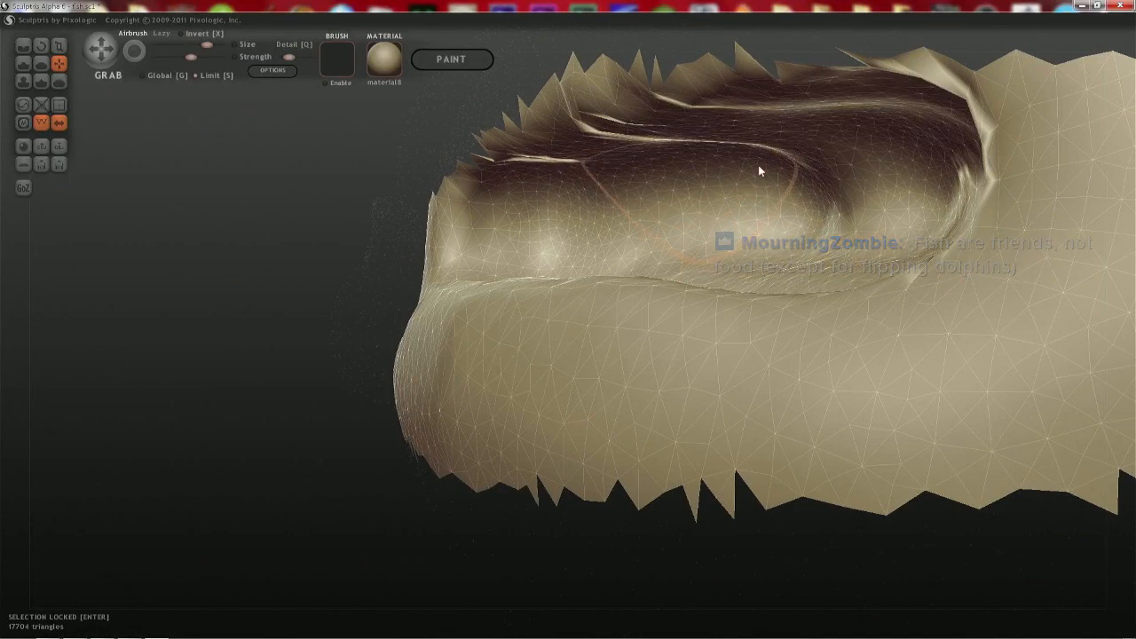
# - Pull the center notch of the cavity's back wall rearward in bottom view with the large Grab brush
pyautogui.moveTo(770, 134)
pyautogui.mouseDown(button='right')
pyautogui.moveTo(891, 162)
pyautogui.moveTo(898, 264)
pyautogui.moveTo(844, 337)
pyautogui.moveTo(942, 368)
pyautogui.moveTo(867, 400)
pyautogui.mouseUp(button='right')
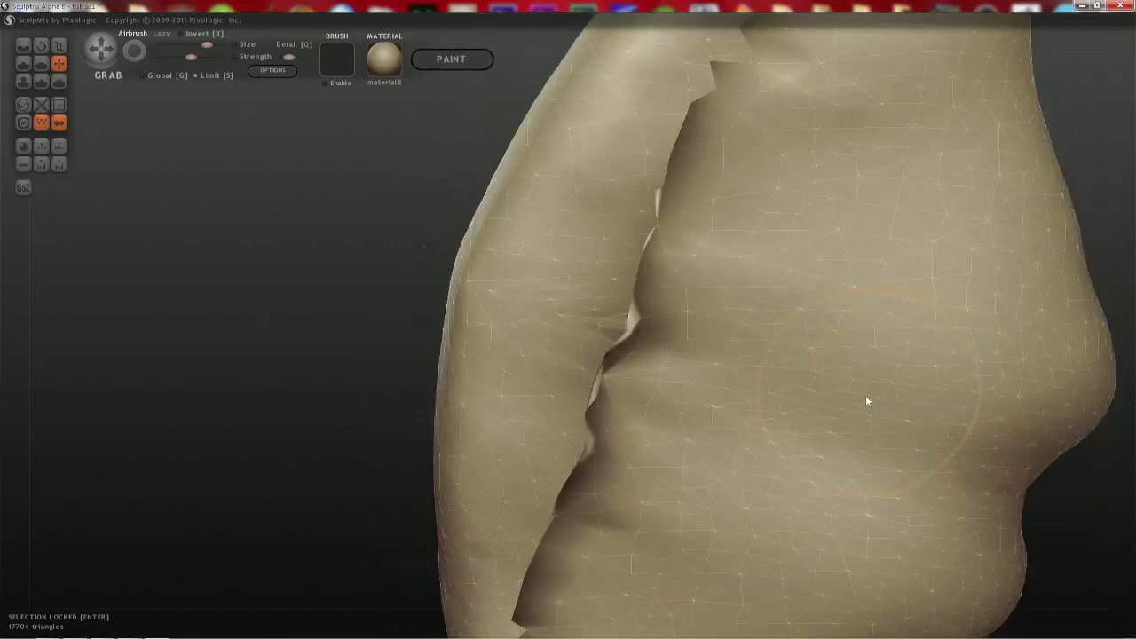
pyautogui.moveTo(967, 375)
pyautogui.mouseDown(button='right')
pyautogui.moveTo(595, 305)
pyautogui.moveTo(597, 224)
pyautogui.mouseUp(button='right')
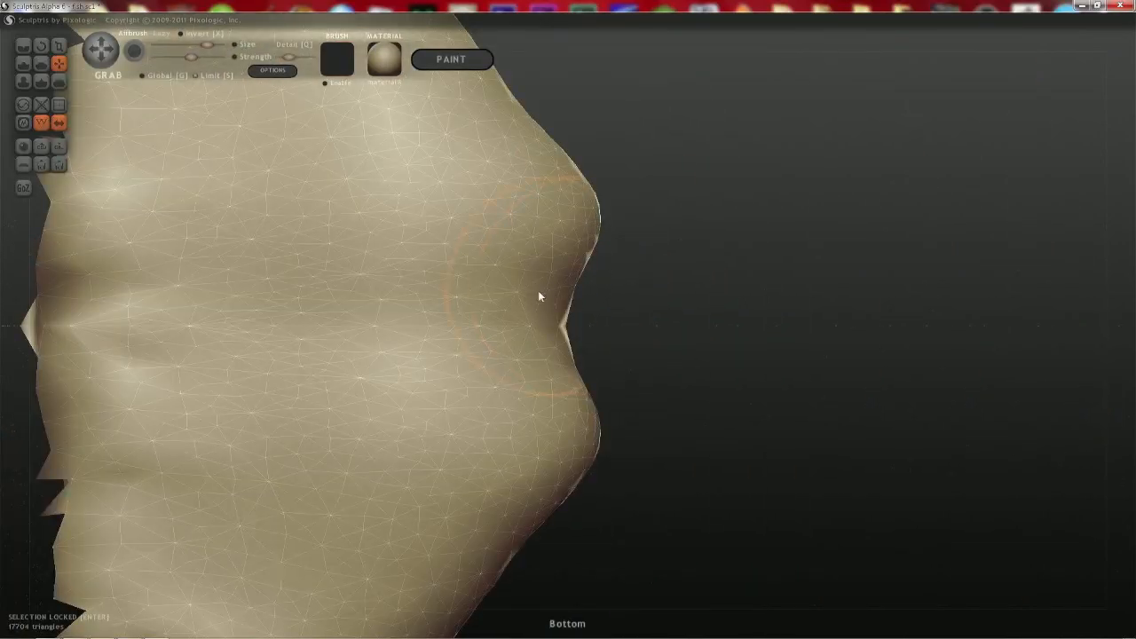
pyautogui.moveTo(613, 340); pyautogui.dragTo(581, 304, button='right')
pyautogui.moveTo(532, 314); pyautogui.dragTo(638, 312)
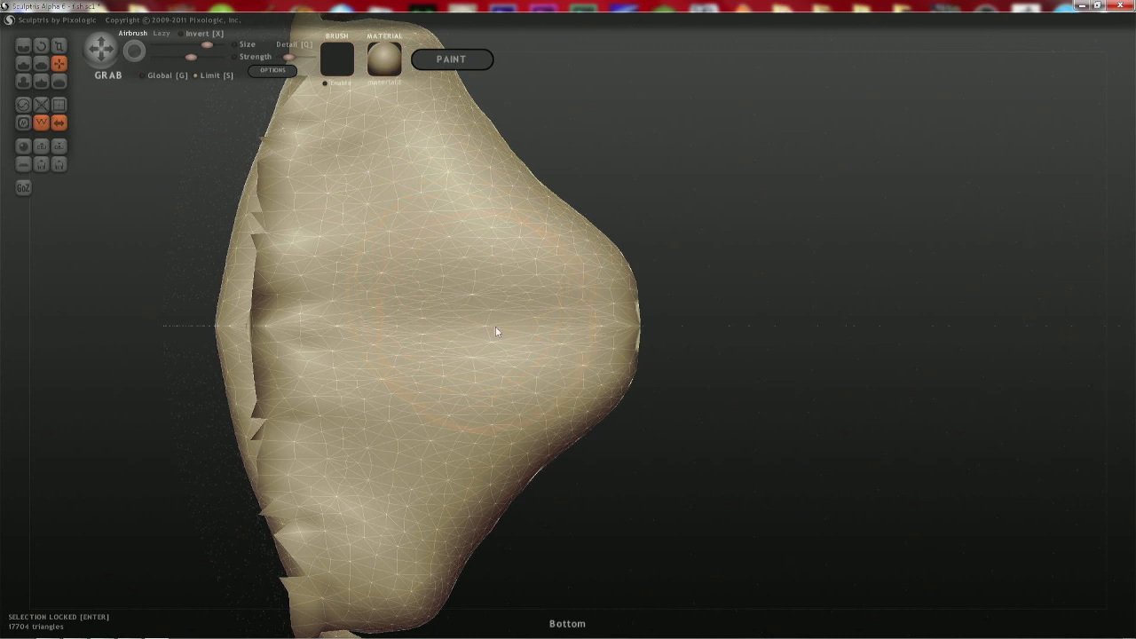
# - Thin out the mesh across the outer surface of the mouth cavity with the Reduce brush
pyautogui.press('0')
pyautogui.moveTo(495, 307)
pyautogui.mouseDown()
pyautogui.moveTo(491, 243)
pyautogui.moveTo(597, 368)
pyautogui.moveTo(562, 244)
pyautogui.moveTo(500, 172)
pyautogui.moveTo(405, 322)
pyautogui.moveTo(418, 474)
pyautogui.moveTo(451, 561)
pyautogui.moveTo(452, 602)
pyautogui.moveTo(462, 568)
pyautogui.moveTo(543, 464)
pyautogui.moveTo(495, 472)
pyautogui.mouseUp()
pyautogui.moveTo(495, 468); pyautogui.dragTo(419, 171, button='right')
pyautogui.moveTo(363, 271)
pyautogui.mouseDown()
pyautogui.moveTo(347, 210)
pyautogui.moveTo(399, 228)
pyautogui.moveTo(462, 279)
pyautogui.moveTo(530, 366)
pyautogui.moveTo(568, 320)
pyautogui.moveTo(548, 93)
pyautogui.moveTo(534, 95)
pyautogui.moveTo(361, 428)
pyautogui.moveTo(395, 495)
pyautogui.moveTo(399, 479)
pyautogui.mouseUp()
# - Refine the mesh over the cavity's outer surface with the inverted Reduce brush
pyautogui.press('x')
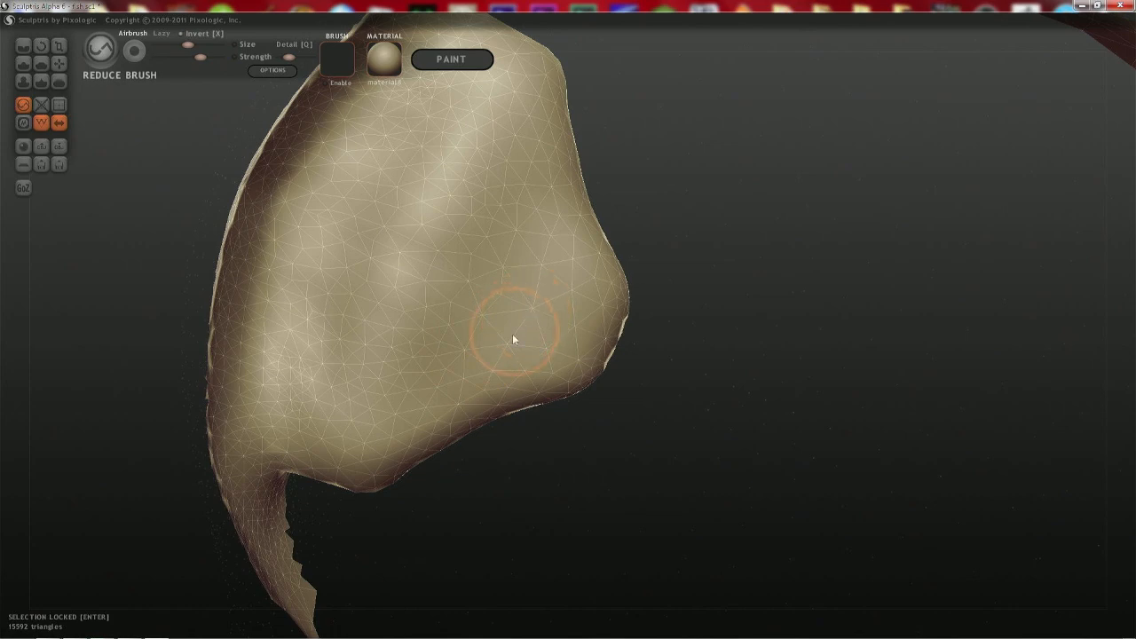
pyautogui.moveTo(513, 334)
pyautogui.mouseDown()
pyautogui.moveTo(537, 101)
pyautogui.moveTo(357, 406)
pyautogui.moveTo(362, 466)
pyautogui.mouseUp()
pyautogui.moveTo(645, 142)
pyautogui.mouseDown()
pyautogui.moveTo(530, 407)
pyautogui.moveTo(517, 466)
pyautogui.mouseUp()
pyautogui.moveTo(684, 435)
pyautogui.mouseDown()
pyautogui.moveTo(445, 323)
pyautogui.moveTo(627, 506)
pyautogui.mouseUp()
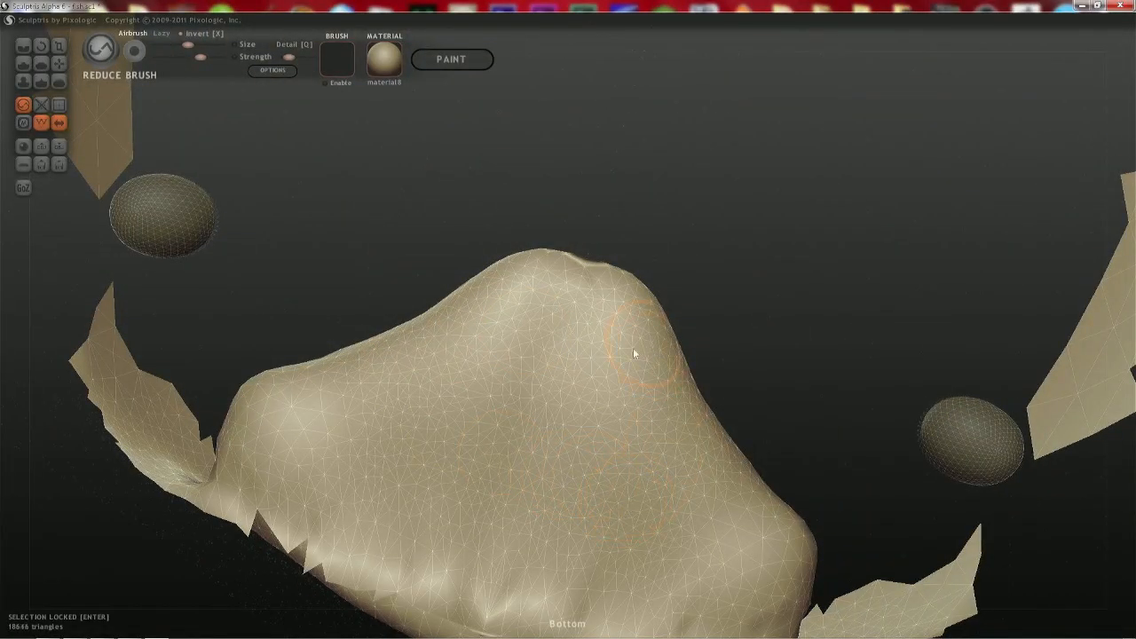
# - Bulge the concave sides of the cavity's back wall outward into a round outline with Grab, using a smaller brush near the corner
pyautogui.press('g')
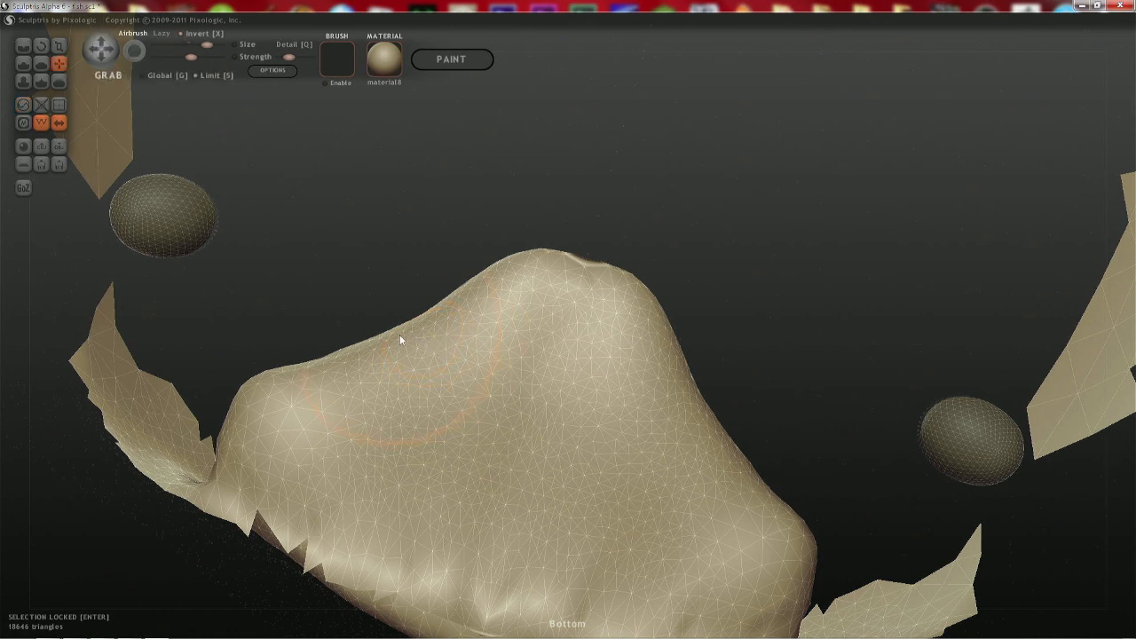
pyautogui.moveTo(400, 335)
pyautogui.mouseDown()
pyautogui.moveTo(376, 287)
pyautogui.moveTo(446, 287)
pyautogui.moveTo(469, 261)
pyautogui.moveTo(441, 260)
pyautogui.mouseUp()
pyautogui.press('space')
pyautogui.moveTo(344, 247); pyautogui.dragTo(342, 256)
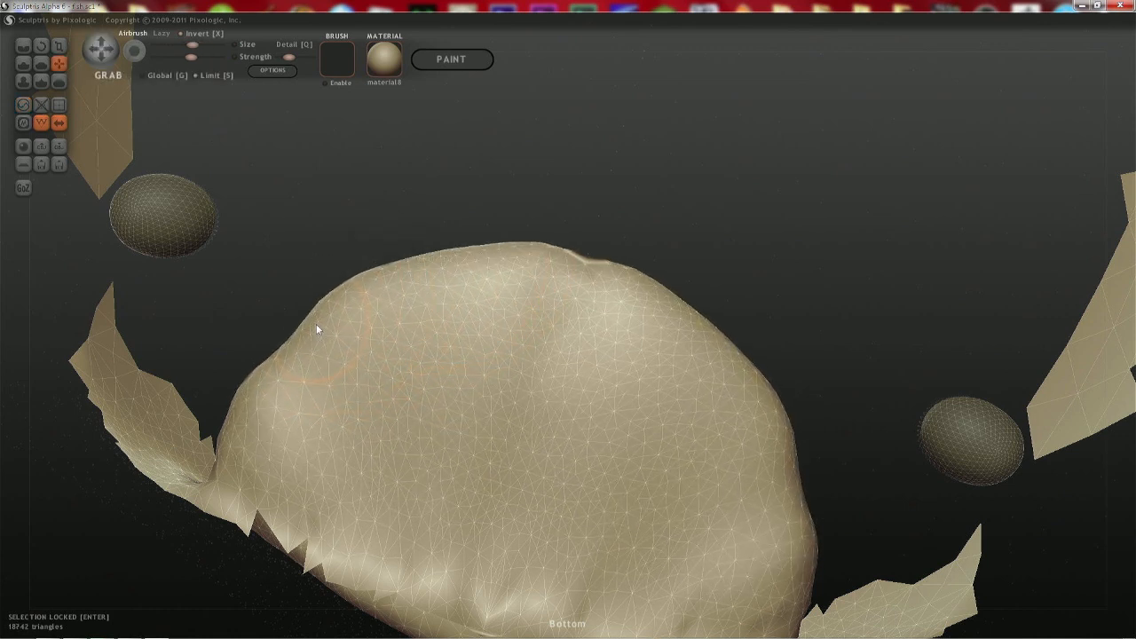
pyautogui.moveTo(300, 332); pyautogui.dragTo(294, 326)
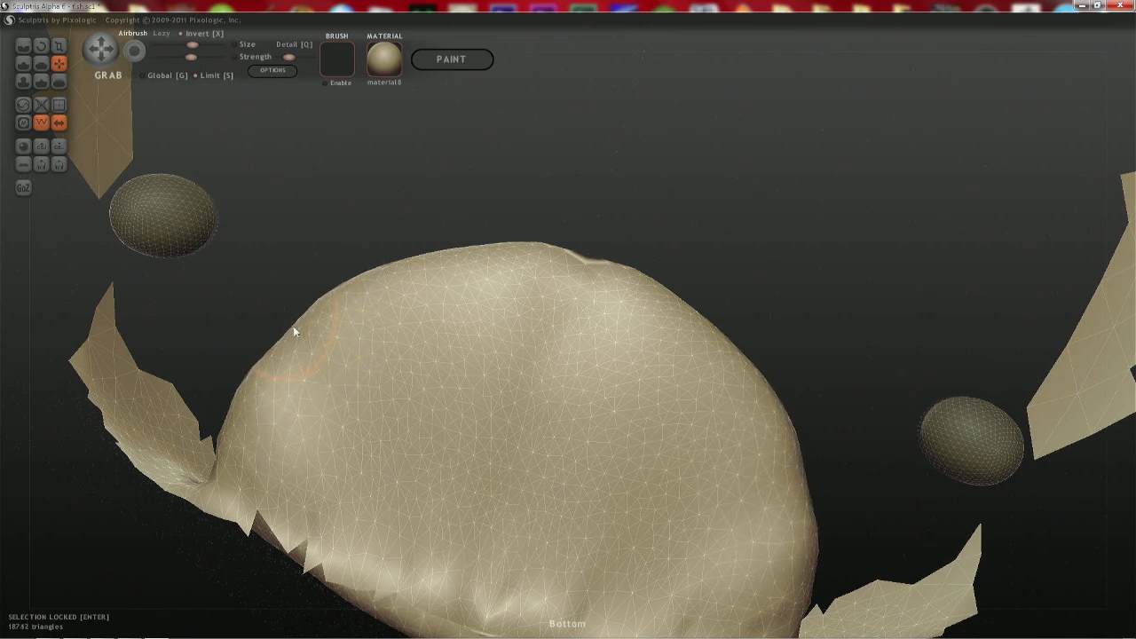
# - Even out the bumps on the cavity's inside wall from the center to the corners with a larger Grab brush
pyautogui.moveTo(526, 326)
pyautogui.mouseDown(button='right')
pyautogui.moveTo(574, 233)
pyautogui.moveTo(505, 292)
pyautogui.moveTo(500, 276)
pyautogui.mouseUp(button='right')
pyautogui.press('space')
pyautogui.moveTo(465, 264)
pyautogui.mouseDown()
pyautogui.moveTo(464, 252)
pyautogui.moveTo(446, 284)
pyautogui.moveTo(519, 321)
pyautogui.mouseUp()
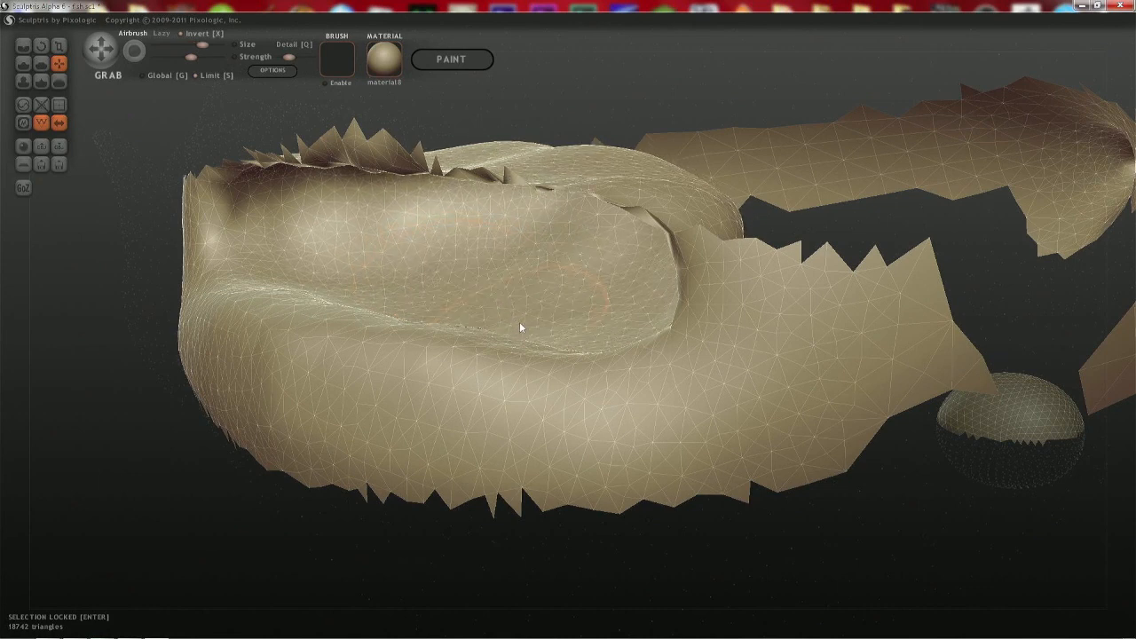
pyautogui.moveTo(539, 266)
pyautogui.mouseDown()
pyautogui.moveTo(553, 281)
pyautogui.moveTo(558, 272)
pyautogui.moveTo(562, 289)
pyautogui.mouseUp()
pyautogui.moveTo(563, 289)
pyautogui.mouseDown(button='right')
pyautogui.moveTo(670, 302)
pyautogui.moveTo(473, 296)
pyautogui.moveTo(621, 283)
pyautogui.mouseUp(button='right')
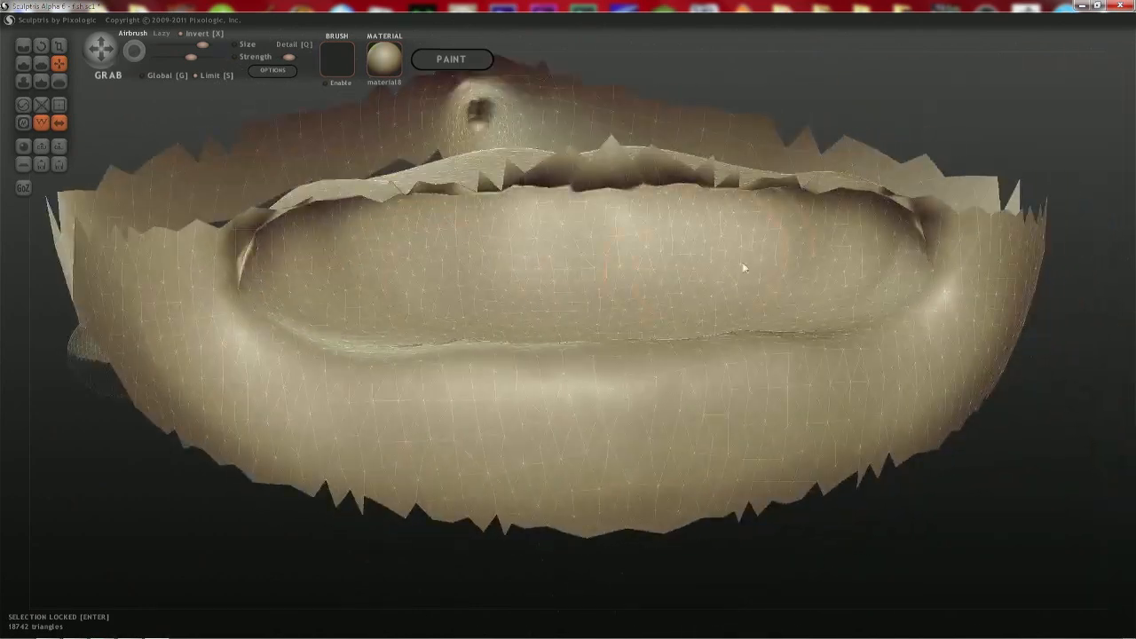
pyautogui.moveTo(797, 259); pyautogui.dragTo(827, 266)
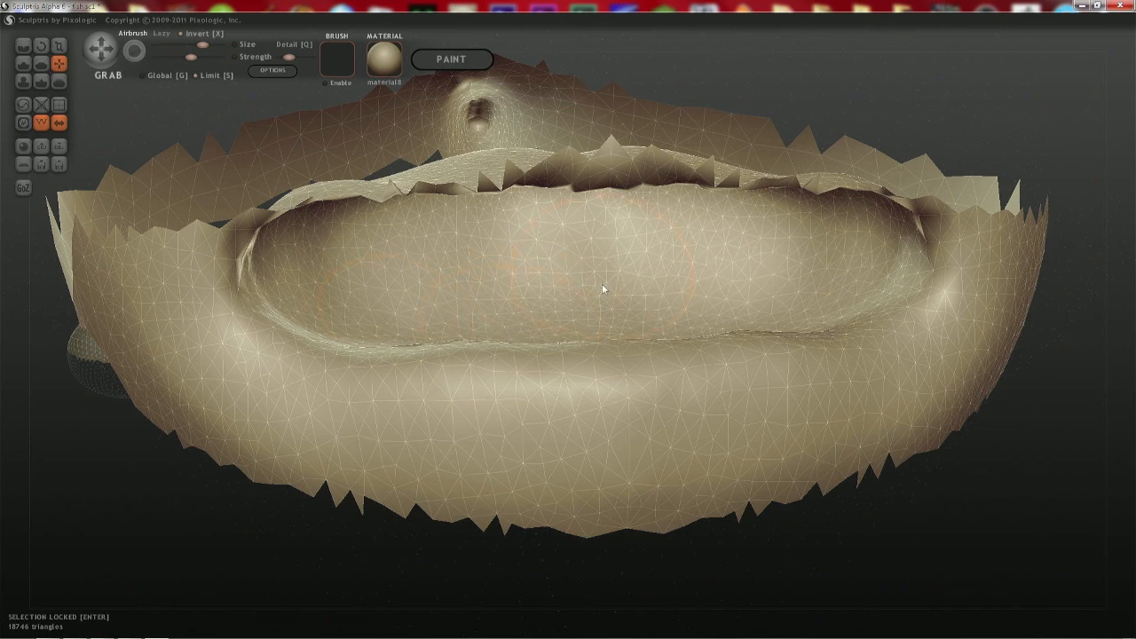
# - Check the cavity from the front and behind, and round its outer outline with short Grab strokes and a smaller brush
pyautogui.moveTo(604, 287); pyautogui.dragTo(529, 381, button='right')
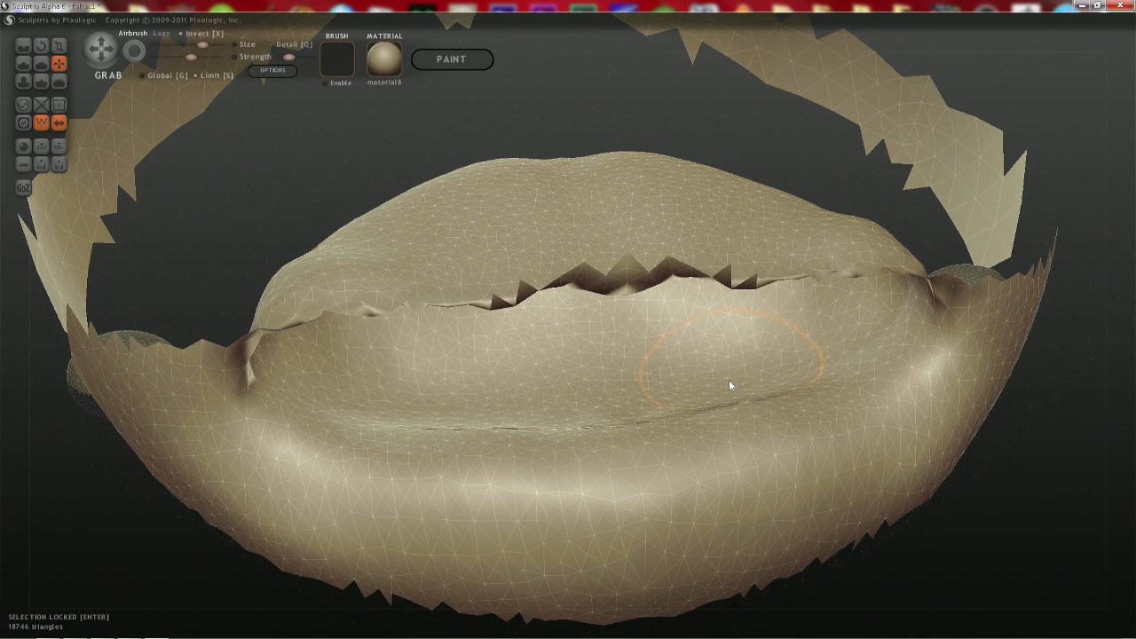
pyautogui.moveTo(731, 385); pyautogui.dragTo(632, 324, button='right')
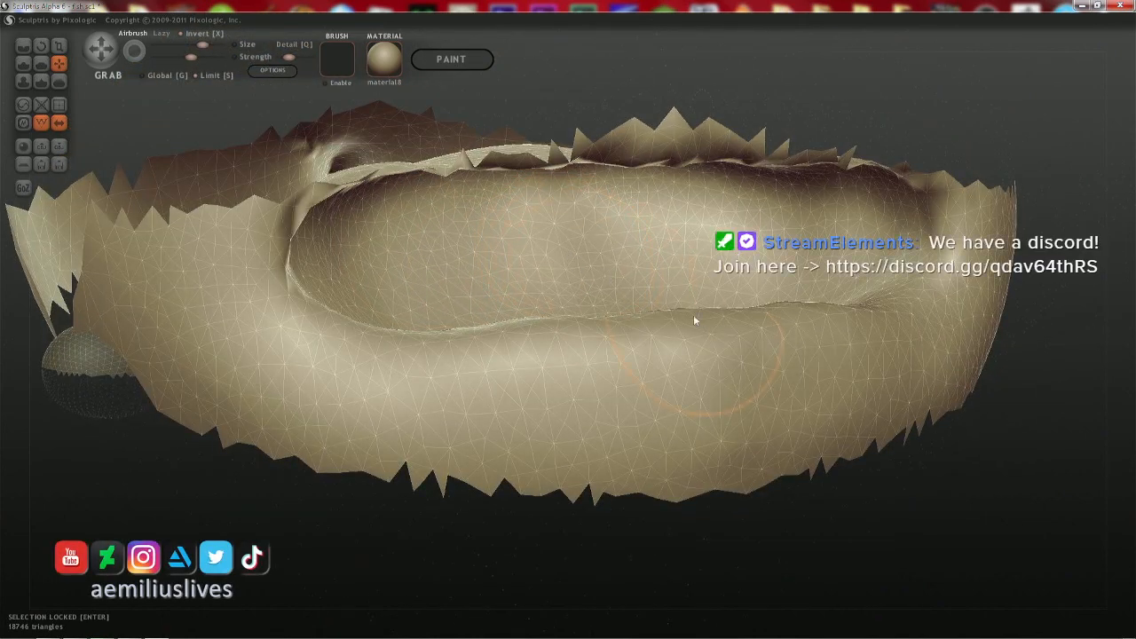
pyautogui.moveTo(695, 319); pyautogui.dragTo(620, 302, button='right')
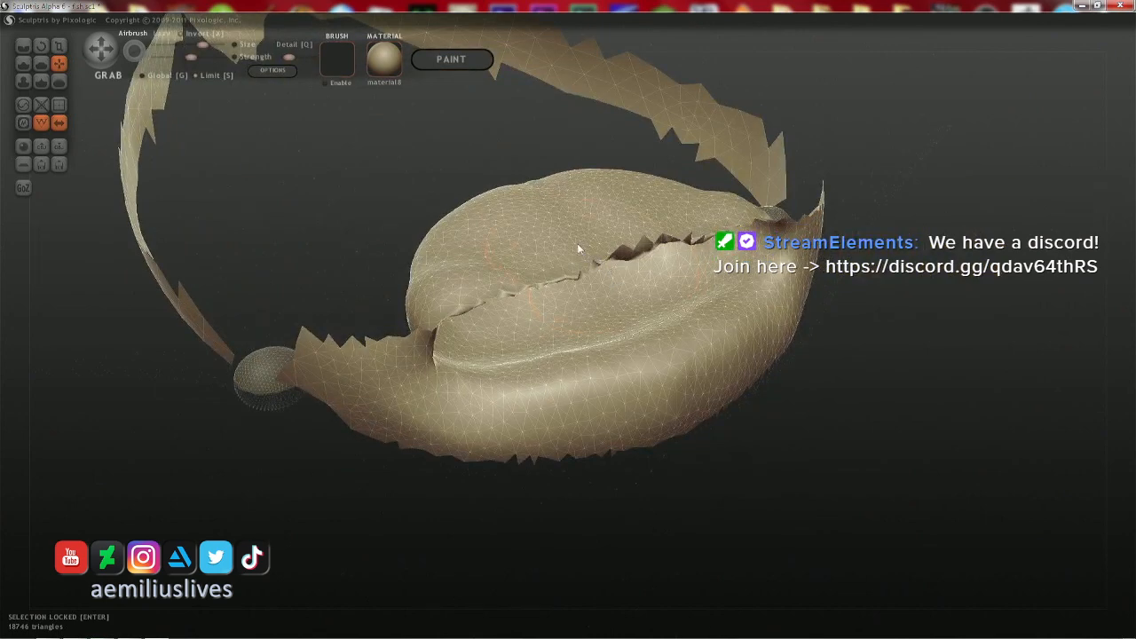
pyautogui.moveTo(578, 247); pyautogui.dragTo(479, 272, button='right')
pyautogui.moveTo(464, 236); pyautogui.dragTo(473, 248)
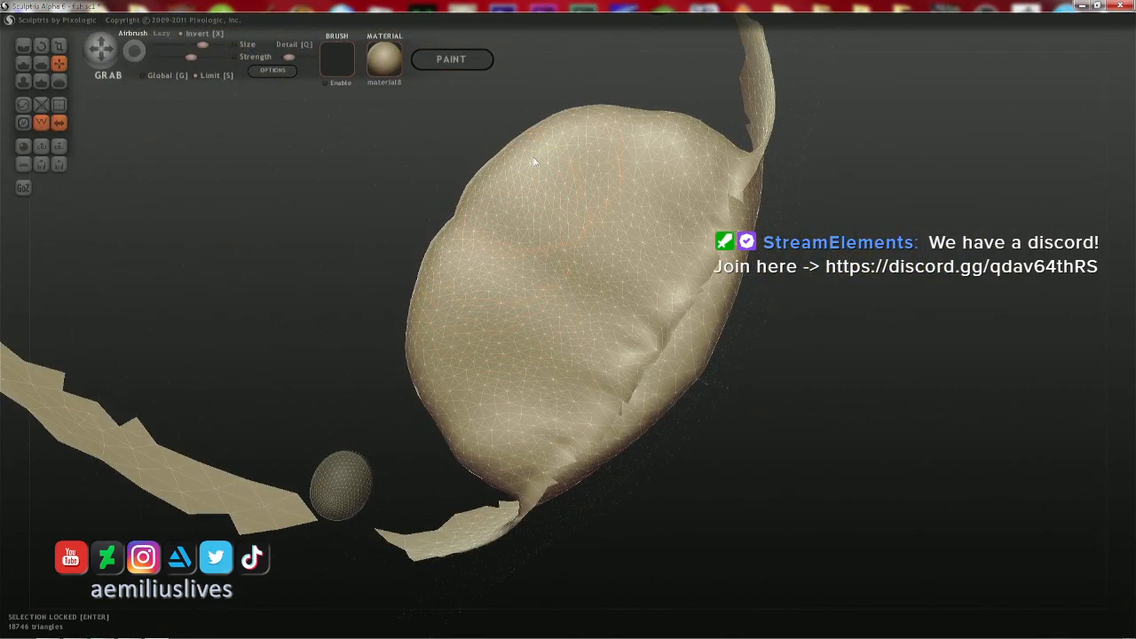
pyautogui.moveTo(535, 162); pyautogui.dragTo(542, 170)
pyautogui.moveTo(634, 132)
pyautogui.mouseDown()
pyautogui.moveTo(584, 127)
pyautogui.moveTo(592, 121)
pyautogui.mouseUp()
pyautogui.press('space')
pyautogui.moveTo(478, 314); pyautogui.dragTo(477, 457)
pyautogui.press('space')
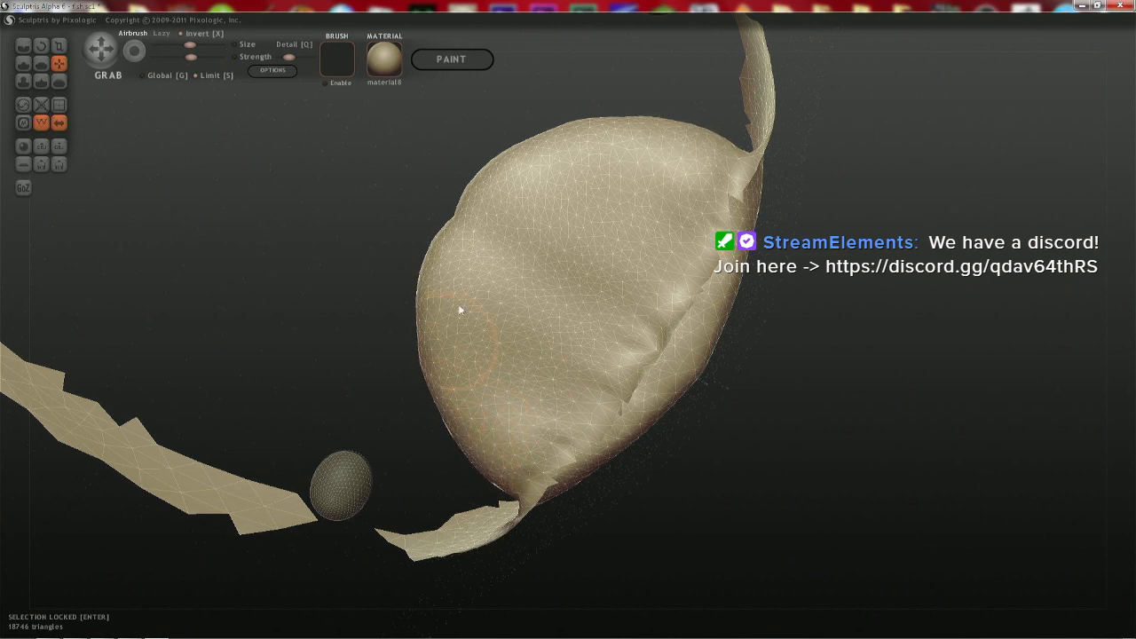
# - Bring the hidden parts of the head and lips back into view around the mouth
pyautogui.moveTo(783, 363); pyautogui.dragTo(719, 248)
pyautogui.moveTo(1003, 294)
pyautogui.mouseDown()
pyautogui.moveTo(962, 327)
pyautogui.moveTo(847, 323)
pyautogui.mouseUp()
pyautogui.moveTo(1021, 320); pyautogui.dragTo(565, 297)
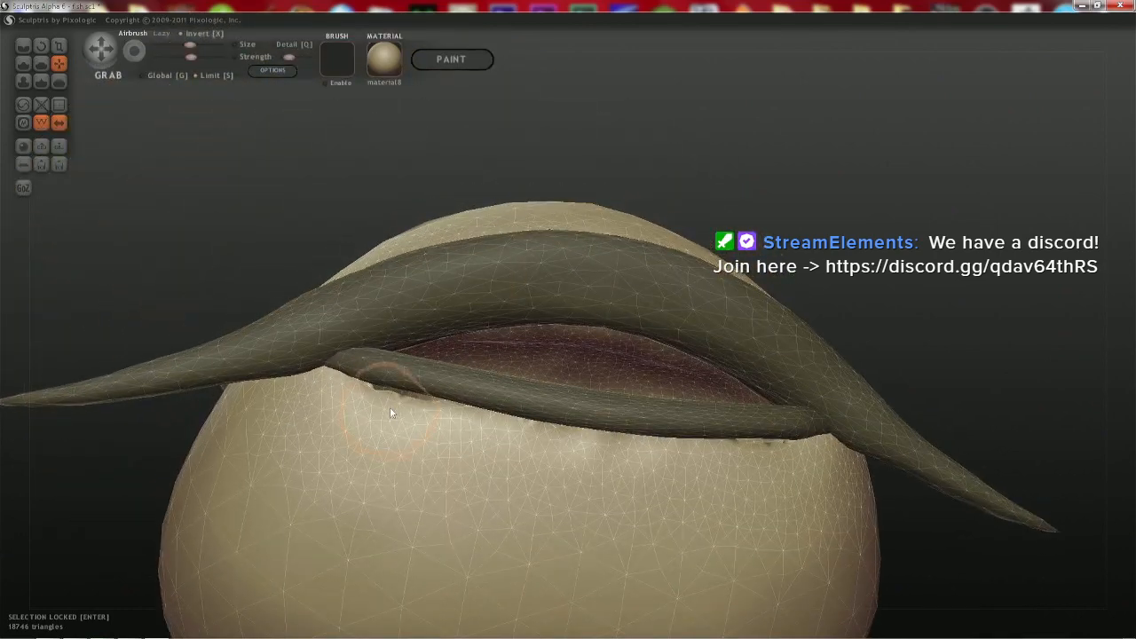
# - Pull the ragged body edge up under the lower lip with Grab strokes to close the gap beneath it
pyautogui.moveTo(397, 403); pyautogui.dragTo(406, 377, button='right')
pyautogui.press('g')
pyautogui.moveTo(409, 332); pyautogui.dragTo(397, 332)
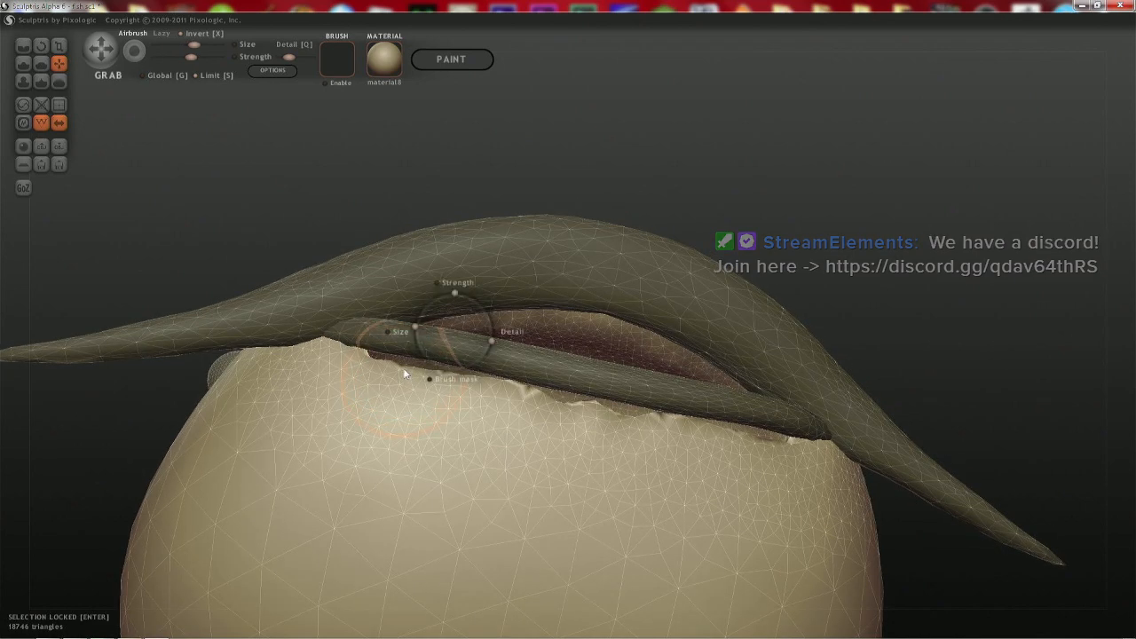
pyautogui.moveTo(430, 380); pyautogui.dragTo(403, 357)
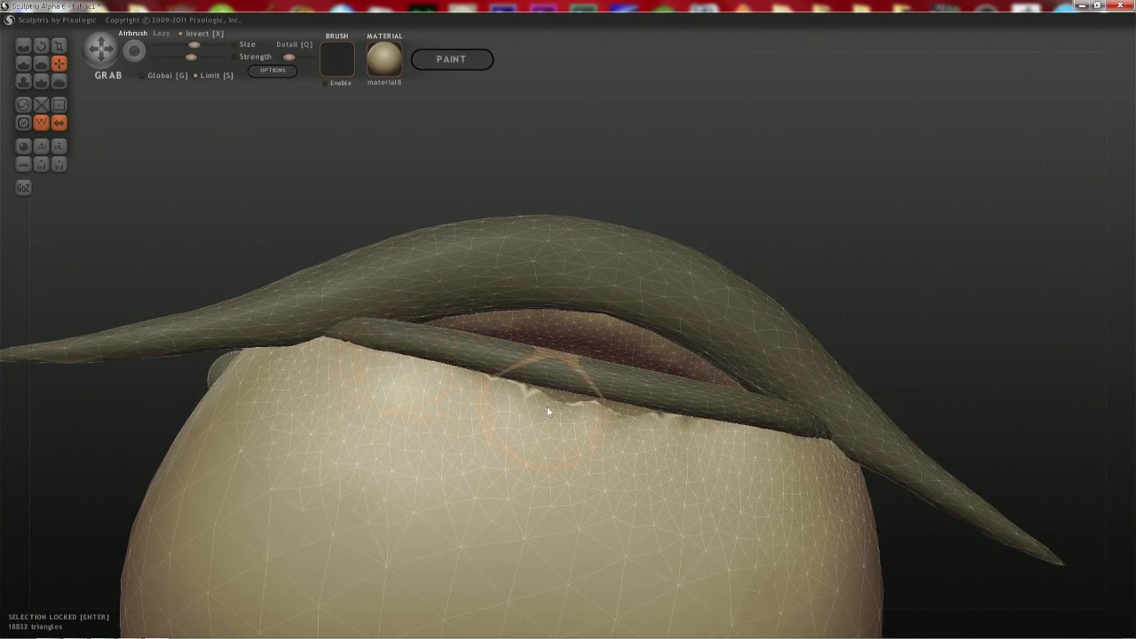
pyautogui.moveTo(546, 406); pyautogui.dragTo(555, 372)
# - Straighten the wavy body edge against the underside of the lower lip with a slightly larger Grab brush
pyautogui.moveTo(559, 364); pyautogui.dragTo(550, 304, button='right')
pyautogui.scroll(3, 470, 241)
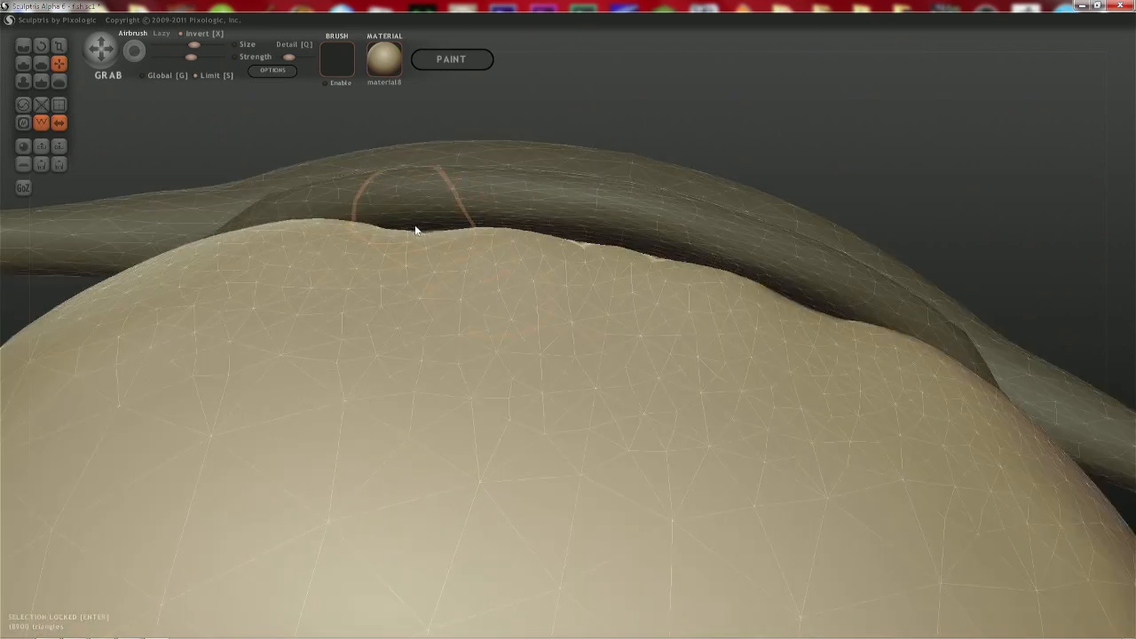
pyautogui.moveTo(414, 231); pyautogui.dragTo(416, 208)
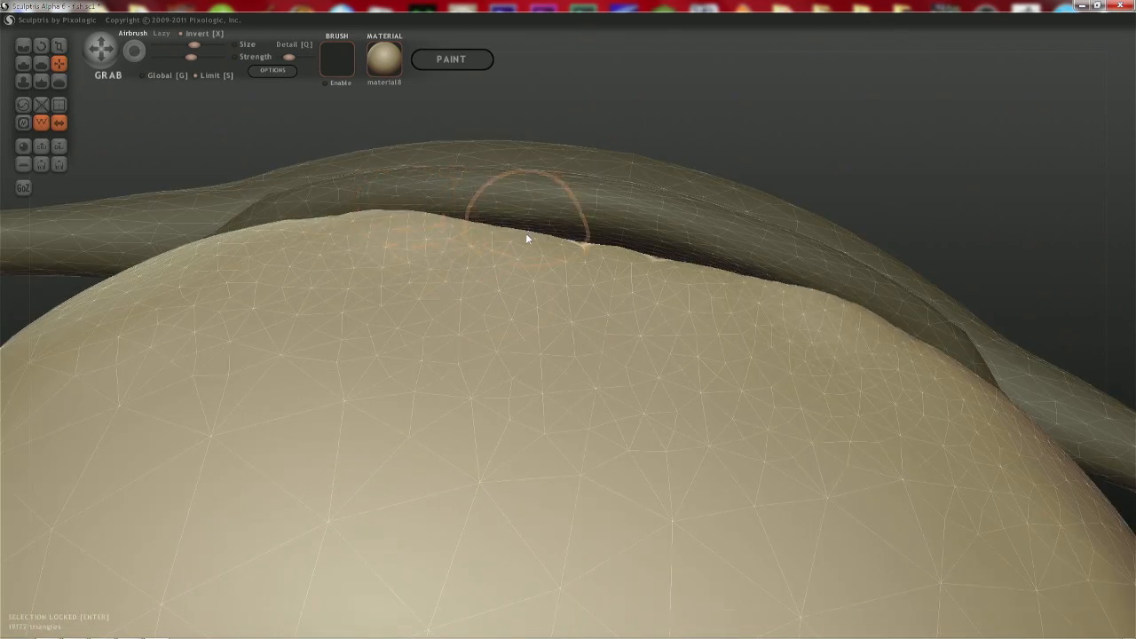
pyautogui.press('space')
pyautogui.moveTo(526, 232)
pyautogui.mouseDown()
pyautogui.moveTo(544, 234)
pyautogui.moveTo(544, 221)
pyautogui.mouseUp()
pyautogui.moveTo(612, 235); pyautogui.dragTo(612, 219)
pyautogui.moveTo(472, 236); pyautogui.dragTo(472, 220)
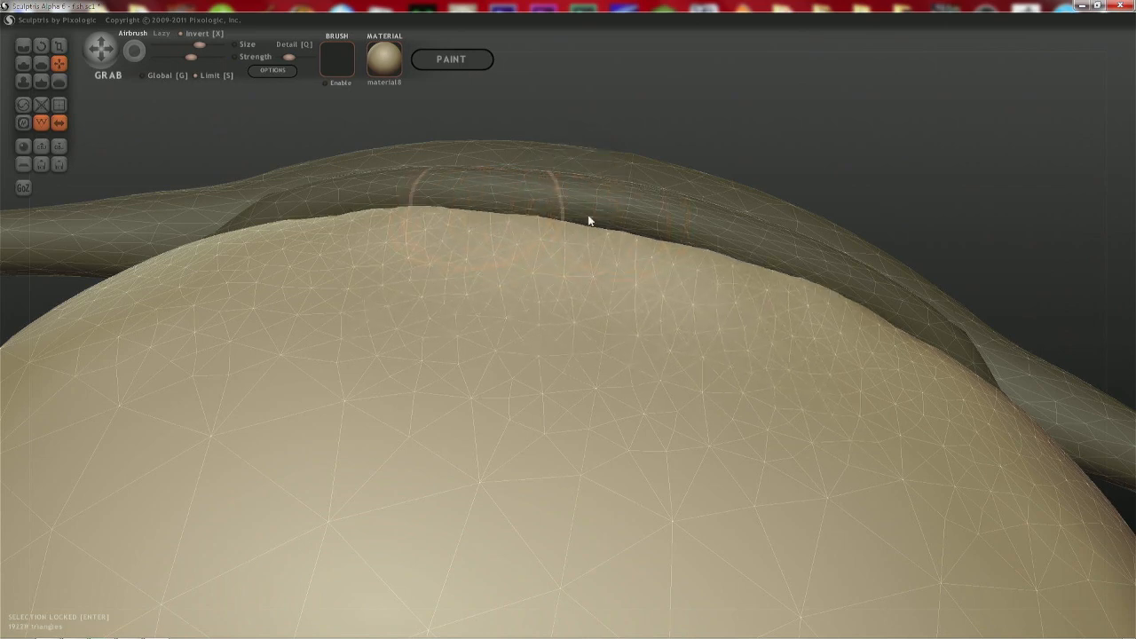
# - Even out the dents in the body below the lower lip and check the lip's fit from the side and front
pyautogui.moveTo(590, 219); pyautogui.dragTo(687, 286, button='right')
pyautogui.moveTo(585, 180)
pyautogui.mouseDown(button='right')
pyautogui.moveTo(578, 315)
pyautogui.moveTo(761, 284)
pyautogui.moveTo(806, 187)
pyautogui.moveTo(584, 315)
pyautogui.mouseUp(button='right')
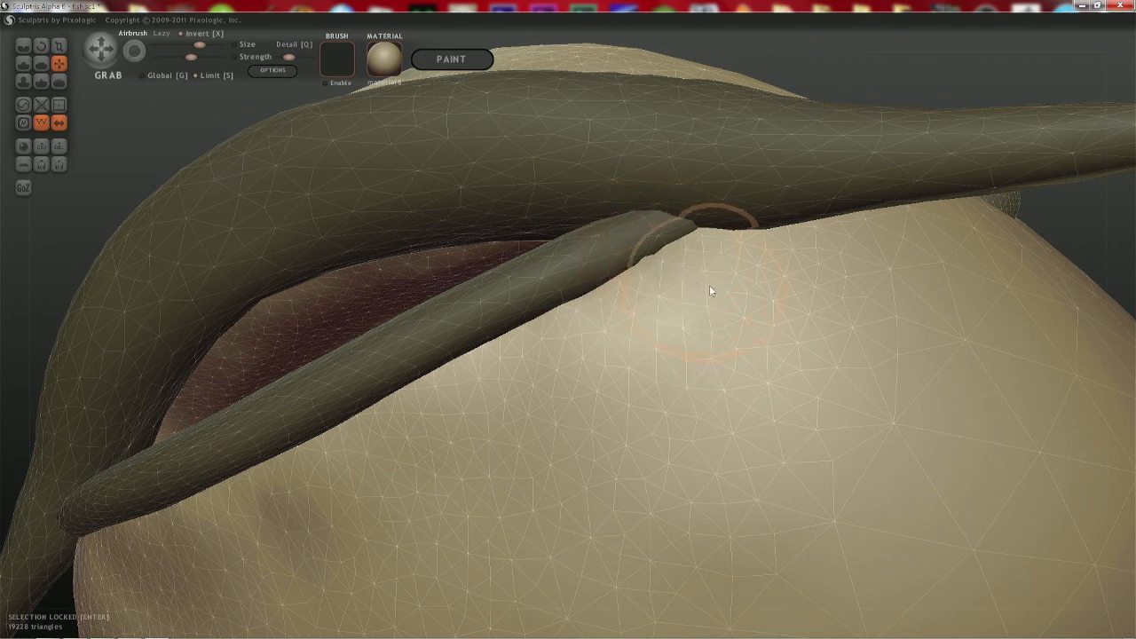
pyautogui.moveTo(711, 289)
pyautogui.mouseDown(button='right')
pyautogui.moveTo(643, 341)
pyautogui.moveTo(633, 359)
pyautogui.moveTo(651, 373)
pyautogui.moveTo(740, 241)
pyautogui.moveTo(669, 307)
pyautogui.mouseUp(button='right')
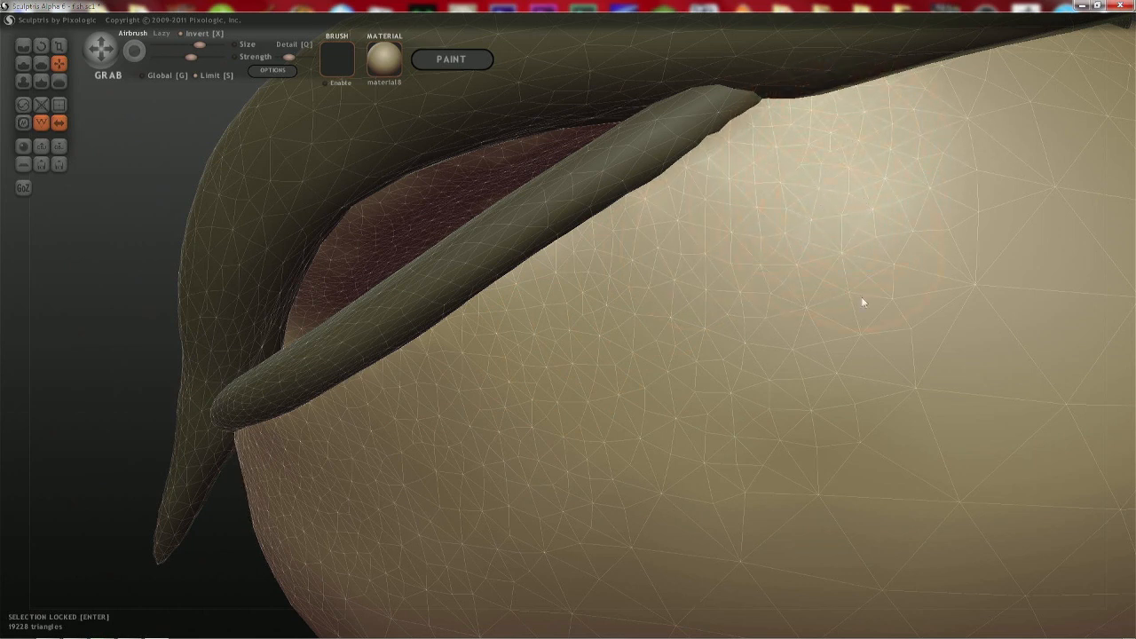
pyautogui.press('space')
pyautogui.moveTo(862, 297); pyautogui.dragTo(858, 259)
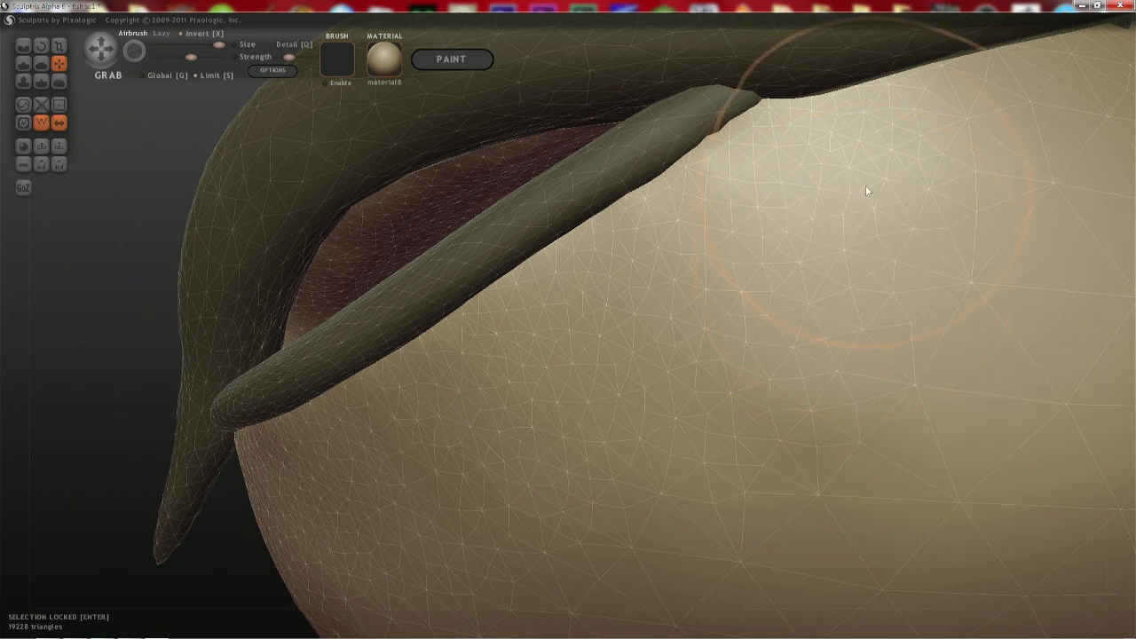
pyautogui.moveTo(730, 270)
pyautogui.mouseDown(button='right')
pyautogui.moveTo(686, 235)
pyautogui.moveTo(685, 172)
pyautogui.moveTo(749, 244)
pyautogui.moveTo(811, 376)
pyautogui.moveTo(782, 355)
pyautogui.mouseUp(button='right')
pyautogui.moveTo(300, 212)
pyautogui.mouseDown(button='right')
pyautogui.moveTo(291, 274)
pyautogui.moveTo(304, 256)
pyautogui.mouseUp(button='right')
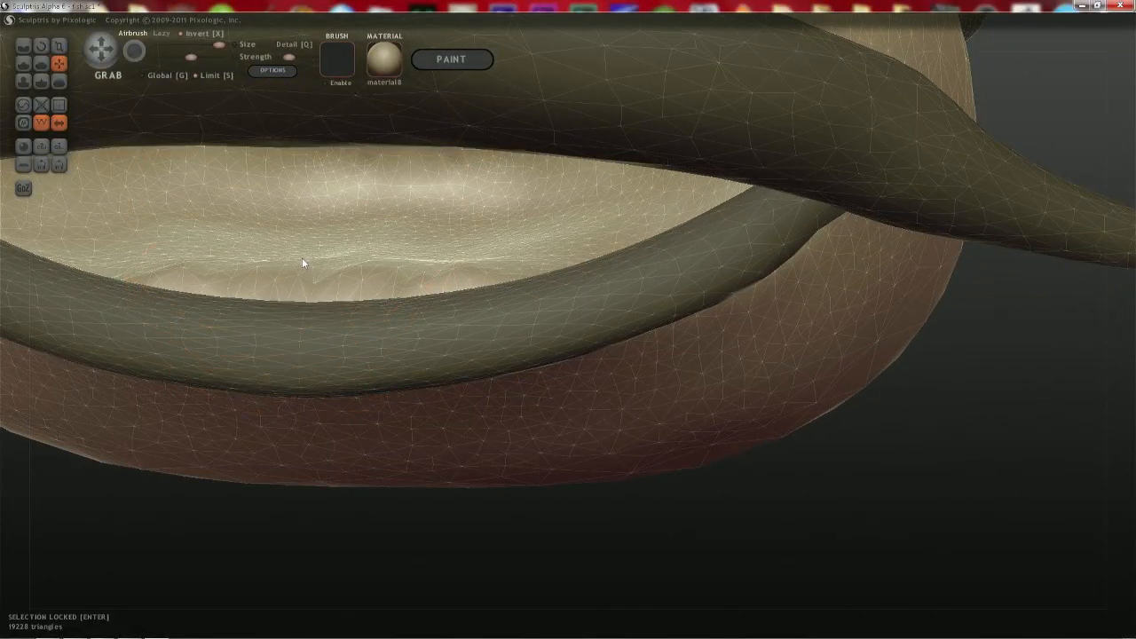
# - Smooth out the ridges on the cavity's inside surface behind the lower lip with smaller Grab brush sizes
pyautogui.press('space')
pyautogui.moveTo(346, 287); pyautogui.dragTo(334, 277)
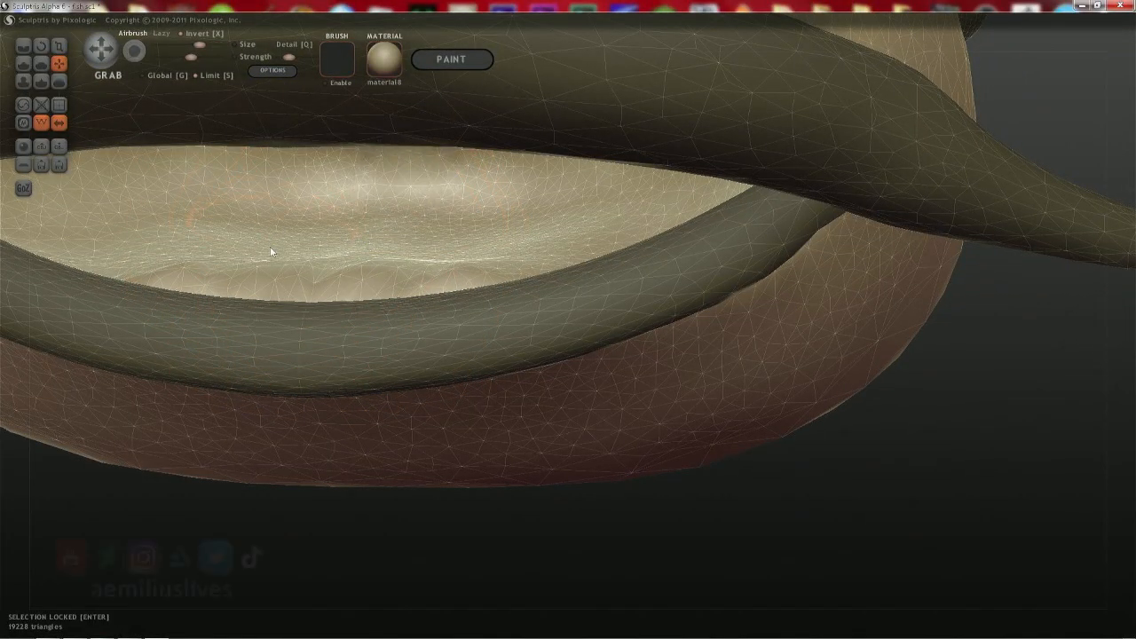
pyautogui.moveTo(272, 251); pyautogui.dragTo(236, 287, button='right')
pyautogui.press('space')
pyautogui.moveTo(219, 221); pyautogui.dragTo(197, 293)
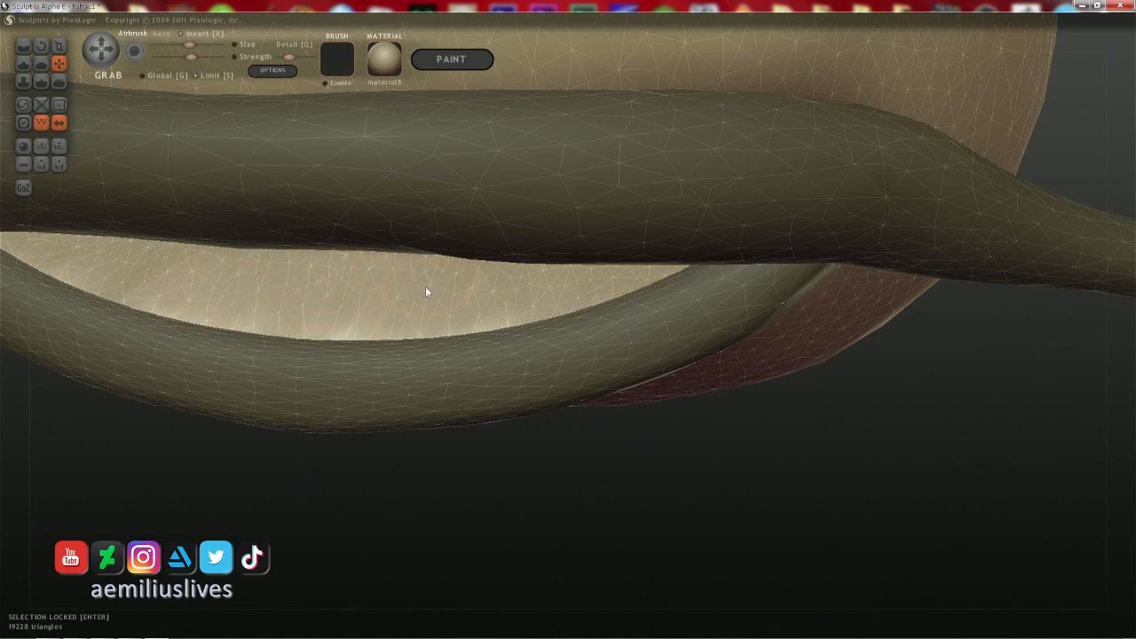
pyautogui.moveTo(497, 297); pyautogui.dragTo(514, 265, button='right')
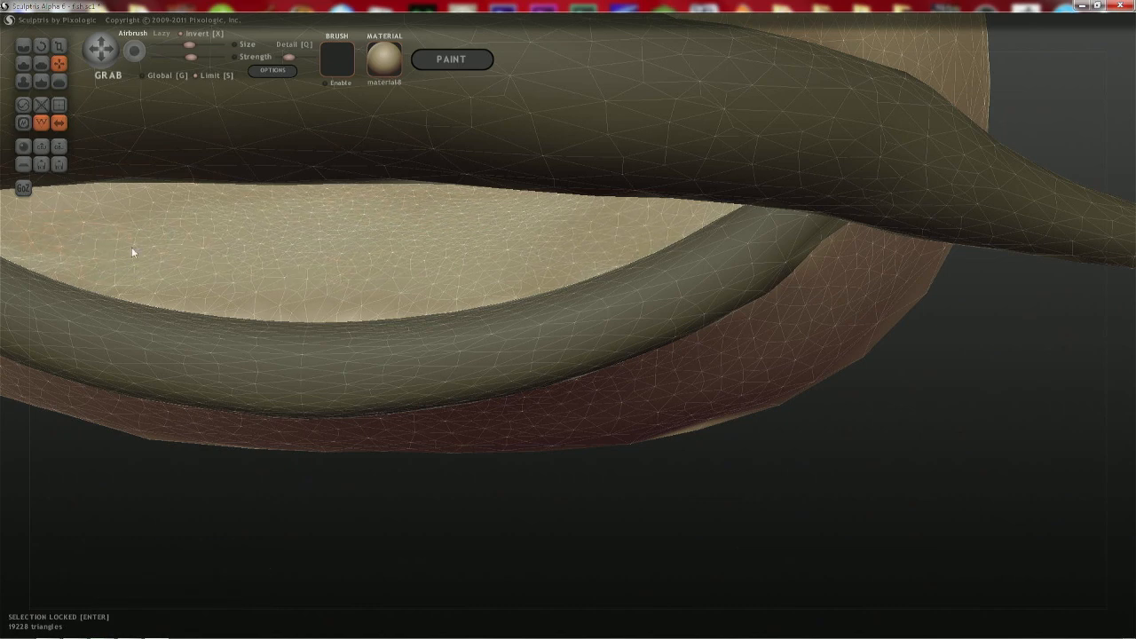
# - Touch up the body below the lower lip with a Grab stroke and check the mouth's fit from the front
pyautogui.moveTo(132, 253); pyautogui.dragTo(305, 311, button='right')
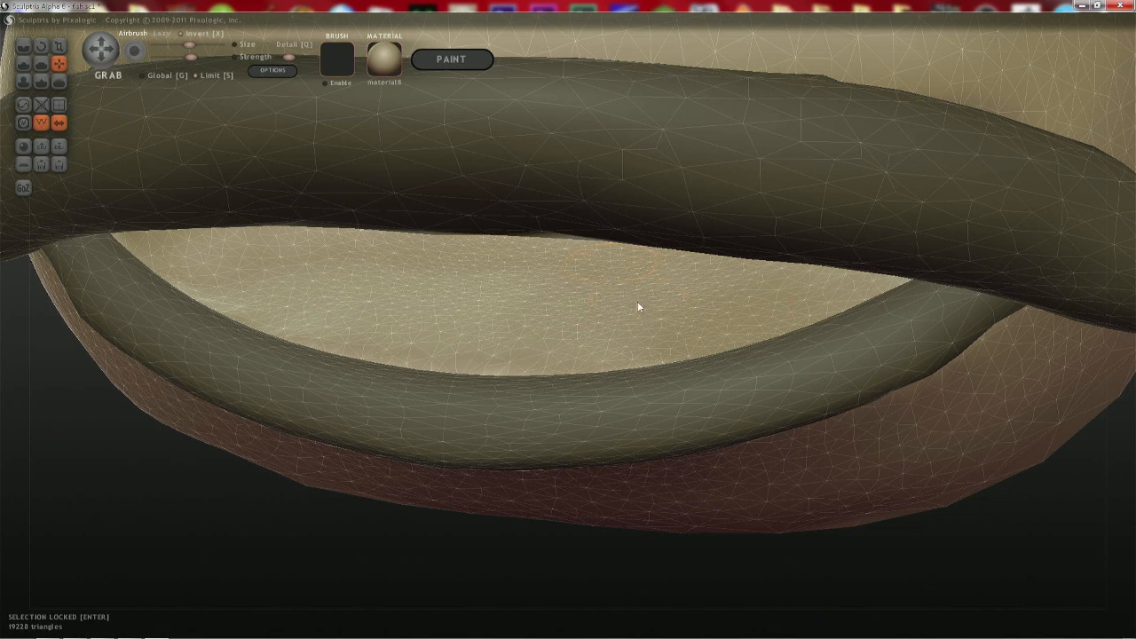
pyautogui.moveTo(587, 309); pyautogui.dragTo(533, 257, button='middle')
pyautogui.scroll(-5, 599, 228)
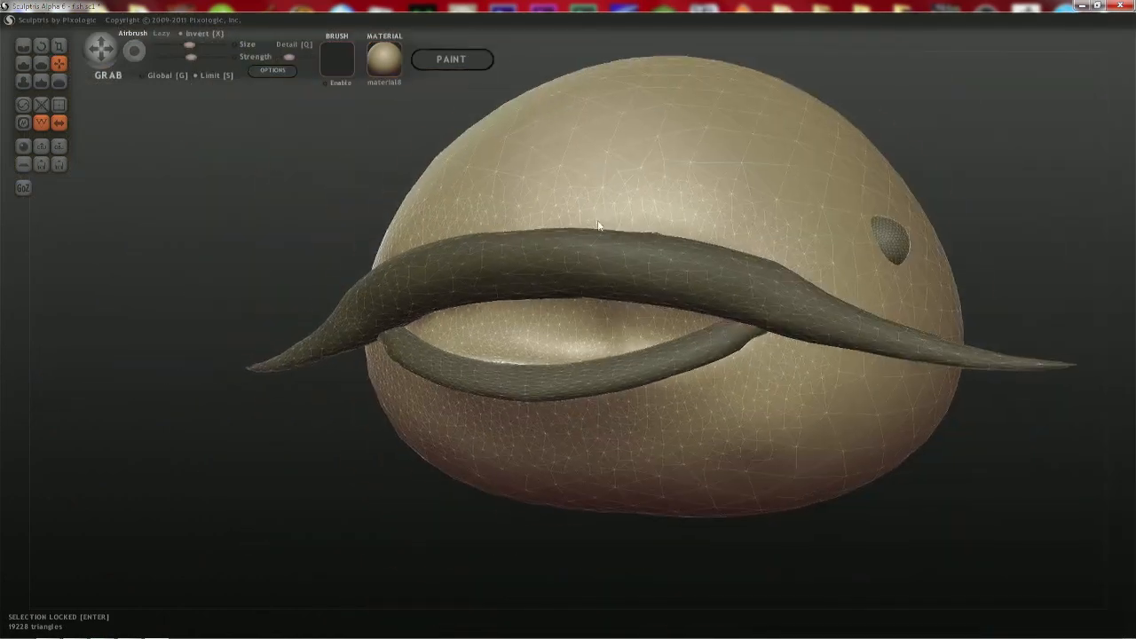
pyautogui.moveTo(599, 216); pyautogui.dragTo(697, 255, button='middle')
pyautogui.scroll(-4, 442, 218)
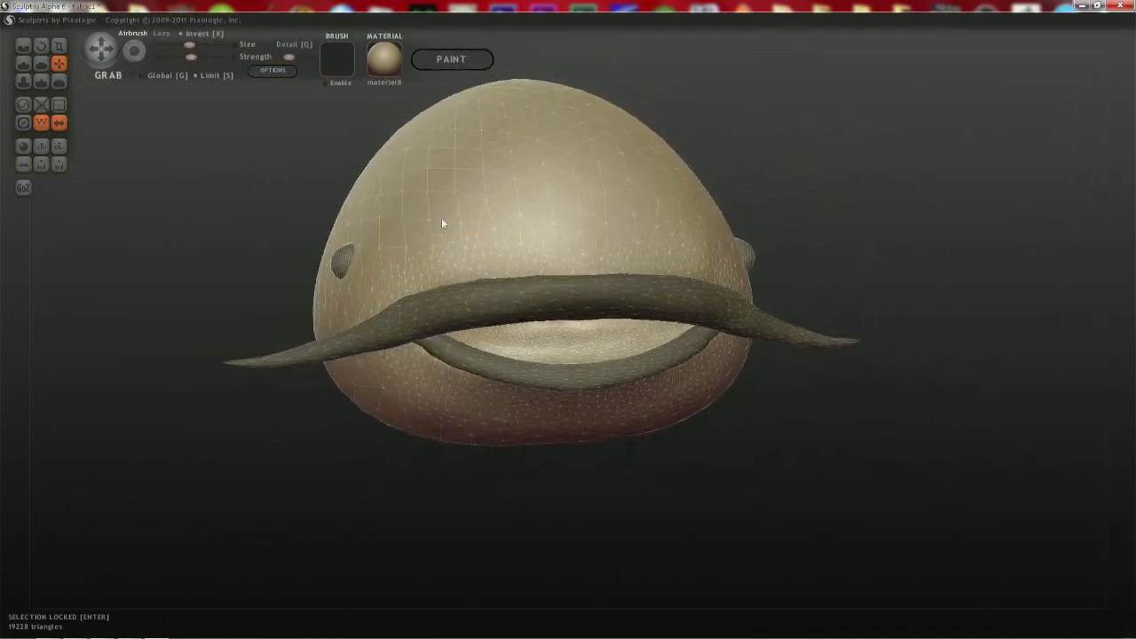
pyautogui.moveTo(468, 231); pyautogui.dragTo(479, 232, button='middle')
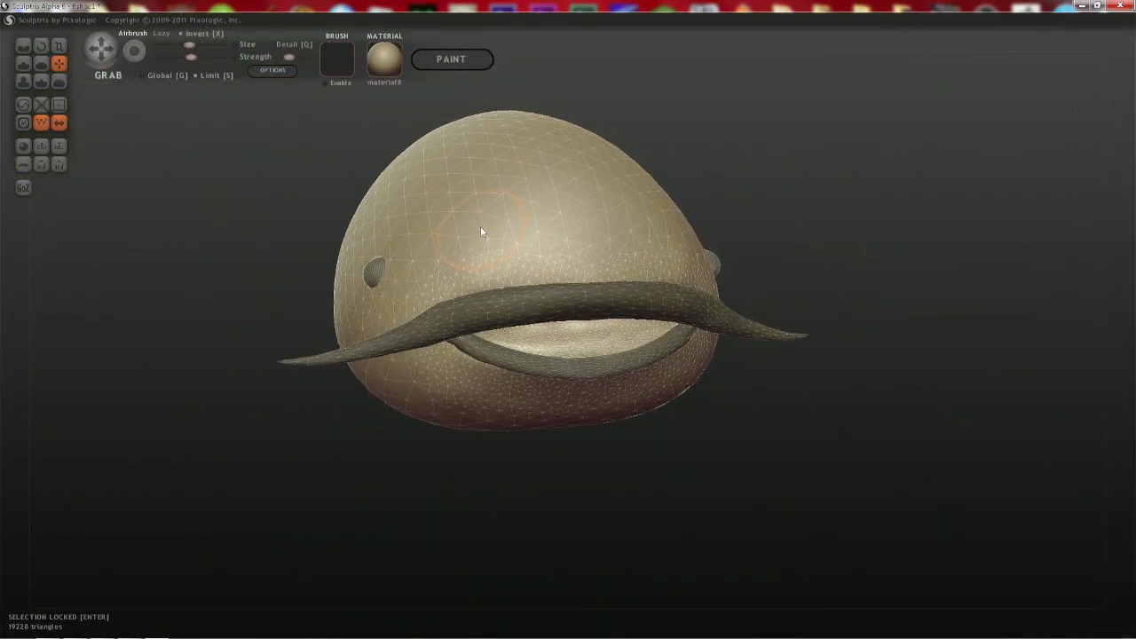
pyautogui.moveTo(563, 254); pyautogui.dragTo(526, 405, button='middle')
pyautogui.moveTo(527, 406)
pyautogui.mouseDown()
pyautogui.moveTo(513, 418)
pyautogui.moveTo(523, 426)
pyautogui.moveTo(494, 407)
pyautogui.moveTo(493, 417)
pyautogui.moveTo(549, 413)
pyautogui.mouseUp()
pyautogui.moveTo(631, 395); pyautogui.dragTo(615, 254, button='middle')
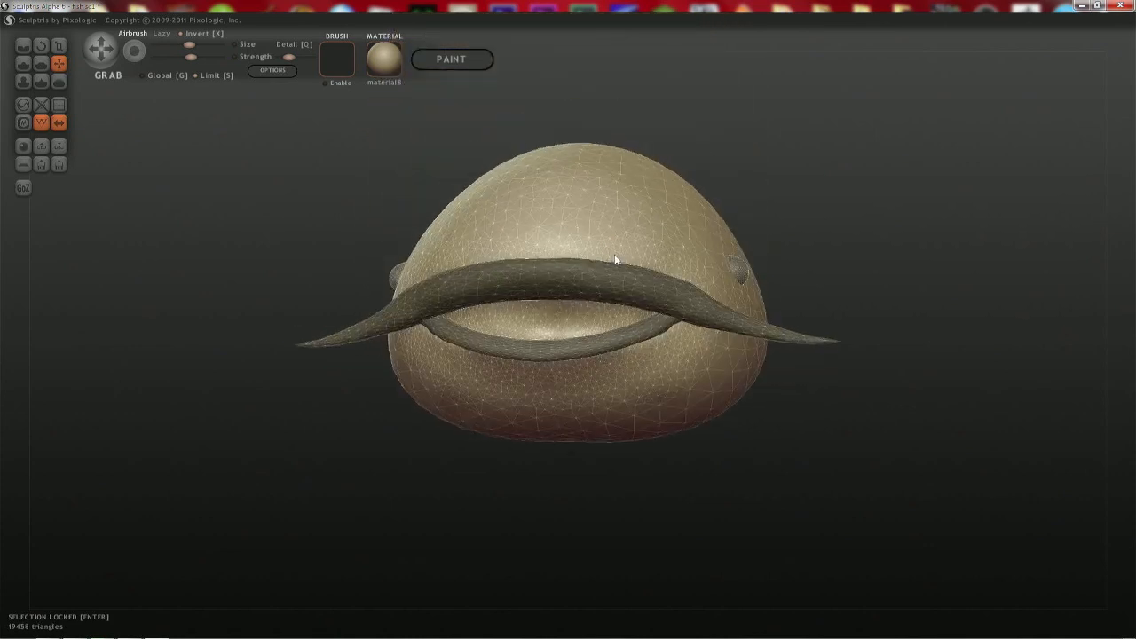
pyautogui.moveTo(591, 240)
pyautogui.mouseDown(button='right')
pyautogui.moveTo(531, 304)
pyautogui.moveTo(539, 334)
pyautogui.moveTo(625, 274)
pyautogui.moveTo(545, 281)
pyautogui.moveTo(589, 296)
pyautogui.moveTo(409, 306)
pyautogui.moveTo(569, 299)
pyautogui.moveTo(399, 292)
pyautogui.moveTo(634, 299)
pyautogui.moveTo(610, 299)
pyautogui.mouseUp(button='right')
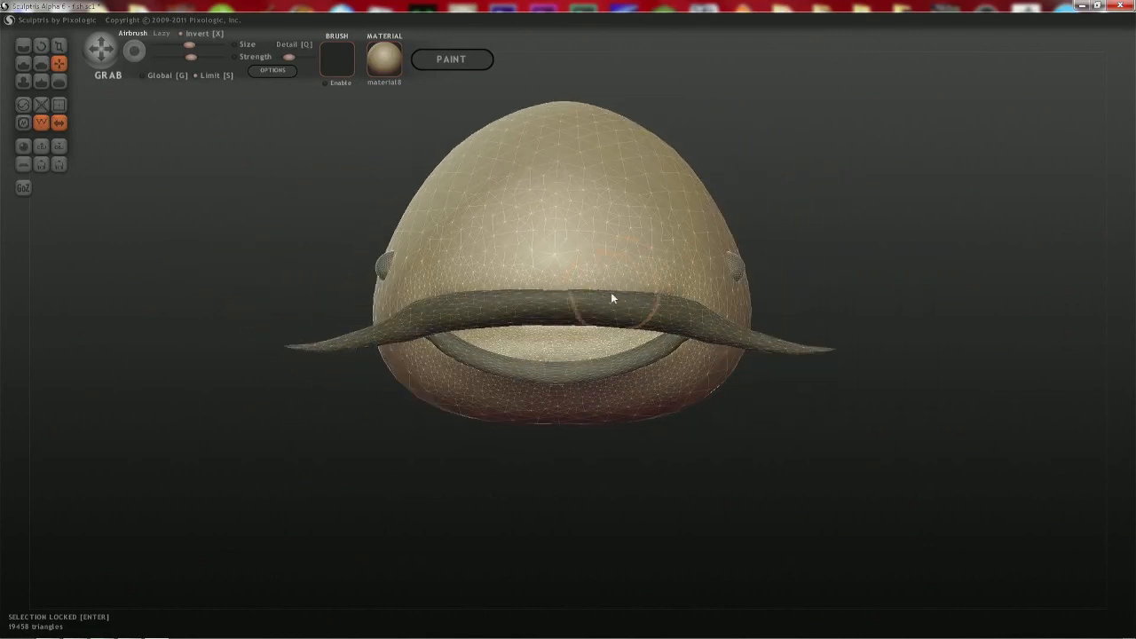
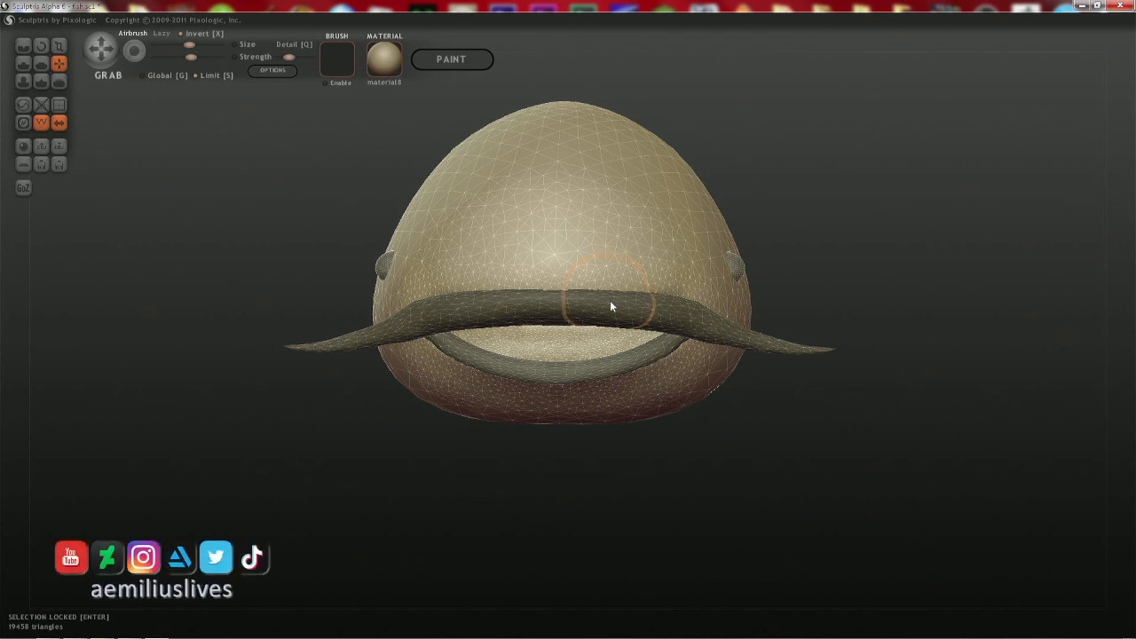
# - Pull the front of the lower lip and jaw forward from the bottom view with a larger Grab brush, rounding it along the upper lip's curve
pyautogui.moveTo(611, 305)
pyautogui.mouseDown(button='right')
pyautogui.moveTo(660, 306)
pyautogui.moveTo(756, 277)
pyautogui.moveTo(759, 173)
pyautogui.moveTo(705, 139)
pyautogui.moveTo(627, 162)
pyautogui.mouseUp(button='right')
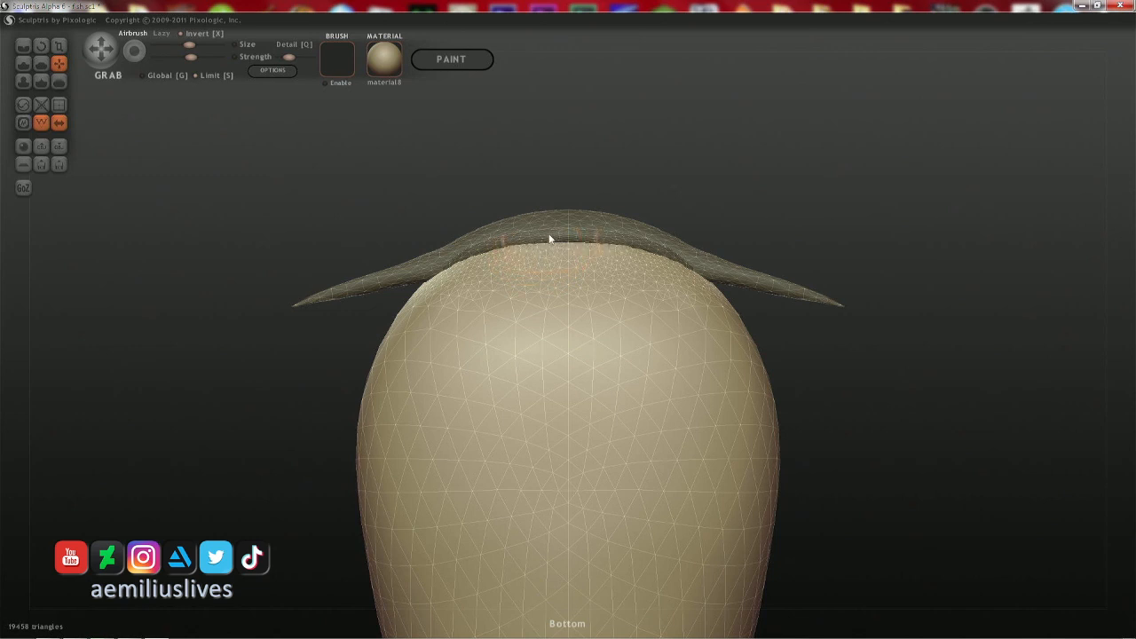
pyautogui.moveTo(545, 241); pyautogui.dragTo(563, 246)
pyautogui.moveTo(493, 251); pyautogui.dragTo(557, 244)
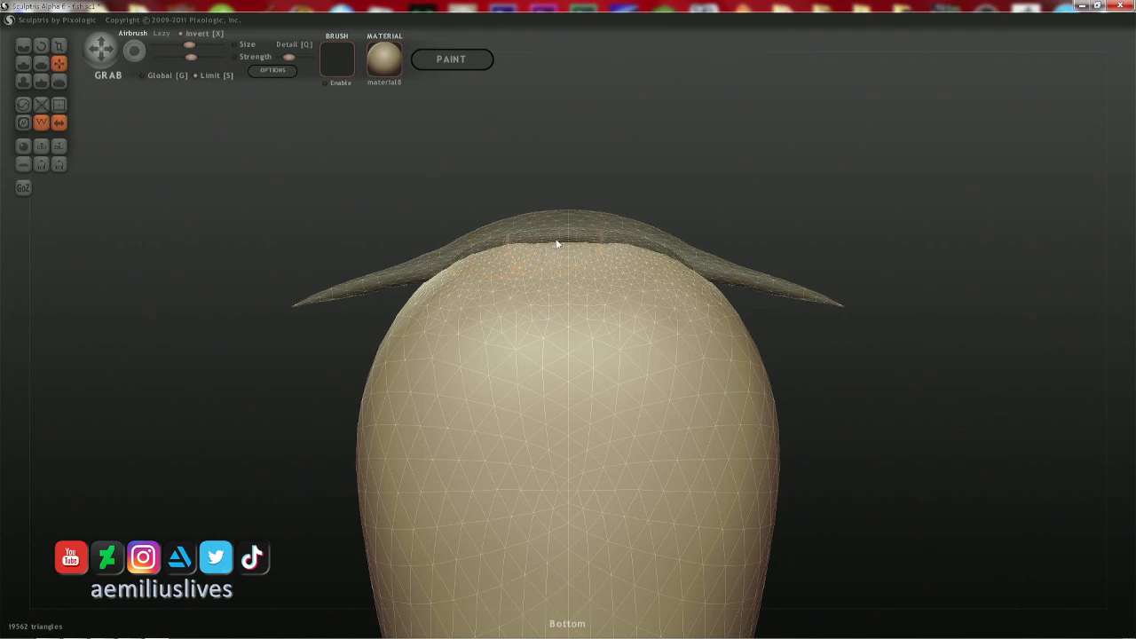
pyautogui.press('space')
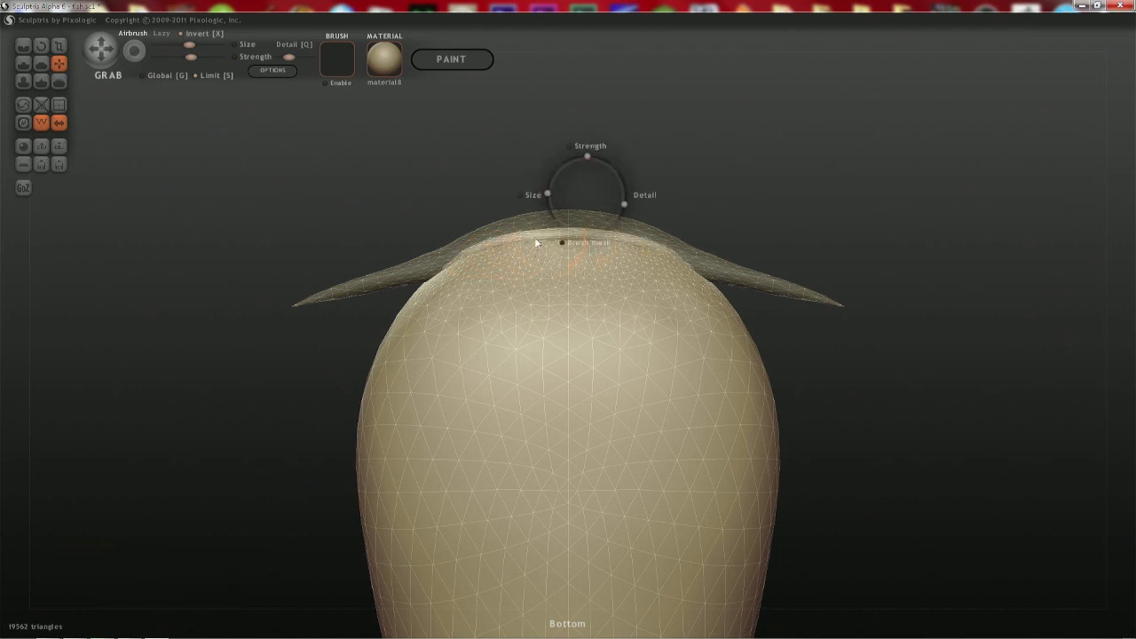
pyautogui.keyDown('shift'); pyautogui.scroll(2, 534, 237); pyautogui.keyUp('shift')
pyautogui.moveTo(551, 240); pyautogui.dragTo(549, 223)
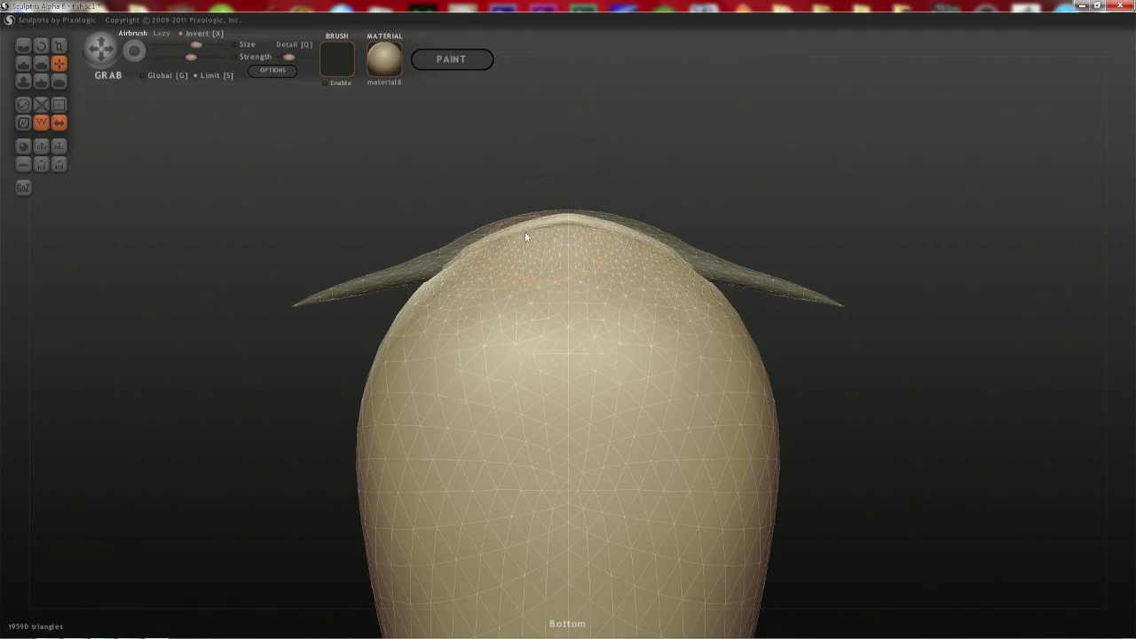
pyautogui.scroll(2, 508, 187)
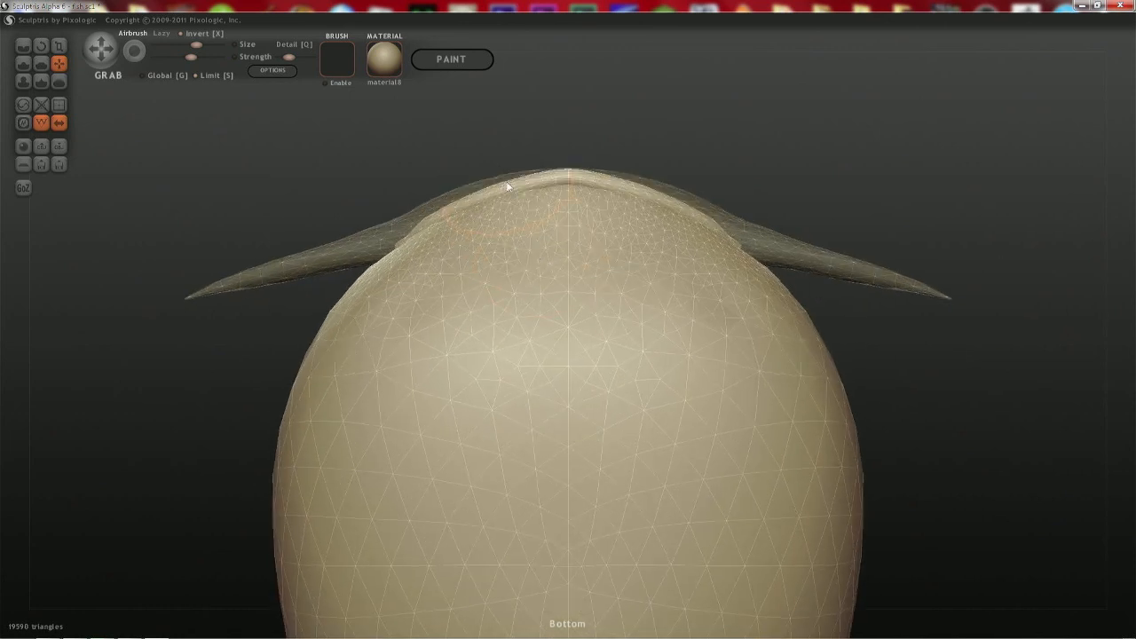
pyautogui.moveTo(520, 186); pyautogui.dragTo(497, 180)
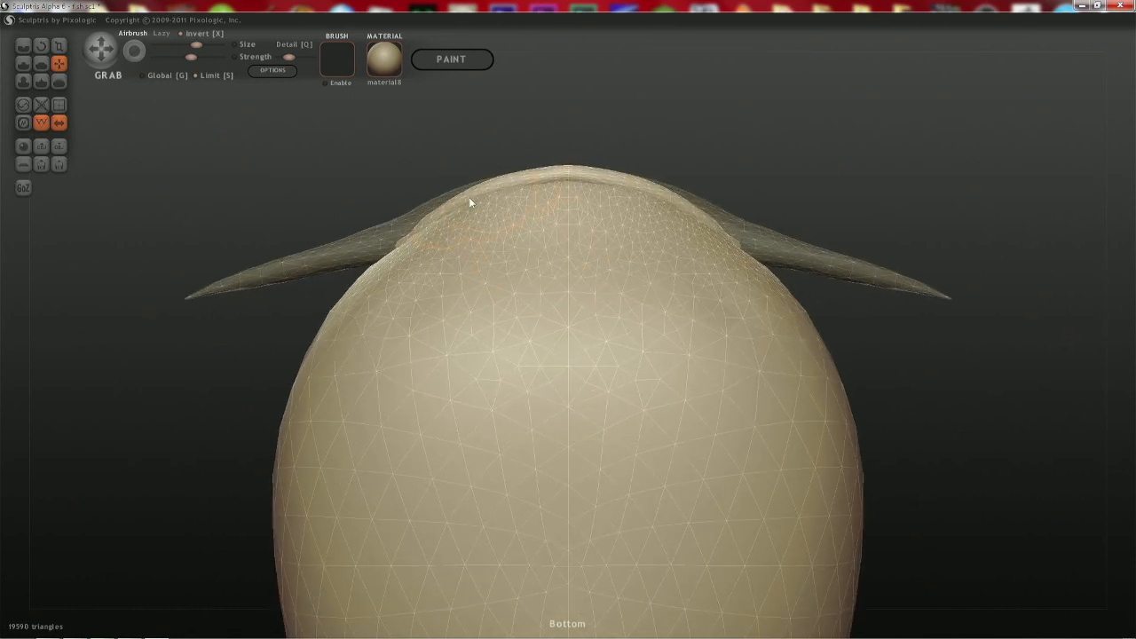
# - Pull the front of the head outward from above with the Grab brush so it follows the upper lip
pyautogui.moveTo(467, 192); pyautogui.dragTo(437, 328, button='right')
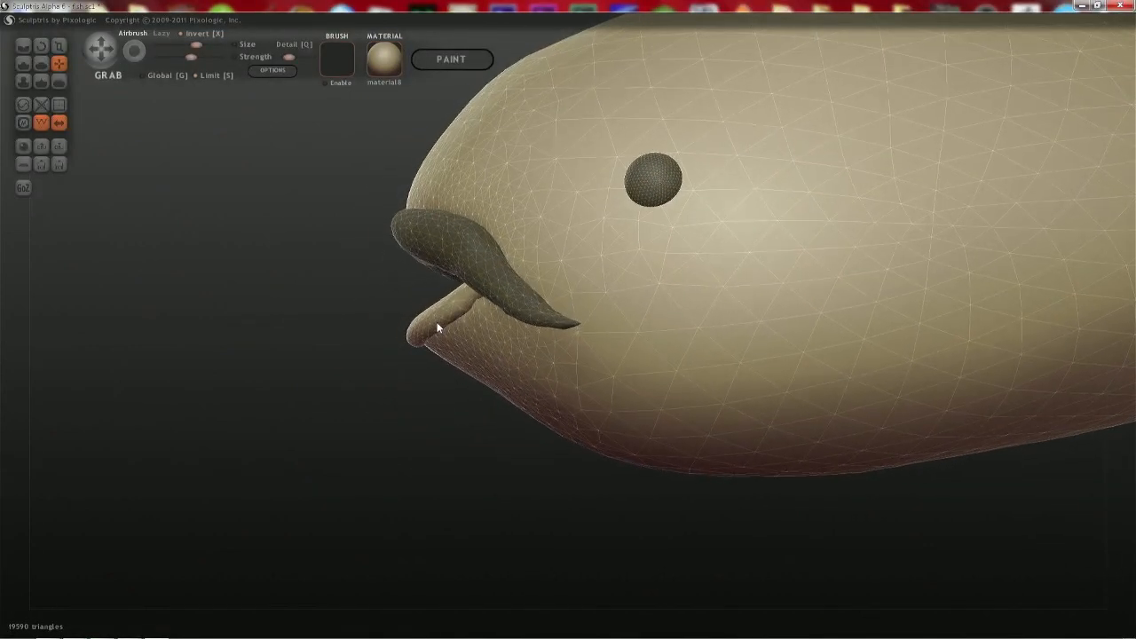
pyautogui.scroll(-5, 537, 330)
pyautogui.moveTo(537, 324)
pyautogui.mouseDown(button='right')
pyautogui.moveTo(622, 328)
pyautogui.moveTo(626, 430)
pyautogui.mouseUp(button='right')
pyautogui.moveTo(480, 288); pyautogui.dragTo(503, 325, button='right')
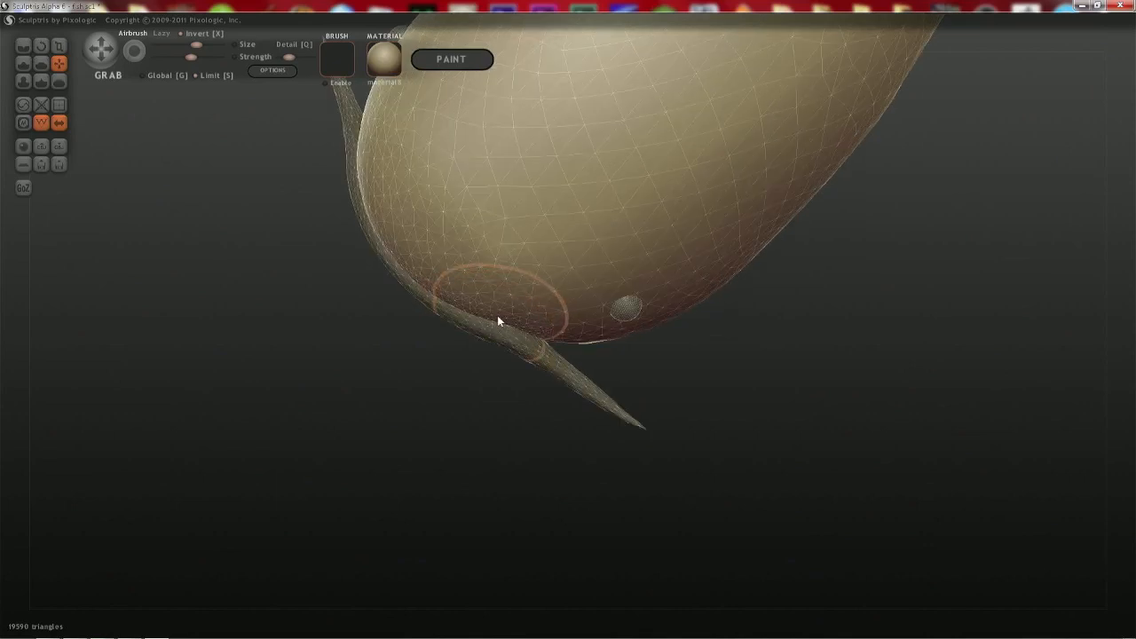
pyautogui.moveTo(497, 315); pyautogui.dragTo(491, 325)
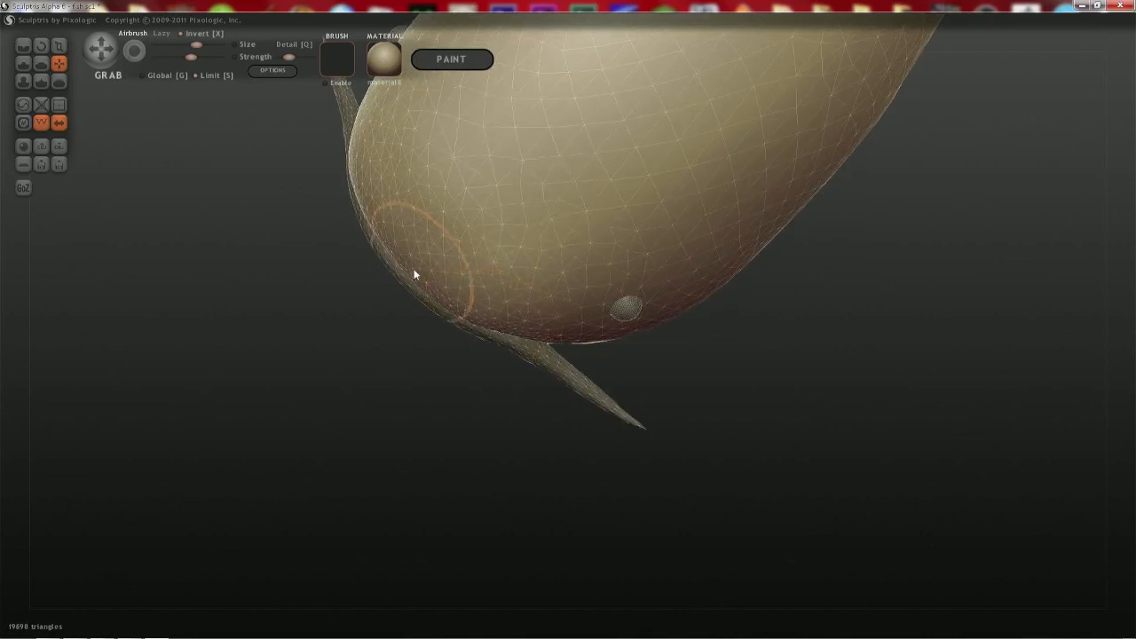
pyautogui.moveTo(510, 330); pyautogui.dragTo(500, 232, button='right')
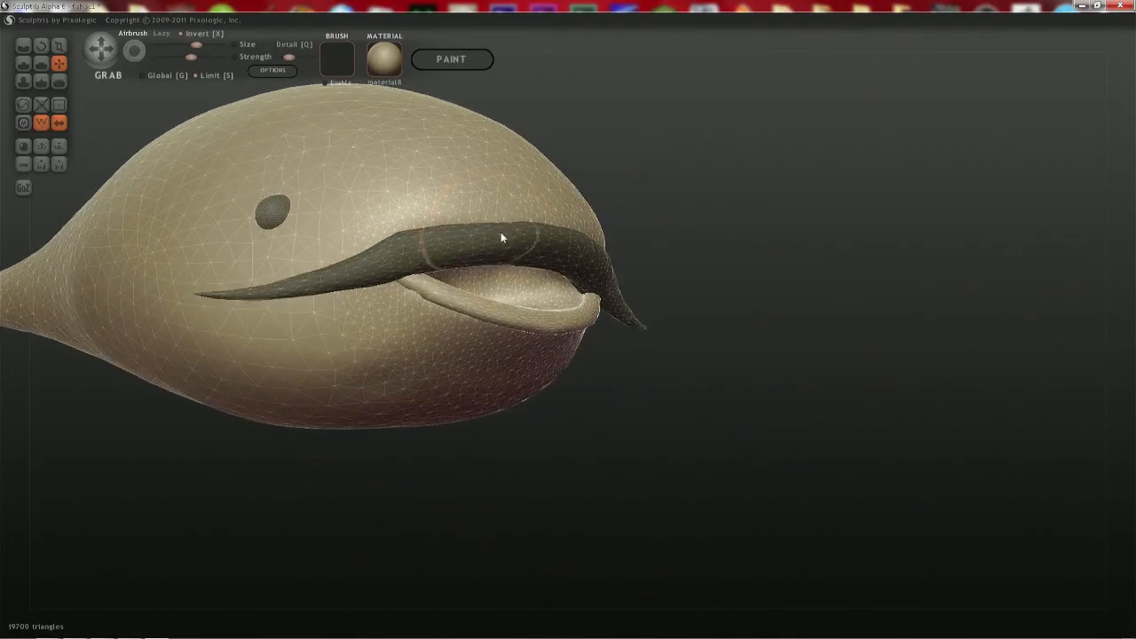
# - Swell the body below the lower lip's corner with the Inflate brush, using an enlarged brush size
pyautogui.scroll(4, 416, 344)
pyautogui.moveTo(363, 339); pyautogui.dragTo(504, 329, button='right')
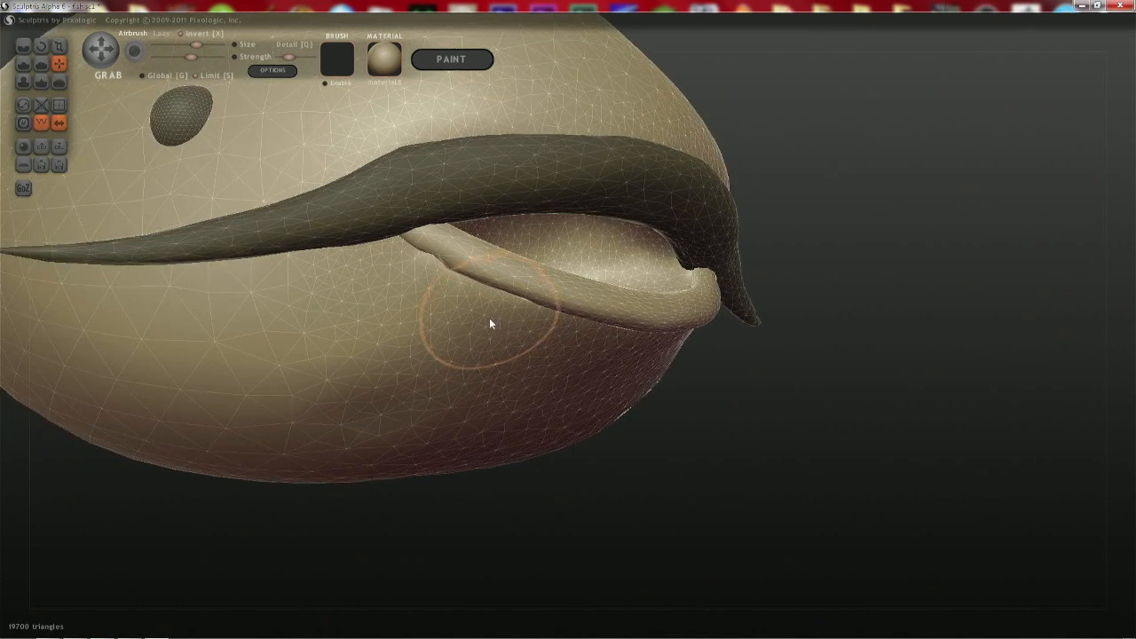
pyautogui.hotkey('ctrl', 'i')
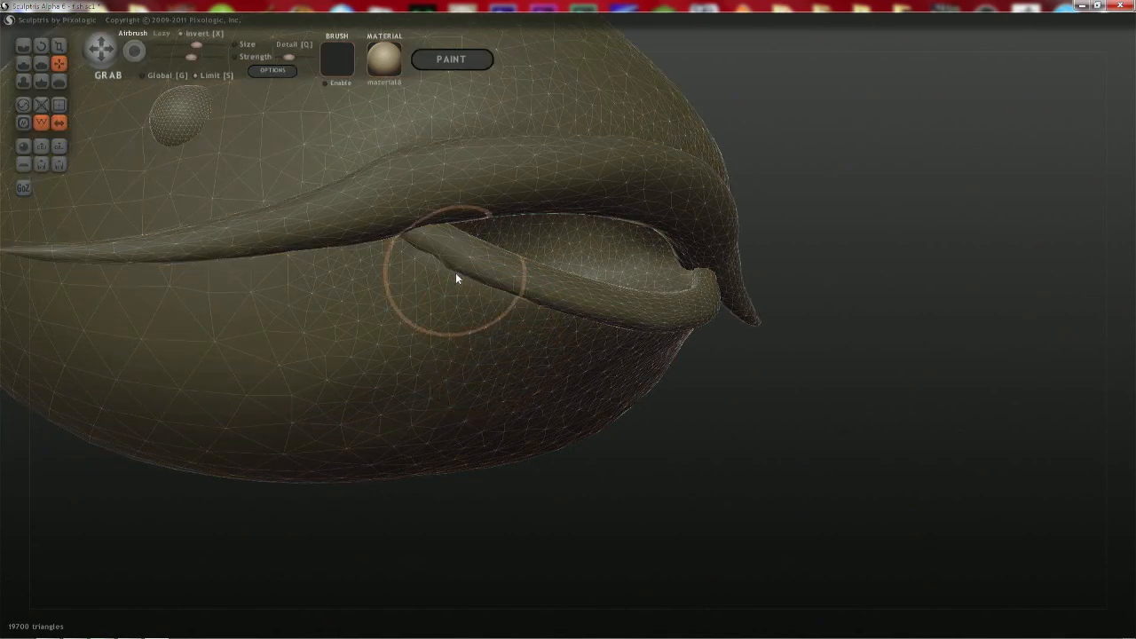
pyautogui.hotkey('ctrl', 'i')
pyautogui.moveTo(431, 267); pyautogui.dragTo(447, 286, button='right')
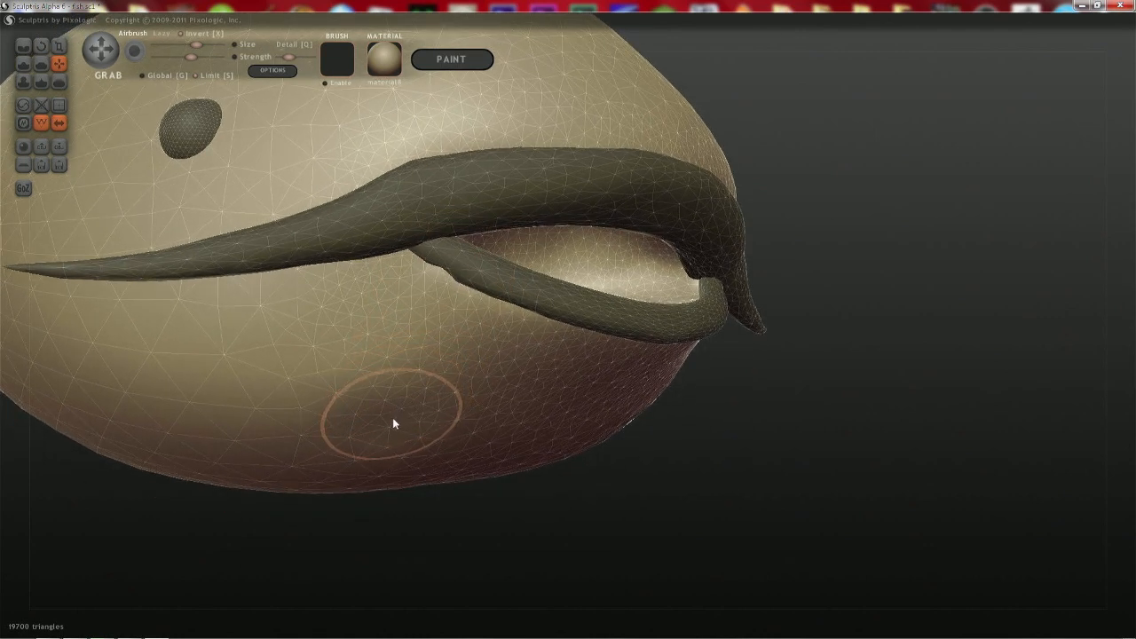
pyautogui.press('i')
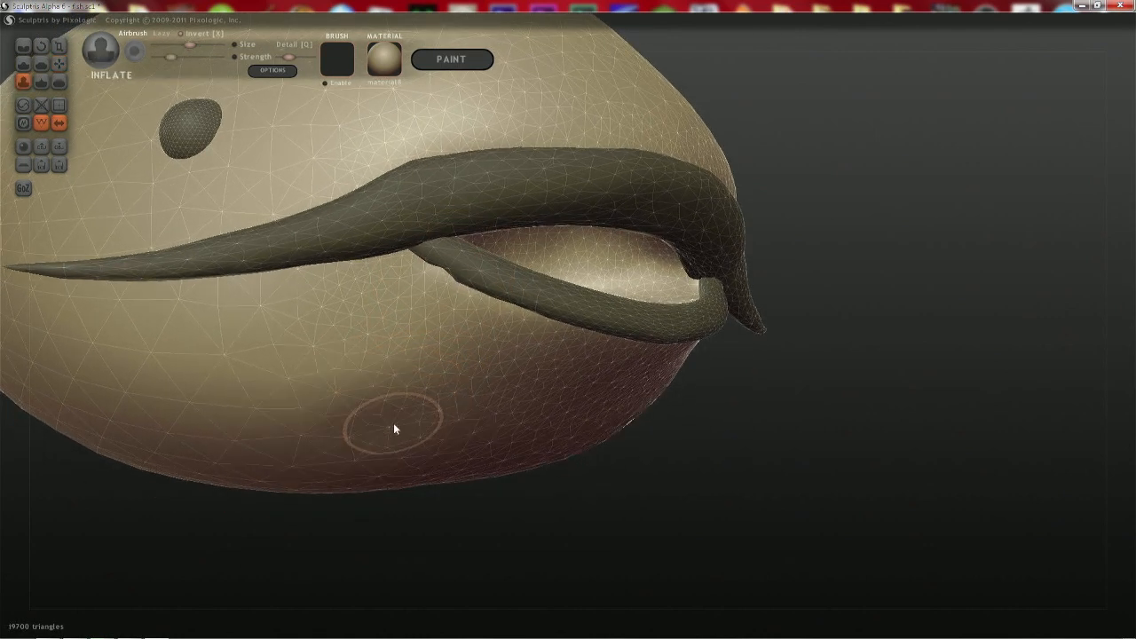
pyautogui.click(394, 429)
pyautogui.press('space')
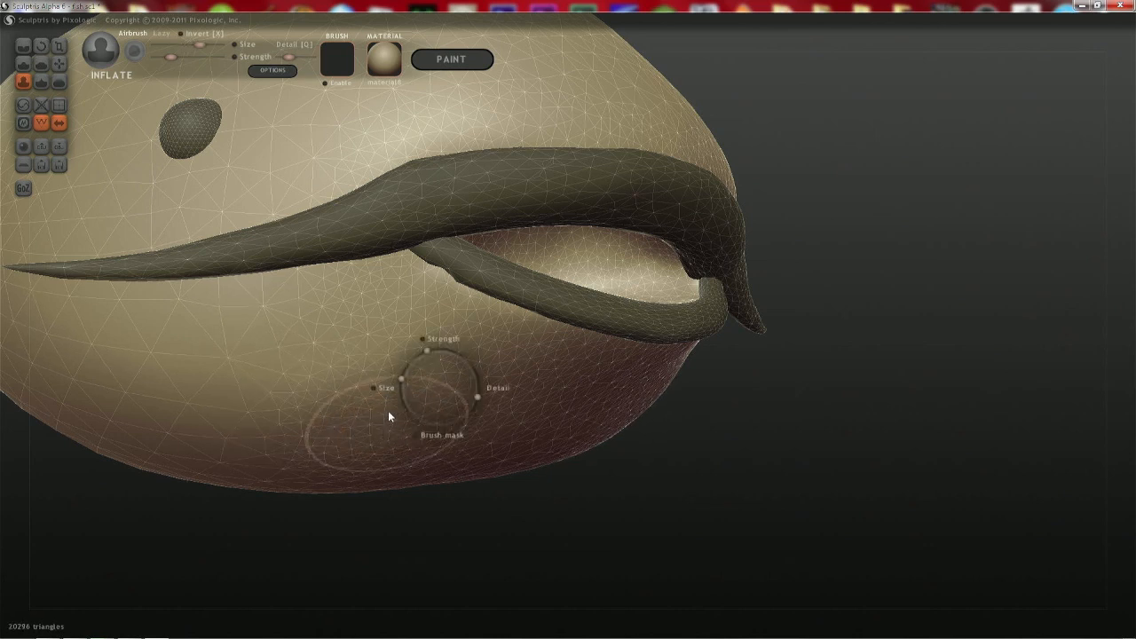
pyautogui.click(398, 427)
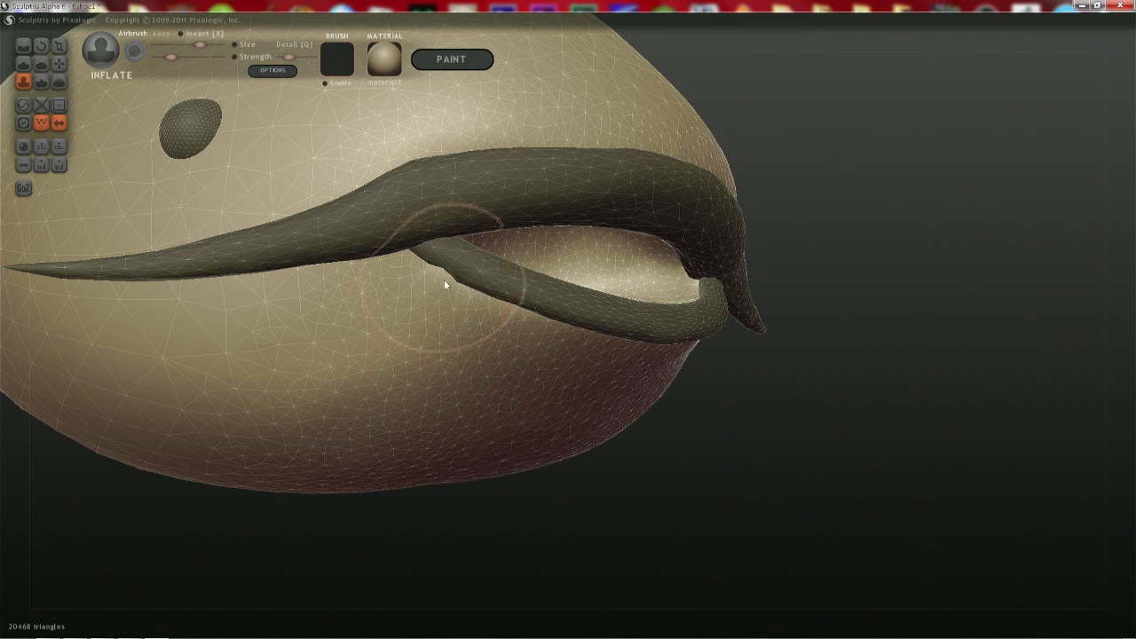
# - Simplify the mesh at the lower lip's corner with the Reduce Brush, hiding the body to expose the lip's end
pyautogui.scroll(2, 444, 280)
pyautogui.press('b')
pyautogui.click(422, 246)
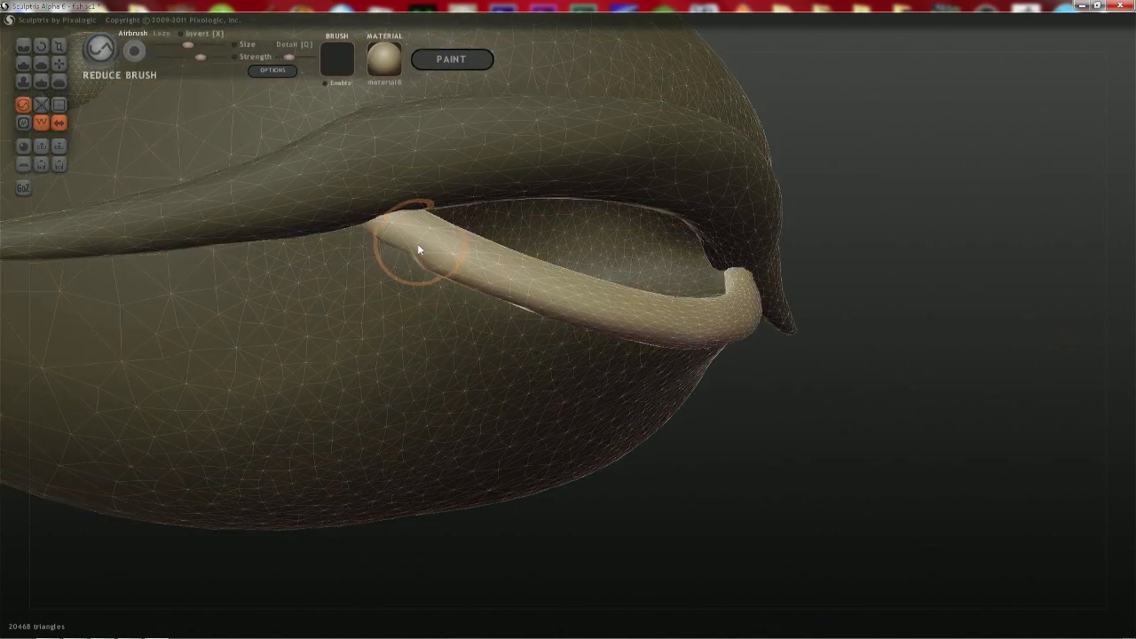
pyautogui.moveTo(418, 249)
pyautogui.mouseDown()
pyautogui.moveTo(404, 248)
pyautogui.moveTo(411, 238)
pyautogui.mouseUp()
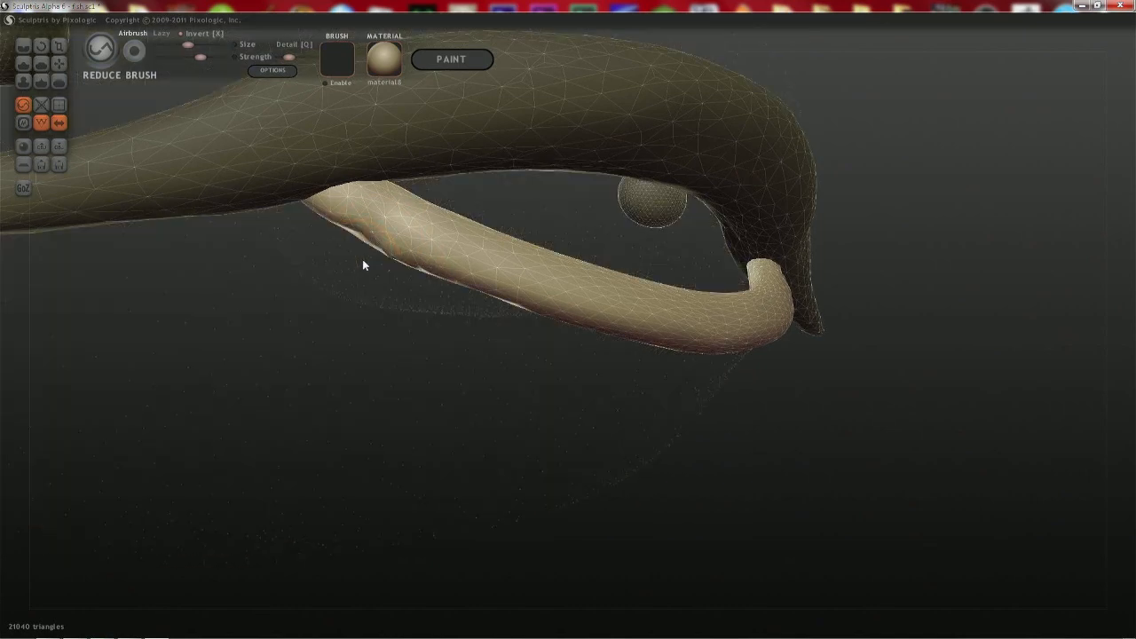
pyautogui.moveTo(362, 267); pyautogui.dragTo(343, 279)
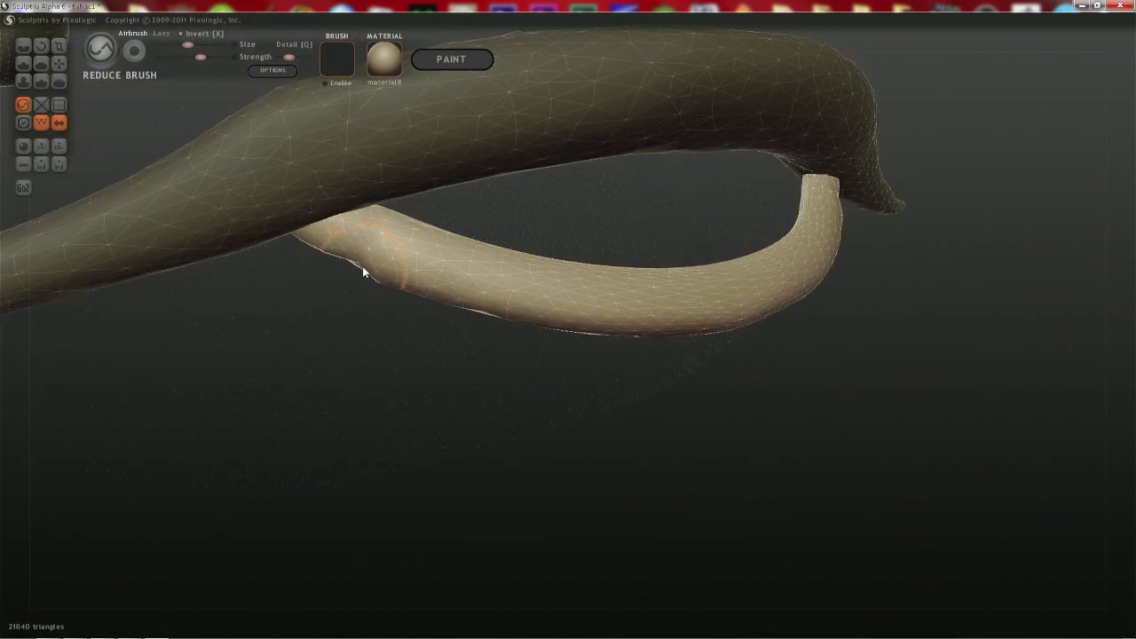
# - Even out the dent along the underside of the lower lip's end with a smaller Inflate brush at lower detail
pyautogui.scroll(1, 363, 281)
pyautogui.press('7')
pyautogui.press('space')
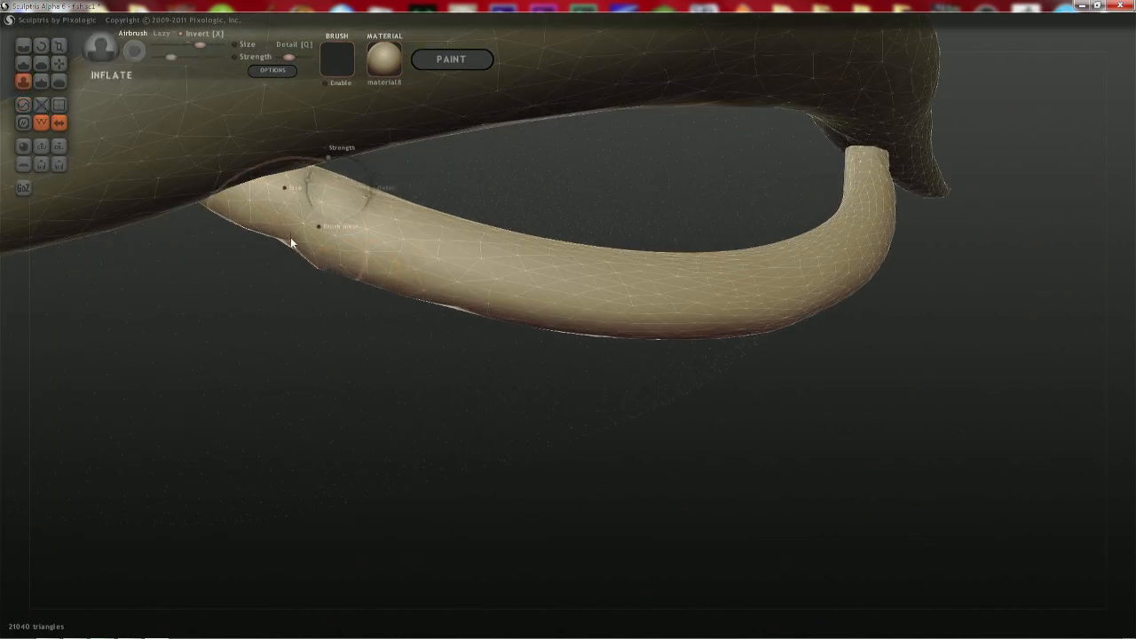
pyautogui.moveTo(291, 237)
pyautogui.mouseDown()
pyautogui.moveTo(286, 279)
pyautogui.moveTo(299, 221)
pyautogui.moveTo(291, 250)
pyautogui.mouseUp()
pyautogui.press('space')
pyautogui.press('space')
pyautogui.hotkey('ctrl', 'z')
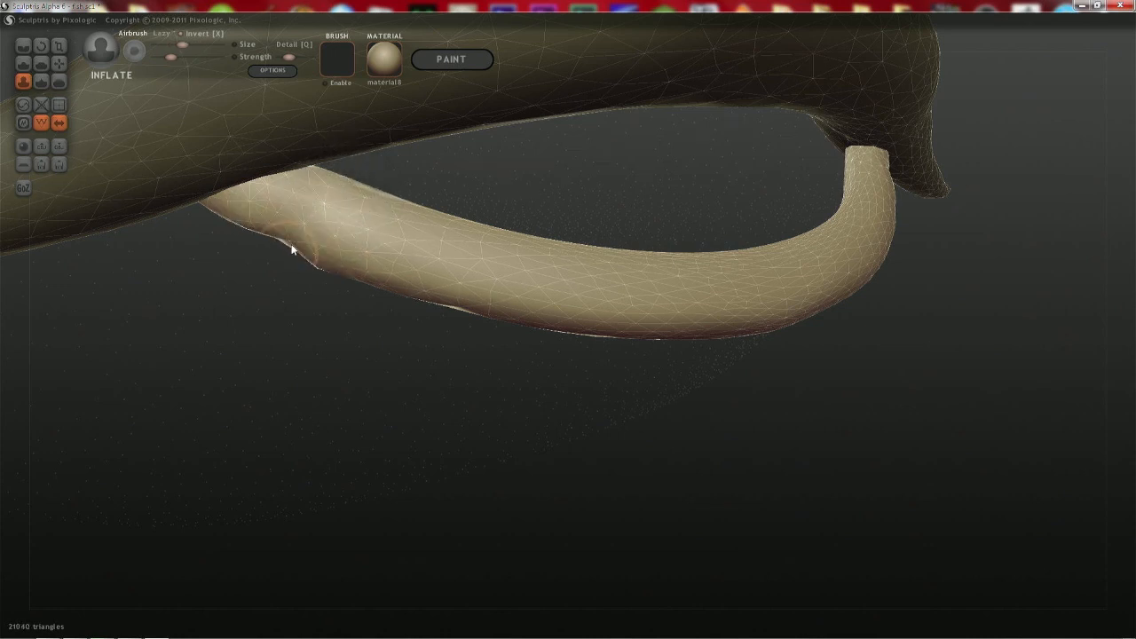
pyautogui.press('q')
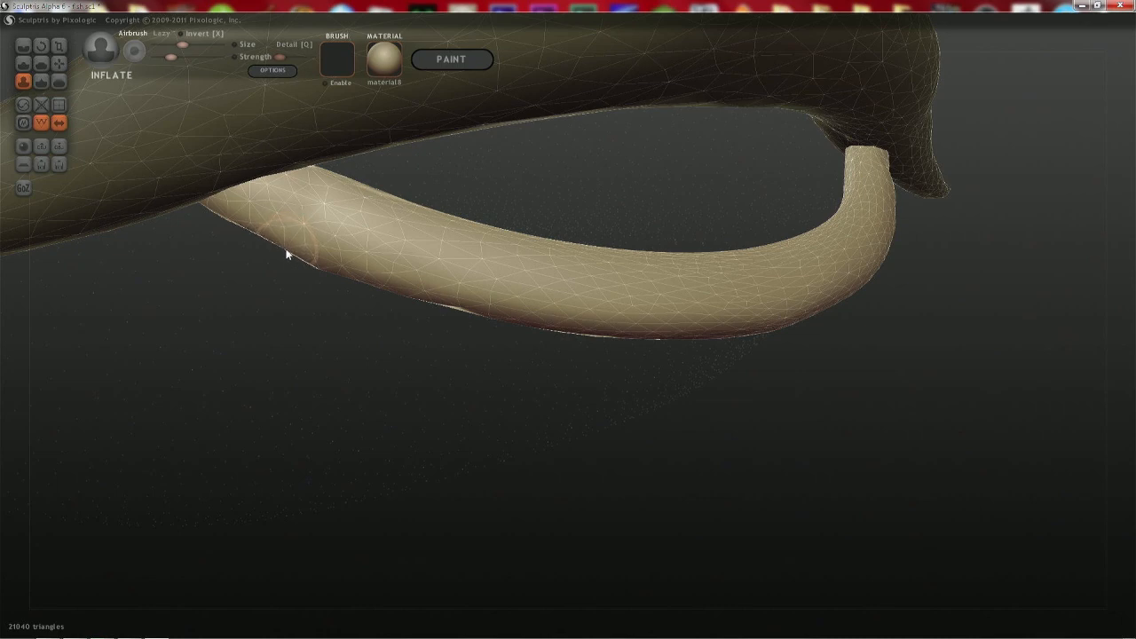
pyautogui.moveTo(319, 281); pyautogui.dragTo(578, 325)
pyautogui.moveTo(559, 197); pyautogui.dragTo(557, 255)
pyautogui.moveTo(558, 255); pyautogui.dragTo(322, 317, button='middle')
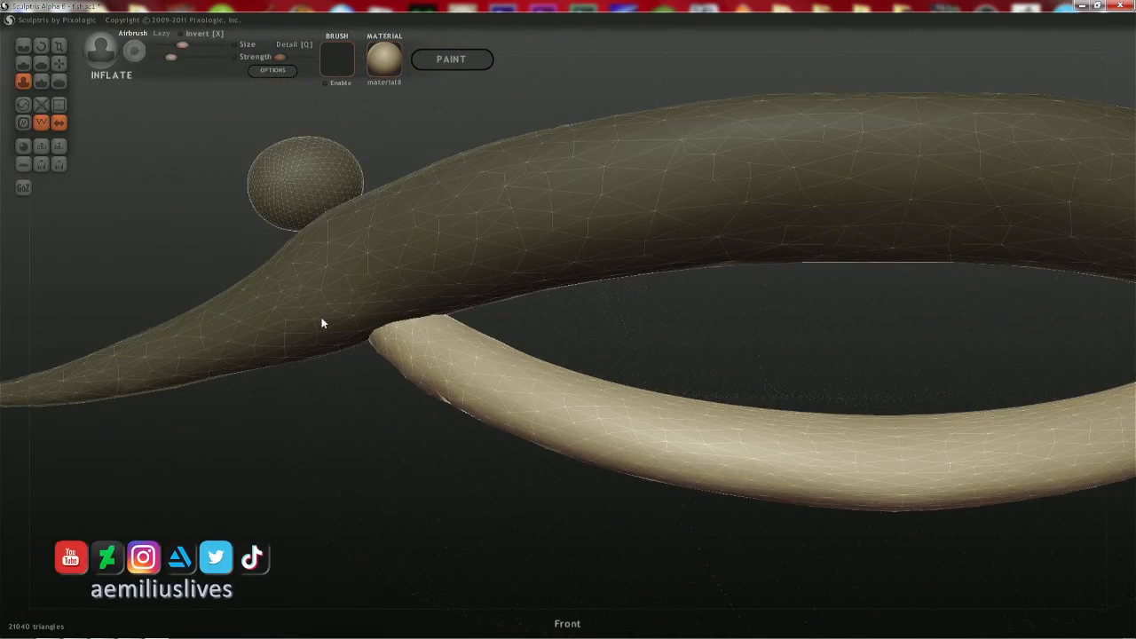
# - Unhide the body and bring the whole fish face back into view
pyautogui.scroll(-5, 641, 270)
pyautogui.scroll(-1, 642, 276)
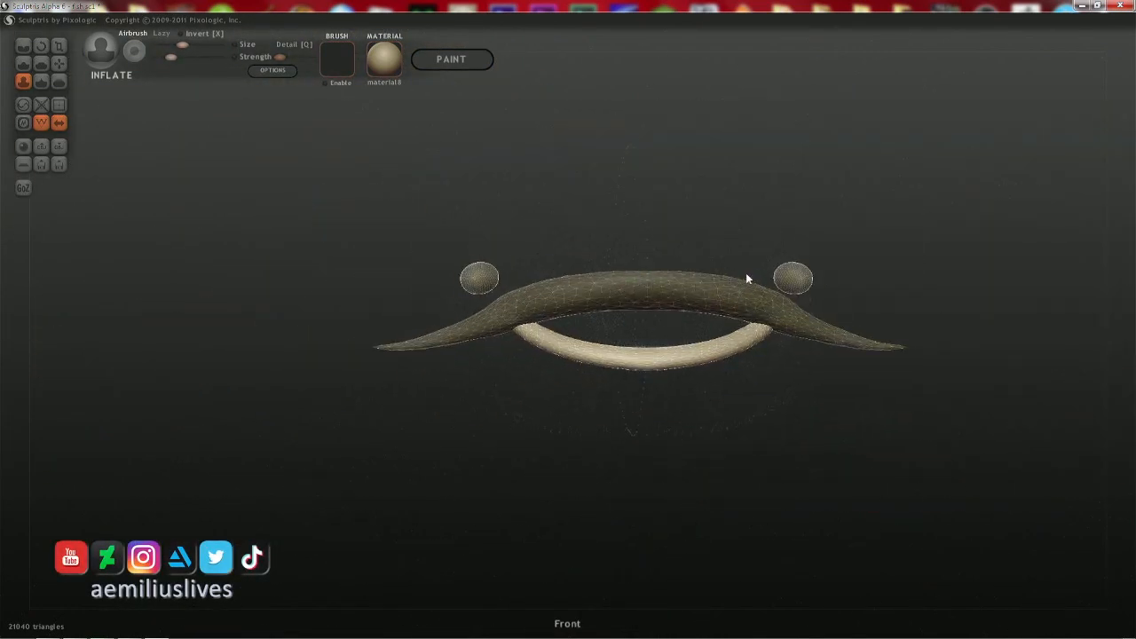
pyautogui.hotkey('ctrl', 'h')
pyautogui.moveTo(747, 275); pyautogui.dragTo(459, 340, button='middle')
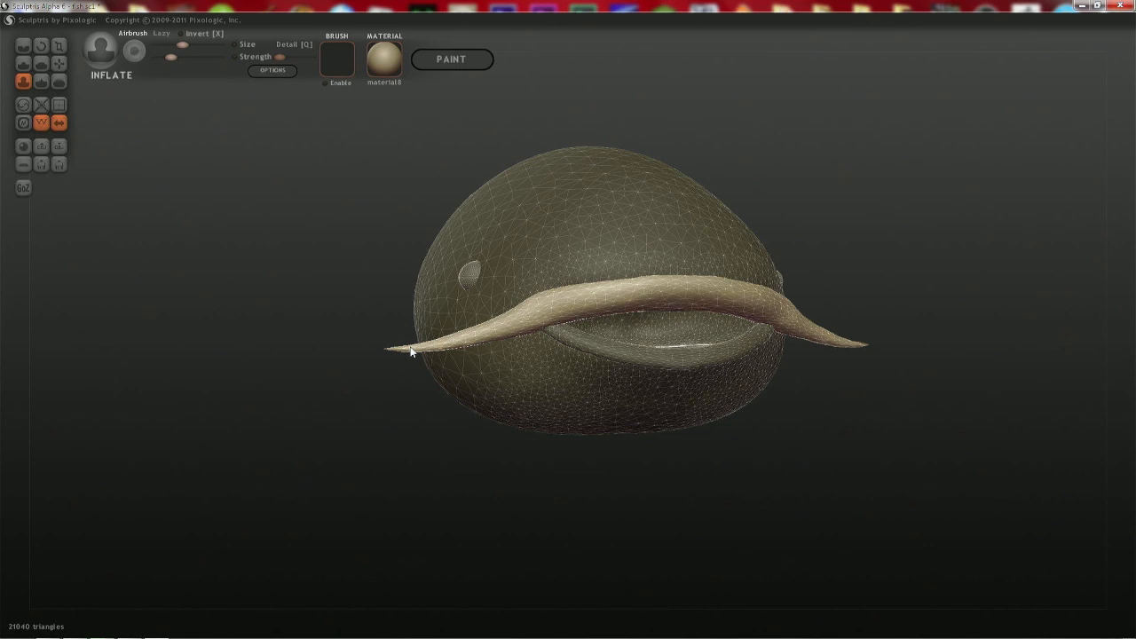
# - Select only the upper lip and lock the selection to it
pyautogui.moveTo(627, 302)
pyautogui.mouseDown(button='right')
pyautogui.moveTo(577, 305)
pyautogui.moveTo(753, 291)
pyautogui.moveTo(702, 287)
pyautogui.mouseUp(button='right')
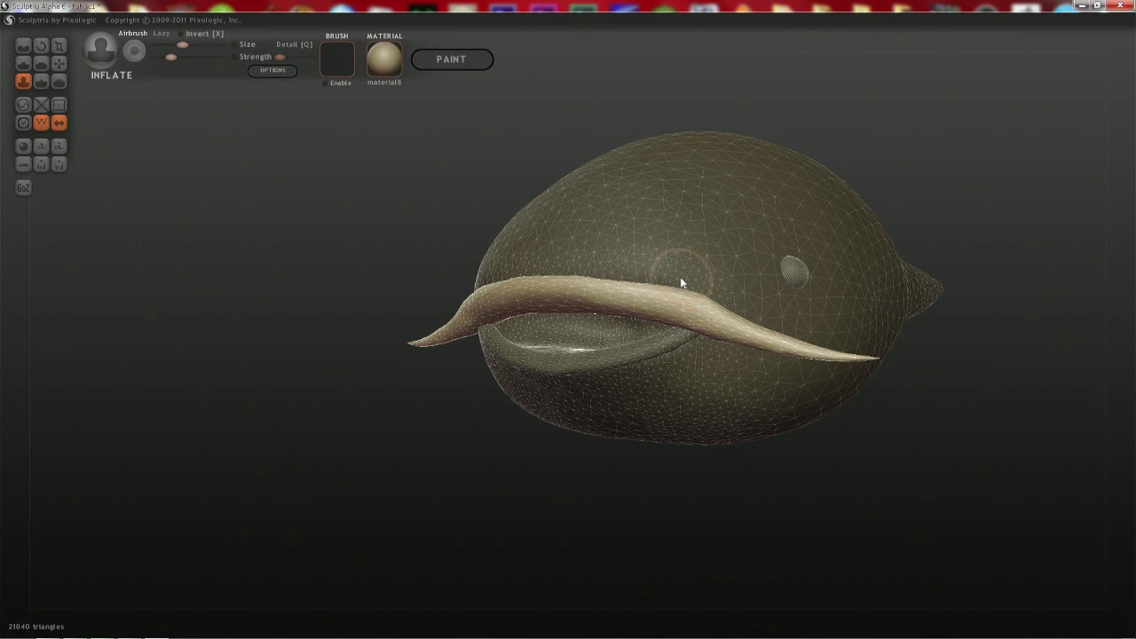
pyautogui.keyDown('ctrl'); pyautogui.click(693, 285); pyautogui.keyUp('ctrl')
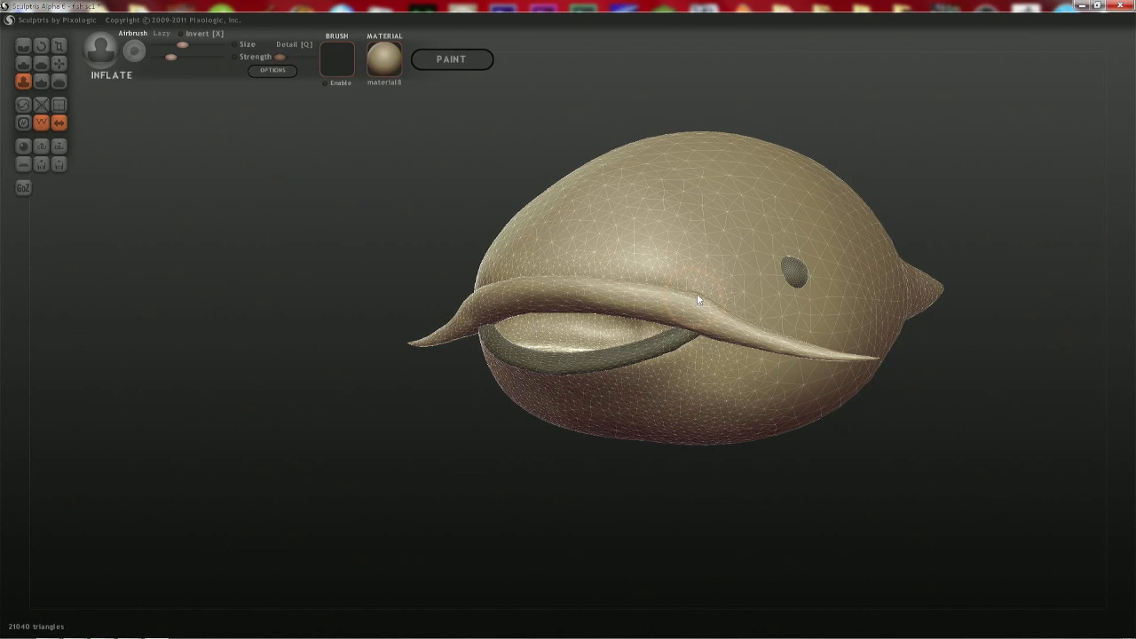
pyautogui.hotkey('ctrl', 'a')
pyautogui.press('Return')
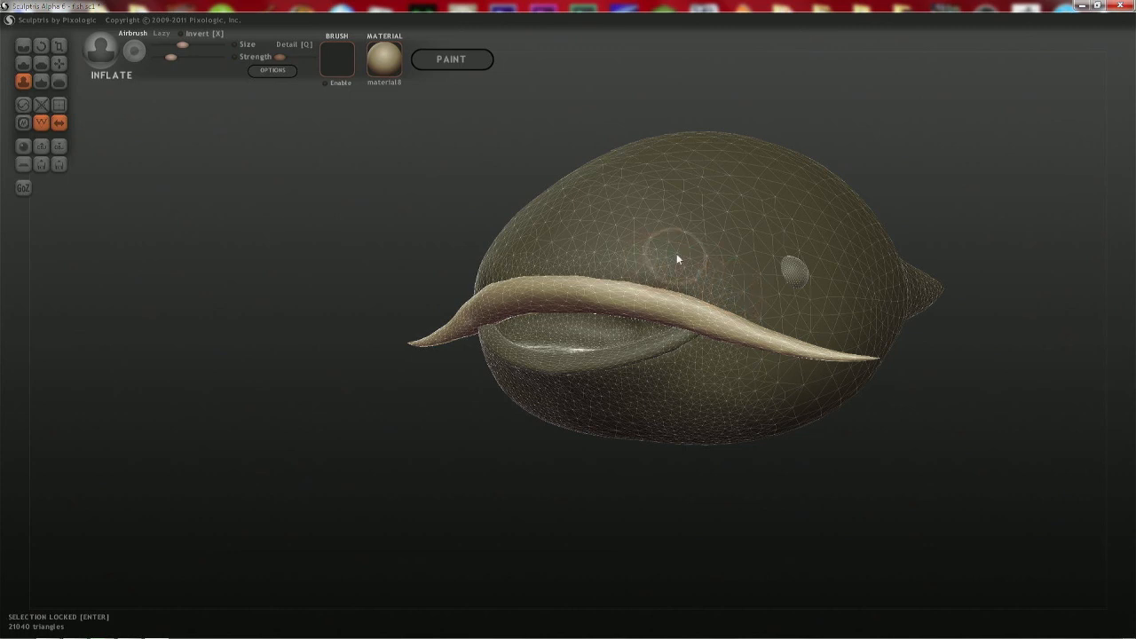
# - Stretch the upper lip's whisker tips outward in front view and reposition them in top view with the Grab brush
pyautogui.moveTo(677, 253); pyautogui.dragTo(690, 338, button='right')
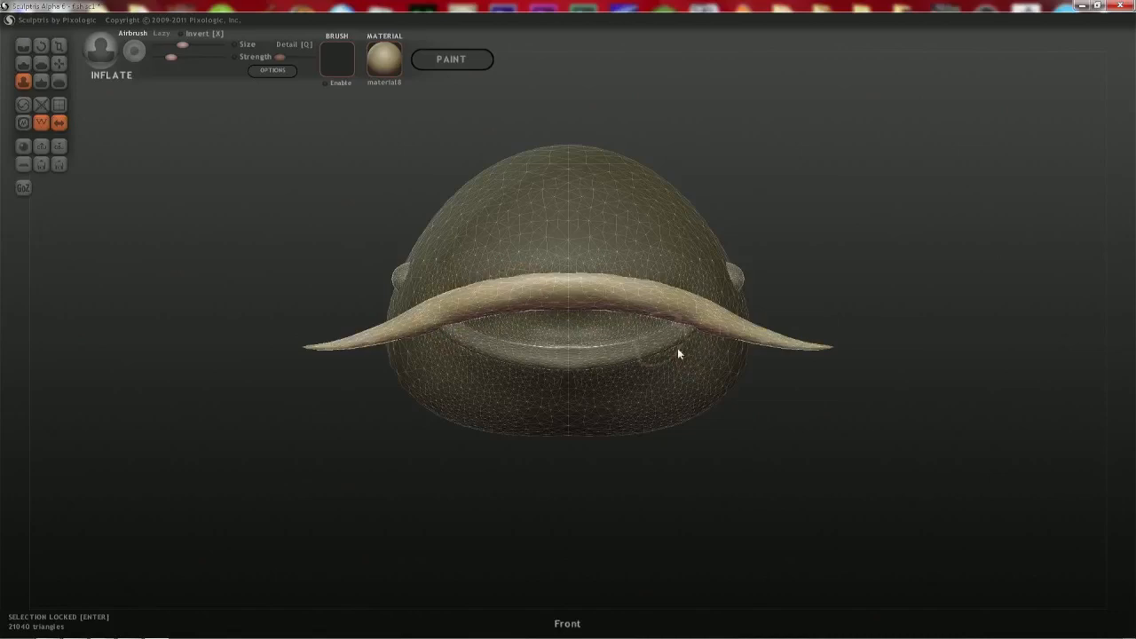
pyautogui.press('g')
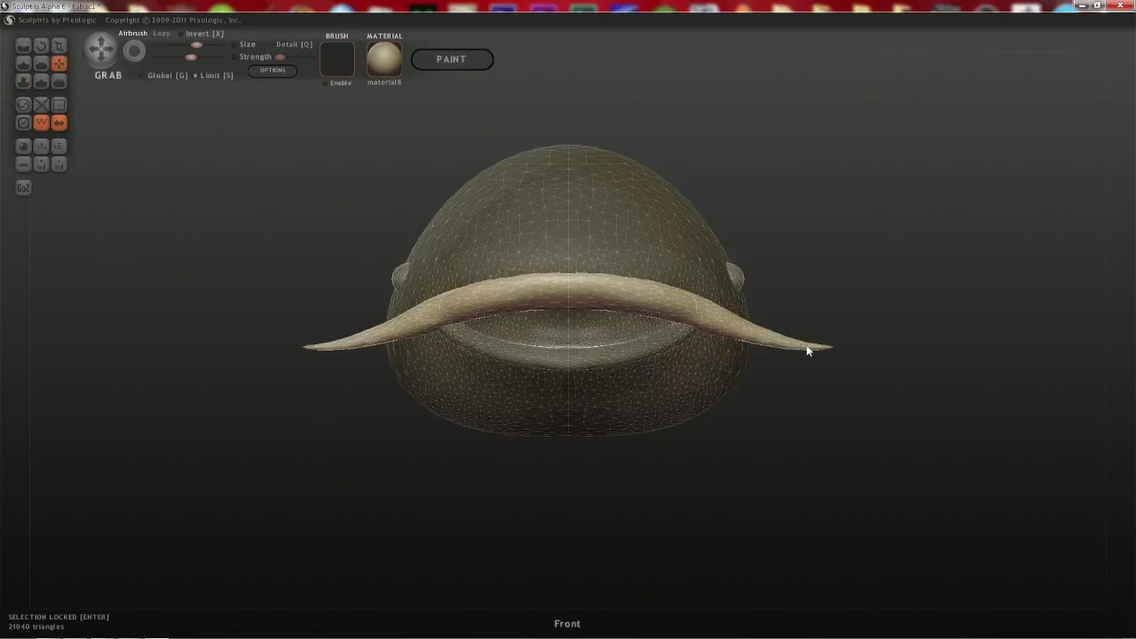
pyautogui.press('space')
pyautogui.moveTo(827, 345); pyautogui.dragTo(908, 370)
pyautogui.moveTo(823, 355)
pyautogui.mouseDown()
pyautogui.moveTo(748, 444)
pyautogui.moveTo(690, 482)
pyautogui.moveTo(519, 456)
pyautogui.mouseUp()
pyautogui.scroll(-3, 524, 453)
pyautogui.press('space')
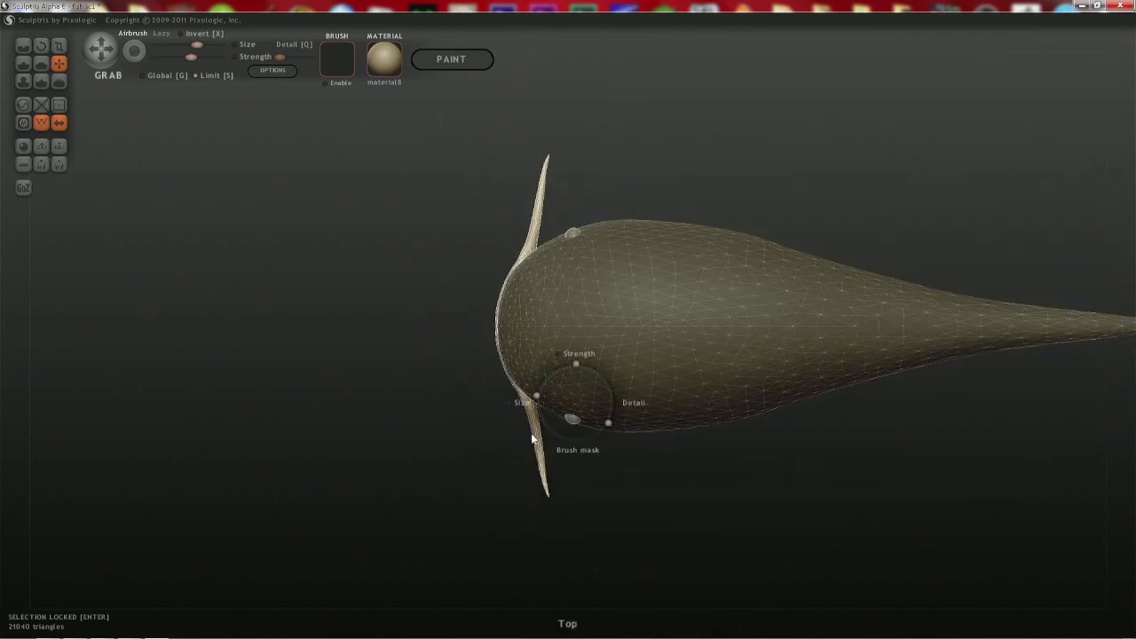
pyautogui.moveTo(546, 491)
pyautogui.mouseDown()
pyautogui.moveTo(718, 381)
pyautogui.moveTo(664, 371)
pyautogui.mouseUp()
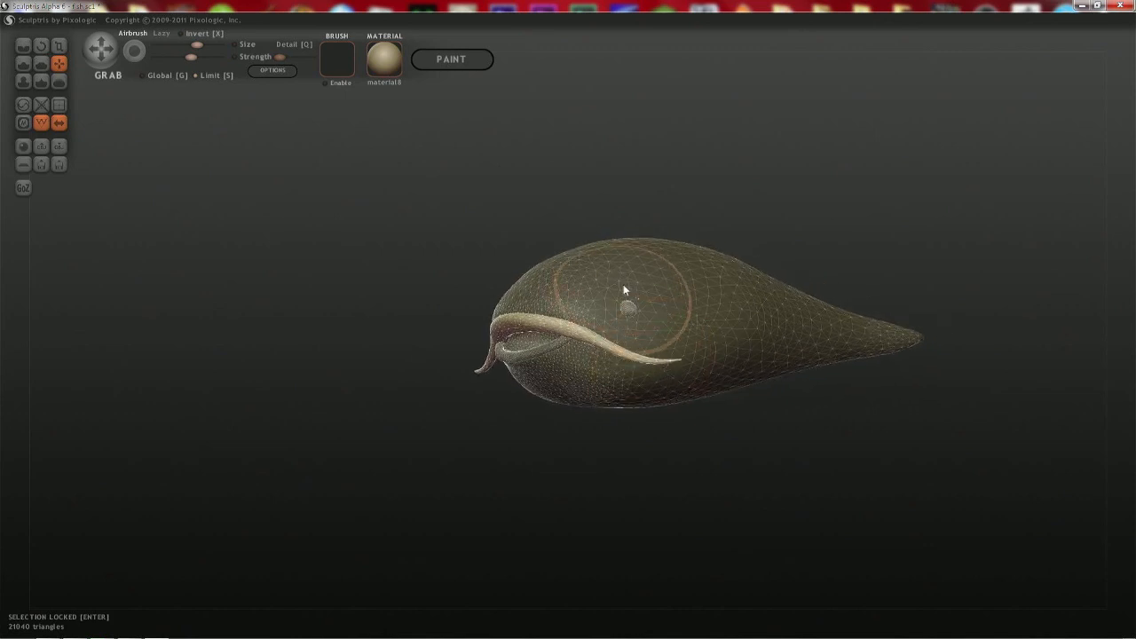
# - Examine the shape of the whiskers and how both lips fit the head from the front, side, above and below
pyautogui.moveTo(624, 286)
pyautogui.mouseDown(button='middle')
pyautogui.moveTo(640, 309)
pyautogui.moveTo(687, 296)
pyautogui.moveTo(789, 305)
pyautogui.moveTo(817, 231)
pyautogui.moveTo(782, 189)
pyautogui.mouseUp(button='middle')
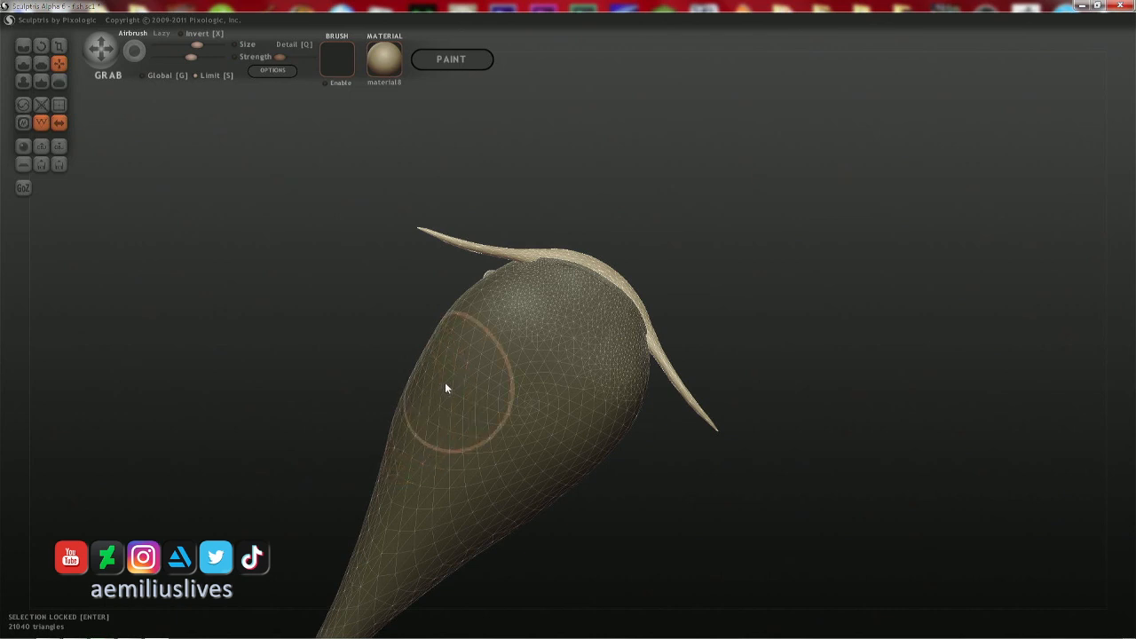
pyautogui.moveTo(524, 347); pyautogui.dragTo(513, 443, button='right')
pyautogui.scroll(1, 554, 372)
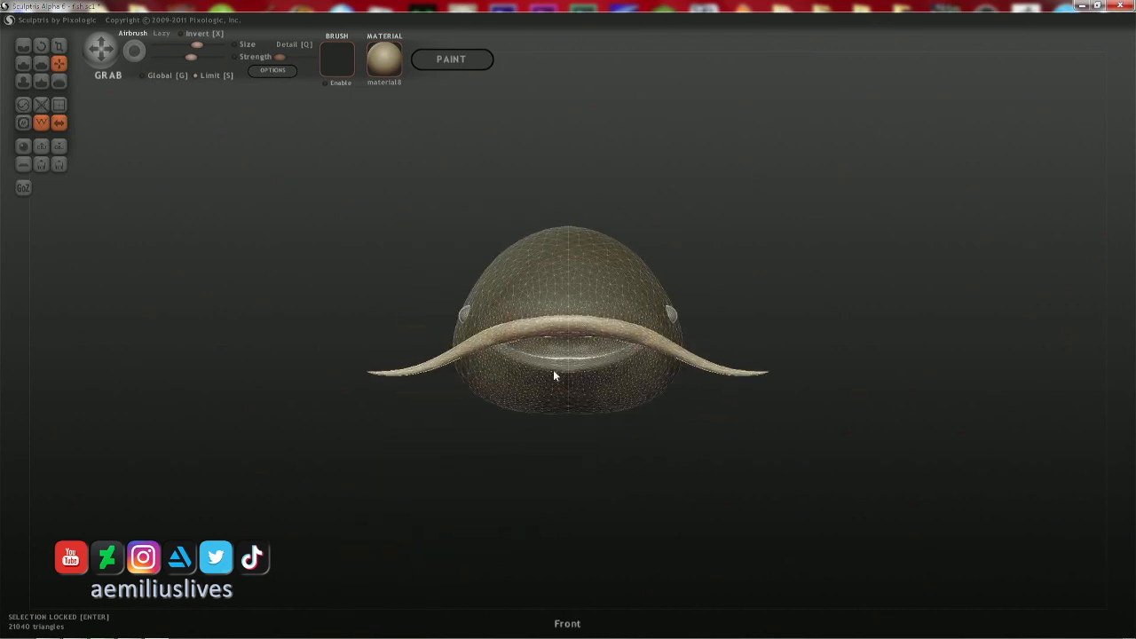
pyautogui.scroll(2, 553, 369)
pyautogui.moveTo(592, 358); pyautogui.dragTo(439, 357, button='right')
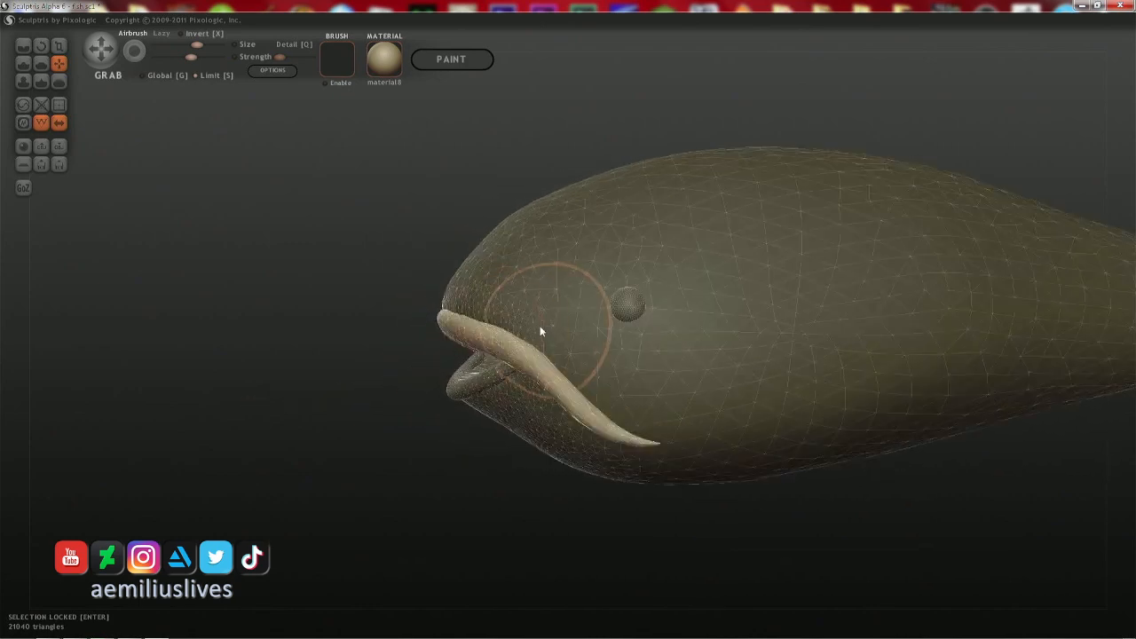
pyautogui.moveTo(507, 380); pyautogui.dragTo(609, 400, button='right')
pyautogui.scroll(5, 472, 449)
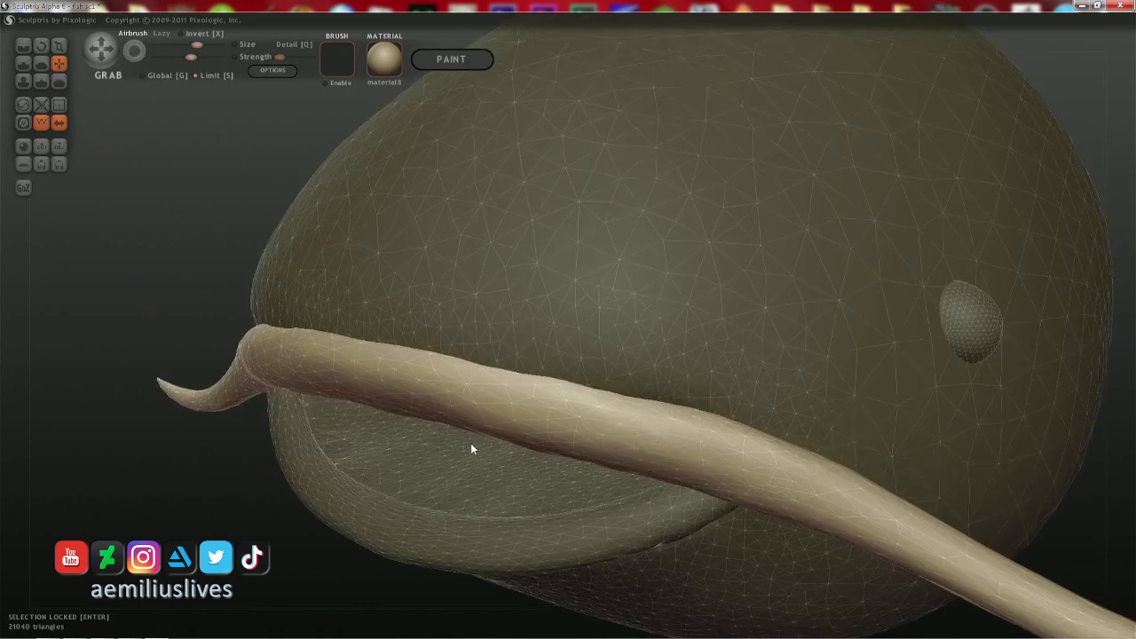
pyautogui.moveTo(466, 450); pyautogui.dragTo(478, 345, button='middle')
pyautogui.moveTo(478, 345); pyautogui.dragTo(461, 383, button='right')
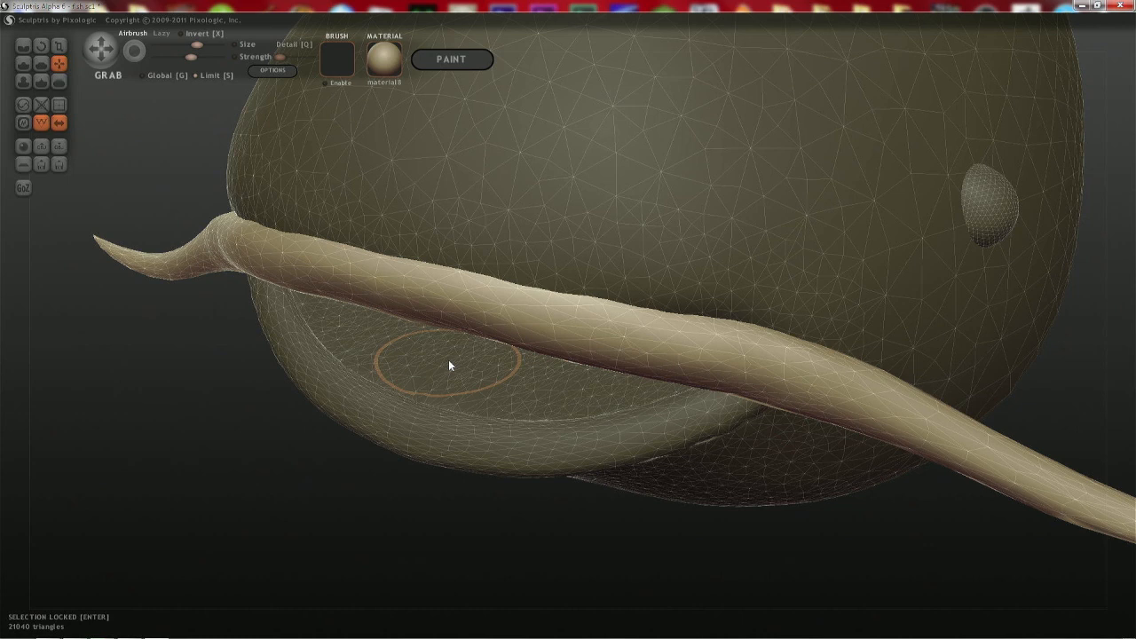
pyautogui.moveTo(436, 372)
pyautogui.mouseDown(button='right')
pyautogui.moveTo(441, 358)
pyautogui.moveTo(471, 448)
pyautogui.mouseUp(button='right')
pyautogui.moveTo(360, 363); pyautogui.dragTo(376, 137, button='right')
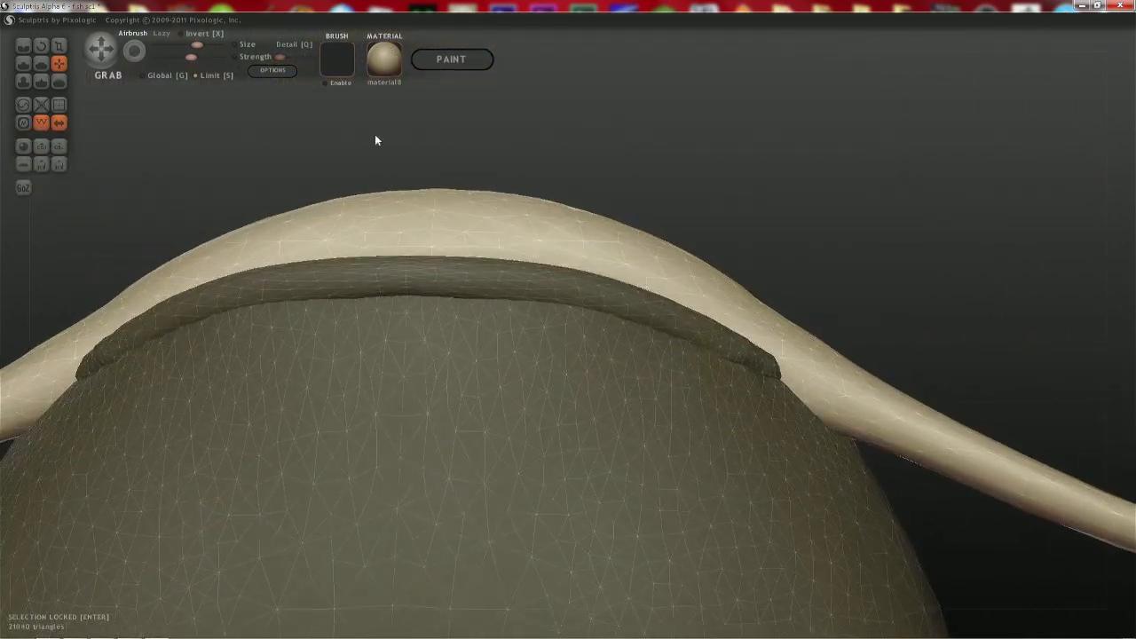
pyautogui.moveTo(337, 216); pyautogui.dragTo(474, 316, button='right')
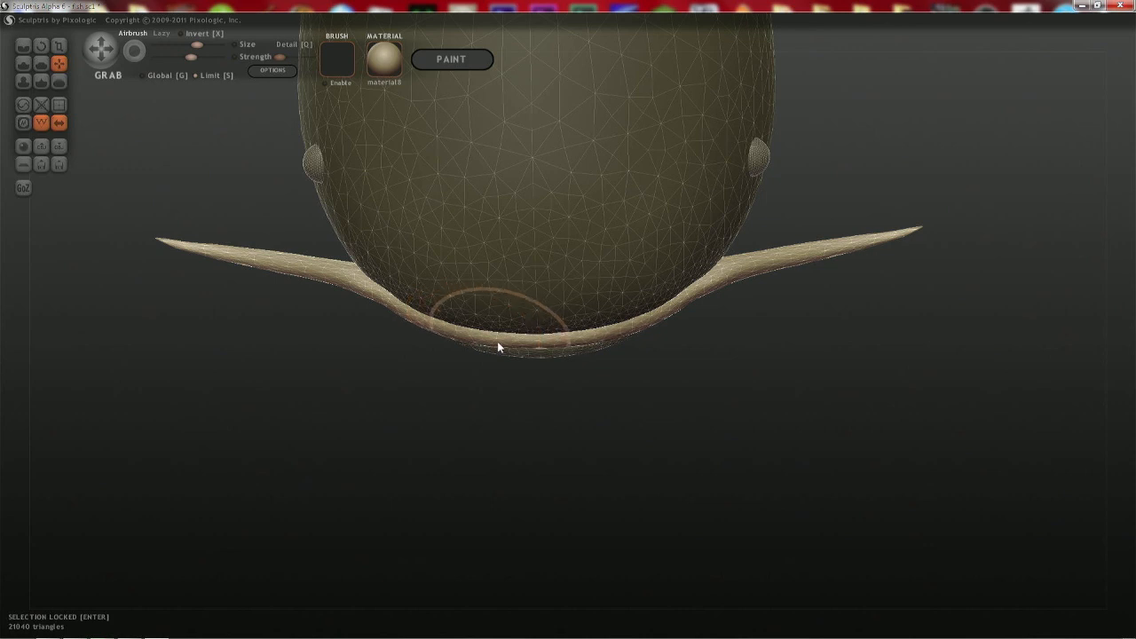
pyautogui.keyDown('shift'); pyautogui.moveTo(497, 346); pyautogui.dragTo(540, 223, button='right'); pyautogui.keyUp('shift')
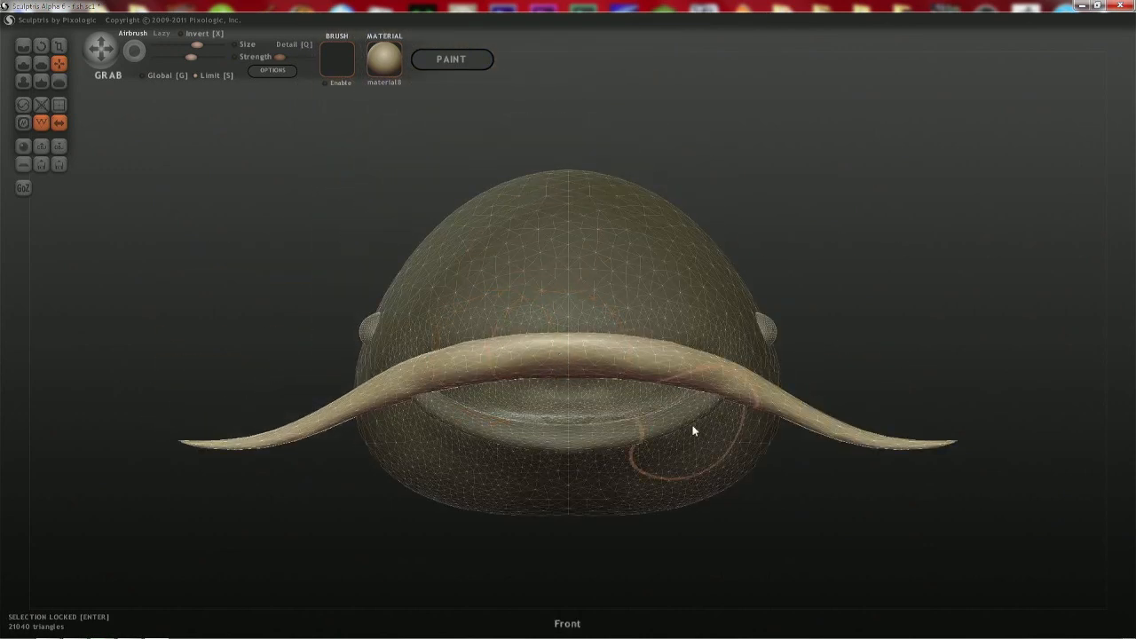
pyautogui.moveTo(684, 384); pyautogui.dragTo(676, 340, button='right')
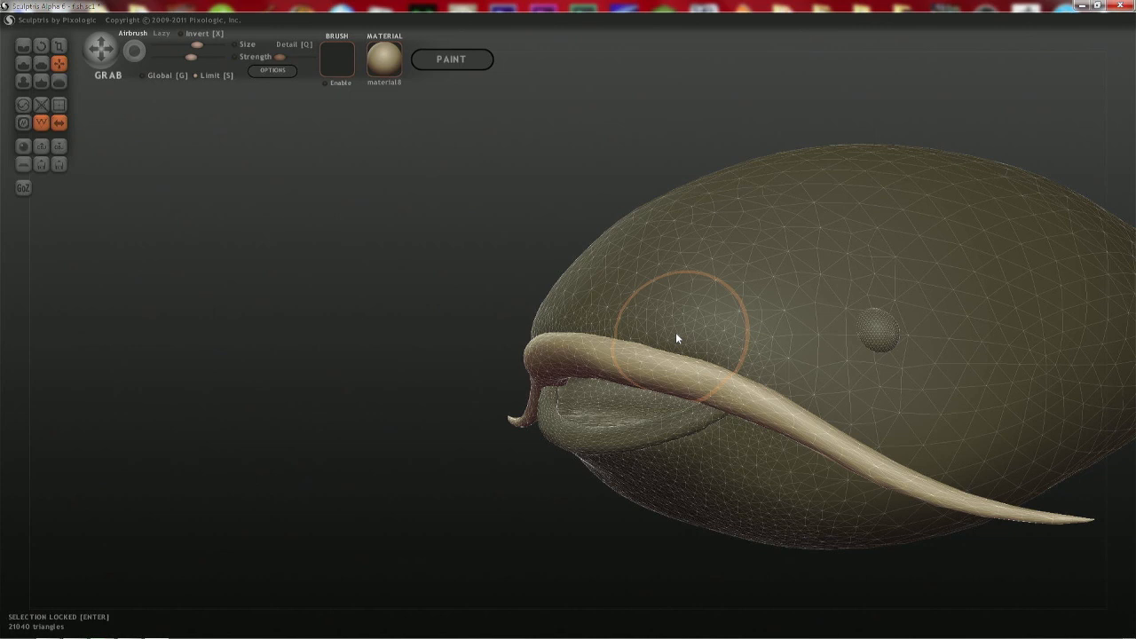
pyautogui.moveTo(662, 340)
pyautogui.mouseDown(button='right')
pyautogui.moveTo(723, 246)
pyautogui.moveTo(647, 441)
pyautogui.moveTo(652, 467)
pyautogui.moveTo(657, 404)
pyautogui.moveTo(622, 452)
pyautogui.moveTo(611, 380)
pyautogui.moveTo(629, 233)
pyautogui.moveTo(598, 399)
pyautogui.mouseUp(button='right')
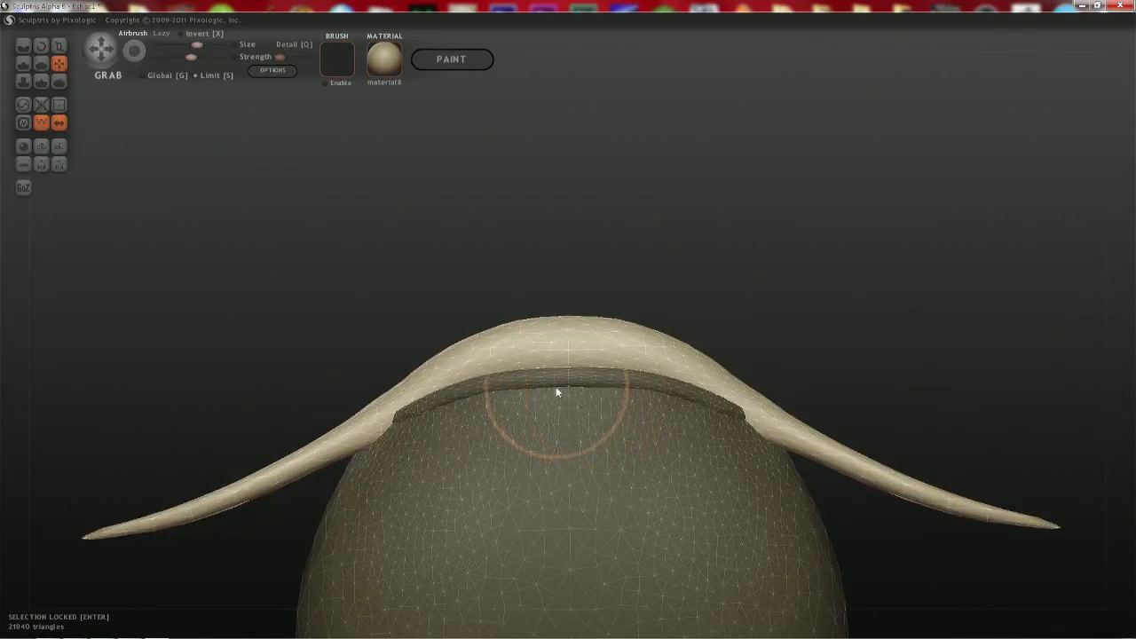
# - Unlock the selection and nudge the body's front edge beneath the lower lip with a smaller Grab brush
pyautogui.press('Return')
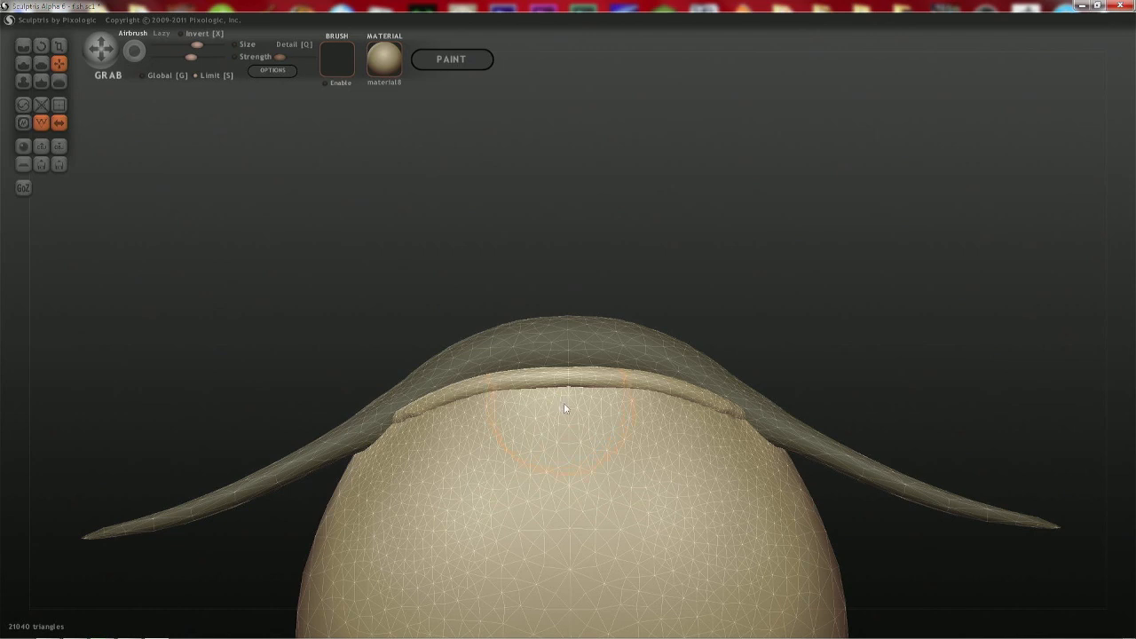
pyautogui.press('space')
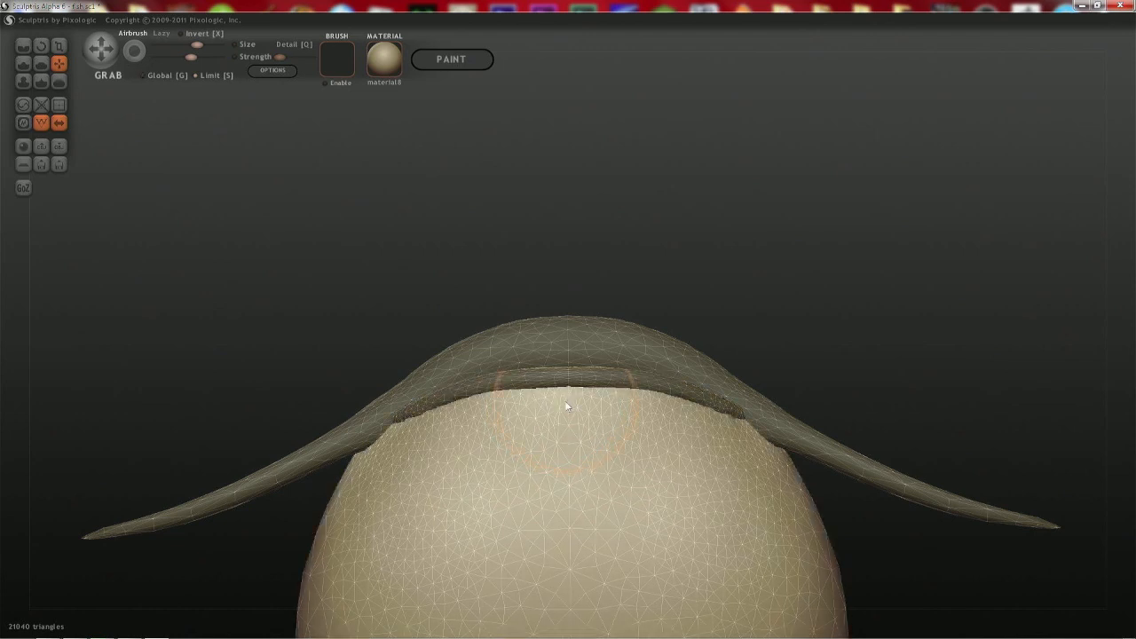
pyautogui.moveTo(565, 406); pyautogui.dragTo(556, 269, button='right')
pyautogui.scroll(4, 561, 484)
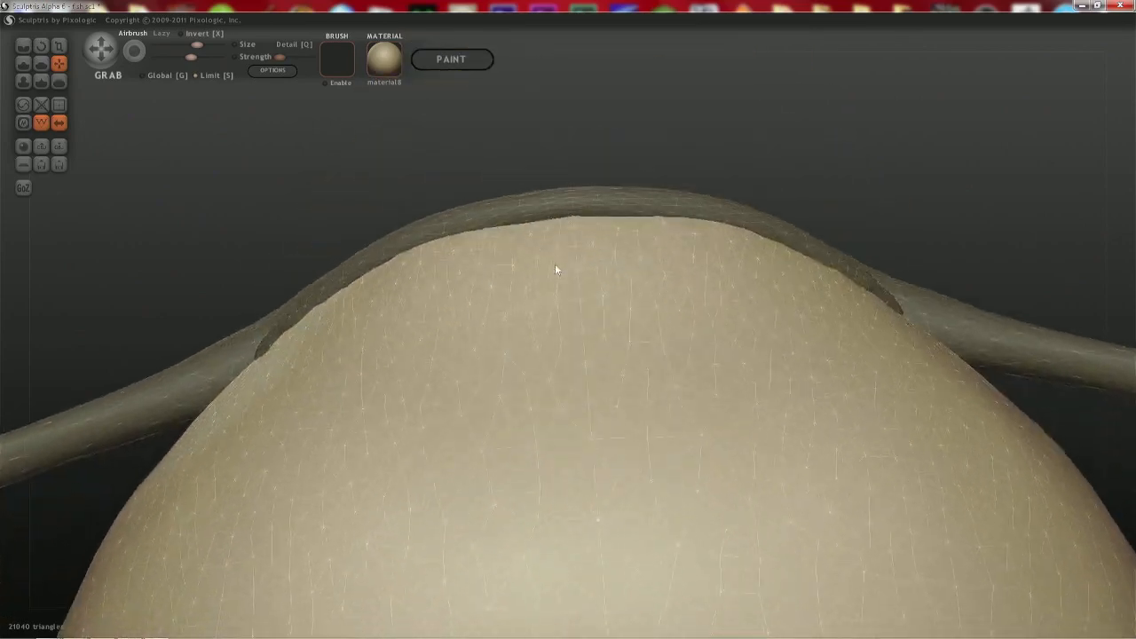
pyautogui.press('space')
pyautogui.moveTo(530, 238); pyautogui.dragTo(536, 249)
pyautogui.click(530, 222)
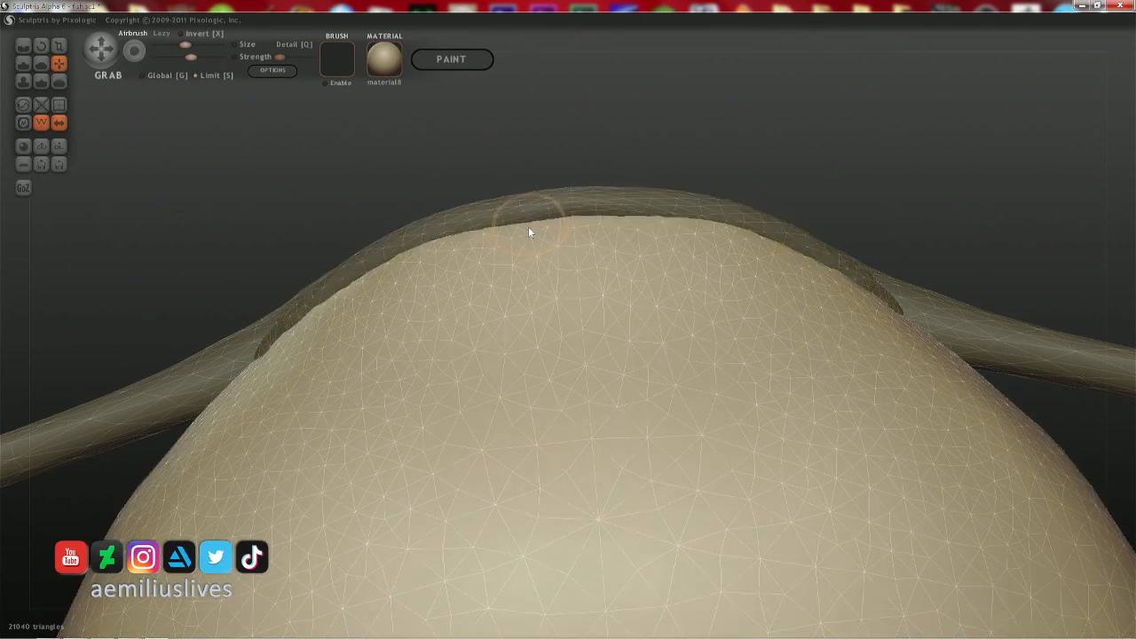
# - Raise the middle of the upper lip in front view with a larger Grab brush that moves lip and body together
pyautogui.keyDown('shift'); pyautogui.moveTo(528, 232); pyautogui.dragTo(659, 415, button='right'); pyautogui.keyUp('shift')
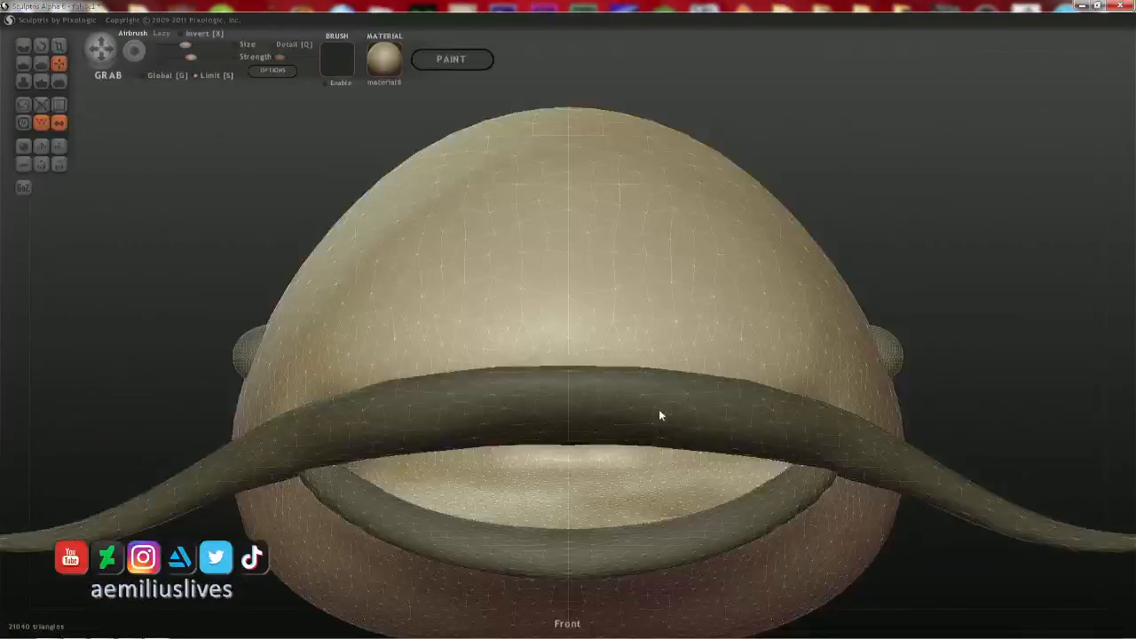
pyautogui.moveTo(812, 452); pyautogui.dragTo(637, 348, button='right')
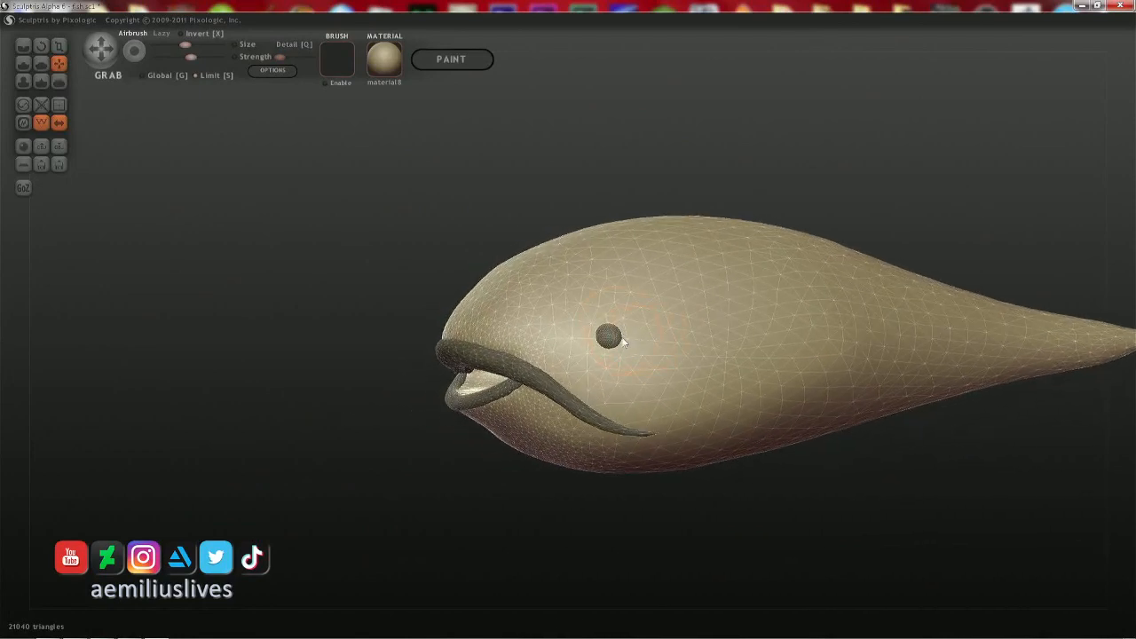
pyautogui.moveTo(617, 339); pyautogui.dragTo(737, 399, button='right')
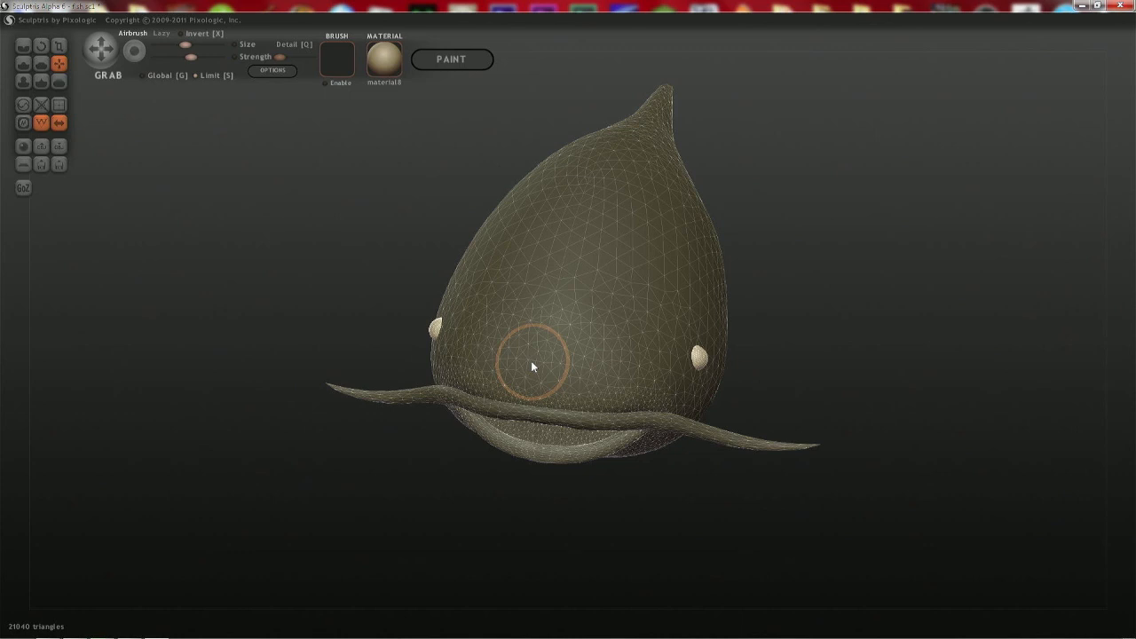
pyautogui.moveTo(586, 403); pyautogui.dragTo(480, 365, button='right')
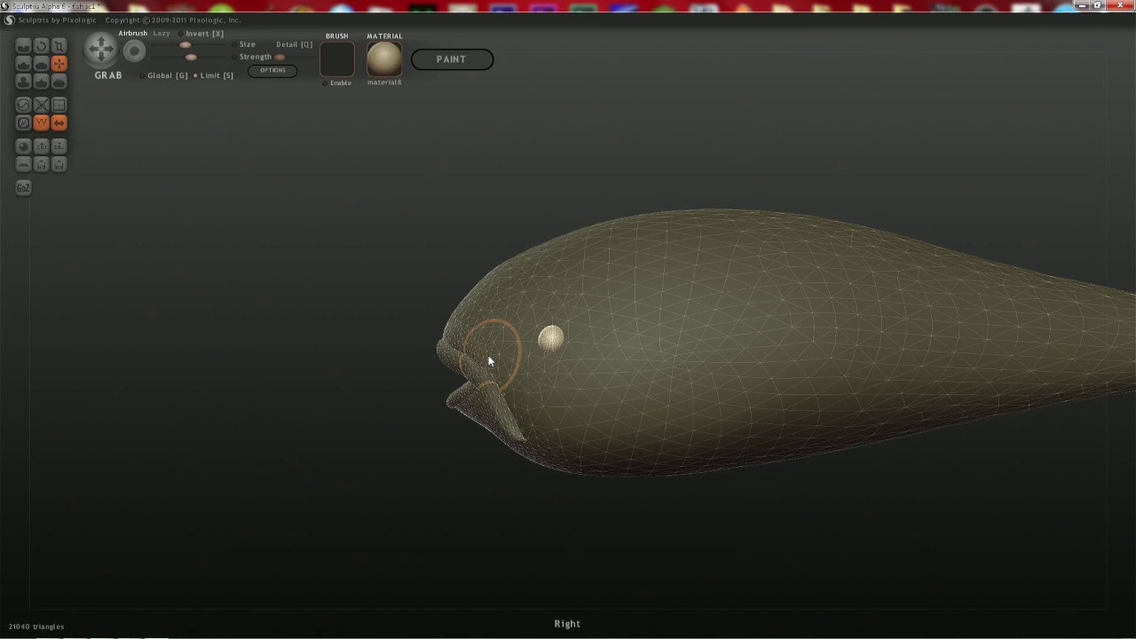
pyautogui.moveTo(515, 369); pyautogui.dragTo(577, 353, button='right')
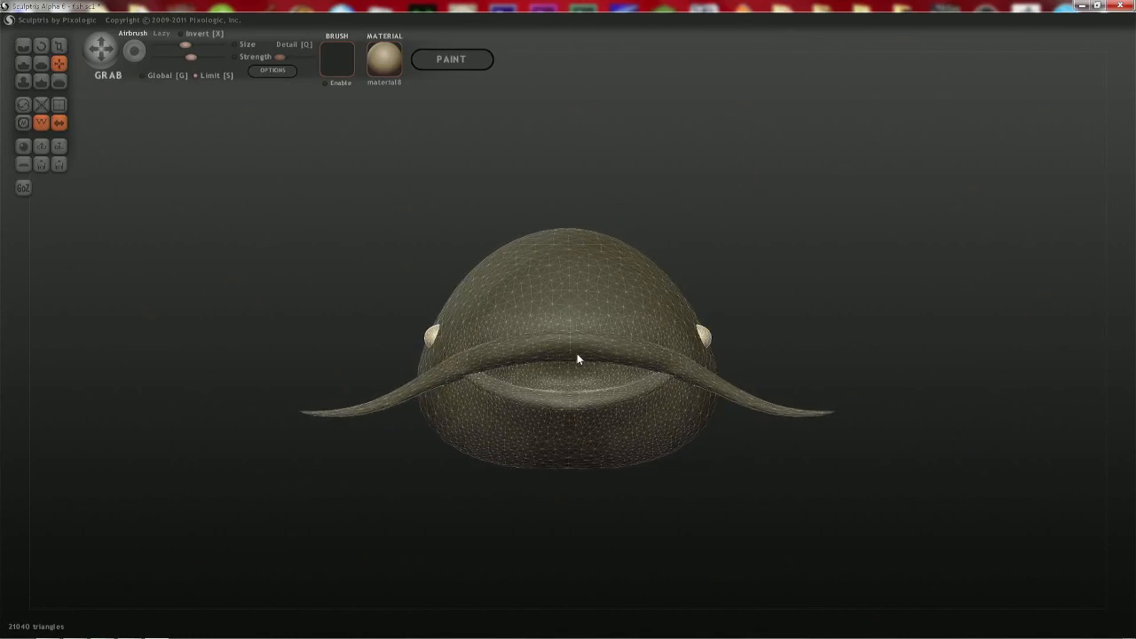
pyautogui.click(532, 331)
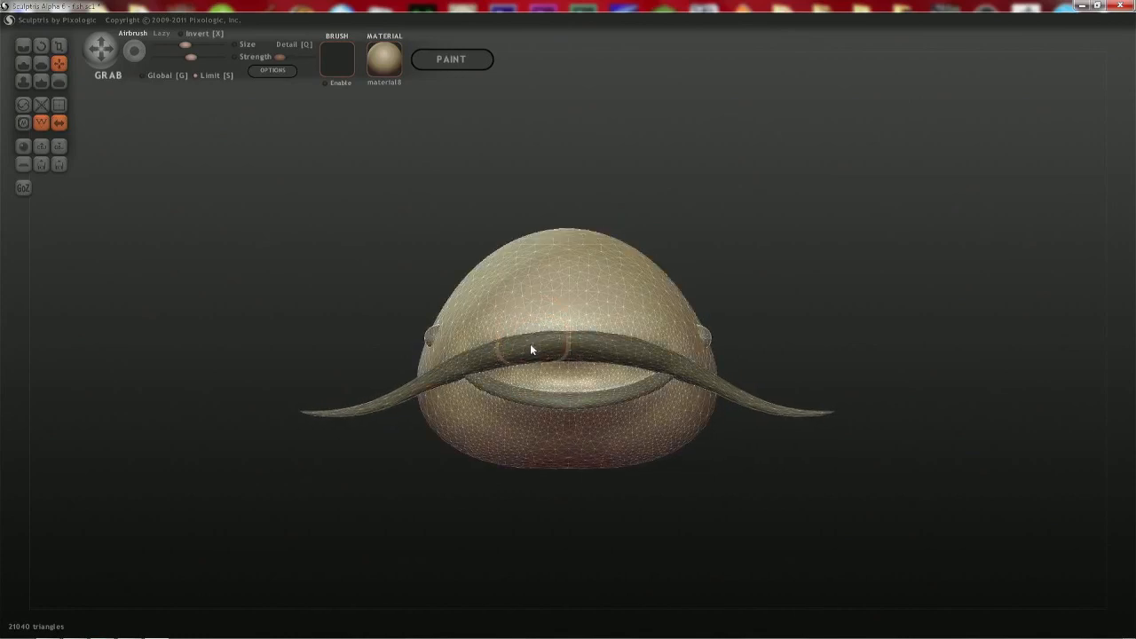
pyautogui.press('Return')
pyautogui.press('space')
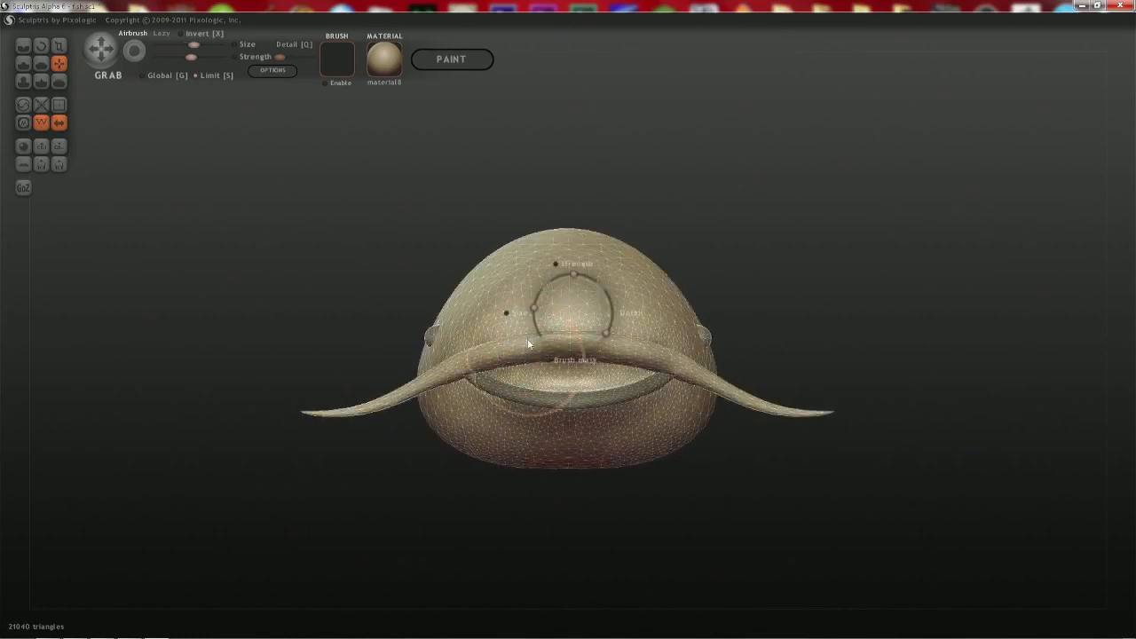
pyautogui.moveTo(530, 355); pyautogui.dragTo(526, 337)
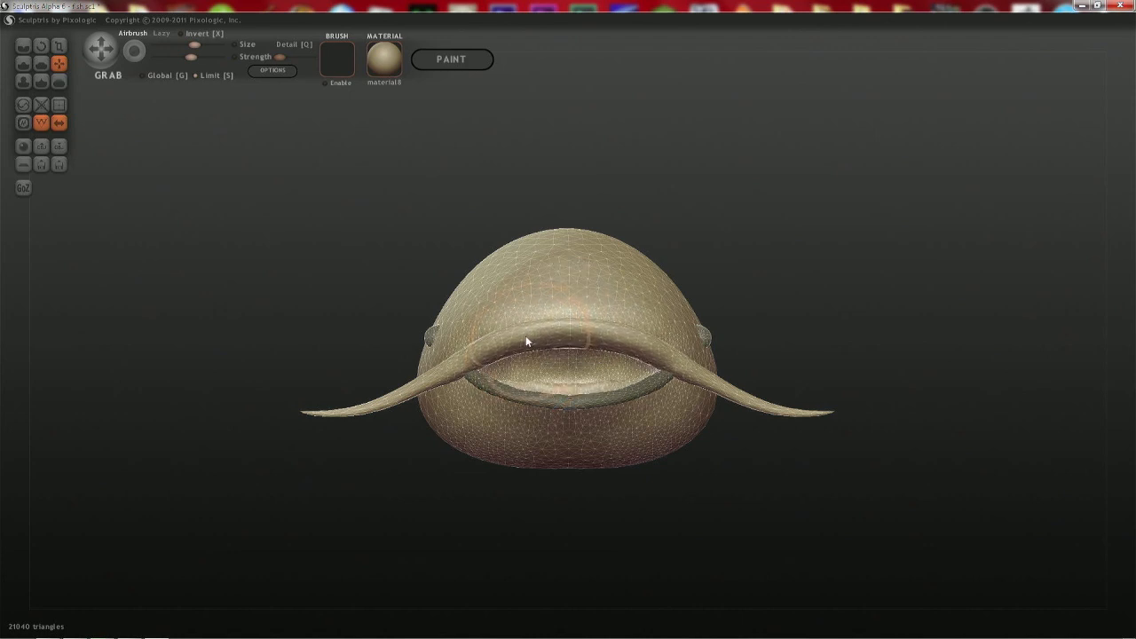
# - Pull the middle of the snout and upper lip forward in top view to make the front more rounded
pyautogui.moveTo(615, 344); pyautogui.dragTo(455, 484, button='right')
pyautogui.keyDown('shift'); pyautogui.moveTo(458, 347); pyautogui.dragTo(458, 347, button='right'); pyautogui.keyUp('shift')
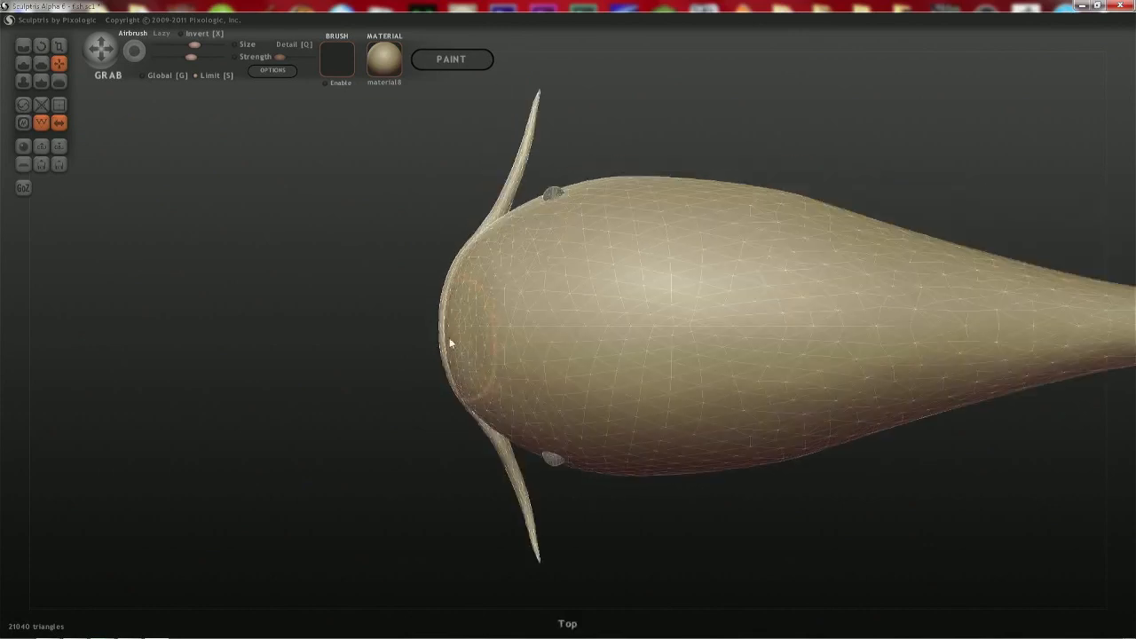
pyautogui.moveTo(447, 305)
pyautogui.mouseDown()
pyautogui.moveTo(431, 305)
pyautogui.moveTo(440, 271)
pyautogui.mouseUp()
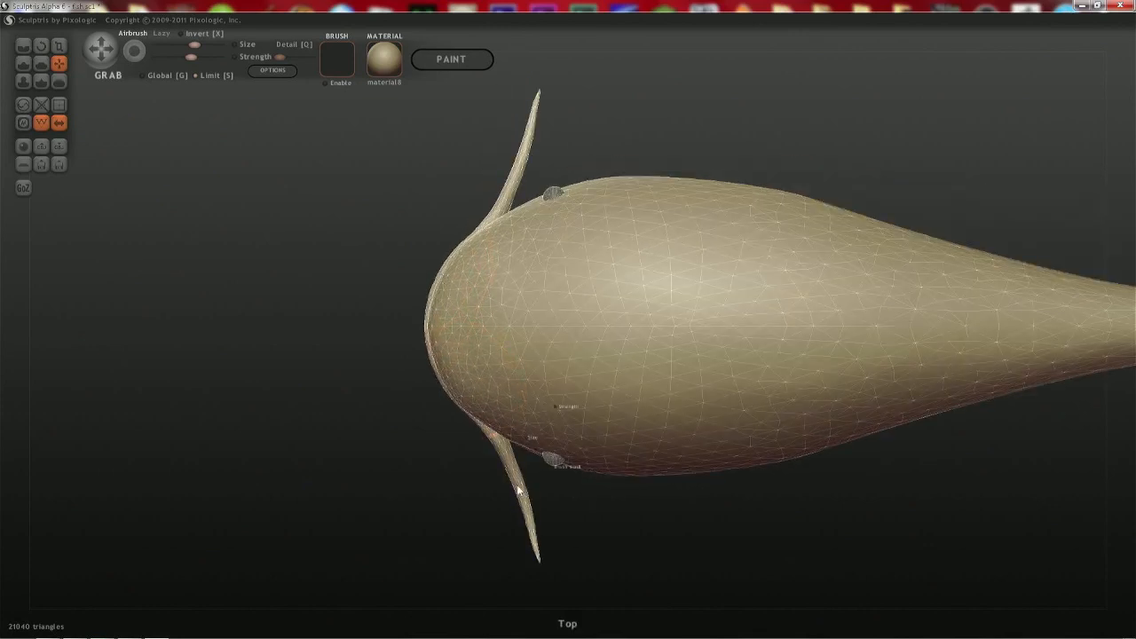
# - Smooth the mouth cavity's floor along the inside of the lower lip with a smaller brush
pyautogui.keyDown('shift'); pyautogui.scroll(-3, 518, 490); pyautogui.keyUp('shift')
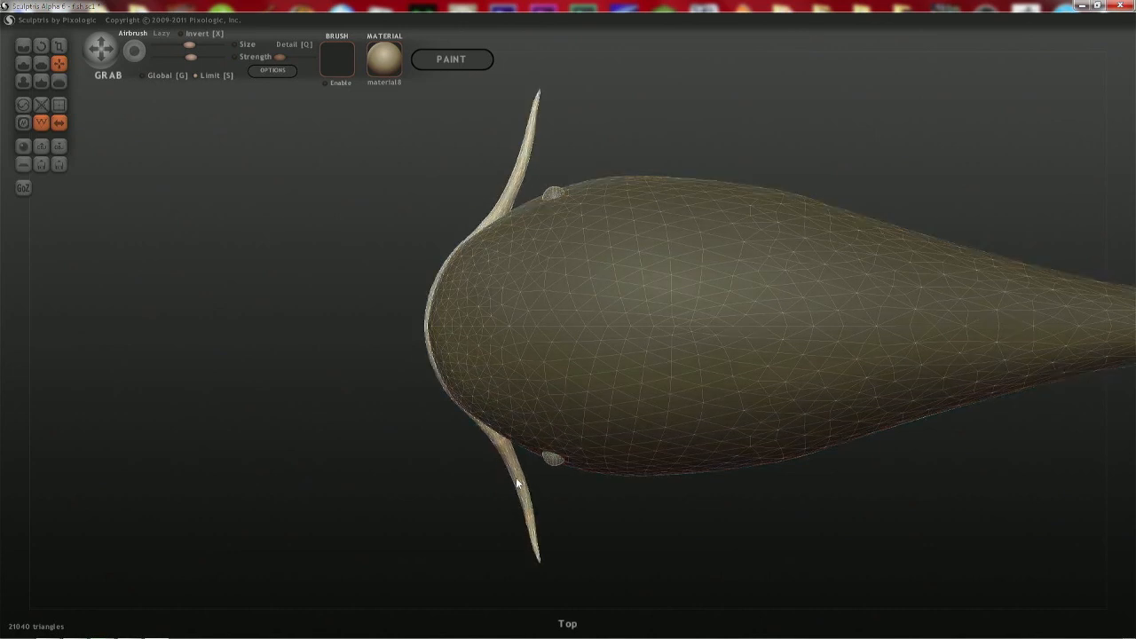
pyautogui.moveTo(533, 532); pyautogui.dragTo(669, 380, button='right')
pyautogui.scroll(4, 555, 393)
pyautogui.moveTo(561, 414)
pyautogui.mouseDown(button='right')
pyautogui.moveTo(560, 328)
pyautogui.moveTo(556, 383)
pyautogui.moveTo(421, 411)
pyautogui.moveTo(439, 444)
pyautogui.moveTo(496, 356)
pyautogui.moveTo(552, 382)
pyautogui.moveTo(664, 404)
pyautogui.moveTo(548, 488)
pyautogui.moveTo(502, 444)
pyautogui.moveTo(508, 377)
pyautogui.moveTo(501, 390)
pyautogui.moveTo(533, 359)
pyautogui.moveTo(517, 401)
pyautogui.mouseUp(button='right')
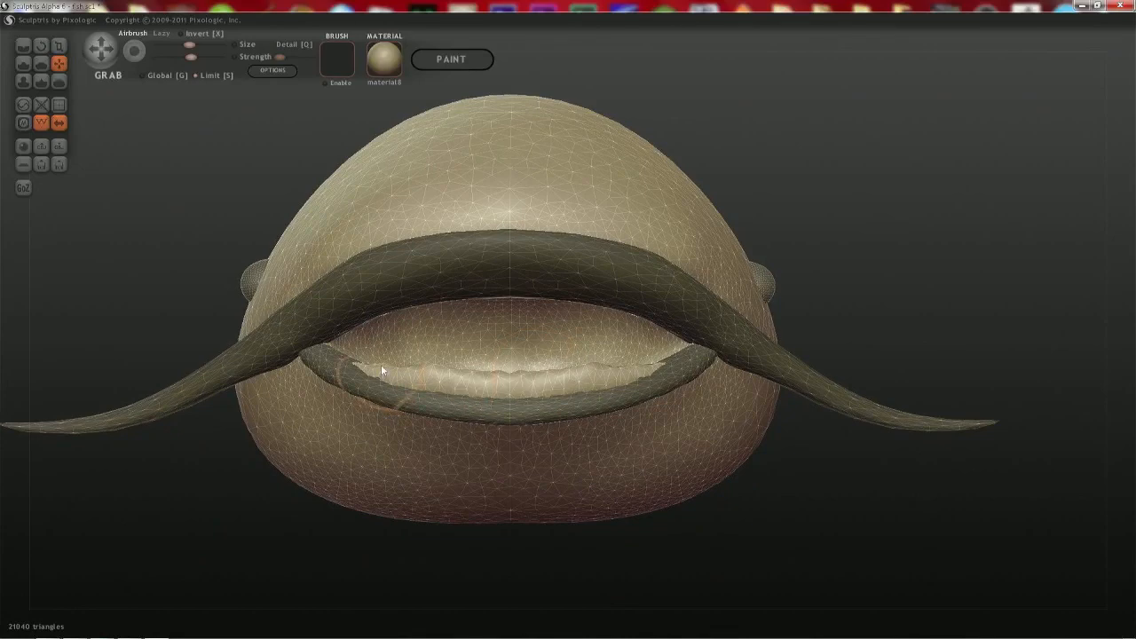
pyautogui.scroll(-2, 384, 385)
pyautogui.keyDown('shift'); pyautogui.moveTo(373, 367); pyautogui.dragTo(490, 385); pyautogui.keyUp('shift')
pyautogui.keyDown('ctrl'); pyautogui.click(490, 385); pyautogui.keyUp('ctrl')
pyautogui.moveTo(456, 380); pyautogui.dragTo(463, 423, button='right')
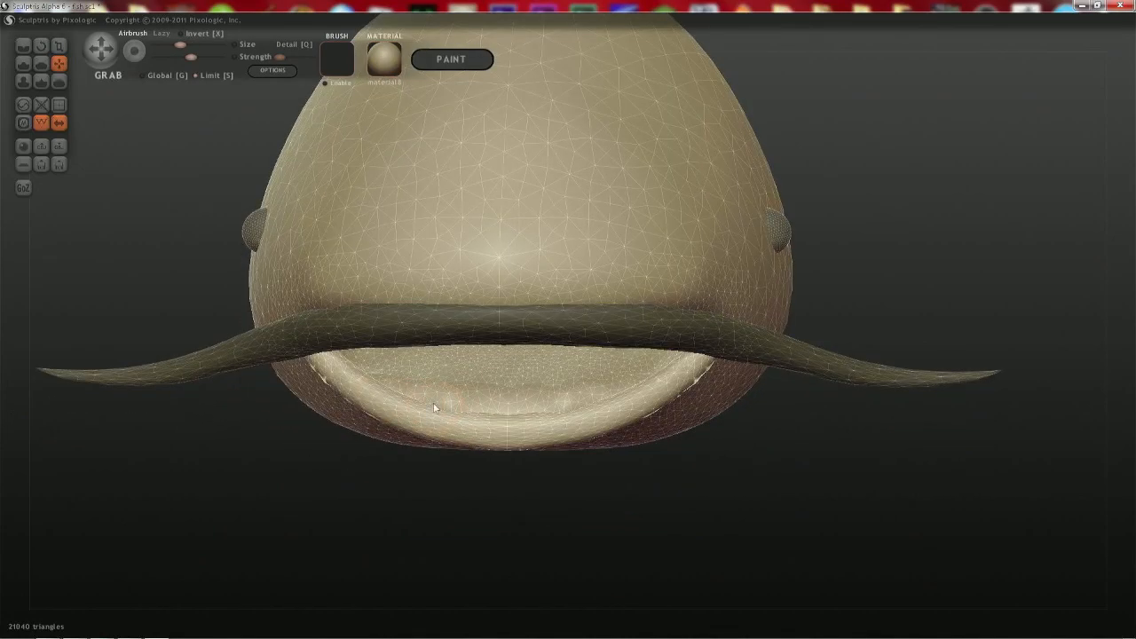
pyautogui.keyDown('ctrl'); pyautogui.click(427, 390); pyautogui.keyUp('ctrl')
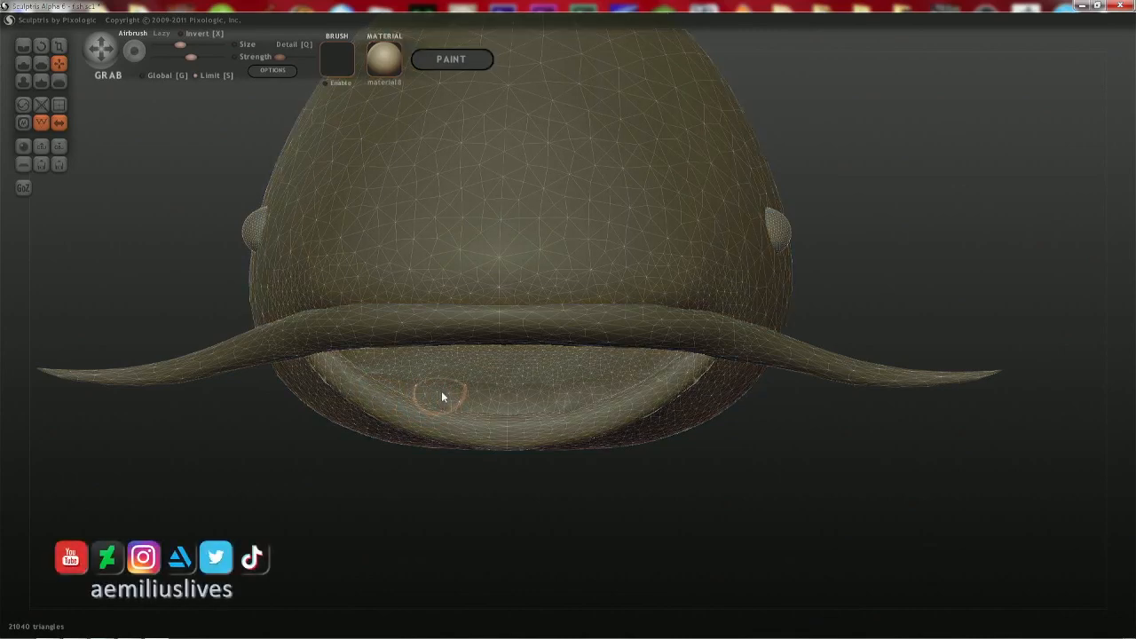
# - Push the body surface inside the mouth back behind the lower lip with the small Grab brush
pyautogui.moveTo(442, 391); pyautogui.dragTo(699, 310, button='right')
pyautogui.scroll(4, 585, 336)
pyautogui.moveTo(523, 390); pyautogui.dragTo(441, 298, button='right')
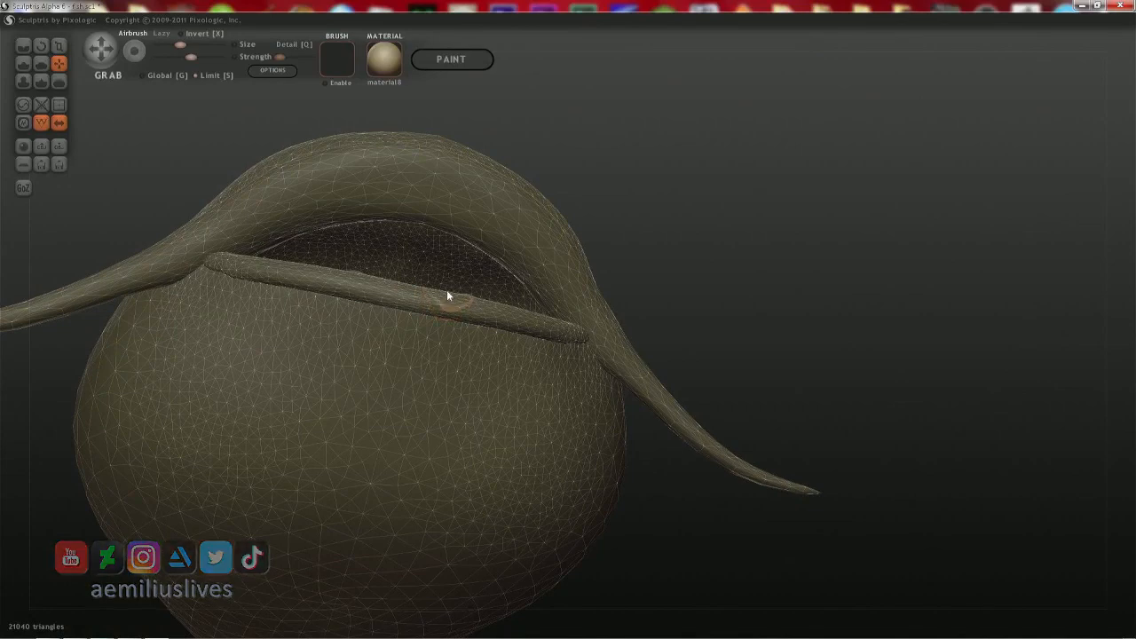
pyautogui.moveTo(446, 297); pyautogui.dragTo(426, 414, button='right')
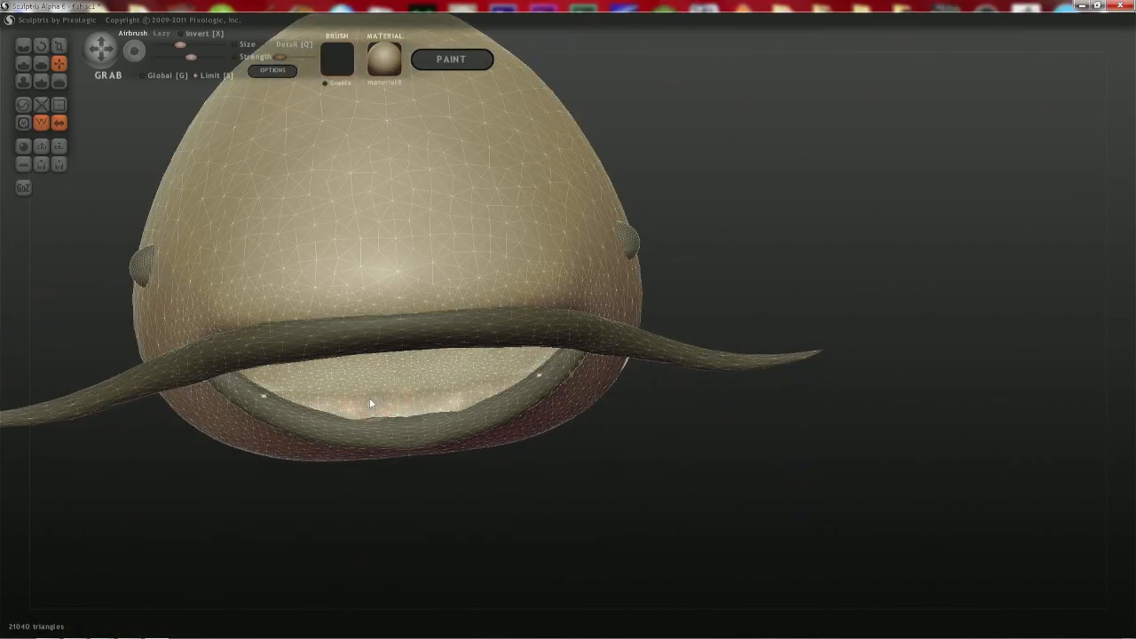
pyautogui.moveTo(367, 400)
pyautogui.mouseDown()
pyautogui.moveTo(288, 385)
pyautogui.moveTo(359, 394)
pyautogui.mouseUp()
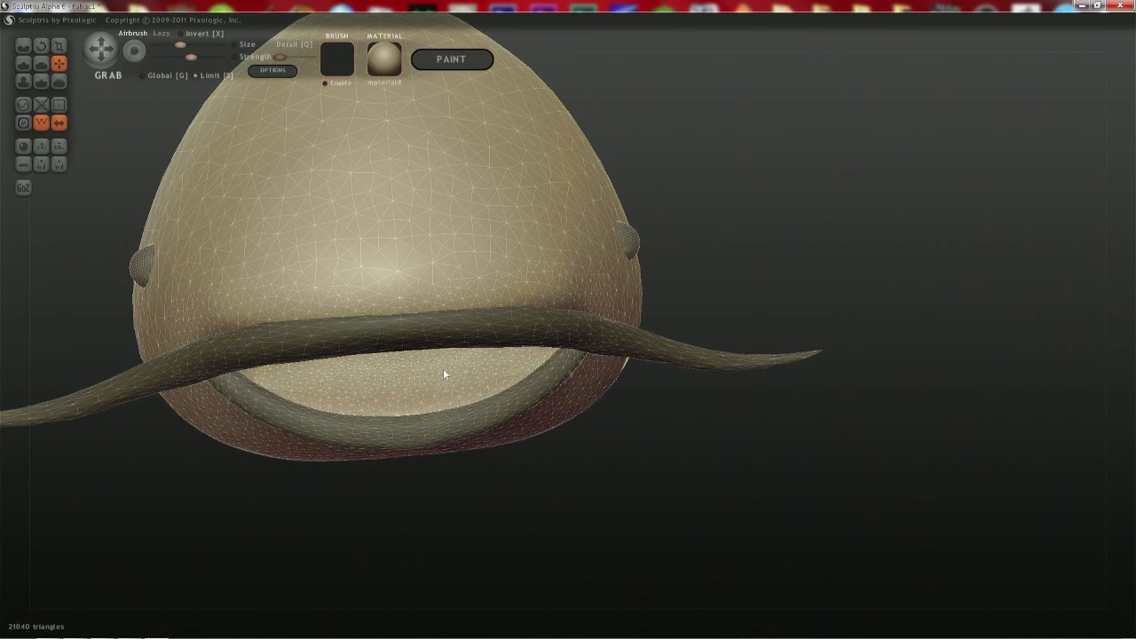
# - Try to inflate the underside of the head along the lower lip with a larger Inflate brush
pyautogui.moveTo(435, 368); pyautogui.dragTo(354, 381, button='right')
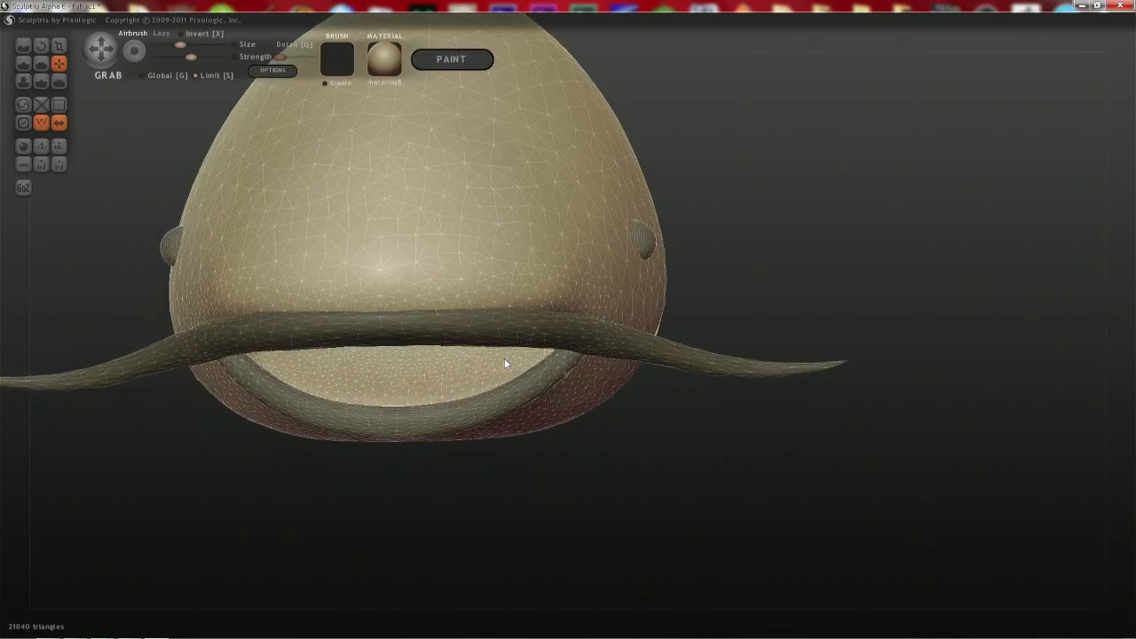
pyautogui.moveTo(504, 358); pyautogui.dragTo(373, 280, button='right')
pyautogui.moveTo(515, 302)
pyautogui.mouseDown(button='right')
pyautogui.moveTo(500, 309)
pyautogui.moveTo(616, 322)
pyautogui.moveTo(500, 363)
pyautogui.moveTo(518, 258)
pyautogui.moveTo(474, 340)
pyautogui.moveTo(457, 311)
pyautogui.mouseUp(button='right')
pyautogui.press('c')
pyautogui.press('space')
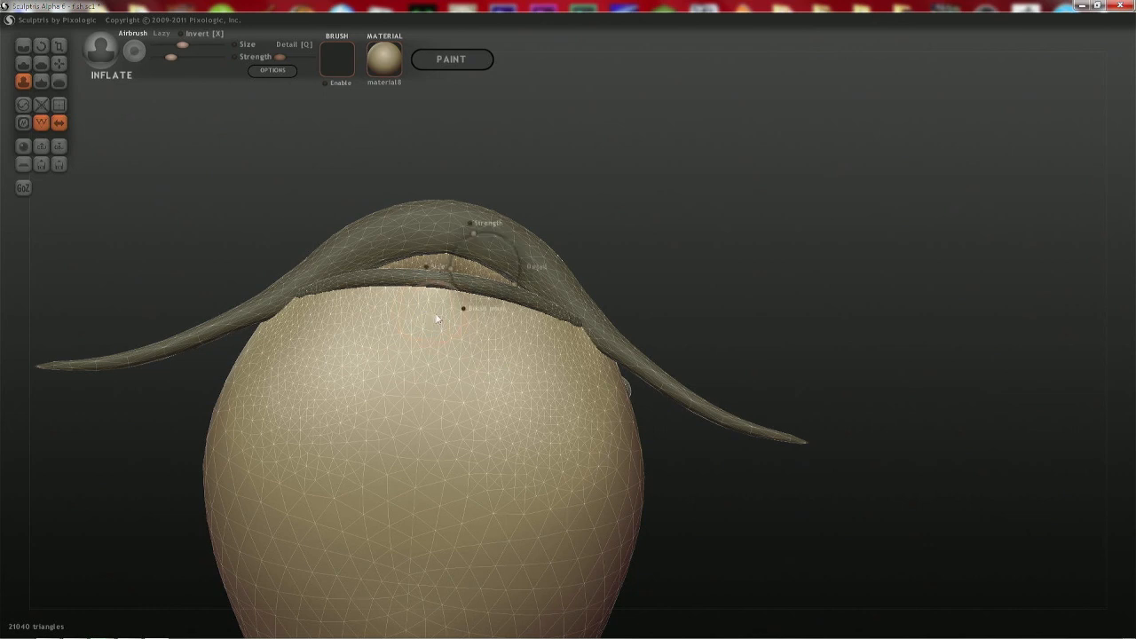
pyautogui.moveTo(451, 268); pyautogui.dragTo(452, 261)
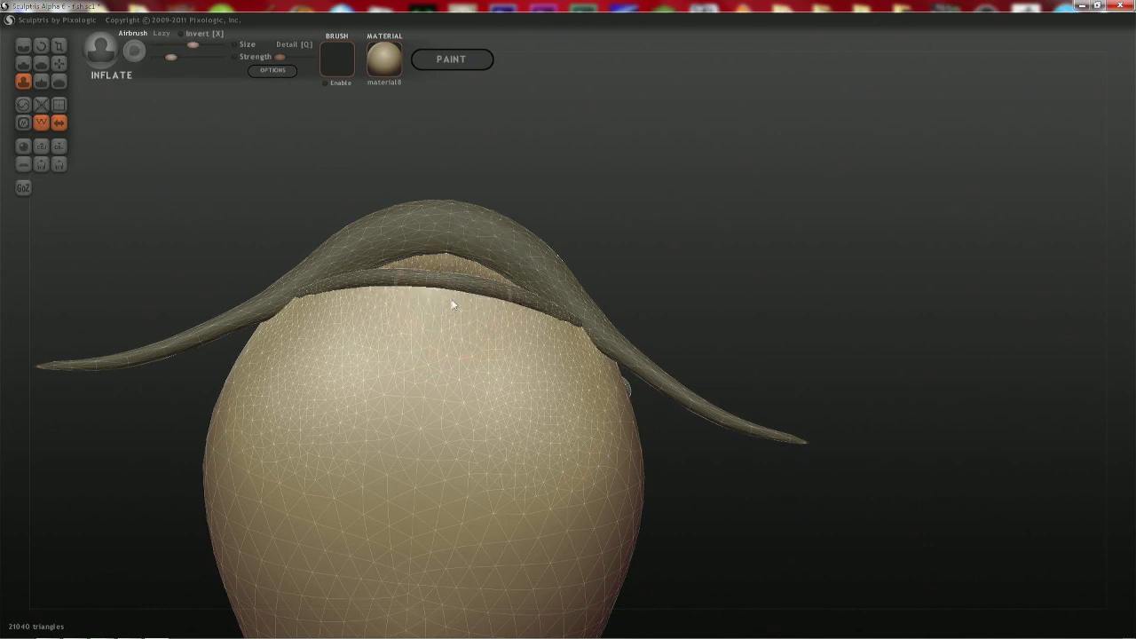
pyautogui.moveTo(453, 305)
pyautogui.mouseDown()
pyautogui.moveTo(515, 307)
pyautogui.moveTo(578, 330)
pyautogui.moveTo(518, 322)
pyautogui.mouseUp()
pyautogui.moveTo(518, 322)
pyautogui.mouseDown(button='right')
pyautogui.moveTo(447, 384)
pyautogui.moveTo(451, 404)
pyautogui.mouseUp(button='right')
pyautogui.hotkey('ctrl', 'z')
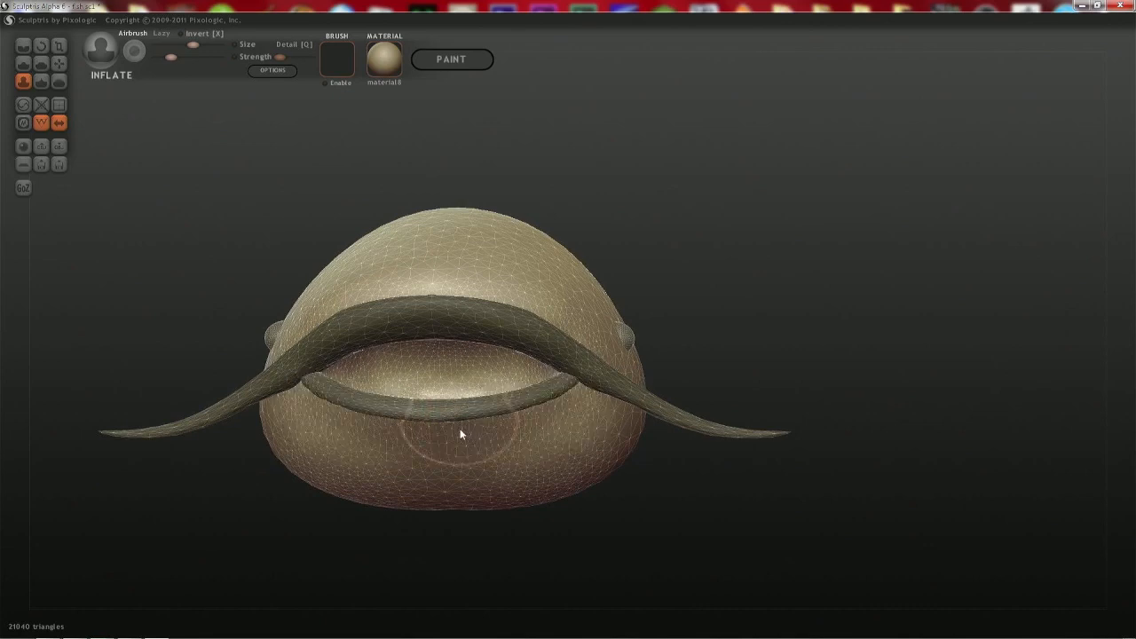
# - Inflate the head surface directly beneath the lower lip, using a weaker and smaller Inflate brush
pyautogui.moveTo(462, 435); pyautogui.dragTo(472, 394, button='right')
pyautogui.scroll(2, 454, 386)
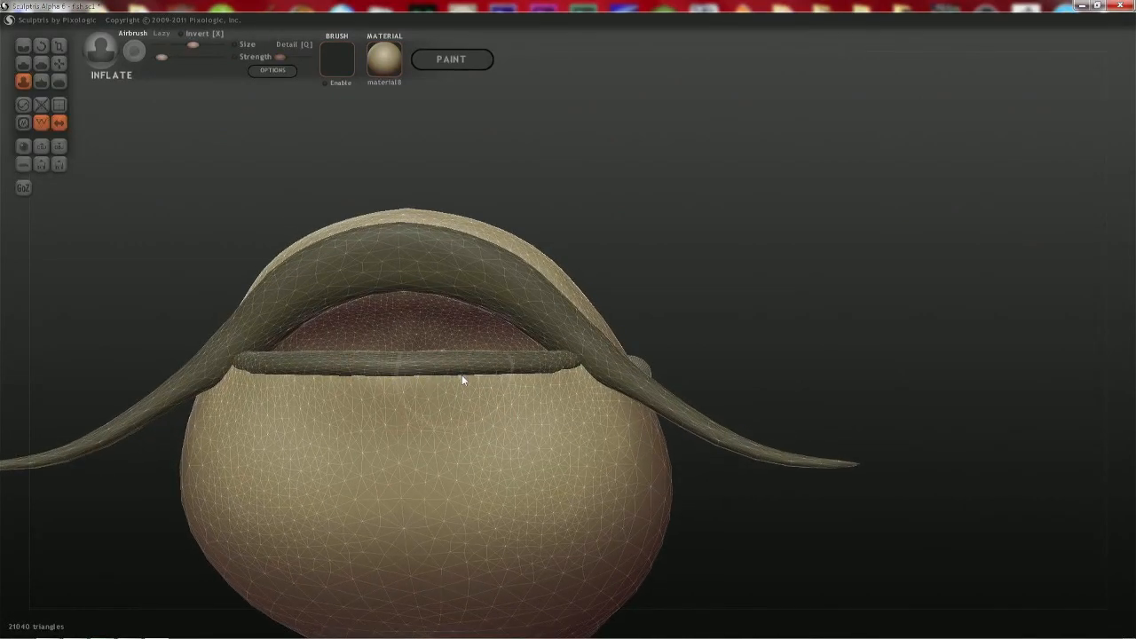
pyautogui.moveTo(556, 375); pyautogui.dragTo(500, 401, button='right')
pyautogui.hotkey('ctrl', 'z')
pyautogui.hotkey('ctrl', 'y')
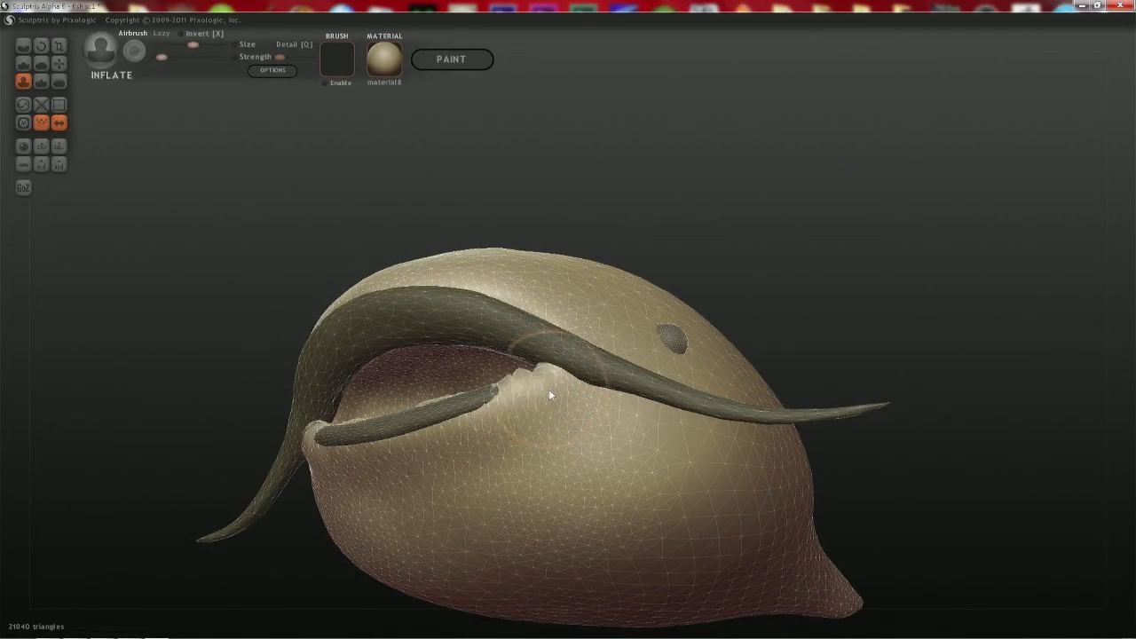
pyautogui.moveTo(471, 432); pyautogui.dragTo(497, 355, button='right')
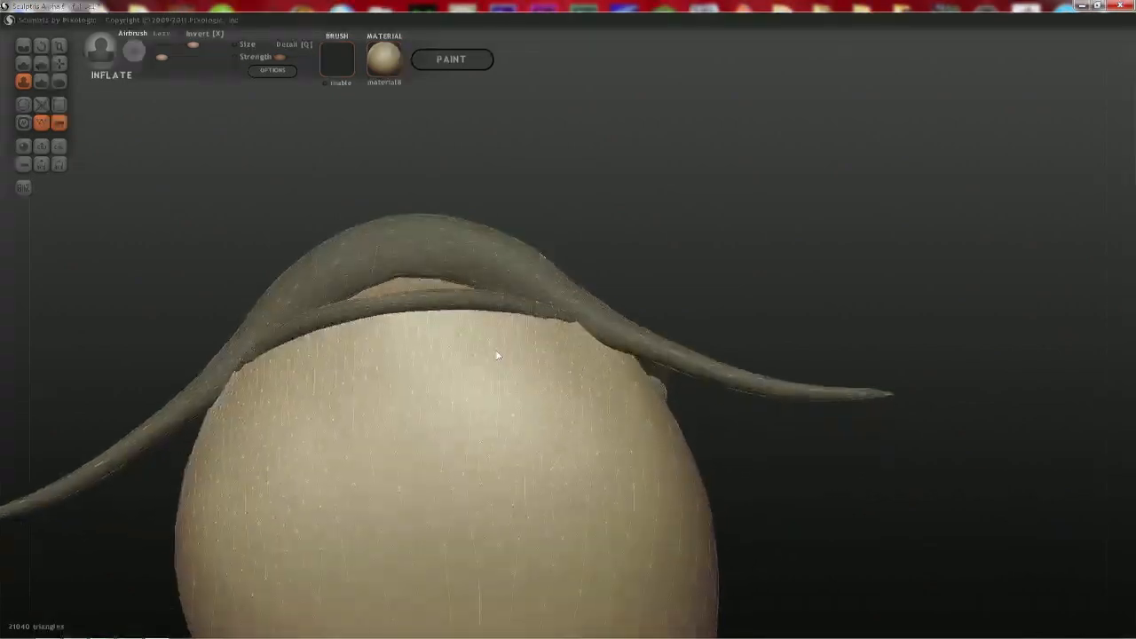
pyautogui.press('space')
pyautogui.moveTo(404, 328); pyautogui.dragTo(386, 338)
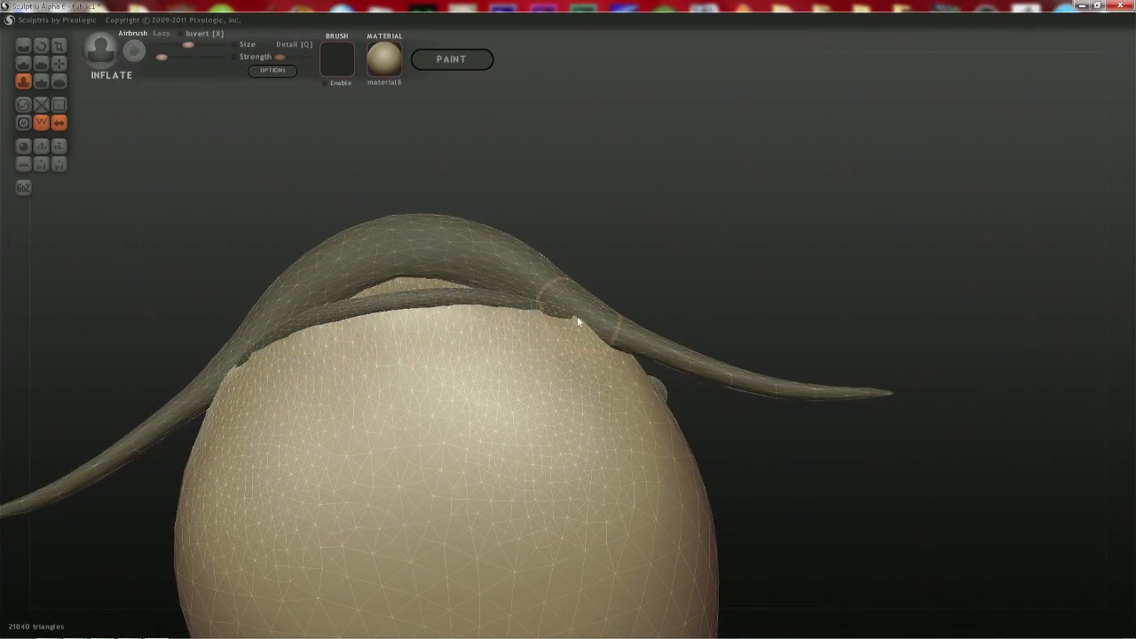
pyautogui.moveTo(588, 325); pyautogui.dragTo(468, 313)
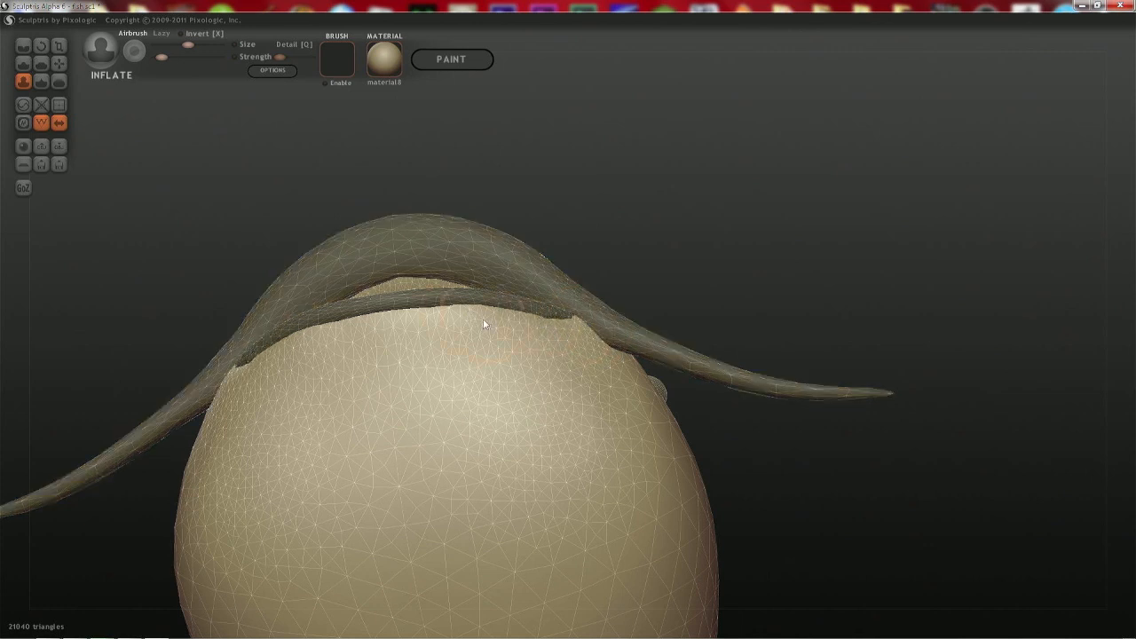
pyautogui.press(']')
# - Hide everything except the body and pinch the lower rim of the mouth opening into a cleaner edge
pyautogui.moveTo(487, 308); pyautogui.dragTo(500, 394, button='right')
pyautogui.press('h')
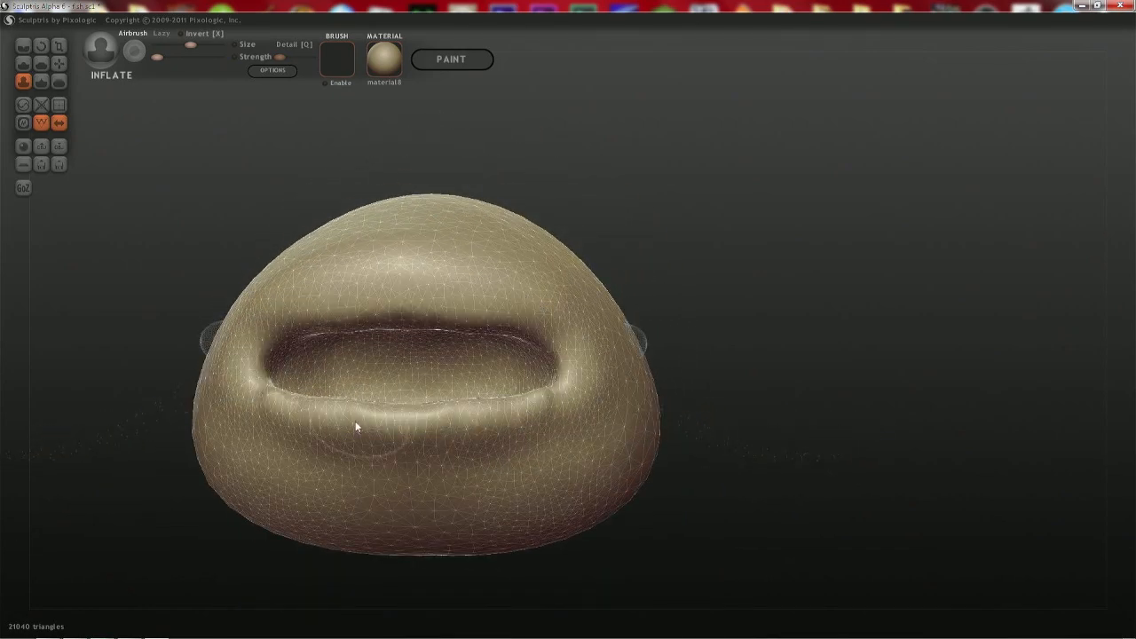
pyautogui.scroll(1, 352, 424)
pyautogui.moveTo(346, 427)
pyautogui.mouseDown(button='right')
pyautogui.moveTo(332, 412)
pyautogui.moveTo(333, 423)
pyautogui.mouseUp(button='right')
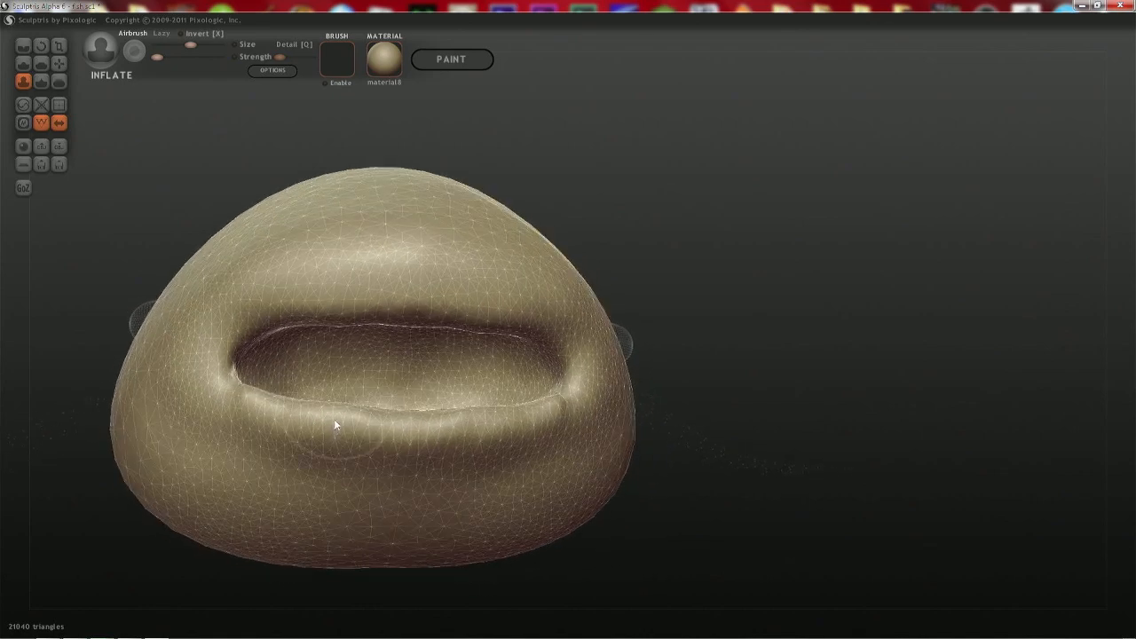
pyautogui.press('p')
pyautogui.moveTo(234, 393)
pyautogui.mouseDown()
pyautogui.moveTo(350, 425)
pyautogui.moveTo(413, 423)
pyautogui.mouseUp()
pyautogui.moveTo(432, 423)
pyautogui.mouseDown(button='right')
pyautogui.moveTo(500, 428)
pyautogui.moveTo(487, 419)
pyautogui.moveTo(444, 441)
pyautogui.mouseUp(button='right')
pyautogui.scroll(2, 414, 461)
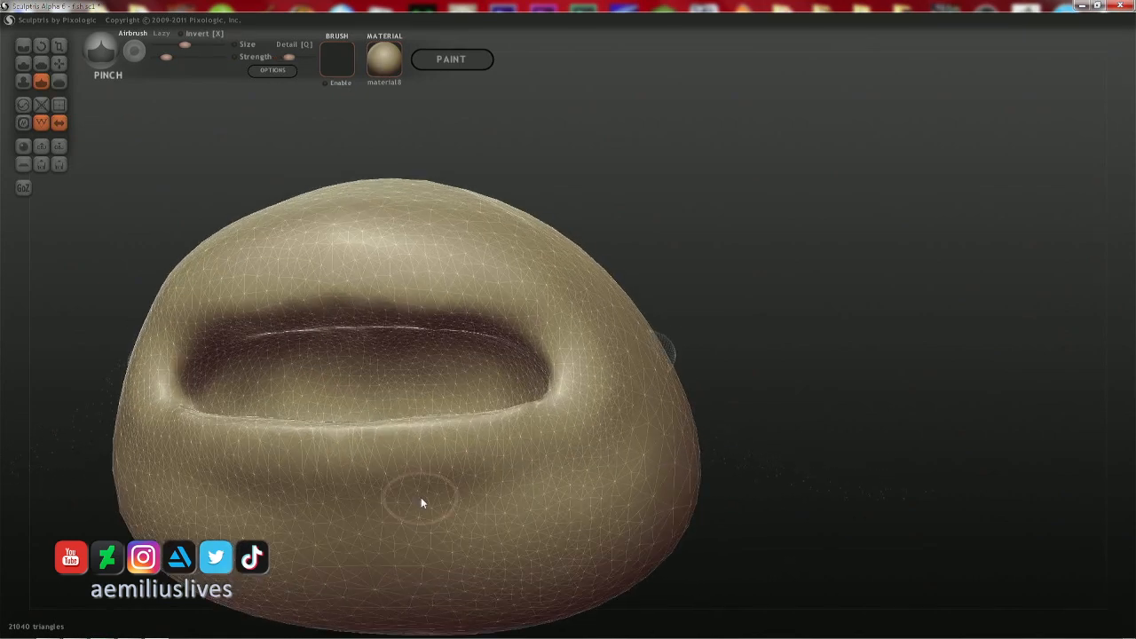
# - Even out the mesh below the mouth's lower rim with the Reduce Brush, turning on Invert
pyautogui.keyDown('alt'); pyautogui.moveTo(421, 499); pyautogui.dragTo(460, 414, button='right'); pyautogui.keyUp('alt')
pyautogui.press('r')
pyautogui.scroll(1, 464, 368)
pyautogui.moveTo(460, 355)
pyautogui.mouseDown()
pyautogui.moveTo(593, 341)
pyautogui.moveTo(398, 371)
pyautogui.moveTo(211, 361)
pyautogui.mouseUp()
pyautogui.press('x')
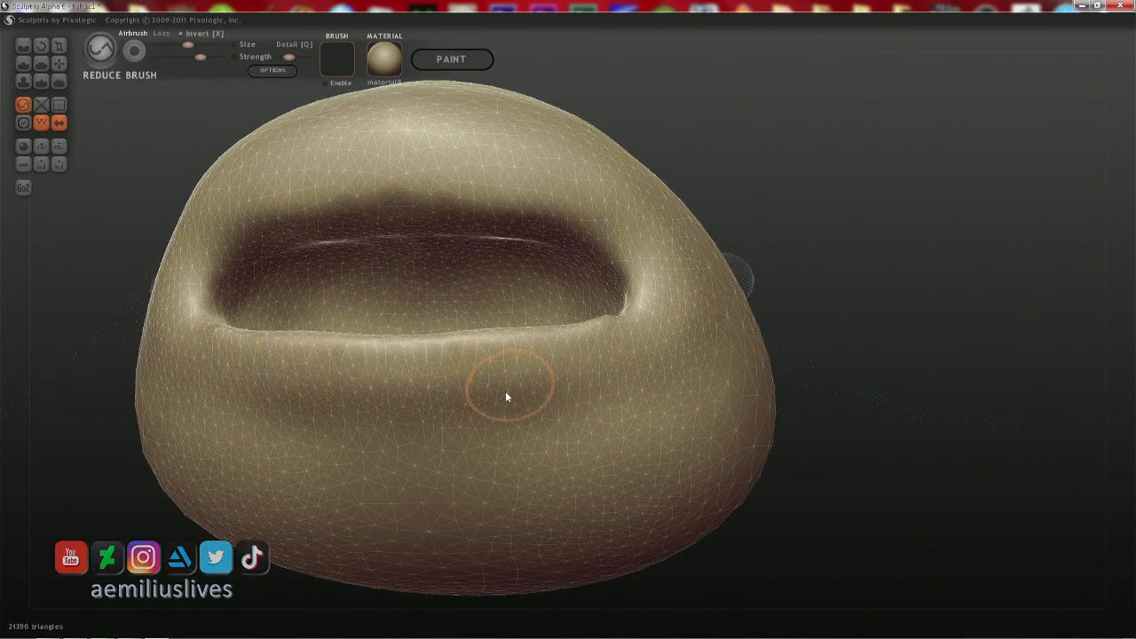
pyautogui.moveTo(601, 377); pyautogui.dragTo(419, 394)
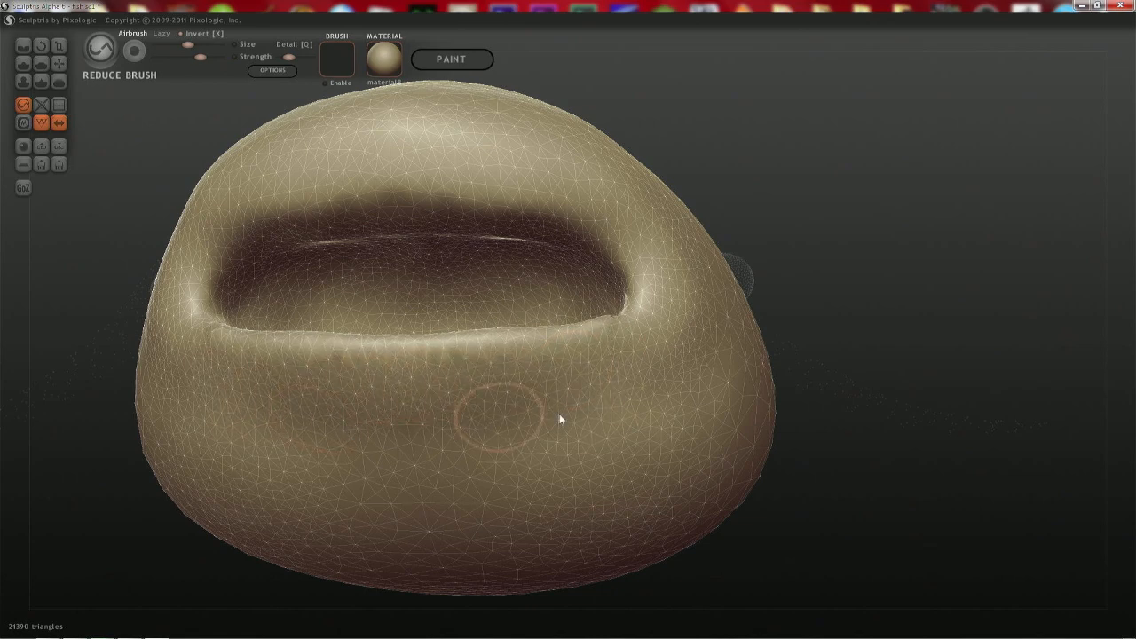
# - Apply the inverted Pinch brush to the lower corner of the mouth opening
pyautogui.moveTo(613, 391); pyautogui.dragTo(385, 476, button='right')
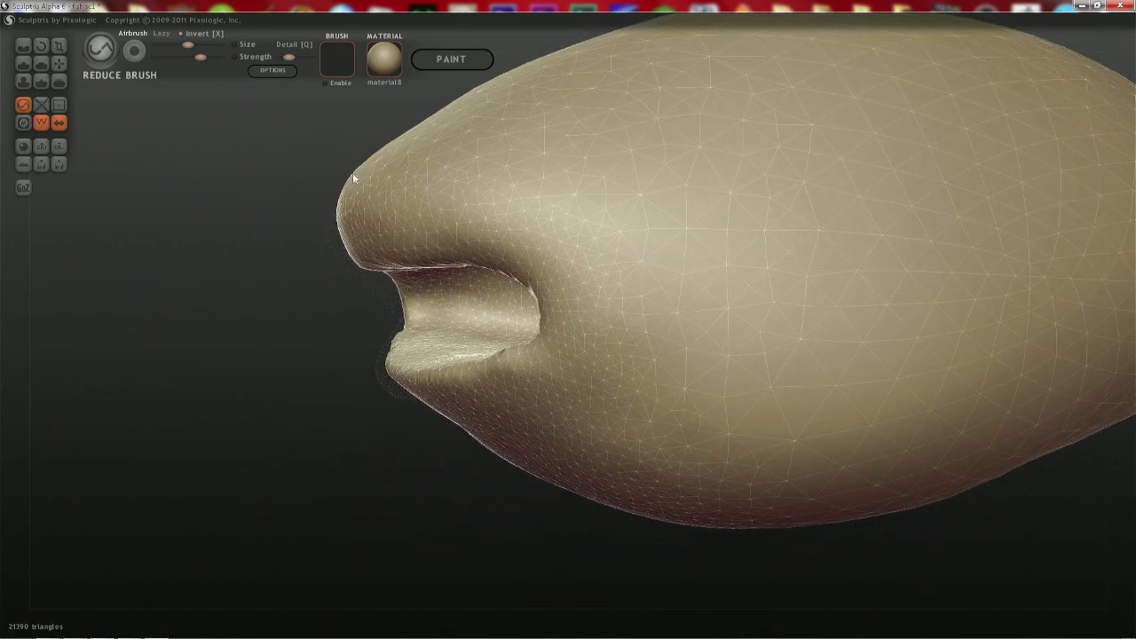
pyautogui.moveTo(426, 338); pyautogui.dragTo(521, 451, button='right')
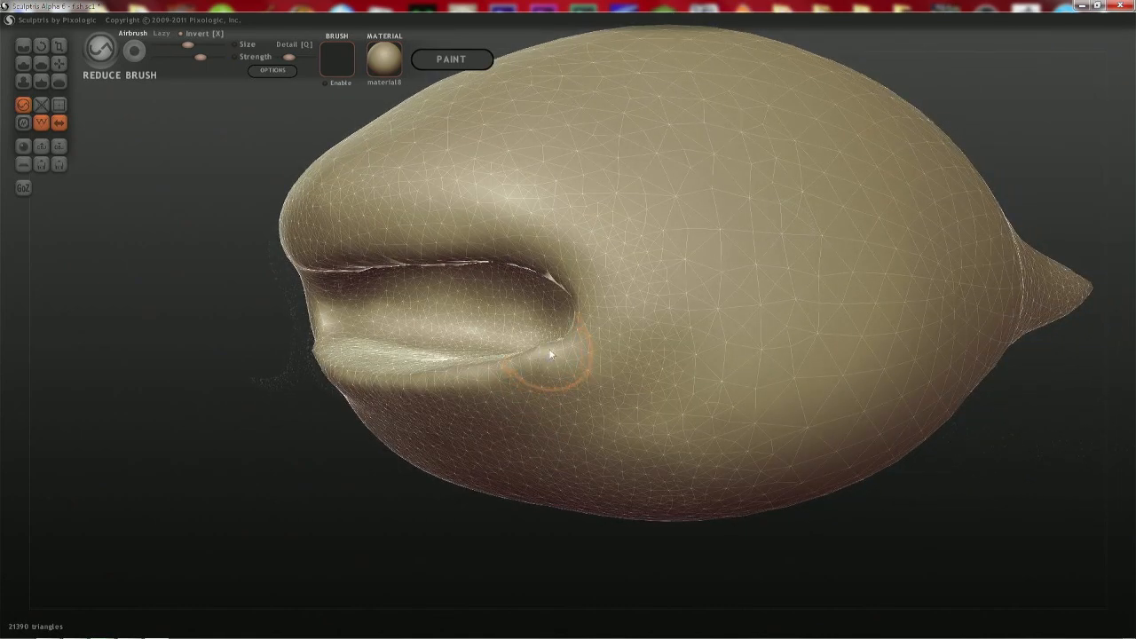
pyautogui.scroll(2, 569, 347)
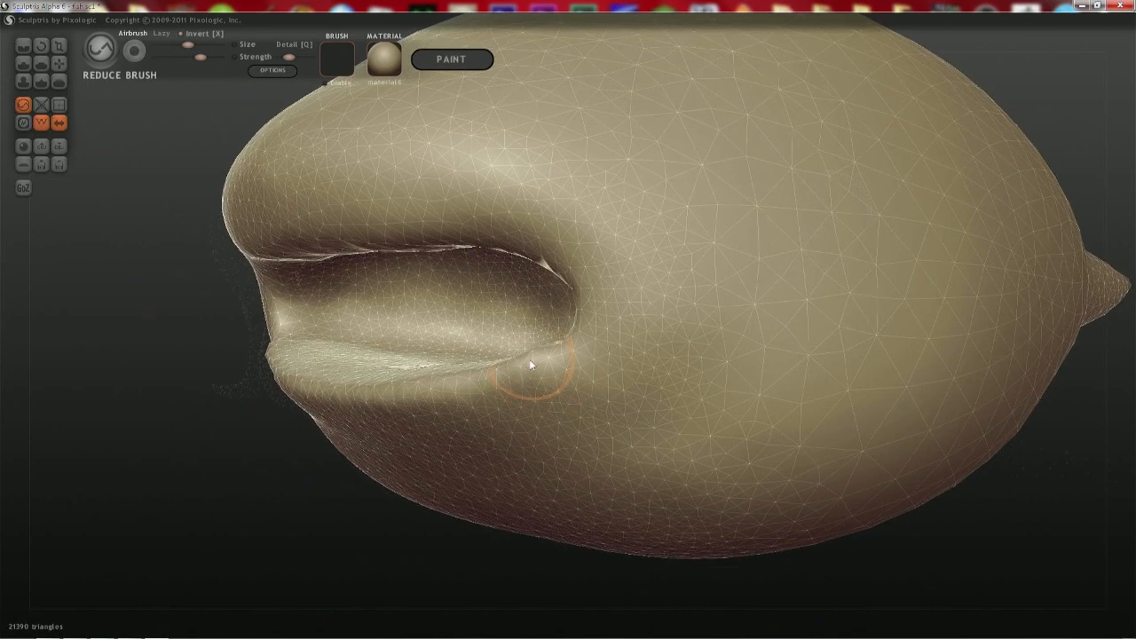
pyautogui.press('p')
pyautogui.click(535, 358)
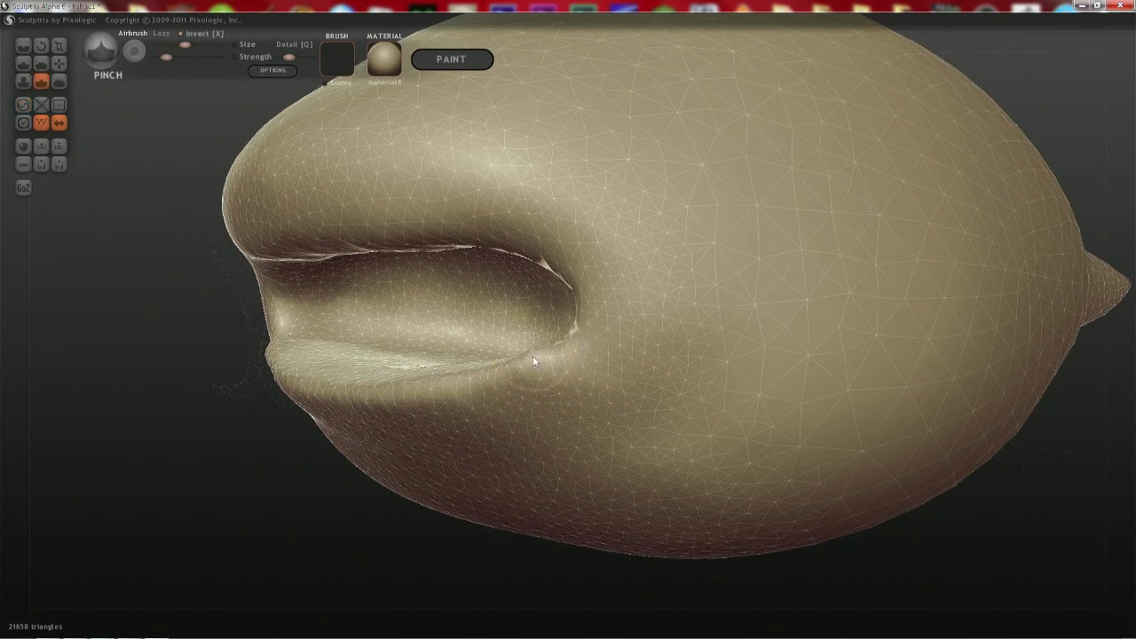
# - Brush over the chin and along the underside of the body with the inverted Pinch brush
pyautogui.moveTo(501, 366); pyautogui.dragTo(671, 426, button='right')
pyautogui.moveTo(546, 371); pyautogui.dragTo(564, 291, button='right')
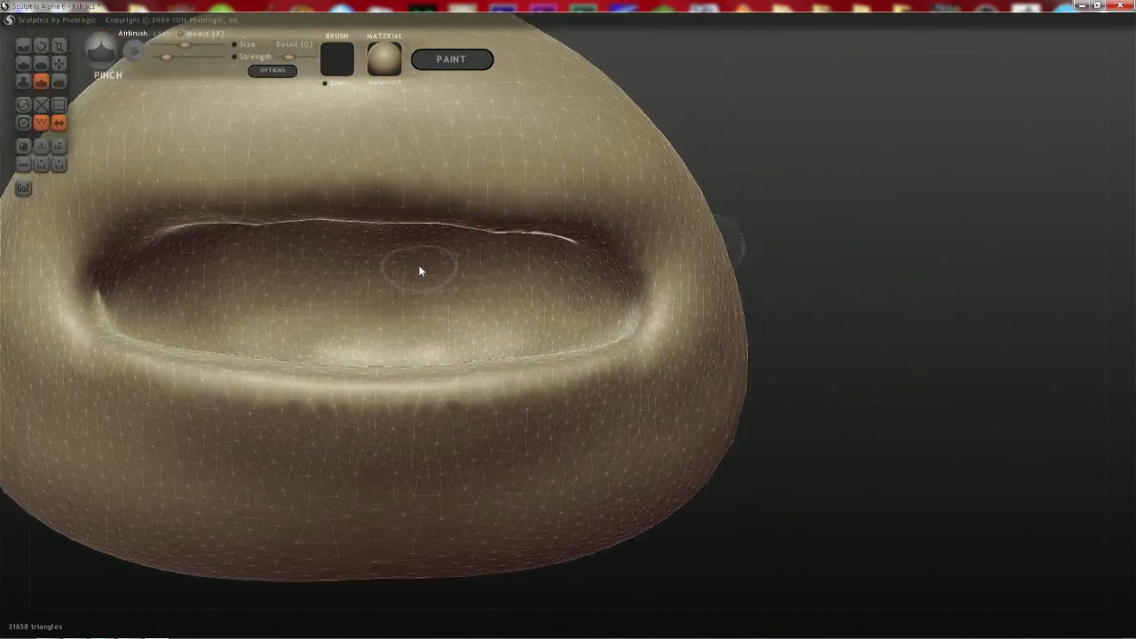
pyautogui.moveTo(420, 269); pyautogui.dragTo(543, 234, button='right')
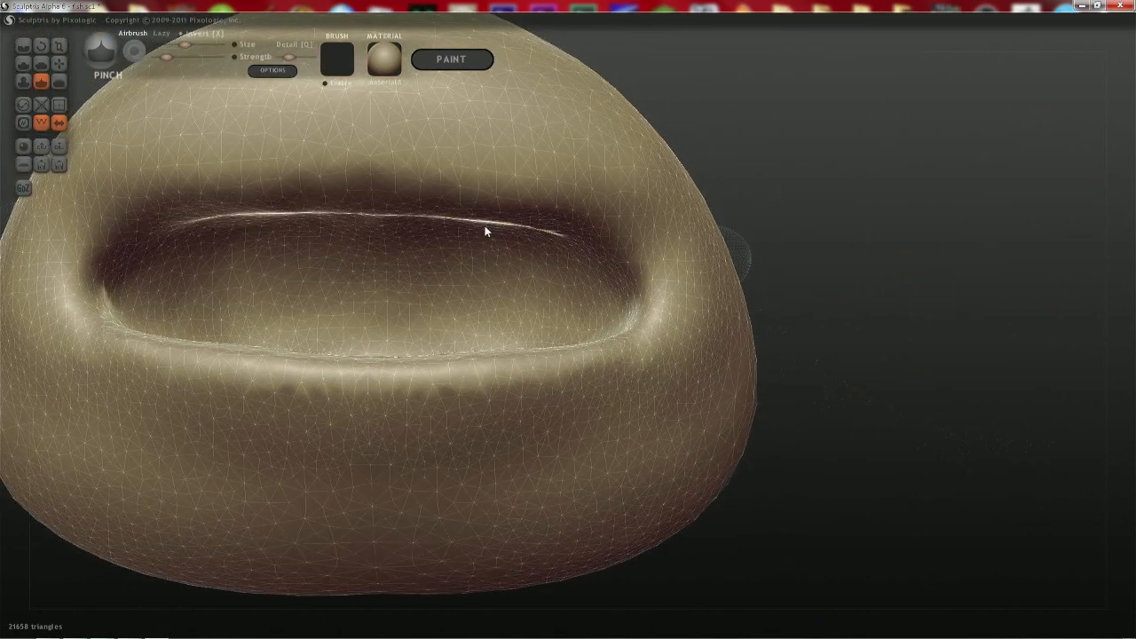
pyautogui.moveTo(345, 257); pyautogui.dragTo(336, 318, button='right')
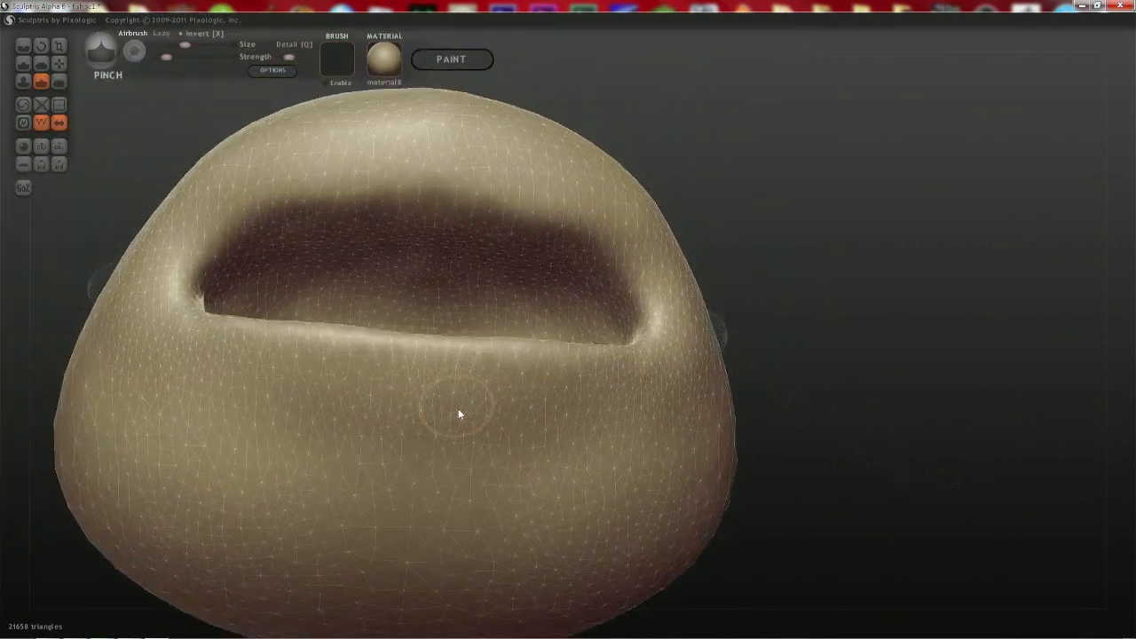
pyautogui.moveTo(458, 411)
pyautogui.mouseDown()
pyautogui.moveTo(321, 407)
pyautogui.moveTo(275, 525)
pyautogui.moveTo(347, 629)
pyautogui.moveTo(396, 527)
pyautogui.mouseUp()
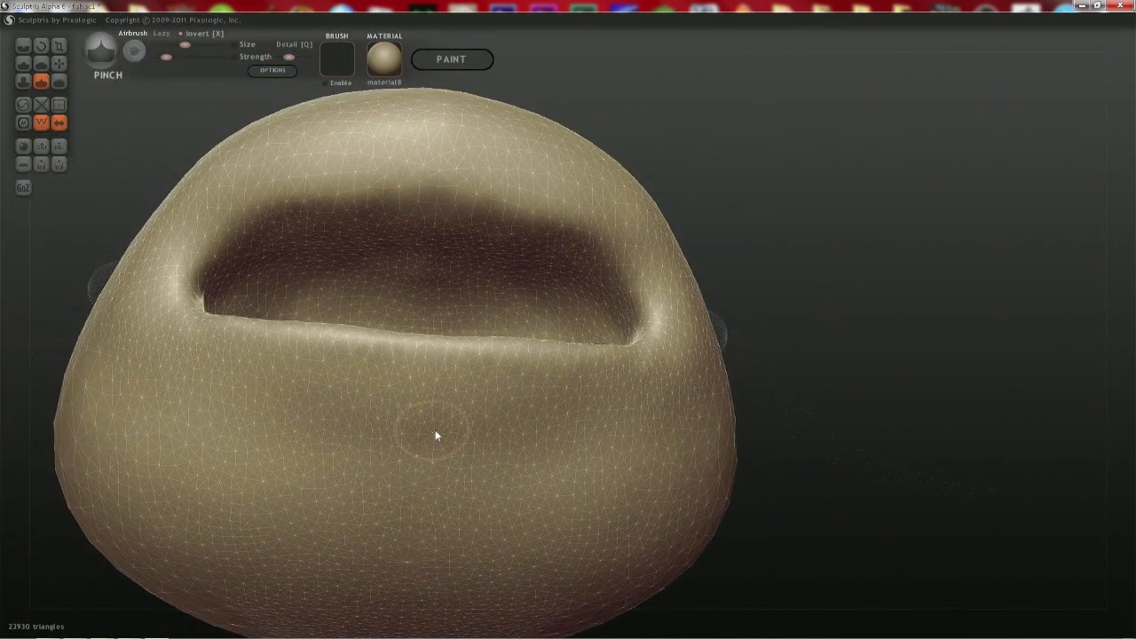
pyautogui.moveTo(256, 403); pyautogui.dragTo(399, 479)
pyautogui.moveTo(551, 554); pyautogui.dragTo(547, 379, button='middle')
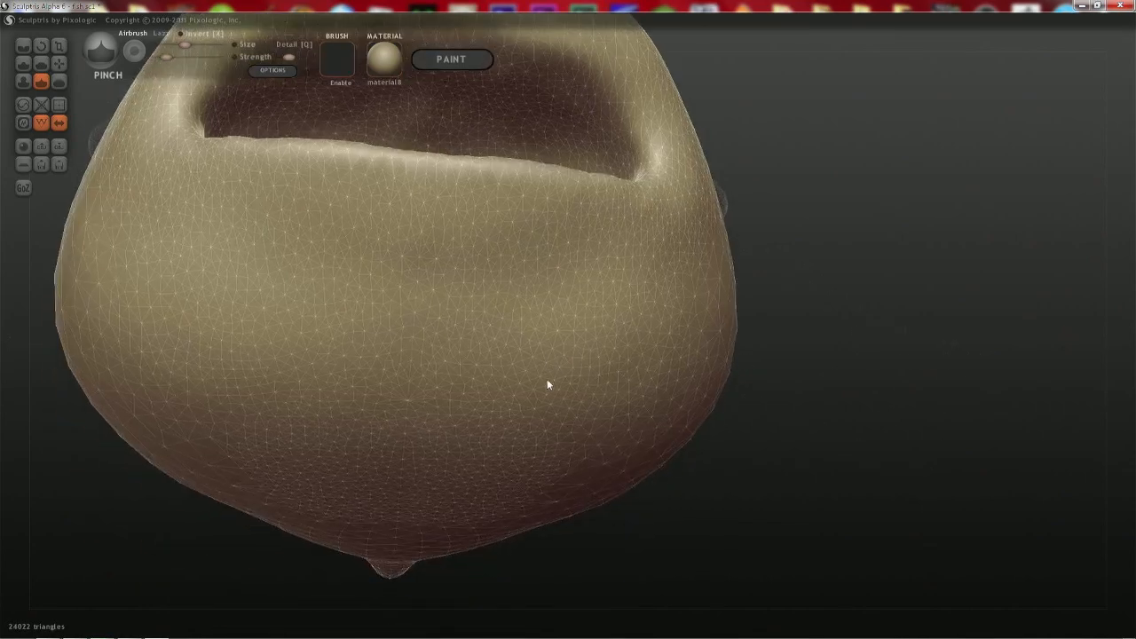
pyautogui.scroll(-5, 581, 303)
pyautogui.moveTo(608, 506); pyautogui.dragTo(619, 399, button='right')
pyautogui.moveTo(439, 275)
pyautogui.mouseDown()
pyautogui.moveTo(421, 554)
pyautogui.moveTo(519, 635)
pyautogui.mouseUp()
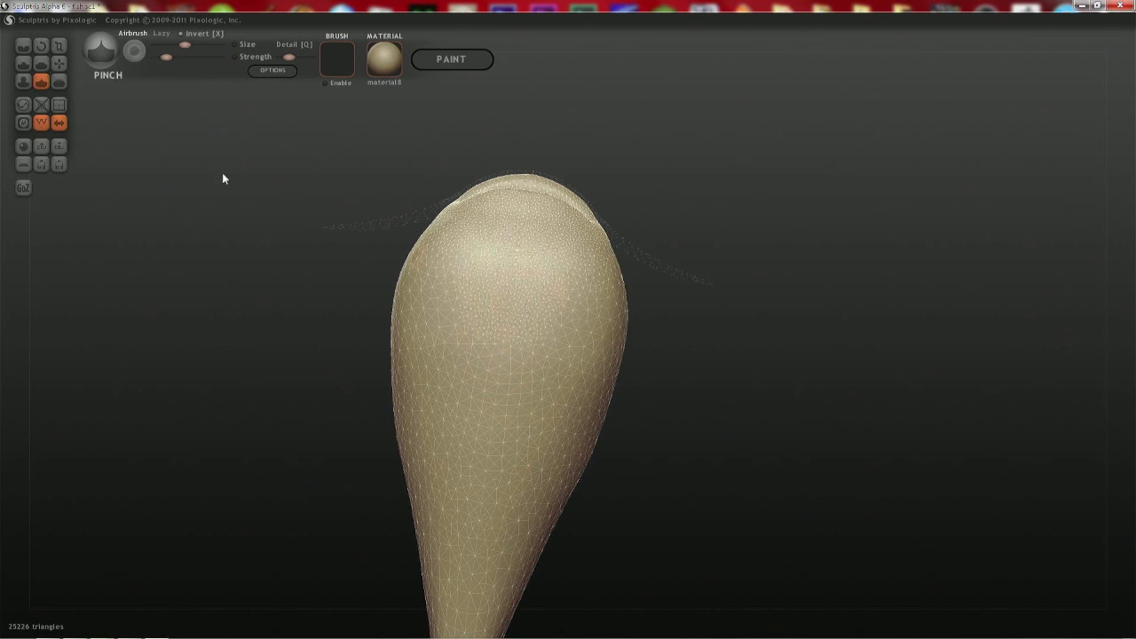
# - Even out the triangle density on the belly, tail and top of the body with the Reduce Brush
pyautogui.click(24, 105)
pyautogui.moveTo(510, 293)
pyautogui.mouseDown()
pyautogui.moveTo(493, 296)
pyautogui.moveTo(468, 257)
pyautogui.moveTo(506, 298)
pyautogui.mouseUp()
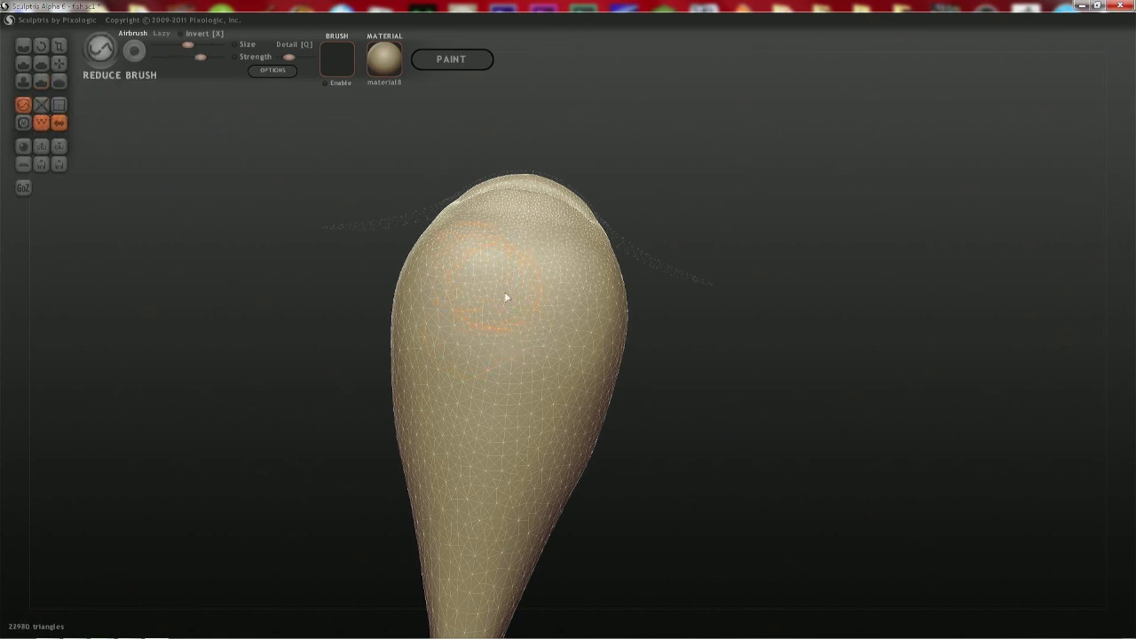
pyautogui.moveTo(511, 439)
pyautogui.mouseDown(button='middle')
pyautogui.moveTo(581, 216)
pyautogui.moveTo(577, 146)
pyautogui.mouseUp(button='middle')
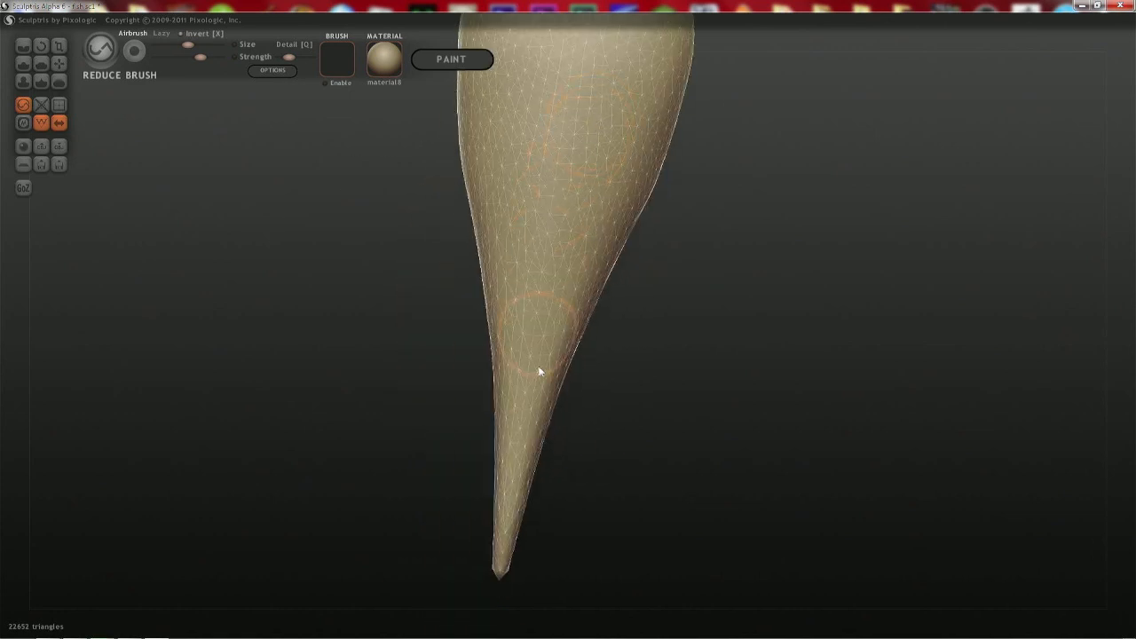
pyautogui.moveTo(538, 370); pyautogui.dragTo(500, 557)
pyautogui.moveTo(500, 556)
pyautogui.mouseDown(button='right')
pyautogui.moveTo(565, 126)
pyautogui.moveTo(560, 332)
pyautogui.moveTo(687, 193)
pyautogui.moveTo(675, 218)
pyautogui.moveTo(621, 255)
pyautogui.mouseUp(button='right')
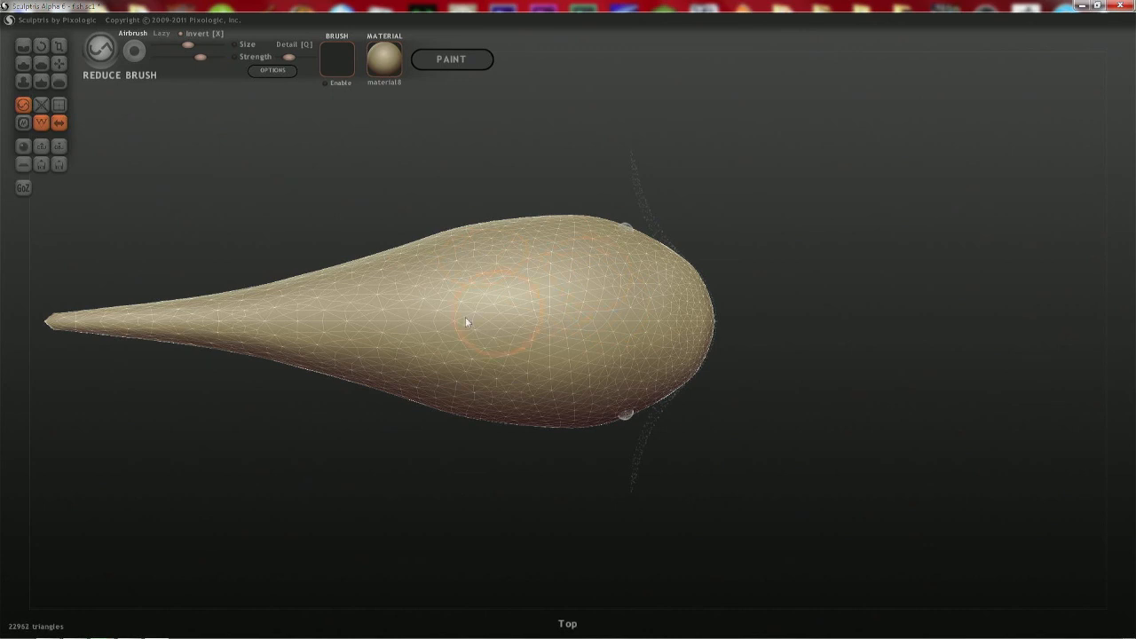
pyautogui.moveTo(465, 317)
pyautogui.mouseDown()
pyautogui.moveTo(639, 329)
pyautogui.moveTo(261, 390)
pyautogui.moveTo(122, 328)
pyautogui.moveTo(696, 286)
pyautogui.mouseUp()
pyautogui.moveTo(489, 387); pyautogui.dragTo(581, 310, button='right')
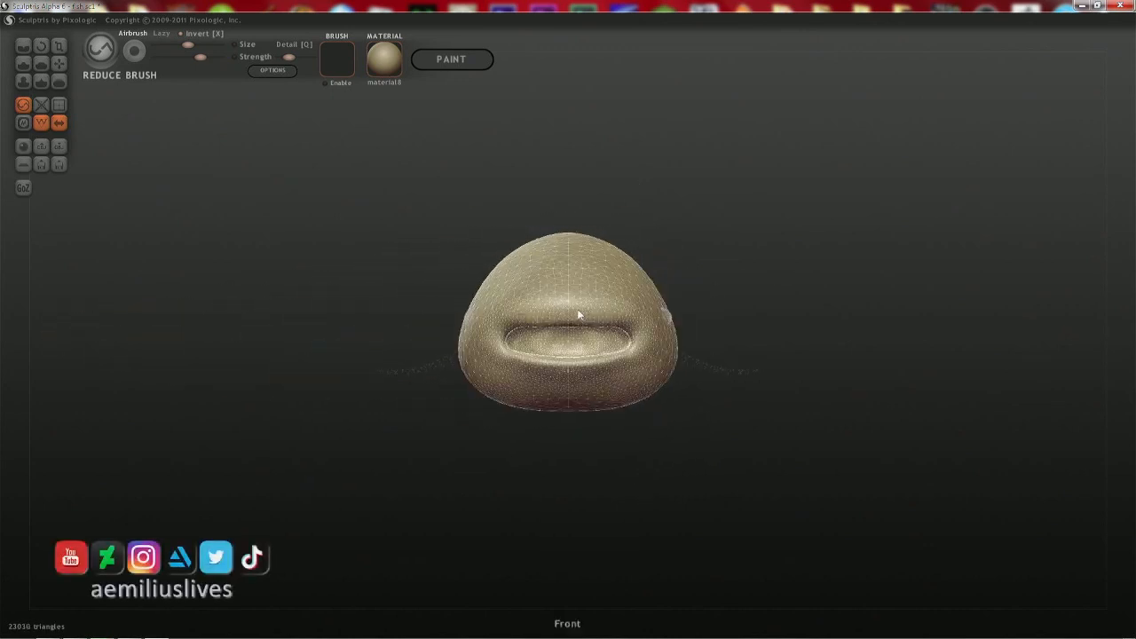
# - Show the hidden parts again and run the Reduce Brush over the underside of the chin
pyautogui.moveTo(792, 214); pyautogui.dragTo(714, 238, button='right')
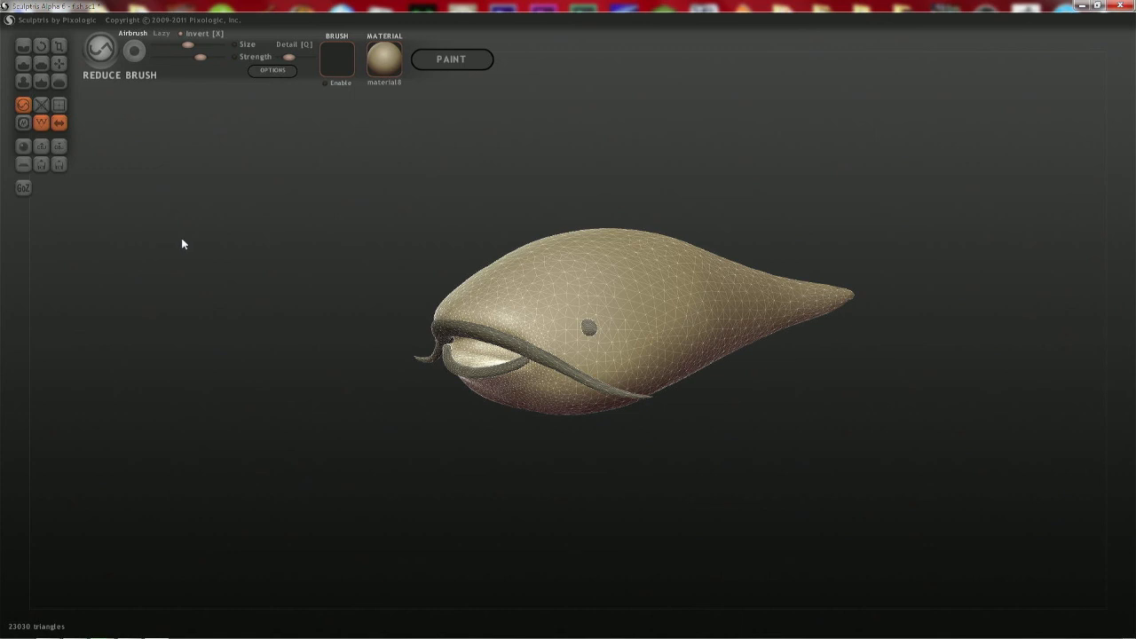
pyautogui.moveTo(182, 240); pyautogui.dragTo(567, 188)
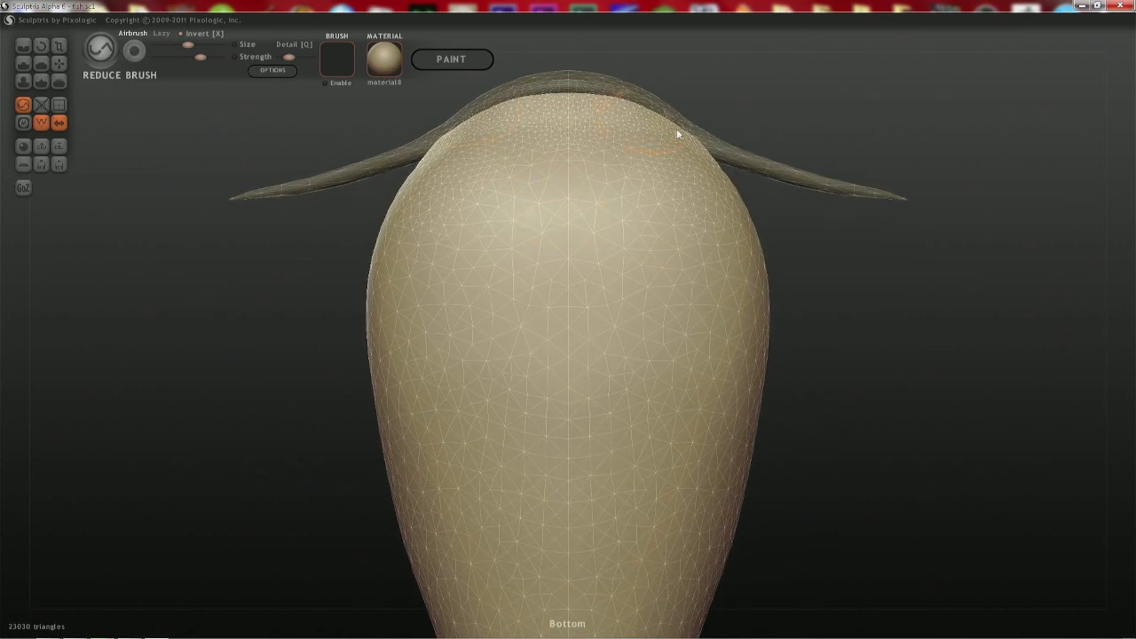
pyautogui.moveTo(681, 132)
pyautogui.mouseDown()
pyautogui.moveTo(695, 149)
pyautogui.moveTo(649, 108)
pyautogui.moveTo(642, 131)
pyautogui.moveTo(621, 116)
pyautogui.mouseUp()
pyautogui.moveTo(501, 115)
pyautogui.mouseDown(button='middle')
pyautogui.moveTo(491, 116)
pyautogui.moveTo(569, 155)
pyautogui.moveTo(554, 139)
pyautogui.moveTo(515, 190)
pyautogui.moveTo(538, 172)
pyautogui.moveTo(577, 223)
pyautogui.moveTo(582, 118)
pyautogui.moveTo(544, 176)
pyautogui.mouseUp(button='middle')
# - Select the whiskered upper lip and even out the mesh along its whisker with the Reduce Brush
pyautogui.moveTo(705, 205); pyautogui.dragTo(737, 226)
pyautogui.click(736, 221)
pyautogui.scroll(4, 742, 245)
pyautogui.keyDown('alt'); pyautogui.moveTo(783, 170); pyautogui.dragTo(518, 217, button='middle'); pyautogui.keyUp('alt')
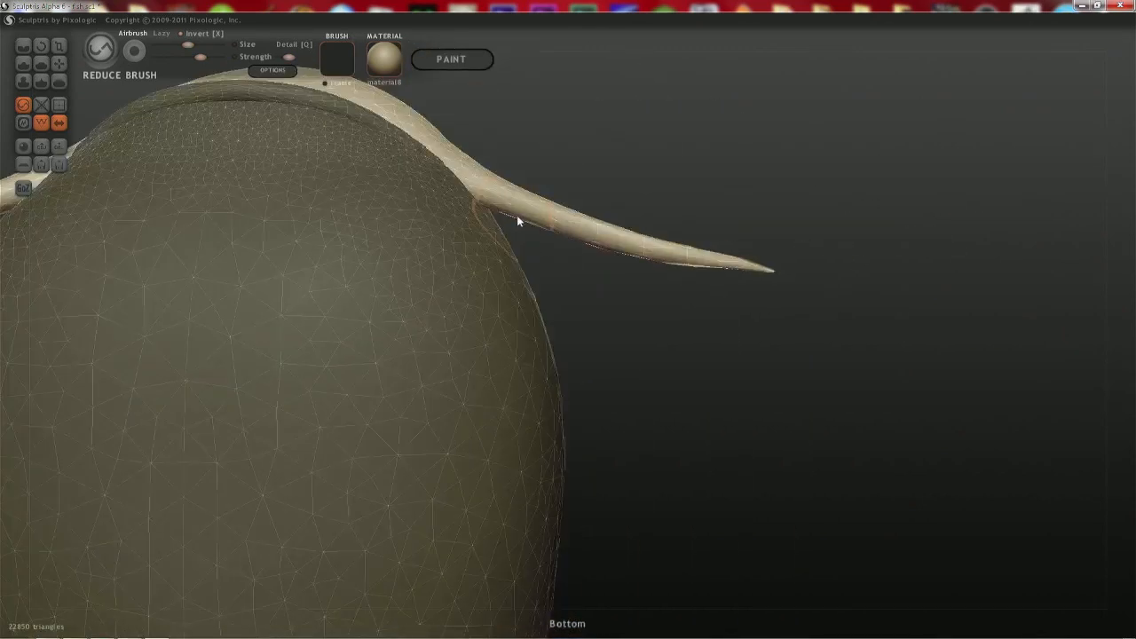
pyautogui.moveTo(526, 211); pyautogui.dragTo(697, 256)
pyautogui.moveTo(699, 257); pyautogui.dragTo(702, 247, button='middle')
pyautogui.scroll(2, 701, 261)
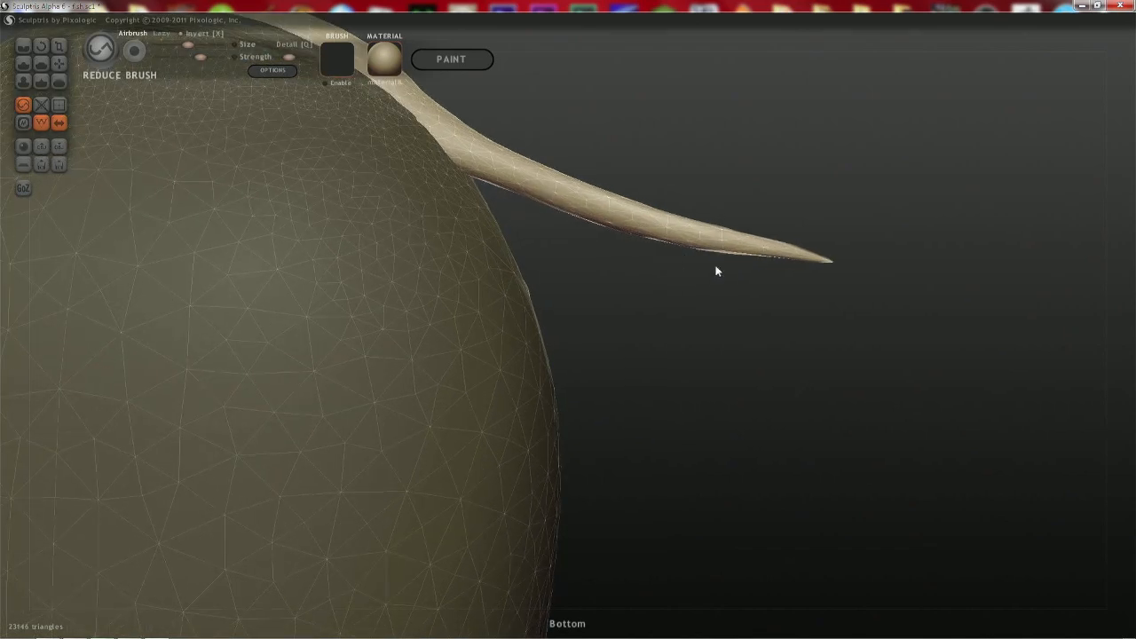
# - Brush across the front of the upper lip with the Reduce Brush to even out its mesh
pyautogui.moveTo(406, 122); pyautogui.dragTo(484, 330, button='middle')
pyautogui.moveTo(484, 330)
pyautogui.mouseDown()
pyautogui.moveTo(459, 272)
pyautogui.moveTo(804, 363)
pyautogui.moveTo(920, 359)
pyautogui.moveTo(807, 370)
pyautogui.moveTo(541, 279)
pyautogui.moveTo(265, 148)
pyautogui.moveTo(498, 302)
pyautogui.mouseUp()
pyautogui.scroll(2, 837, 354)
pyautogui.scroll(-2, 435, 232)
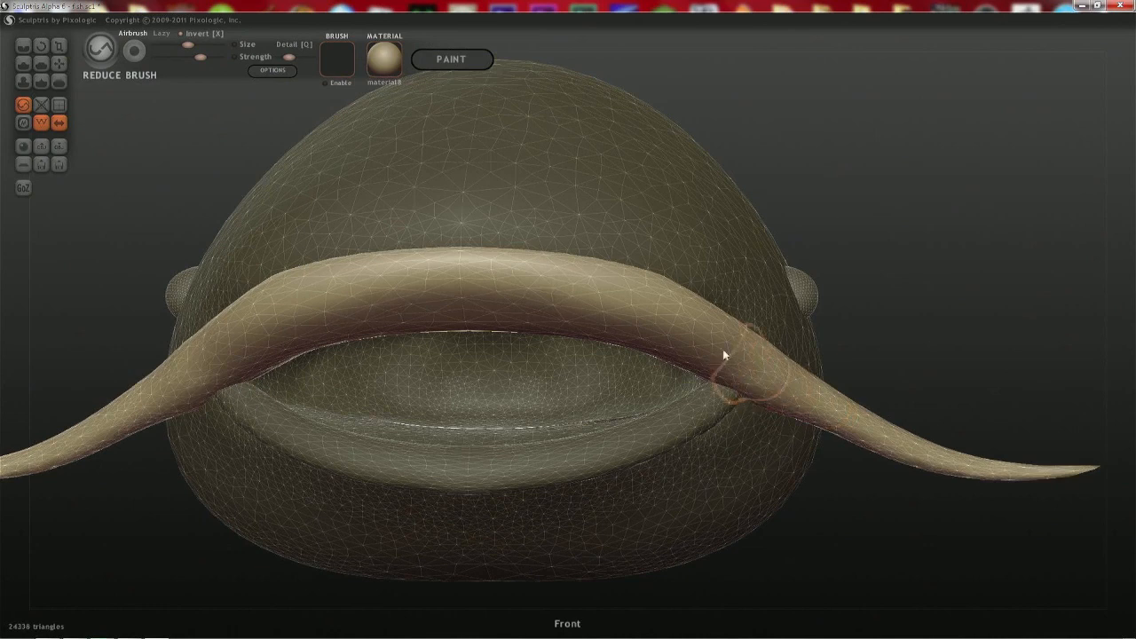
pyautogui.moveTo(724, 355)
pyautogui.mouseDown()
pyautogui.moveTo(435, 307)
pyautogui.moveTo(206, 391)
pyautogui.moveTo(624, 282)
pyautogui.moveTo(642, 302)
pyautogui.mouseUp()
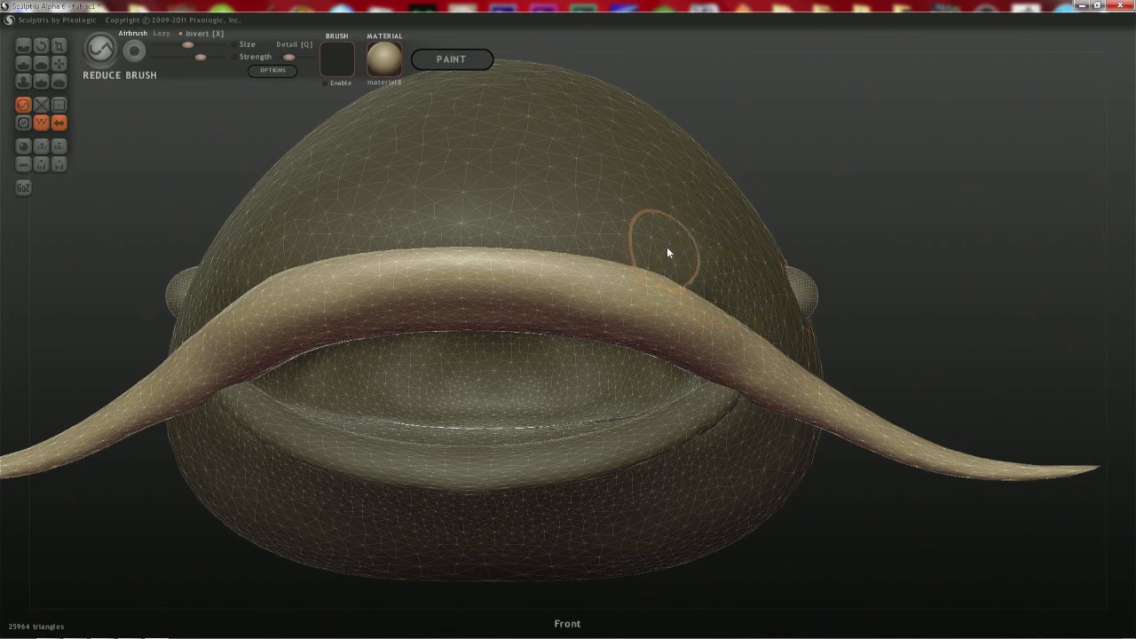
pyautogui.moveTo(669, 253); pyautogui.dragTo(563, 260, button='right')
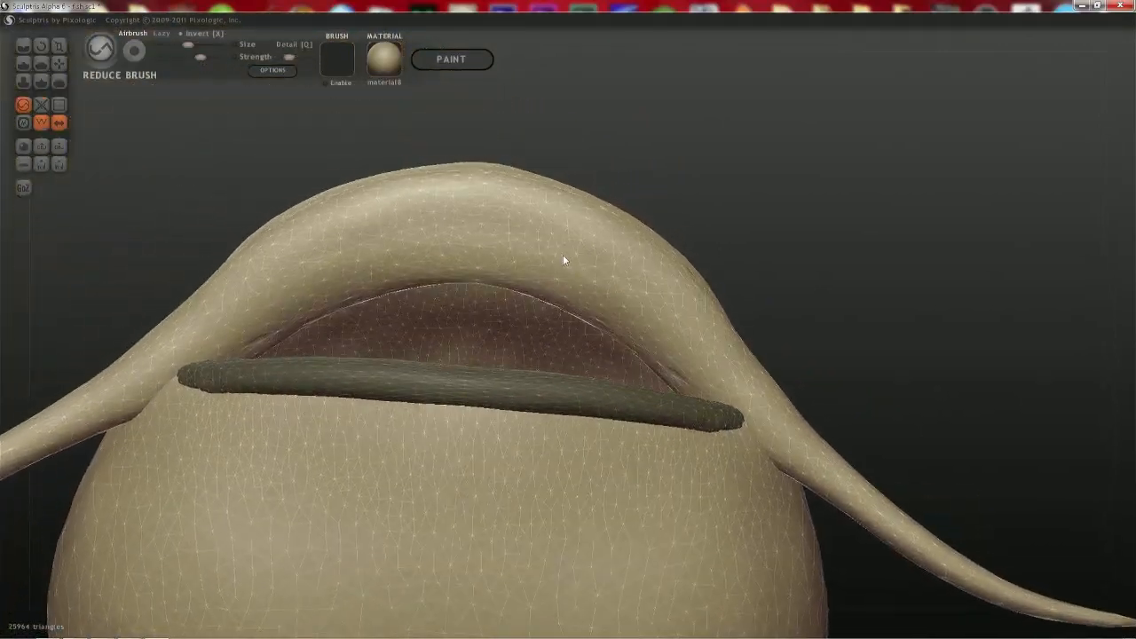
# - Select the whiskered upper lip and slightly enlarge the Grab brush over its middle
pyautogui.hotkey('ctrl', 'a')
pyautogui.keyDown('ctrl'); pyautogui.click(488, 274); pyautogui.keyUp('ctrl')
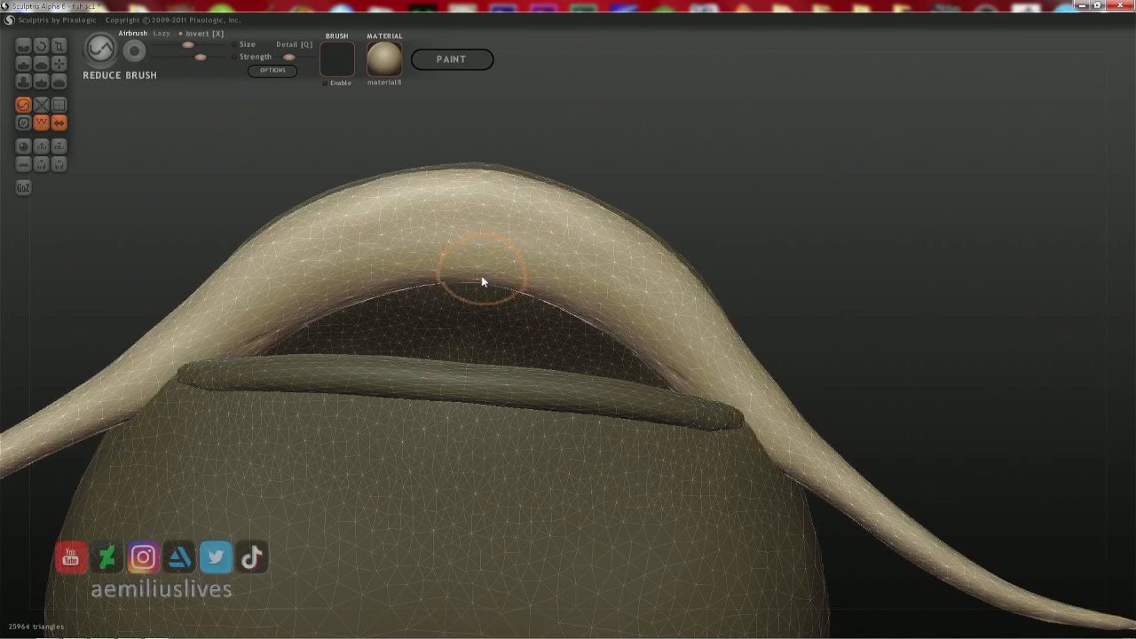
pyautogui.press('g')
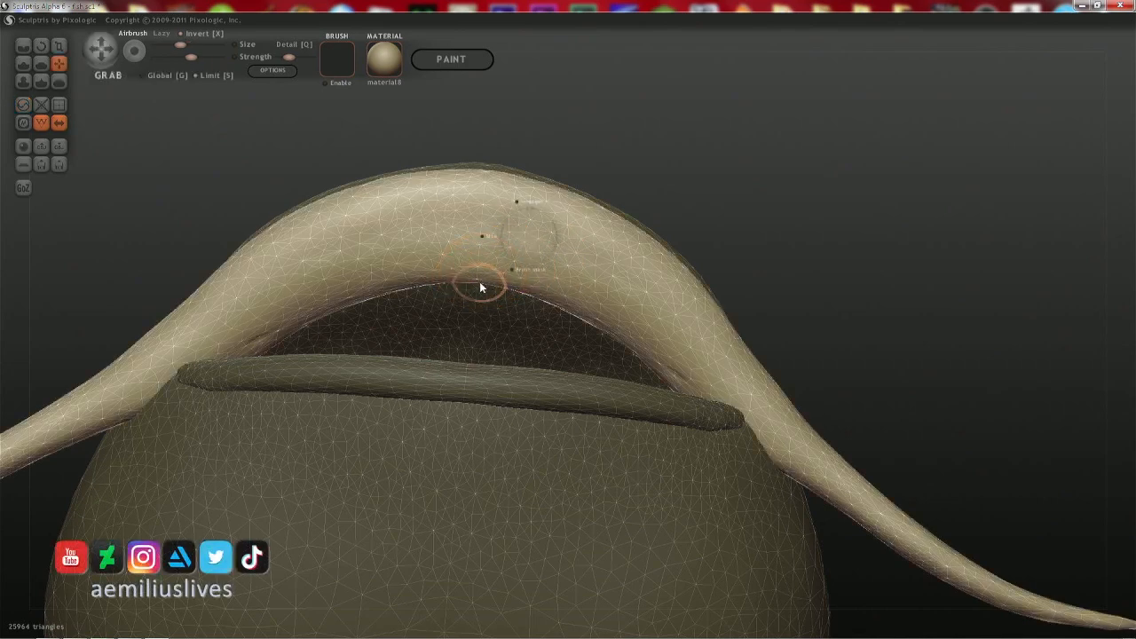
pyautogui.moveTo(482, 236); pyautogui.dragTo(465, 238)
pyautogui.moveTo(489, 298); pyautogui.dragTo(485, 279, button='right')
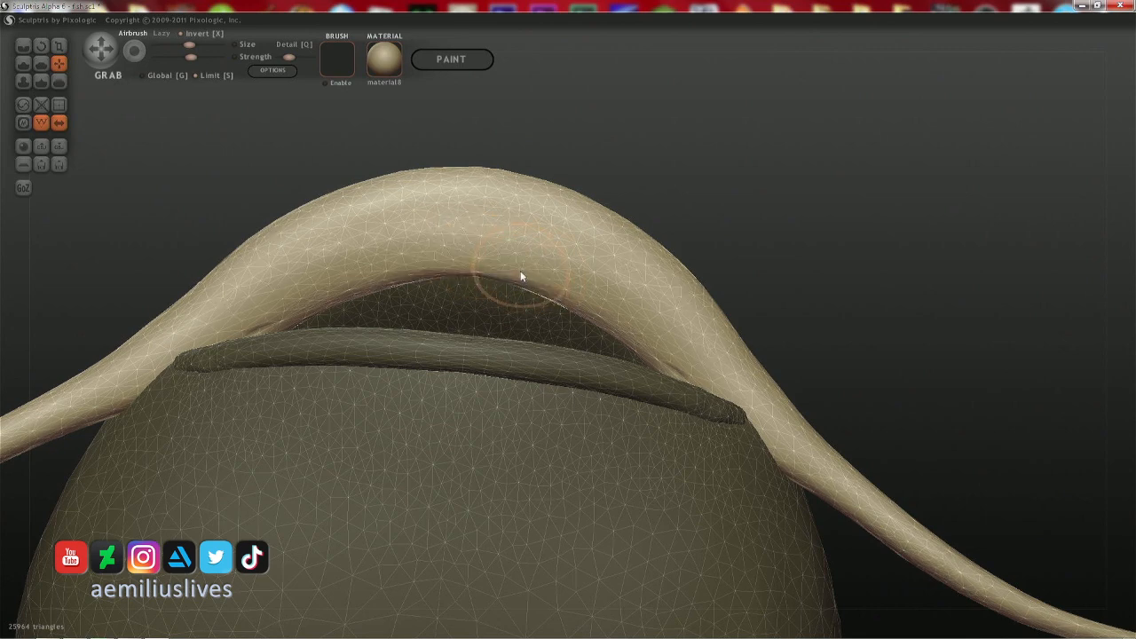
# - Hide the body and the lower lip to isolate the upper lip with its whiskers
pyautogui.hotkey('ctrl', 'h')
pyautogui.moveTo(537, 251); pyautogui.dragTo(518, 214, button='right')
pyautogui.hotkey('ctrl', 'h')
pyautogui.press('h')
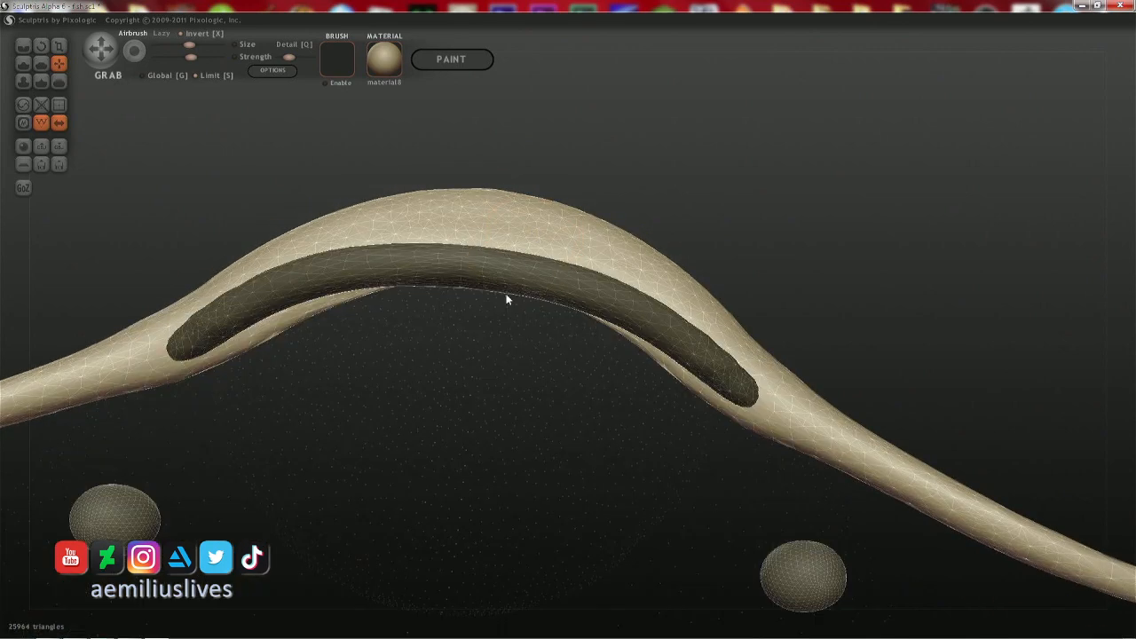
pyautogui.keyDown('ctrl'); pyautogui.click(507, 298); pyautogui.keyUp('ctrl')
pyautogui.moveTo(508, 287); pyautogui.dragTo(450, 224, button='right')
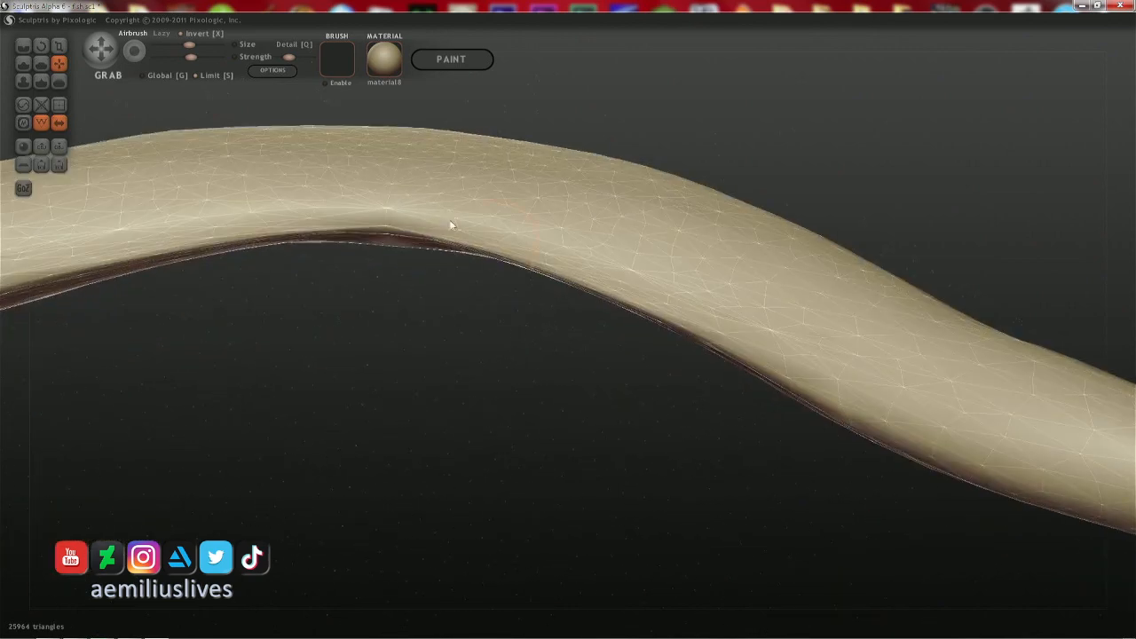
# - Reshape the middle of the upper lip's inner edge with Grab and Flatten
pyautogui.moveTo(407, 222); pyautogui.dragTo(417, 236)
pyautogui.moveTo(418, 236); pyautogui.dragTo(448, 140, button='right')
pyautogui.moveTo(464, 236)
pyautogui.mouseDown(button='right')
pyautogui.moveTo(520, 228)
pyautogui.moveTo(550, 139)
pyautogui.moveTo(563, 332)
pyautogui.moveTo(518, 125)
pyautogui.moveTo(614, 254)
pyautogui.moveTo(606, 461)
pyautogui.mouseUp(button='right')
pyautogui.press('5')
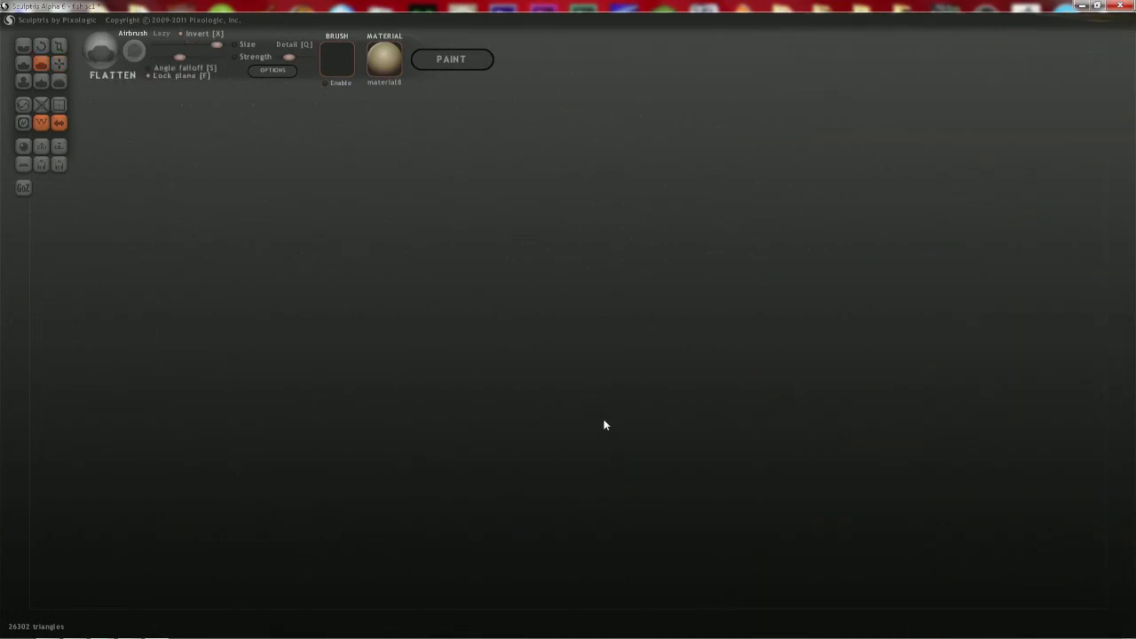
pyautogui.moveTo(563, 165); pyautogui.dragTo(586, 614, button='right')
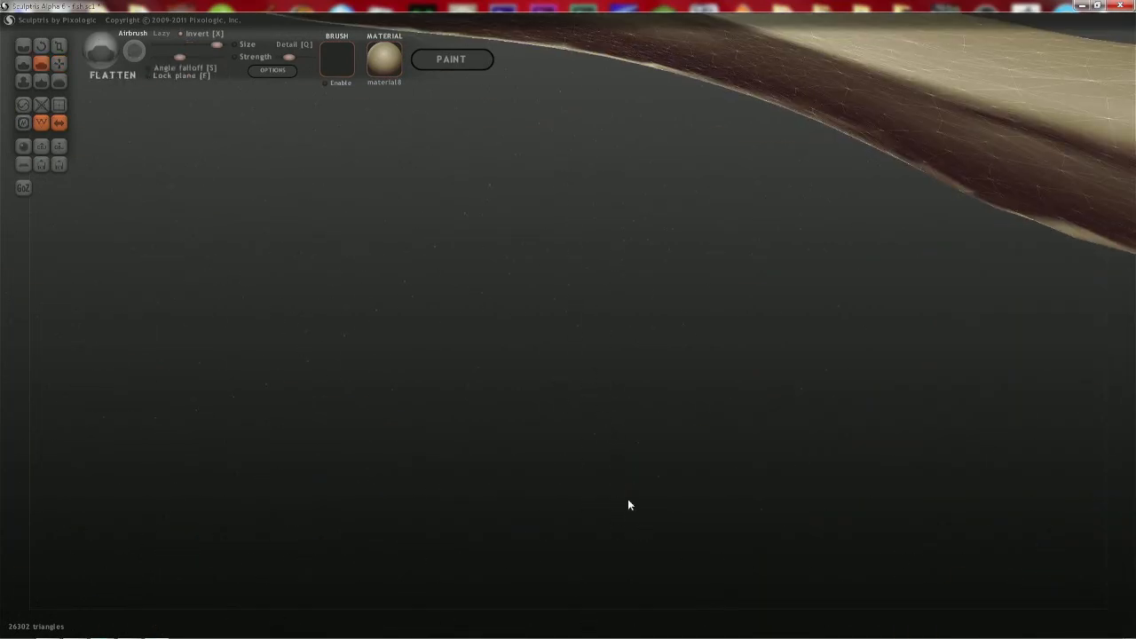
pyautogui.moveTo(629, 505); pyautogui.dragTo(337, 310, button='right')
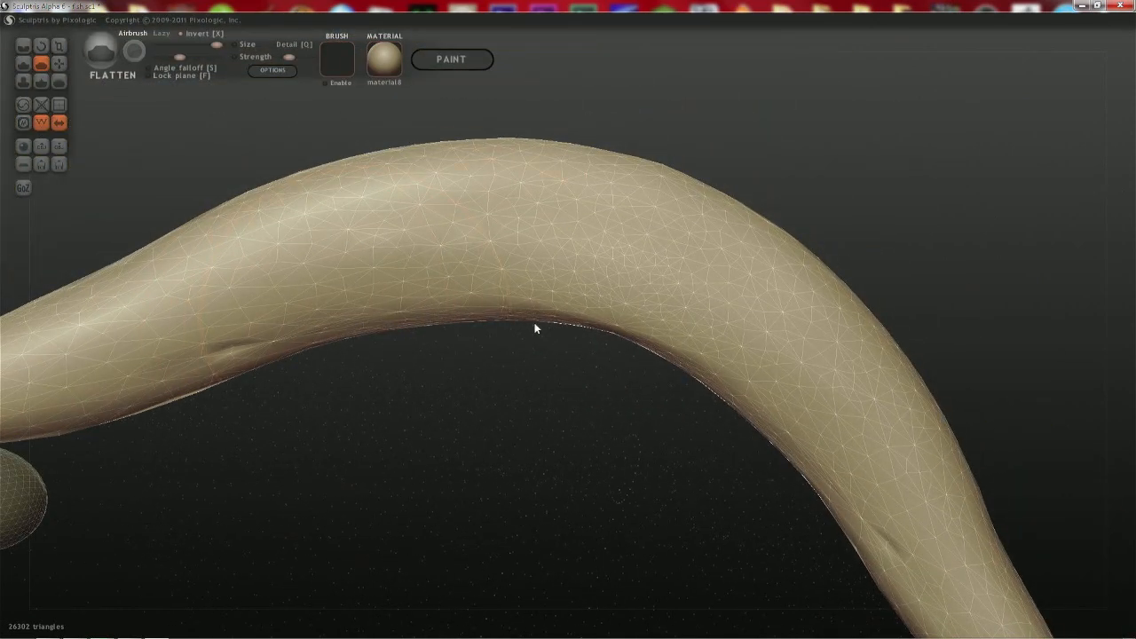
# - Run the Reduce Brush along the upper lip's inner edge over the creases on both sides of its middle
pyautogui.press('0')
pyautogui.moveTo(579, 313)
pyautogui.mouseDown()
pyautogui.moveTo(618, 309)
pyautogui.moveTo(343, 312)
pyautogui.moveTo(175, 385)
pyautogui.mouseUp()
pyautogui.moveTo(705, 382); pyautogui.dragTo(885, 541)
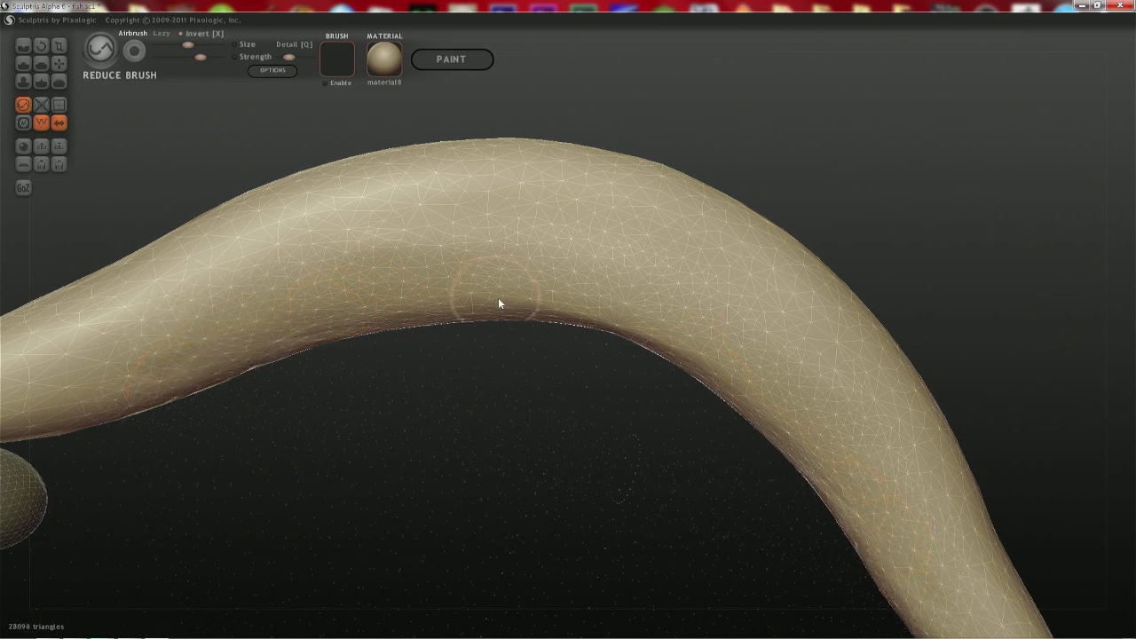
pyautogui.moveTo(622, 333); pyautogui.dragTo(618, 331)
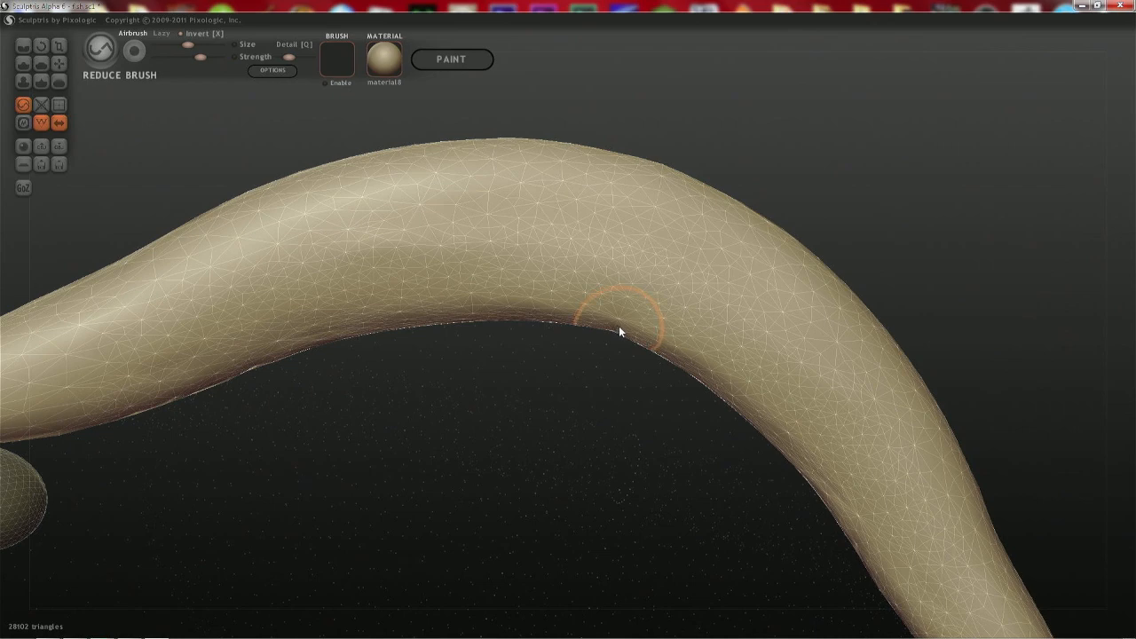
pyautogui.scroll(3, 629, 333)
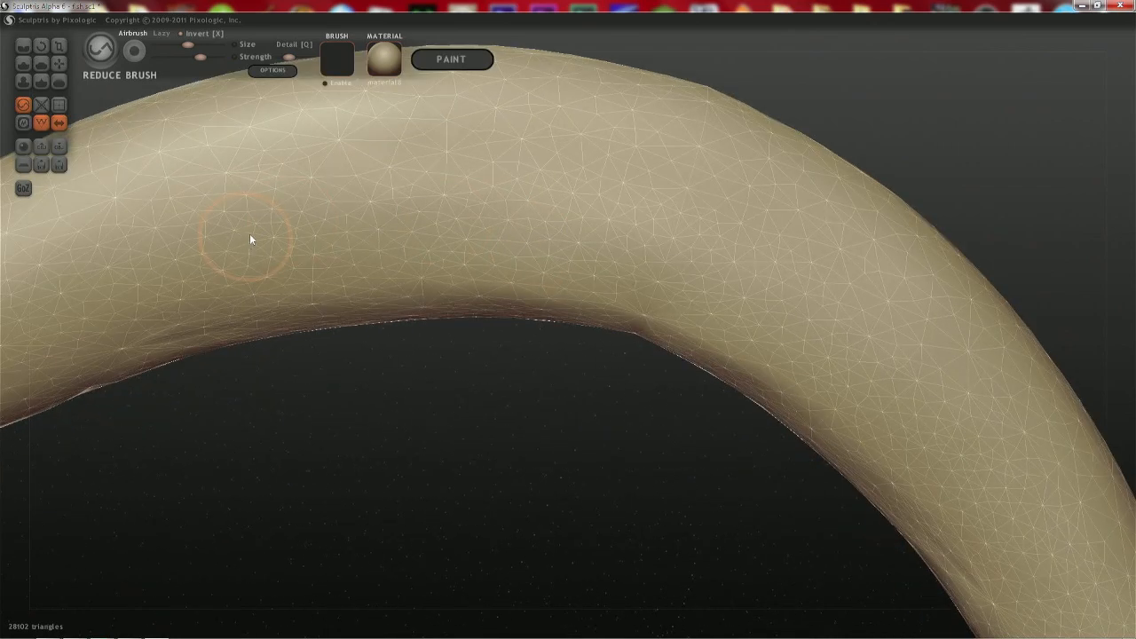
# - Even out the pinched middle and the back of the upper lip with the Reduce Brush
pyautogui.moveTo(769, 315)
pyautogui.mouseDown(button='right')
pyautogui.moveTo(788, 210)
pyautogui.moveTo(699, 187)
pyautogui.moveTo(701, 231)
pyautogui.moveTo(609, 311)
pyautogui.moveTo(655, 323)
pyautogui.moveTo(794, 188)
pyautogui.moveTo(677, 342)
pyautogui.moveTo(398, 324)
pyautogui.moveTo(584, 320)
pyautogui.moveTo(598, 332)
pyautogui.moveTo(515, 325)
pyautogui.moveTo(553, 279)
pyautogui.moveTo(520, 325)
pyautogui.moveTo(542, 251)
pyautogui.moveTo(524, 386)
pyautogui.mouseUp(button='right')
pyautogui.click(621, 281)
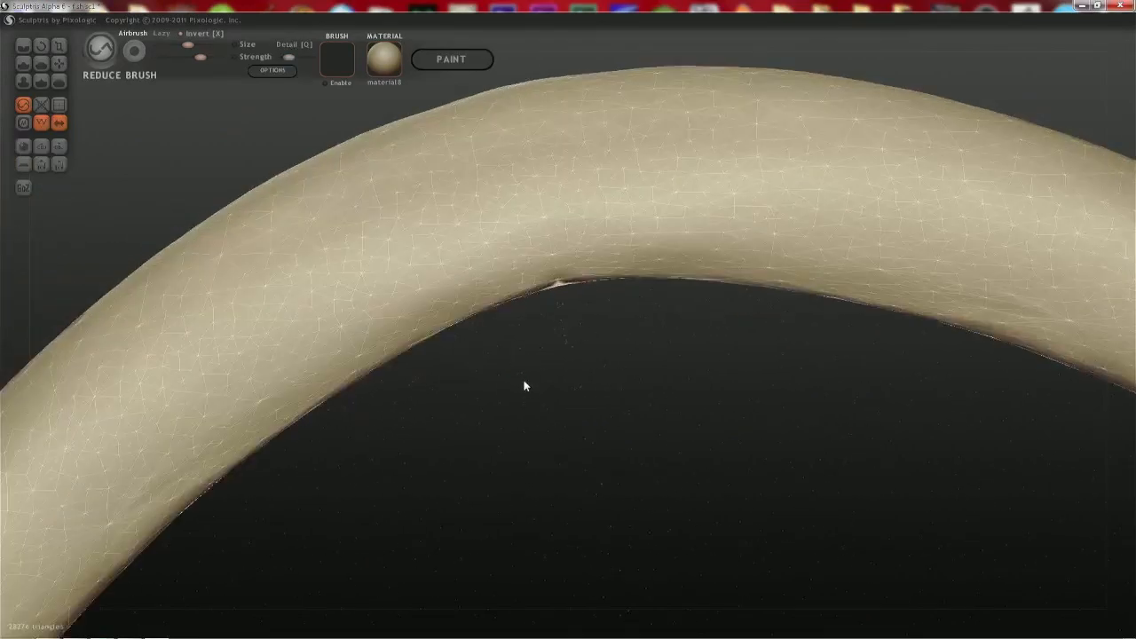
pyautogui.moveTo(554, 302); pyautogui.dragTo(578, 179, button='right')
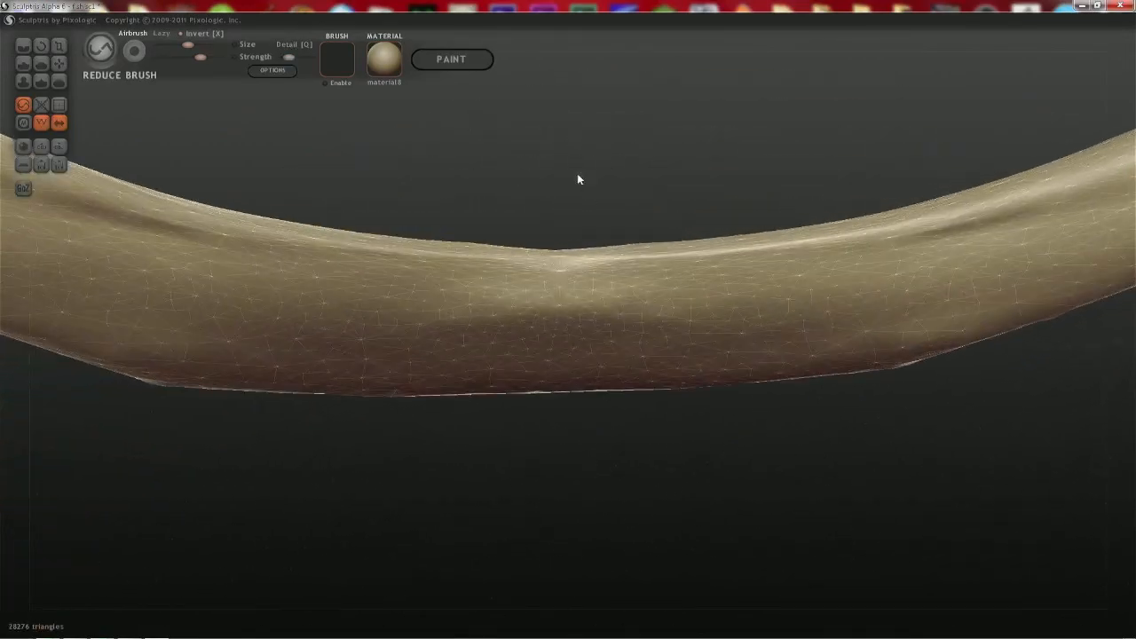
pyautogui.scroll(3, 577, 180)
pyautogui.moveTo(550, 272)
pyautogui.mouseDown()
pyautogui.moveTo(497, 249)
pyautogui.moveTo(275, 258)
pyautogui.moveTo(460, 331)
pyautogui.moveTo(210, 323)
pyautogui.moveTo(294, 325)
pyautogui.mouseUp()
pyautogui.moveTo(601, 387)
pyautogui.mouseDown(button='right')
pyautogui.moveTo(605, 286)
pyautogui.moveTo(254, 211)
pyautogui.moveTo(596, 435)
pyautogui.moveTo(534, 383)
pyautogui.moveTo(510, 309)
pyautogui.moveTo(419, 432)
pyautogui.mouseUp(button='right')
pyautogui.moveTo(419, 431)
pyautogui.mouseDown()
pyautogui.moveTo(574, 326)
pyautogui.moveTo(830, 213)
pyautogui.moveTo(999, 156)
pyautogui.moveTo(343, 384)
pyautogui.mouseUp()
pyautogui.moveTo(516, 348)
pyautogui.mouseDown(button='right')
pyautogui.moveTo(485, 426)
pyautogui.moveTo(436, 446)
pyautogui.moveTo(427, 348)
pyautogui.moveTo(394, 434)
pyautogui.moveTo(707, 609)
pyautogui.moveTo(515, 260)
pyautogui.mouseUp(button='right')
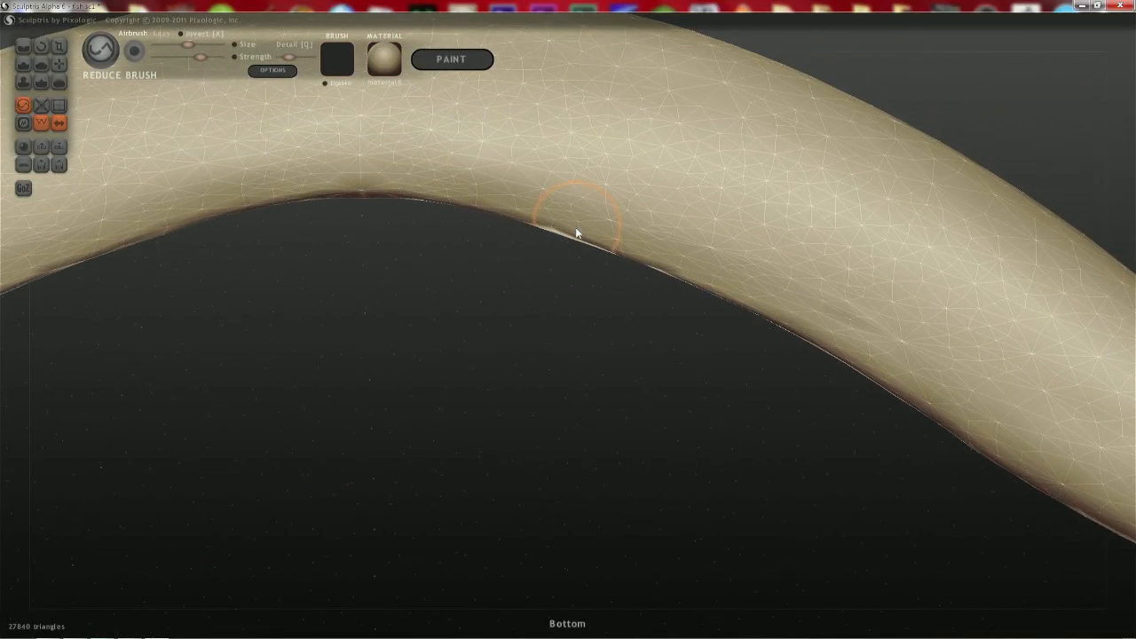
# - Enlarge the brush and smooth the upper lip's inner edge and the bumps at the whisker bases
pyautogui.press('space')
pyautogui.moveTo(576, 223); pyautogui.dragTo(572, 186)
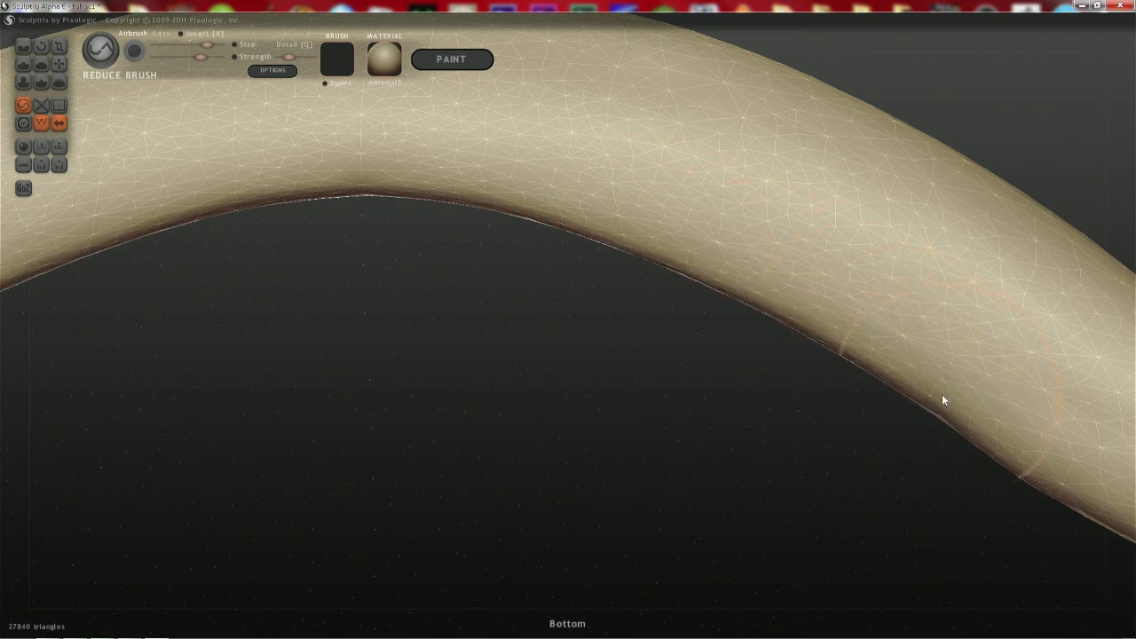
pyautogui.keyDown('shift'); pyautogui.moveTo(703, 396); pyautogui.dragTo(699, 144); pyautogui.keyUp('shift')
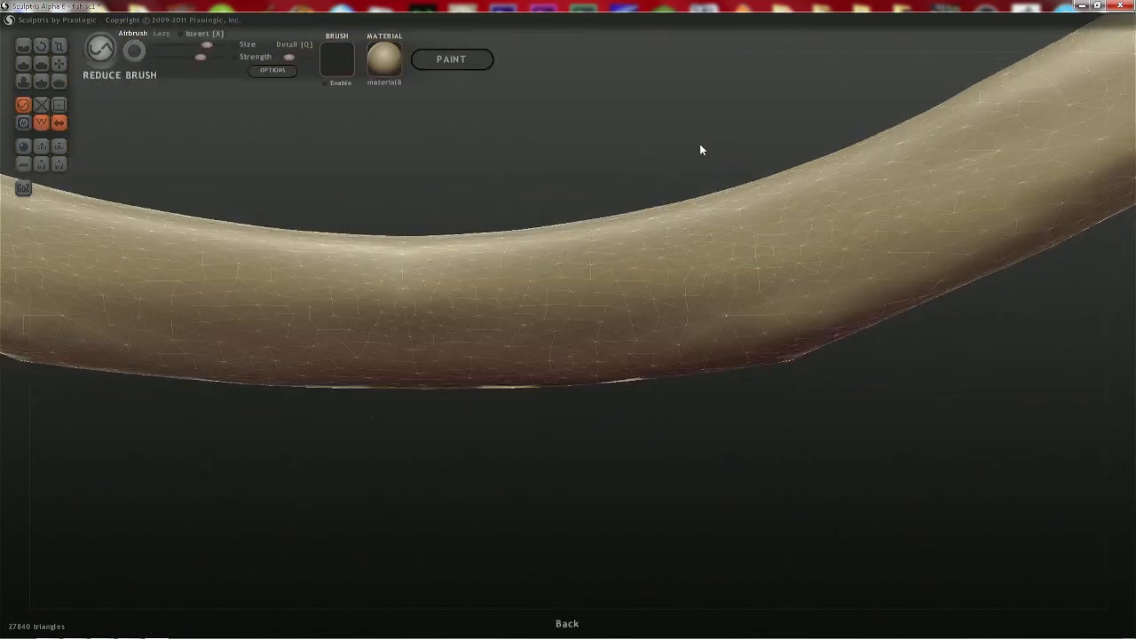
pyautogui.keyDown('shift'); pyautogui.moveTo(578, 409); pyautogui.dragTo(575, 209); pyautogui.keyUp('shift')
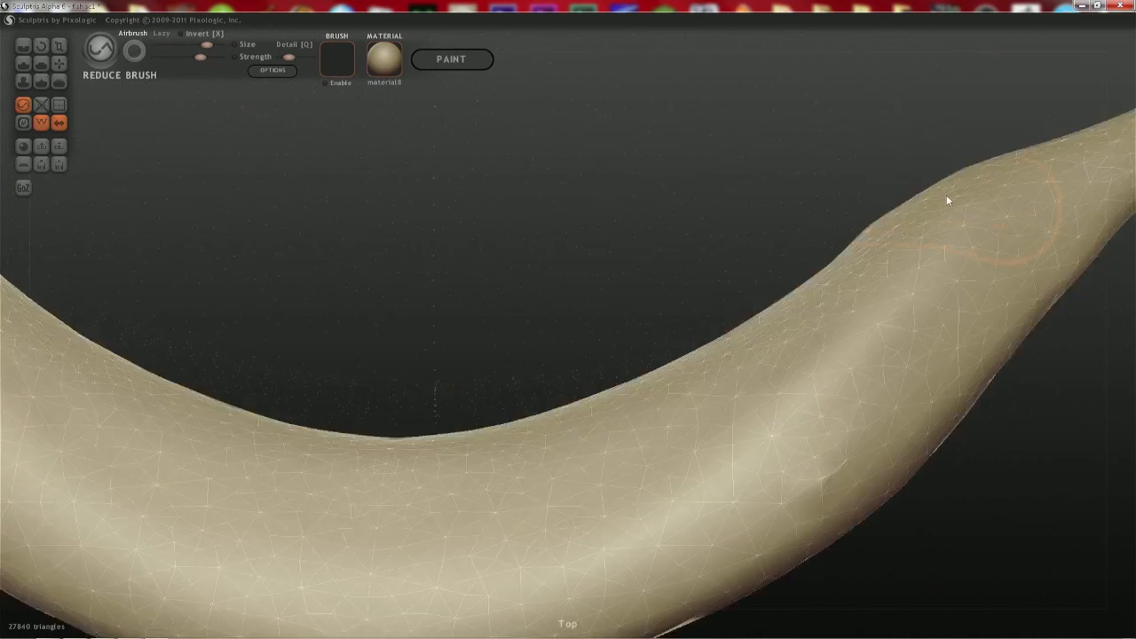
pyautogui.keyDown('shift'); pyautogui.click(874, 223); pyautogui.keyUp('shift')
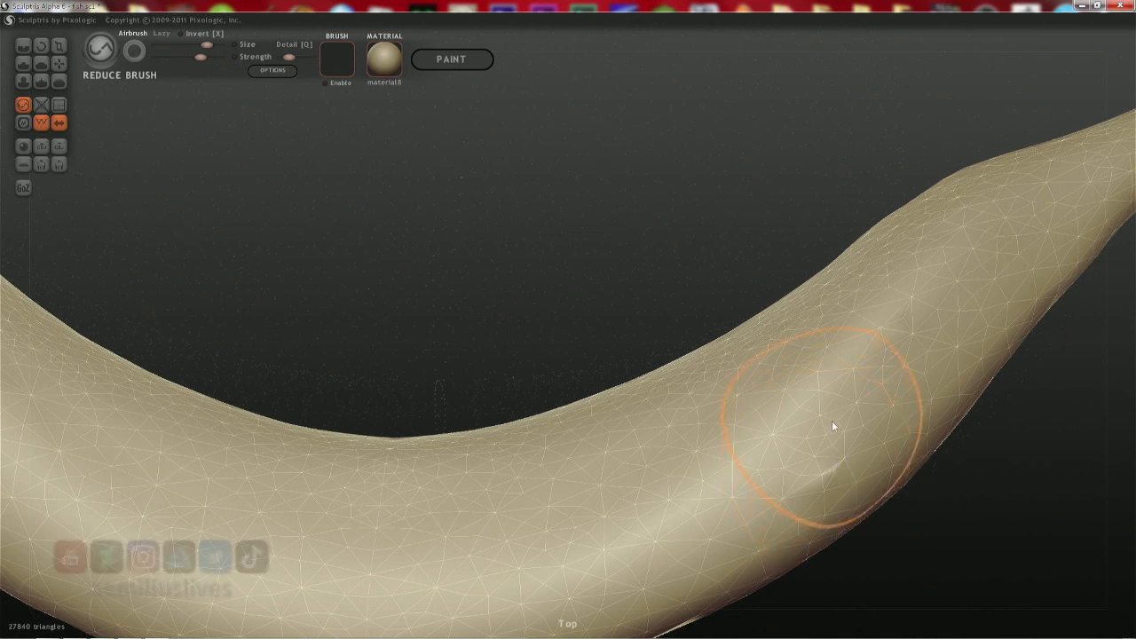
# - Shrink the Reduce Brush and remove the small crease on top of the lip near the whisker base
pyautogui.press('space')
pyautogui.click(834, 470)
pyautogui.click(833, 469)
pyautogui.moveTo(835, 474); pyautogui.dragTo(820, 483)
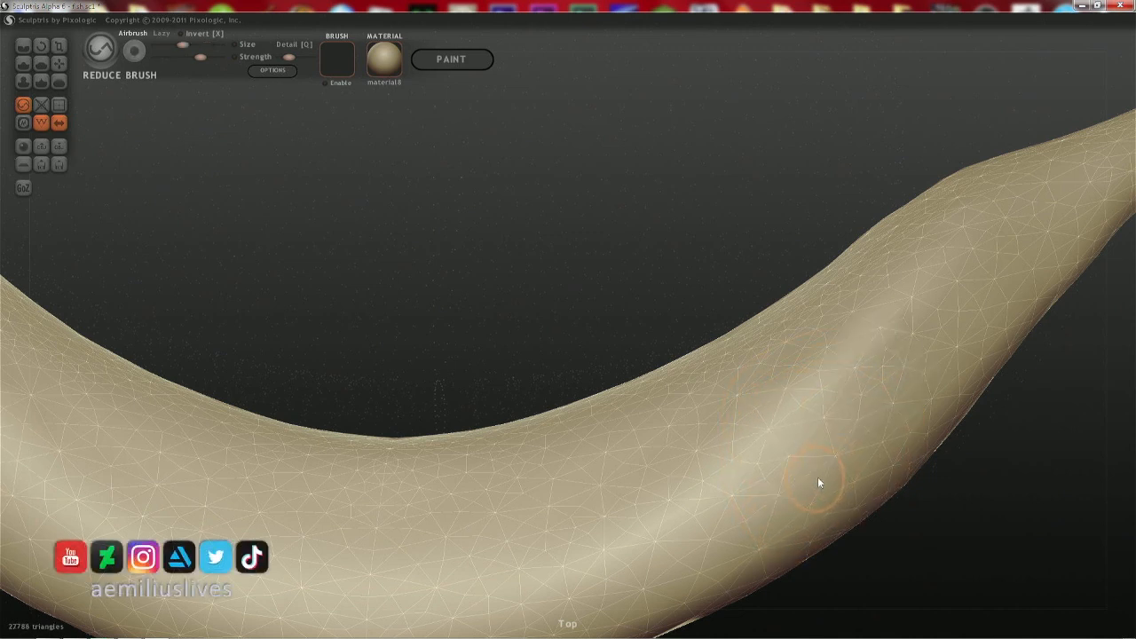
# - Inspect the upper lip and whiskers from above, from the front and from below for remaining unevenness
pyautogui.moveTo(700, 475)
pyautogui.mouseDown(button='right')
pyautogui.moveTo(332, 376)
pyautogui.moveTo(453, 354)
pyautogui.mouseUp(button='right')
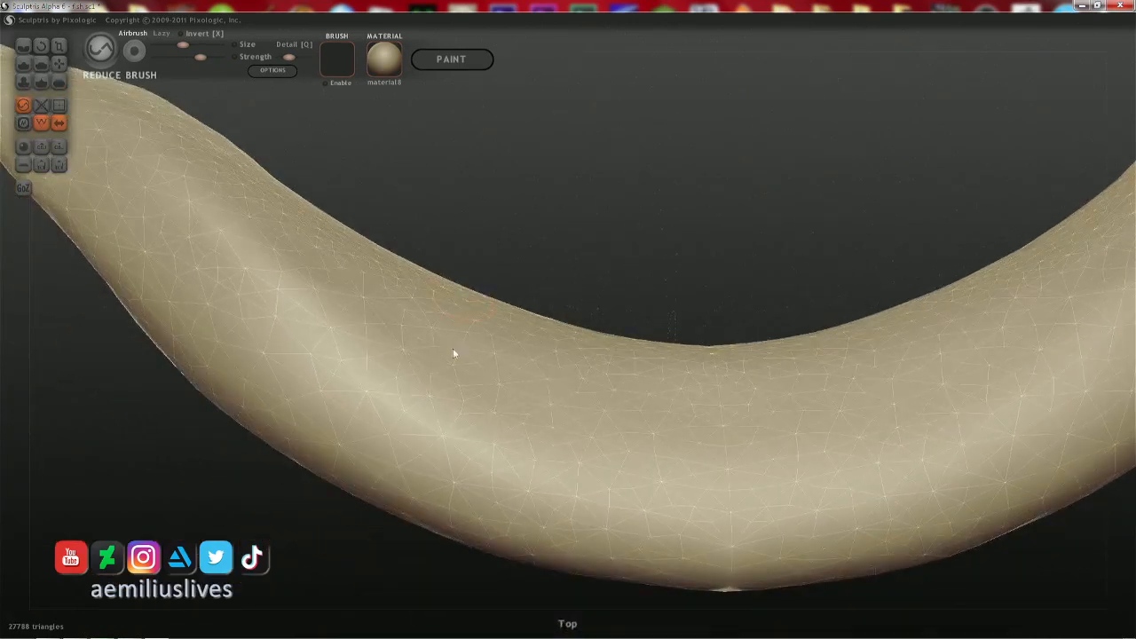
pyautogui.moveTo(485, 299)
pyautogui.mouseDown(button='right')
pyautogui.moveTo(432, 188)
pyautogui.moveTo(367, 203)
pyautogui.moveTo(367, 294)
pyautogui.mouseUp(button='right')
pyautogui.press('space')
pyautogui.moveTo(368, 277); pyautogui.dragTo(363, 277)
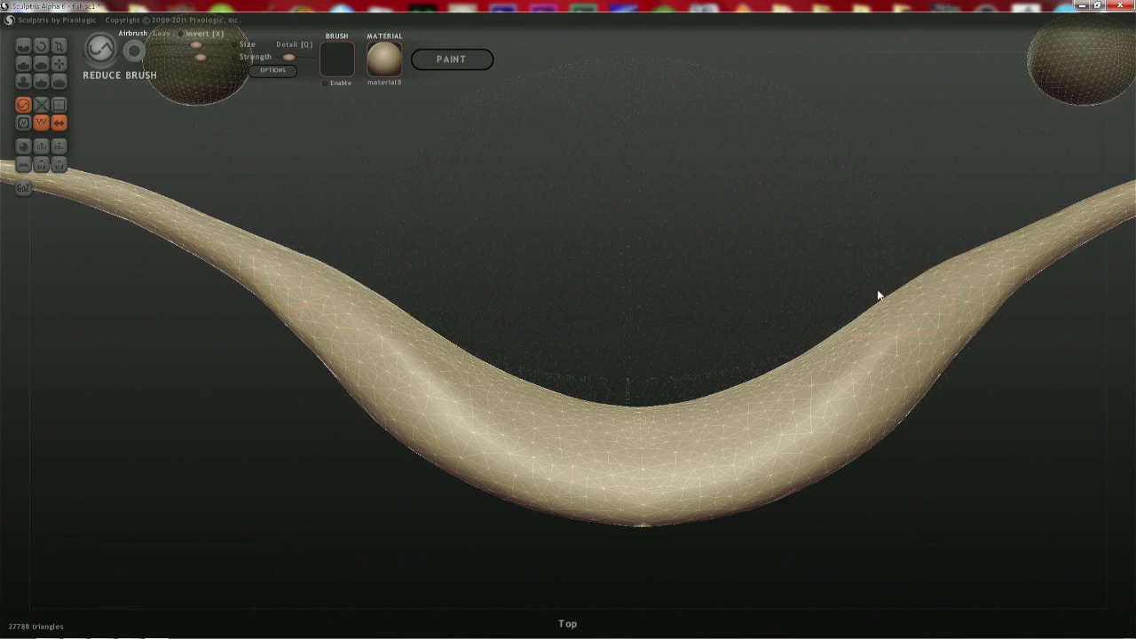
pyautogui.moveTo(573, 257); pyautogui.dragTo(421, 413)
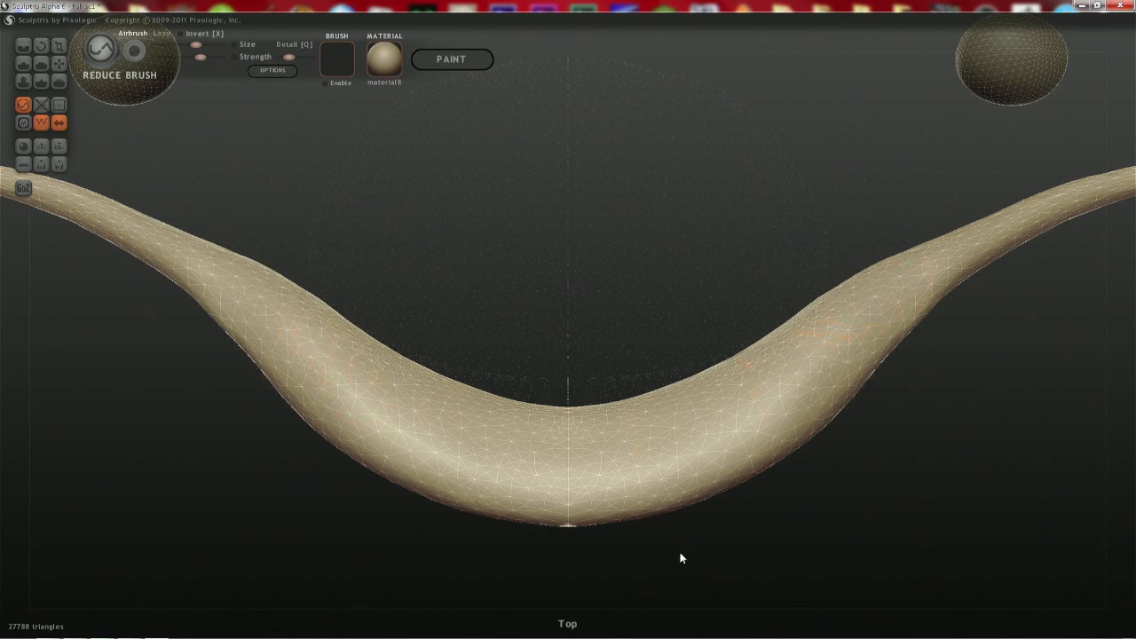
pyautogui.moveTo(680, 553); pyautogui.dragTo(694, 384)
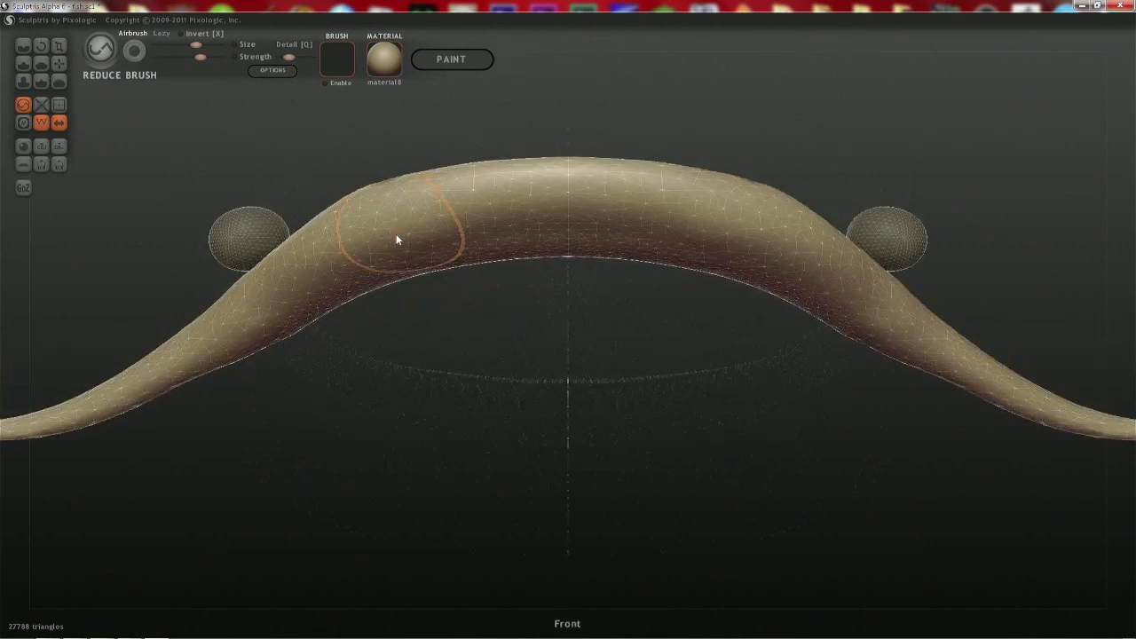
pyautogui.moveTo(396, 234); pyautogui.dragTo(339, 321, button='right')
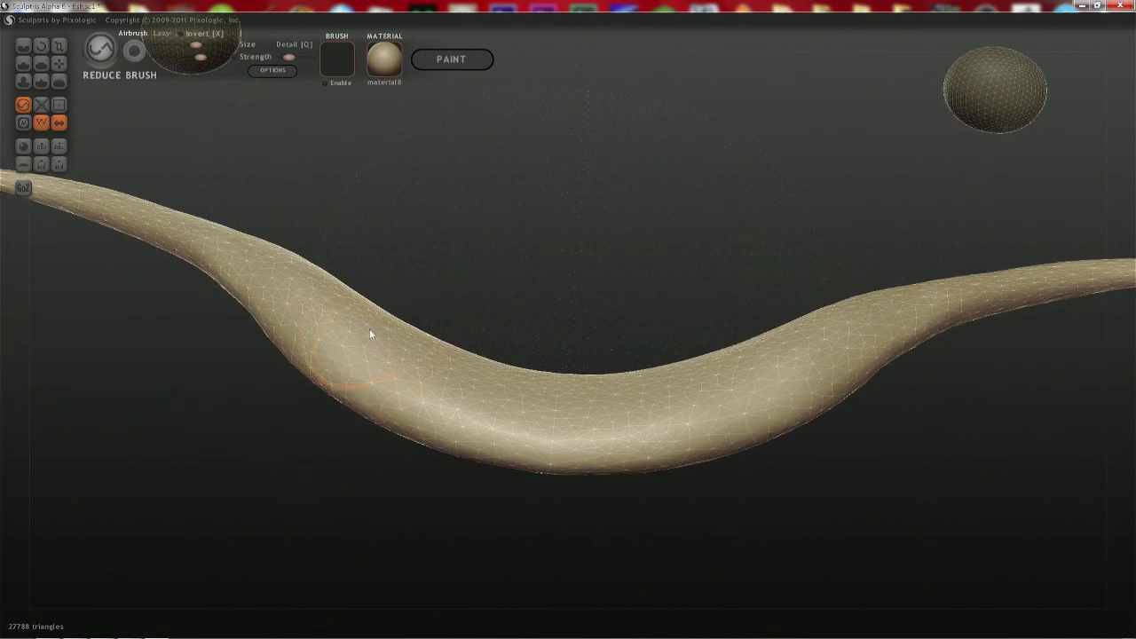
pyautogui.moveTo(595, 503); pyautogui.dragTo(615, 334, button='right')
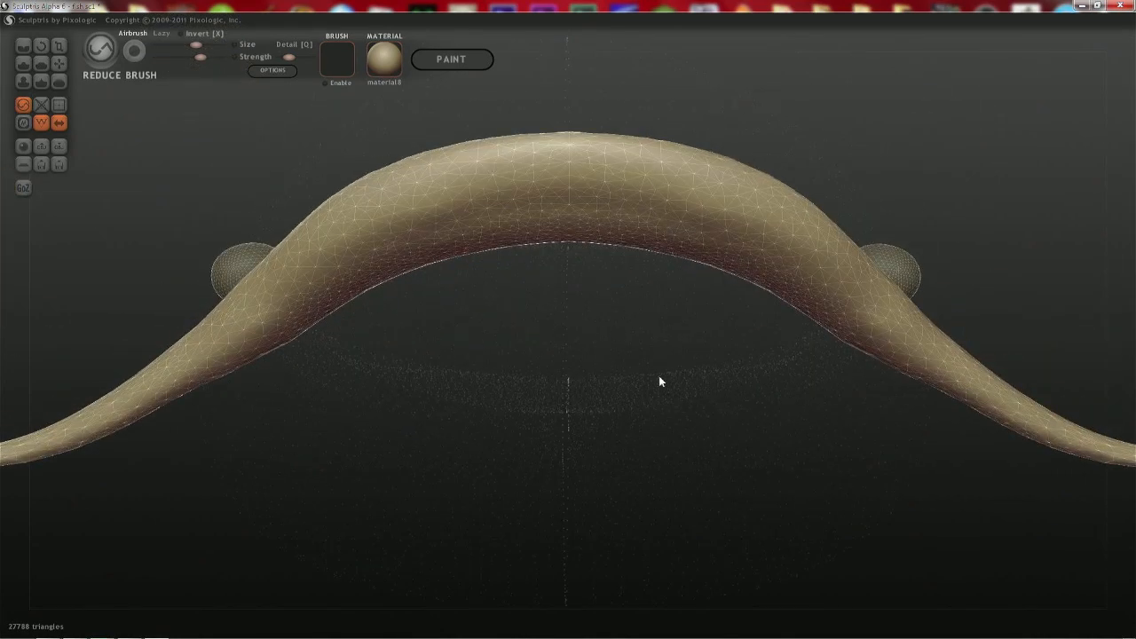
pyautogui.moveTo(659, 382)
pyautogui.mouseDown(button='right')
pyautogui.moveTo(680, 311)
pyautogui.moveTo(665, 236)
pyautogui.moveTo(594, 246)
pyautogui.moveTo(588, 292)
pyautogui.mouseUp(button='right')
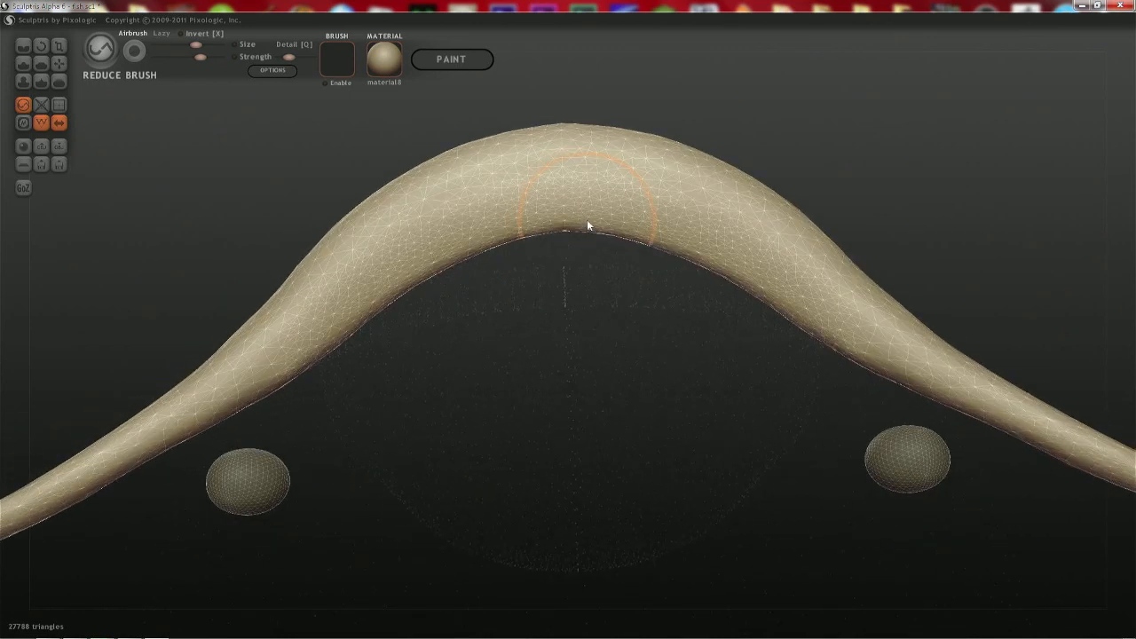
# - Pull the middle of the upper lip's inner edge up into a smoother arch with the Grab tool
pyautogui.press('6')
pyautogui.moveTo(600, 227); pyautogui.dragTo(601, 216)
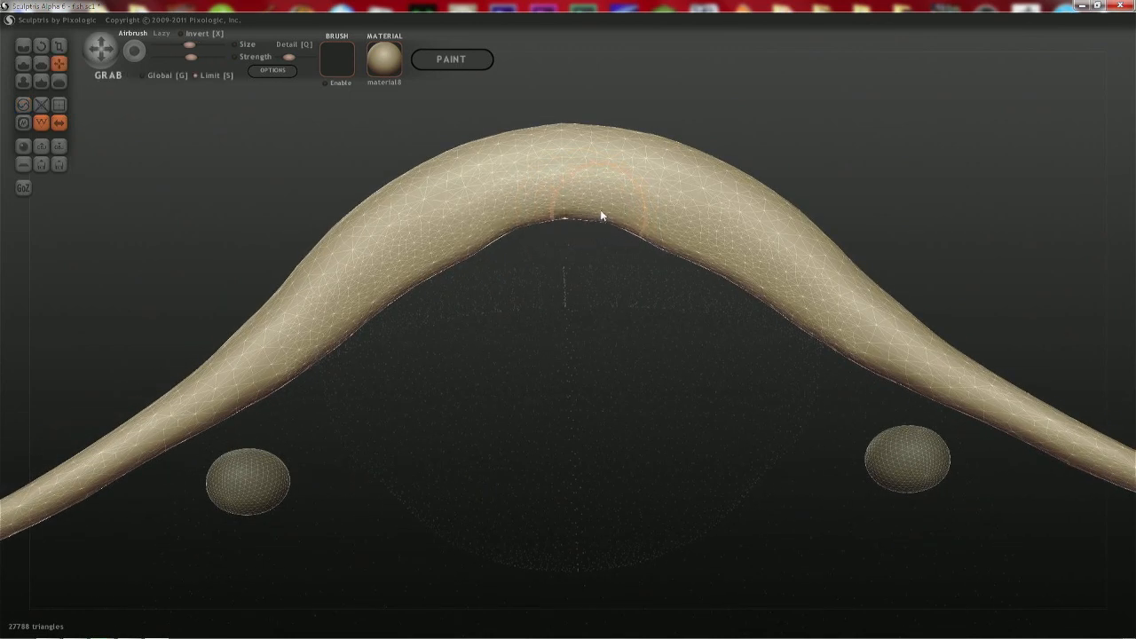
pyautogui.moveTo(667, 248); pyautogui.dragTo(674, 237)
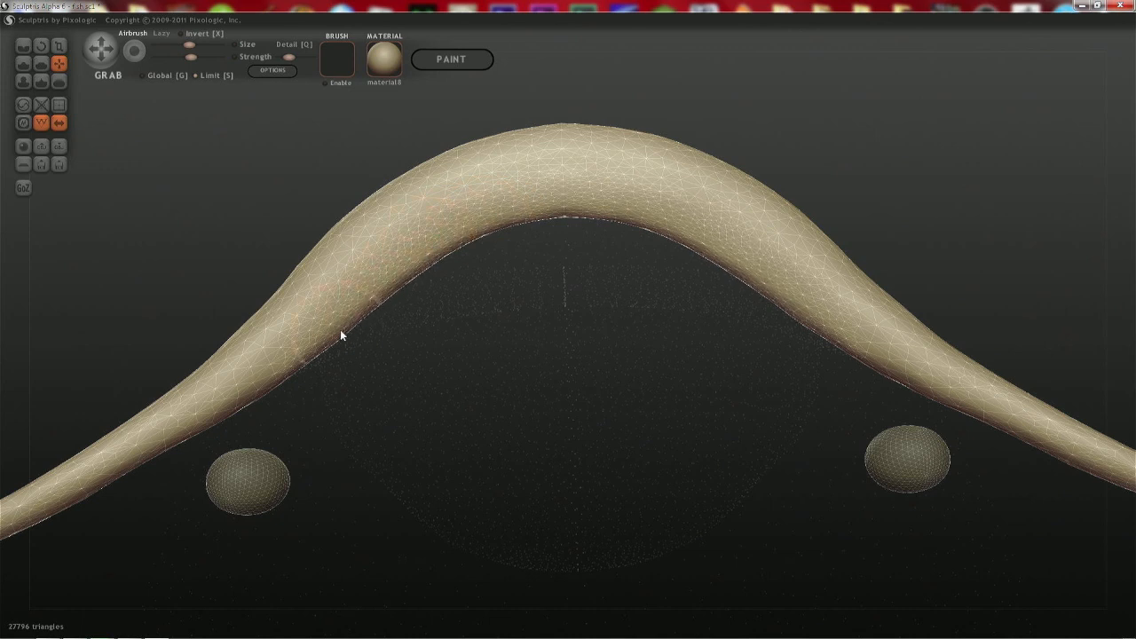
# - Select the eyeballs and push their inner sides outward with the Grab tool to make them rounder
pyautogui.click(886, 450)
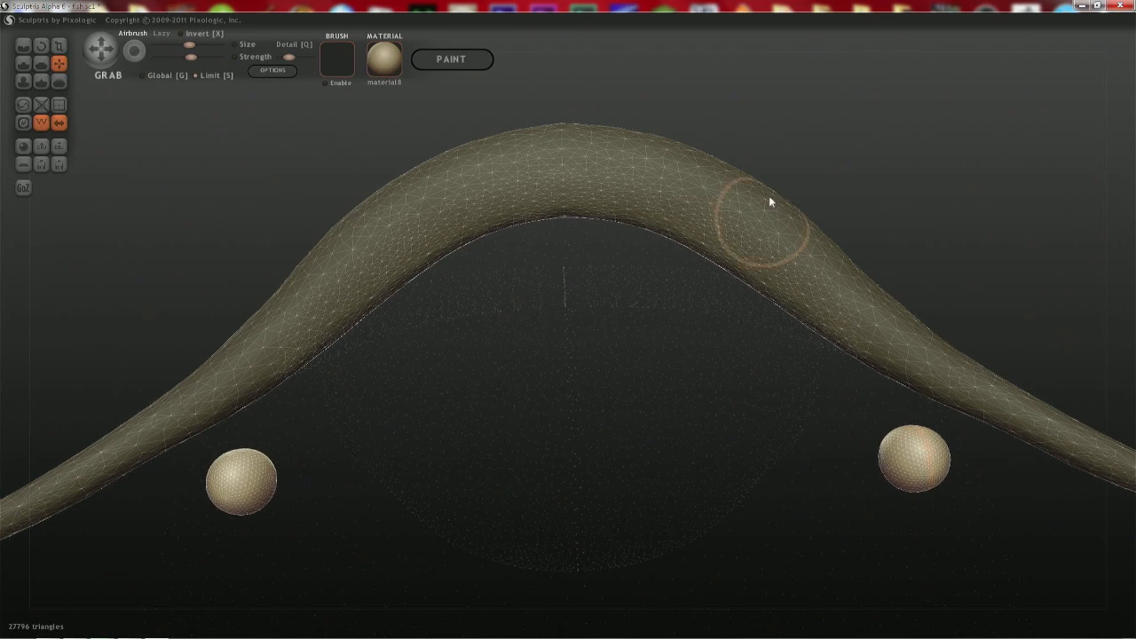
pyautogui.keyDown('shift'); pyautogui.moveTo(770, 169); pyautogui.dragTo(773, 469); pyautogui.keyUp('shift')
pyautogui.moveTo(875, 161); pyautogui.dragTo(671, 373)
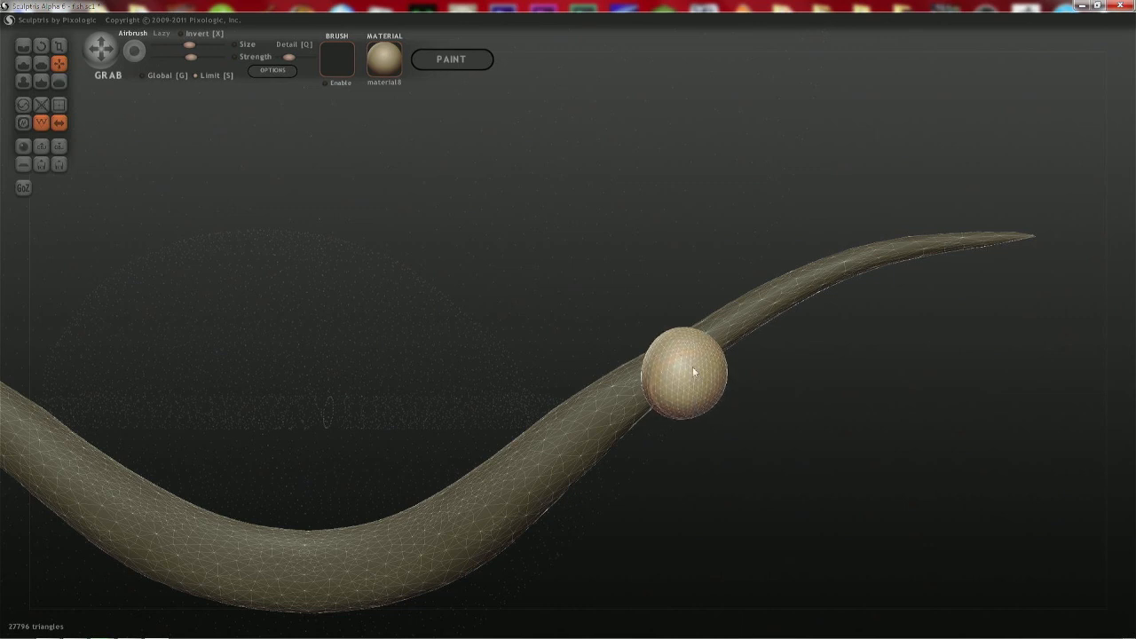
# - Select the upper lip again and nudge the whiskers' tips and middle sections backward with the Grab tool in top view
pyautogui.moveTo(667, 346); pyautogui.dragTo(726, 341, button='middle')
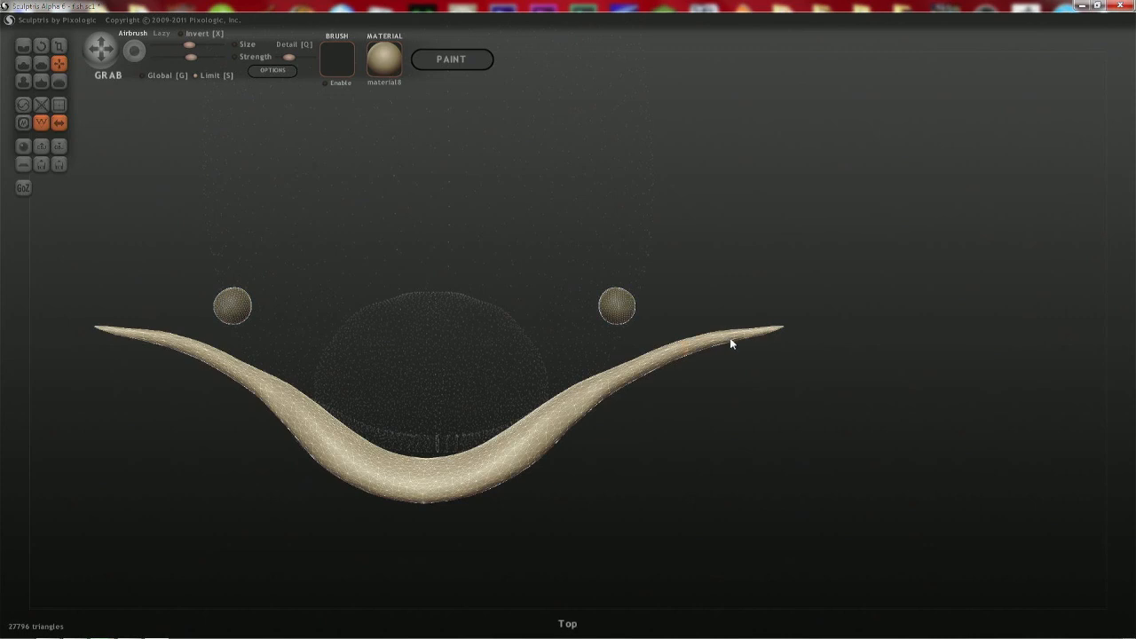
pyautogui.scroll(2, 735, 348)
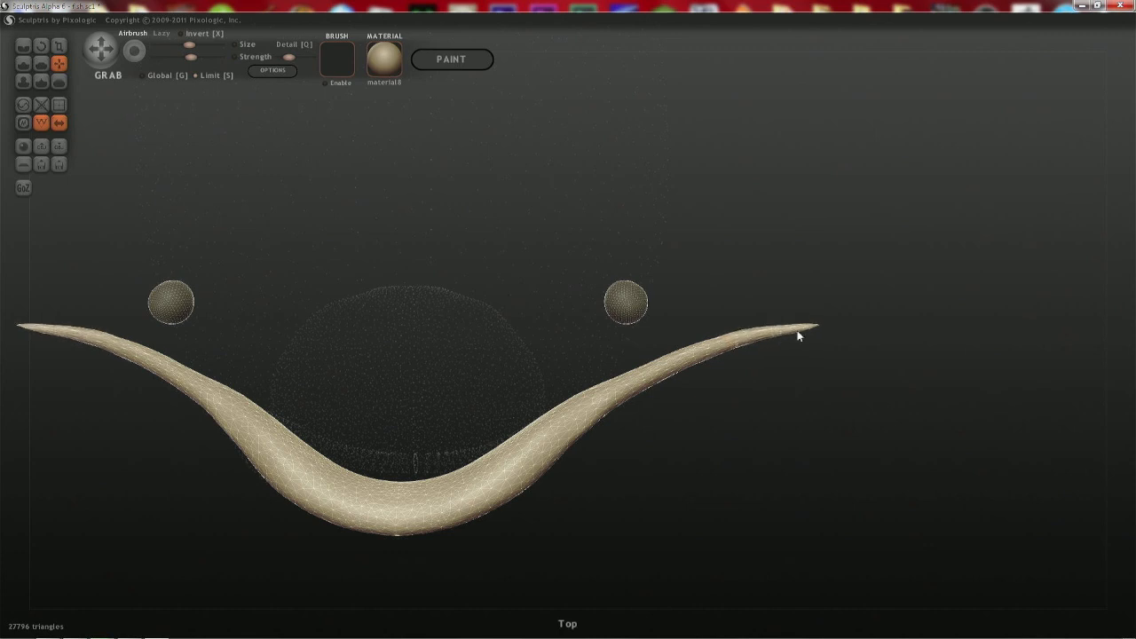
pyautogui.moveTo(805, 334); pyautogui.dragTo(800, 330)
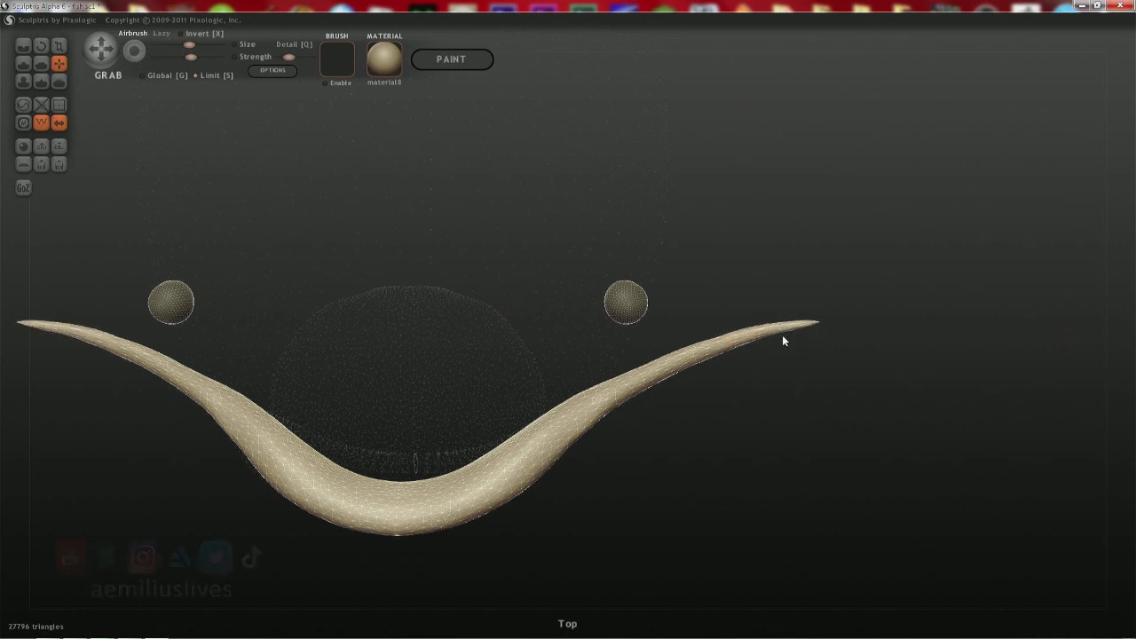
pyautogui.press('space')
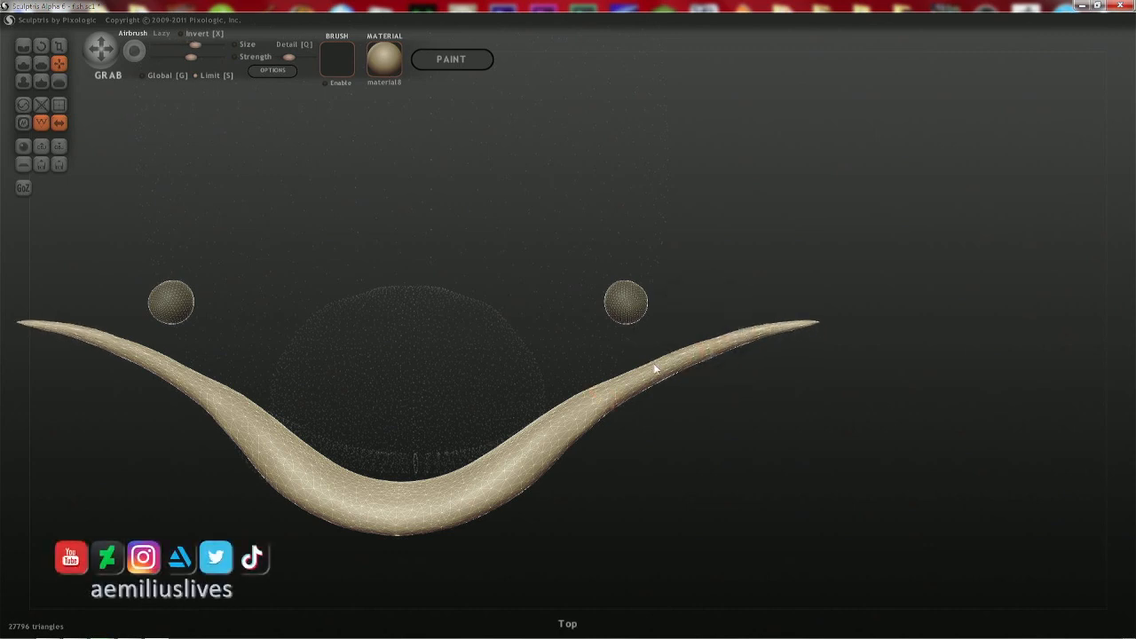
pyautogui.moveTo(719, 355); pyautogui.dragTo(718, 346)
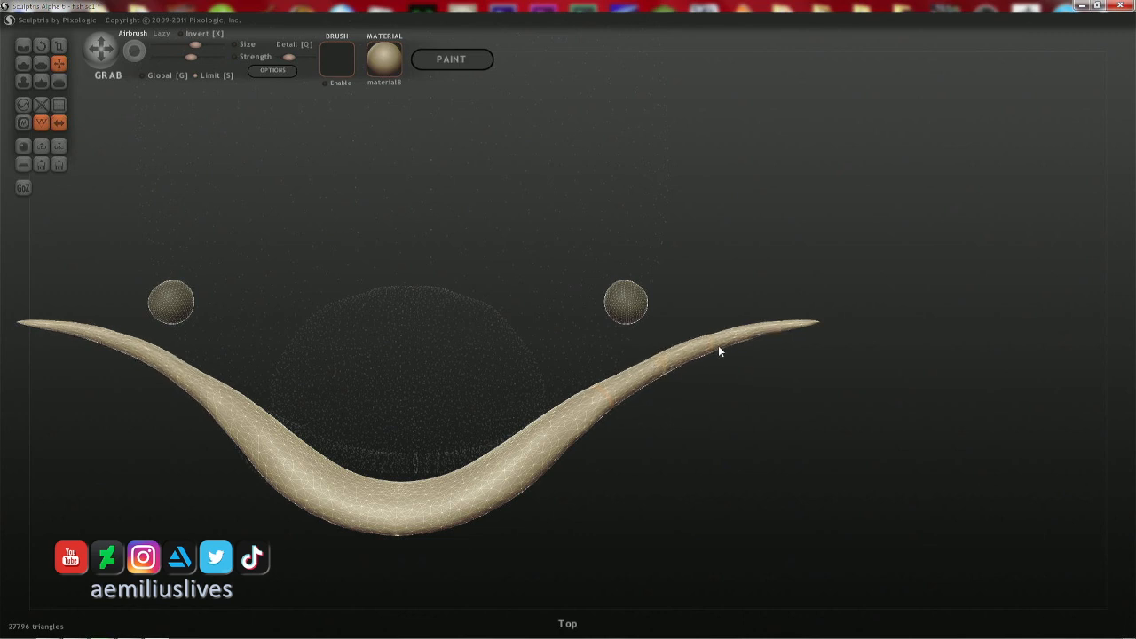
# - Choose the Inflate brush, reveal the hidden body and examine the upper lip and whiskers from the front and the sides
pyautogui.moveTo(698, 451); pyautogui.dragTo(695, 319)
pyautogui.press('shift')
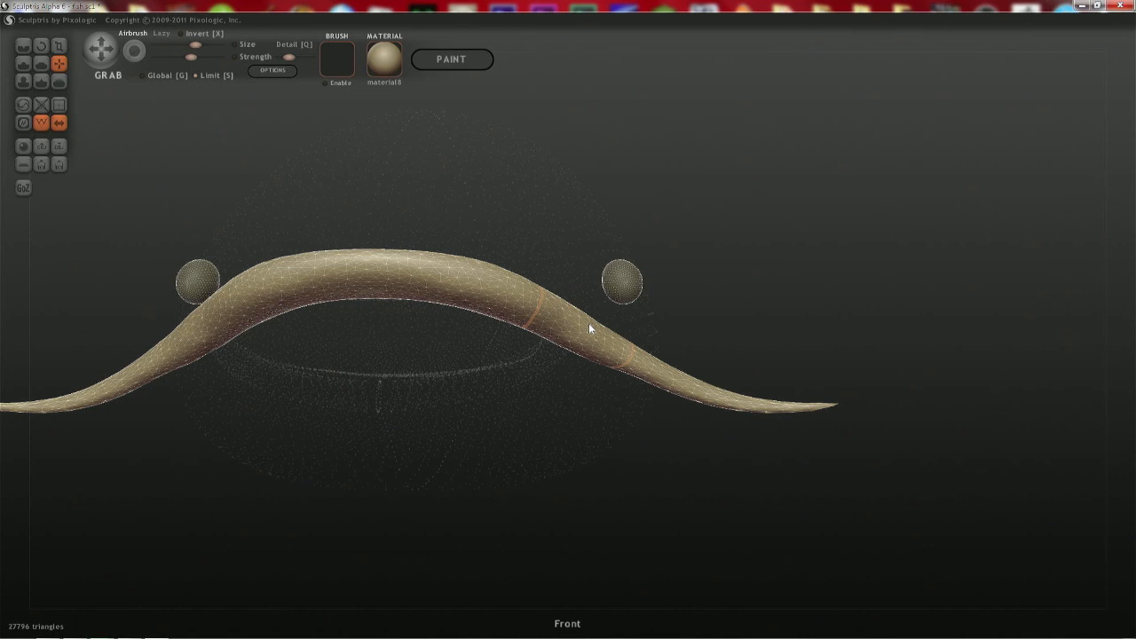
pyautogui.press('c')
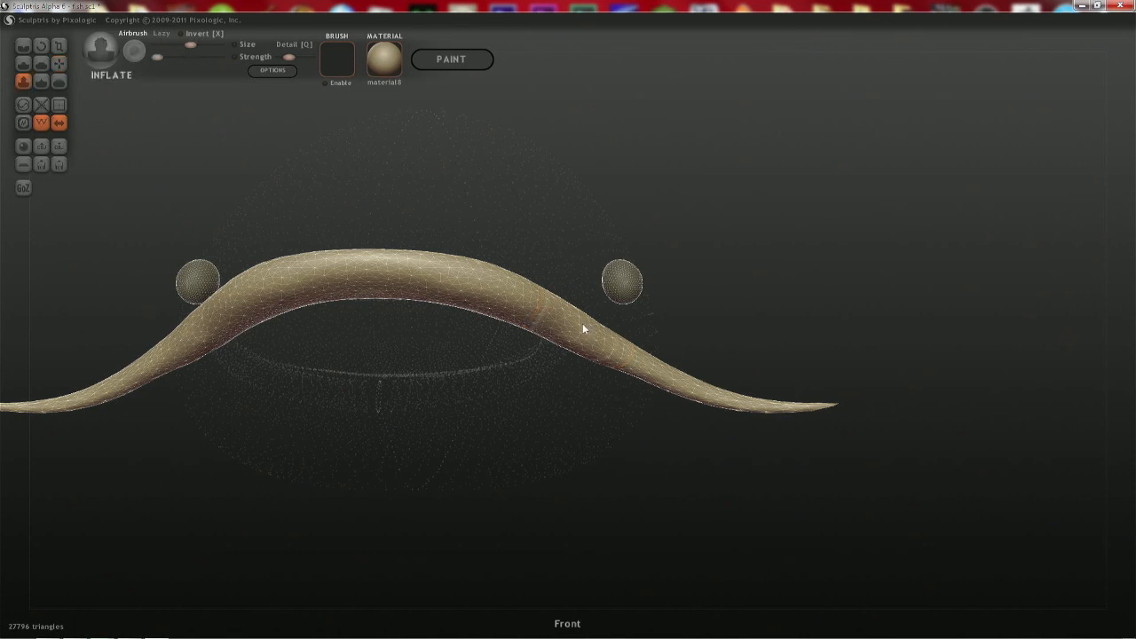
pyautogui.moveTo(587, 345); pyautogui.dragTo(586, 400, button='right')
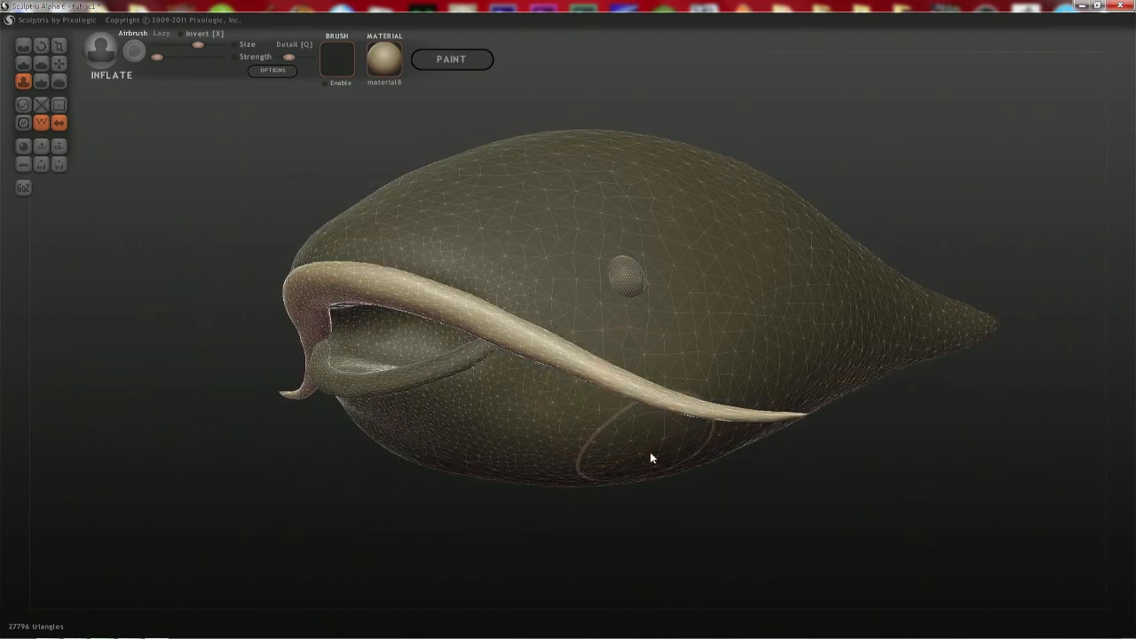
pyautogui.moveTo(501, 333); pyautogui.dragTo(340, 304, button='right')
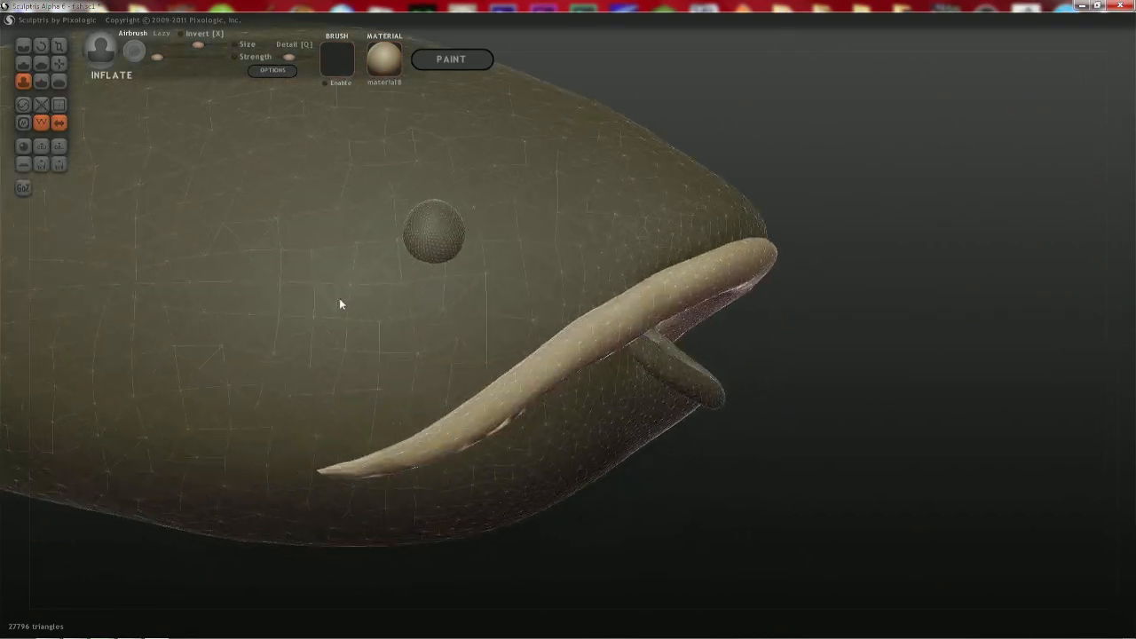
# - Select the eyeballs, isolate them from the body and push their protruding upper parts inward with the Grab tool to round them
pyautogui.moveTo(458, 246)
pyautogui.mouseDown(button='right')
pyautogui.moveTo(219, 255)
pyautogui.moveTo(565, 307)
pyautogui.moveTo(578, 348)
pyautogui.moveTo(581, 246)
pyautogui.mouseUp(button='right')
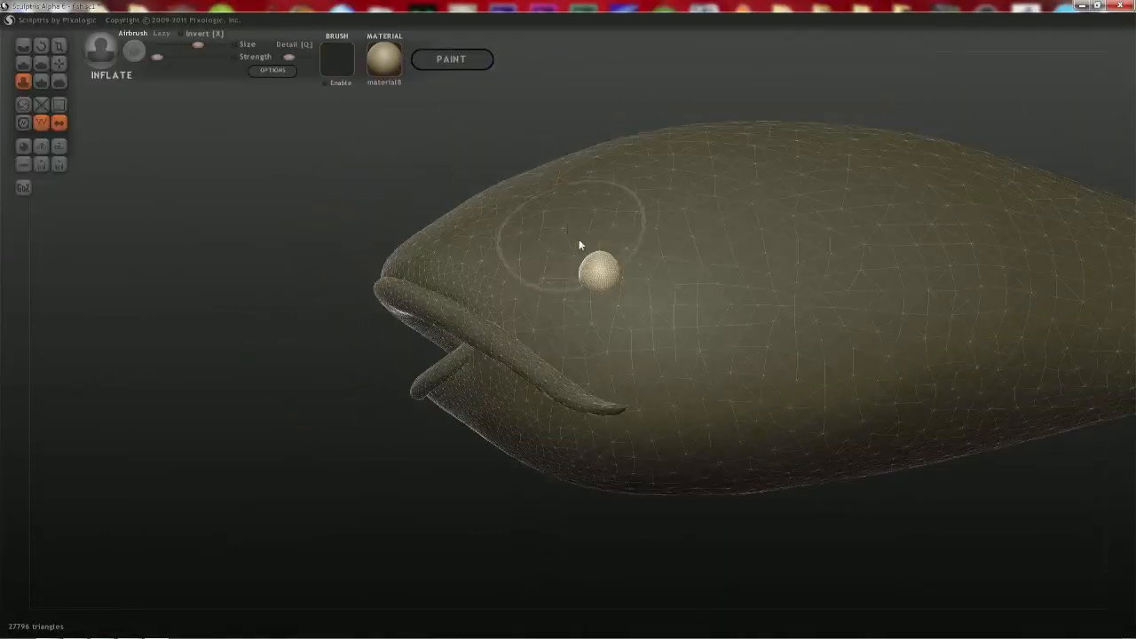
pyautogui.scroll(-5, 657, 280)
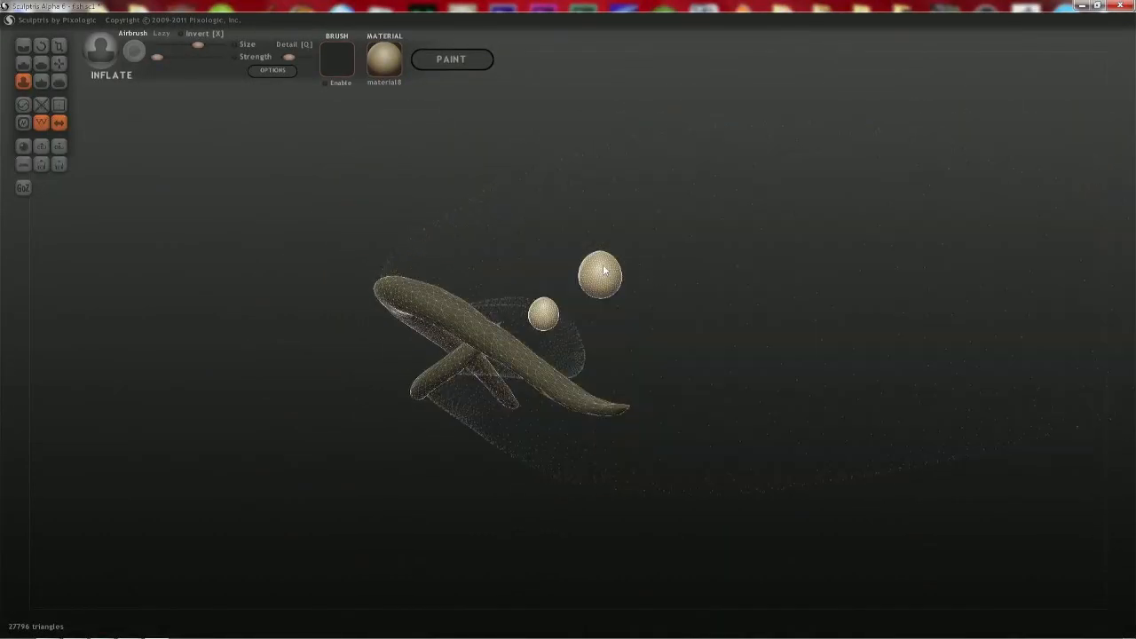
pyautogui.moveTo(660, 241); pyautogui.dragTo(654, 249, button='right')
pyautogui.scroll(2, 641, 262)
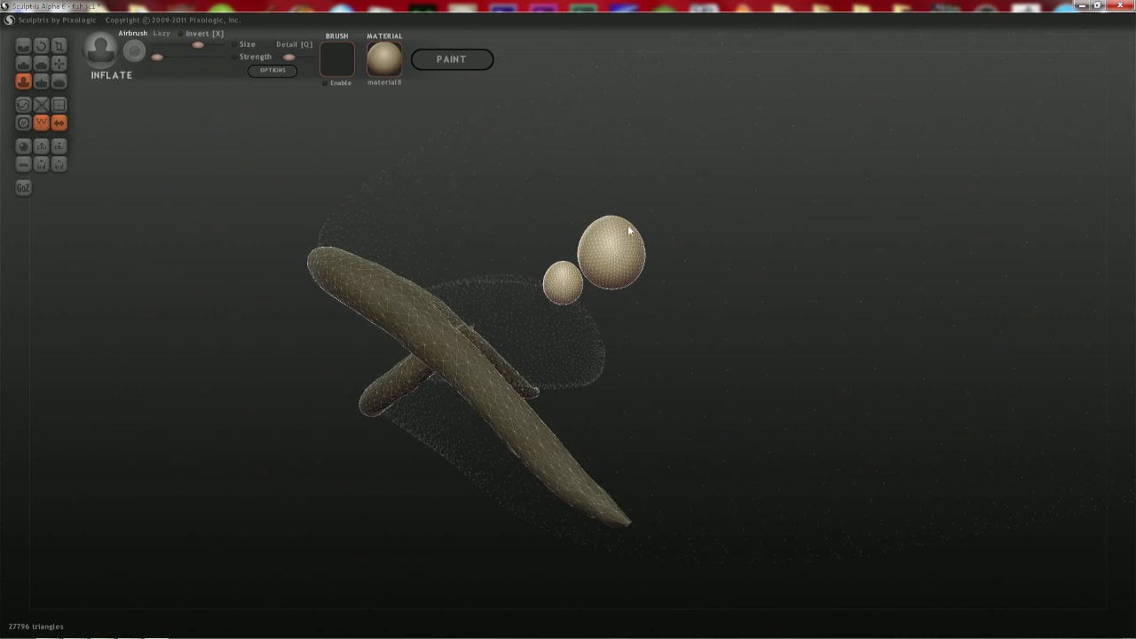
pyautogui.press('g')
pyautogui.press('space')
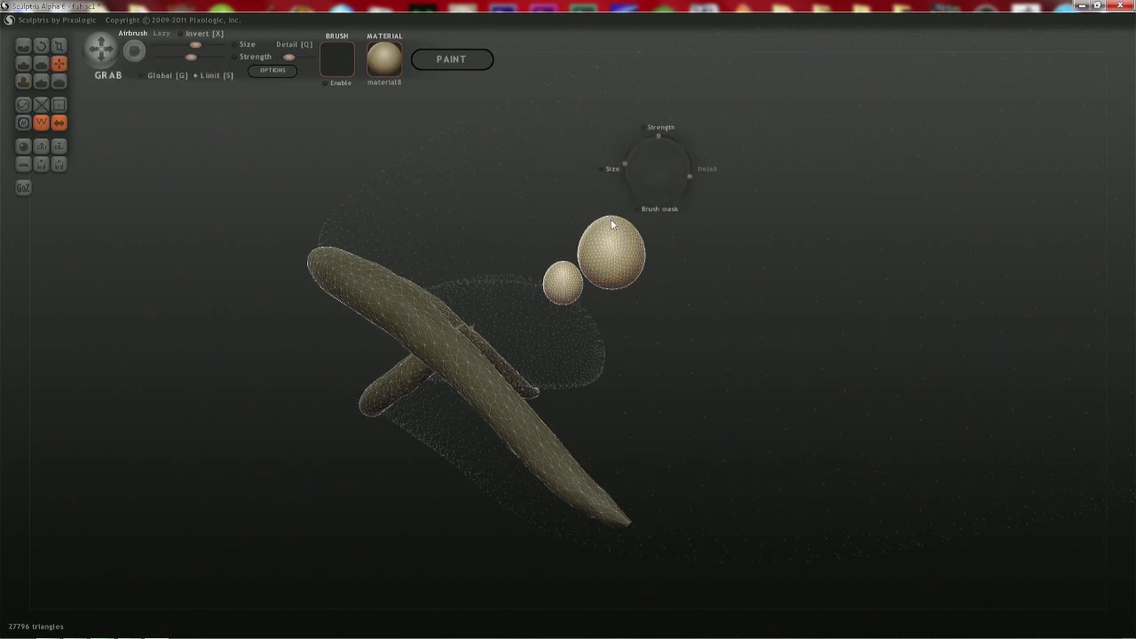
pyautogui.moveTo(611, 219); pyautogui.dragTo(615, 230)
pyautogui.moveTo(612, 219); pyautogui.dragTo(462, 227, button='right')
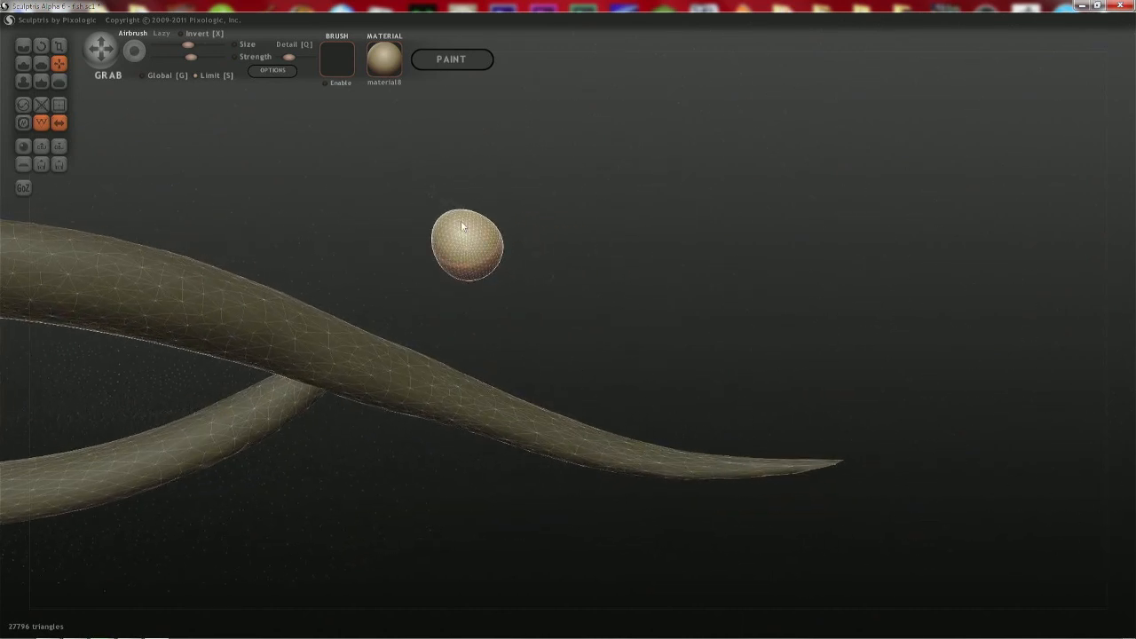
pyautogui.moveTo(456, 214); pyautogui.dragTo(457, 229)
# - Check the shape of the eyeballs, lips and whiskers from both sides, from above and from the front
pyautogui.moveTo(629, 332)
pyautogui.mouseDown(button='right')
pyautogui.moveTo(556, 228)
pyautogui.moveTo(799, 272)
pyautogui.moveTo(660, 287)
pyautogui.moveTo(799, 304)
pyautogui.mouseUp(button='right')
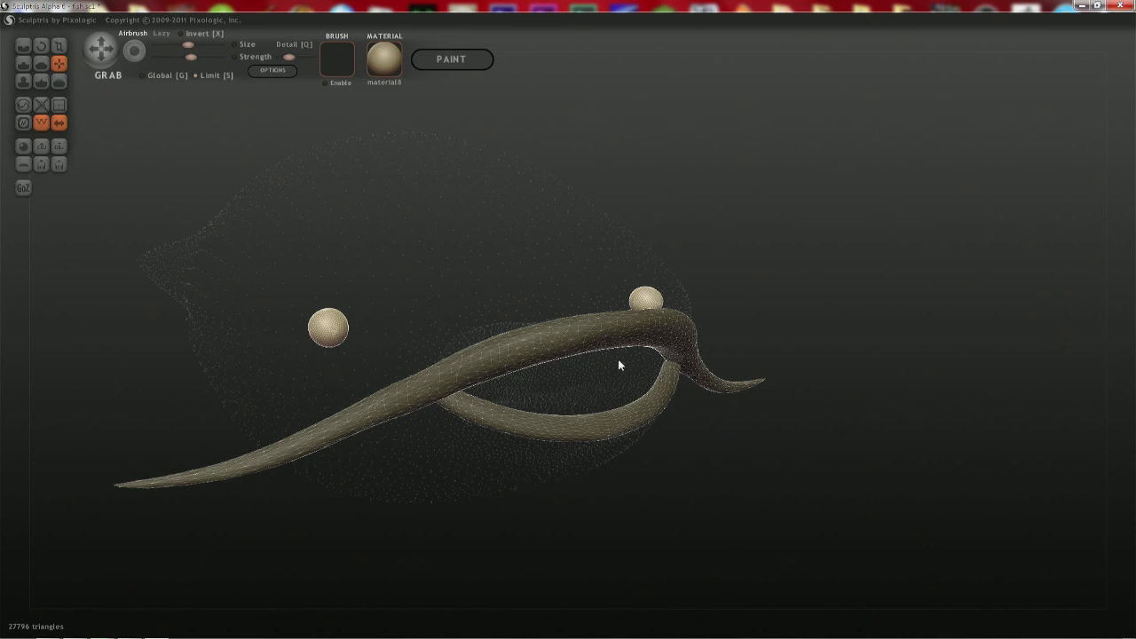
pyautogui.moveTo(379, 428); pyautogui.dragTo(374, 405, button='right')
pyautogui.moveTo(662, 401); pyautogui.dragTo(634, 409, button='right')
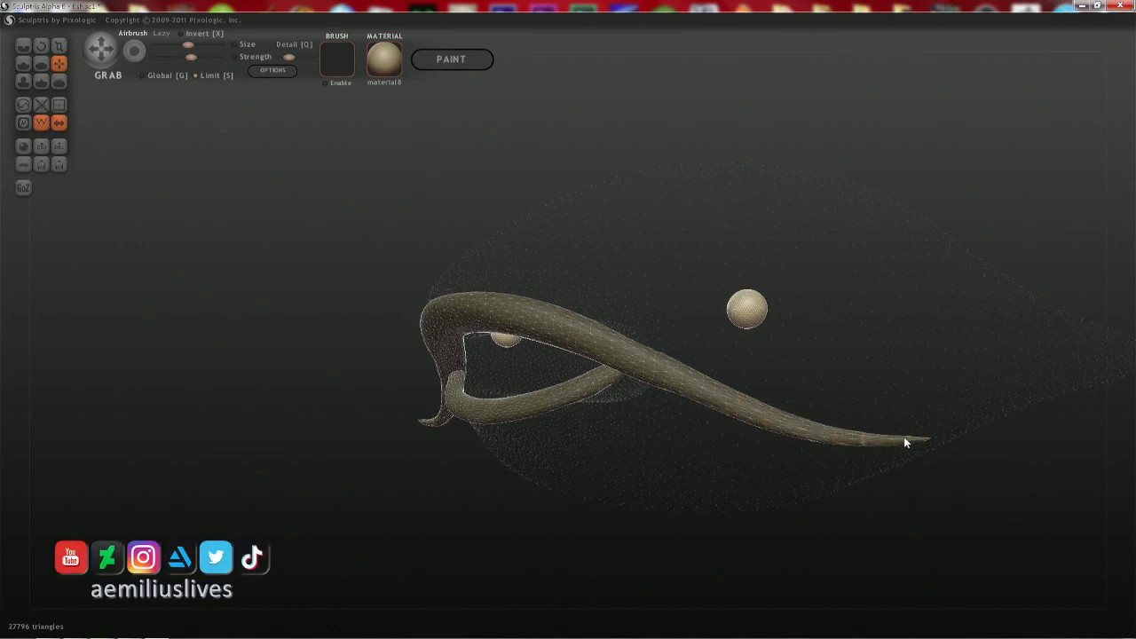
pyautogui.moveTo(583, 406); pyautogui.dragTo(690, 538, button='right')
pyautogui.keyDown('shift'); pyautogui.moveTo(556, 320); pyautogui.dragTo(554, 373, button='right'); pyautogui.keyUp('shift')
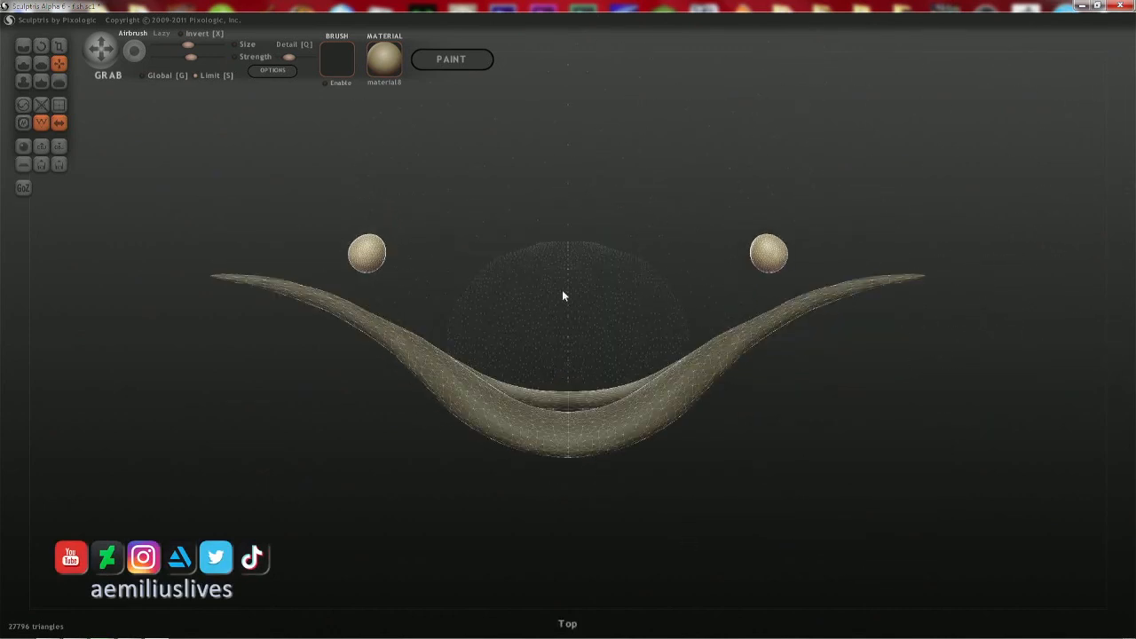
pyautogui.moveTo(614, 437); pyautogui.dragTo(570, 381, button='right')
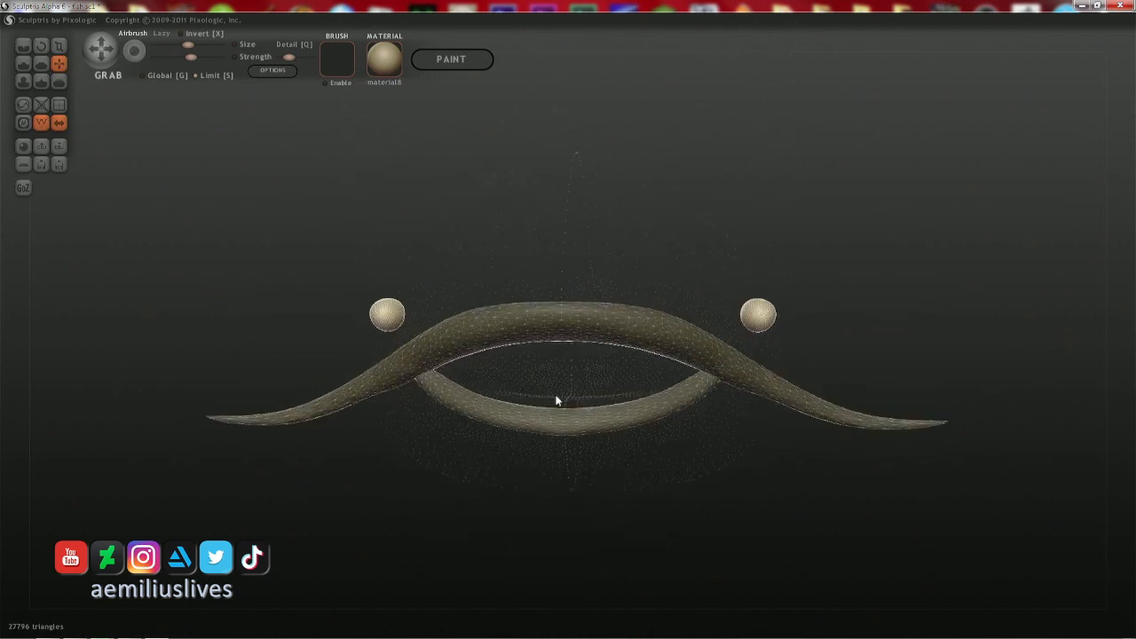
# - Reveal and select the body, and pull the mouth's inner floor down behind the lower lip with the Grab tool
pyautogui.hotkey('ctrl', 'h')
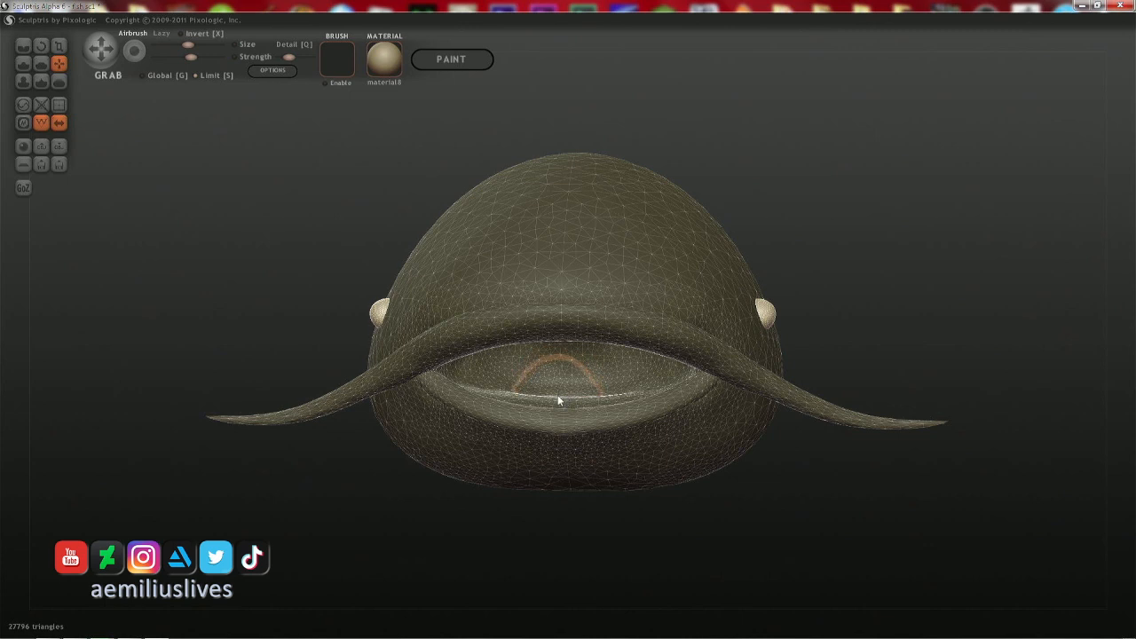
pyautogui.click(558, 396)
pyautogui.moveTo(536, 388); pyautogui.dragTo(525, 392, button='right')
pyautogui.moveTo(530, 385)
pyautogui.mouseDown()
pyautogui.moveTo(525, 404)
pyautogui.moveTo(563, 418)
pyautogui.moveTo(563, 408)
pyautogui.mouseUp()
pyautogui.moveTo(564, 408); pyautogui.dragTo(627, 400, button='right')
pyautogui.moveTo(581, 399); pyautogui.dragTo(572, 411)
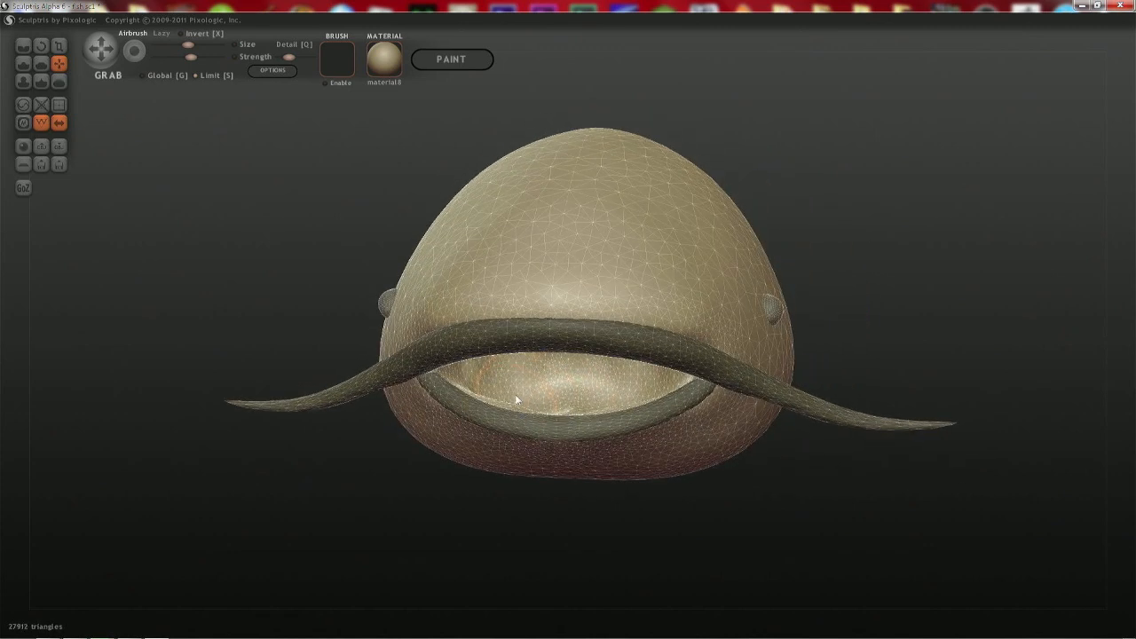
pyautogui.moveTo(518, 394); pyautogui.dragTo(525, 405, button='right')
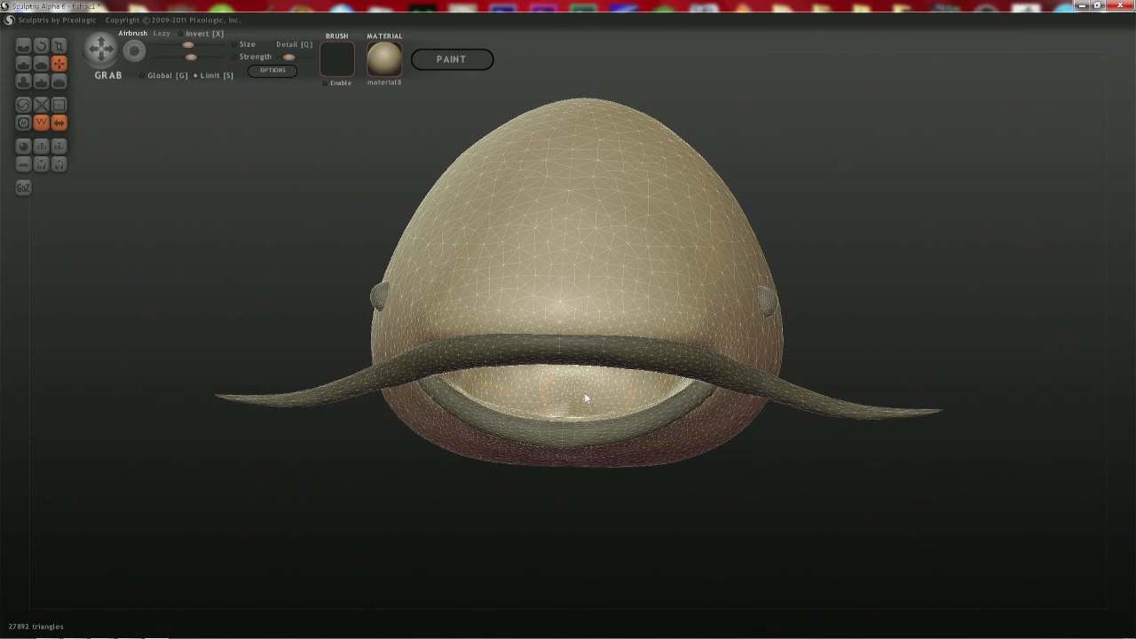
# - Examine the mouth cavity in cross-section from the side, from above and from below, including its floor behind the lower lip
pyautogui.moveTo(581, 398)
pyautogui.mouseDown(button='right')
pyautogui.moveTo(586, 349)
pyautogui.moveTo(577, 399)
pyautogui.moveTo(569, 382)
pyautogui.moveTo(598, 340)
pyautogui.moveTo(639, 442)
pyautogui.moveTo(715, 356)
pyautogui.moveTo(569, 404)
pyautogui.moveTo(532, 334)
pyautogui.mouseUp(button='right')
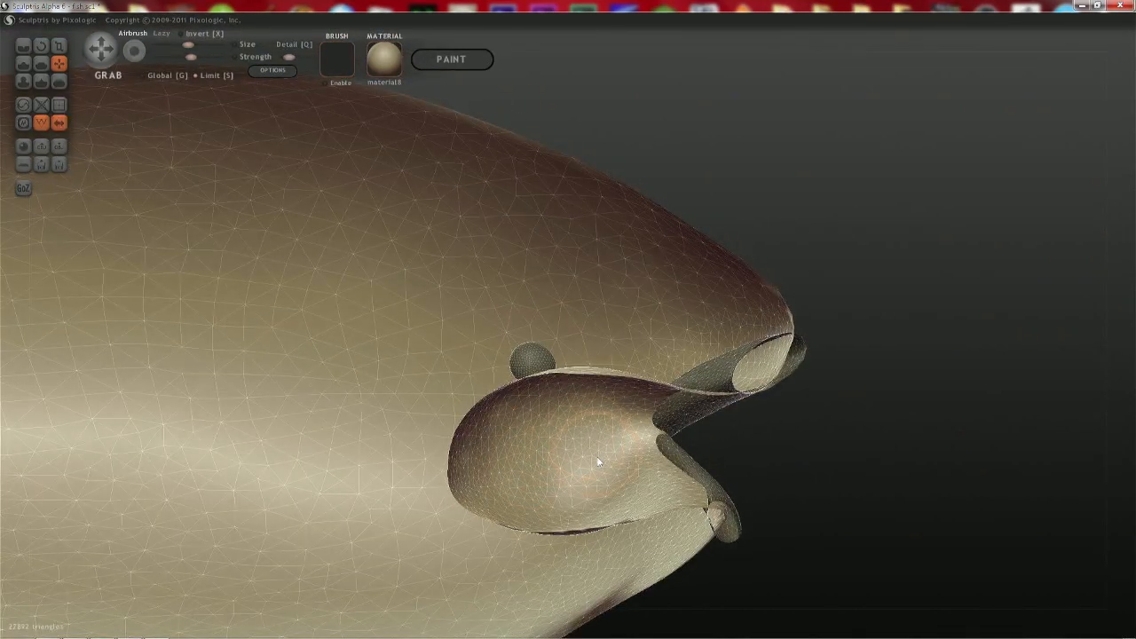
pyautogui.moveTo(578, 469); pyautogui.dragTo(562, 369, button='right')
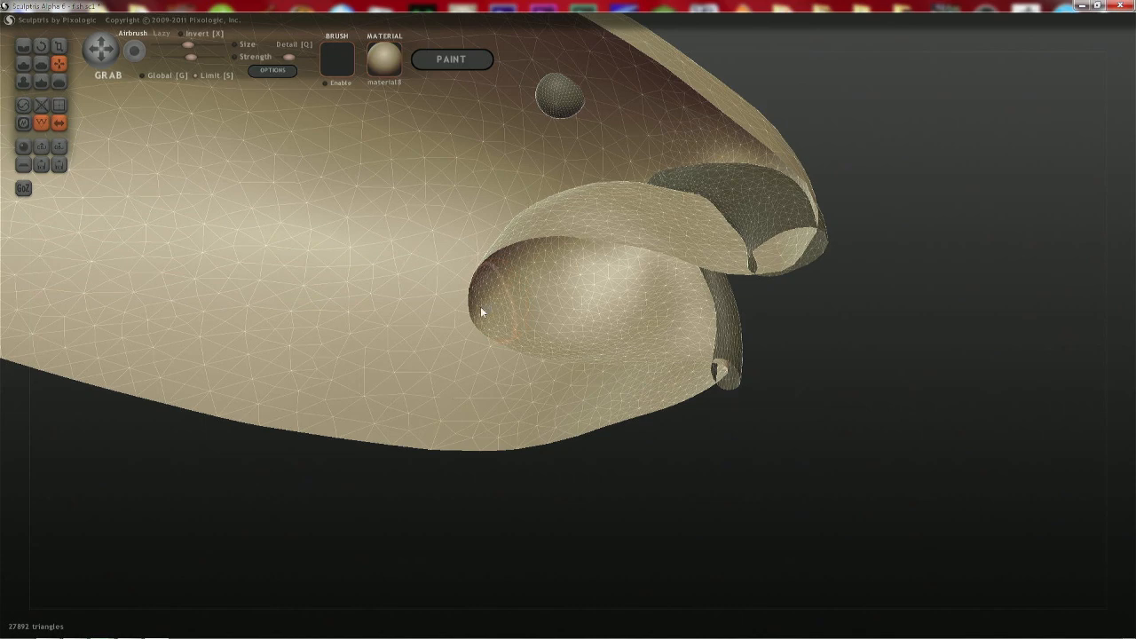
pyautogui.moveTo(662, 348); pyautogui.dragTo(667, 405, button='right')
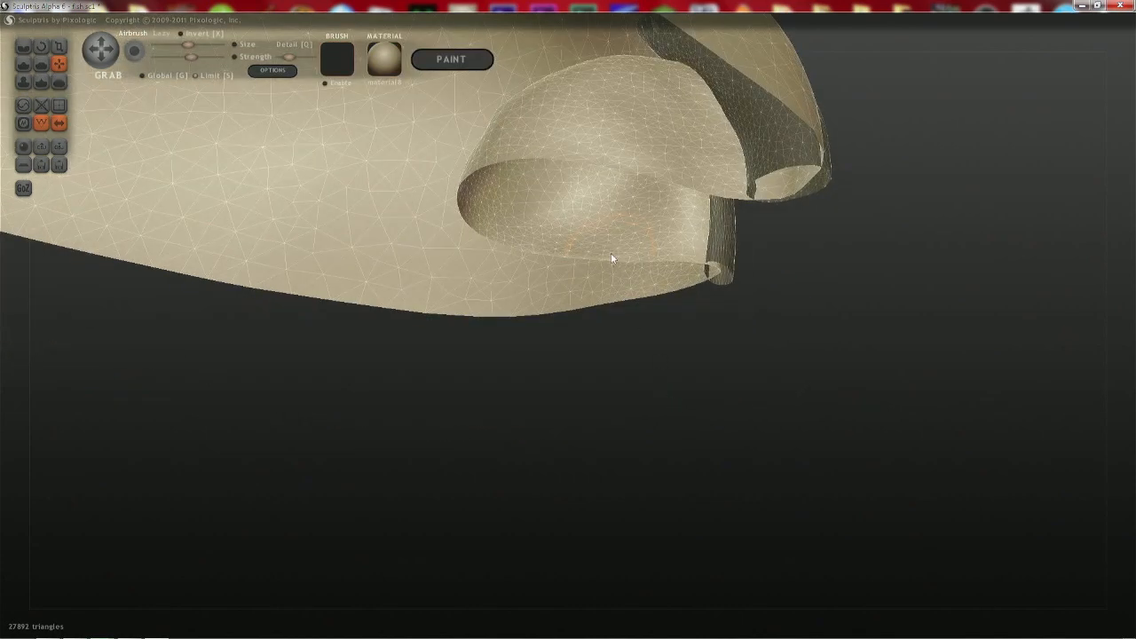
pyautogui.moveTo(611, 255); pyautogui.dragTo(640, 71, button='right')
pyautogui.moveTo(604, 280); pyautogui.dragTo(600, 141, button='middle')
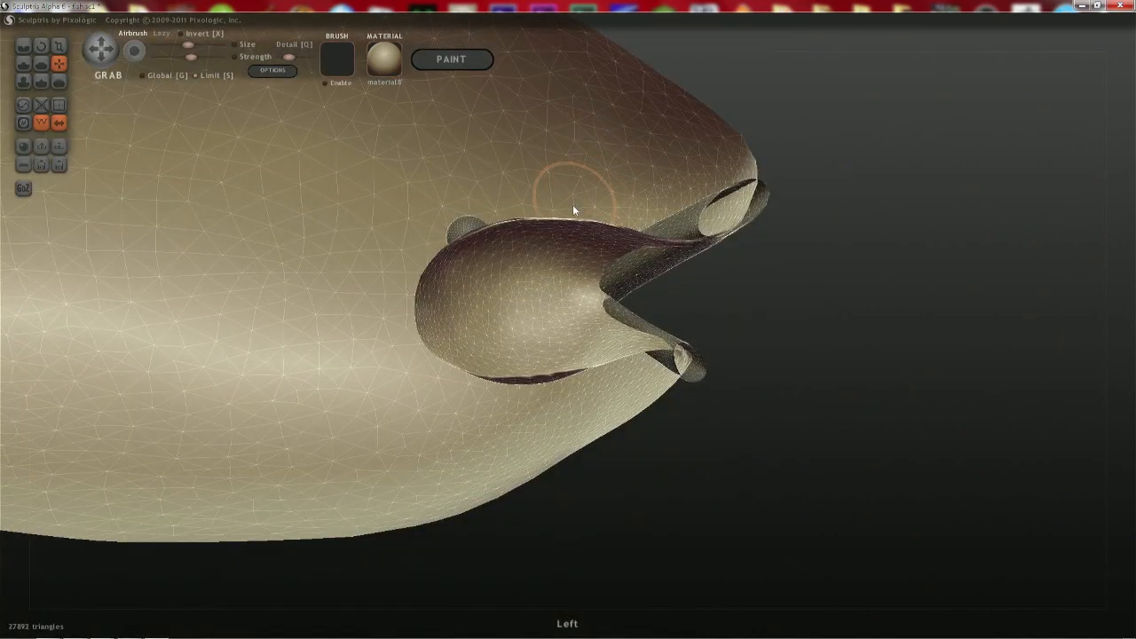
pyautogui.moveTo(595, 223)
pyautogui.mouseDown(button='right')
pyautogui.moveTo(682, 382)
pyautogui.moveTo(563, 89)
pyautogui.moveTo(533, 386)
pyautogui.moveTo(649, 523)
pyautogui.mouseUp(button='right')
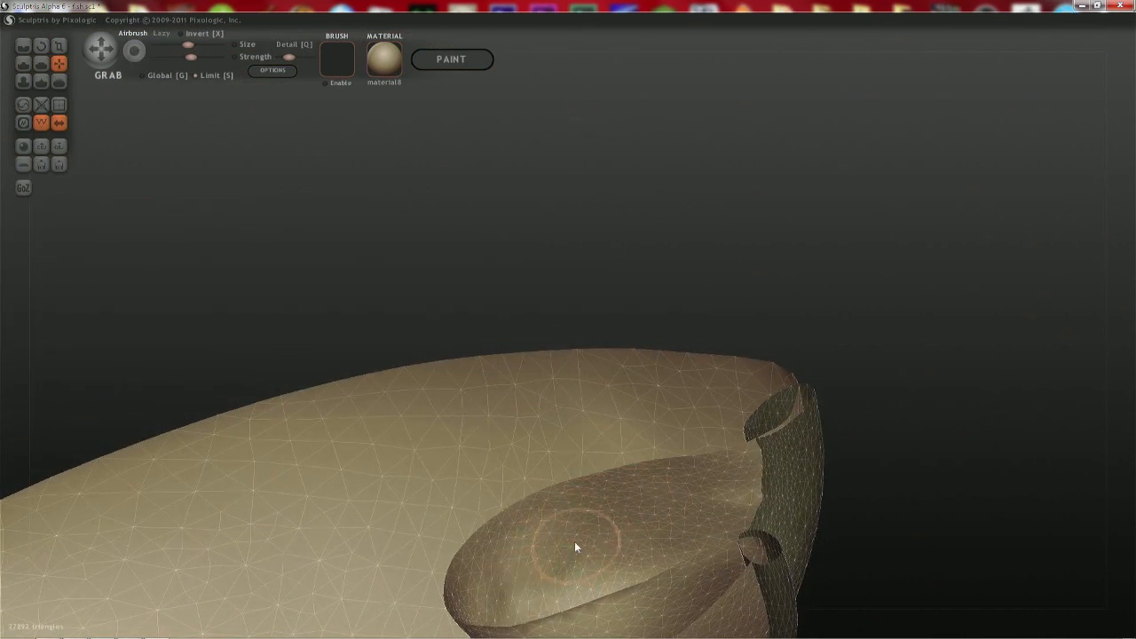
pyautogui.moveTo(505, 597)
pyautogui.mouseDown(button='right')
pyautogui.moveTo(621, 540)
pyautogui.moveTo(575, 593)
pyautogui.mouseUp(button='right')
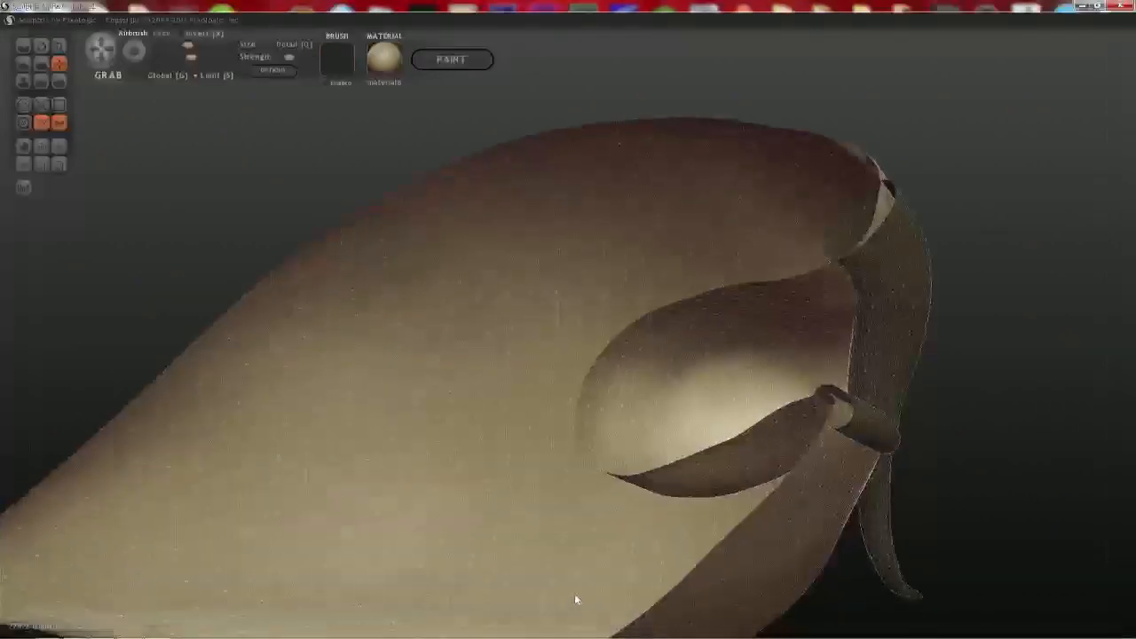
pyautogui.moveTo(741, 364); pyautogui.dragTo(690, 346, button='right')
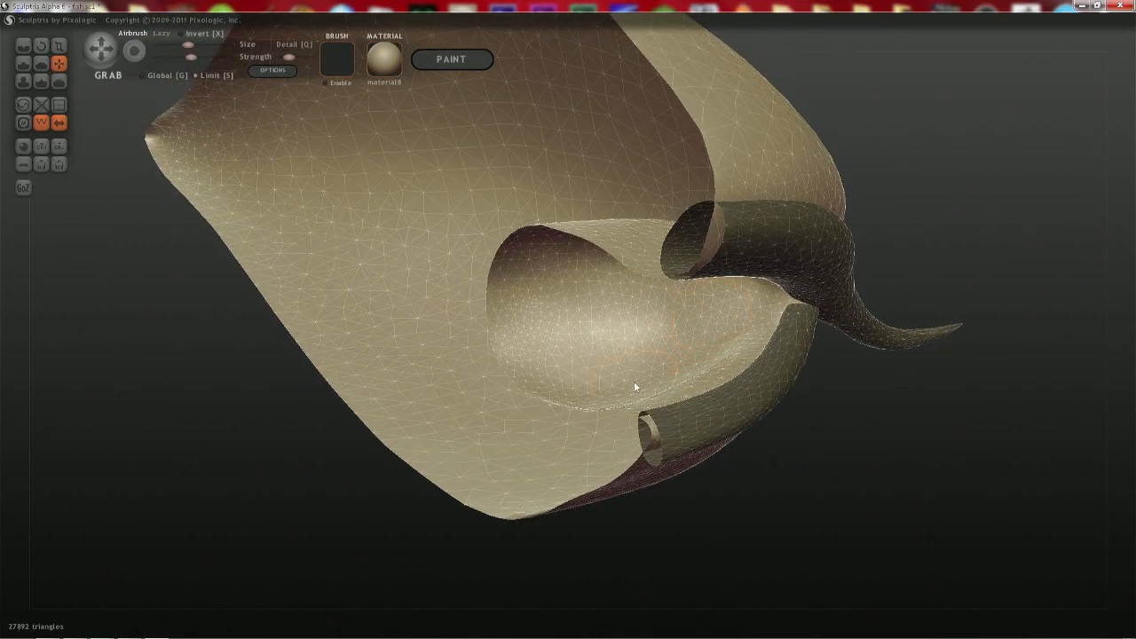
pyautogui.moveTo(568, 399); pyautogui.dragTo(838, 334, button='right')
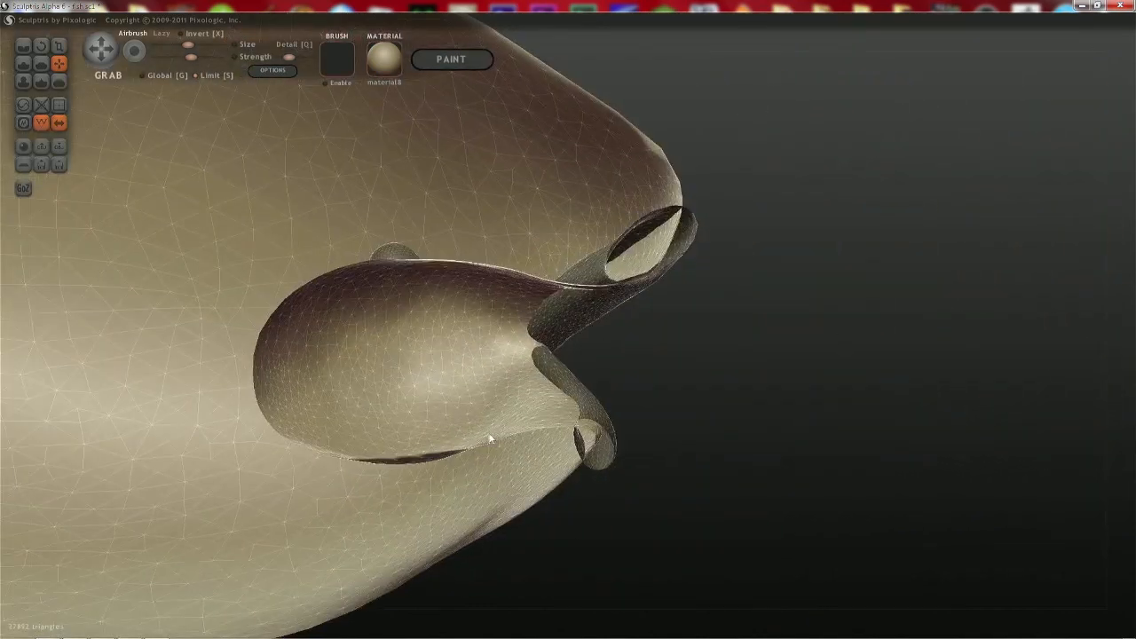
pyautogui.moveTo(489, 435); pyautogui.dragTo(490, 348, button='right')
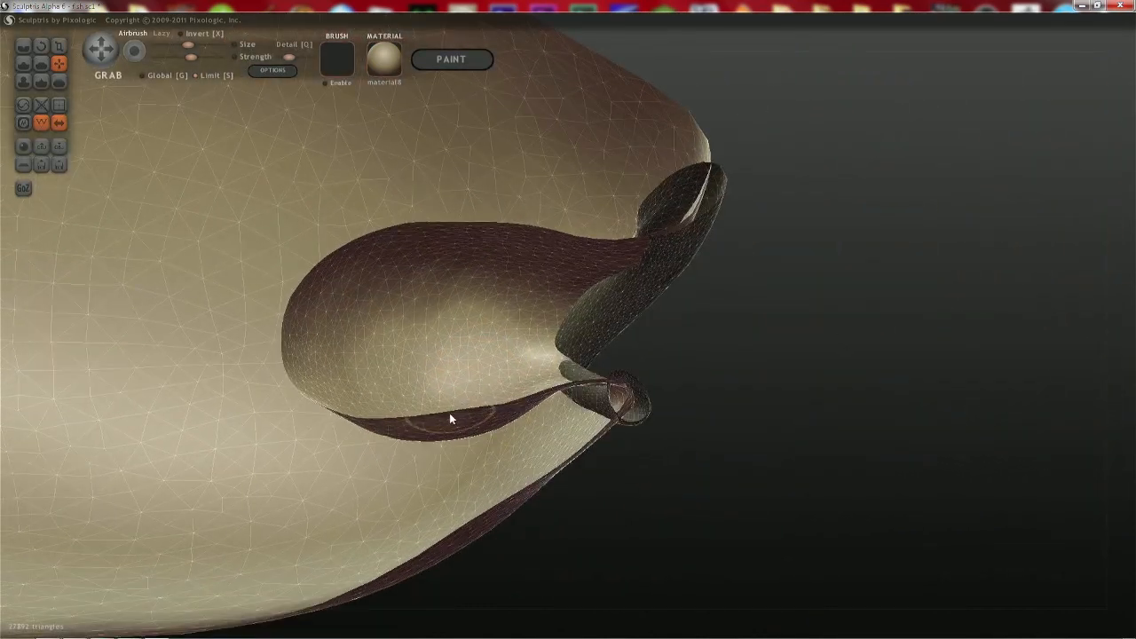
# - Resize the Grab brush and pull the mouth cavity's floor downward and backward to deepen it behind the lower lip
pyautogui.press('space')
pyautogui.moveTo(455, 371); pyautogui.dragTo(435, 373)
pyautogui.moveTo(447, 417); pyautogui.dragTo(449, 452)
pyautogui.press('space')
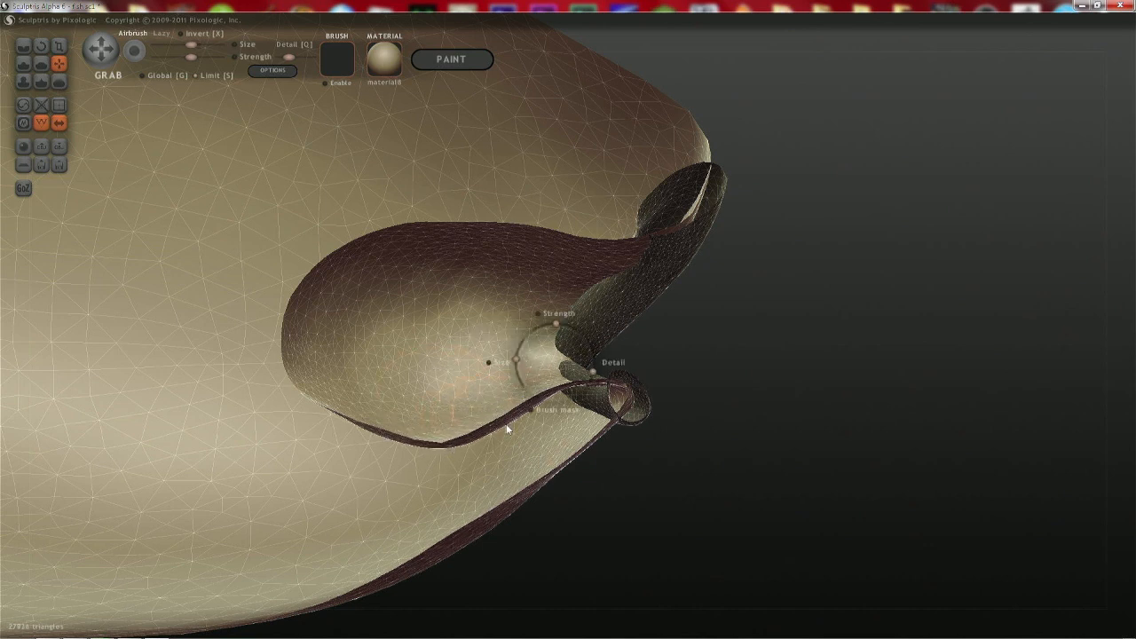
pyautogui.moveTo(508, 426); pyautogui.dragTo(504, 433)
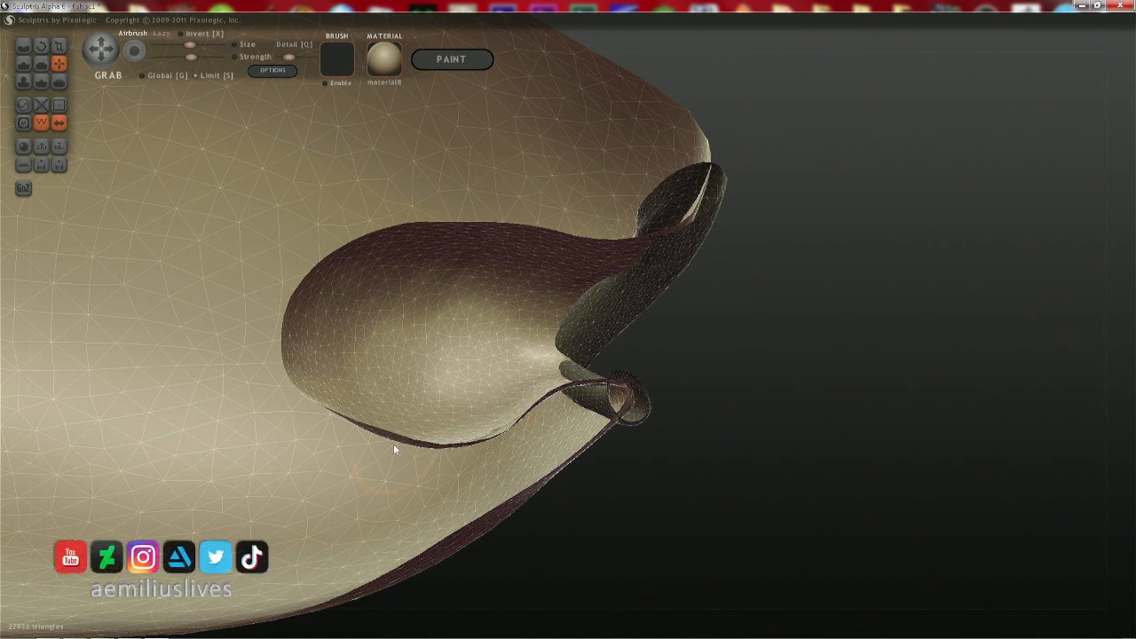
pyautogui.moveTo(388, 436); pyautogui.dragTo(323, 432)
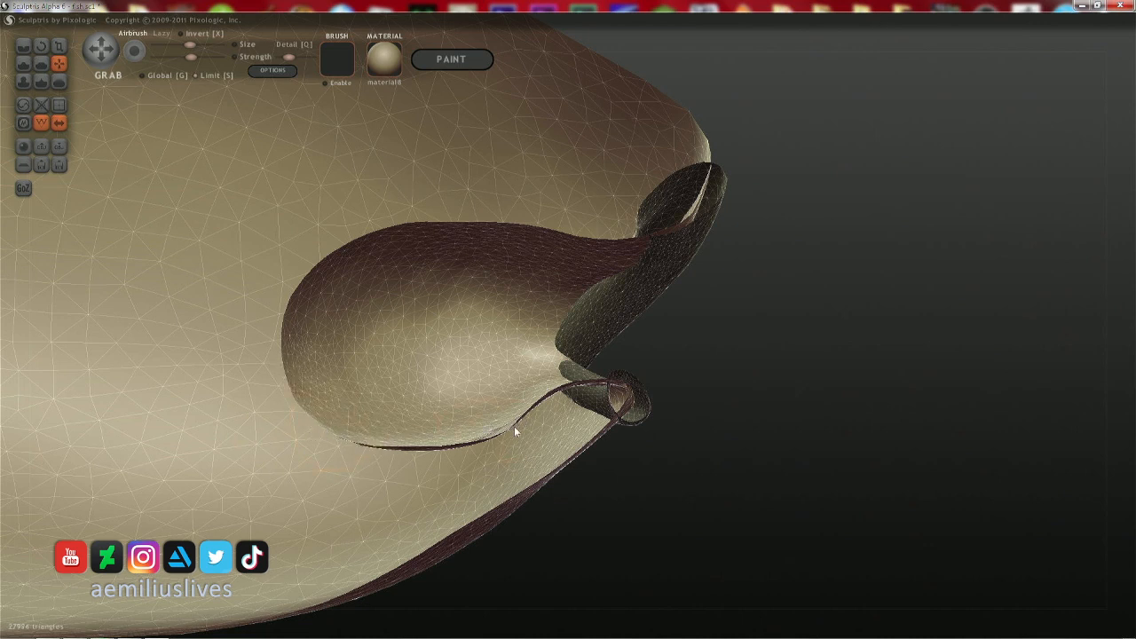
# - Enlarge the Grab brush and examine the deepened mouth floor and its join to the lower lip from several angles
pyautogui.moveTo(587, 550)
pyautogui.mouseDown()
pyautogui.moveTo(571, 453)
pyautogui.moveTo(598, 340)
pyautogui.moveTo(482, 332)
pyautogui.moveTo(459, 257)
pyautogui.moveTo(521, 162)
pyautogui.moveTo(680, 183)
pyautogui.moveTo(510, 310)
pyautogui.mouseUp()
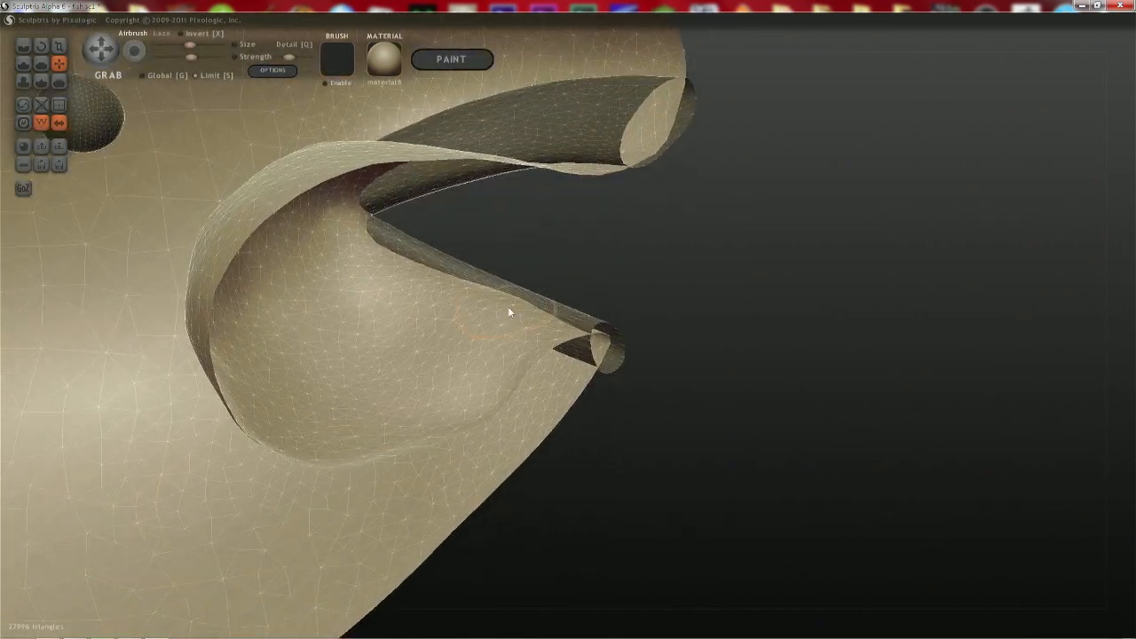
pyautogui.press('space')
pyautogui.press('space')
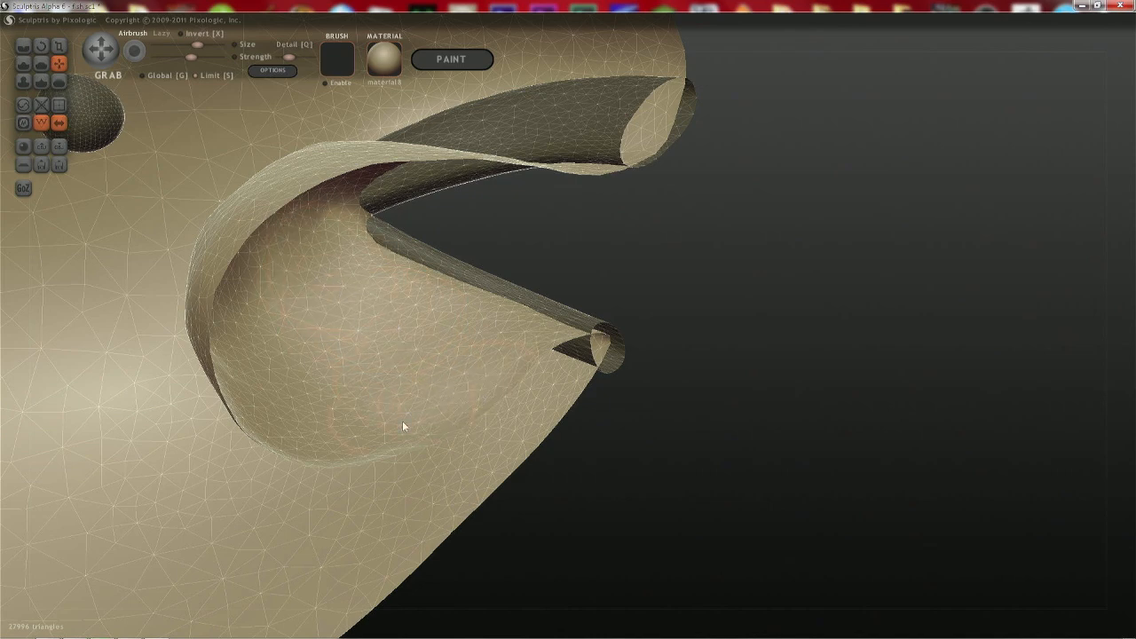
pyautogui.moveTo(391, 439); pyautogui.dragTo(445, 475, button='right')
pyautogui.moveTo(447, 477); pyautogui.dragTo(552, 521, button='middle')
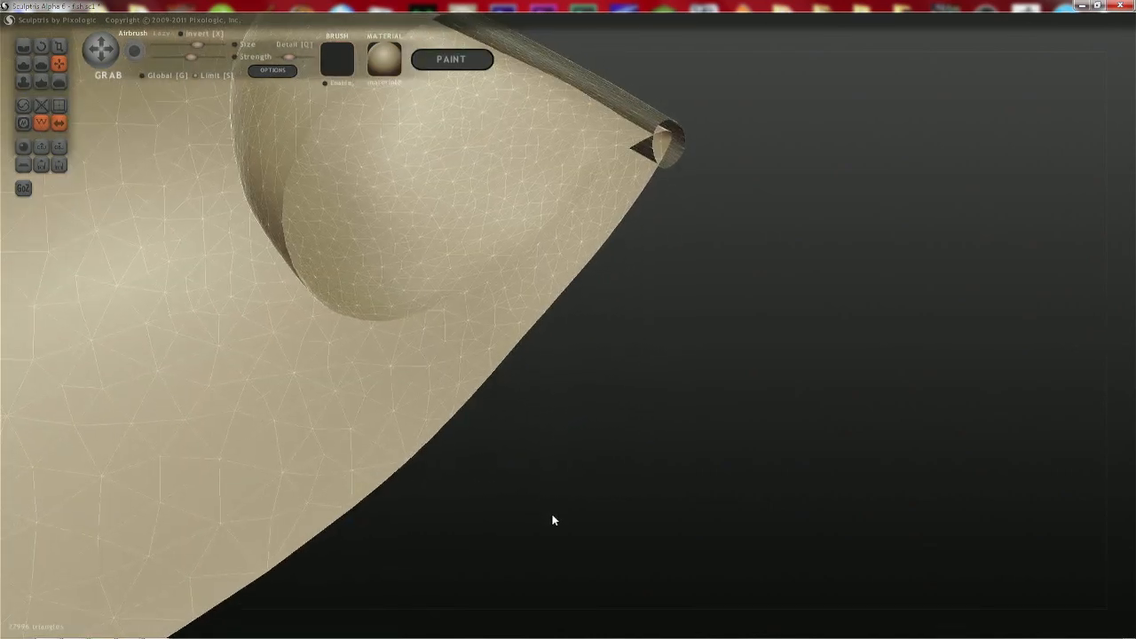
pyautogui.moveTo(522, 272)
pyautogui.mouseDown(button='right')
pyautogui.moveTo(568, 246)
pyautogui.moveTo(822, 360)
pyautogui.moveTo(789, 284)
pyautogui.moveTo(760, 312)
pyautogui.moveTo(337, 57)
pyautogui.moveTo(469, 134)
pyautogui.moveTo(763, 475)
pyautogui.moveTo(530, 258)
pyautogui.moveTo(601, 313)
pyautogui.mouseUp(button='right')
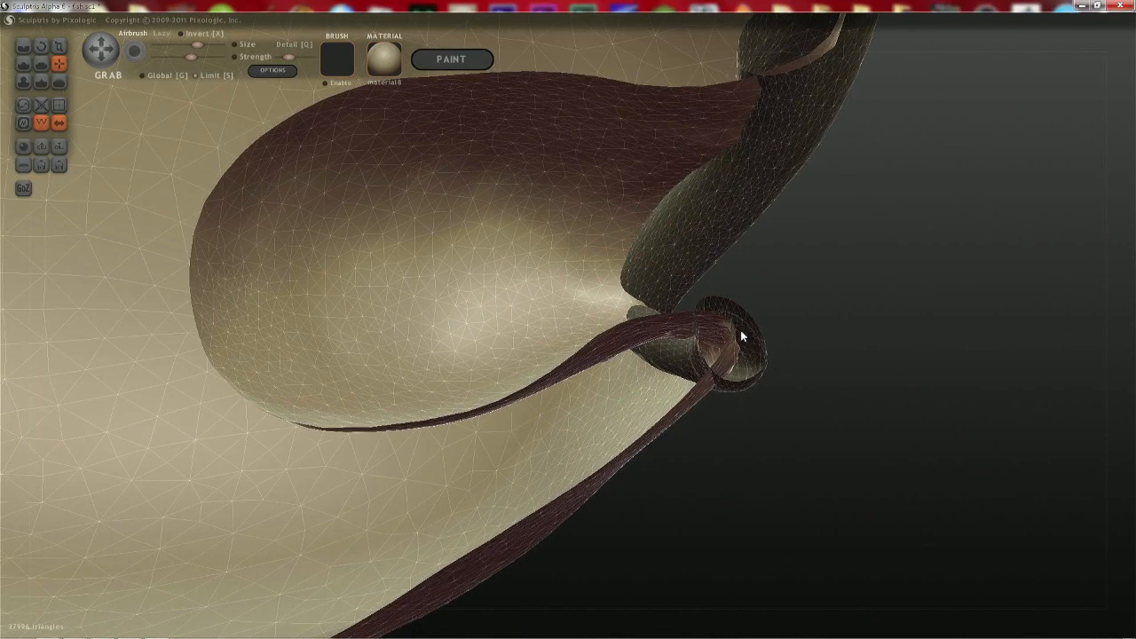
pyautogui.moveTo(716, 396); pyautogui.dragTo(751, 340)
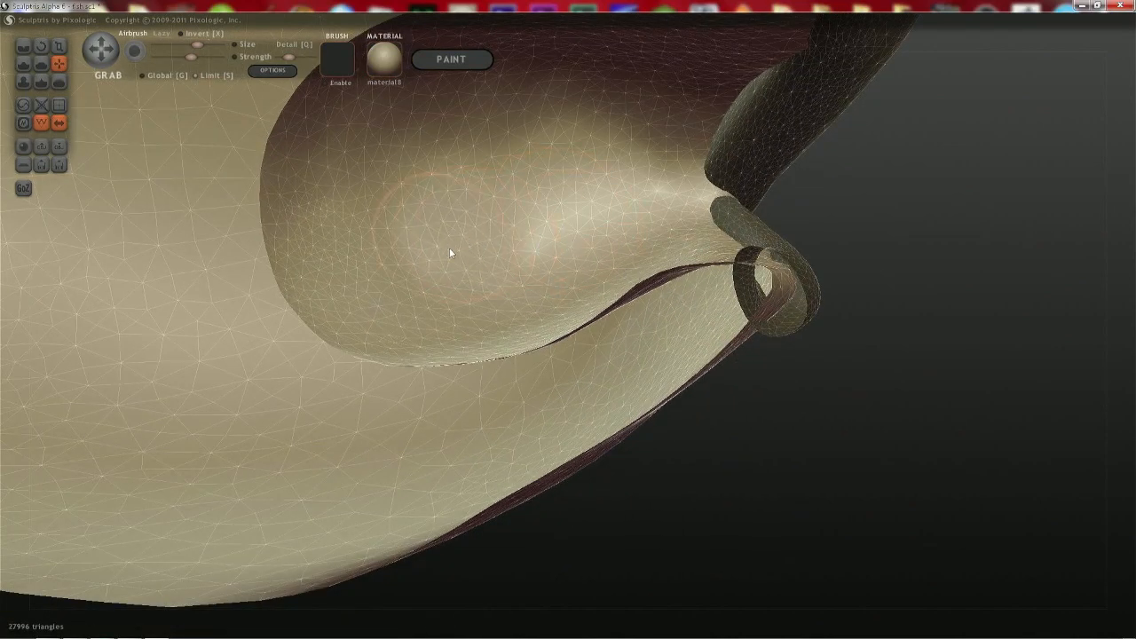
# - Enlarge the Grab brush further and reshape the middle of the mouth cavity's roof behind the upper lip
pyautogui.moveTo(858, 263)
pyautogui.mouseDown()
pyautogui.moveTo(675, 195)
pyautogui.moveTo(645, 237)
pyautogui.moveTo(893, 175)
pyautogui.moveTo(578, 274)
pyautogui.moveTo(547, 263)
pyautogui.moveTo(560, 223)
pyautogui.mouseUp()
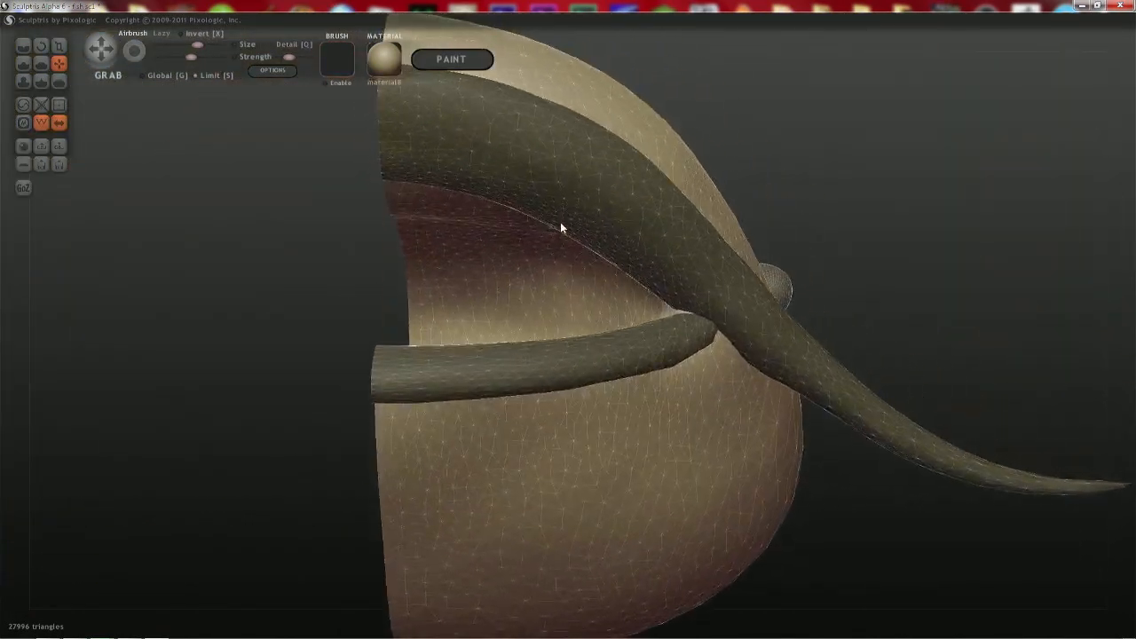
pyautogui.press('space')
pyautogui.moveTo(428, 205); pyautogui.dragTo(422, 215)
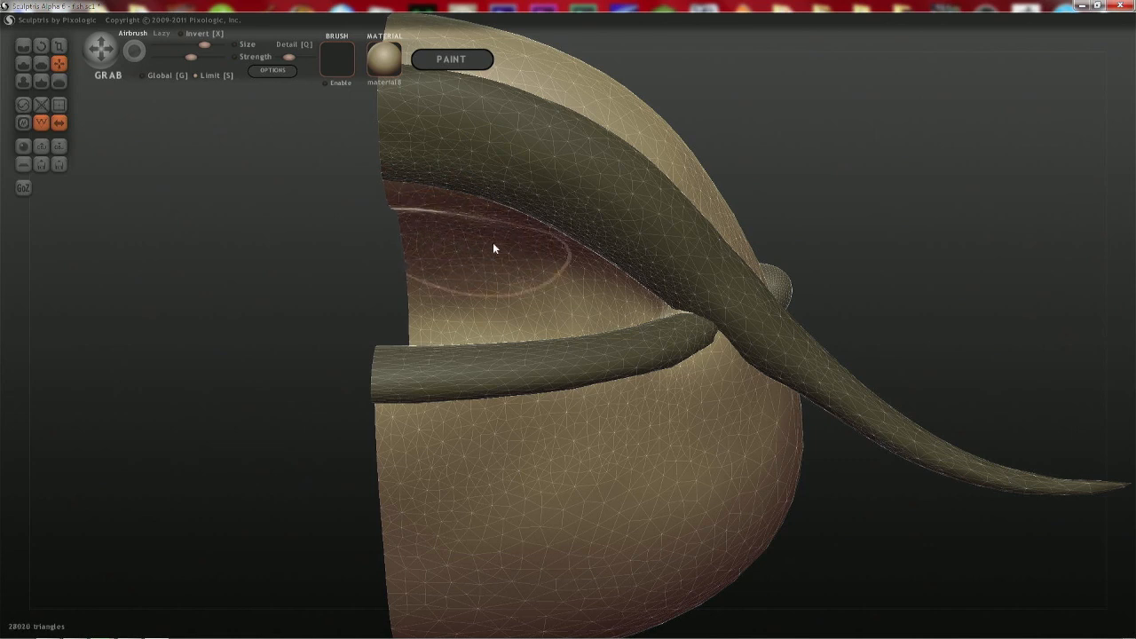
# - Reshape the mouth cavity's roof with the Grab brush and even out its front edge behind the upper lip
pyautogui.moveTo(504, 247); pyautogui.dragTo(507, 241)
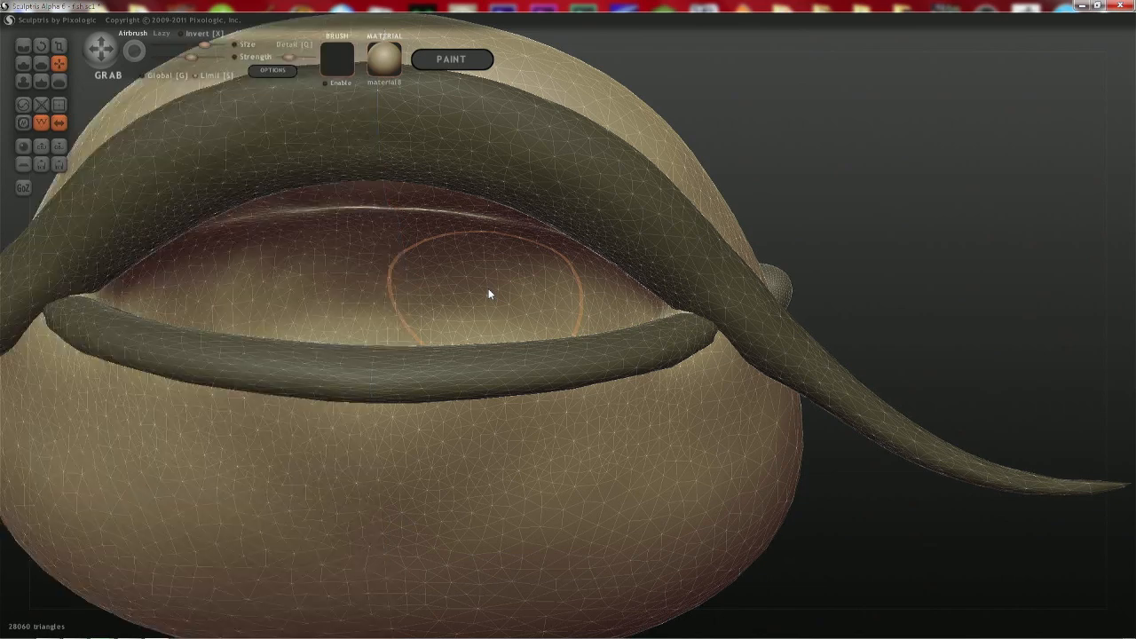
pyautogui.moveTo(373, 269); pyautogui.dragTo(356, 139, button='right')
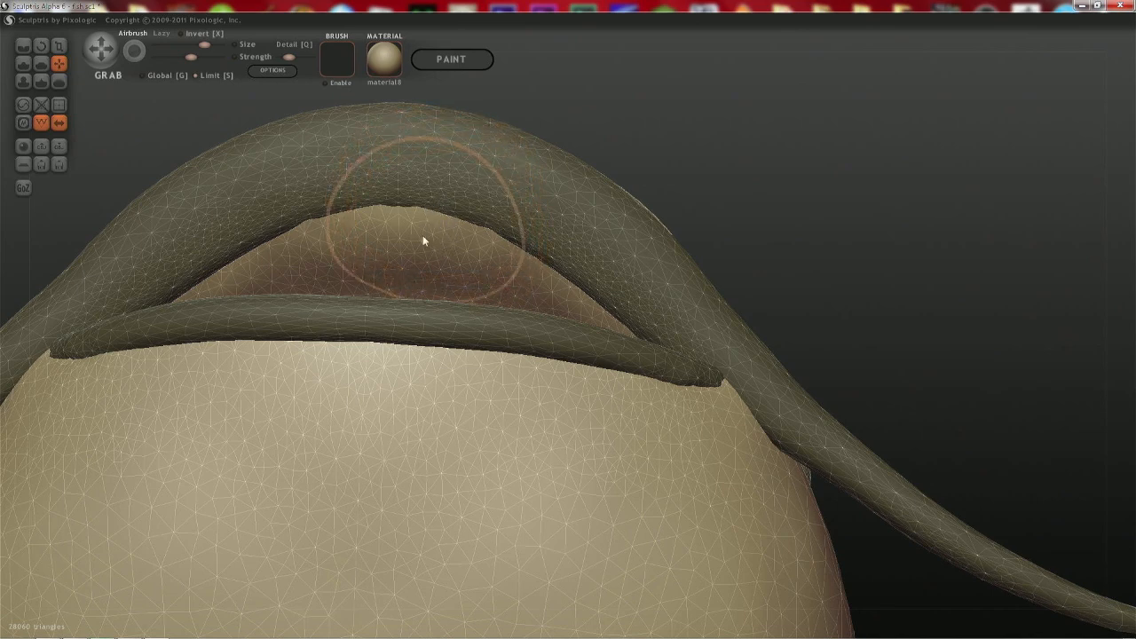
pyautogui.press('space')
pyautogui.moveTo(418, 228); pyautogui.dragTo(419, 297)
pyautogui.press('space')
pyautogui.moveTo(333, 234); pyautogui.dragTo(334, 206)
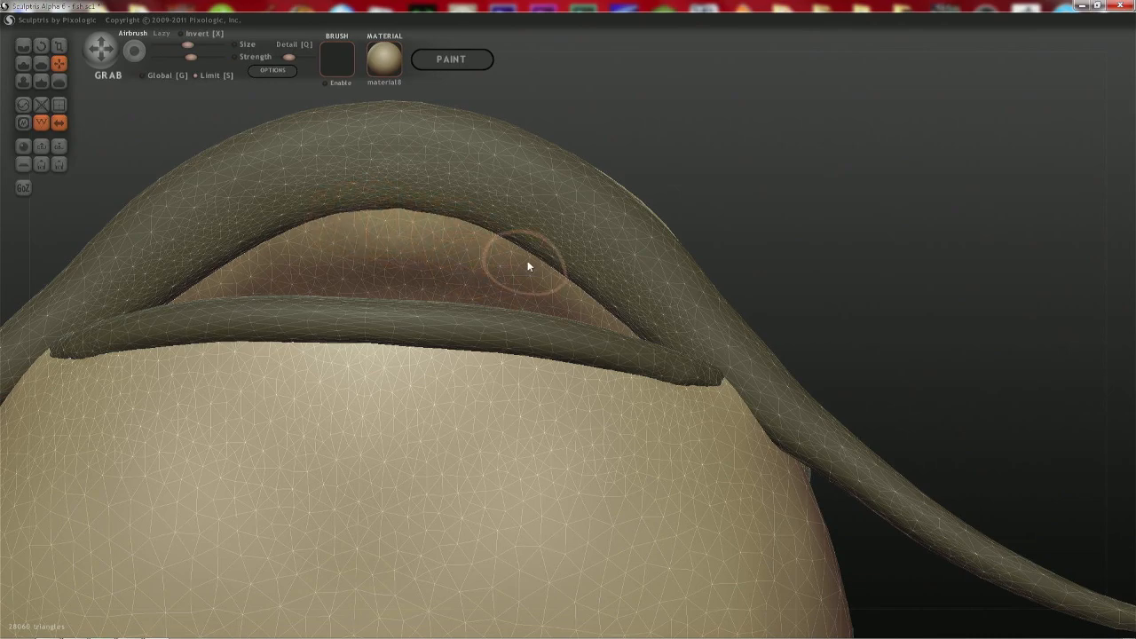
# - Enlarge the Grab brush and nudge the body surface beside the mouth corner, just below the upper lip, seen from underneath
pyautogui.moveTo(528, 261)
pyautogui.mouseDown(button='right')
pyautogui.moveTo(462, 221)
pyautogui.moveTo(441, 274)
pyautogui.moveTo(494, 262)
pyautogui.moveTo(521, 309)
pyautogui.moveTo(554, 277)
pyautogui.moveTo(362, 284)
pyautogui.mouseUp(button='right')
pyautogui.scroll(-6, 627, 273)
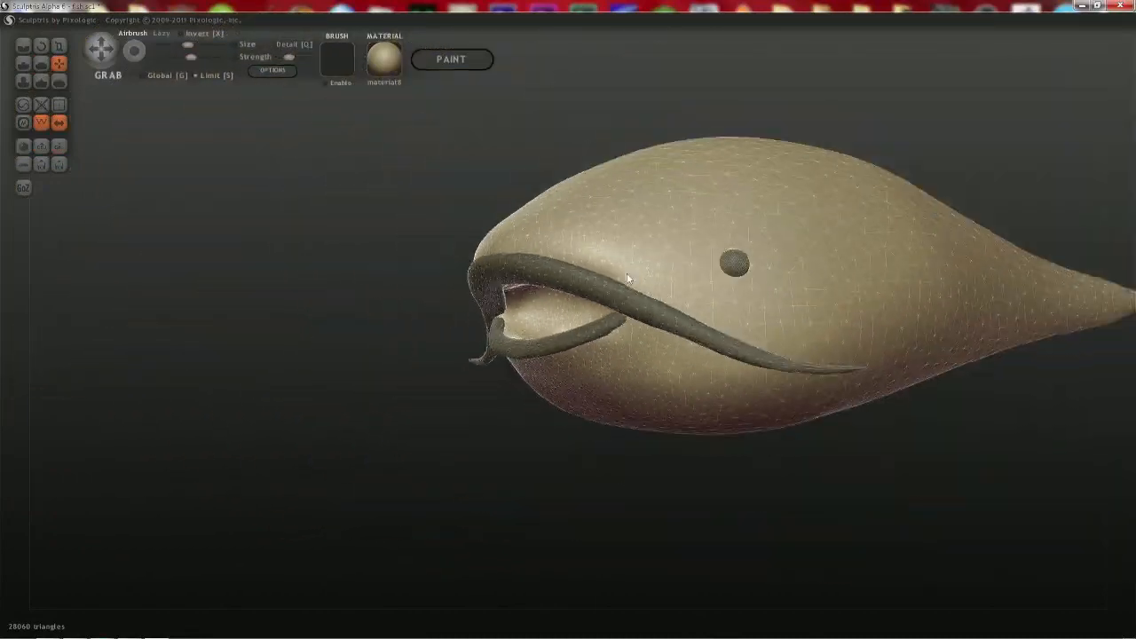
pyautogui.scroll(4, 630, 300)
pyautogui.moveTo(679, 288)
pyautogui.mouseDown(button='right')
pyautogui.moveTo(705, 213)
pyautogui.moveTo(690, 165)
pyautogui.mouseUp(button='right')
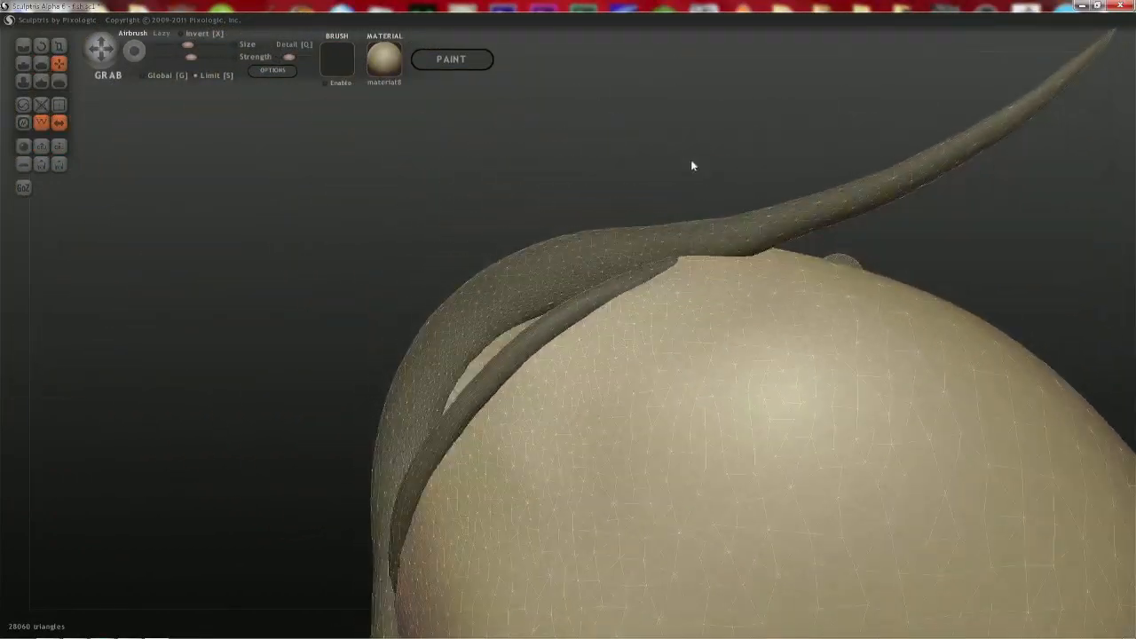
pyautogui.press('space')
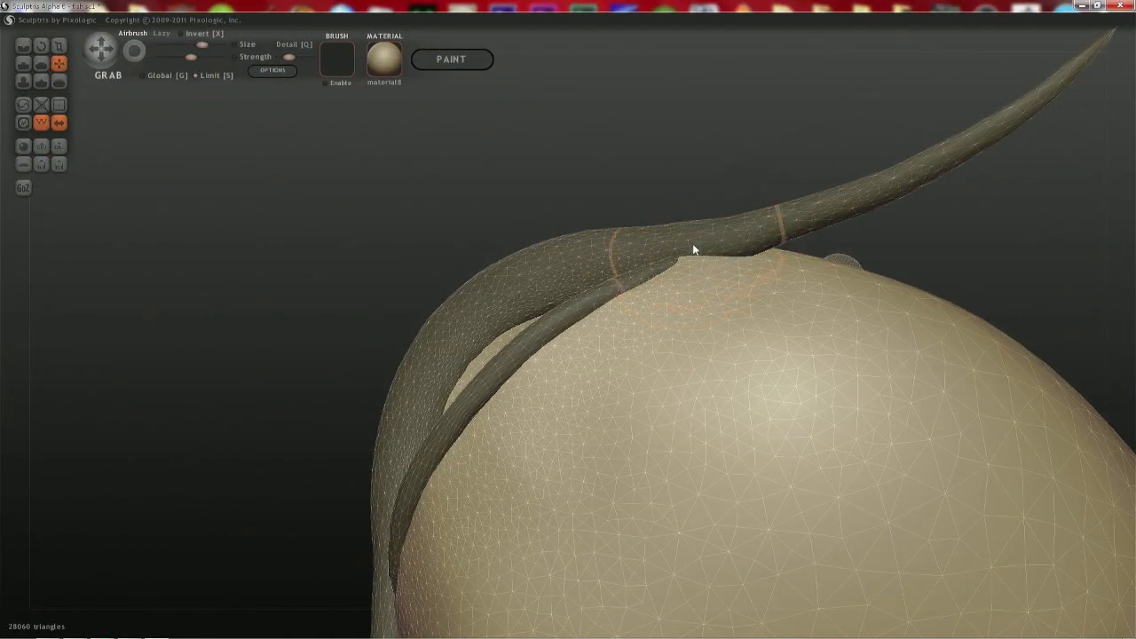
pyautogui.click(693, 249)
pyautogui.click(694, 256)
pyautogui.click(693, 260)
pyautogui.click(693, 259)
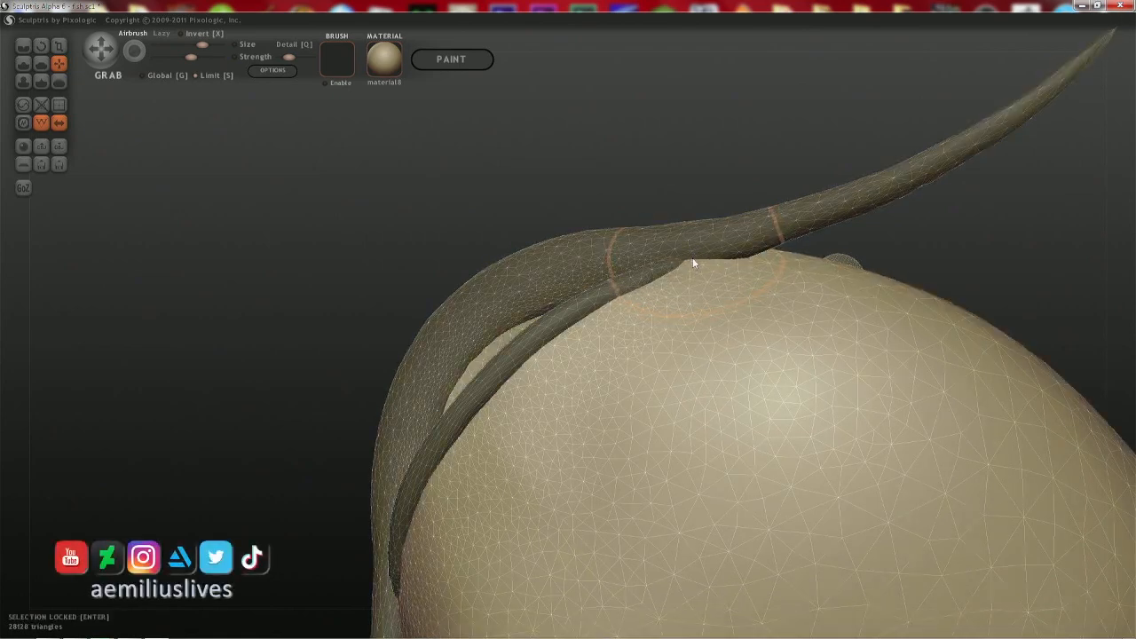
pyautogui.moveTo(692, 260)
pyautogui.mouseDown()
pyautogui.moveTo(708, 306)
pyautogui.moveTo(710, 295)
pyautogui.mouseUp()
pyautogui.press('space')
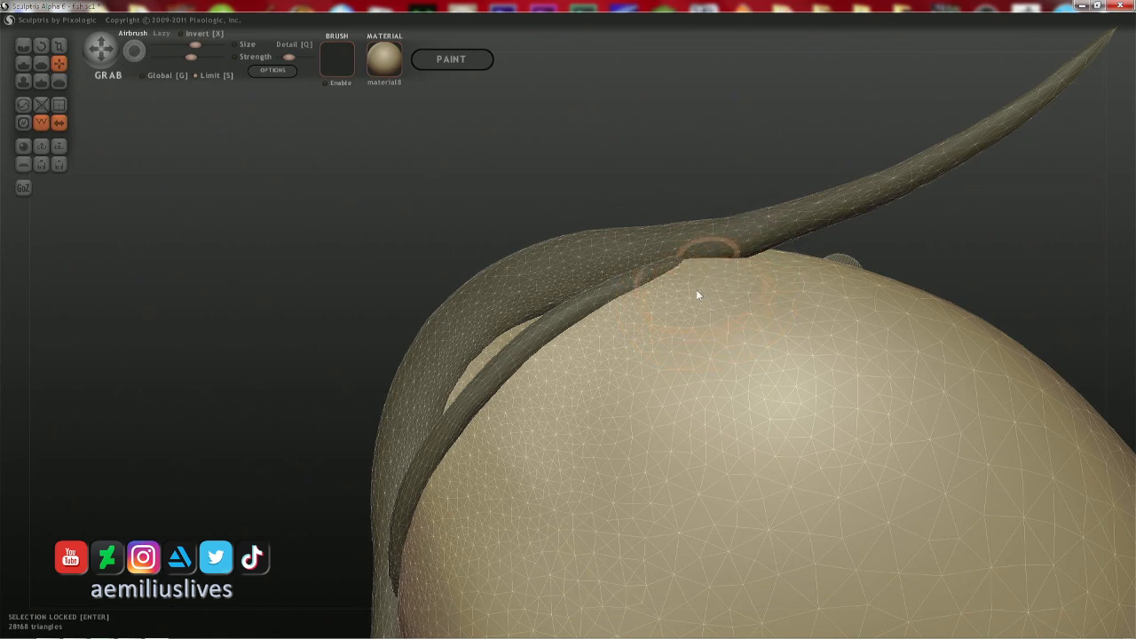
# - Pull the mouth cavity's roof slightly upward behind the upper lip and check the mouth from the side, front and below
pyautogui.moveTo(665, 317); pyautogui.dragTo(944, 342, button='right')
pyautogui.moveTo(554, 297); pyautogui.dragTo(553, 320, button='right')
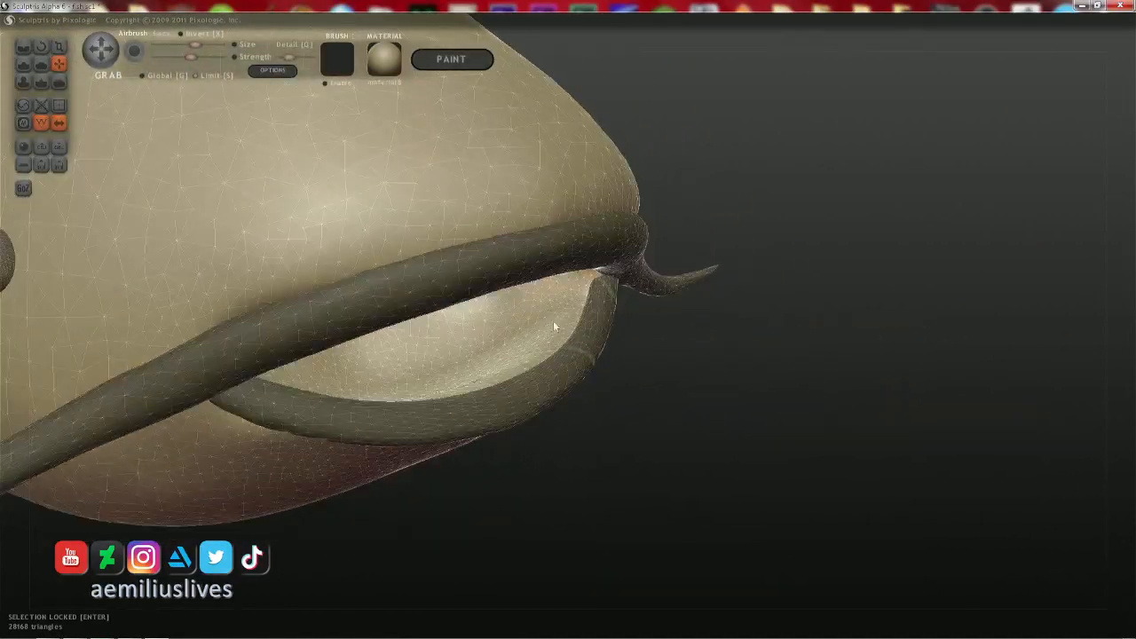
pyautogui.moveTo(489, 292); pyautogui.dragTo(449, 252, button='right')
pyautogui.moveTo(448, 246); pyautogui.dragTo(448, 231)
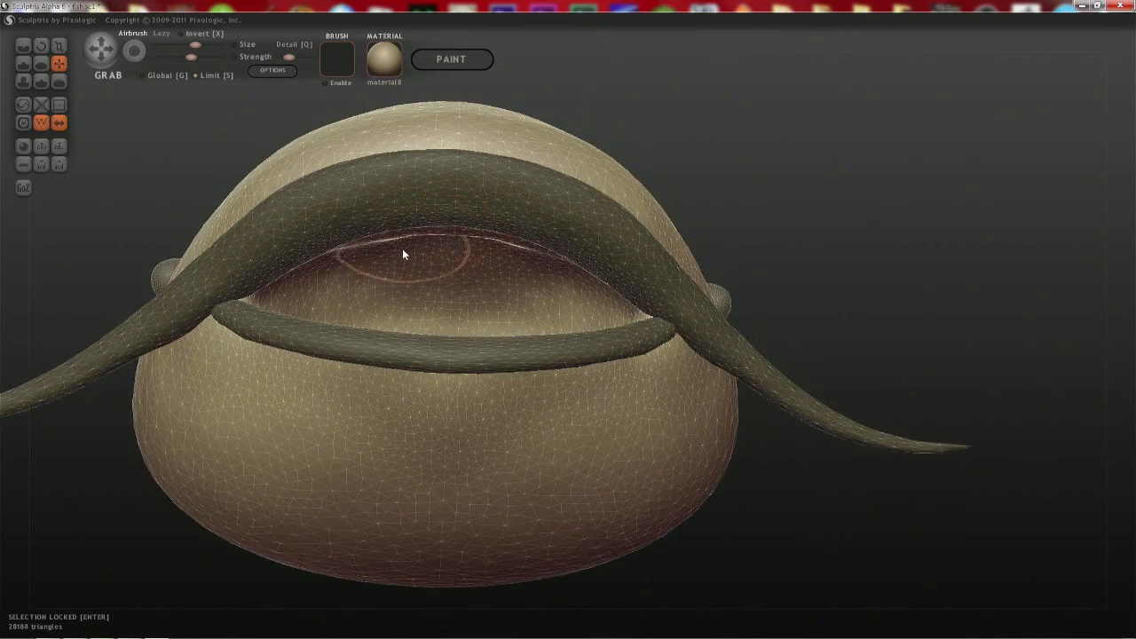
pyautogui.moveTo(406, 251); pyautogui.dragTo(406, 221, button='right')
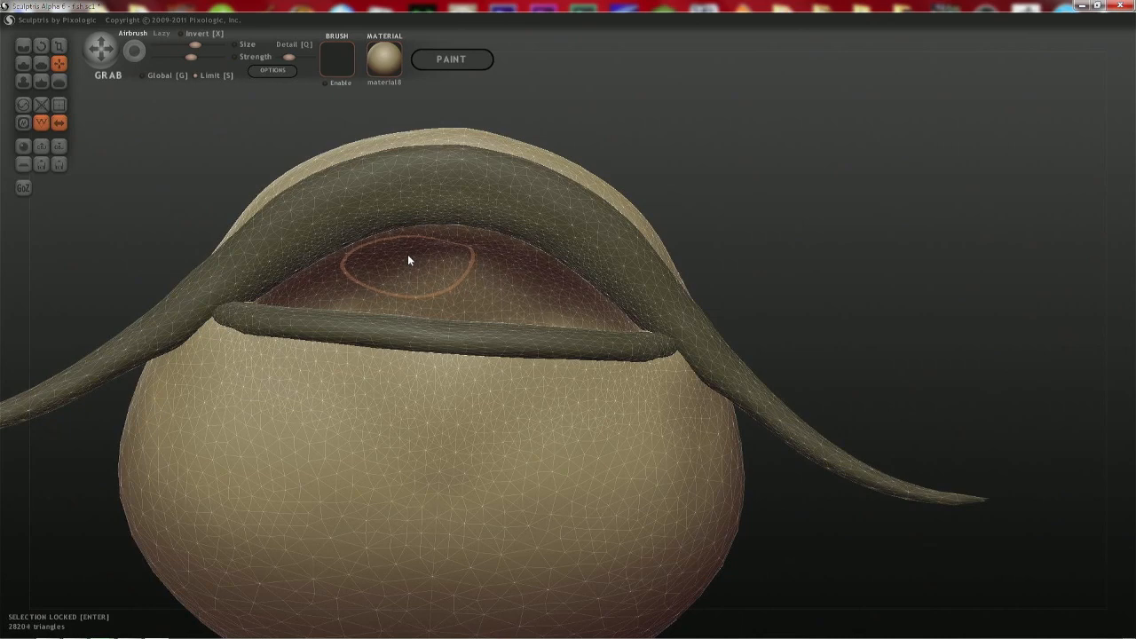
pyautogui.moveTo(445, 282)
pyautogui.mouseDown(button='right')
pyautogui.moveTo(452, 305)
pyautogui.moveTo(557, 281)
pyautogui.moveTo(603, 297)
pyautogui.moveTo(432, 292)
pyautogui.moveTo(414, 282)
pyautogui.mouseUp(button='right')
pyautogui.scroll(-5, 529, 246)
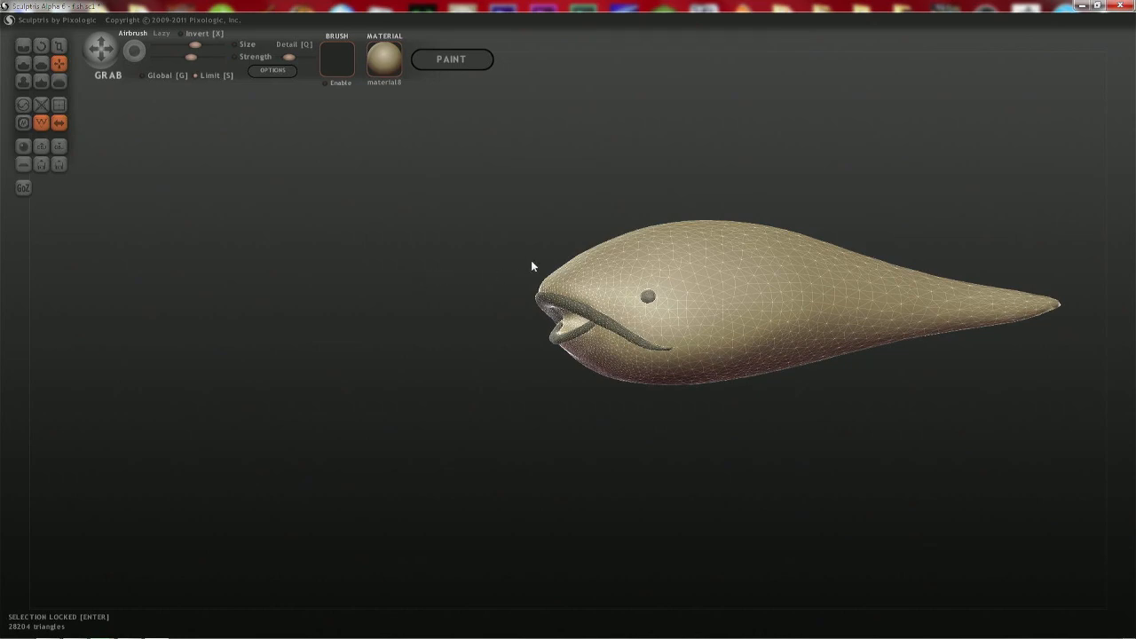
# - Add one new sphere centred on the symmetry plane, in front of and above the creature's head
pyautogui.press('Insert')
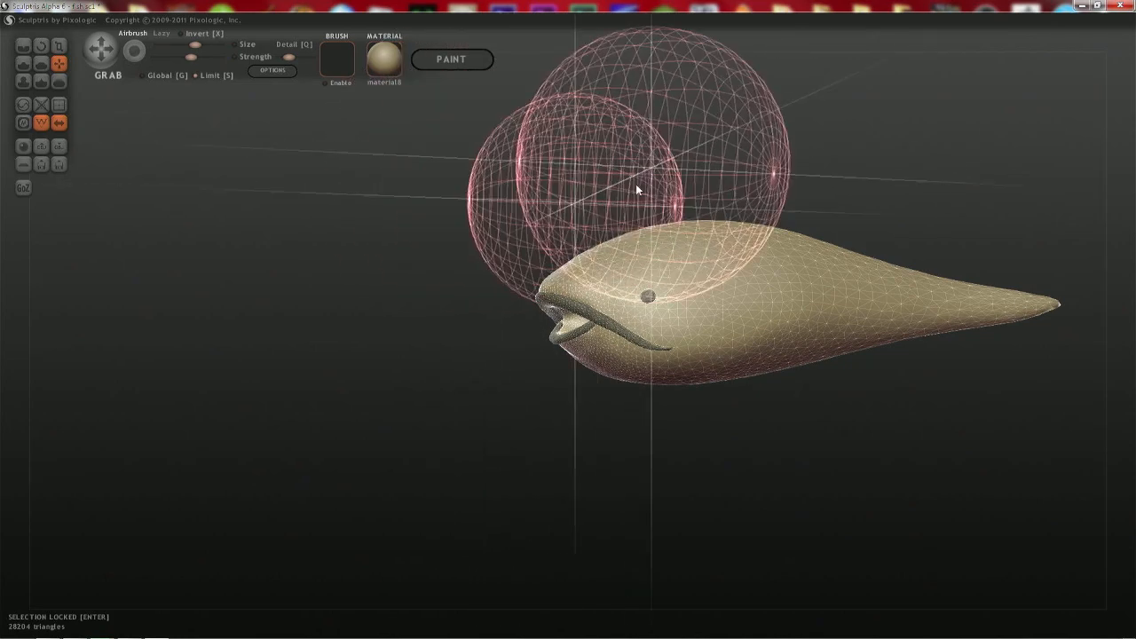
pyautogui.click(722, 167)
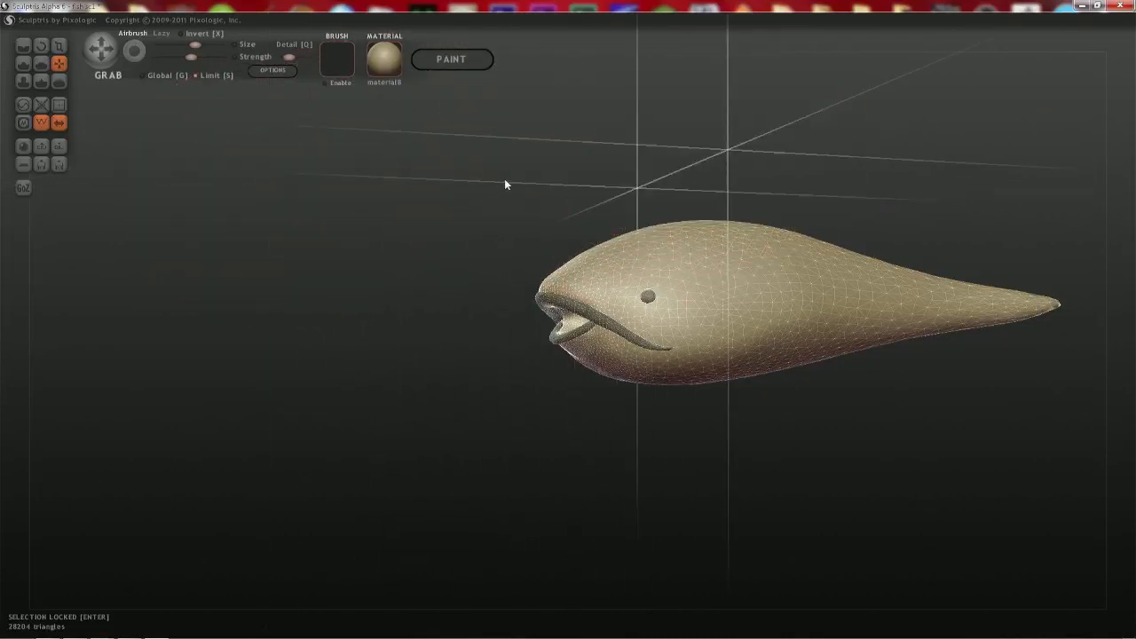
pyautogui.moveTo(504, 184); pyautogui.dragTo(636, 180, button='right')
pyautogui.press('Insert')
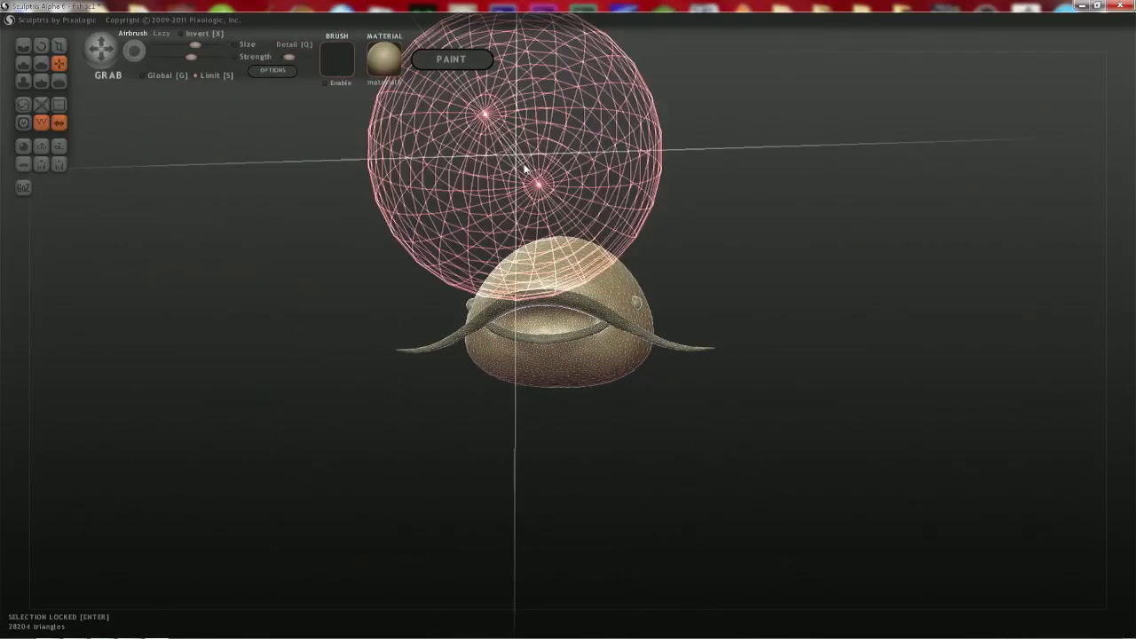
pyautogui.click(523, 168)
pyautogui.moveTo(523, 168); pyautogui.dragTo(495, 186, button='right')
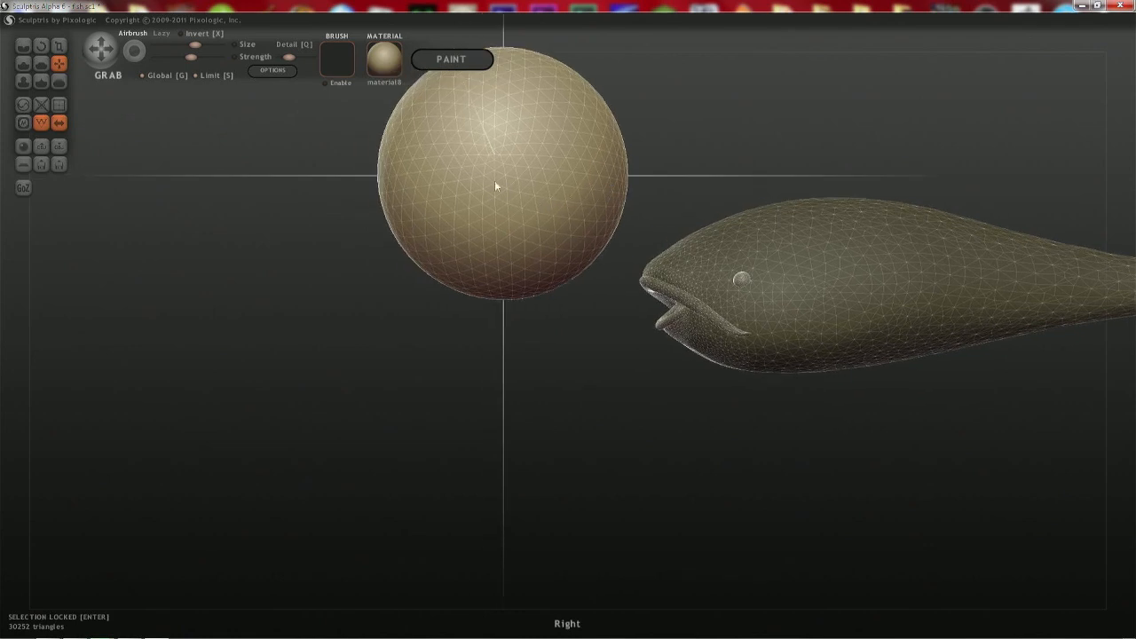
# - Scale the new sphere down uniformly and flatten it vertically into a thin disc
pyautogui.press('t')
pyautogui.moveTo(510, 128); pyautogui.dragTo(527, 380)
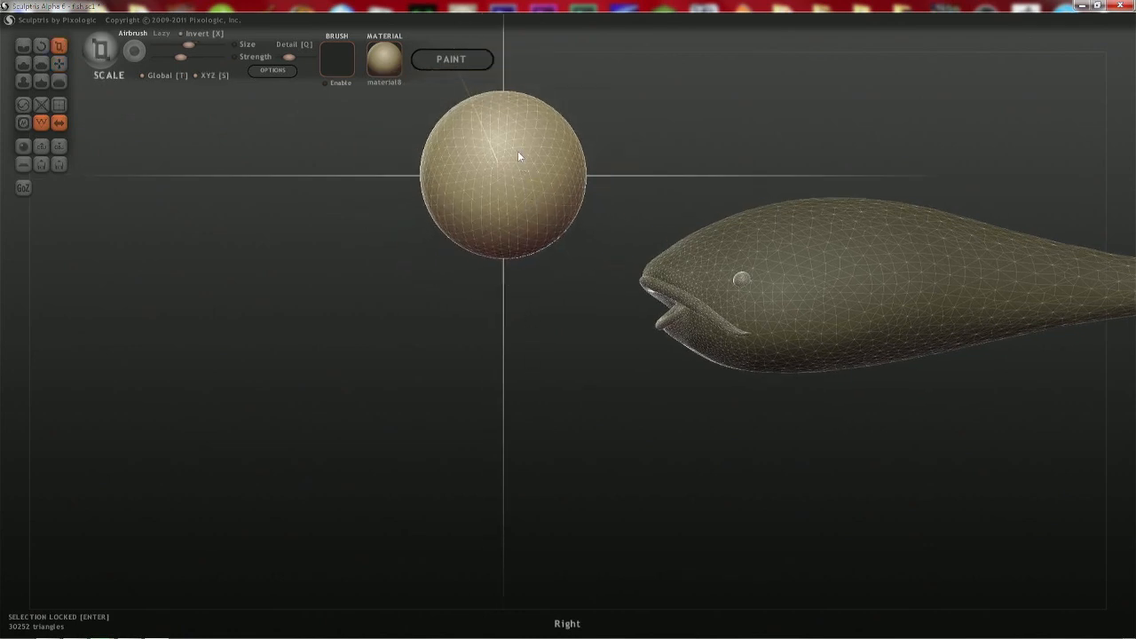
pyautogui.moveTo(522, 148); pyautogui.dragTo(533, 386)
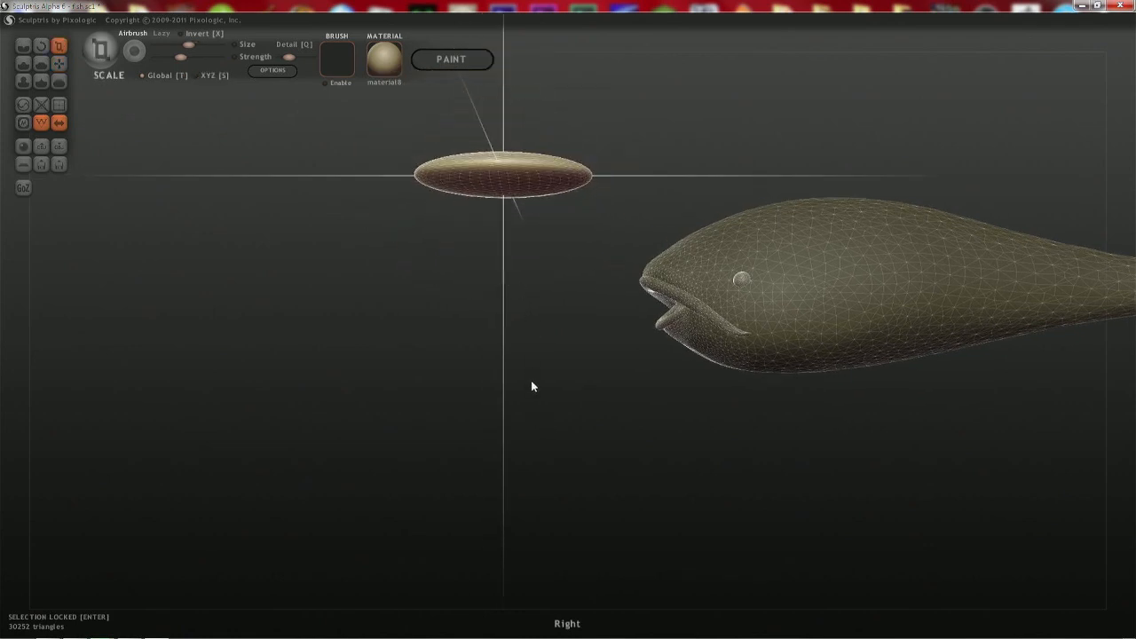
pyautogui.moveTo(533, 386); pyautogui.dragTo(537, 300, button='right')
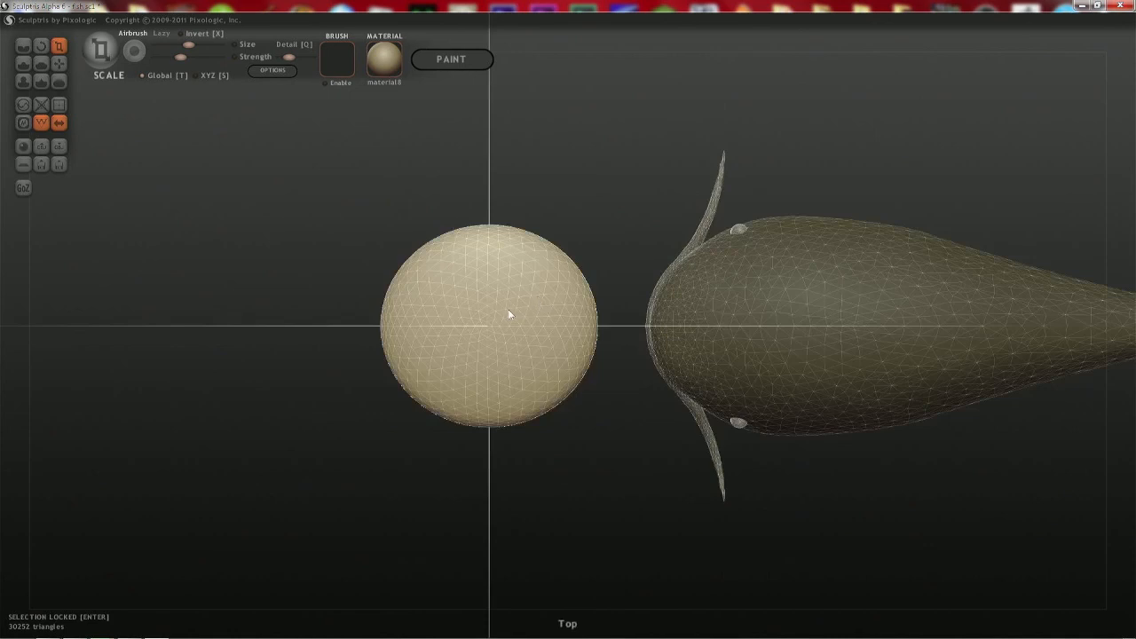
# - Grab the disc's front edge from above and stretch it forward into an elongated tongue-like outline with a rounded, narrower front
pyautogui.press('g')
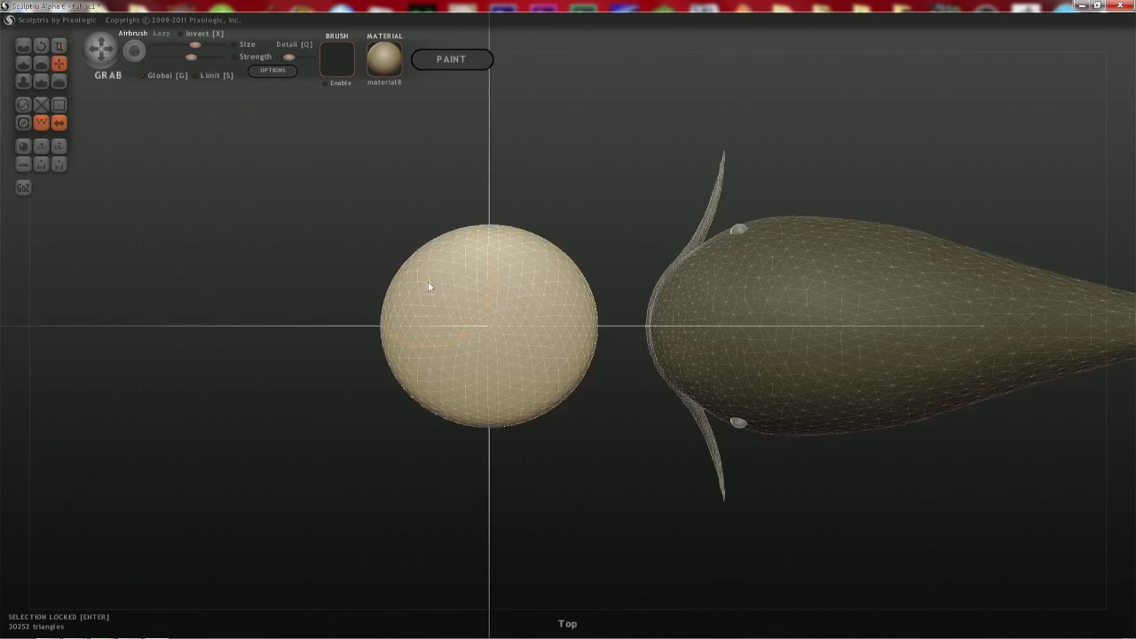
pyautogui.moveTo(417, 284)
pyautogui.mouseDown()
pyautogui.moveTo(300, 270)
pyautogui.moveTo(310, 300)
pyautogui.mouseUp()
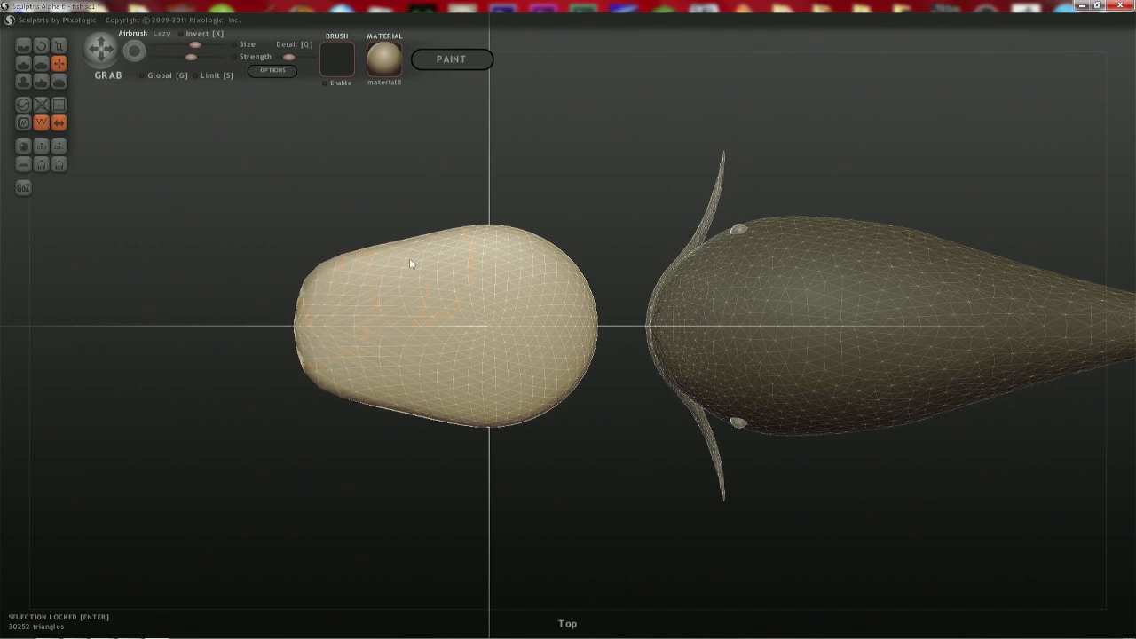
pyautogui.moveTo(410, 259)
pyautogui.mouseDown()
pyautogui.moveTo(409, 233)
pyautogui.moveTo(327, 282)
pyautogui.mouseUp()
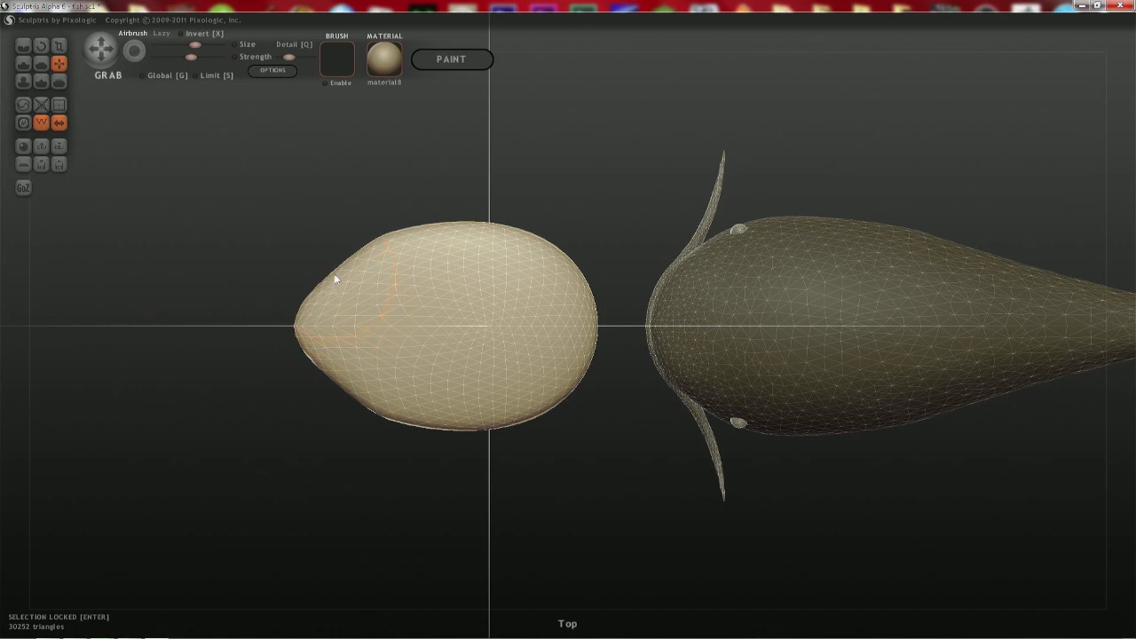
pyautogui.scroll(3, 377, 246)
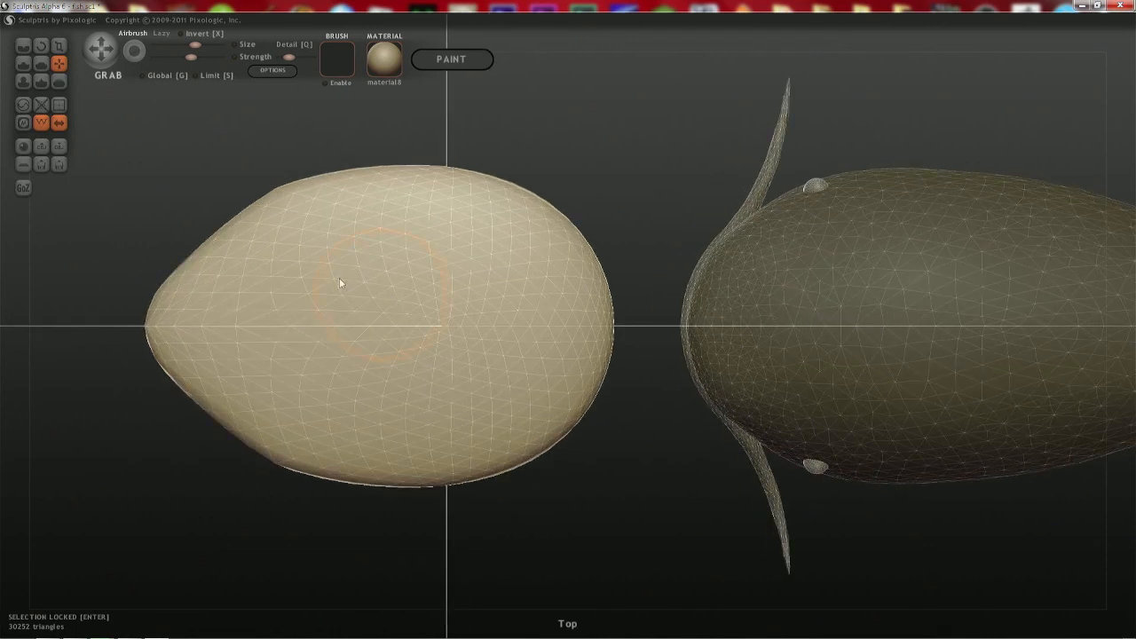
pyautogui.moveTo(216, 243)
pyautogui.mouseDown()
pyautogui.moveTo(193, 221)
pyautogui.moveTo(185, 257)
pyautogui.moveTo(169, 255)
pyautogui.moveTo(133, 291)
pyautogui.mouseUp()
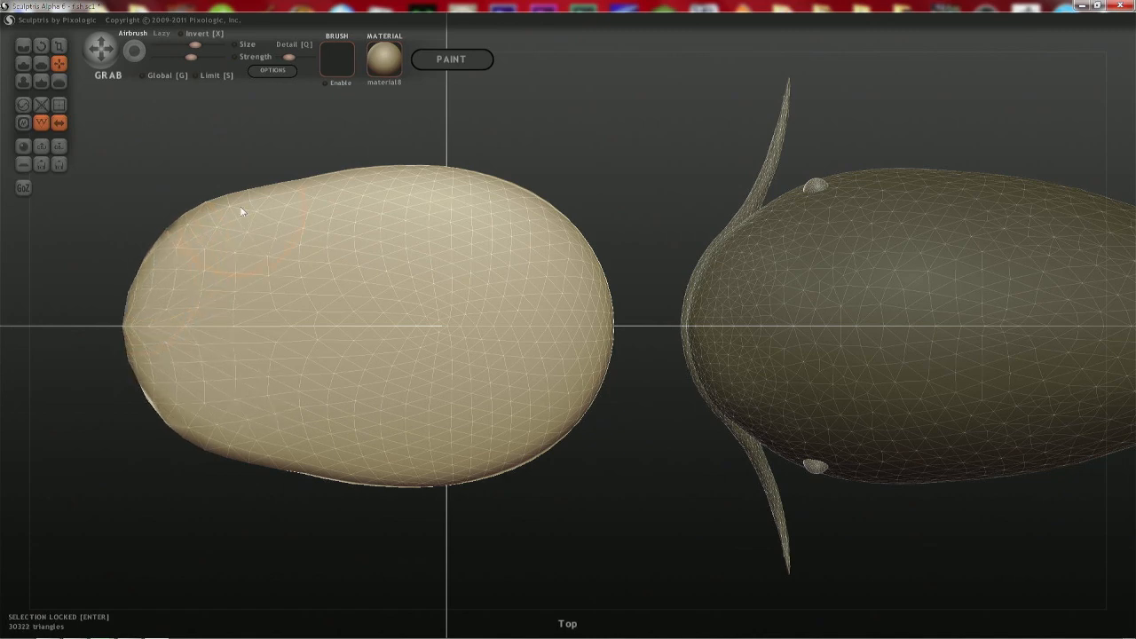
# - Enlarge the Grab brush and bend the flat piece's side profile into an S-curve, raising its front and lowering its rear middle
pyautogui.moveTo(500, 273); pyautogui.dragTo(443, 191, button='middle')
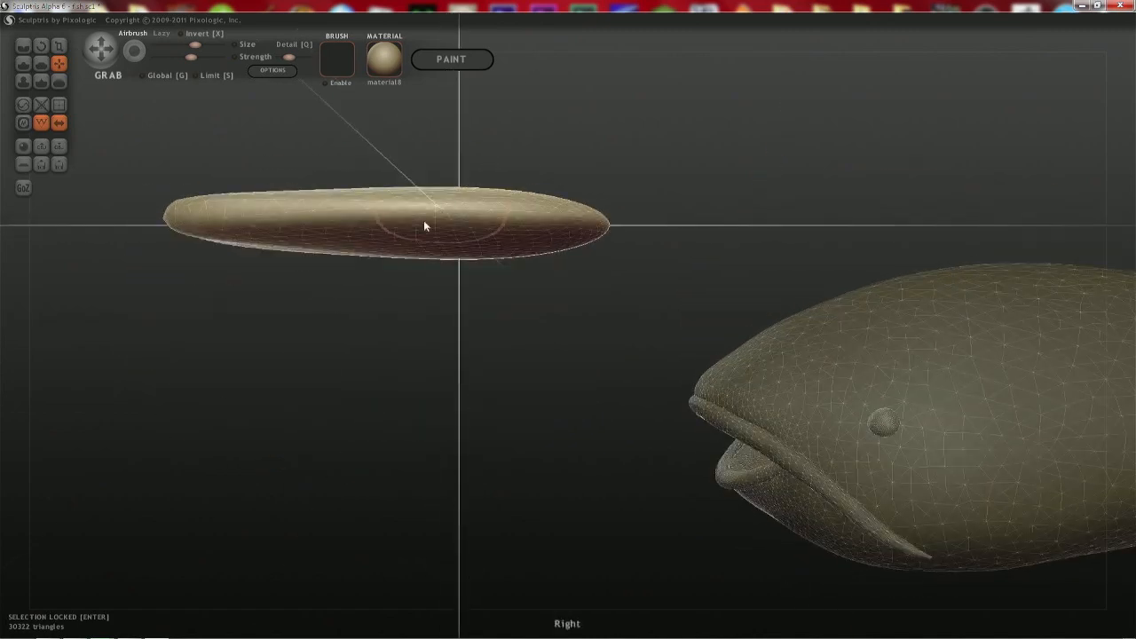
pyautogui.keyDown('alt'); pyautogui.moveTo(355, 249); pyautogui.dragTo(576, 375, button='middle'); pyautogui.keyUp('alt')
pyautogui.press('space')
pyautogui.moveTo(571, 323)
pyautogui.mouseDown()
pyautogui.moveTo(484, 305)
pyautogui.moveTo(489, 292)
pyautogui.mouseUp()
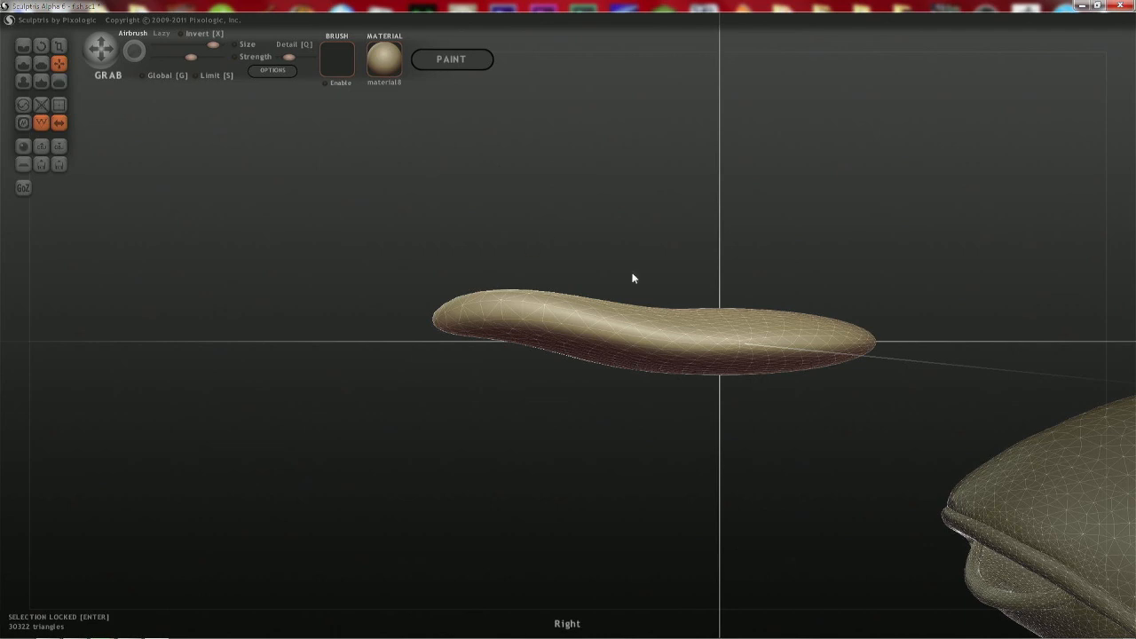
pyautogui.moveTo(760, 347); pyautogui.dragTo(770, 401)
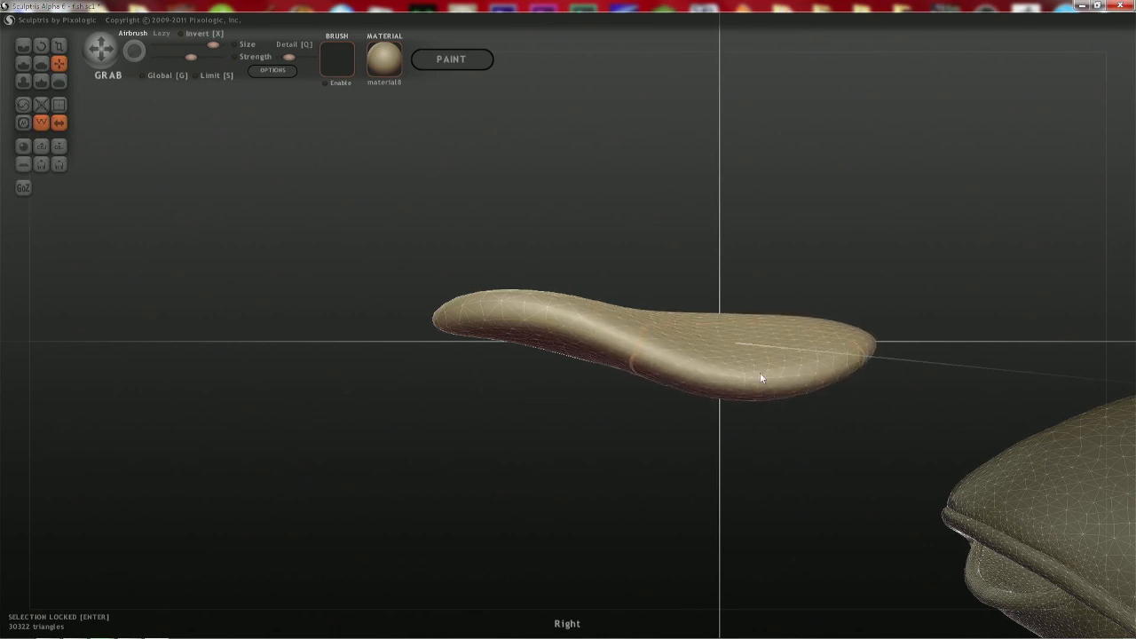
pyautogui.moveTo(730, 322); pyautogui.dragTo(728, 367)
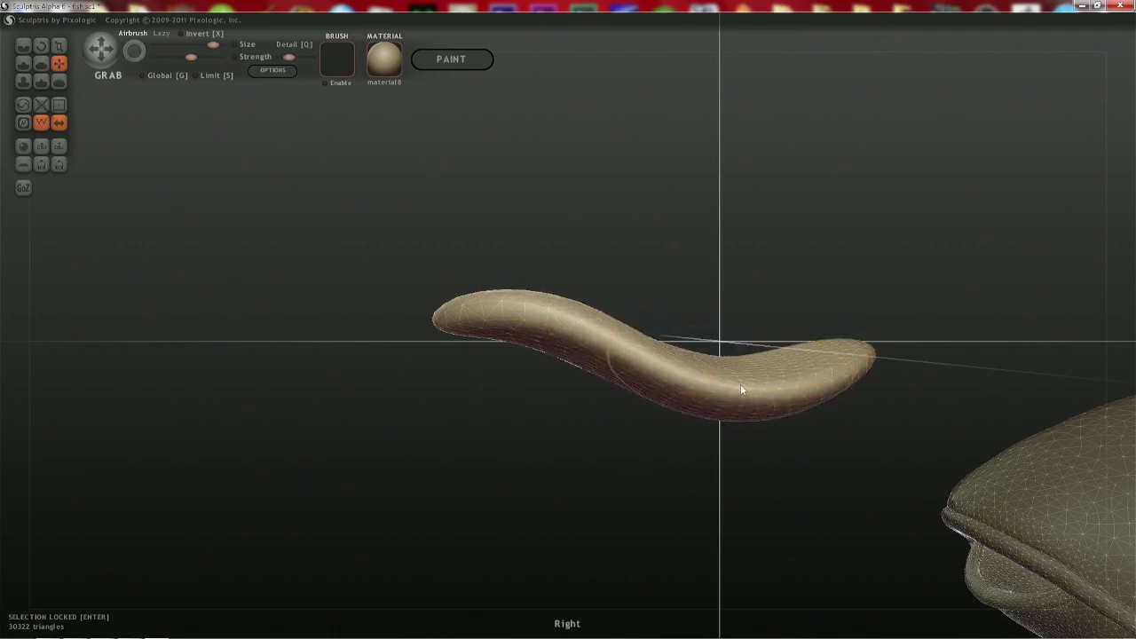
# - Switch to a large Inflate brush and examine the curved piece from the side and from above
pyautogui.press('c')
pyautogui.press('space')
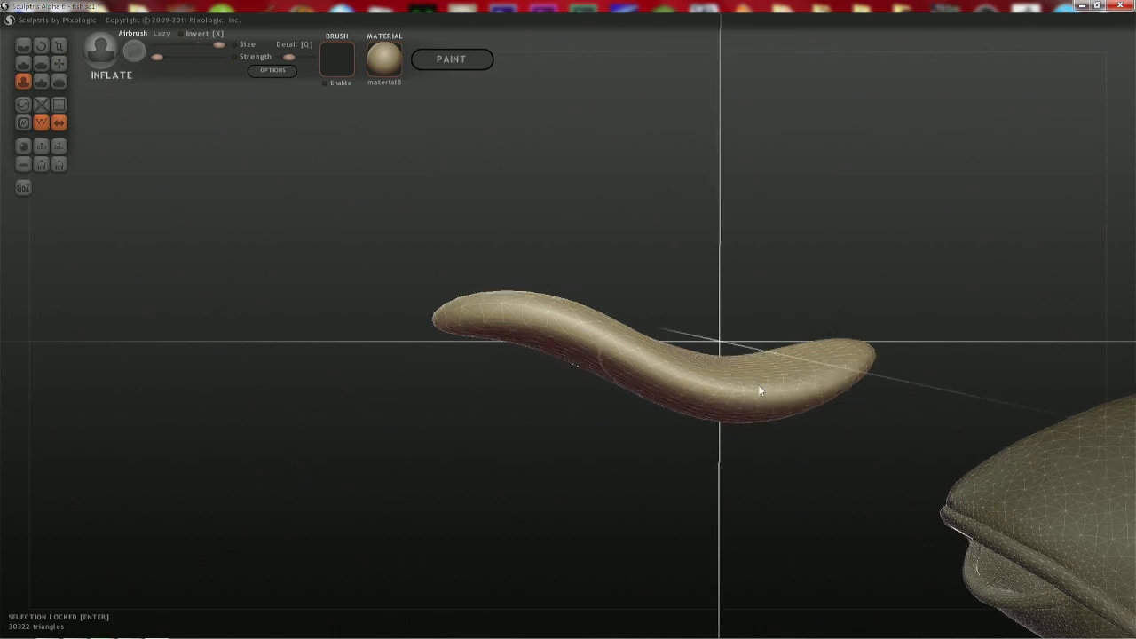
pyautogui.moveTo(761, 393); pyautogui.dragTo(837, 349)
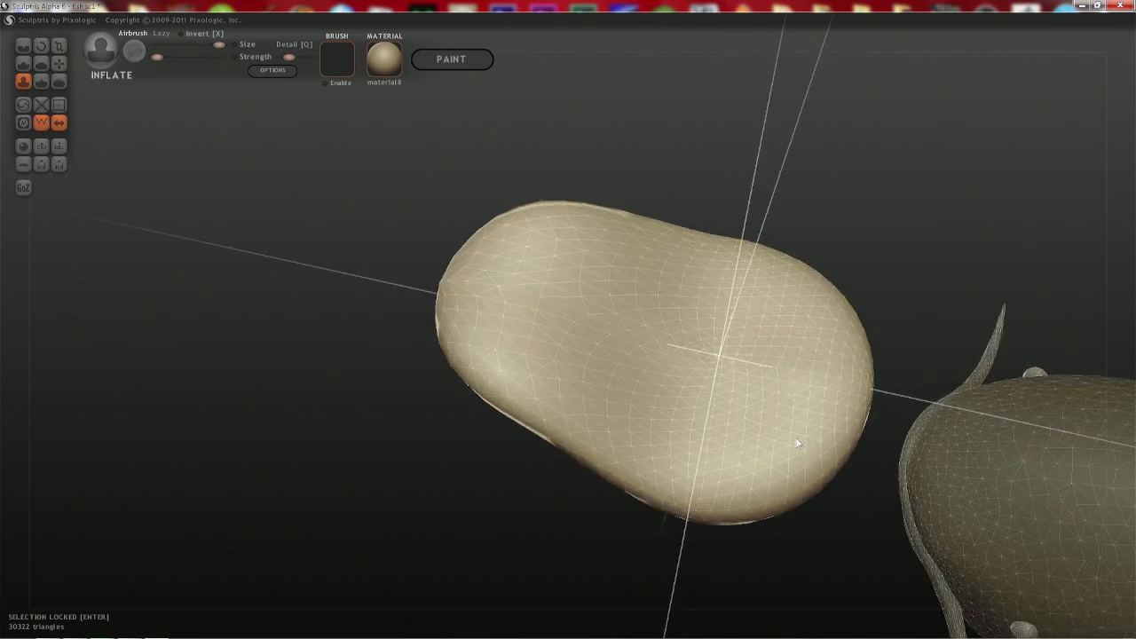
pyautogui.moveTo(797, 443); pyautogui.dragTo(723, 407, button='right')
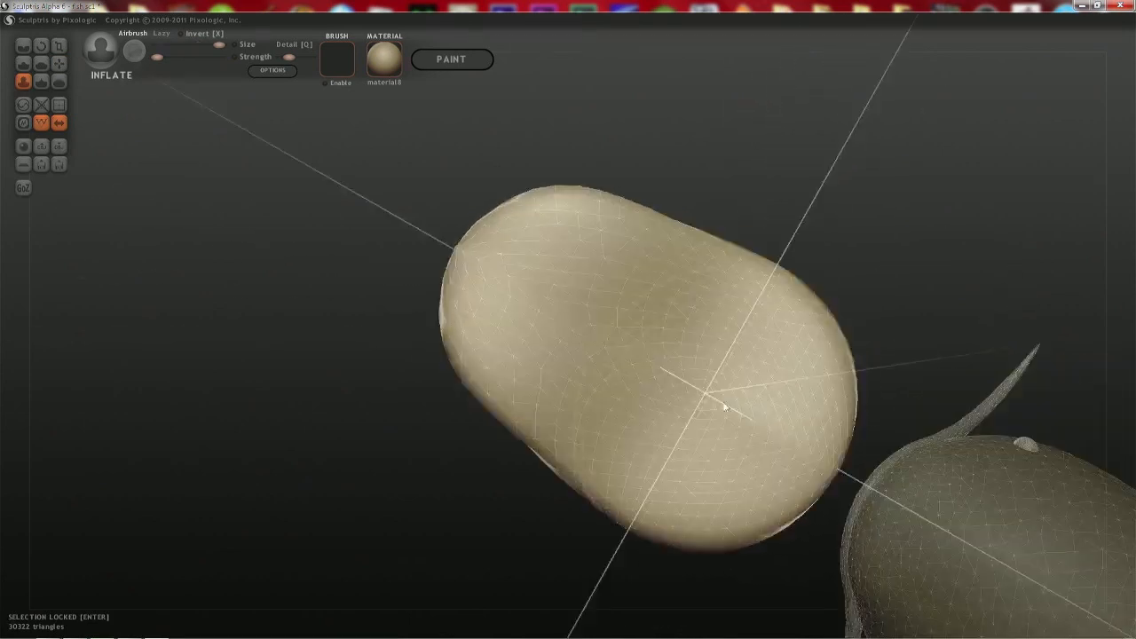
pyautogui.moveTo(518, 309); pyautogui.dragTo(762, 474, button='right')
pyautogui.keyDown('alt'); pyautogui.moveTo(723, 400); pyautogui.dragTo(994, 362, button='right'); pyautogui.keyUp('alt')
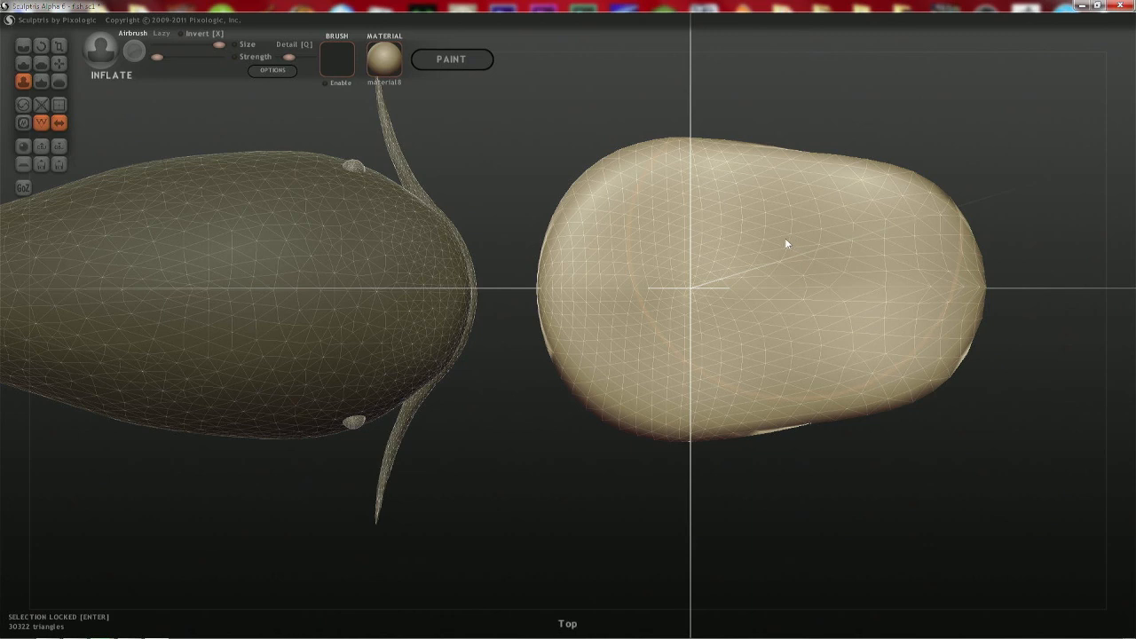
# - Hide the wireframe and scale the curved piece down uniformly to less than half its length
pyautogui.press('w')
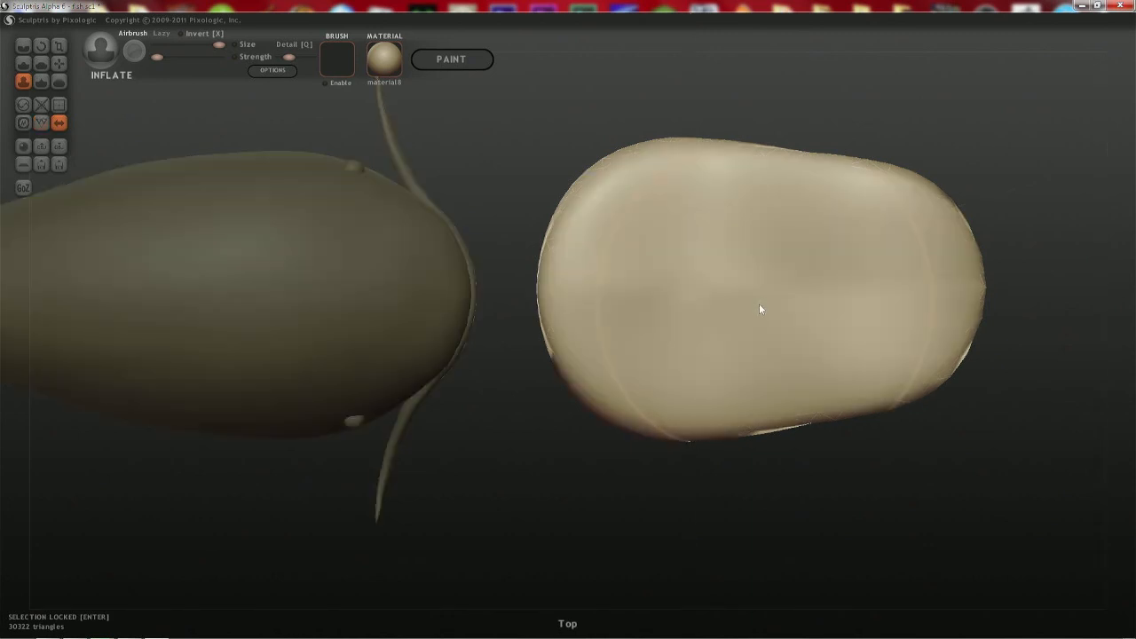
pyautogui.press('3')
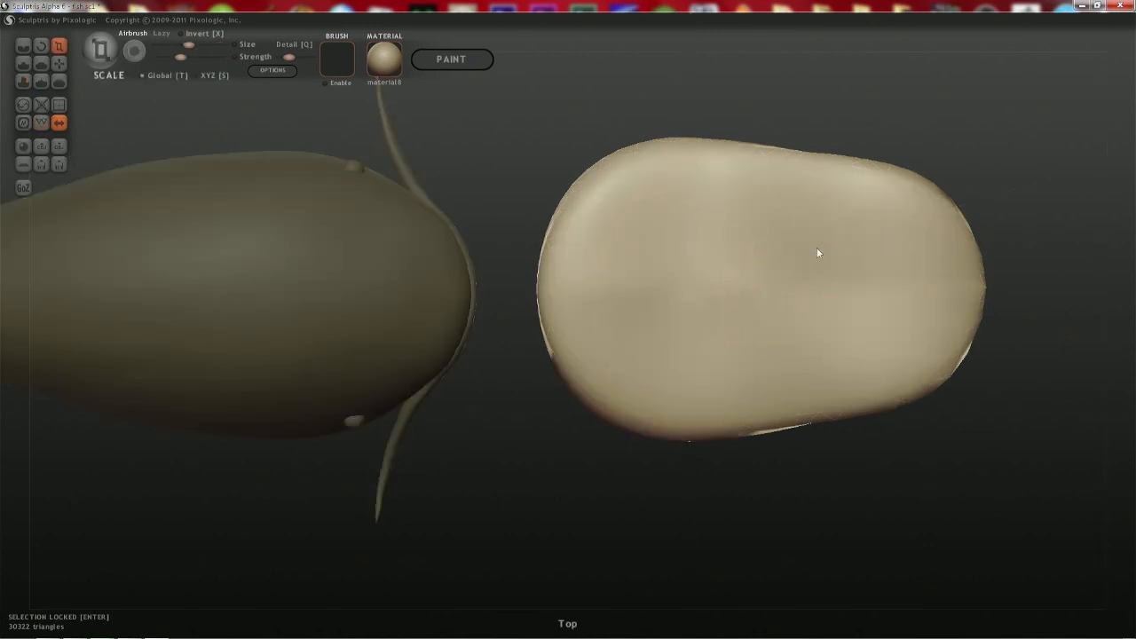
pyautogui.moveTo(829, 246); pyautogui.dragTo(598, 317)
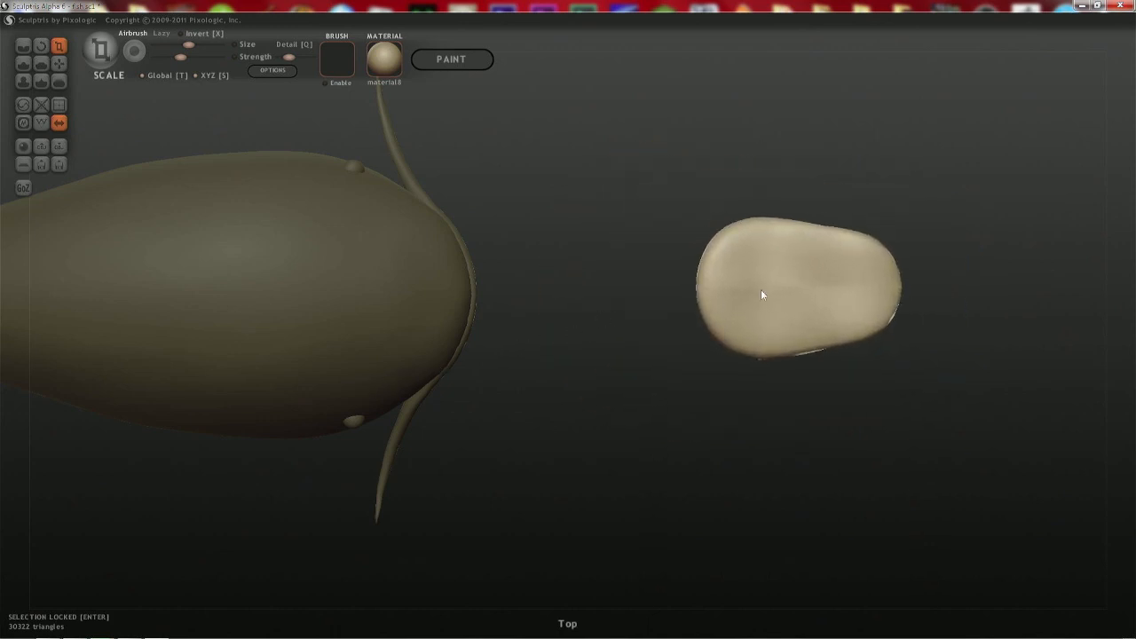
# - Move the whole tongue piece with global Grab from in front of the creature into its mouth, aligning it in top and side views
pyautogui.press('g')
pyautogui.moveTo(807, 286); pyautogui.dragTo(376, 302)
pyautogui.moveTo(377, 302); pyautogui.dragTo(416, 215, button='right')
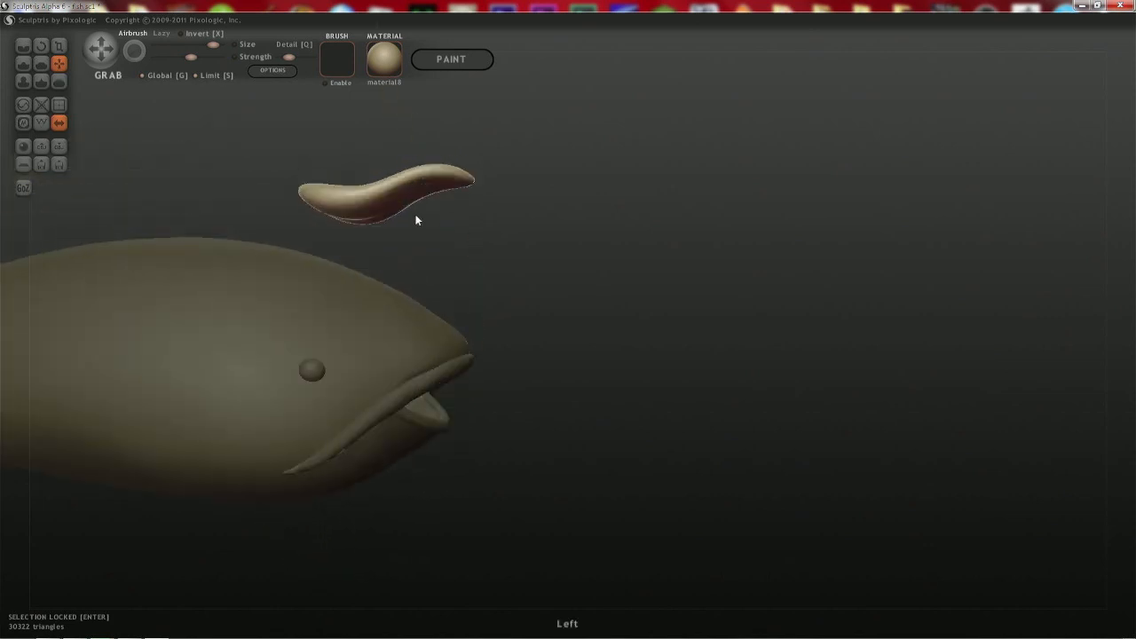
pyautogui.moveTo(391, 197); pyautogui.dragTo(358, 432)
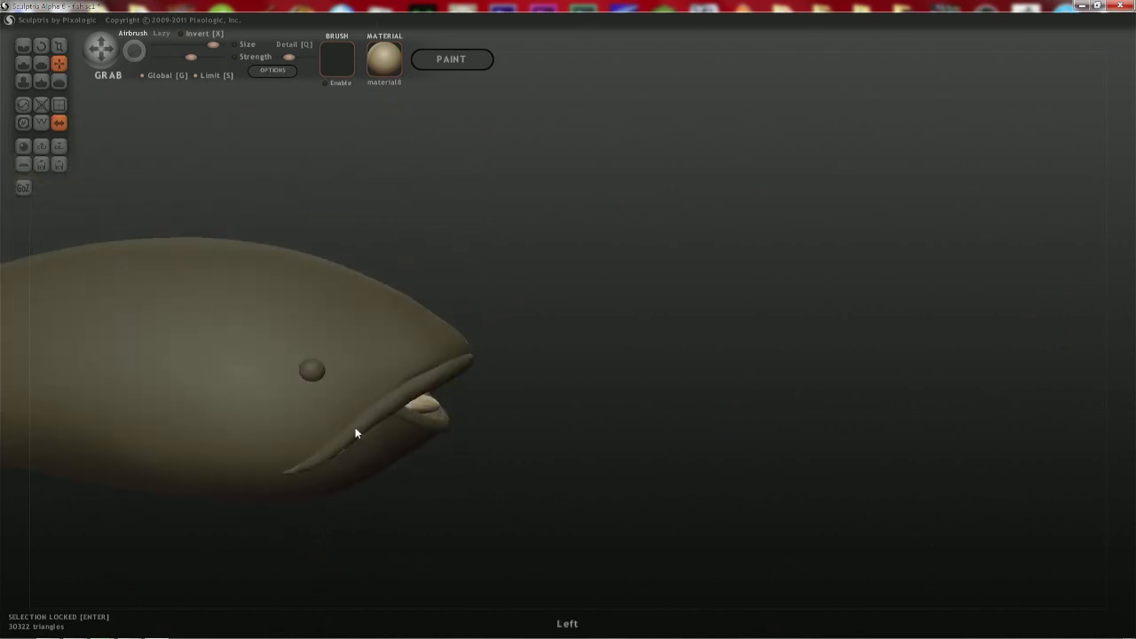
pyautogui.moveTo(358, 431); pyautogui.dragTo(691, 474, button='right')
pyautogui.moveTo(463, 510)
pyautogui.mouseDown(button='right')
pyautogui.moveTo(600, 535)
pyautogui.moveTo(619, 524)
pyautogui.moveTo(588, 563)
pyautogui.moveTo(589, 495)
pyautogui.moveTo(601, 513)
pyautogui.moveTo(559, 439)
pyautogui.moveTo(587, 442)
pyautogui.mouseUp(button='right')
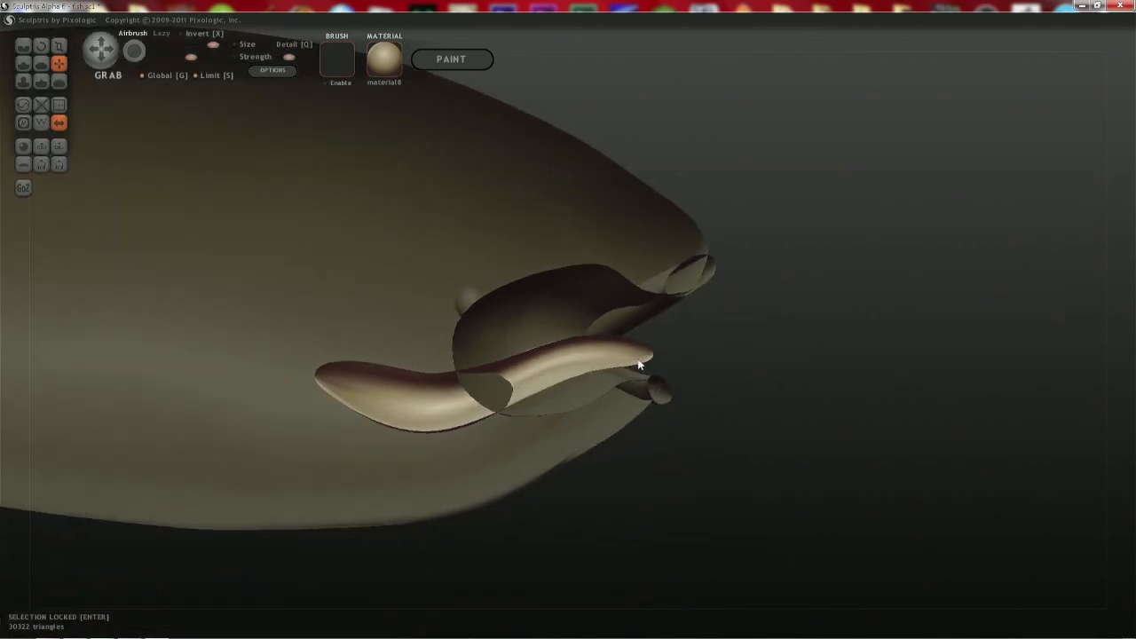
# - Scale the tongue down to fit the mouth cavity, tilt its front downward, and position it on the mouth floor
pyautogui.press('t')
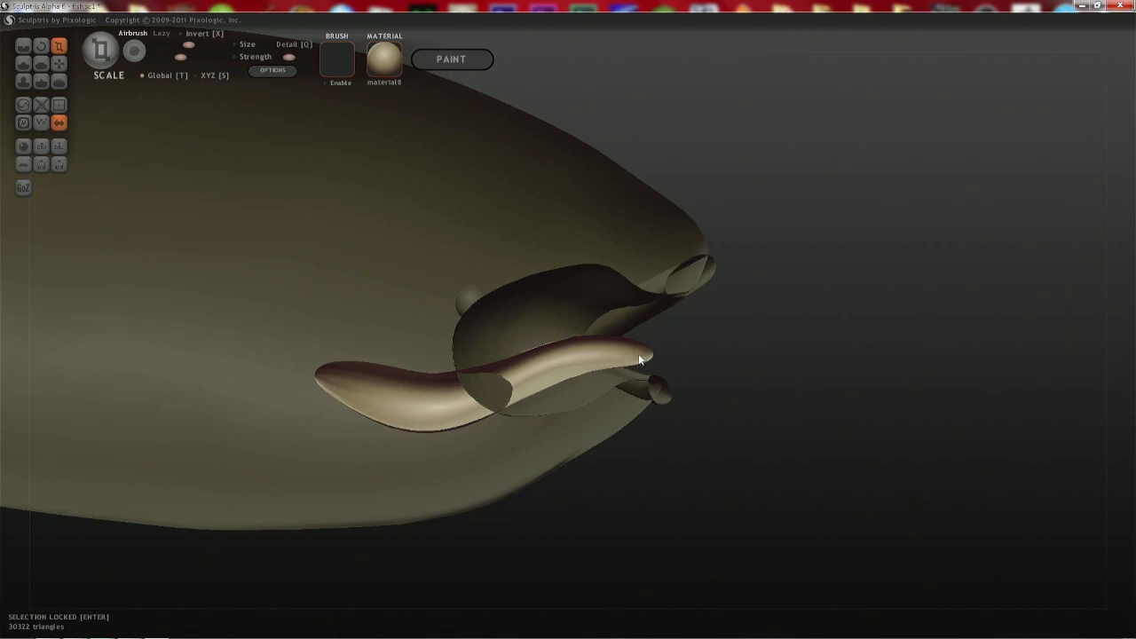
pyautogui.moveTo(641, 360)
pyautogui.mouseDown()
pyautogui.moveTo(485, 366)
pyautogui.moveTo(553, 363)
pyautogui.mouseUp()
pyautogui.moveTo(575, 358); pyautogui.dragTo(733, 403, button='right')
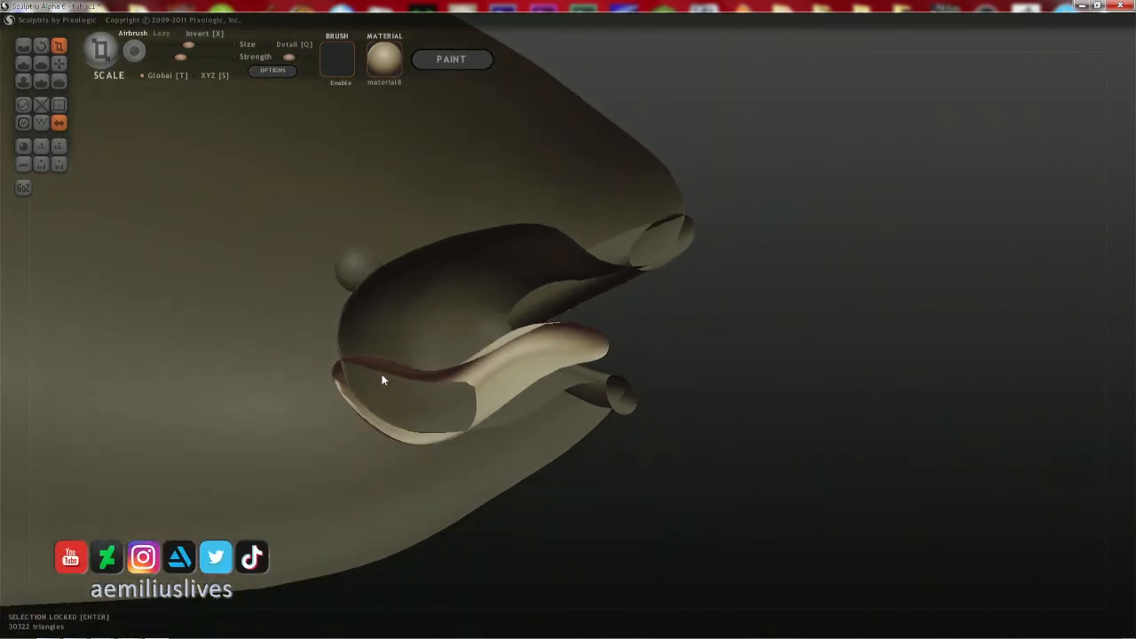
pyautogui.press('r')
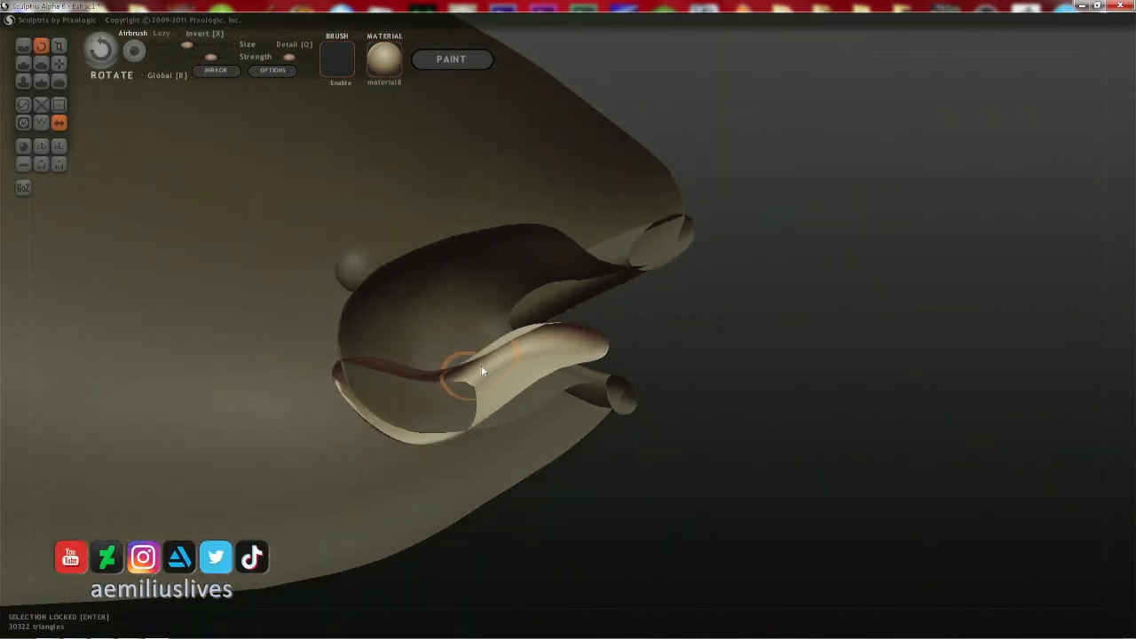
pyautogui.moveTo(481, 365)
pyautogui.mouseDown()
pyautogui.moveTo(548, 357)
pyautogui.moveTo(508, 371)
pyautogui.mouseUp()
pyautogui.press('g')
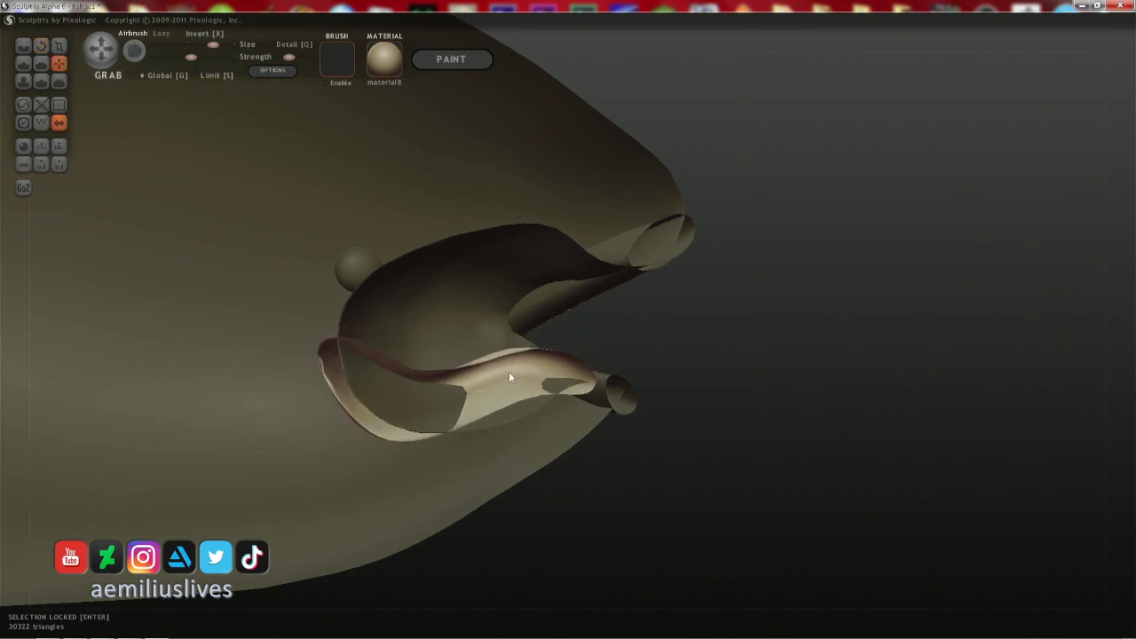
pyautogui.moveTo(657, 362); pyautogui.dragTo(530, 315)
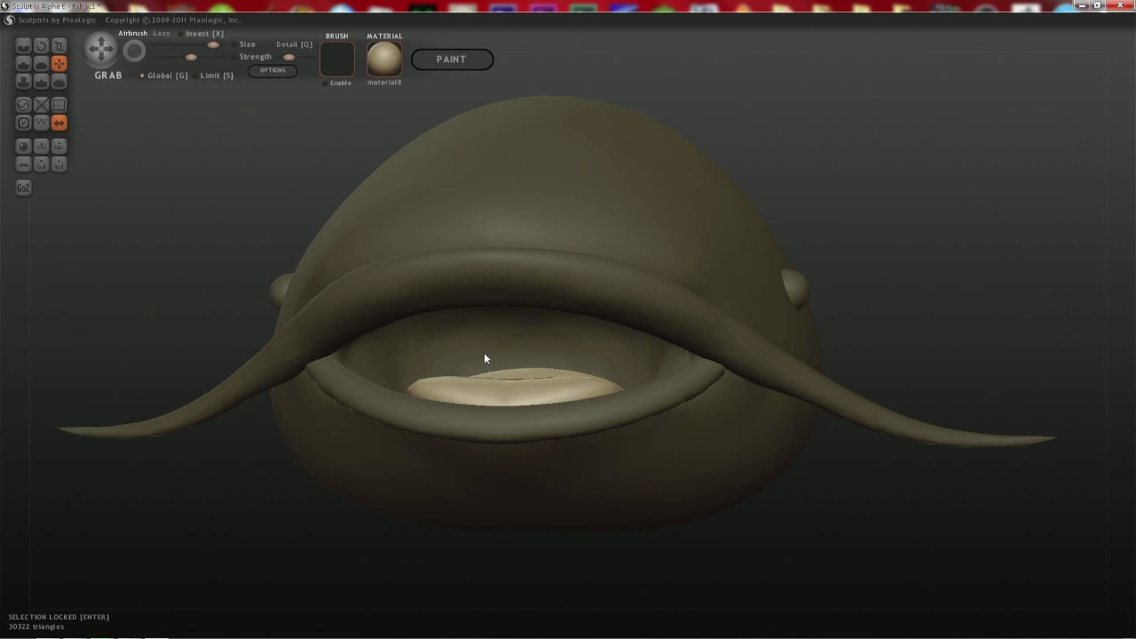
# - Hide the rest of the creature to isolate the tongue from above, ready for the Crease brush
pyautogui.moveTo(530, 359); pyautogui.dragTo(537, 523, button='right')
pyautogui.press('h')
pyautogui.moveTo(520, 338); pyautogui.dragTo(513, 411, button='middle')
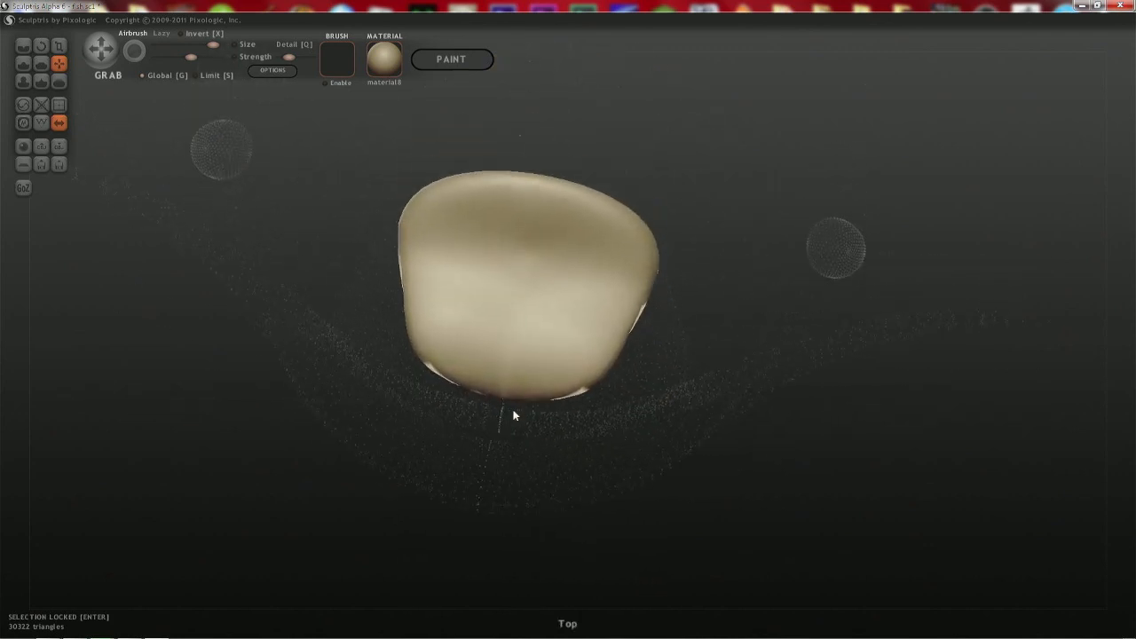
pyautogui.press('c')
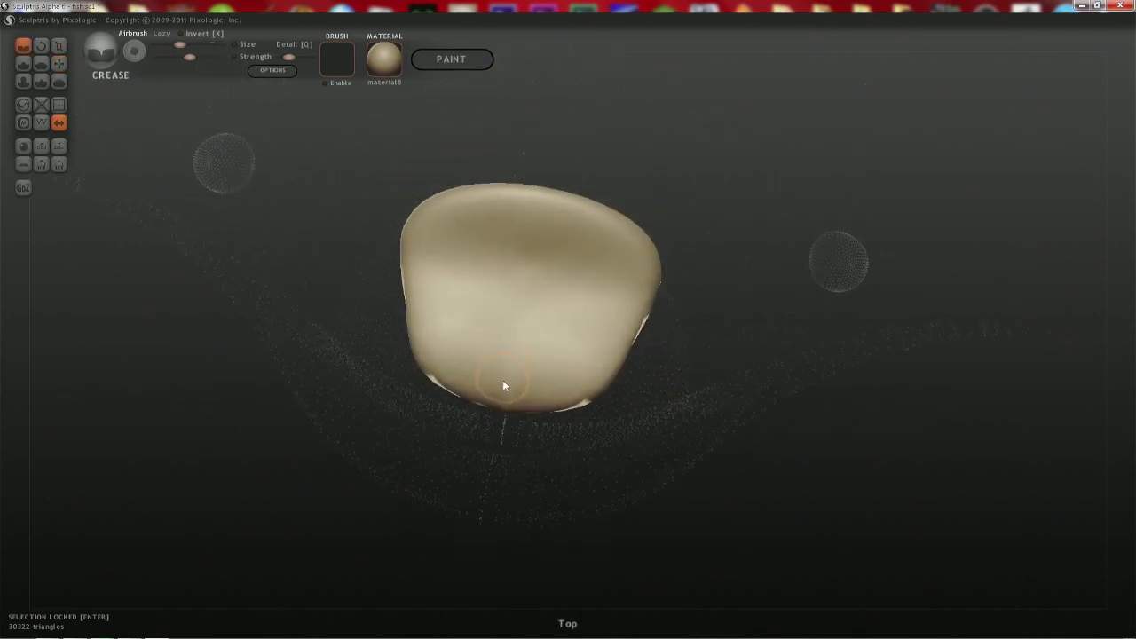
pyautogui.moveTo(503, 381); pyautogui.dragTo(513, 331)
pyautogui.moveTo(513, 331); pyautogui.dragTo(536, 327, button='right')
pyautogui.hotkey('ctrl', 'z')
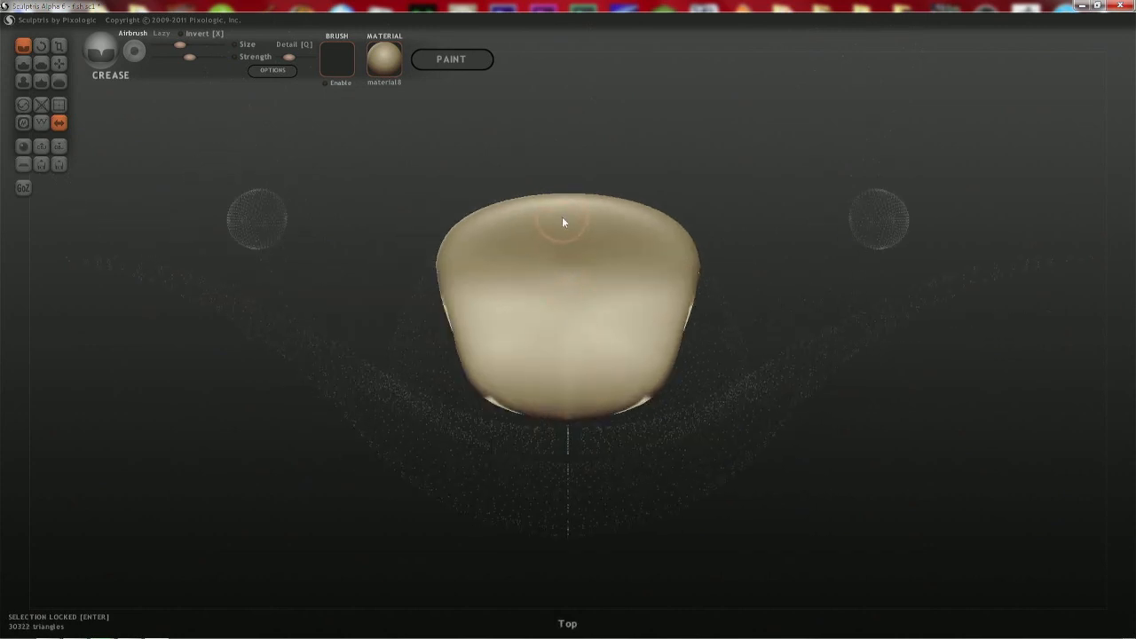
# - Crease a lengthwise groove down the middle of the tongue's upper surface, strengthen it with a second stroke, and soften its rear end
pyautogui.moveTo(567, 228); pyautogui.dragTo(573, 435)
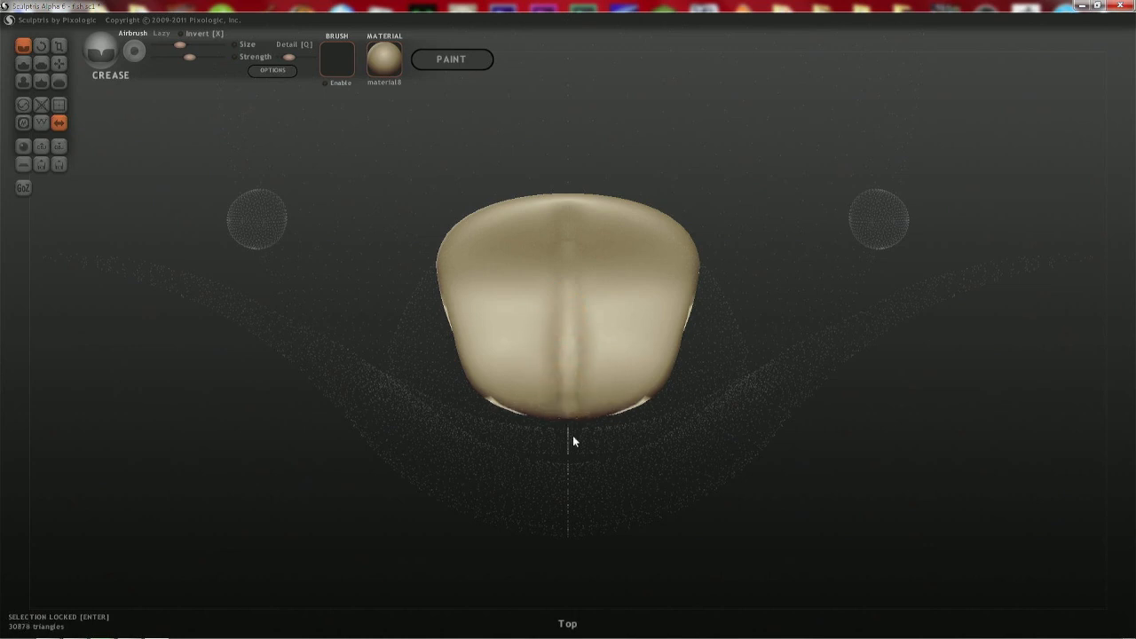
pyautogui.moveTo(573, 435)
pyautogui.mouseDown(button='right')
pyautogui.moveTo(574, 289)
pyautogui.moveTo(502, 287)
pyautogui.moveTo(545, 351)
pyautogui.mouseUp(button='right')
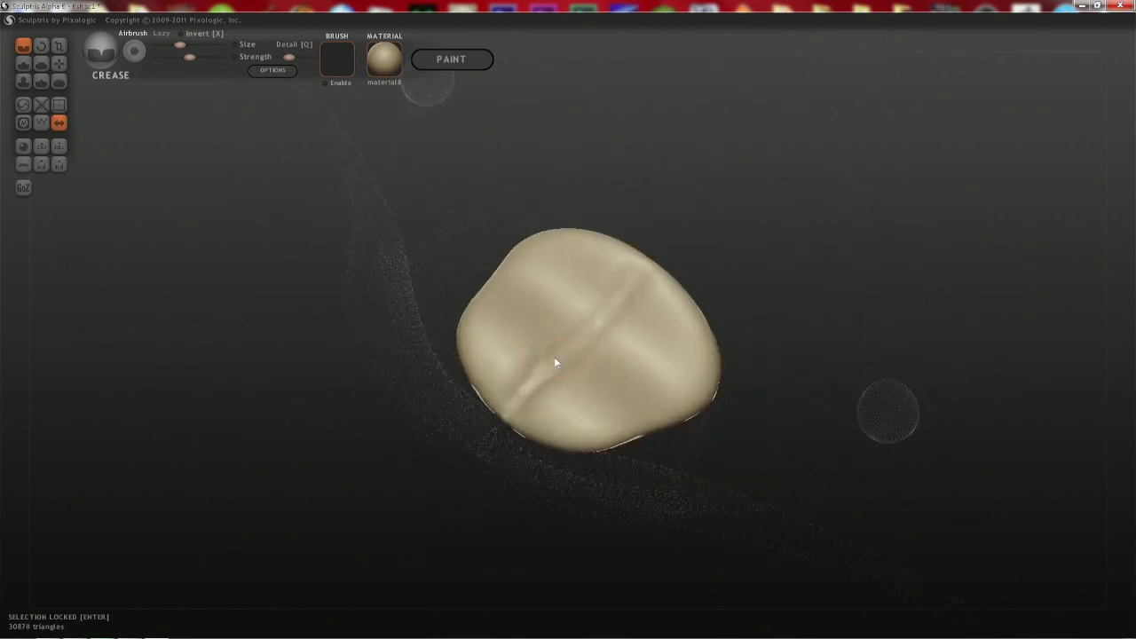
pyautogui.moveTo(557, 359); pyautogui.dragTo(640, 266)
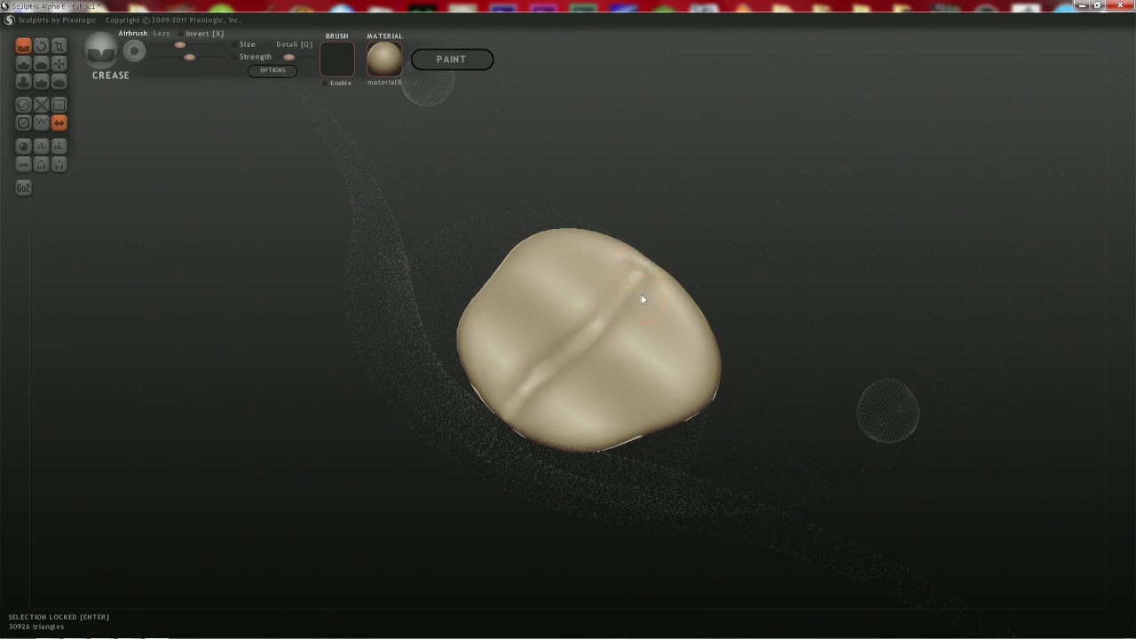
pyautogui.moveTo(650, 364); pyautogui.dragTo(633, 300, button='right')
pyautogui.press('space')
pyautogui.moveTo(629, 299); pyautogui.dragTo(616, 302)
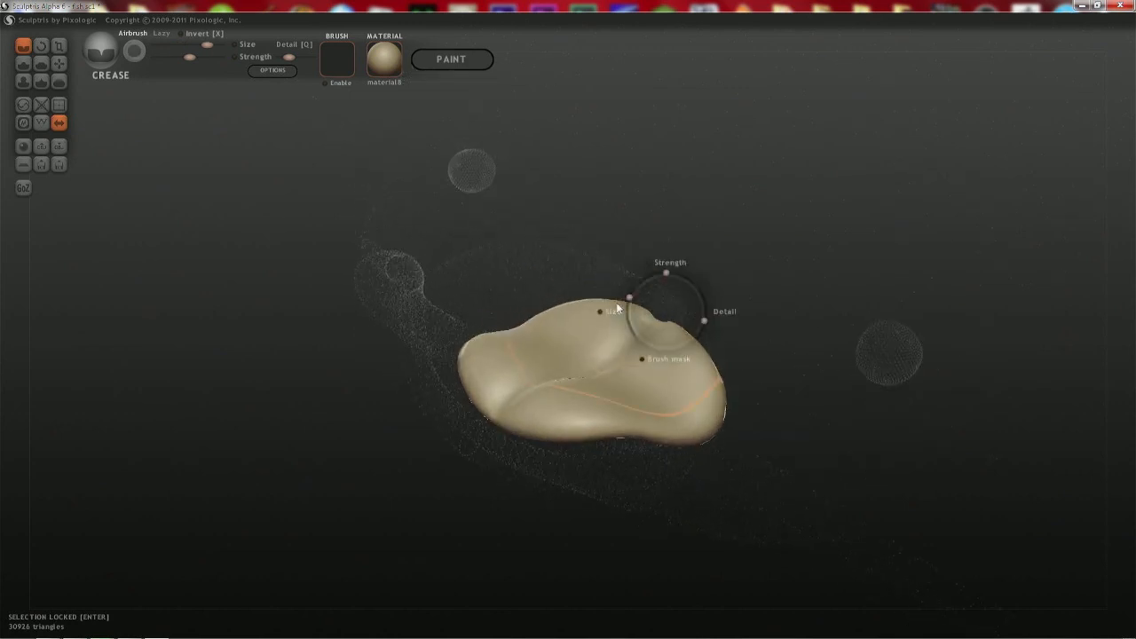
pyautogui.moveTo(627, 393); pyautogui.dragTo(790, 361, button='right')
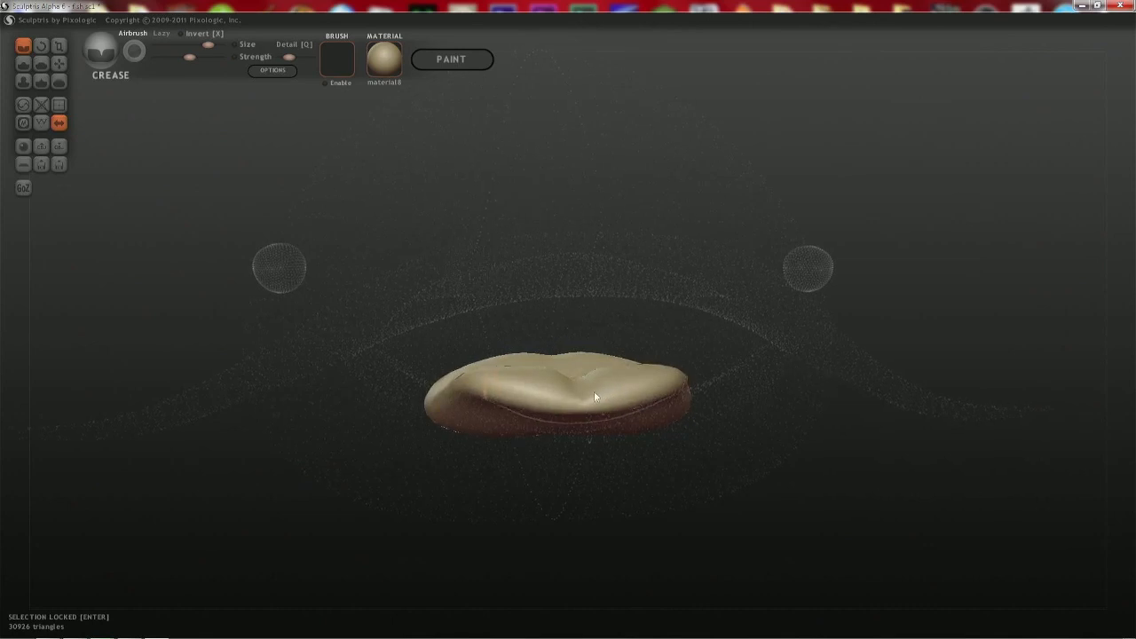
pyautogui.moveTo(672, 406); pyautogui.dragTo(518, 398, button='right')
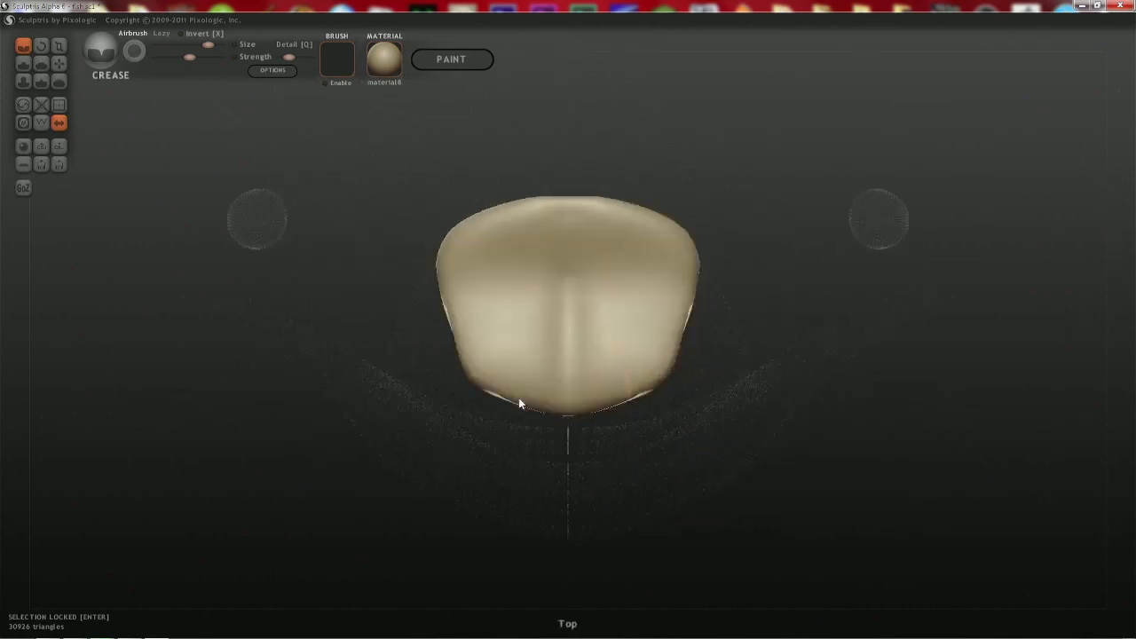
# - Reshape the tongue's outline with a smaller, non-global Grab brush, narrowing its front corners and adjusting the curve of its rear edge
pyautogui.press('g')
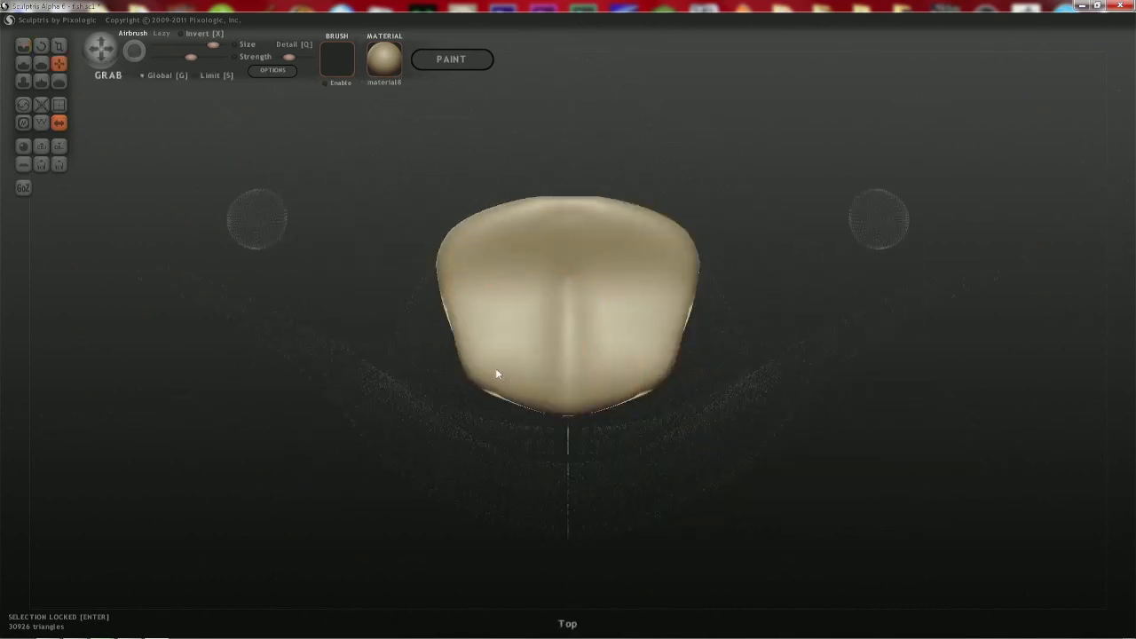
pyautogui.press('space')
pyautogui.press('space')
pyautogui.moveTo(538, 317); pyautogui.dragTo(544, 367)
pyautogui.moveTo(479, 379); pyautogui.dragTo(527, 414)
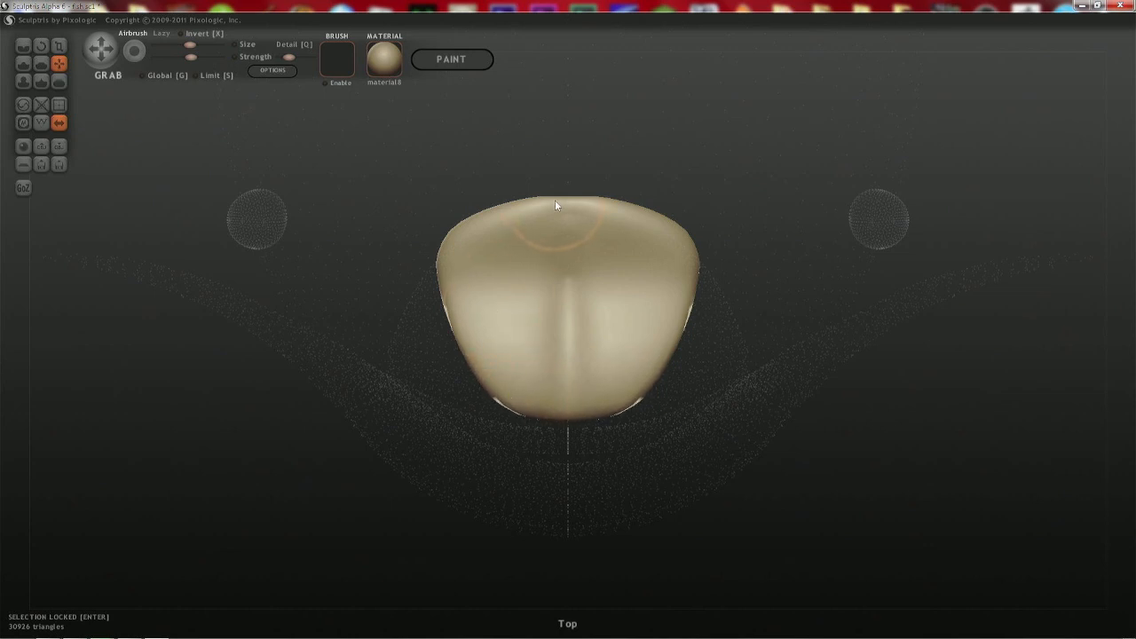
pyautogui.moveTo(527, 202); pyautogui.dragTo(564, 202)
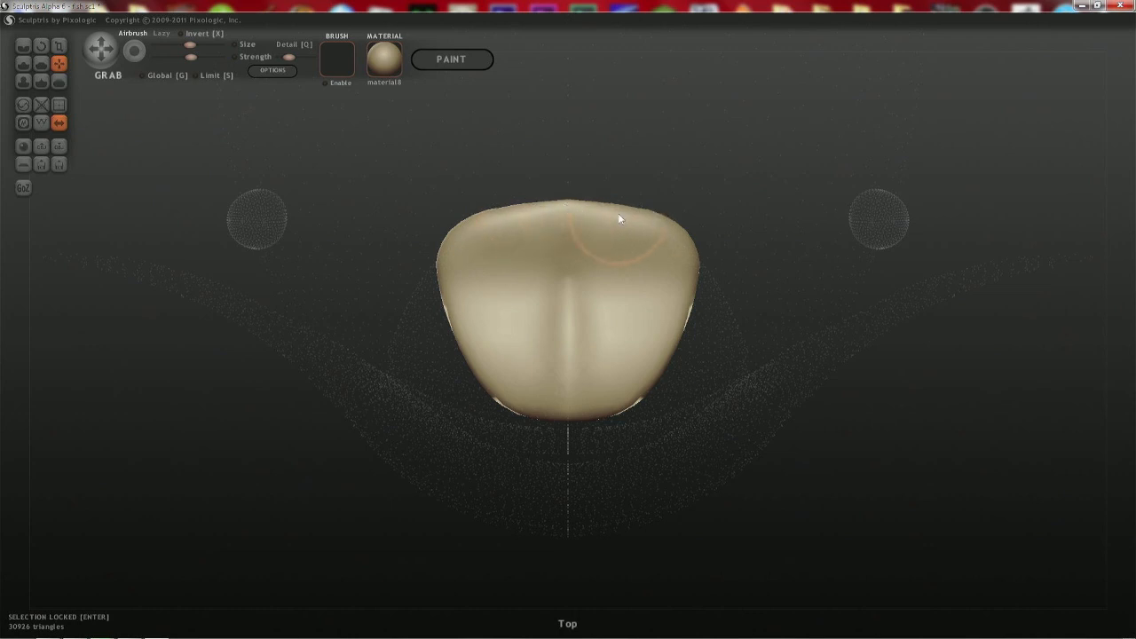
pyautogui.moveTo(527, 219); pyautogui.dragTo(526, 219)
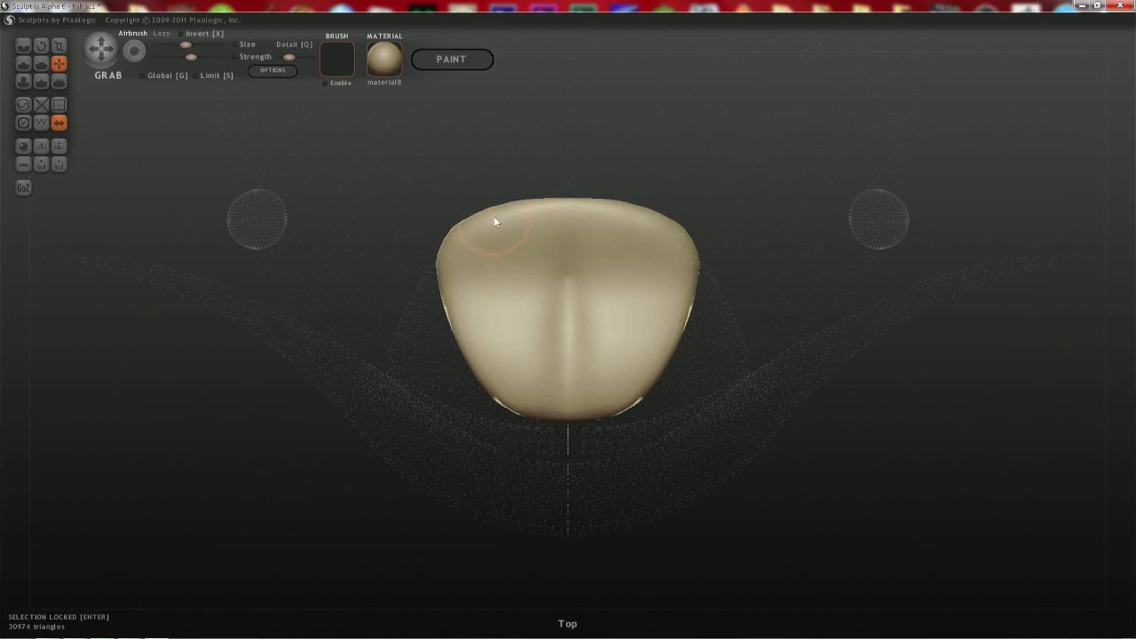
pyautogui.moveTo(694, 293); pyautogui.dragTo(738, 292)
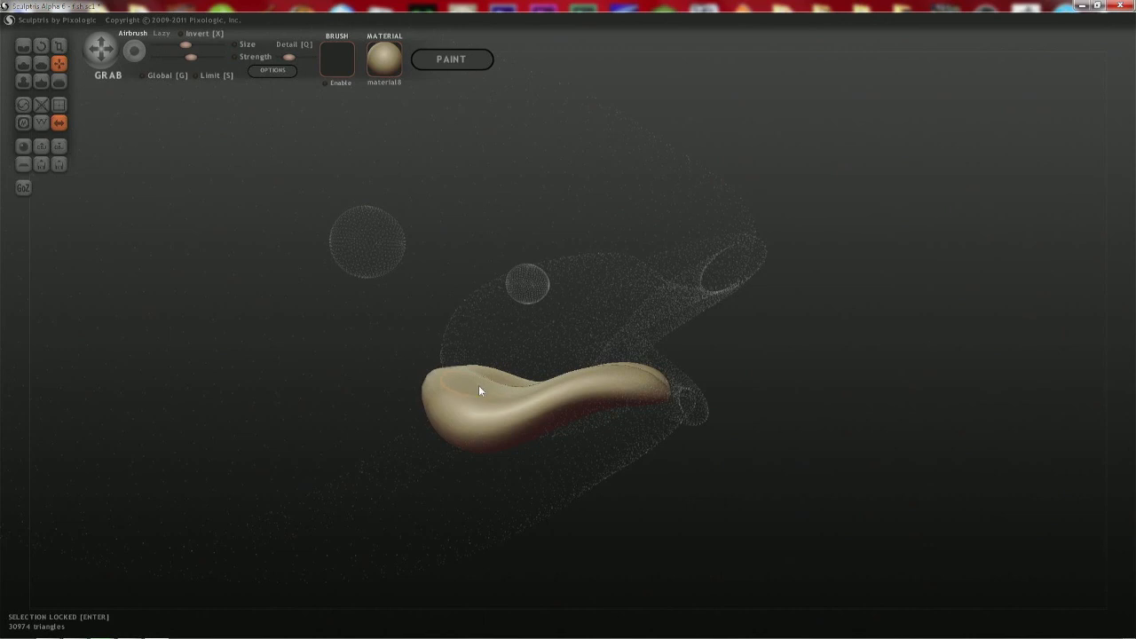
# - Grab the rear of the tongue into two raised, rounded lobes either side of the groove and round its rear corners
pyautogui.moveTo(479, 387); pyautogui.dragTo(481, 383)
pyautogui.moveTo(473, 381); pyautogui.dragTo(495, 424, button='right')
pyautogui.moveTo(489, 416); pyautogui.dragTo(486, 382)
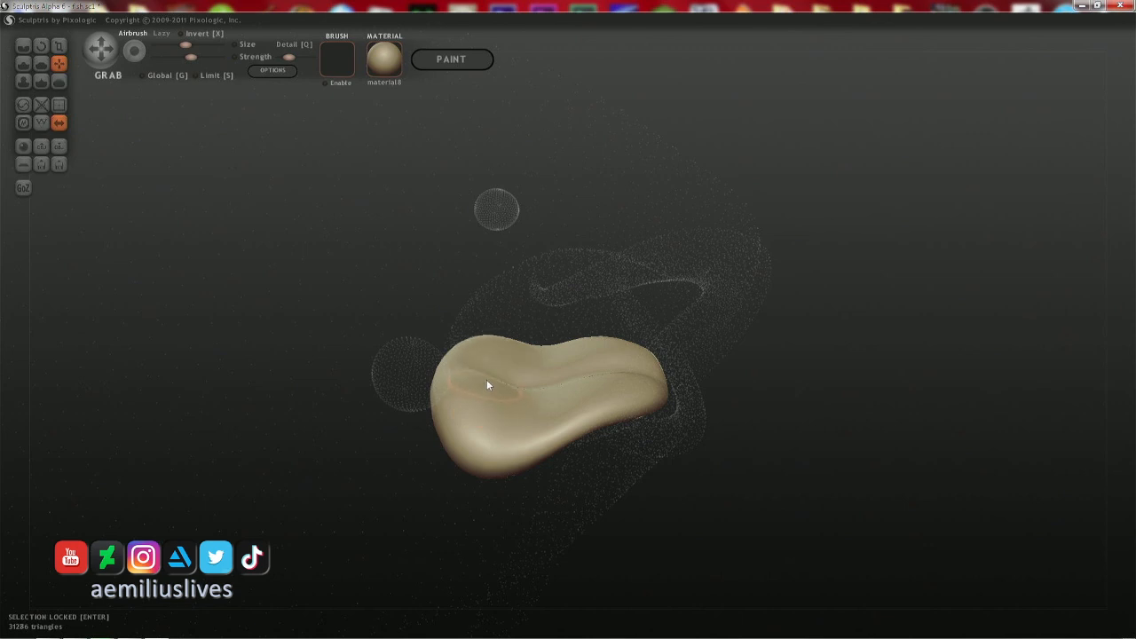
pyautogui.moveTo(487, 382)
pyautogui.mouseDown(button='right')
pyautogui.moveTo(510, 498)
pyautogui.moveTo(563, 370)
pyautogui.moveTo(545, 421)
pyautogui.moveTo(631, 431)
pyautogui.mouseUp(button='right')
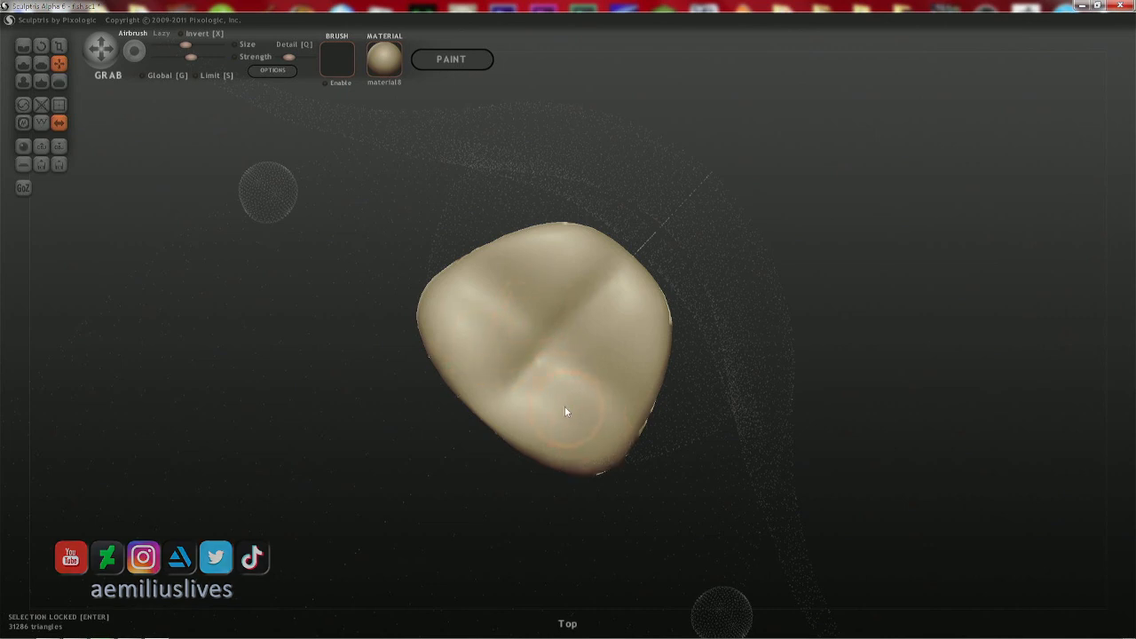
pyautogui.moveTo(611, 437); pyautogui.dragTo(630, 300, button='right')
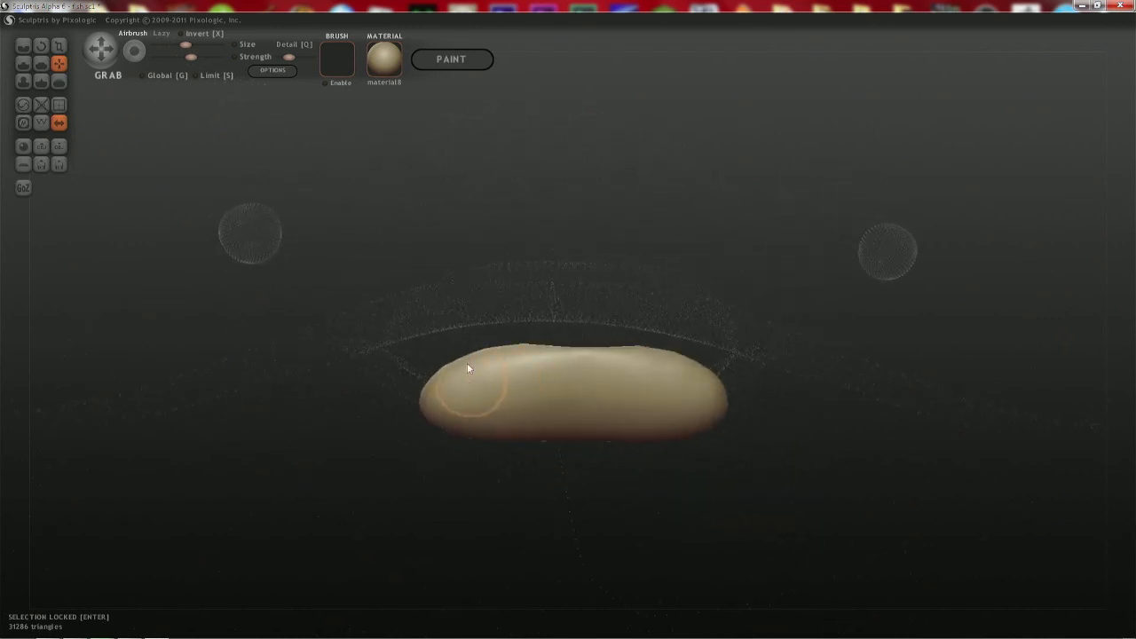
pyautogui.moveTo(467, 363); pyautogui.dragTo(472, 280, button='right')
pyautogui.moveTo(469, 251); pyautogui.dragTo(464, 249)
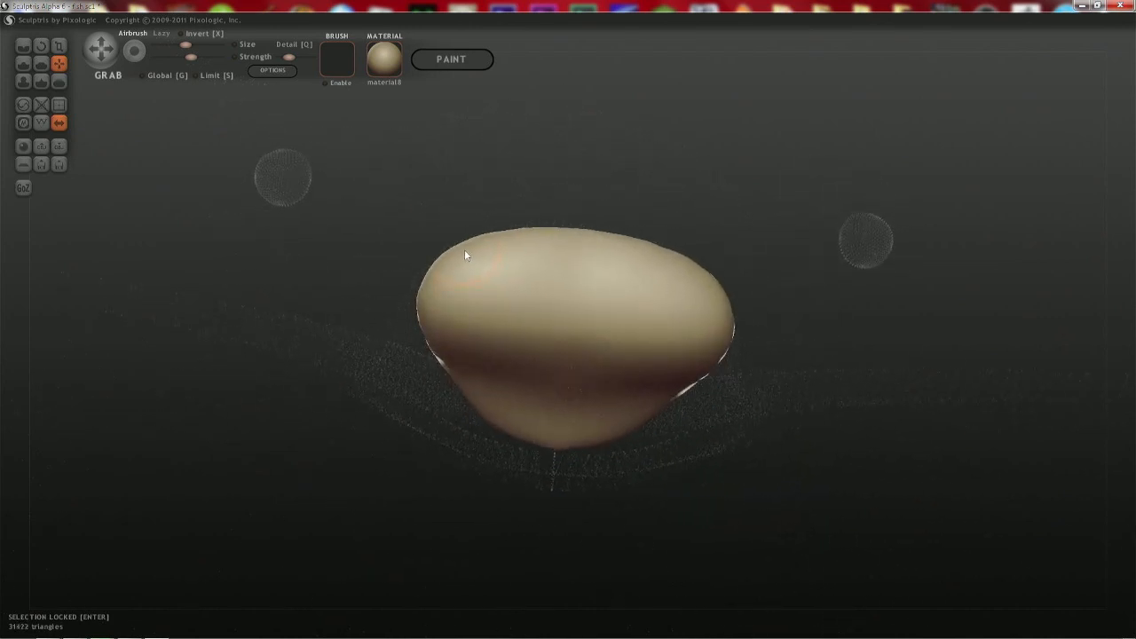
# - Adjust the side of the tongue's front half, and refine its front tip from beneath with a smaller Grab brush
pyautogui.moveTo(570, 301)
pyautogui.mouseDown(button='right')
pyautogui.moveTo(572, 319)
pyautogui.moveTo(705, 435)
pyautogui.moveTo(728, 408)
pyautogui.moveTo(630, 394)
pyautogui.mouseUp(button='right')
pyautogui.moveTo(512, 385); pyautogui.dragTo(521, 389)
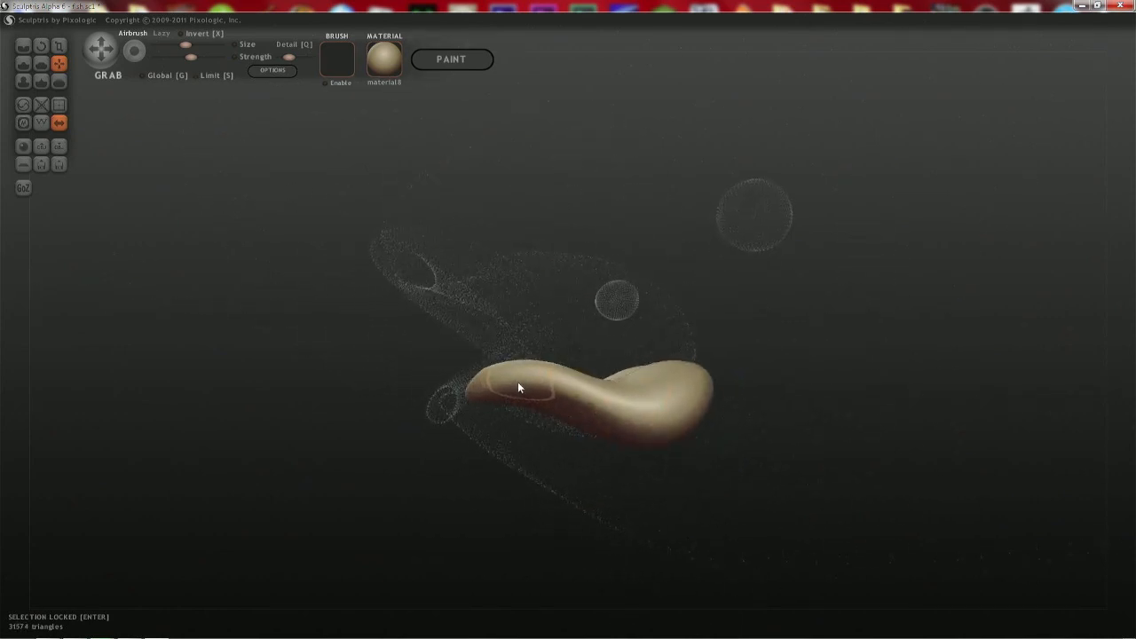
pyautogui.moveTo(497, 394); pyautogui.dragTo(497, 511, button='right')
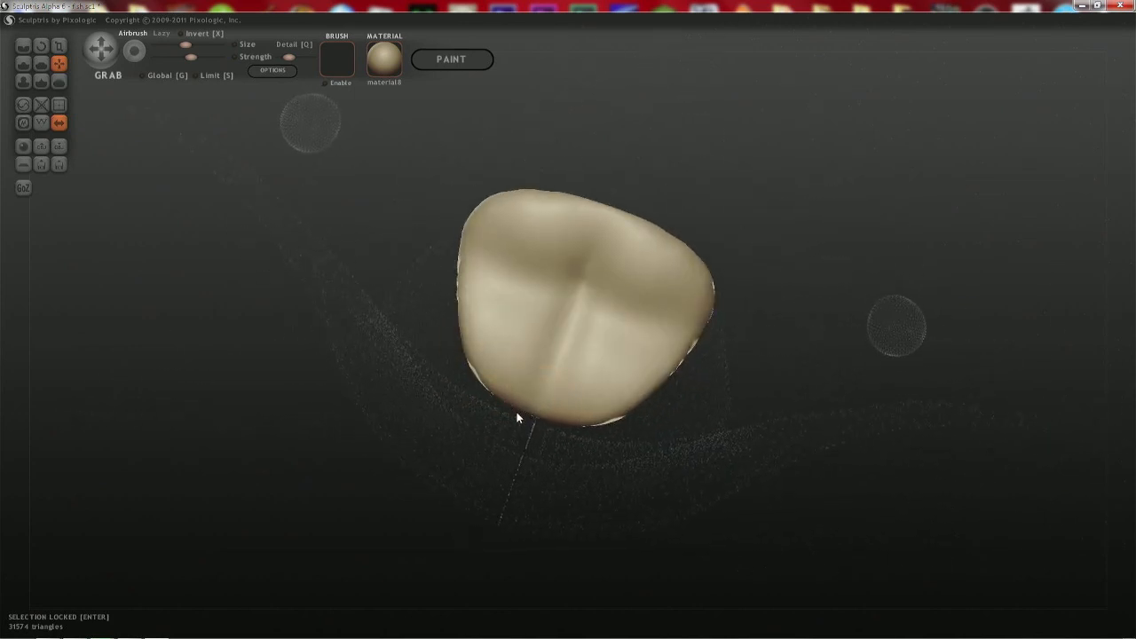
pyautogui.moveTo(517, 418); pyautogui.dragTo(572, 220, button='right')
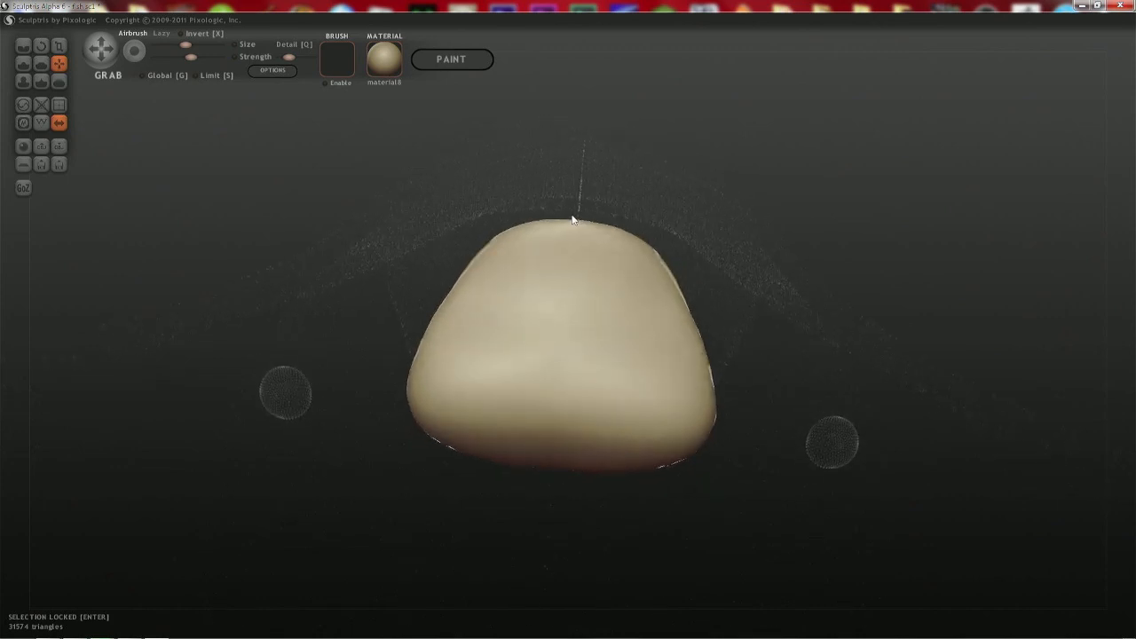
pyautogui.press('space')
pyautogui.moveTo(577, 231); pyautogui.dragTo(576, 234)
pyautogui.moveTo(520, 300); pyautogui.dragTo(524, 406, button='right')
pyautogui.moveTo(560, 284); pyautogui.dragTo(570, 351, button='right')
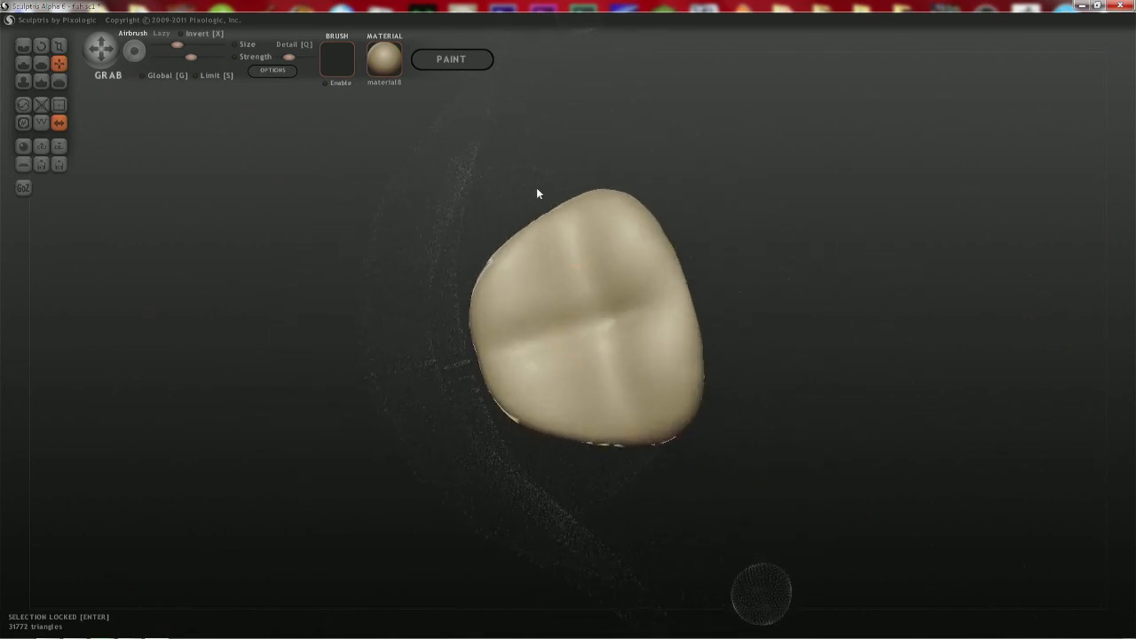
# - Reveal the rest of the creature, release the tongue's selection, and hide the upper half of the body in side view
pyautogui.press('h')
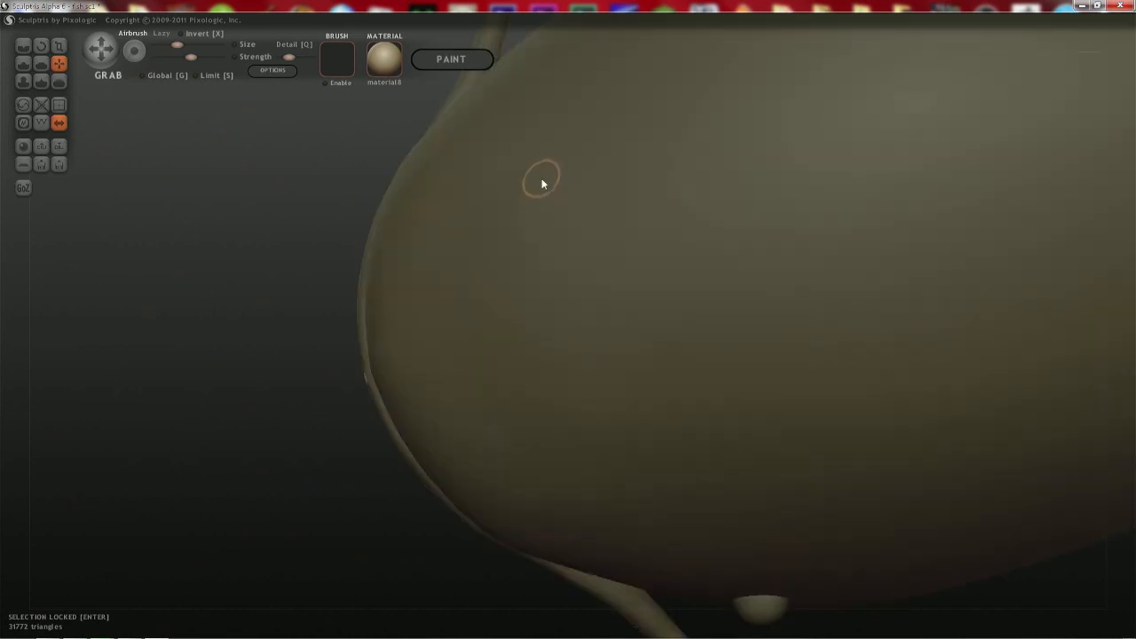
pyautogui.press('h')
pyautogui.moveTo(539, 191); pyautogui.dragTo(580, 241, button='right')
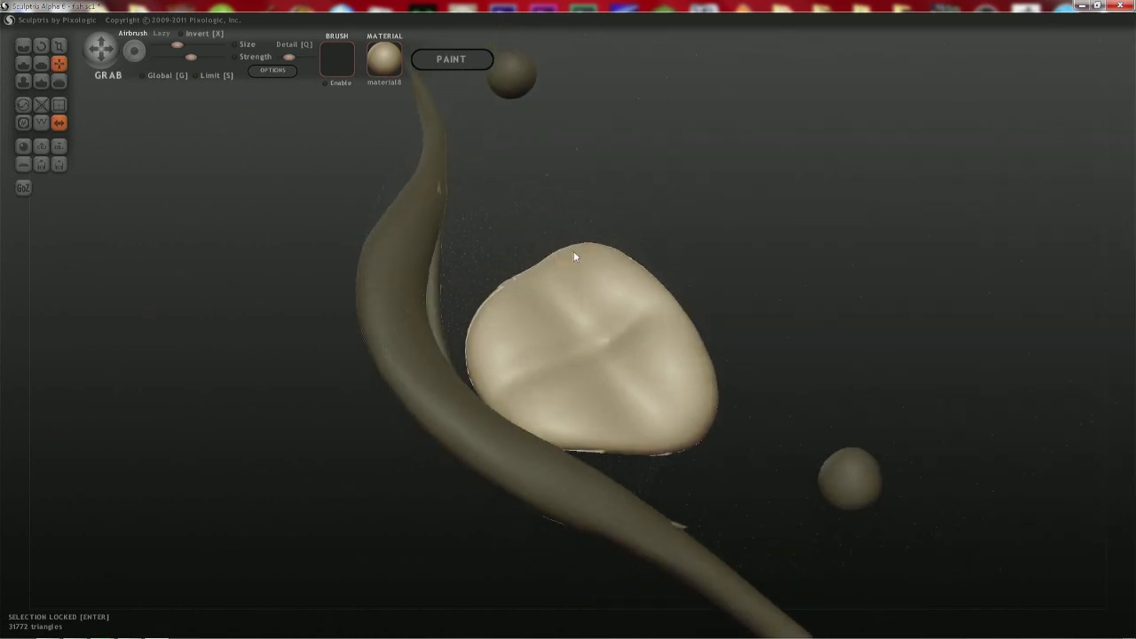
pyautogui.press('h')
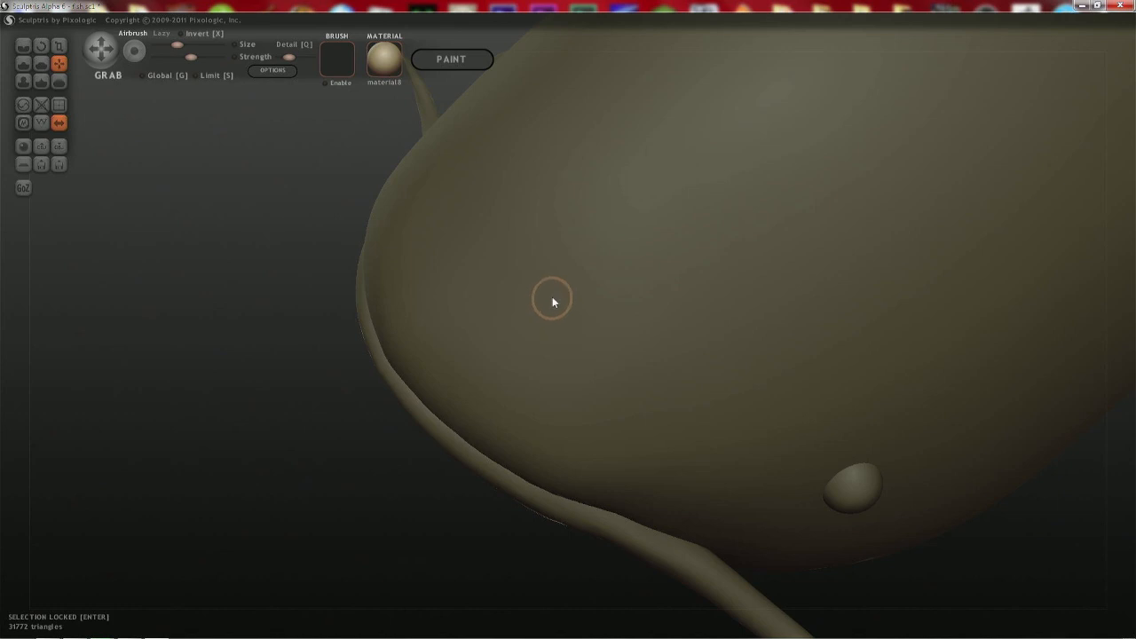
pyautogui.moveTo(553, 302); pyautogui.dragTo(840, 232, button='right')
pyautogui.scroll(-5, 777, 349)
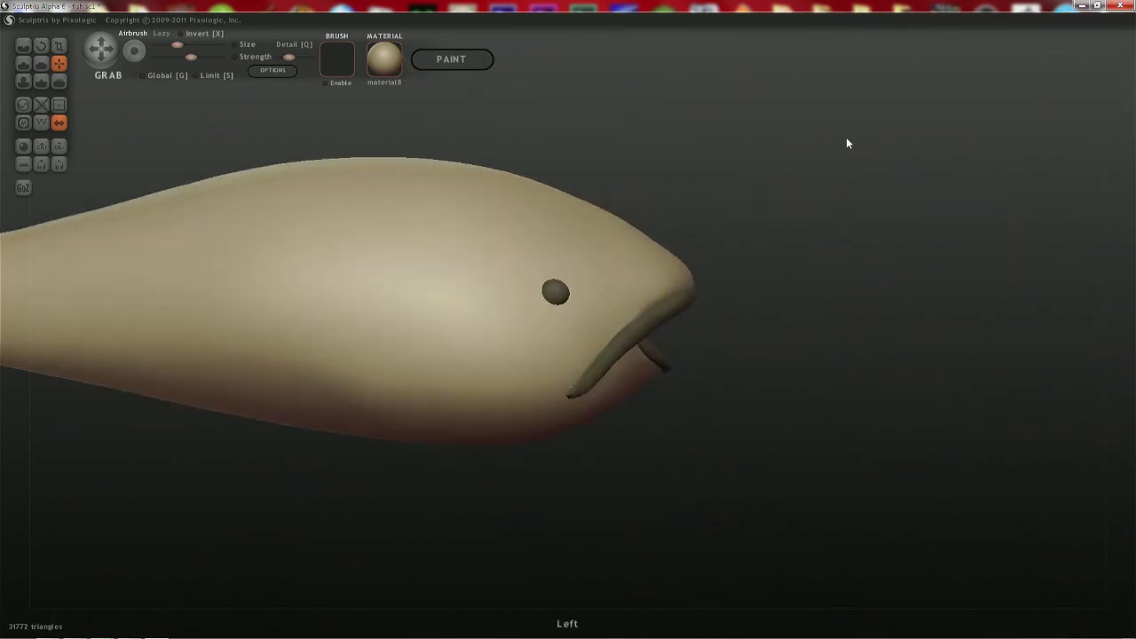
pyautogui.keyDown('ctrl'); pyautogui.keyDown('shift'); pyautogui.moveTo(886, 112); pyautogui.dragTo(9, 293); pyautogui.keyUp('shift'); pyautogui.keyUp('ctrl')
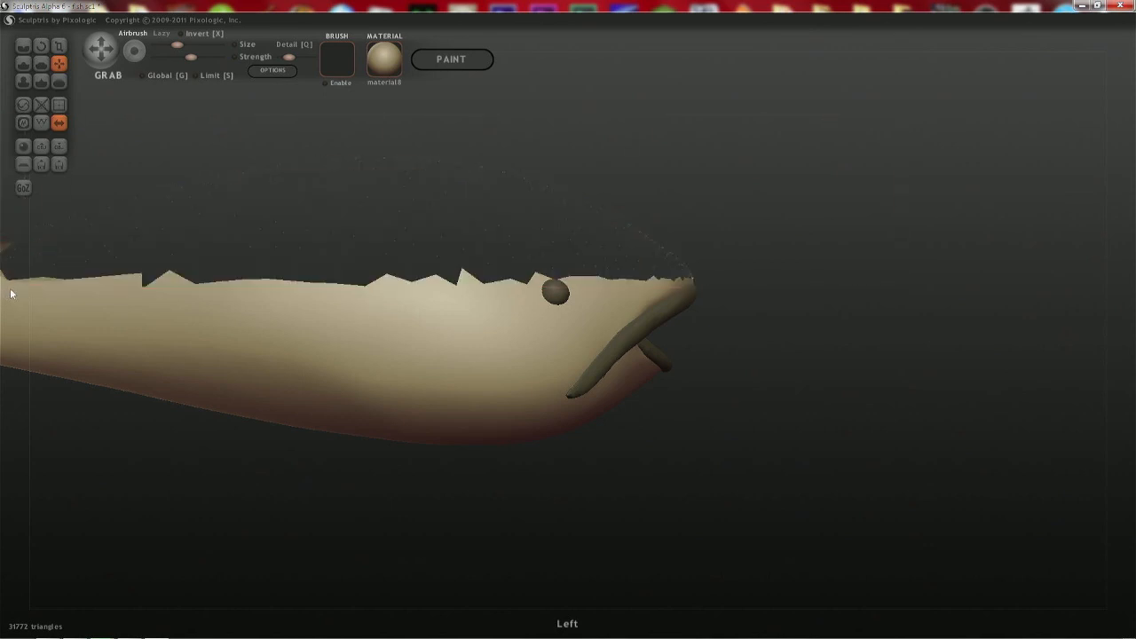
# - Hide the creature's remaining back, sides and tail in side and top views, isolating the mouth area with its tongue
pyautogui.keyDown('ctrl'); pyautogui.keyDown('shift'); pyautogui.moveTo(833, 592); pyautogui.dragTo(2, 382); pyautogui.keyUp('shift'); pyautogui.keyUp('ctrl')
pyautogui.keyDown('shift'); pyautogui.moveTo(131, 301); pyautogui.dragTo(340, 304, button='right'); pyautogui.keyUp('shift')
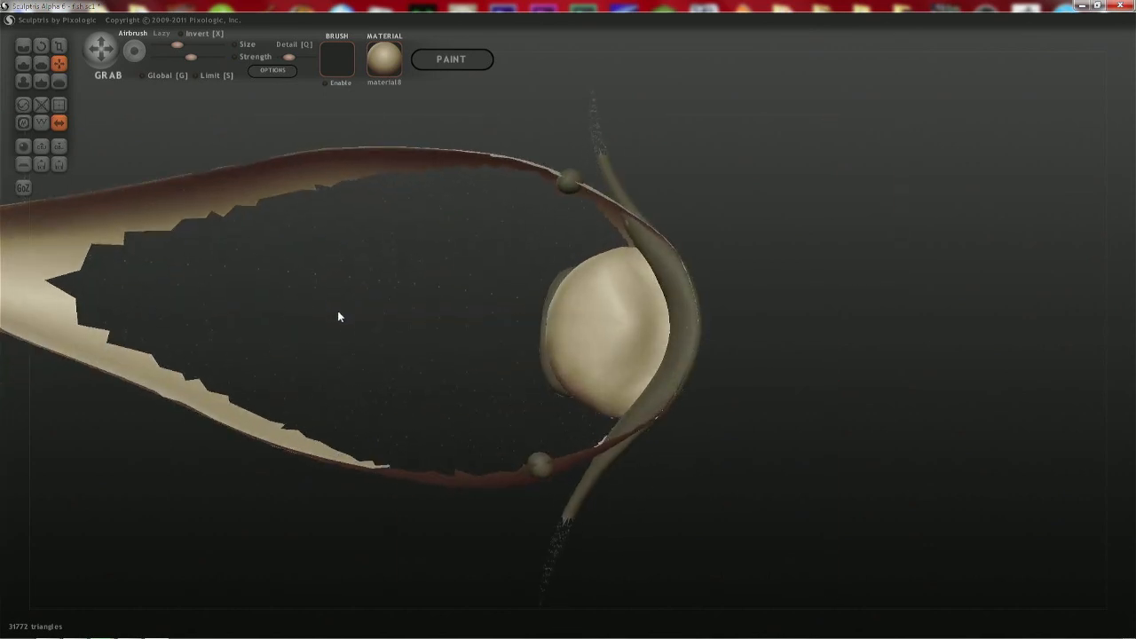
pyautogui.keyDown('alt'); pyautogui.moveTo(790, 85); pyautogui.dragTo(839, 120, button='right'); pyautogui.keyUp('alt')
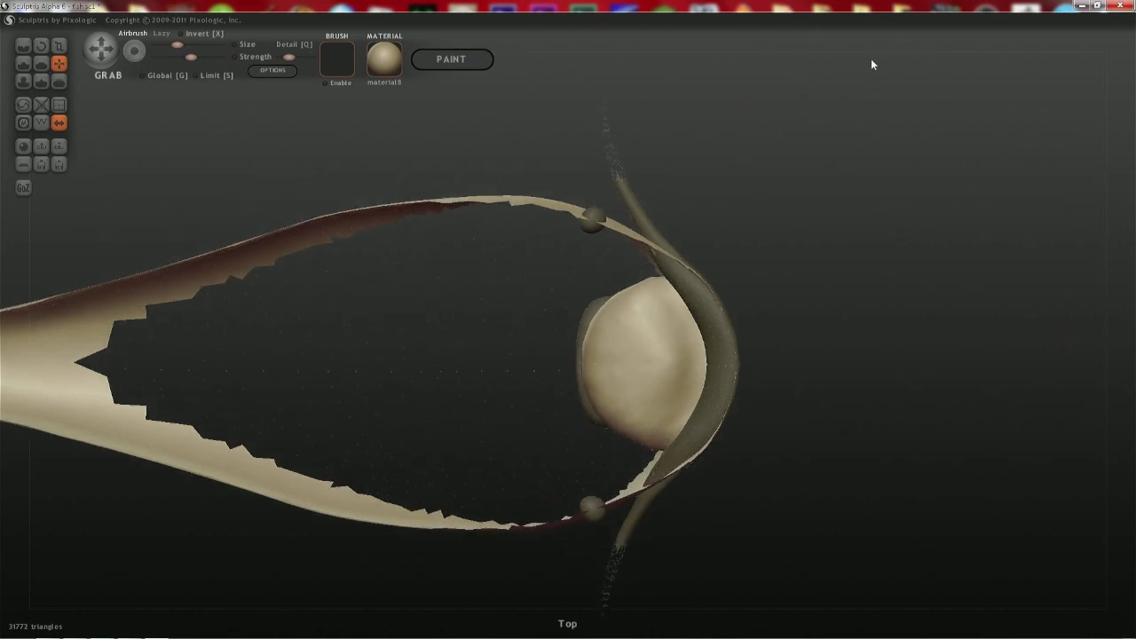
pyautogui.keyDown('ctrl'); pyautogui.keyDown('shift'); pyautogui.moveTo(873, 55); pyautogui.dragTo(45, 285); pyautogui.keyUp('shift'); pyautogui.keyUp('ctrl')
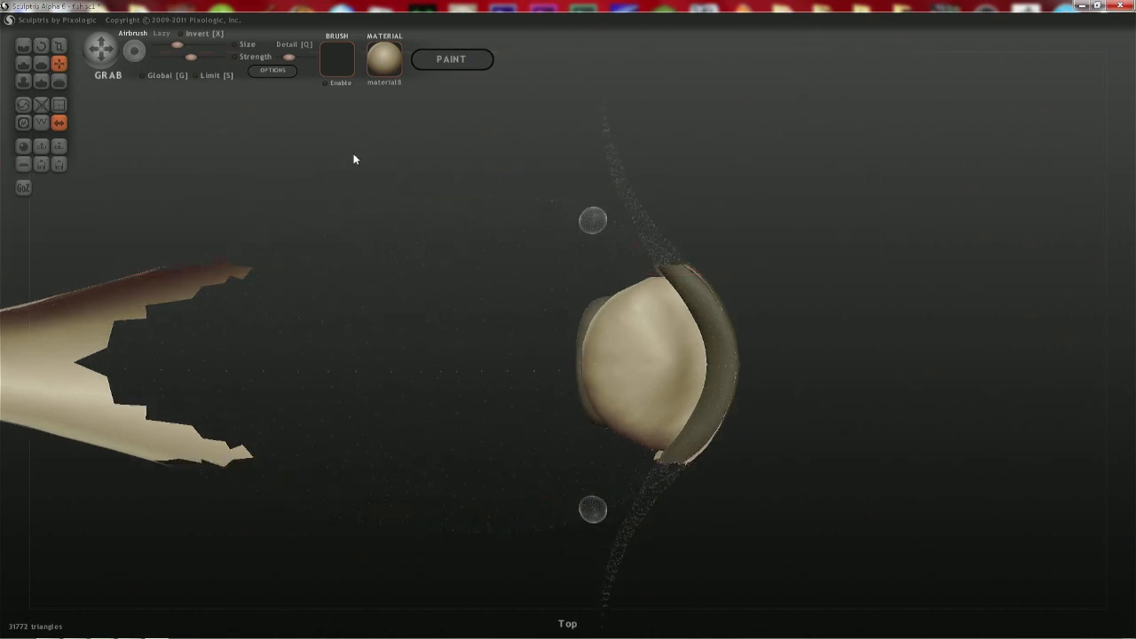
pyautogui.keyDown('ctrl'); pyautogui.keyDown('shift'); pyautogui.moveTo(358, 143); pyautogui.dragTo(44, 627); pyautogui.keyUp('shift'); pyautogui.keyUp('ctrl')
pyautogui.keyDown('alt'); pyautogui.moveTo(240, 421); pyautogui.dragTo(574, 415, button='right'); pyautogui.keyUp('alt')
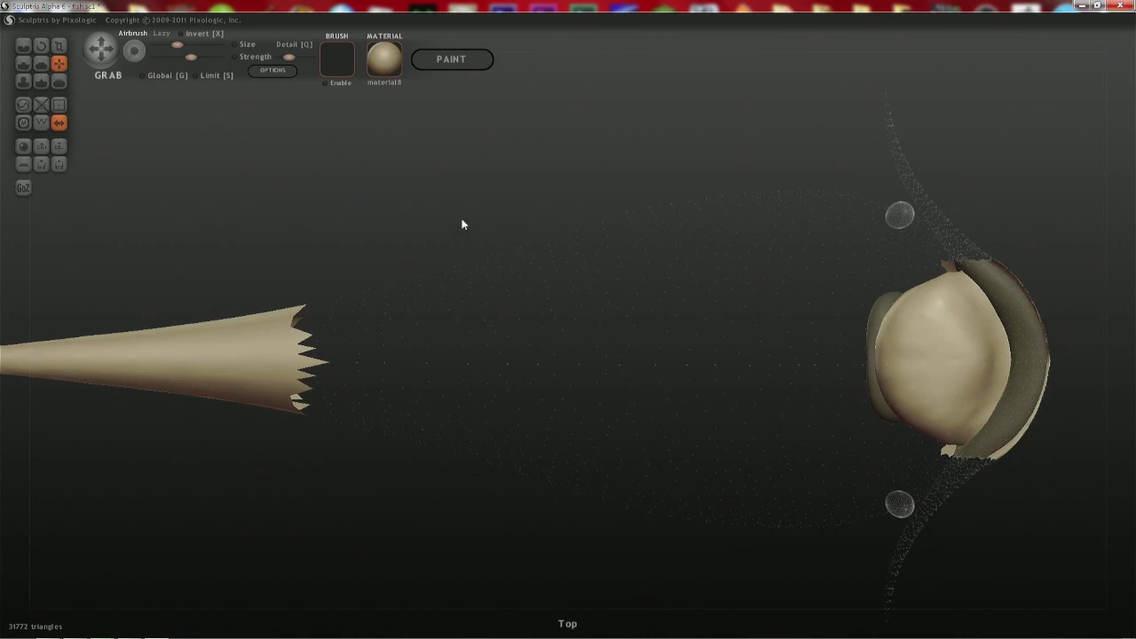
pyautogui.scroll(-4, 446, 423)
pyautogui.keyDown('ctrl'); pyautogui.keyDown('shift'); pyautogui.moveTo(490, 234); pyautogui.dragTo(10, 469); pyautogui.keyUp('shift'); pyautogui.keyUp('ctrl')
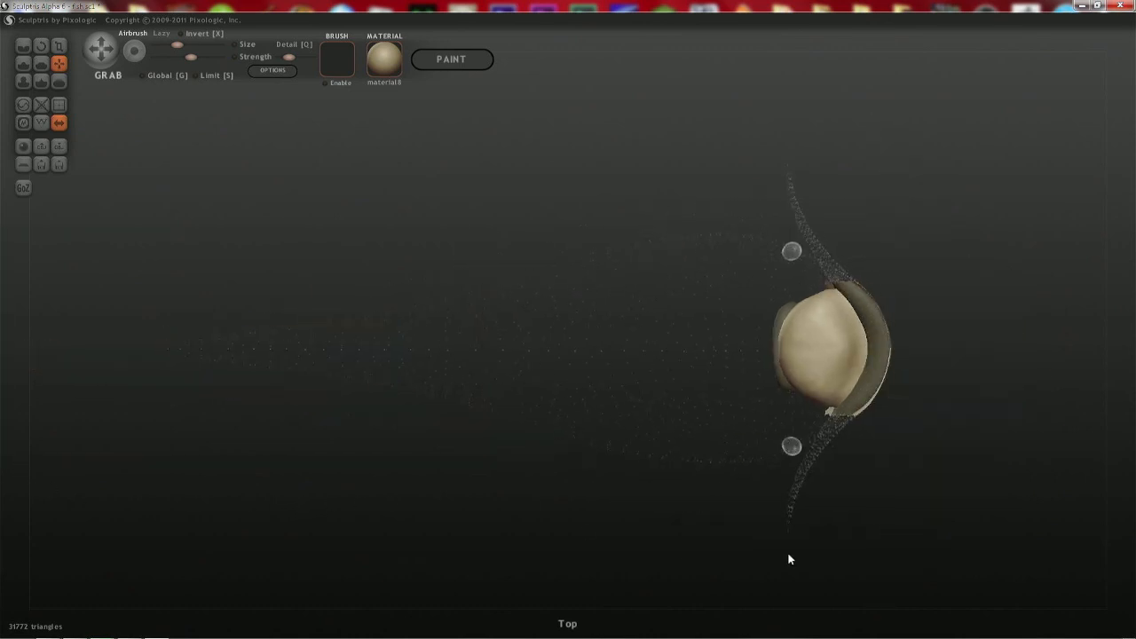
# - Smooth the upper surface of the exposed mouth cavity with the Smooth brush
pyautogui.keyDown('shift'); pyautogui.moveTo(789, 559); pyautogui.dragTo(785, 402); pyautogui.keyUp('shift')
pyautogui.scroll(5, 1031, 363)
pyautogui.keyDown('alt'); pyautogui.moveTo(1024, 447); pyautogui.dragTo(319, 478); pyautogui.keyUp('alt')
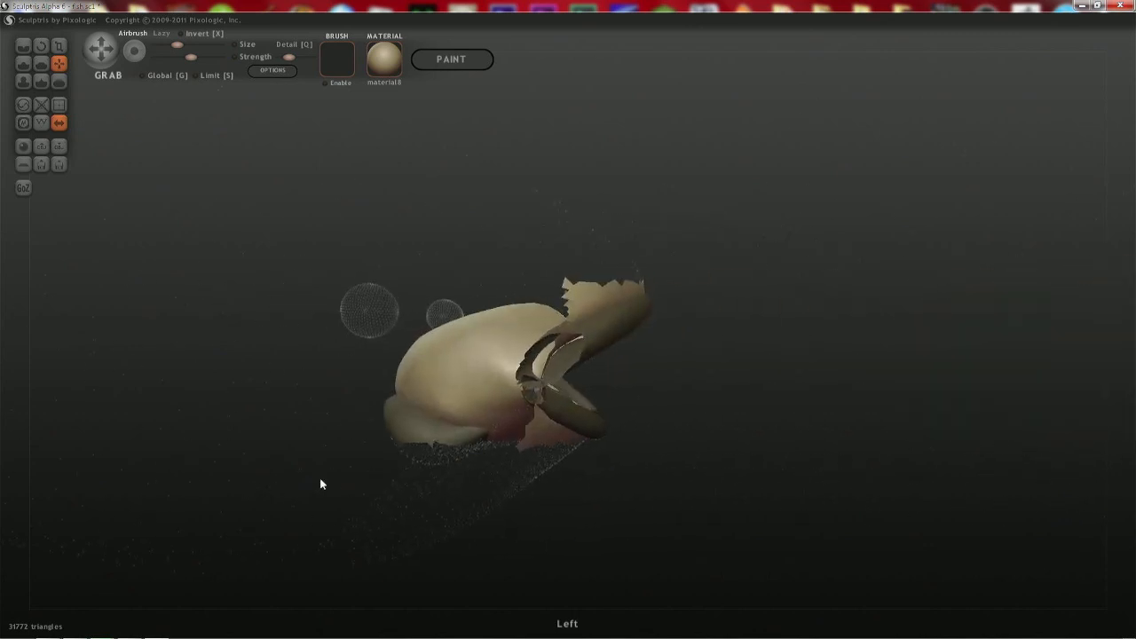
pyautogui.scroll(3, 436, 511)
pyautogui.moveTo(437, 511)
pyautogui.mouseDown()
pyautogui.moveTo(464, 427)
pyautogui.moveTo(538, 459)
pyautogui.moveTo(495, 373)
pyautogui.moveTo(502, 347)
pyautogui.moveTo(508, 363)
pyautogui.mouseUp()
pyautogui.press('shift')
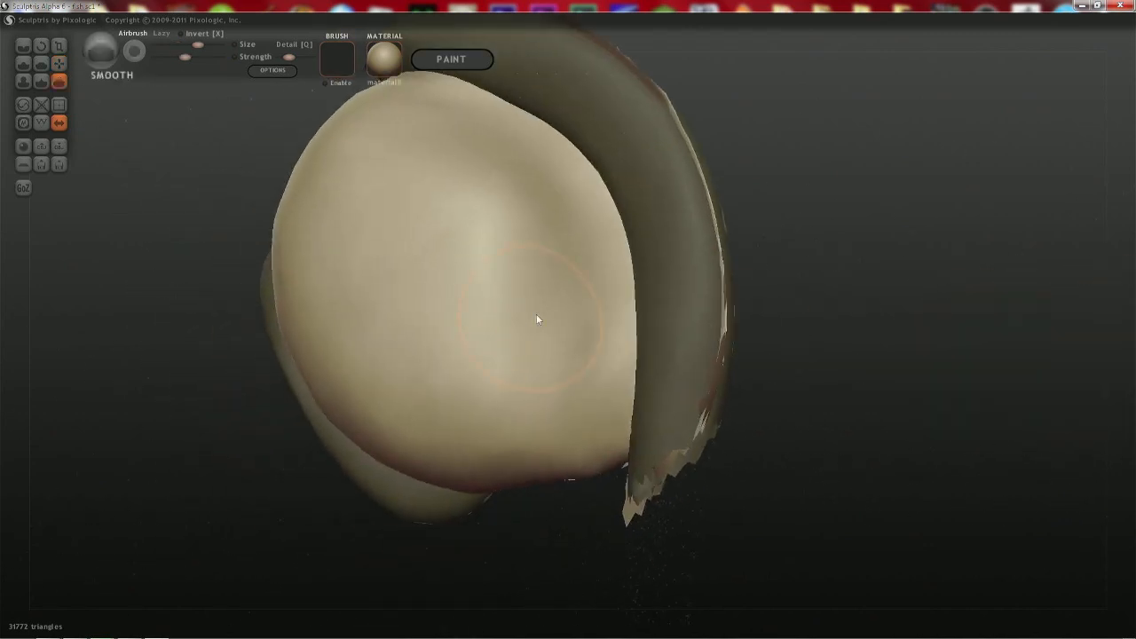
pyautogui.moveTo(566, 353)
pyautogui.keyDown('shift'); pyautogui.mouseDown(button='middle')
pyautogui.moveTo(541, 213)
pyautogui.moveTo(553, 234)
pyautogui.mouseUp(button='middle'); pyautogui.keyUp('shift')
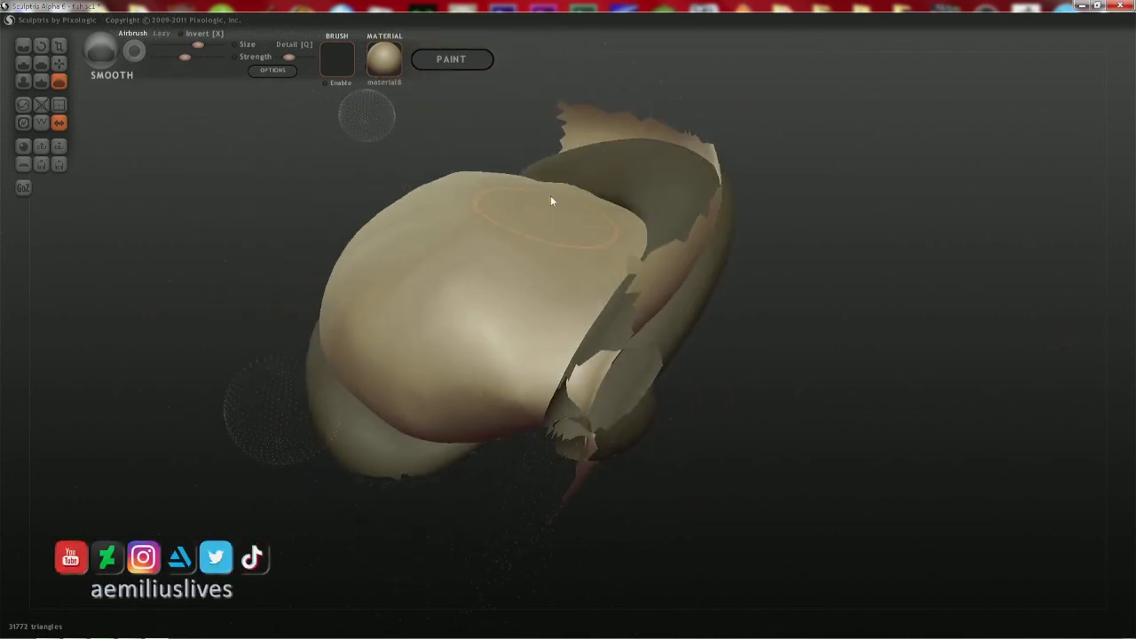
pyautogui.moveTo(505, 285)
pyautogui.mouseDown()
pyautogui.moveTo(484, 224)
pyautogui.moveTo(482, 266)
pyautogui.moveTo(436, 269)
pyautogui.moveTo(491, 327)
pyautogui.mouseUp()
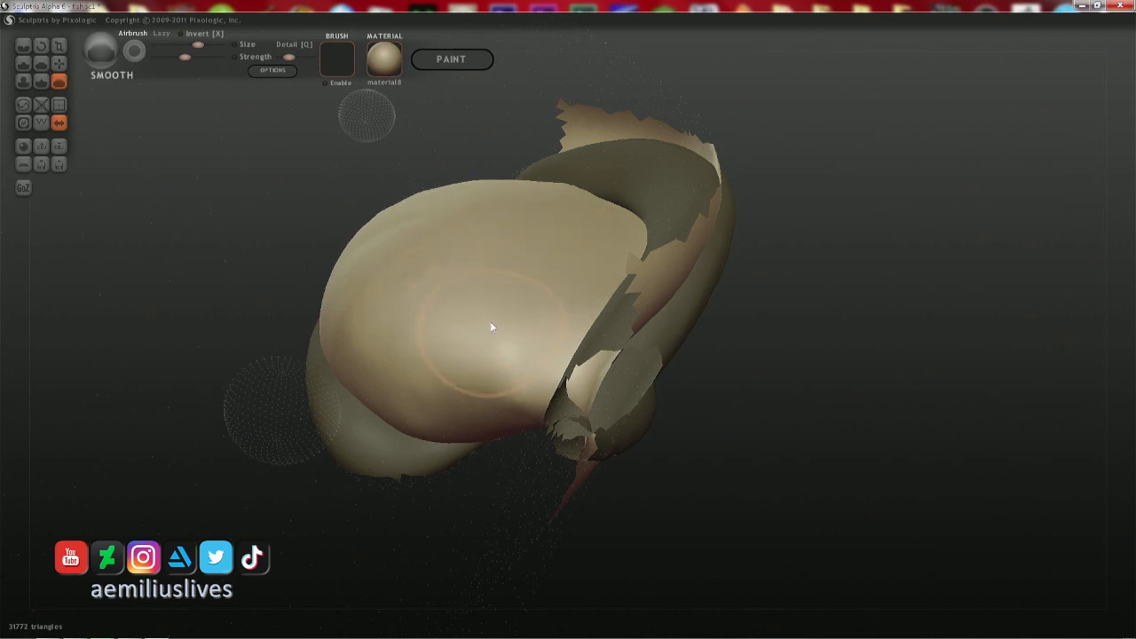
pyautogui.moveTo(533, 189); pyautogui.dragTo(543, 247, button='middle')
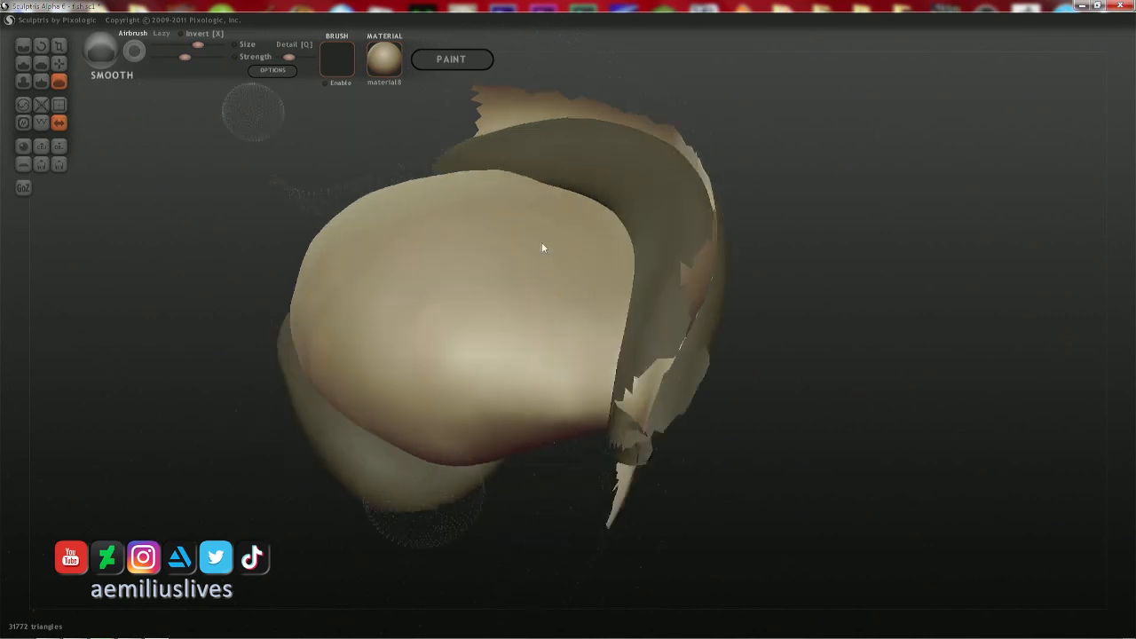
pyautogui.moveTo(542, 247)
pyautogui.mouseDown(button='right')
pyautogui.moveTo(368, 213)
pyautogui.moveTo(368, 223)
pyautogui.moveTo(521, 149)
pyautogui.moveTo(501, 191)
pyautogui.mouseUp(button='right')
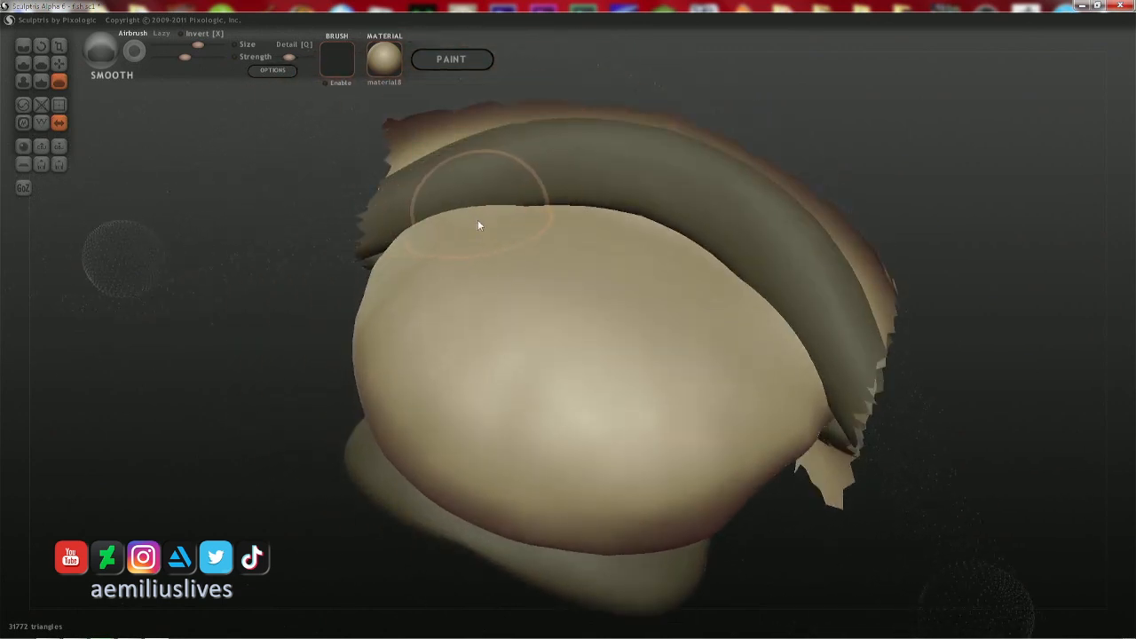
# - Switch to an enlarged Grab brush, hide the whiskered upper lip and make the mouth cavity's mesh active
pyautogui.press('g')
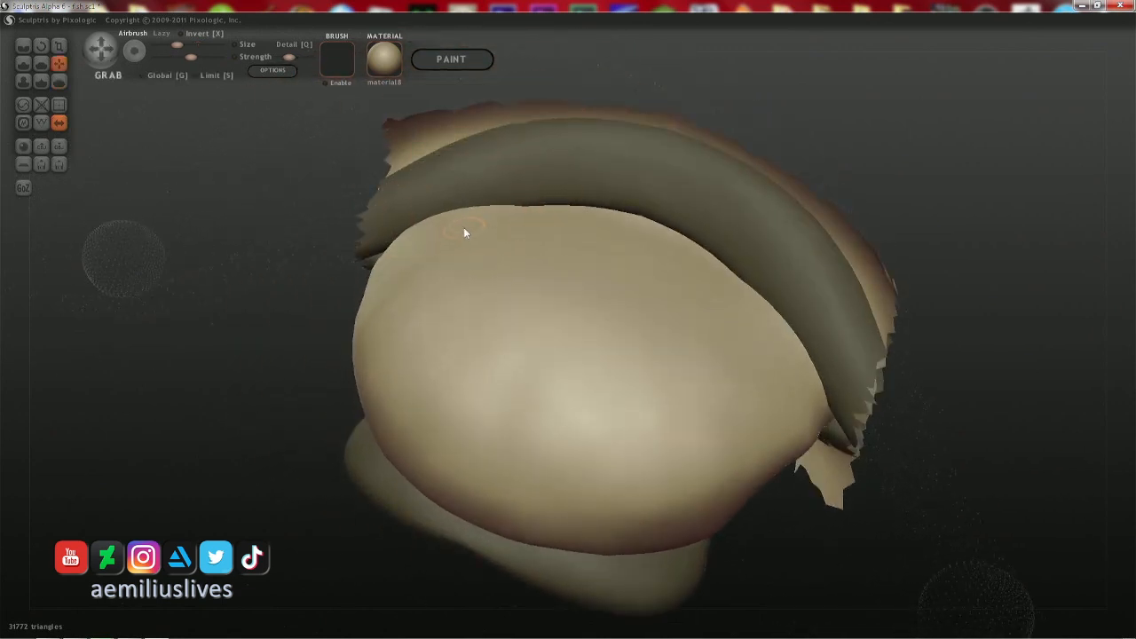
pyautogui.press('space')
pyautogui.moveTo(479, 181); pyautogui.dragTo(456, 184)
pyautogui.click(448, 210)
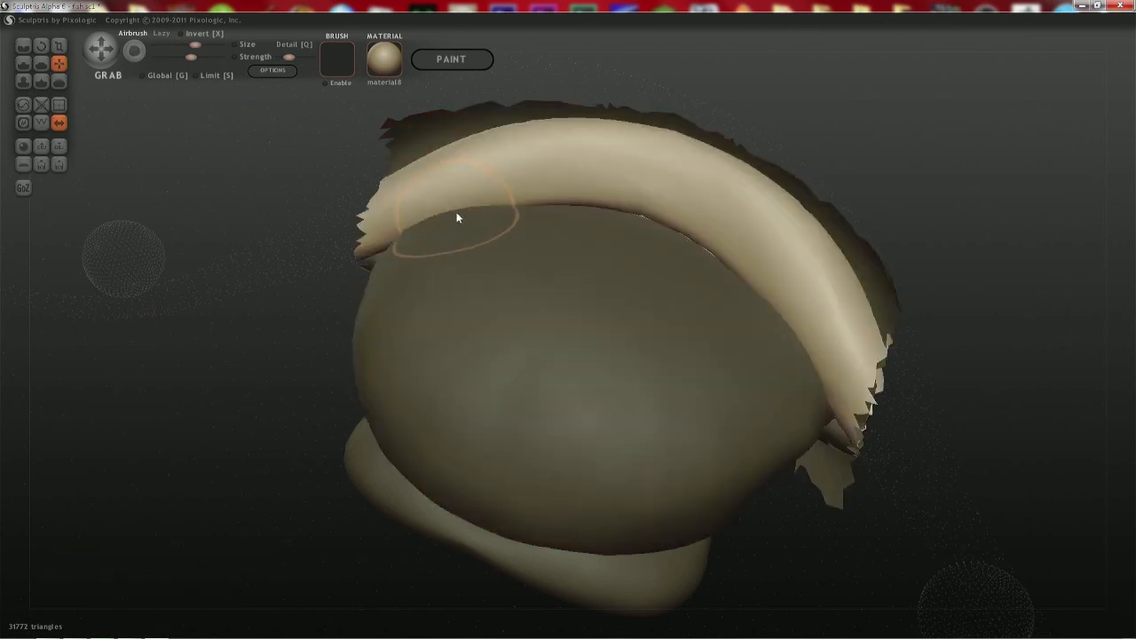
pyautogui.click(465, 242)
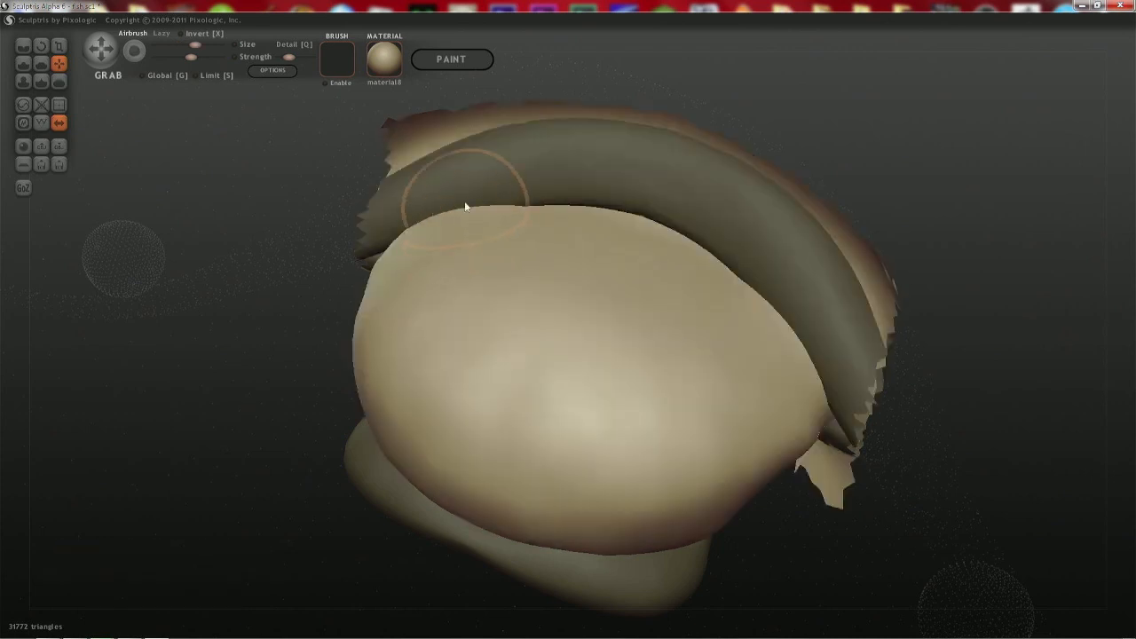
pyautogui.click(467, 190)
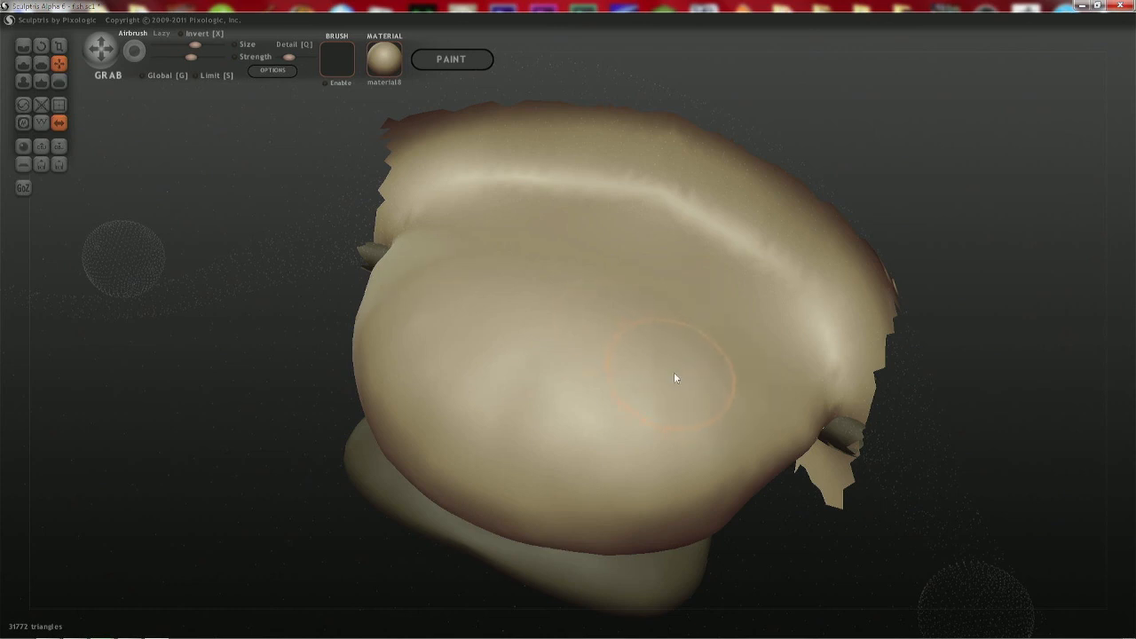
# - Straighten the side wall of the mouth cavity between the jaw and the tongue's rear, resizing the Grab brush
pyautogui.press('space')
pyautogui.moveTo(690, 332); pyautogui.dragTo(424, 273)
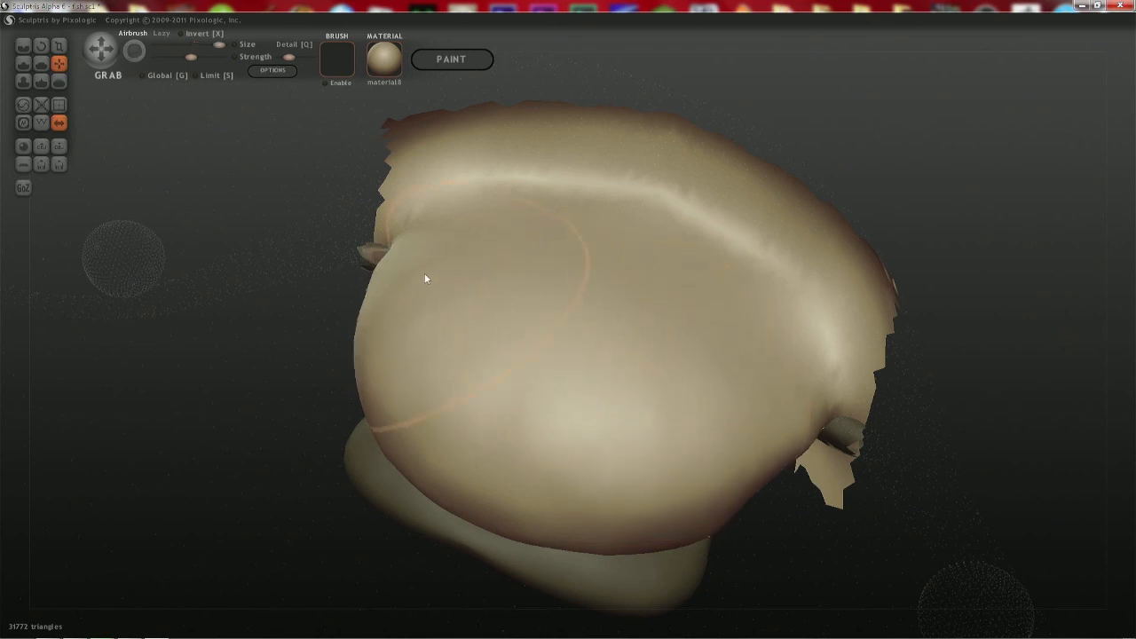
pyautogui.moveTo(412, 339)
pyautogui.mouseDown(button='right')
pyautogui.moveTo(538, 238)
pyautogui.moveTo(506, 250)
pyautogui.mouseUp(button='right')
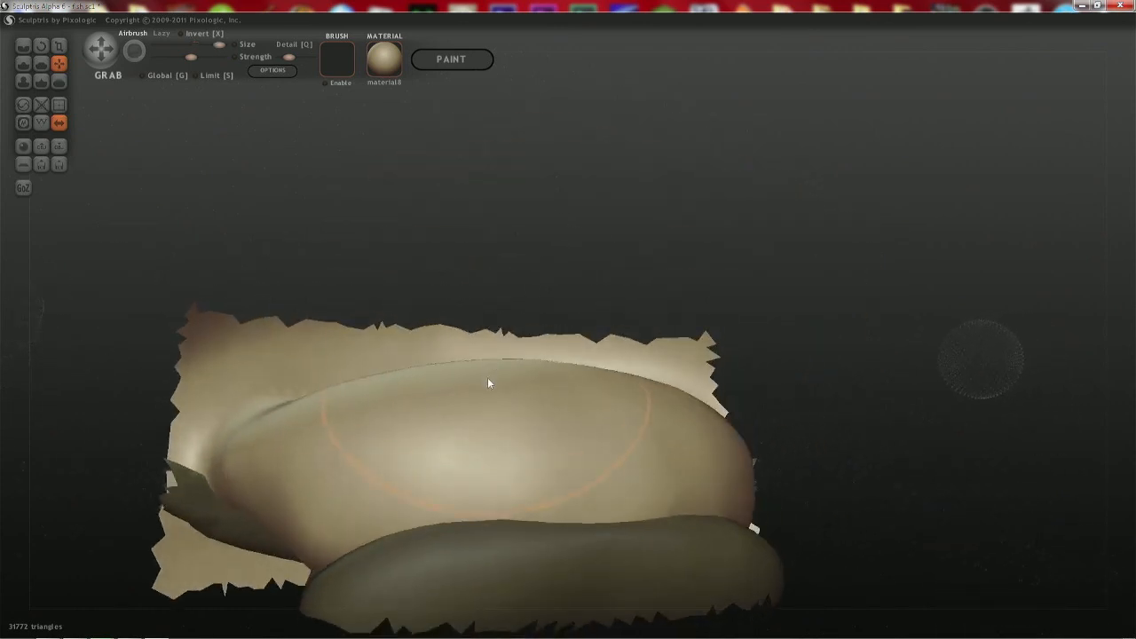
pyautogui.moveTo(487, 383)
pyautogui.mouseDown(button='right')
pyautogui.moveTo(683, 382)
pyautogui.moveTo(645, 385)
pyautogui.moveTo(646, 272)
pyautogui.moveTo(558, 282)
pyautogui.moveTo(565, 186)
pyautogui.moveTo(533, 160)
pyautogui.moveTo(500, 247)
pyautogui.moveTo(471, 271)
pyautogui.mouseUp(button='right')
pyautogui.press('space')
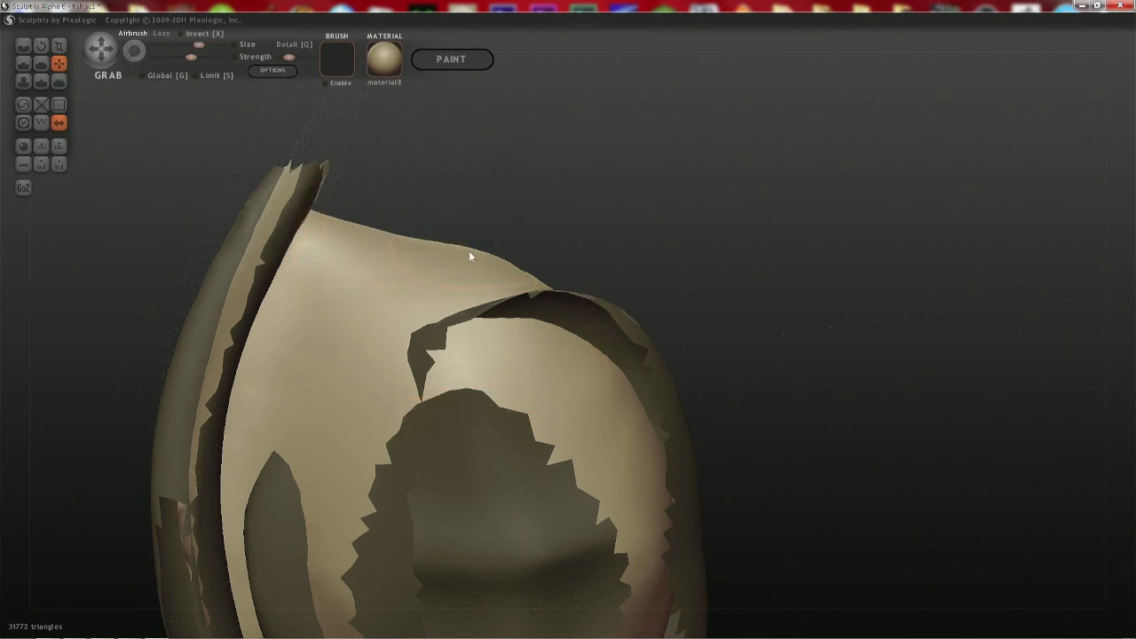
pyautogui.moveTo(469, 251); pyautogui.dragTo(504, 274)
pyautogui.moveTo(456, 246); pyautogui.dragTo(452, 253)
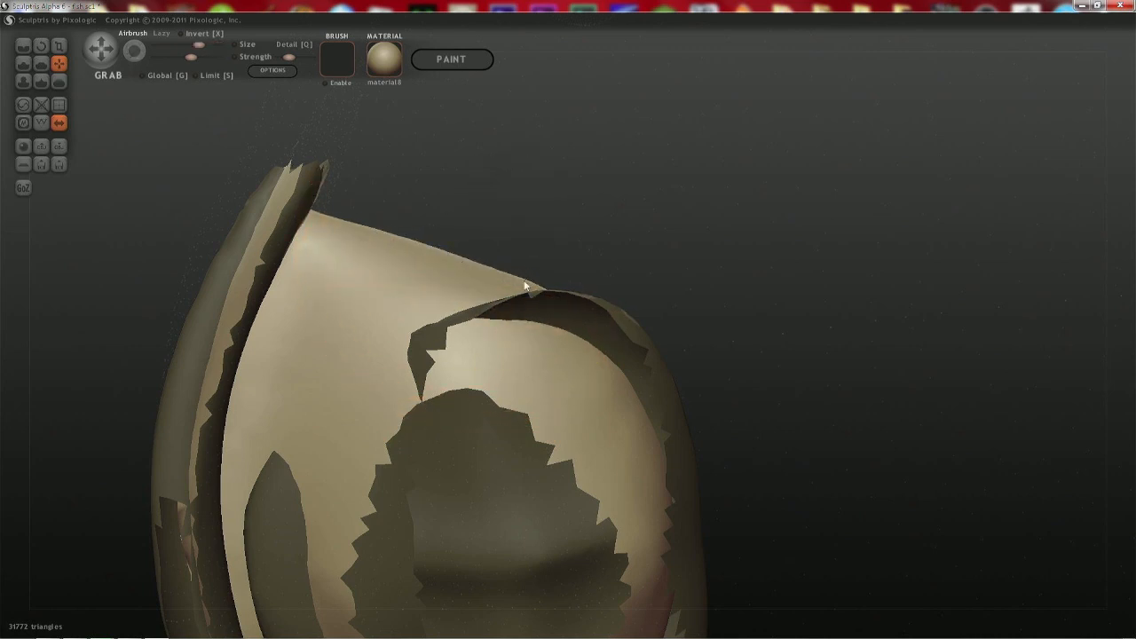
# - Lock the selection and grab the mouth cavity's rear corners and sides outward until they enclose the tongue's rear lobes
pyautogui.moveTo(525, 286)
pyautogui.mouseDown(button='right')
pyautogui.moveTo(510, 285)
pyautogui.moveTo(548, 366)
pyautogui.moveTo(667, 379)
pyautogui.moveTo(657, 441)
pyautogui.mouseUp(button='right')
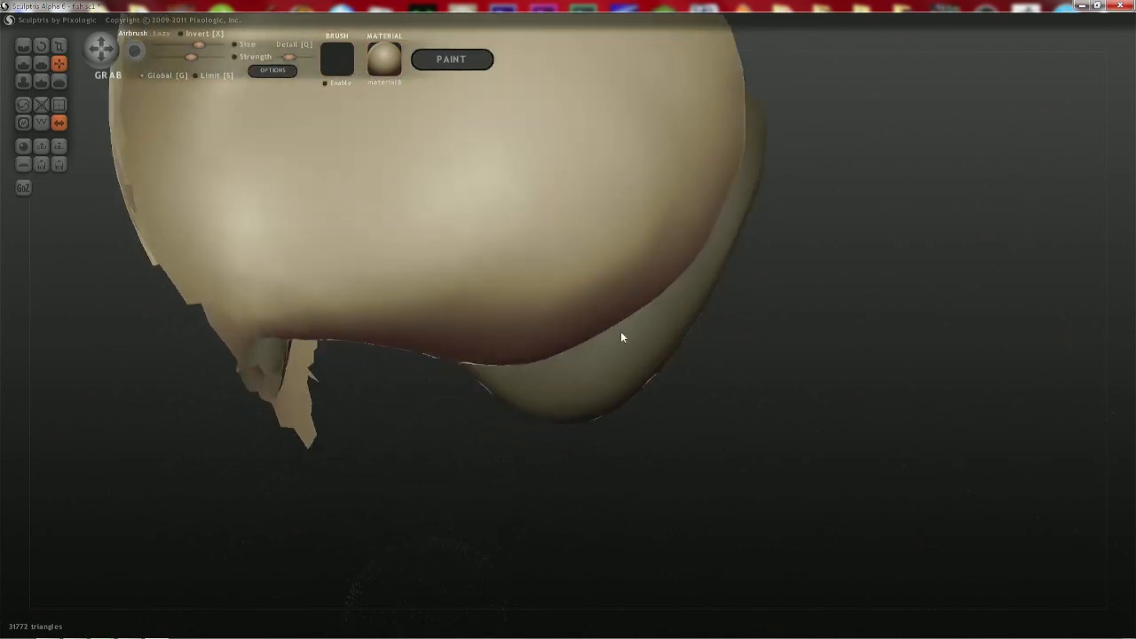
pyautogui.moveTo(619, 330)
pyautogui.mouseDown()
pyautogui.moveTo(631, 355)
pyautogui.moveTo(580, 375)
pyautogui.moveTo(702, 263)
pyautogui.moveTo(701, 294)
pyautogui.moveTo(716, 282)
pyautogui.mouseUp()
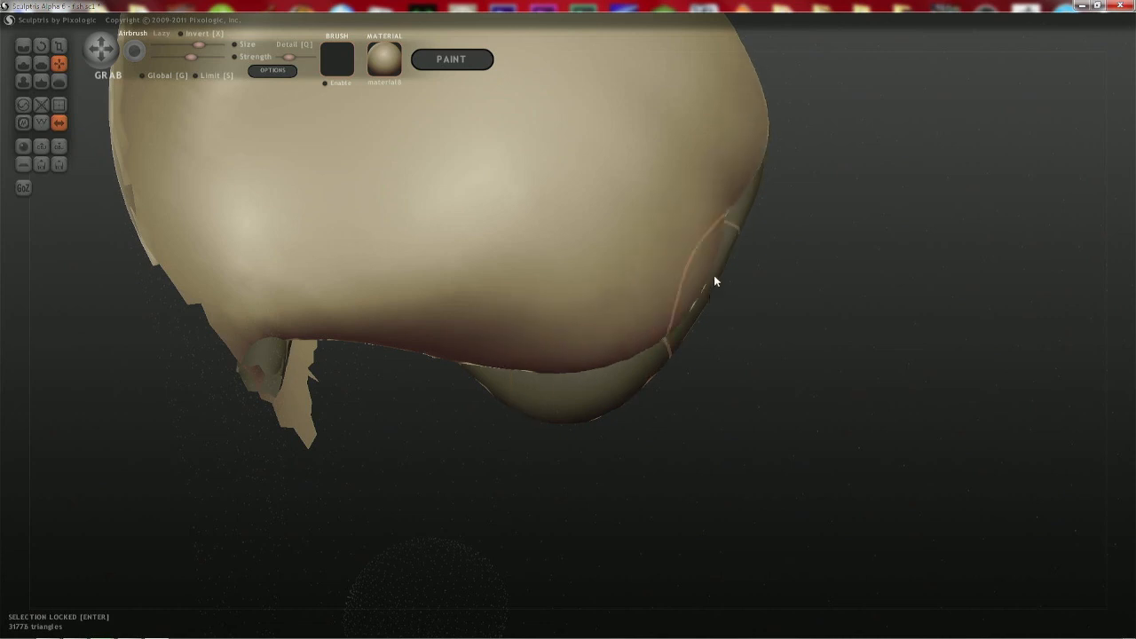
pyautogui.moveTo(732, 220); pyautogui.dragTo(745, 221)
pyautogui.moveTo(511, 445)
pyautogui.mouseDown(button='right')
pyautogui.moveTo(543, 253)
pyautogui.moveTo(625, 300)
pyautogui.moveTo(567, 355)
pyautogui.mouseUp(button='right')
pyautogui.moveTo(591, 331)
pyautogui.mouseDown(button='right')
pyautogui.moveTo(678, 274)
pyautogui.moveTo(789, 310)
pyautogui.moveTo(790, 343)
pyautogui.moveTo(722, 279)
pyautogui.moveTo(611, 312)
pyautogui.moveTo(849, 317)
pyautogui.moveTo(918, 353)
pyautogui.moveTo(939, 329)
pyautogui.moveTo(375, 256)
pyautogui.moveTo(384, 248)
pyautogui.moveTo(368, 221)
pyautogui.moveTo(367, 246)
pyautogui.mouseUp(button='right')
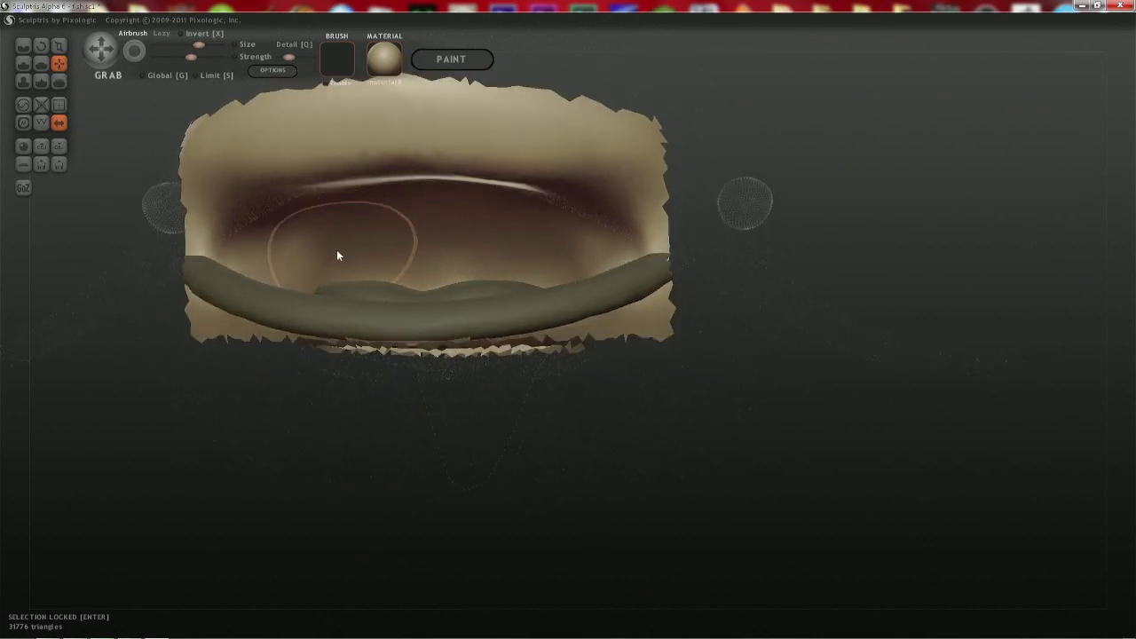
pyautogui.moveTo(299, 256)
pyautogui.mouseDown(button='right')
pyautogui.moveTo(261, 210)
pyautogui.moveTo(339, 245)
pyautogui.moveTo(525, 264)
pyautogui.moveTo(507, 294)
pyautogui.moveTo(483, 300)
pyautogui.moveTo(497, 271)
pyautogui.moveTo(471, 279)
pyautogui.mouseUp(button='right')
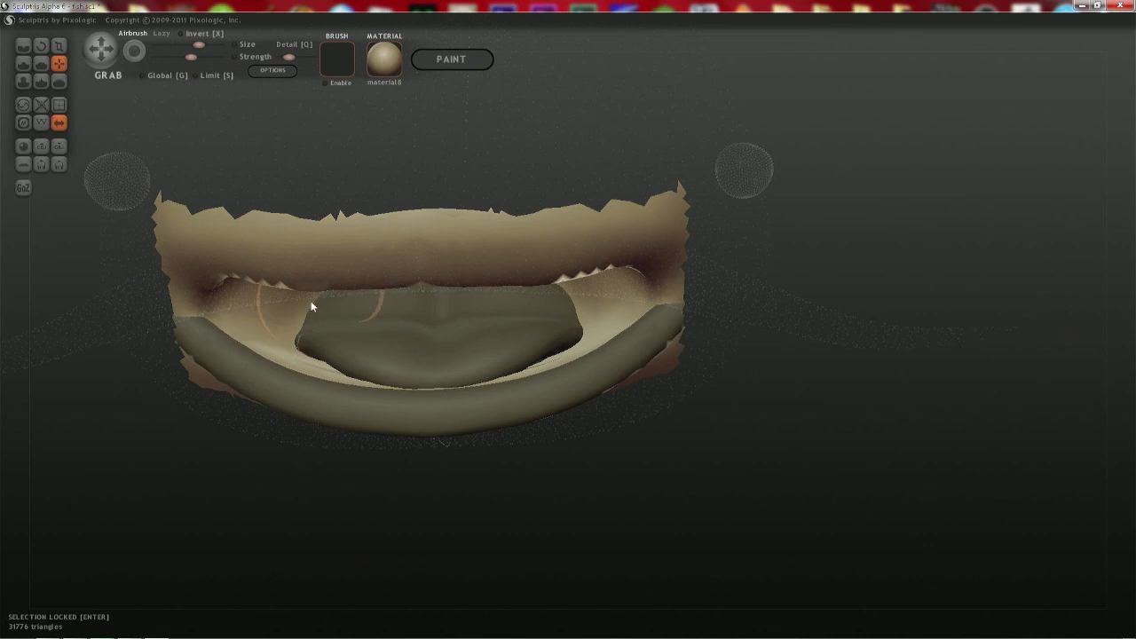
pyautogui.moveTo(311, 304)
pyautogui.mouseDown(button='right')
pyautogui.moveTo(378, 127)
pyautogui.moveTo(360, 140)
pyautogui.mouseUp(button='right')
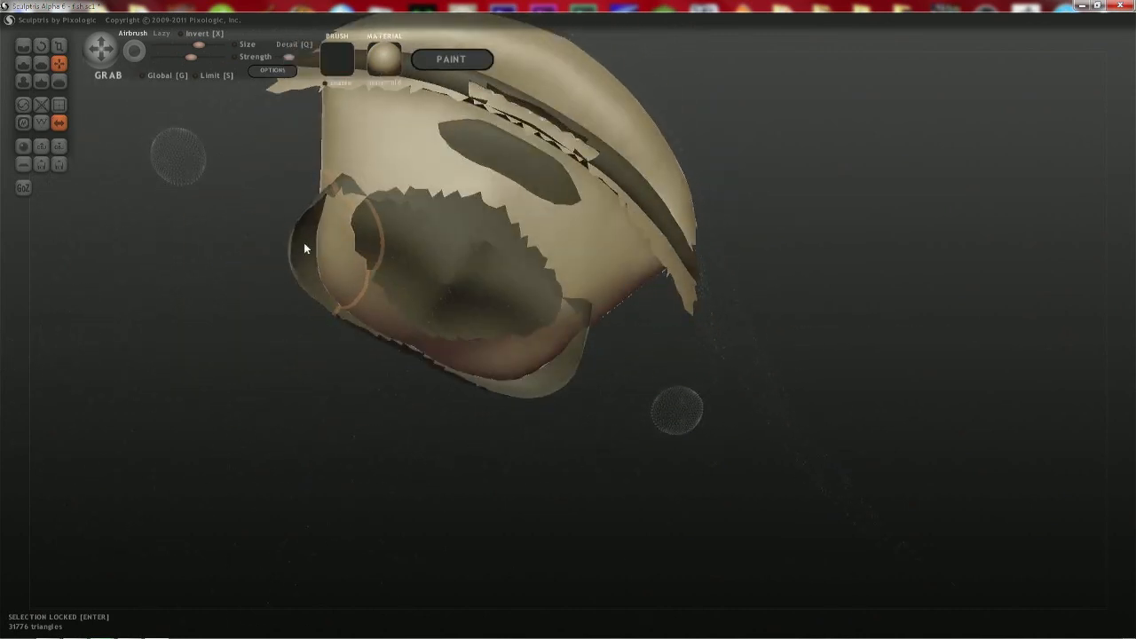
pyautogui.press('space')
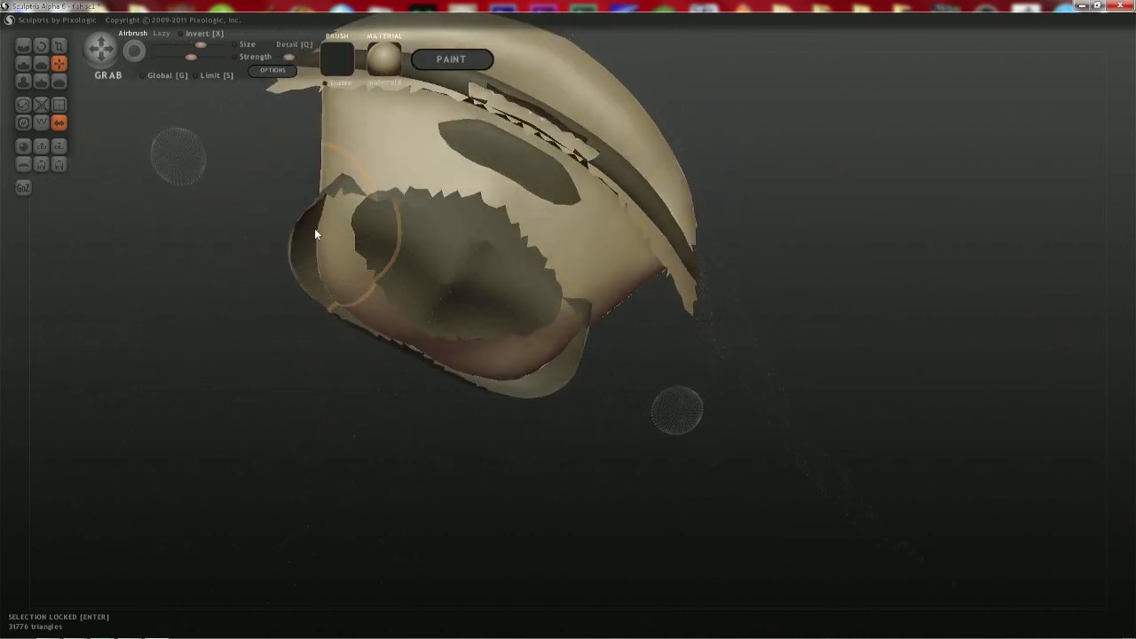
pyautogui.moveTo(314, 228); pyautogui.dragTo(280, 230)
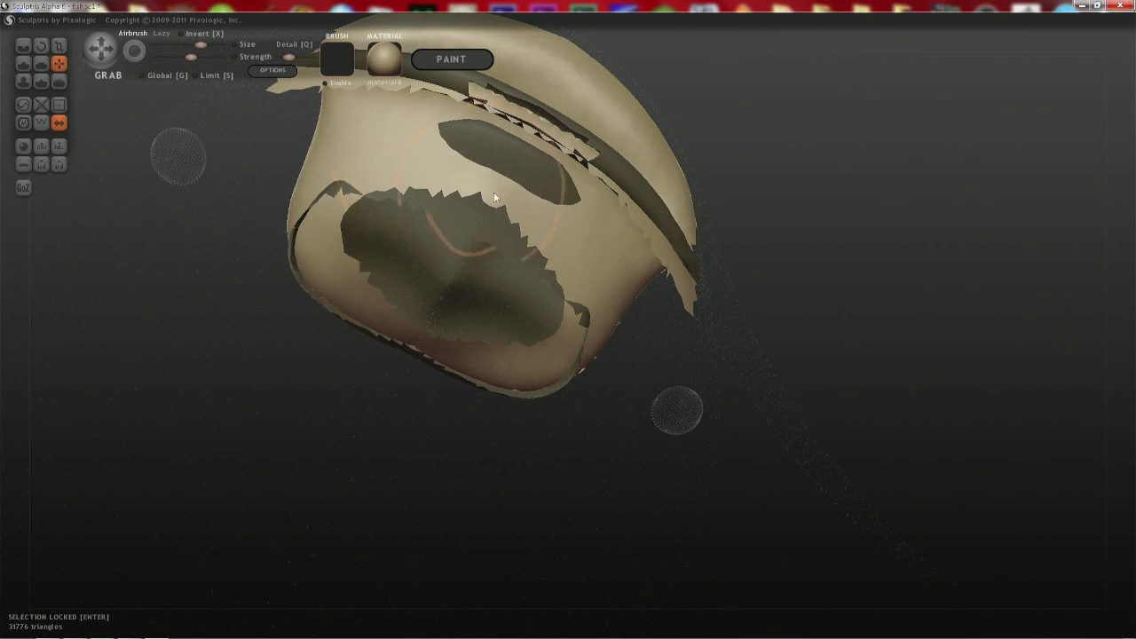
# - Reveal the whole creature, and hide the near half of its body together with the tongue and both lips
pyautogui.keyDown('shift'); pyautogui.moveTo(819, 160); pyautogui.dragTo(906, 360); pyautogui.keyUp('shift')
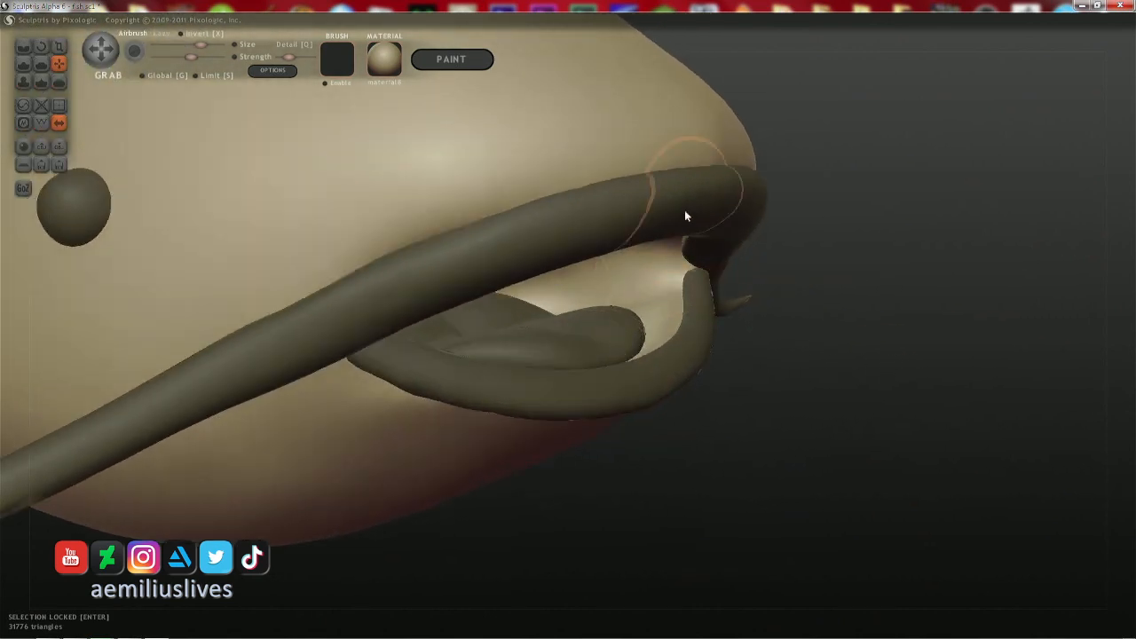
pyautogui.press('h')
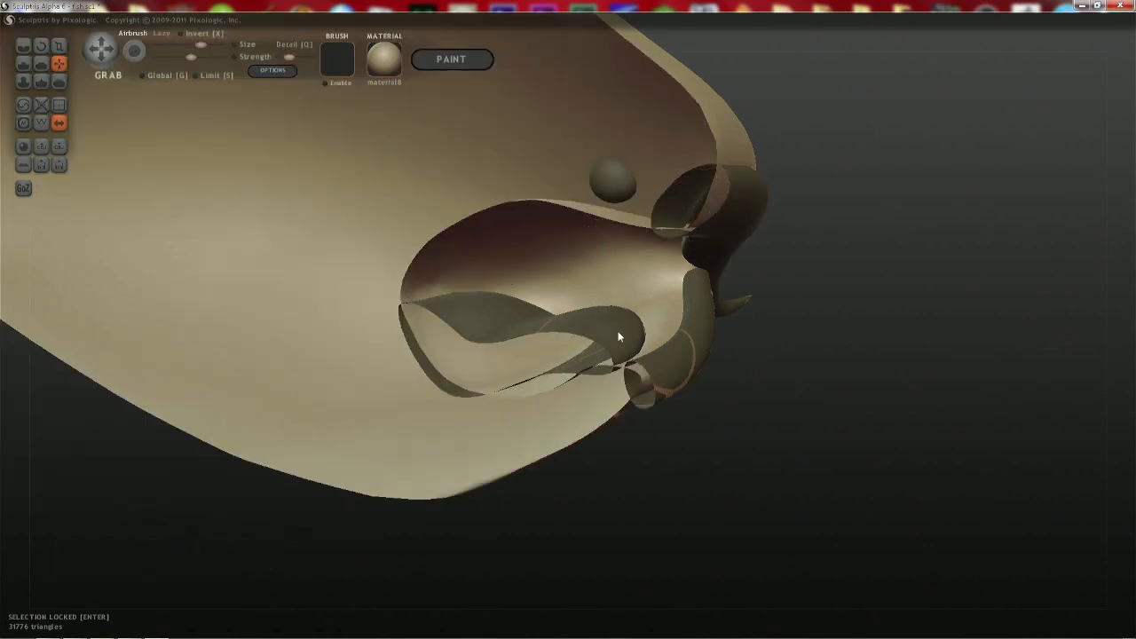
pyautogui.press('h')
pyautogui.press('h')
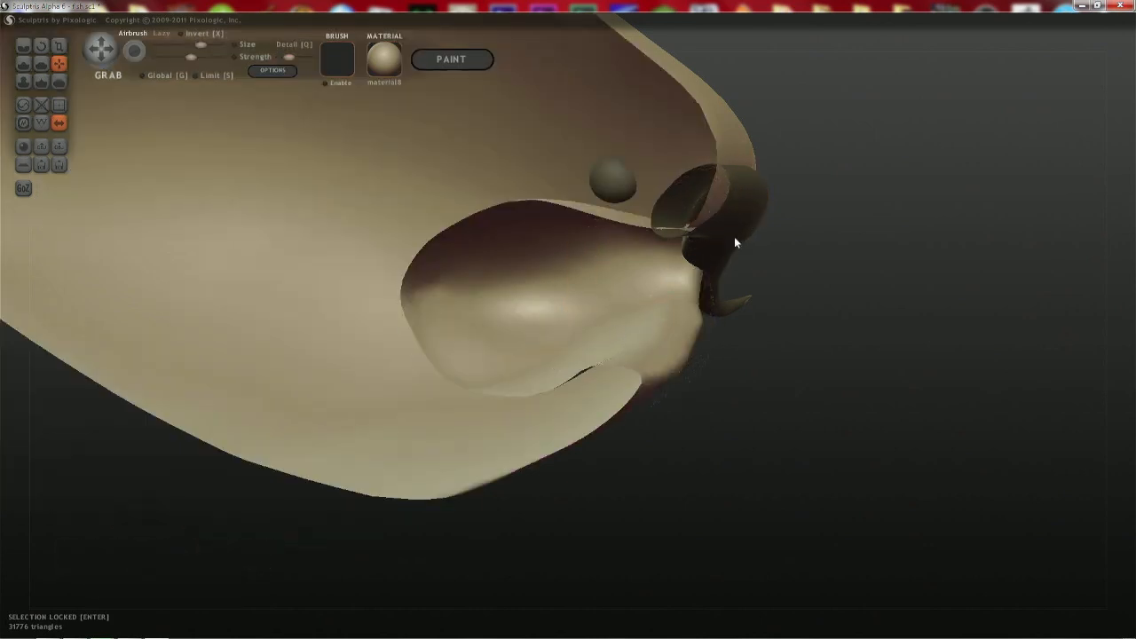
pyautogui.press('h')
pyautogui.moveTo(625, 232); pyautogui.dragTo(666, 304, button='right')
# - Crease the lower edge of the mouth opening with a smaller Crease brush
pyautogui.press('c')
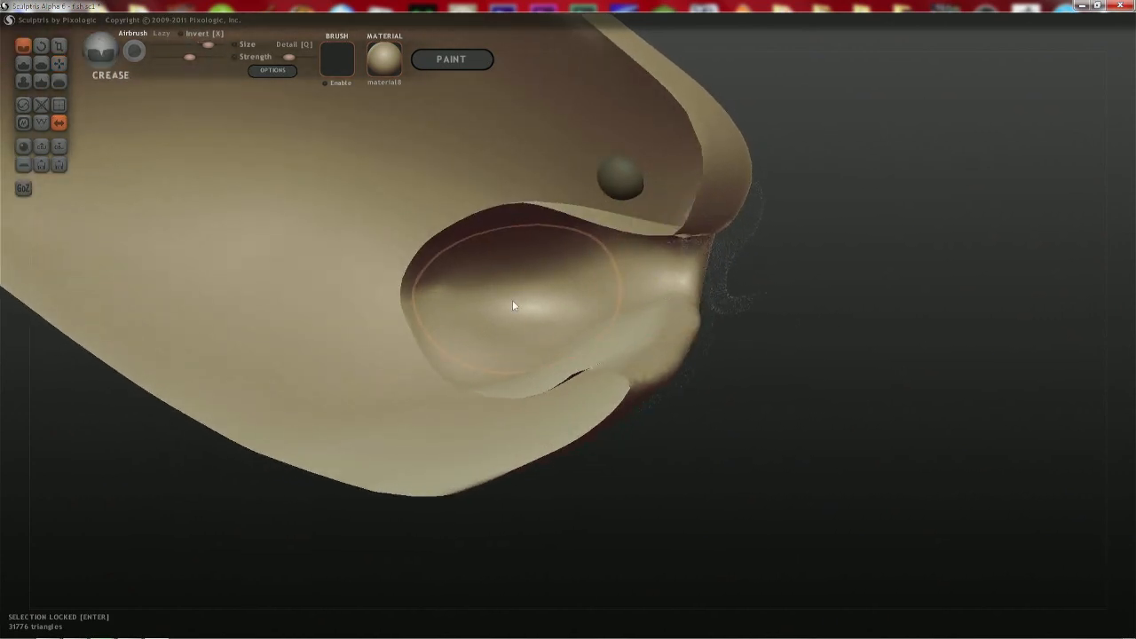
pyautogui.press('space')
pyautogui.moveTo(515, 320)
pyautogui.mouseDown()
pyautogui.moveTo(507, 332)
pyautogui.moveTo(533, 301)
pyautogui.moveTo(682, 284)
pyautogui.moveTo(483, 302)
pyautogui.moveTo(684, 282)
pyautogui.moveTo(502, 308)
pyautogui.moveTo(570, 326)
pyautogui.mouseUp()
pyautogui.moveTo(569, 325); pyautogui.dragTo(360, 303, button='right')
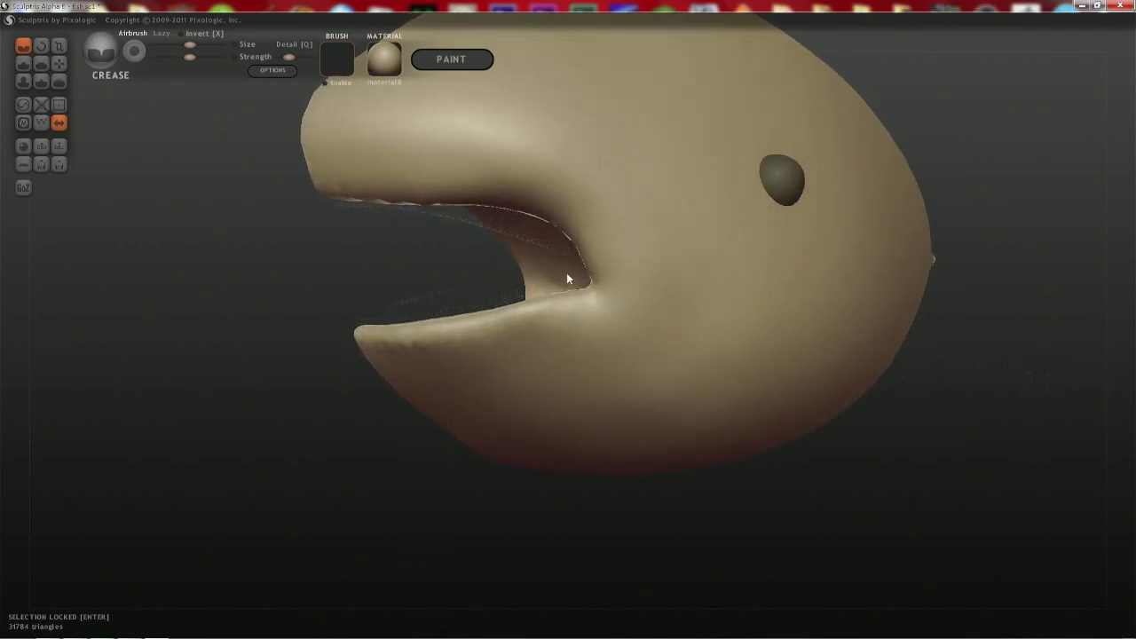
pyautogui.moveTo(571, 275)
pyautogui.mouseDown(button='right')
pyautogui.moveTo(614, 267)
pyautogui.moveTo(626, 207)
pyautogui.moveTo(400, 240)
pyautogui.mouseUp(button='right')
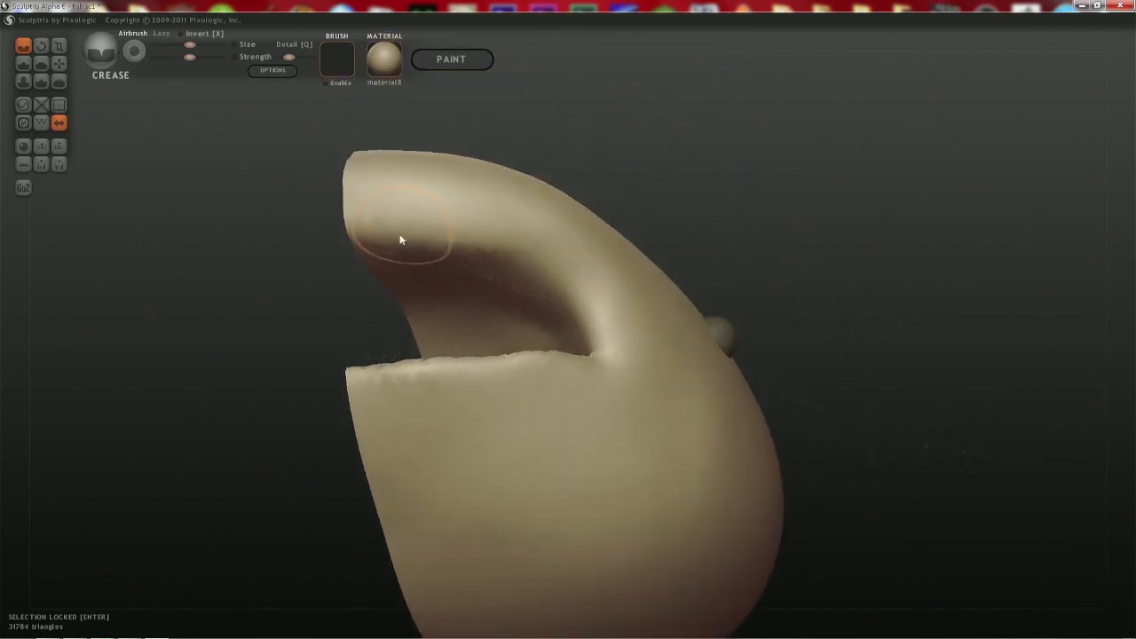
# - Try an inverted crease along the mouth's upper edge, undo it, and refine the Crease brush with a smaller size and higher detail
pyautogui.moveTo(363, 228)
pyautogui.mouseDown()
pyautogui.moveTo(436, 234)
pyautogui.moveTo(535, 265)
pyautogui.mouseUp()
pyautogui.keyDown('shift'); pyautogui.scroll(-3, 432, 232); pyautogui.keyUp('shift')
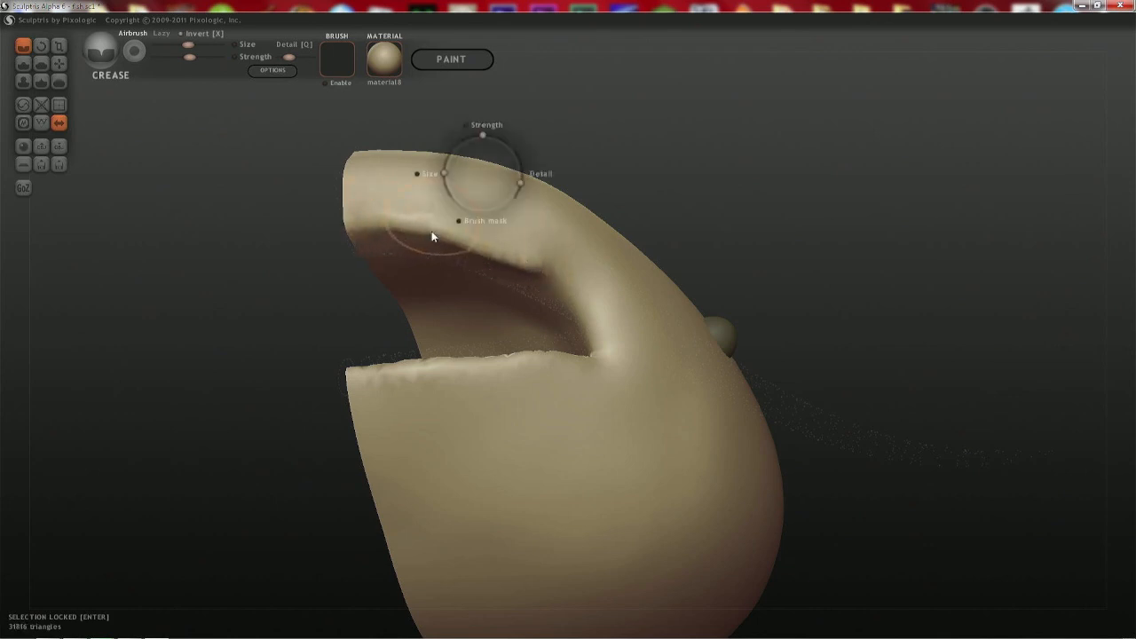
pyautogui.click(291, 58)
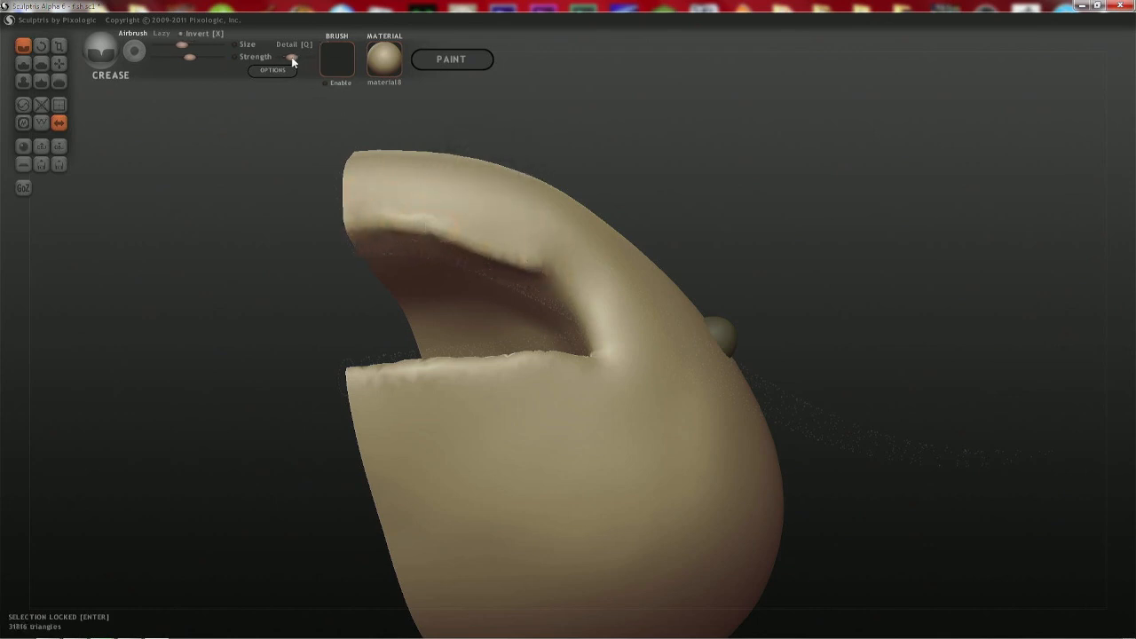
pyautogui.hotkey('ctrl', 'z')
pyautogui.scroll(2, 403, 229)
pyautogui.keyDown('shift'); pyautogui.scroll(2, 323, 202); pyautogui.keyUp('shift')
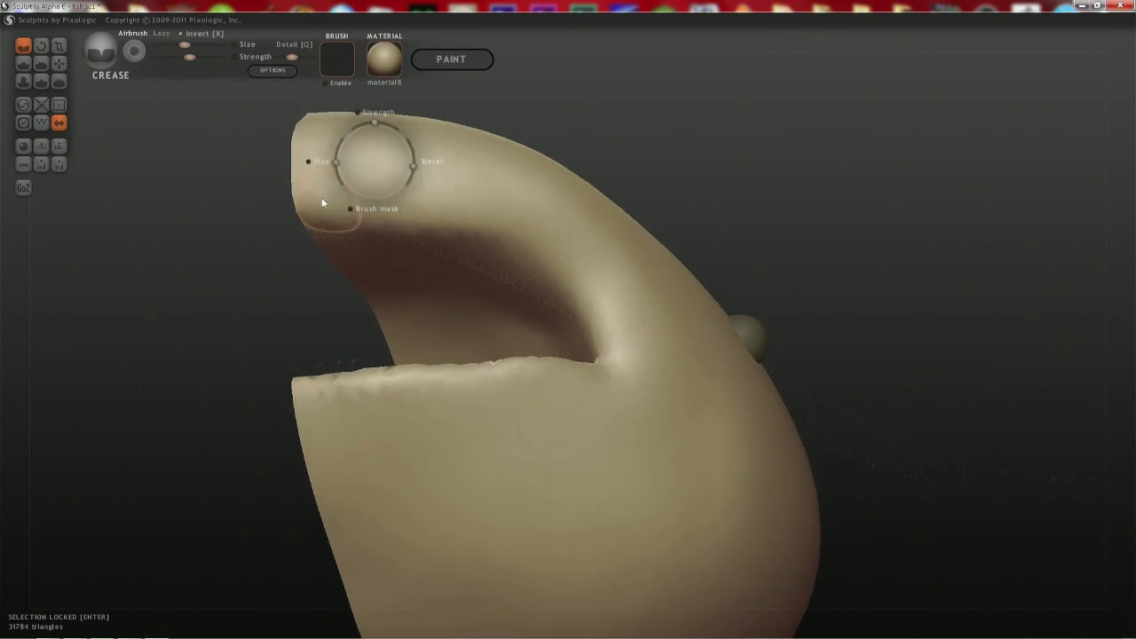
# - Crease the upper and lower edges of the mouth opening back to its corner
pyautogui.moveTo(321, 197)
pyautogui.mouseDown()
pyautogui.moveTo(494, 237)
pyautogui.moveTo(554, 279)
pyautogui.moveTo(603, 361)
pyautogui.mouseUp()
pyautogui.moveTo(603, 360)
pyautogui.mouseDown(button='right')
pyautogui.moveTo(510, 316)
pyautogui.moveTo(449, 334)
pyautogui.moveTo(518, 346)
pyautogui.moveTo(444, 219)
pyautogui.moveTo(334, 375)
pyautogui.mouseUp(button='right')
pyautogui.moveTo(269, 373)
pyautogui.mouseDown()
pyautogui.moveTo(427, 361)
pyautogui.moveTo(535, 311)
pyautogui.mouseUp()
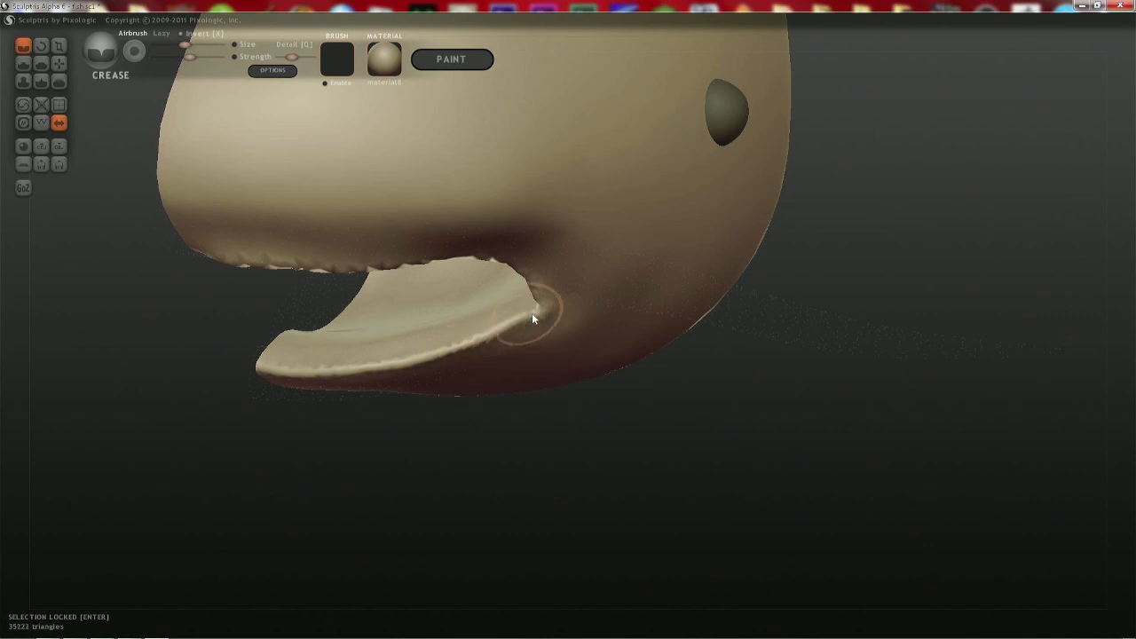
# - Grab the mouth corner slightly backward with a smaller Grab brush to sharpen the end of the opening
pyautogui.moveTo(547, 316)
pyautogui.mouseDown(button='right')
pyautogui.moveTo(506, 241)
pyautogui.moveTo(527, 278)
pyautogui.mouseUp(button='right')
pyautogui.press('g')
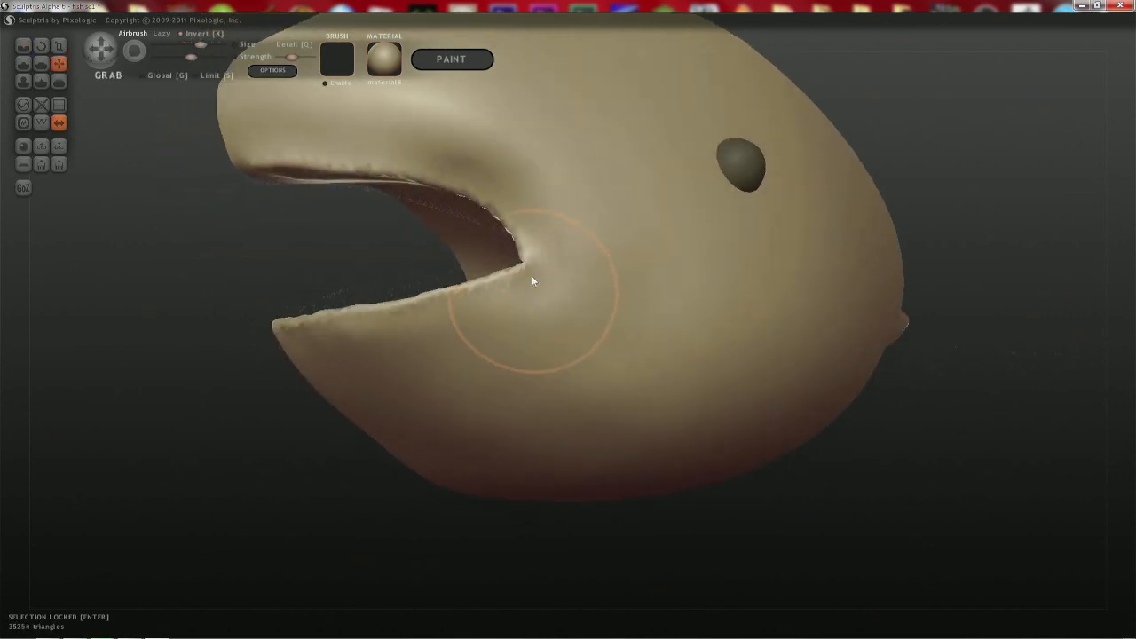
pyautogui.press('space')
pyautogui.moveTo(523, 259); pyautogui.dragTo(530, 264)
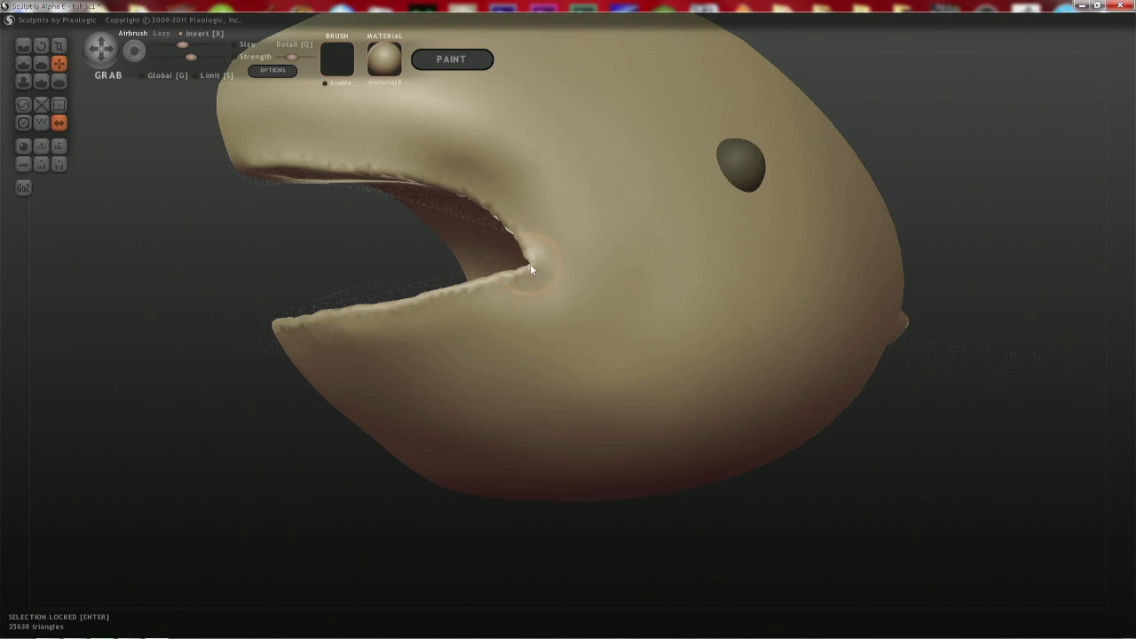
pyautogui.moveTo(587, 282)
pyautogui.mouseDown(button='right')
pyautogui.moveTo(644, 279)
pyautogui.moveTo(645, 291)
pyautogui.moveTo(607, 301)
pyautogui.mouseUp(button='right')
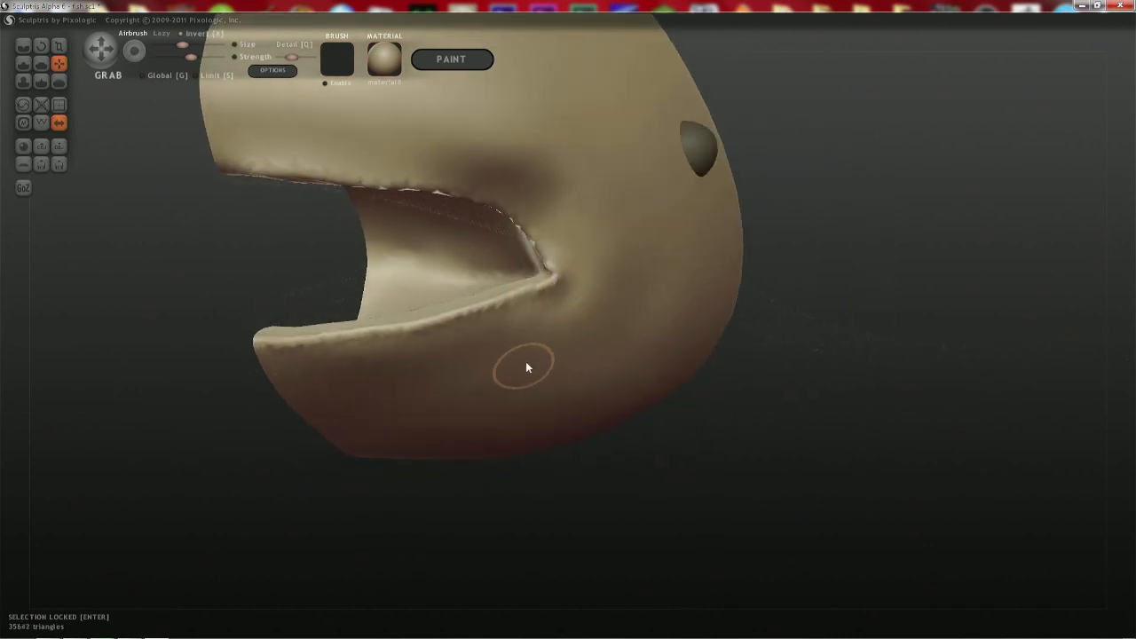
pyautogui.press('space')
pyautogui.press('space')
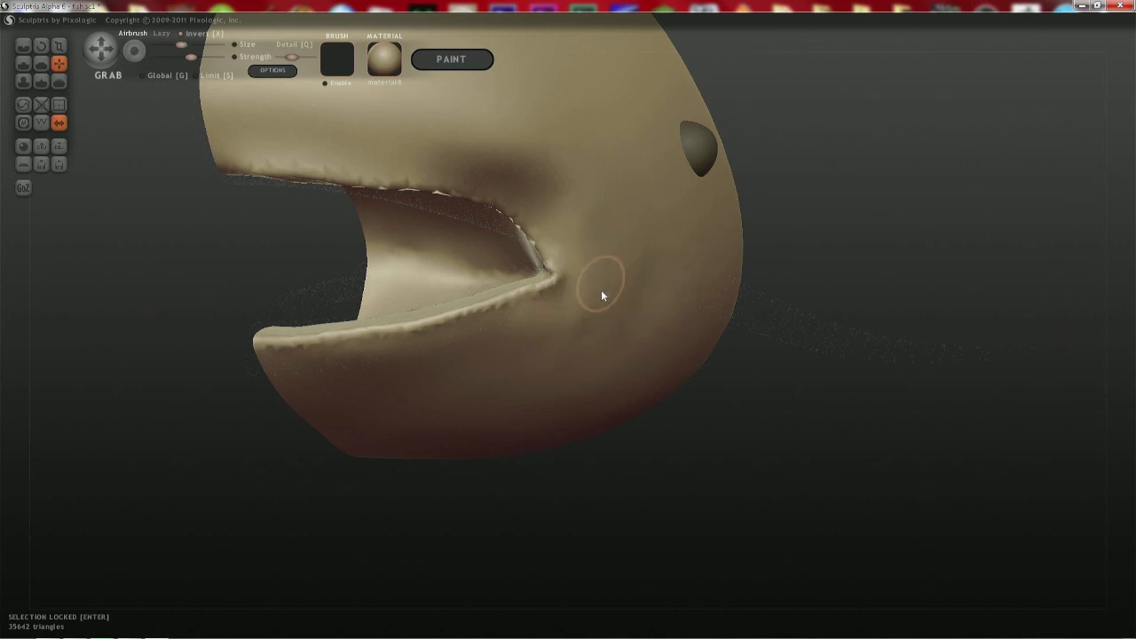
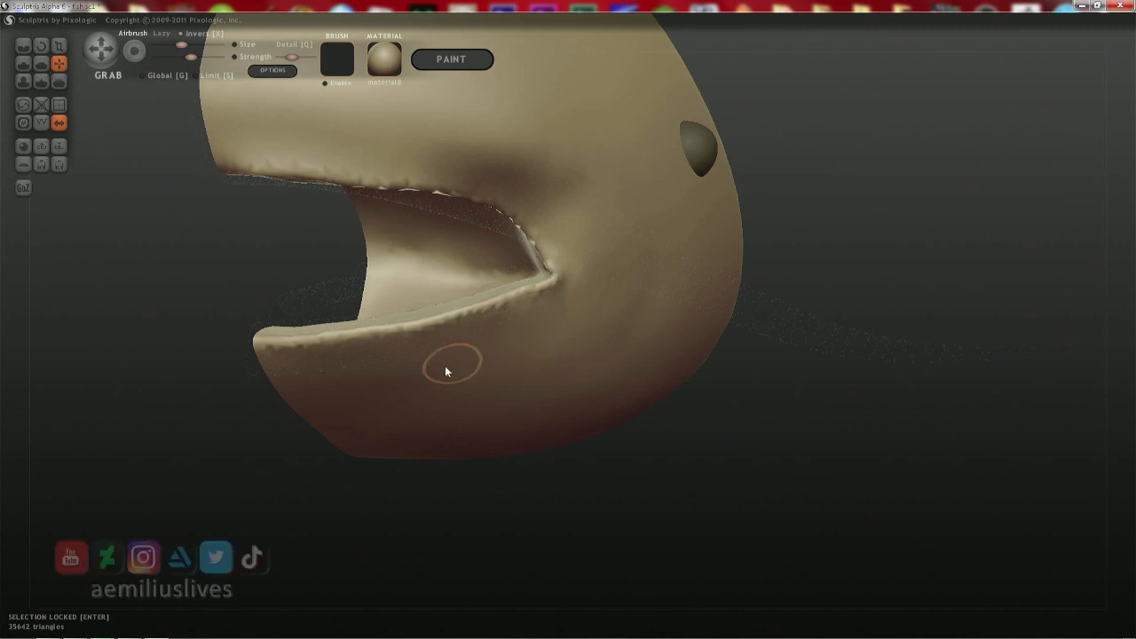
pyautogui.moveTo(382, 376); pyautogui.dragTo(399, 327, button='right')
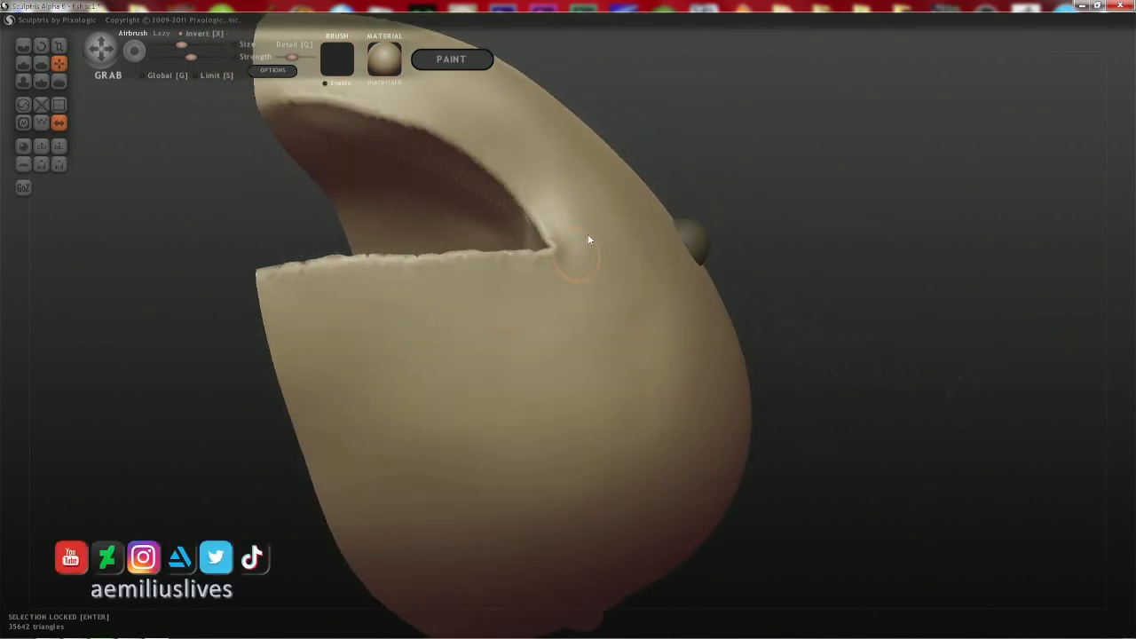
pyautogui.moveTo(588, 235)
pyautogui.mouseDown(button='right')
pyautogui.moveTo(619, 302)
pyautogui.moveTo(692, 274)
pyautogui.moveTo(573, 243)
pyautogui.moveTo(577, 233)
pyautogui.mouseUp(button='right')
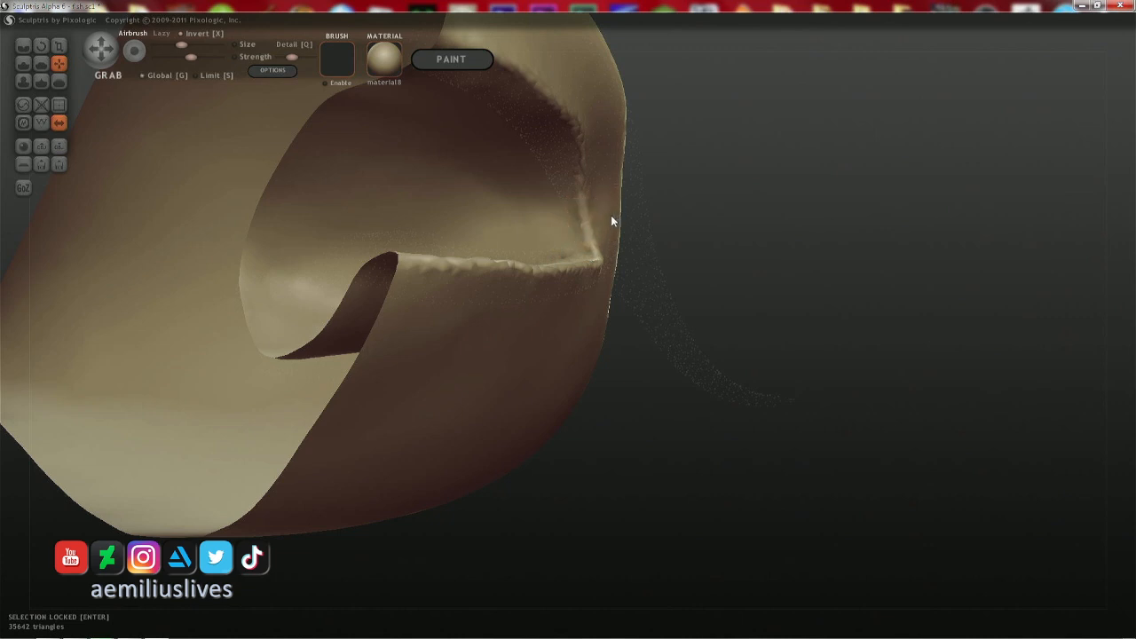
# - Grab short sections of the mouth's upper edge near the corner and along the front to even out its contour
pyautogui.press('space')
pyautogui.moveTo(582, 224); pyautogui.dragTo(589, 206)
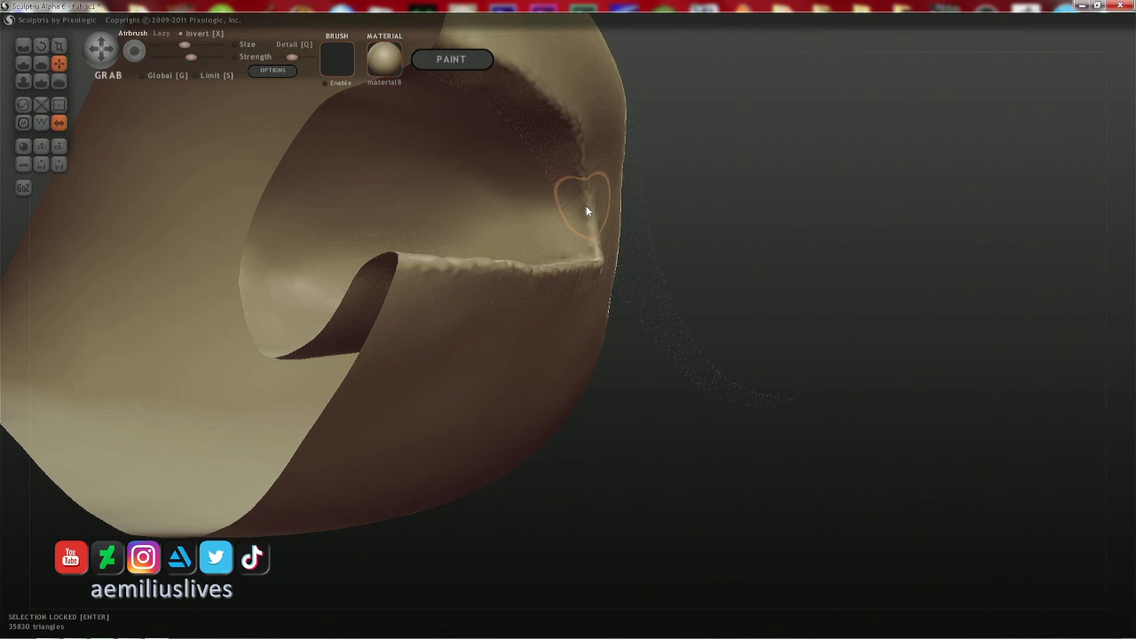
pyautogui.moveTo(586, 211); pyautogui.dragTo(451, 280, button='right')
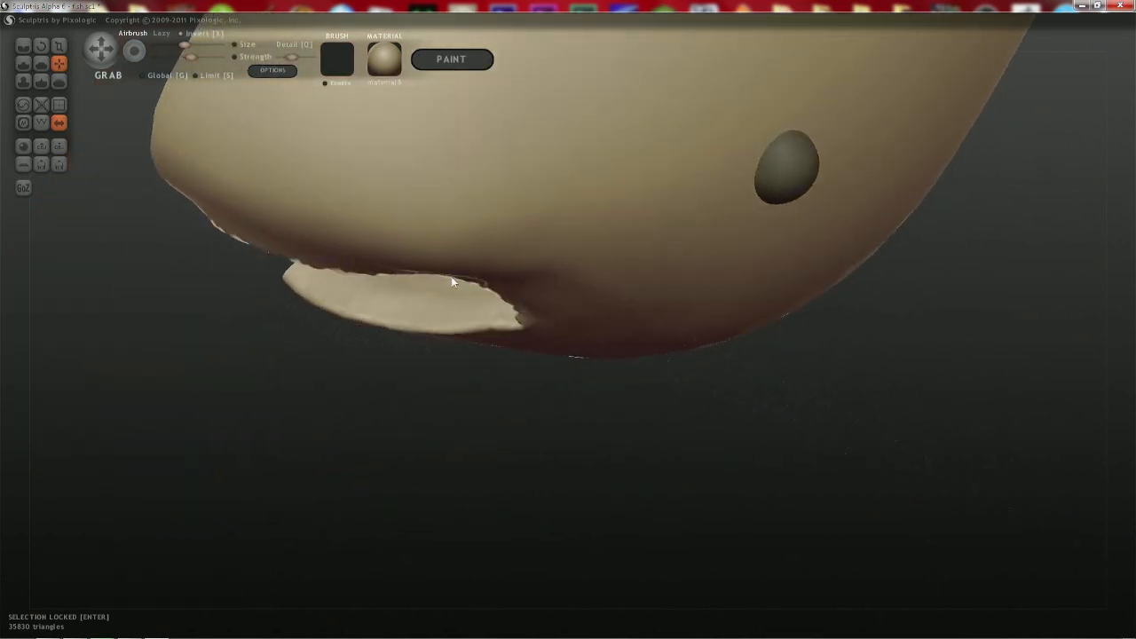
pyautogui.moveTo(452, 278); pyautogui.dragTo(417, 279)
pyautogui.moveTo(503, 302); pyautogui.dragTo(495, 304)
pyautogui.moveTo(495, 305); pyautogui.dragTo(515, 163, button='right')
pyautogui.moveTo(373, 174); pyautogui.dragTo(452, 213, button='right')
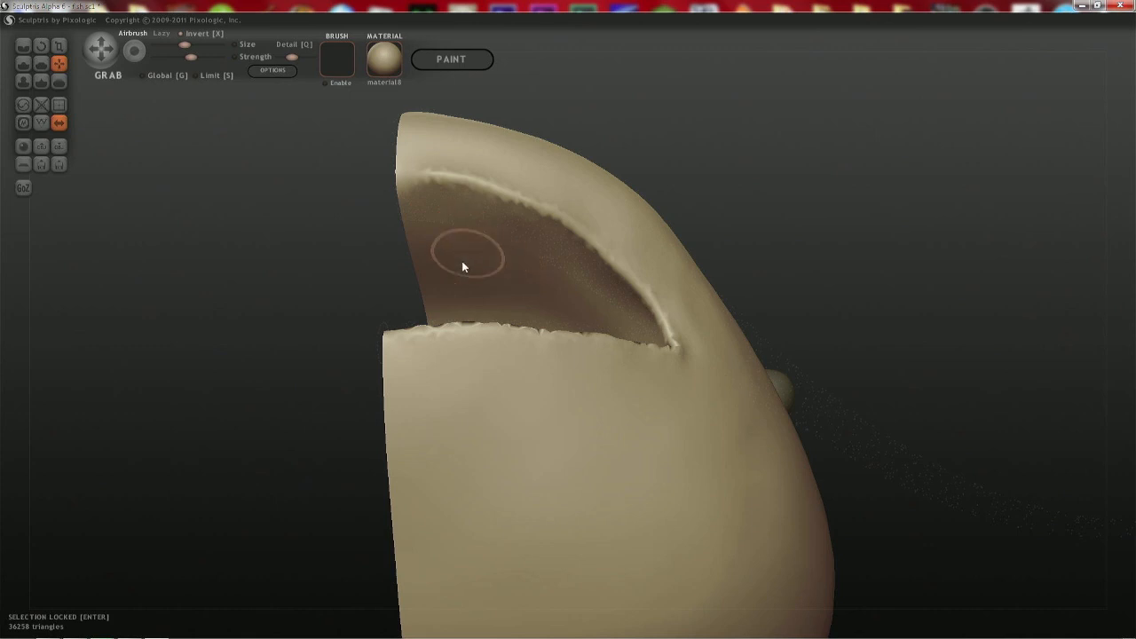
# - Display the wireframe and reveal the hidden half of the body
pyautogui.moveTo(595, 306); pyautogui.dragTo(657, 250, button='right')
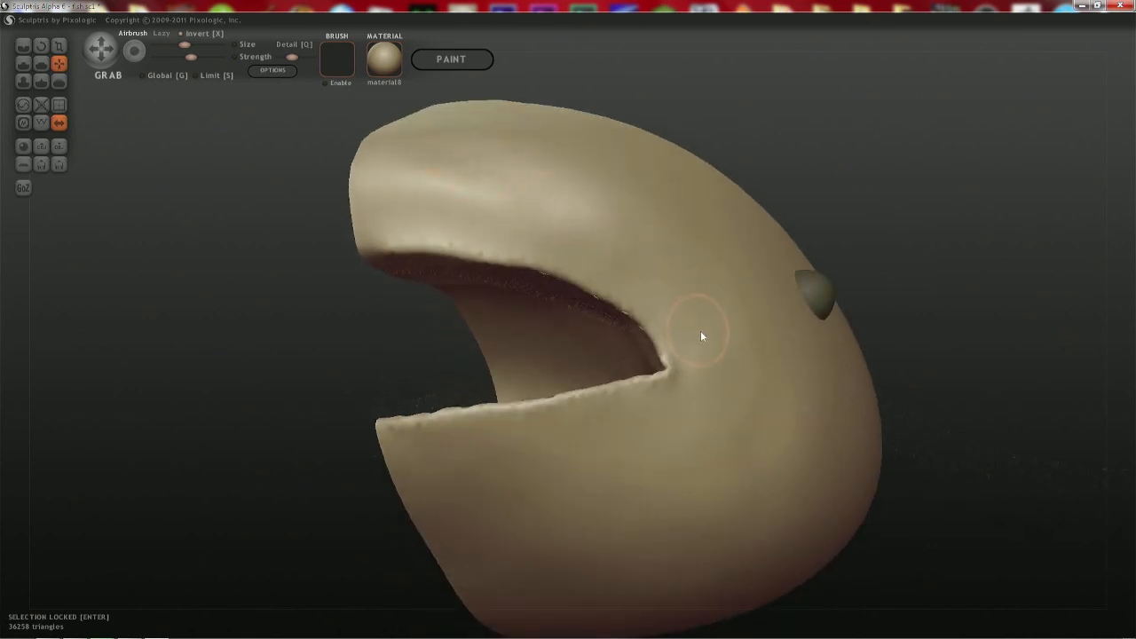
pyautogui.moveTo(769, 379)
pyautogui.mouseDown(button='right')
pyautogui.moveTo(696, 344)
pyautogui.moveTo(728, 339)
pyautogui.moveTo(727, 324)
pyautogui.moveTo(697, 346)
pyautogui.mouseUp(button='right')
pyautogui.press('w')
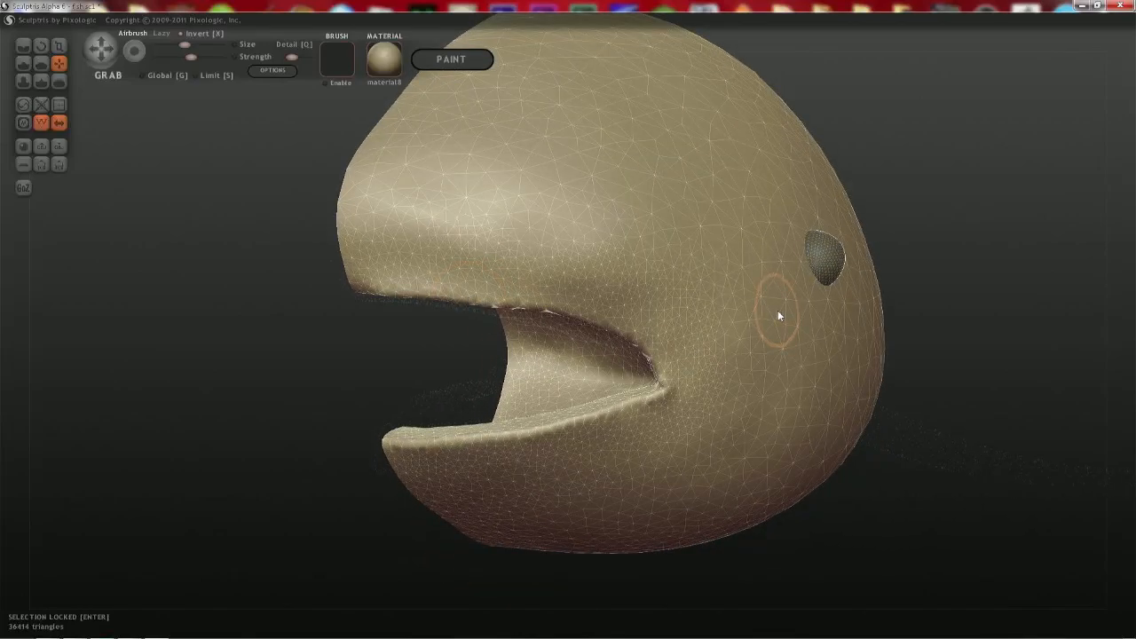
pyautogui.moveTo(776, 311); pyautogui.dragTo(949, 333, button='right')
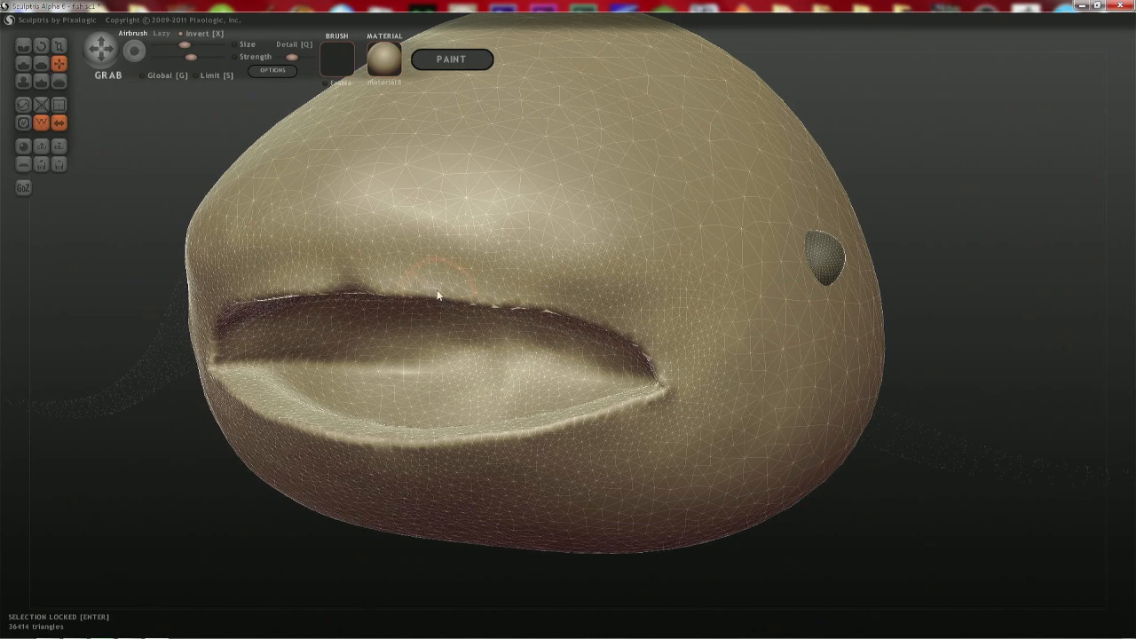
# - Even out the notch at the middle of the mouth's upper edge with a smaller Grab brush and detail turned off
pyautogui.moveTo(438, 295); pyautogui.dragTo(444, 146, button='right')
pyautogui.scroll(3, 422, 161)
pyautogui.moveTo(423, 161); pyautogui.dragTo(570, 243, button='middle')
pyautogui.moveTo(527, 180); pyautogui.dragTo(525, 188, button='right')
pyautogui.press('space')
pyautogui.moveTo(522, 204); pyautogui.dragTo(510, 189)
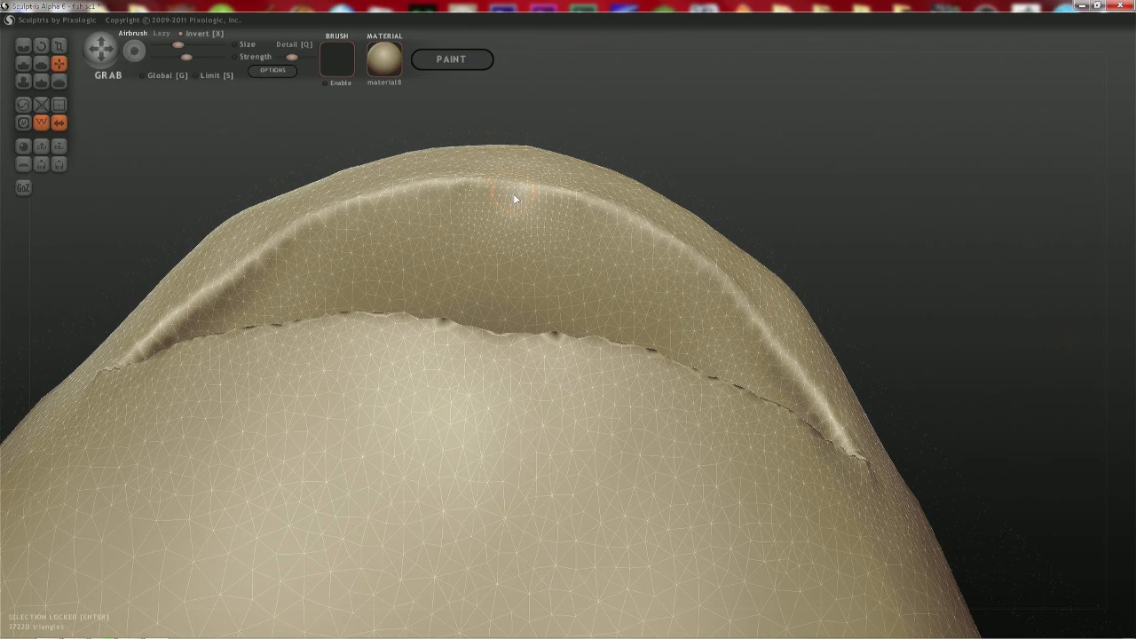
pyautogui.moveTo(292, 58); pyautogui.dragTo(289, 57)
pyautogui.moveTo(514, 197)
pyautogui.mouseDown()
pyautogui.moveTo(500, 192)
pyautogui.moveTo(516, 185)
pyautogui.moveTo(520, 198)
pyautogui.mouseUp()
pyautogui.press('q')
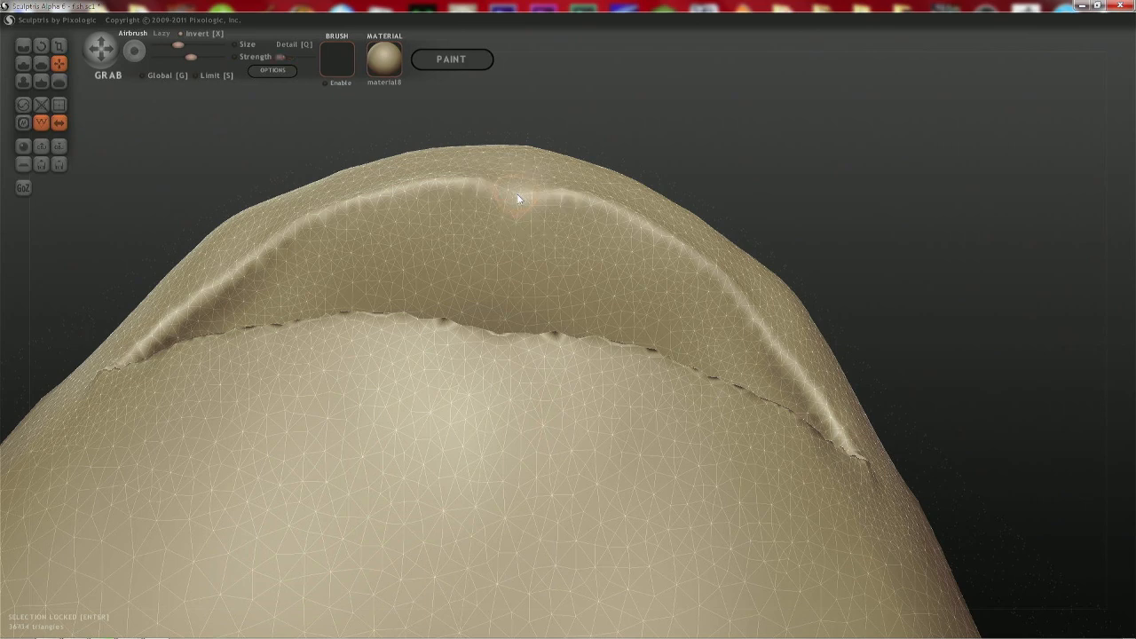
pyautogui.moveTo(496, 183)
pyautogui.mouseDown(button='right')
pyautogui.moveTo(539, 286)
pyautogui.moveTo(544, 492)
pyautogui.mouseUp(button='right')
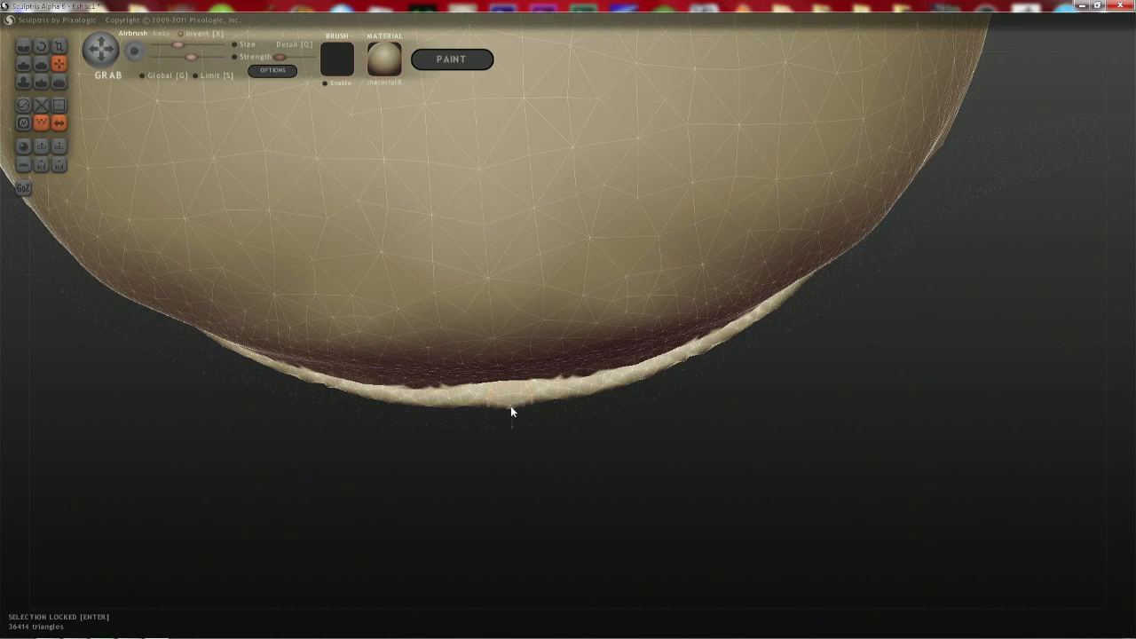
pyautogui.moveTo(598, 438); pyautogui.dragTo(496, 186, button='right')
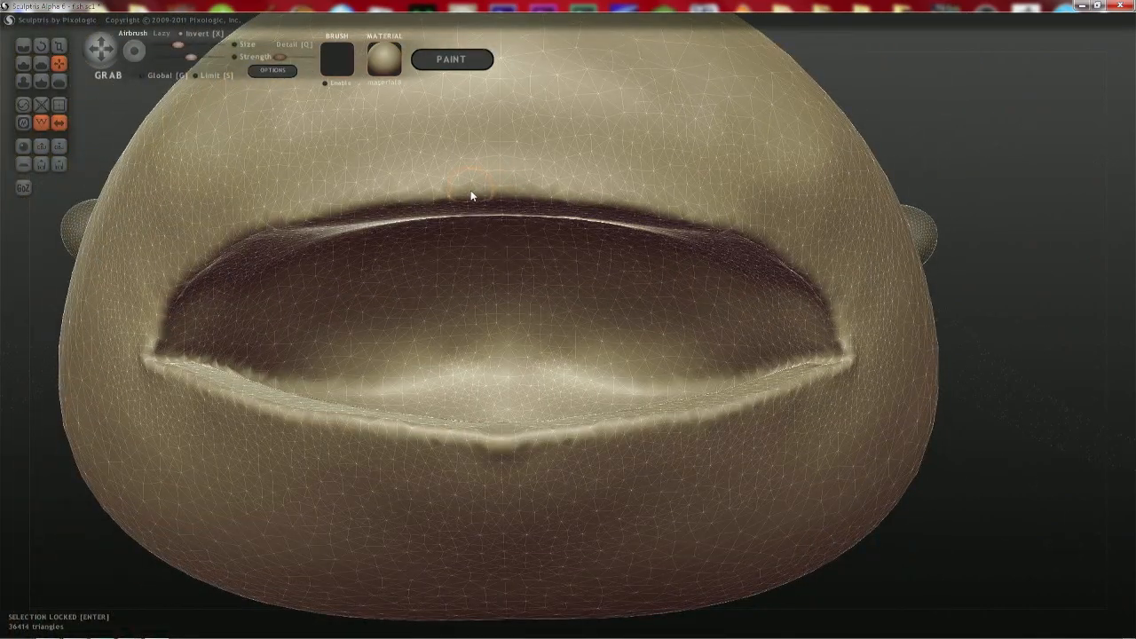
# - Reveal the hidden lips and tongue, turn brush detail back on, and run Grab strokes across the snout above the upper lip
pyautogui.moveTo(639, 195); pyautogui.dragTo(520, 382, button='right')
pyautogui.moveTo(894, 323); pyautogui.dragTo(927, 323, button='right')
pyautogui.scroll(-5, 923, 302)
pyautogui.scroll(-1, 881, 200)
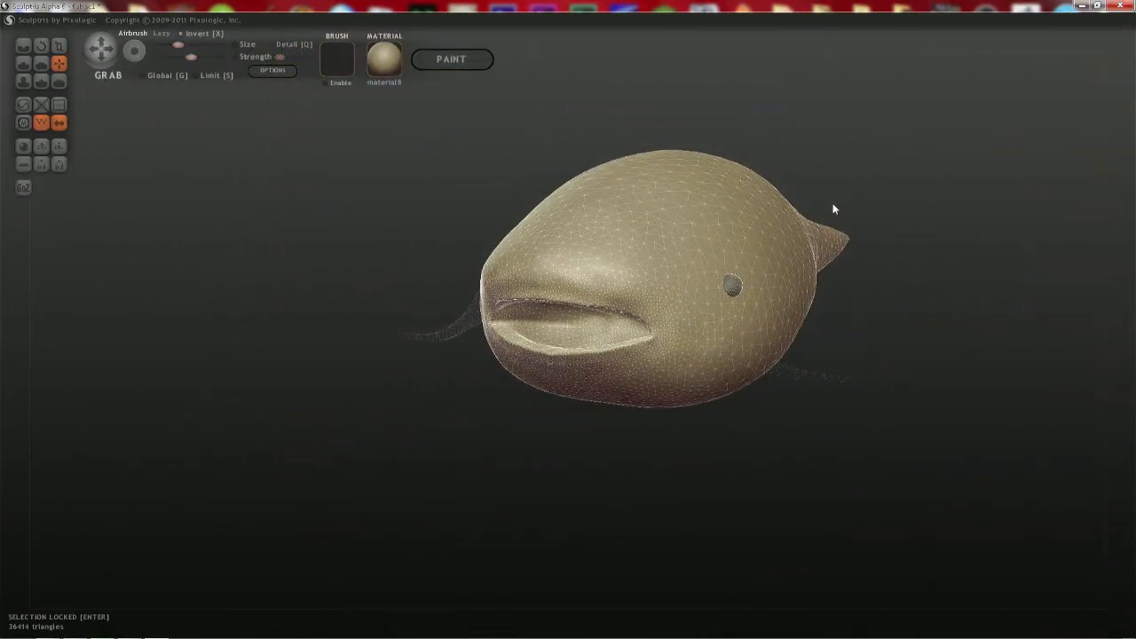
pyautogui.moveTo(651, 286); pyautogui.dragTo(614, 395, button='right')
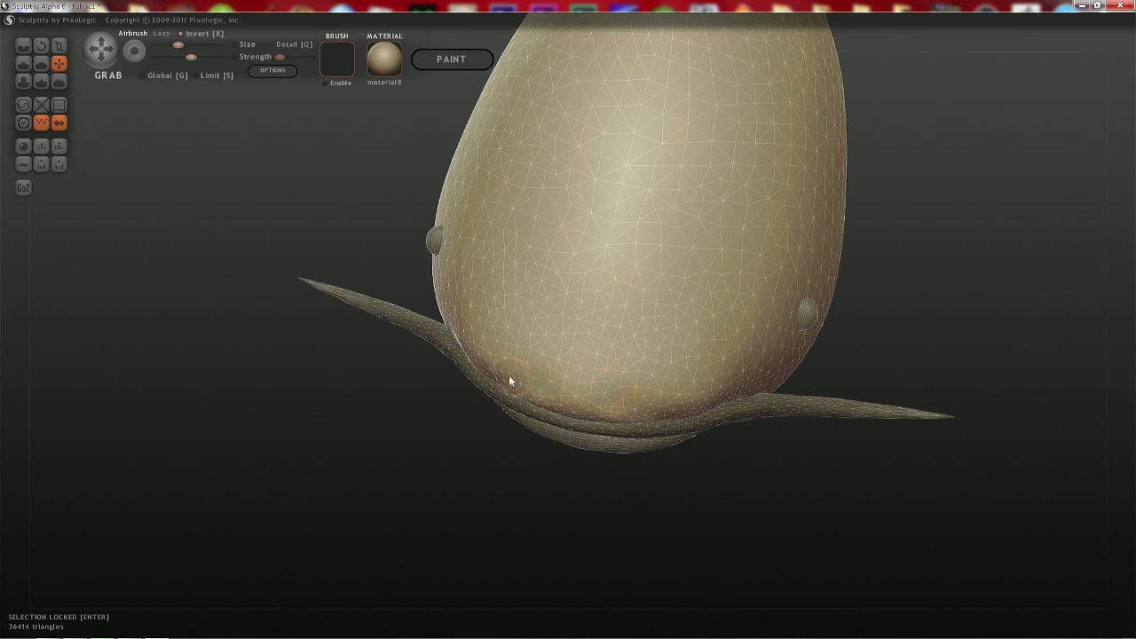
pyautogui.scroll(1, 573, 375)
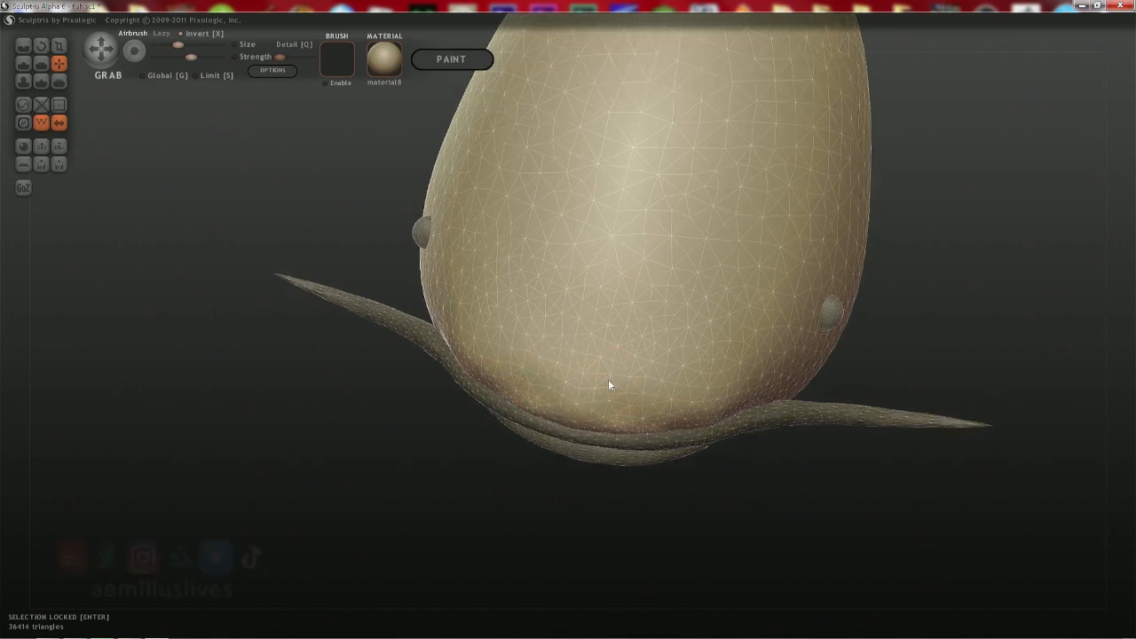
pyautogui.moveTo(534, 394)
pyautogui.mouseDown()
pyautogui.moveTo(523, 392)
pyautogui.moveTo(593, 409)
pyautogui.mouseUp()
pyautogui.moveTo(697, 416); pyautogui.dragTo(755, 403)
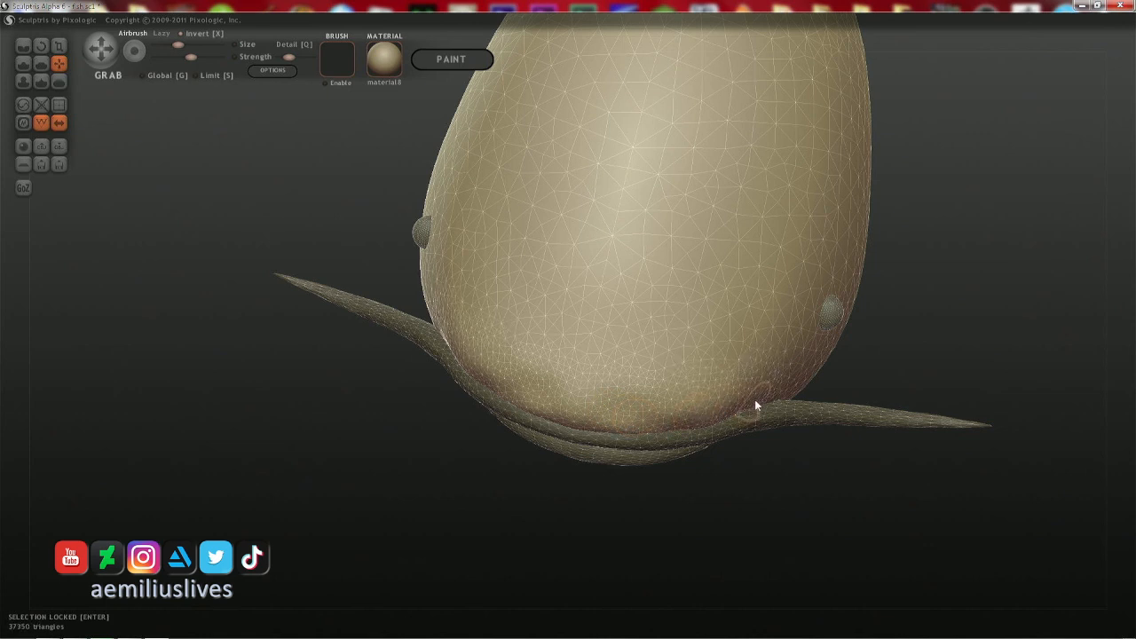
# - Inflate the middle of the snout just above the upper lip with a smaller, stronger Inflate brush
pyautogui.press('7')
pyautogui.press('space')
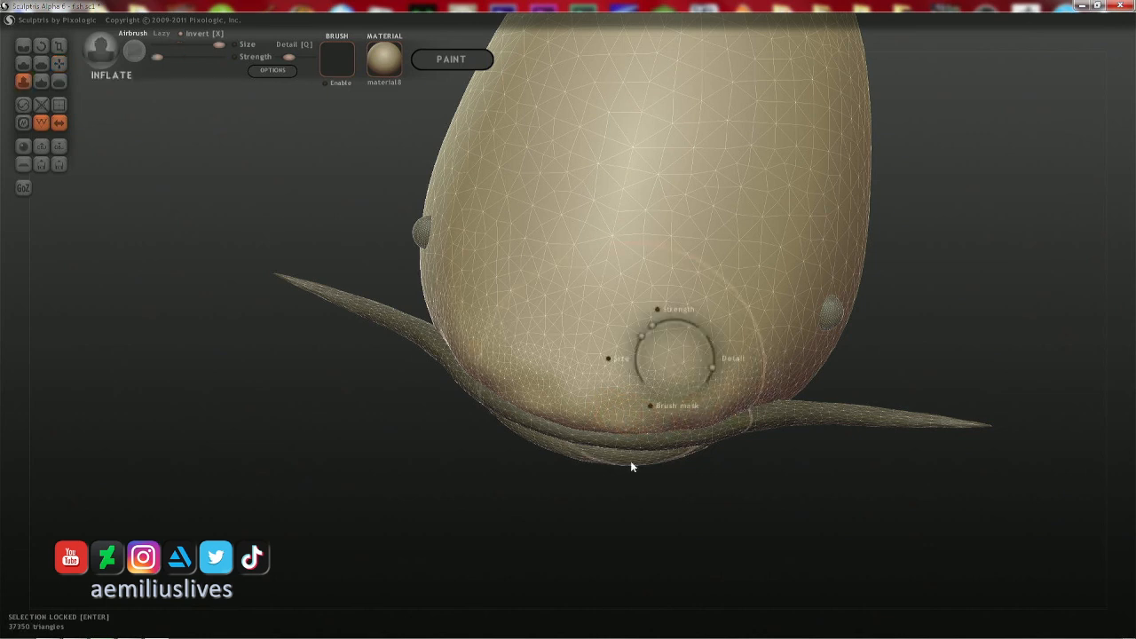
pyautogui.moveTo(634, 377); pyautogui.dragTo(635, 370, button='right')
pyautogui.moveTo(635, 370)
pyautogui.mouseDown()
pyautogui.moveTo(635, 432)
pyautogui.moveTo(625, 414)
pyautogui.mouseUp()
pyautogui.click(624, 407)
pyautogui.press('space')
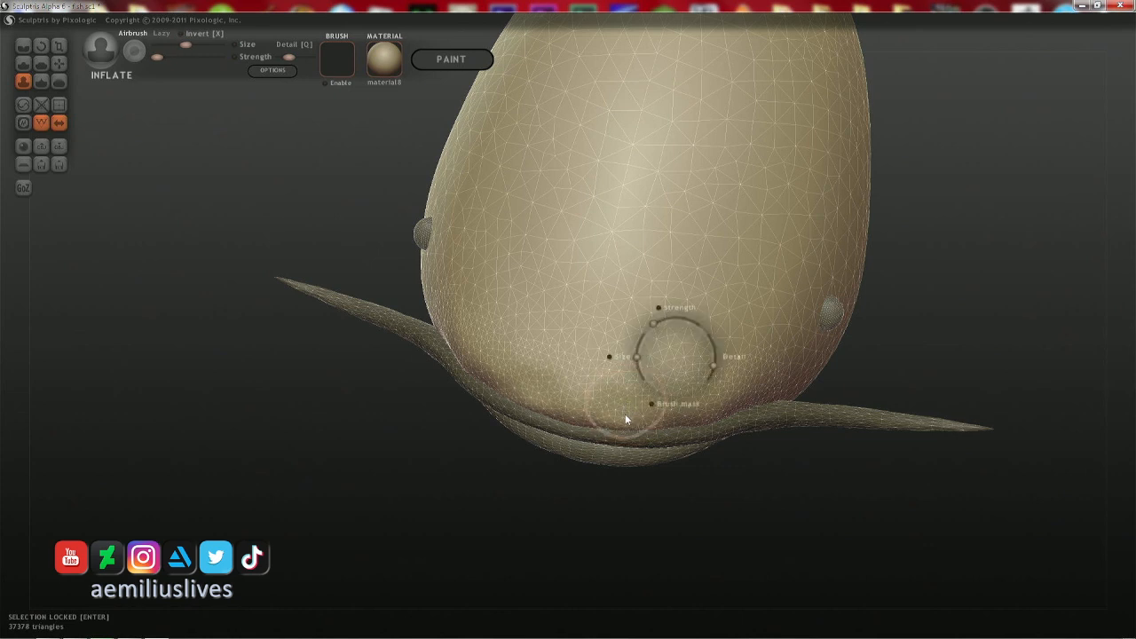
pyautogui.click(616, 411)
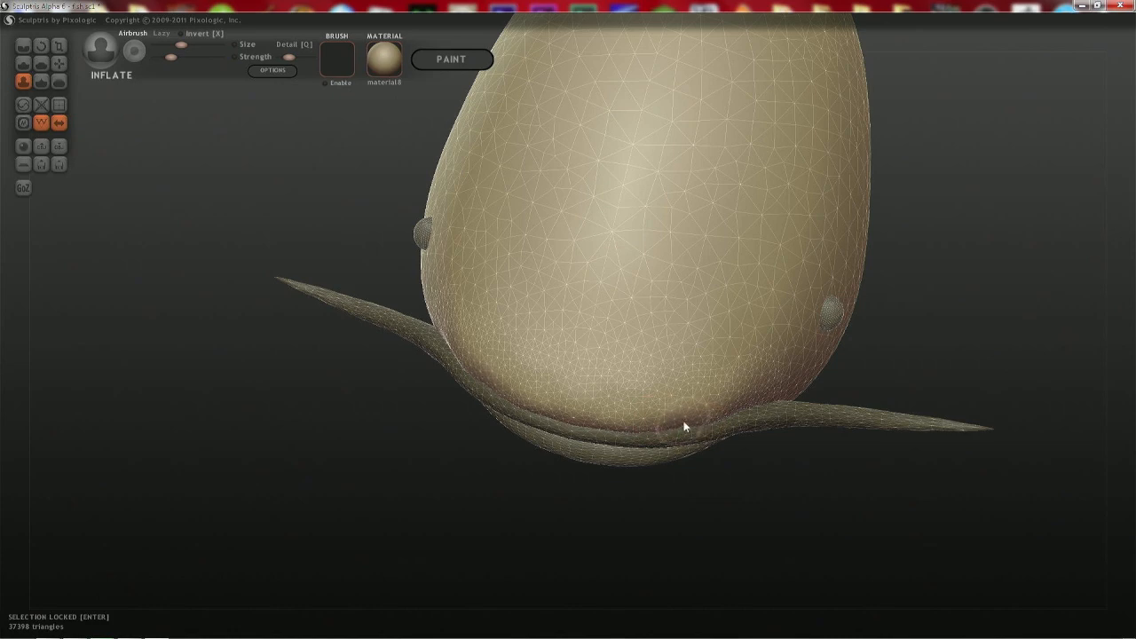
# - Grab the body edge showing beneath the upper lip upward until the lip covers it
pyautogui.moveTo(683, 423)
pyautogui.mouseDown(button='right')
pyautogui.moveTo(602, 380)
pyautogui.moveTo(633, 339)
pyautogui.moveTo(624, 329)
pyautogui.moveTo(685, 296)
pyautogui.moveTo(554, 312)
pyautogui.moveTo(505, 297)
pyautogui.moveTo(558, 288)
pyautogui.moveTo(576, 303)
pyautogui.mouseUp(button='right')
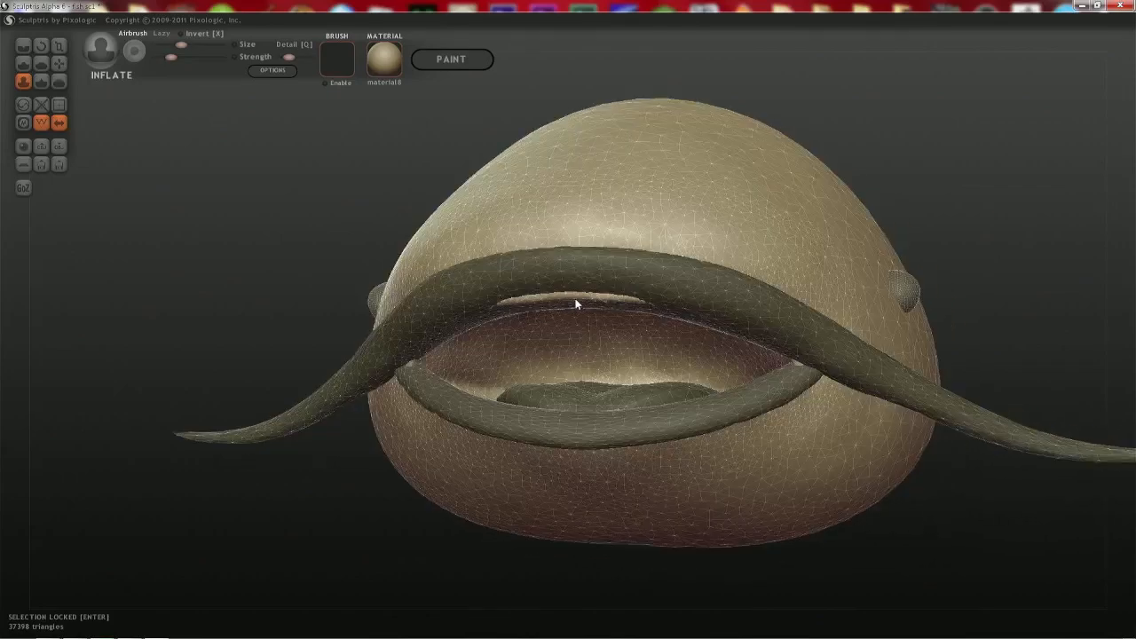
pyautogui.press('g')
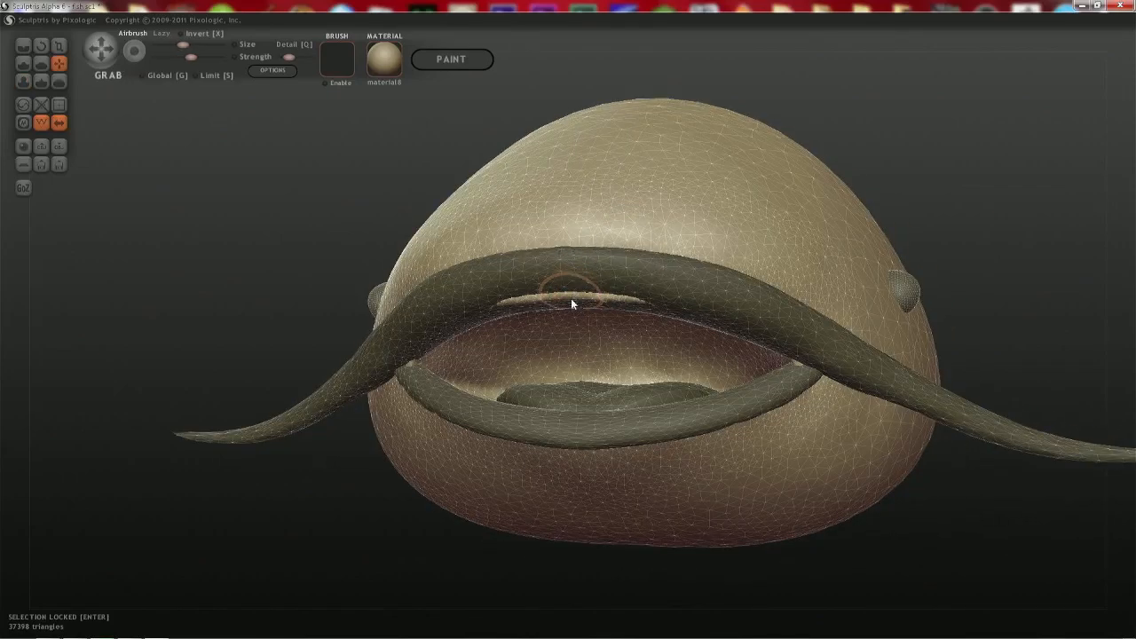
pyautogui.moveTo(571, 298)
pyautogui.mouseDown()
pyautogui.moveTo(571, 288)
pyautogui.moveTo(611, 294)
pyautogui.mouseUp()
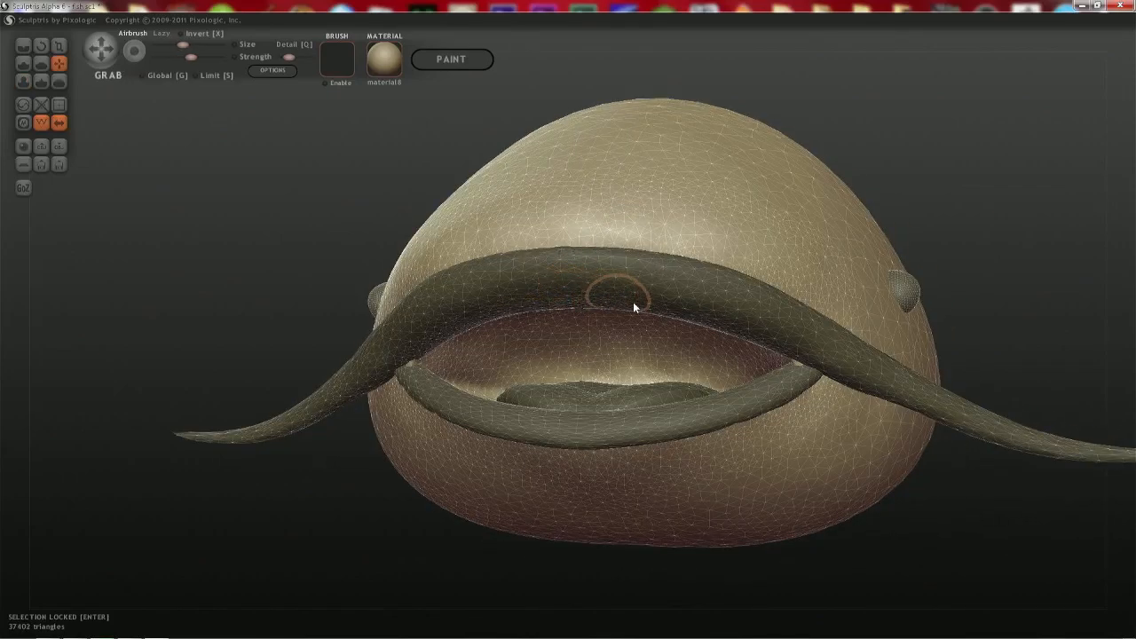
pyautogui.moveTo(732, 344); pyautogui.dragTo(838, 432, button='middle')
pyautogui.scroll(-5, 839, 434)
pyautogui.moveTo(838, 319)
pyautogui.mouseDown(button='middle')
pyautogui.moveTo(679, 325)
pyautogui.moveTo(615, 301)
pyautogui.mouseUp(button='middle')
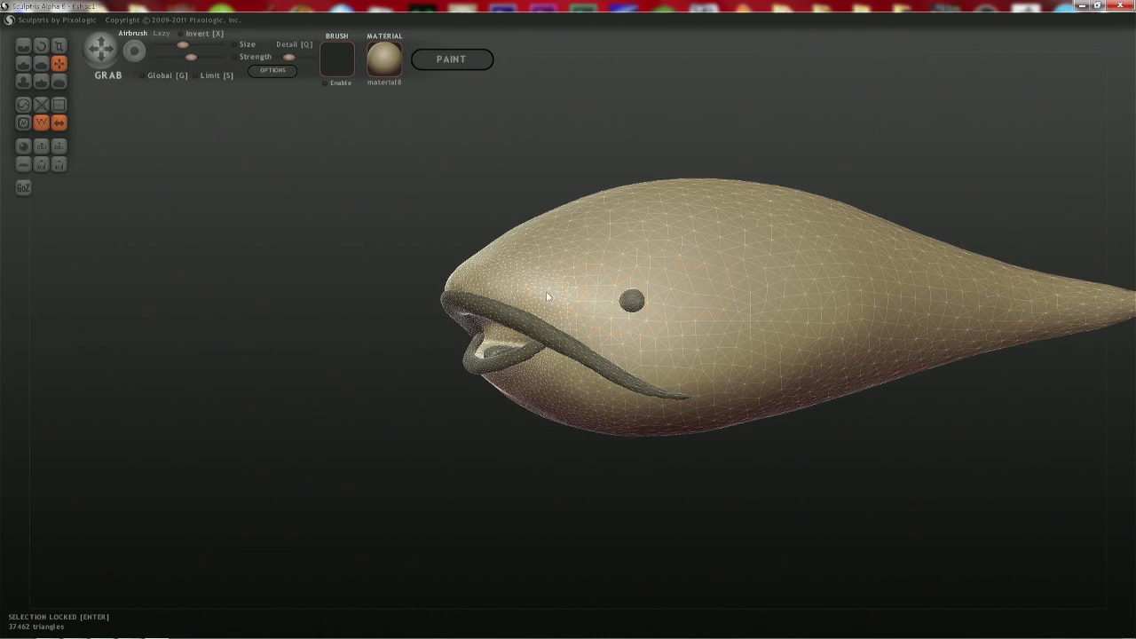
# - Pinch the body behind the upper lip near the mouth corner, and hide the upper lip with its whiskers
pyautogui.moveTo(597, 299); pyautogui.dragTo(628, 307, button='middle')
pyautogui.scroll(2, 524, 323)
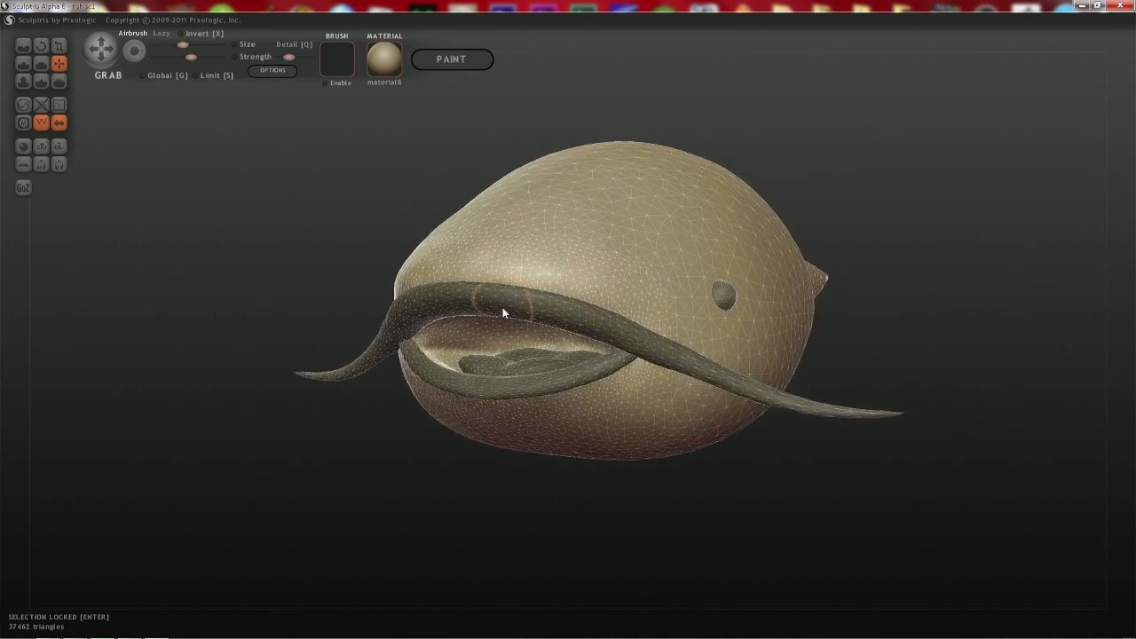
pyautogui.press('8')
pyautogui.press('space')
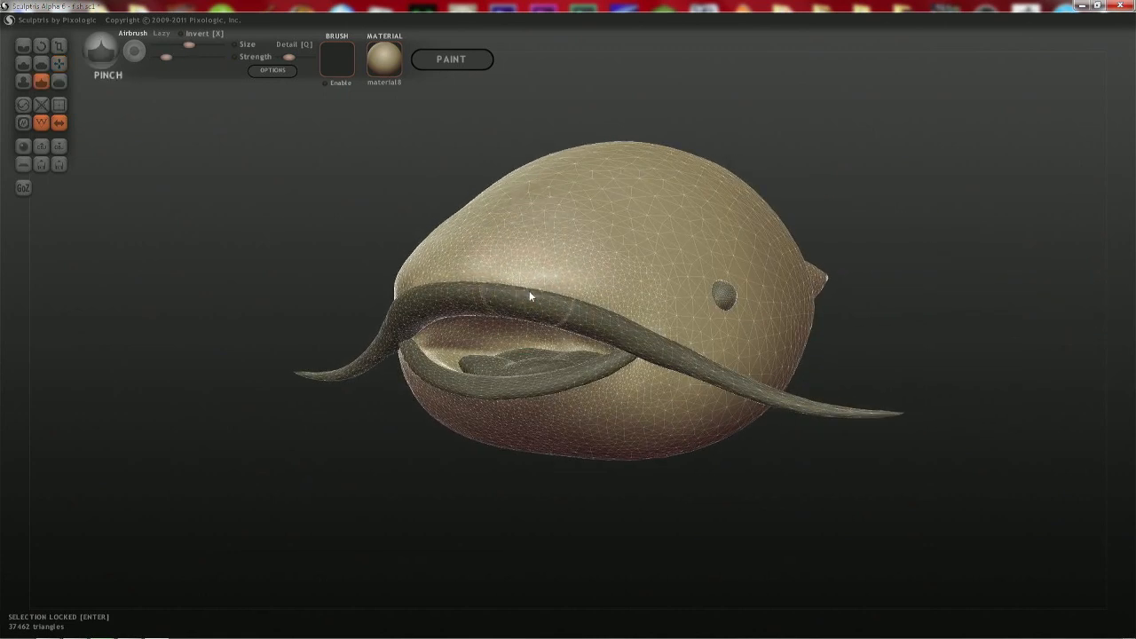
pyautogui.moveTo(643, 332); pyautogui.dragTo(664, 344)
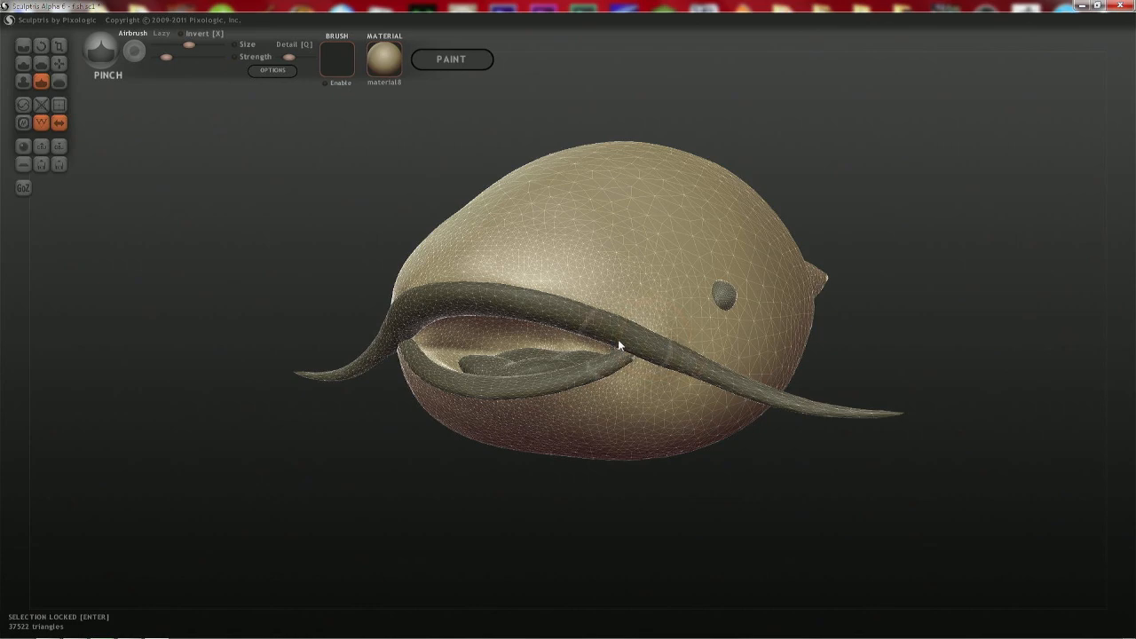
pyautogui.moveTo(618, 340)
pyautogui.mouseDown(button='middle')
pyautogui.moveTo(473, 351)
pyautogui.moveTo(609, 340)
pyautogui.moveTo(509, 355)
pyautogui.moveTo(522, 346)
pyautogui.mouseUp(button='middle')
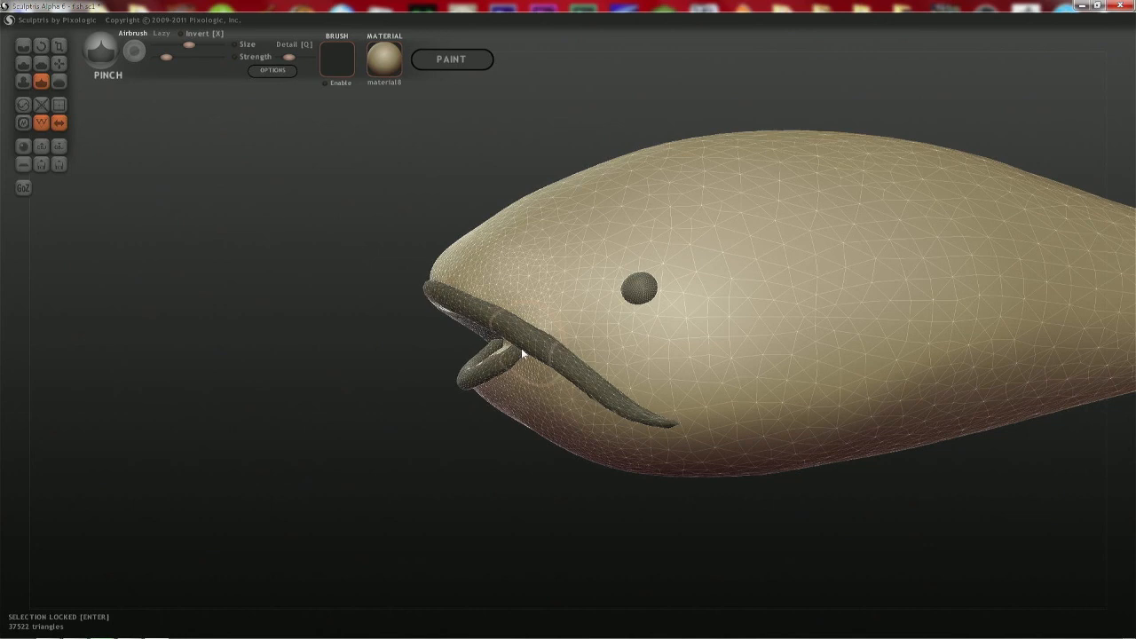
pyautogui.moveTo(521, 348); pyautogui.dragTo(439, 261, button='middle')
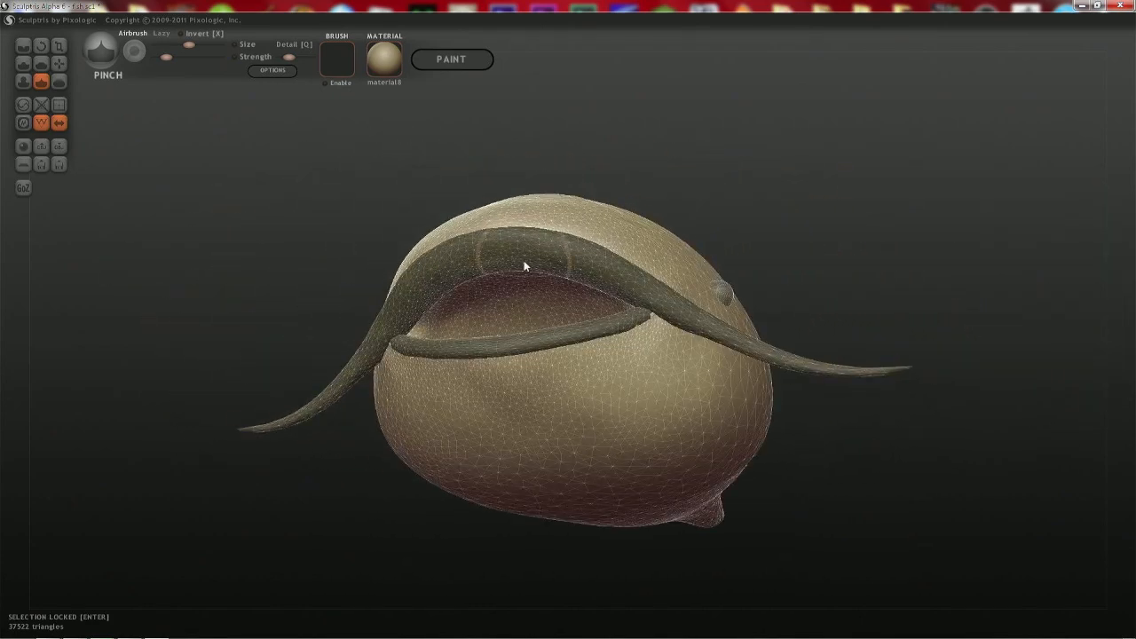
pyautogui.press('h')
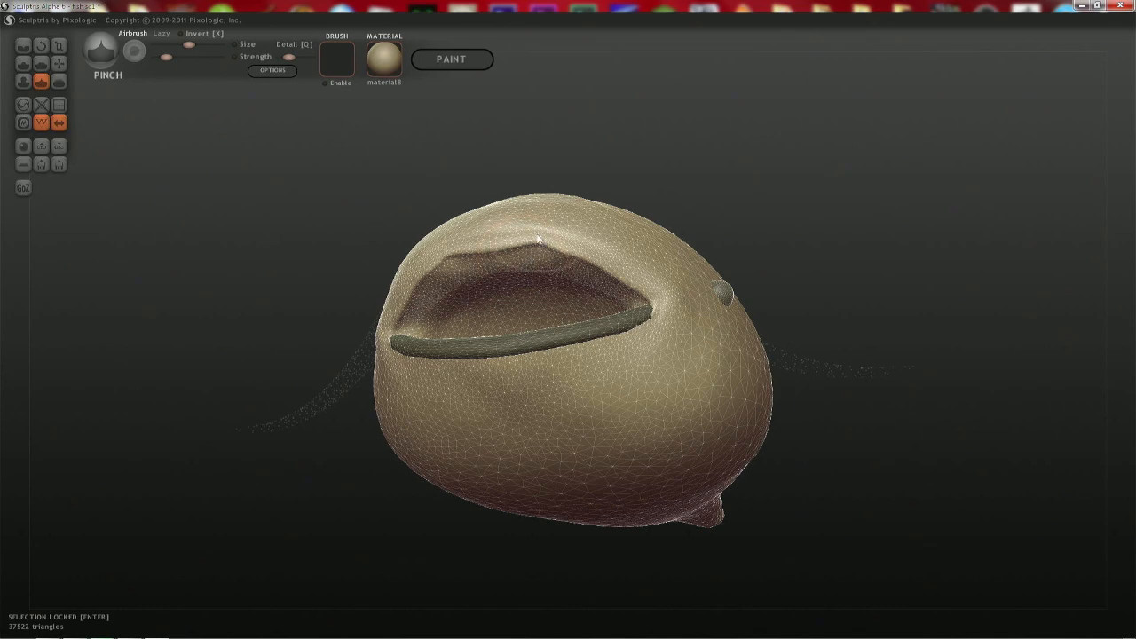
# - Grab the wavy upper rim of the mouth opening into a smoother line and adjust the middle of the mouth's roof from below
pyautogui.scroll(2, 536, 286)
pyautogui.moveTo(536, 292); pyautogui.dragTo(522, 262, button='middle')
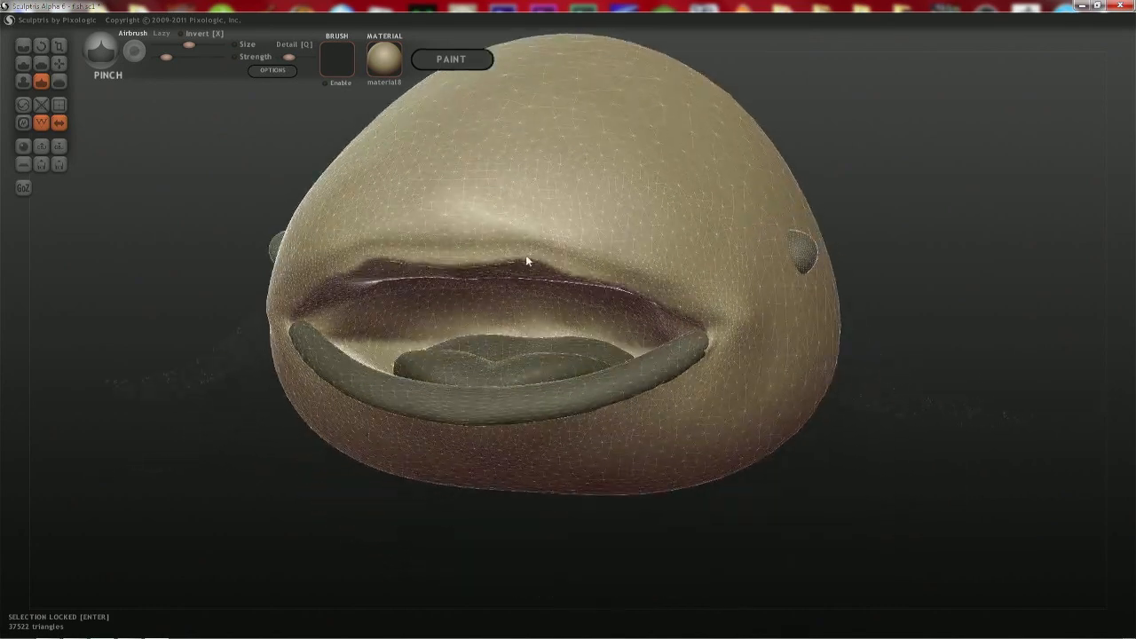
pyautogui.press('6')
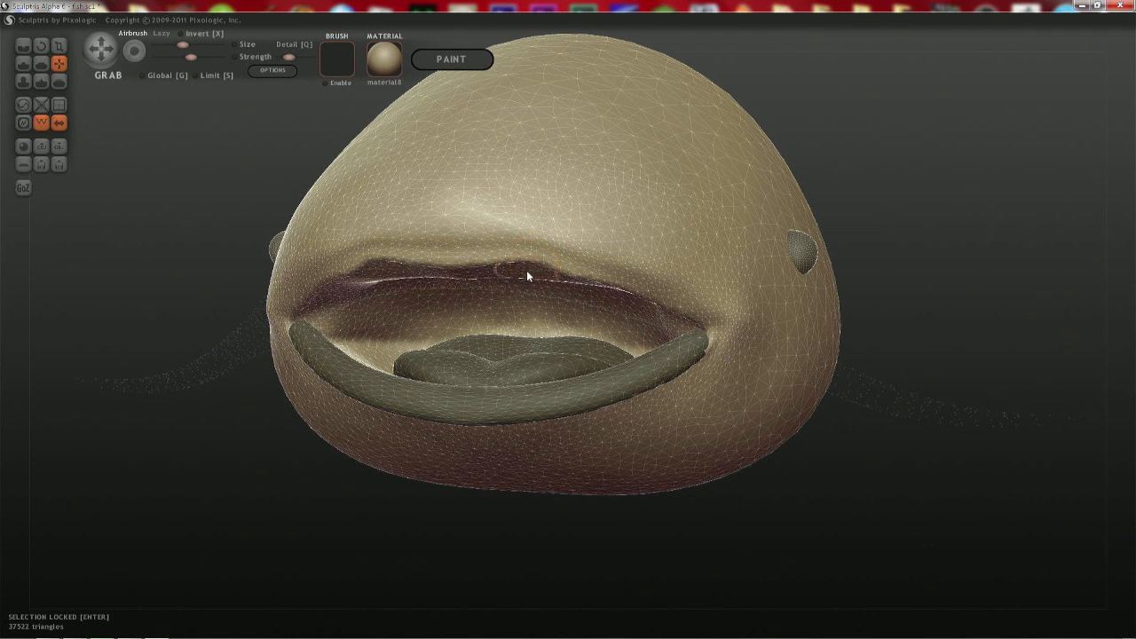
pyautogui.moveTo(527, 264); pyautogui.dragTo(527, 271)
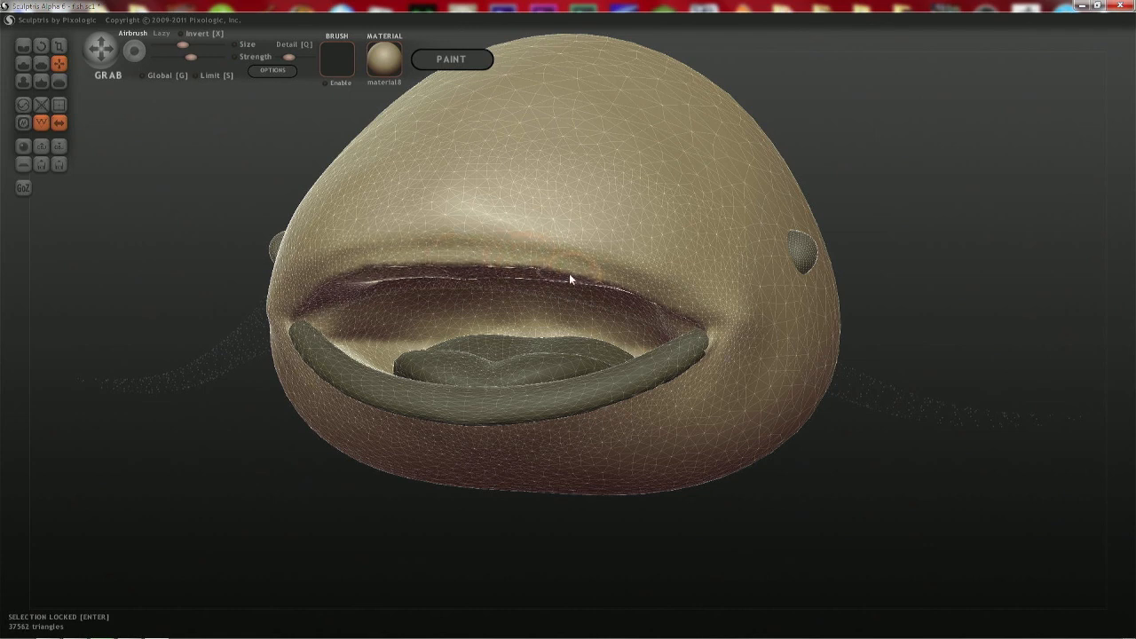
pyautogui.moveTo(615, 277); pyautogui.dragTo(774, 175, button='middle')
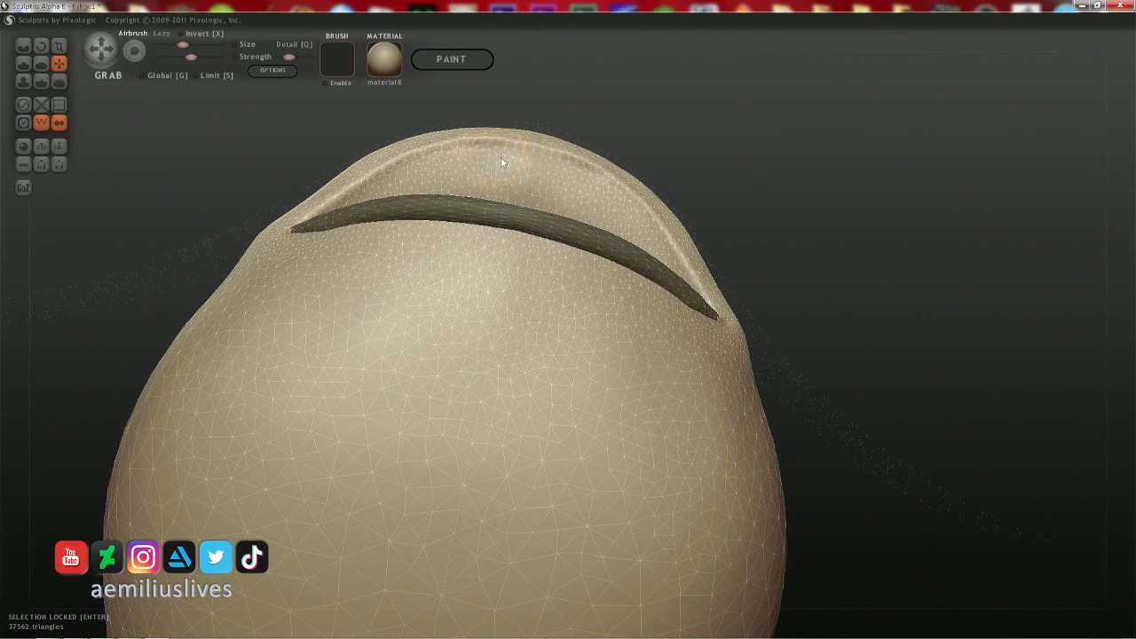
pyautogui.moveTo(508, 154); pyautogui.dragTo(509, 148)
# - Grab the bulging body surface beside the mouth corner into a smoother outline
pyautogui.moveTo(356, 177); pyautogui.dragTo(332, 191, button='middle')
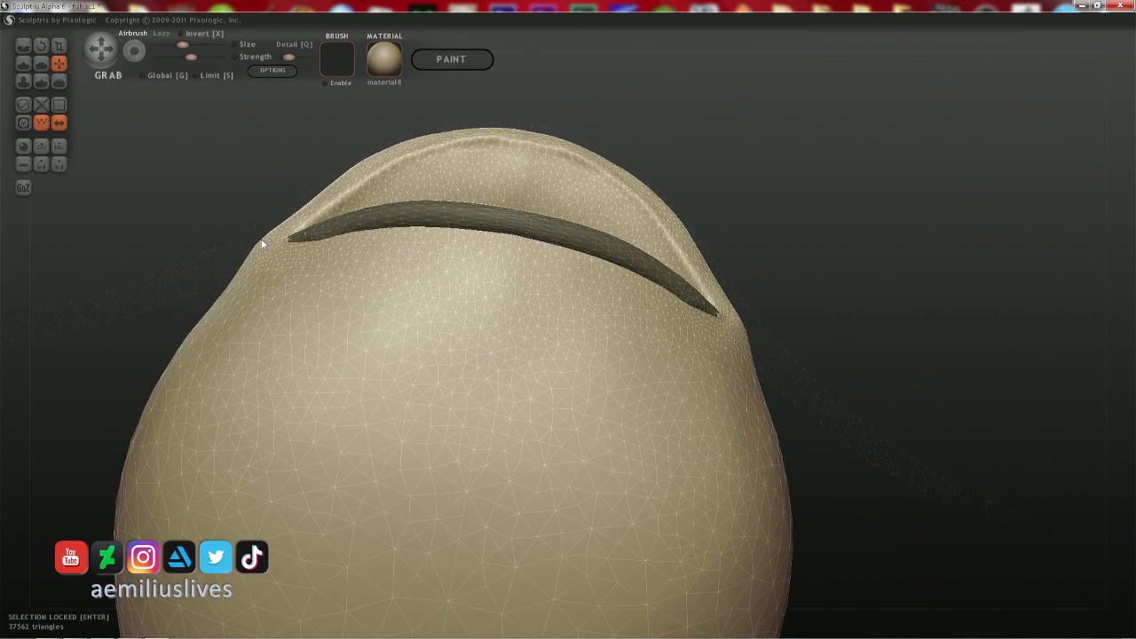
pyautogui.moveTo(263, 242); pyautogui.dragTo(265, 247)
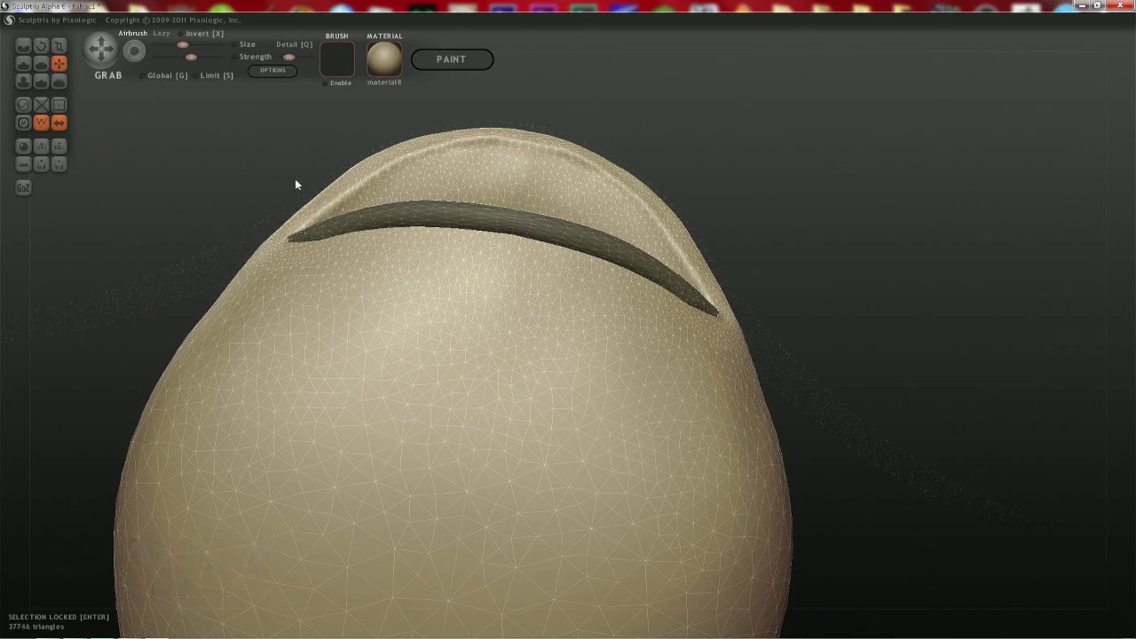
pyautogui.moveTo(295, 178); pyautogui.dragTo(290, 204, button='middle')
pyautogui.moveTo(256, 251)
pyautogui.mouseDown(button='middle')
pyautogui.moveTo(348, 337)
pyautogui.moveTo(254, 374)
pyautogui.moveTo(518, 314)
pyautogui.moveTo(532, 305)
pyautogui.moveTo(505, 228)
pyautogui.moveTo(689, 245)
pyautogui.moveTo(633, 203)
pyautogui.mouseUp(button='middle')
pyautogui.moveTo(571, 202); pyautogui.dragTo(601, 168)
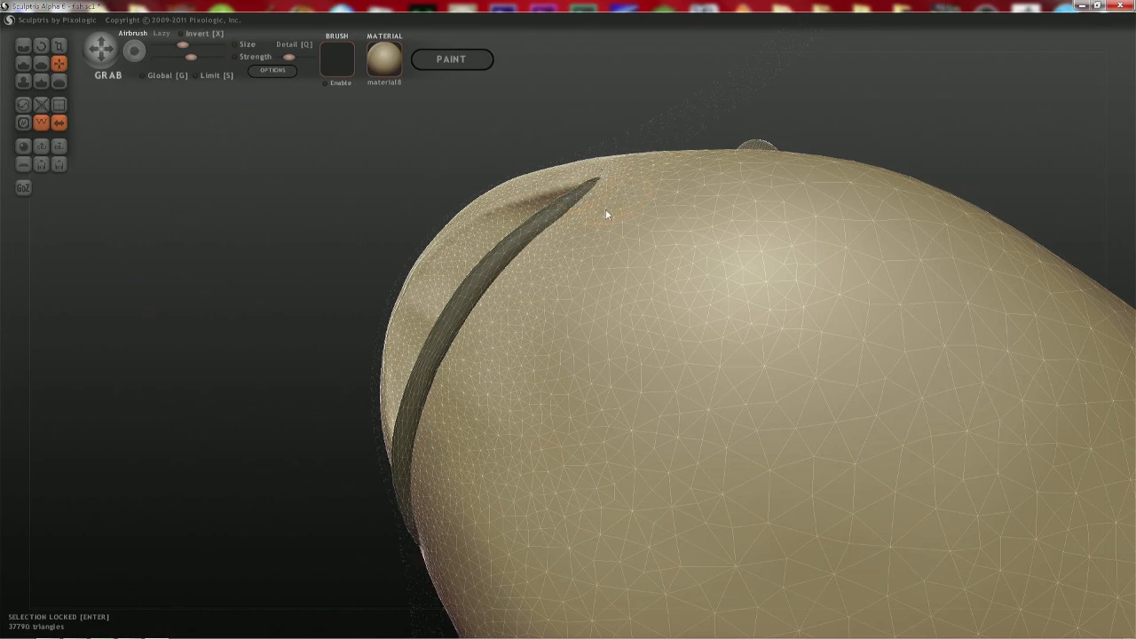
# - Reveal the whiskered upper lip and thin out the mesh across the front of the snout with a smaller Reduce brush
pyautogui.moveTo(649, 180); pyautogui.dragTo(794, 363, button='middle')
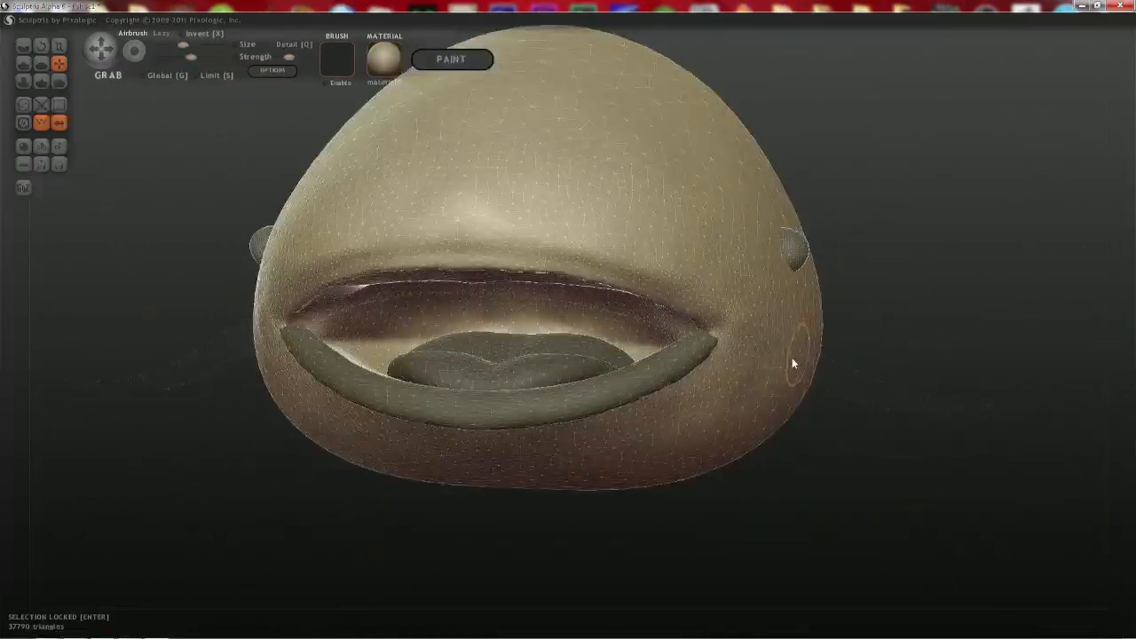
pyautogui.press('w')
pyautogui.moveTo(649, 380); pyautogui.dragTo(564, 315, button='middle')
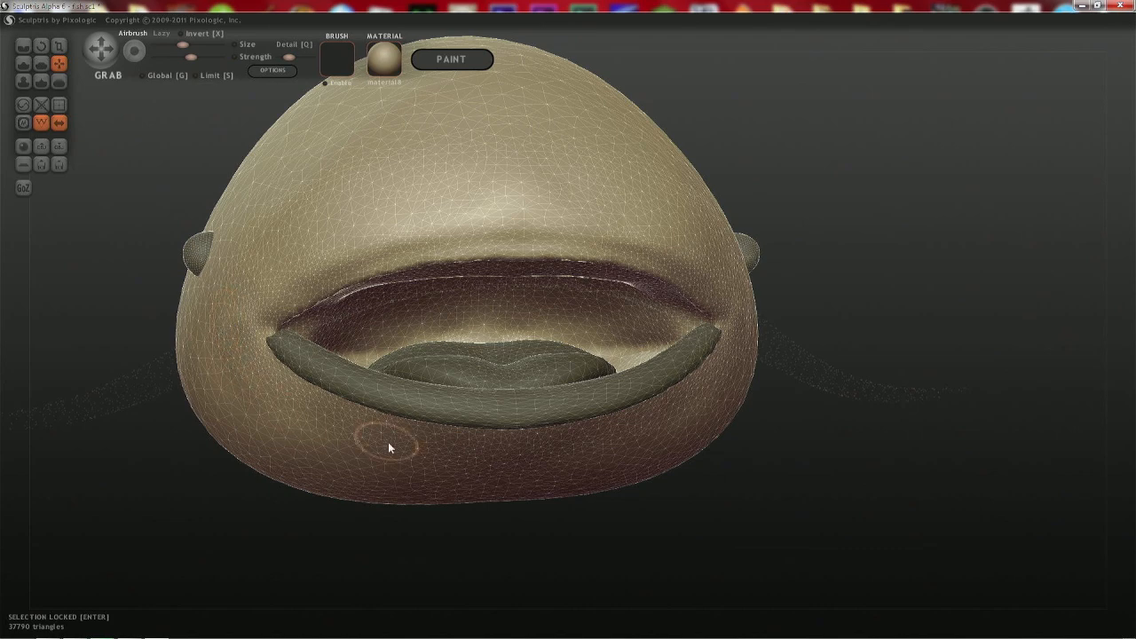
pyautogui.moveTo(462, 424); pyautogui.dragTo(429, 523, button='middle')
pyautogui.moveTo(447, 410); pyautogui.dragTo(492, 468, button='middle')
pyautogui.moveTo(533, 512); pyautogui.dragTo(466, 397, button='middle')
pyautogui.press('0')
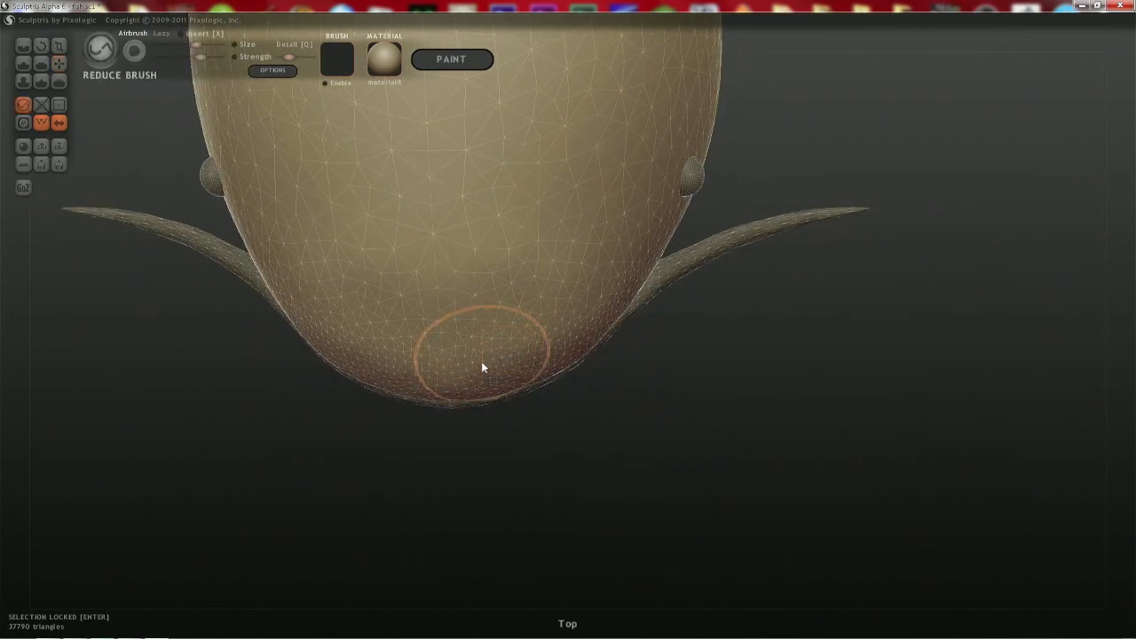
pyautogui.press('space')
pyautogui.moveTo(478, 385); pyautogui.dragTo(486, 383)
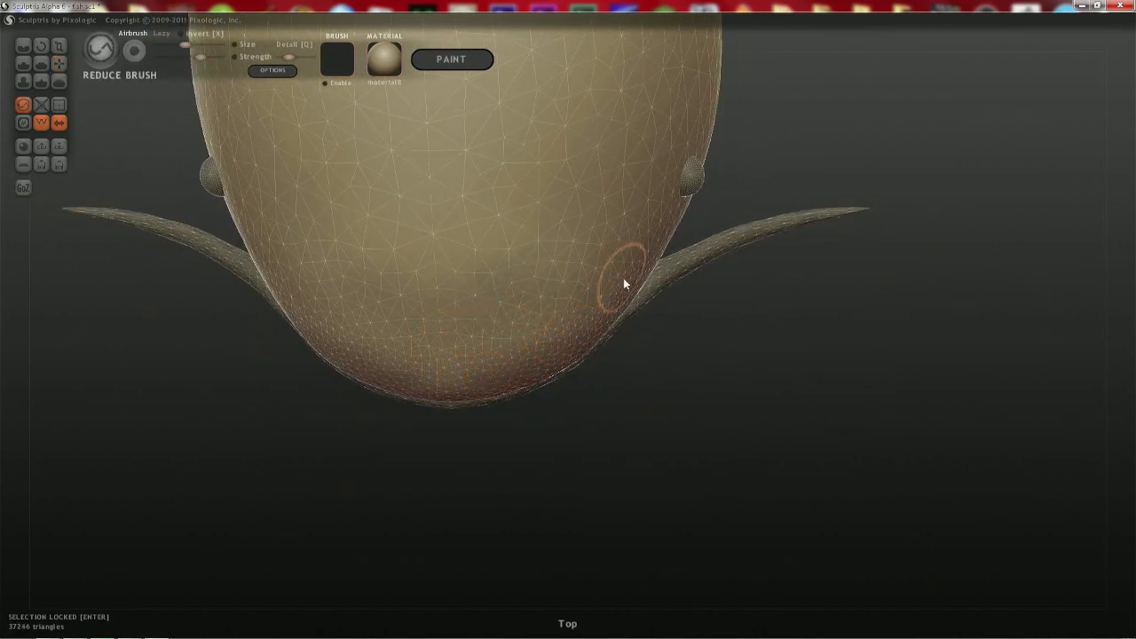
pyautogui.moveTo(625, 282)
pyautogui.mouseDown()
pyautogui.moveTo(447, 396)
pyautogui.moveTo(613, 299)
pyautogui.mouseUp()
pyautogui.moveTo(368, 383)
pyautogui.mouseDown(button='middle')
pyautogui.moveTo(391, 311)
pyautogui.moveTo(400, 400)
pyautogui.moveTo(459, 400)
pyautogui.mouseUp(button='middle')
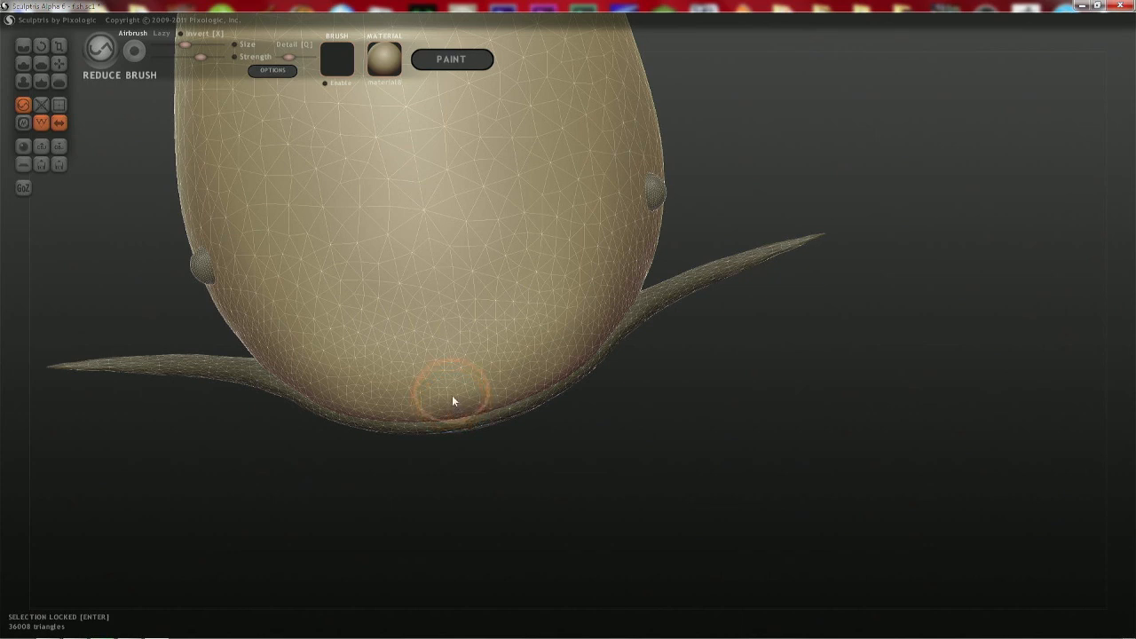
pyautogui.moveTo(399, 414)
pyautogui.mouseDown(button='middle')
pyautogui.moveTo(373, 411)
pyautogui.moveTo(391, 411)
pyautogui.moveTo(393, 424)
pyautogui.moveTo(413, 394)
pyautogui.mouseUp(button='middle')
# - Switch to a larger Grab brush and hide the body, lower lip and tongue, leaving the upper lip and eyes visible
pyautogui.press('g')
pyautogui.press('space')
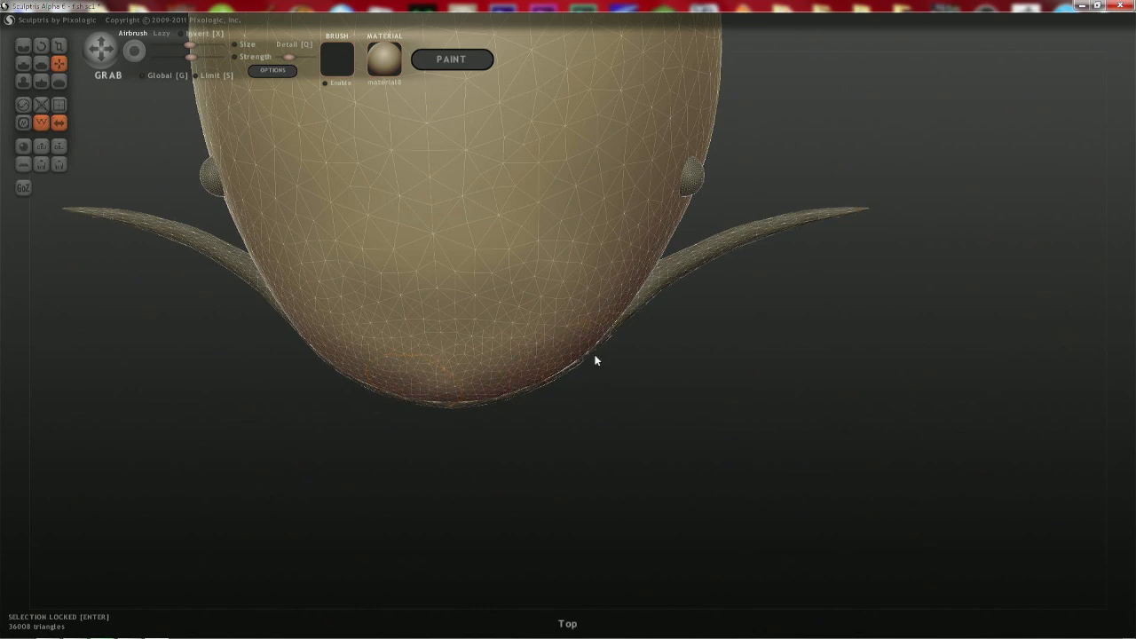
pyautogui.moveTo(594, 358)
pyautogui.mouseDown(button='middle')
pyautogui.moveTo(592, 238)
pyautogui.moveTo(531, 380)
pyautogui.moveTo(452, 362)
pyautogui.moveTo(383, 371)
pyautogui.moveTo(379, 381)
pyautogui.moveTo(634, 275)
pyautogui.moveTo(515, 272)
pyautogui.mouseUp(button='middle')
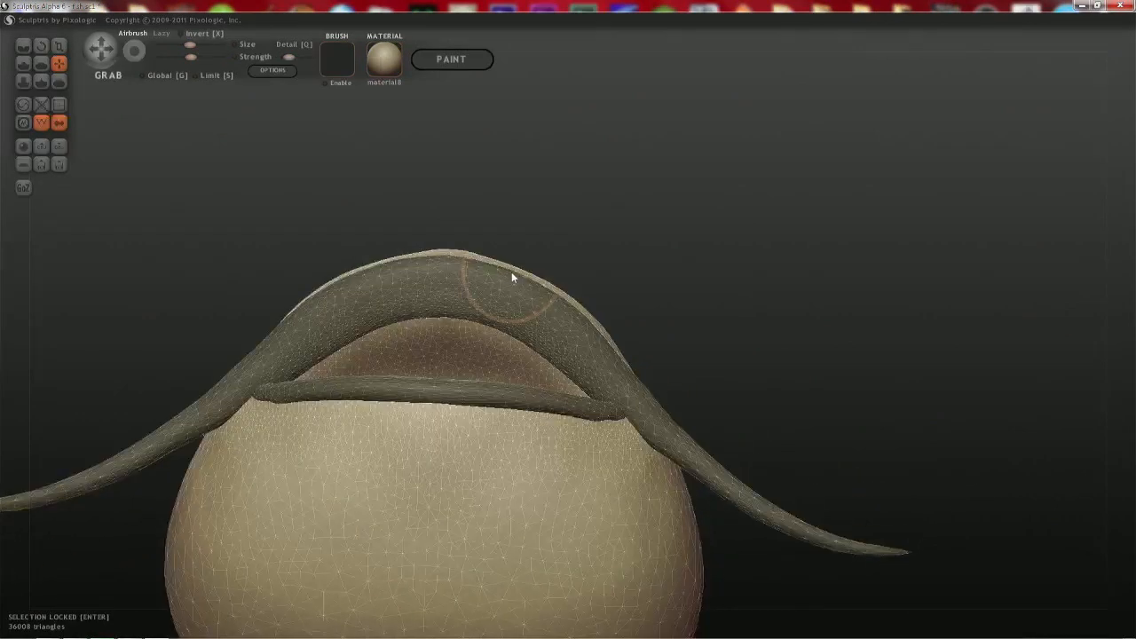
pyautogui.press('h')
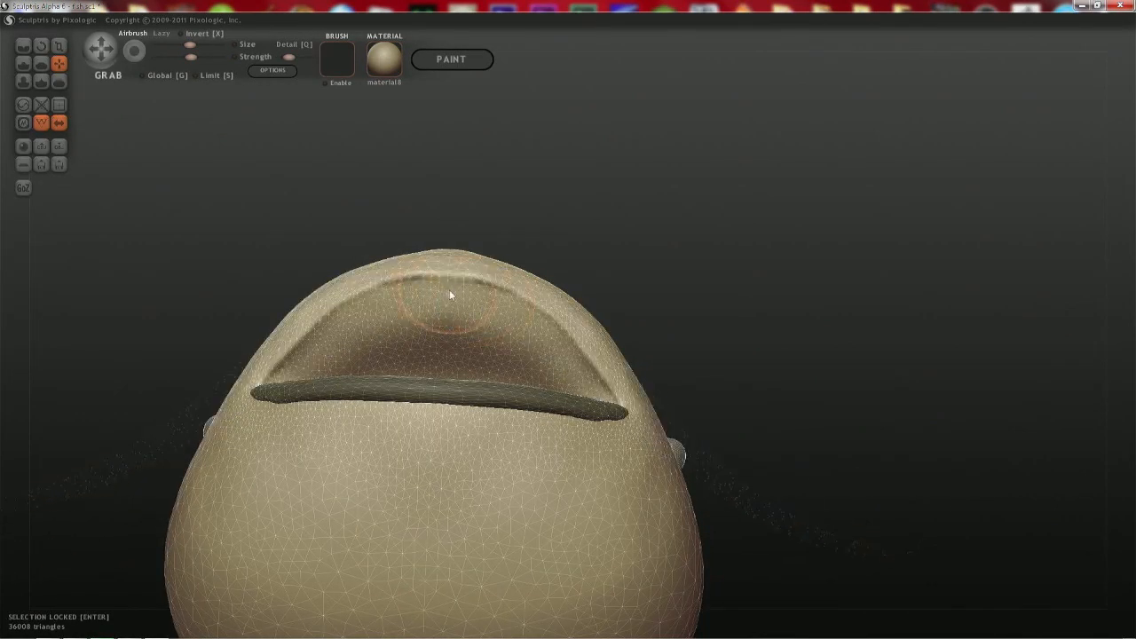
pyautogui.hotkey('ctrl', 'h')
pyautogui.press('h')
pyautogui.press('h')
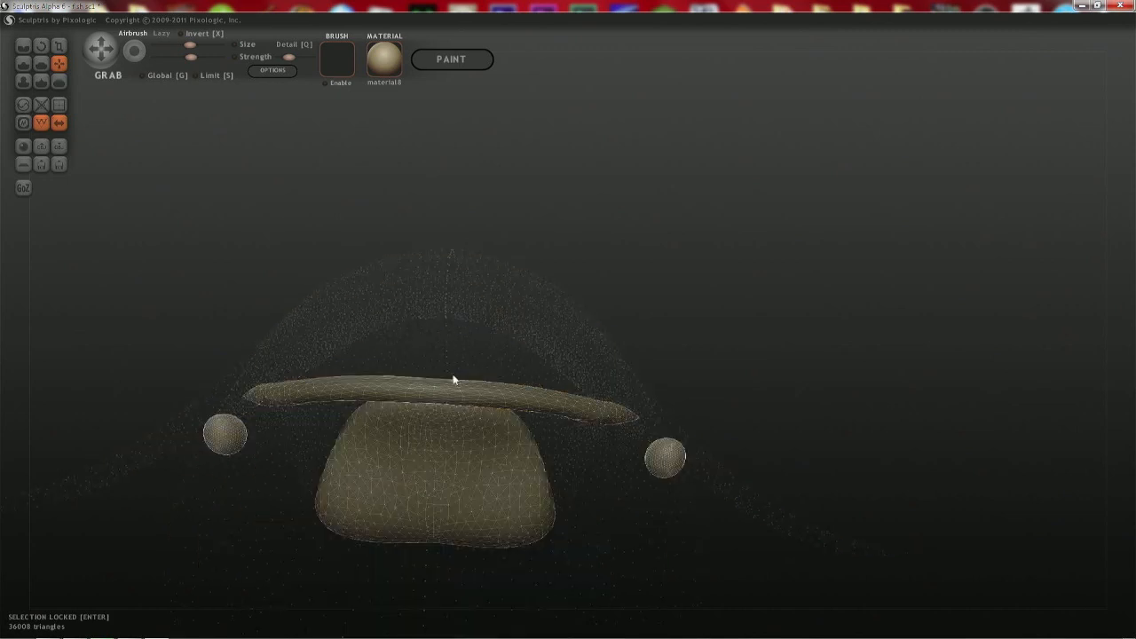
pyautogui.hotkey('ctrl', 'h')
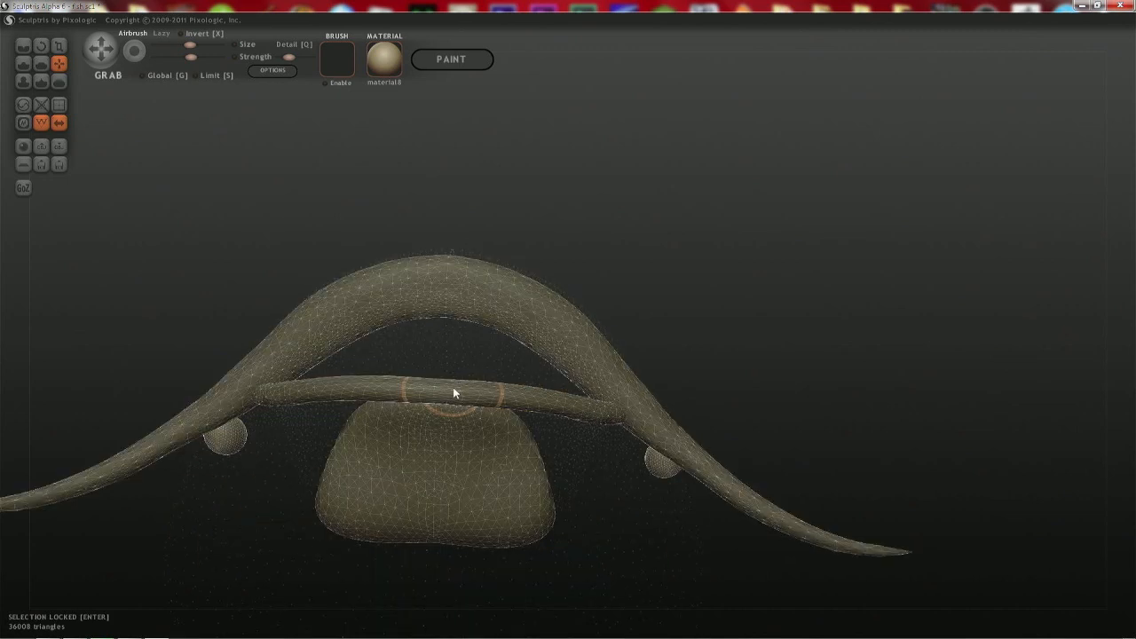
pyautogui.press('h')
pyautogui.press('h')
pyautogui.moveTo(452, 419); pyautogui.dragTo(466, 323)
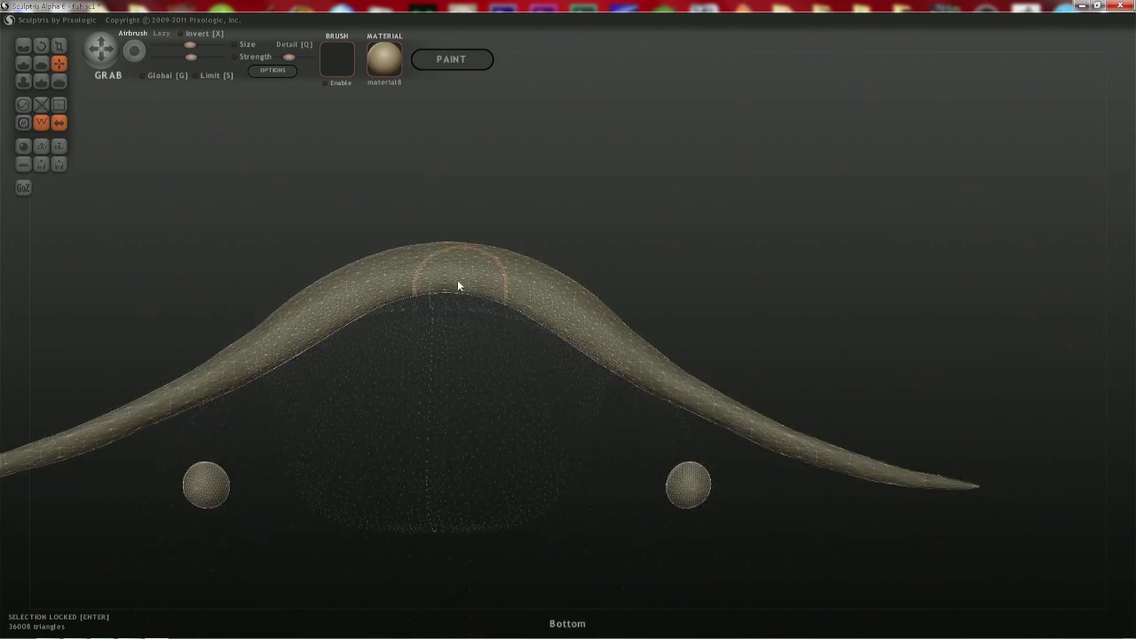
# - Select the whiskered upper lip and grab its inner edge with a smaller brush to slim the middle section
pyautogui.scroll(2, 457, 298)
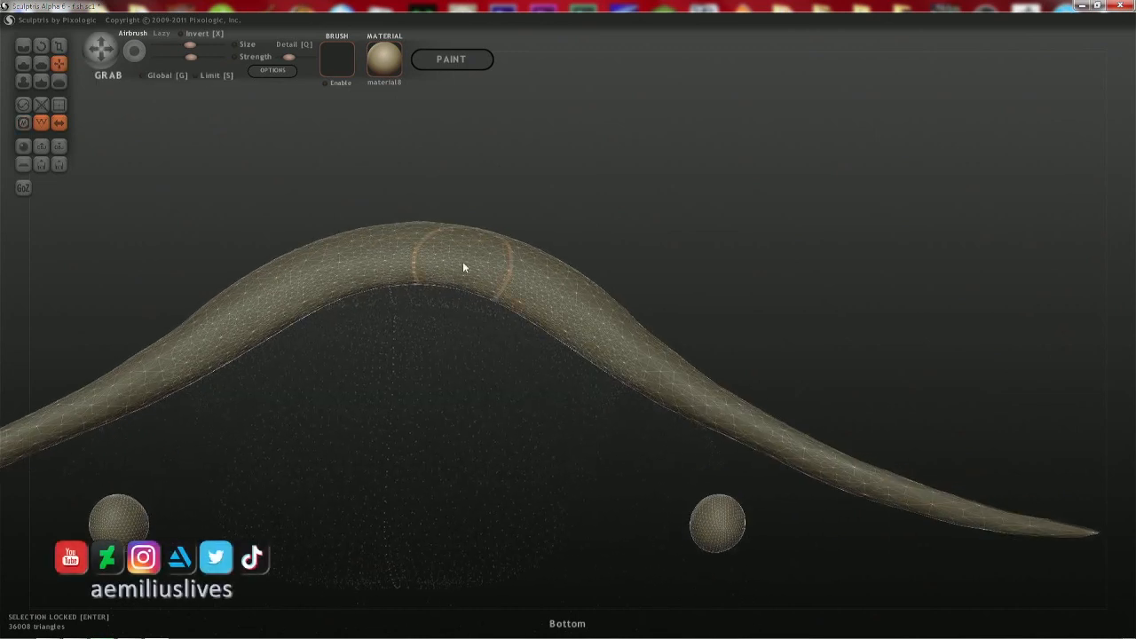
pyautogui.click(463, 261)
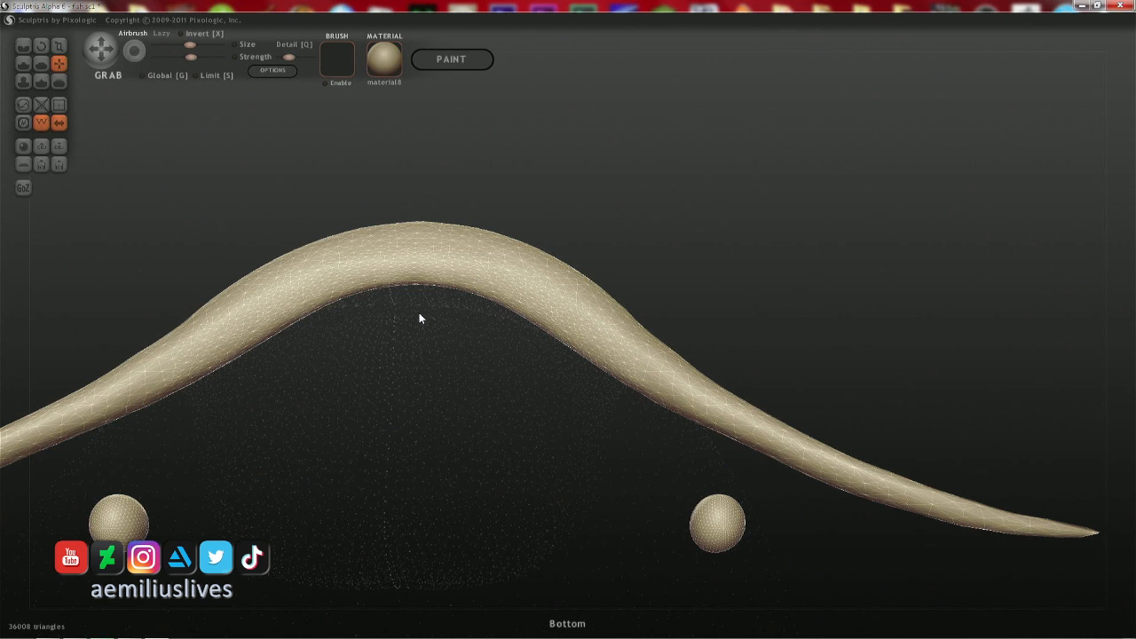
pyautogui.click(419, 372)
pyautogui.click(437, 269)
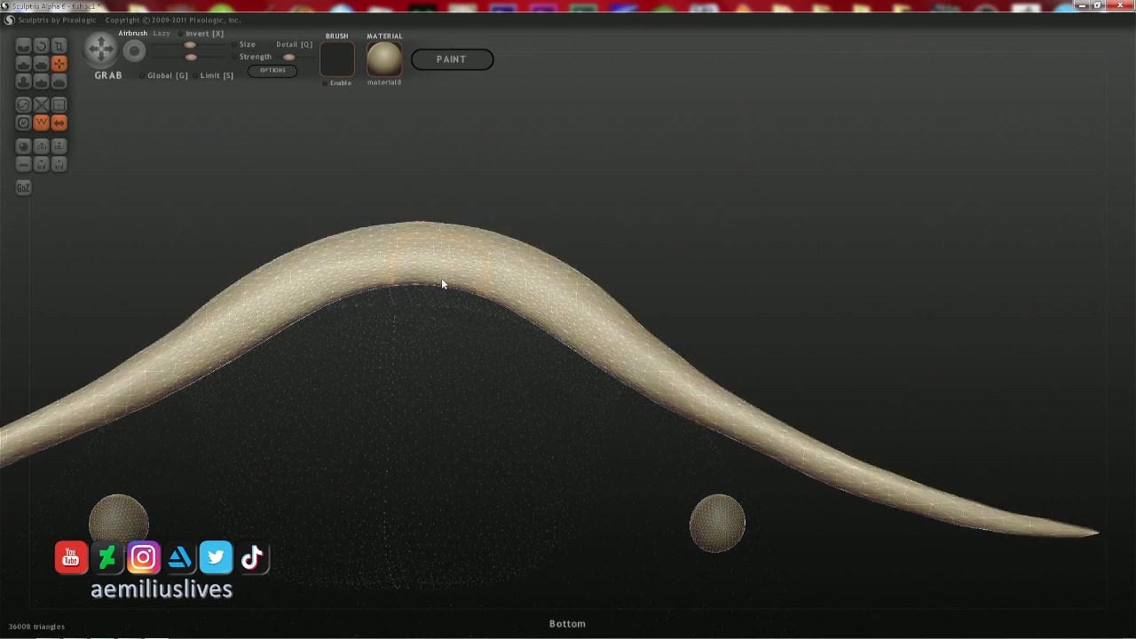
pyautogui.keyDown('shift'); pyautogui.scroll(2, 439, 267); pyautogui.keyUp('shift')
pyautogui.keyDown('shift'); pyautogui.scroll(-2, 414, 293); pyautogui.keyUp('shift')
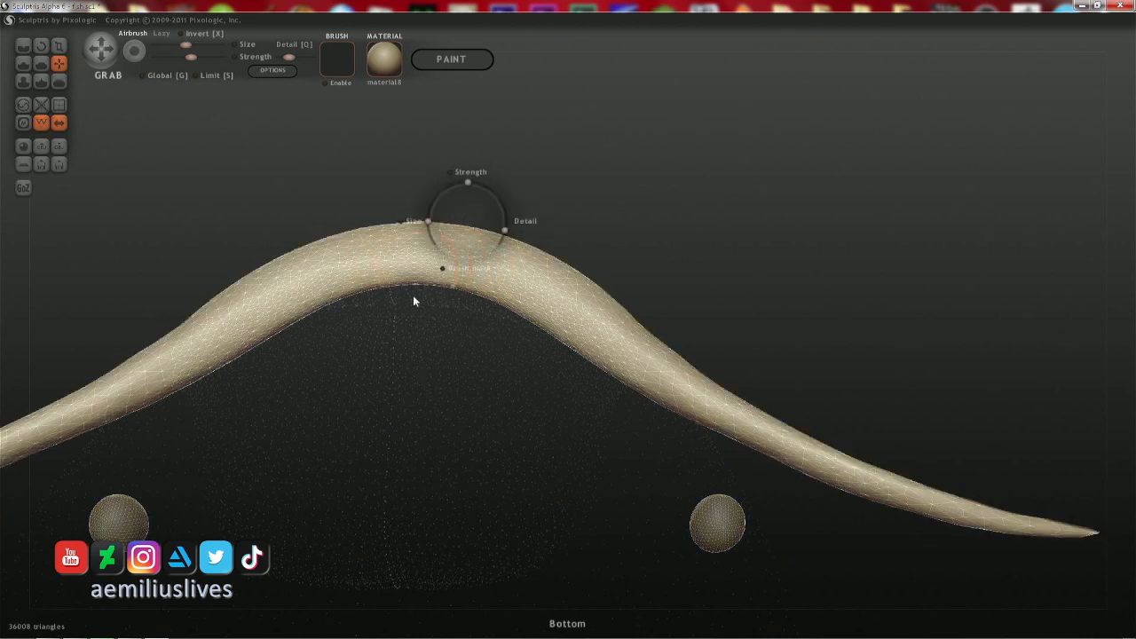
pyautogui.moveTo(423, 282)
pyautogui.mouseDown()
pyautogui.moveTo(451, 271)
pyautogui.moveTo(482, 283)
pyautogui.mouseUp()
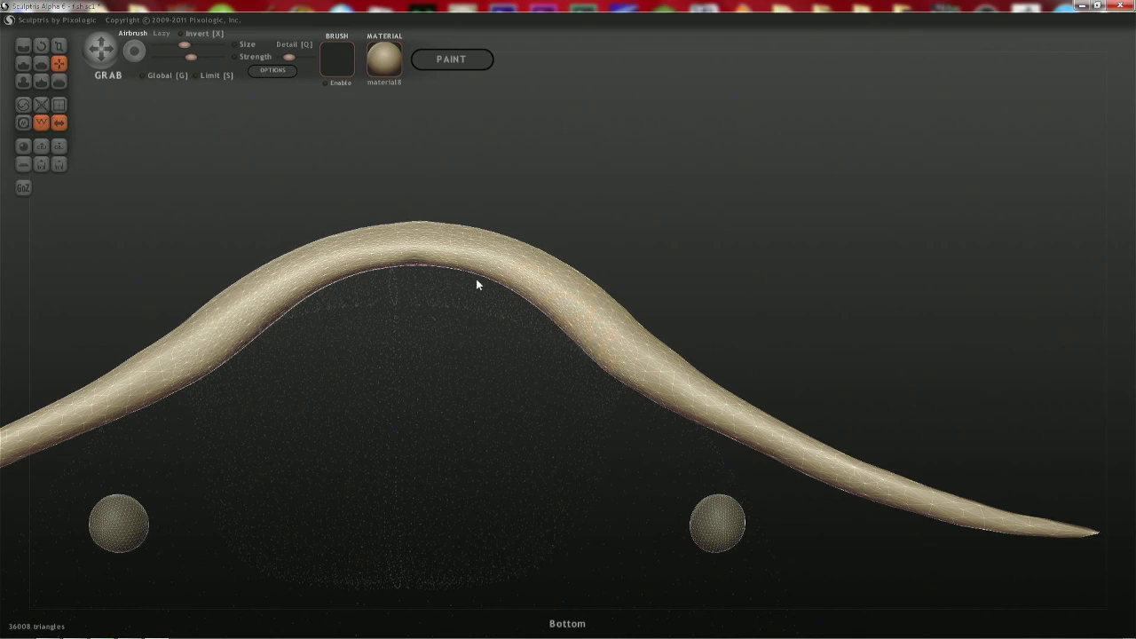
pyautogui.moveTo(476, 279); pyautogui.dragTo(481, 199)
# - Grab the outer edge at the middle of the upper lip to round out its curve
pyautogui.moveTo(417, 221); pyautogui.dragTo(415, 232)
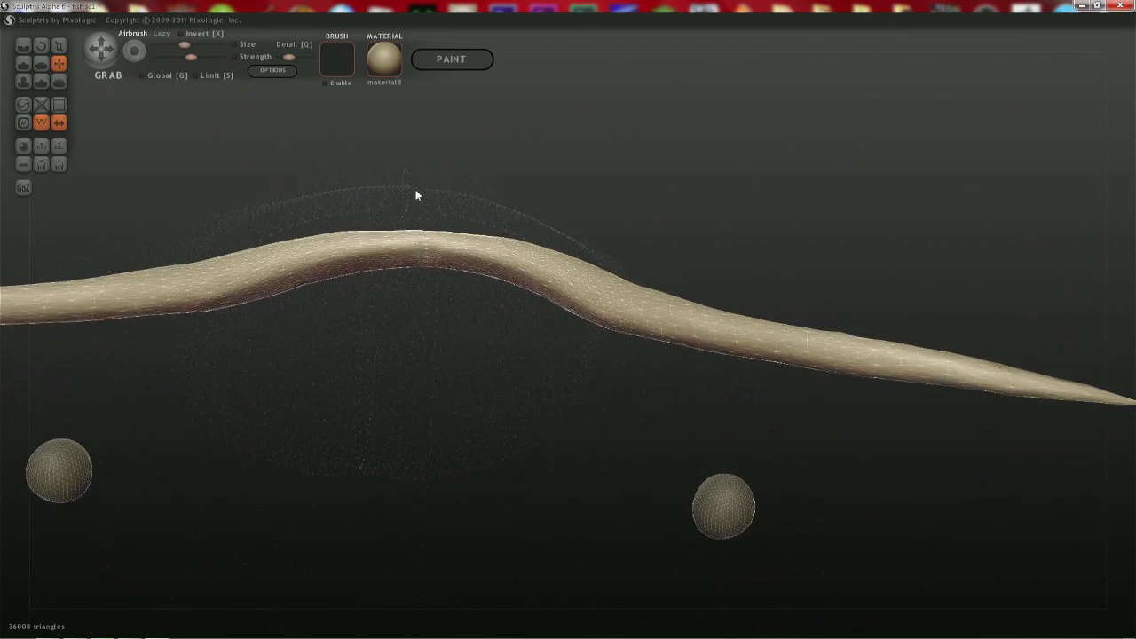
pyautogui.scroll(3, 416, 190)
pyautogui.keyDown('alt'); pyautogui.moveTo(336, 190); pyautogui.dragTo(465, 270); pyautogui.keyUp('alt')
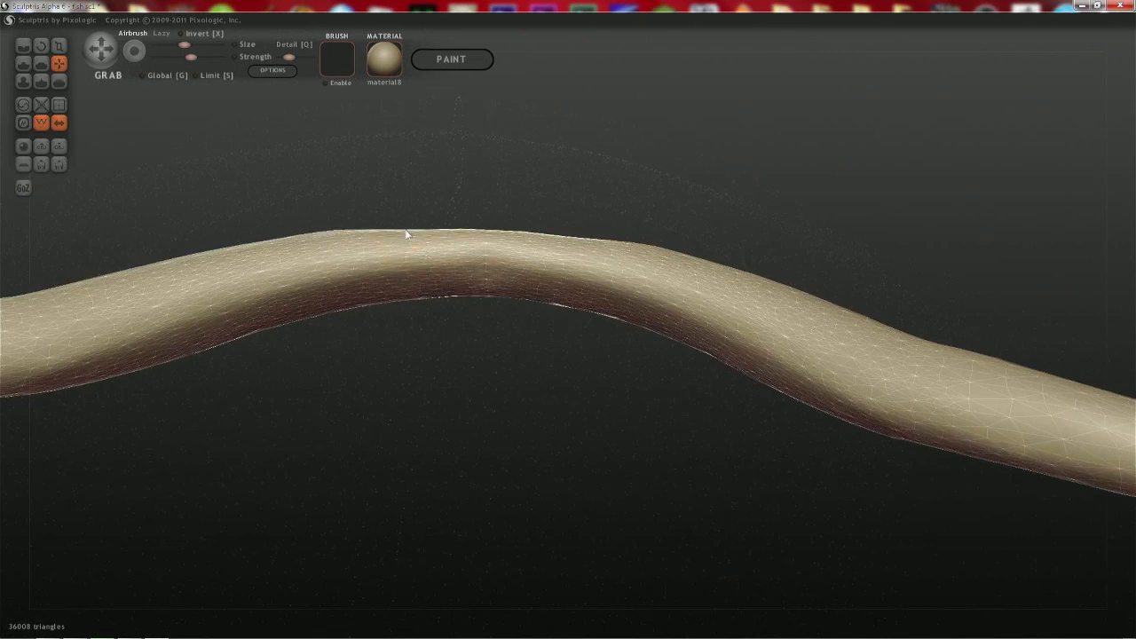
pyautogui.moveTo(405, 236)
pyautogui.mouseDown()
pyautogui.moveTo(369, 233)
pyautogui.moveTo(487, 231)
pyautogui.moveTo(437, 229)
pyautogui.mouseUp()
pyautogui.moveTo(438, 229); pyautogui.dragTo(438, 303, button='right')
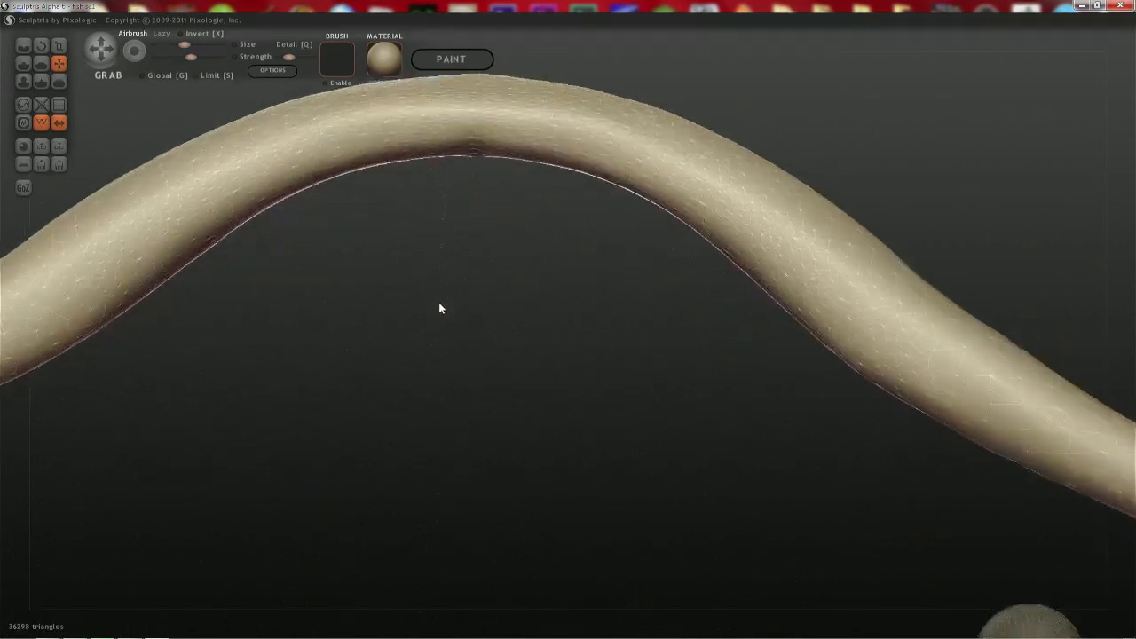
pyautogui.keyDown('alt'); pyautogui.moveTo(445, 159); pyautogui.dragTo(471, 333, button='right'); pyautogui.keyUp('alt')
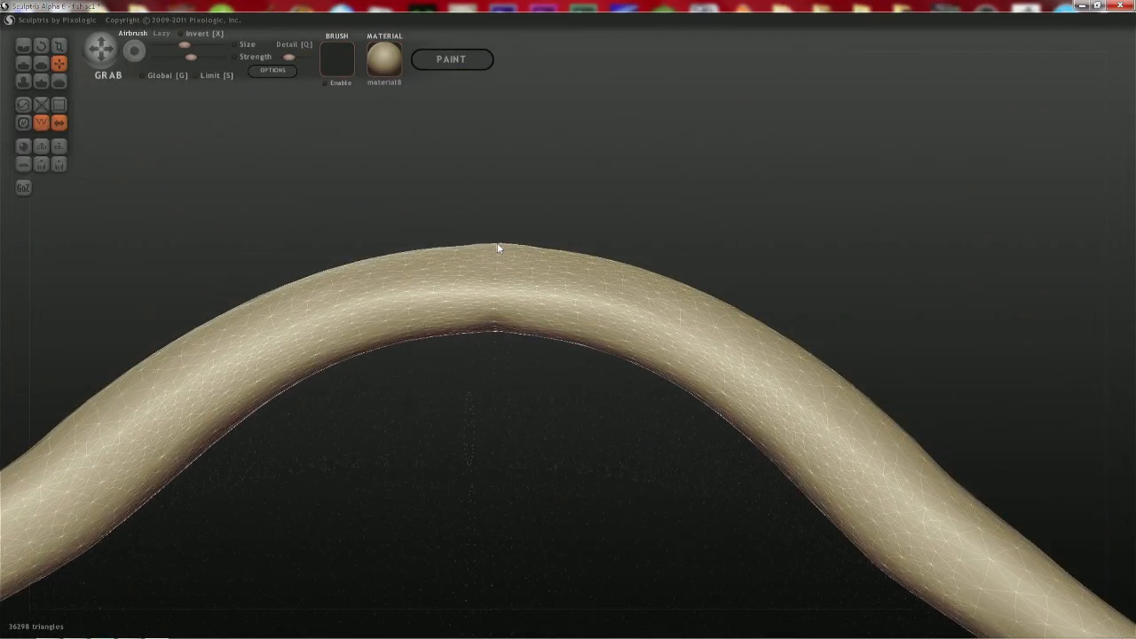
pyautogui.click(498, 246)
pyautogui.moveTo(511, 232); pyautogui.dragTo(505, 286, button='right')
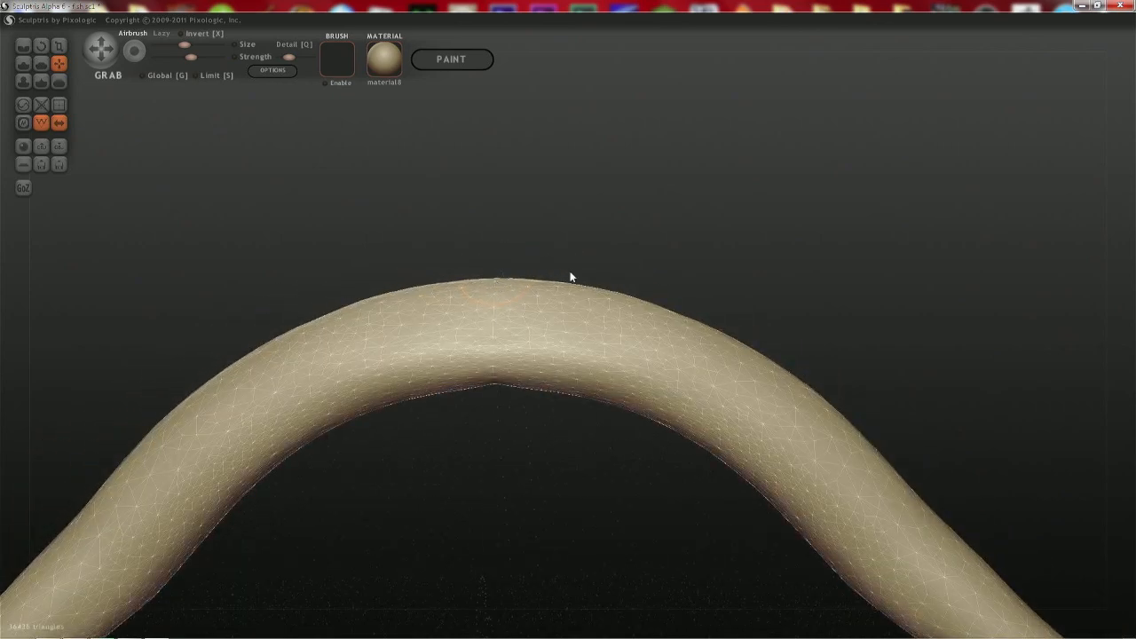
# - Grab the notch at the middle of the upper lip's inner edge to even out the curve
pyautogui.moveTo(494, 391); pyautogui.dragTo(507, 127, button='right')
pyautogui.moveTo(513, 230); pyautogui.dragTo(453, 210, button='right')
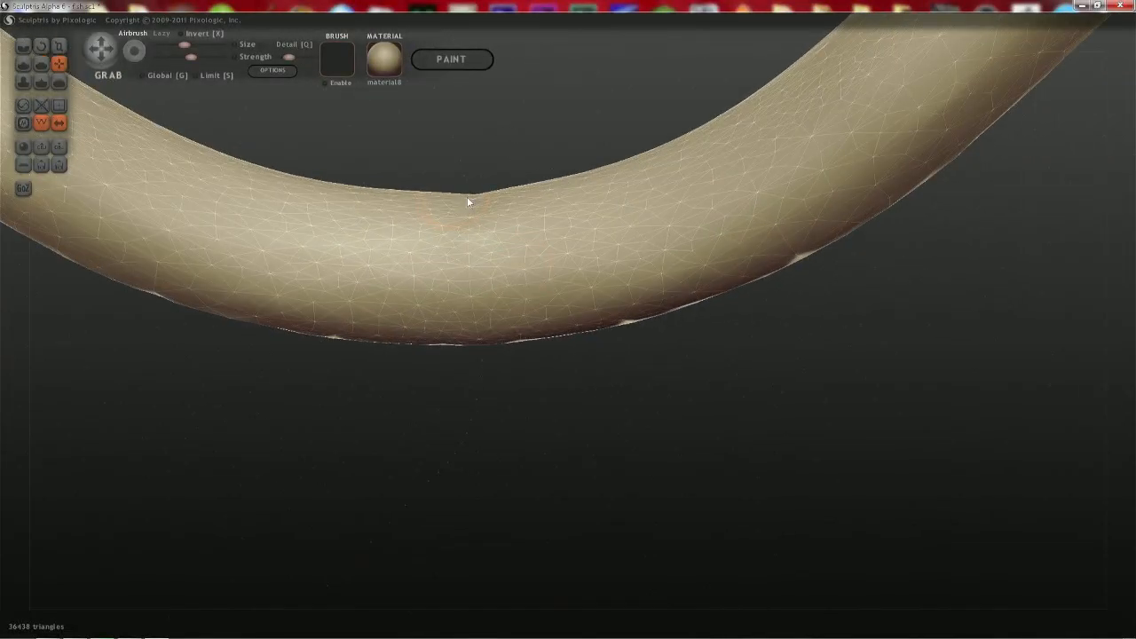
pyautogui.click(476, 198)
pyautogui.moveTo(471, 209); pyautogui.dragTo(469, 206)
pyautogui.moveTo(471, 247); pyautogui.dragTo(470, 185, button='right')
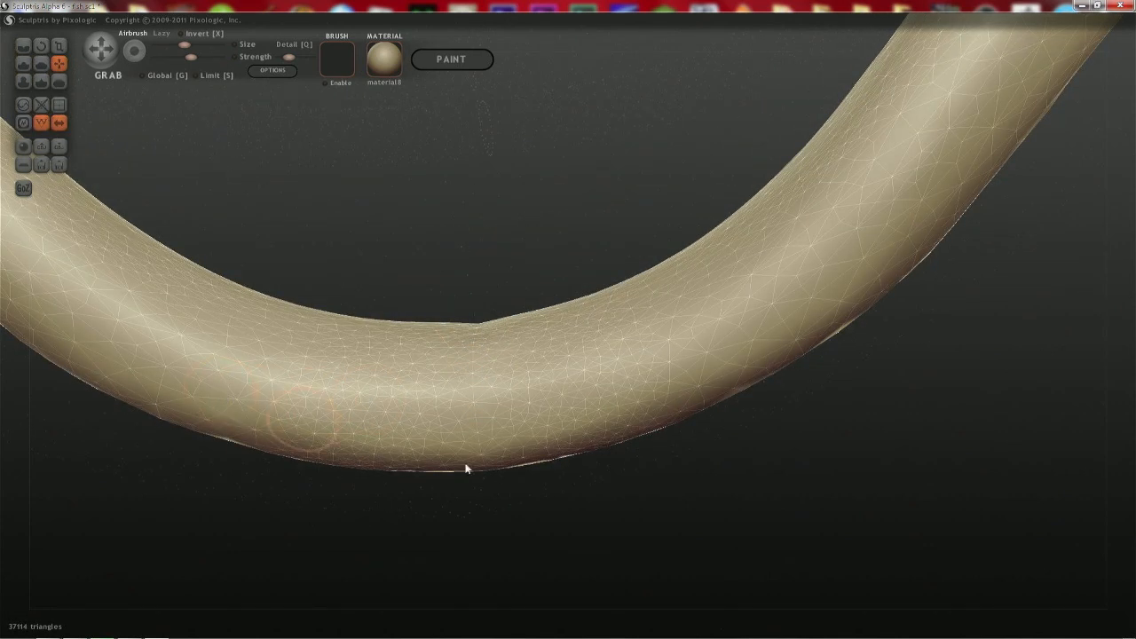
# - Smooth the upper lip's surface from the middle out to where the whiskers begin
pyautogui.moveTo(467, 467); pyautogui.dragTo(480, 347, button='right')
pyautogui.moveTo(458, 369)
pyautogui.keyDown('shift'); pyautogui.mouseDown()
pyautogui.moveTo(342, 352)
pyautogui.moveTo(247, 284)
pyautogui.moveTo(233, 231)
pyautogui.mouseUp(); pyautogui.keyUp('shift')
pyautogui.keyDown('shift'); pyautogui.moveTo(801, 147); pyautogui.dragTo(825, 109); pyautogui.keyUp('shift')
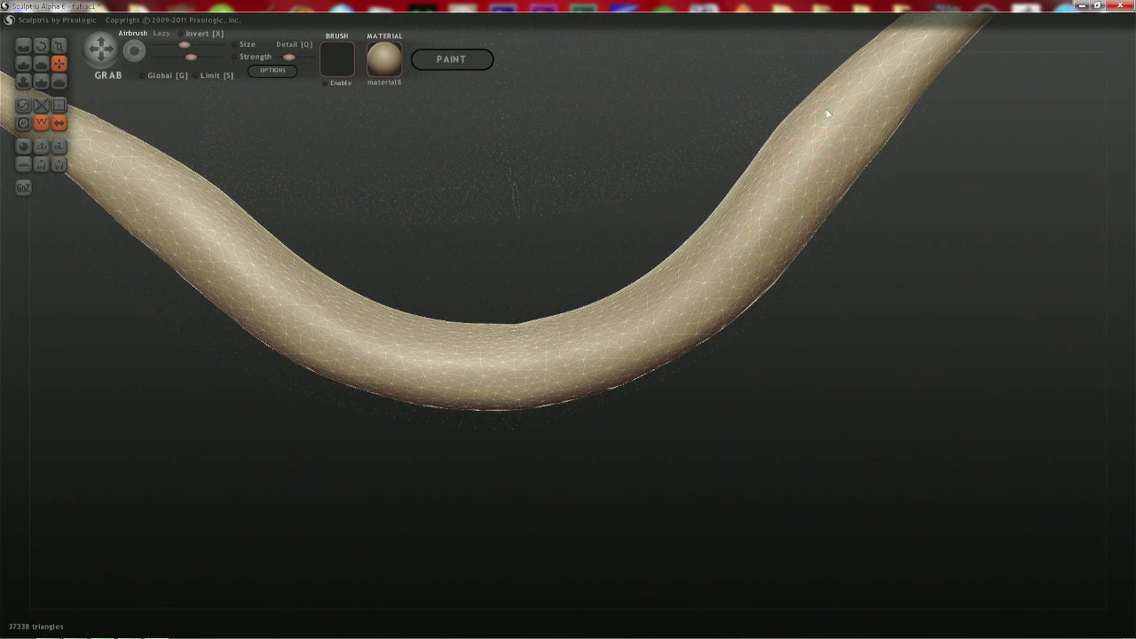
pyautogui.moveTo(598, 256); pyautogui.dragTo(621, 447, button='right')
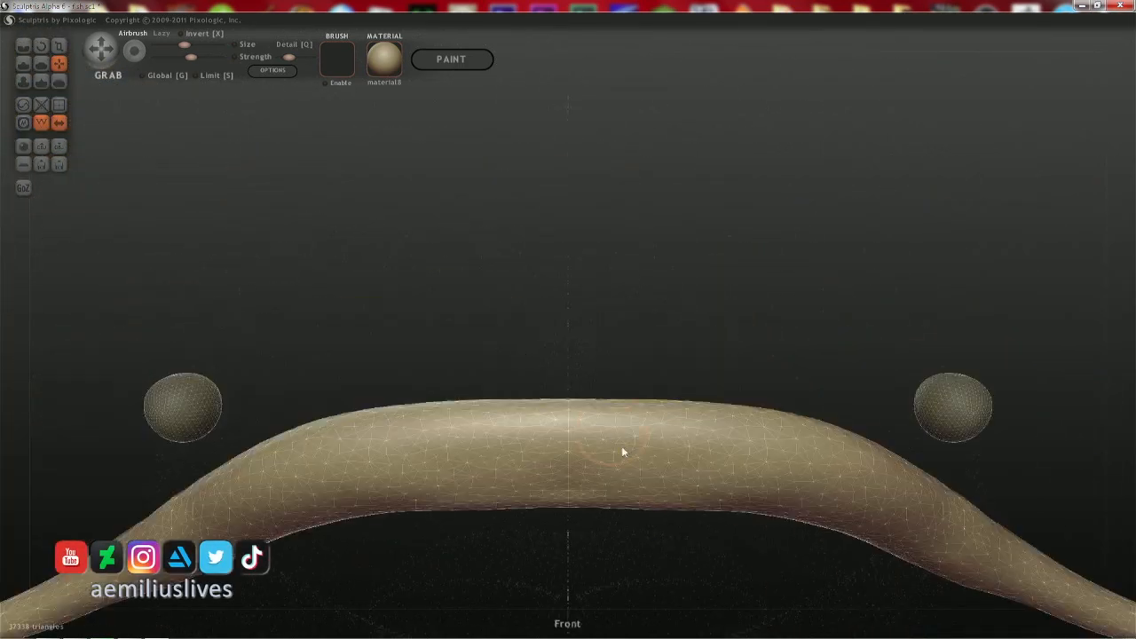
# - Reveal the hidden body, lower lip and tongue, and examine the upper lip's fit against the snout
pyautogui.scroll(-5, 595, 318)
pyautogui.moveTo(595, 318); pyautogui.dragTo(551, 286, button='right')
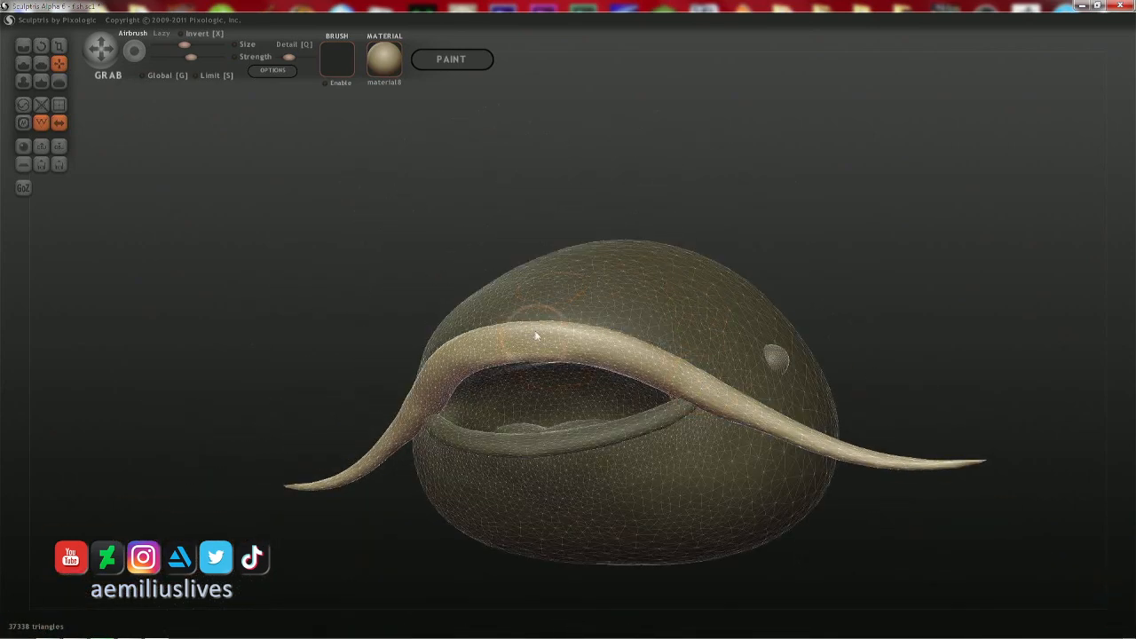
pyautogui.moveTo(535, 332); pyautogui.dragTo(560, 269, button='right')
pyautogui.scroll(2, 578, 237)
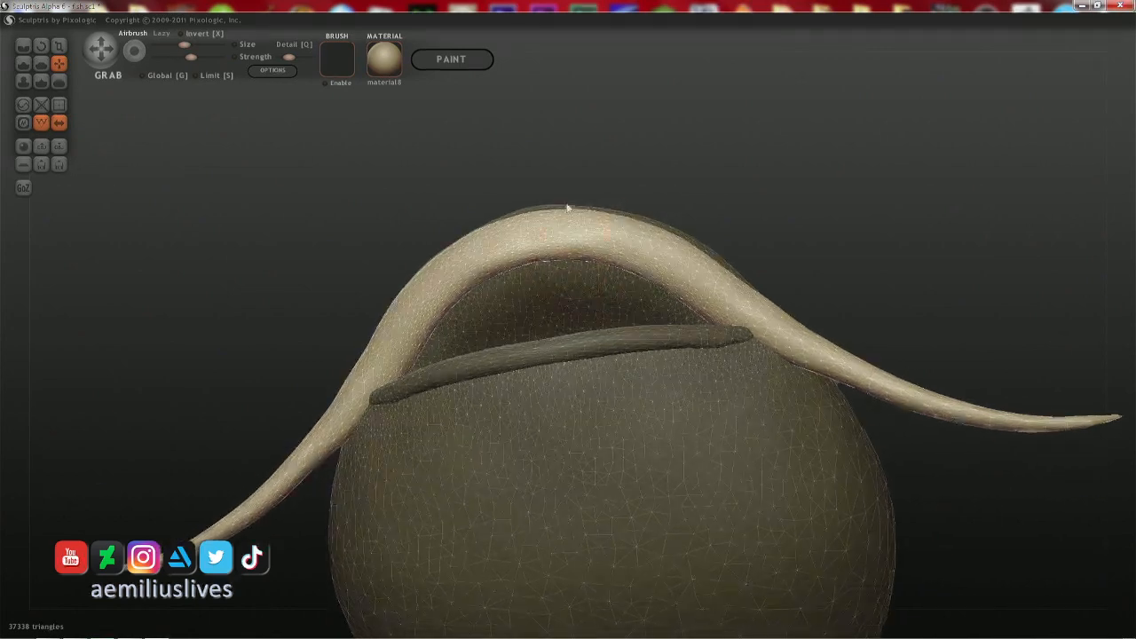
pyautogui.scroll(1, 562, 190)
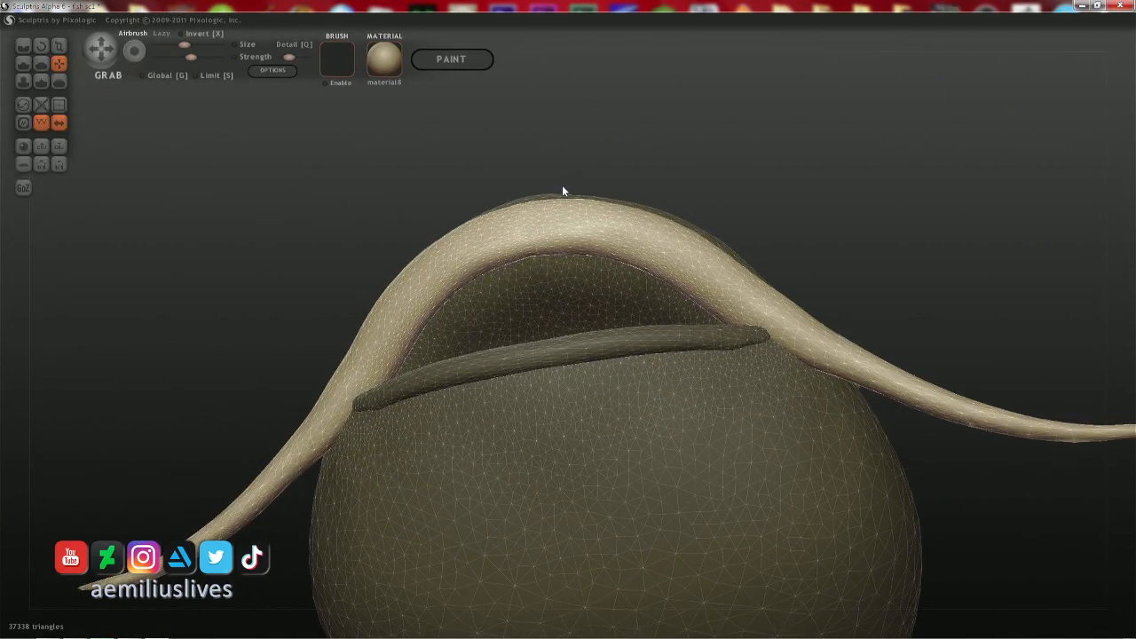
# - Inflate the upper lip from its middle toward the whisker and lock the selection to it
pyautogui.press('i')
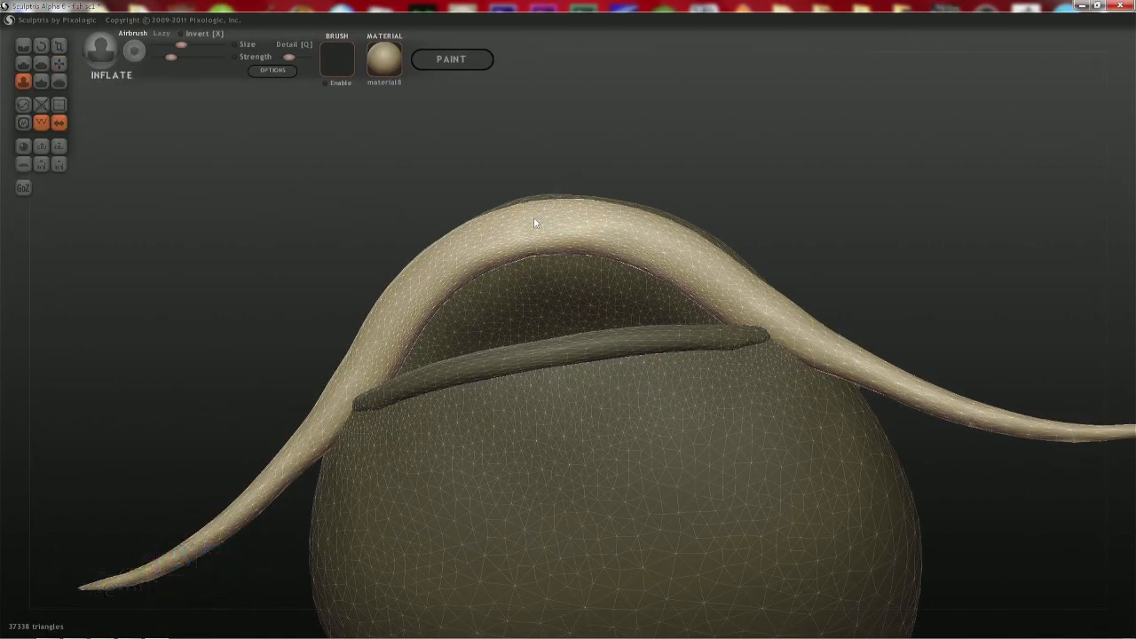
pyautogui.moveTo(530, 218)
pyautogui.mouseDown()
pyautogui.moveTo(643, 232)
pyautogui.moveTo(516, 225)
pyautogui.moveTo(649, 237)
pyautogui.moveTo(522, 222)
pyautogui.moveTo(634, 233)
pyautogui.moveTo(721, 267)
pyautogui.moveTo(769, 306)
pyautogui.mouseUp()
pyautogui.moveTo(768, 307); pyautogui.dragTo(693, 347, button='middle')
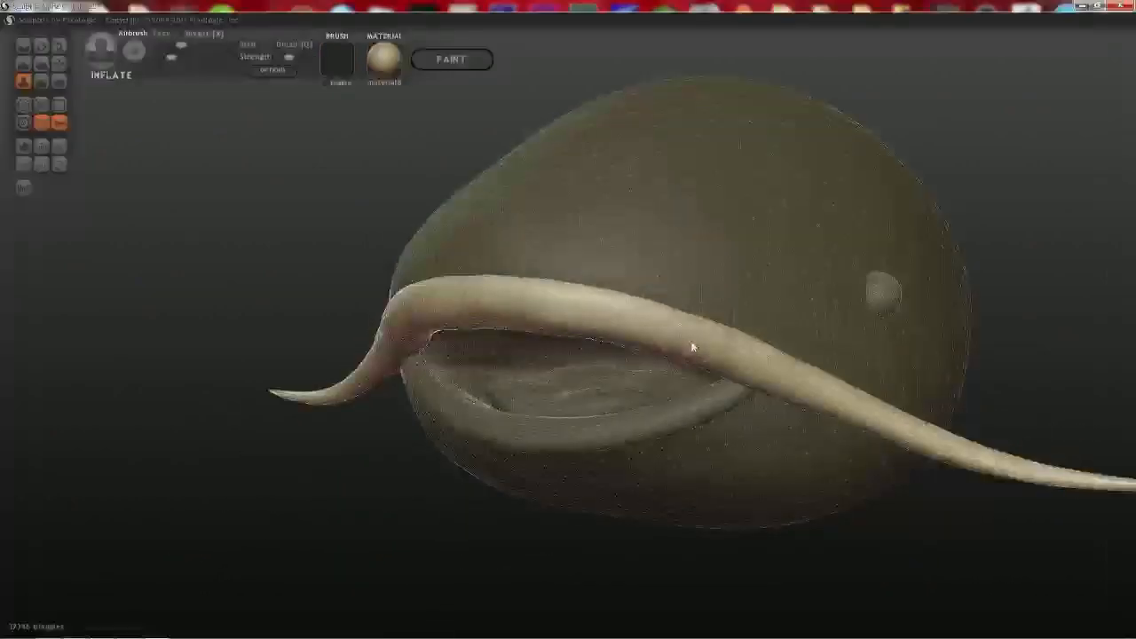
pyautogui.press('space')
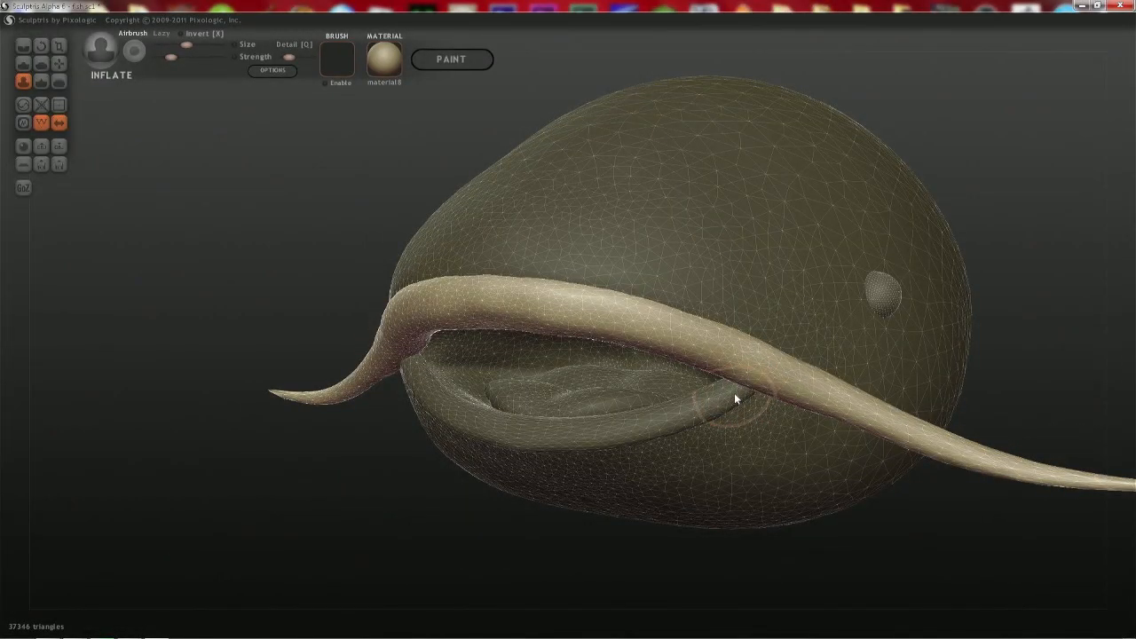
pyautogui.press('Return')
# - Inflate the upper lip symmetrically on both sides with a resized brush to even out its thickness and curve
pyautogui.press('space')
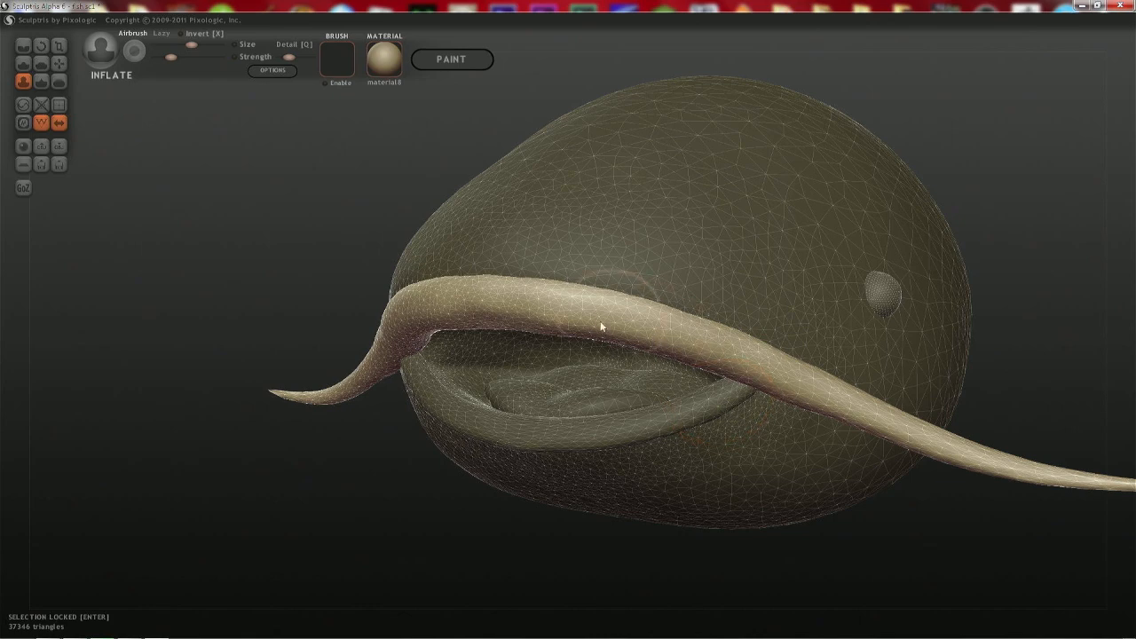
pyautogui.press('space')
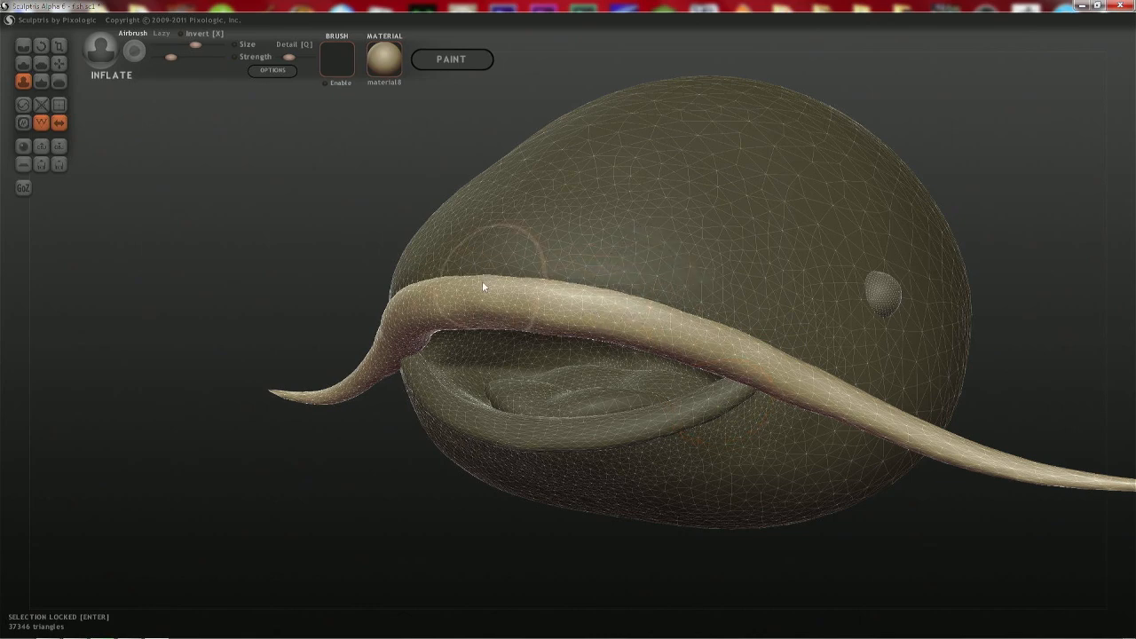
pyautogui.moveTo(460, 279); pyautogui.dragTo(536, 175, button='right')
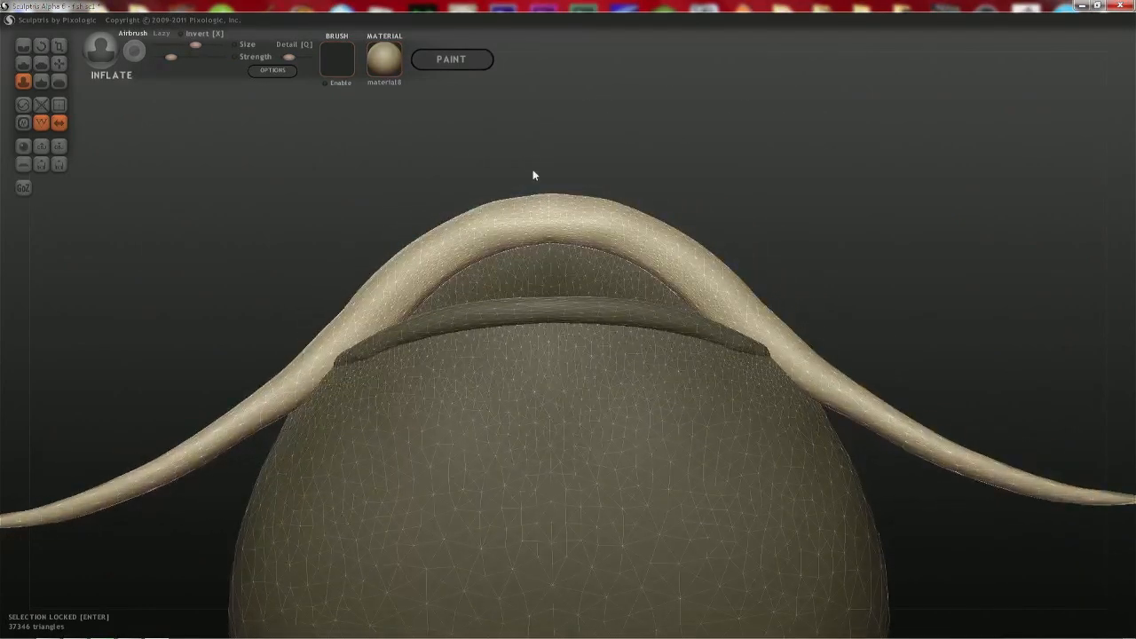
pyautogui.press('space')
pyautogui.press('space')
pyautogui.moveTo(600, 171); pyautogui.dragTo(540, 351)
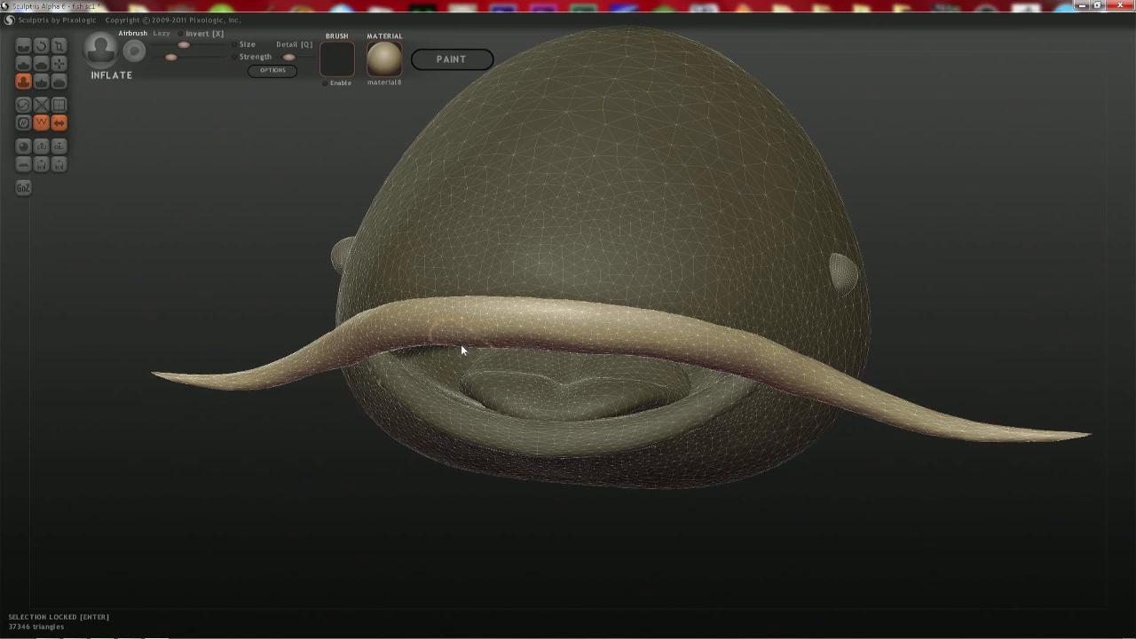
pyautogui.moveTo(494, 361); pyautogui.dragTo(458, 223)
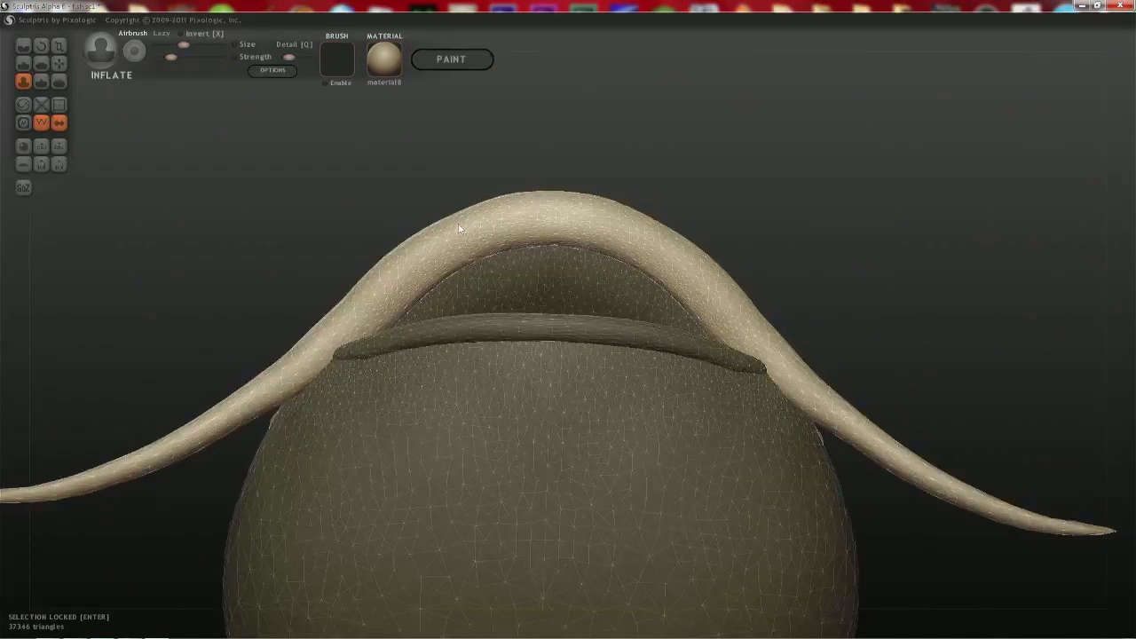
pyautogui.press('space')
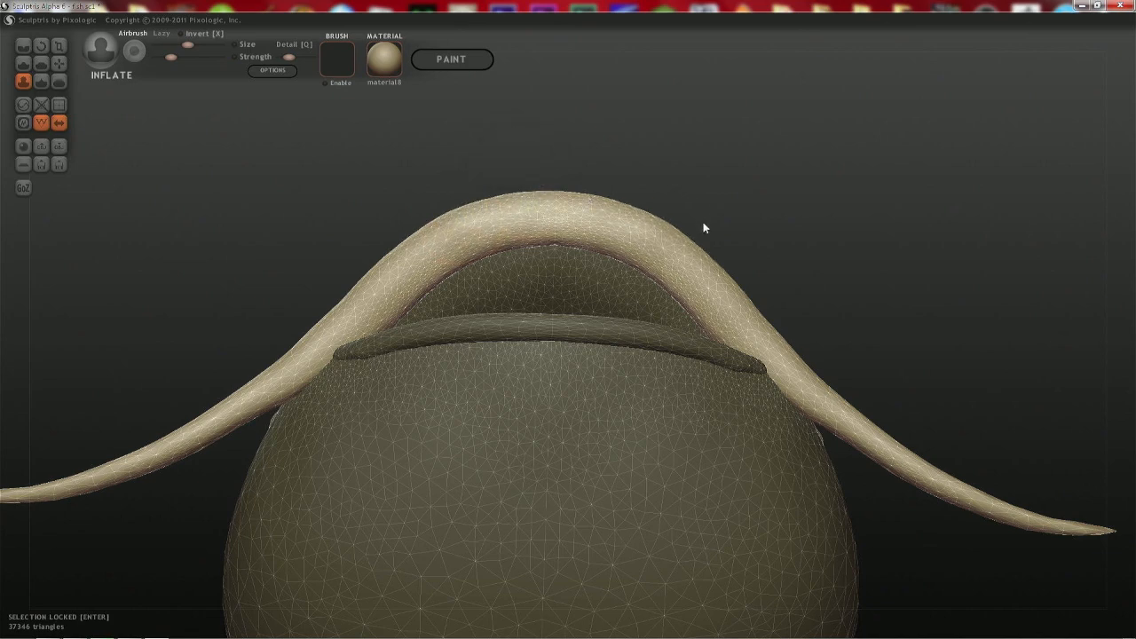
pyautogui.moveTo(559, 163); pyautogui.dragTo(542, 299)
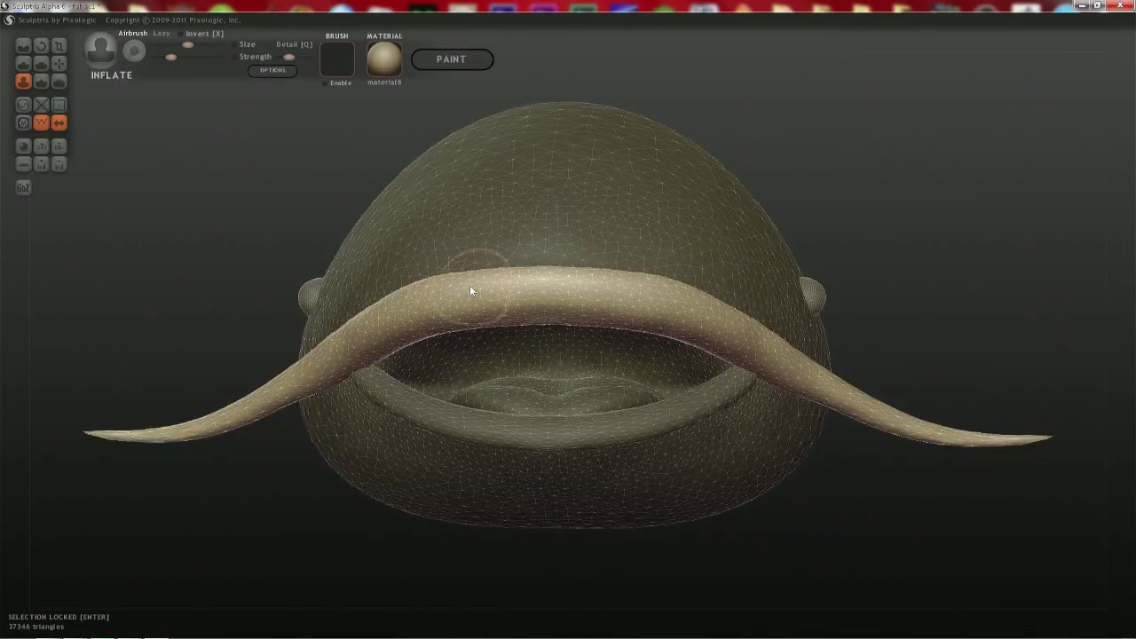
pyautogui.press('space')
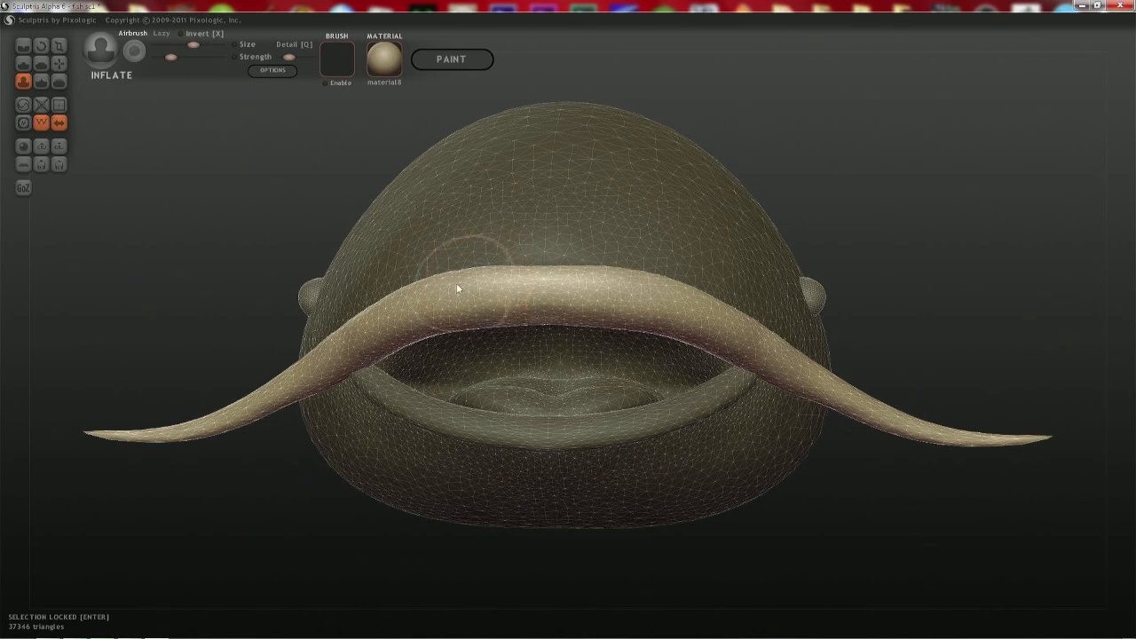
# - Add a new sphere above the creature's head in front view
pyautogui.moveTo(457, 286)
pyautogui.mouseDown(button='right')
pyautogui.moveTo(552, 288)
pyautogui.moveTo(471, 283)
pyautogui.moveTo(530, 295)
pyautogui.moveTo(542, 236)
pyautogui.moveTo(568, 279)
pyautogui.moveTo(619, 241)
pyautogui.moveTo(856, 242)
pyautogui.mouseUp(button='right')
pyautogui.scroll(-5, 573, 267)
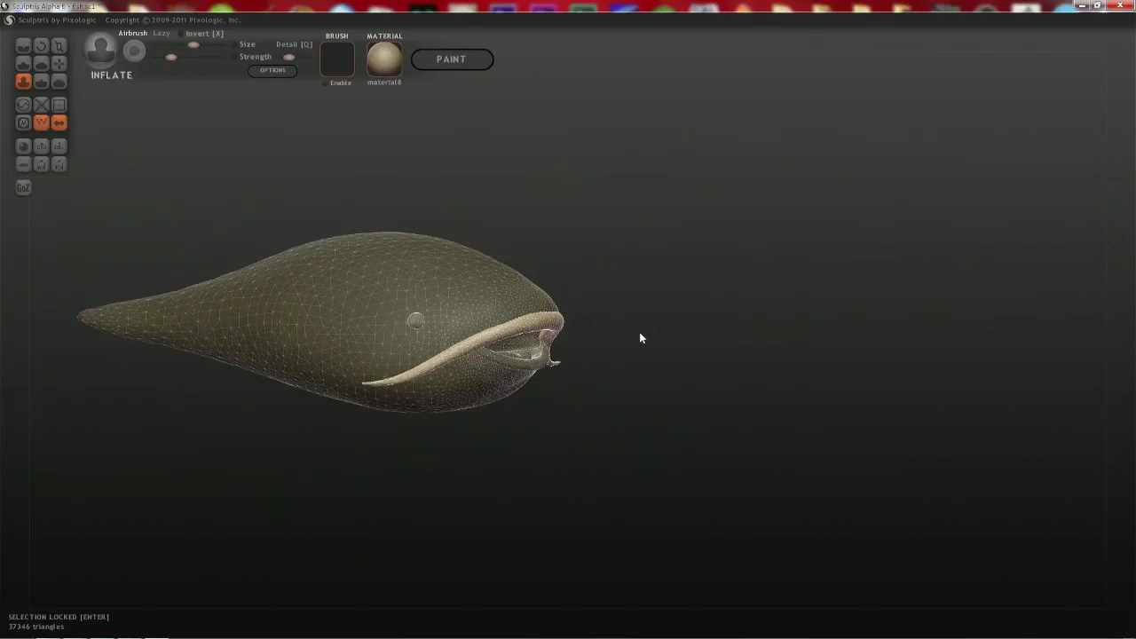
pyautogui.keyDown('shift'); pyautogui.moveTo(639, 336); pyautogui.dragTo(546, 240, button='right'); pyautogui.keyUp('shift')
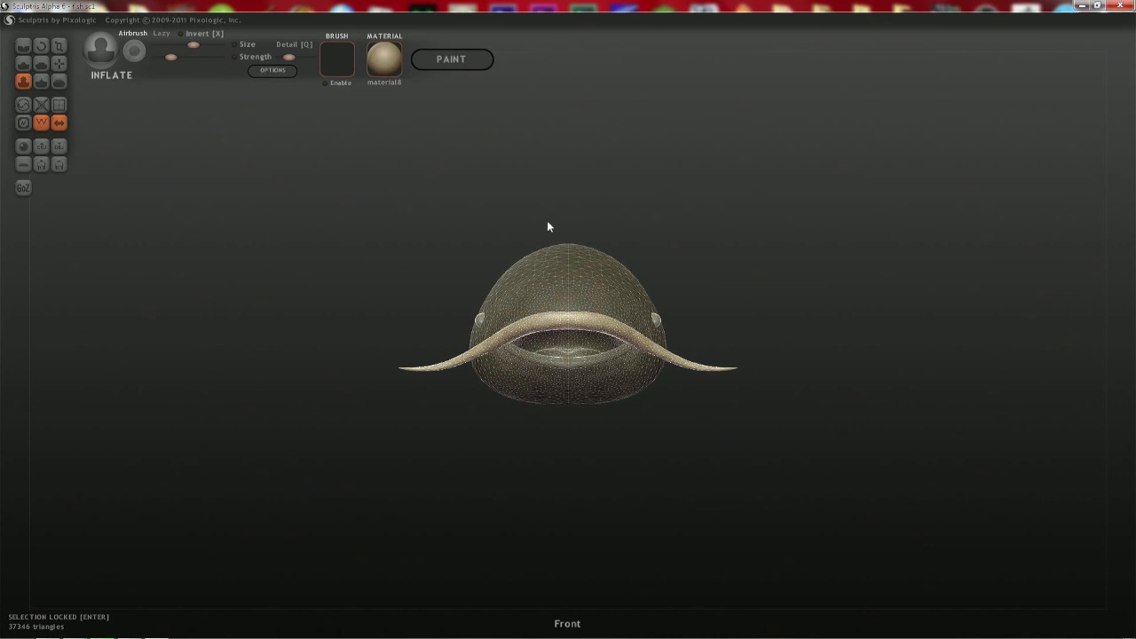
pyautogui.press('space')
pyautogui.click(568, 173)
# - Scale the whole sphere vertically to flatten it into a thin horizontal disc above the head
pyautogui.moveTo(678, 195); pyautogui.dragTo(685, 337, button='right')
pyautogui.press('t')
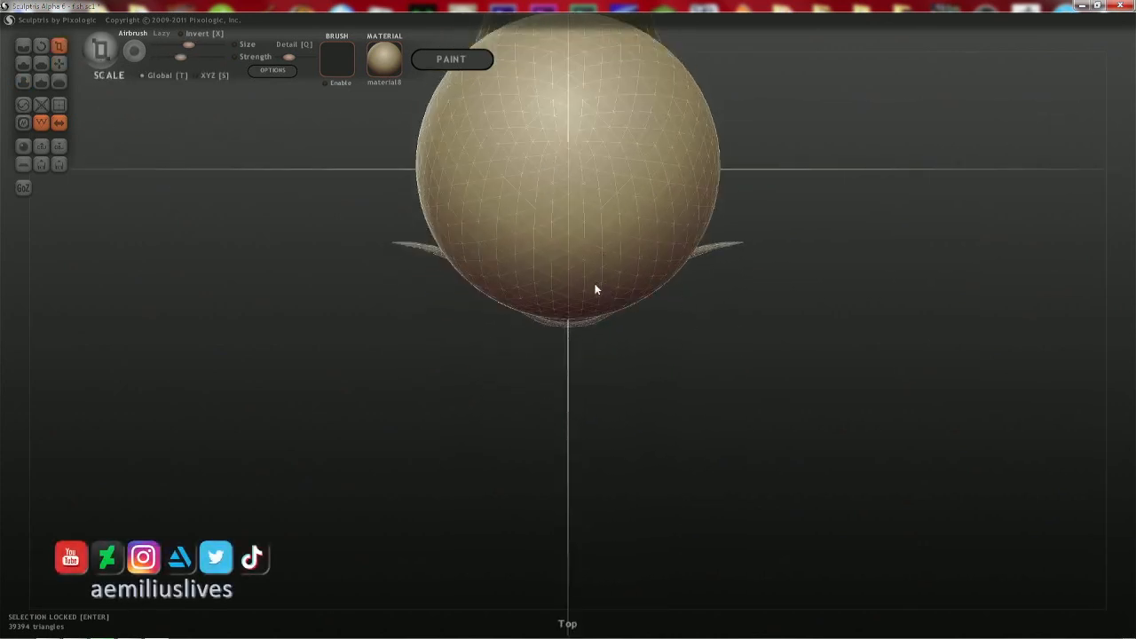
pyautogui.moveTo(595, 286); pyautogui.dragTo(591, 126, button='right')
pyautogui.moveTo(571, 124); pyautogui.dragTo(557, 178, button='middle')
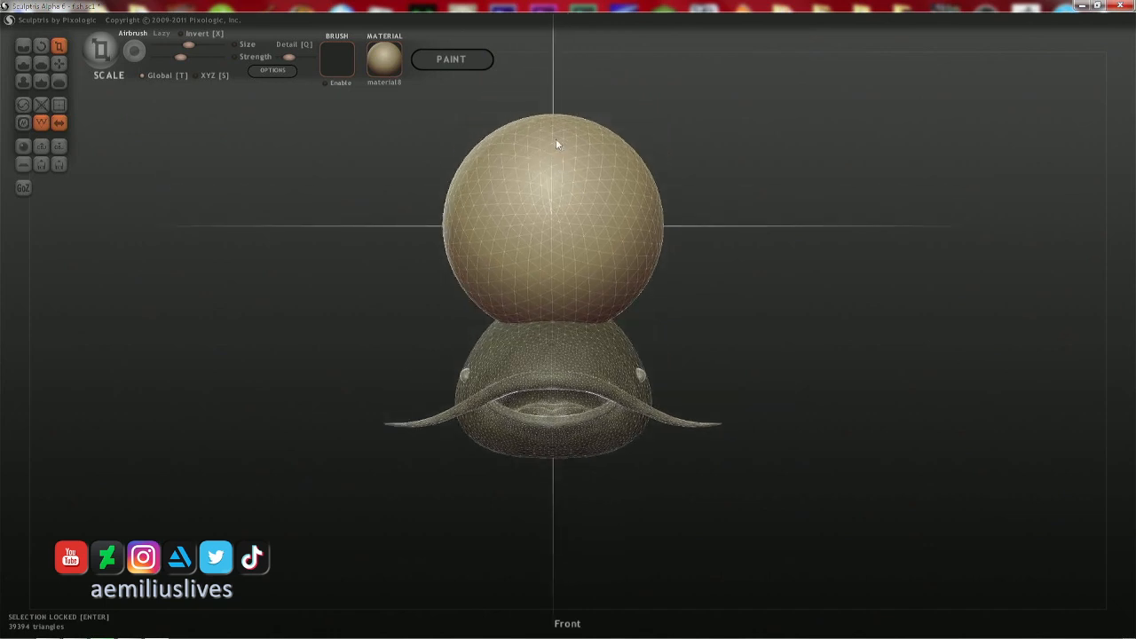
pyautogui.moveTo(555, 139); pyautogui.dragTo(591, 553)
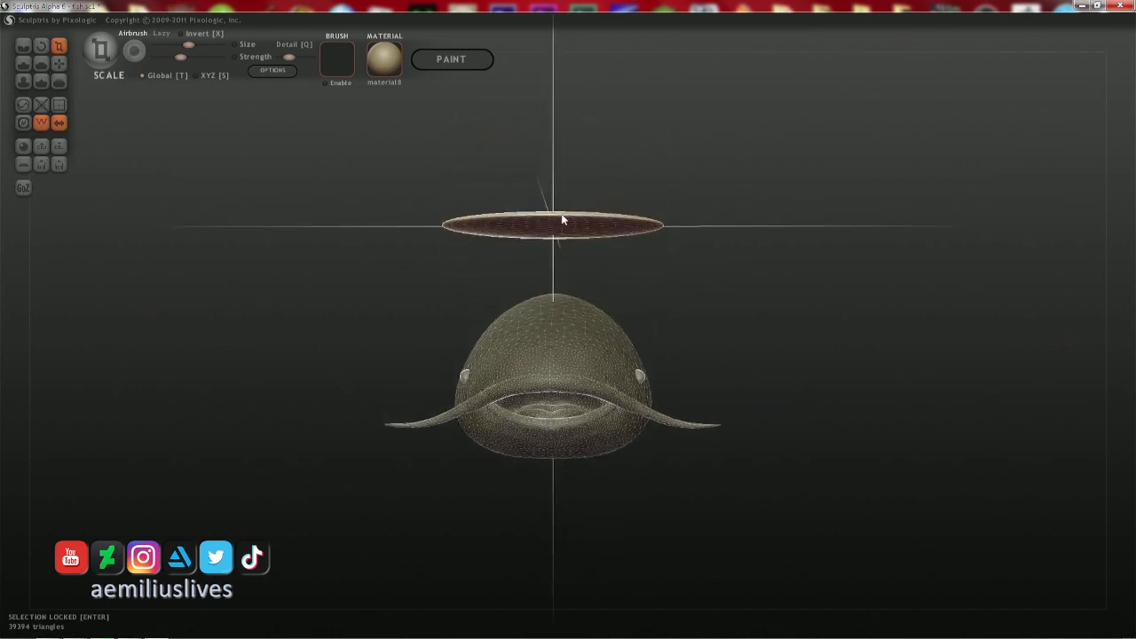
pyautogui.moveTo(563, 223); pyautogui.dragTo(561, 259, button='right')
pyautogui.keyDown('shift'); pyautogui.moveTo(585, 216); pyautogui.dragTo(595, 185, button='right'); pyautogui.keyUp('shift')
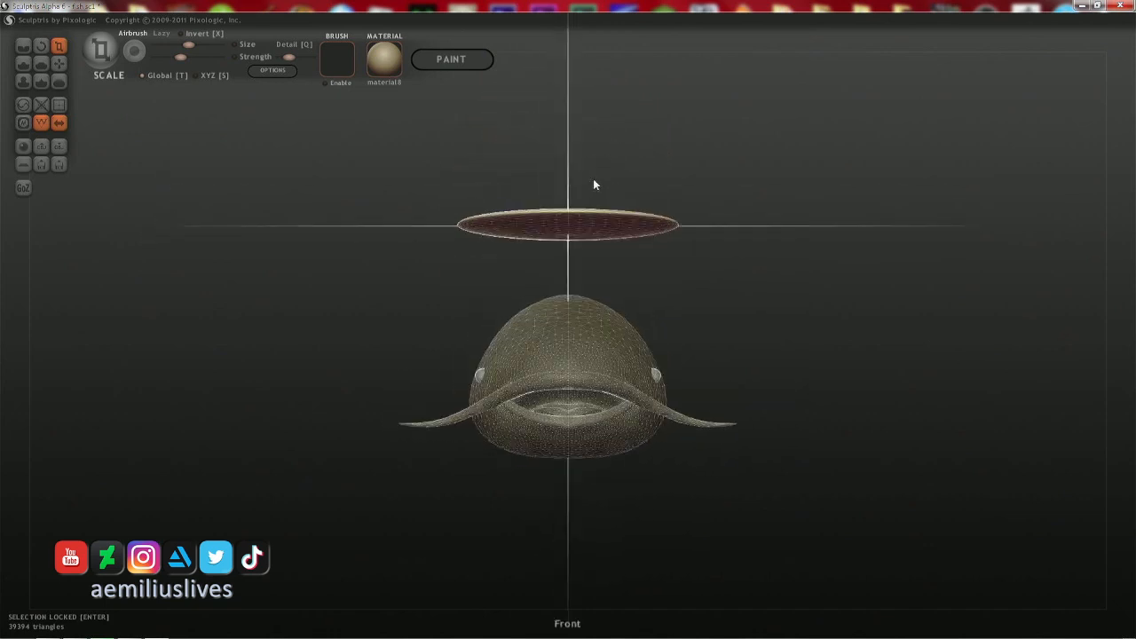
# - Rotate the whole disc a quarter turn in side view so it stands upright, facing the front
pyautogui.moveTo(586, 229); pyautogui.dragTo(532, 222, button='right')
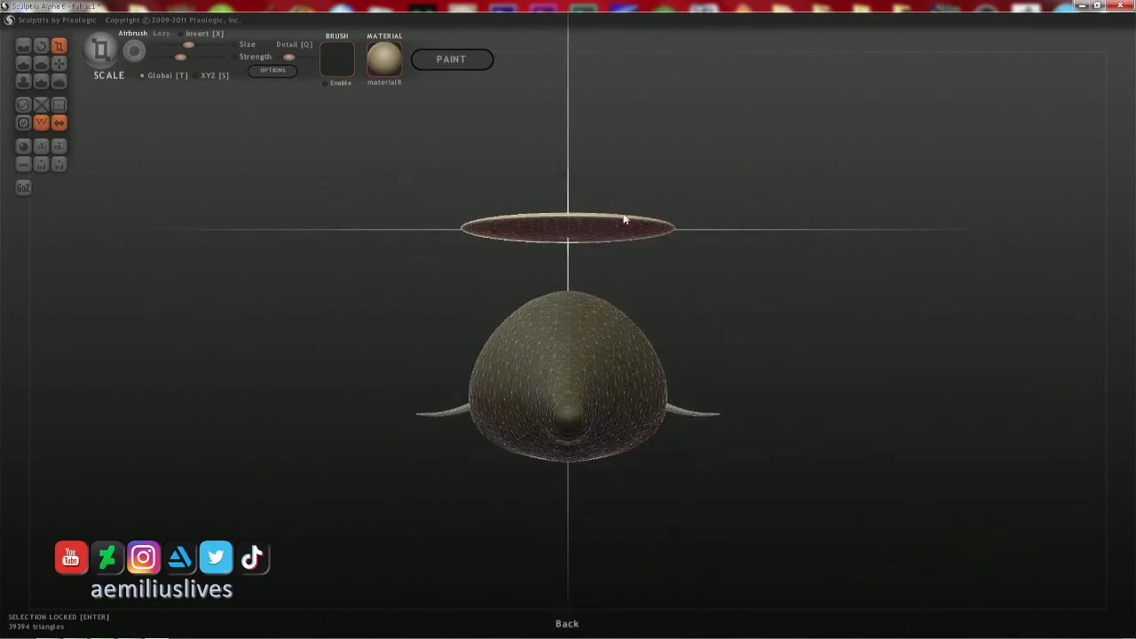
pyautogui.moveTo(653, 214); pyautogui.dragTo(362, 293, button='right')
pyautogui.press('r')
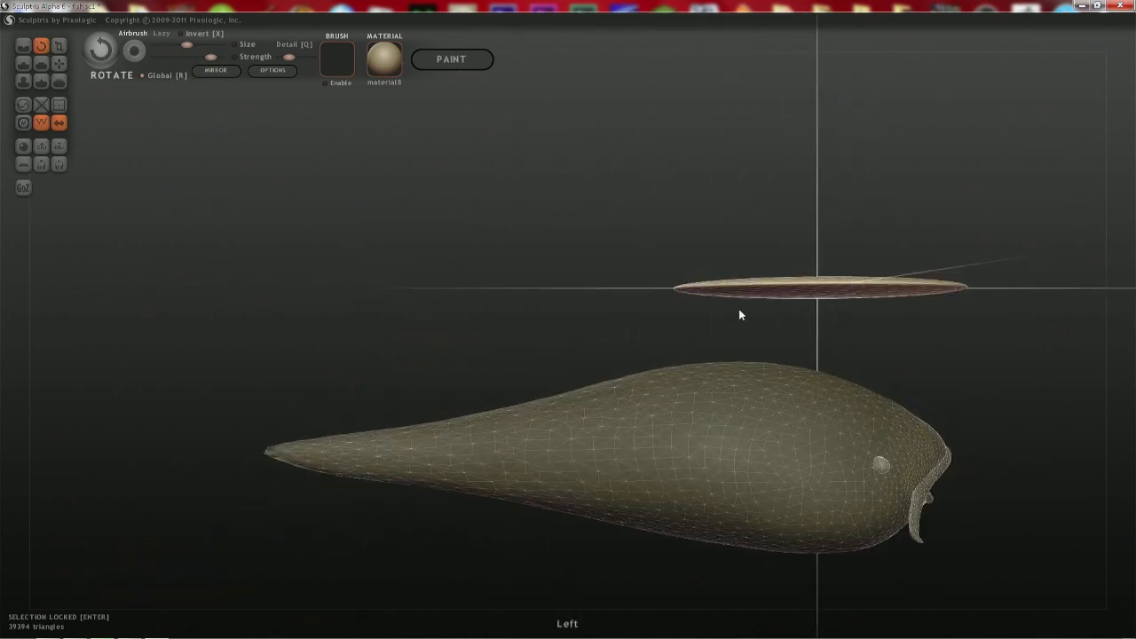
pyautogui.keyDown('alt'); pyautogui.moveTo(739, 309); pyautogui.dragTo(545, 296, button='right'); pyautogui.keyUp('alt')
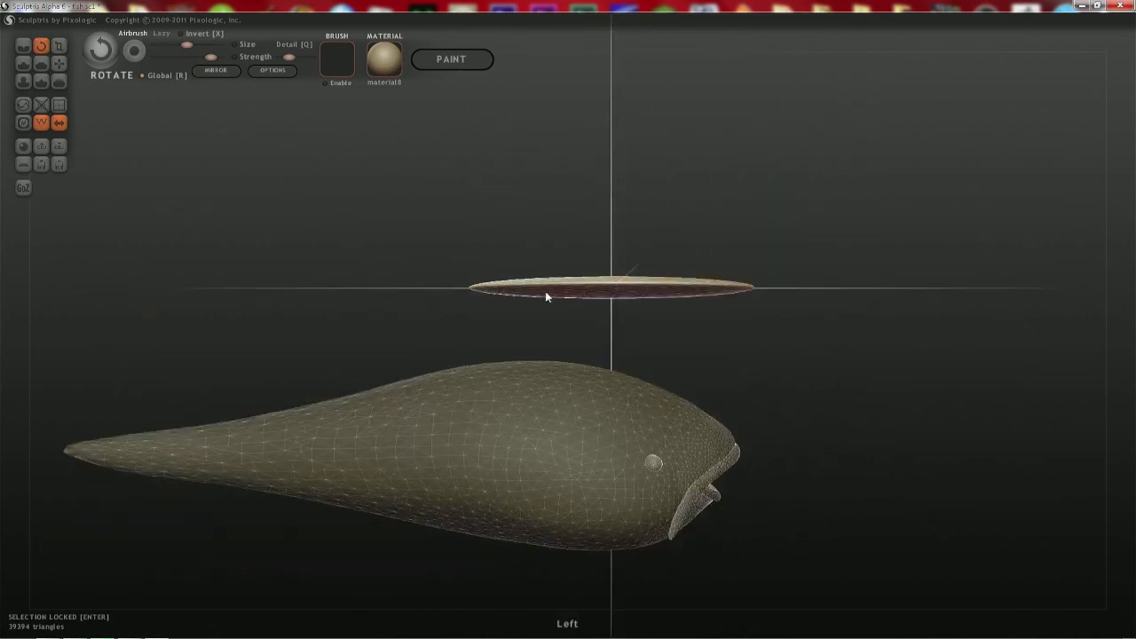
pyautogui.moveTo(545, 295); pyautogui.dragTo(674, 182)
pyautogui.keyDown('shift'); pyautogui.moveTo(753, 261); pyautogui.dragTo(643, 290, button='right'); pyautogui.keyUp('shift')
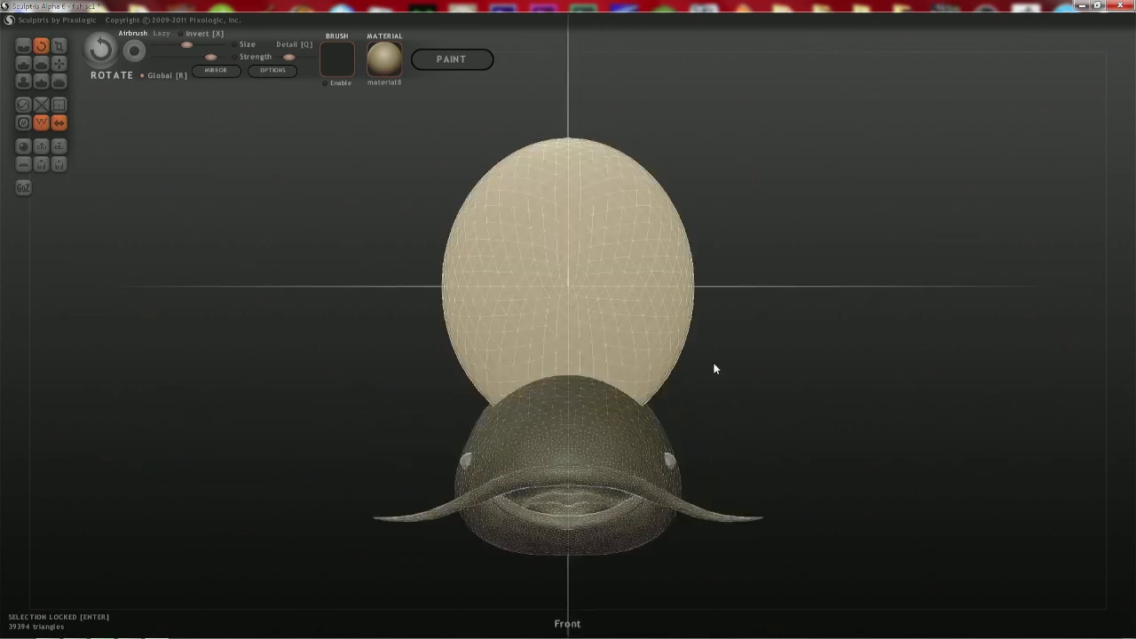
# - Turn the disc into a mirrored pair and move both discs together at the body's midline
pyautogui.moveTo(679, 211); pyautogui.dragTo(547, 332, button='right')
pyautogui.press('space')
pyautogui.press('g')
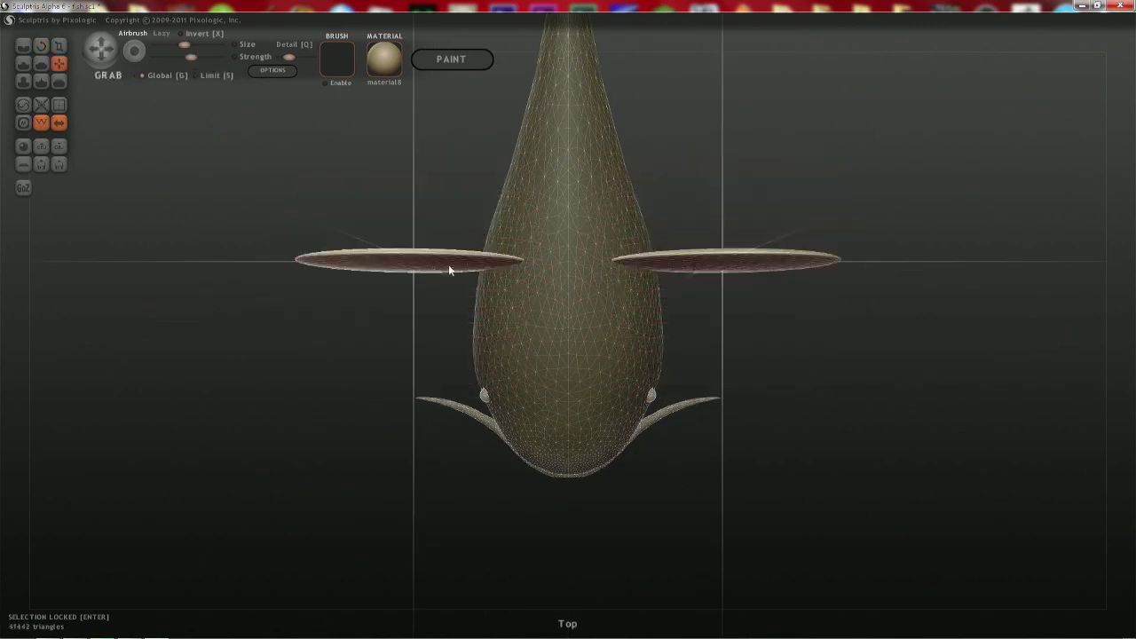
pyautogui.press('g')
pyautogui.moveTo(427, 264); pyautogui.dragTo(590, 287)
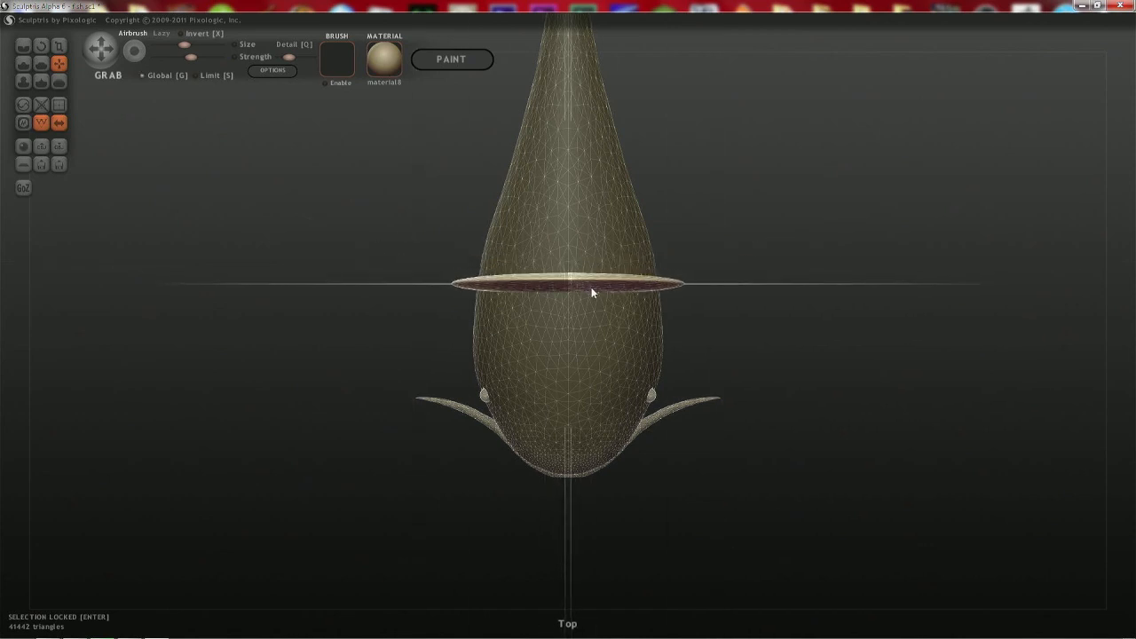
# - Rotate the paired discs a quarter turn in top view so they stand lengthwise along the body's midline
pyautogui.press('r')
pyautogui.scroll(2, 612, 235)
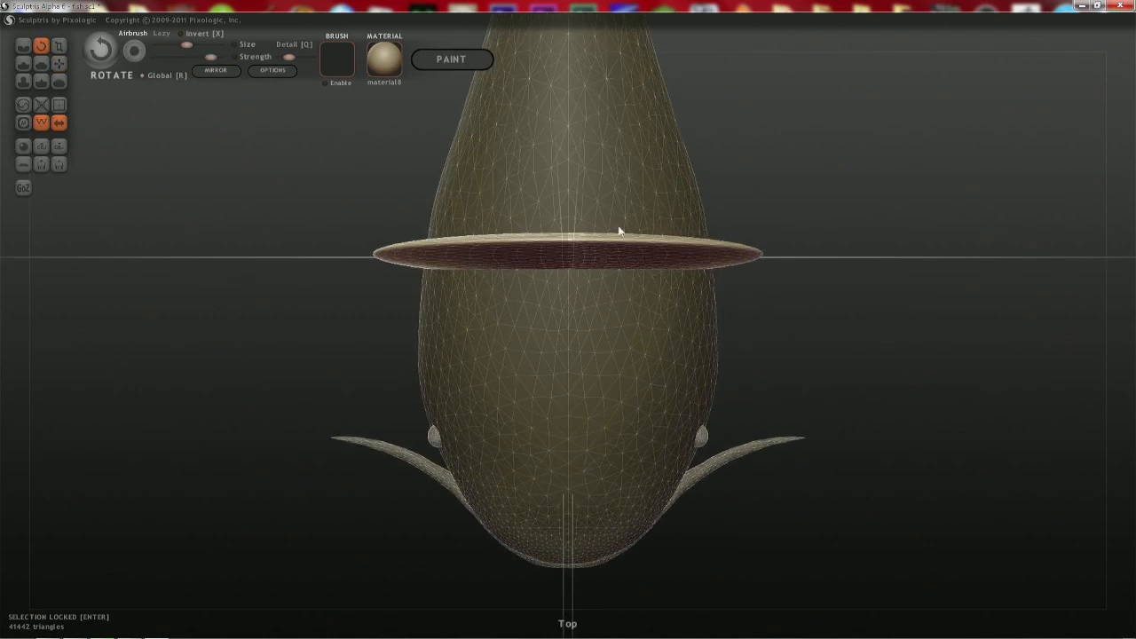
pyautogui.moveTo(547, 333); pyautogui.dragTo(525, 246)
pyautogui.keyDown('shift'); pyautogui.moveTo(718, 398); pyautogui.dragTo(719, 231); pyautogui.keyUp('shift')
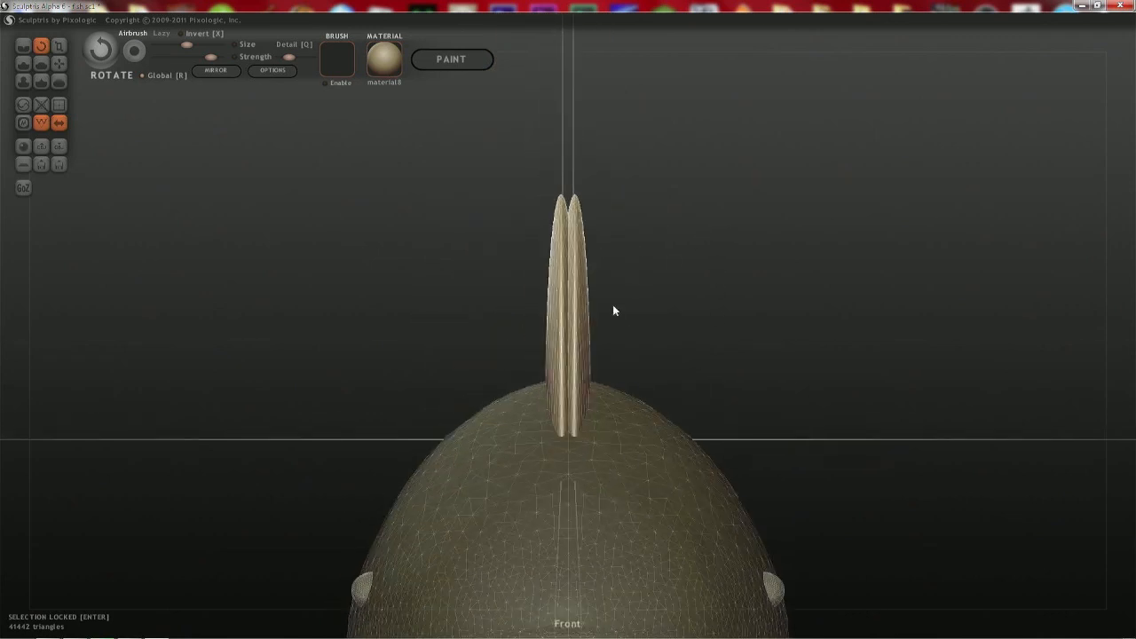
pyautogui.keyDown('alt'); pyautogui.moveTo(635, 307); pyautogui.dragTo(629, 193); pyautogui.keyUp('alt')
# - Replace the paired discs with a single upright disc centred along the body's midline
pyautogui.press('Delete')
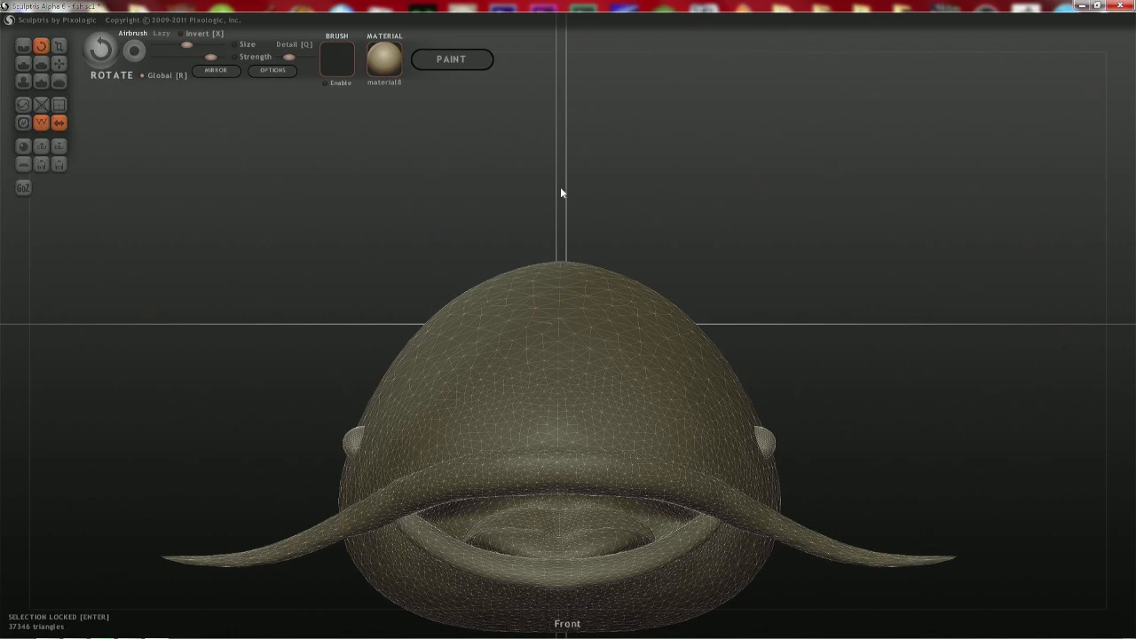
pyautogui.hotkey('ctrl', 'z')
pyautogui.press('g')
pyautogui.keyDown('shift'); pyautogui.moveTo(608, 197); pyautogui.dragTo(736, 197); pyautogui.keyUp('shift')
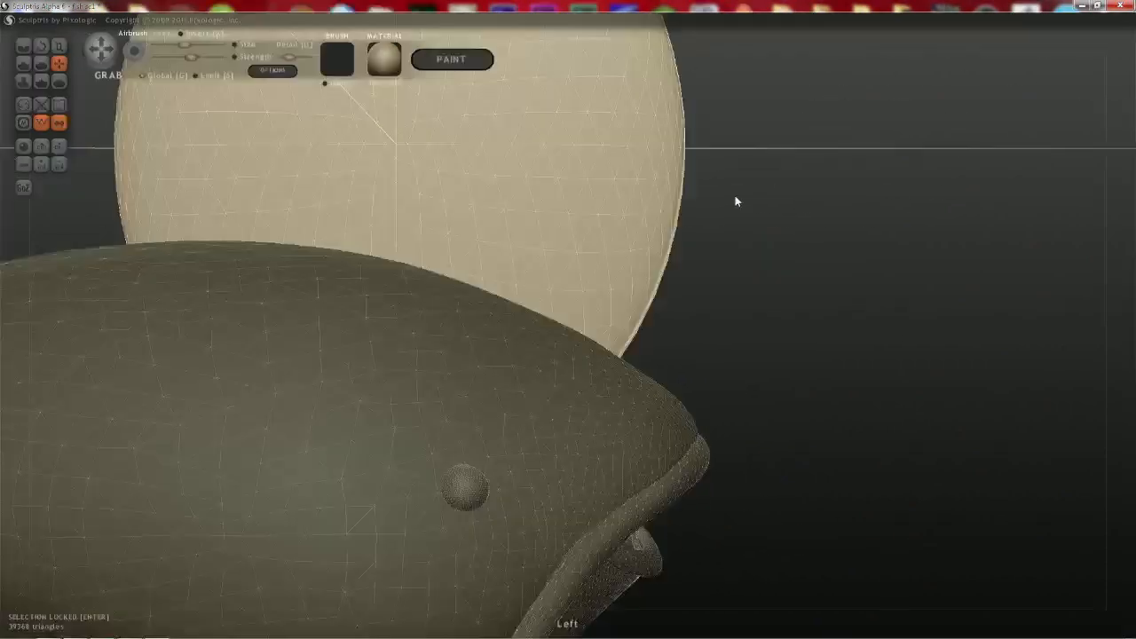
pyautogui.scroll(-6, 735, 201)
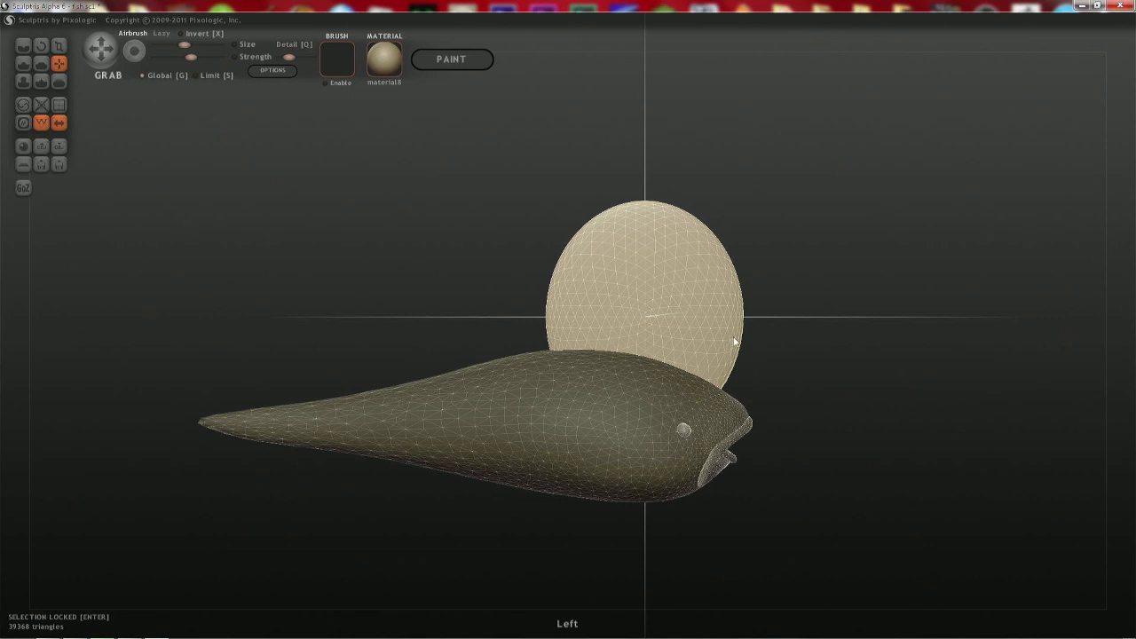
# - Grab the disc's upper edge up and toward the tail to form a fin tip, and straighten its rear edge
pyautogui.moveTo(707, 343); pyautogui.dragTo(583, 462, button='right')
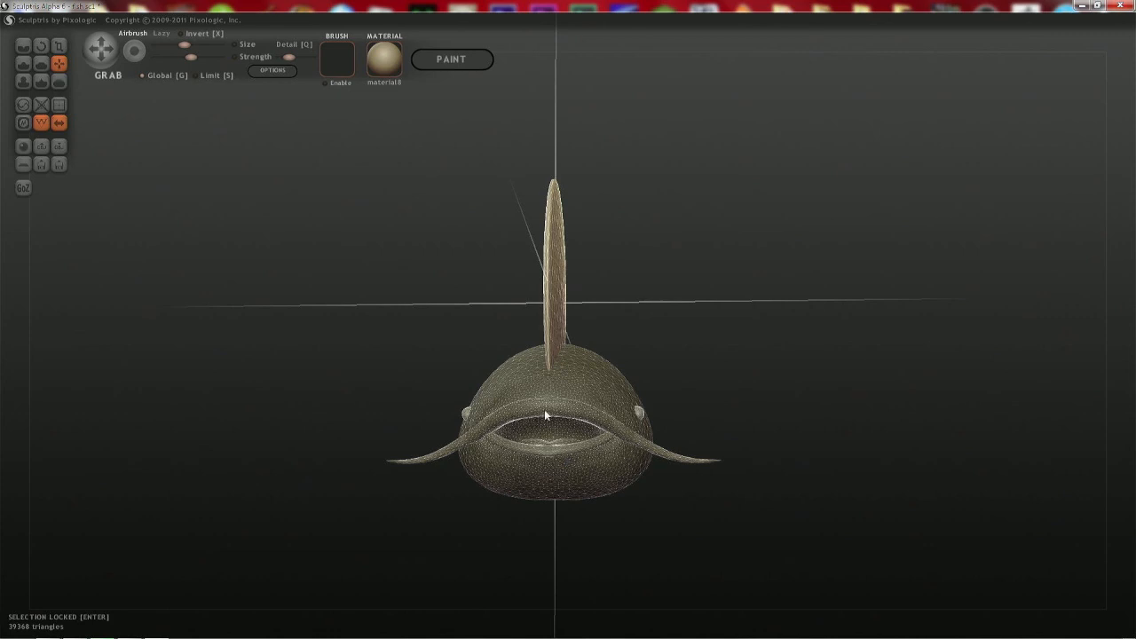
pyautogui.moveTo(542, 413); pyautogui.dragTo(519, 327, button='right')
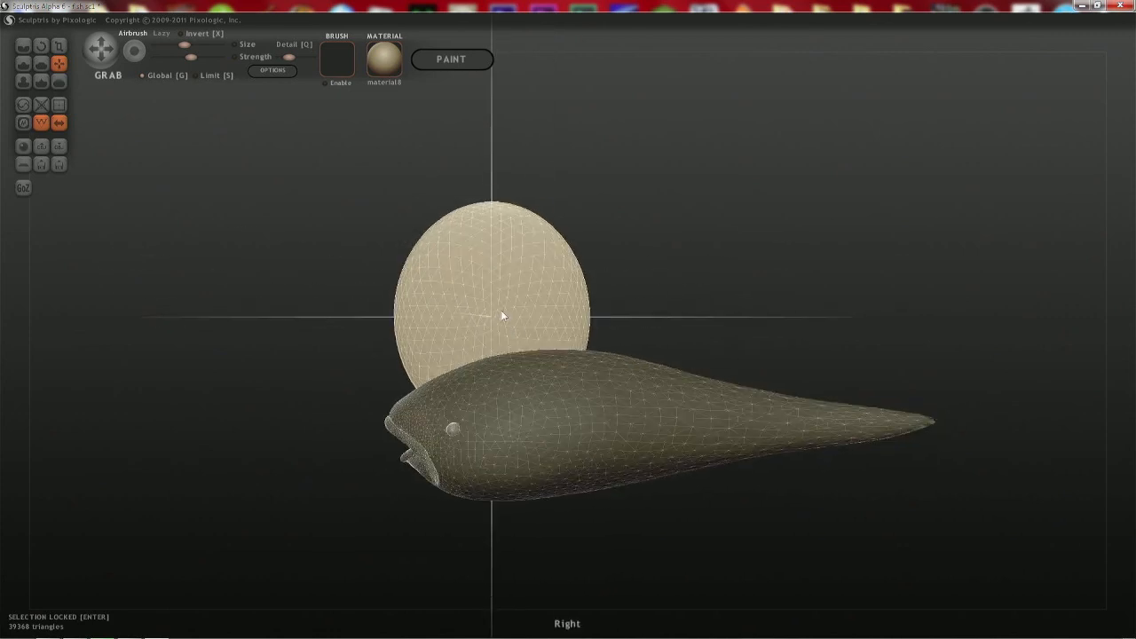
pyautogui.moveTo(501, 311)
pyautogui.mouseDown(button='right')
pyautogui.moveTo(460, 309)
pyautogui.moveTo(512, 317)
pyautogui.mouseUp(button='right')
pyautogui.press('g')
pyautogui.press('space')
pyautogui.moveTo(503, 245)
pyautogui.mouseDown()
pyautogui.moveTo(497, 223)
pyautogui.moveTo(569, 158)
pyautogui.mouseUp()
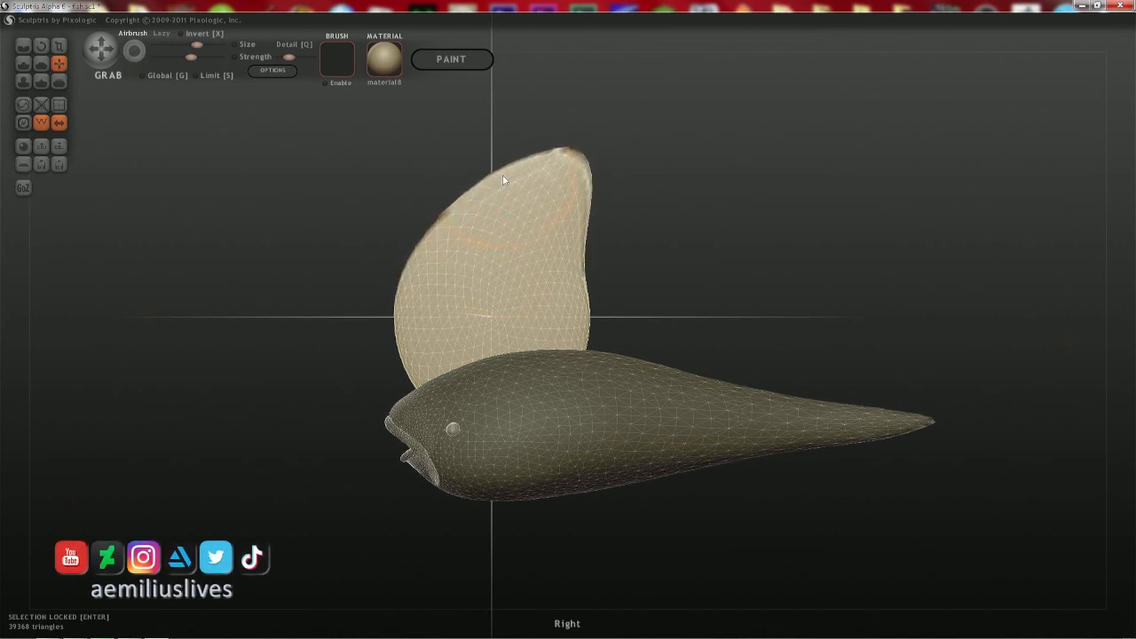
pyautogui.moveTo(570, 260); pyautogui.dragTo(581, 259)
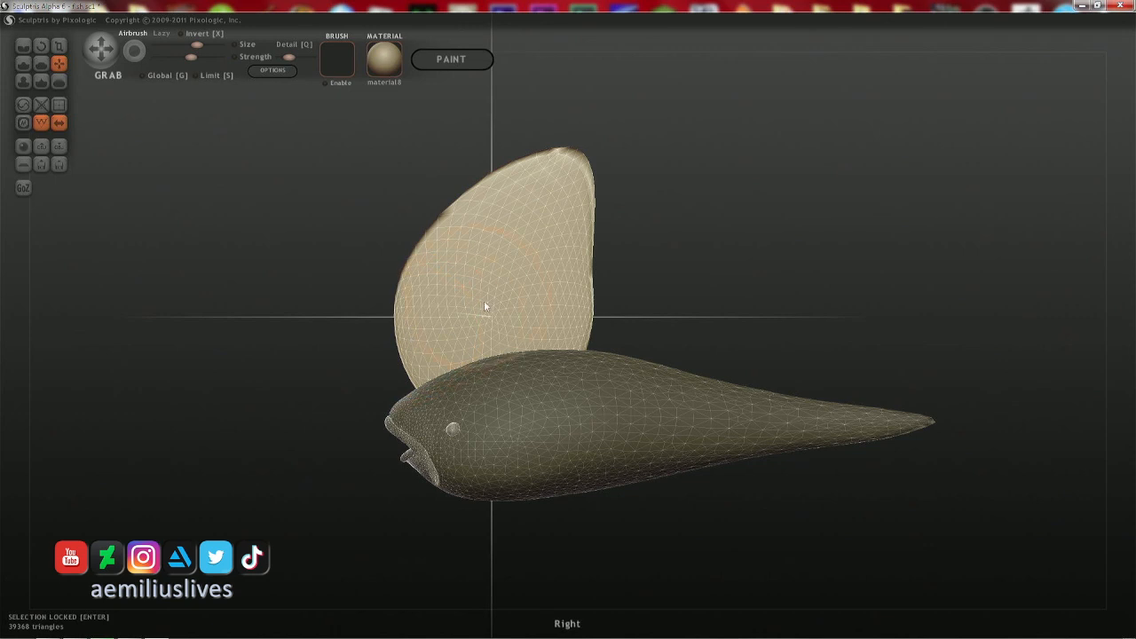
# - Scale the whole fin down to about a third of its size and move it onto the middle of the creature's back
pyautogui.press('t')
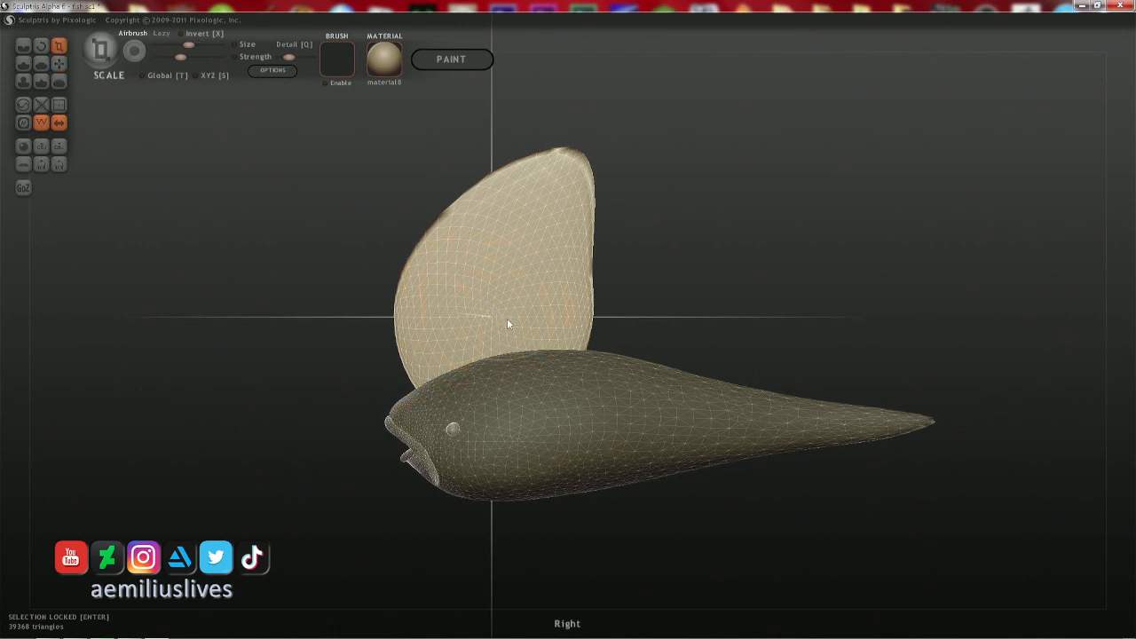
pyautogui.press('t')
pyautogui.moveTo(516, 315); pyautogui.dragTo(225, 435)
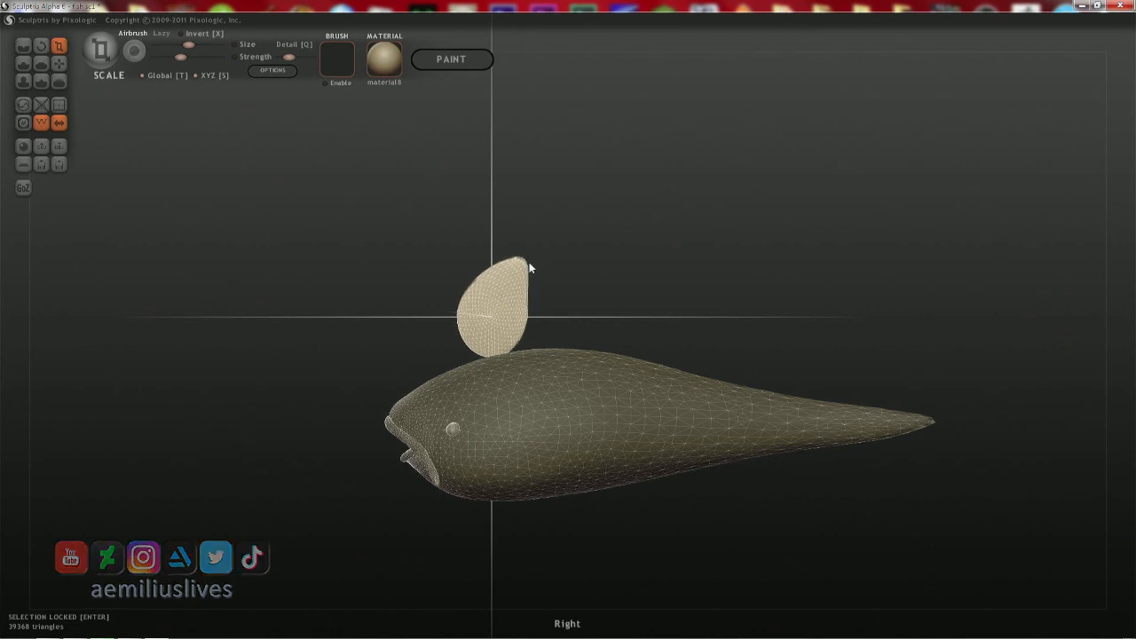
pyautogui.press('g')
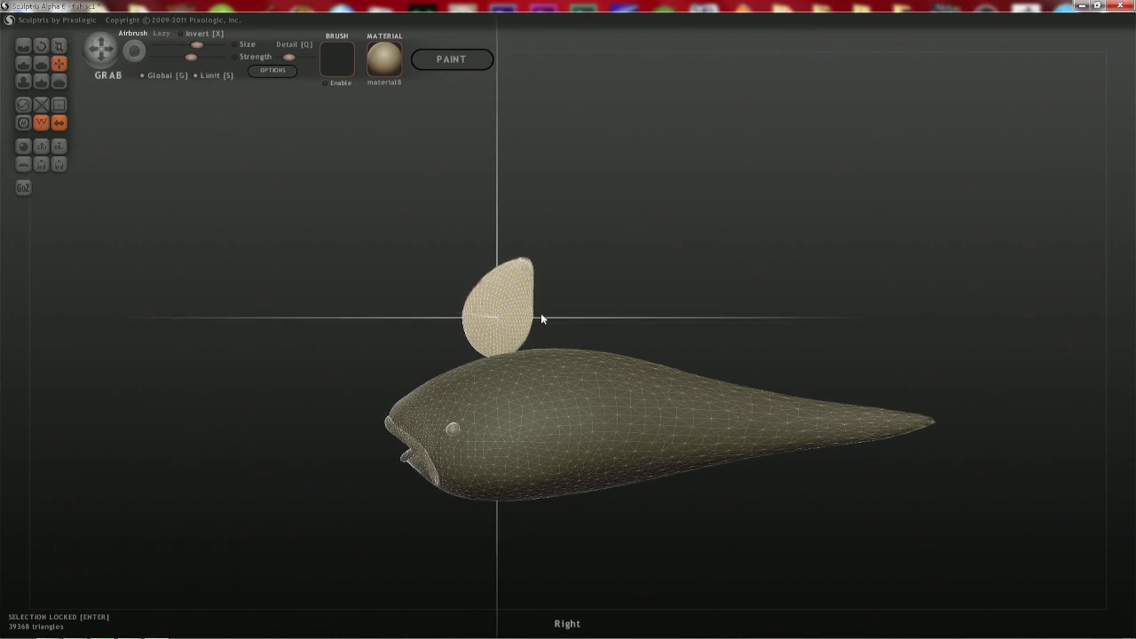
pyautogui.moveTo(540, 312); pyautogui.dragTo(615, 351)
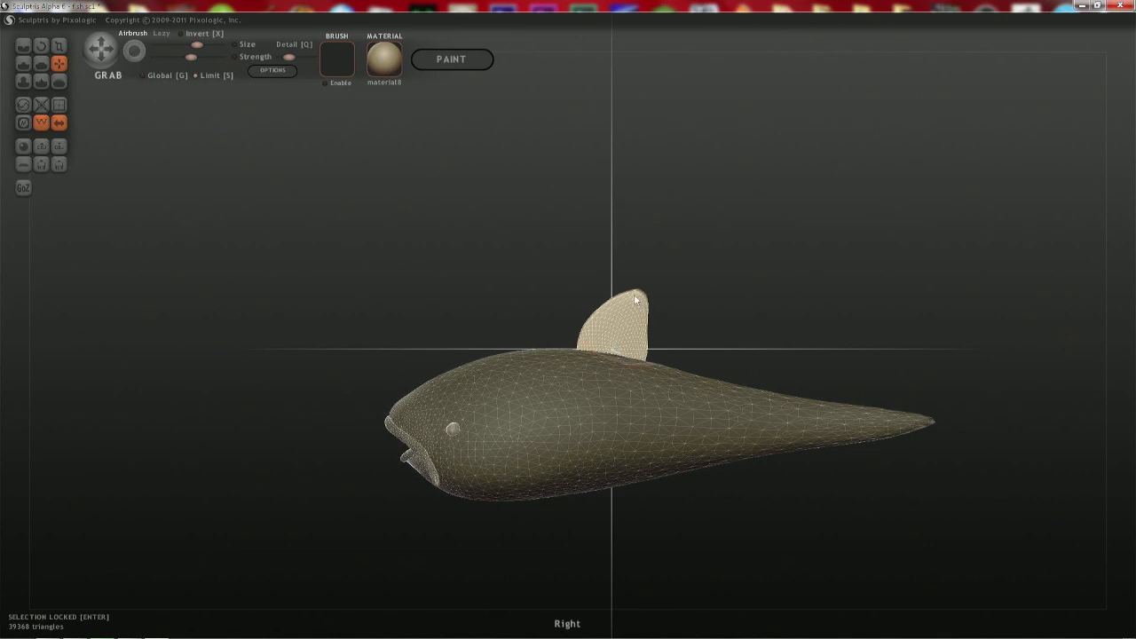
# - Grab the fin's tip up and toward the tail, then curve its rear edge inward and flare the rear base toward the tail
pyautogui.press('space')
pyautogui.moveTo(636, 325)
pyautogui.mouseDown()
pyautogui.moveTo(677, 277)
pyautogui.moveTo(668, 286)
pyautogui.moveTo(670, 271)
pyautogui.moveTo(623, 281)
pyautogui.moveTo(594, 306)
pyautogui.mouseUp()
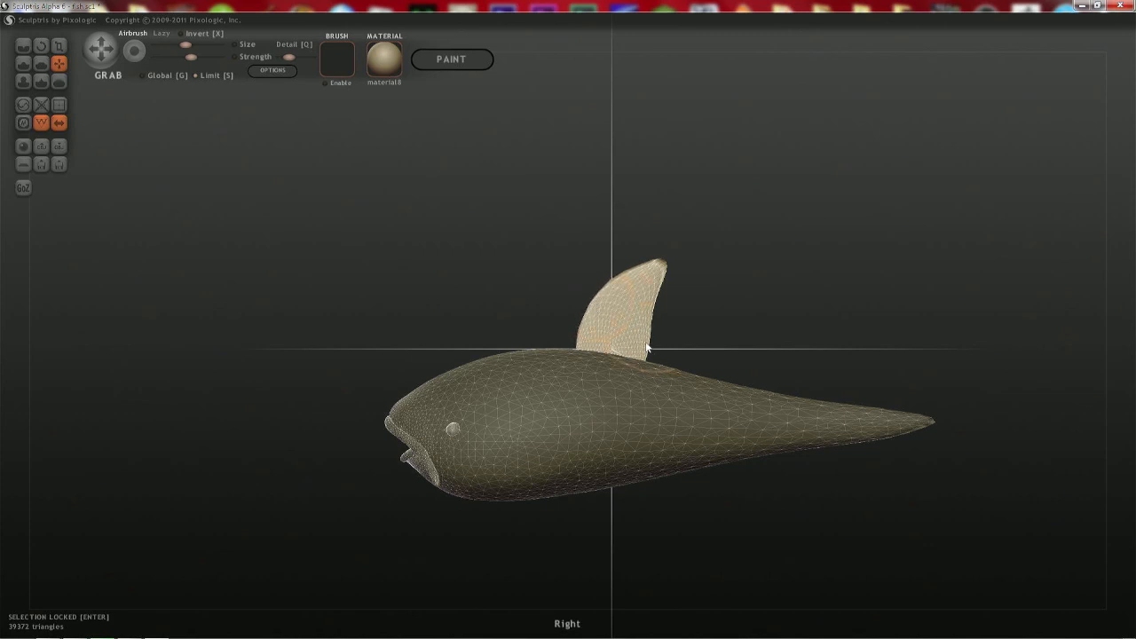
pyautogui.press('w')
pyautogui.scroll(5, 668, 311)
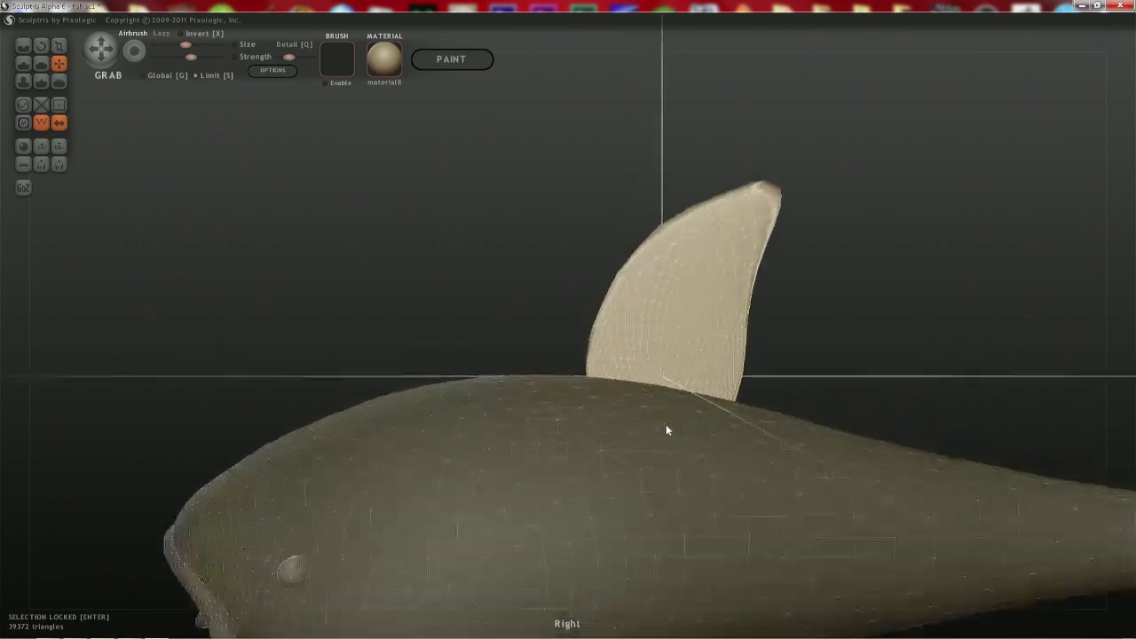
pyautogui.press('w')
pyautogui.scroll(1, 772, 247)
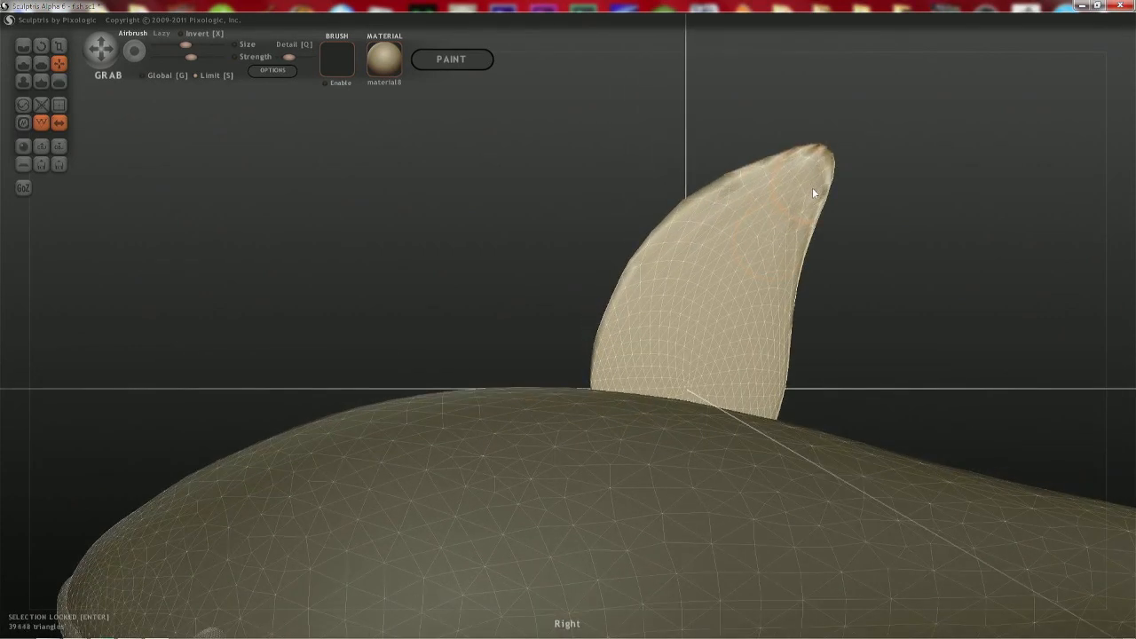
pyautogui.moveTo(813, 187)
pyautogui.mouseDown()
pyautogui.moveTo(793, 298)
pyautogui.moveTo(796, 289)
pyautogui.mouseUp()
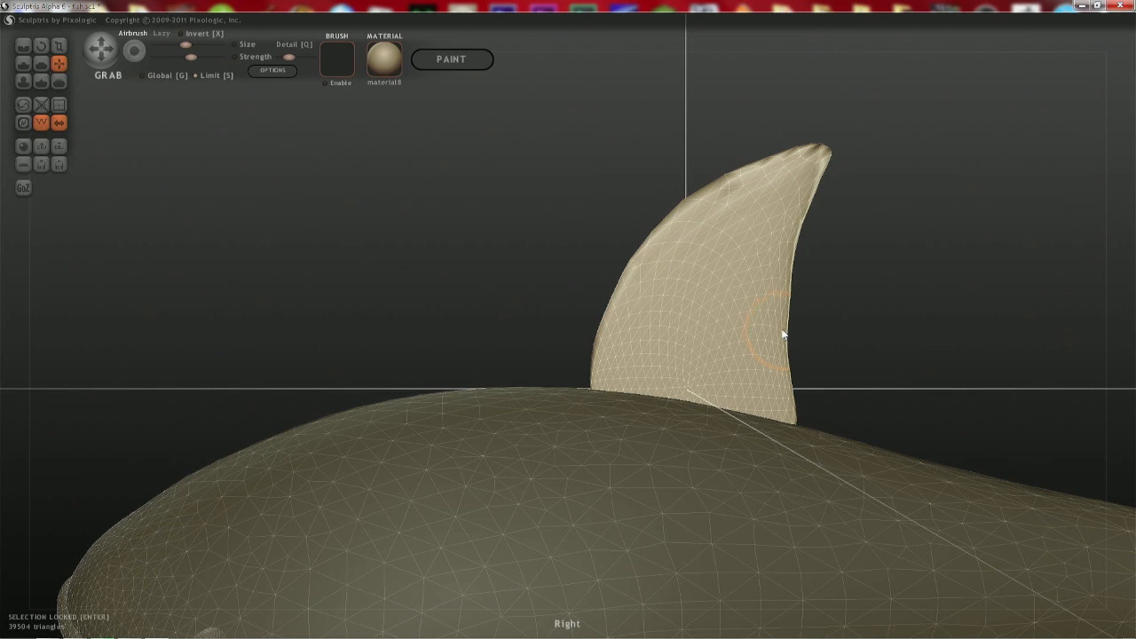
pyautogui.press('space')
pyautogui.moveTo(778, 308)
pyautogui.mouseDown()
pyautogui.moveTo(796, 393)
pyautogui.moveTo(812, 388)
pyautogui.mouseUp()
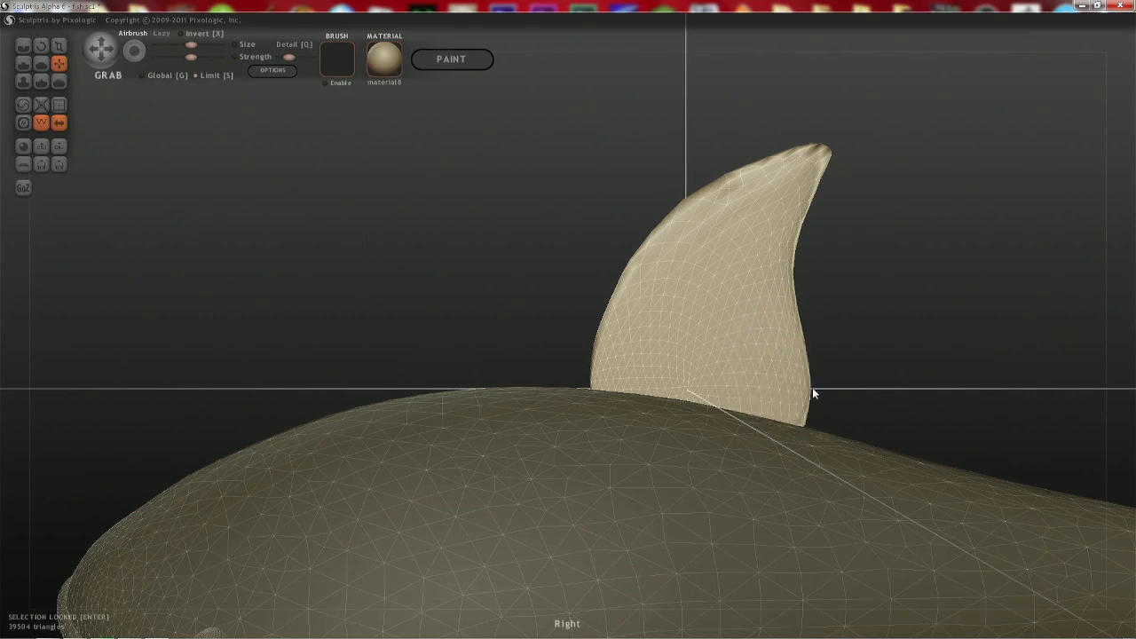
# - From the creature's other side, broaden the fin's upper rear into a blunt corner and narrow the base below it
pyautogui.moveTo(760, 366); pyautogui.dragTo(703, 185, button='right')
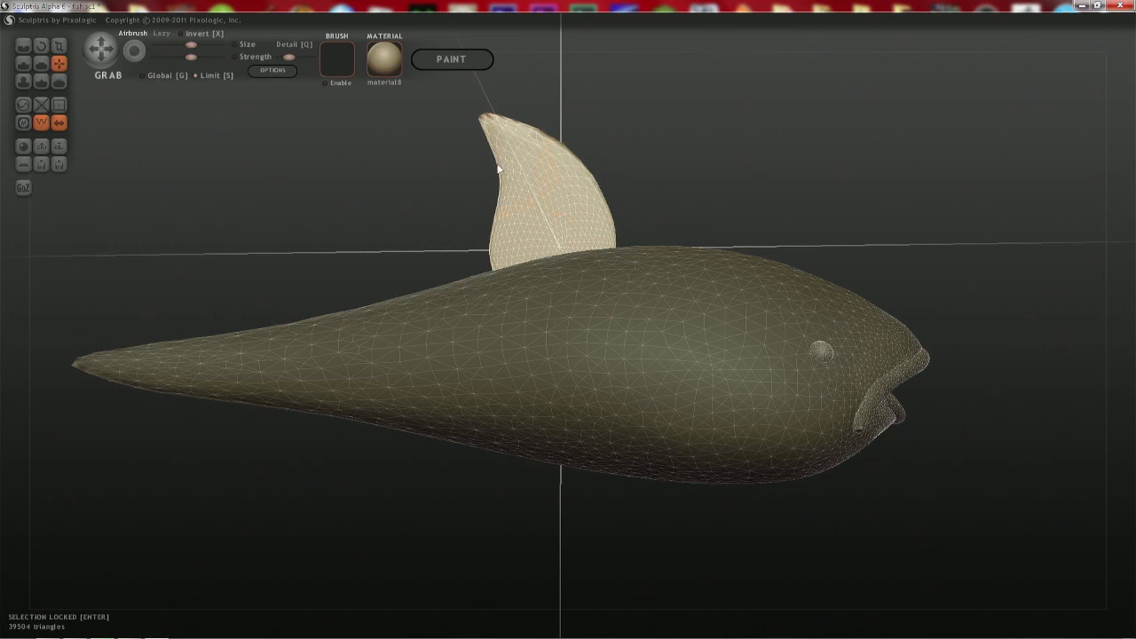
pyautogui.moveTo(503, 184); pyautogui.dragTo(609, 202, button='middle')
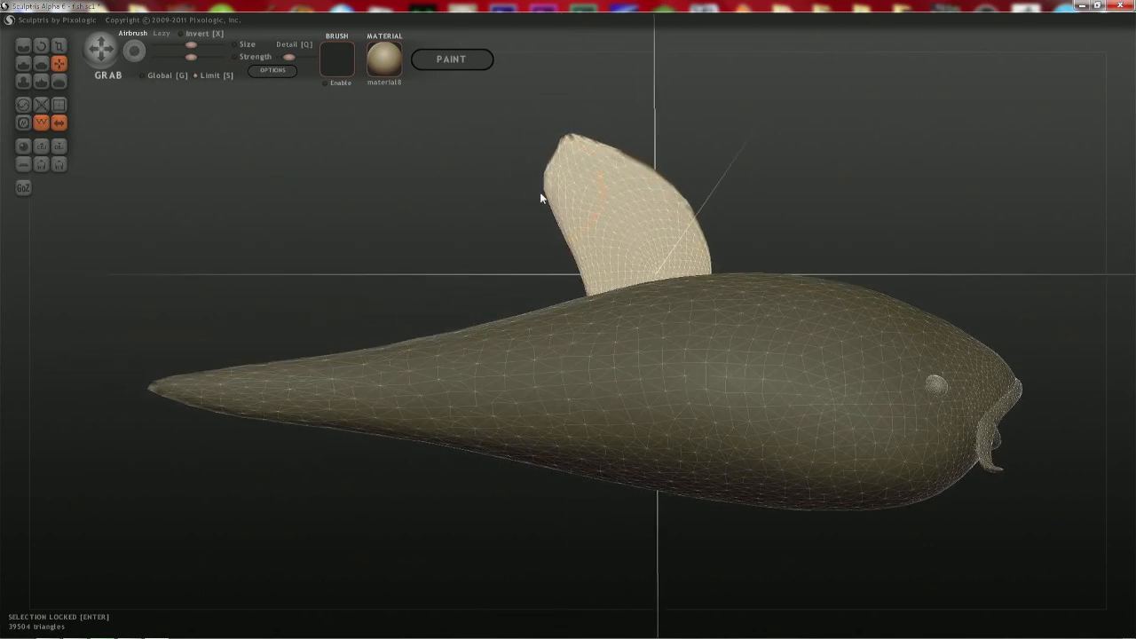
pyautogui.moveTo(543, 190); pyautogui.dragTo(531, 205)
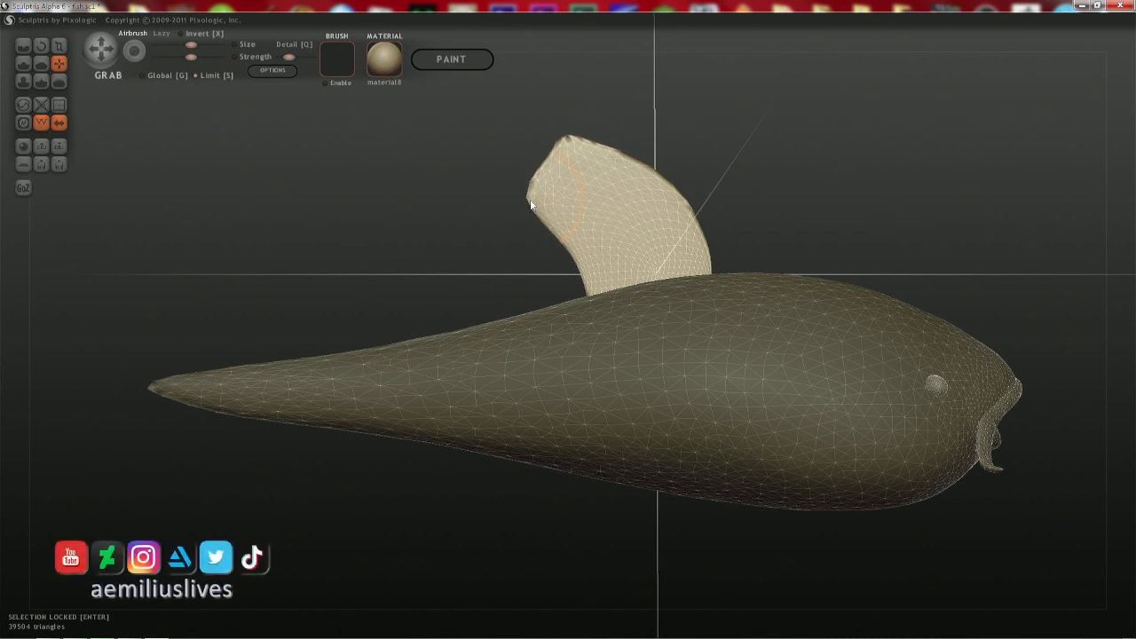
pyautogui.moveTo(576, 151); pyautogui.dragTo(586, 133)
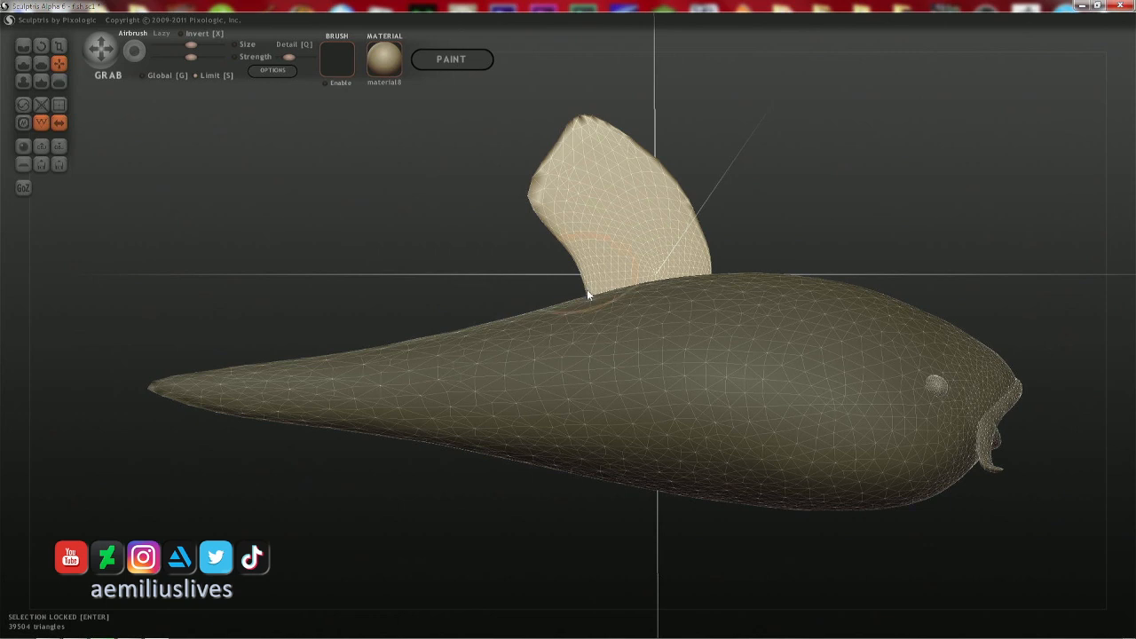
pyautogui.moveTo(587, 295); pyautogui.dragTo(634, 297)
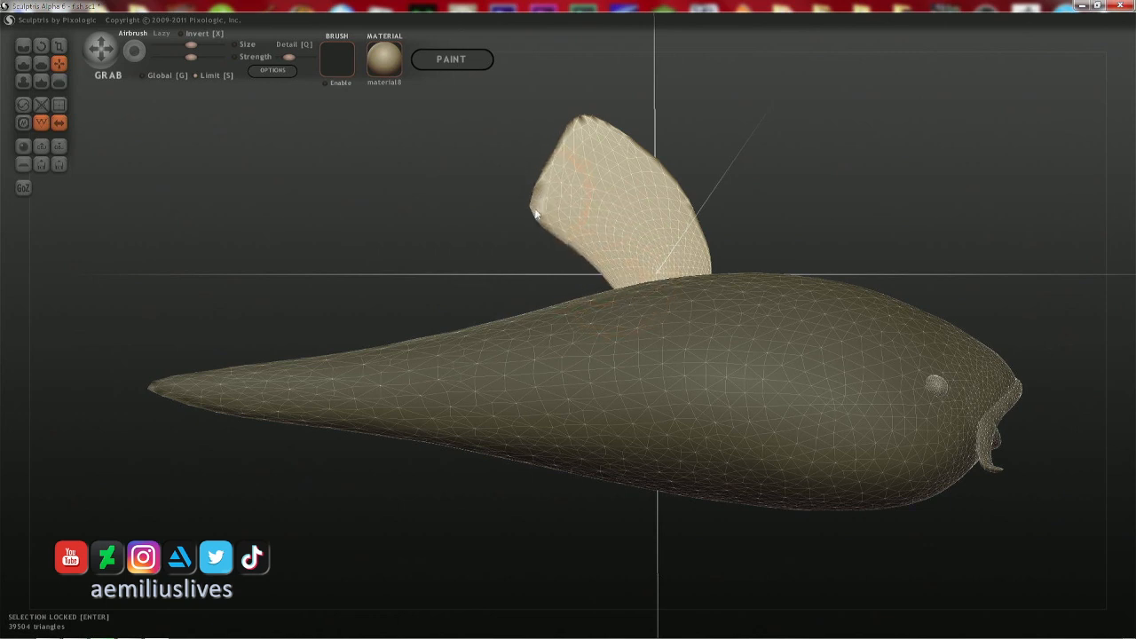
pyautogui.moveTo(535, 213); pyautogui.dragTo(593, 193)
pyautogui.press('space')
pyautogui.click(608, 136)
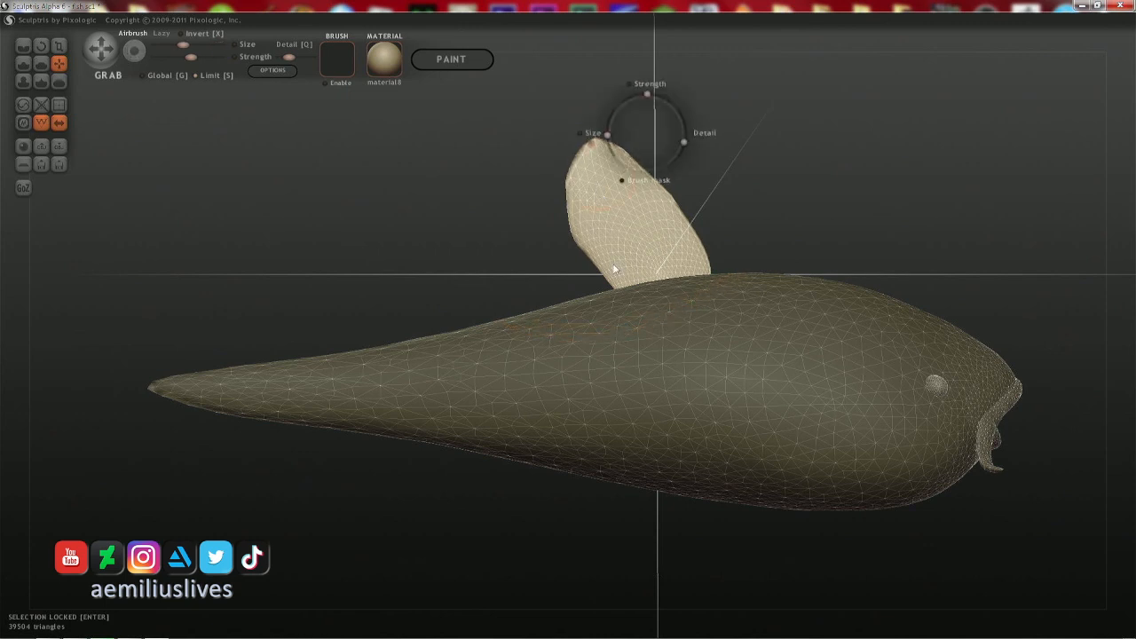
pyautogui.moveTo(573, 238); pyautogui.dragTo(551, 229)
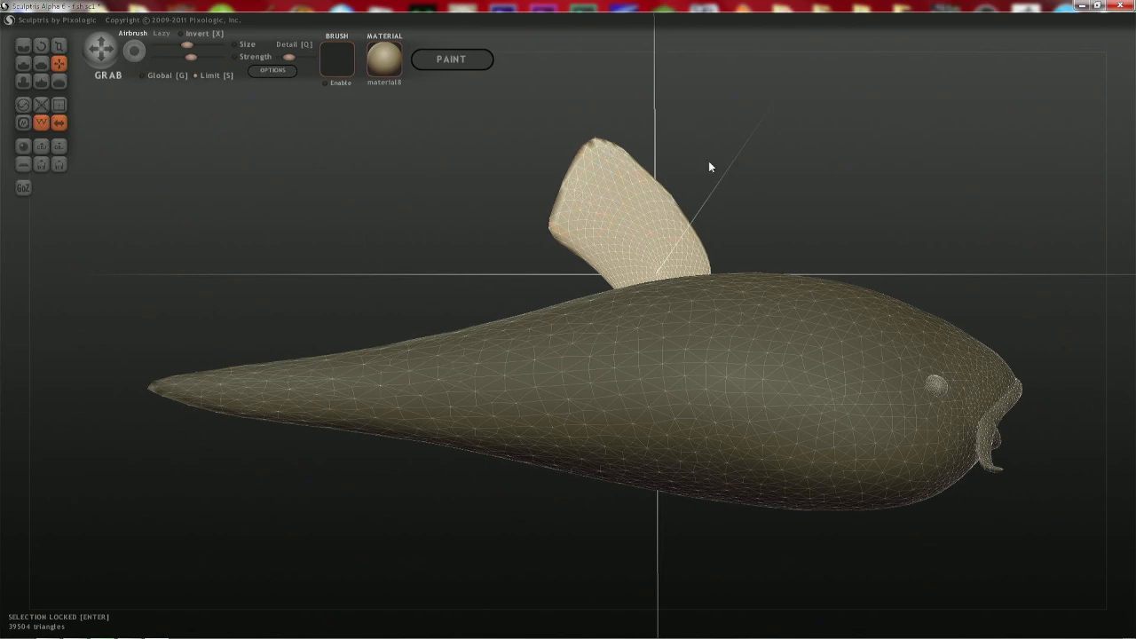
# - Raise the fin's tip, bulge its front edge forward with a larger Grab brush, and shift the whole fin toward the head
pyautogui.scroll(5, 710, 166)
pyautogui.keyDown('alt'); pyautogui.moveTo(728, 213); pyautogui.dragTo(602, 304); pyautogui.keyUp('alt')
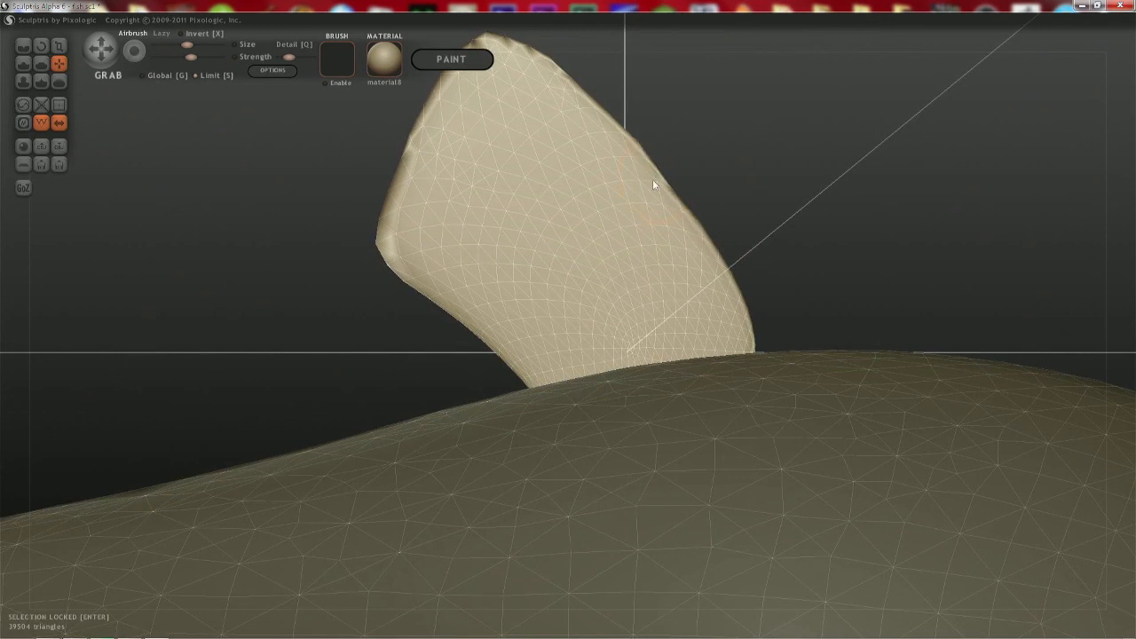
pyautogui.scroll(-5, 584, 161)
pyautogui.press('space')
pyautogui.moveTo(564, 177); pyautogui.dragTo(562, 168)
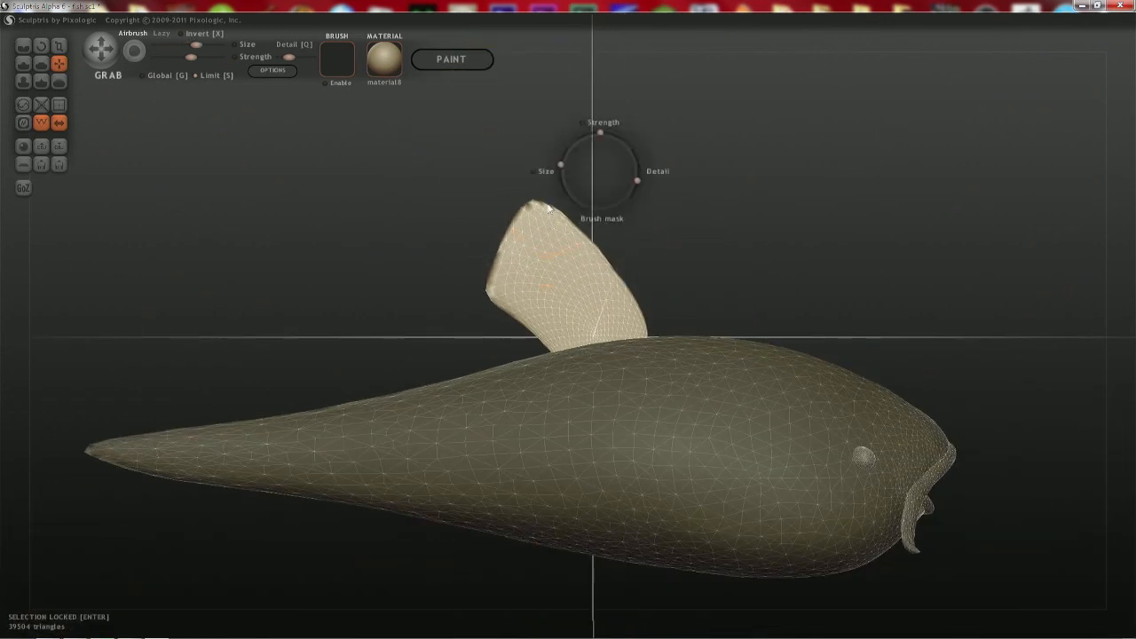
pyautogui.moveTo(539, 213); pyautogui.dragTo(558, 200)
pyautogui.moveTo(600, 258); pyautogui.dragTo(624, 254)
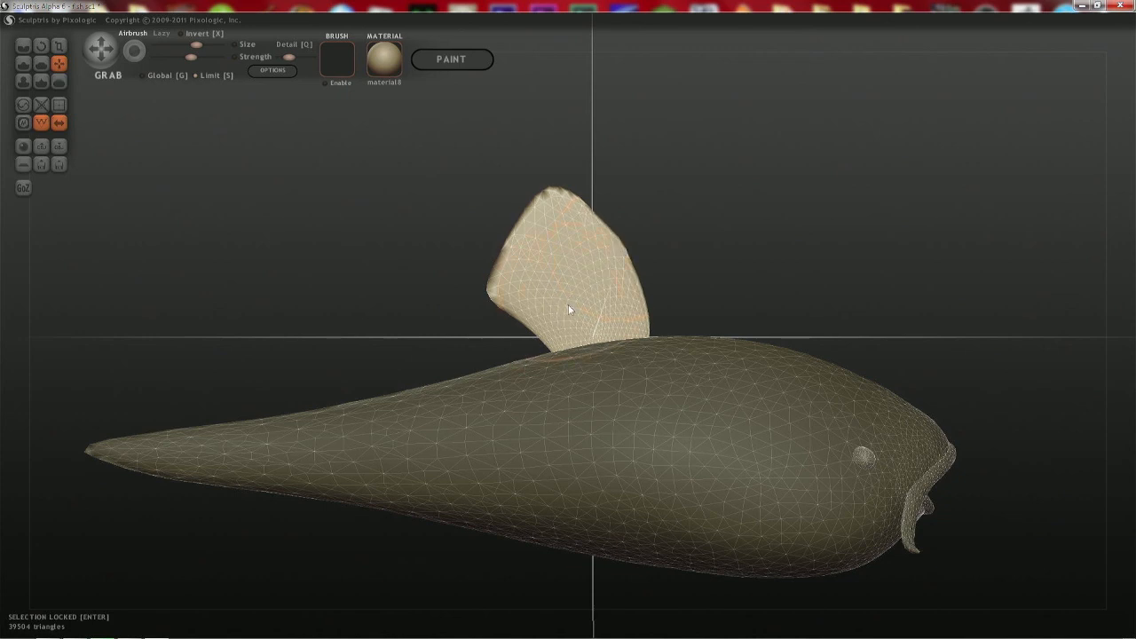
pyautogui.moveTo(573, 305)
pyautogui.mouseDown()
pyautogui.moveTo(594, 297)
pyautogui.moveTo(641, 323)
pyautogui.mouseUp()
pyautogui.moveTo(791, 314); pyautogui.dragTo(485, 309)
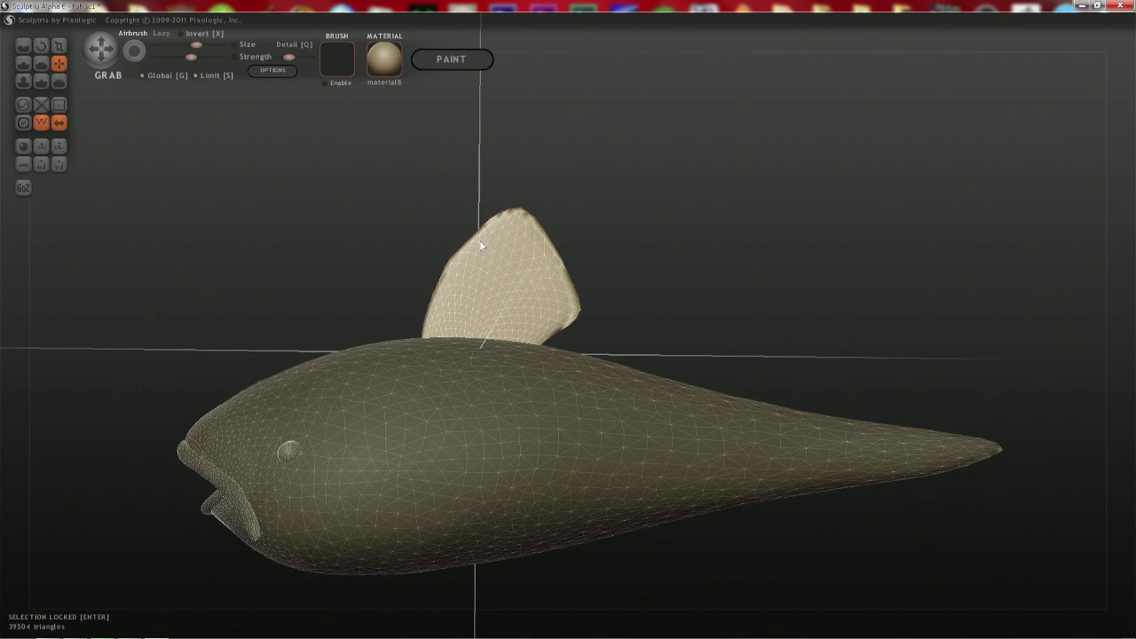
# - Reshape the fin with a smaller Grab brush, extending its rear corner toward the tail and pulling the tip up and back
pyautogui.scroll(3, 497, 284)
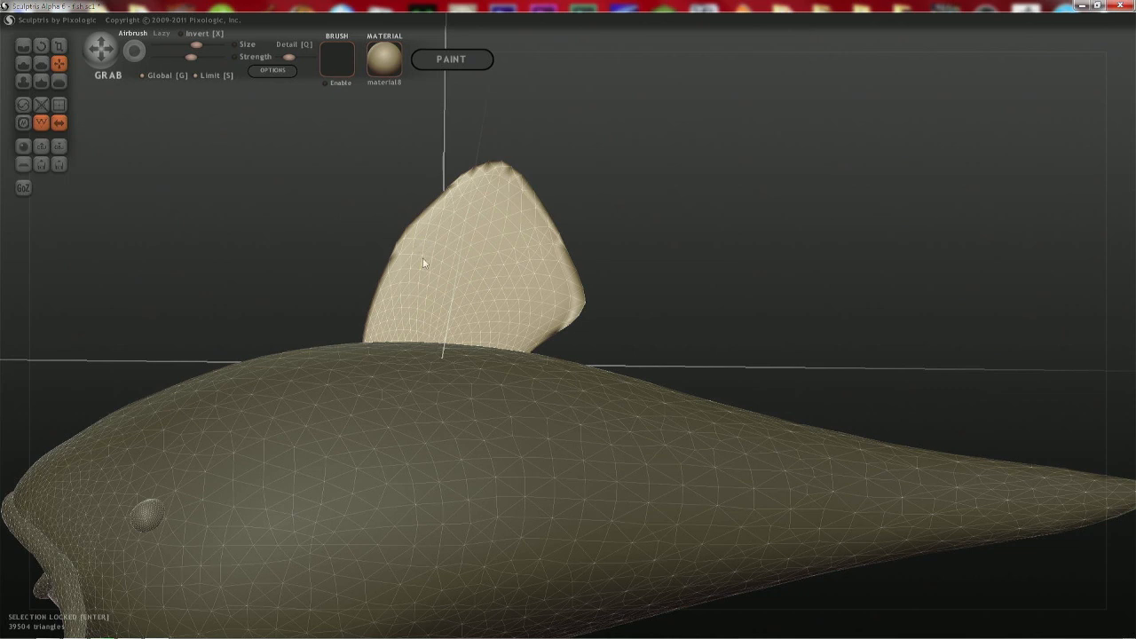
pyautogui.press('space')
pyautogui.moveTo(406, 236)
pyautogui.mouseDown()
pyautogui.moveTo(413, 259)
pyautogui.moveTo(406, 245)
pyautogui.mouseUp()
pyautogui.moveTo(498, 176); pyautogui.dragTo(500, 160)
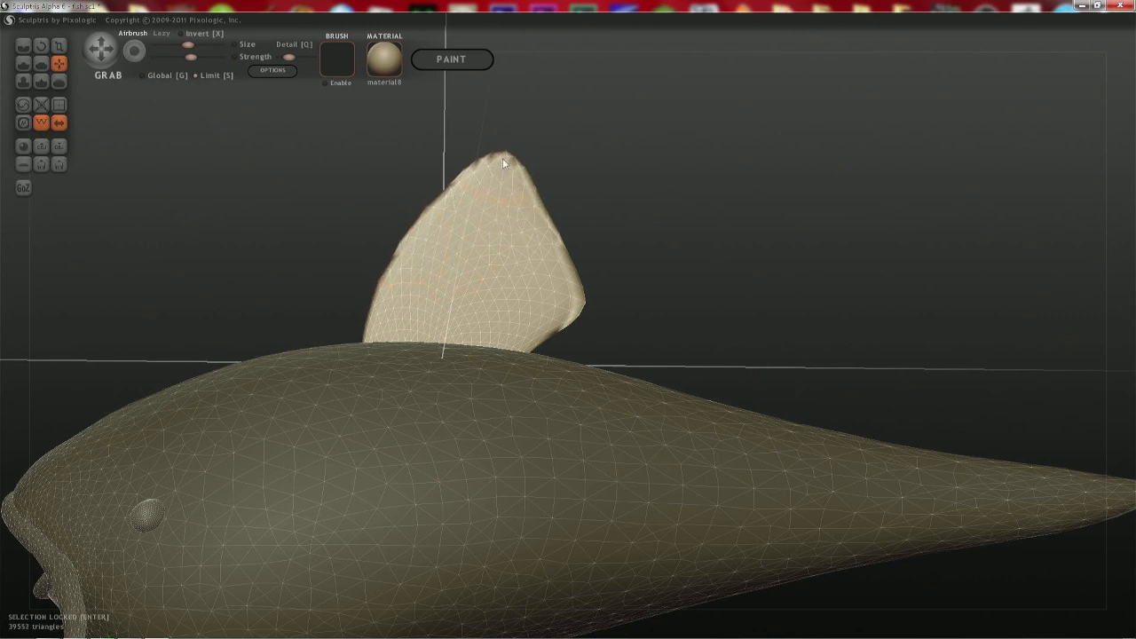
pyautogui.hotkey('ctrl', 'z')
pyautogui.moveTo(575, 313); pyautogui.dragTo(586, 304)
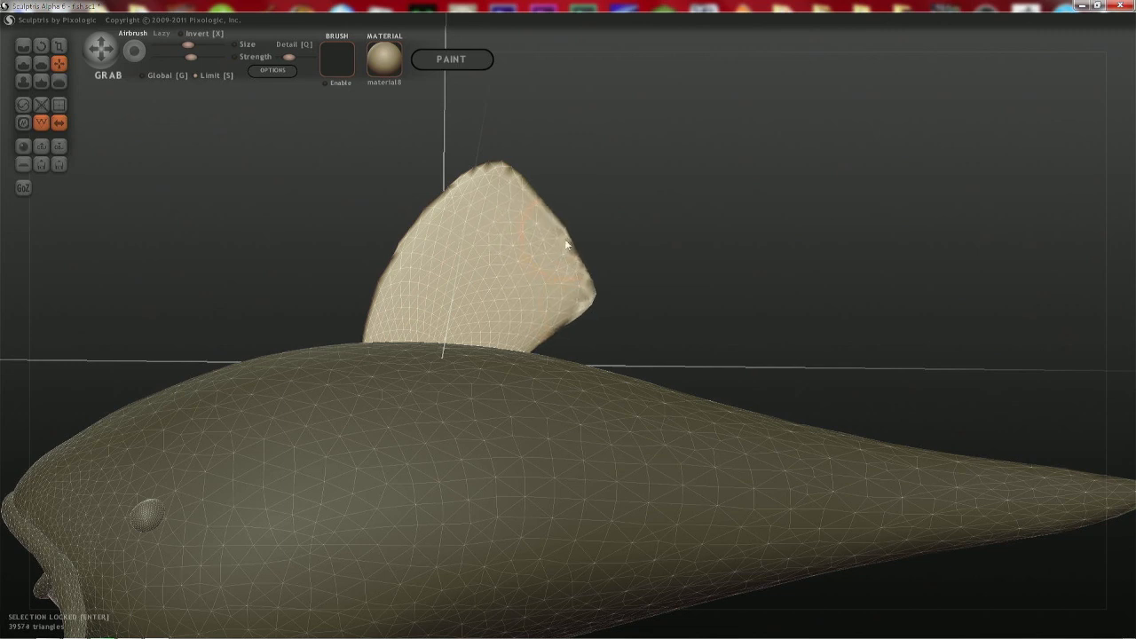
pyautogui.moveTo(566, 244); pyautogui.dragTo(576, 257)
pyautogui.moveTo(537, 204); pyautogui.dragTo(537, 147)
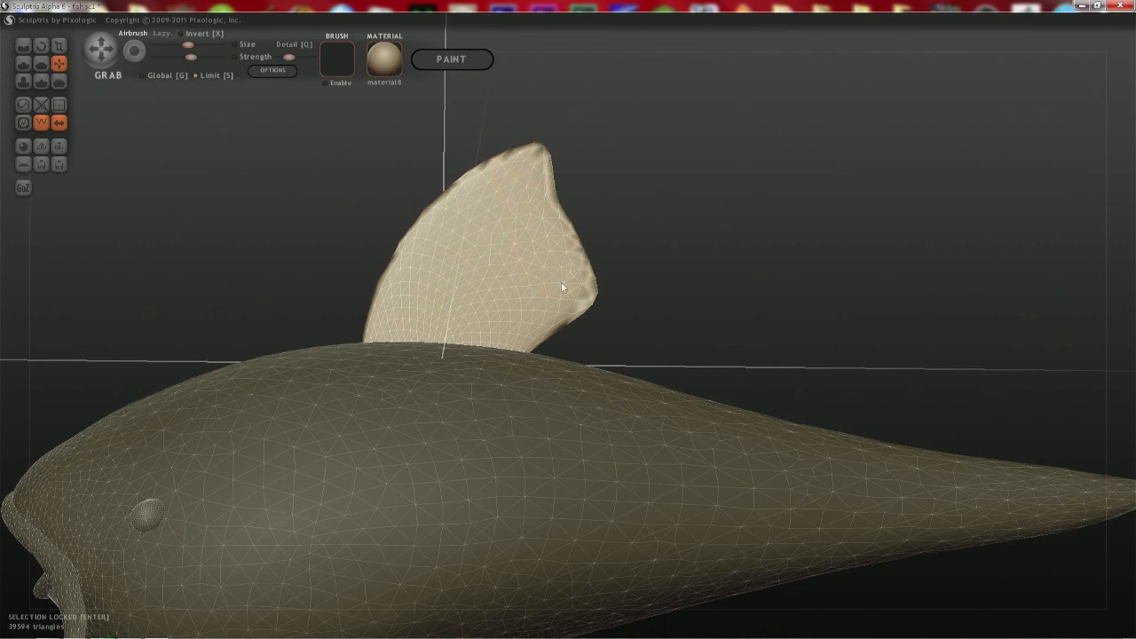
pyautogui.moveTo(541, 328); pyautogui.dragTo(539, 325)
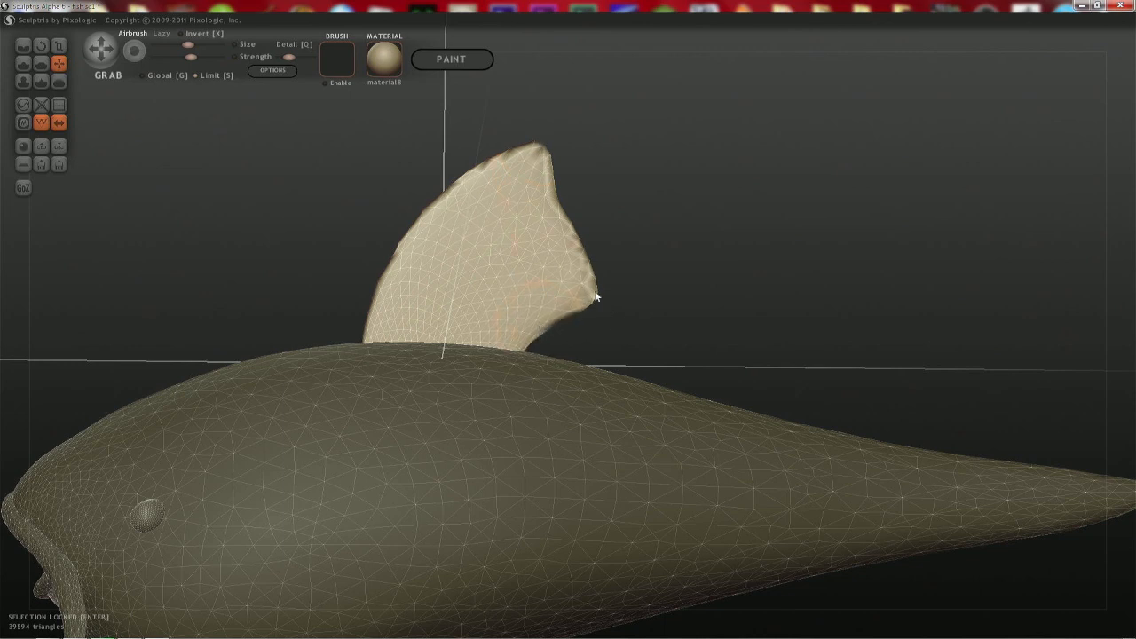
# - Sharpen the fin's rear corner and upper tip into points, and hollow the rear edge between them into a concave curve
pyautogui.press('space')
pyautogui.moveTo(601, 226); pyautogui.dragTo(601, 231)
pyautogui.moveTo(592, 294); pyautogui.dragTo(604, 298)
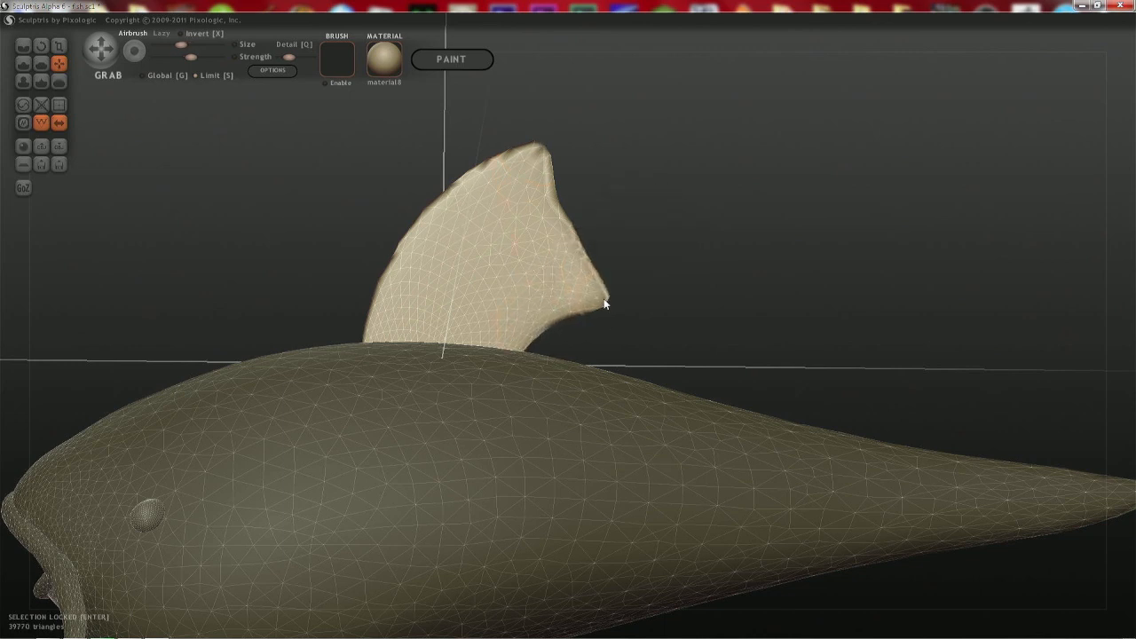
pyautogui.press('space')
pyautogui.moveTo(593, 217)
pyautogui.mouseDown()
pyautogui.moveTo(566, 243)
pyautogui.moveTo(556, 229)
pyautogui.mouseUp()
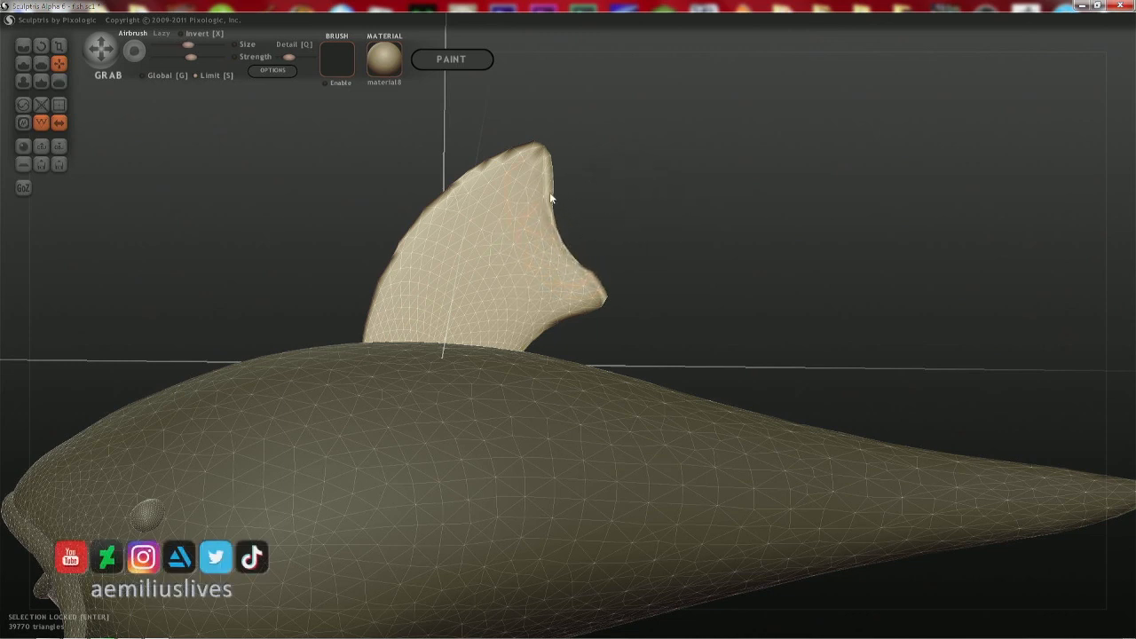
pyautogui.moveTo(589, 284)
pyautogui.mouseDown()
pyautogui.moveTo(586, 307)
pyautogui.moveTo(547, 325)
pyautogui.moveTo(625, 297)
pyautogui.moveTo(611, 293)
pyautogui.mouseUp()
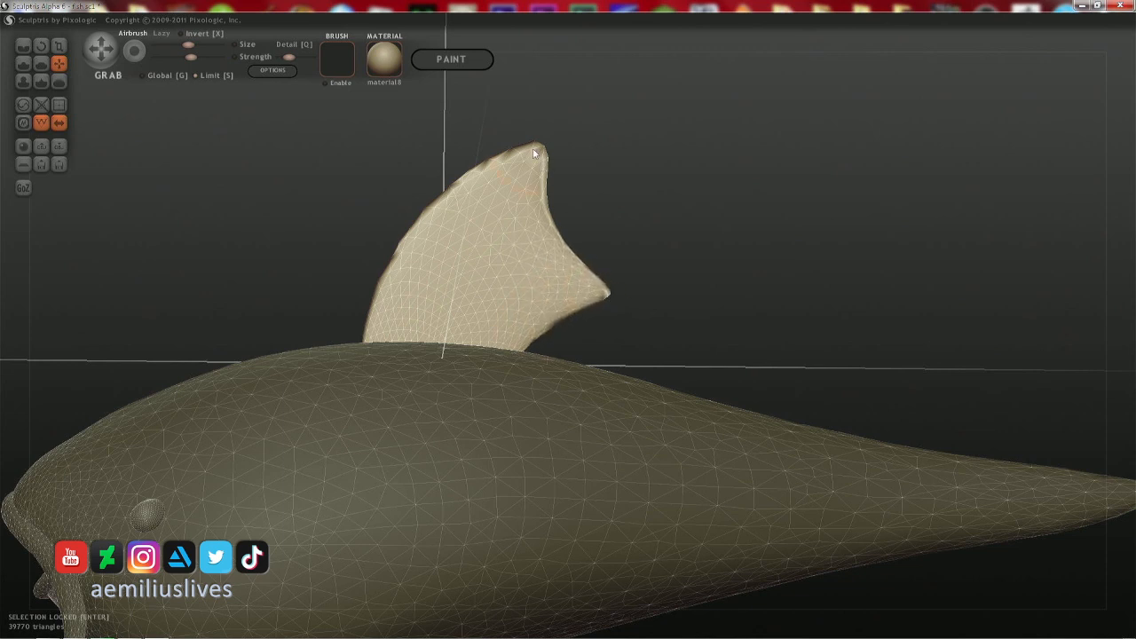
pyautogui.moveTo(539, 151); pyautogui.dragTo(554, 133)
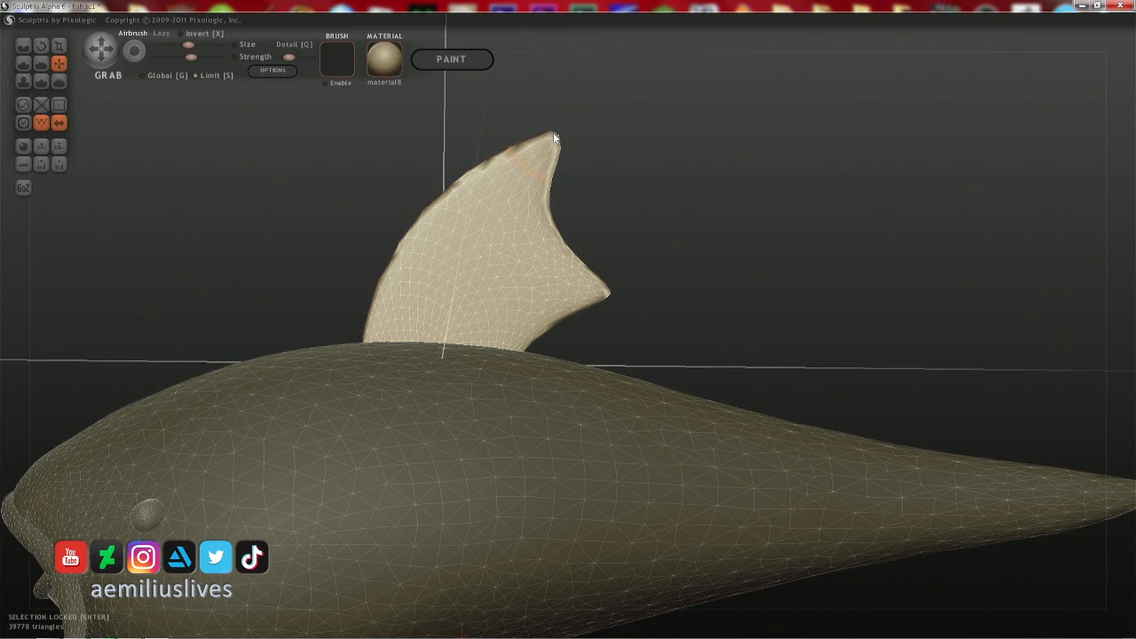
# - Shorten the fin's rear corner slightly and ease the concave rear edge back toward the tail
pyautogui.moveTo(542, 236); pyautogui.dragTo(590, 241, button='right')
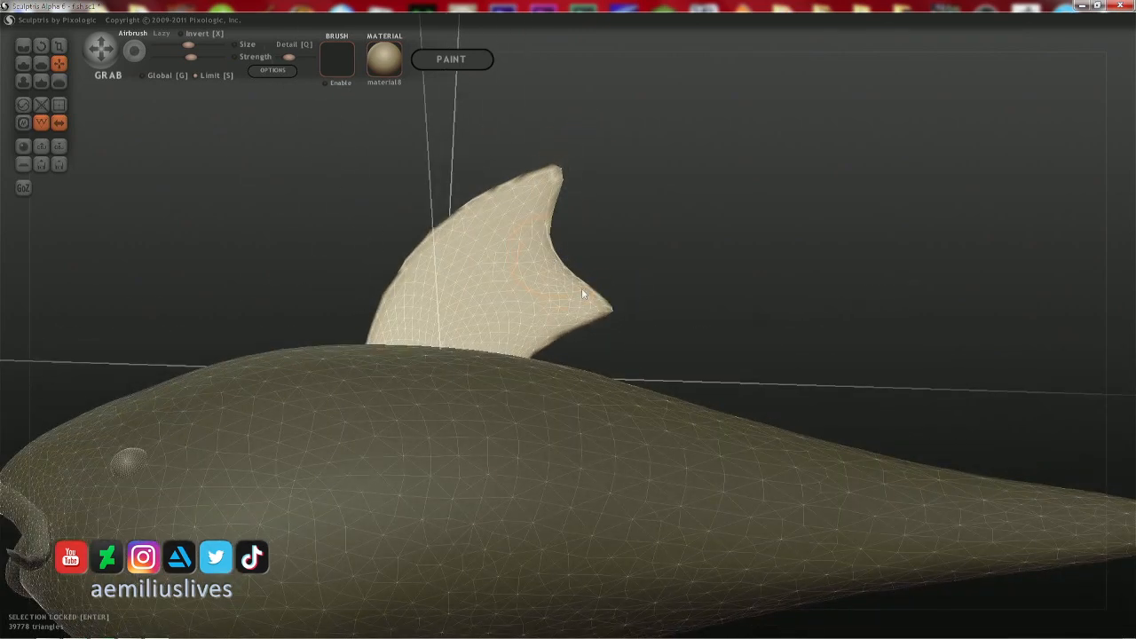
pyautogui.moveTo(607, 304); pyautogui.dragTo(581, 306)
pyautogui.hotkey('ctrl', 'z')
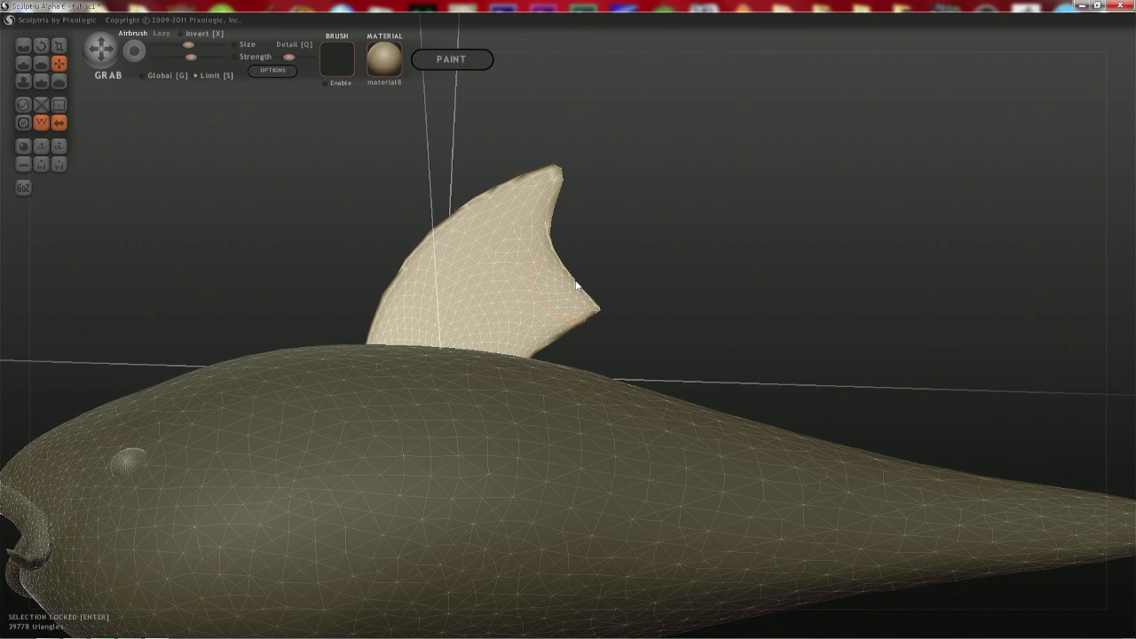
pyautogui.moveTo(575, 282); pyautogui.dragTo(563, 284, button='middle')
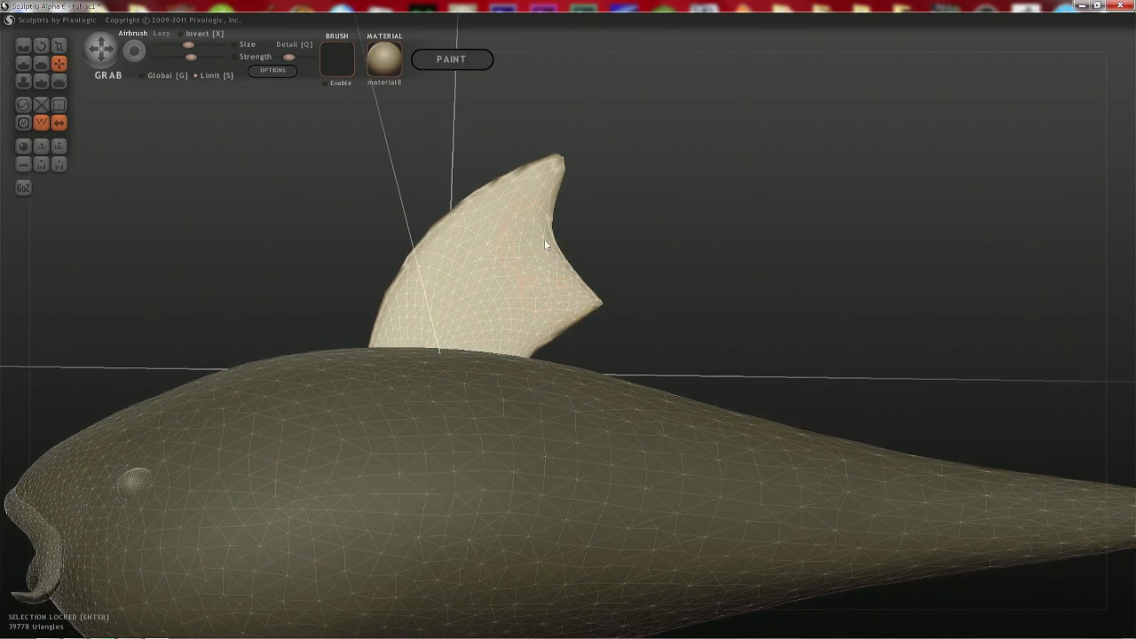
pyautogui.moveTo(544, 239); pyautogui.dragTo(570, 238)
pyautogui.moveTo(556, 169); pyautogui.dragTo(507, 300, button='middle')
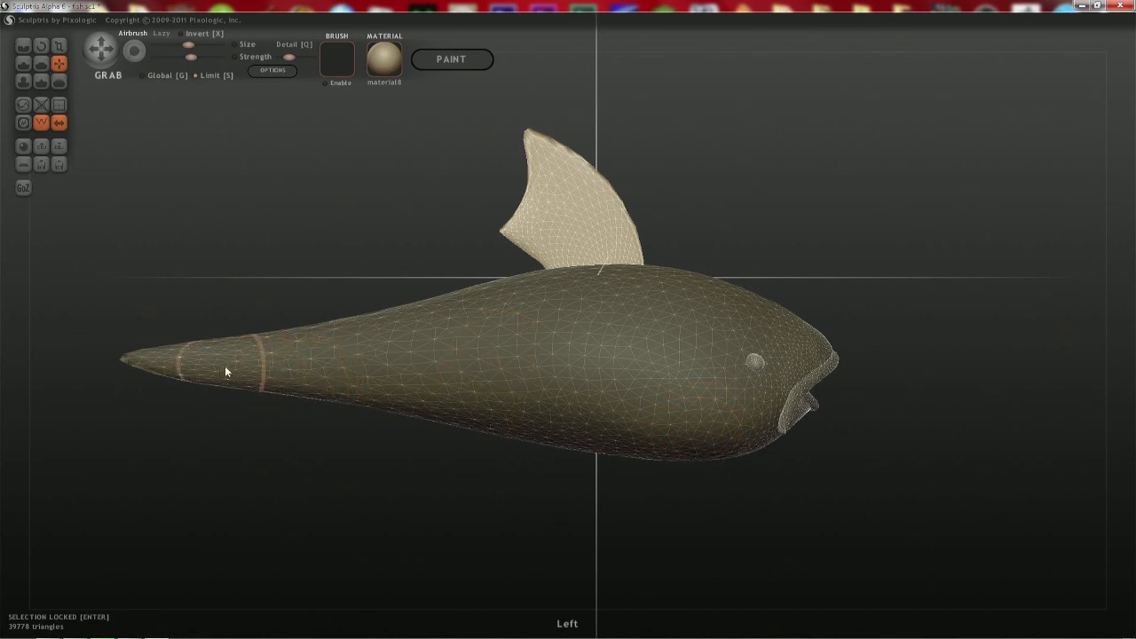
# - Add a flattened disc as the tail fin base and position it over the tip of the fish's tail
pyautogui.moveTo(226, 361); pyautogui.dragTo(588, 361, button='middle')
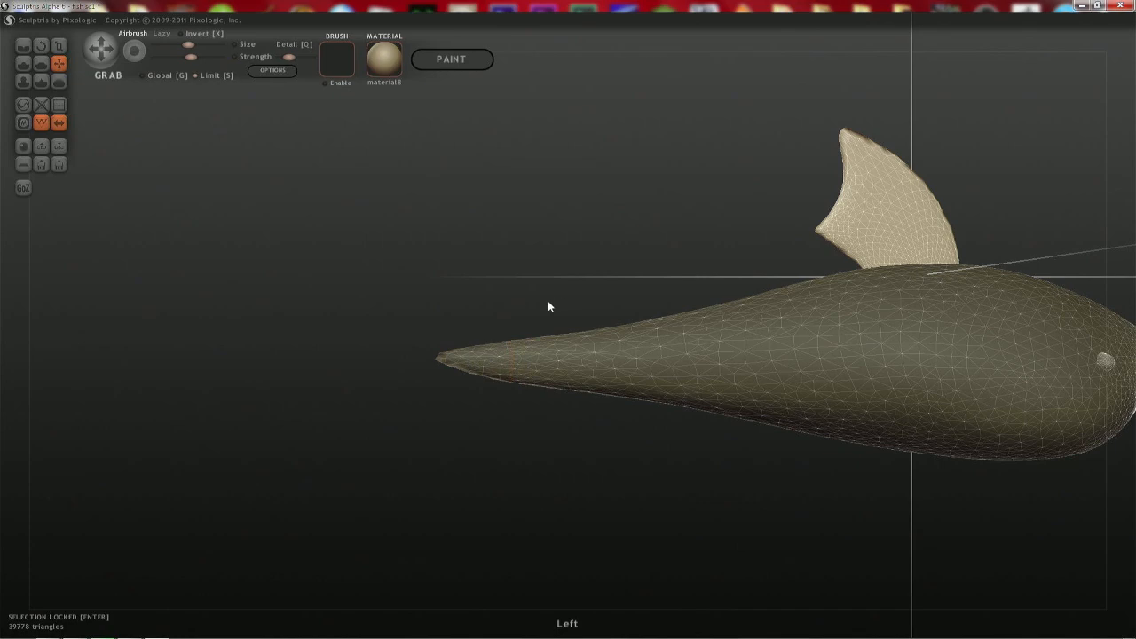
pyautogui.moveTo(550, 305); pyautogui.dragTo(649, 284)
pyautogui.moveTo(549, 330); pyautogui.dragTo(539, 225, button='middle')
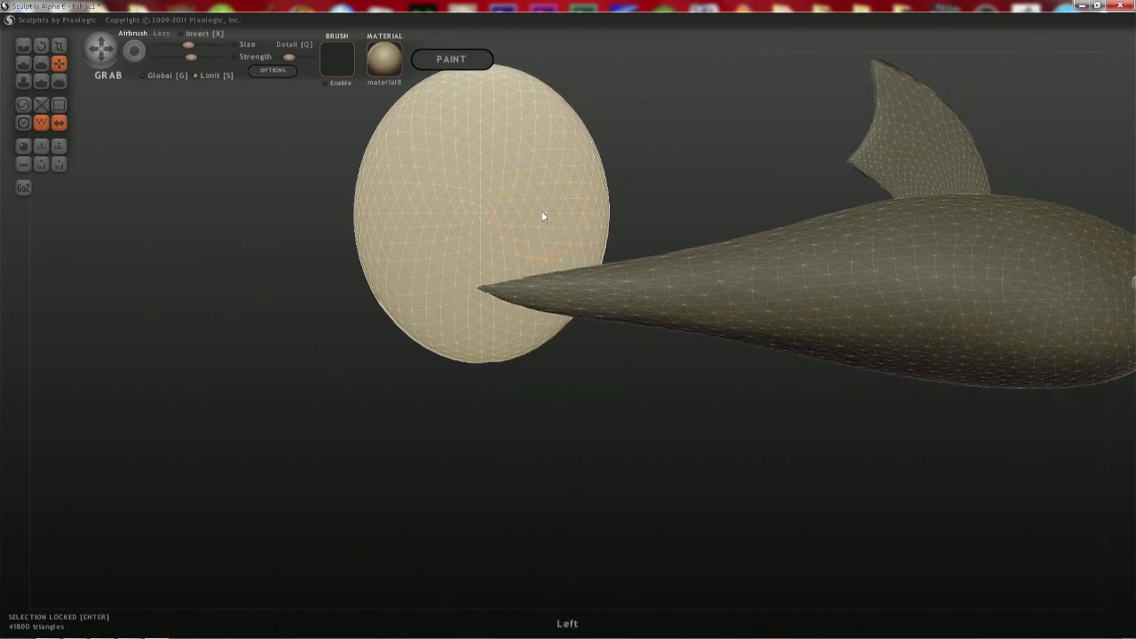
pyautogui.moveTo(549, 209)
pyautogui.mouseDown()
pyautogui.moveTo(502, 253)
pyautogui.moveTo(508, 274)
pyautogui.mouseUp()
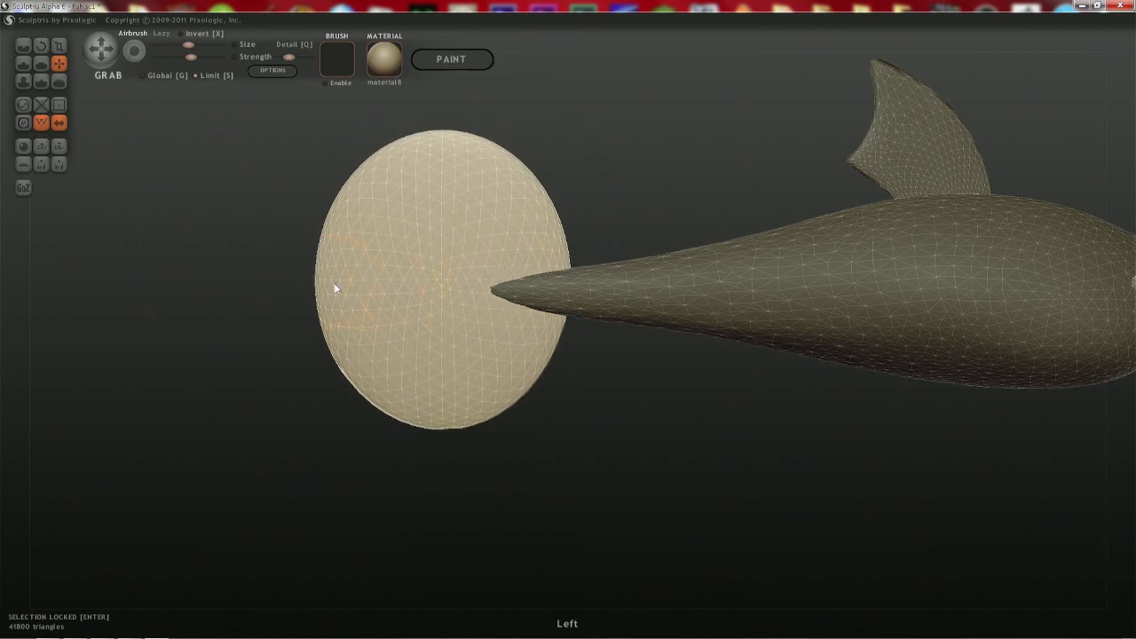
# - Pull the disc's rear edge inward into a notch between two lobes and extend the upper lobe upward with Grab
pyautogui.moveTo(329, 263); pyautogui.dragTo(521, 281)
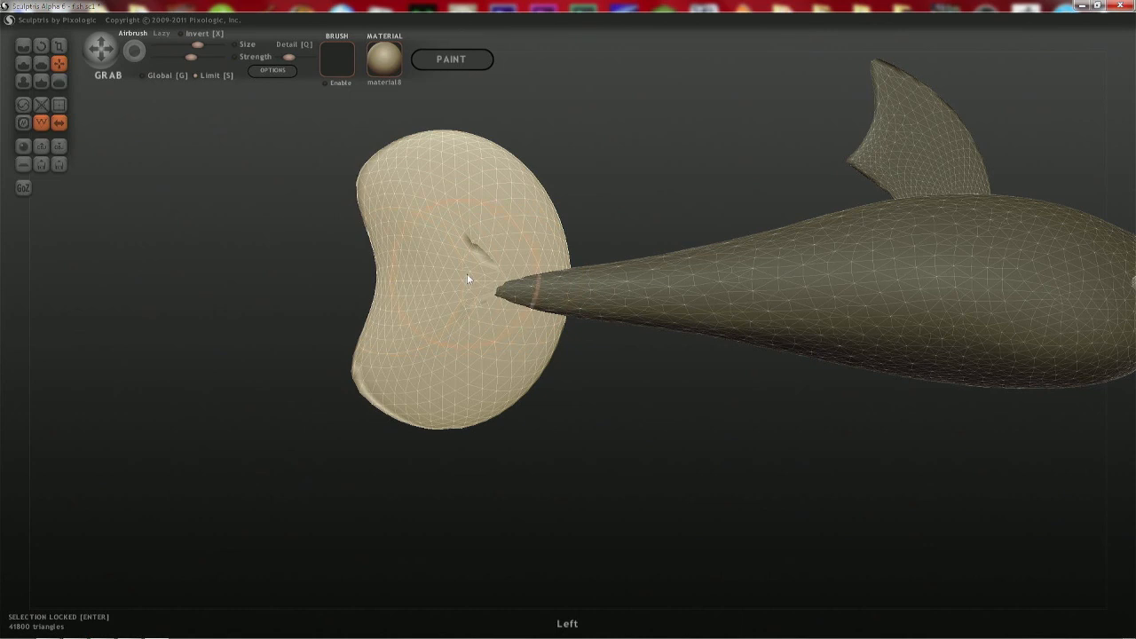
pyautogui.moveTo(389, 283)
pyautogui.mouseDown()
pyautogui.moveTo(505, 287)
pyautogui.moveTo(399, 292)
pyautogui.mouseUp()
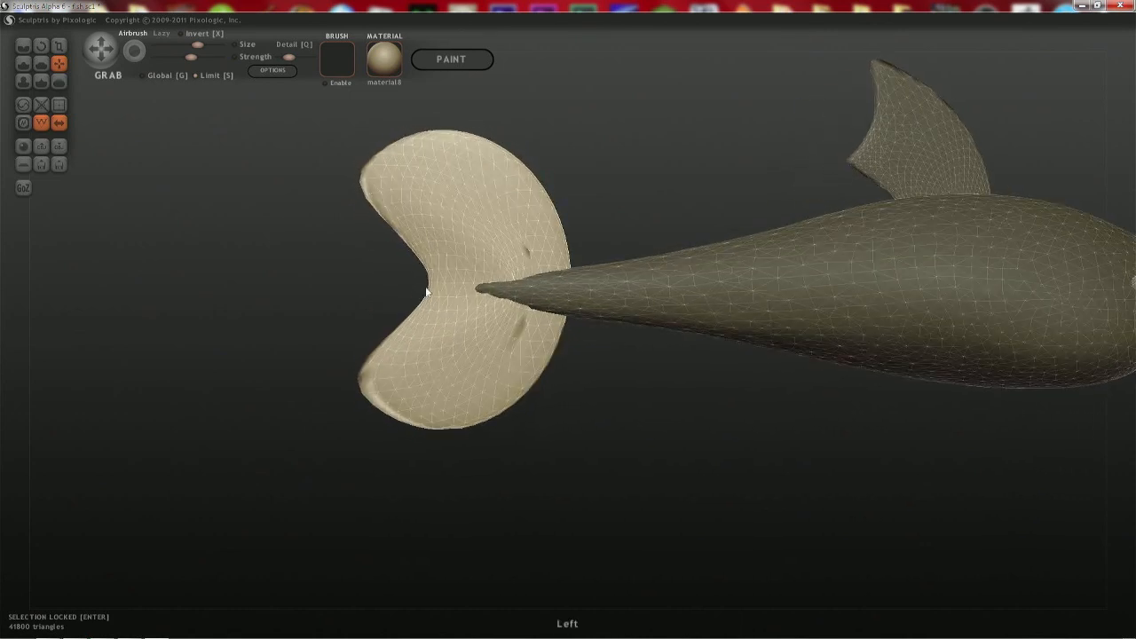
pyautogui.moveTo(458, 150); pyautogui.dragTo(430, 78)
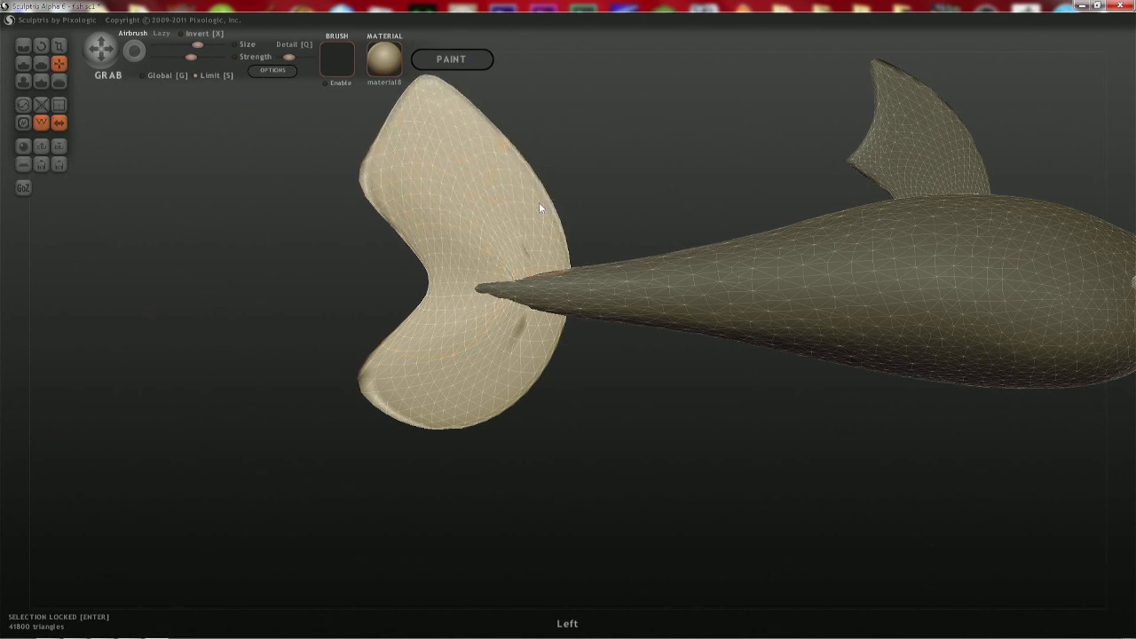
# - Push the front edges of both tail fin lobes inward with Grab so the fin narrows toward the tail joint
pyautogui.moveTo(524, 203); pyautogui.dragTo(511, 214)
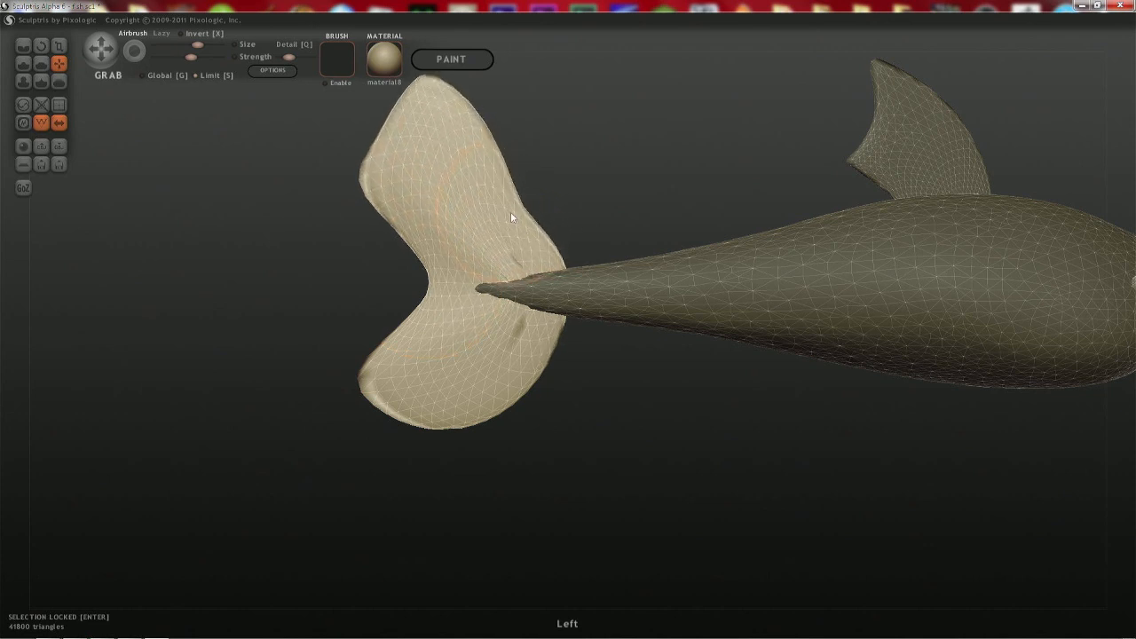
pyautogui.moveTo(483, 146); pyautogui.dragTo(473, 155)
pyautogui.press('space')
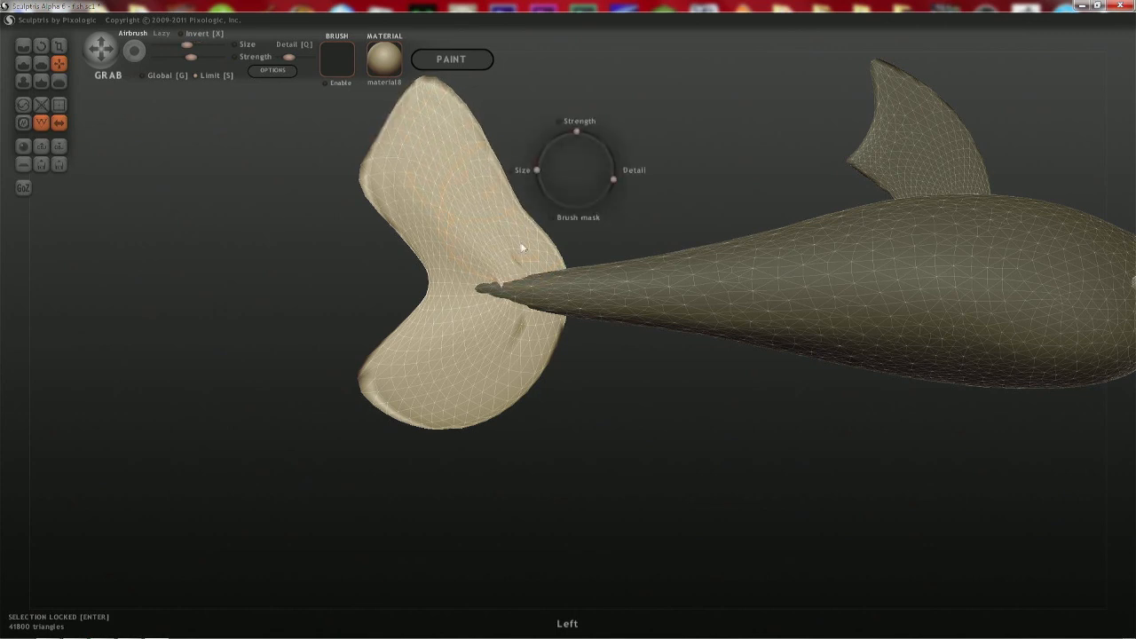
pyautogui.moveTo(536, 240); pyautogui.dragTo(529, 252)
pyautogui.moveTo(542, 362); pyautogui.dragTo(494, 383)
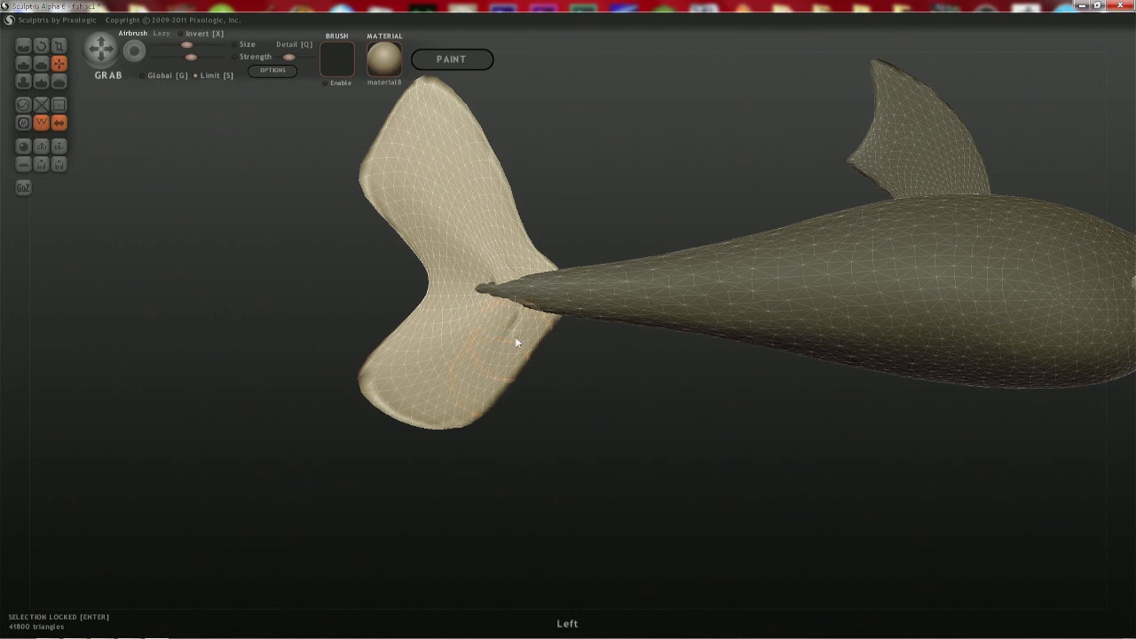
pyautogui.moveTo(515, 337); pyautogui.dragTo(511, 345)
# - Enlarge the brush and smooth both tail fin lobes, evening out the surface dents and outer edges
pyautogui.press('space')
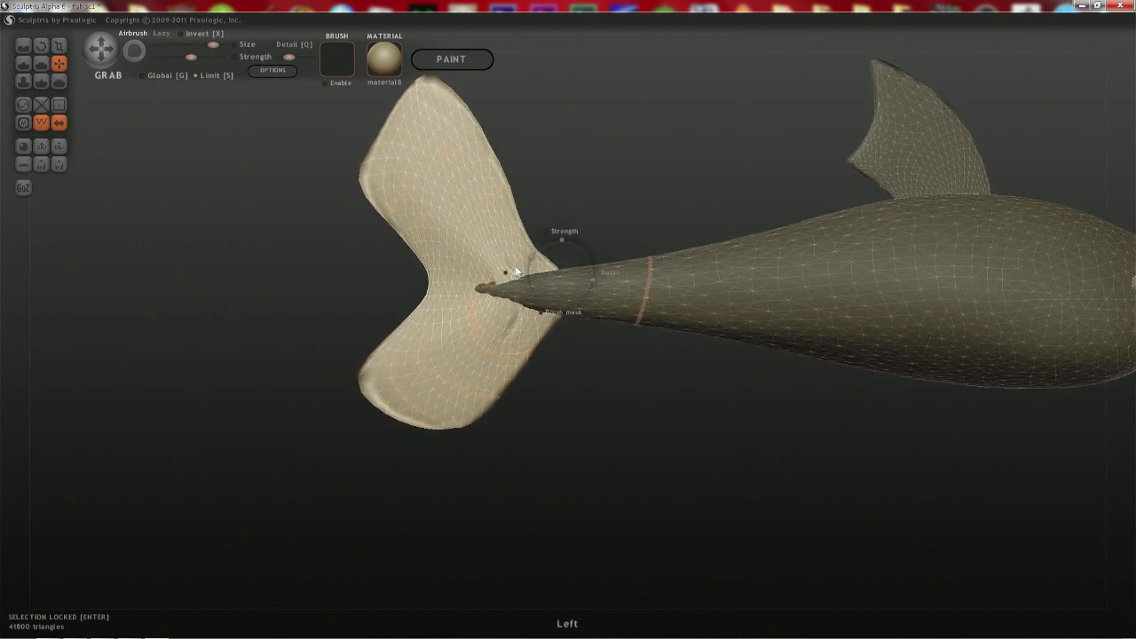
pyautogui.keyDown('shift'); pyautogui.moveTo(514, 272); pyautogui.dragTo(520, 274); pyautogui.keyUp('shift')
pyautogui.keyDown('shift'); pyautogui.moveTo(426, 146); pyautogui.dragTo(417, 142); pyautogui.keyUp('shift')
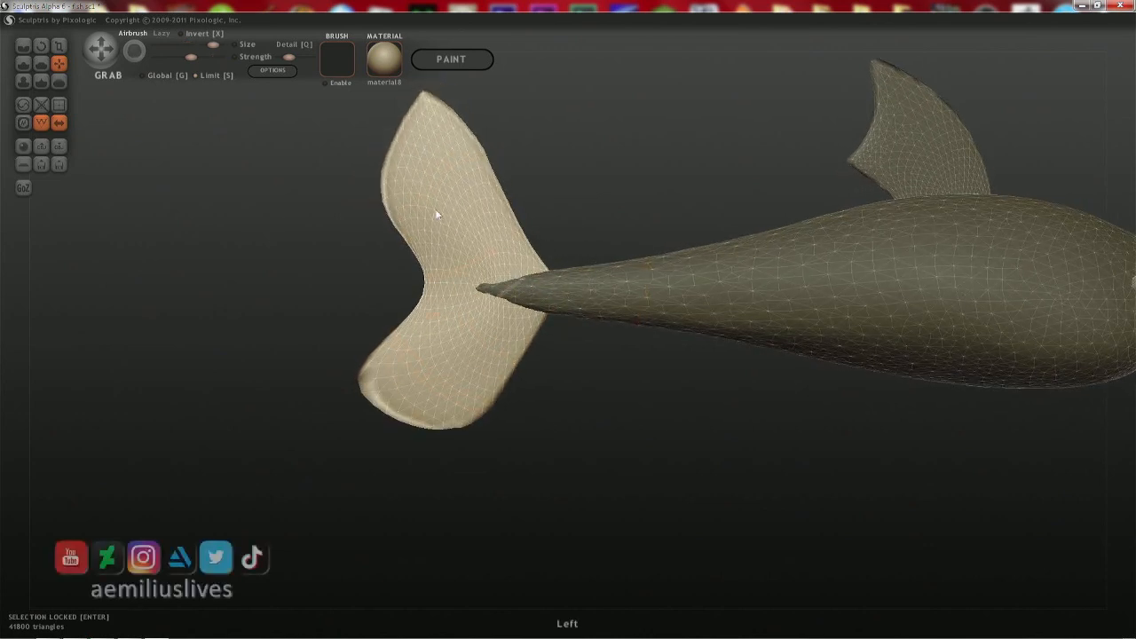
pyautogui.keyDown('shift'); pyautogui.moveTo(399, 414); pyautogui.dragTo(438, 397); pyautogui.keyUp('shift')
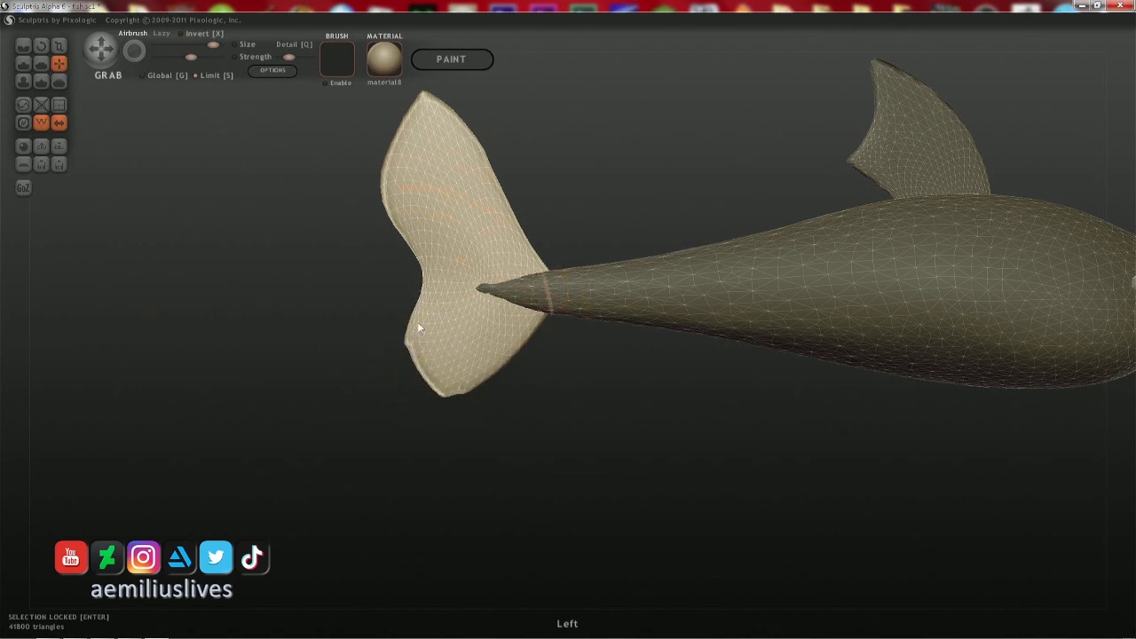
# - Reshape the lower tail fin lobe with a smaller Grab brush, extending its rear corner and tip, and deepen the central notch
pyautogui.press('space')
pyautogui.moveTo(425, 267)
pyautogui.mouseDown()
pyautogui.moveTo(412, 384)
pyautogui.moveTo(401, 354)
pyautogui.moveTo(388, 364)
pyautogui.mouseUp()
pyautogui.press('g')
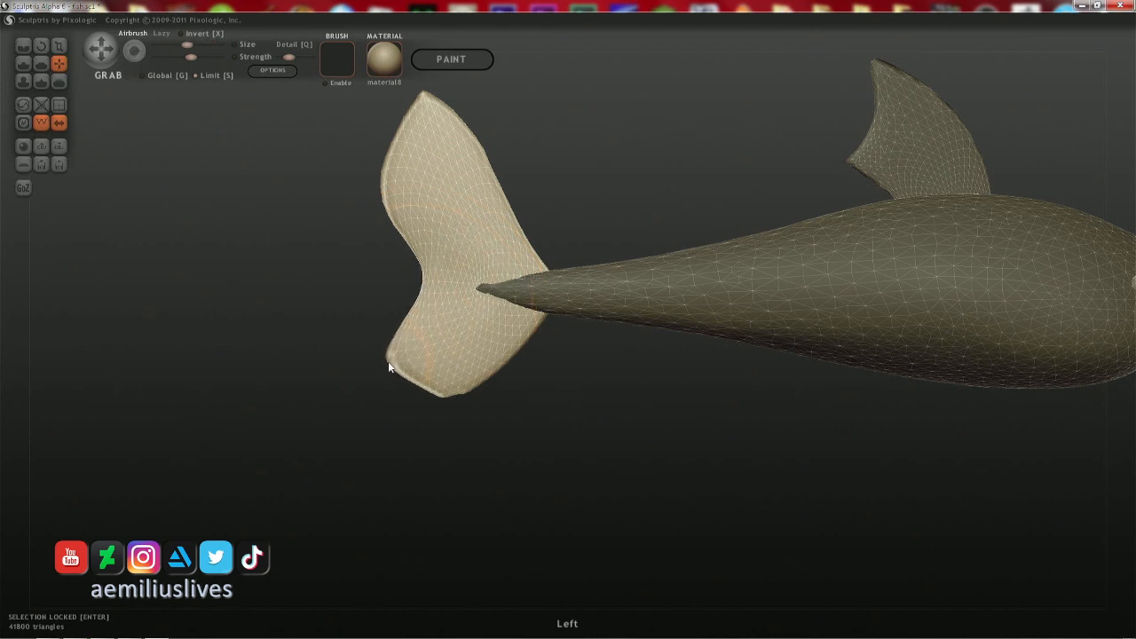
pyautogui.moveTo(465, 397); pyautogui.dragTo(450, 427)
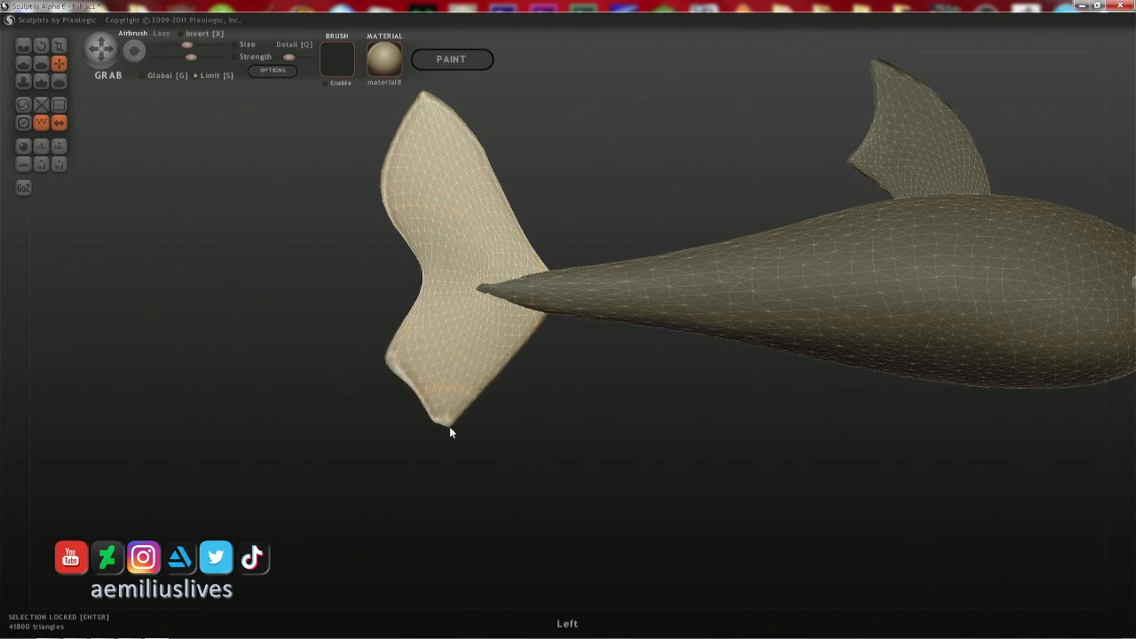
pyautogui.moveTo(441, 281); pyautogui.dragTo(471, 283)
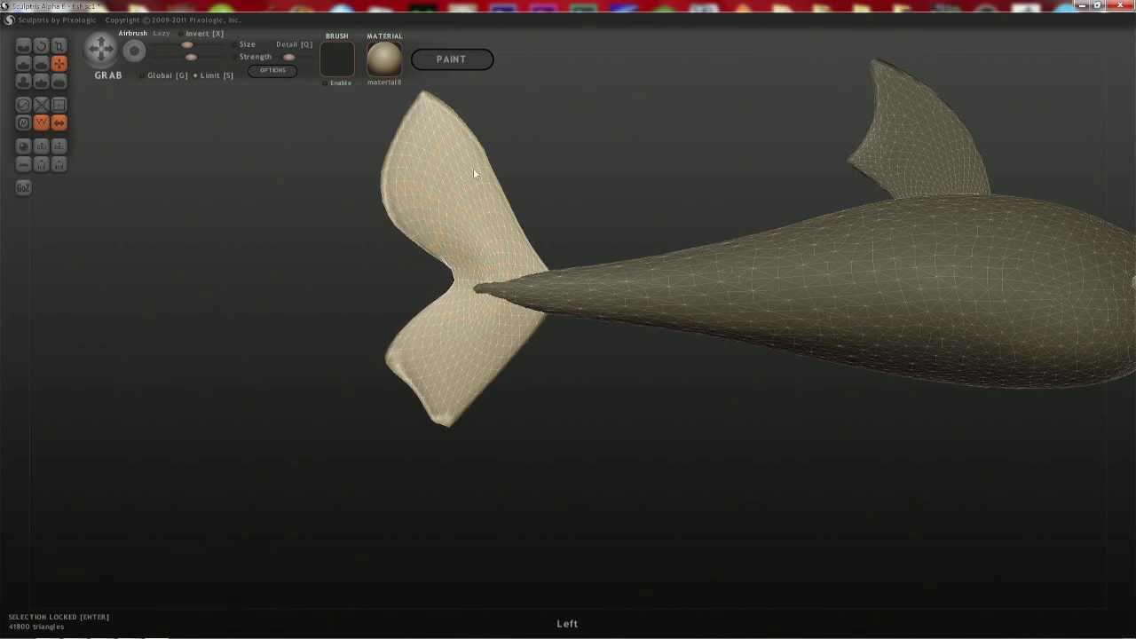
# - Scale the whole tail fin down in Global mode and move it to fit the tip of the tail
pyautogui.press('t')
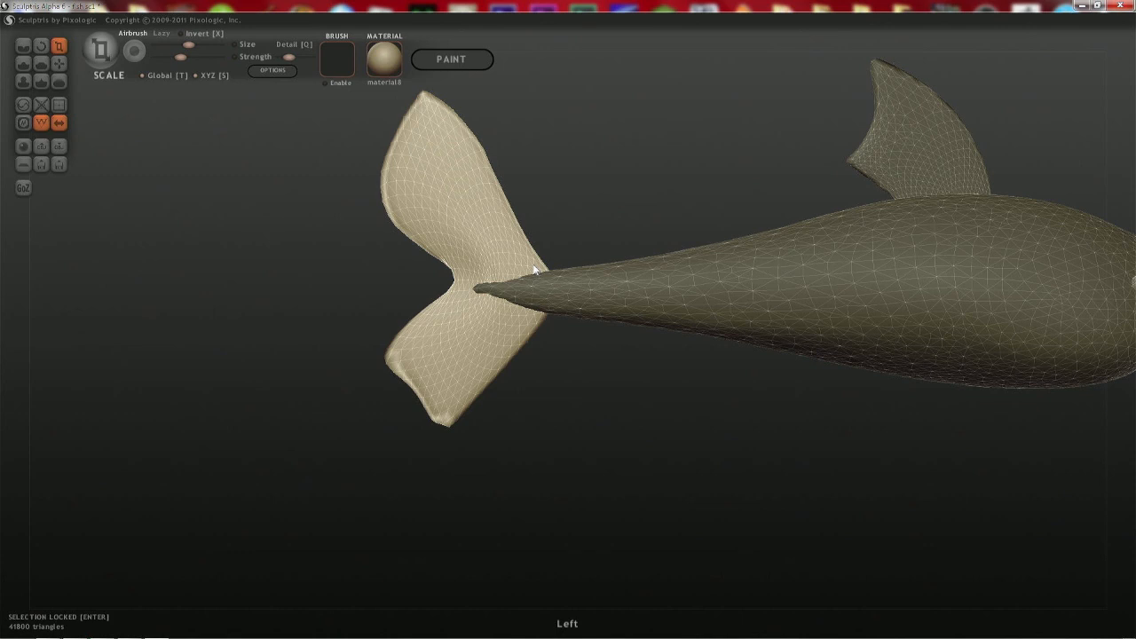
pyautogui.moveTo(536, 270); pyautogui.dragTo(409, 307)
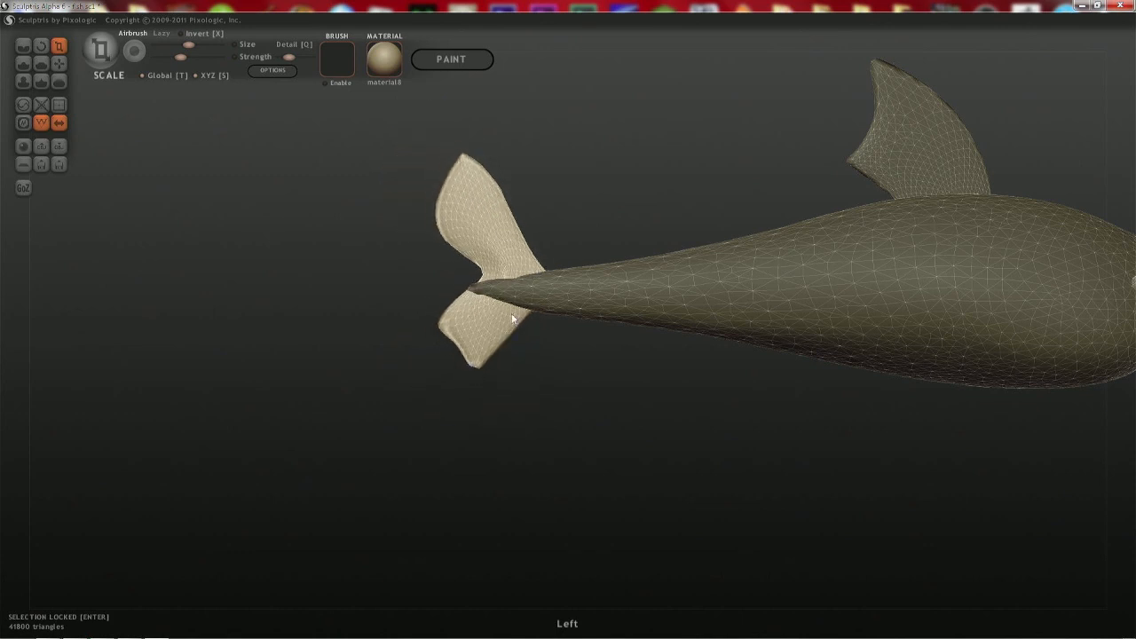
pyautogui.moveTo(543, 262); pyautogui.dragTo(573, 253)
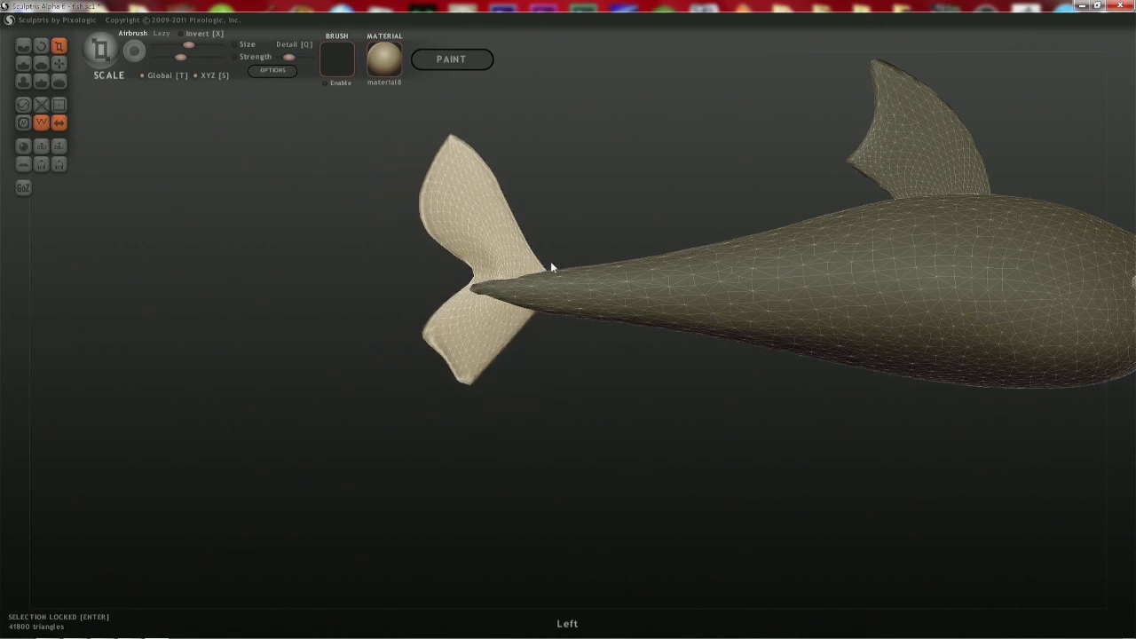
pyautogui.moveTo(490, 248); pyautogui.dragTo(495, 245)
pyautogui.press('g')
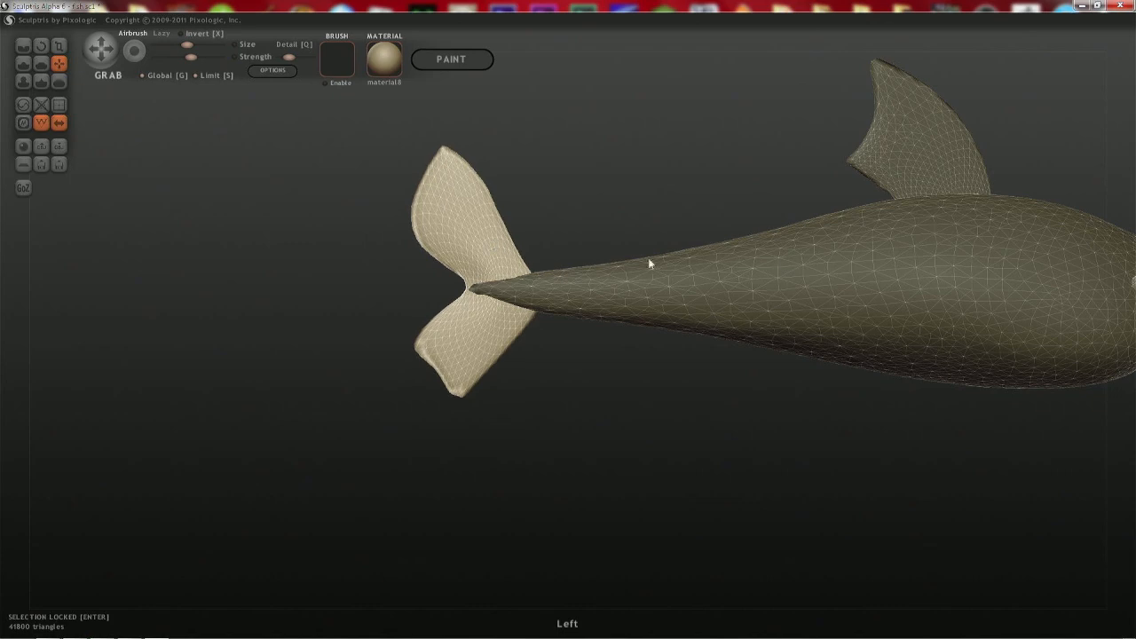
# - Switch Grab to local editing and bend the upper tail fin lobe's front edge and tip backward from the fish's other side
pyautogui.moveTo(650, 259); pyautogui.dragTo(482, 272, button='right')
pyautogui.moveTo(713, 376)
pyautogui.mouseDown(button='right')
pyautogui.moveTo(684, 385)
pyautogui.moveTo(735, 381)
pyautogui.mouseUp(button='right')
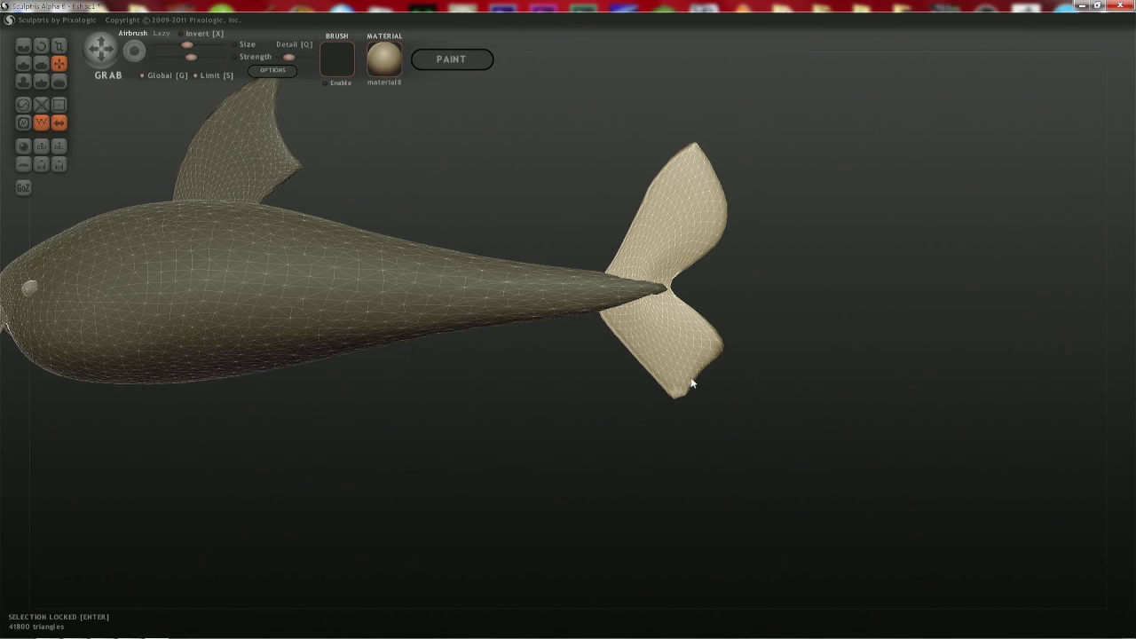
pyautogui.press('g')
pyautogui.press('space')
pyautogui.moveTo(696, 364); pyautogui.dragTo(707, 341)
pyautogui.press('space')
pyautogui.moveTo(658, 211); pyautogui.dragTo(629, 244)
pyautogui.moveTo(693, 153)
pyautogui.mouseDown()
pyautogui.moveTo(708, 168)
pyautogui.moveTo(658, 198)
pyautogui.mouseUp()
pyautogui.press('space')
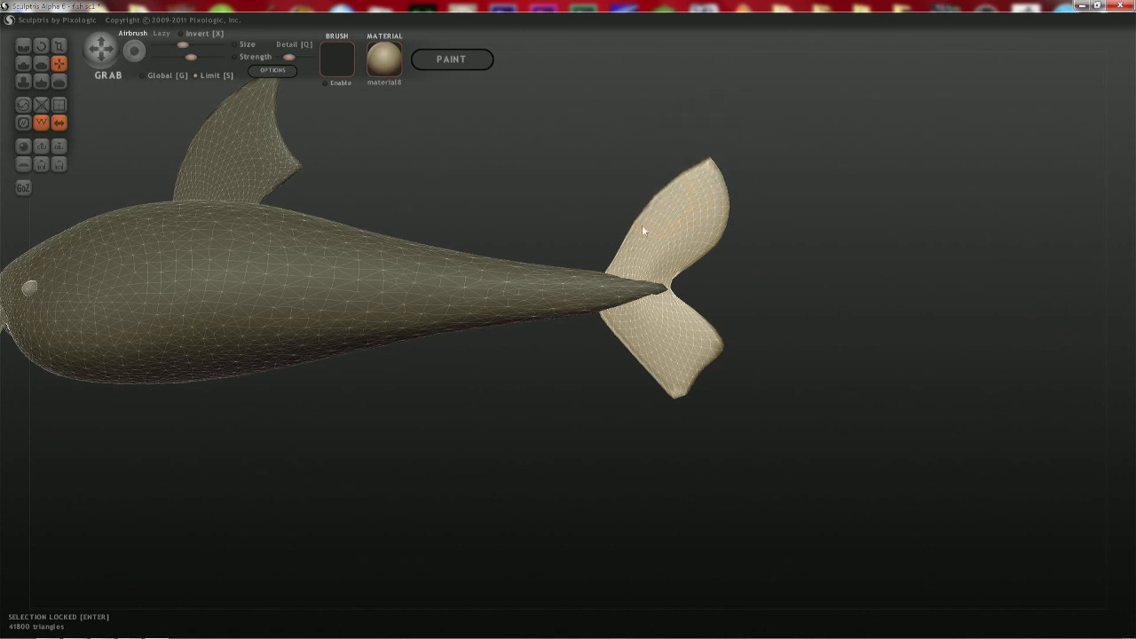
# - Curve the lower tail fin lobe's front edge and draw its tip backward into a point, tucking in the rear edge
pyautogui.moveTo(625, 344)
pyautogui.mouseDown()
pyautogui.moveTo(624, 359)
pyautogui.moveTo(641, 341)
pyautogui.mouseUp()
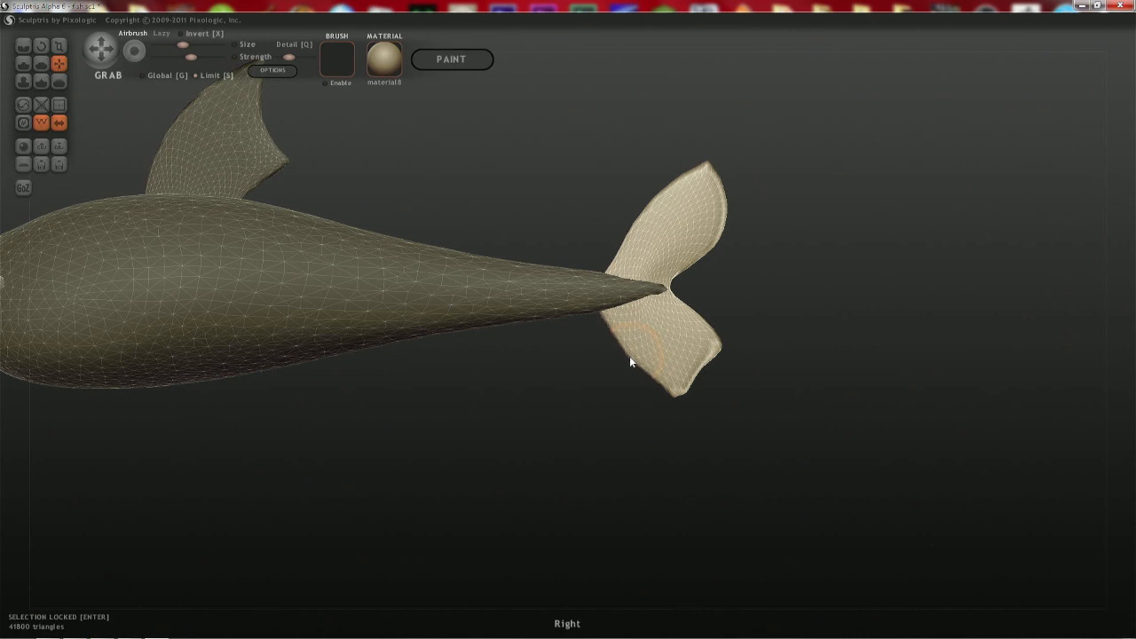
pyautogui.moveTo(645, 376); pyautogui.dragTo(721, 417)
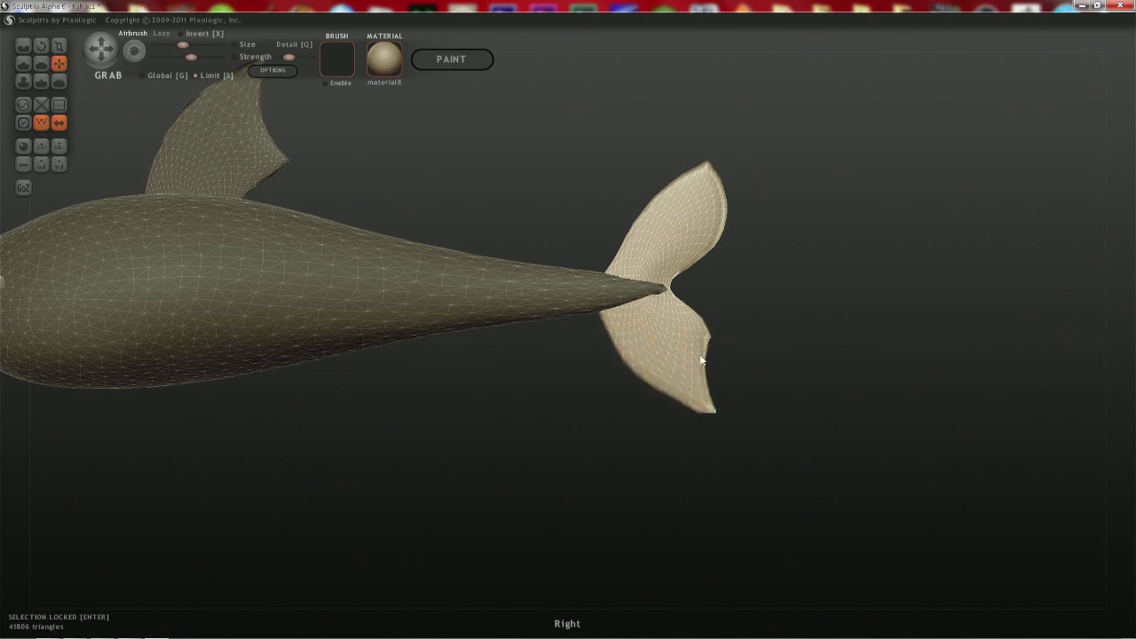
pyautogui.moveTo(700, 356); pyautogui.dragTo(695, 356)
pyautogui.moveTo(708, 407); pyautogui.dragTo(719, 414)
pyautogui.moveTo(708, 321); pyautogui.dragTo(695, 330)
pyautogui.moveTo(723, 288)
pyautogui.mouseDown()
pyautogui.moveTo(685, 281)
pyautogui.moveTo(727, 283)
pyautogui.mouseUp()
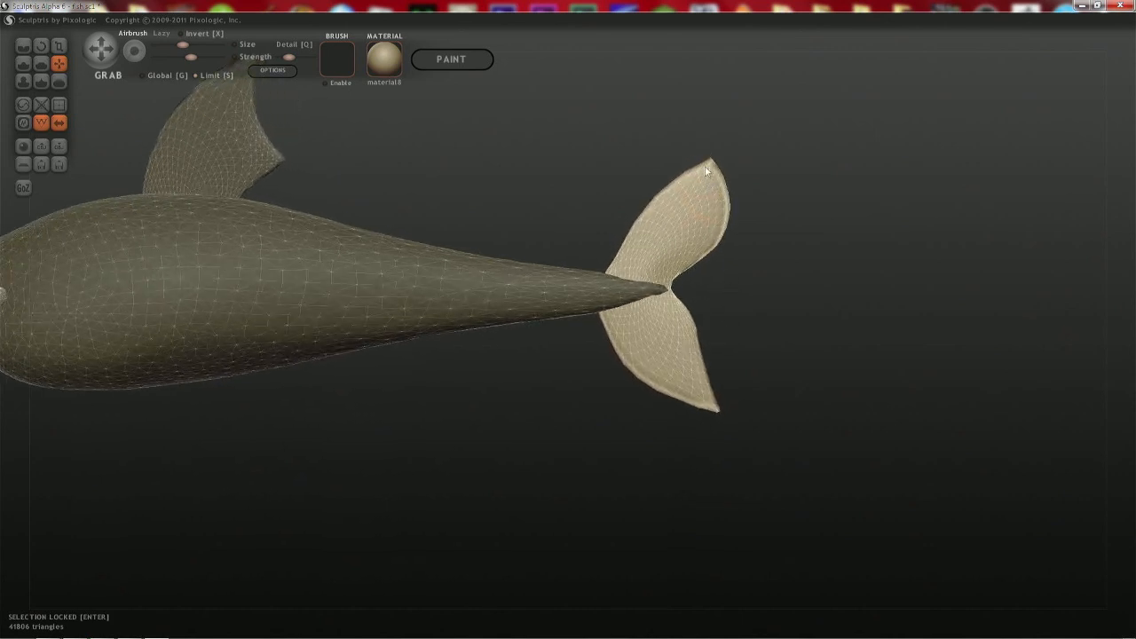
# - Stretch the upper tail fin lobe's tip up and backward and sharpen it into a point
pyautogui.moveTo(726, 158); pyautogui.dragTo(692, 169)
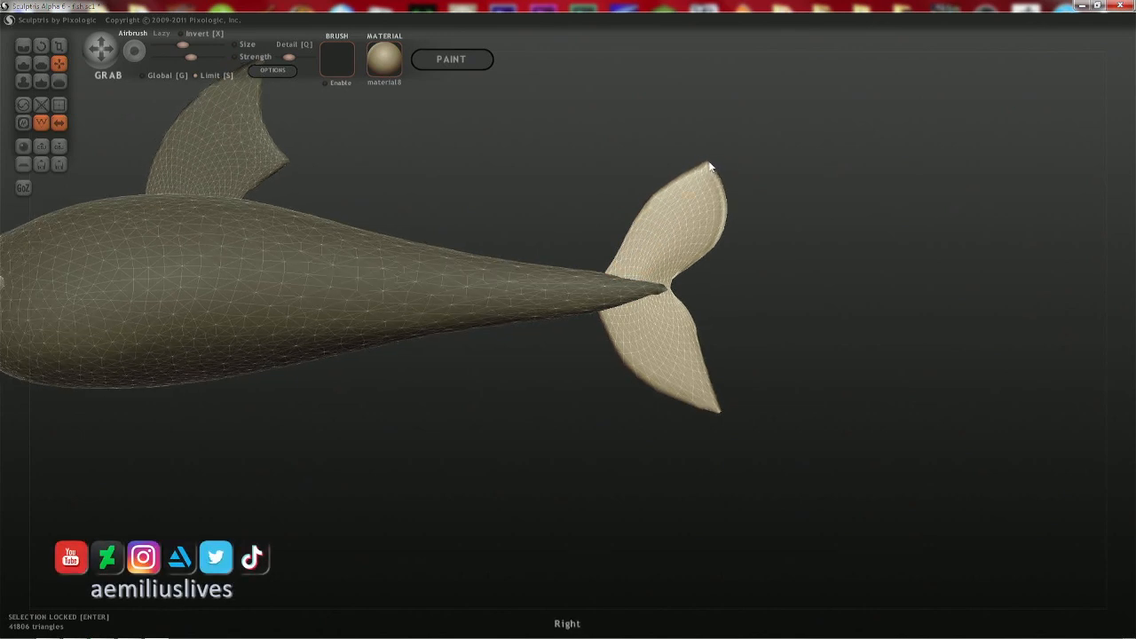
pyautogui.moveTo(710, 166); pyautogui.dragTo(743, 160)
pyautogui.scroll(5, 769, 147)
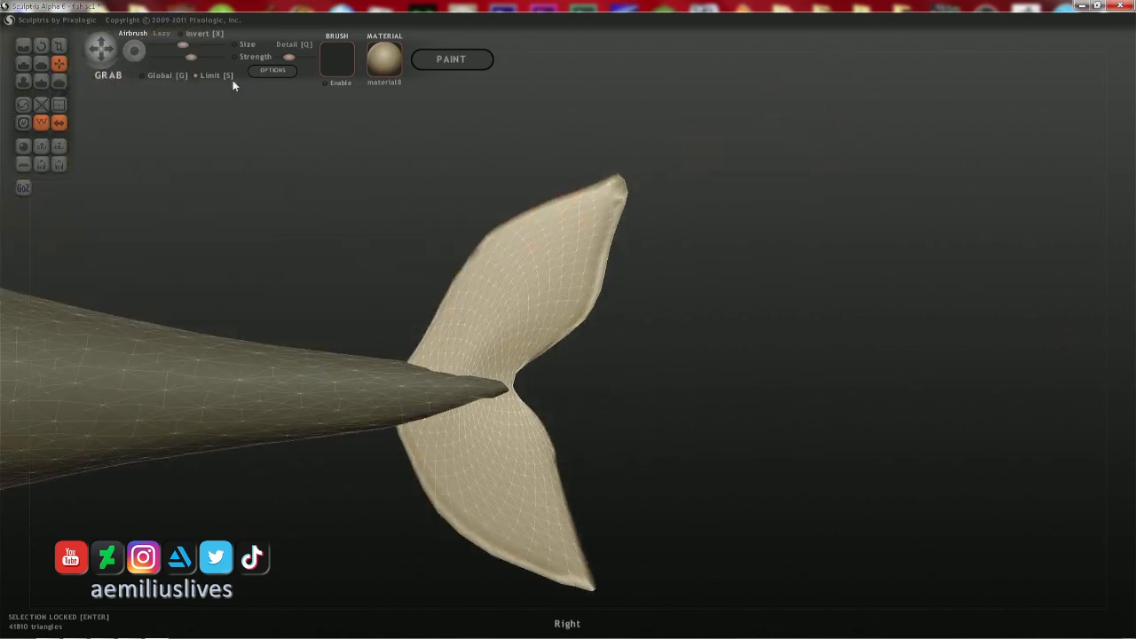
pyautogui.moveTo(625, 189)
pyautogui.mouseDown()
pyautogui.moveTo(655, 169)
pyautogui.moveTo(631, 179)
pyautogui.mouseUp()
pyautogui.press('space')
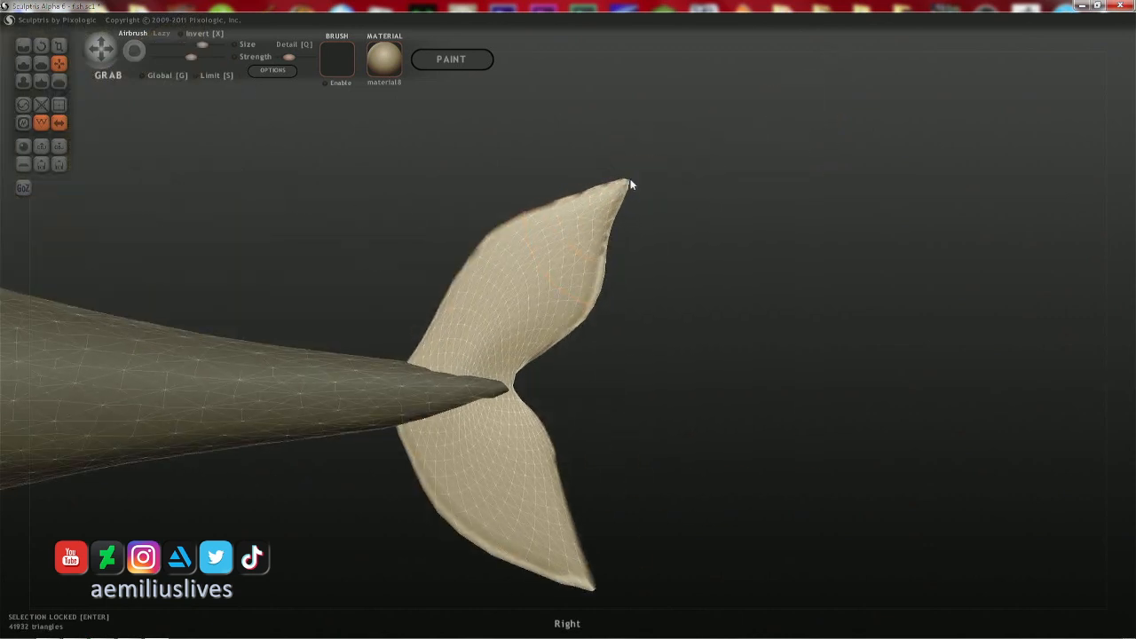
# - Unlock the tail fin selection to work on the dorsal fin
pyautogui.scroll(-6, 708, 346)
pyautogui.moveTo(721, 274); pyautogui.dragTo(701, 306)
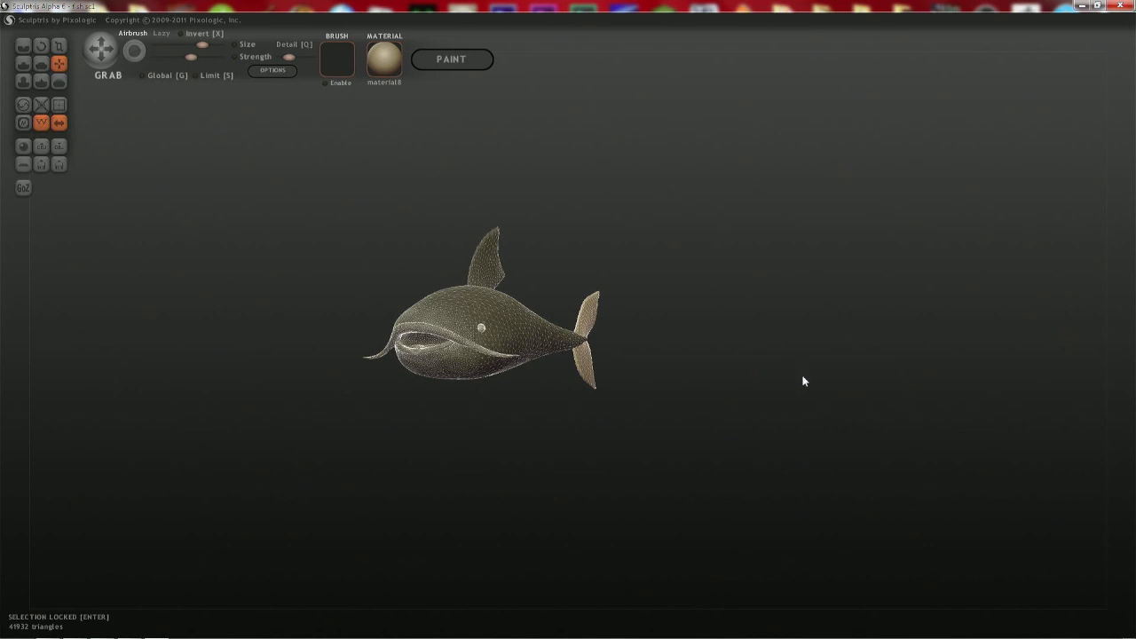
pyautogui.moveTo(807, 398); pyautogui.dragTo(748, 354)
pyautogui.scroll(5, 769, 522)
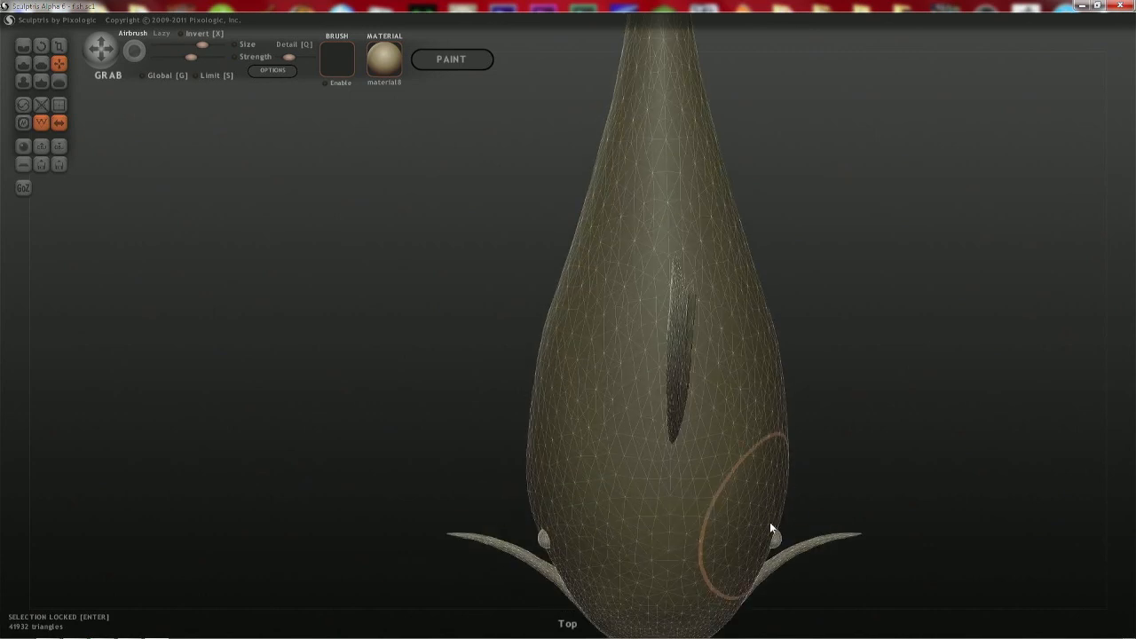
pyautogui.moveTo(769, 522); pyautogui.dragTo(664, 359, button='right')
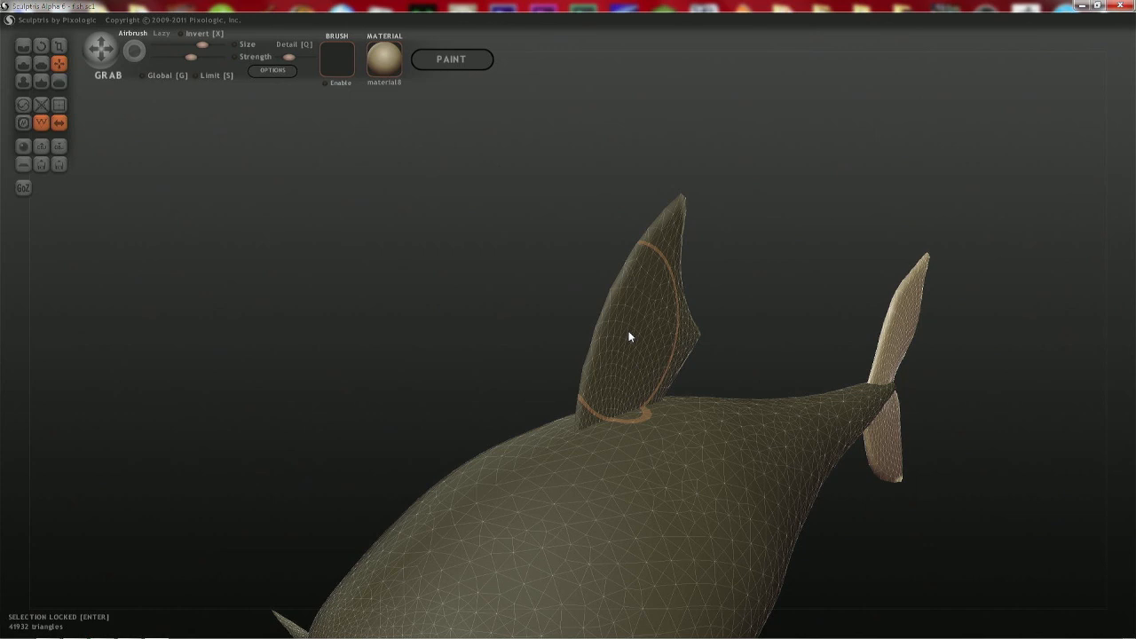
pyautogui.press('Return')
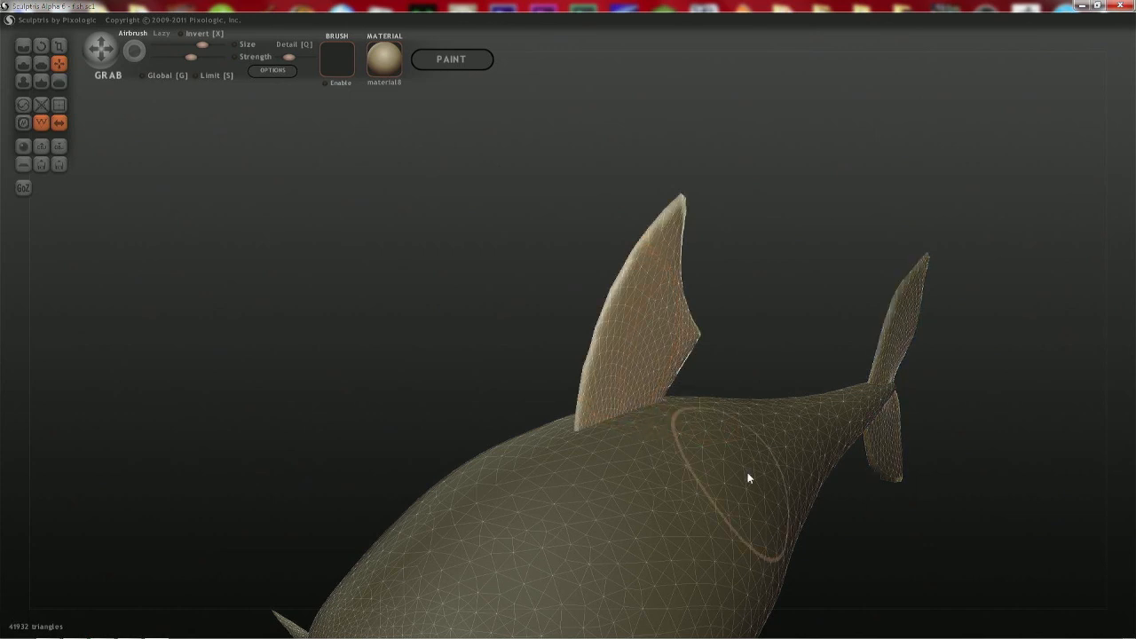
# - Mirror the fin copy under the belly front to back, then rotate it and place it detached below the fish's body
pyautogui.moveTo(749, 484); pyautogui.dragTo(607, 373, button='right')
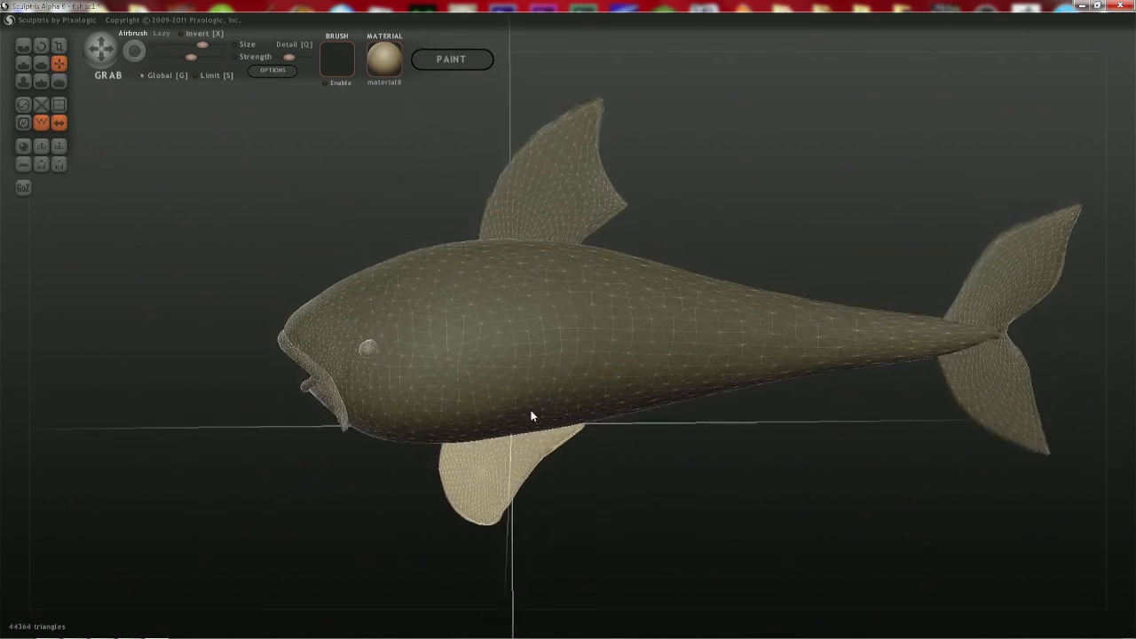
pyautogui.moveTo(533, 416); pyautogui.dragTo(492, 369, button='right')
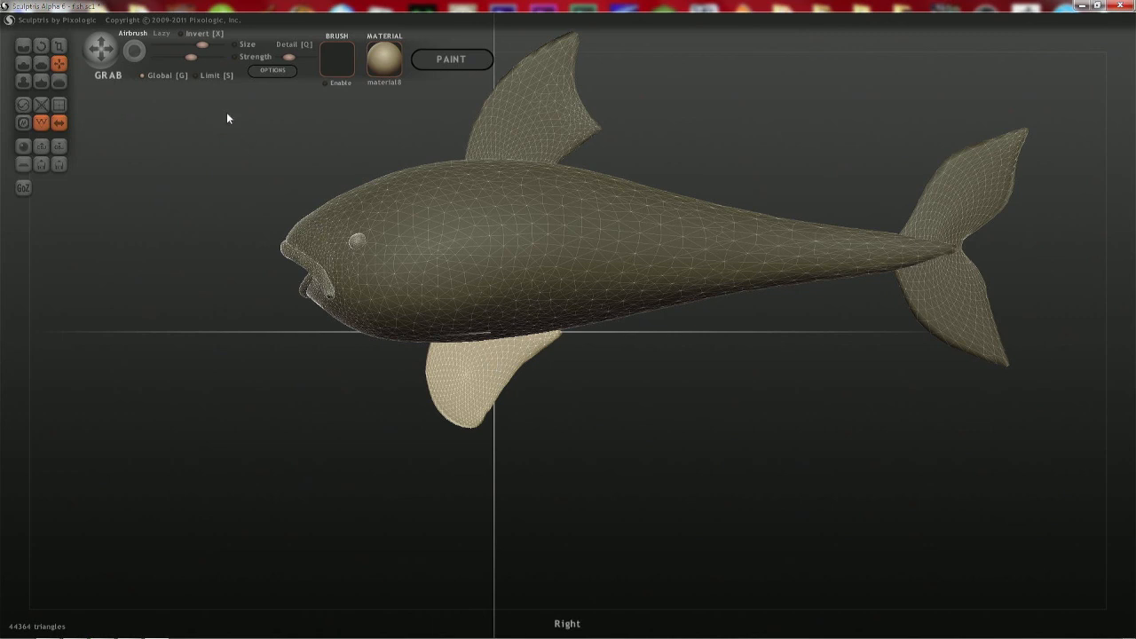
pyautogui.press('r')
pyautogui.click(224, 72)
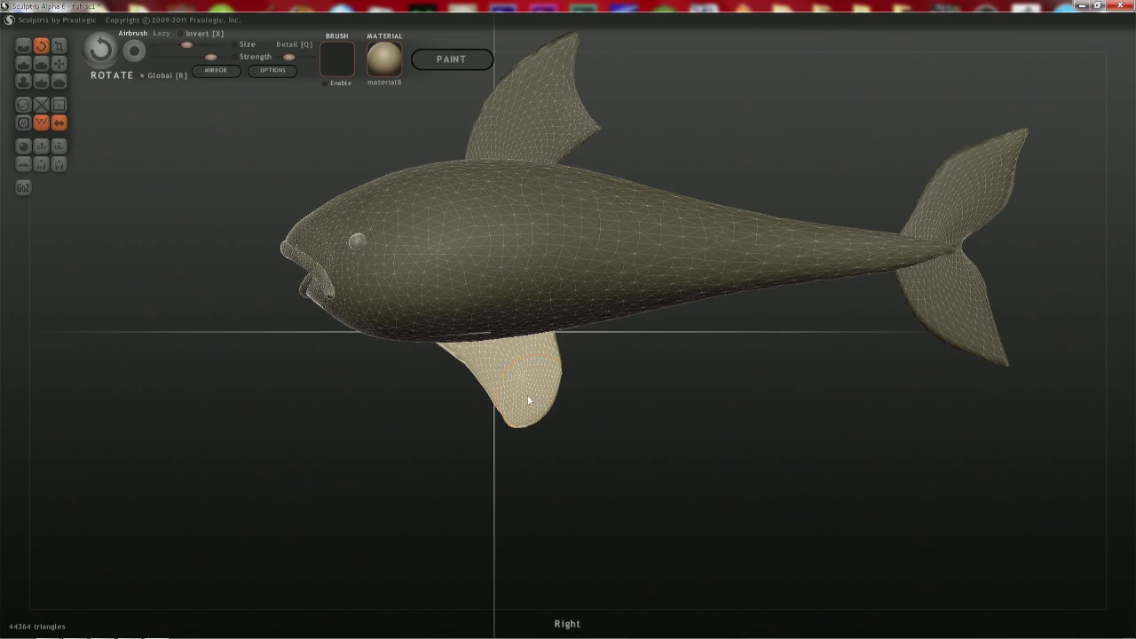
pyautogui.moveTo(528, 401)
pyautogui.mouseDown()
pyautogui.moveTo(382, 444)
pyautogui.moveTo(421, 610)
pyautogui.moveTo(449, 599)
pyautogui.mouseUp()
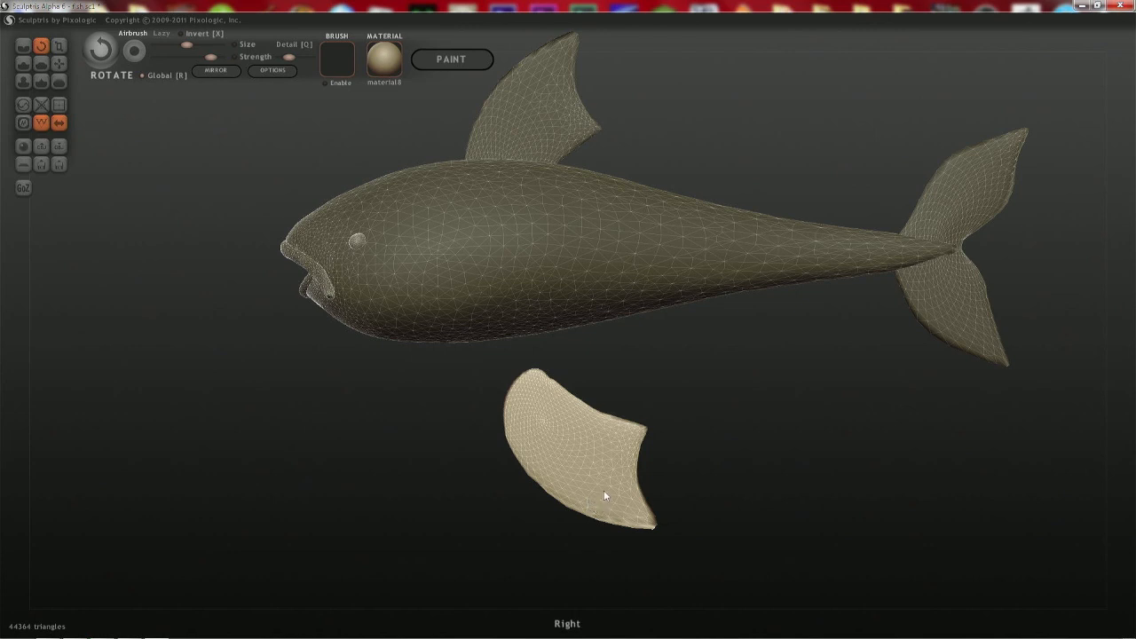
# - Smooth the detached belly fin into a smaller, slimmer shape and pull its rear edge outward into a rounded end
pyautogui.press('shift')
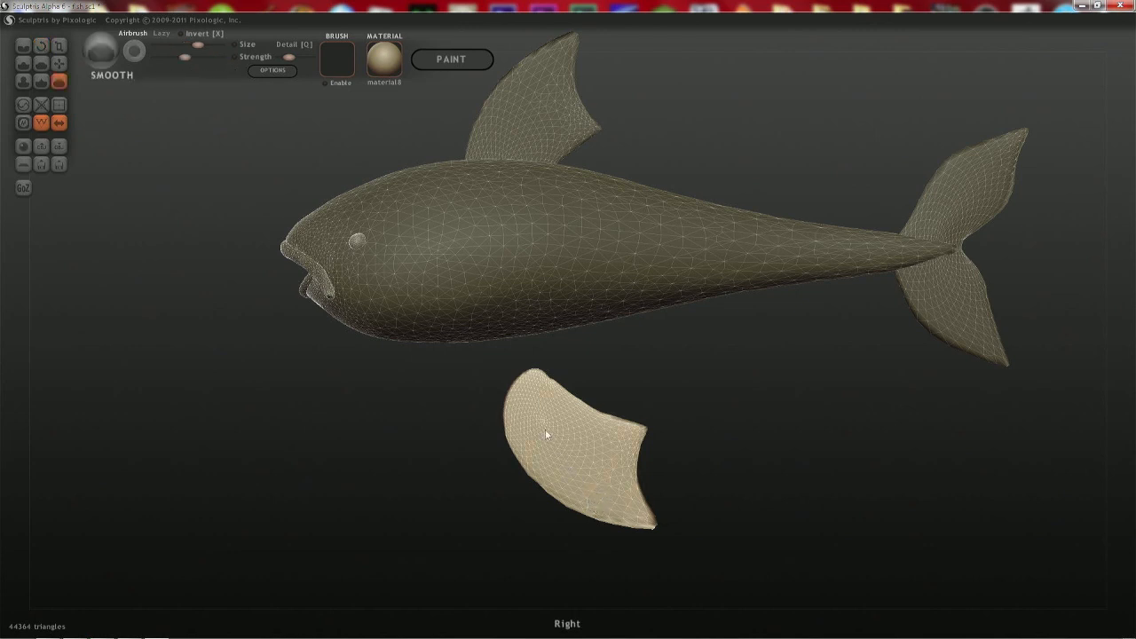
pyautogui.moveTo(545, 429)
pyautogui.keyDown('shift'); pyautogui.mouseDown()
pyautogui.moveTo(538, 420)
pyautogui.moveTo(622, 490)
pyautogui.moveTo(539, 422)
pyautogui.moveTo(586, 472)
pyautogui.mouseUp(); pyautogui.keyUp('shift')
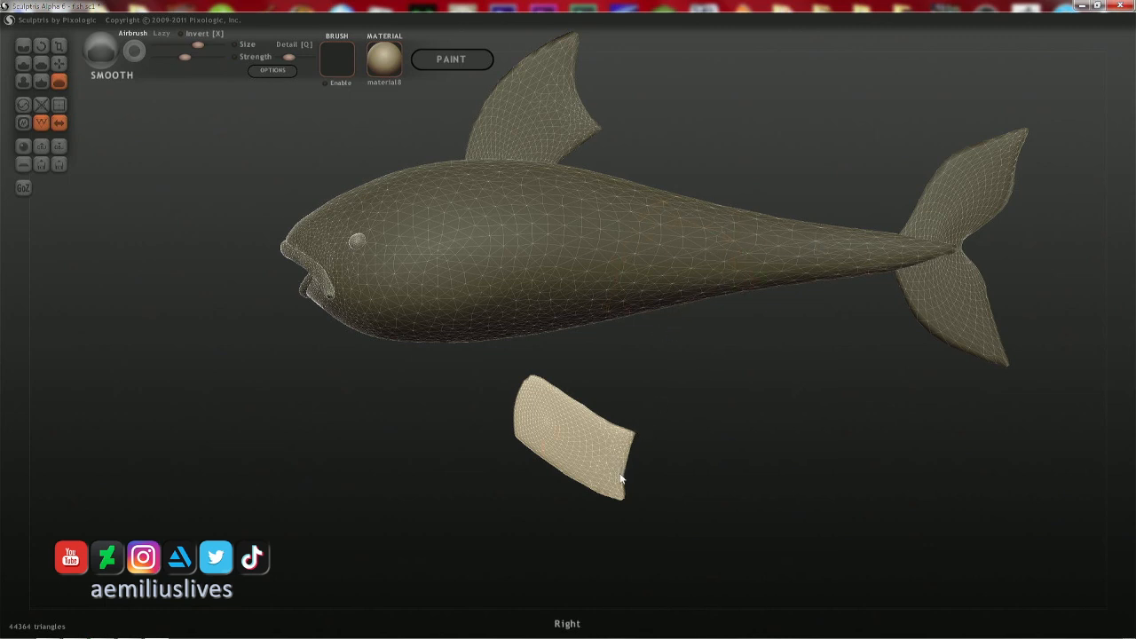
pyautogui.press('g')
pyautogui.press('space')
pyautogui.moveTo(623, 461)
pyautogui.mouseDown()
pyautogui.moveTo(624, 506)
pyautogui.moveTo(646, 459)
pyautogui.moveTo(644, 488)
pyautogui.mouseUp()
pyautogui.press('space')
pyautogui.press('space')
pyautogui.press('space')
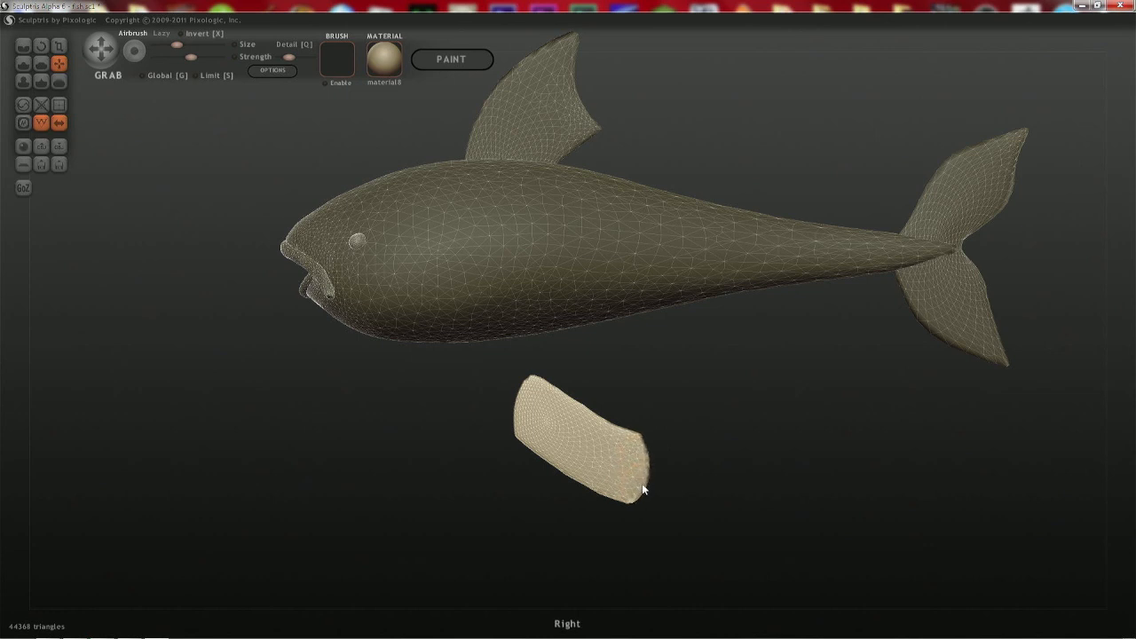
# - Narrow the detached belly fin toward its front end with Grab and Pinch
pyautogui.press('space')
pyautogui.moveTo(583, 415); pyautogui.dragTo(581, 406)
pyautogui.press('8')
pyautogui.press('space')
pyautogui.moveTo(576, 404)
pyautogui.mouseDown()
pyautogui.moveTo(532, 419)
pyautogui.moveTo(546, 426)
pyautogui.mouseUp()
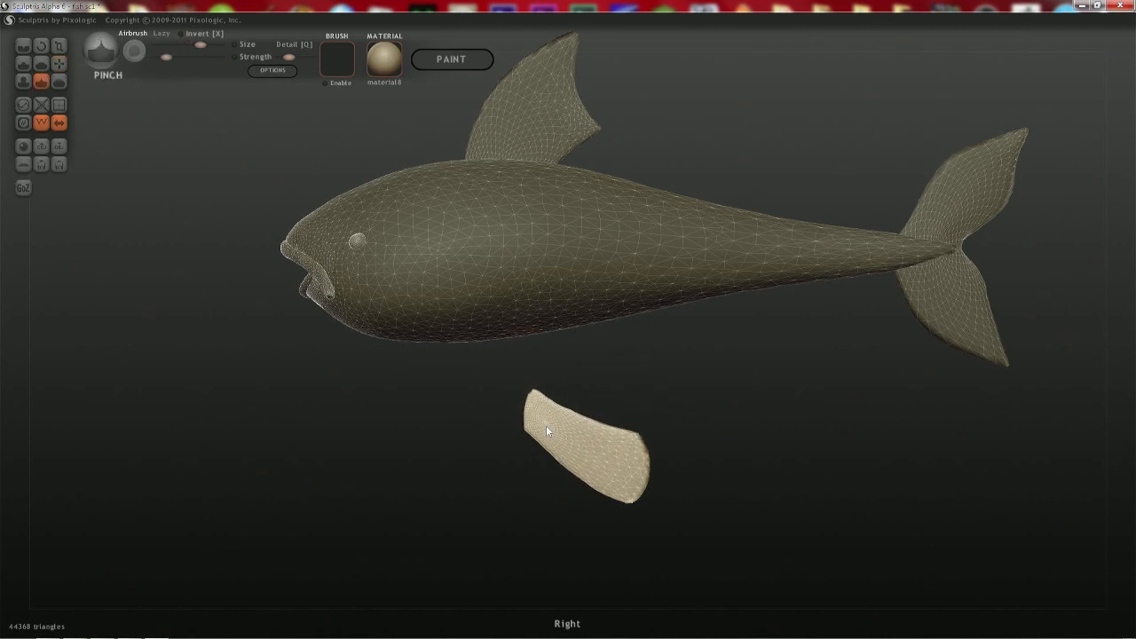
# - Move the whole belly fin up against the rear underside of the body and shift the dorsal fin slightly forward and down
pyautogui.press('6')
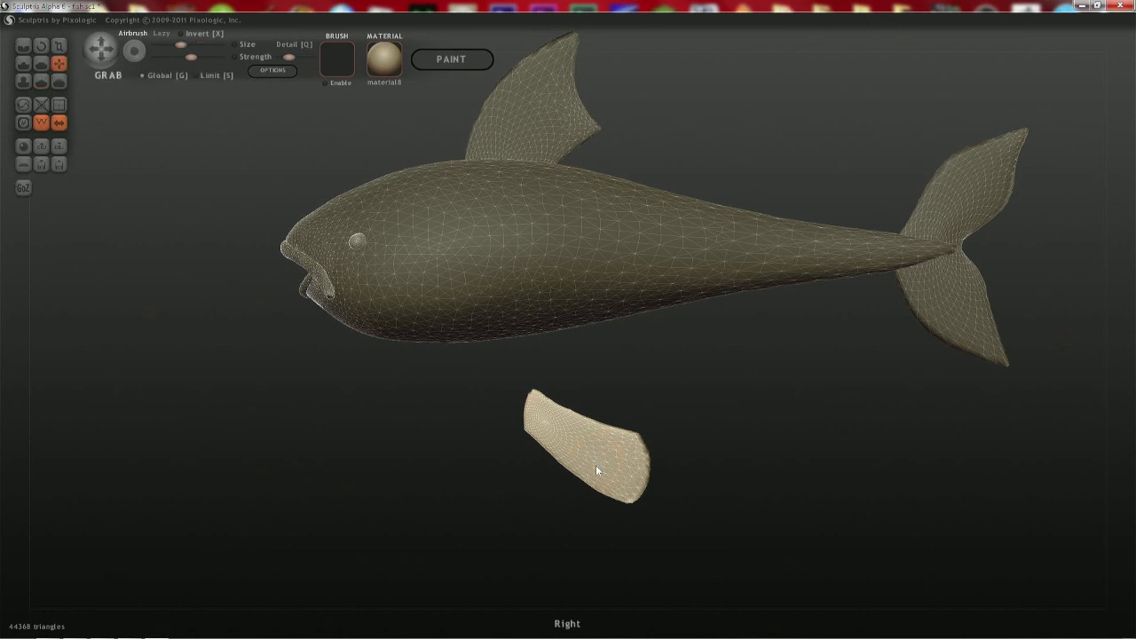
pyautogui.moveTo(595, 464)
pyautogui.mouseDown()
pyautogui.moveTo(552, 356)
pyautogui.moveTo(524, 357)
pyautogui.moveTo(565, 361)
pyautogui.mouseUp()
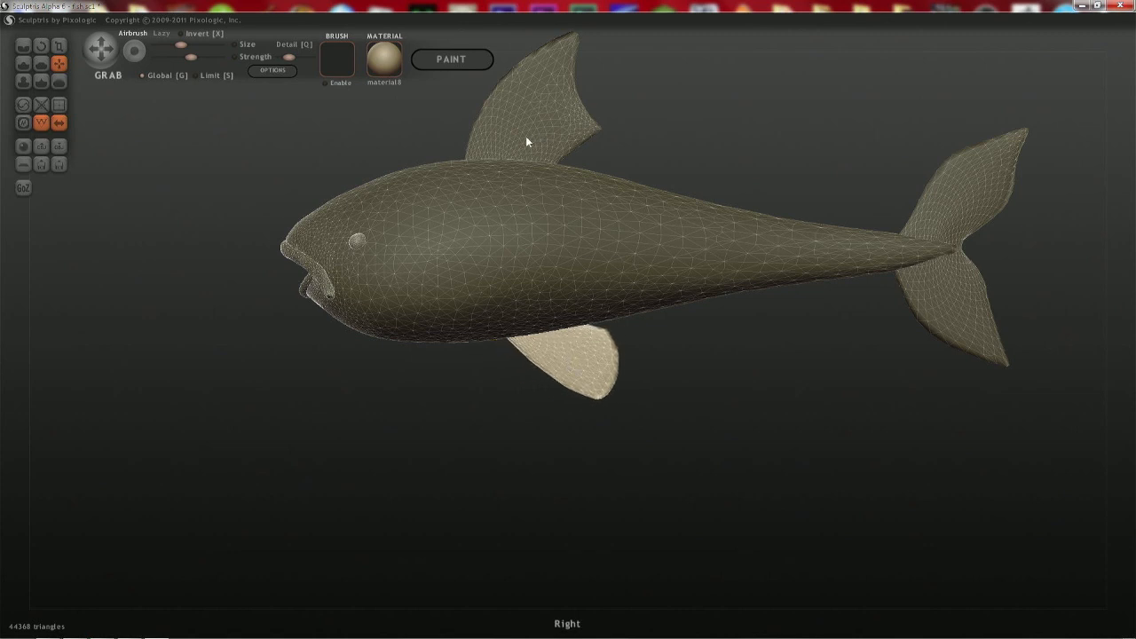
pyautogui.moveTo(526, 142); pyautogui.dragTo(498, 151)
# - Select the dorsal fin from the fish's left side and refine its tip and concave rear edge with local Grab
pyautogui.press('r')
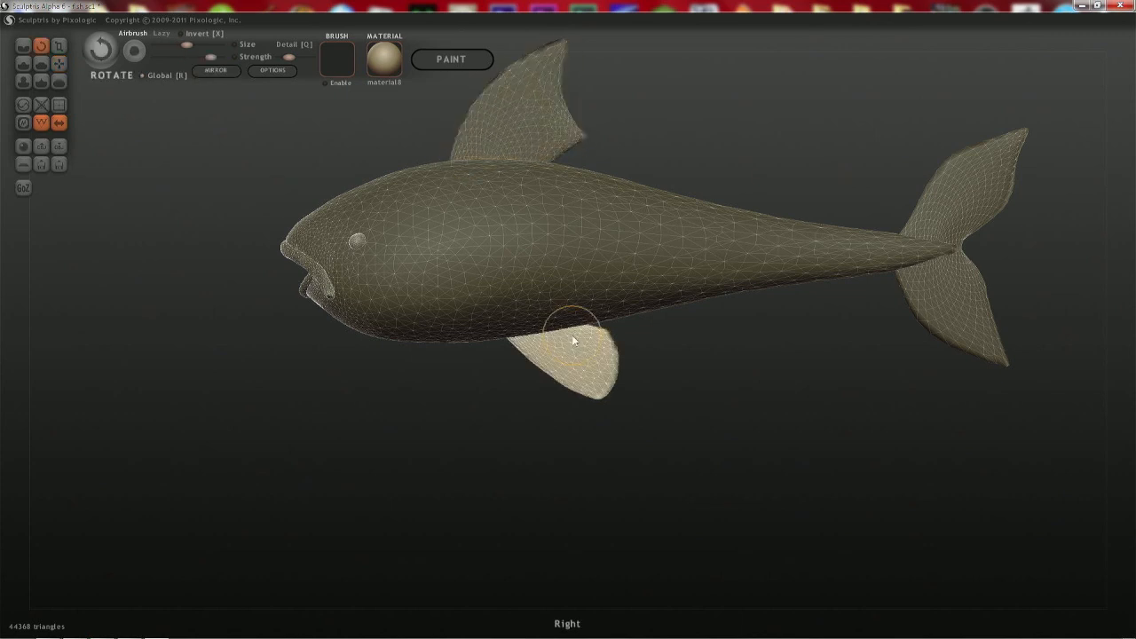
pyautogui.moveTo(572, 335); pyautogui.dragTo(843, 335, button='right')
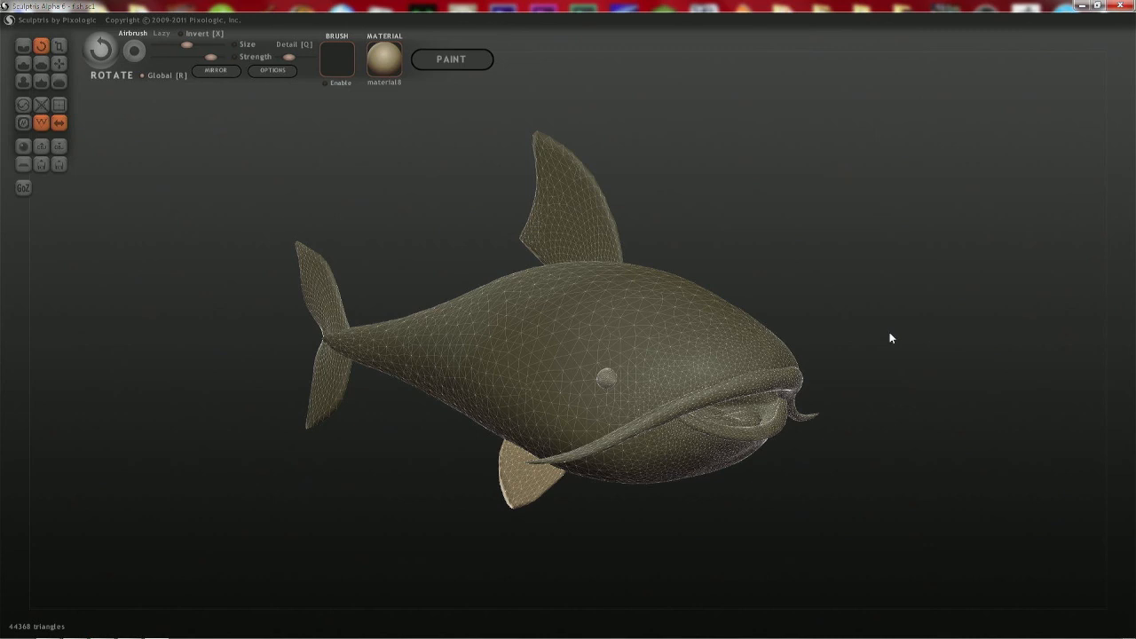
pyautogui.moveTo(590, 318); pyautogui.dragTo(644, 295, button='middle')
pyautogui.keyDown('alt'); pyautogui.moveTo(442, 173); pyautogui.dragTo(549, 221, button='middle'); pyautogui.keyUp('alt')
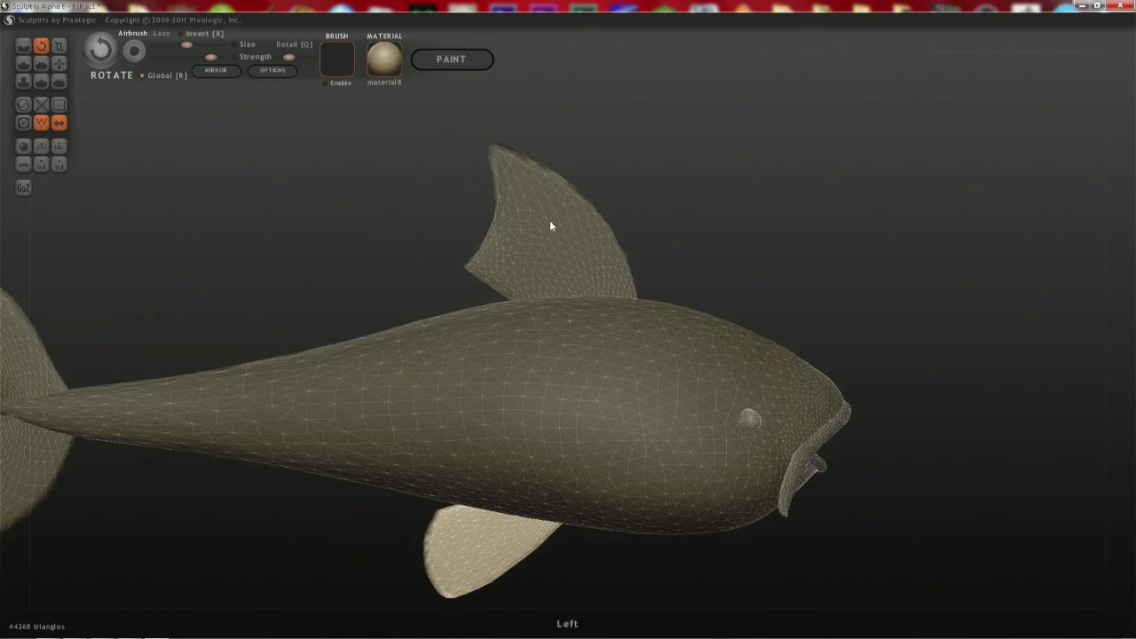
pyautogui.click(522, 194)
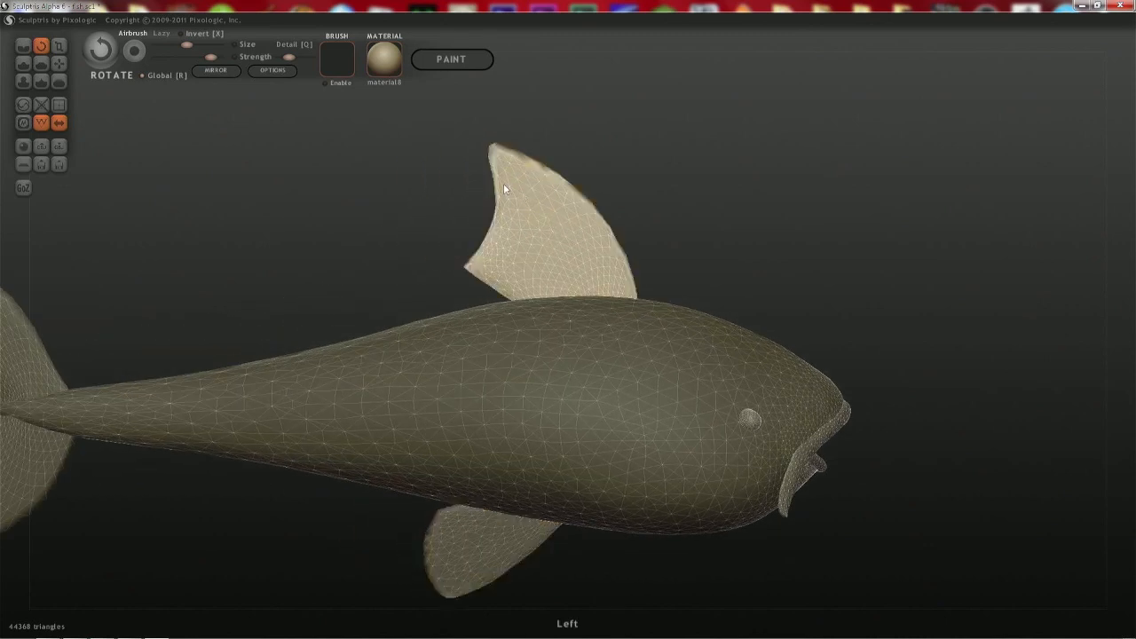
pyautogui.press('g')
pyautogui.press('space')
pyautogui.moveTo(510, 133); pyautogui.dragTo(500, 204)
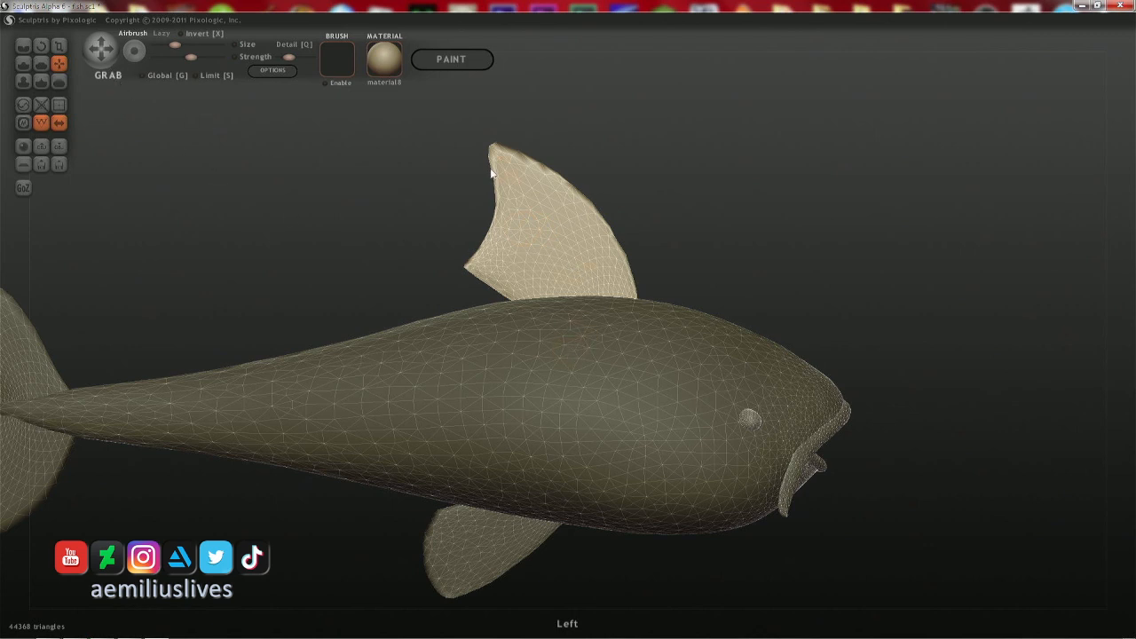
pyautogui.moveTo(593, 215)
pyautogui.mouseDown(button='right')
pyautogui.moveTo(630, 216)
pyautogui.moveTo(588, 224)
pyautogui.mouseUp(button='right')
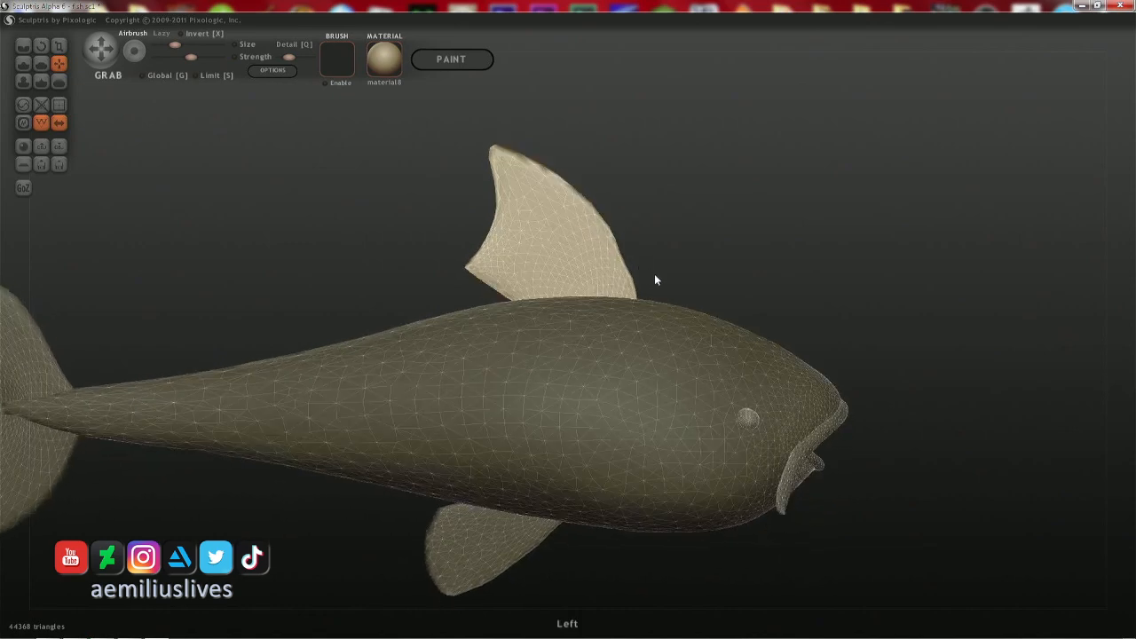
# - Select the body from below, enlarge the Grab brush and pull the chin's front edge up against the lower lip
pyautogui.moveTo(716, 293); pyautogui.dragTo(533, 274, button='right')
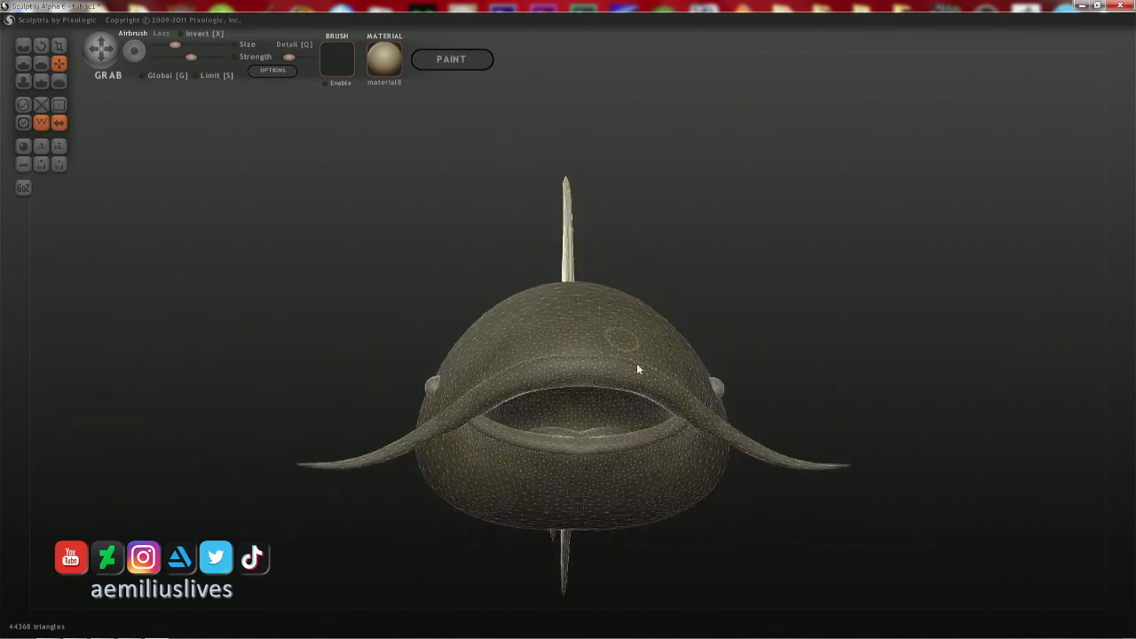
pyautogui.moveTo(644, 369); pyautogui.dragTo(621, 287, button='right')
pyautogui.scroll(5, 520, 177)
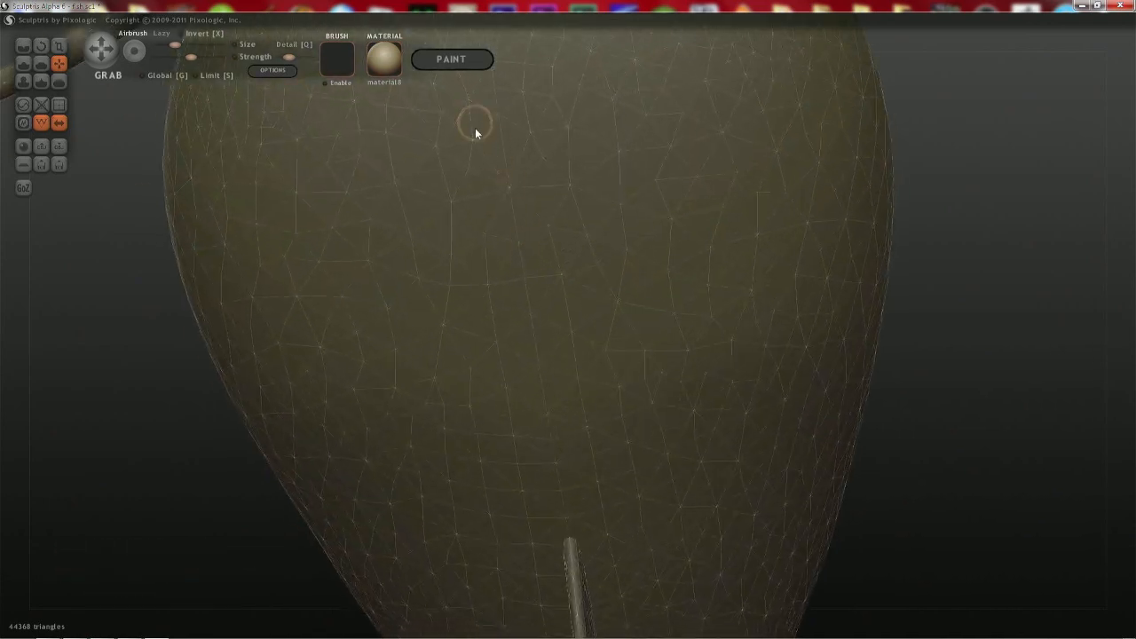
pyautogui.moveTo(629, 541); pyautogui.dragTo(528, 204, button='right')
pyautogui.press('space')
pyautogui.click(516, 228)
pyautogui.press('space')
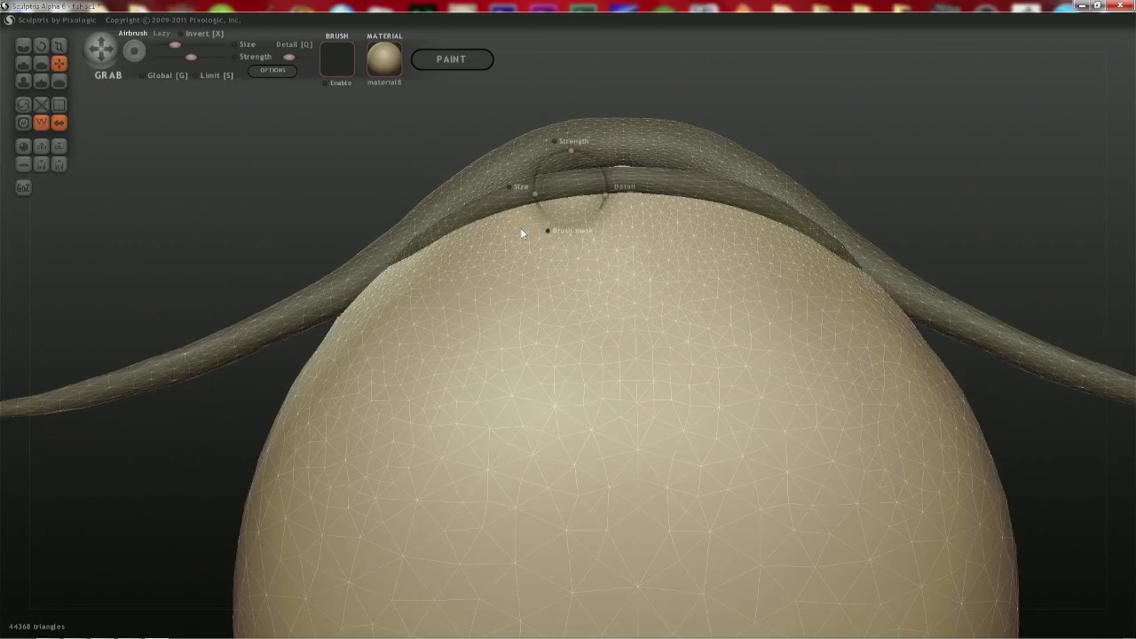
pyautogui.moveTo(522, 219); pyautogui.dragTo(523, 174)
pyautogui.press('space')
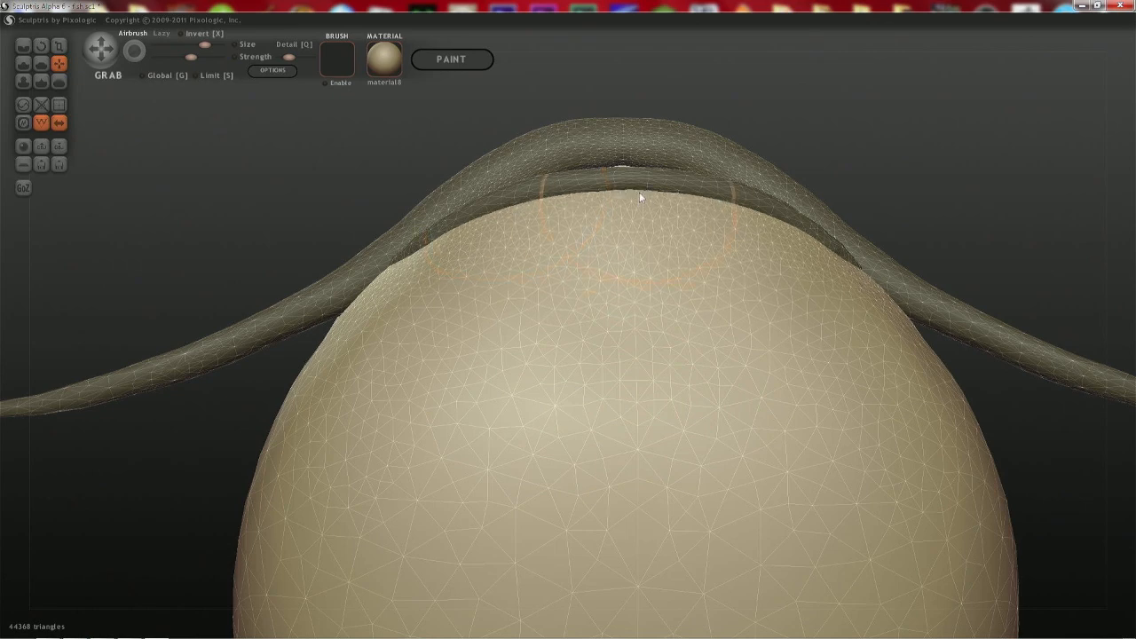
# - Hide the lower lip, pinch the body's lower mouth rim thinner along its length, and show the lip again
pyautogui.moveTo(775, 207); pyautogui.dragTo(672, 221, button='right')
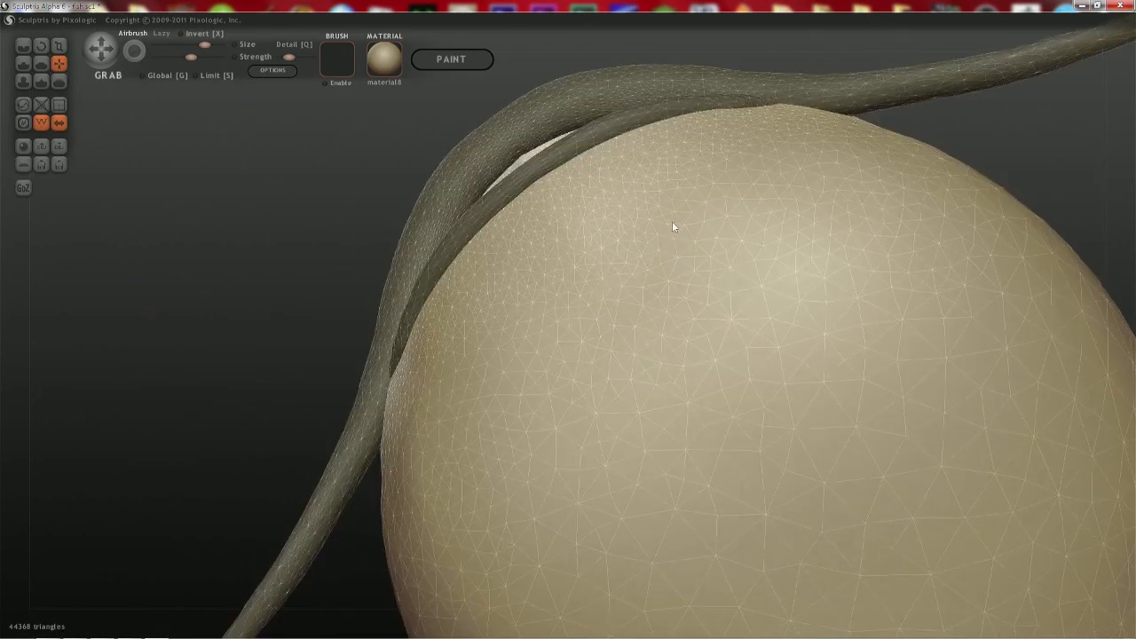
pyautogui.moveTo(790, 105)
pyautogui.mouseDown(button='right')
pyautogui.moveTo(690, 240)
pyautogui.moveTo(696, 196)
pyautogui.moveTo(690, 234)
pyautogui.moveTo(831, 307)
pyautogui.mouseUp(button='right')
pyautogui.scroll(4, 487, 372)
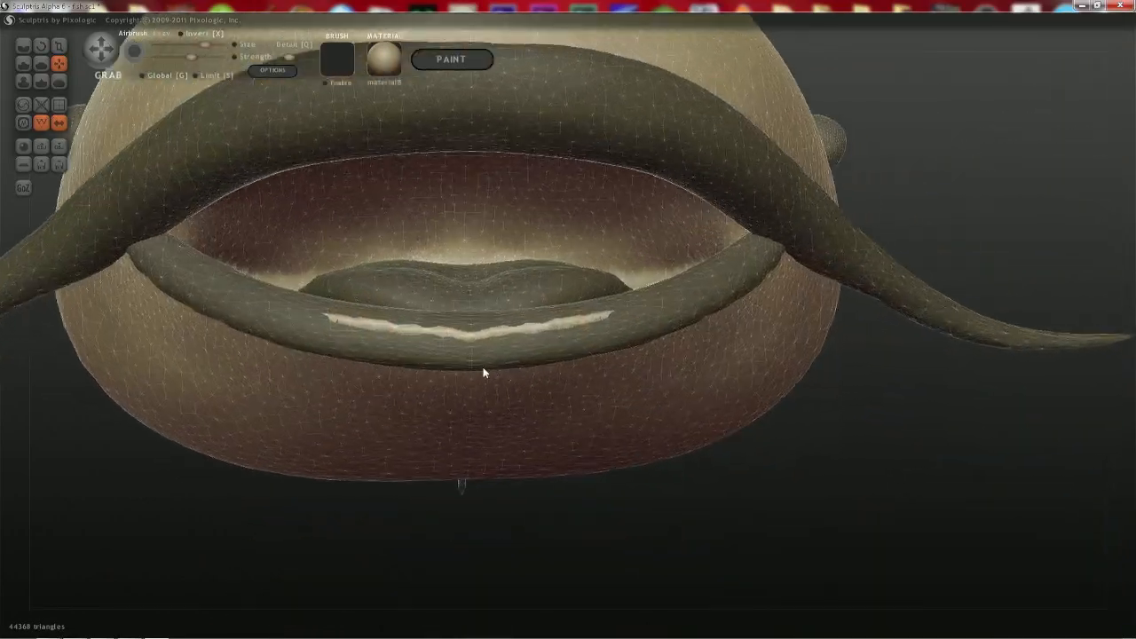
pyautogui.moveTo(342, 330); pyautogui.dragTo(380, 355, button='right')
pyautogui.press('h')
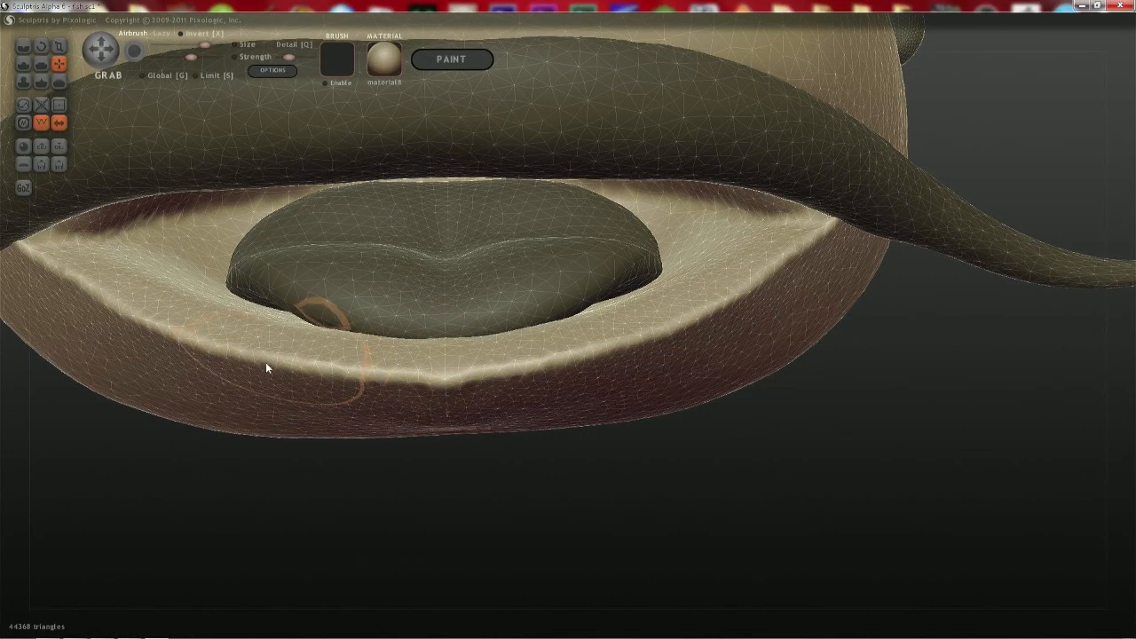
pyautogui.press('p')
pyautogui.press('space')
pyautogui.moveTo(217, 356)
pyautogui.mouseDown()
pyautogui.moveTo(501, 368)
pyautogui.moveTo(710, 310)
pyautogui.mouseUp()
pyautogui.moveTo(320, 388)
pyautogui.mouseDown(button='right')
pyautogui.moveTo(319, 289)
pyautogui.moveTo(304, 259)
pyautogui.mouseUp(button='right')
pyautogui.hotkey('ctrl', 'h')
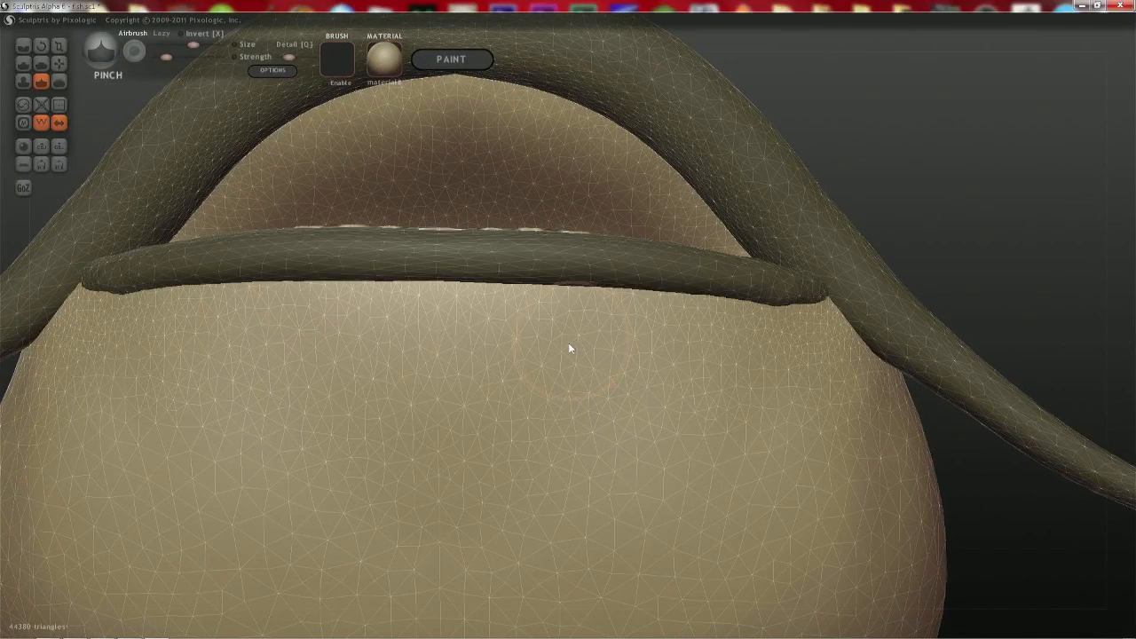
# - Lock the body selection and tuck the protruding lower mouth rim inside the lower lip with Grab
pyautogui.press('g')
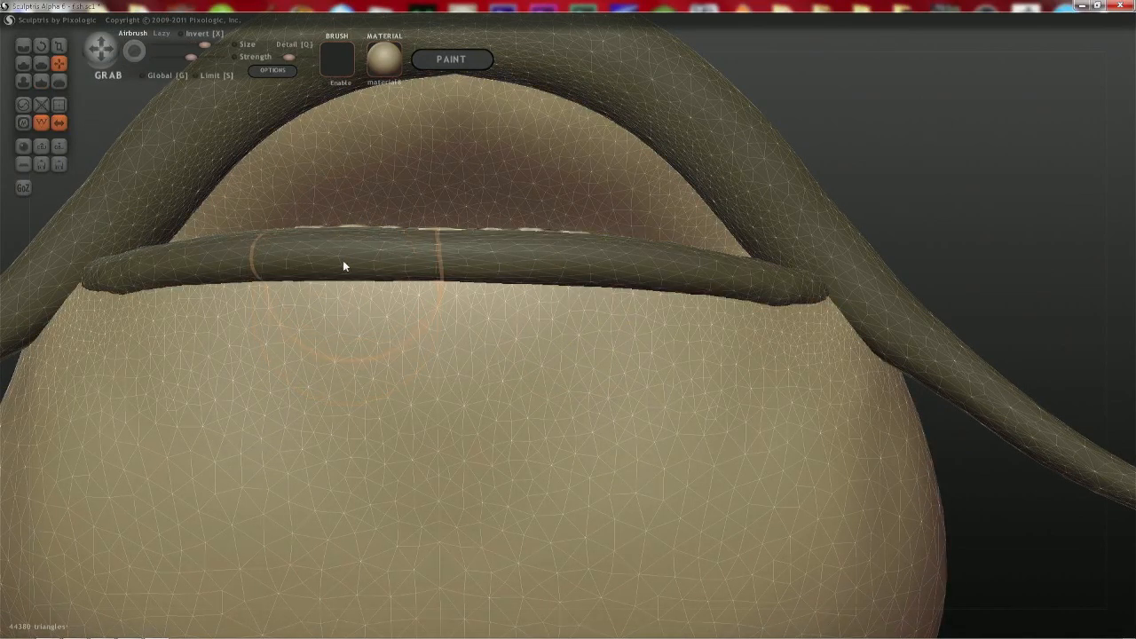
pyautogui.press('Return')
pyautogui.moveTo(340, 232); pyautogui.dragTo(339, 247)
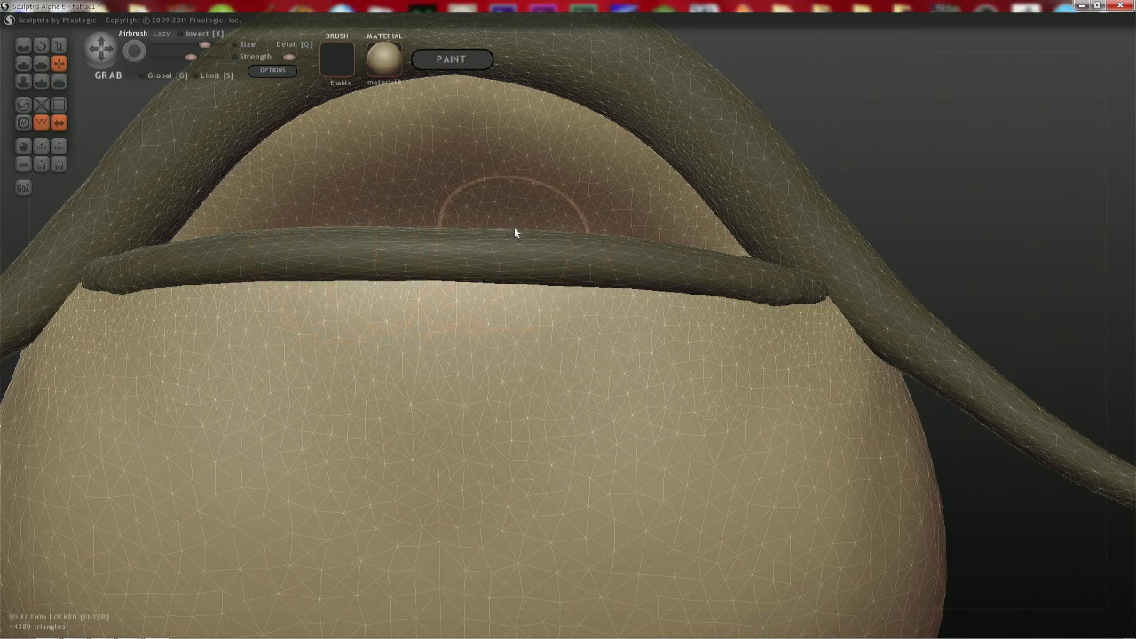
# - Reduce the Grab brush size and pull the ridge inside the mouth cavity up toward the corner of the mouth
pyautogui.moveTo(518, 234)
pyautogui.mouseDown(button='right')
pyautogui.moveTo(500, 302)
pyautogui.moveTo(461, 299)
pyautogui.moveTo(471, 364)
pyautogui.moveTo(421, 265)
pyautogui.mouseUp(button='right')
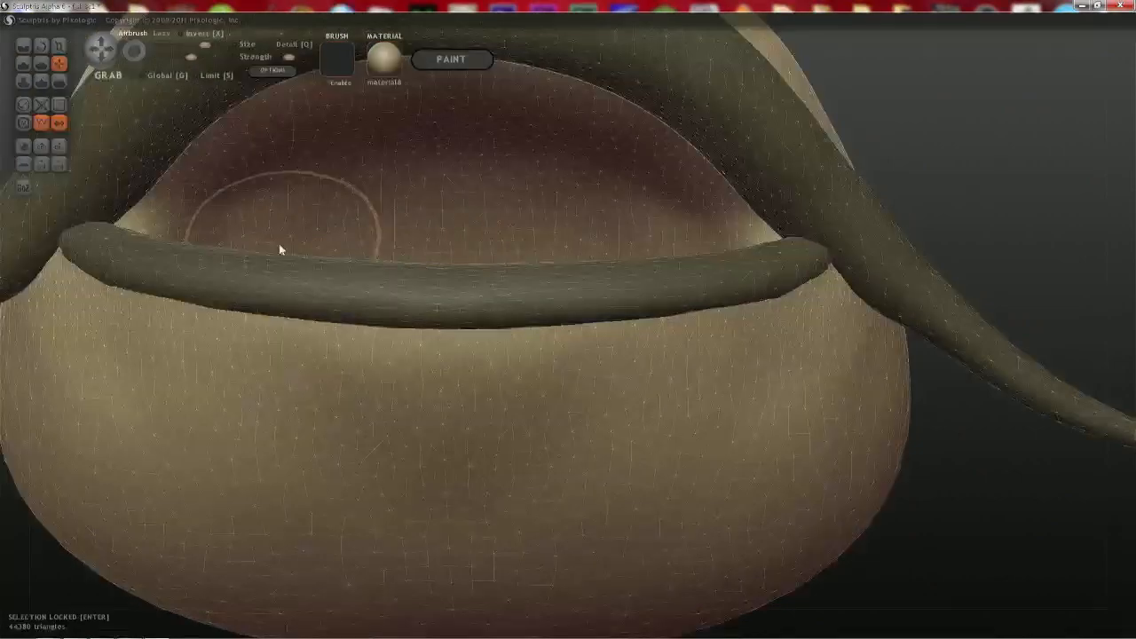
pyautogui.moveTo(315, 183)
pyautogui.mouseDown(button='right')
pyautogui.moveTo(338, 121)
pyautogui.moveTo(345, 148)
pyautogui.moveTo(414, 143)
pyautogui.moveTo(439, 218)
pyautogui.moveTo(444, 298)
pyautogui.mouseUp(button='right')
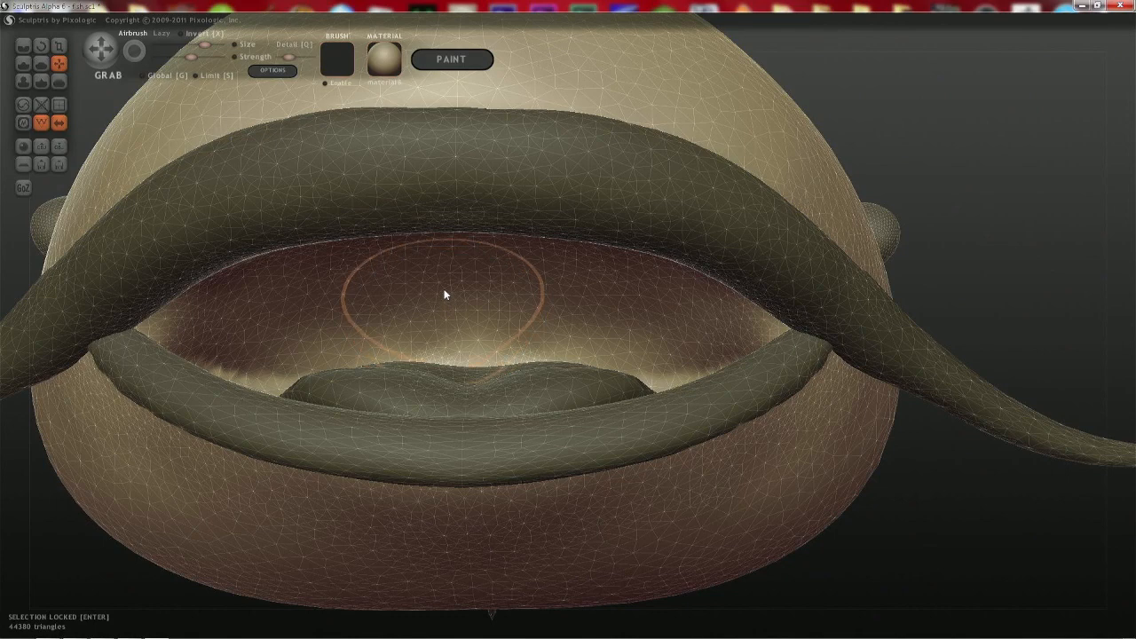
pyautogui.moveTo(429, 310); pyautogui.dragTo(394, 337, button='right')
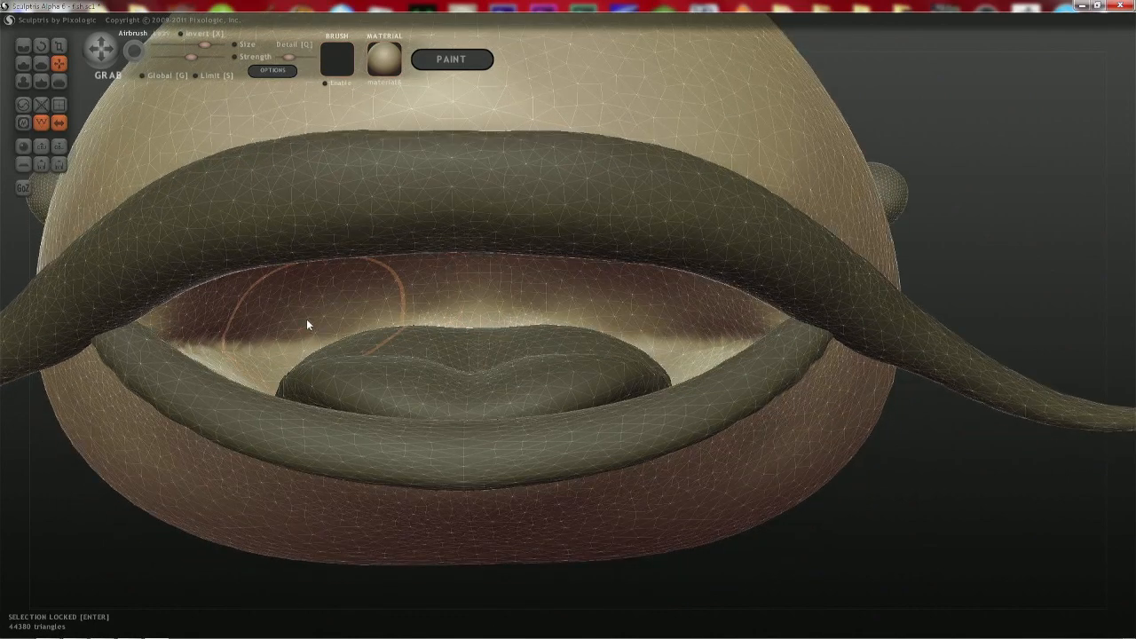
pyautogui.press('space')
pyautogui.moveTo(307, 325)
pyautogui.mouseDown()
pyautogui.moveTo(302, 357)
pyautogui.moveTo(300, 345)
pyautogui.moveTo(246, 334)
pyautogui.mouseUp()
pyautogui.moveTo(230, 337)
pyautogui.mouseDown(button='right')
pyautogui.moveTo(188, 346)
pyautogui.moveTo(218, 325)
pyautogui.moveTo(292, 325)
pyautogui.mouseUp(button='right')
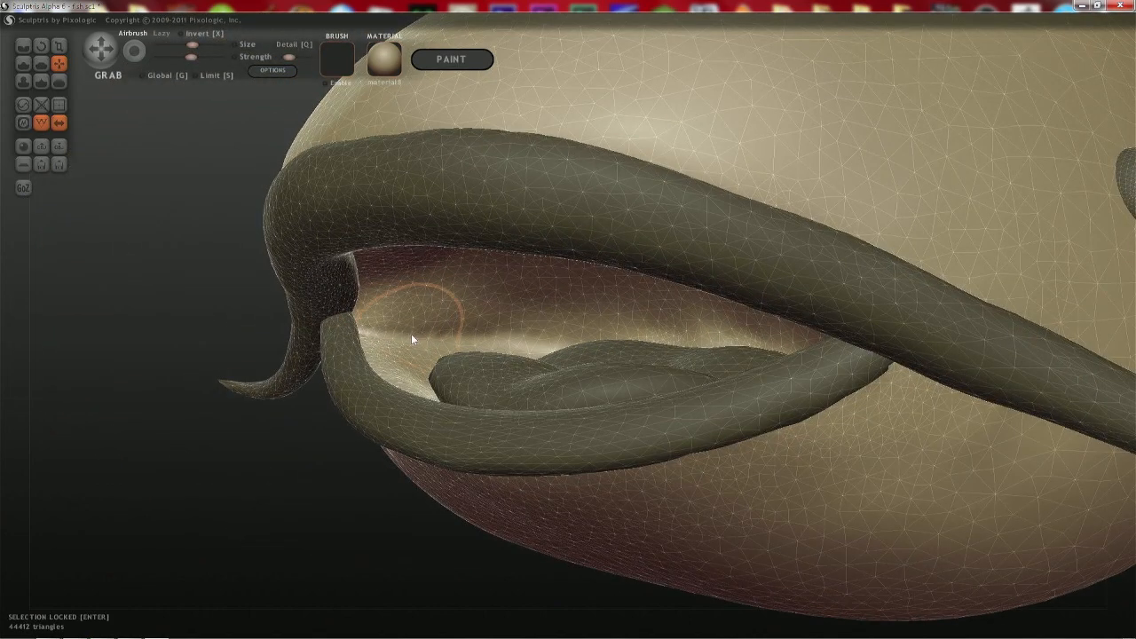
pyautogui.moveTo(411, 338); pyautogui.dragTo(360, 317)
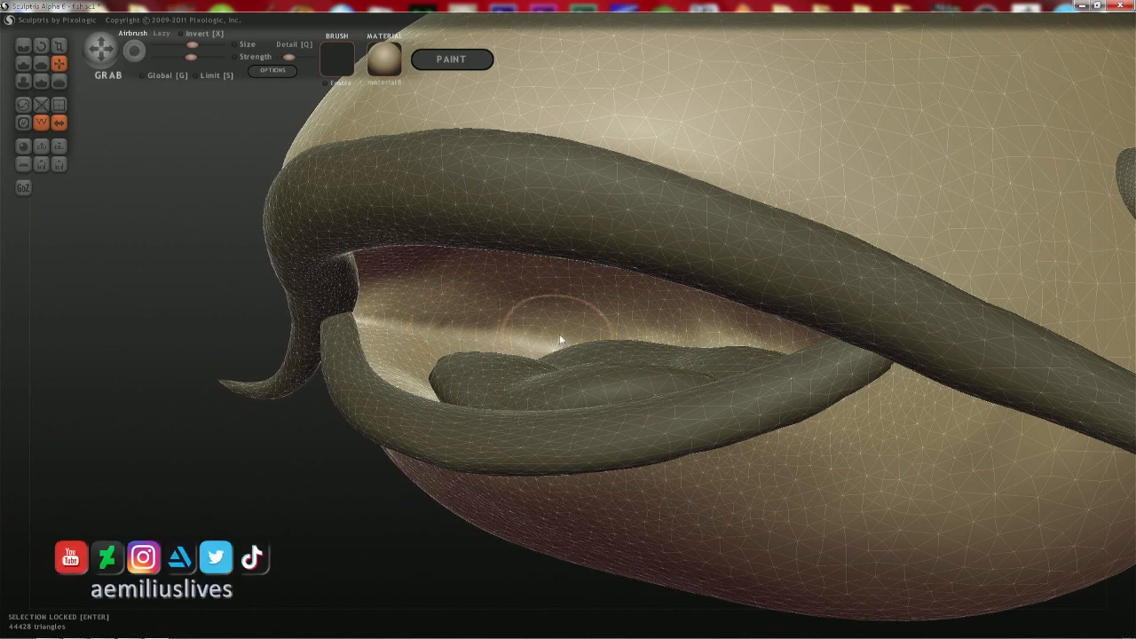
# - Pull the inner mouth ridge above the tongue downward in several spots with short Grab strokes
pyautogui.moveTo(561, 332); pyautogui.dragTo(623, 334, button='middle')
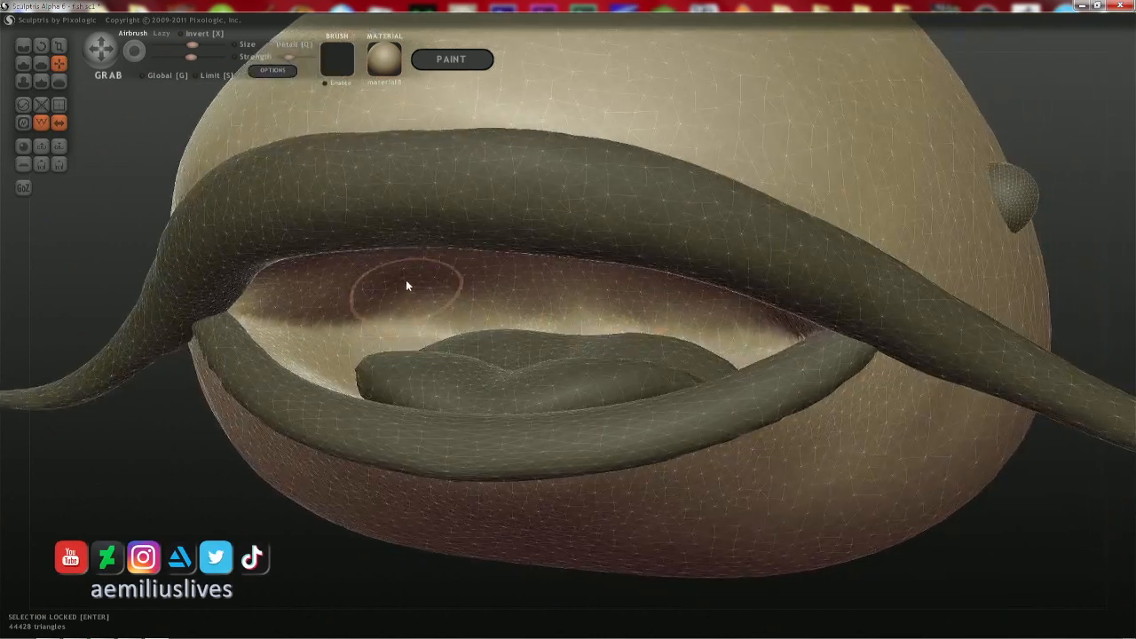
pyautogui.moveTo(337, 288); pyautogui.dragTo(342, 303)
pyautogui.moveTo(435, 294); pyautogui.dragTo(431, 307)
pyautogui.moveTo(358, 288); pyautogui.dragTo(411, 301)
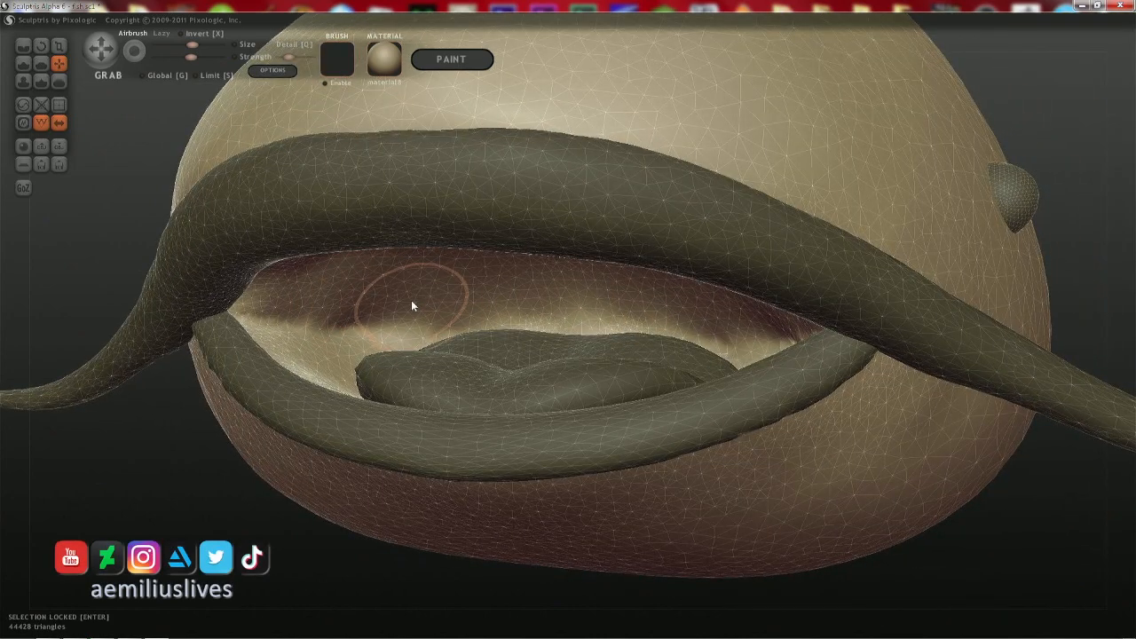
# - Isolate the body by hiding the lips, tongue and other parts, and run Crease strokes along the ridge inside the mouth cavity
pyautogui.moveTo(322, 317)
pyautogui.mouseDown(button='middle')
pyautogui.moveTo(314, 325)
pyautogui.moveTo(375, 318)
pyautogui.mouseUp(button='middle')
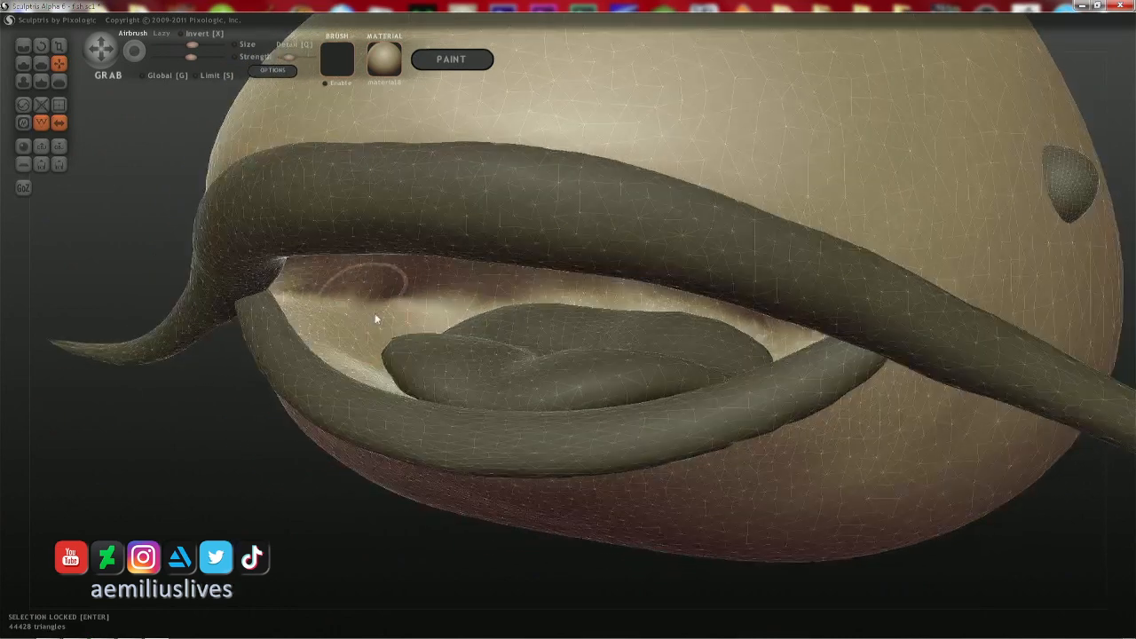
pyautogui.press('c')
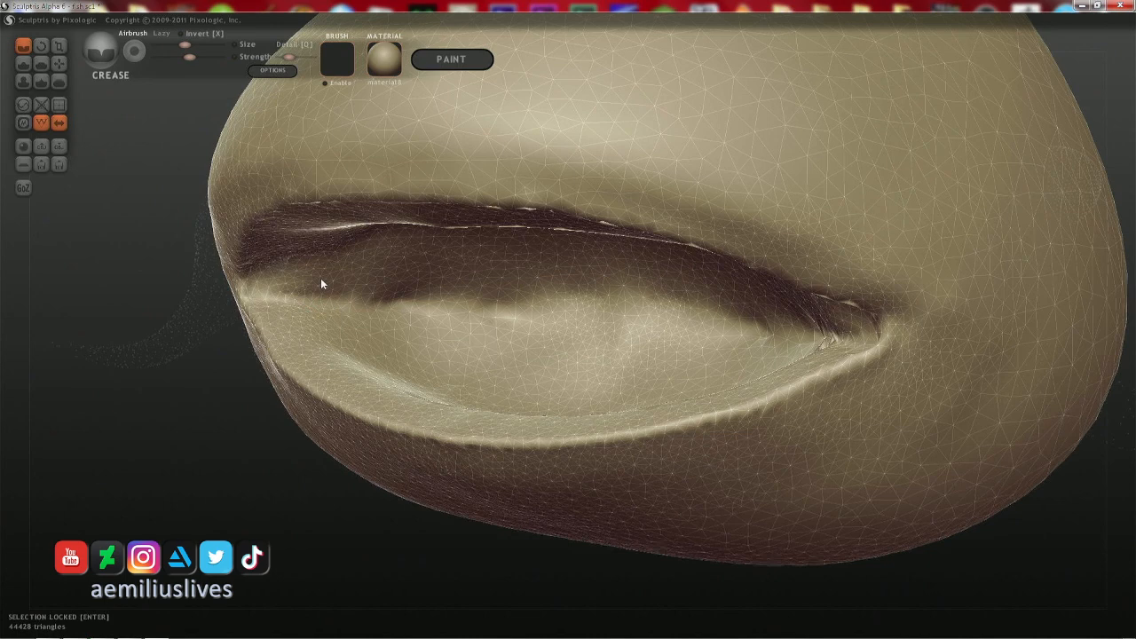
pyautogui.moveTo(321, 278); pyautogui.dragTo(312, 293, button='middle')
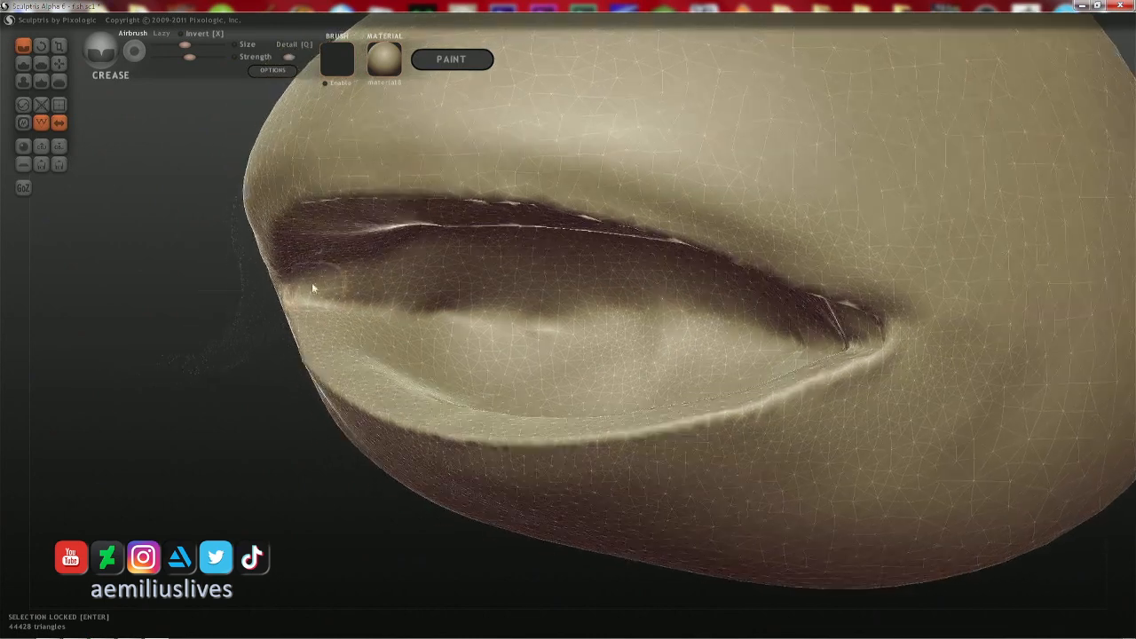
pyautogui.moveTo(337, 304)
pyautogui.mouseDown()
pyautogui.moveTo(533, 328)
pyautogui.moveTo(698, 330)
pyautogui.mouseUp()
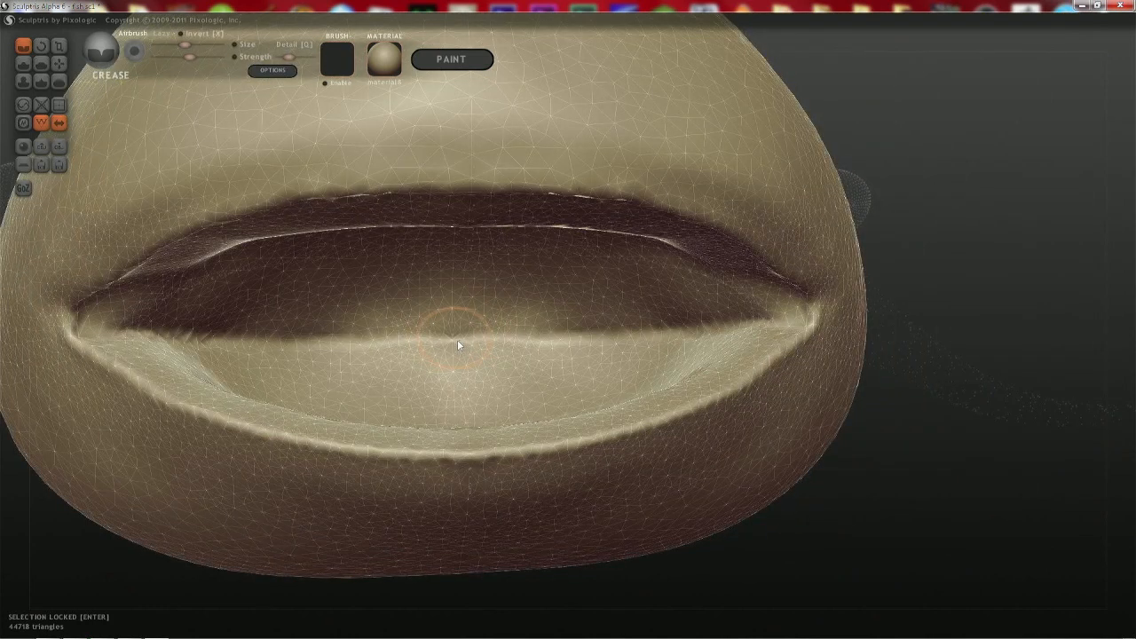
pyautogui.moveTo(454, 336)
pyautogui.mouseDown()
pyautogui.moveTo(522, 346)
pyautogui.moveTo(764, 320)
pyautogui.mouseUp()
pyautogui.moveTo(641, 314); pyautogui.dragTo(559, 318, button='middle')
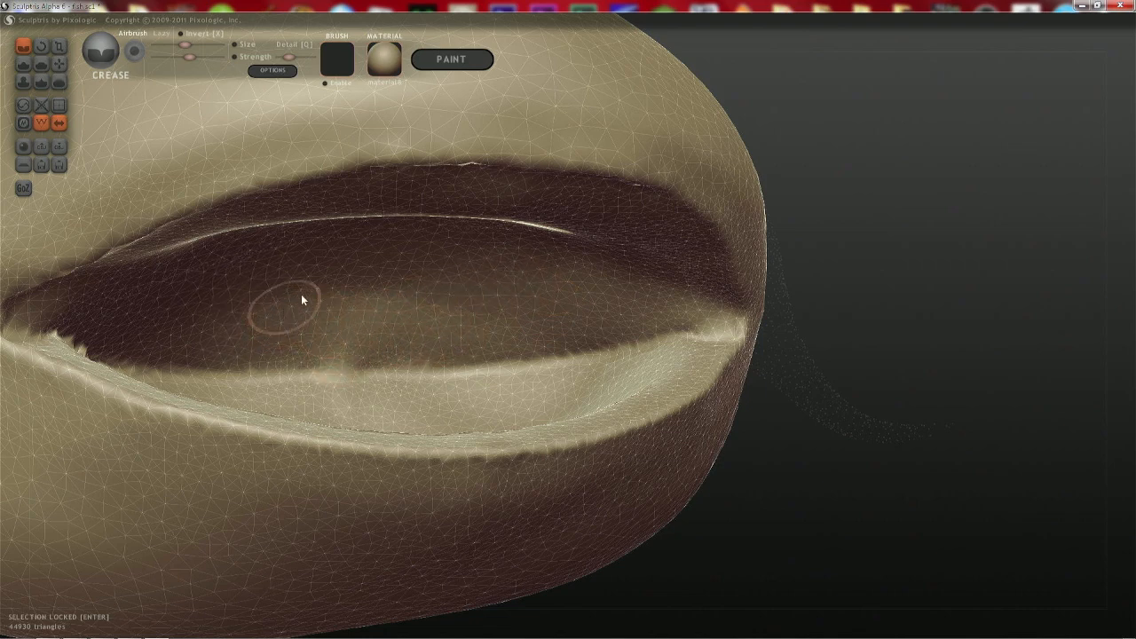
# - Nudge the inner fold of the lower mouth rim outward near the corner with Grab, and enlarge the brush
pyautogui.moveTo(485, 296); pyautogui.dragTo(488, 314, button='right')
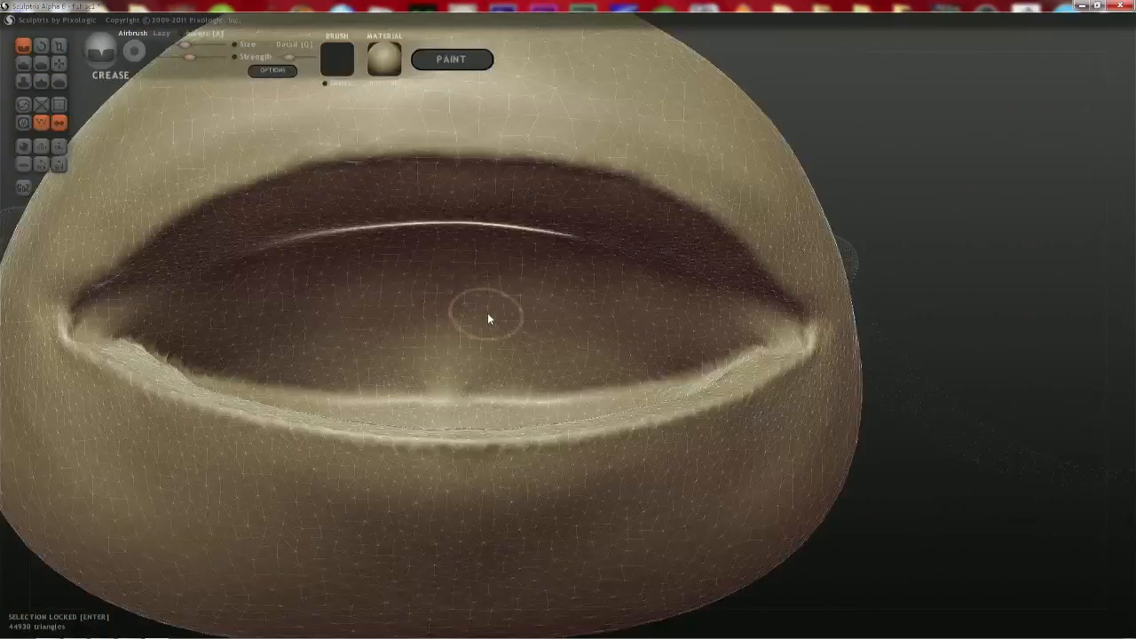
pyautogui.scroll(-3, 484, 295)
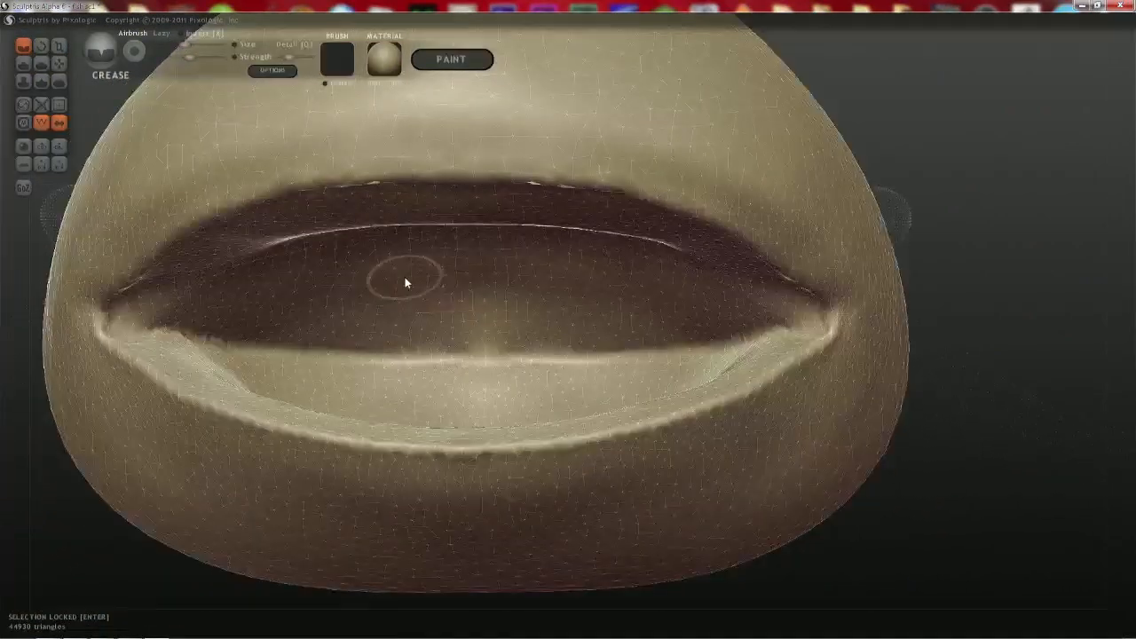
pyautogui.moveTo(279, 296)
pyautogui.mouseDown(button='right')
pyautogui.moveTo(246, 365)
pyautogui.moveTo(252, 350)
pyautogui.moveTo(211, 334)
pyautogui.moveTo(185, 353)
pyautogui.moveTo(197, 350)
pyautogui.mouseUp(button='right')
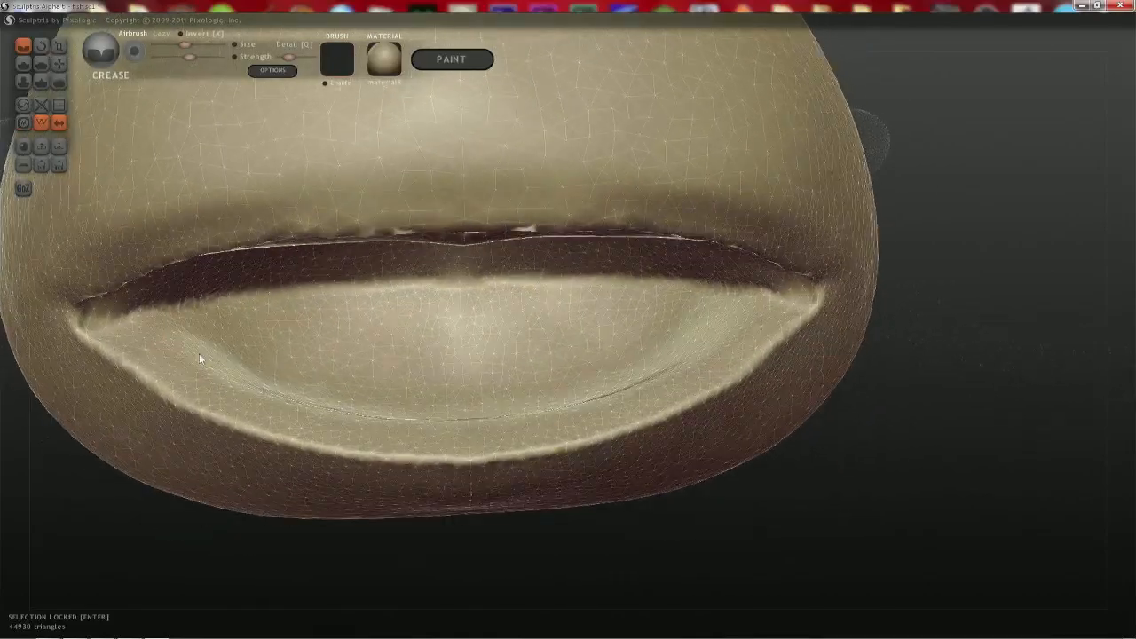
pyautogui.press('g')
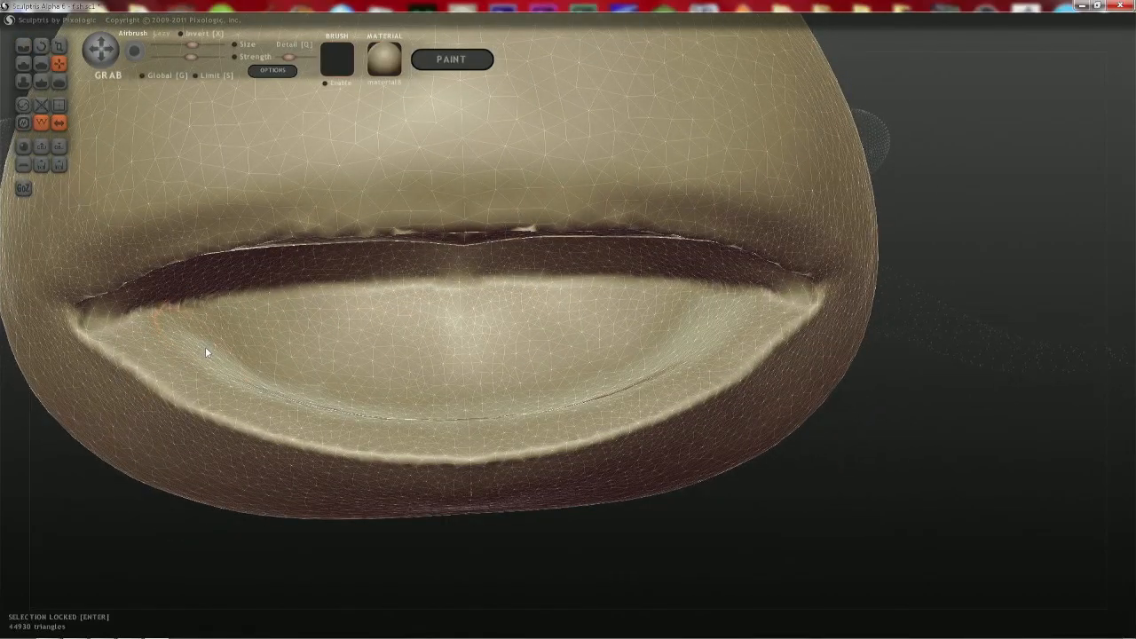
pyautogui.moveTo(205, 347); pyautogui.dragTo(191, 354)
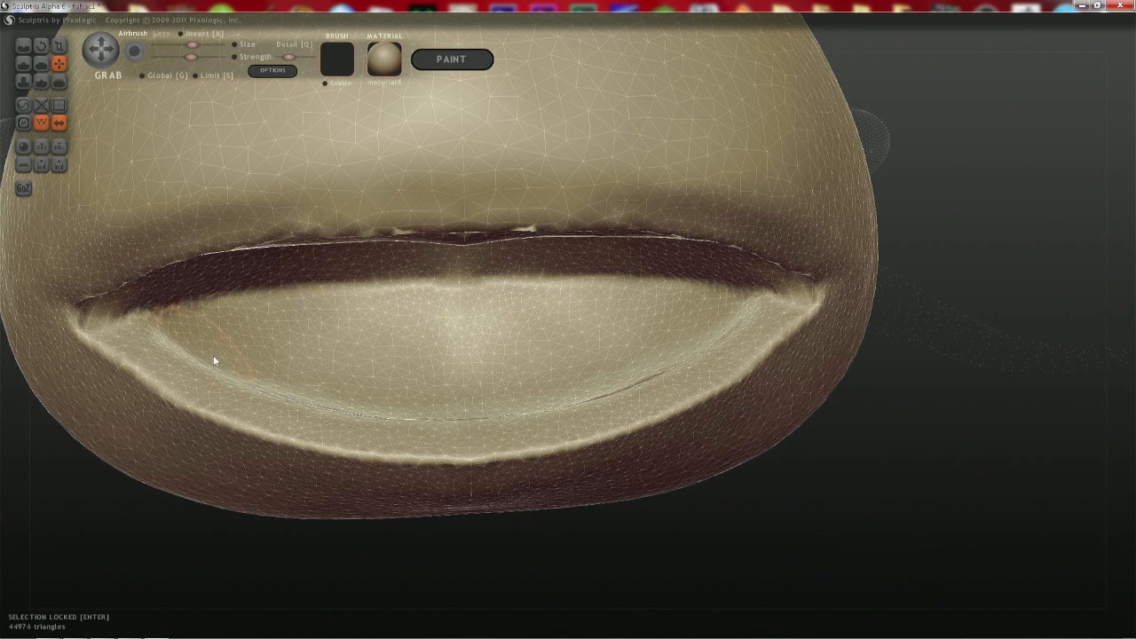
pyautogui.moveTo(304, 341); pyautogui.dragTo(269, 317, button='right')
pyautogui.press('space')
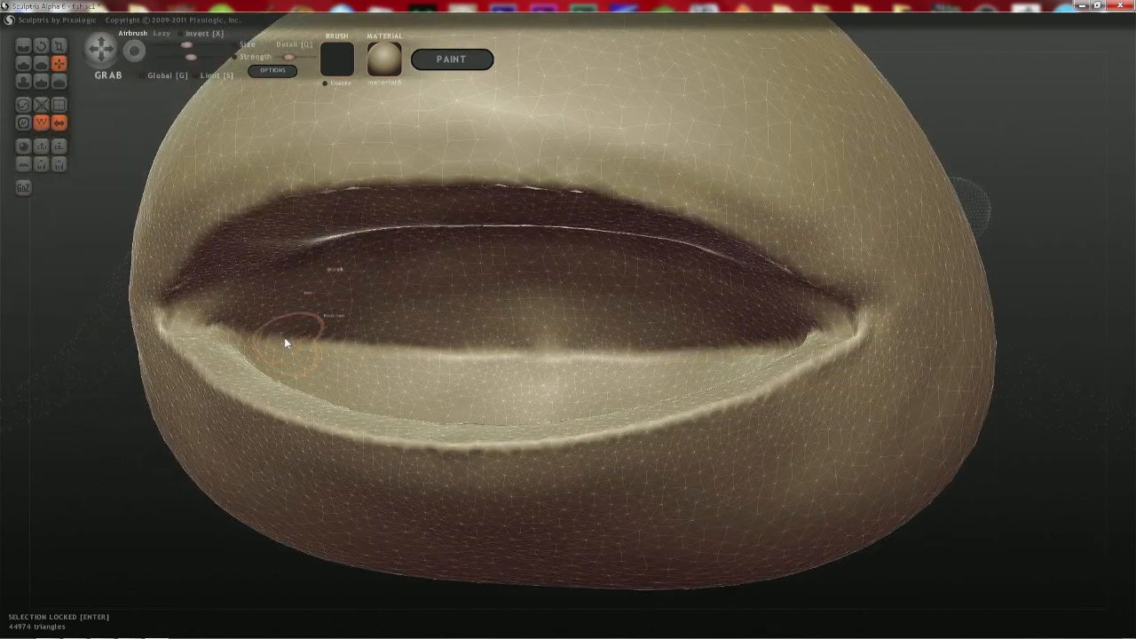
pyautogui.press('space')
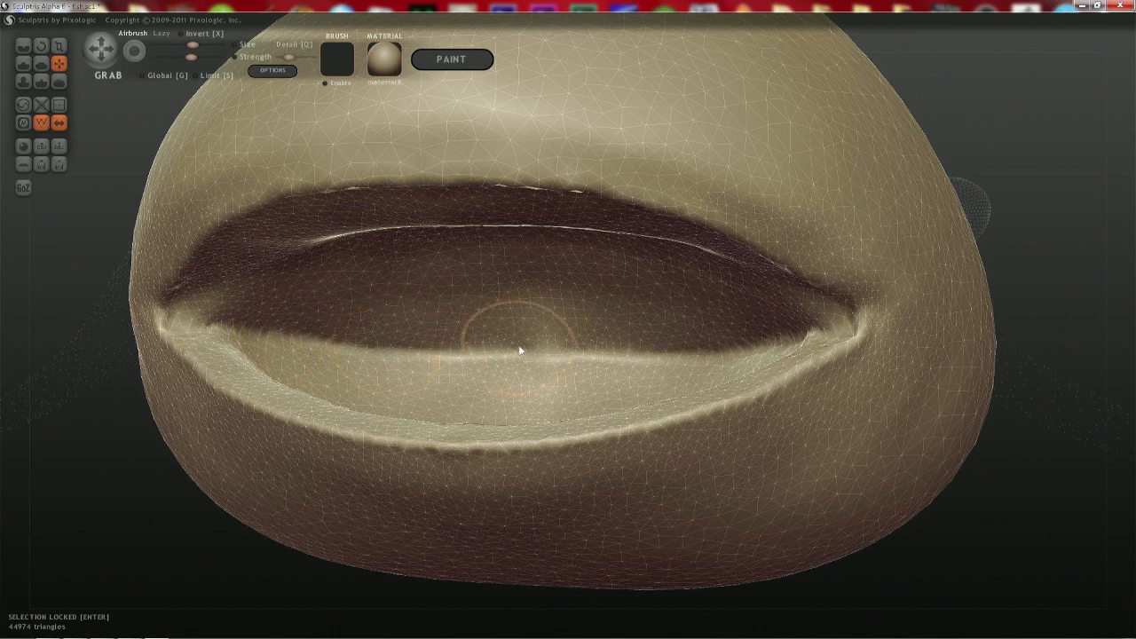
pyautogui.moveTo(554, 355); pyautogui.dragTo(499, 355, button='right')
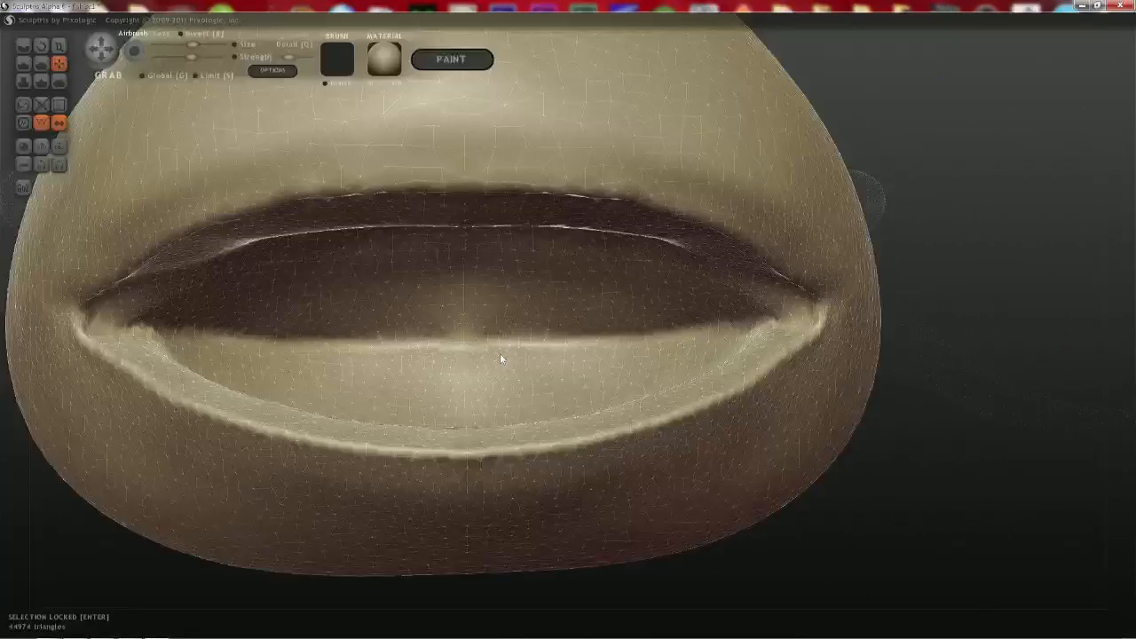
pyautogui.press('space')
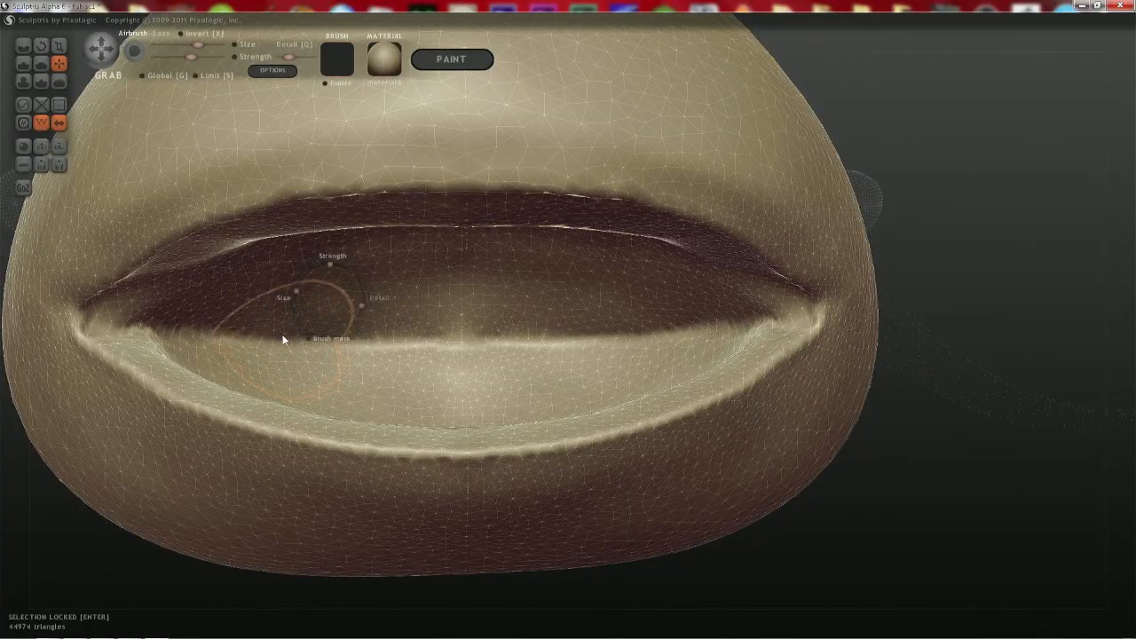
# - Adjust the Grab brush size and nudge the cavity wall and rim outward at the corner of the mouth
pyautogui.moveTo(426, 361); pyautogui.dragTo(423, 201, button='right')
pyautogui.moveTo(872, 93); pyautogui.dragTo(524, 284, button='right')
pyautogui.press('space')
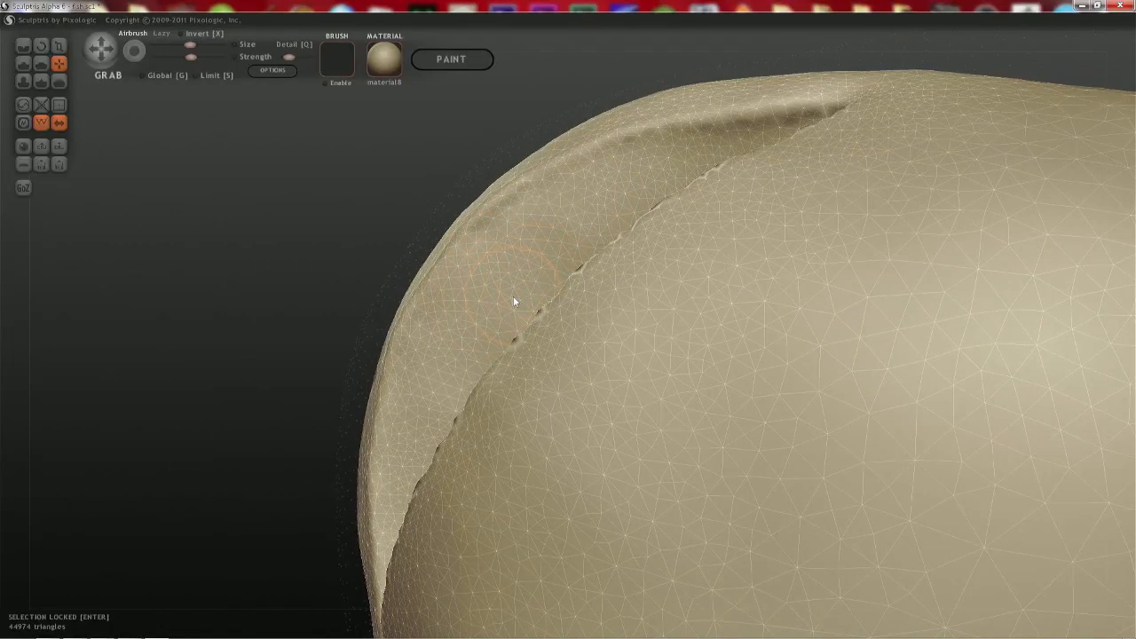
pyautogui.moveTo(638, 207); pyautogui.dragTo(773, 193, button='right')
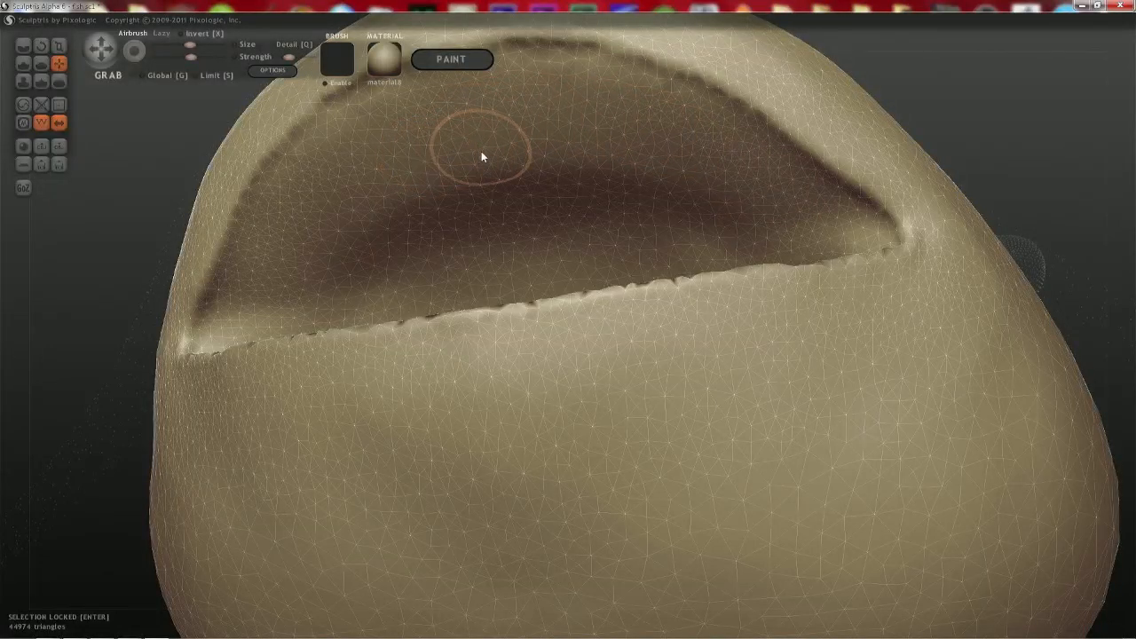
pyautogui.scroll(3, 481, 157)
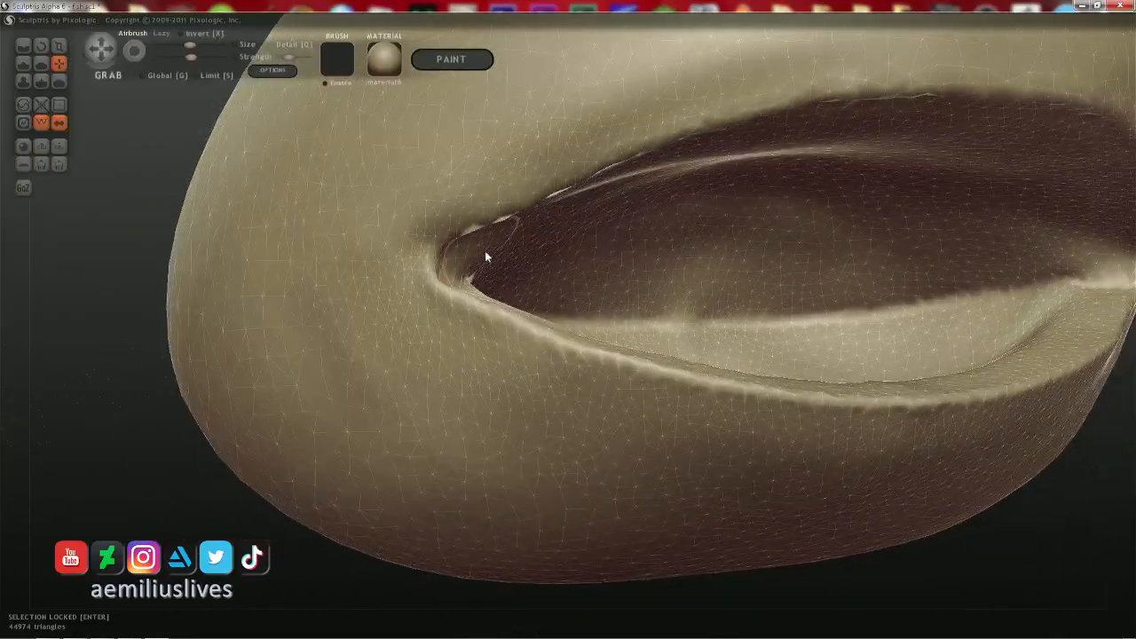
pyautogui.moveTo(484, 251); pyautogui.dragTo(471, 247)
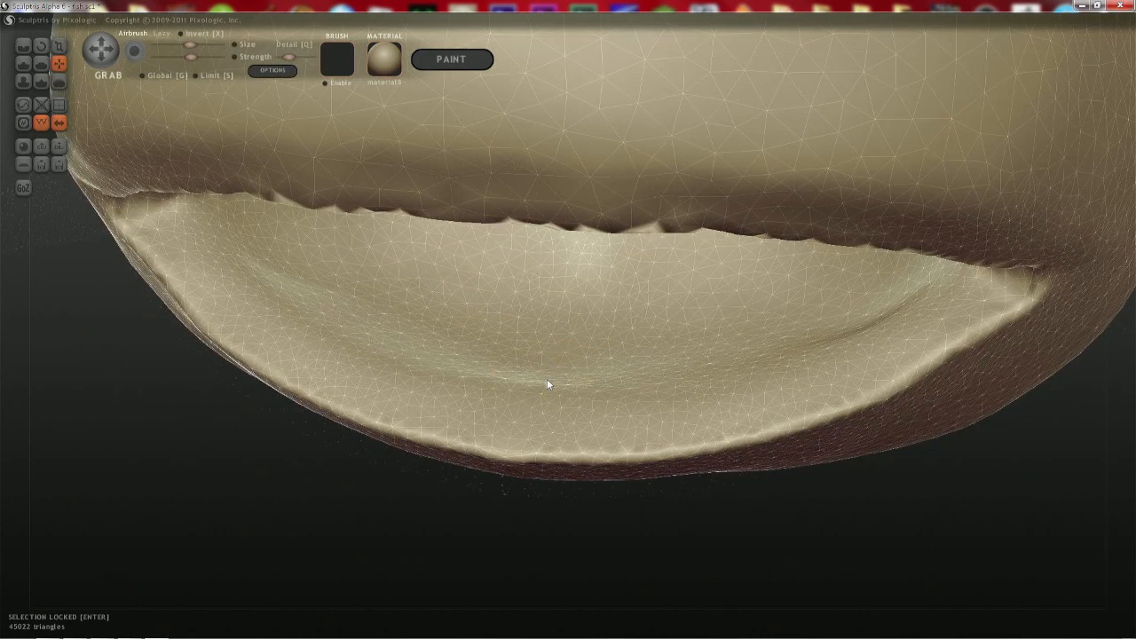
pyautogui.press('space')
pyautogui.moveTo(571, 368); pyautogui.dragTo(550, 380)
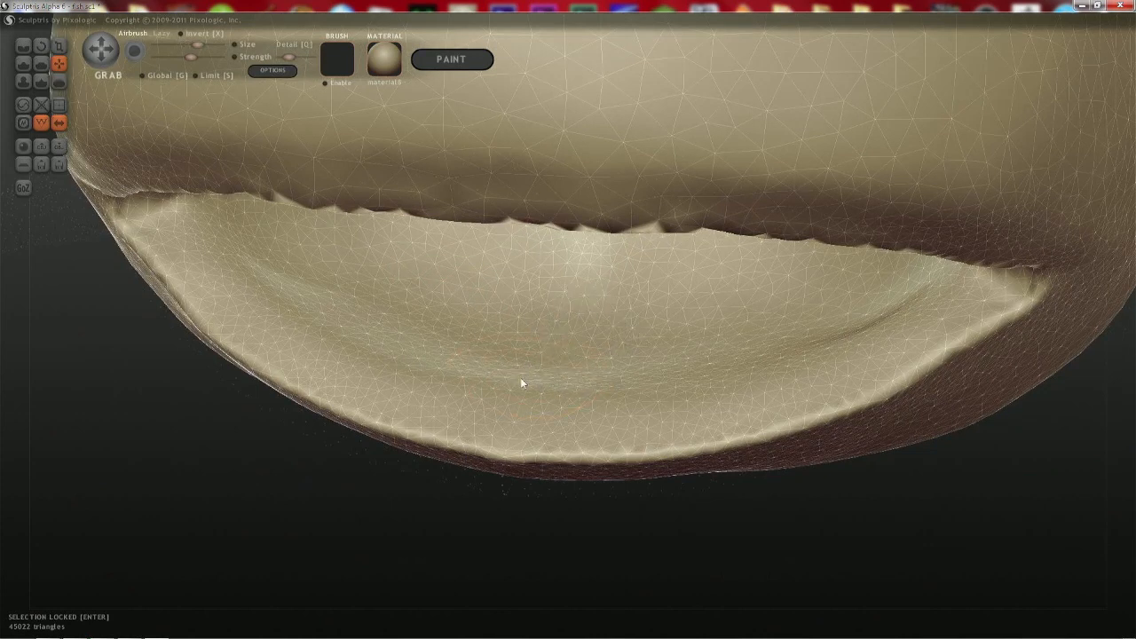
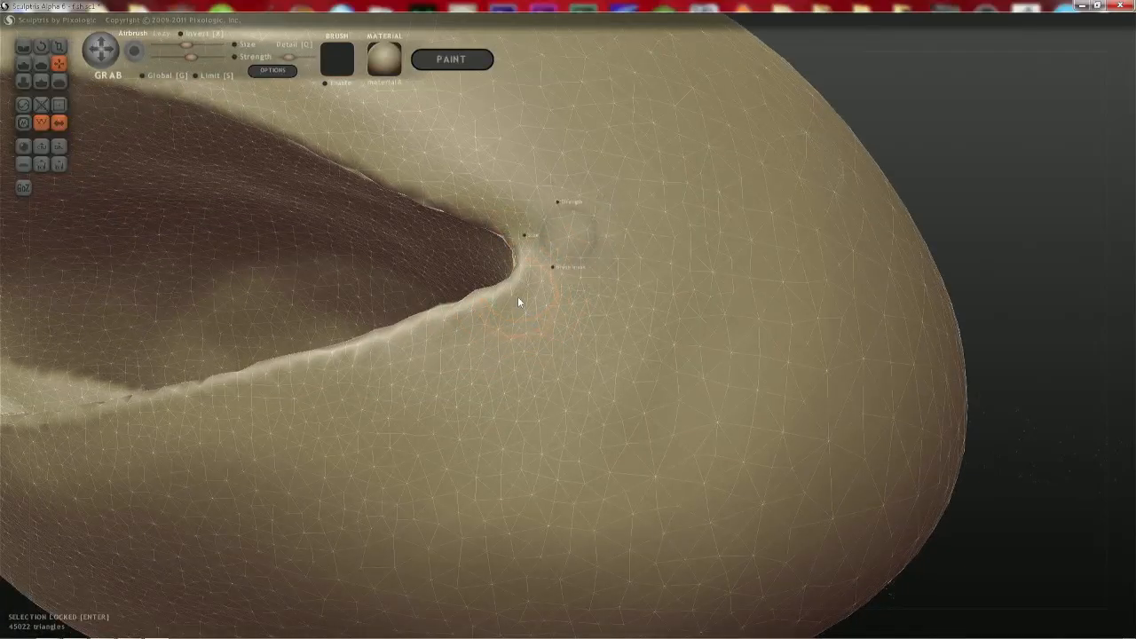
pyautogui.moveTo(518, 297); pyautogui.dragTo(520, 296)
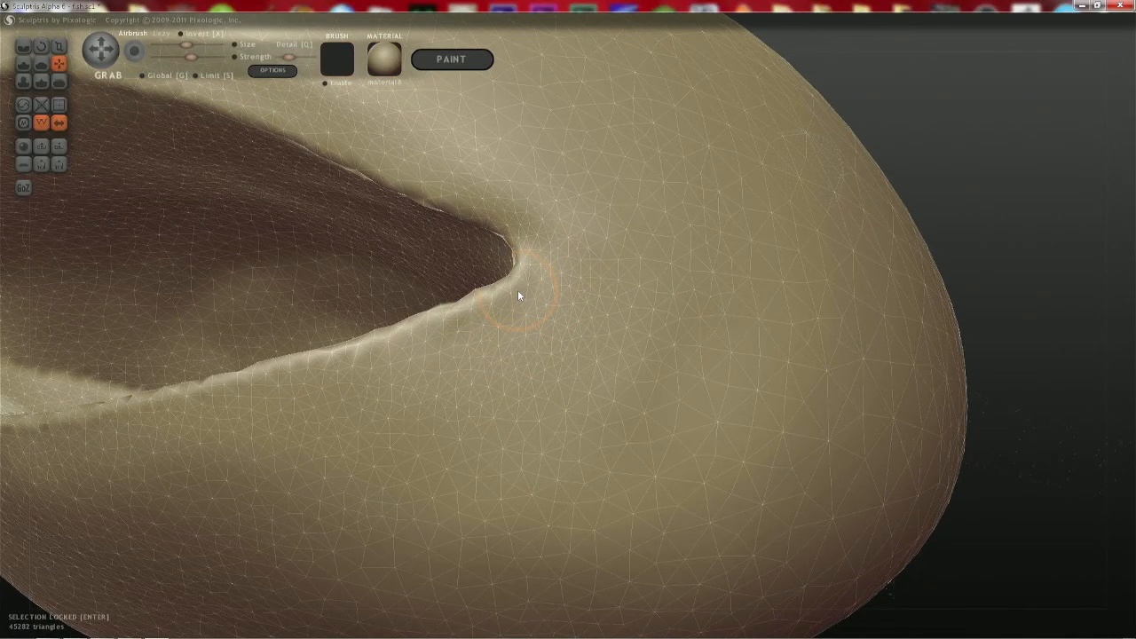
# - Show the hidden parts again and bring up the whole fish in the left side view
pyautogui.scroll(-4, 489, 219)
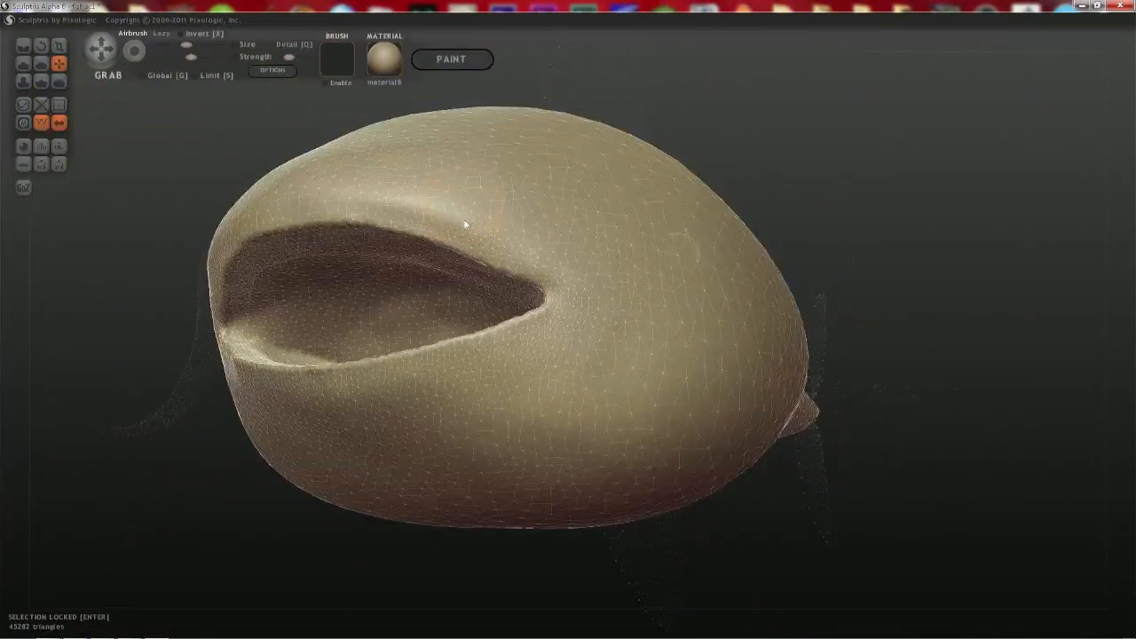
pyautogui.moveTo(464, 221); pyautogui.dragTo(573, 233, button='middle')
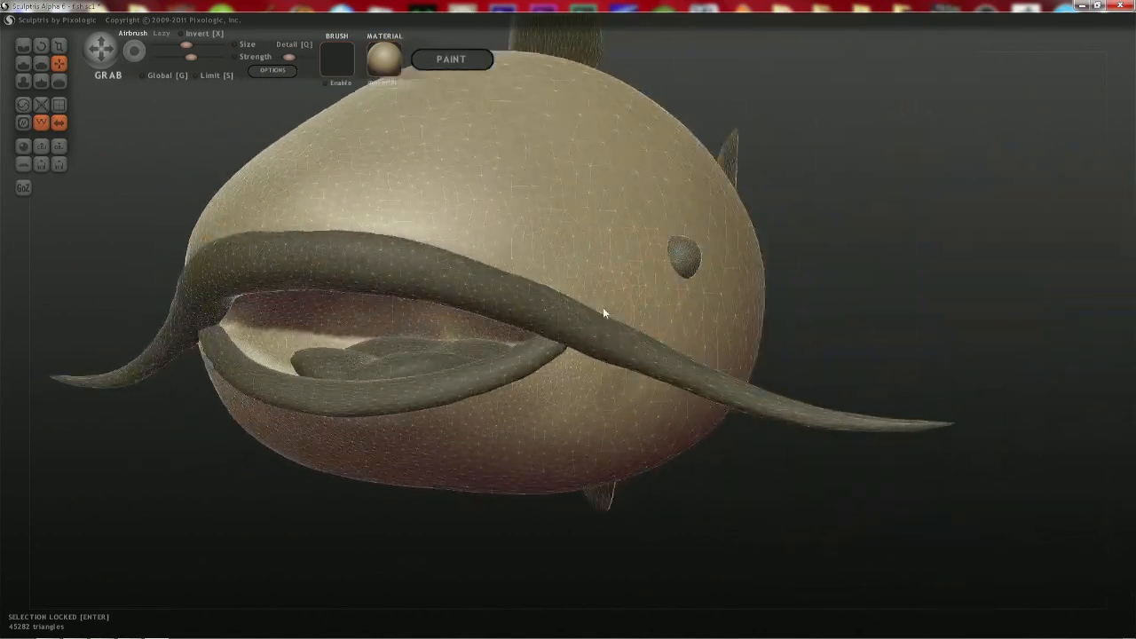
pyautogui.scroll(-3, 588, 253)
pyautogui.moveTo(586, 248); pyautogui.dragTo(710, 238, button='right')
pyautogui.moveTo(496, 280); pyautogui.dragTo(605, 280, button='middle')
pyautogui.click(529, 441)
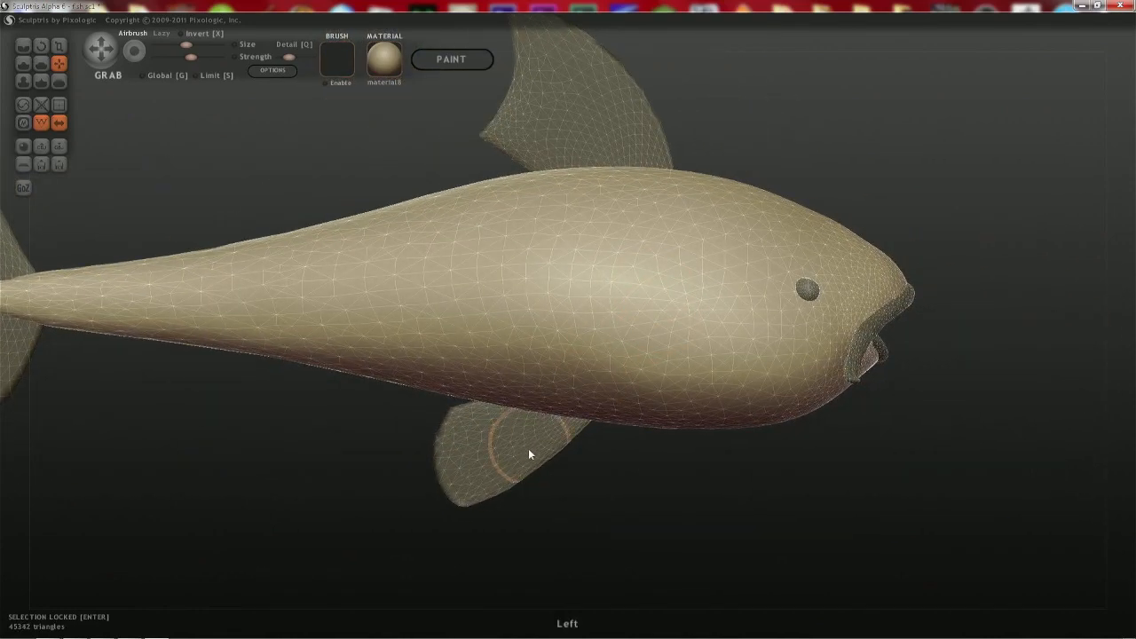
pyautogui.moveTo(329, 377); pyautogui.dragTo(492, 415, button='middle')
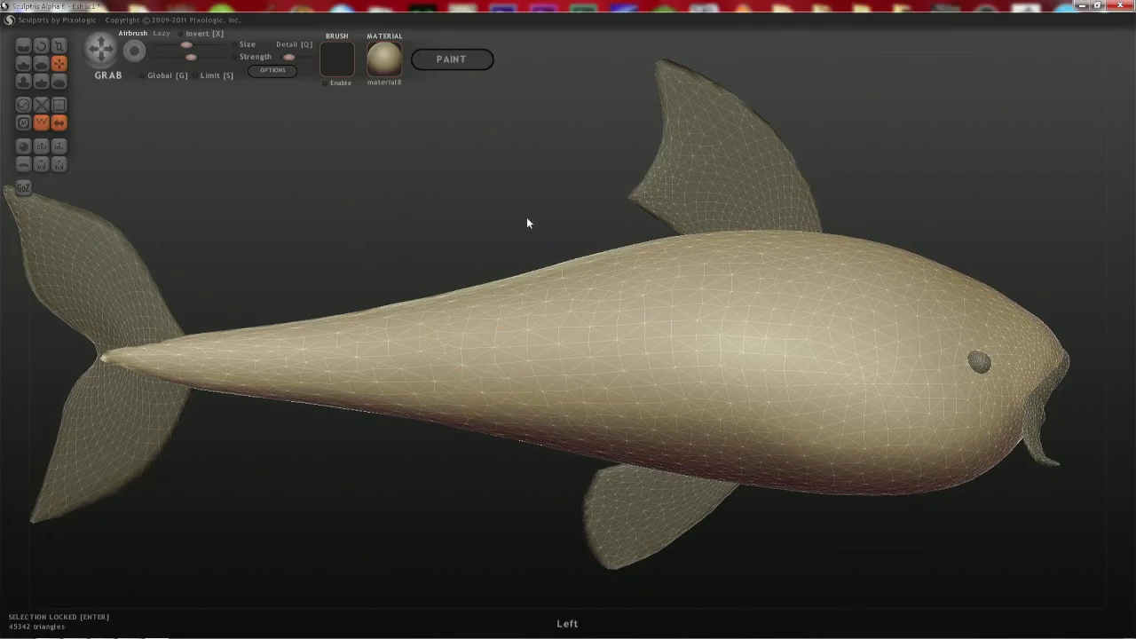
# - Select the large dorsal fin and duplicate it
pyautogui.moveTo(527, 221)
pyautogui.mouseDown()
pyautogui.moveTo(482, 231)
pyautogui.moveTo(535, 210)
pyautogui.moveTo(692, 193)
pyautogui.moveTo(756, 223)
pyautogui.mouseUp()
pyautogui.hotkey('ctrl', 'd')
pyautogui.press('g')
pyautogui.scroll(-2, 711, 203)
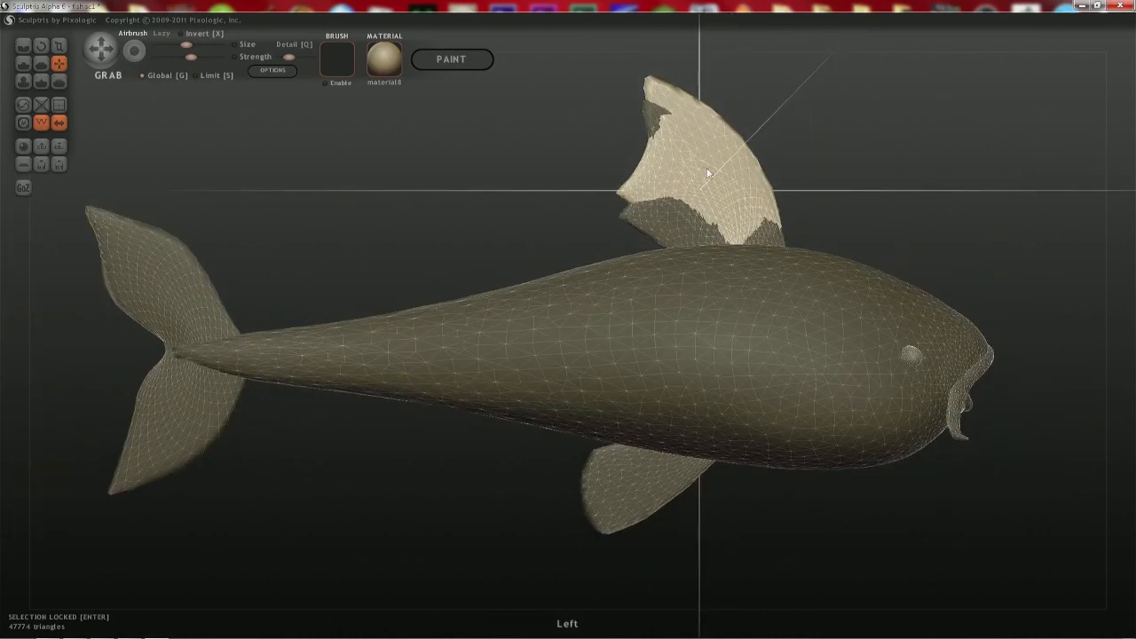
# - Move the duplicated fin back along the body toward the tail and rotate it to lie low against the back
pyautogui.press('t')
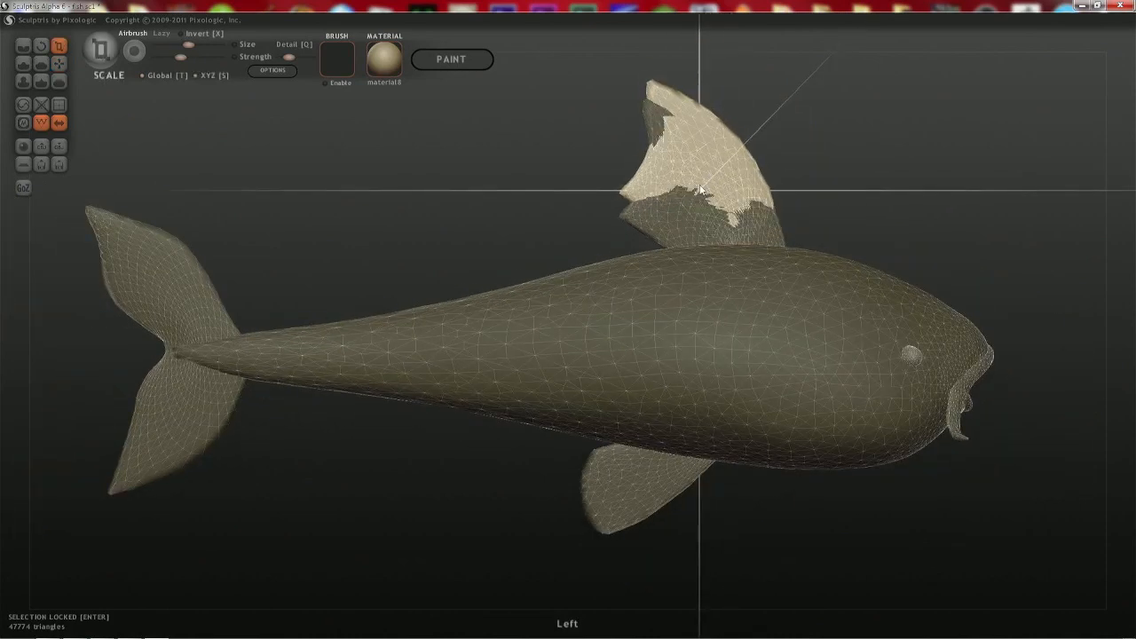
pyautogui.press('g')
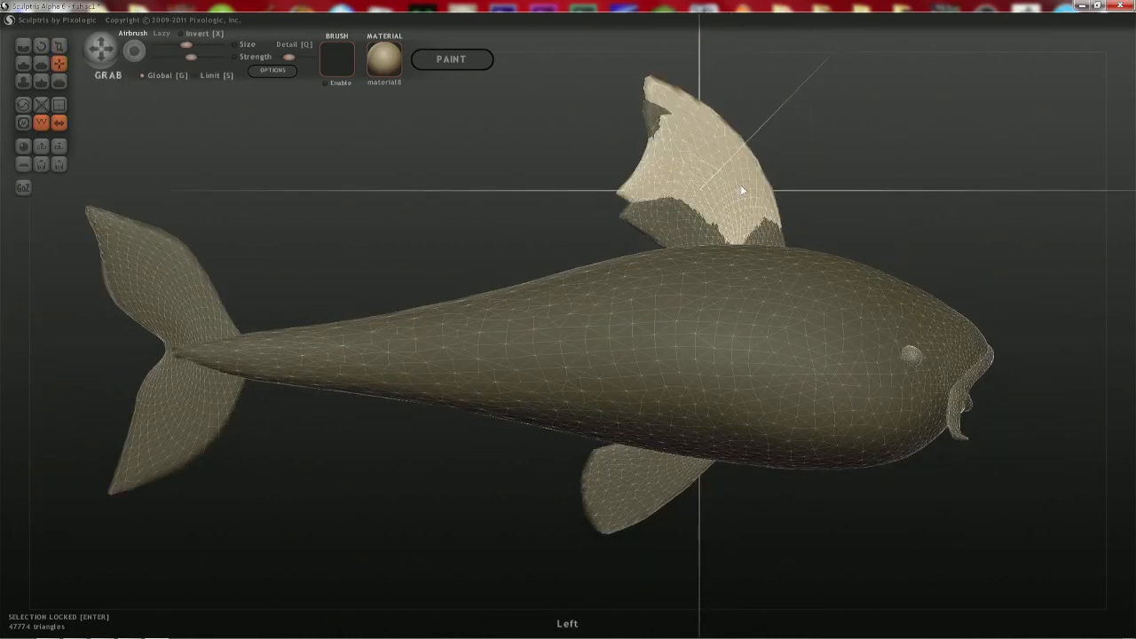
pyautogui.keyDown('shift'); pyautogui.moveTo(741, 186); pyautogui.dragTo(523, 234); pyautogui.keyUp('shift')
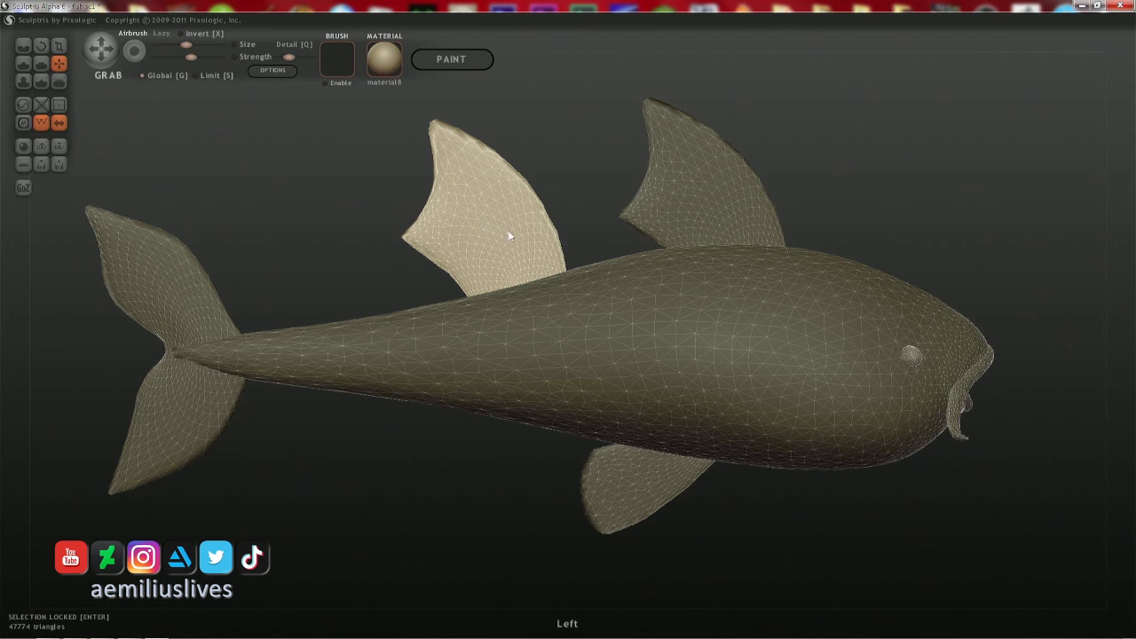
pyautogui.press('r')
pyautogui.moveTo(548, 264)
pyautogui.mouseDown()
pyautogui.moveTo(554, 198)
pyautogui.moveTo(561, 238)
pyautogui.moveTo(546, 260)
pyautogui.mouseUp()
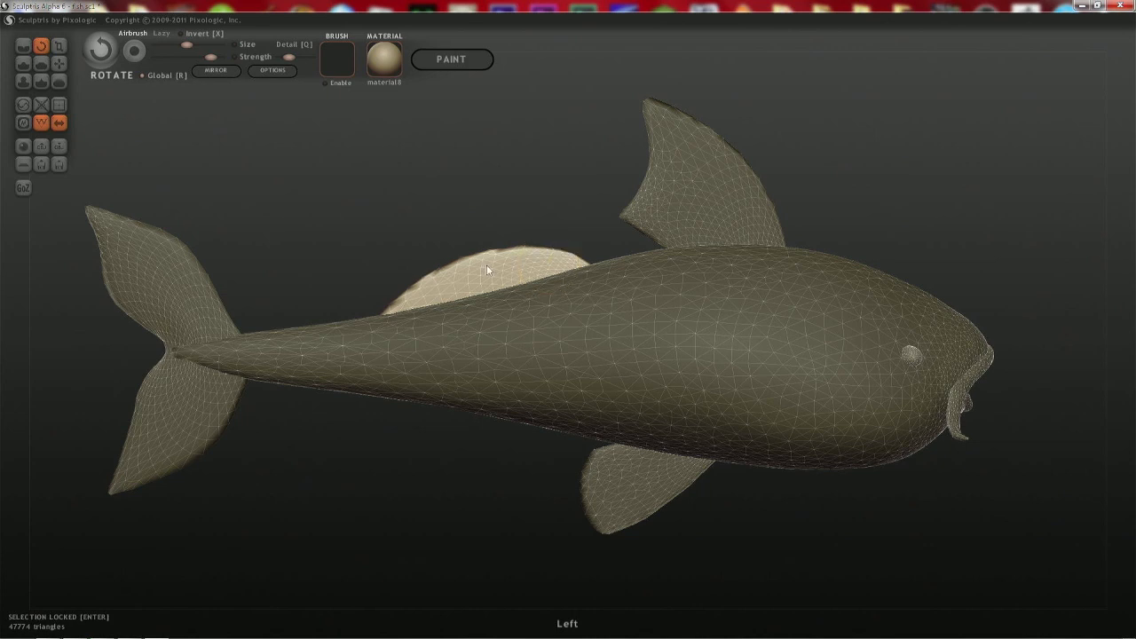
# - Stretch the rear dorsal fin toward the tail and slim its upper outline and both ends with a larger Grab brush
pyautogui.press('g')
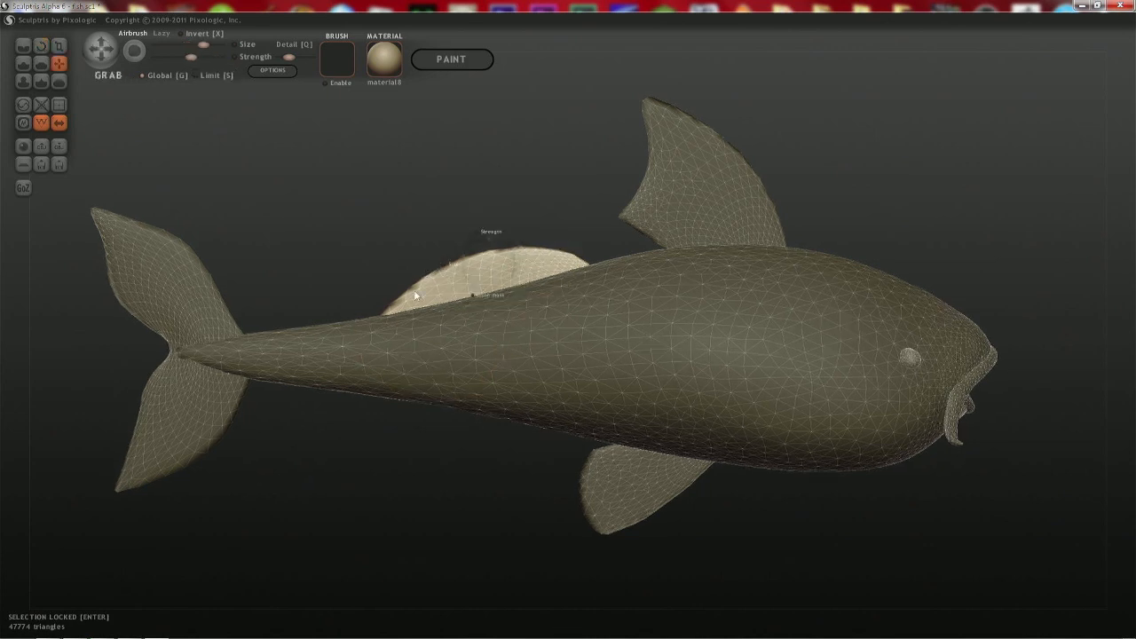
pyautogui.moveTo(406, 302); pyautogui.dragTo(310, 303)
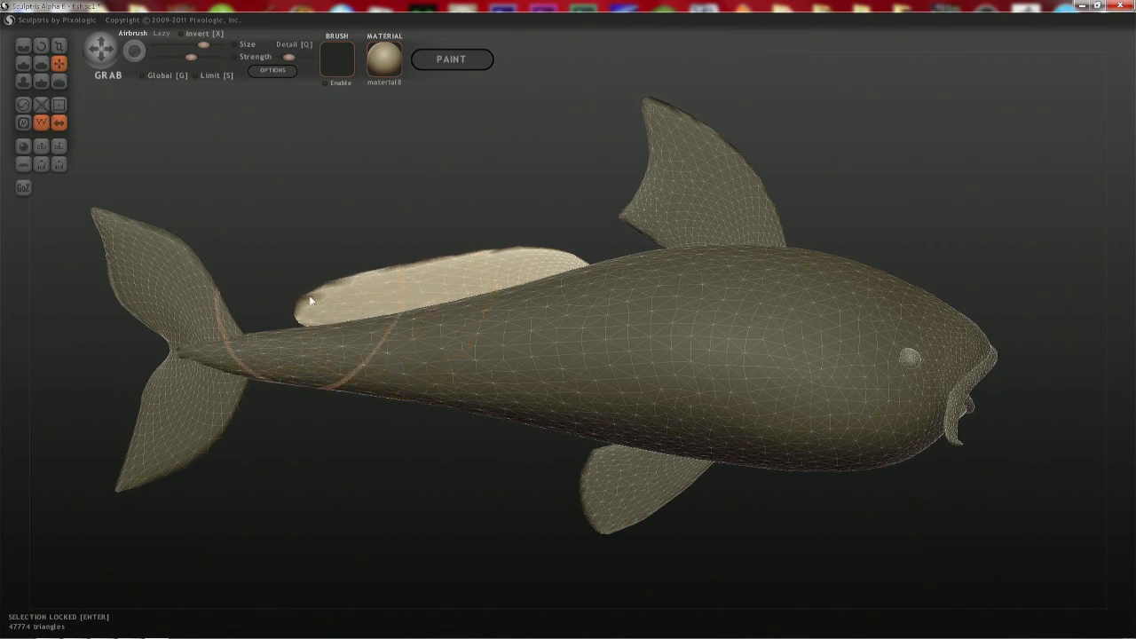
pyautogui.moveTo(484, 261); pyautogui.dragTo(456, 286)
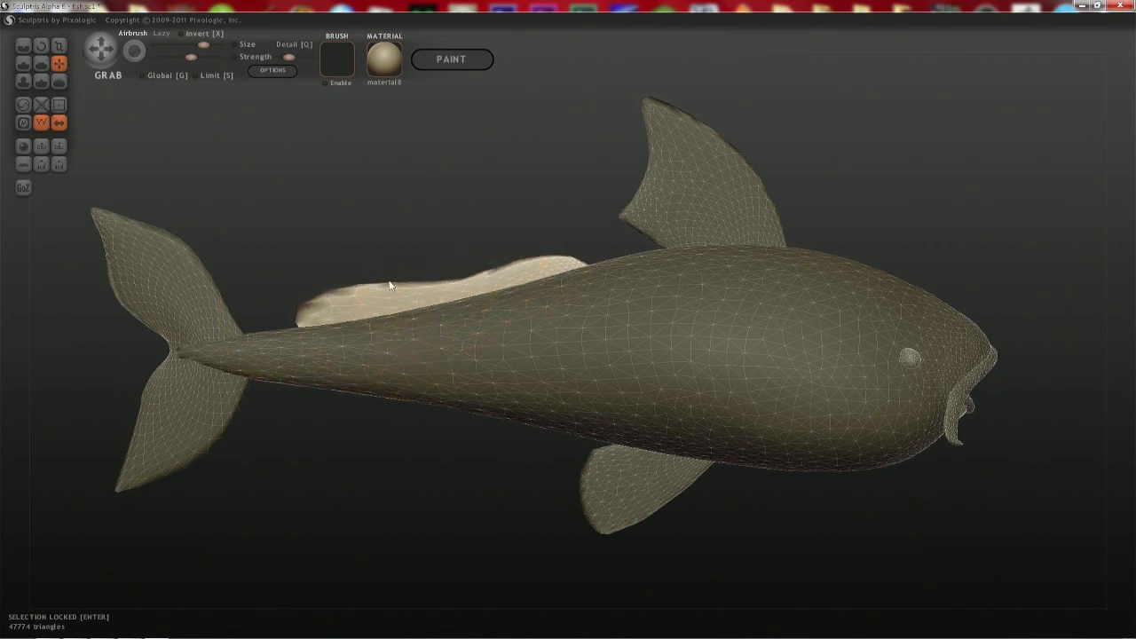
pyautogui.moveTo(337, 306)
pyautogui.mouseDown()
pyautogui.moveTo(393, 306)
pyautogui.moveTo(327, 318)
pyautogui.mouseUp()
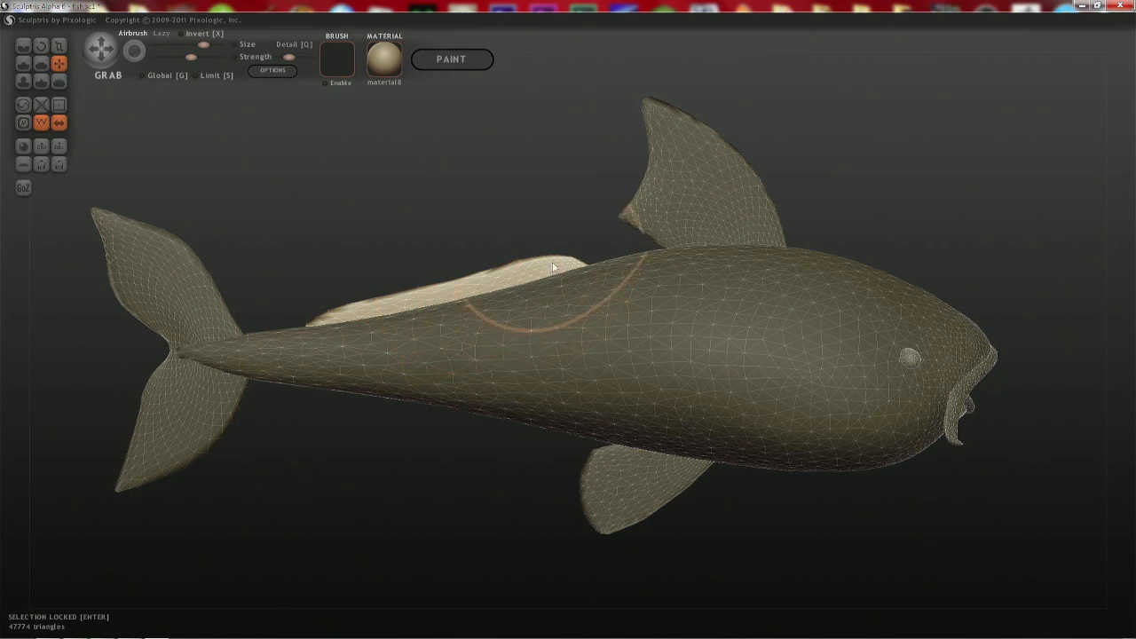
pyautogui.moveTo(554, 268); pyautogui.dragTo(538, 286)
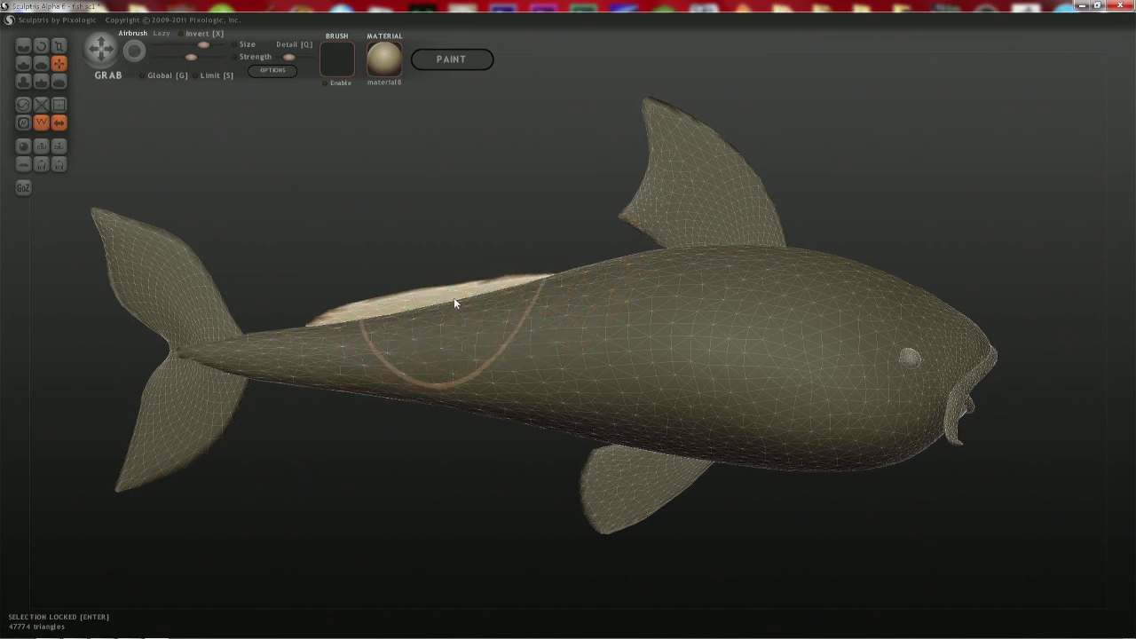
# - Refine the rear end of the low rear dorsal fin with a smaller Grab brush and unlock the selection
pyautogui.press('space')
pyautogui.moveTo(354, 317); pyautogui.dragTo(347, 325)
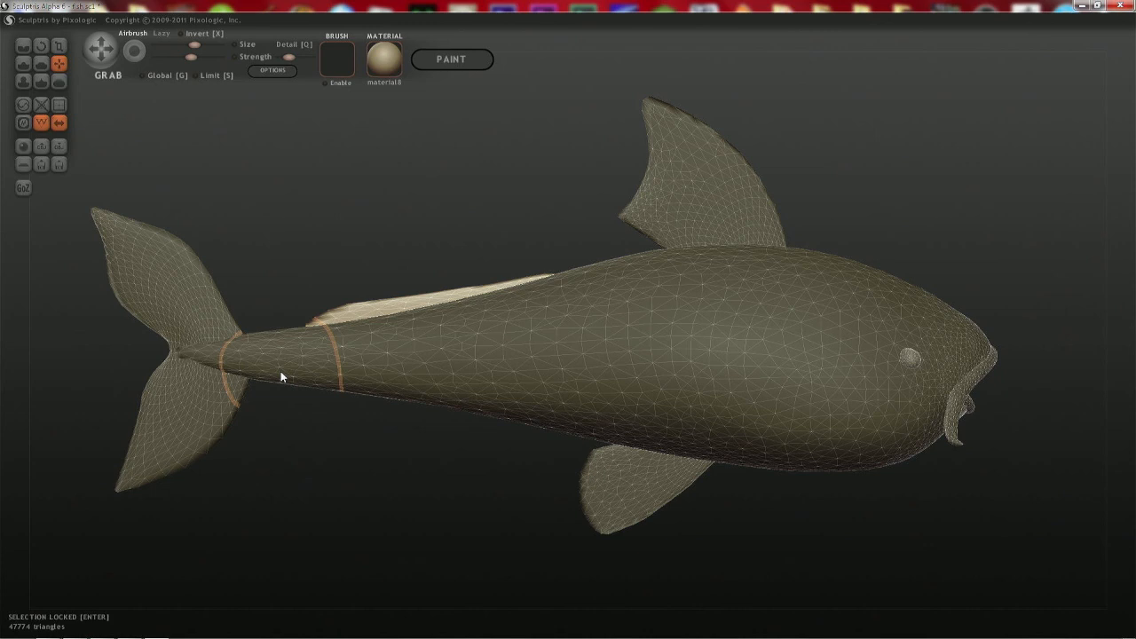
pyautogui.press('Return')
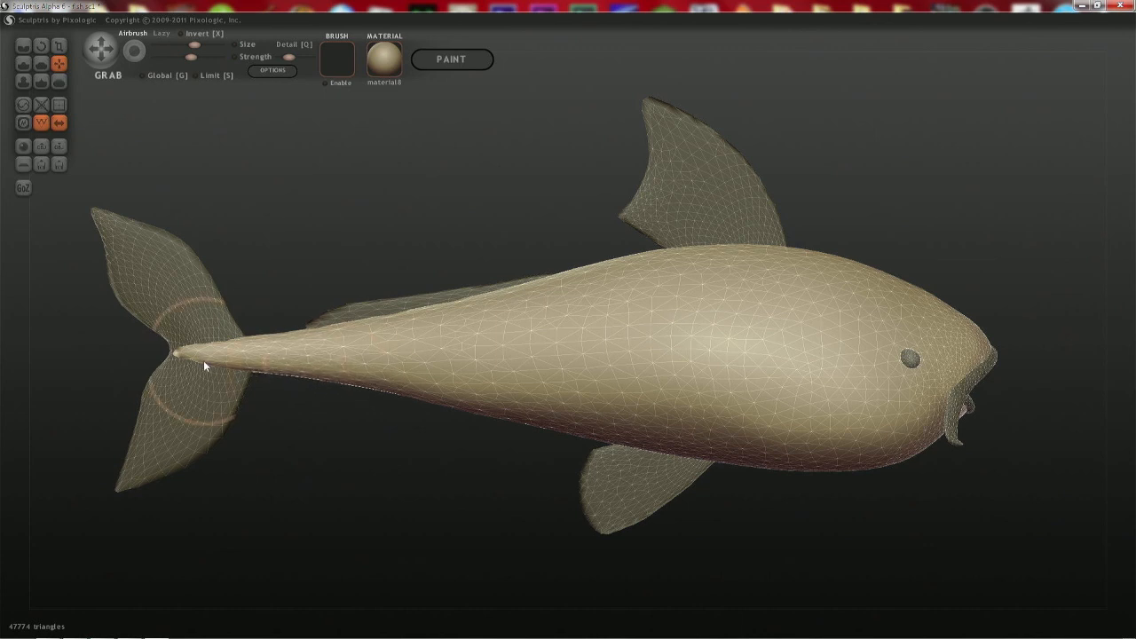
# - Try to reshape the body's rear tip where it meets the tail fin with the Grab brush
pyautogui.hotkey('ctrl', 'z')
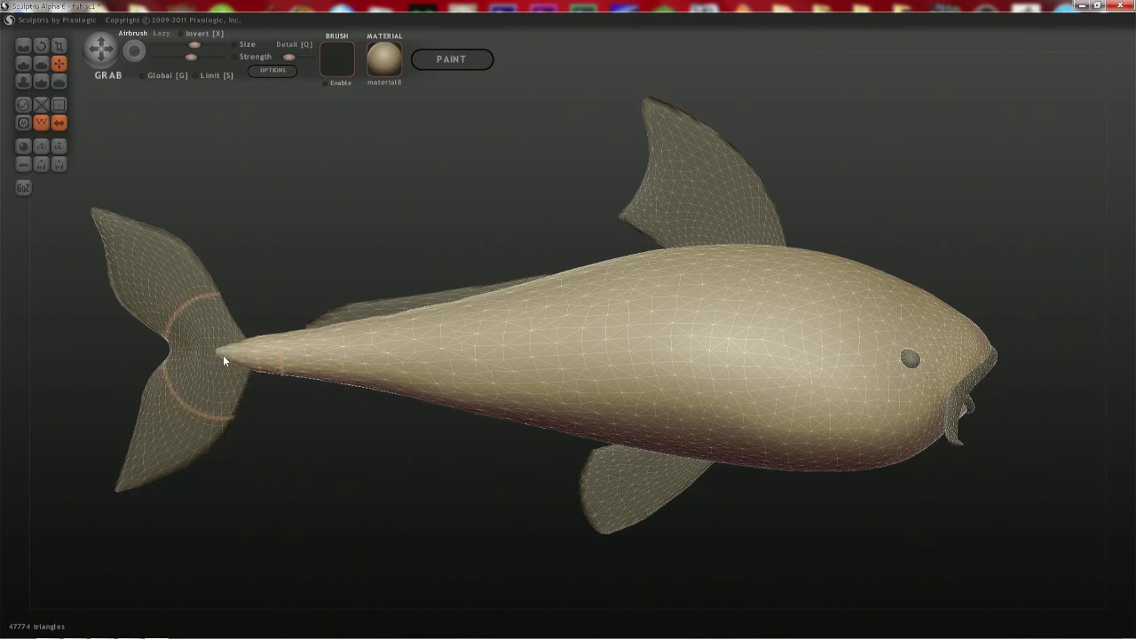
pyautogui.click(203, 348)
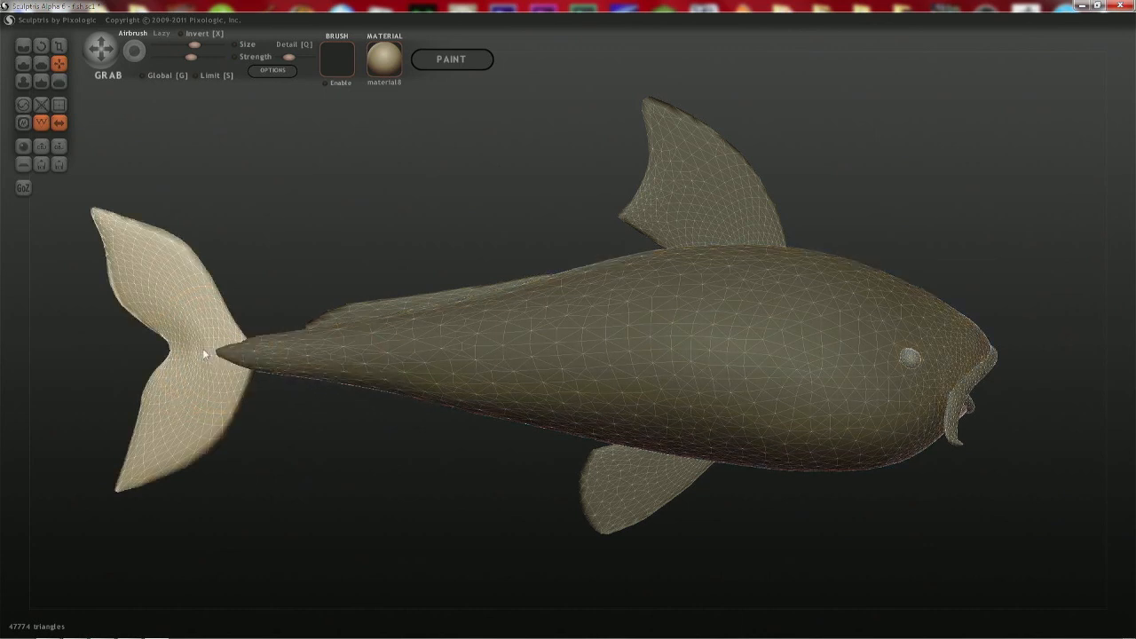
pyautogui.click(232, 353)
pyautogui.moveTo(232, 353); pyautogui.dragTo(182, 353)
pyautogui.hotkey('ctrl', 'z')
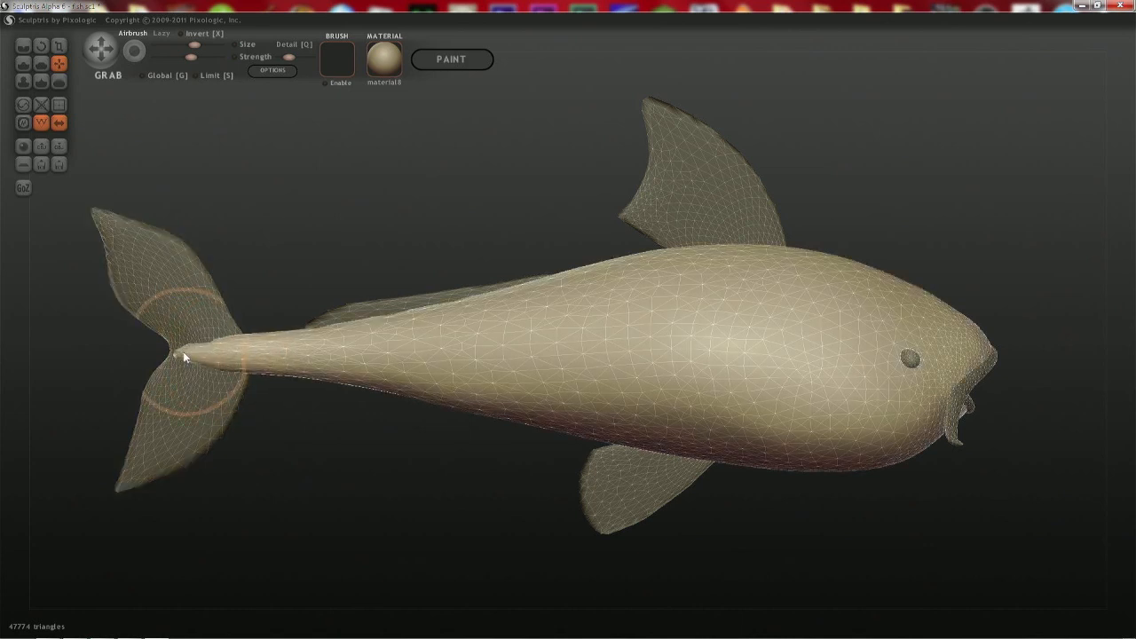
# - Select the low rear dorsal fin and inflate its rear end
pyautogui.moveTo(272, 294); pyautogui.dragTo(266, 211)
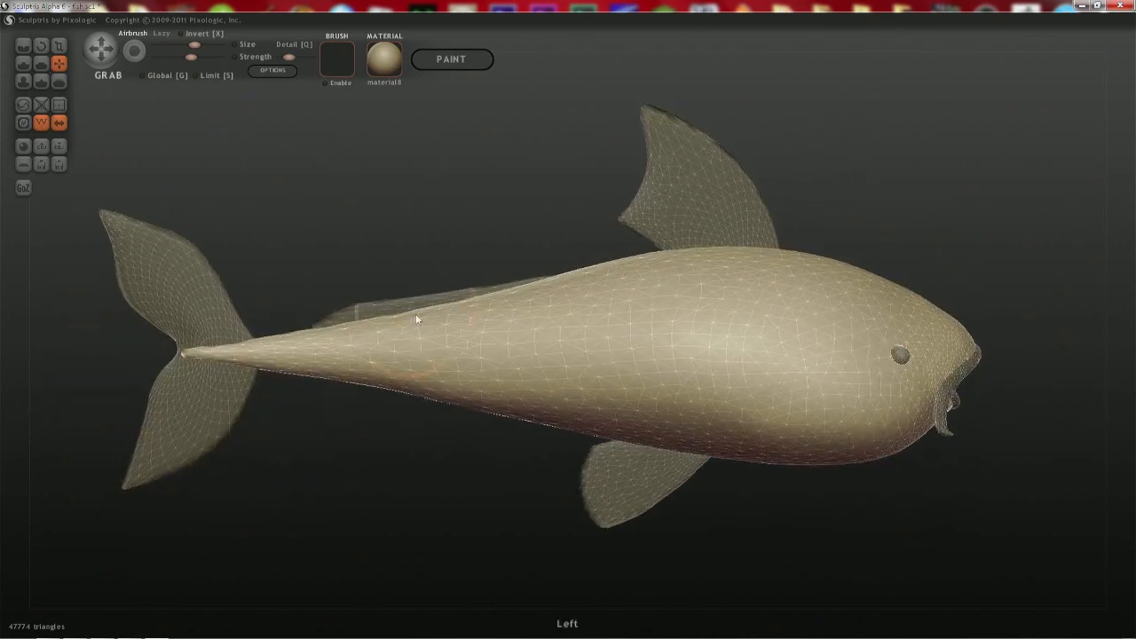
pyautogui.click(385, 307)
pyautogui.scroll(2, 364, 310)
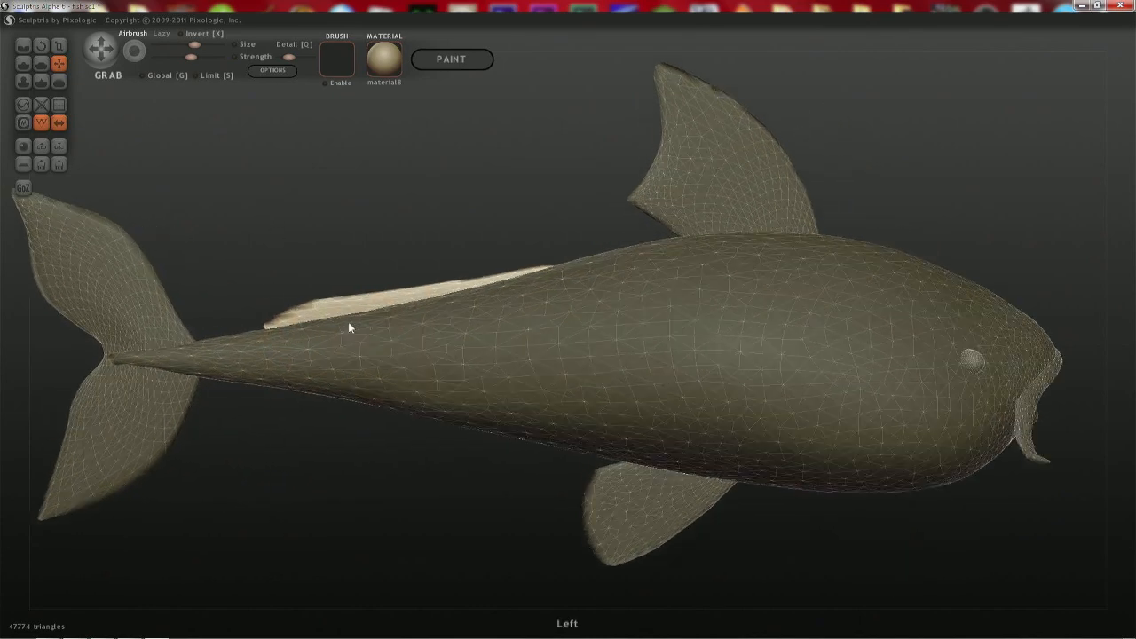
pyautogui.scroll(1, 346, 321)
pyautogui.press('7')
pyautogui.moveTo(280, 318); pyautogui.dragTo(276, 307)
pyautogui.scroll(2, 274, 311)
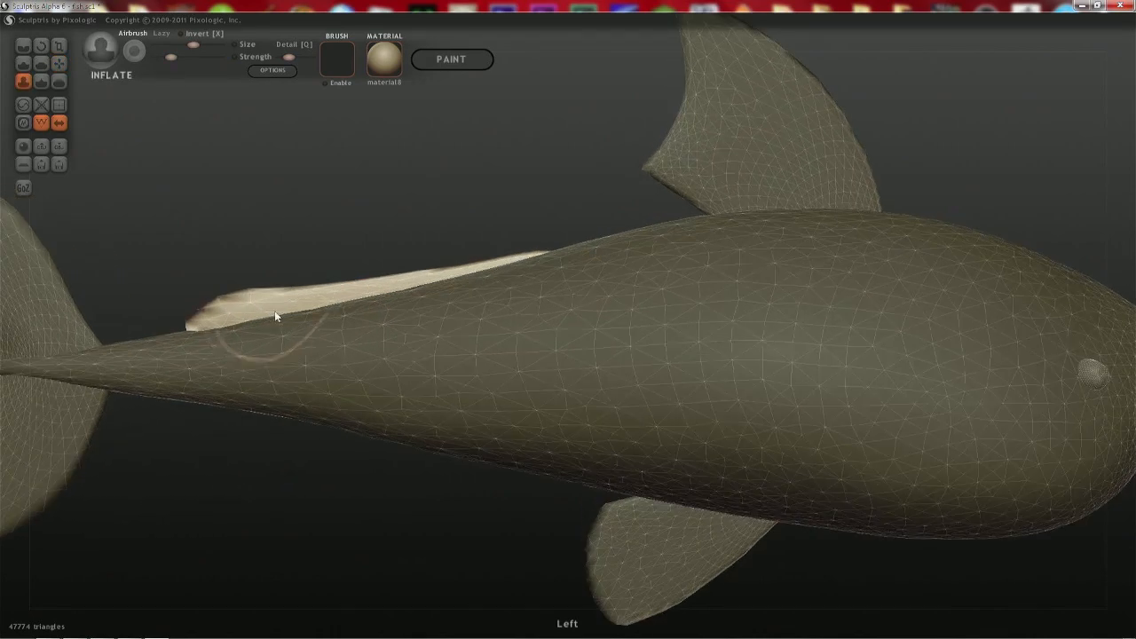
# - Inflate the very tip of the rear dorsal fin's tail end with a smaller brush
pyautogui.press('q')
pyautogui.press('space')
pyautogui.click(215, 329)
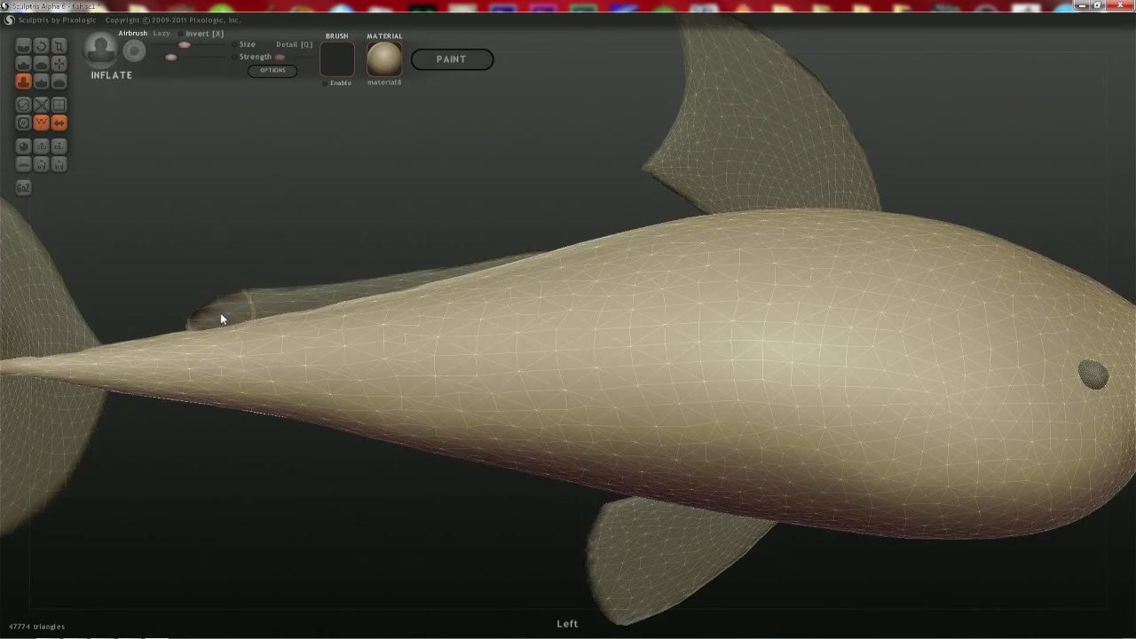
pyautogui.click(221, 313)
pyautogui.press('q')
pyautogui.click(220, 310)
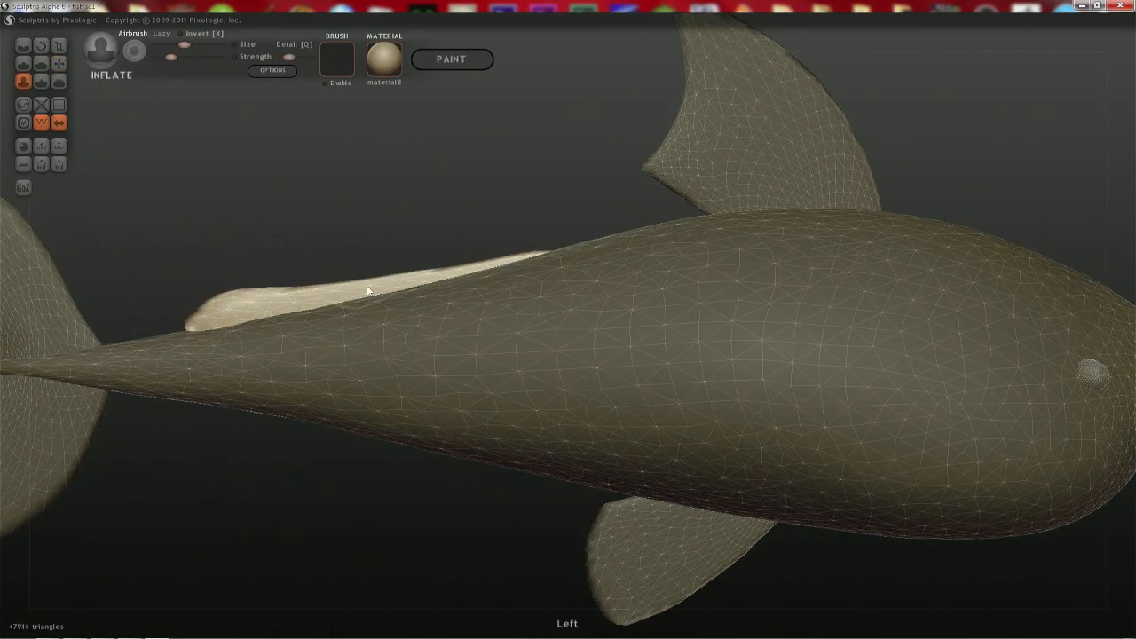
# - Hide the body, scale the rear dorsal fin down into a slimmer strip, and show the body again
pyautogui.press('h')
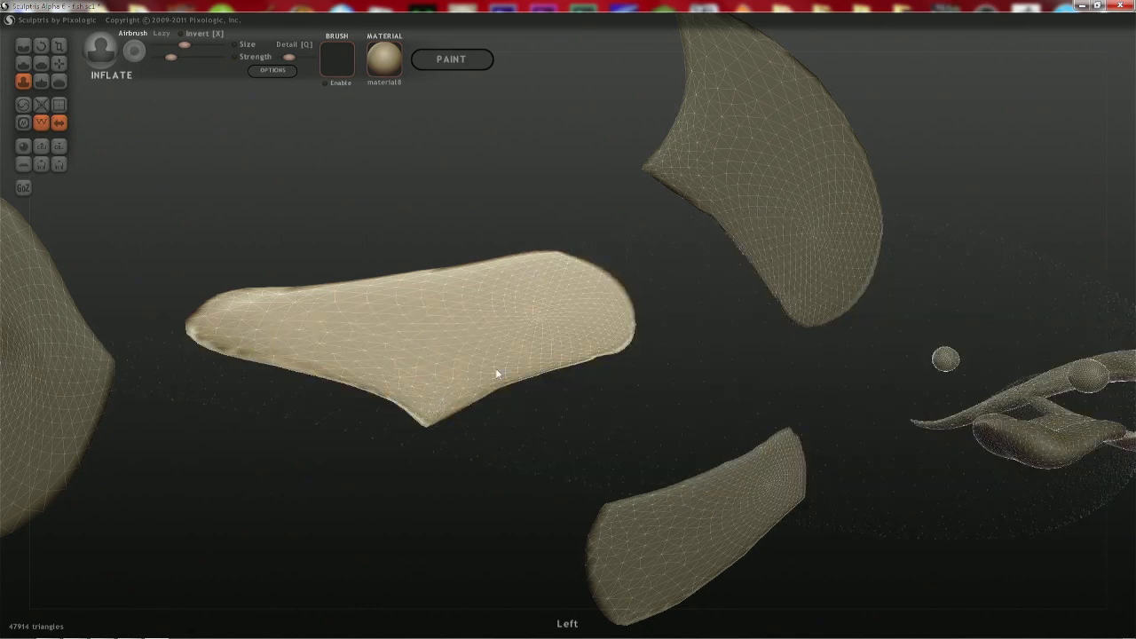
pyautogui.press('3')
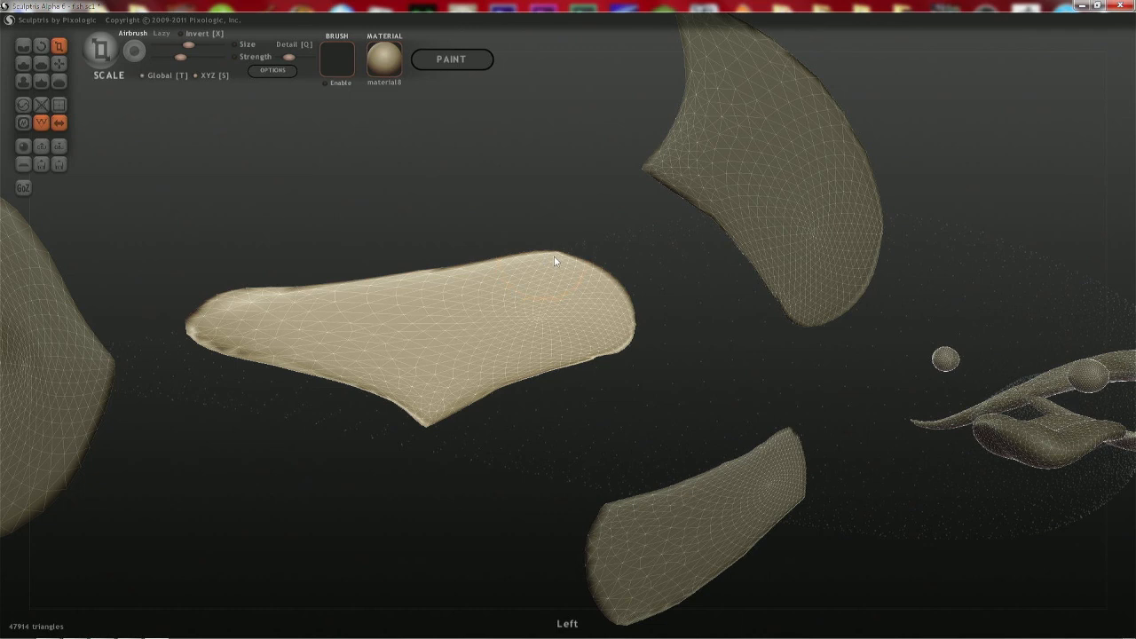
pyautogui.moveTo(555, 262); pyautogui.dragTo(537, 420)
pyautogui.press('h')
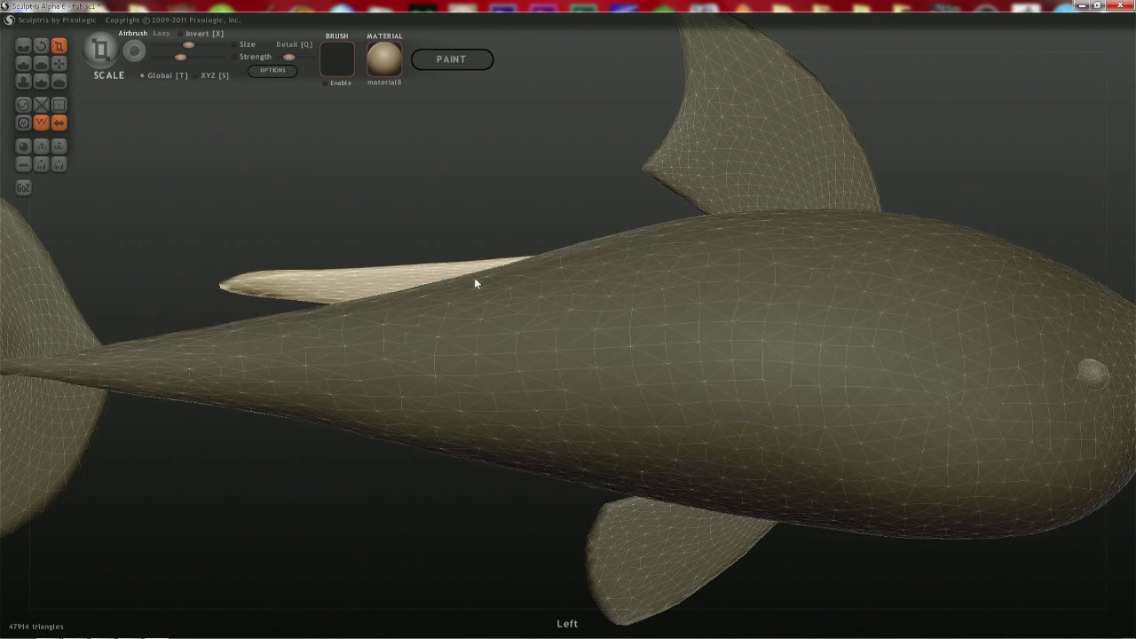
# - Rotate the slim rear dorsal fin to follow the slope of the back and move it down toward the tail
pyautogui.press('2')
pyautogui.moveTo(313, 282); pyautogui.dragTo(444, 290)
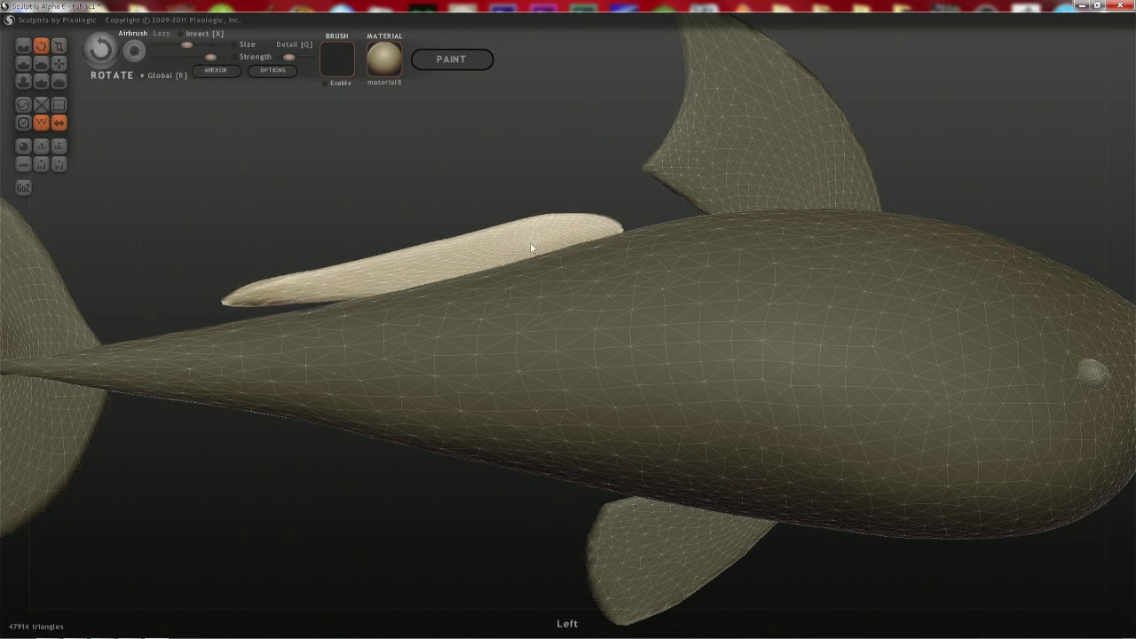
pyautogui.press('1')
pyautogui.moveTo(523, 240); pyautogui.dragTo(483, 263)
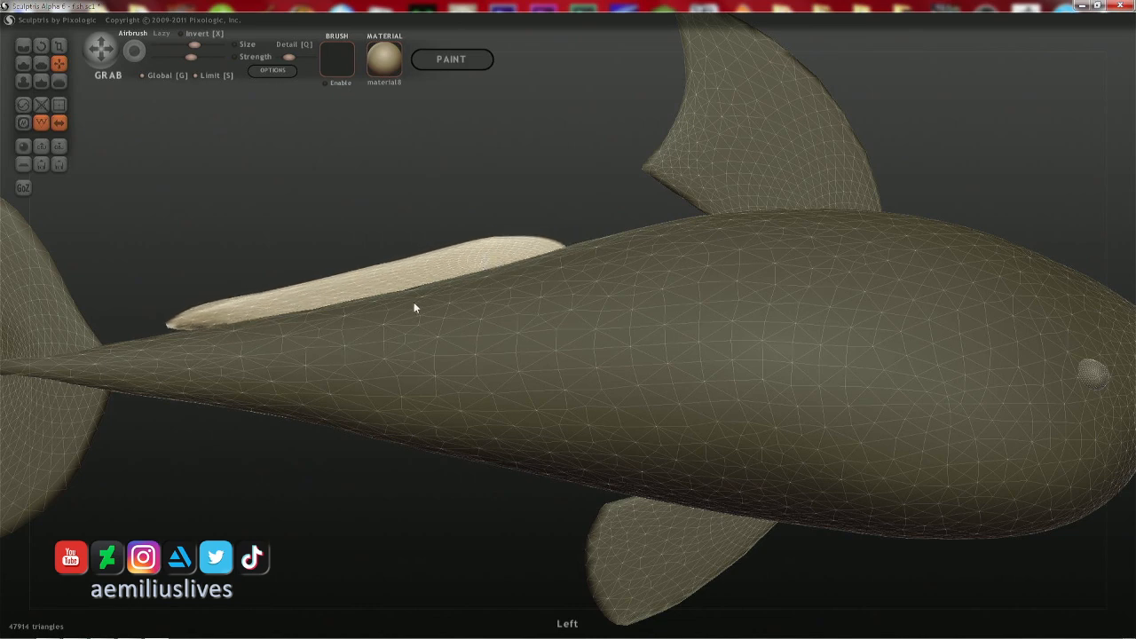
# - Smooth the front end of the rear dorsal fin and shift the whole fin slightly toward the tail
pyautogui.scroll(-3, 465, 271)
pyautogui.moveTo(357, 295); pyautogui.dragTo(451, 273, button='middle')
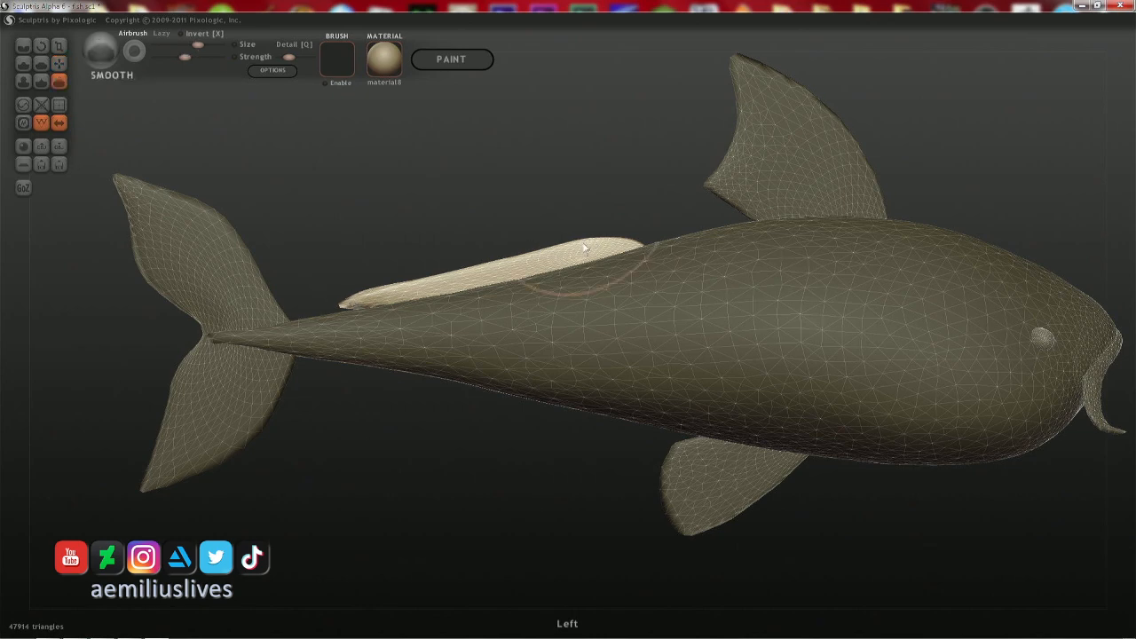
pyautogui.keyDown('shift'); pyautogui.moveTo(586, 243); pyautogui.dragTo(593, 245); pyautogui.keyUp('shift')
pyautogui.scroll(3, 607, 231)
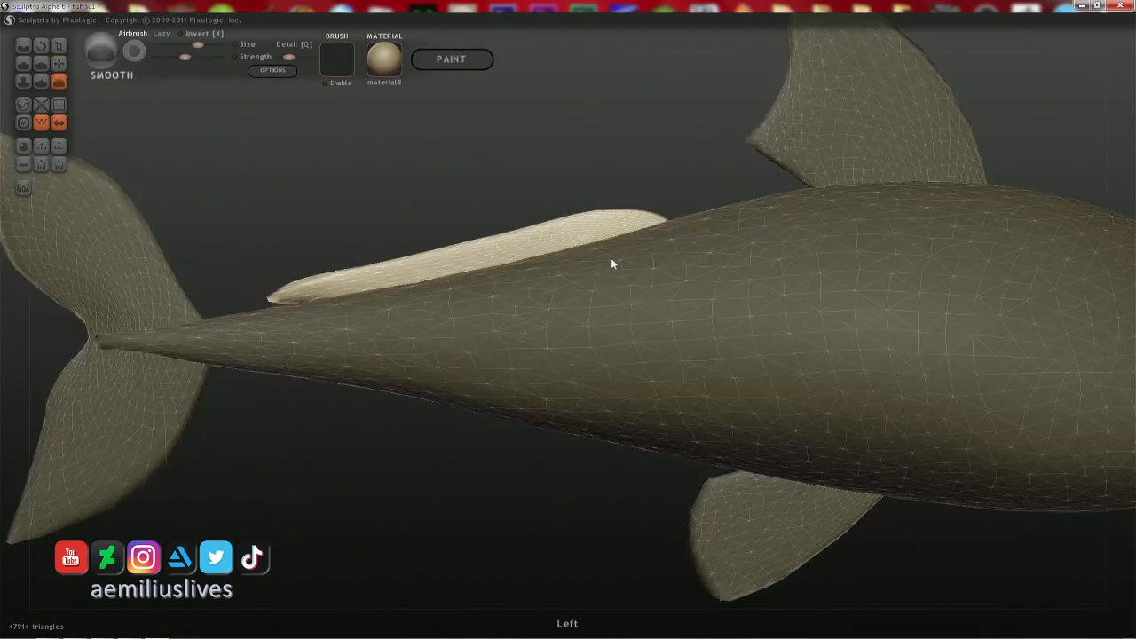
pyautogui.press('space')
pyautogui.moveTo(599, 155); pyautogui.dragTo(597, 161)
pyautogui.moveTo(594, 216)
pyautogui.keyDown('shift'); pyautogui.mouseDown()
pyautogui.moveTo(600, 208)
pyautogui.moveTo(545, 237)
pyautogui.moveTo(557, 247)
pyautogui.mouseUp(); pyautogui.keyUp('shift')
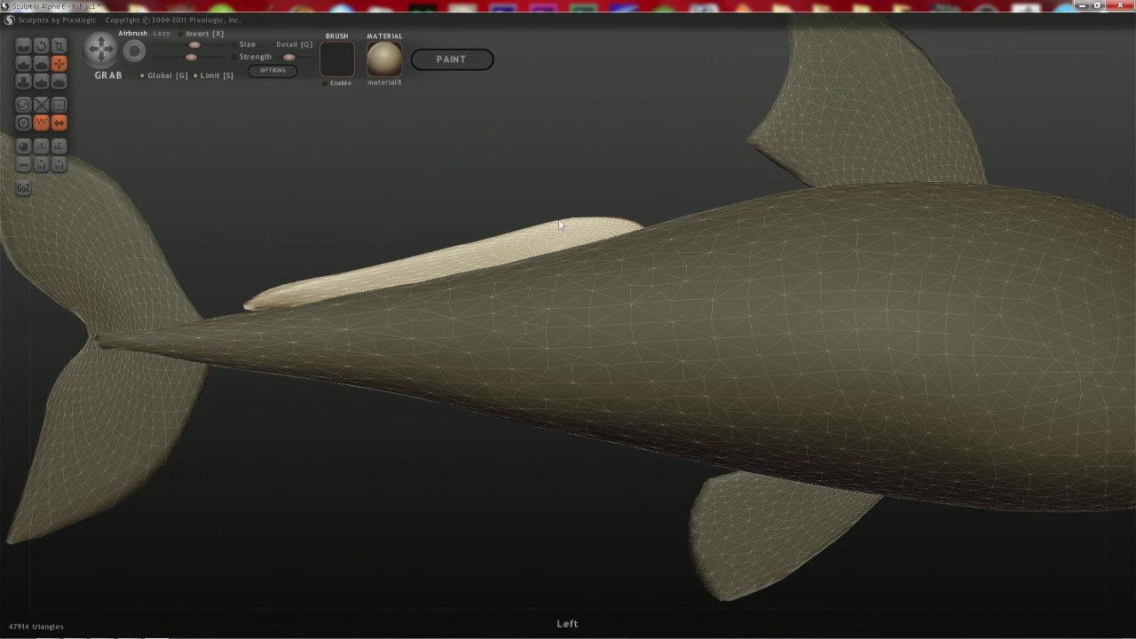
# - Smooth the upper edge and the rear tip of the rear dorsal fin with a smaller brush
pyautogui.press('shift')
pyautogui.keyDown('shift'); pyautogui.moveTo(571, 220); pyautogui.dragTo(568, 222); pyautogui.keyUp('shift')
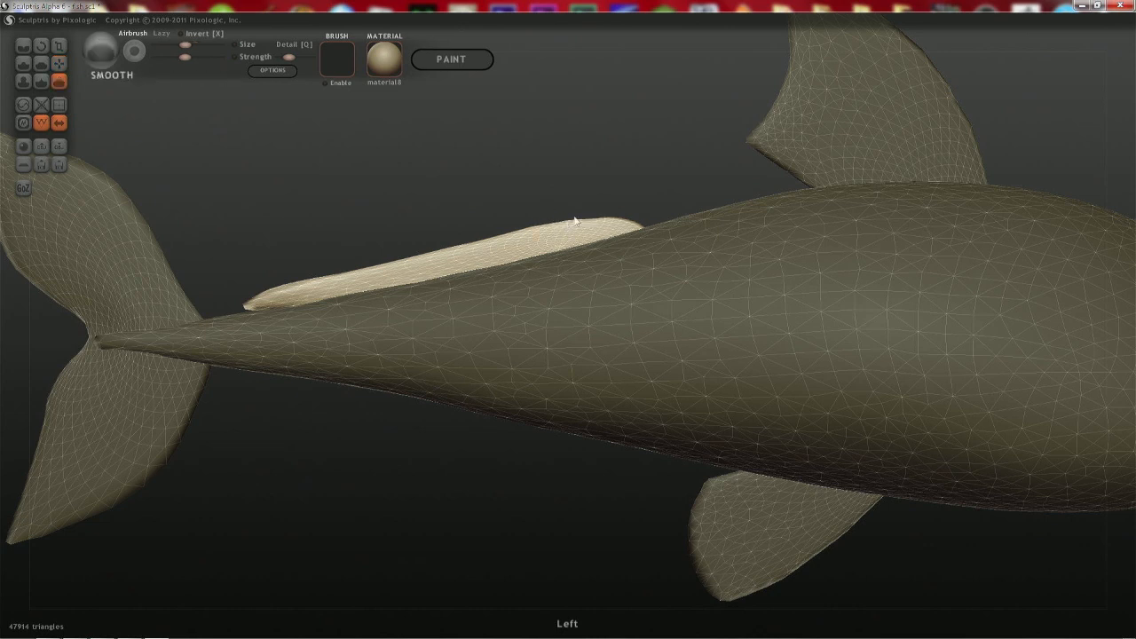
pyautogui.moveTo(266, 297)
pyautogui.keyDown('shift'); pyautogui.mouseDown()
pyautogui.moveTo(320, 307)
pyautogui.moveTo(518, 234)
pyautogui.moveTo(539, 247)
pyautogui.moveTo(484, 239)
pyautogui.mouseUp(); pyautogui.keyUp('shift')
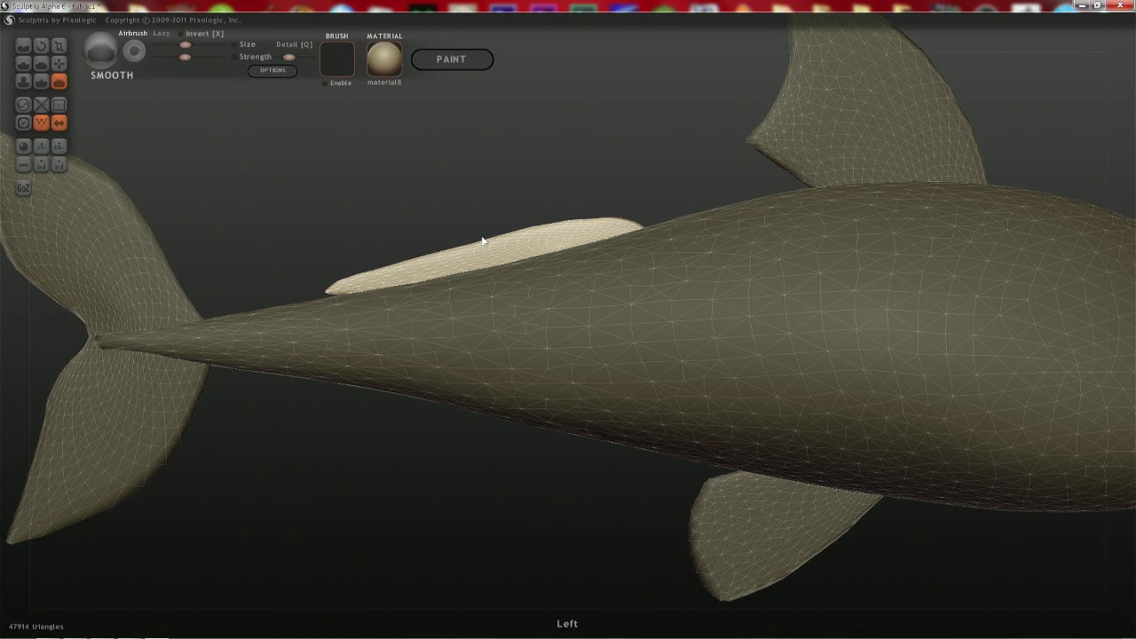
# - Turn off Global for Grab and raise the upper front outline of the rear dorsal fin with a smaller brush
pyautogui.press('space')
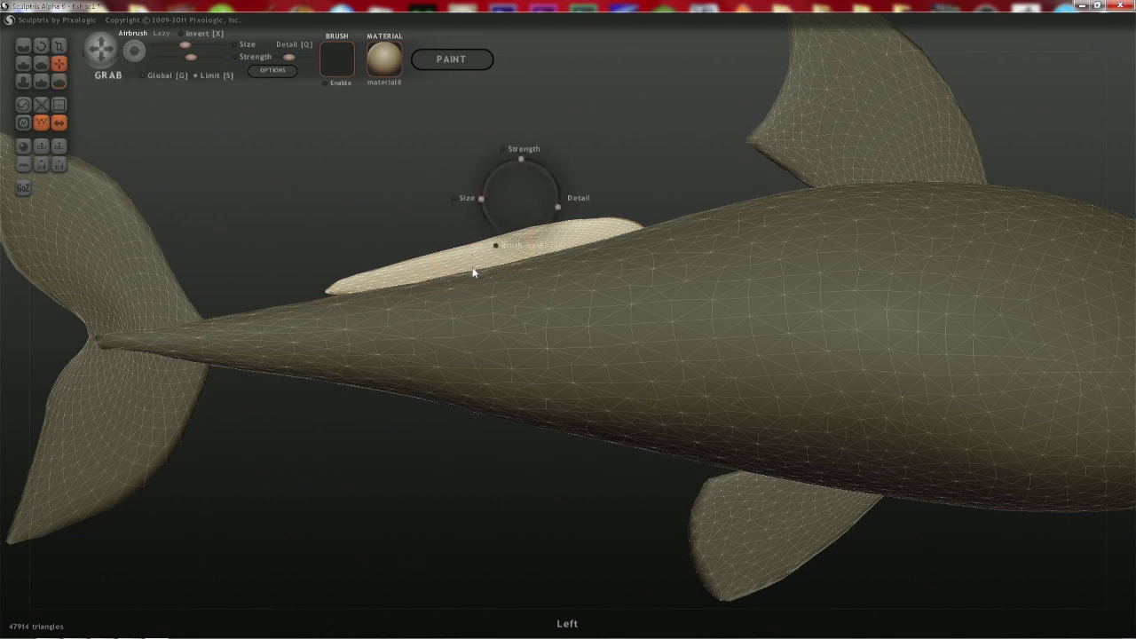
pyautogui.moveTo(473, 273); pyautogui.dragTo(467, 250)
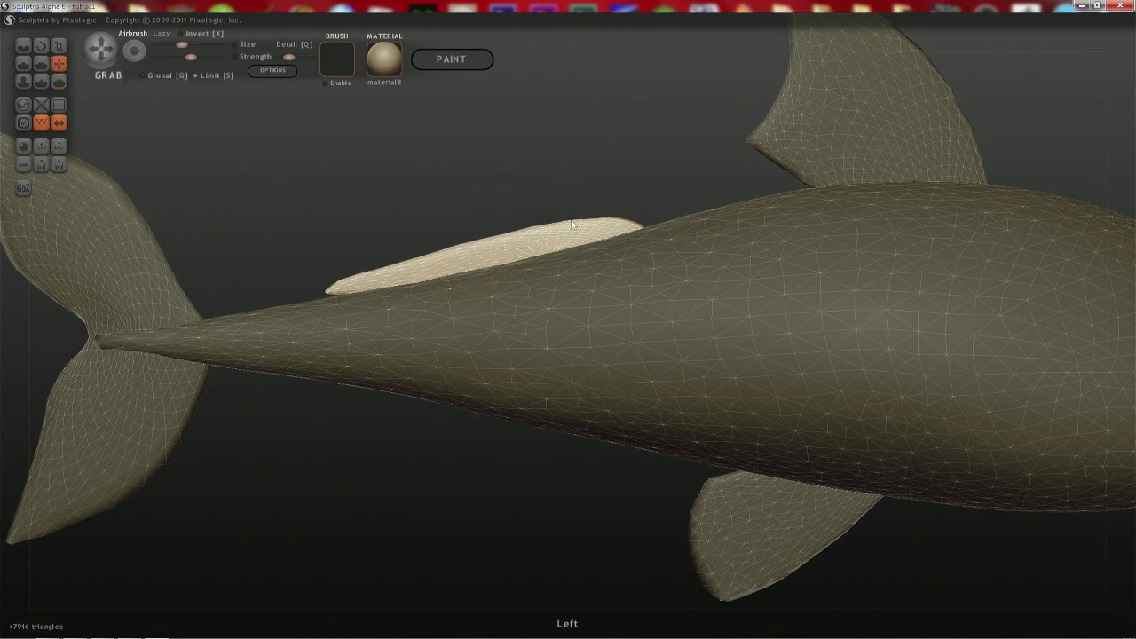
pyautogui.moveTo(593, 220); pyautogui.dragTo(600, 215)
pyautogui.moveTo(565, 219); pyautogui.dragTo(562, 223, button='right')
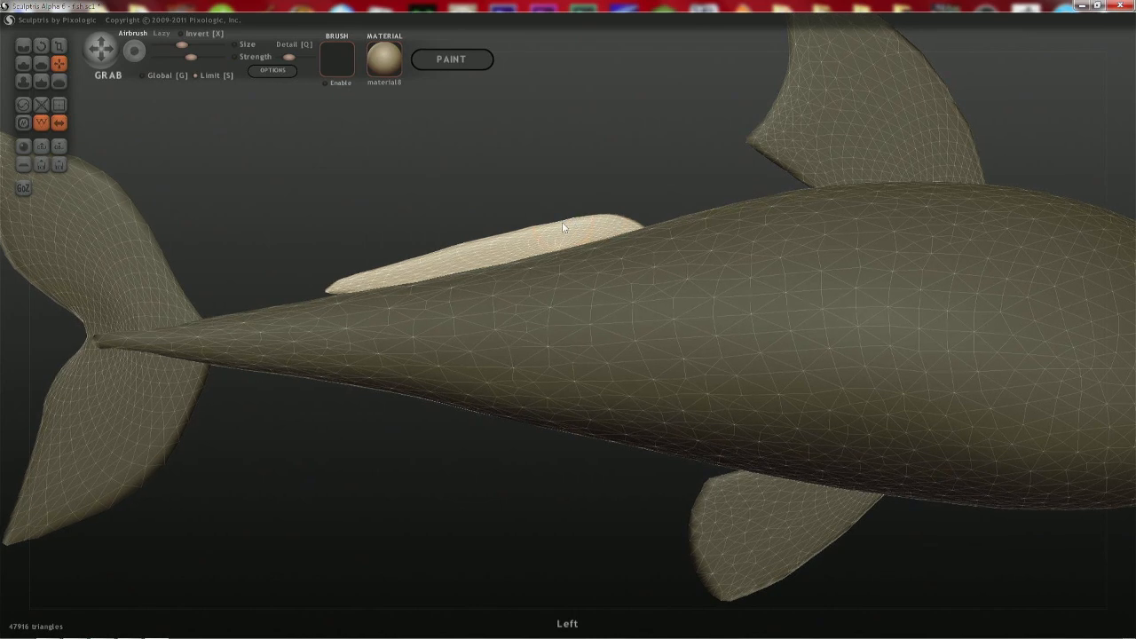
pyautogui.moveTo(562, 223); pyautogui.dragTo(561, 220)
pyautogui.moveTo(564, 219); pyautogui.dragTo(336, 304, button='right')
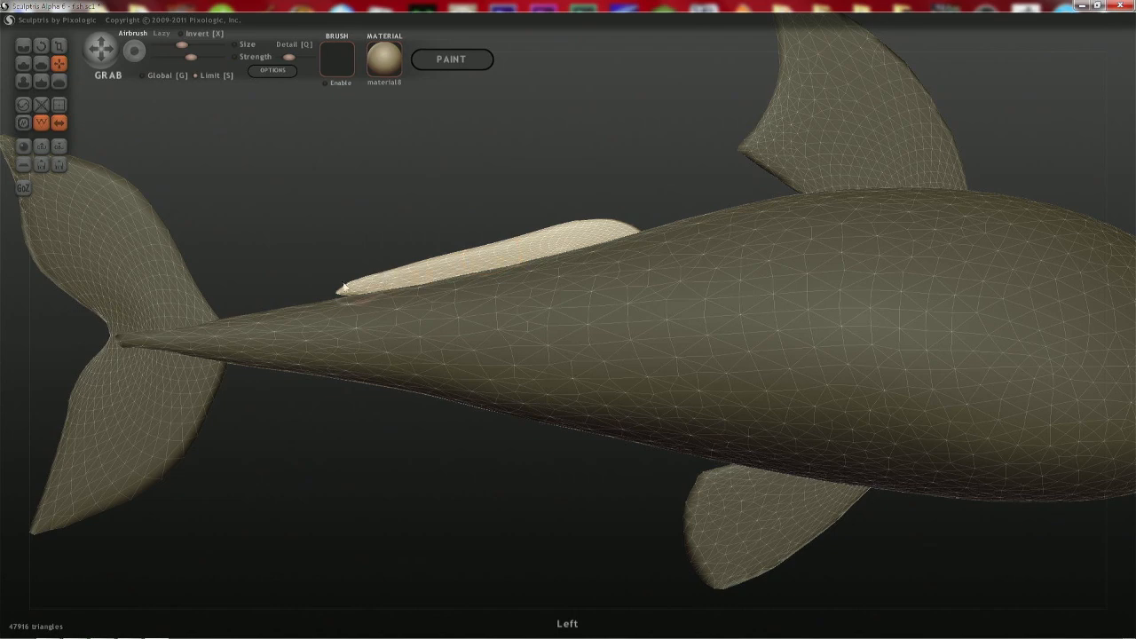
# - Stretch the rear tip of the rear dorsal fin along the back toward the tail with a larger Grab brush
pyautogui.press('space')
pyautogui.moveTo(351, 293)
pyautogui.mouseDown()
pyautogui.moveTo(347, 272)
pyautogui.moveTo(275, 299)
pyautogui.mouseUp()
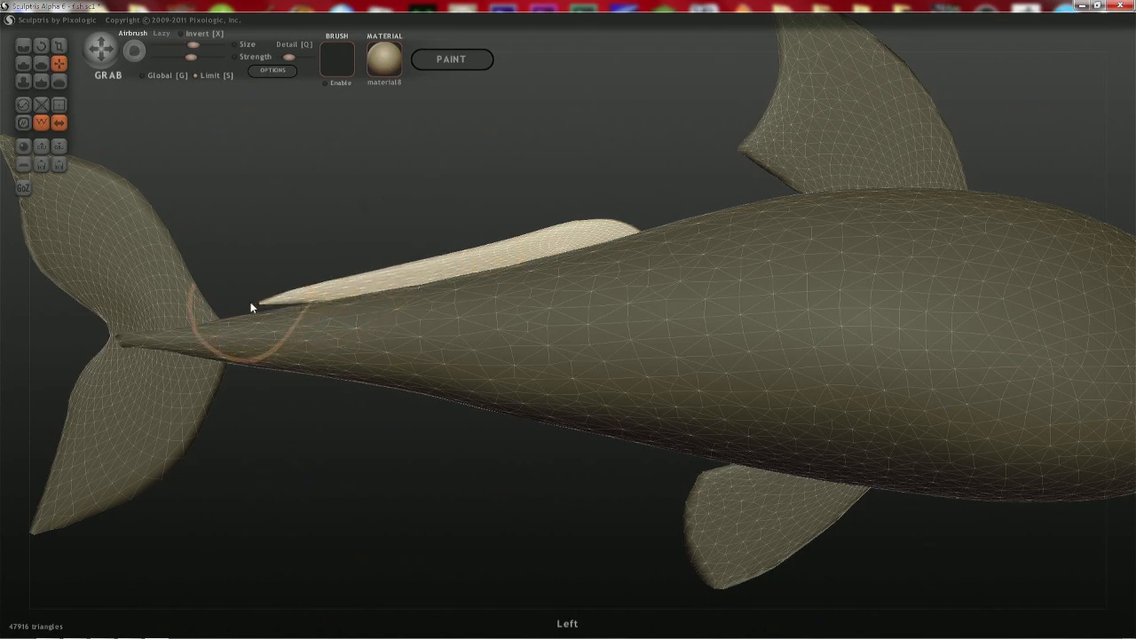
pyautogui.click(309, 312)
pyautogui.click(306, 297)
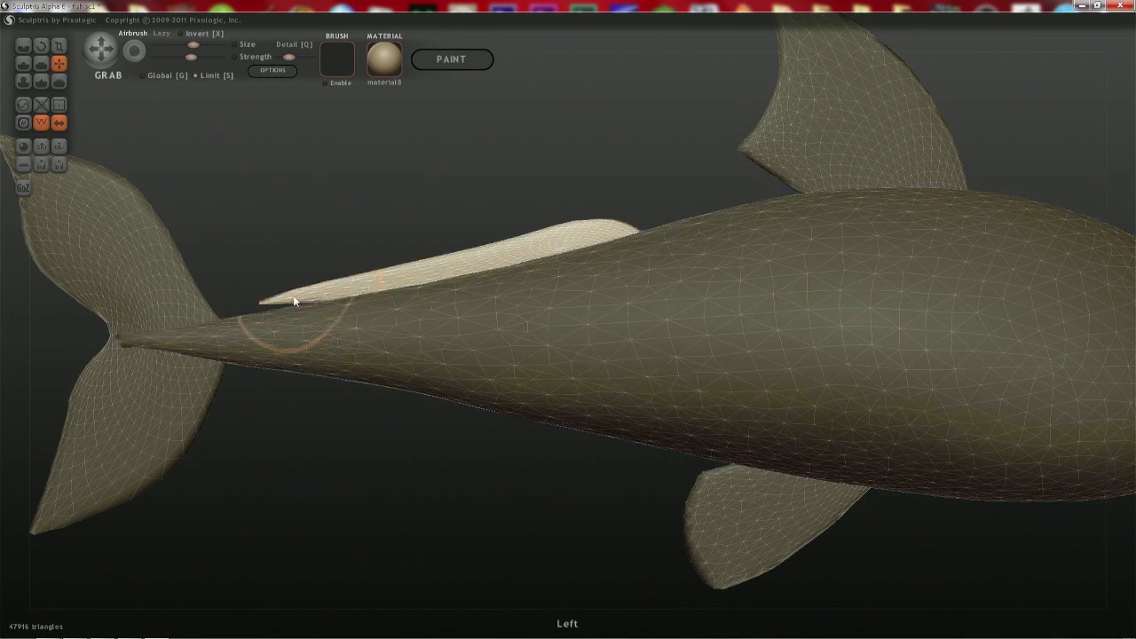
pyautogui.moveTo(327, 297); pyautogui.dragTo(289, 299)
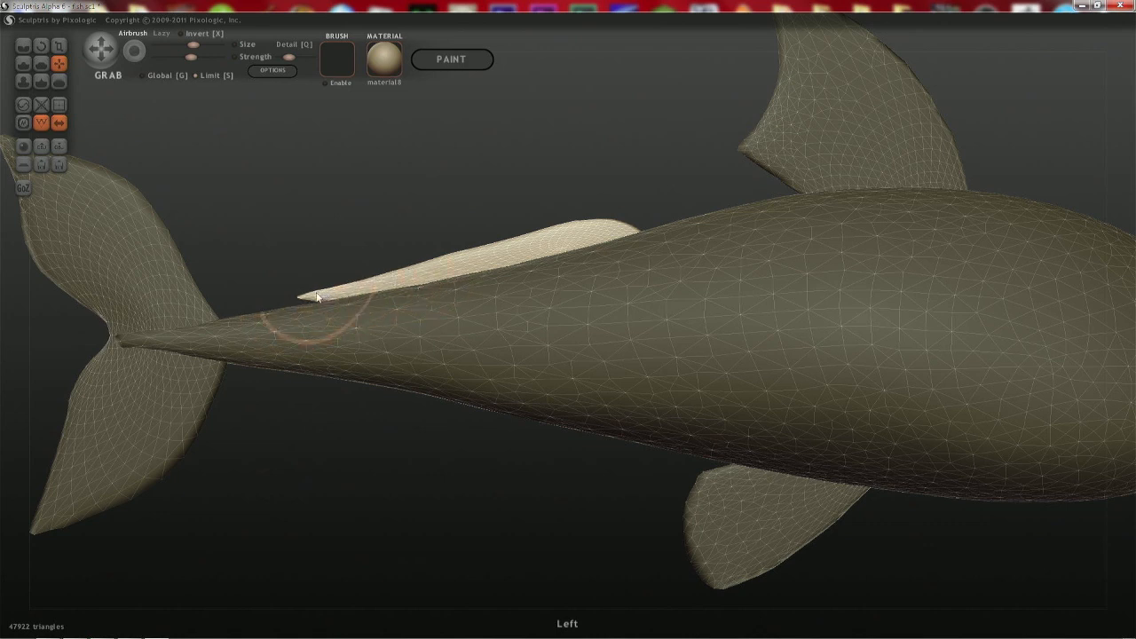
pyautogui.moveTo(305, 295); pyautogui.dragTo(268, 301)
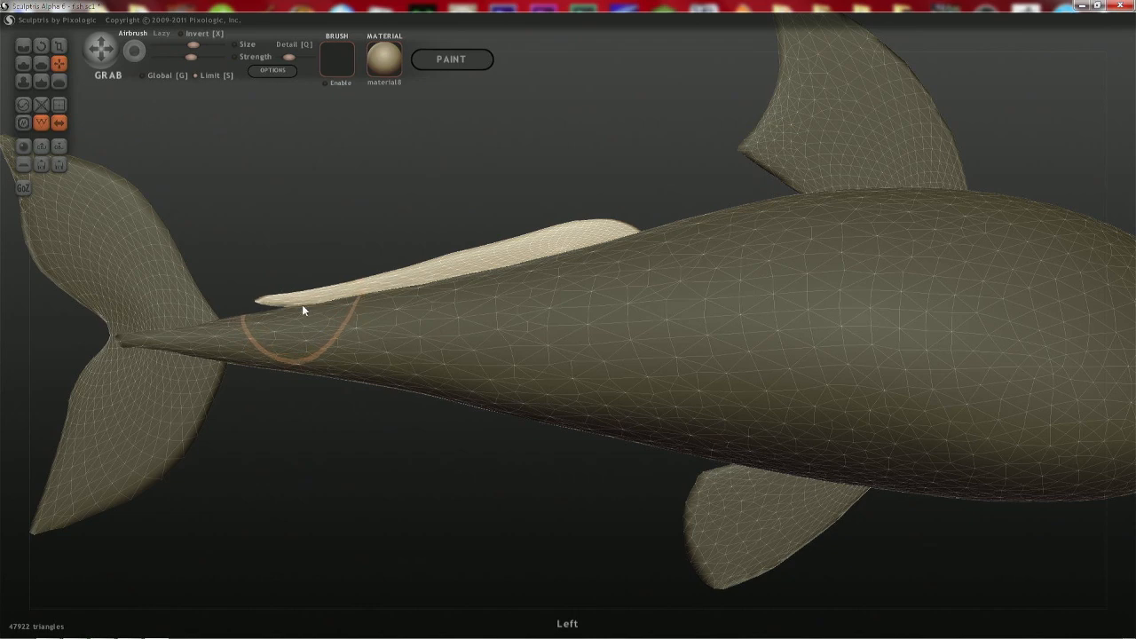
# - From the fish's other side, adjust the rear dorsal fin's tip with a smaller Grab brush so it lies along the back
pyautogui.scroll(-5, 580, 237)
pyautogui.moveTo(580, 237); pyautogui.dragTo(275, 237)
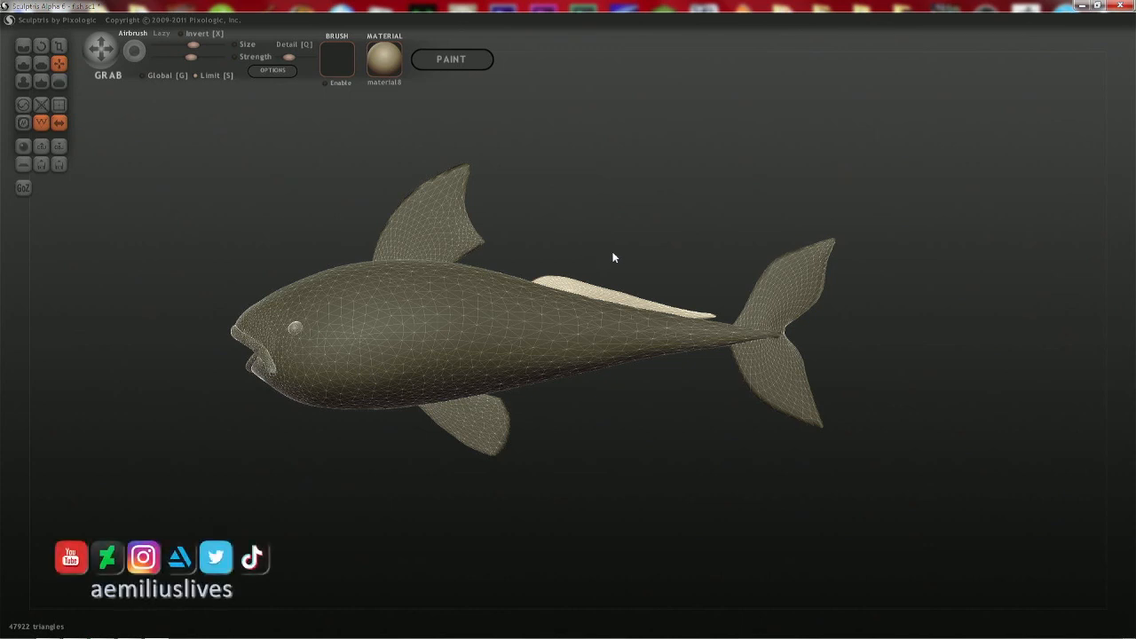
pyautogui.moveTo(684, 289); pyautogui.dragTo(661, 289)
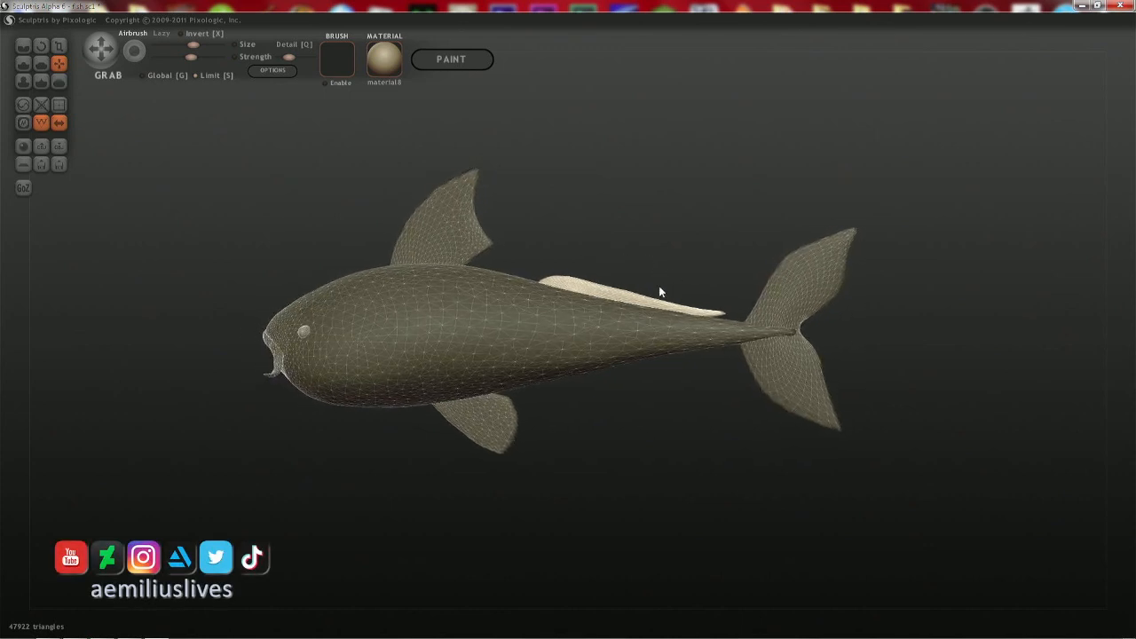
pyautogui.scroll(3, 733, 303)
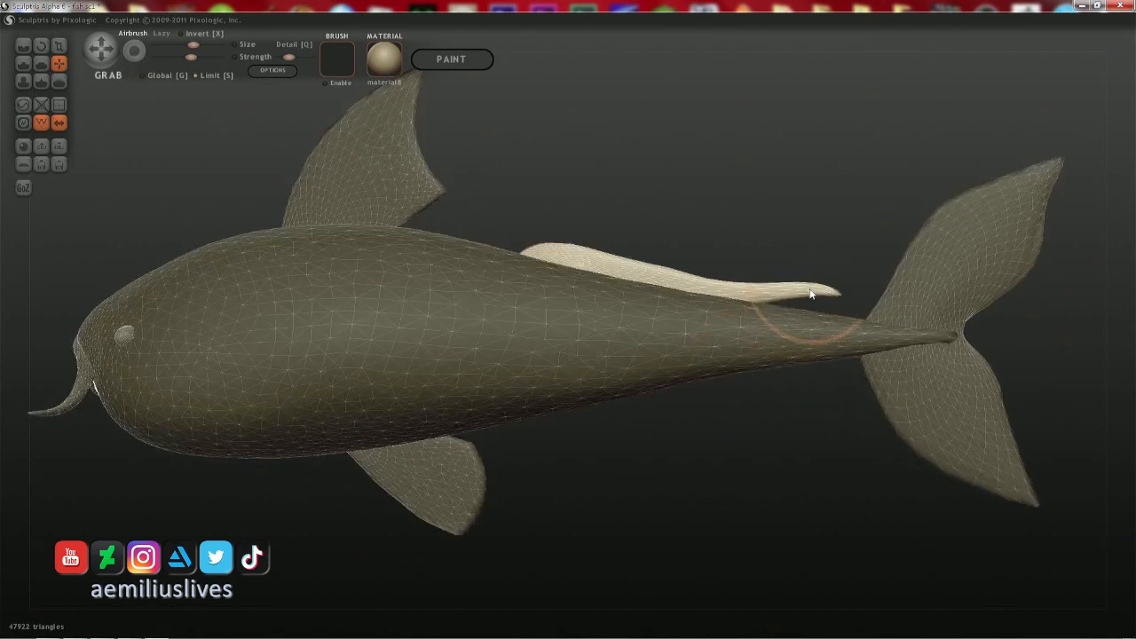
pyautogui.press('space')
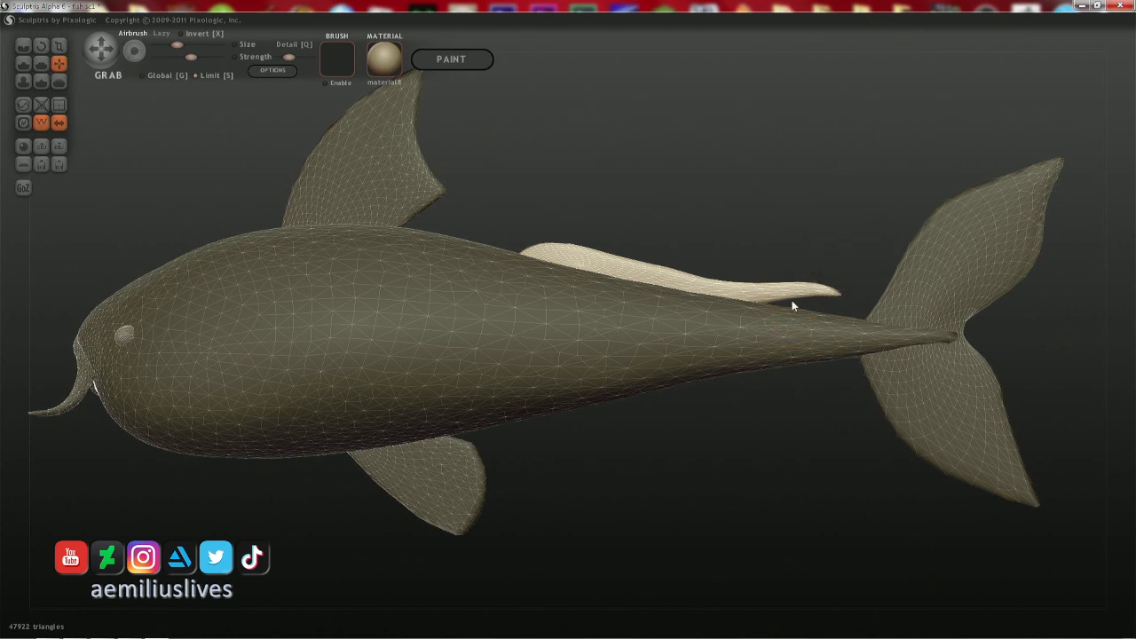
pyautogui.moveTo(789, 295)
pyautogui.mouseDown()
pyautogui.moveTo(794, 317)
pyautogui.moveTo(799, 302)
pyautogui.moveTo(741, 294)
pyautogui.mouseUp()
# - Thicken the rear part of the rear dorsal fin with a large Inflate brush
pyautogui.press('space')
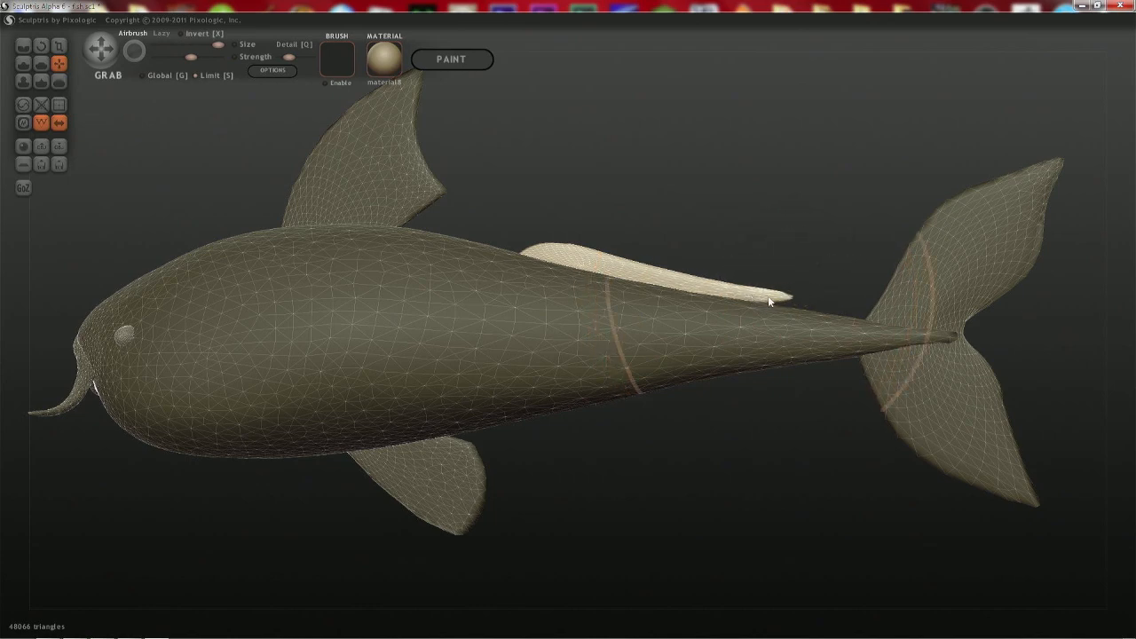
pyautogui.press('c')
pyautogui.press('space')
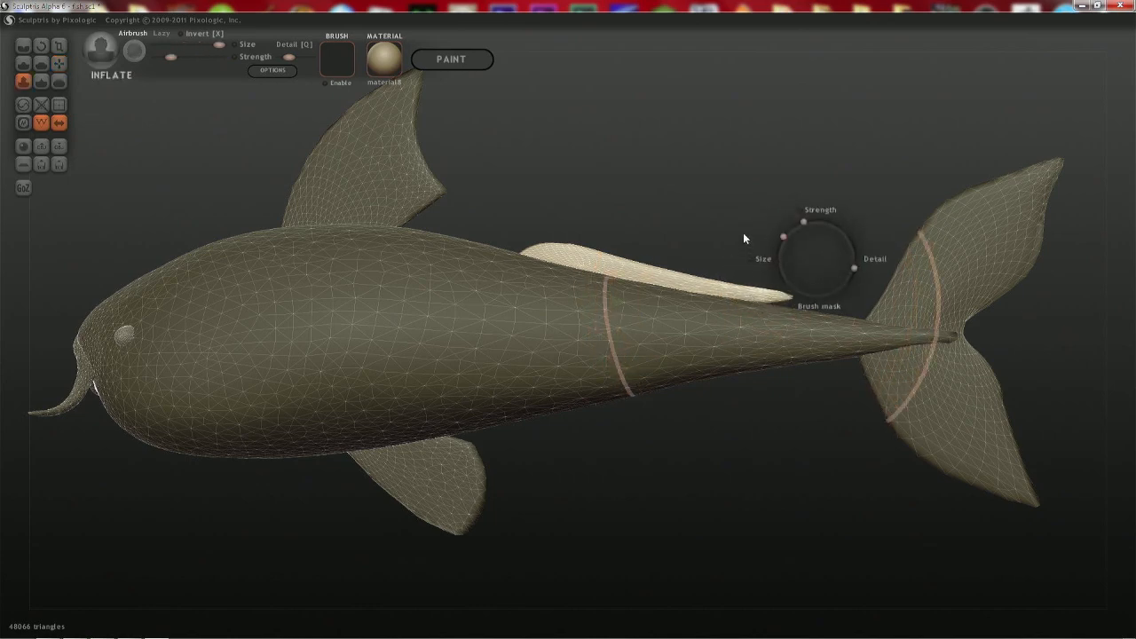
pyautogui.moveTo(749, 299); pyautogui.dragTo(764, 297)
pyautogui.moveTo(795, 300)
pyautogui.mouseDown(button='middle')
pyautogui.moveTo(776, 369)
pyautogui.moveTo(790, 434)
pyautogui.moveTo(770, 320)
pyautogui.mouseUp(button='middle')
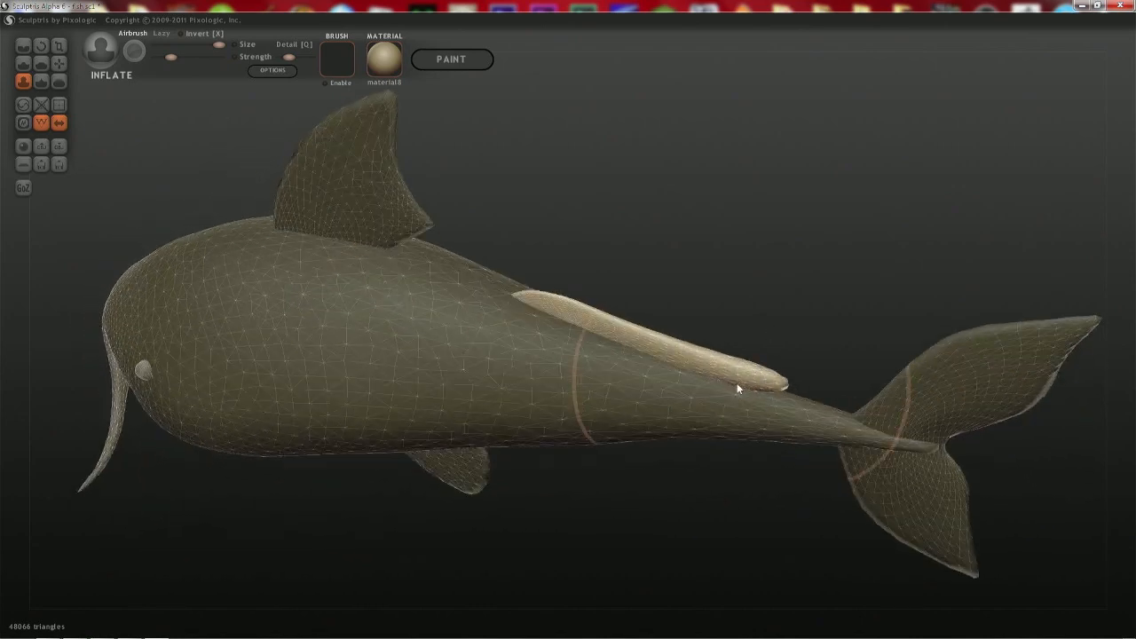
# - Undo the last Inflate stroke and reshape the rear tip of the rear dorsal fin with a small Grab brush
pyautogui.hotkey('ctrl', 'z')
pyautogui.moveTo(761, 366); pyautogui.dragTo(530, 206, button='middle')
pyautogui.scroll(2, 771, 308)
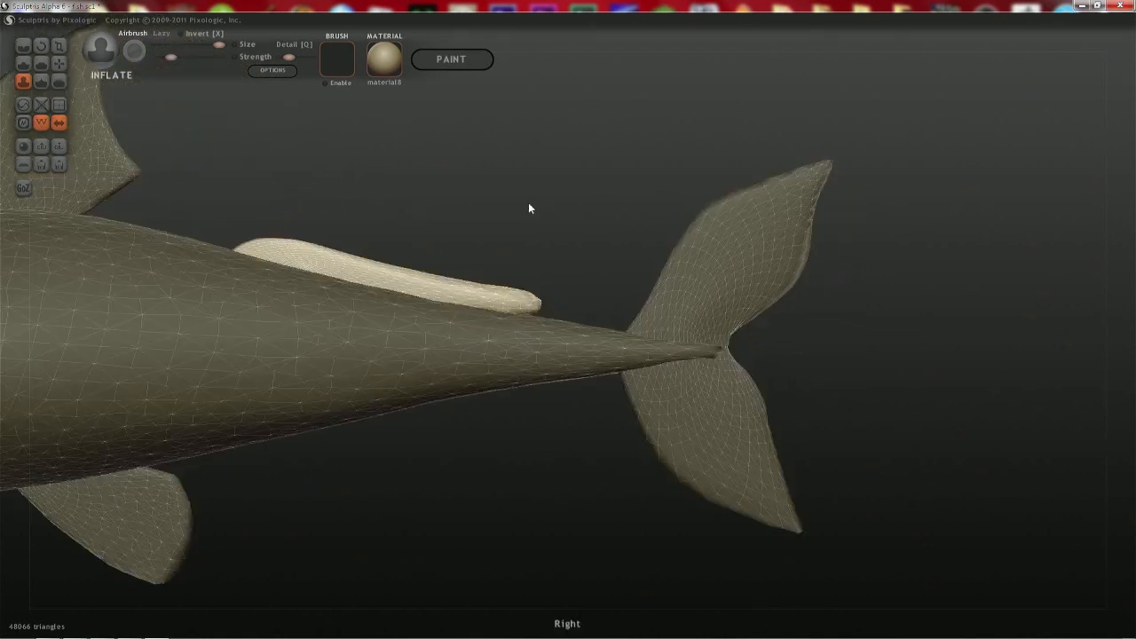
pyautogui.keyDown('alt'); pyautogui.moveTo(522, 285); pyautogui.dragTo(532, 268, button='middle'); pyautogui.keyUp('alt')
pyautogui.press('g')
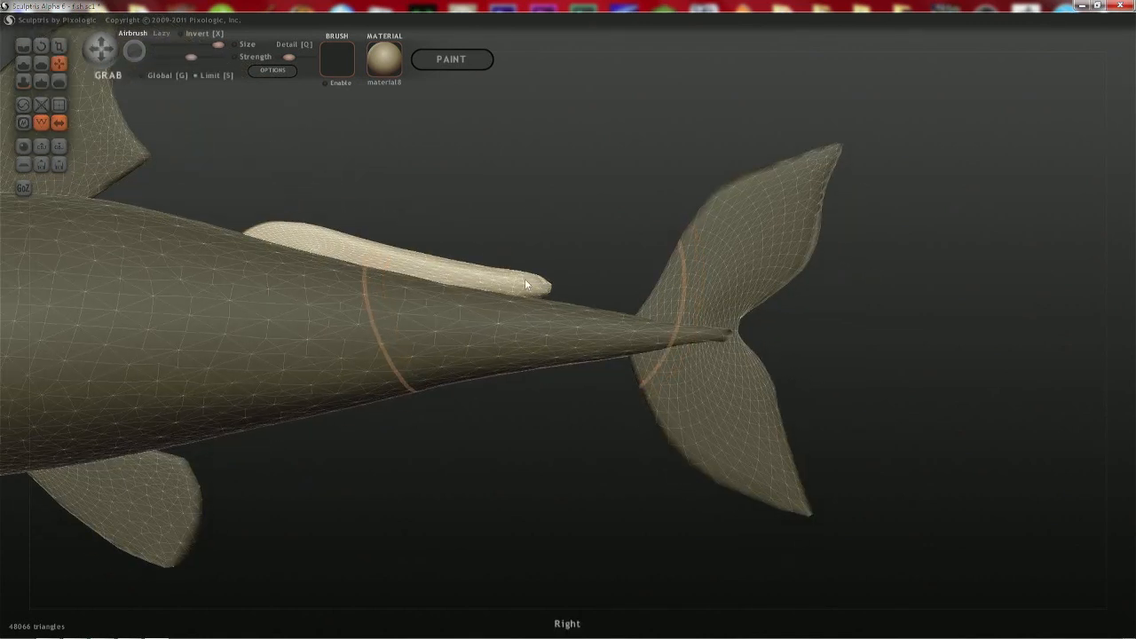
pyautogui.press('space')
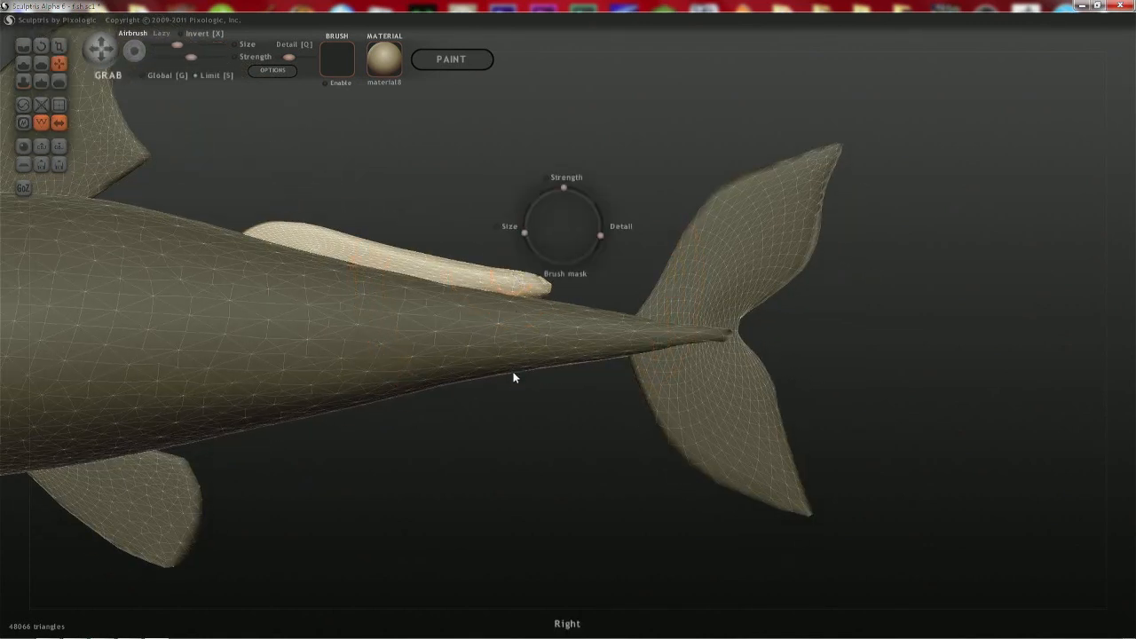
pyautogui.scroll(4, 538, 270)
pyautogui.moveTo(531, 263); pyautogui.dragTo(527, 278)
# - Refine the upper edge and rounded tip of the rear dorsal fin with Grab at varied brush sizes, and select Inflate
pyautogui.press('space')
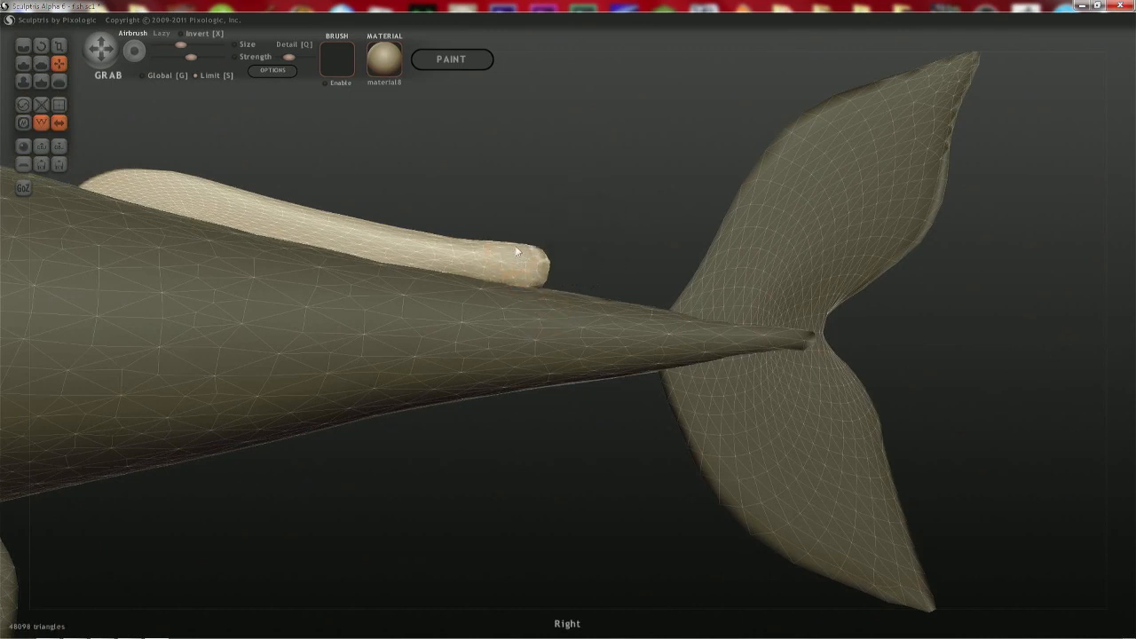
pyautogui.moveTo(466, 247); pyautogui.dragTo(500, 216)
pyautogui.press('space')
pyautogui.moveTo(530, 252); pyautogui.dragTo(503, 297)
pyautogui.press('space')
pyautogui.moveTo(523, 257)
pyautogui.mouseDown()
pyautogui.moveTo(543, 248)
pyautogui.moveTo(538, 274)
pyautogui.mouseUp()
pyautogui.moveTo(549, 243); pyautogui.dragTo(563, 401, button='right')
pyautogui.press('i')
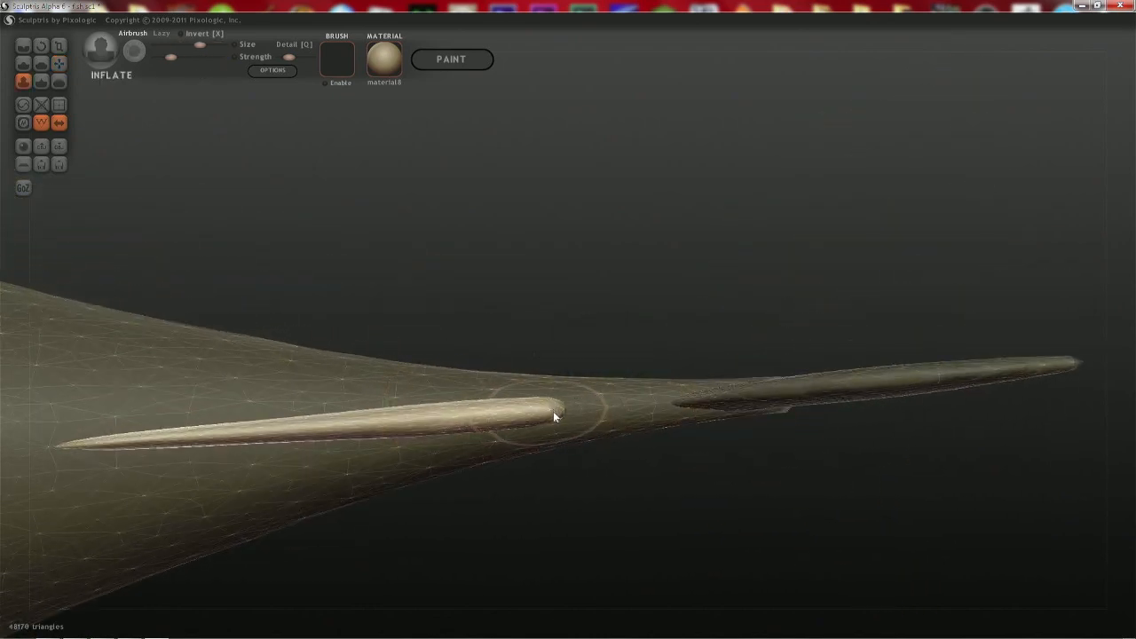
pyautogui.moveTo(553, 411)
pyautogui.keyDown('shift'); pyautogui.mouseDown(button='right')
pyautogui.moveTo(544, 265)
pyautogui.moveTo(579, 385)
pyautogui.mouseUp(button='right'); pyautogui.keyUp('shift')
# - Hide the wireframe and check the whole fish from the front and both sides
pyautogui.scroll(-10, 579, 392)
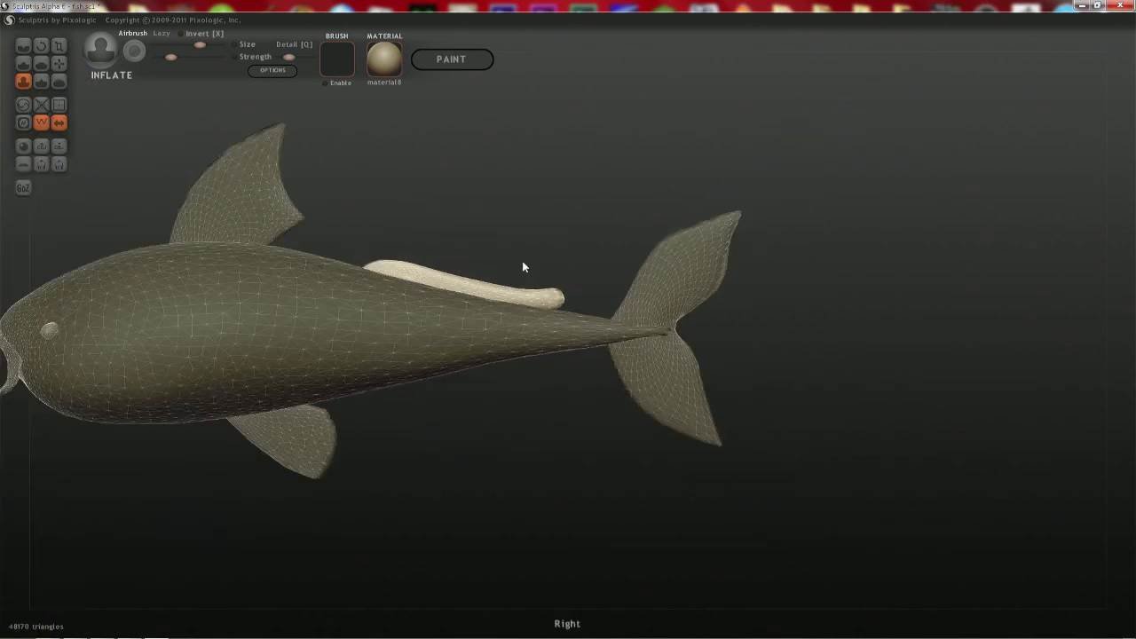
pyautogui.press('w')
pyautogui.moveTo(515, 234); pyautogui.dragTo(612, 239, button='right')
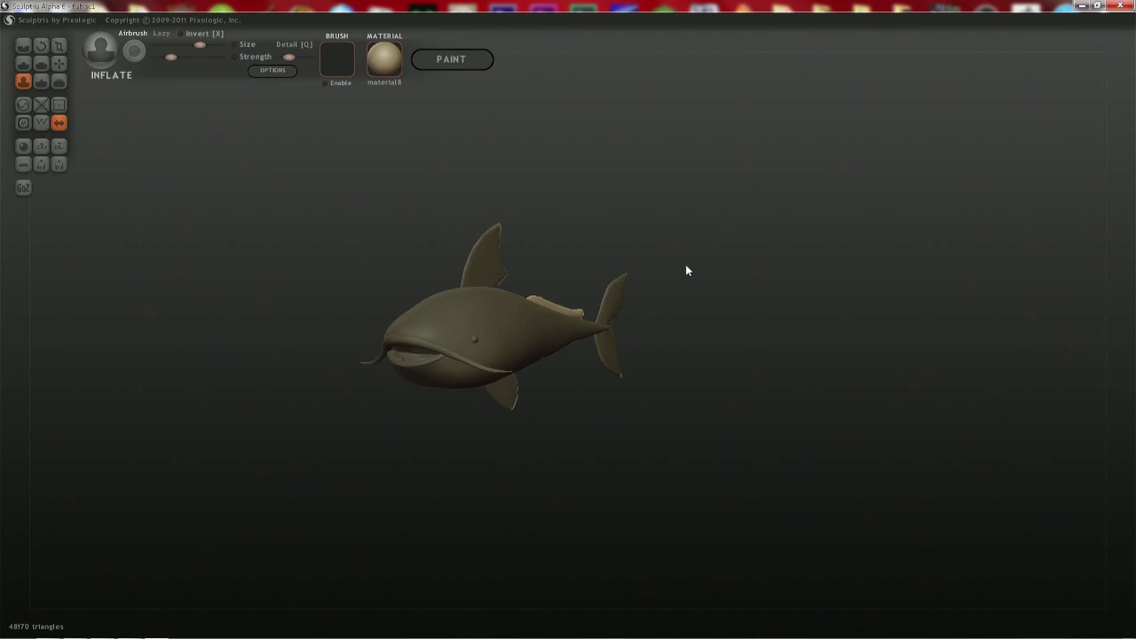
pyautogui.moveTo(566, 269); pyautogui.dragTo(406, 276, button='right')
pyautogui.scroll(2, 406, 272)
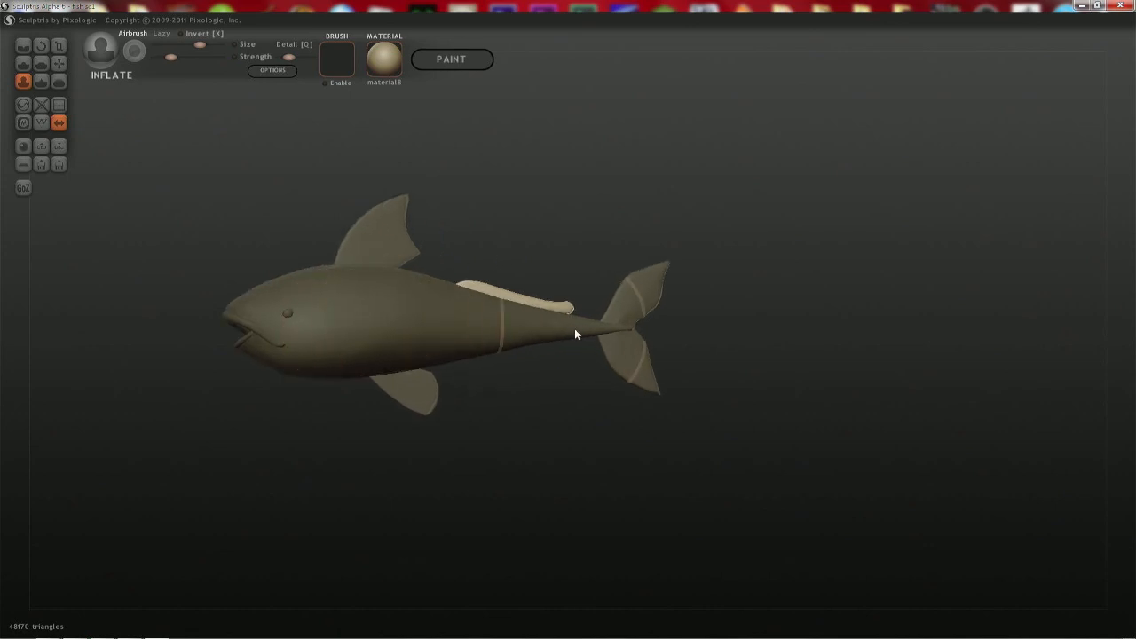
pyautogui.moveTo(523, 357); pyautogui.dragTo(559, 366, button='right')
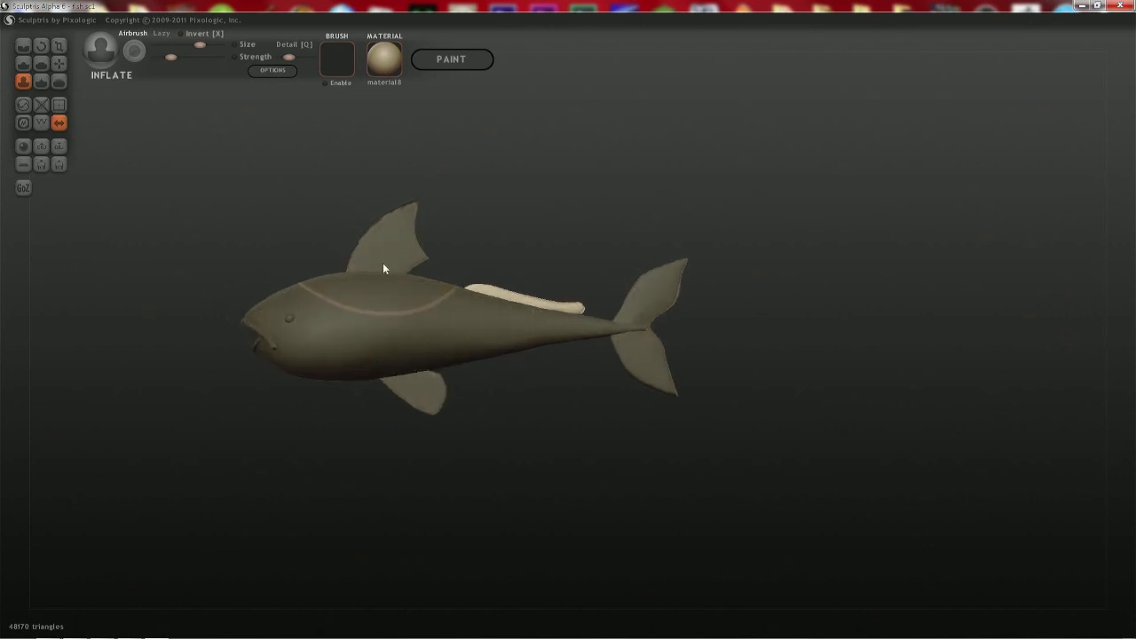
# - Pull the lower rear corner of the large dorsal fin slightly inward with a small Grab brush
pyautogui.scroll(3, 400, 264)
pyautogui.moveTo(328, 264); pyautogui.dragTo(519, 289, button='middle')
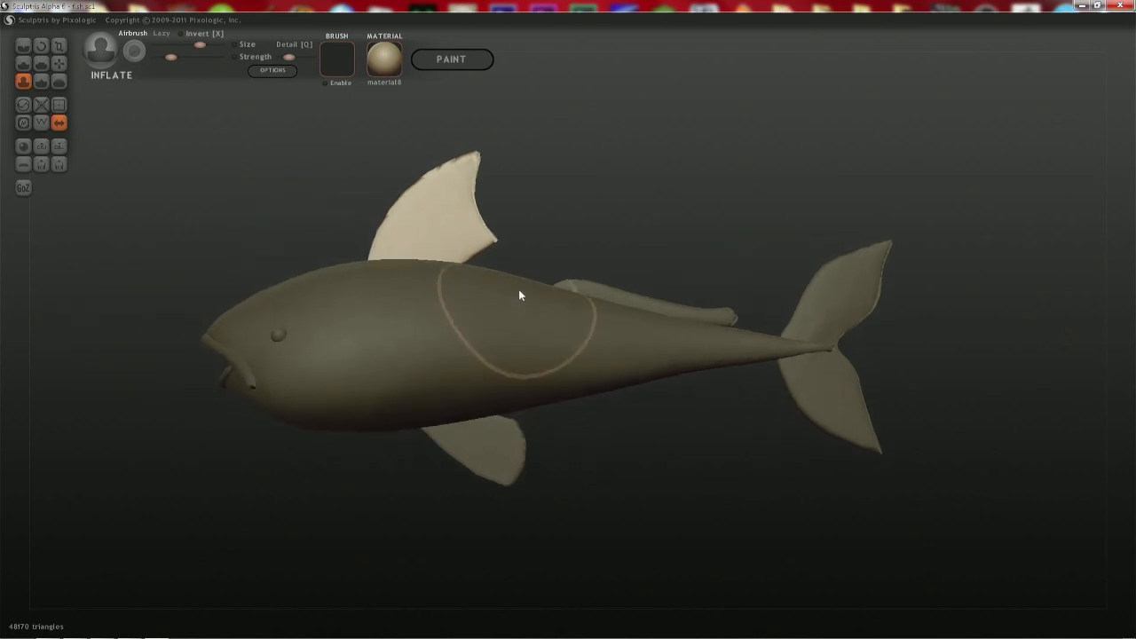
pyautogui.press('g')
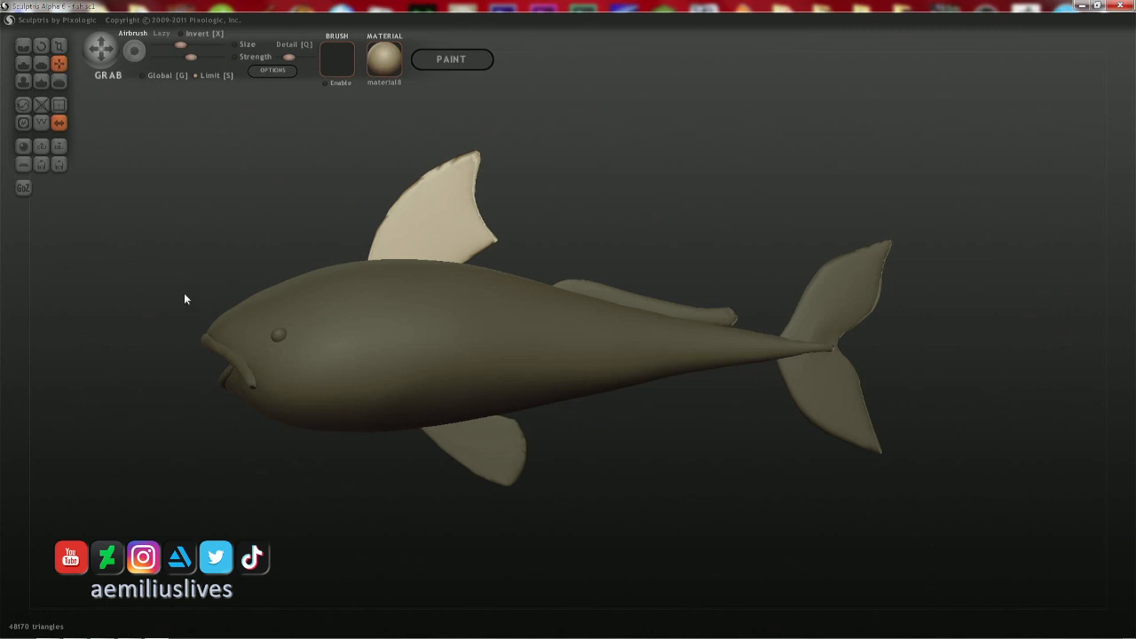
pyautogui.press('space')
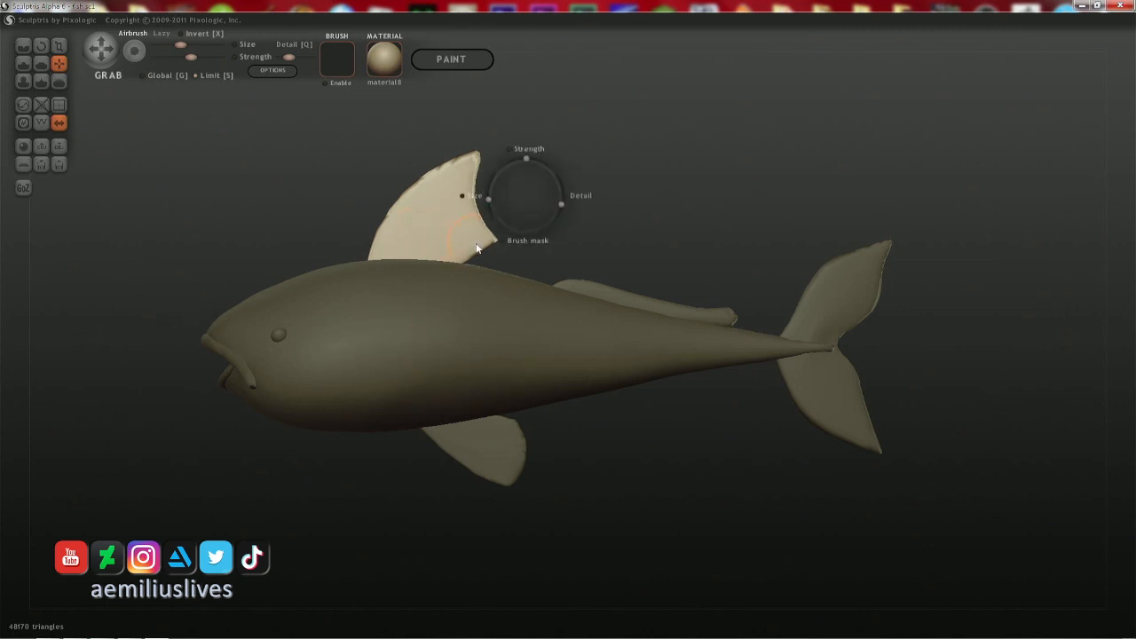
pyautogui.moveTo(478, 246); pyautogui.dragTo(475, 241)
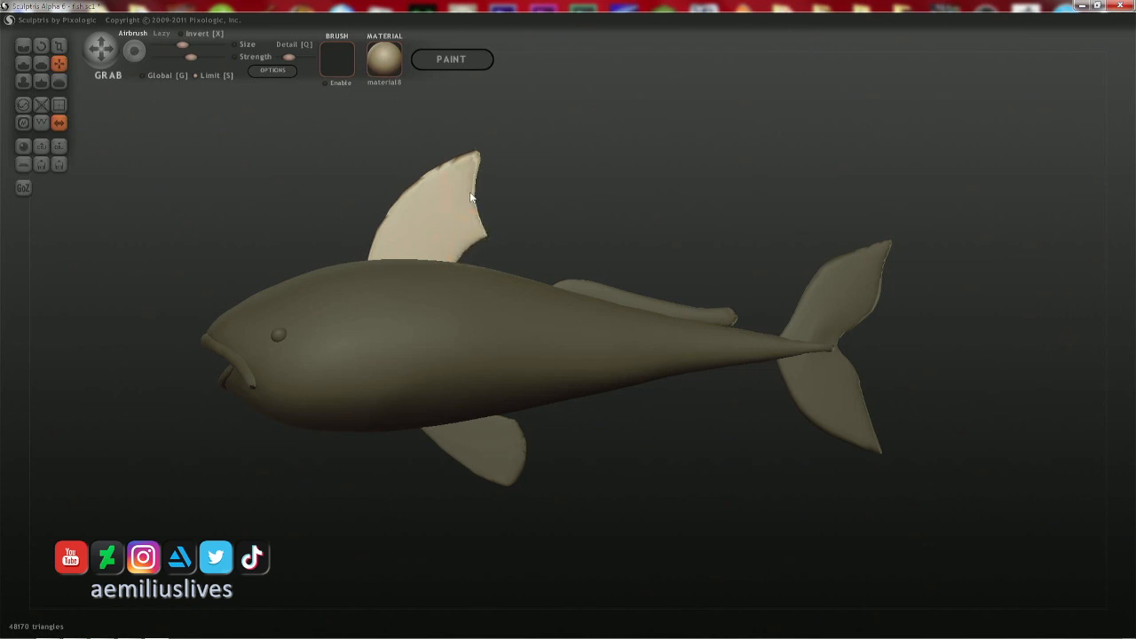
# - Turn on Global for Grab and place a duplicate of the large dorsal fin in the empty space above the tail
pyautogui.moveTo(482, 418); pyautogui.dragTo(540, 359, button='middle')
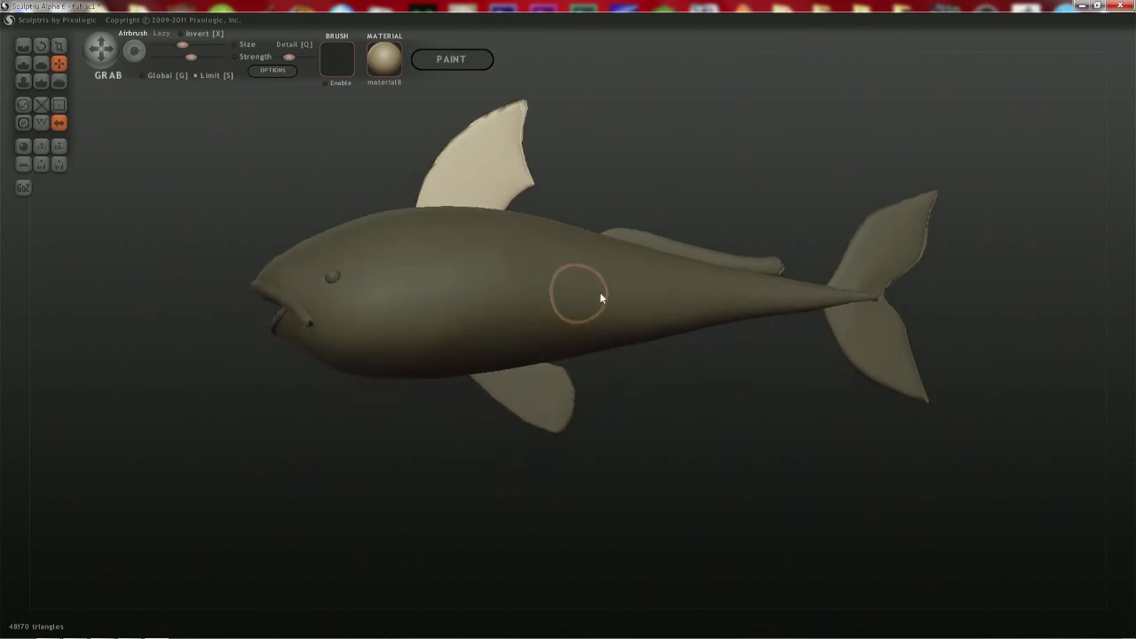
pyautogui.click(663, 240)
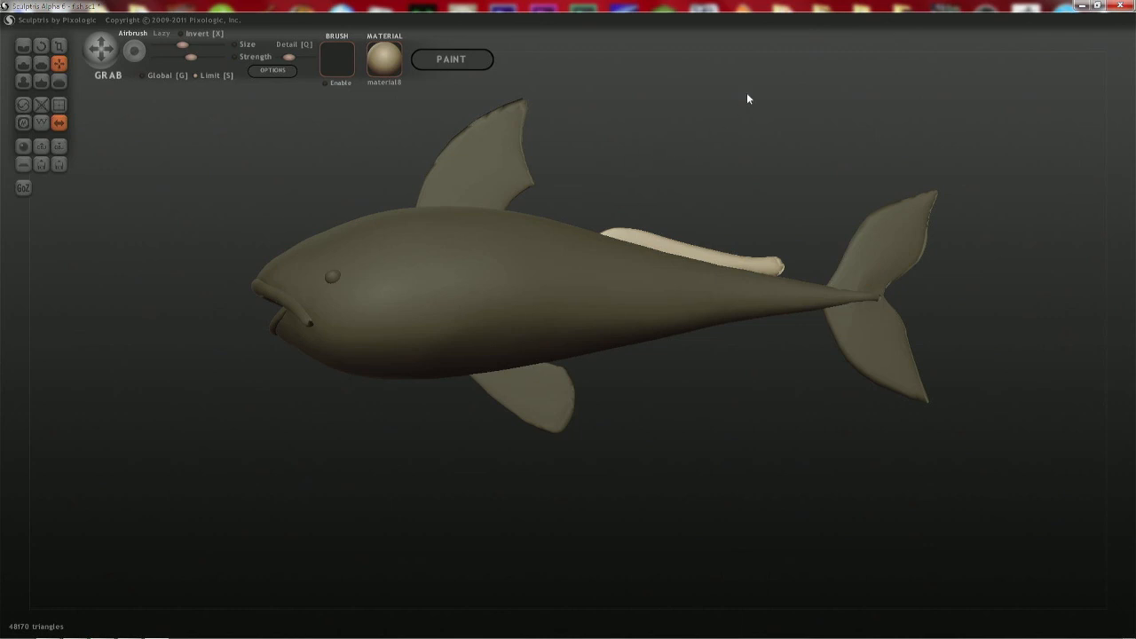
pyautogui.moveTo(771, 66); pyautogui.dragTo(642, 304)
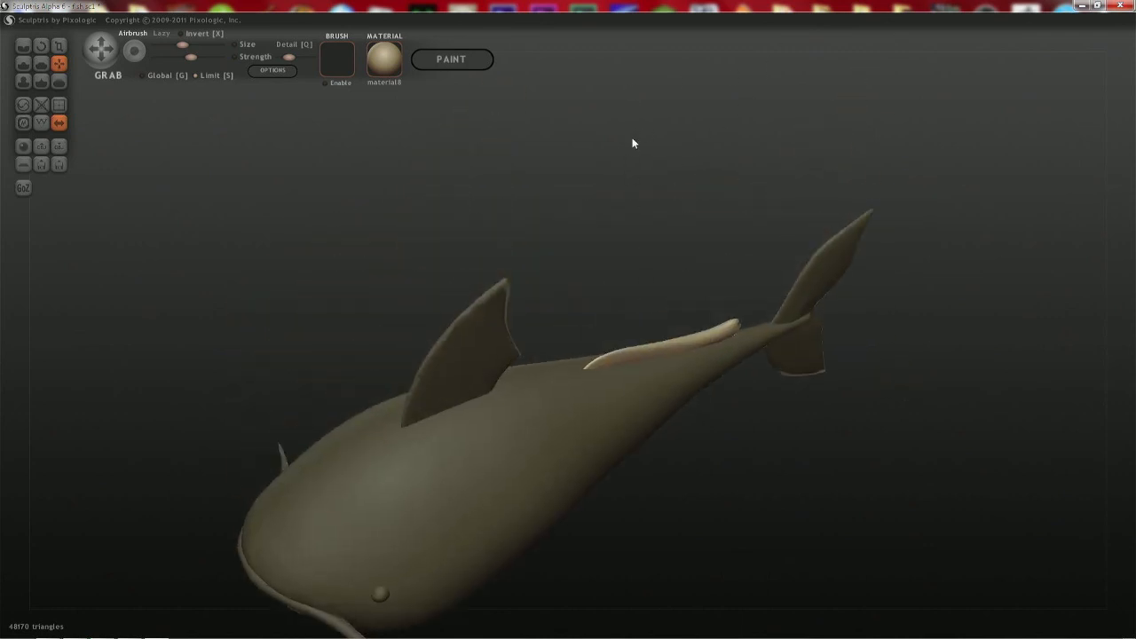
pyautogui.press('space')
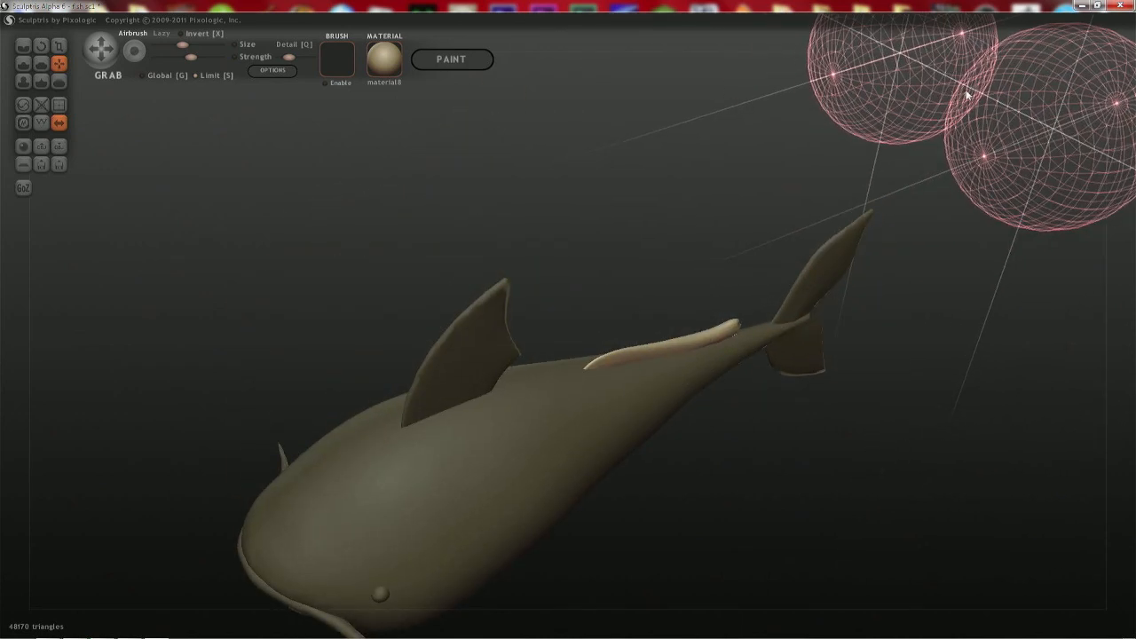
pyautogui.click(993, 76)
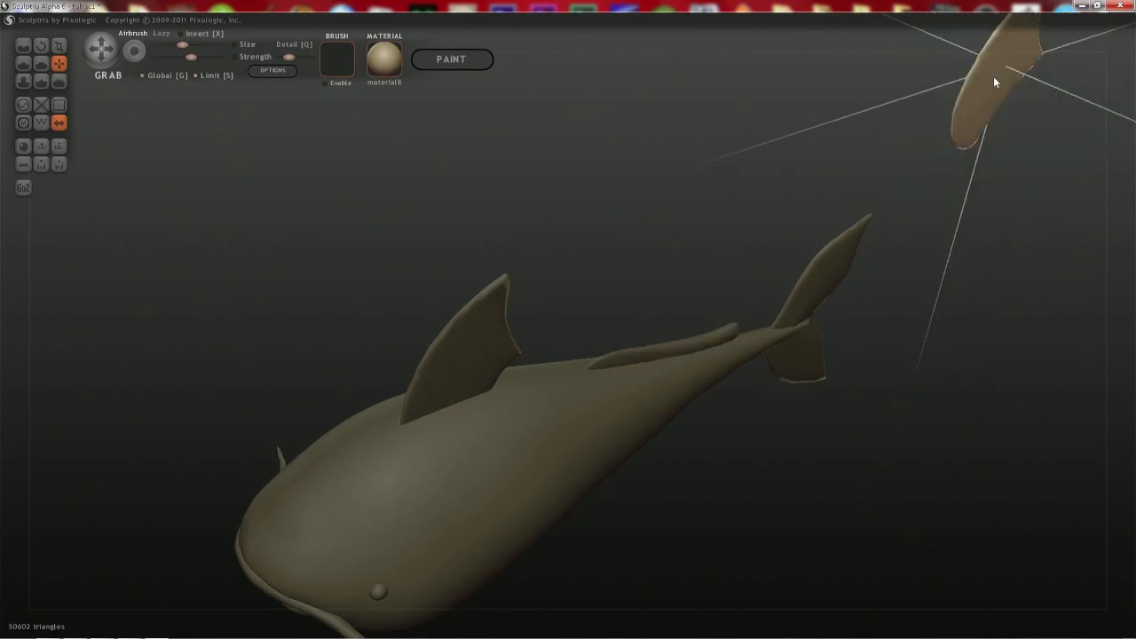
pyautogui.moveTo(994, 77); pyautogui.dragTo(624, 277)
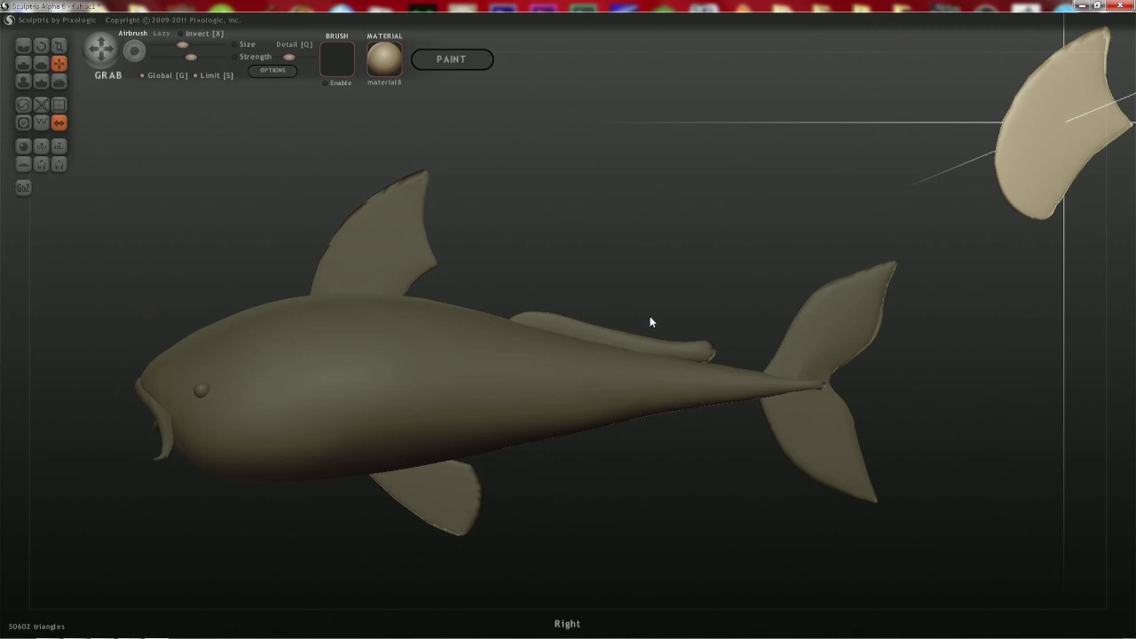
# - Duplicate the rear dorsal fin just above the original and flip the copy front to back with Rotate's Mirror
pyautogui.click(639, 347)
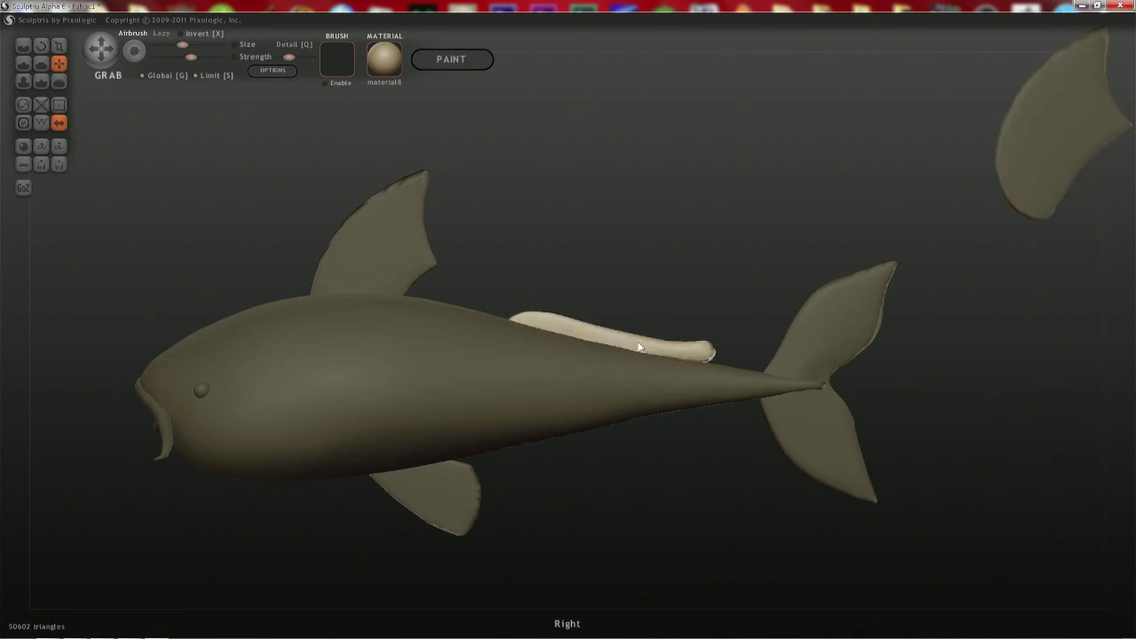
pyautogui.moveTo(634, 323)
pyautogui.mouseDown()
pyautogui.moveTo(677, 322)
pyautogui.moveTo(631, 303)
pyautogui.moveTo(642, 310)
pyautogui.moveTo(580, 315)
pyautogui.moveTo(561, 299)
pyautogui.mouseUp()
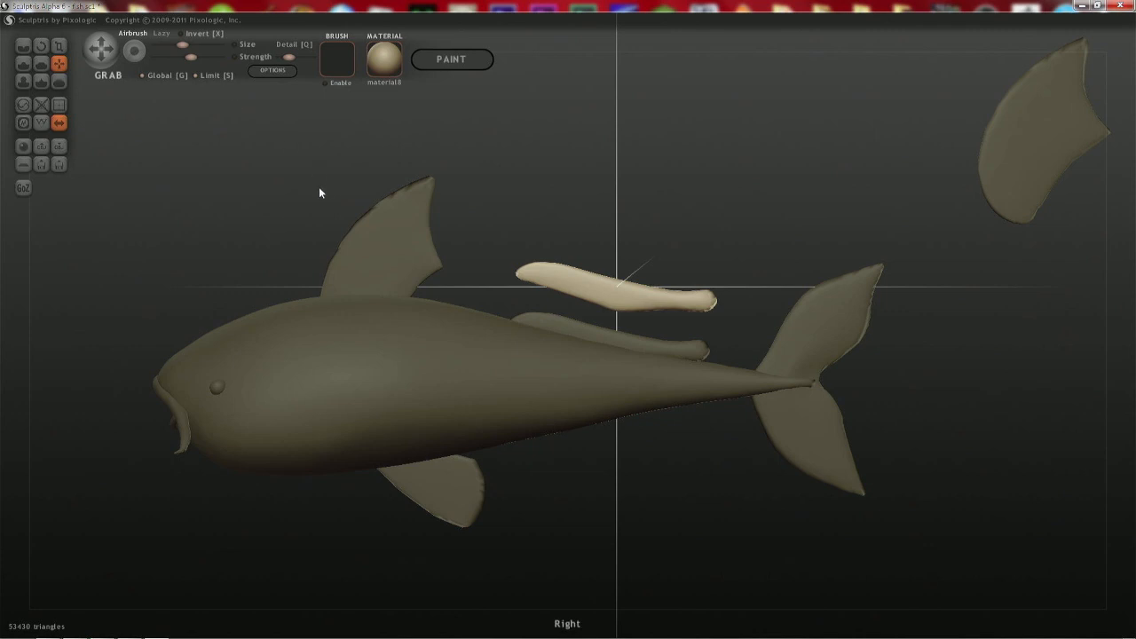
pyautogui.press('e')
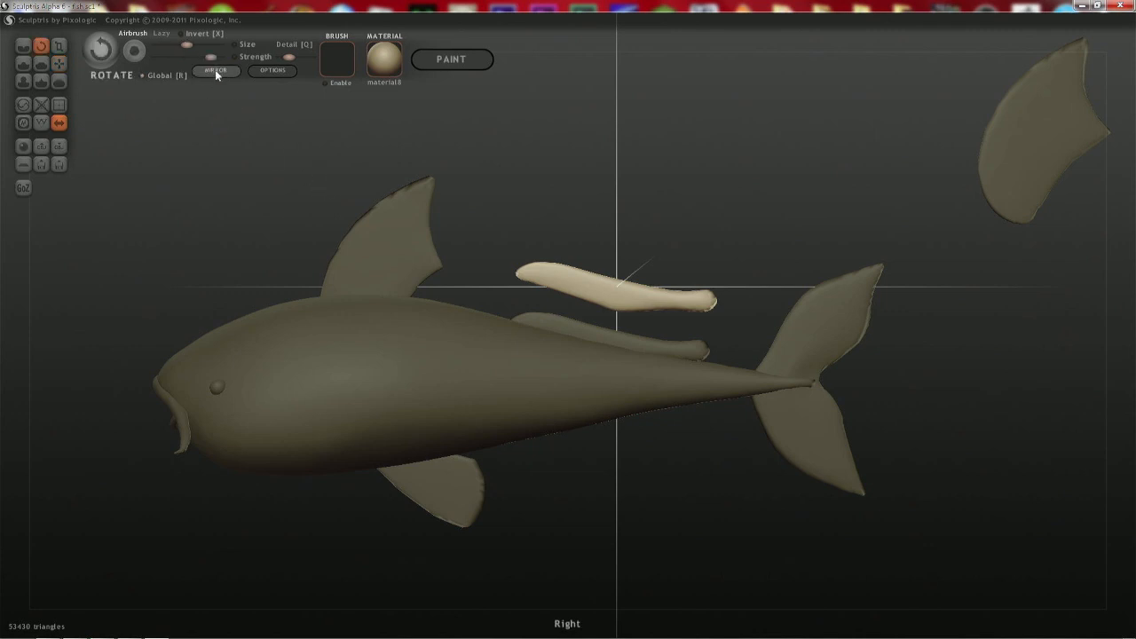
pyautogui.click(216, 69)
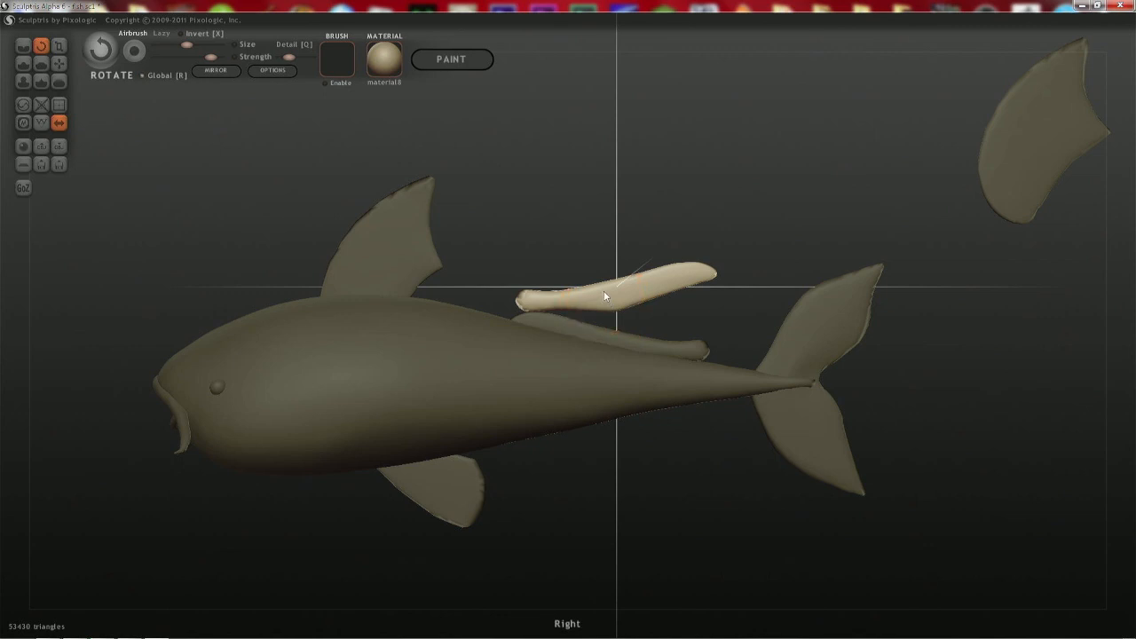
# - Rotate the mirrored copy upside down so it slopes up toward the tail, and move it under the rear belly
pyautogui.moveTo(604, 290); pyautogui.dragTo(420, 302)
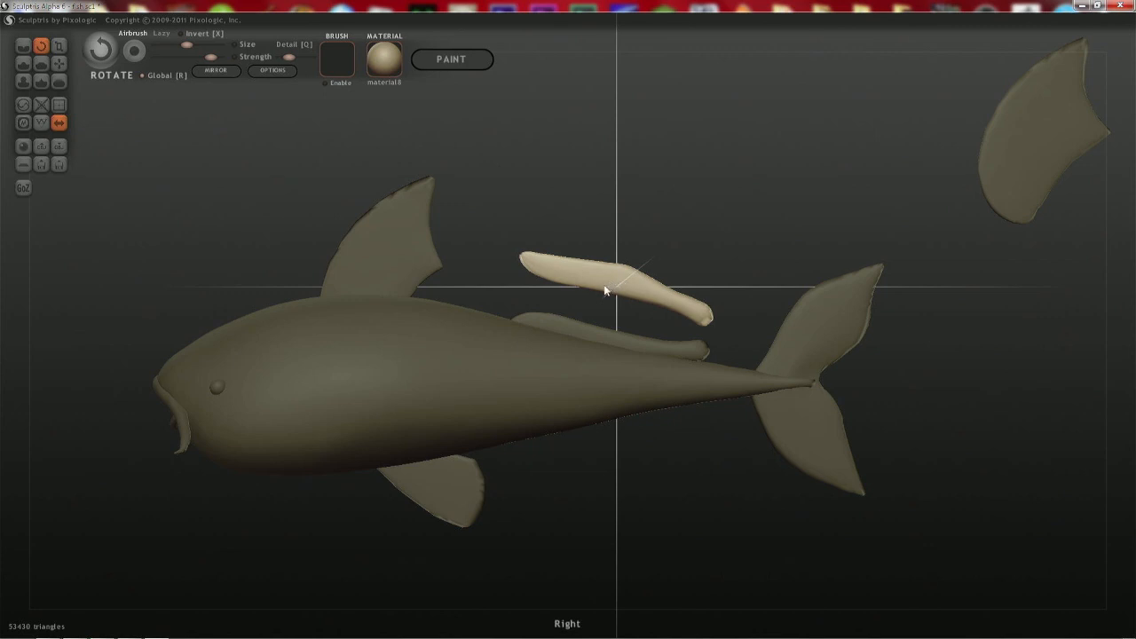
pyautogui.moveTo(585, 304); pyautogui.dragTo(469, 222, button='middle')
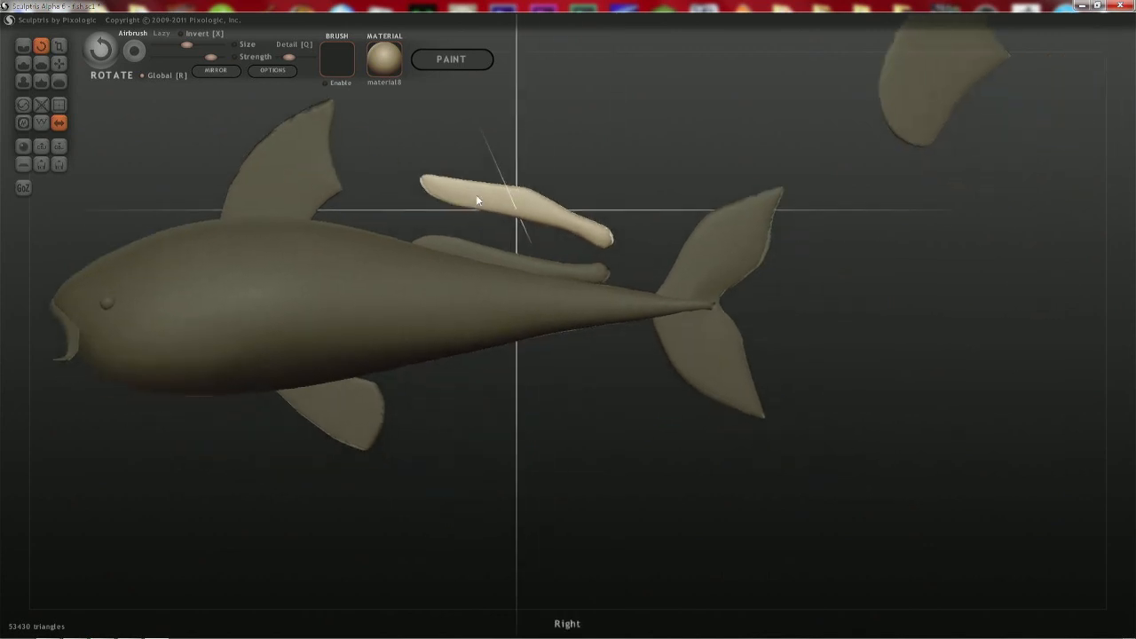
pyautogui.moveTo(481, 203); pyautogui.dragTo(588, 192)
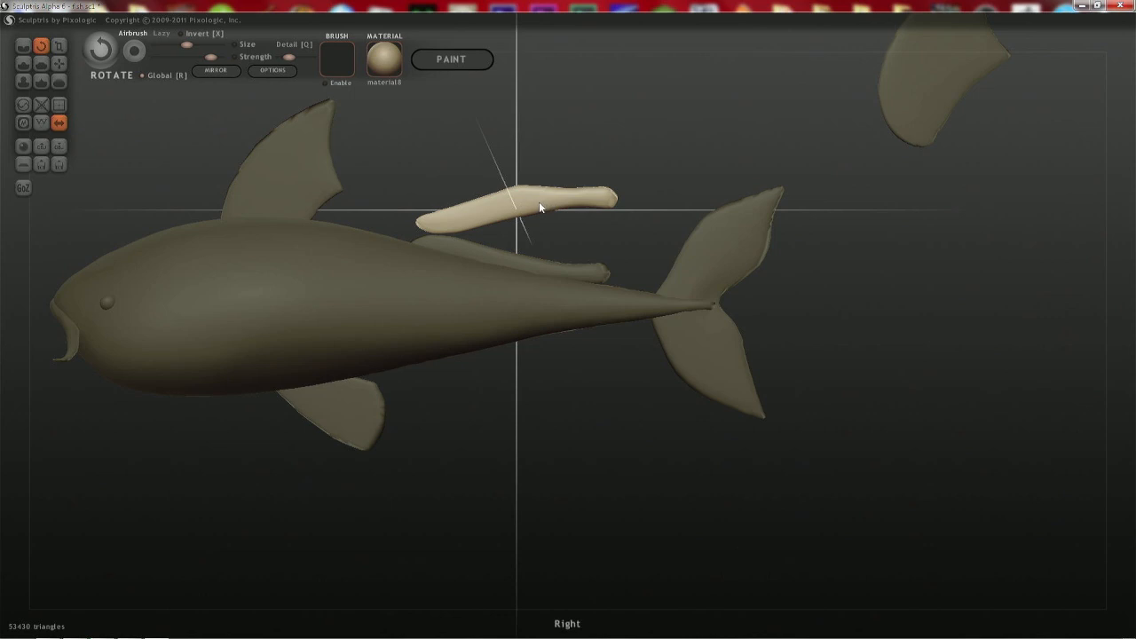
pyautogui.press('6')
pyautogui.moveTo(538, 203); pyautogui.dragTo(586, 343)
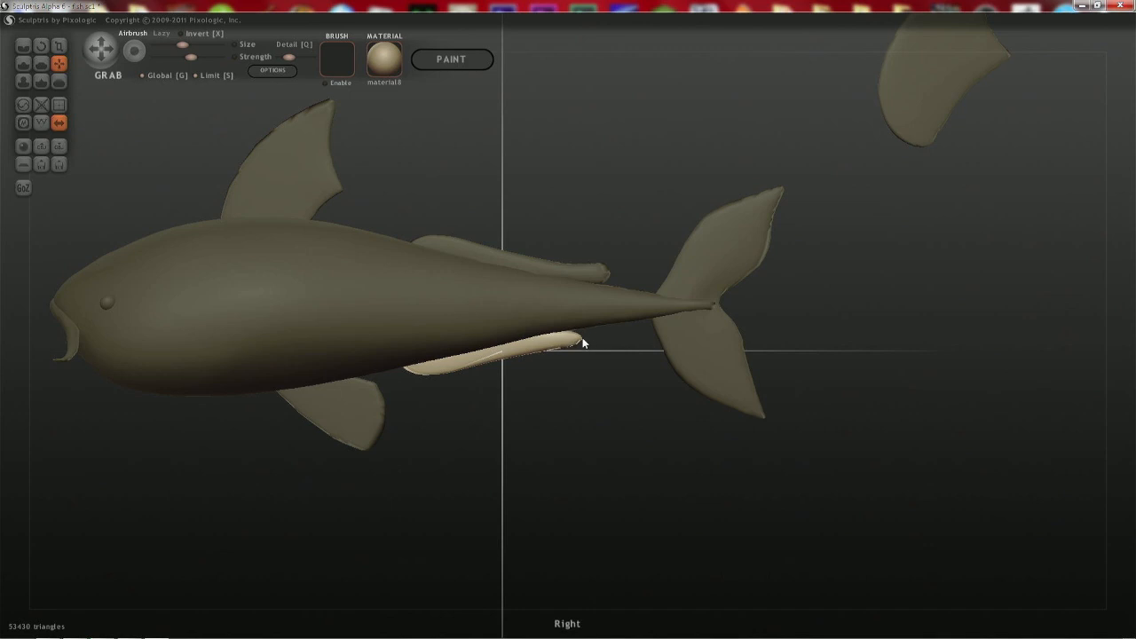
# - Turn off Global for Grab and pull the copied fin's lower outline down and back into a broad anal fin
pyautogui.scroll(2, 583, 343)
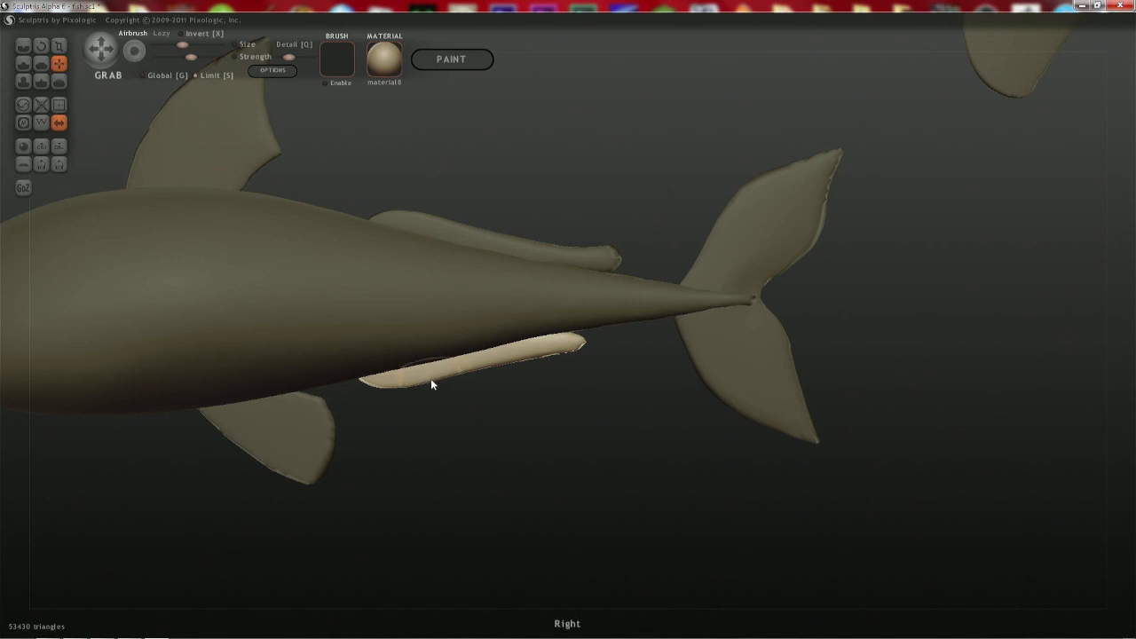
pyautogui.moveTo(436, 380)
pyautogui.mouseDown()
pyautogui.moveTo(499, 373)
pyautogui.moveTo(469, 372)
pyautogui.moveTo(482, 355)
pyautogui.moveTo(491, 385)
pyautogui.moveTo(588, 375)
pyautogui.moveTo(594, 358)
pyautogui.moveTo(613, 371)
pyautogui.mouseUp()
pyautogui.press('space')
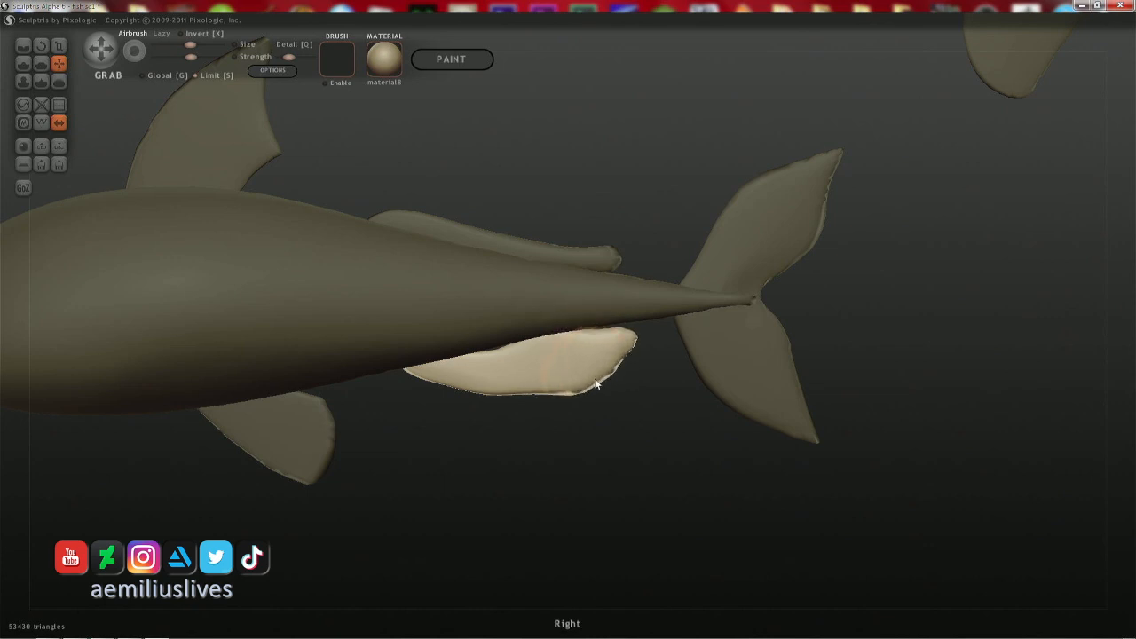
pyautogui.moveTo(503, 350); pyautogui.dragTo(502, 335)
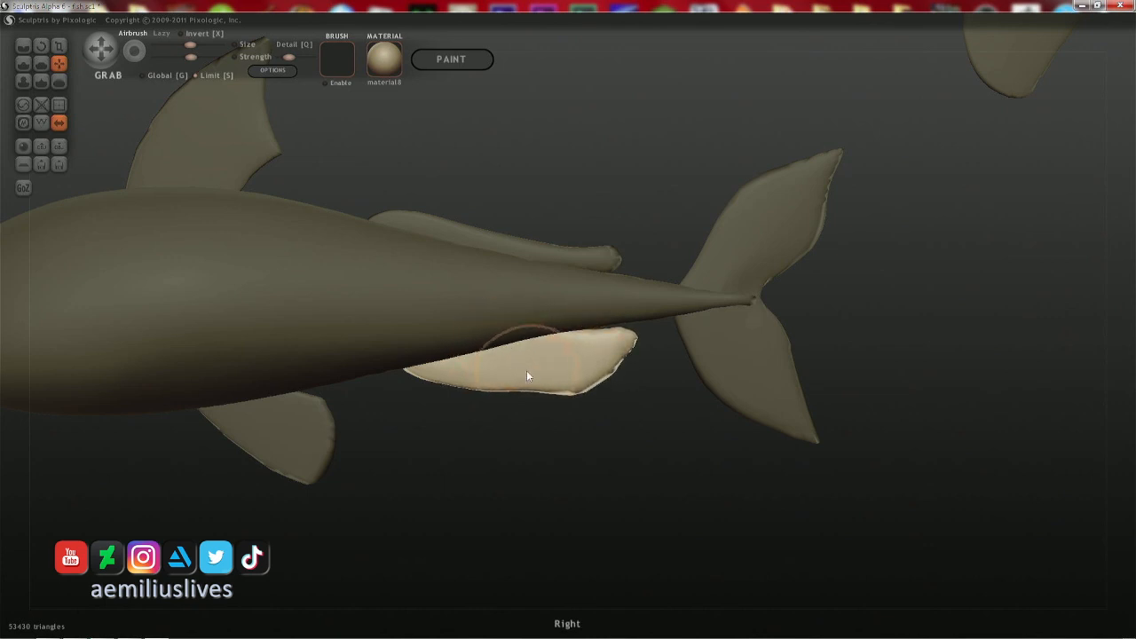
# - Round the anal fin's lower edge and fit its front end and rear tip against the body with Grab
pyautogui.moveTo(578, 392)
pyautogui.mouseDown()
pyautogui.moveTo(585, 383)
pyautogui.moveTo(508, 382)
pyautogui.mouseUp()
pyautogui.moveTo(416, 378); pyautogui.dragTo(421, 374)
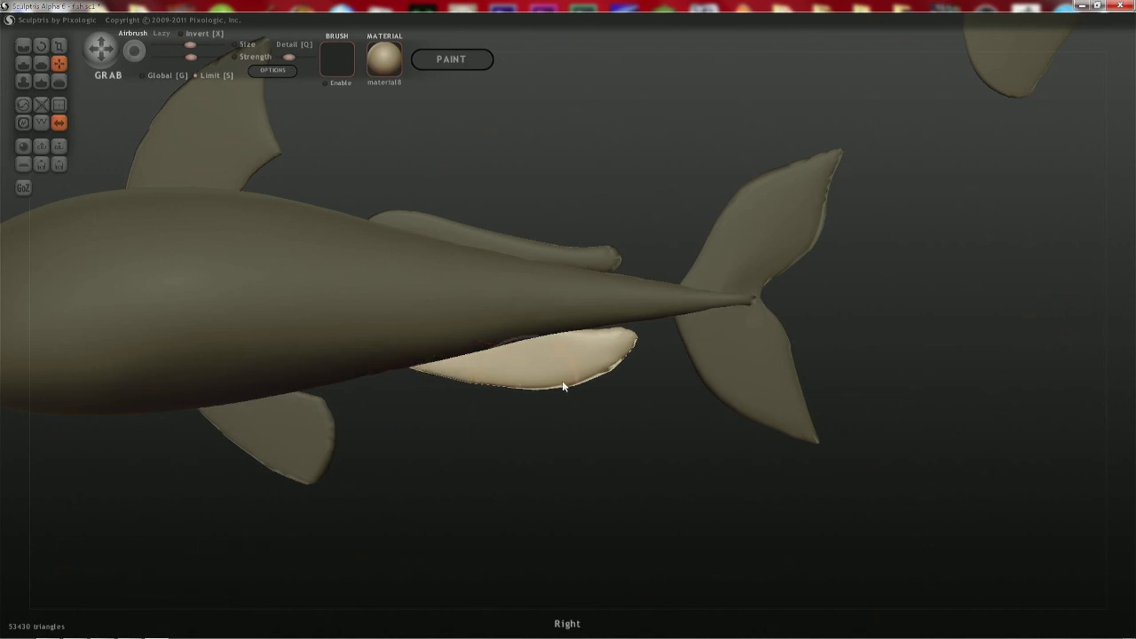
pyautogui.moveTo(623, 333); pyautogui.dragTo(634, 317)
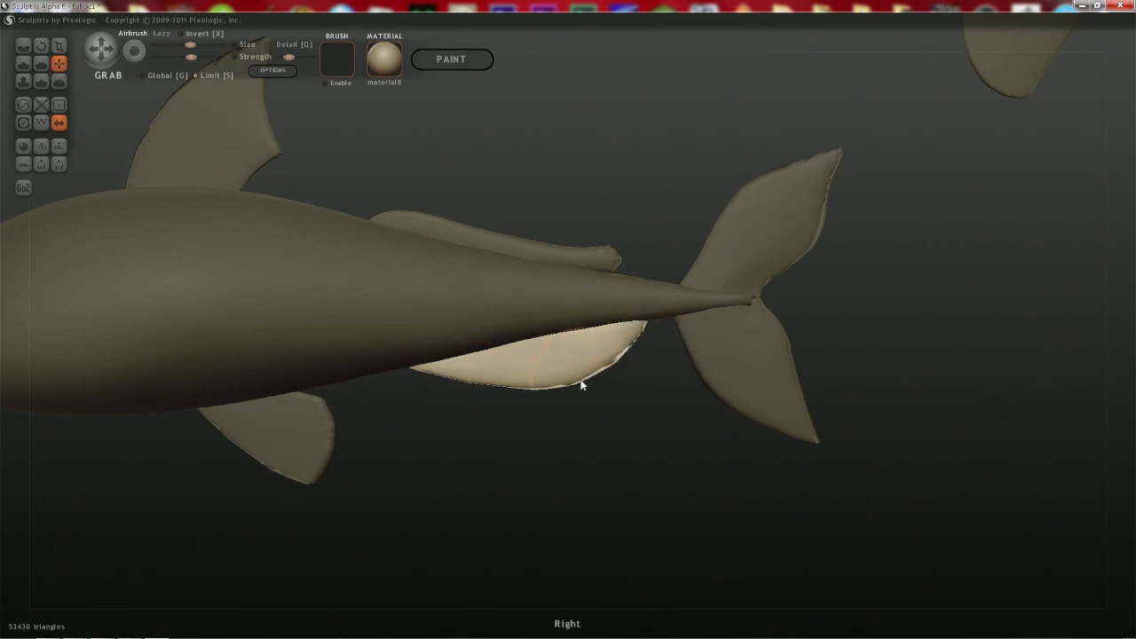
pyautogui.moveTo(579, 382); pyautogui.dragTo(457, 379)
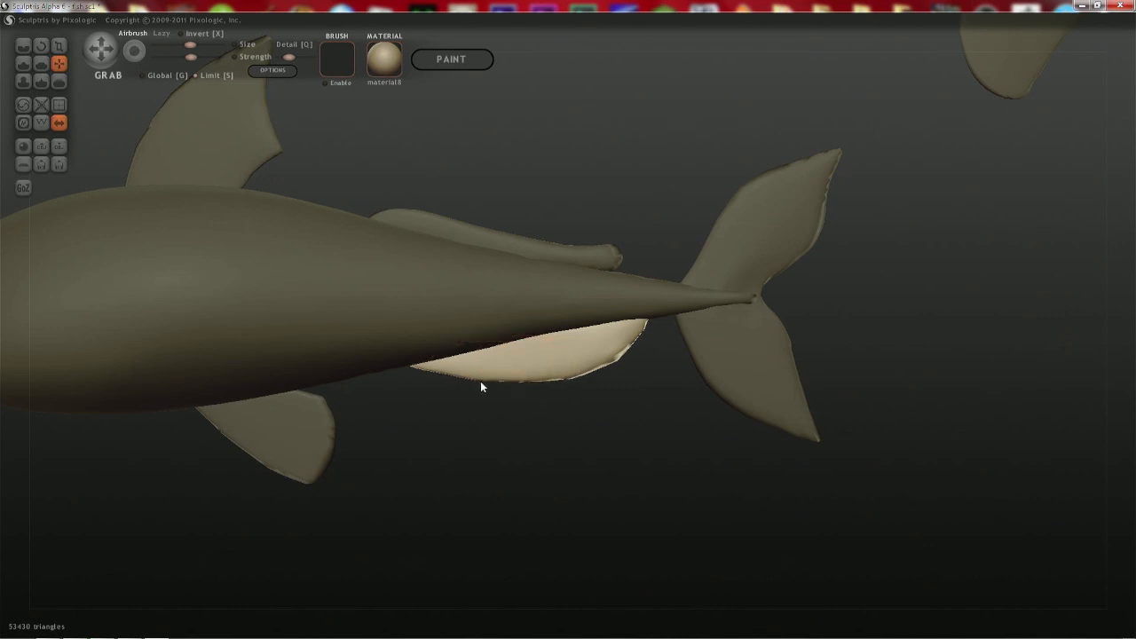
pyautogui.moveTo(617, 378); pyautogui.dragTo(523, 320)
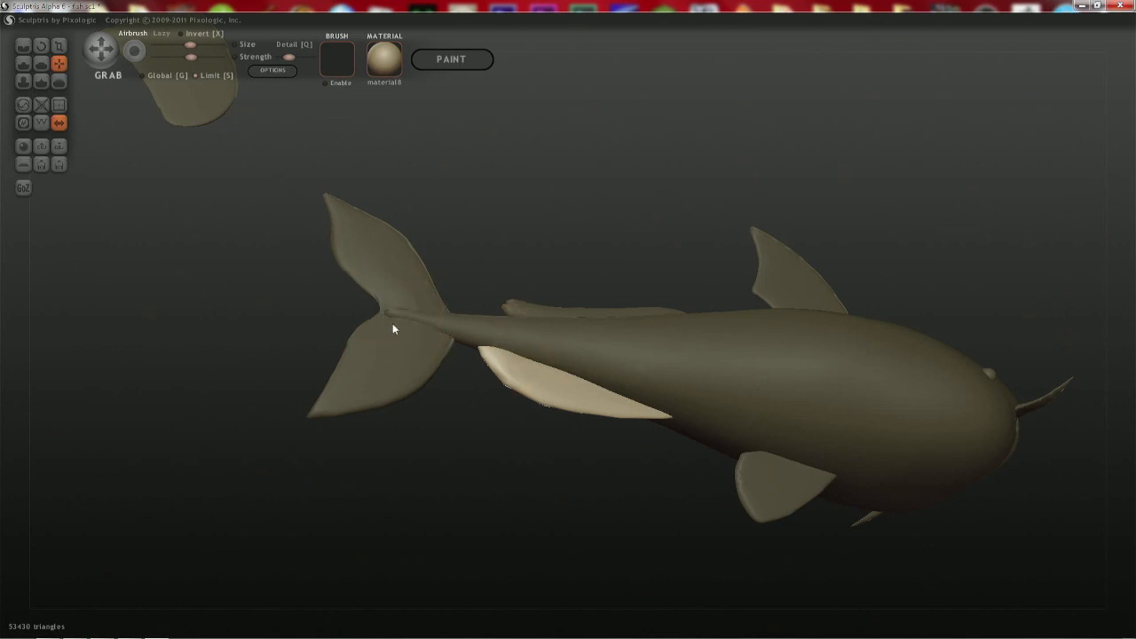
pyautogui.scroll(3, 538, 360)
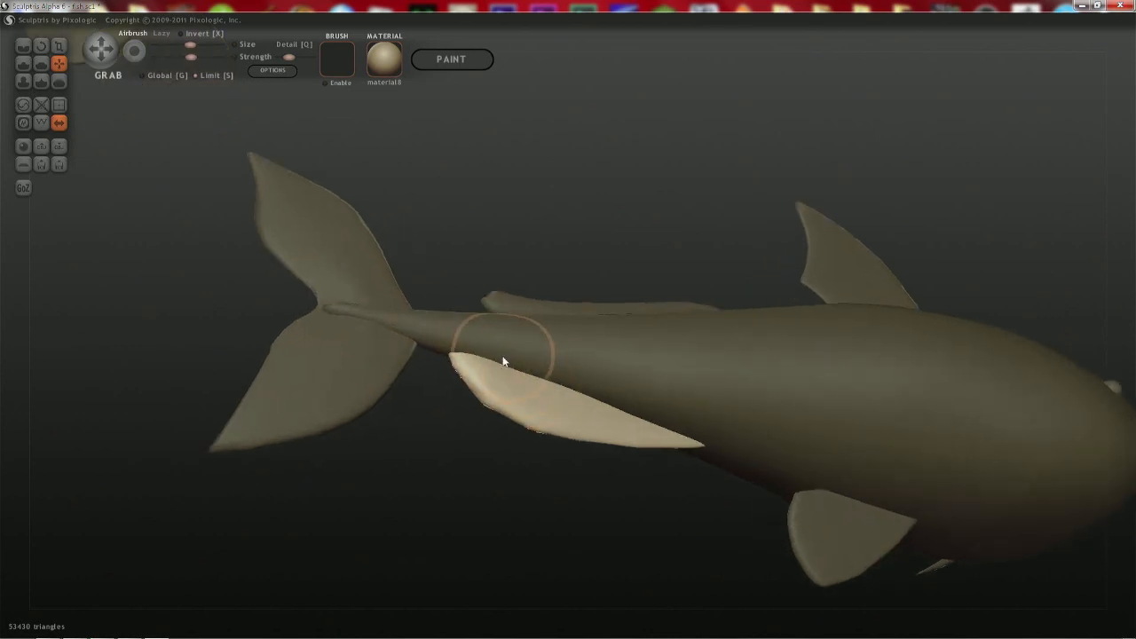
# - Fit the anal fin's upper edge against the tail's underside with Grab, checking it from below and both sides
pyautogui.moveTo(504, 361); pyautogui.dragTo(508, 299, button='right')
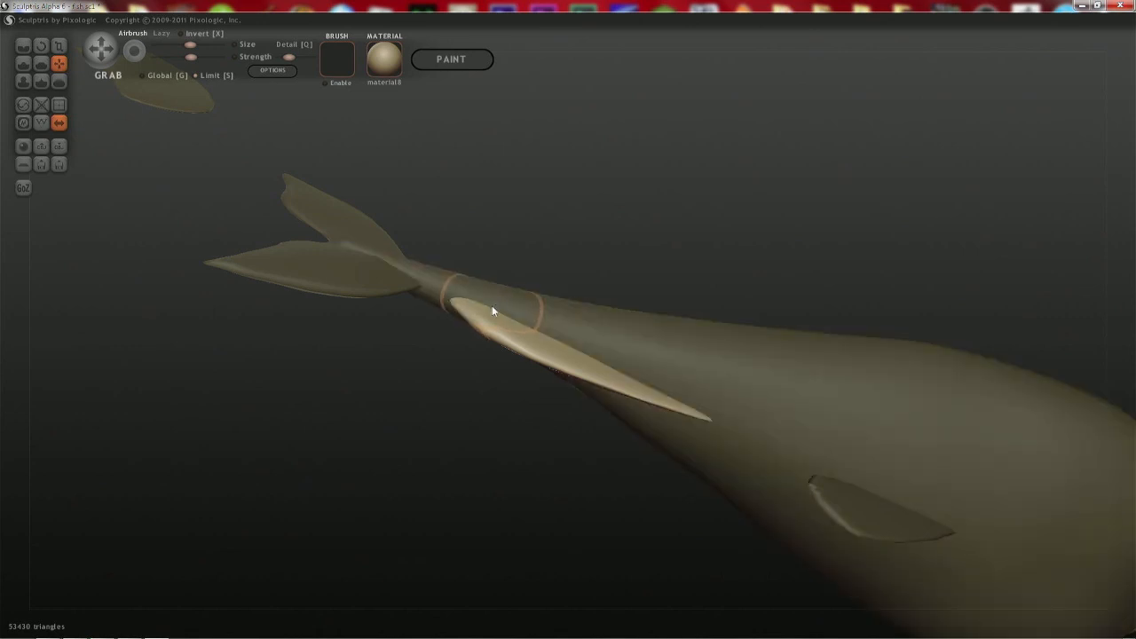
pyautogui.press('space')
pyautogui.keyDown('ctrl'); pyautogui.click(485, 308); pyautogui.keyUp('ctrl')
pyautogui.moveTo(492, 309); pyautogui.dragTo(494, 310)
pyautogui.moveTo(537, 309); pyautogui.dragTo(524, 396, button='middle')
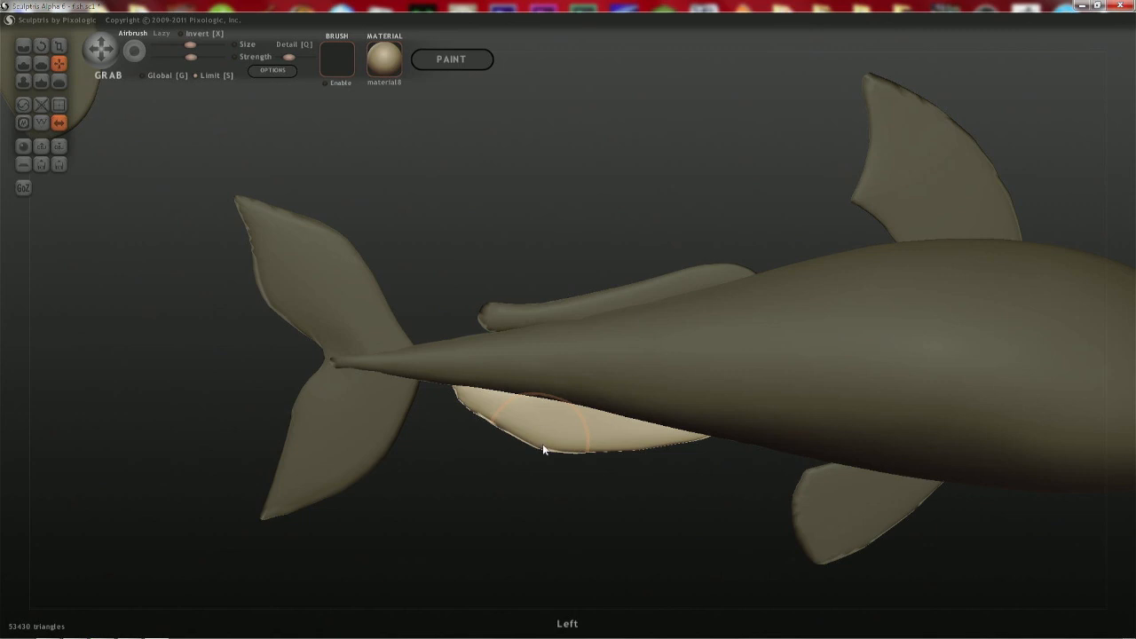
pyautogui.moveTo(548, 445); pyautogui.dragTo(613, 435, button='right')
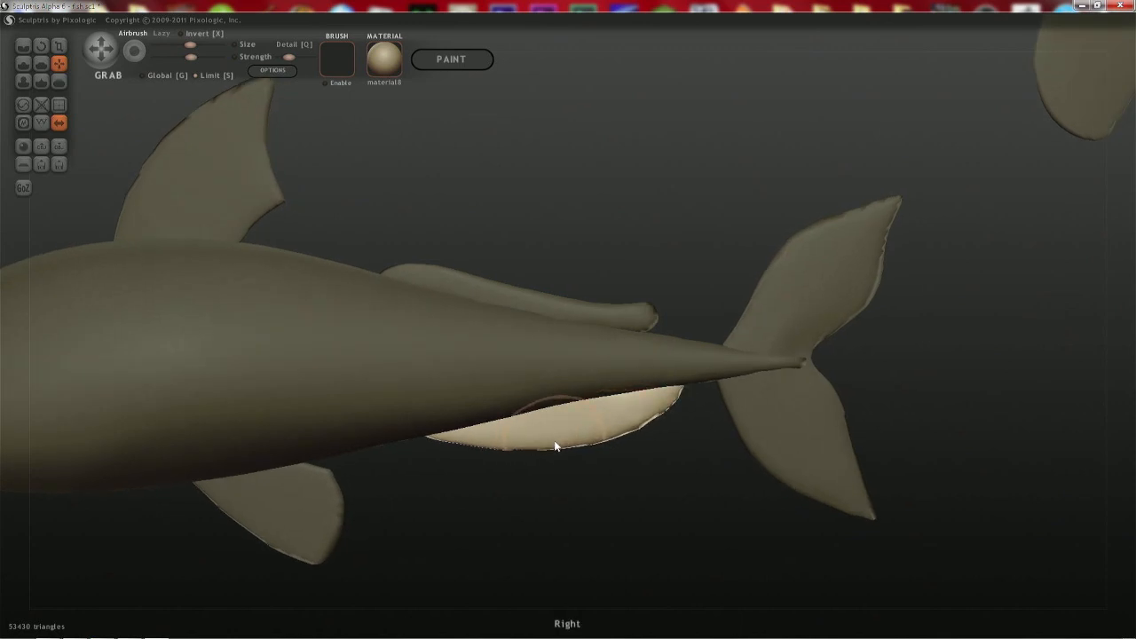
# - Select the body and smooth and reshape its narrow rear end so it tapers into the base of the tail fin
pyautogui.click(728, 362)
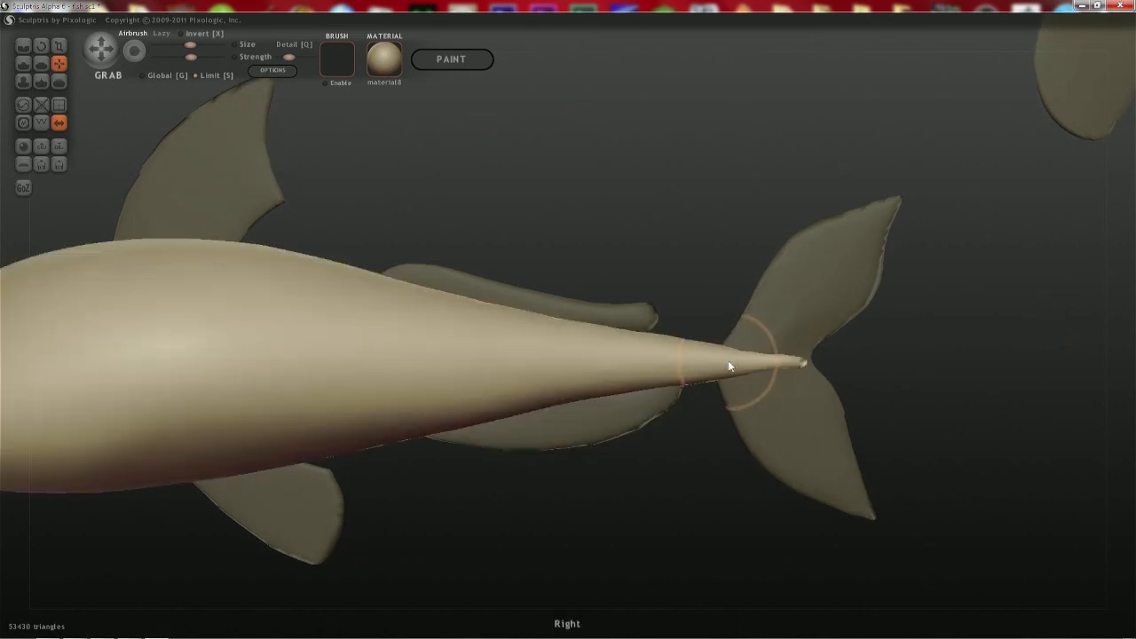
pyautogui.keyDown('shift'); pyautogui.click(801, 362); pyautogui.keyUp('shift')
pyautogui.moveTo(857, 378); pyautogui.dragTo(492, 353)
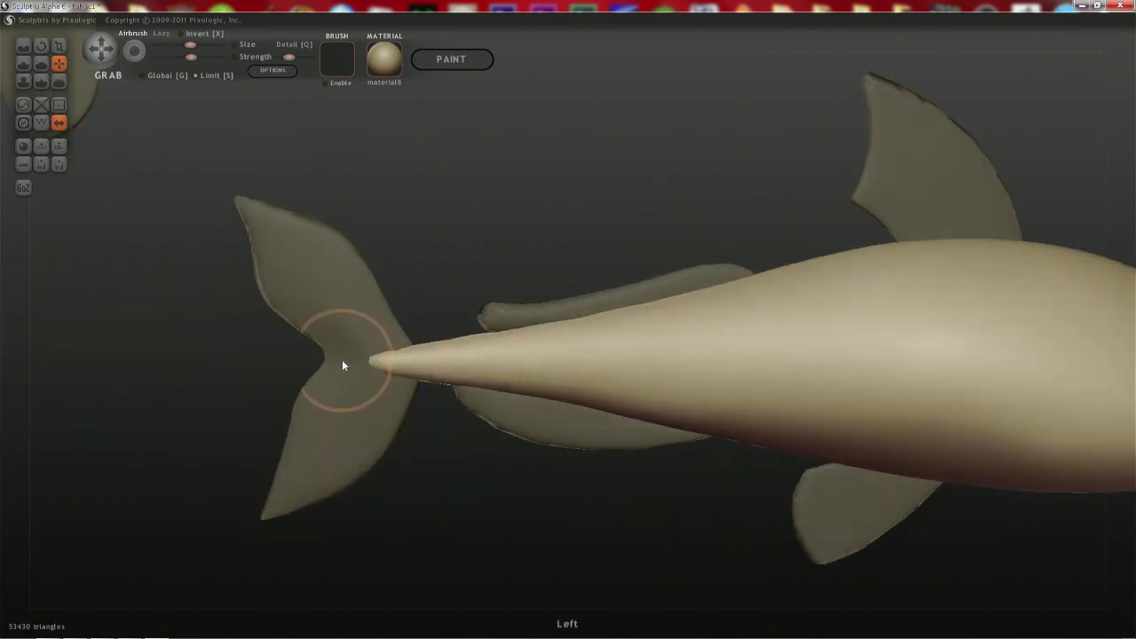
pyautogui.moveTo(341, 360); pyautogui.dragTo(307, 367)
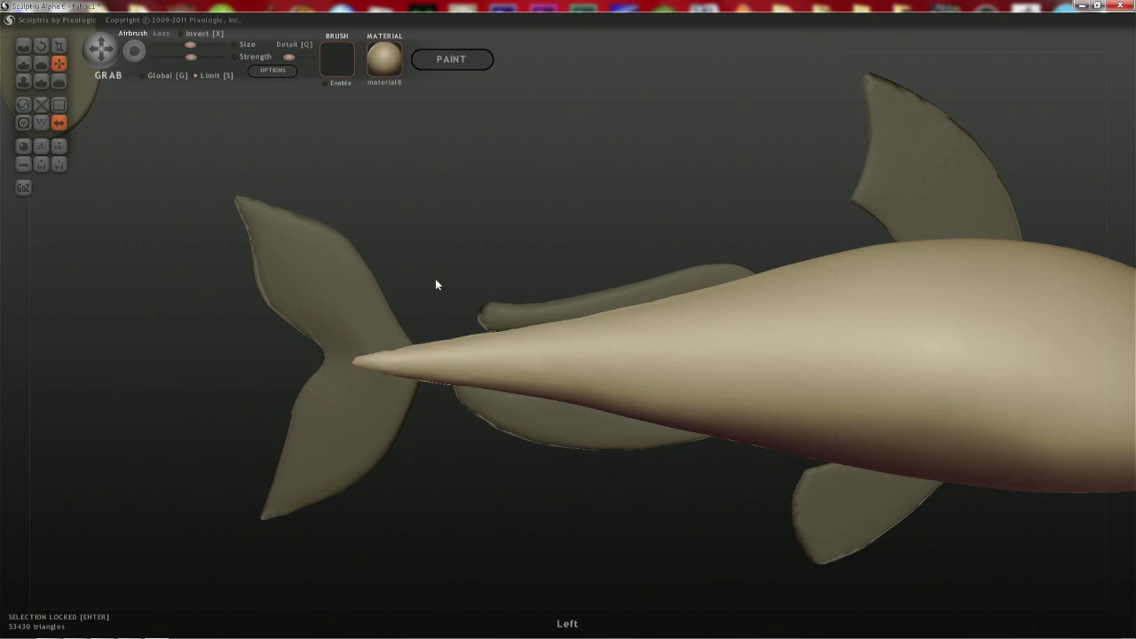
pyautogui.moveTo(523, 284)
pyautogui.mouseDown()
pyautogui.moveTo(486, 283)
pyautogui.moveTo(502, 286)
pyautogui.mouseUp()
pyautogui.press('space')
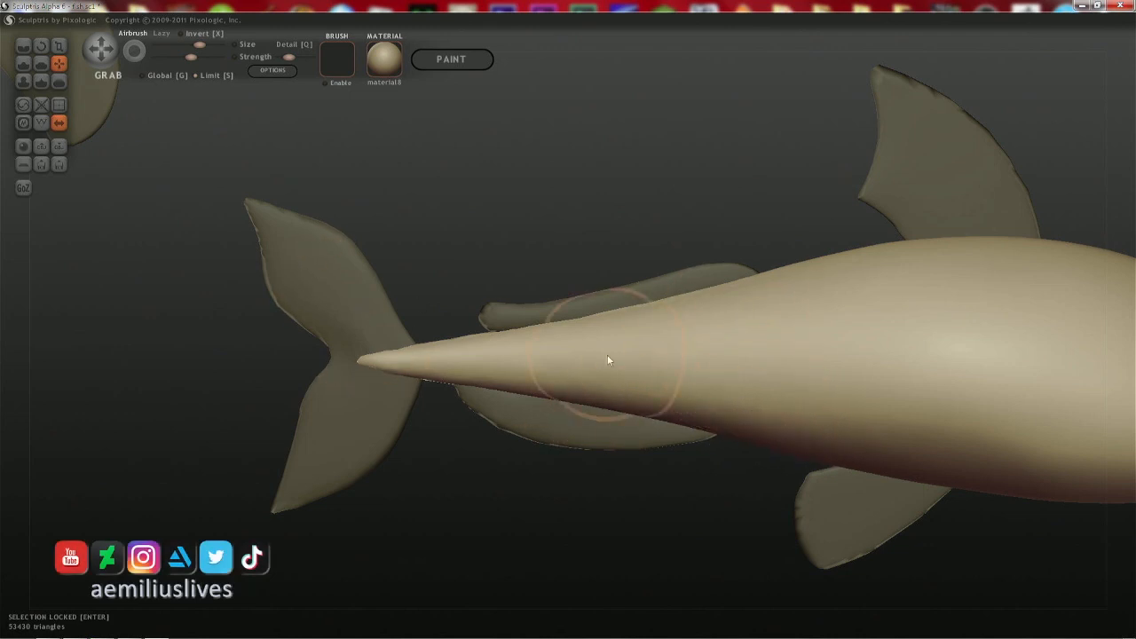
# - Duplicate the pelvic fin and place the copy as a symmetrical pair of pectoral fins on the sides of the head
pyautogui.moveTo(609, 361); pyautogui.dragTo(290, 330, button='right')
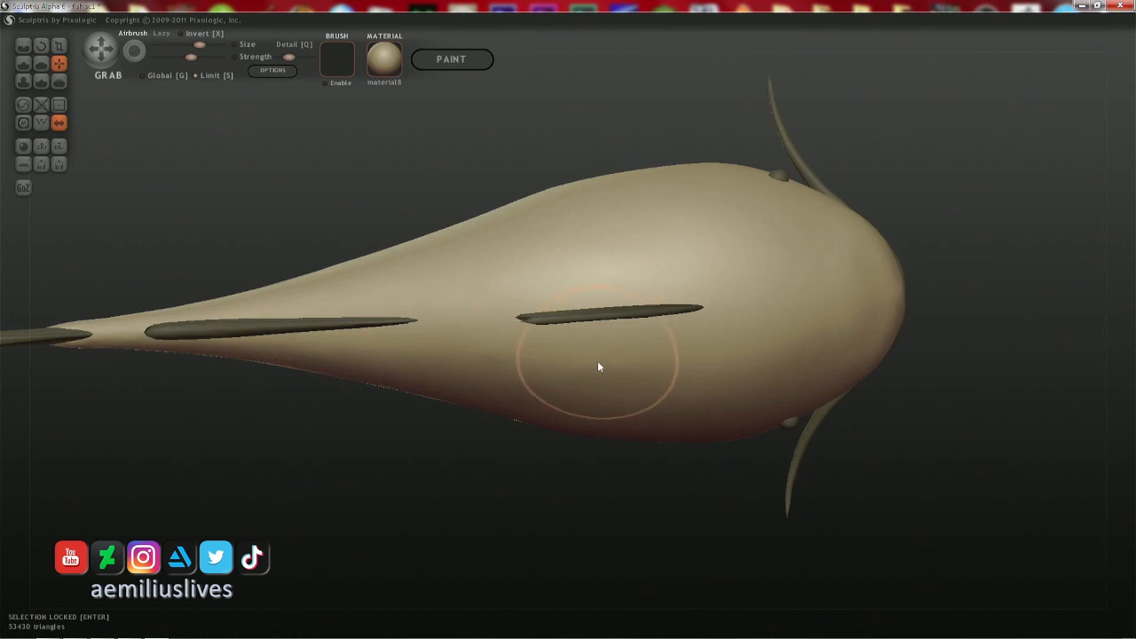
pyautogui.moveTo(598, 360); pyautogui.dragTo(523, 331, button='right')
pyautogui.moveTo(523, 332); pyautogui.dragTo(721, 390, button='middle')
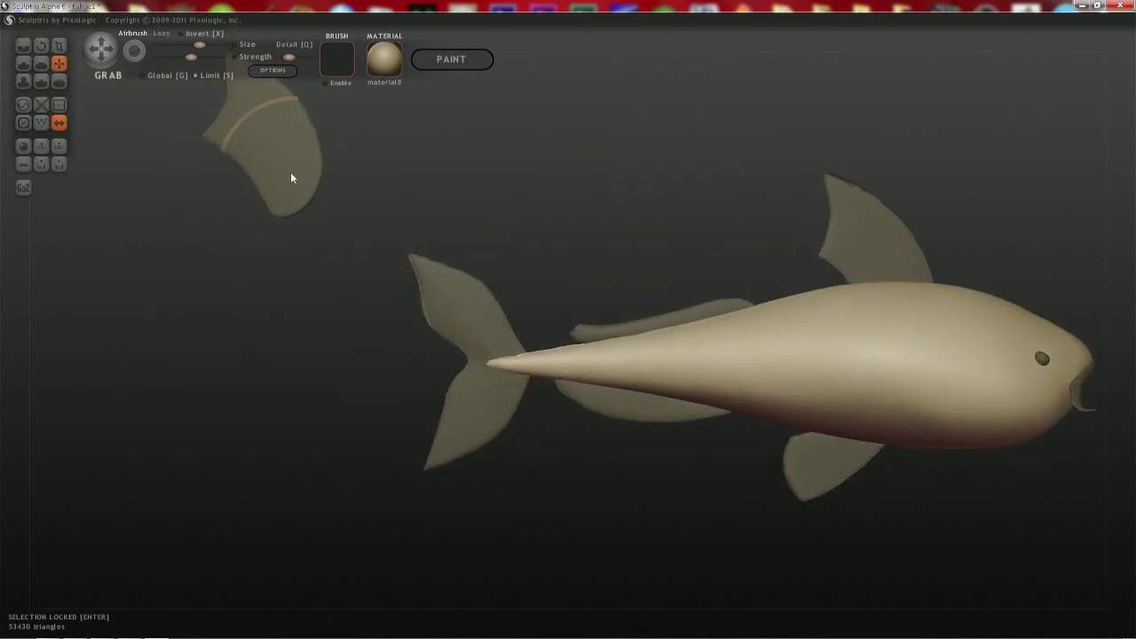
pyautogui.moveTo(291, 188); pyautogui.dragTo(320, 262, button='middle')
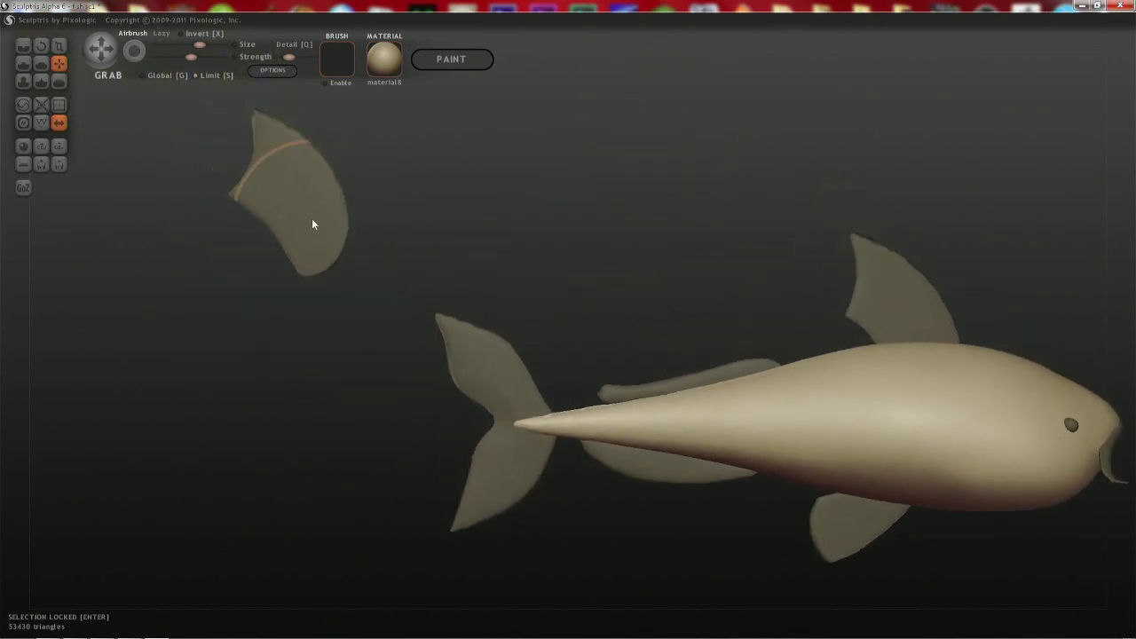
pyautogui.keyDown('ctrl'); pyautogui.keyDown('shift'); pyautogui.click(846, 520); pyautogui.keyUp('shift'); pyautogui.keyUp('ctrl')
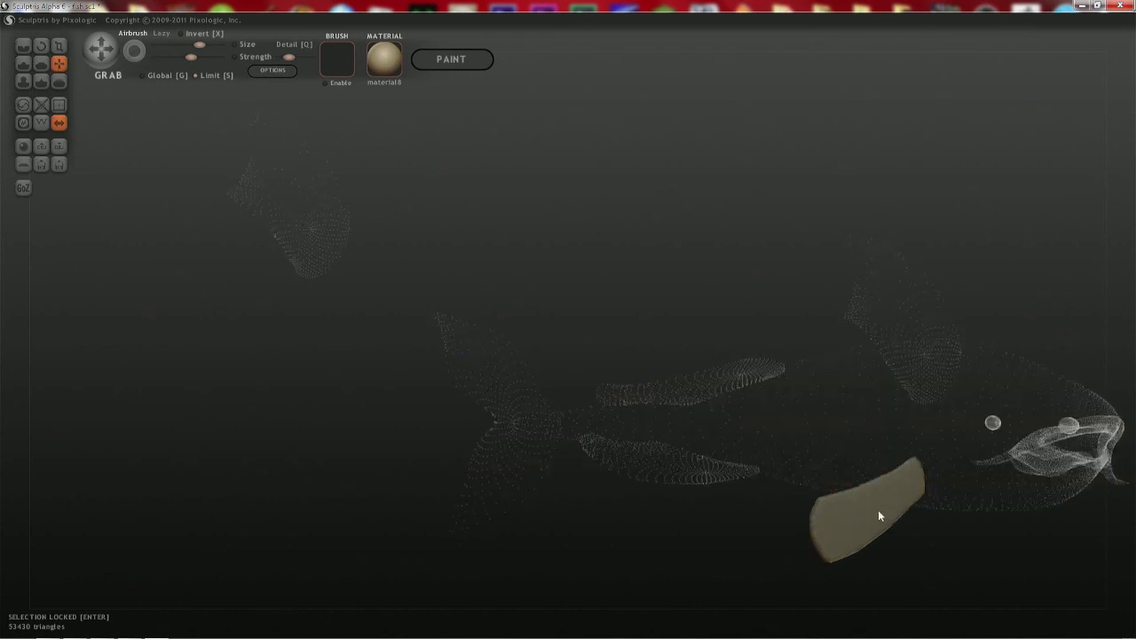
pyautogui.press('Return')
pyautogui.keyDown('ctrl'); pyautogui.keyDown('shift'); pyautogui.click(827, 456); pyautogui.keyUp('shift'); pyautogui.keyUp('ctrl')
pyautogui.hotkey('shift', 'd')
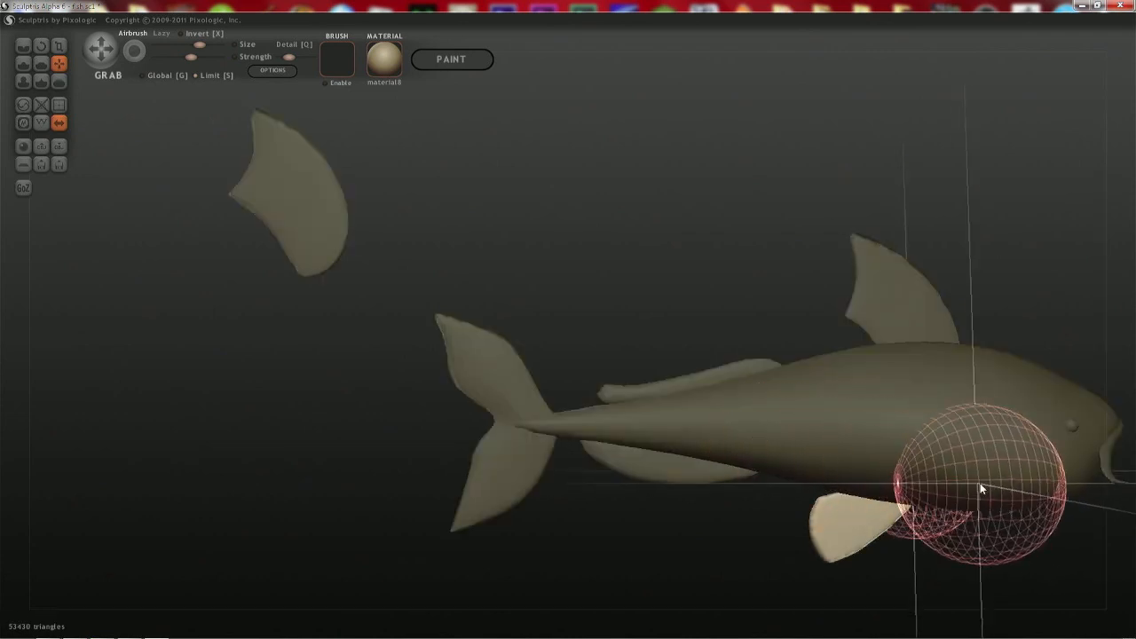
pyautogui.click(1062, 483)
pyautogui.keyDown('shift'); pyautogui.moveTo(1063, 484); pyautogui.dragTo(476, 384, button='right'); pyautogui.keyUp('shift')
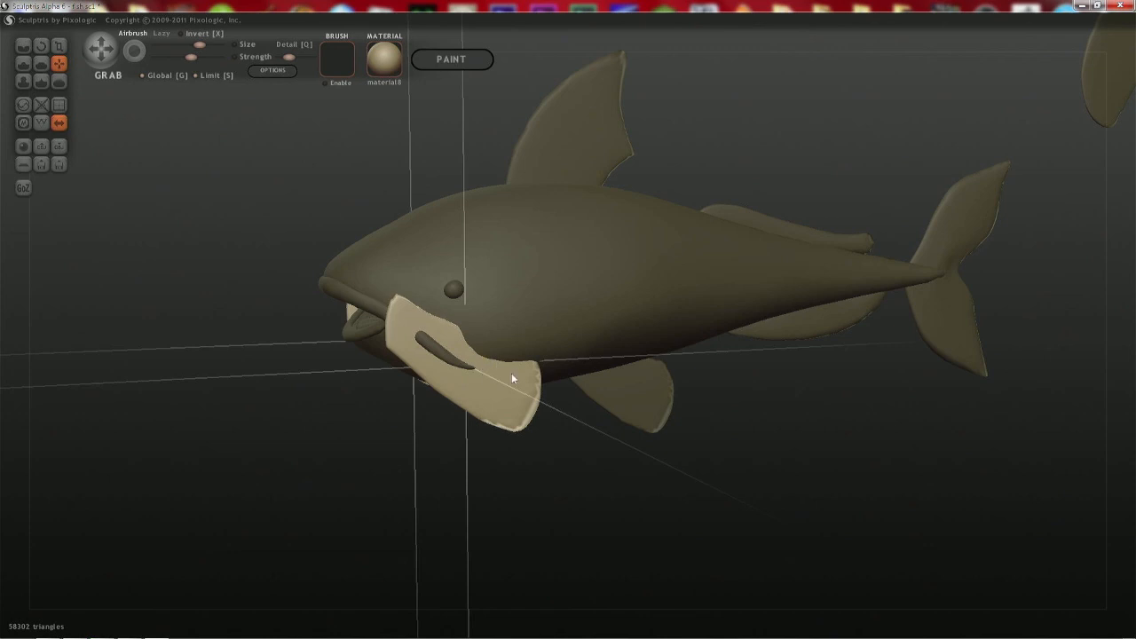
# - Thicken the outer rear ends of the paired pectoral fins with Inflate
pyautogui.press('7')
pyautogui.scroll(3, 553, 462)
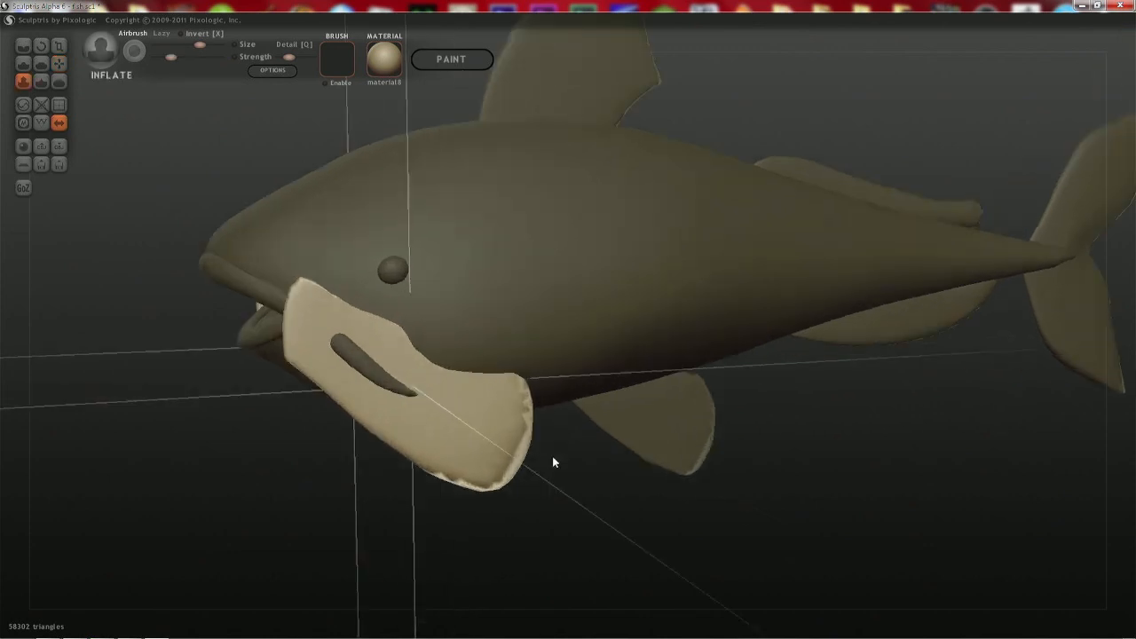
pyautogui.scroll(2, 552, 457)
pyautogui.hotkey('ctrl', 'z')
pyautogui.click(497, 454)
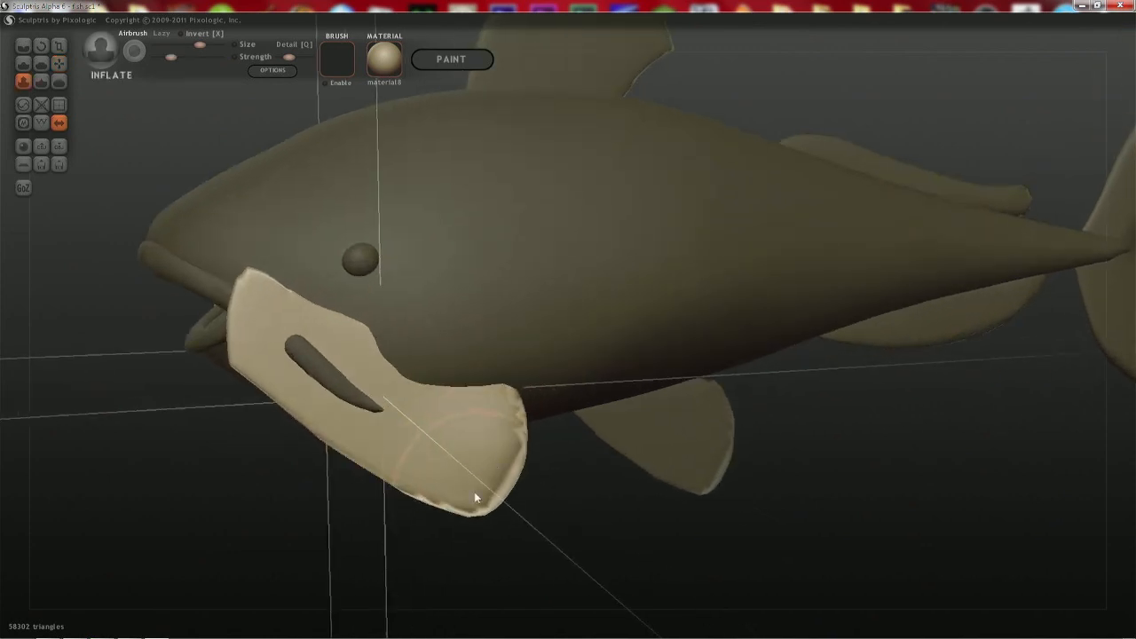
pyautogui.click(474, 497)
pyautogui.click(526, 444)
# - Turn on Global for Rotate and swing the paired pectoral fins outward from the body, working from the bottom view
pyautogui.moveTo(527, 445)
pyautogui.mouseDown(button='right')
pyautogui.moveTo(534, 266)
pyautogui.moveTo(582, 248)
pyautogui.moveTo(577, 261)
pyautogui.mouseUp(button='right')
pyautogui.moveTo(482, 382)
pyautogui.mouseDown(button='right')
pyautogui.moveTo(442, 426)
pyautogui.moveTo(413, 341)
pyautogui.moveTo(536, 325)
pyautogui.mouseUp(button='right')
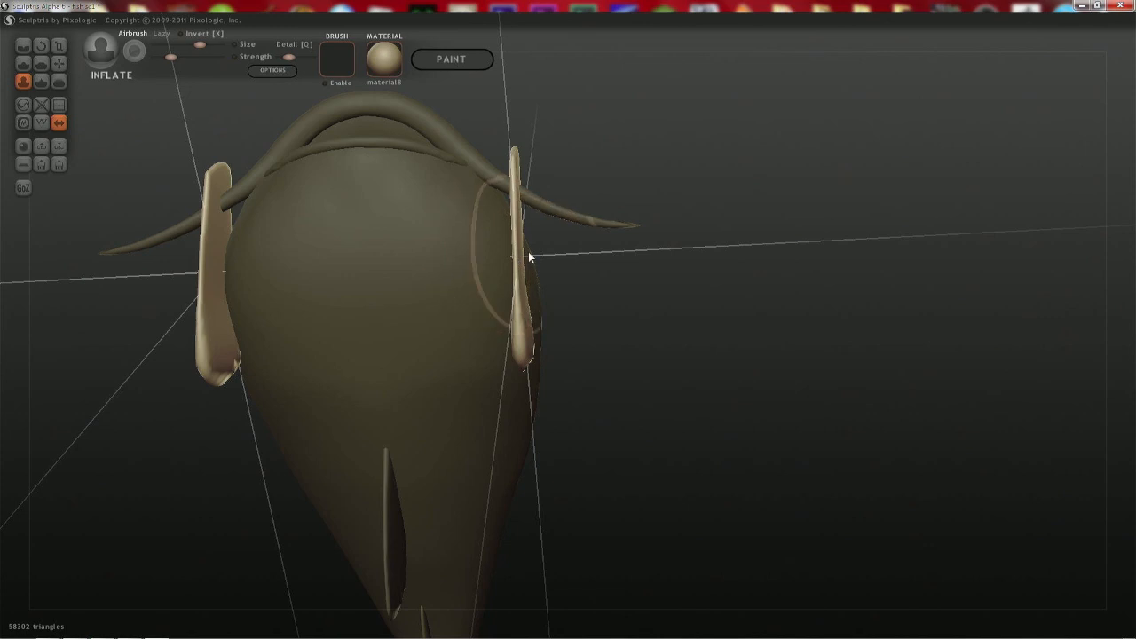
pyautogui.moveTo(520, 254)
pyautogui.mouseDown(button='middle')
pyautogui.moveTo(496, 267)
pyautogui.moveTo(447, 394)
pyautogui.moveTo(569, 438)
pyautogui.mouseUp(button='middle')
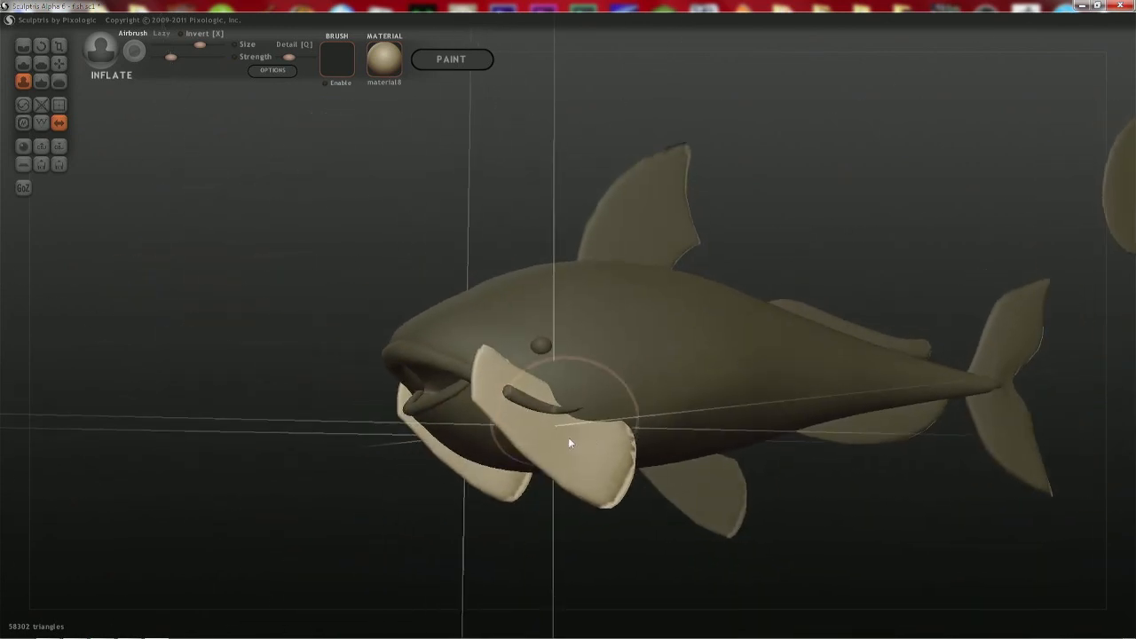
pyautogui.moveTo(495, 440); pyautogui.dragTo(580, 256, button='middle')
pyautogui.press('r')
pyautogui.press('r')
pyautogui.press('r')
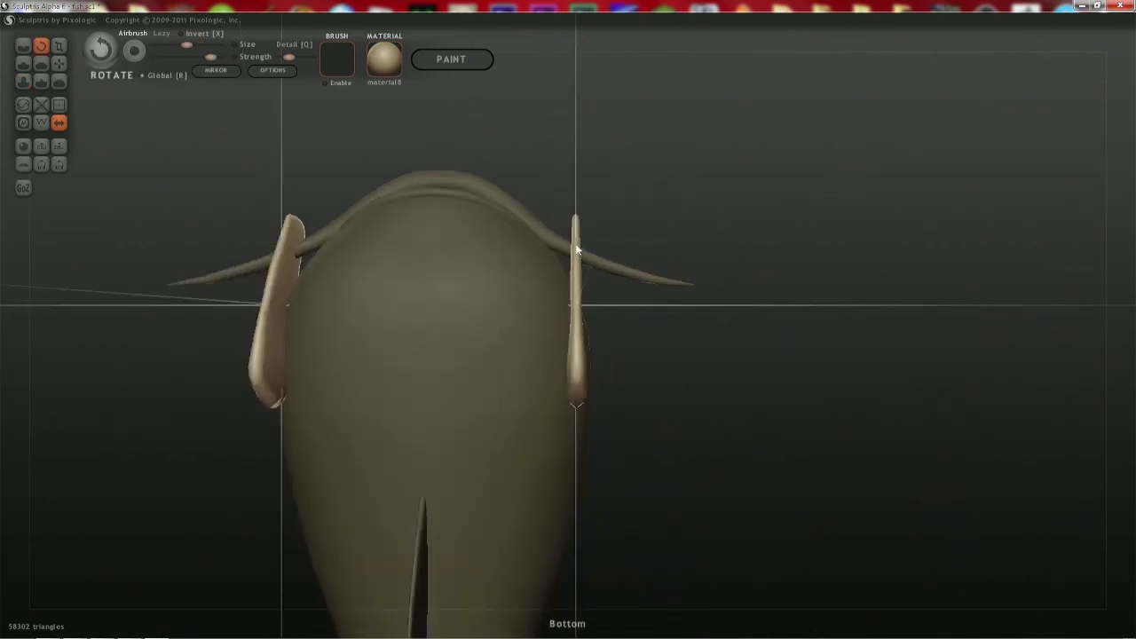
pyautogui.moveTo(579, 238); pyautogui.dragTo(654, 195)
# - Tilt the paired pectoral fins with Rotate so they sweep back along the body's lower sides
pyautogui.moveTo(655, 195); pyautogui.dragTo(477, 427, button='middle')
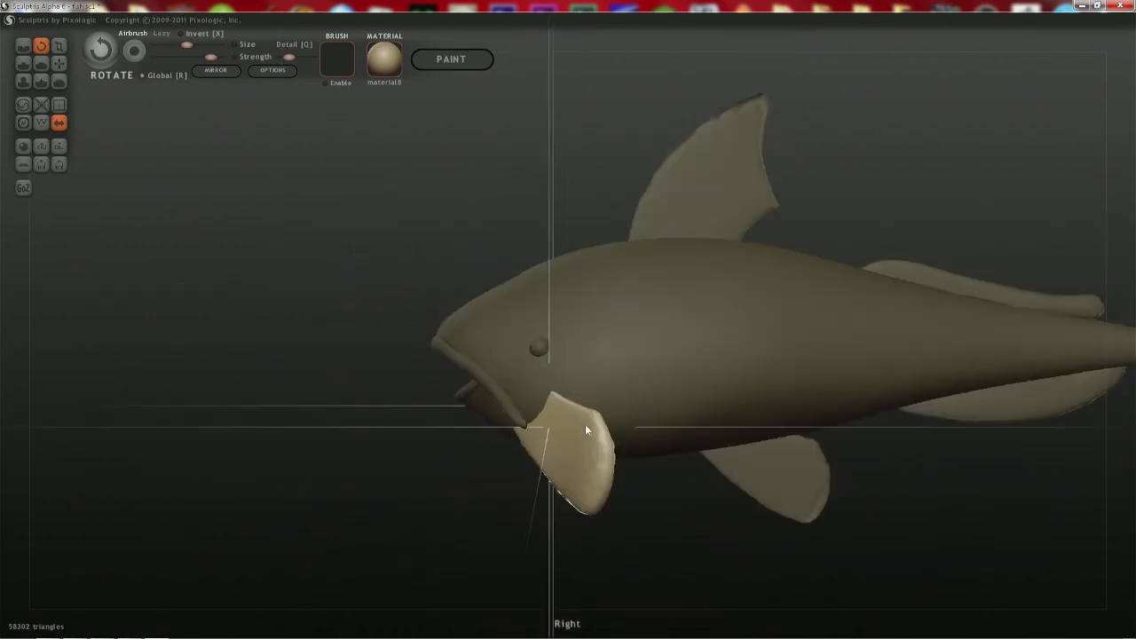
pyautogui.moveTo(585, 425); pyautogui.dragTo(630, 383, button='middle')
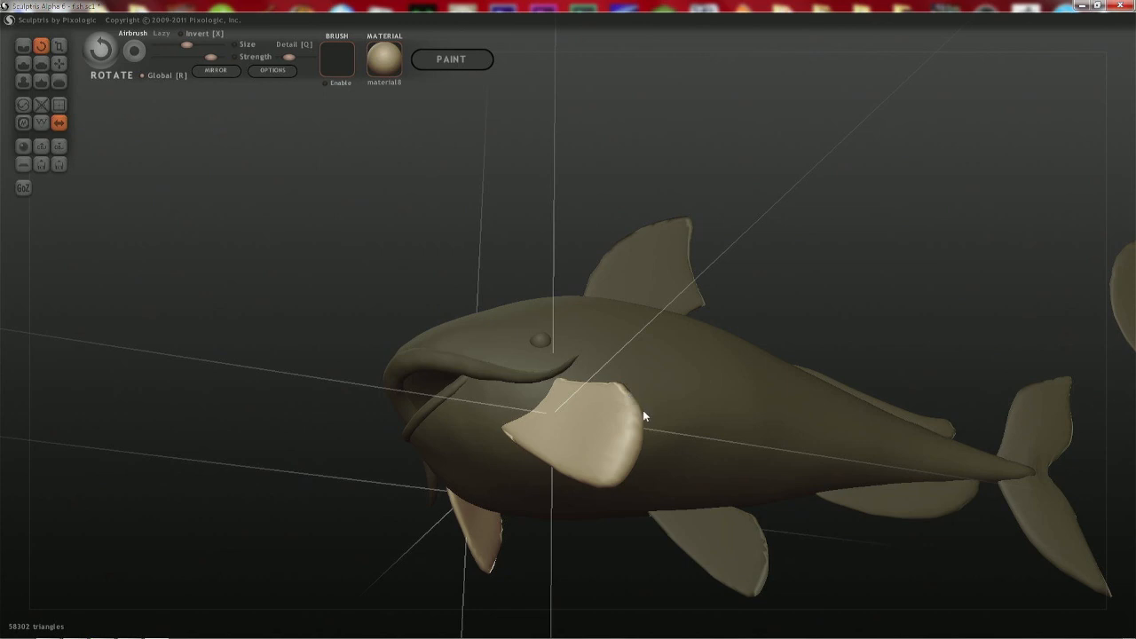
pyautogui.moveTo(657, 436); pyautogui.dragTo(568, 456, button='middle')
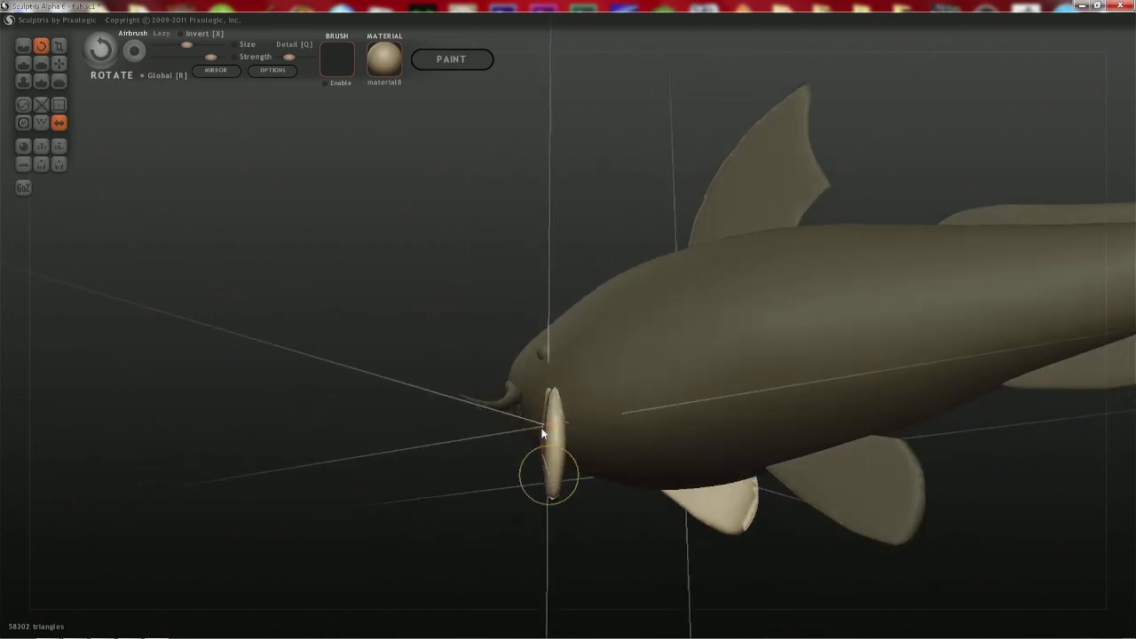
pyautogui.moveTo(548, 475); pyautogui.dragTo(507, 571)
pyautogui.moveTo(573, 553); pyautogui.dragTo(656, 371, button='middle')
pyautogui.press('g')
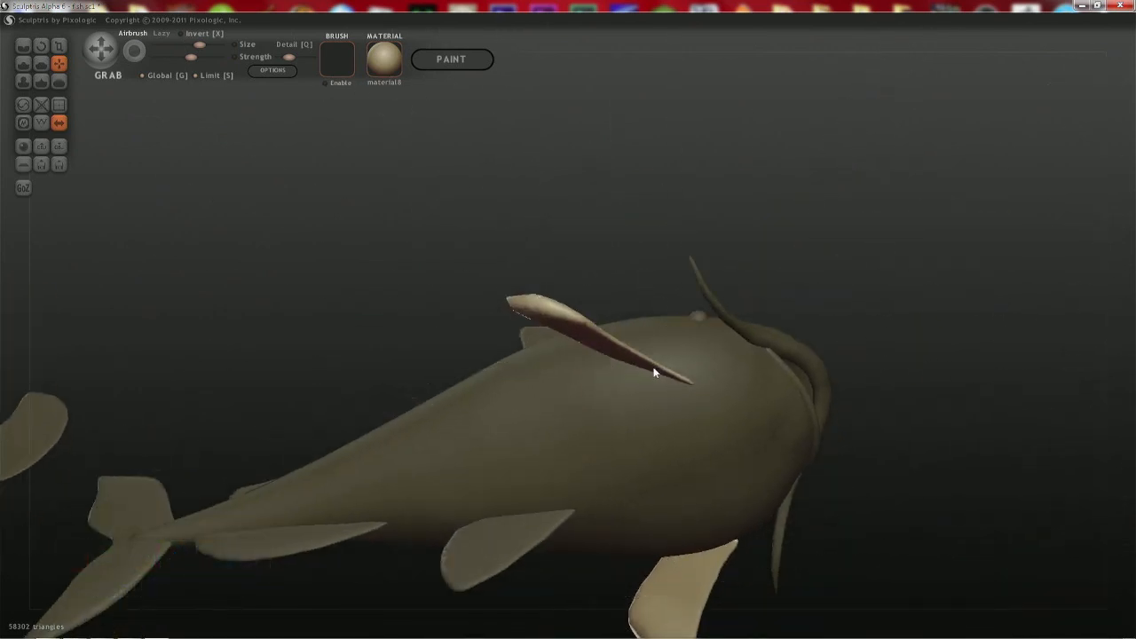
# - Refine the pectoral fins' angle with Rotate so they slope down and flare outward toward the rear
pyautogui.press('r')
pyautogui.moveTo(655, 369)
pyautogui.mouseDown()
pyautogui.moveTo(675, 347)
pyautogui.moveTo(657, 331)
pyautogui.moveTo(662, 349)
pyautogui.mouseUp()
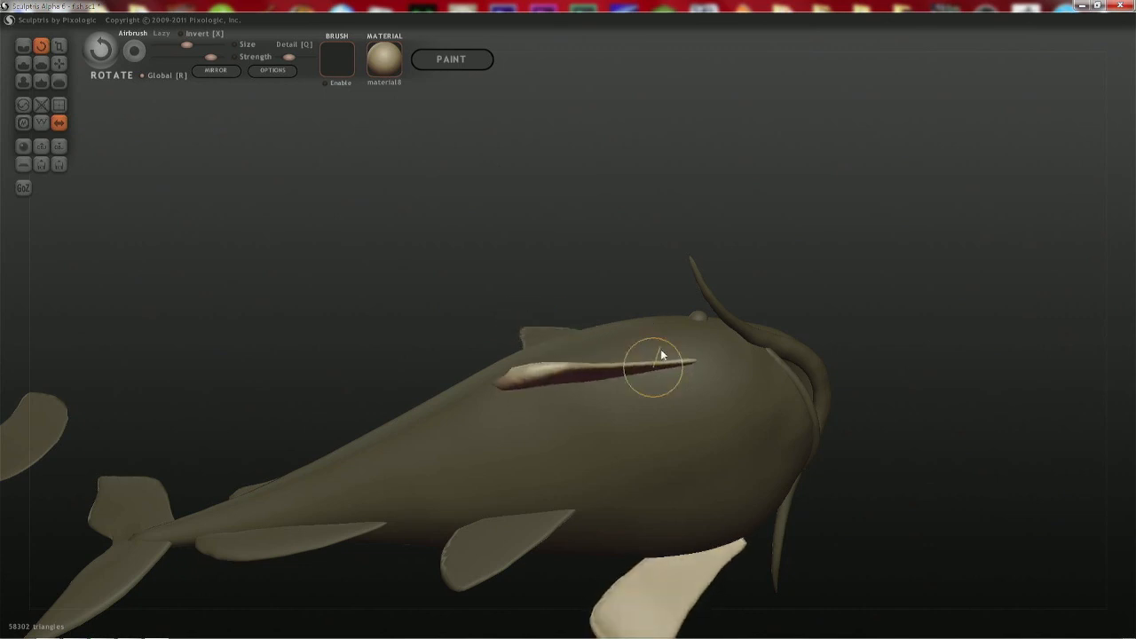
pyautogui.moveTo(662, 351); pyautogui.dragTo(614, 377, button='middle')
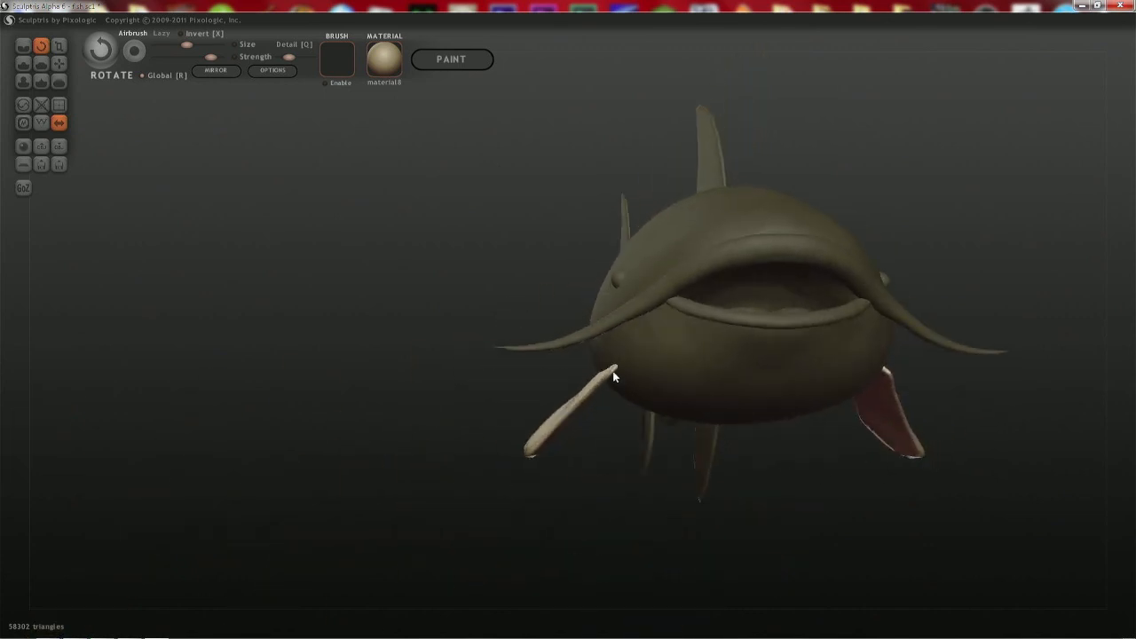
pyautogui.moveTo(671, 380); pyautogui.dragTo(677, 401)
pyautogui.moveTo(601, 386); pyautogui.dragTo(813, 362, button='middle')
pyautogui.moveTo(665, 413); pyautogui.dragTo(595, 407)
pyautogui.moveTo(755, 371); pyautogui.dragTo(657, 410, button='middle')
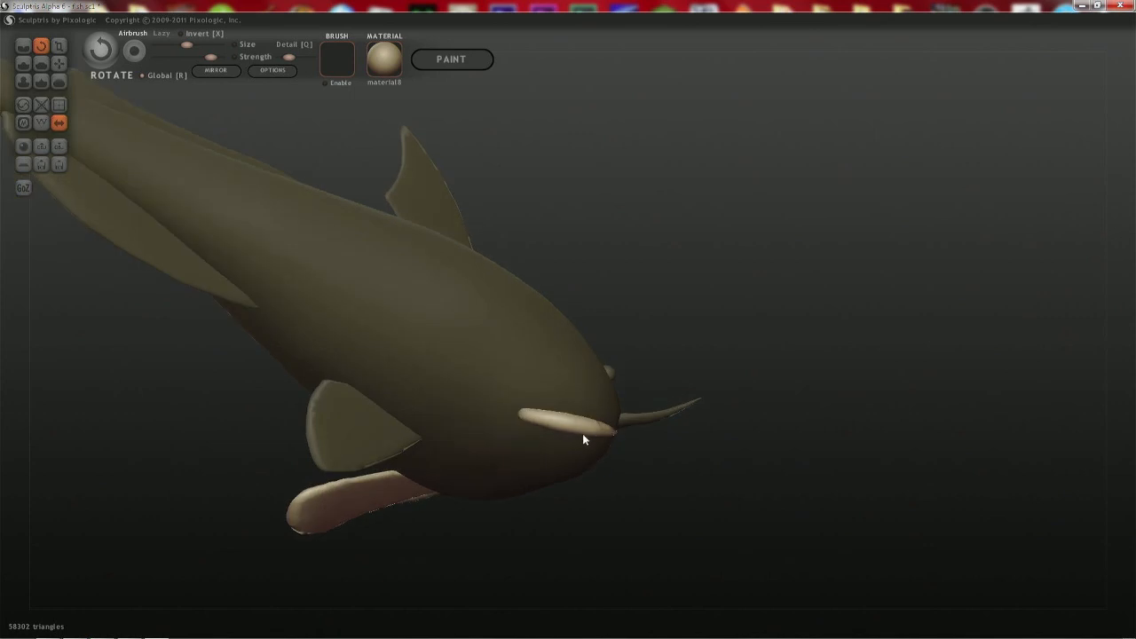
pyautogui.moveTo(576, 426); pyautogui.dragTo(591, 456)
# - Move the paired pectoral fins slightly outward with global Grab so their bases meet the body's sides
pyautogui.moveTo(595, 472); pyautogui.dragTo(630, 302, button='middle')
pyautogui.moveTo(630, 352); pyautogui.dragTo(600, 204, button='middle')
pyautogui.press('g')
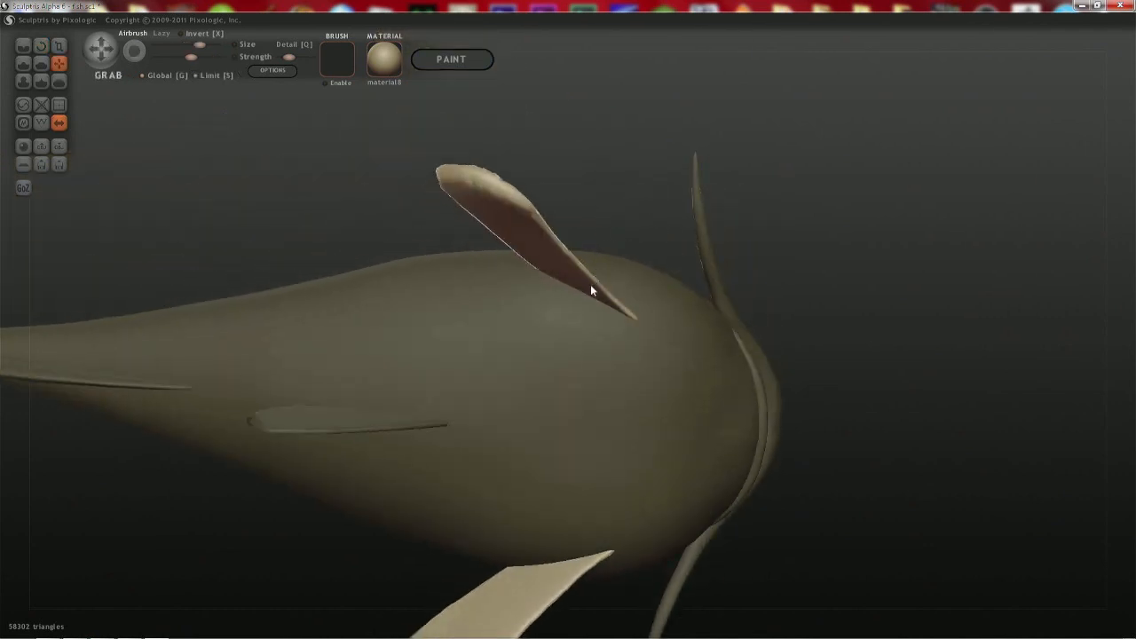
pyautogui.moveTo(593, 286); pyautogui.dragTo(586, 253)
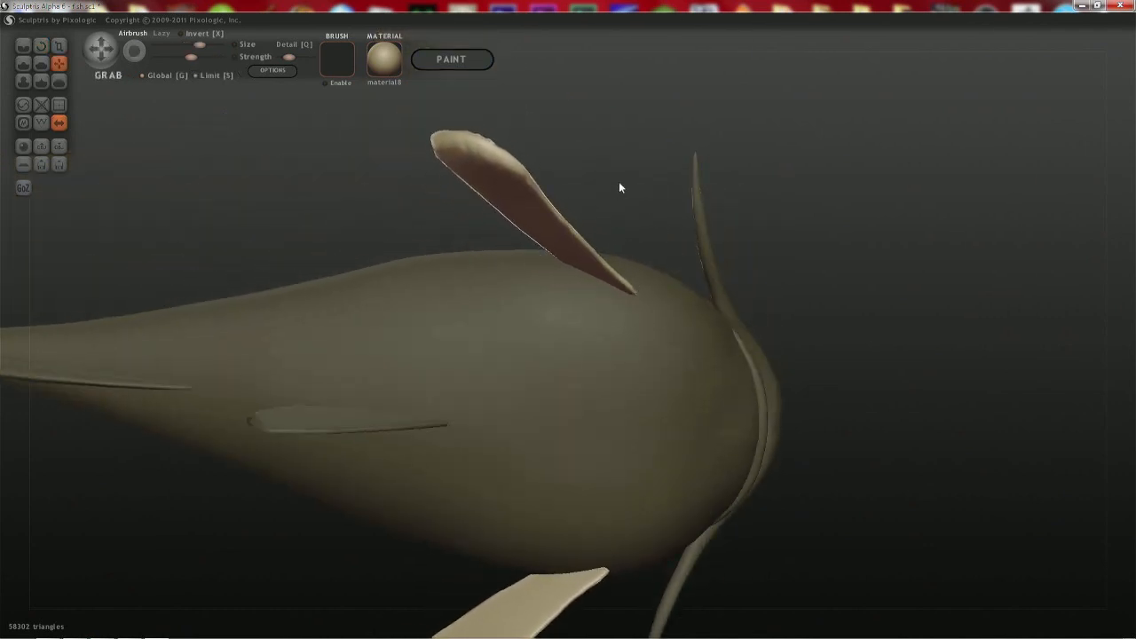
pyautogui.moveTo(619, 181)
pyautogui.mouseDown(button='middle')
pyautogui.moveTo(606, 328)
pyautogui.moveTo(630, 329)
pyautogui.mouseUp(button='middle')
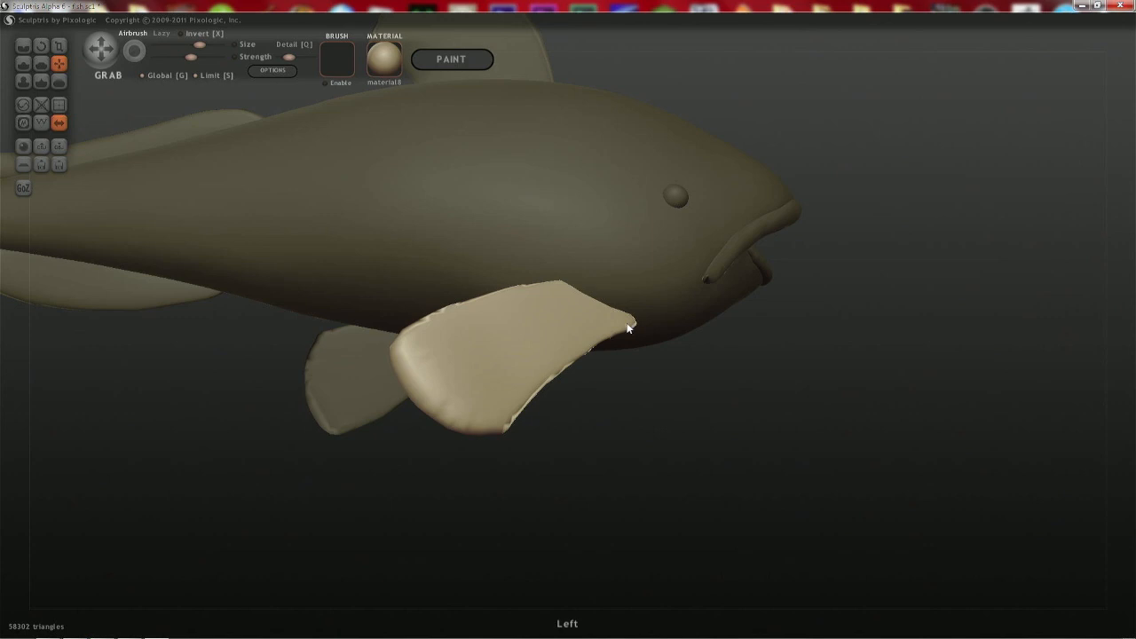
# - Scale down the paired pectoral fins, then reshape them locally with Global turned off
pyautogui.press('t')
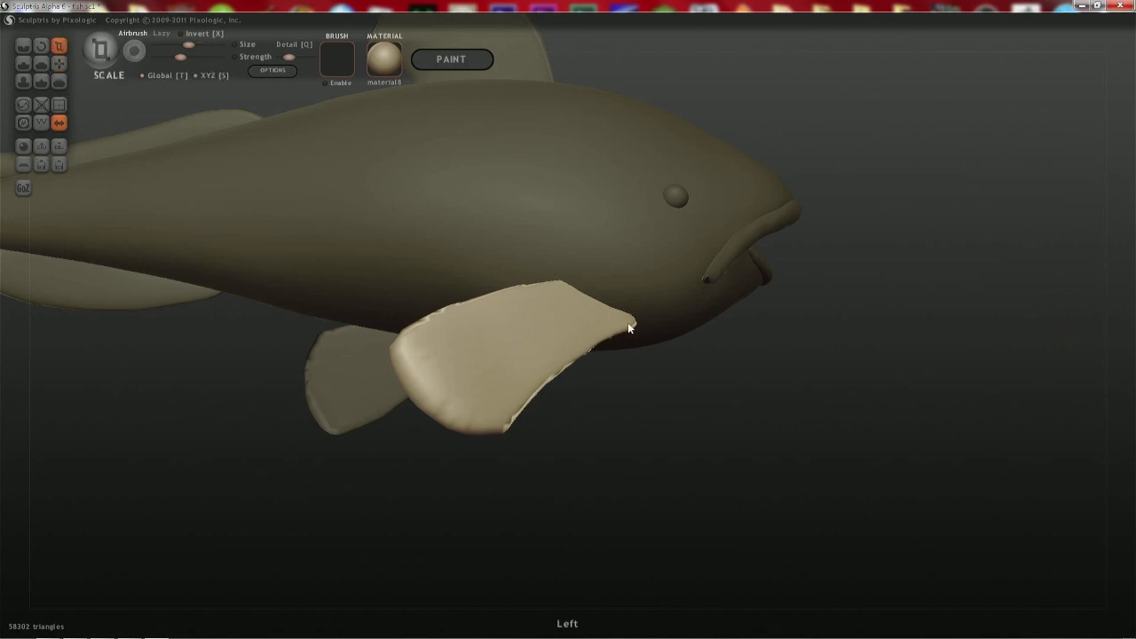
pyautogui.moveTo(627, 323); pyautogui.dragTo(549, 332)
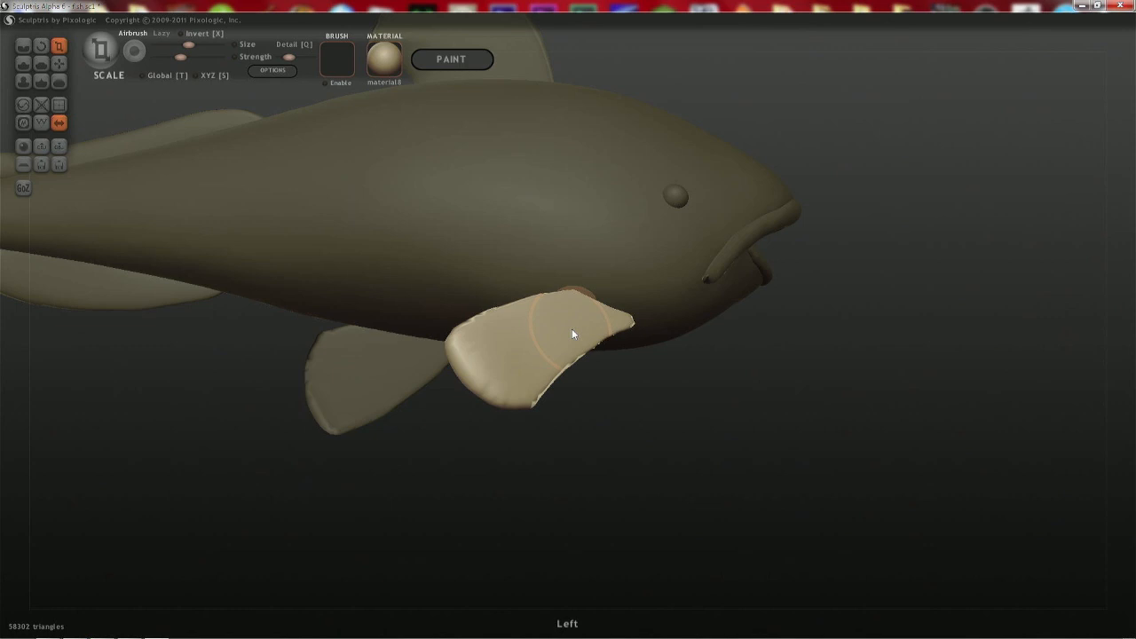
pyautogui.moveTo(598, 427)
pyautogui.mouseDown()
pyautogui.moveTo(651, 258)
pyautogui.moveTo(673, 239)
pyautogui.moveTo(705, 297)
pyautogui.moveTo(622, 352)
pyautogui.moveTo(662, 266)
pyautogui.moveTo(538, 279)
pyautogui.moveTo(530, 261)
pyautogui.moveTo(558, 290)
pyautogui.moveTo(558, 280)
pyautogui.moveTo(546, 444)
pyautogui.moveTo(577, 398)
pyautogui.moveTo(477, 254)
pyautogui.moveTo(574, 277)
pyautogui.moveTo(539, 320)
pyautogui.mouseUp()
pyautogui.press('g')
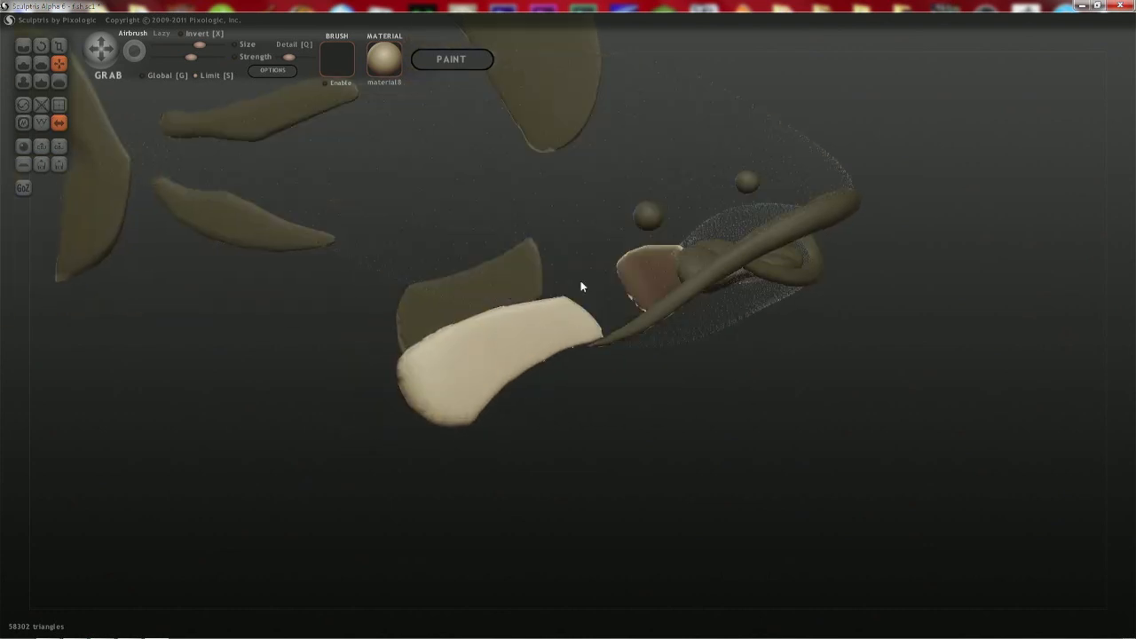
# - Refine the pectoral fins with an enlarged Pinch brush and show the hidden body again
pyautogui.press('p')
pyautogui.press('space')
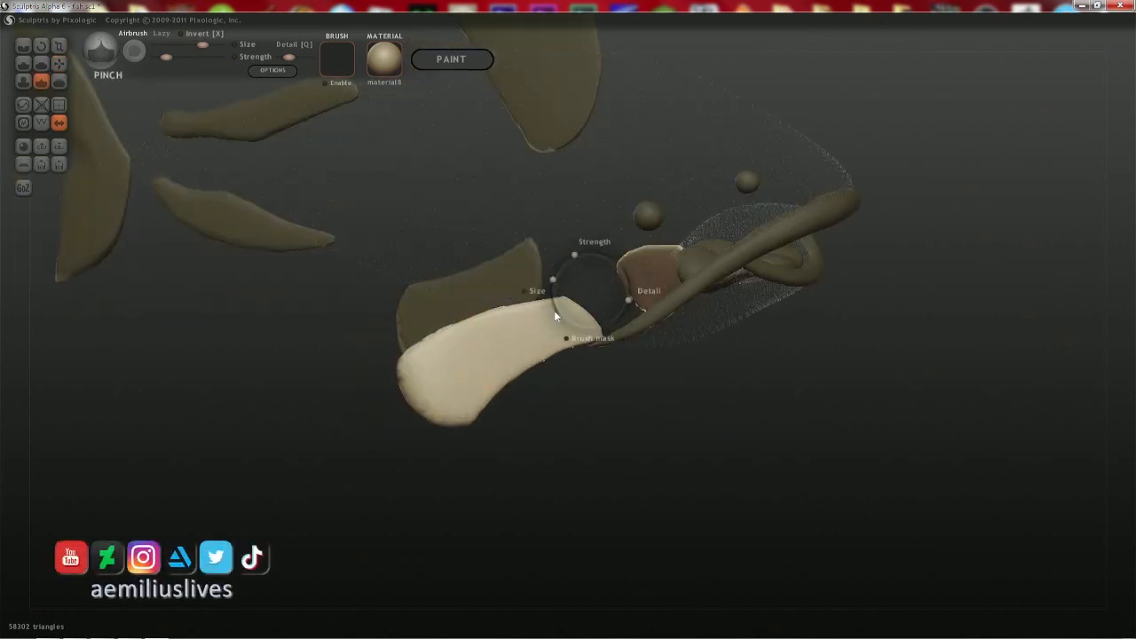
pyautogui.moveTo(556, 314)
pyautogui.mouseDown()
pyautogui.moveTo(583, 316)
pyautogui.moveTo(540, 264)
pyautogui.moveTo(484, 294)
pyautogui.moveTo(626, 293)
pyautogui.mouseUp()
pyautogui.press('h')
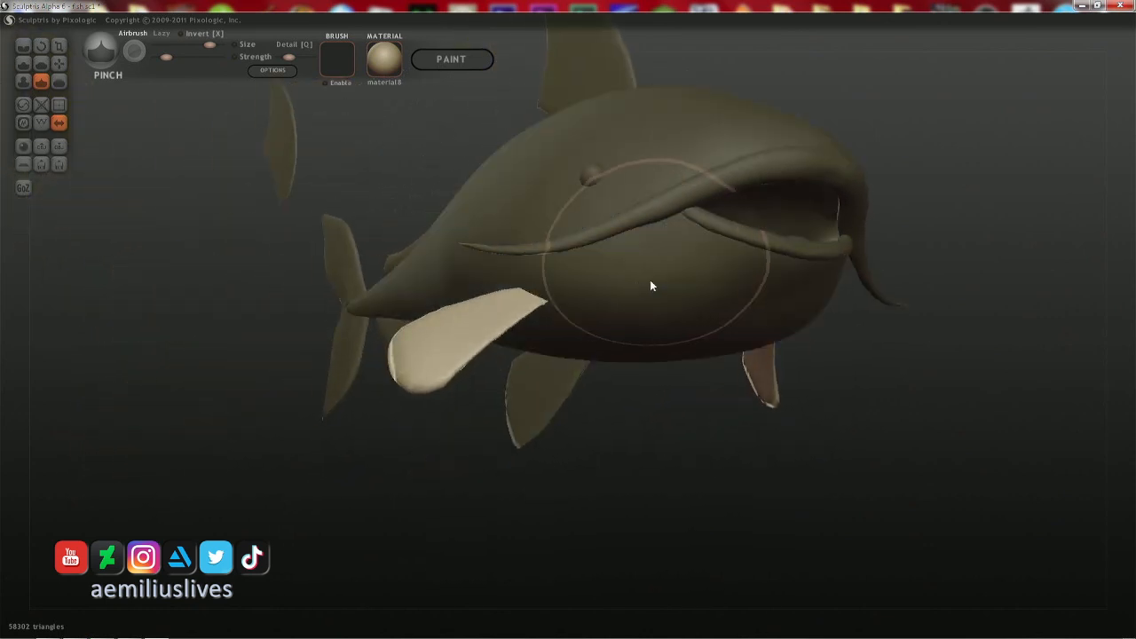
pyautogui.moveTo(650, 281)
pyautogui.mouseDown(button='right')
pyautogui.moveTo(449, 310)
pyautogui.moveTo(422, 290)
pyautogui.moveTo(391, 299)
pyautogui.mouseUp(button='right')
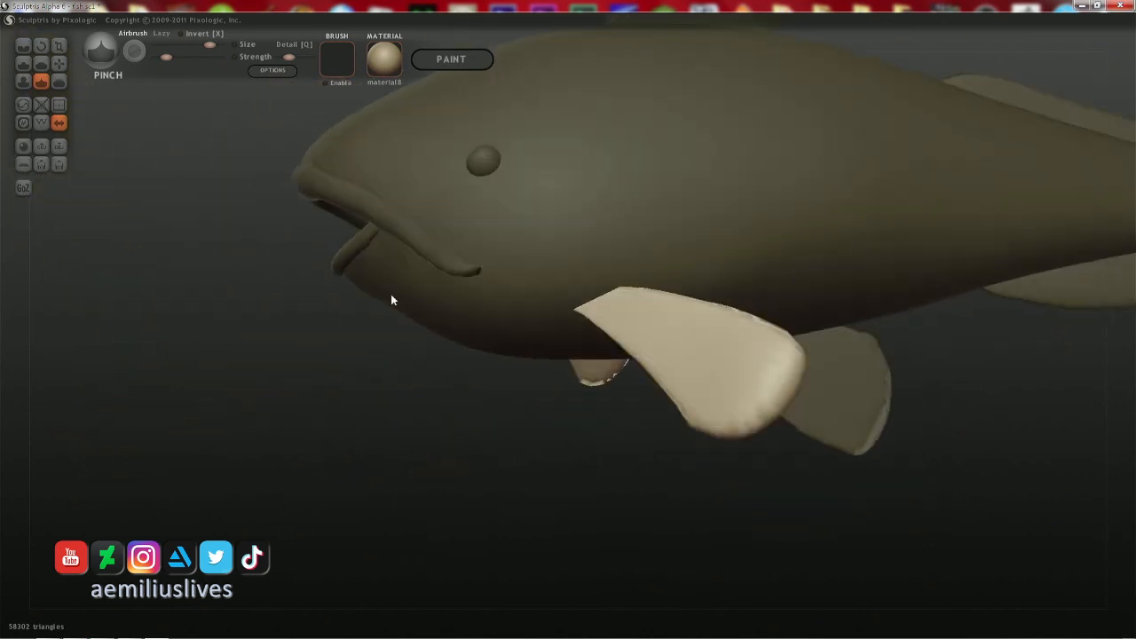
pyautogui.moveTo(577, 325)
pyautogui.mouseDown(button='right')
pyautogui.moveTo(556, 300)
pyautogui.moveTo(611, 302)
pyautogui.moveTo(657, 330)
pyautogui.moveTo(680, 307)
pyautogui.moveTo(679, 457)
pyautogui.moveTo(715, 391)
pyautogui.moveTo(746, 366)
pyautogui.moveTo(545, 381)
pyautogui.moveTo(654, 355)
pyautogui.moveTo(621, 337)
pyautogui.moveTo(750, 322)
pyautogui.moveTo(596, 378)
pyautogui.moveTo(655, 449)
pyautogui.mouseUp(button='right')
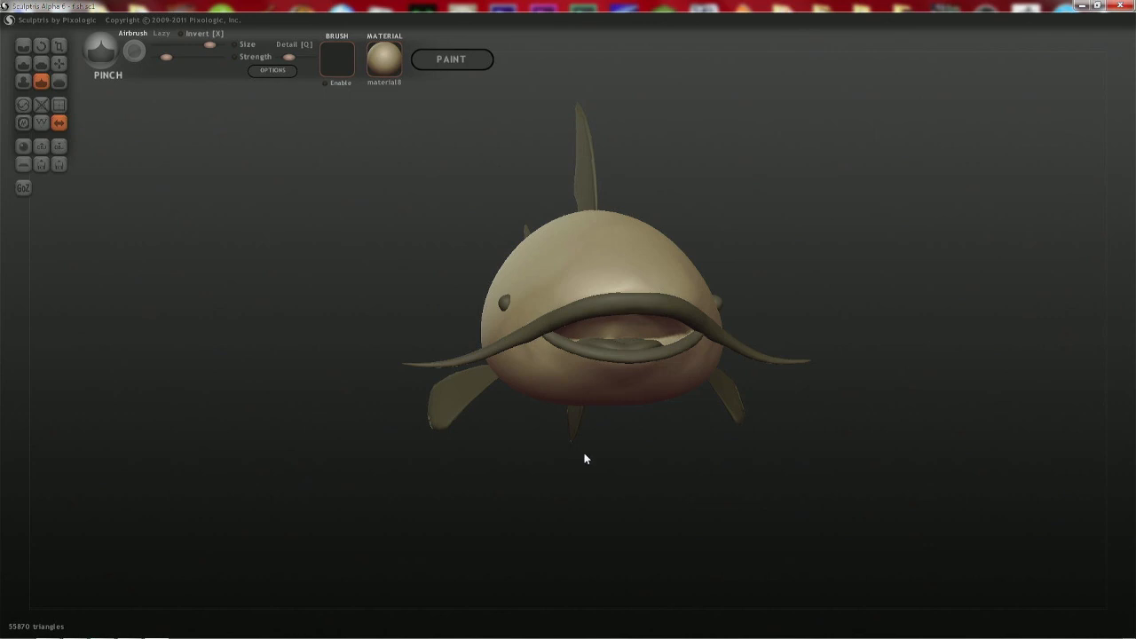
# - Browse the Miscellaneous folder for a sculpture to import, filtering its files with *fang*
pyautogui.moveTo(612, 481)
pyautogui.mouseDown()
pyautogui.moveTo(625, 452)
pyautogui.moveTo(598, 411)
pyautogui.mouseUp()
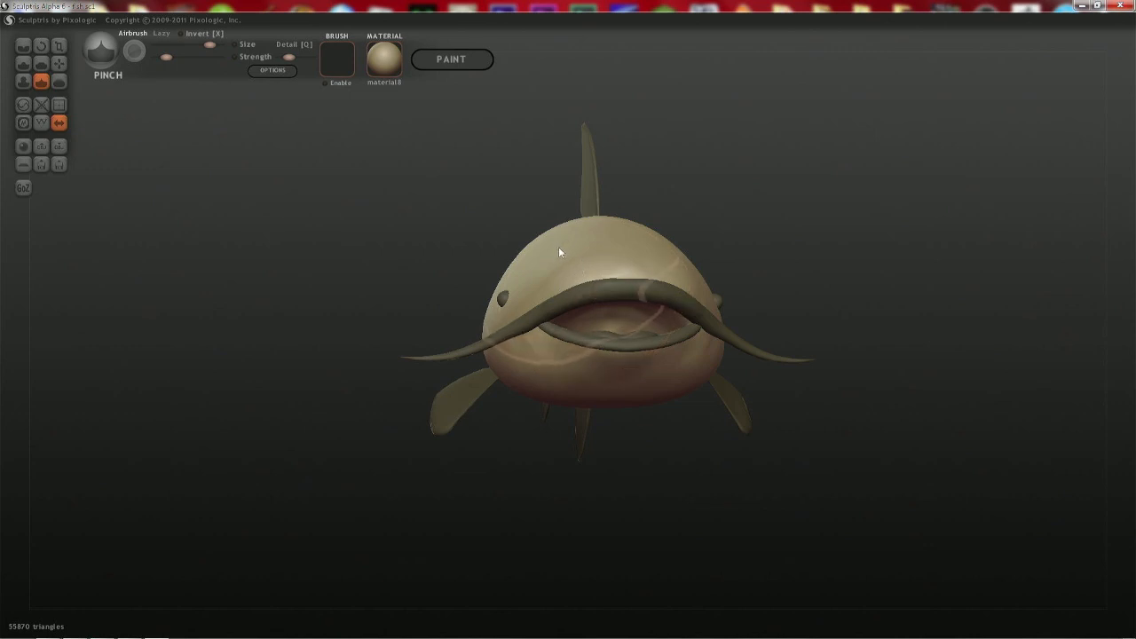
pyautogui.moveTo(642, 396); pyautogui.dragTo(600, 321, button='right')
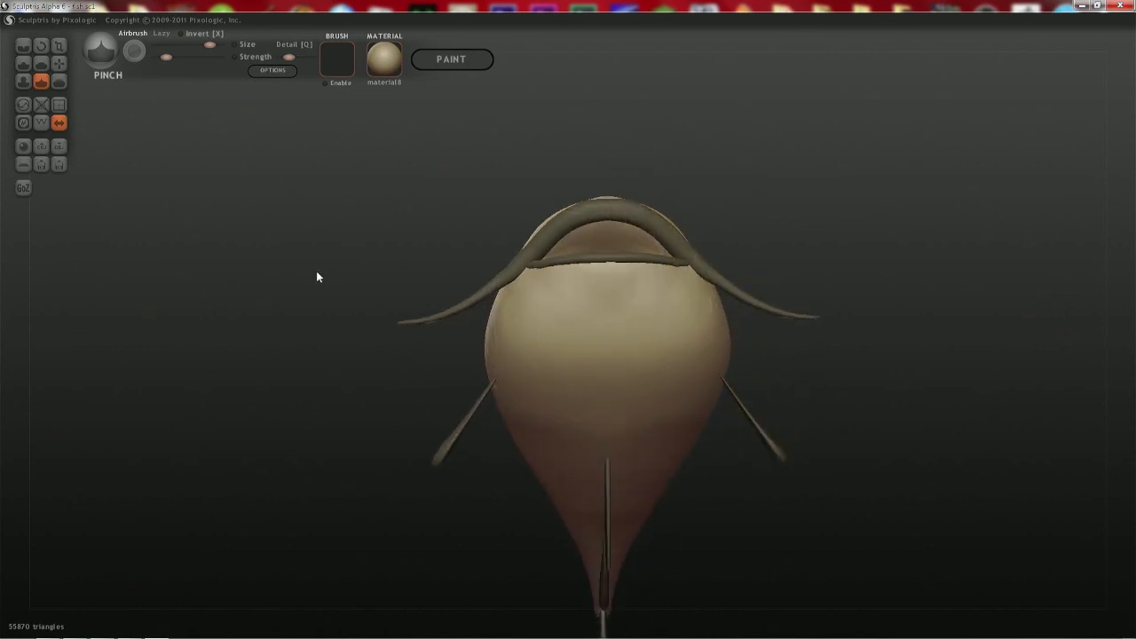
pyautogui.hotkey('ctrl', 'o')
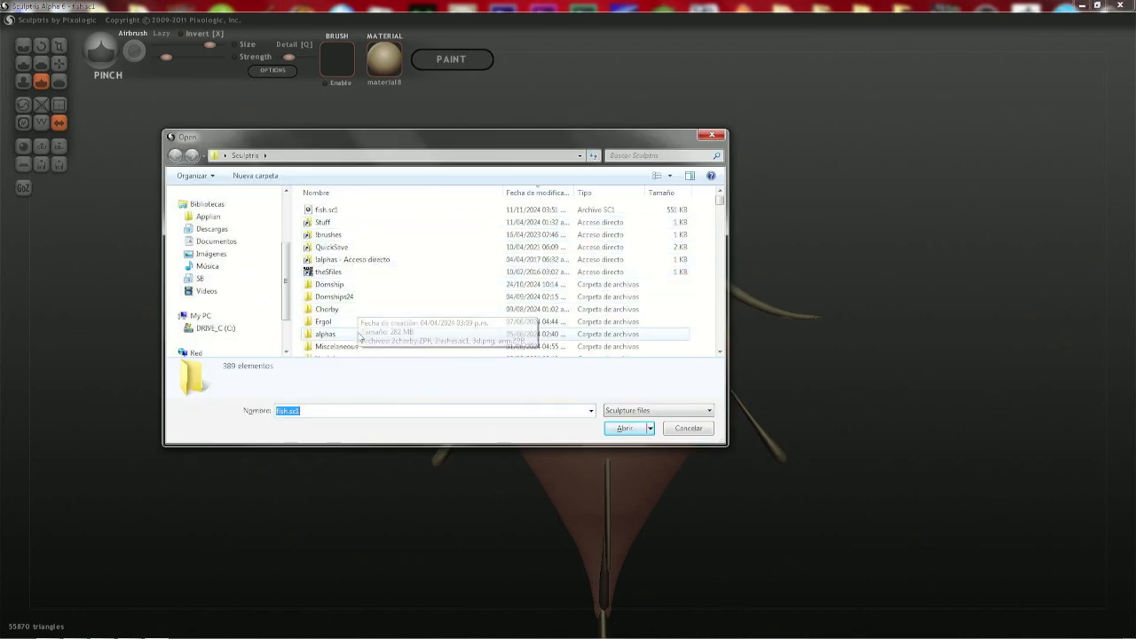
pyautogui.click(353, 347)
pyautogui.doubleClick(355, 347)
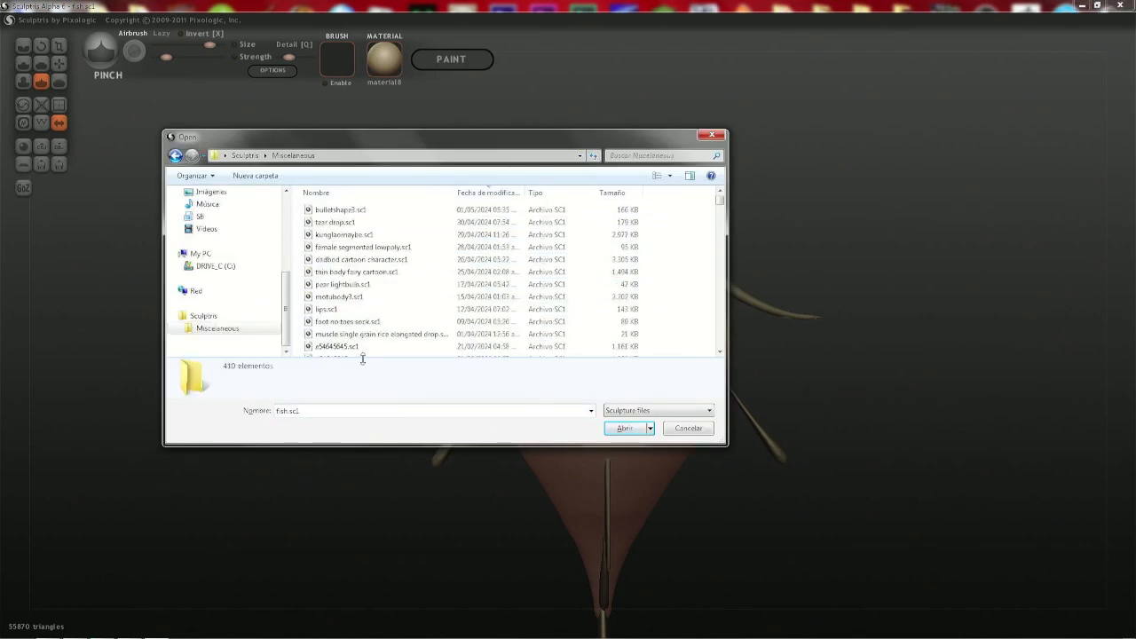
pyautogui.click(354, 252)
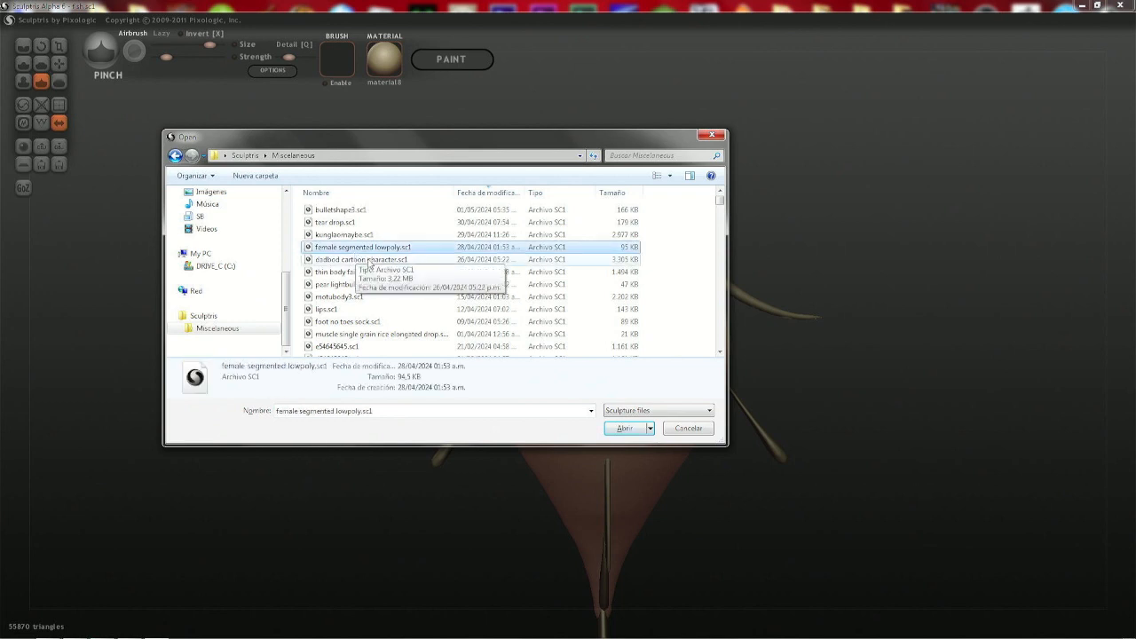
pyautogui.click(386, 410)
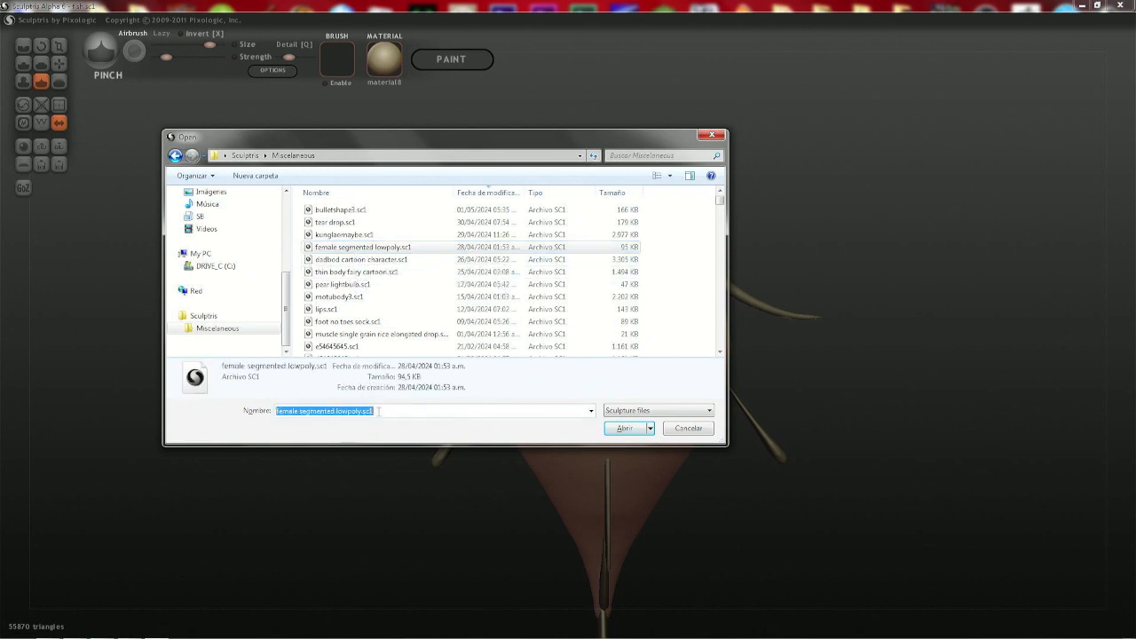
pyautogui.write('*far')
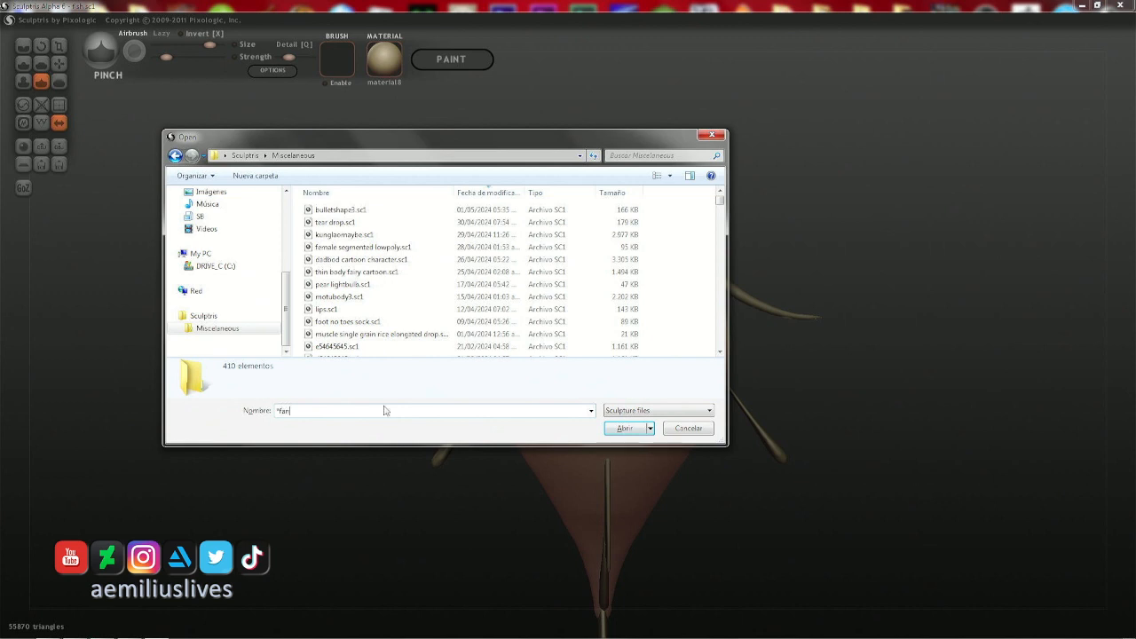
pyautogui.write('g*')
pyautogui.press('Return')
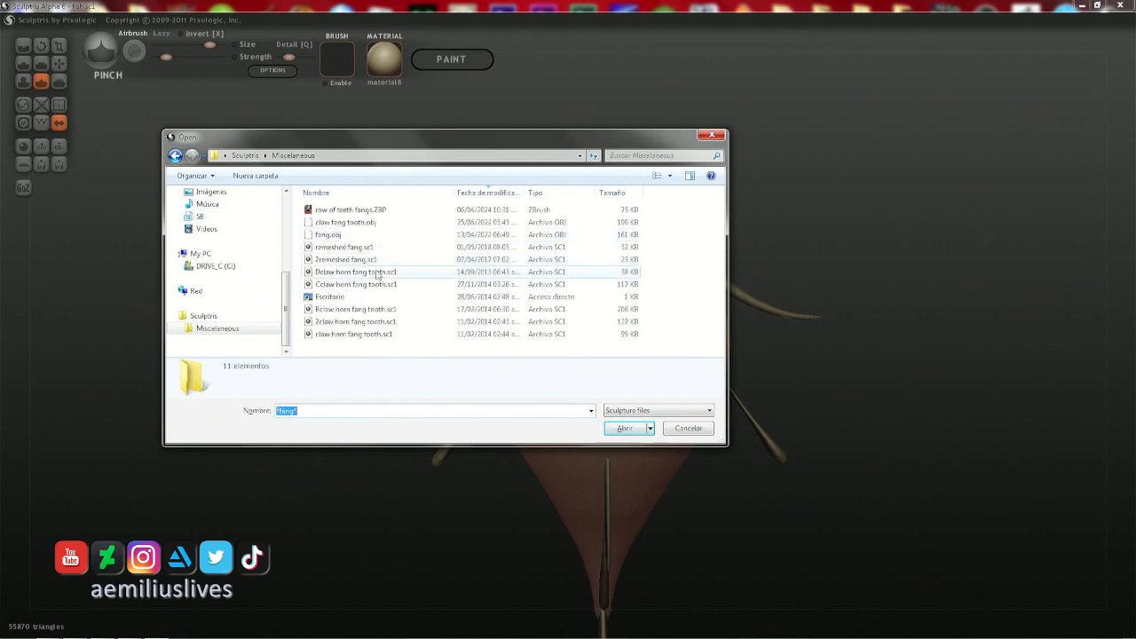
# - Add remeshed fang.sc1 to the scene as an object mirrored on both sides of the fish's head
pyautogui.doubleClick(369, 248)
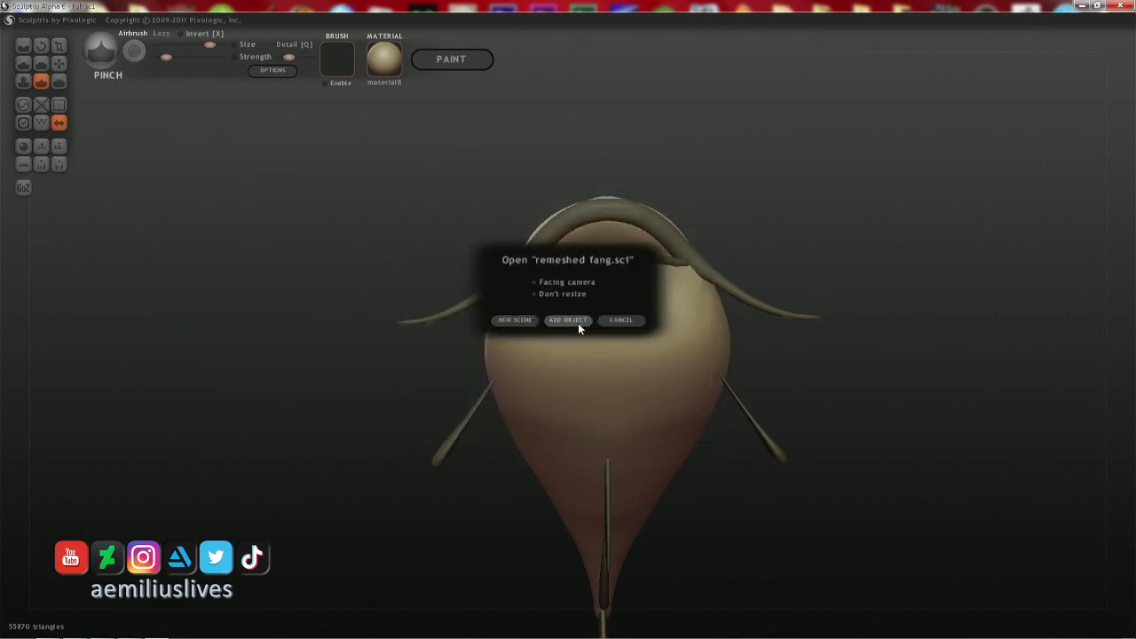
pyautogui.click(579, 327)
pyautogui.click(639, 325)
# - Scale the paired fangs down strongly with global Scale so they become slender barbels
pyautogui.moveTo(640, 332); pyautogui.dragTo(693, 426, button='right')
pyautogui.keyDown('alt'); pyautogui.moveTo(720, 373); pyautogui.dragTo(615, 385, button='right'); pyautogui.keyUp('alt')
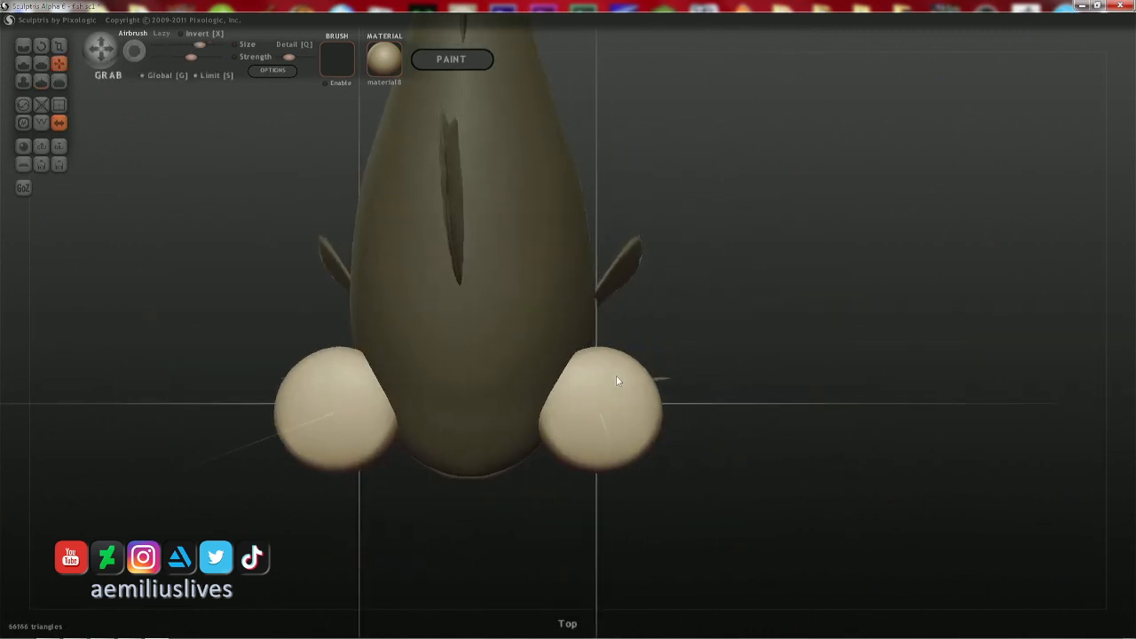
pyautogui.press('r')
pyautogui.moveTo(610, 376); pyautogui.dragTo(261, 636)
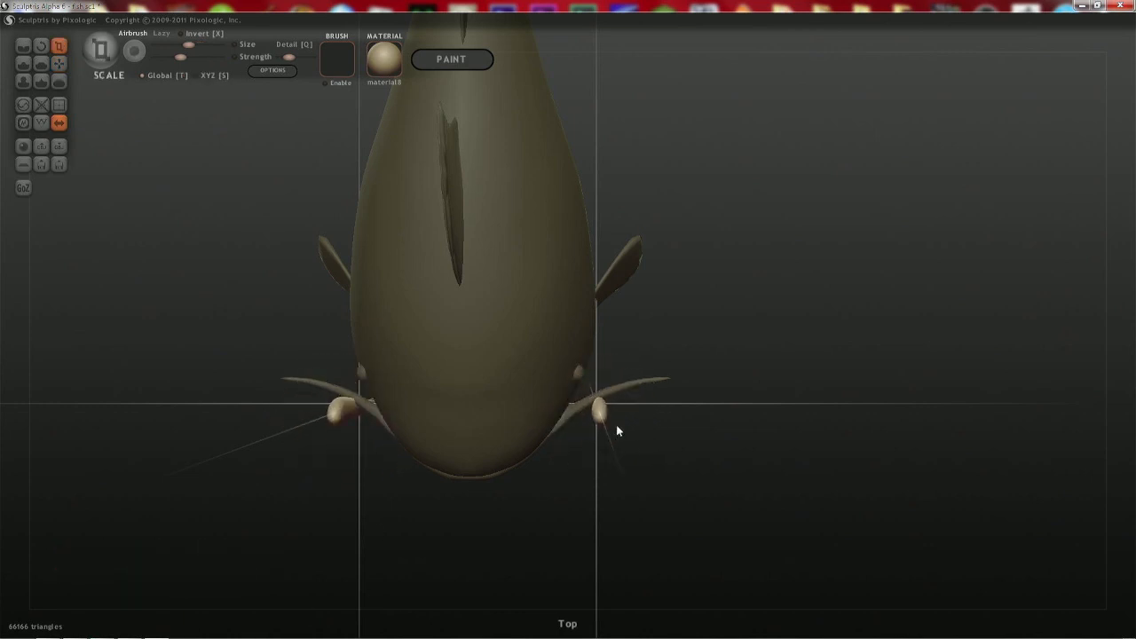
pyautogui.moveTo(603, 413); pyautogui.dragTo(422, 412)
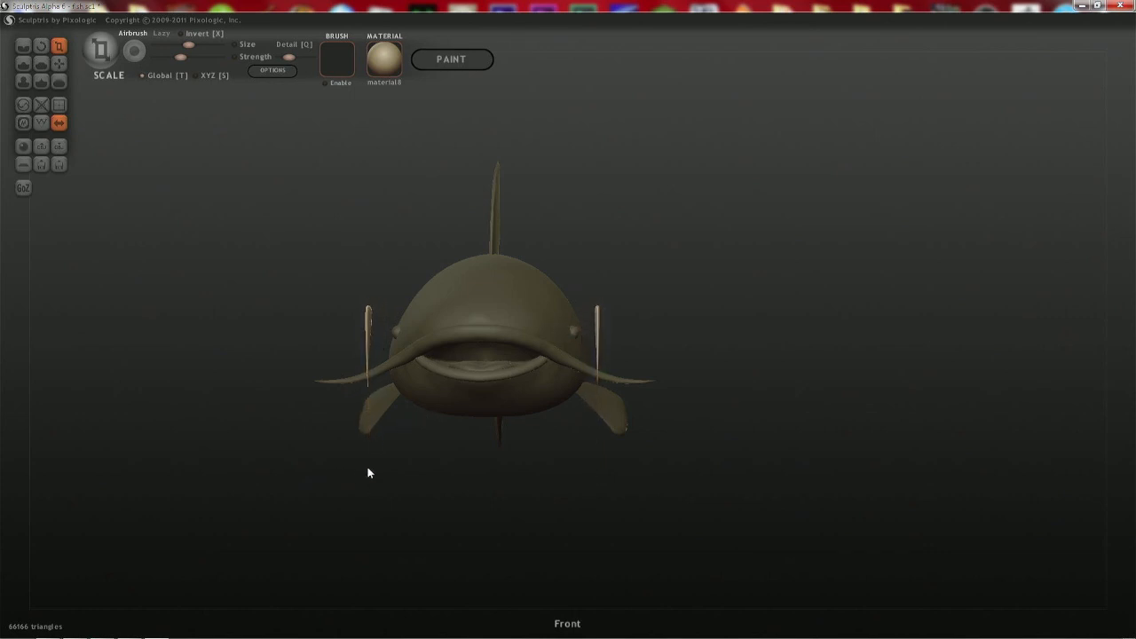
pyautogui.moveTo(494, 399); pyautogui.dragTo(495, 332)
pyautogui.scroll(4, 496, 332)
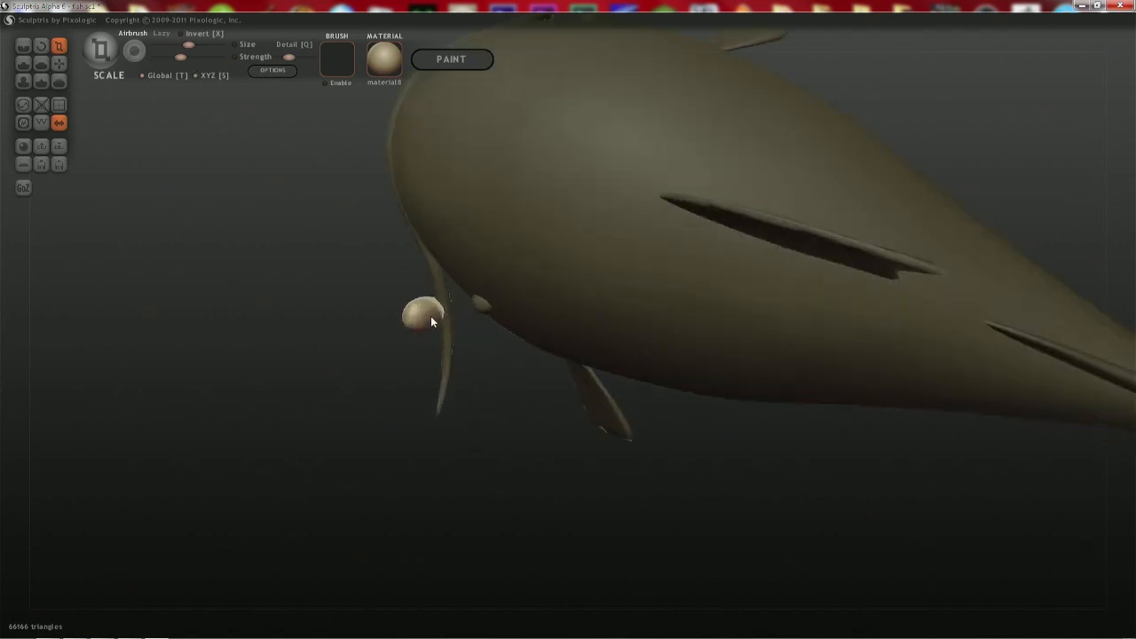
pyautogui.moveTo(275, 462); pyautogui.dragTo(668, 371)
pyautogui.scroll(-3, 668, 304)
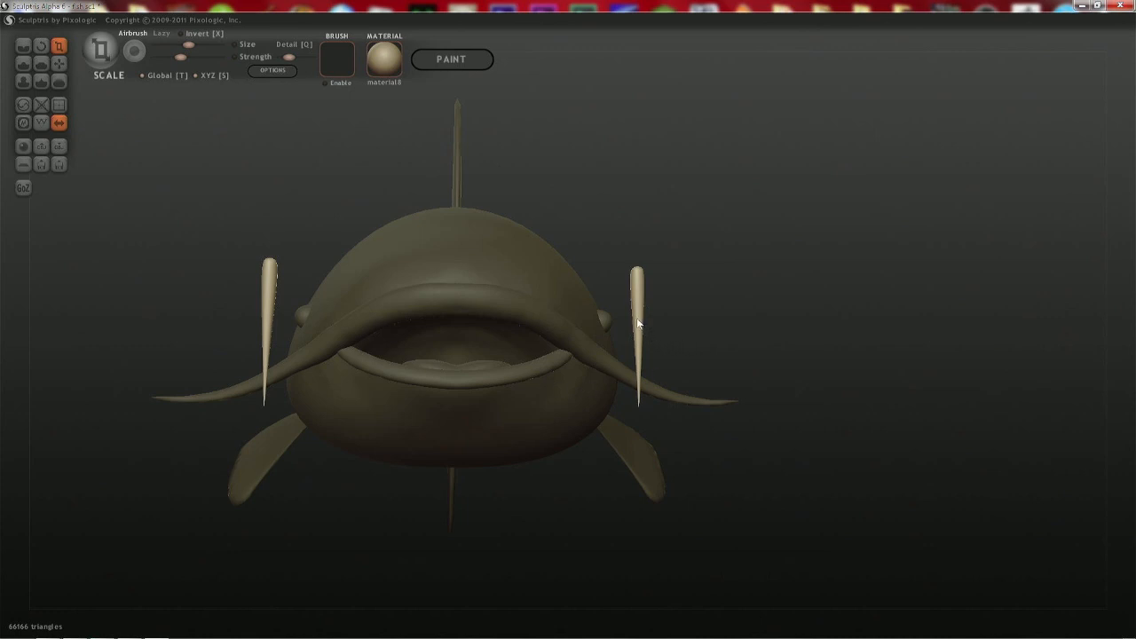
# - Move the paired barbels inward and down with global Grab so they hang beneath the fish's chin
pyautogui.press('g')
pyautogui.moveTo(639, 304); pyautogui.dragTo(491, 418)
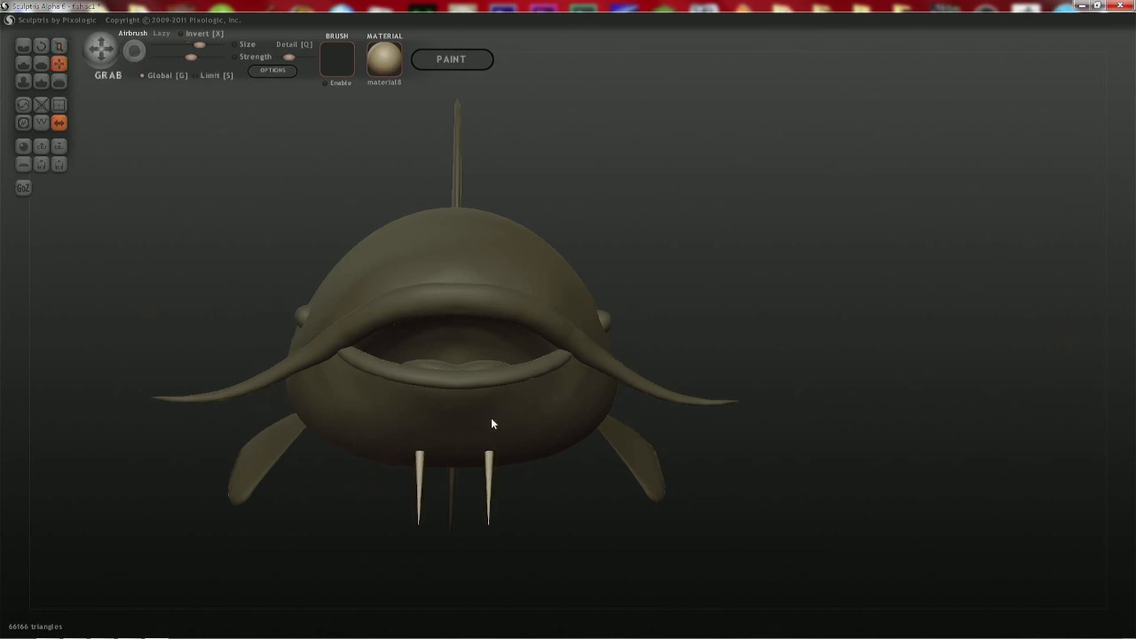
pyautogui.moveTo(533, 479); pyautogui.dragTo(665, 416)
pyautogui.moveTo(558, 484); pyautogui.dragTo(329, 418)
pyautogui.scroll(2, 497, 462)
pyautogui.moveTo(489, 476); pyautogui.dragTo(499, 434)
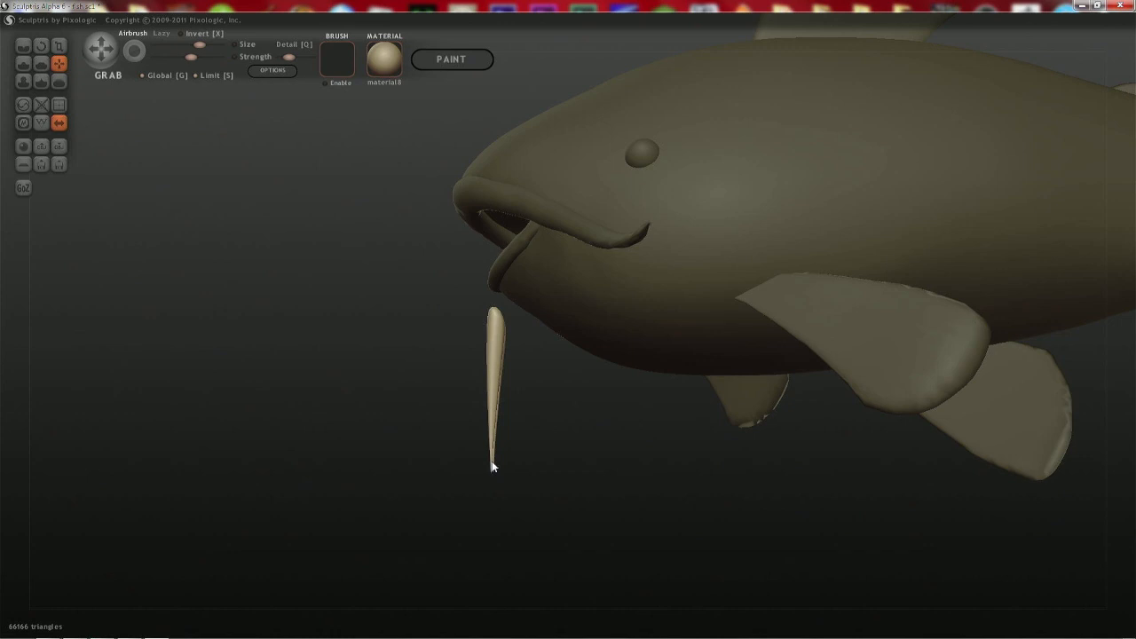
# - Adjust the barbels' size and thickness with Scale, then move them apart and up beneath the lower lip with global Grab
pyautogui.press('t')
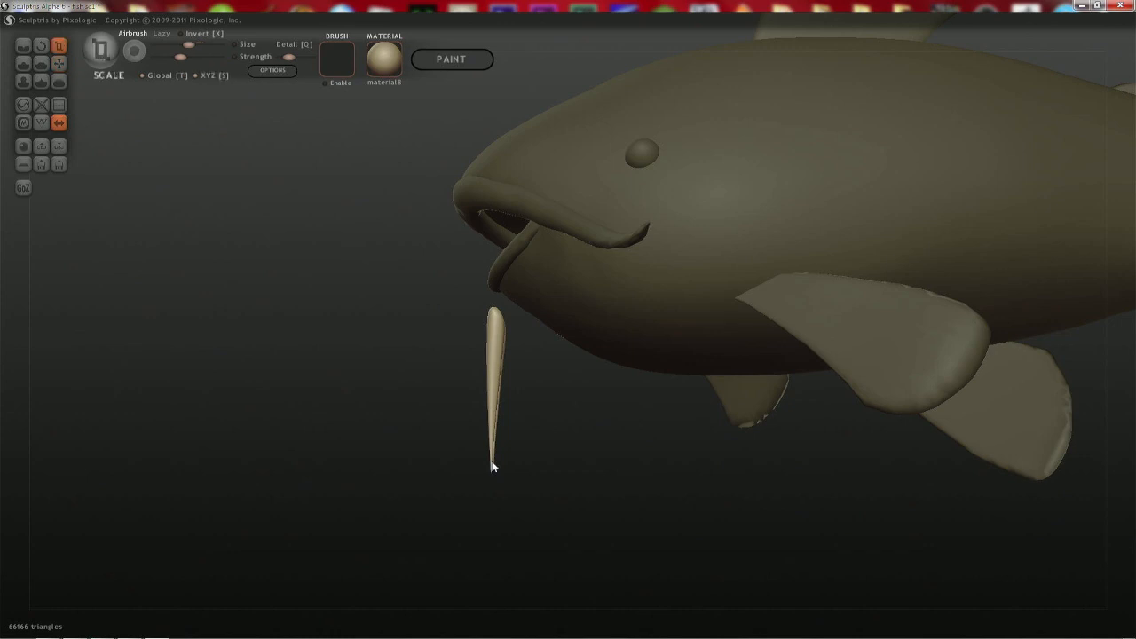
pyautogui.moveTo(494, 466); pyautogui.dragTo(740, 541)
pyautogui.moveTo(285, 403); pyautogui.dragTo(504, 403, button='middle')
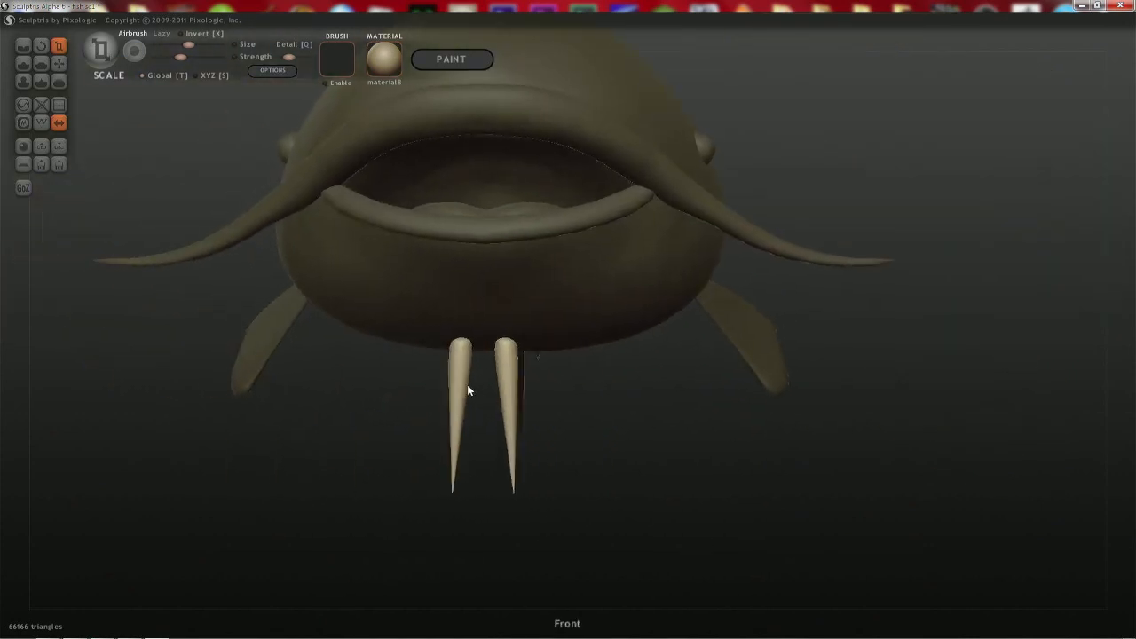
pyautogui.press('g')
pyautogui.moveTo(512, 399); pyautogui.dragTo(316, 318)
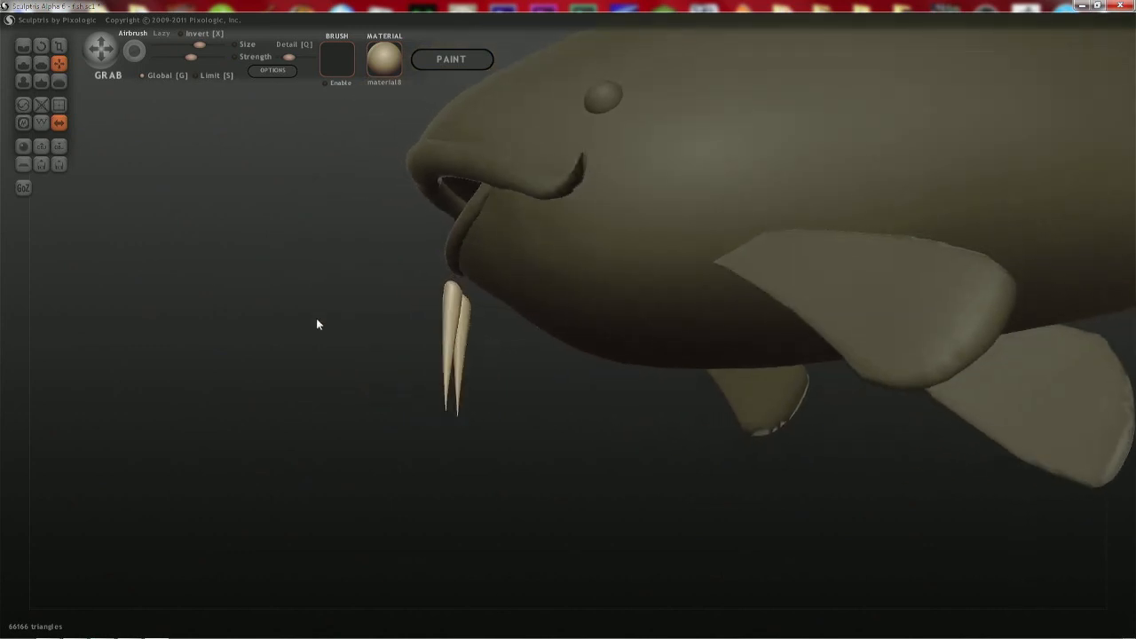
pyautogui.moveTo(453, 325); pyautogui.dragTo(770, 345)
# - Rotate the paired barbels with global Rotate so their tips splay outward
pyautogui.press('r')
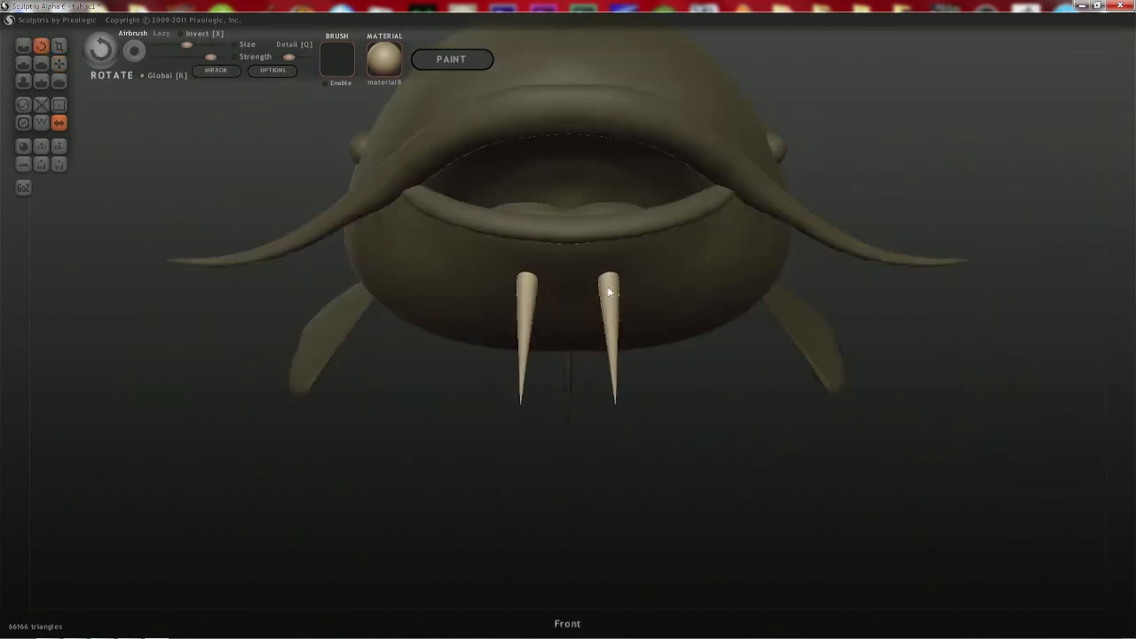
pyautogui.moveTo(606, 285); pyautogui.dragTo(676, 278)
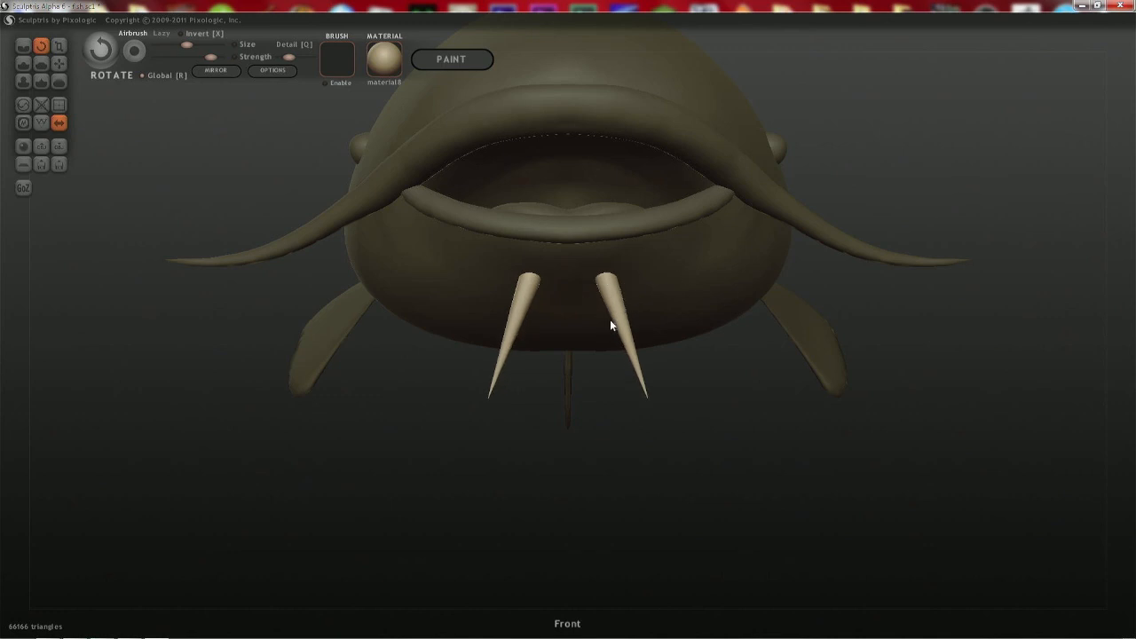
# - Try to slim the barbels with an inverted Inflate brush, undoing the strokes
pyautogui.moveTo(623, 322)
pyautogui.mouseDown(button='right')
pyautogui.moveTo(612, 340)
pyautogui.moveTo(581, 325)
pyautogui.moveTo(604, 326)
pyautogui.mouseUp(button='right')
pyautogui.press('i')
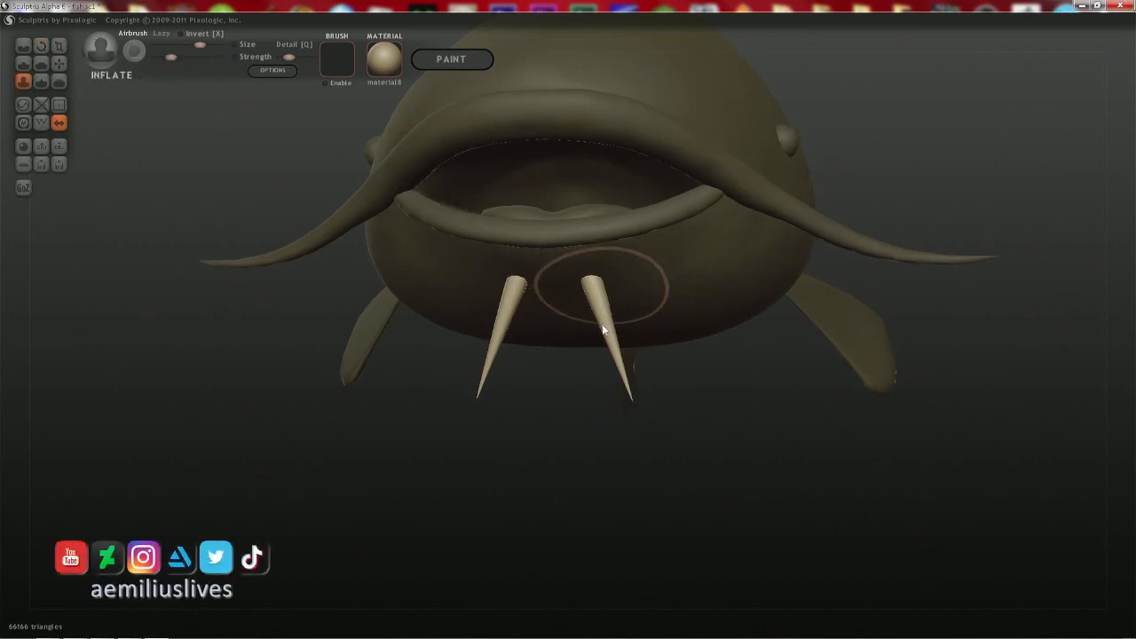
pyautogui.keyDown('alt'); pyautogui.click(604, 326); pyautogui.keyUp('alt')
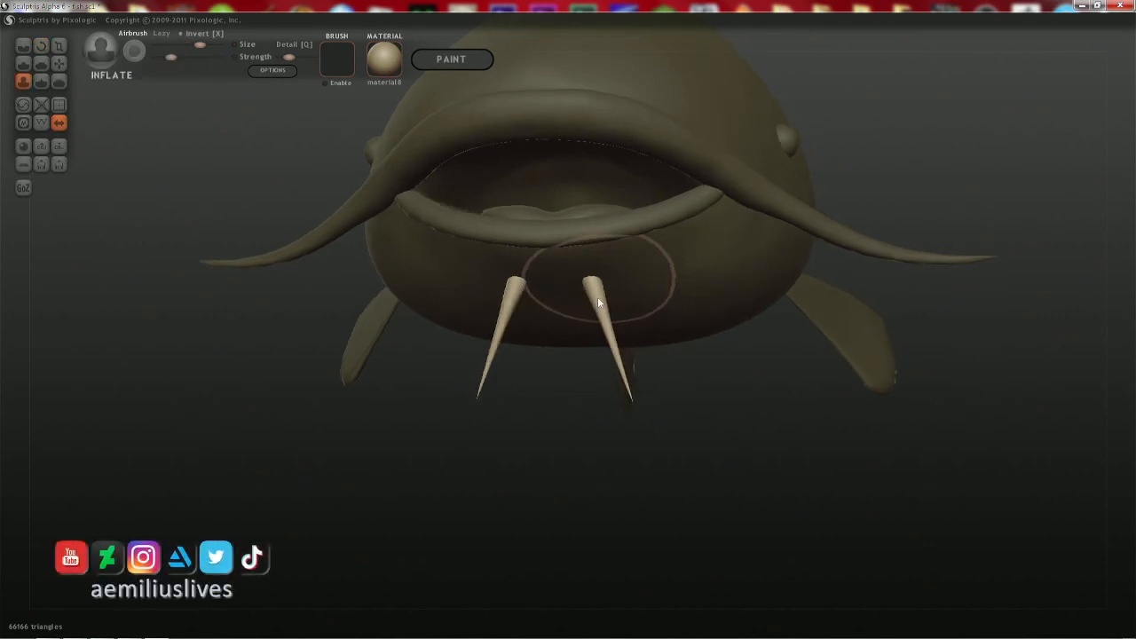
pyautogui.hotkey('ctrl', 'z')
pyautogui.keyDown('alt'); pyautogui.click(599, 295); pyautogui.keyUp('alt')
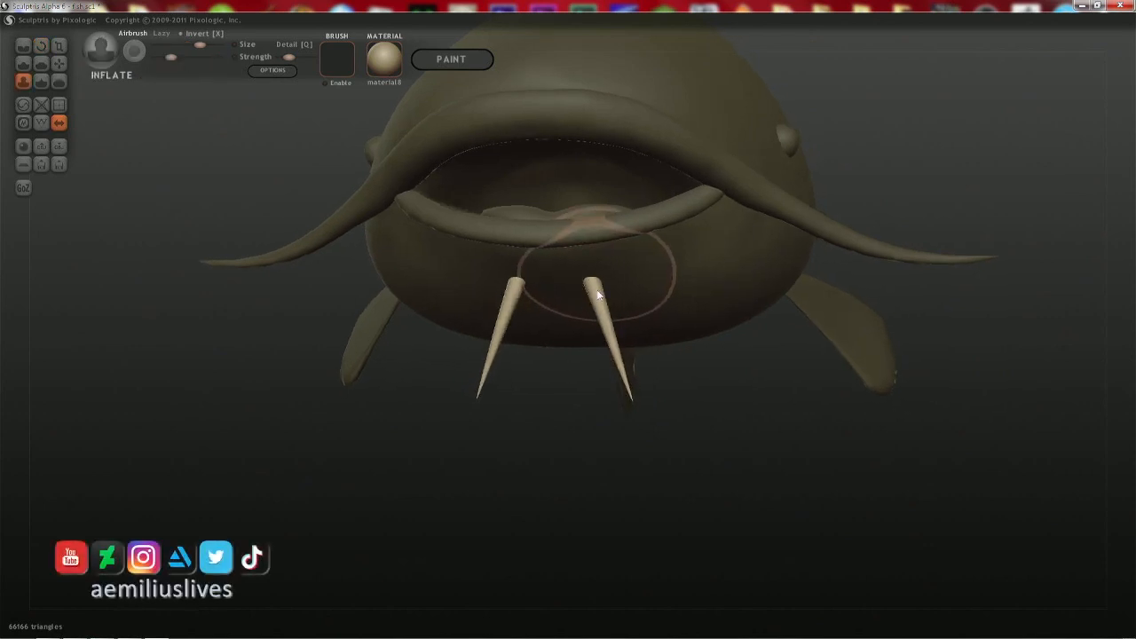
pyautogui.keyDown('alt'); pyautogui.click(619, 358); pyautogui.keyUp('alt')
pyautogui.hotkey('ctrl', 'z')
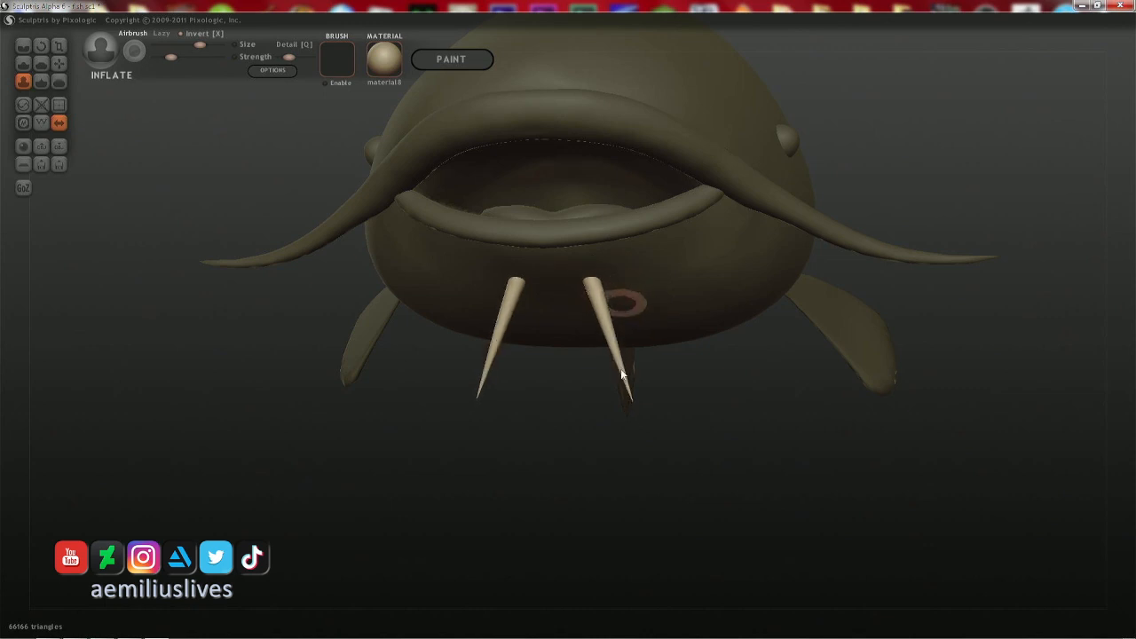
# - Bend the paired barbels into a gentle curve using Grab with Global turned off, undoing the last stroke
pyautogui.moveTo(610, 330); pyautogui.dragTo(494, 321, button='right')
pyautogui.press('g')
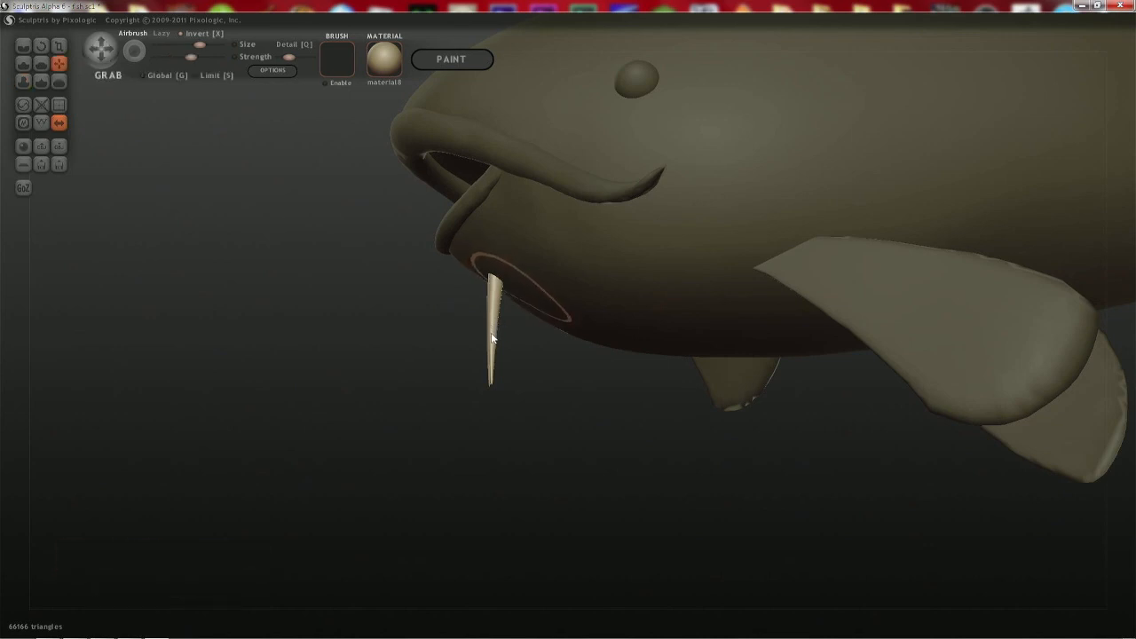
pyautogui.moveTo(492, 330)
pyautogui.mouseDown()
pyautogui.moveTo(468, 334)
pyautogui.moveTo(459, 312)
pyautogui.moveTo(473, 275)
pyautogui.moveTo(457, 370)
pyautogui.moveTo(628, 357)
pyautogui.mouseUp()
pyautogui.hotkey('ctrl', 'z')
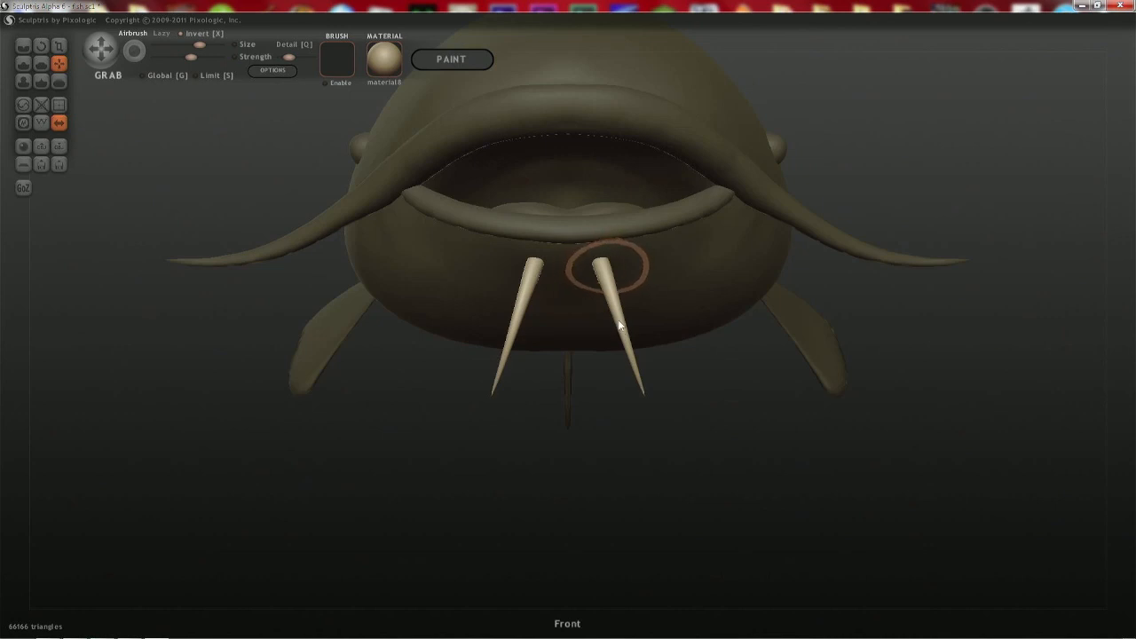
# - Refine the curved barbels' angle from below, front and side with global Rotate so they flare outward and sweep backward
pyautogui.moveTo(619, 321); pyautogui.dragTo(560, 221, button='middle')
pyautogui.press('r')
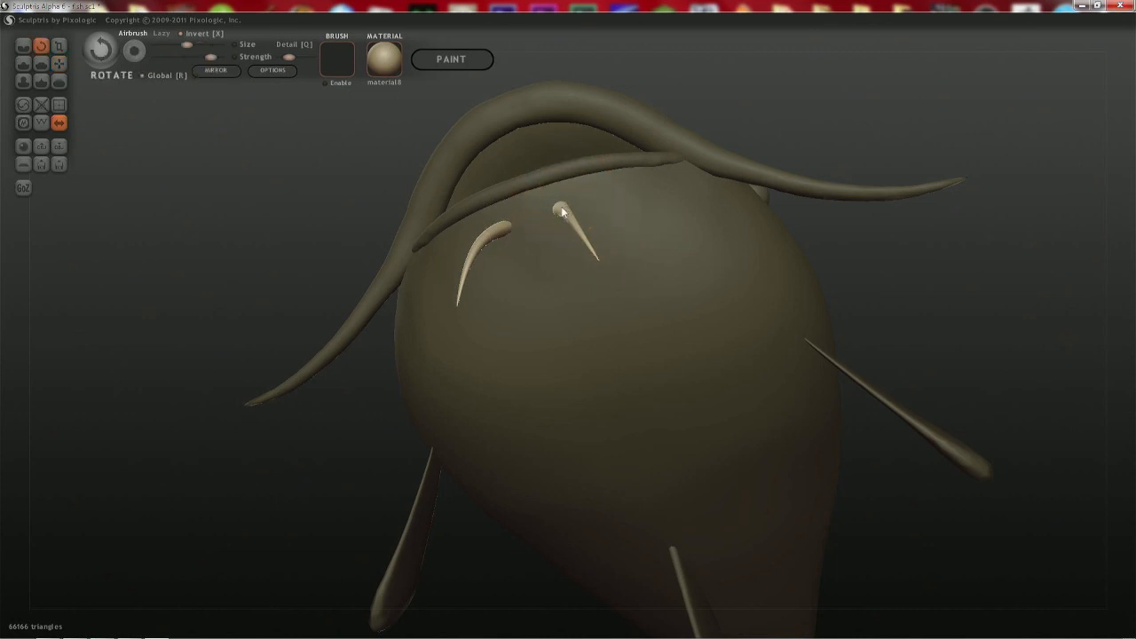
pyautogui.moveTo(560, 207); pyautogui.dragTo(597, 221)
pyautogui.moveTo(596, 222); pyautogui.dragTo(643, 268, button='middle')
pyautogui.moveTo(608, 260); pyautogui.dragTo(645, 249)
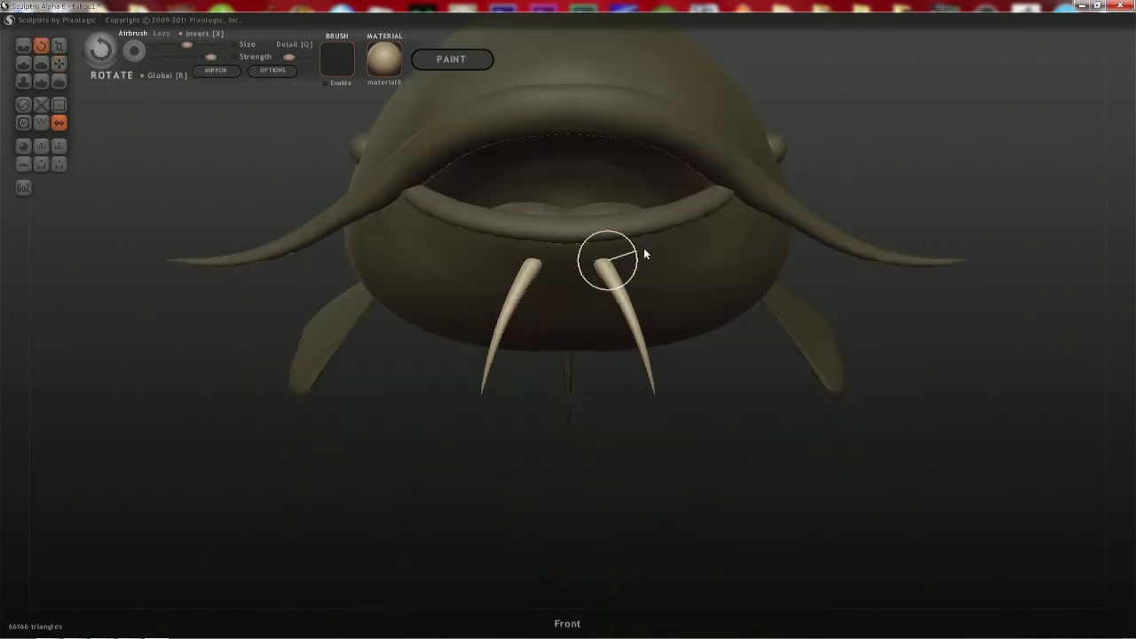
pyautogui.moveTo(645, 252); pyautogui.dragTo(434, 256, button='middle')
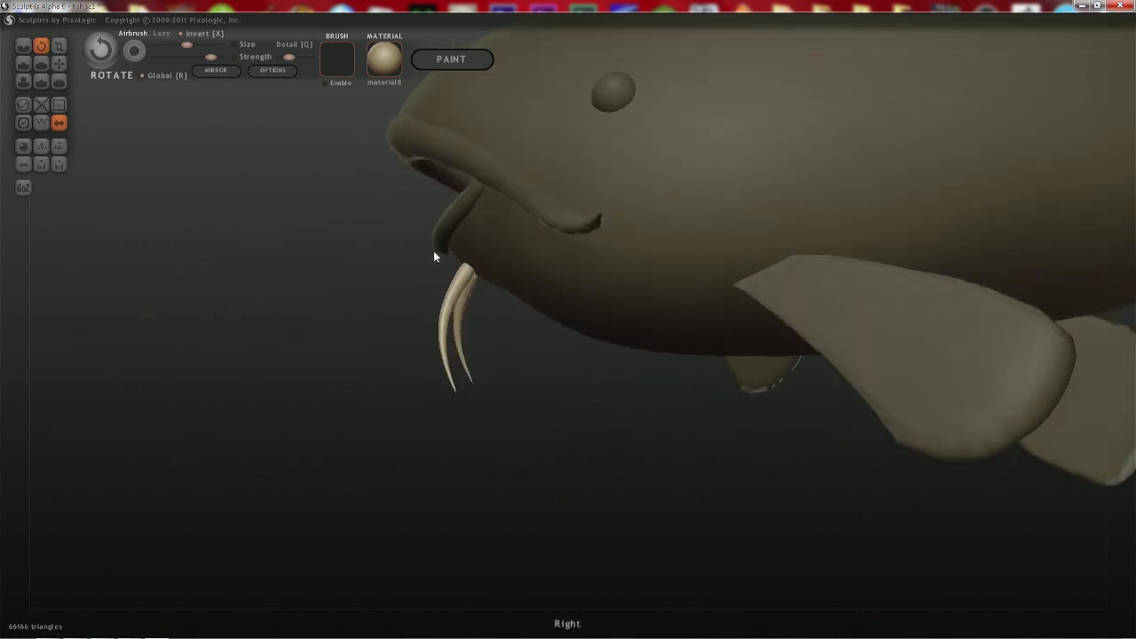
pyautogui.moveTo(468, 267); pyautogui.dragTo(511, 250)
# - Duplicate the barbels, place the copied pair outward of the originals beneath the jaw, and lock the selection on that outer pair
pyautogui.moveTo(511, 251); pyautogui.dragTo(735, 284, button='middle')
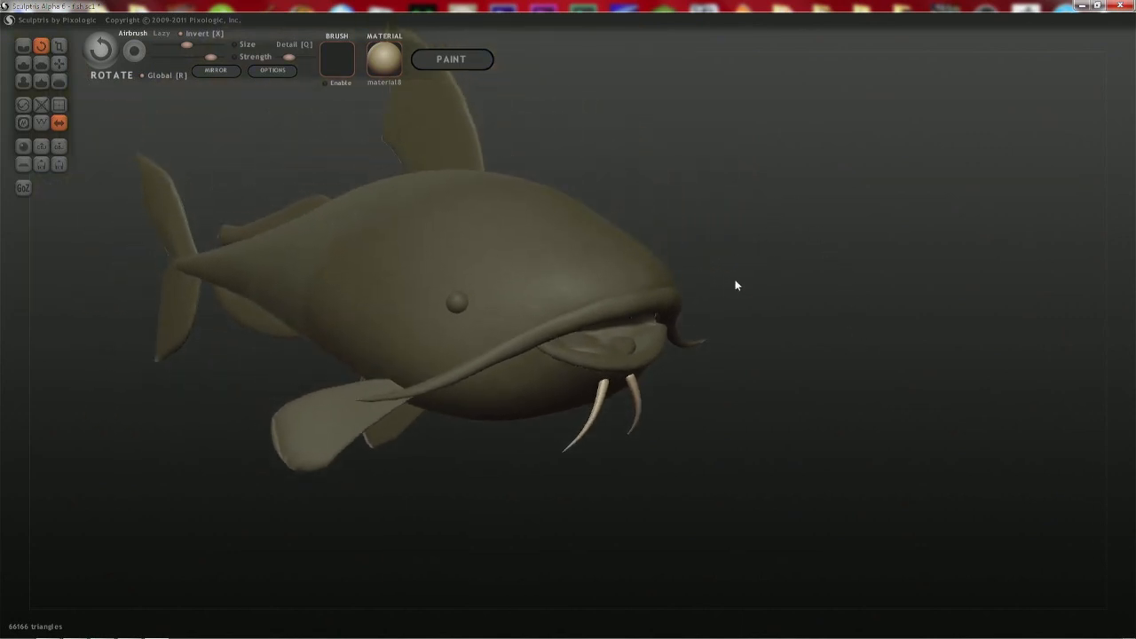
pyautogui.moveTo(870, 354); pyautogui.dragTo(589, 359, button='middle')
pyautogui.click(23, 147)
pyautogui.press('g')
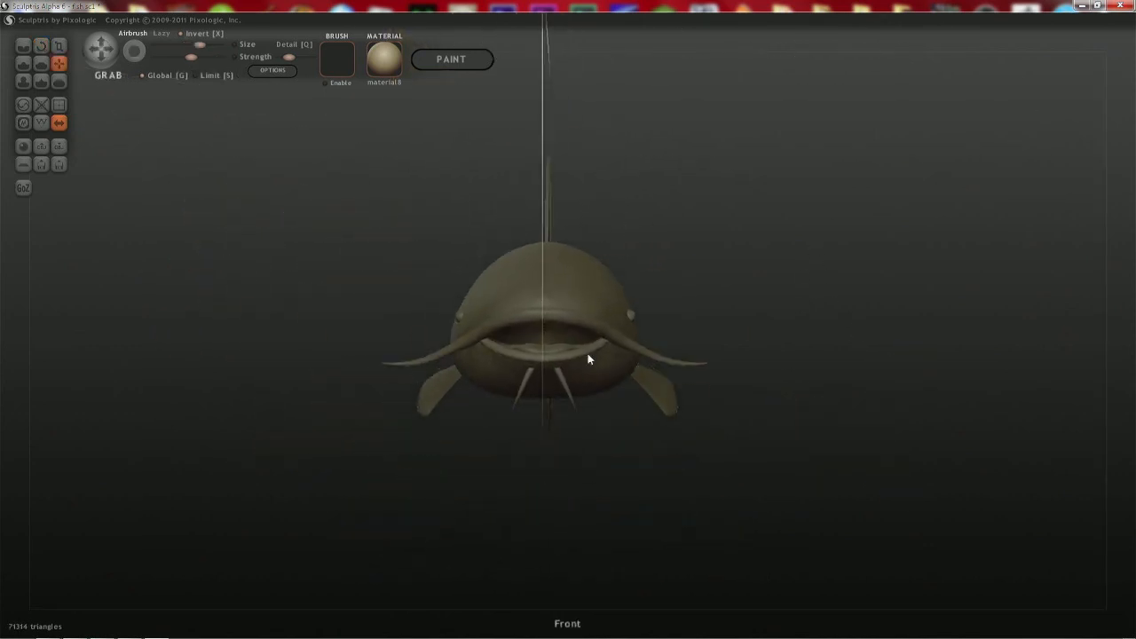
pyautogui.click(565, 380)
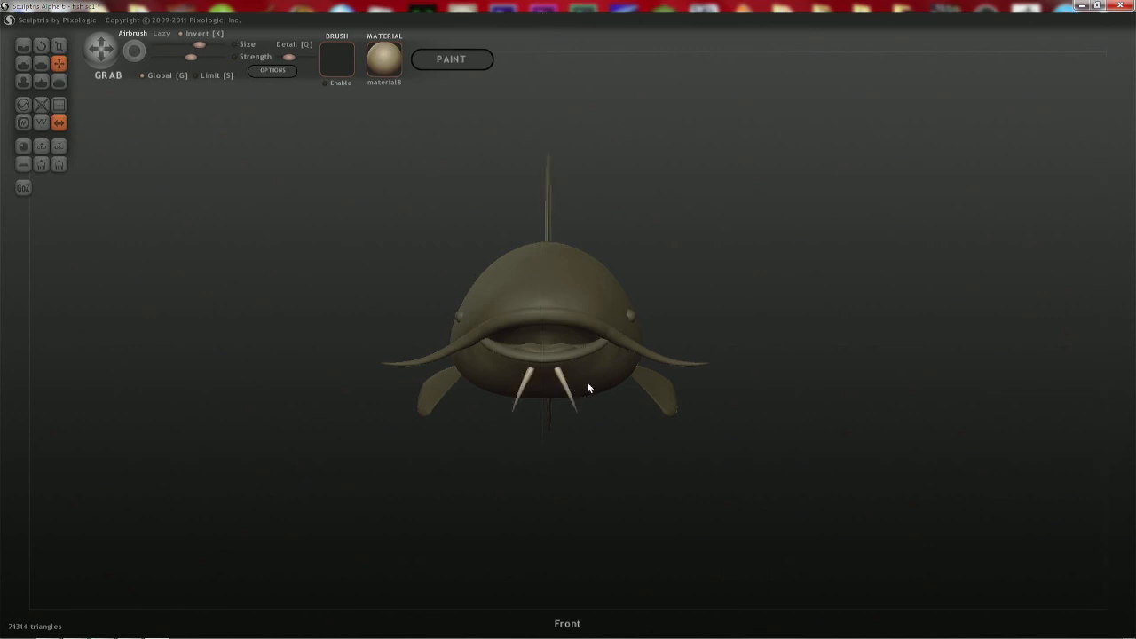
pyautogui.moveTo(587, 388)
pyautogui.mouseDown(button='middle')
pyautogui.moveTo(615, 375)
pyautogui.moveTo(609, 267)
pyautogui.moveTo(581, 310)
pyautogui.mouseUp(button='middle')
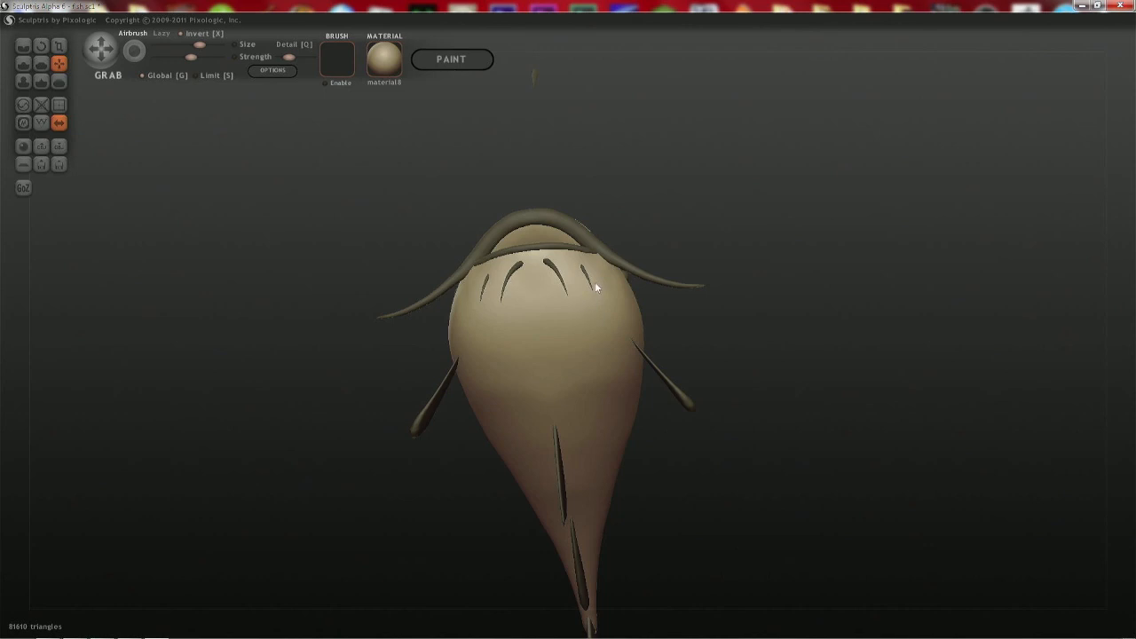
pyautogui.click(588, 282)
pyautogui.press('Return')
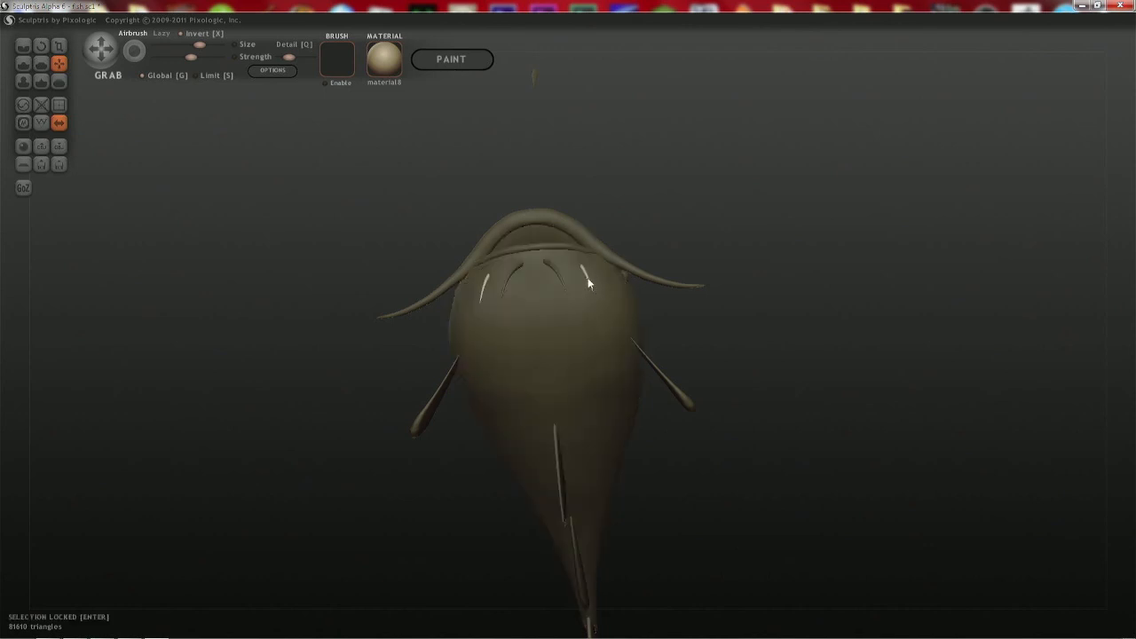
# - Rotate the outer chin barbels from the front and side so they flare outward more than the inner pair
pyautogui.moveTo(581, 297); pyautogui.dragTo(661, 373, button='right')
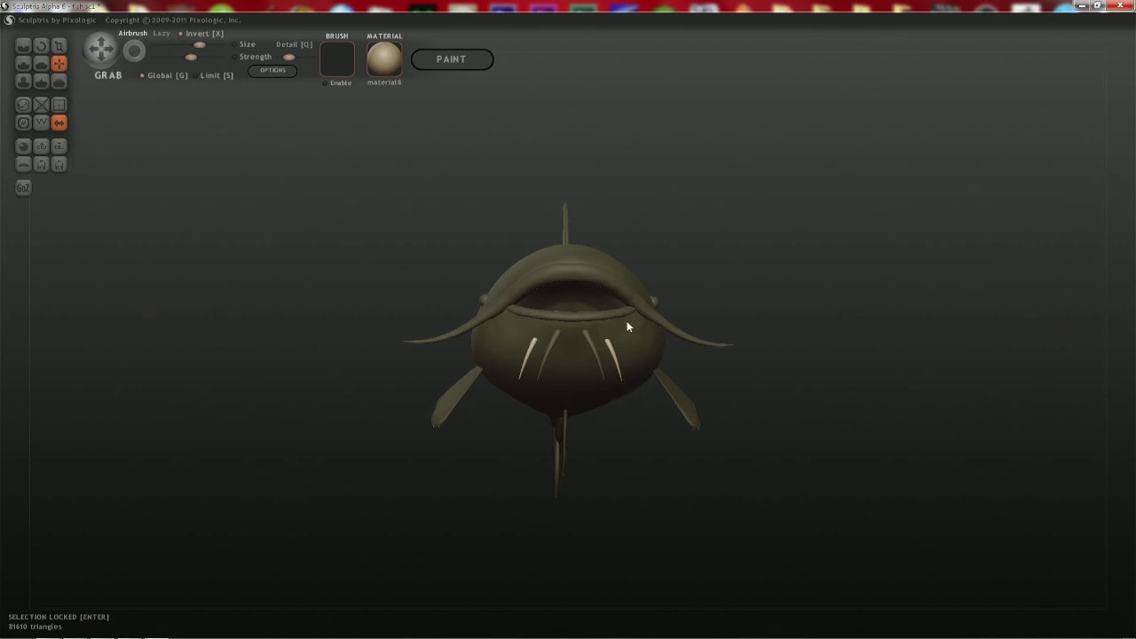
pyautogui.scroll(5, 637, 329)
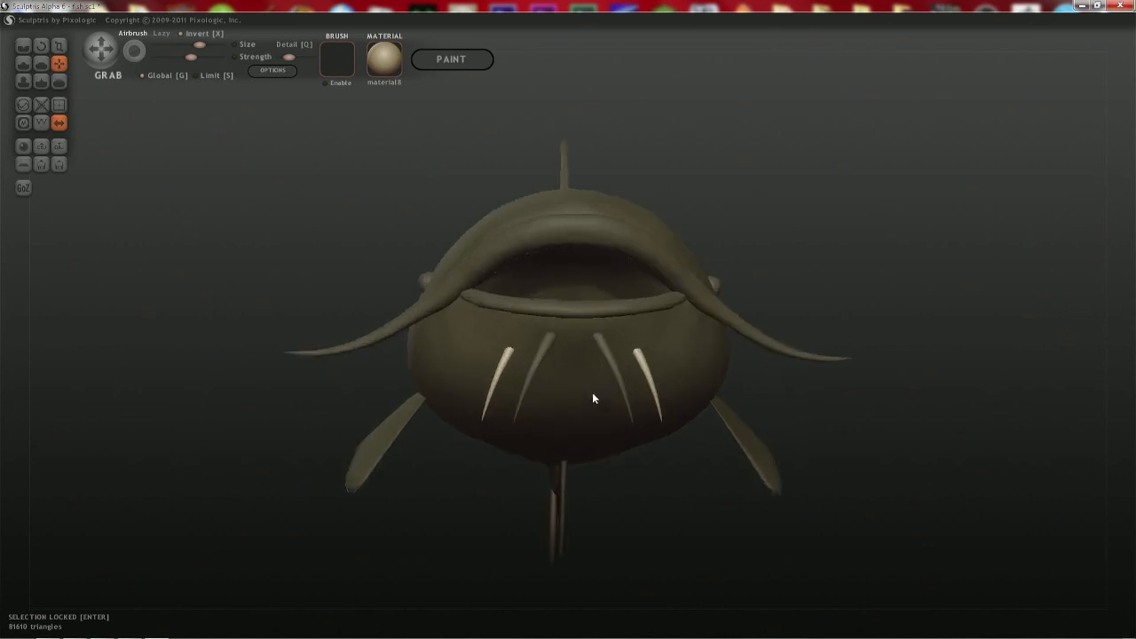
pyautogui.press('r')
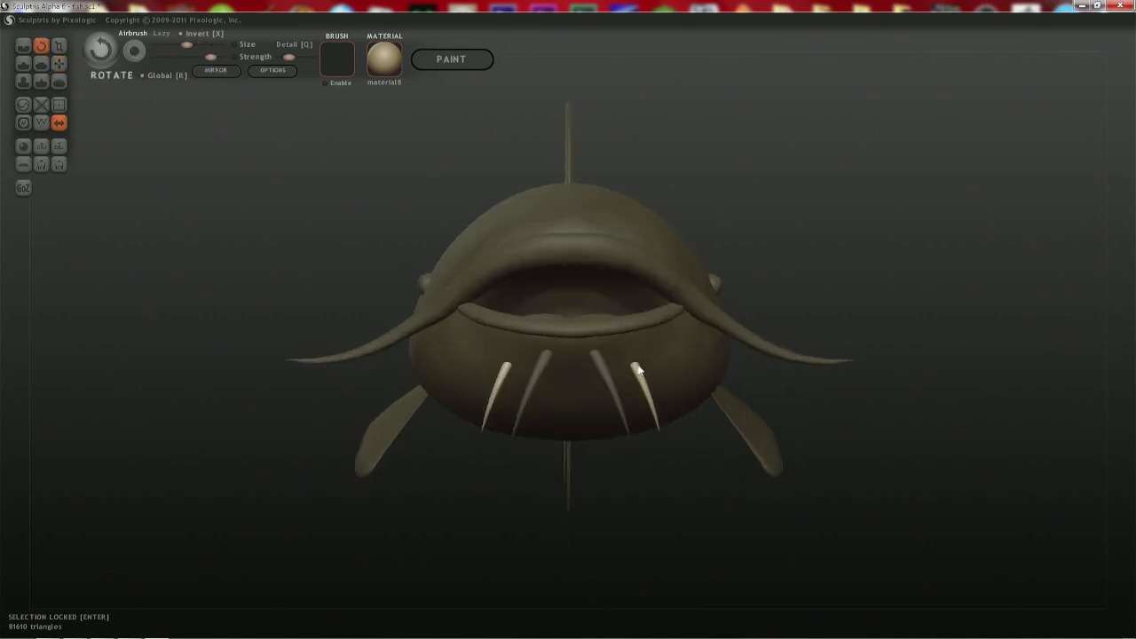
pyautogui.moveTo(637, 367); pyautogui.dragTo(676, 349)
pyautogui.moveTo(663, 352); pyautogui.dragTo(487, 377, button='right')
pyautogui.moveTo(487, 378)
pyautogui.mouseDown()
pyautogui.moveTo(520, 357)
pyautogui.moveTo(484, 407)
pyautogui.mouseUp()
pyautogui.press('g')
pyautogui.moveTo(486, 405); pyautogui.dragTo(777, 412, button='right')
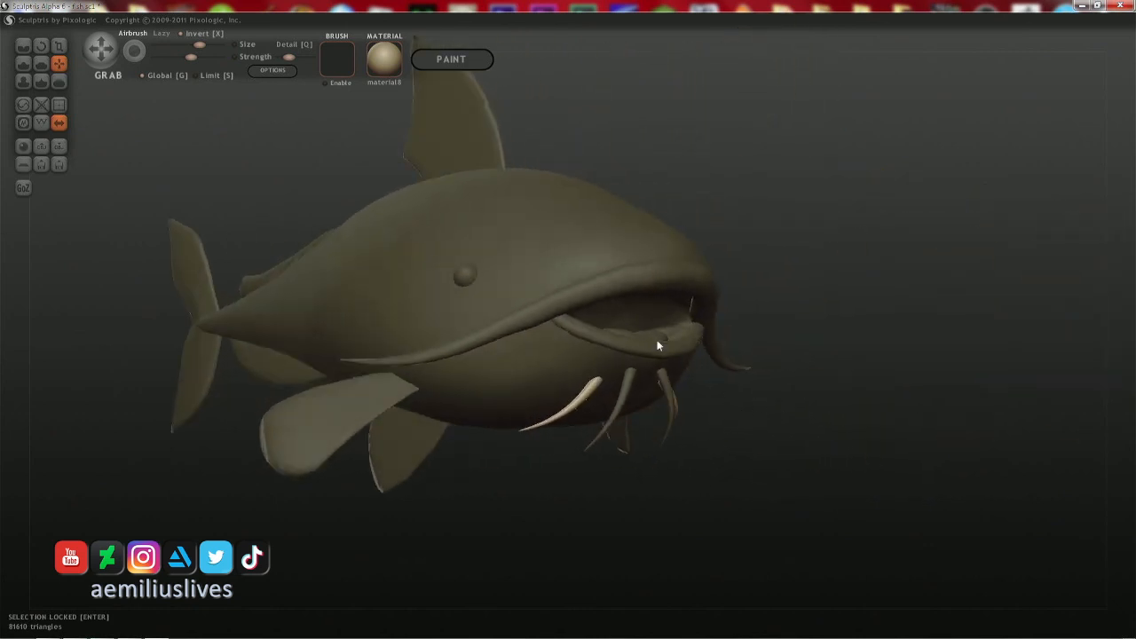
pyautogui.moveTo(659, 346); pyautogui.dragTo(548, 344, button='right')
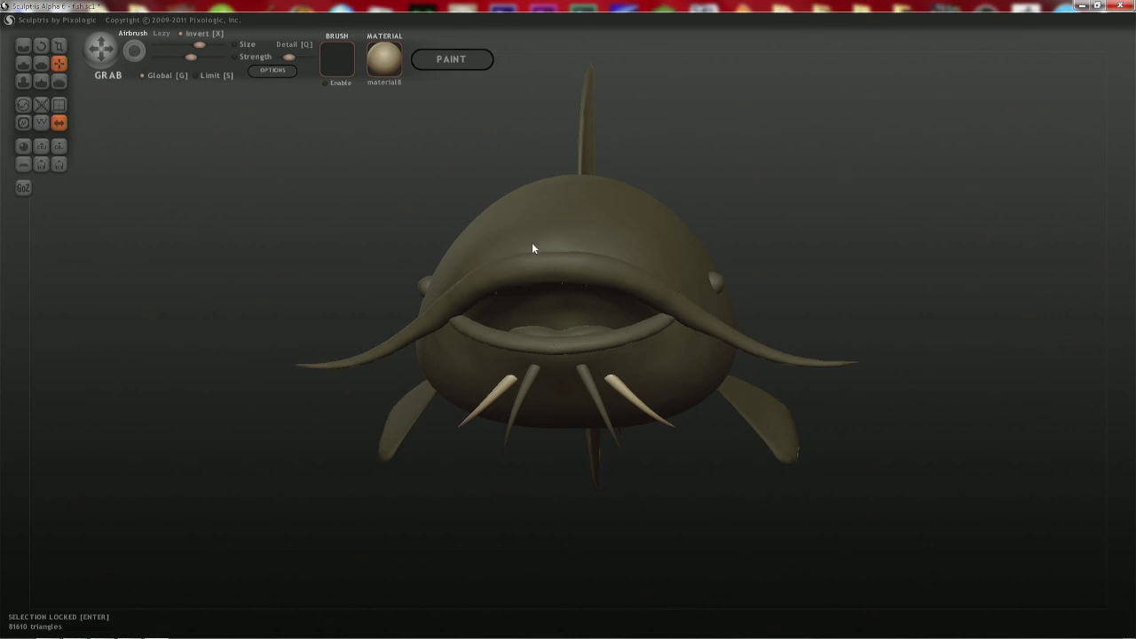
pyautogui.moveTo(556, 282); pyautogui.dragTo(561, 283, button='right')
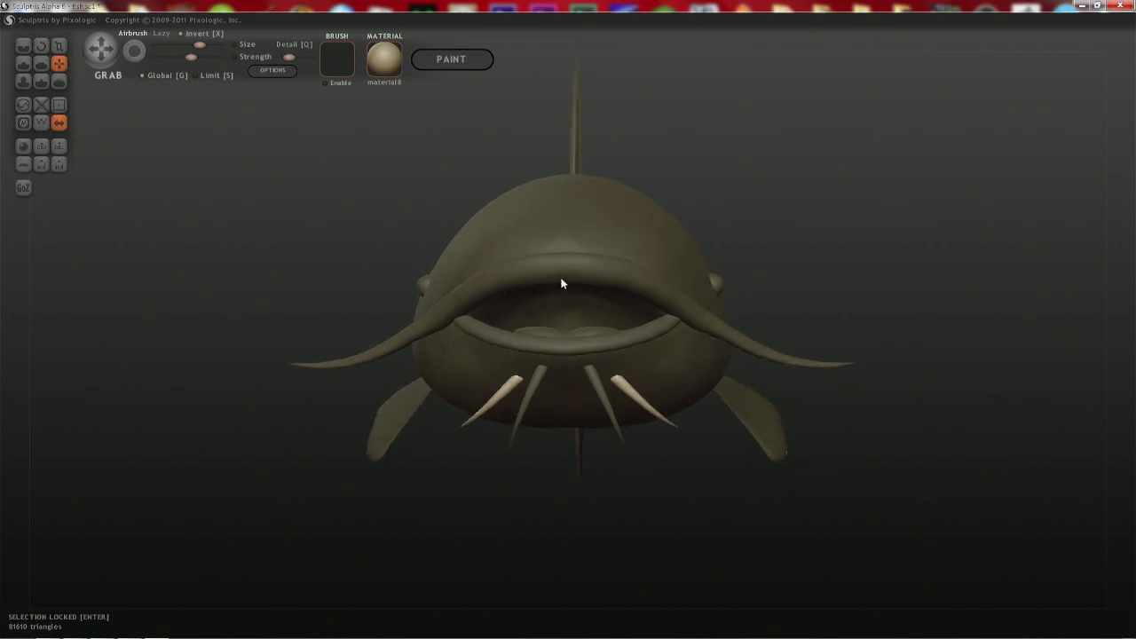
# - Duplicate the outer barbels onto the snout above the upper lip and rotate the copies to point upward and slightly outward
pyautogui.press('space')
pyautogui.click(512, 219)
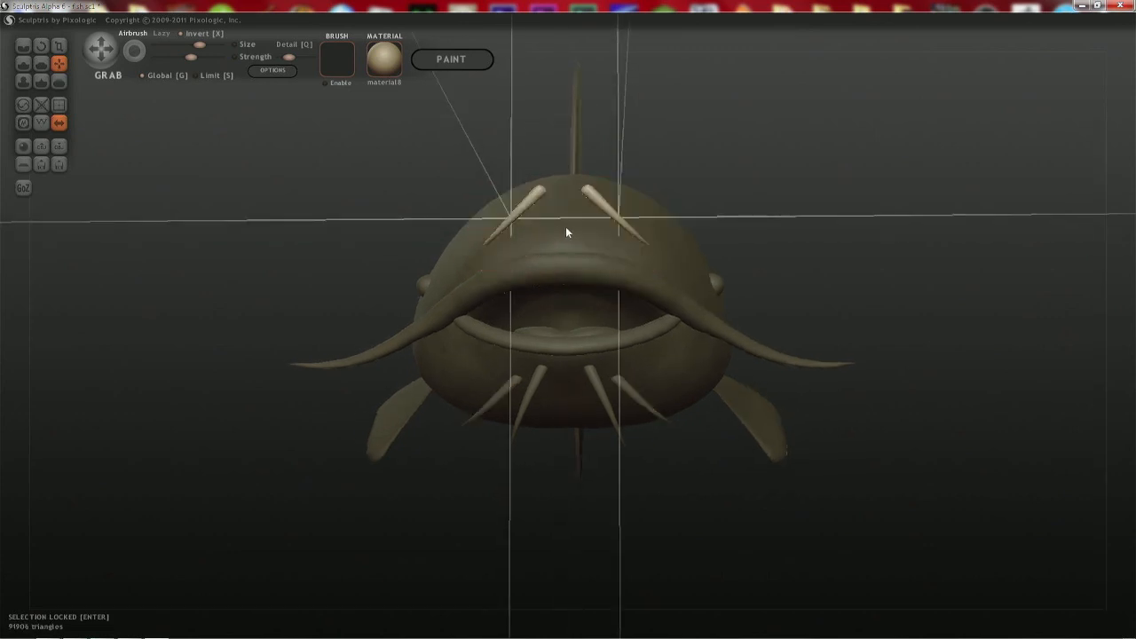
pyautogui.press('r')
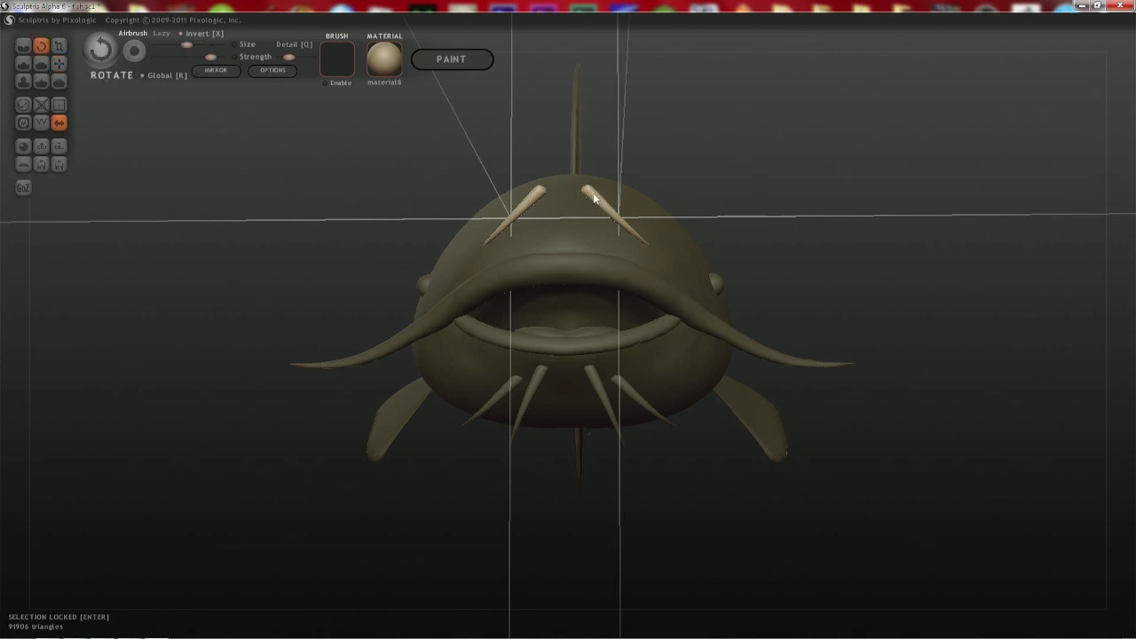
pyautogui.moveTo(593, 193)
pyautogui.mouseDown()
pyautogui.moveTo(705, 301)
pyautogui.moveTo(728, 155)
pyautogui.moveTo(710, 158)
pyautogui.mouseUp()
pyautogui.moveTo(711, 158)
pyautogui.mouseDown(button='right')
pyautogui.moveTo(496, 189)
pyautogui.moveTo(487, 217)
pyautogui.mouseUp(button='right')
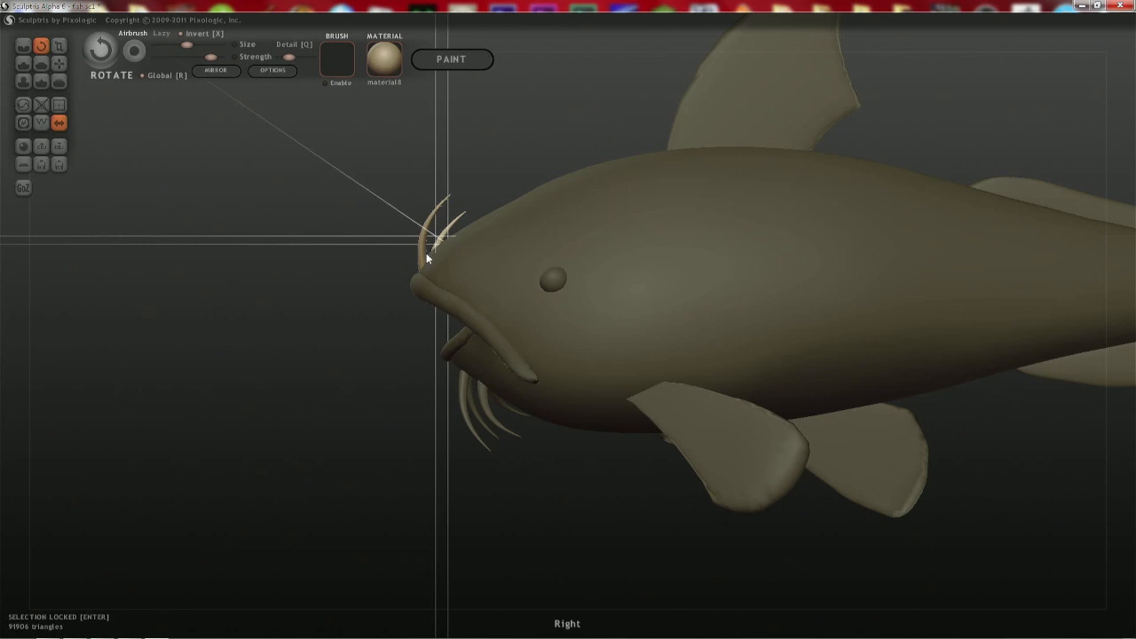
pyautogui.moveTo(426, 253); pyautogui.dragTo(469, 255)
pyautogui.moveTo(469, 255)
pyautogui.keyDown('shift'); pyautogui.mouseDown(button='right')
pyautogui.moveTo(677, 275)
pyautogui.moveTo(639, 274)
pyautogui.mouseUp(button='right'); pyautogui.keyUp('shift')
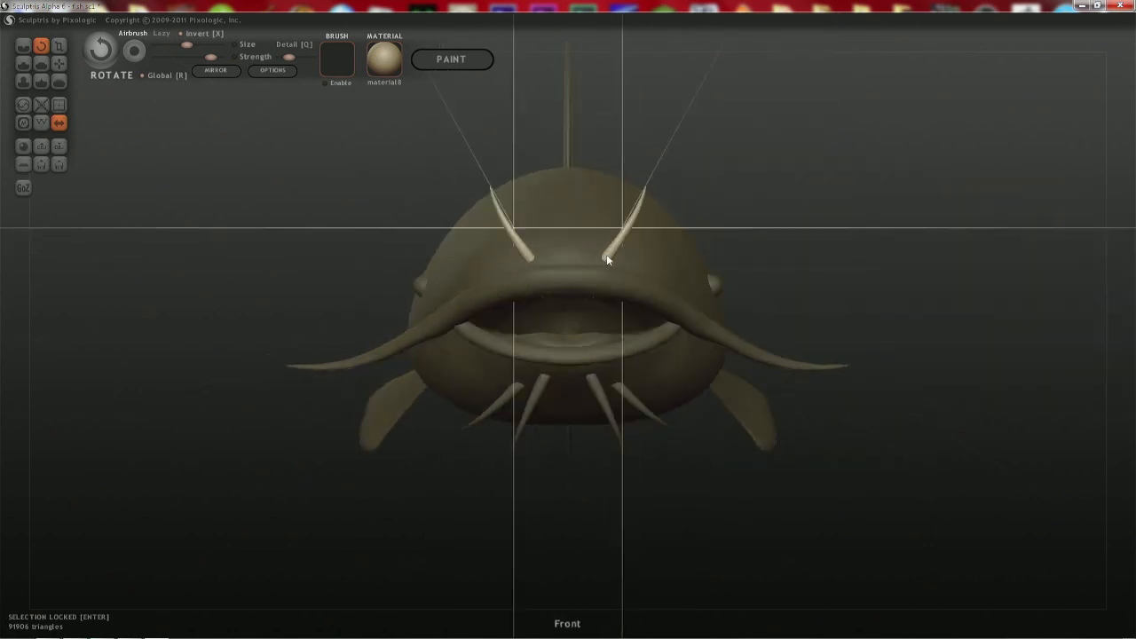
pyautogui.moveTo(607, 259)
pyautogui.mouseDown()
pyautogui.moveTo(679, 236)
pyautogui.moveTo(664, 252)
pyautogui.mouseUp()
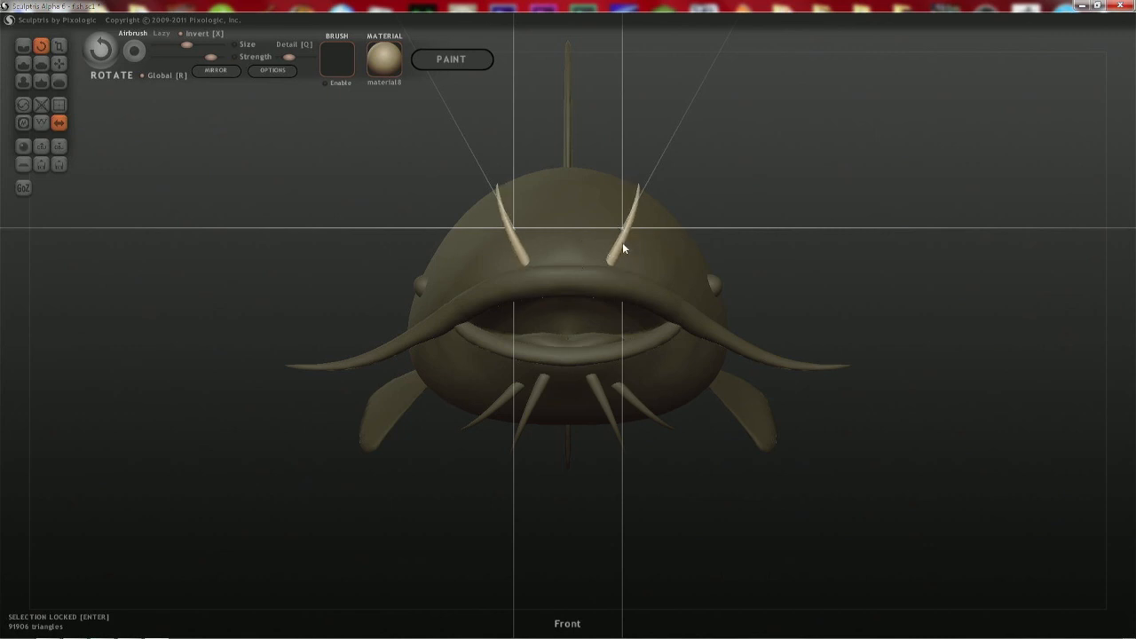
# - Move the upper barbels back from the lip onto the snout with global Grab, adjusting their spacing from above and front
pyautogui.moveTo(622, 242); pyautogui.dragTo(428, 254, button='right')
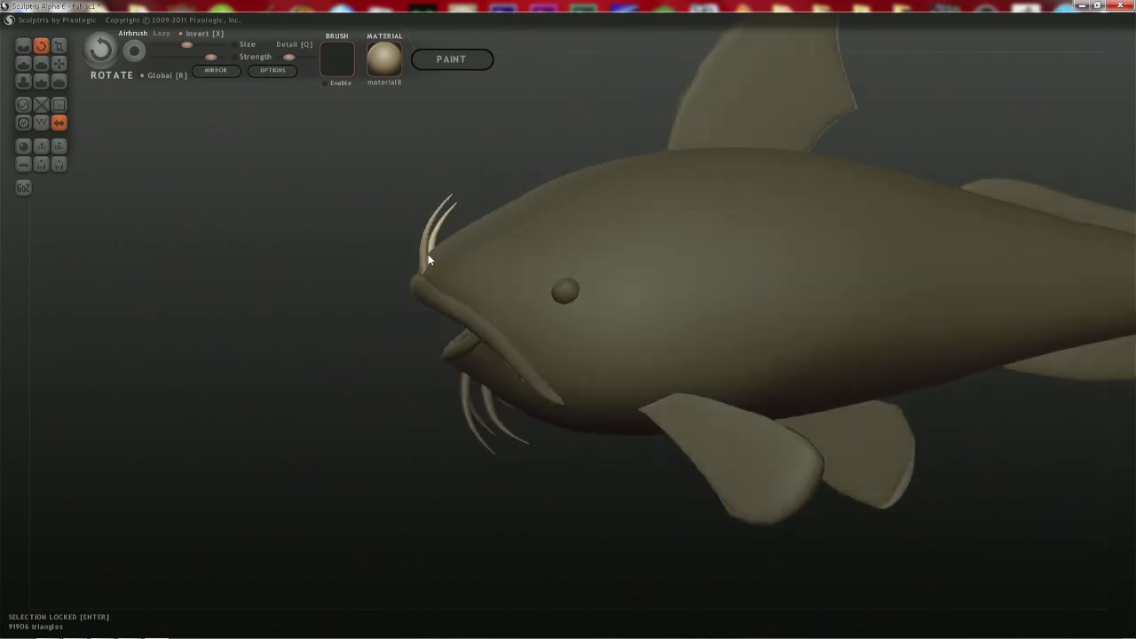
pyautogui.press('g')
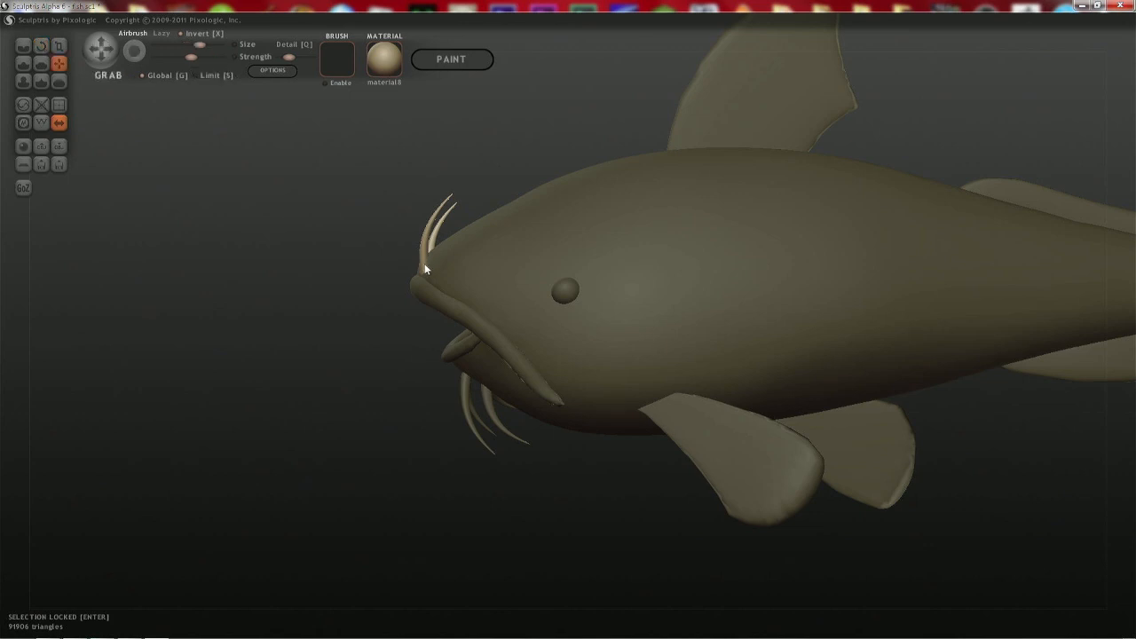
pyautogui.moveTo(426, 265); pyautogui.dragTo(447, 262)
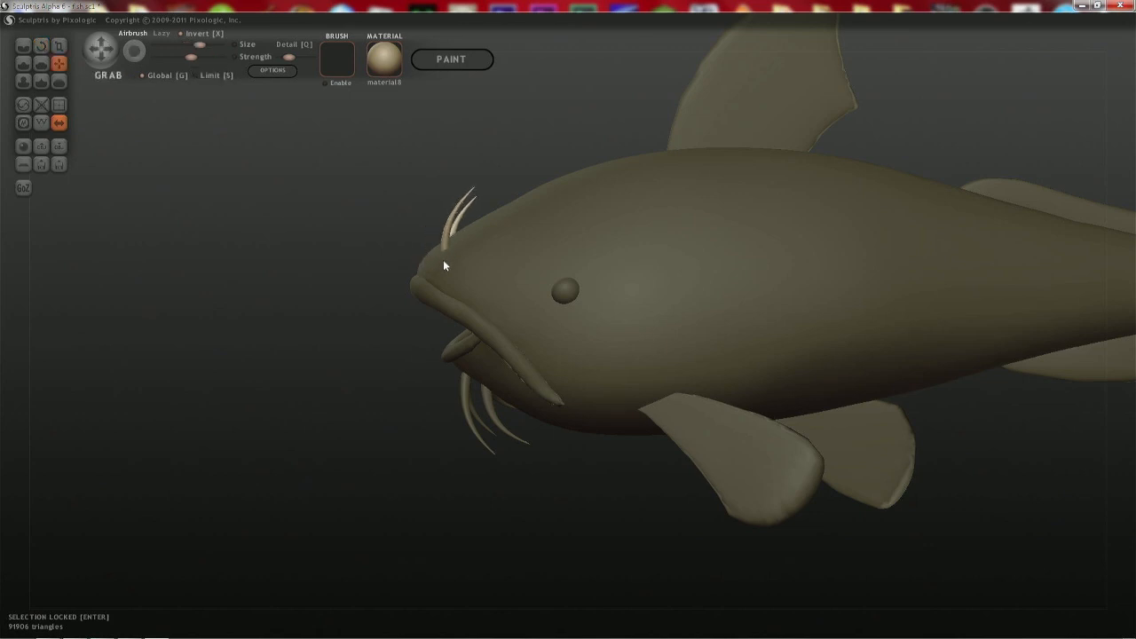
pyautogui.moveTo(444, 265); pyautogui.dragTo(624, 351, button='right')
pyautogui.moveTo(527, 379); pyautogui.dragTo(543, 381, button='right')
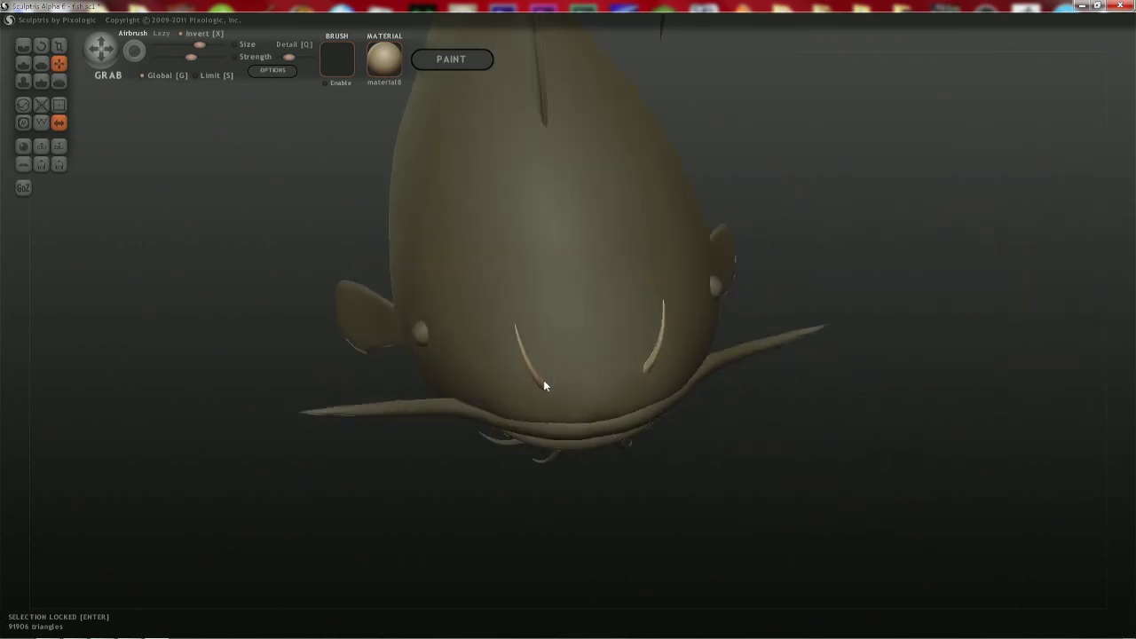
pyautogui.moveTo(543, 381)
pyautogui.mouseDown()
pyautogui.moveTo(535, 371)
pyautogui.moveTo(560, 367)
pyautogui.moveTo(536, 371)
pyautogui.mouseUp()
pyautogui.keyDown('shift'); pyautogui.moveTo(536, 371); pyautogui.dragTo(540, 263, button='right'); pyautogui.keyUp('shift')
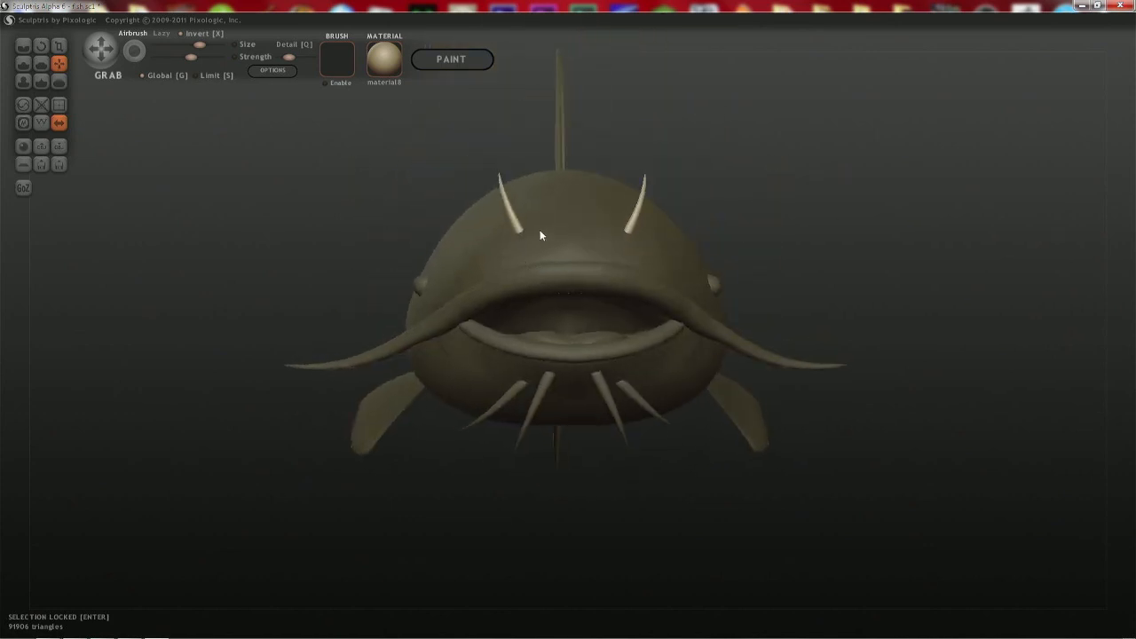
pyautogui.moveTo(520, 231); pyautogui.dragTo(516, 233)
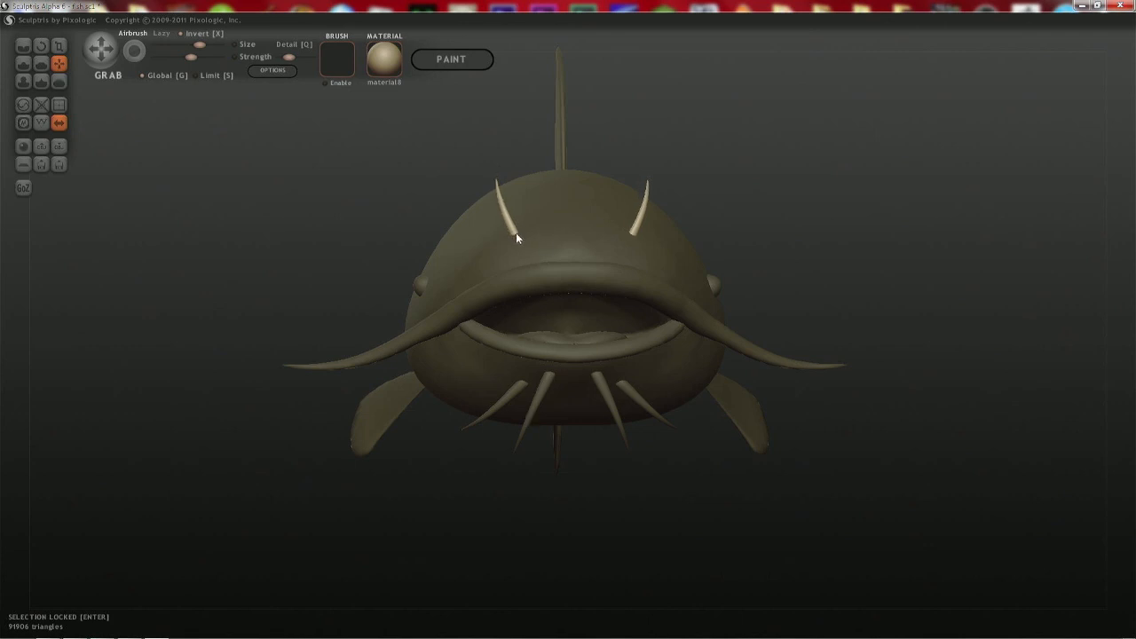
# - Rotate the snout barbels from the side and front so they sweep backward over the head and tilt outward
pyautogui.moveTo(516, 233); pyautogui.dragTo(829, 233, button='right')
pyautogui.scroll(3, 826, 275)
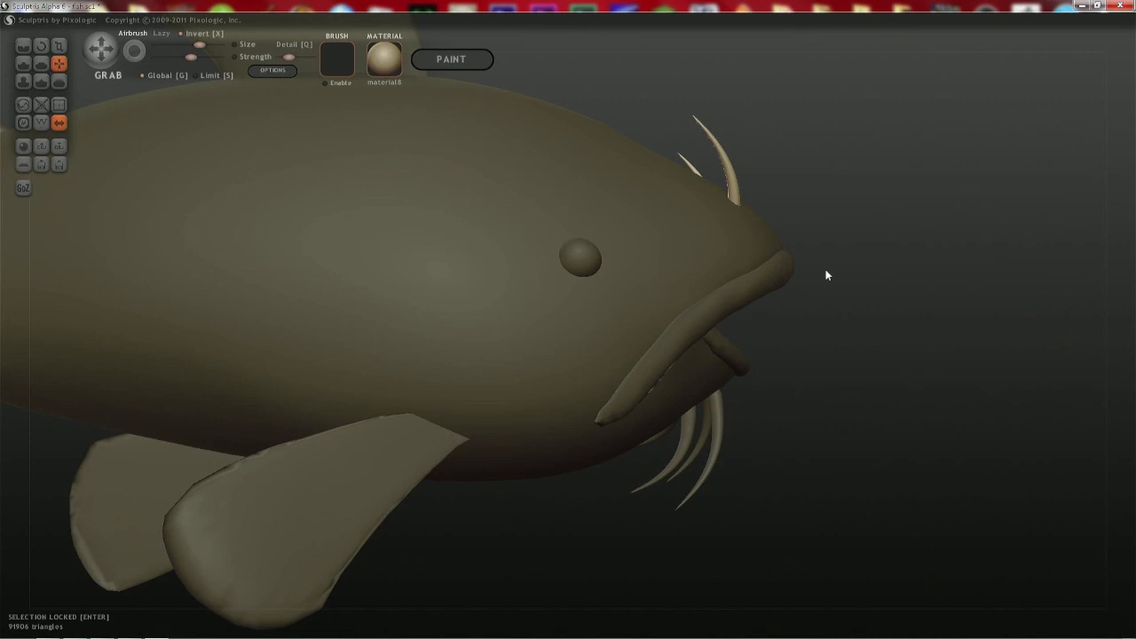
pyautogui.moveTo(826, 275); pyautogui.dragTo(655, 265, button='right')
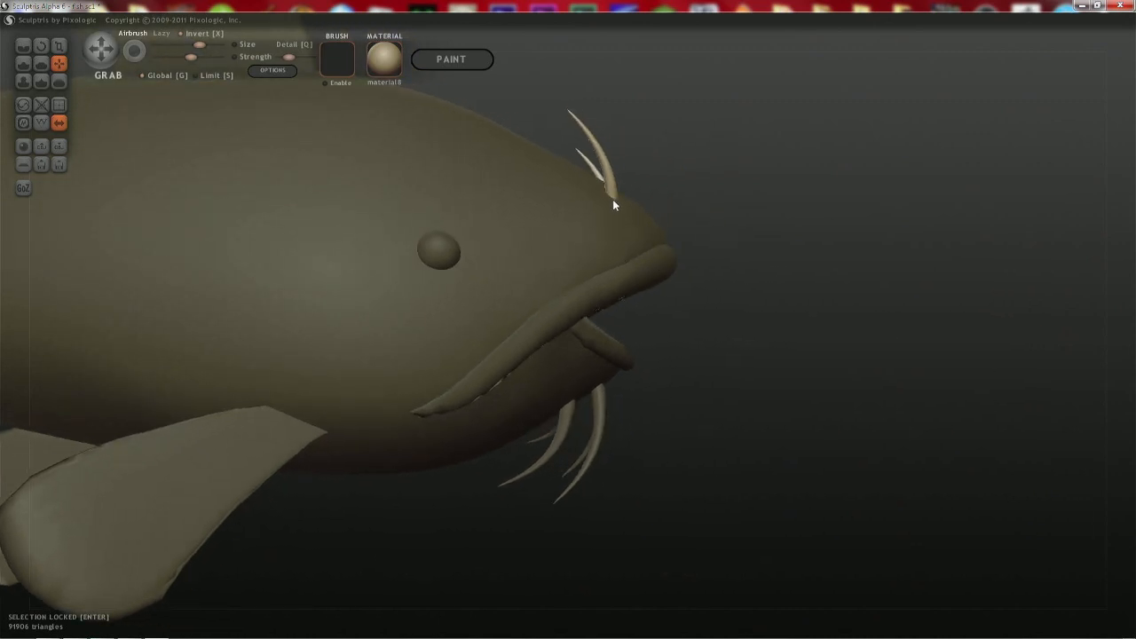
pyautogui.press('r')
pyautogui.moveTo(612, 192); pyautogui.dragTo(699, 311)
pyautogui.moveTo(699, 311); pyautogui.dragTo(216, 344, button='right')
pyautogui.moveTo(423, 343); pyautogui.dragTo(413, 288, button='right')
pyautogui.moveTo(433, 264)
pyautogui.mouseDown()
pyautogui.moveTo(453, 235)
pyautogui.moveTo(538, 227)
pyautogui.mouseUp()
pyautogui.moveTo(471, 232)
pyautogui.mouseDown(button='right')
pyautogui.moveTo(624, 275)
pyautogui.moveTo(870, 257)
pyautogui.moveTo(558, 251)
pyautogui.moveTo(428, 279)
pyautogui.moveTo(411, 365)
pyautogui.moveTo(366, 358)
pyautogui.moveTo(284, 287)
pyautogui.moveTo(147, 257)
pyautogui.moveTo(134, 231)
pyautogui.moveTo(556, 240)
pyautogui.moveTo(457, 246)
pyautogui.moveTo(551, 309)
pyautogui.mouseUp(button='right')
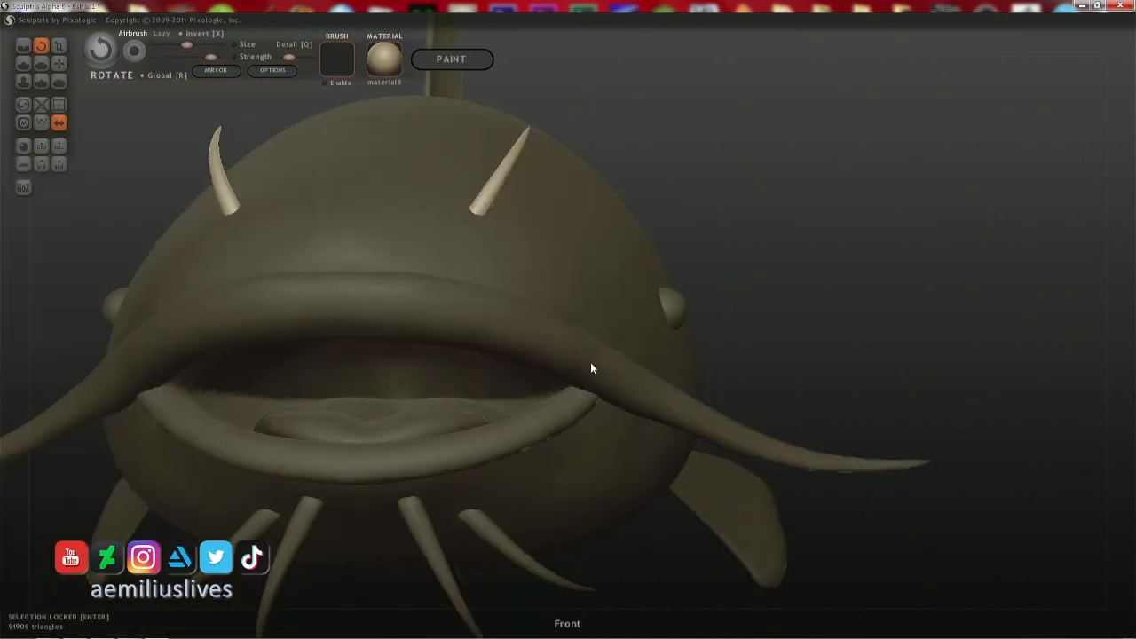
# - Bring the snout barbels slightly closer together and sink their bases into the top of the snout with Grab
pyautogui.scroll(-2, 592, 368)
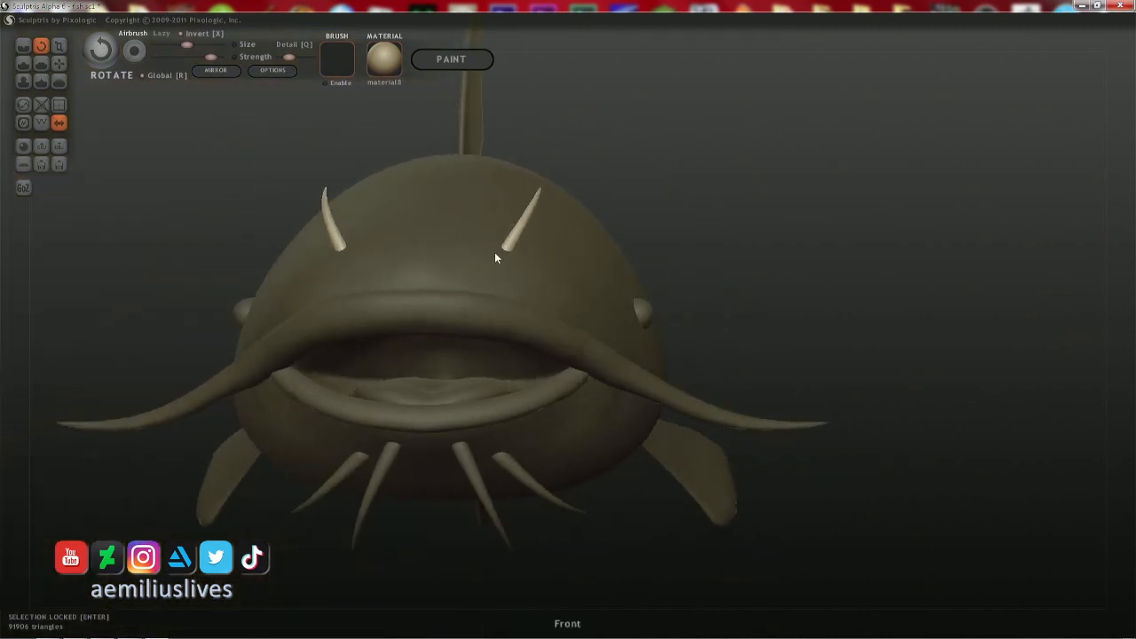
pyautogui.press('g')
pyautogui.moveTo(510, 244); pyautogui.dragTo(504, 241)
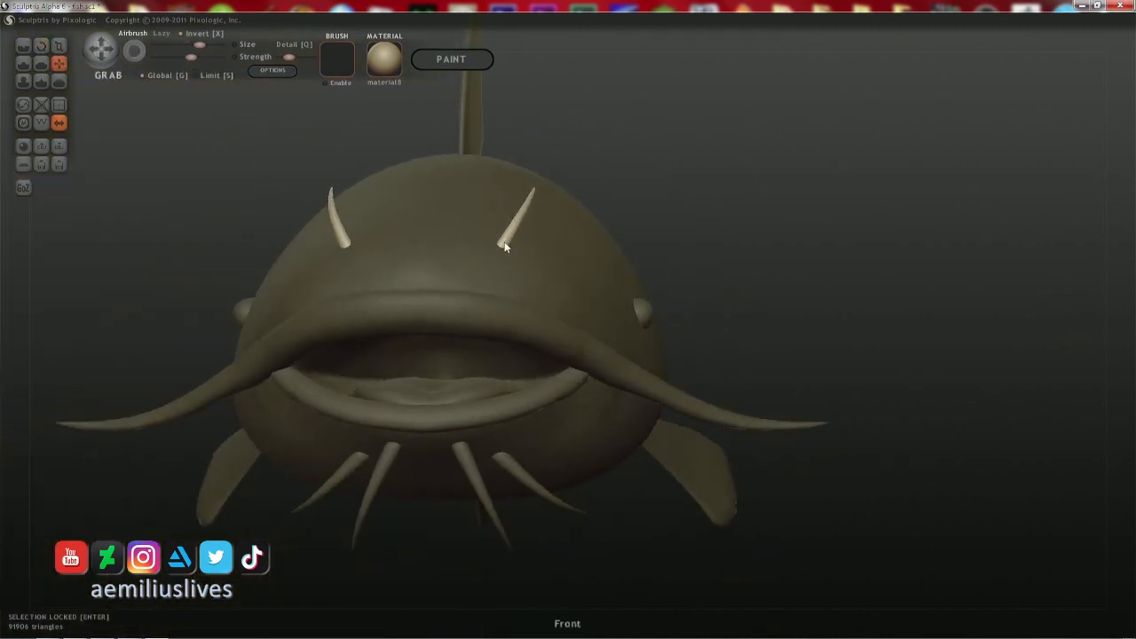
pyautogui.moveTo(526, 249); pyautogui.dragTo(564, 264, button='right')
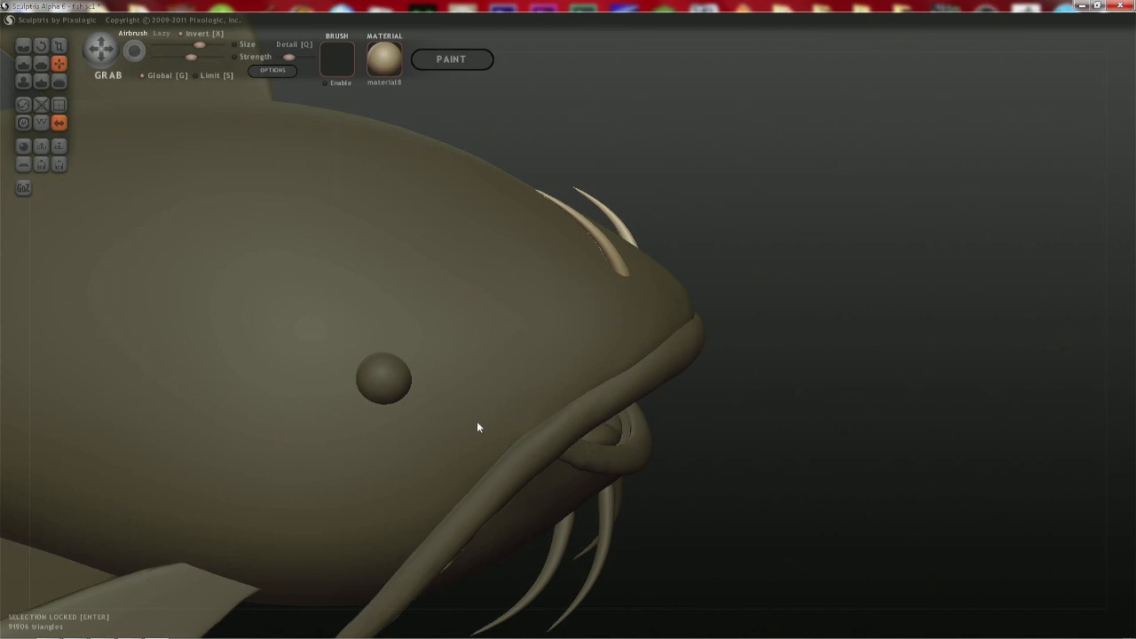
pyautogui.moveTo(477, 427)
pyautogui.mouseDown(button='right')
pyautogui.moveTo(621, 312)
pyautogui.moveTo(646, 232)
pyautogui.mouseUp(button='right')
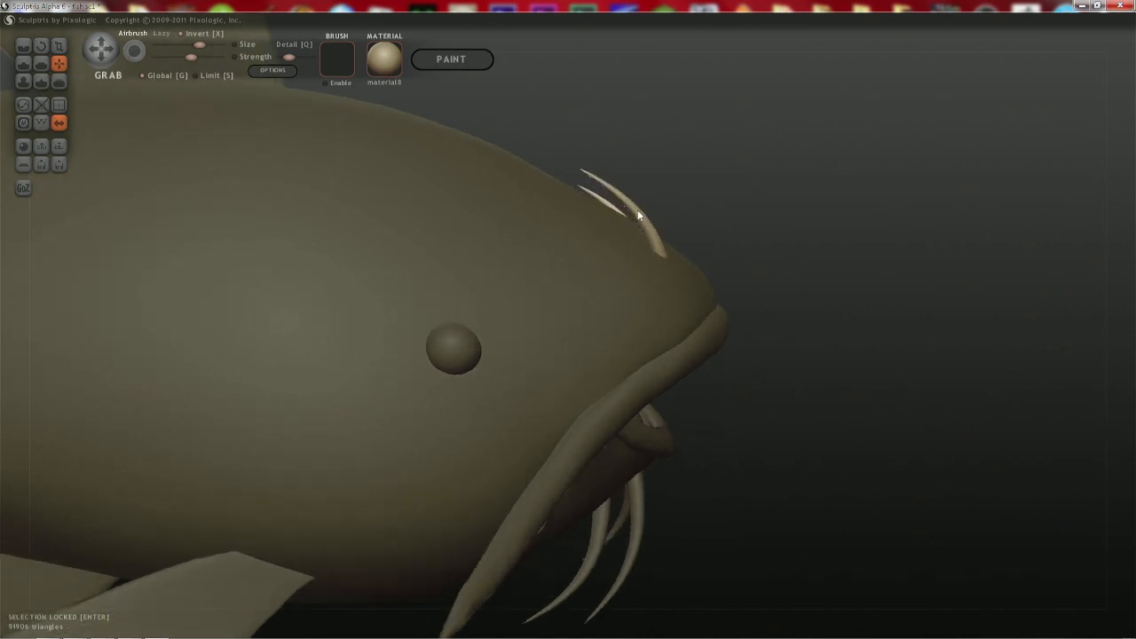
pyautogui.moveTo(638, 210); pyautogui.dragTo(613, 218)
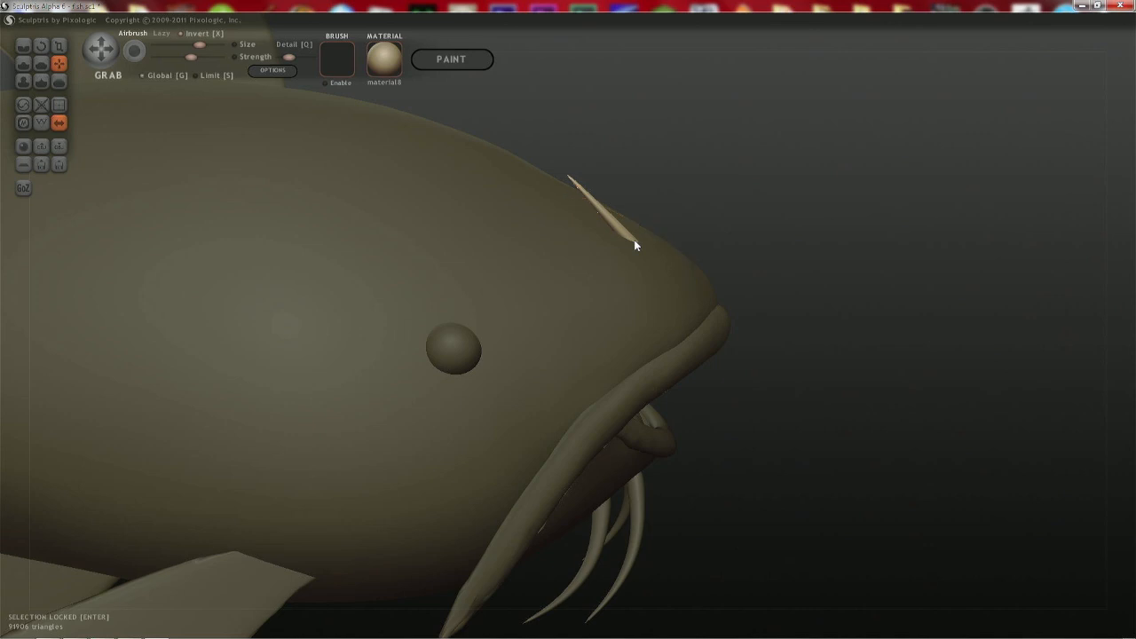
pyautogui.moveTo(634, 240); pyautogui.dragTo(645, 233)
pyautogui.moveTo(644, 233); pyautogui.dragTo(562, 187, button='right')
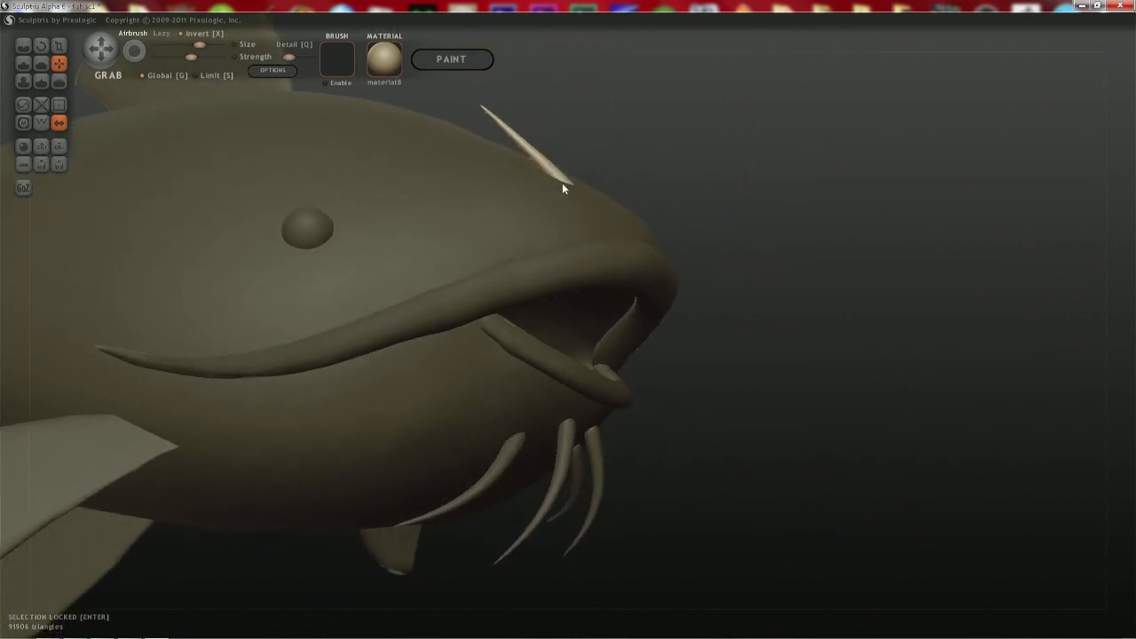
# - Rotate the snout barbels to stand upright from the head, with their tips flaring outward
pyautogui.press('r')
pyautogui.moveTo(566, 180); pyautogui.dragTo(542, 133)
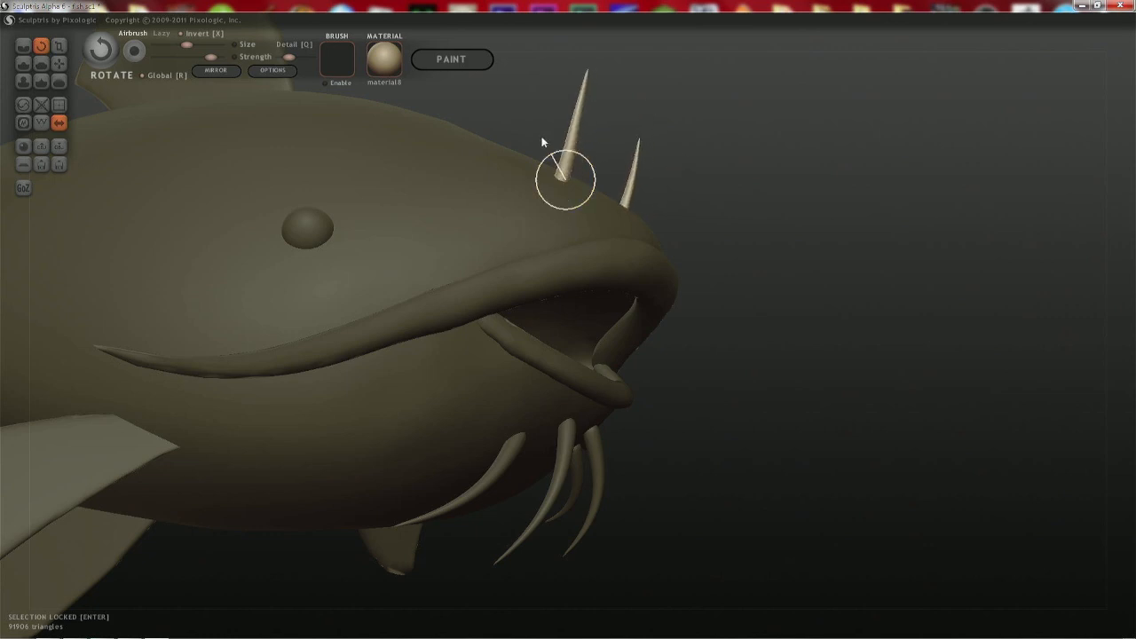
pyautogui.moveTo(838, 228); pyautogui.dragTo(539, 246, button='right')
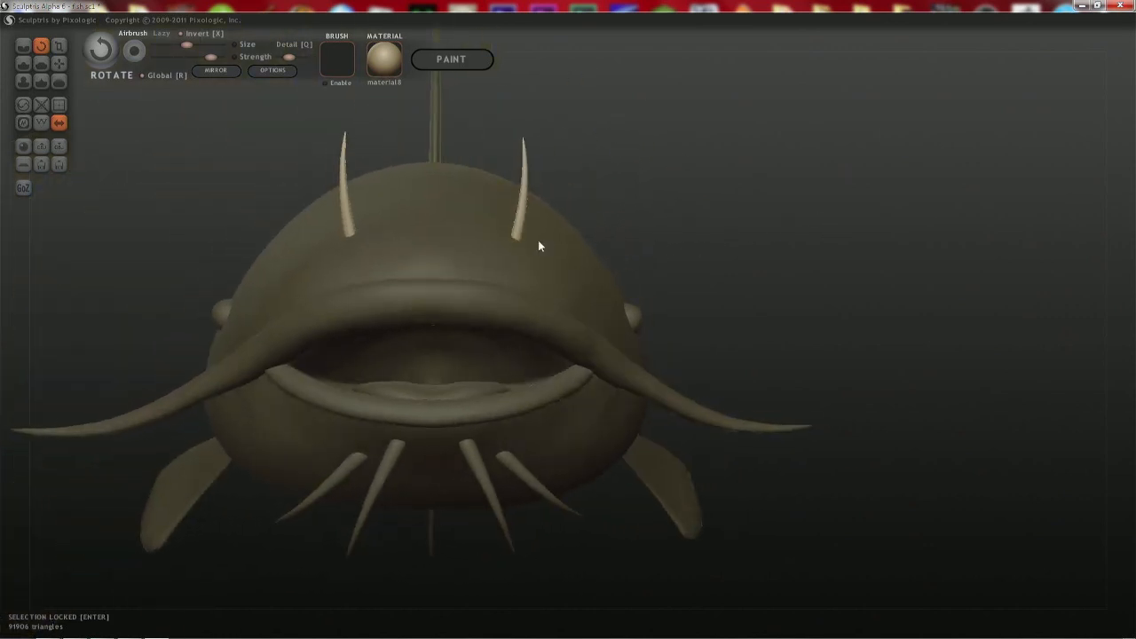
pyautogui.moveTo(526, 174); pyautogui.dragTo(585, 200)
pyautogui.moveTo(584, 200); pyautogui.dragTo(472, 289, button='right')
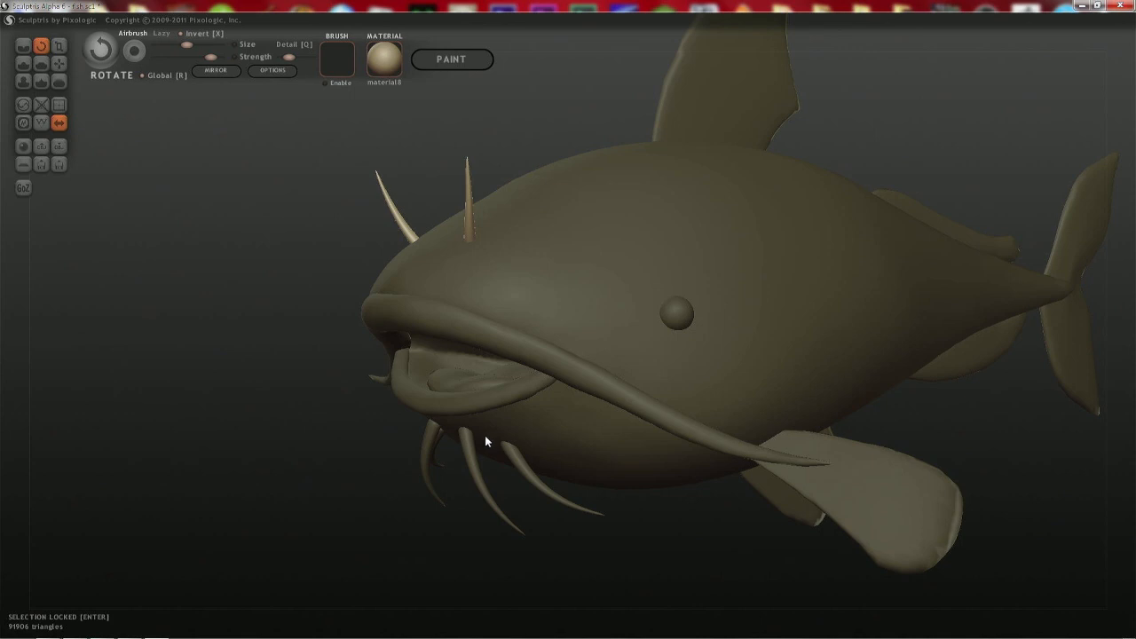
pyautogui.moveTo(485, 436); pyautogui.dragTo(548, 340, button='right')
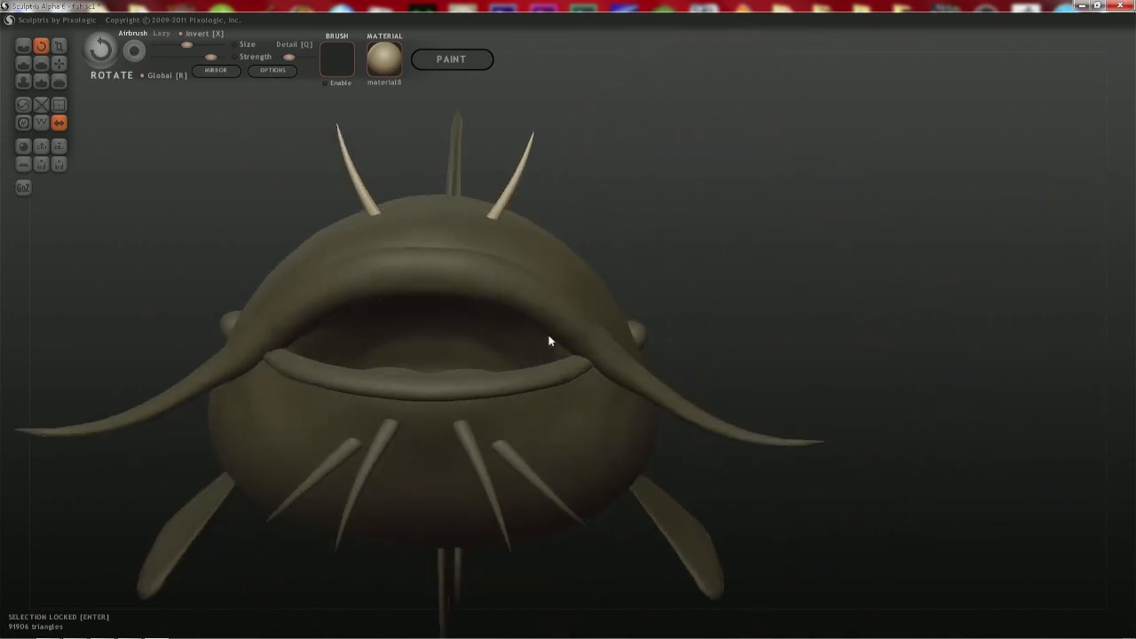
# - Scale down the snout barbels and move them farther apart toward the sides of the head
pyautogui.press('t')
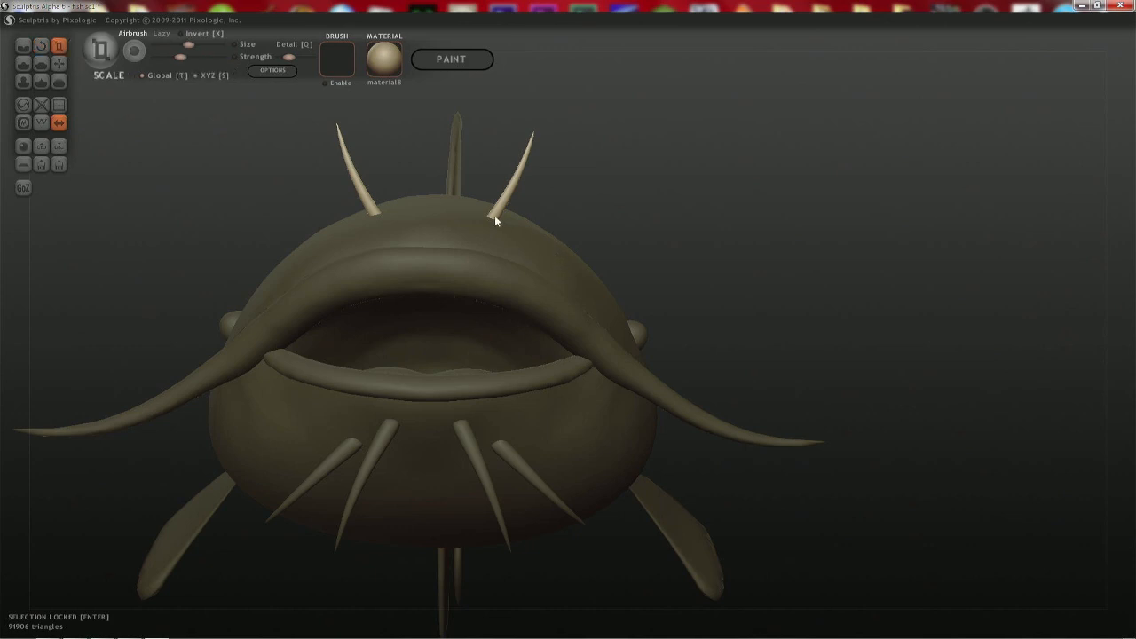
pyautogui.moveTo(495, 215); pyautogui.dragTo(393, 268)
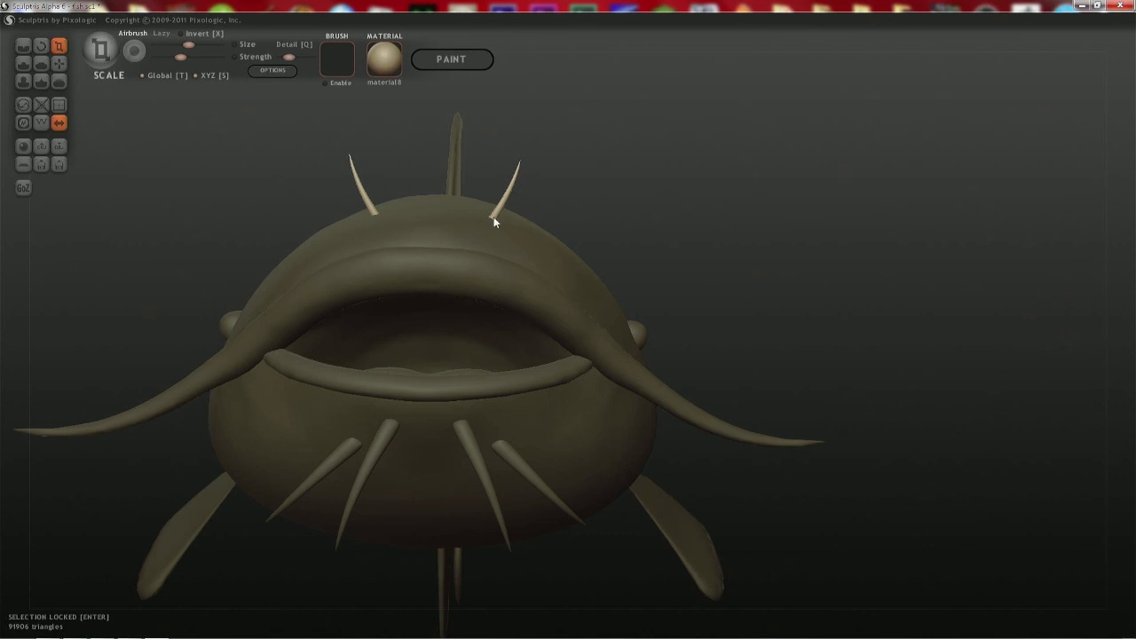
pyautogui.press('g')
pyautogui.moveTo(494, 217)
pyautogui.mouseDown()
pyautogui.moveTo(541, 226)
pyautogui.moveTo(542, 238)
pyautogui.mouseUp()
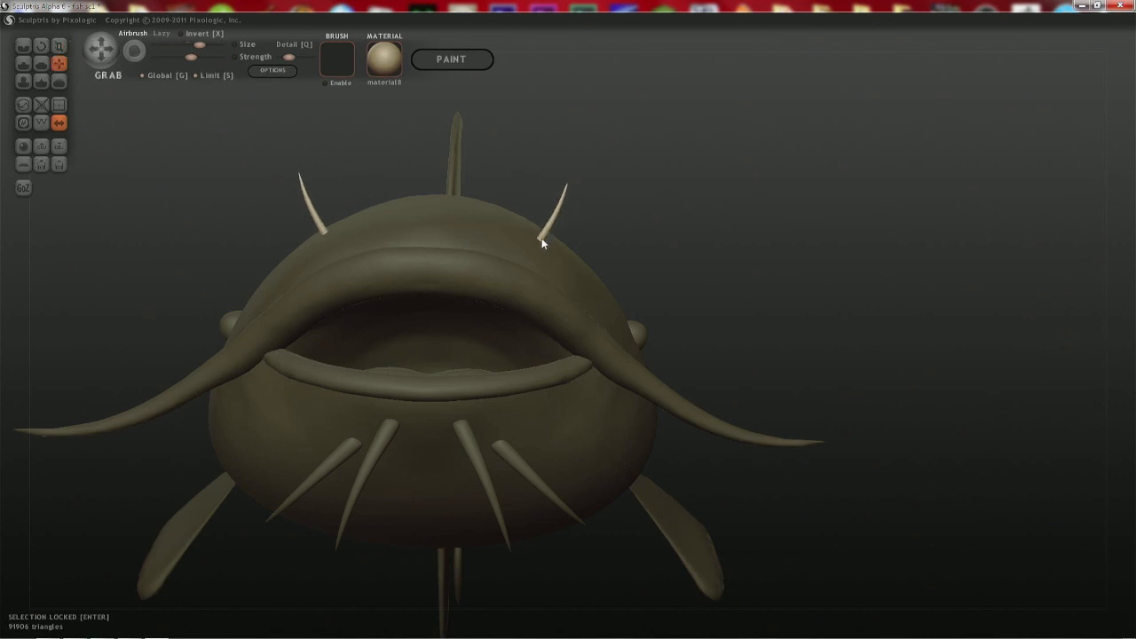
# - Adjust the small snout barbels' position from several angles with Grab so their bases sit on the head's surface
pyautogui.moveTo(541, 238); pyautogui.dragTo(433, 283, button='right')
pyautogui.moveTo(511, 273)
pyautogui.mouseDown()
pyautogui.moveTo(478, 252)
pyautogui.moveTo(493, 270)
pyautogui.moveTo(481, 273)
pyautogui.mouseUp()
pyautogui.moveTo(482, 273)
pyautogui.mouseDown(button='right')
pyautogui.moveTo(568, 292)
pyautogui.moveTo(569, 257)
pyautogui.mouseUp(button='right')
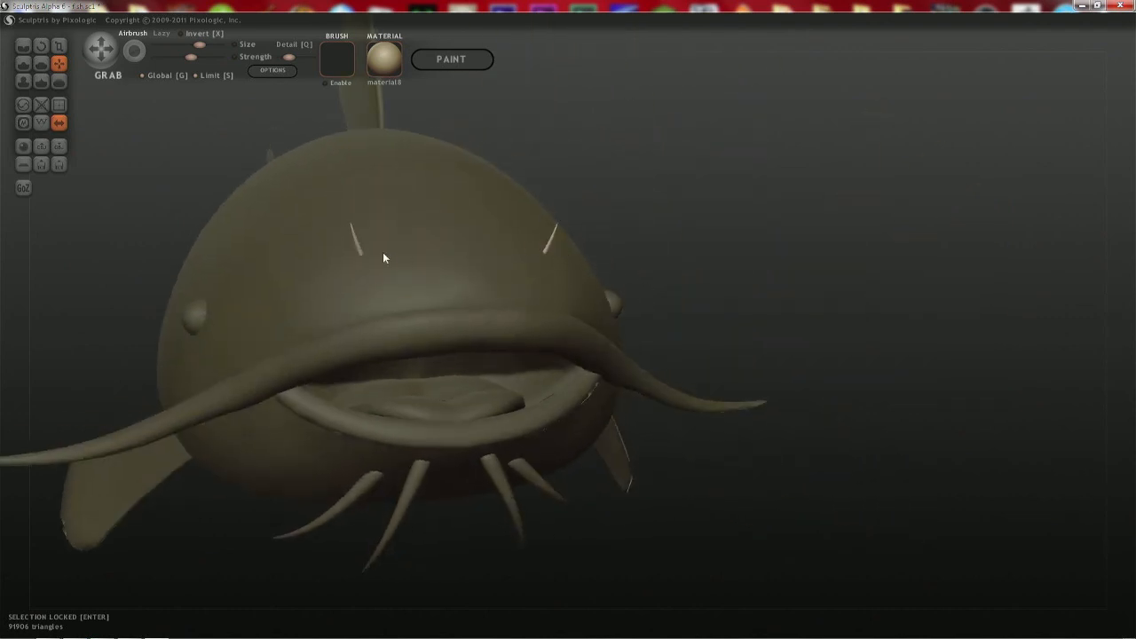
pyautogui.moveTo(384, 257)
pyautogui.mouseDown()
pyautogui.moveTo(362, 249)
pyautogui.moveTo(328, 280)
pyautogui.mouseUp()
pyautogui.moveTo(612, 288)
pyautogui.mouseDown(button='right')
pyautogui.moveTo(606, 238)
pyautogui.moveTo(579, 225)
pyautogui.moveTo(564, 234)
pyautogui.mouseUp(button='right')
pyautogui.moveTo(563, 235)
pyautogui.mouseDown()
pyautogui.moveTo(590, 206)
pyautogui.moveTo(600, 217)
pyautogui.mouseUp()
pyautogui.moveTo(600, 216)
pyautogui.mouseDown(button='right')
pyautogui.moveTo(463, 332)
pyautogui.moveTo(450, 301)
pyautogui.mouseUp(button='right')
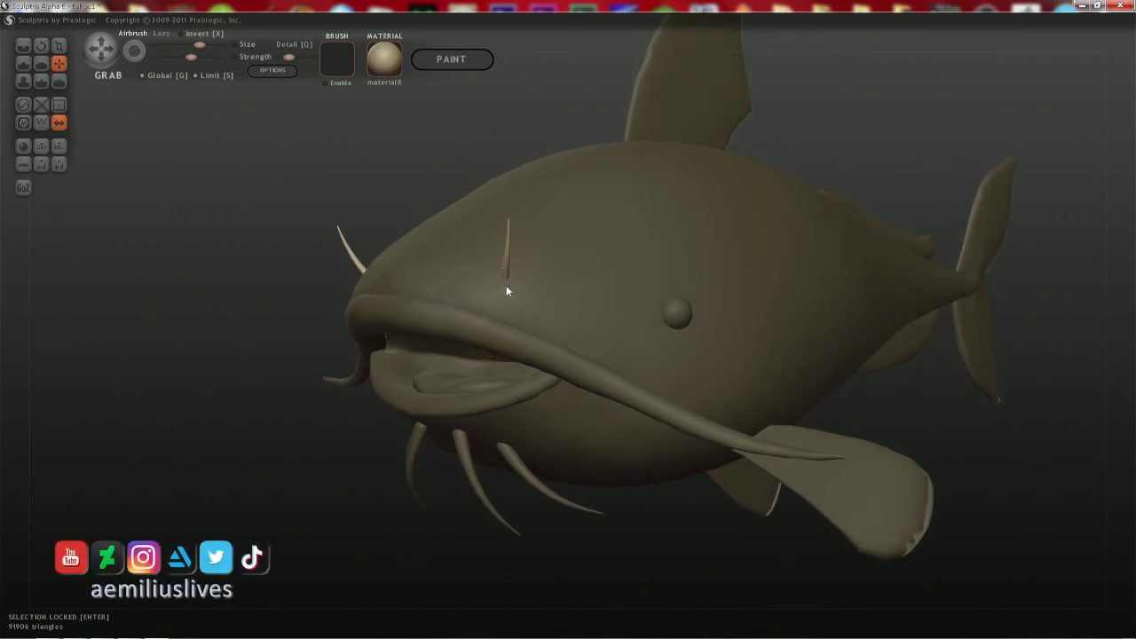
# - Rotate the snout barbels so their tips splay outward and lean back from the head
pyautogui.moveTo(451, 354)
pyautogui.mouseDown(button='right')
pyautogui.moveTo(467, 348)
pyautogui.moveTo(441, 338)
pyautogui.moveTo(509, 295)
pyautogui.moveTo(533, 259)
pyautogui.moveTo(522, 259)
pyautogui.moveTo(519, 355)
pyautogui.mouseUp(button='right')
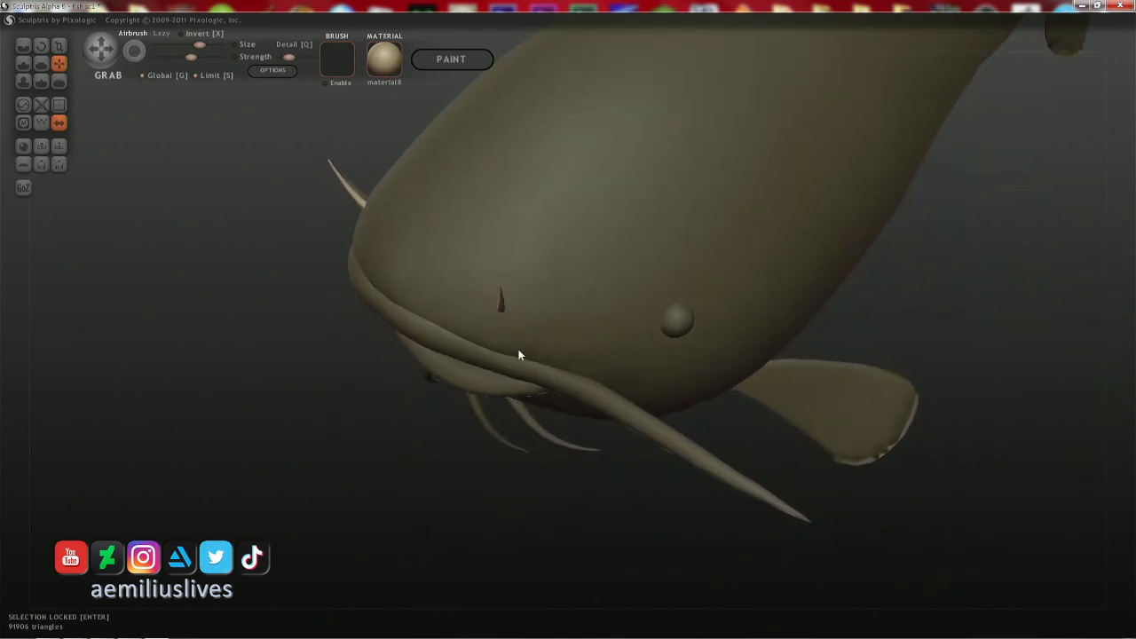
pyautogui.press('r')
pyautogui.moveTo(503, 309)
pyautogui.mouseDown()
pyautogui.moveTo(546, 302)
pyautogui.moveTo(536, 330)
pyautogui.mouseUp()
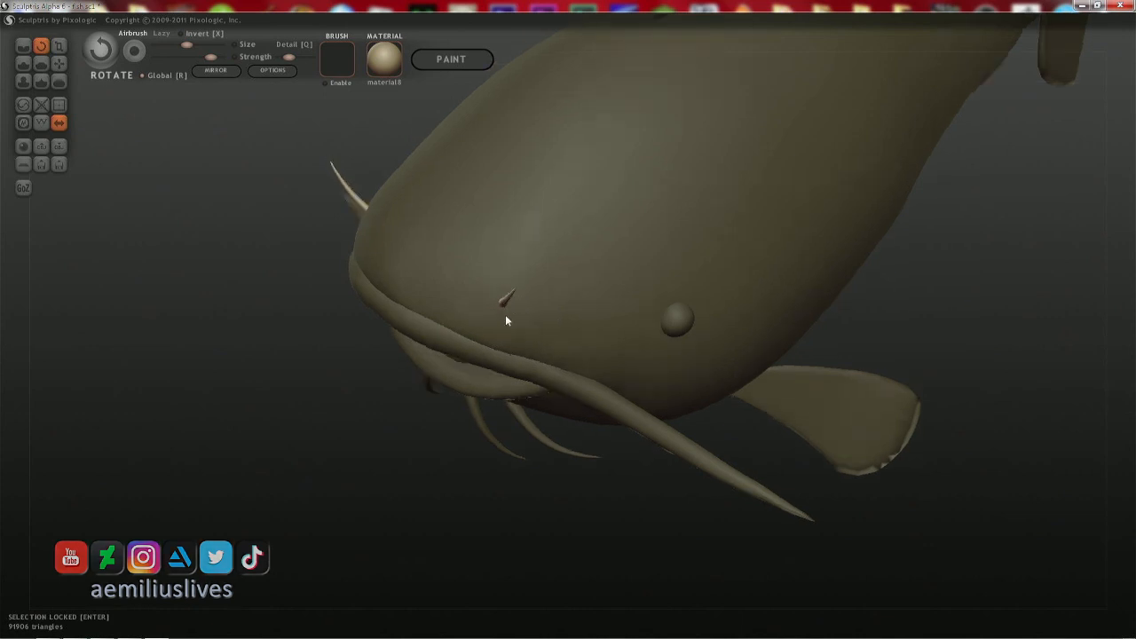
pyautogui.moveTo(506, 316)
pyautogui.mouseDown(button='right')
pyautogui.moveTo(501, 228)
pyautogui.moveTo(510, 267)
pyautogui.moveTo(496, 261)
pyautogui.mouseUp(button='right')
pyautogui.moveTo(502, 265)
pyautogui.mouseDown()
pyautogui.moveTo(538, 263)
pyautogui.moveTo(538, 280)
pyautogui.moveTo(492, 268)
pyautogui.mouseUp()
# - Bring the snout barbels closer together on the snout with Grab and rotate them to stand more upright
pyautogui.press('g')
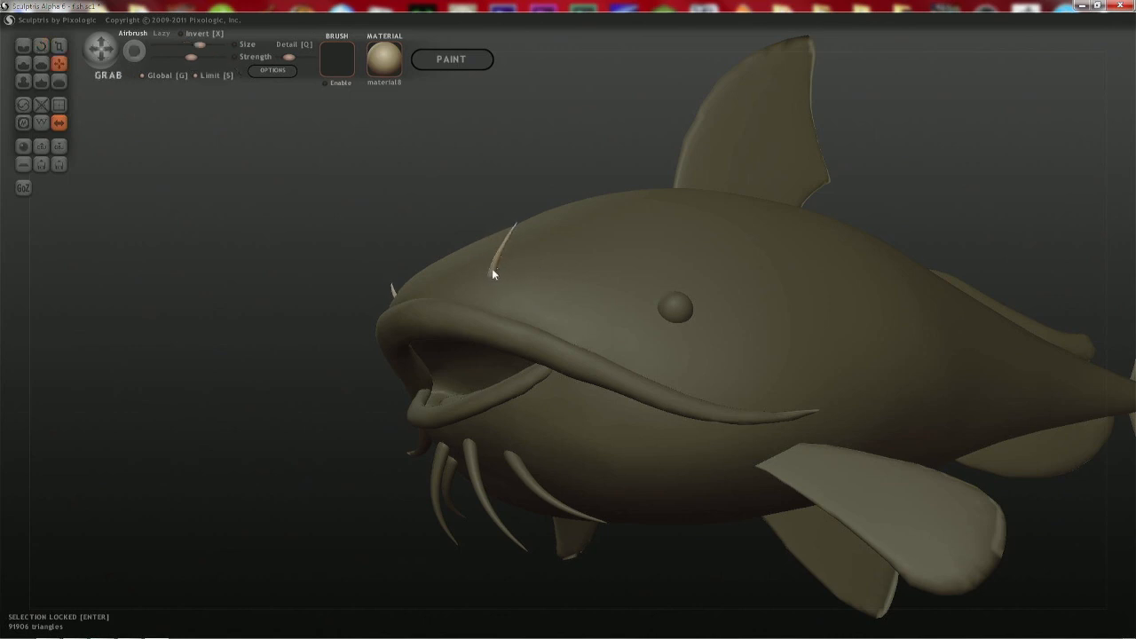
pyautogui.moveTo(492, 268); pyautogui.dragTo(676, 306, button='right')
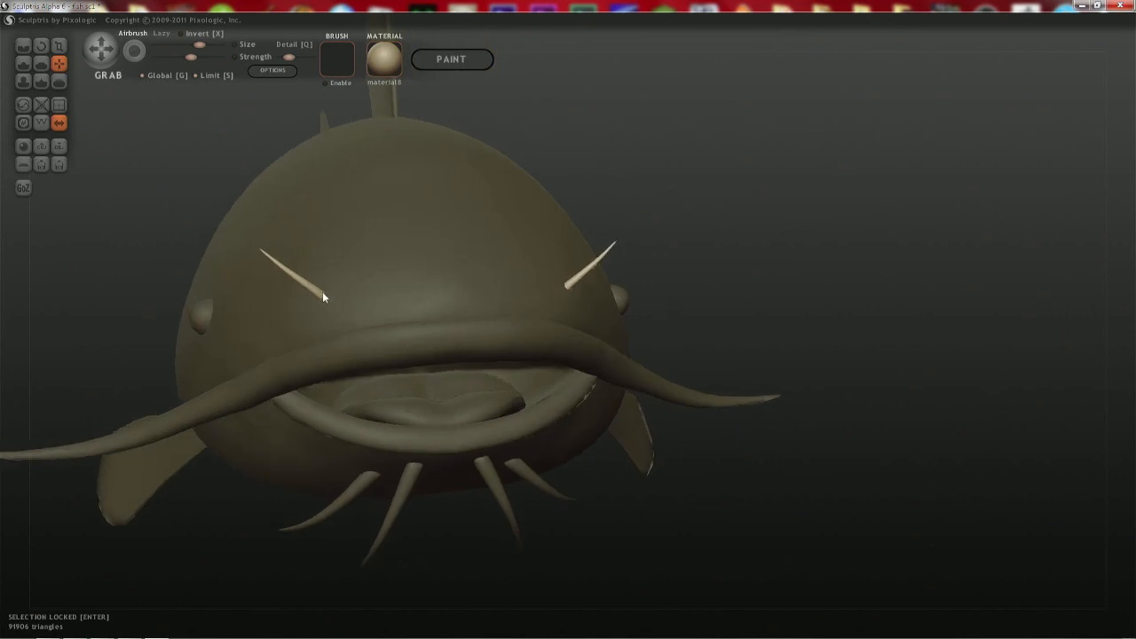
pyautogui.moveTo(323, 293)
pyautogui.mouseDown()
pyautogui.moveTo(350, 283)
pyautogui.moveTo(331, 297)
pyautogui.moveTo(377, 294)
pyautogui.moveTo(389, 307)
pyautogui.mouseUp()
pyautogui.press('r')
pyautogui.keyDown('shift'); pyautogui.moveTo(389, 308); pyautogui.dragTo(389, 283, button='right'); pyautogui.keyUp('shift')
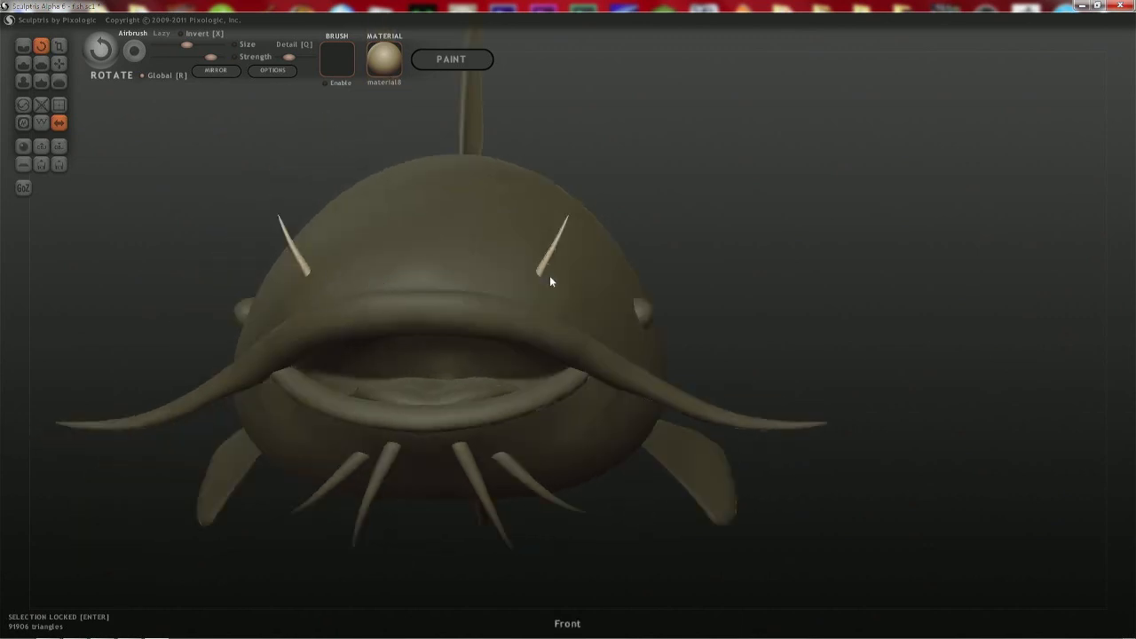
pyautogui.moveTo(547, 278); pyautogui.dragTo(384, 279, button='right')
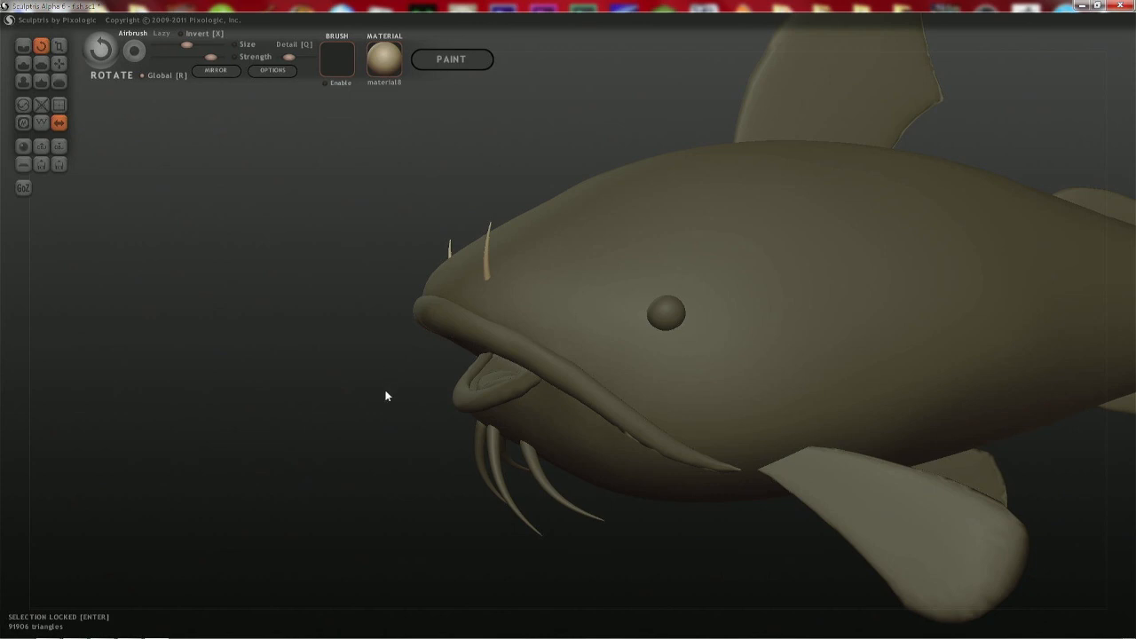
pyautogui.moveTo(386, 396); pyautogui.dragTo(418, 397, button='right')
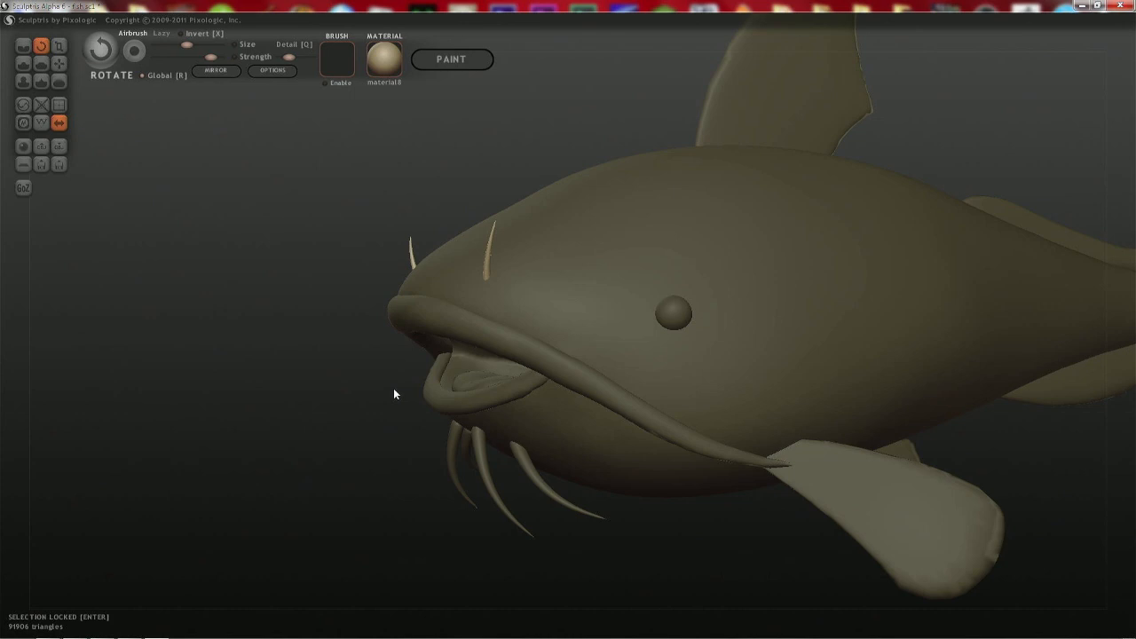
# - Move the snout barbels forward and nearer each other so they sit just above the upper lip
pyautogui.moveTo(393, 394); pyautogui.dragTo(637, 381)
pyautogui.moveTo(323, 252)
pyautogui.mouseDown()
pyautogui.moveTo(386, 245)
pyautogui.moveTo(345, 242)
pyautogui.moveTo(435, 259)
pyautogui.moveTo(405, 253)
pyautogui.mouseUp()
pyautogui.press('g')
pyautogui.moveTo(404, 257); pyautogui.dragTo(461, 271, button='right')
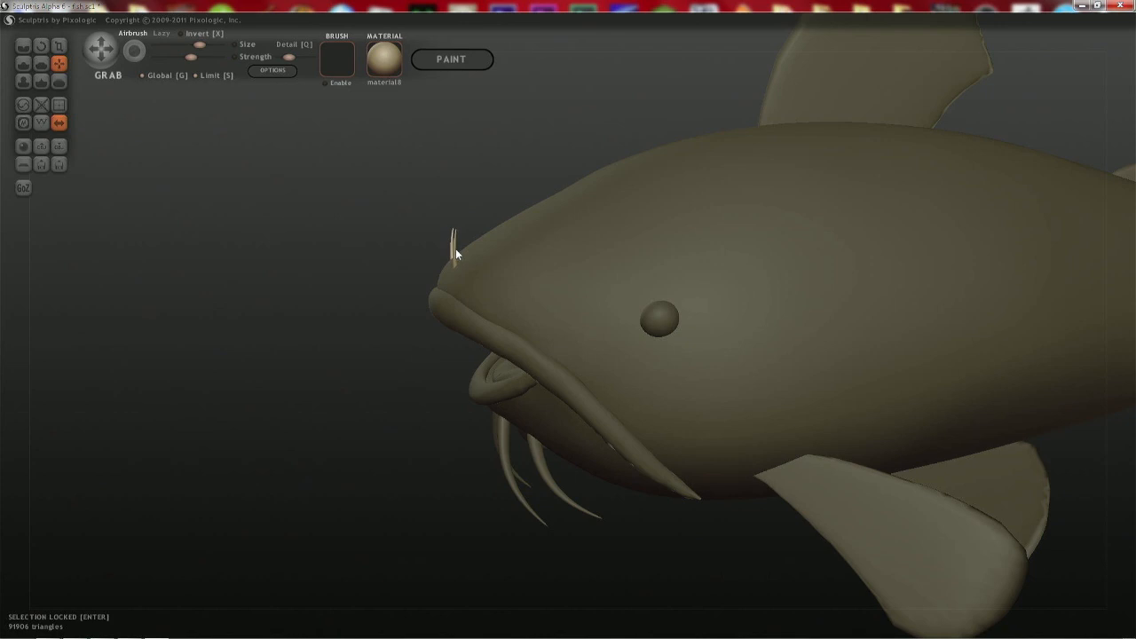
pyautogui.moveTo(456, 253); pyautogui.dragTo(673, 266, button='right')
pyautogui.moveTo(425, 271); pyautogui.dragTo(385, 282, button='right')
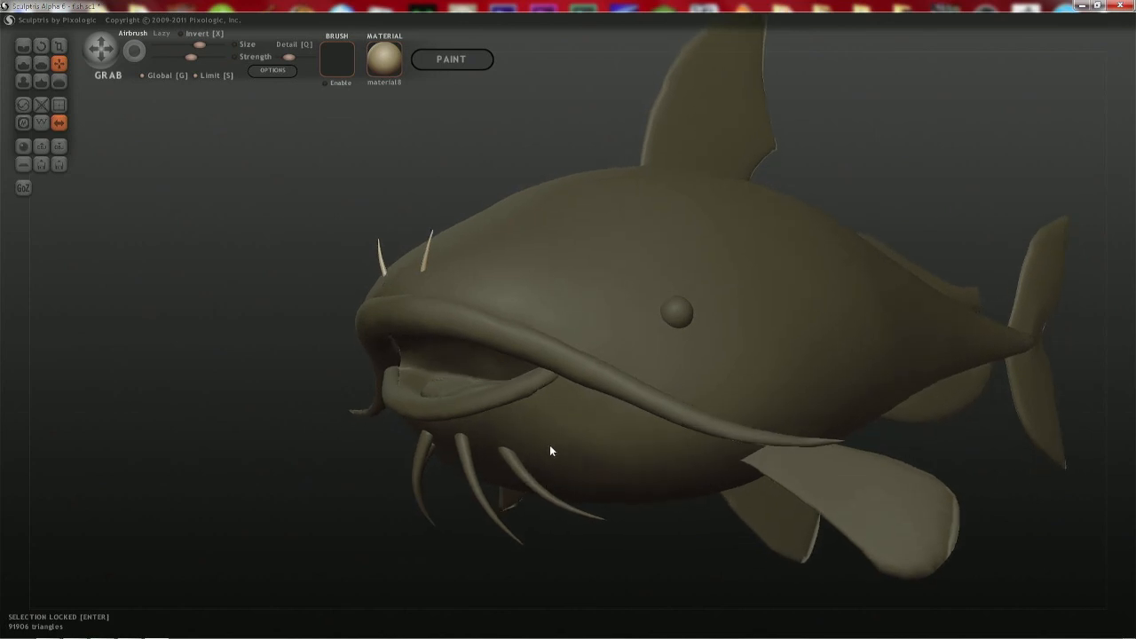
# - Check the snout barbels from both sides of the head and release their selection lock to sculpt the body
pyautogui.moveTo(550, 452); pyautogui.dragTo(416, 384, button='right')
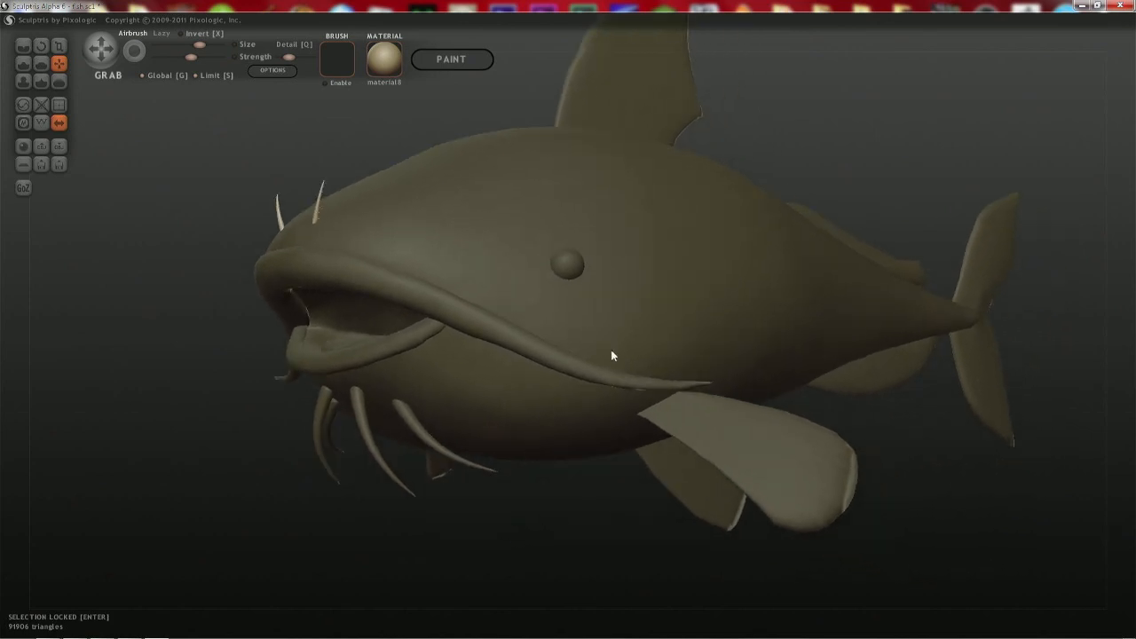
pyautogui.moveTo(611, 350); pyautogui.dragTo(637, 349, button='right')
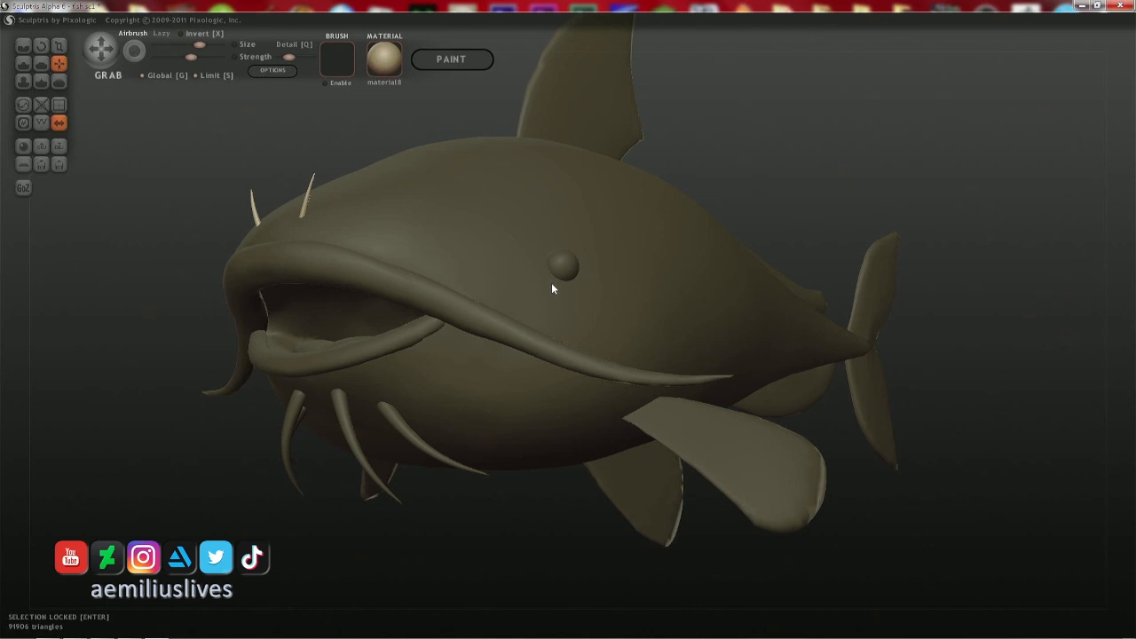
pyautogui.moveTo(533, 330); pyautogui.dragTo(345, 348, button='right')
pyautogui.moveTo(233, 333); pyautogui.dragTo(263, 338, button='right')
pyautogui.moveTo(379, 386)
pyautogui.mouseDown(button='right')
pyautogui.moveTo(378, 304)
pyautogui.moveTo(399, 328)
pyautogui.moveTo(374, 384)
pyautogui.mouseUp(button='right')
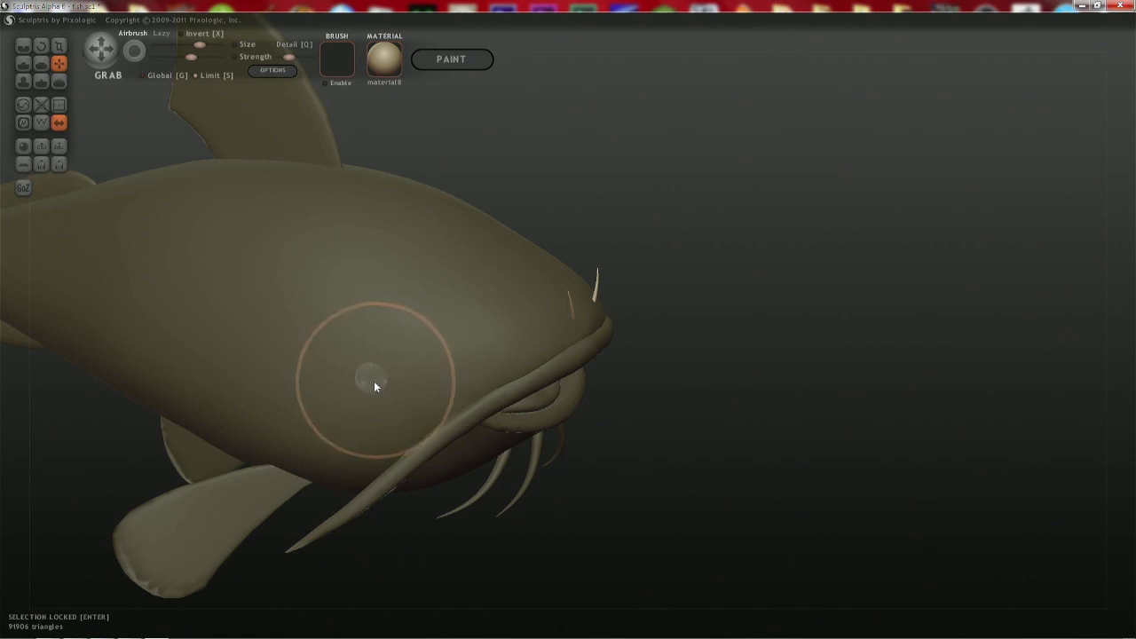
pyautogui.press('Return')
pyautogui.moveTo(371, 379); pyautogui.dragTo(362, 353, button='right')
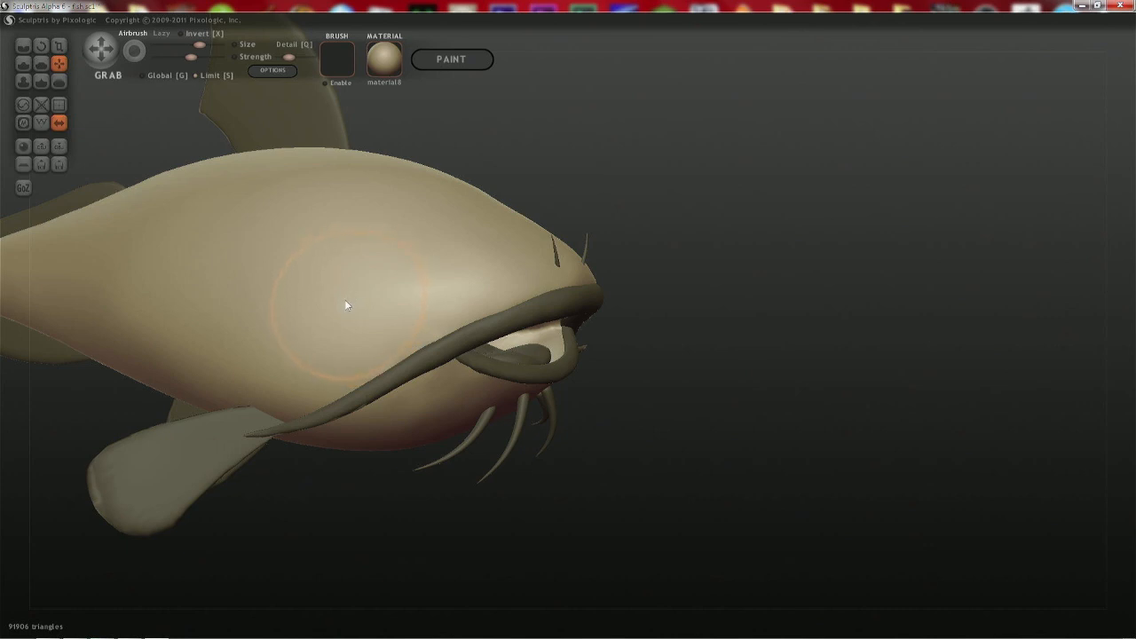
# - Try bulging the eyes out of the sides of the head with Inflate and undo the stroke
pyautogui.press('c')
pyautogui.press('space')
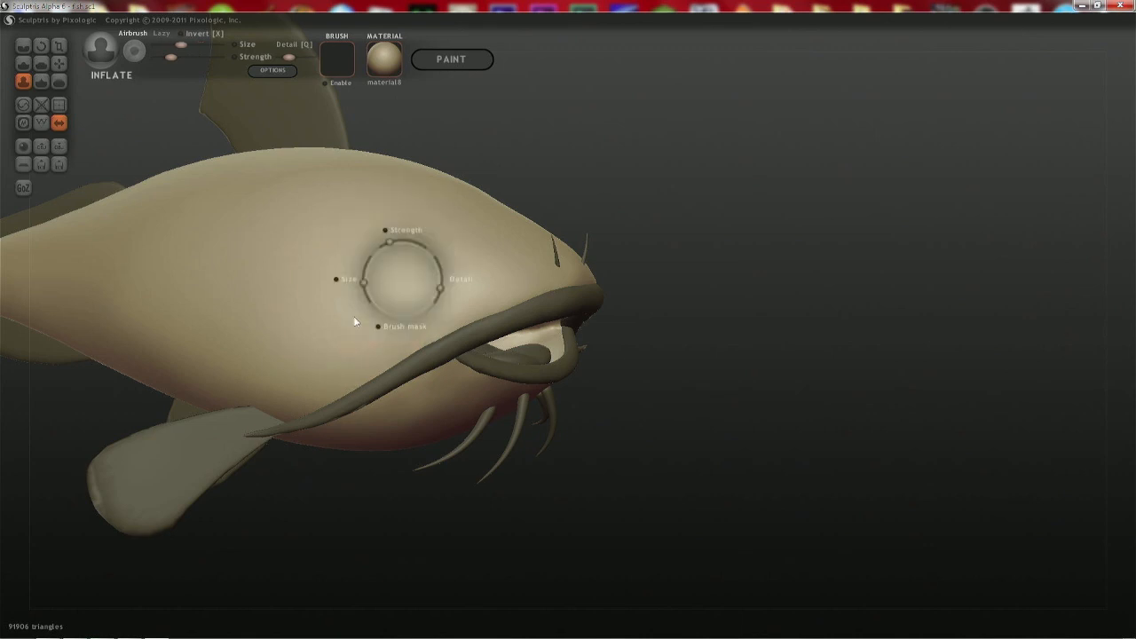
pyautogui.click(351, 306)
pyautogui.moveTo(350, 305); pyautogui.dragTo(344, 300)
pyautogui.moveTo(344, 300); pyautogui.dragTo(231, 311, button='middle')
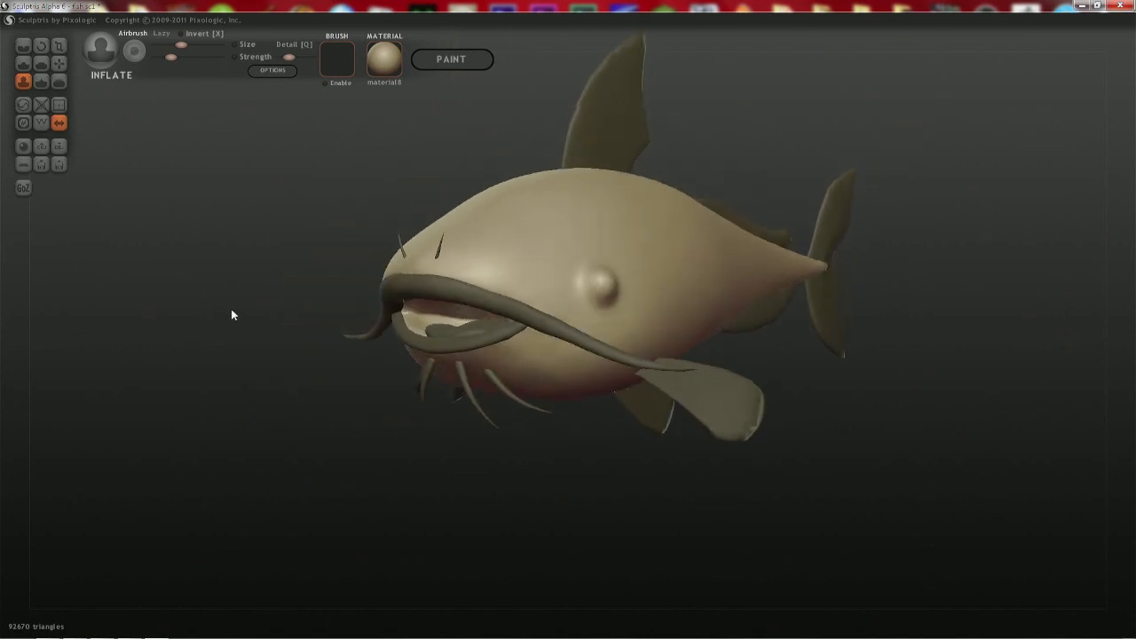
pyautogui.hotkey('ctrl', 'z')
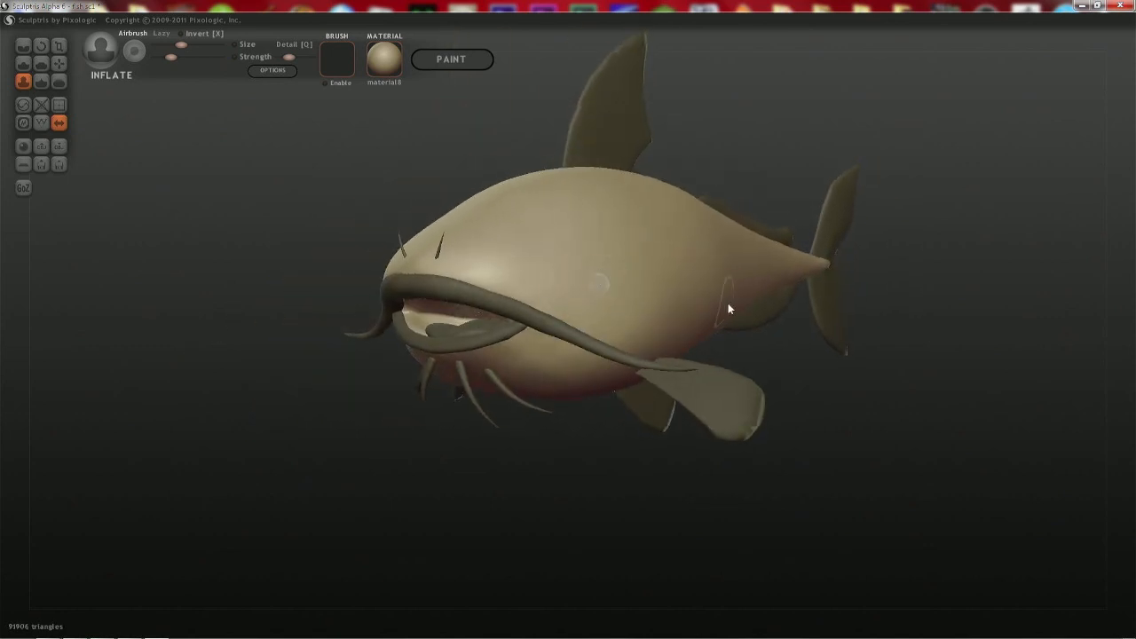
# - Build up large rounded eye bulges on both sides of the head with Inflate
pyautogui.moveTo(731, 310); pyautogui.dragTo(570, 284, button='middle')
pyautogui.moveTo(588, 275); pyautogui.dragTo(582, 277)
pyautogui.moveTo(582, 275); pyautogui.dragTo(679, 324, button='middle')
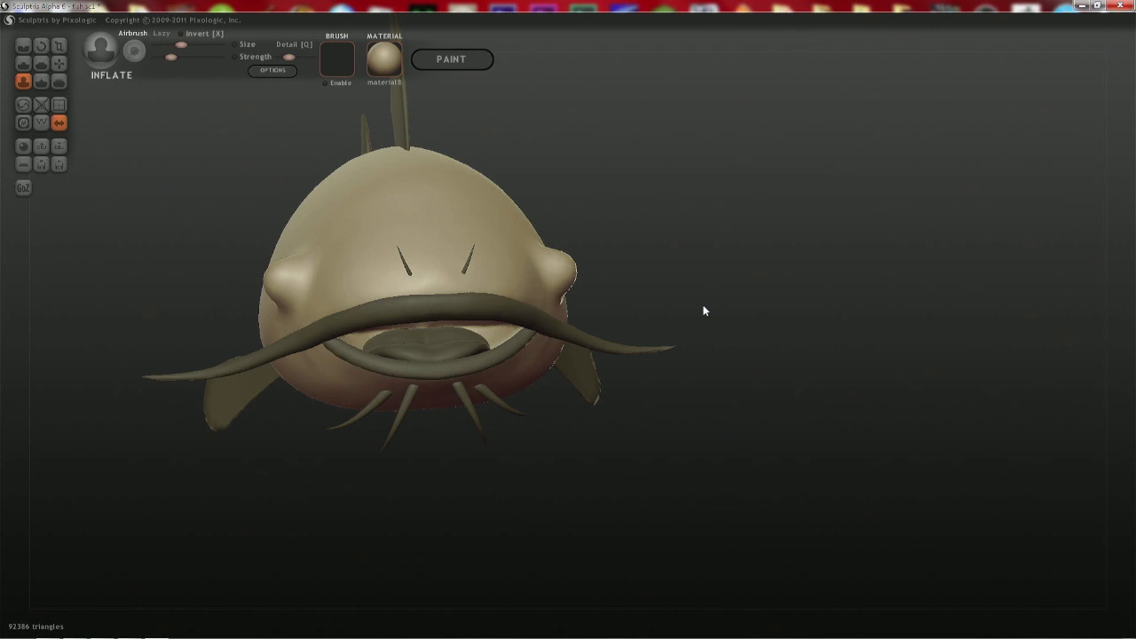
pyautogui.moveTo(598, 300); pyautogui.dragTo(551, 266)
pyautogui.scroll(5, 575, 248)
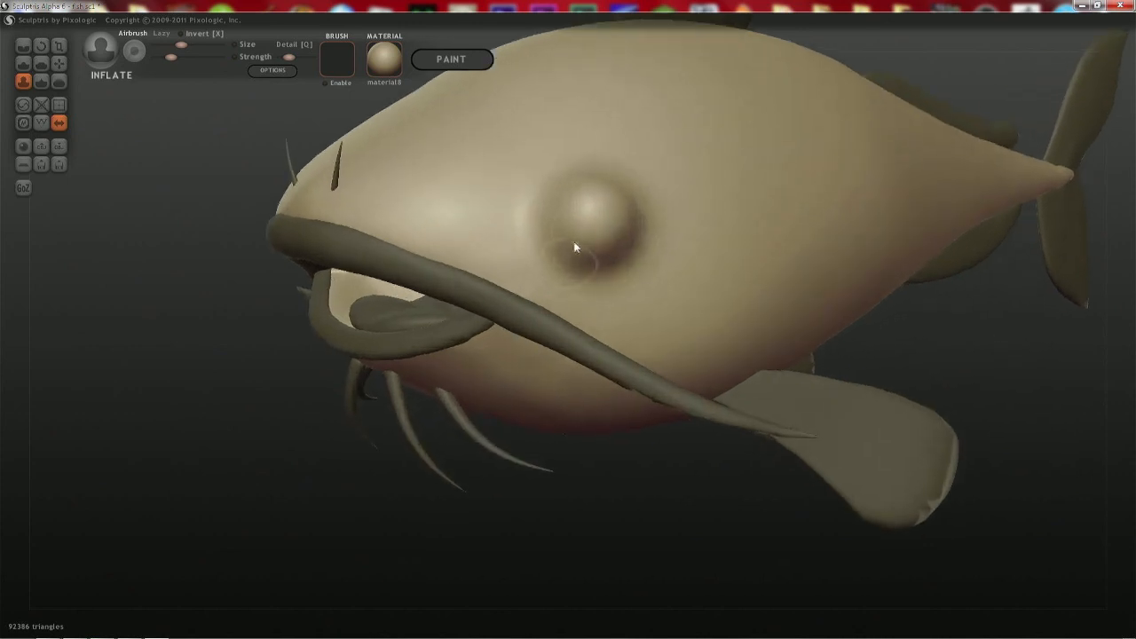
pyautogui.scroll(3, 568, 240)
# - Carve a crease around the base of the eye bulge to separate the eyeball from the head
pyautogui.press('c')
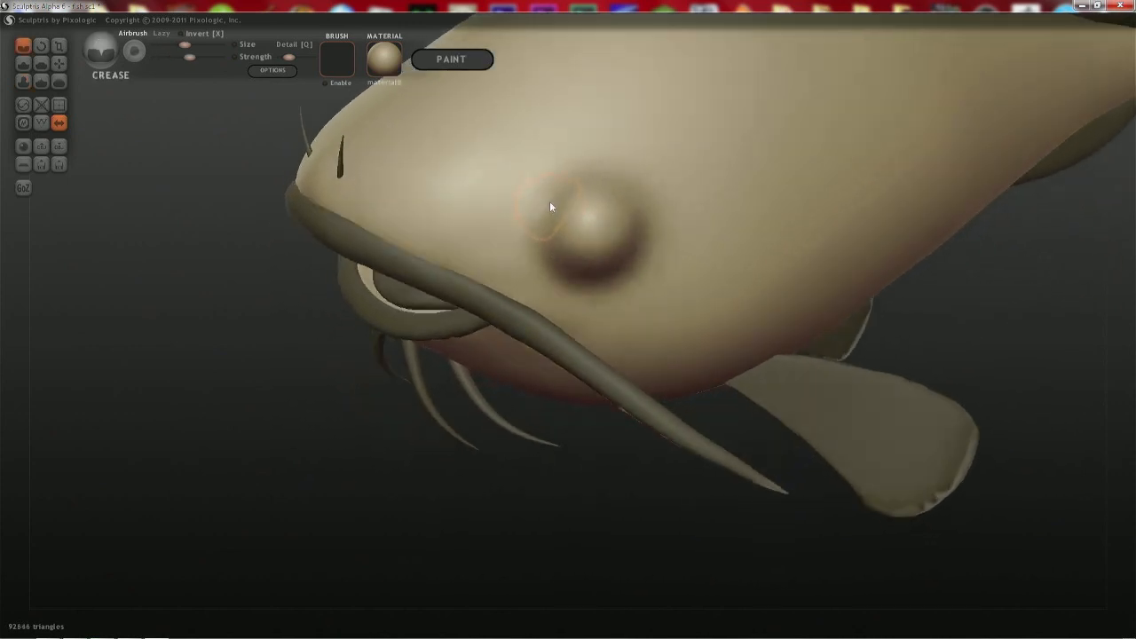
pyautogui.moveTo(551, 207)
pyautogui.mouseDown()
pyautogui.moveTo(579, 176)
pyautogui.moveTo(612, 177)
pyautogui.moveTo(638, 206)
pyautogui.moveTo(641, 247)
pyautogui.moveTo(613, 280)
pyautogui.moveTo(544, 239)
pyautogui.mouseUp()
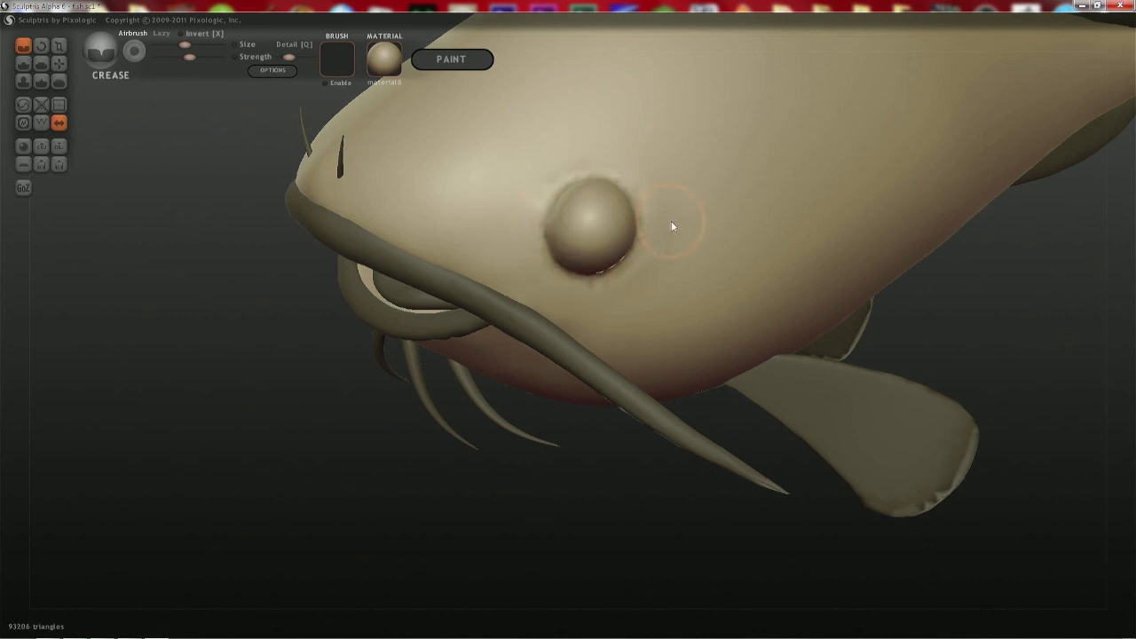
pyautogui.moveTo(671, 222); pyautogui.dragTo(641, 210, button='right')
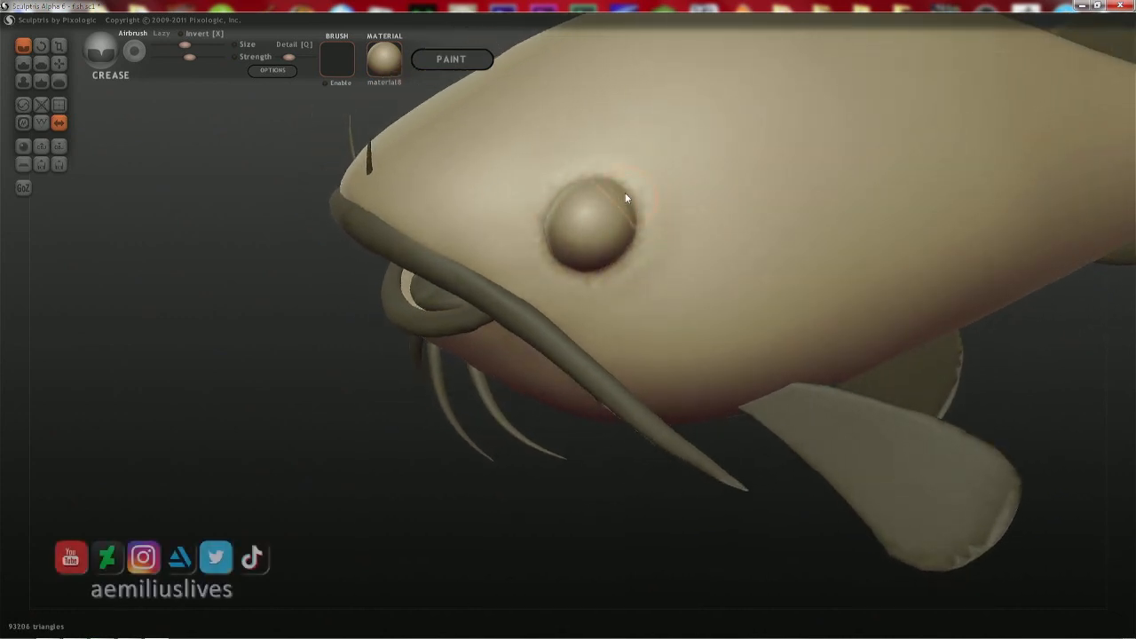
# - Resize the Grab brush and nudge the skin at the eye's upper and lower edges into a rounder outline
pyautogui.press('g')
pyautogui.press('space')
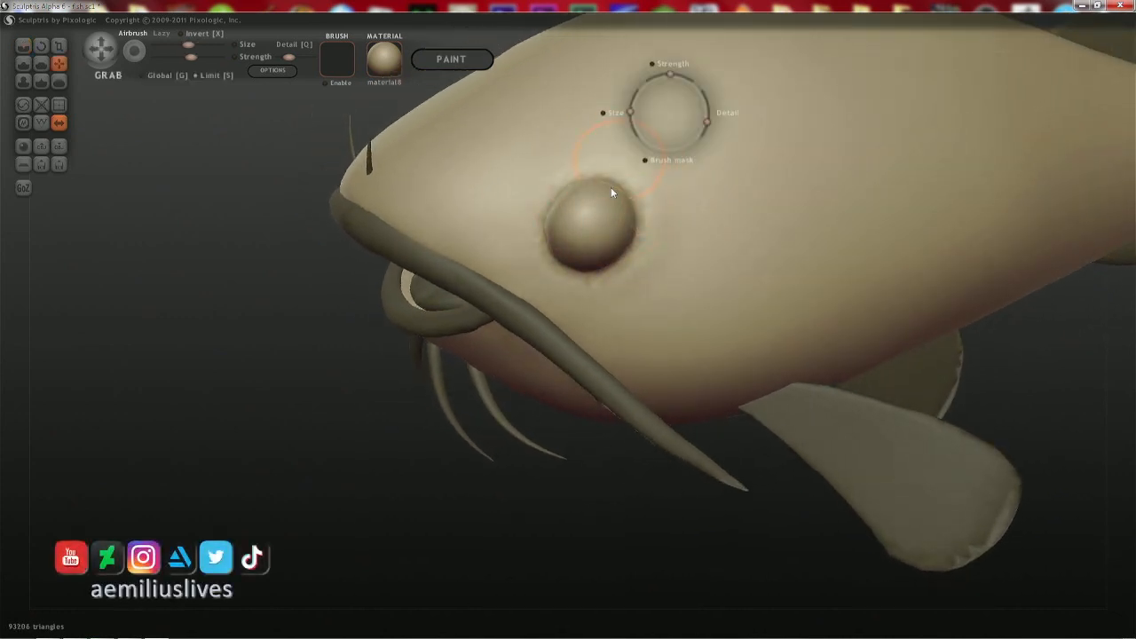
pyautogui.moveTo(619, 180); pyautogui.dragTo(611, 182)
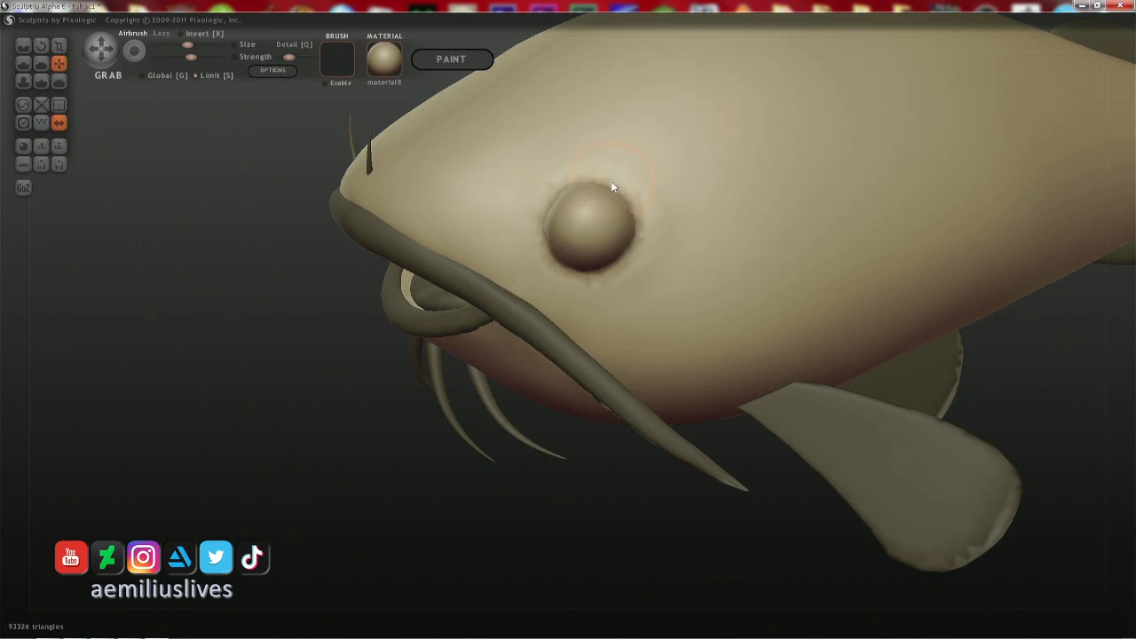
pyautogui.moveTo(566, 269); pyautogui.dragTo(569, 266)
pyautogui.moveTo(548, 269); pyautogui.dragTo(680, 253, button='right')
# - Pull the skin rim in all around the eye on the other side with a smaller Grab brush
pyautogui.moveTo(223, 271)
pyautogui.mouseDown(button='right')
pyautogui.moveTo(524, 277)
pyautogui.moveTo(611, 288)
pyautogui.moveTo(637, 311)
pyautogui.moveTo(604, 322)
pyautogui.moveTo(622, 299)
pyautogui.moveTo(565, 276)
pyautogui.mouseUp(button='right')
pyautogui.press('space')
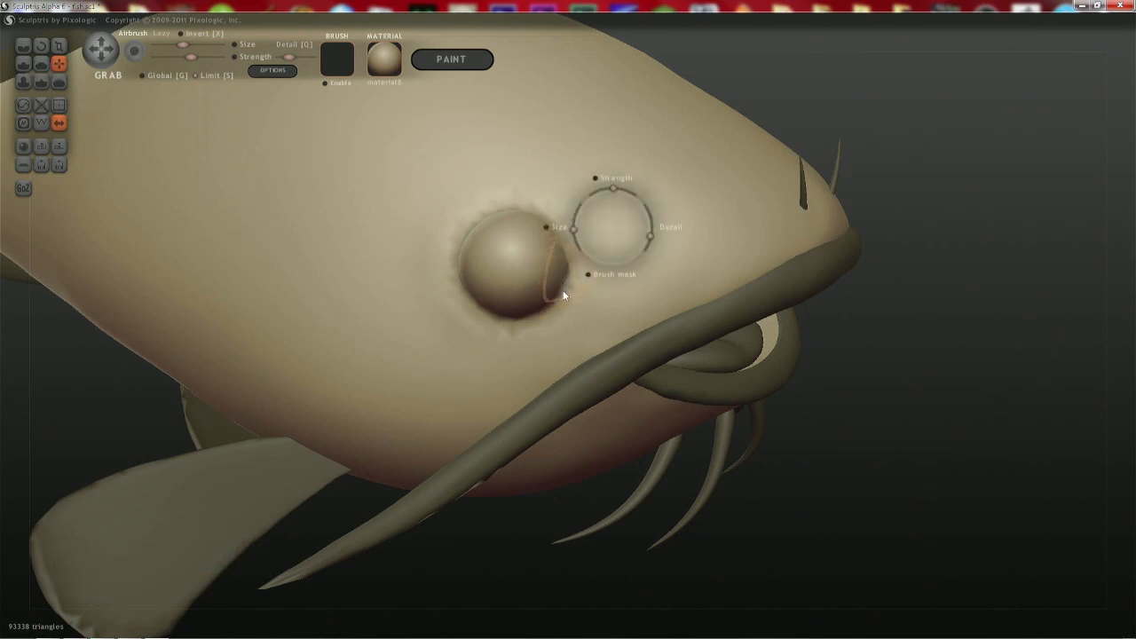
pyautogui.moveTo(563, 287); pyautogui.dragTo(565, 288)
pyautogui.moveTo(558, 234); pyautogui.dragTo(559, 231)
pyautogui.moveTo(550, 307)
pyautogui.mouseDown()
pyautogui.moveTo(536, 319)
pyautogui.moveTo(476, 312)
pyautogui.mouseUp()
pyautogui.moveTo(463, 252)
pyautogui.mouseDown()
pyautogui.moveTo(469, 216)
pyautogui.moveTo(554, 207)
pyautogui.mouseUp()
pyautogui.moveTo(573, 265); pyautogui.dragTo(576, 266)
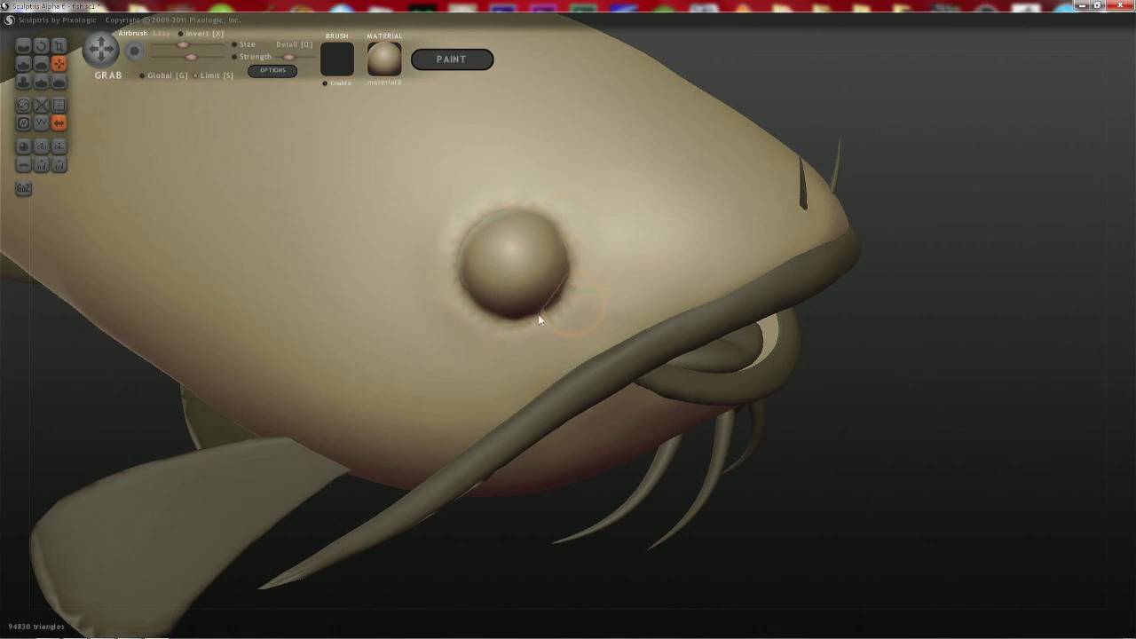
pyautogui.moveTo(537, 318); pyautogui.dragTo(538, 322)
pyautogui.moveTo(621, 296); pyautogui.dragTo(684, 328, button='middle')
pyautogui.moveTo(588, 256); pyautogui.dragTo(621, 257, button='middle')
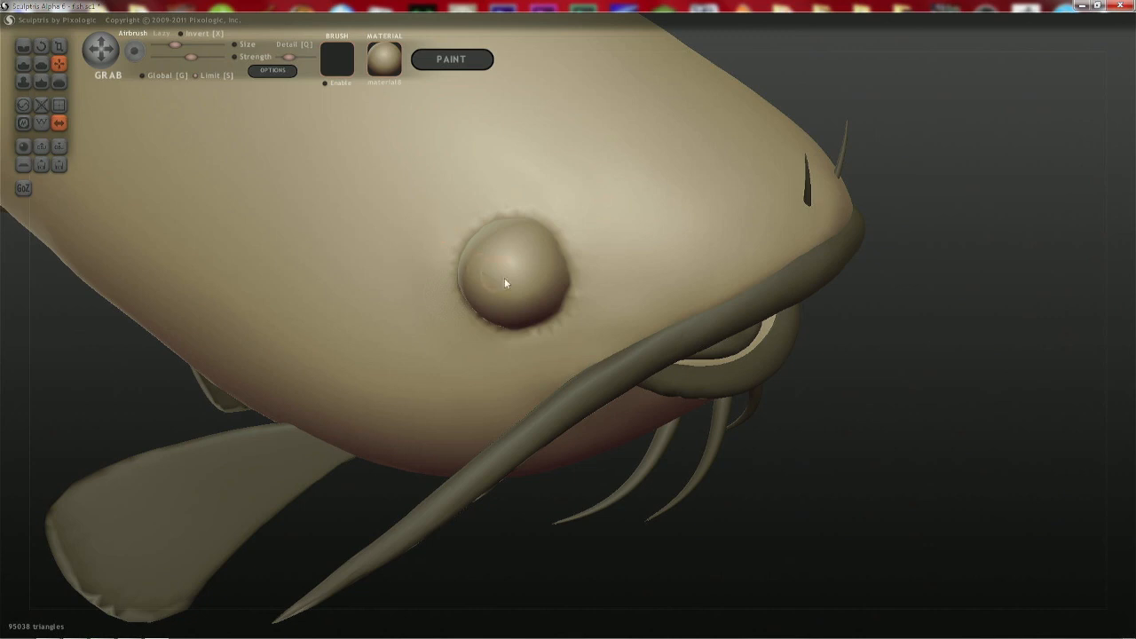
# - Try sculpting a pupil hollow in the centre of the eye with Inflate and undo it
pyautogui.moveTo(504, 278); pyautogui.dragTo(521, 268, button='right')
pyautogui.press('7')
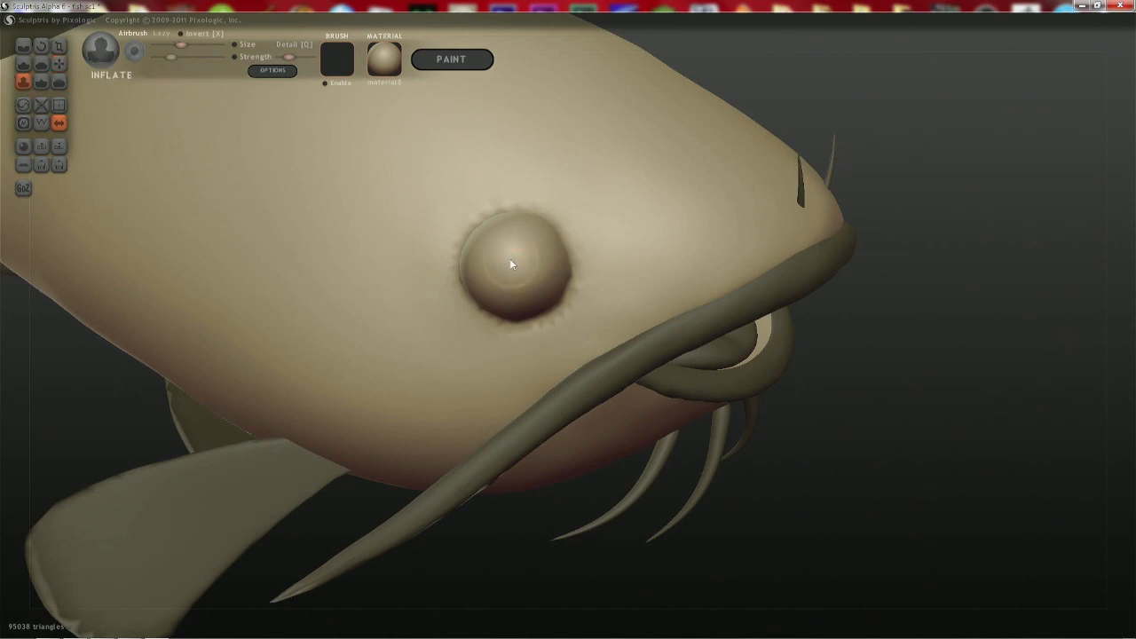
pyautogui.moveTo(510, 260); pyautogui.dragTo(513, 264)
pyautogui.press('Left')
pyautogui.moveTo(512, 269); pyautogui.dragTo(544, 266, button='right')
pyautogui.moveTo(532, 270)
pyautogui.mouseDown()
pyautogui.moveTo(544, 274)
pyautogui.moveTo(523, 273)
pyautogui.moveTo(548, 266)
pyautogui.mouseUp()
pyautogui.moveTo(548, 265)
pyautogui.mouseDown(button='right')
pyautogui.moveTo(446, 260)
pyautogui.moveTo(385, 223)
pyautogui.moveTo(832, 233)
pyautogui.moveTo(592, 249)
pyautogui.moveTo(781, 277)
pyautogui.mouseUp(button='right')
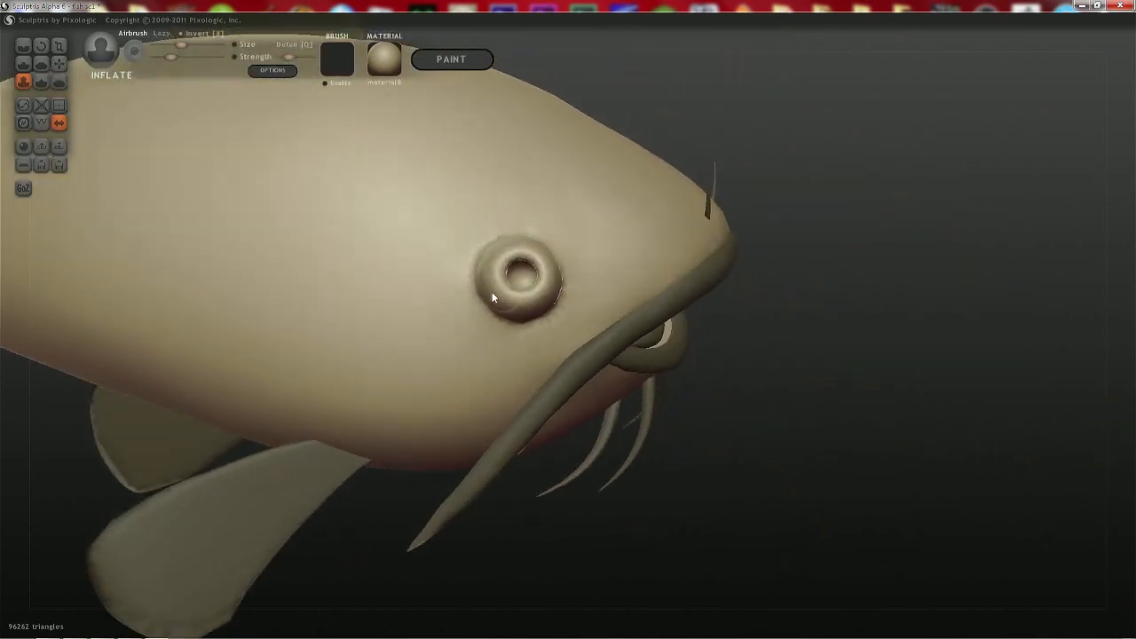
pyautogui.moveTo(495, 297); pyautogui.dragTo(544, 334, button='right')
pyautogui.hotkey('ctrl', 'z')
pyautogui.moveTo(494, 293); pyautogui.dragTo(463, 269, button='right')
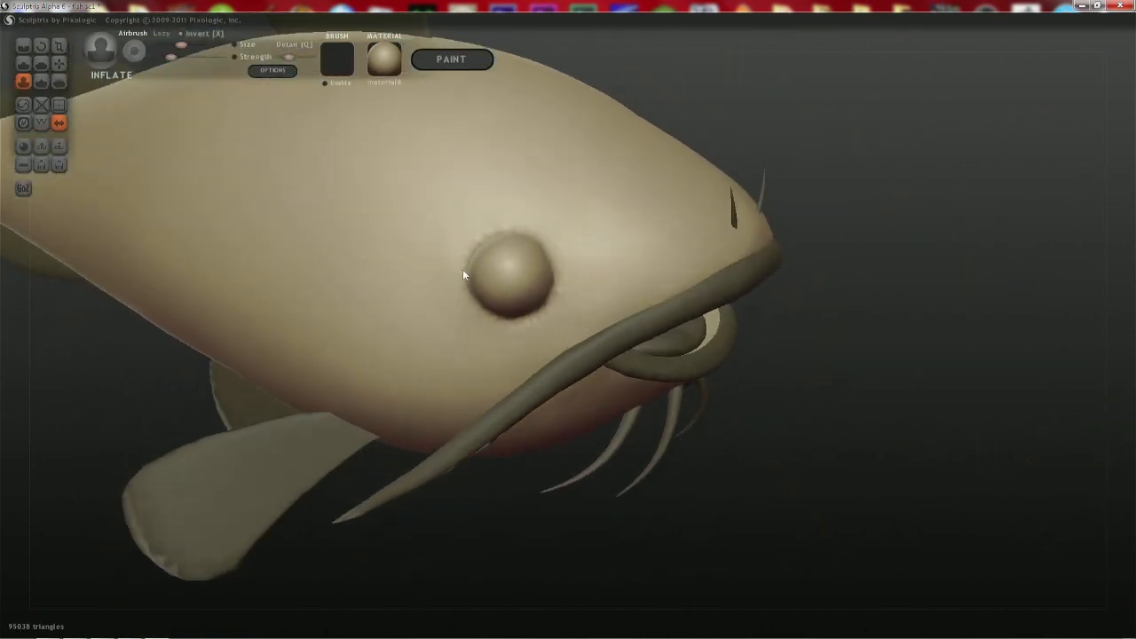
# - Try flattening the outer face of the eye with a smaller Flatten brush and undo the strokes
pyautogui.press('5')
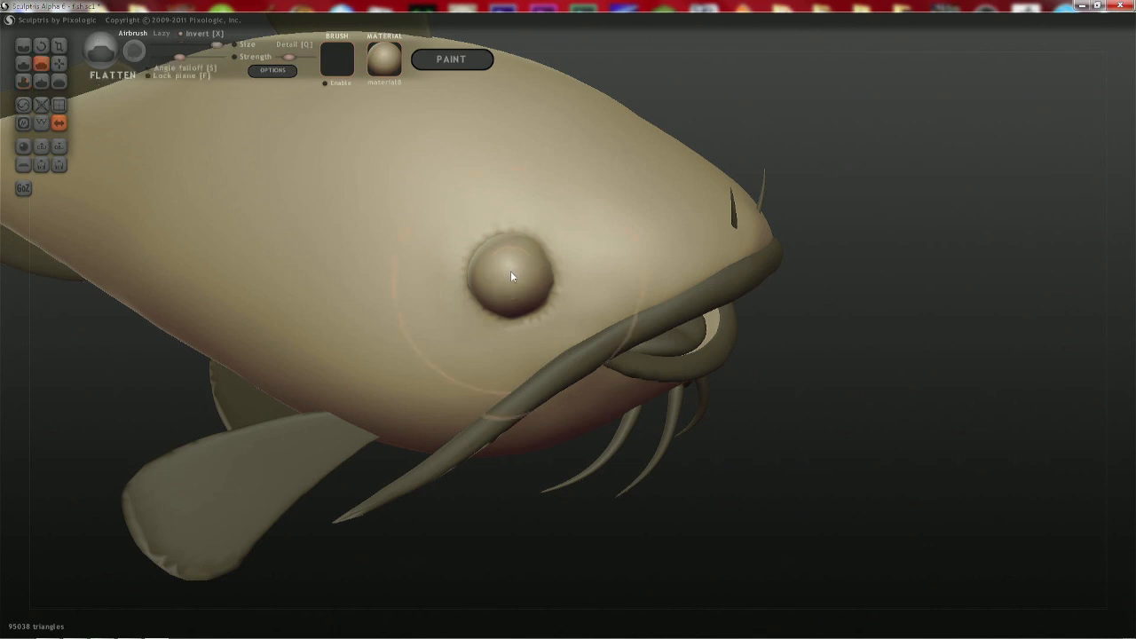
pyautogui.press('space')
pyautogui.moveTo(506, 279); pyautogui.dragTo(507, 272)
pyautogui.moveTo(507, 272); pyautogui.dragTo(676, 274, button='right')
pyautogui.hotkey('ctrl', 'z')
pyautogui.hotkey('ctrl', 'z')
pyautogui.hotkey('ctrl', 'z')
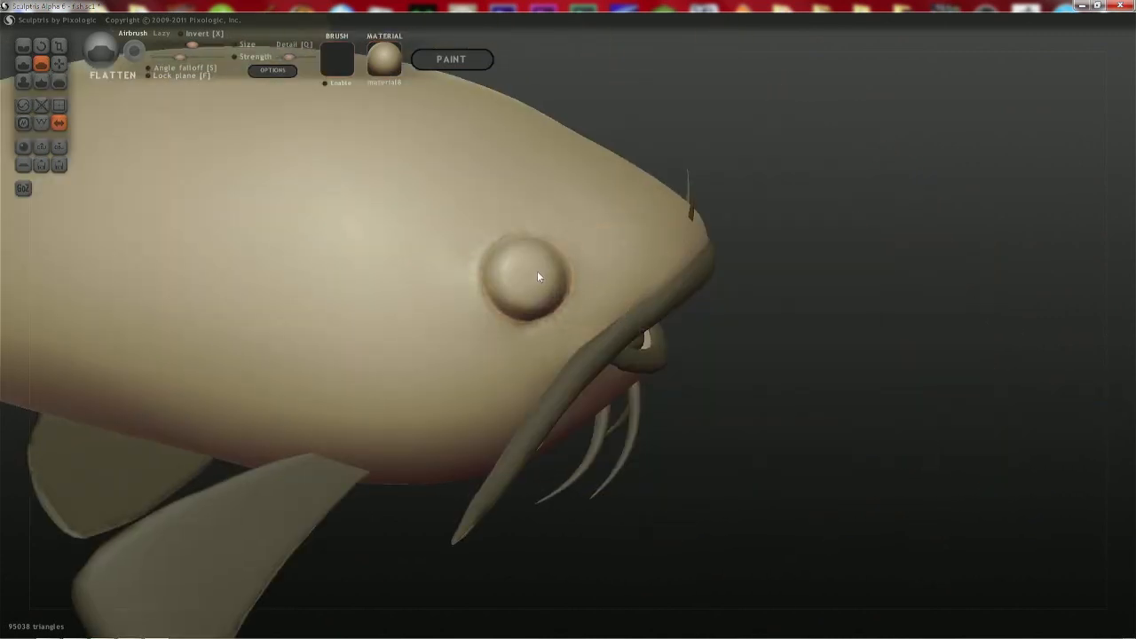
# - Deepen the groove around the eye's edge with Crease strokes along its front and upper sides
pyautogui.moveTo(537, 271); pyautogui.dragTo(601, 247, button='right')
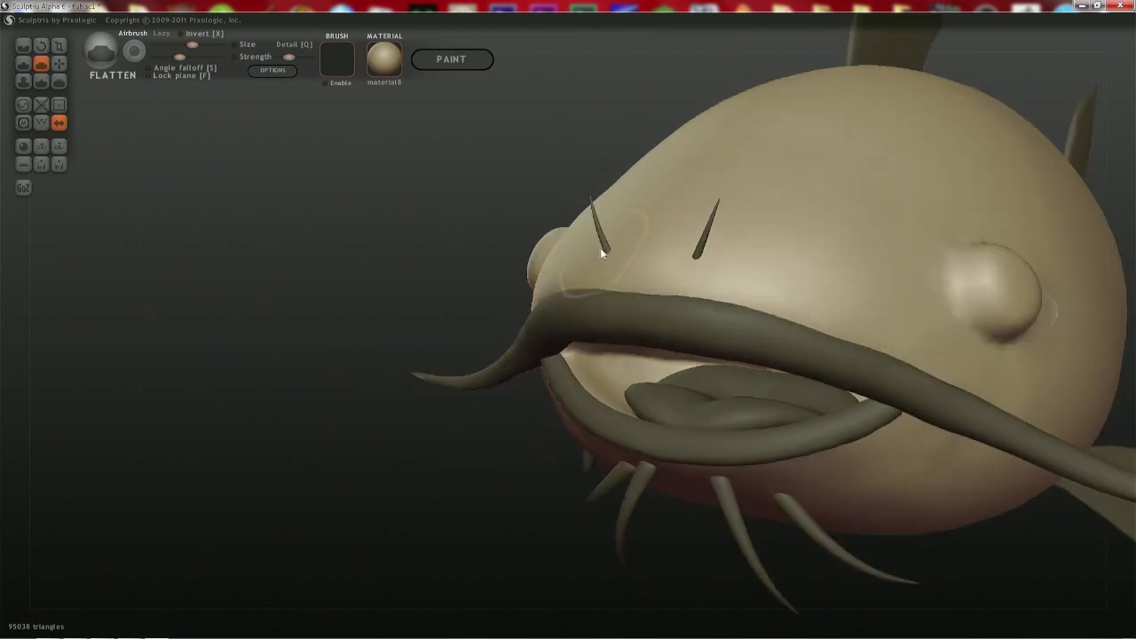
pyautogui.moveTo(786, 257); pyautogui.dragTo(727, 260, button='right')
pyautogui.moveTo(754, 297)
pyautogui.mouseDown(button='right')
pyautogui.moveTo(535, 247)
pyautogui.moveTo(548, 256)
pyautogui.mouseUp(button='right')
pyautogui.press('c')
pyautogui.moveTo(459, 221)
pyautogui.mouseDown()
pyautogui.moveTo(426, 254)
pyautogui.moveTo(421, 310)
pyautogui.moveTo(411, 285)
pyautogui.moveTo(429, 240)
pyautogui.moveTo(490, 213)
pyautogui.mouseUp()
pyautogui.moveTo(448, 236); pyautogui.dragTo(443, 263, button='right')
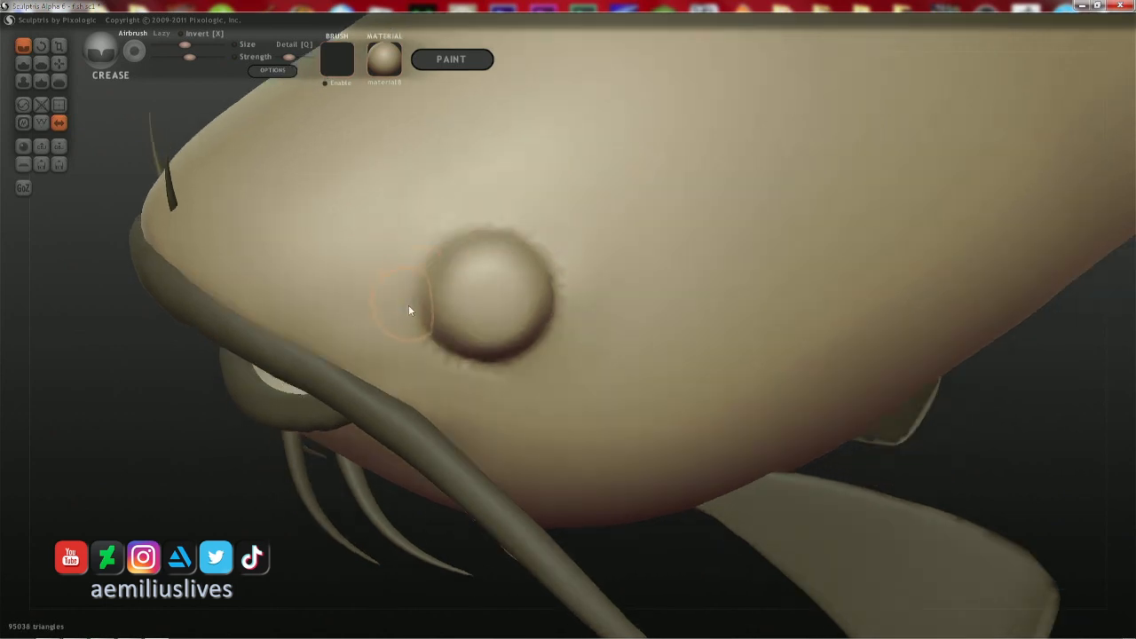
pyautogui.moveTo(409, 311)
pyautogui.mouseDown()
pyautogui.moveTo(412, 262)
pyautogui.moveTo(477, 231)
pyautogui.moveTo(529, 246)
pyautogui.mouseUp()
pyautogui.moveTo(529, 246); pyautogui.dragTo(506, 230, button='right')
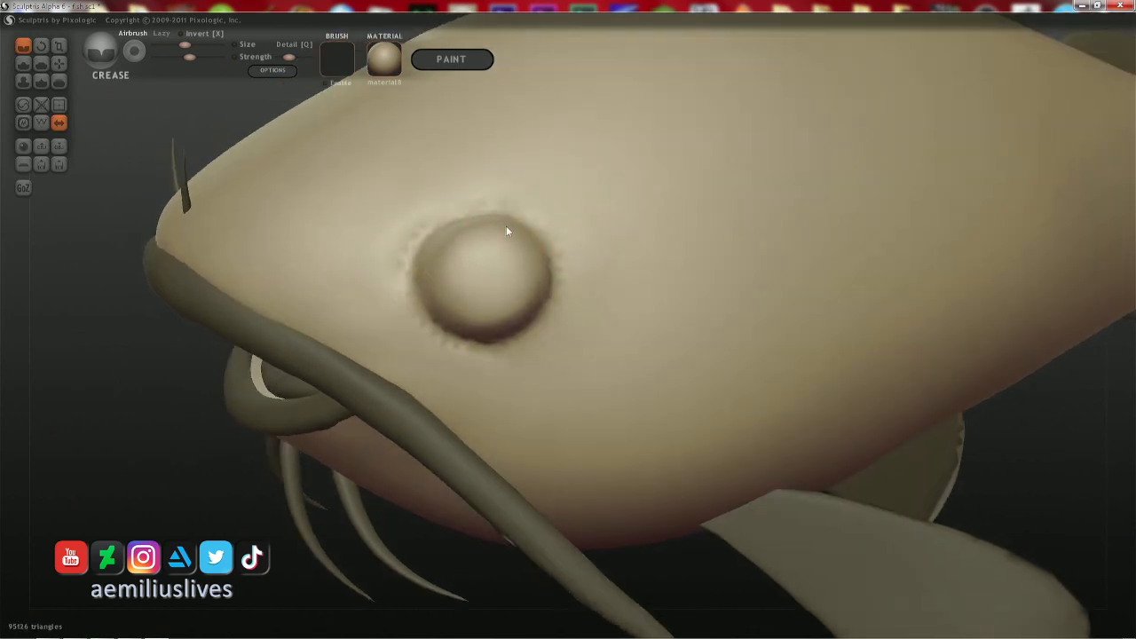
# - Pull the skin above and in front of the eye toward its rim with a resized Grab brush
pyautogui.press('g')
pyautogui.press('space')
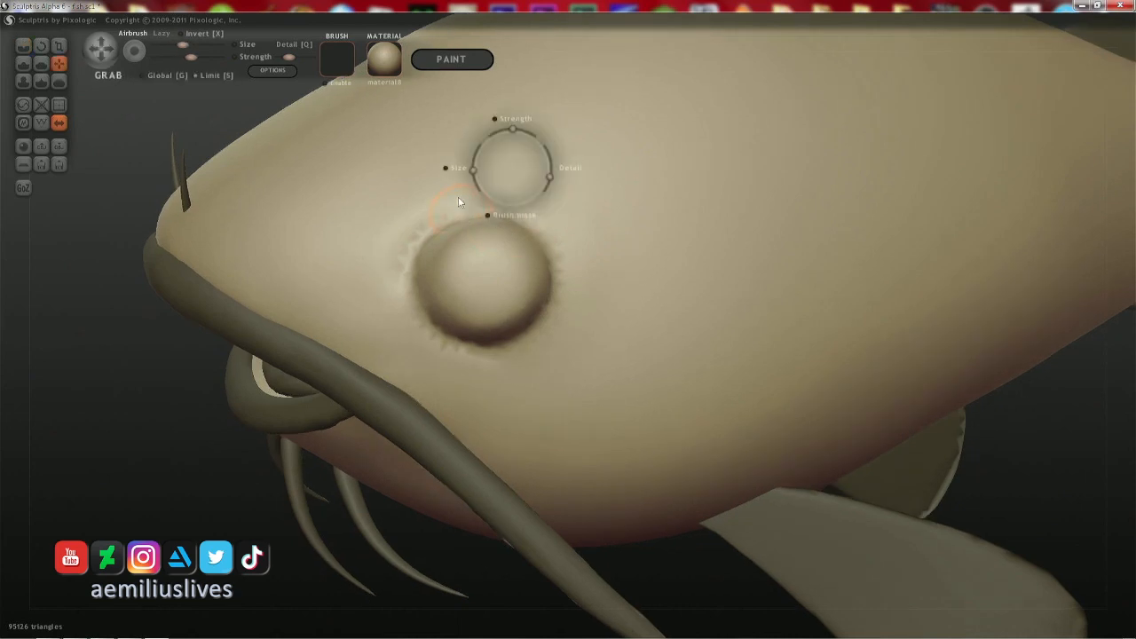
pyautogui.moveTo(459, 199); pyautogui.dragTo(458, 206)
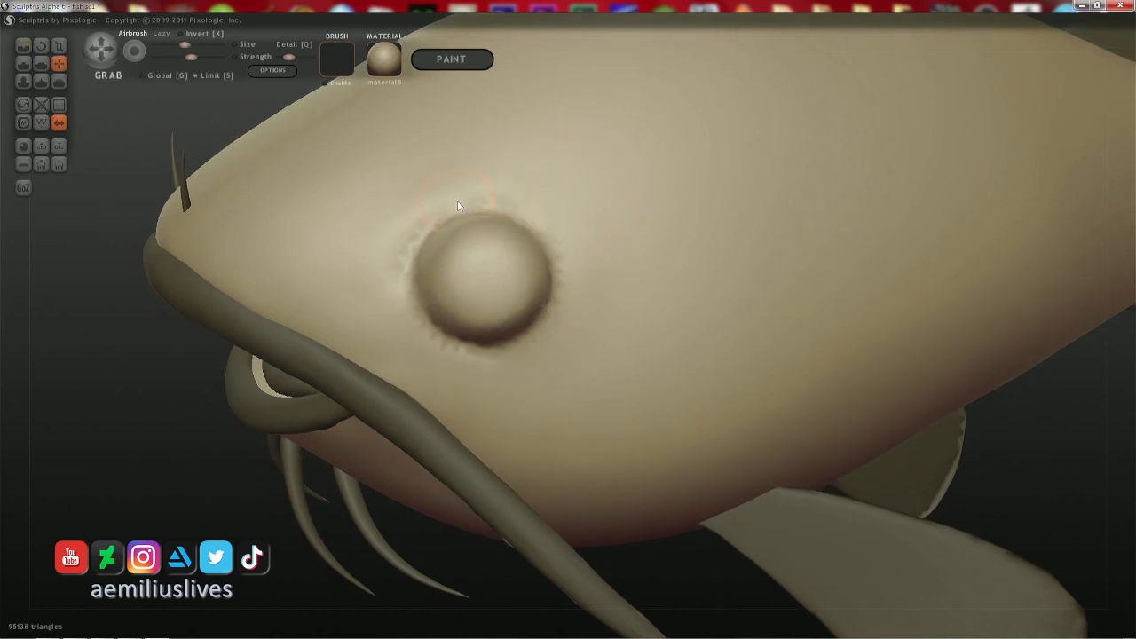
pyautogui.moveTo(396, 251); pyautogui.dragTo(398, 256)
pyautogui.moveTo(401, 255)
pyautogui.mouseDown(button='right')
pyautogui.moveTo(633, 238)
pyautogui.moveTo(624, 313)
pyautogui.moveTo(576, 247)
pyautogui.mouseUp(button='right')
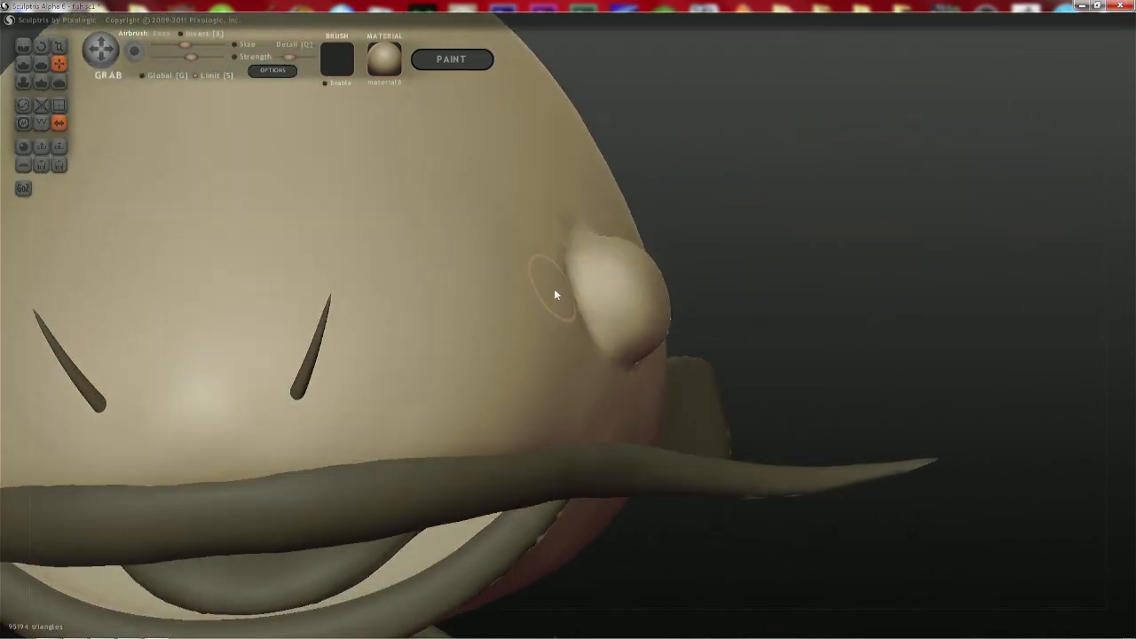
pyautogui.moveTo(594, 344); pyautogui.dragTo(472, 315, button='right')
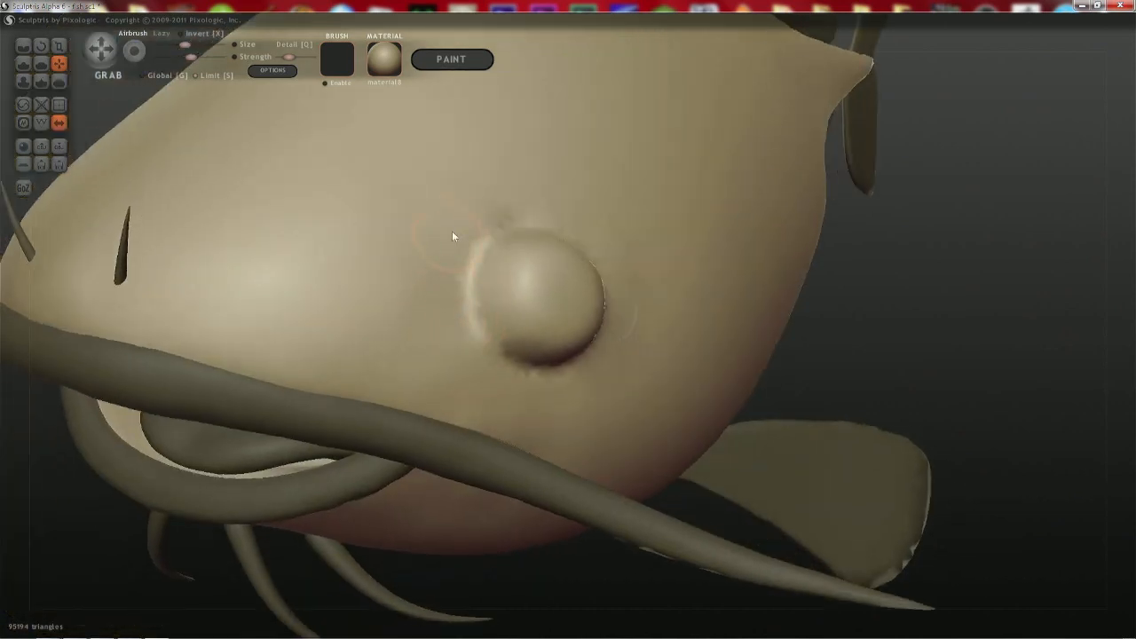
pyautogui.moveTo(593, 211)
pyautogui.mouseDown(button='right')
pyautogui.moveTo(591, 232)
pyautogui.moveTo(558, 223)
pyautogui.mouseUp(button='right')
pyautogui.moveTo(399, 343); pyautogui.dragTo(389, 347, button='right')
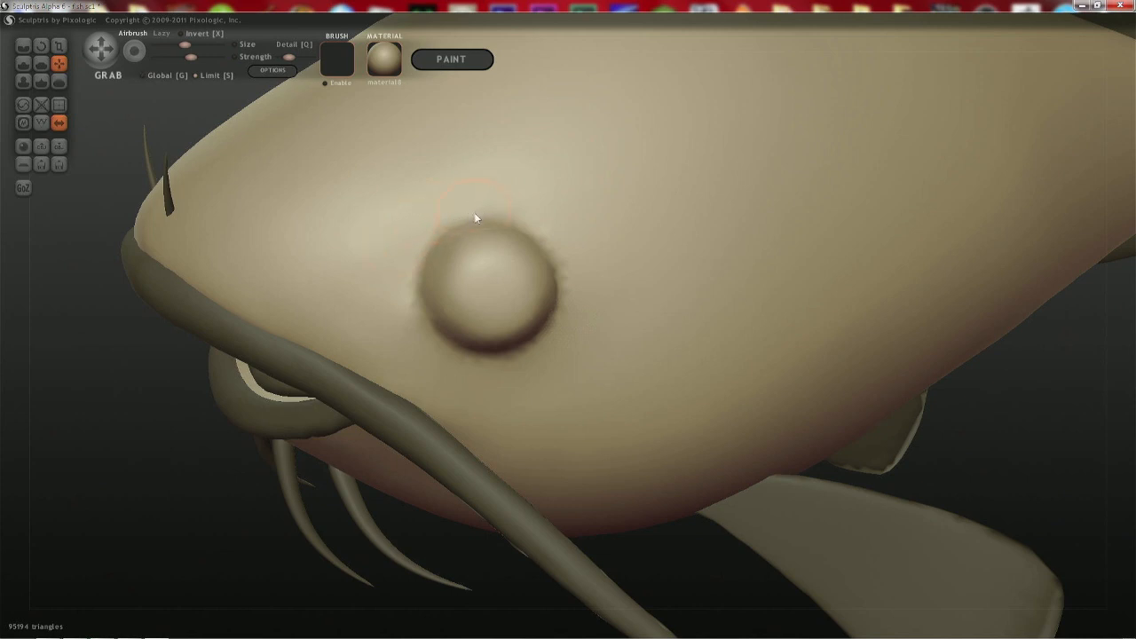
# - Refine the eye's upper rim with Grab and inspect its bulge from above, the front and the other side
pyautogui.moveTo(475, 218); pyautogui.dragTo(476, 221)
pyautogui.moveTo(475, 499)
pyautogui.keyDown('shift'); pyautogui.mouseDown(button='right')
pyautogui.moveTo(465, 491)
pyautogui.moveTo(476, 502)
pyautogui.mouseUp(button='right'); pyautogui.keyUp('shift')
pyautogui.keyDown('shift'); pyautogui.moveTo(420, 407); pyautogui.dragTo(509, 427, button='right'); pyautogui.keyUp('shift')
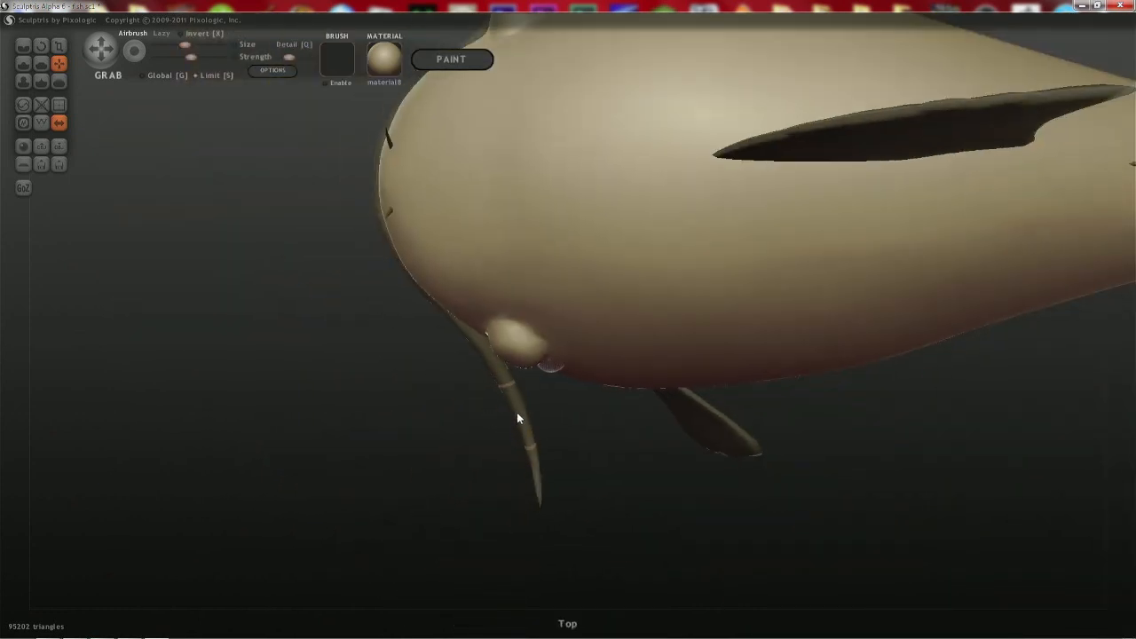
pyautogui.moveTo(518, 419); pyautogui.dragTo(517, 416)
pyautogui.moveTo(518, 417); pyautogui.dragTo(792, 268, button='right')
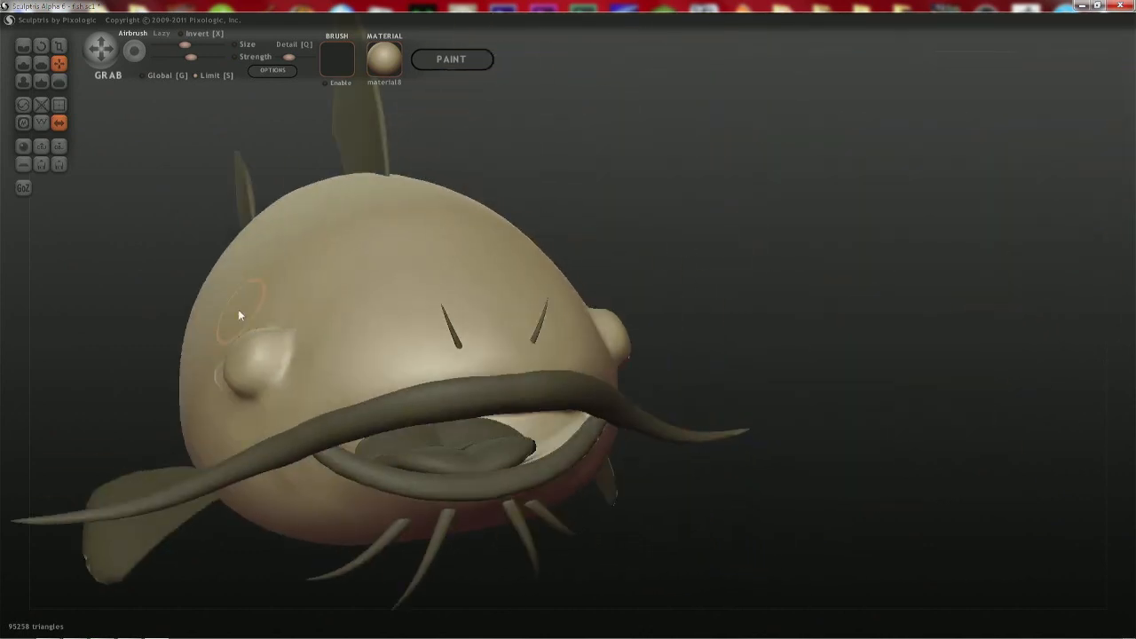
pyautogui.moveTo(238, 311); pyautogui.dragTo(341, 297, button='right')
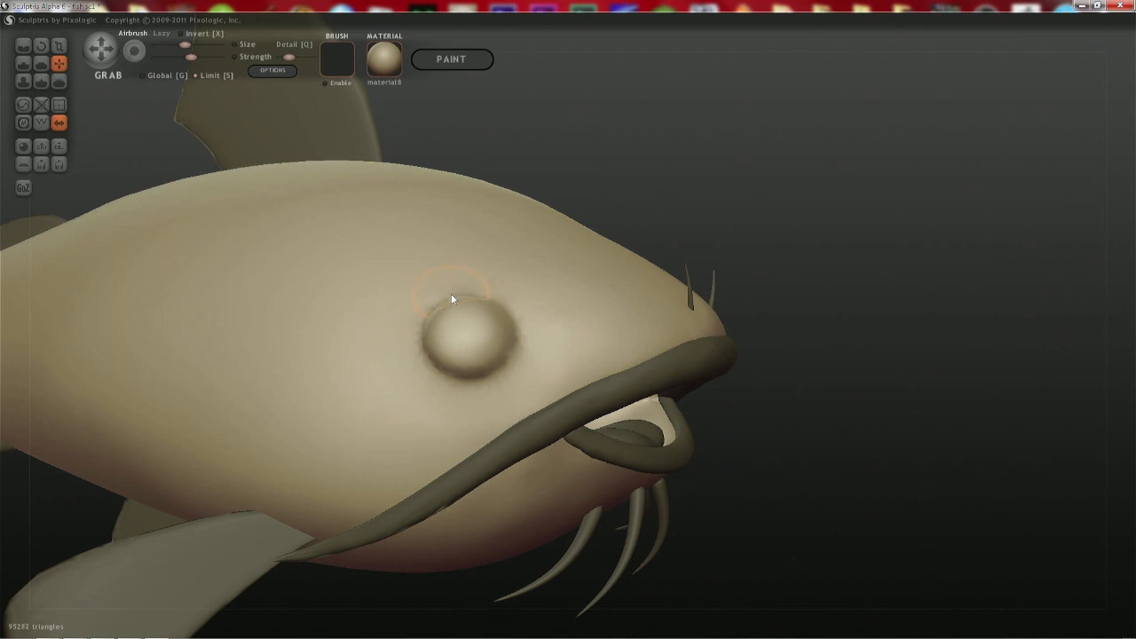
# - Sculpt a round ringed socket into the centre of the eye bulge with the Inflate brush
pyautogui.scroll(4, 457, 324)
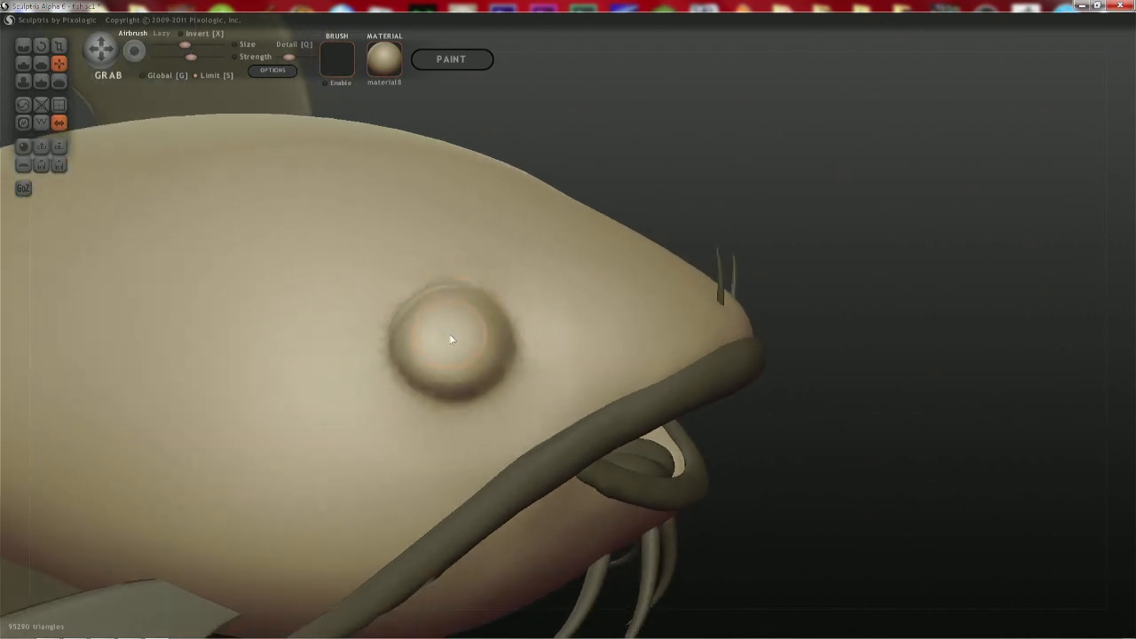
pyautogui.press('i')
pyautogui.press('space')
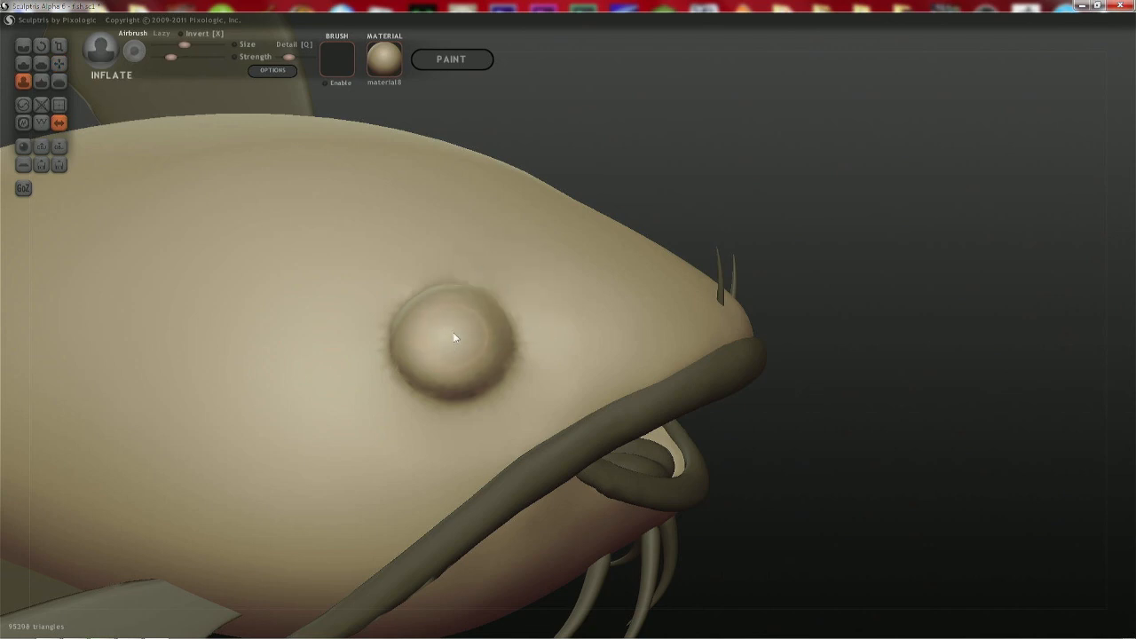
pyautogui.moveTo(452, 329); pyautogui.dragTo(461, 346)
pyautogui.moveTo(465, 344); pyautogui.dragTo(569, 367, button='right')
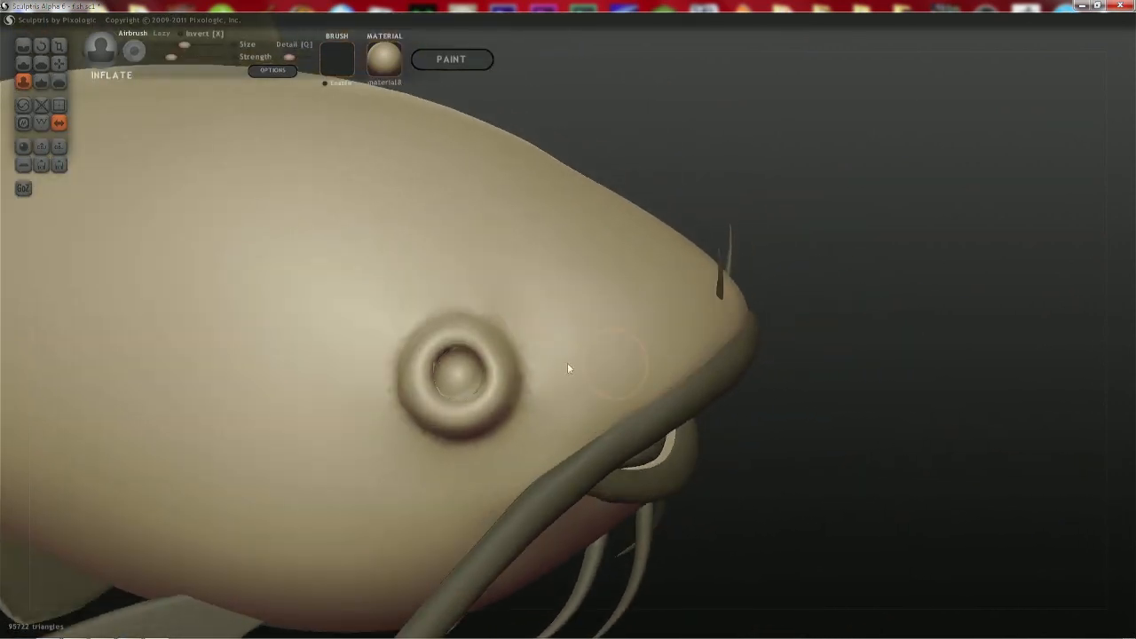
pyautogui.moveTo(482, 361); pyautogui.dragTo(464, 347, button='right')
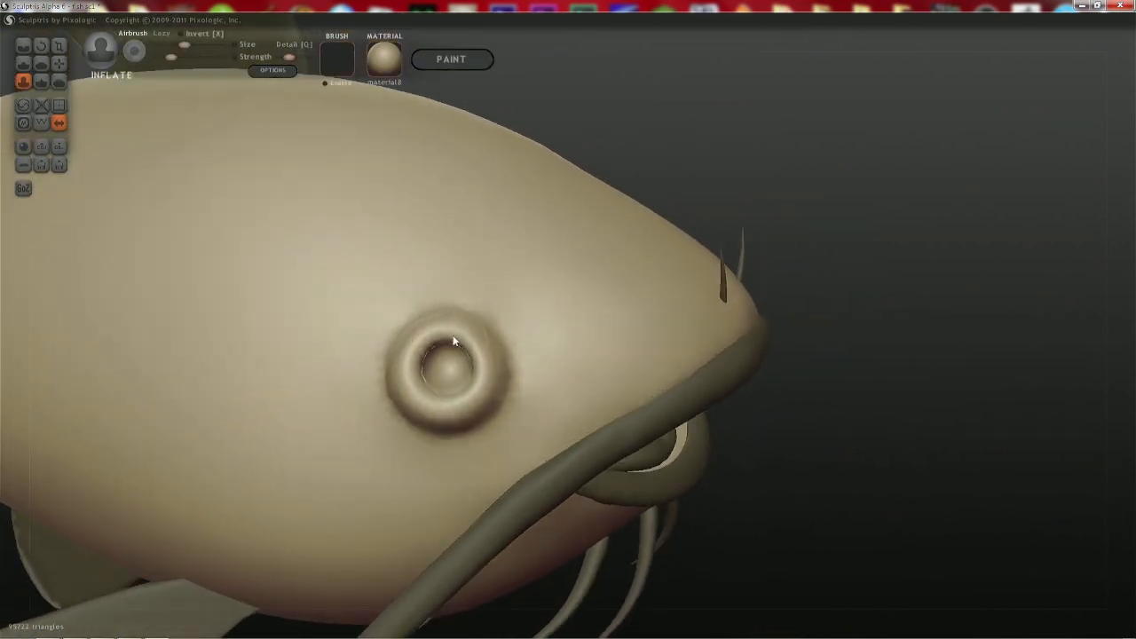
pyautogui.moveTo(451, 334); pyautogui.dragTo(436, 333)
pyautogui.moveTo(468, 336)
pyautogui.mouseDown(button='right')
pyautogui.moveTo(349, 342)
pyautogui.moveTo(272, 322)
pyautogui.moveTo(332, 320)
pyautogui.mouseUp(button='right')
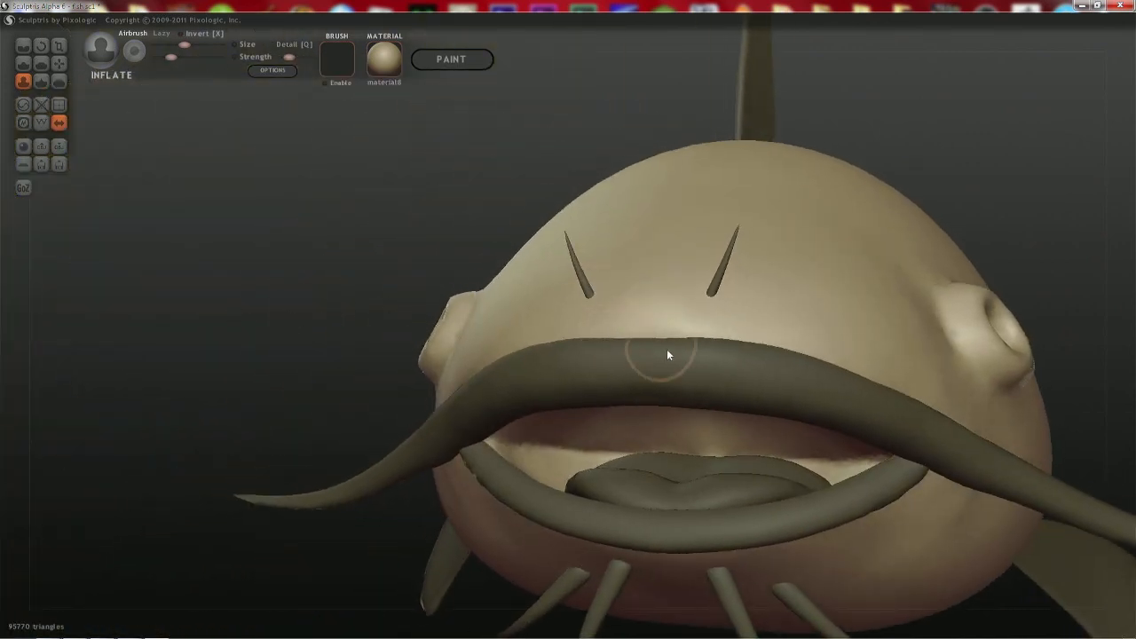
# - Add a mirrored sphere at each eye and scale it down globally to eyeball size
pyautogui.press('space')
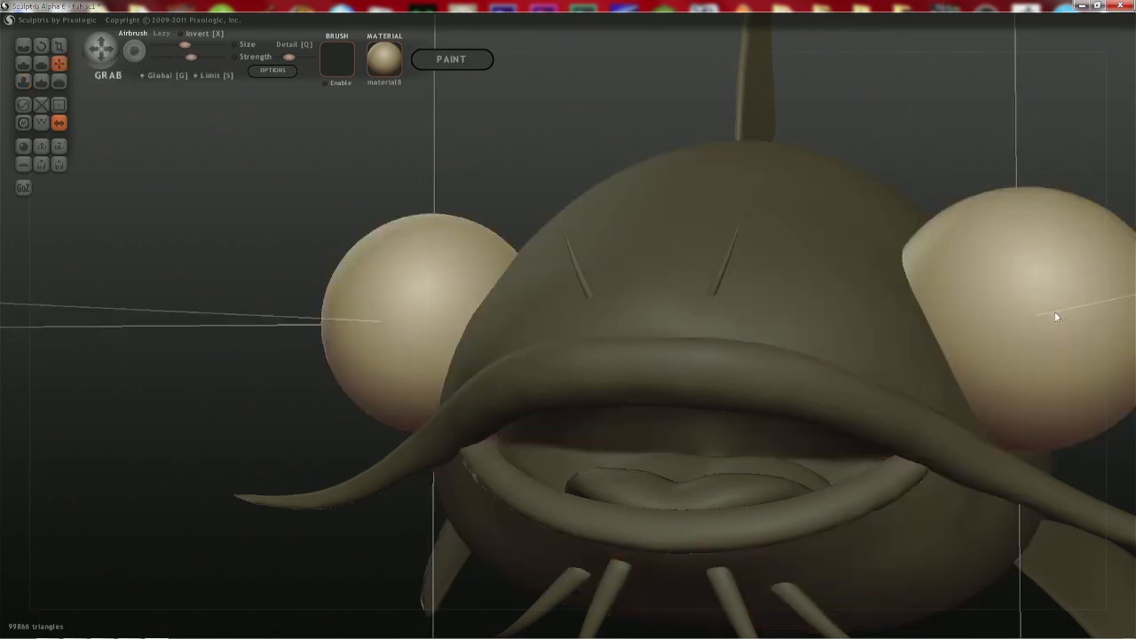
pyautogui.moveTo(1056, 313); pyautogui.dragTo(746, 255, button='right')
pyautogui.press('t')
pyautogui.moveTo(563, 188); pyautogui.dragTo(616, 255, button='middle')
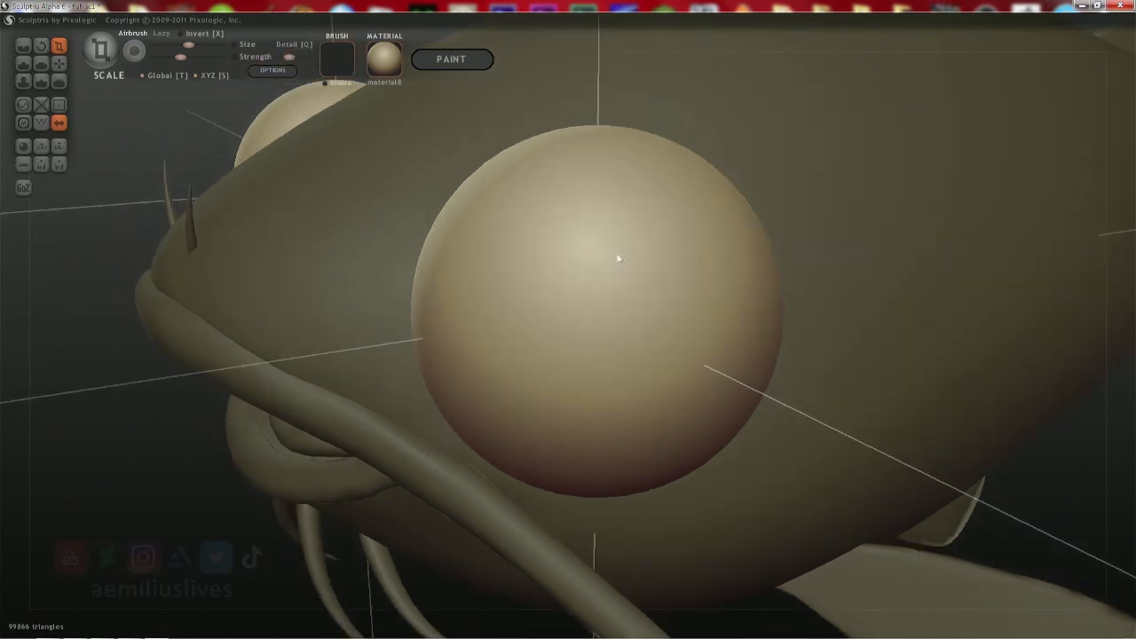
pyautogui.moveTo(617, 256); pyautogui.dragTo(228, 392)
pyautogui.moveTo(251, 386); pyautogui.dragTo(327, 372, button='right')
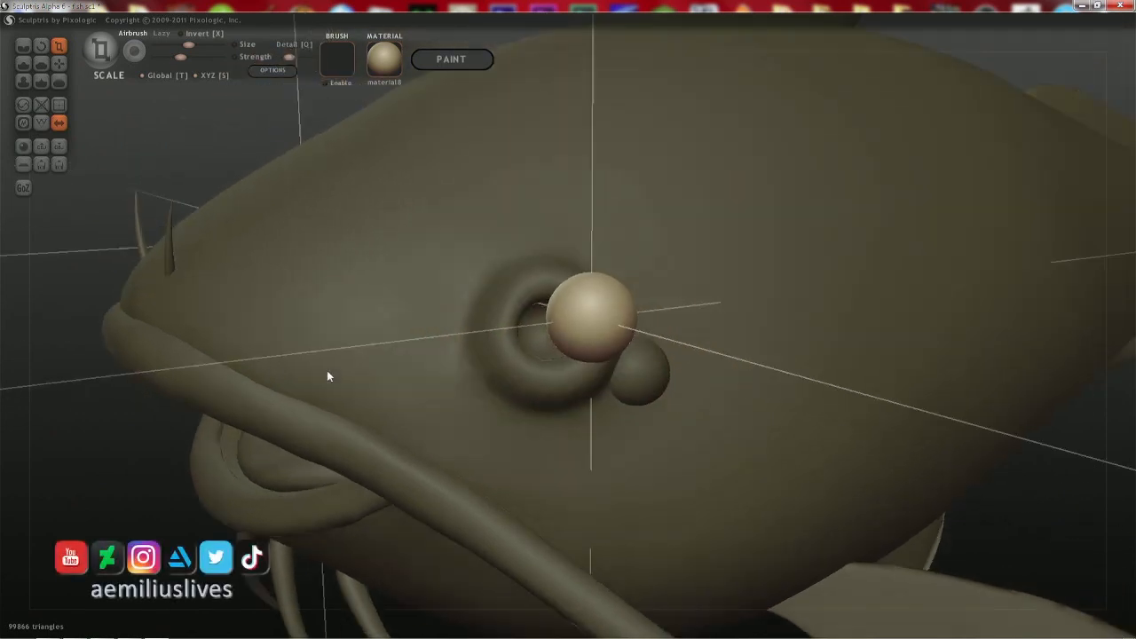
# - Try deleting the extra small sphere behind the eye and undo the deletion
pyautogui.click(651, 378)
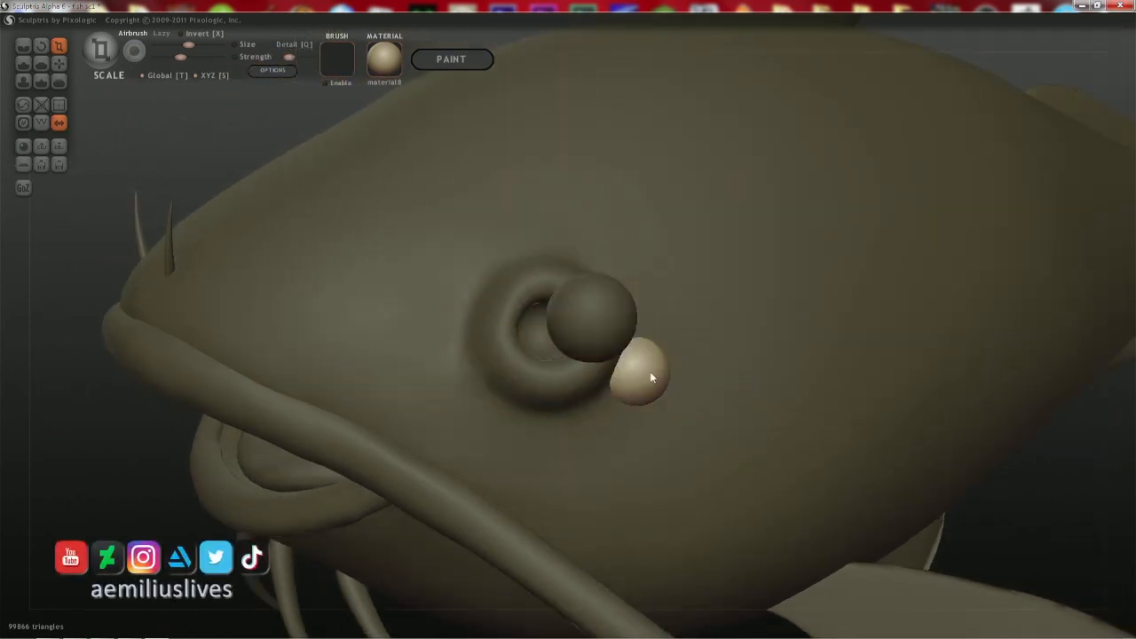
pyautogui.press('Delete')
pyautogui.hotkey('ctrl', 'z')
# - Move the new eyeball sphere into the eye socket with global Grab
pyautogui.click(610, 339)
pyautogui.moveTo(610, 339); pyautogui.dragTo(551, 340, button='right')
pyautogui.moveTo(551, 340); pyautogui.dragTo(488, 361)
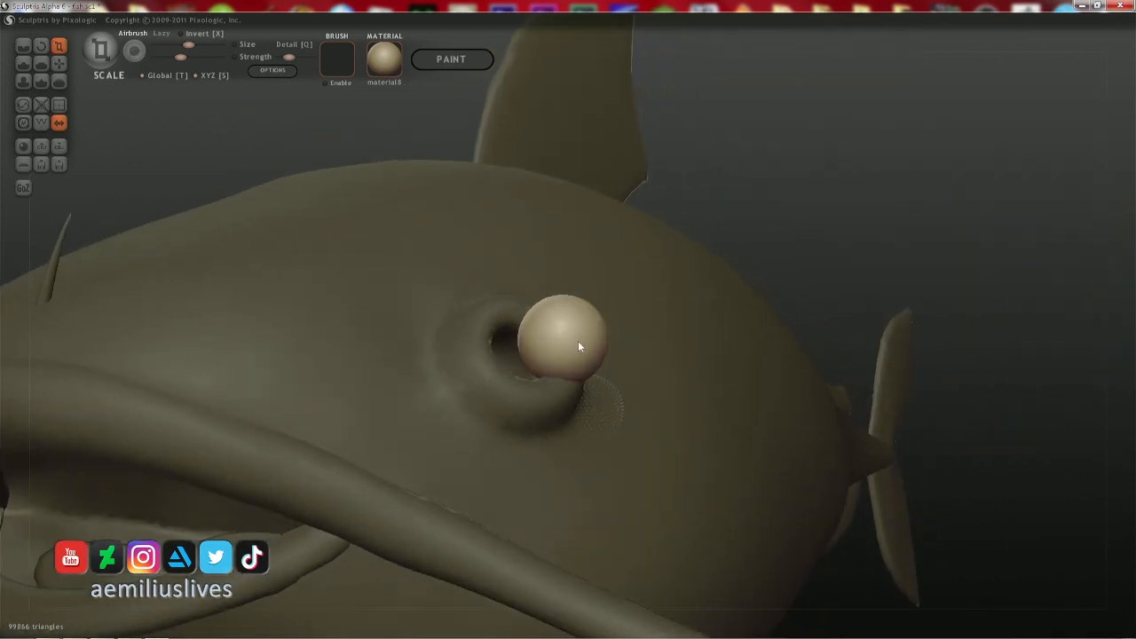
pyautogui.press('g')
pyautogui.moveTo(583, 336); pyautogui.dragTo(523, 366)
pyautogui.moveTo(523, 365); pyautogui.dragTo(548, 305, button='right')
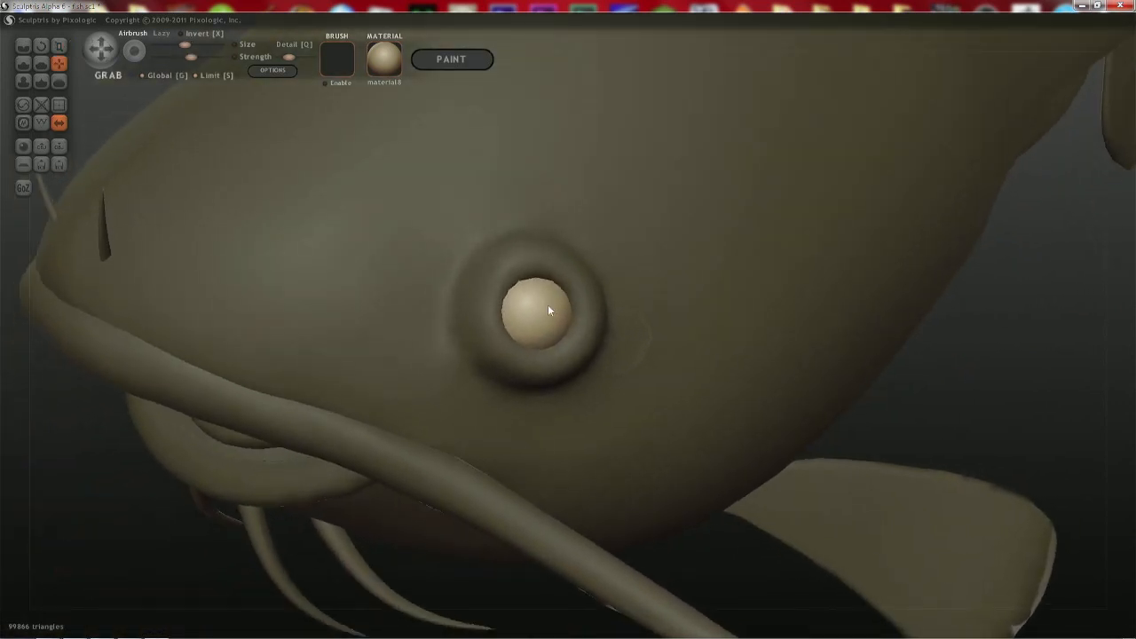
# - Enlarge the eyeball slightly to fill its socket and check the fit from the front and side
pyautogui.press('t')
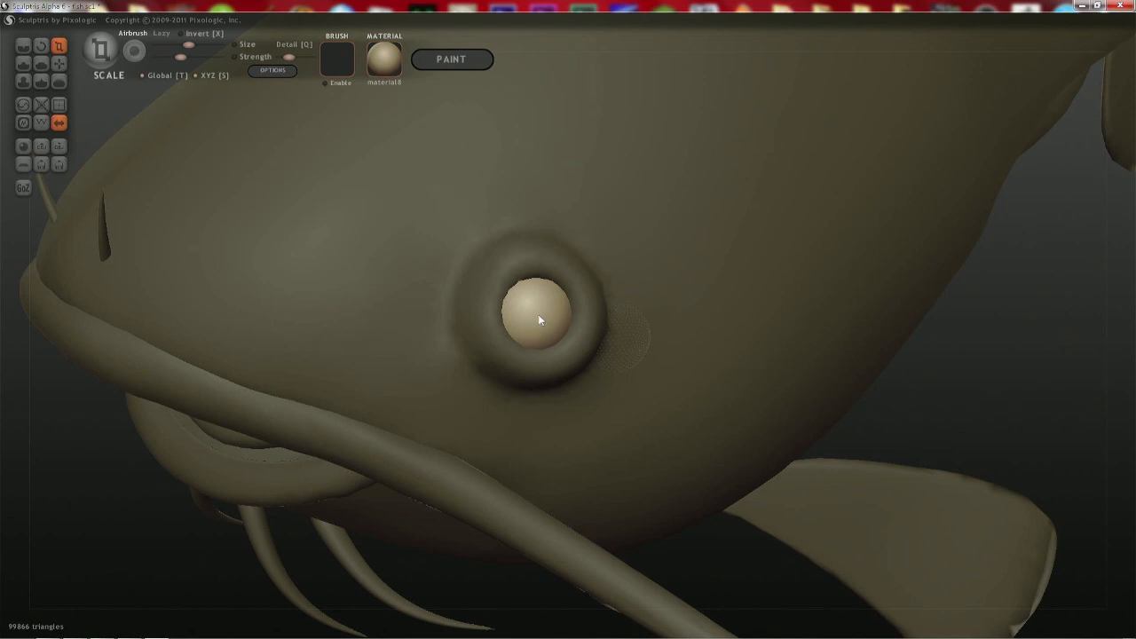
pyautogui.moveTo(539, 313); pyautogui.dragTo(603, 266)
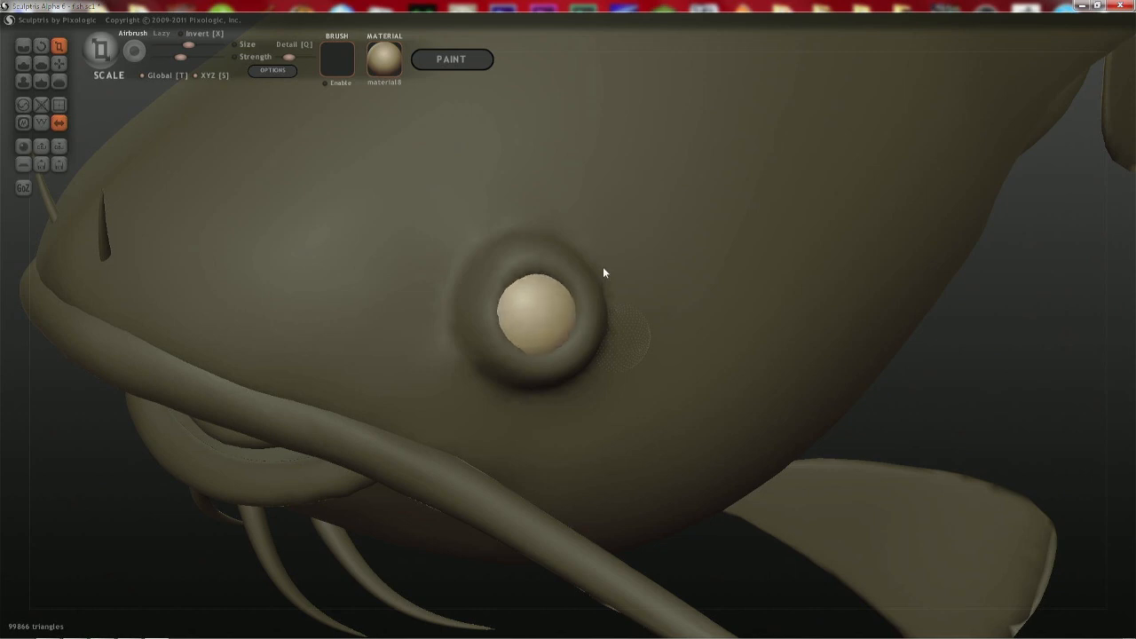
pyautogui.moveTo(603, 266); pyautogui.dragTo(734, 248, button='right')
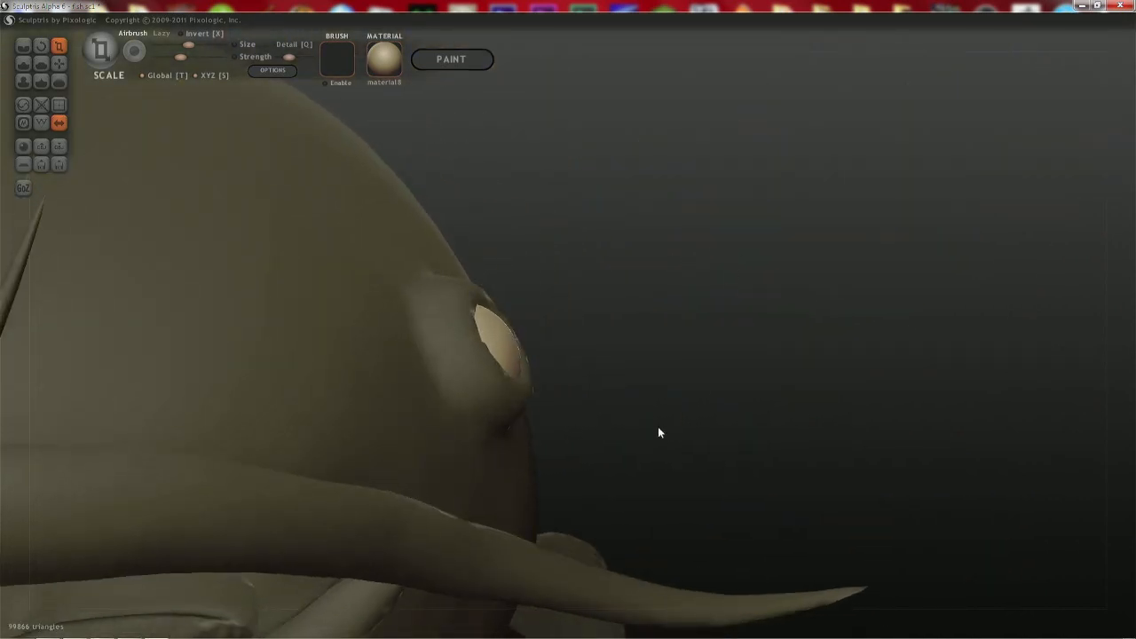
pyautogui.scroll(-5, 658, 426)
pyautogui.moveTo(526, 230); pyautogui.dragTo(364, 234, button='right')
pyautogui.scroll(5, 375, 229)
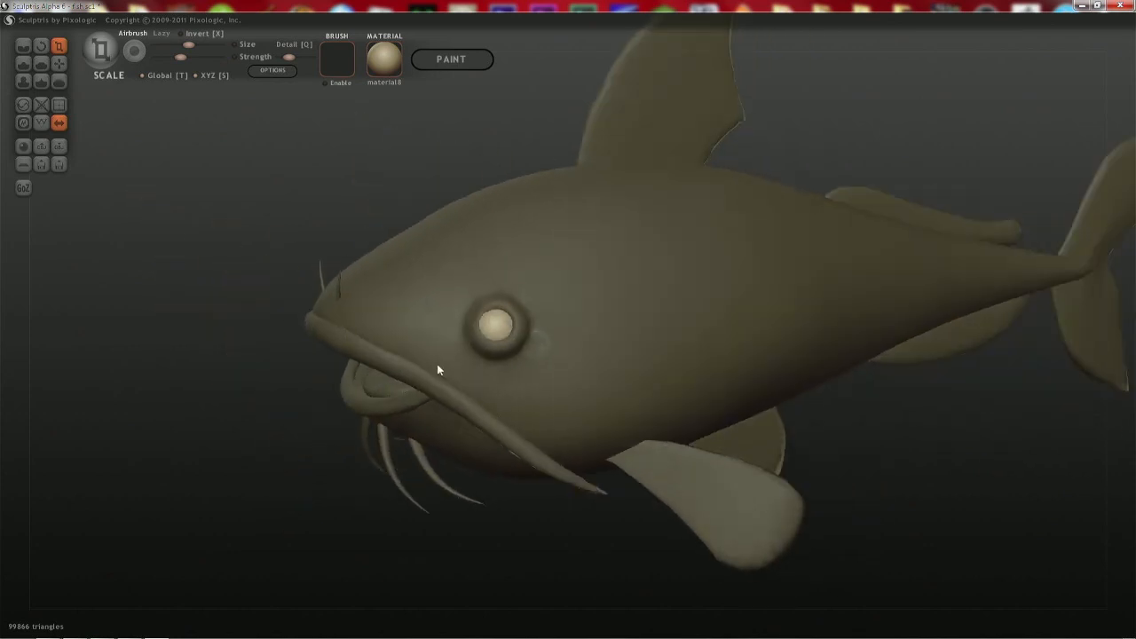
pyautogui.scroll(3, 466, 346)
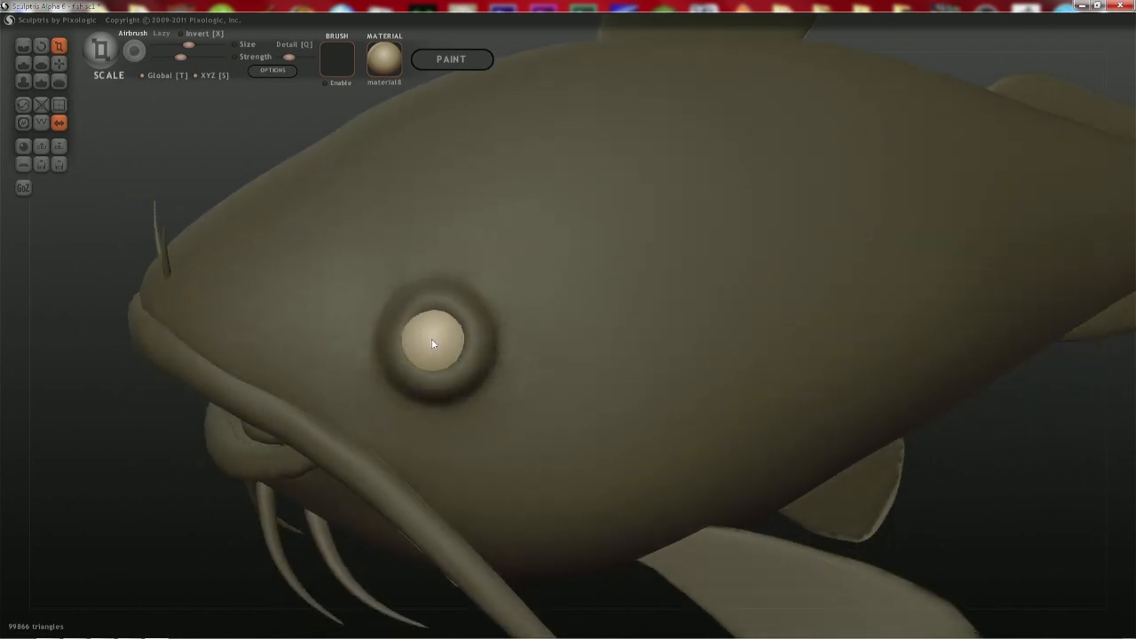
# - Nudge the eyeball into the centre of its socket with Grab and delete the leftover sphere behind the eye
pyautogui.press('g')
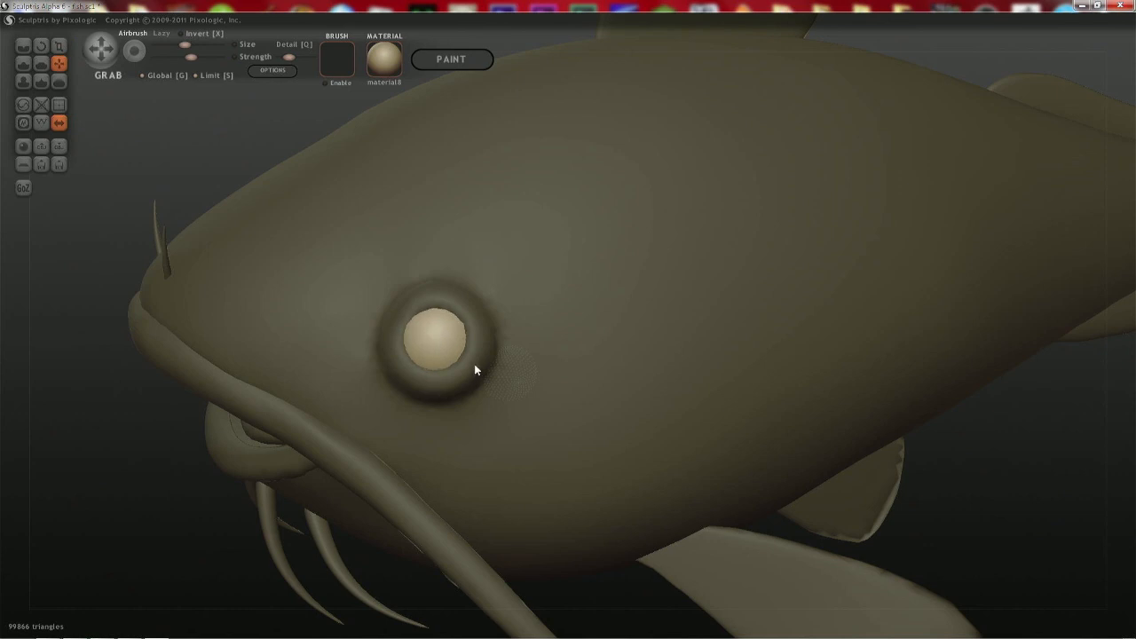
pyautogui.click(514, 378)
pyautogui.press('Delete')
pyautogui.moveTo(514, 385); pyautogui.dragTo(597, 344, button='right')
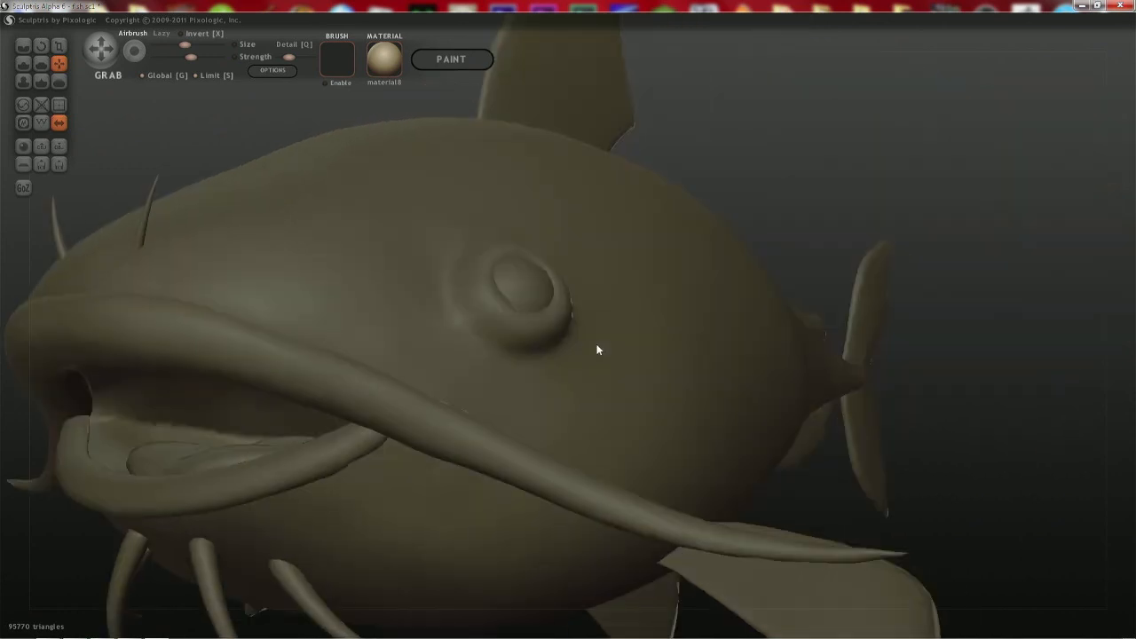
# - Adjust the skin rim behind the eye on the other side with a larger Grab brush
pyautogui.scroll(-5, 577, 340)
pyautogui.moveTo(518, 254); pyautogui.dragTo(761, 274, button='right')
pyautogui.scroll(6, 603, 302)
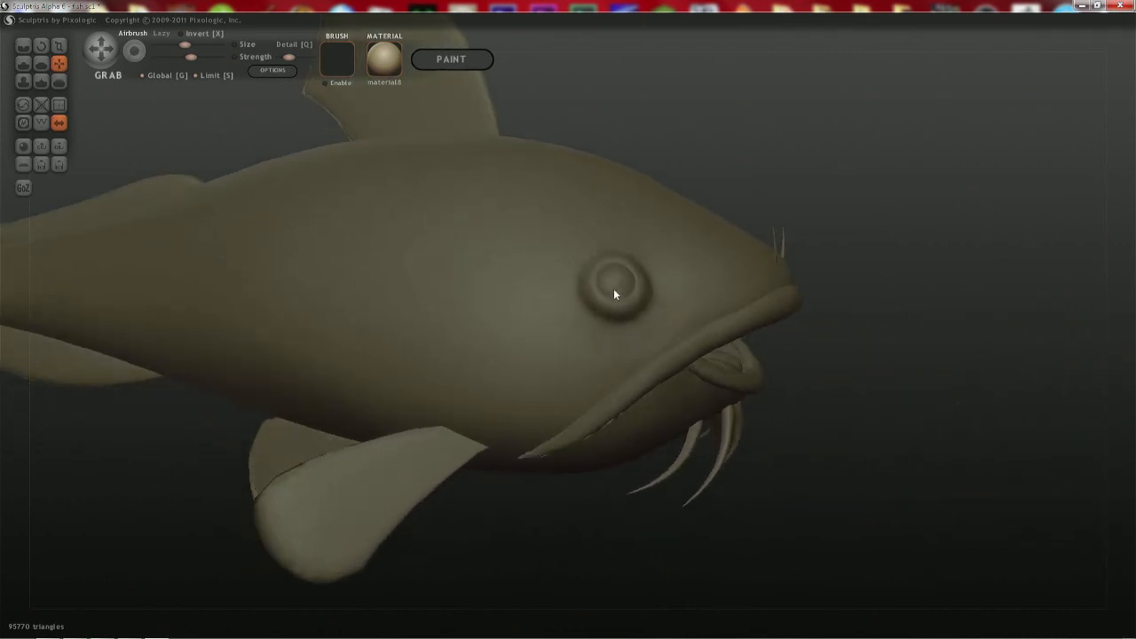
pyautogui.scroll(3, 604, 273)
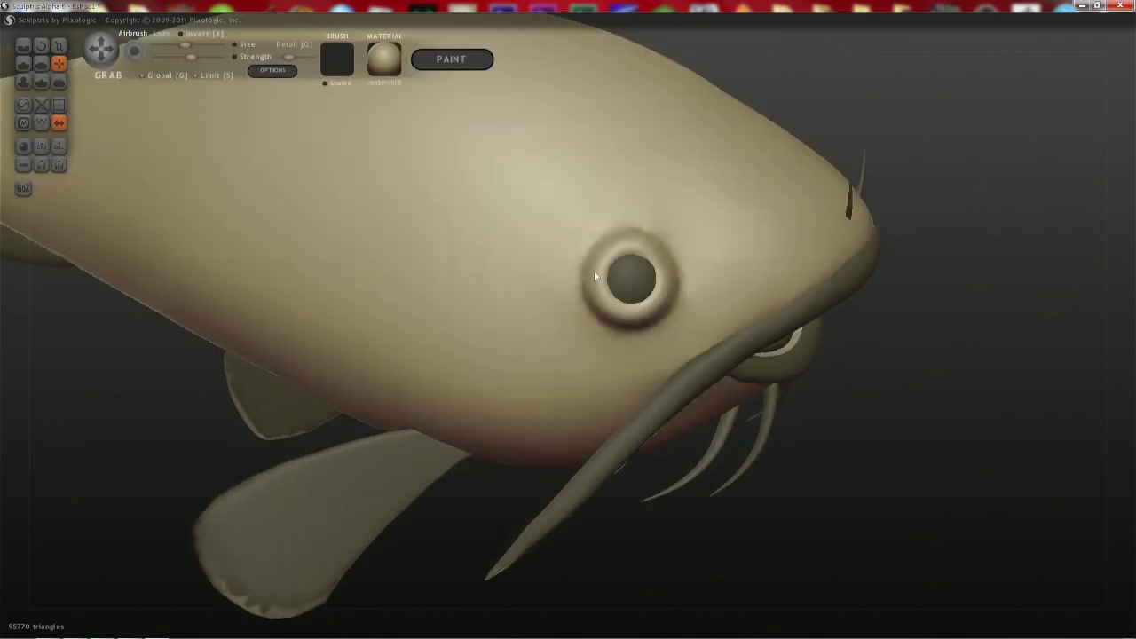
pyautogui.press('space')
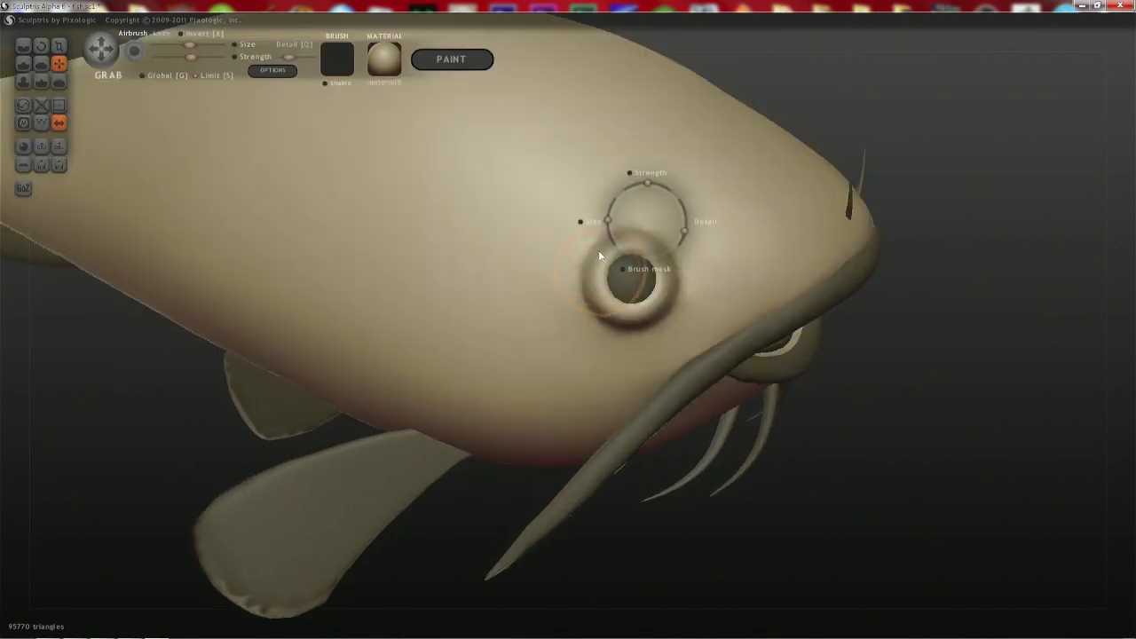
pyautogui.moveTo(599, 252); pyautogui.dragTo(595, 253)
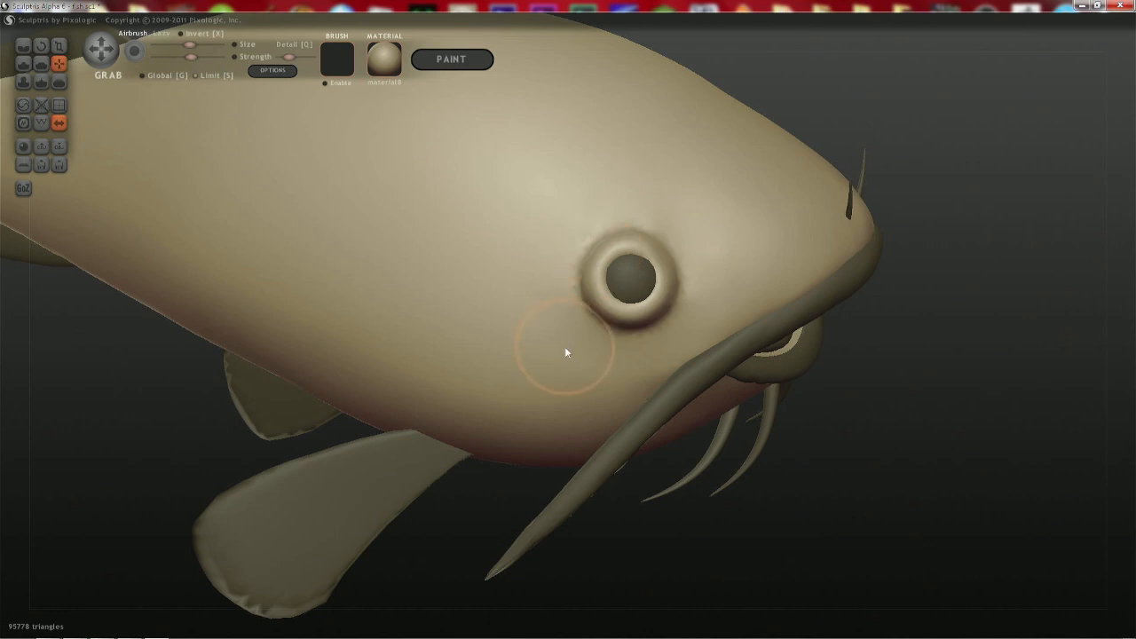
# - Review the whole catfish, select the body and lock the selection to it
pyautogui.scroll(-8, 566, 347)
pyautogui.scroll(-3, 522, 222)
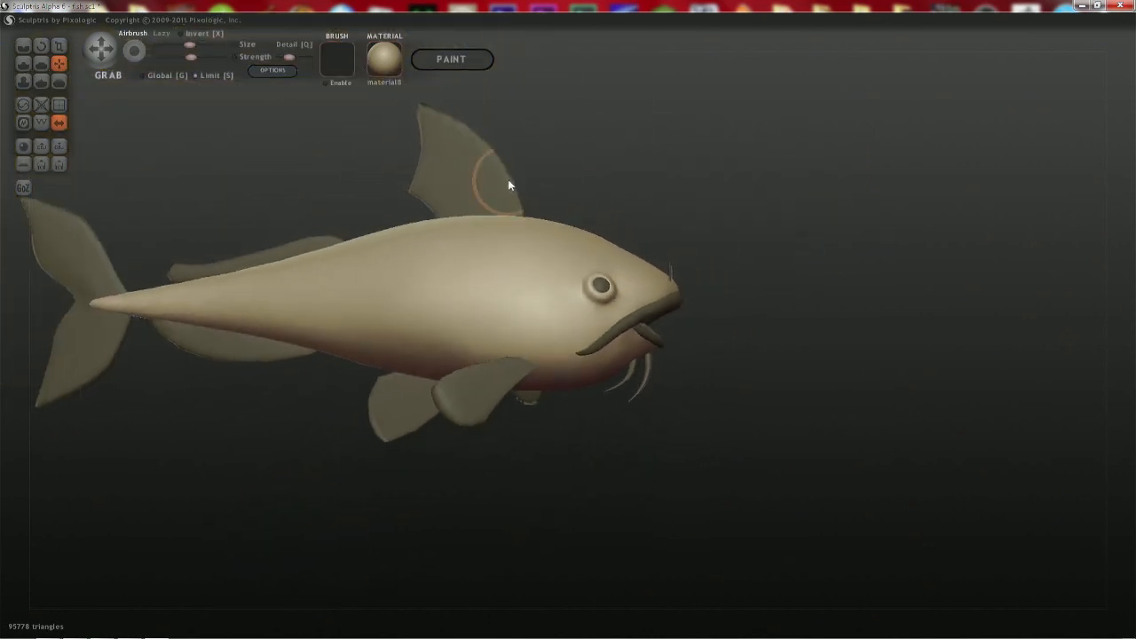
pyautogui.moveTo(261, 317); pyautogui.dragTo(192, 416, button='right')
pyautogui.moveTo(418, 250)
pyautogui.keyDown('alt'); pyautogui.mouseDown(button='right')
pyautogui.moveTo(270, 348)
pyautogui.moveTo(304, 287)
pyautogui.moveTo(324, 324)
pyautogui.moveTo(400, 280)
pyautogui.moveTo(450, 297)
pyautogui.mouseUp(button='right'); pyautogui.keyUp('alt')
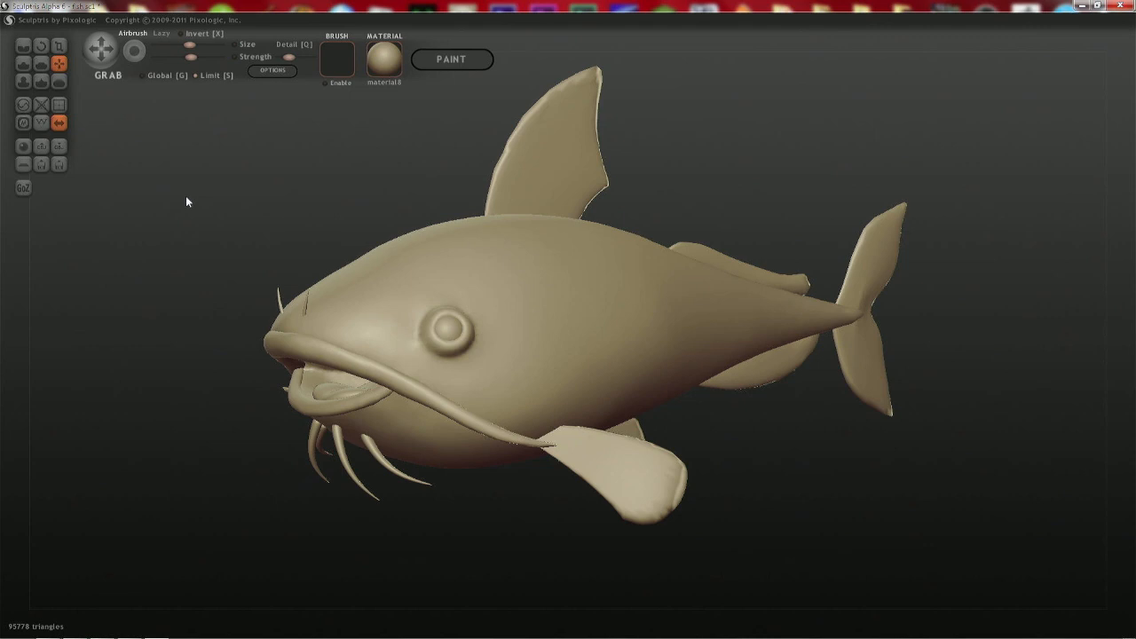
pyautogui.moveTo(212, 270); pyautogui.dragTo(643, 354)
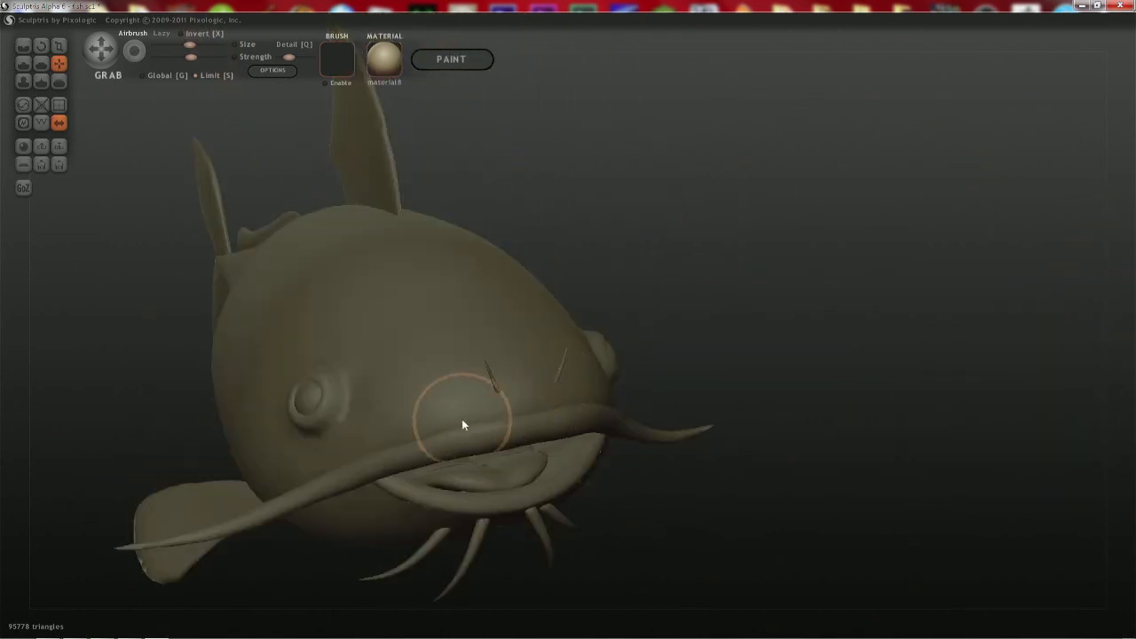
pyautogui.click(462, 419)
pyautogui.scroll(3, 468, 444)
pyautogui.moveTo(413, 459); pyautogui.dragTo(689, 366, button='middle')
pyautogui.moveTo(688, 366); pyautogui.dragTo(680, 402, button='right')
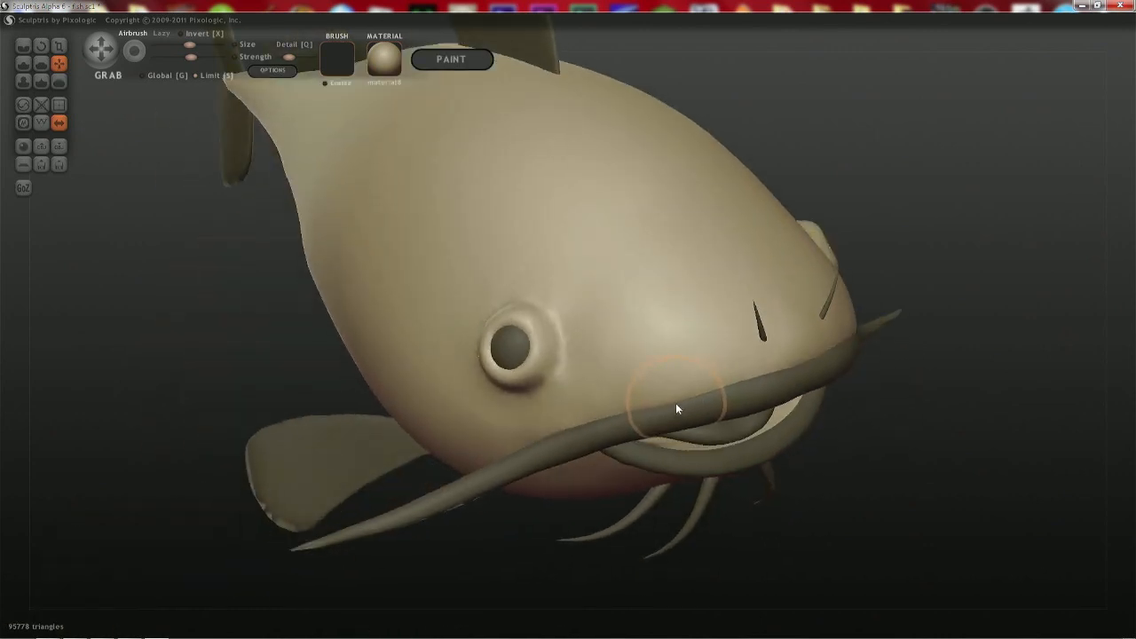
pyautogui.press('Return')
# - Adjust the body's front edge above the upper lip with a smaller Grab brush
pyautogui.moveTo(760, 399); pyautogui.dragTo(711, 287, button='right')
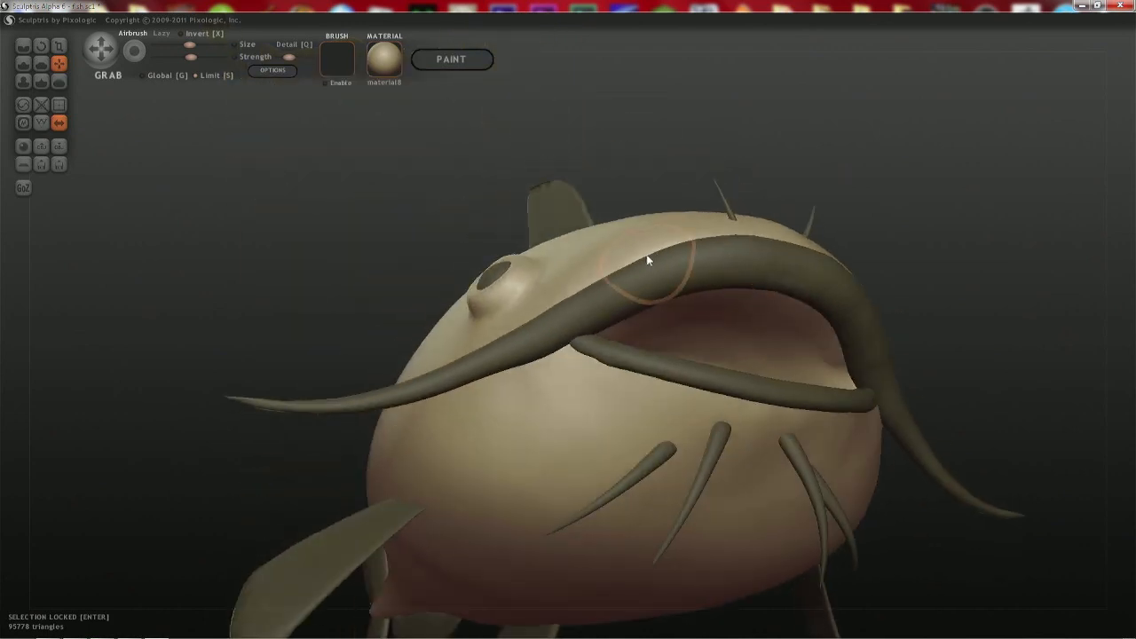
pyautogui.moveTo(647, 260); pyautogui.dragTo(667, 456, button='right')
pyautogui.press('space')
pyautogui.click(678, 481)
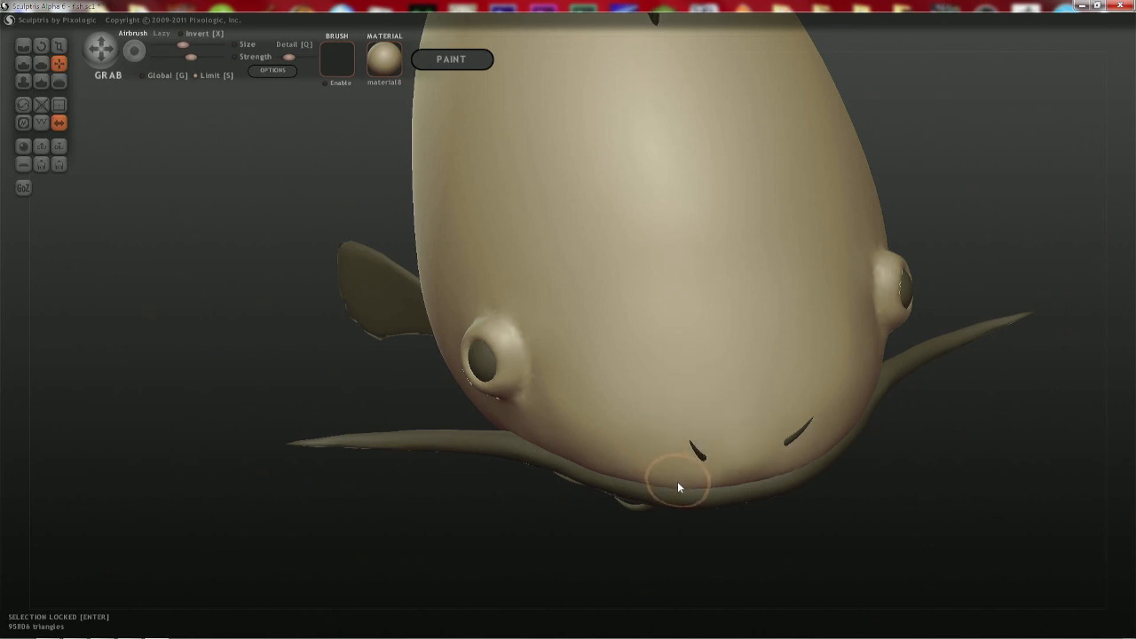
pyautogui.press('c')
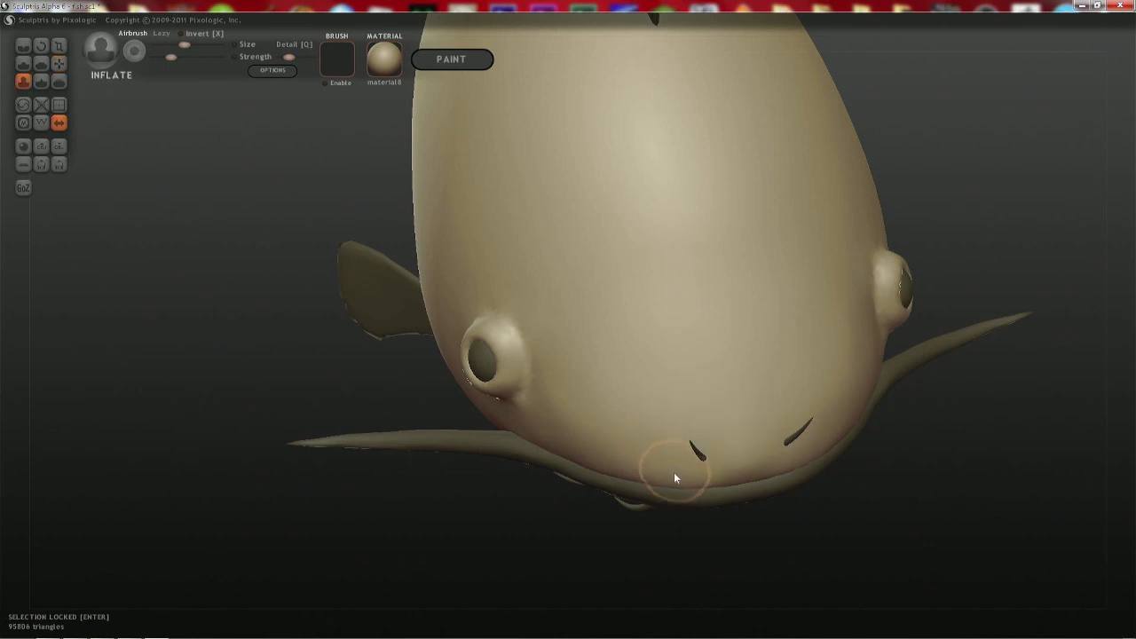
pyautogui.press('space')
pyautogui.hotkey('ctrl', 'z')
# - Select the small rear dorsal fin, lock the selection and push its trailing part down toward the body with an enlarged Grab brush
pyautogui.moveTo(806, 474); pyautogui.dragTo(569, 205, button='right')
pyautogui.scroll(-5, 588, 306)
pyautogui.moveTo(619, 204)
pyautogui.mouseDown()
pyautogui.moveTo(634, 343)
pyautogui.moveTo(622, 231)
pyautogui.moveTo(639, 272)
pyautogui.moveTo(797, 190)
pyautogui.moveTo(512, 292)
pyautogui.moveTo(528, 238)
pyautogui.mouseUp()
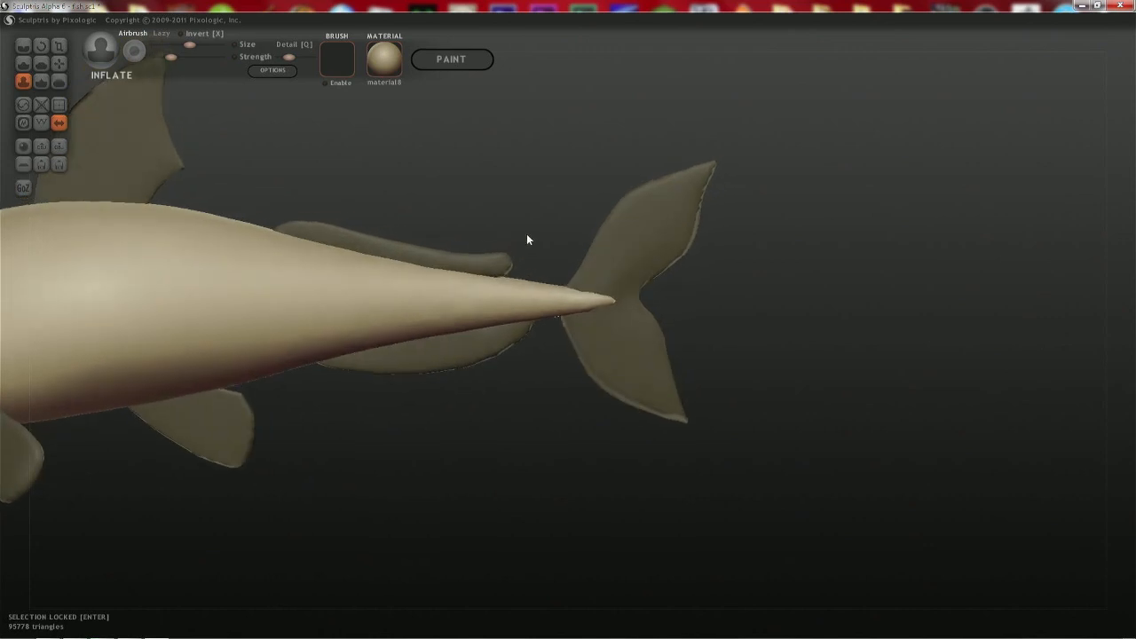
pyautogui.click(496, 267)
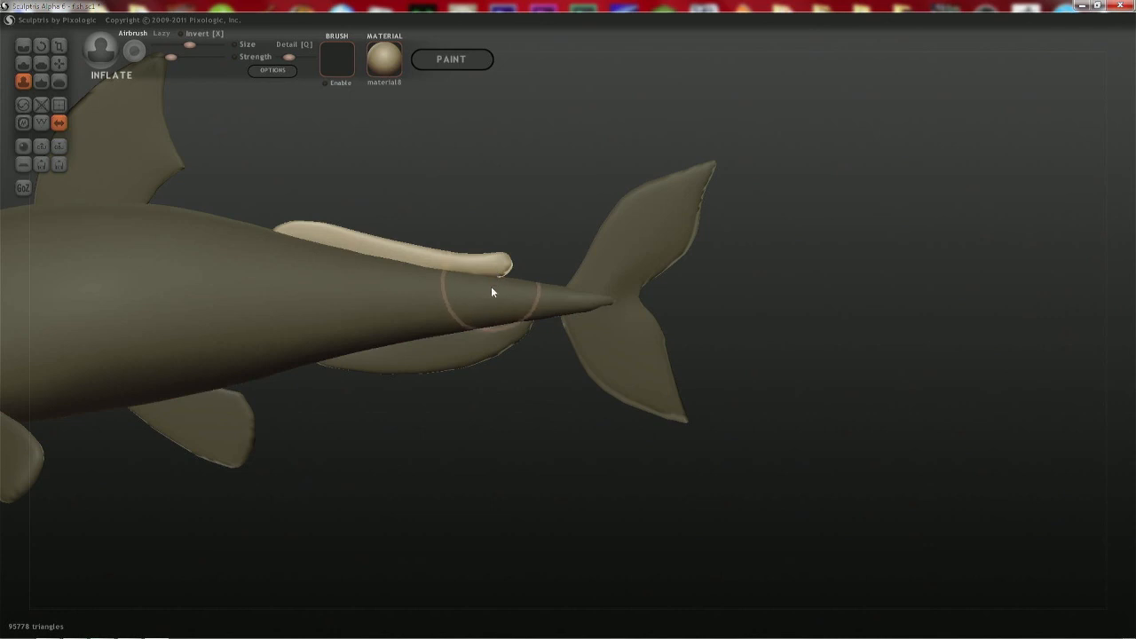
pyautogui.press('g')
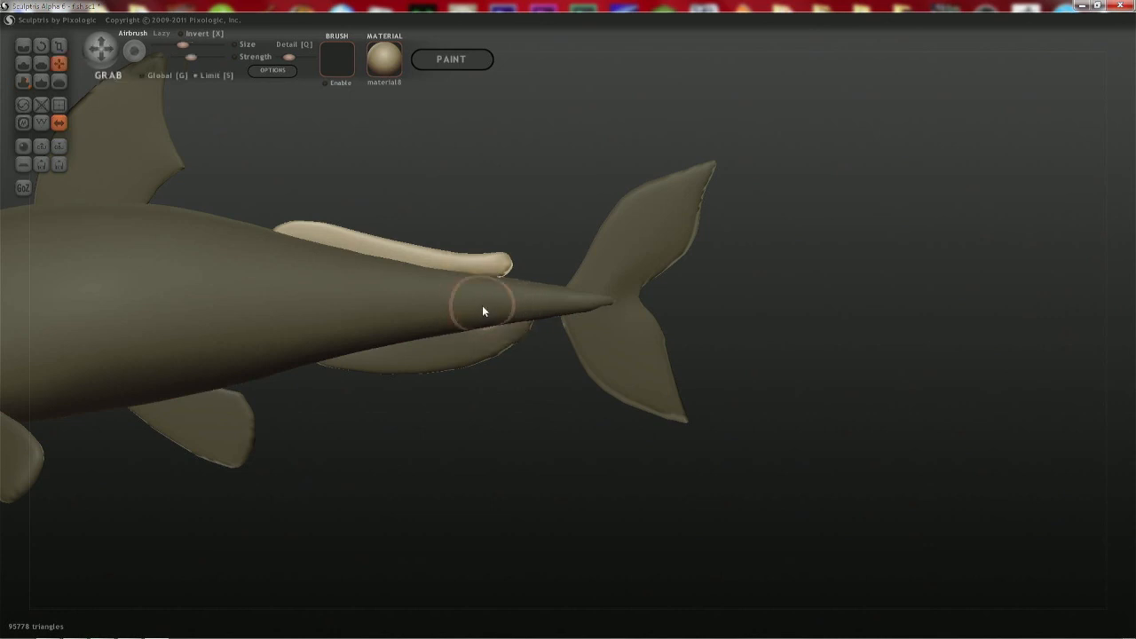
pyautogui.press('Return')
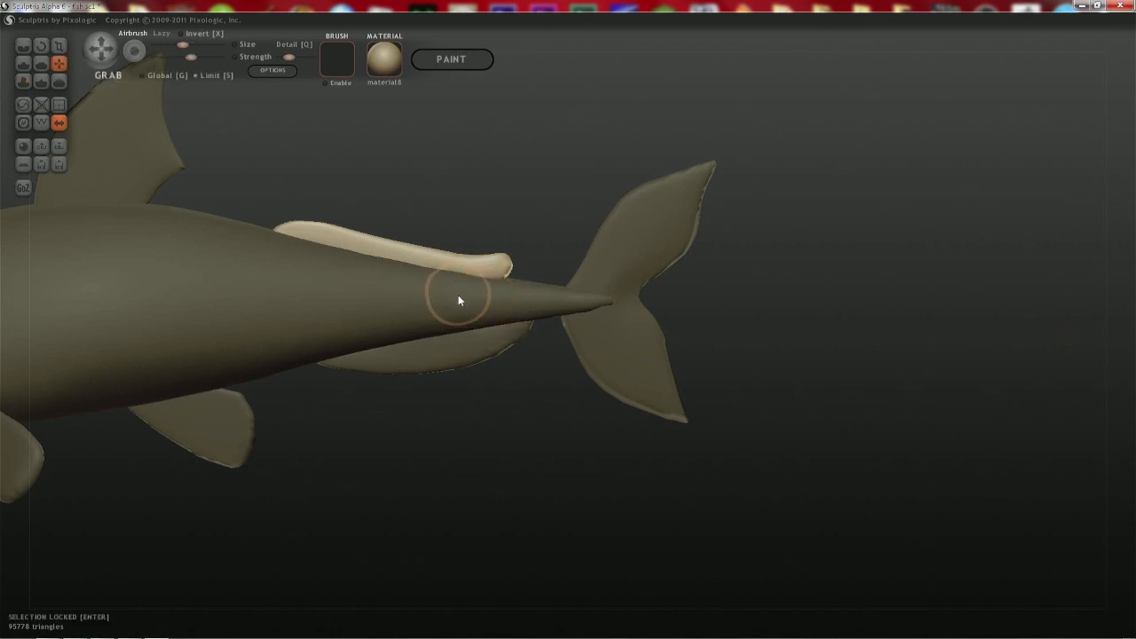
pyautogui.moveTo(495, 293); pyautogui.dragTo(499, 305)
pyautogui.moveTo(472, 262); pyautogui.dragTo(462, 401, button='right')
pyautogui.moveTo(455, 282); pyautogui.dragTo(452, 280, button='right')
pyautogui.press('space')
pyautogui.moveTo(463, 236); pyautogui.dragTo(453, 258)
pyautogui.moveTo(464, 265)
pyautogui.mouseDown(button='right')
pyautogui.moveTo(476, 287)
pyautogui.moveTo(489, 195)
pyautogui.moveTo(495, 275)
pyautogui.mouseUp(button='right')
pyautogui.press('space')
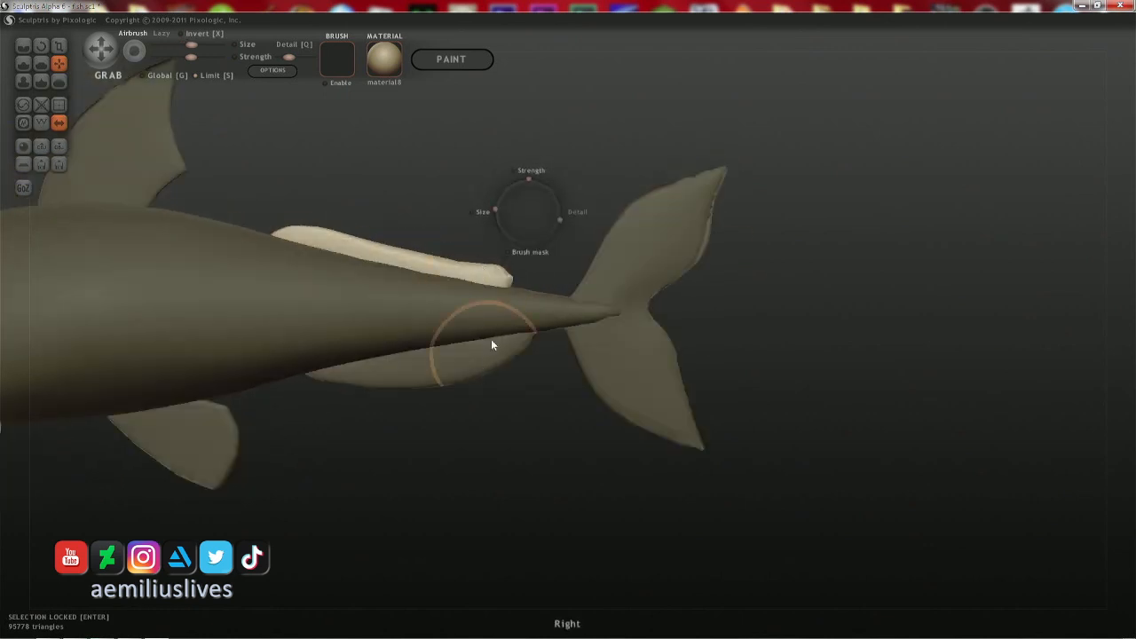
# - Round off the rear tip of the small dorsal fin with a reduced Grab brush from the side view
pyautogui.keyDown('ctrl'); pyautogui.moveTo(492, 342); pyautogui.dragTo(527, 478, button='right'); pyautogui.keyUp('ctrl')
pyautogui.keyDown('alt'); pyautogui.moveTo(367, 307); pyautogui.dragTo(684, 490, button='right'); pyautogui.keyUp('alt')
pyautogui.press('space')
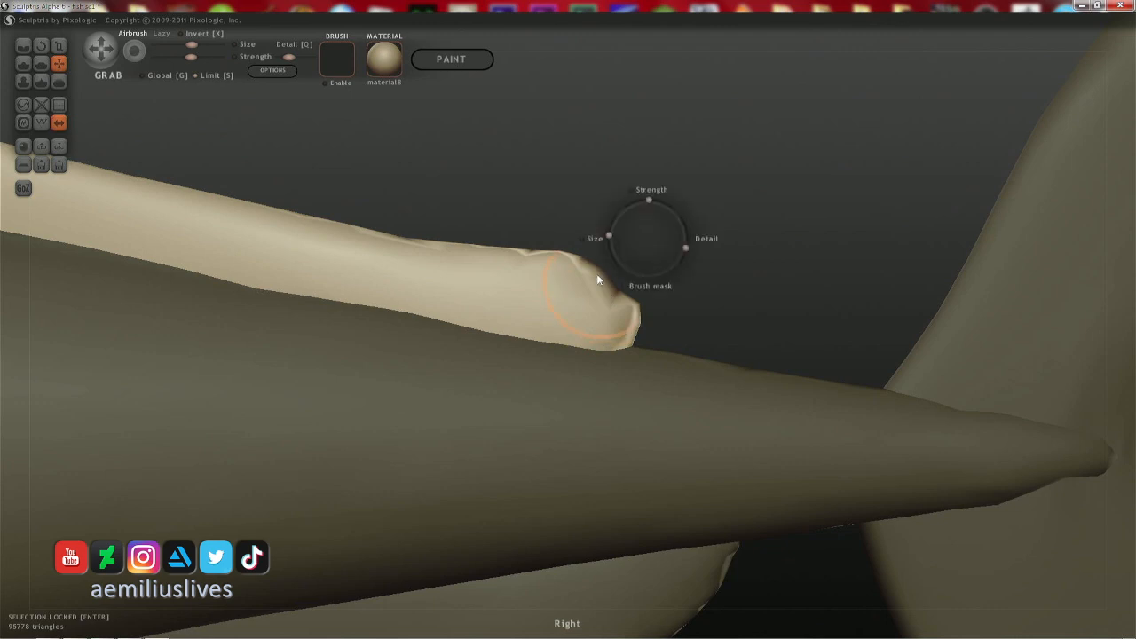
pyautogui.press('space')
pyautogui.press('space')
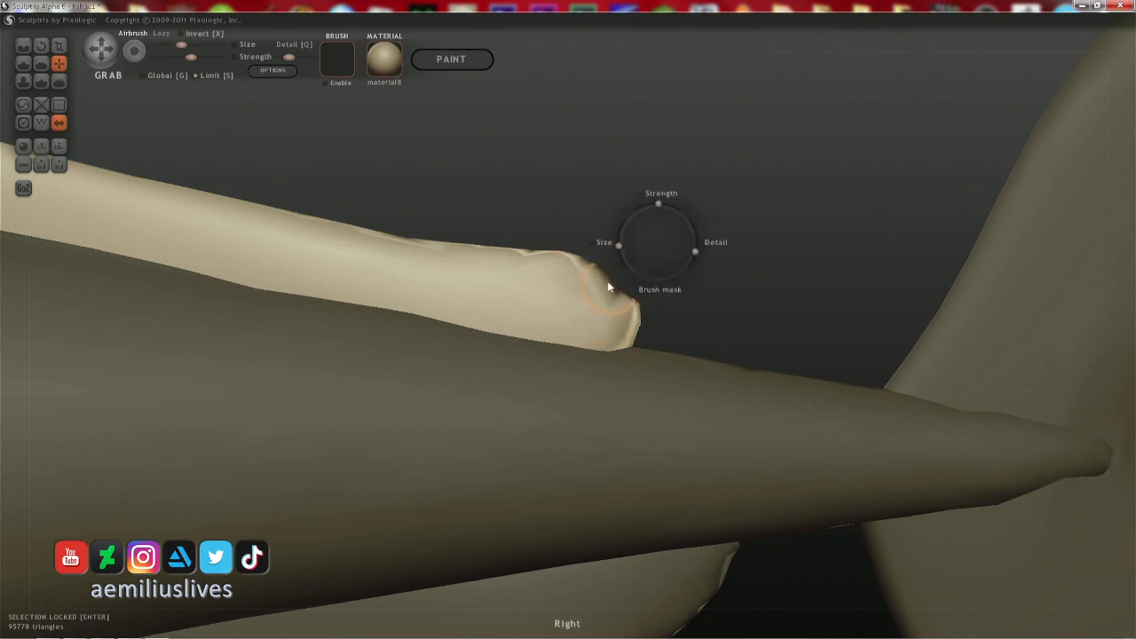
pyautogui.moveTo(610, 287); pyautogui.dragTo(622, 279)
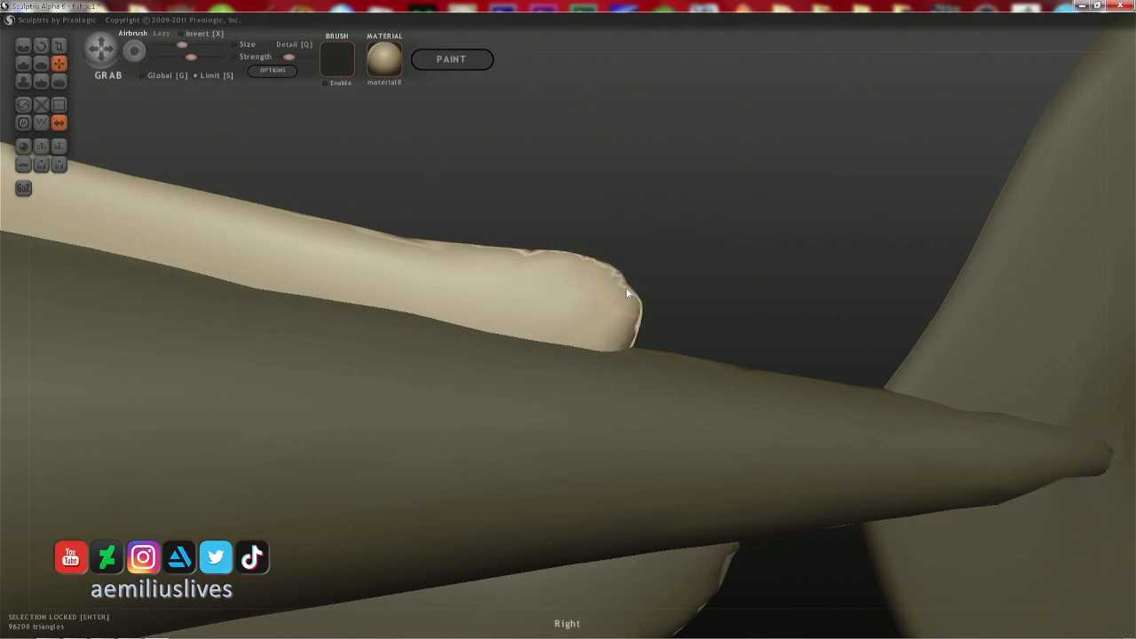
pyautogui.press('space')
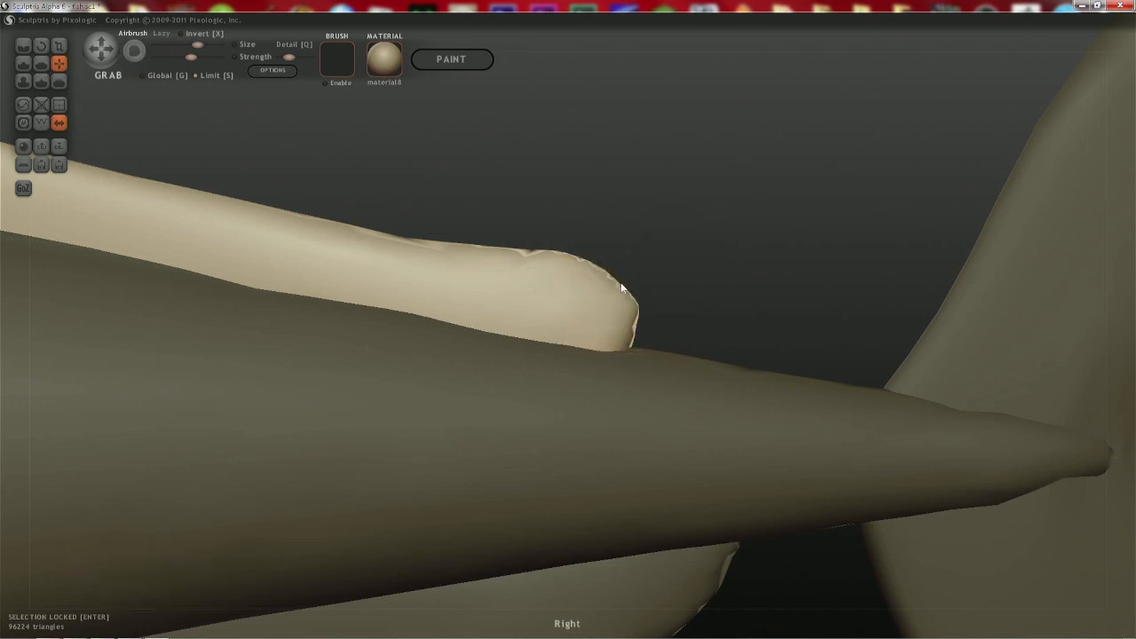
pyautogui.press('space')
pyautogui.press('space')
# - Display the mesh wireframe and touch up the rear tip of the small dorsal fin
pyautogui.press('w')
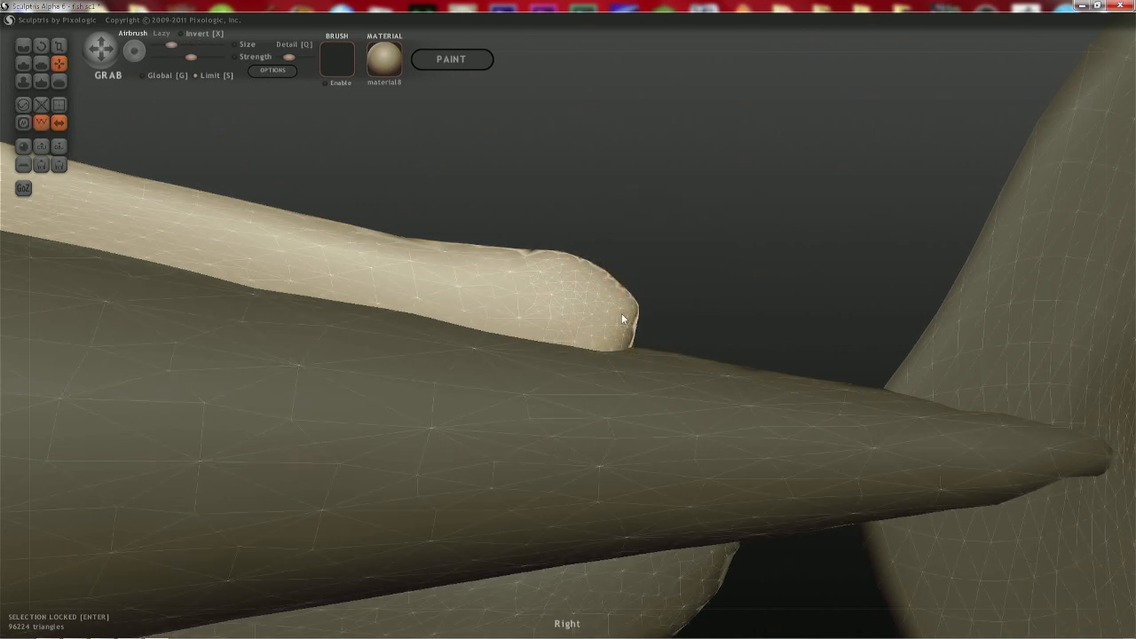
pyautogui.press('space')
pyautogui.press('space')
pyautogui.press('[')
pyautogui.scroll(-5, 619, 296)
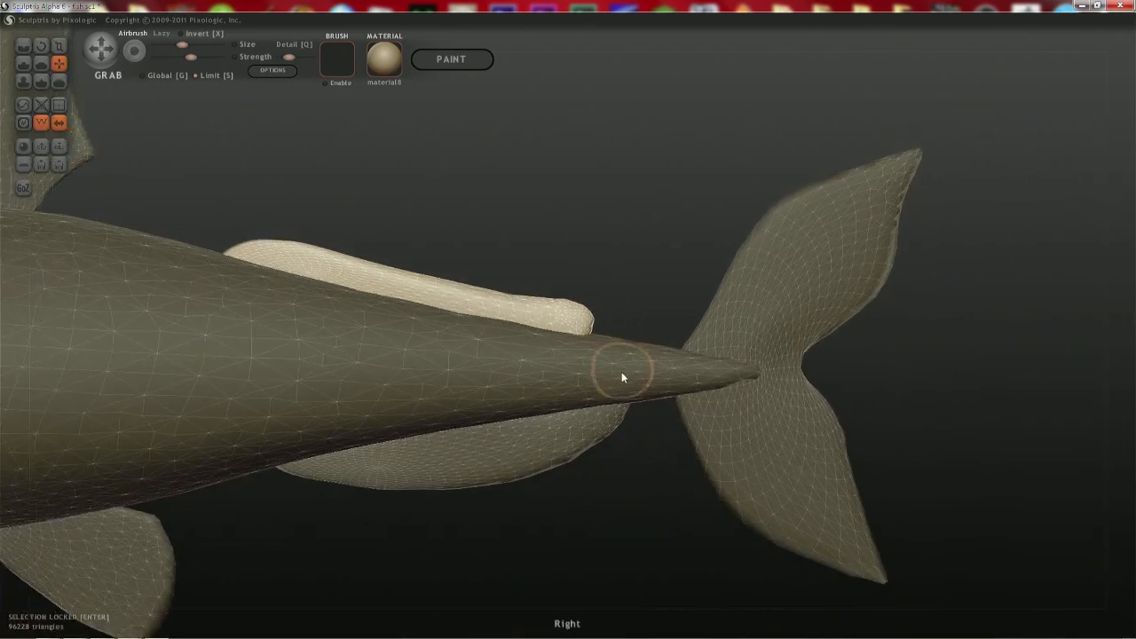
pyautogui.moveTo(621, 372); pyautogui.dragTo(602, 385, button='right')
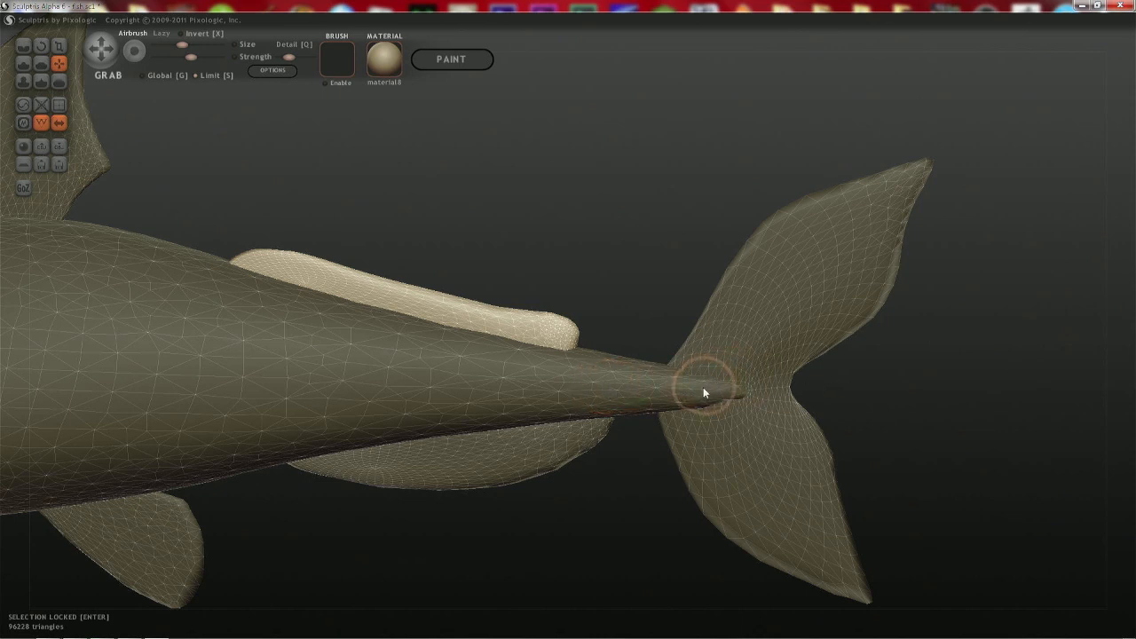
# - Select the fish's body, lock the selection and pull its pointed tail end up and down into a flared stub with Grab
pyautogui.press('Return')
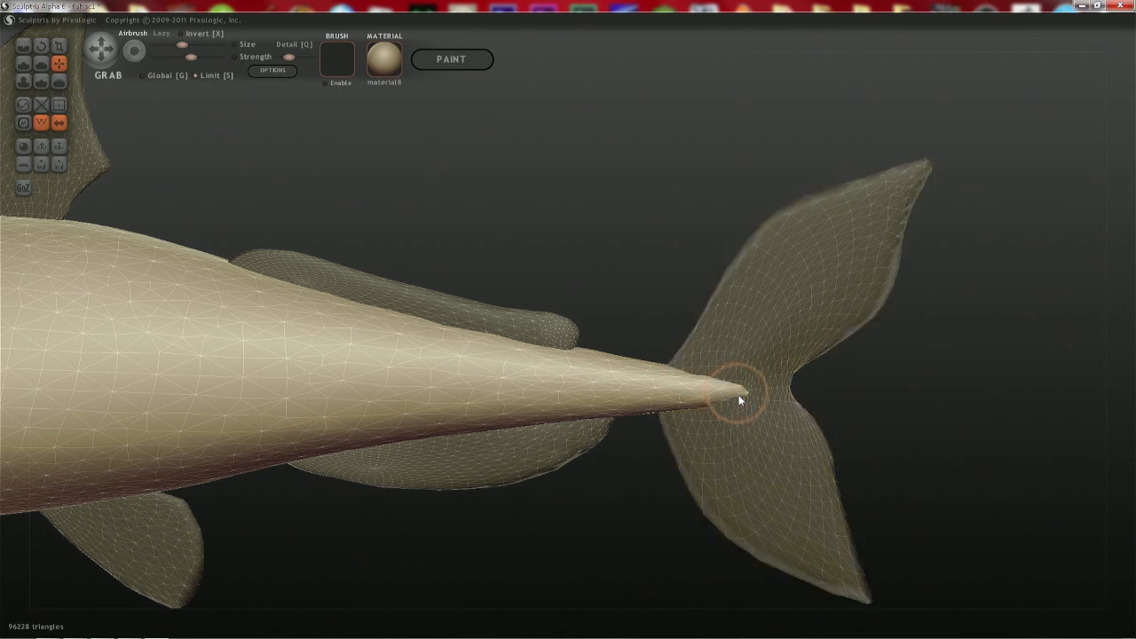
pyautogui.hotkey('ctrl', 'z')
pyautogui.moveTo(710, 379); pyautogui.dragTo(738, 343)
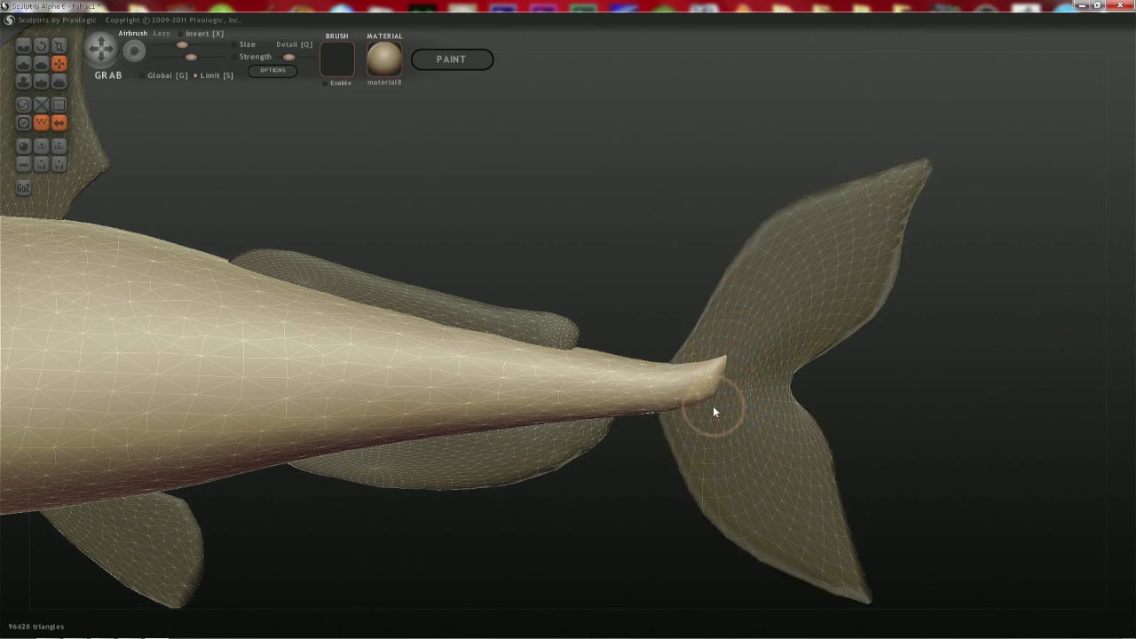
pyautogui.click(723, 438)
pyautogui.click(662, 398)
pyautogui.press('Return')
pyautogui.moveTo(708, 400); pyautogui.dragTo(744, 452)
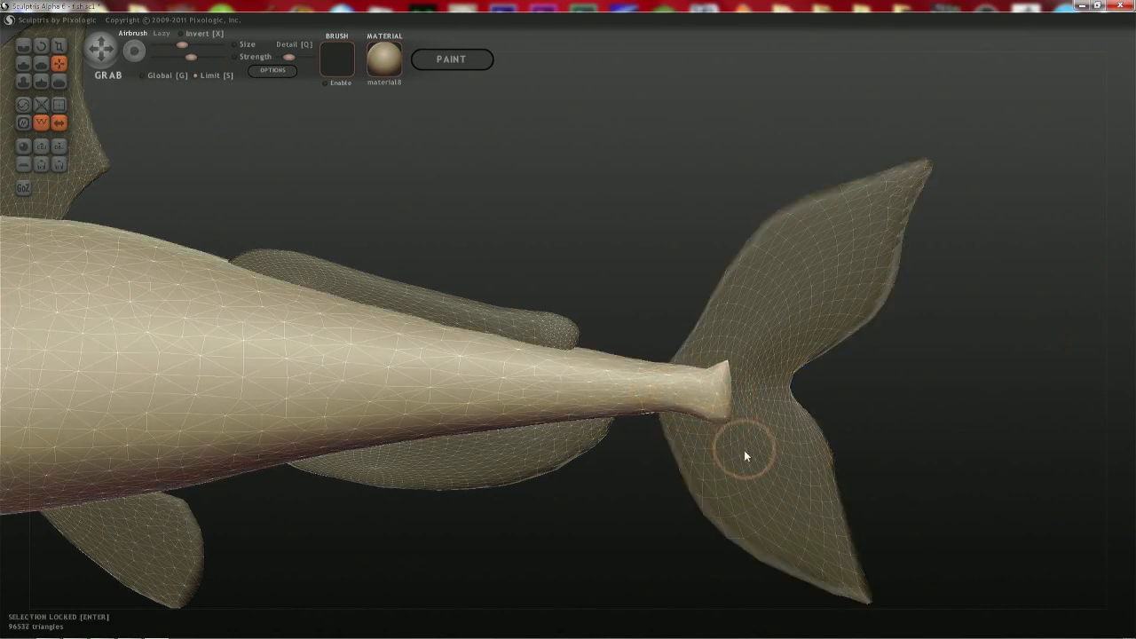
# - Extend the upper and lower lobes of the body's flared tail end along the base of the caudal fin
pyautogui.moveTo(717, 370); pyautogui.dragTo(729, 320)
pyautogui.moveTo(685, 362)
pyautogui.mouseDown()
pyautogui.moveTo(693, 342)
pyautogui.moveTo(736, 308)
pyautogui.moveTo(745, 315)
pyautogui.mouseUp()
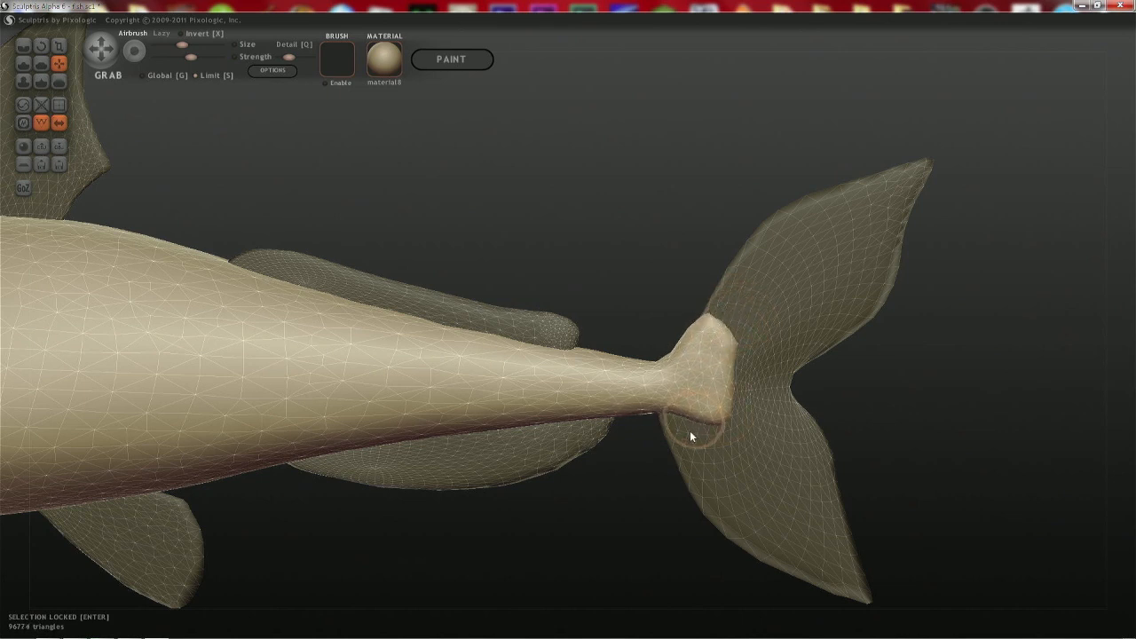
pyautogui.keyDown('shift'); pyautogui.moveTo(691, 435); pyautogui.dragTo(704, 422); pyautogui.keyUp('shift')
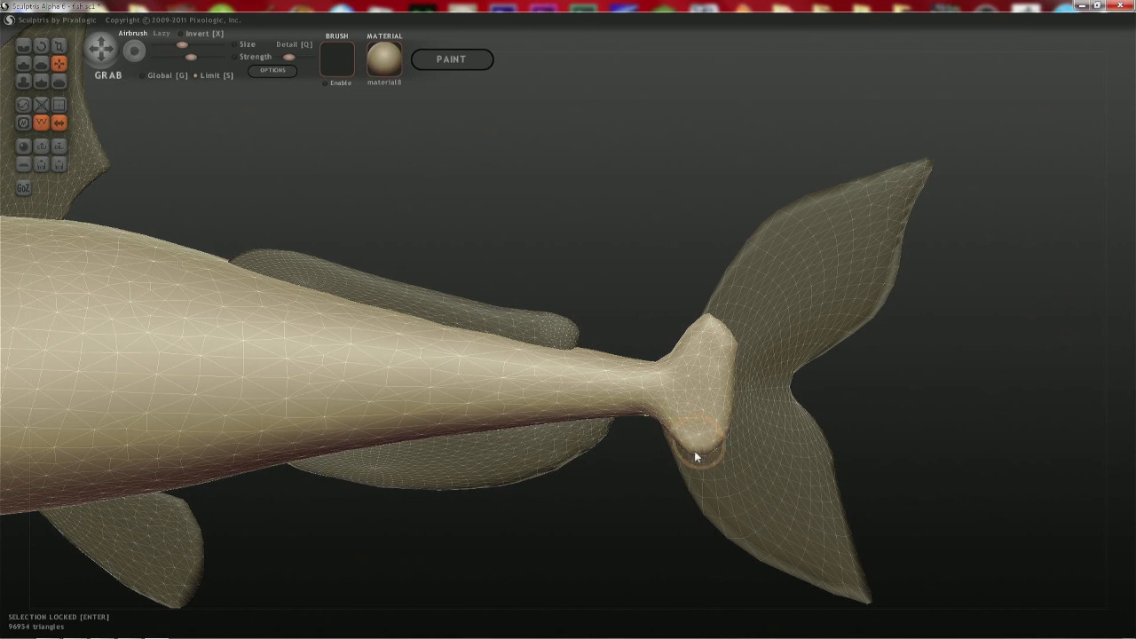
pyautogui.moveTo(694, 451)
pyautogui.keyDown('shift'); pyautogui.mouseDown()
pyautogui.moveTo(716, 472)
pyautogui.moveTo(677, 451)
pyautogui.moveTo(692, 461)
pyautogui.moveTo(684, 474)
pyautogui.mouseUp(); pyautogui.keyUp('shift')
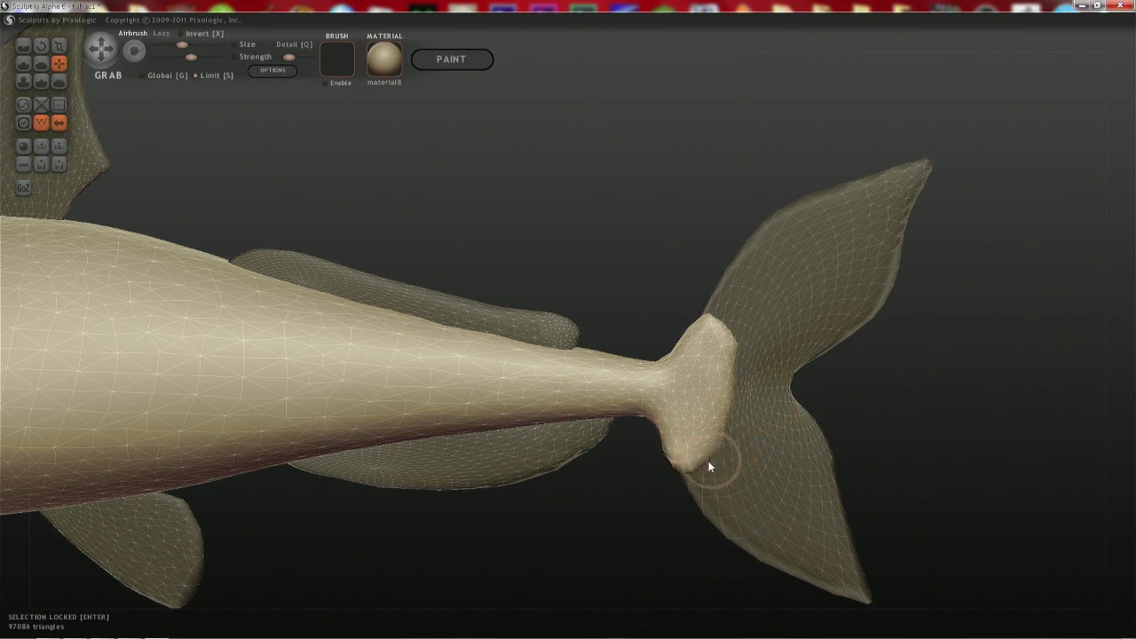
pyautogui.moveTo(693, 471); pyautogui.dragTo(691, 495)
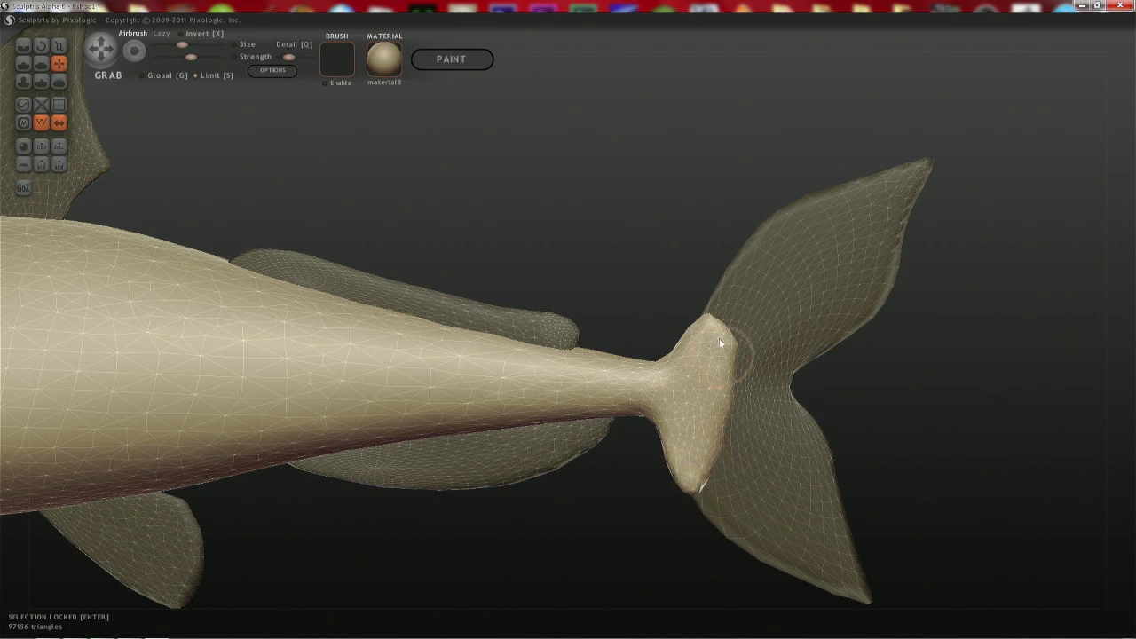
# - Sharpen the upper tip of the flared tail end and push its rear edge forward with a larger Grab brush
pyautogui.moveTo(719, 312)
pyautogui.mouseDown()
pyautogui.moveTo(727, 281)
pyautogui.moveTo(713, 321)
pyautogui.mouseUp()
pyautogui.press('space')
pyautogui.moveTo(731, 384); pyautogui.dragTo(722, 387)
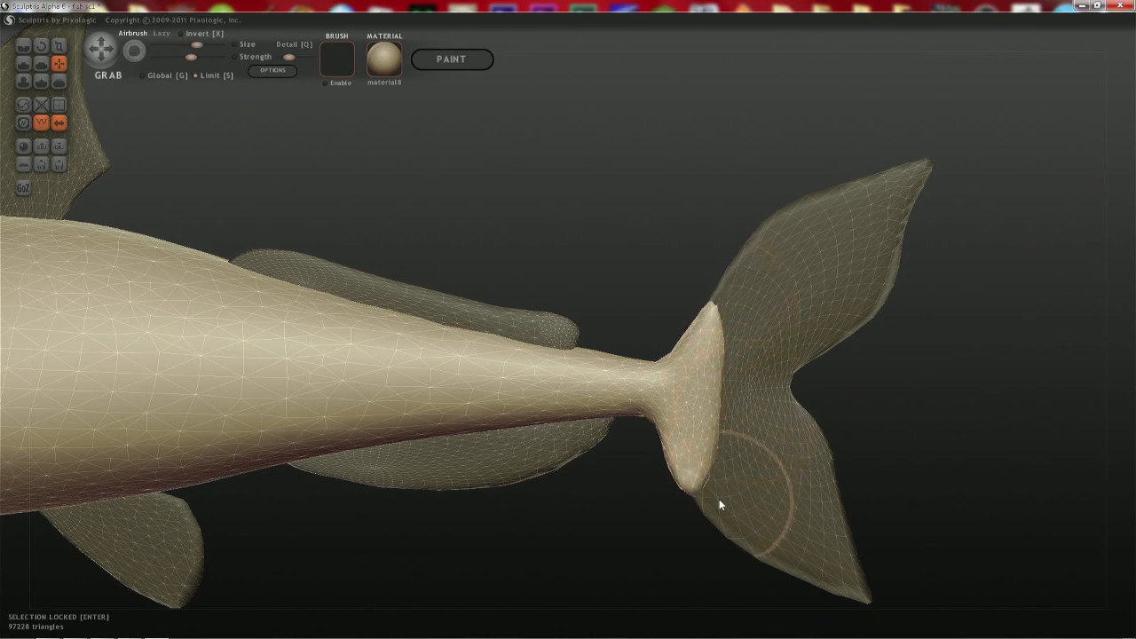
# - Squeeze the flared tail end thinner toward the caudal fin's plane, working from an end-on view
pyautogui.moveTo(735, 435); pyautogui.dragTo(956, 360, button='middle')
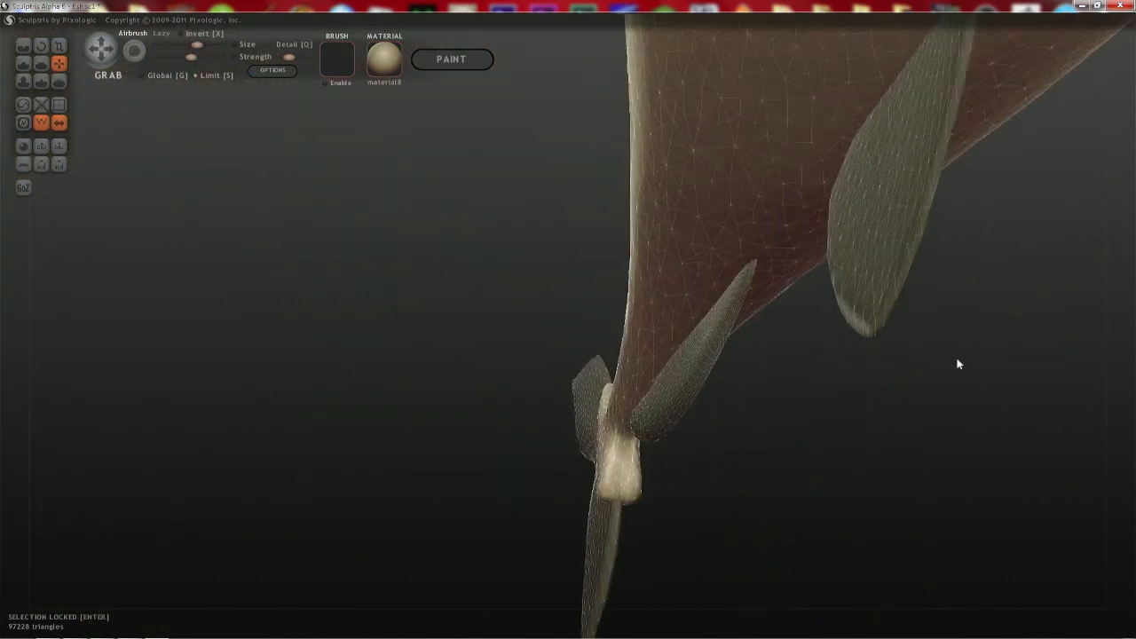
pyautogui.moveTo(706, 432); pyautogui.dragTo(628, 375, button='middle')
pyautogui.press('g')
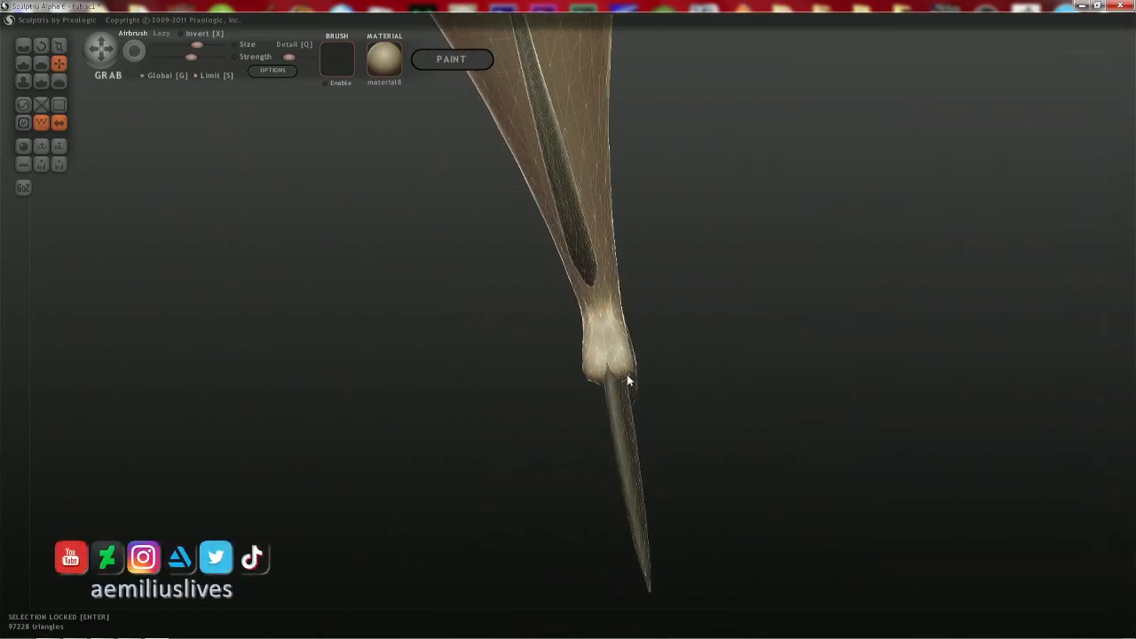
pyautogui.press('space')
pyautogui.moveTo(627, 370); pyautogui.dragTo(600, 373)
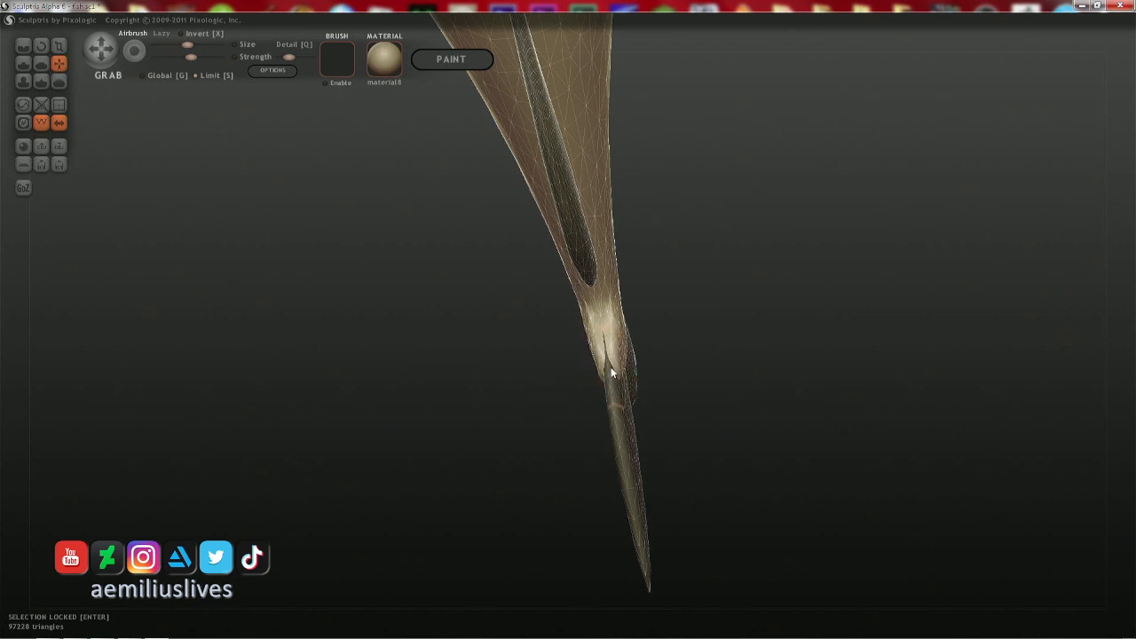
# - Pull the flare's lower lobe down in side view and smooth its transition into the narrow tail stem with Grab
pyautogui.moveTo(610, 367); pyautogui.dragTo(459, 388, button='right')
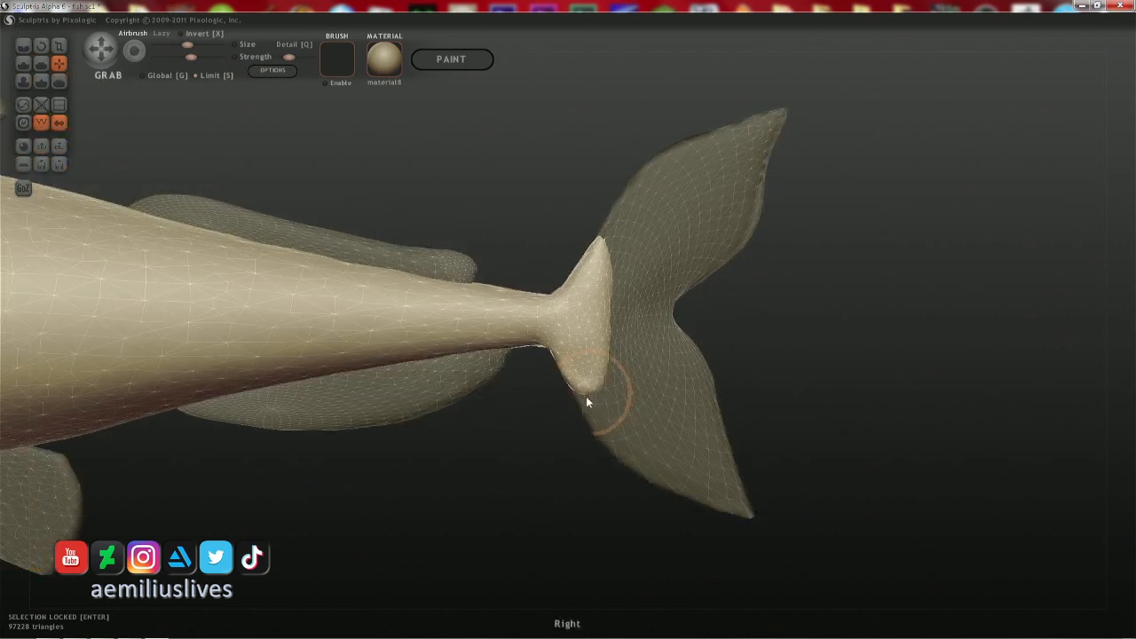
pyautogui.moveTo(586, 396); pyautogui.dragTo(587, 410)
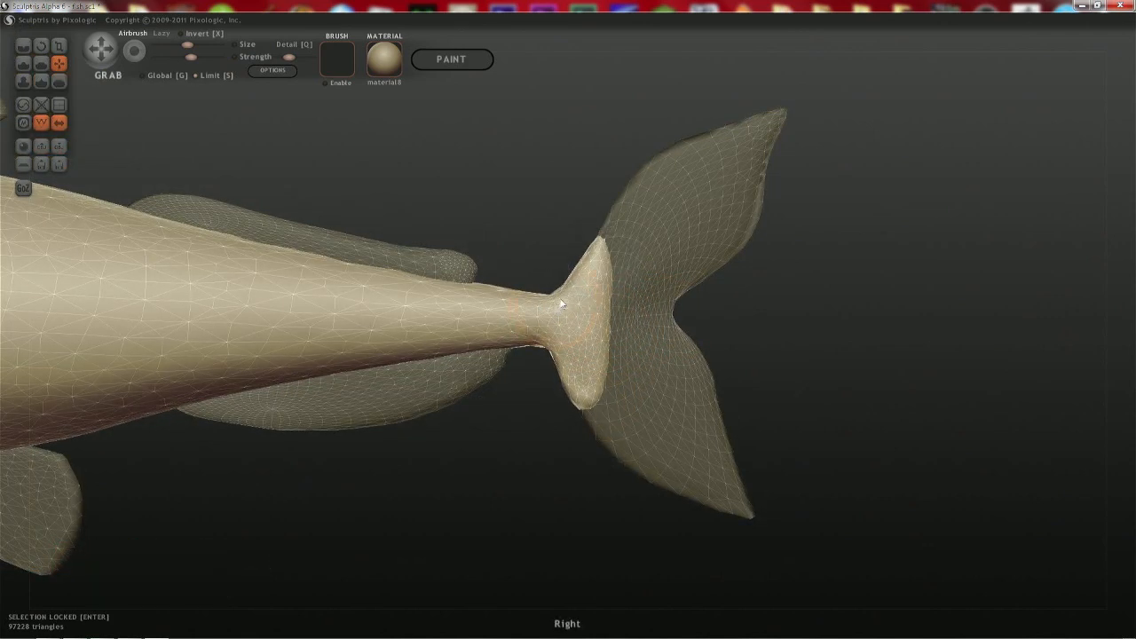
pyautogui.moveTo(551, 300); pyautogui.dragTo(545, 290)
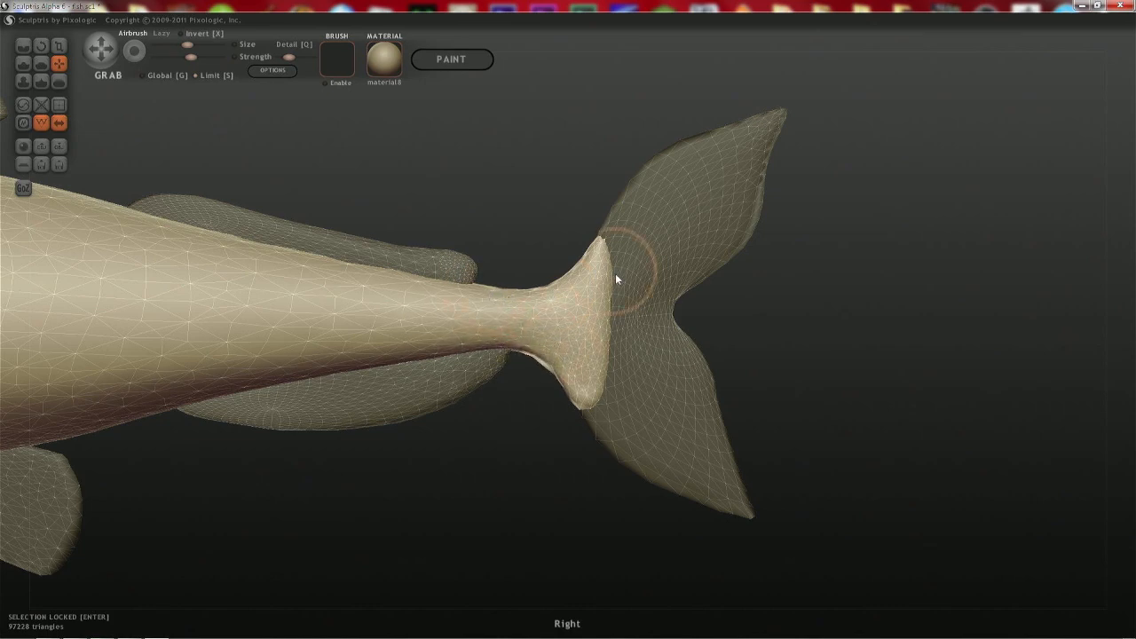
# - Try to push the caudal fin's central notch forward toward the body's tail end with Grab
pyautogui.moveTo(647, 277); pyautogui.dragTo(609, 293, button='middle')
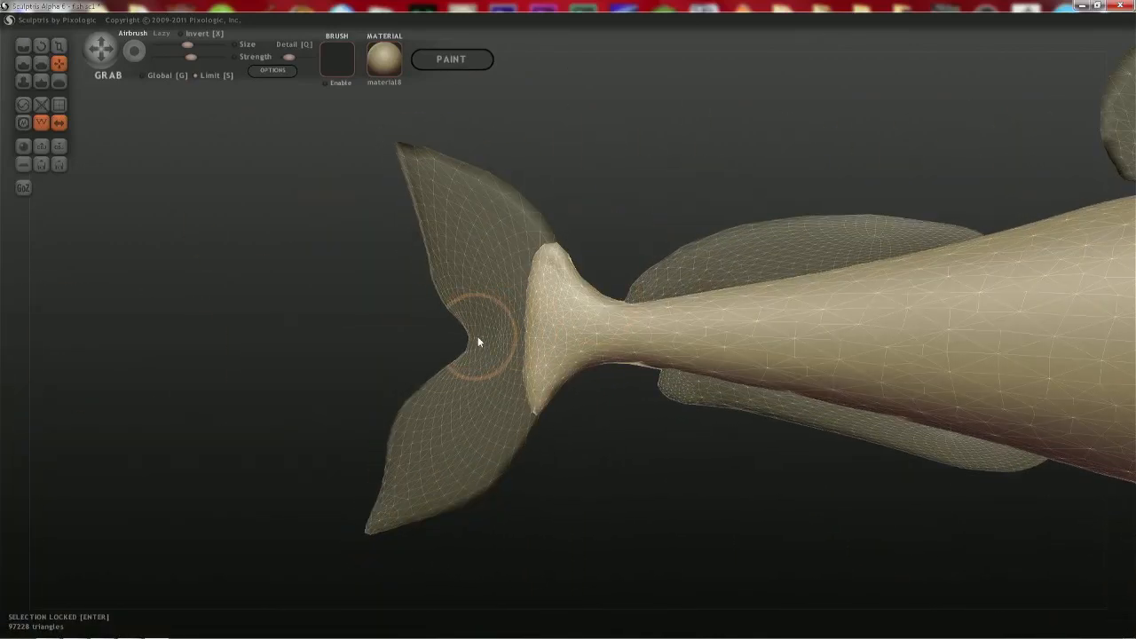
pyautogui.press('Return')
pyautogui.moveTo(474, 341); pyautogui.dragTo(503, 340)
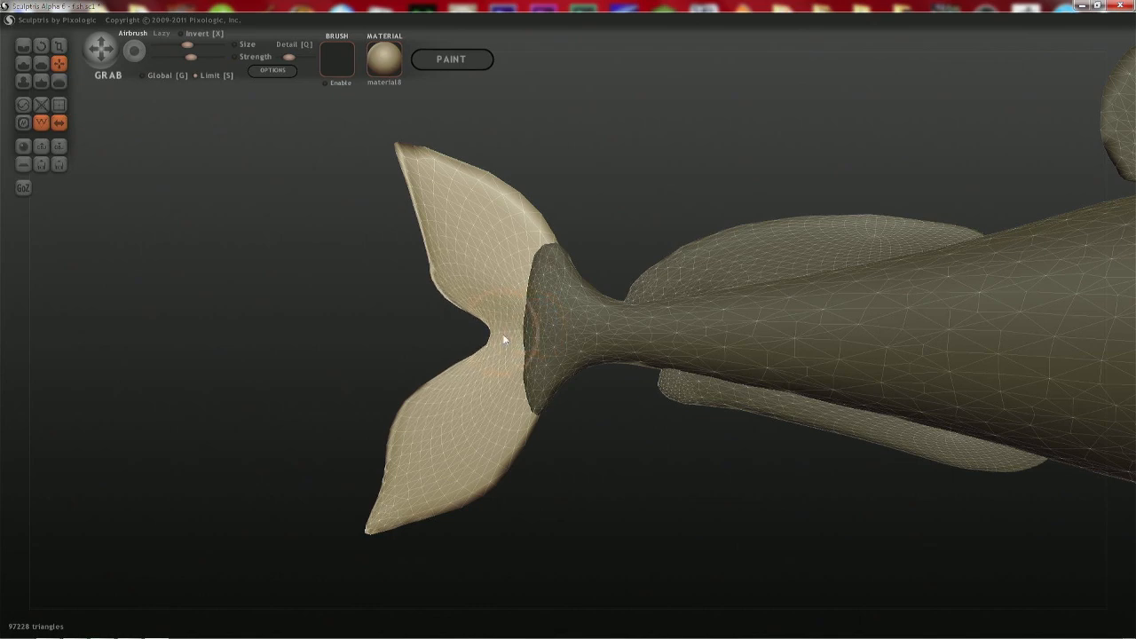
pyautogui.moveTo(489, 344)
pyautogui.mouseDown(button='middle')
pyautogui.moveTo(562, 331)
pyautogui.moveTo(710, 370)
pyautogui.moveTo(819, 343)
pyautogui.moveTo(817, 320)
pyautogui.mouseUp(button='middle')
pyautogui.moveTo(652, 302); pyautogui.dragTo(657, 304)
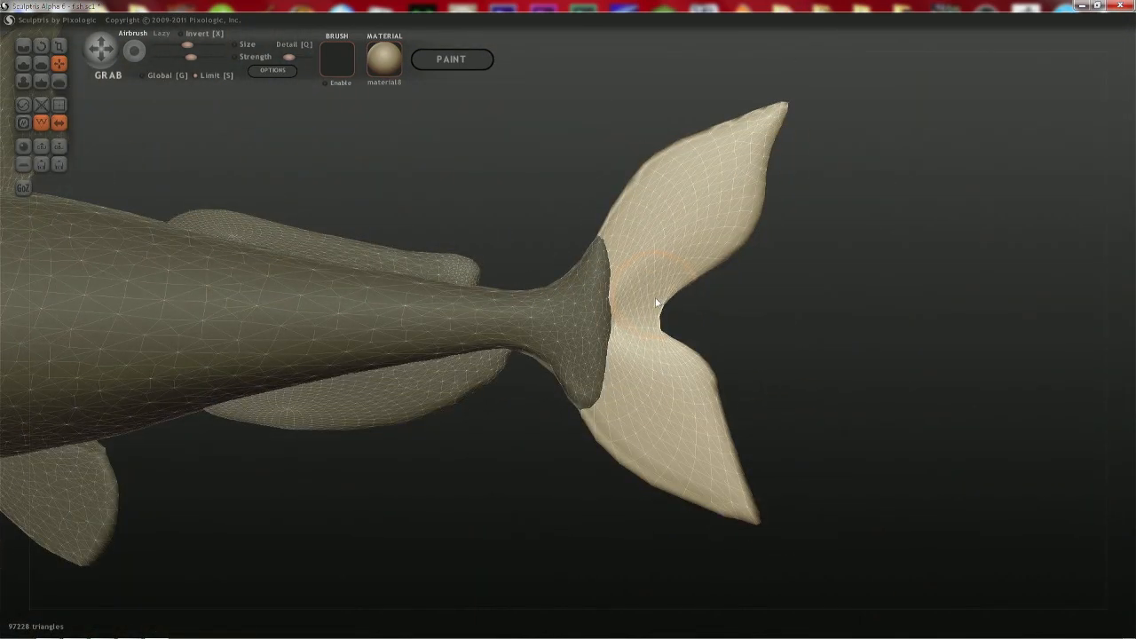
pyautogui.hotkey('ctrl', 'z')
pyautogui.moveTo(657, 345)
pyautogui.mouseDown()
pyautogui.moveTo(646, 327)
pyautogui.moveTo(581, 323)
pyautogui.mouseUp()
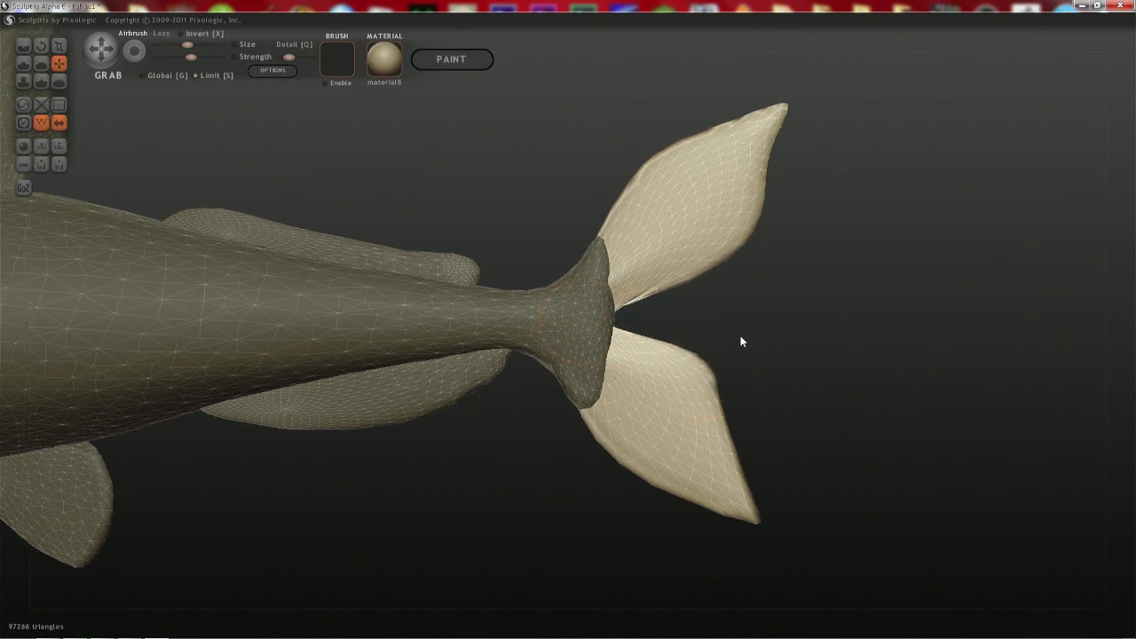
pyautogui.hotkey('ctrl', 'z')
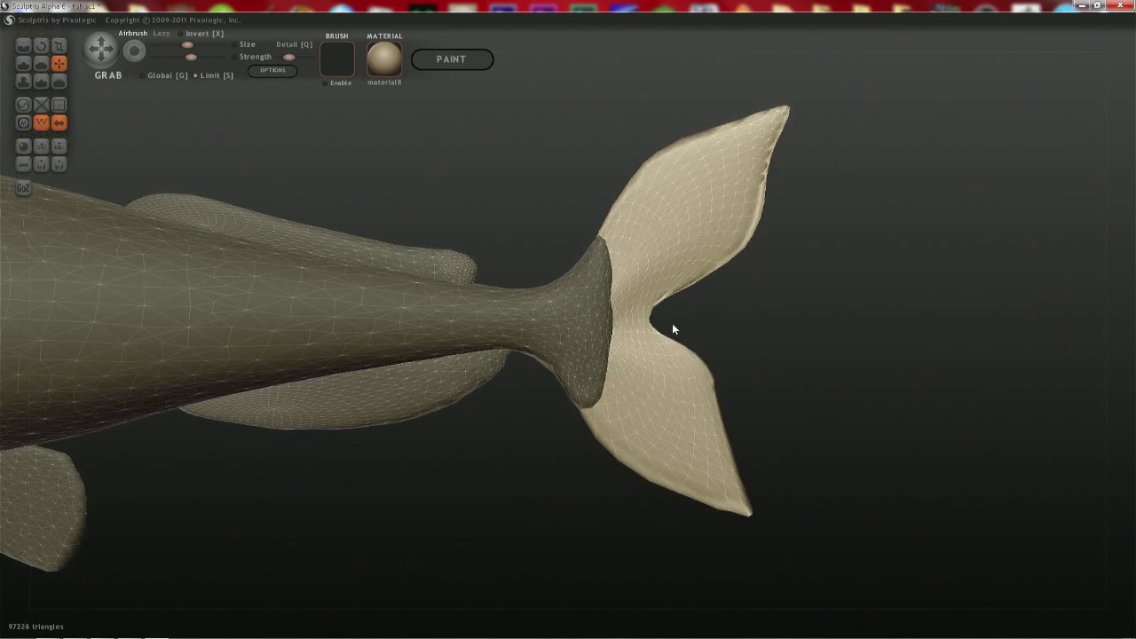
pyautogui.hotkey('ctrl', 'z')
# - Reselect the body and stretch the lower and upper tips of its tail flare along the caudal fin with a smaller Grab brush
pyautogui.click(597, 317)
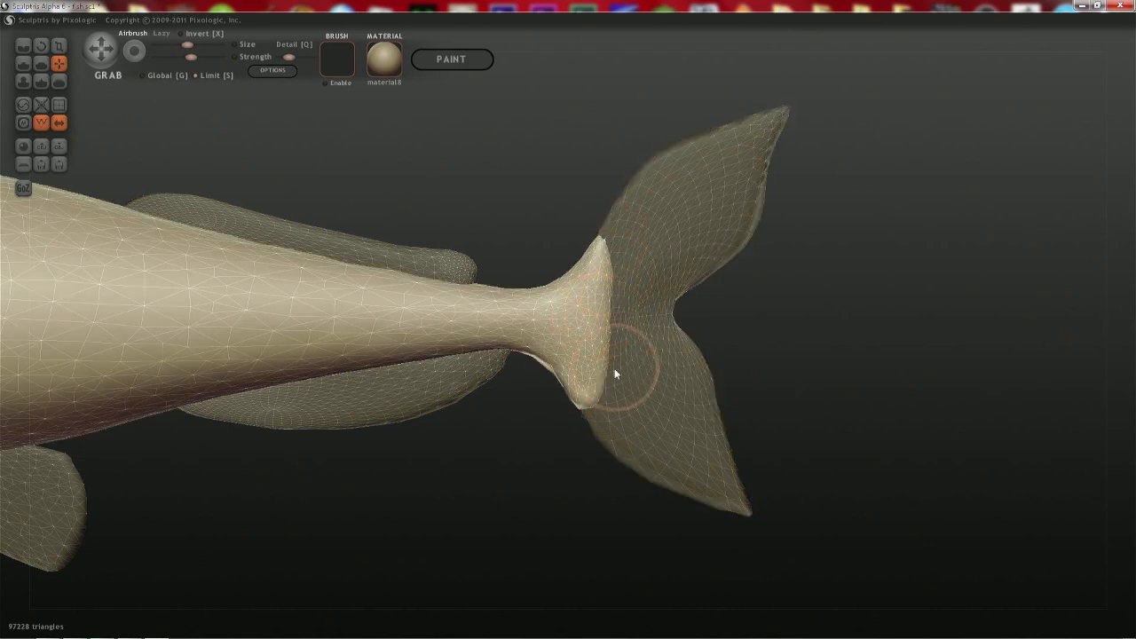
pyautogui.press('space')
pyautogui.press('space')
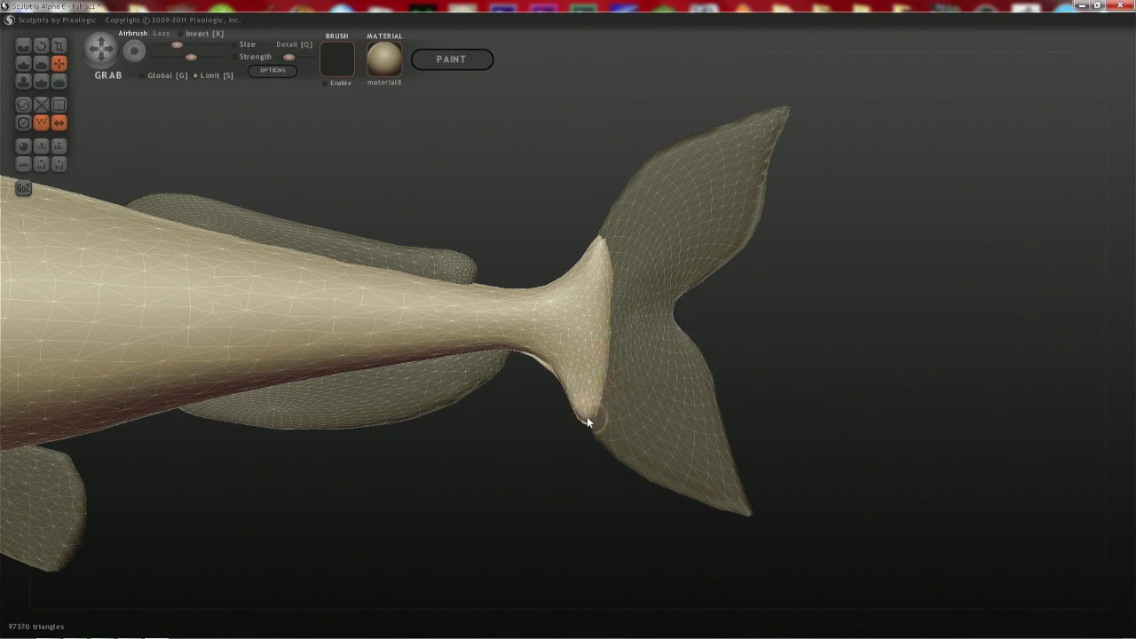
pyautogui.moveTo(601, 240); pyautogui.dragTo(602, 230)
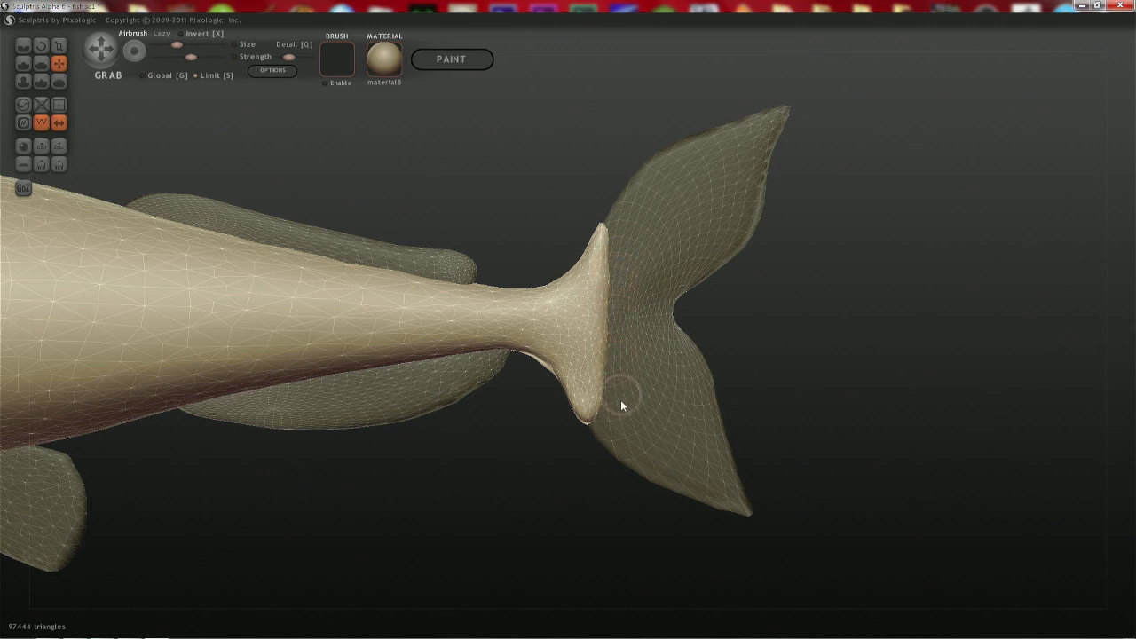
# - Smooth the body's tail flare, including its upper and lower tips, with an enlarged brush
pyautogui.press('space')
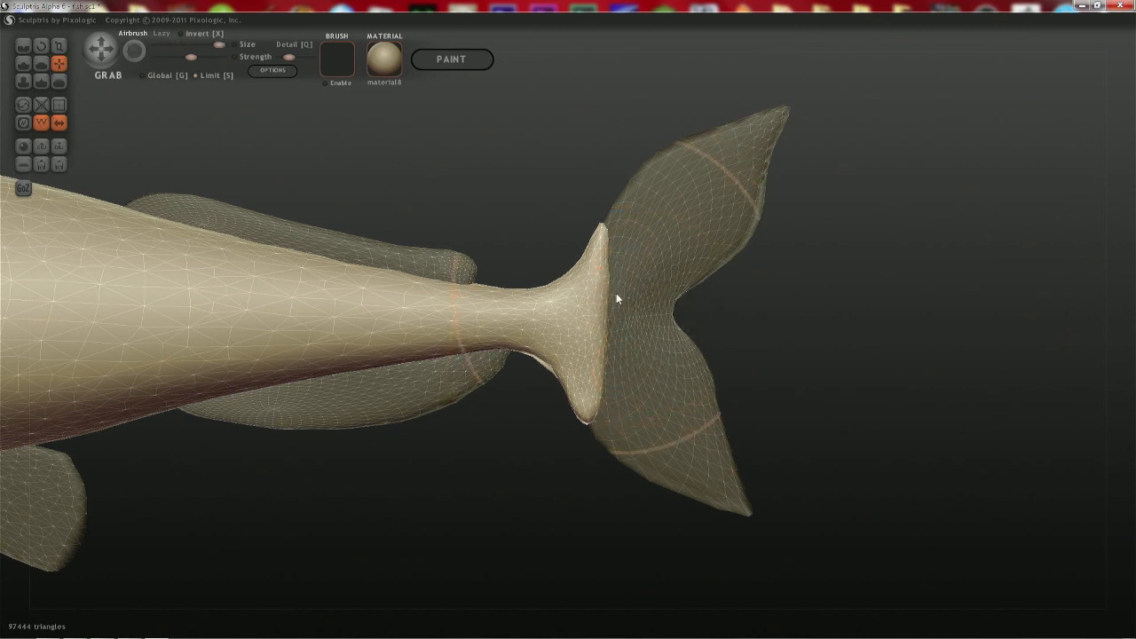
pyautogui.keyDown('shift'); pyautogui.click(617, 296); pyautogui.keyUp('shift')
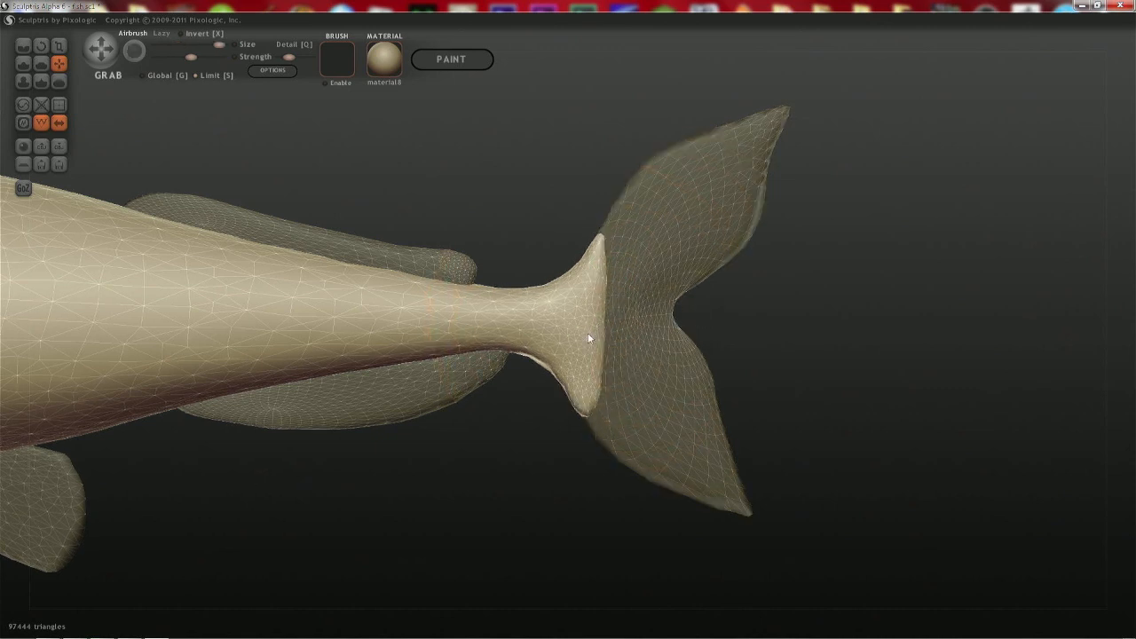
pyautogui.moveTo(587, 333); pyautogui.dragTo(580, 381)
# - Sharpen the rim and lower lobe of the tail flare with a smaller Pinch brush
pyautogui.press('p')
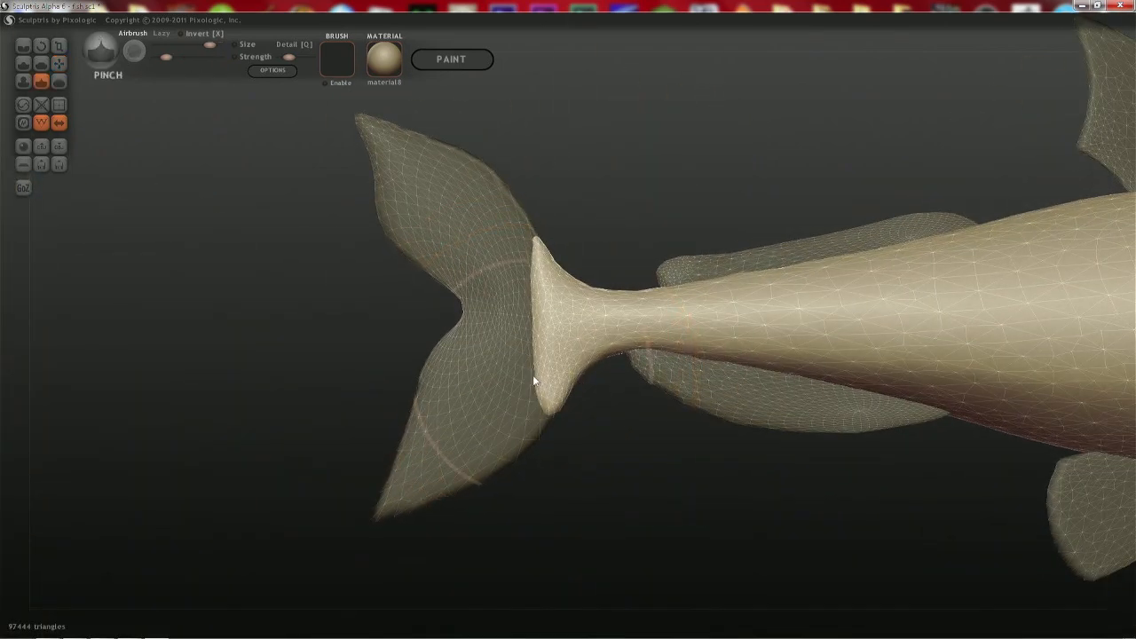
pyautogui.press('space')
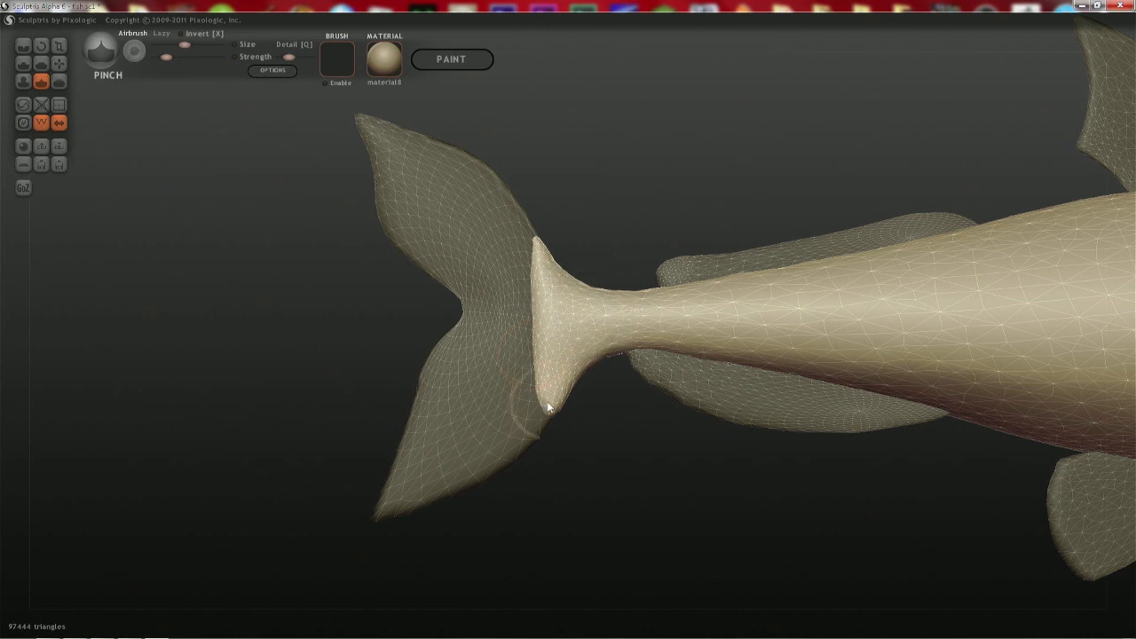
pyautogui.press('space')
pyautogui.moveTo(541, 318); pyautogui.dragTo(642, 388, button='middle')
# - Stretch the tail flare's lower tip slightly down along the caudal fin with a small Grab brush
pyautogui.press('g')
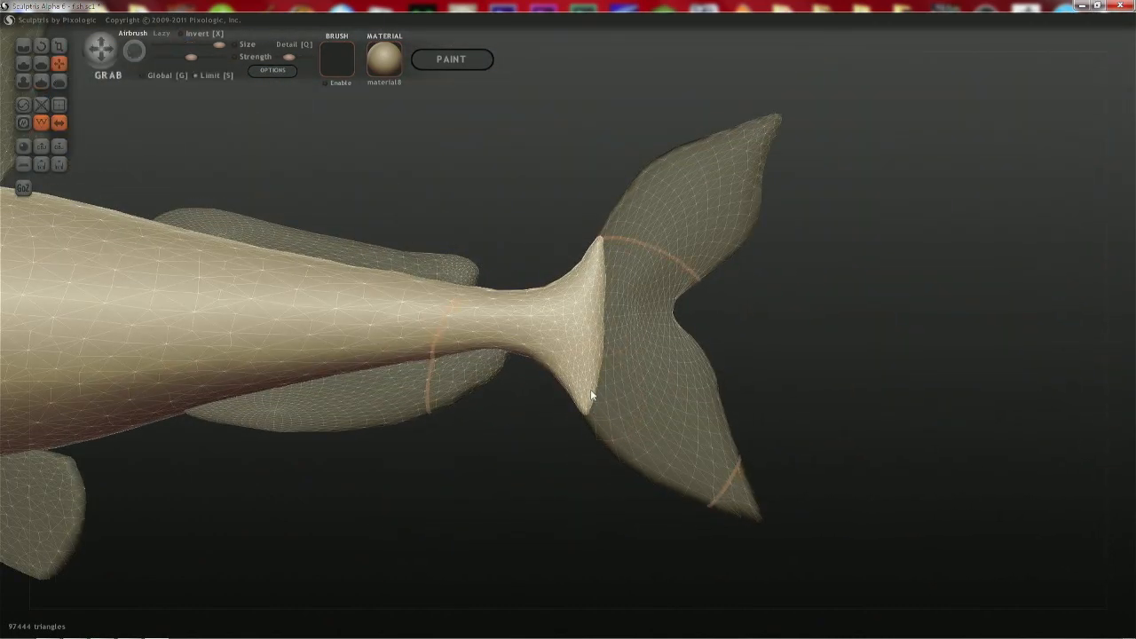
pyautogui.press('space')
pyautogui.keyDown('shift'); pyautogui.scroll(1, 587, 415); pyautogui.keyUp('shift')
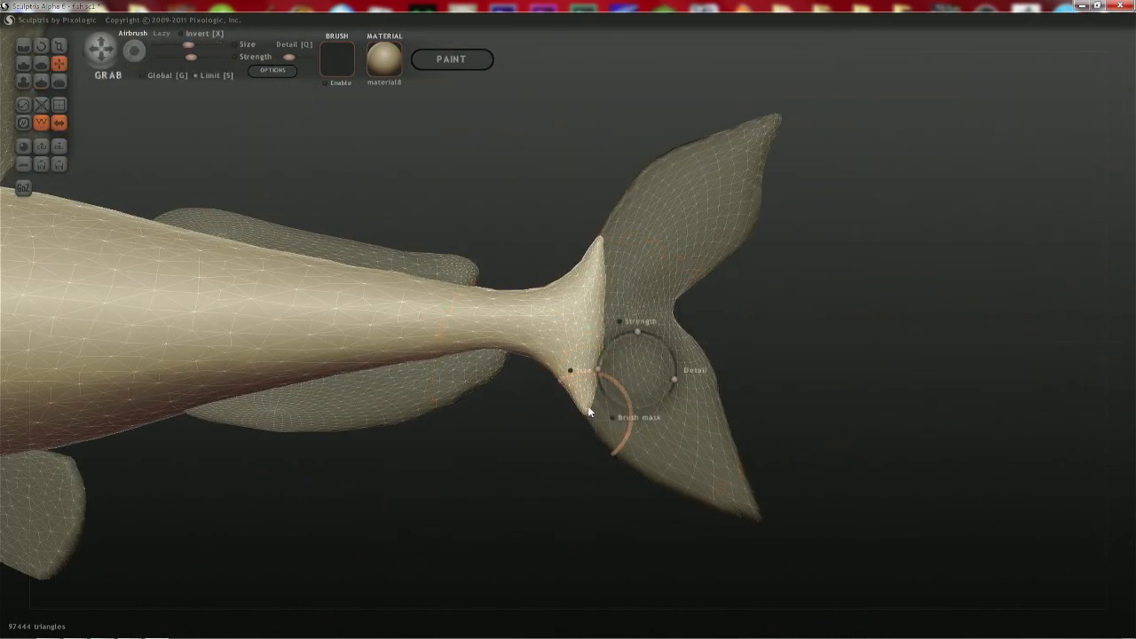
pyautogui.moveTo(605, 319); pyautogui.dragTo(603, 344, button='middle')
pyautogui.press('space')
# - Examine how the tail flare meets the caudal fin from both sides, leaving only the body selected
pyautogui.press('space')
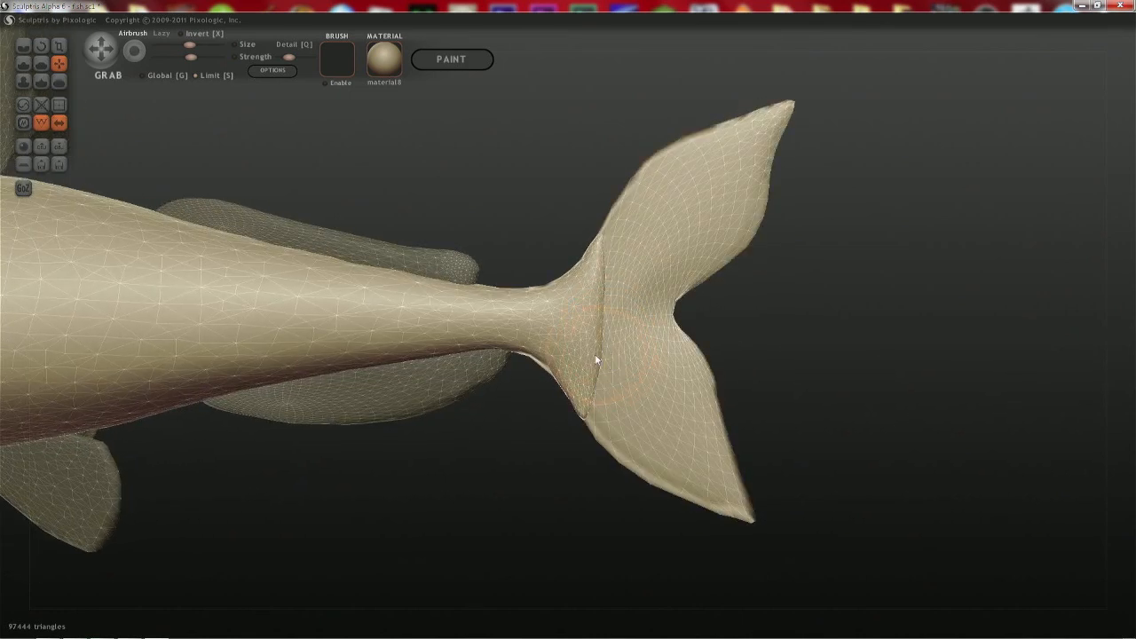
pyautogui.press('space')
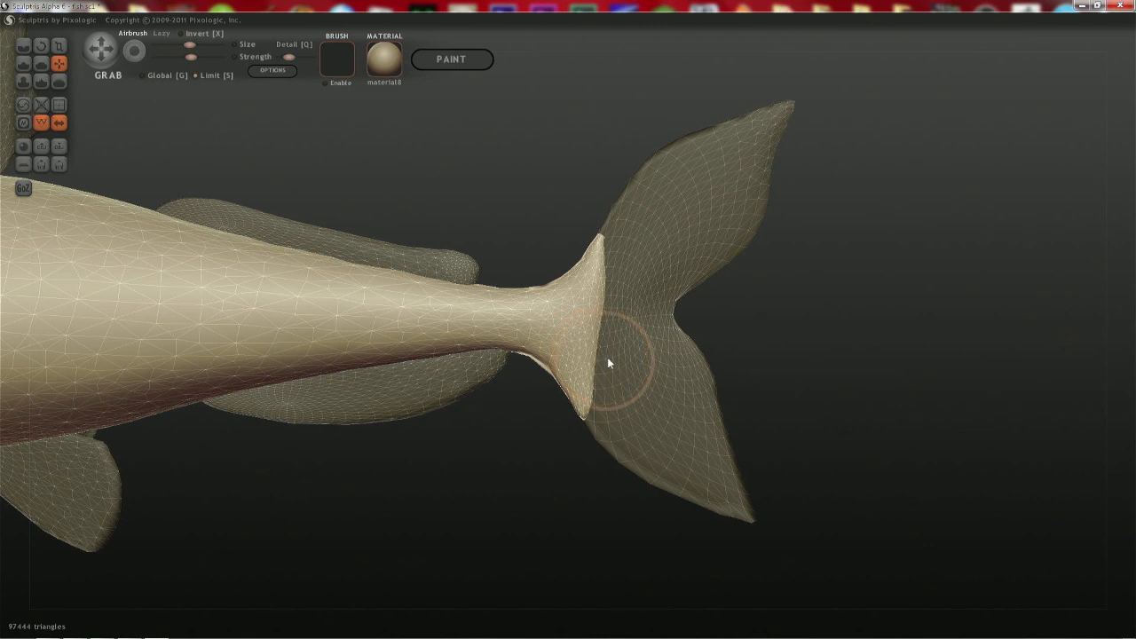
pyautogui.press('space')
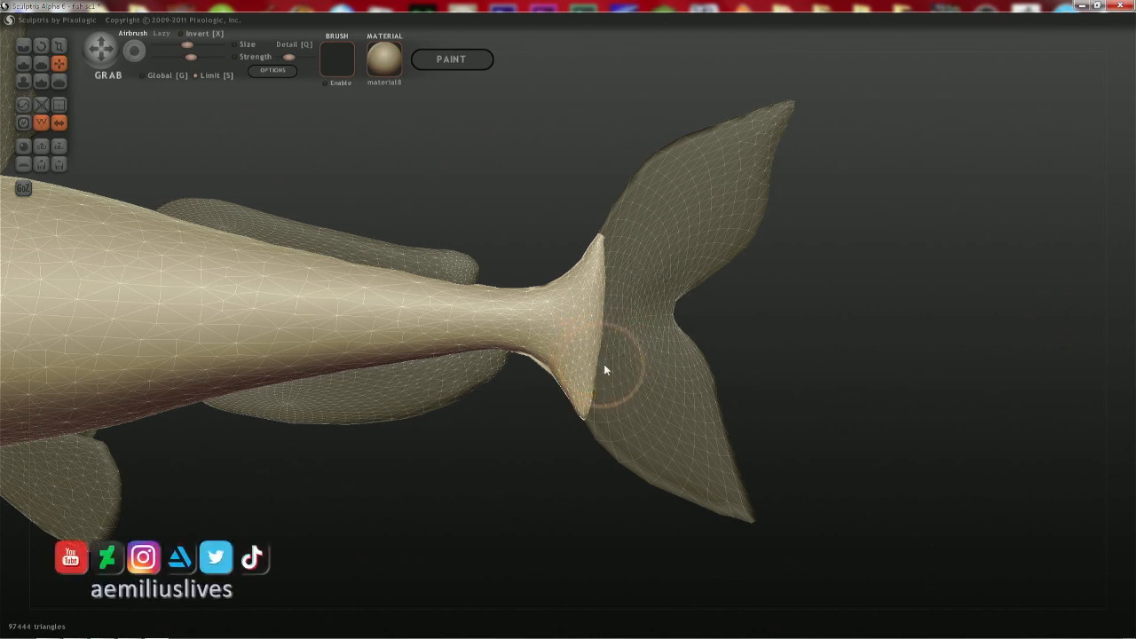
pyautogui.click(661, 251)
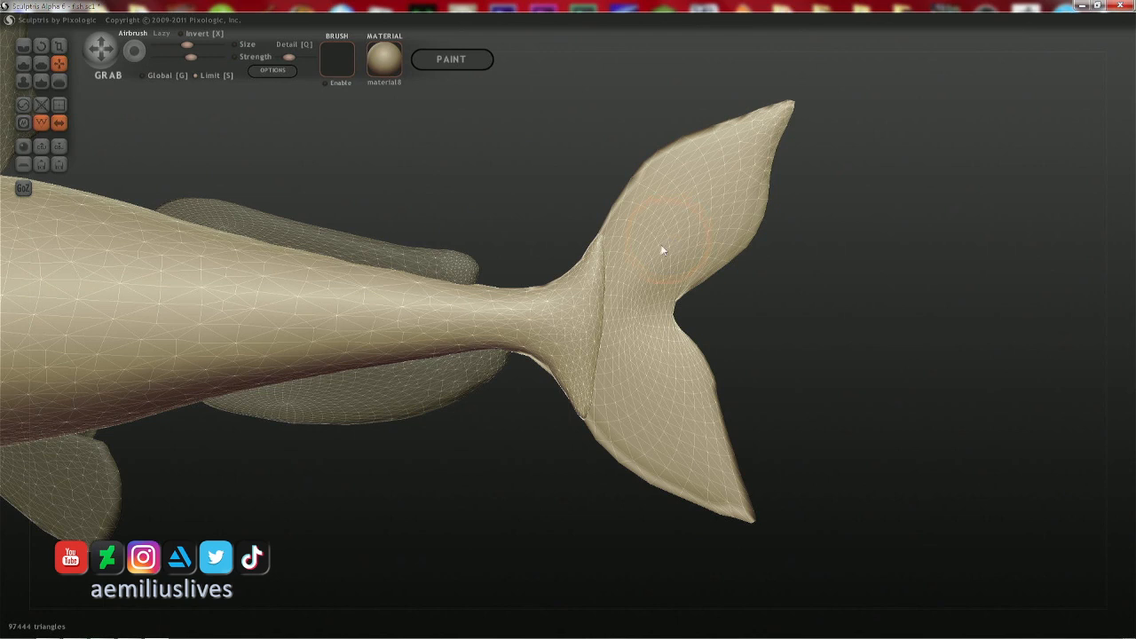
pyautogui.keyDown('ctrl'); pyautogui.click(621, 316); pyautogui.keyUp('ctrl')
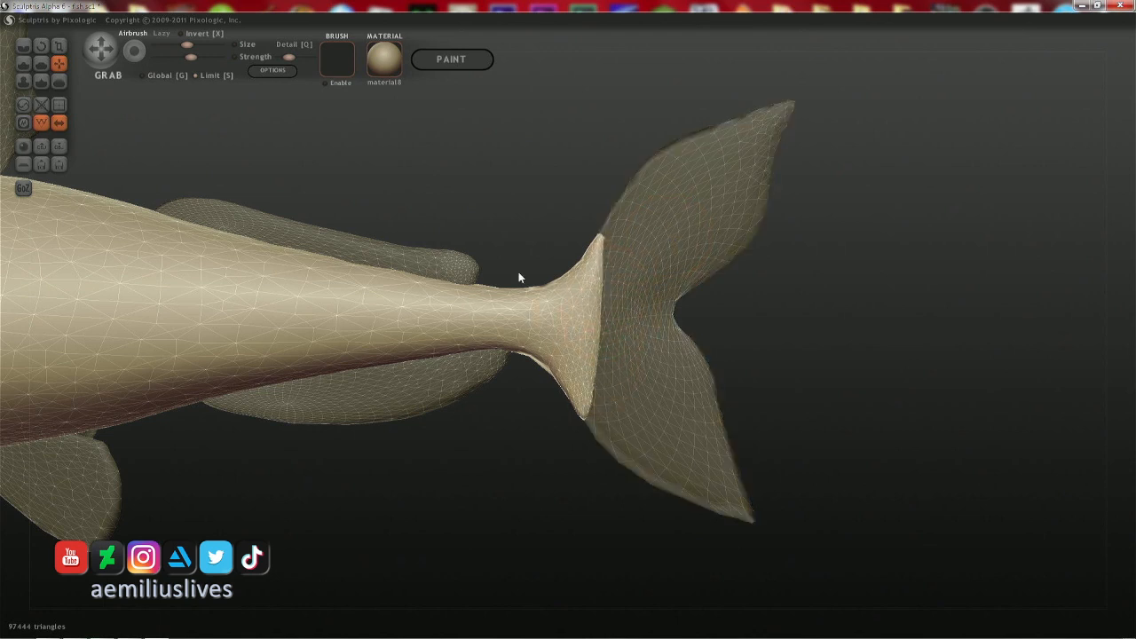
pyautogui.moveTo(437, 277); pyautogui.dragTo(485, 349)
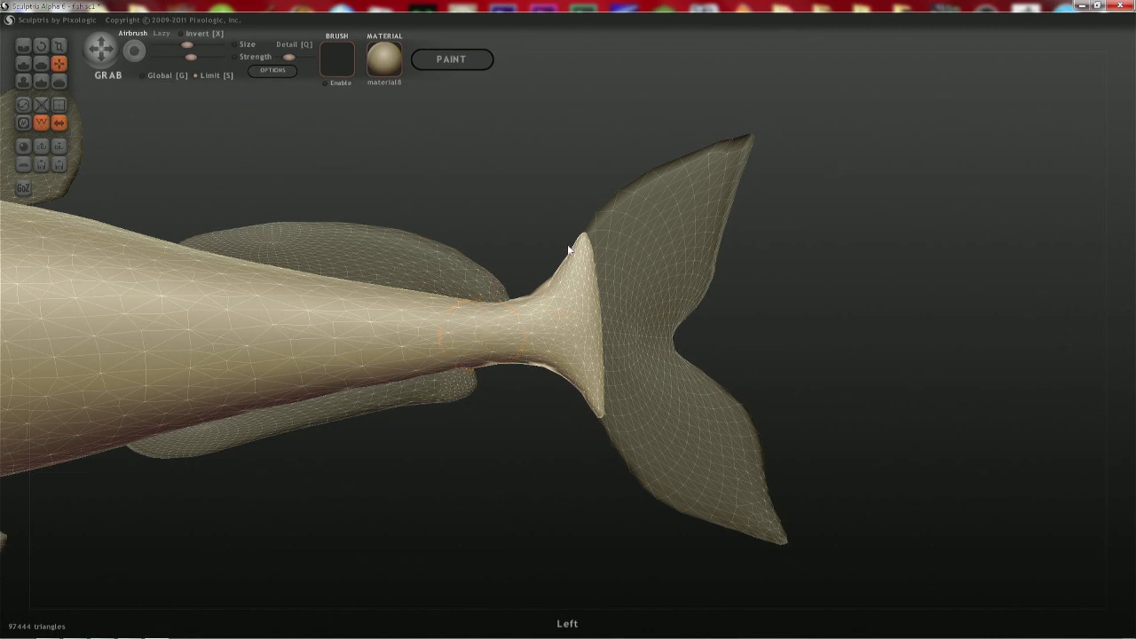
pyautogui.moveTo(540, 294)
pyautogui.mouseDown(button='right')
pyautogui.moveTo(533, 330)
pyautogui.moveTo(533, 248)
pyautogui.moveTo(595, 273)
pyautogui.moveTo(657, 276)
pyautogui.moveTo(633, 282)
pyautogui.mouseUp(button='right')
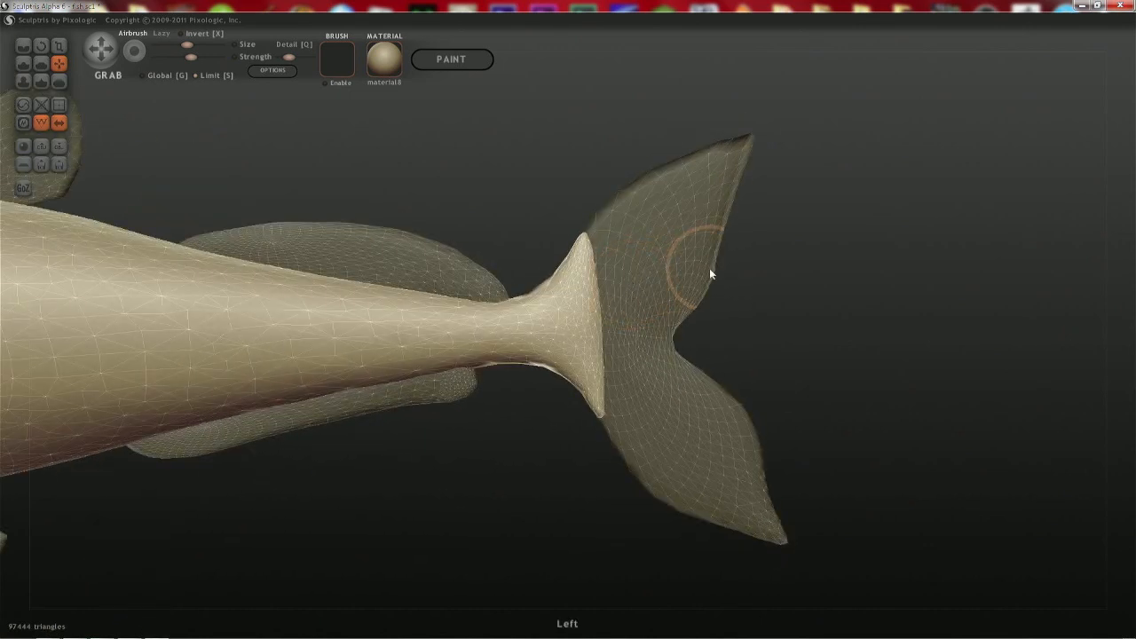
# - Select the stray spike floating apart from the fish and delete it
pyautogui.scroll(-5, 669, 373)
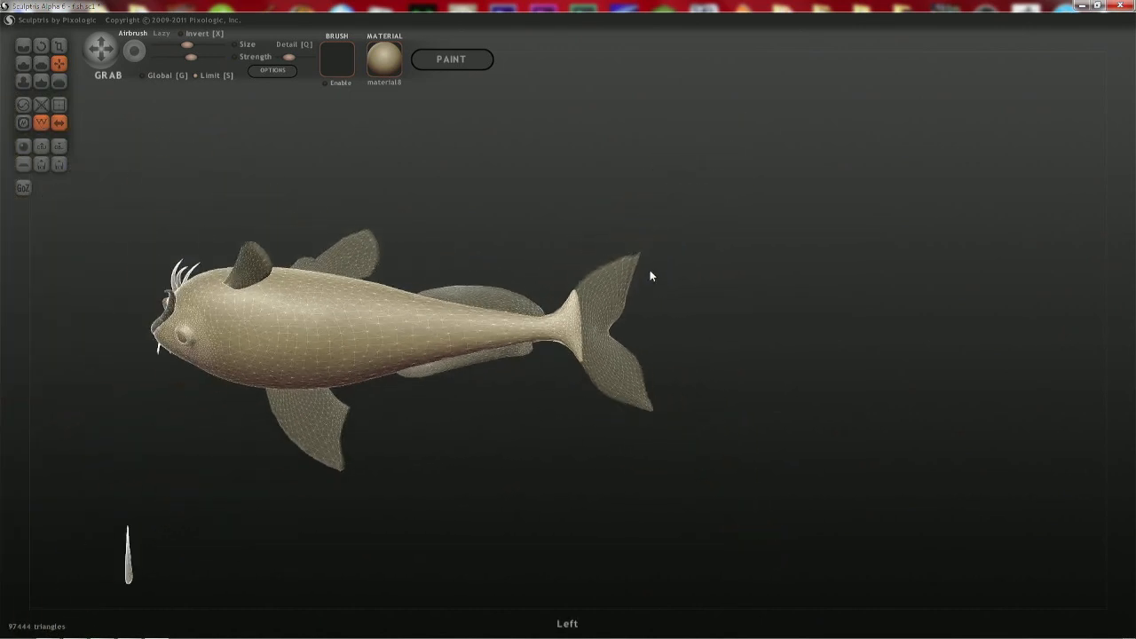
pyautogui.moveTo(651, 259); pyautogui.dragTo(660, 312, button='right')
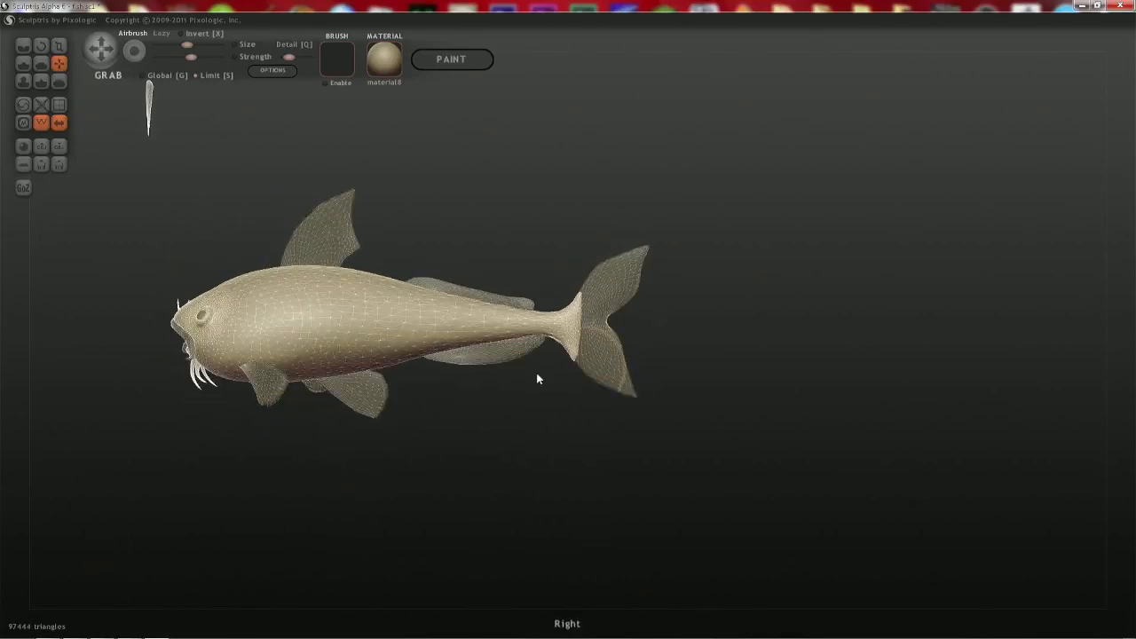
pyautogui.moveTo(536, 373); pyautogui.dragTo(466, 316, button='right')
pyautogui.click(378, 160)
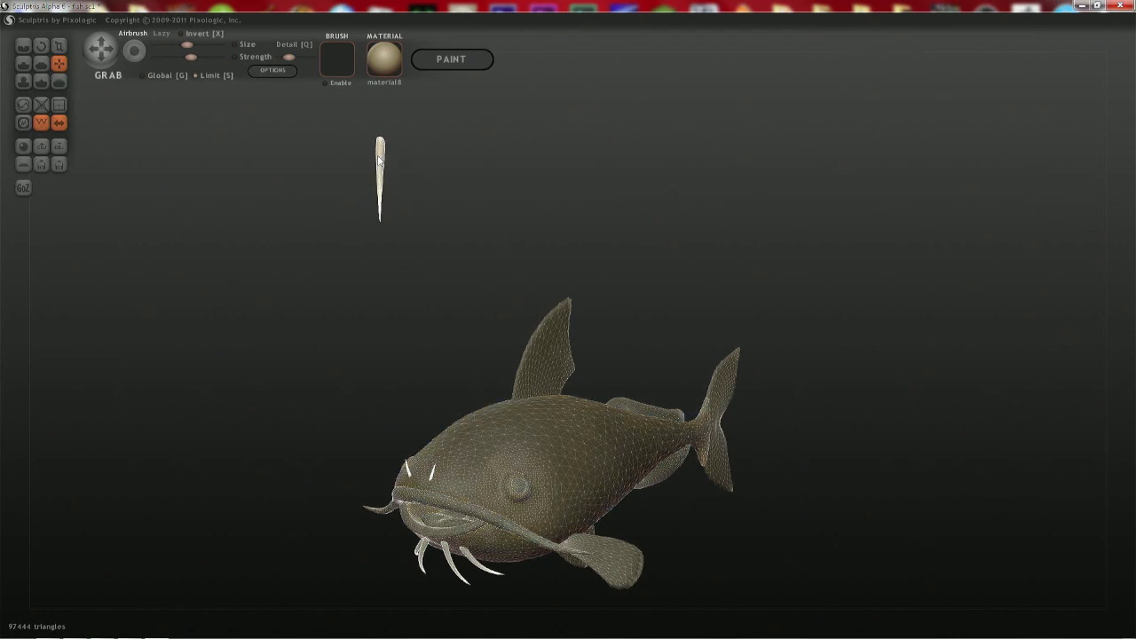
pyautogui.press('Delete')
# - Reselect the body and examine the whole fish from the side and slightly below
pyautogui.keyDown('alt'); pyautogui.moveTo(523, 357); pyautogui.dragTo(497, 183); pyautogui.keyUp('alt')
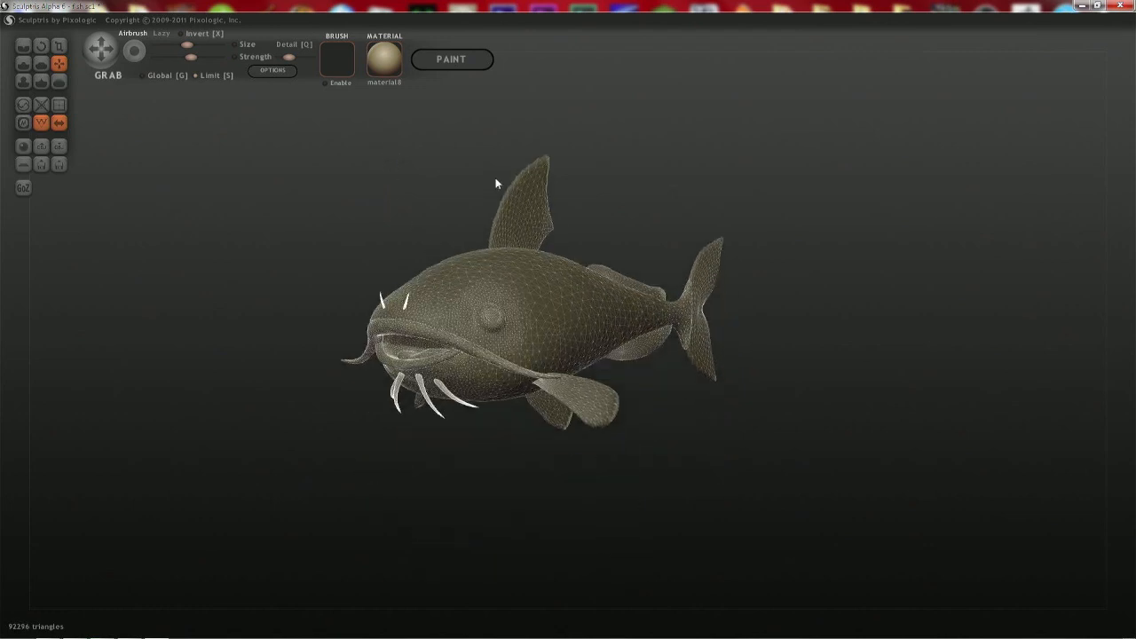
pyautogui.click(494, 267)
pyautogui.moveTo(530, 257); pyautogui.dragTo(496, 251, button='right')
pyautogui.scroll(4, 486, 310)
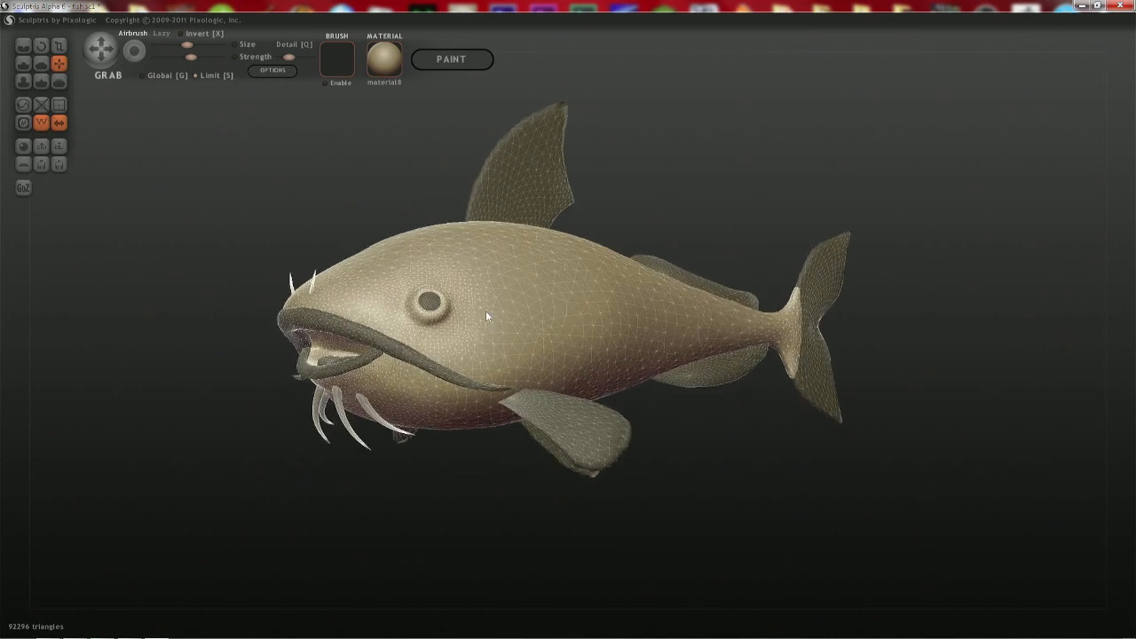
pyautogui.moveTo(456, 313); pyautogui.dragTo(463, 312, button='right')
pyautogui.scroll(5, 444, 338)
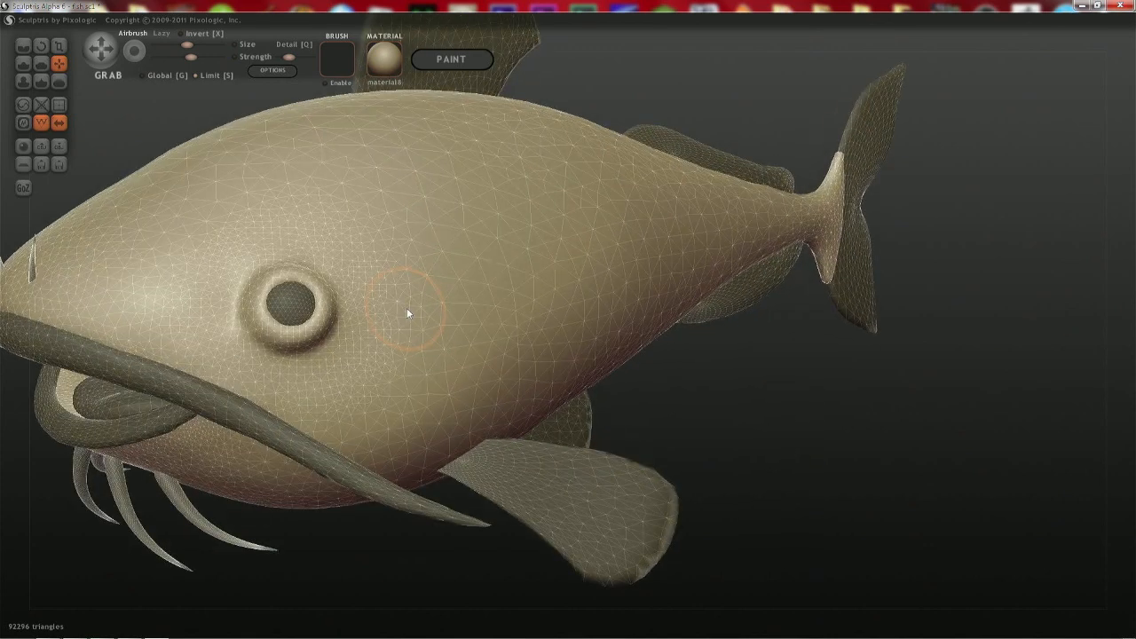
pyautogui.keyDown('alt'); pyautogui.moveTo(407, 312); pyautogui.dragTo(554, 249); pyautogui.keyUp('alt')
pyautogui.moveTo(819, 456); pyautogui.dragTo(767, 364, button='right')
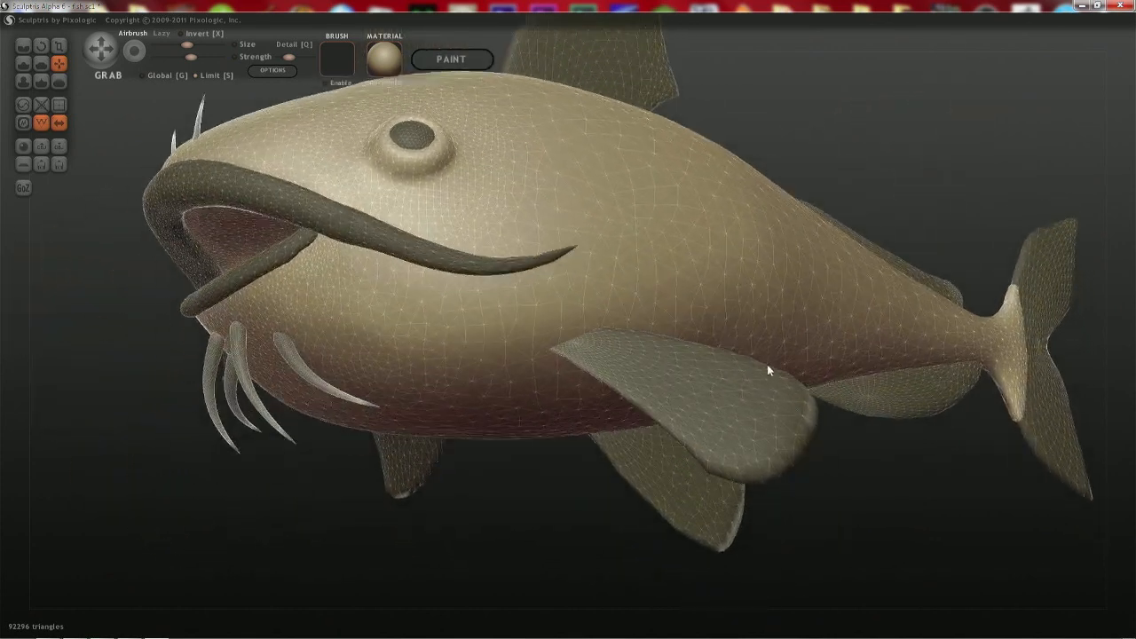
# - Send the fish to ZBrush with GoZ and inspect it in Edit mode with perspective enabled
pyautogui.click(25, 195)
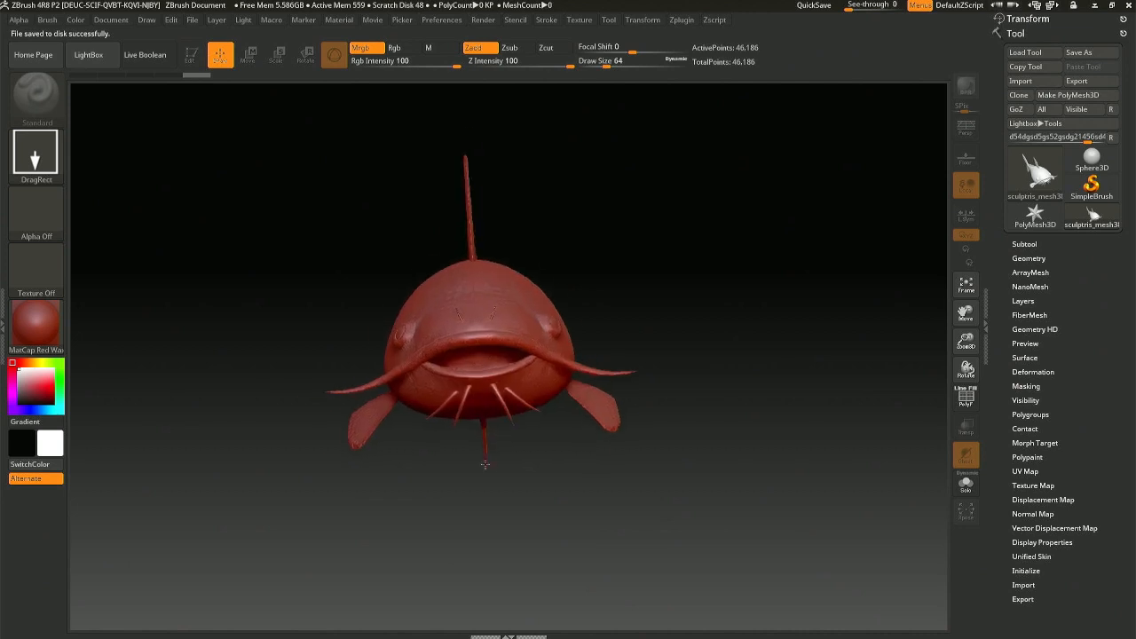
pyautogui.click(192, 55)
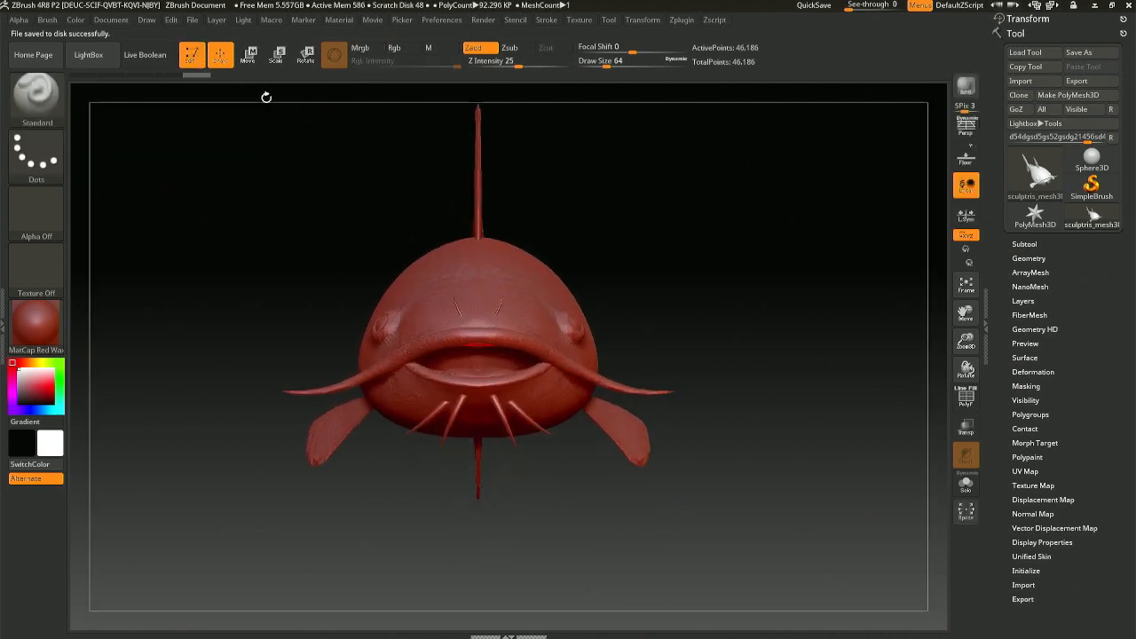
pyautogui.moveTo(781, 240)
pyautogui.mouseDown()
pyautogui.moveTo(617, 265)
pyautogui.moveTo(627, 266)
pyautogui.moveTo(565, 300)
pyautogui.mouseUp()
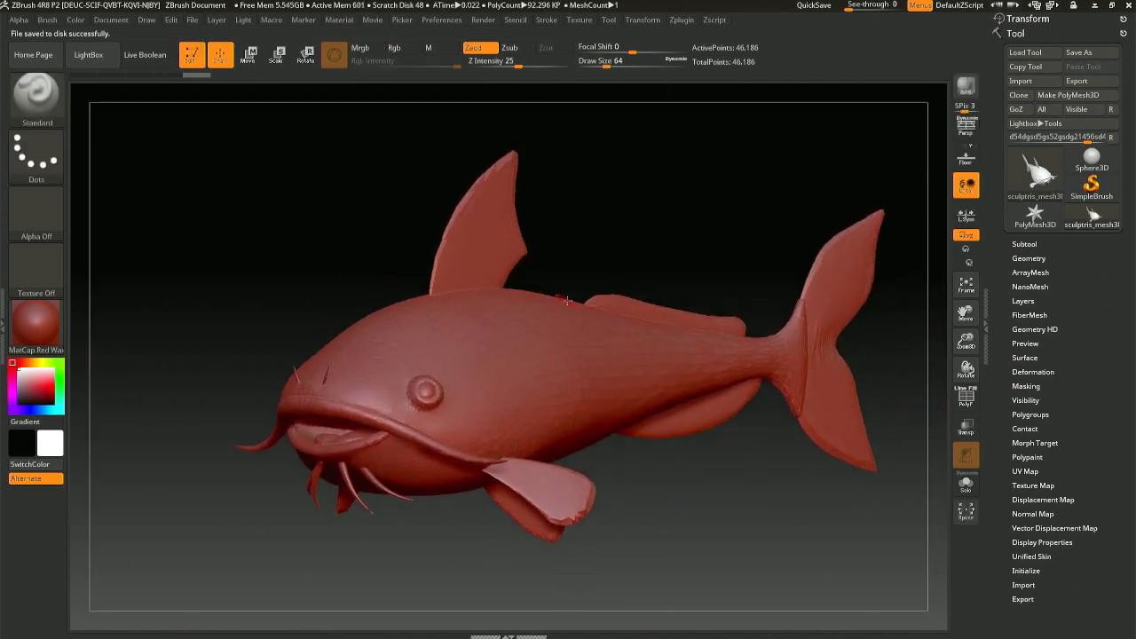
pyautogui.press('p')
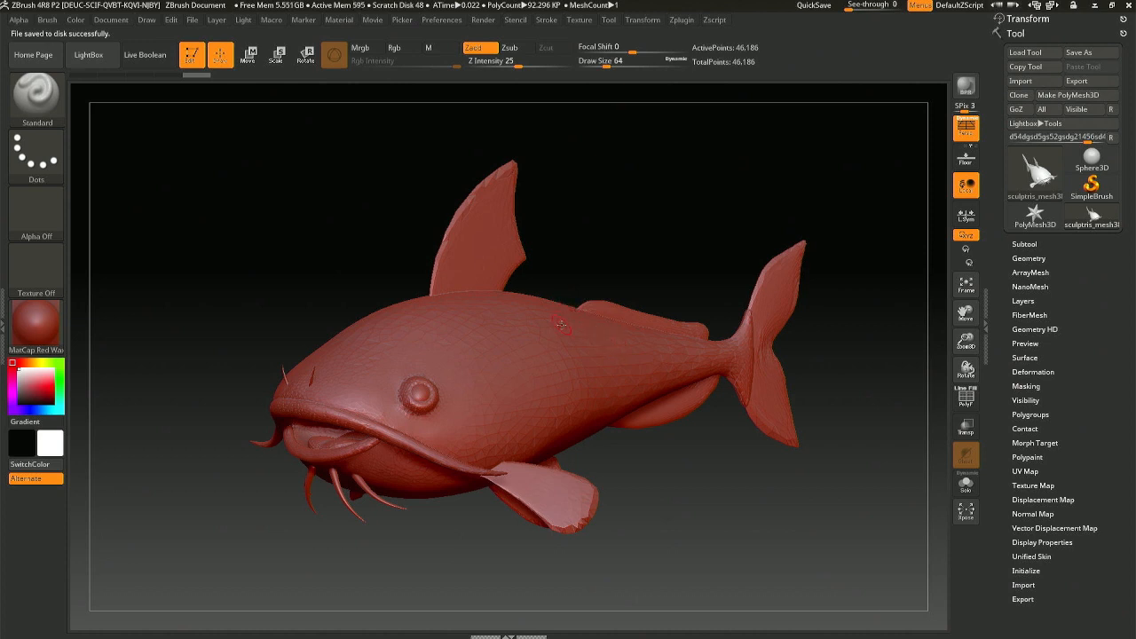
pyautogui.moveTo(646, 355)
pyautogui.mouseDown(button='right')
pyautogui.moveTo(698, 356)
pyautogui.moveTo(639, 357)
pyautogui.mouseUp(button='right')
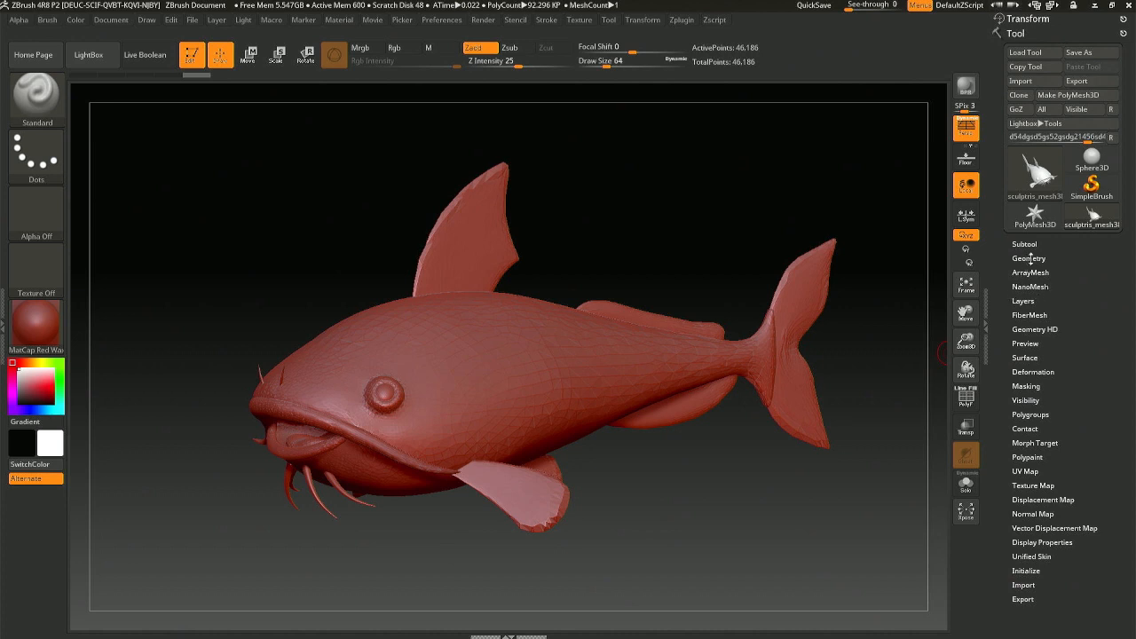
pyautogui.moveTo(684, 447); pyautogui.dragTo(575, 456)
# - Switch back to Sculptris and isolate the body from the fins and lips in a side view
pyautogui.hotkey('alt', 'Tab')
pyautogui.moveTo(482, 348); pyautogui.dragTo(584, 414, button='right')
pyautogui.scroll(-4, 584, 414)
pyautogui.moveTo(578, 316); pyautogui.dragTo(609, 327, button='right')
pyautogui.moveTo(609, 327); pyautogui.dragTo(610, 353, button='middle')
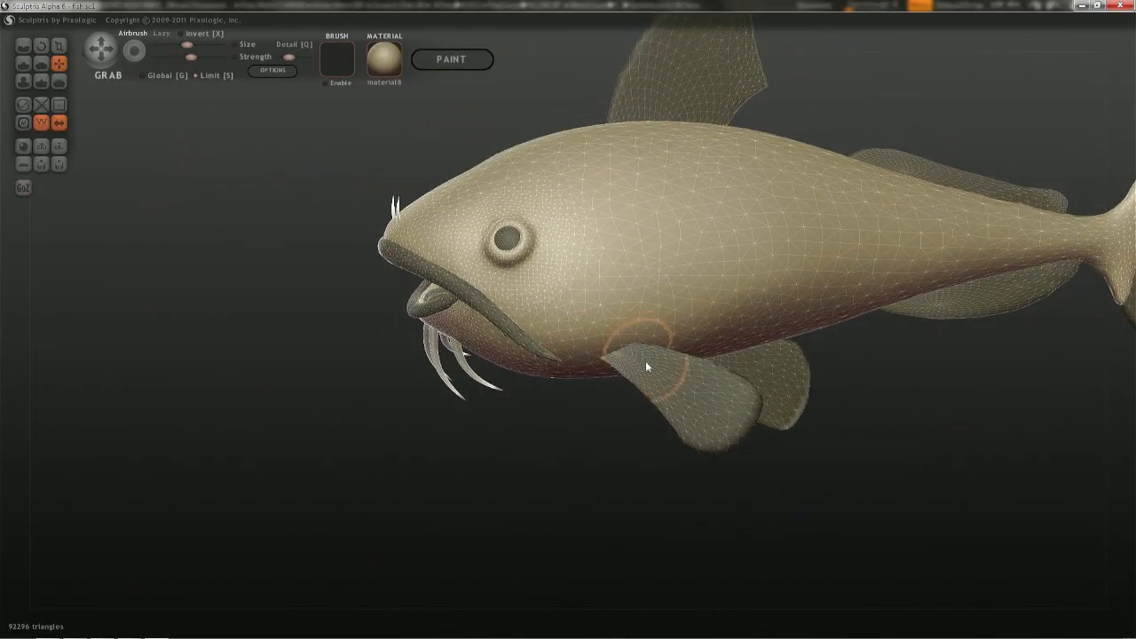
pyautogui.press('space')
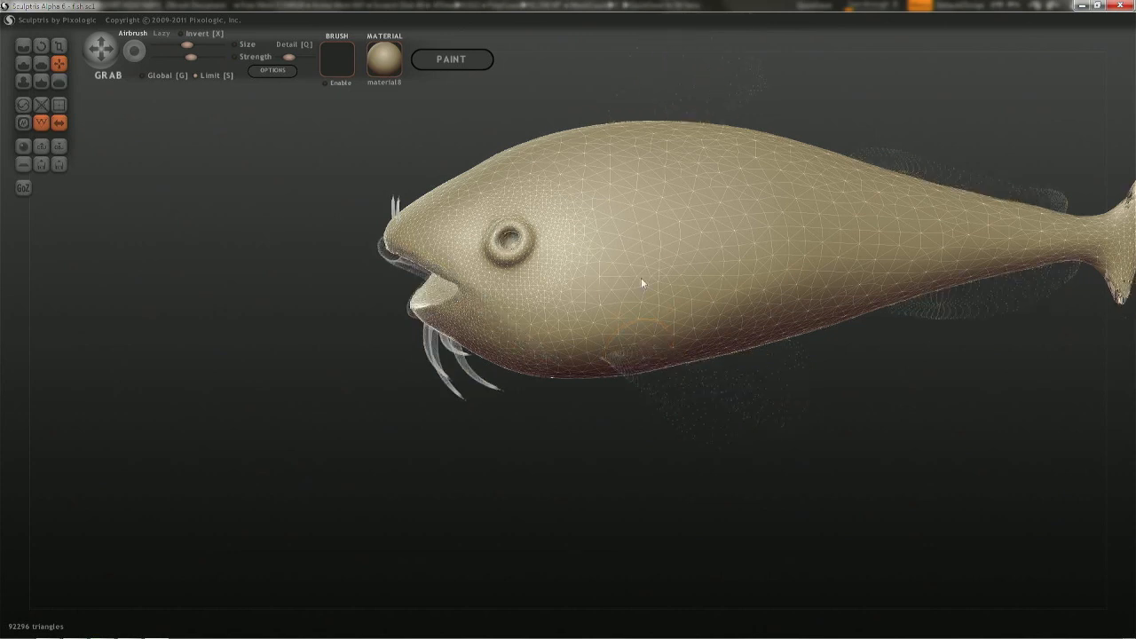
pyautogui.moveTo(627, 289); pyautogui.dragTo(626, 273, button='right')
# - Switch to the Crease brush and reduce its size for carving a gill line behind the eye
pyautogui.press('1')
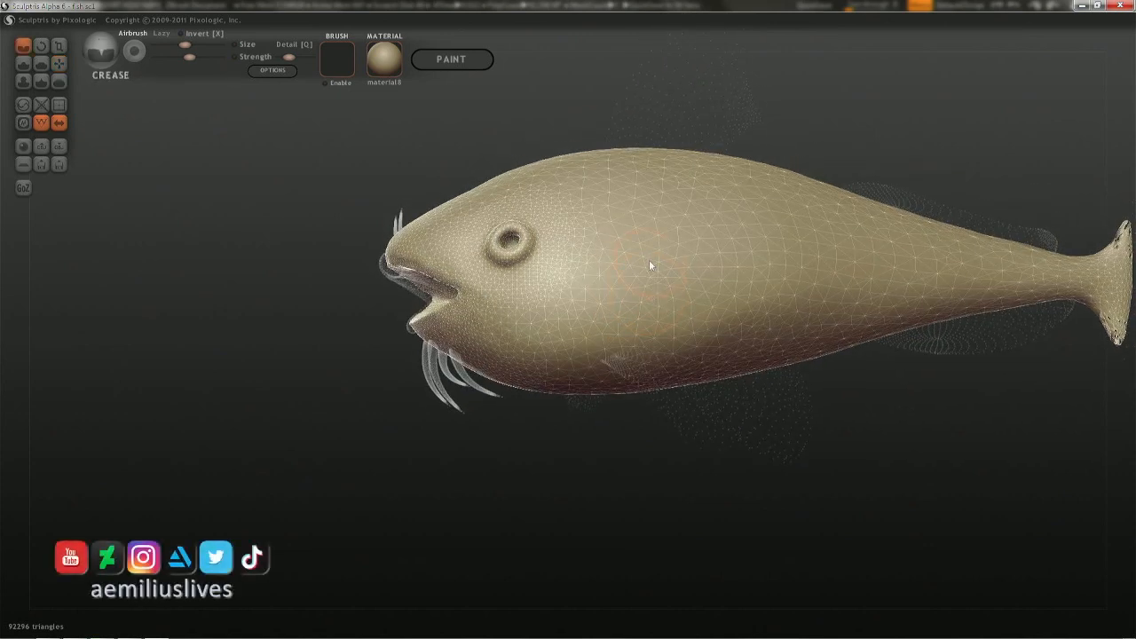
pyautogui.press('space')
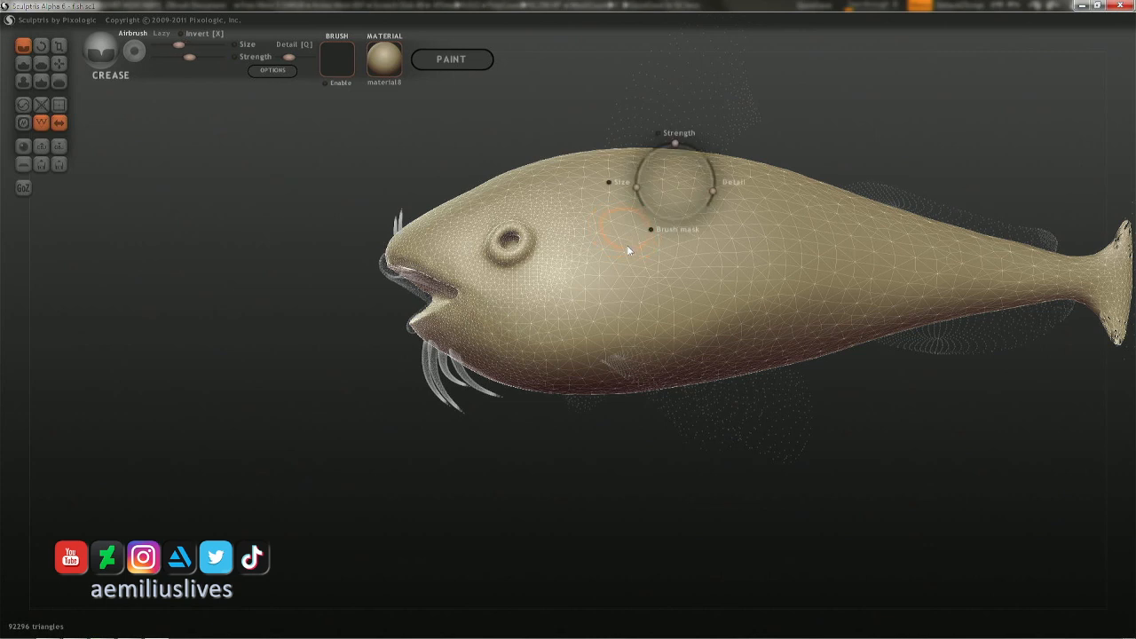
pyautogui.click(626, 235)
pyautogui.moveTo(626, 234)
pyautogui.mouseDown()
pyautogui.moveTo(616, 311)
pyautogui.moveTo(559, 369)
pyautogui.mouseUp()
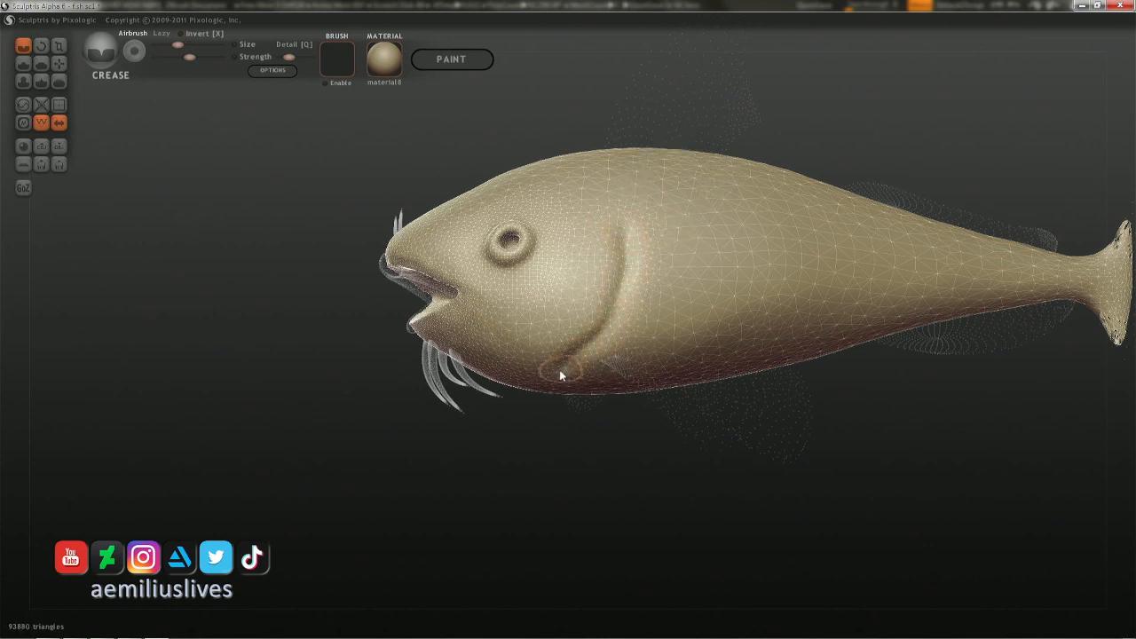
pyautogui.moveTo(545, 381); pyautogui.dragTo(573, 318, button='right')
pyautogui.hotkey('ctrl', 'z')
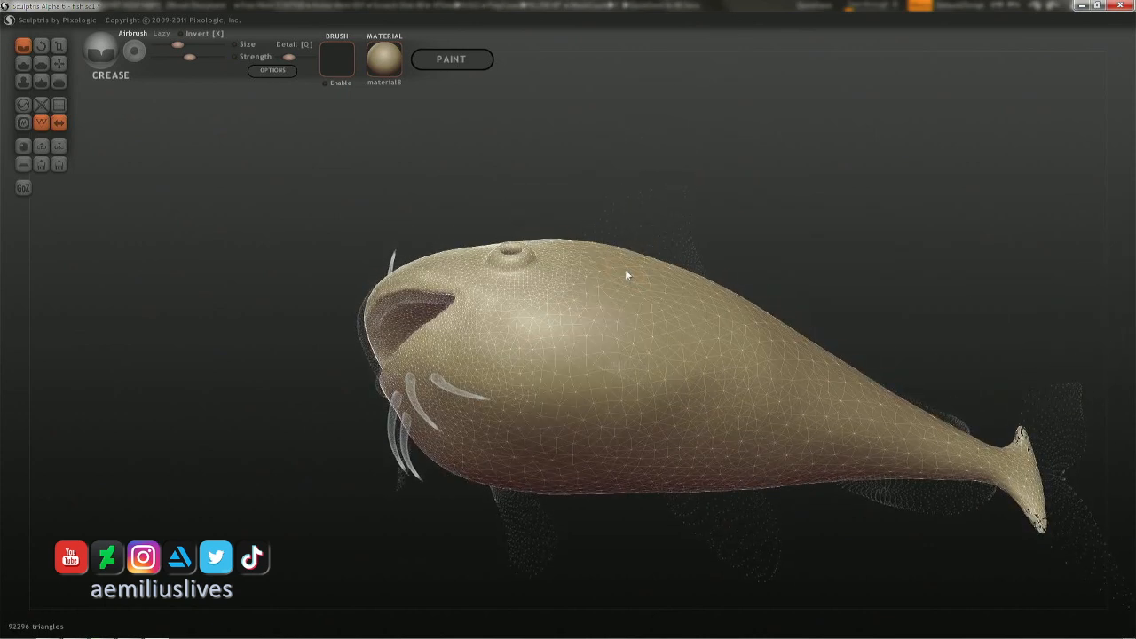
# - Carve a curved gill crease behind the eye, down the head's side and across the underside of the throat
pyautogui.moveTo(623, 276)
pyautogui.mouseDown()
pyautogui.moveTo(623, 305)
pyautogui.moveTo(585, 374)
pyautogui.moveTo(546, 407)
pyautogui.moveTo(464, 424)
pyautogui.mouseUp()
pyautogui.moveTo(468, 420); pyautogui.dragTo(542, 307, button='right')
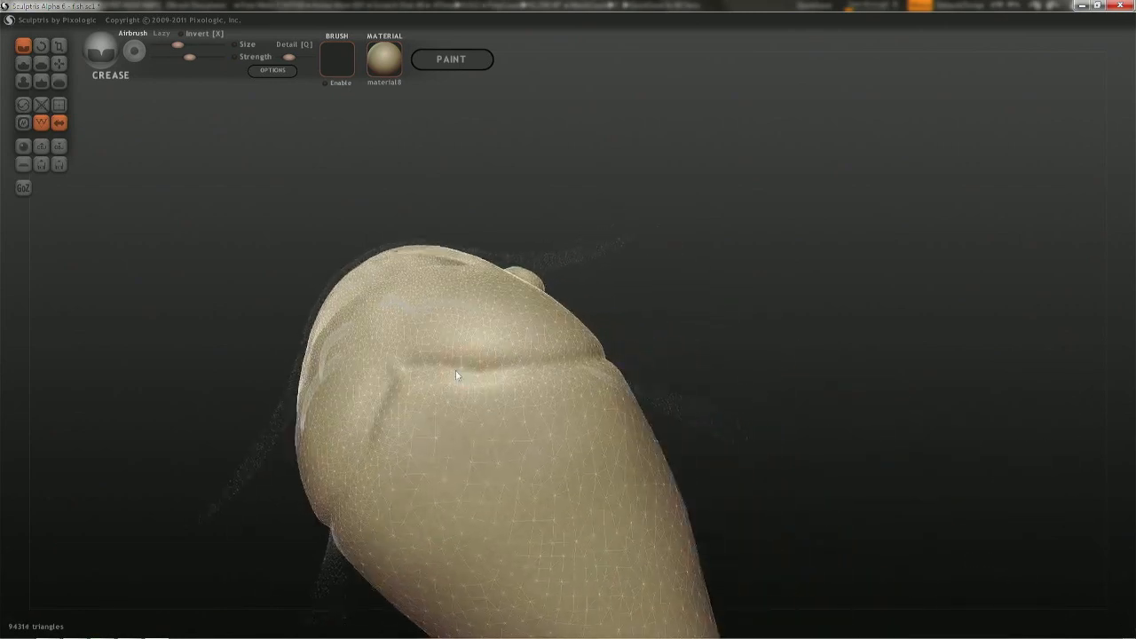
pyautogui.moveTo(457, 373); pyautogui.dragTo(423, 406, button='right')
pyautogui.moveTo(423, 406)
pyautogui.mouseDown()
pyautogui.moveTo(558, 385)
pyautogui.moveTo(605, 353)
pyautogui.mouseUp()
# - Deepen the gill crease along the side of the head with repeated Crease strokes
pyautogui.moveTo(479, 394); pyautogui.dragTo(616, 304, button='right')
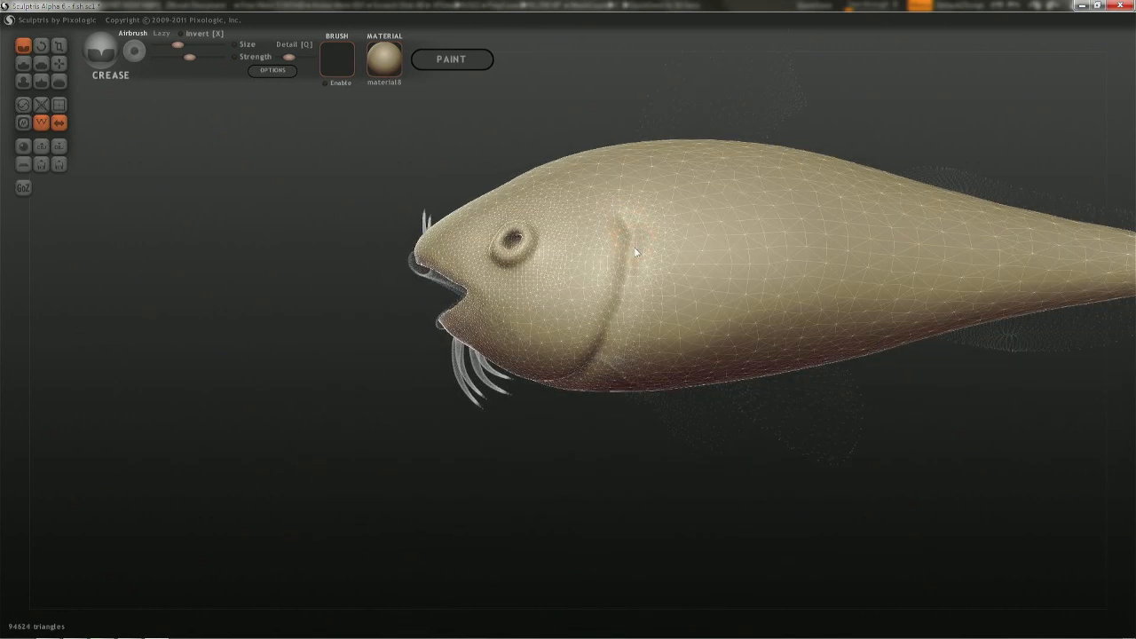
pyautogui.moveTo(630, 299); pyautogui.dragTo(617, 331)
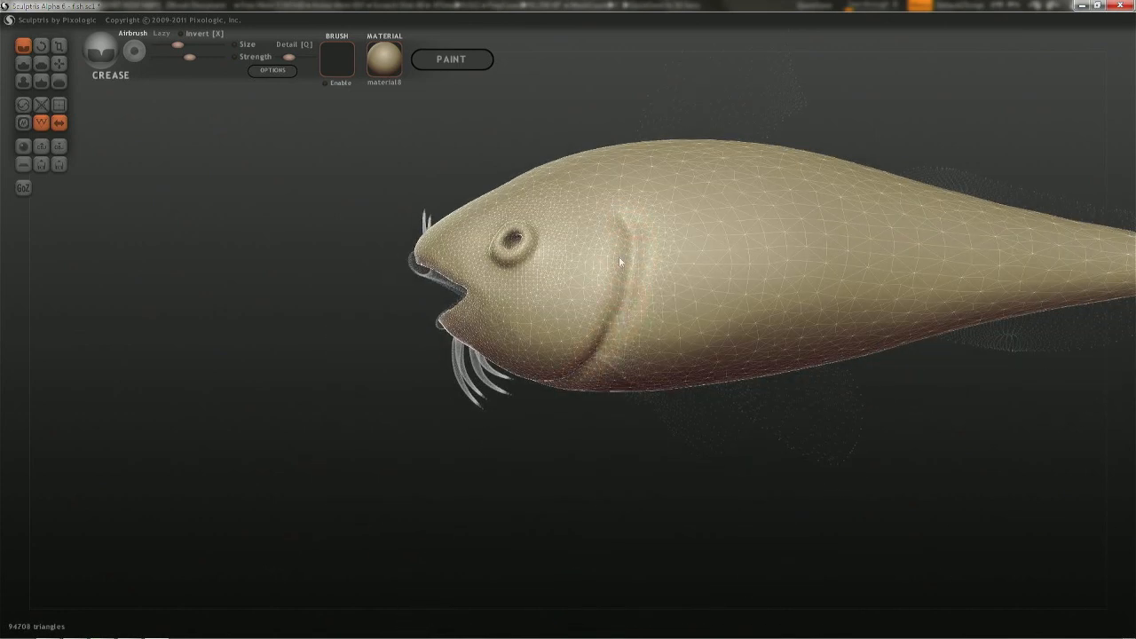
pyautogui.moveTo(624, 268); pyautogui.dragTo(612, 319)
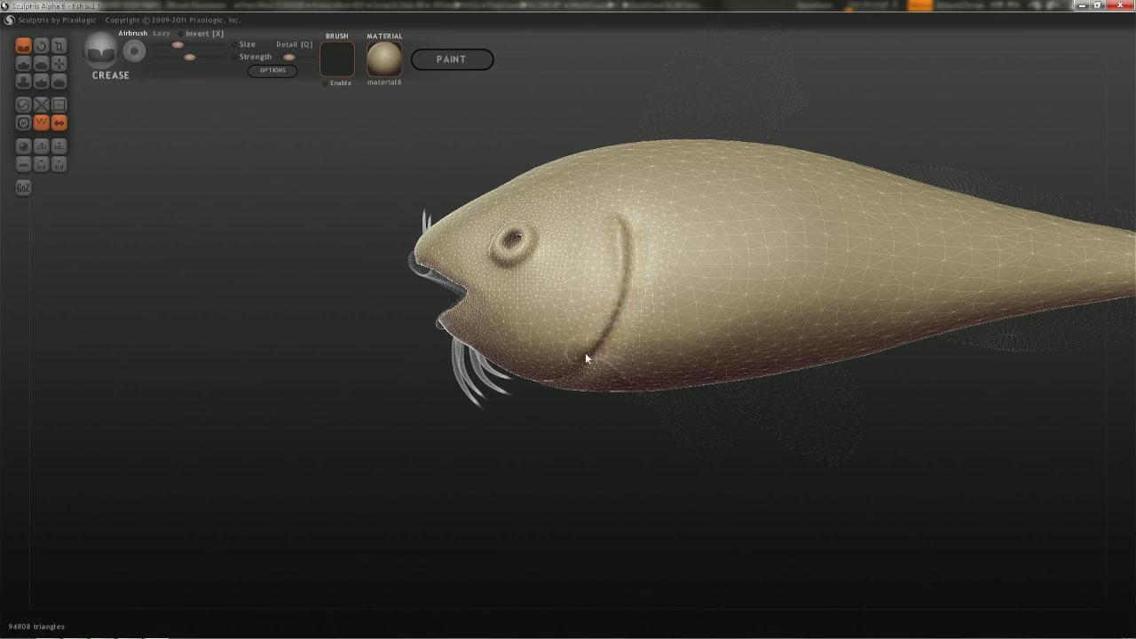
# - Try to deepen the gill crease under the throat and up the side of the head with short Crease strokes
pyautogui.moveTo(558, 376); pyautogui.dragTo(600, 344, button='right')
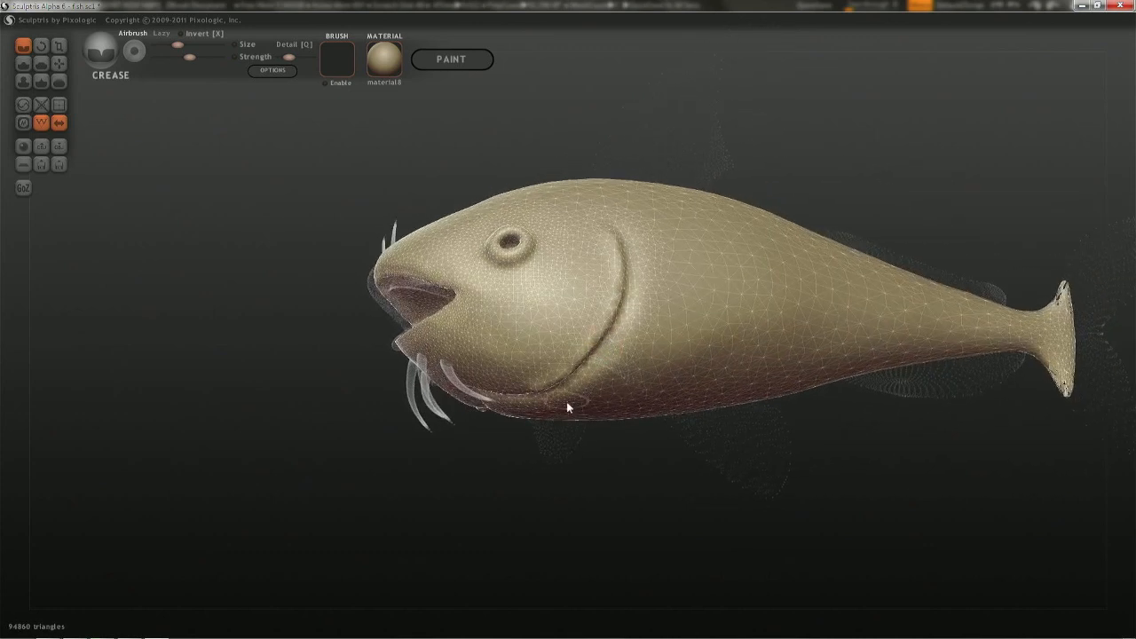
pyautogui.moveTo(567, 402); pyautogui.dragTo(571, 370, button='right')
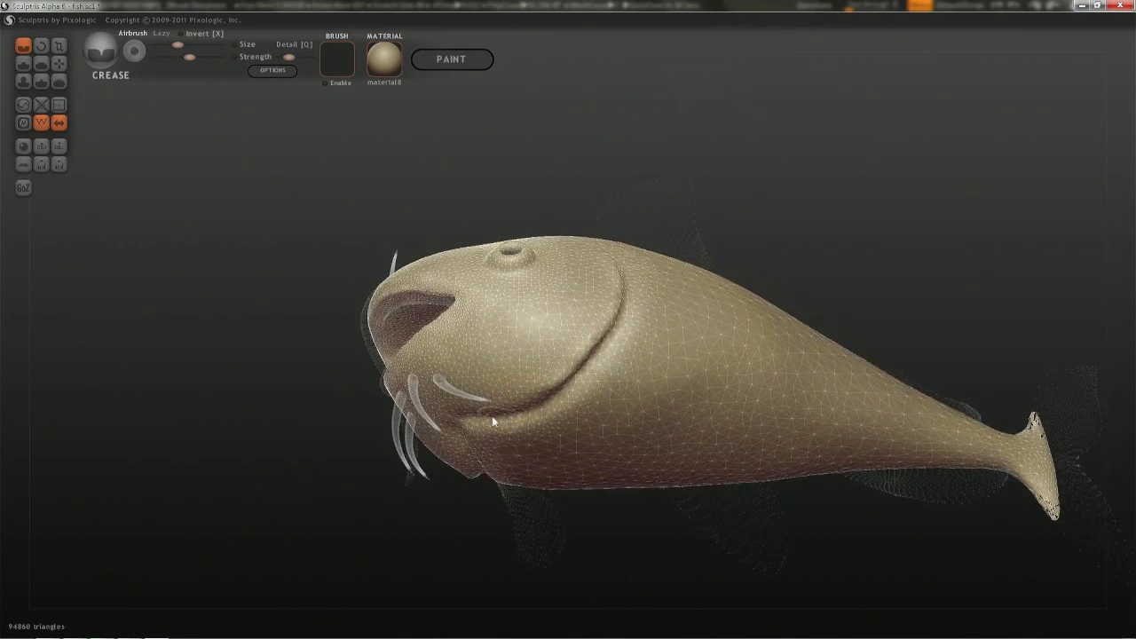
pyautogui.moveTo(492, 416); pyautogui.dragTo(484, 427, button='right')
pyautogui.moveTo(474, 439); pyautogui.dragTo(500, 437)
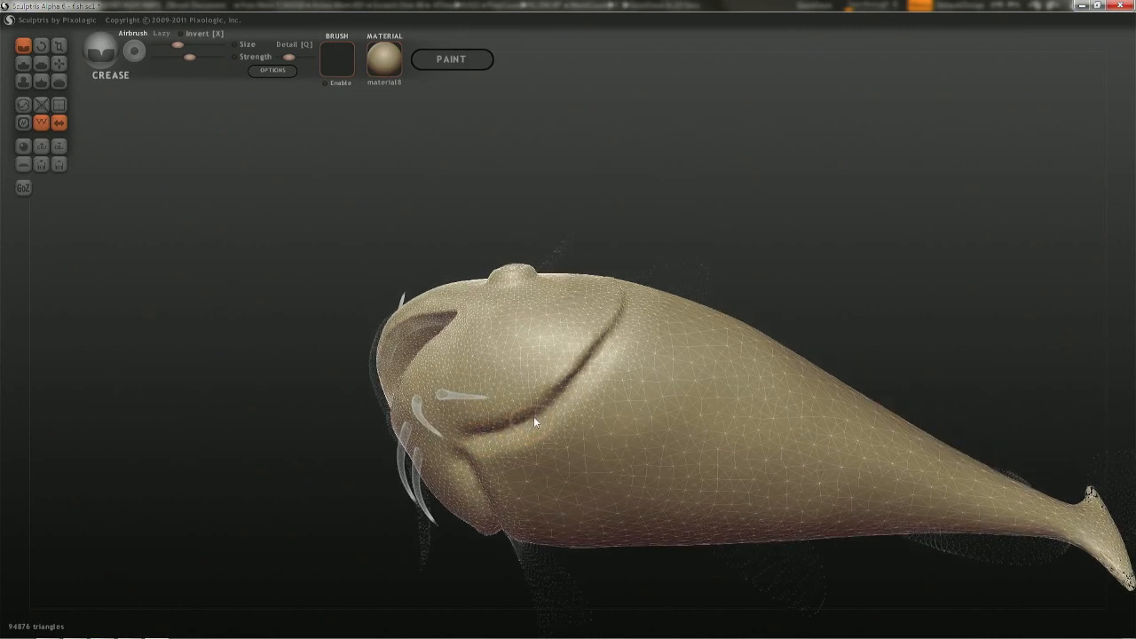
pyautogui.moveTo(565, 391); pyautogui.dragTo(583, 374)
# - Turn on Lazy stroke mode, undo the last crease stroke, and try one long stroke along the gill line from the throat upward
pyautogui.press('l')
pyautogui.hotkey('ctrl', 'z')
pyautogui.moveTo(482, 436)
pyautogui.mouseDown()
pyautogui.moveTo(541, 411)
pyautogui.moveTo(606, 345)
pyautogui.mouseUp()
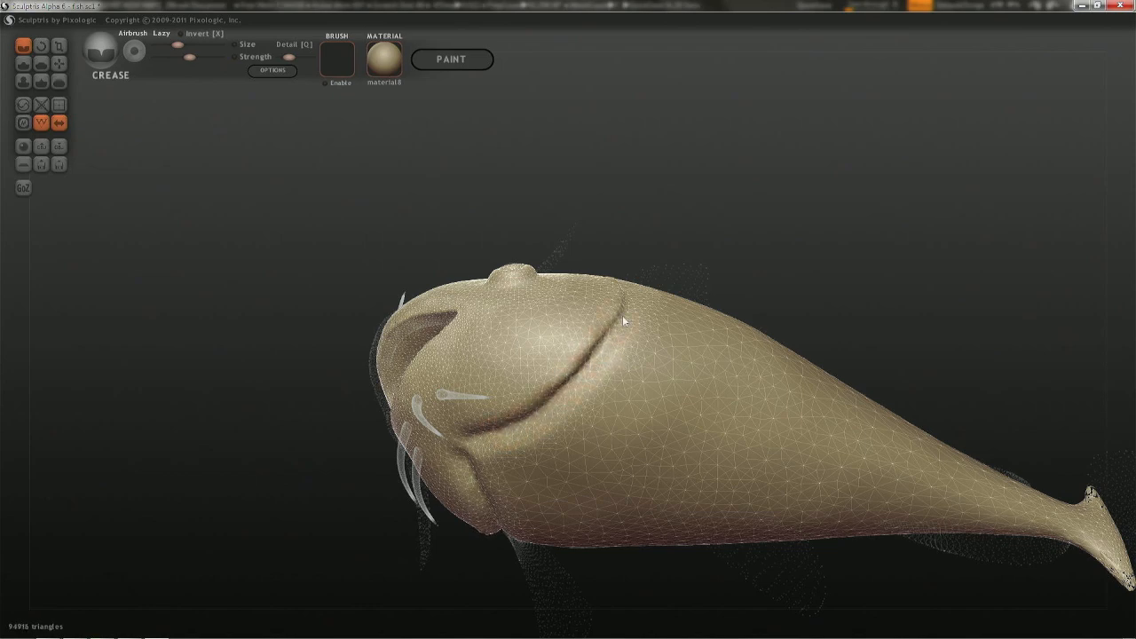
pyautogui.moveTo(622, 315)
pyautogui.mouseDown(button='right')
pyautogui.moveTo(613, 364)
pyautogui.moveTo(611, 298)
pyautogui.moveTo(662, 314)
pyautogui.mouseUp(button='right')
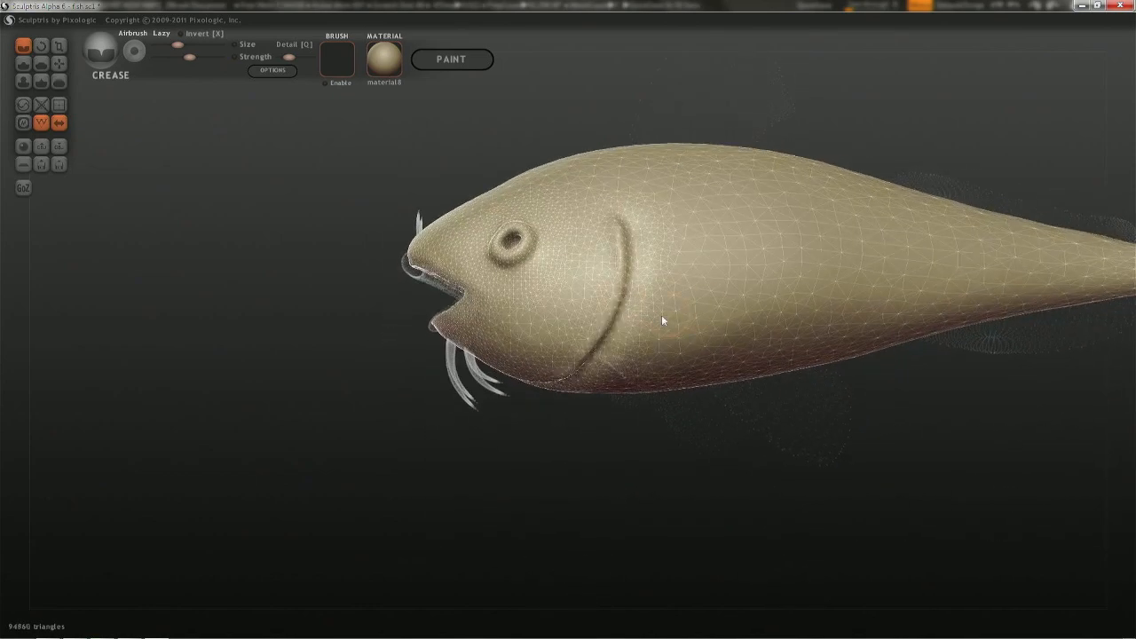
# - Show the fins and lips again and adjust the gill crease under the throat with the Grab brush
pyautogui.moveTo(637, 237); pyautogui.dragTo(743, 318, button='right')
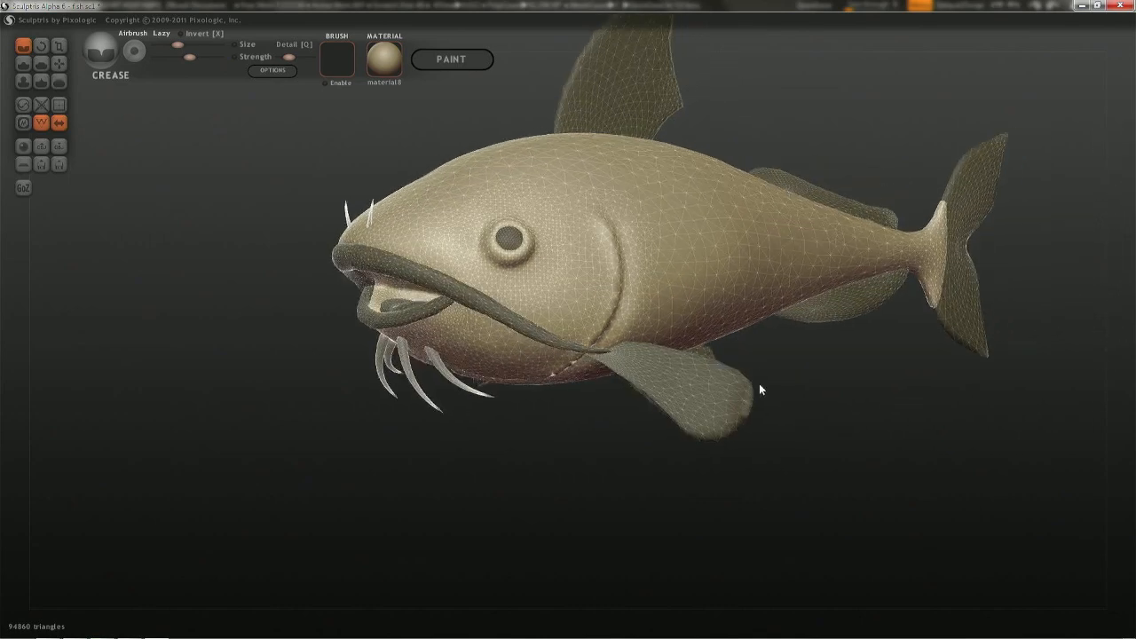
pyautogui.moveTo(759, 389); pyautogui.dragTo(614, 268, button='right')
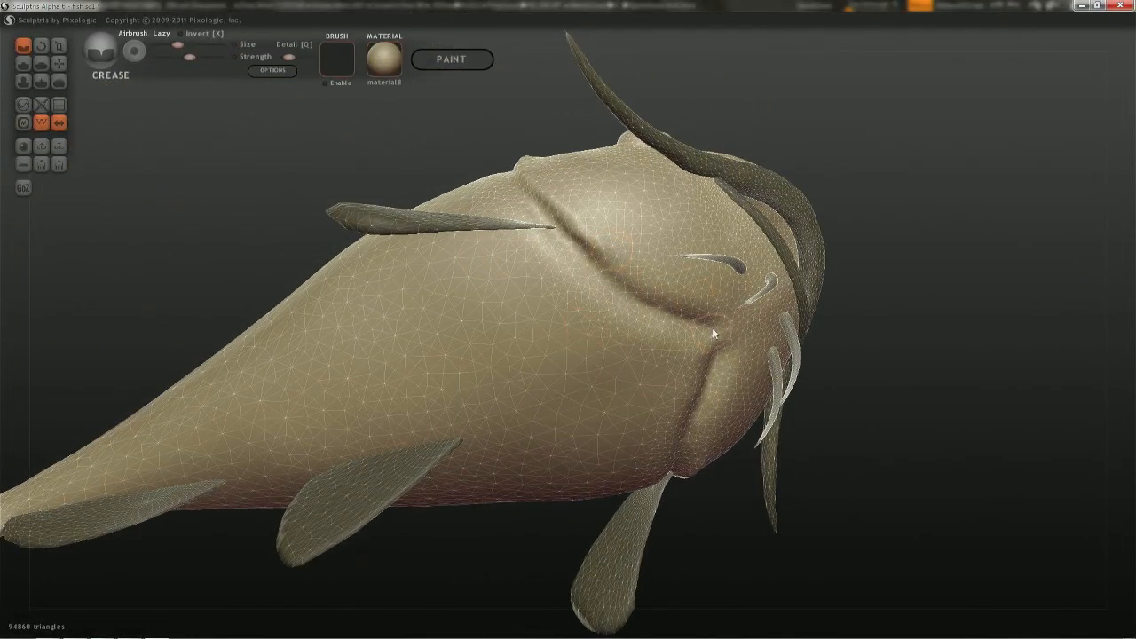
pyautogui.press('g')
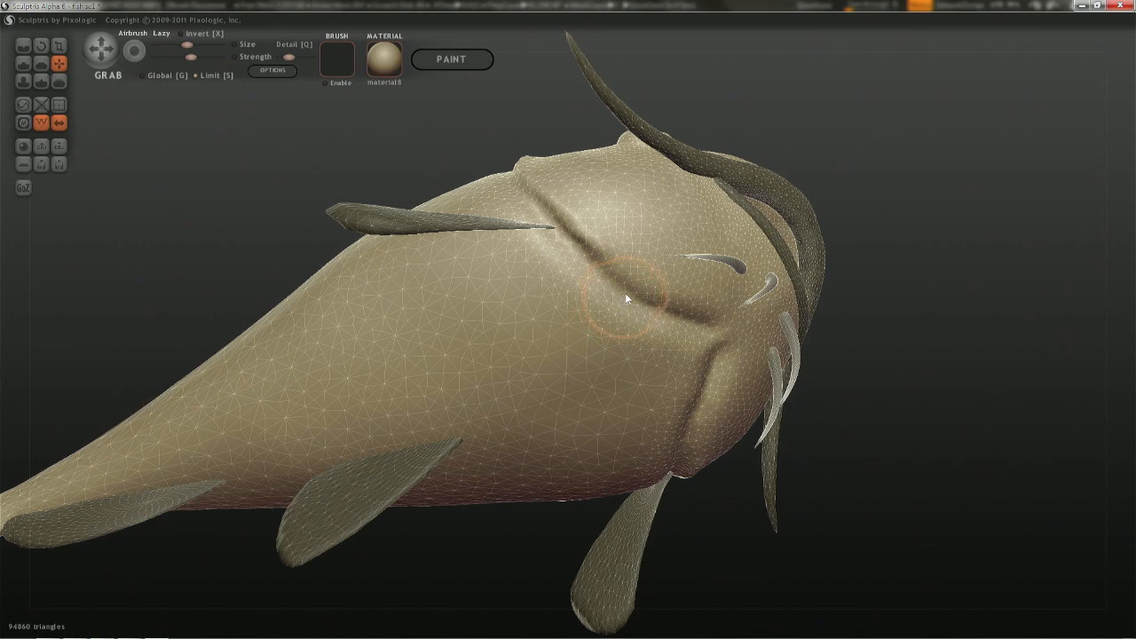
pyautogui.moveTo(625, 290); pyautogui.dragTo(468, 270, button='right')
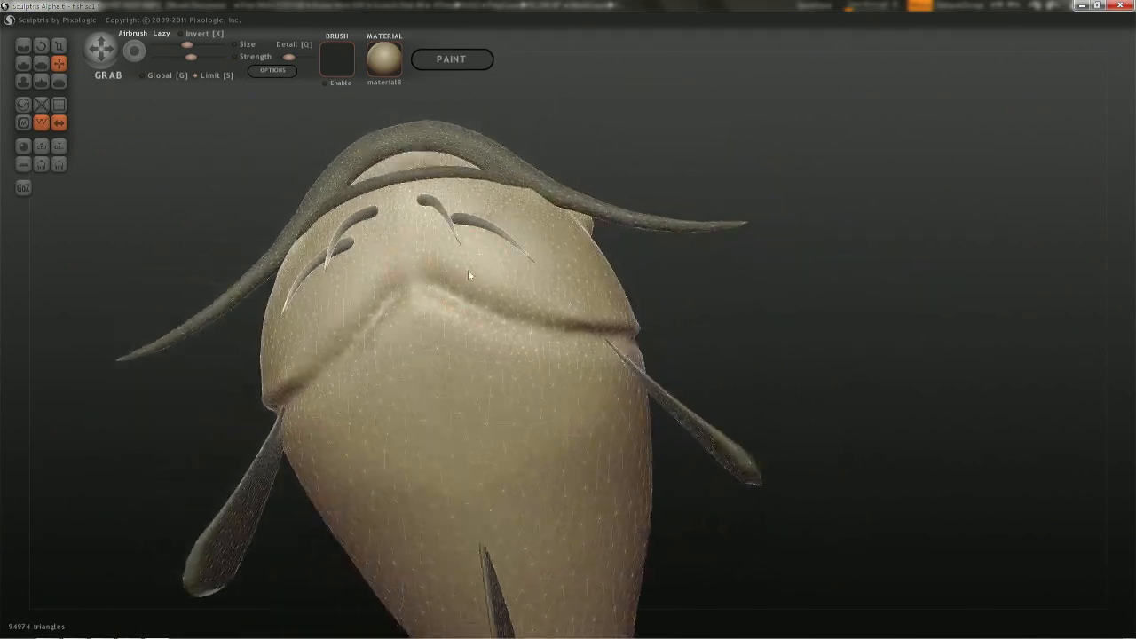
# - Deepen the gill crease from the middle of the throat out to the pectoral fin with the Crease brush
pyautogui.press('p')
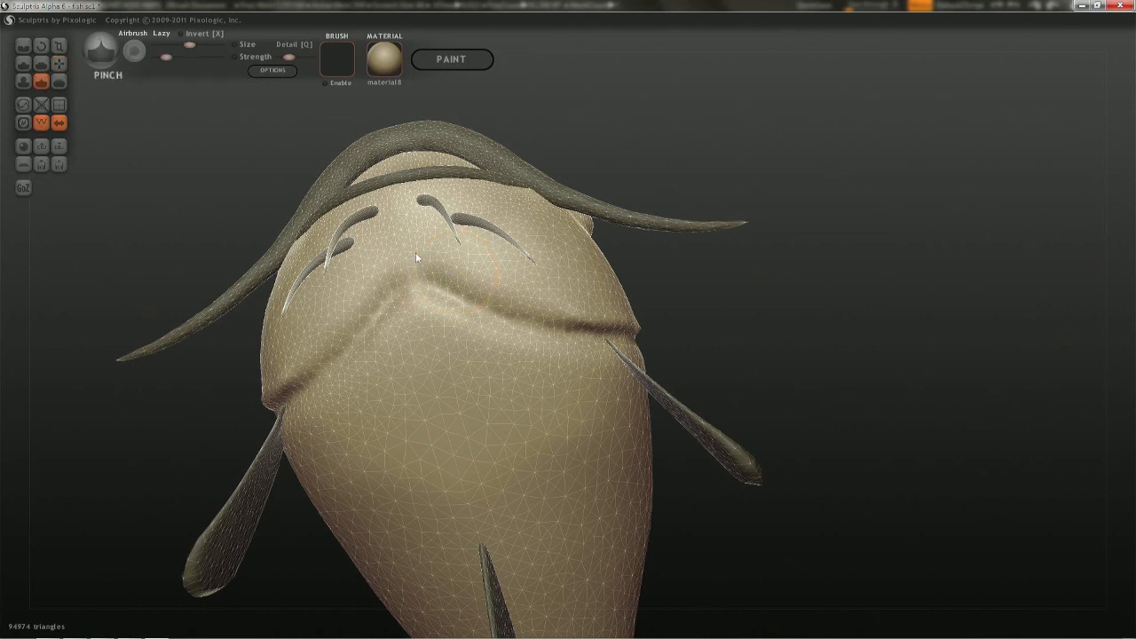
pyautogui.press('c')
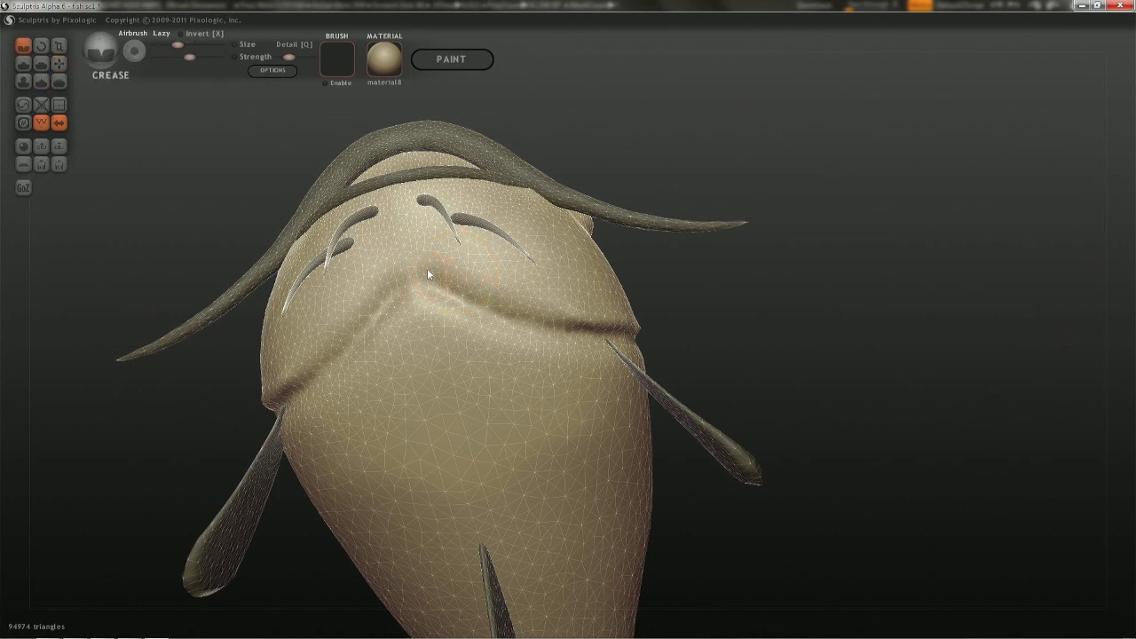
pyautogui.moveTo(427, 268)
pyautogui.mouseDown()
pyautogui.moveTo(495, 300)
pyautogui.moveTo(650, 327)
pyautogui.moveTo(548, 396)
pyautogui.moveTo(567, 323)
pyautogui.moveTo(601, 306)
pyautogui.mouseUp()
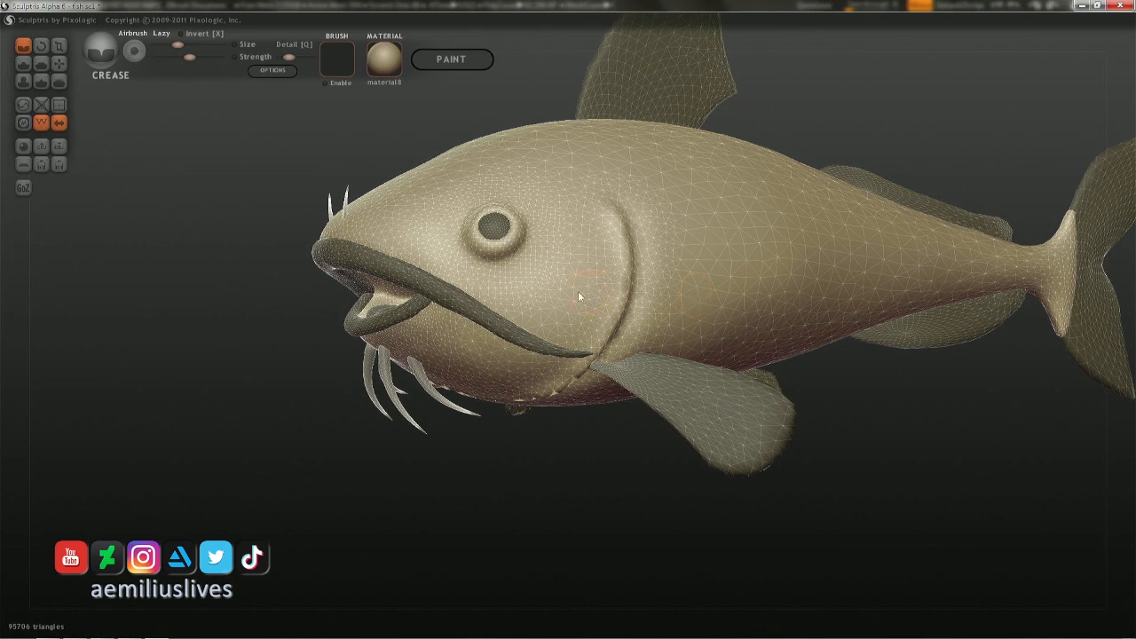
# - Select the pectoral fin, switch to a smaller Inflate brush and lock the selection to the fin
pyautogui.moveTo(575, 290); pyautogui.dragTo(622, 370, button='right')
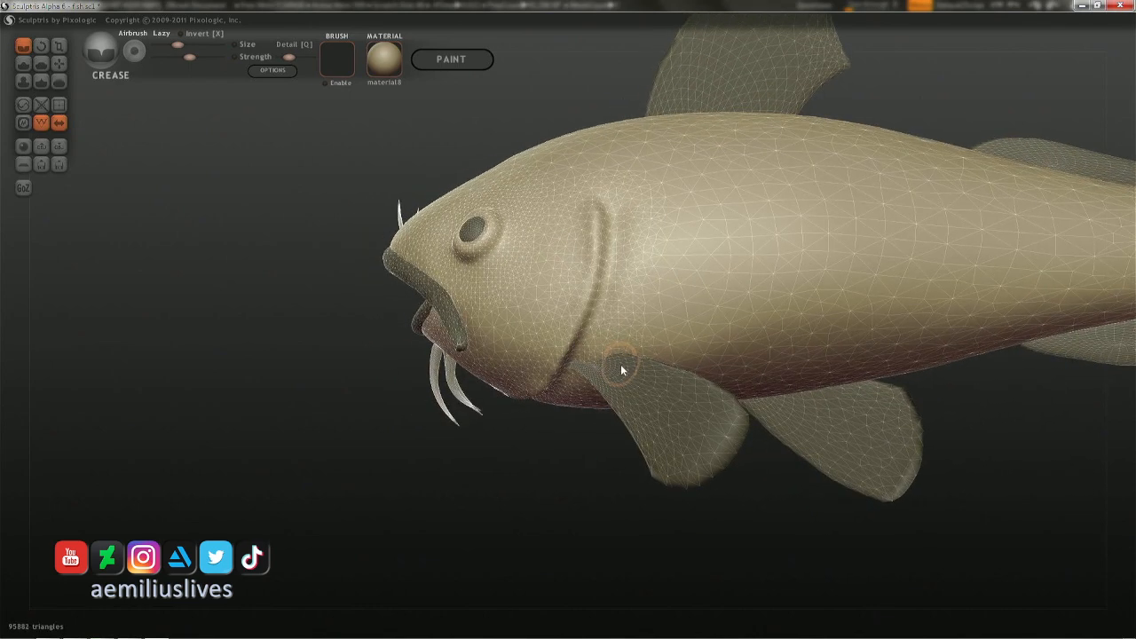
pyautogui.click(633, 375)
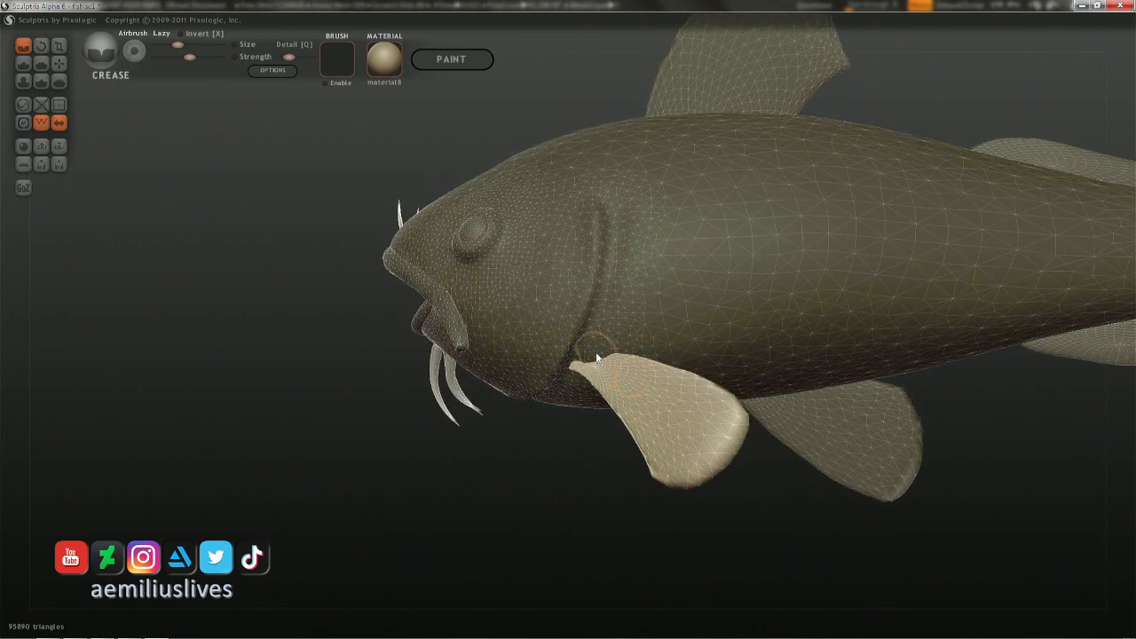
pyautogui.press('i')
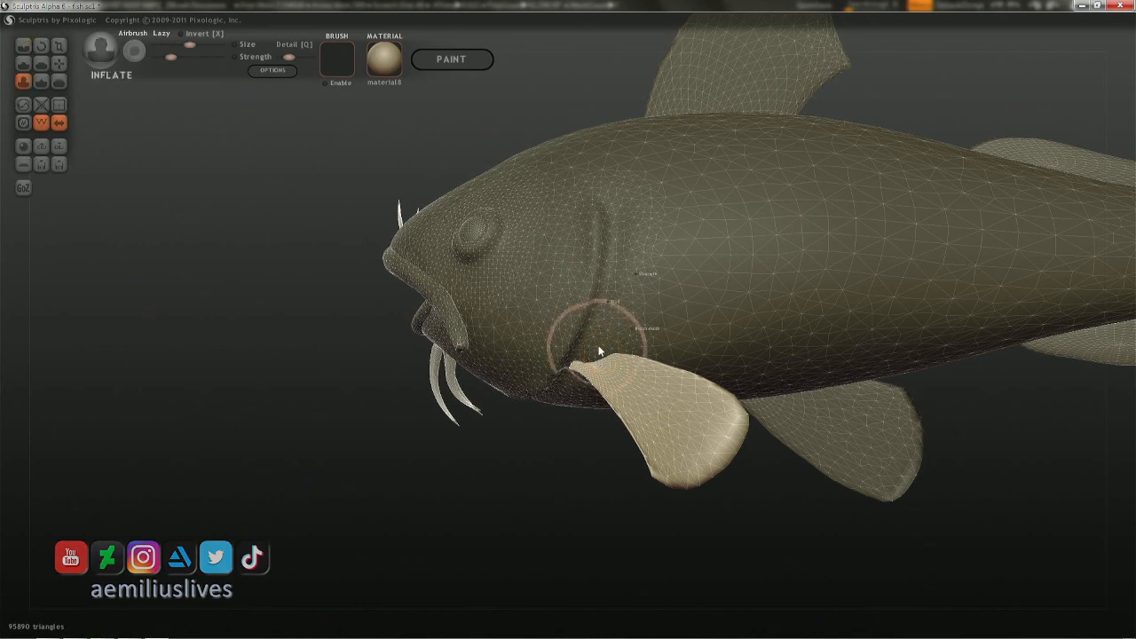
pyautogui.press('space')
pyautogui.press('Return')
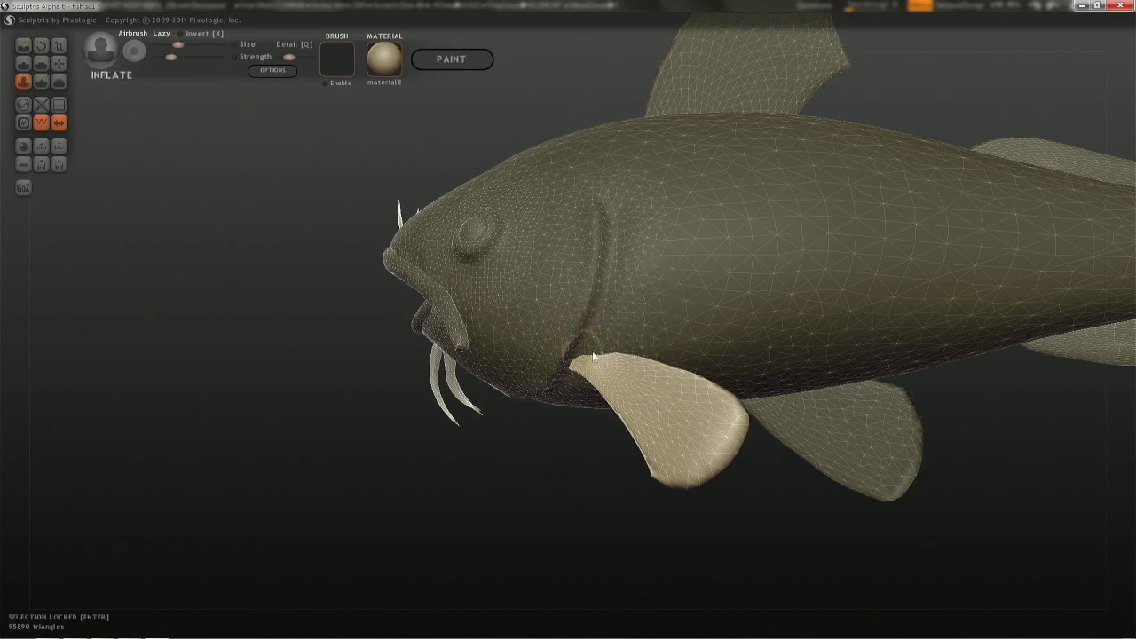
# - Inflate the root of the pectoral fin where it meets the body behind the gill crease
pyautogui.moveTo(588, 339); pyautogui.dragTo(602, 341)
pyautogui.moveTo(603, 341); pyautogui.dragTo(631, 342, button='middle')
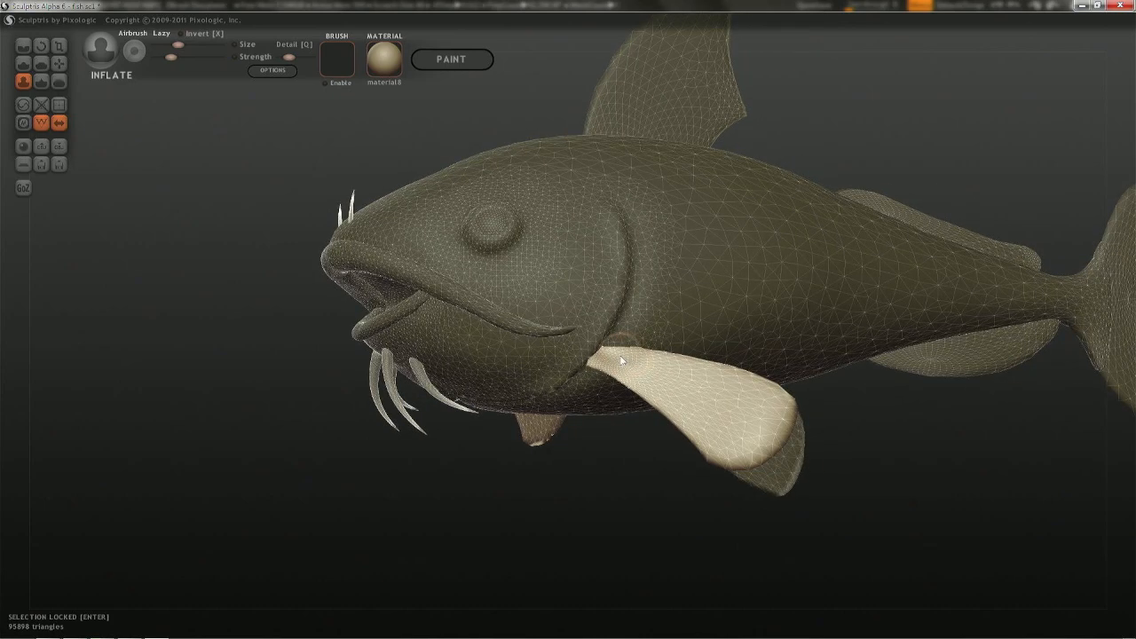
pyautogui.scroll(2, 641, 389)
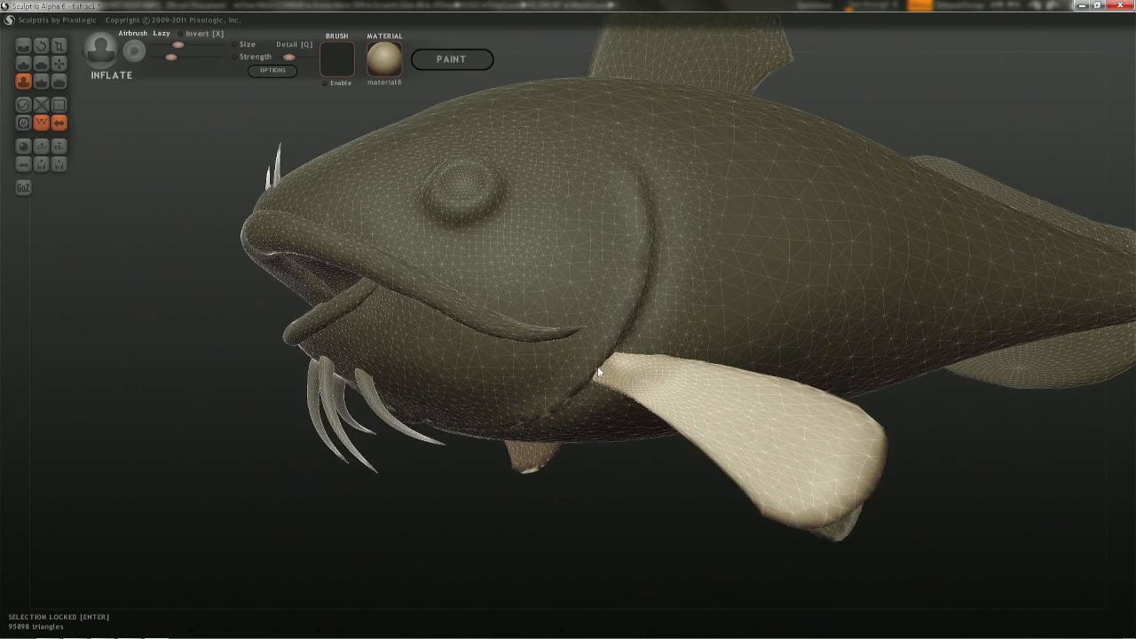
pyautogui.moveTo(653, 376); pyautogui.dragTo(619, 336)
# - Hide the body and slim the pectoral fin's root, seen edge-on, with a resized Grab brush
pyautogui.moveTo(634, 352)
pyautogui.mouseDown(button='right')
pyautogui.moveTo(535, 413)
pyautogui.moveTo(657, 370)
pyautogui.moveTo(719, 375)
pyautogui.moveTo(708, 399)
pyautogui.moveTo(704, 312)
pyautogui.moveTo(751, 371)
pyautogui.moveTo(770, 375)
pyautogui.mouseUp(button='right')
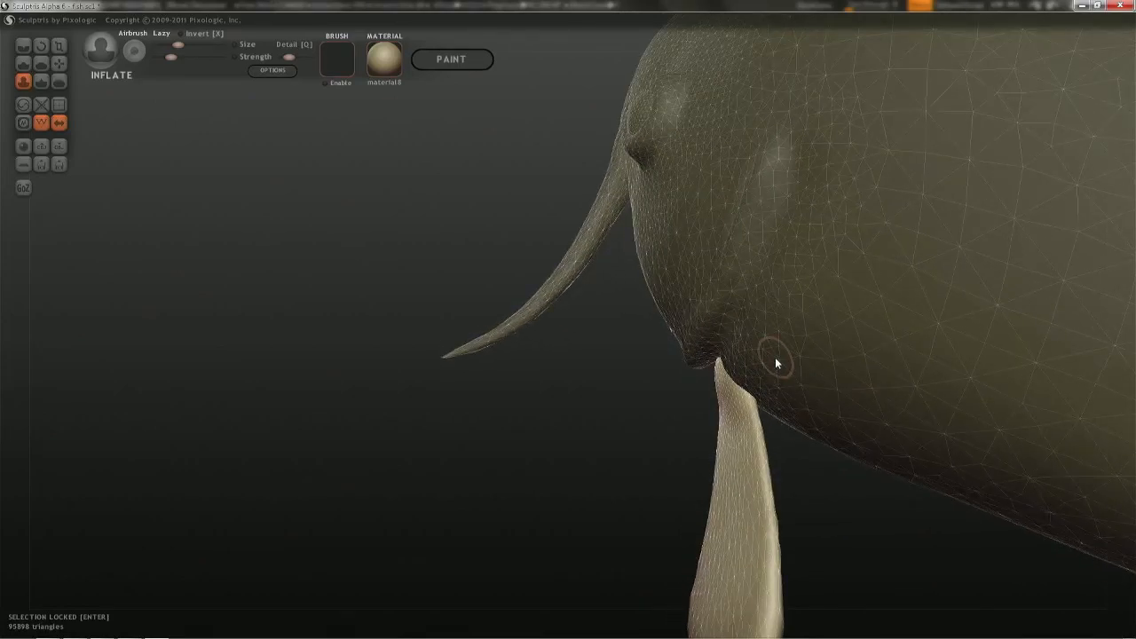
pyautogui.scroll(-5, 776, 357)
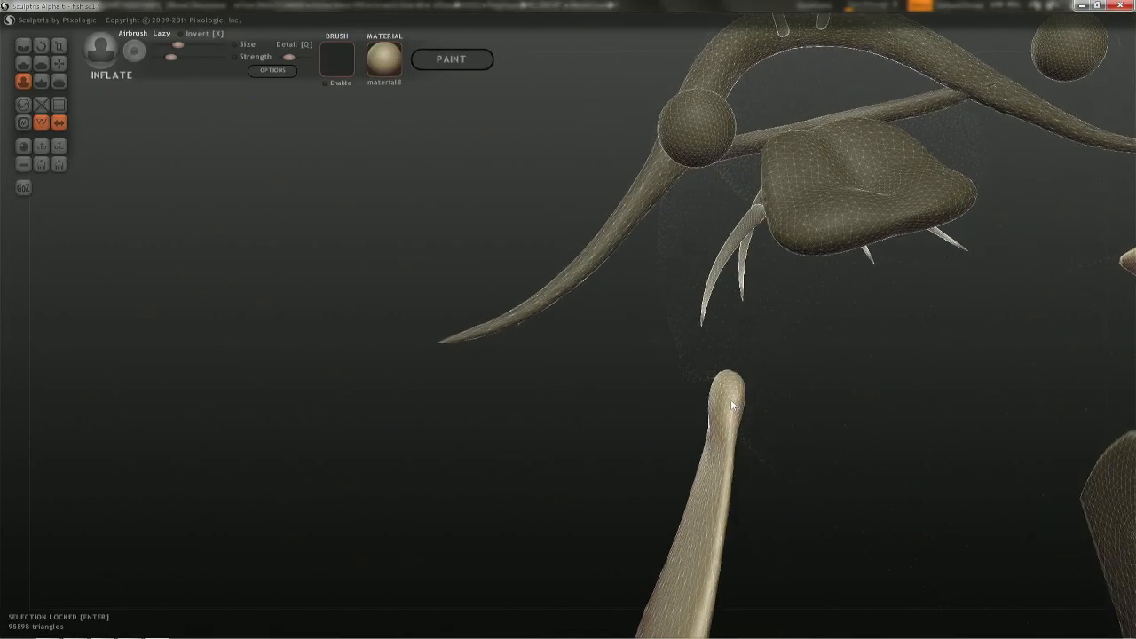
pyautogui.press('g')
pyautogui.press('space')
pyautogui.moveTo(736, 397); pyautogui.dragTo(720, 392)
pyautogui.moveTo(729, 440); pyautogui.dragTo(719, 443)
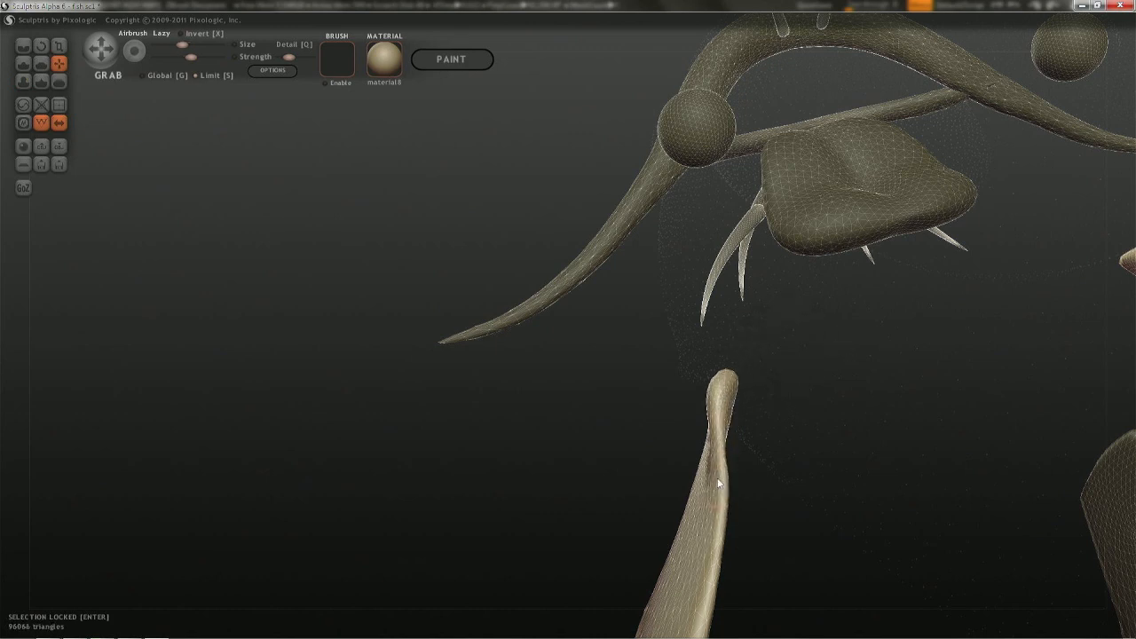
pyautogui.moveTo(717, 499); pyautogui.dragTo(718, 495)
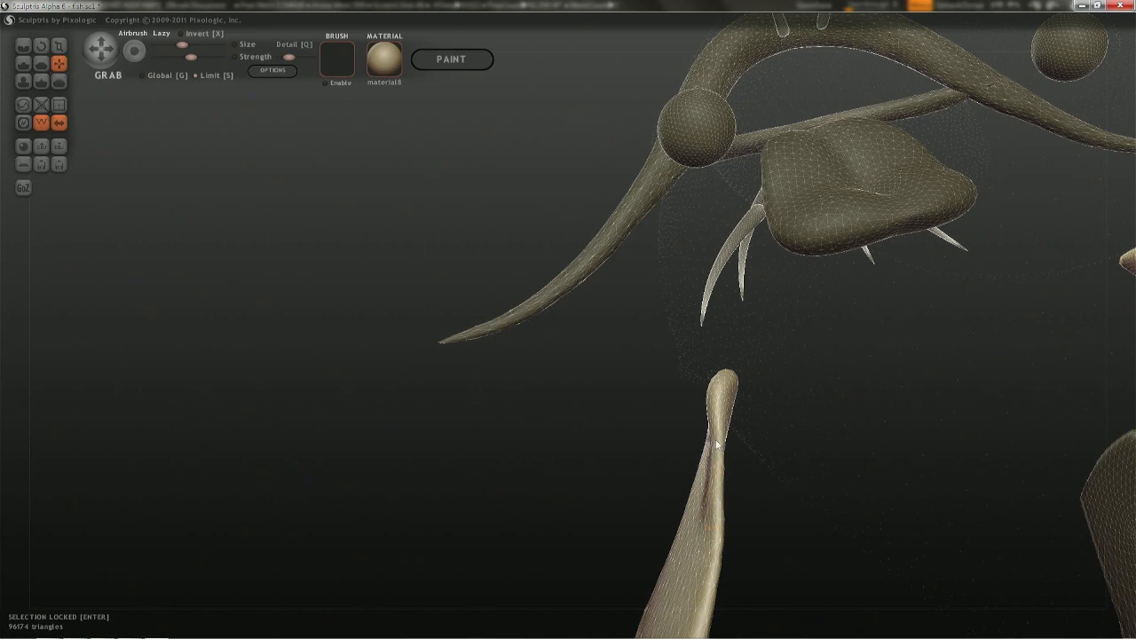
pyautogui.moveTo(717, 444); pyautogui.dragTo(716, 402)
# - Pull the inner end of the pectoral fin into shape from below with the Grab brush
pyautogui.moveTo(686, 453); pyautogui.dragTo(792, 404)
pyautogui.moveTo(711, 408); pyautogui.dragTo(634, 202)
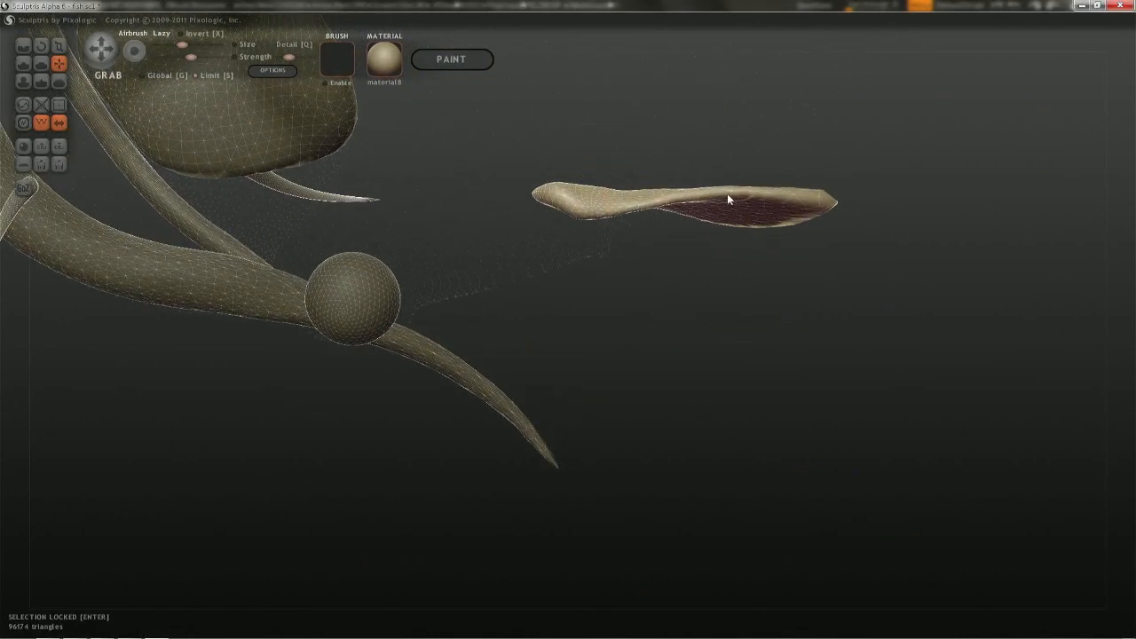
pyautogui.moveTo(696, 262); pyautogui.dragTo(670, 15)
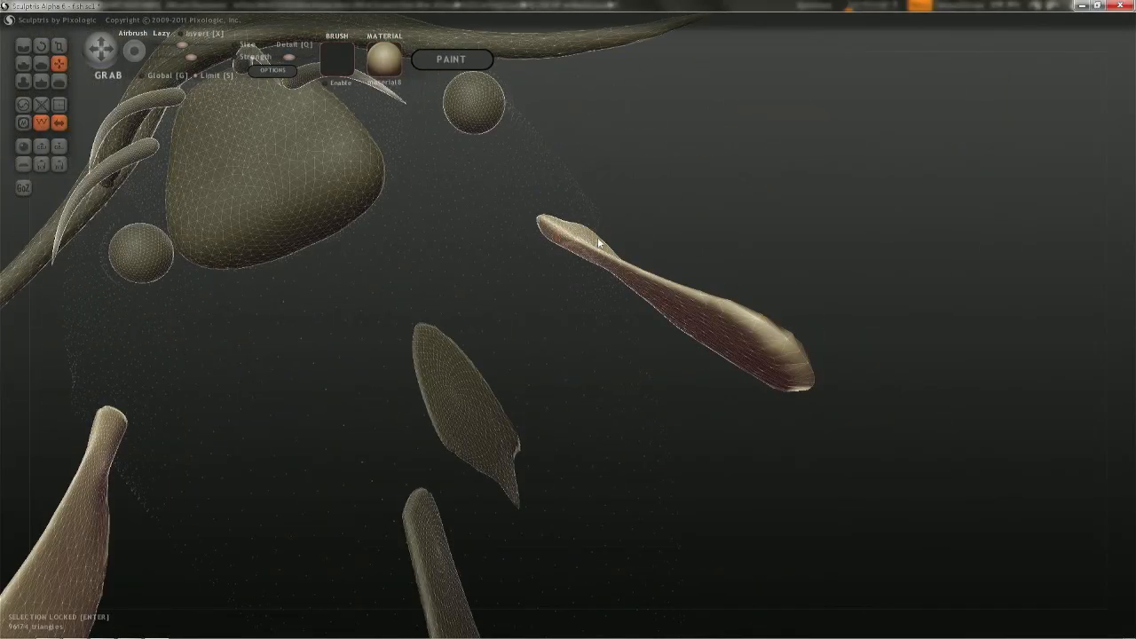
pyautogui.moveTo(598, 238)
pyautogui.mouseDown()
pyautogui.moveTo(598, 269)
pyautogui.moveTo(591, 249)
pyautogui.moveTo(626, 267)
pyautogui.mouseUp()
pyautogui.moveTo(565, 227); pyautogui.dragTo(560, 231)
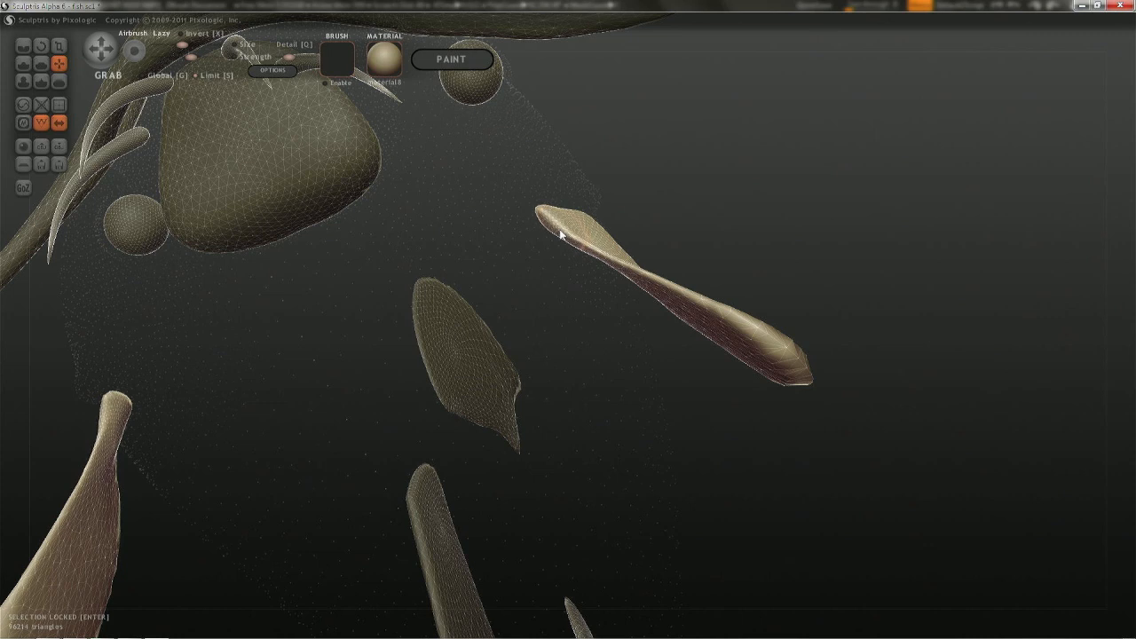
# - Enlarge the Grab brush and reshape the edge of the pectoral fin's outer blade
pyautogui.moveTo(742, 321); pyautogui.dragTo(748, 352, button='right')
pyautogui.press('space')
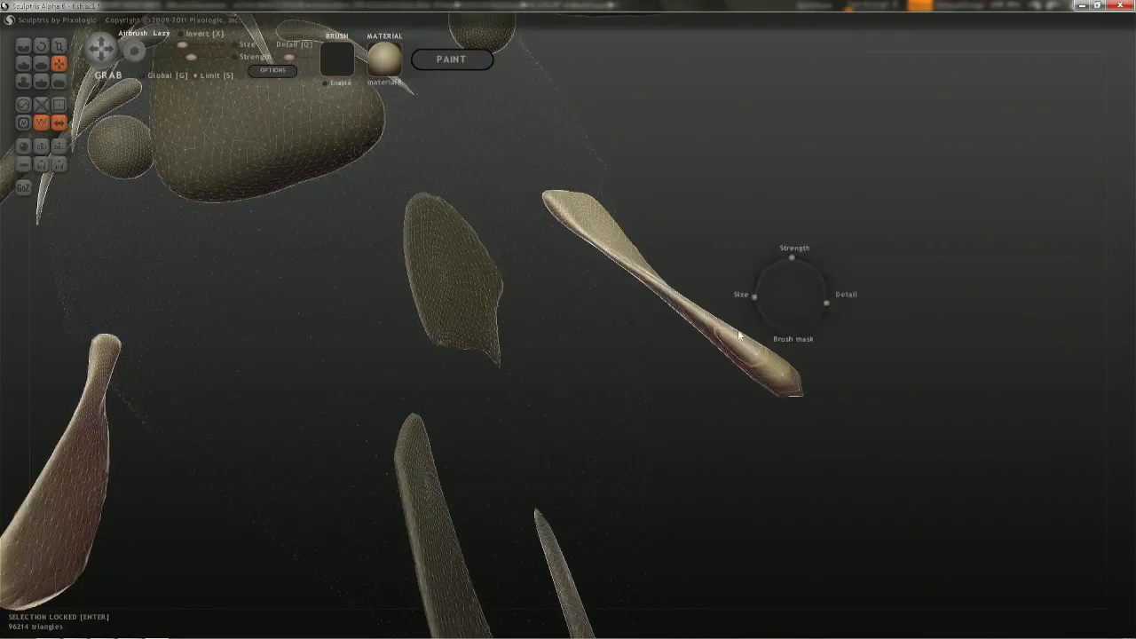
pyautogui.moveTo(740, 331); pyautogui.dragTo(735, 305)
pyautogui.moveTo(747, 345)
pyautogui.mouseDown()
pyautogui.moveTo(754, 335)
pyautogui.moveTo(760, 343)
pyautogui.mouseUp()
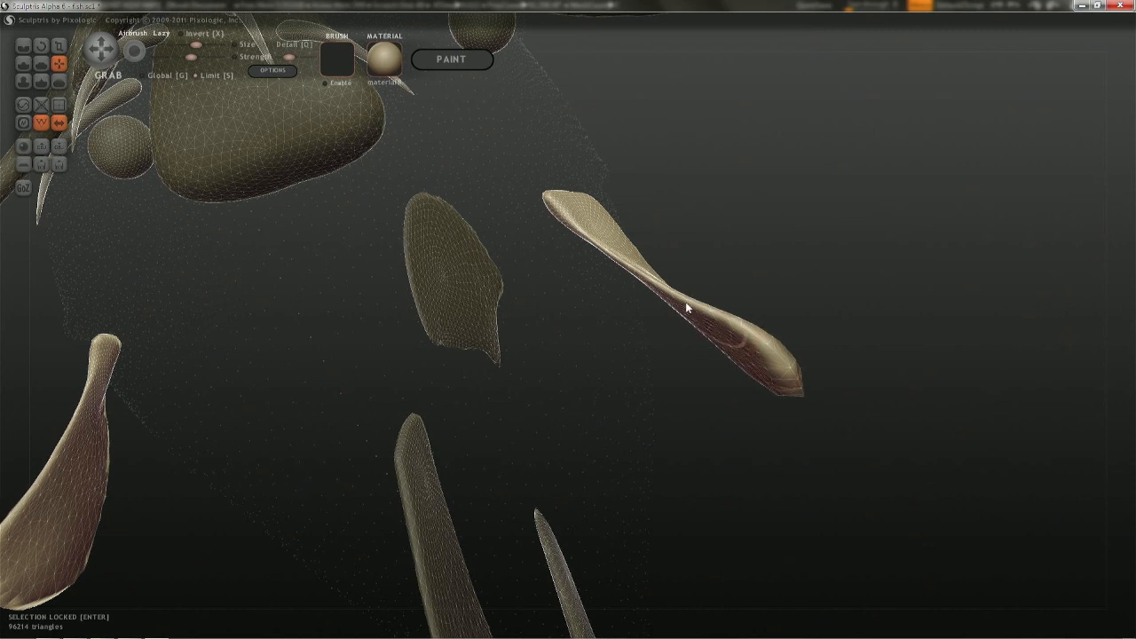
pyautogui.moveTo(683, 303); pyautogui.dragTo(647, 283)
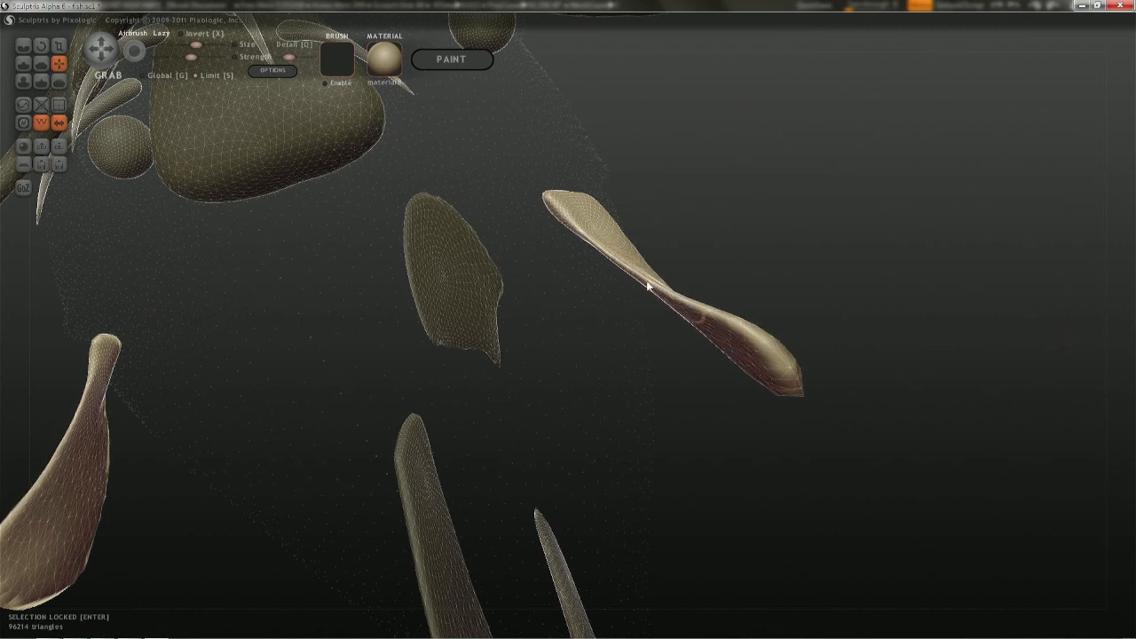
# - Refine the narrow middle of the pectoral fin from both sides, varying the Grab brush size
pyautogui.press('space')
pyautogui.moveTo(663, 222)
pyautogui.mouseDown()
pyautogui.moveTo(651, 295)
pyautogui.moveTo(649, 279)
pyautogui.mouseUp()
pyautogui.press('space')
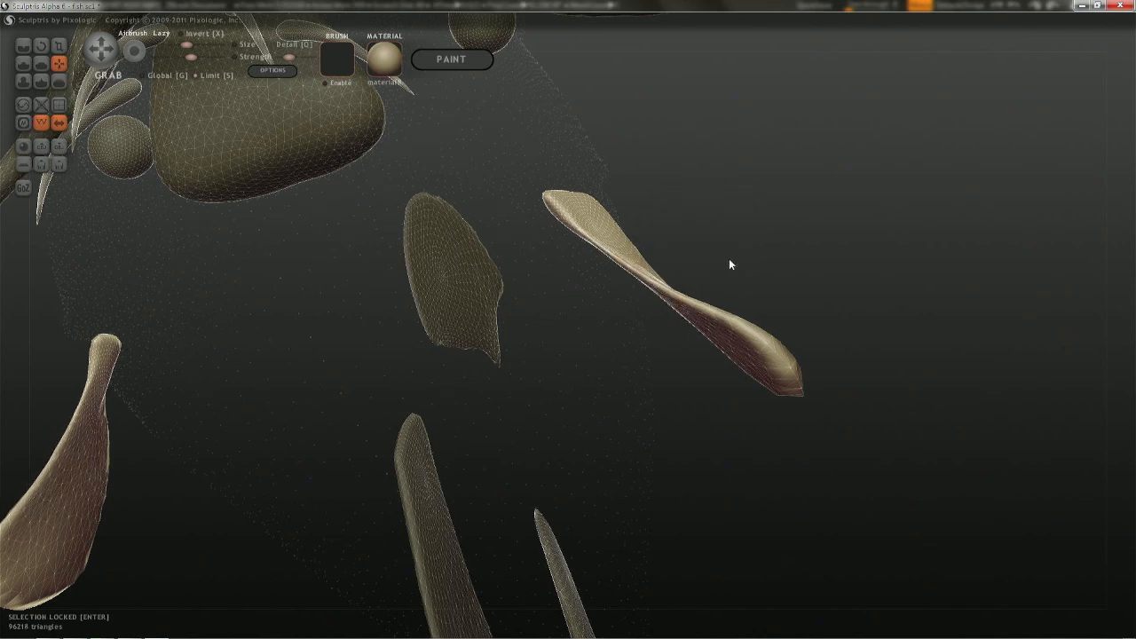
pyautogui.moveTo(730, 258)
pyautogui.mouseDown()
pyautogui.moveTo(605, 384)
pyautogui.moveTo(740, 310)
pyautogui.moveTo(695, 400)
pyautogui.moveTo(619, 272)
pyautogui.moveTo(410, 268)
pyautogui.moveTo(446, 283)
pyautogui.moveTo(482, 183)
pyautogui.moveTo(449, 261)
pyautogui.mouseUp()
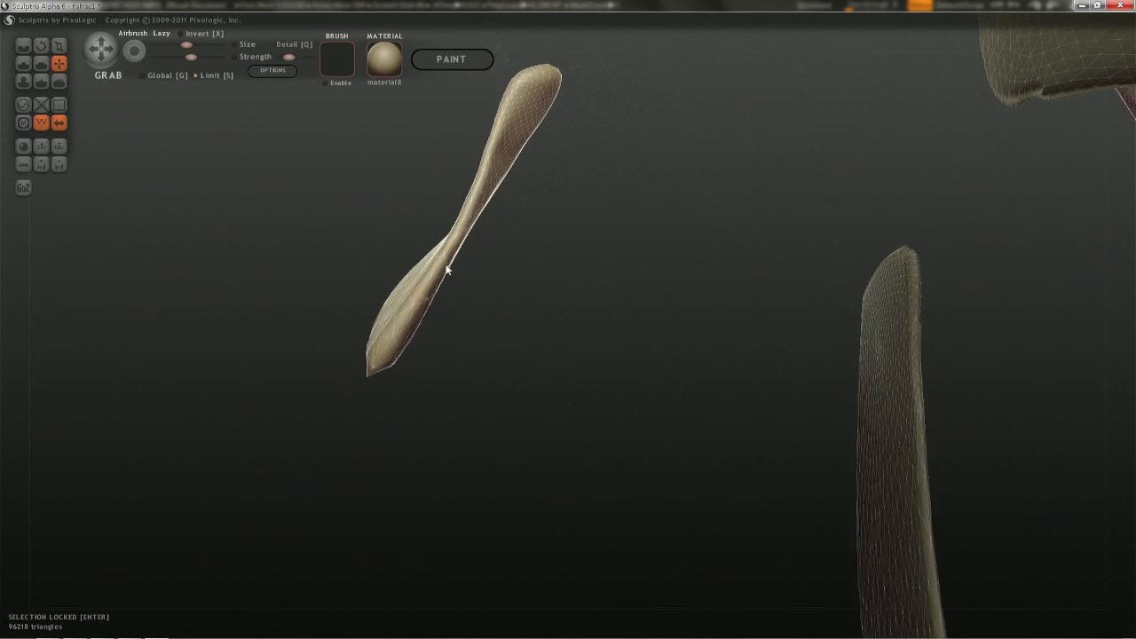
pyautogui.press('space')
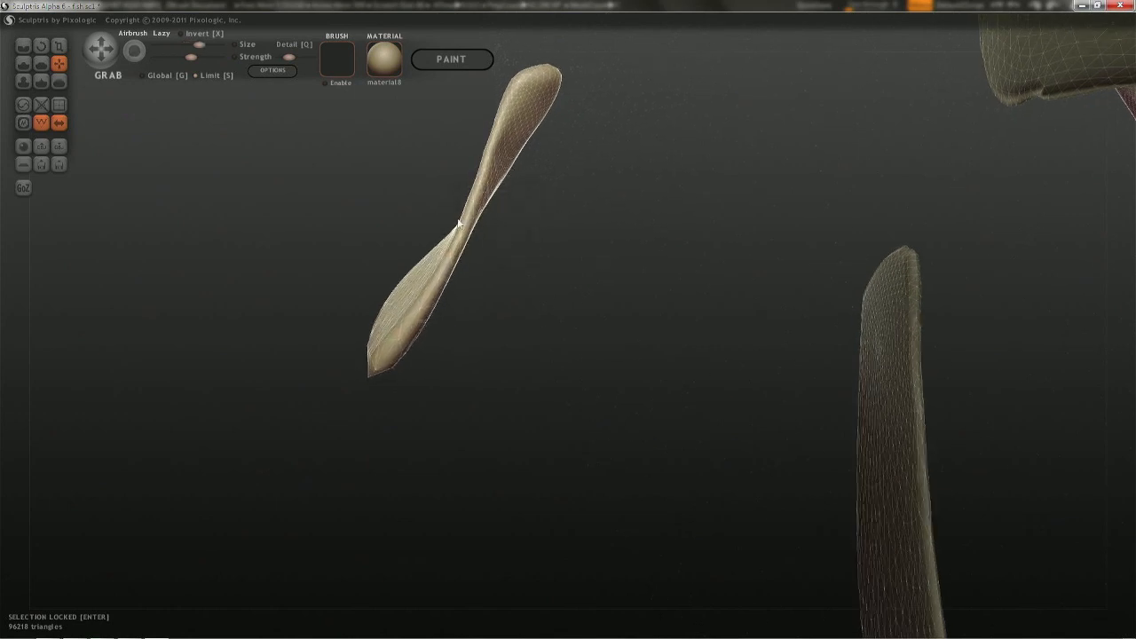
pyautogui.moveTo(455, 218); pyautogui.dragTo(615, 222)
# - Show the body again and fit the pectoral fin's root against the gill crease with a smaller Grab brush
pyautogui.moveTo(602, 231)
pyautogui.mouseDown(button='right')
pyautogui.moveTo(558, 249)
pyautogui.moveTo(570, 211)
pyautogui.mouseUp(button='right')
pyautogui.press('space')
pyautogui.moveTo(452, 109); pyautogui.dragTo(448, 125)
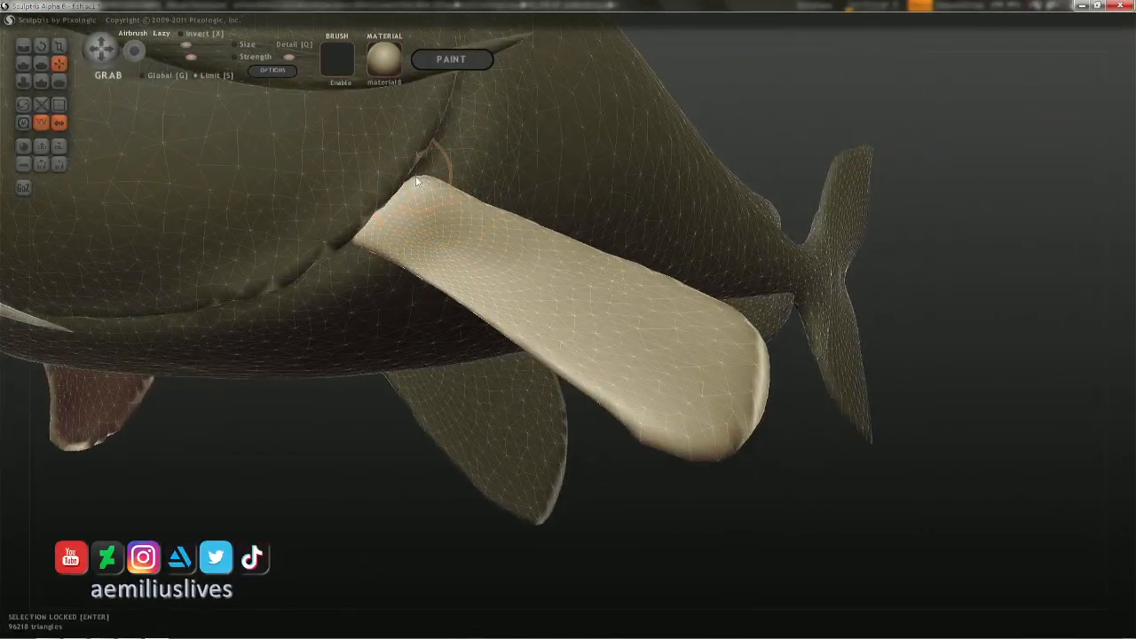
pyautogui.moveTo(418, 181); pyautogui.dragTo(395, 162)
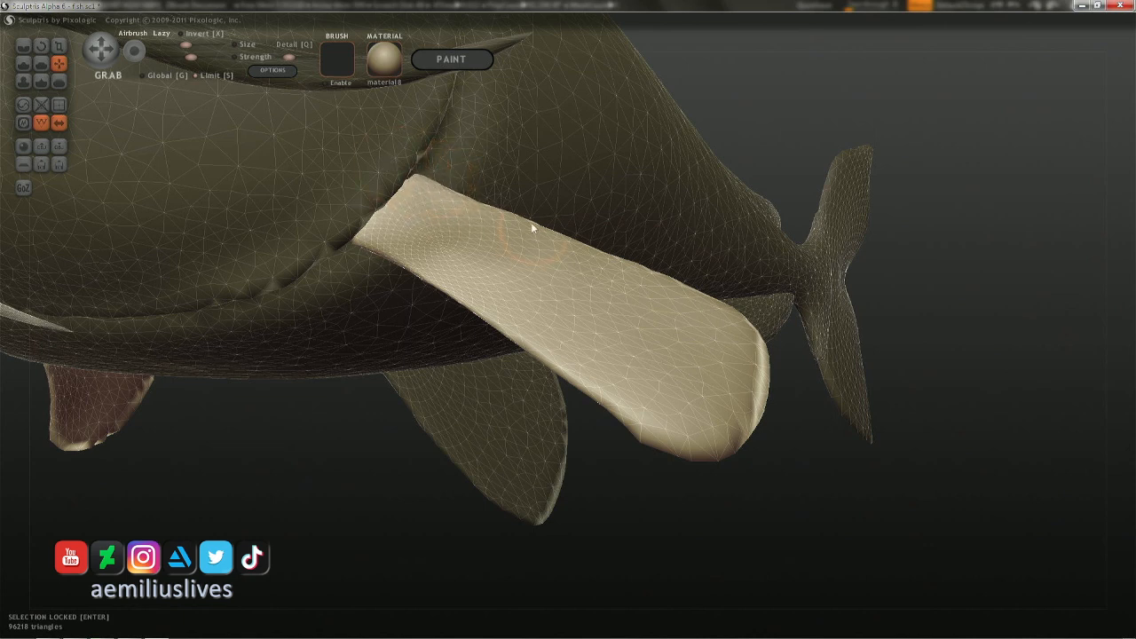
# - Enlarge the Grab brush and push the lower edge of the pectoral fin inward to curve its outline
pyautogui.moveTo(525, 223); pyautogui.dragTo(460, 290, button='right')
pyautogui.press('space')
pyautogui.moveTo(458, 307); pyautogui.dragTo(451, 292)
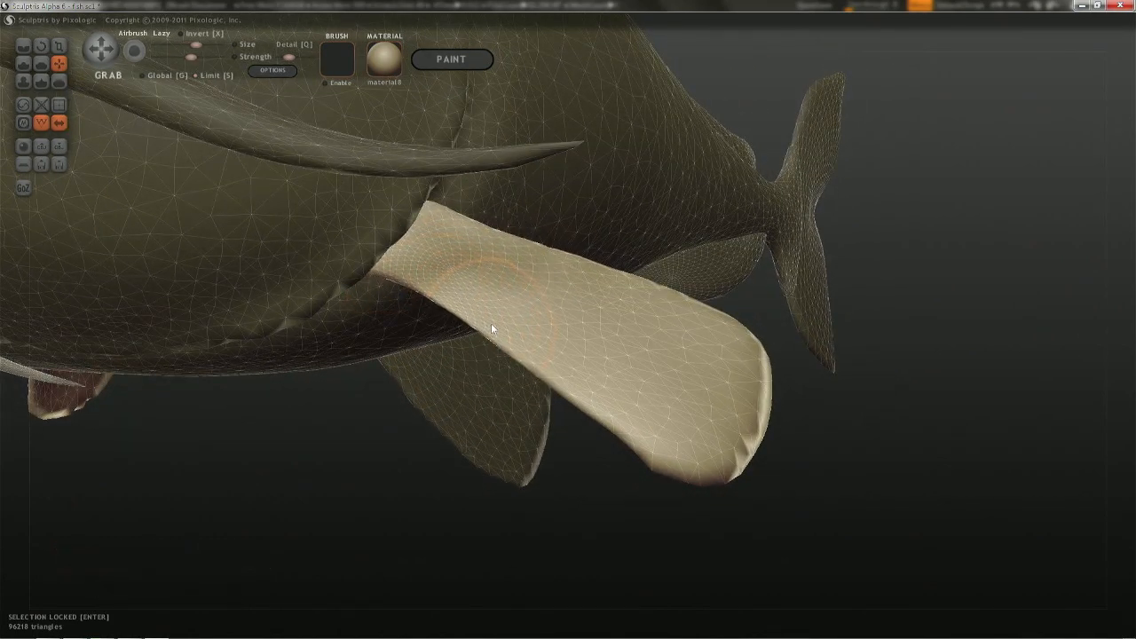
pyautogui.moveTo(580, 389); pyautogui.dragTo(575, 380)
pyautogui.moveTo(562, 369); pyautogui.dragTo(569, 386, button='right')
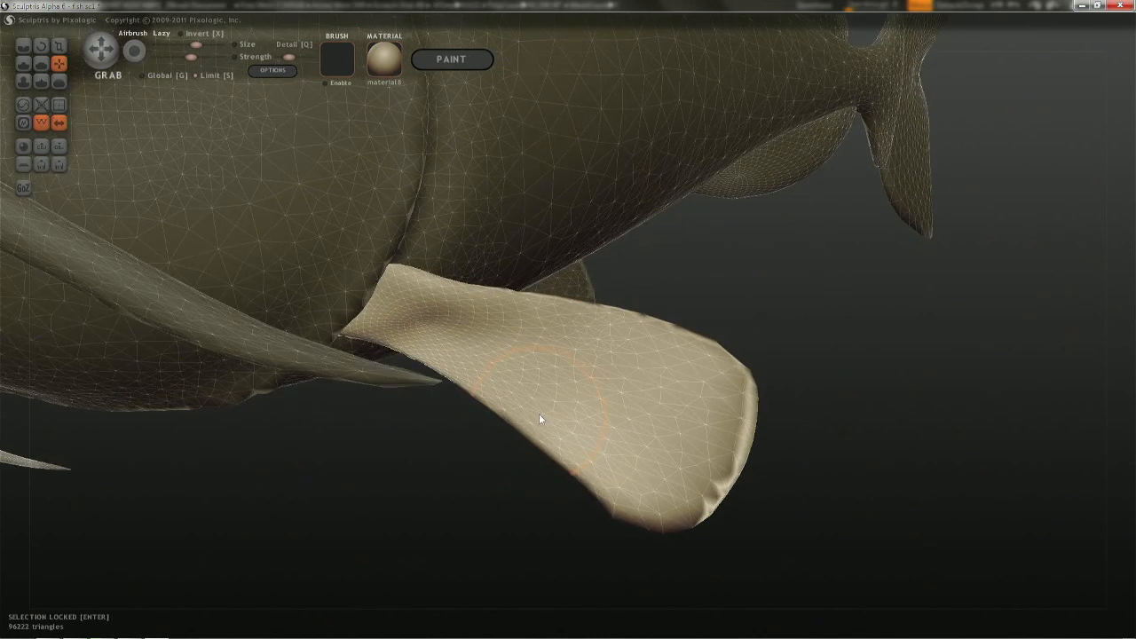
# - Reduce the Grab brush size and adjust the lower edge of the pectoral fin's middle
pyautogui.press('space')
pyautogui.moveTo(538, 416); pyautogui.dragTo(541, 429)
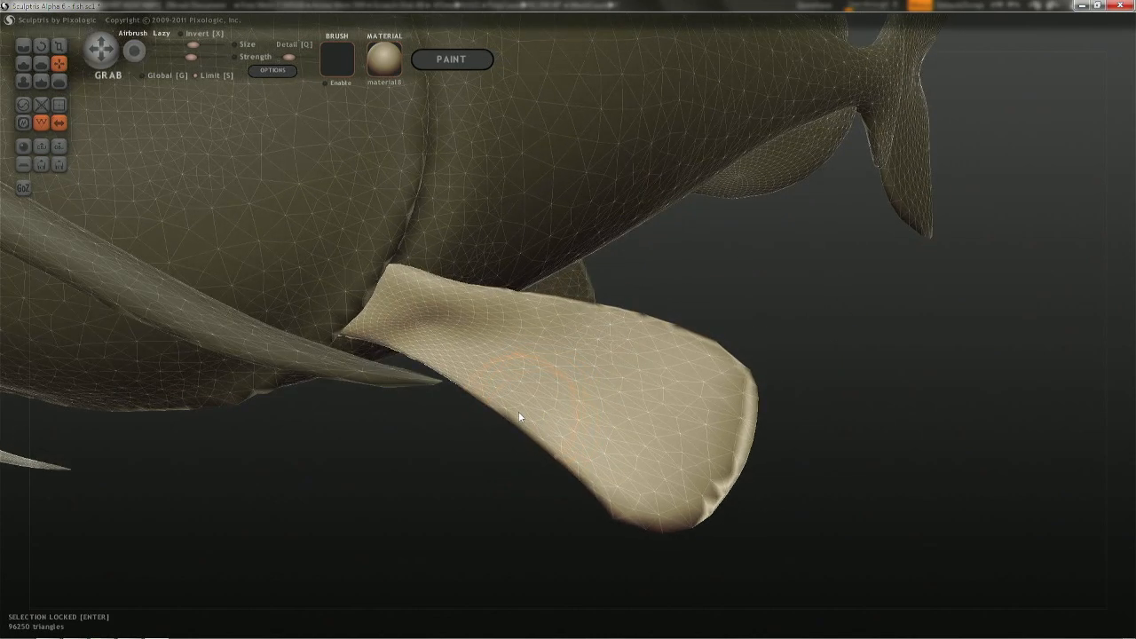
pyautogui.moveTo(593, 373)
pyautogui.mouseDown(button='right')
pyautogui.moveTo(526, 410)
pyautogui.moveTo(310, 290)
pyautogui.moveTo(337, 297)
pyautogui.moveTo(336, 253)
pyautogui.moveTo(292, 282)
pyautogui.moveTo(321, 296)
pyautogui.moveTo(493, 155)
pyautogui.moveTo(538, 151)
pyautogui.moveTo(557, 275)
pyautogui.moveTo(592, 277)
pyautogui.mouseUp(button='right')
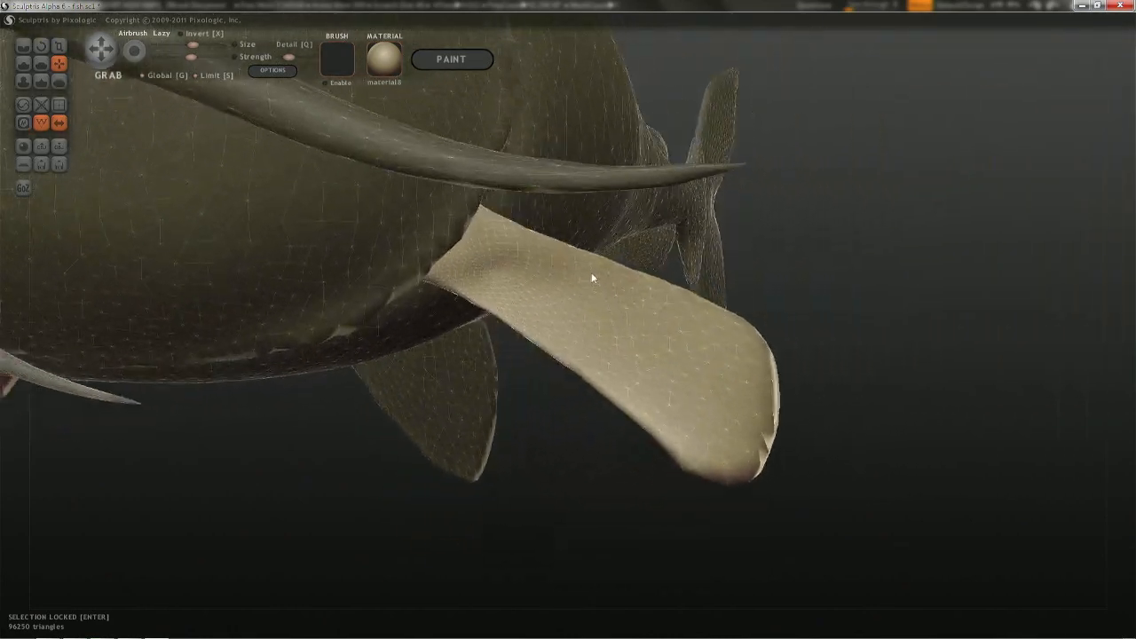
# - Scale the pectoral fin up slightly from its root with the global Scale tool
pyautogui.scroll(-5, 561, 176)
pyautogui.moveTo(561, 177); pyautogui.dragTo(639, 198, button='right')
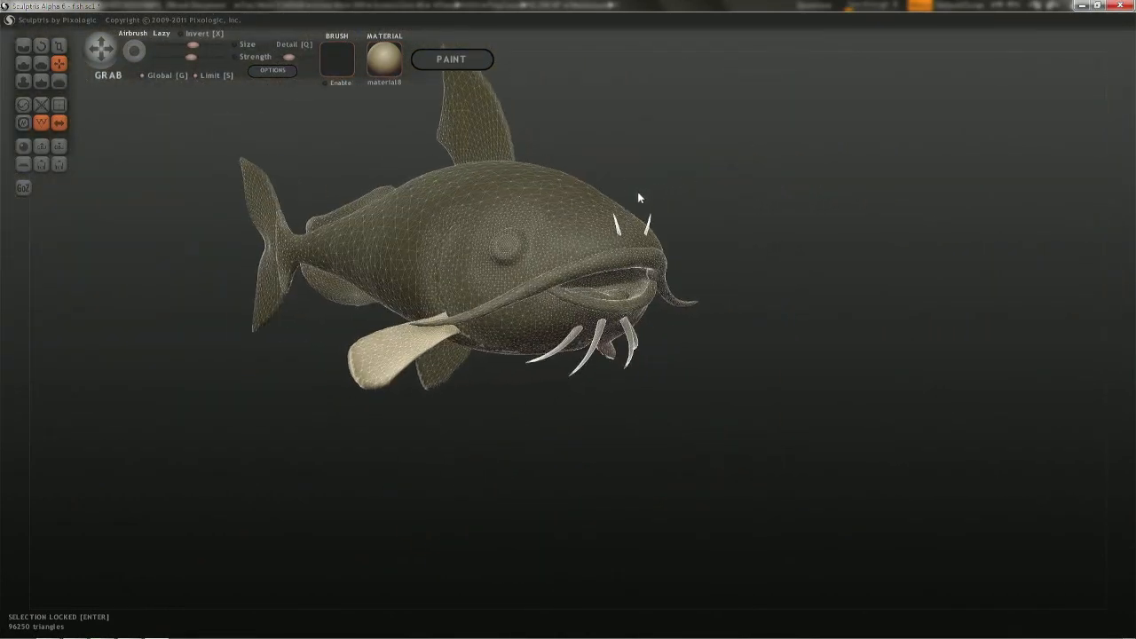
pyautogui.scroll(3, 490, 335)
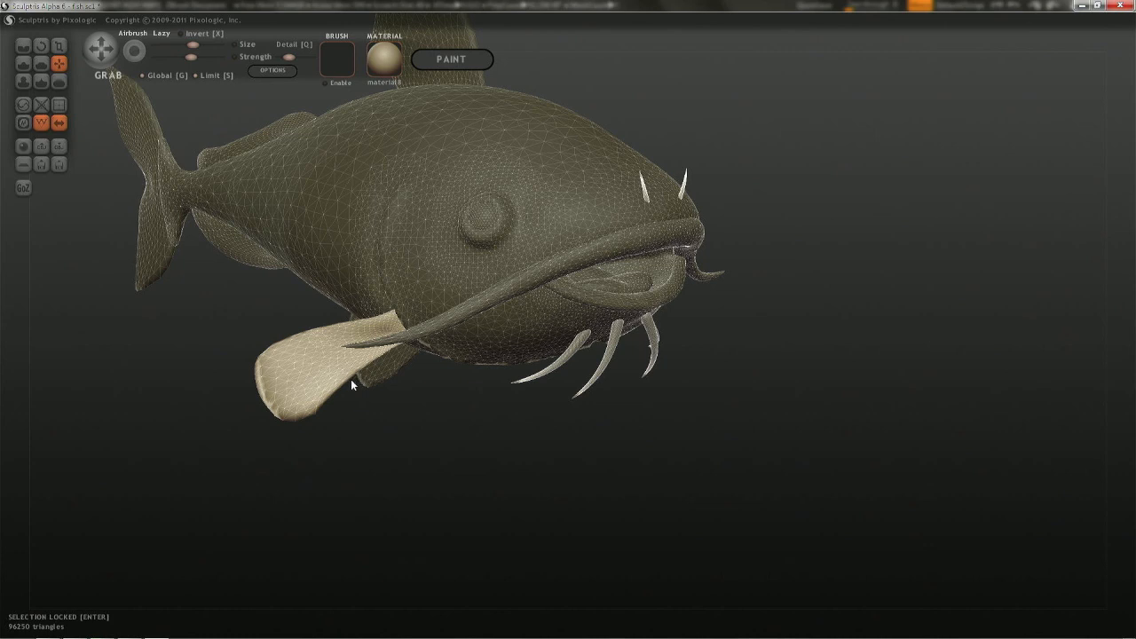
pyautogui.moveTo(325, 422); pyautogui.dragTo(353, 391)
pyautogui.press('t')
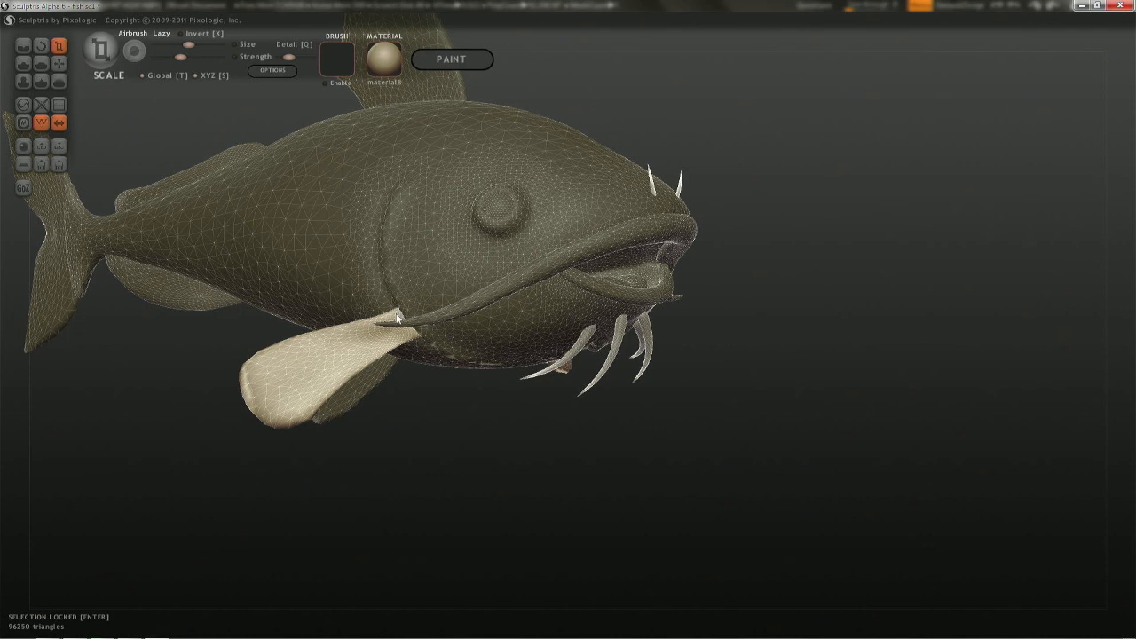
pyautogui.moveTo(400, 313); pyautogui.dragTo(414, 290)
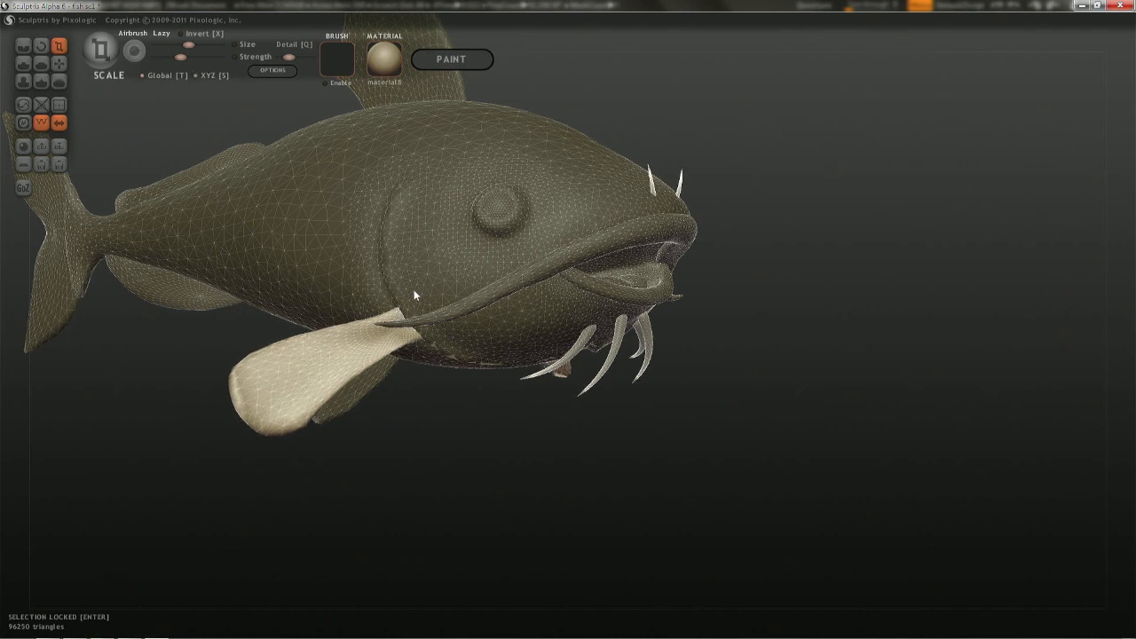
# - Scale the pectoral fin back down slightly from its root and compare its proportions from both sides of the body
pyautogui.moveTo(417, 284); pyautogui.dragTo(547, 298, button='right')
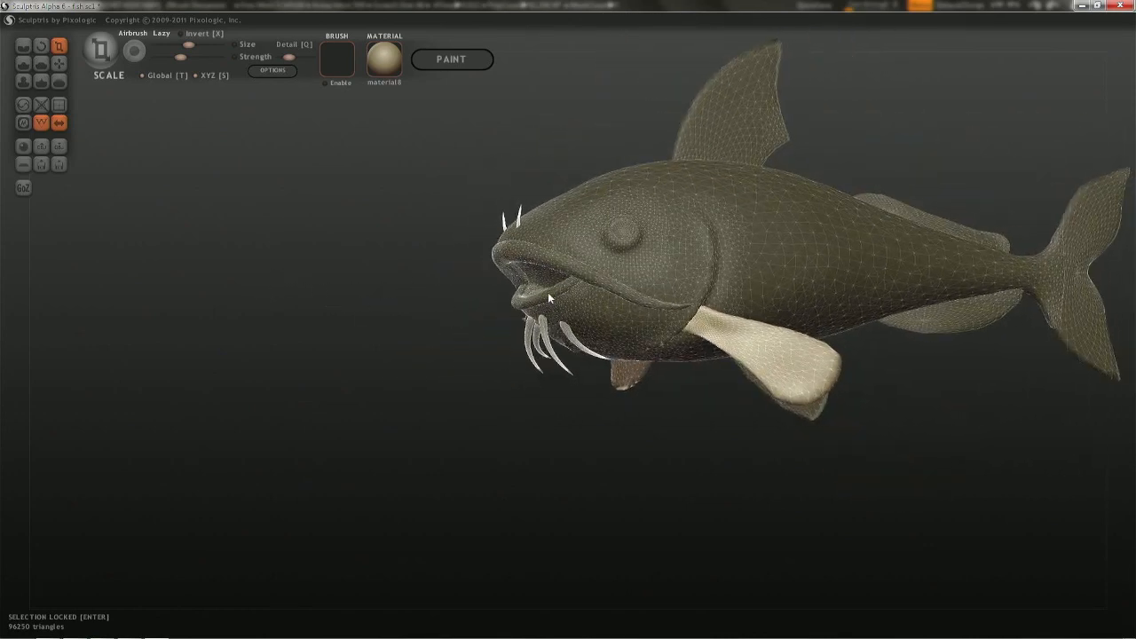
pyautogui.scroll(2, 653, 337)
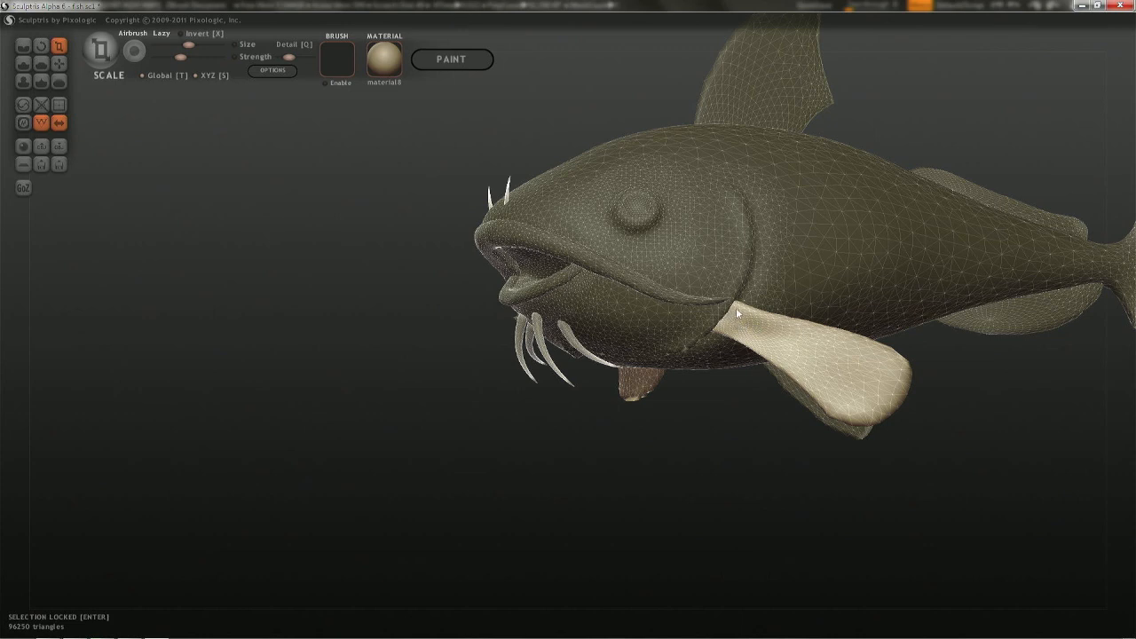
pyautogui.moveTo(736, 307); pyautogui.dragTo(710, 308)
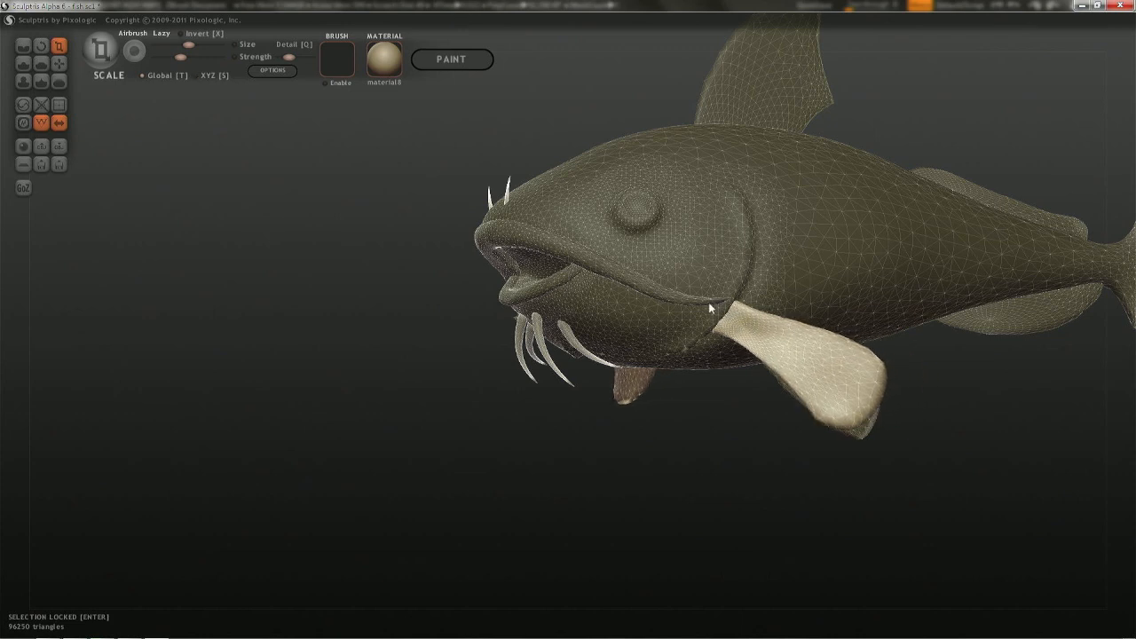
pyautogui.moveTo(709, 318); pyautogui.dragTo(447, 373, button='right')
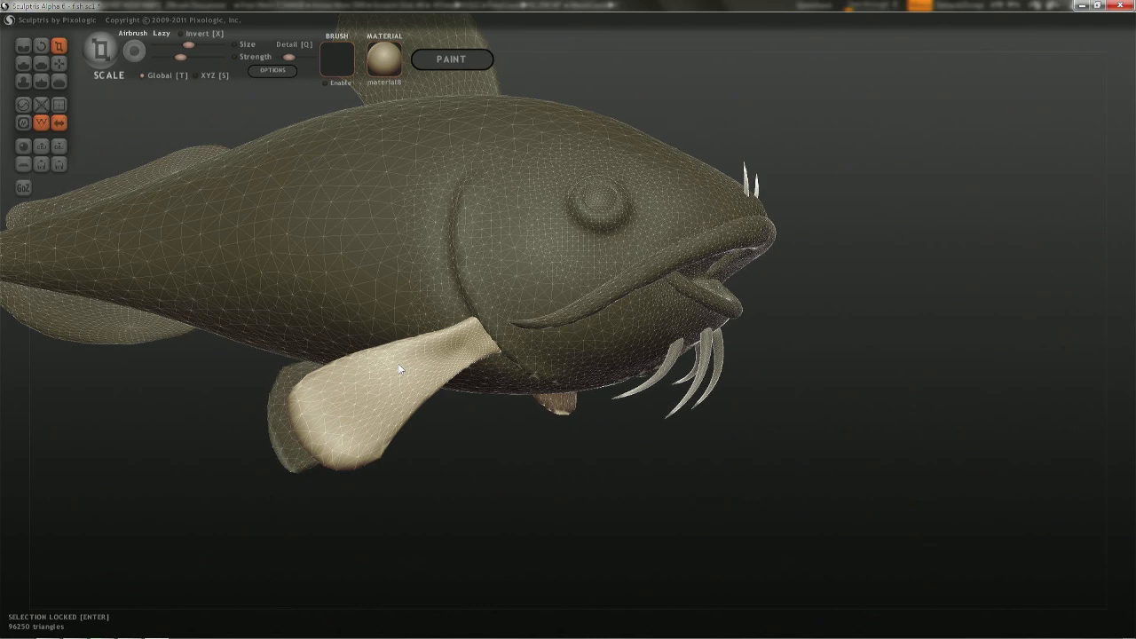
pyautogui.moveTo(478, 353); pyautogui.dragTo(232, 359, button='right')
pyautogui.moveTo(434, 354); pyautogui.dragTo(462, 331, button='right')
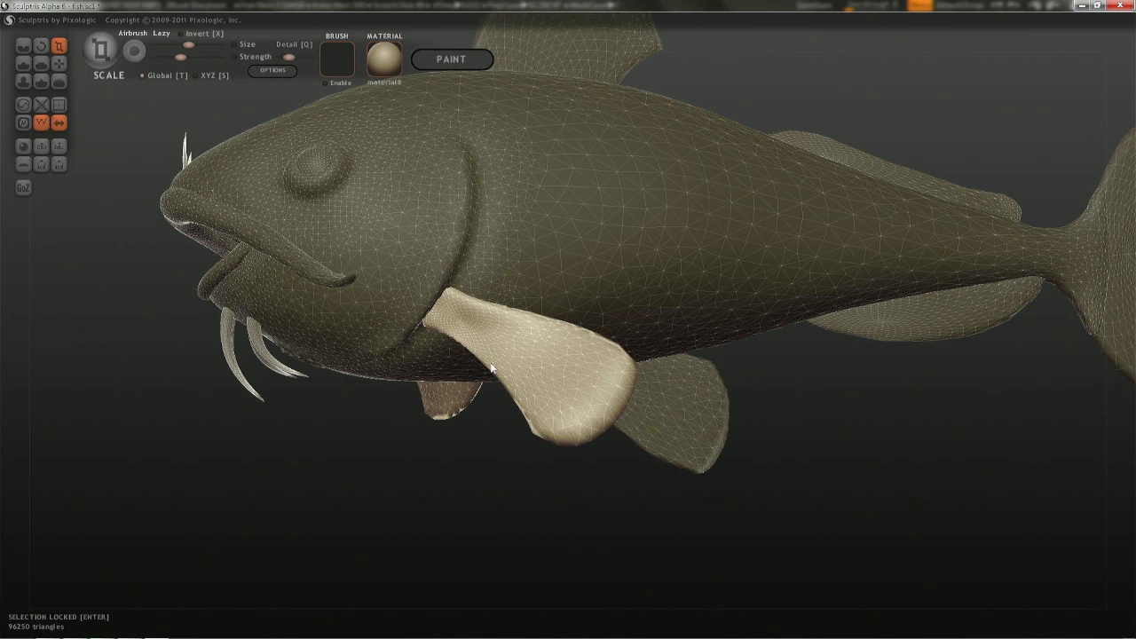
# - Pull the pectoral fin's lower edge outward with the Grab brush, using a smaller brush toward the narrow middle
pyautogui.press('g')
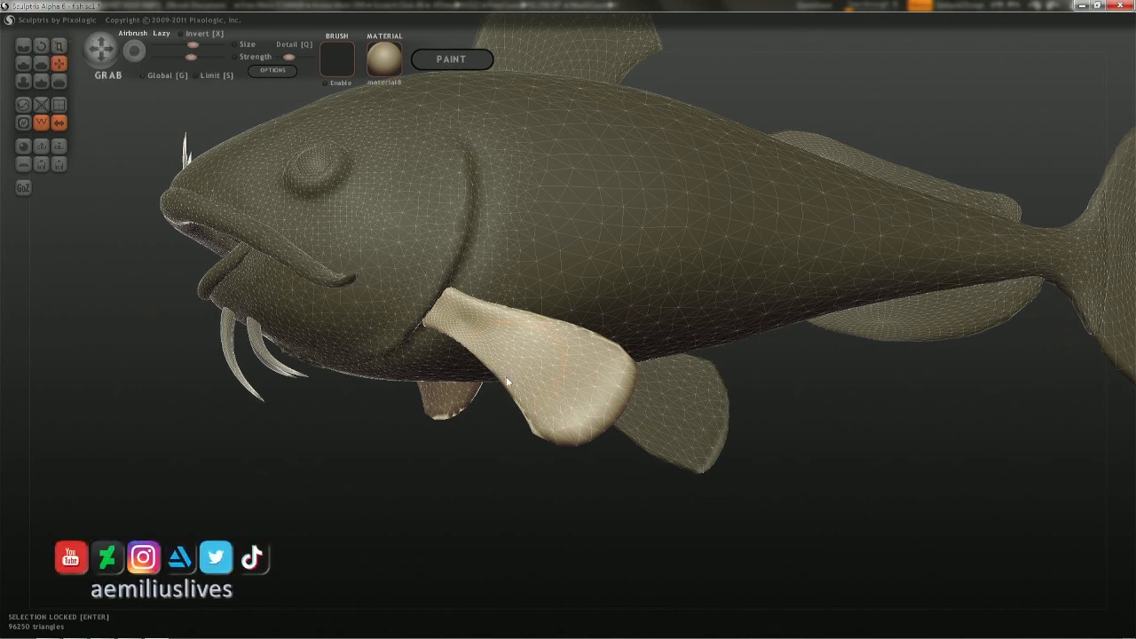
pyautogui.moveTo(535, 428); pyautogui.dragTo(526, 425)
pyautogui.moveTo(505, 383); pyautogui.dragTo(493, 382)
pyautogui.press('space')
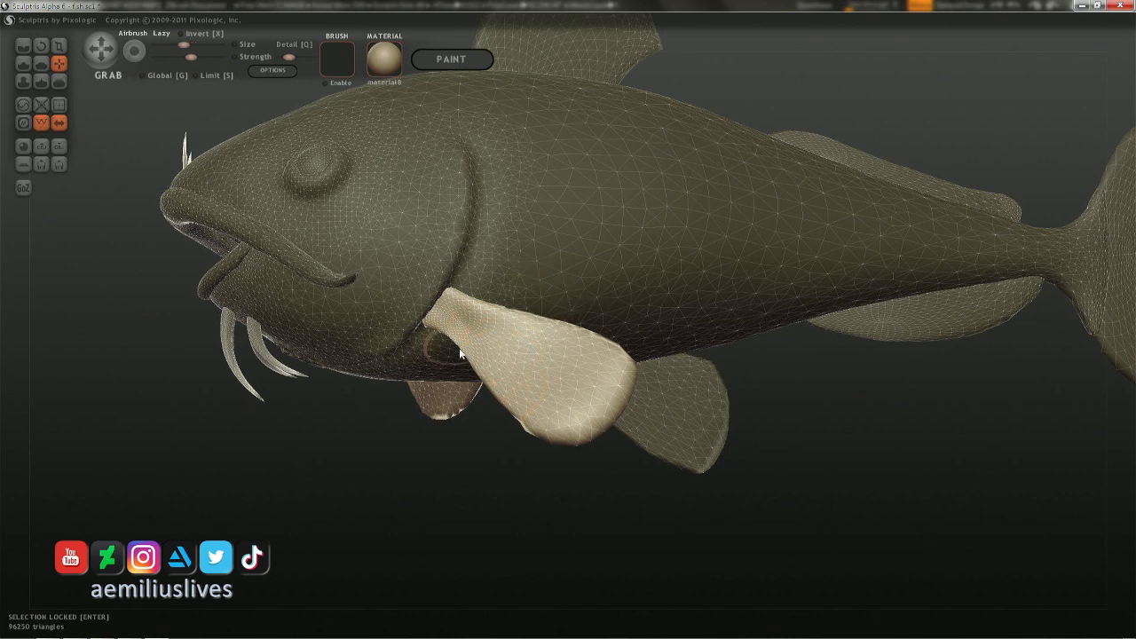
pyautogui.moveTo(459, 348); pyautogui.dragTo(456, 353)
pyautogui.moveTo(491, 384); pyautogui.dragTo(518, 388, button='middle')
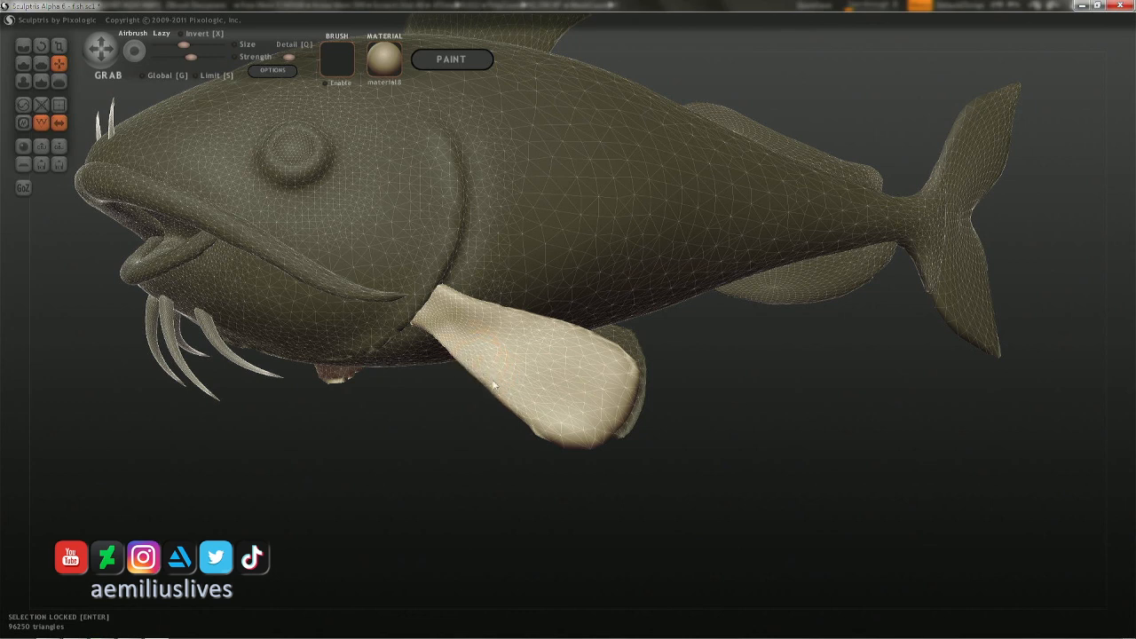
pyautogui.moveTo(523, 412); pyautogui.dragTo(526, 425)
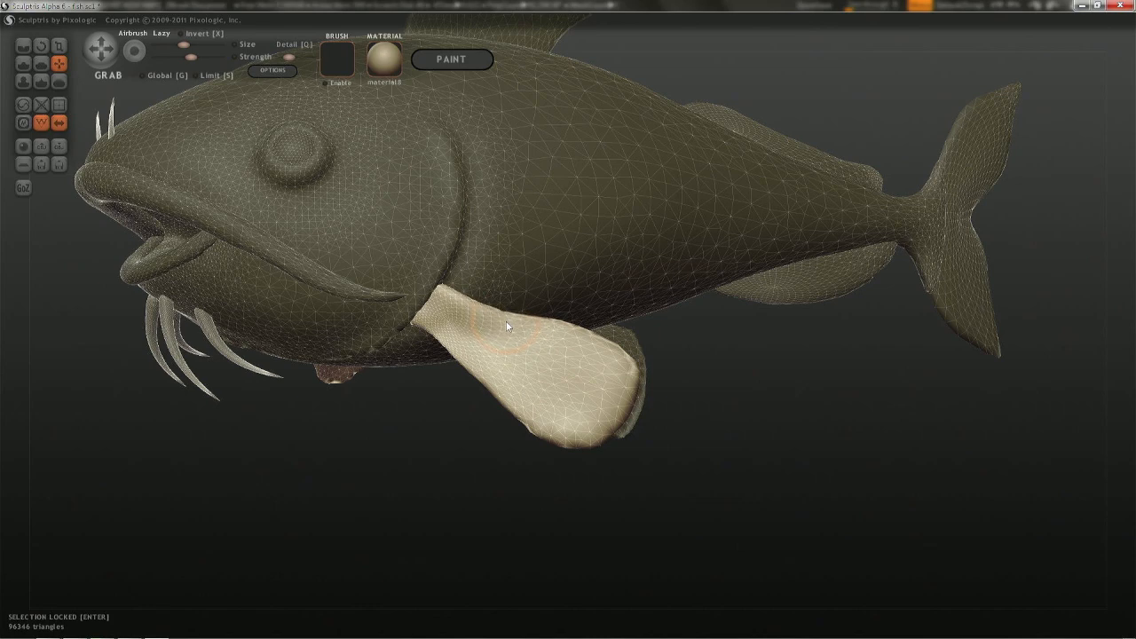
# - Refine the pectoral fin's upper edge and blade with a slightly larger Grab brush
pyautogui.moveTo(507, 327); pyautogui.dragTo(552, 335)
pyautogui.moveTo(552, 330)
pyautogui.mouseDown(button='middle')
pyautogui.moveTo(600, 342)
pyautogui.moveTo(492, 347)
pyautogui.moveTo(376, 405)
pyautogui.moveTo(529, 311)
pyautogui.moveTo(607, 225)
pyautogui.moveTo(619, 124)
pyautogui.moveTo(628, 158)
pyautogui.moveTo(625, 67)
pyautogui.moveTo(669, 324)
pyautogui.moveTo(637, 309)
pyautogui.moveTo(601, 405)
pyautogui.moveTo(609, 368)
pyautogui.moveTo(572, 380)
pyautogui.mouseUp(button='middle')
pyautogui.moveTo(574, 374); pyautogui.dragTo(570, 385)
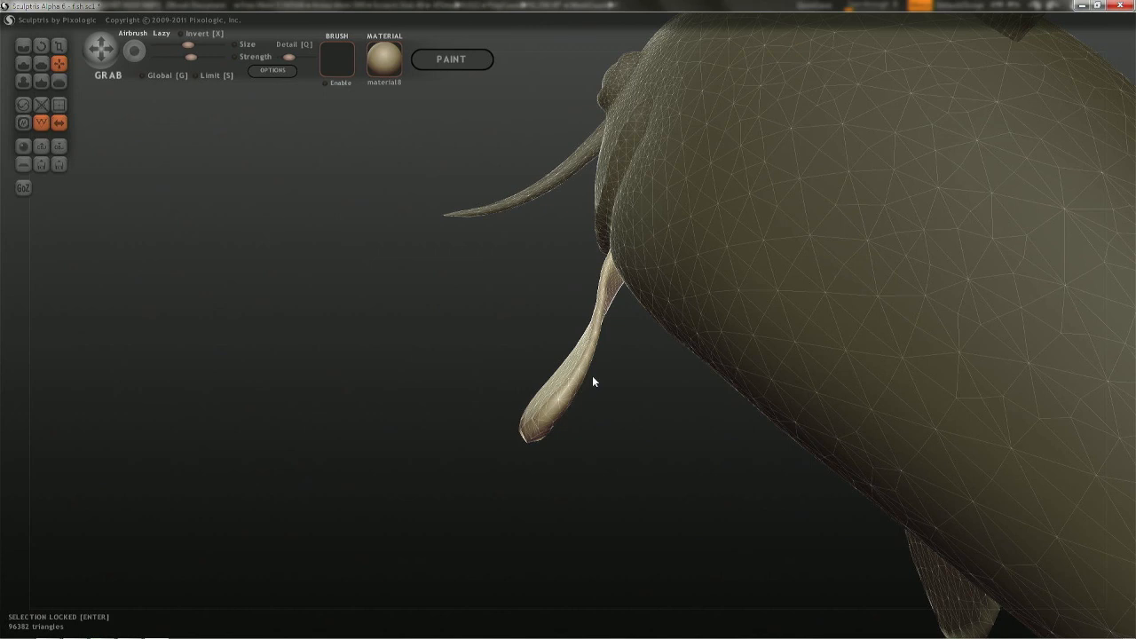
pyautogui.moveTo(592, 380); pyautogui.dragTo(796, 279)
pyautogui.moveTo(494, 415); pyautogui.dragTo(459, 304)
pyautogui.scroll(3, 408, 320)
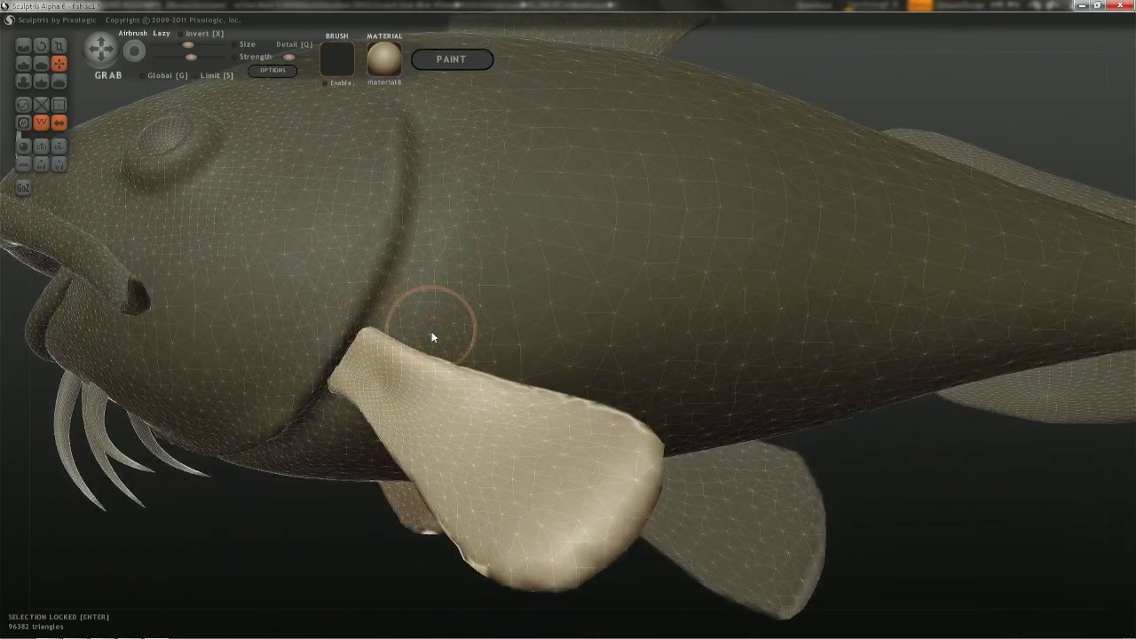
# - Pull the upper corner of the pectoral fin's root up into the gill crease with the Grab brush
pyautogui.moveTo(432, 332); pyautogui.dragTo(497, 380, button='right')
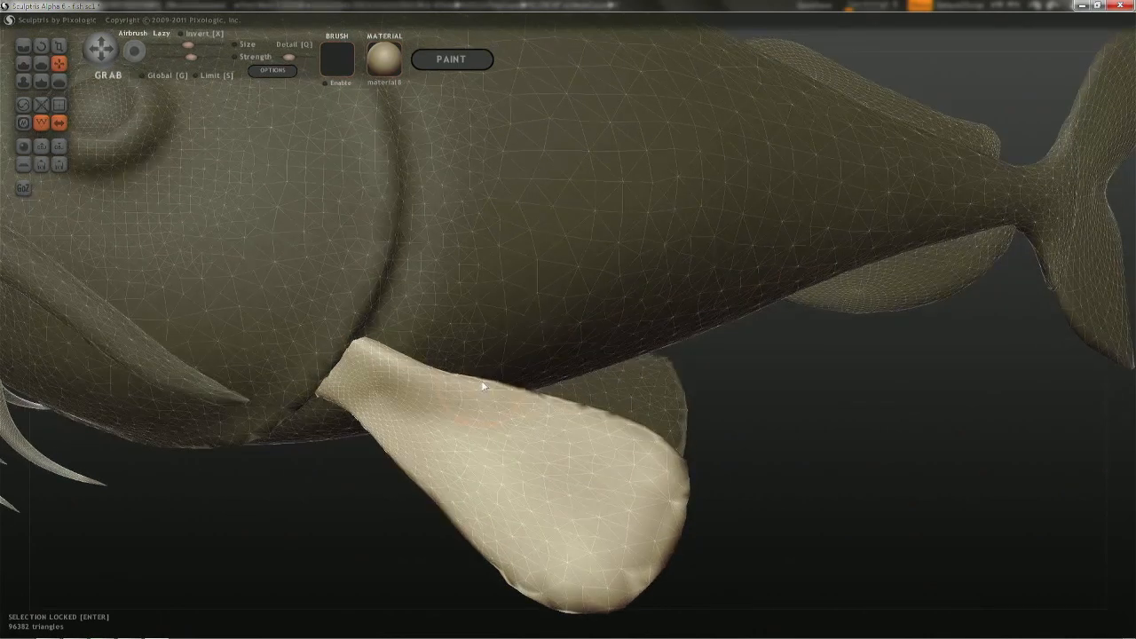
pyautogui.scroll(2, 570, 457)
pyautogui.moveTo(570, 456); pyautogui.dragTo(519, 363, button='right')
pyautogui.moveTo(596, 380)
pyautogui.mouseDown(button='right')
pyautogui.moveTo(507, 397)
pyautogui.moveTo(552, 202)
pyautogui.moveTo(502, 249)
pyautogui.moveTo(378, 323)
pyautogui.mouseUp(button='right')
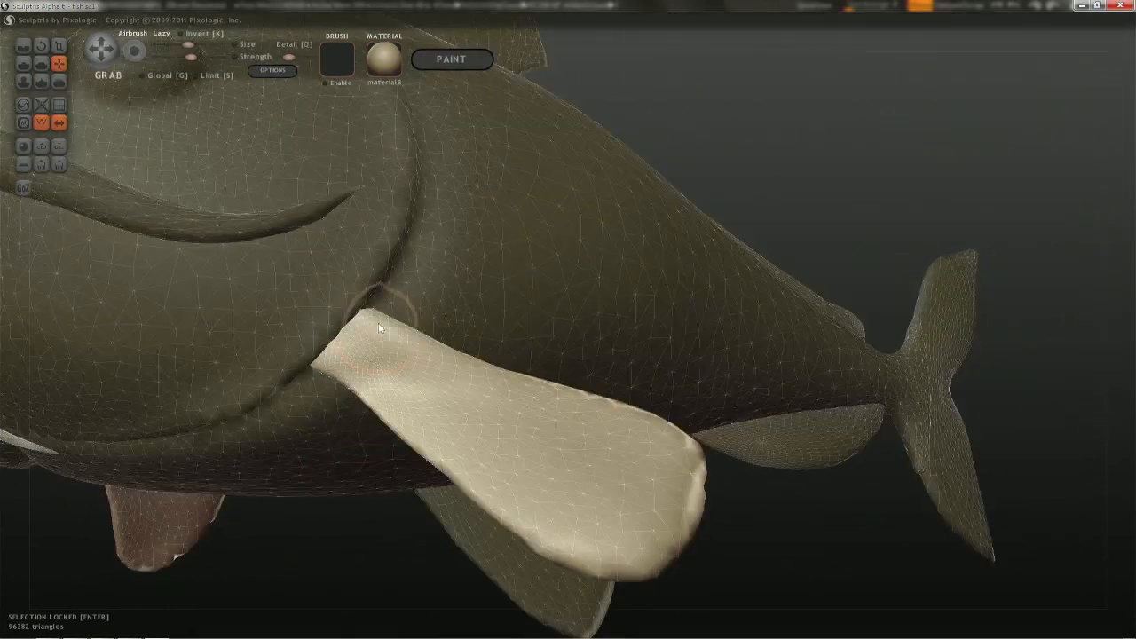
pyautogui.moveTo(343, 285); pyautogui.dragTo(338, 284)
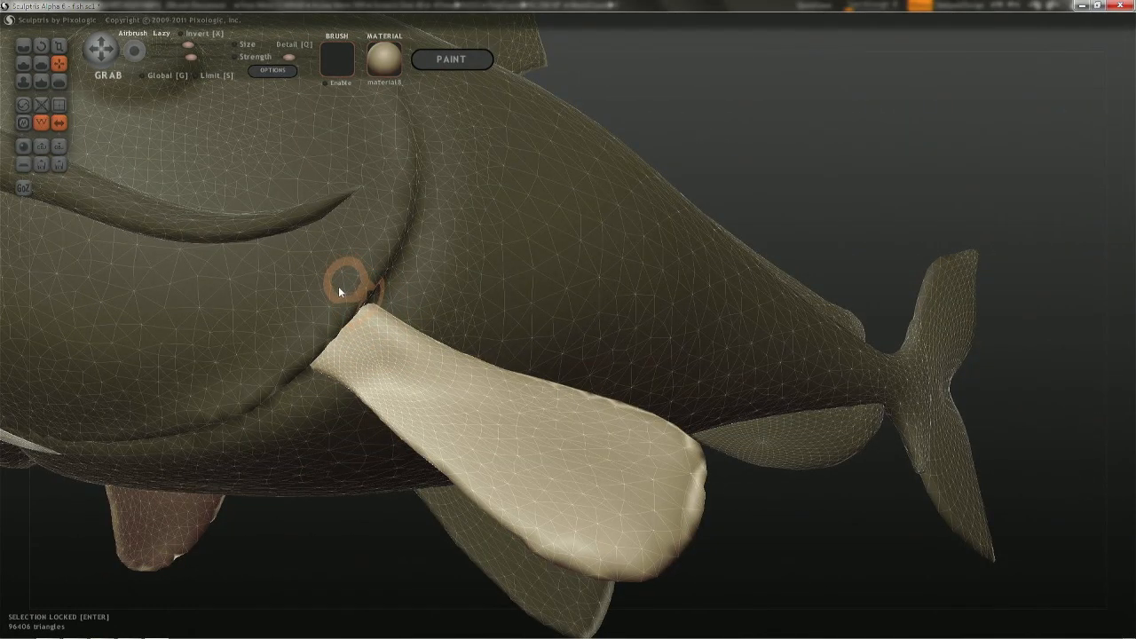
# - Smooth out the curve of the pectoral fin's lower edge, reducing the Grab brush size between strokes
pyautogui.moveTo(338, 286); pyautogui.dragTo(381, 424, button='right')
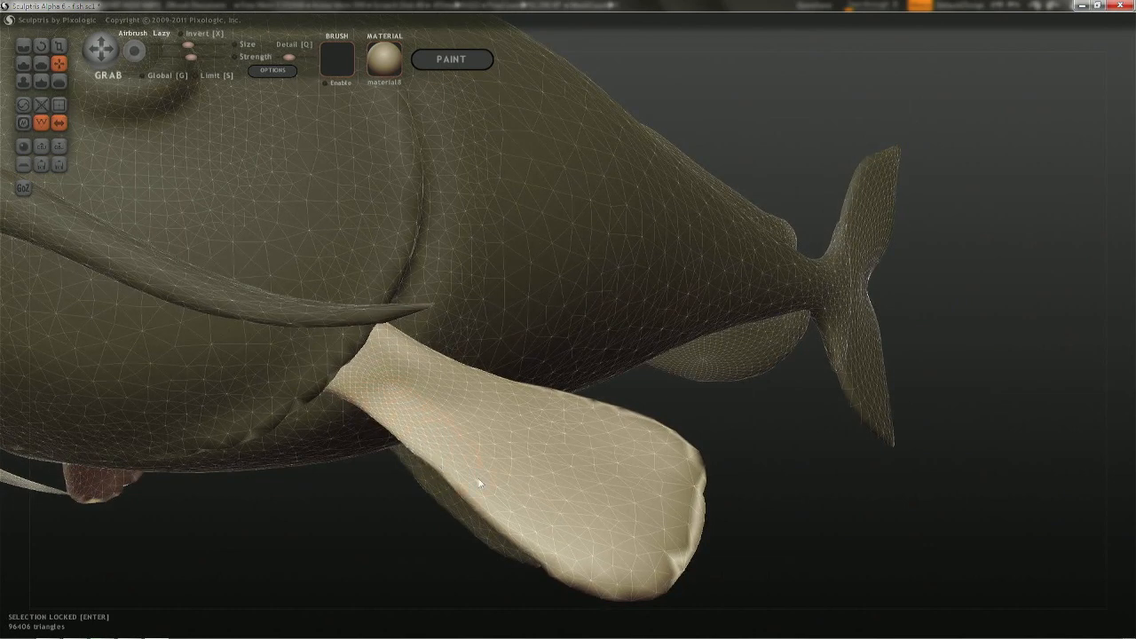
pyautogui.moveTo(455, 478); pyautogui.dragTo(451, 475)
pyautogui.moveTo(435, 460)
pyautogui.mouseDown(button='right')
pyautogui.moveTo(447, 471)
pyautogui.moveTo(432, 463)
pyautogui.mouseUp(button='right')
pyautogui.press('space')
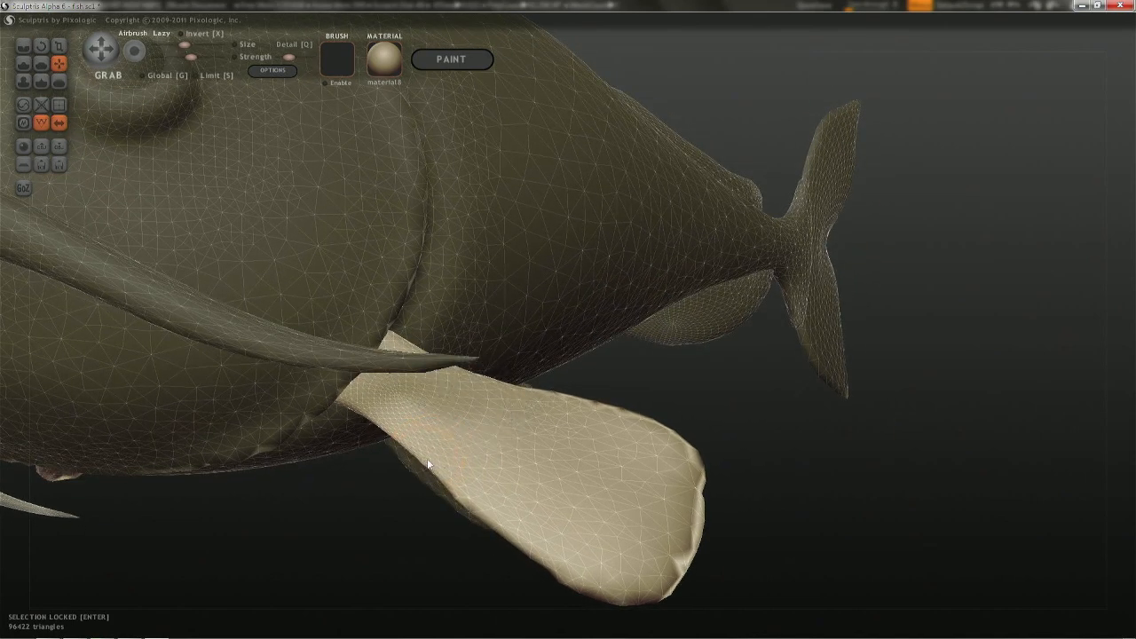
pyautogui.moveTo(476, 500); pyautogui.dragTo(470, 500)
# - Enlarge the Grab brush and bend the fin's rear edge near the root toward the body
pyautogui.moveTo(507, 514); pyautogui.dragTo(580, 389, button='right')
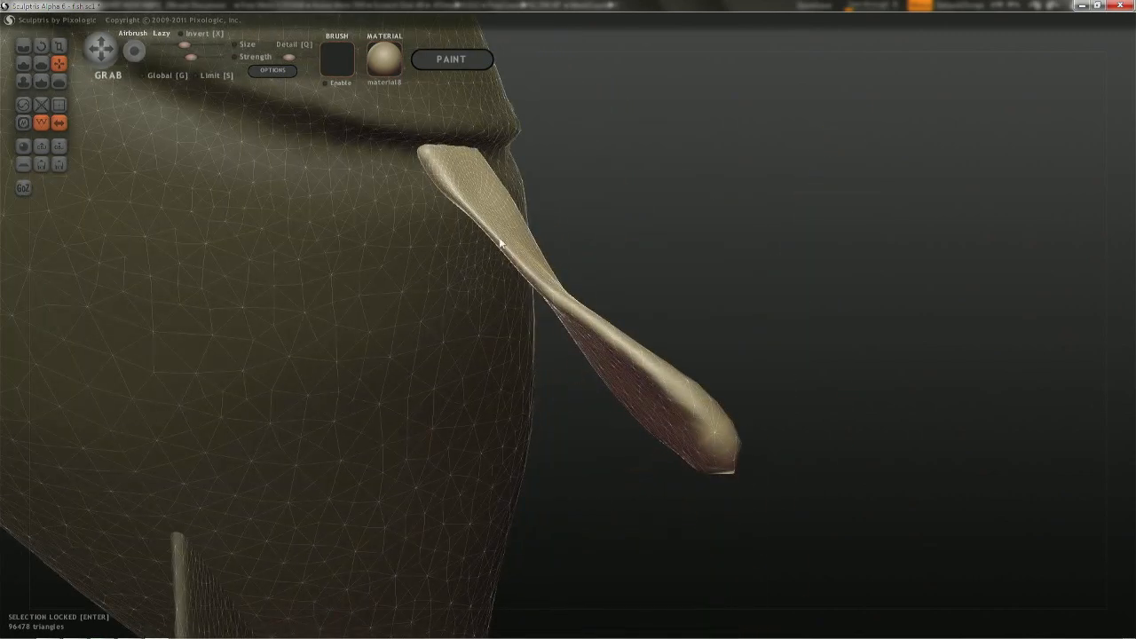
pyautogui.press('space')
pyautogui.moveTo(492, 234); pyautogui.dragTo(484, 239)
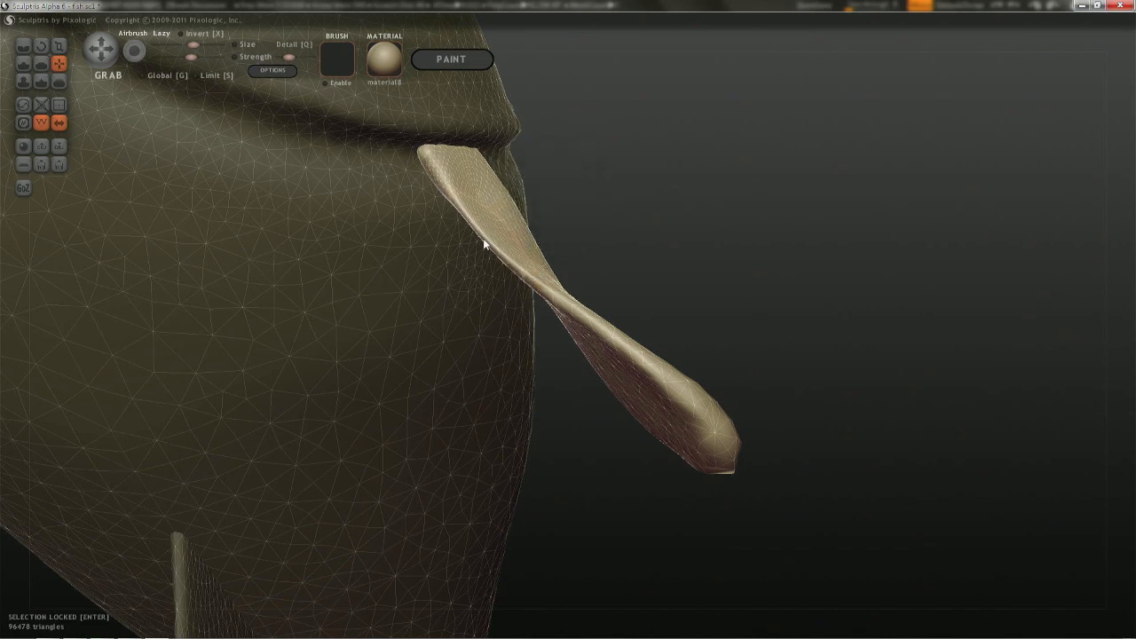
# - Pull the upper edge of the pectoral fin's outer blade outward and check the fin on the whole fish
pyautogui.moveTo(720, 380)
pyautogui.mouseDown(button='right')
pyautogui.moveTo(589, 520)
pyautogui.moveTo(655, 488)
pyautogui.moveTo(681, 535)
pyautogui.mouseUp(button='right')
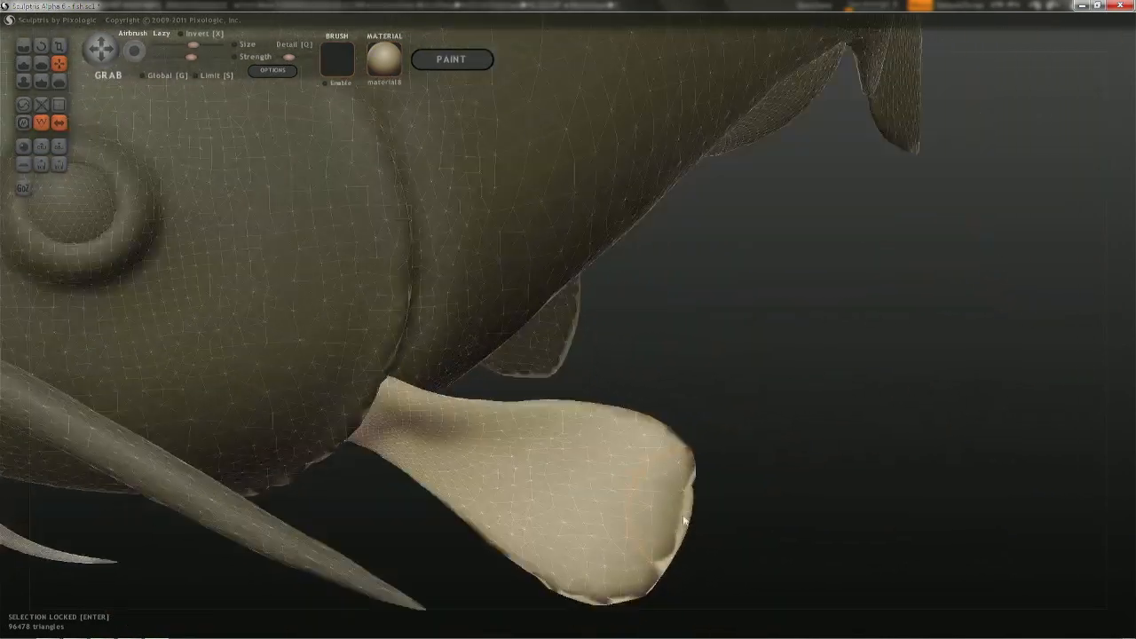
pyautogui.moveTo(619, 415); pyautogui.dragTo(634, 414)
pyautogui.scroll(-5, 697, 480)
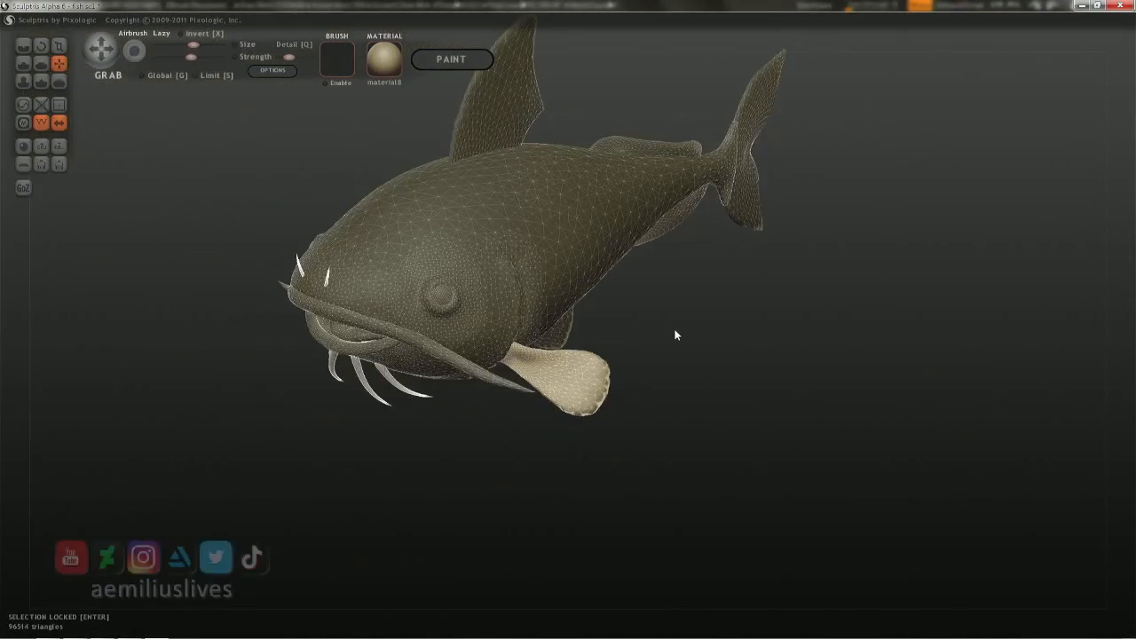
pyautogui.moveTo(677, 332); pyautogui.dragTo(790, 311, button='right')
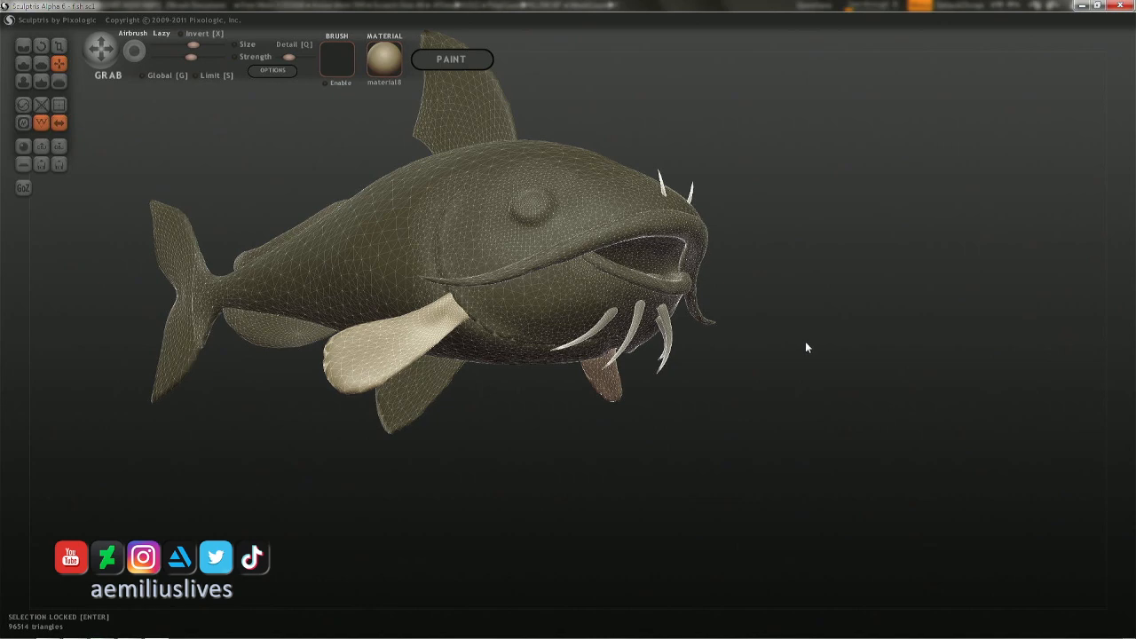
pyautogui.moveTo(754, 368)
pyautogui.mouseDown(button='right')
pyautogui.moveTo(761, 406)
pyautogui.moveTo(819, 322)
pyautogui.moveTo(864, 335)
pyautogui.moveTo(605, 268)
pyautogui.moveTo(597, 242)
pyautogui.moveTo(578, 247)
pyautogui.mouseUp(button='right')
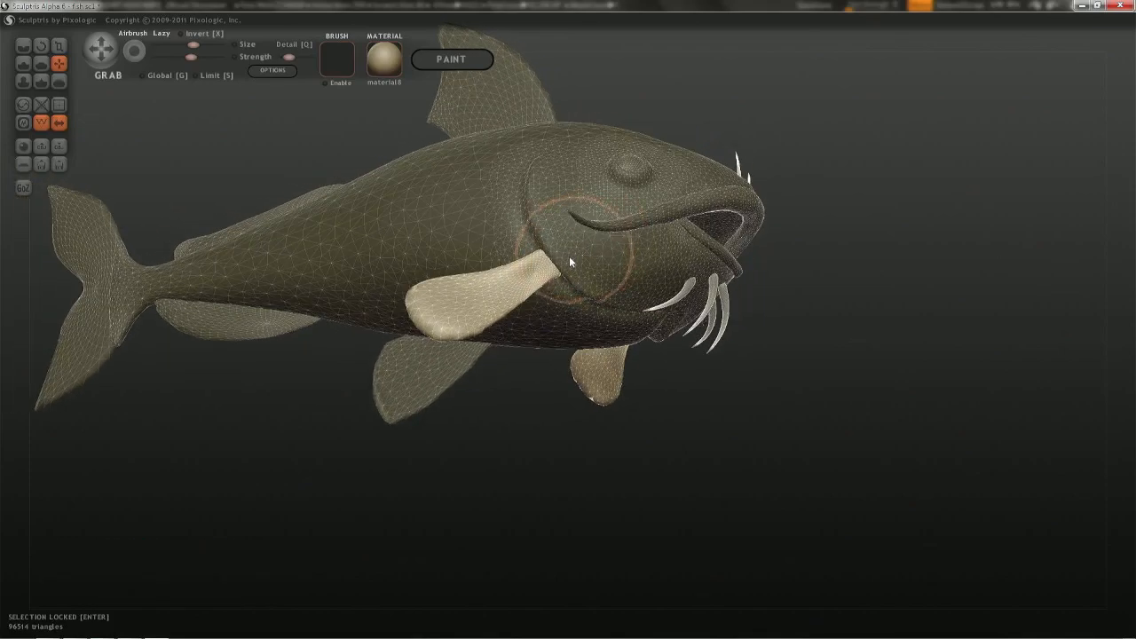
# - Unlock the pectoral fin, make the body active with a smaller Grab brush, and add the tail fin to the selection
pyautogui.press('Return')
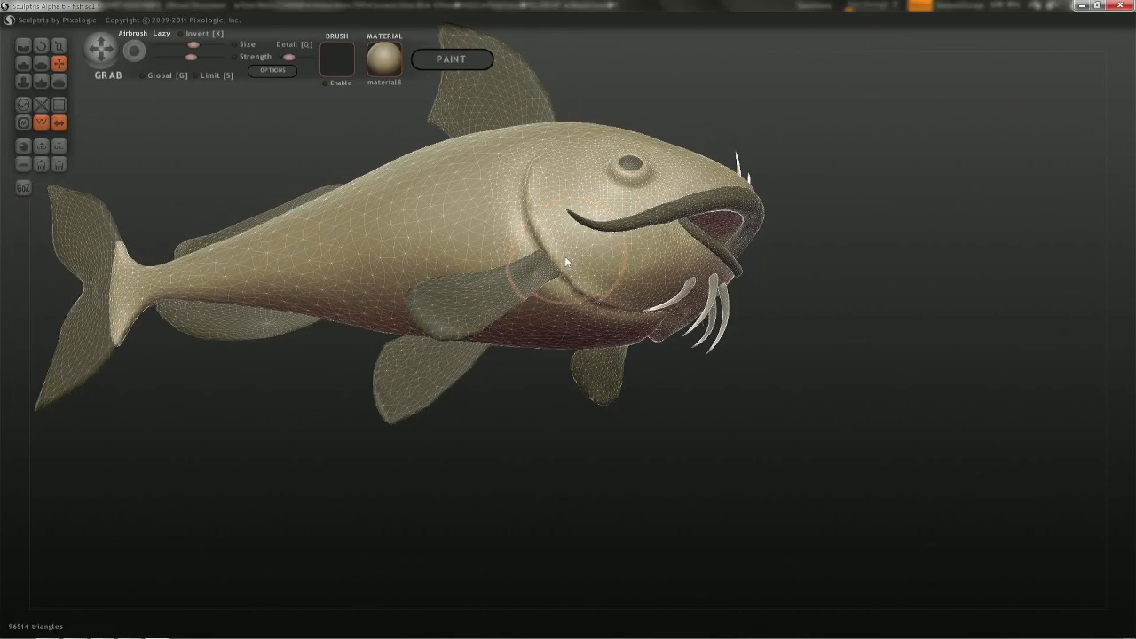
pyautogui.press('space')
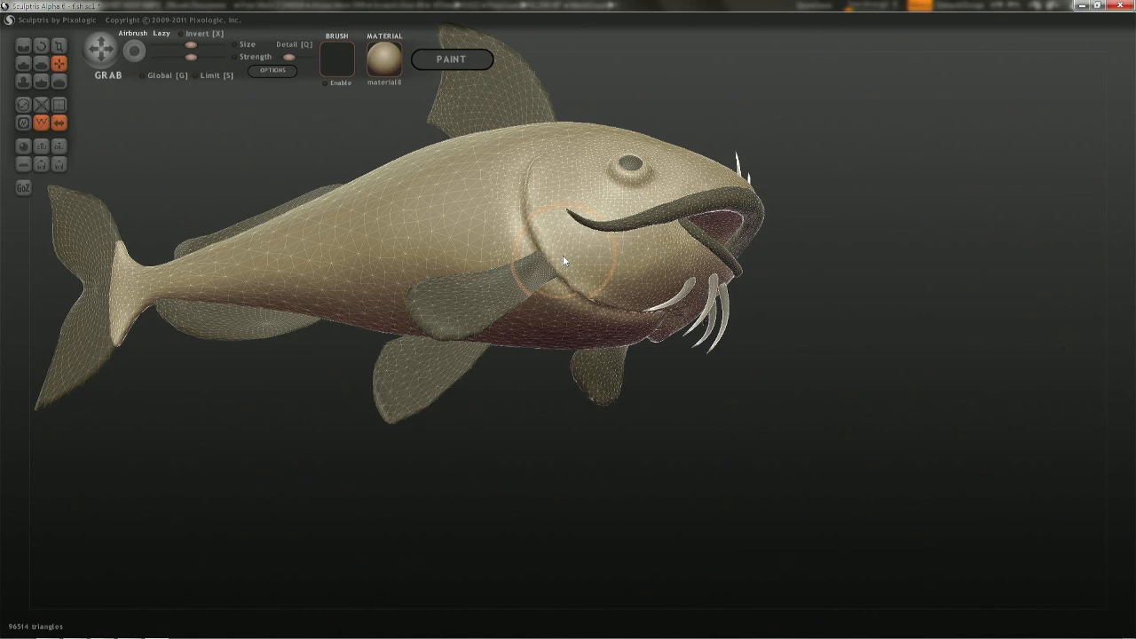
pyautogui.moveTo(563, 255)
pyautogui.mouseDown(button='right')
pyautogui.moveTo(453, 277)
pyautogui.moveTo(318, 277)
pyautogui.moveTo(542, 245)
pyautogui.moveTo(520, 245)
pyautogui.mouseUp(button='right')
pyautogui.scroll(2, 938, 293)
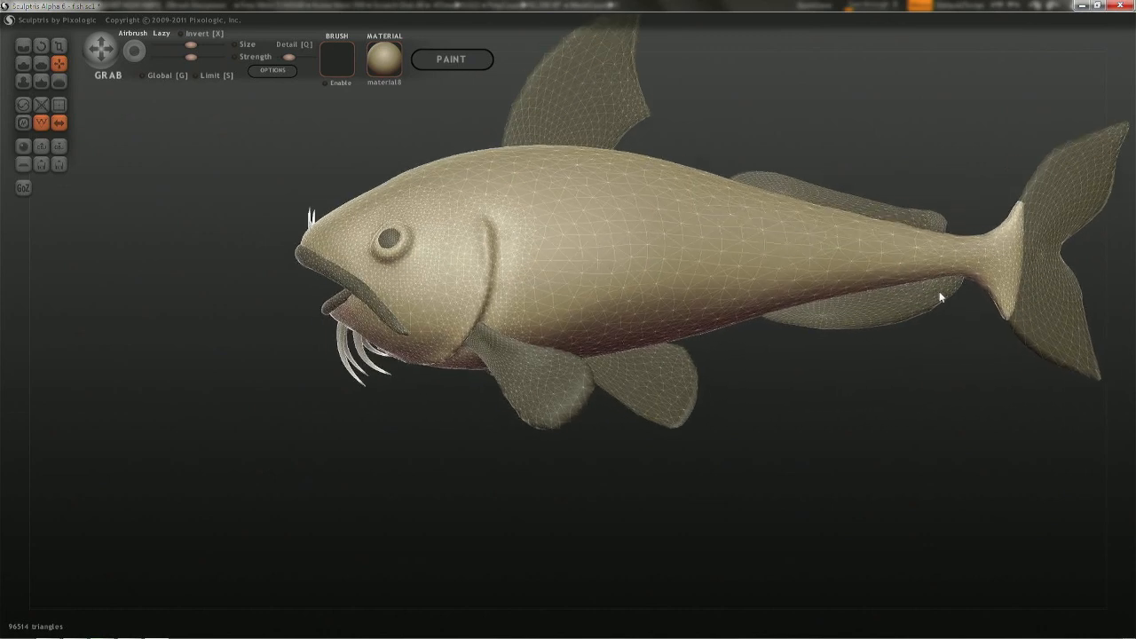
pyautogui.moveTo(1006, 291); pyautogui.dragTo(632, 261, button='right')
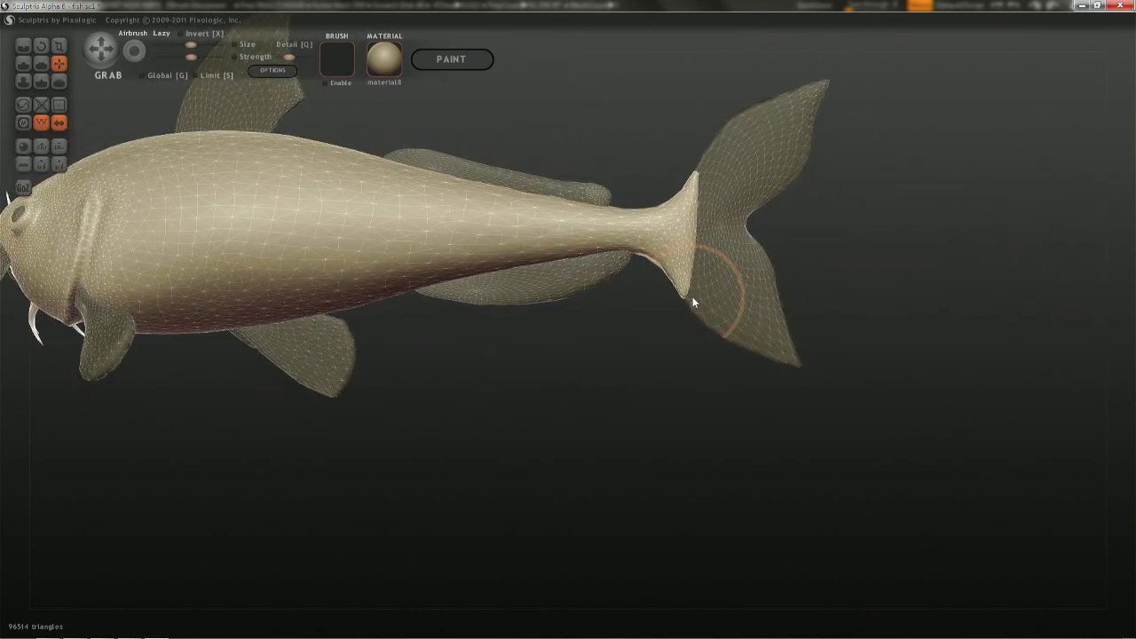
pyautogui.keyDown('ctrl'); pyautogui.click(720, 307); pyautogui.keyUp('ctrl')
pyautogui.moveTo(683, 299); pyautogui.dragTo(685, 292, button='right')
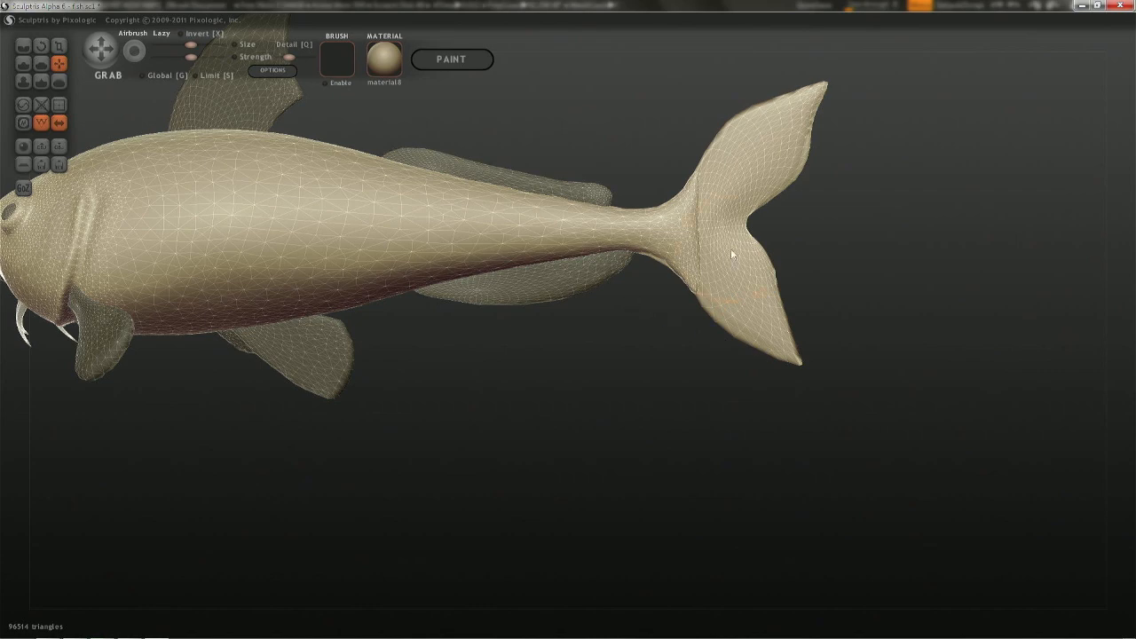
pyautogui.moveTo(696, 307); pyautogui.dragTo(808, 293)
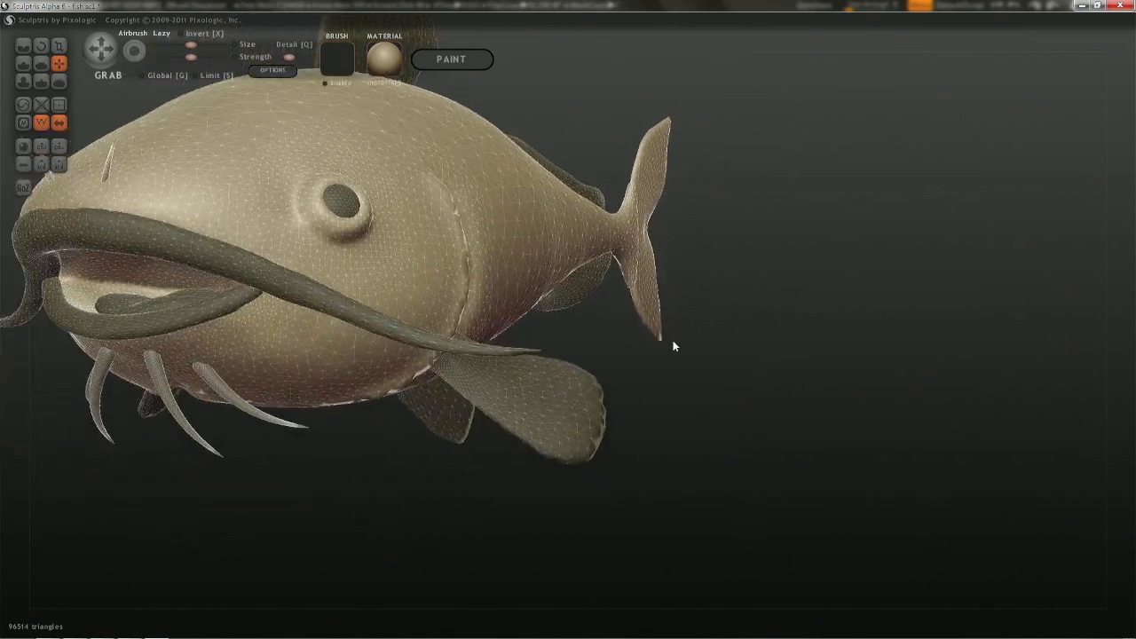
pyautogui.moveTo(673, 346); pyautogui.dragTo(796, 293)
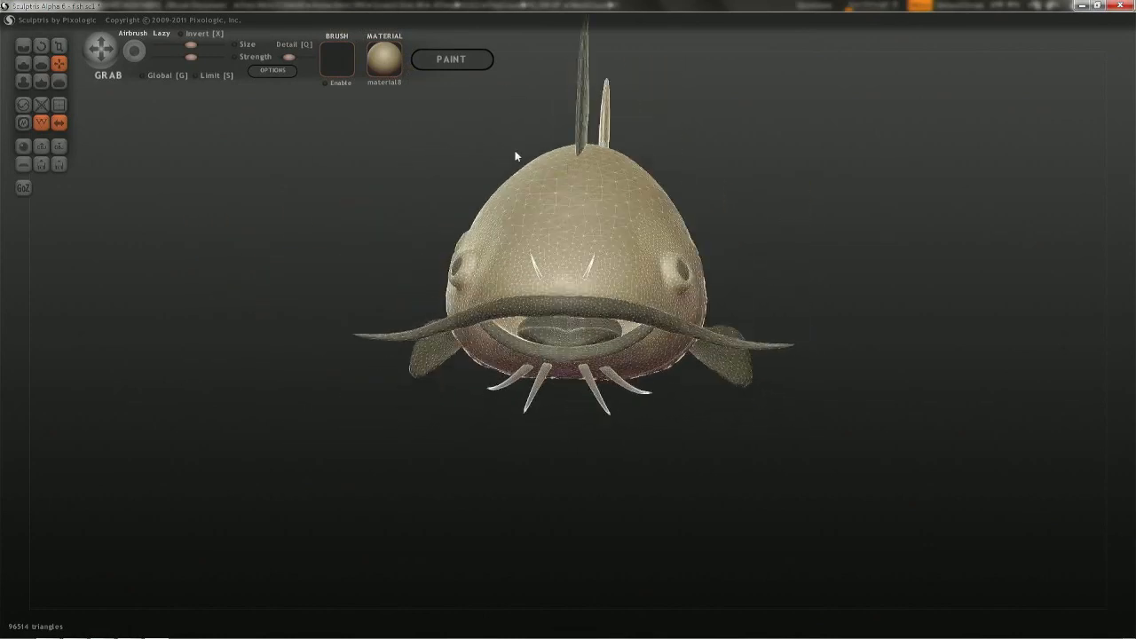
# - Adjust the body's flanks behind the head with the Grab brush, enlarge the brush, and hide the wireframe
pyautogui.moveTo(515, 155)
pyautogui.mouseDown()
pyautogui.moveTo(513, 247)
pyautogui.moveTo(493, 225)
pyautogui.mouseUp()
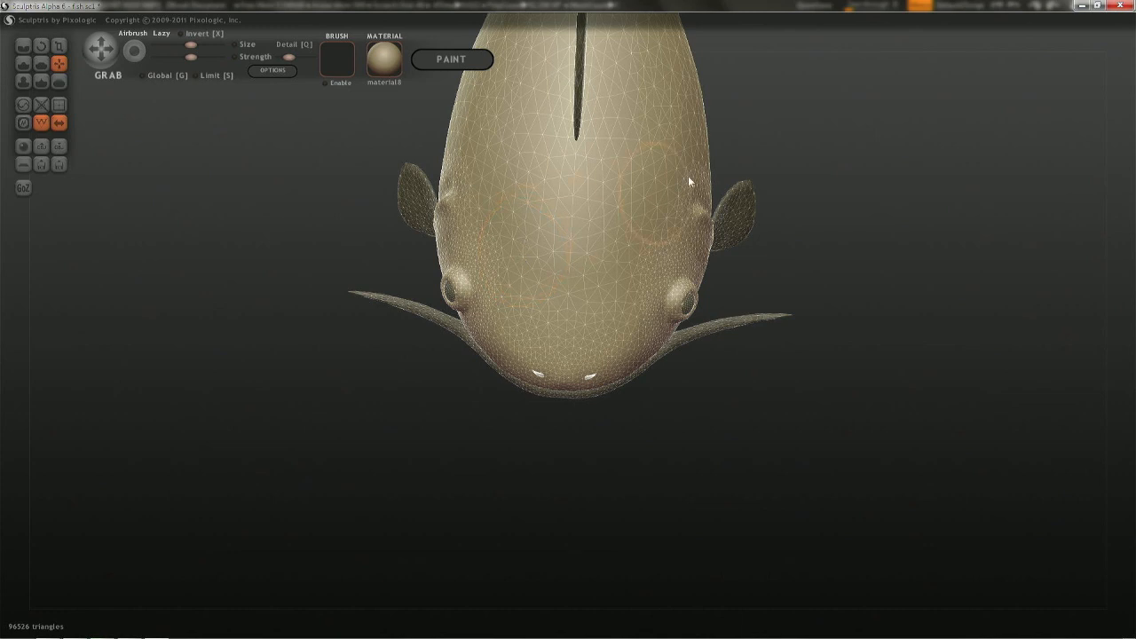
pyautogui.moveTo(686, 163); pyautogui.dragTo(682, 162)
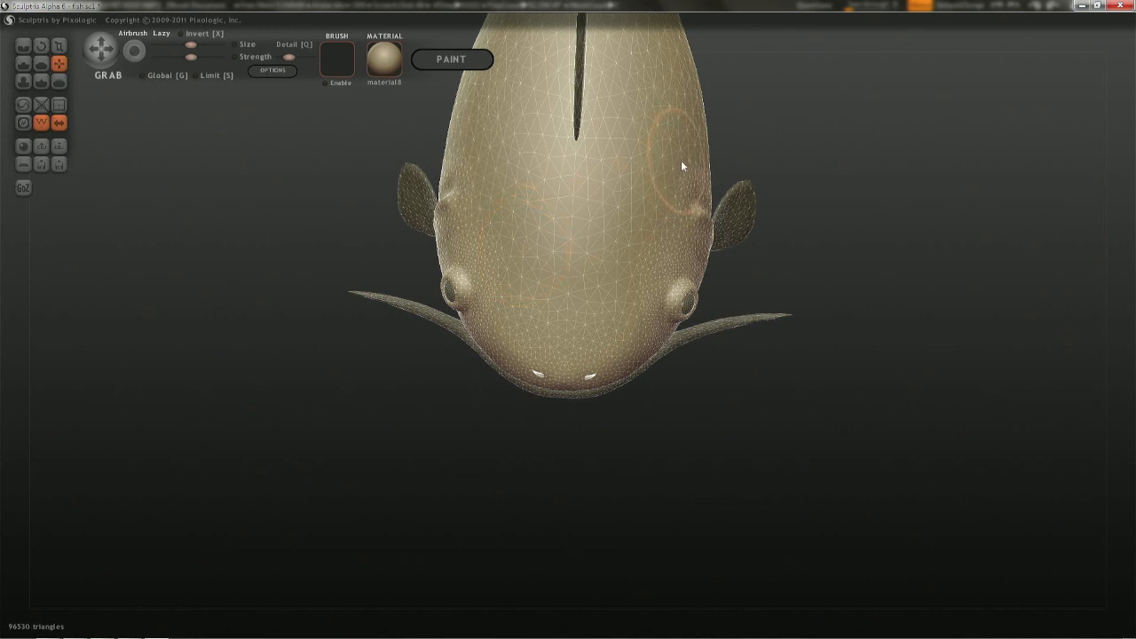
pyautogui.moveTo(699, 147); pyautogui.dragTo(696, 199, button='middle')
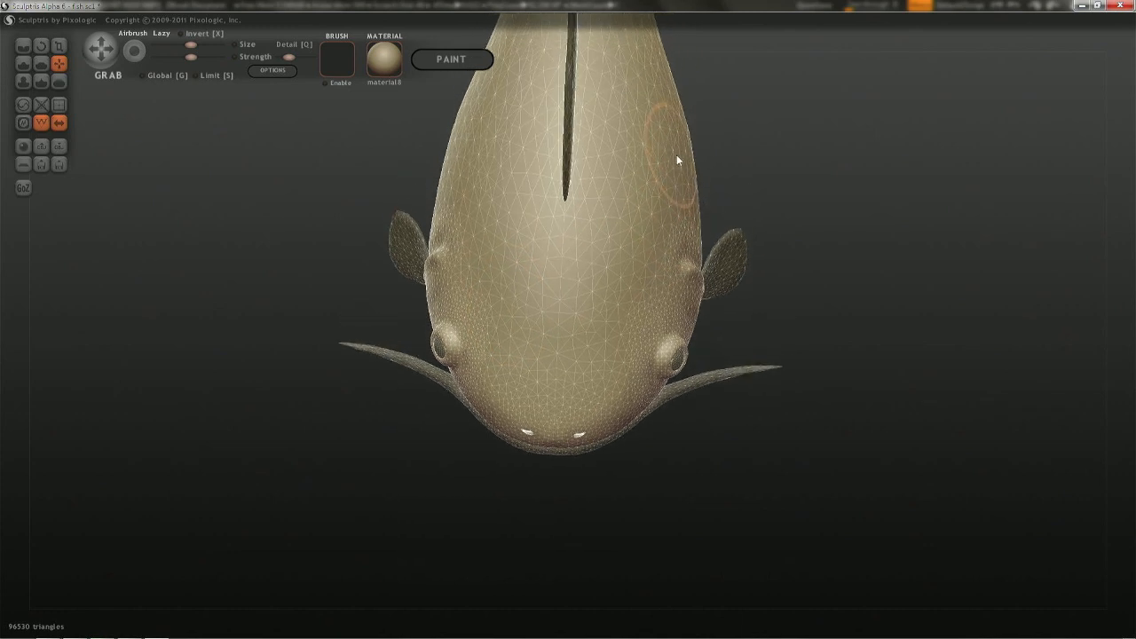
pyautogui.moveTo(463, 142); pyautogui.dragTo(466, 180, button='middle')
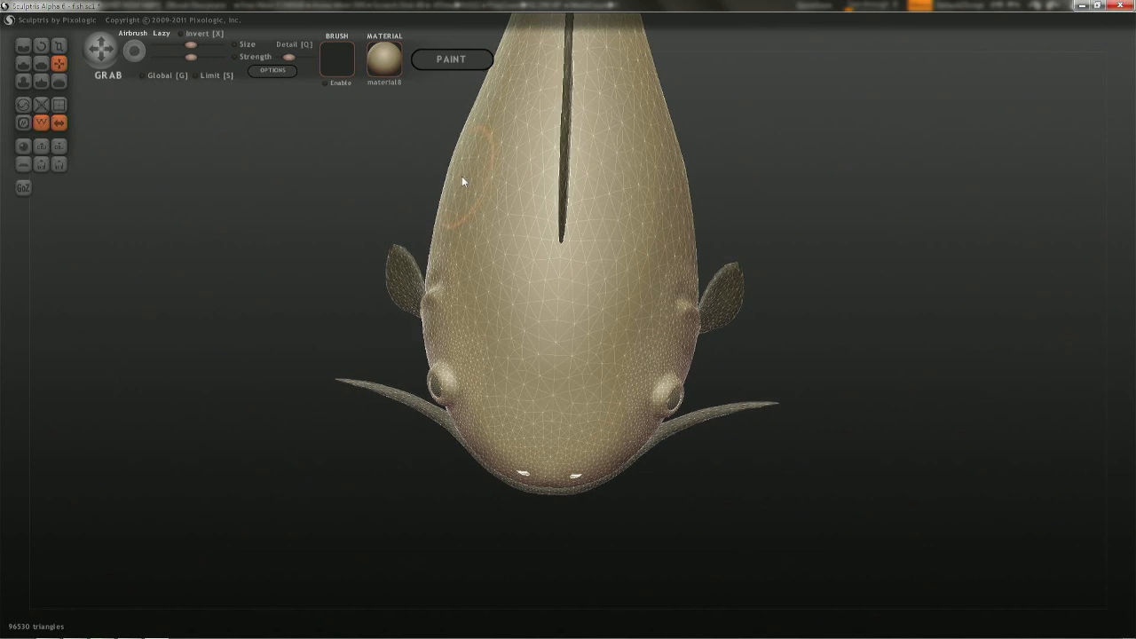
pyautogui.moveTo(462, 184); pyautogui.dragTo(444, 253, button='right')
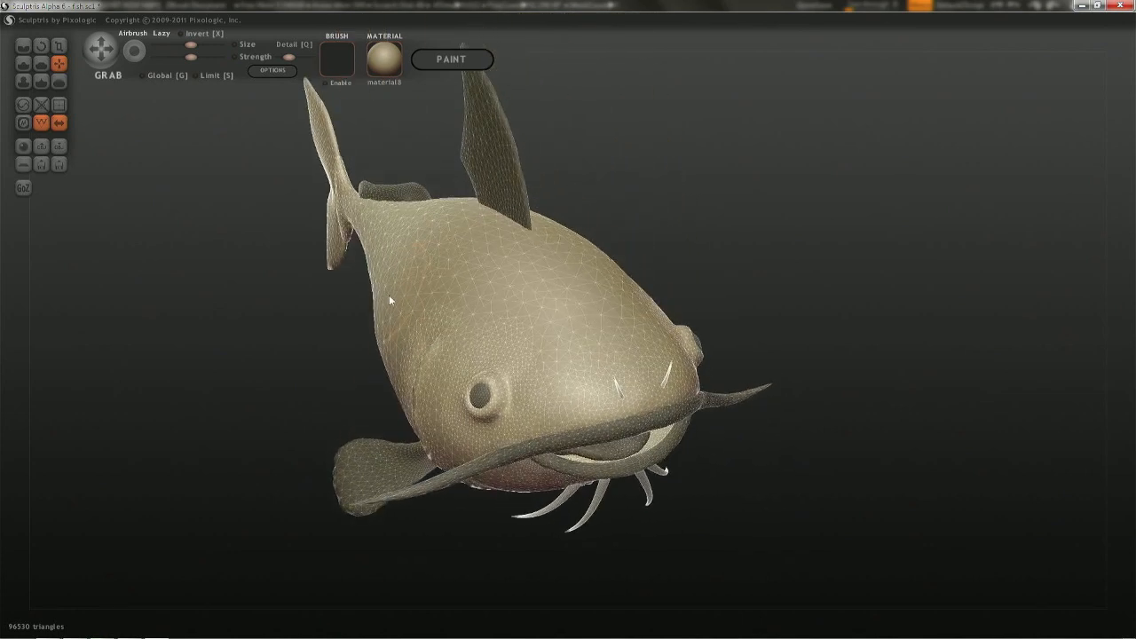
pyautogui.moveTo(381, 347); pyautogui.dragTo(387, 334, button='right')
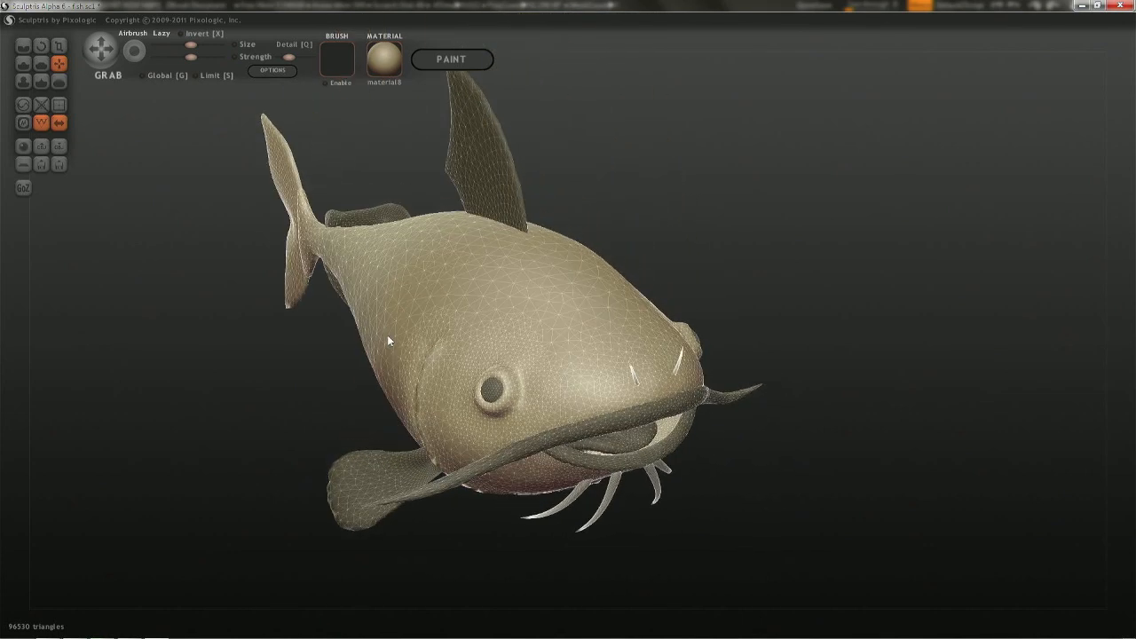
pyautogui.press('space')
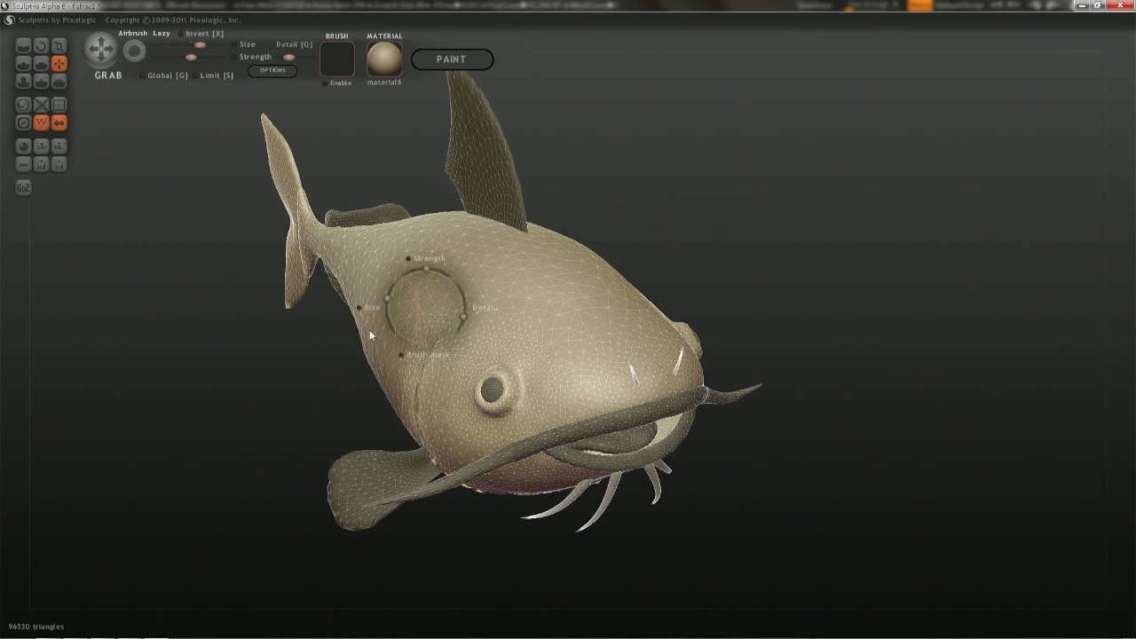
pyautogui.moveTo(370, 347)
pyautogui.mouseDown(button='right')
pyautogui.moveTo(396, 350)
pyautogui.moveTo(462, 314)
pyautogui.moveTo(484, 320)
pyautogui.mouseUp(button='right')
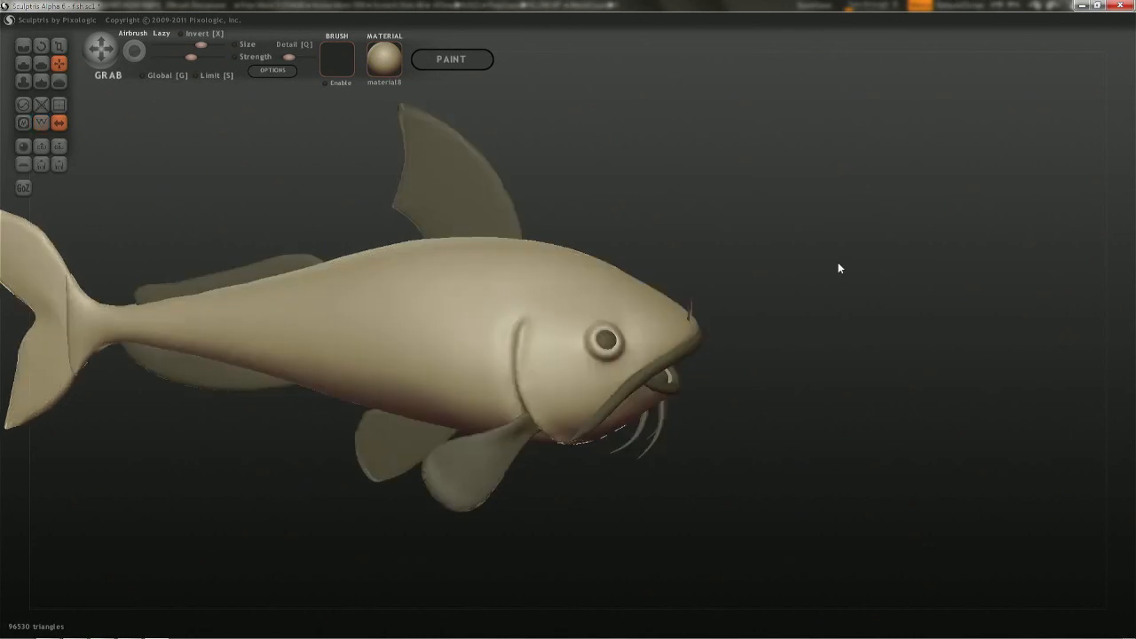
pyautogui.moveTo(838, 264); pyautogui.dragTo(823, 235, button='right')
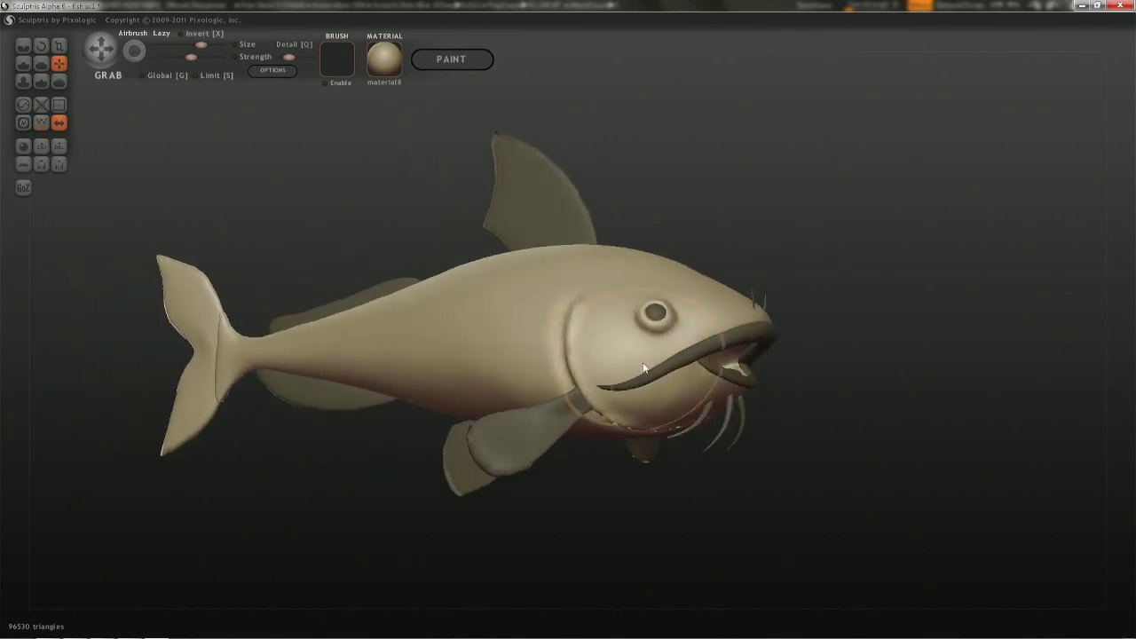
# - Select the upper lip with its long barbels and thicken it using a resized Inflate brush
pyautogui.click(740, 335)
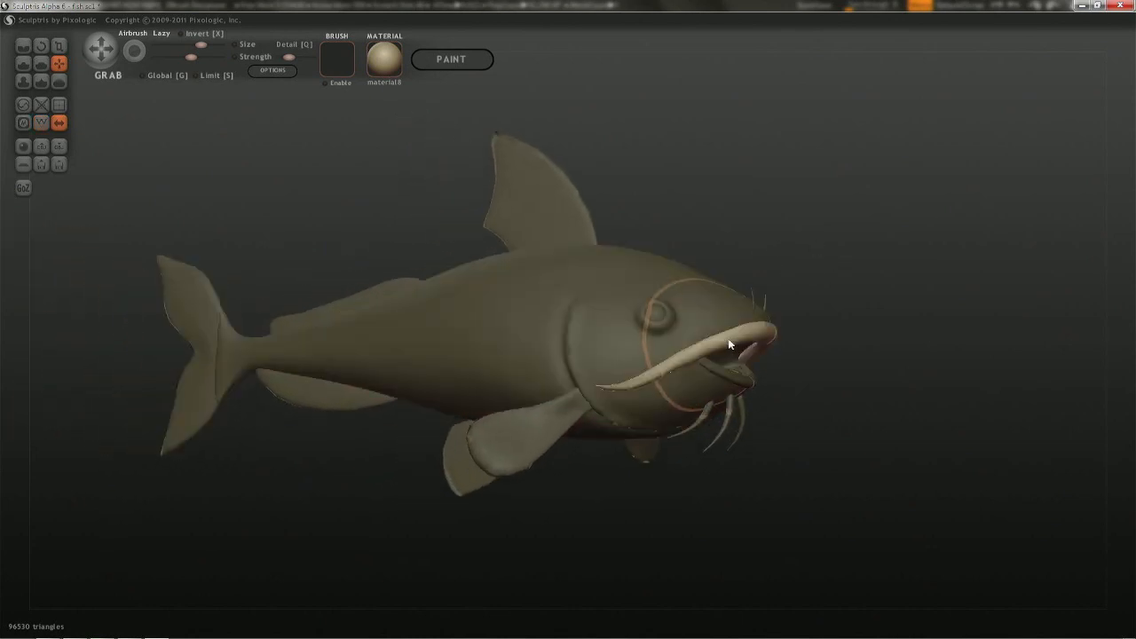
pyautogui.press('7')
pyautogui.press('space')
pyautogui.moveTo(733, 322); pyautogui.dragTo(737, 334)
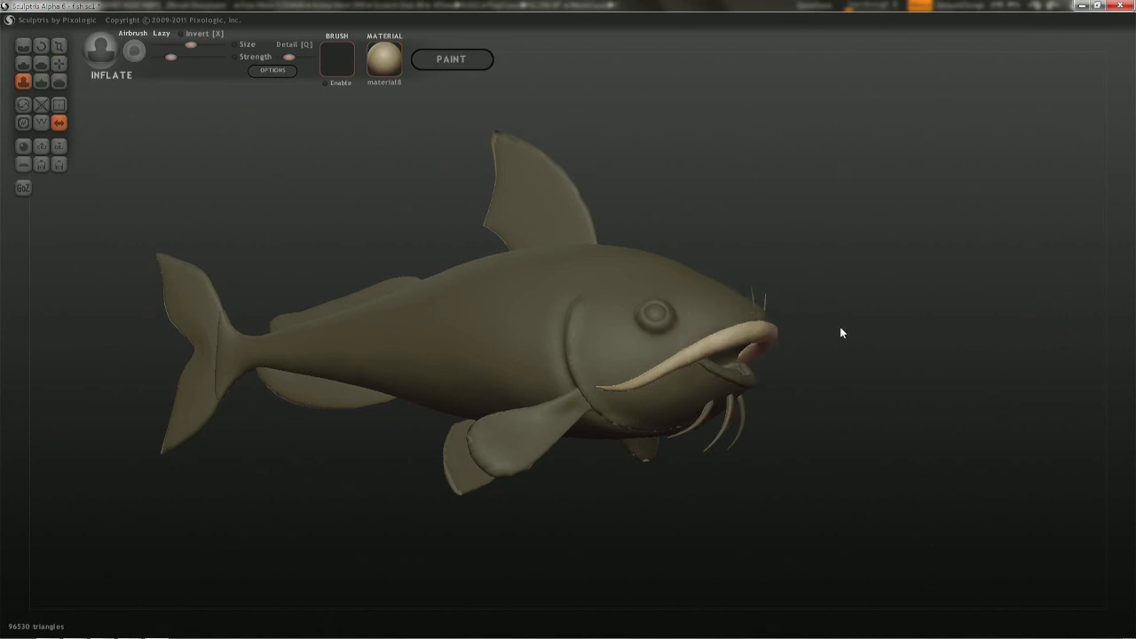
pyautogui.moveTo(840, 328); pyautogui.dragTo(691, 338, button='right')
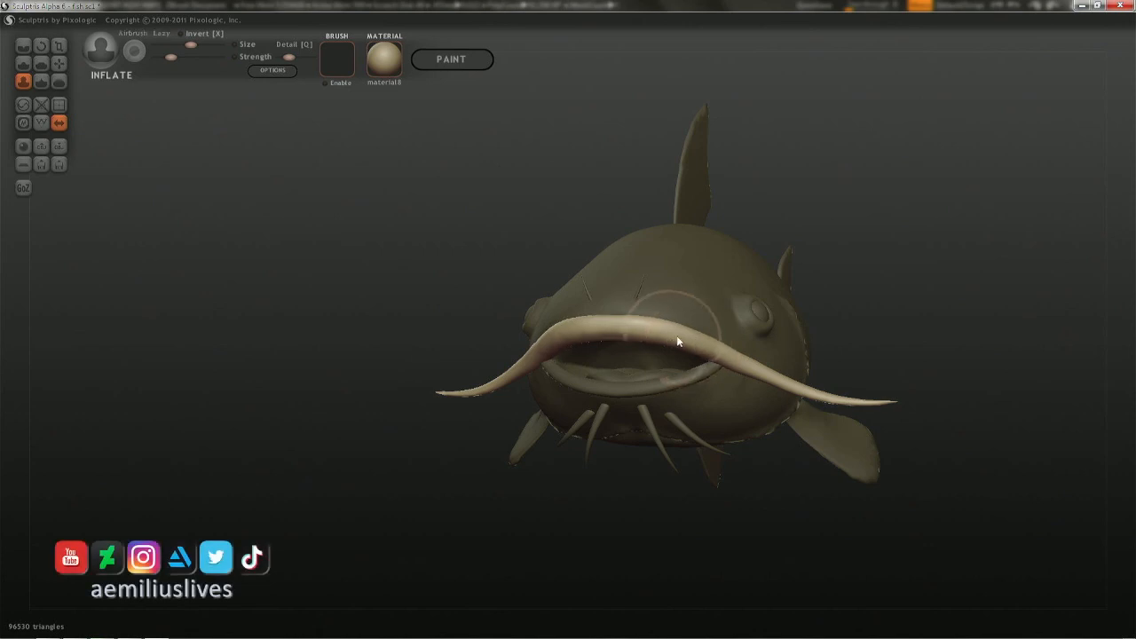
pyautogui.moveTo(665, 332)
pyautogui.mouseDown(button='right')
pyautogui.moveTo(749, 319)
pyautogui.moveTo(580, 300)
pyautogui.moveTo(624, 323)
pyautogui.moveTo(662, 305)
pyautogui.mouseUp(button='right')
# - Switch to a smaller Grab brush and check the long barbels from the front, top and side
pyautogui.press('g')
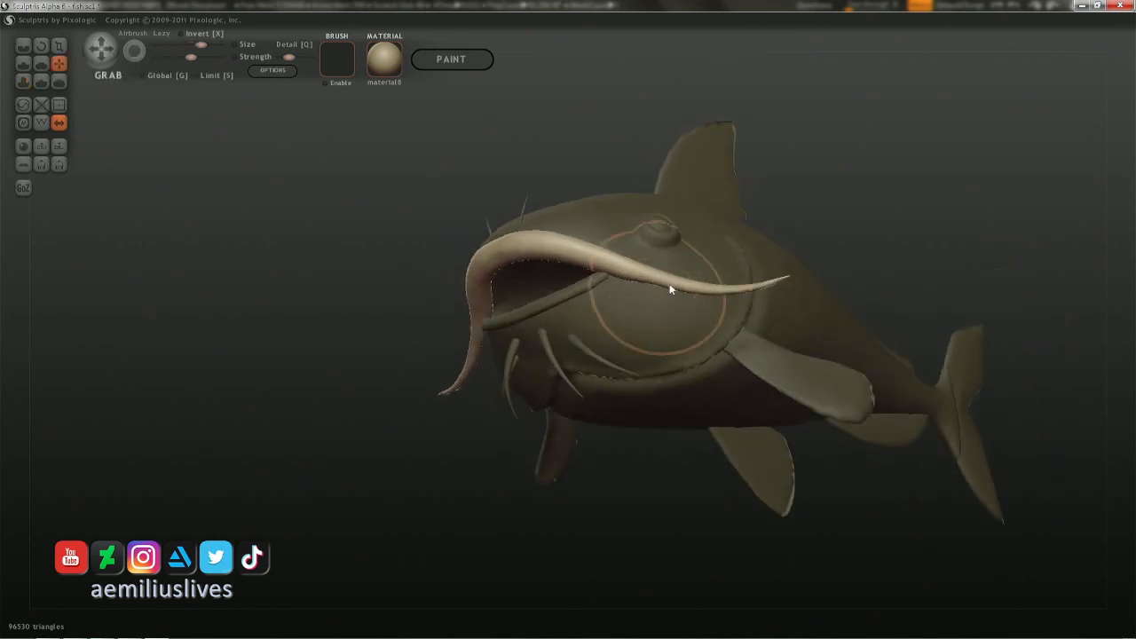
pyautogui.press('space')
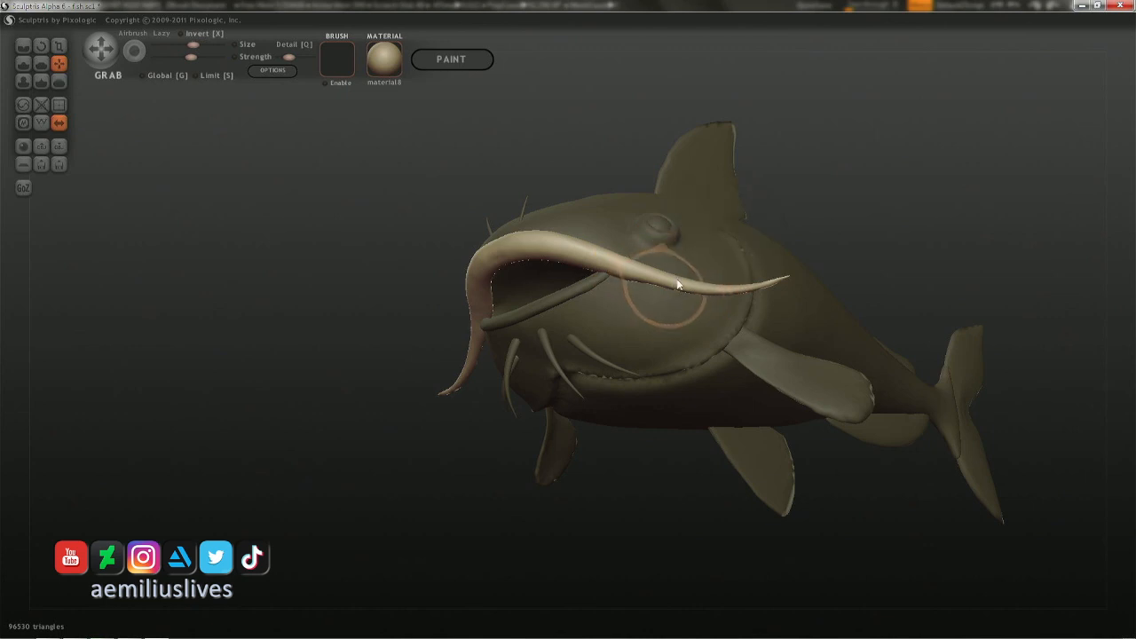
pyautogui.keyDown('shift'); pyautogui.moveTo(683, 288); pyautogui.dragTo(756, 306, button='right'); pyautogui.keyUp('shift')
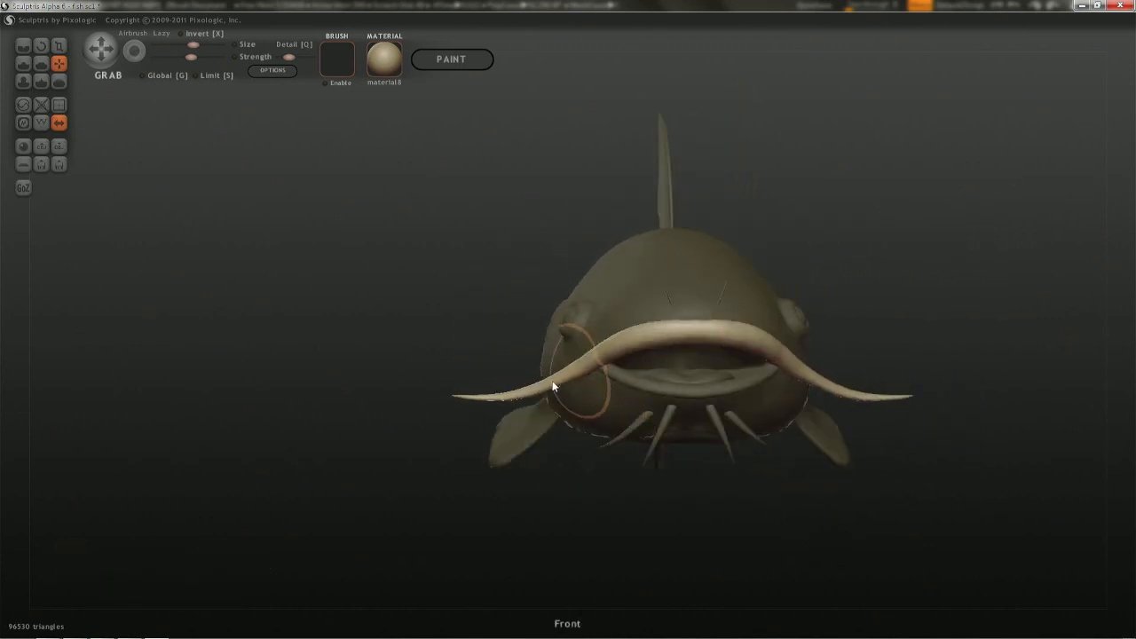
pyautogui.keyDown('shift'); pyautogui.moveTo(845, 393); pyautogui.dragTo(884, 513, button='right'); pyautogui.keyUp('shift')
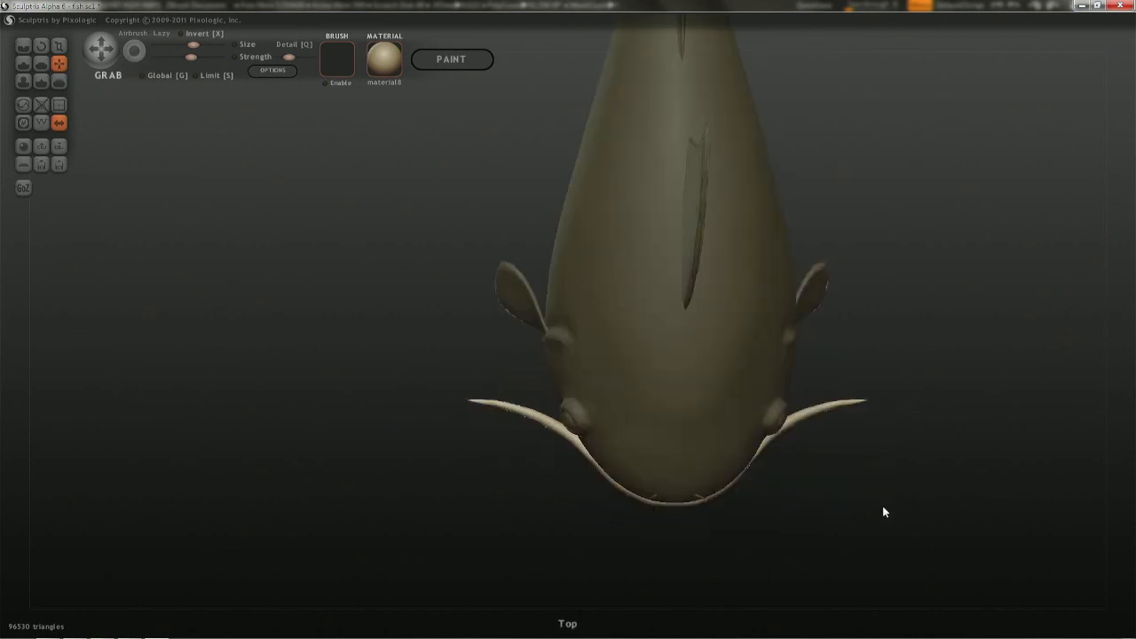
pyautogui.moveTo(843, 439)
pyautogui.keyDown('shift'); pyautogui.mouseDown(button='right')
pyautogui.moveTo(939, 370)
pyautogui.moveTo(977, 297)
pyautogui.moveTo(651, 355)
pyautogui.mouseUp(button='right'); pyautogui.keyUp('shift')
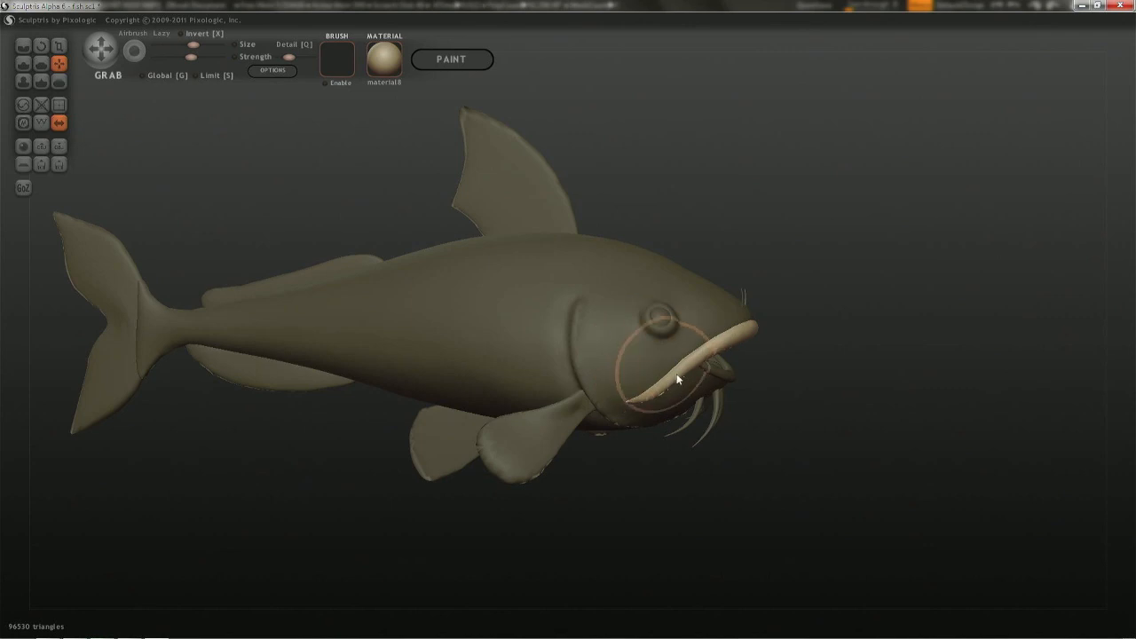
# - Try to bend the rear part of the long barbel with a further reduced Grab brush
pyautogui.press('space')
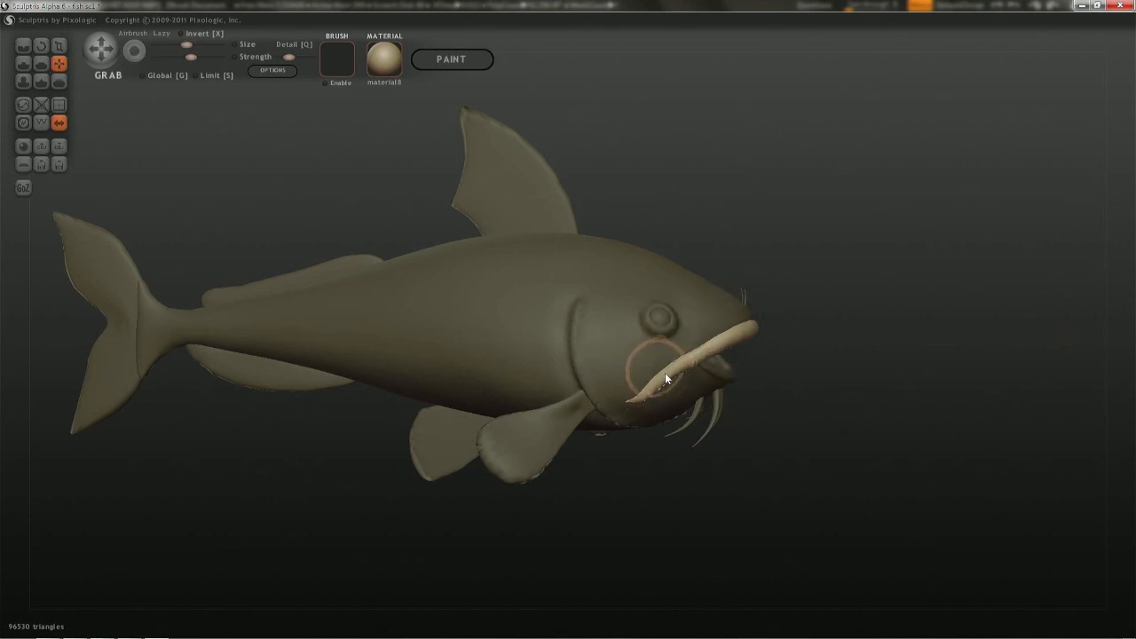
pyautogui.moveTo(664, 374); pyautogui.dragTo(654, 385)
pyautogui.hotkey('ctrl', 'z')
pyautogui.hotkey('ctrl', 'z')
# - Lock the selection on the upper lip and adjust its long barbels with the Grab brush
pyautogui.scroll(3, 695, 418)
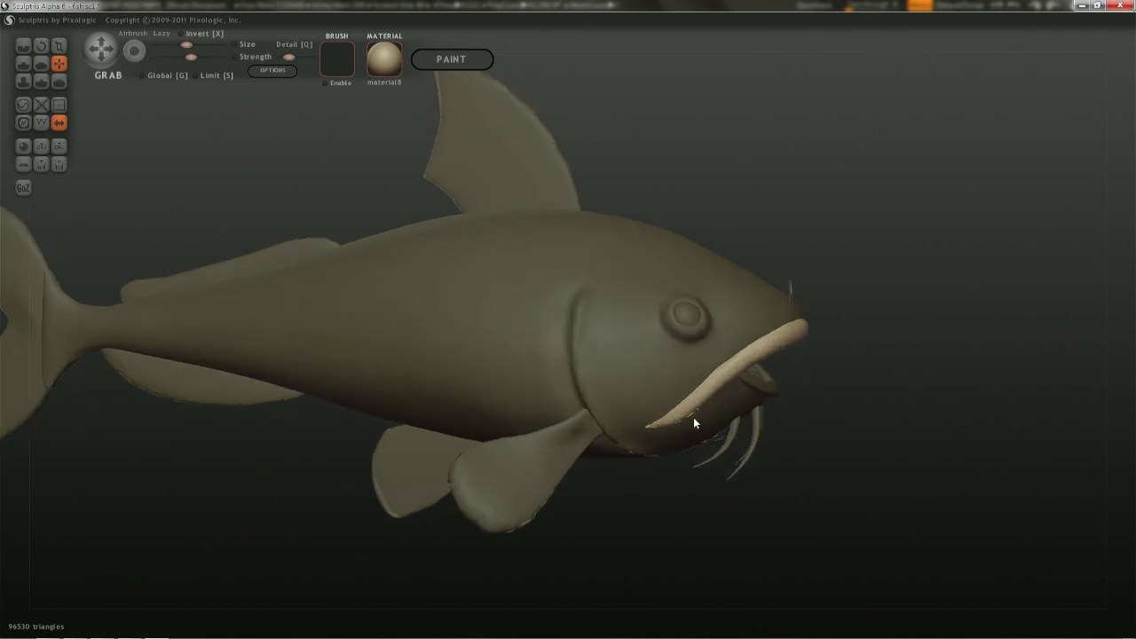
pyautogui.moveTo(762, 407); pyautogui.dragTo(594, 372, button='middle')
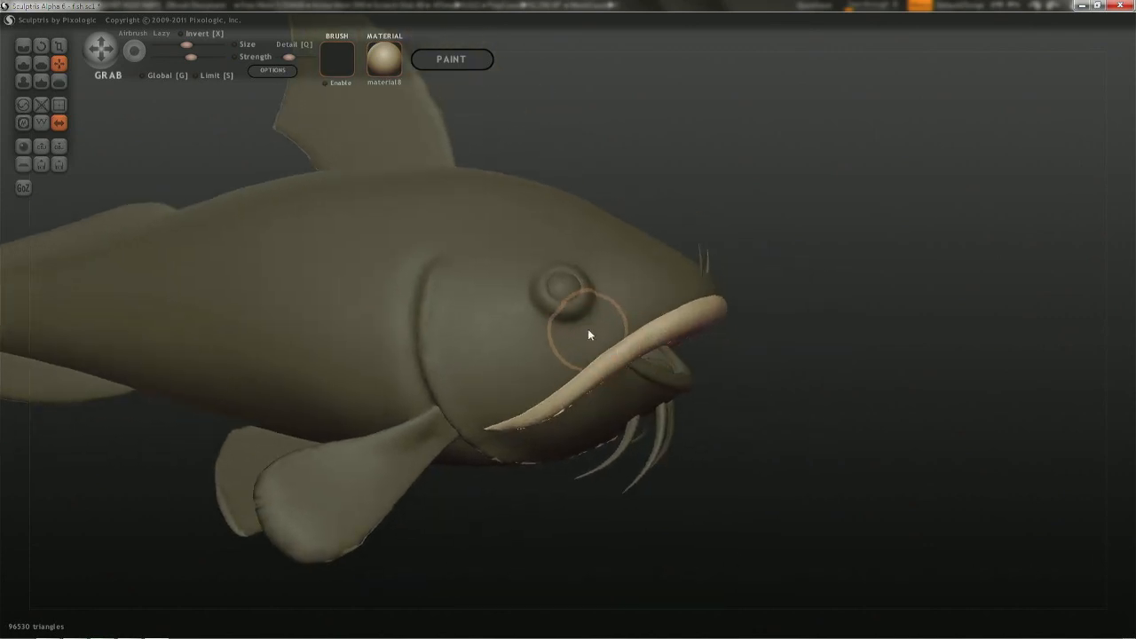
pyautogui.press('Return')
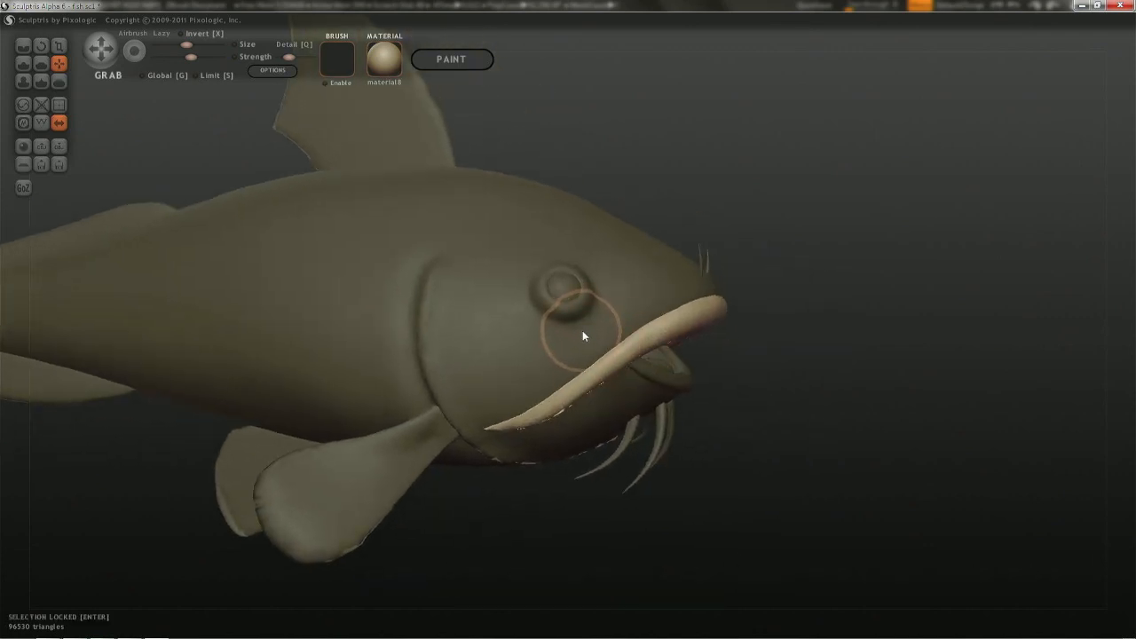
pyautogui.moveTo(723, 362); pyautogui.dragTo(749, 394)
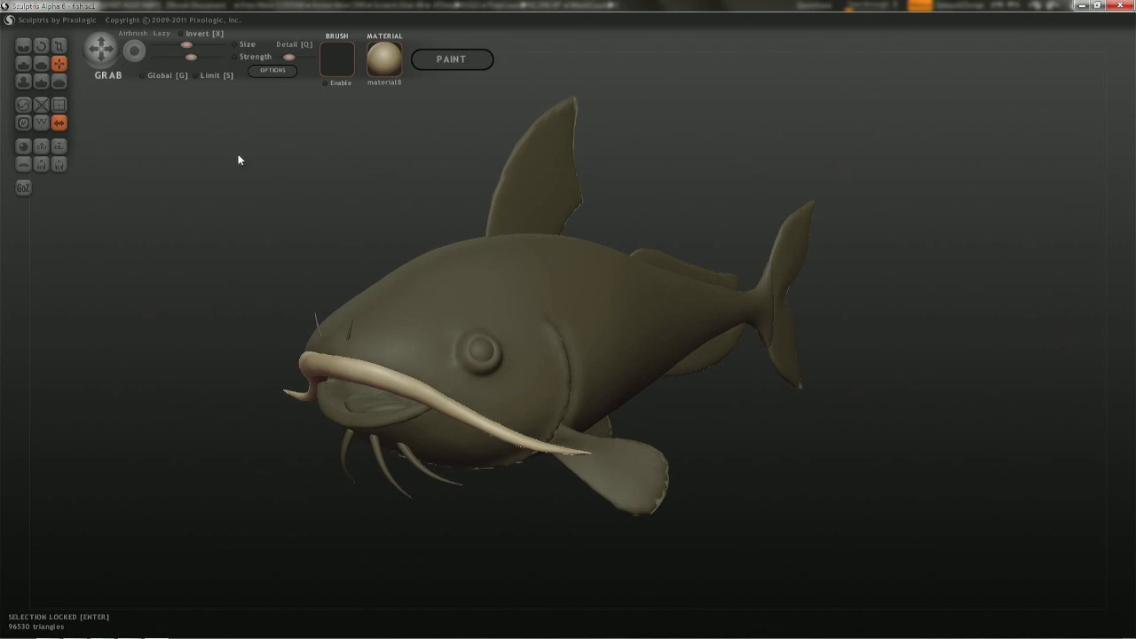
# - Send the catfish to ZBrush with GoZ and save the project as fish in the Sculptris folder
pyautogui.click(23, 187)
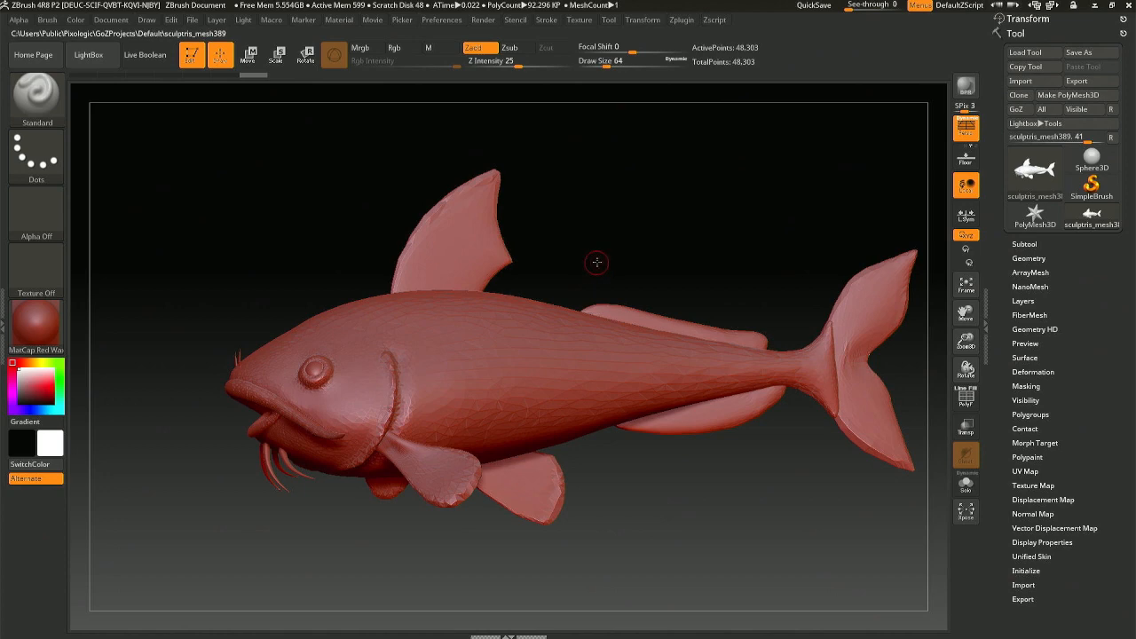
pyautogui.moveTo(596, 261)
pyautogui.mouseDown()
pyautogui.moveTo(631, 263)
pyautogui.moveTo(614, 262)
pyautogui.mouseUp()
pyautogui.hotkey('ctrl', 's')
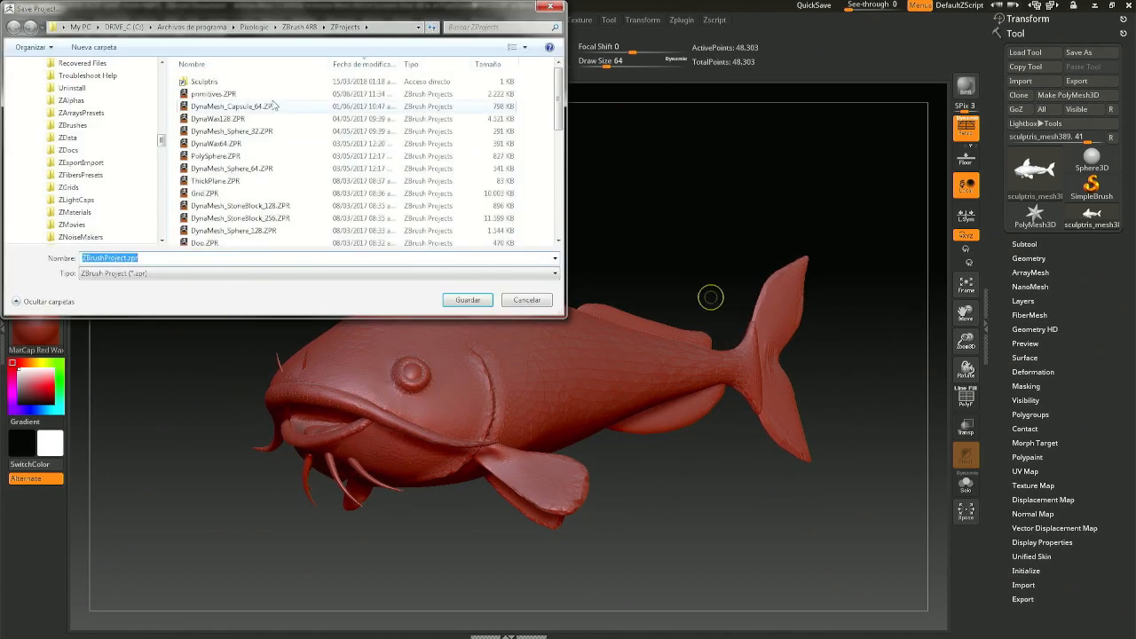
pyautogui.doubleClick(202, 81)
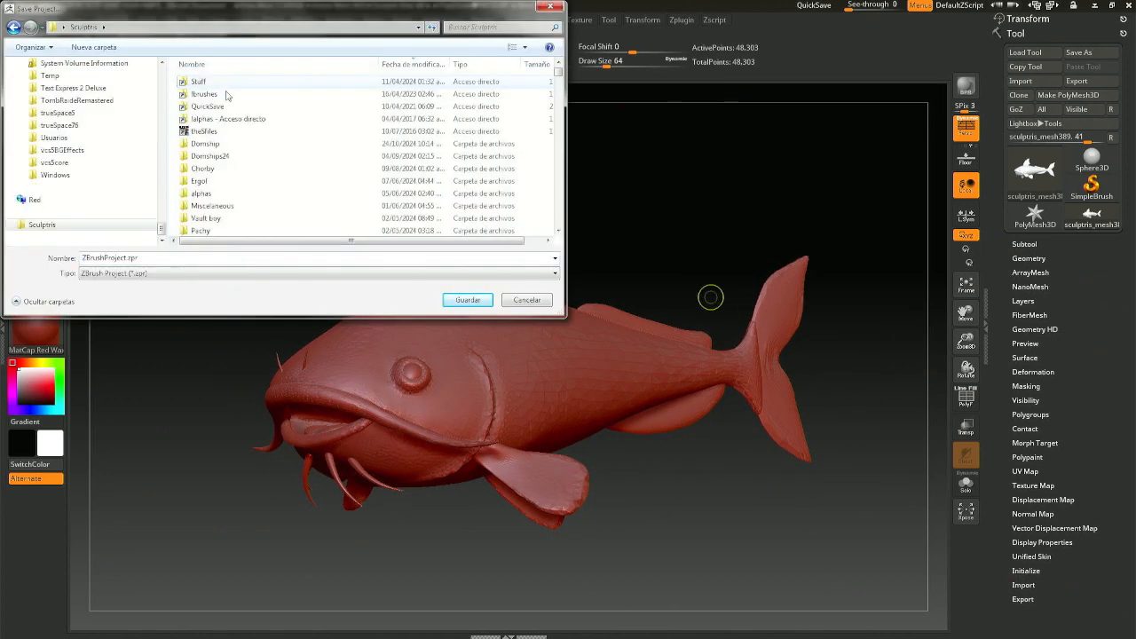
pyautogui.click(265, 257)
pyautogui.write('fish')
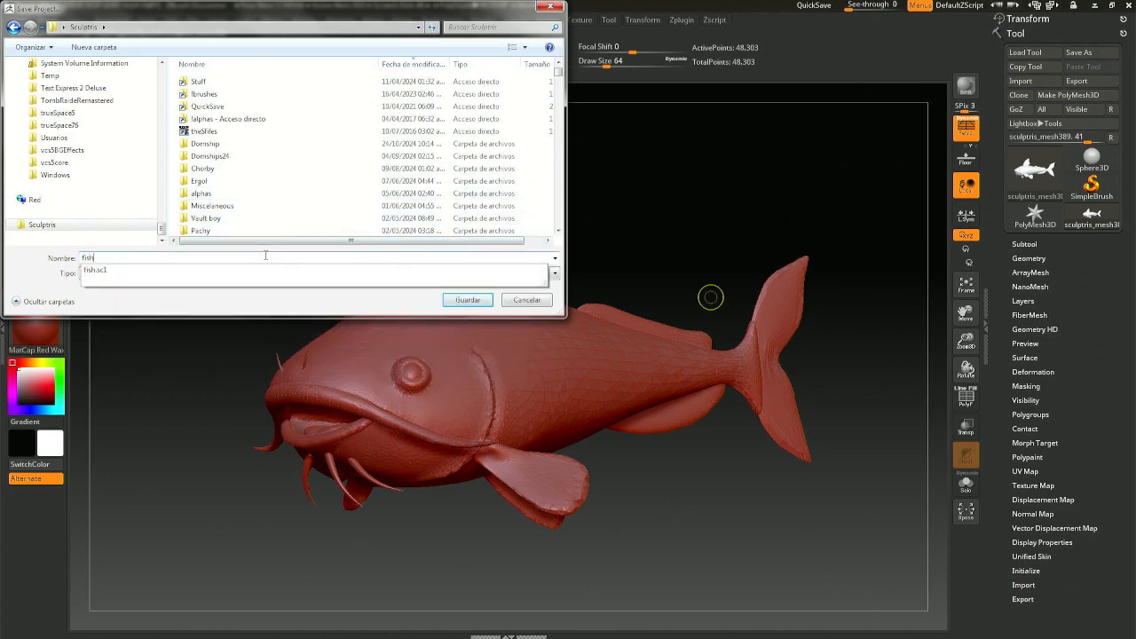
pyautogui.press('Return')
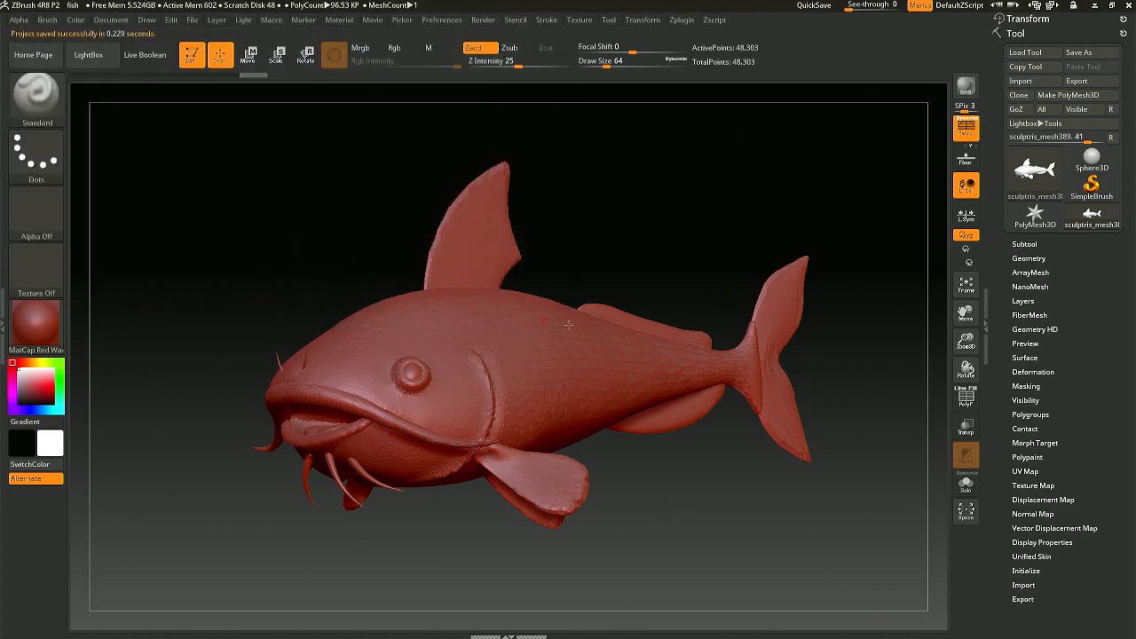
# - Open the Geometry settings of the imported catfish mesh and examine the model from the front
pyautogui.moveTo(596, 317)
pyautogui.mouseDown(button='right')
pyautogui.moveTo(622, 317)
pyautogui.moveTo(593, 317)
pyautogui.mouseUp(button='right')
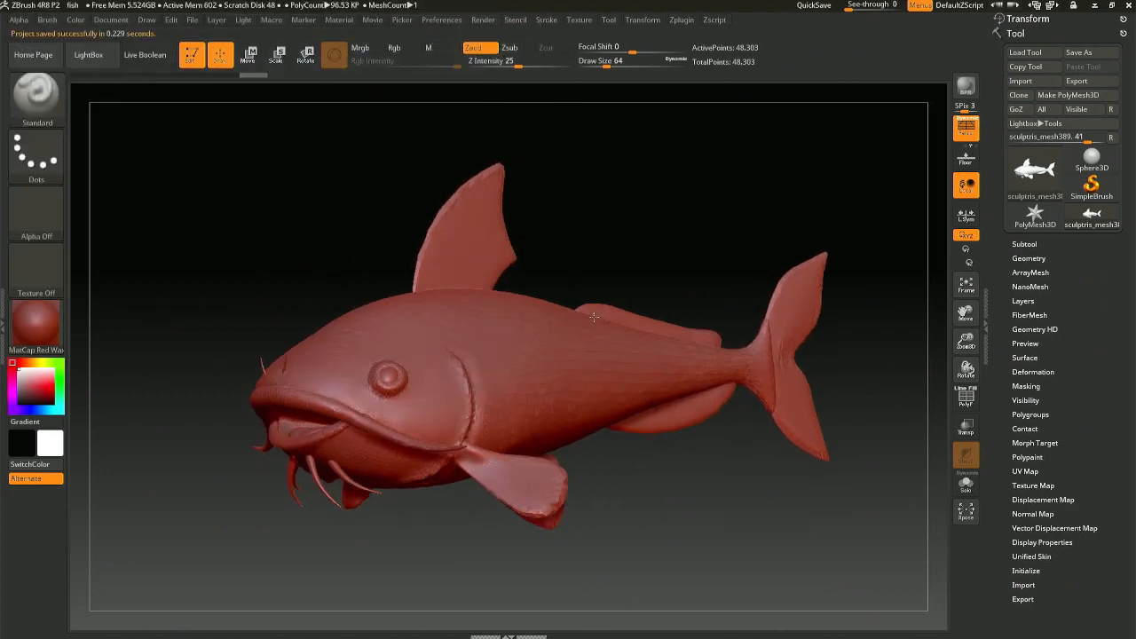
pyautogui.click(1033, 372)
pyautogui.click(1035, 258)
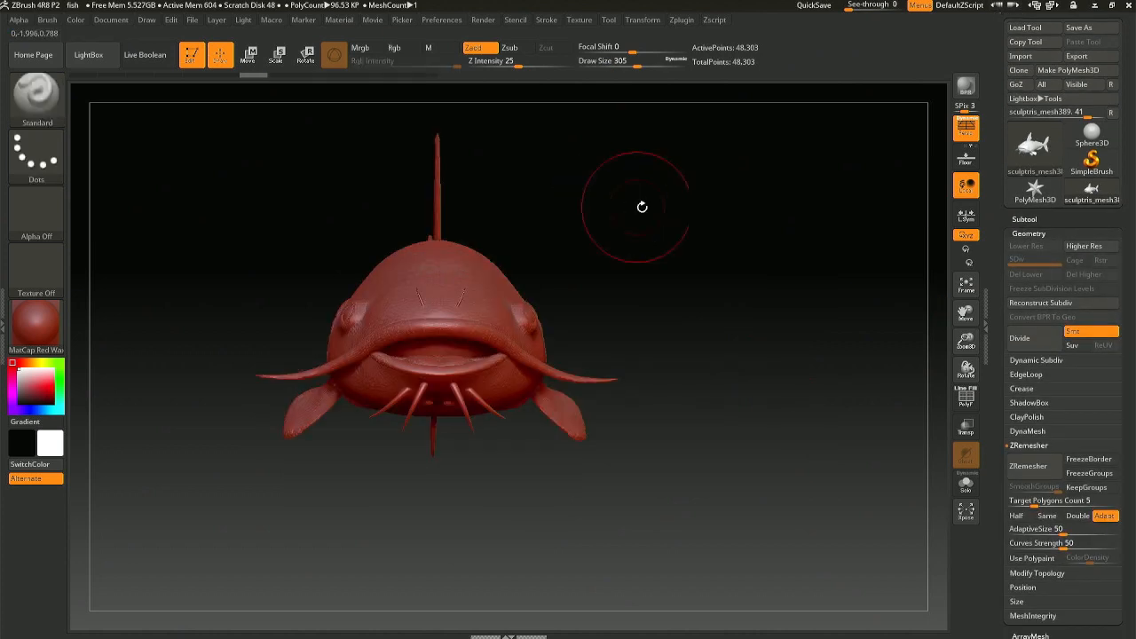
pyautogui.moveTo(642, 207); pyautogui.dragTo(621, 210)
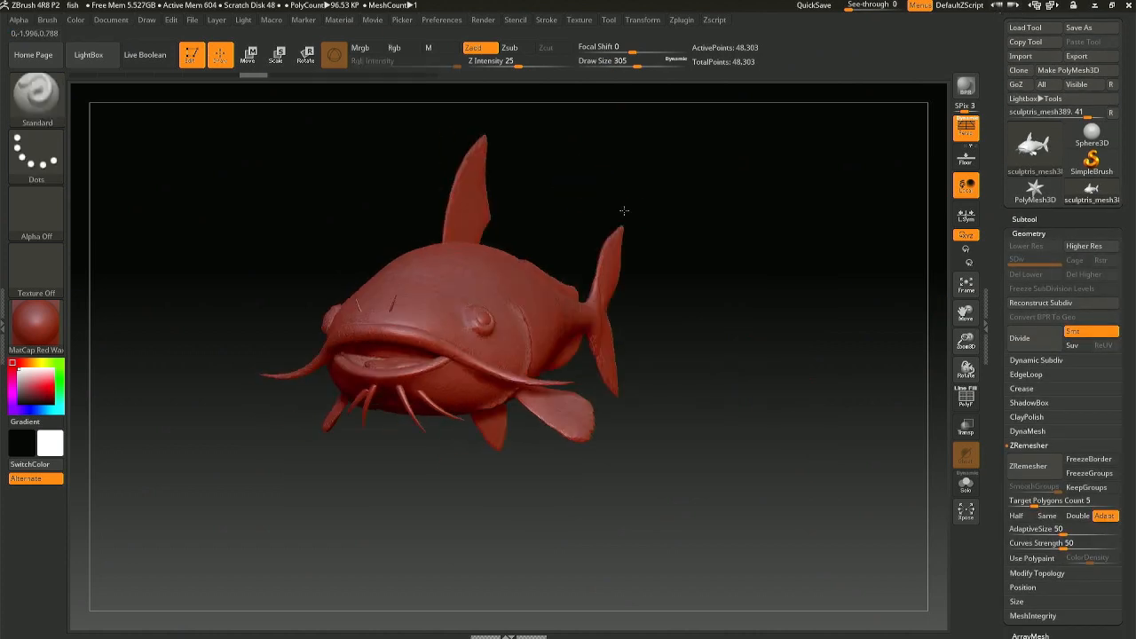
# - Step back through the catfish mesh's undo history and return to its latest state
pyautogui.press('ctrl')
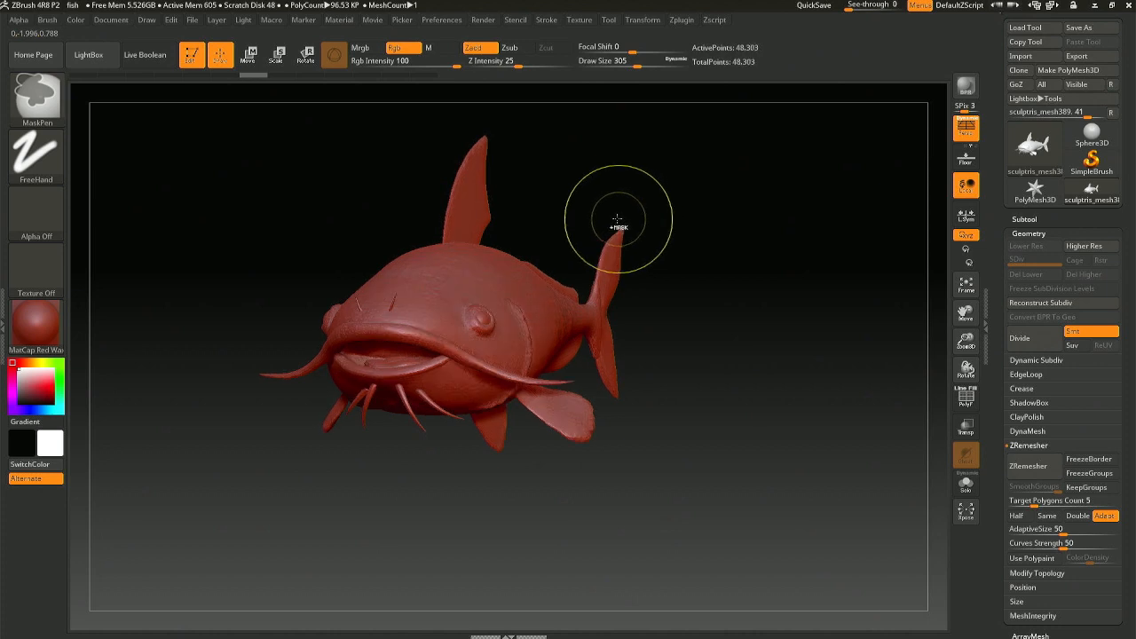
pyautogui.hotkey('ctrl', 'z')
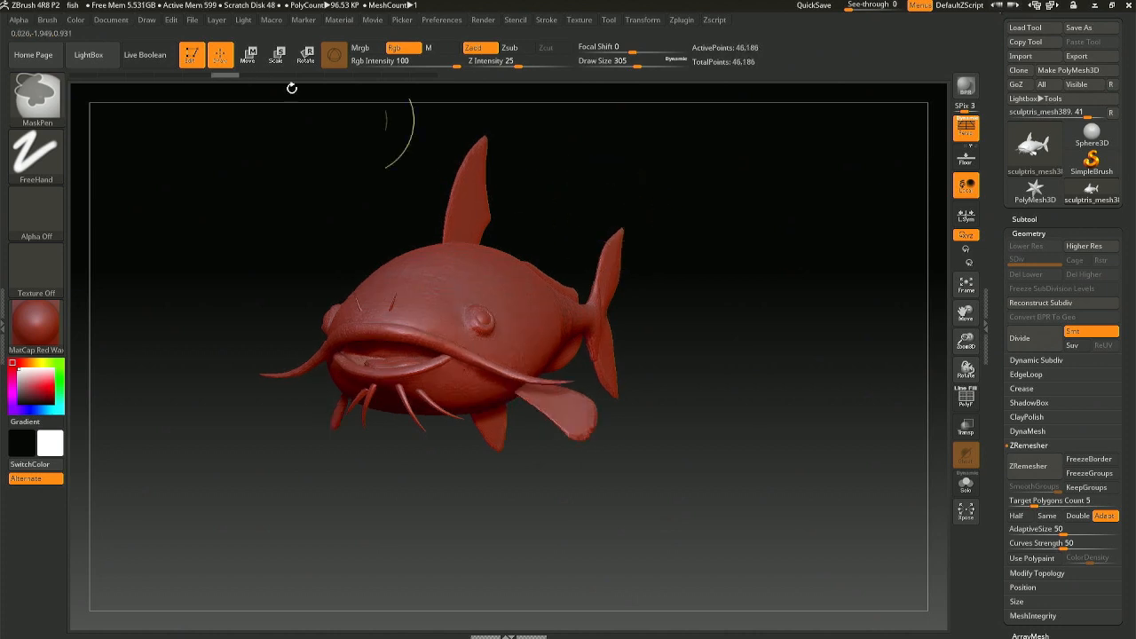
pyautogui.click(115, 77)
pyautogui.moveTo(116, 77); pyautogui.dragTo(265, 73)
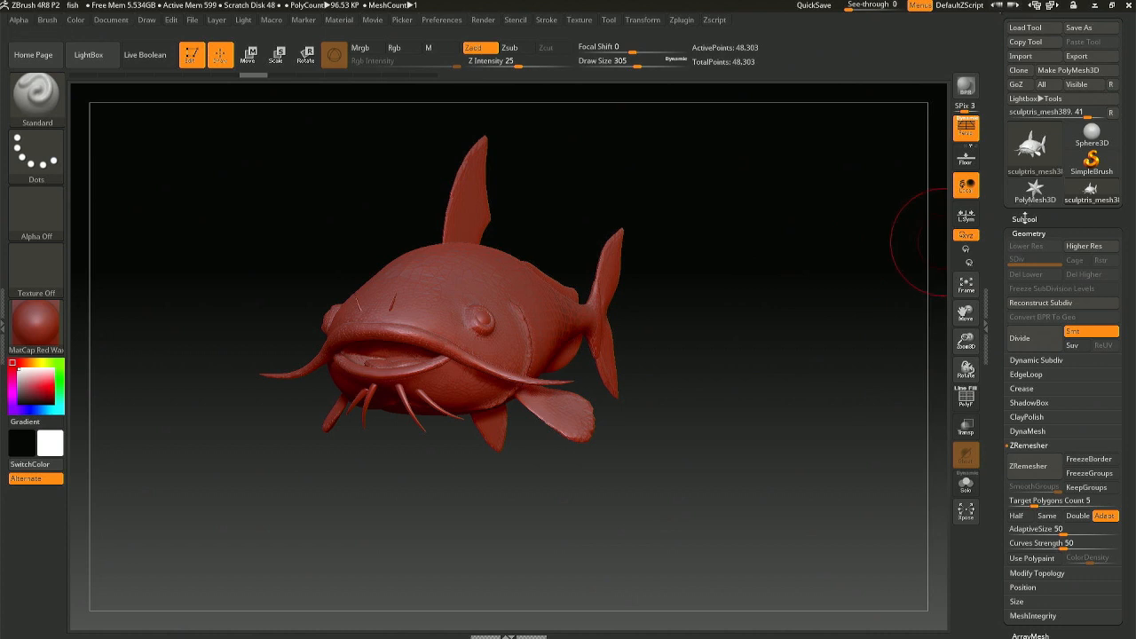
# - Open the catfish mesh's subtool list with its split options, and open the material choices
pyautogui.click(1025, 218)
pyautogui.scroll(-2, 1134, 468)
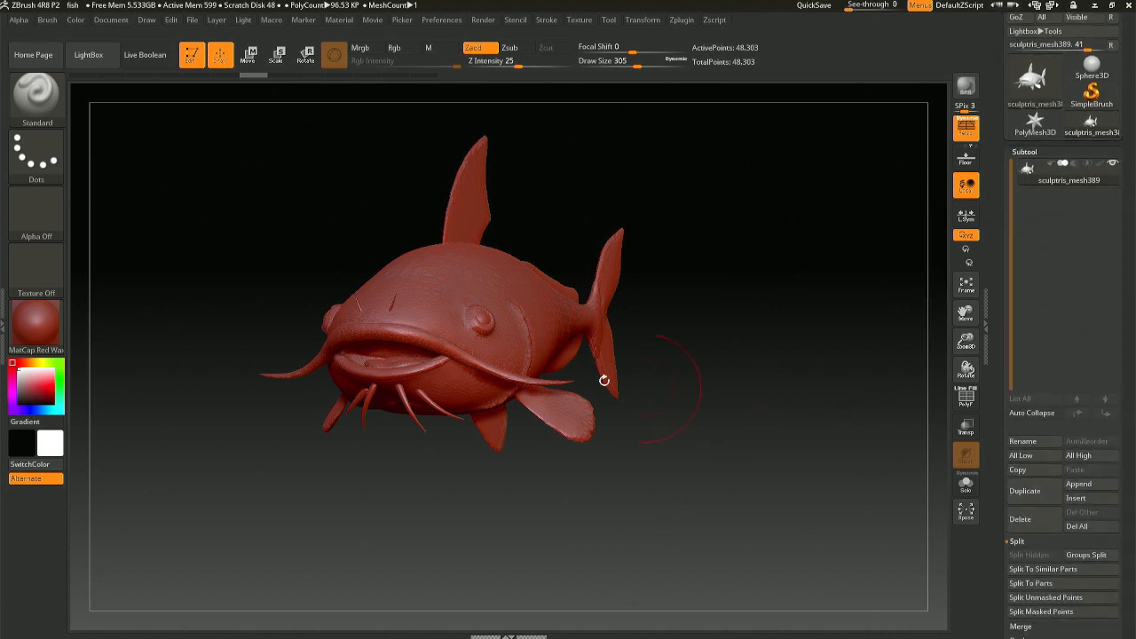
pyautogui.click(48, 335)
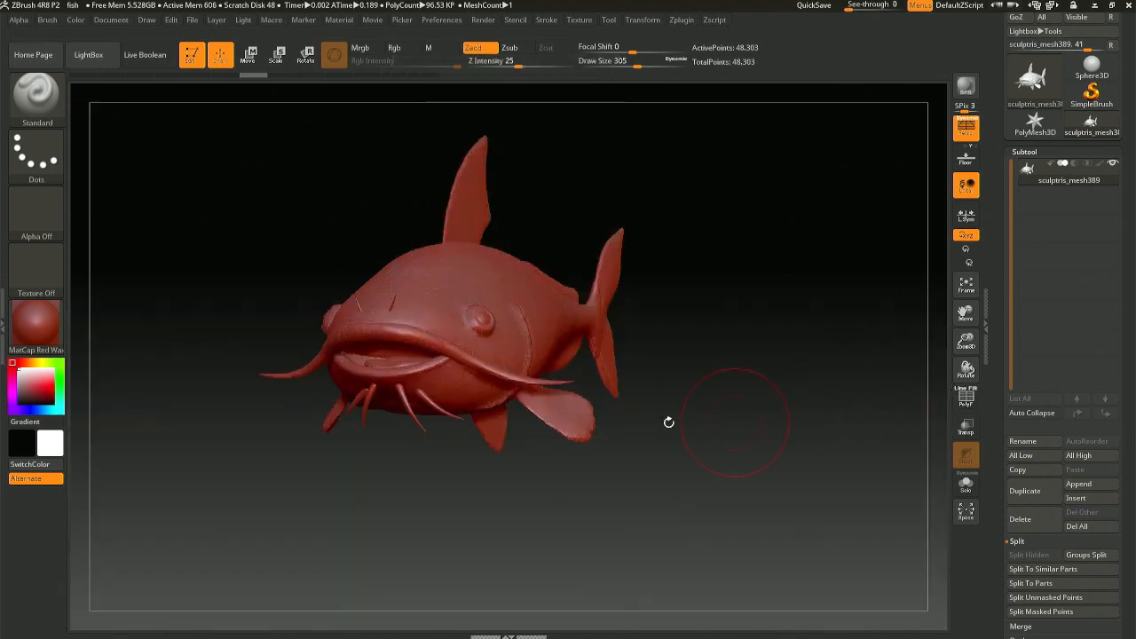
# - Try the MatCap White Cavity and then the MatCap Gray material on the catfish, checking it from both sides
pyautogui.click(32, 327)
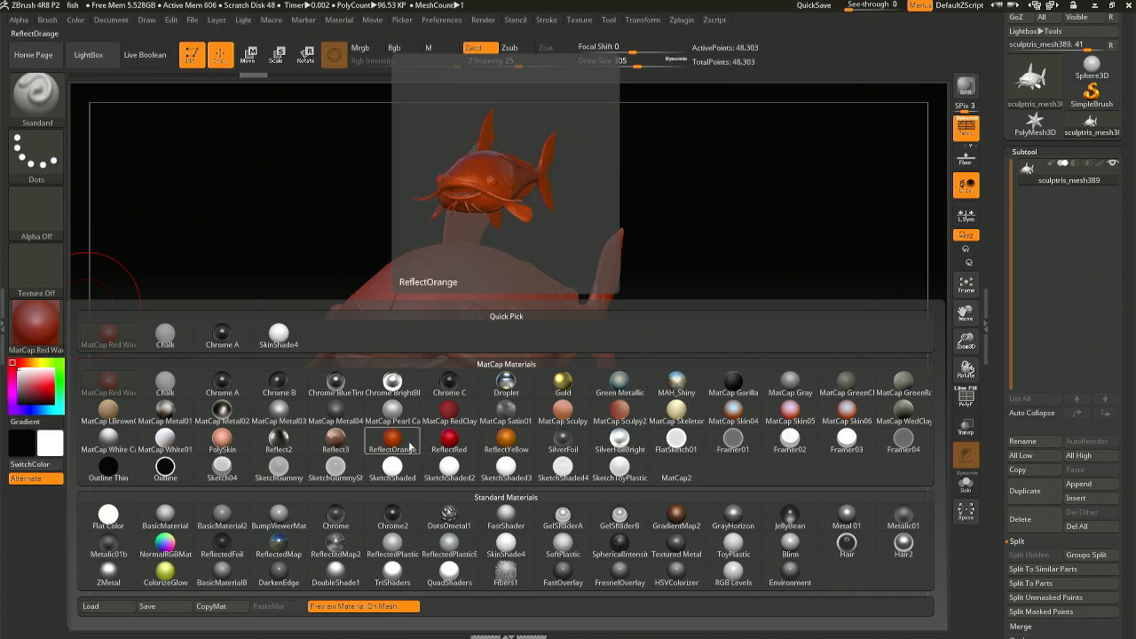
pyautogui.click(126, 447)
pyautogui.moveTo(127, 439); pyautogui.dragTo(198, 432)
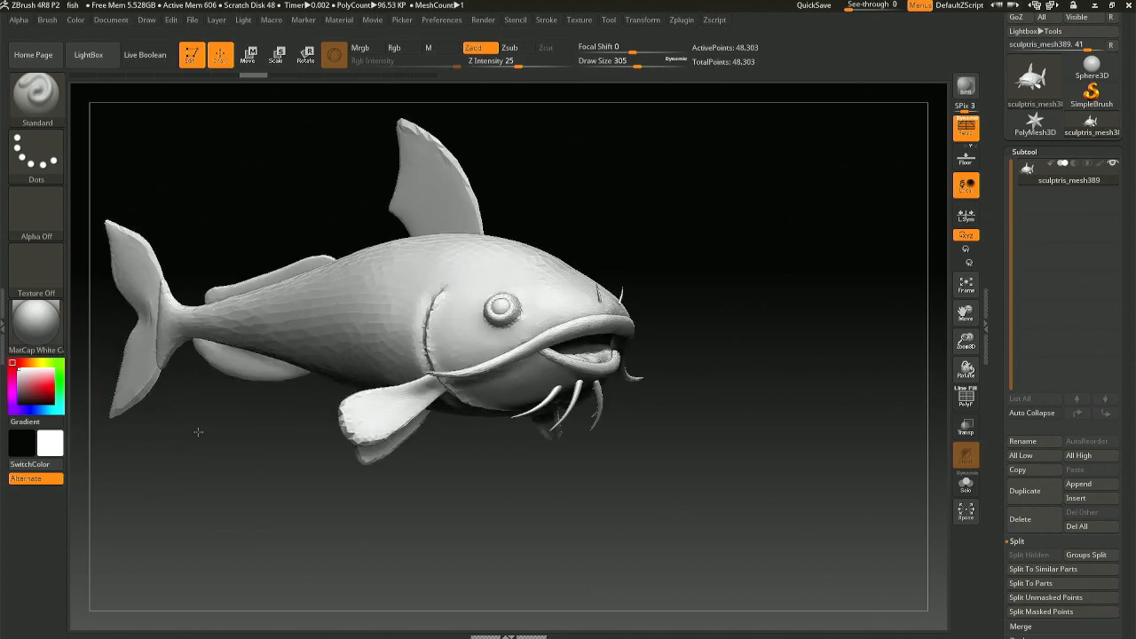
pyautogui.click(37, 320)
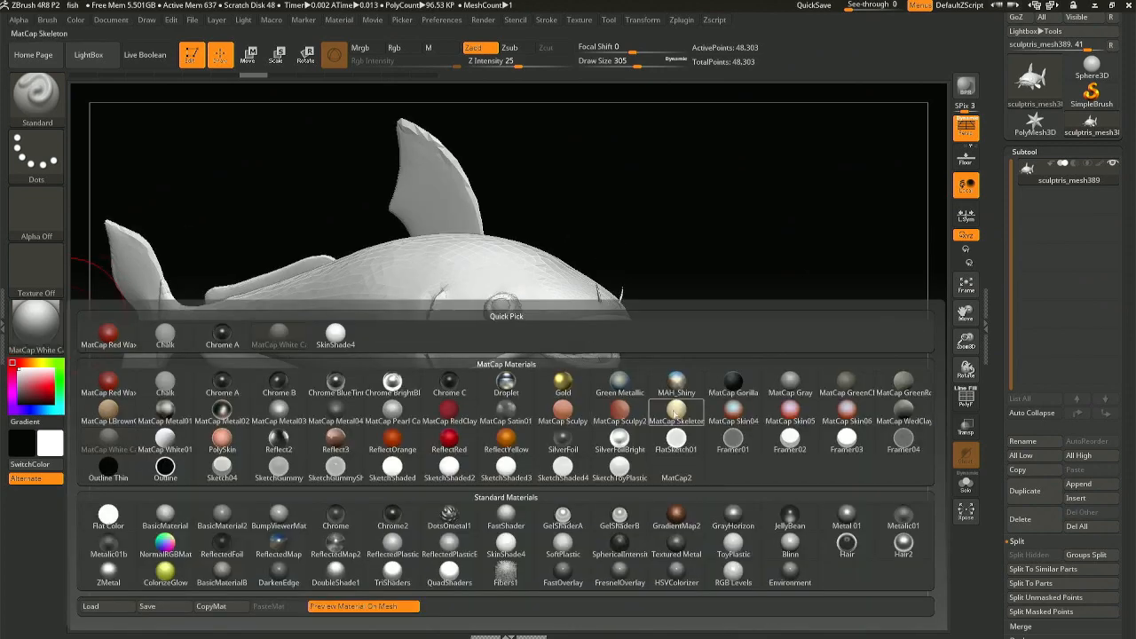
pyautogui.click(790, 382)
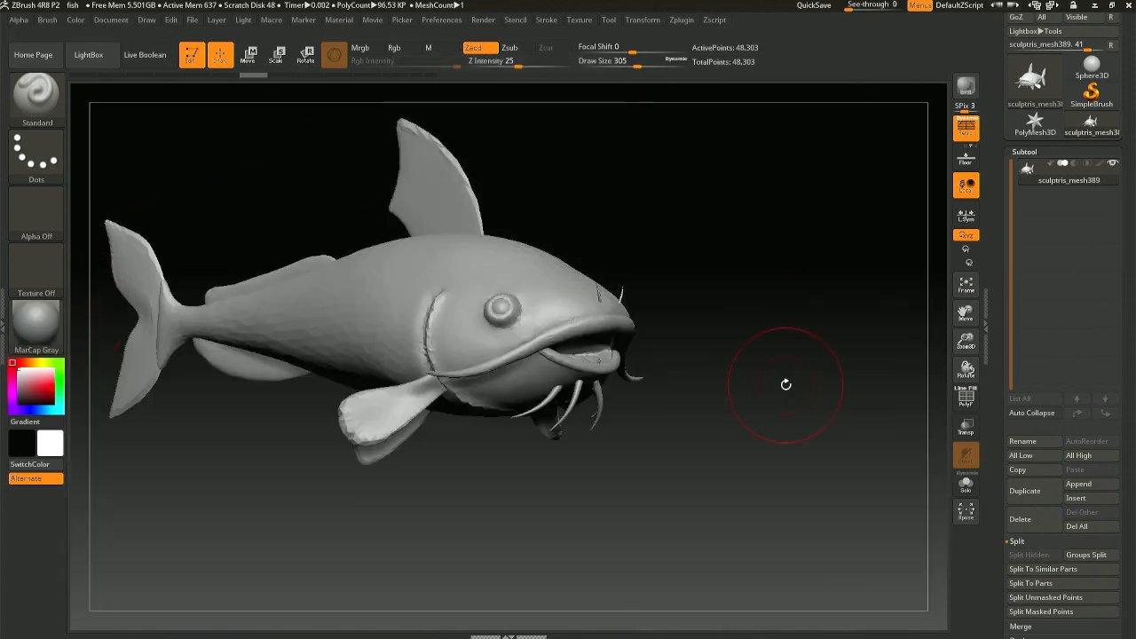
pyautogui.moveTo(550, 348); pyautogui.dragTo(399, 339)
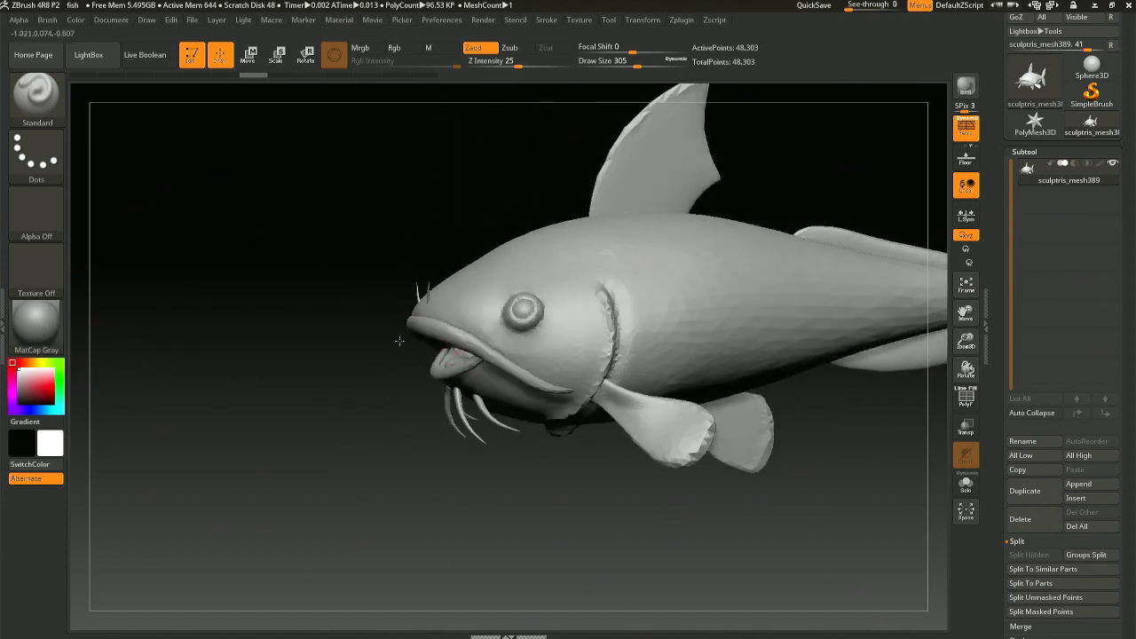
pyautogui.keyDown('alt'); pyautogui.moveTo(624, 282); pyautogui.dragTo(436, 340, button='right'); pyautogui.keyUp('alt')
# - Try the GrayHorizon standard material on the catfish
pyautogui.click(34, 324)
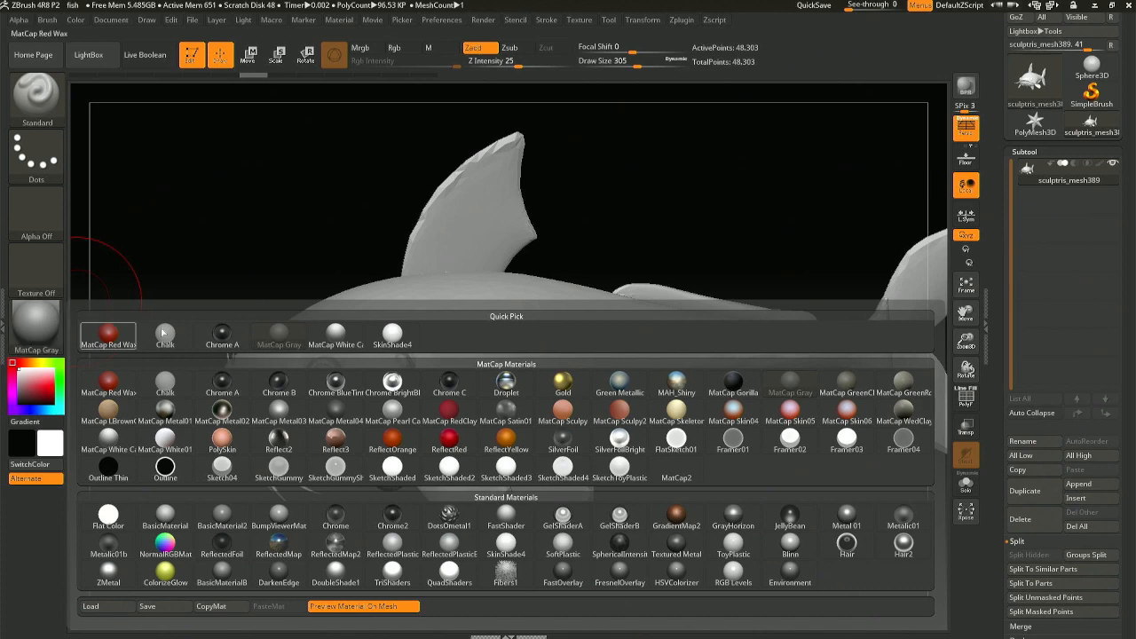
pyautogui.moveTo(213, 344)
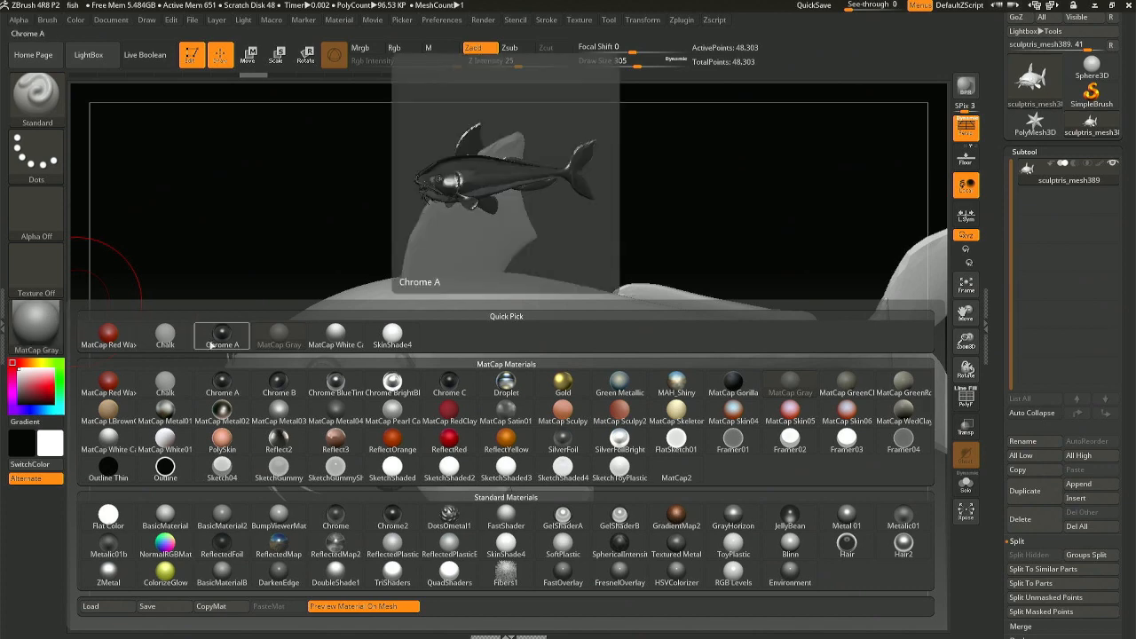
pyautogui.click(733, 514)
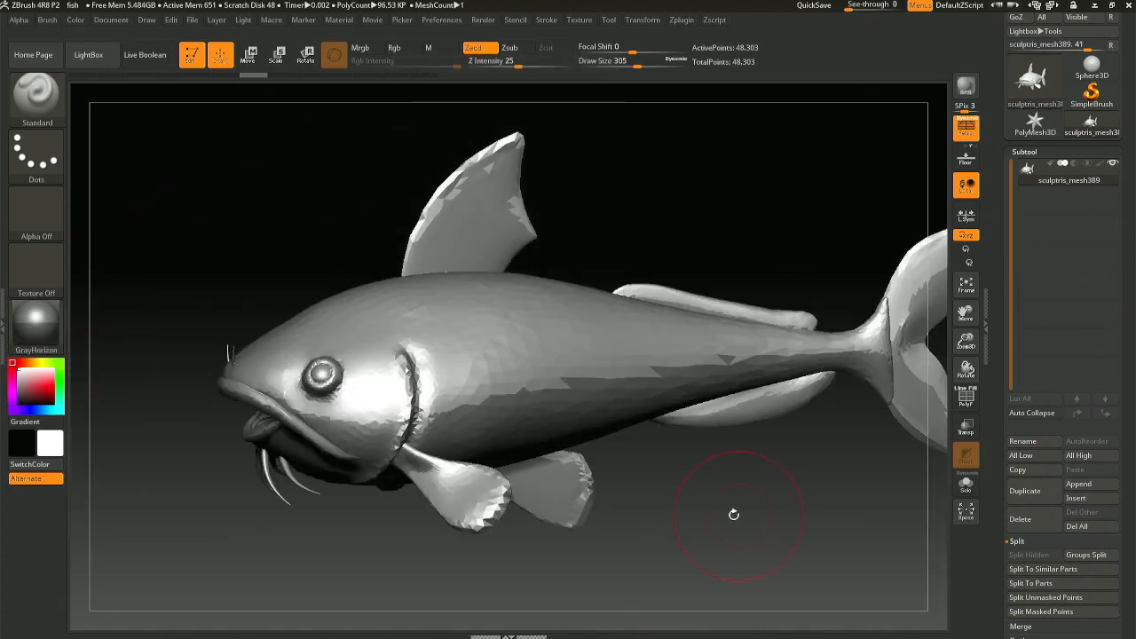
pyautogui.moveTo(112, 256); pyautogui.dragTo(152, 237)
# - Apply the MatCap Gray material to the catfish and view the head from the front
pyautogui.click(36, 319)
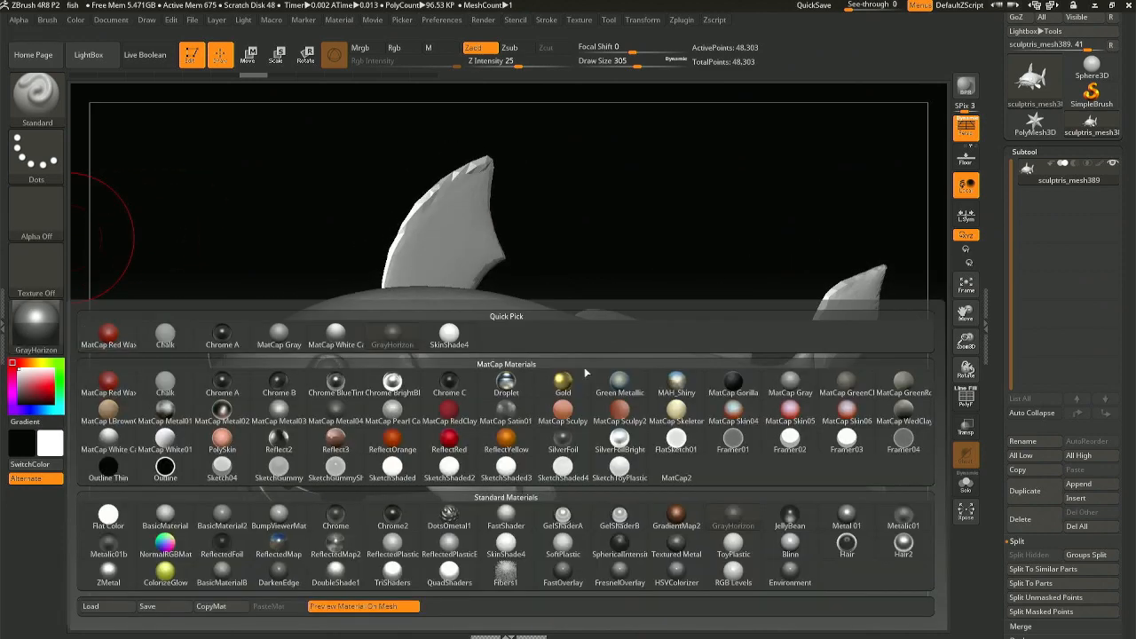
pyautogui.moveTo(888, 419)
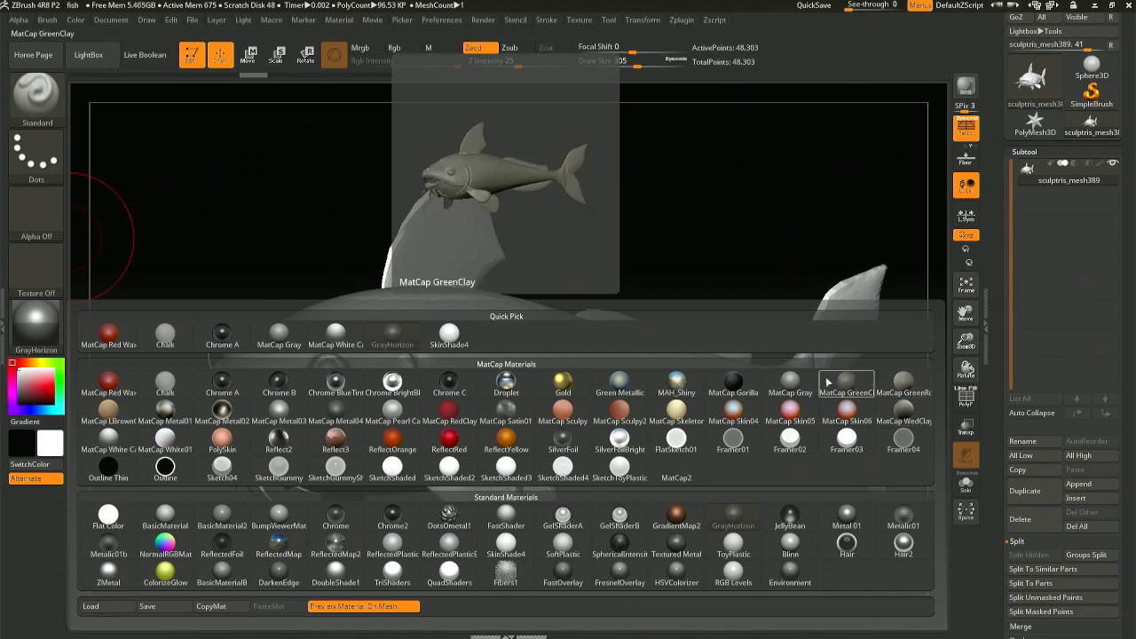
pyautogui.click(796, 384)
pyautogui.moveTo(222, 302); pyautogui.dragTo(425, 318)
pyautogui.keyDown('alt'); pyautogui.moveTo(589, 386); pyautogui.dragTo(745, 367); pyautogui.keyUp('alt')
# - Save the project over the existing fish.zpr in the Sculptris folder
pyautogui.hotkey('ctrl', 's')
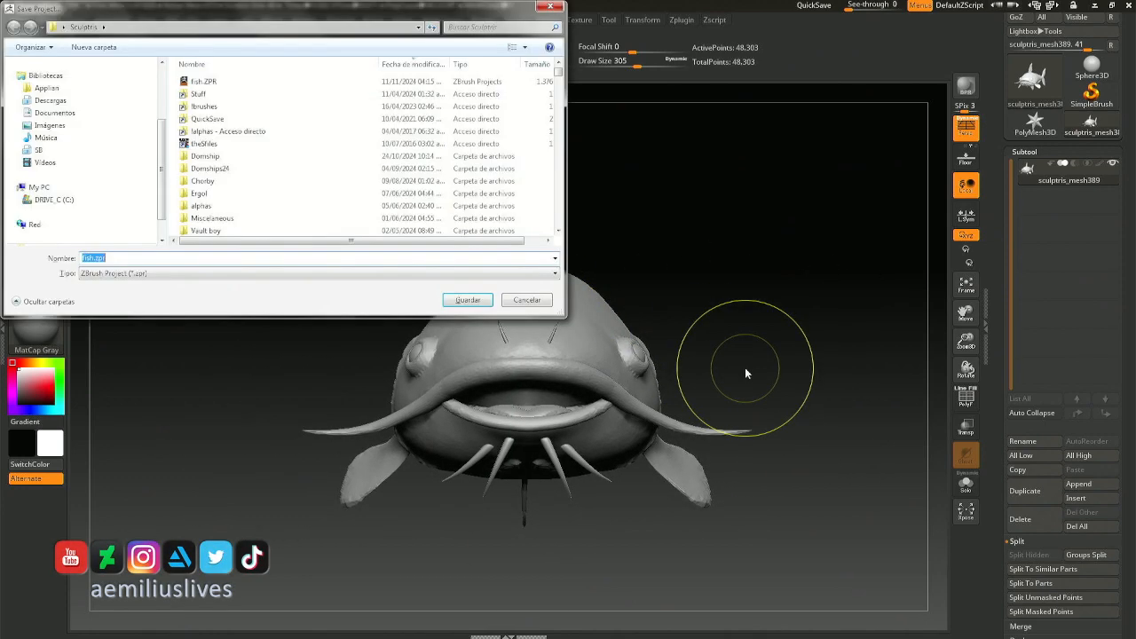
pyautogui.press('Return')
pyautogui.press('s')
# - Split the catfish mesh into separate subtools by groups and accept the operation
pyautogui.moveTo(812, 353); pyautogui.dragTo(697, 338)
pyautogui.keyDown('alt'); pyautogui.moveTo(736, 329); pyautogui.dragTo(557, 313, button='right'); pyautogui.keyUp('alt')
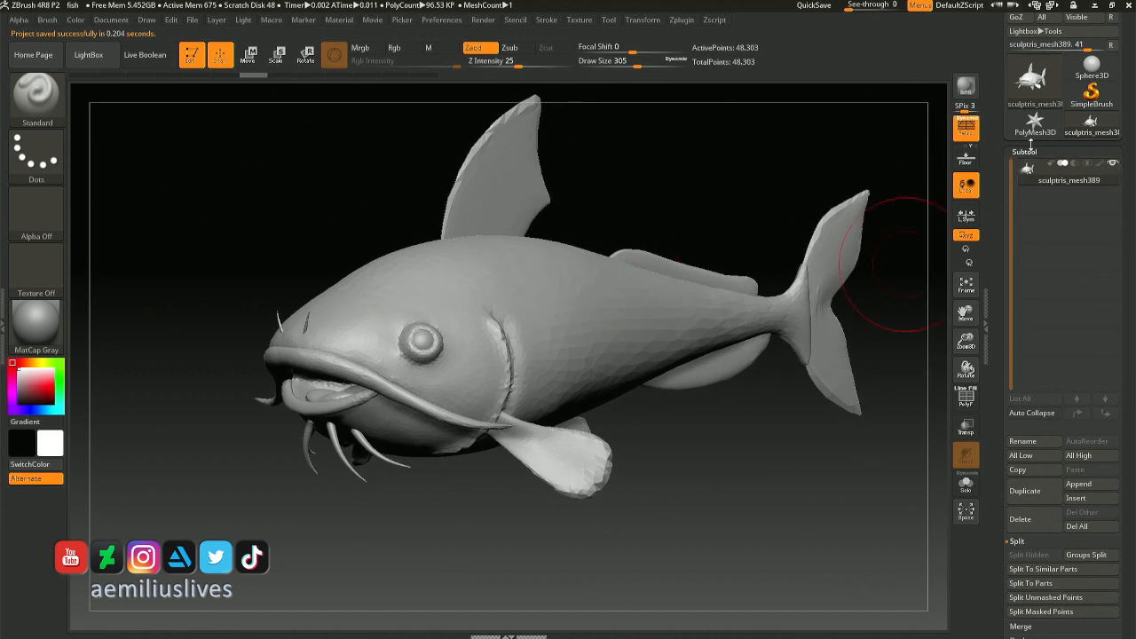
pyautogui.click(1069, 558)
pyautogui.click(934, 593)
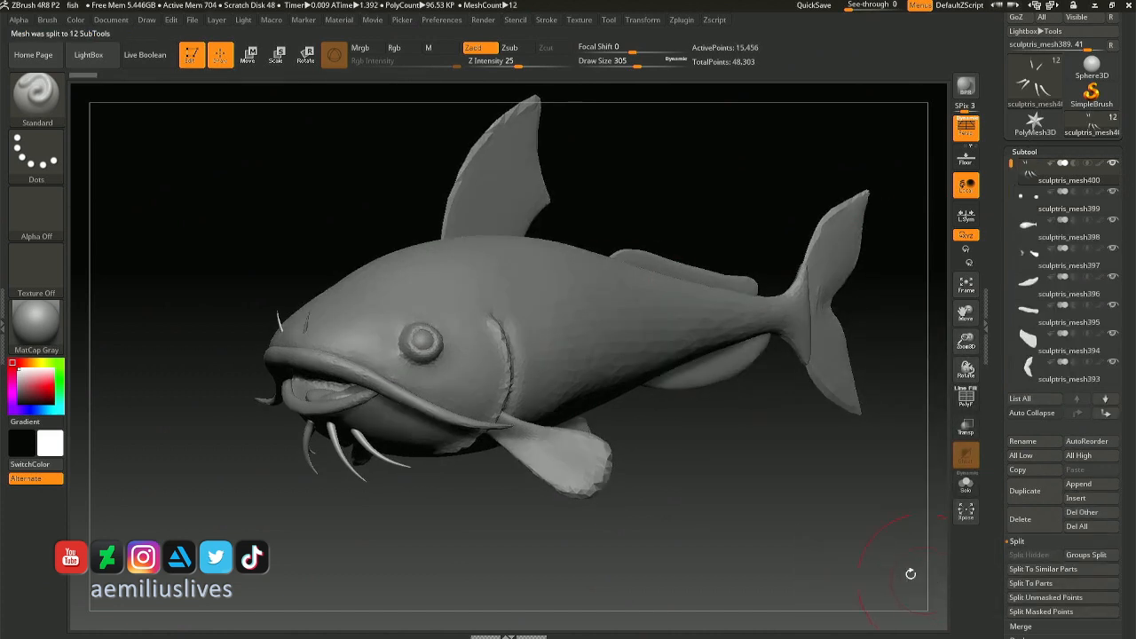
# - Select the dorsal fin subtool and remesh it with ZRemesher, ending on a target polygon count of 0.74673
pyautogui.moveTo(567, 376); pyautogui.dragTo(577, 317, button='right')
pyautogui.moveTo(532, 254)
pyautogui.mouseDown(button='right')
pyautogui.moveTo(553, 310)
pyautogui.moveTo(578, 287)
pyautogui.mouseUp(button='right')
pyautogui.keyDown('alt'); pyautogui.click(658, 265); pyautogui.keyUp('alt')
pyautogui.keyDown('alt'); pyautogui.moveTo(730, 246); pyautogui.dragTo(612, 242, button='right'); pyautogui.keyUp('alt')
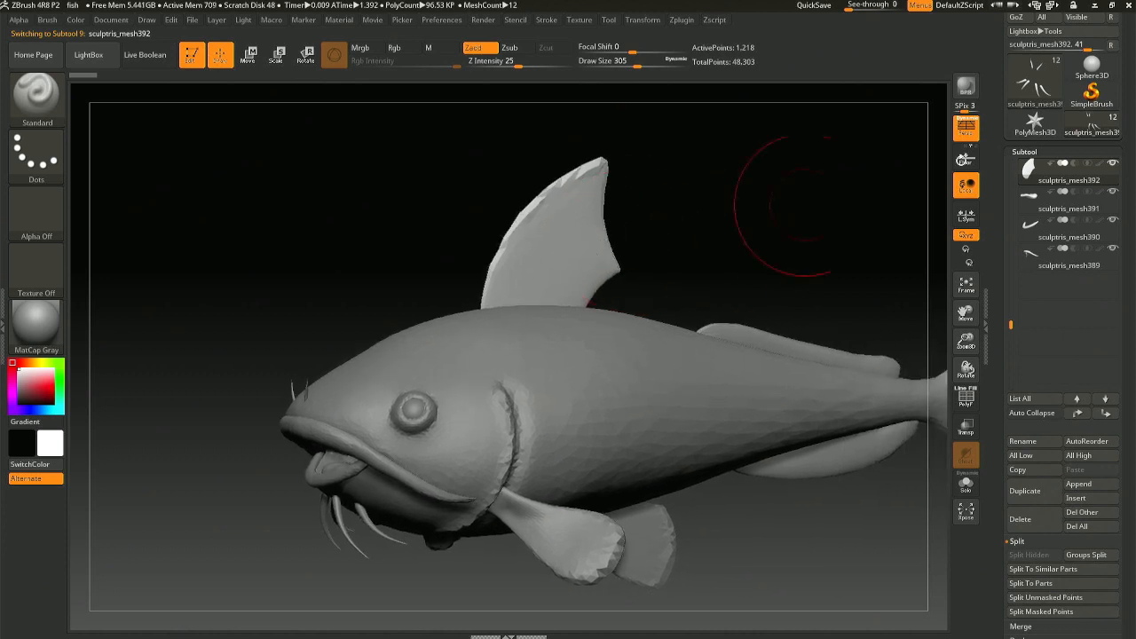
pyautogui.click(1036, 152)
pyautogui.click(1035, 166)
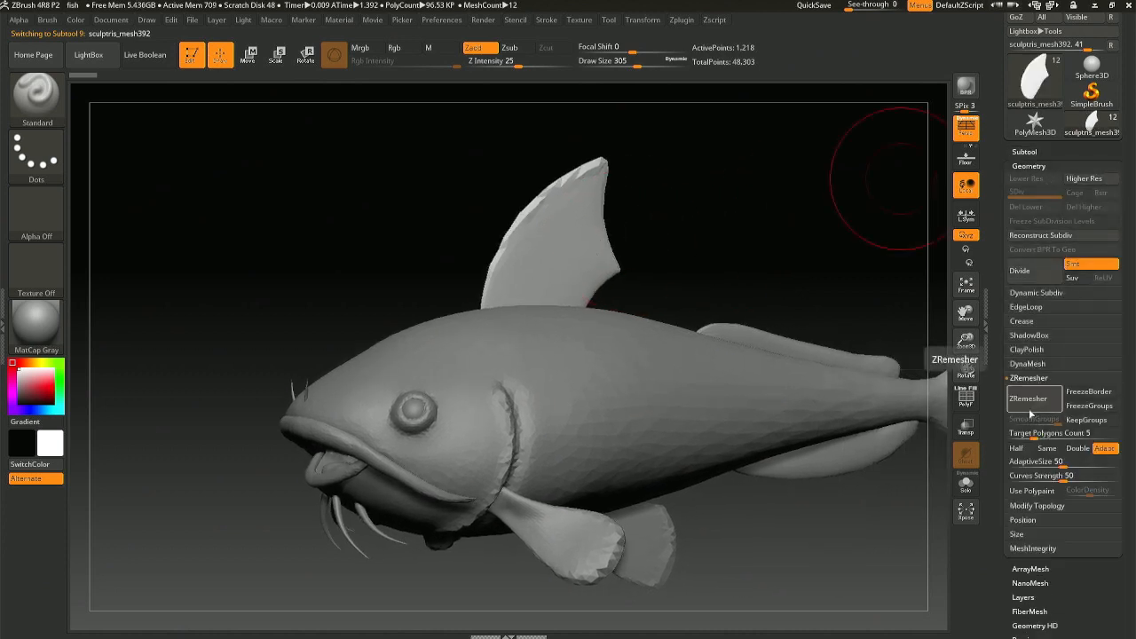
pyautogui.moveTo(1034, 433); pyautogui.dragTo(1029, 434)
pyautogui.click(1029, 399)
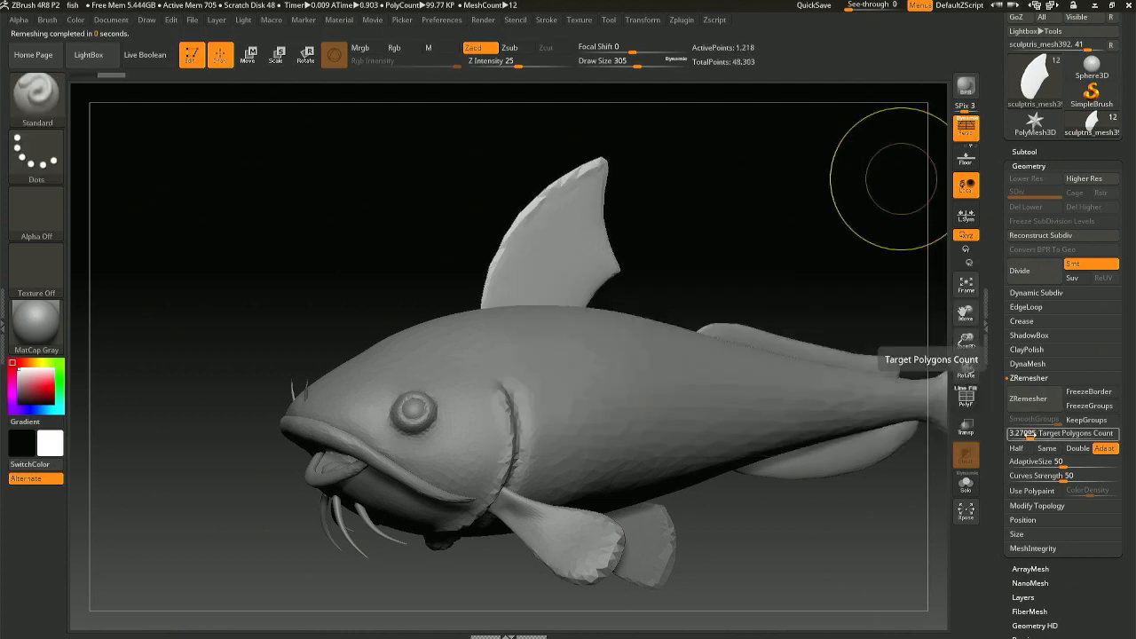
pyautogui.moveTo(1032, 433); pyautogui.dragTo(1021, 433)
pyautogui.click(1028, 399)
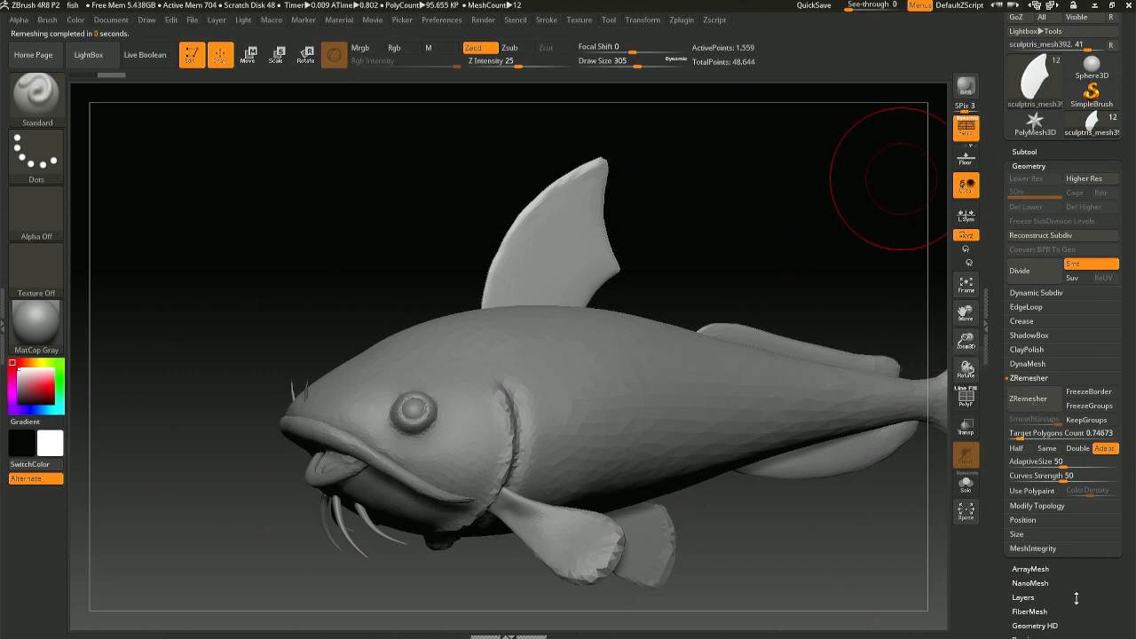
# - Smooth the remeshed dorsal fin with the Relax deformation
pyautogui.moveTo(1077, 598); pyautogui.dragTo(1062, 520)
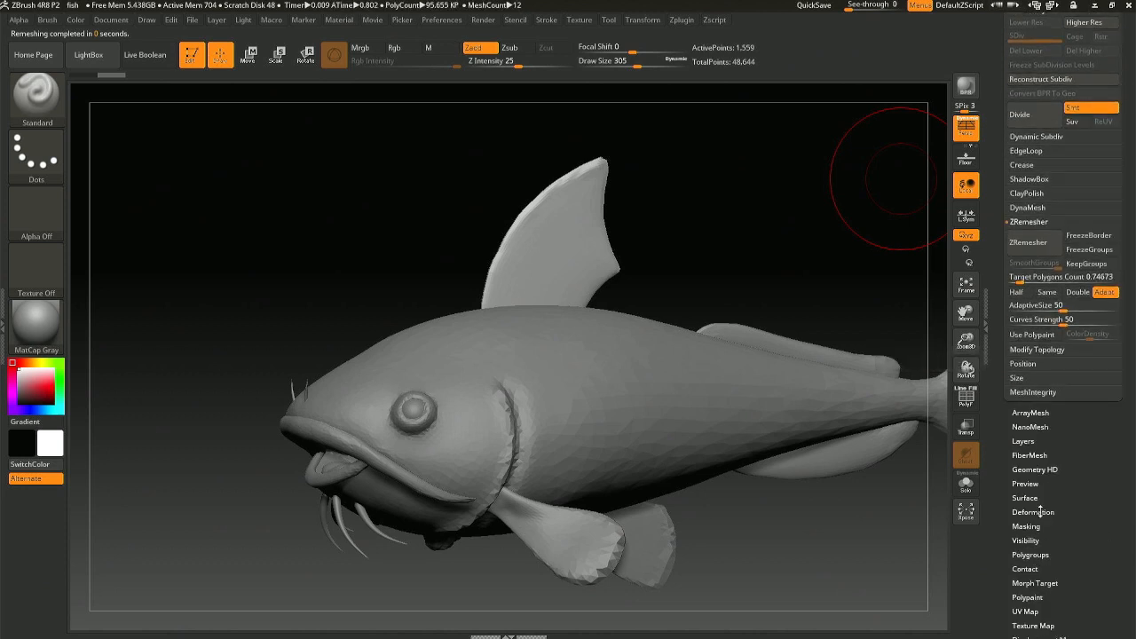
pyautogui.click(1040, 552)
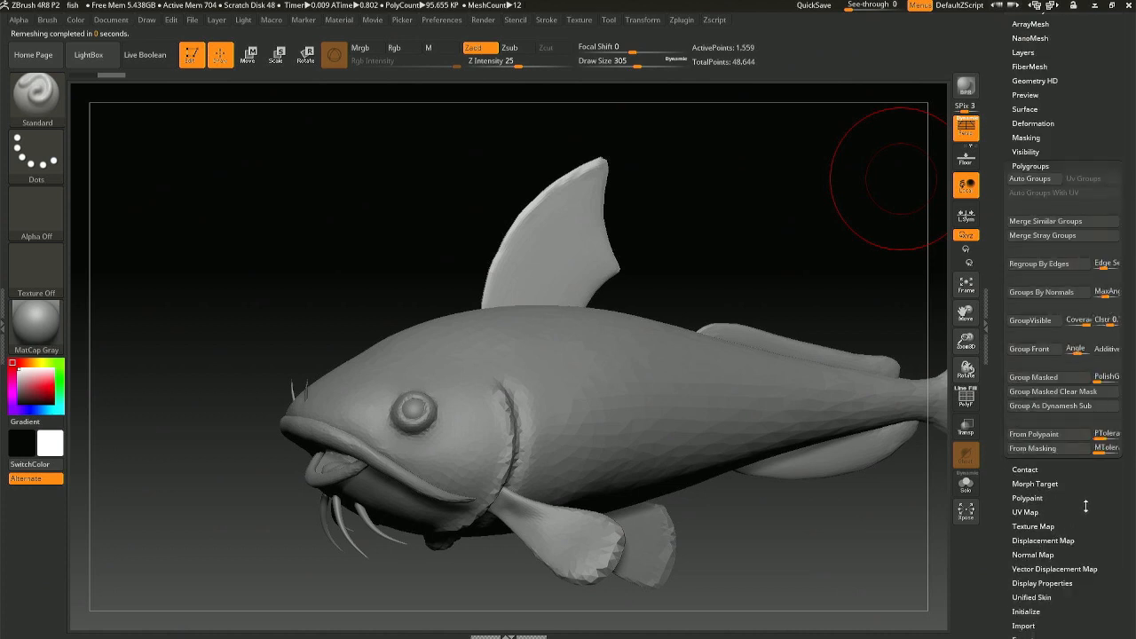
pyautogui.moveTo(1134, 424)
pyautogui.mouseDown()
pyautogui.moveTo(1134, 387)
pyautogui.moveTo(1135, 416)
pyautogui.mouseUp()
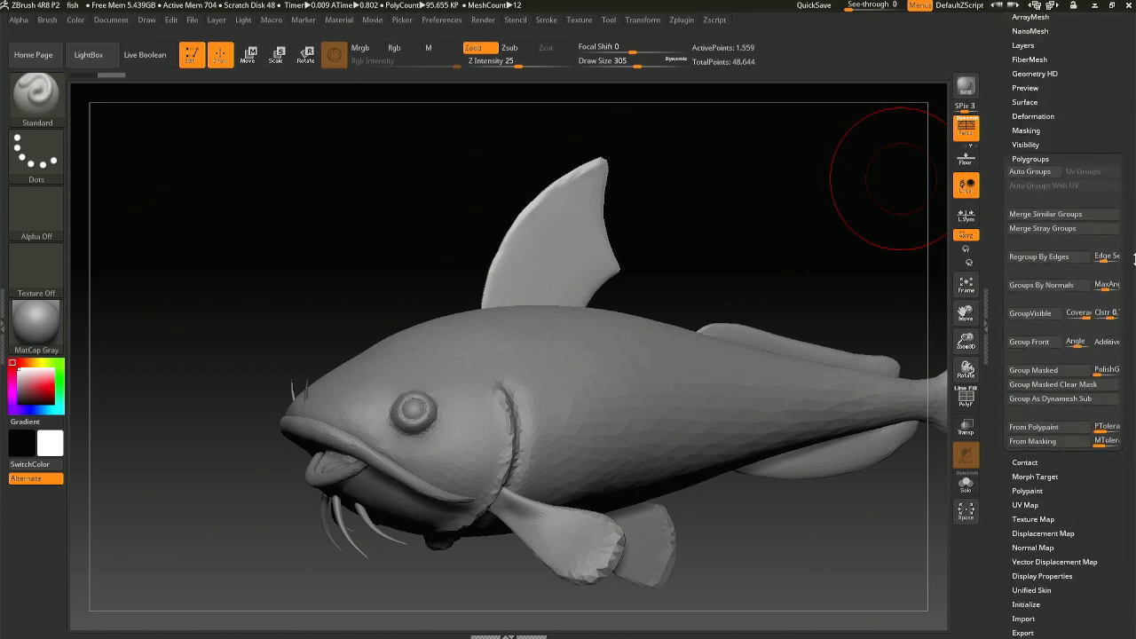
pyautogui.moveTo(1133, 257)
pyautogui.mouseDown()
pyautogui.moveTo(1134, 271)
pyautogui.moveTo(1134, 238)
pyautogui.mouseUp()
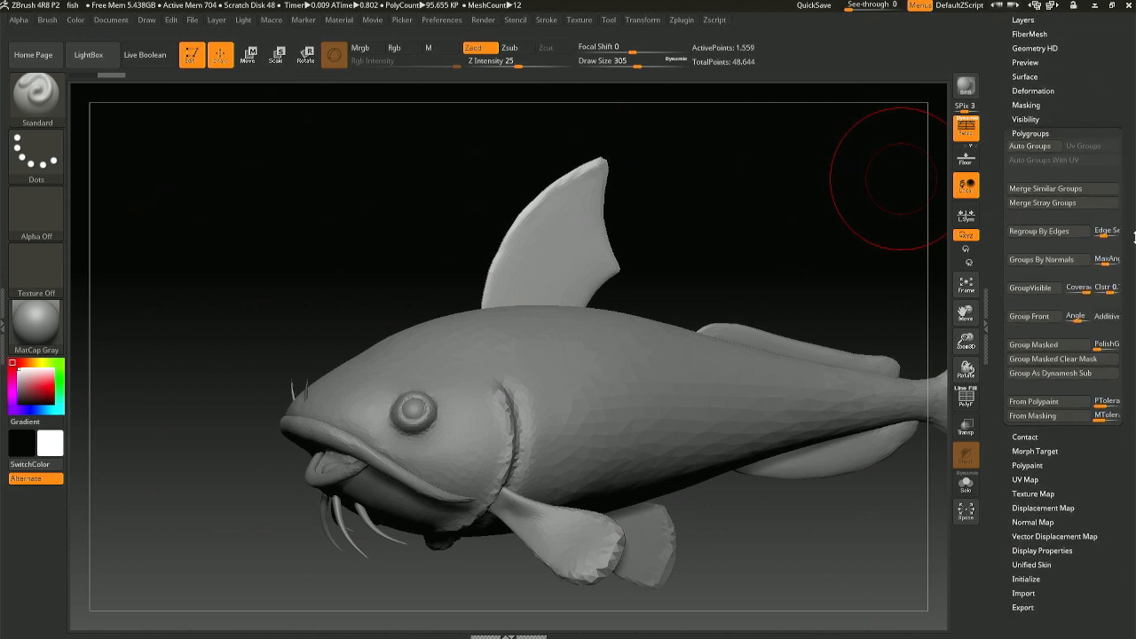
pyautogui.scroll(5, 1125, 473)
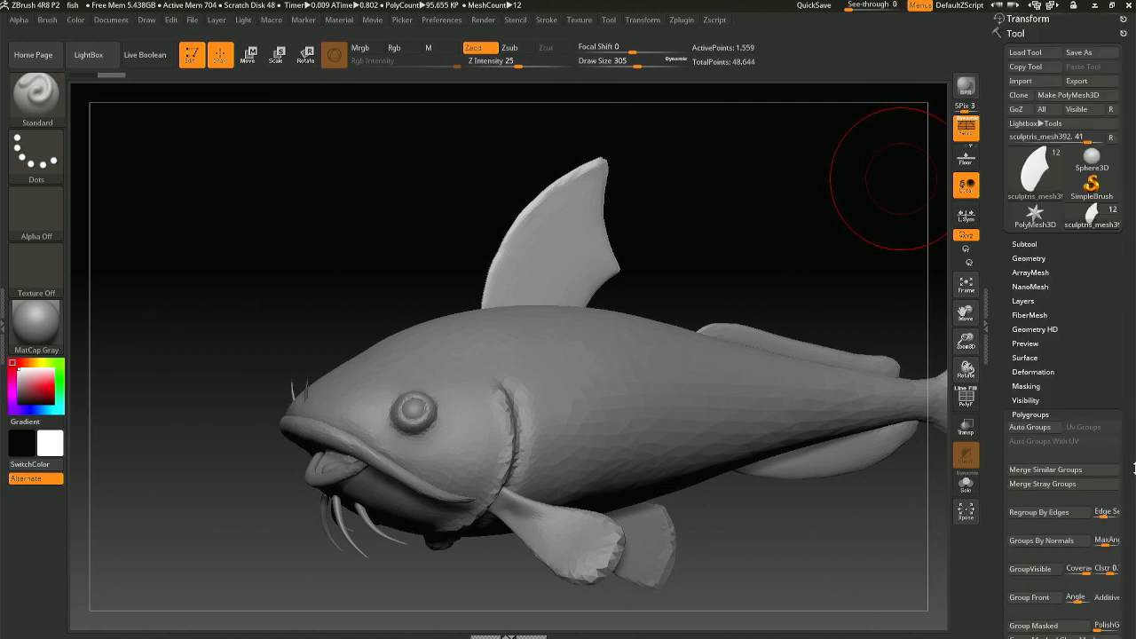
pyautogui.click(1044, 371)
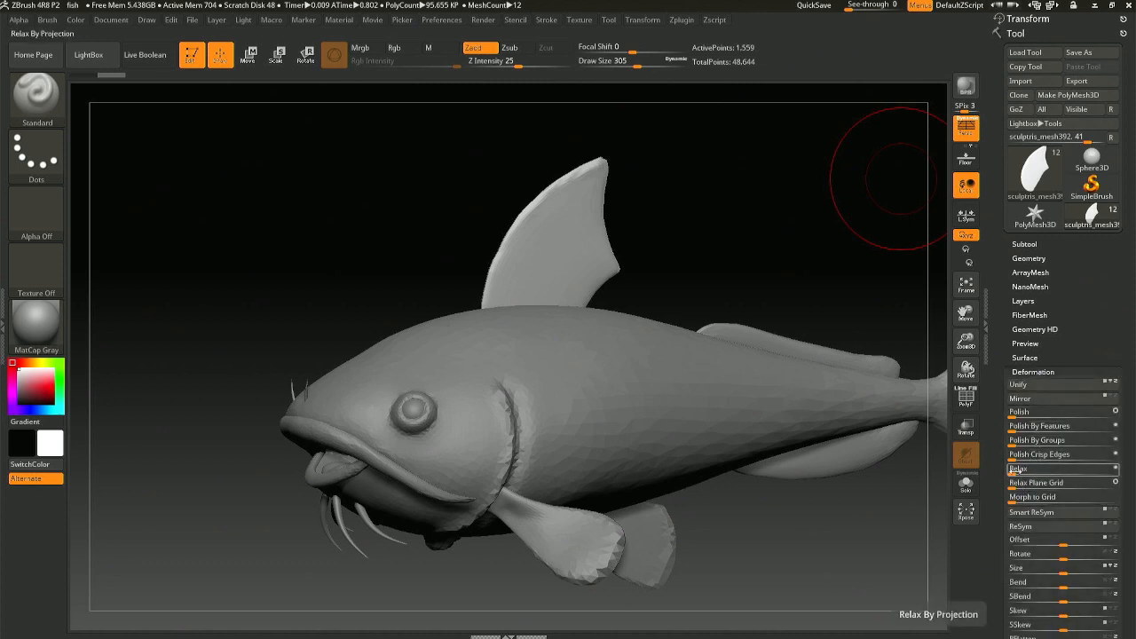
pyautogui.moveTo(486, 258); pyautogui.dragTo(462, 263)
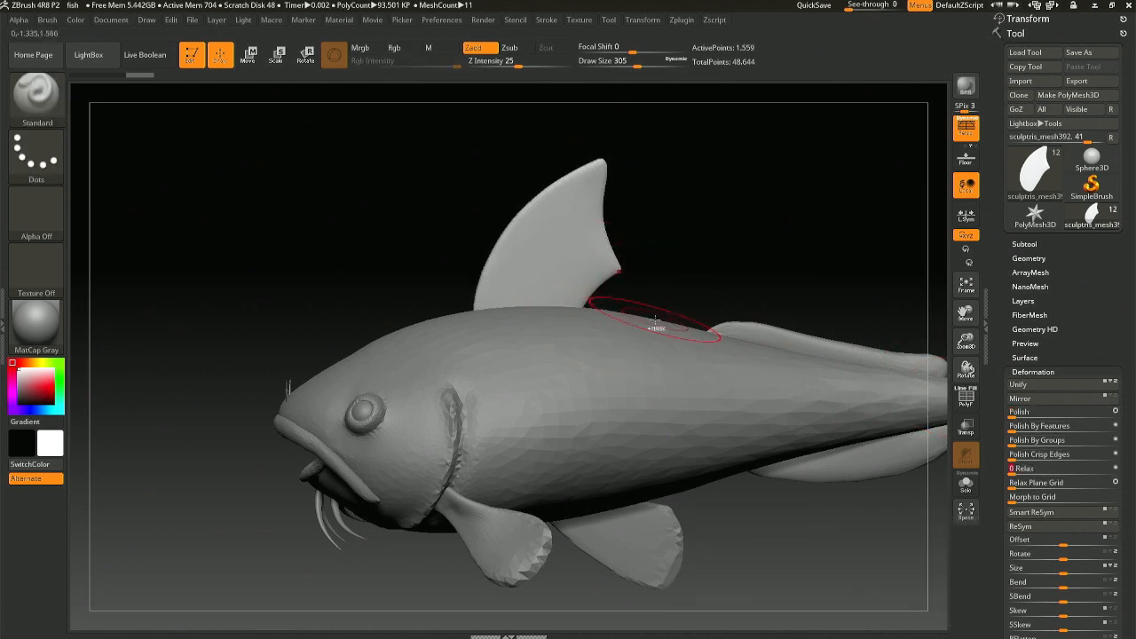
# - Select the tail fin subtool and remesh it with ZRemesher at the dorsal fin's target polygon count of 0.74673
pyautogui.moveTo(654, 326)
pyautogui.keyDown('ctrl'); pyautogui.mouseDown(button='right')
pyautogui.moveTo(600, 254)
pyautogui.moveTo(801, 281)
pyautogui.mouseUp(button='right'); pyautogui.keyUp('ctrl')
pyautogui.keyDown('alt'); pyautogui.click(815, 239); pyautogui.keyUp('alt')
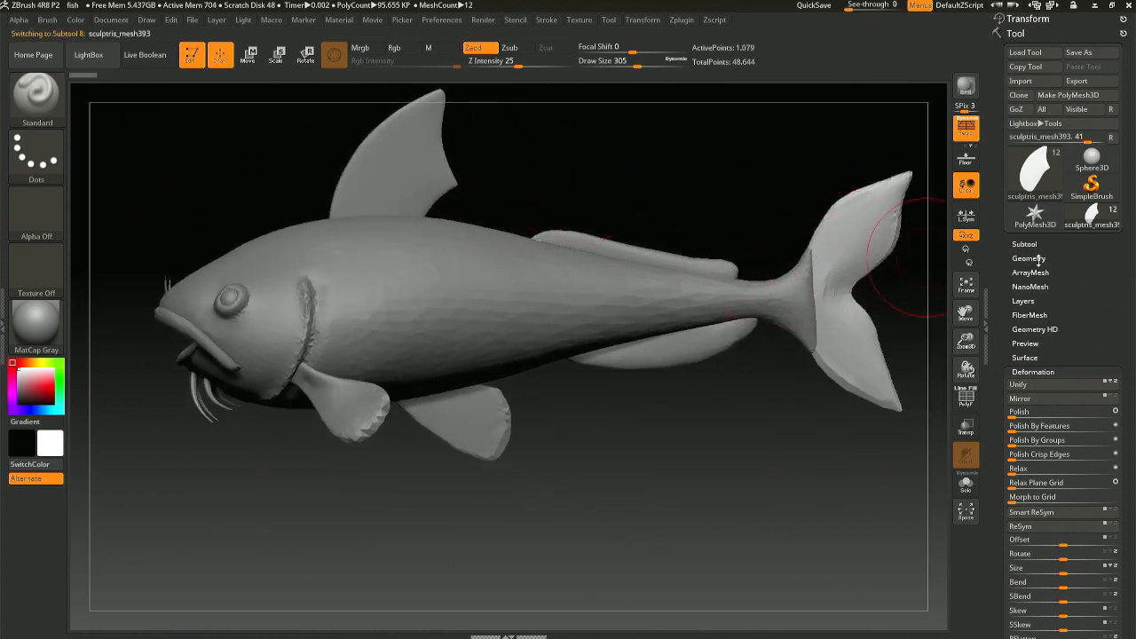
pyautogui.click(1030, 259)
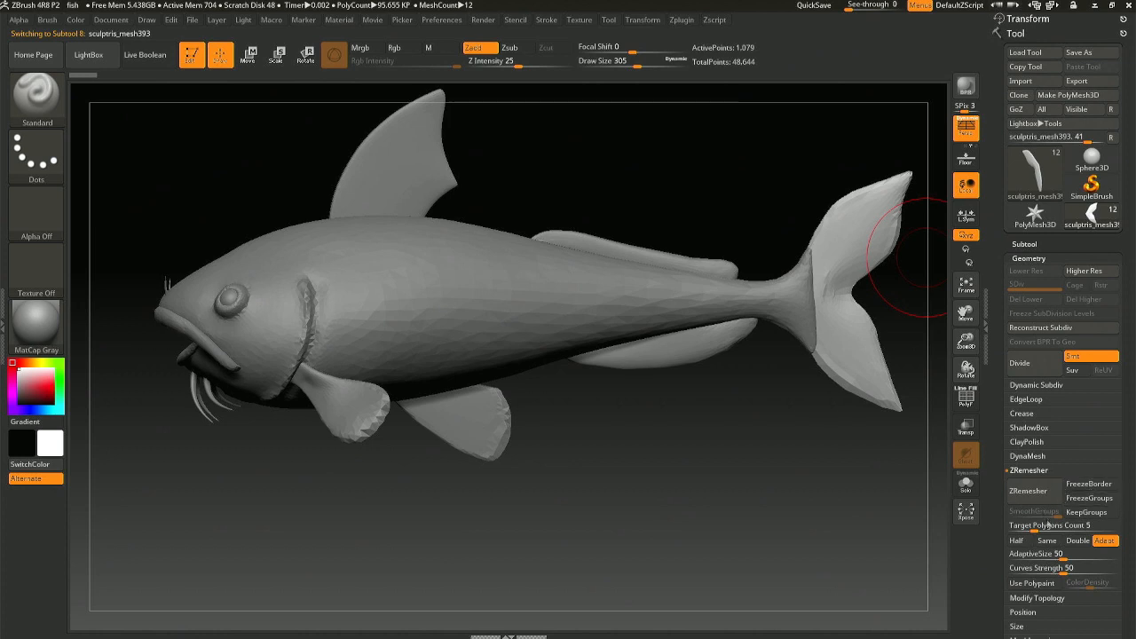
pyautogui.moveTo(1049, 525); pyautogui.dragTo(1019, 526)
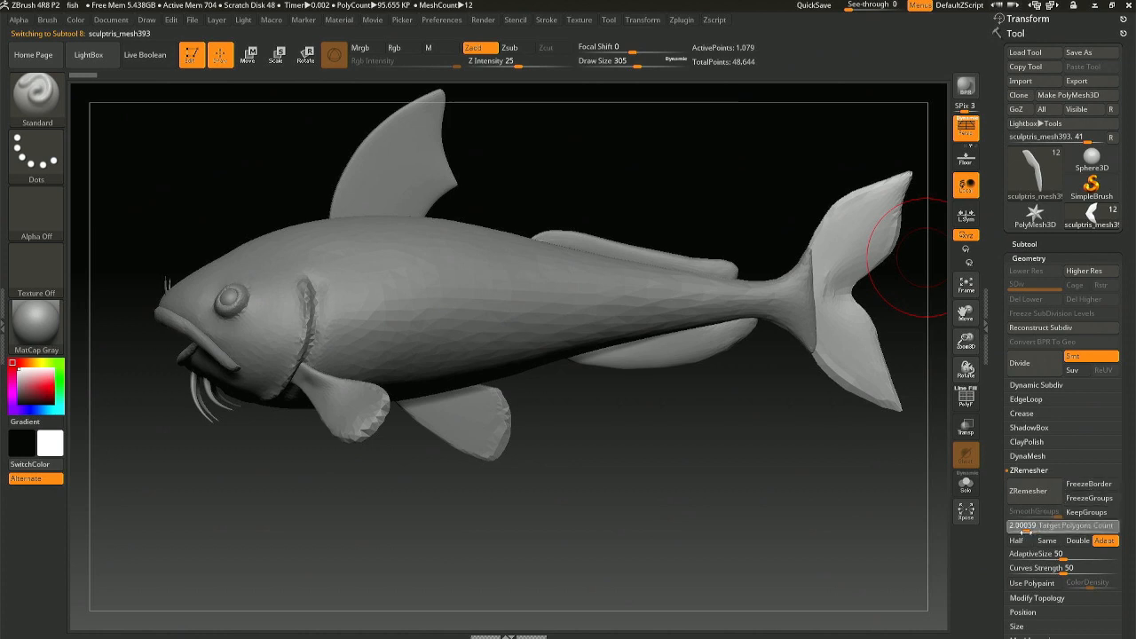
pyautogui.keyDown('alt'); pyautogui.click(419, 165); pyautogui.keyUp('alt')
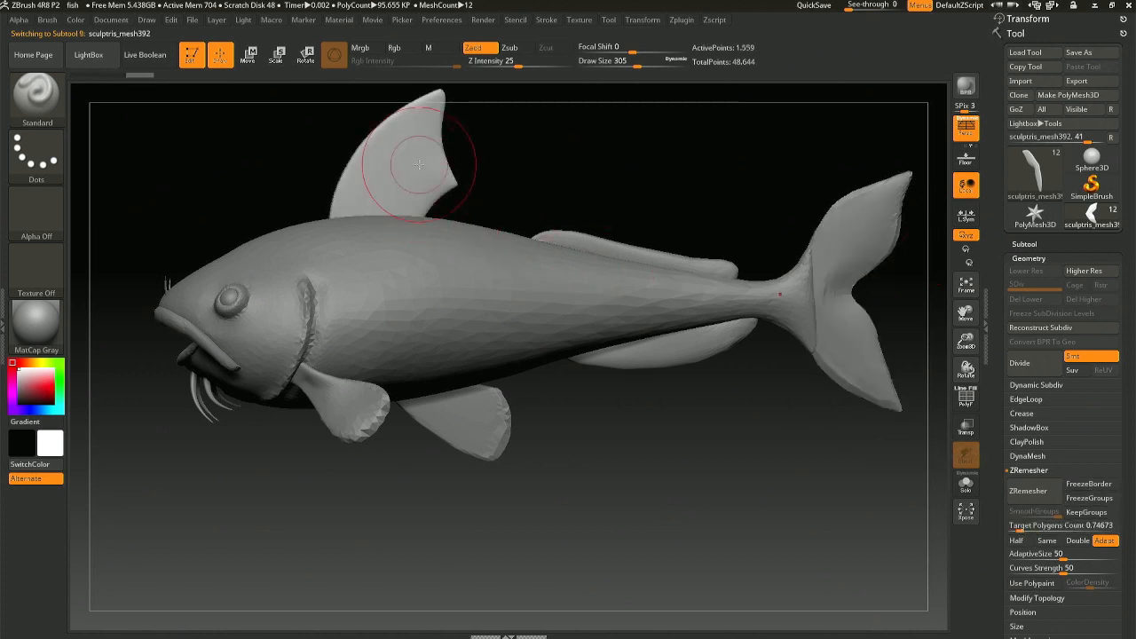
pyautogui.keyDown('alt'); pyautogui.click(840, 256); pyautogui.keyUp('alt')
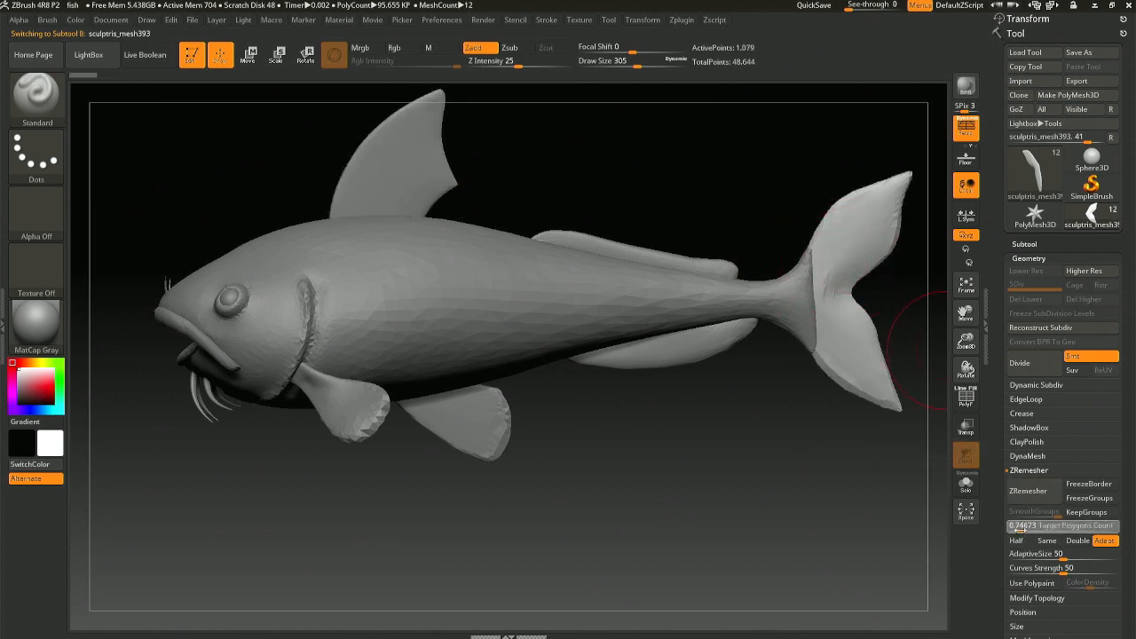
pyautogui.click(1023, 491)
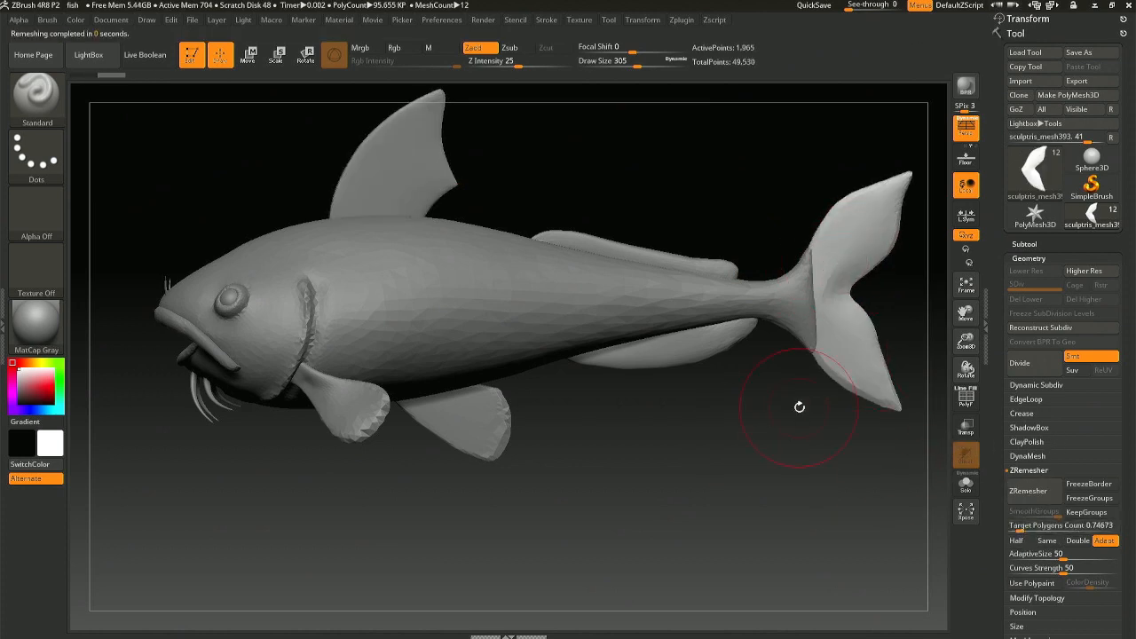
# - Smooth the remeshed tail fin with the Relax deformation
pyautogui.scroll(-3, 1133, 521)
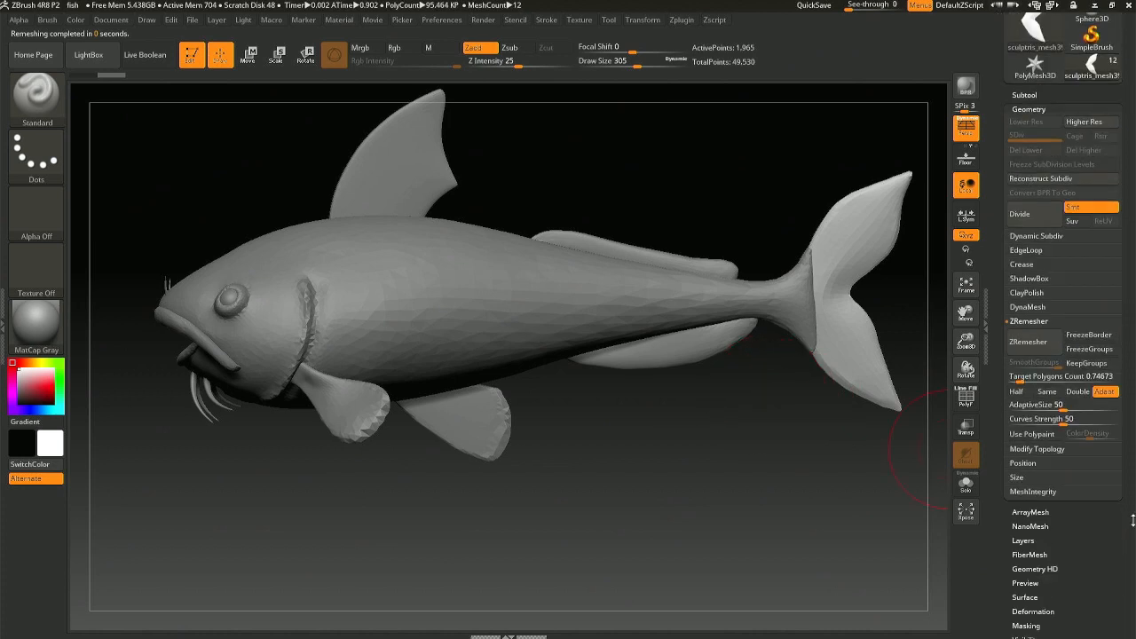
pyautogui.click(1045, 609)
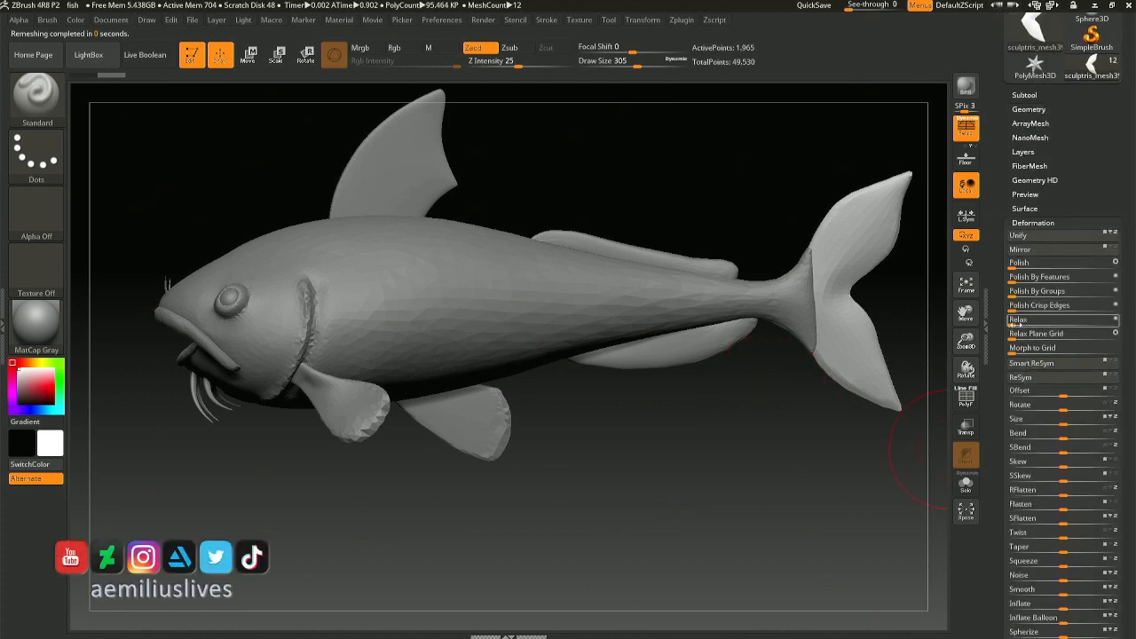
pyautogui.moveTo(1016, 324); pyautogui.dragTo(1079, 321)
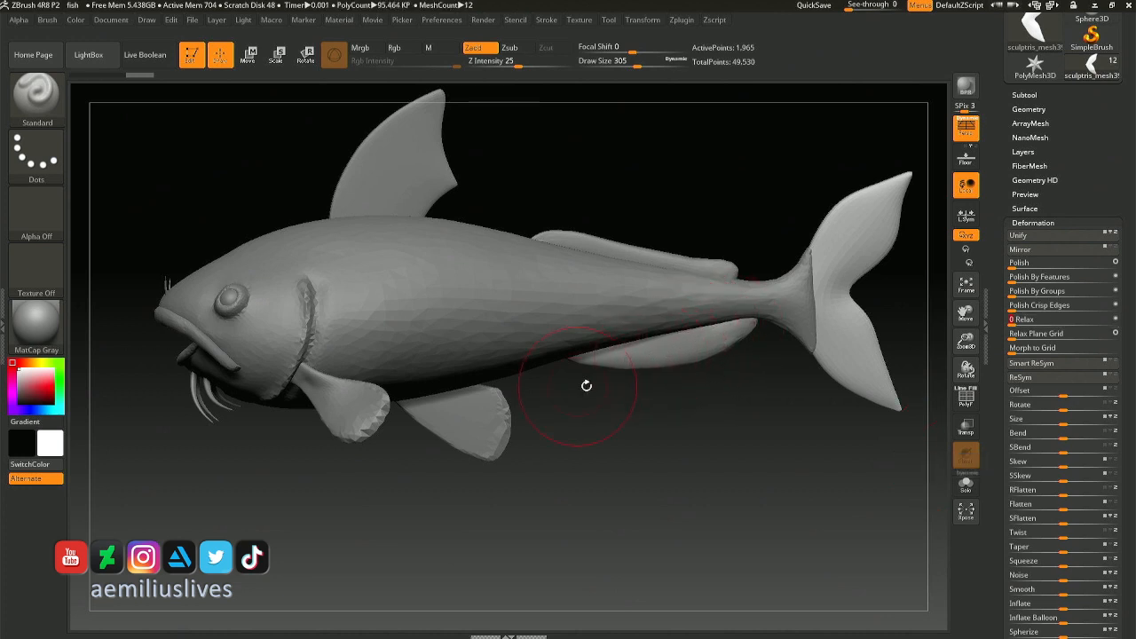
# - Select the anal fin subtool under the tail and remesh it with ZRemesher at a target polygon count of 0.74673
pyautogui.keyDown('alt'); pyautogui.click(674, 350); pyautogui.keyUp('alt')
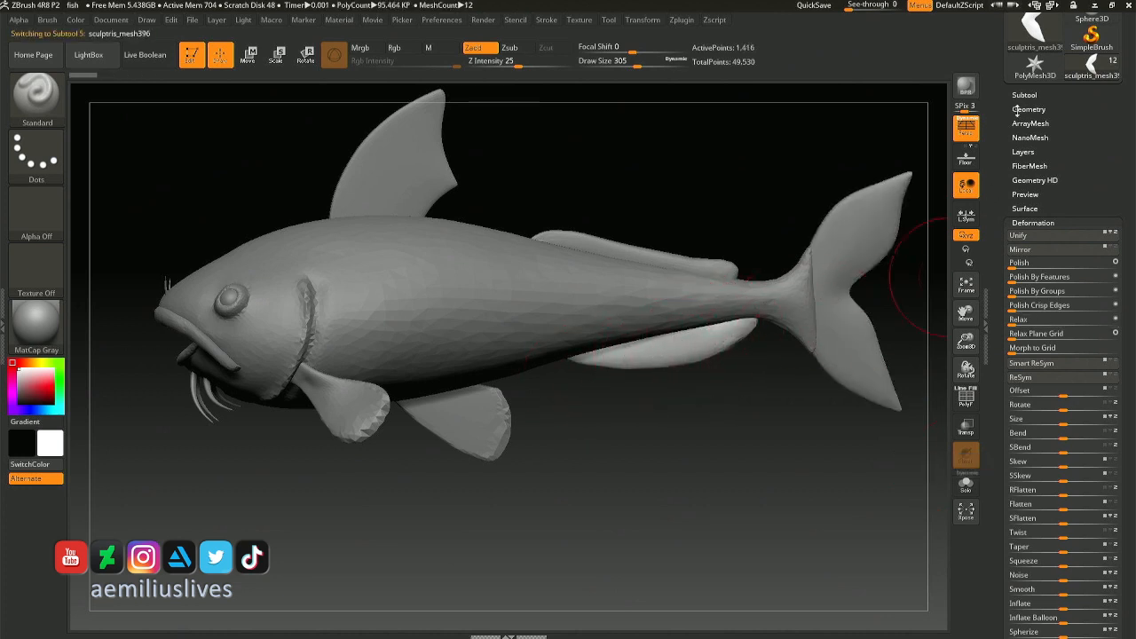
pyautogui.click(1023, 109)
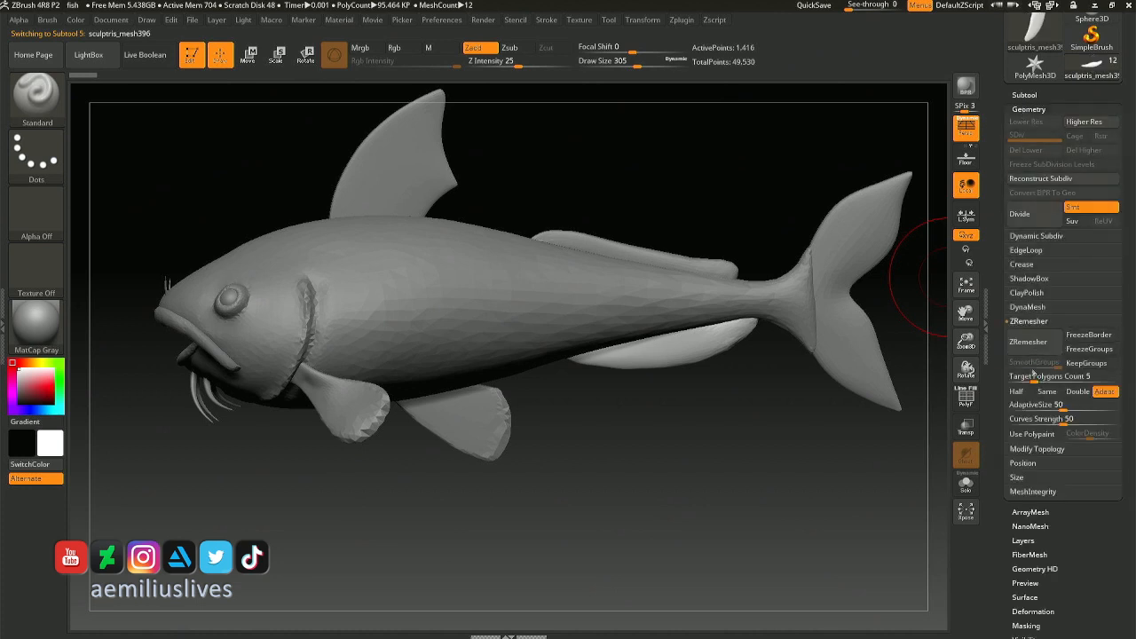
pyautogui.moveTo(1033, 374); pyautogui.dragTo(1023, 390)
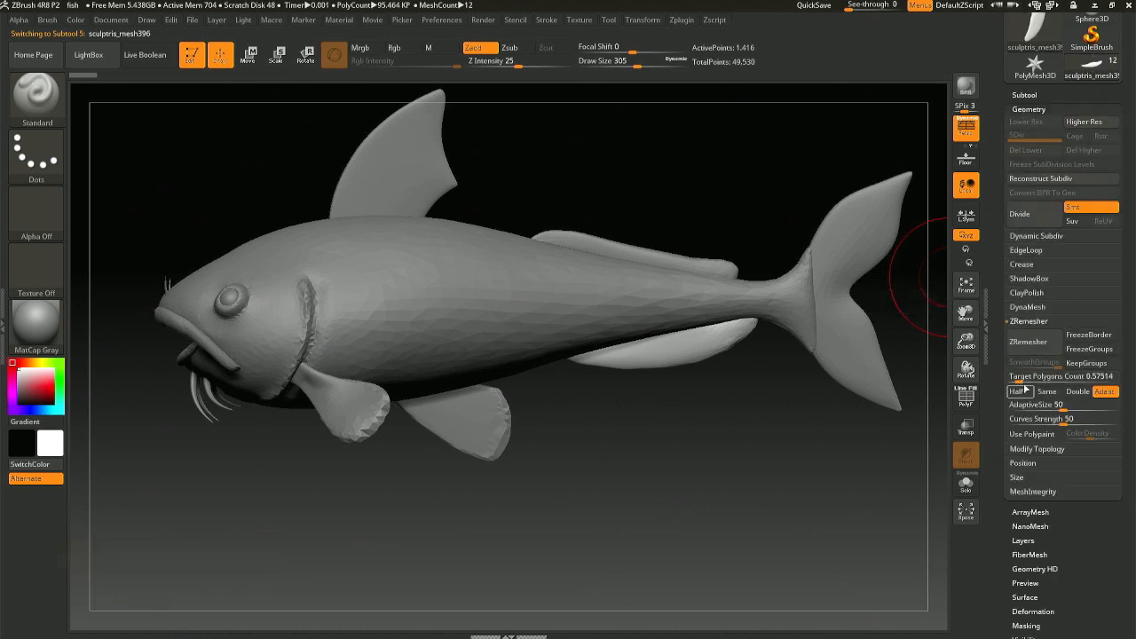
pyautogui.click(1021, 377)
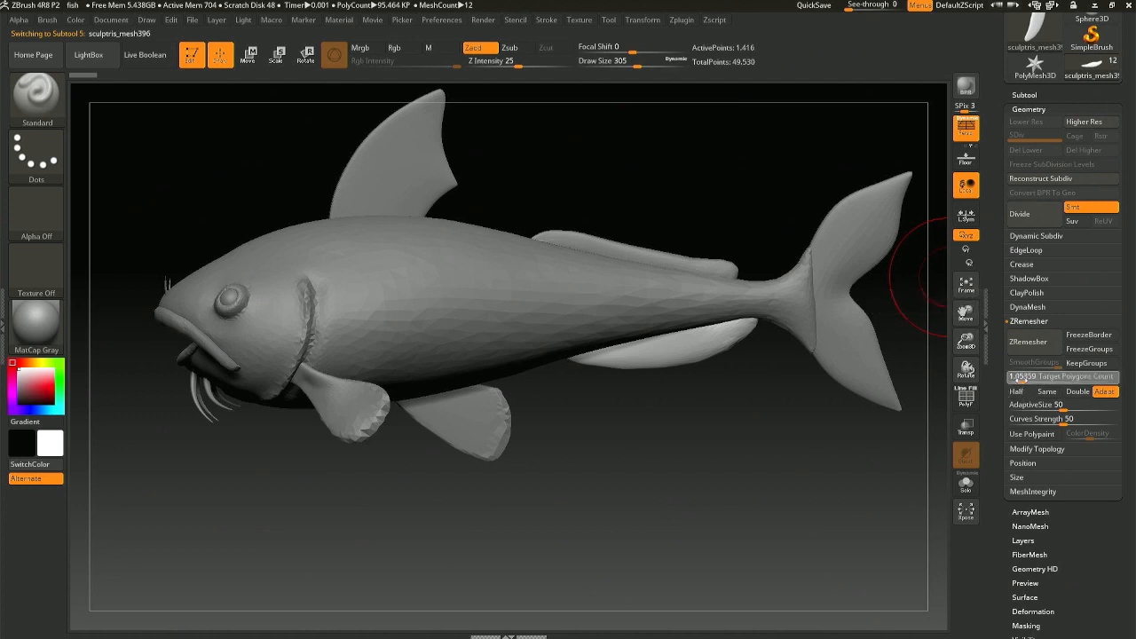
pyautogui.press('Return')
pyautogui.click(1026, 348)
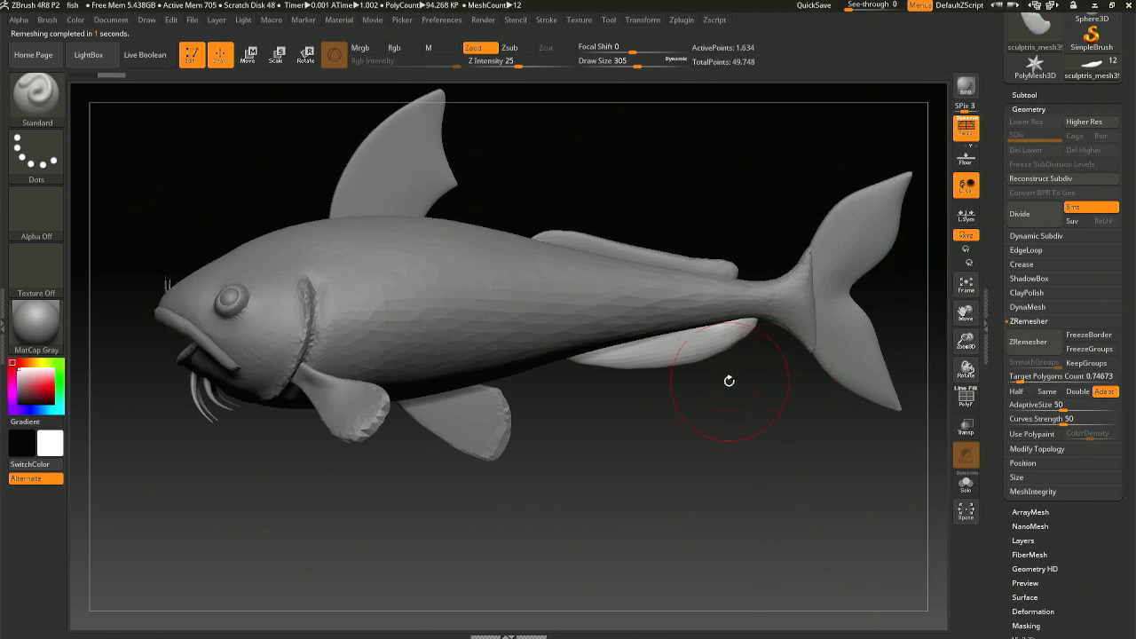
# - Smooth the remeshed anal fin with the Relax deformation at 100
pyautogui.moveTo(728, 355)
pyautogui.keyDown('ctrl'); pyautogui.mouseDown(button='right')
pyautogui.moveTo(736, 393)
pyautogui.moveTo(733, 382)
pyautogui.mouseUp(button='right'); pyautogui.keyUp('ctrl')
pyautogui.scroll(-3, 1099, 455)
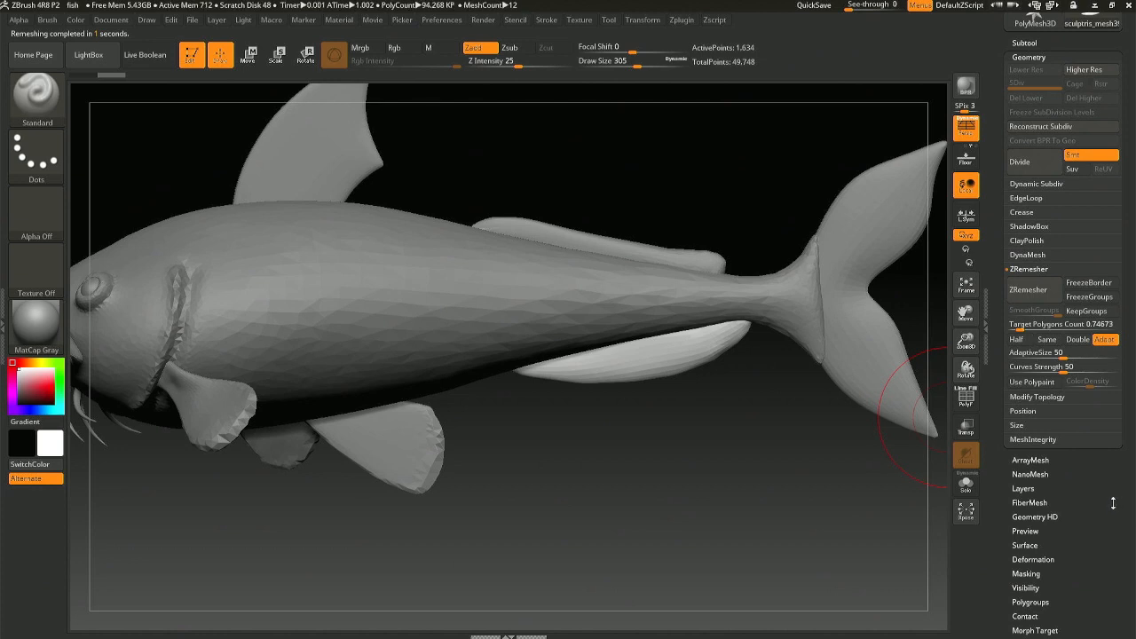
pyautogui.click(1044, 560)
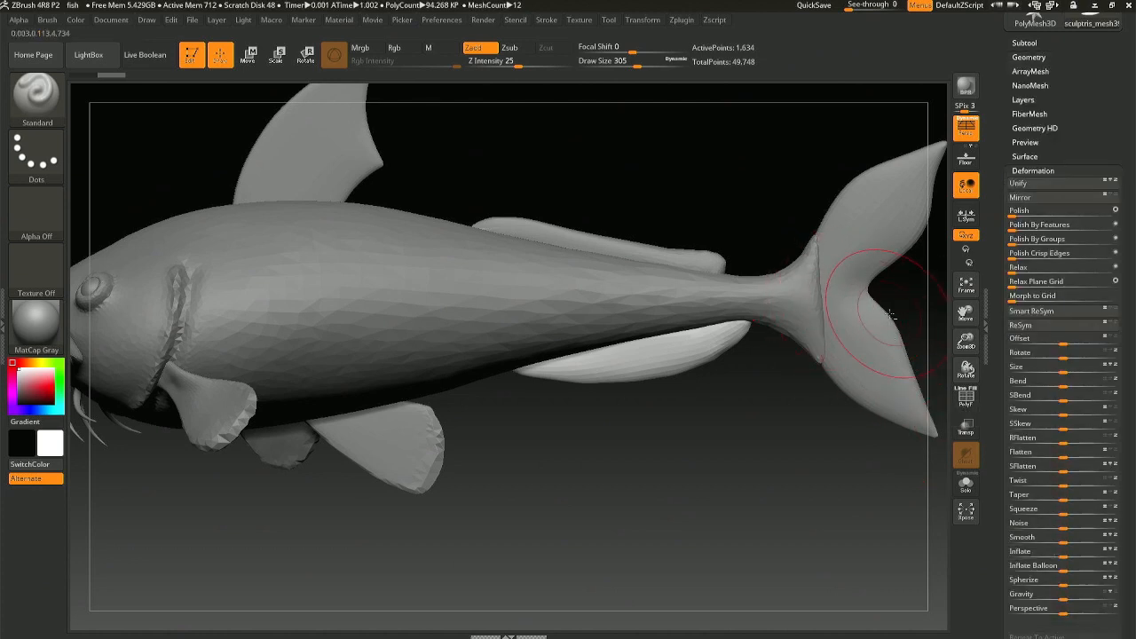
pyautogui.keyDown('alt'); pyautogui.moveTo(888, 315); pyautogui.dragTo(792, 329); pyautogui.keyUp('alt')
pyautogui.moveTo(785, 363); pyautogui.dragTo(786, 359, button='right')
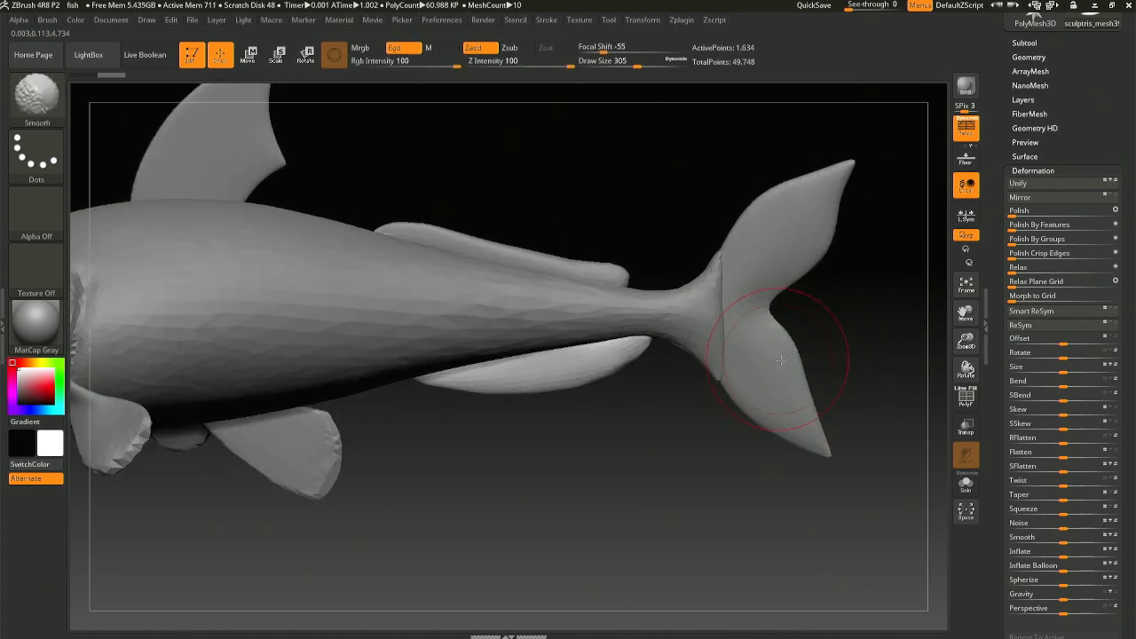
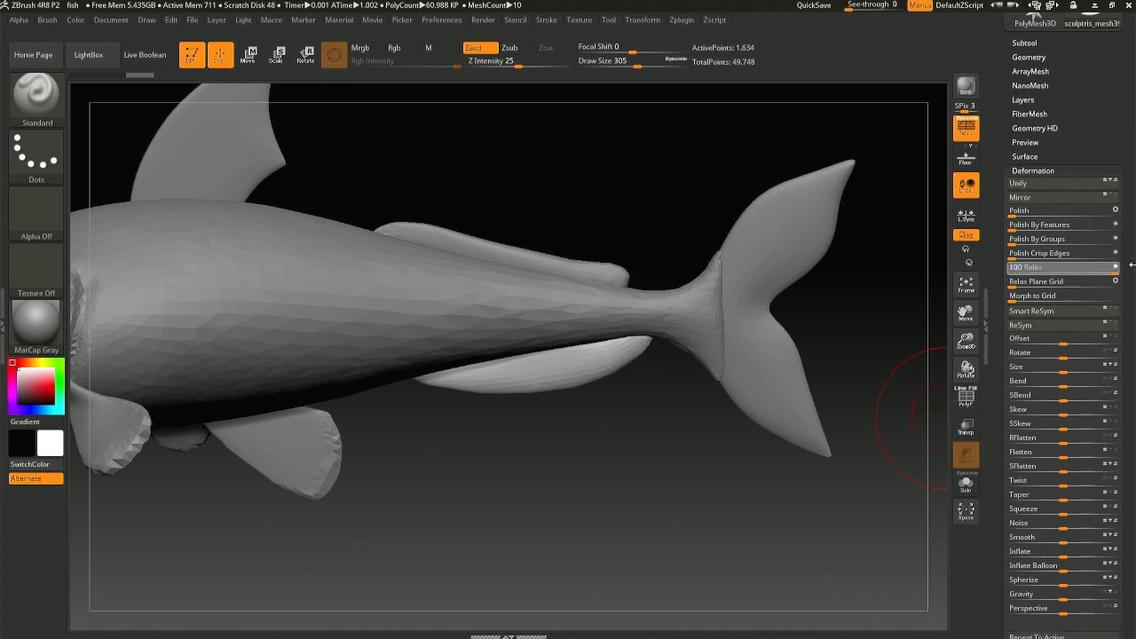
pyautogui.moveTo(685, 363)
pyautogui.mouseDown(button='right')
pyautogui.moveTo(608, 325)
pyautogui.moveTo(611, 203)
pyautogui.moveTo(606, 285)
pyautogui.moveTo(713, 360)
pyautogui.mouseUp(button='right')
# - Select the tail fin subtool and pull the rear edge of its lower lobe outward with the Move brush at draw size 212
pyautogui.keyDown('alt'); pyautogui.click(767, 349); pyautogui.keyUp('alt')
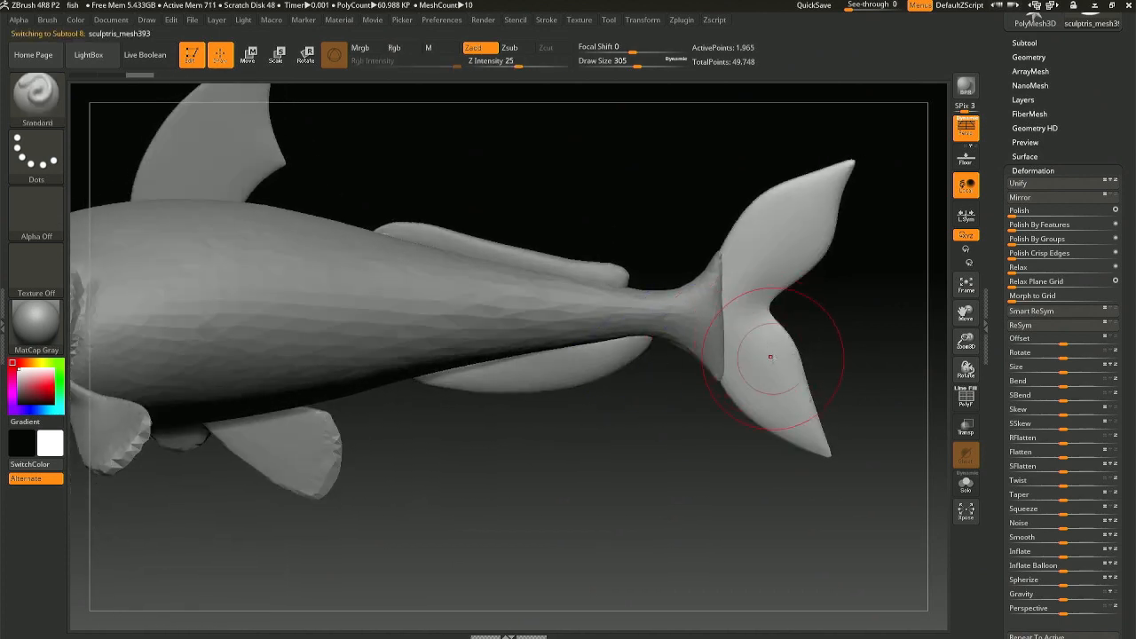
pyautogui.press('space')
pyautogui.moveTo(773, 360); pyautogui.dragTo(762, 360)
pyautogui.moveTo(751, 341); pyautogui.dragTo(691, 350, button='right')
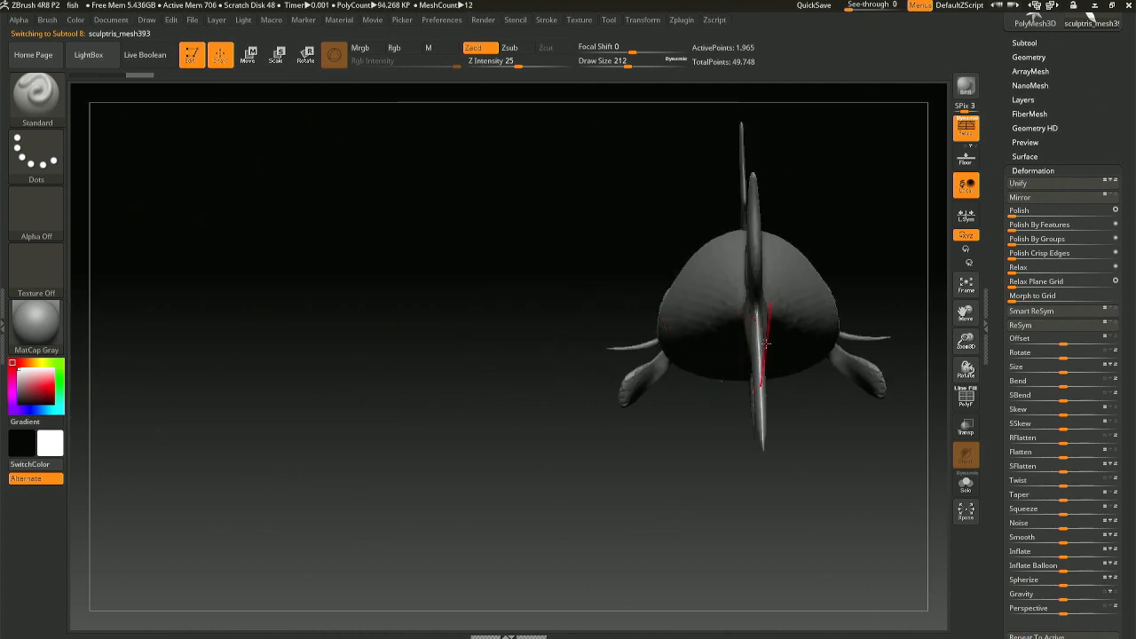
pyautogui.moveTo(766, 344); pyautogui.dragTo(773, 378, button='right')
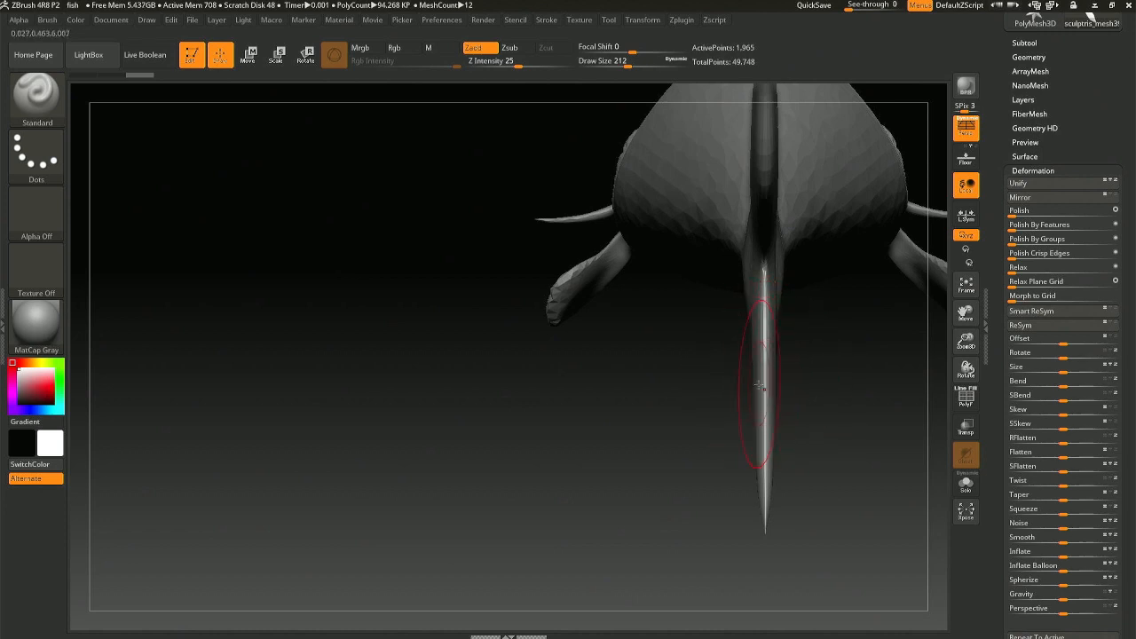
pyautogui.moveTo(761, 386); pyautogui.dragTo(802, 381, button='right')
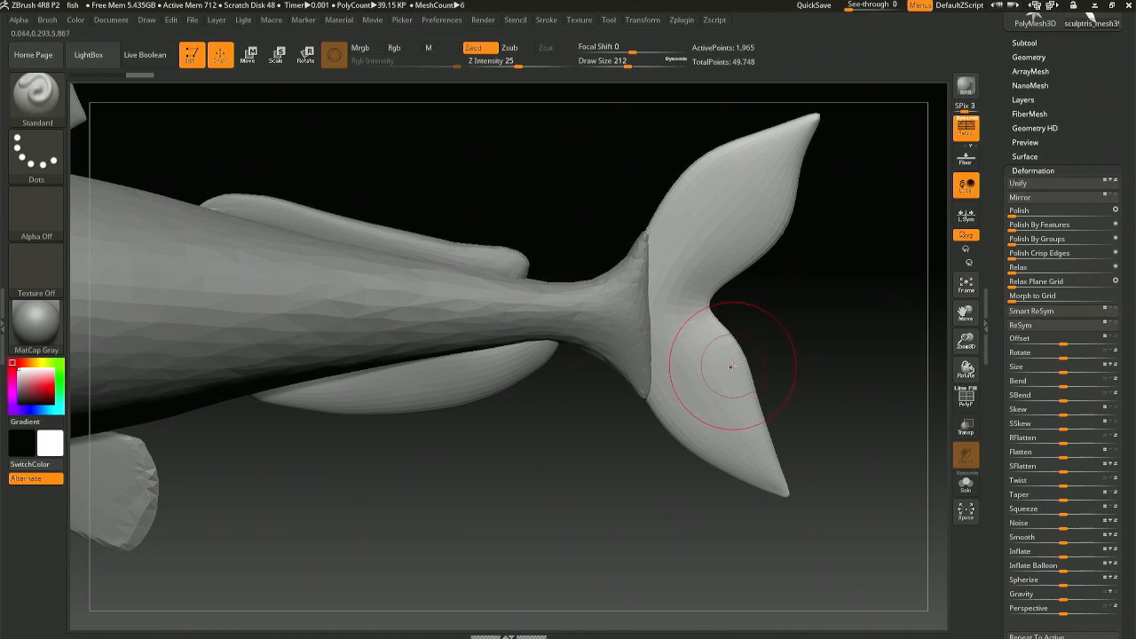
pyautogui.press('b')
pyautogui.press('m')
pyautogui.press('v')
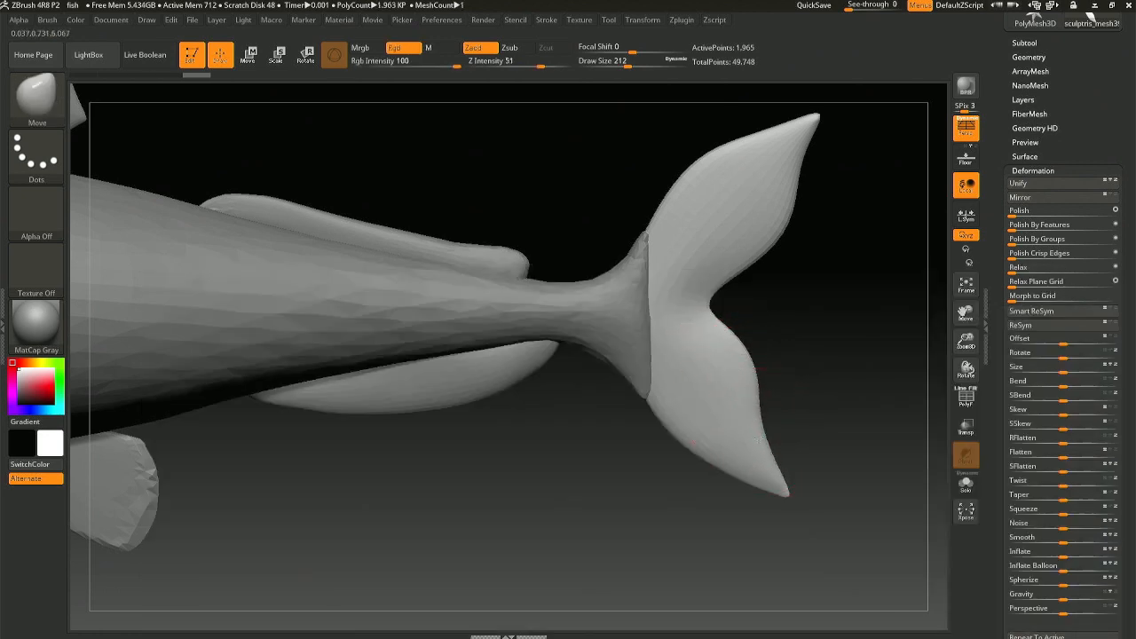
pyautogui.moveTo(759, 438); pyautogui.dragTo(757, 434)
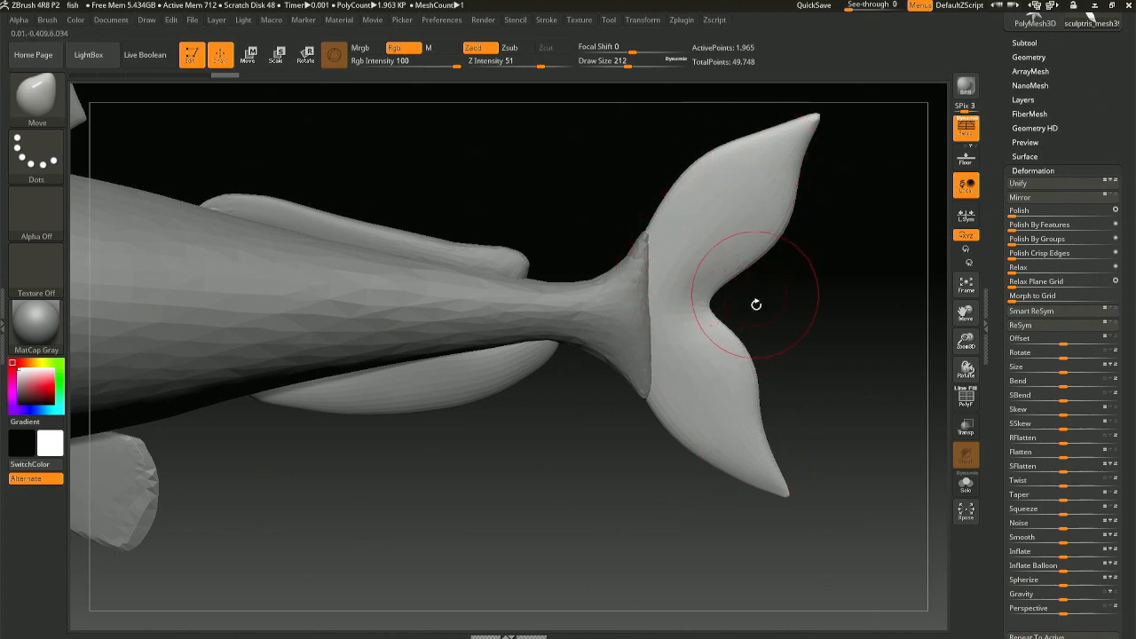
# - Select the small rear dorsal fin subtool and remesh it with ZRemesher at a target polygon count of 0.74673
pyautogui.keyDown('alt'); pyautogui.click(463, 286); pyautogui.keyUp('alt')
pyautogui.moveTo(505, 183)
pyautogui.mouseDown()
pyautogui.moveTo(525, 266)
pyautogui.moveTo(500, 403)
pyautogui.mouseUp()
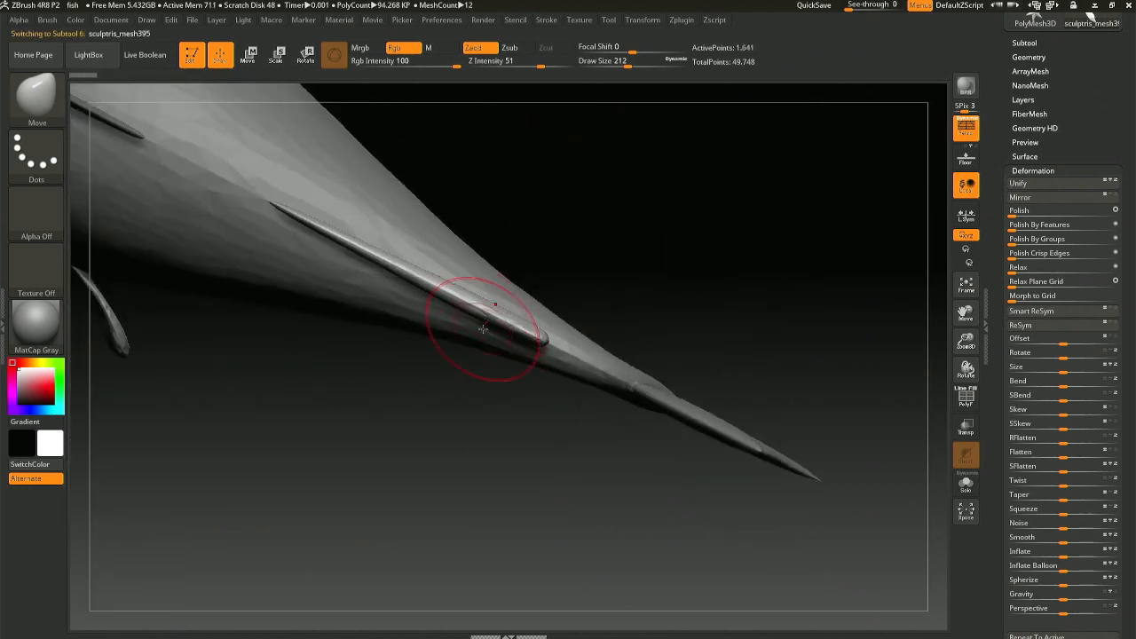
pyautogui.moveTo(487, 331); pyautogui.dragTo(525, 301)
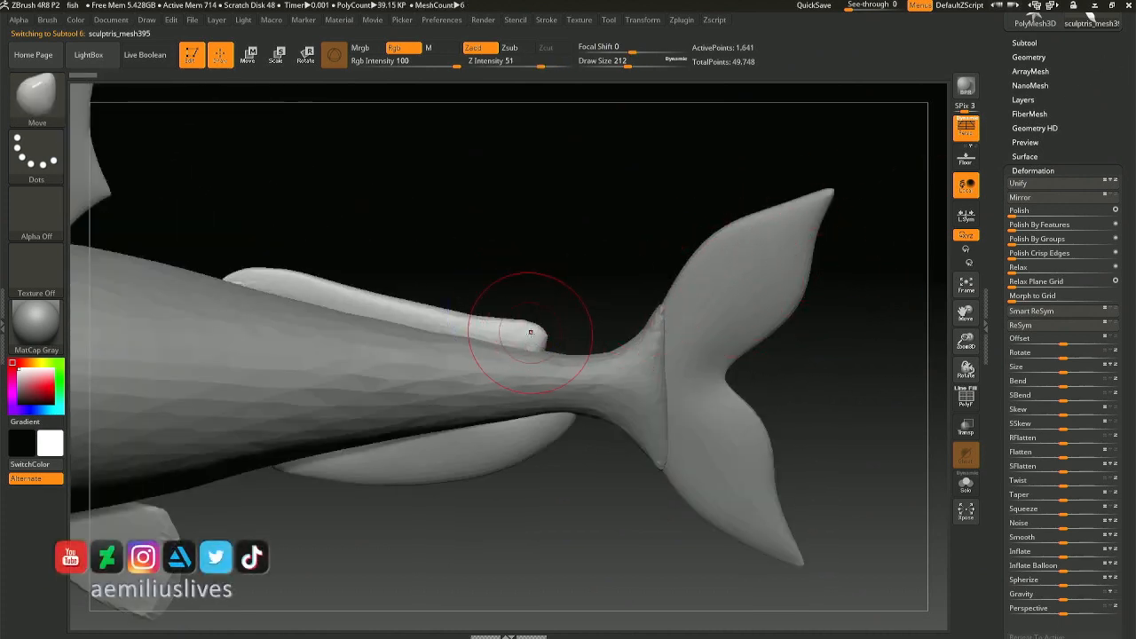
pyautogui.click(649, 20)
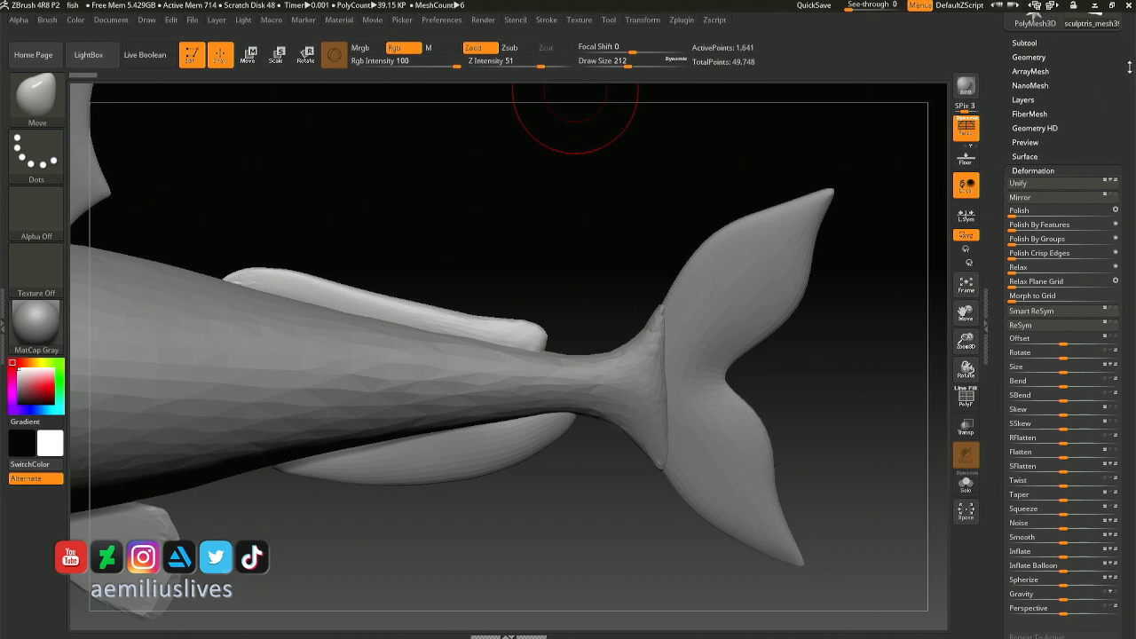
pyautogui.moveTo(1130, 67); pyautogui.dragTo(1130, 124)
pyautogui.click(1065, 135)
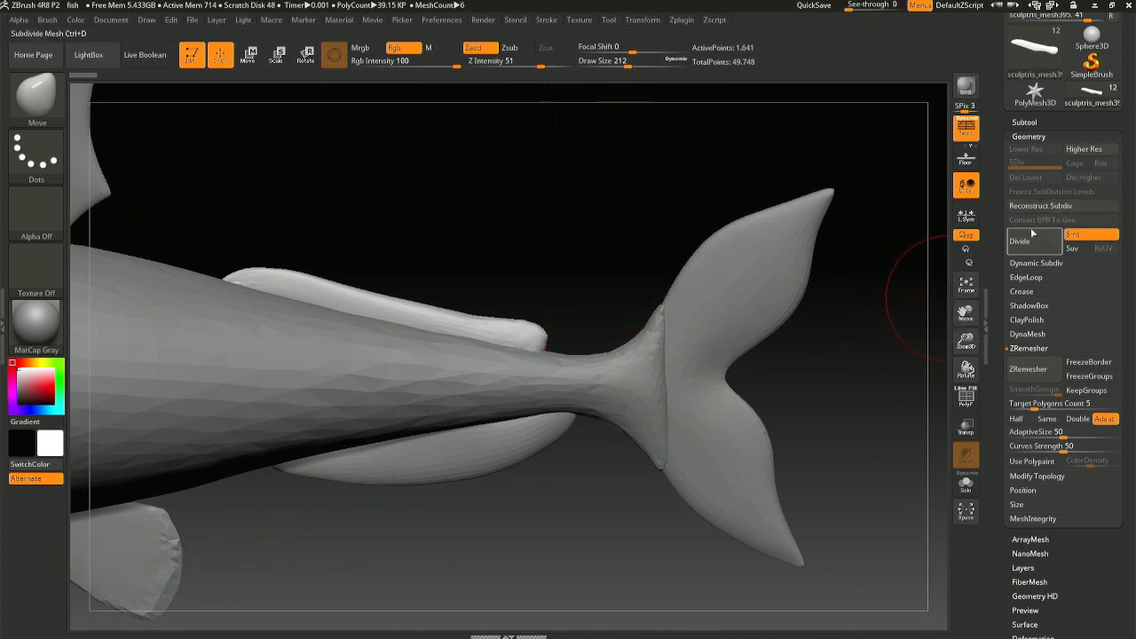
pyautogui.moveTo(1043, 404); pyautogui.dragTo(1012, 405)
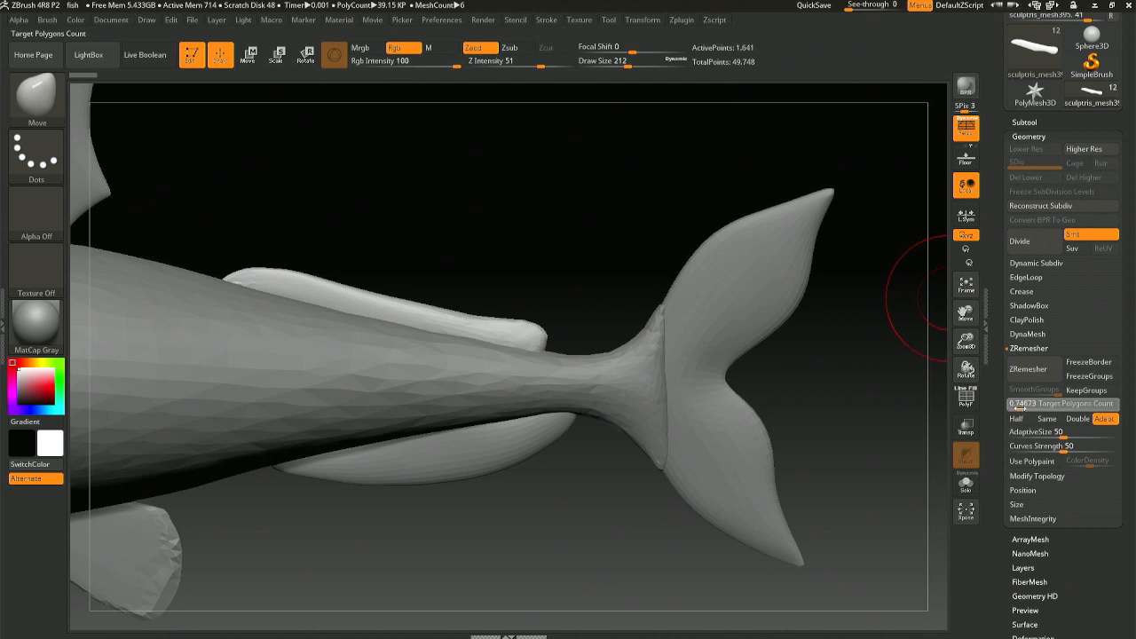
pyautogui.click(1027, 369)
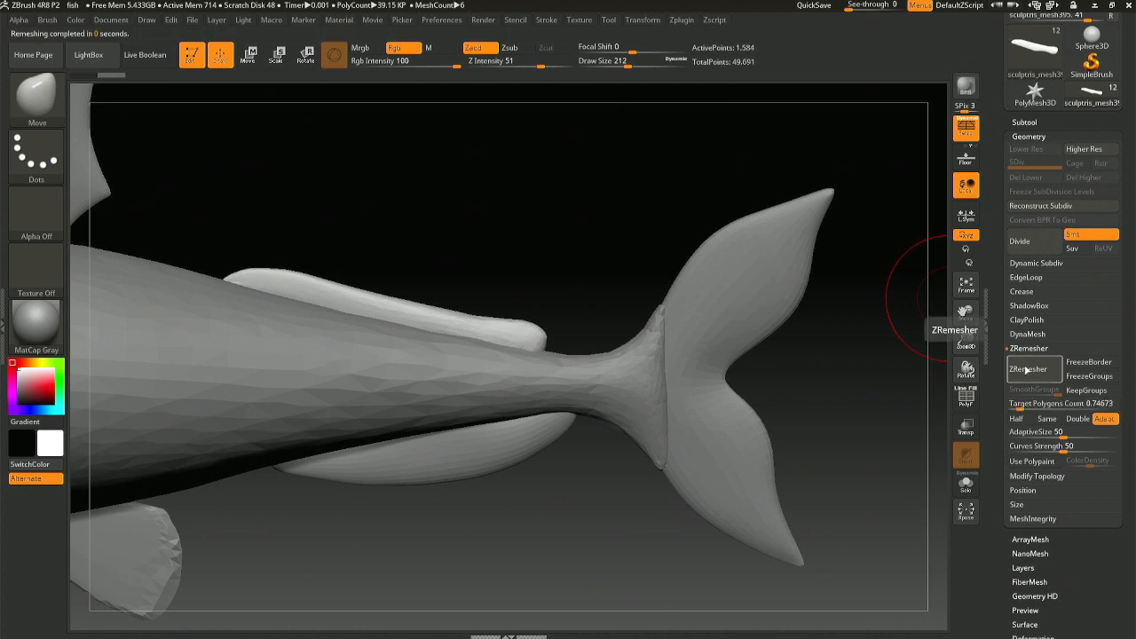
# - Smooth the remeshed small rear dorsal fin with the Relax deformation
pyautogui.scroll(-5, 1057, 426)
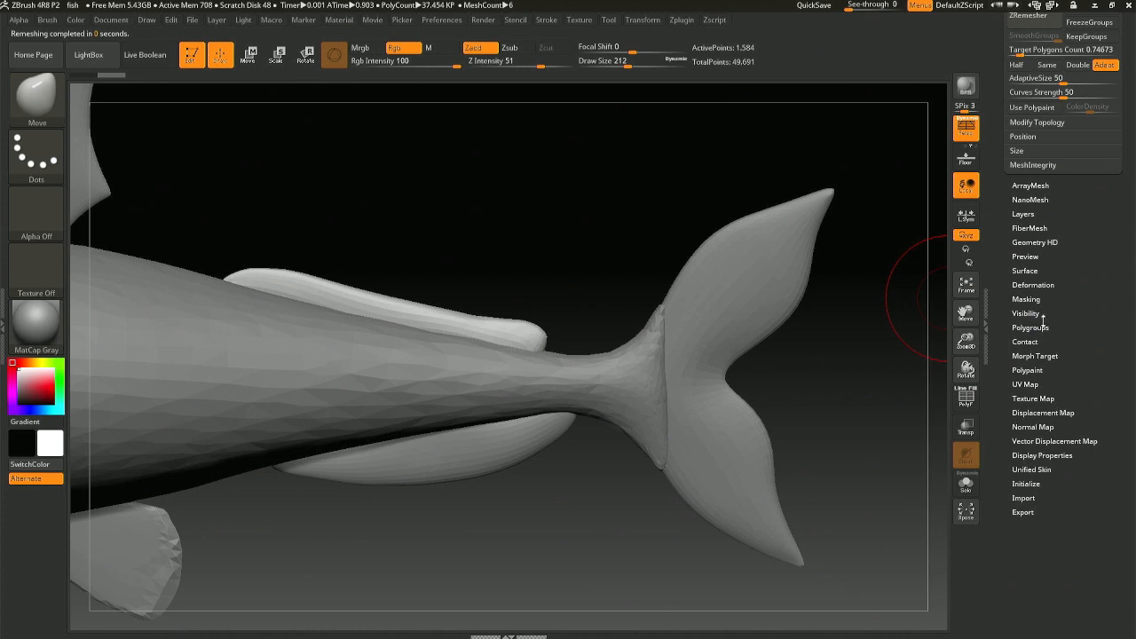
pyautogui.click(1039, 284)
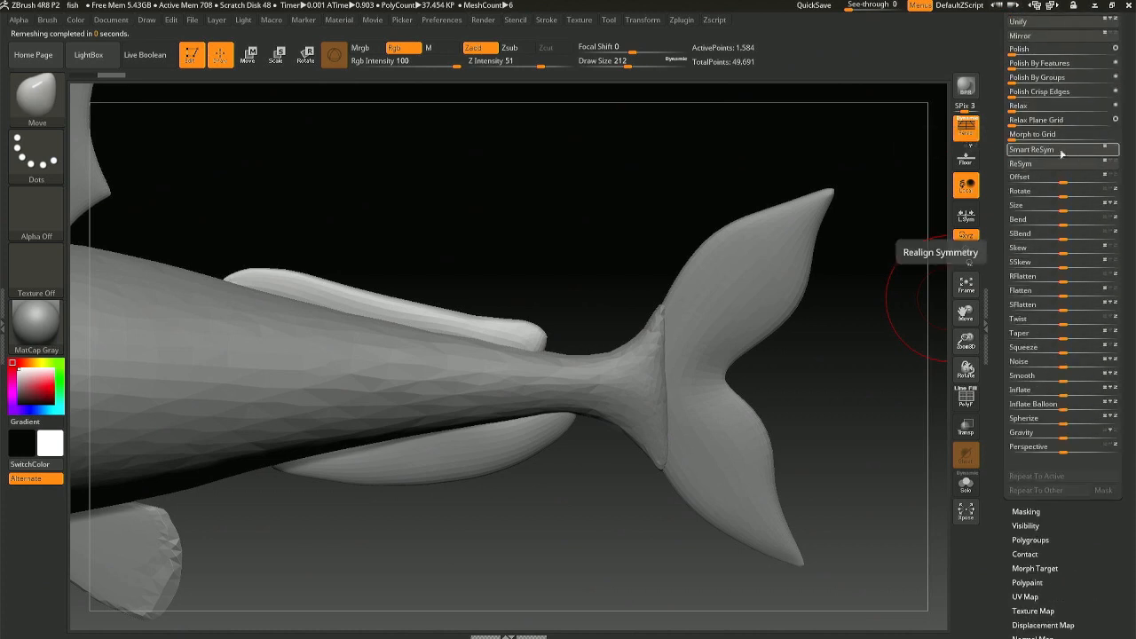
pyautogui.click(1030, 106)
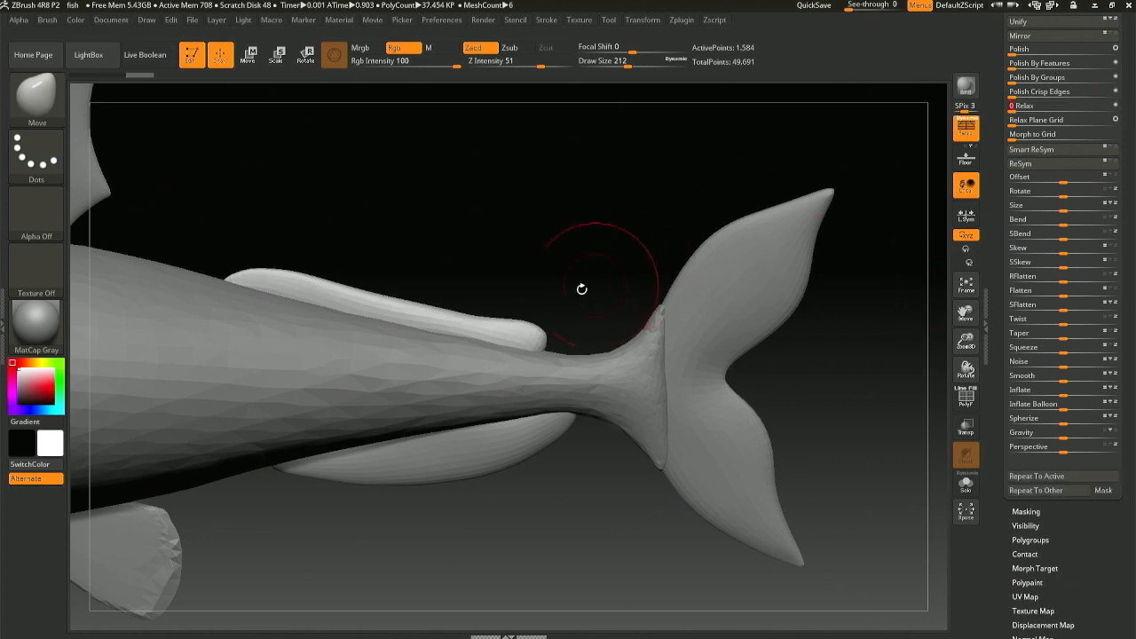
# - Smooth the surface of the small rear dorsal fin with the Smooth brush, undoing the first stroke
pyautogui.press('shift')
pyautogui.keyDown('shift'); pyautogui.moveTo(423, 304); pyautogui.dragTo(432, 344); pyautogui.keyUp('shift')
pyautogui.hotkey('ctrl', 'z')
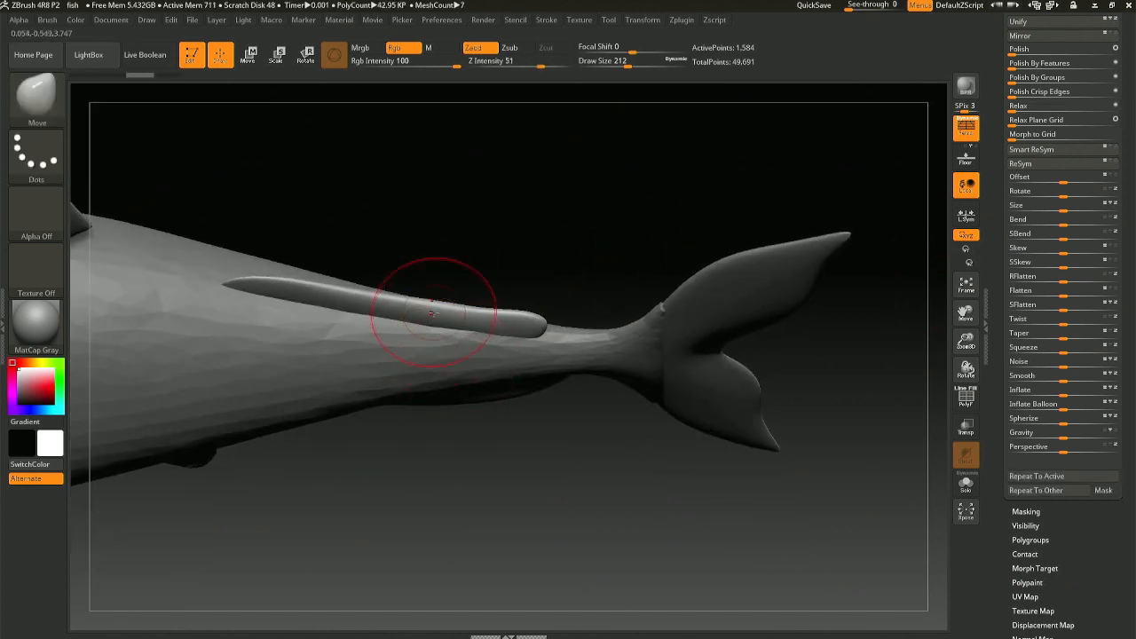
pyautogui.moveTo(432, 303)
pyautogui.keyDown('shift'); pyautogui.mouseDown()
pyautogui.moveTo(470, 219)
pyautogui.moveTo(444, 246)
pyautogui.mouseUp(); pyautogui.keyUp('shift')
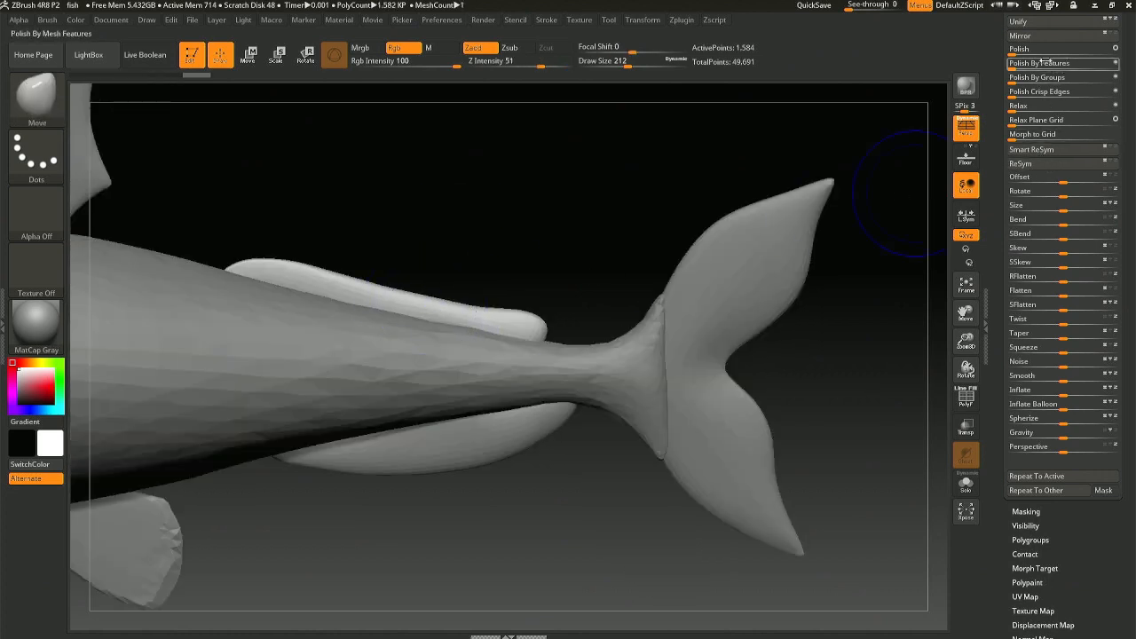
# - Apply the Polish deformation to the small rear dorsal fin, followed by another Relax deformation
pyautogui.moveTo(1020, 52); pyautogui.dragTo(1133, 48)
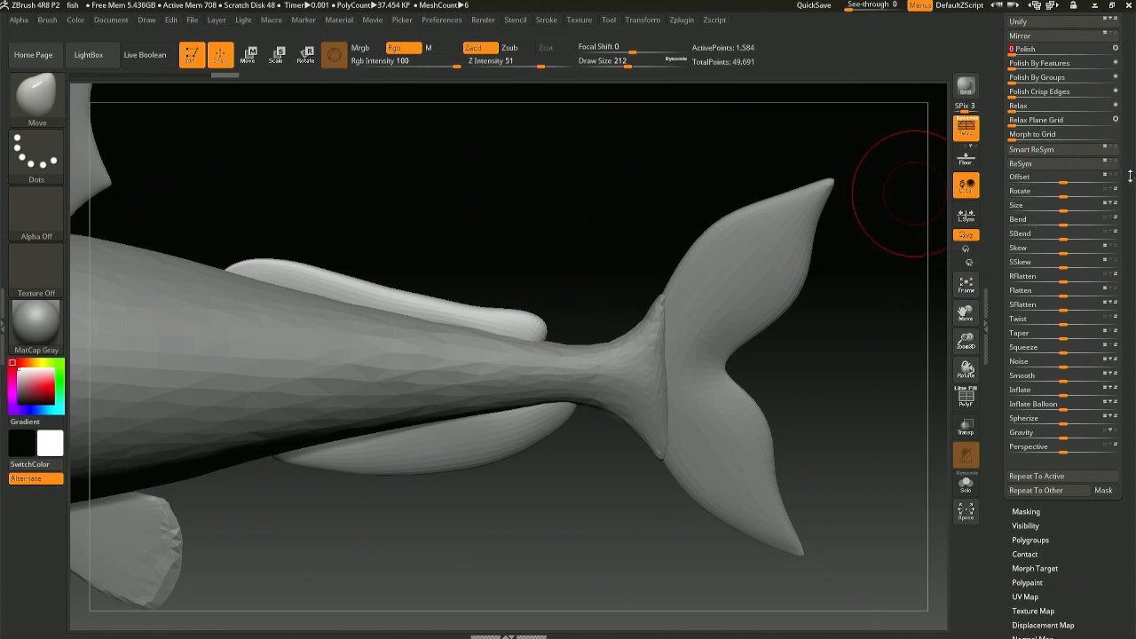
pyautogui.scroll(2, 1061, 195)
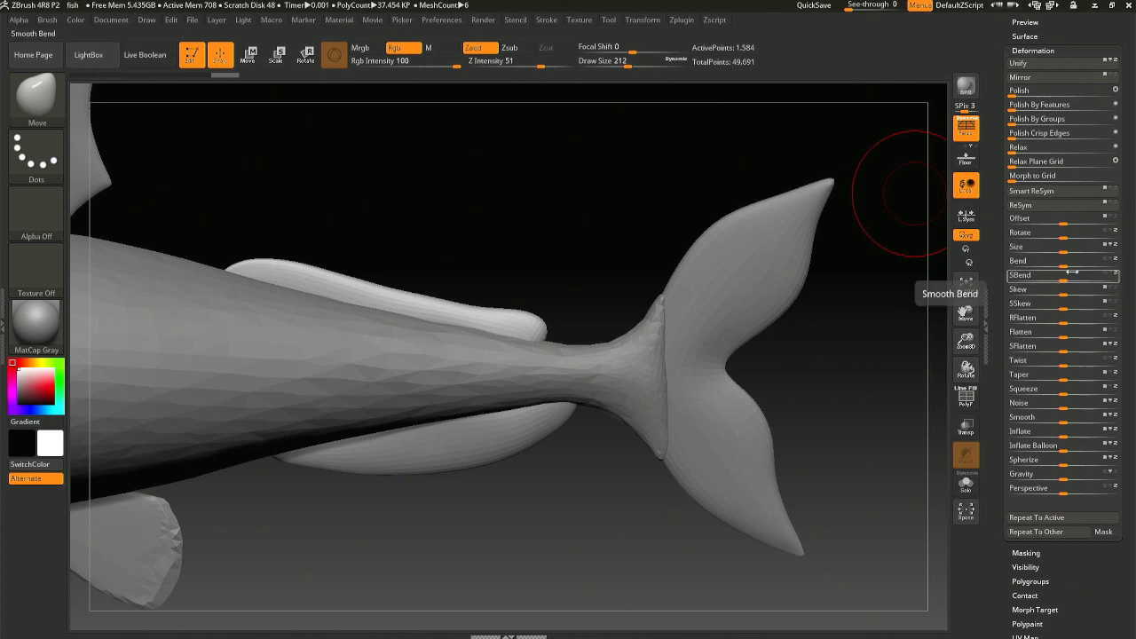
pyautogui.moveTo(1056, 148); pyautogui.dragTo(1130, 149)
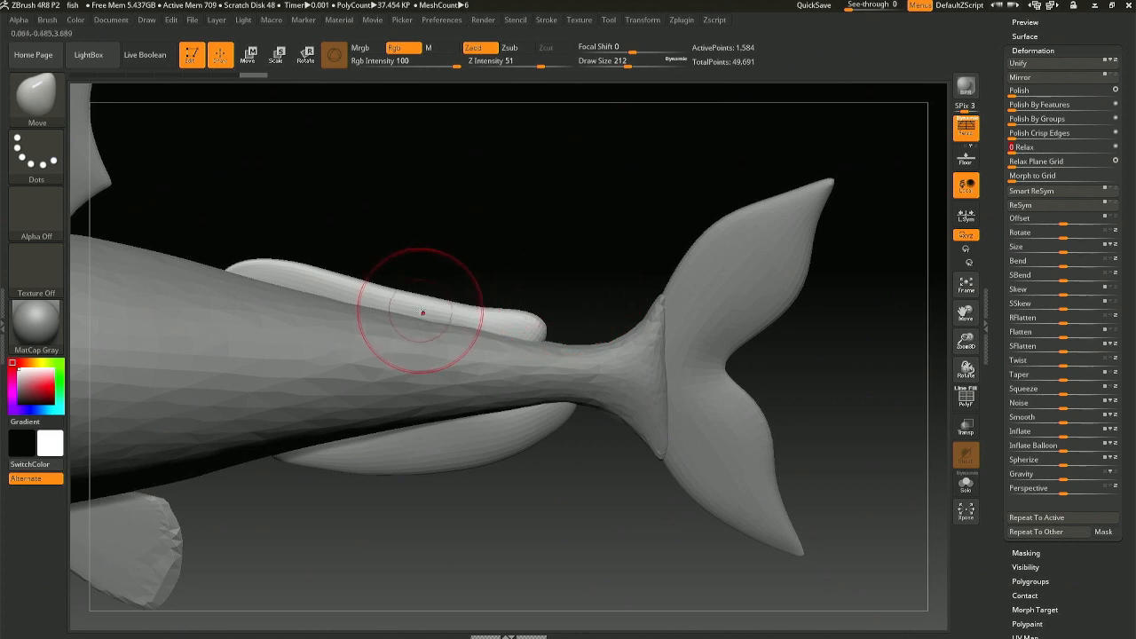
# - Reduce the draw size to 145 and smooth the upper edge of the small rear dorsal fin with the Smooth brush
pyautogui.moveTo(423, 303); pyautogui.dragTo(431, 306, button='right')
pyautogui.press('space')
pyautogui.moveTo(432, 306); pyautogui.dragTo(425, 306)
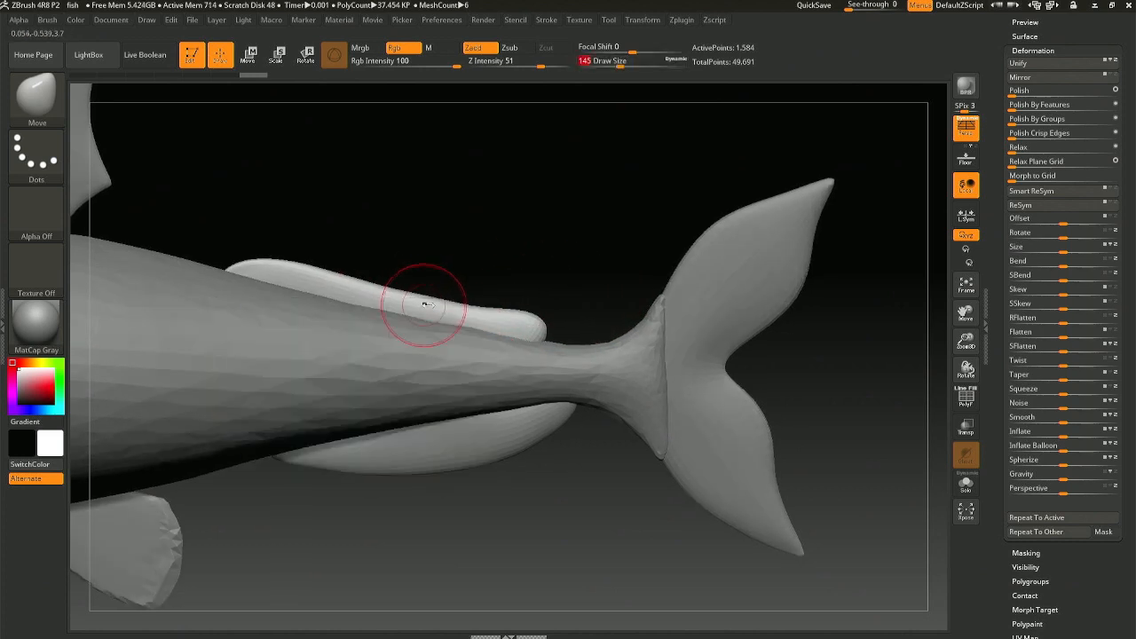
pyautogui.press('shift')
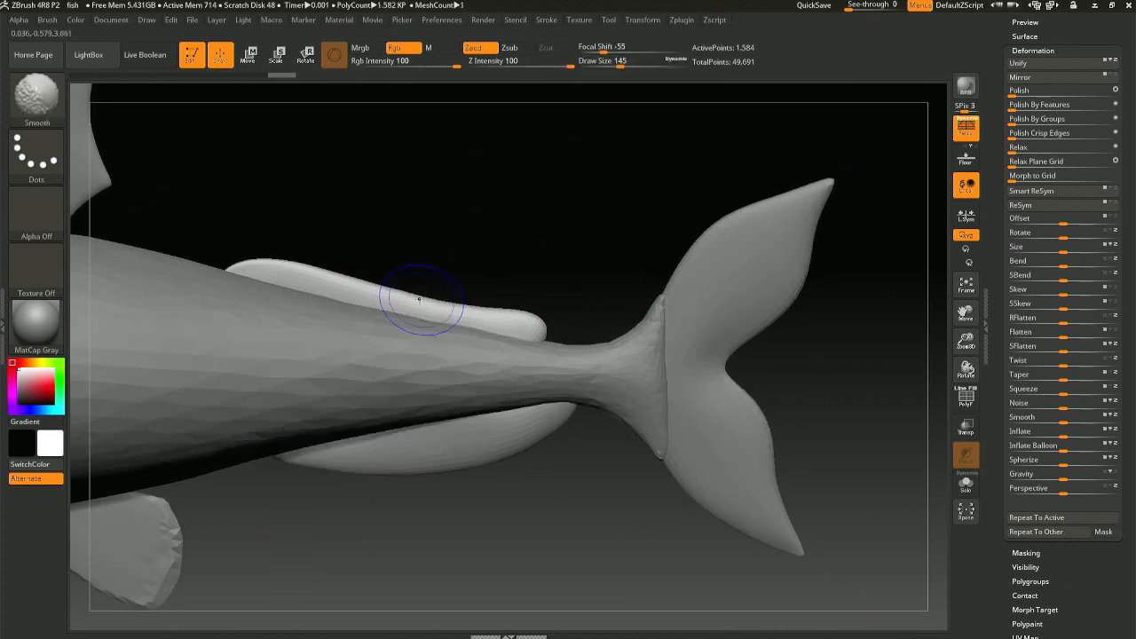
pyautogui.moveTo(550, 60); pyautogui.dragTo(525, 63)
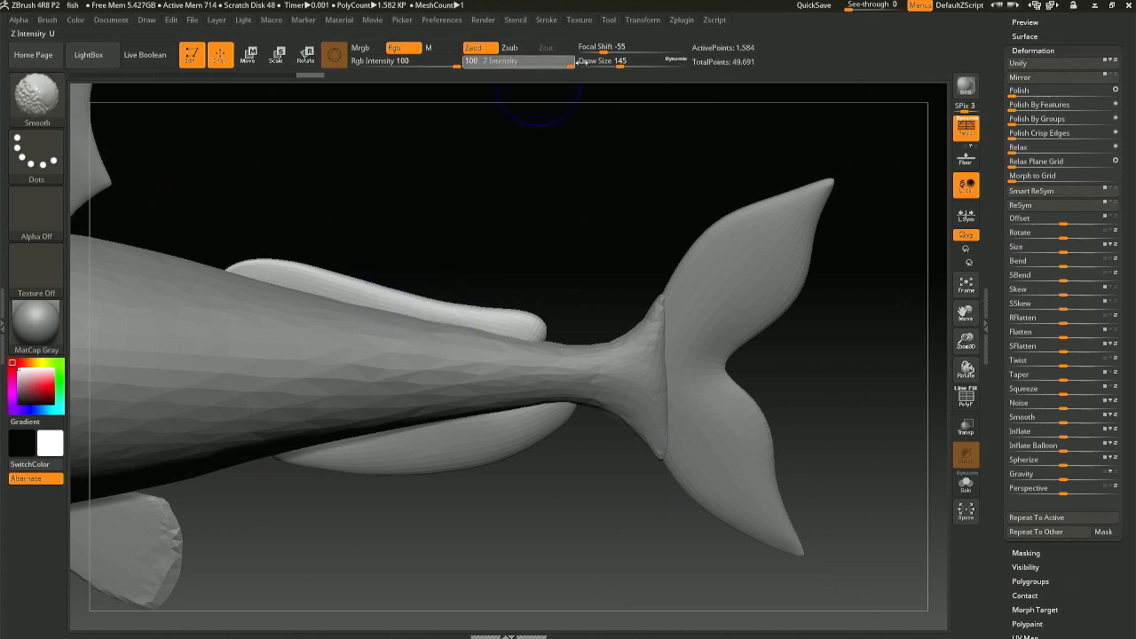
pyautogui.moveTo(604, 50); pyautogui.dragTo(636, 49)
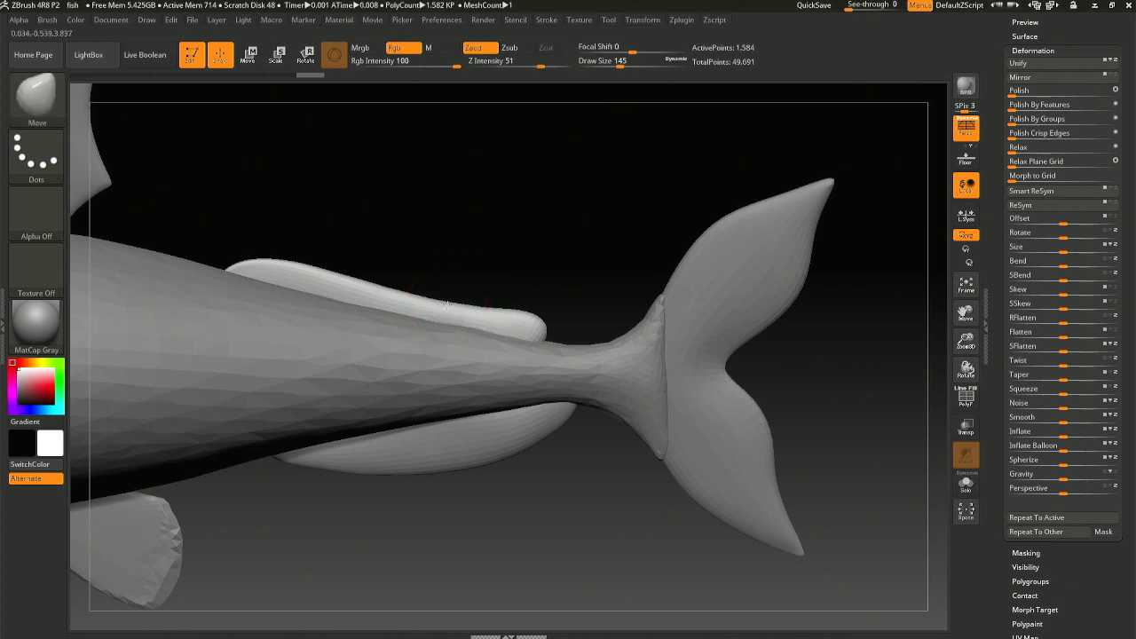
# - Remesh the small rear dorsal fin with ZRemesher at a target polygons count of 0.74673
pyautogui.scroll(5, 1087, 133)
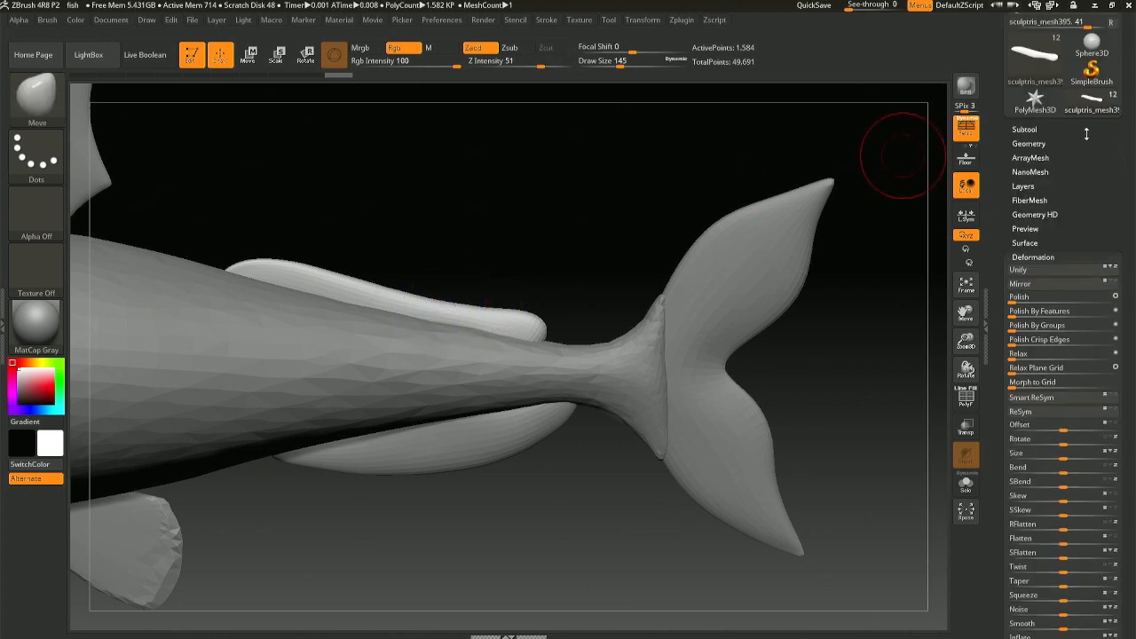
pyautogui.click(1048, 143)
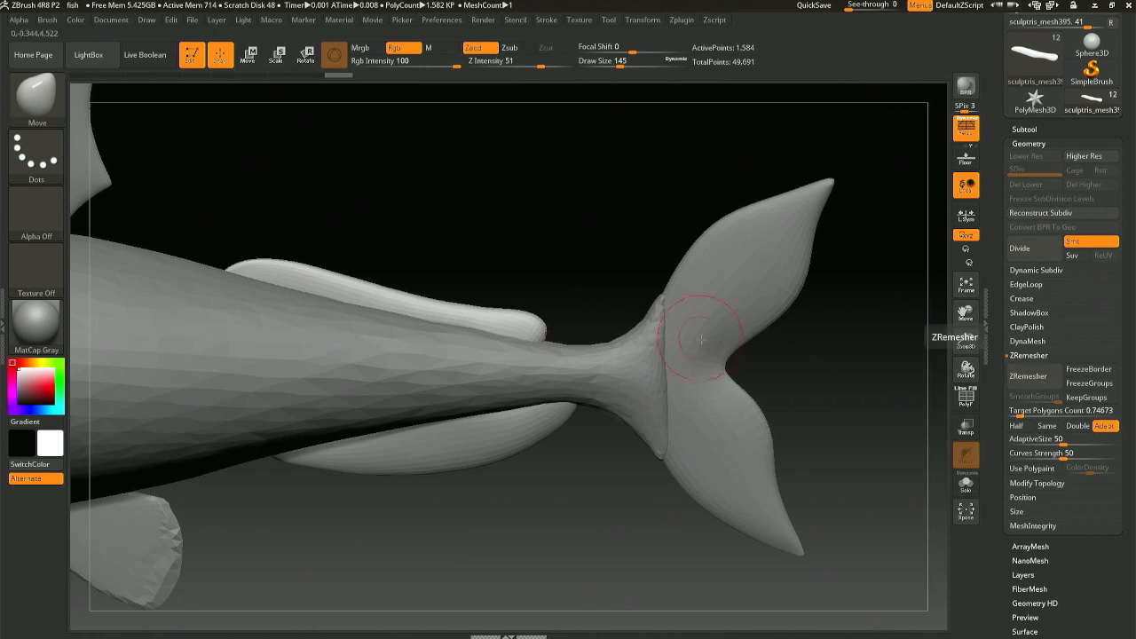
pyautogui.moveTo(521, 352); pyautogui.dragTo(506, 338, button='right')
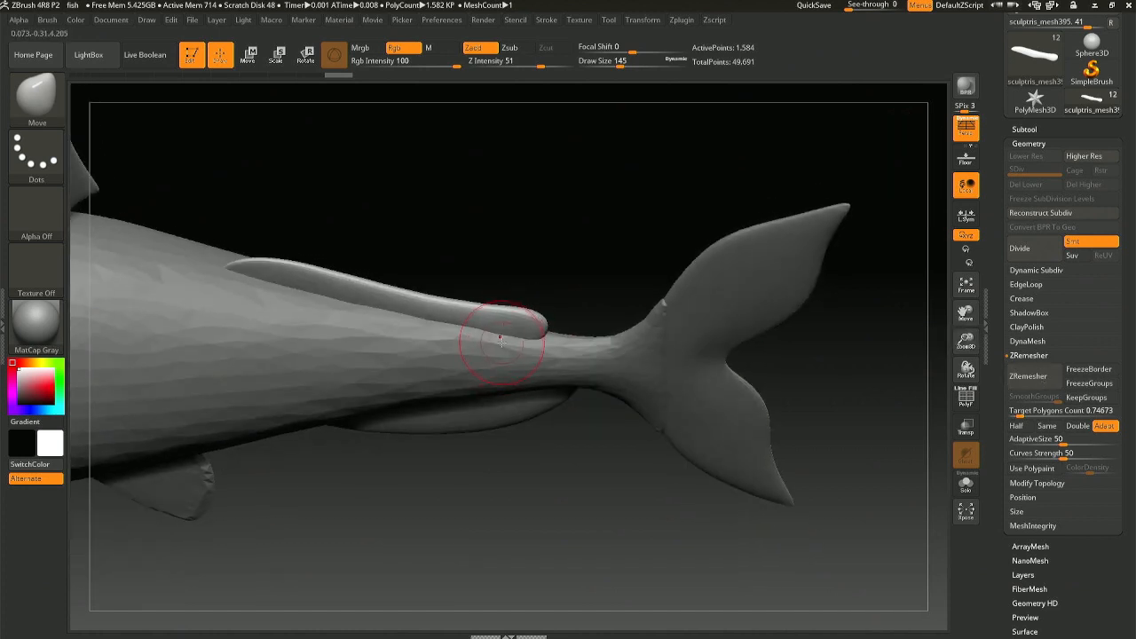
pyautogui.click(1028, 375)
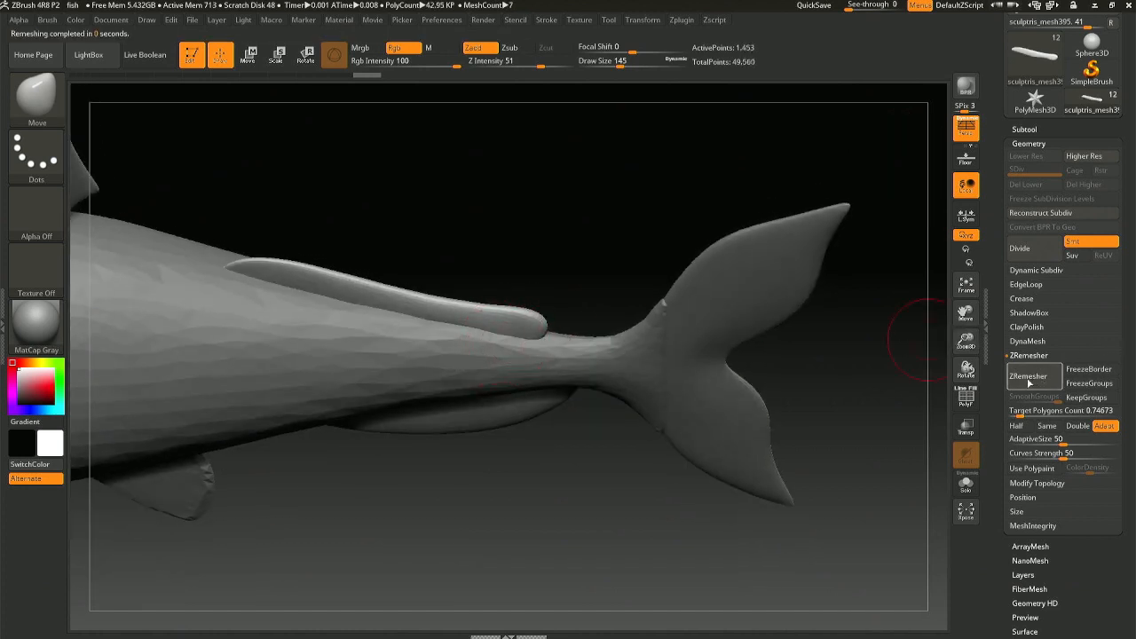
pyautogui.moveTo(576, 362); pyautogui.dragTo(586, 315, button='right')
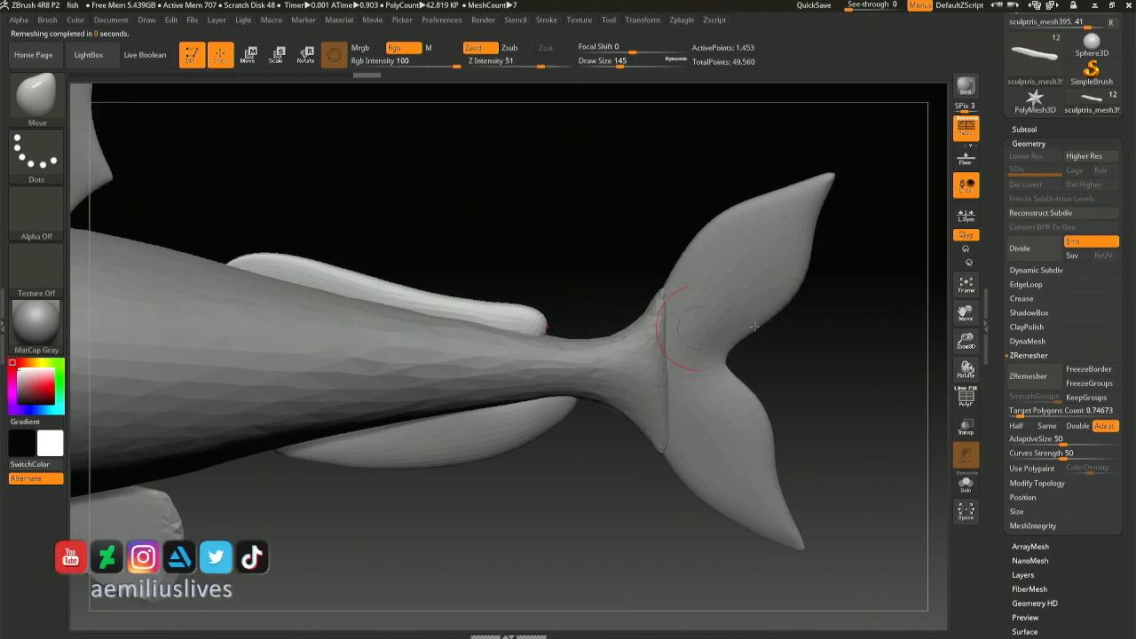
# - Remesh the pelvic fin with ZRemesher at a target polygons count of 0.74673
pyautogui.keyDown('alt'); pyautogui.moveTo(442, 281); pyautogui.dragTo(728, 289, button='right'); pyautogui.keyUp('alt')
pyautogui.keyDown('ctrl'); pyautogui.moveTo(438, 335); pyautogui.dragTo(472, 271, button='right'); pyautogui.keyUp('ctrl')
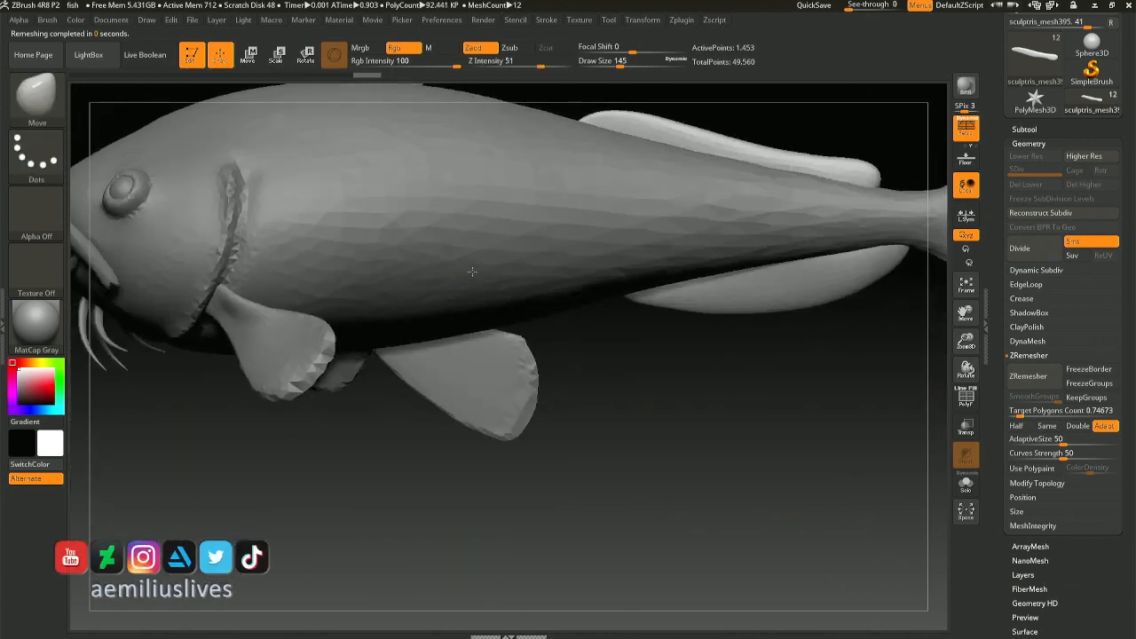
pyautogui.keyDown('alt'); pyautogui.click(473, 352); pyautogui.keyUp('alt')
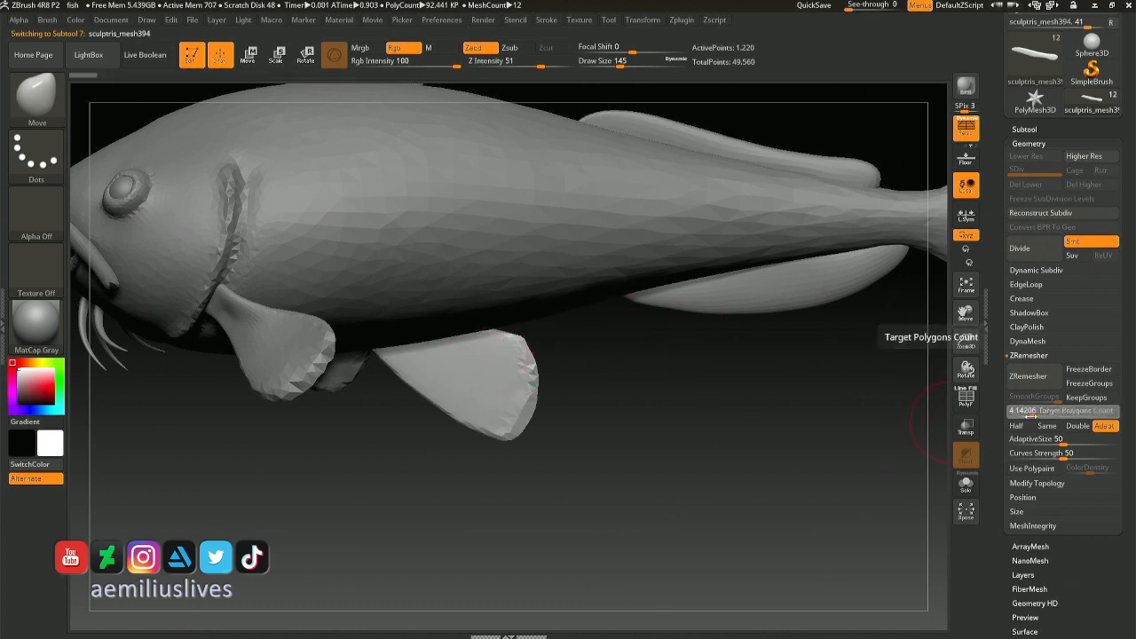
pyautogui.moveTo(1050, 411); pyautogui.dragTo(1022, 415)
pyautogui.click(1028, 376)
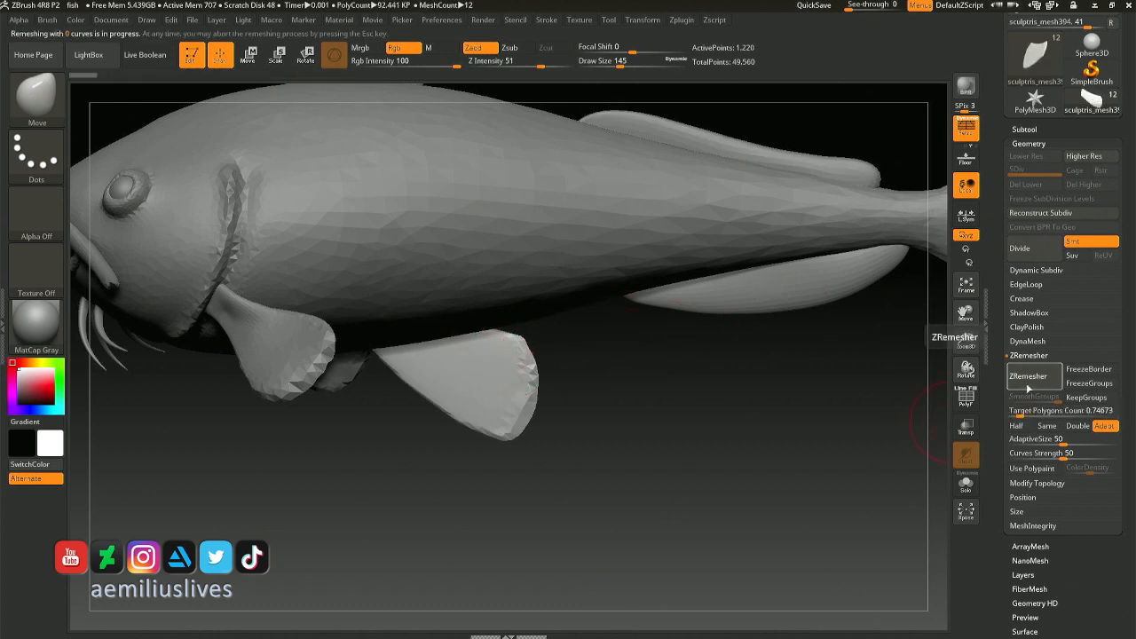
# - Smooth the remeshed pelvic fin with the Relax deformation
pyautogui.moveTo(1124, 534); pyautogui.dragTo(1120, 366)
pyautogui.click(1054, 471)
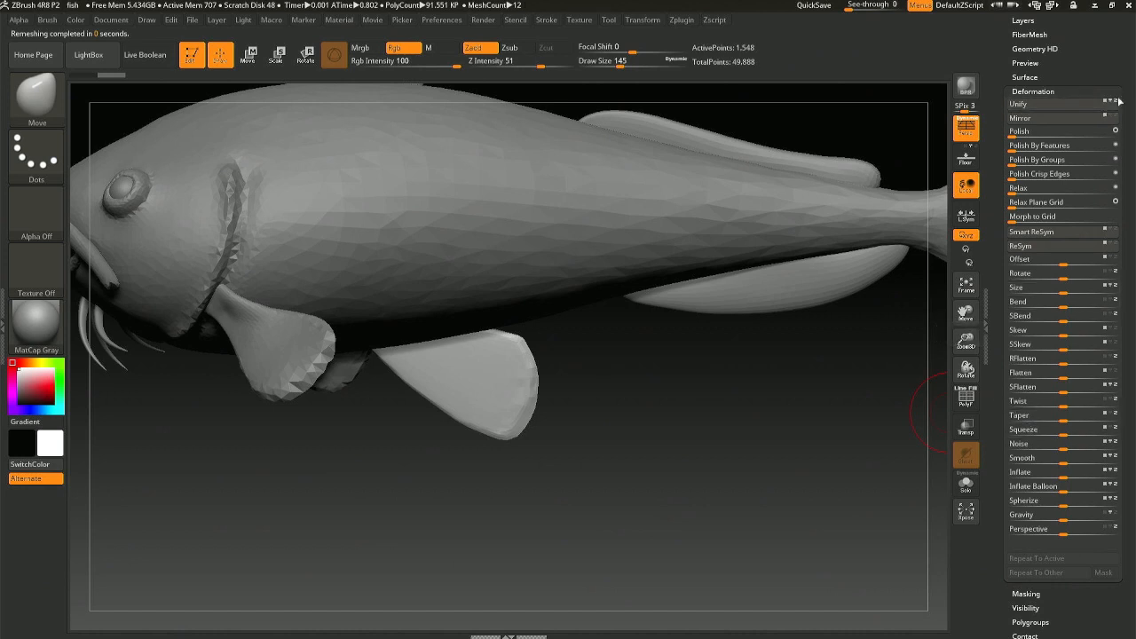
pyautogui.click(1126, 190)
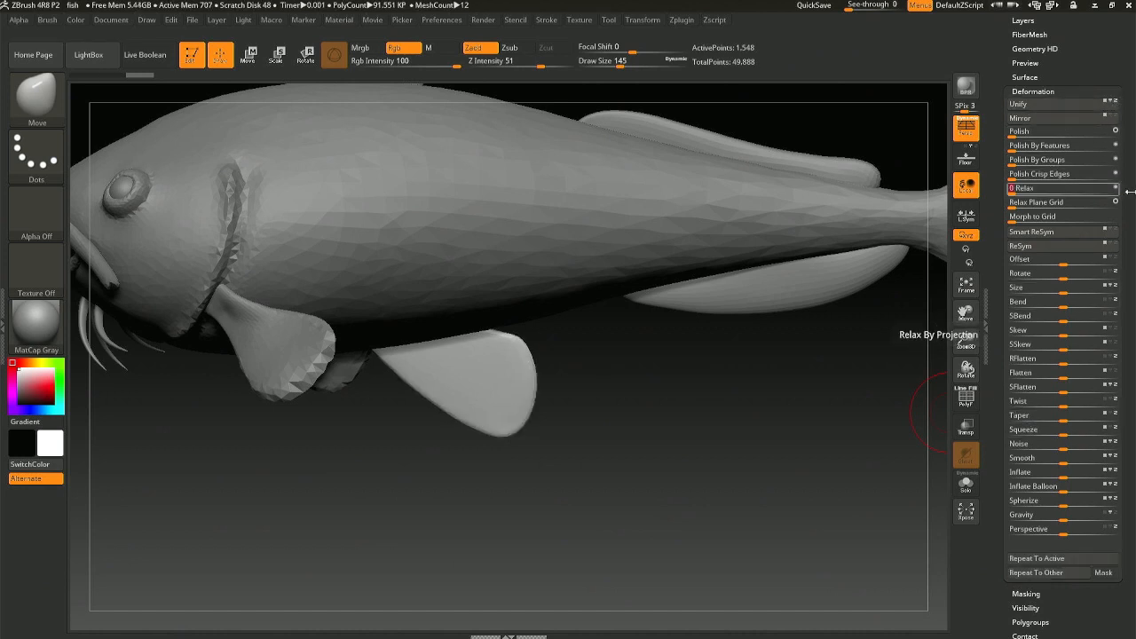
pyautogui.moveTo(510, 386)
pyautogui.mouseDown()
pyautogui.moveTo(437, 321)
pyautogui.moveTo(382, 369)
pyautogui.mouseUp()
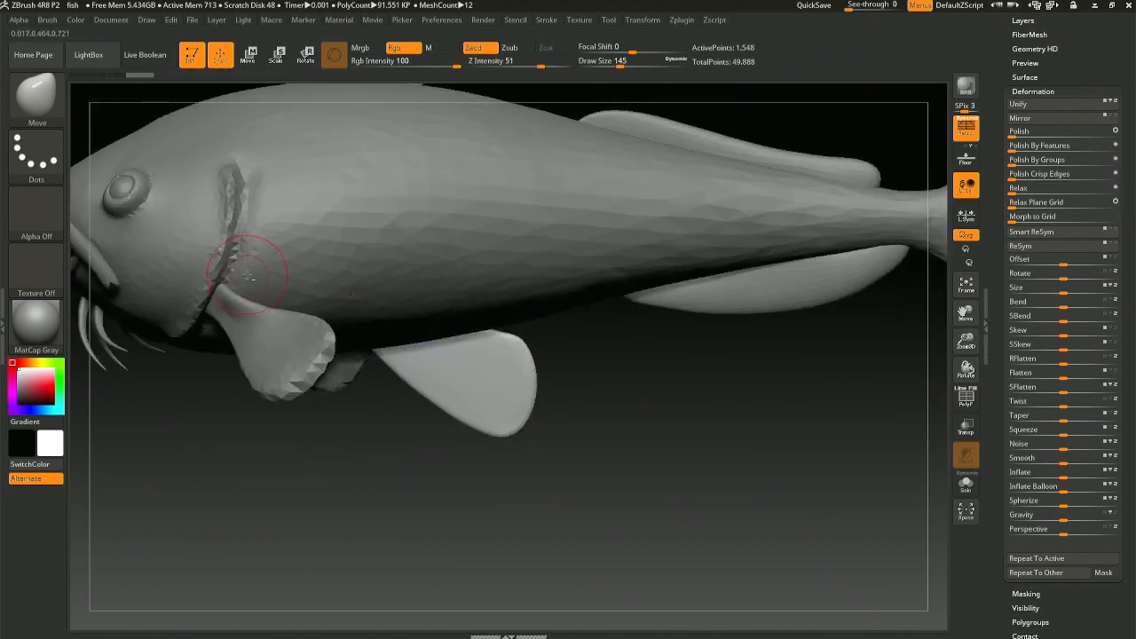
# - Select the small chin and nostril barbels and remesh them with ZRemesher at a target polygons count of 1.41985
pyautogui.keyDown('alt'); pyautogui.moveTo(248, 277); pyautogui.dragTo(513, 278); pyautogui.keyUp('alt')
pyautogui.keyDown('alt'); pyautogui.moveTo(467, 253); pyautogui.dragTo(477, 375, button='right'); pyautogui.keyUp('alt')
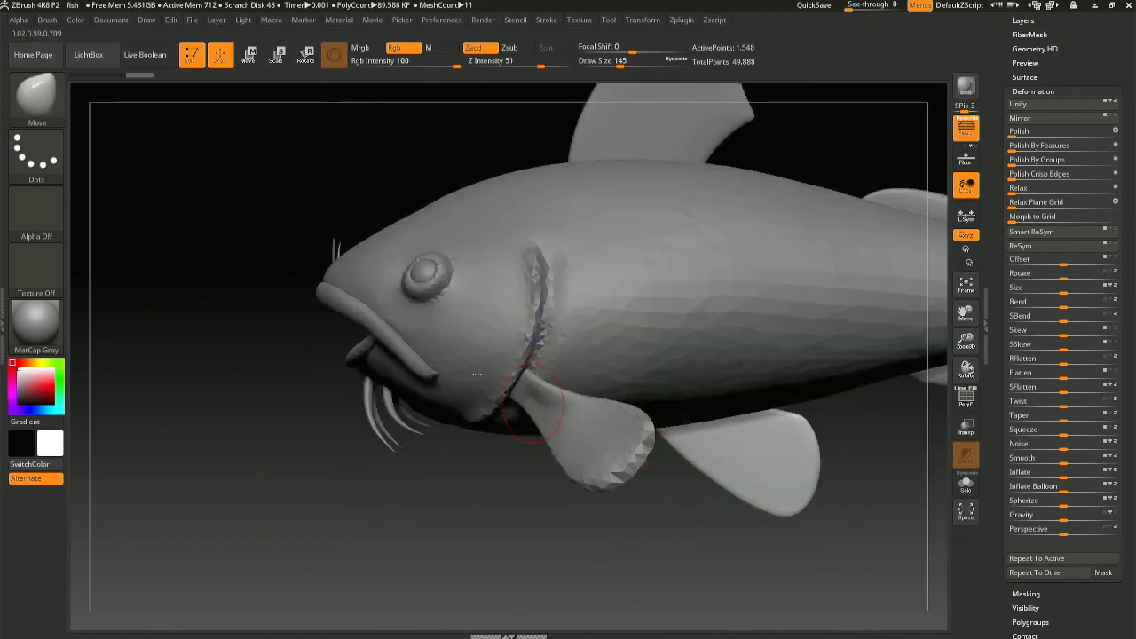
pyautogui.keyDown('alt'); pyautogui.click(356, 389); pyautogui.keyUp('alt')
pyautogui.moveTo(329, 394); pyautogui.dragTo(418, 385, button='right')
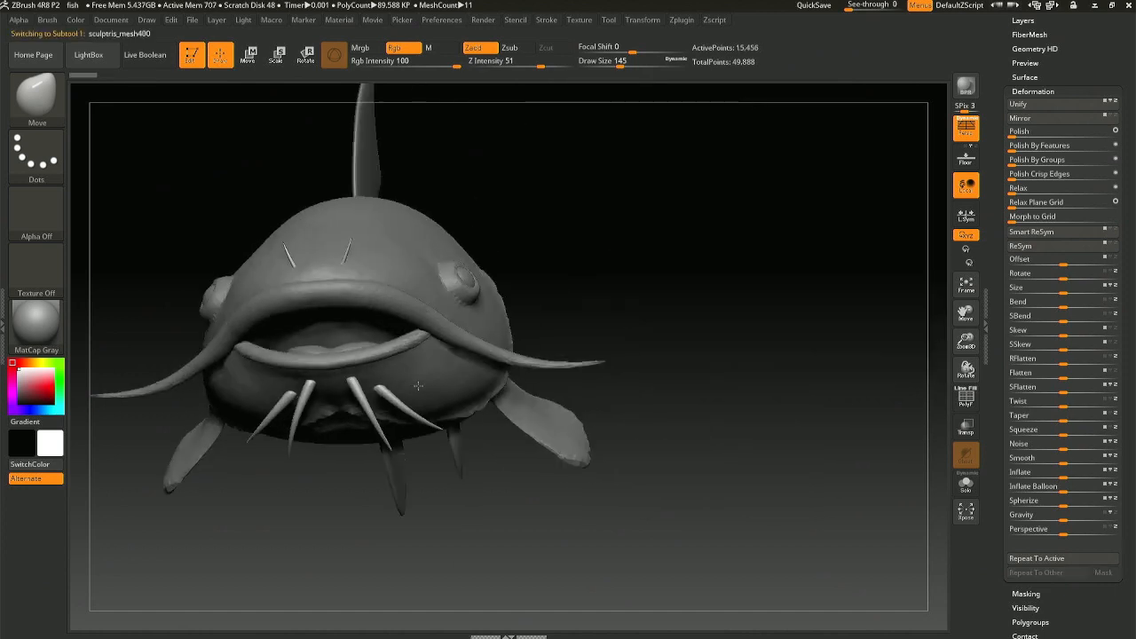
pyautogui.click(966, 484)
pyautogui.click(966, 484)
pyautogui.moveTo(576, 315); pyautogui.dragTo(941, 191, button='right')
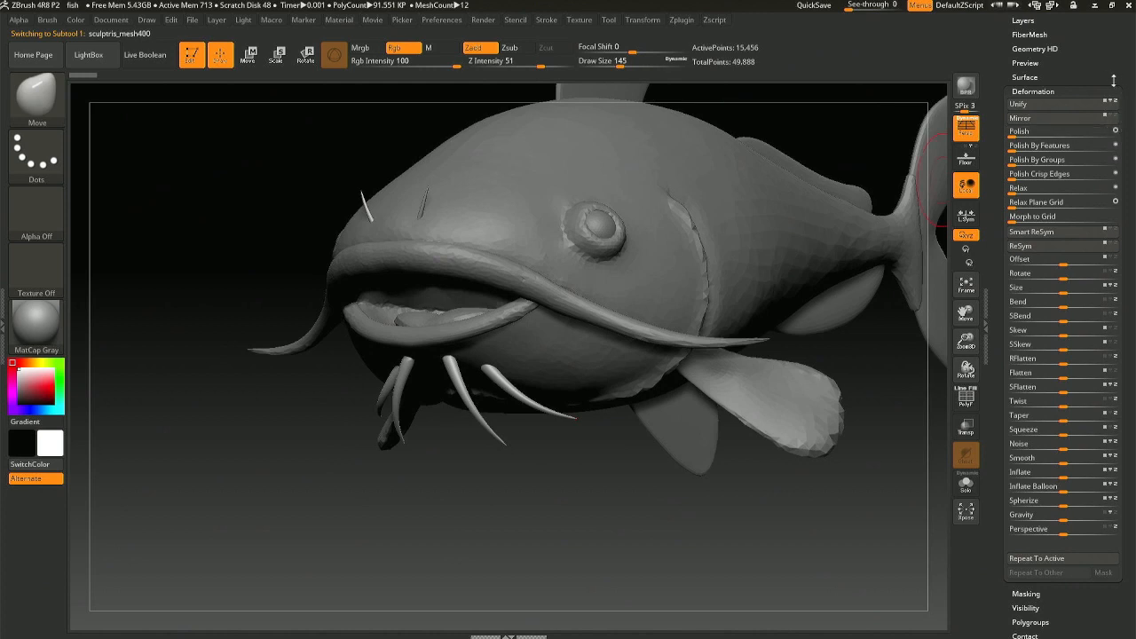
pyautogui.moveTo(1113, 80); pyautogui.dragTo(1120, 143)
pyautogui.click(1039, 120)
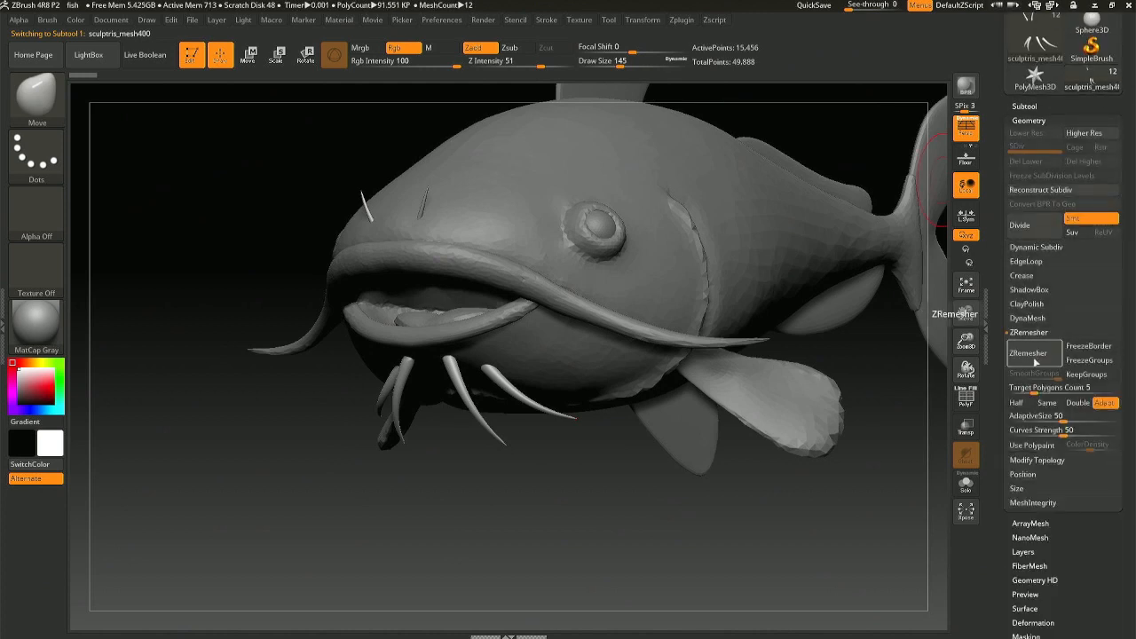
pyautogui.moveTo(1018, 389); pyautogui.dragTo(1024, 388)
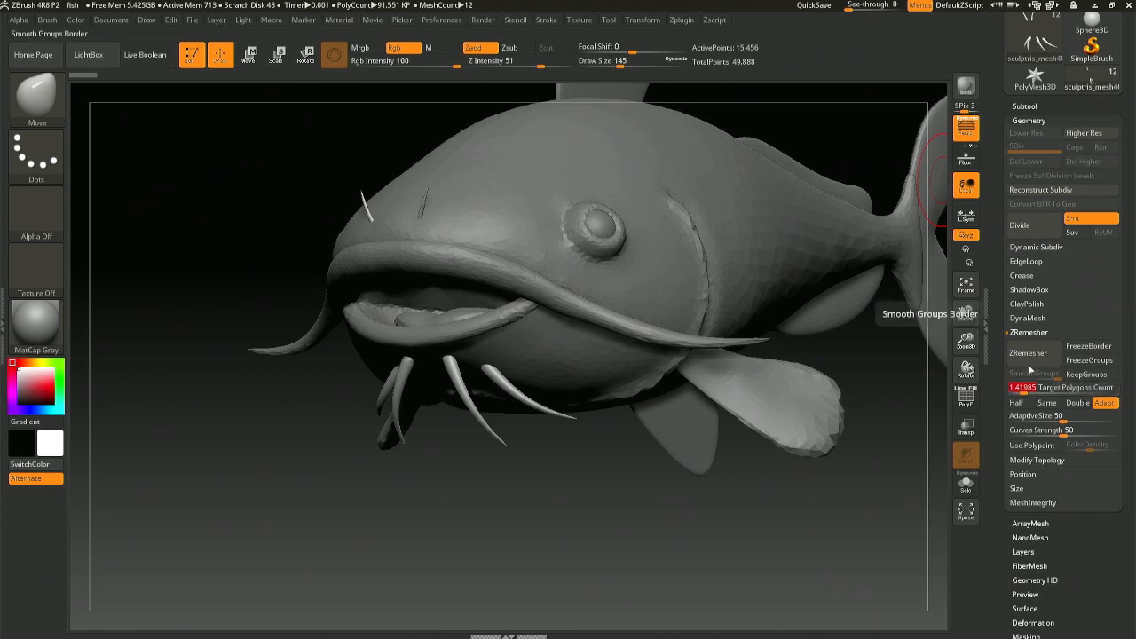
pyautogui.click(1030, 360)
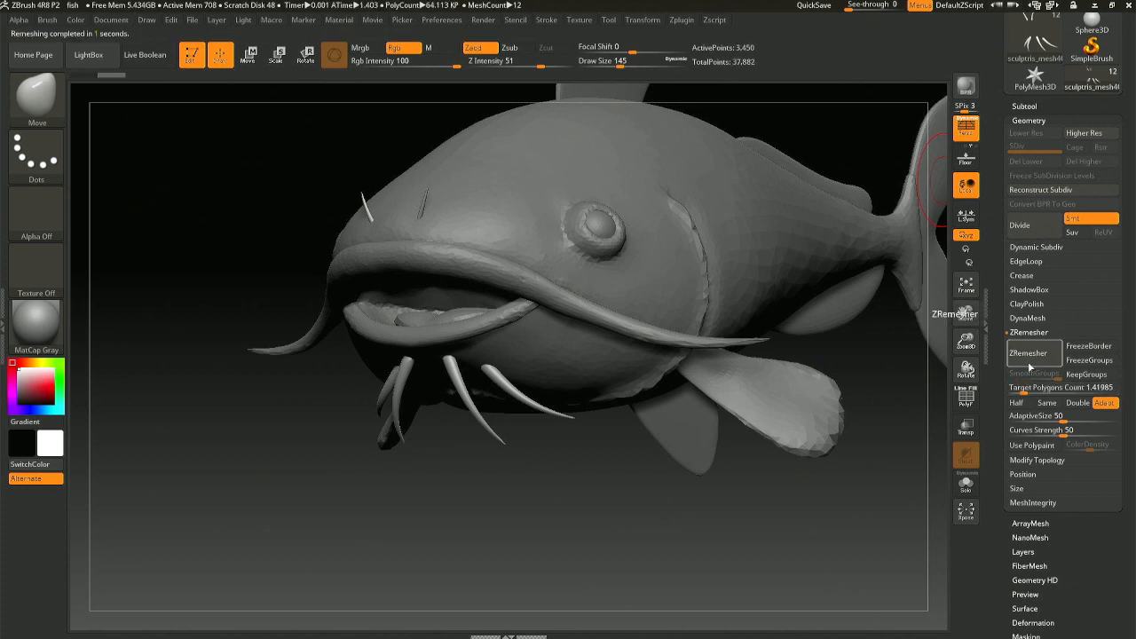
# - Inspect the remeshed chin and nostril barbels, including from the front of the head
pyautogui.click(967, 428)
pyautogui.click(967, 429)
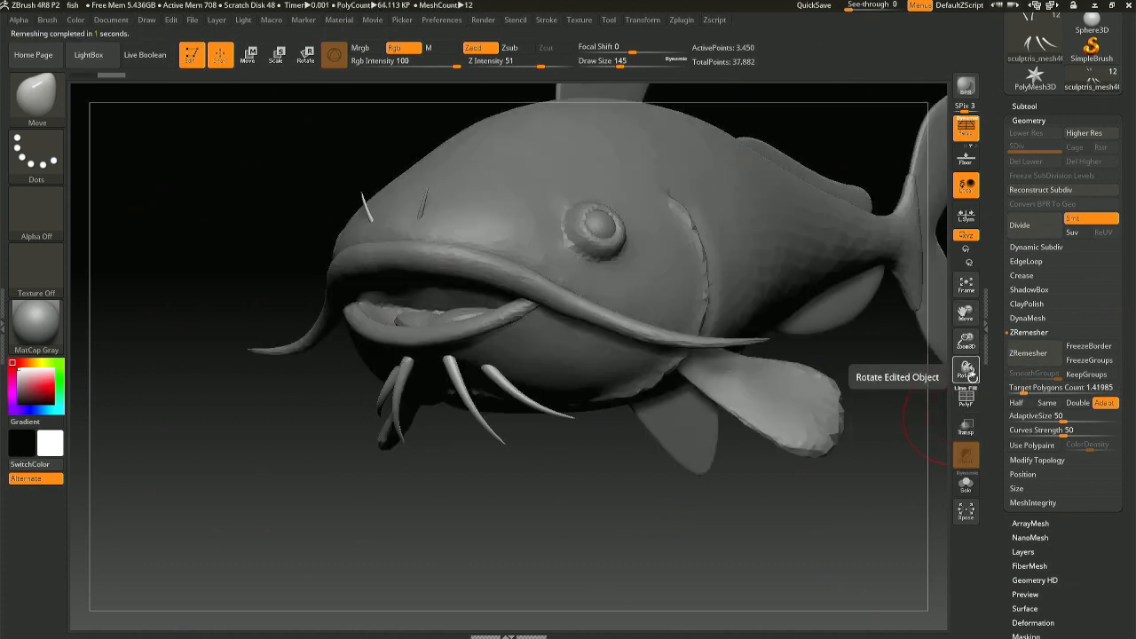
pyautogui.click(967, 401)
pyautogui.click(966, 406)
pyautogui.moveTo(577, 461); pyautogui.dragTo(697, 374)
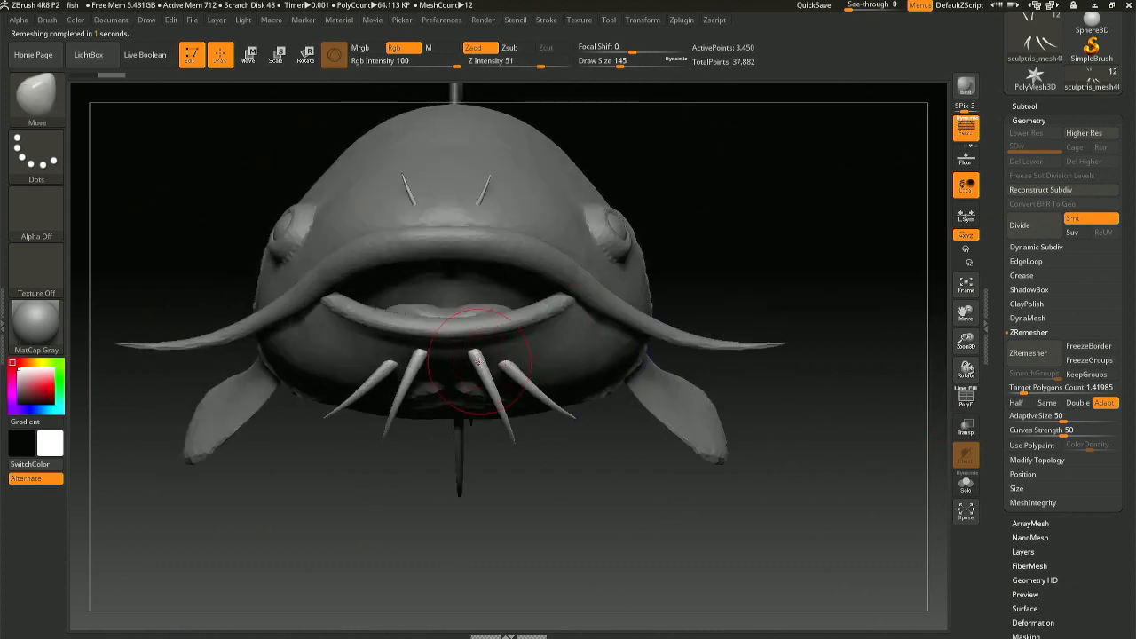
# - Remesh the upper lip and its long barbels with ZRemesher at a target polygons count of 1.16908
pyautogui.keyDown('alt'); pyautogui.click(525, 258); pyautogui.keyUp('alt')
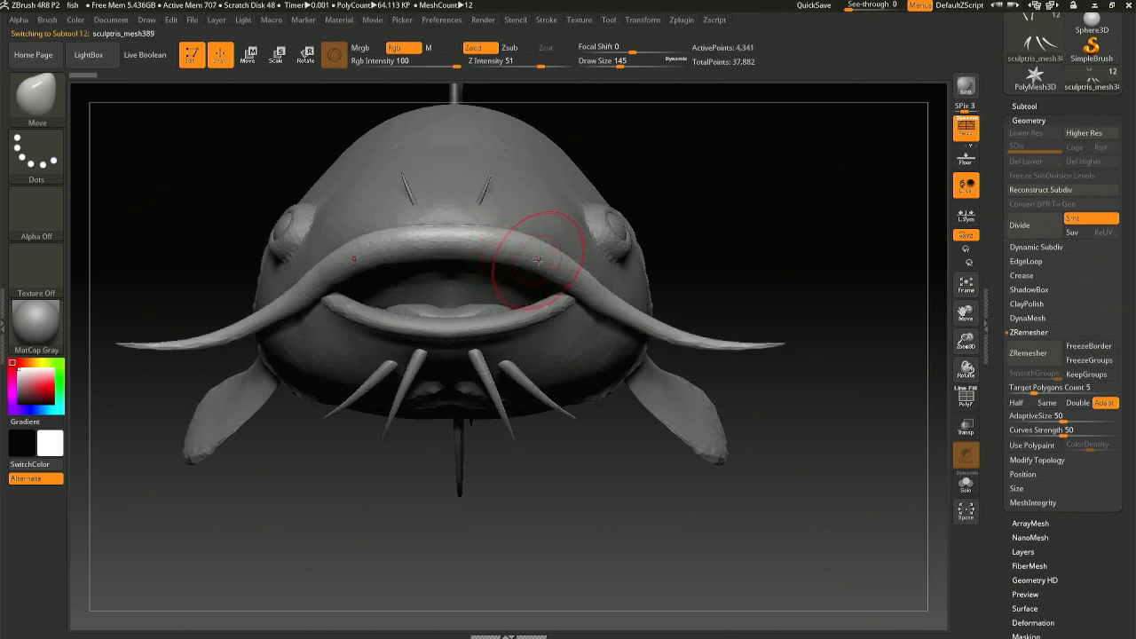
pyautogui.moveTo(1032, 388); pyautogui.dragTo(1018, 388)
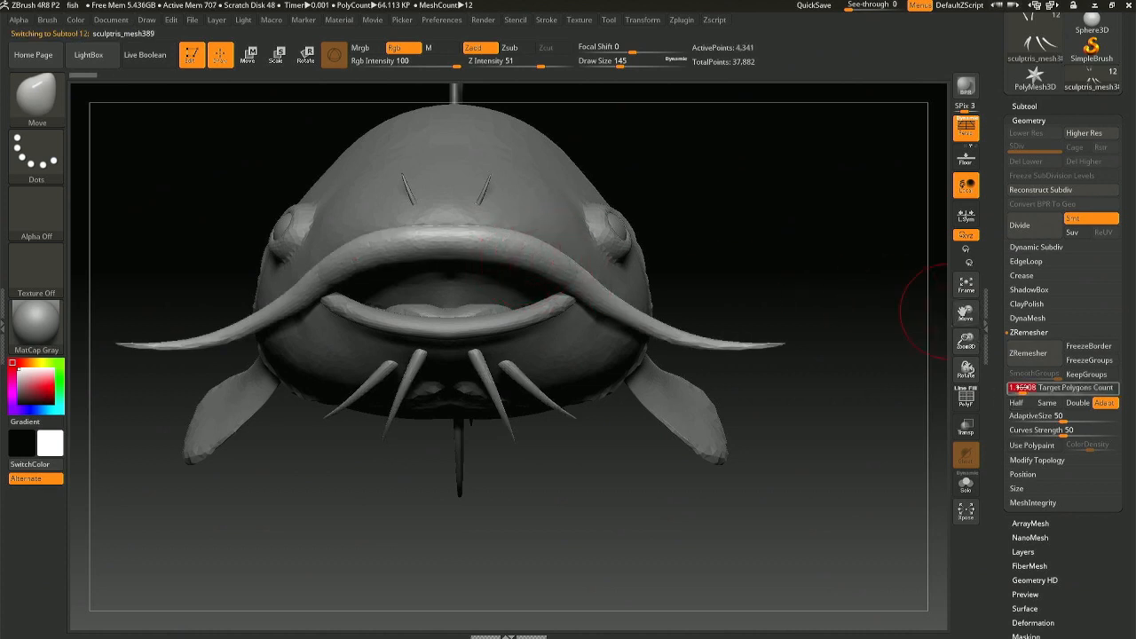
pyautogui.click(1028, 354)
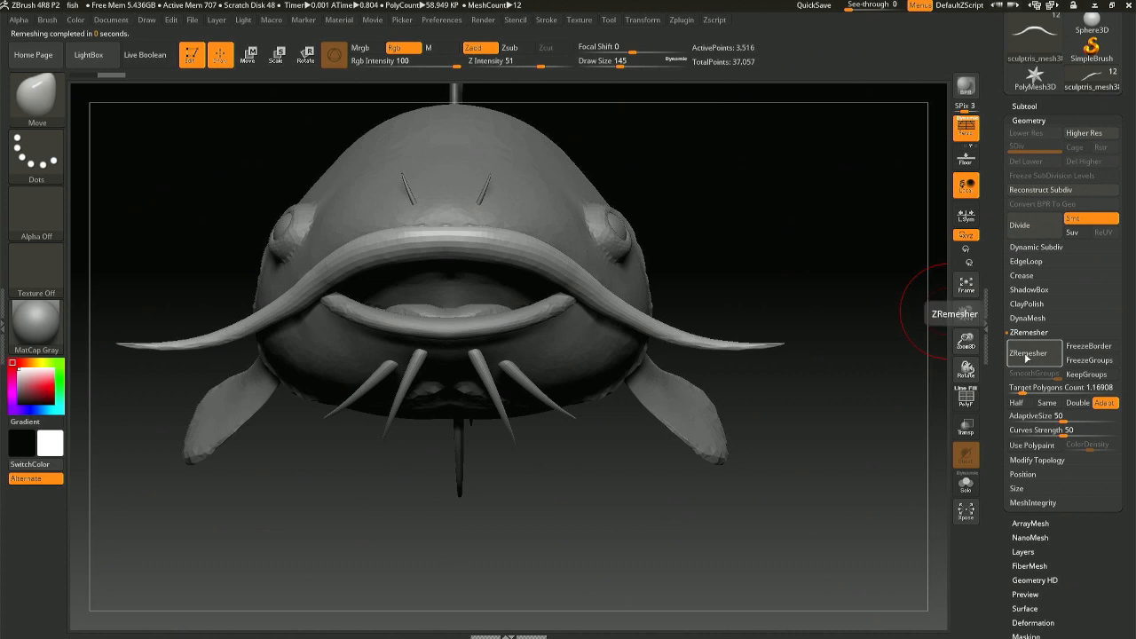
# - Apply the Relax deformation at 100 to the upper lip with its long barbels and subdivide it once
pyautogui.scroll(-3, 1079, 499)
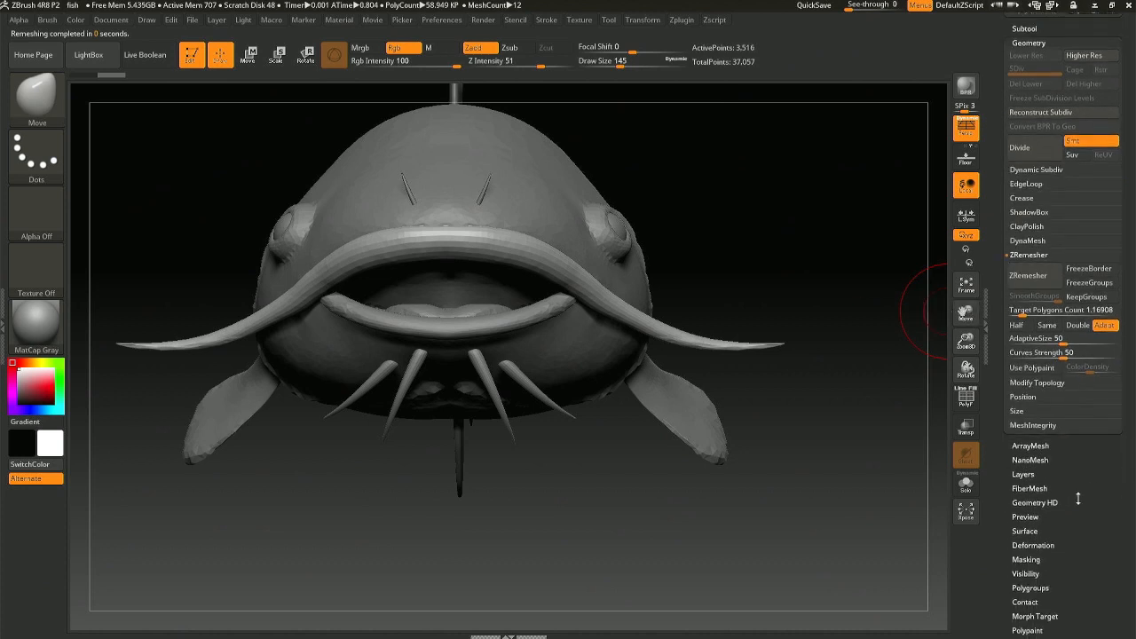
pyautogui.click(1041, 544)
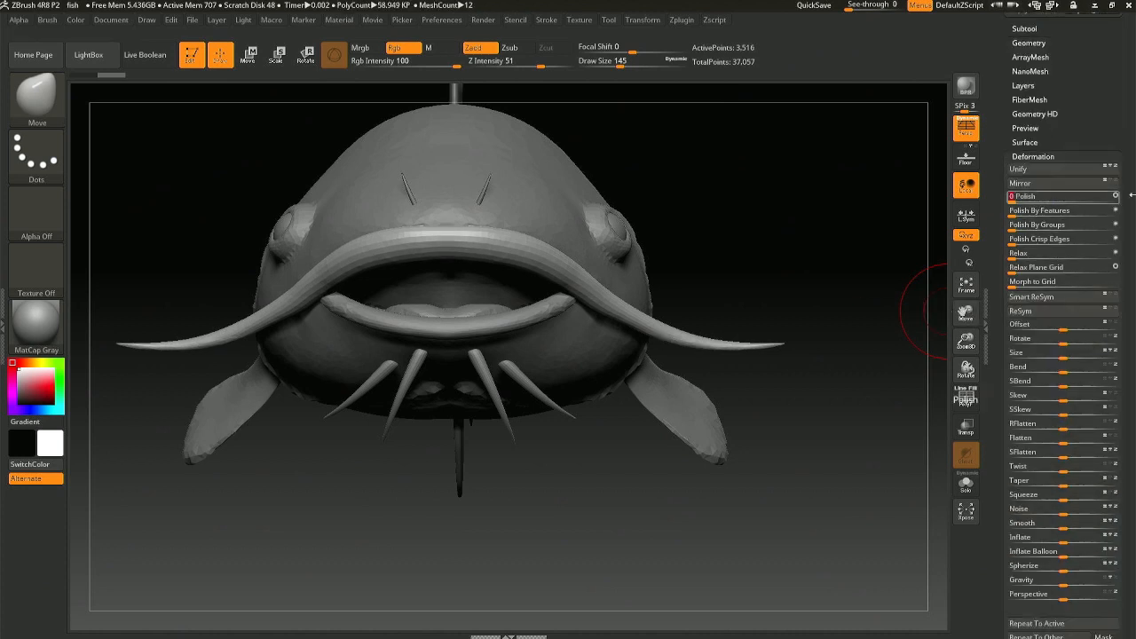
pyautogui.moveTo(1021, 253); pyautogui.dragTo(1031, 253)
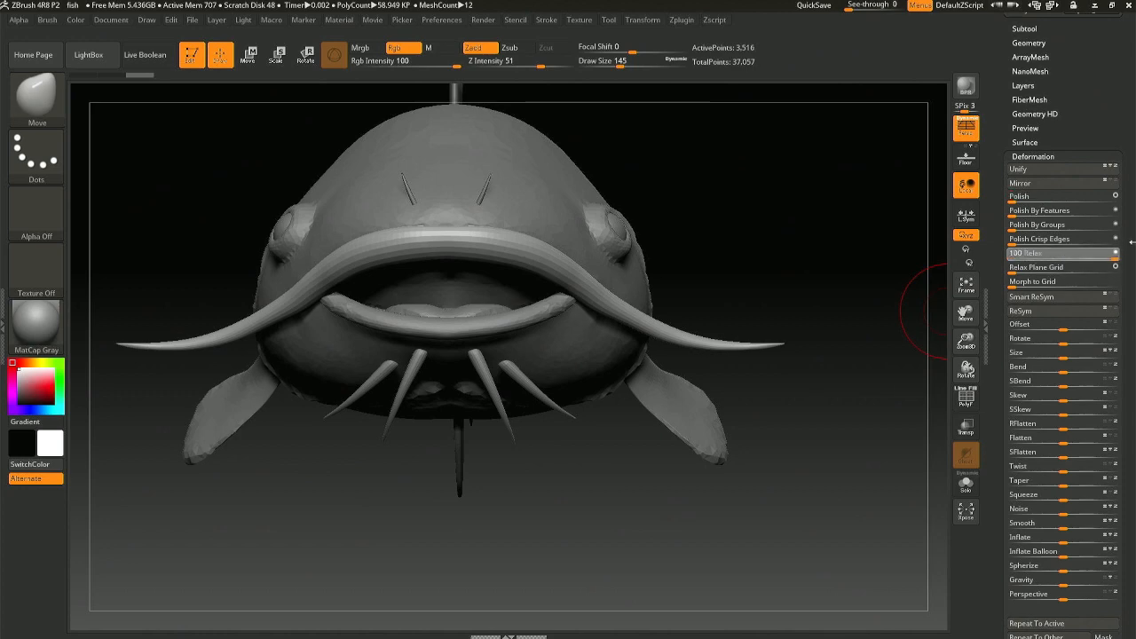
pyautogui.moveTo(1132, 242); pyautogui.dragTo(1132, 242)
pyautogui.moveTo(861, 275)
pyautogui.mouseDown()
pyautogui.moveTo(610, 284)
pyautogui.moveTo(642, 186)
pyautogui.moveTo(639, 232)
pyautogui.moveTo(498, 329)
pyautogui.mouseUp()
pyautogui.moveTo(493, 315)
pyautogui.mouseDown(button='right')
pyautogui.moveTo(489, 334)
pyautogui.moveTo(485, 326)
pyautogui.moveTo(591, 304)
pyautogui.mouseUp(button='right')
pyautogui.hotkey('ctrl', 'd')
# - Select the lower lip and try the Relax deformation on it
pyautogui.keyDown('alt'); pyautogui.click(508, 307); pyautogui.keyUp('alt')
pyautogui.scroll(5, 1125, 158)
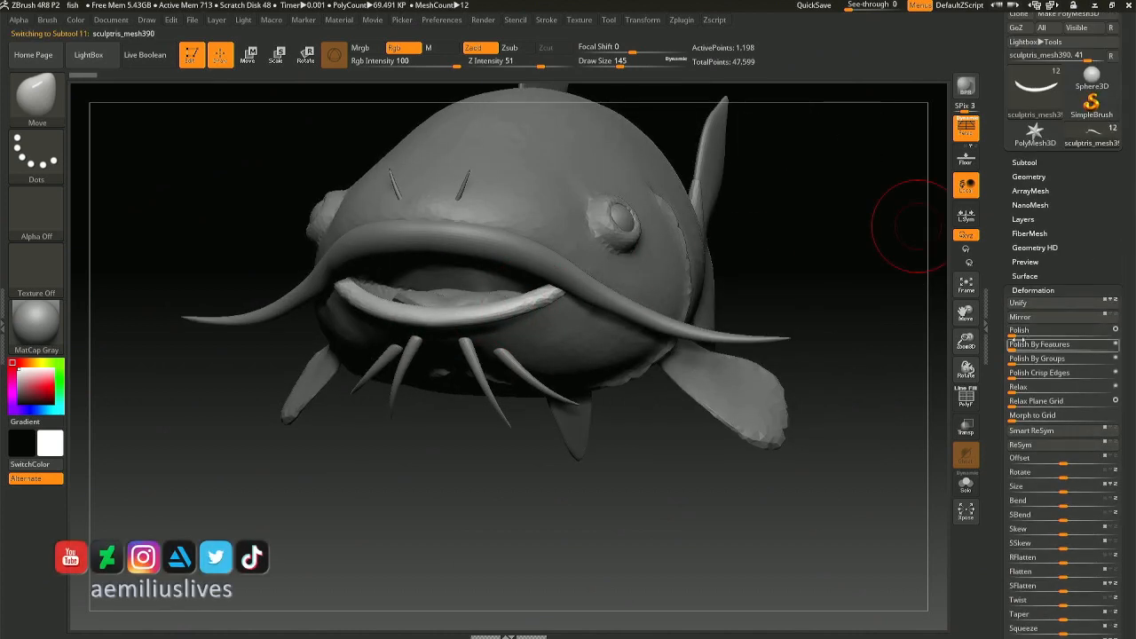
pyautogui.press('ctrl')
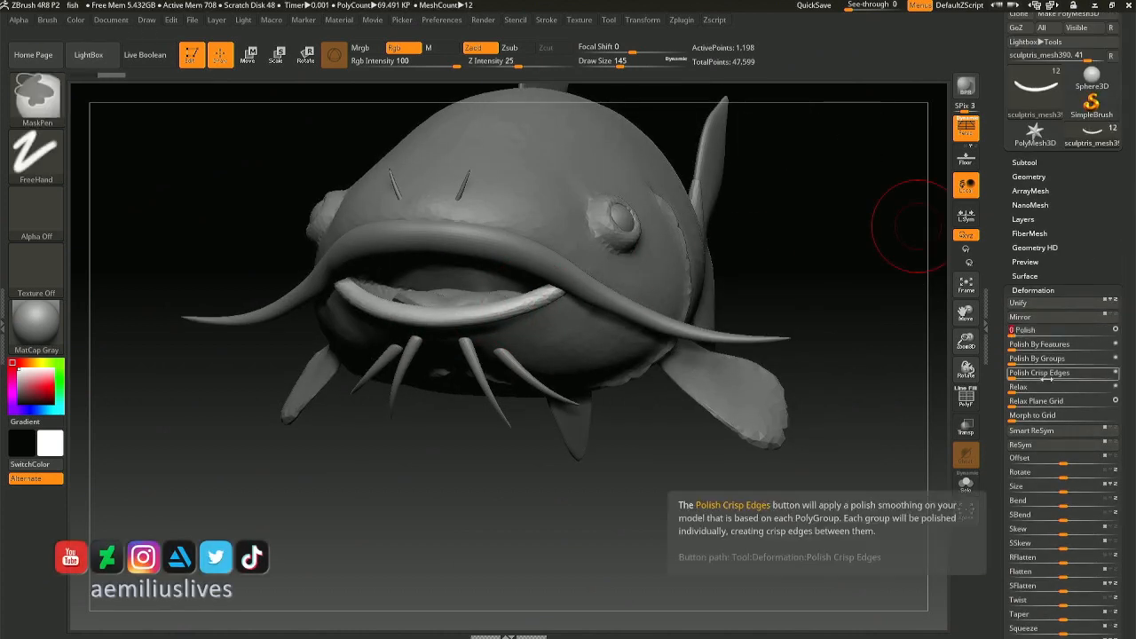
pyautogui.moveTo(1016, 389); pyautogui.dragTo(1053, 388)
pyautogui.moveTo(551, 302)
pyautogui.mouseDown(button='right')
pyautogui.moveTo(633, 294)
pyautogui.moveTo(659, 278)
pyautogui.moveTo(656, 189)
pyautogui.moveTo(647, 279)
pyautogui.mouseUp(button='right')
pyautogui.press('ctrl')
# - Remesh the lower lip with ZRemesher at a target polygons count of 1.16908
pyautogui.click(1026, 176)
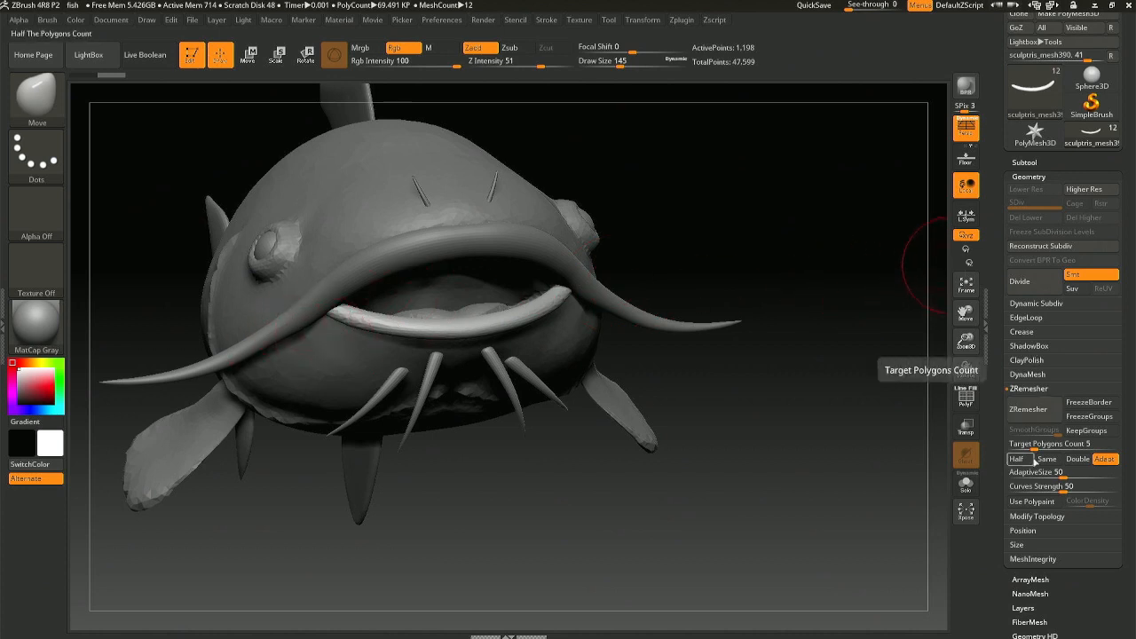
pyautogui.click(1027, 446)
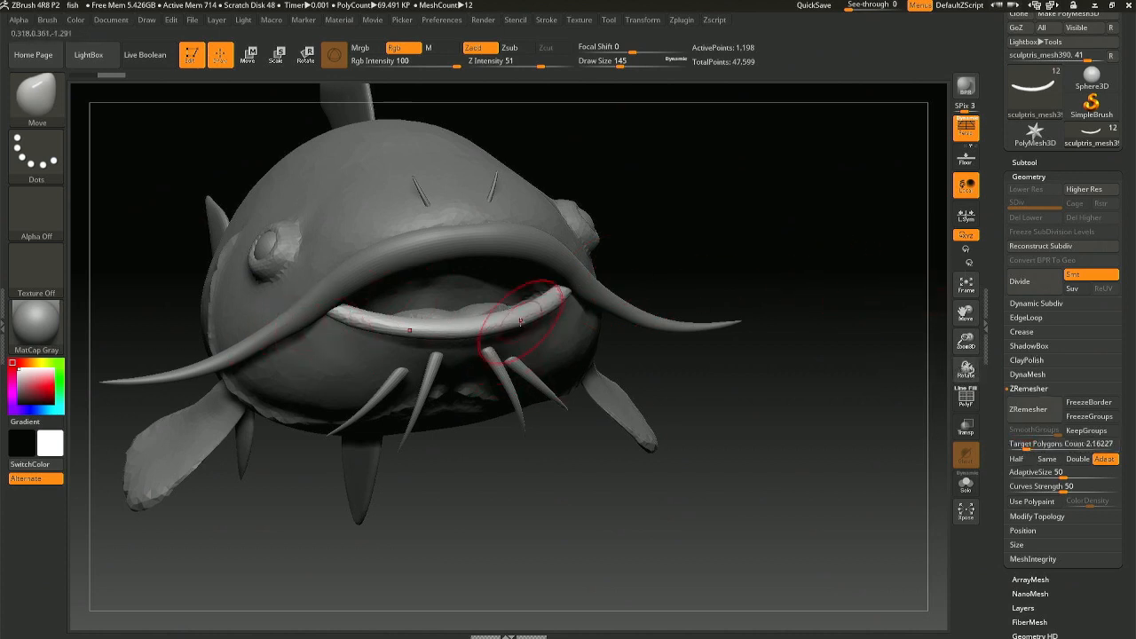
pyautogui.click(1024, 444)
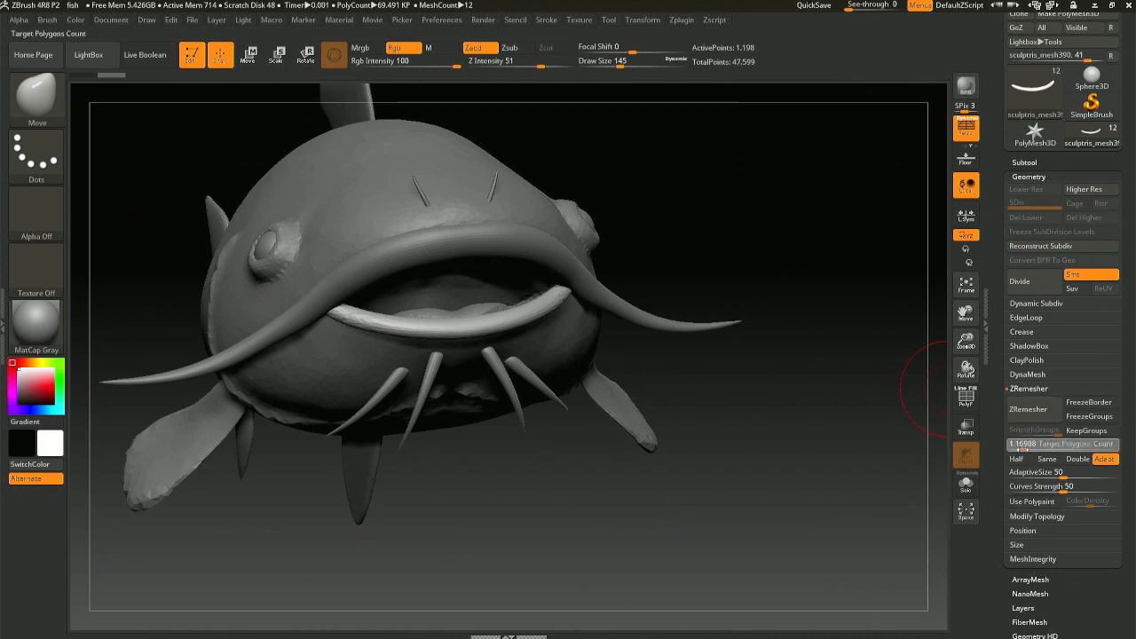
pyautogui.click(1028, 409)
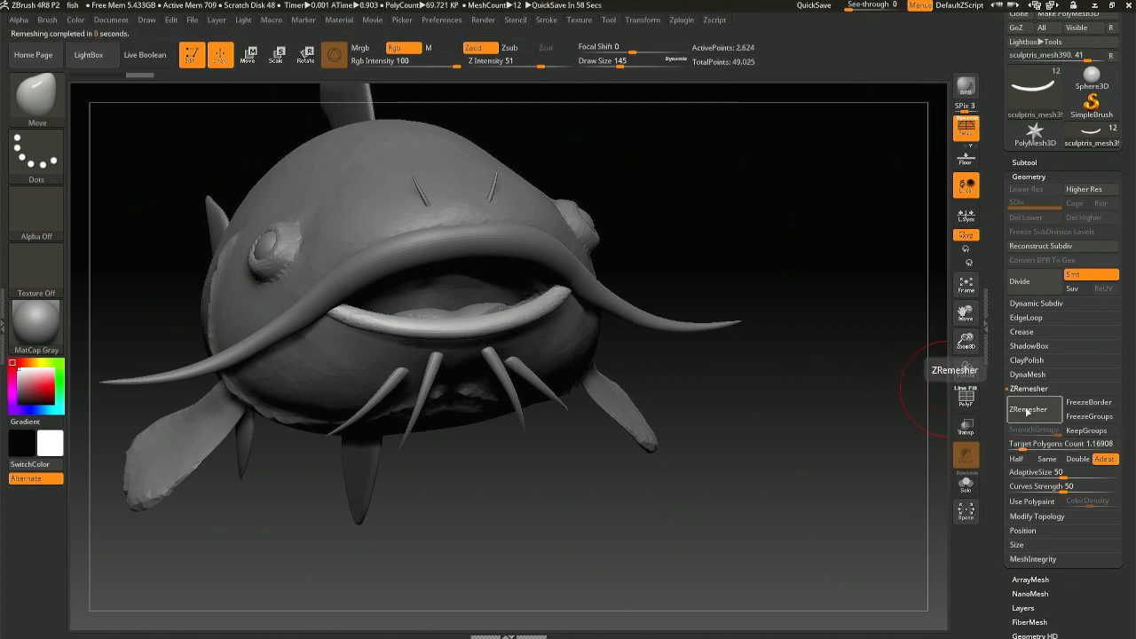
# - Apply the Polish deformation to the remeshed lower lip and check it from the side
pyautogui.moveTo(1134, 476); pyautogui.dragTo(1132, 502)
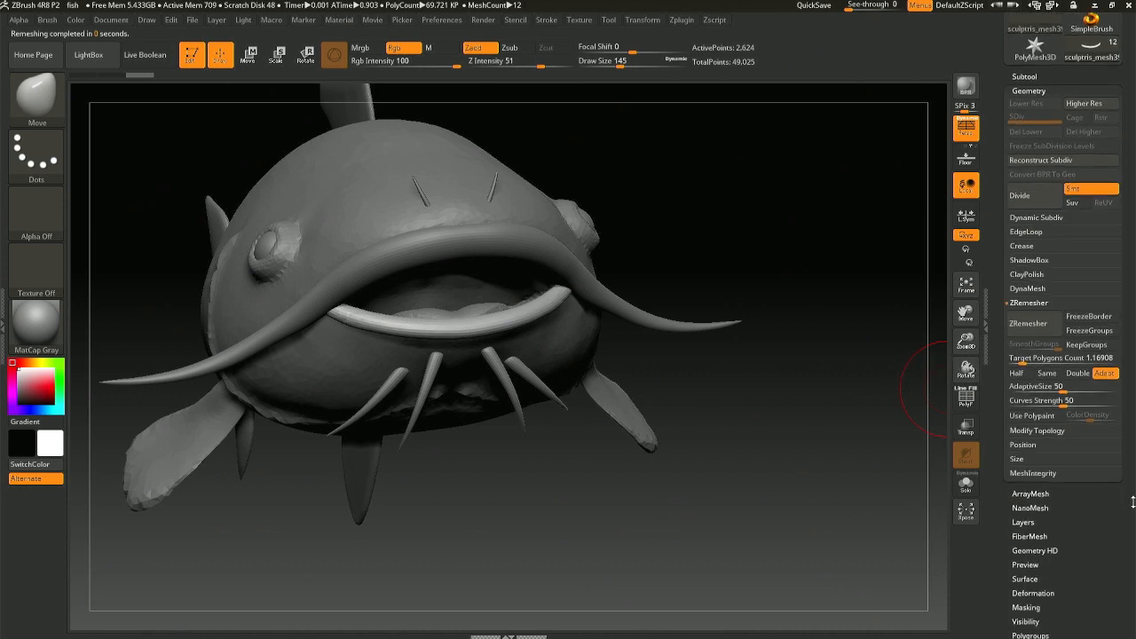
pyautogui.click(1043, 593)
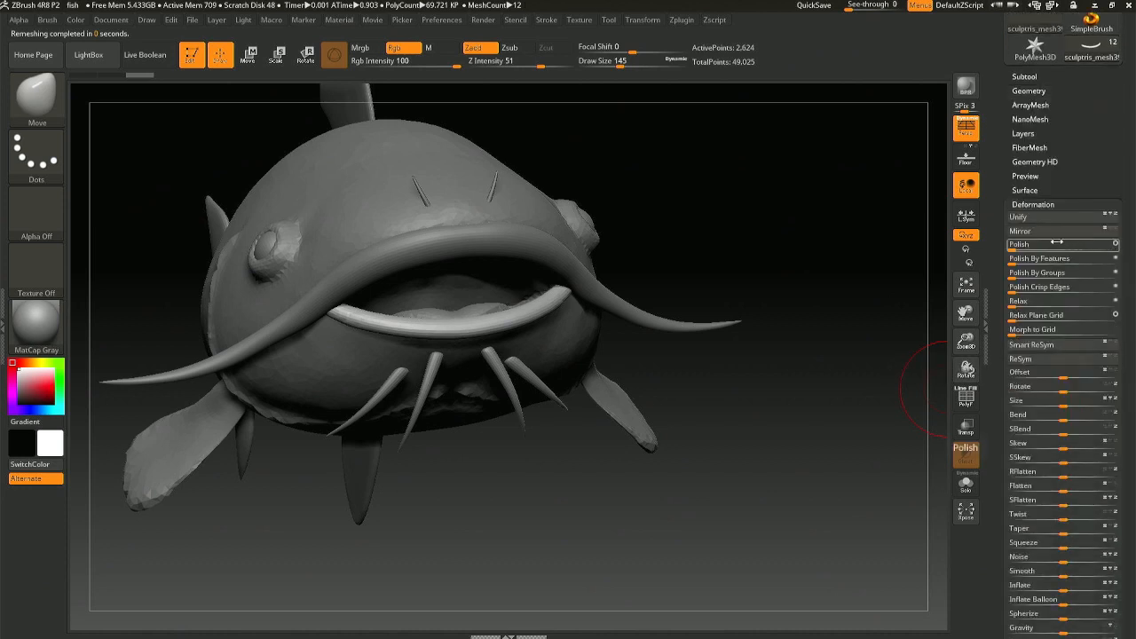
pyautogui.moveTo(1057, 242); pyautogui.dragTo(1120, 244)
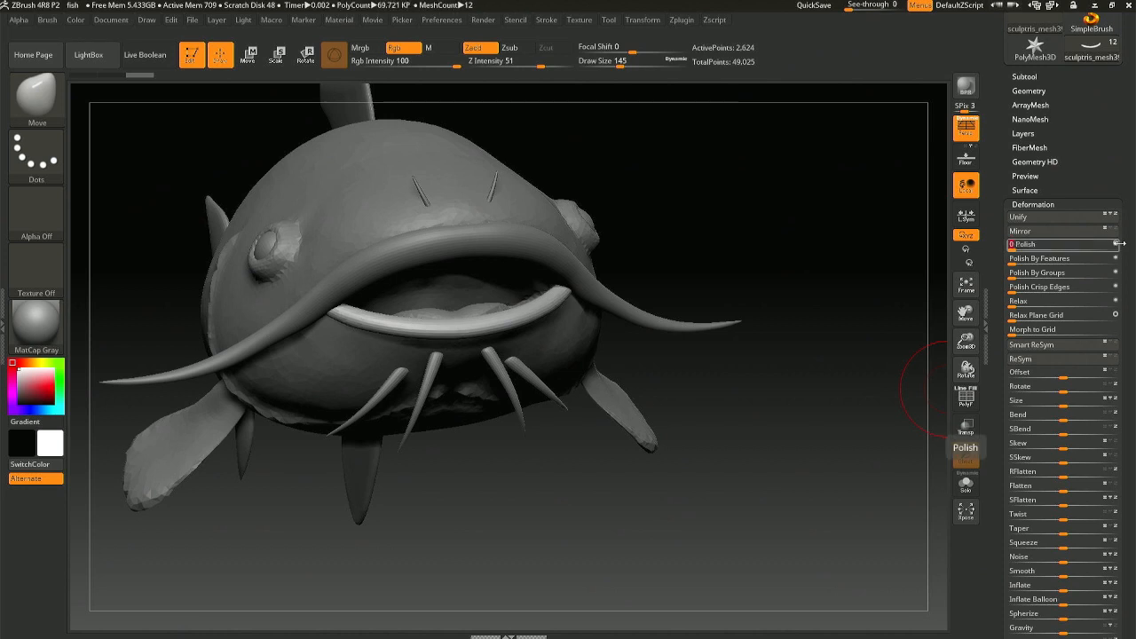
pyautogui.moveTo(689, 290)
pyautogui.mouseDown()
pyautogui.moveTo(628, 286)
pyautogui.moveTo(627, 297)
pyautogui.moveTo(641, 308)
pyautogui.moveTo(649, 286)
pyautogui.mouseUp()
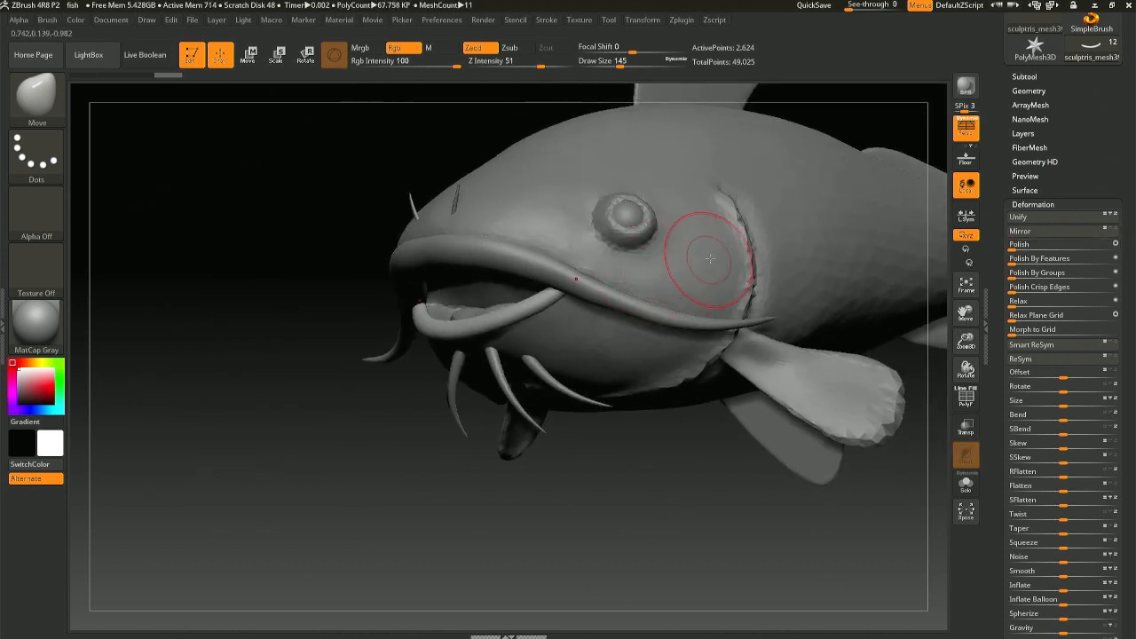
# - Select the pectoral fins subtool and apply a light Polish deformation to it
pyautogui.keyDown('alt'); pyautogui.moveTo(711, 258); pyautogui.dragTo(468, 307, button='right'); pyautogui.keyUp('alt')
pyautogui.keyDown('alt'); pyautogui.click(619, 423); pyautogui.keyUp('alt')
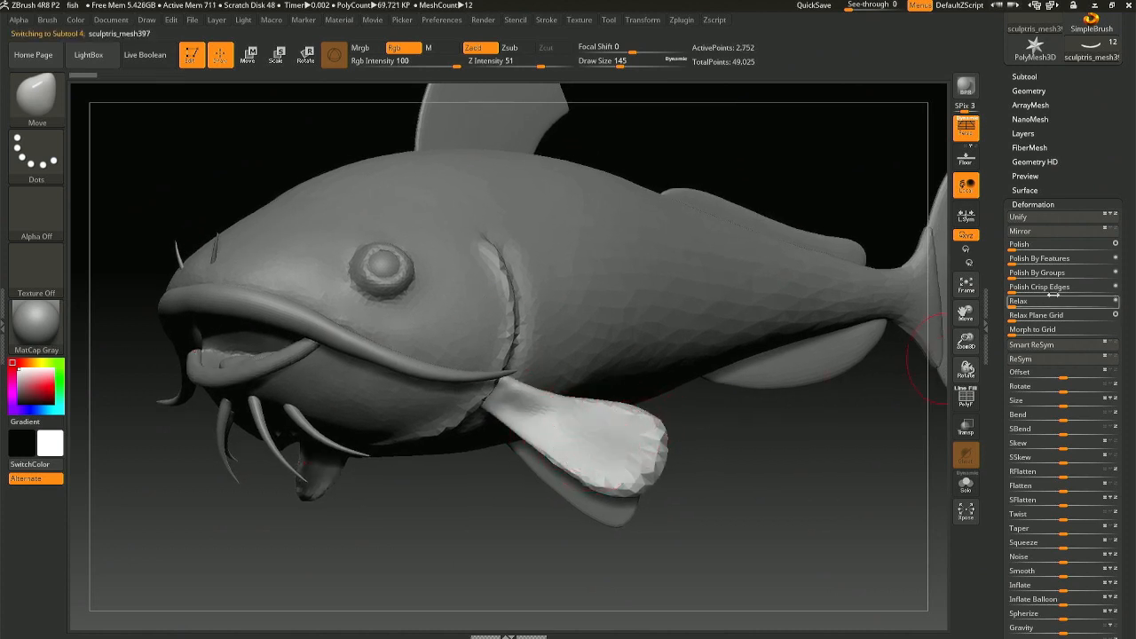
pyautogui.moveTo(1014, 248); pyautogui.dragTo(1037, 248)
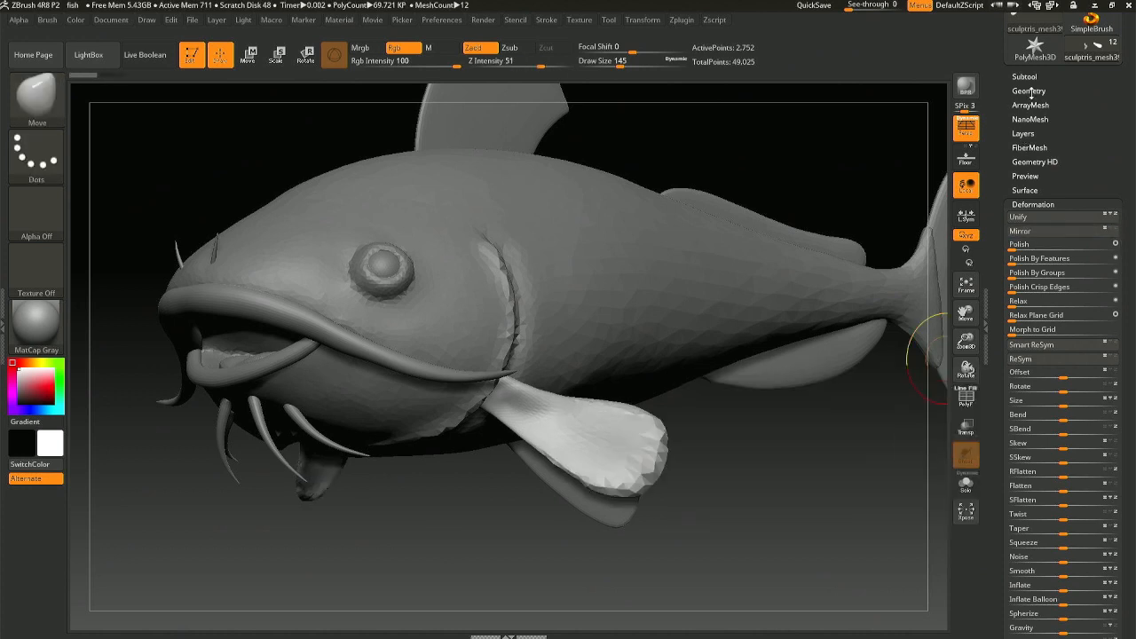
# - Try to smooth the pectoral fins by subdividing them once and polishing them
pyautogui.click(1029, 90)
pyautogui.hotkey('ctrl', 'd')
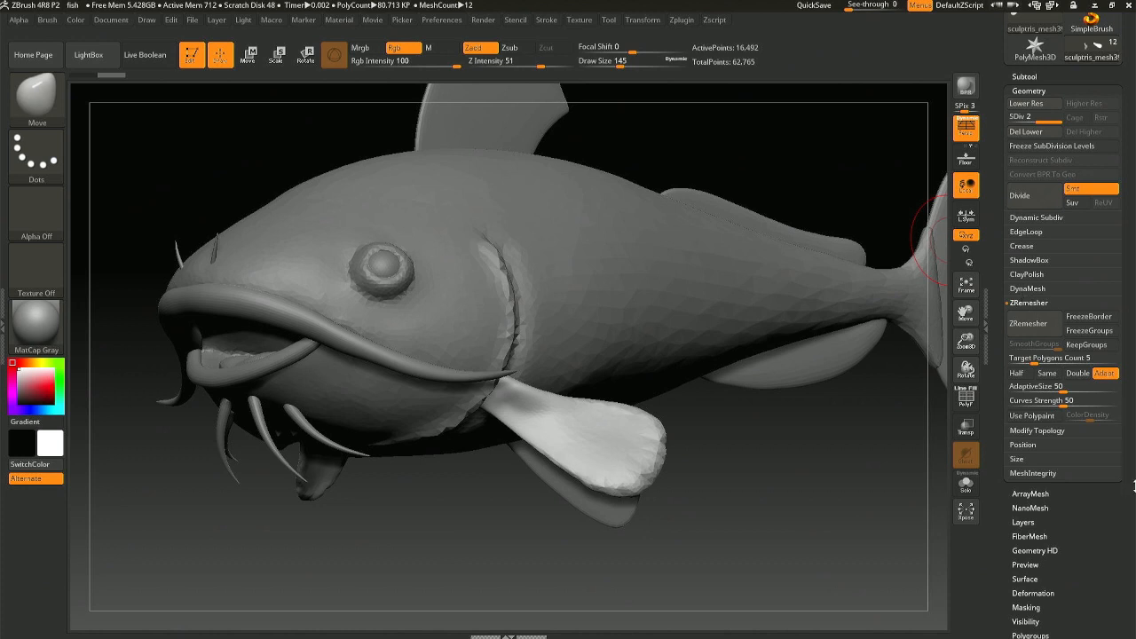
pyautogui.moveTo(1133, 487); pyautogui.dragTo(1132, 401)
pyautogui.click(1048, 390)
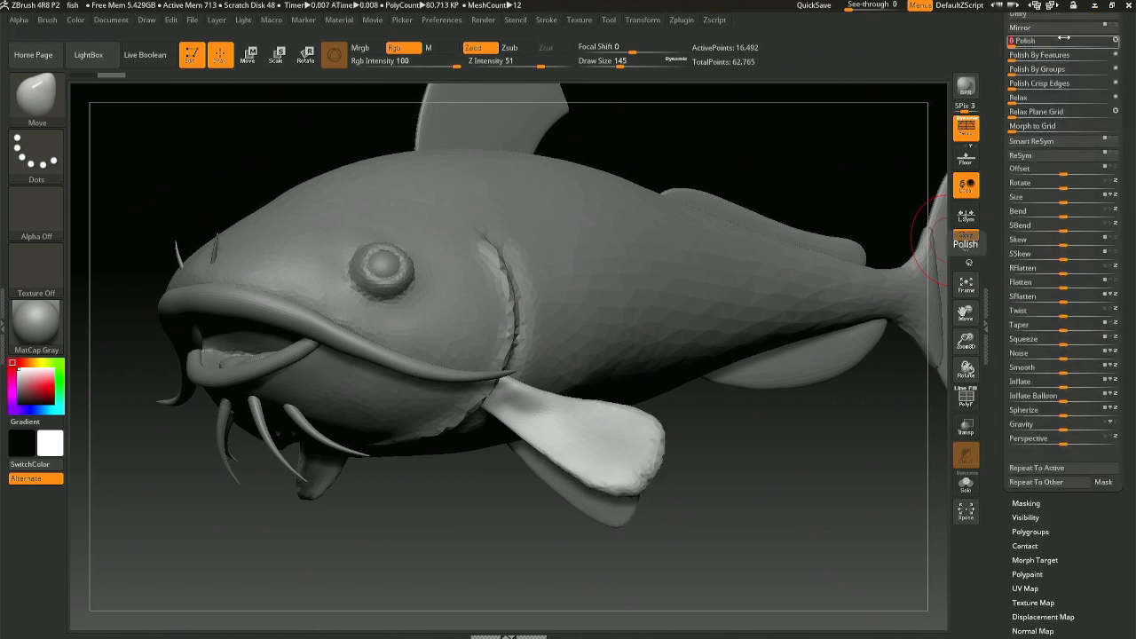
pyautogui.moveTo(940, 242)
pyautogui.mouseDown()
pyautogui.moveTo(809, 337)
pyautogui.moveTo(786, 394)
pyautogui.mouseUp()
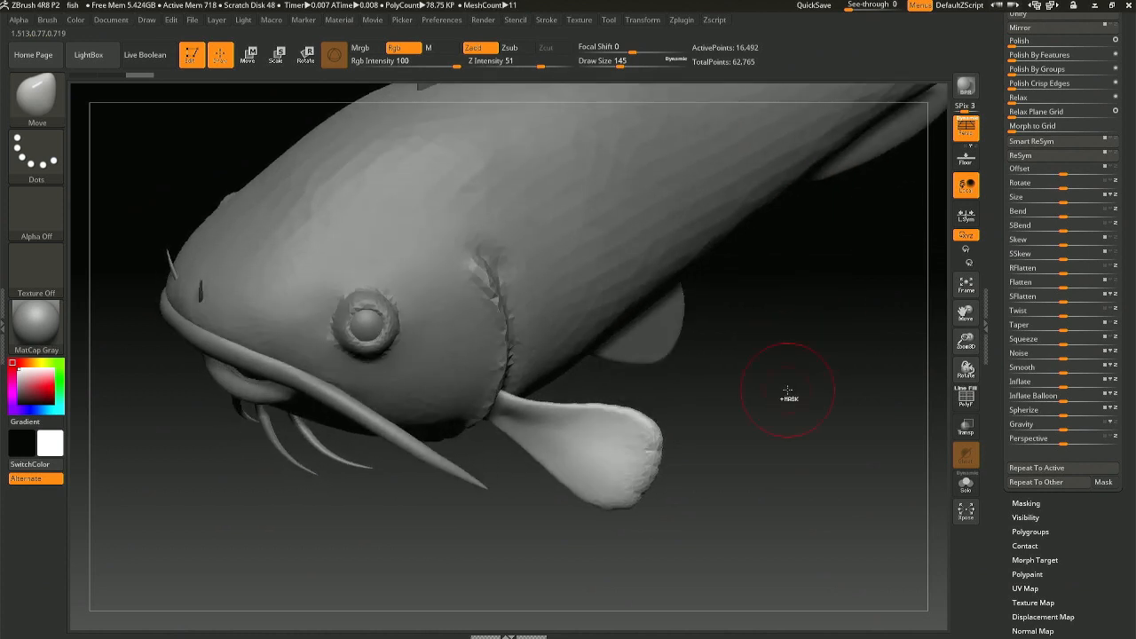
pyautogui.hotkey('ctrl', 'z')
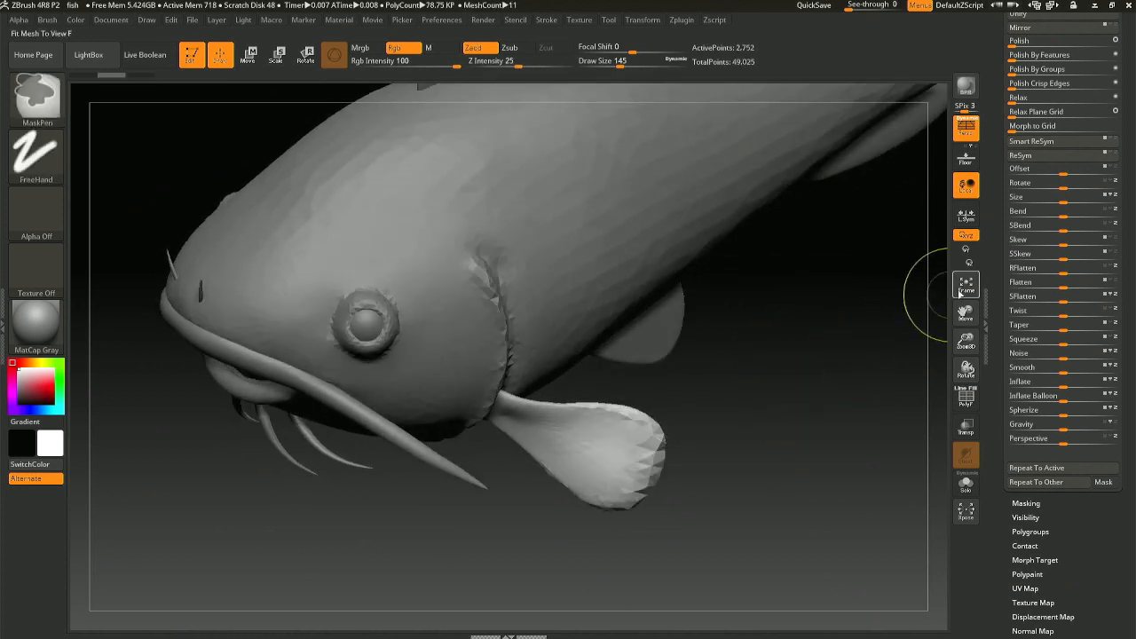
# - Remesh the pectoral fins with ZRemesher at a target polygons count of 1.29117
pyautogui.moveTo(1092, 53); pyautogui.dragTo(1092, 146)
pyautogui.click(1031, 137)
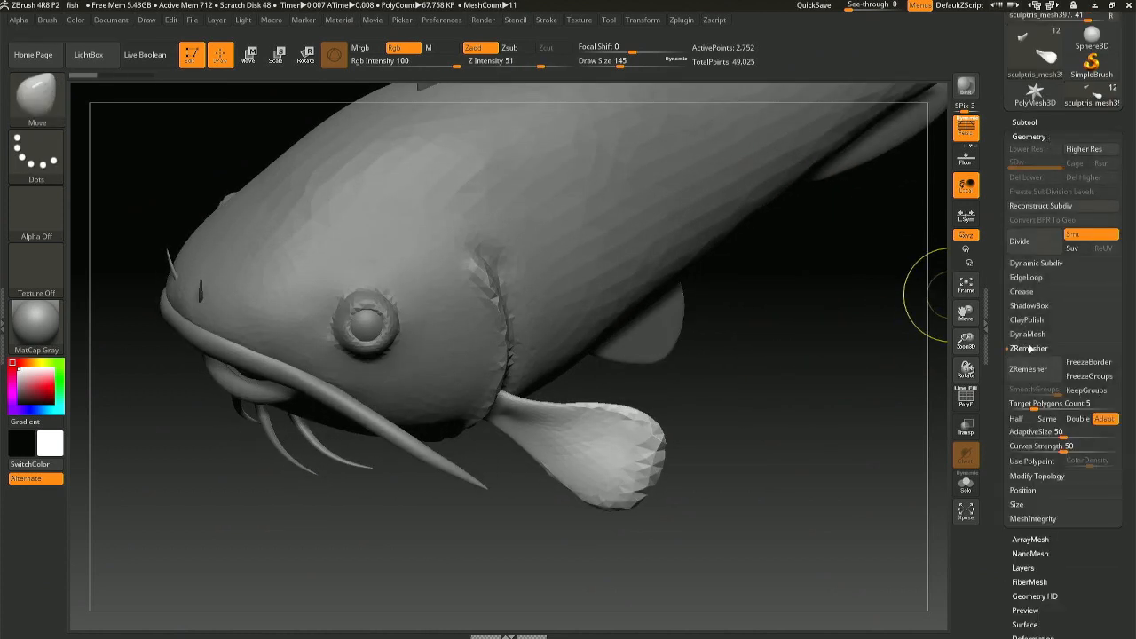
pyautogui.moveTo(1016, 408); pyautogui.dragTo(1021, 410)
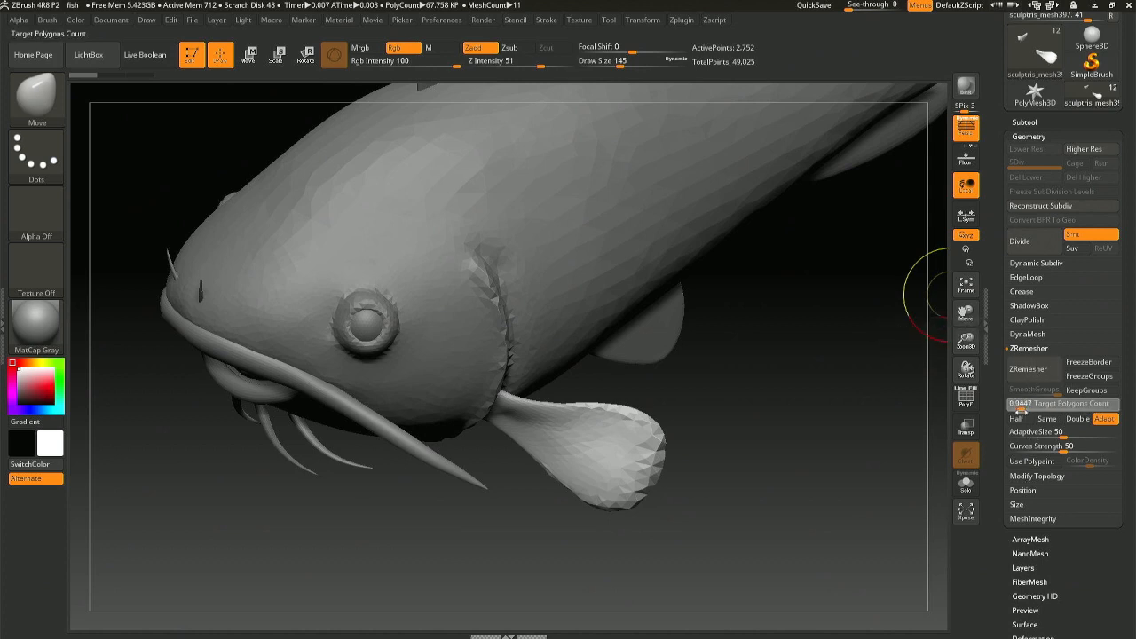
pyautogui.click(1027, 369)
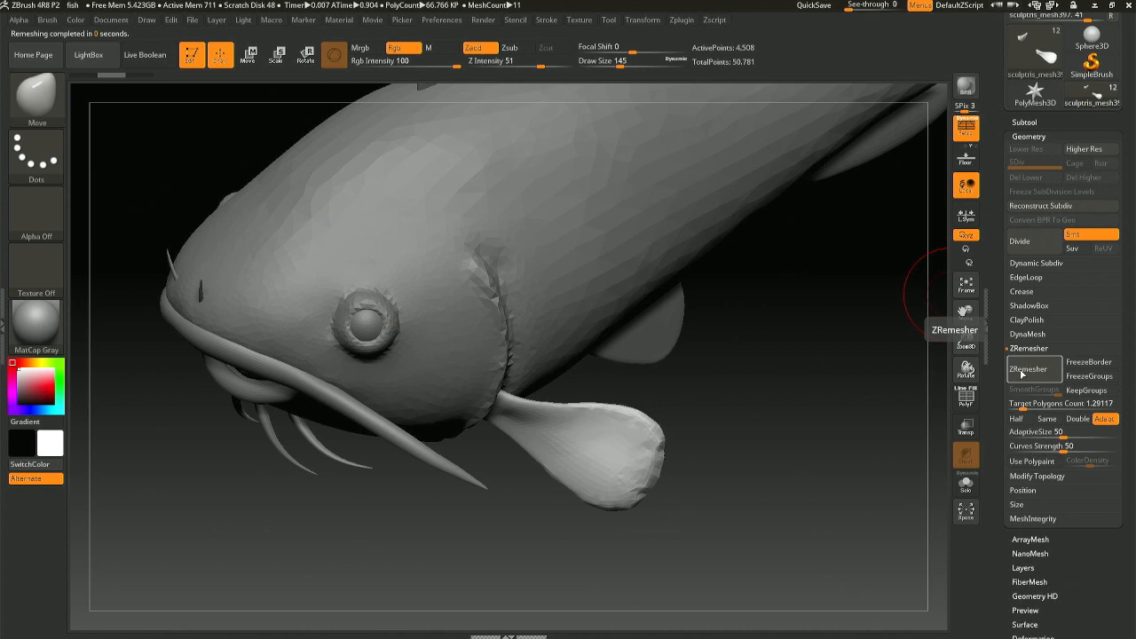
# - Apply the Polish deformation to the remeshed pectoral fins and check them from below
pyautogui.scroll(-4, 1068, 462)
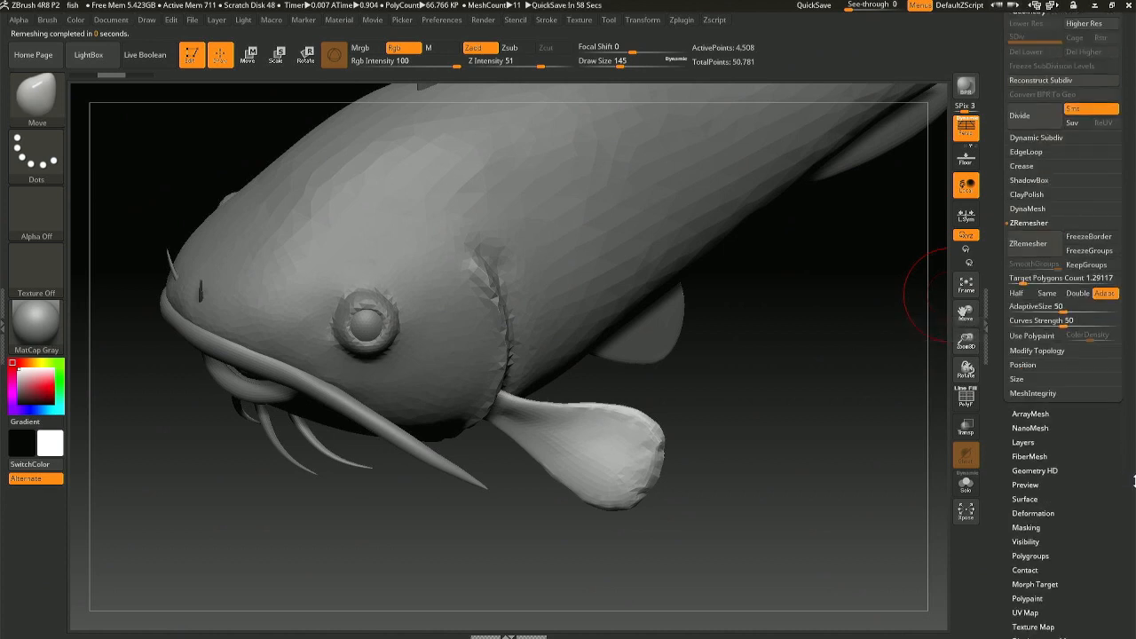
pyautogui.click(1065, 471)
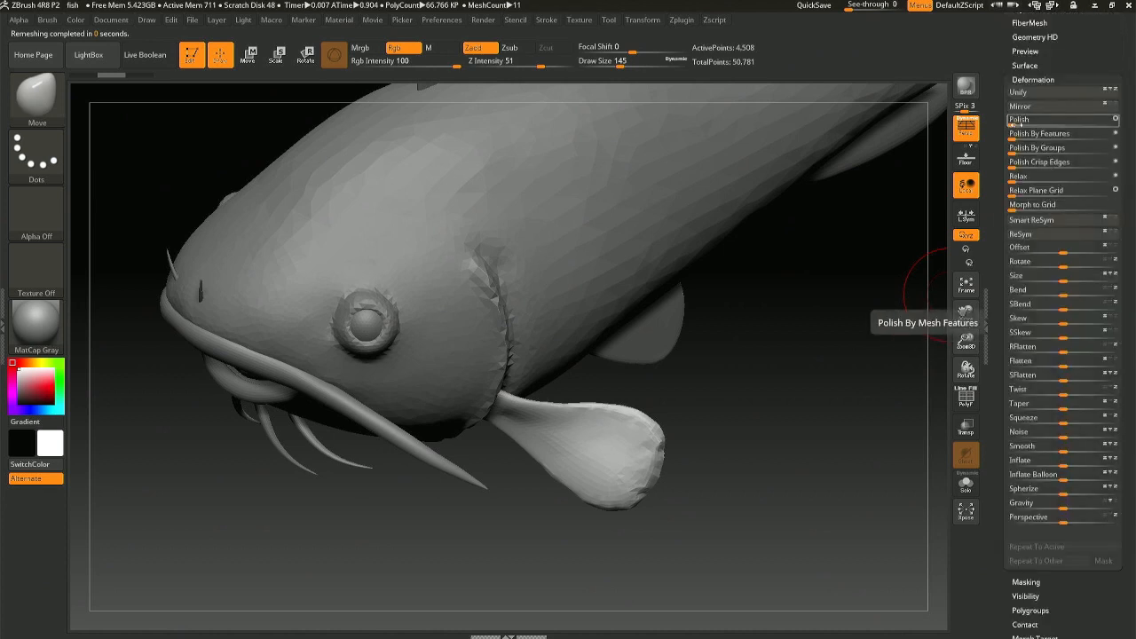
pyautogui.click(1030, 121)
pyautogui.moveTo(741, 391); pyautogui.dragTo(736, 253)
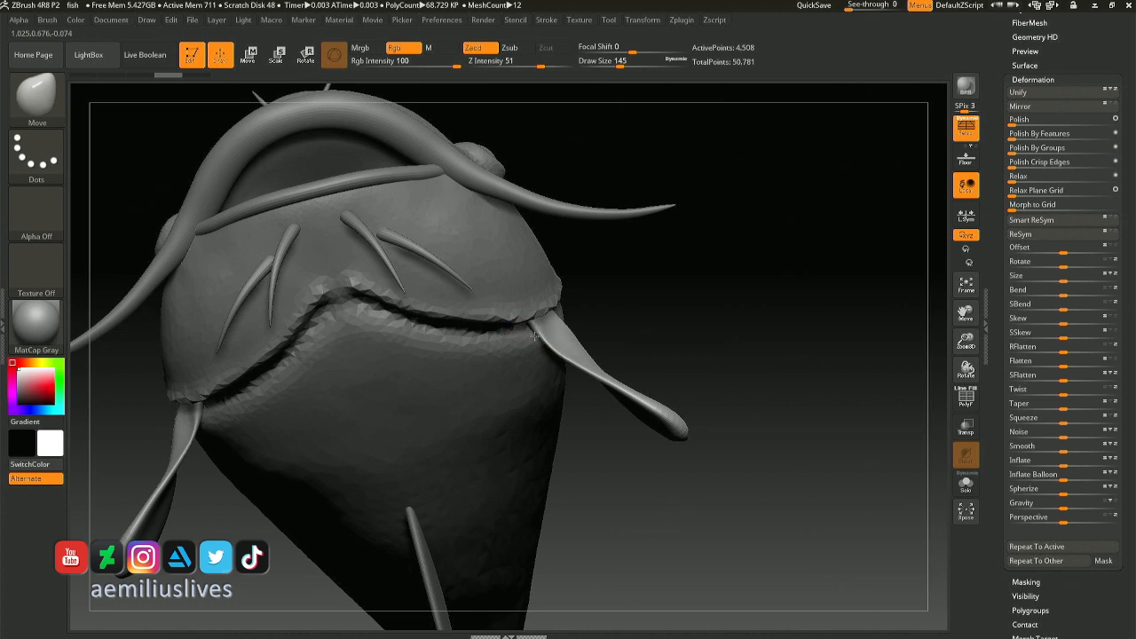
# - Adjust the pectoral fins' base against the gill edge from below with the Move brush at draw size 94
pyautogui.press('space')
pyautogui.moveTo(542, 333); pyautogui.dragTo(533, 335)
pyautogui.hotkey('ctrl', 'z')
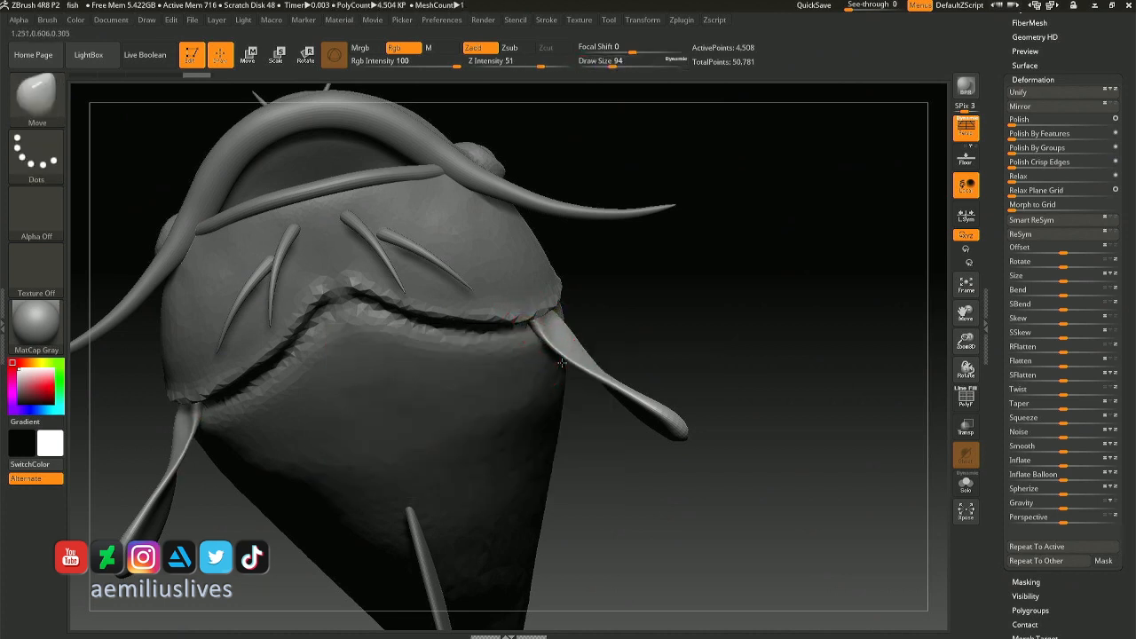
pyautogui.press('space')
pyautogui.press('shift')
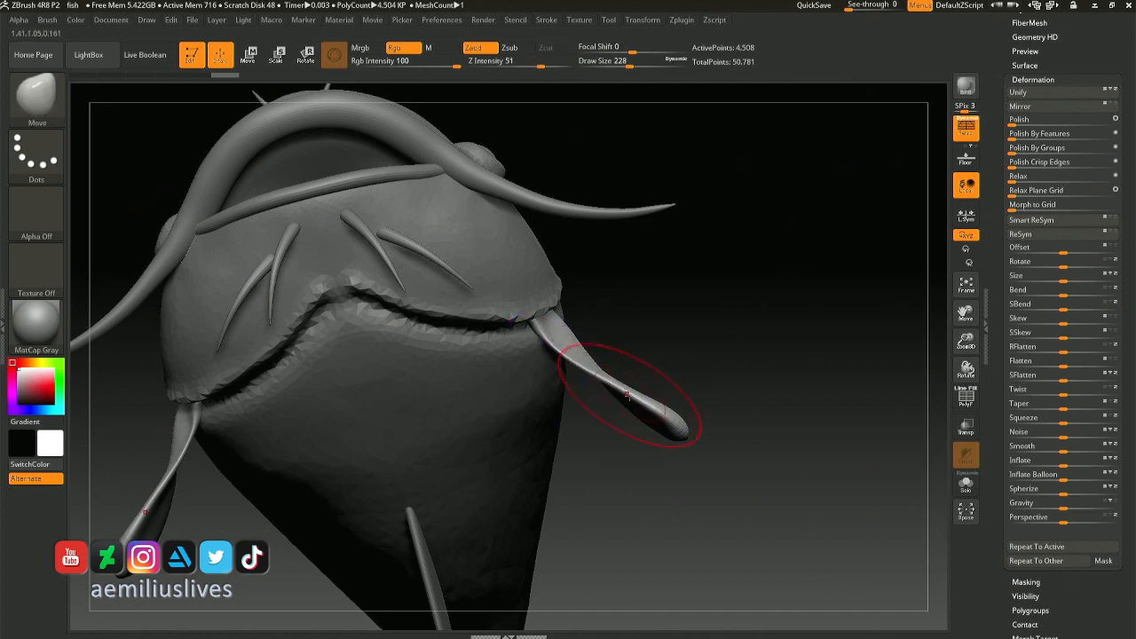
# - Reshape the pectoral fins' outer edge with the Move brush at draw size 80 and smooth the rounded tip
pyautogui.moveTo(746, 417); pyautogui.dragTo(668, 446)
pyautogui.press('space')
pyautogui.moveTo(665, 367); pyautogui.dragTo(648, 366)
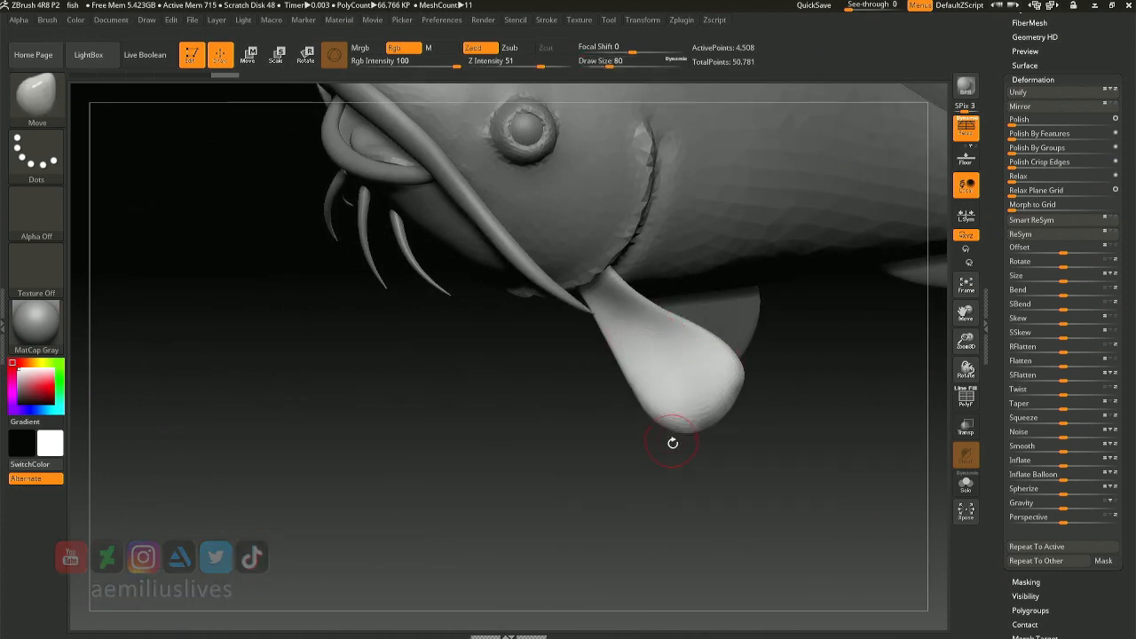
pyautogui.press('shift')
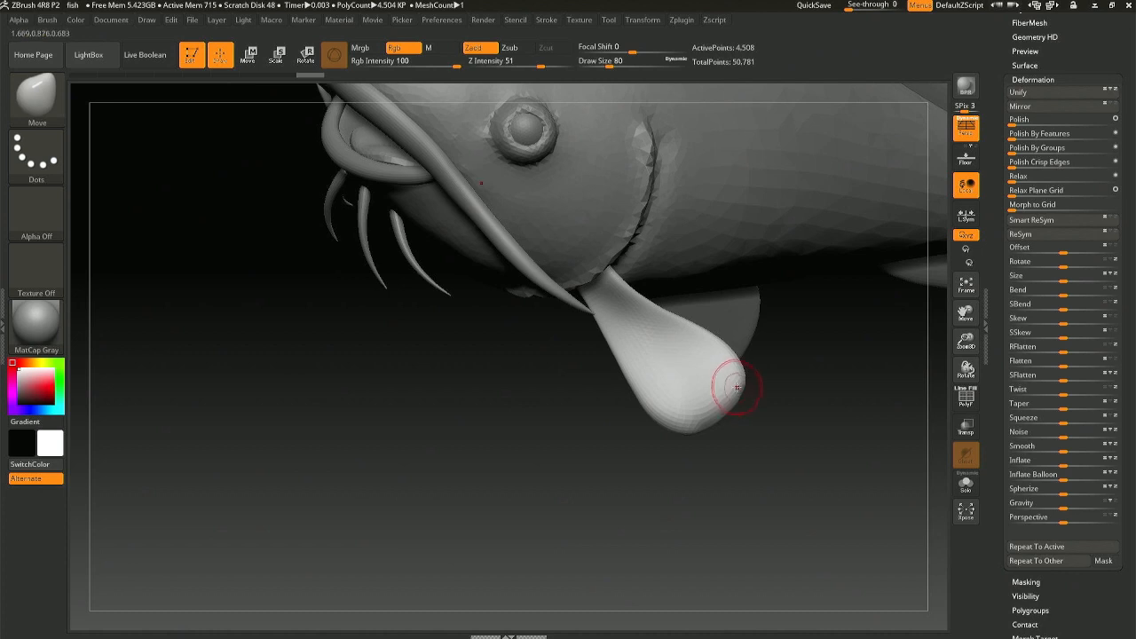
pyautogui.moveTo(679, 451)
pyautogui.mouseDown()
pyautogui.moveTo(625, 435)
pyautogui.moveTo(659, 444)
pyautogui.mouseUp()
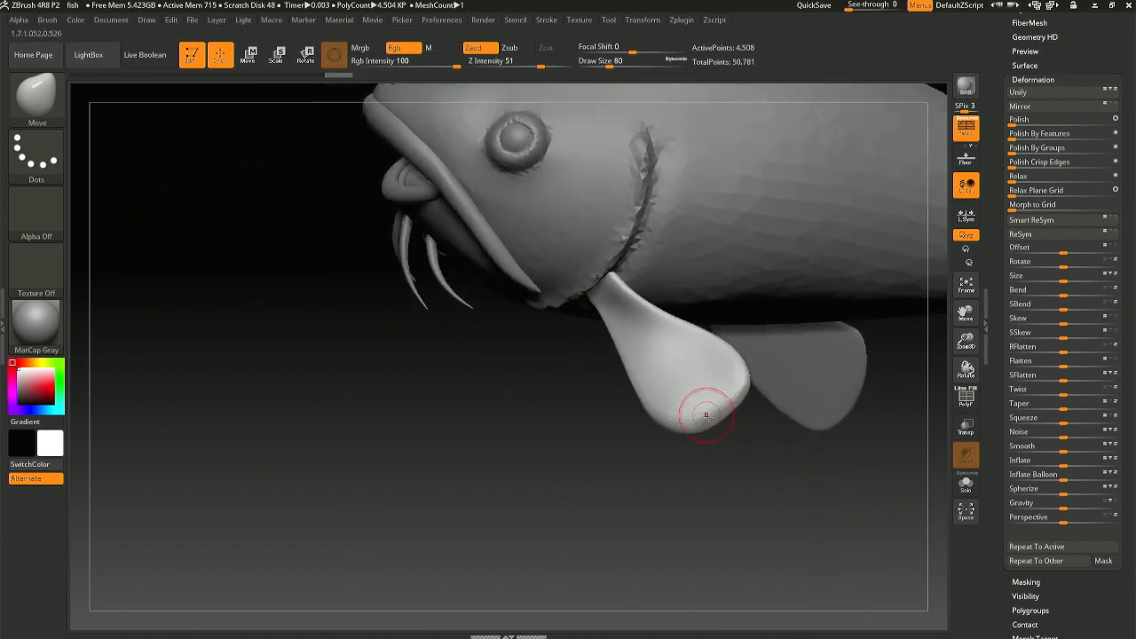
pyautogui.press('shift')
pyautogui.keyDown('shift'); pyautogui.moveTo(705, 411); pyautogui.dragTo(735, 377); pyautogui.keyUp('shift')
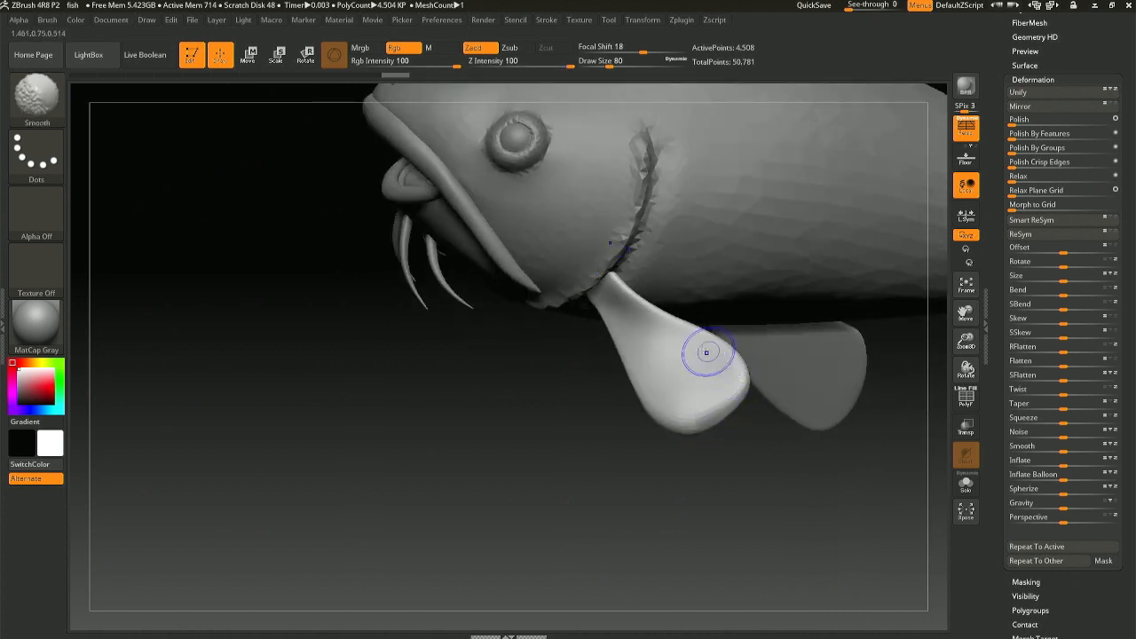
# - Adjust the narrow base of the pectoral fins with the Move brush and smooth their broad edge
pyautogui.moveTo(677, 317)
pyautogui.mouseDown(button='right')
pyautogui.moveTo(629, 322)
pyautogui.moveTo(634, 342)
pyautogui.moveTo(658, 284)
pyautogui.moveTo(652, 302)
pyautogui.mouseUp(button='right')
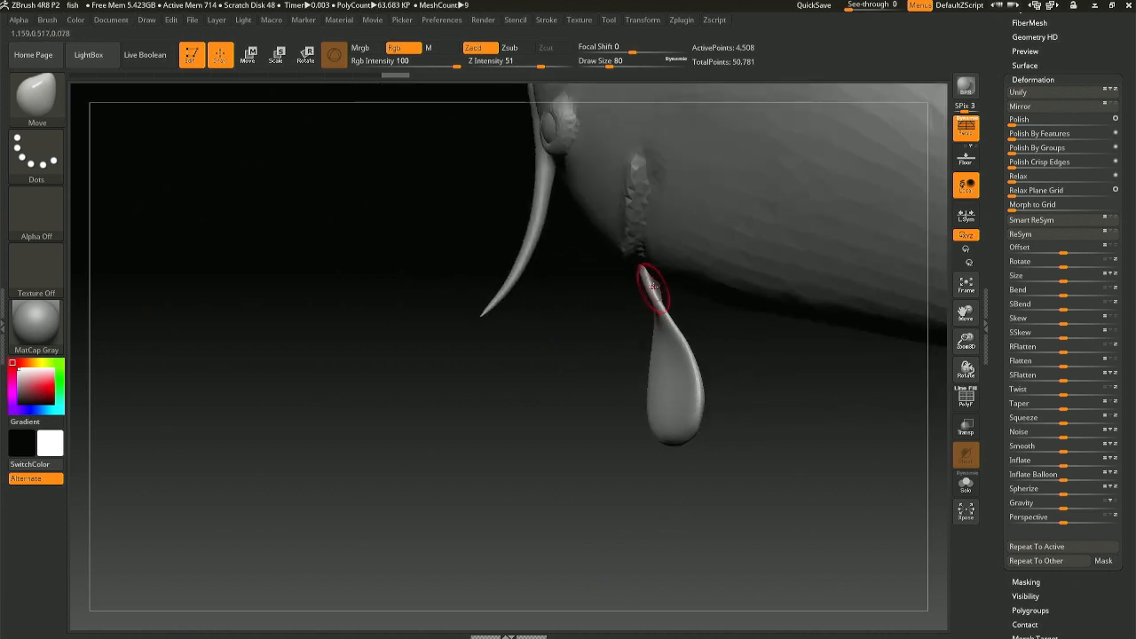
pyautogui.rightClick(652, 286)
pyautogui.moveTo(673, 288); pyautogui.dragTo(662, 308)
pyautogui.moveTo(697, 367)
pyautogui.keyDown('shift'); pyautogui.mouseDown()
pyautogui.moveTo(691, 402)
pyautogui.moveTo(772, 373)
pyautogui.moveTo(661, 418)
pyautogui.moveTo(713, 411)
pyautogui.mouseUp(); pyautogui.keyUp('shift')
# - Bend the pectoral fins into shape from the front with the Move brush at draw size 158
pyautogui.press('space')
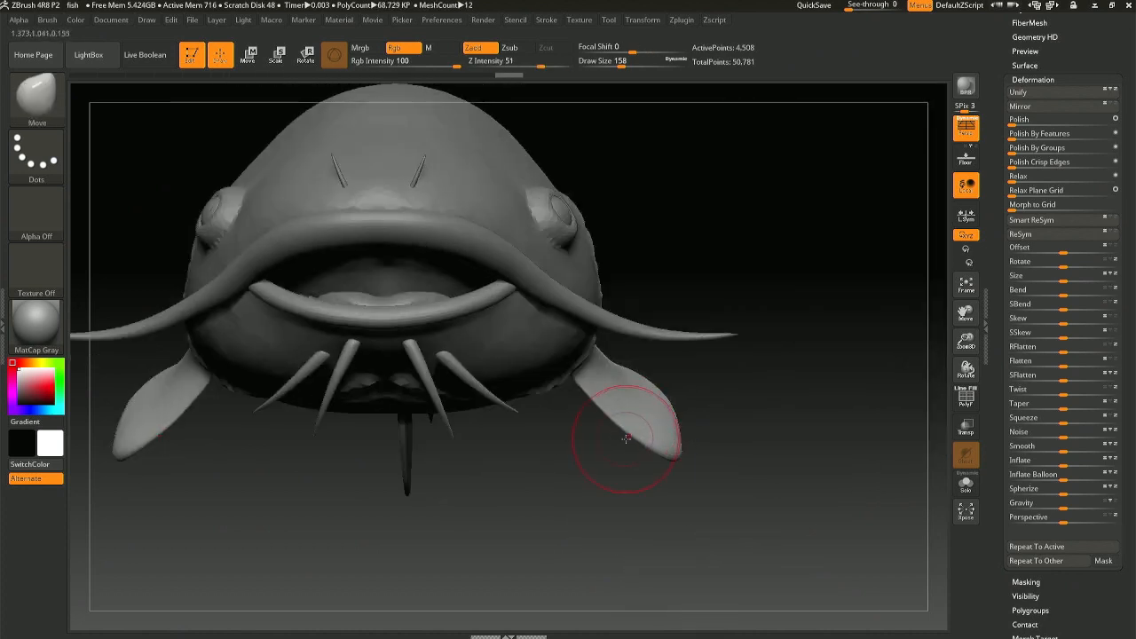
pyautogui.hotkey('ctrl', 'z')
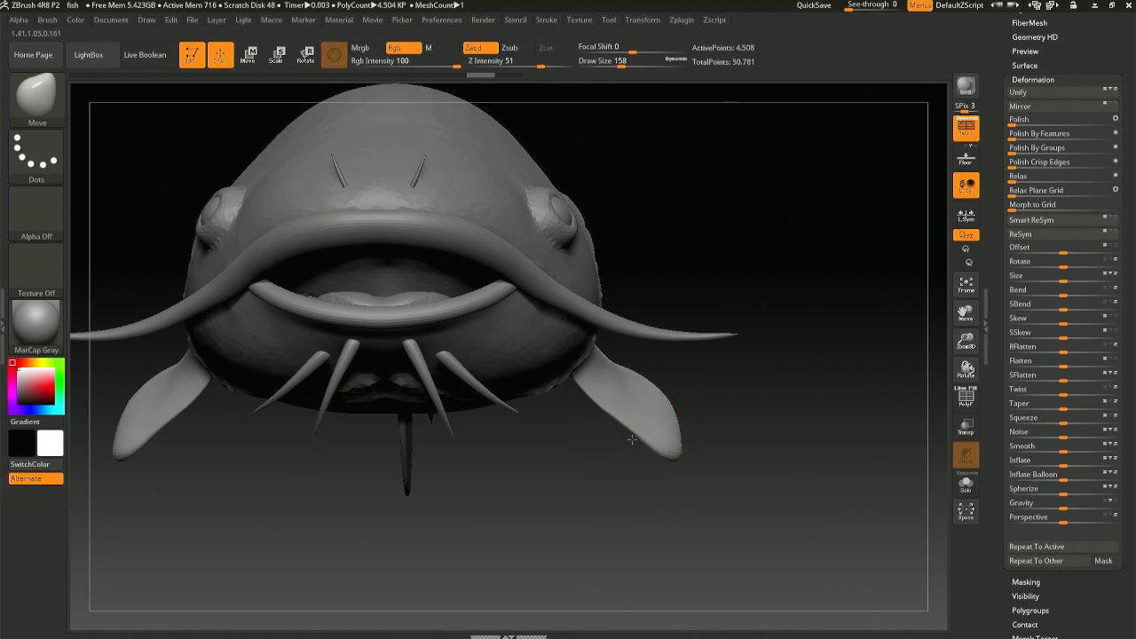
pyautogui.moveTo(642, 431); pyautogui.dragTo(600, 413)
pyautogui.moveTo(622, 424)
pyautogui.mouseDown(button='right')
pyautogui.moveTo(597, 414)
pyautogui.moveTo(610, 411)
pyautogui.mouseUp(button='right')
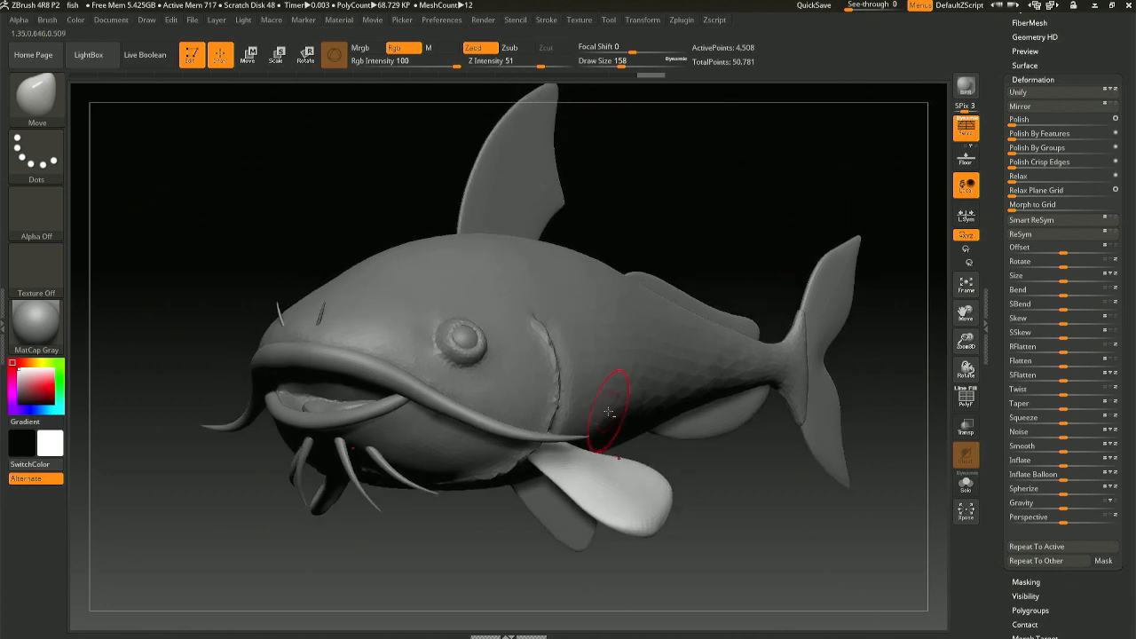
# - Save the project as a new file named fish2
pyautogui.hotkey('ctrl', 's')
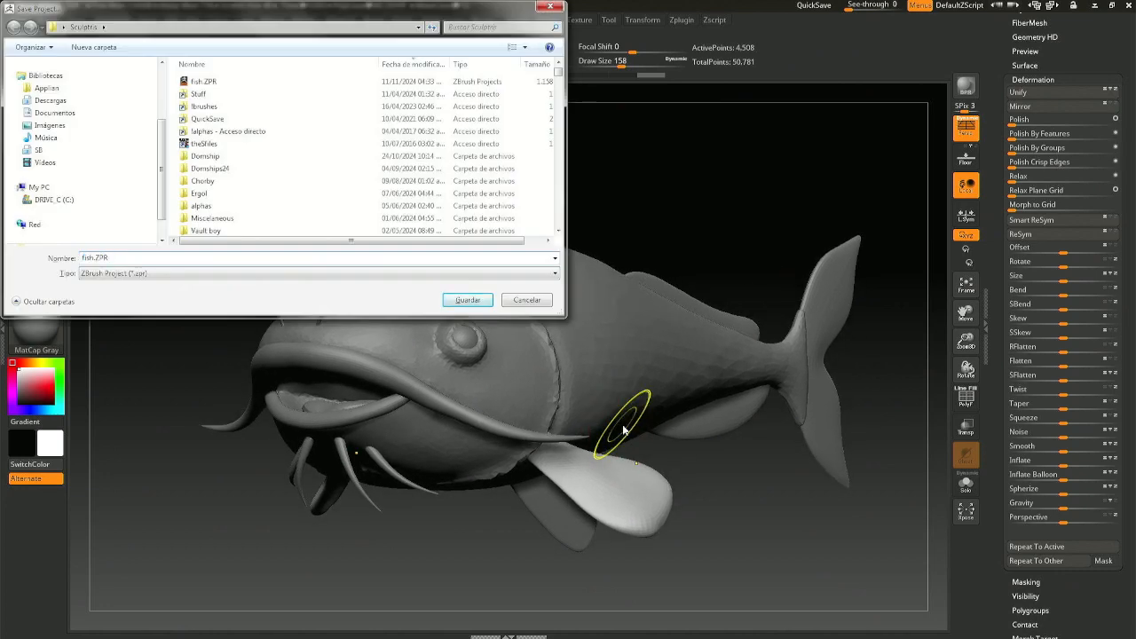
pyautogui.write('2')
pyautogui.press('Return')
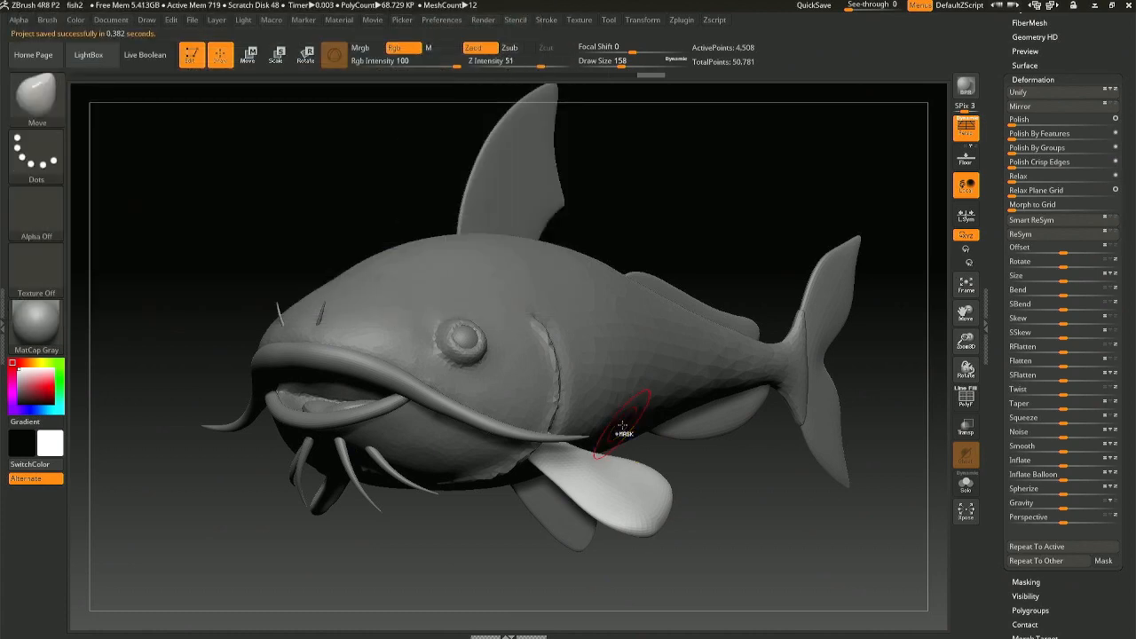
# - Select the tongue subtool inside the mouth and isolate it with Solo
pyautogui.keyDown('alt'); pyautogui.click(360, 413); pyautogui.keyUp('alt')
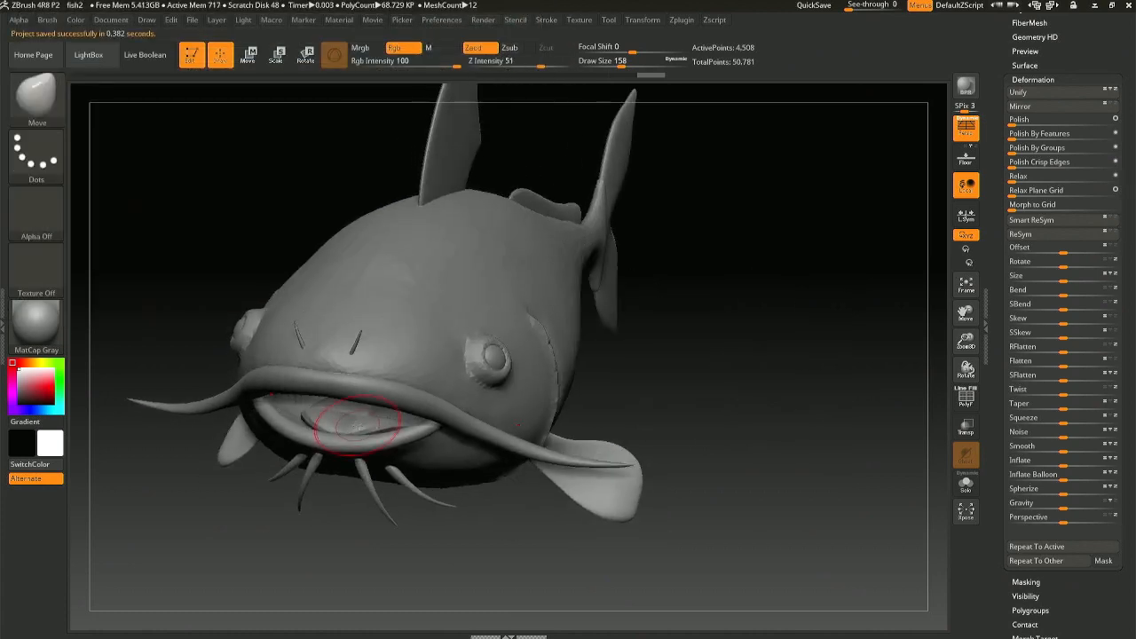
pyautogui.moveTo(373, 421); pyautogui.dragTo(433, 421)
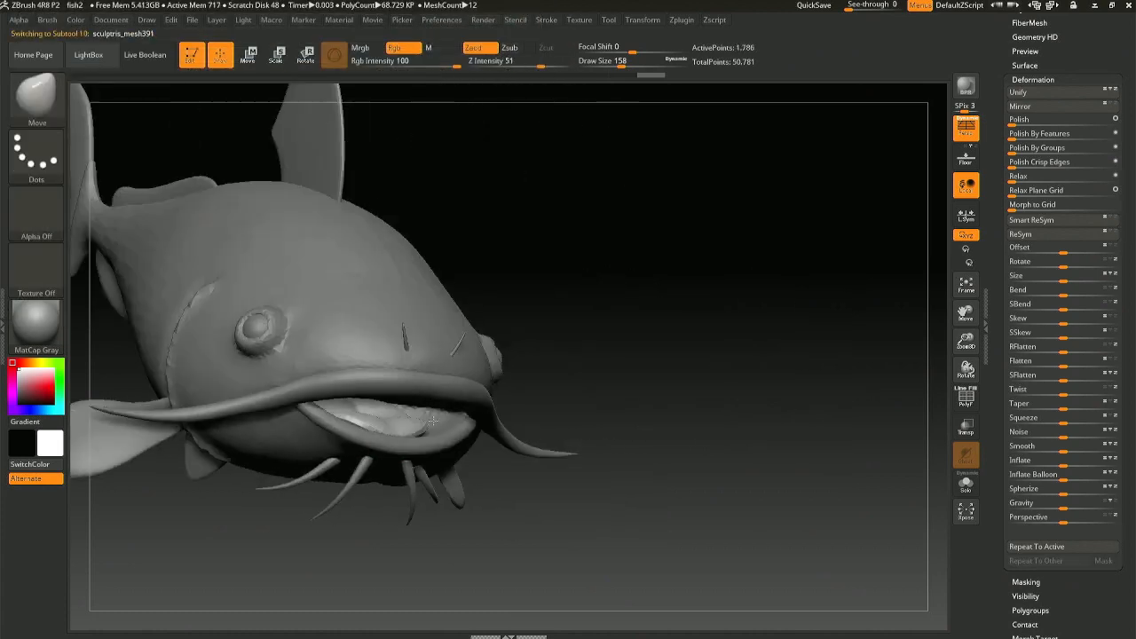
pyautogui.click(977, 486)
# - Remesh the tongue with ZRemesher at a target polygons count of 0.9447 and subdivide it once
pyautogui.moveTo(1132, 117); pyautogui.dragTo(1135, 215)
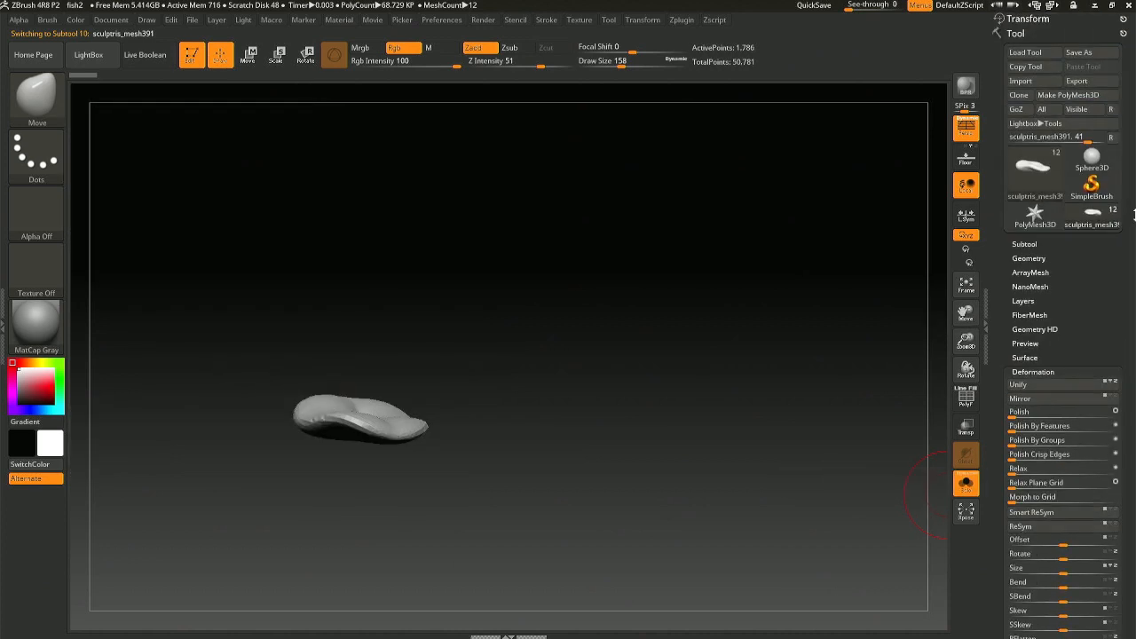
pyautogui.click(1057, 259)
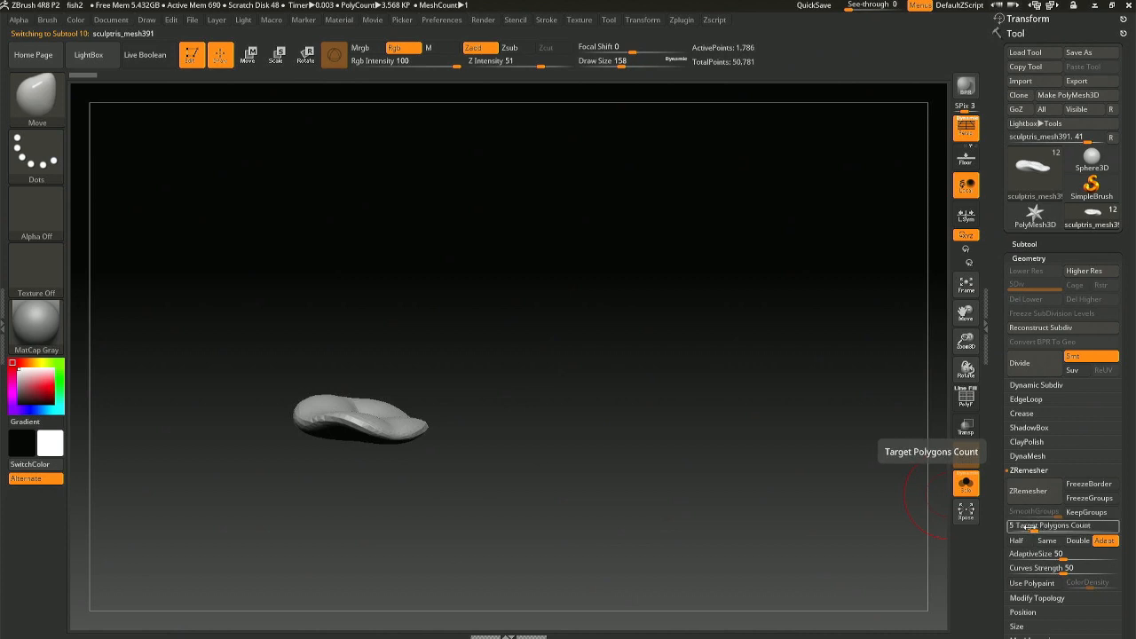
pyautogui.moveTo(1027, 526); pyautogui.dragTo(1016, 527)
pyautogui.click(1028, 491)
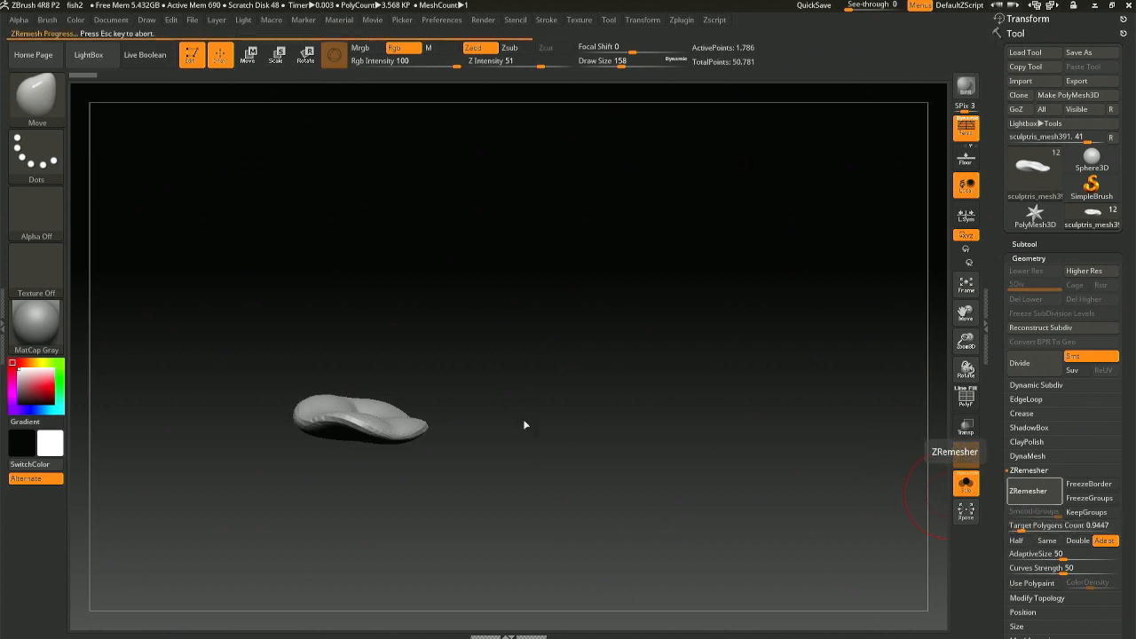
pyautogui.hotkey('ctrl', 'd')
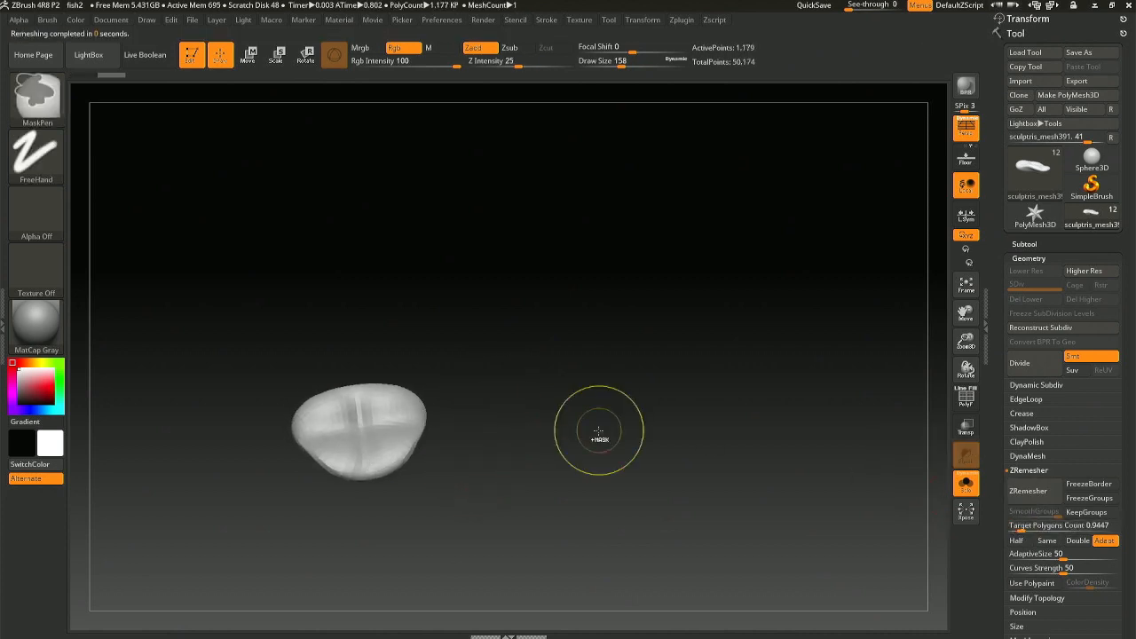
pyautogui.hotkey('shift', 'd')
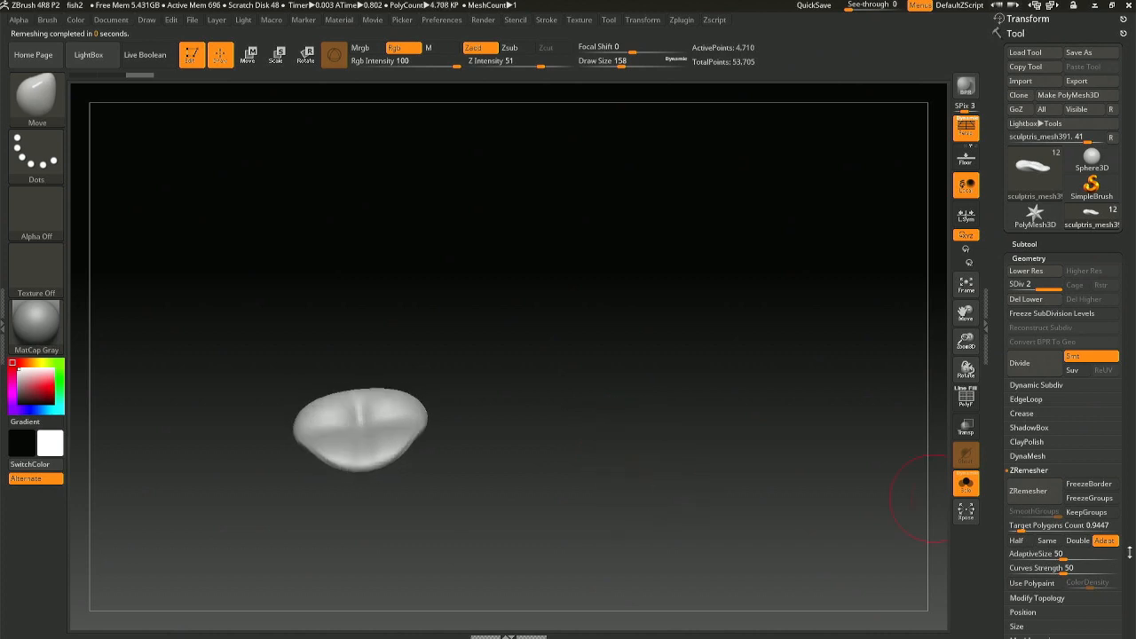
# - Apply a strong Polish deformation to the tongue and check it from the side
pyautogui.scroll(-5, 1092, 484)
pyautogui.press('d')
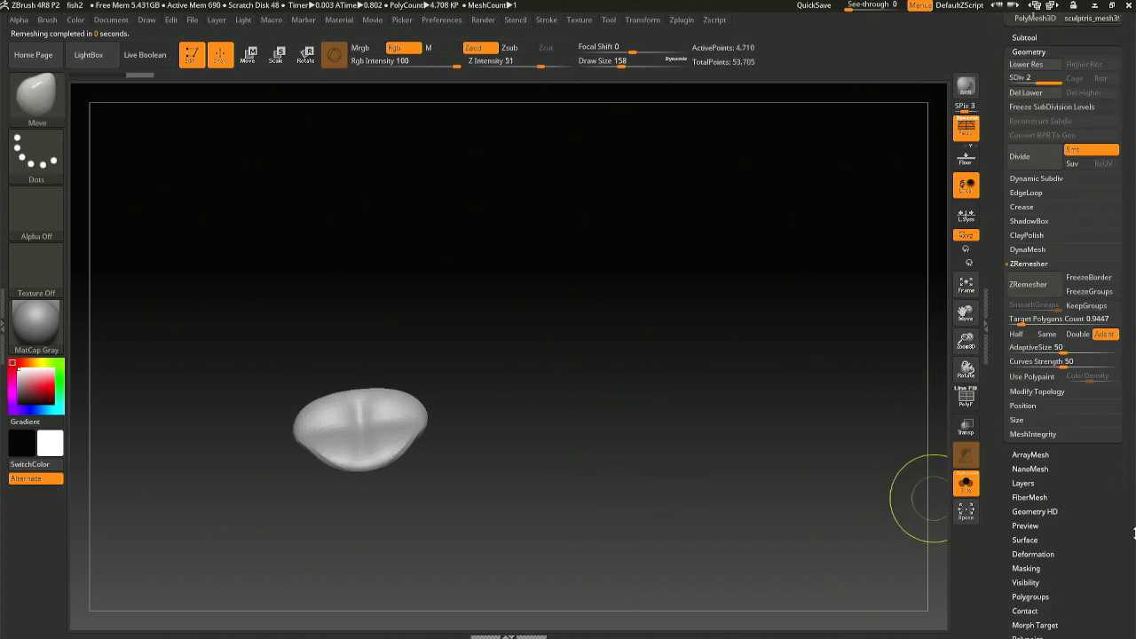
pyautogui.scroll(-5, 1121, 430)
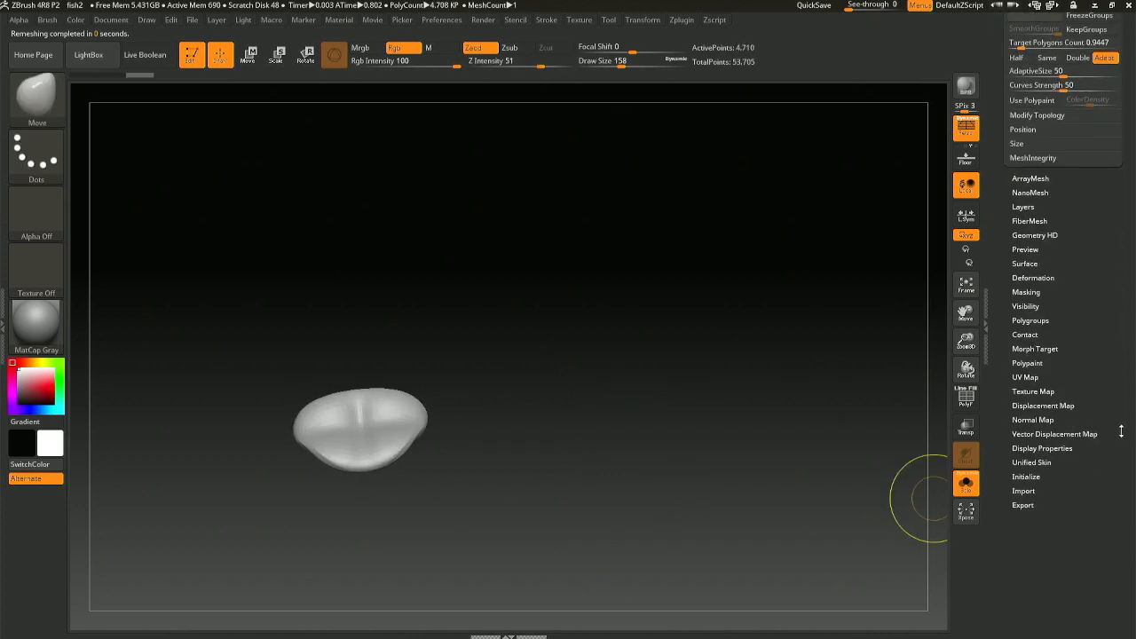
pyautogui.click(1033, 278)
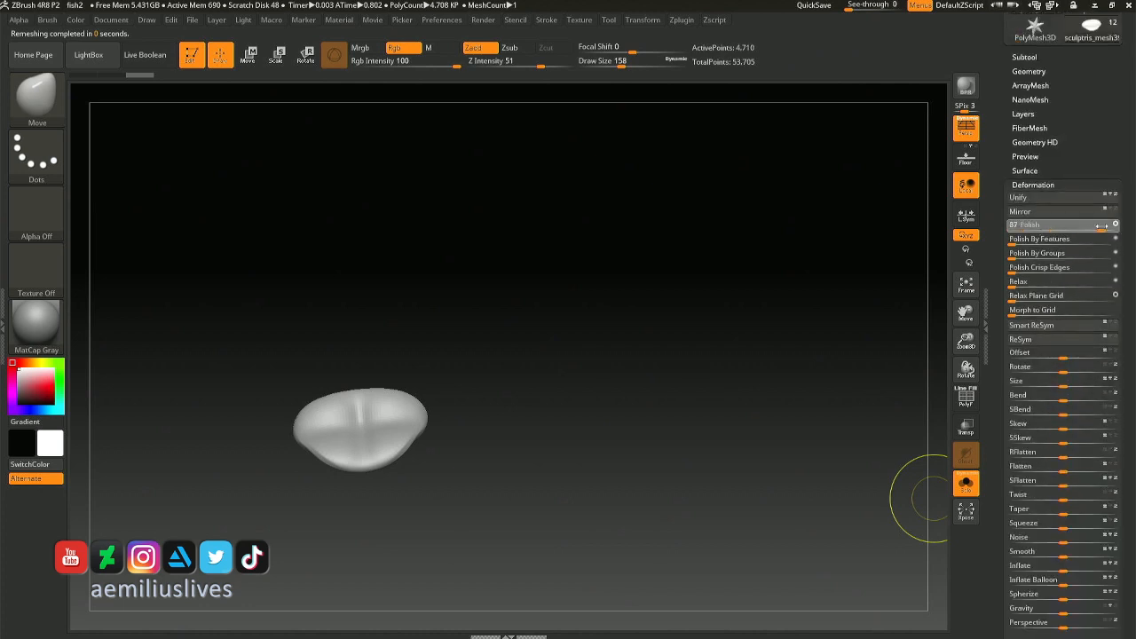
pyautogui.moveTo(484, 388); pyautogui.dragTo(458, 389)
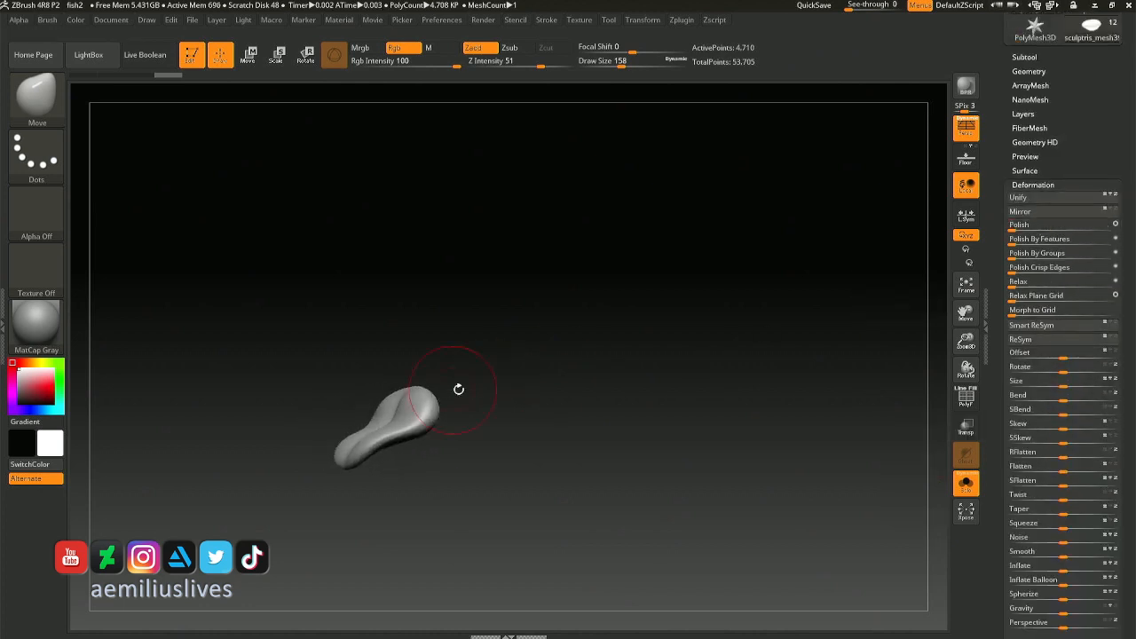
# - Show all subtools again and select the eyes subtool
pyautogui.click(965, 490)
pyautogui.moveTo(467, 444)
pyautogui.mouseDown()
pyautogui.moveTo(471, 431)
pyautogui.moveTo(571, 401)
pyautogui.mouseUp()
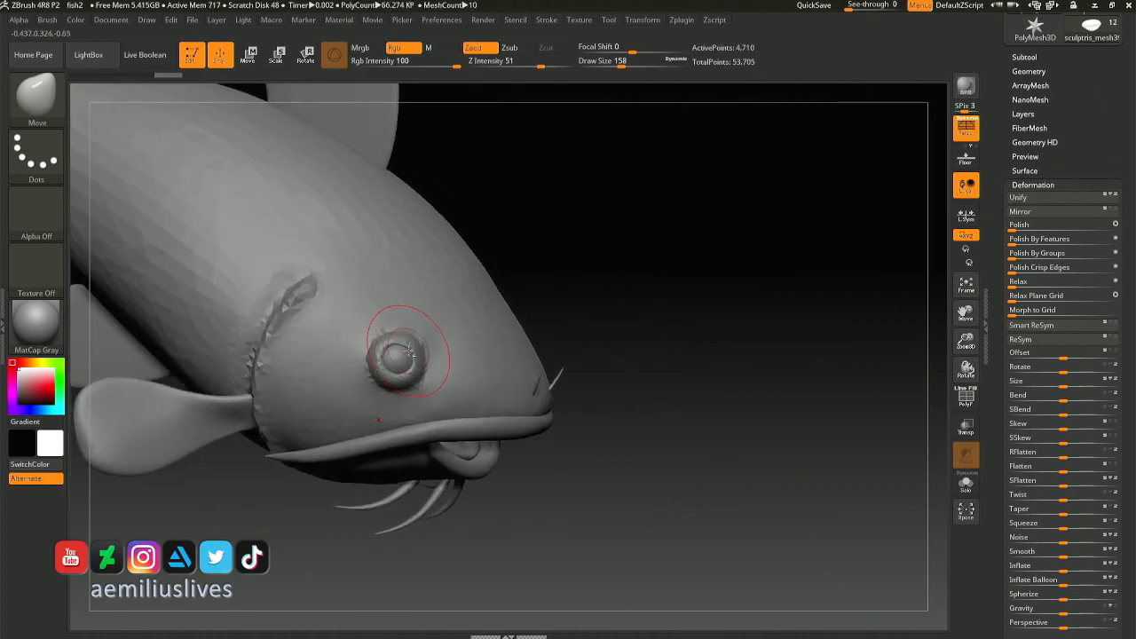
pyautogui.keyDown('alt'); pyautogui.click(402, 354); pyautogui.keyUp('alt')
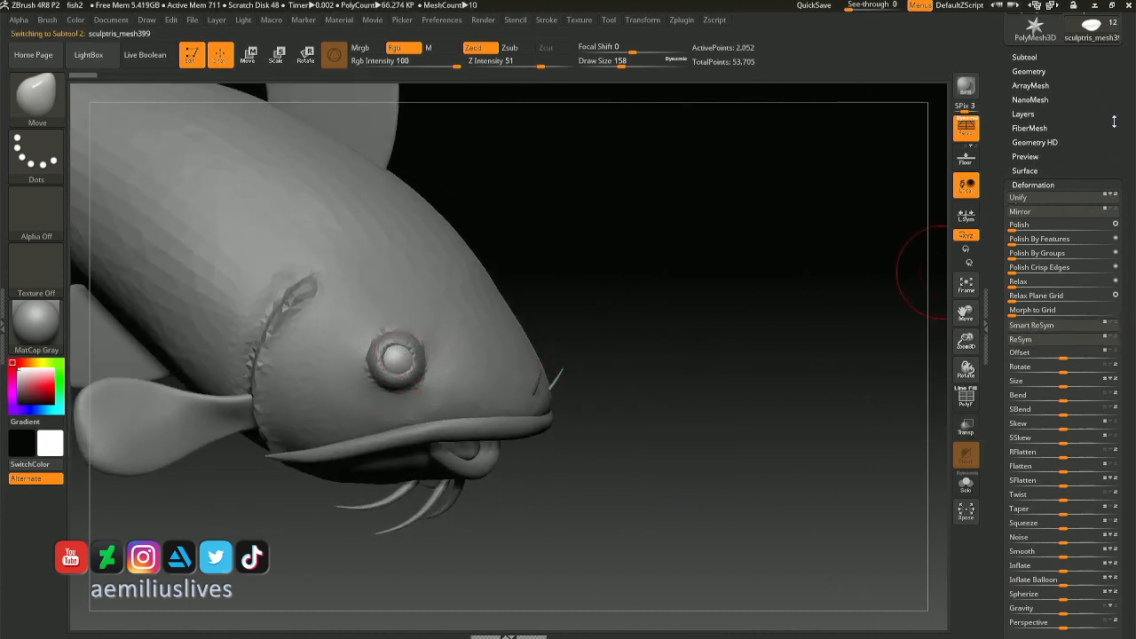
# - Remesh the eyes with ZRemesher at a target polygons count of 2.00059 and subdivide them once
pyautogui.click(1029, 71)
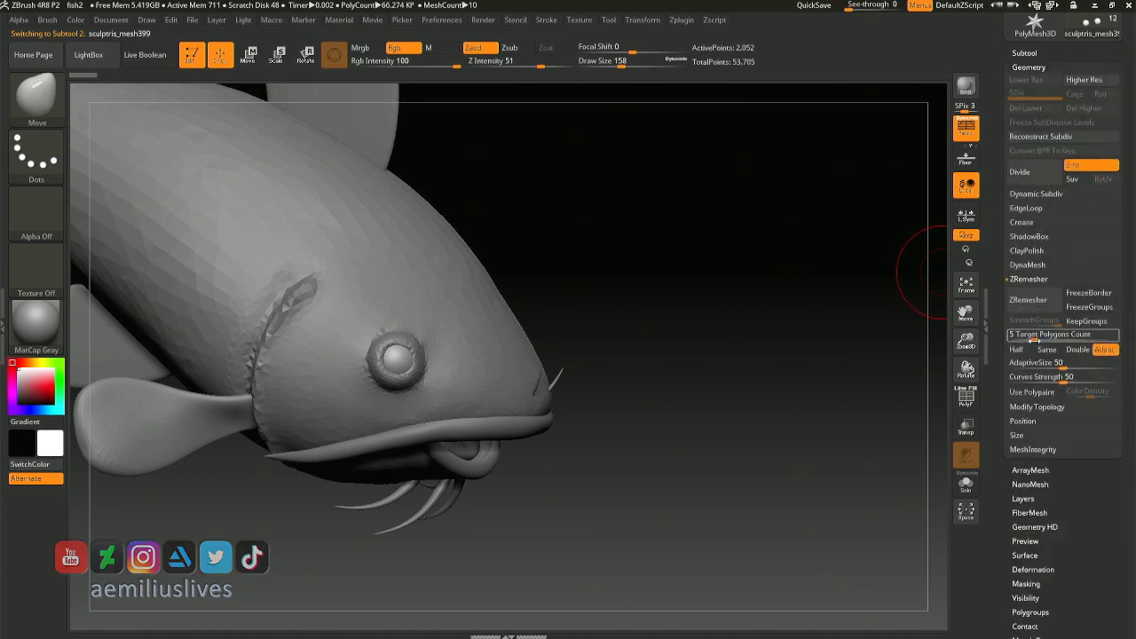
pyautogui.click(1028, 300)
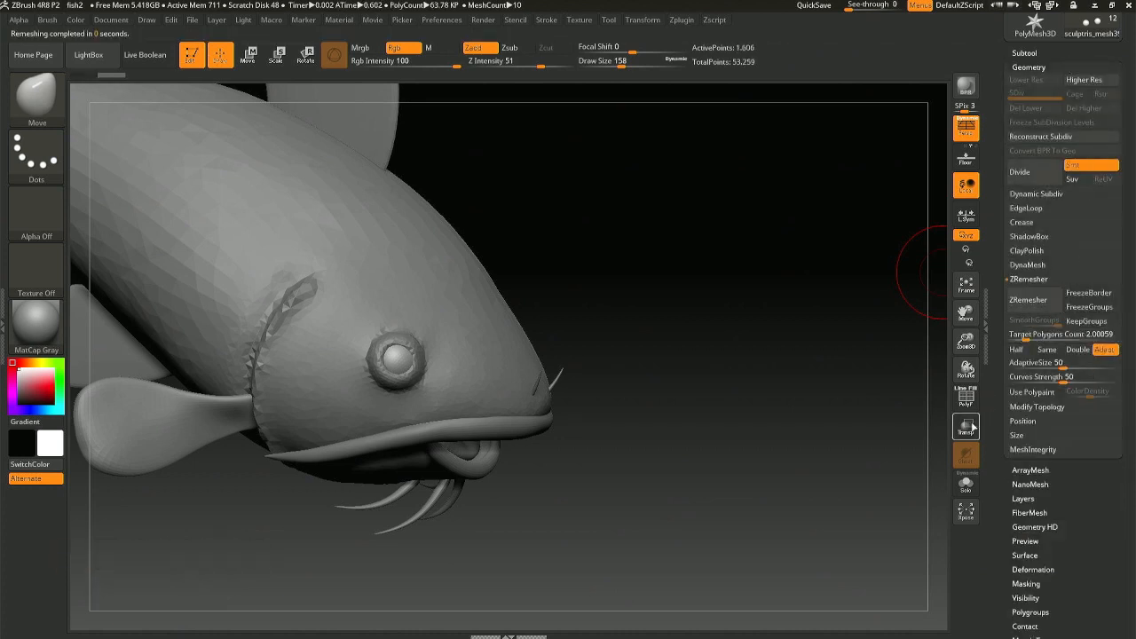
pyautogui.click(967, 428)
pyautogui.click(967, 429)
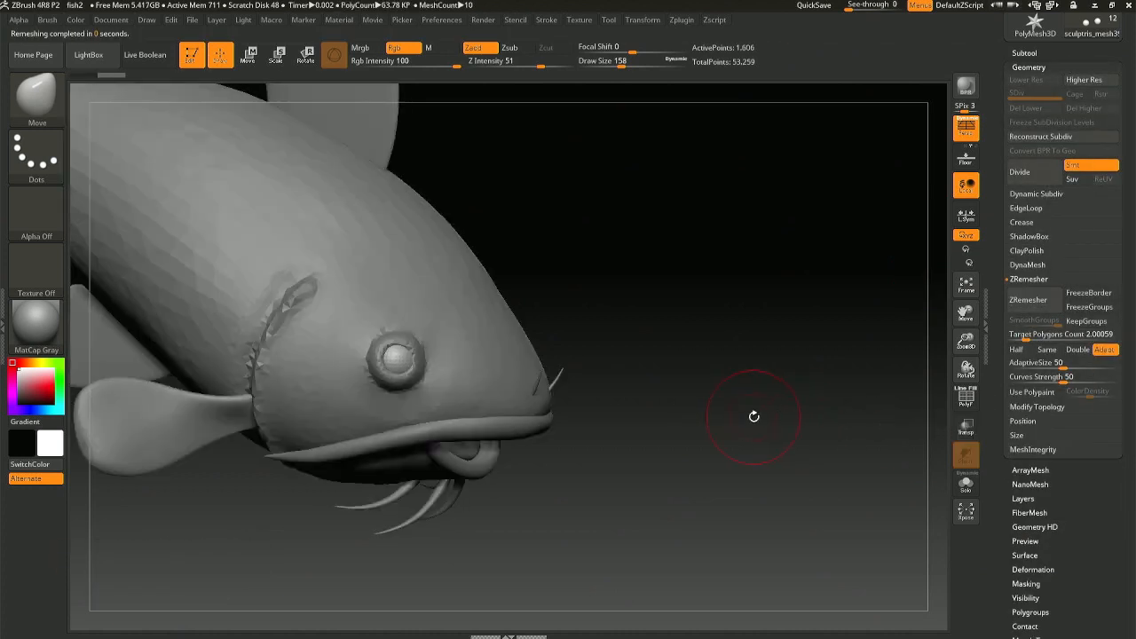
pyautogui.hotkey('ctrl', 'd')
# - Select the fish's body subtool, frame the whole model and save the project over the fish2 file
pyautogui.moveTo(731, 408); pyautogui.dragTo(648, 387)
pyautogui.keyDown('alt'); pyautogui.click(641, 412); pyautogui.keyUp('alt')
pyautogui.moveTo(636, 413)
pyautogui.mouseDown(button='right')
pyautogui.moveTo(672, 399)
pyautogui.moveTo(676, 383)
pyautogui.moveTo(662, 354)
pyautogui.moveTo(603, 399)
pyautogui.moveTo(604, 426)
pyautogui.moveTo(659, 378)
pyautogui.moveTo(601, 250)
pyautogui.moveTo(622, 264)
pyautogui.moveTo(662, 454)
pyautogui.mouseUp(button='right')
pyautogui.press('f')
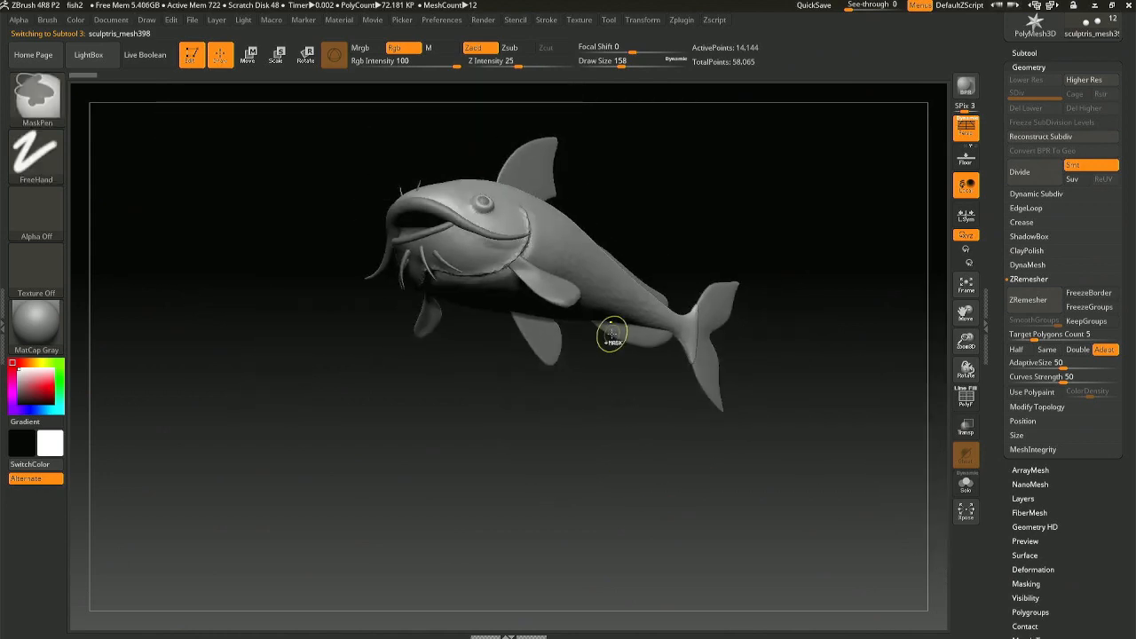
pyautogui.hotkey('ctrl', 's')
pyautogui.press('Return')
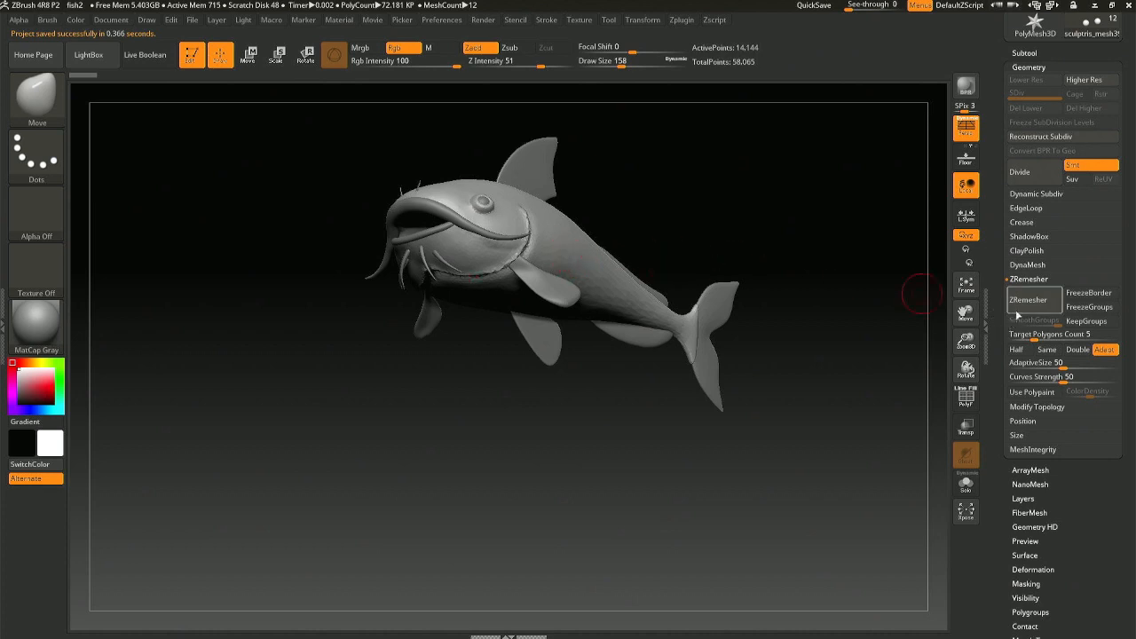
# - Remesh the body with ZRemesher at a target polygons count of 5
pyautogui.hotkey('ctrl', 'd')
pyautogui.keyDown('ctrl'); pyautogui.moveTo(665, 235); pyautogui.dragTo(668, 352, button='right'); pyautogui.keyUp('ctrl')
pyautogui.click(1044, 307)
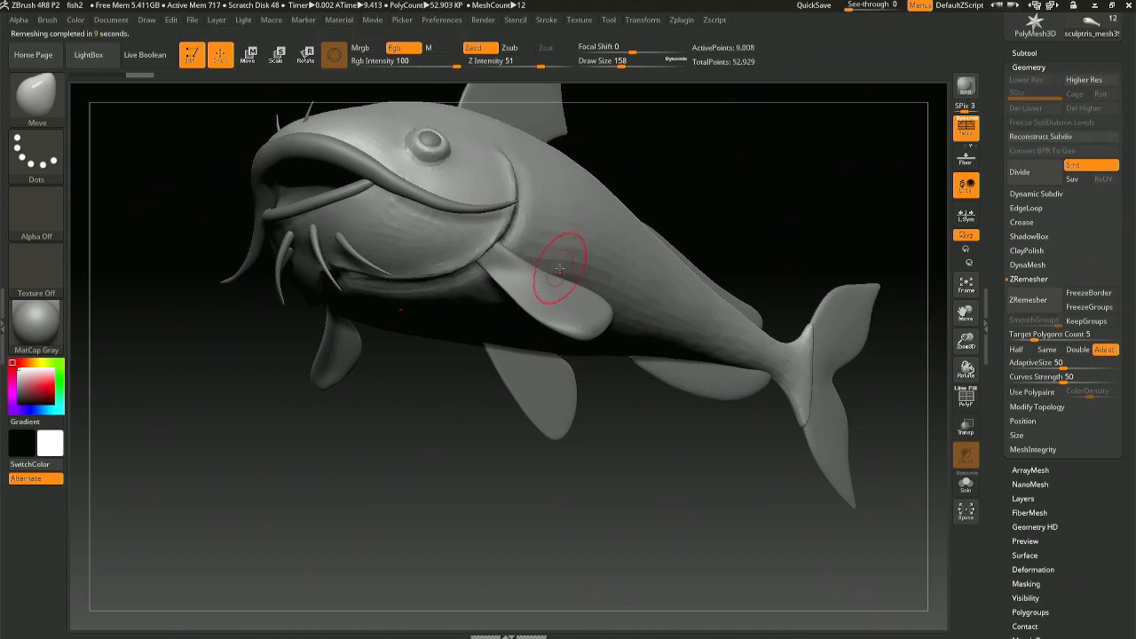
# - Mask the gill groove on the side and underside of the body, isolating the body with Solo
pyautogui.moveTo(542, 245)
pyautogui.mouseDown(button='right')
pyautogui.moveTo(531, 303)
pyautogui.moveTo(544, 288)
pyautogui.mouseUp(button='right')
pyautogui.keyDown('alt'); pyautogui.moveTo(775, 342); pyautogui.dragTo(610, 319, button='right'); pyautogui.keyUp('alt')
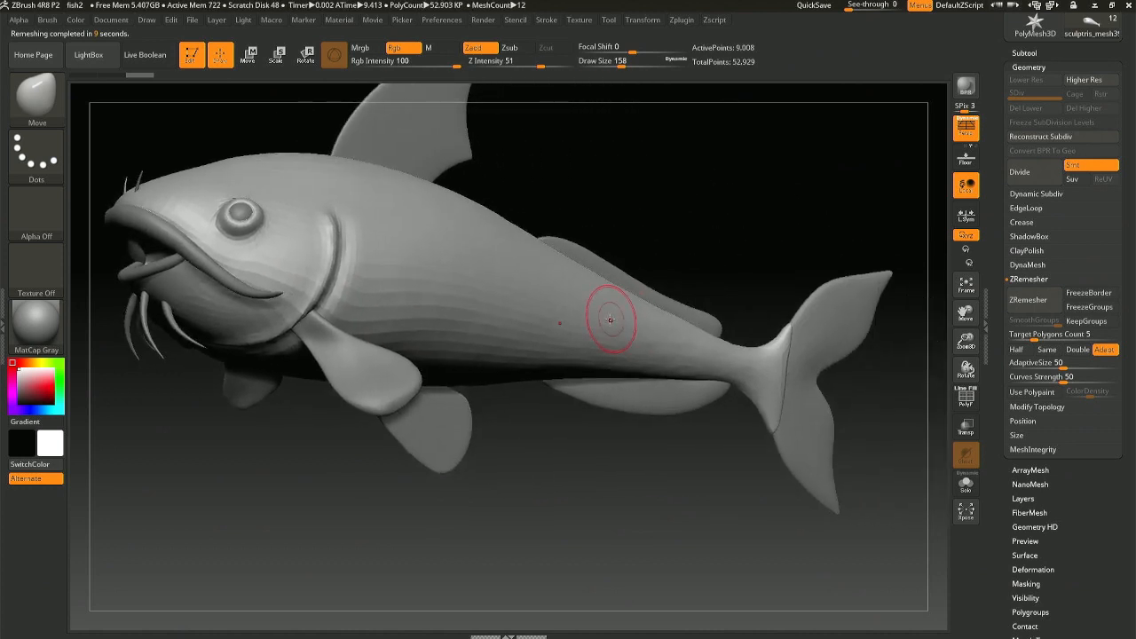
pyautogui.moveTo(343, 228)
pyautogui.keyDown('ctrl'); pyautogui.mouseDown()
pyautogui.moveTo(306, 298)
pyautogui.moveTo(333, 223)
pyautogui.moveTo(320, 311)
pyautogui.mouseUp(); pyautogui.keyUp('ctrl')
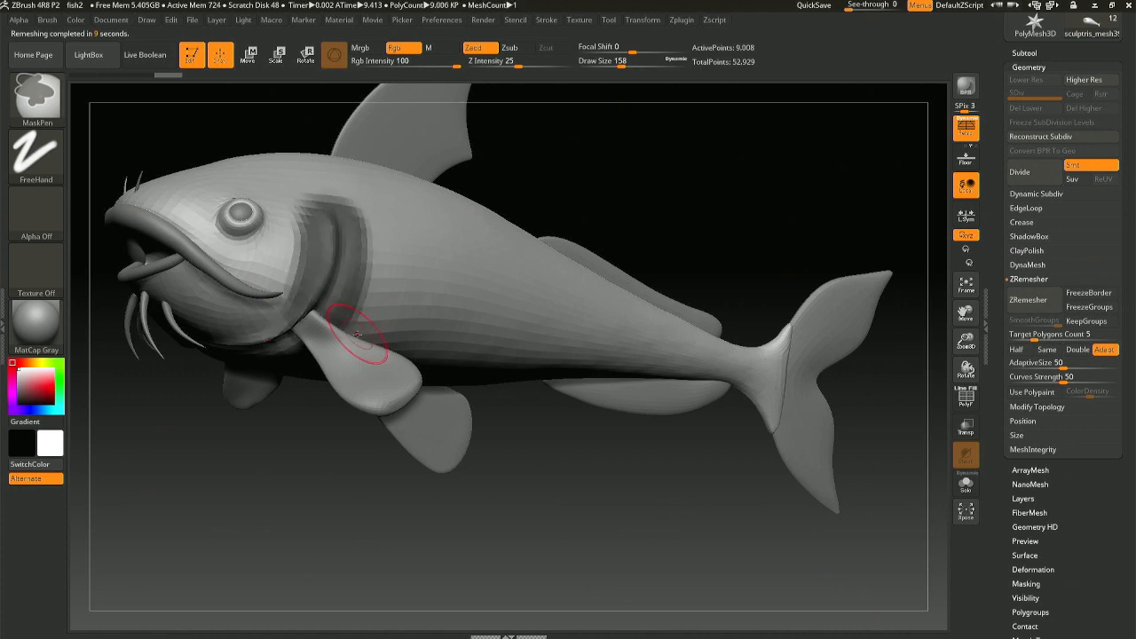
pyautogui.click(966, 484)
pyautogui.moveTo(223, 383); pyautogui.dragTo(163, 296, button='right')
pyautogui.moveTo(173, 294)
pyautogui.keyDown('ctrl'); pyautogui.mouseDown()
pyautogui.moveTo(309, 289)
pyautogui.moveTo(321, 277)
pyautogui.mouseUp(); pyautogui.keyUp('ctrl')
# - Reduce the mask brush to draw size 104 and mask the rim around the mouth opening
pyautogui.moveTo(267, 244)
pyautogui.mouseDown(button='right')
pyautogui.moveTo(366, 249)
pyautogui.moveTo(371, 284)
pyautogui.moveTo(355, 292)
pyautogui.mouseUp(button='right')
pyautogui.press('space')
pyautogui.moveTo(350, 272)
pyautogui.mouseDown()
pyautogui.moveTo(372, 255)
pyautogui.moveTo(412, 257)
pyautogui.moveTo(469, 278)
pyautogui.mouseUp()
pyautogui.moveTo(468, 278); pyautogui.dragTo(454, 327, button='right')
pyautogui.keyDown('ctrl'); pyautogui.moveTo(451, 290); pyautogui.dragTo(429, 310); pyautogui.keyUp('ctrl')
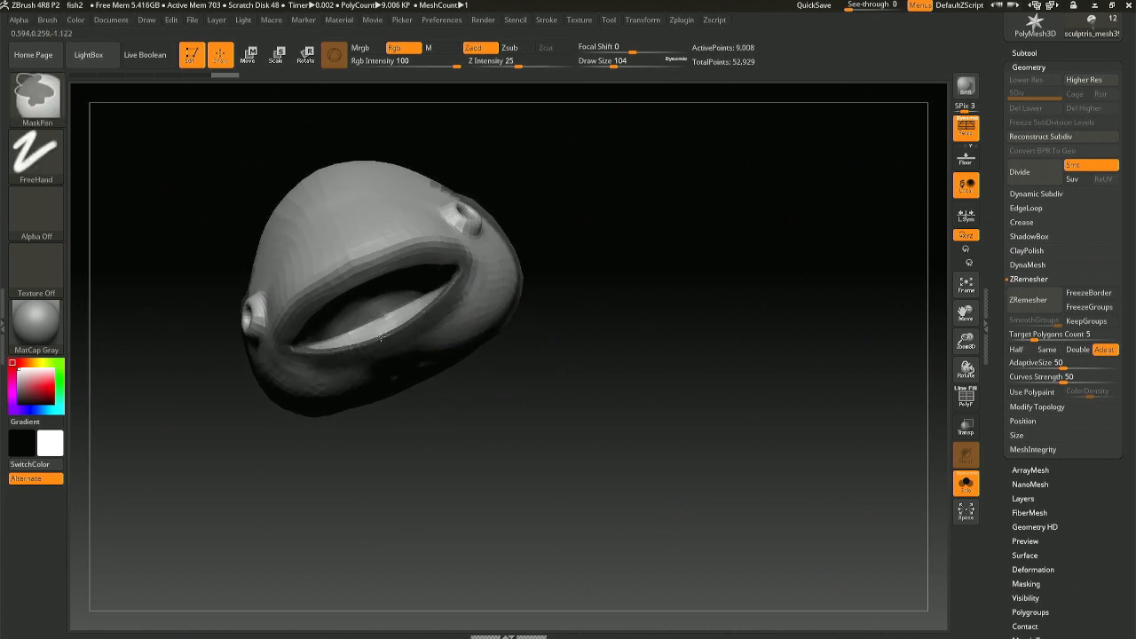
# - Mask the area around the eye socket on the isolated body
pyautogui.moveTo(436, 239); pyautogui.dragTo(474, 269, button='right')
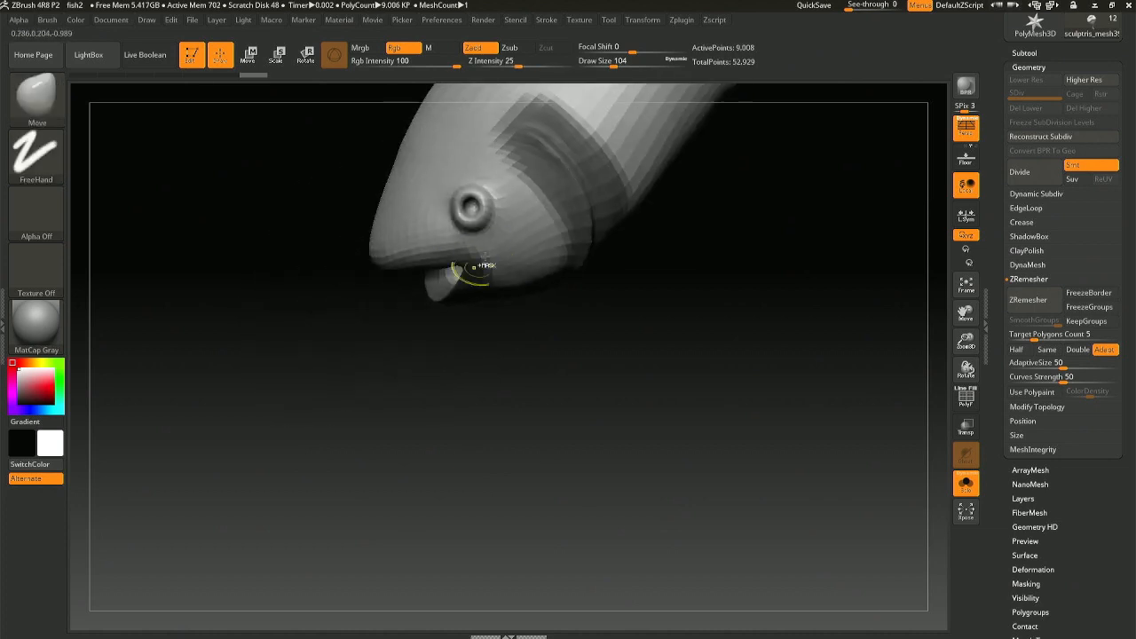
pyautogui.moveTo(467, 203)
pyautogui.keyDown('ctrl'); pyautogui.mouseDown()
pyautogui.moveTo(475, 197)
pyautogui.moveTo(465, 213)
pyautogui.mouseUp(); pyautogui.keyUp('ctrl')
pyautogui.moveTo(465, 214)
pyautogui.mouseDown(button='right')
pyautogui.moveTo(482, 218)
pyautogui.moveTo(481, 204)
pyautogui.mouseUp(button='right')
pyautogui.keyDown('ctrl'); pyautogui.moveTo(477, 195); pyautogui.dragTo(467, 191); pyautogui.keyUp('ctrl')
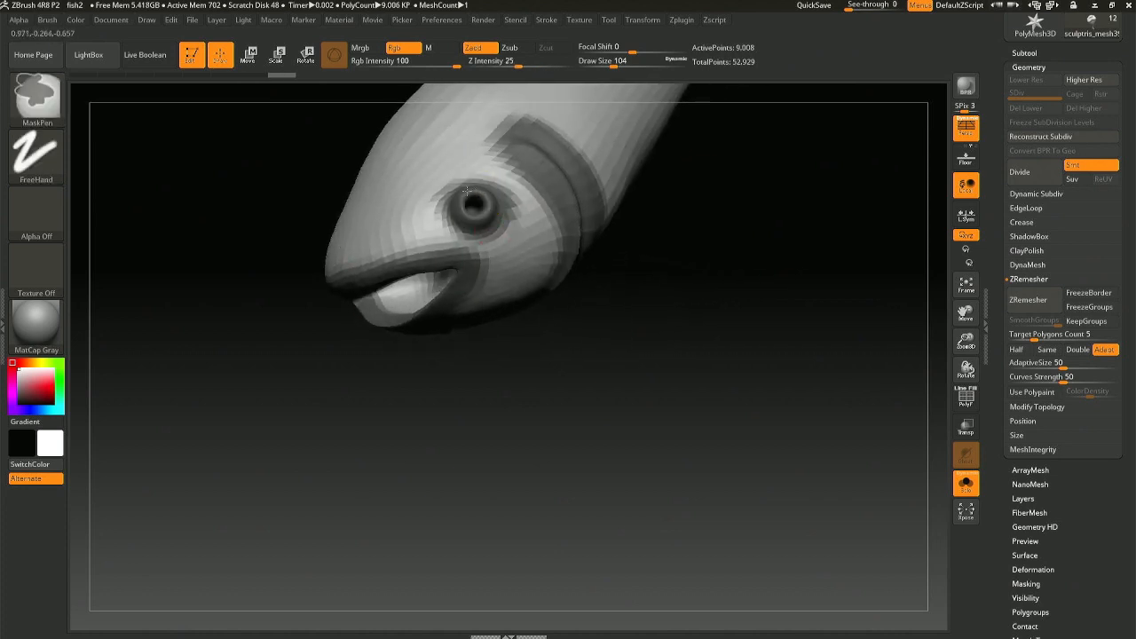
# - Apply the Polish and a strong Relax deformation to the unmasked parts of the body
pyautogui.moveTo(479, 259); pyautogui.dragTo(524, 221, button='right')
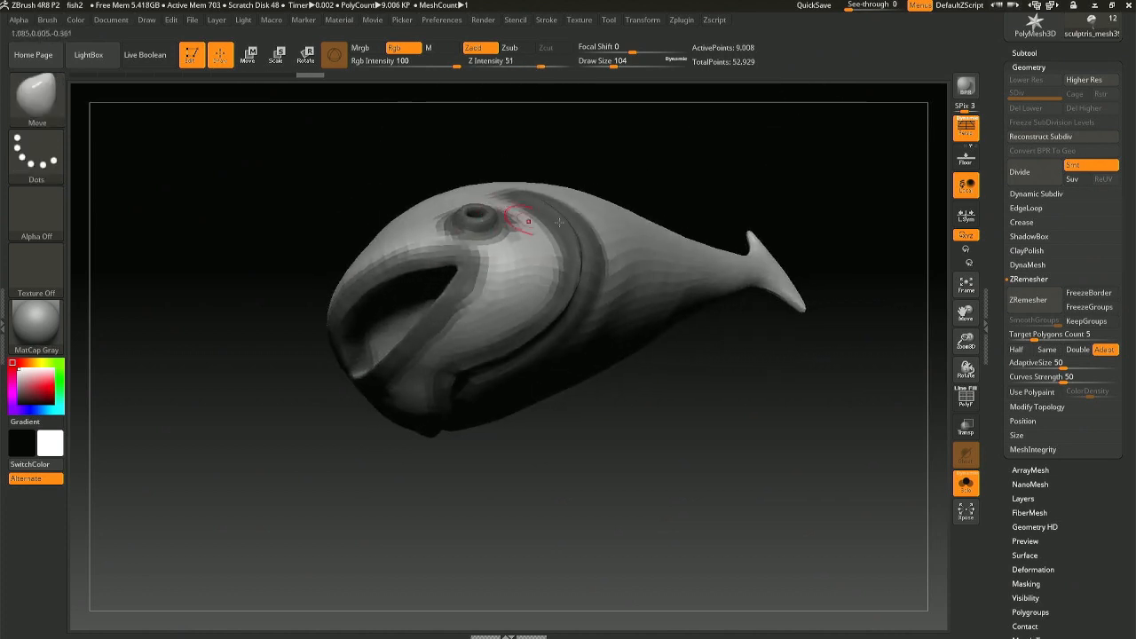
pyautogui.keyDown('alt'); pyautogui.moveTo(640, 233); pyautogui.dragTo(416, 232, button='right'); pyautogui.keyUp('alt')
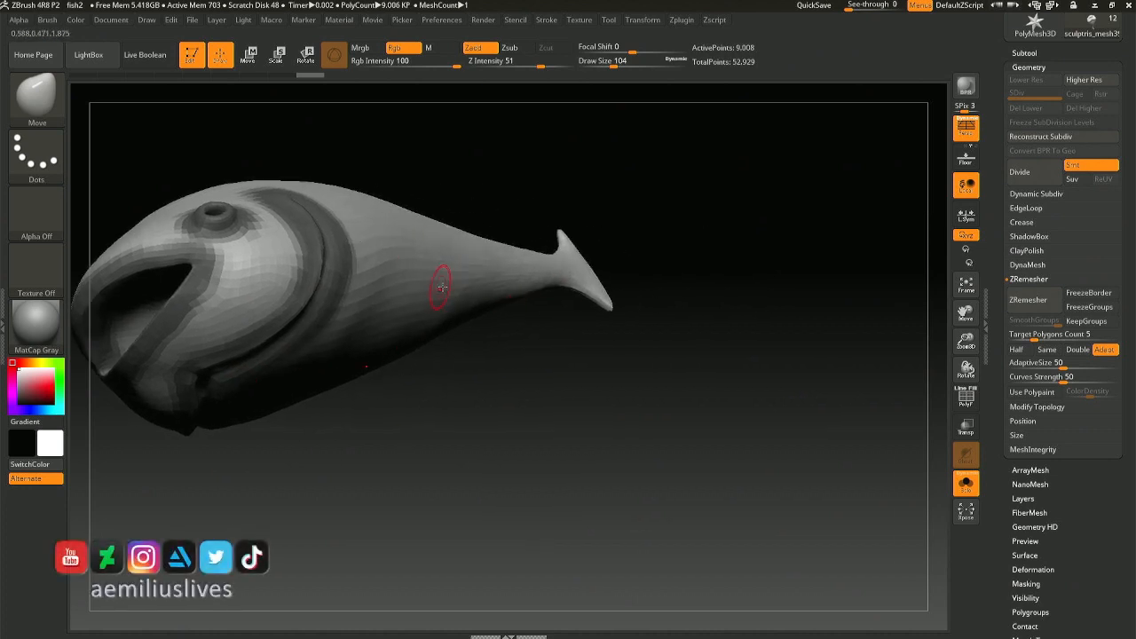
pyautogui.moveTo(1135, 507); pyautogui.dragTo(1024, 464)
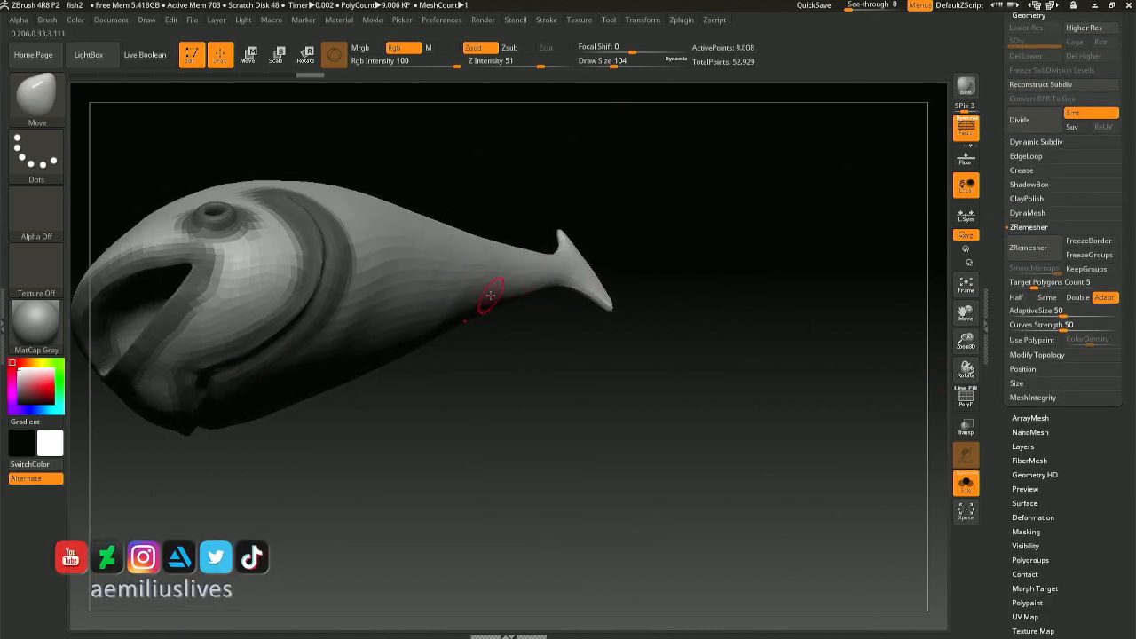
pyautogui.moveTo(1135, 490); pyautogui.dragTo(1134, 446)
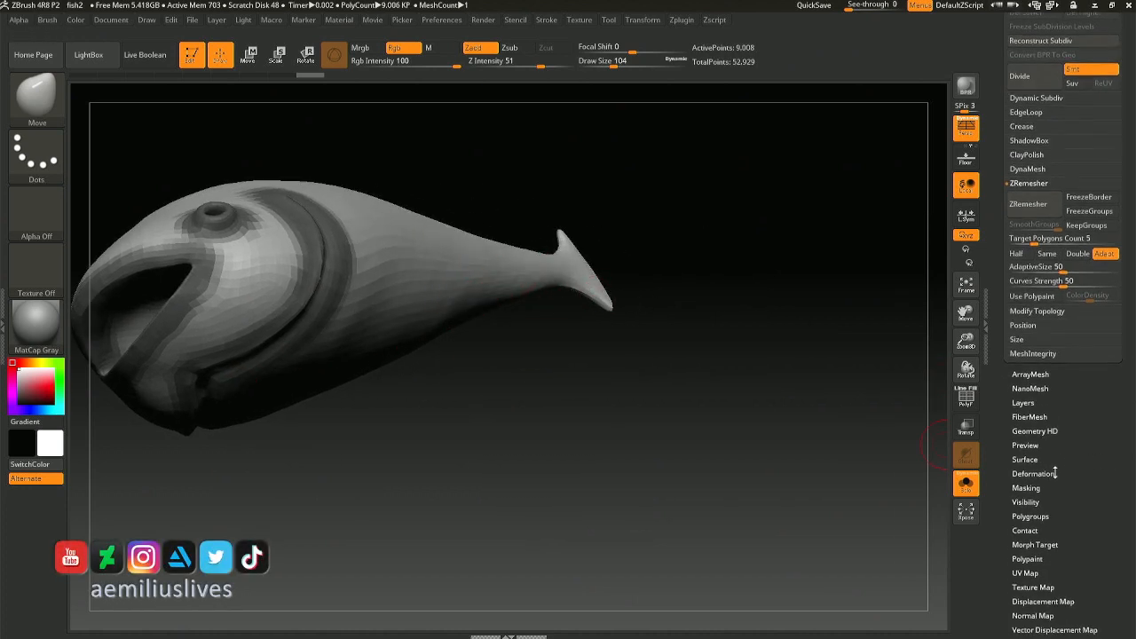
pyautogui.click(1054, 471)
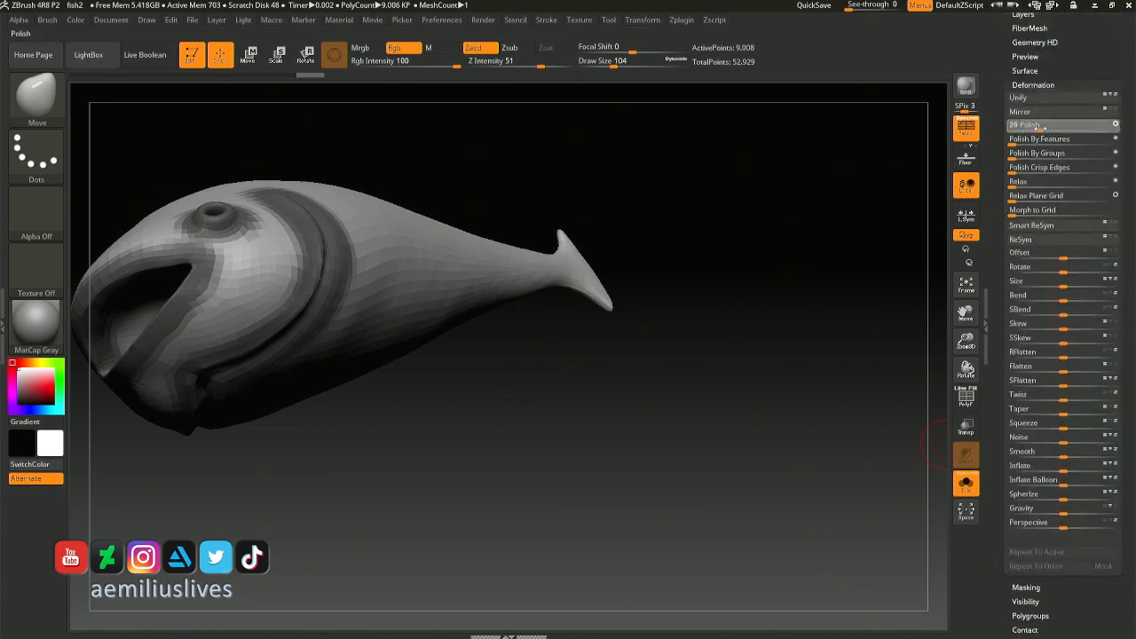
pyautogui.moveTo(1043, 127); pyautogui.dragTo(1044, 128)
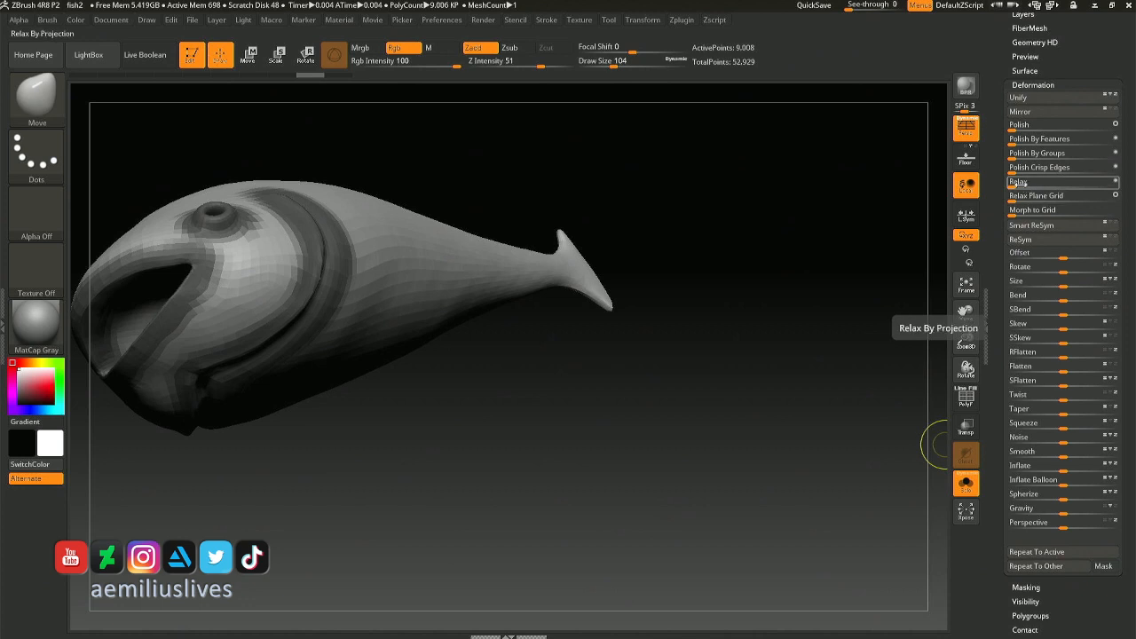
pyautogui.click(1094, 181)
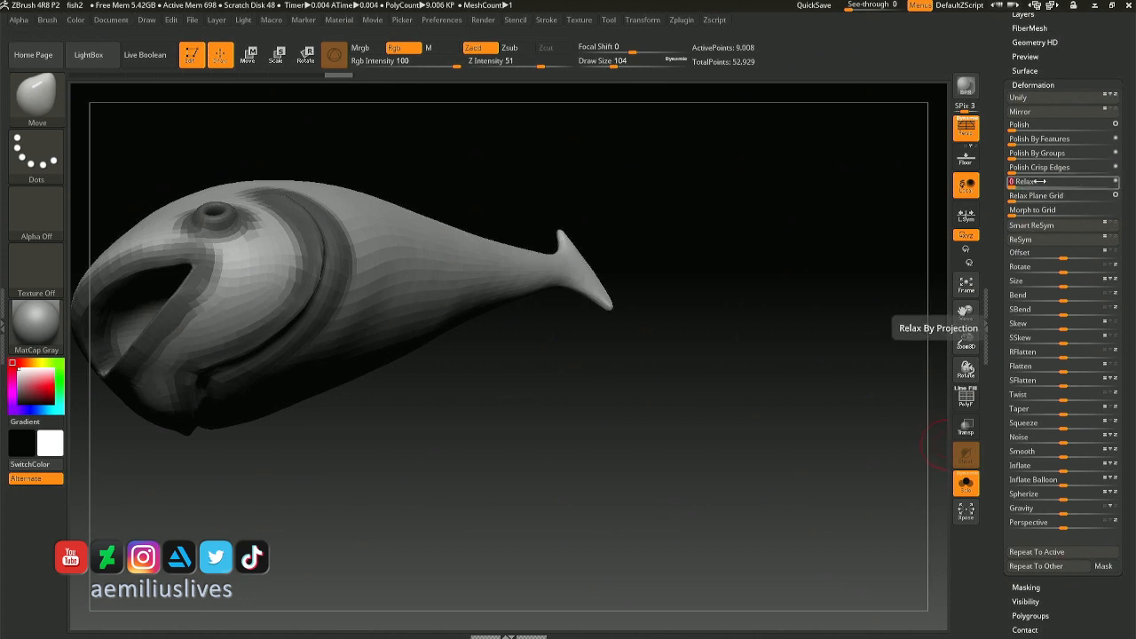
pyautogui.moveTo(1039, 181); pyautogui.dragTo(1117, 182)
# - Smooth the body's flank and tail stalk with the Smooth brush at draw size 393
pyautogui.moveTo(444, 320)
pyautogui.mouseDown(button='right')
pyautogui.moveTo(414, 343)
pyautogui.moveTo(520, 355)
pyautogui.moveTo(547, 303)
pyautogui.moveTo(503, 306)
pyautogui.mouseUp(button='right')
pyautogui.press('space')
pyautogui.moveTo(575, 312); pyautogui.dragTo(600, 312)
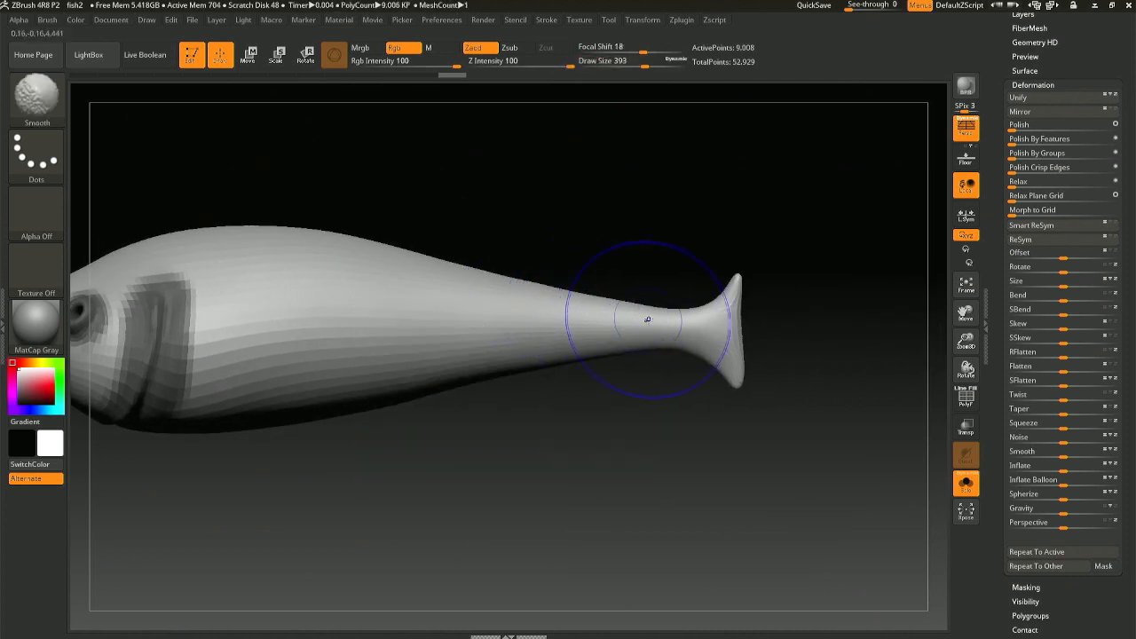
pyautogui.keyDown('alt'); pyautogui.moveTo(360, 300); pyautogui.dragTo(534, 287, button='right'); pyautogui.keyUp('alt')
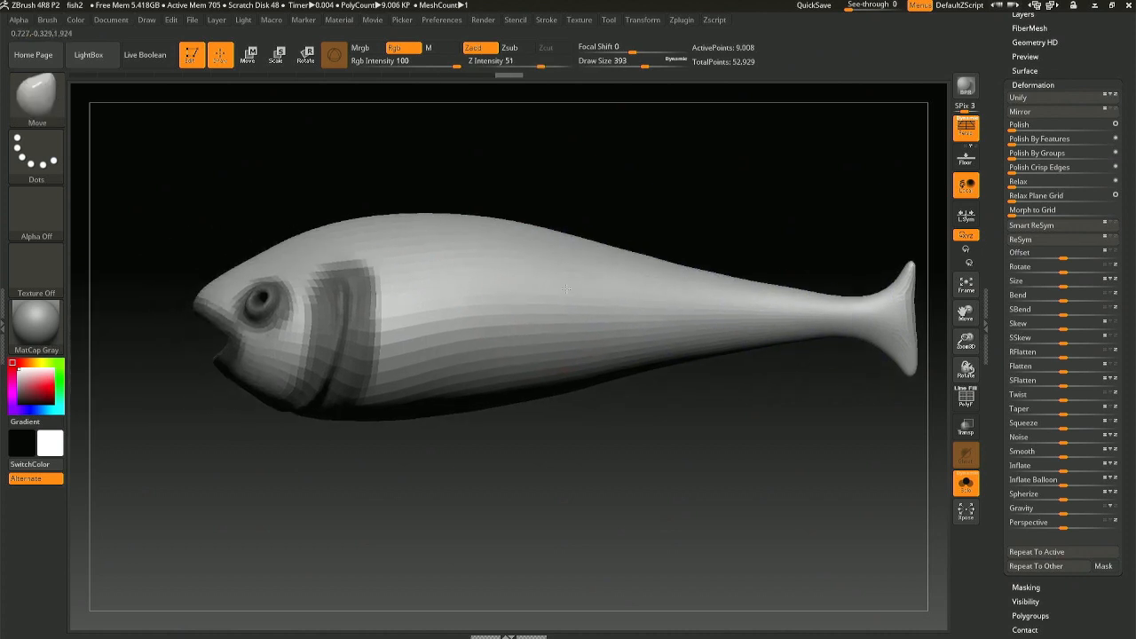
pyautogui.moveTo(546, 430); pyautogui.dragTo(679, 253, button='right')
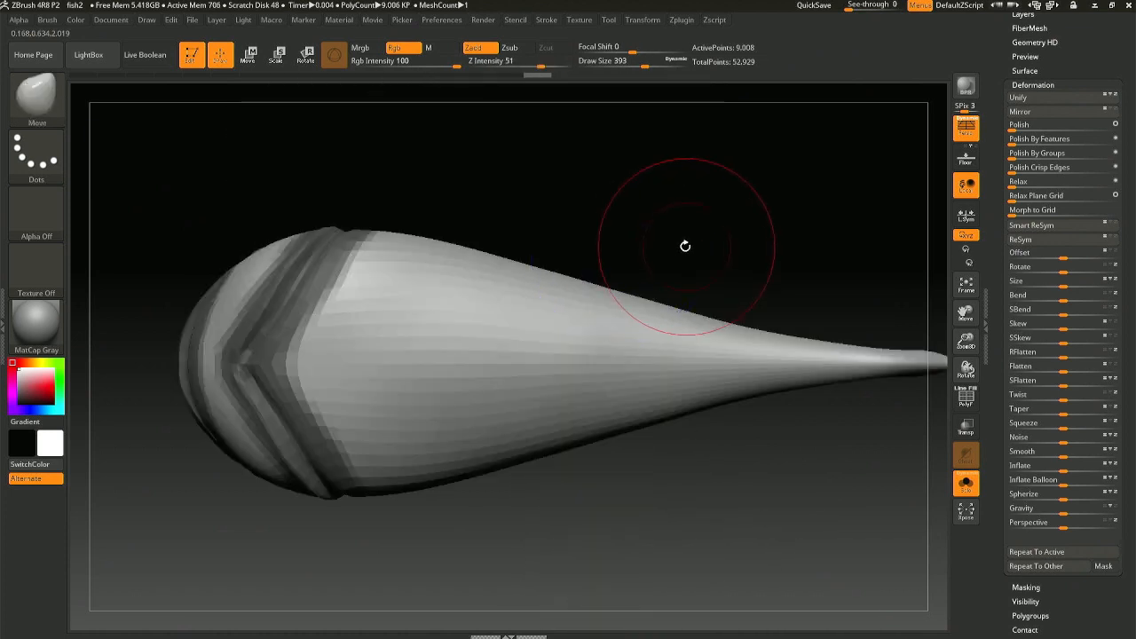
# - Bring back the other subtools and pull the body's tail end outward over the tail fin with the Move brush at draw size 192
pyautogui.click(966, 484)
pyautogui.keyDown('alt'); pyautogui.moveTo(843, 373); pyautogui.dragTo(526, 366, button='right'); pyautogui.keyUp('alt')
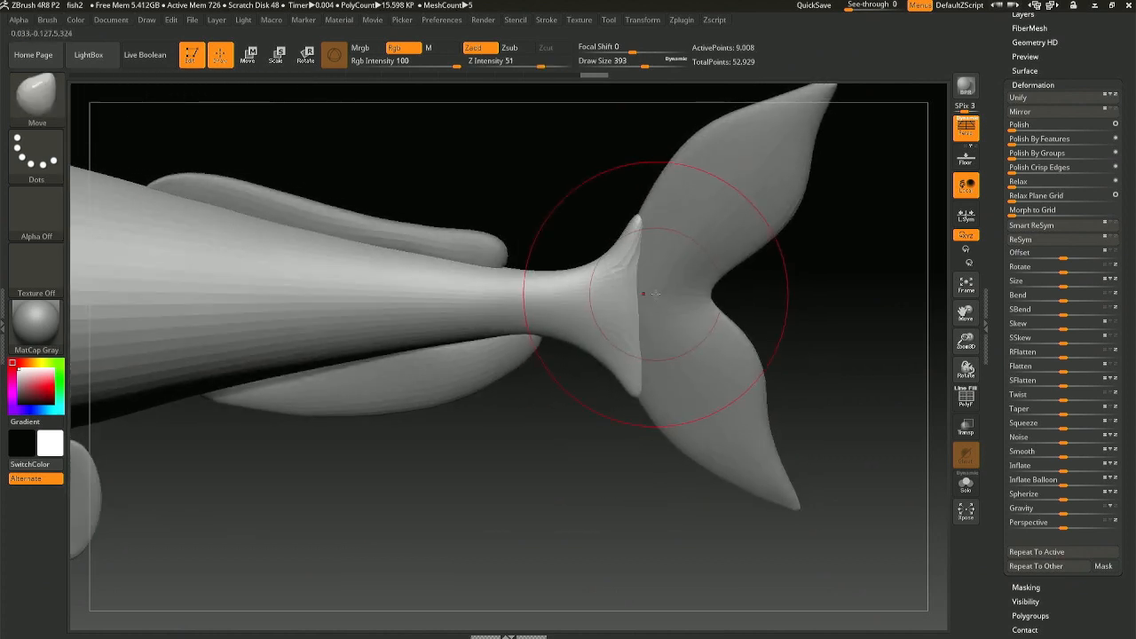
pyautogui.press('space')
pyautogui.moveTo(660, 293); pyautogui.dragTo(649, 296)
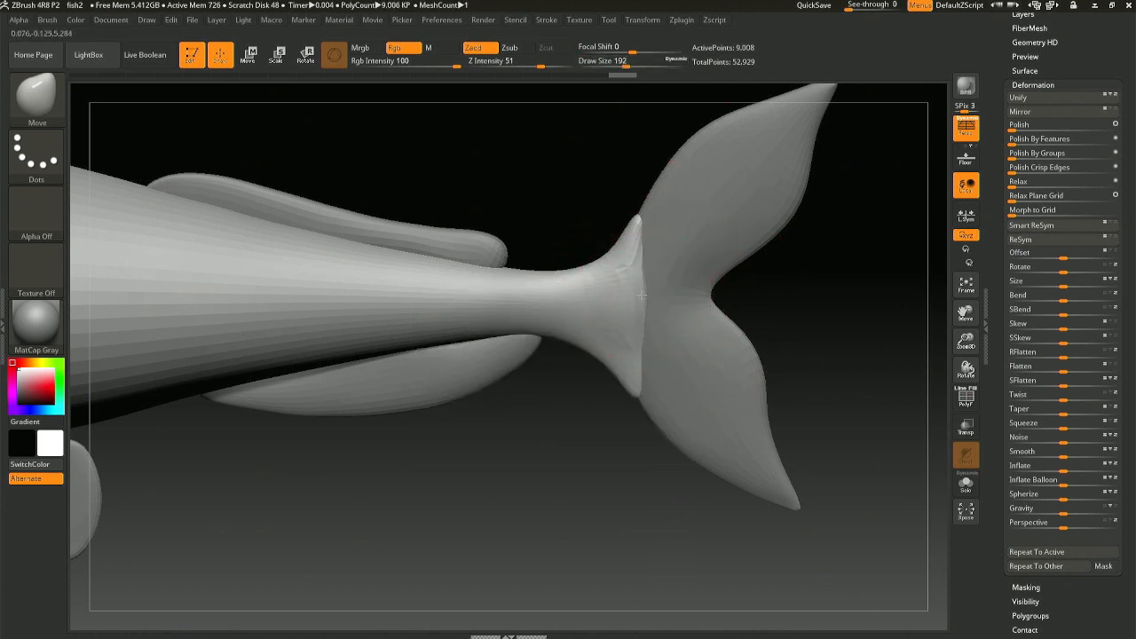
pyautogui.moveTo(651, 276); pyautogui.dragTo(660, 275)
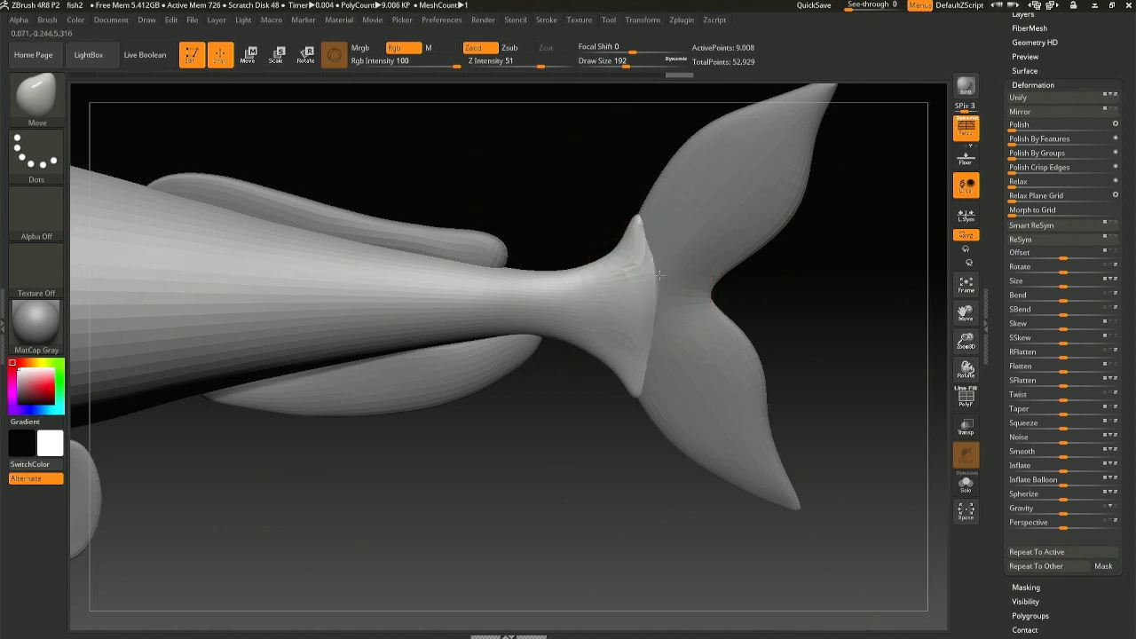
# - Adjust the upper edge of the tail end from the opposite side with the Move brush at draw size 116
pyautogui.moveTo(659, 273)
pyautogui.mouseDown(button='right')
pyautogui.moveTo(573, 279)
pyautogui.moveTo(664, 265)
pyautogui.moveTo(575, 272)
pyautogui.mouseUp(button='right')
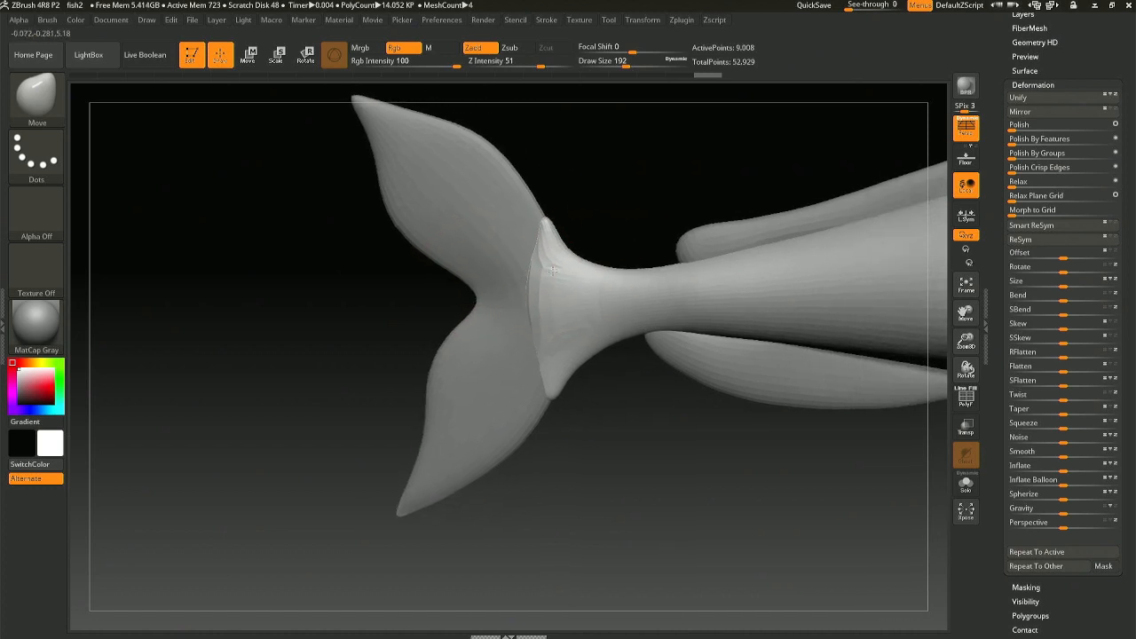
pyautogui.press('space')
pyautogui.moveTo(502, 243); pyautogui.dragTo(491, 242)
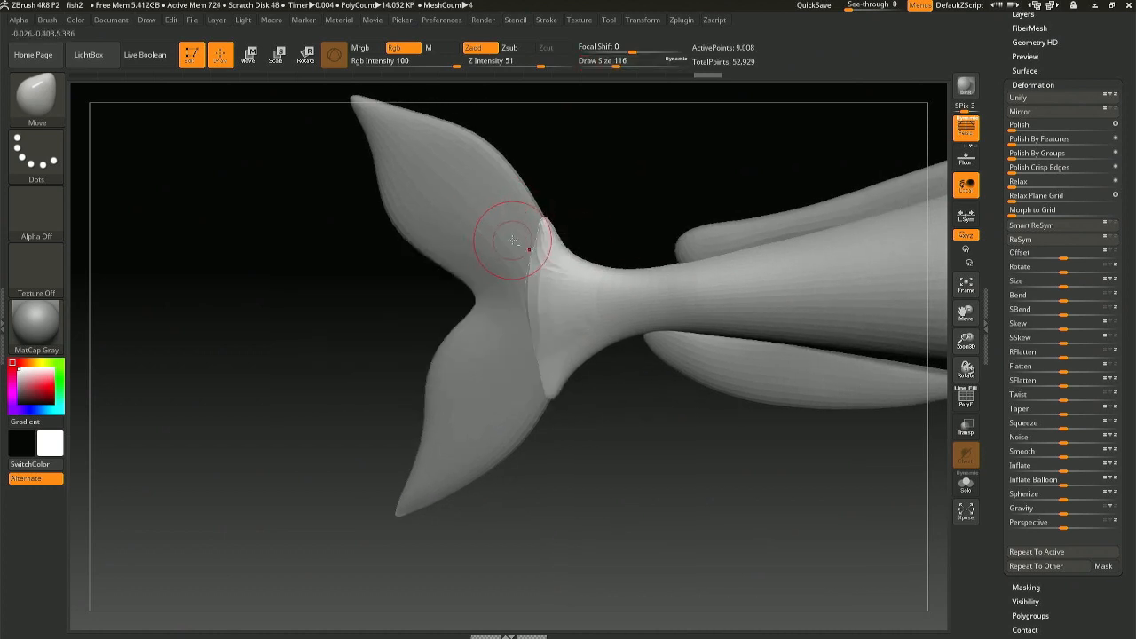
# - Smooth the rear part of the body near the tail with the Smooth brush at draw size 476
pyautogui.moveTo(644, 377)
pyautogui.keyDown('alt'); pyautogui.mouseDown(button='right')
pyautogui.moveTo(436, 337)
pyautogui.moveTo(396, 371)
pyautogui.mouseUp(button='right'); pyautogui.keyUp('alt')
pyautogui.press('space')
pyautogui.moveTo(447, 308); pyautogui.dragTo(482, 303)
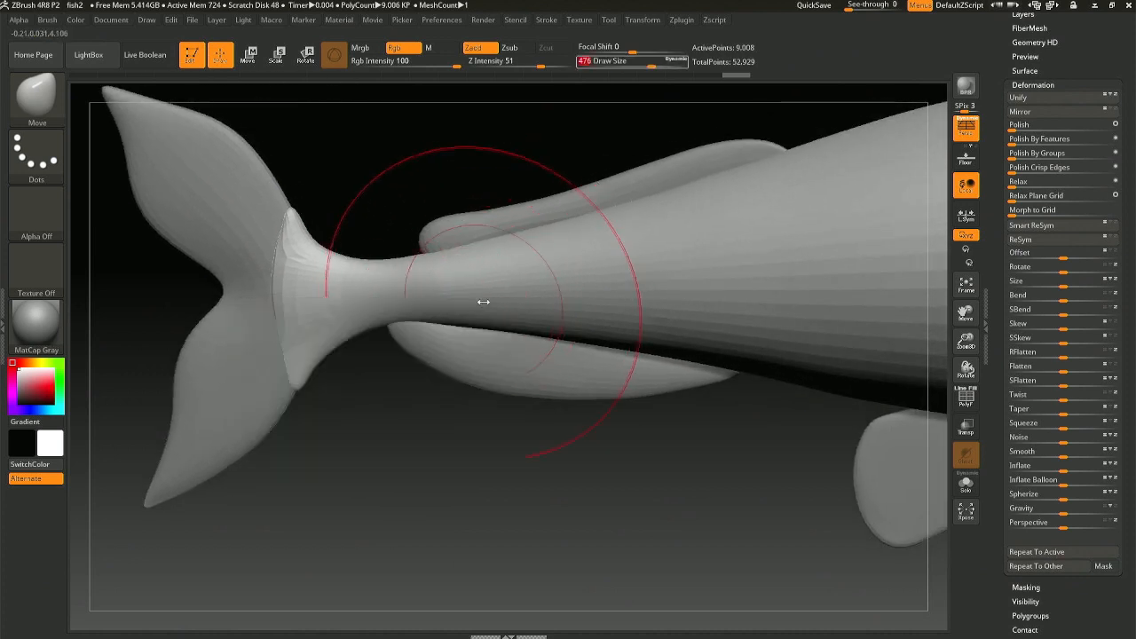
pyautogui.press('shift')
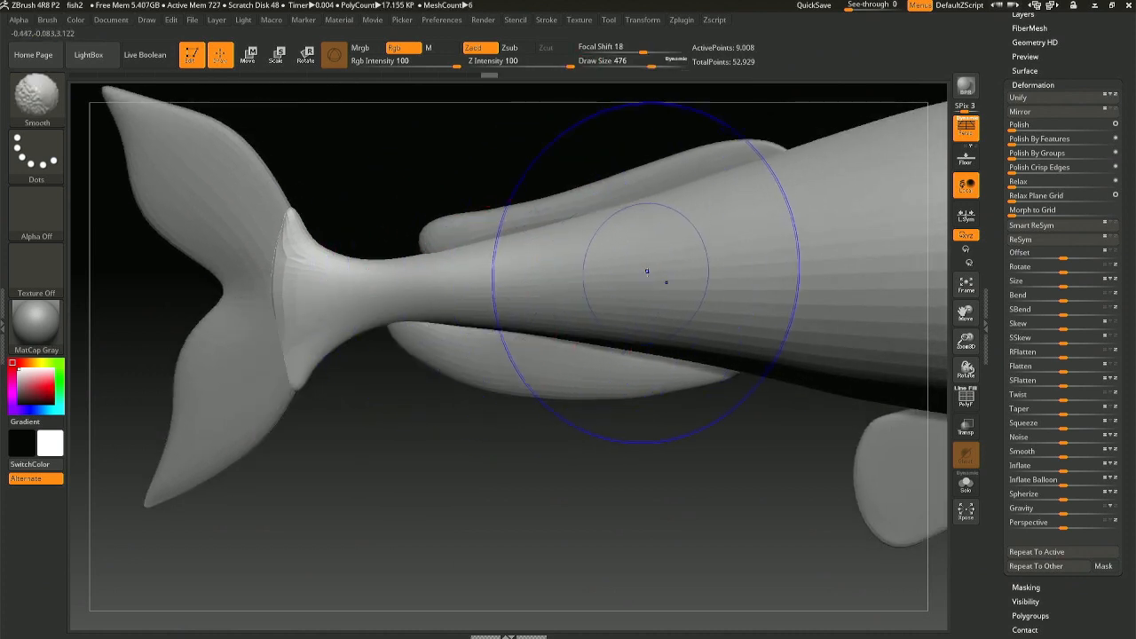
# - Review the whole fish from both sides and invert the mask on the body
pyautogui.keyDown('ctrl'); pyautogui.moveTo(821, 378); pyautogui.dragTo(408, 267, button='right'); pyautogui.keyUp('ctrl')
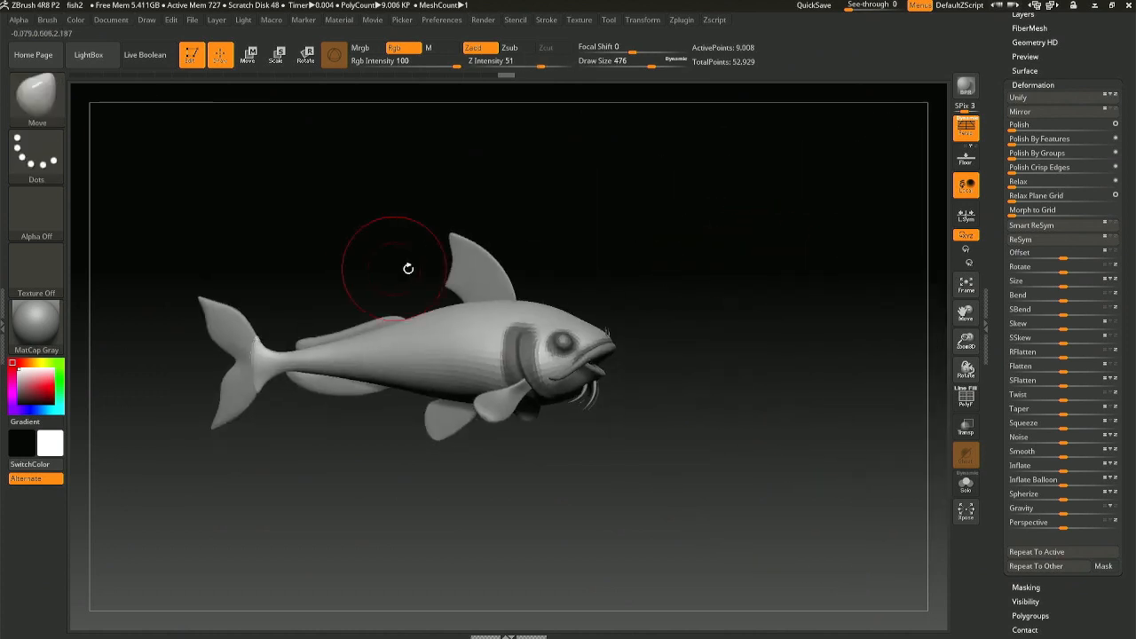
pyautogui.moveTo(613, 260); pyautogui.dragTo(525, 268, button='right')
pyautogui.keyDown('ctrl'); pyautogui.moveTo(540, 306); pyautogui.dragTo(594, 351, button='right'); pyautogui.keyUp('ctrl')
pyautogui.moveTo(594, 351); pyautogui.dragTo(656, 357, button='right')
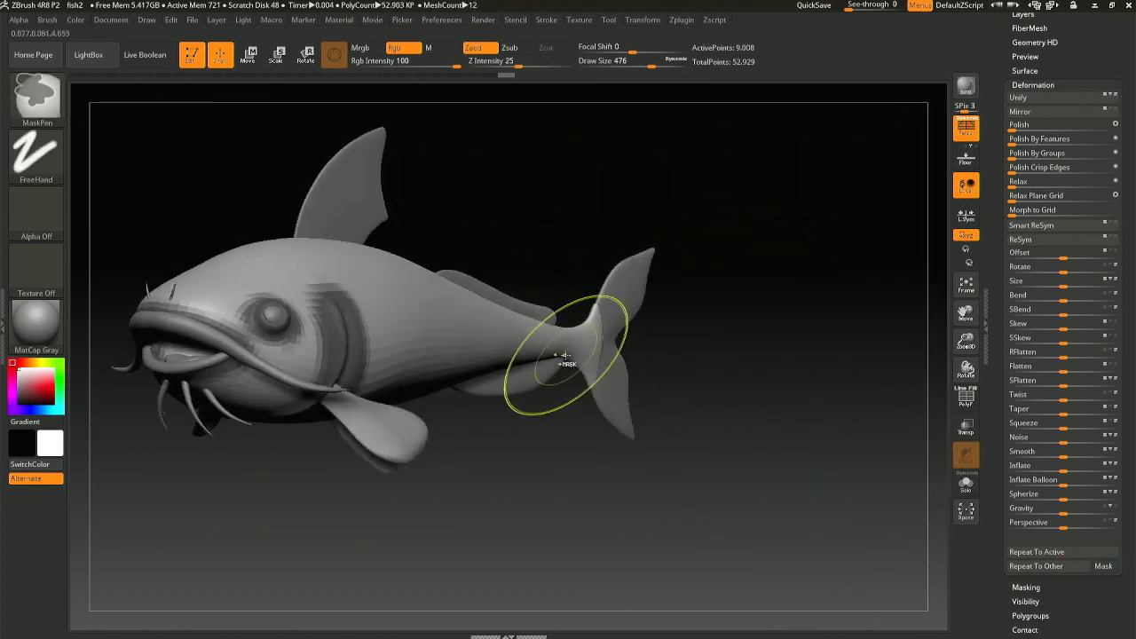
pyautogui.hotkey('ctrl', 'i')
pyautogui.moveTo(541, 335)
pyautogui.mouseDown(button='right')
pyautogui.moveTo(601, 351)
pyautogui.moveTo(565, 344)
pyautogui.mouseUp(button='right')
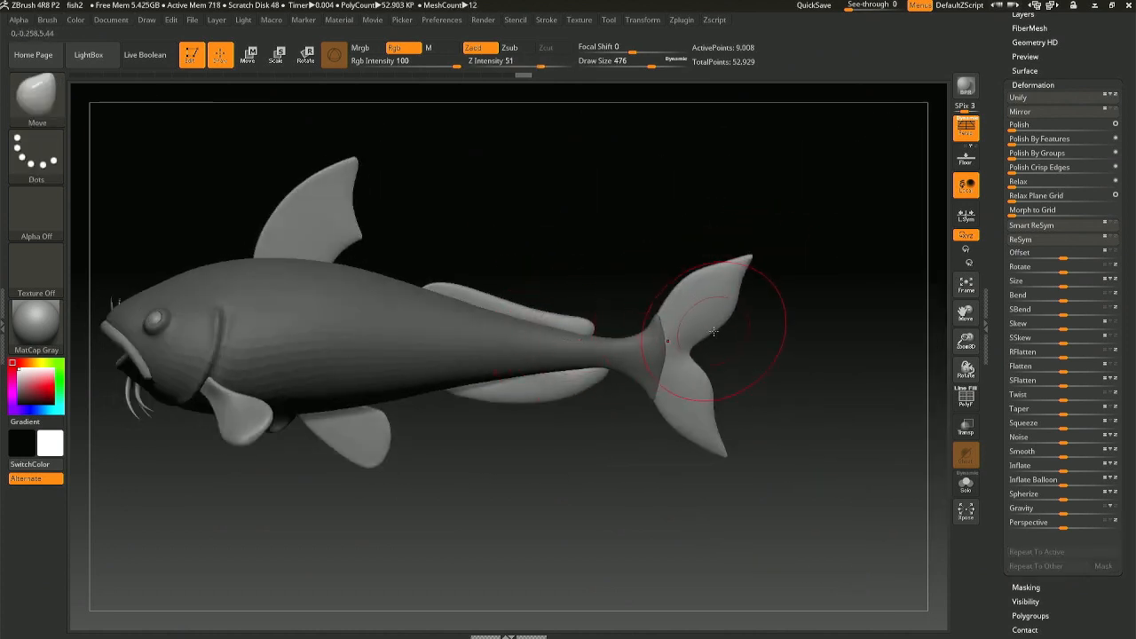
# - Clear the body's existing mask, and mask the head and front half so only the tail end stays editable
pyautogui.press('ctrl')
pyautogui.keyDown('ctrl'); pyautogui.click(932, 326); pyautogui.keyUp('ctrl')
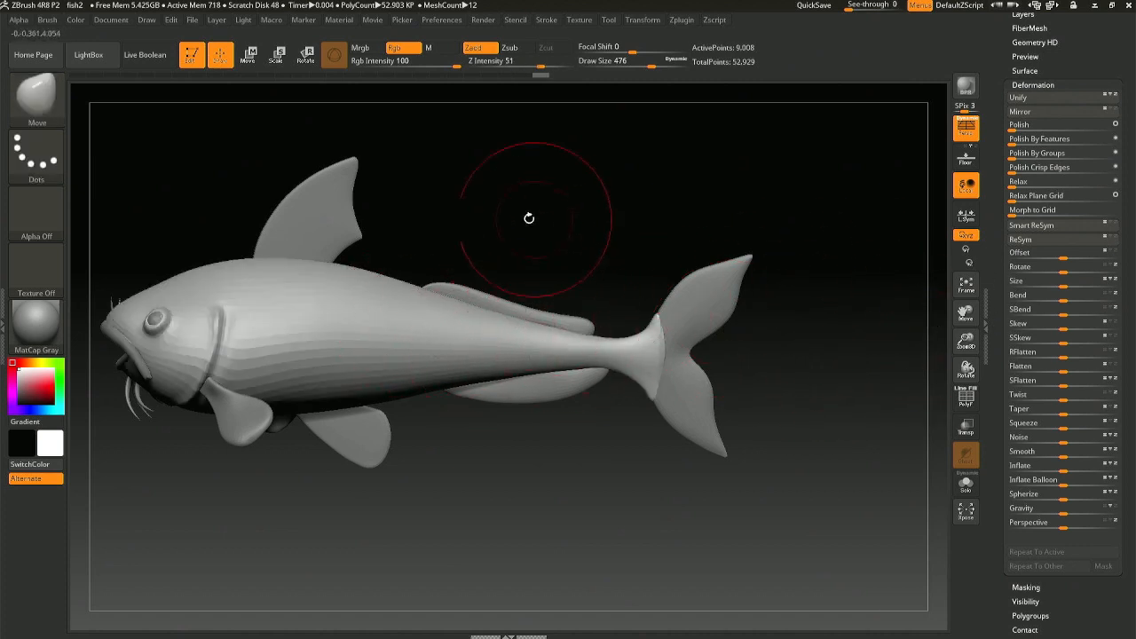
pyautogui.press('ctrl')
pyautogui.keyDown('ctrl'); pyautogui.moveTo(485, 115); pyautogui.dragTo(89, 612); pyautogui.keyUp('ctrl')
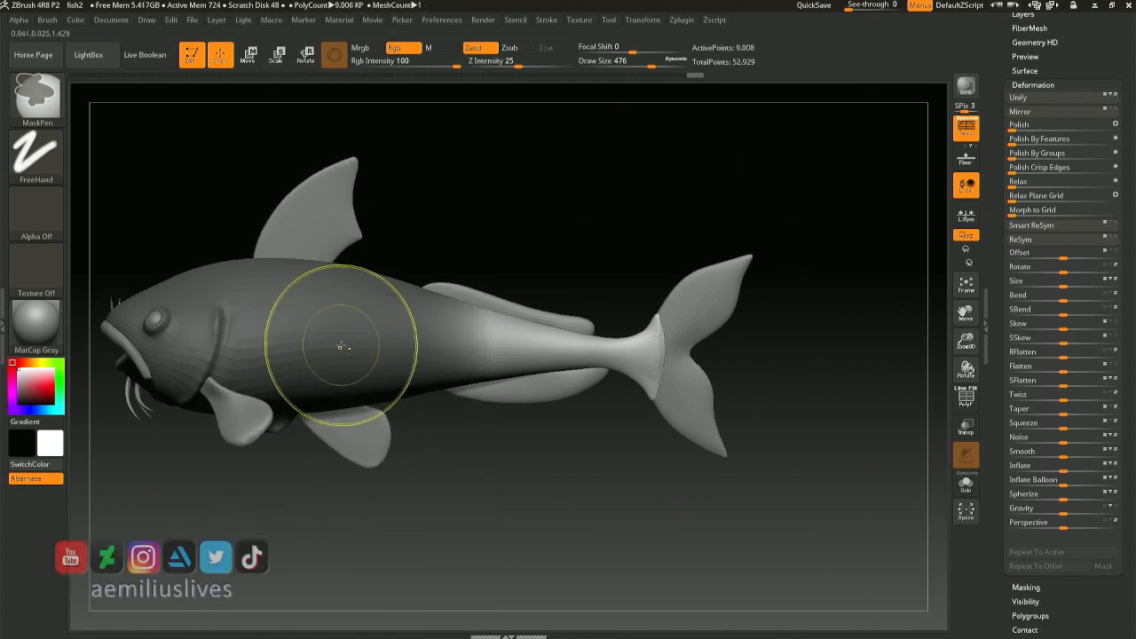
# - Relax the unmasked rear of the fish's body with the Relax deformation, and clear the mask
pyautogui.moveTo(1132, 115); pyautogui.dragTo(1132, 116)
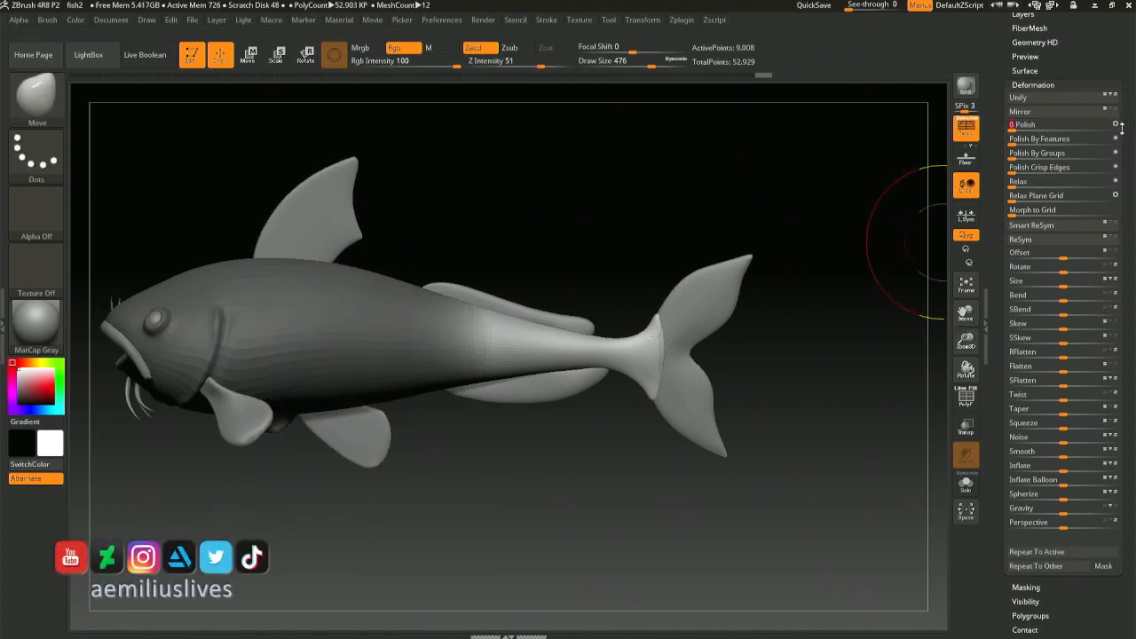
pyautogui.moveTo(1017, 185); pyautogui.dragTo(1121, 185)
pyautogui.moveTo(583, 340)
pyautogui.mouseDown(button='right')
pyautogui.moveTo(575, 329)
pyautogui.moveTo(591, 342)
pyautogui.mouseUp(button='right')
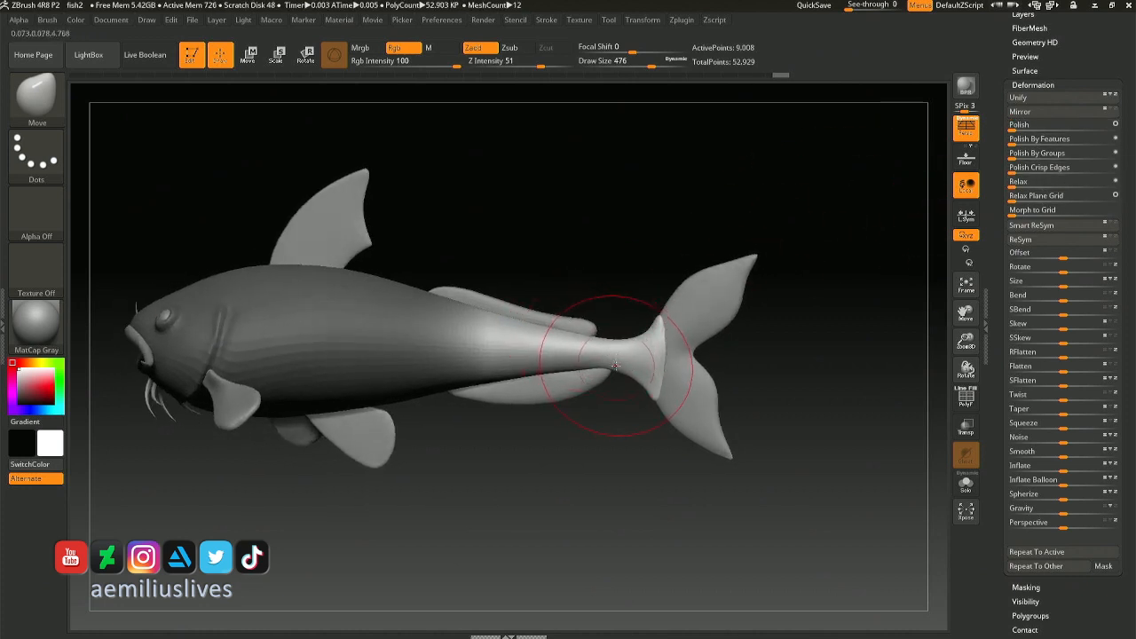
pyautogui.moveTo(399, 309); pyautogui.dragTo(542, 331, button='right')
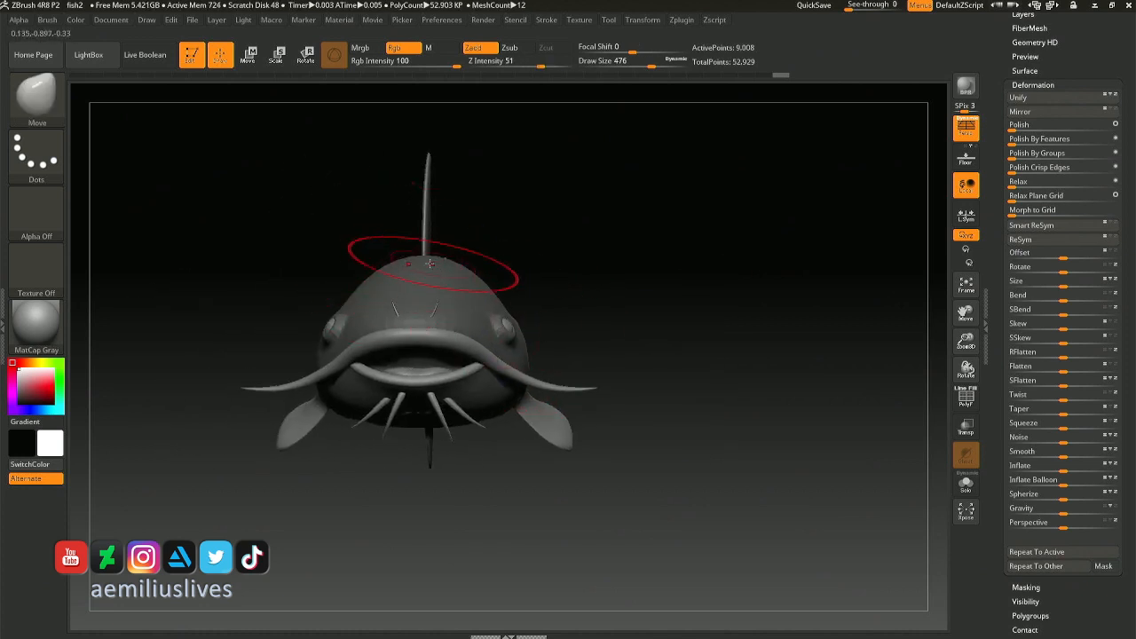
pyautogui.moveTo(387, 267); pyautogui.dragTo(410, 352, button='right')
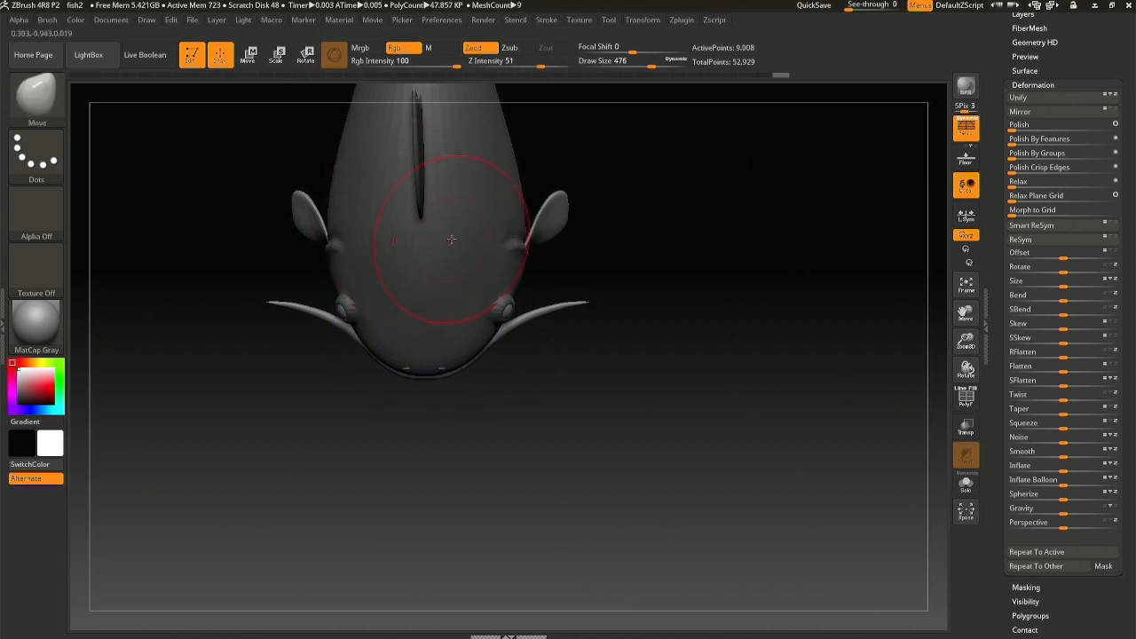
pyautogui.press('ctrl')
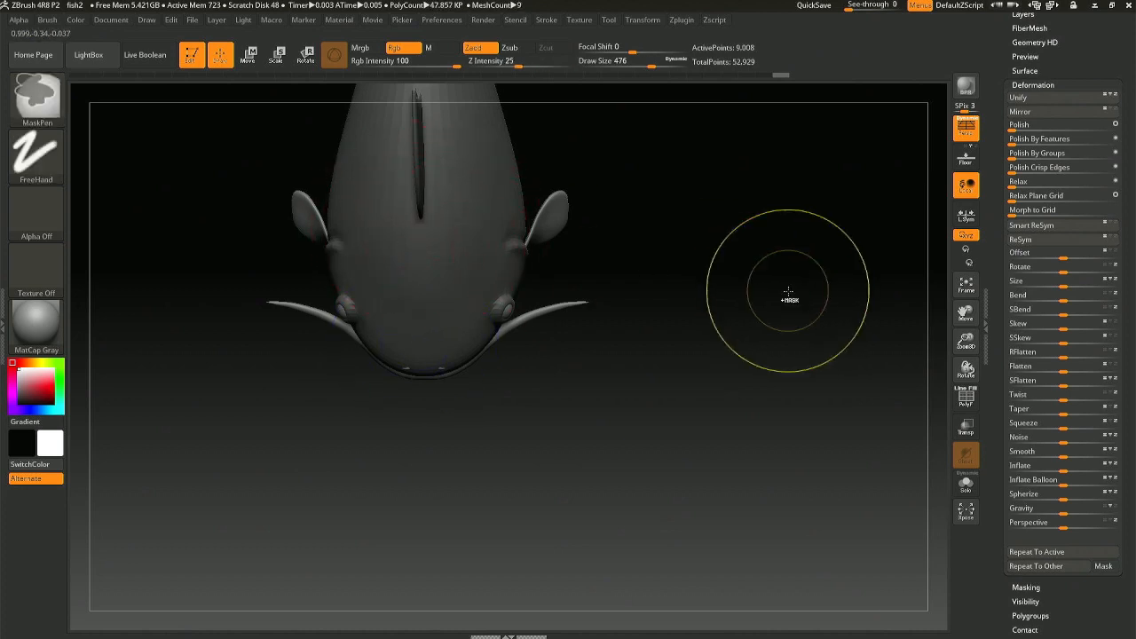
pyautogui.keyDown('ctrl'); pyautogui.click(789, 291); pyautogui.keyUp('ctrl')
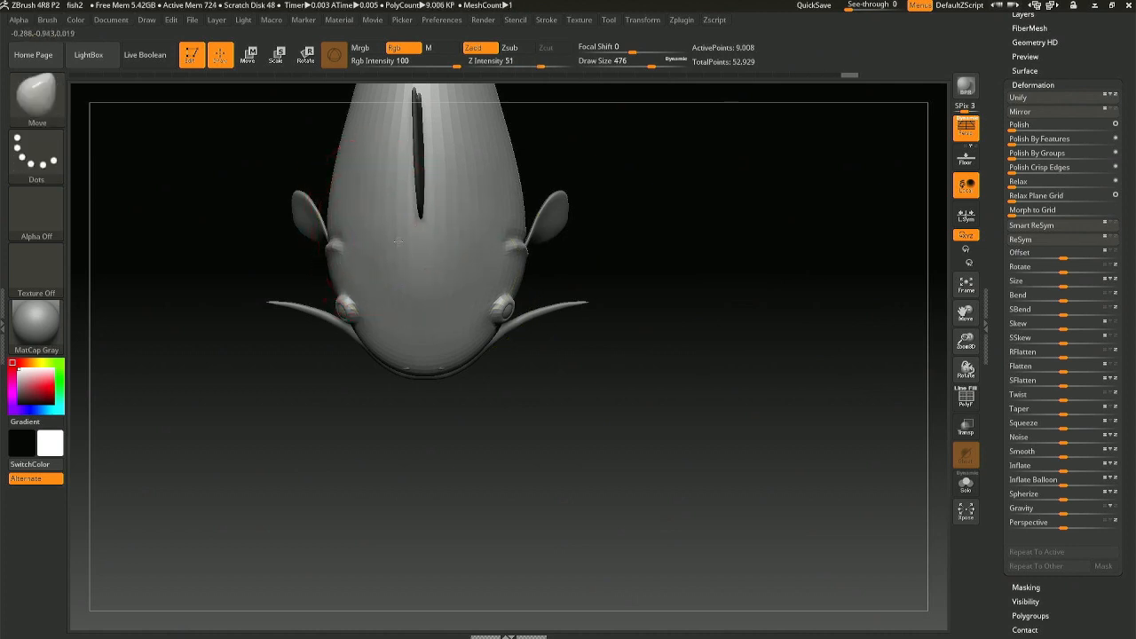
# - Examine the head from above and the front, comparing its earlier and latest states through the undo history
pyautogui.keyDown('alt'); pyautogui.moveTo(385, 152); pyautogui.dragTo(393, 211, button='right'); pyautogui.keyUp('alt')
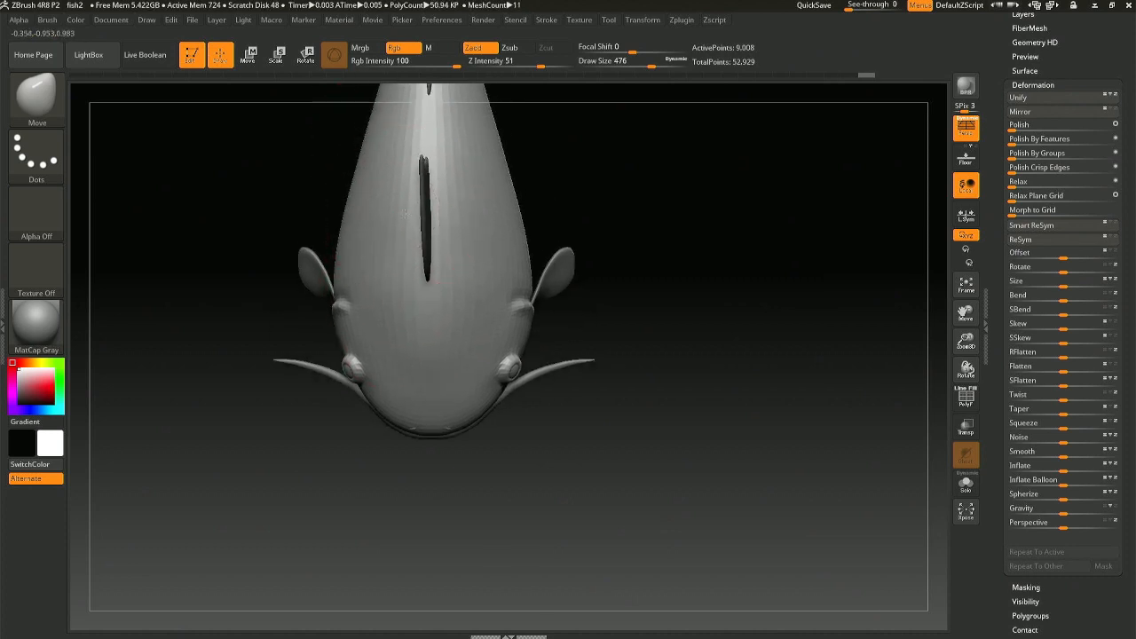
pyautogui.keyDown('shift'); pyautogui.moveTo(433, 165); pyautogui.dragTo(418, 273, button='right'); pyautogui.keyUp('shift')
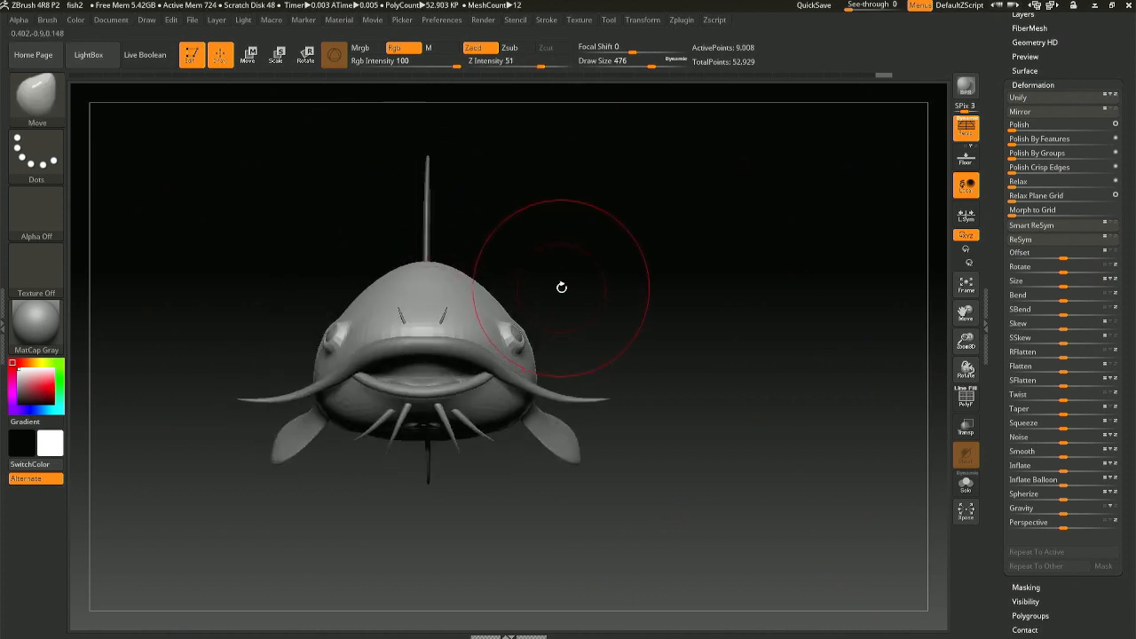
pyautogui.moveTo(562, 287)
pyautogui.mouseDown(button='right')
pyautogui.moveTo(512, 286)
pyautogui.moveTo(578, 311)
pyautogui.moveTo(560, 340)
pyautogui.mouseUp(button='right')
pyautogui.press('ctrl')
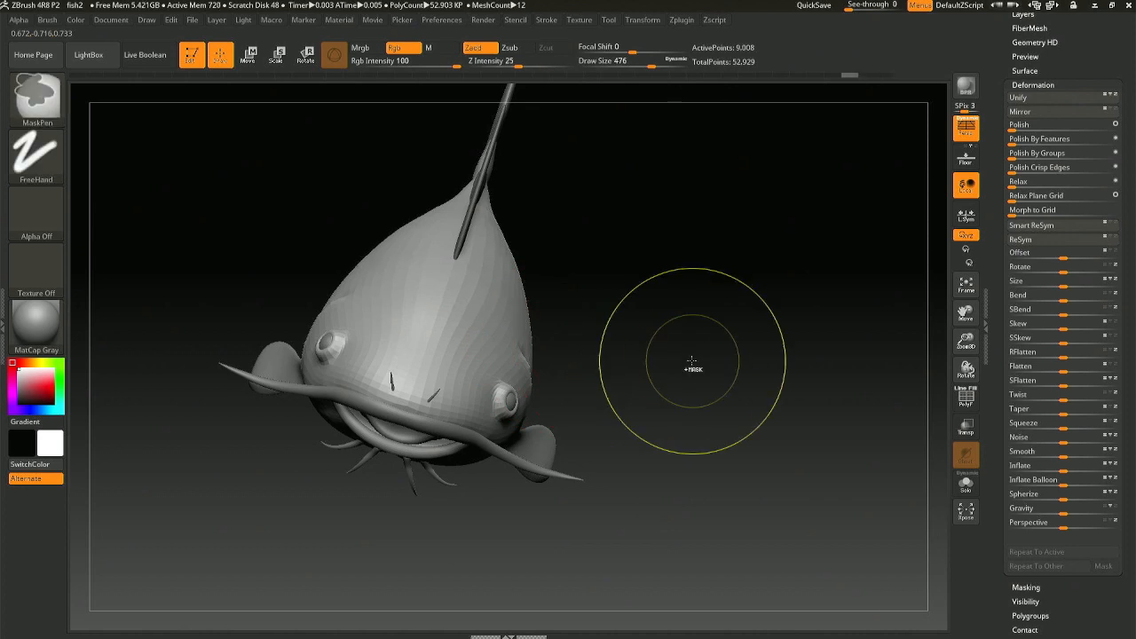
pyautogui.moveTo(692, 364); pyautogui.dragTo(686, 304, button='right')
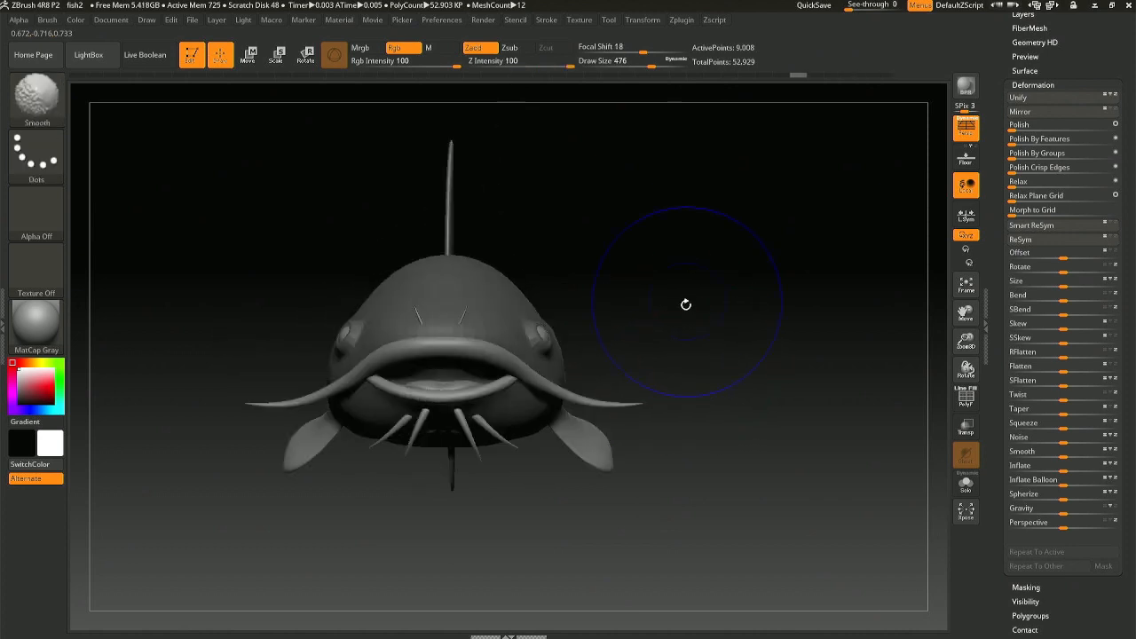
pyautogui.hotkey('ctrl', 'z')
pyautogui.hotkey('ctrl', 'shift', 'z')
pyautogui.hotkey('ctrl', 'shift', 'z')
pyautogui.hotkey('ctrl', 'shift', 'z')
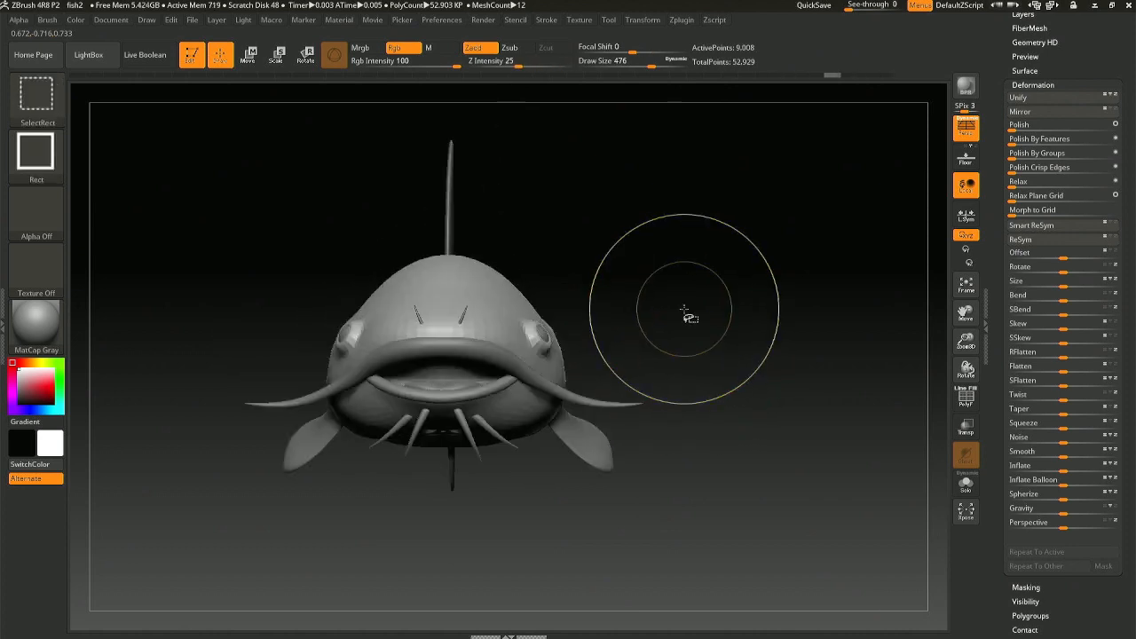
pyautogui.hotkey('ctrl', 'shift', 'z')
pyautogui.hotkey('ctrl', 'shift', 'z')
pyautogui.hotkey('ctrl', 'shift', 'z')
pyautogui.hotkey('ctrl', 'z')
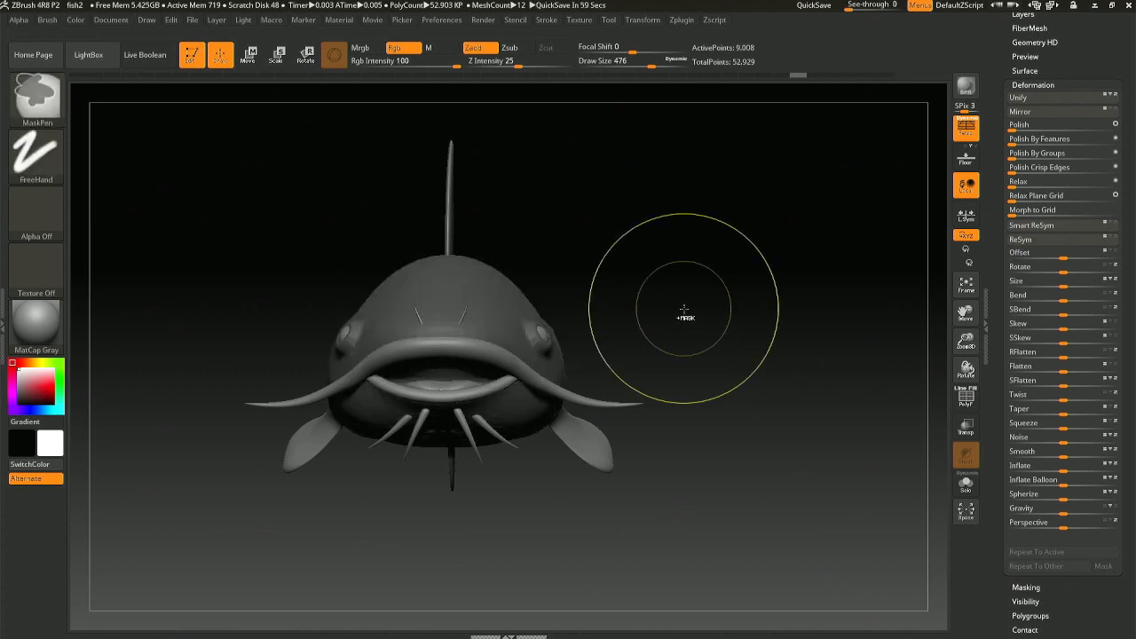
pyautogui.hotkey('ctrl', 'shift', 'z')
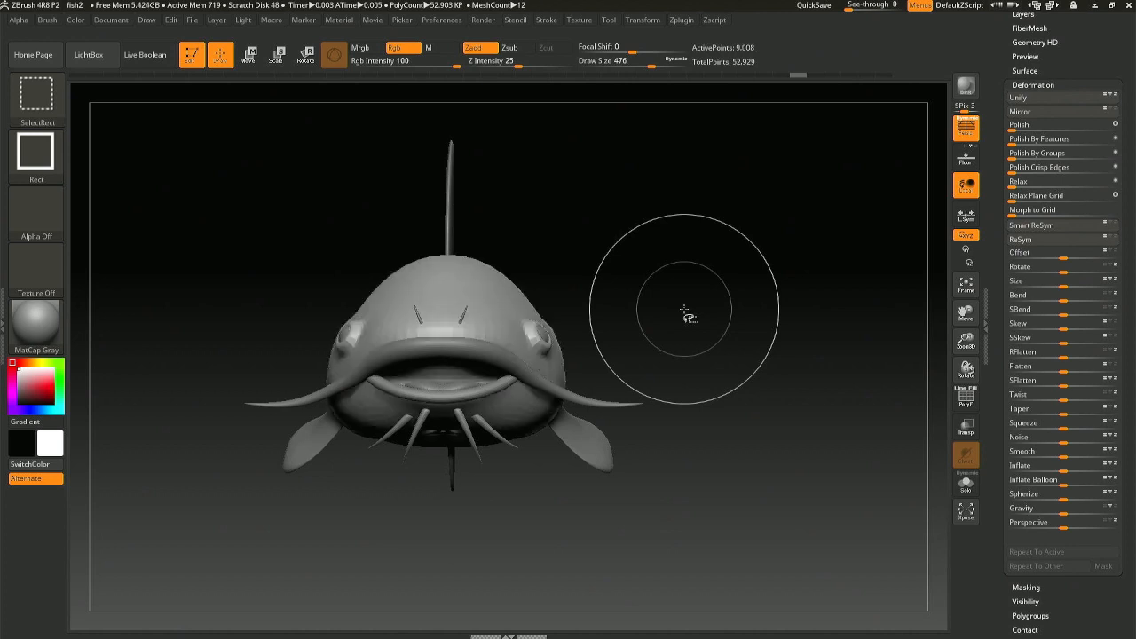
# - Subdivide the fish's body mesh by one level
pyautogui.moveTo(682, 309); pyautogui.dragTo(631, 313)
pyautogui.moveTo(631, 313)
pyautogui.mouseDown(button='right')
pyautogui.moveTo(598, 291)
pyautogui.moveTo(574, 213)
pyautogui.mouseUp(button='right')
pyautogui.hotkey('ctrl', 'd')
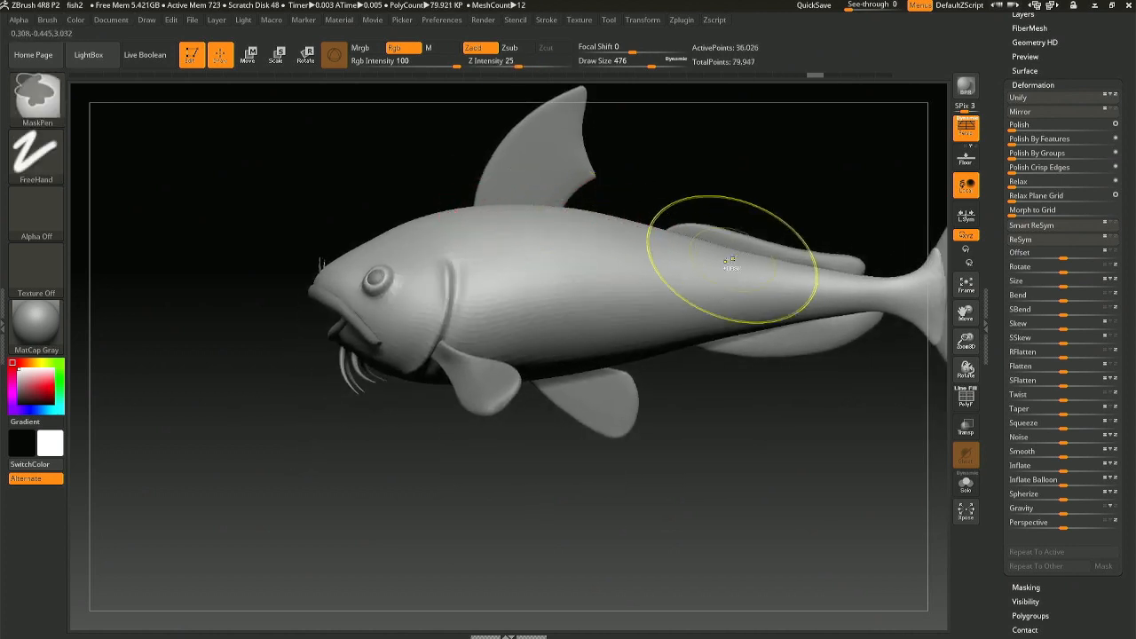
pyautogui.moveTo(573, 279); pyautogui.dragTo(611, 269, button='right')
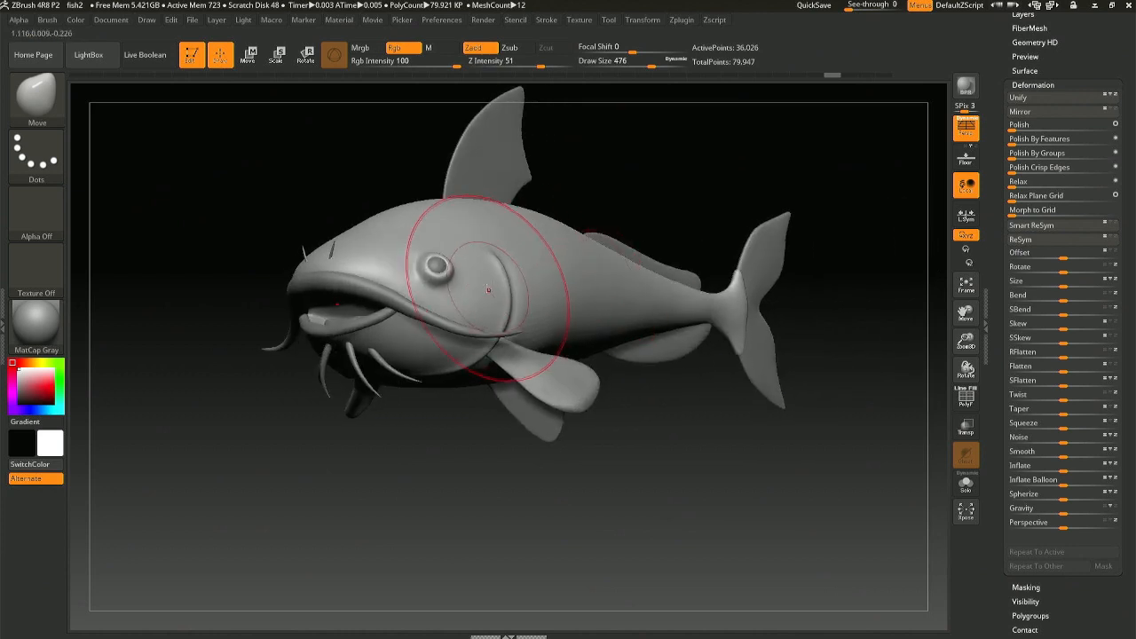
# - Adjust the rim around the eye with the Move brush, reducing the draw size to 101 and using sizes 37 and 44 for closer work
pyautogui.moveTo(462, 277)
pyautogui.mouseDown(button='right')
pyautogui.moveTo(431, 273)
pyautogui.moveTo(443, 306)
pyautogui.moveTo(440, 288)
pyautogui.mouseUp(button='right')
pyautogui.press('space')
pyautogui.moveTo(437, 286); pyautogui.dragTo(423, 287)
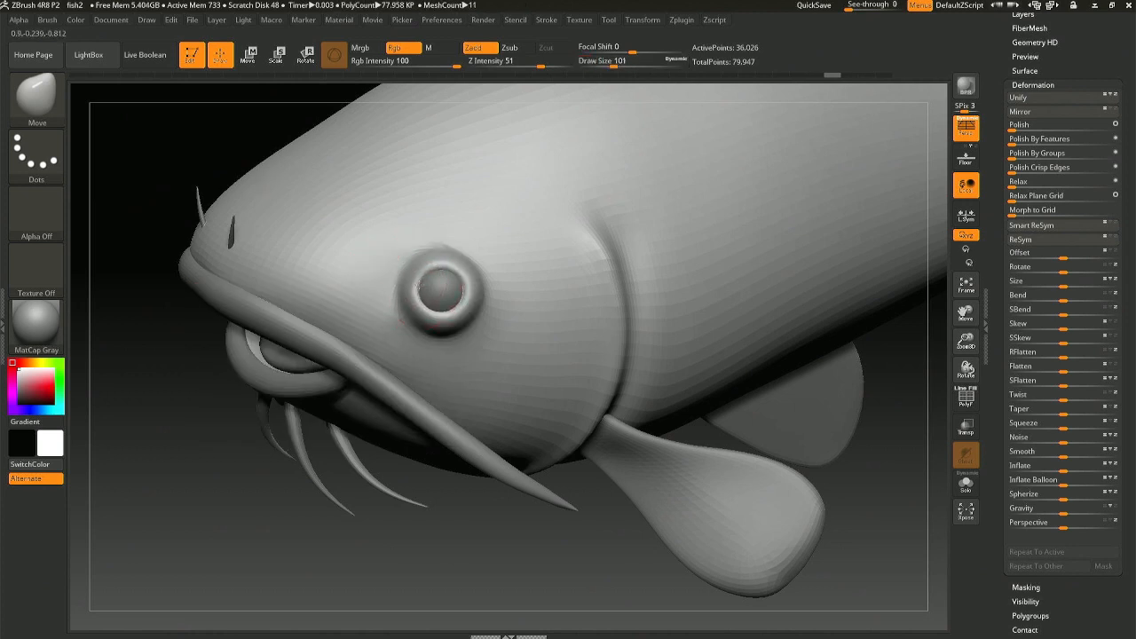
pyautogui.keyDown('ctrl'); pyautogui.moveTo(428, 290); pyautogui.dragTo(406, 349, button='right'); pyautogui.keyUp('ctrl')
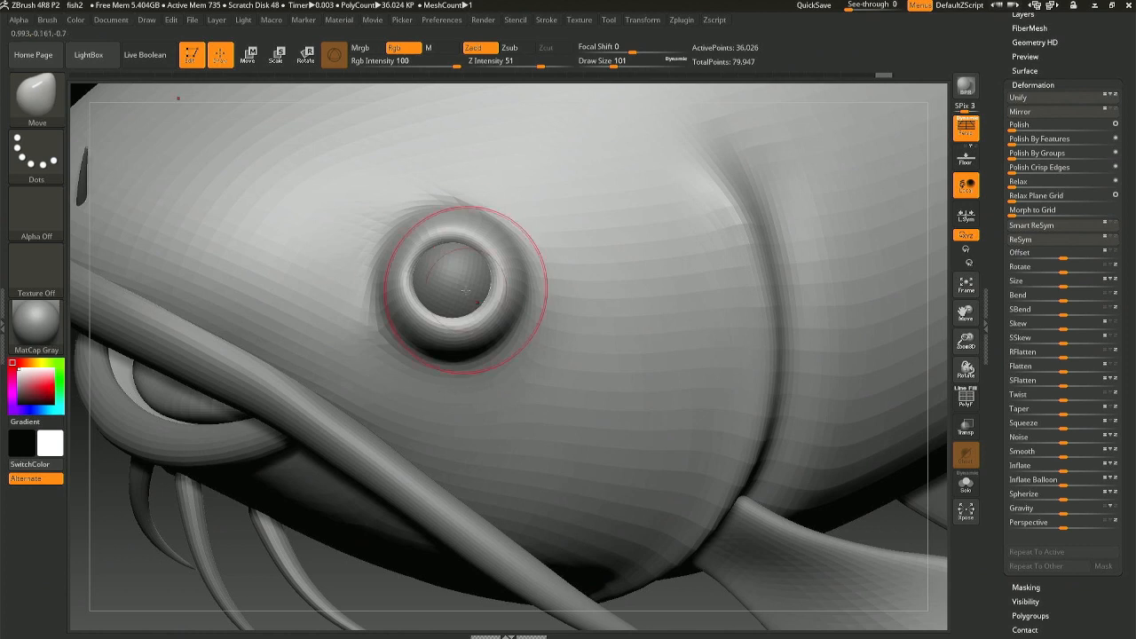
pyautogui.moveTo(503, 267)
pyautogui.mouseDown(button='right')
pyautogui.moveTo(559, 231)
pyautogui.moveTo(524, 311)
pyautogui.moveTo(480, 271)
pyautogui.mouseUp(button='right')
pyautogui.press('space')
pyautogui.moveTo(463, 269); pyautogui.dragTo(483, 258)
pyautogui.press('space')
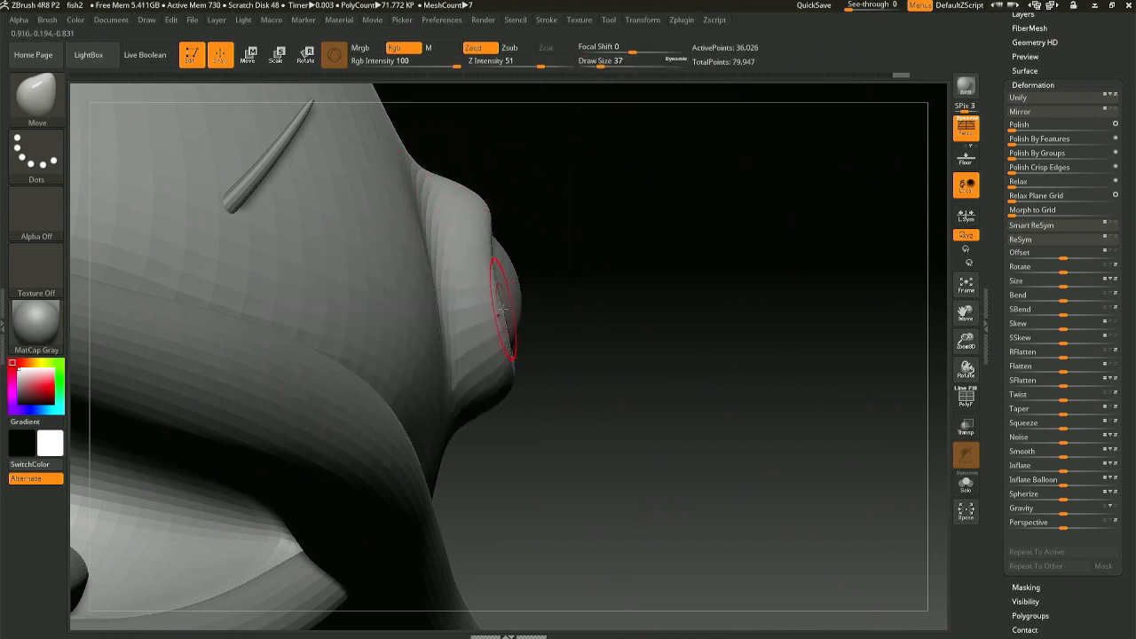
pyautogui.press('space')
pyautogui.moveTo(497, 315); pyautogui.dragTo(490, 304)
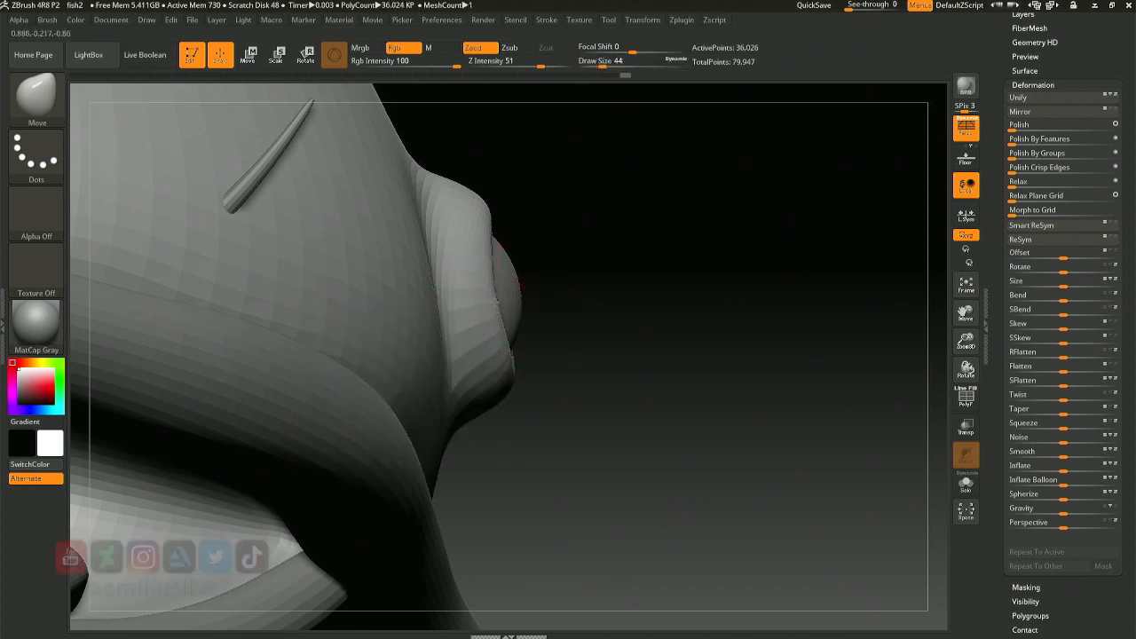
# - Isolate the body mesh with Solo and bring the eye socket's rim into profile view
pyautogui.moveTo(662, 300)
pyautogui.mouseDown()
pyautogui.moveTo(424, 292)
pyautogui.moveTo(433, 245)
pyautogui.mouseUp()
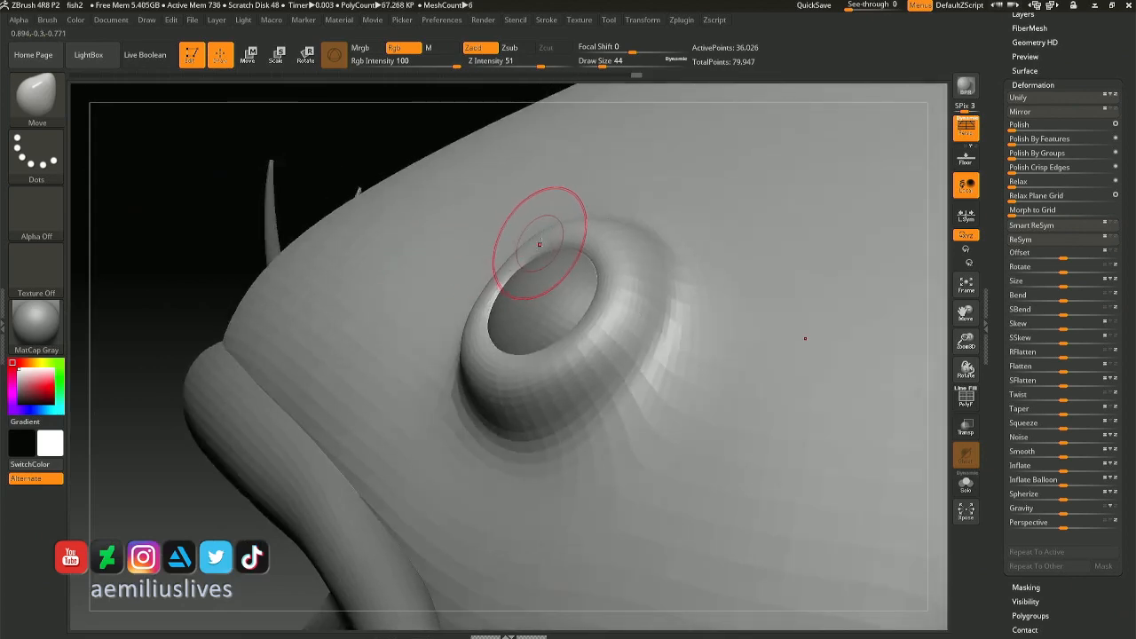
pyautogui.moveTo(537, 241)
pyautogui.mouseDown(button='right')
pyautogui.moveTo(600, 327)
pyautogui.moveTo(573, 297)
pyautogui.moveTo(548, 297)
pyautogui.mouseUp(button='right')
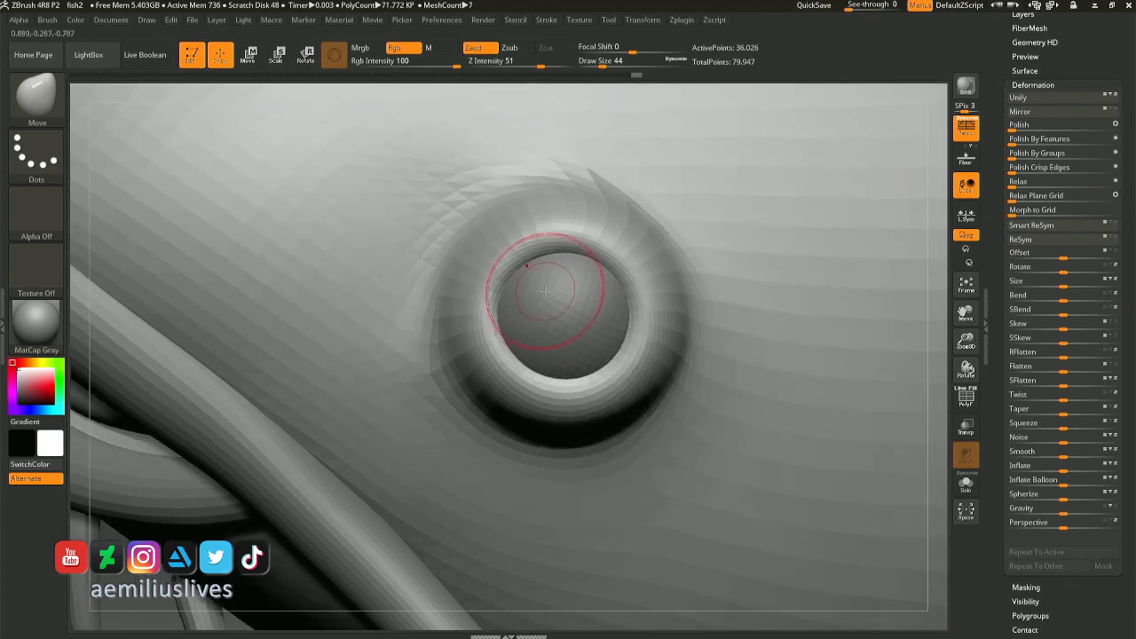
pyautogui.moveTo(548, 296)
pyautogui.mouseDown(button='right')
pyautogui.moveTo(520, 211)
pyautogui.moveTo(528, 198)
pyautogui.moveTo(540, 198)
pyautogui.moveTo(550, 292)
pyautogui.moveTo(586, 257)
pyautogui.moveTo(561, 67)
pyautogui.moveTo(578, 179)
pyautogui.moveTo(837, 451)
pyautogui.mouseUp(button='right')
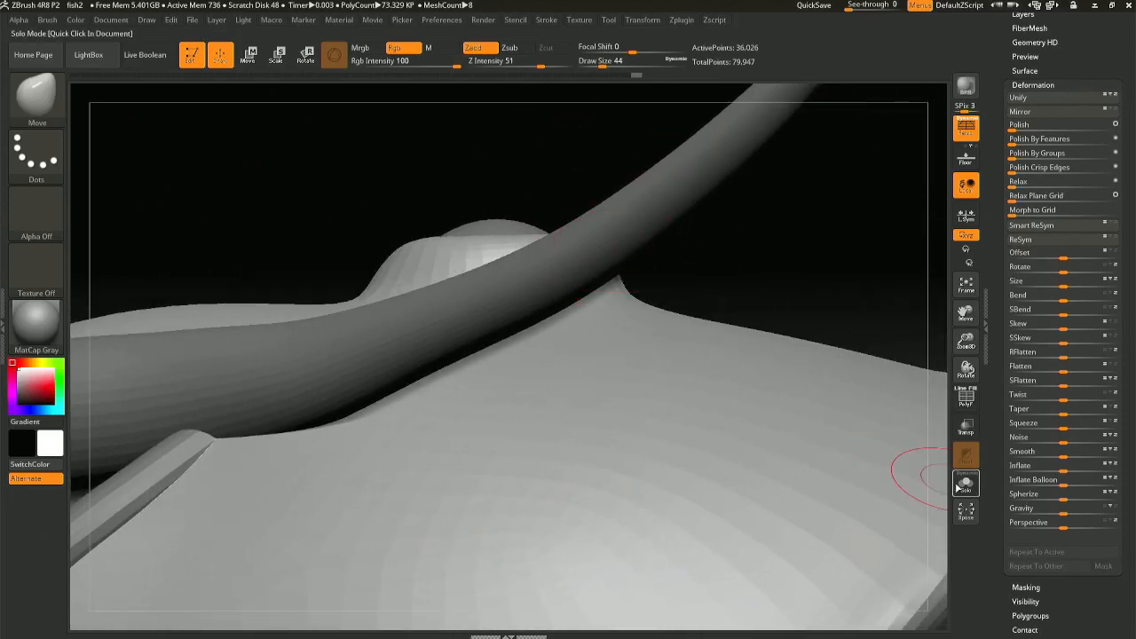
pyautogui.click(966, 483)
pyautogui.moveTo(535, 228)
pyautogui.mouseDown(button='right')
pyautogui.moveTo(518, 246)
pyautogui.moveTo(636, 232)
pyautogui.moveTo(669, 259)
pyautogui.mouseUp(button='right')
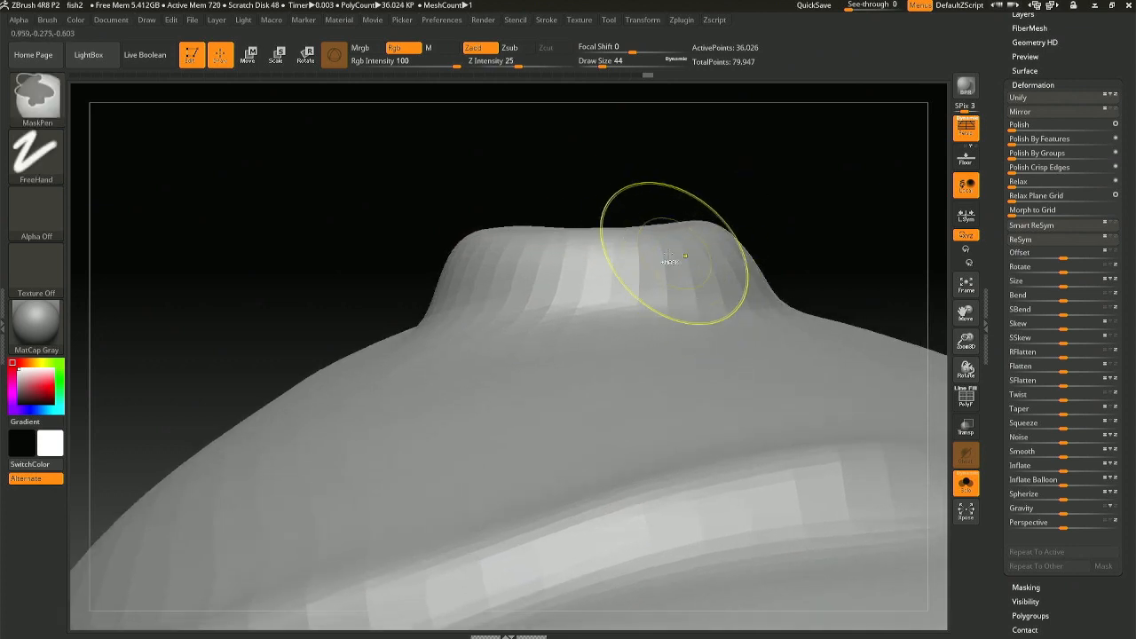
# - Try to level the dip in the eye socket's rim using the Move brush at draw size 83
pyautogui.press('space')
pyautogui.moveTo(625, 243); pyautogui.dragTo(634, 242)
pyautogui.moveTo(634, 242)
pyautogui.mouseDown(button='right')
pyautogui.moveTo(658, 243)
pyautogui.moveTo(630, 241)
pyautogui.mouseUp(button='right')
pyautogui.moveTo(629, 241); pyautogui.dragTo(622, 237)
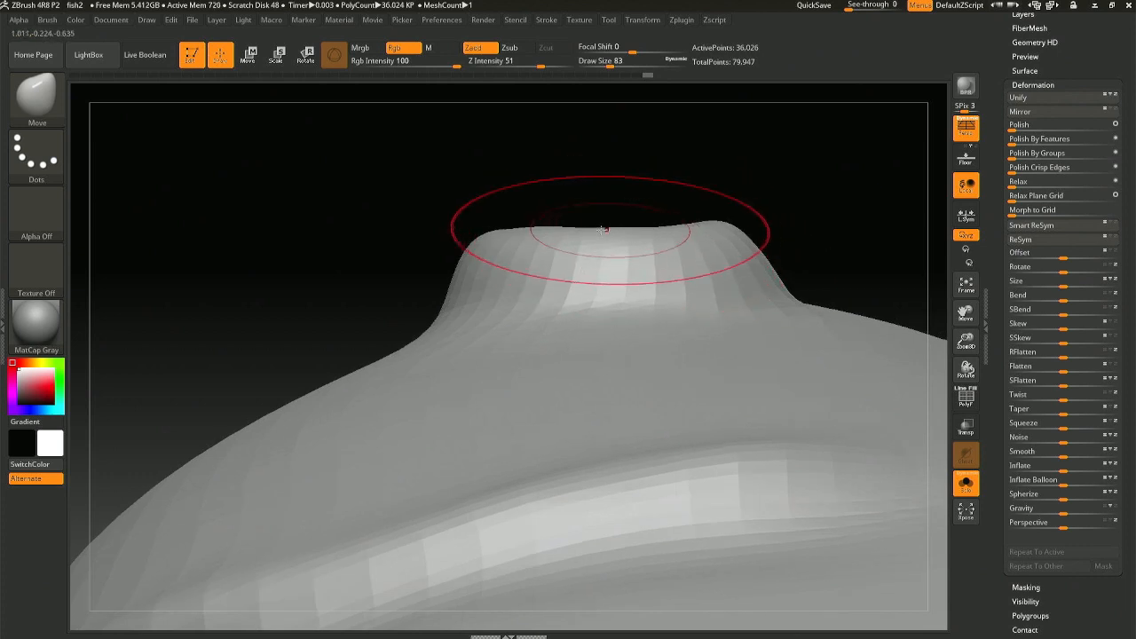
pyautogui.hotkey('ctrl', 'z')
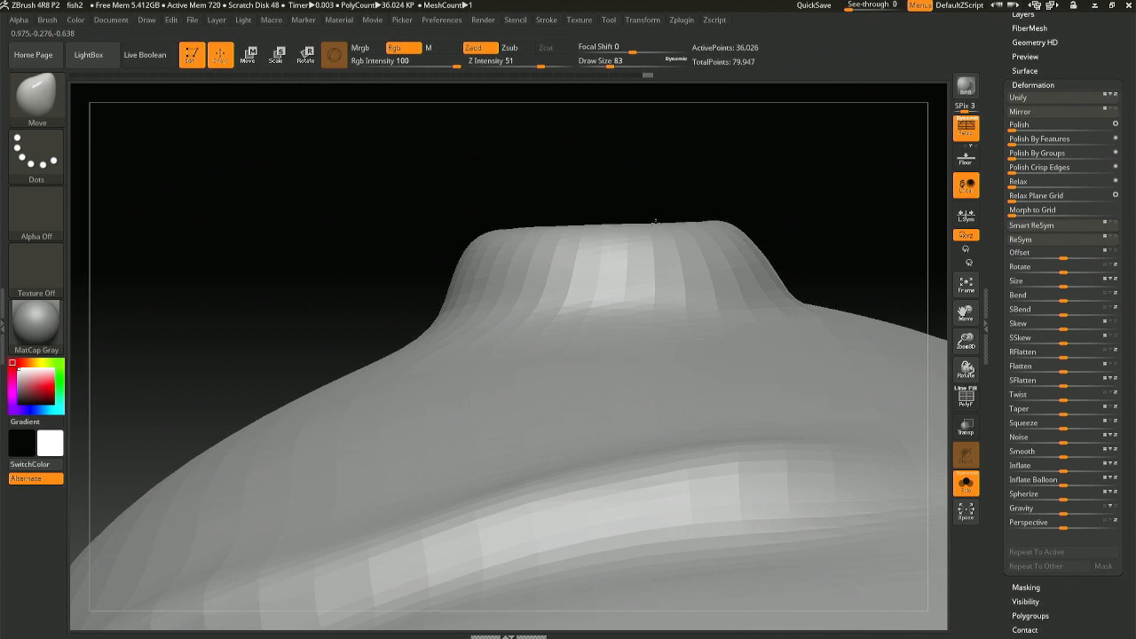
# - Undo the earlier rim strokes and level the eye socket's edge with the Move brush at draw size 56
pyautogui.press('space')
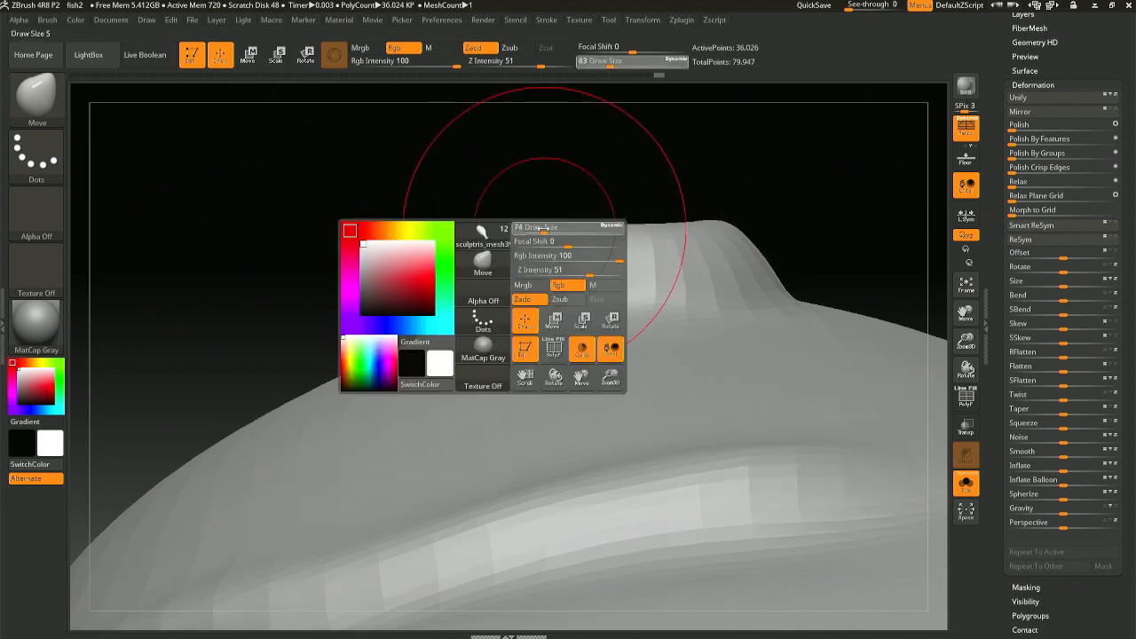
pyautogui.moveTo(551, 228); pyautogui.dragTo(538, 229)
pyautogui.hotkey('ctrl', 'z')
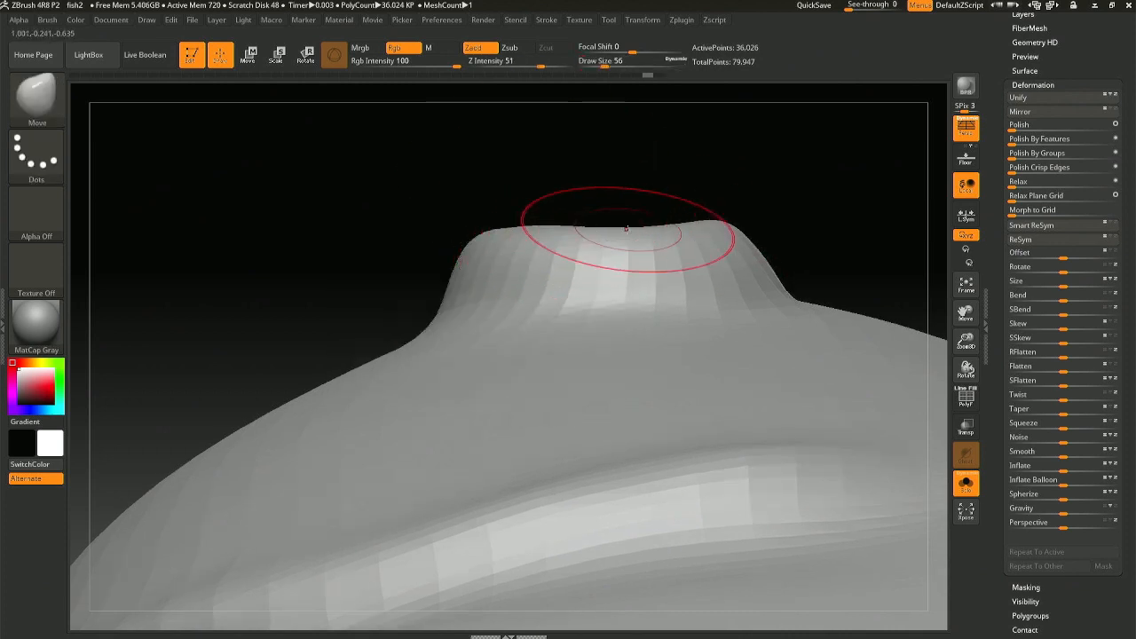
pyautogui.hotkey('ctrl', 'z')
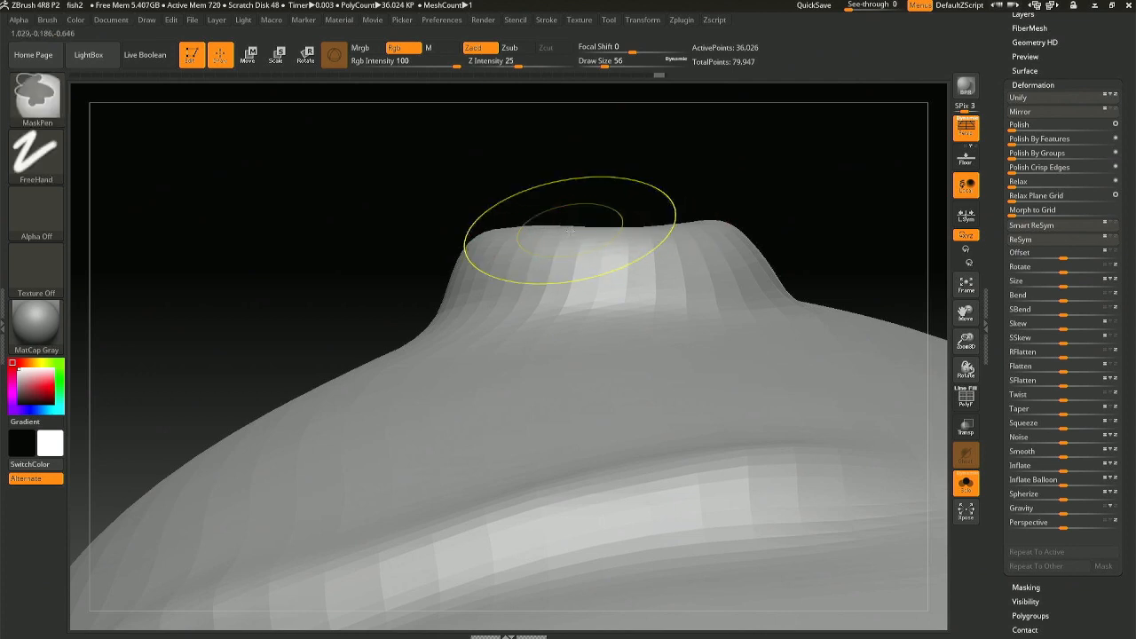
pyautogui.moveTo(584, 229); pyautogui.dragTo(665, 222, button='right')
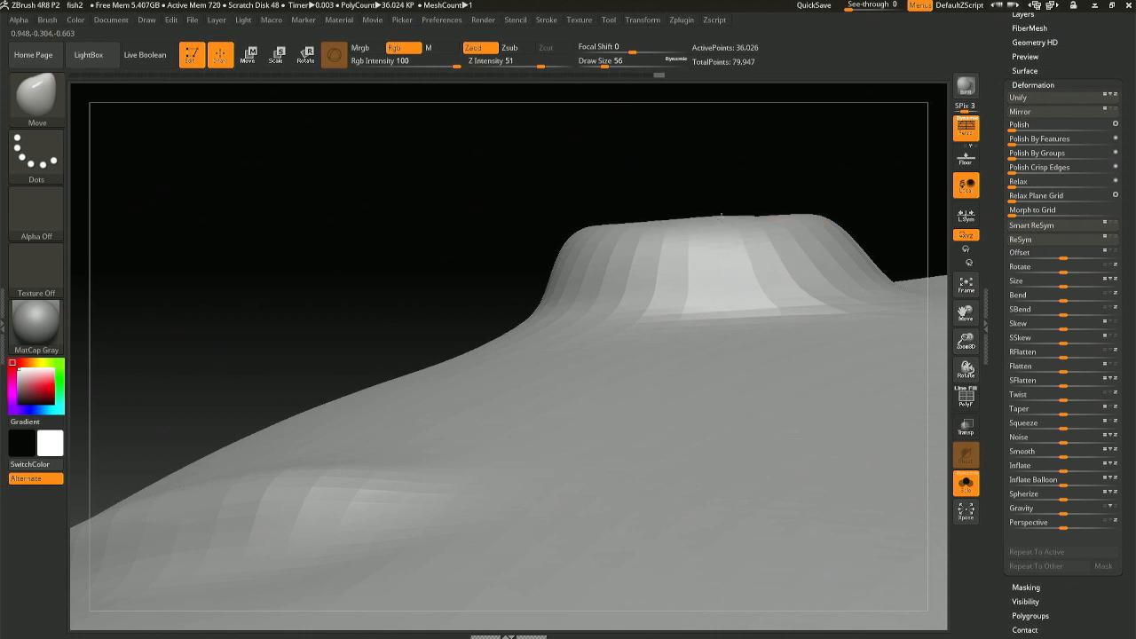
pyautogui.moveTo(721, 214)
pyautogui.mouseDown(button='right')
pyautogui.moveTo(754, 216)
pyautogui.moveTo(638, 217)
pyautogui.moveTo(768, 222)
pyautogui.mouseUp(button='right')
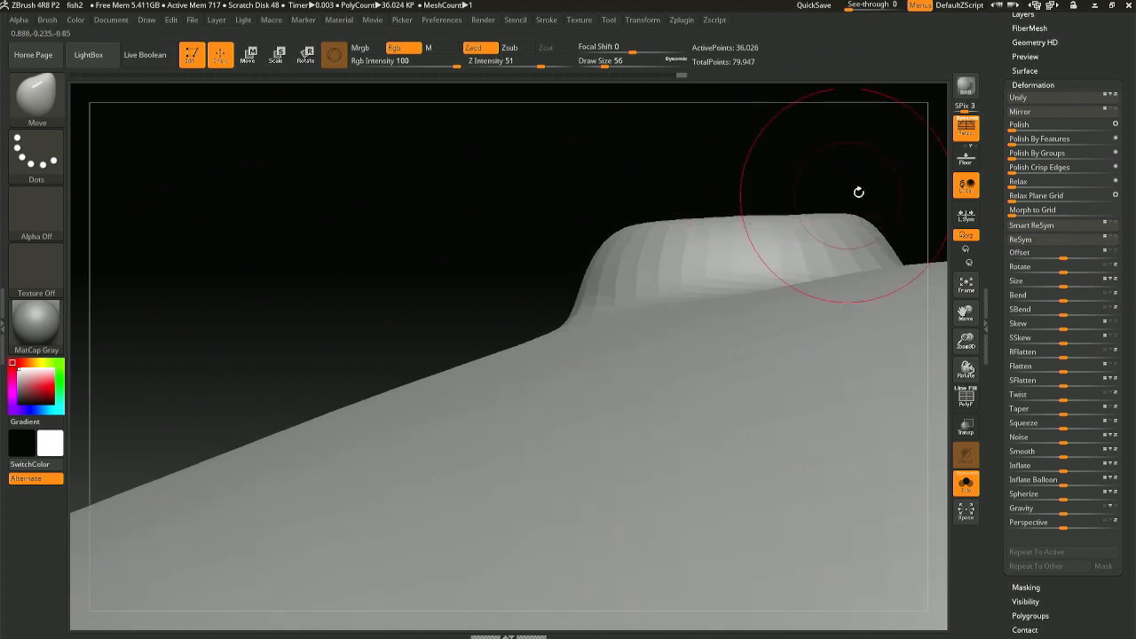
pyautogui.moveTo(859, 193)
pyautogui.mouseDown(button='right')
pyautogui.moveTo(843, 229)
pyautogui.moveTo(749, 238)
pyautogui.moveTo(664, 336)
pyautogui.mouseUp(button='right')
# - Round out the eye socket's opening with the Move brush and show the other fish parts again
pyautogui.keyDown('alt'); pyautogui.moveTo(611, 185); pyautogui.dragTo(566, 277, button='right'); pyautogui.keyUp('alt')
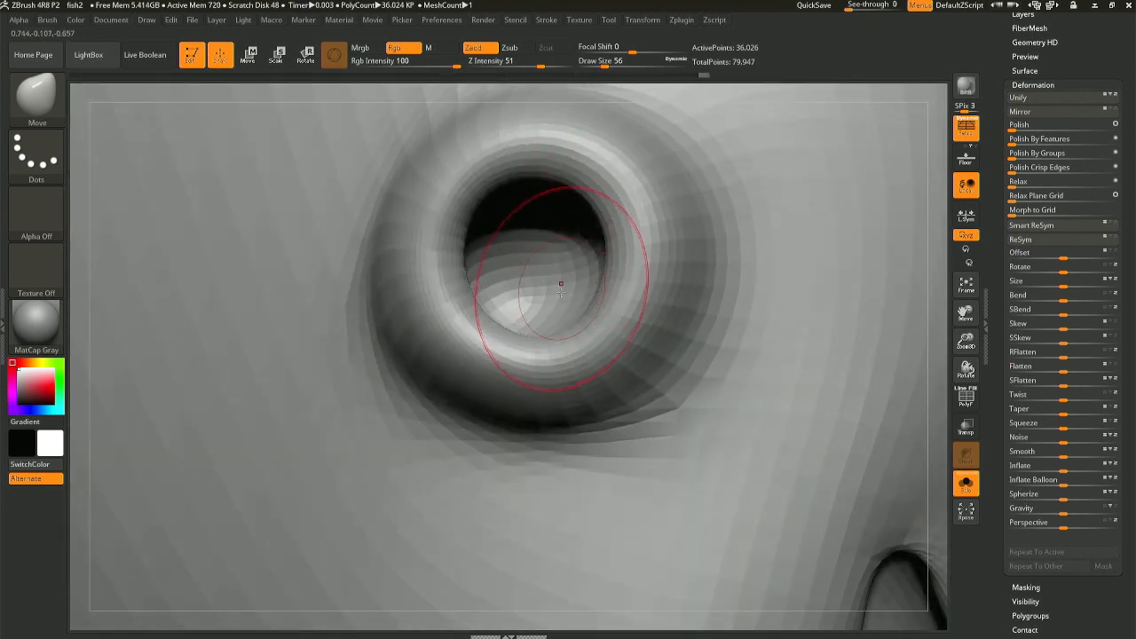
pyautogui.moveTo(601, 289); pyautogui.dragTo(582, 340, button='right')
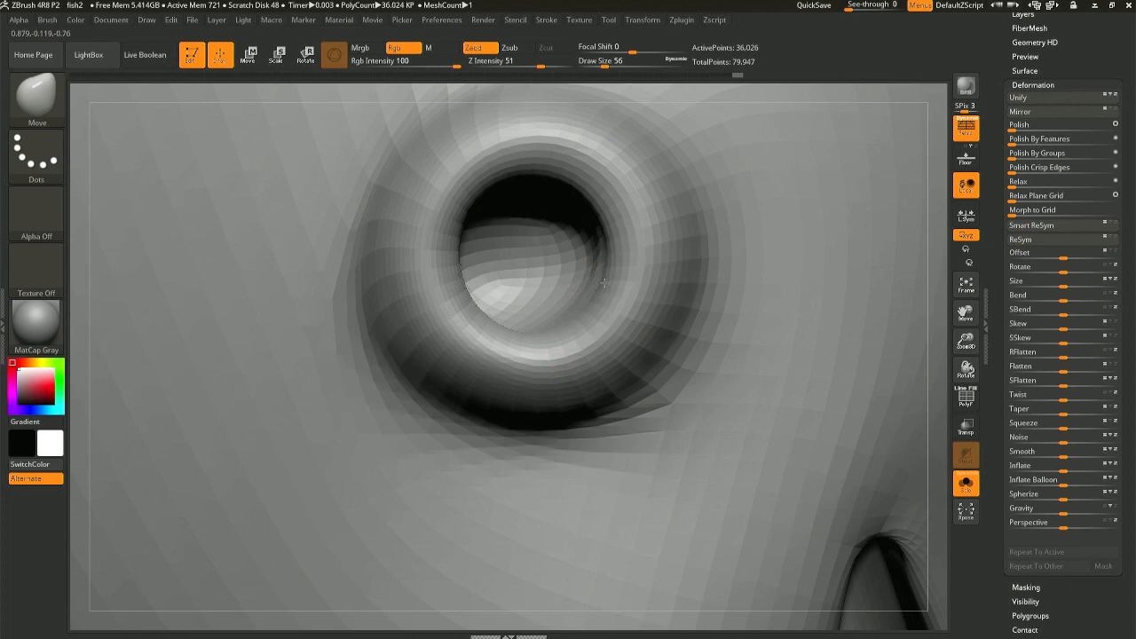
pyautogui.moveTo(626, 387); pyautogui.dragTo(577, 349, button='right')
pyautogui.click(977, 487)
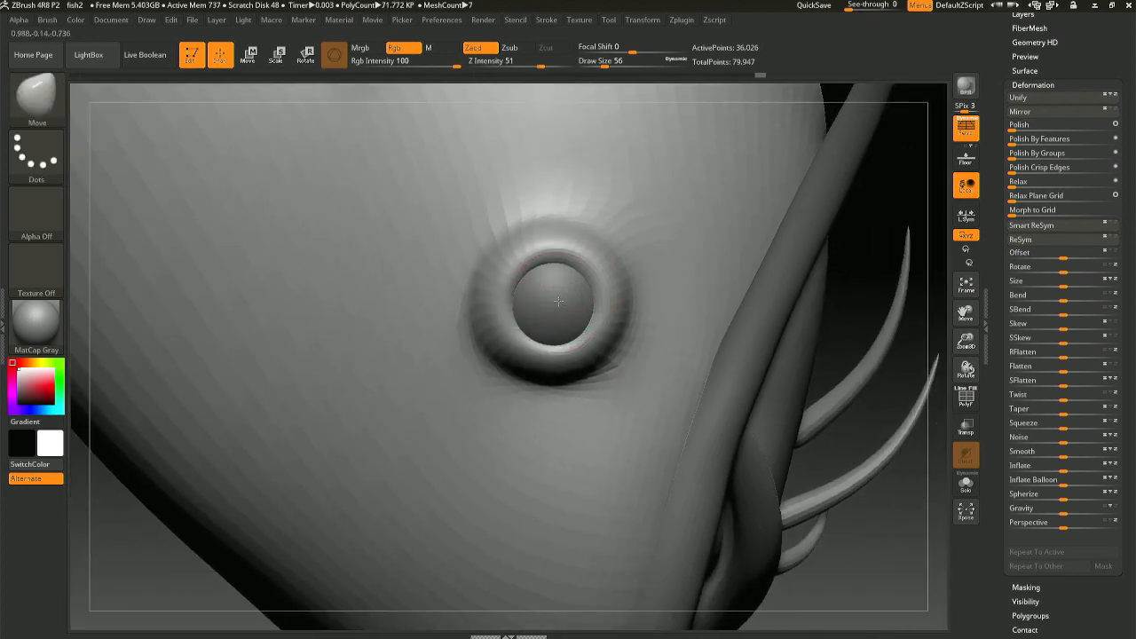
# - Select the eyeball with the Rotate gizmo active and centre the gizmo on it
pyautogui.keyDown('alt'); pyautogui.click(557, 301); pyautogui.keyUp('alt')
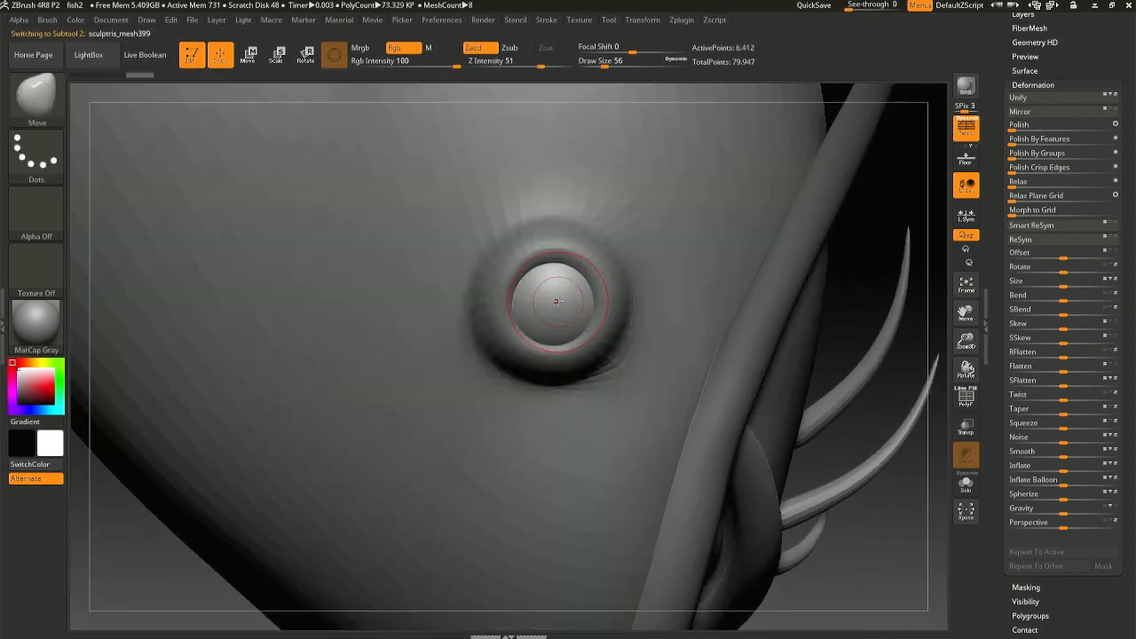
pyautogui.press('r')
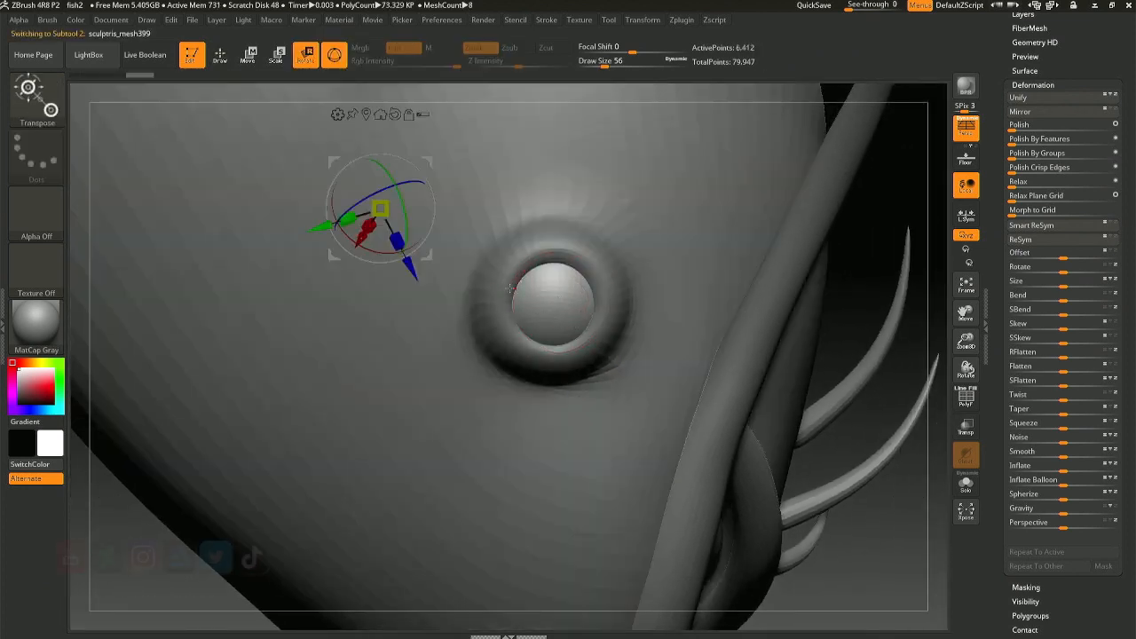
pyautogui.moveTo(510, 288); pyautogui.dragTo(567, 251, button='right')
pyautogui.moveTo(487, 275); pyautogui.dragTo(485, 144, button='right')
pyautogui.click(489, 165)
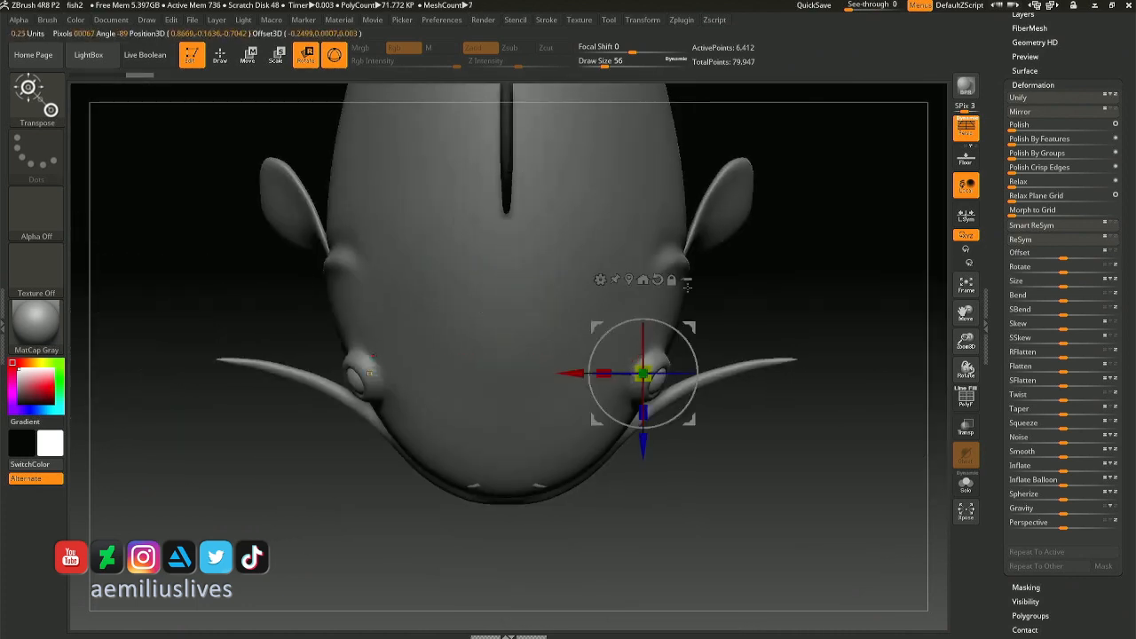
# - Undo the first eyeball adjustment and nudge the eyeball slightly with the gizmo to seat it in its socket
pyautogui.keyDown('ctrl'); pyautogui.moveTo(778, 298); pyautogui.dragTo(749, 510, button='right'); pyautogui.keyUp('ctrl')
pyautogui.moveTo(646, 347); pyautogui.dragTo(721, 239, button='right')
pyautogui.moveTo(699, 432); pyautogui.dragTo(802, 430)
pyautogui.hotkey('ctrl', 'z')
pyautogui.keyDown('ctrl'); pyautogui.moveTo(825, 355); pyautogui.dragTo(790, 381, button='right'); pyautogui.keyUp('ctrl')
pyautogui.moveTo(790, 382)
pyautogui.mouseDown(button='right')
pyautogui.moveTo(750, 426)
pyautogui.moveTo(804, 506)
pyautogui.moveTo(682, 66)
pyautogui.moveTo(607, 315)
pyautogui.moveTo(609, 257)
pyautogui.mouseUp(button='right')
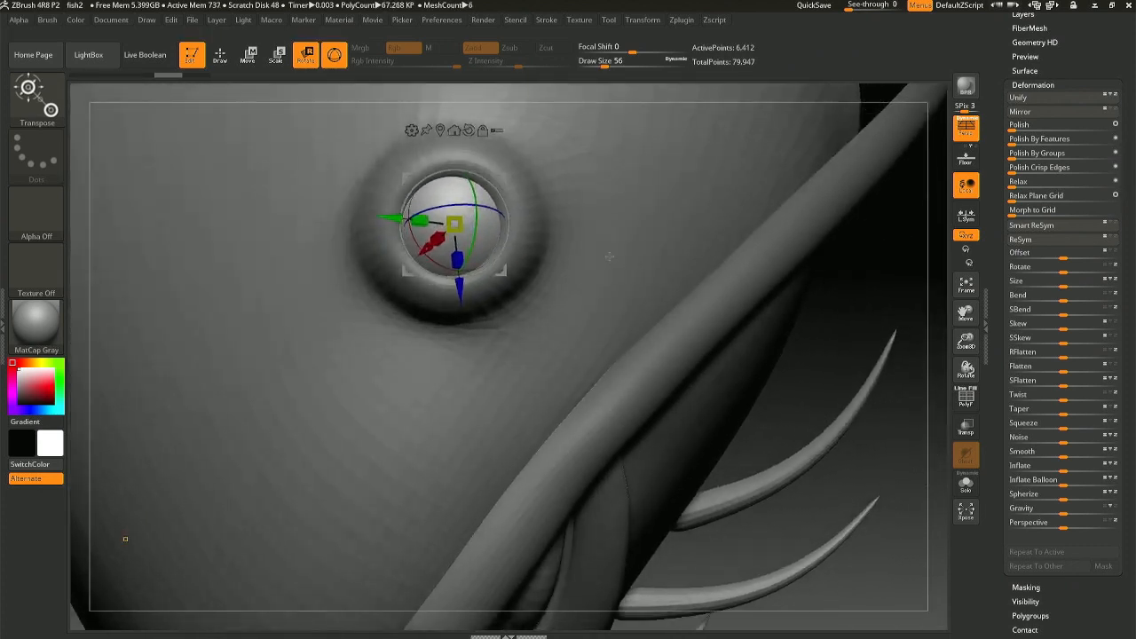
pyautogui.moveTo(513, 271); pyautogui.dragTo(536, 276, button='right')
pyautogui.moveTo(519, 276); pyautogui.dragTo(522, 273)
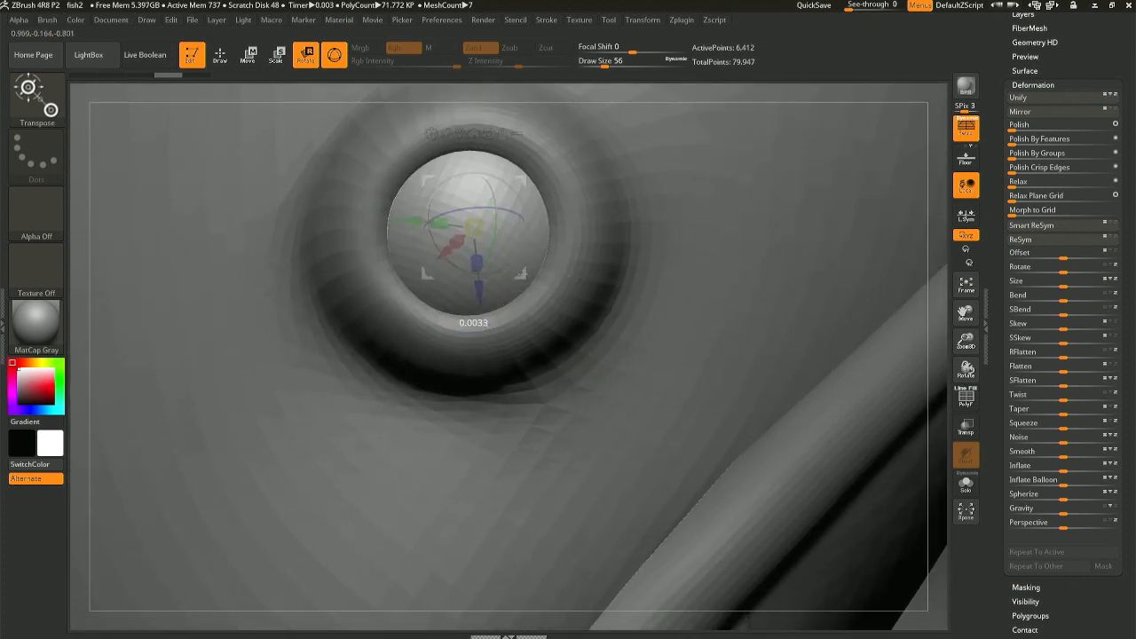
# - Return to the body mesh and refine the eye socket's rim around the eyeball with the Move brush at draw size 56
pyautogui.press('q')
pyautogui.keyDown('alt'); pyautogui.click(373, 213); pyautogui.keyUp('alt')
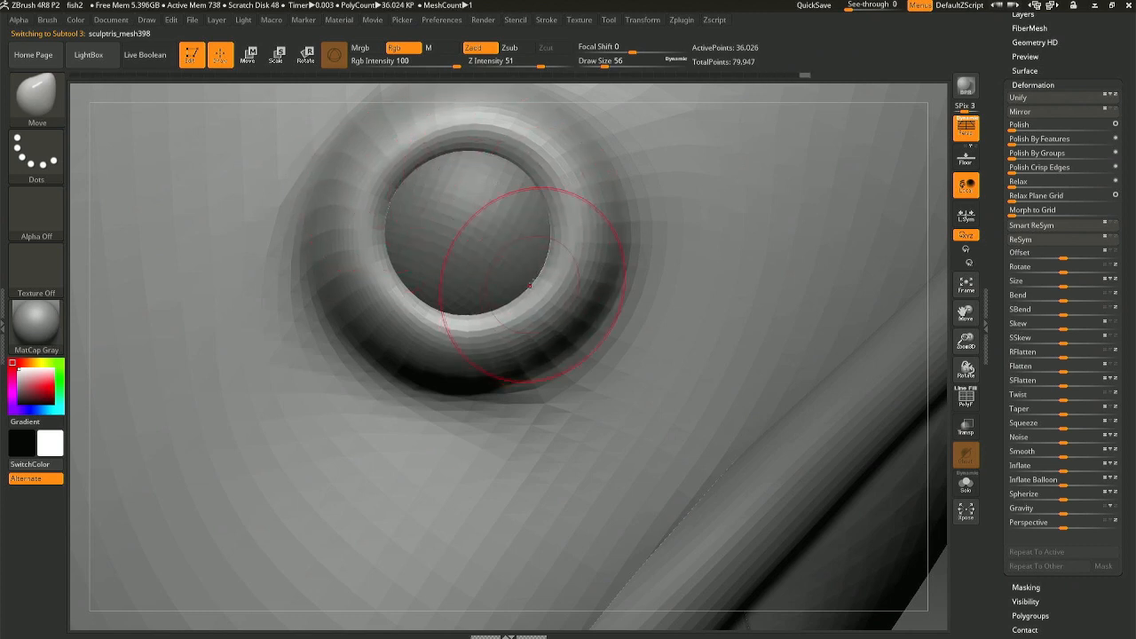
pyautogui.press('d')
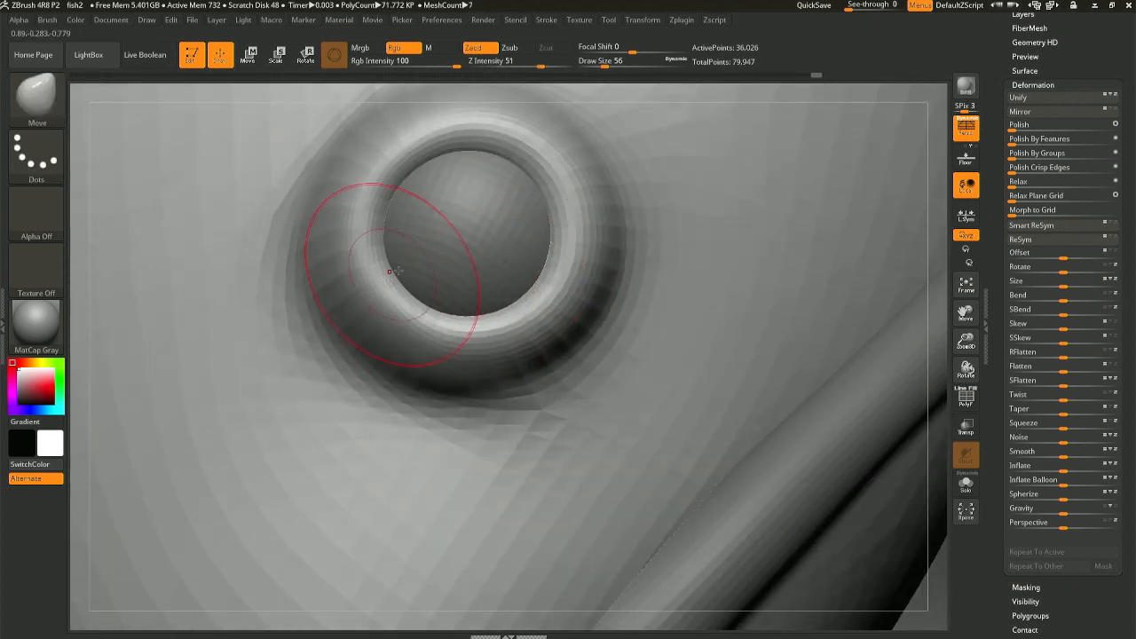
pyautogui.moveTo(473, 222)
pyautogui.mouseDown(button='right')
pyautogui.moveTo(482, 183)
pyautogui.moveTo(485, 201)
pyautogui.mouseUp(button='right')
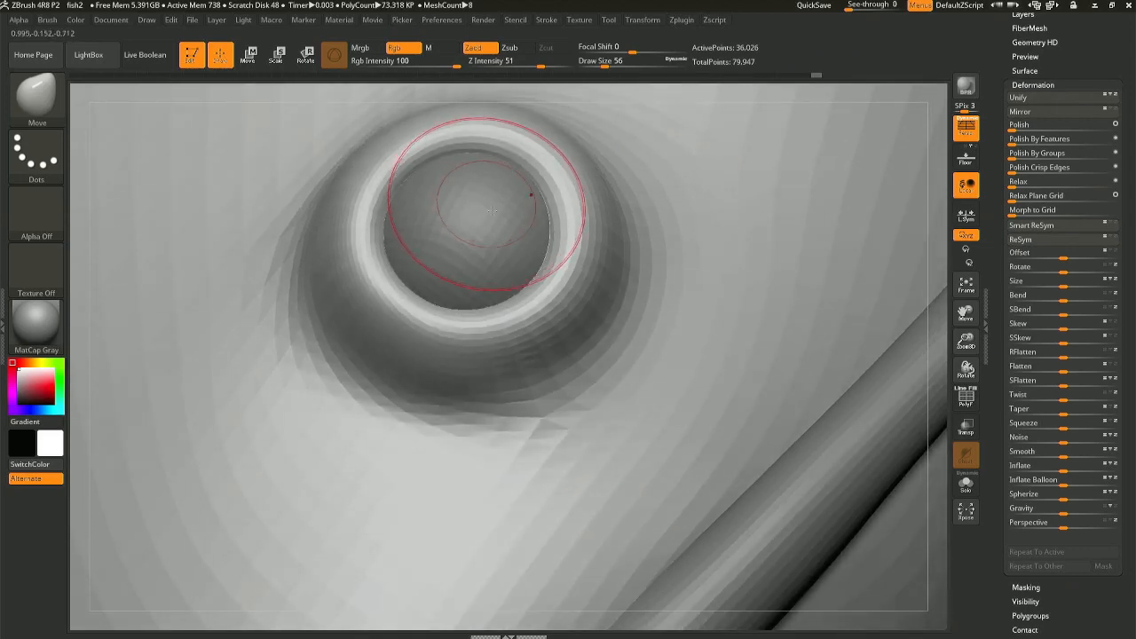
pyautogui.moveTo(570, 313); pyautogui.dragTo(601, 242, button='right')
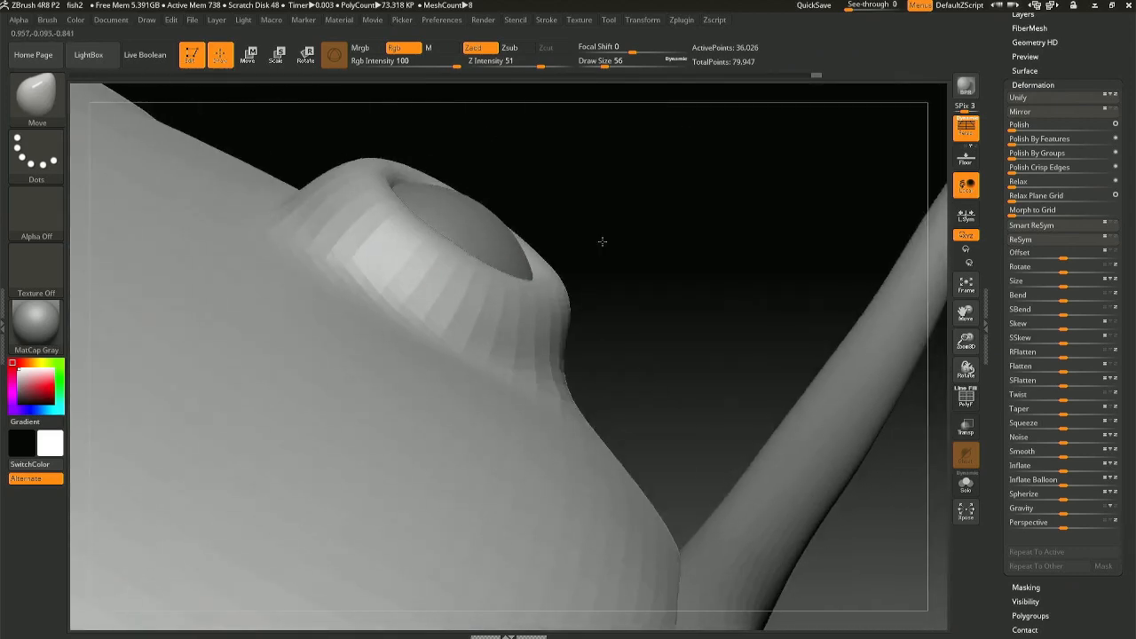
pyautogui.moveTo(604, 291); pyautogui.dragTo(634, 285, button='right')
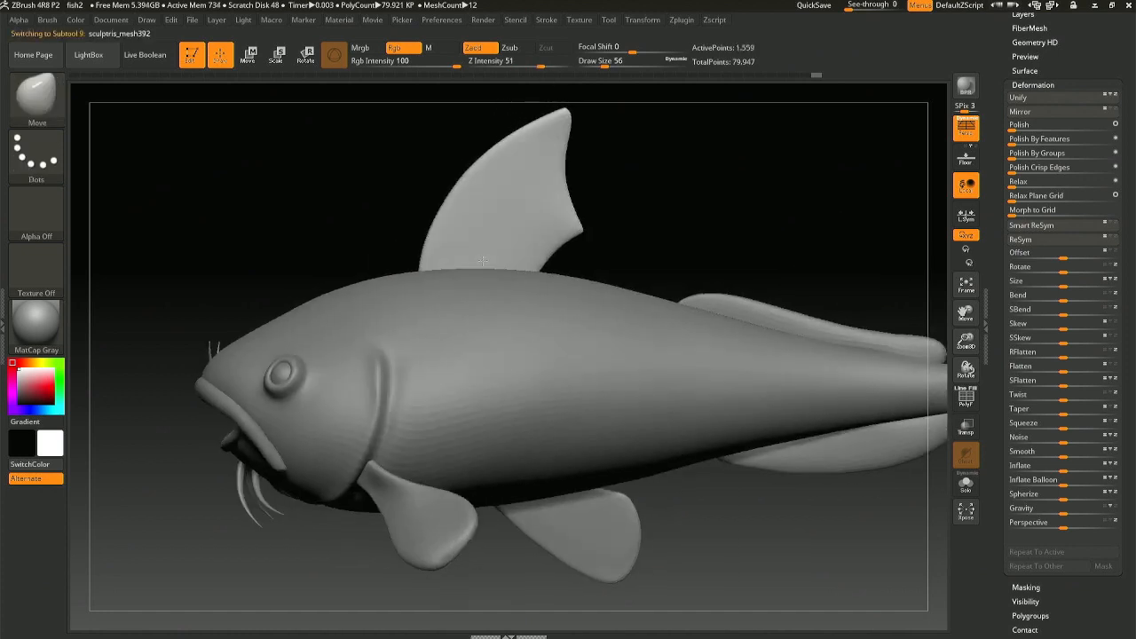
# - Select the dorsal fin, centre the Rotate gizmo on it and check its alignment from the front and side
pyautogui.keyDown('alt'); pyautogui.click(468, 255); pyautogui.keyUp('alt')
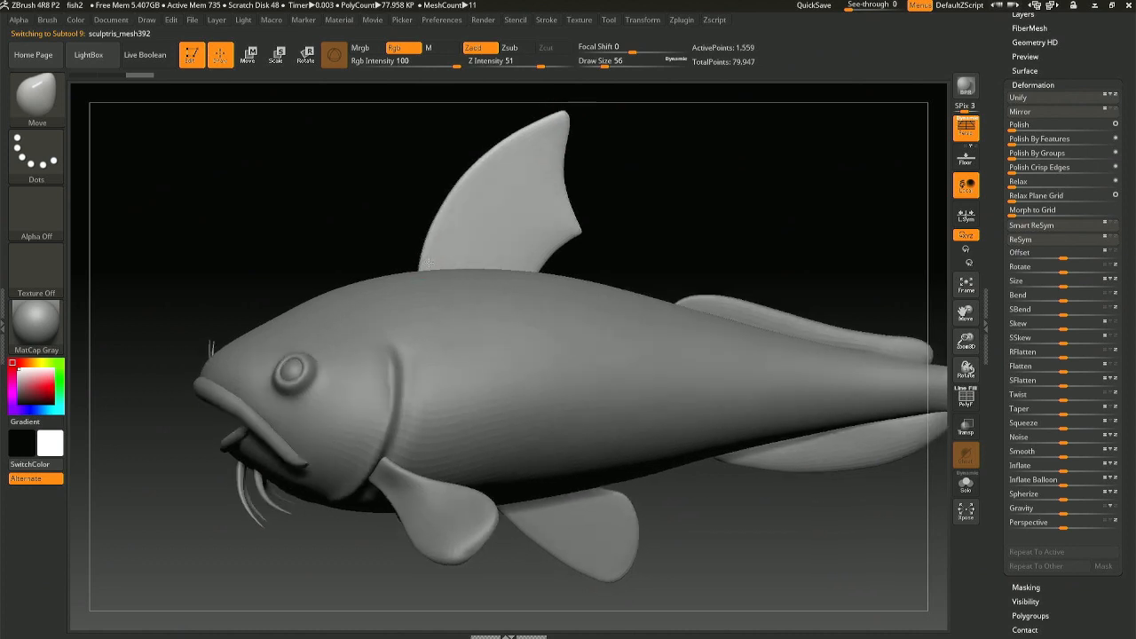
pyautogui.press('r')
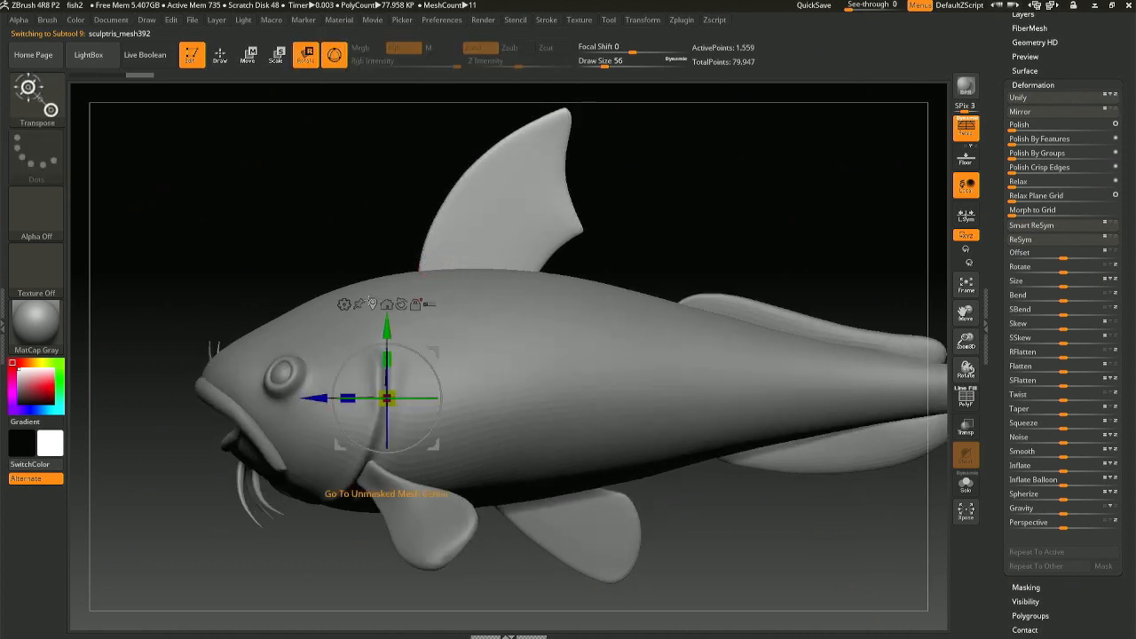
pyautogui.click(371, 303)
pyautogui.moveTo(364, 296); pyautogui.dragTo(422, 288, button='right')
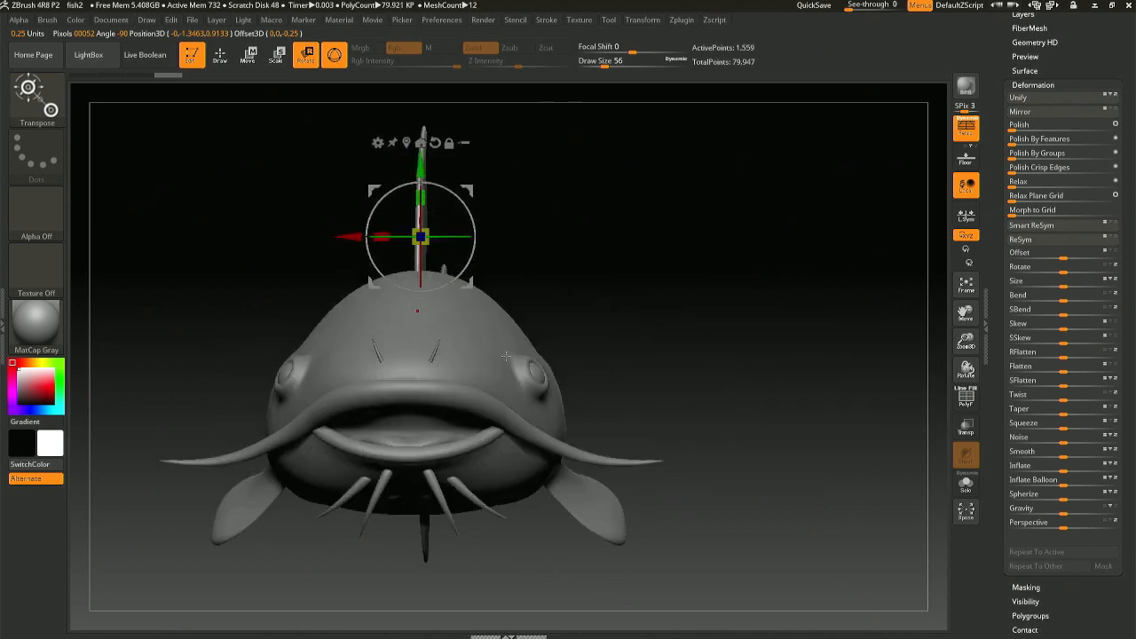
pyautogui.keyDown('ctrl'); pyautogui.moveTo(451, 188); pyautogui.dragTo(463, 399, button='right'); pyautogui.keyUp('ctrl')
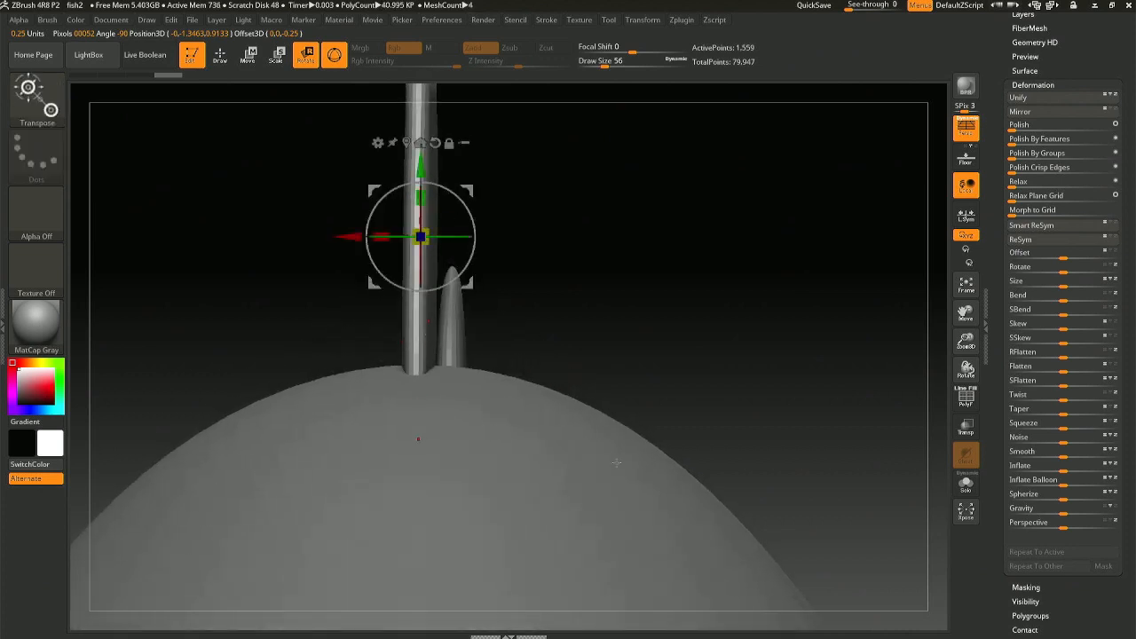
pyautogui.keyDown('ctrl'); pyautogui.moveTo(616, 462); pyautogui.dragTo(578, 317, button='right'); pyautogui.keyUp('ctrl')
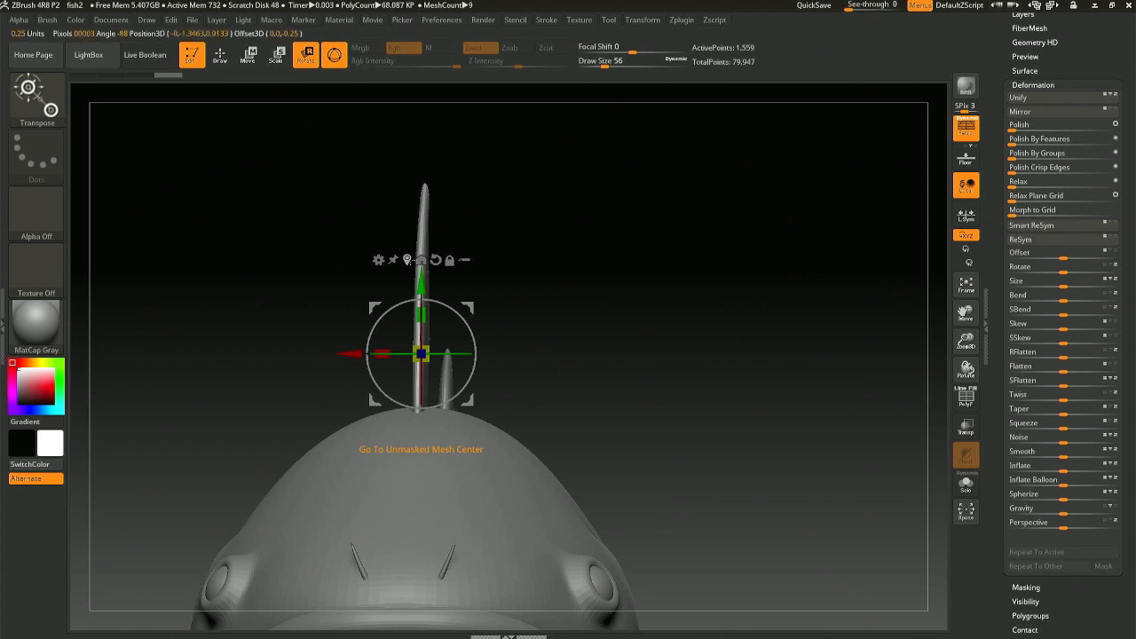
pyautogui.moveTo(710, 355); pyautogui.dragTo(530, 376, button='right')
pyautogui.keyDown('ctrl'); pyautogui.moveTo(618, 471); pyautogui.dragTo(613, 388, button='right'); pyautogui.keyUp('ctrl')
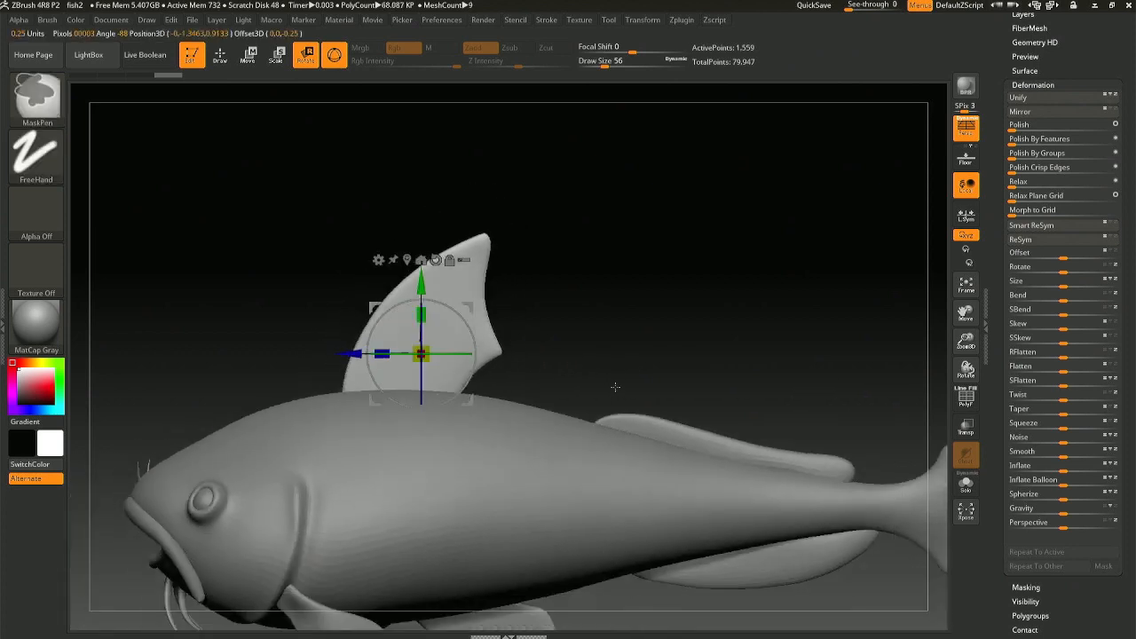
pyautogui.keyDown('alt'); pyautogui.moveTo(542, 369); pyautogui.dragTo(574, 340, button='right'); pyautogui.keyUp('alt')
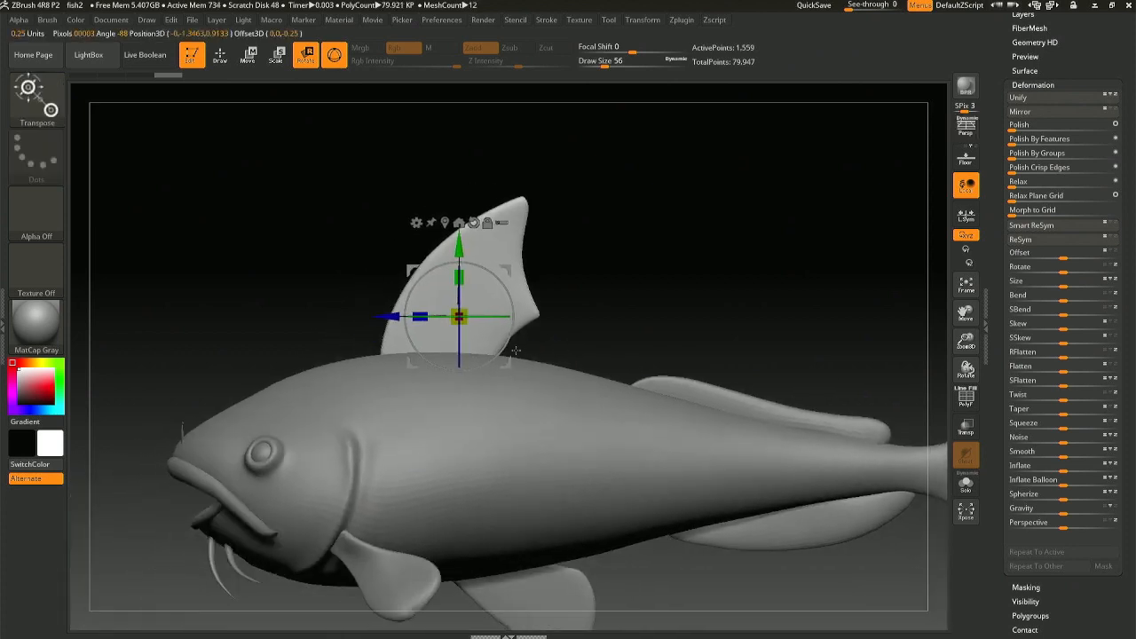
# - Place the gizmo's pivot at the dorsal fin's front base, scale the fin down slightly and tilt it
pyautogui.keyDown('alt'); pyautogui.moveTo(459, 317); pyautogui.dragTo(388, 352); pyautogui.keyUp('alt')
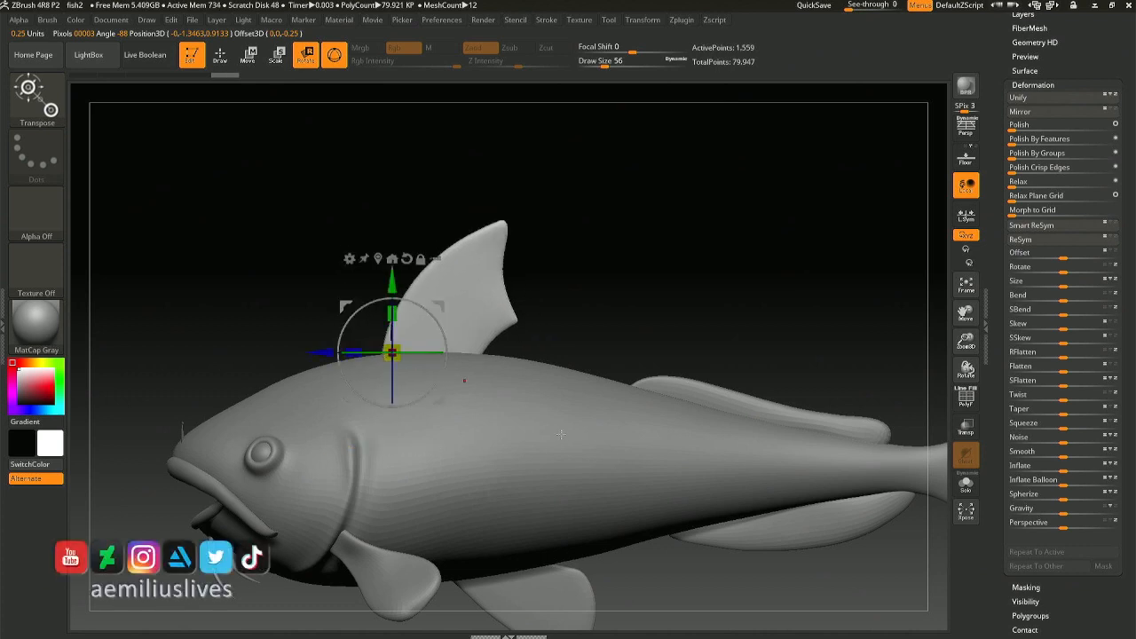
pyautogui.keyDown('ctrl'); pyautogui.moveTo(609, 444); pyautogui.dragTo(628, 418, button='right'); pyautogui.keyUp('ctrl')
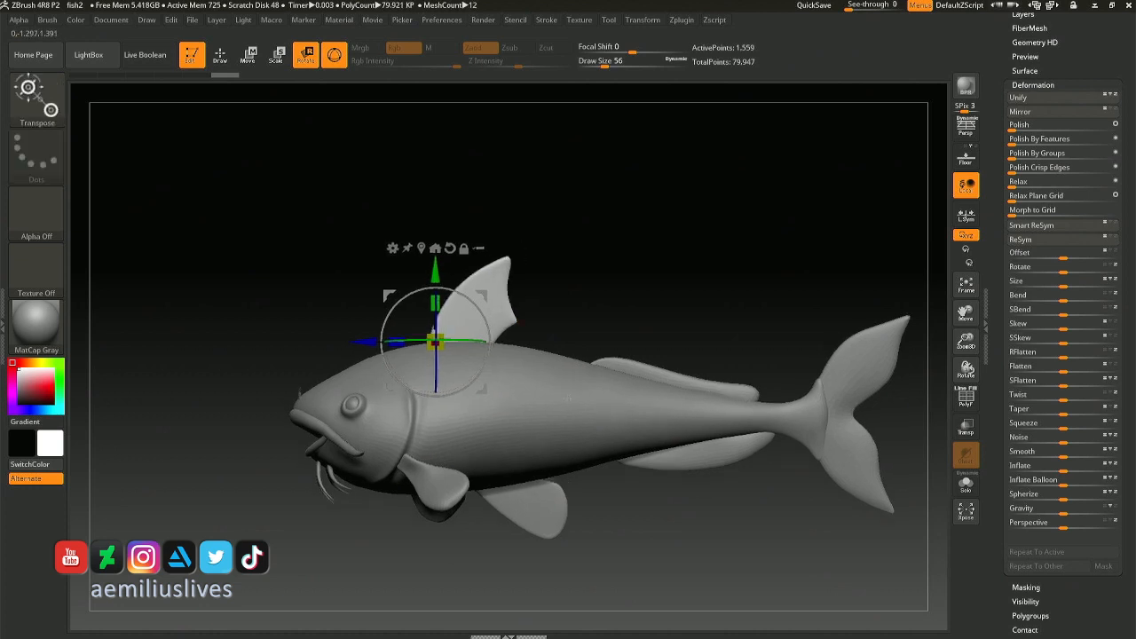
pyautogui.keyDown('ctrl'); pyautogui.moveTo(592, 412); pyautogui.dragTo(520, 380, button='right'); pyautogui.keyUp('ctrl')
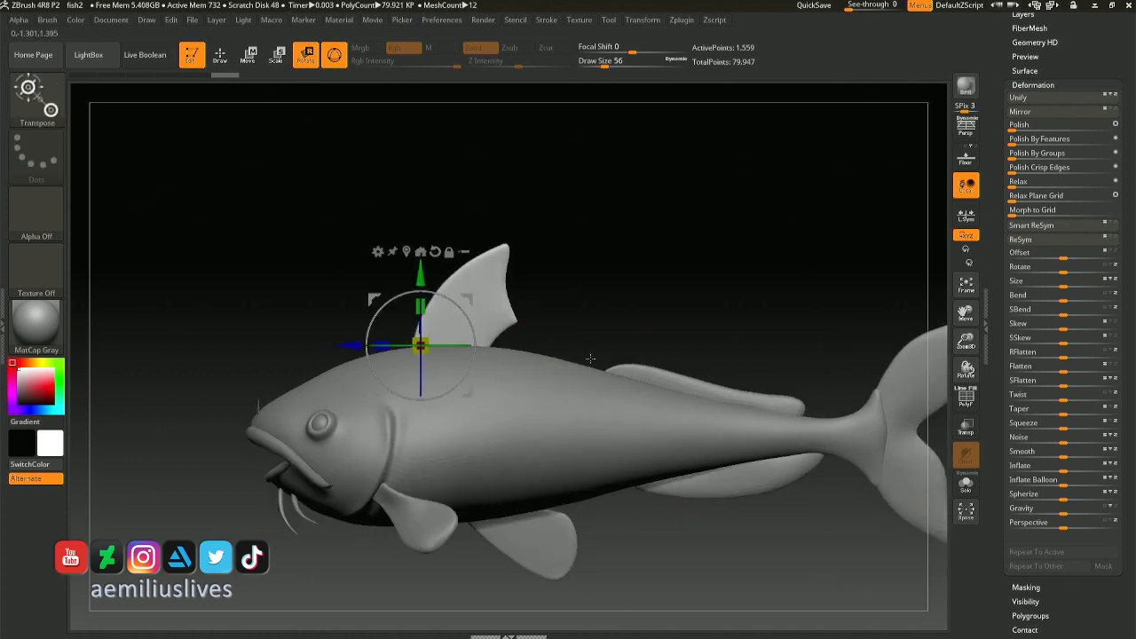
pyautogui.moveTo(363, 329); pyautogui.dragTo(462, 302)
# - Select the belly fin behind the pectoral fins, centre the gizmo on it and tilt the fin slightly
pyautogui.keyDown('alt'); pyautogui.moveTo(569, 484); pyautogui.dragTo(563, 288, button='right'); pyautogui.keyUp('alt')
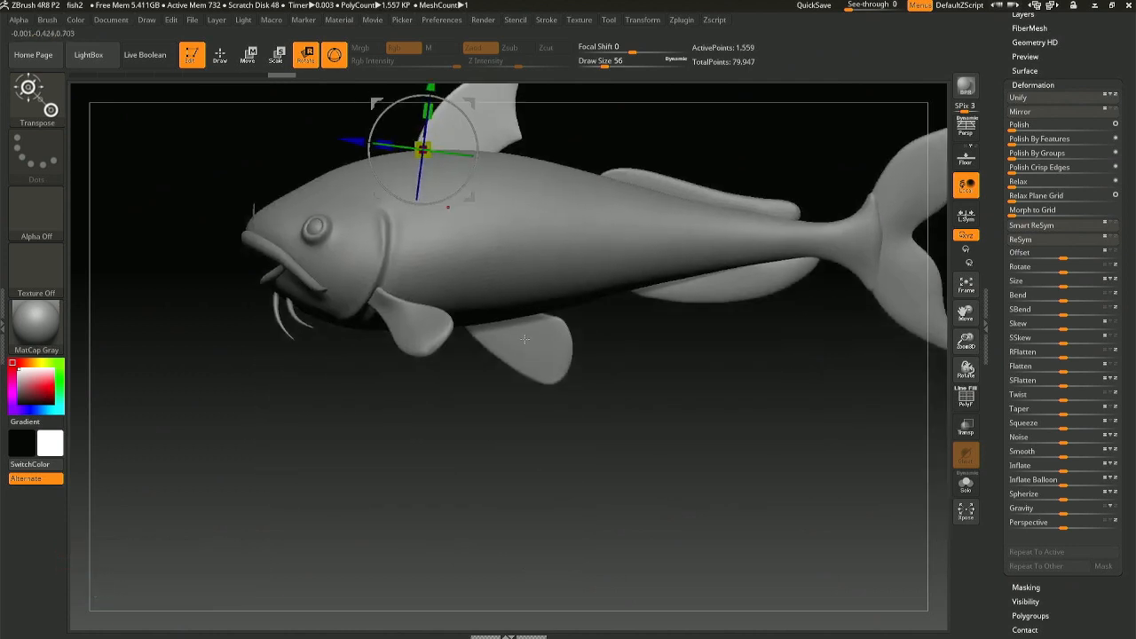
pyautogui.keyDown('alt'); pyautogui.click(529, 342); pyautogui.keyUp('alt')
pyautogui.click(368, 152)
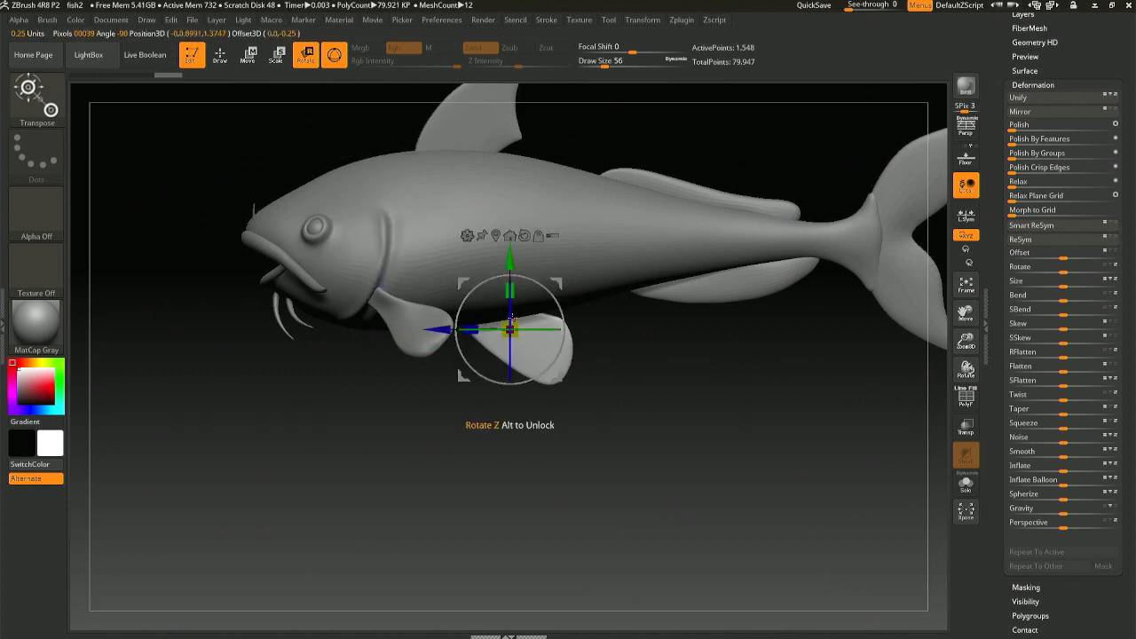
pyautogui.moveTo(511, 318)
pyautogui.keyDown('shift'); pyautogui.mouseDown()
pyautogui.moveTo(458, 329)
pyautogui.moveTo(497, 329)
pyautogui.mouseUp(); pyautogui.keyUp('shift')
pyautogui.hotkey('ctrl', 'z')
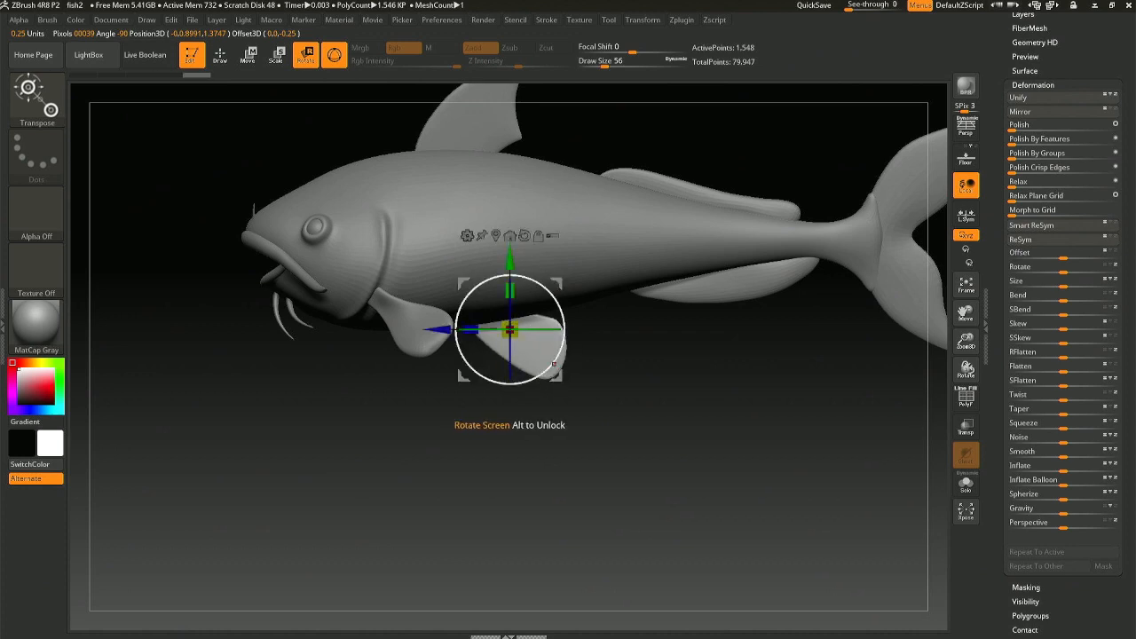
pyautogui.moveTo(559, 366); pyautogui.dragTo(557, 356)
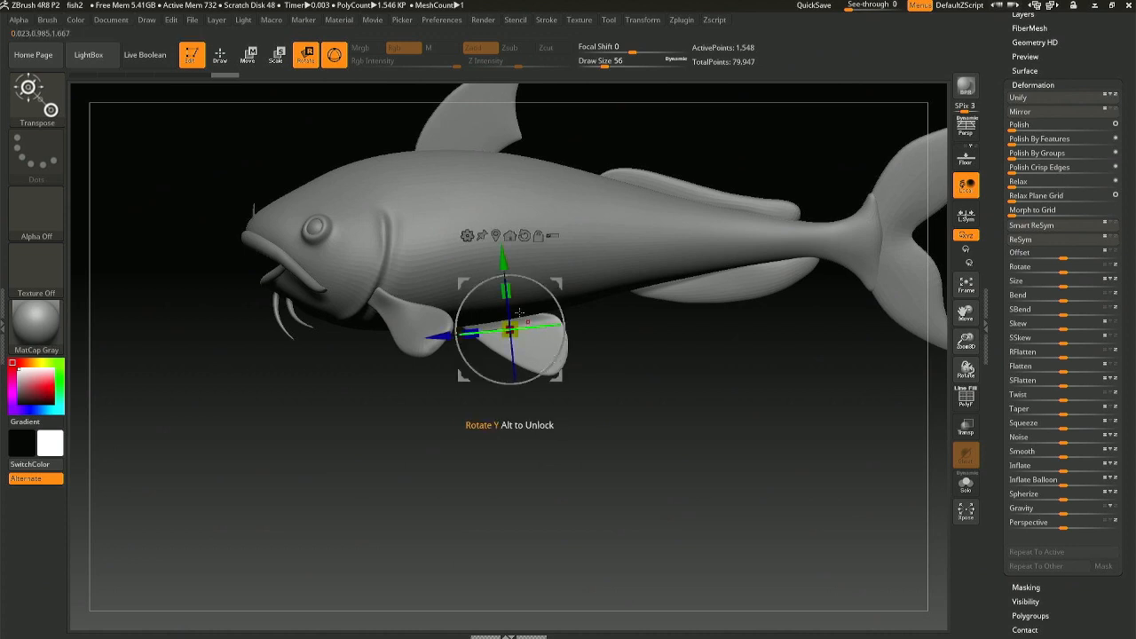
# - Adjust the belly fin's height against the body and scale it down slightly with the gizmo
pyautogui.moveTo(502, 263); pyautogui.dragTo(503, 269)
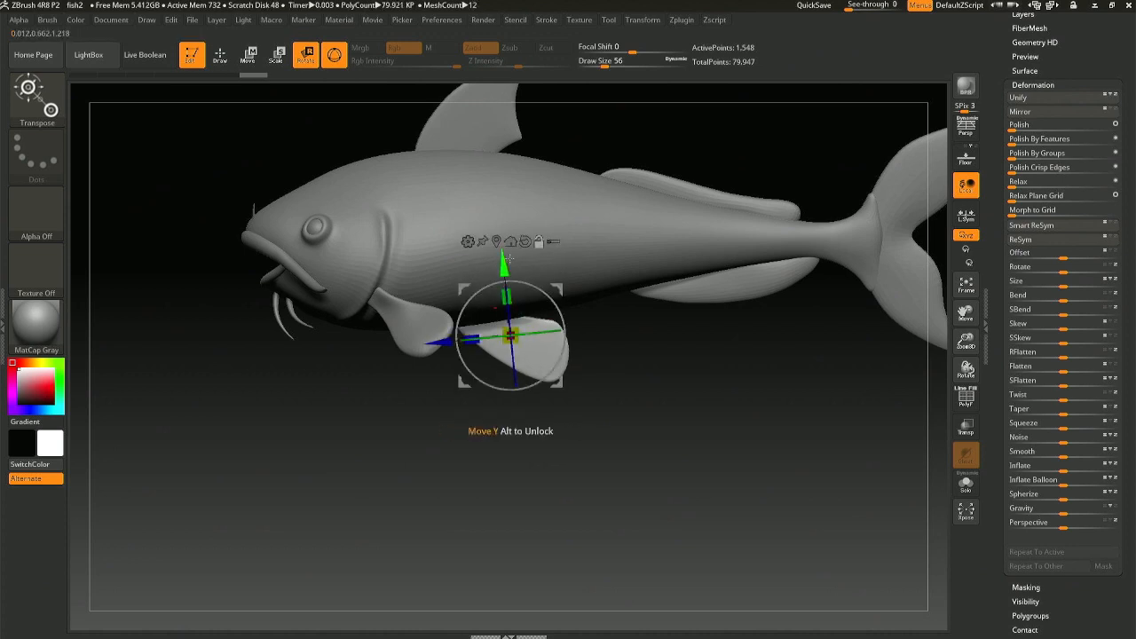
pyautogui.moveTo(504, 266); pyautogui.dragTo(502, 245)
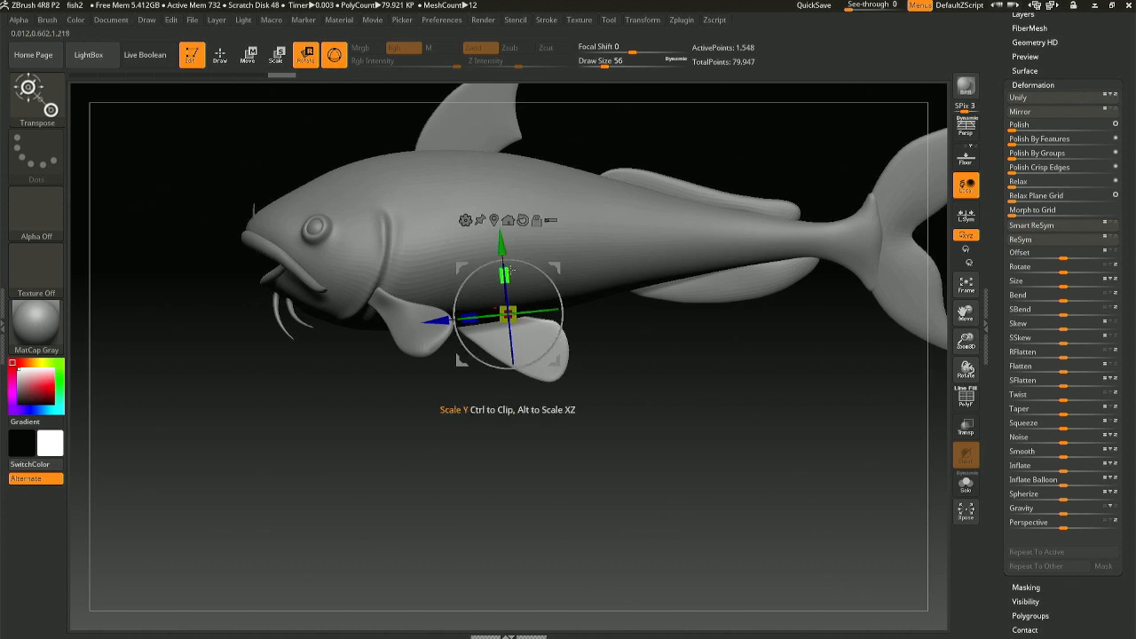
pyautogui.moveTo(507, 313); pyautogui.dragTo(507, 315)
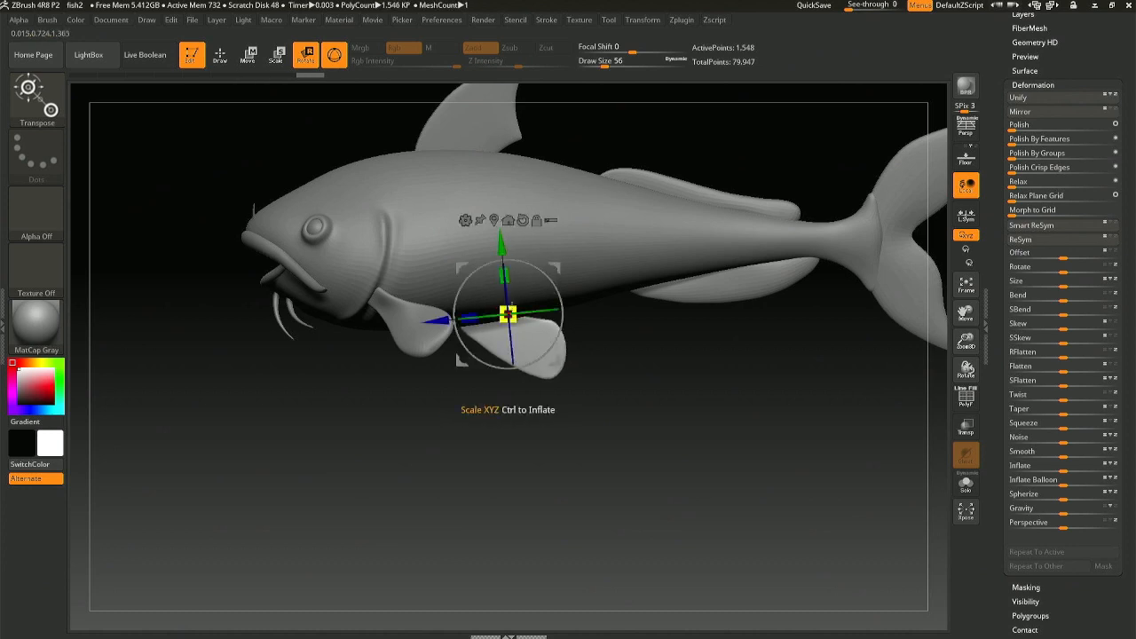
pyautogui.moveTo(512, 307); pyautogui.dragTo(619, 279, button='right')
pyautogui.moveTo(548, 290); pyautogui.dragTo(516, 284)
pyautogui.moveTo(515, 242); pyautogui.dragTo(515, 246)
# - Select the body and reshape the gill crease on the underside using the Move brush at draw size 234
pyautogui.press('q')
pyautogui.moveTo(647, 344)
pyautogui.mouseDown()
pyautogui.moveTo(576, 261)
pyautogui.moveTo(619, 178)
pyautogui.moveTo(594, 263)
pyautogui.mouseUp()
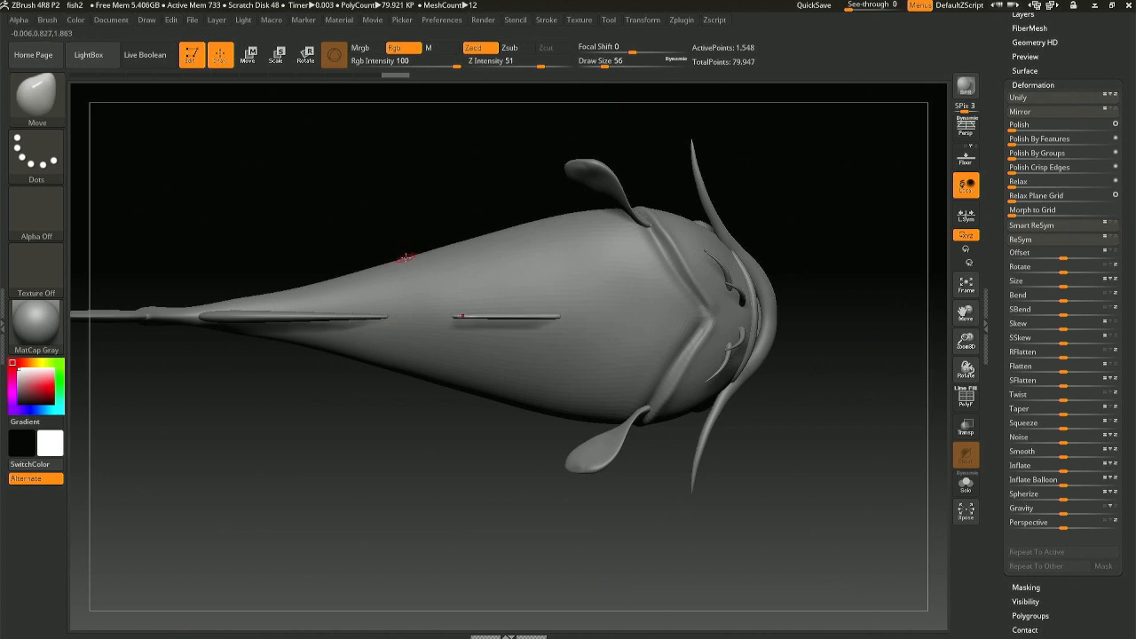
pyautogui.moveTo(824, 348)
pyautogui.mouseDown()
pyautogui.moveTo(786, 332)
pyautogui.moveTo(781, 293)
pyautogui.mouseUp()
pyautogui.press('space')
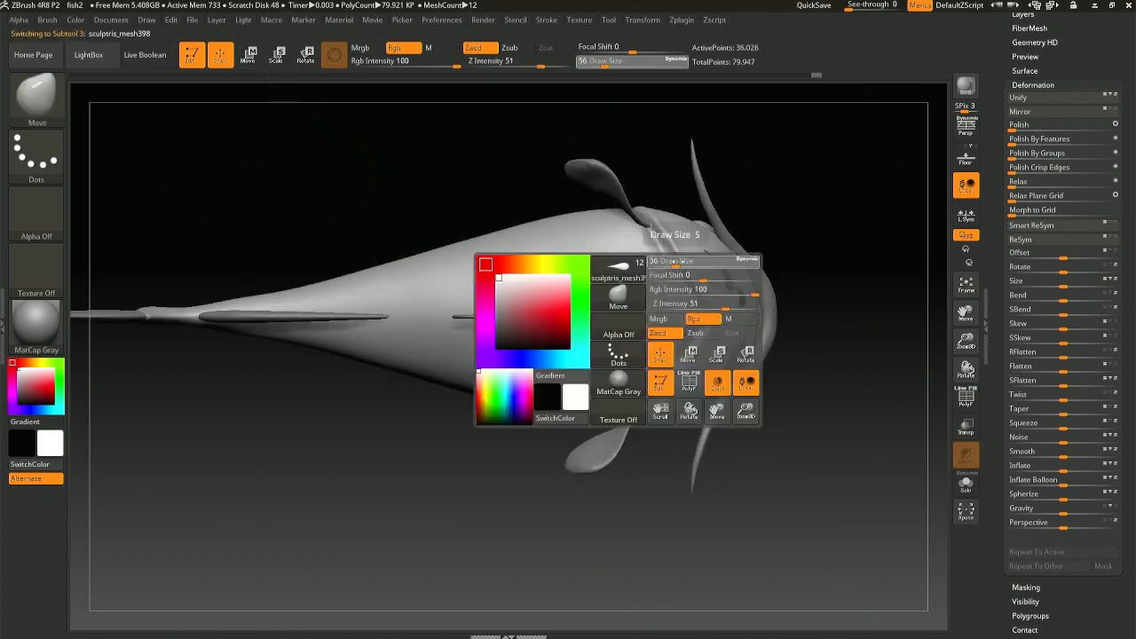
pyautogui.moveTo(678, 258); pyautogui.dragTo(702, 259)
pyautogui.moveTo(721, 272)
pyautogui.keyDown('ctrl'); pyautogui.mouseDown(button='right')
pyautogui.moveTo(695, 325)
pyautogui.moveTo(564, 336)
pyautogui.mouseUp(button='right'); pyautogui.keyUp('ctrl')
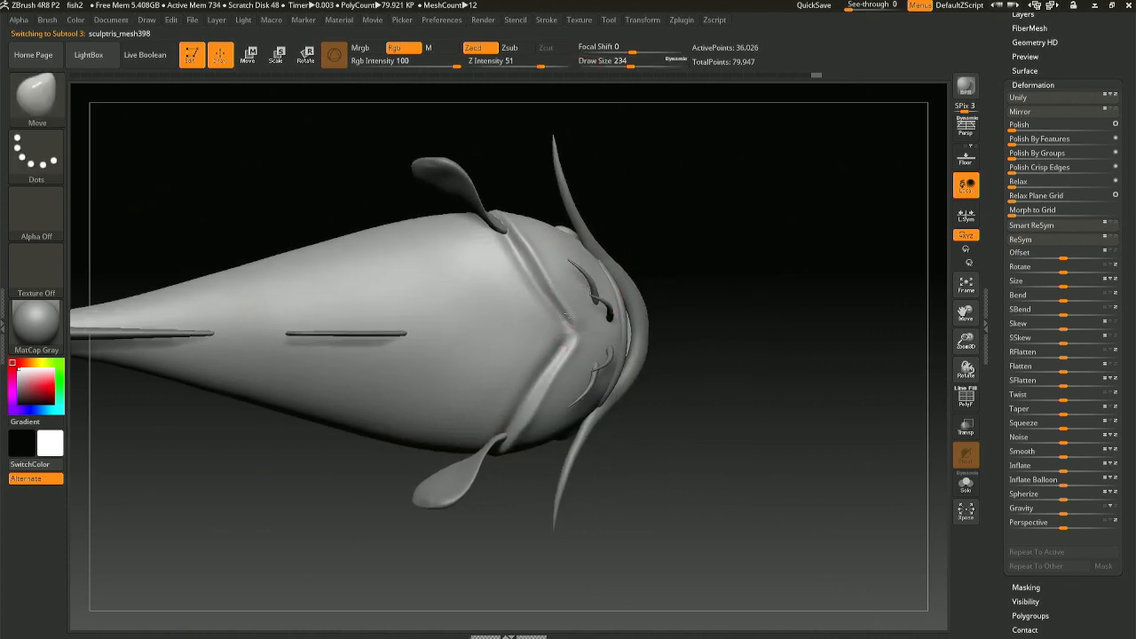
pyautogui.moveTo(534, 259); pyautogui.dragTo(530, 252)
# - Adjust the gill edge at the pectoral fin's base using the Move brush at draw size 202
pyautogui.press('space')
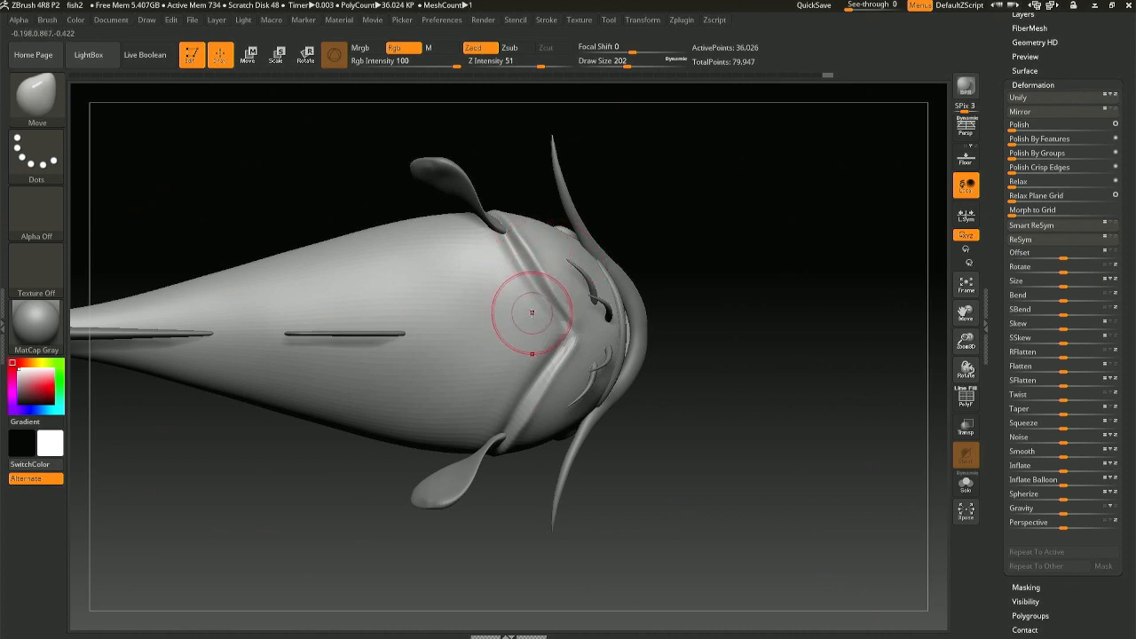
pyautogui.moveTo(543, 319)
pyautogui.mouseDown(button='right')
pyautogui.moveTo(522, 341)
pyautogui.moveTo(530, 329)
pyautogui.mouseUp(button='right')
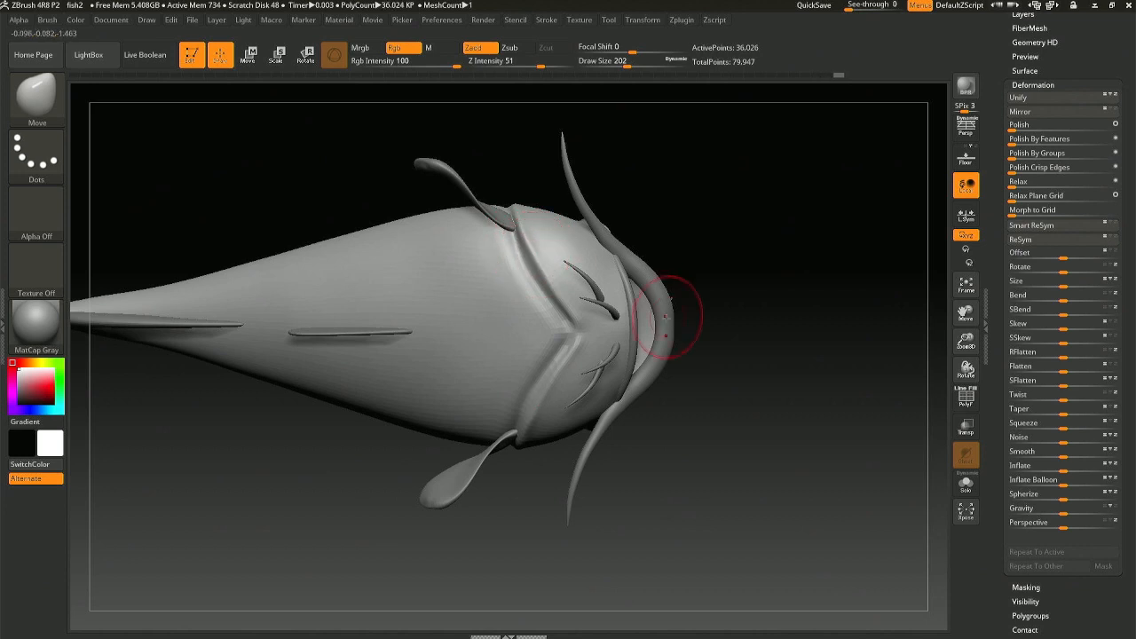
pyautogui.moveTo(609, 330)
pyautogui.mouseDown(button='right')
pyautogui.moveTo(613, 366)
pyautogui.moveTo(523, 211)
pyautogui.mouseUp(button='right')
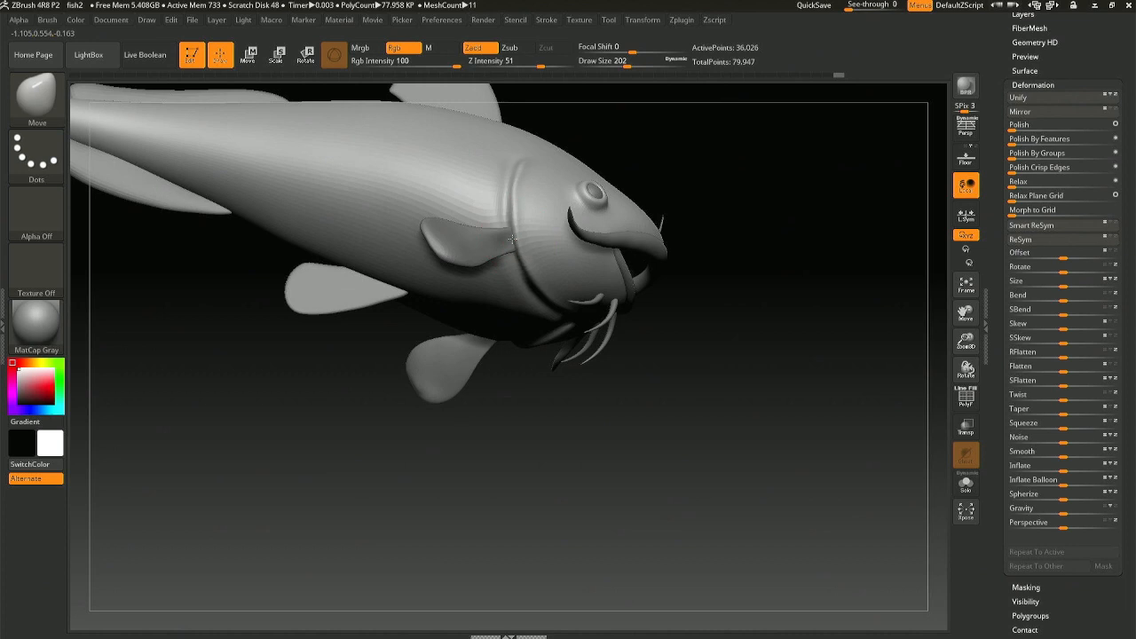
pyautogui.moveTo(512, 239); pyautogui.dragTo(515, 238)
pyautogui.moveTo(515, 237); pyautogui.dragTo(516, 247, button='right')
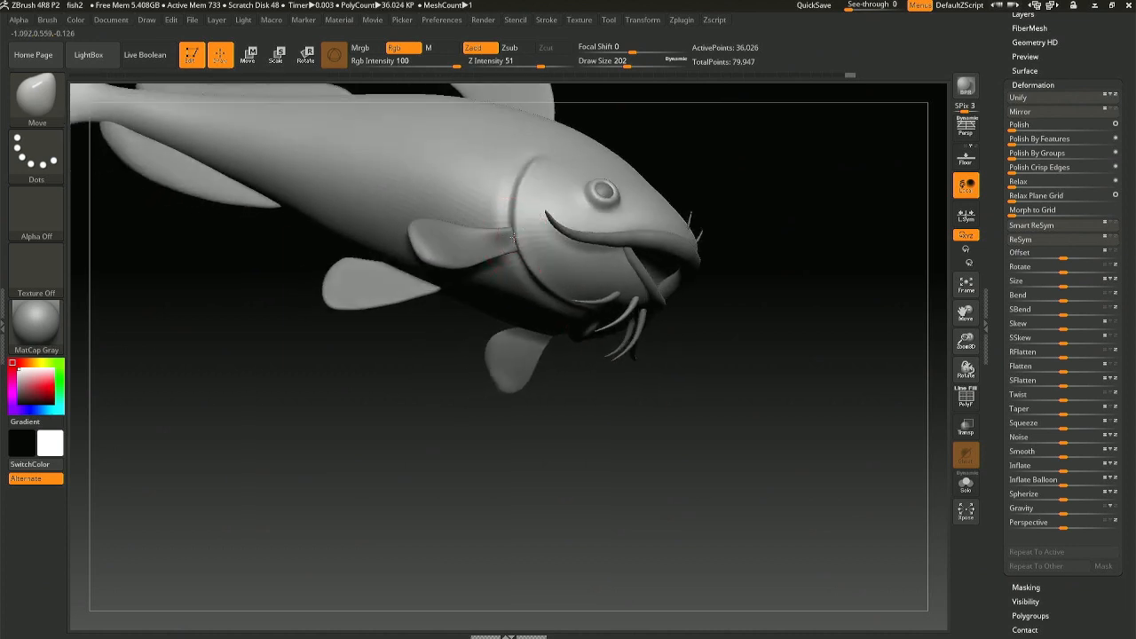
# - Push the gill crease beside the pectoral fin into shape using the Move brush at draw size 274
pyautogui.press('space')
pyautogui.moveTo(513, 237); pyautogui.dragTo(522, 247)
pyautogui.moveTo(522, 247); pyautogui.dragTo(542, 253, button='right')
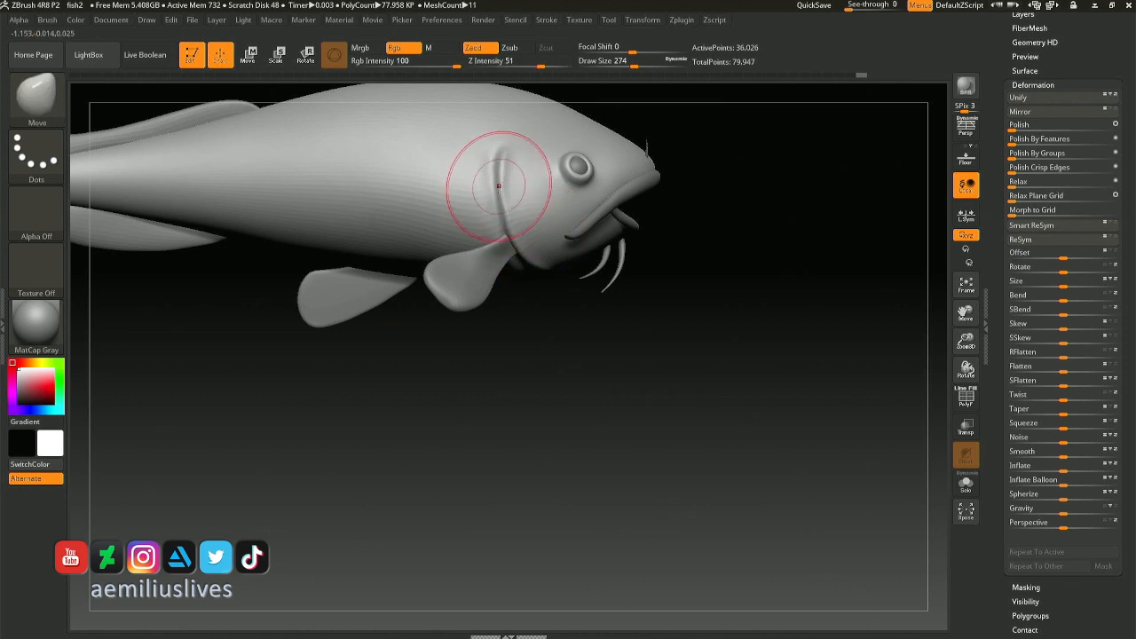
# - Refine the gill crease above the pectoral fin with the Move brush at draw sizes 202 and 145
pyautogui.press('space')
pyautogui.moveTo(501, 196); pyautogui.dragTo(495, 196)
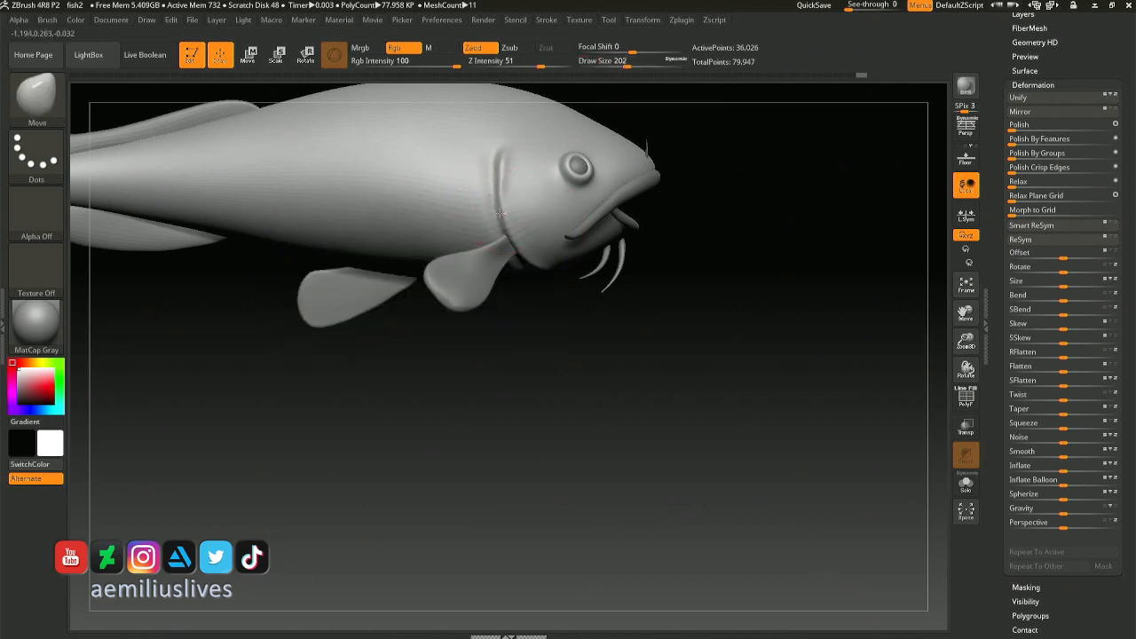
pyautogui.press('space')
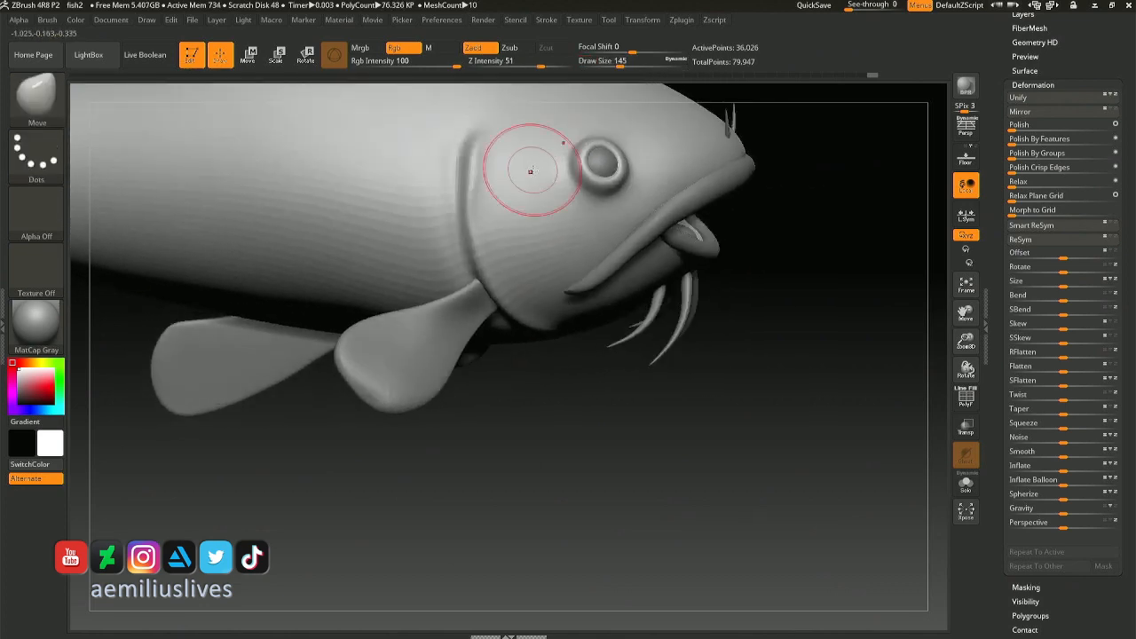
# - Switch to the Pinch brush at draw size 145 for sculpting the gill crease
pyautogui.press('b')
pyautogui.press('p')
pyautogui.press('i')
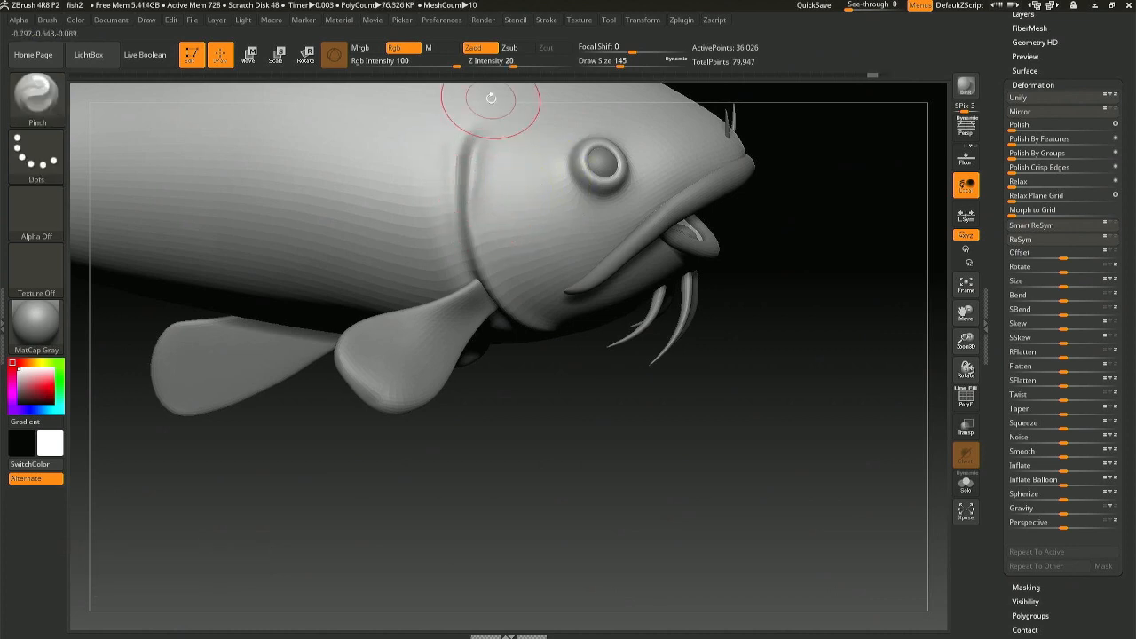
pyautogui.press('b')
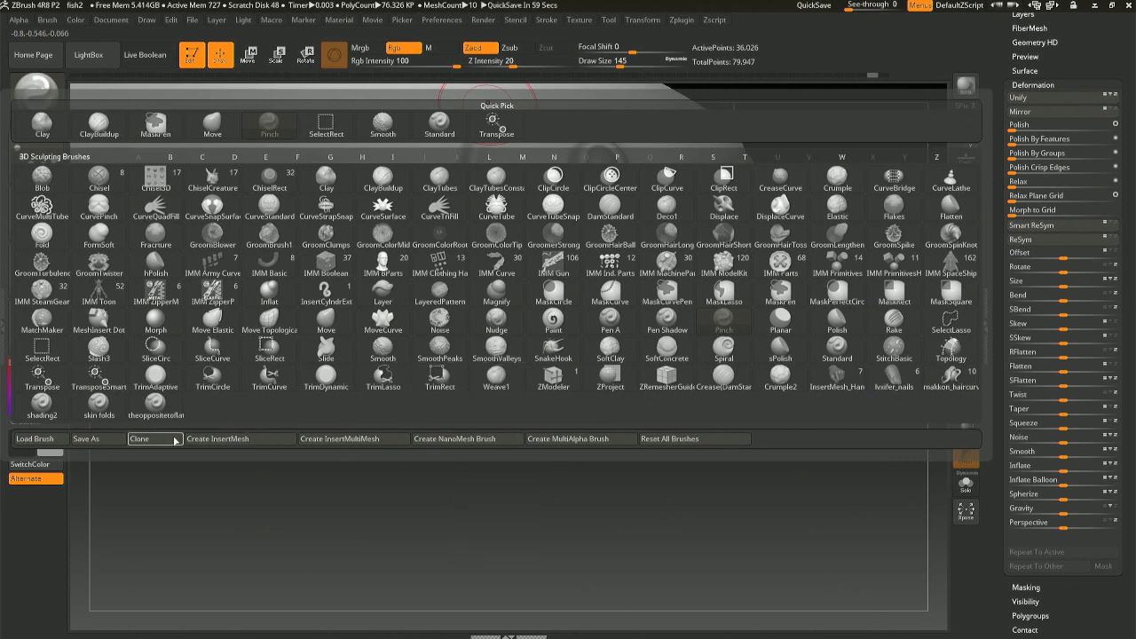
pyautogui.click(40, 440)
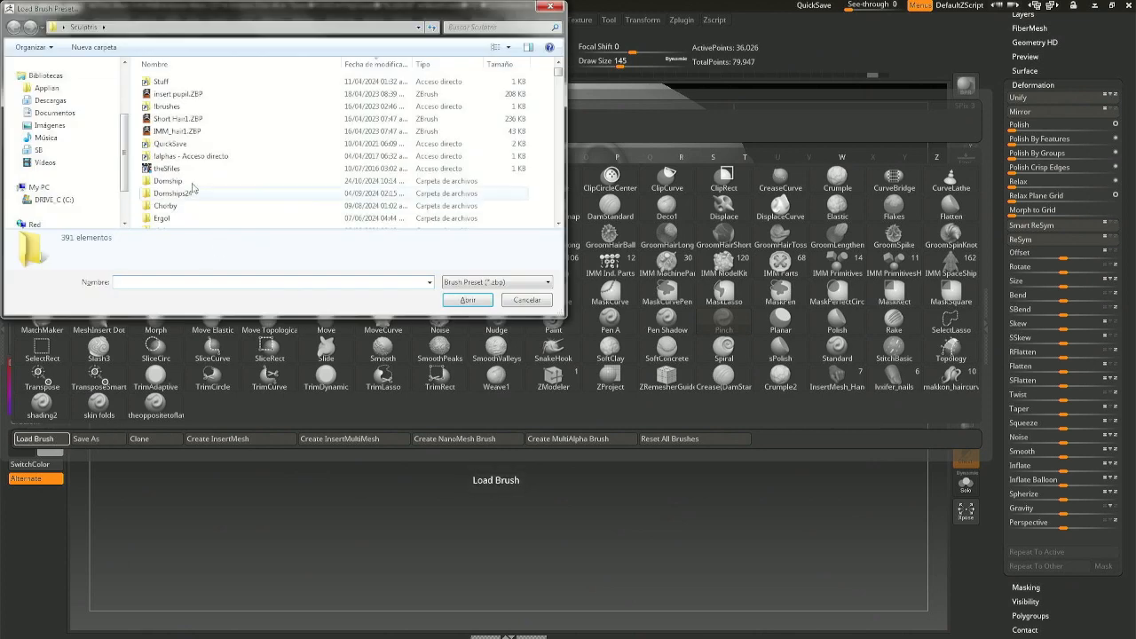
pyautogui.doubleClick(167, 106)
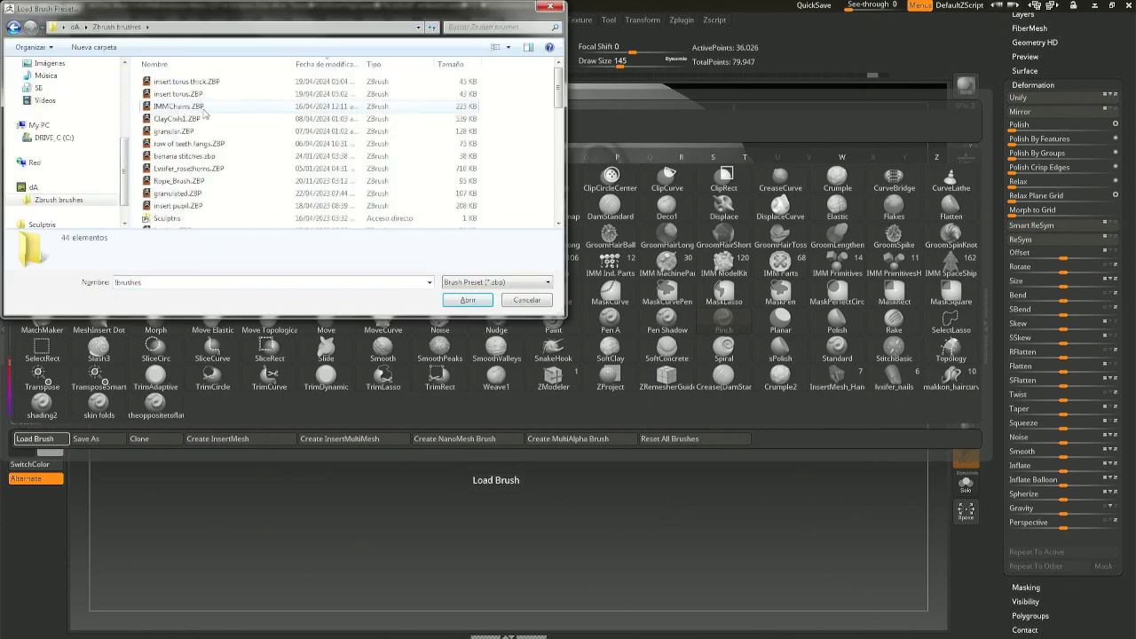
pyautogui.click(182, 106)
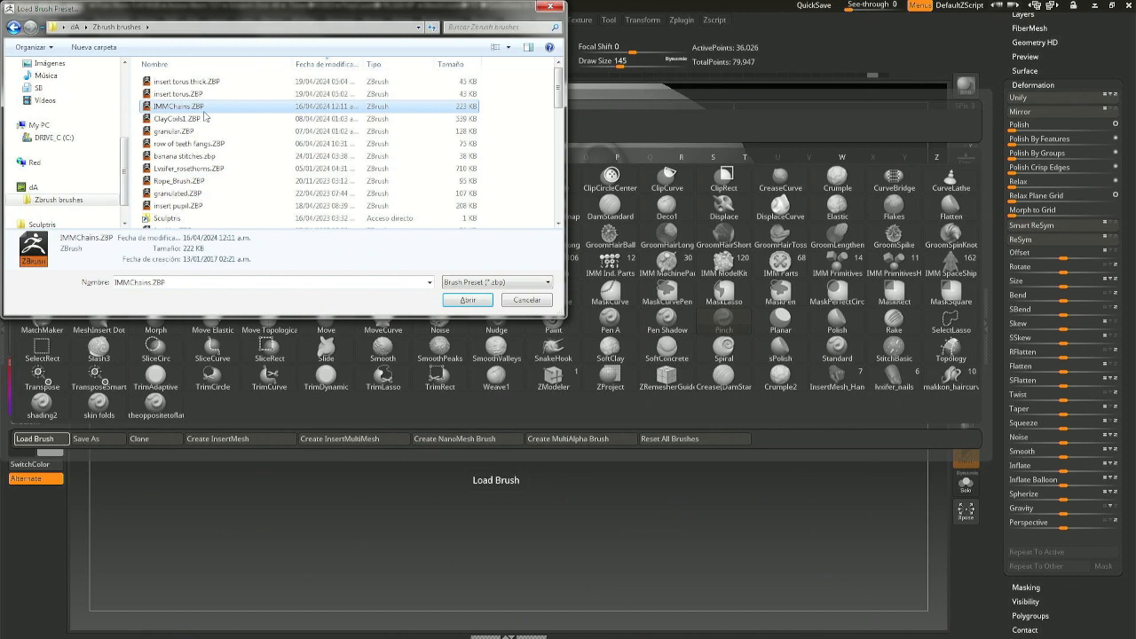
pyautogui.press('p')
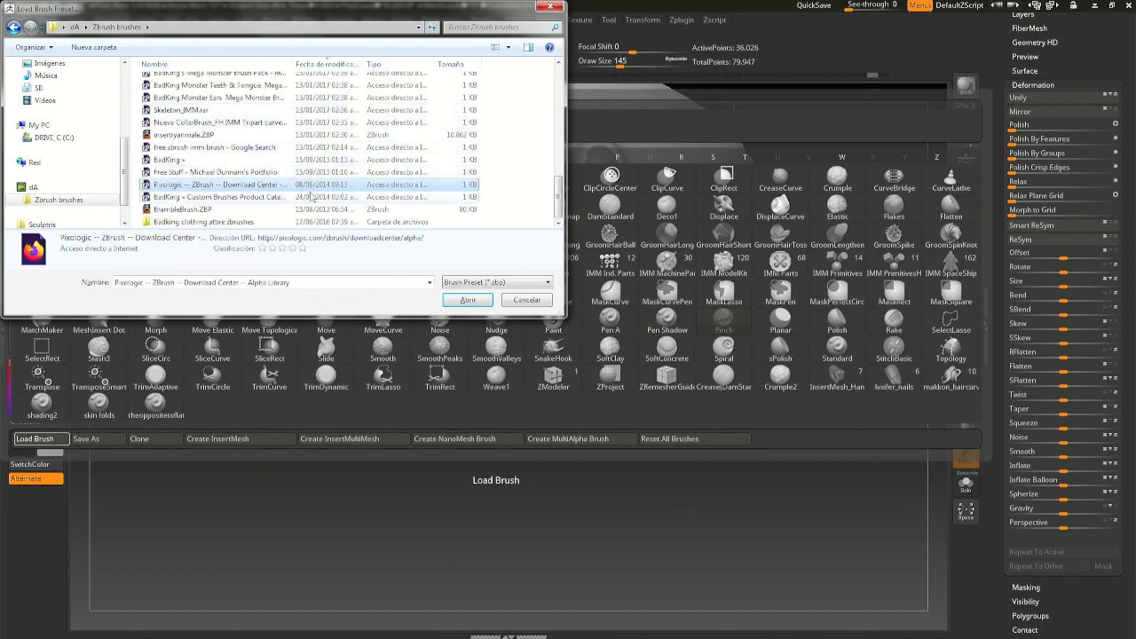
pyautogui.moveTo(559, 197); pyautogui.dragTo(568, 76)
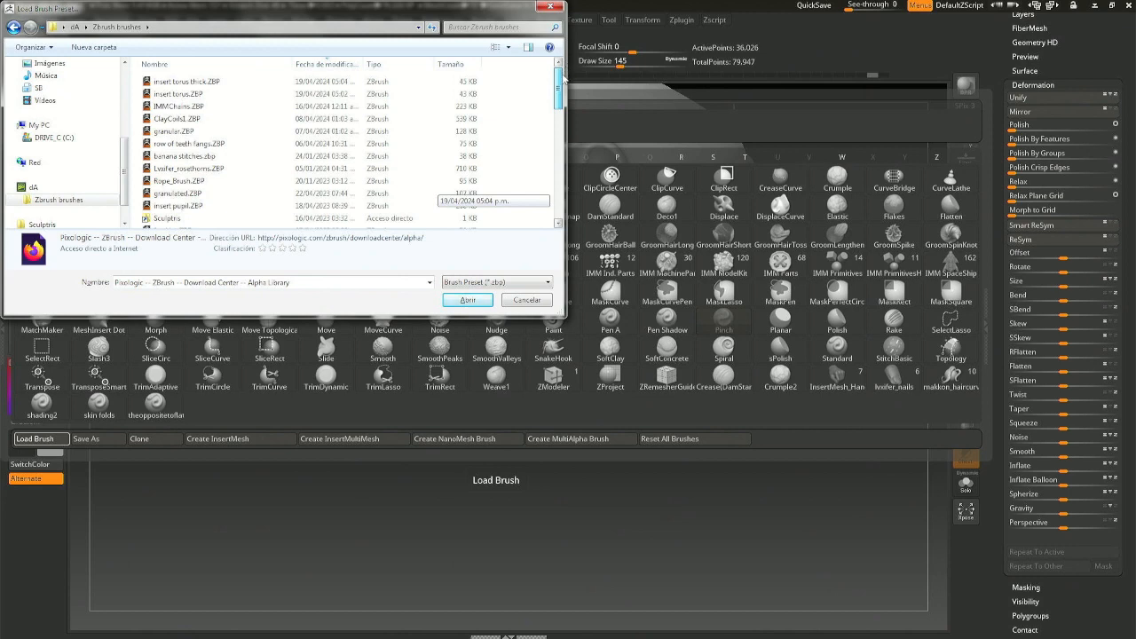
pyautogui.moveTo(565, 79); pyautogui.dragTo(559, 162)
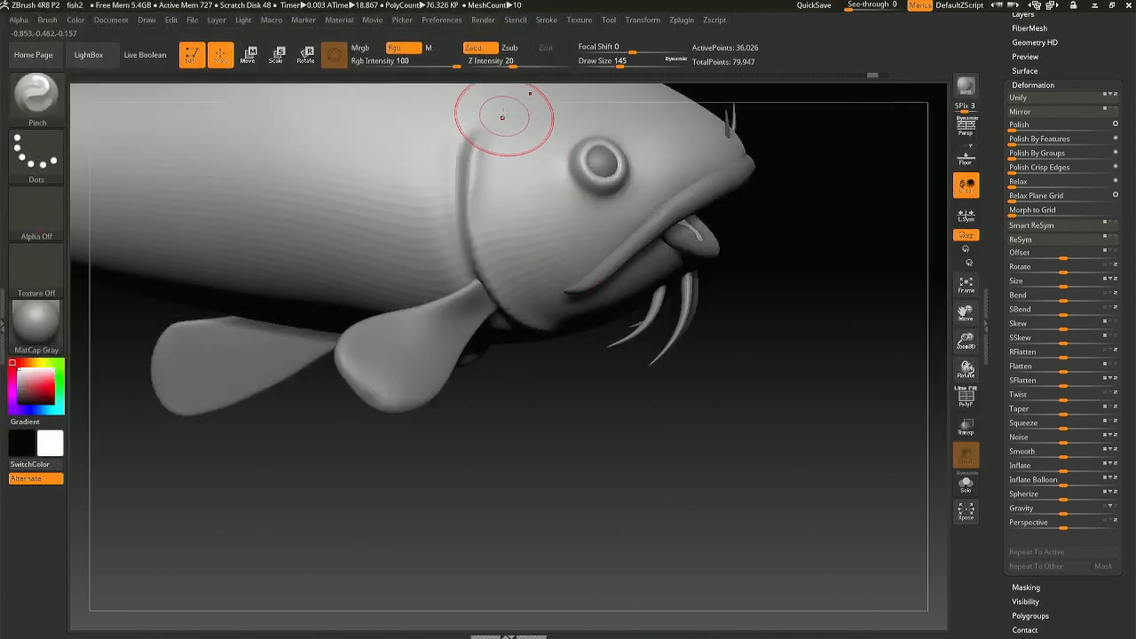
# - Pinch the upper part of the gill crease behind the eye at Z Intensity 5
pyautogui.moveTo(505, 62); pyautogui.dragTo(493, 62)
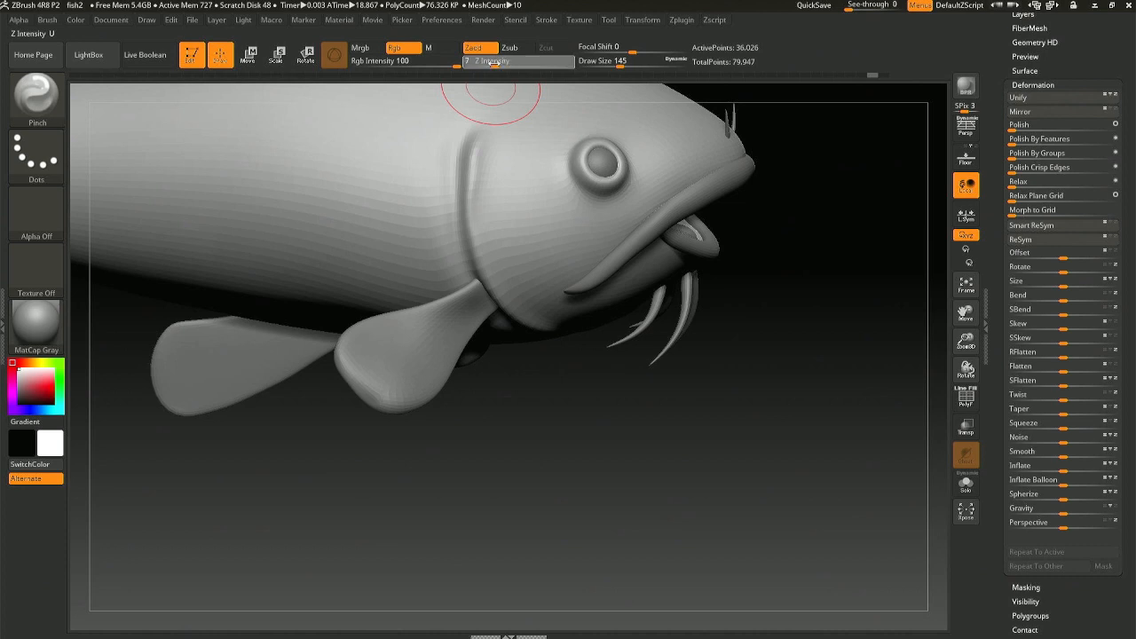
pyautogui.moveTo(470, 186); pyautogui.dragTo(490, 135)
pyautogui.moveTo(469, 196)
pyautogui.mouseDown()
pyautogui.moveTo(484, 134)
pyautogui.moveTo(469, 208)
pyautogui.mouseUp()
pyautogui.moveTo(475, 149); pyautogui.dragTo(467, 226)
# - Reshape the upper gill crease behind the eye using the Move brush at draw size 163
pyautogui.press('b')
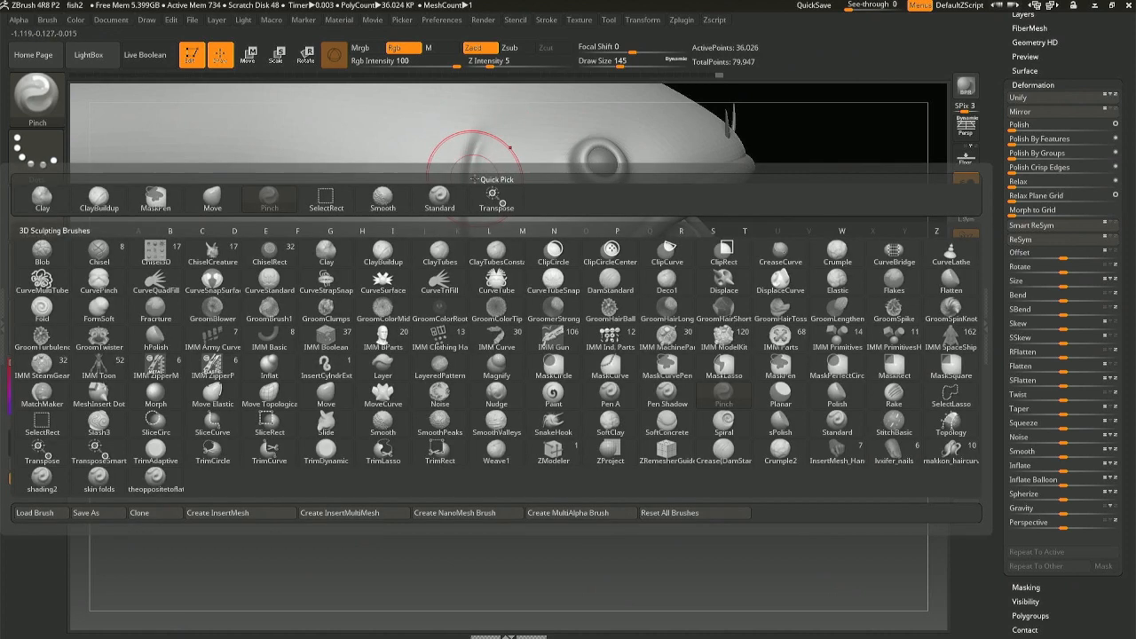
pyautogui.press('m')
pyautogui.press('v')
pyautogui.press('space')
pyautogui.moveTo(475, 175); pyautogui.dragTo(477, 178)
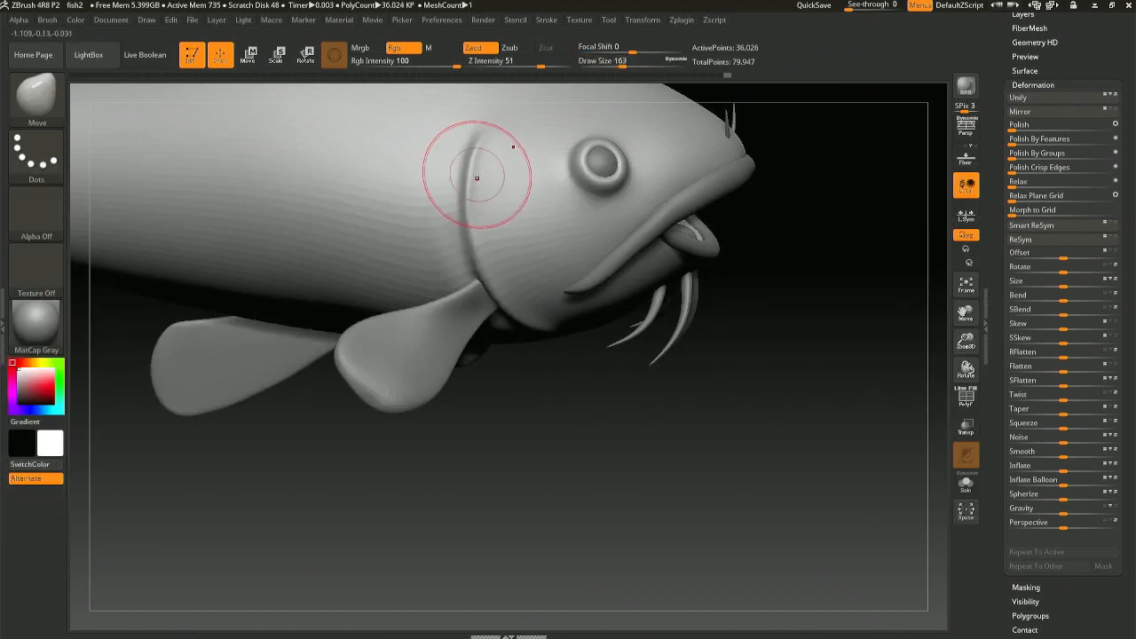
pyautogui.moveTo(477, 178); pyautogui.dragTo(467, 165, button='right')
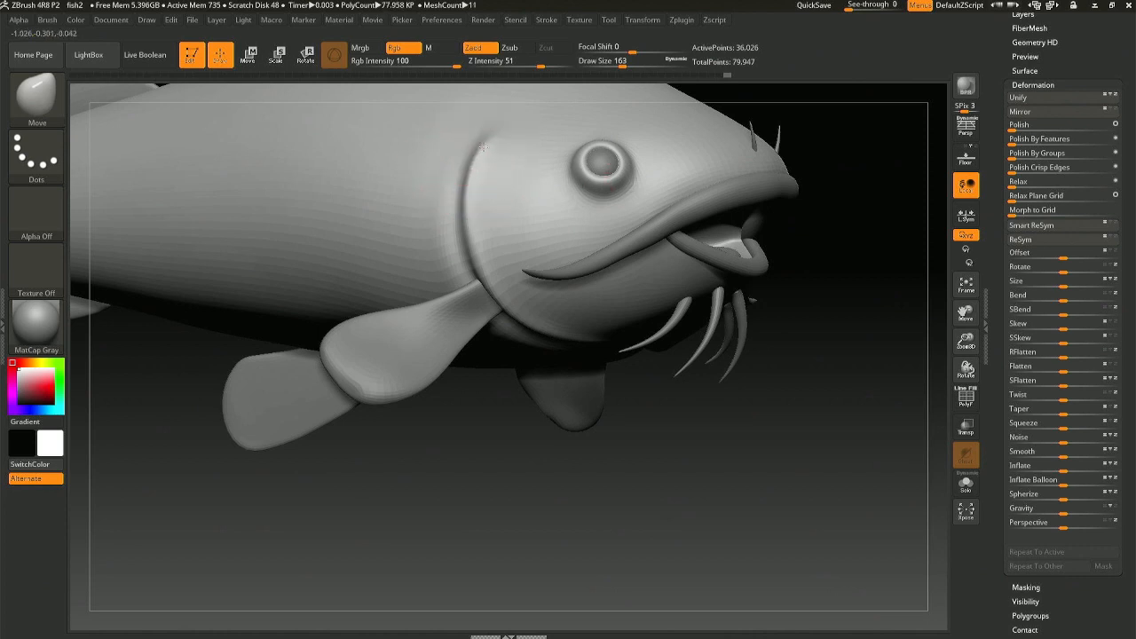
# - Adjust the gill crease from its upper end down to the pectoral fin using the Move brush at draw sizes 132 and 158
pyautogui.press('space')
pyautogui.moveTo(480, 172); pyautogui.dragTo(474, 172)
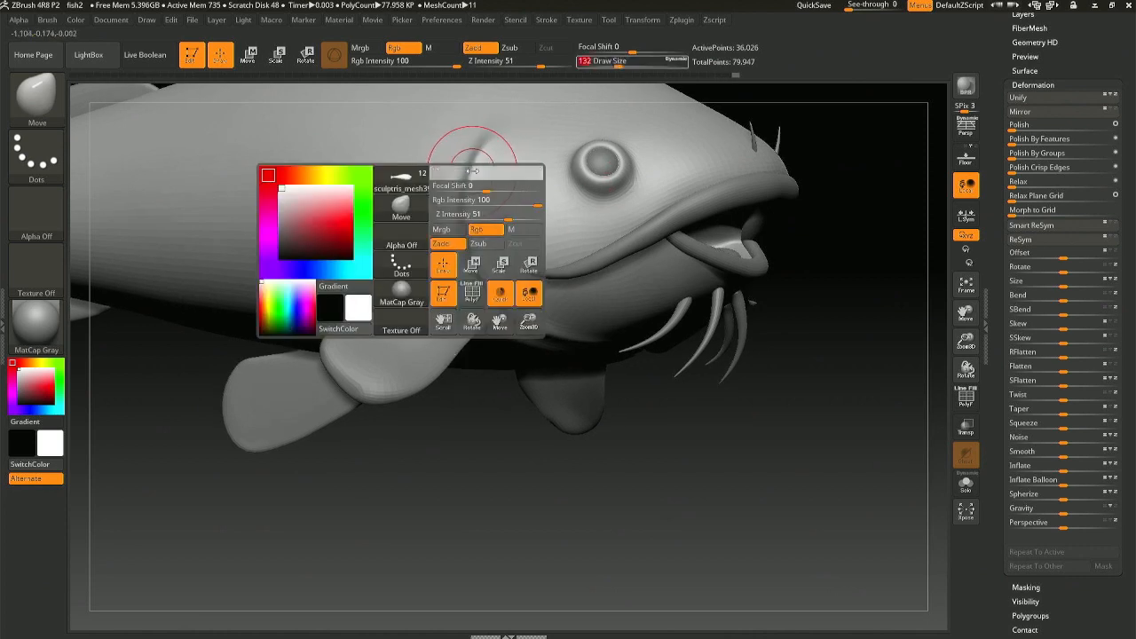
pyautogui.moveTo(481, 185); pyautogui.dragTo(486, 218, button='right')
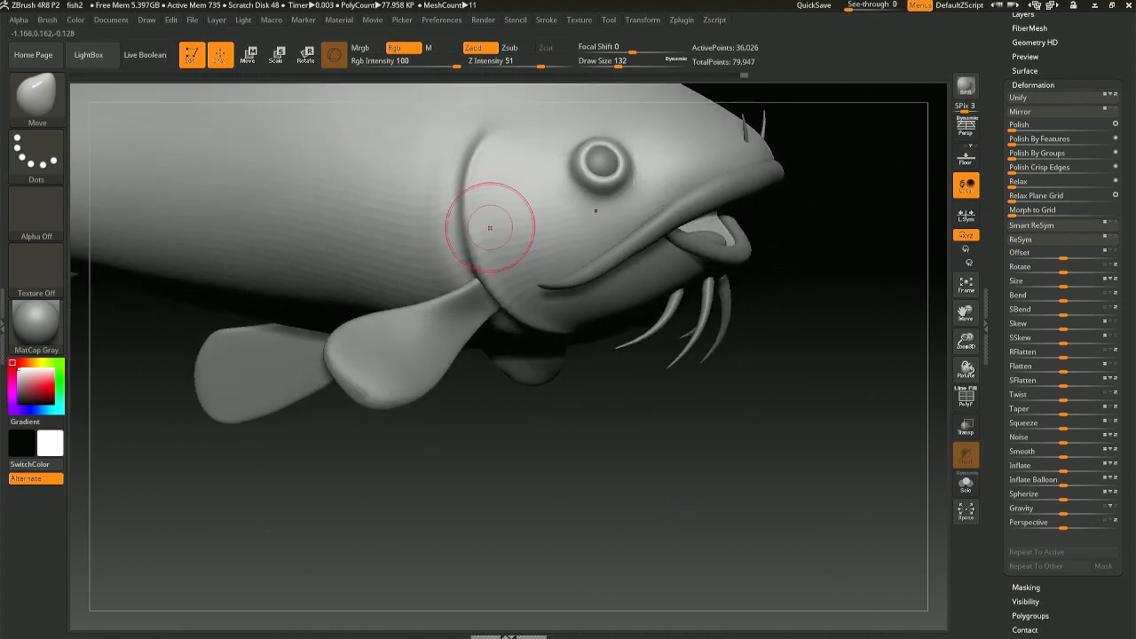
pyautogui.press('space')
pyautogui.moveTo(475, 244); pyautogui.dragTo(483, 244)
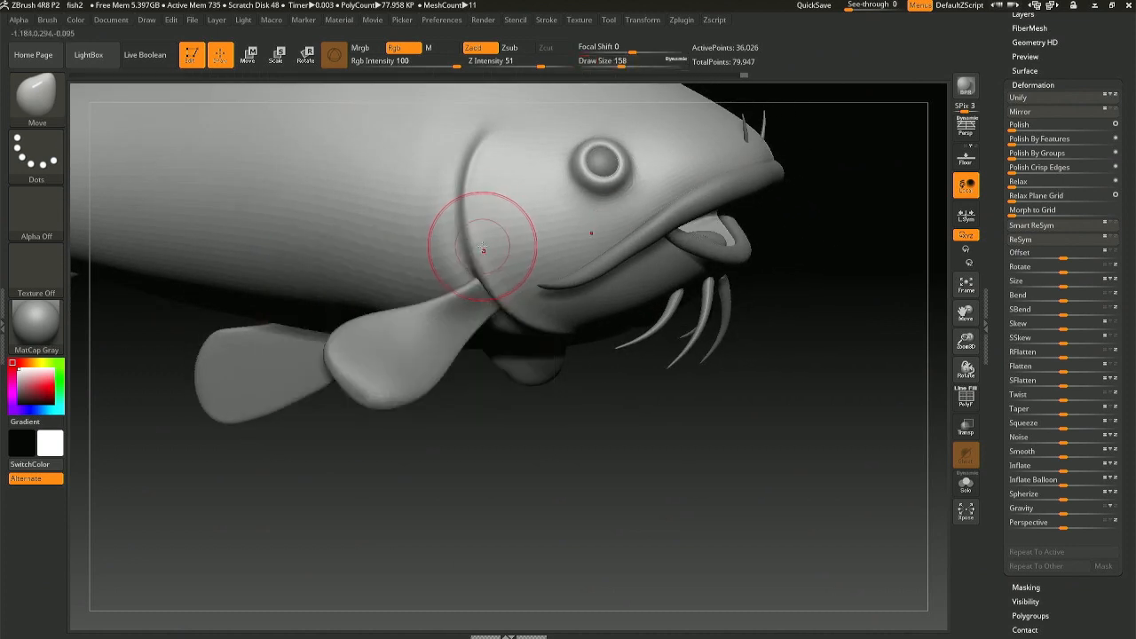
pyautogui.moveTo(479, 266); pyautogui.dragTo(473, 217, button='right')
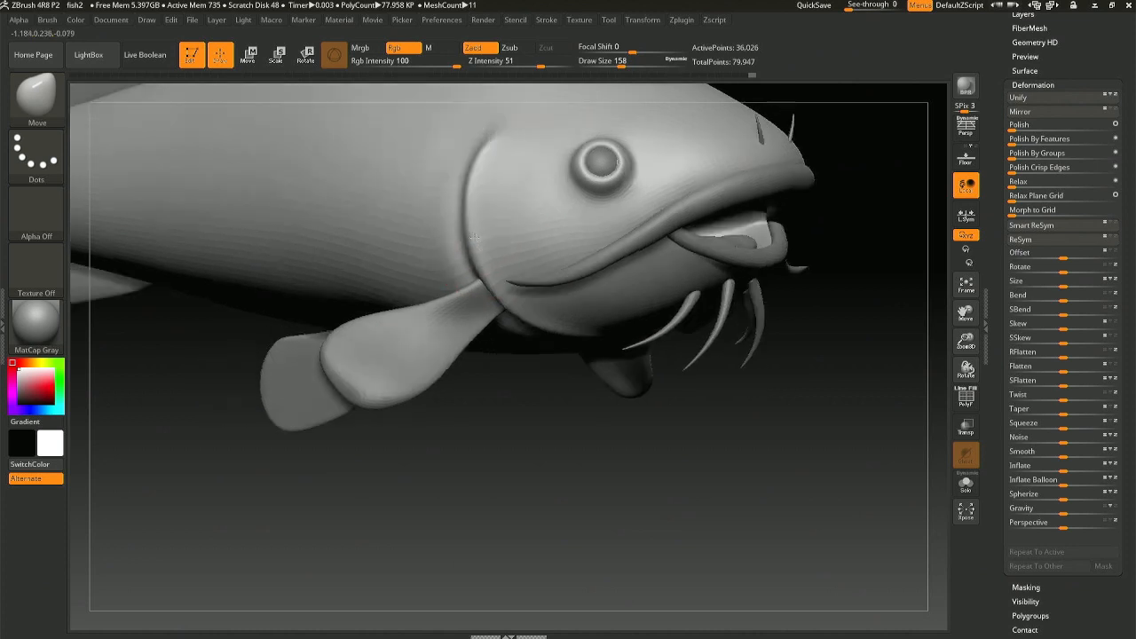
# - Nudge the middle of the gill crease into a cleaner curve with the Move brush at draw sizes 124 and 132
pyautogui.press('space')
pyautogui.moveTo(479, 213); pyautogui.dragTo(470, 213)
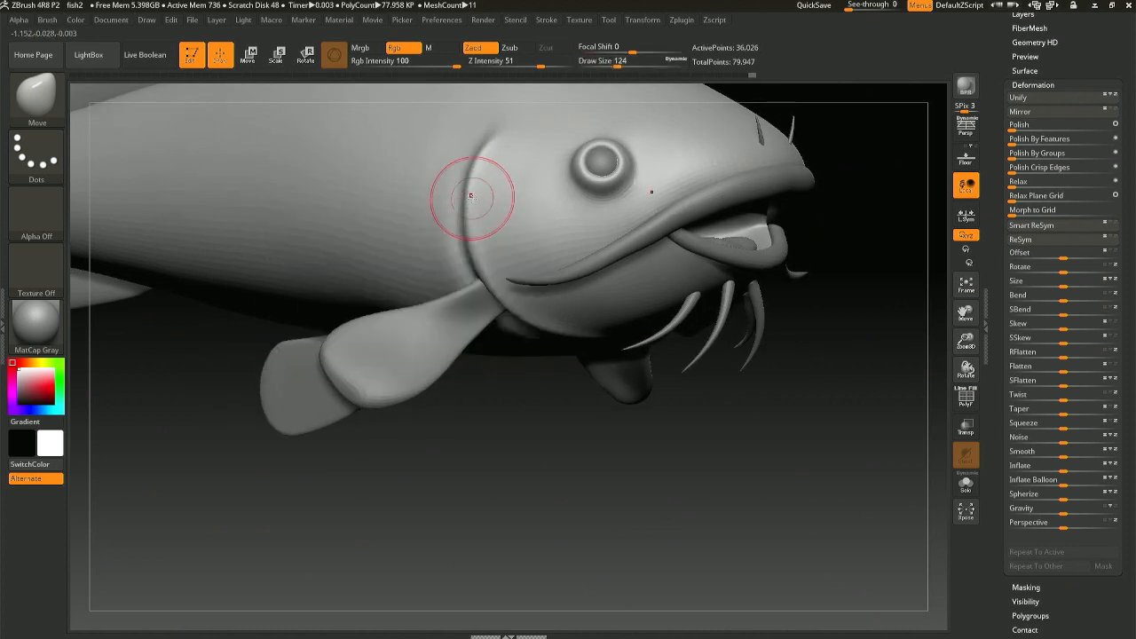
pyautogui.press('space')
pyautogui.moveTo(475, 205); pyautogui.dragTo(484, 205)
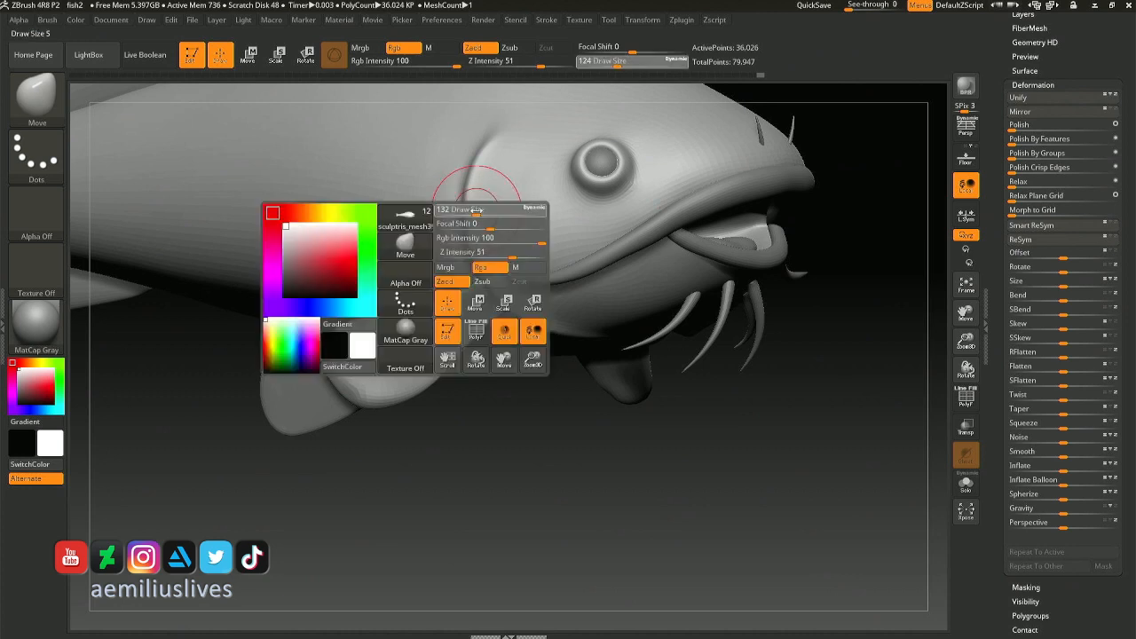
# - Shape the lower gill crease from the pectoral fin's base toward the throat using the Move brush at draw size 177
pyautogui.moveTo(571, 266)
pyautogui.mouseDown(button='right')
pyautogui.moveTo(555, 305)
pyautogui.moveTo(531, 285)
pyautogui.moveTo(522, 294)
pyautogui.moveTo(532, 319)
pyautogui.mouseUp(button='right')
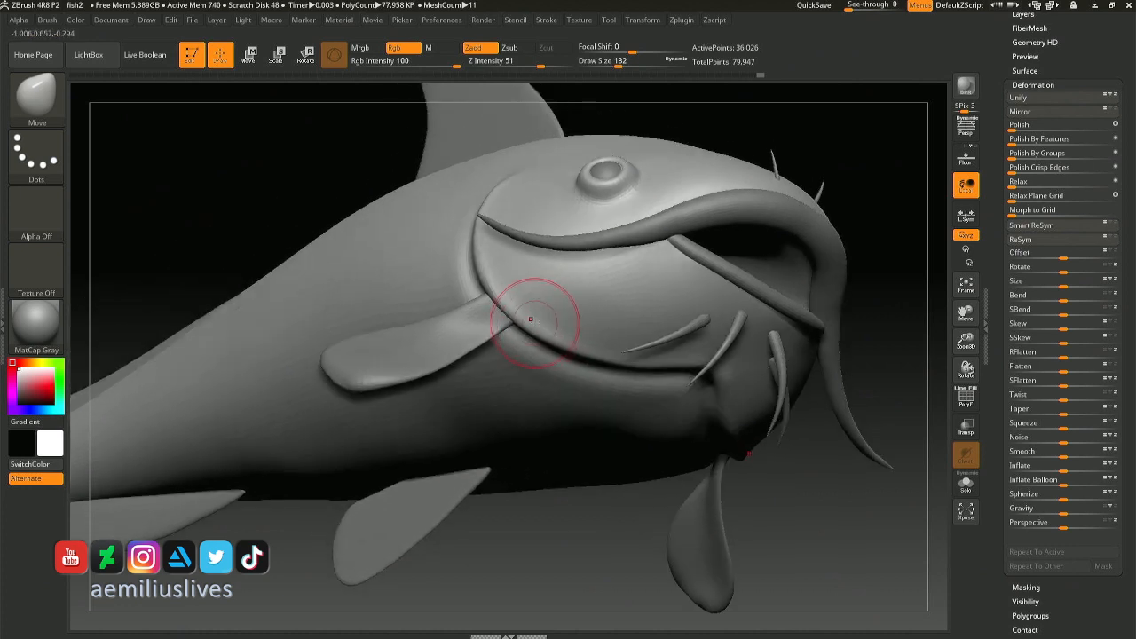
pyautogui.press('space')
pyautogui.moveTo(531, 319); pyautogui.dragTo(536, 320)
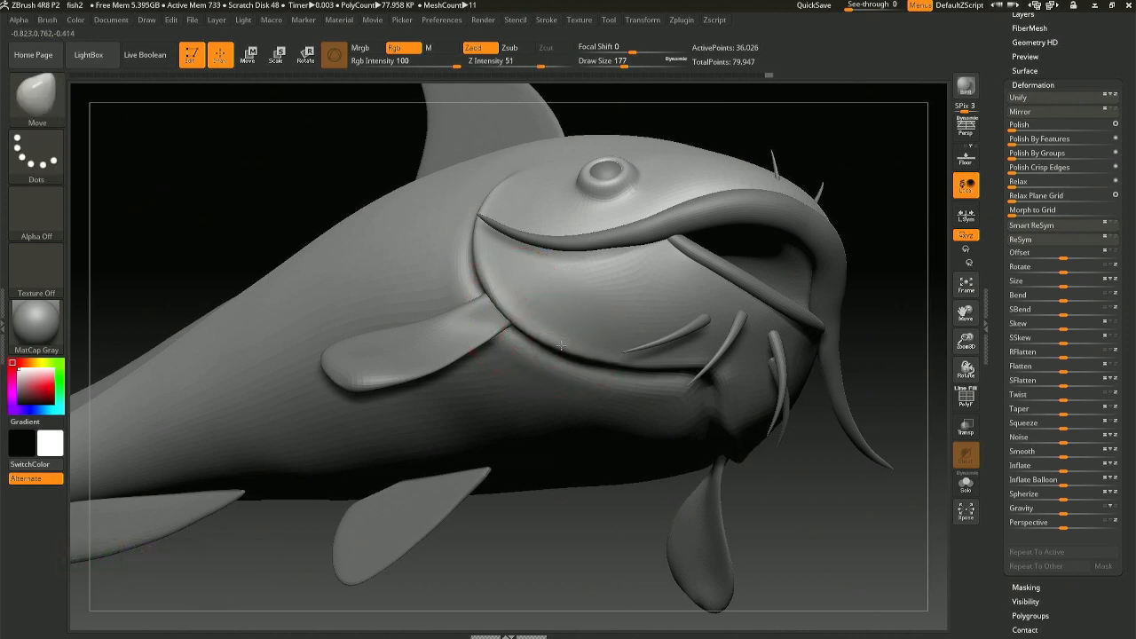
pyautogui.moveTo(589, 333); pyautogui.dragTo(596, 200, button='right')
pyautogui.moveTo(673, 417); pyautogui.dragTo(577, 285, button='right')
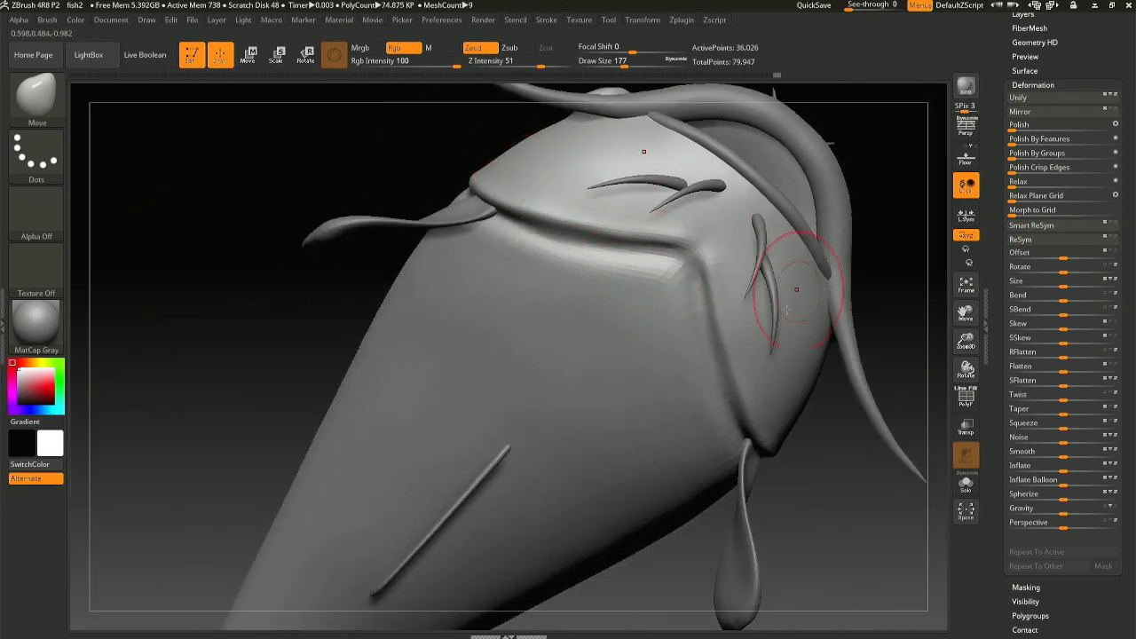
# - Refine the gill creases on the underside of the throat with the Move brush at draw size 83
pyautogui.press('space')
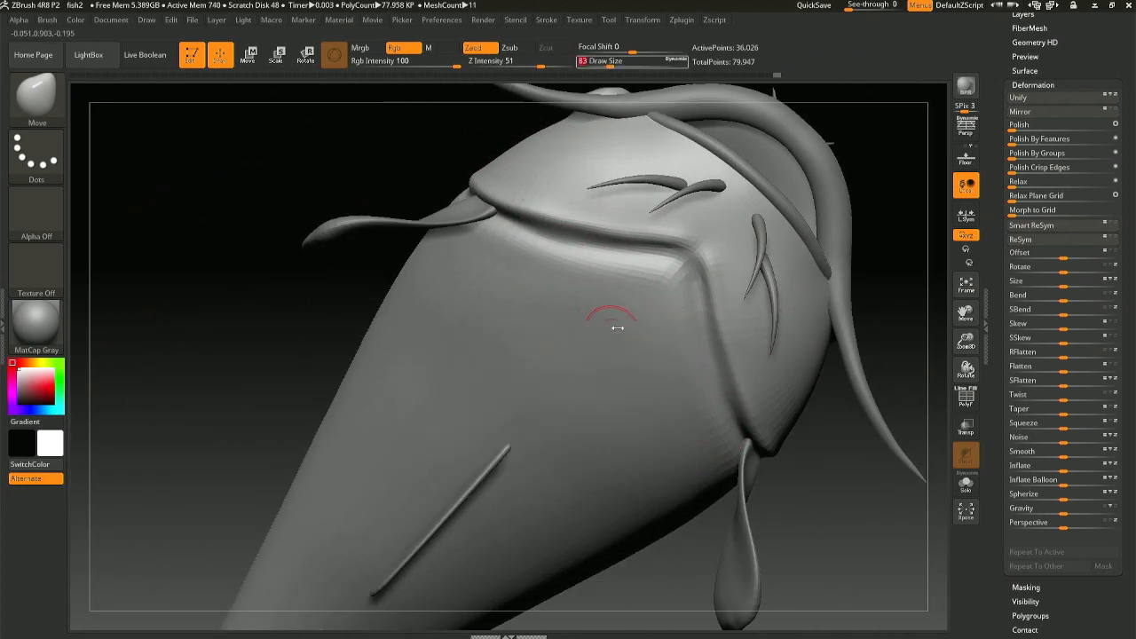
pyautogui.press('shift')
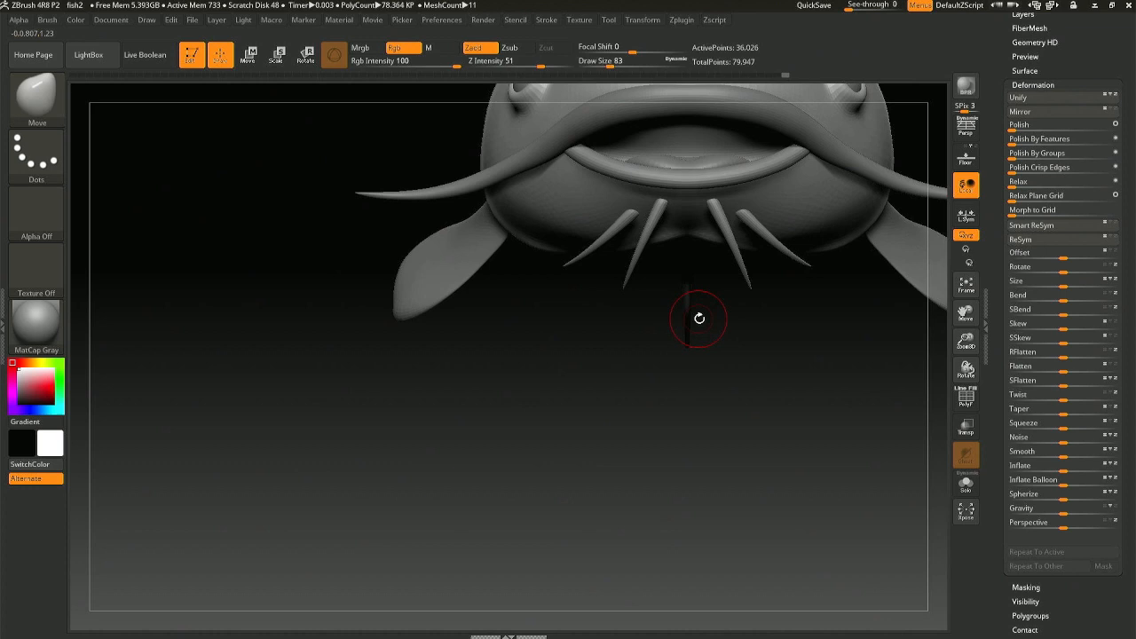
pyautogui.moveTo(690, 322); pyautogui.dragTo(557, 403)
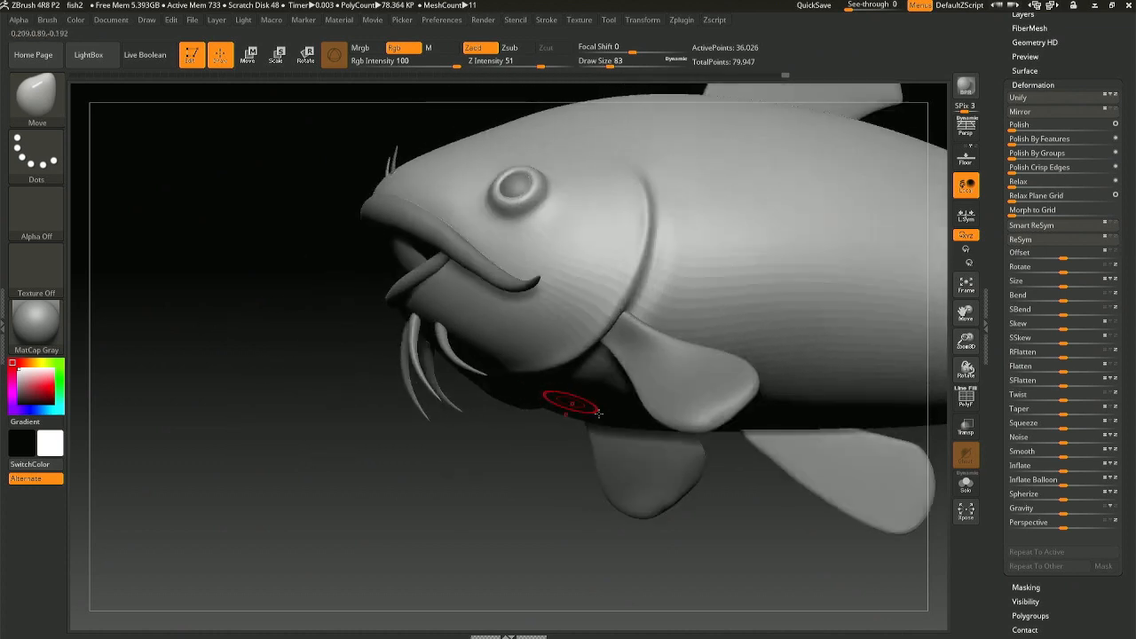
pyautogui.moveTo(558, 405)
pyautogui.mouseDown()
pyautogui.moveTo(713, 578)
pyautogui.moveTo(784, 478)
pyautogui.mouseUp()
# - Set the Smooth brush's Focal Shift to 61 and smooth the body surface behind the lower gill crease
pyautogui.press('ctrl')
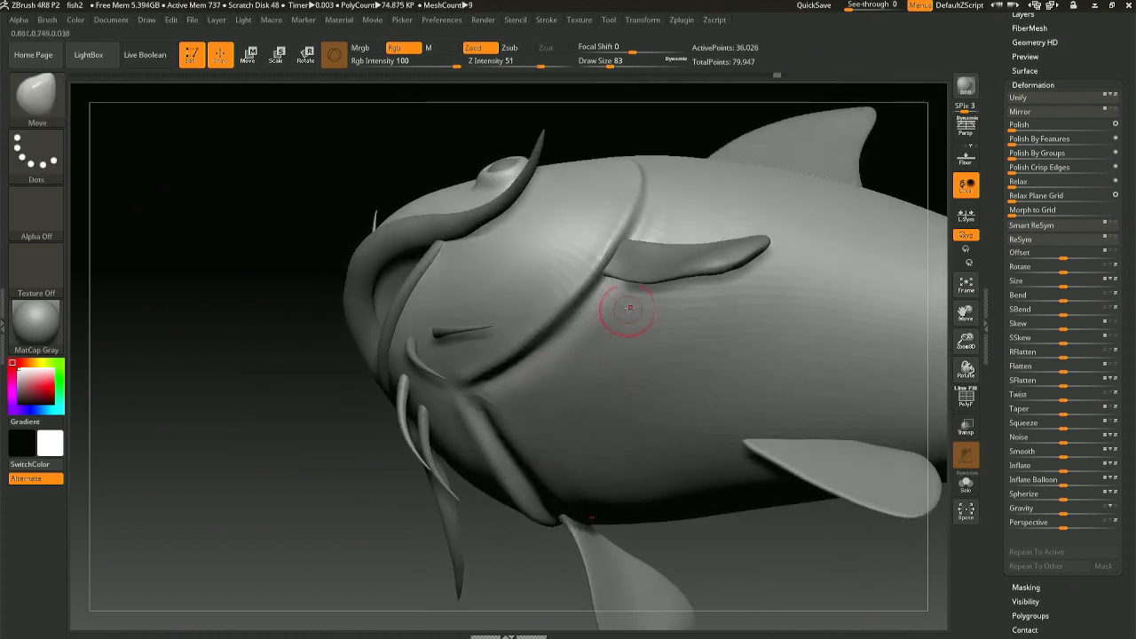
pyautogui.press('ctrl')
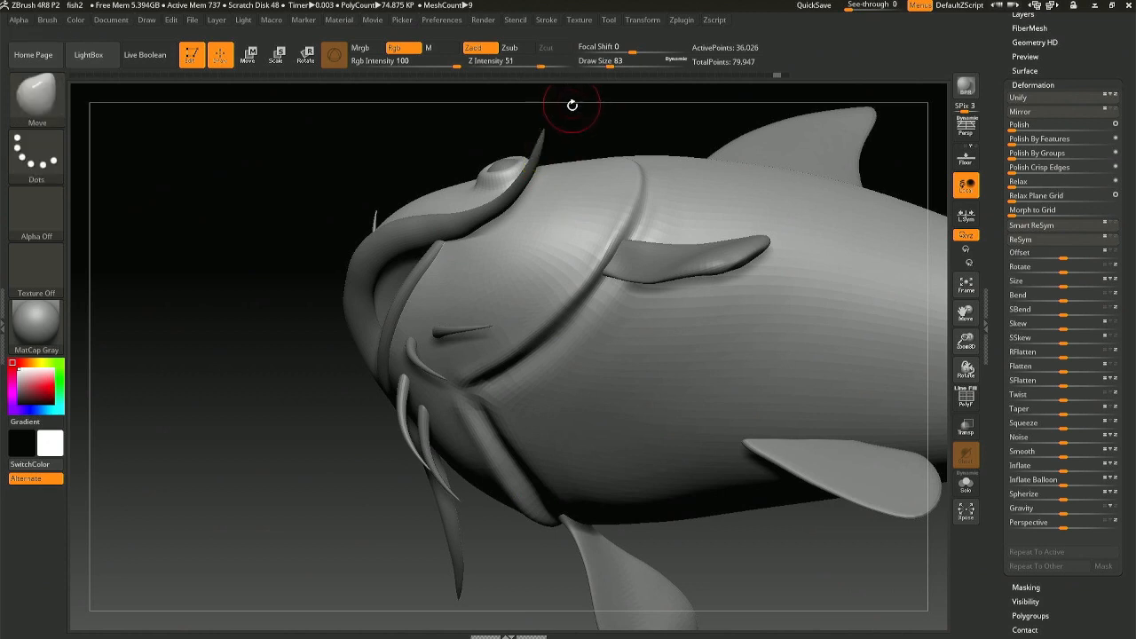
pyautogui.press('shift')
pyautogui.keyDown('shift'); pyautogui.moveTo(632, 50); pyautogui.dragTo(638, 42); pyautogui.keyUp('shift')
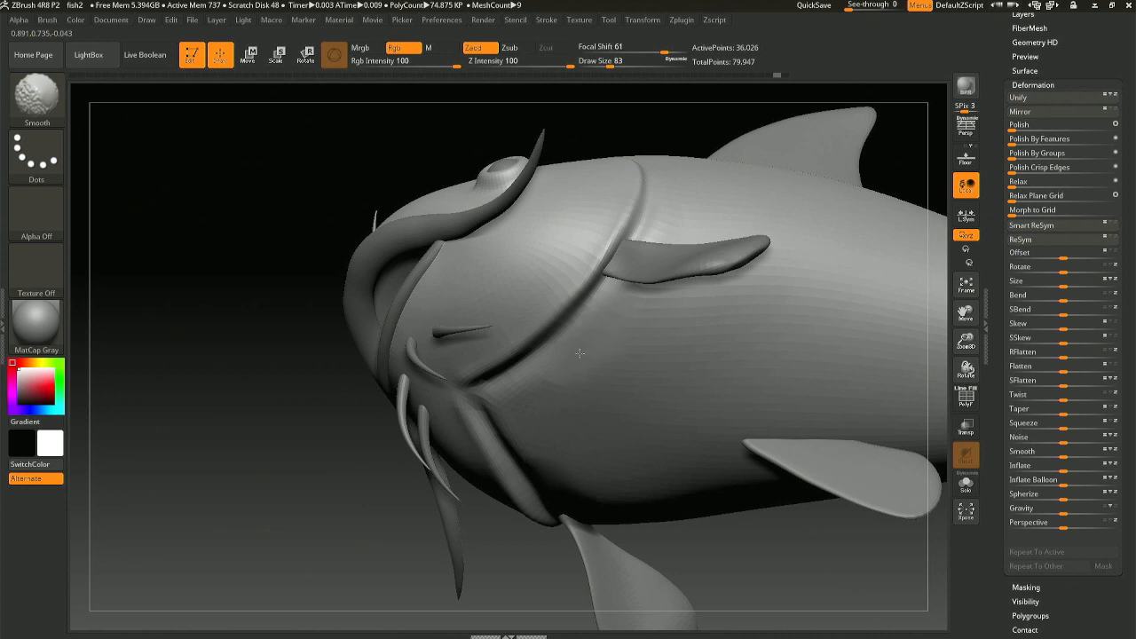
# - Mask a band of the body along the gill crease below the pectoral fin and isolate the body in Solo mode
pyautogui.press('ctrl')
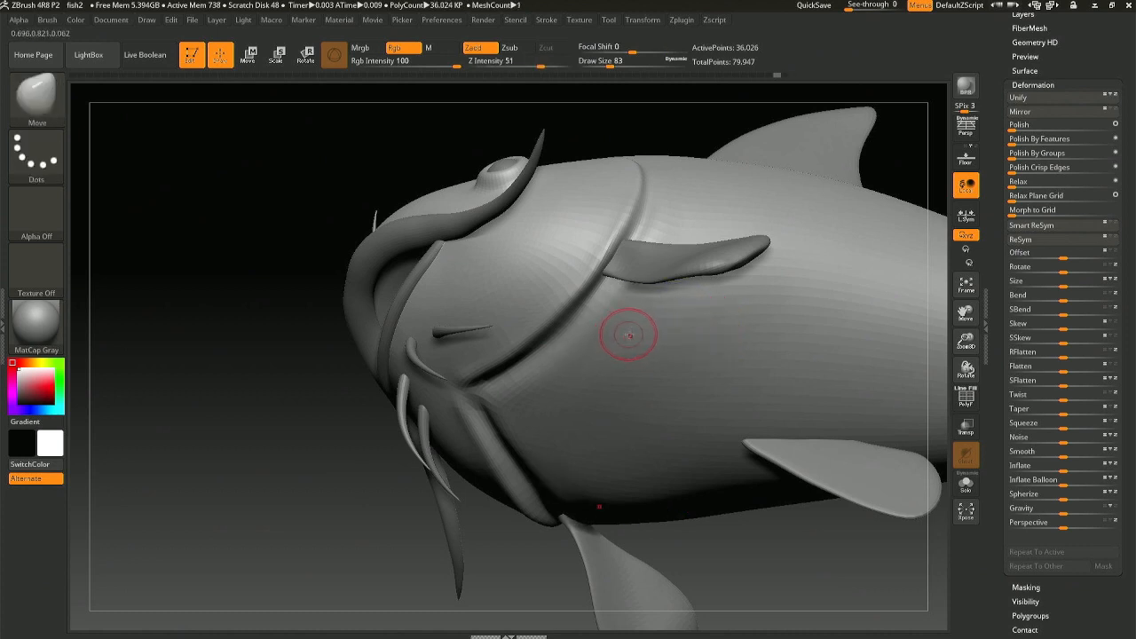
pyautogui.moveTo(613, 308)
pyautogui.keyDown('ctrl'); pyautogui.mouseDown()
pyautogui.moveTo(559, 366)
pyautogui.moveTo(495, 402)
pyautogui.mouseUp(); pyautogui.keyUp('ctrl')
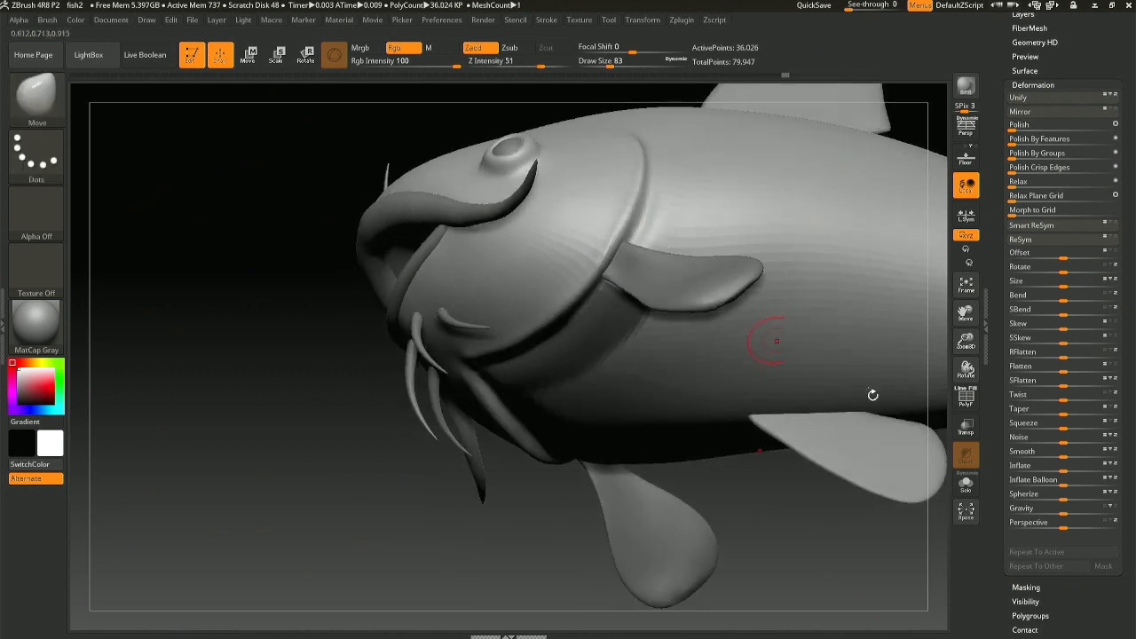
pyautogui.click(966, 482)
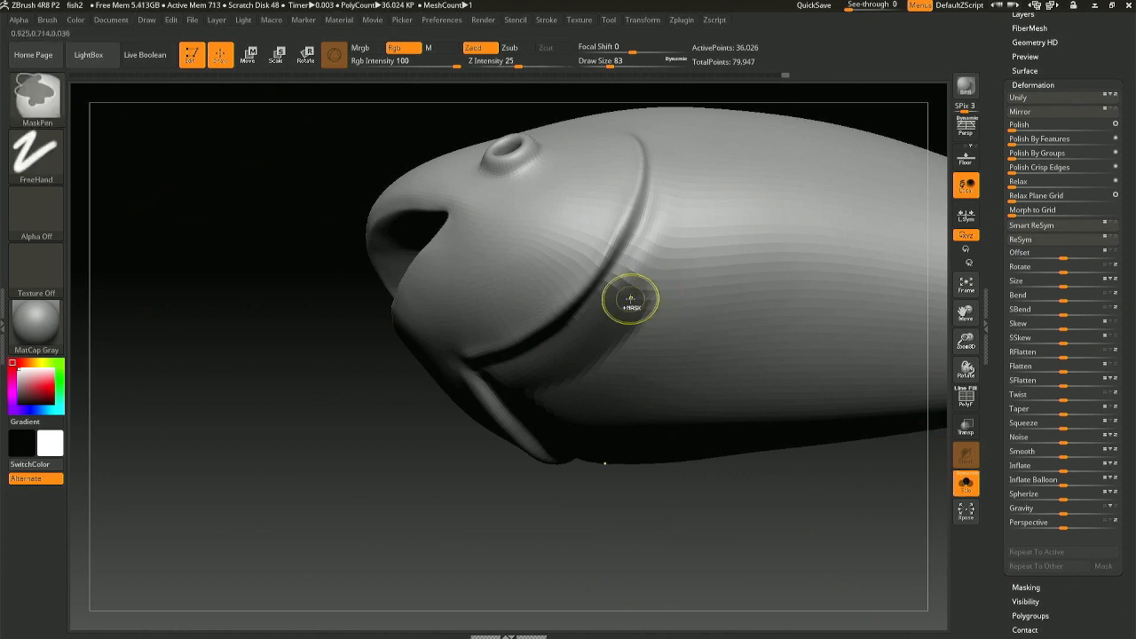
# - Extend the mask band upward behind the gill crease with the MaskPen brush, undoing and repainting the first stroke
pyautogui.keyDown('ctrl'); pyautogui.moveTo(629, 300); pyautogui.dragTo(667, 204); pyautogui.keyUp('ctrl')
pyautogui.moveTo(667, 203); pyautogui.dragTo(680, 181, button='right')
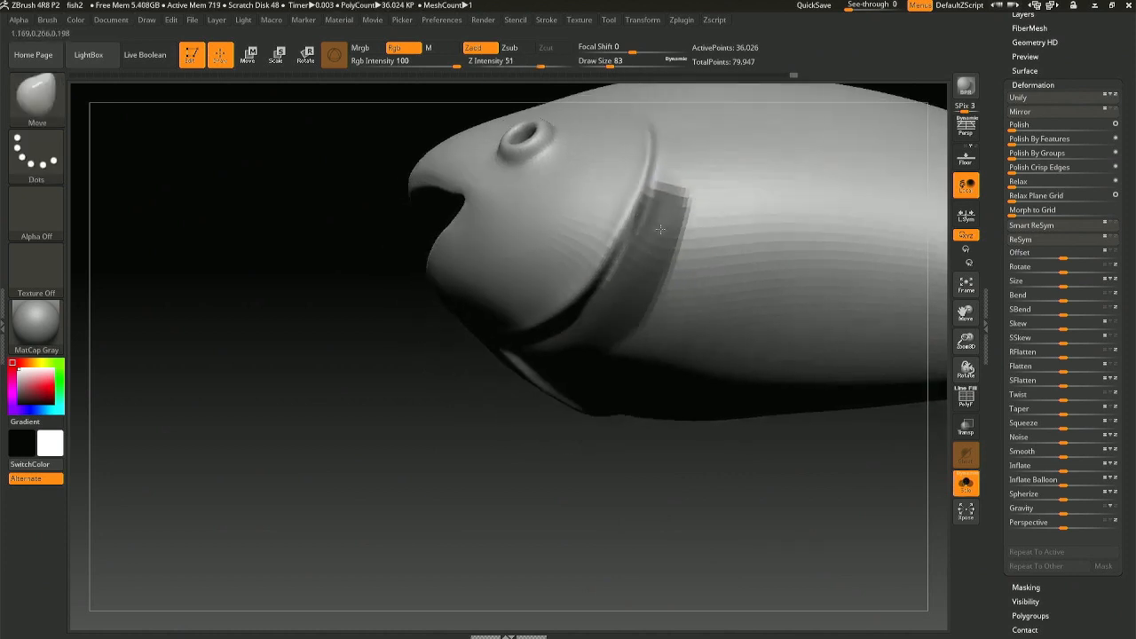
pyautogui.hotkey('ctrl', 'z')
pyautogui.moveTo(680, 180)
pyautogui.keyDown('ctrl'); pyautogui.mouseDown()
pyautogui.moveTo(675, 205)
pyautogui.moveTo(684, 153)
pyautogui.moveTo(668, 246)
pyautogui.moveTo(679, 172)
pyautogui.moveTo(622, 303)
pyautogui.mouseUp(); pyautogui.keyUp('ctrl')
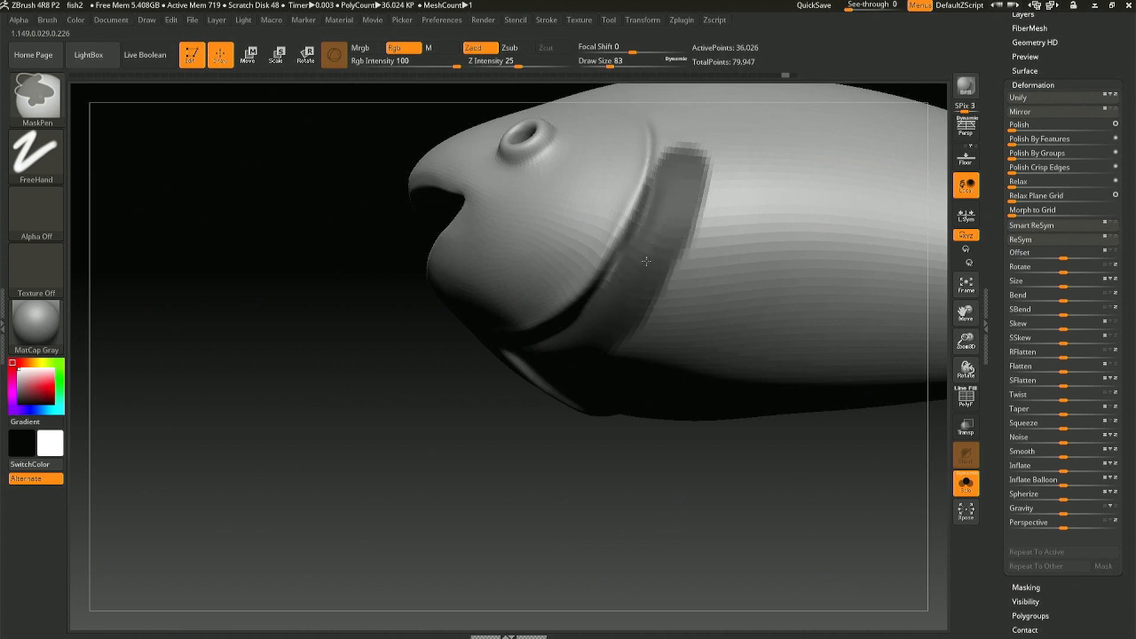
pyautogui.moveTo(665, 267); pyautogui.dragTo(698, 272, button='right')
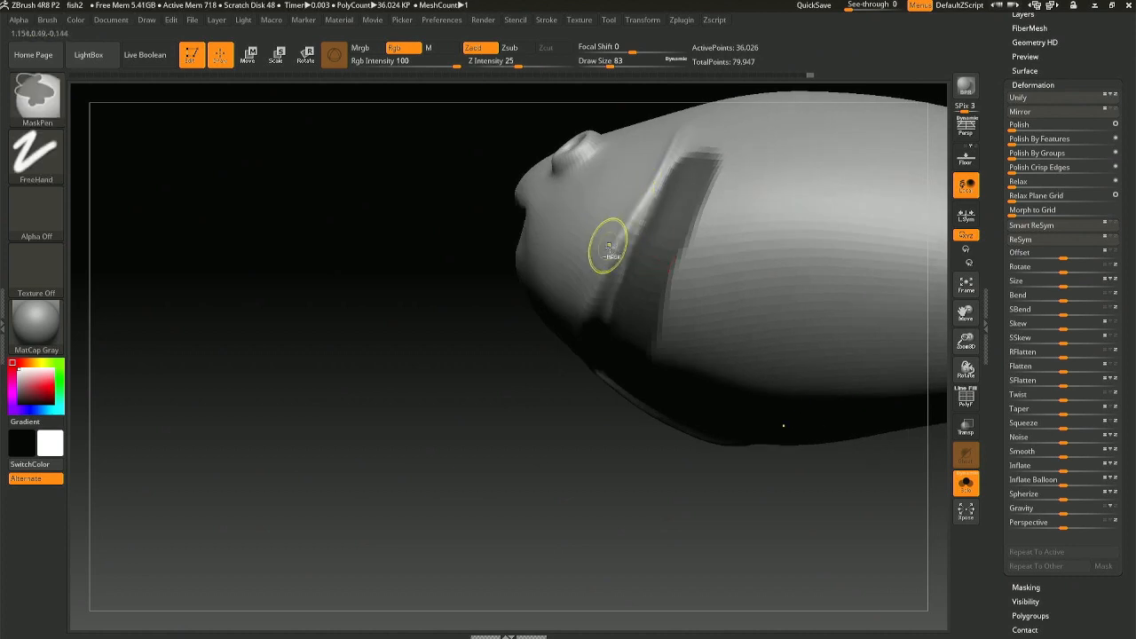
# - Extend and widen the mask band behind the gill crease across the throat and flank with the MaskPen brush
pyautogui.moveTo(608, 246)
pyautogui.mouseDown(button='right')
pyautogui.moveTo(586, 311)
pyautogui.moveTo(609, 388)
pyautogui.moveTo(609, 359)
pyautogui.mouseUp(button='right')
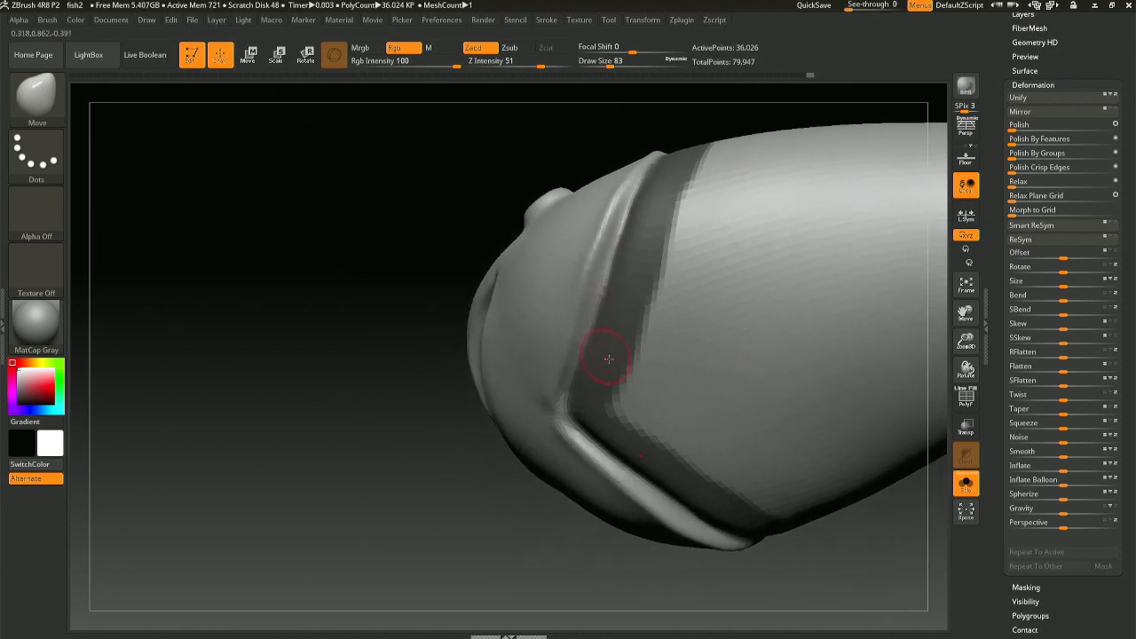
pyautogui.moveTo(631, 404)
pyautogui.keyDown('ctrl'); pyautogui.mouseDown()
pyautogui.moveTo(673, 177)
pyautogui.moveTo(685, 277)
pyautogui.moveTo(667, 330)
pyautogui.moveTo(667, 413)
pyautogui.moveTo(674, 252)
pyautogui.moveTo(721, 444)
pyautogui.mouseUp(); pyautogui.keyUp('ctrl')
pyautogui.moveTo(702, 223)
pyautogui.mouseDown(button='right')
pyautogui.moveTo(665, 279)
pyautogui.moveTo(664, 361)
pyautogui.mouseUp(button='right')
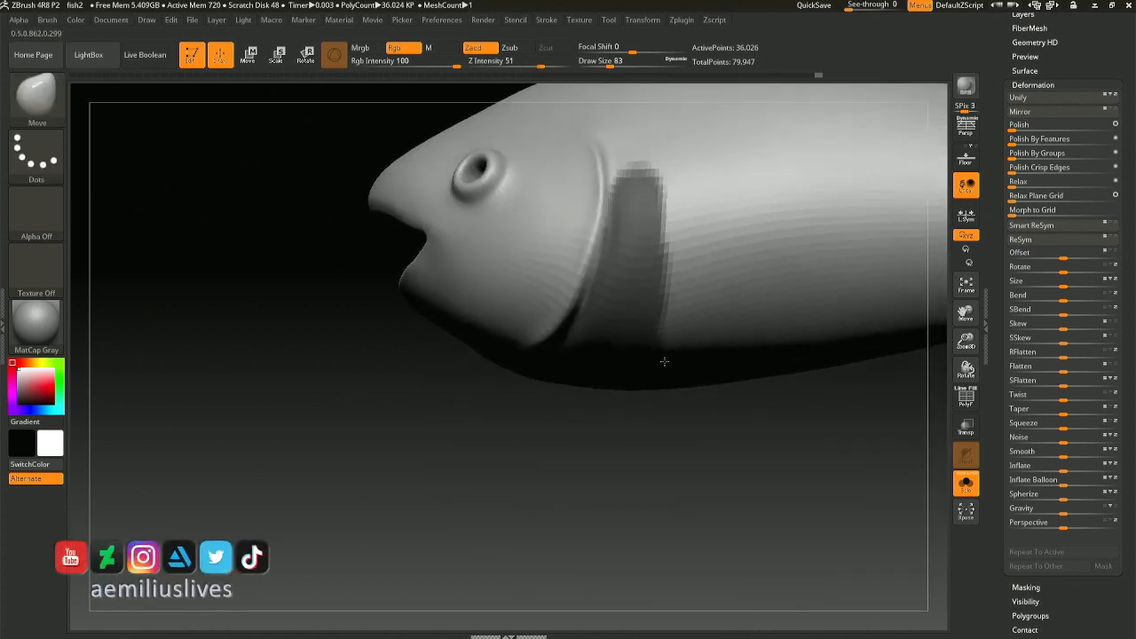
pyautogui.moveTo(664, 362)
pyautogui.keyDown('ctrl'); pyautogui.mouseDown()
pyautogui.moveTo(677, 197)
pyautogui.moveTo(656, 165)
pyautogui.moveTo(636, 160)
pyautogui.moveTo(632, 186)
pyautogui.moveTo(661, 171)
pyautogui.moveTo(670, 204)
pyautogui.mouseUp(); pyautogui.keyUp('ctrl')
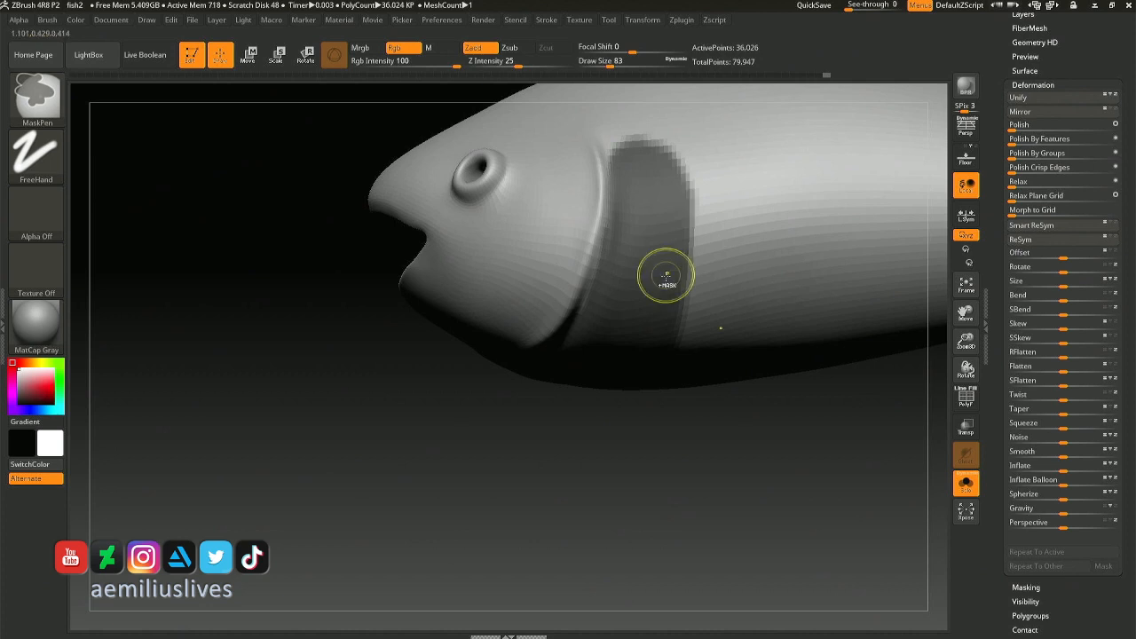
pyautogui.moveTo(708, 356); pyautogui.dragTo(717, 244, button='right')
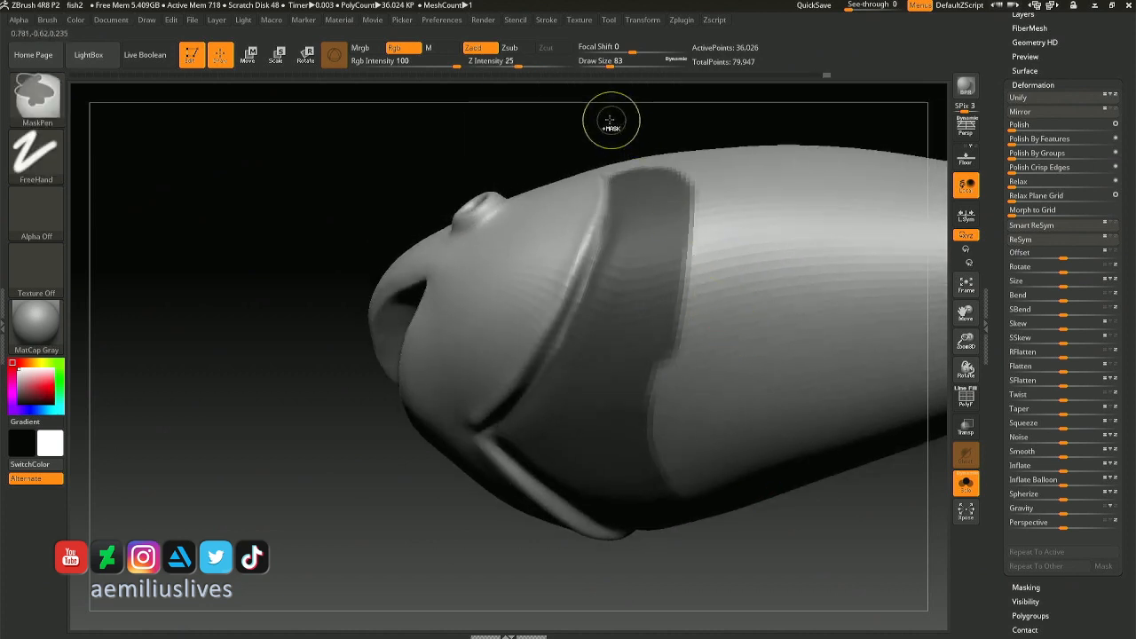
# - Invert the mask to expose the band behind the gill creases and adjust its rear edge along the belly
pyautogui.keyDown('ctrl'); pyautogui.click(612, 120); pyautogui.keyUp('ctrl')
pyautogui.moveTo(687, 387); pyautogui.dragTo(685, 463, button='right')
pyautogui.keyDown('ctrl'); pyautogui.keyDown('alt'); pyautogui.moveTo(641, 369); pyautogui.dragTo(650, 470); pyautogui.keyUp('alt'); pyautogui.keyUp('ctrl')
pyautogui.keyDown('ctrl'); pyautogui.click(668, 430); pyautogui.keyUp('ctrl')
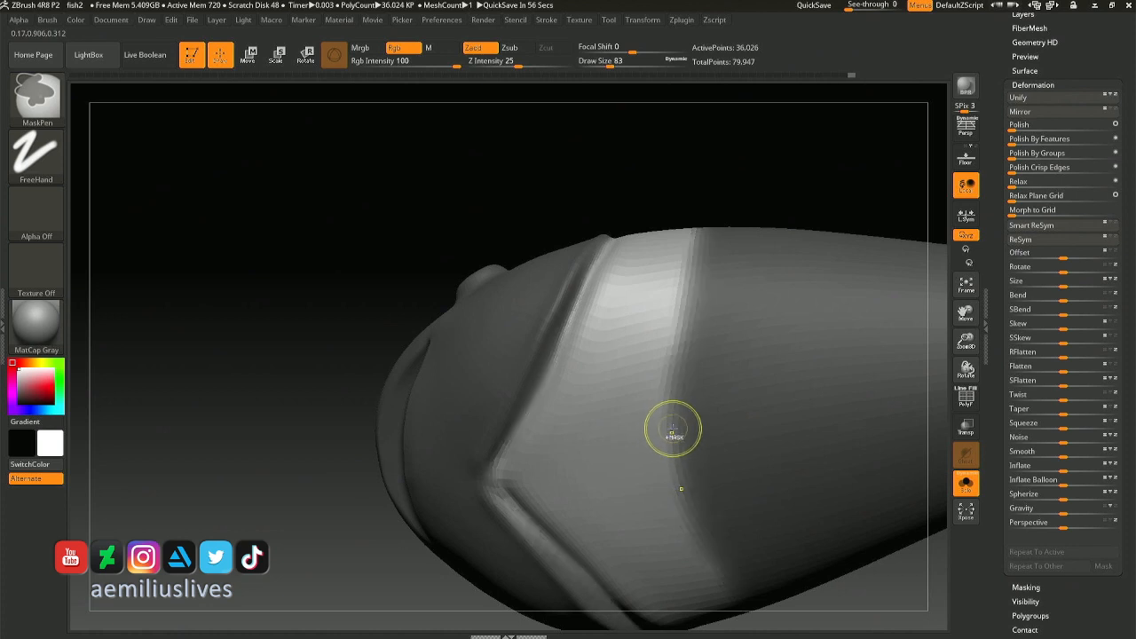
pyautogui.hotkey('ctrl', 'z')
pyautogui.moveTo(667, 419)
pyautogui.keyDown('alt'); pyautogui.mouseDown(button='right')
pyautogui.moveTo(561, 349)
pyautogui.moveTo(613, 364)
pyautogui.moveTo(554, 388)
pyautogui.moveTo(559, 395)
pyautogui.mouseUp(button='right'); pyautogui.keyUp('alt')
pyautogui.keyDown('alt'); pyautogui.moveTo(560, 395); pyautogui.dragTo(561, 311, button='right'); pyautogui.keyUp('alt')
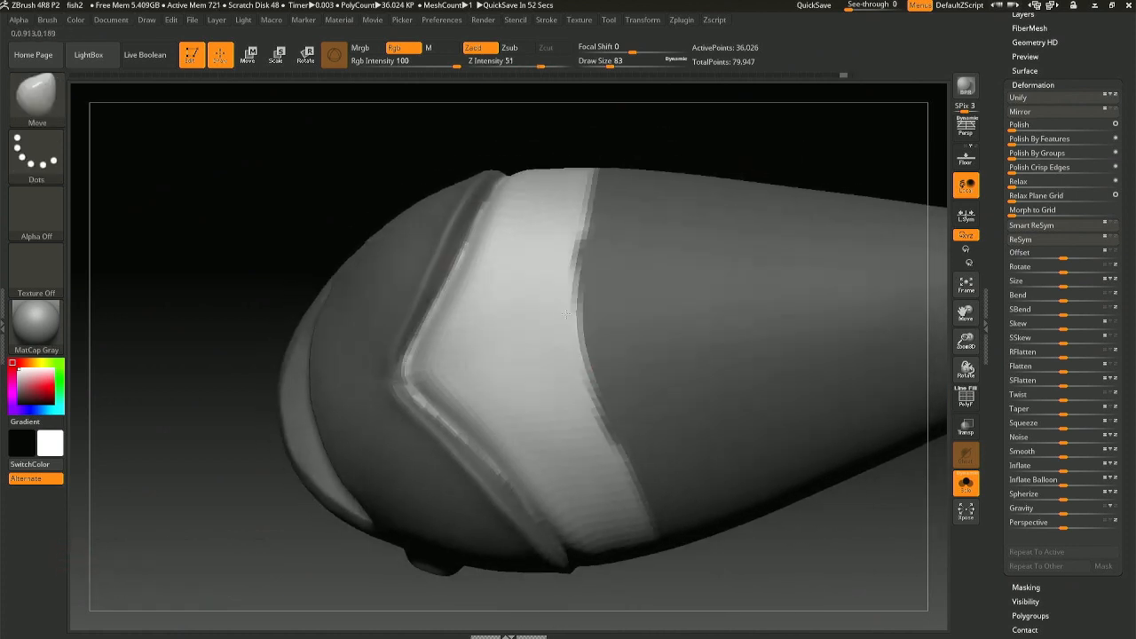
# - Set the draw size to 41 and mask the leftover unmasked streaks along the gill crease edges
pyautogui.moveTo(464, 246); pyautogui.dragTo(470, 253, button='right')
pyautogui.press('space')
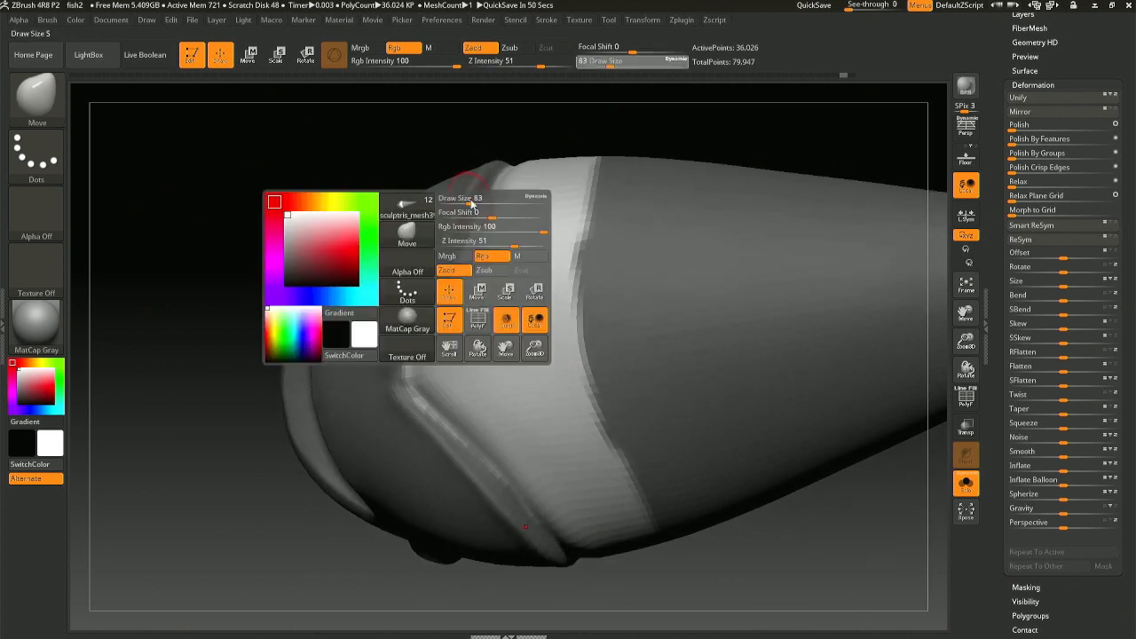
pyautogui.press('ctrl')
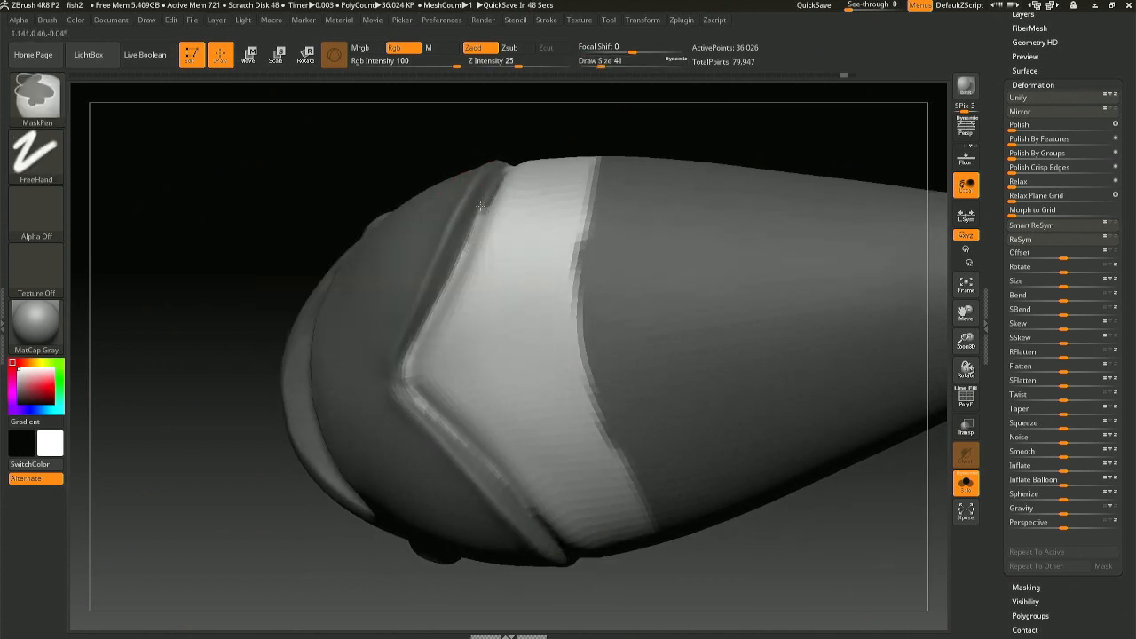
pyautogui.moveTo(481, 207); pyautogui.dragTo(489, 172, button='right')
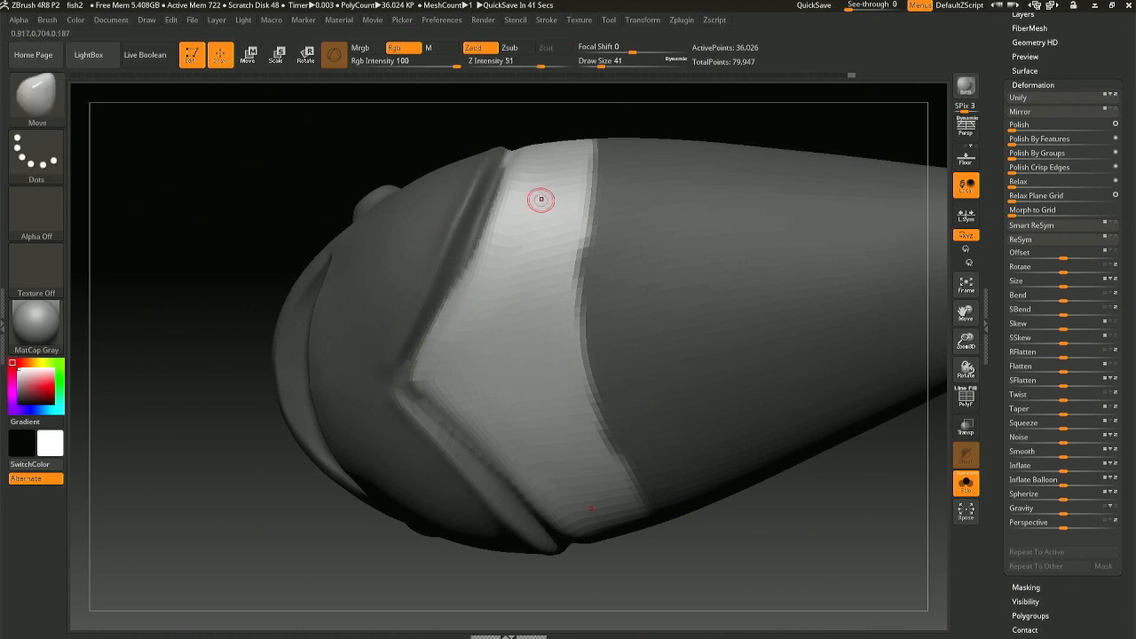
pyautogui.moveTo(538, 198); pyautogui.dragTo(500, 375, button='right')
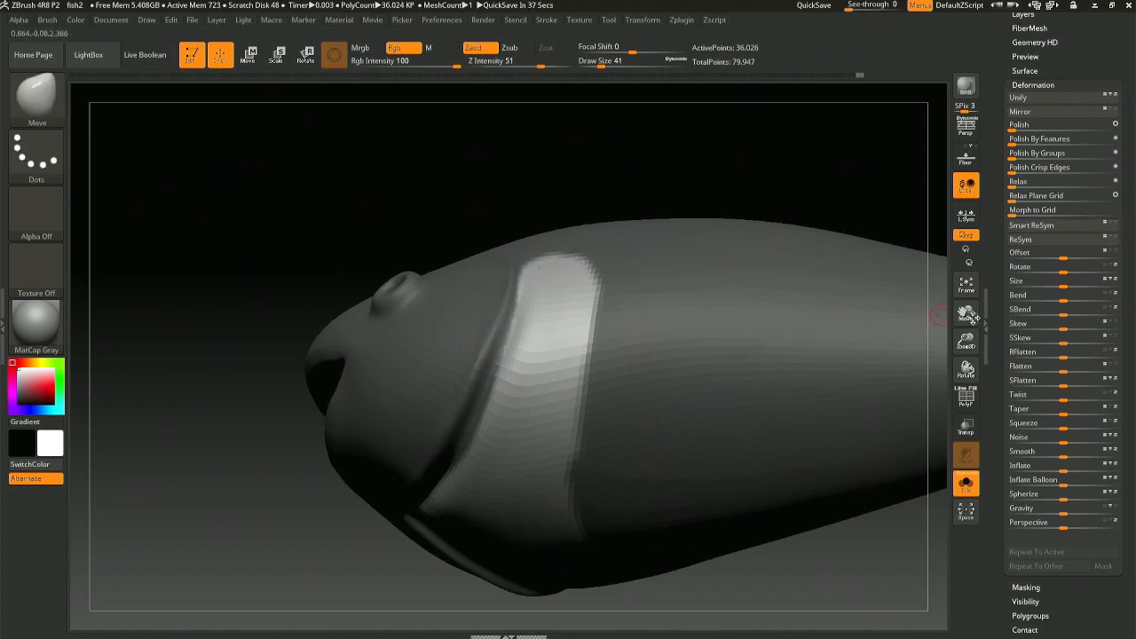
# - Even out the unmasked band behind the gill creases with the Polish and Relax deformations
pyautogui.click(1030, 125)
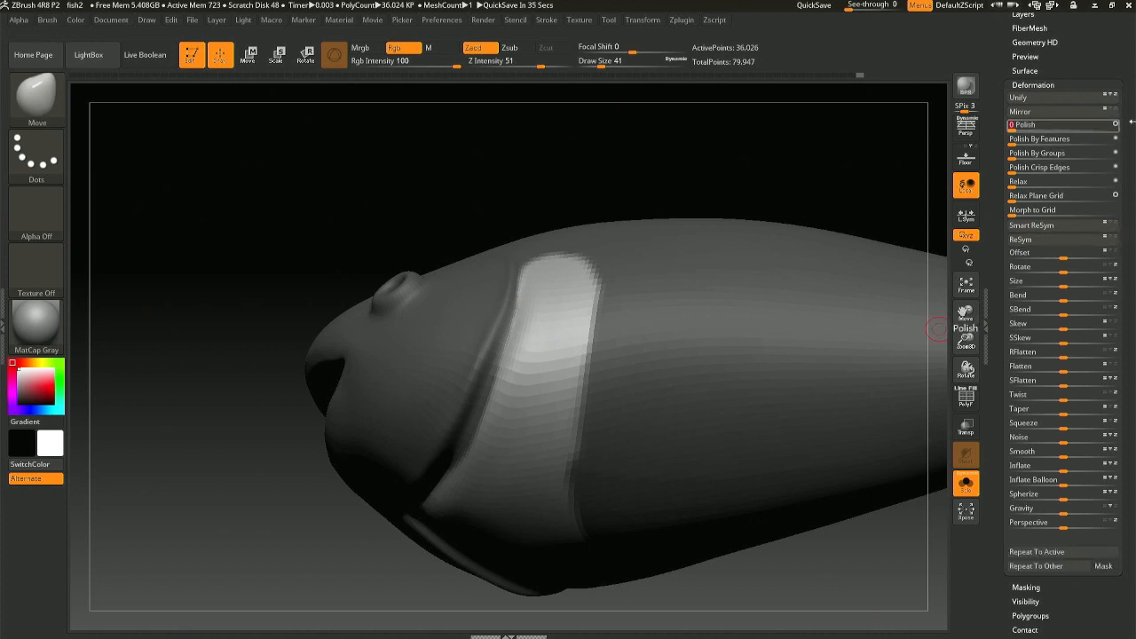
pyautogui.moveTo(647, 455); pyautogui.dragTo(657, 327, button='right')
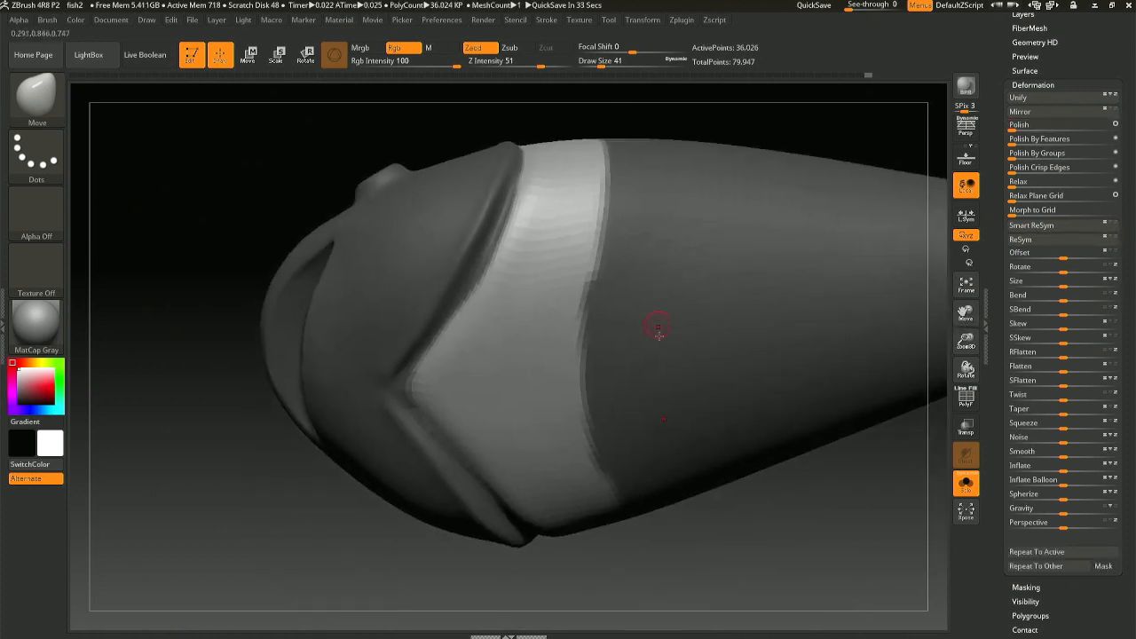
pyautogui.click(1021, 182)
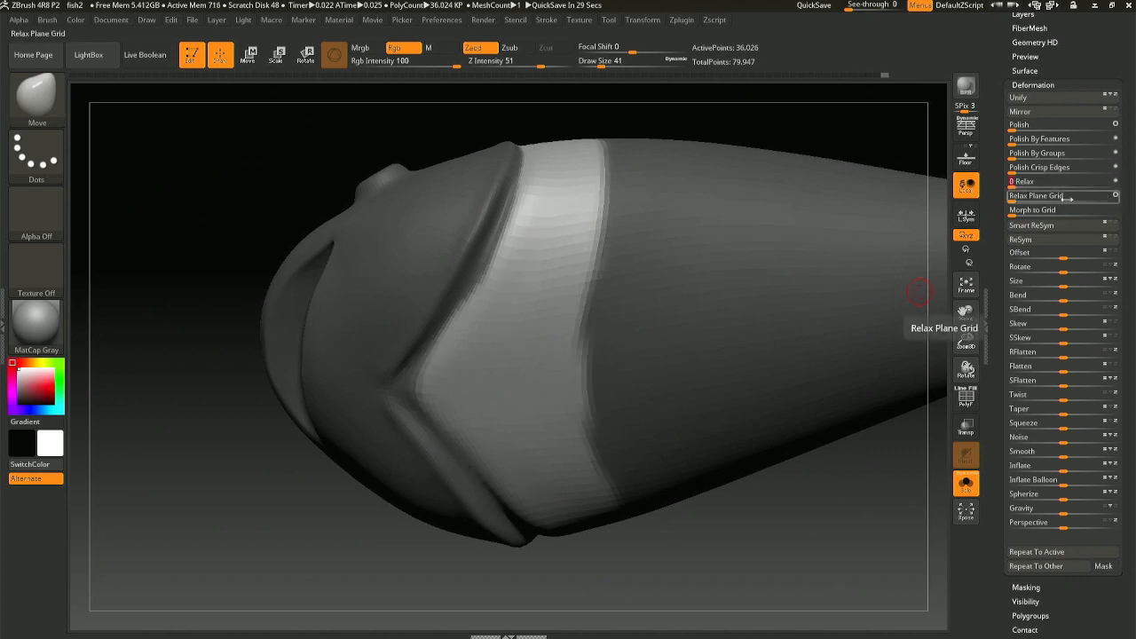
pyautogui.hotkey('ctrl', 'z')
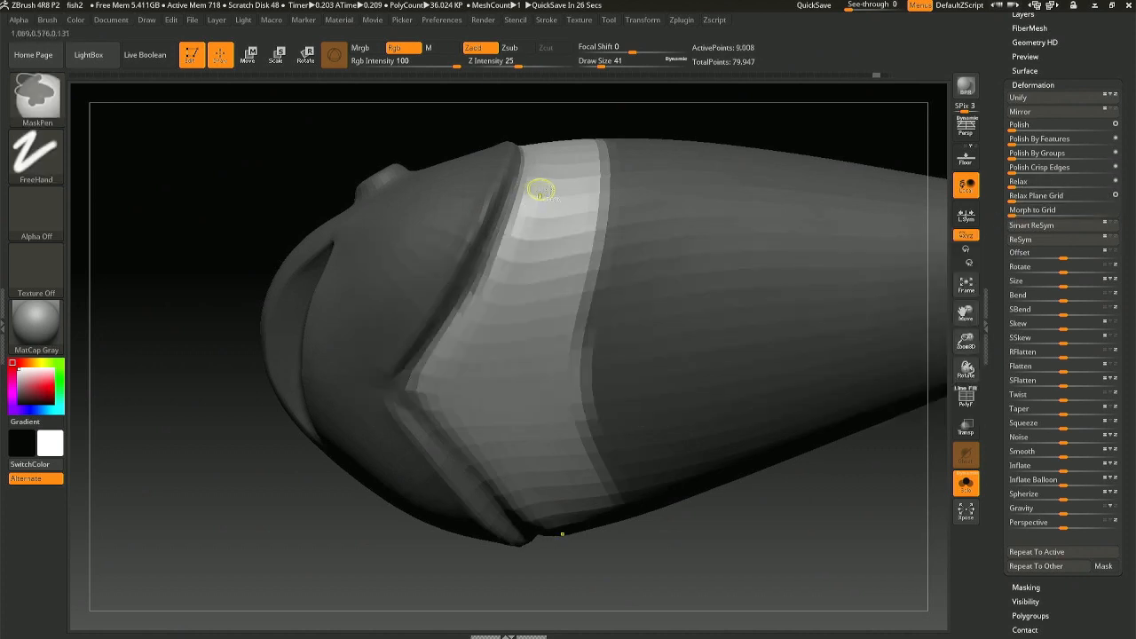
pyautogui.hotkey('ctrl', 'shift', 'z')
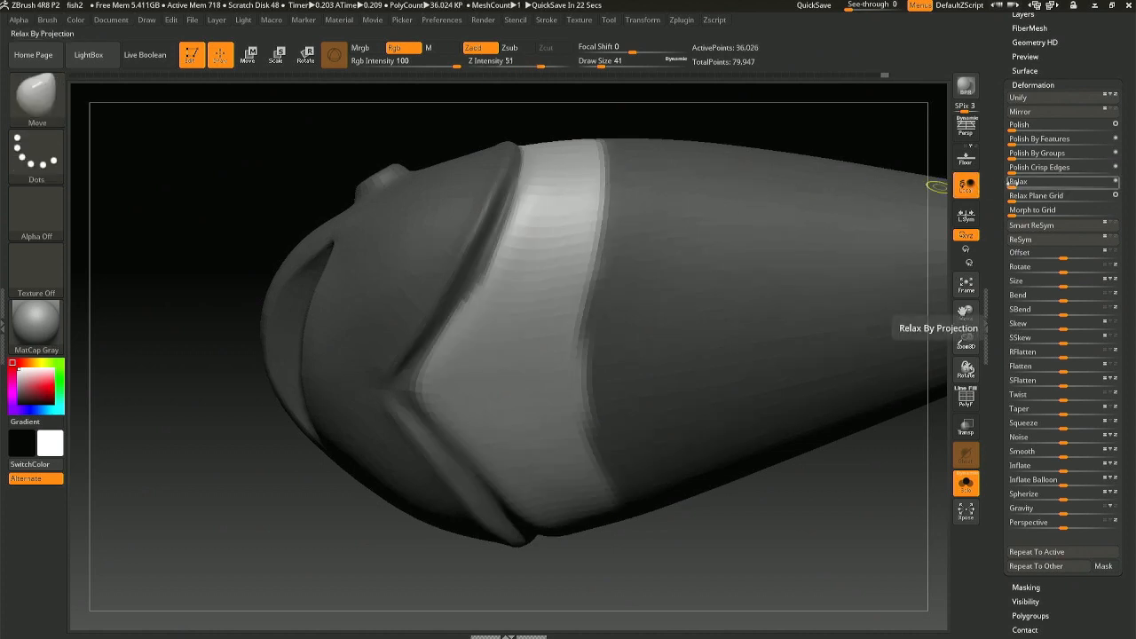
pyautogui.press('ctrl')
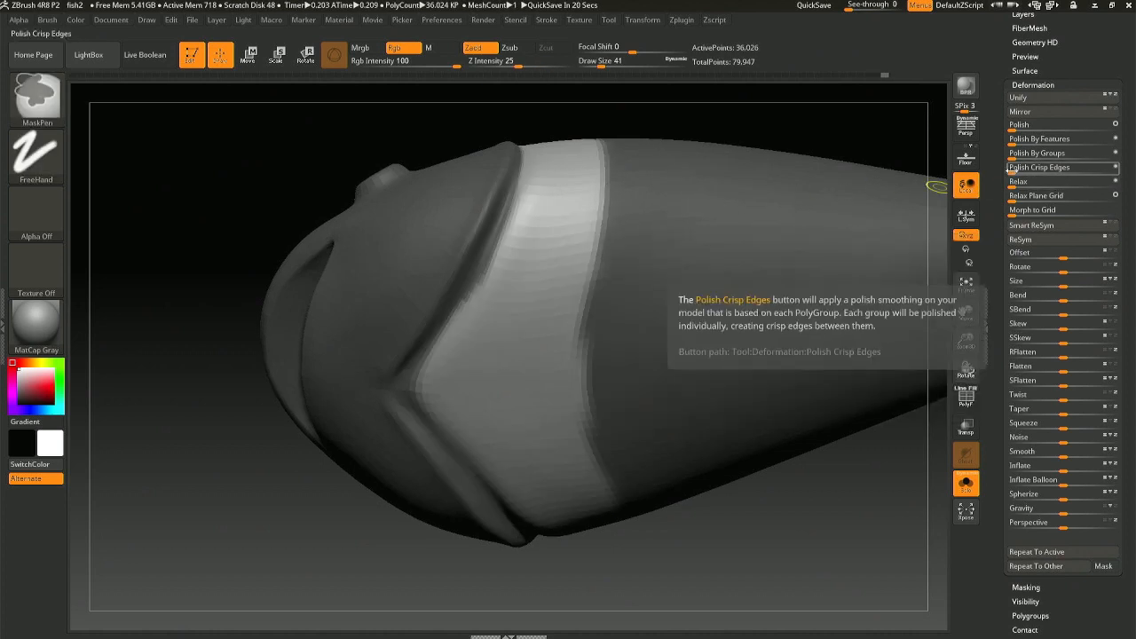
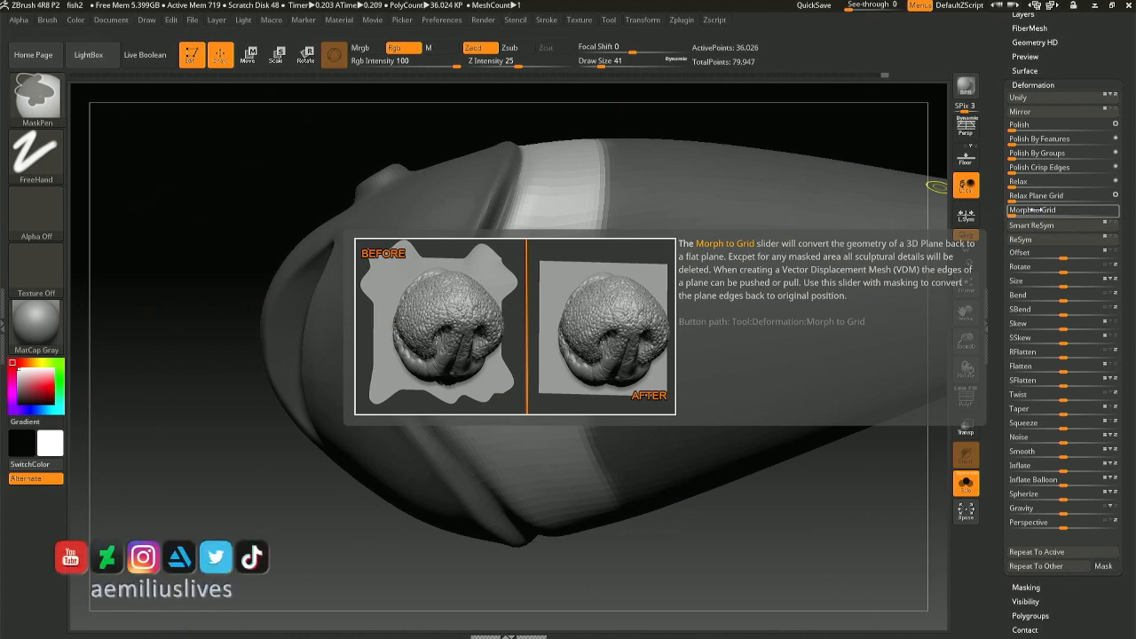
pyautogui.press('ctrl')
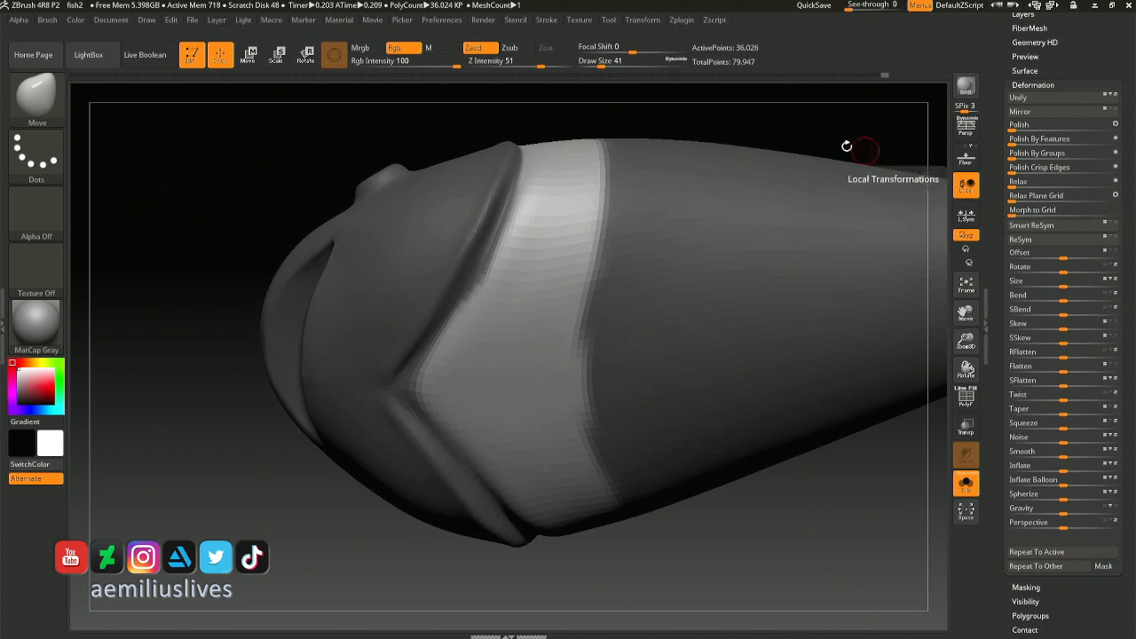
pyautogui.moveTo(1014, 127); pyautogui.dragTo(1133, 124)
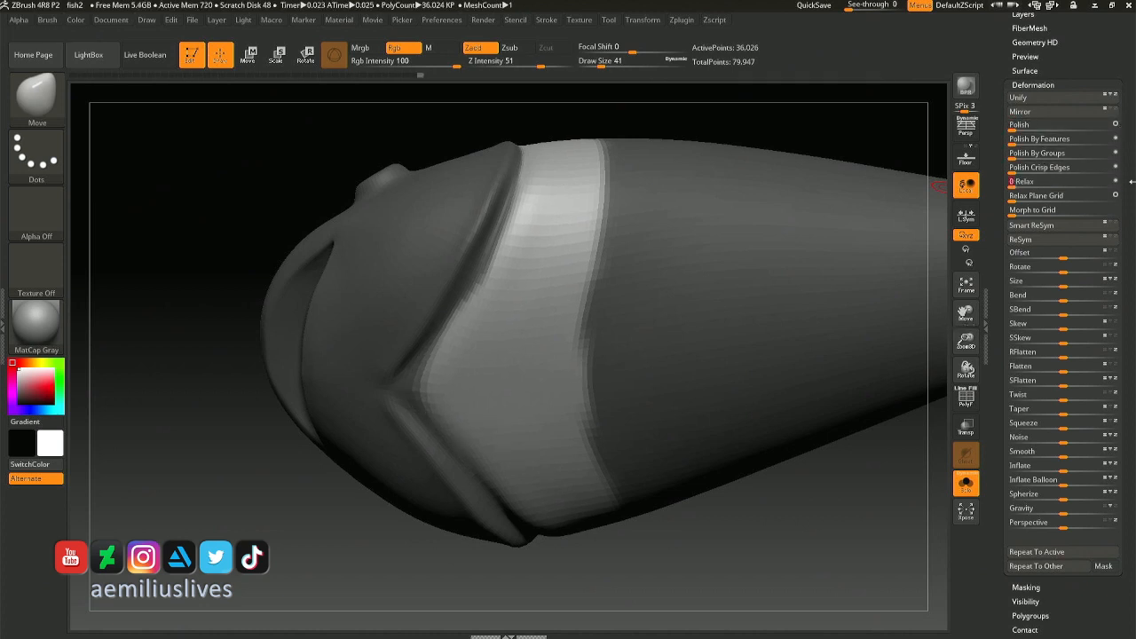
# - Set the draw size to 182 and smooth the unmasked band alongside the gill creases with the Smooth brush
pyautogui.moveTo(559, 317); pyautogui.dragTo(545, 254, button='right')
pyautogui.press('space')
pyautogui.moveTo(546, 249)
pyautogui.mouseDown()
pyautogui.moveTo(559, 247)
pyautogui.moveTo(540, 213)
pyautogui.mouseUp()
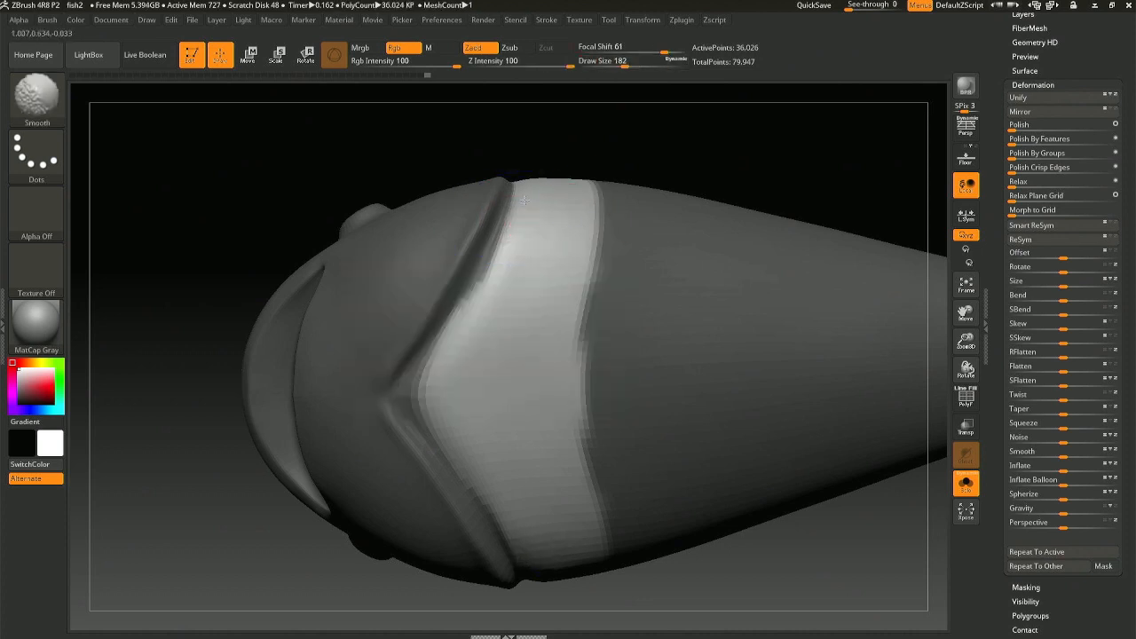
pyautogui.moveTo(533, 183); pyautogui.dragTo(527, 203, button='right')
pyautogui.keyDown('shift'); pyautogui.moveTo(527, 204); pyautogui.dragTo(538, 172); pyautogui.keyUp('shift')
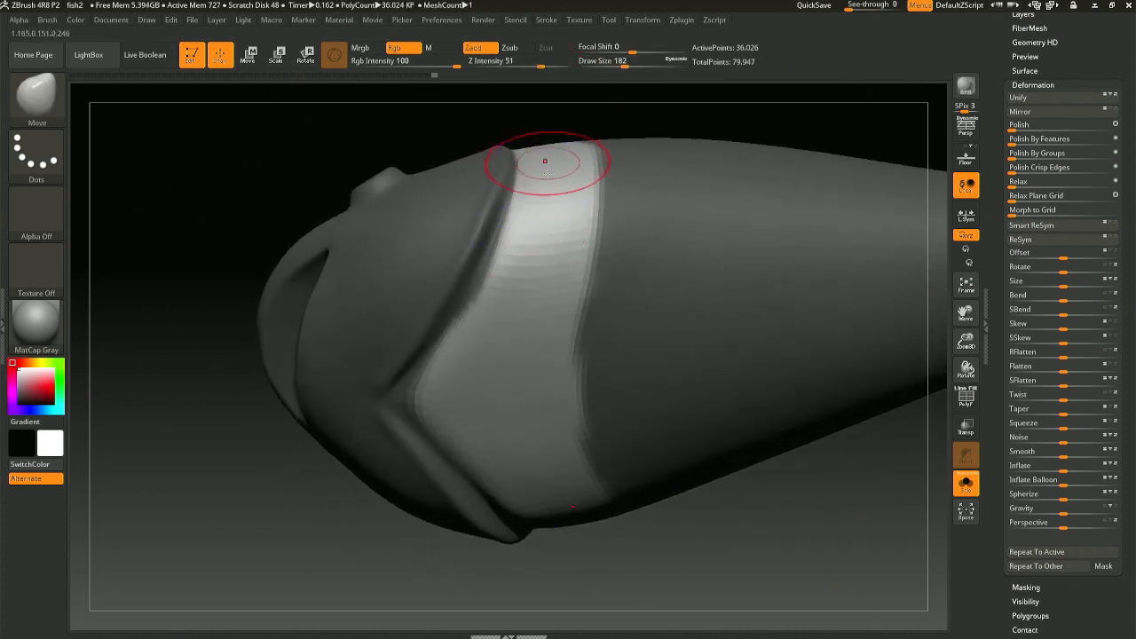
pyautogui.moveTo(546, 163); pyautogui.dragTo(533, 176, button='right')
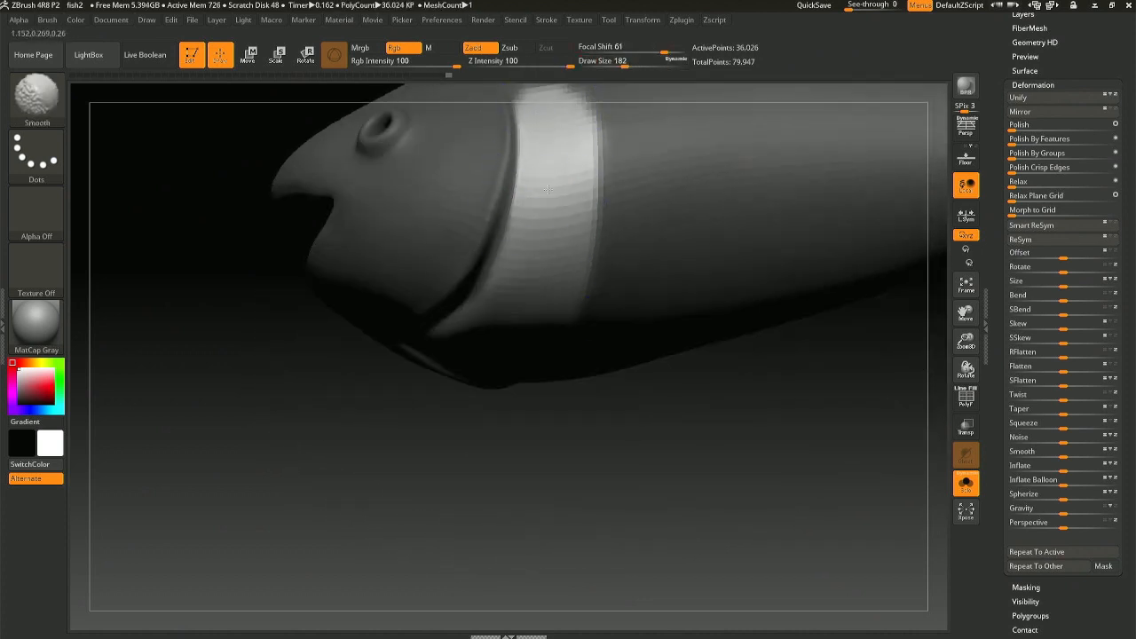
pyautogui.press('b')
pyautogui.press('m')
pyautogui.press('v')
pyautogui.moveTo(522, 277); pyautogui.dragTo(489, 254, button='right')
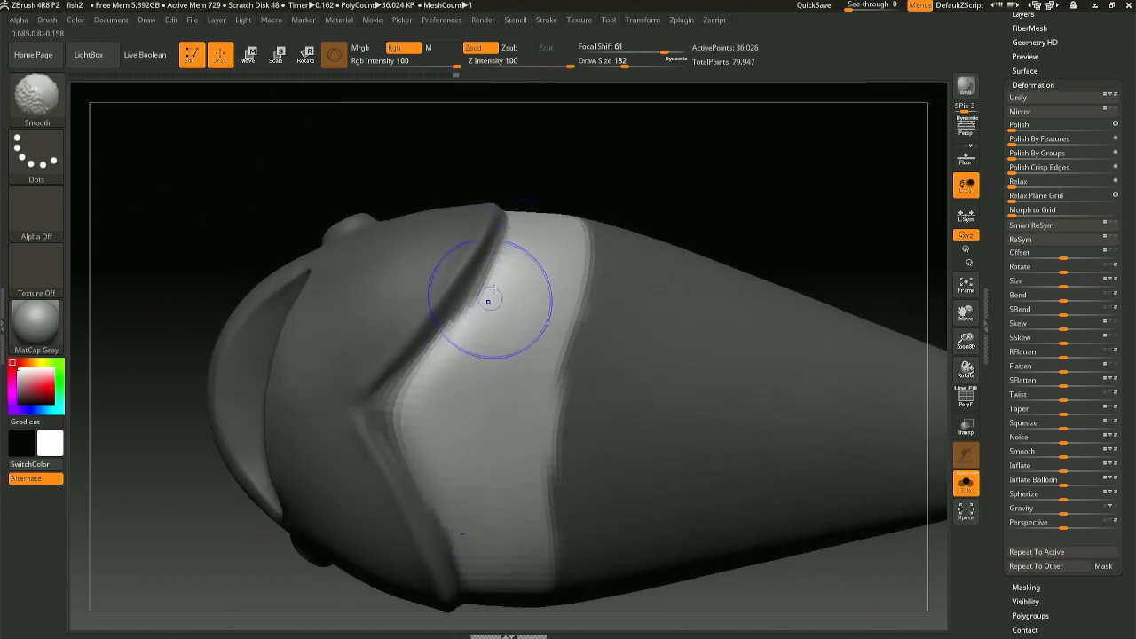
pyautogui.moveTo(469, 366)
pyautogui.keyDown('shift'); pyautogui.mouseDown()
pyautogui.moveTo(447, 358)
pyautogui.moveTo(467, 391)
pyautogui.moveTo(484, 394)
pyautogui.moveTo(518, 320)
pyautogui.moveTo(509, 346)
pyautogui.mouseUp(); pyautogui.keyUp('shift')
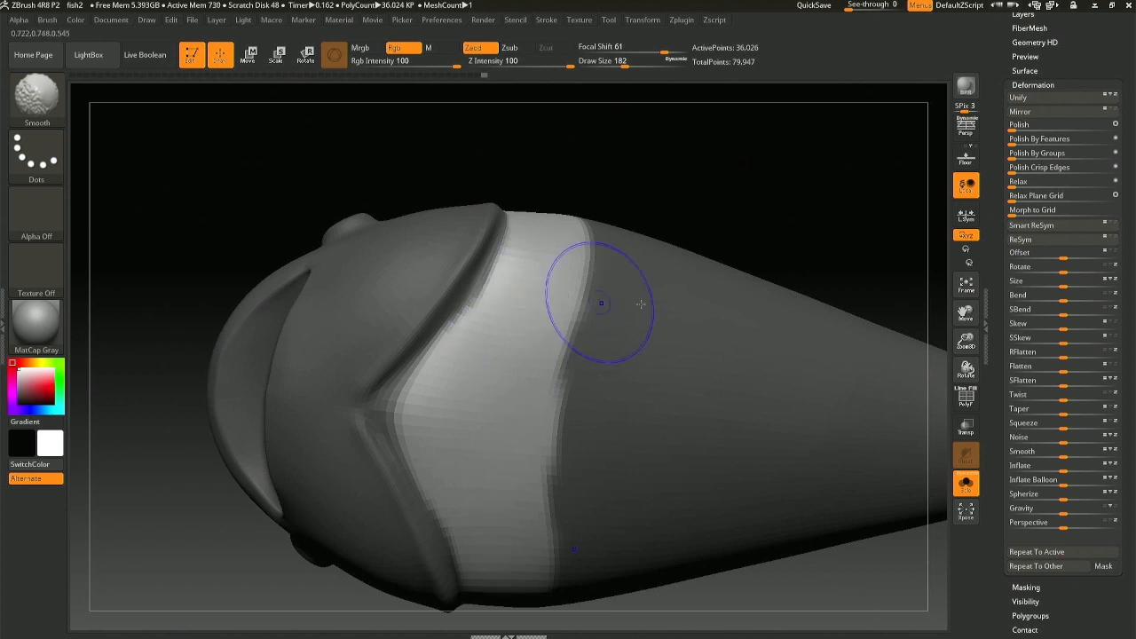
# - Apply the Polish deformation to the unmasked band again, and clear the mask from the body
pyautogui.click(1072, 129)
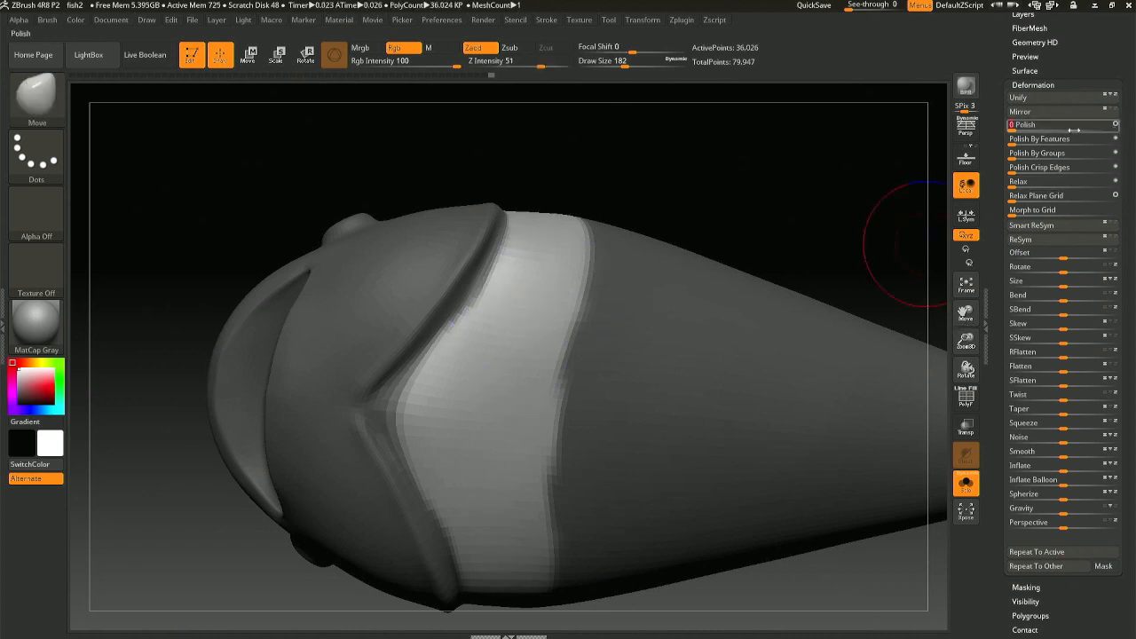
pyautogui.moveTo(1023, 125); pyautogui.dragTo(1128, 125)
pyautogui.moveTo(641, 142); pyautogui.dragTo(550, 298)
pyautogui.keyDown('ctrl'); pyautogui.moveTo(586, 404); pyautogui.dragTo(597, 200, button='right'); pyautogui.keyUp('ctrl')
pyautogui.hotkey('ctrl', 'a')
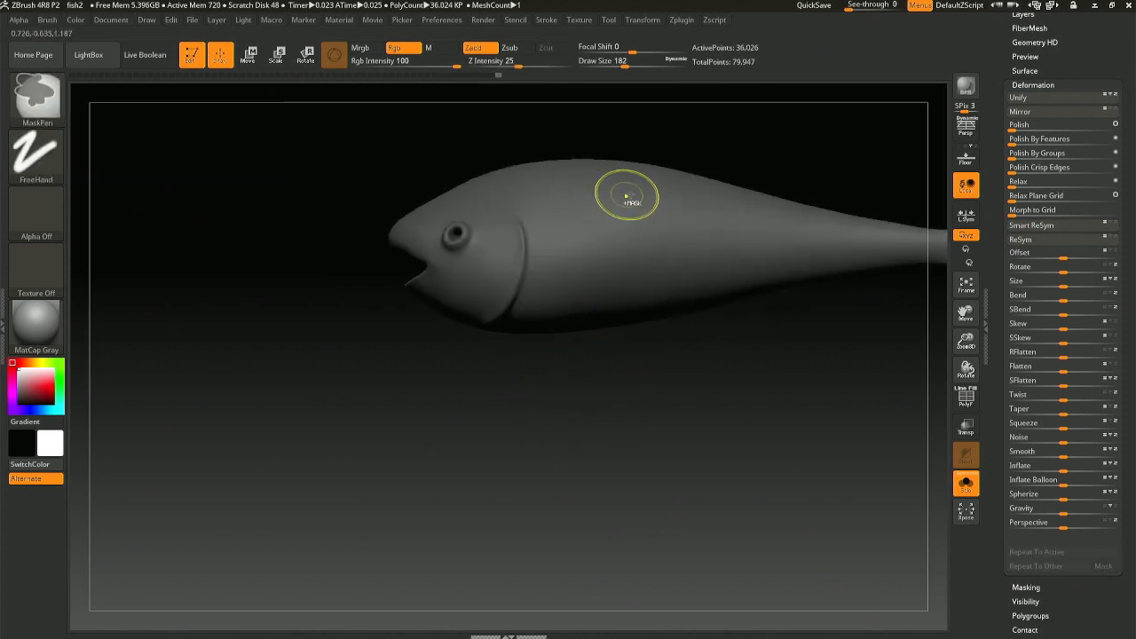
pyautogui.keyDown('ctrl'); pyautogui.click(697, 138); pyautogui.keyUp('ctrl')
pyautogui.moveTo(670, 142)
pyautogui.mouseDown()
pyautogui.moveTo(682, 142)
pyautogui.moveTo(667, 162)
pyautogui.mouseUp()
pyautogui.press('shift')
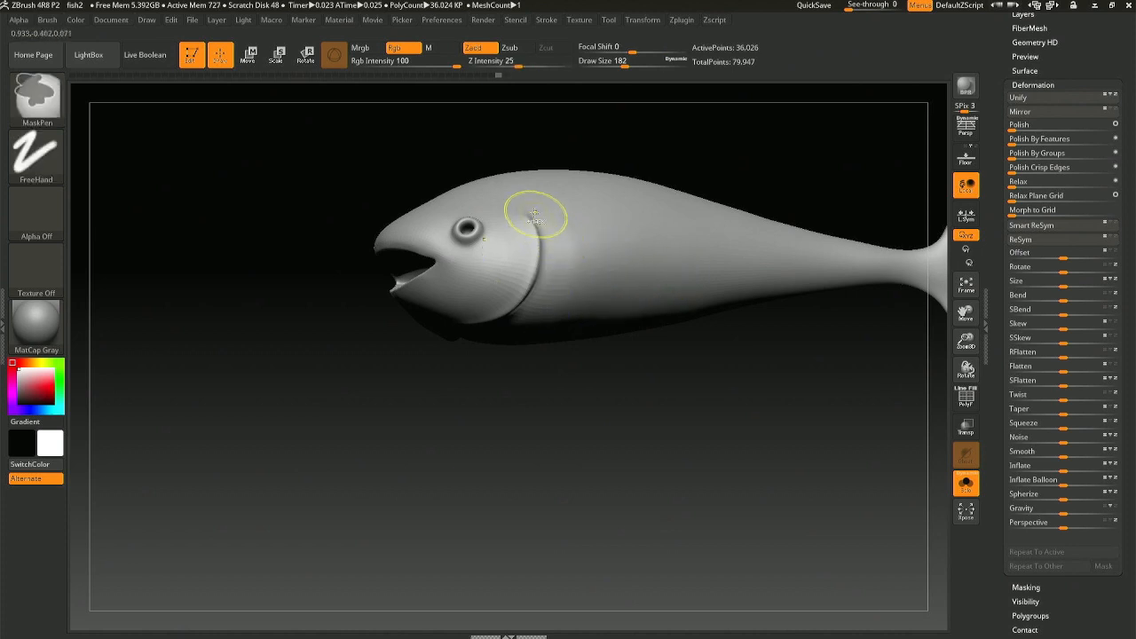
# - Mask the whole head up to just behind the gills and trim the mask border around the body
pyautogui.moveTo(515, 208); pyautogui.dragTo(495, 216, button='right')
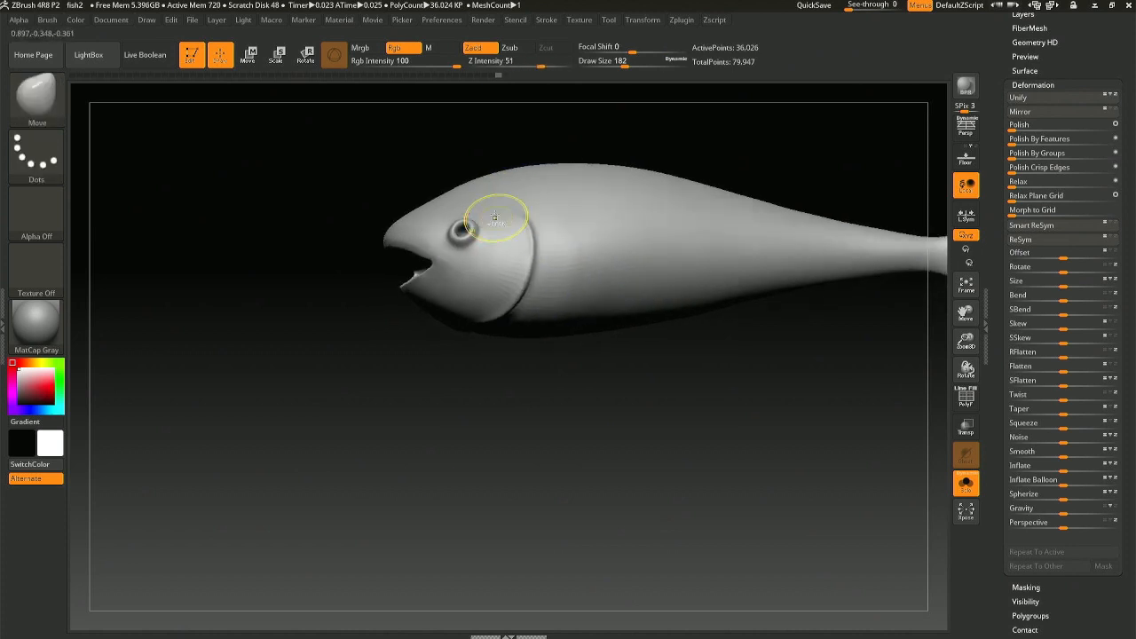
pyautogui.moveTo(302, 126)
pyautogui.keyDown('ctrl'); pyautogui.mouseDown()
pyautogui.moveTo(533, 431)
pyautogui.moveTo(546, 391)
pyautogui.mouseUp(); pyautogui.keyUp('ctrl')
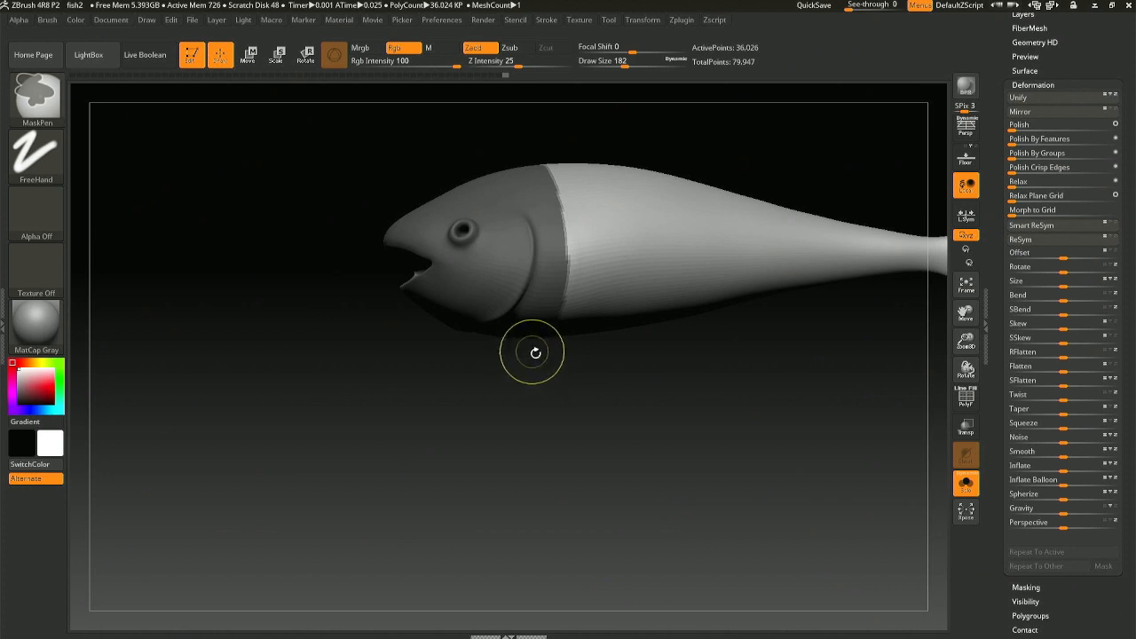
pyautogui.keyDown('ctrl'); pyautogui.keyDown('alt'); pyautogui.moveTo(563, 165); pyautogui.dragTo(554, 351); pyautogui.keyUp('alt'); pyautogui.keyUp('ctrl')
pyautogui.moveTo(562, 332); pyautogui.dragTo(555, 281, button='right')
pyautogui.keyDown('ctrl'); pyautogui.moveTo(552, 322); pyautogui.dragTo(577, 249); pyautogui.keyUp('ctrl')
pyautogui.hotkey('ctrl', 'z')
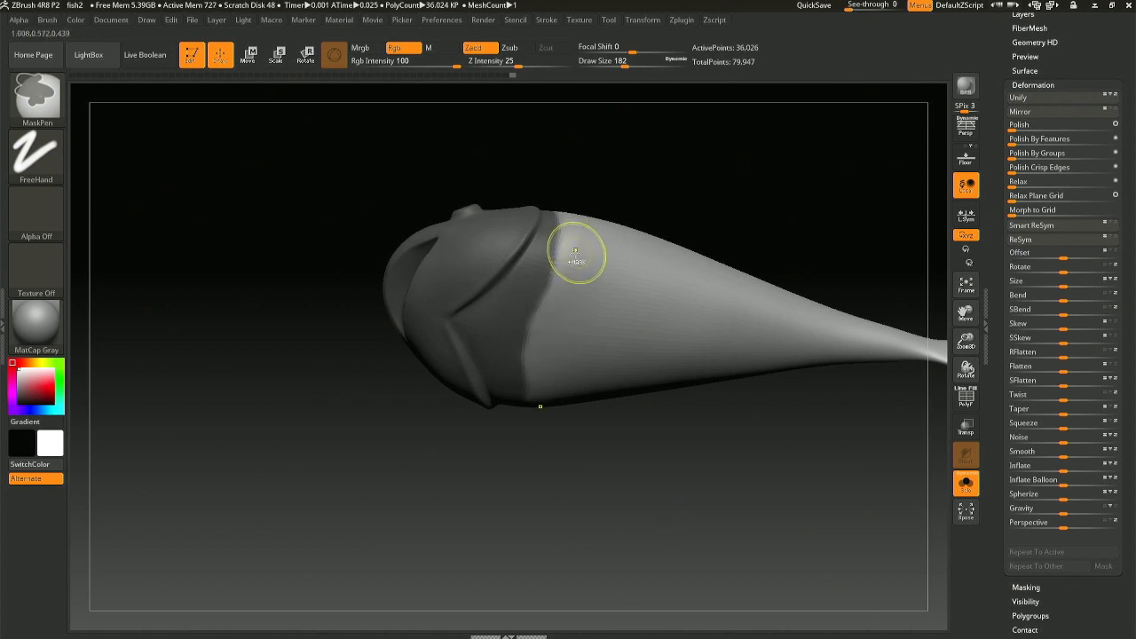
pyautogui.moveTo(587, 191); pyautogui.dragTo(563, 365, button='right')
pyautogui.moveTo(550, 185)
pyautogui.keyDown('ctrl'); pyautogui.keyDown('alt'); pyautogui.mouseDown()
pyautogui.moveTo(550, 154)
pyautogui.moveTo(560, 220)
pyautogui.mouseUp(); pyautogui.keyUp('alt'); pyautogui.keyUp('ctrl')
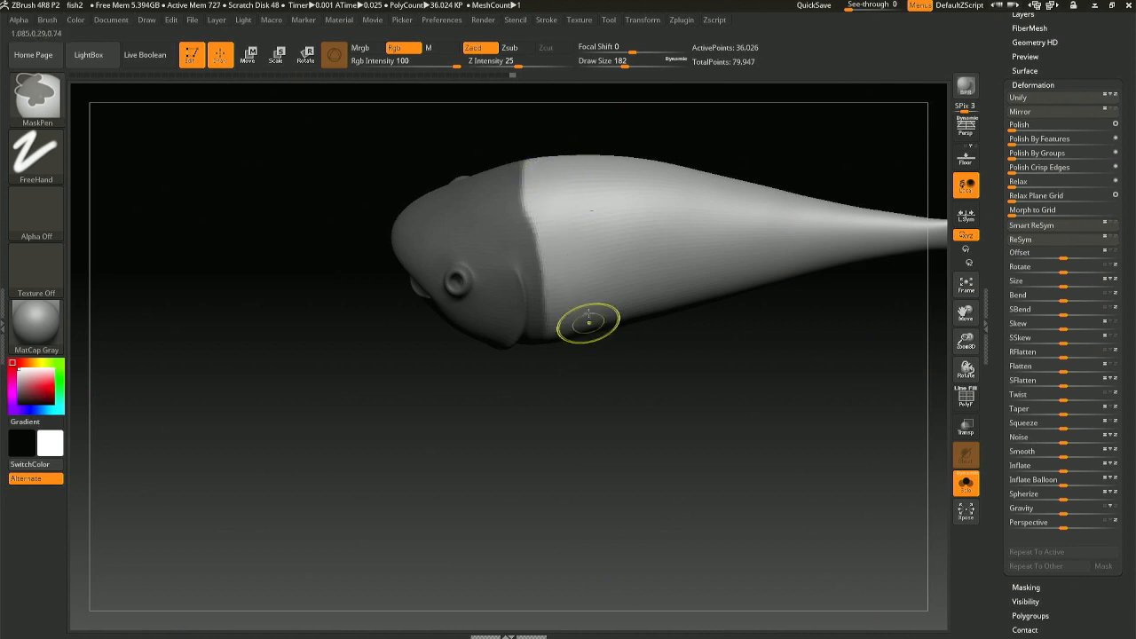
# - Even out the unmasked body behind the head with the Relax and Polish deformations
pyautogui.moveTo(583, 322); pyautogui.dragTo(578, 275, button='right')
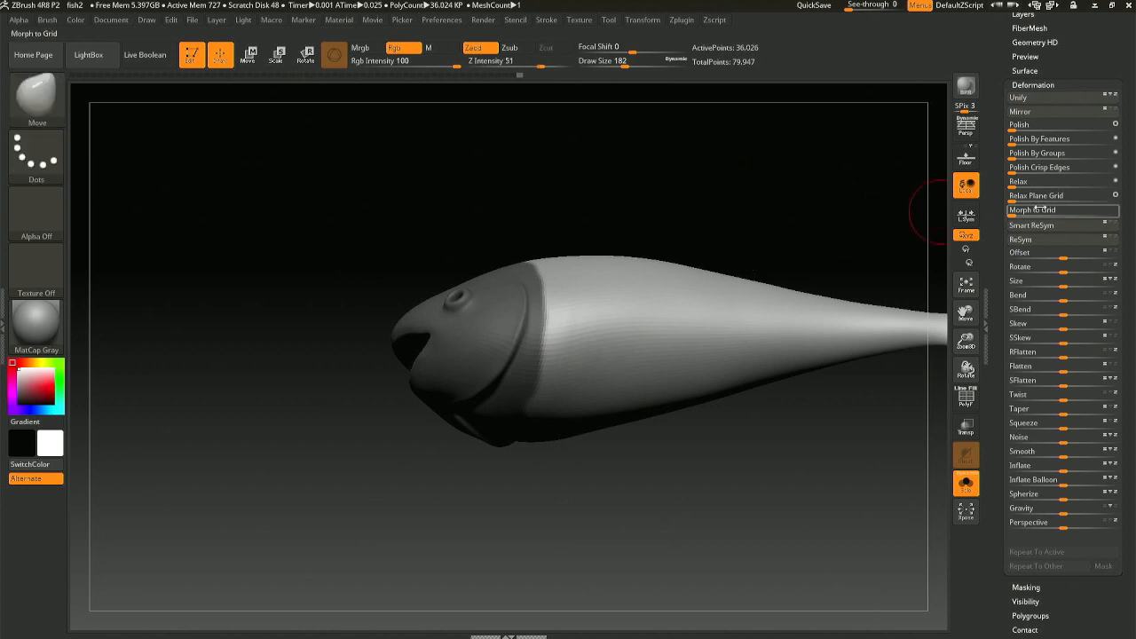
pyautogui.moveTo(1016, 184); pyautogui.dragTo(1132, 179)
pyautogui.moveTo(837, 193); pyautogui.dragTo(737, 218, button='right')
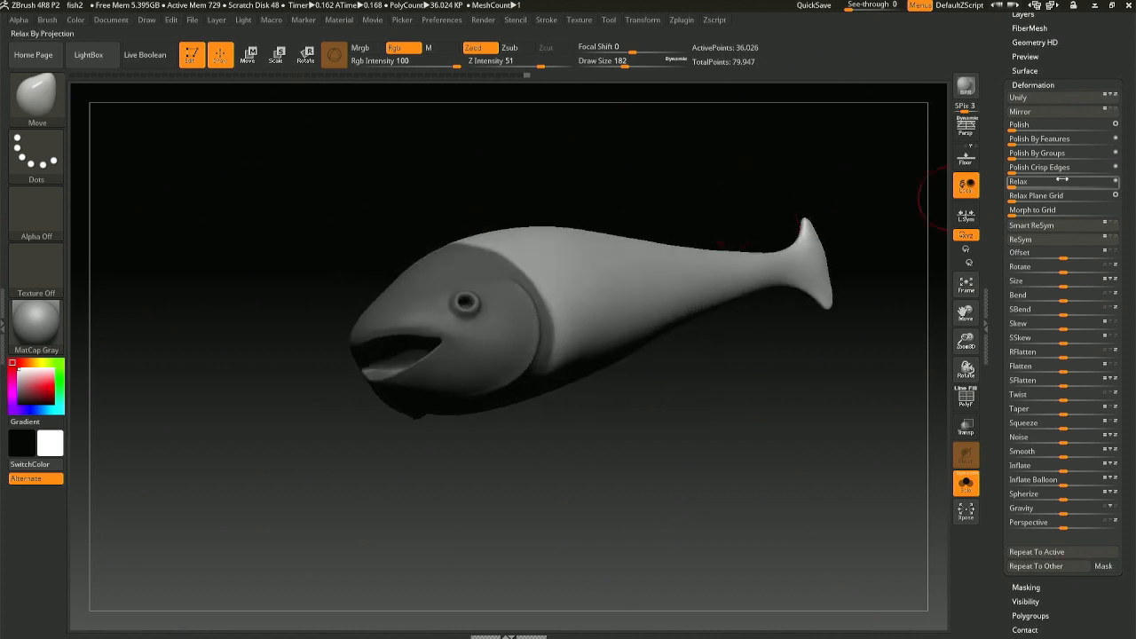
pyautogui.moveTo(1021, 124); pyautogui.dragTo(1132, 119)
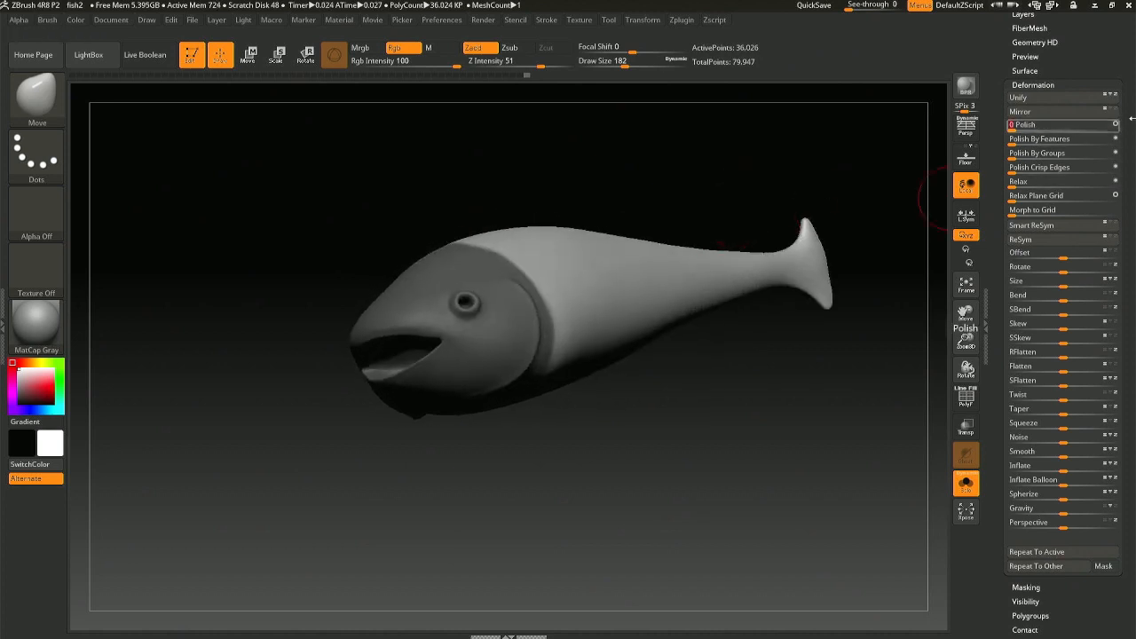
# - Set the draw size to 145 and adjust the flared end of the tail stem with the Move brush
pyautogui.press('space')
pyautogui.moveTo(835, 267)
pyautogui.mouseDown()
pyautogui.moveTo(812, 267)
pyautogui.moveTo(831, 275)
pyautogui.moveTo(830, 299)
pyautogui.moveTo(811, 294)
pyautogui.mouseUp()
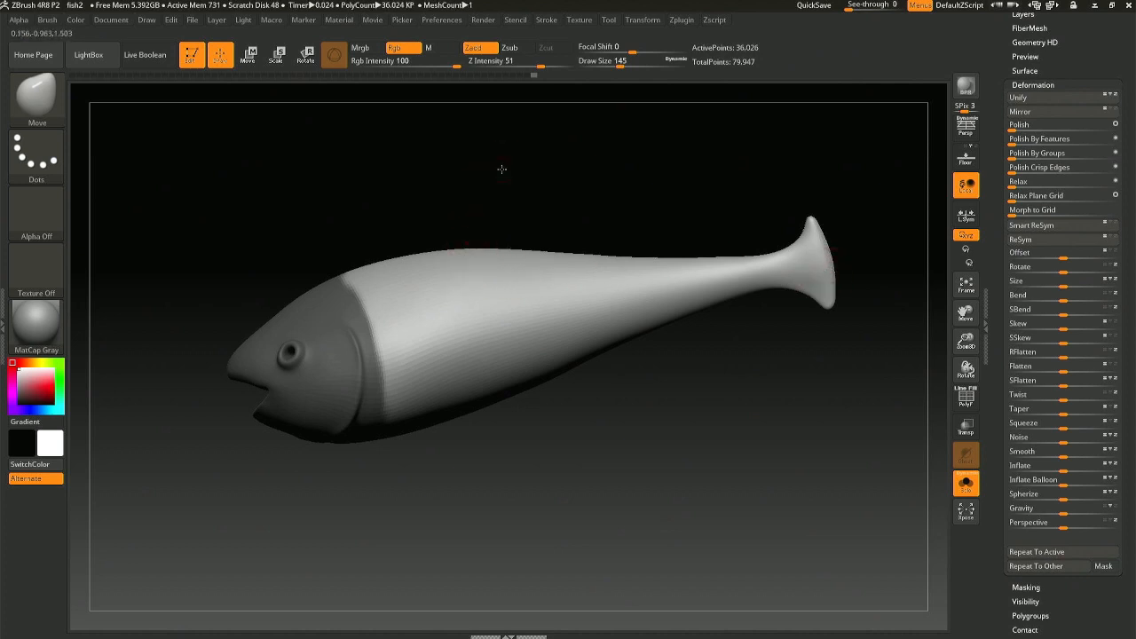
pyautogui.keyDown('shift'); pyautogui.moveTo(501, 170); pyautogui.dragTo(533, 166); pyautogui.keyUp('shift')
pyautogui.keyDown('shift'); pyautogui.moveTo(758, 393); pyautogui.dragTo(737, 393); pyautogui.keyUp('shift')
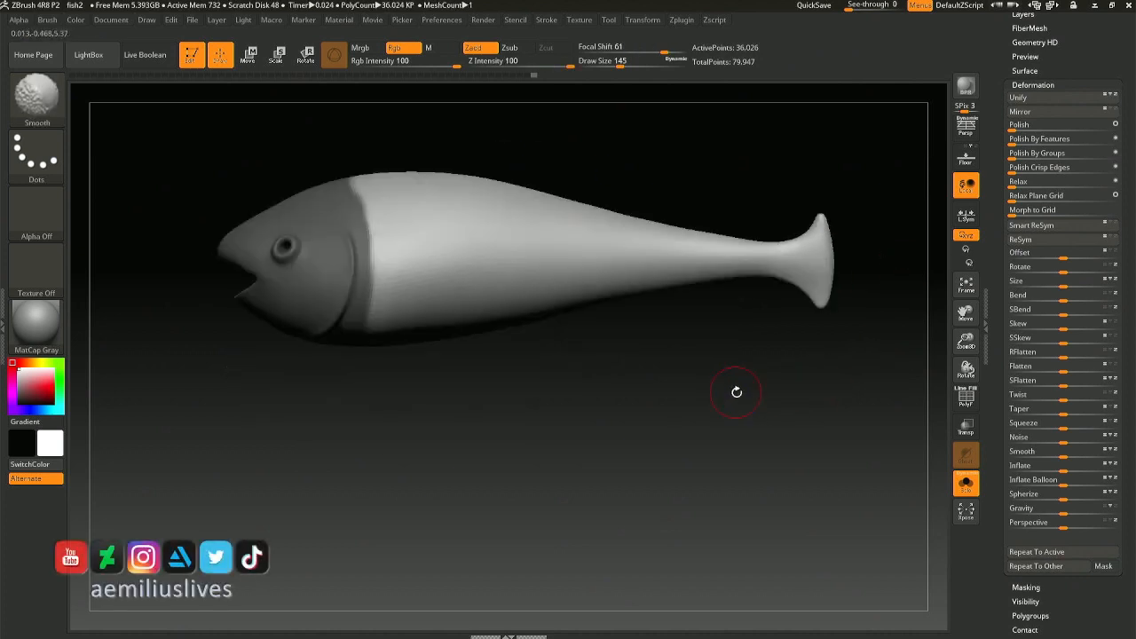
pyautogui.press('shift')
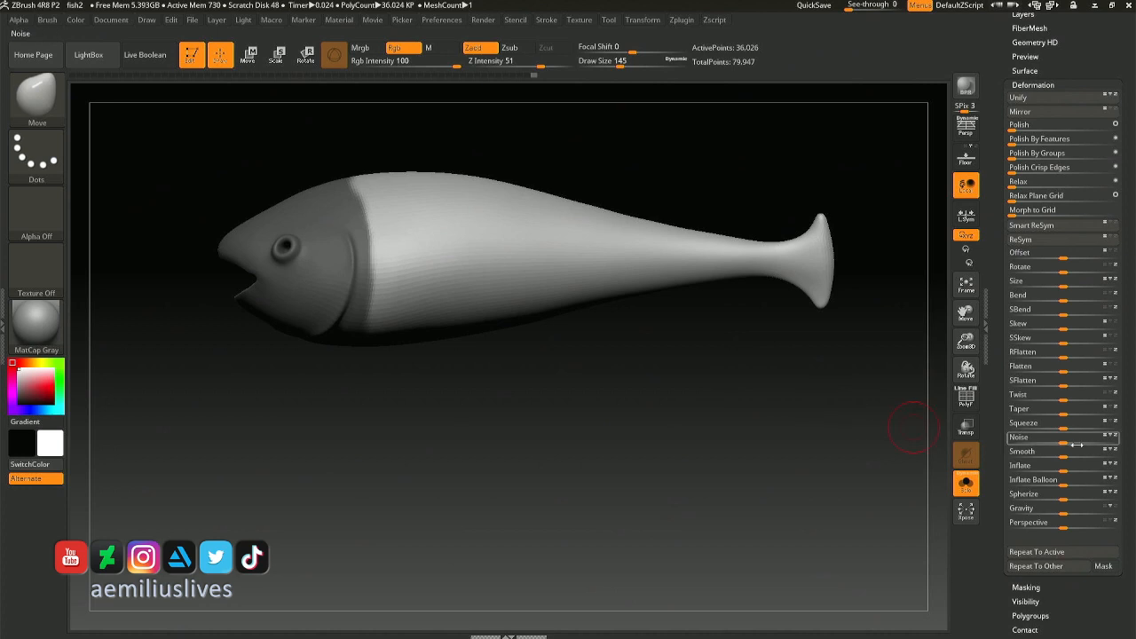
# - Show all the fish parts again in perspective, and clear the mask from the body
pyautogui.click(967, 490)
pyautogui.moveTo(605, 443)
pyautogui.mouseDown()
pyautogui.moveTo(711, 444)
pyautogui.moveTo(707, 432)
pyautogui.moveTo(678, 482)
pyautogui.moveTo(698, 473)
pyautogui.moveTo(728, 520)
pyautogui.mouseUp()
pyautogui.press('p')
pyautogui.keyDown('ctrl'); pyautogui.click(678, 481); pyautogui.keyUp('ctrl')
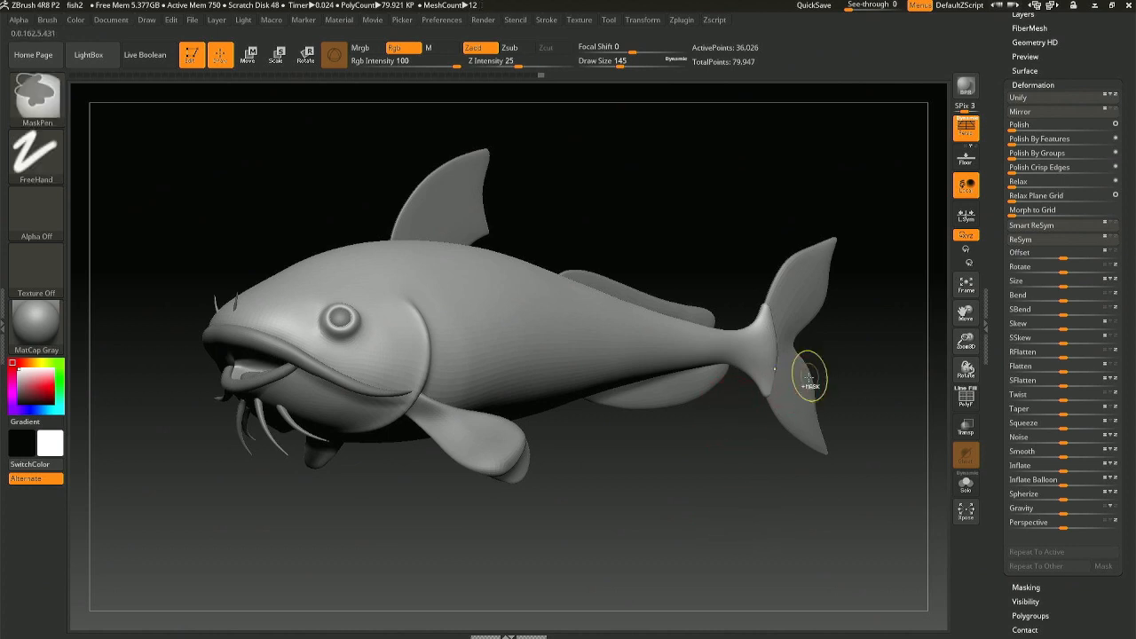
# - Set the draw size to 140 and reshape the flared tail stem end against the tail fin with the Move brush
pyautogui.moveTo(810, 379)
pyautogui.keyDown('ctrl'); pyautogui.mouseDown(button='right')
pyautogui.moveTo(781, 530)
pyautogui.moveTo(790, 582)
pyautogui.mouseUp(button='right'); pyautogui.keyUp('ctrl')
pyautogui.moveTo(830, 519); pyautogui.dragTo(775, 477, button='right')
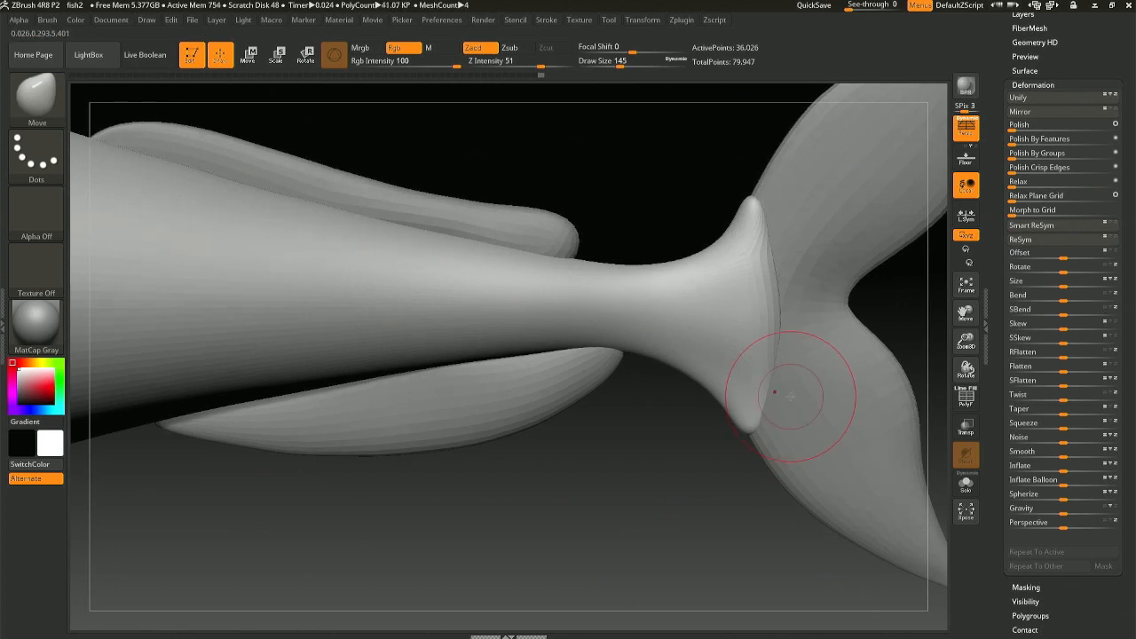
pyautogui.press('space')
pyautogui.moveTo(796, 398); pyautogui.dragTo(800, 393)
pyautogui.moveTo(801, 393); pyautogui.dragTo(797, 269, button='right')
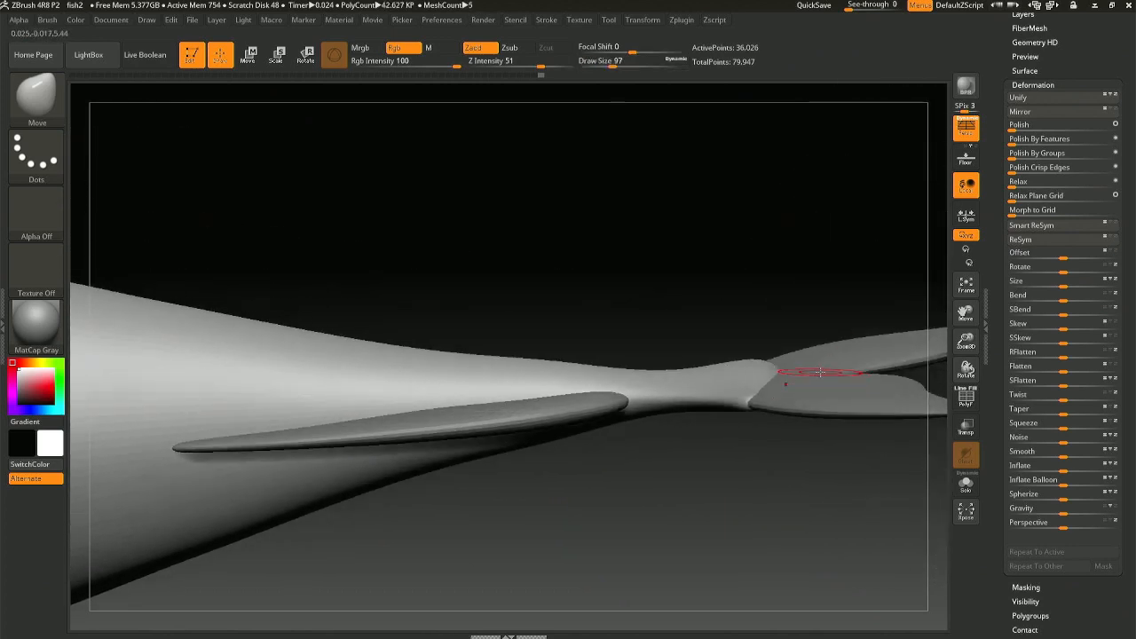
pyautogui.moveTo(821, 372); pyautogui.dragTo(807, 399, button='right')
pyautogui.press('space')
pyautogui.moveTo(765, 389); pyautogui.dragTo(772, 387)
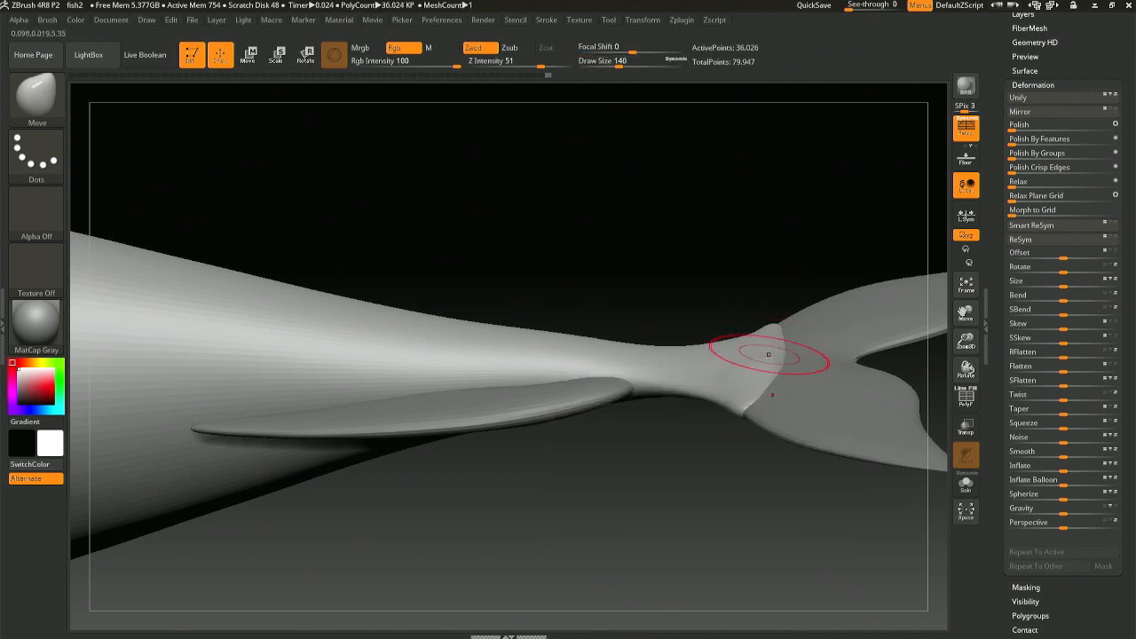
pyautogui.hotkey('ctrl', 'z')
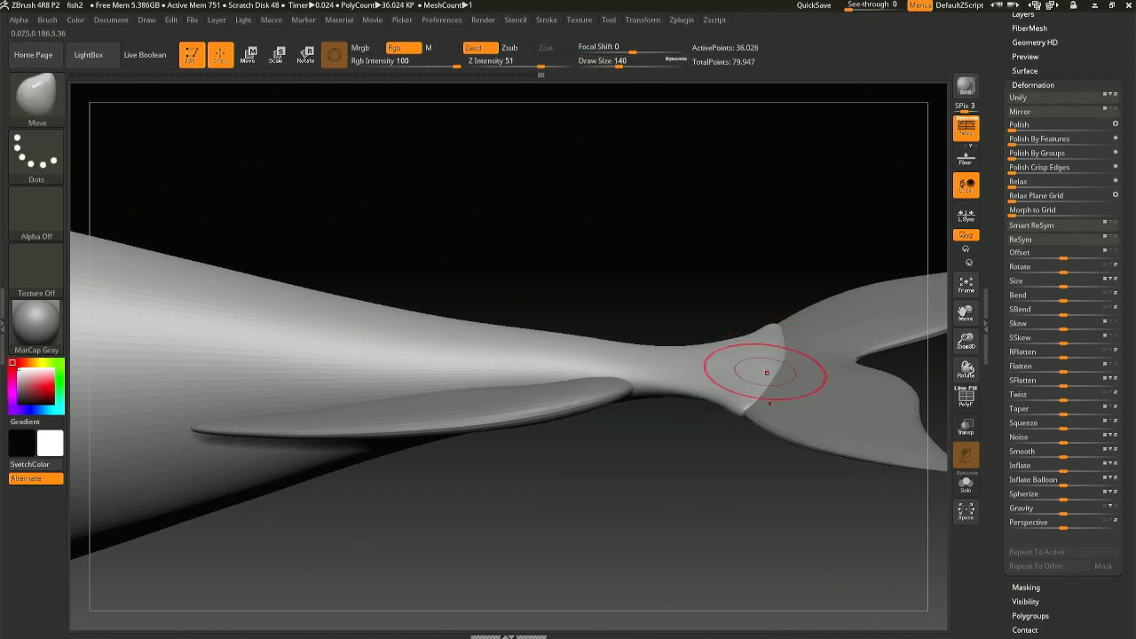
pyautogui.moveTo(768, 372)
pyautogui.mouseDown(button='right')
pyautogui.moveTo(815, 433)
pyautogui.moveTo(764, 362)
pyautogui.moveTo(782, 369)
pyautogui.moveTo(782, 327)
pyautogui.mouseUp(button='right')
pyautogui.moveTo(768, 379)
pyautogui.mouseDown(button='right')
pyautogui.moveTo(819, 420)
pyautogui.moveTo(844, 378)
pyautogui.moveTo(832, 371)
pyautogui.moveTo(816, 392)
pyautogui.mouseUp(button='right')
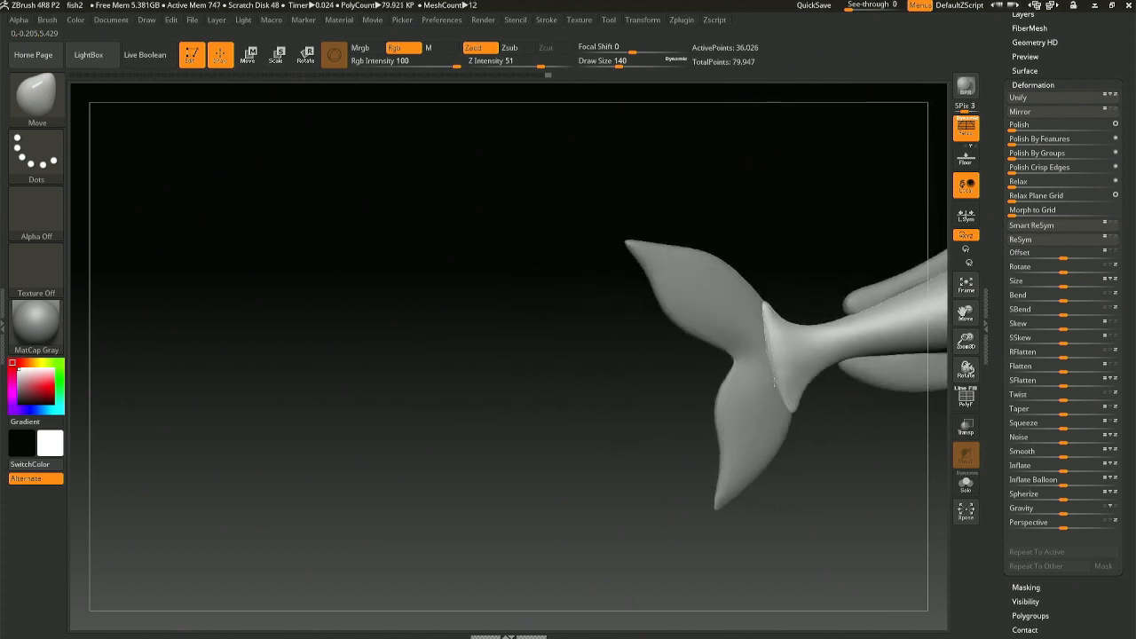
pyautogui.moveTo(761, 376)
pyautogui.mouseDown(button='right')
pyautogui.moveTo(762, 353)
pyautogui.moveTo(641, 339)
pyautogui.mouseUp(button='right')
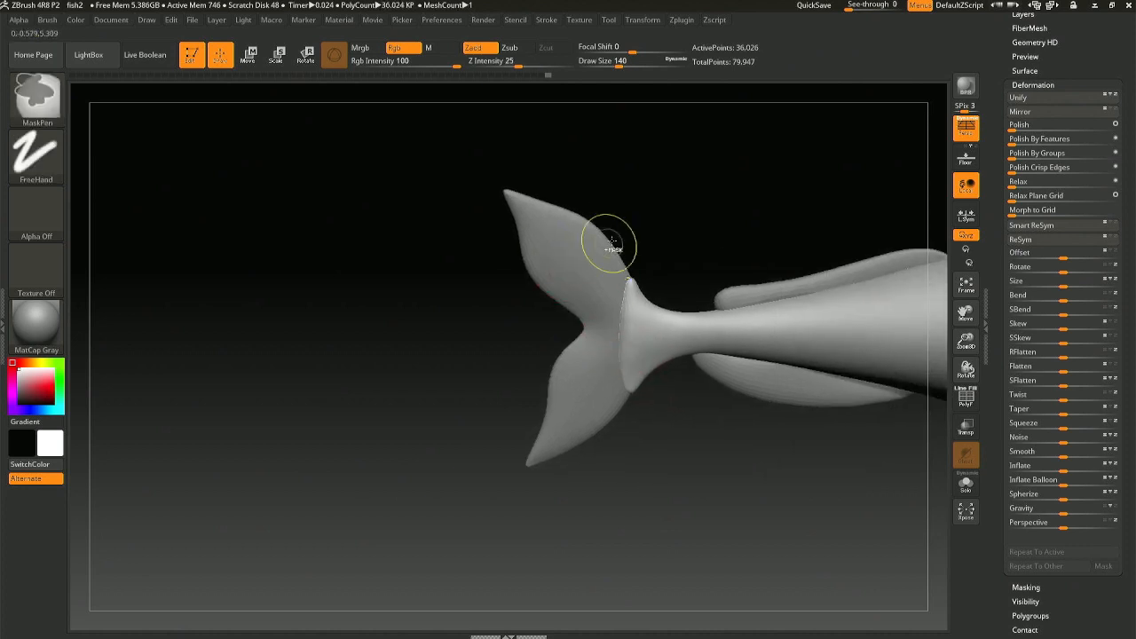
# - Mask the body up to the flared tail end with a softened border, and apply Polish to the unmasked tail end
pyautogui.keyDown('ctrl'); pyautogui.moveTo(687, 190); pyautogui.dragTo(524, 530); pyautogui.keyUp('ctrl')
pyautogui.keyDown('ctrl'); pyautogui.click(732, 337); pyautogui.keyUp('ctrl')
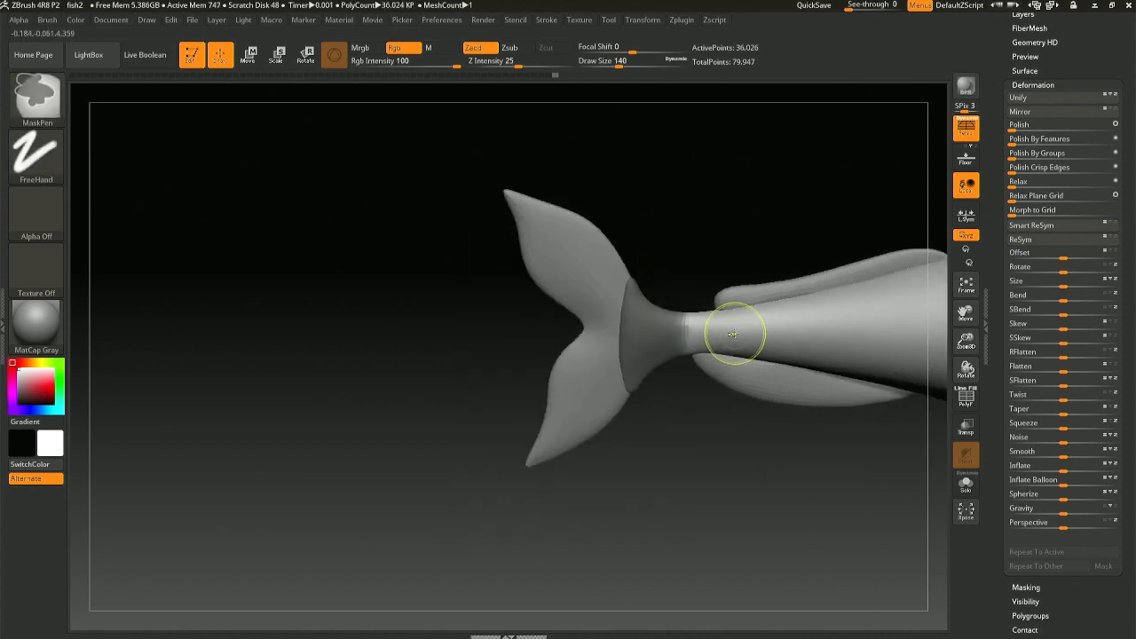
pyautogui.keyDown('ctrl'); pyautogui.click(736, 332); pyautogui.keyUp('ctrl')
pyautogui.keyDown('ctrl'); pyautogui.click(736, 333); pyautogui.keyUp('ctrl')
pyautogui.keyDown('ctrl'); pyautogui.click(744, 505); pyautogui.keyUp('ctrl')
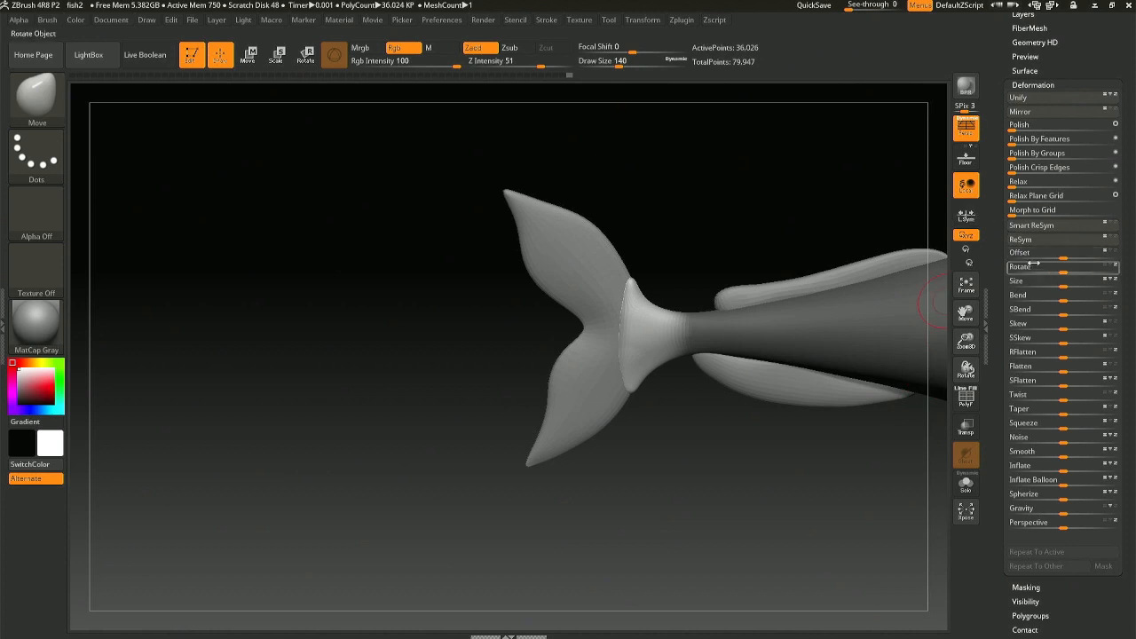
pyautogui.moveTo(1019, 125); pyautogui.dragTo(1116, 121)
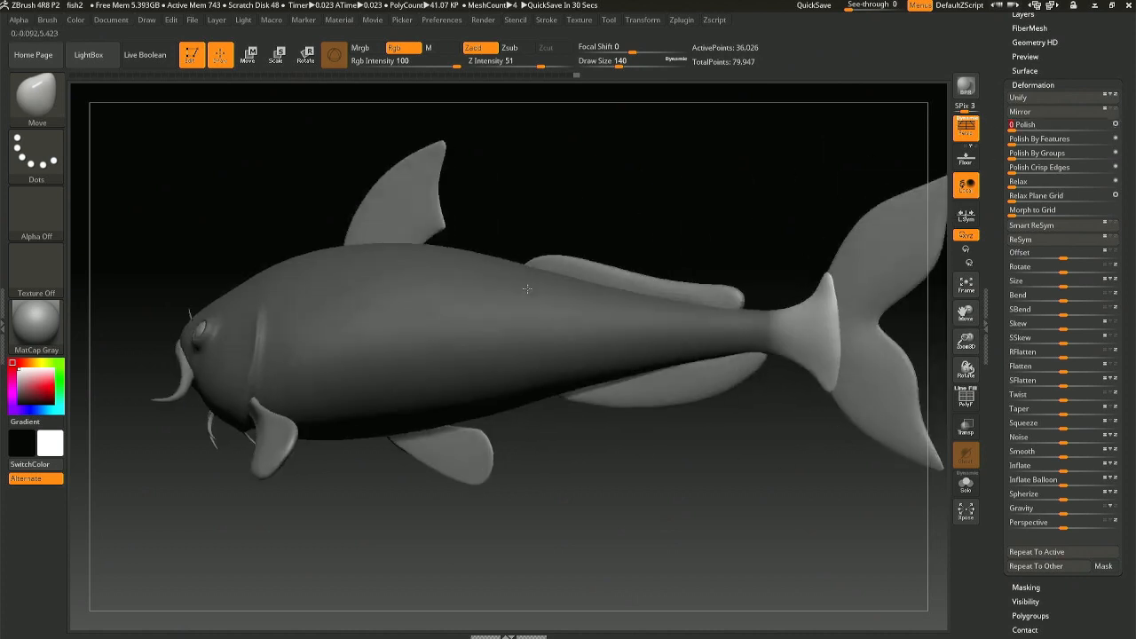
# - Set the draw size to 187 and push the tail stem's rear edge into a curve over the tail fin with the Move brush
pyautogui.press('shift')
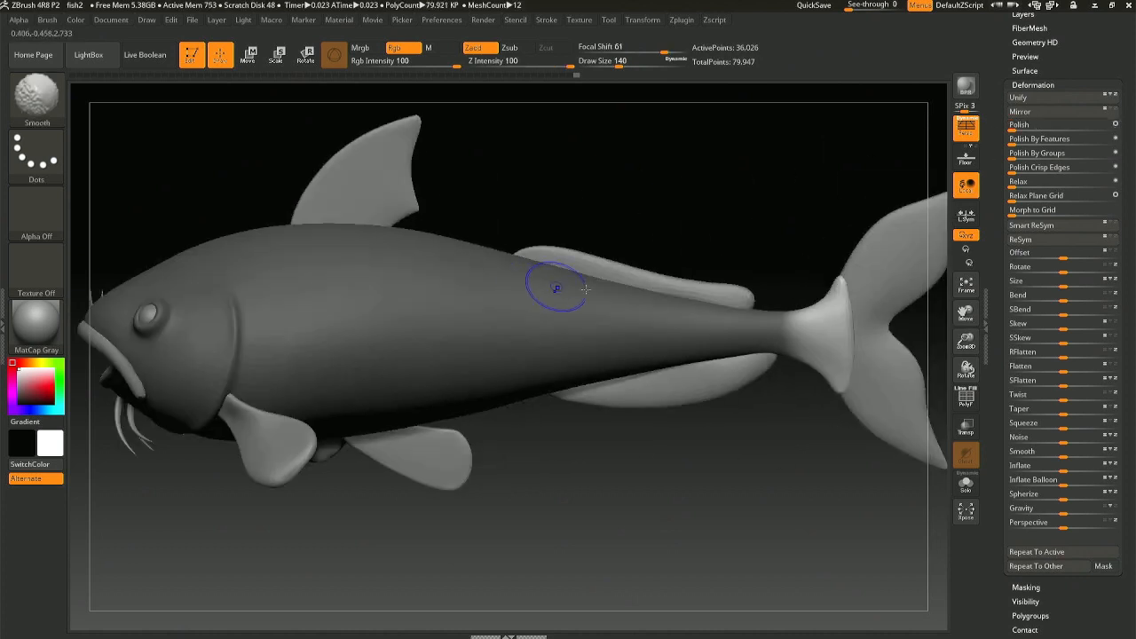
pyautogui.keyDown('alt'); pyautogui.moveTo(834, 308); pyautogui.dragTo(746, 274, button='right'); pyautogui.keyUp('alt')
pyautogui.press('space')
pyautogui.moveTo(761, 280); pyautogui.dragTo(786, 281)
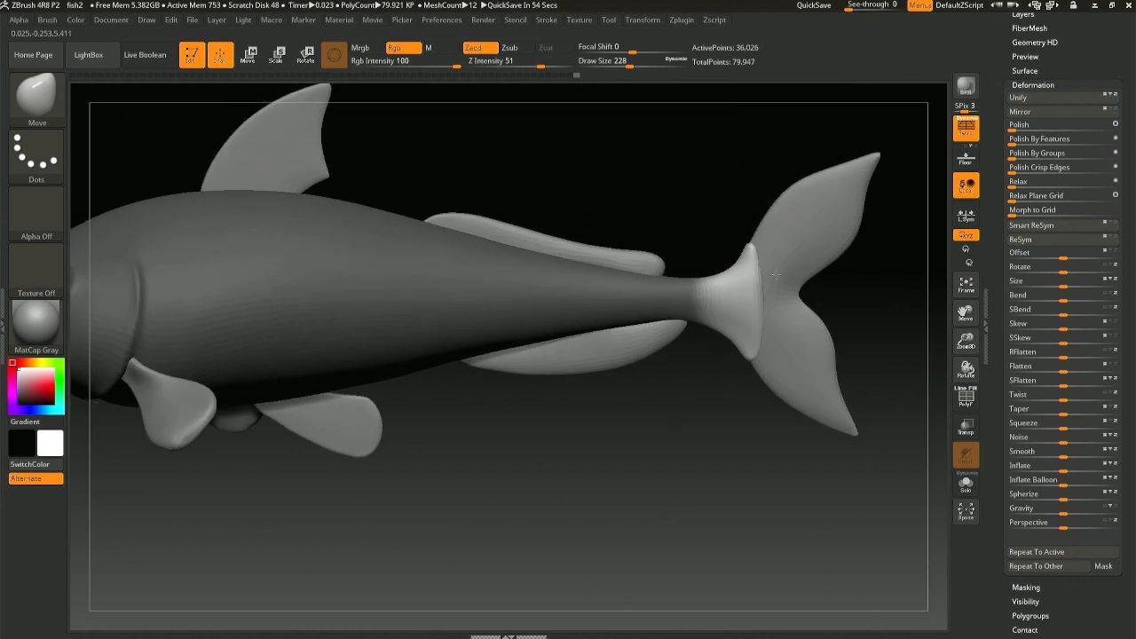
pyautogui.press('space')
pyautogui.moveTo(768, 285); pyautogui.dragTo(761, 283)
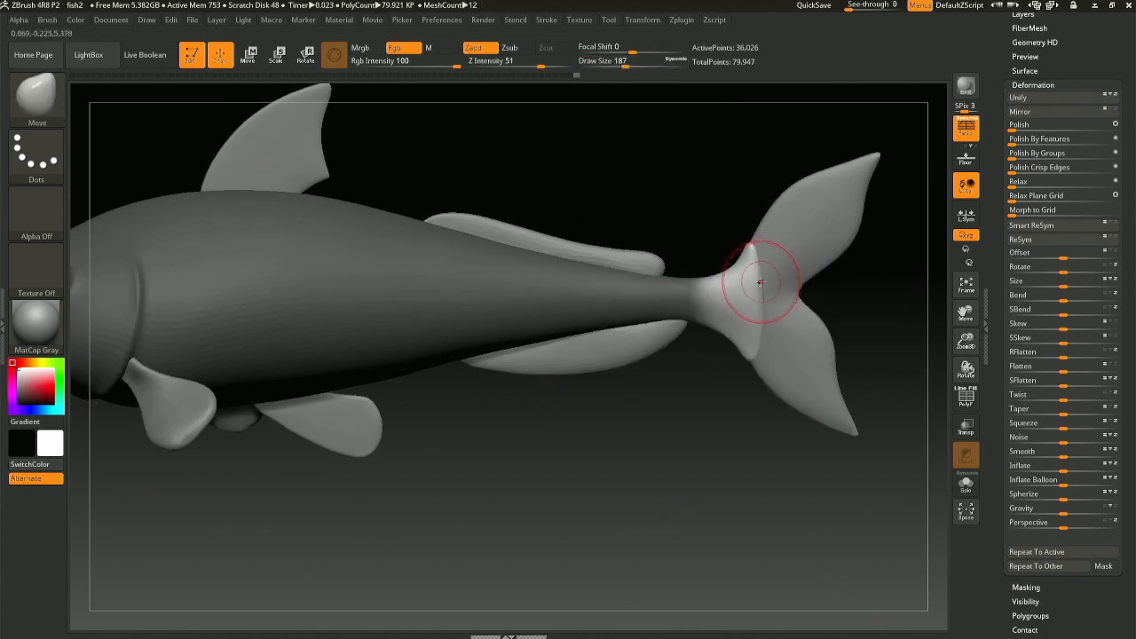
pyautogui.moveTo(768, 284)
pyautogui.mouseDown(button='right')
pyautogui.moveTo(733, 297)
pyautogui.moveTo(770, 284)
pyautogui.moveTo(743, 278)
pyautogui.moveTo(765, 280)
pyautogui.mouseUp(button='right')
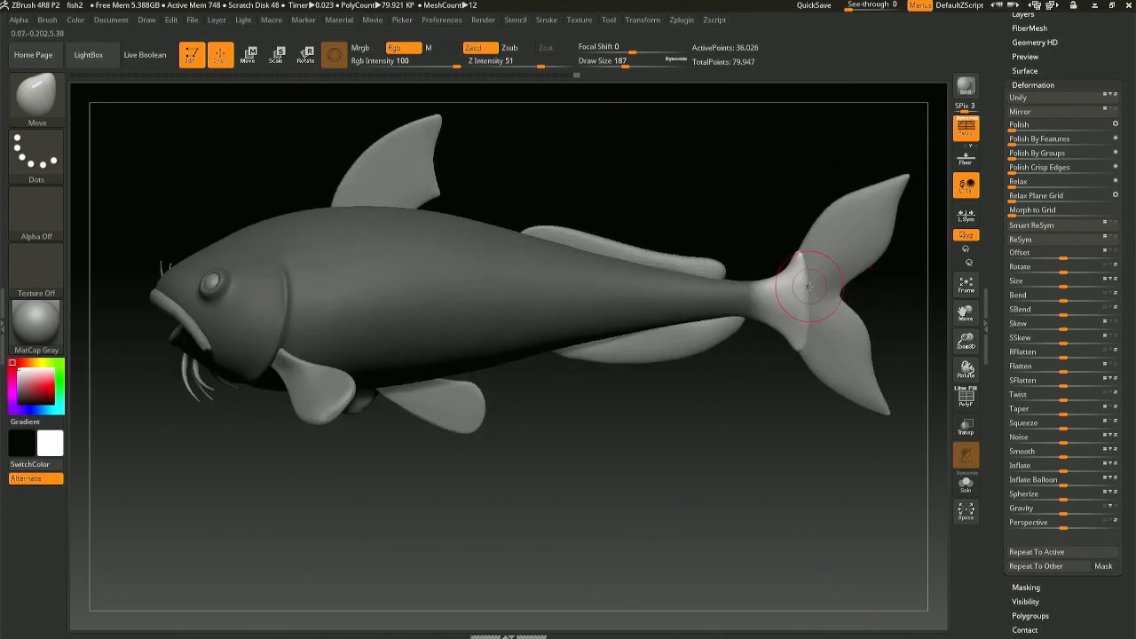
pyautogui.moveTo(810, 286); pyautogui.dragTo(813, 285)
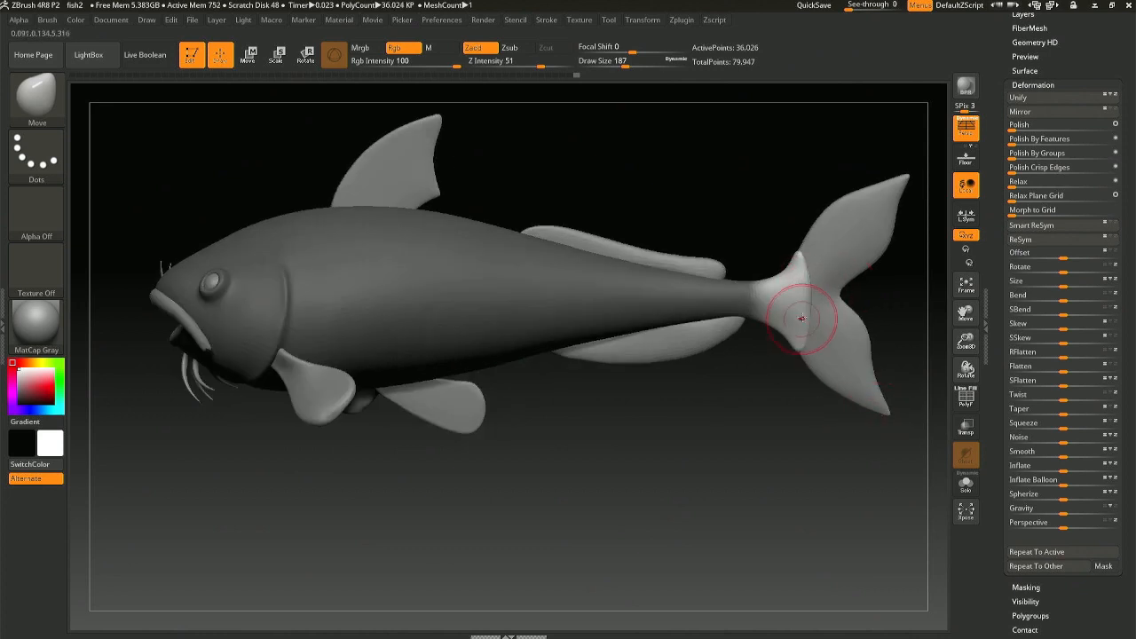
pyautogui.moveTo(887, 273)
pyautogui.keyDown('ctrl'); pyautogui.mouseDown(button='right')
pyautogui.moveTo(875, 321)
pyautogui.moveTo(723, 306)
pyautogui.mouseUp(button='right'); pyautogui.keyUp('ctrl')
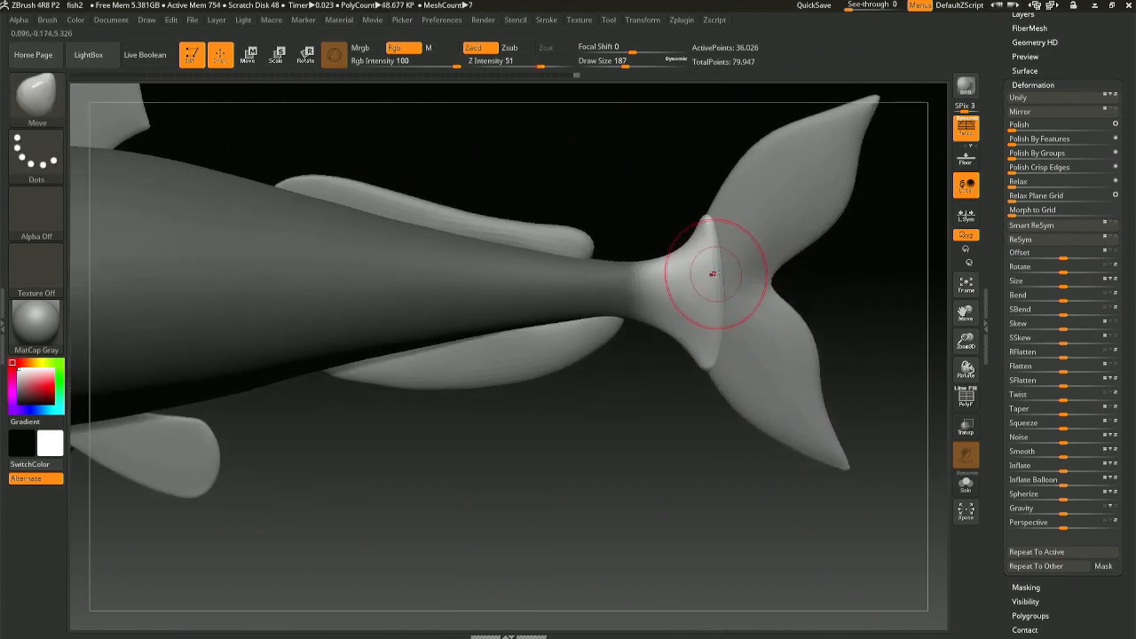
pyautogui.moveTo(716, 269); pyautogui.dragTo(722, 269)
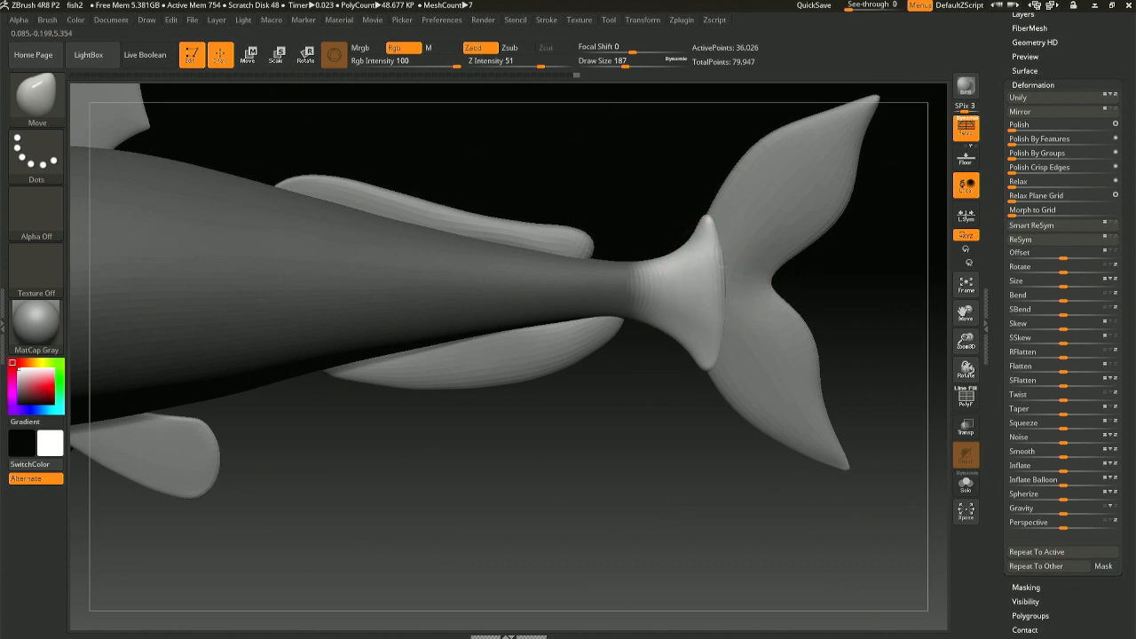
# - Clear the body mask and smooth the narrow tail stem ahead of the fin at a draw size of 154
pyautogui.rightClick(676, 326)
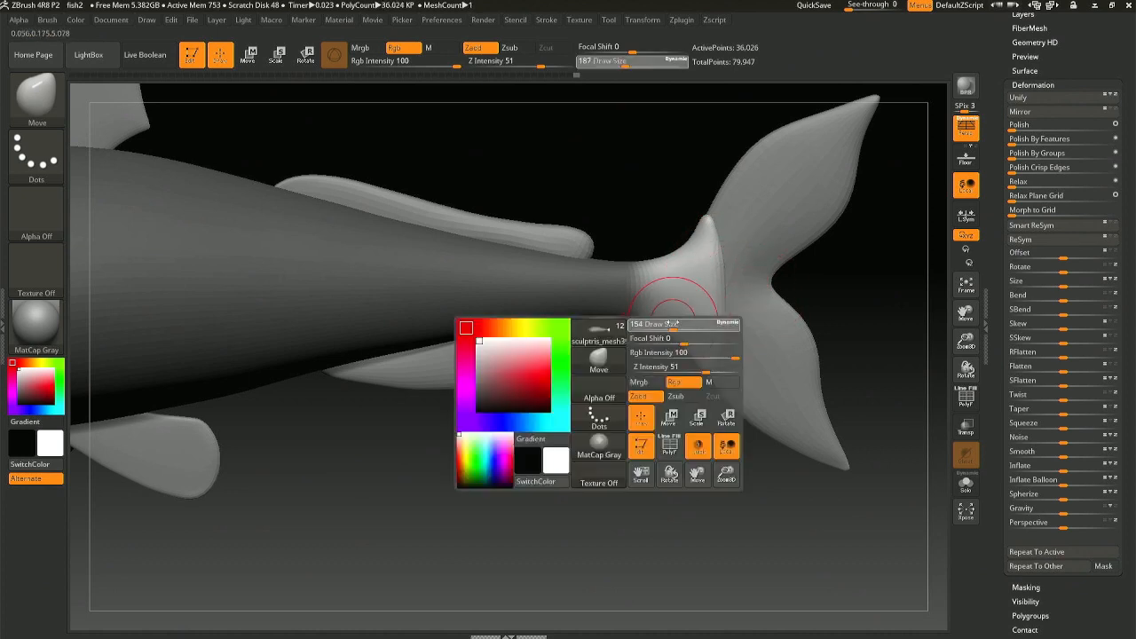
pyautogui.keyDown('ctrl'); pyautogui.click(679, 339); pyautogui.keyUp('ctrl')
pyautogui.keyDown('ctrl'); pyautogui.click(669, 380); pyautogui.keyUp('ctrl')
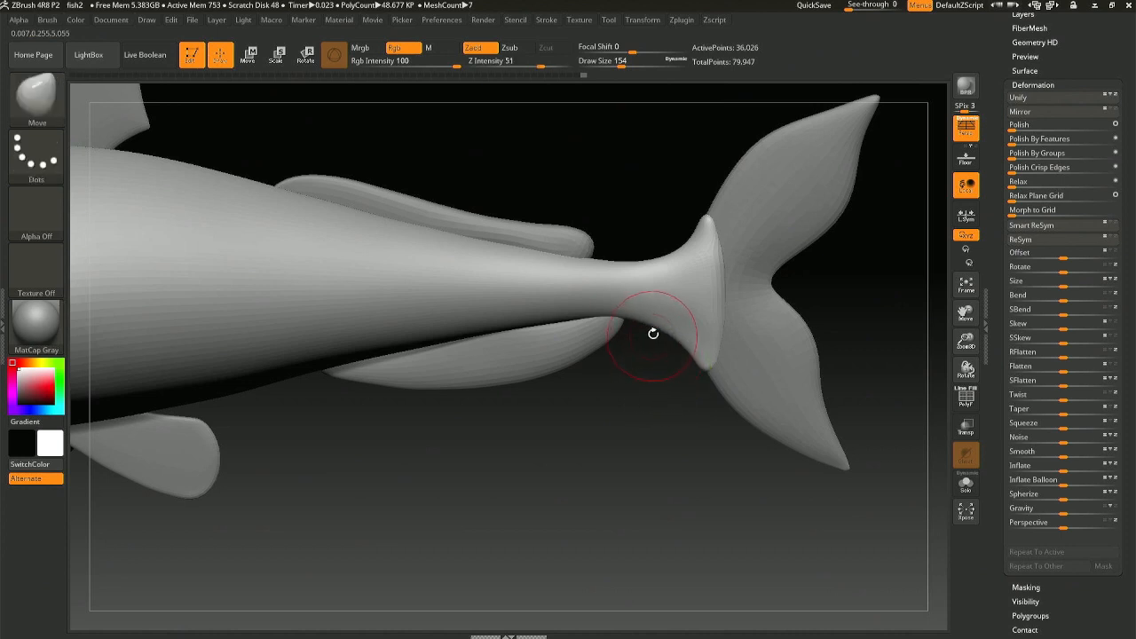
pyautogui.moveTo(657, 330)
pyautogui.mouseDown()
pyautogui.moveTo(634, 309)
pyautogui.moveTo(672, 336)
pyautogui.moveTo(664, 311)
pyautogui.mouseUp()
pyautogui.press('shift')
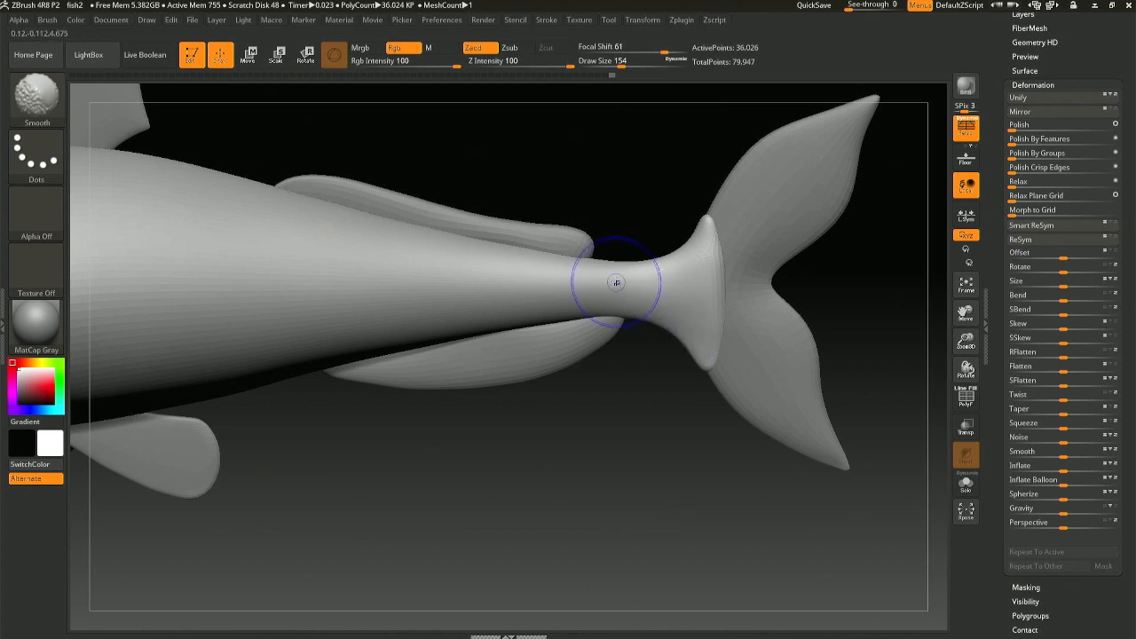
pyautogui.moveTo(684, 350)
pyautogui.mouseDown()
pyautogui.moveTo(675, 291)
pyautogui.moveTo(690, 208)
pyautogui.moveTo(667, 308)
pyautogui.mouseUp()
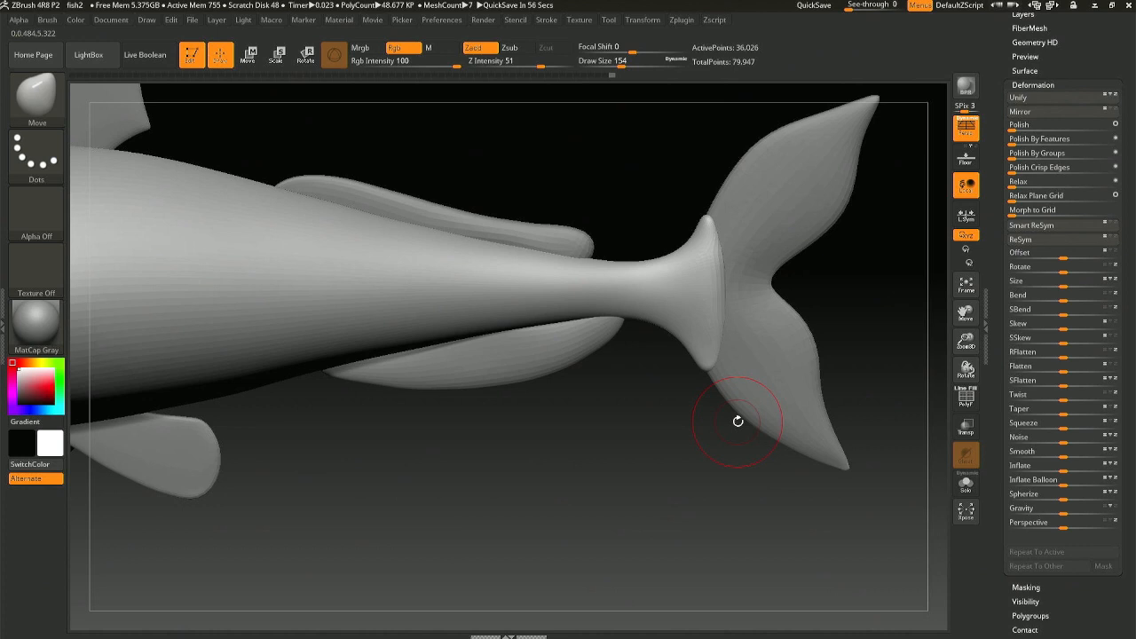
# - Make the tail fin the active subtool and examine how it joins the body
pyautogui.keyDown('alt'); pyautogui.click(781, 253); pyautogui.keyUp('alt')
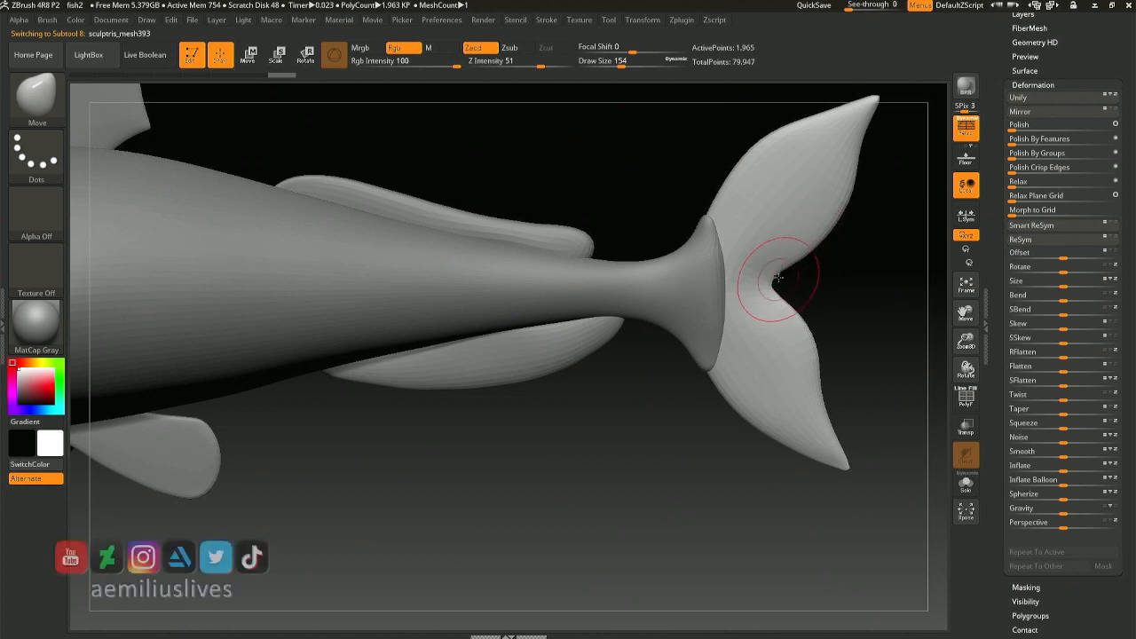
pyautogui.keyDown('alt'); pyautogui.moveTo(790, 172); pyautogui.dragTo(754, 224, button='right'); pyautogui.keyUp('alt')
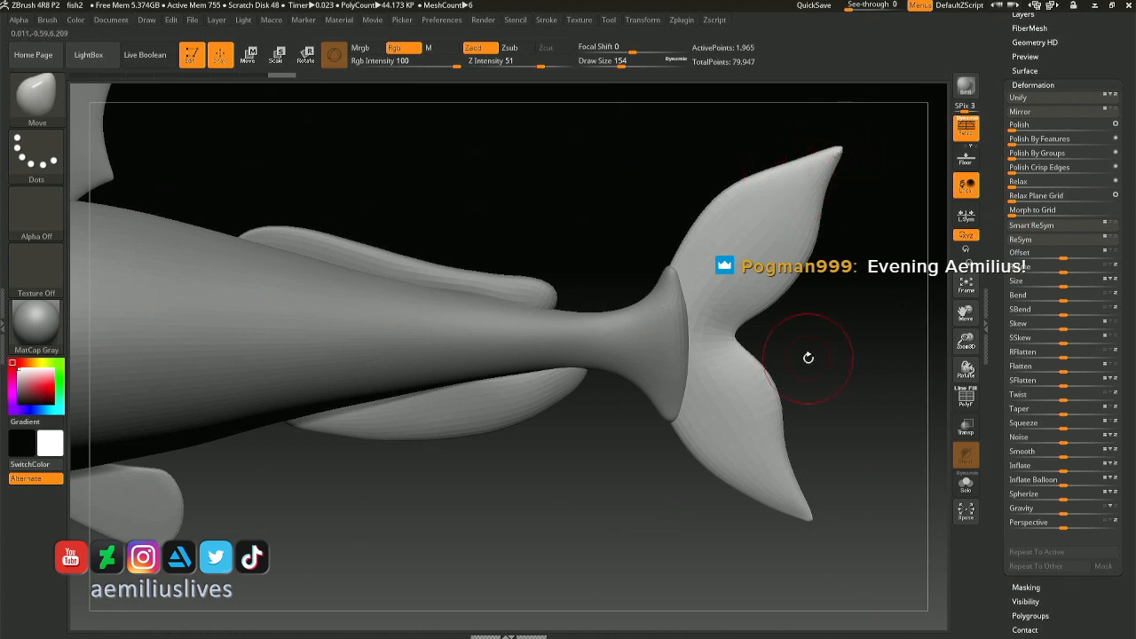
pyautogui.moveTo(648, 429)
pyautogui.keyDown('ctrl'); pyautogui.mouseDown(button='right')
pyautogui.moveTo(612, 357)
pyautogui.moveTo(637, 349)
pyautogui.moveTo(639, 318)
pyautogui.moveTo(661, 422)
pyautogui.mouseUp(button='right'); pyautogui.keyUp('ctrl')
pyautogui.moveTo(601, 363)
pyautogui.keyDown('ctrl'); pyautogui.mouseDown(button='right')
pyautogui.moveTo(592, 436)
pyautogui.moveTo(575, 366)
pyautogui.mouseUp(button='right'); pyautogui.keyUp('ctrl')
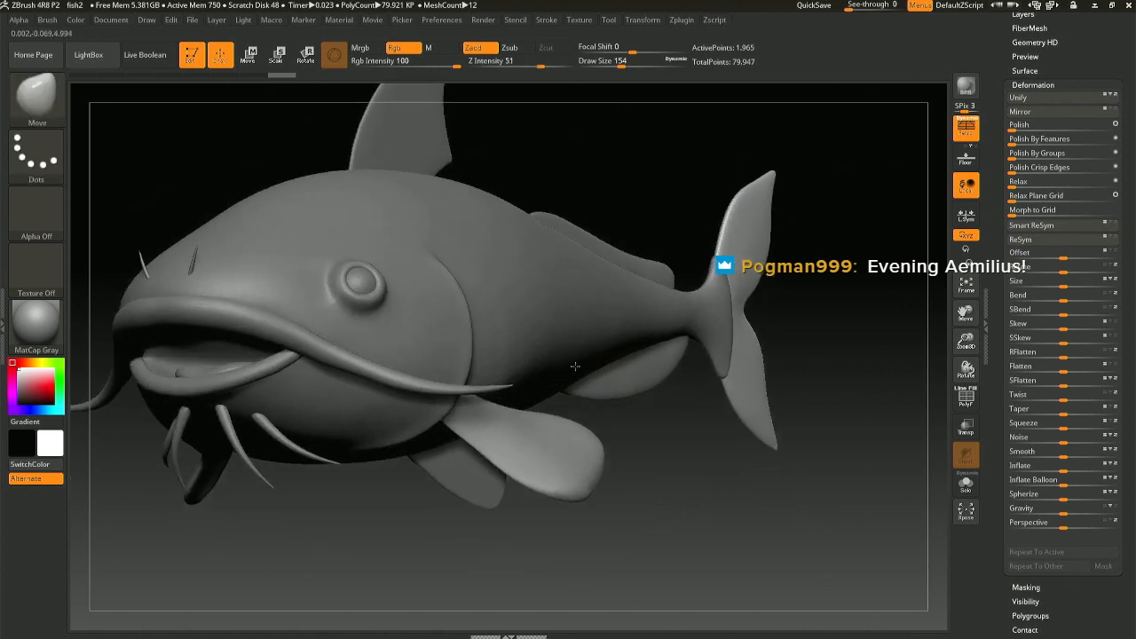
# - Switch back to the body subtool and smooth the flank behind the gill crease, above the pectoral fin
pyautogui.keyDown('alt'); pyautogui.click(546, 339); pyautogui.keyUp('alt')
pyautogui.moveTo(520, 335); pyautogui.dragTo(501, 328, button='right')
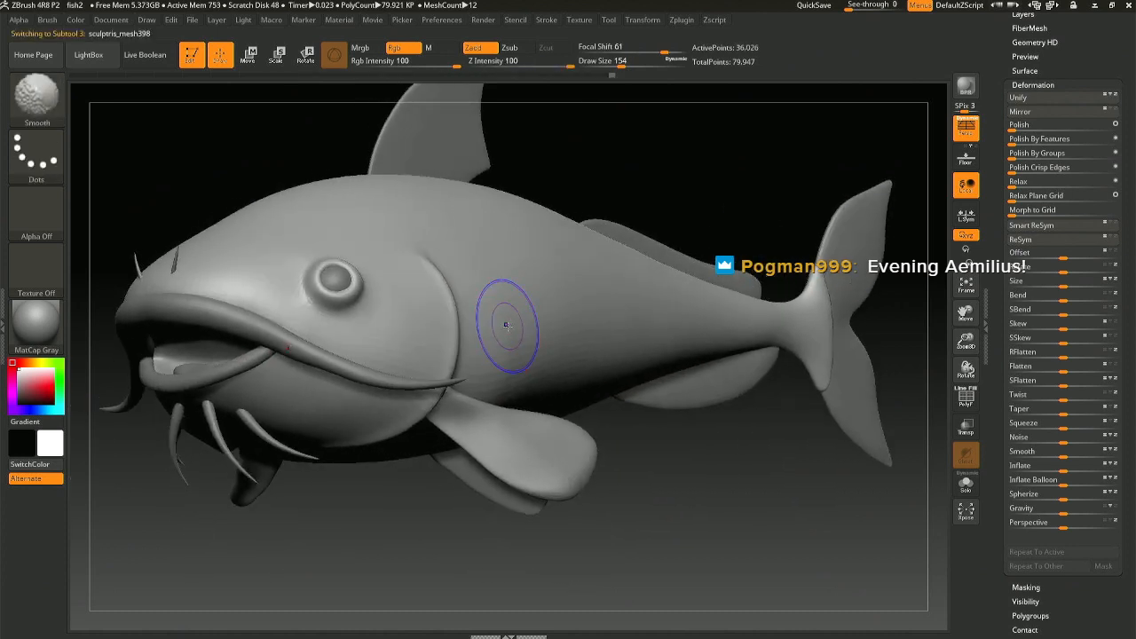
pyautogui.keyDown('shift'); pyautogui.moveTo(505, 325); pyautogui.dragTo(509, 373); pyautogui.keyUp('shift')
pyautogui.press('b')
pyautogui.press('m')
pyautogui.press('v')
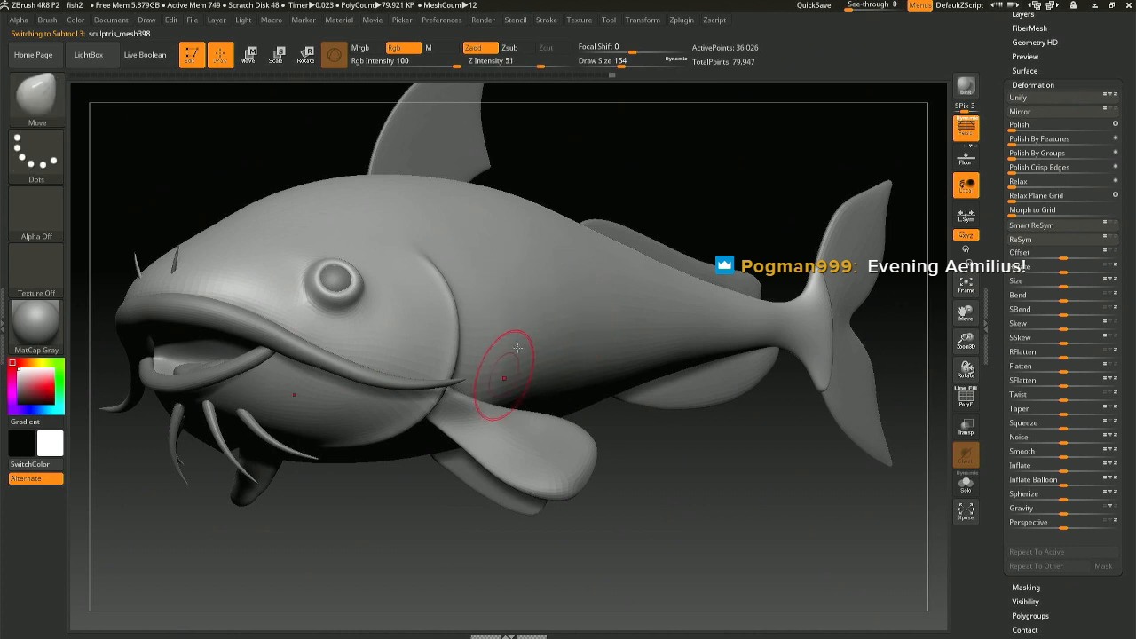
pyautogui.press('shift')
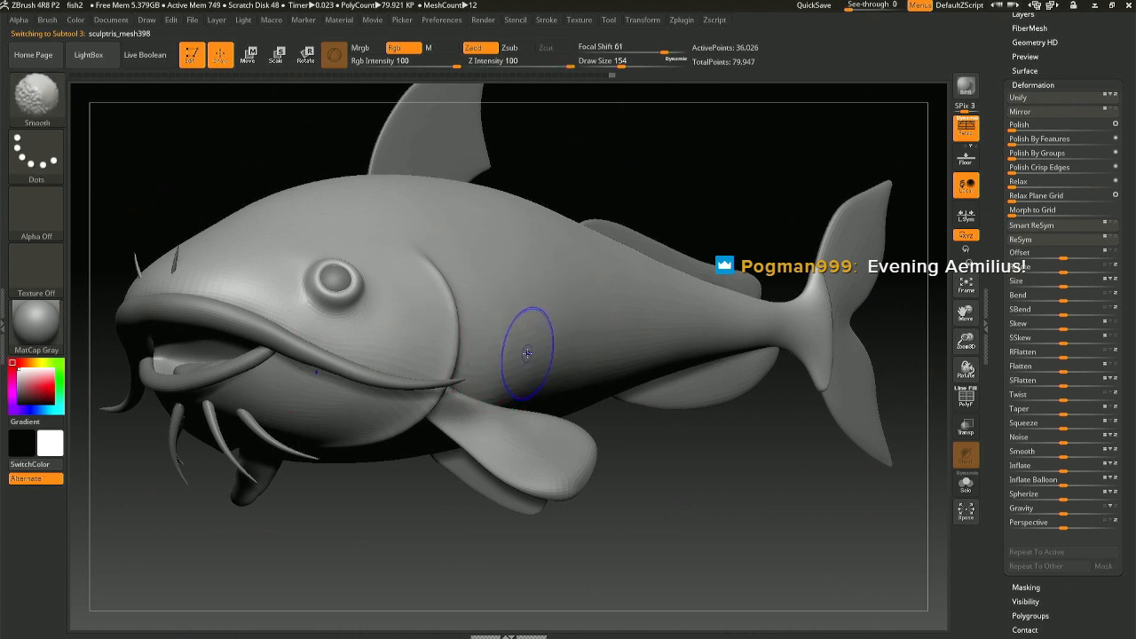
pyautogui.press('shift')
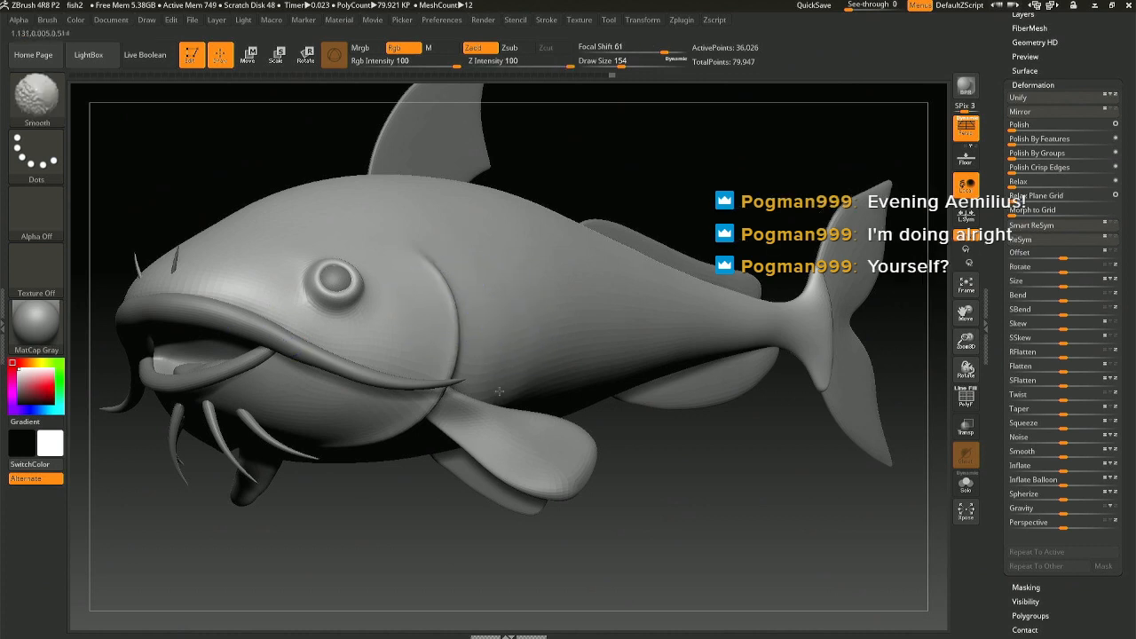
pyautogui.keyDown('shift'); pyautogui.moveTo(534, 356); pyautogui.dragTo(552, 357); pyautogui.keyUp('shift')
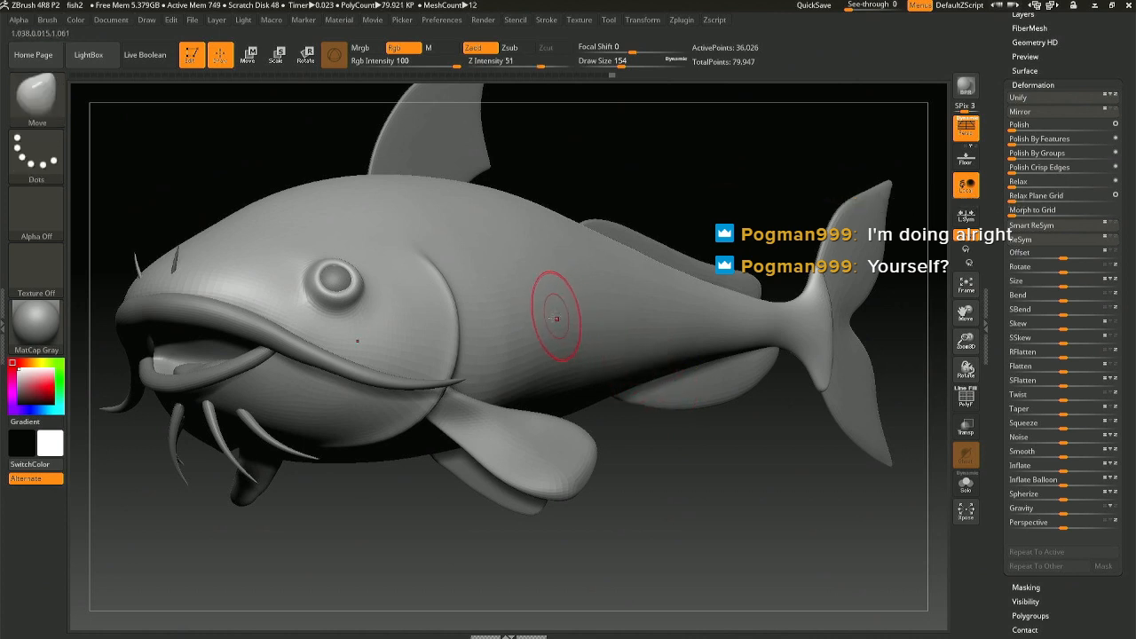
# - Examine the head, eye, gill crease and mouth from the side and the front
pyautogui.moveTo(463, 317); pyautogui.dragTo(420, 337, button='right')
pyautogui.moveTo(322, 294)
pyautogui.keyDown('alt'); pyautogui.mouseDown(button='right')
pyautogui.moveTo(411, 281)
pyautogui.moveTo(415, 357)
pyautogui.mouseUp(button='right'); pyautogui.keyUp('alt')
pyautogui.moveTo(399, 259); pyautogui.dragTo(396, 289, button='right')
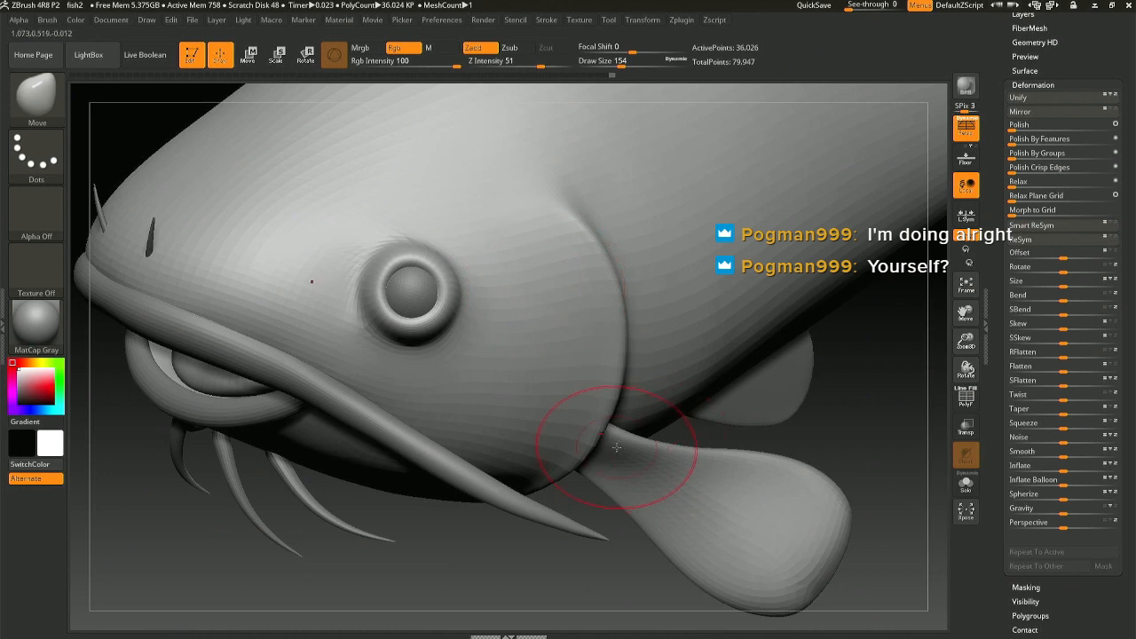
pyautogui.moveTo(672, 464)
pyautogui.mouseDown(button='right')
pyautogui.moveTo(629, 412)
pyautogui.moveTo(745, 377)
pyautogui.moveTo(763, 297)
pyautogui.mouseUp(button='right')
pyautogui.moveTo(325, 215)
pyautogui.mouseDown(button='right')
pyautogui.moveTo(583, 296)
pyautogui.moveTo(525, 260)
pyautogui.moveTo(537, 354)
pyautogui.moveTo(525, 361)
pyautogui.moveTo(544, 388)
pyautogui.moveTo(562, 353)
pyautogui.moveTo(506, 373)
pyautogui.mouseUp(button='right')
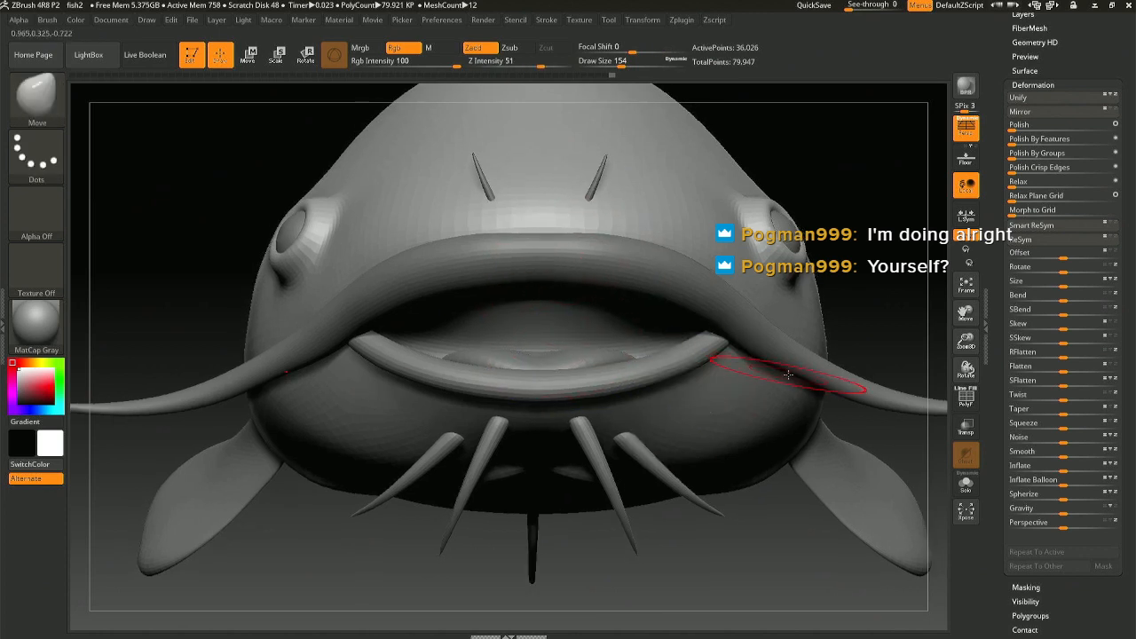
pyautogui.moveTo(761, 347); pyautogui.dragTo(632, 350, button='right')
# - Make the upper lip with its long whiskers the active subtool, set the draw size to 251 and examine the whiskers
pyautogui.keyDown('alt'); pyautogui.click(613, 357); pyautogui.keyUp('alt')
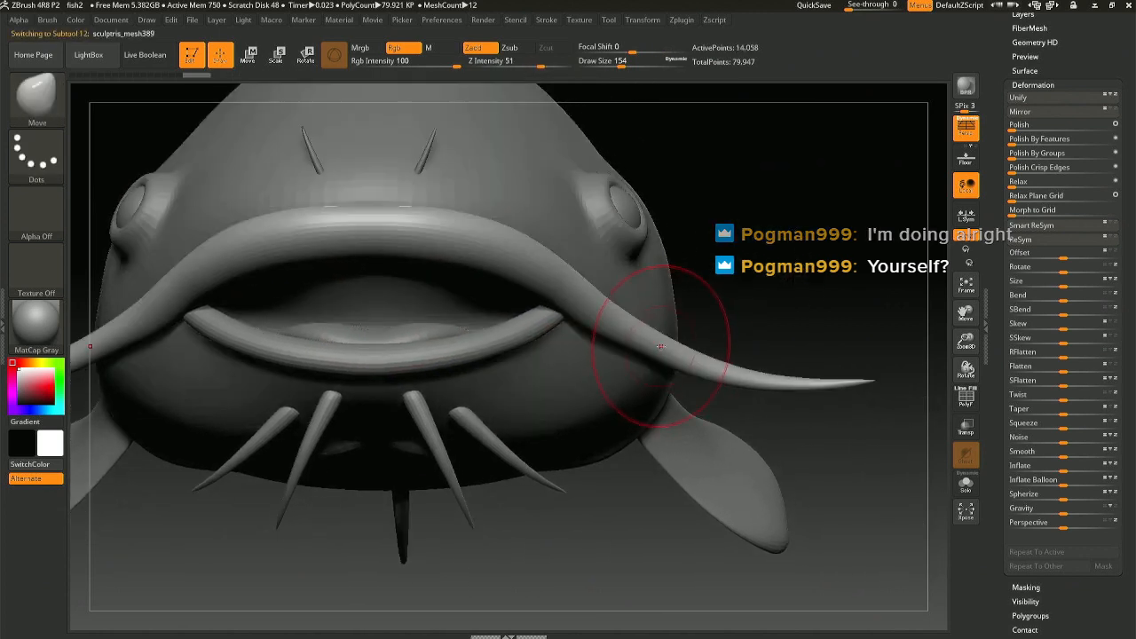
pyautogui.press('space')
pyautogui.click(713, 368)
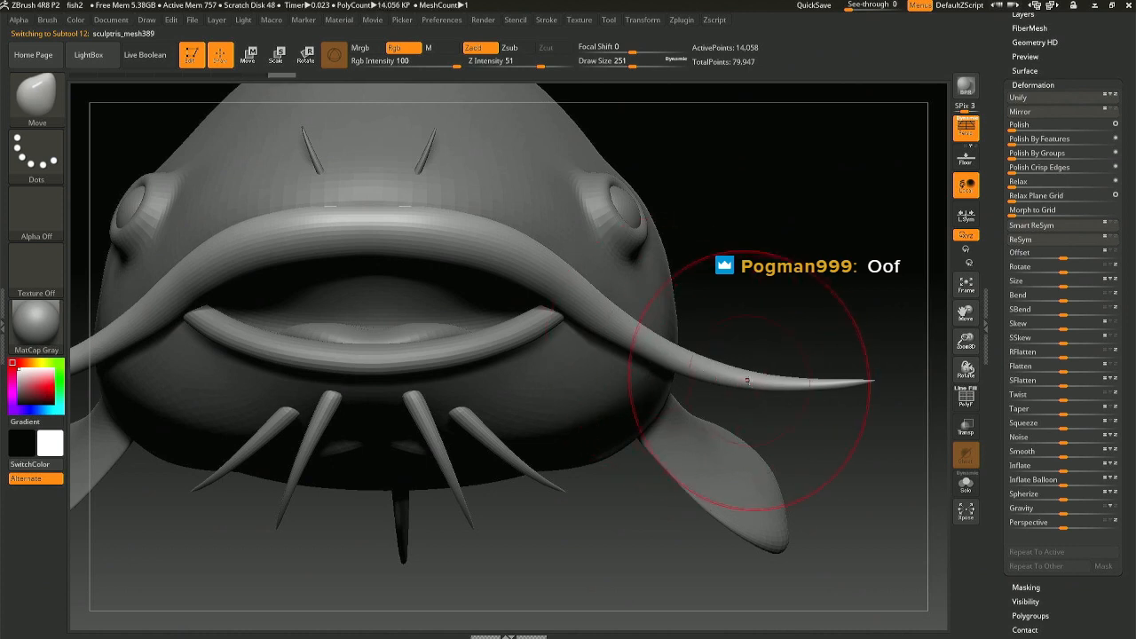
pyautogui.moveTo(576, 393); pyautogui.dragTo(543, 396, button='right')
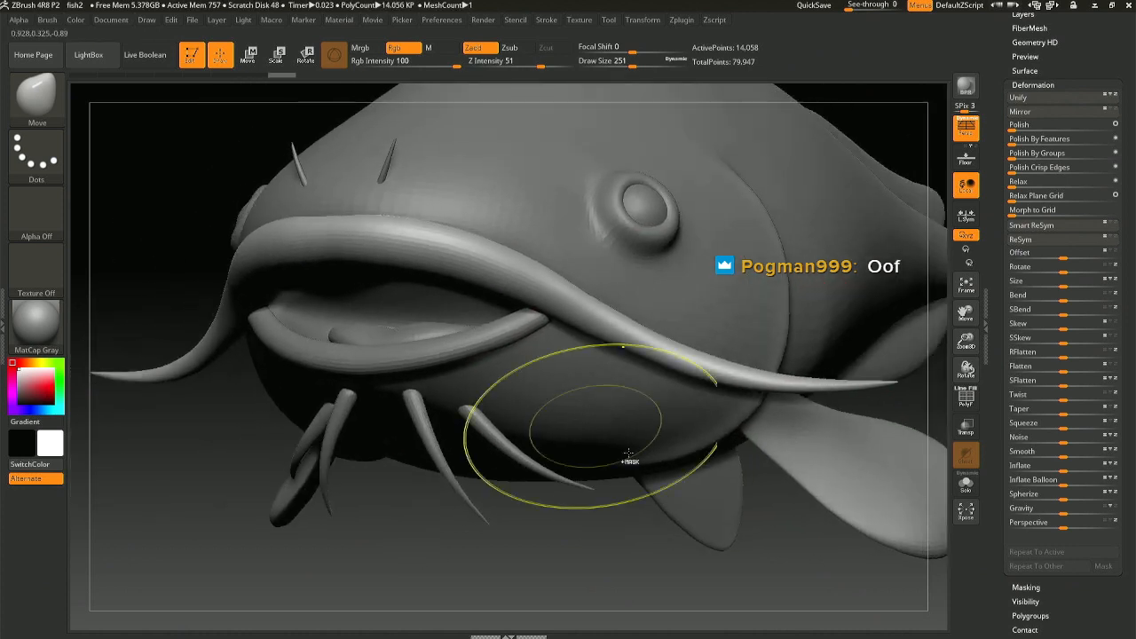
pyautogui.moveTo(598, 428)
pyautogui.keyDown('ctrl'); pyautogui.mouseDown(button='right')
pyautogui.moveTo(650, 381)
pyautogui.moveTo(559, 415)
pyautogui.mouseUp(button='right'); pyautogui.keyUp('ctrl')
pyautogui.moveTo(537, 402); pyautogui.dragTo(560, 391, button='right')
# - Compare the fish without and with perspective, examine its other flank and set the draw size to 154
pyautogui.press('p')
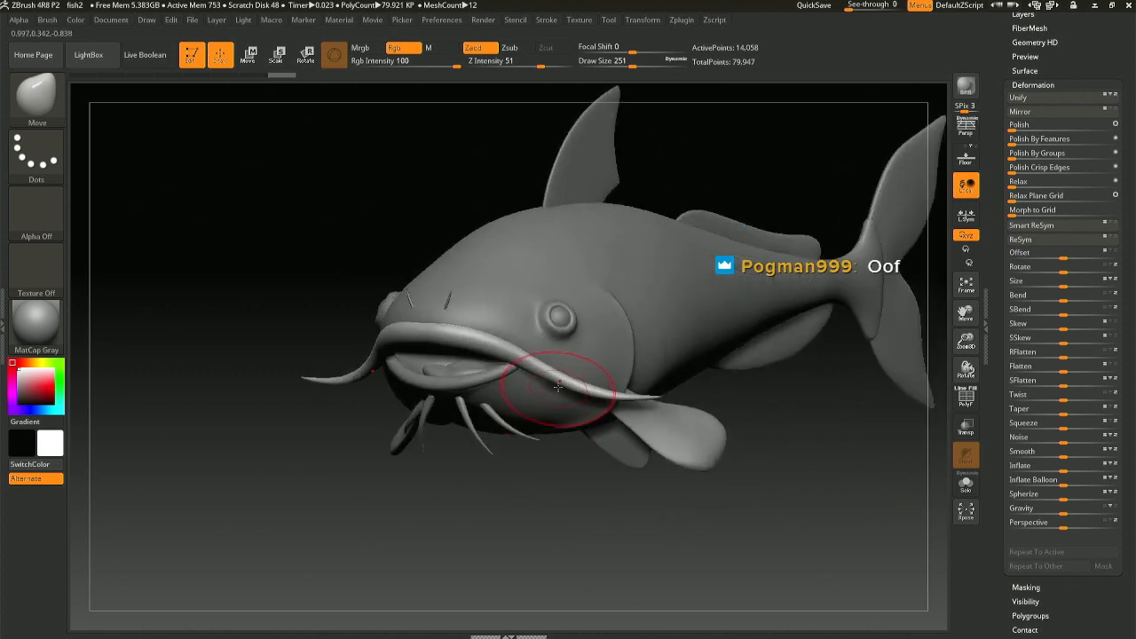
pyautogui.press('p')
pyautogui.keyDown('alt'); pyautogui.moveTo(640, 337); pyautogui.dragTo(624, 408, button='right'); pyautogui.keyUp('alt')
pyautogui.keyDown('alt'); pyautogui.moveTo(429, 393); pyautogui.dragTo(517, 353, button='right'); pyautogui.keyUp('alt')
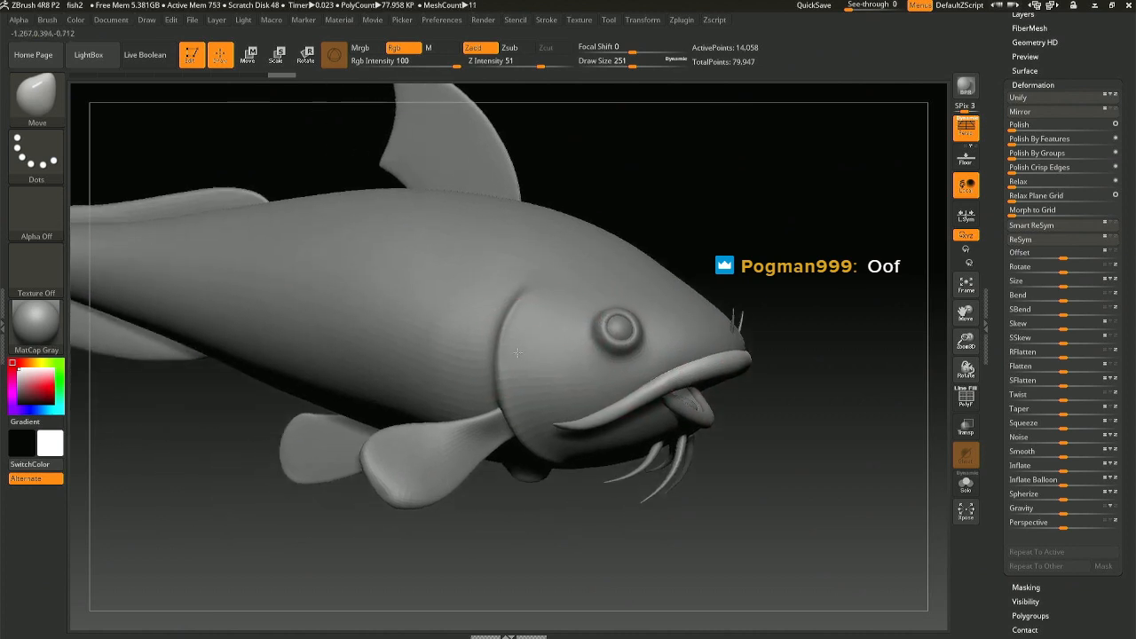
pyautogui.press('space')
pyautogui.moveTo(517, 352); pyautogui.dragTo(507, 352)
pyautogui.moveTo(513, 373); pyautogui.dragTo(506, 357, button='right')
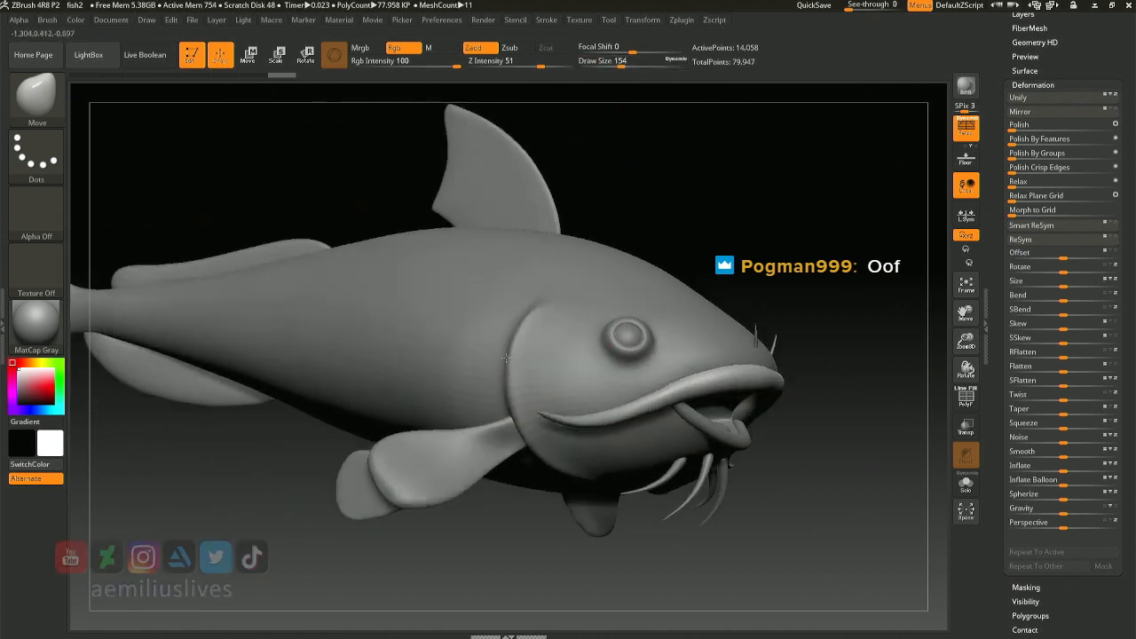
# - Switch back to the body subtool, set the draw size to 262 and examine the eye and gill crease
pyautogui.keyDown('alt'); pyautogui.click(513, 389); pyautogui.keyUp('alt')
pyautogui.press('space')
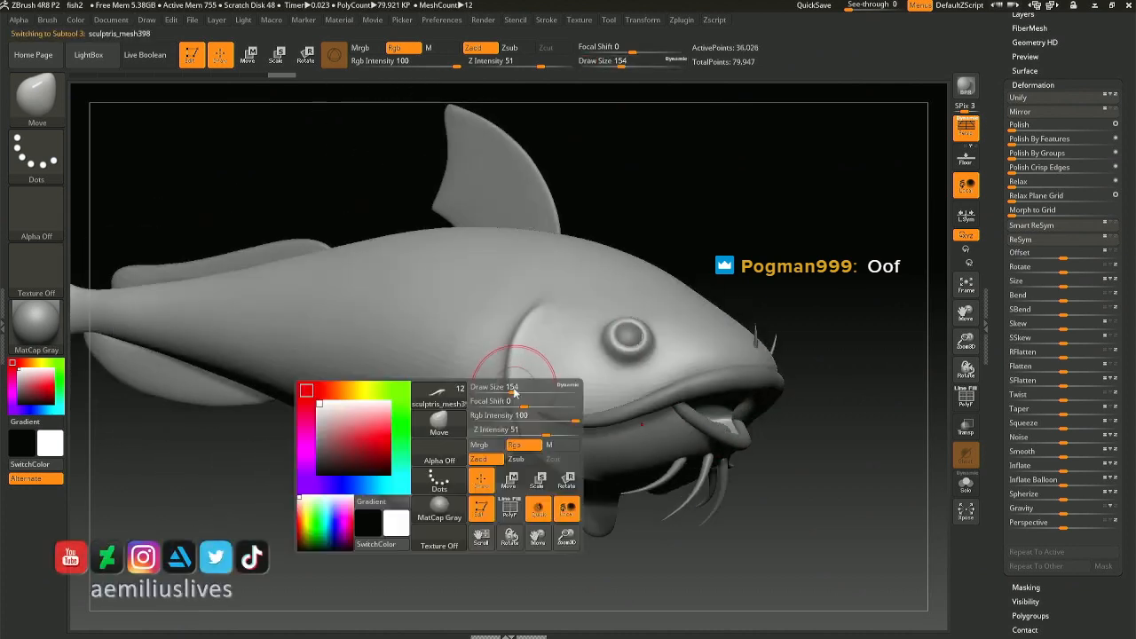
pyautogui.moveTo(514, 387); pyautogui.dragTo(525, 387)
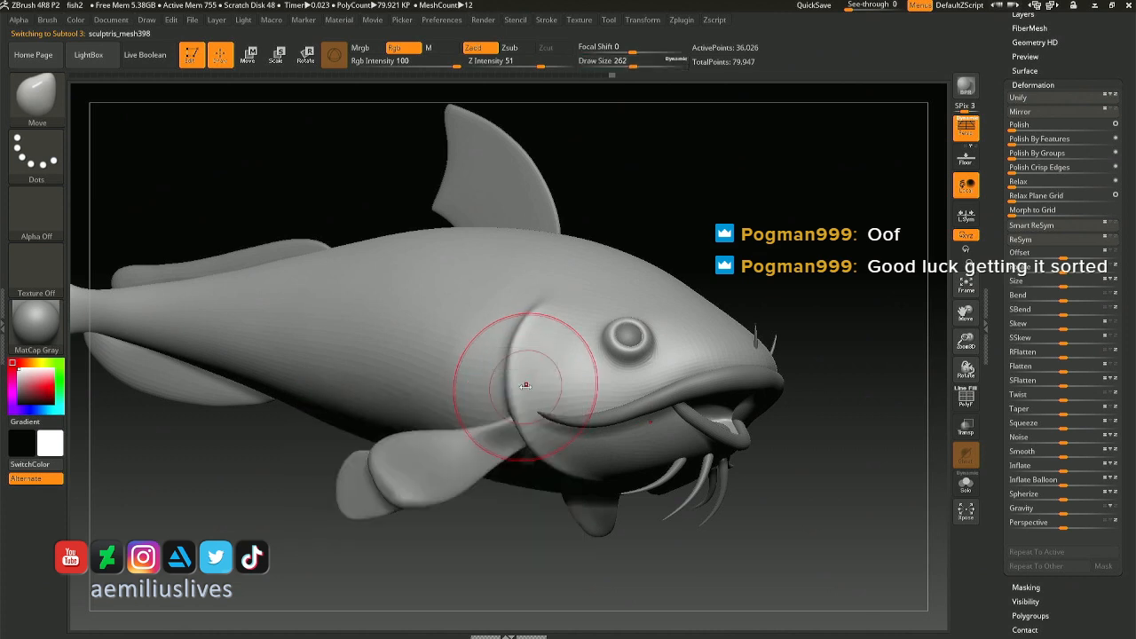
pyautogui.moveTo(525, 387)
pyautogui.mouseDown(button='right')
pyautogui.moveTo(506, 394)
pyautogui.moveTo(515, 391)
pyautogui.mouseUp(button='right')
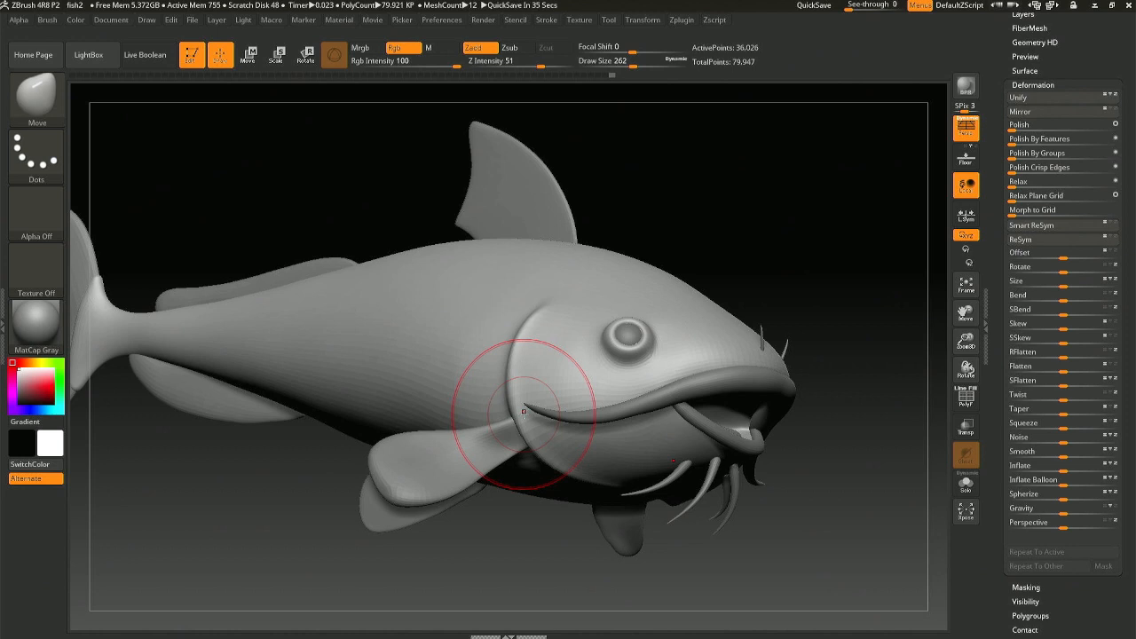
pyautogui.moveTo(563, 401)
pyautogui.mouseDown(button='right')
pyautogui.moveTo(545, 467)
pyautogui.moveTo(647, 370)
pyautogui.moveTo(641, 338)
pyautogui.moveTo(649, 344)
pyautogui.mouseUp(button='right')
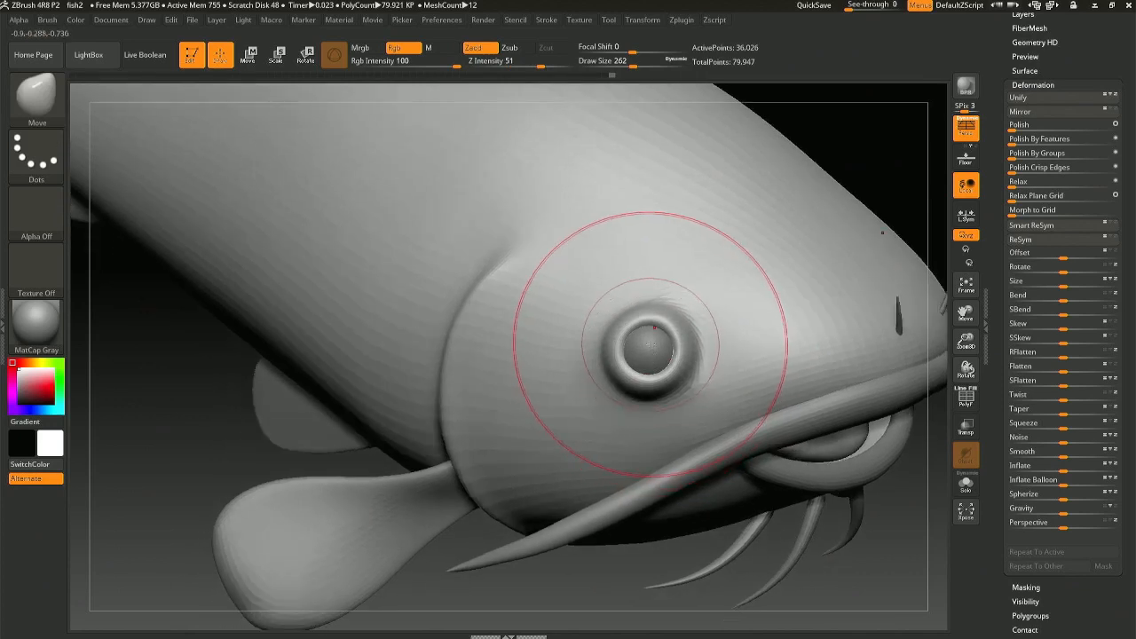
# - Set the draw size to 128 and subdivide the body mesh once
pyautogui.press('space')
pyautogui.moveTo(649, 343); pyautogui.dragTo(632, 341)
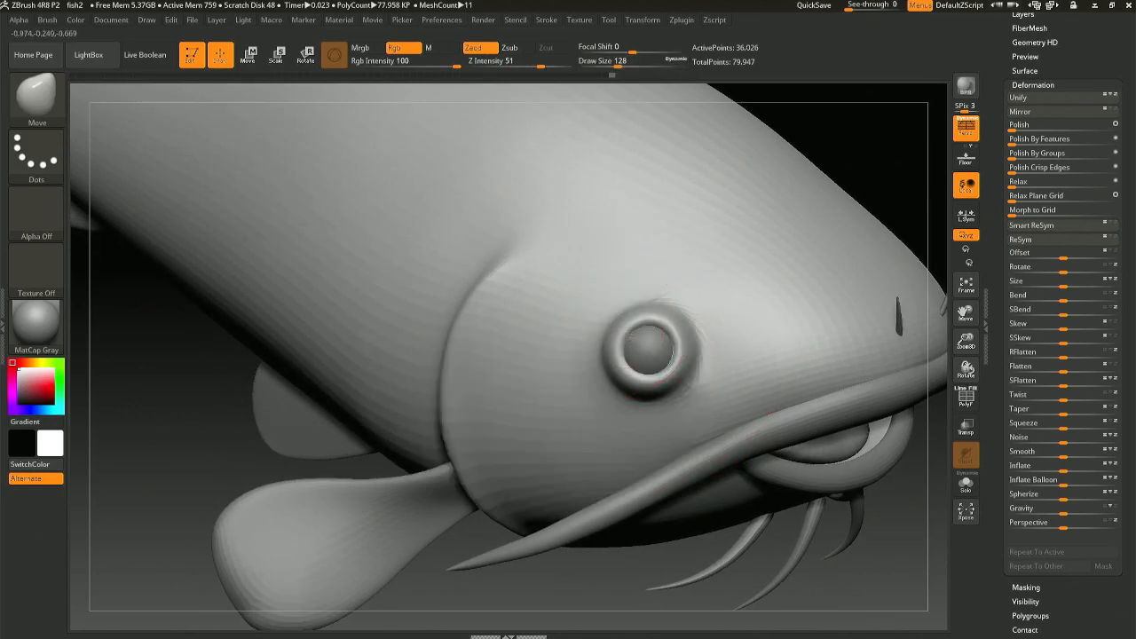
pyautogui.moveTo(624, 342)
pyautogui.mouseDown(button='right')
pyautogui.moveTo(685, 325)
pyautogui.moveTo(524, 311)
pyautogui.mouseUp(button='right')
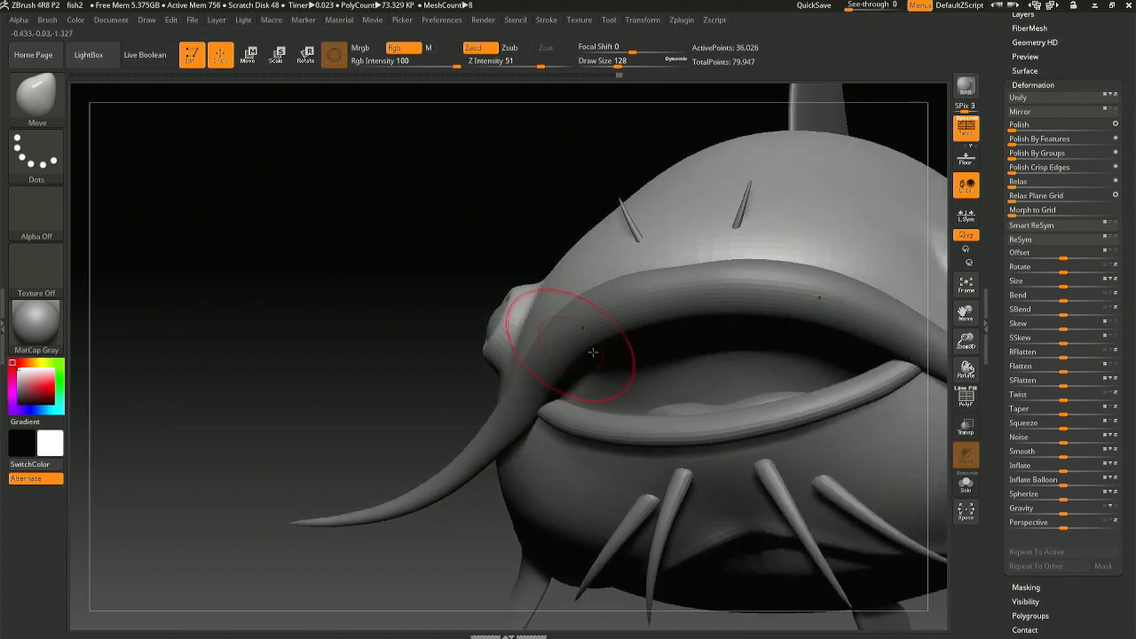
pyautogui.moveTo(719, 414); pyautogui.dragTo(653, 368, button='right')
pyautogui.hotkey('ctrl', 'd')
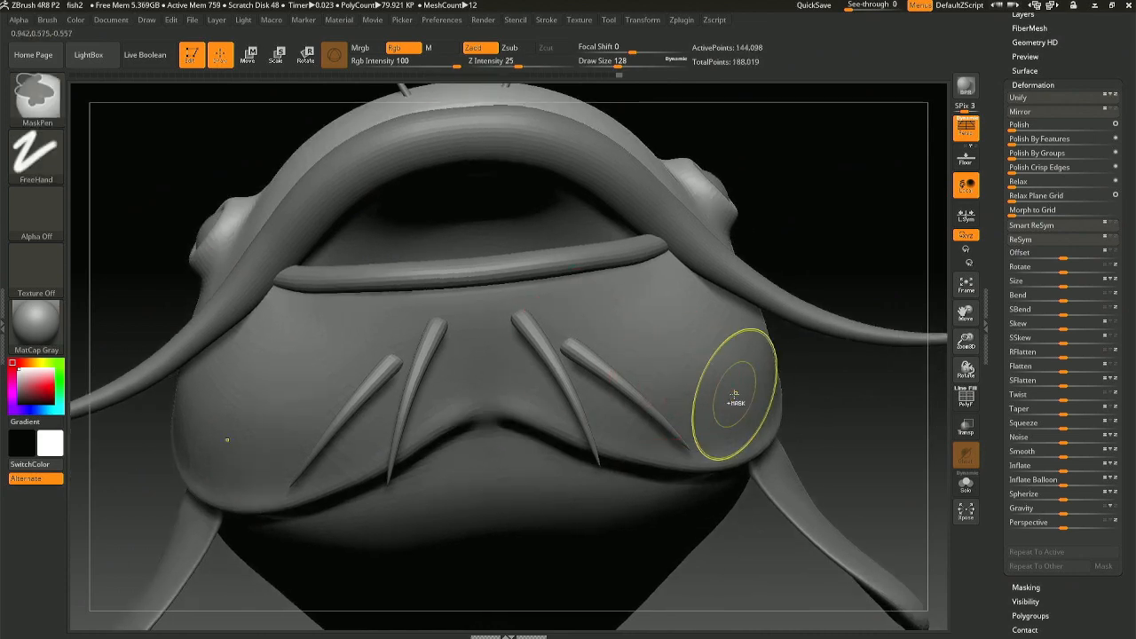
# - Switch to the Standard brush with a draw size of 13 for detailing the chin around the whisker bases
pyautogui.moveTo(520, 315)
pyautogui.keyDown('ctrl'); pyautogui.mouseDown(button='right')
pyautogui.moveTo(527, 328)
pyautogui.moveTo(520, 305)
pyautogui.mouseUp(button='right'); pyautogui.keyUp('ctrl')
pyautogui.press('space')
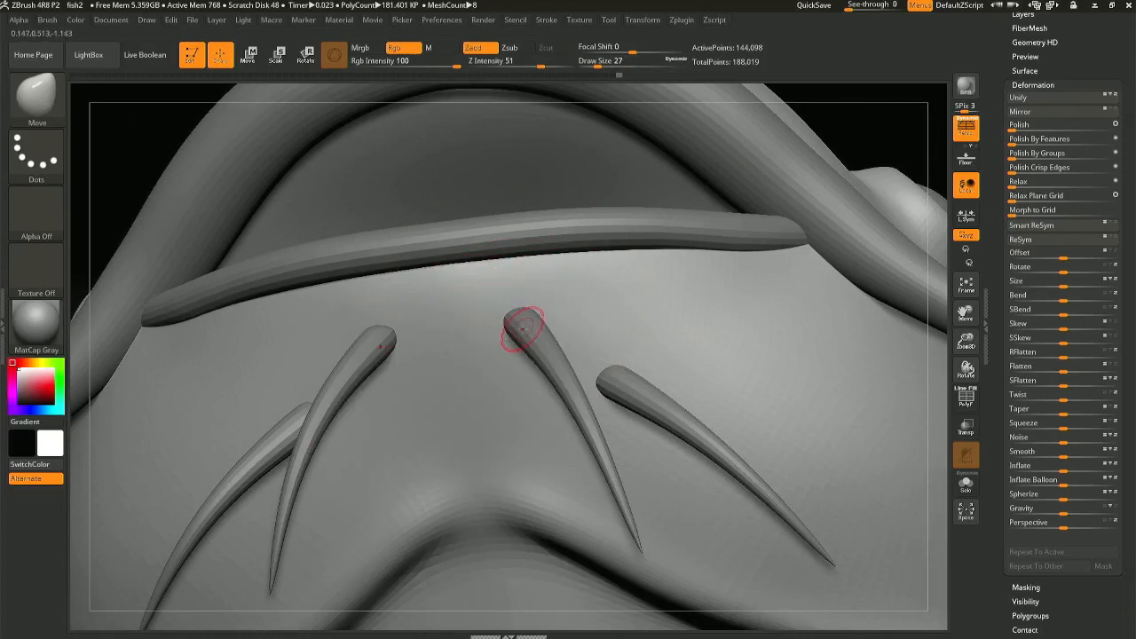
pyautogui.press('b')
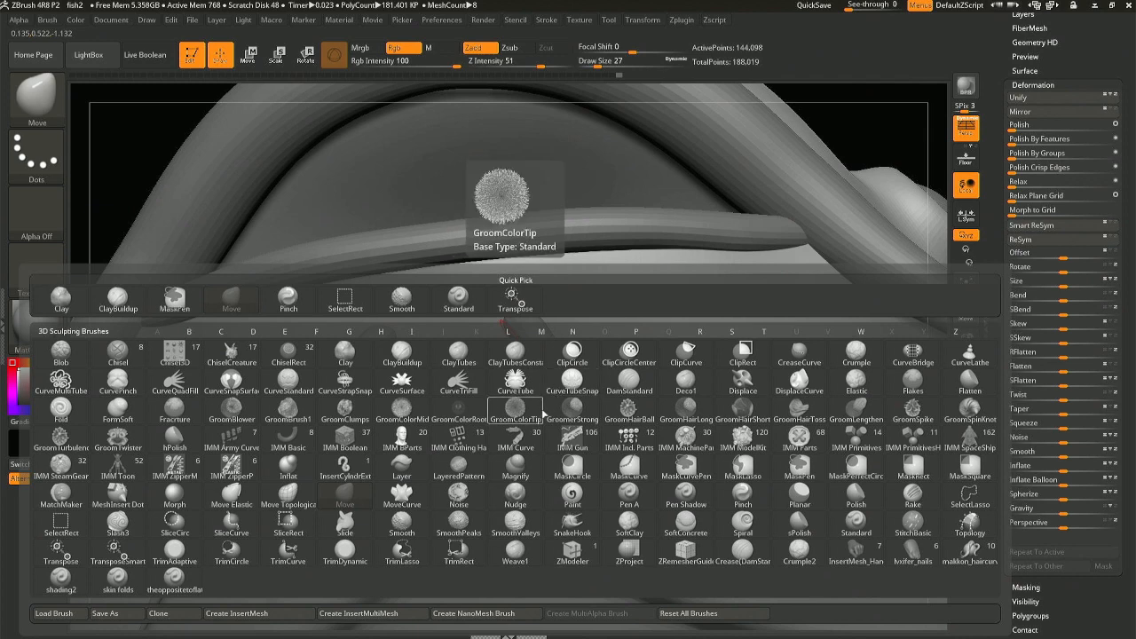
pyautogui.click(458, 297)
pyautogui.press('space')
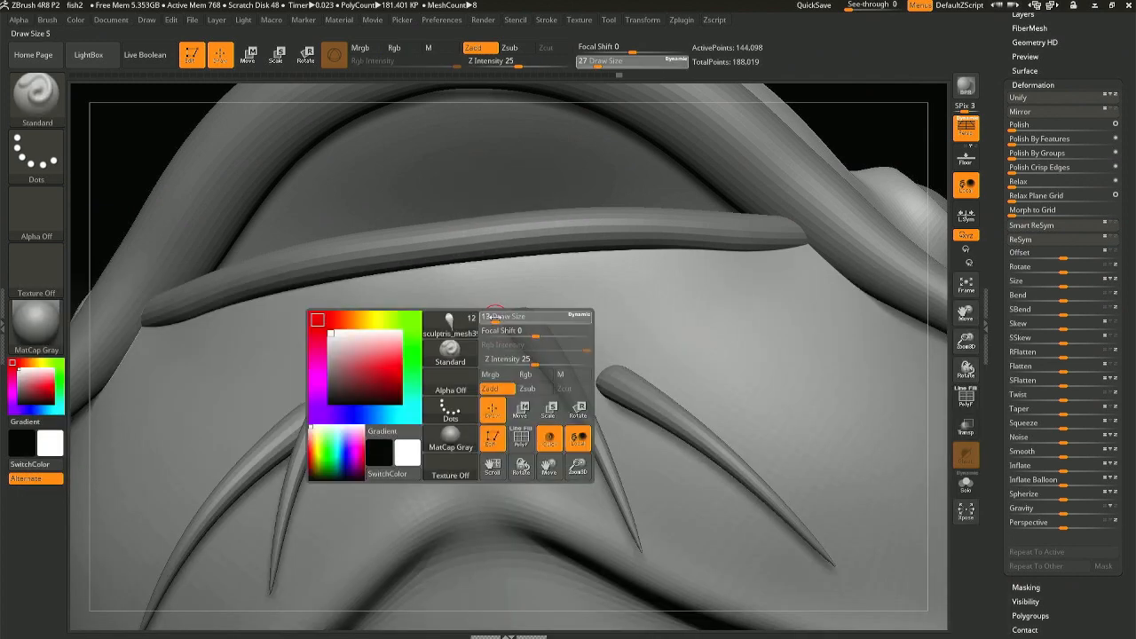
pyautogui.click(495, 317)
# - Try to raise a small ridge on the chin around the base of the inner whisker
pyautogui.keyDown('ctrl'); pyautogui.moveTo(512, 299); pyautogui.dragTo(506, 333, button='right'); pyautogui.keyUp('ctrl')
pyautogui.moveTo(497, 321); pyautogui.dragTo(530, 302)
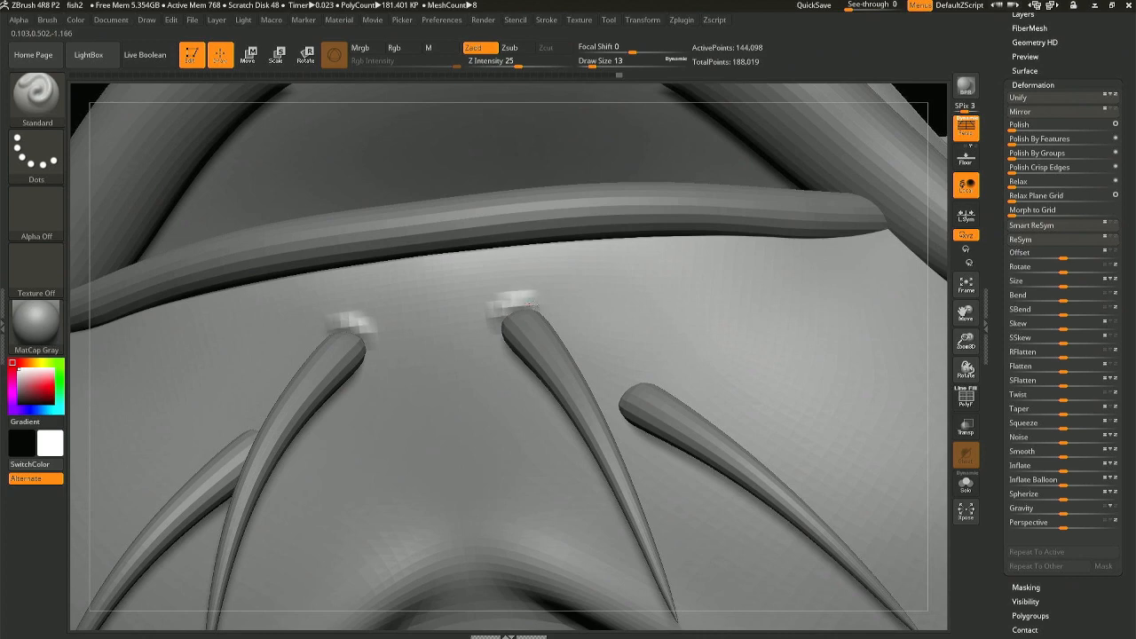
pyautogui.moveTo(560, 317); pyautogui.dragTo(548, 312, button='right')
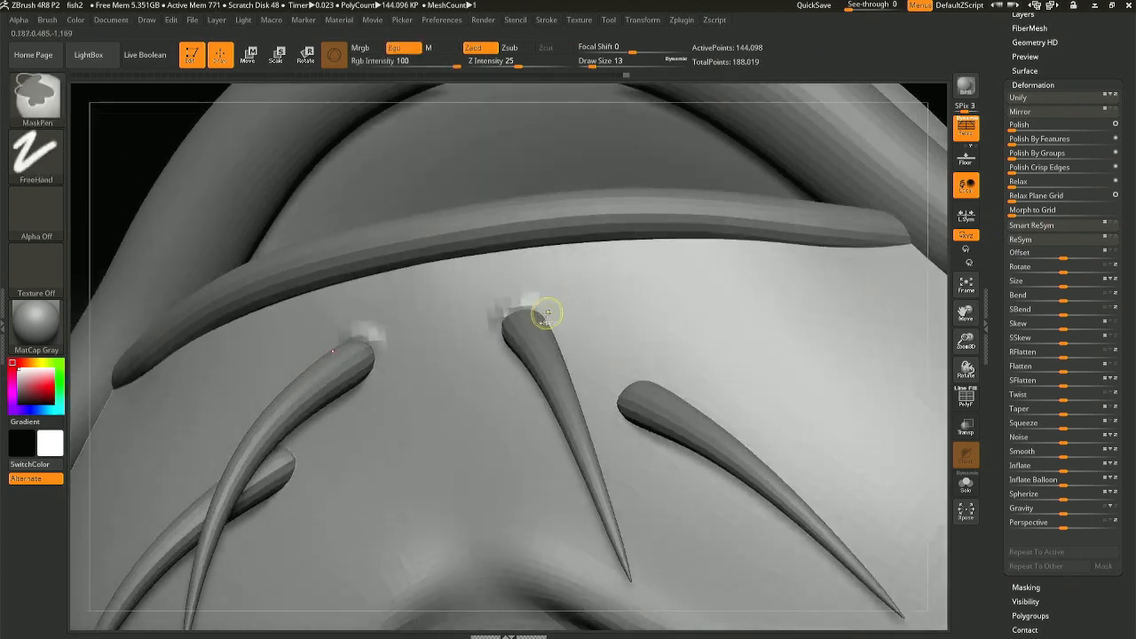
pyautogui.hotkey('ctrl', 'z')
# - Subdivide the body again, and the chin whiskers, lower lip and whiskered upper lip once each
pyautogui.hotkey('ctrl', 'd')
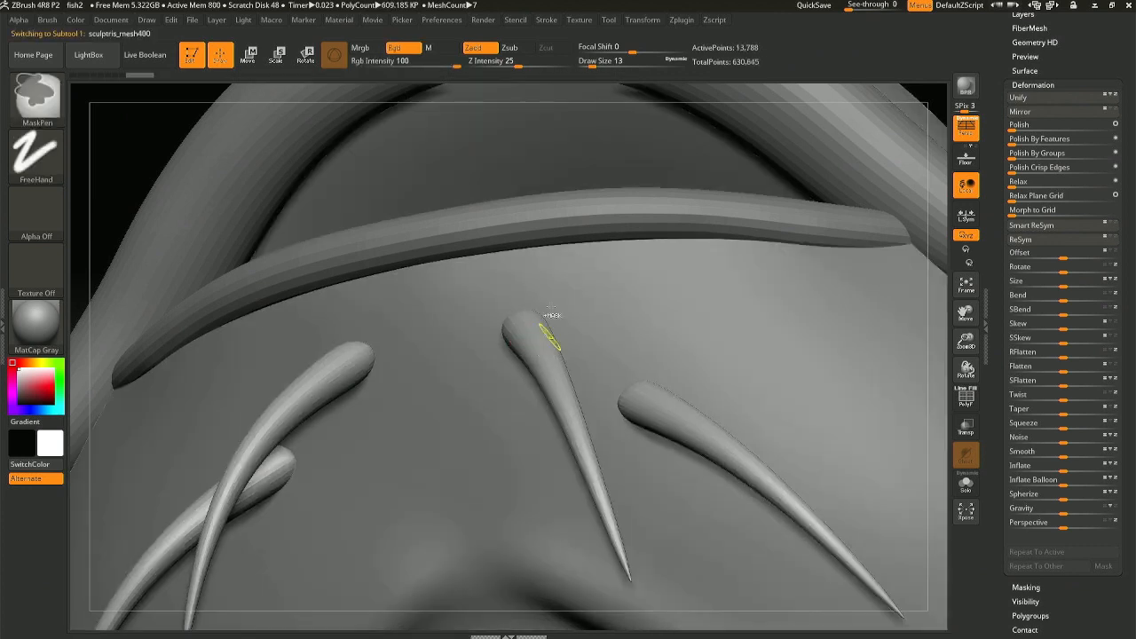
pyautogui.keyDown('alt'); pyautogui.click(848, 229); pyautogui.keyUp('alt')
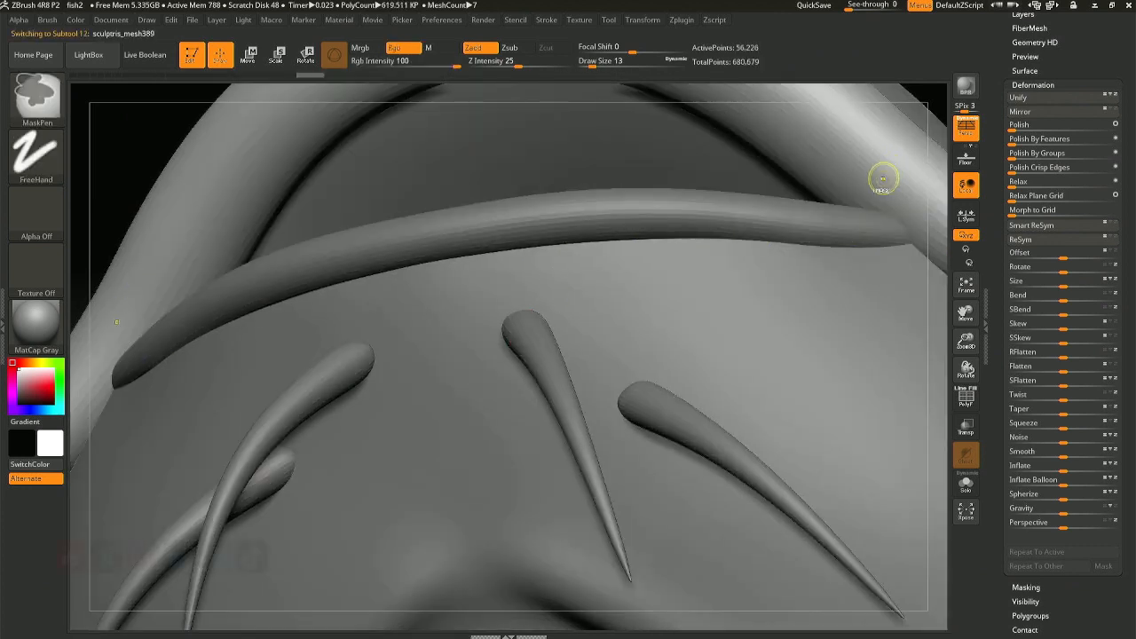
pyautogui.keyDown('alt'); pyautogui.click(802, 444); pyautogui.keyUp('alt')
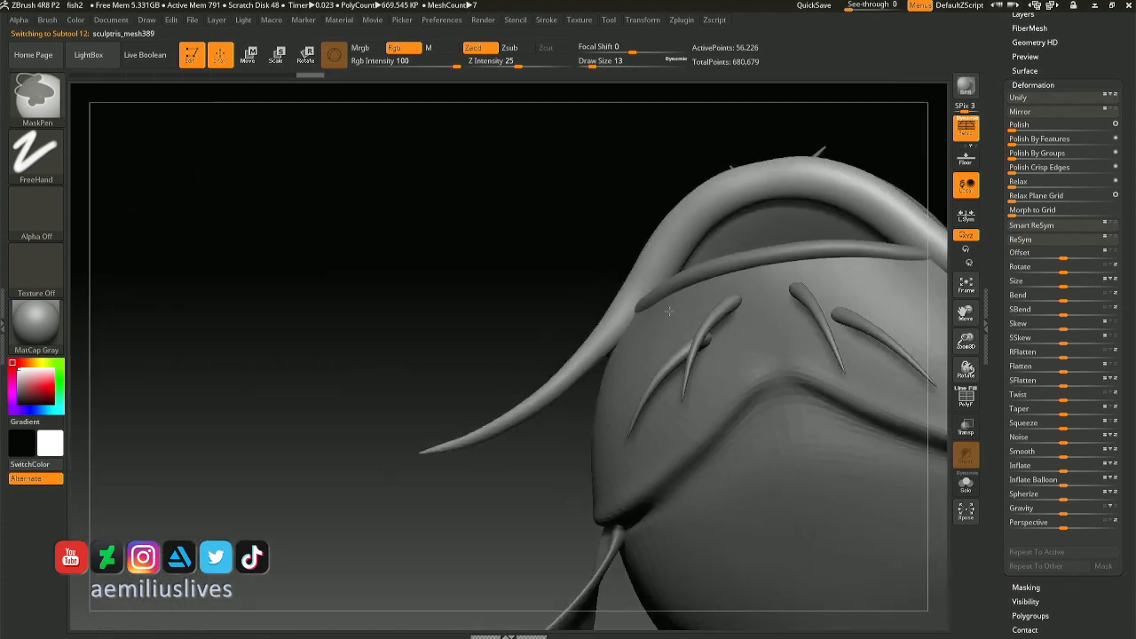
pyautogui.moveTo(670, 311); pyautogui.dragTo(721, 423)
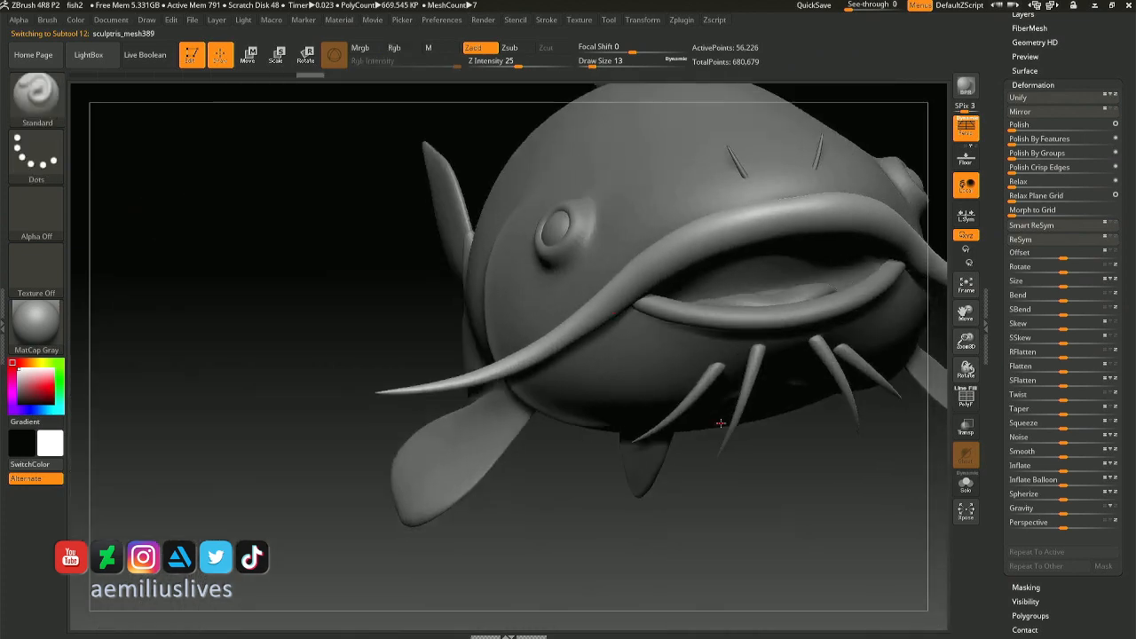
pyautogui.moveTo(548, 256); pyautogui.dragTo(603, 263, button='right')
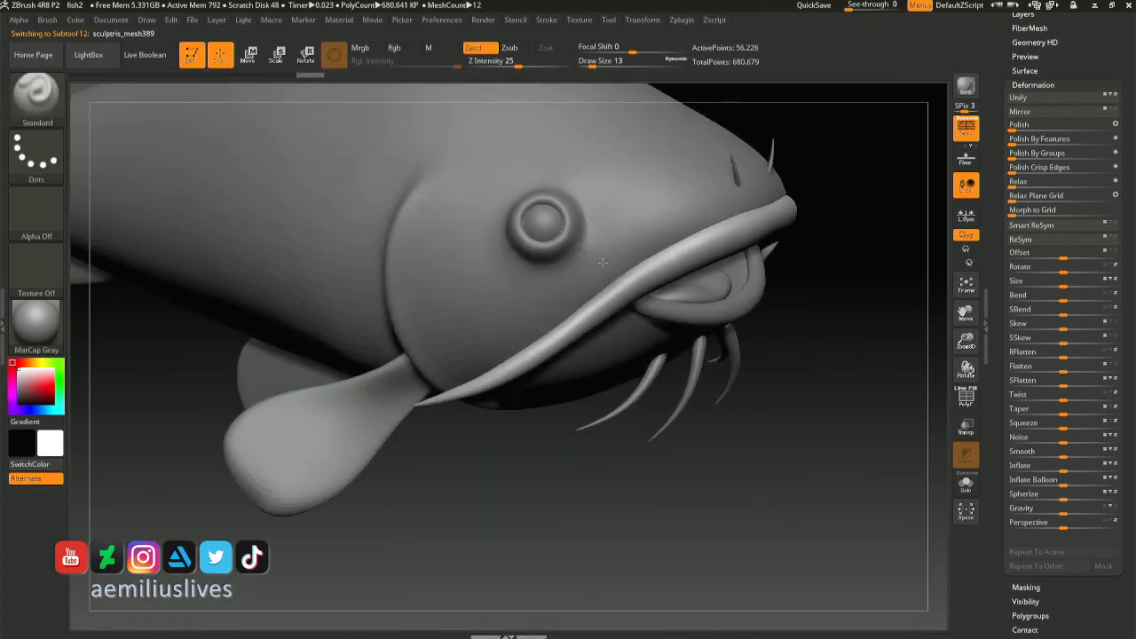
# - Subdivide the pectoral fins, rear belly fin, rear back fin, tail fin and dorsal fin subtools once each
pyautogui.keyDown('alt'); pyautogui.click(282, 424); pyautogui.keyUp('alt')
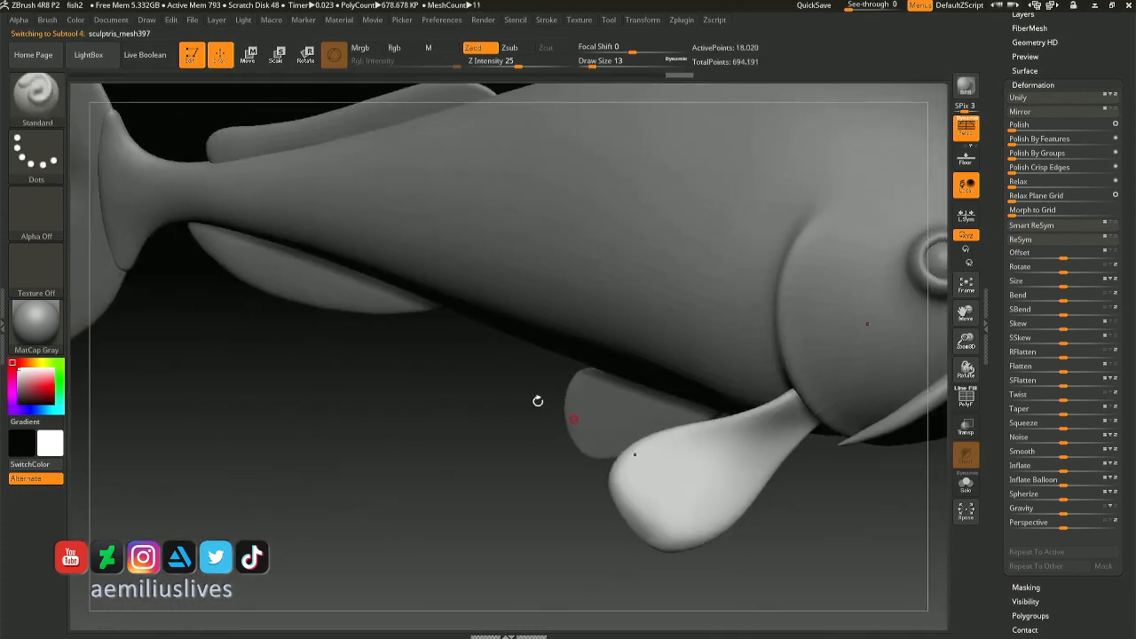
pyautogui.keyDown('alt'); pyautogui.click(321, 302); pyautogui.keyUp('alt')
pyautogui.moveTo(325, 284); pyautogui.dragTo(324, 220, button='right')
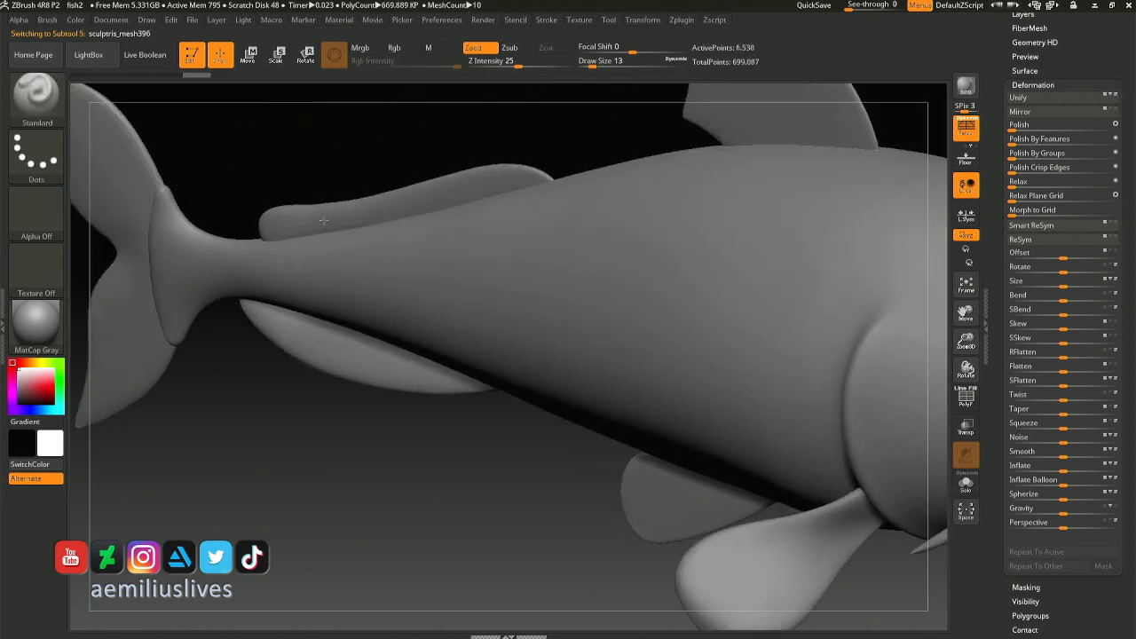
pyautogui.keyDown('alt'); pyautogui.click(324, 220); pyautogui.keyUp('alt')
pyautogui.keyDown('alt'); pyautogui.click(108, 199); pyautogui.keyUp('alt')
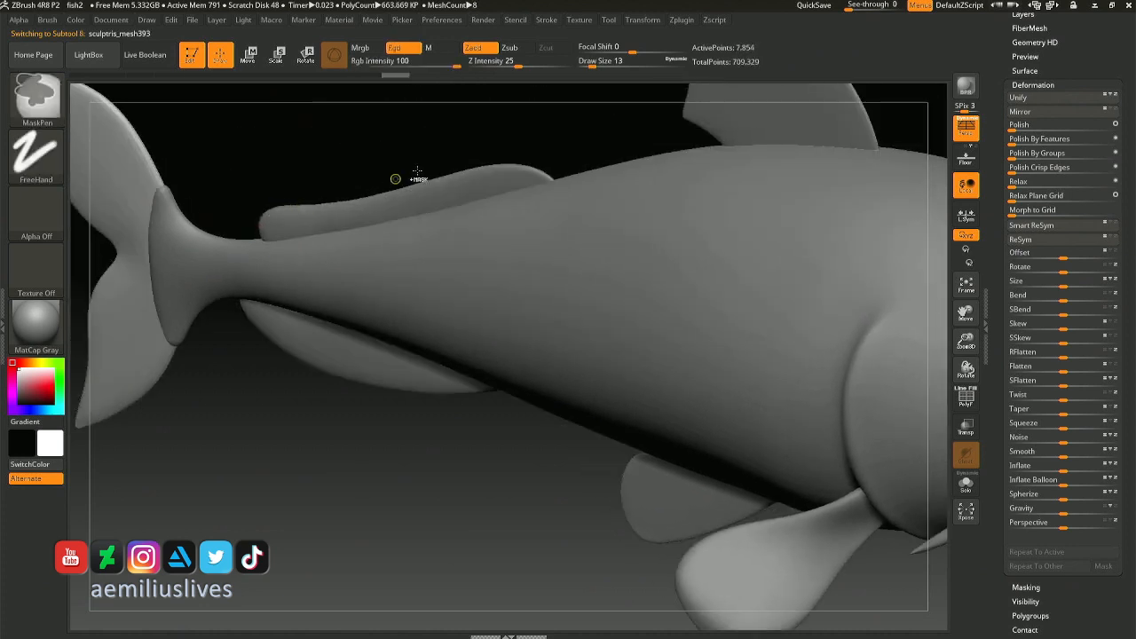
pyautogui.moveTo(417, 170)
pyautogui.mouseDown(button='right')
pyautogui.moveTo(558, 178)
pyautogui.moveTo(452, 257)
pyautogui.mouseUp(button='right')
pyautogui.keyDown('alt'); pyautogui.click(593, 194); pyautogui.keyUp('alt')
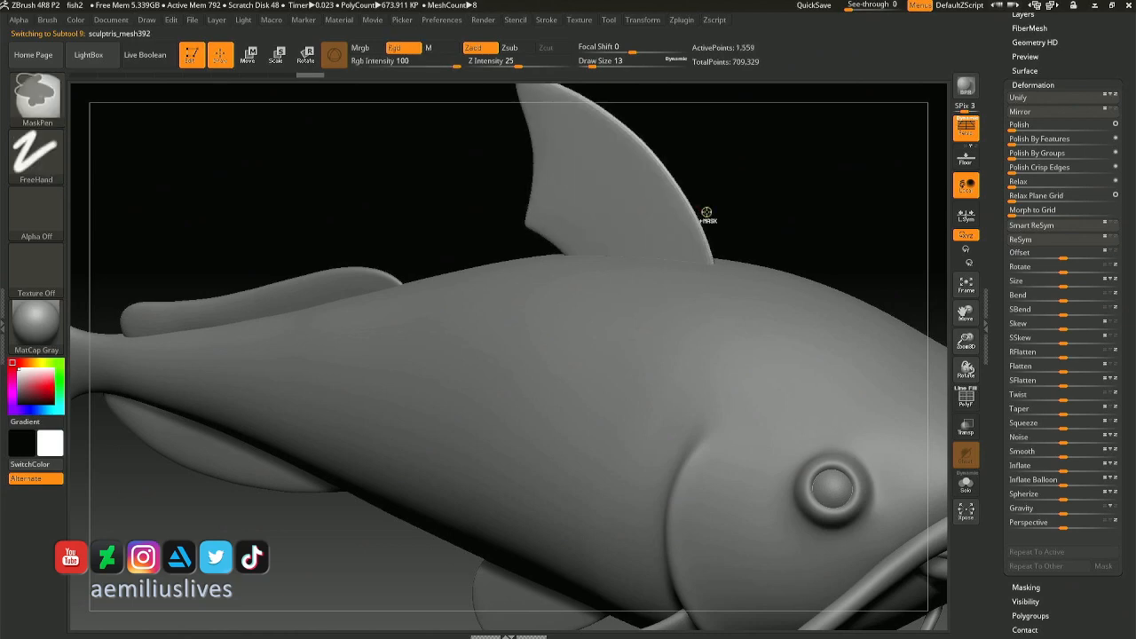
pyautogui.moveTo(711, 246)
pyautogui.mouseDown(button='right')
pyautogui.moveTo(756, 375)
pyautogui.moveTo(566, 304)
pyautogui.moveTo(554, 229)
pyautogui.moveTo(569, 332)
pyautogui.moveTo(543, 355)
pyautogui.moveTo(533, 404)
pyautogui.mouseUp(button='right')
# - Make the body subtool active again and try a raised ridge around the inner chin whisker's base
pyautogui.keyDown('alt'); pyautogui.moveTo(394, 173); pyautogui.dragTo(448, 253, button='right'); pyautogui.keyUp('alt')
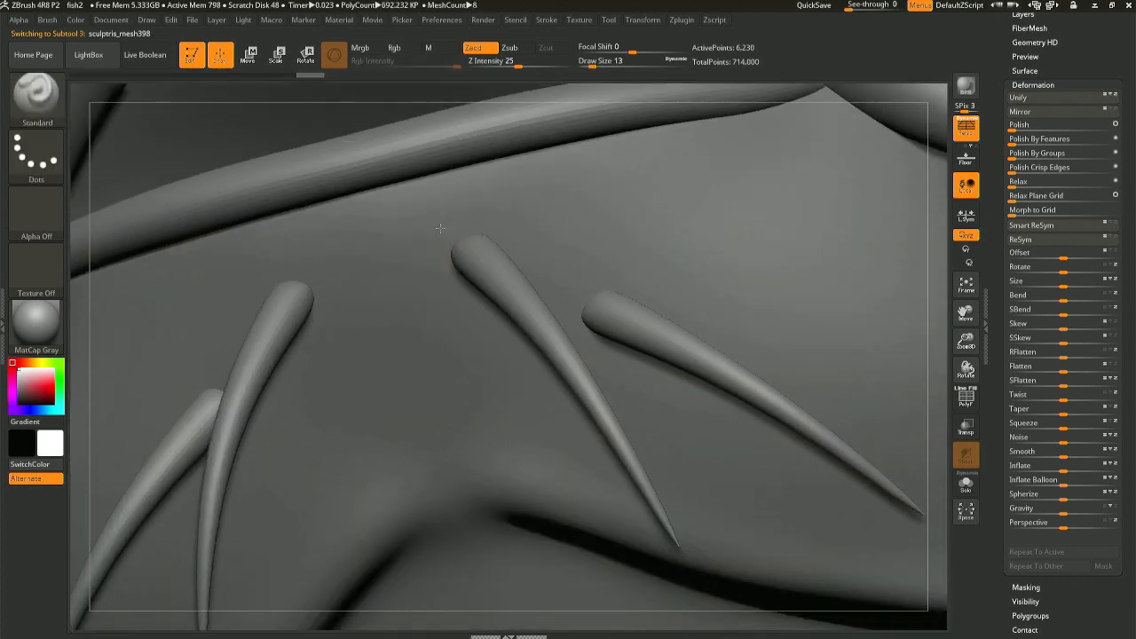
pyautogui.keyDown('alt'); pyautogui.click(453, 259); pyautogui.keyUp('alt')
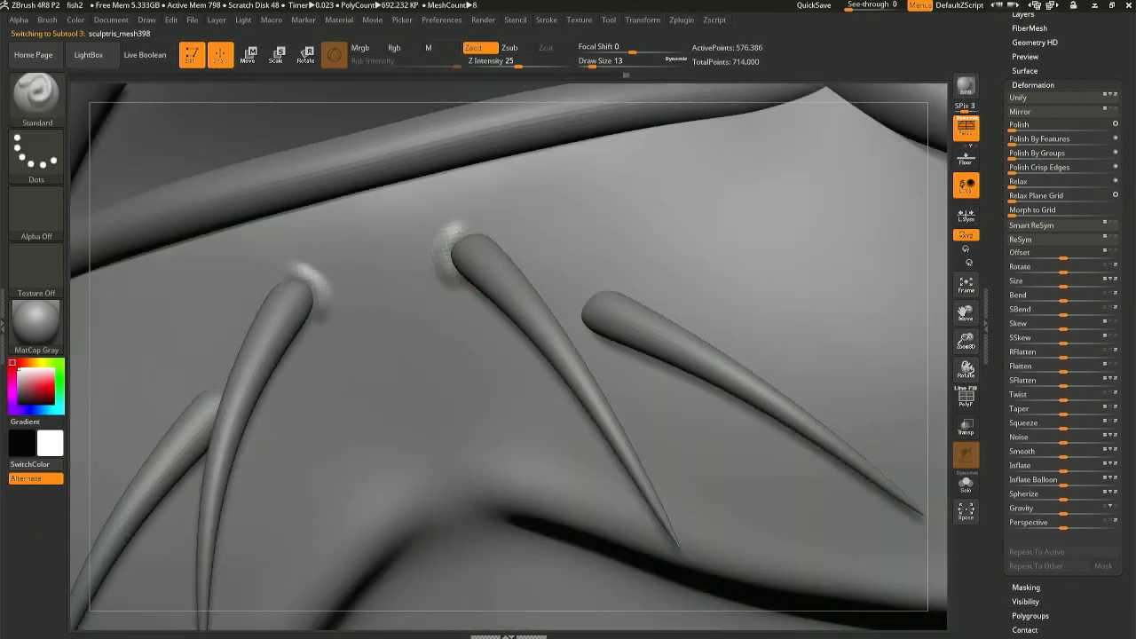
pyautogui.keyDown('ctrl'); pyautogui.moveTo(498, 252); pyautogui.dragTo(558, 412, button='right'); pyautogui.keyUp('ctrl')
pyautogui.press('f')
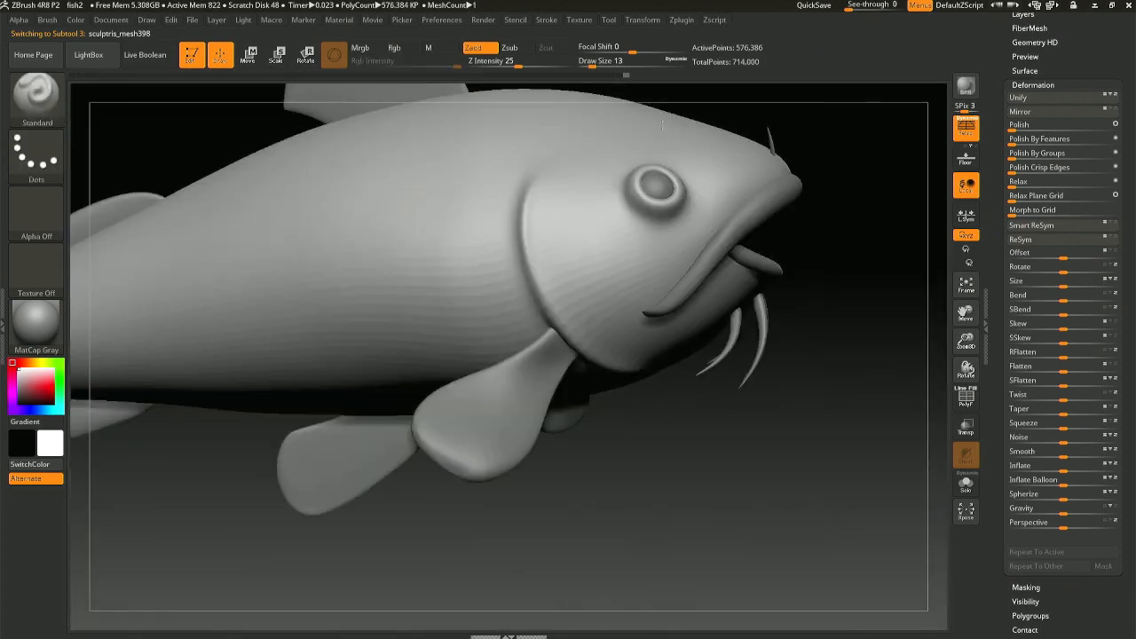
pyautogui.moveTo(663, 126); pyautogui.dragTo(610, 302, button='right')
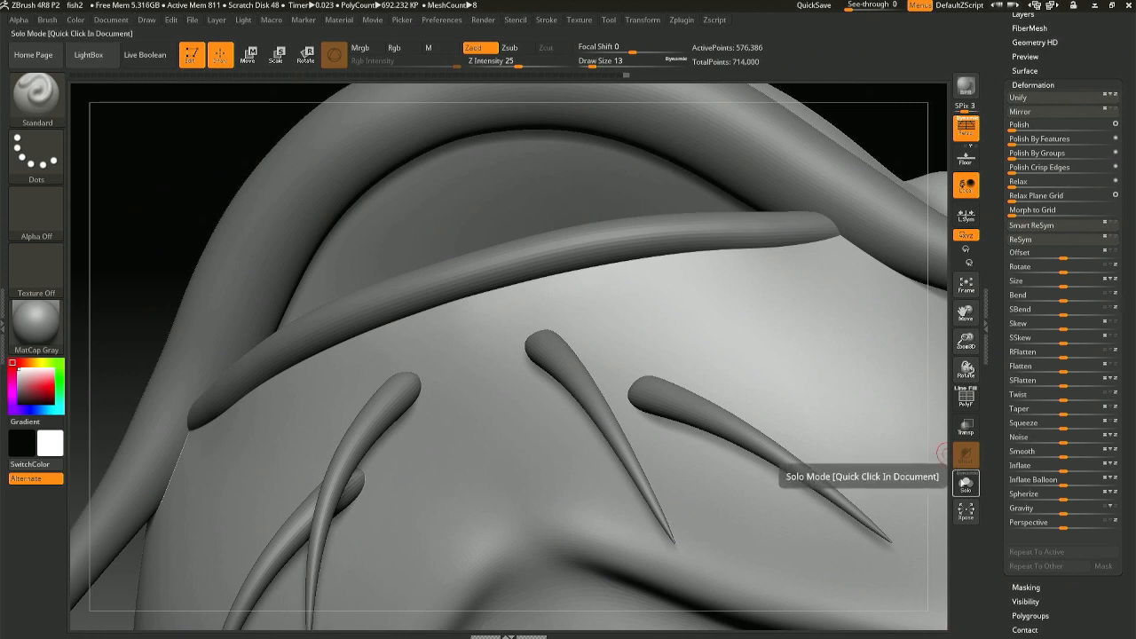
# - Turn on ghosted transparency and sculpt a raised ring on the chin around the base of the inner whisker
pyautogui.click(968, 430)
pyautogui.keyDown('ctrl'); pyautogui.moveTo(579, 338); pyautogui.dragTo(574, 365, button='right'); pyautogui.keyUp('ctrl')
pyautogui.moveTo(579, 352)
pyautogui.mouseDown()
pyautogui.moveTo(539, 392)
pyautogui.moveTo(560, 349)
pyautogui.moveTo(495, 360)
pyautogui.moveTo(513, 383)
pyautogui.moveTo(548, 380)
pyautogui.mouseUp()
pyautogui.hotkey('ctrl', 'z')
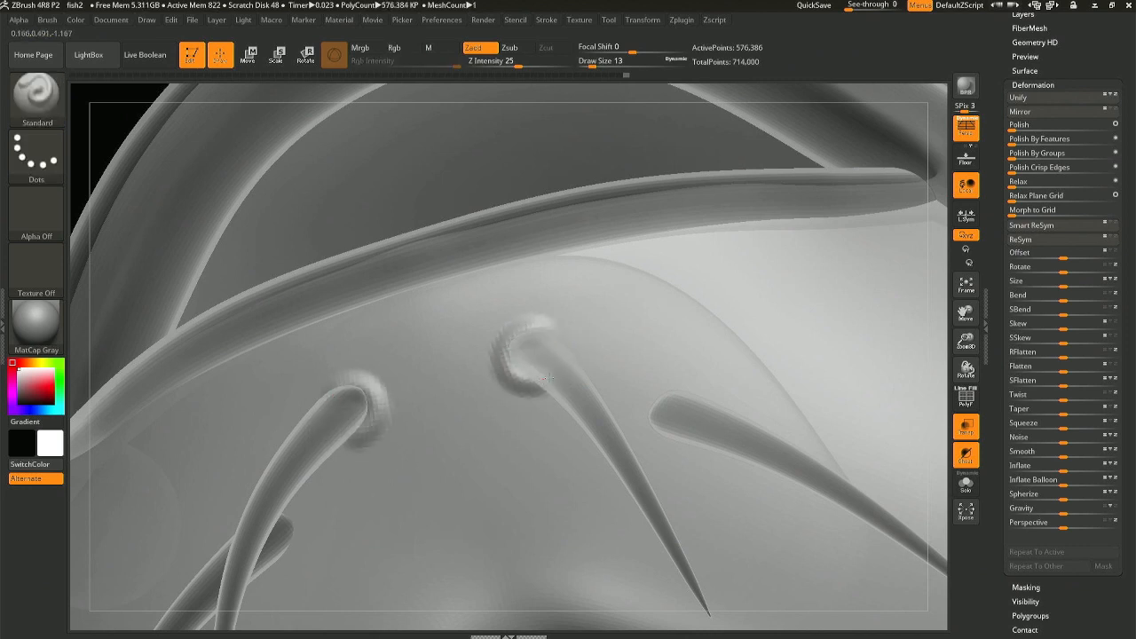
pyautogui.moveTo(565, 337)
pyautogui.mouseDown()
pyautogui.moveTo(538, 320)
pyautogui.moveTo(503, 335)
pyautogui.moveTo(508, 379)
pyautogui.moveTo(527, 382)
pyautogui.mouseUp()
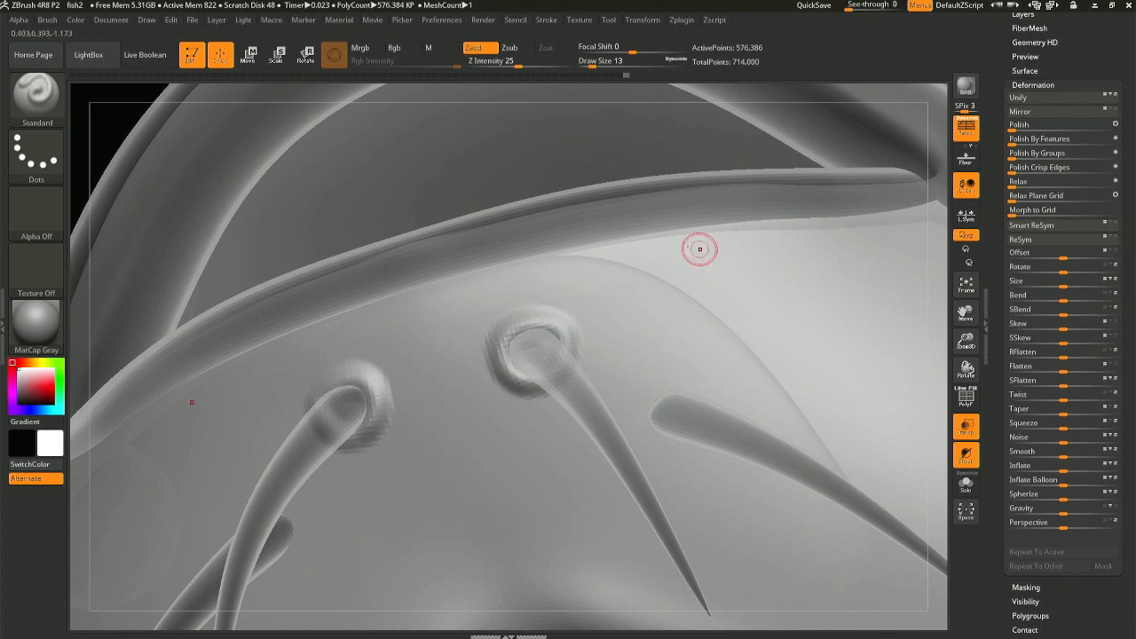
# - Undo the last strokes on the chin and set the brush's LazyRadius to 15
pyautogui.moveTo(616, 209); pyautogui.dragTo(659, 355, button='right')
pyautogui.hotkey('ctrl', 'z')
pyautogui.hotkey('ctrl', 'z')
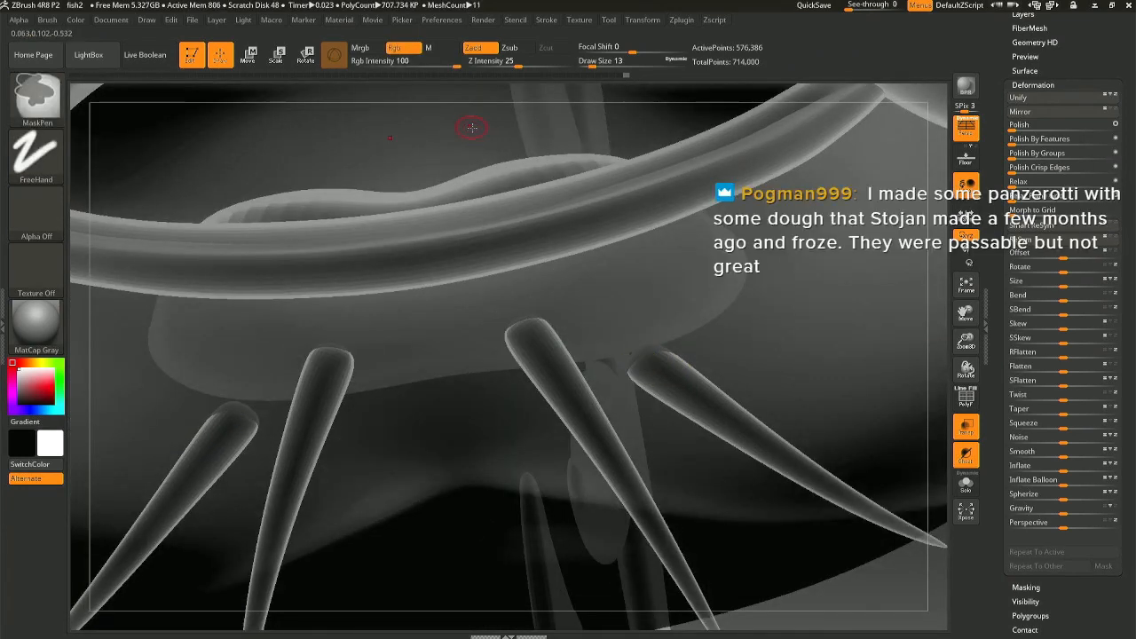
pyautogui.click(546, 21)
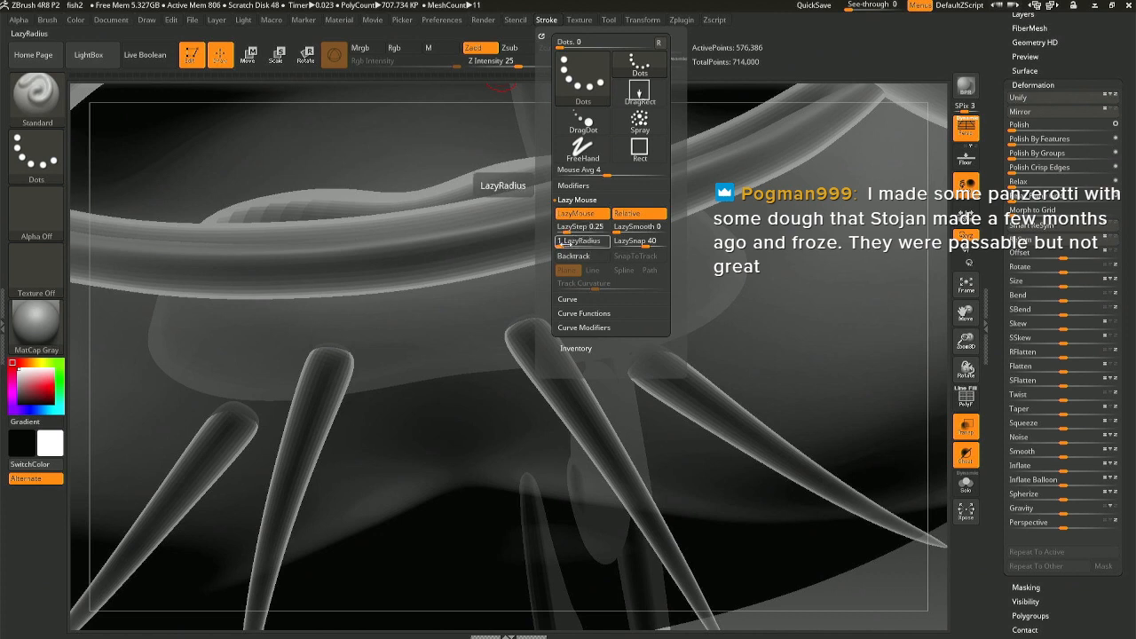
pyautogui.moveTo(560, 244); pyautogui.dragTo(569, 243)
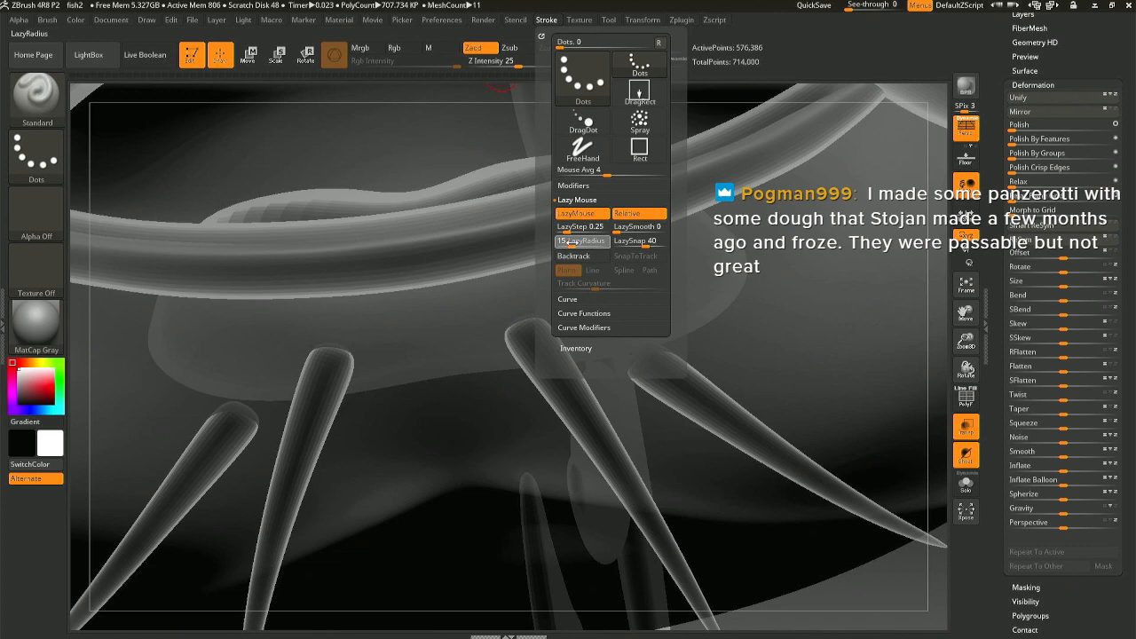
# - Rework the raised ring around the inner chin whisker's base, undoing unwanted strokes until it encircles the whisker
pyautogui.moveTo(522, 391); pyautogui.dragTo(518, 305, button='right')
pyautogui.moveTo(518, 304)
pyautogui.mouseDown()
pyautogui.moveTo(497, 352)
pyautogui.moveTo(524, 367)
pyautogui.mouseUp()
pyautogui.moveTo(543, 350); pyautogui.dragTo(526, 328, button='right')
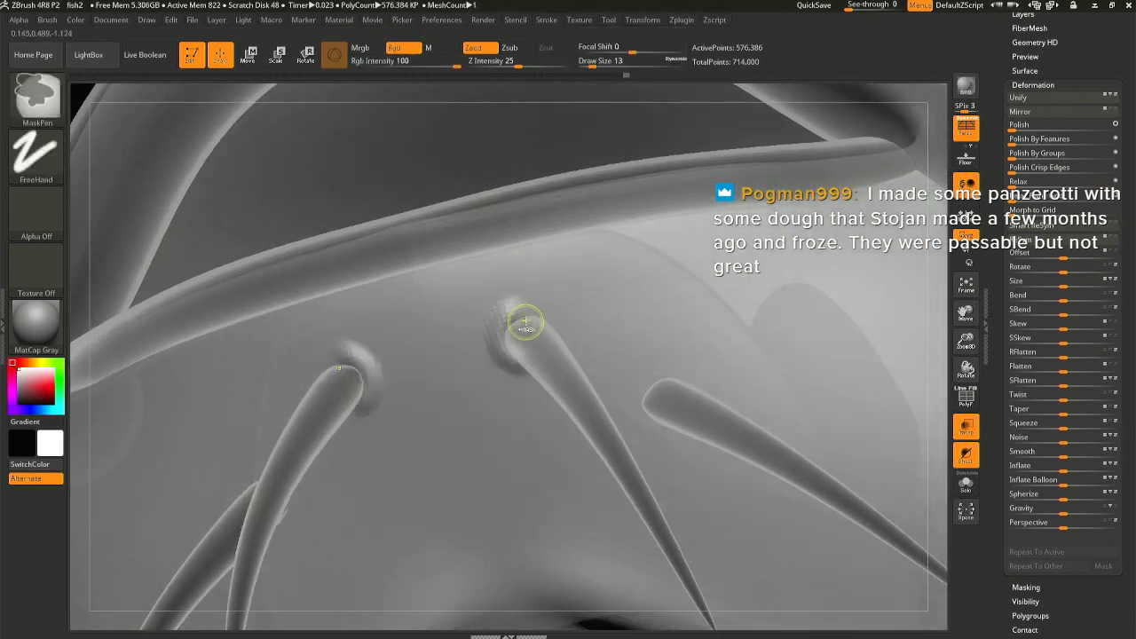
pyautogui.hotkey('ctrl', 'z')
pyautogui.moveTo(524, 318)
pyautogui.mouseDown()
pyautogui.moveTo(504, 320)
pyautogui.moveTo(501, 353)
pyautogui.moveTo(526, 377)
pyautogui.moveTo(570, 330)
pyautogui.moveTo(542, 309)
pyautogui.moveTo(498, 339)
pyautogui.moveTo(500, 355)
pyautogui.moveTo(494, 327)
pyautogui.moveTo(528, 304)
pyautogui.moveTo(553, 317)
pyautogui.moveTo(561, 333)
pyautogui.moveTo(536, 366)
pyautogui.moveTo(506, 362)
pyautogui.moveTo(501, 342)
pyautogui.moveTo(528, 308)
pyautogui.moveTo(560, 333)
pyautogui.mouseUp()
pyautogui.hotkey('ctrl', 'z')
pyautogui.hotkey('ctrl', 'z')
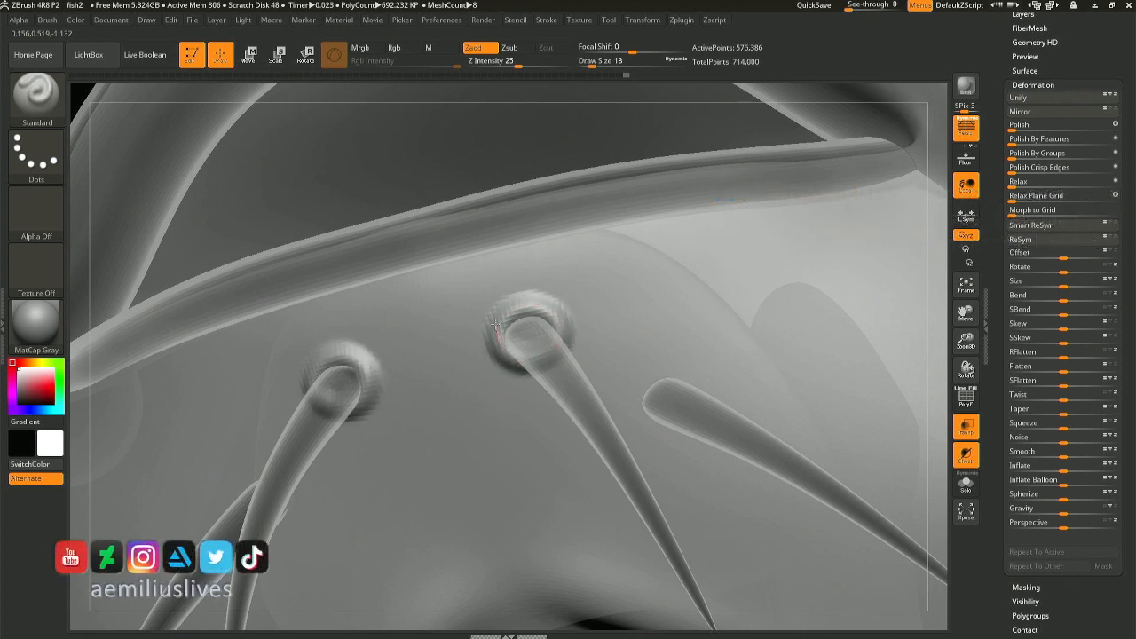
pyautogui.moveTo(510, 307)
pyautogui.mouseDown()
pyautogui.moveTo(554, 308)
pyautogui.moveTo(560, 326)
pyautogui.mouseUp()
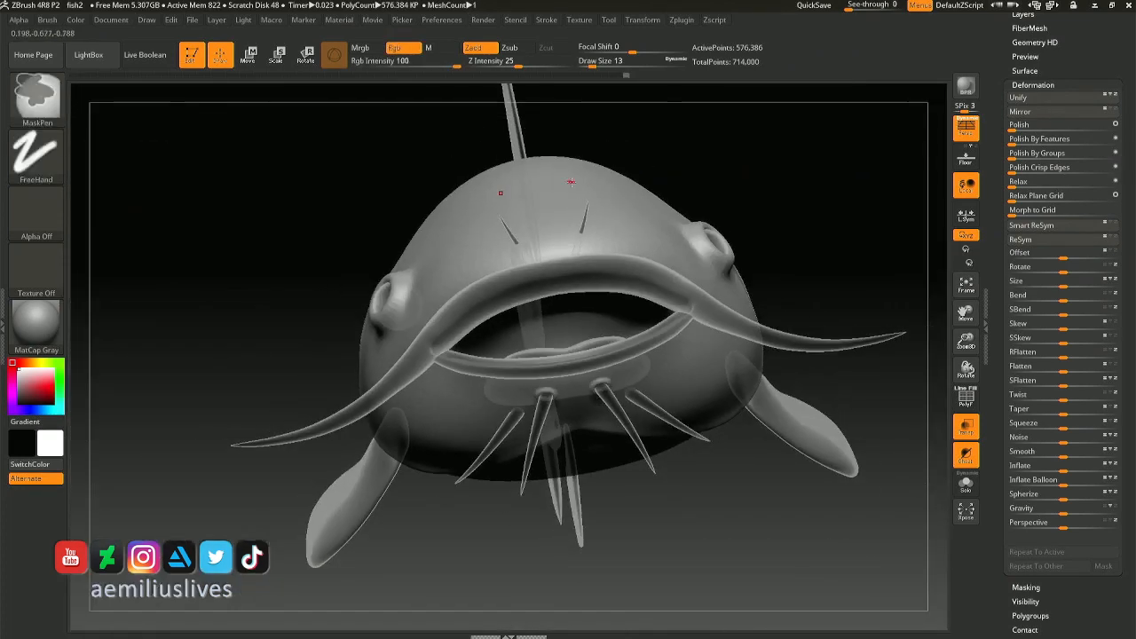
# - Turn off transparency and inspect the inner chin whisker rings from the side
pyautogui.moveTo(887, 410); pyautogui.dragTo(920, 417)
pyautogui.click(971, 448)
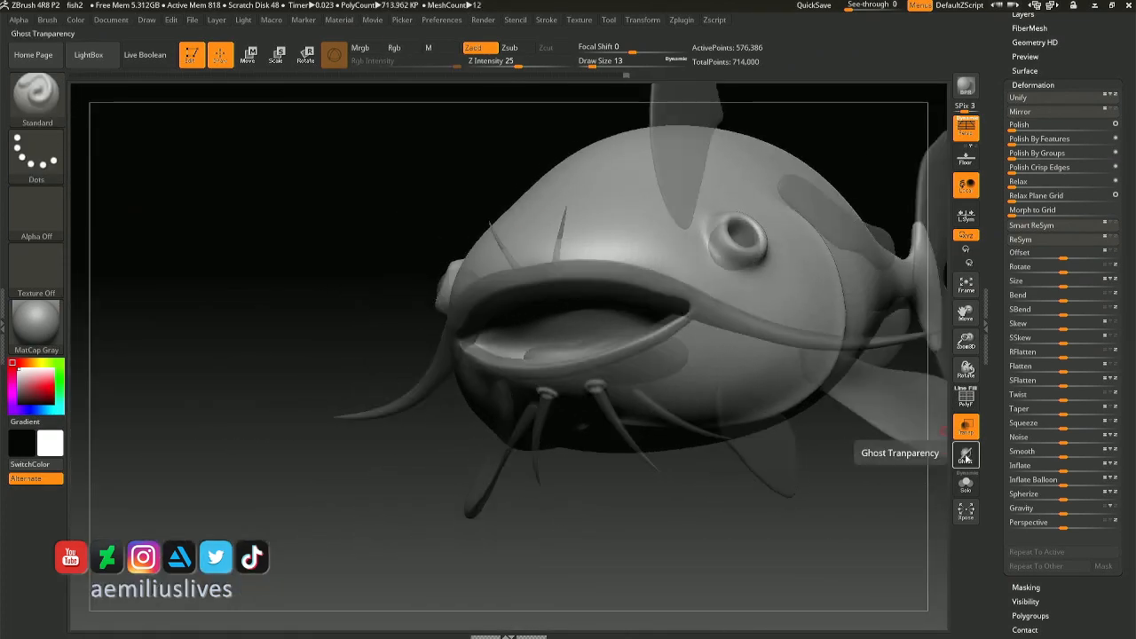
pyautogui.click(971, 449)
pyautogui.click(968, 429)
pyautogui.moveTo(888, 431); pyautogui.dragTo(768, 398)
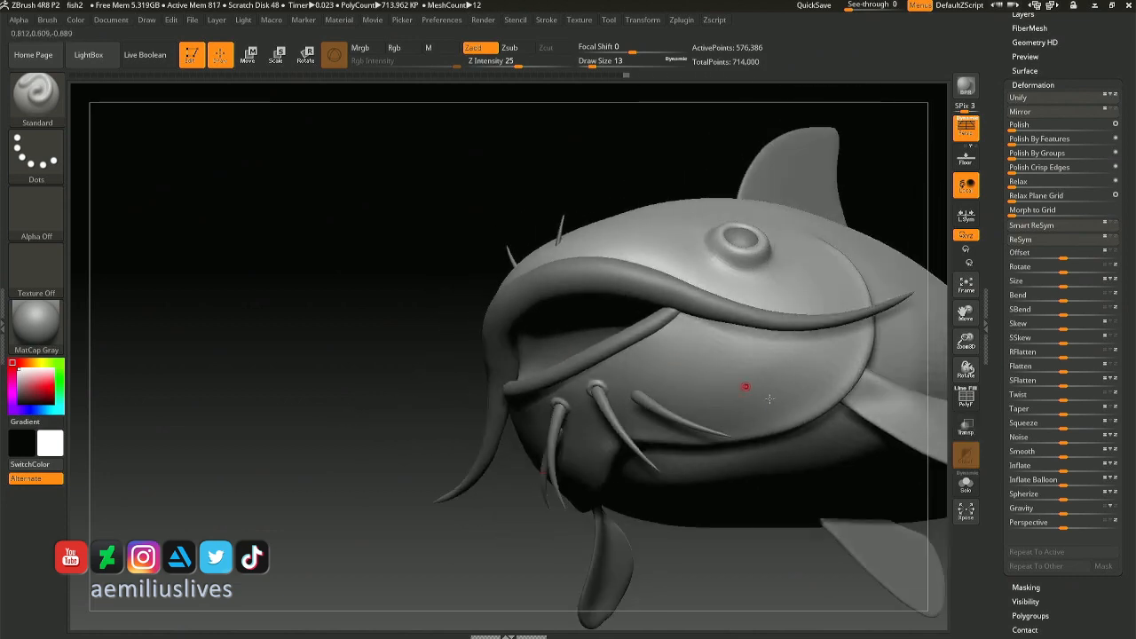
# - Turn on ghosted transparency again and sculpt a raised ring on the body around the outer chin whisker's base
pyautogui.moveTo(869, 432); pyautogui.dragTo(835, 293, button='right')
pyautogui.moveTo(581, 391)
pyautogui.keyDown('ctrl'); pyautogui.mouseDown(button='right')
pyautogui.moveTo(568, 525)
pyautogui.moveTo(528, 387)
pyautogui.mouseUp(button='right'); pyautogui.keyUp('ctrl')
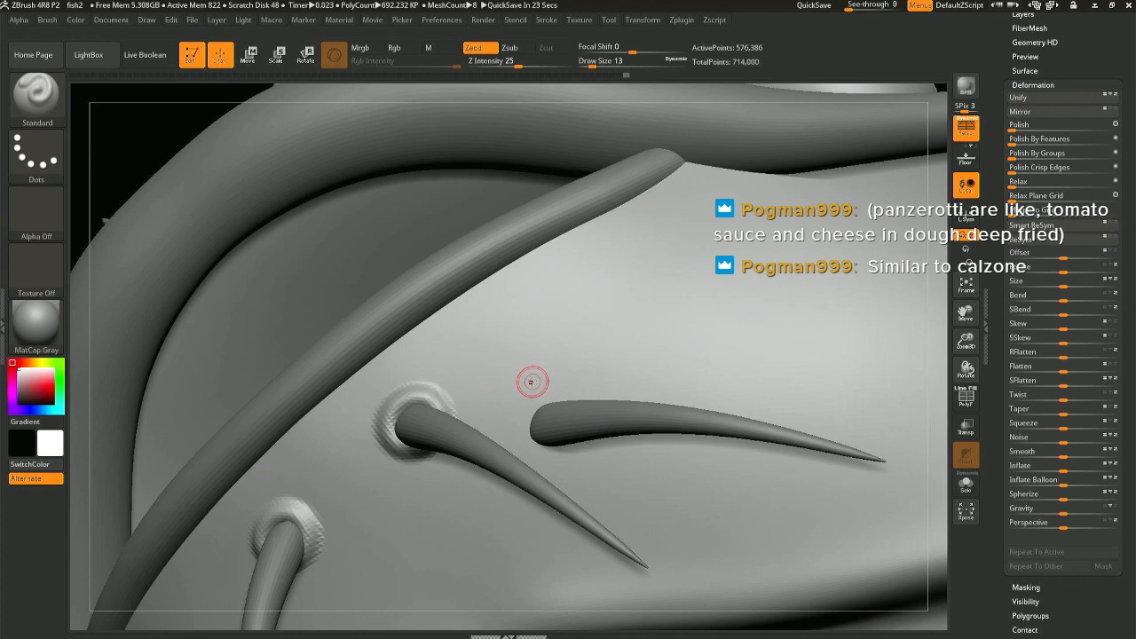
pyautogui.moveTo(444, 400); pyautogui.dragTo(460, 391, button='right')
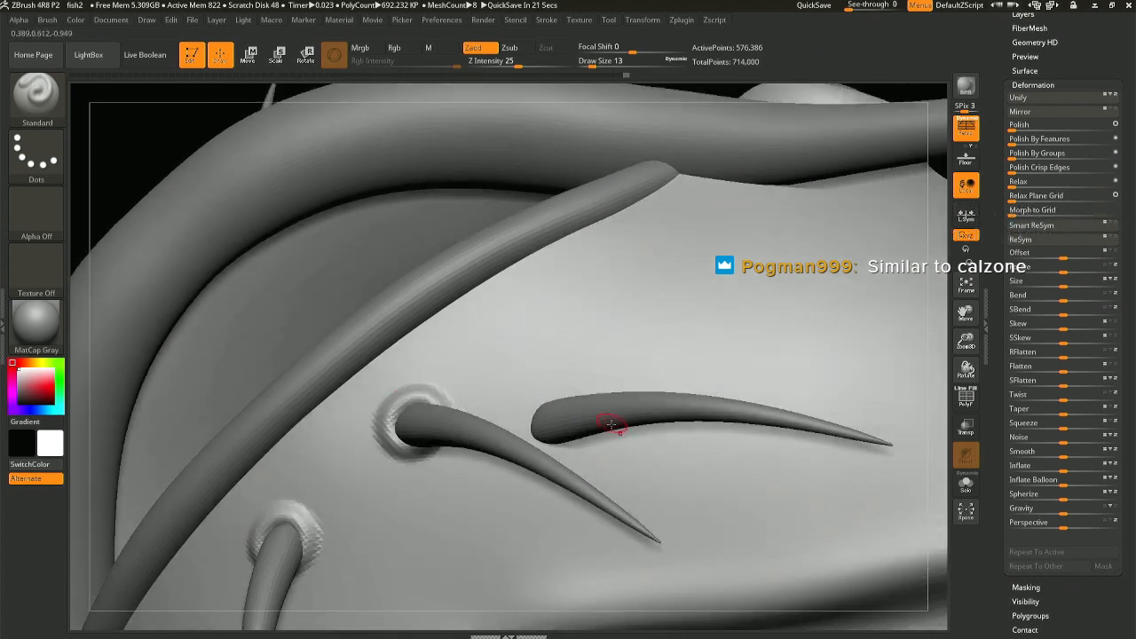
pyautogui.keyDown('alt'); pyautogui.moveTo(595, 425); pyautogui.dragTo(622, 404, button='right'); pyautogui.keyUp('alt')
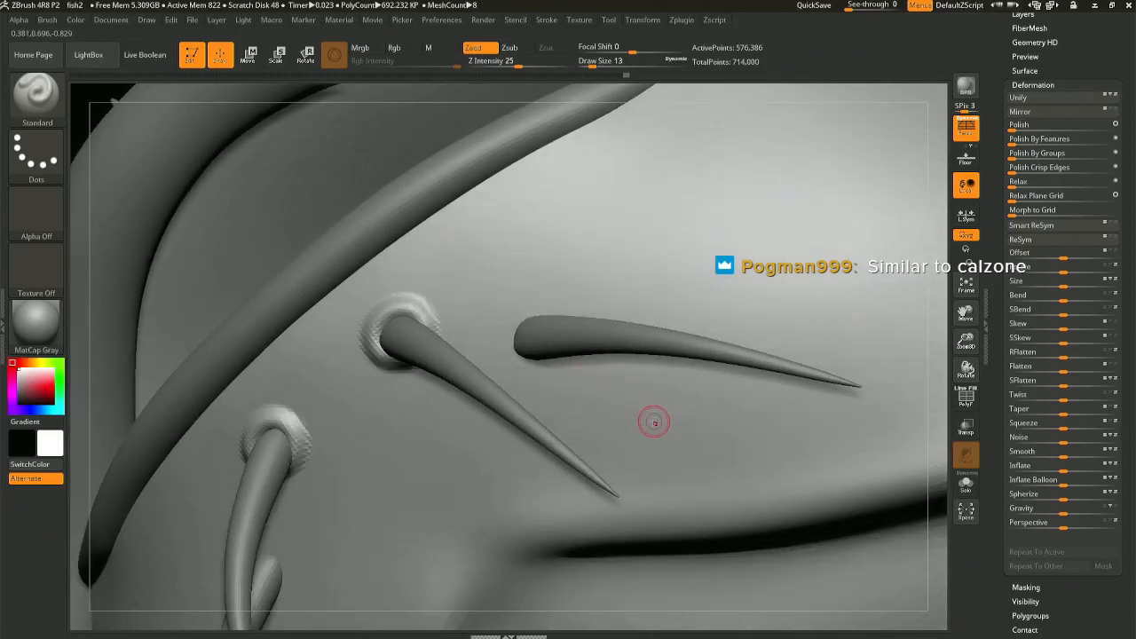
pyautogui.click(967, 486)
pyautogui.click(968, 486)
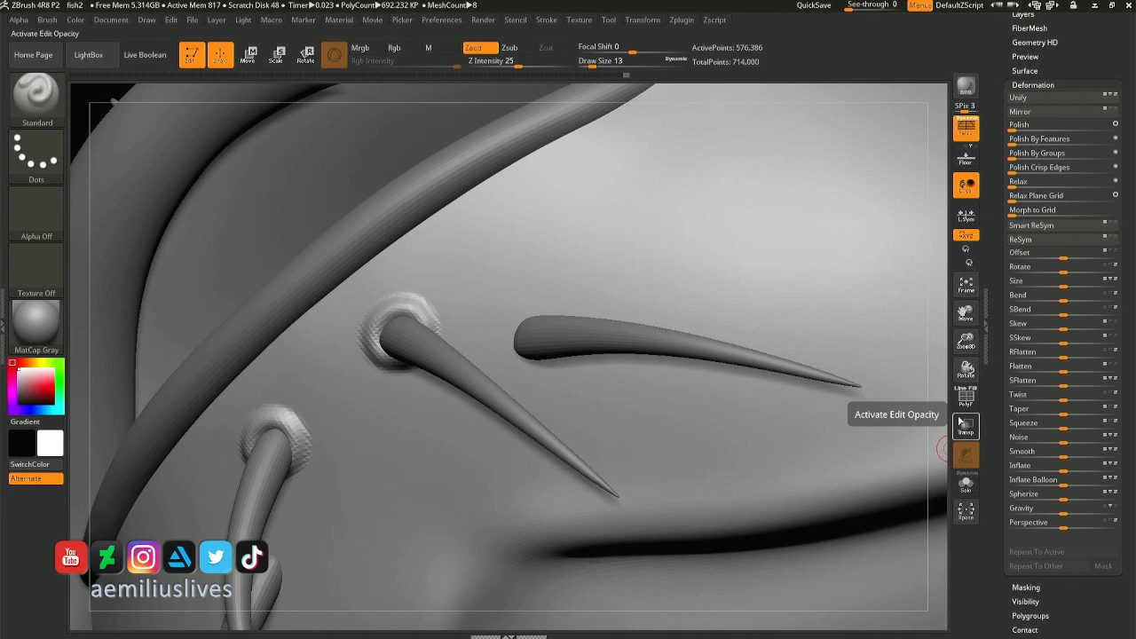
pyautogui.click(966, 428)
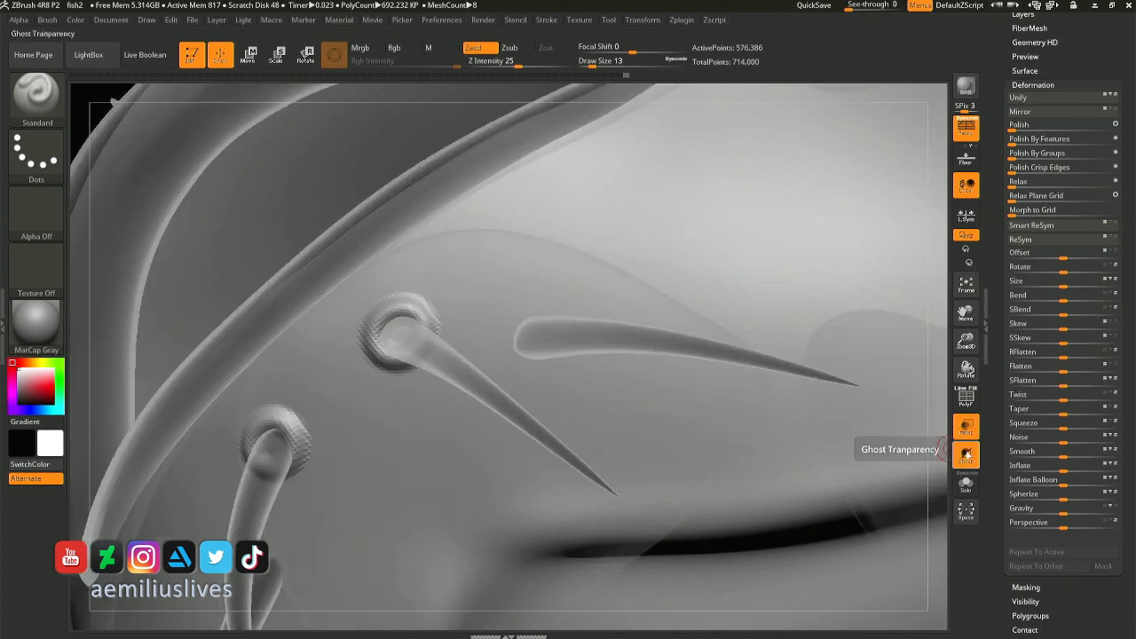
pyautogui.click(967, 455)
pyautogui.moveTo(634, 352); pyautogui.dragTo(533, 311, button='right')
pyautogui.moveTo(533, 310)
pyautogui.mouseDown()
pyautogui.moveTo(516, 339)
pyautogui.moveTo(525, 362)
pyautogui.moveTo(567, 364)
pyautogui.mouseUp()
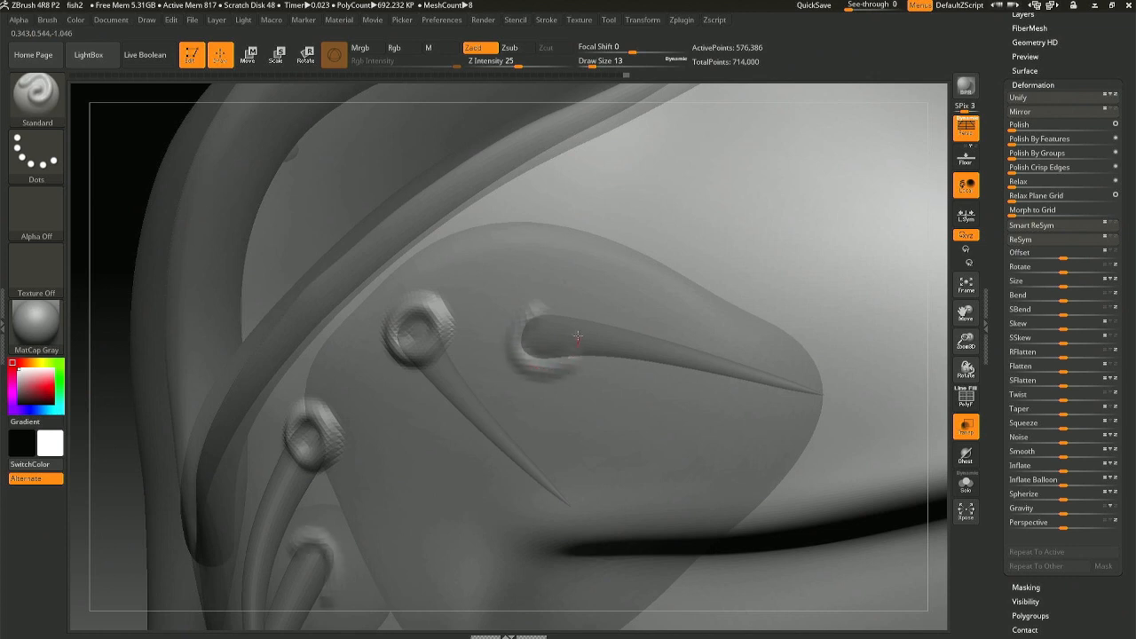
pyautogui.click(967, 457)
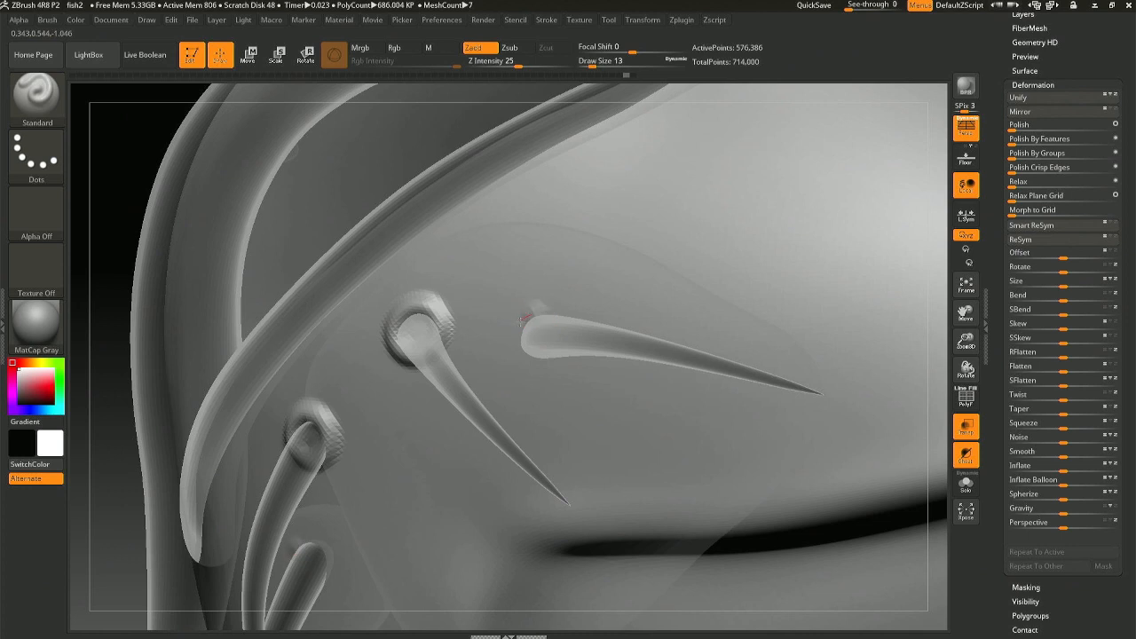
pyautogui.moveTo(524, 319)
pyautogui.mouseDown()
pyautogui.moveTo(515, 342)
pyautogui.moveTo(528, 360)
pyautogui.moveTo(561, 367)
pyautogui.moveTo(574, 332)
pyautogui.moveTo(518, 363)
pyautogui.moveTo(555, 377)
pyautogui.moveTo(571, 350)
pyautogui.mouseUp()
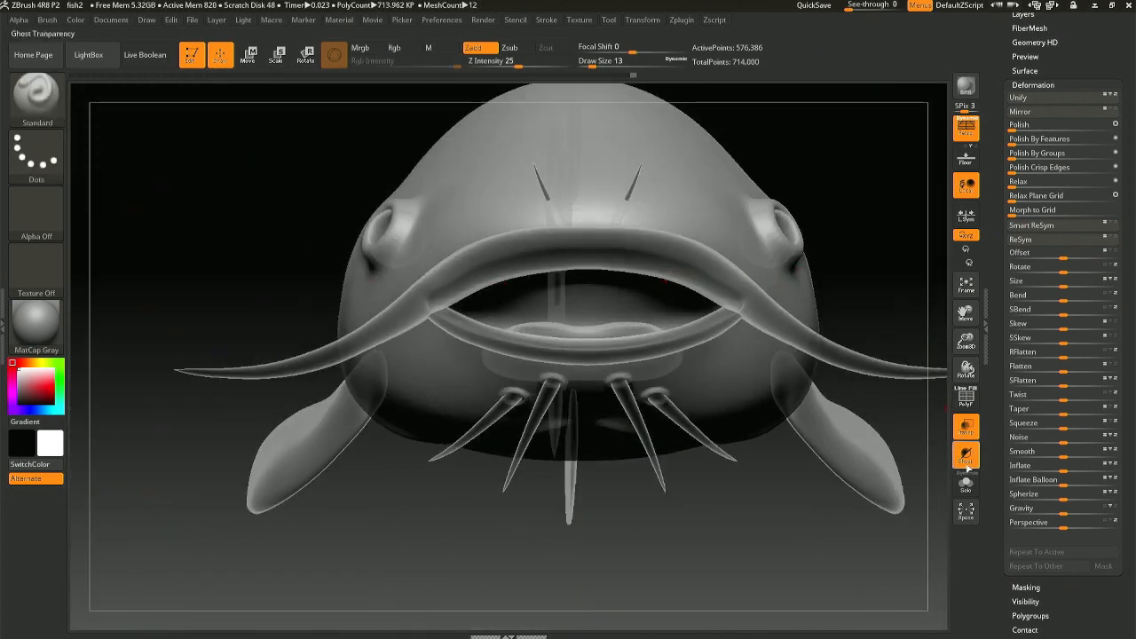
# - Turn off transparency and check all chin whisker rings from the front and side
pyautogui.click(966, 456)
pyautogui.click(968, 463)
pyautogui.click(968, 431)
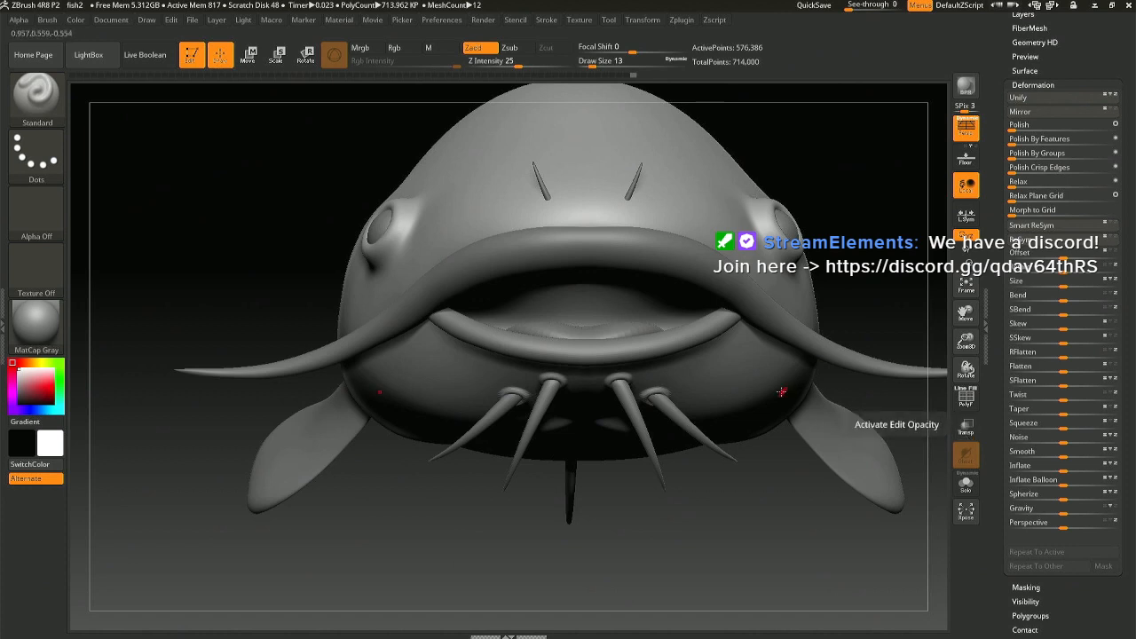
pyautogui.moveTo(784, 394)
pyautogui.mouseDown(button='right')
pyautogui.moveTo(753, 390)
pyautogui.moveTo(767, 509)
pyautogui.mouseUp(button='right')
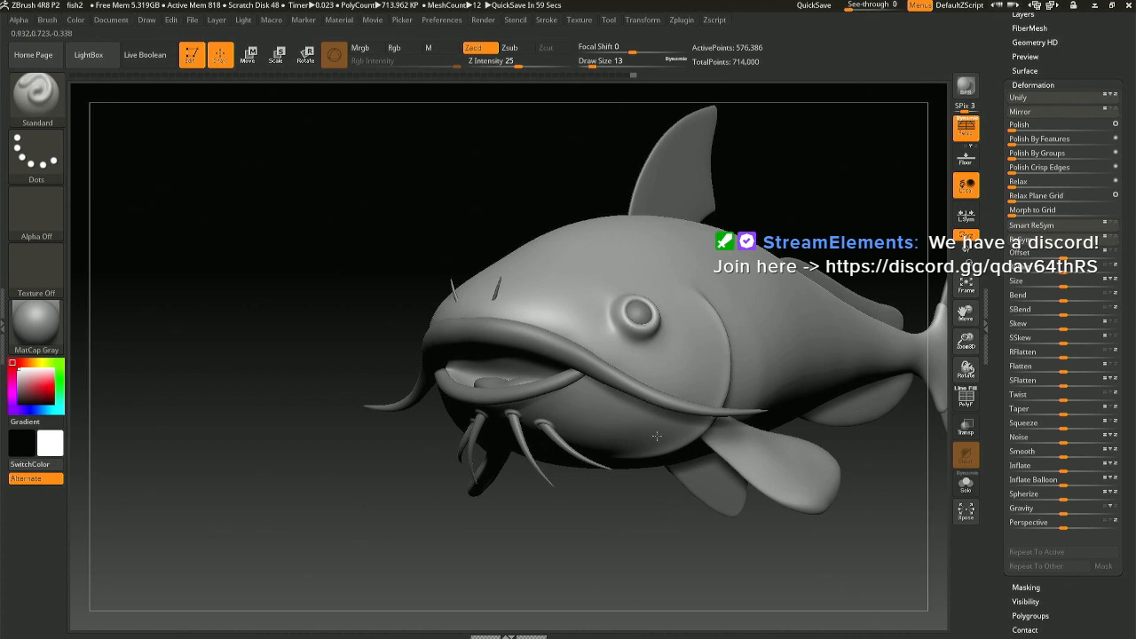
pyautogui.moveTo(568, 373)
pyautogui.mouseDown(button='right')
pyautogui.moveTo(596, 452)
pyautogui.moveTo(586, 381)
pyautogui.mouseUp(button='right')
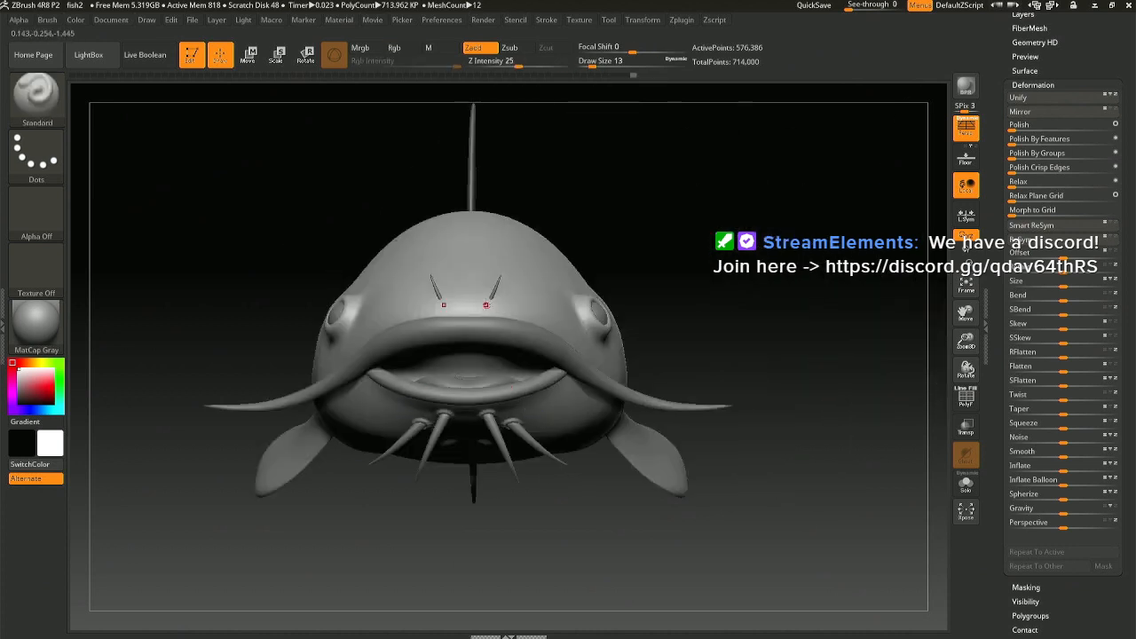
# - Turn on transparency, reduce the Draw Size to 11 and sculpt raised rings around the snout whisker bases
pyautogui.moveTo(490, 305)
pyautogui.mouseDown(button='right')
pyautogui.moveTo(476, 416)
pyautogui.moveTo(591, 604)
pyautogui.mouseUp(button='right')
pyautogui.moveTo(530, 227)
pyautogui.keyDown('alt'); pyautogui.mouseDown(button='right')
pyautogui.moveTo(545, 293)
pyautogui.moveTo(507, 258)
pyautogui.moveTo(543, 263)
pyautogui.moveTo(548, 278)
pyautogui.moveTo(530, 299)
pyautogui.mouseUp(button='right'); pyautogui.keyUp('alt')
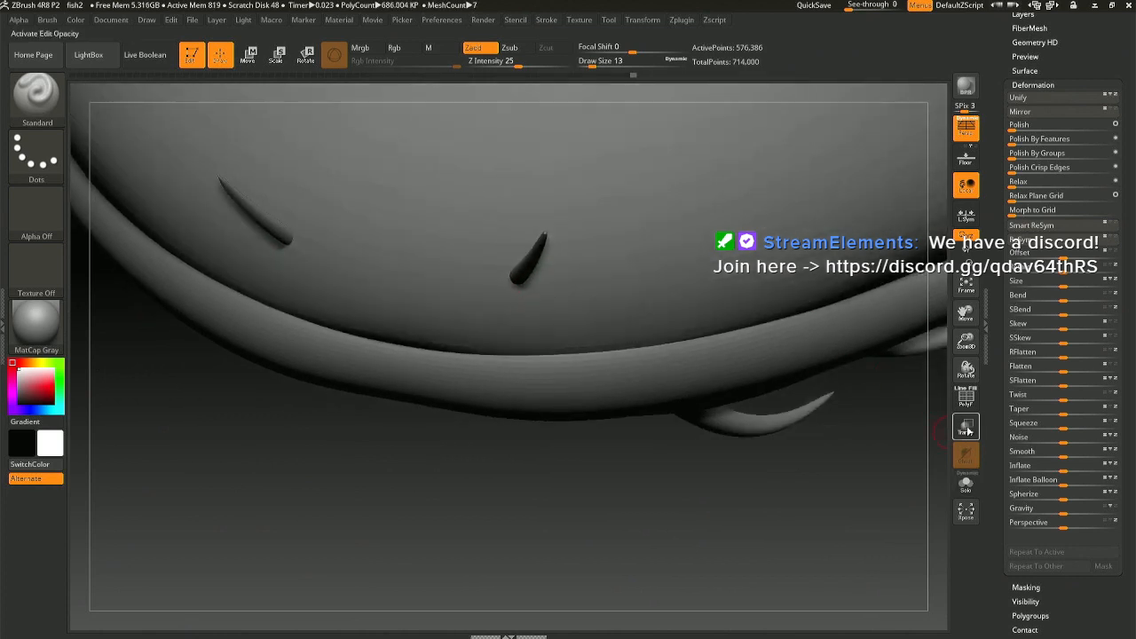
pyautogui.click(966, 427)
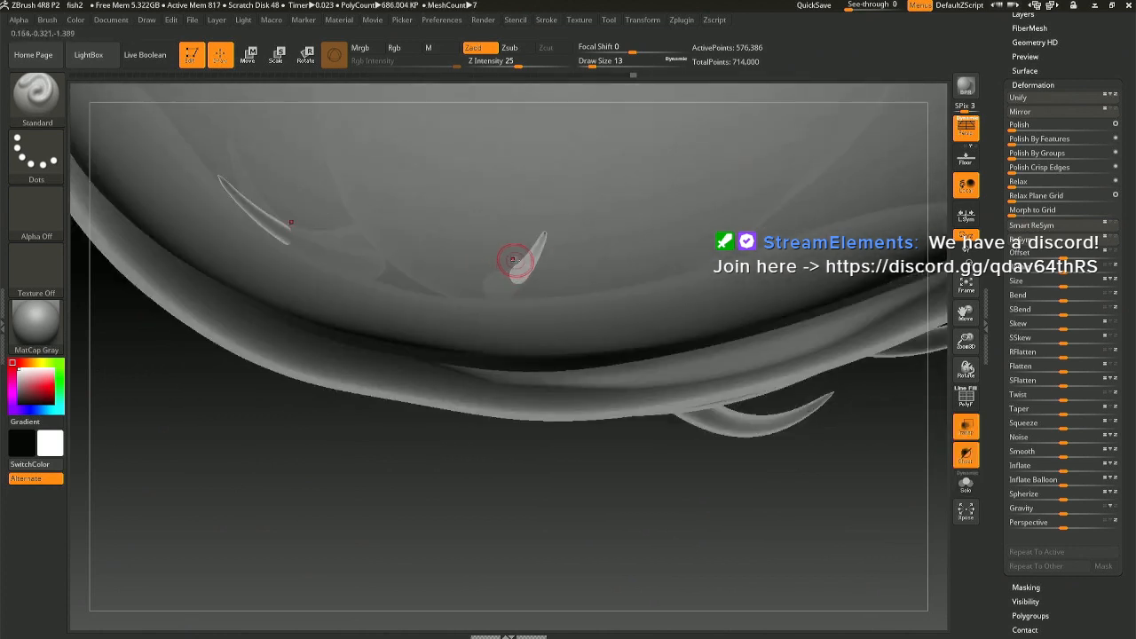
pyautogui.press('space')
pyautogui.moveTo(515, 261); pyautogui.dragTo(513, 261)
pyautogui.keyDown('ctrl'); pyautogui.moveTo(536, 271); pyautogui.dragTo(522, 273, button='right'); pyautogui.keyUp('ctrl')
pyautogui.hotkey('ctrl', 'z')
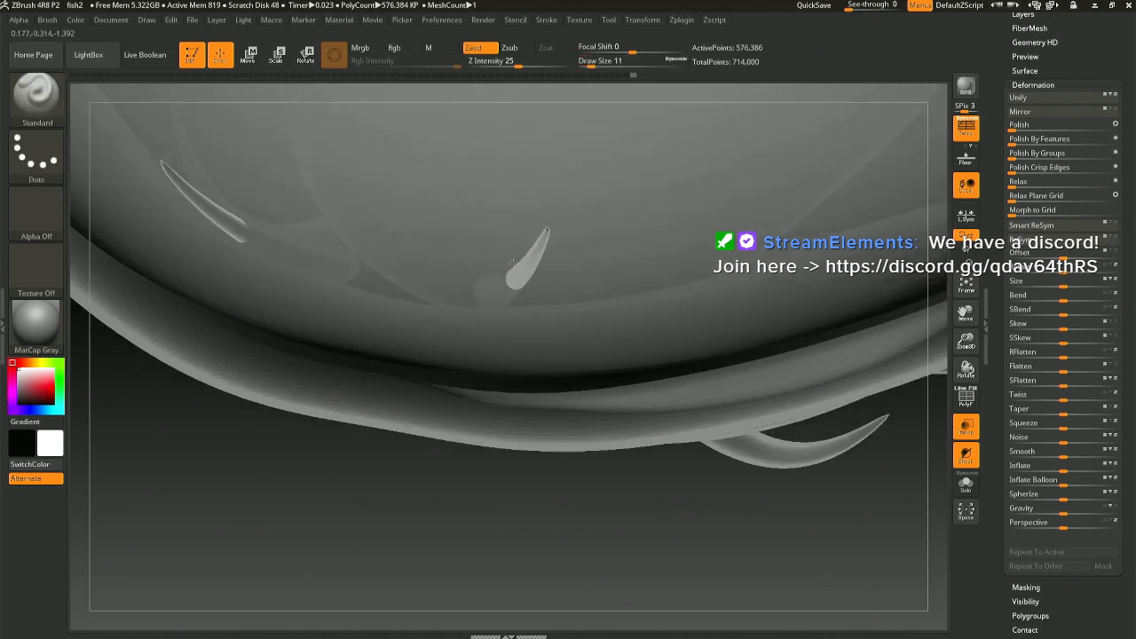
pyautogui.moveTo(509, 260)
pyautogui.mouseDown()
pyautogui.moveTo(494, 278)
pyautogui.moveTo(531, 293)
pyautogui.moveTo(520, 254)
pyautogui.moveTo(494, 277)
pyautogui.moveTo(537, 295)
pyautogui.moveTo(497, 267)
pyautogui.mouseUp()
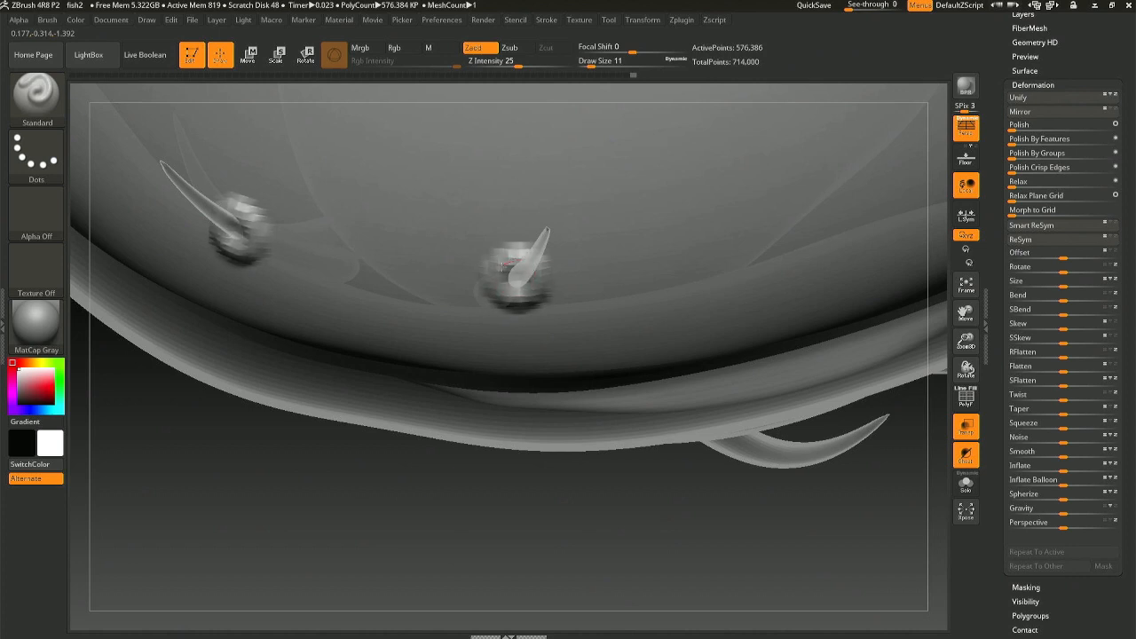
# - Subdivide the body once more and turn off transparency to view the opaque head
pyautogui.moveTo(534, 291); pyautogui.dragTo(600, 214, button='right')
pyautogui.hotkey('ctrl', 'd')
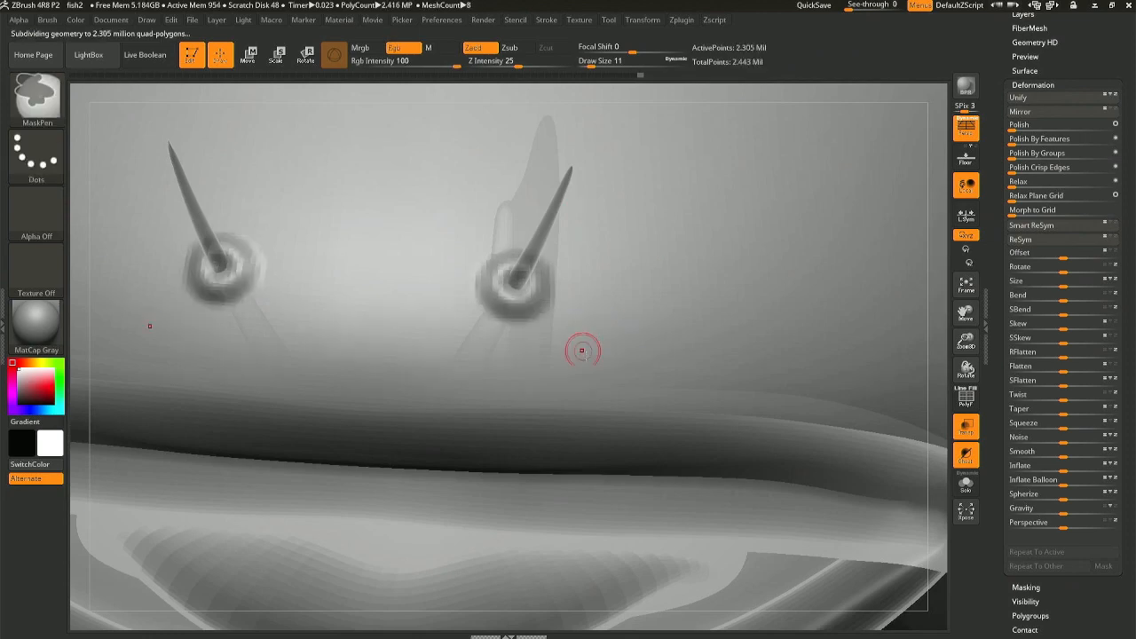
pyautogui.keyDown('ctrl'); pyautogui.moveTo(581, 350); pyautogui.dragTo(551, 208, button='right'); pyautogui.keyUp('ctrl')
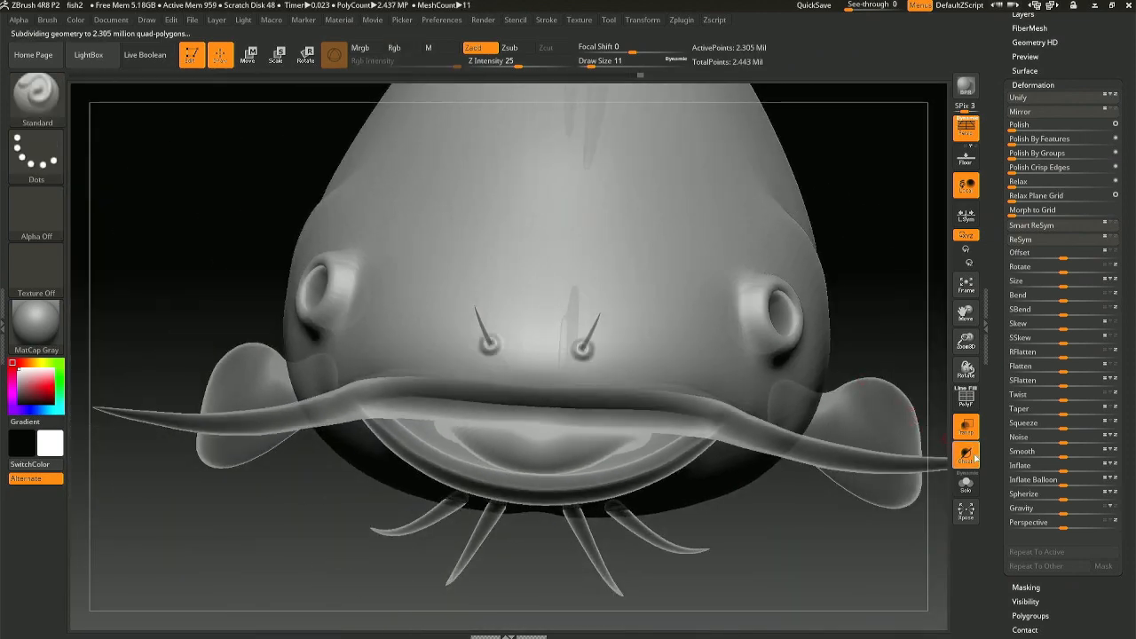
pyautogui.click(968, 430)
pyautogui.moveTo(543, 391); pyautogui.dragTo(524, 292, button='right')
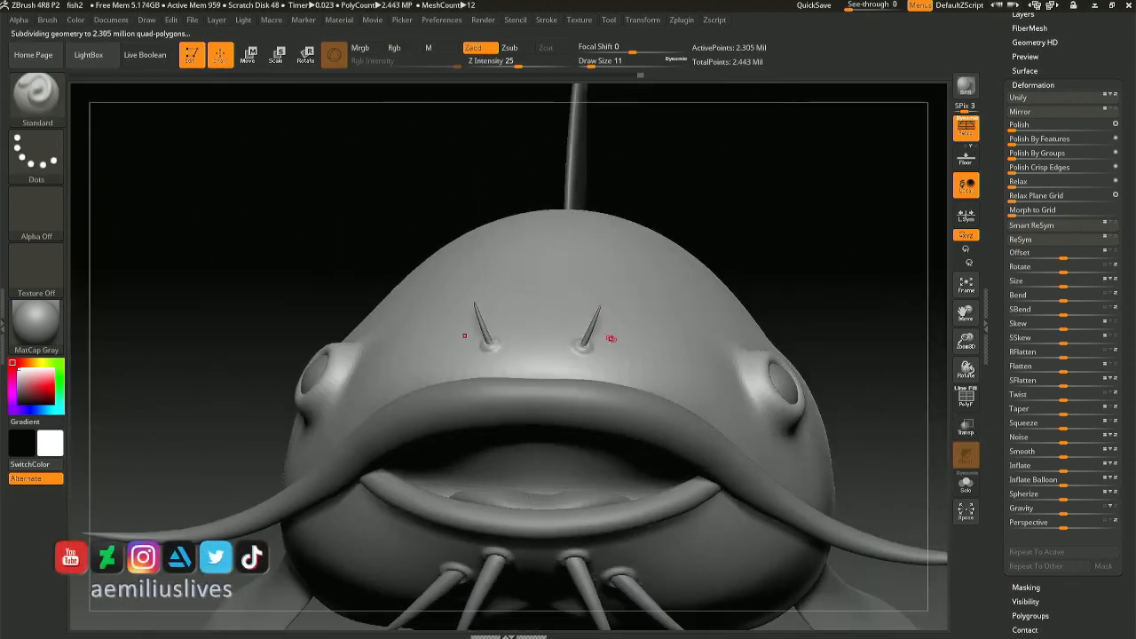
# - Make the subtool containing the snout and chin whiskers active
pyautogui.keyDown('alt'); pyautogui.click(594, 327); pyautogui.keyUp('alt')
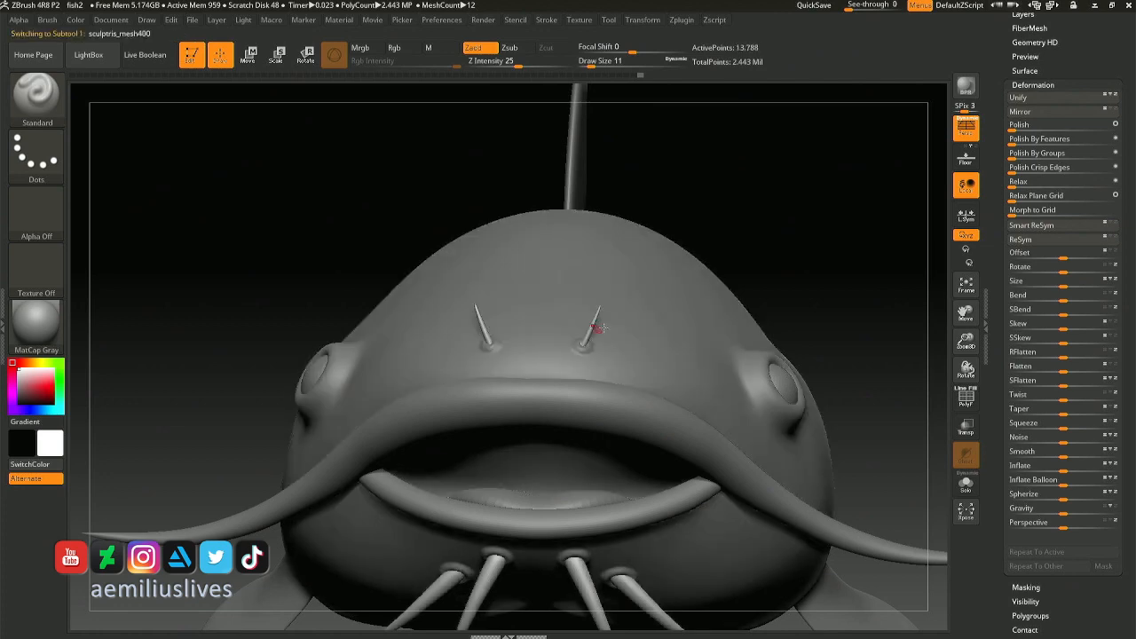
pyautogui.moveTo(596, 330)
pyautogui.keyDown('ctrl'); pyautogui.mouseDown(button='right')
pyautogui.moveTo(576, 429)
pyautogui.moveTo(583, 492)
pyautogui.mouseUp(button='right'); pyautogui.keyUp('ctrl')
pyautogui.moveTo(609, 350); pyautogui.dragTo(599, 371, button='right')
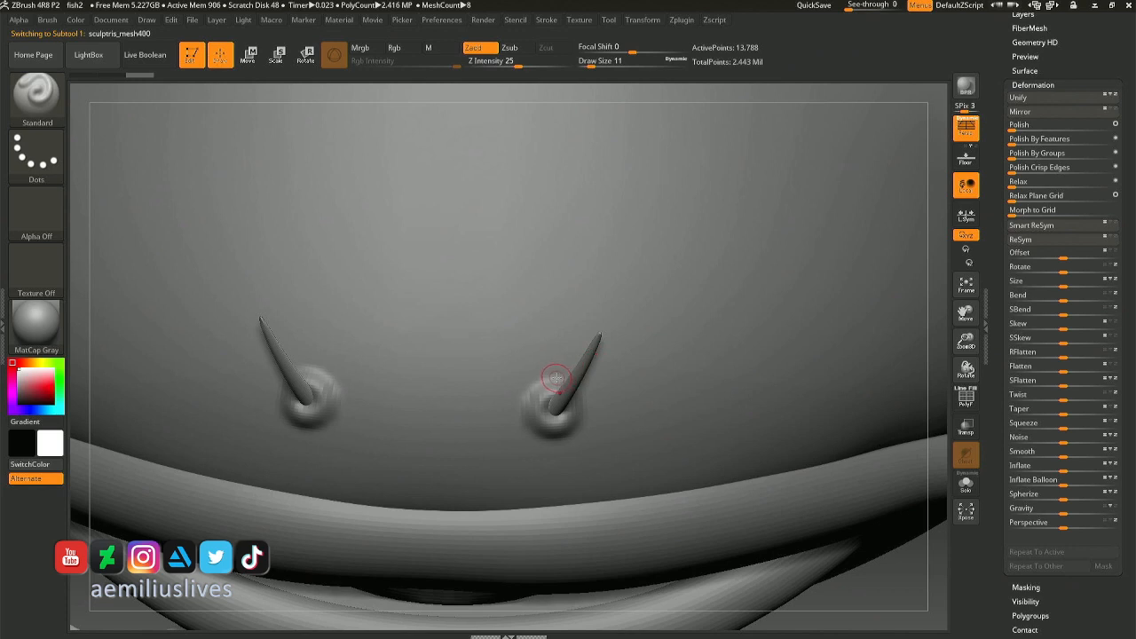
pyautogui.press('r')
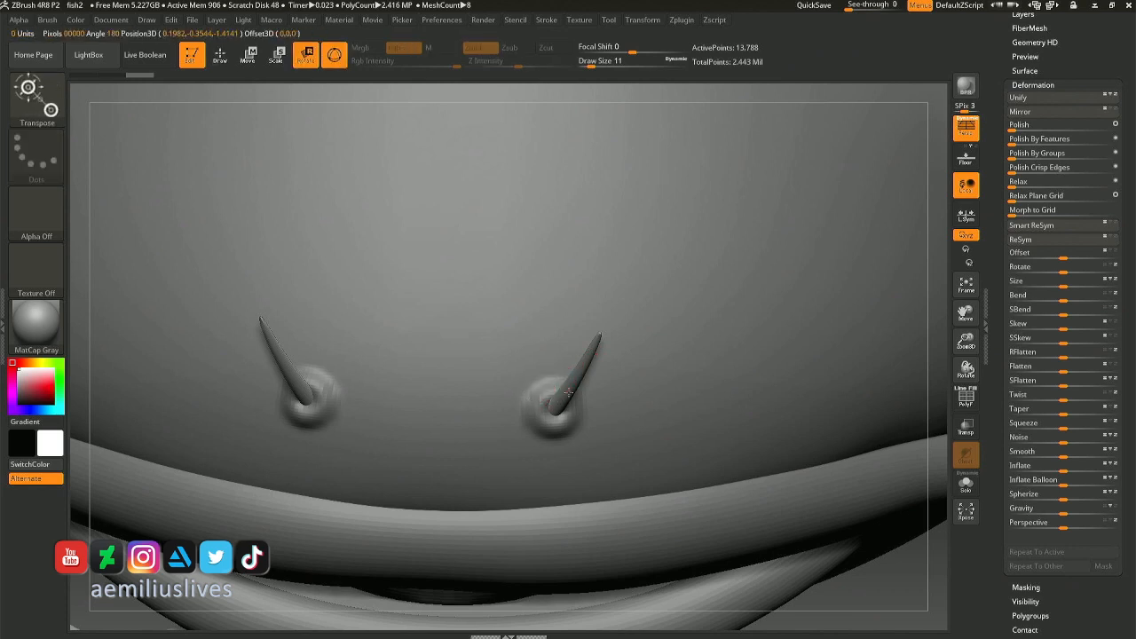
pyautogui.keyDown('alt'); pyautogui.click(569, 392); pyautogui.keyUp('alt')
pyautogui.keyDown('alt'); pyautogui.click(556, 298); pyautogui.keyUp('alt')
pyautogui.moveTo(548, 338); pyautogui.dragTo(594, 139, button='right')
pyautogui.press('f')
pyautogui.press('w')
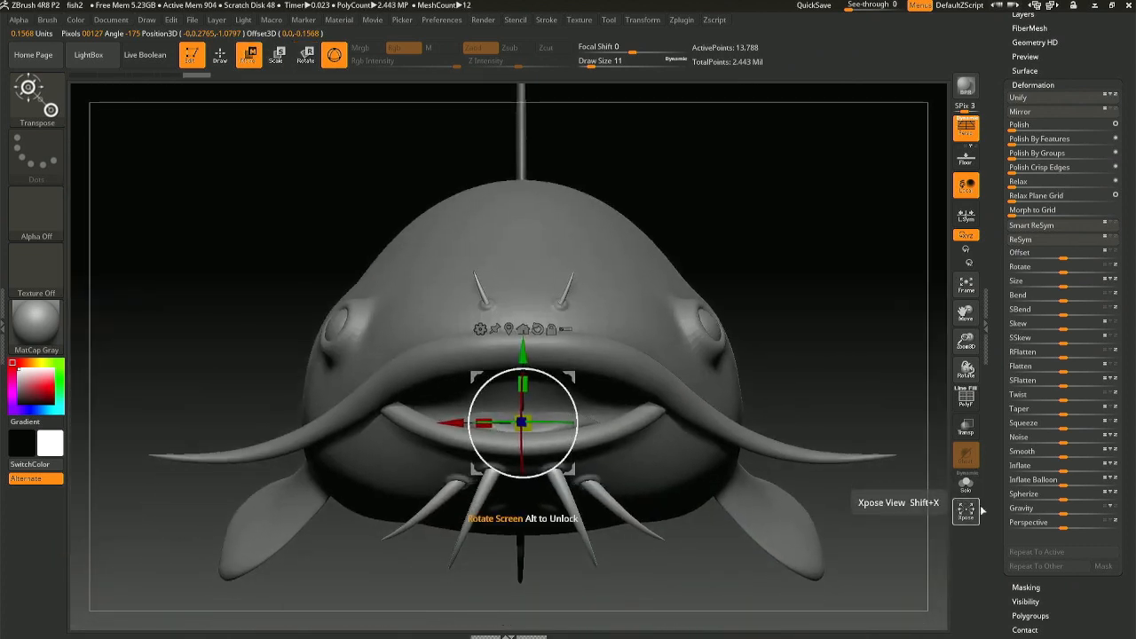
# - Isolate the whiskers in Solo mode, drop them to subdivision level 1 and delete the higher levels
pyautogui.click(966, 484)
pyautogui.press('q')
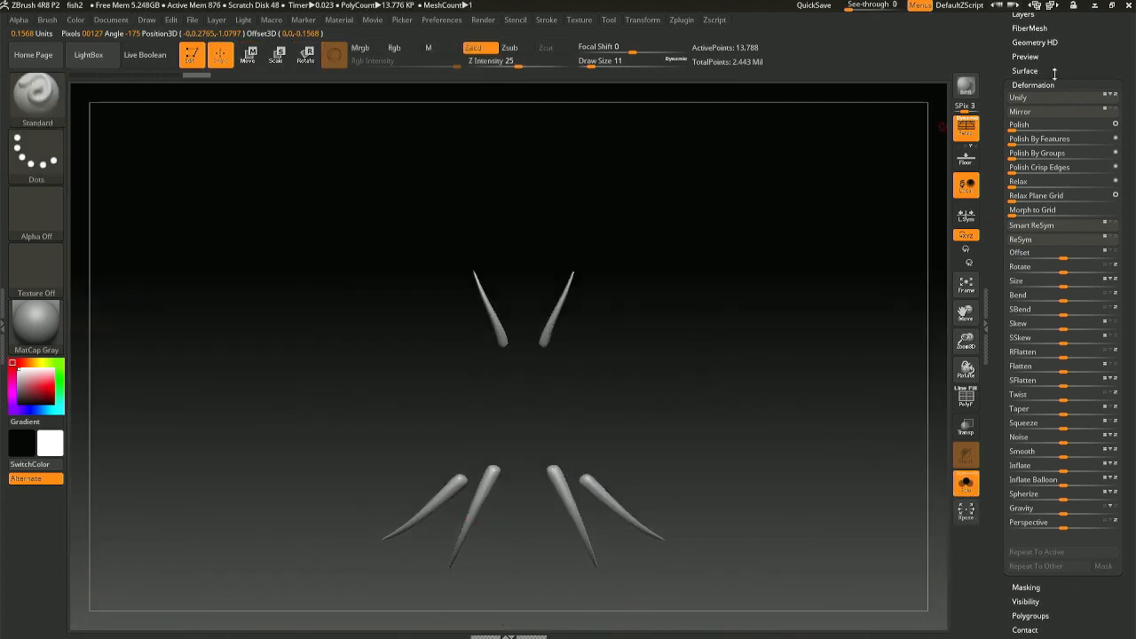
pyautogui.moveTo(1133, 59); pyautogui.dragTo(1122, 140)
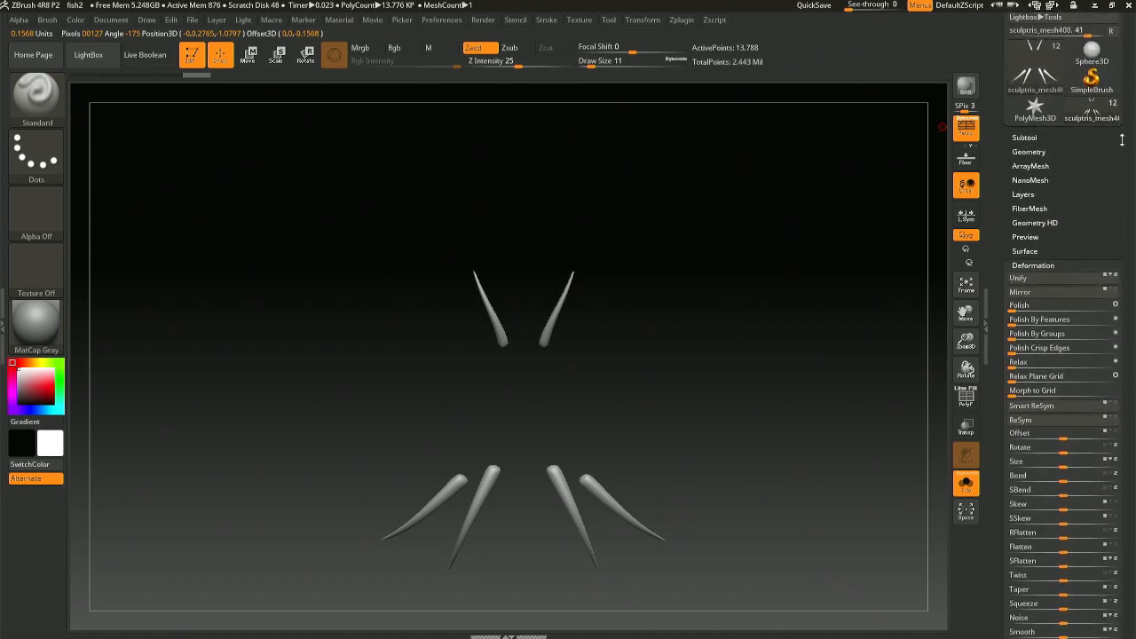
pyautogui.click(1050, 151)
pyautogui.click(1040, 167)
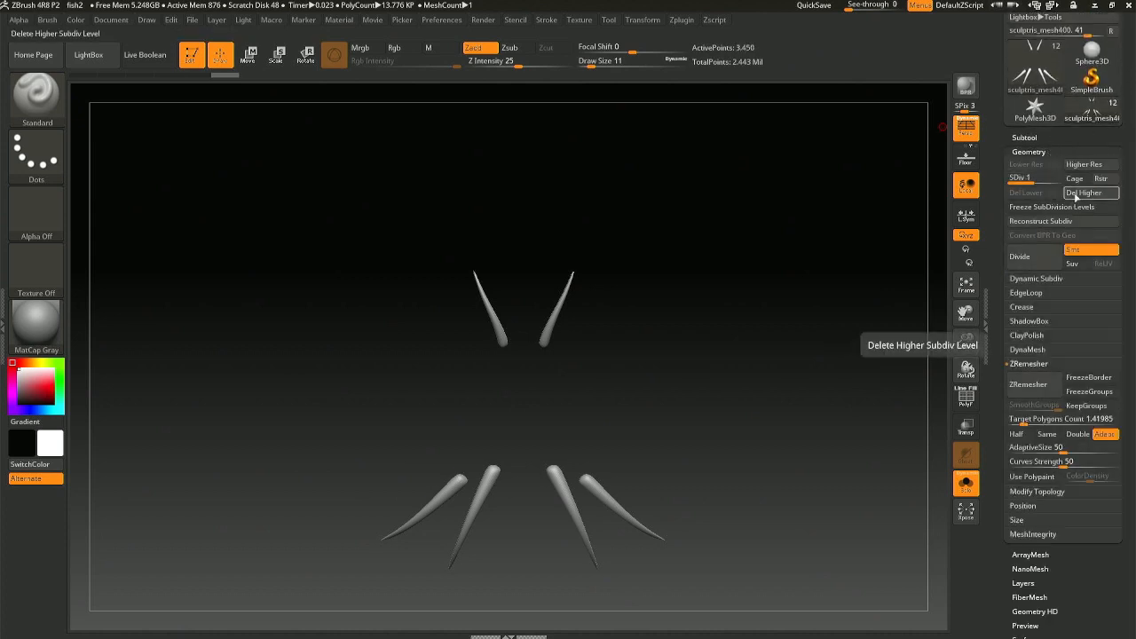
pyautogui.click(1077, 197)
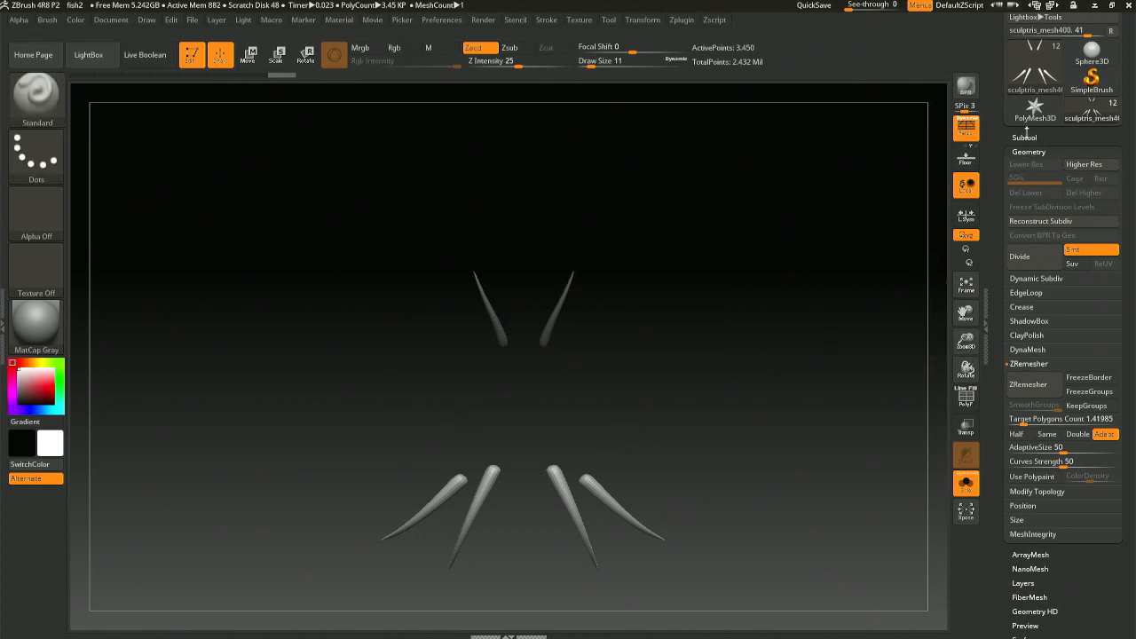
# - Split the masked snout whiskers off from the chin whiskers into their own subtool
pyautogui.click(1025, 137)
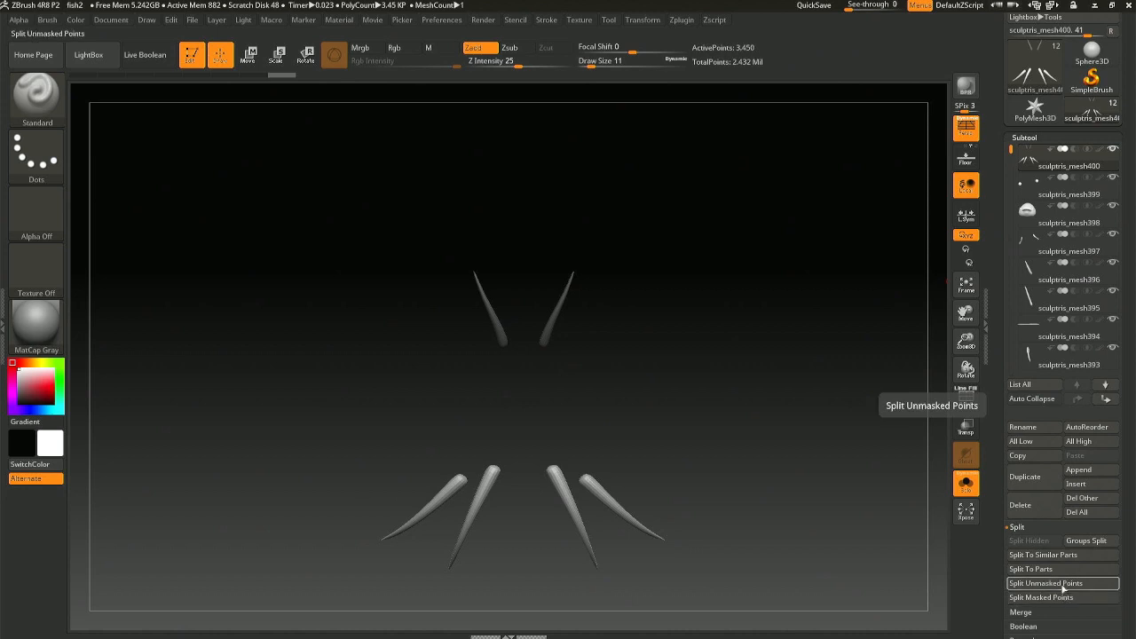
pyautogui.click(1065, 598)
pyautogui.click(1021, 138)
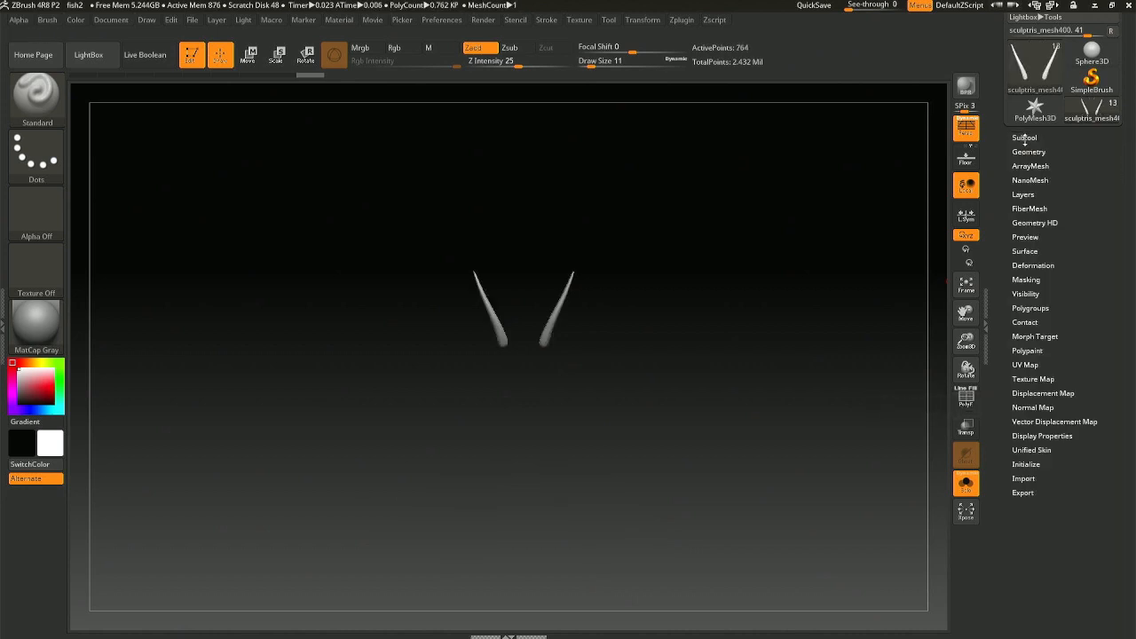
# - Clear the mask on the snout whiskers and subdivide both the snout and chin whisker subtools once
pyautogui.keyDown('ctrl'); pyautogui.moveTo(697, 162); pyautogui.dragTo(706, 314, button='right'); pyautogui.keyUp('ctrl')
pyautogui.keyDown('ctrl'); pyautogui.click(705, 314); pyautogui.keyUp('ctrl')
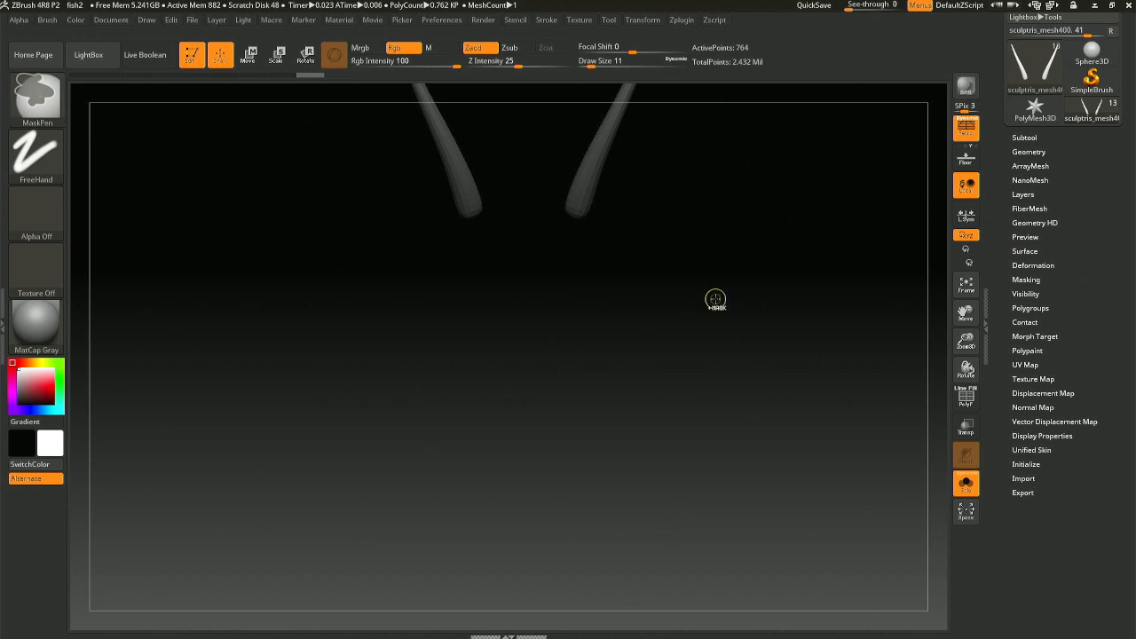
pyautogui.keyDown('ctrl'); pyautogui.click(715, 299); pyautogui.keyUp('ctrl')
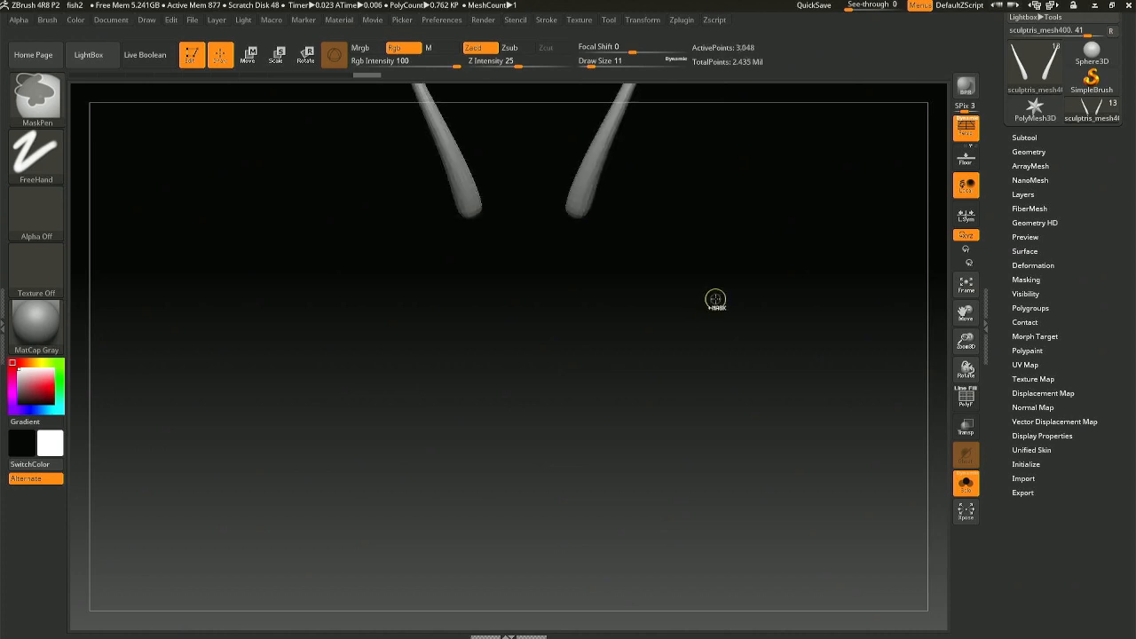
pyautogui.press('Down')
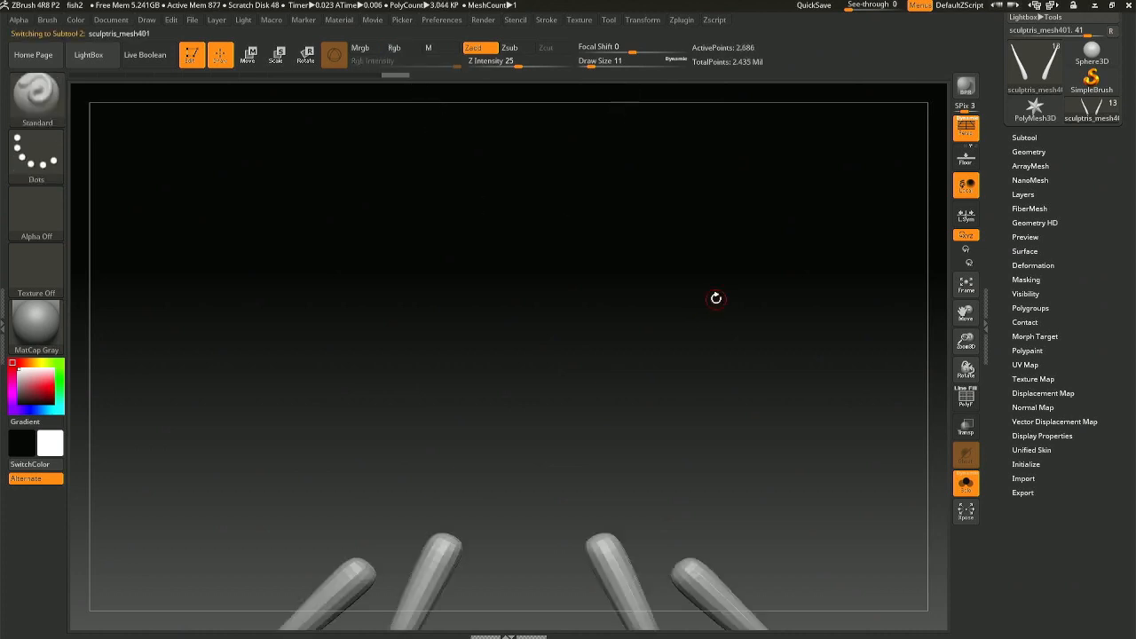
pyautogui.hotkey('ctrl', 'd')
pyautogui.press('Up')
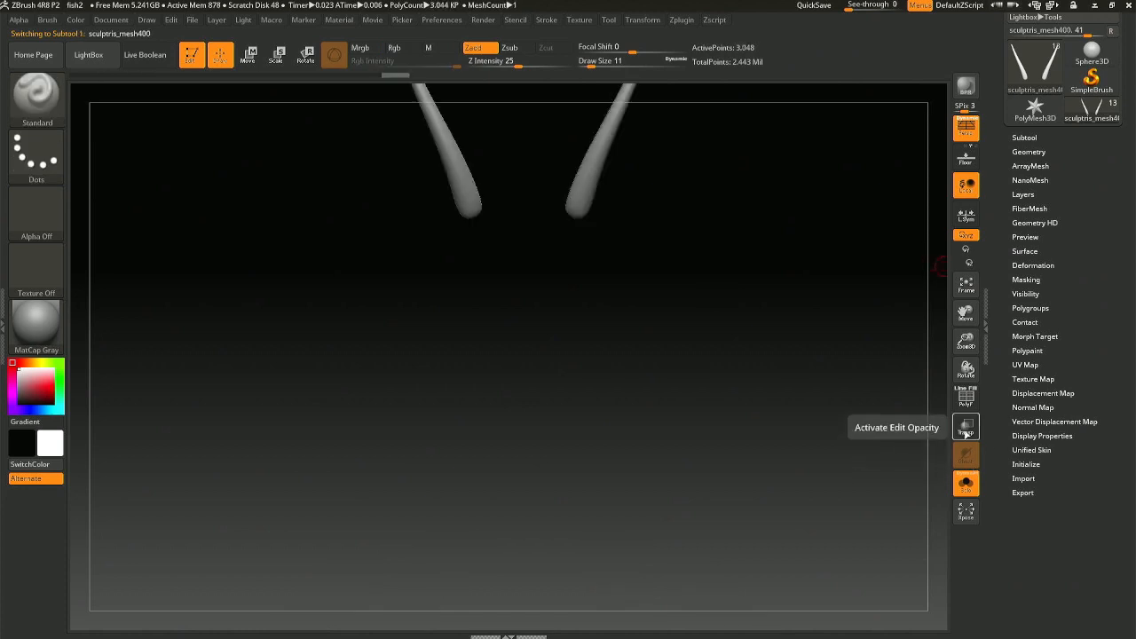
# - Leave Solo mode and set up the rotate gizmo between the two snout whiskers with its orientation reset
pyautogui.click(966, 483)
pyautogui.moveTo(633, 178); pyautogui.dragTo(625, 232, button='right')
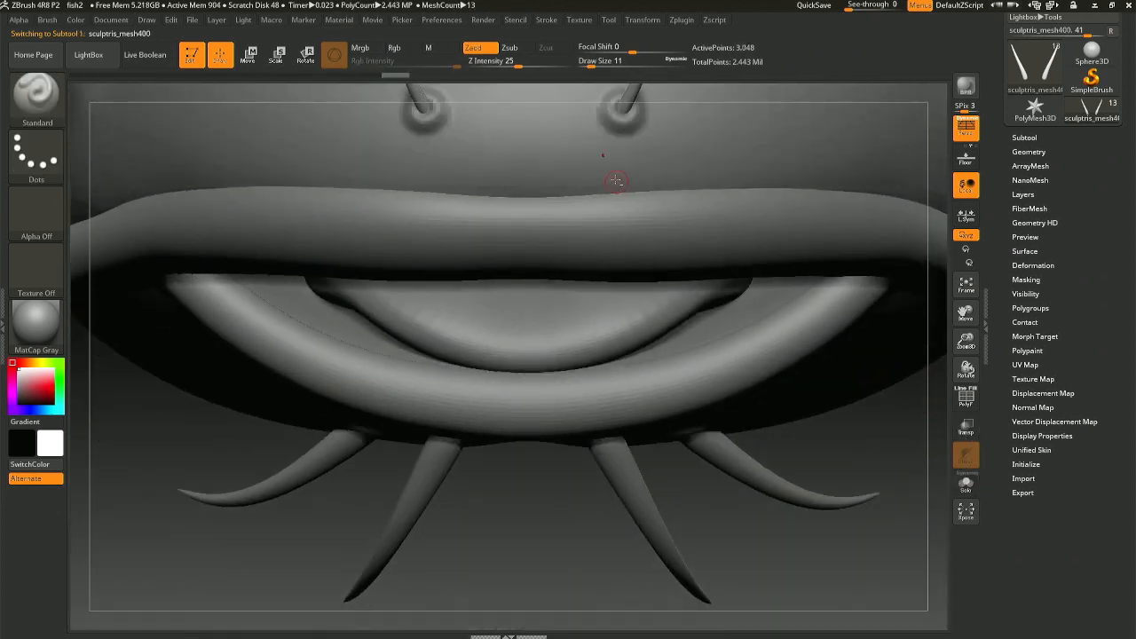
pyautogui.keyDown('alt'); pyautogui.moveTo(609, 133); pyautogui.dragTo(616, 215, button='right'); pyautogui.keyUp('alt')
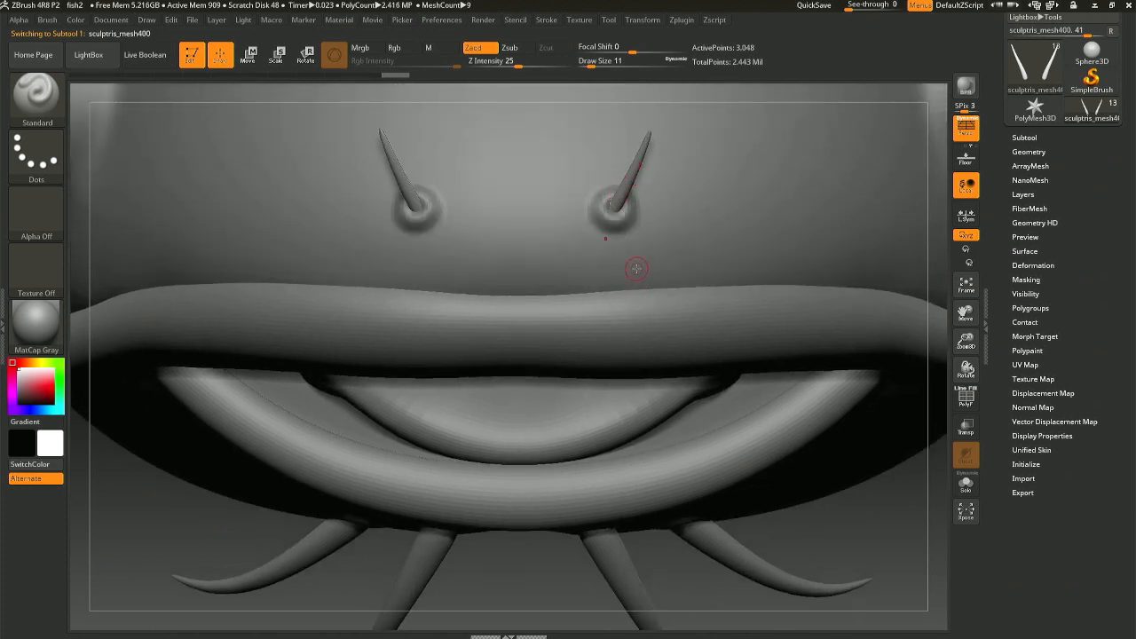
pyautogui.press('r')
pyautogui.click(504, 308)
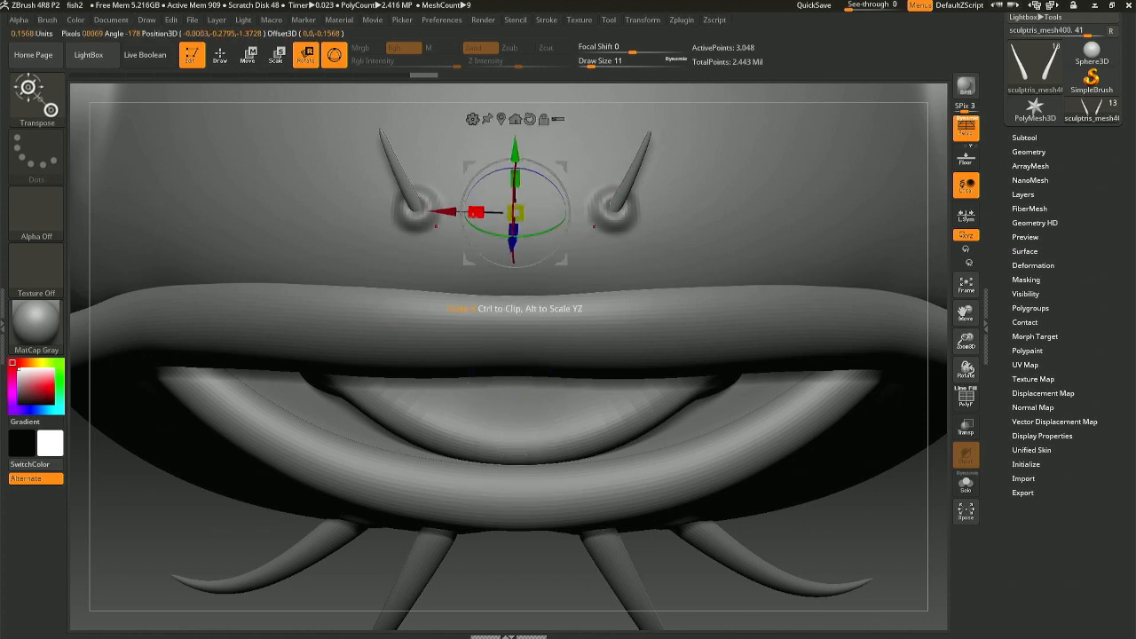
pyautogui.keyDown('alt'); pyautogui.click(530, 119); pyautogui.keyUp('alt')
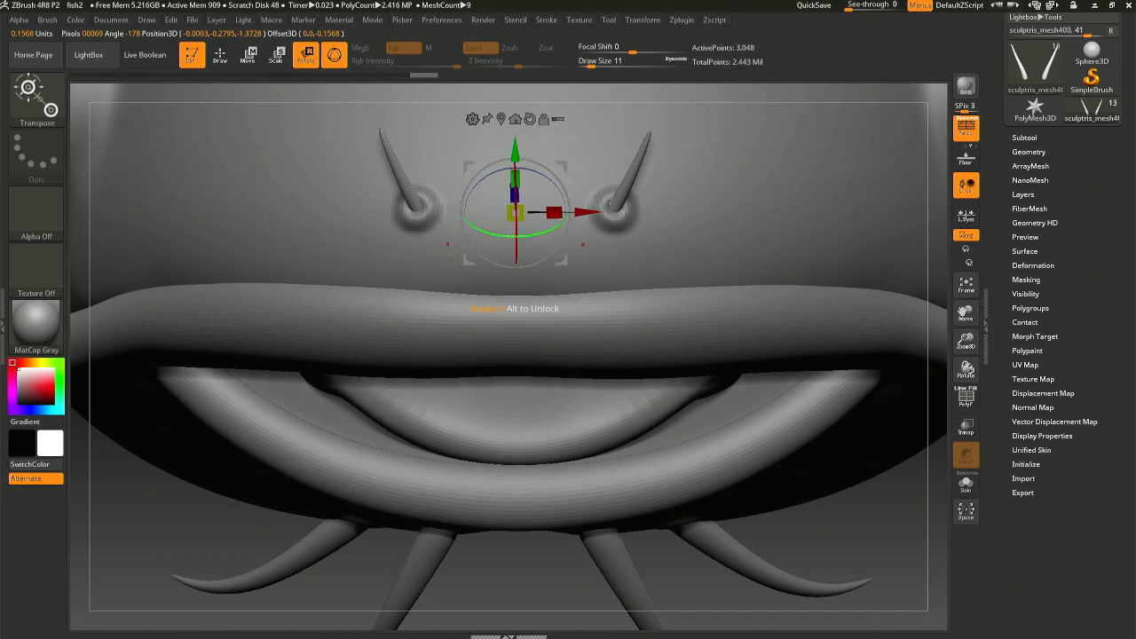
# - Move and rotate the snout whiskers with the gizmo to align their bases with the raised rings, then return to Draw mode
pyautogui.moveTo(568, 302); pyautogui.dragTo(466, 306, button='right')
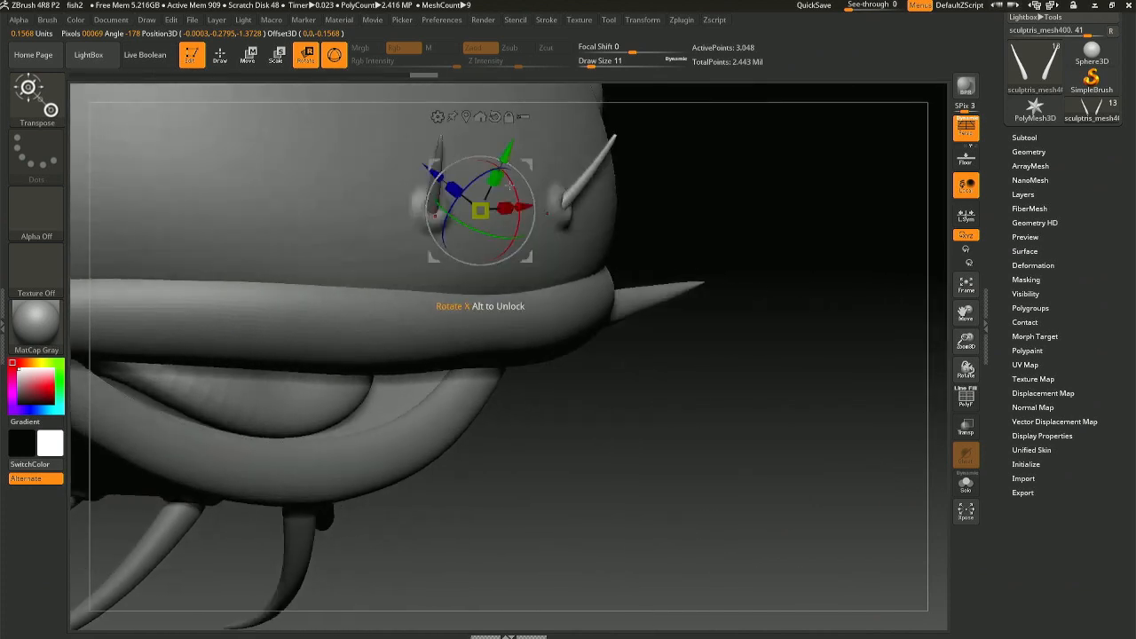
pyautogui.moveTo(434, 172); pyautogui.dragTo(436, 175)
pyautogui.moveTo(520, 209); pyautogui.dragTo(577, 207, button='right')
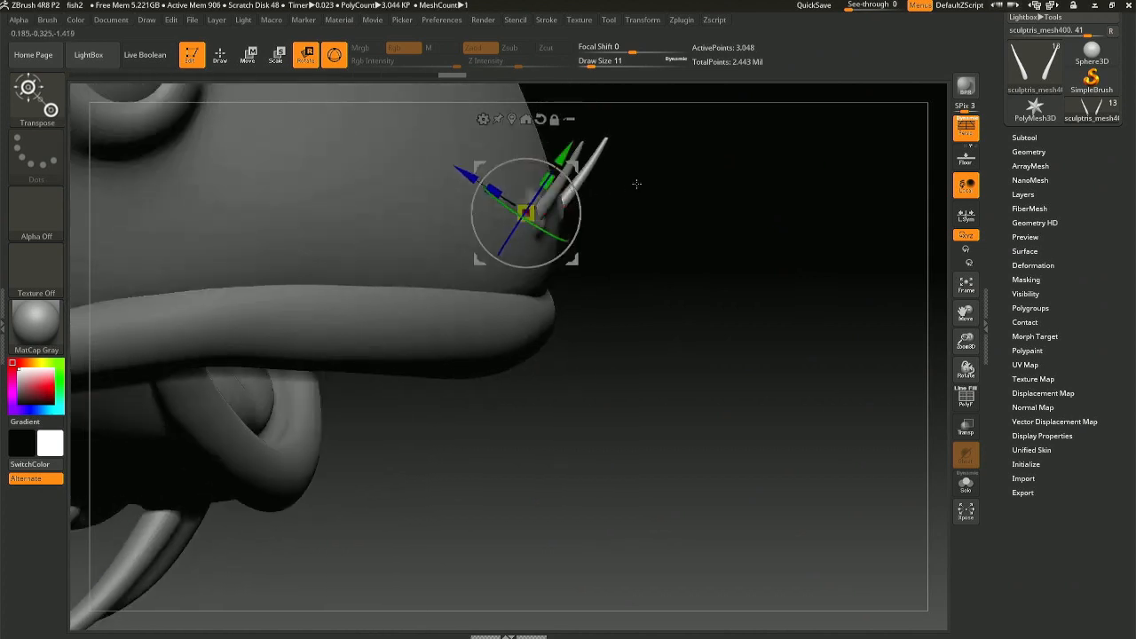
pyautogui.moveTo(637, 182)
pyautogui.keyDown('ctrl'); pyautogui.mouseDown(button='right')
pyautogui.moveTo(675, 267)
pyautogui.moveTo(690, 248)
pyautogui.moveTo(662, 291)
pyautogui.mouseUp(button='right'); pyautogui.keyUp('ctrl')
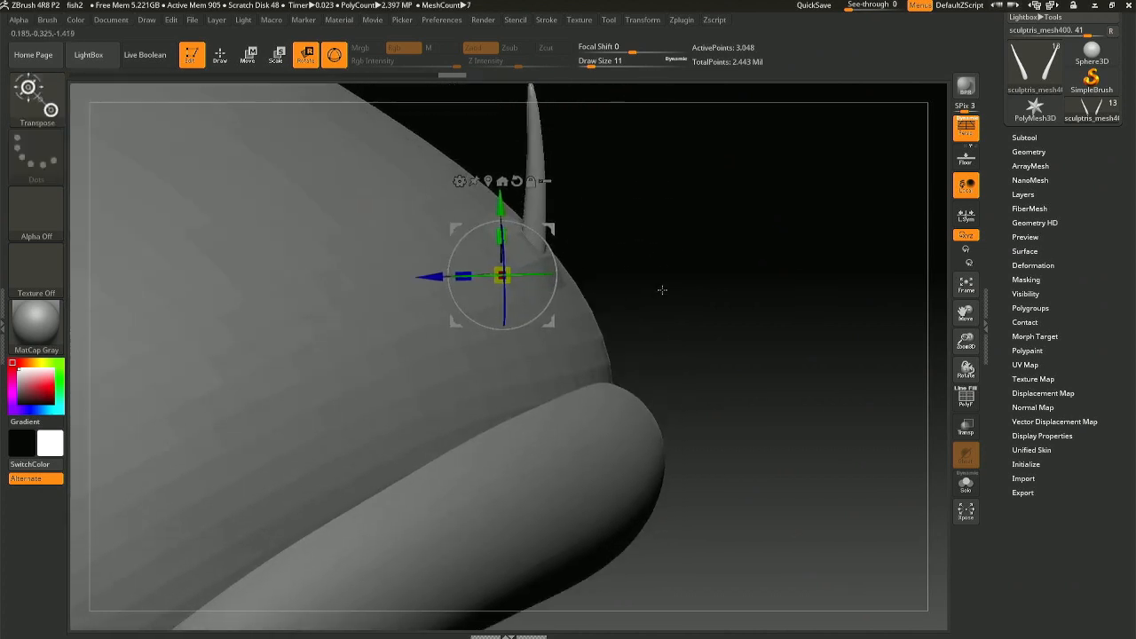
pyautogui.moveTo(556, 319)
pyautogui.mouseDown()
pyautogui.moveTo(582, 293)
pyautogui.moveTo(584, 263)
pyautogui.moveTo(579, 279)
pyautogui.mouseUp()
pyautogui.press('q')
# - Examine how the snout whiskers sit on the head from the front, the side and close up
pyautogui.moveTo(690, 325); pyautogui.dragTo(638, 338, button='right')
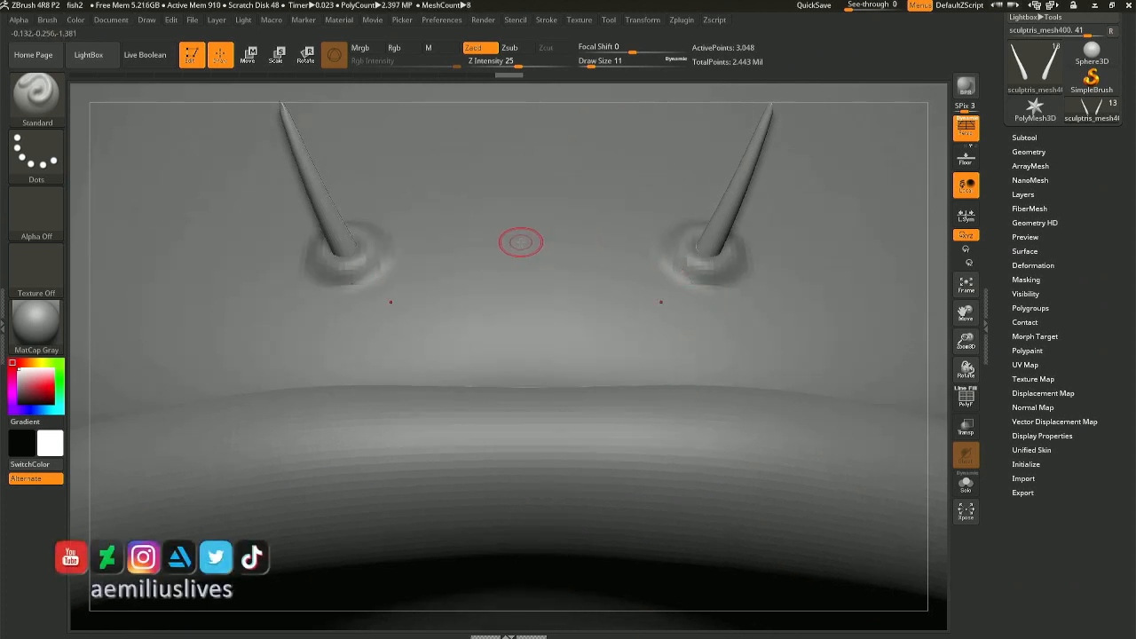
pyautogui.keyDown('ctrl'); pyautogui.moveTo(665, 388); pyautogui.dragTo(594, 185, button='right'); pyautogui.keyUp('ctrl')
pyautogui.moveTo(843, 336); pyautogui.dragTo(801, 307, button='right')
pyautogui.keyDown('ctrl'); pyautogui.moveTo(853, 417); pyautogui.dragTo(848, 333, button='right'); pyautogui.keyUp('ctrl')
pyautogui.moveTo(932, 408); pyautogui.dragTo(852, 404, button='right')
pyautogui.keyDown('alt'); pyautogui.moveTo(943, 434); pyautogui.dragTo(811, 420, button='right'); pyautogui.keyUp('alt')
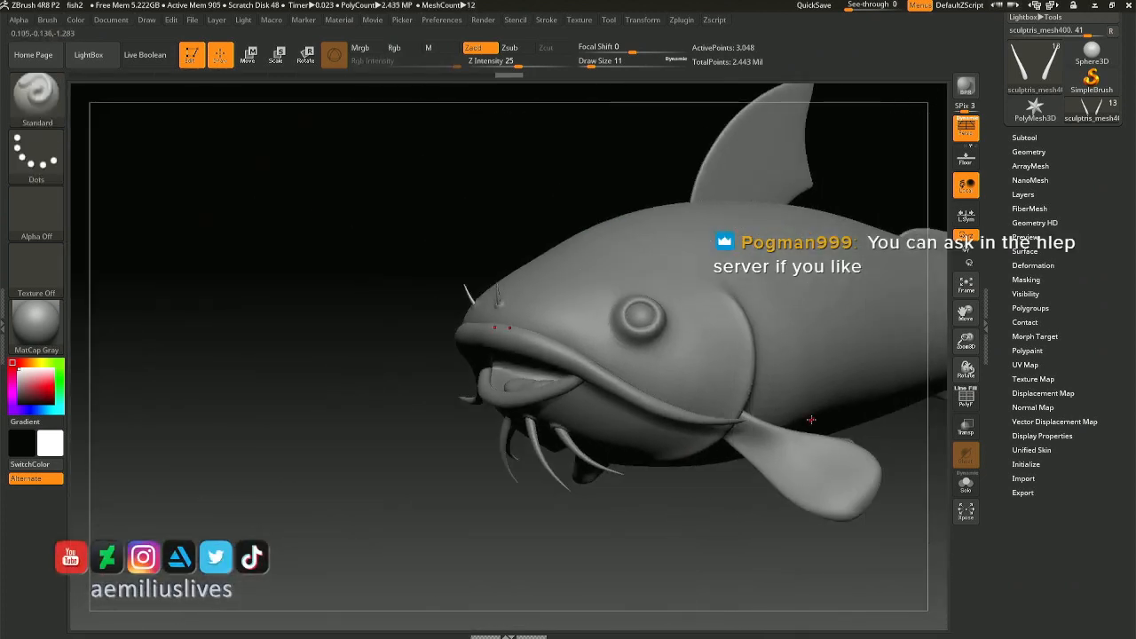
pyautogui.keyDown('ctrl'); pyautogui.moveTo(540, 333); pyautogui.dragTo(621, 426, button='right'); pyautogui.keyUp('ctrl')
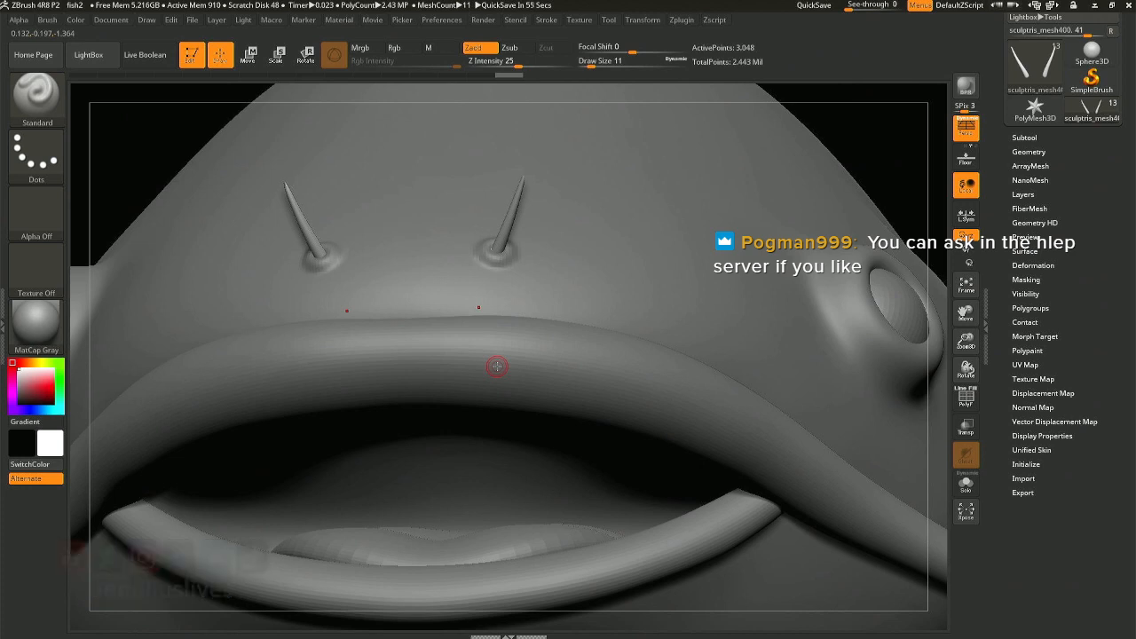
# - Raise and rotate the snout whiskers with the gizmo to refine their fit in the rings, and check the head
pyautogui.moveTo(360, 267)
pyautogui.keyDown('ctrl'); pyautogui.mouseDown(button='right')
pyautogui.moveTo(376, 320)
pyautogui.moveTo(377, 250)
pyautogui.moveTo(362, 255)
pyautogui.mouseUp(button='right'); pyautogui.keyUp('ctrl')
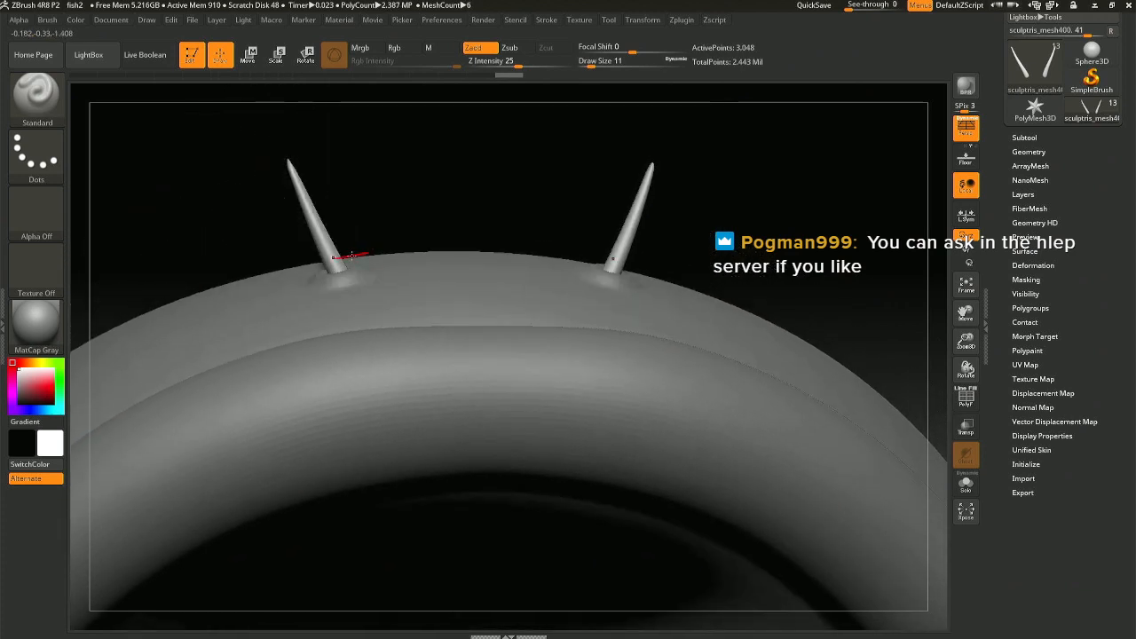
pyautogui.press('r')
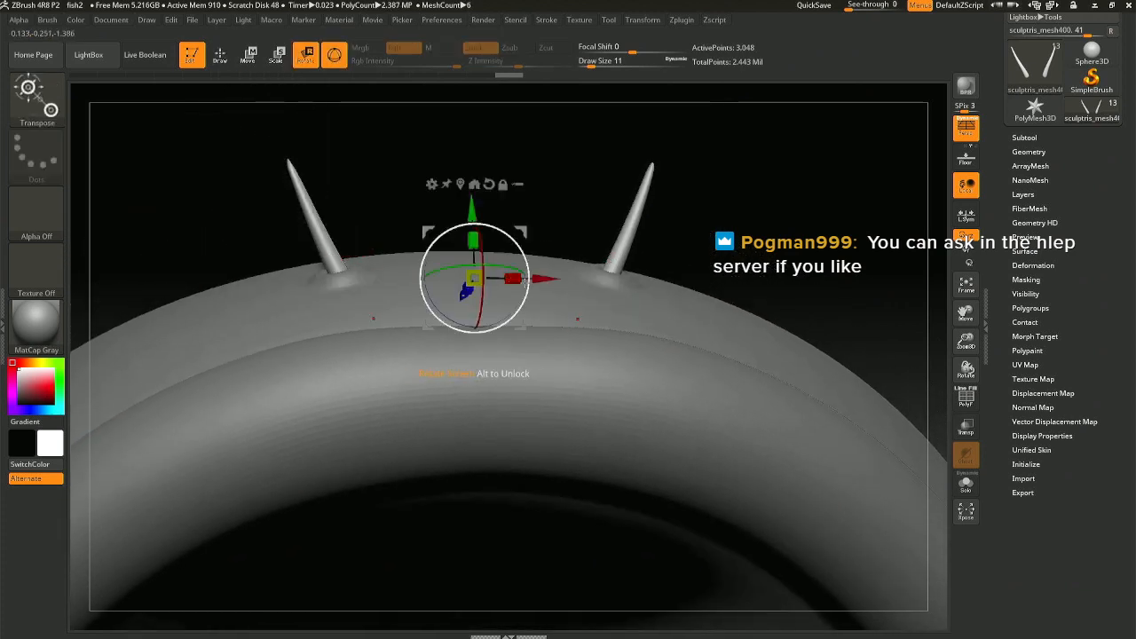
pyautogui.moveTo(471, 210); pyautogui.dragTo(472, 186)
pyautogui.moveTo(536, 255)
pyautogui.mouseDown()
pyautogui.moveTo(558, 221)
pyautogui.moveTo(552, 239)
pyautogui.moveTo(511, 182)
pyautogui.moveTo(482, 194)
pyautogui.mouseUp()
pyautogui.press('q')
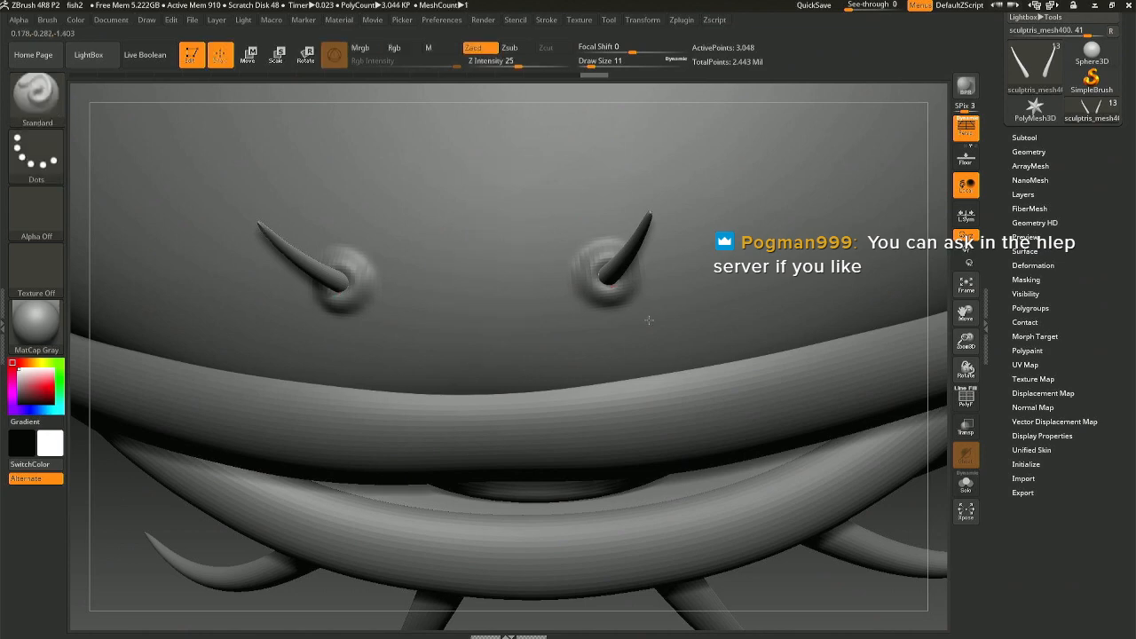
pyautogui.moveTo(633, 316)
pyautogui.mouseDown(button='right')
pyautogui.moveTo(613, 309)
pyautogui.moveTo(610, 289)
pyautogui.moveTo(633, 318)
pyautogui.moveTo(650, 286)
pyautogui.mouseUp(button='right')
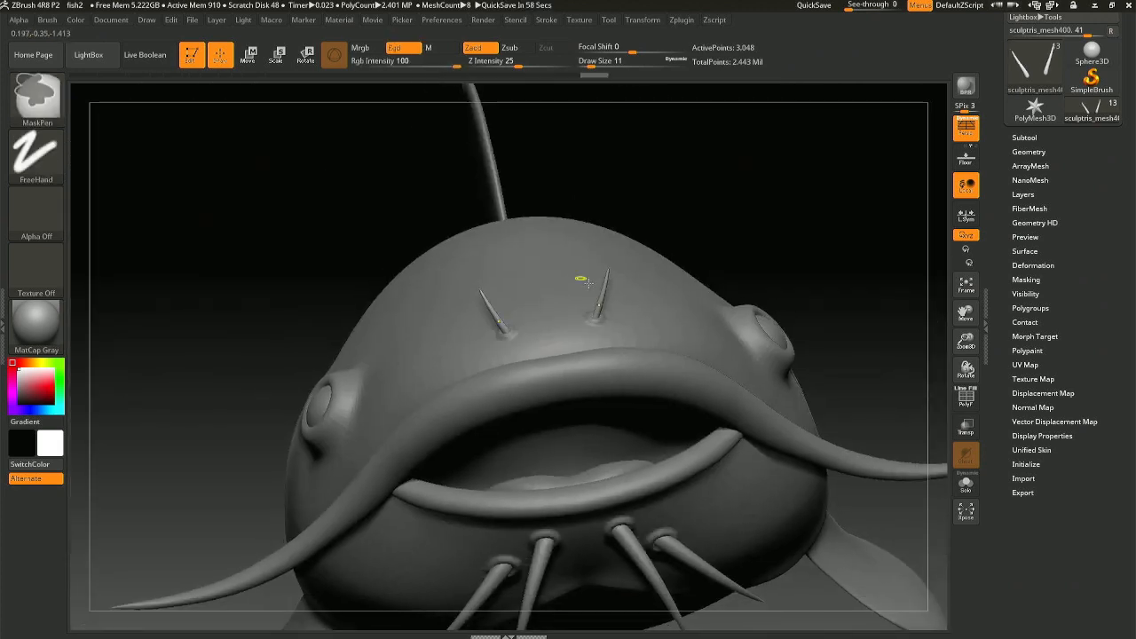
pyautogui.moveTo(583, 274)
pyautogui.mouseDown(button='right')
pyautogui.moveTo(735, 416)
pyautogui.moveTo(707, 380)
pyautogui.moveTo(684, 387)
pyautogui.moveTo(570, 340)
pyautogui.mouseUp(button='right')
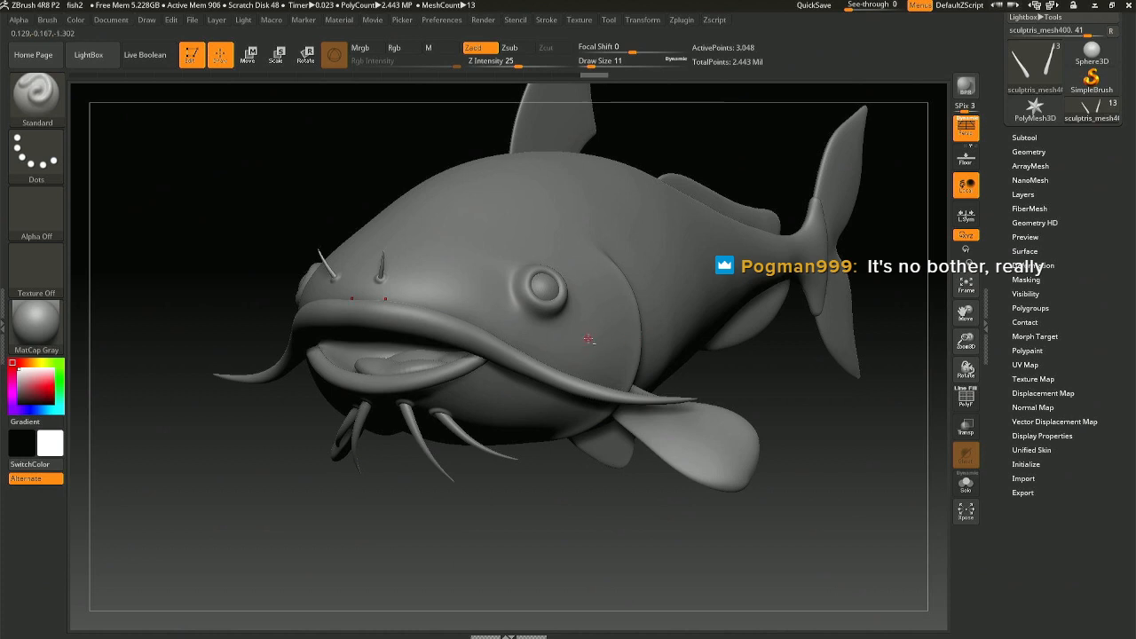
# - Make the body subtool active and choose the Move brush with a Draw Size of 182
pyautogui.keyDown('alt'); pyautogui.click(589, 338); pyautogui.keyUp('alt')
pyautogui.press('space')
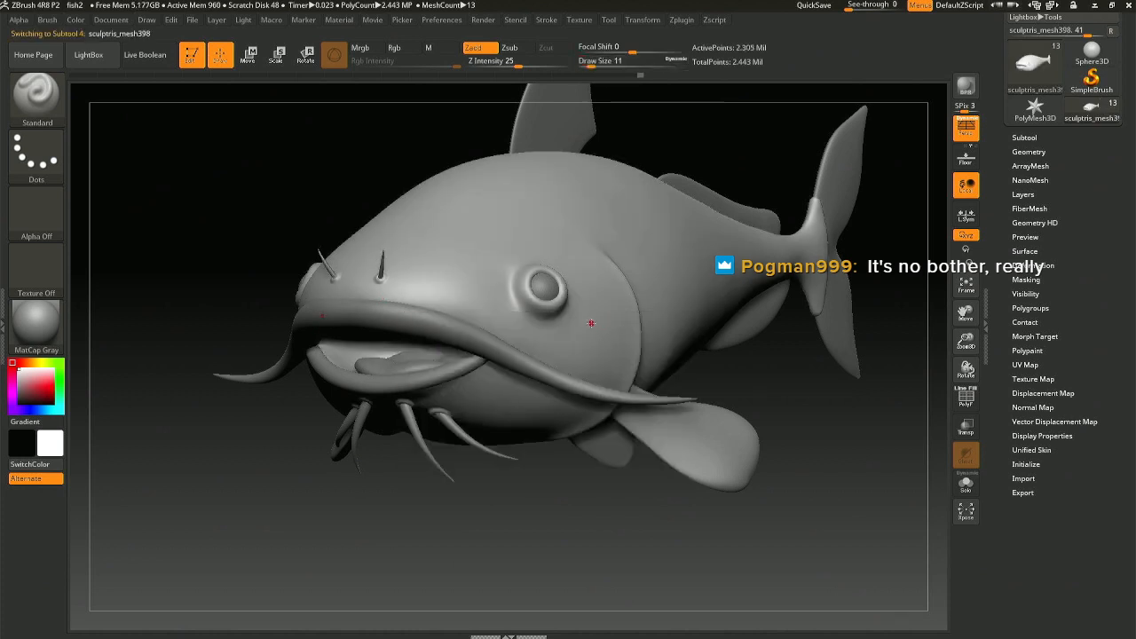
pyautogui.press('space')
pyautogui.moveTo(620, 330); pyautogui.dragTo(623, 329)
pyautogui.press('b')
pyautogui.press('m')
pyautogui.press('v')
pyautogui.press('space')
pyautogui.moveTo(624, 325); pyautogui.dragTo(629, 326)
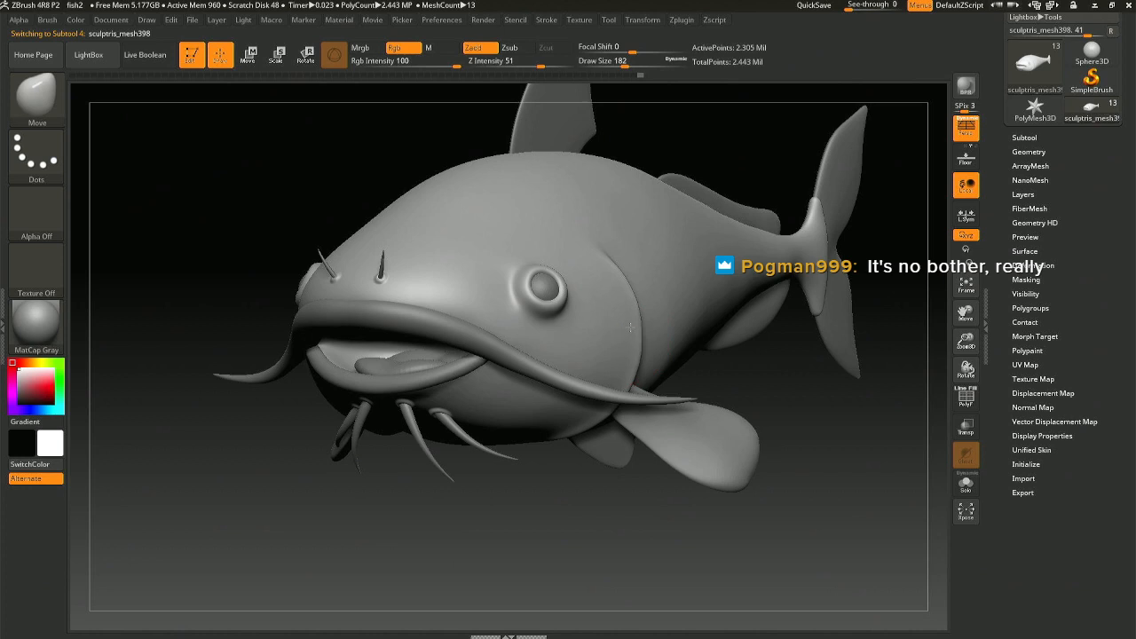
pyautogui.moveTo(659, 355); pyautogui.dragTo(565, 359, button='right')
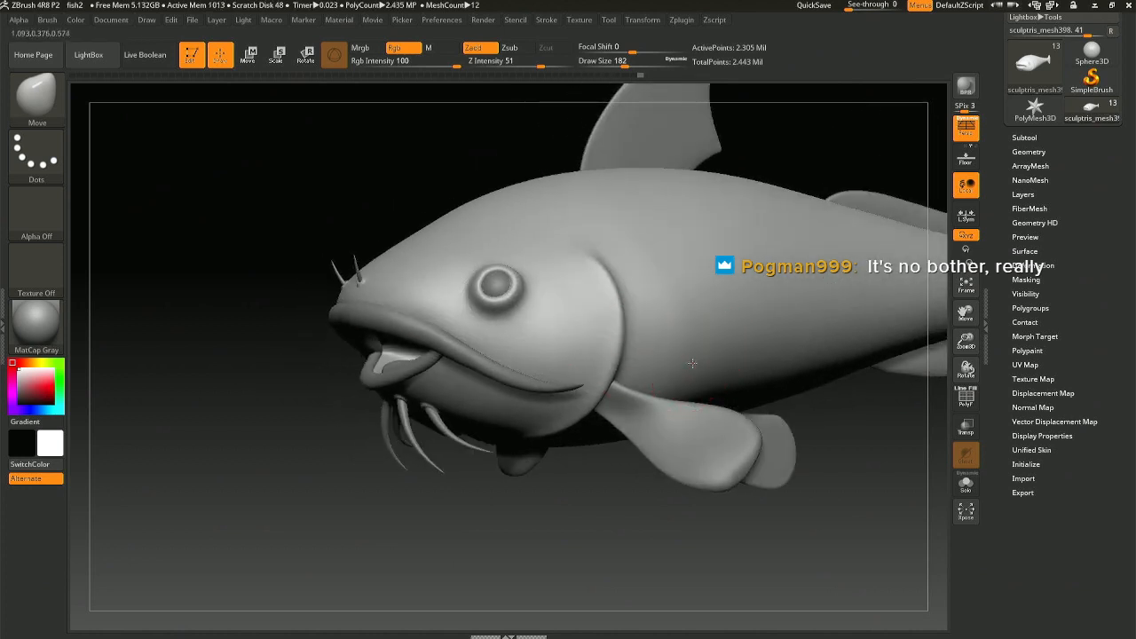
pyautogui.moveTo(805, 350)
pyautogui.mouseDown(button='right')
pyautogui.moveTo(739, 427)
pyautogui.moveTo(678, 419)
pyautogui.mouseUp(button='right')
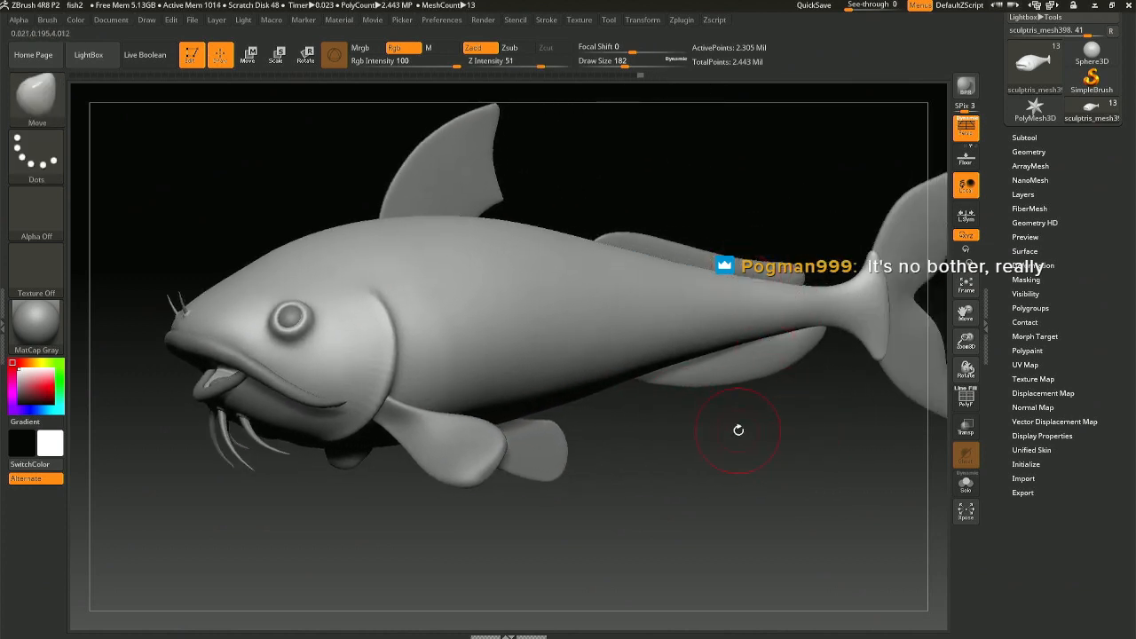
# - Reduce the Draw Size to 87 and reshape the raised skin around the eye with the Move brush
pyautogui.moveTo(298, 308)
pyautogui.keyDown('ctrl'); pyautogui.mouseDown(button='right')
pyautogui.moveTo(288, 337)
pyautogui.moveTo(289, 326)
pyautogui.mouseUp(button='right'); pyautogui.keyUp('ctrl')
pyautogui.press('space')
pyautogui.moveTo(290, 315); pyautogui.dragTo(279, 316)
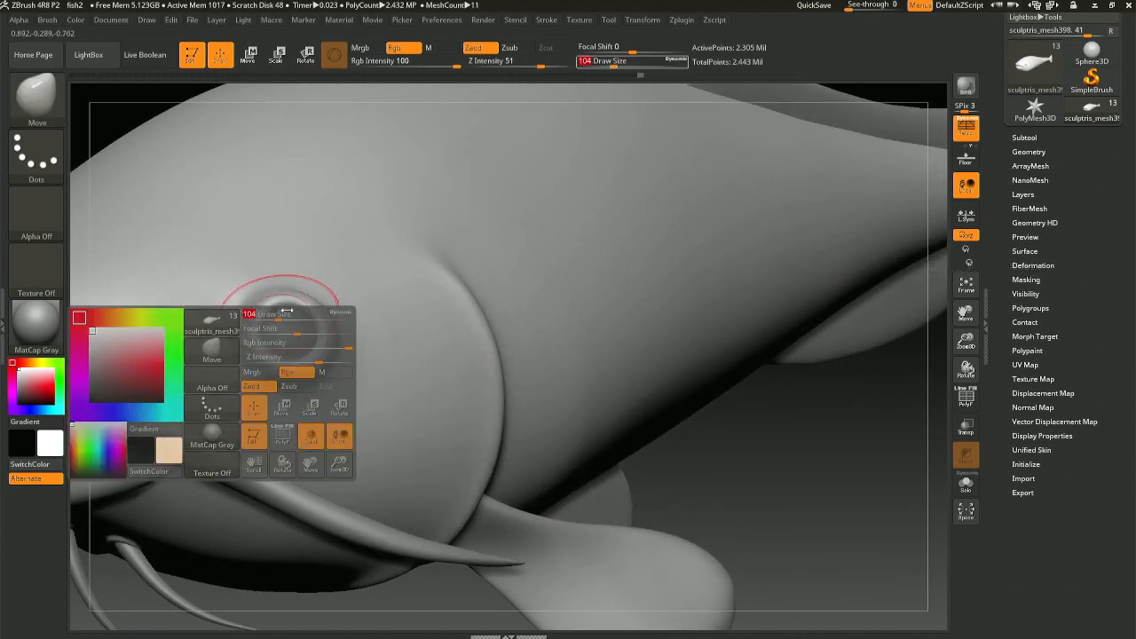
pyautogui.moveTo(285, 247)
pyautogui.mouseDown(button='right')
pyautogui.moveTo(302, 340)
pyautogui.moveTo(295, 304)
pyautogui.moveTo(362, 315)
pyautogui.mouseUp(button='right')
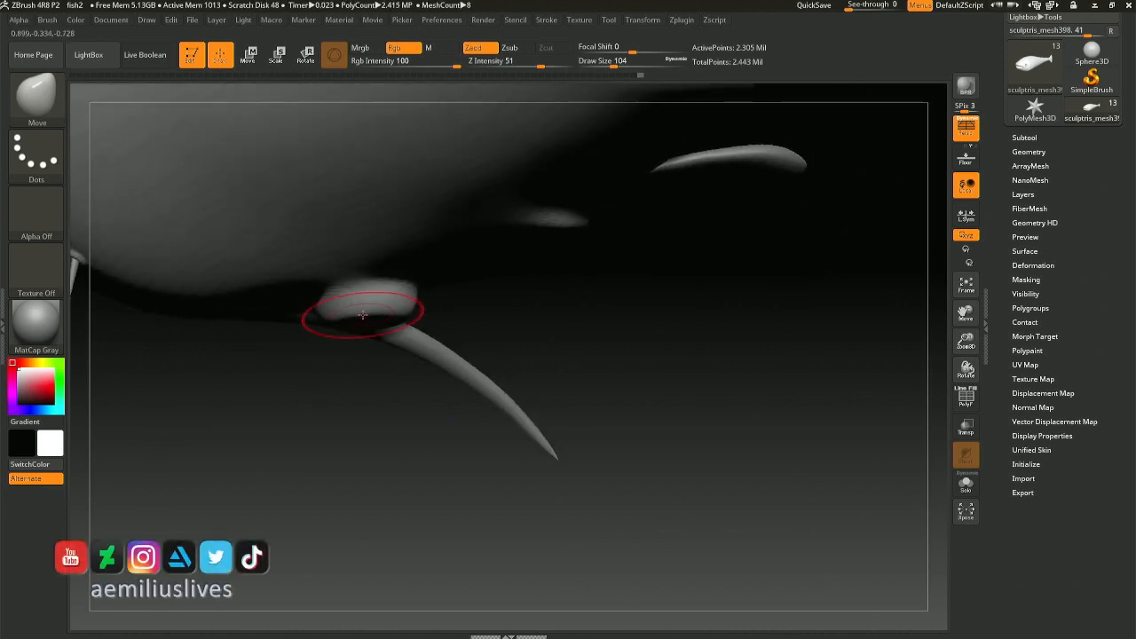
pyautogui.press('space')
pyautogui.moveTo(368, 313); pyautogui.dragTo(362, 312)
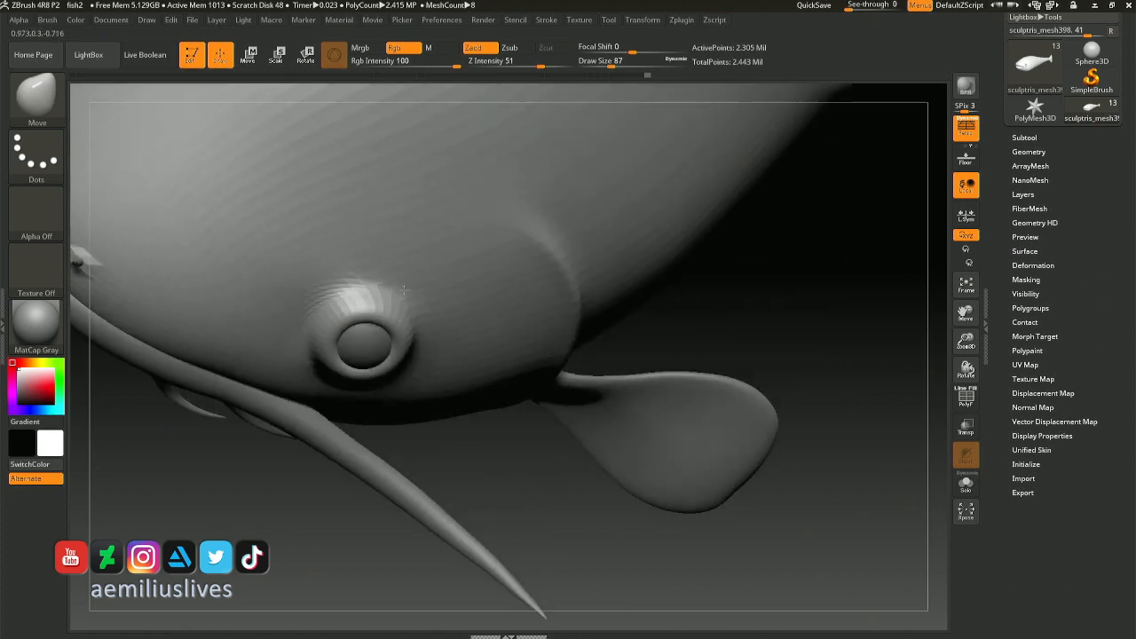
pyautogui.moveTo(356, 342); pyautogui.dragTo(401, 312, button='right')
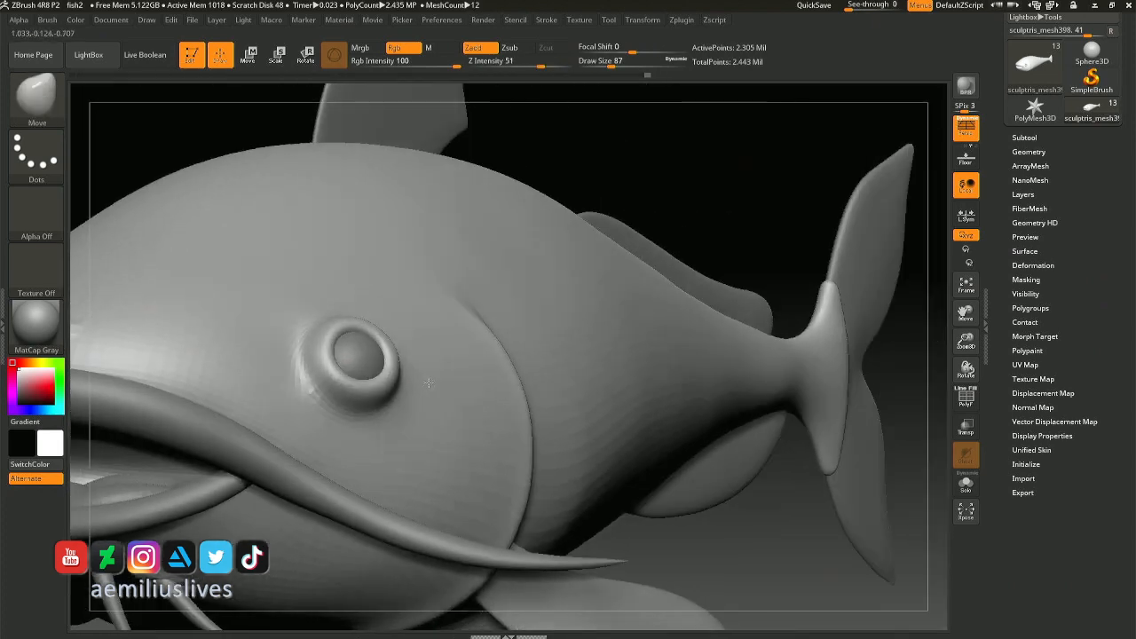
pyautogui.moveTo(497, 417)
pyautogui.mouseDown(button='right')
pyautogui.moveTo(513, 469)
pyautogui.moveTo(487, 391)
pyautogui.moveTo(590, 373)
pyautogui.mouseUp(button='right')
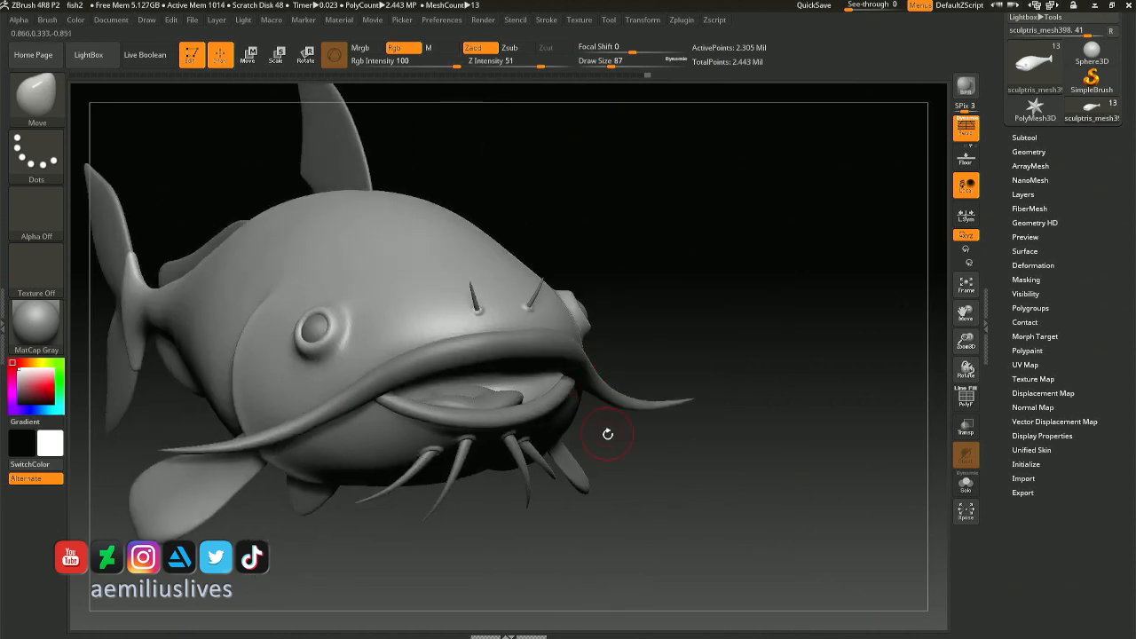
pyautogui.moveTo(608, 434); pyautogui.dragTo(659, 555, button='right')
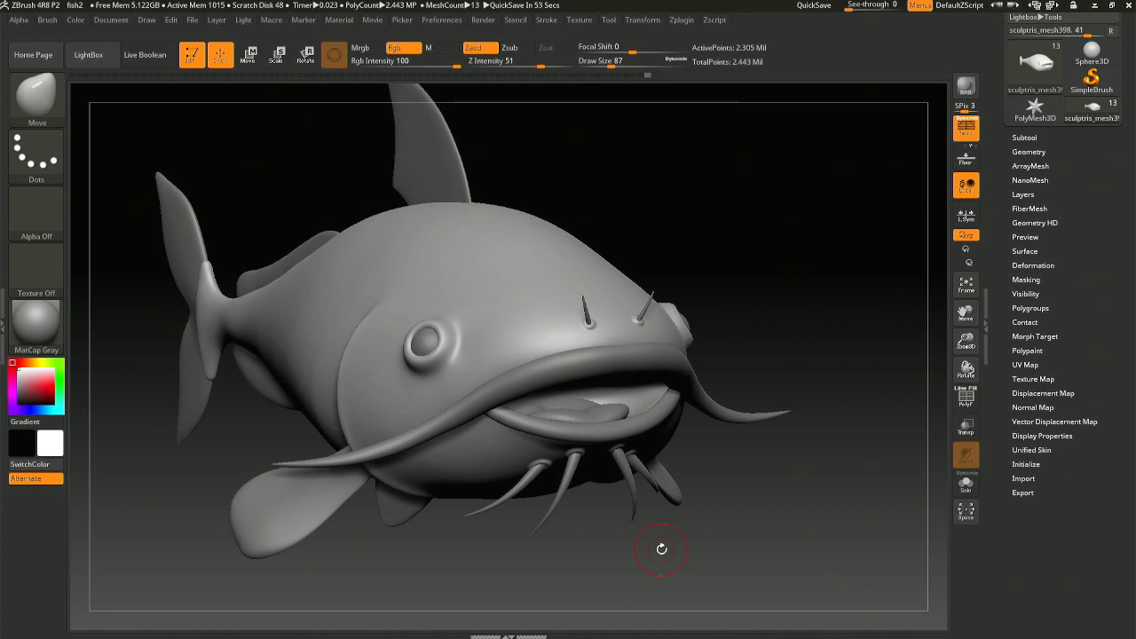
# - Reduce the Draw Size to 27 and reshape the raised rings around the snout whisker bases with the Move brush
pyautogui.keyDown('ctrl'); pyautogui.moveTo(657, 404); pyautogui.dragTo(629, 586, button='right'); pyautogui.keyUp('ctrl')
pyautogui.moveTo(530, 366); pyautogui.dragTo(511, 471, button='right')
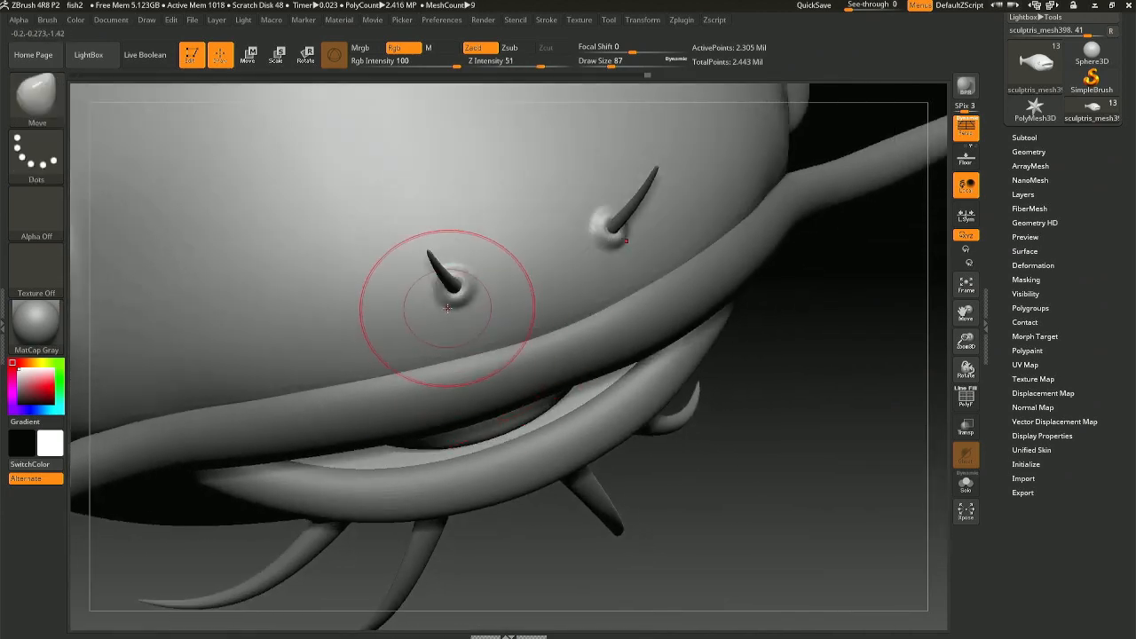
pyautogui.keyDown('ctrl'); pyautogui.moveTo(460, 277); pyautogui.dragTo(464, 311, button='right'); pyautogui.keyUp('ctrl')
pyautogui.press('space')
pyautogui.moveTo(466, 301); pyautogui.dragTo(444, 301)
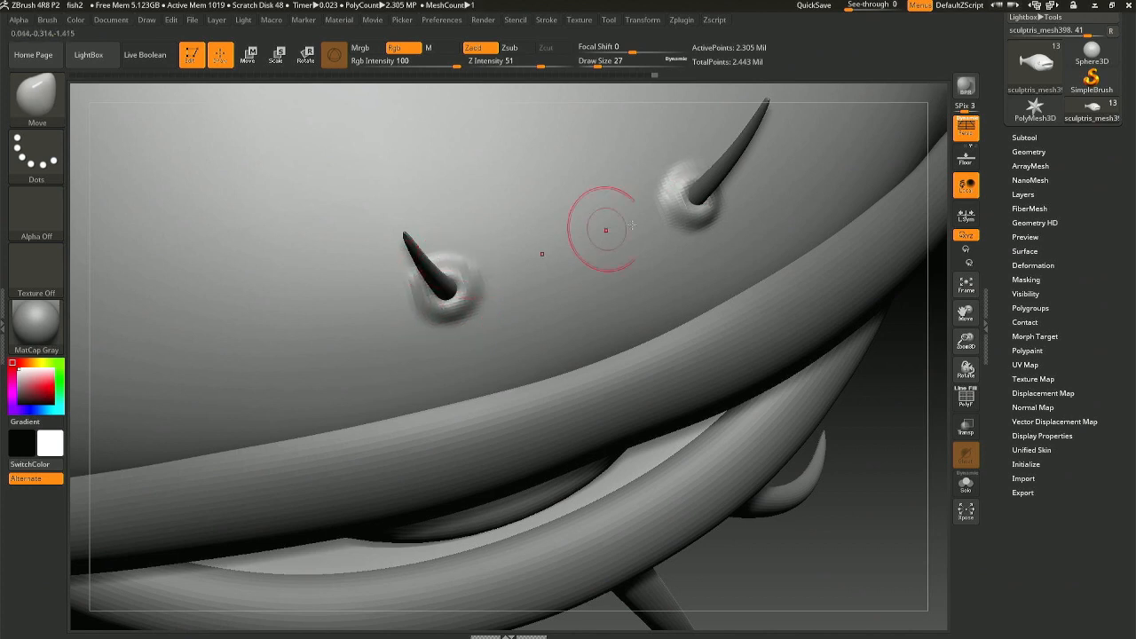
pyautogui.moveTo(636, 225); pyautogui.dragTo(613, 229, button='right')
pyautogui.moveTo(725, 193); pyautogui.dragTo(708, 198, button='right')
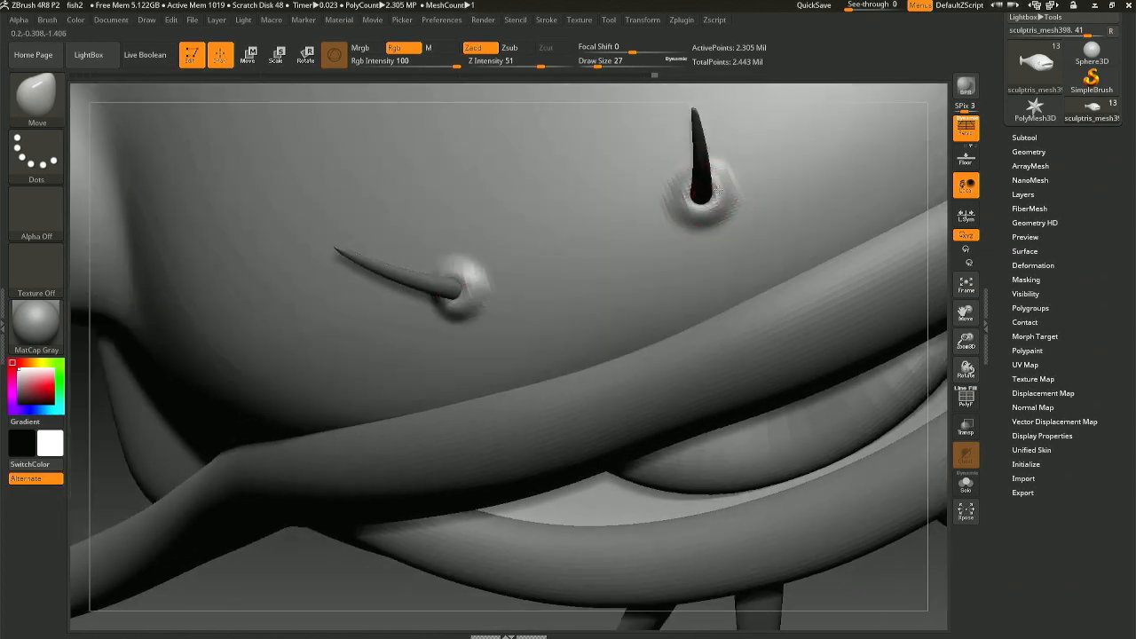
pyautogui.moveTo(672, 305); pyautogui.dragTo(647, 350, button='right')
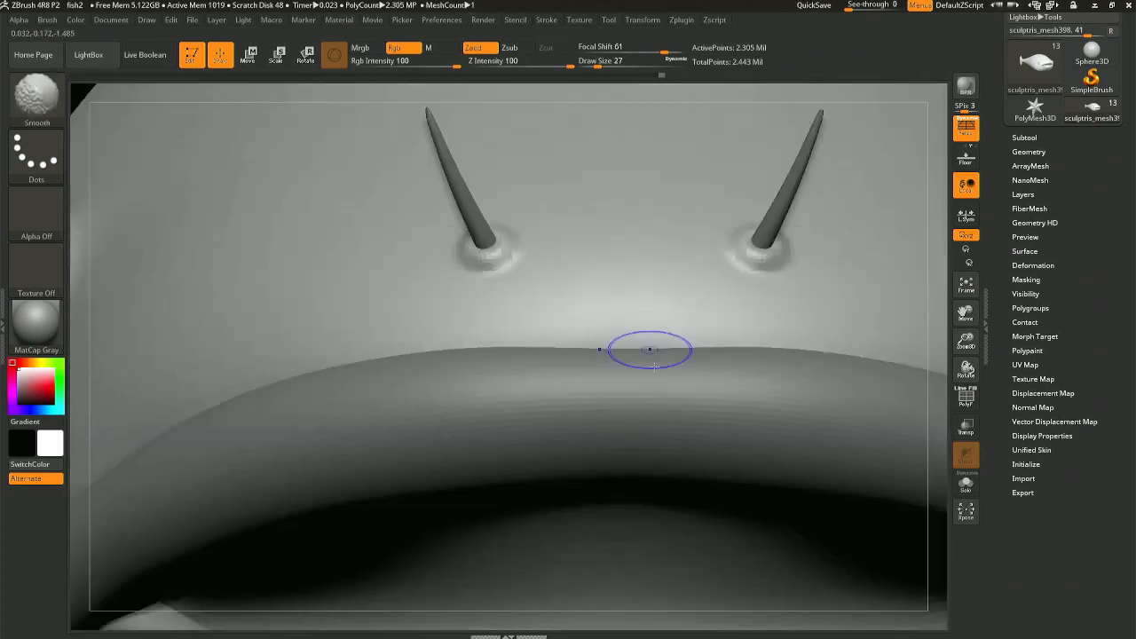
# - Set the Move brush Draw Size to 41 and reshape the rings around the inner pair of chin whisker bases
pyautogui.press('ctrl')
pyautogui.keyDown('ctrl'); pyautogui.moveTo(682, 447); pyautogui.dragTo(496, 124, button='right'); pyautogui.keyUp('ctrl')
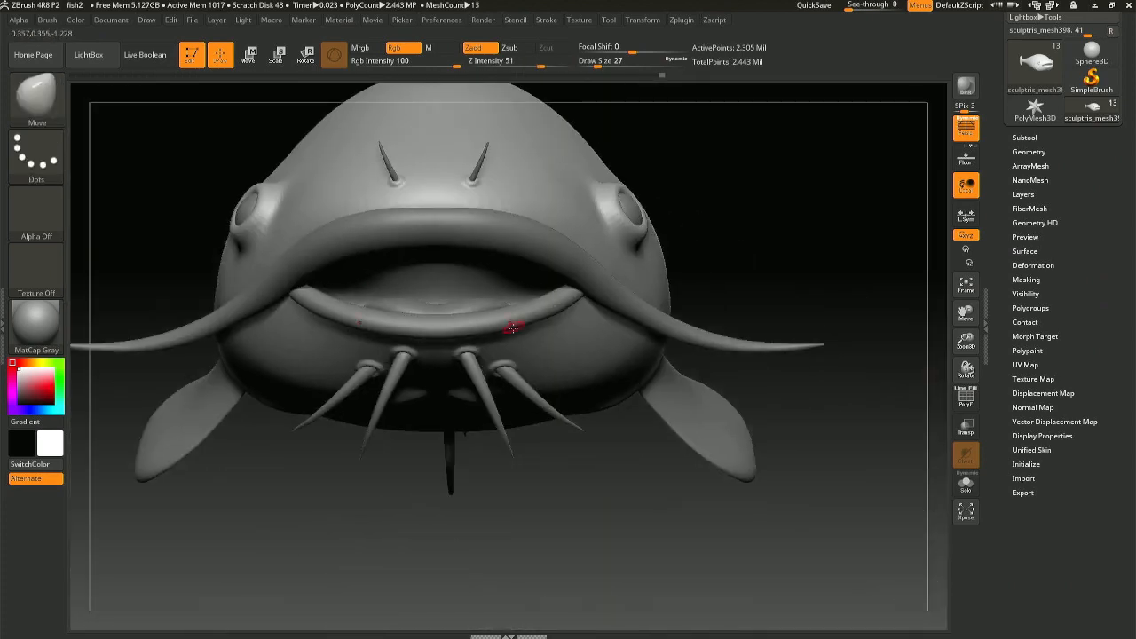
pyautogui.moveTo(512, 326); pyautogui.dragTo(494, 399, button='right')
pyautogui.keyDown('alt'); pyautogui.click(463, 389); pyautogui.keyUp('alt')
pyautogui.press('space')
pyautogui.moveTo(462, 388); pyautogui.dragTo(468, 388)
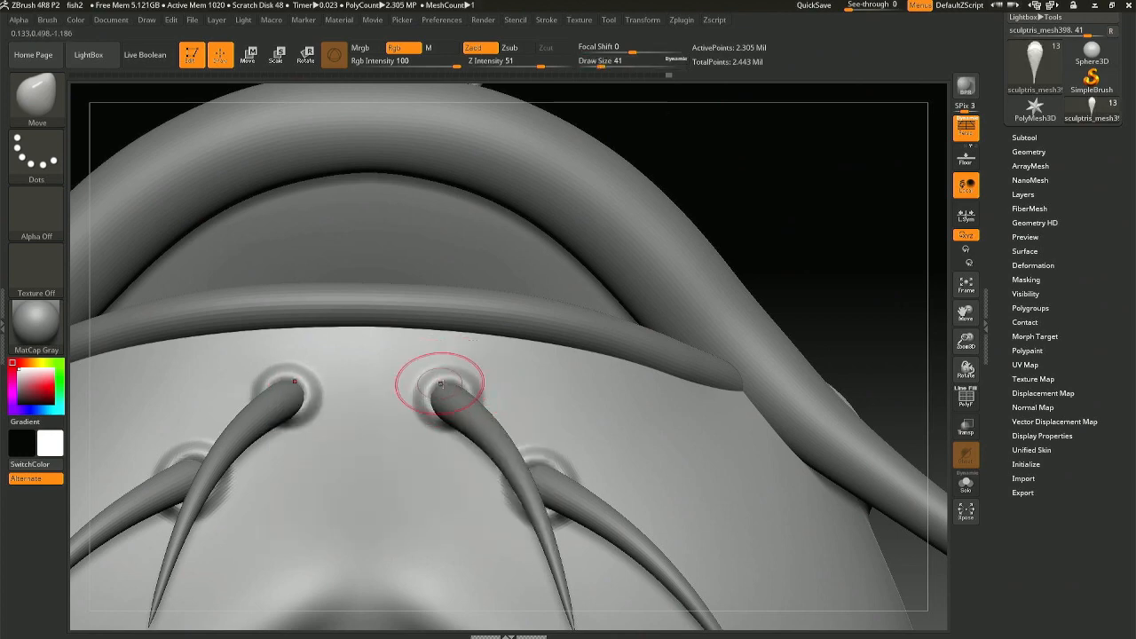
pyautogui.moveTo(441, 383)
pyautogui.mouseDown(button='right')
pyautogui.moveTo(396, 390)
pyautogui.moveTo(414, 396)
pyautogui.mouseUp(button='right')
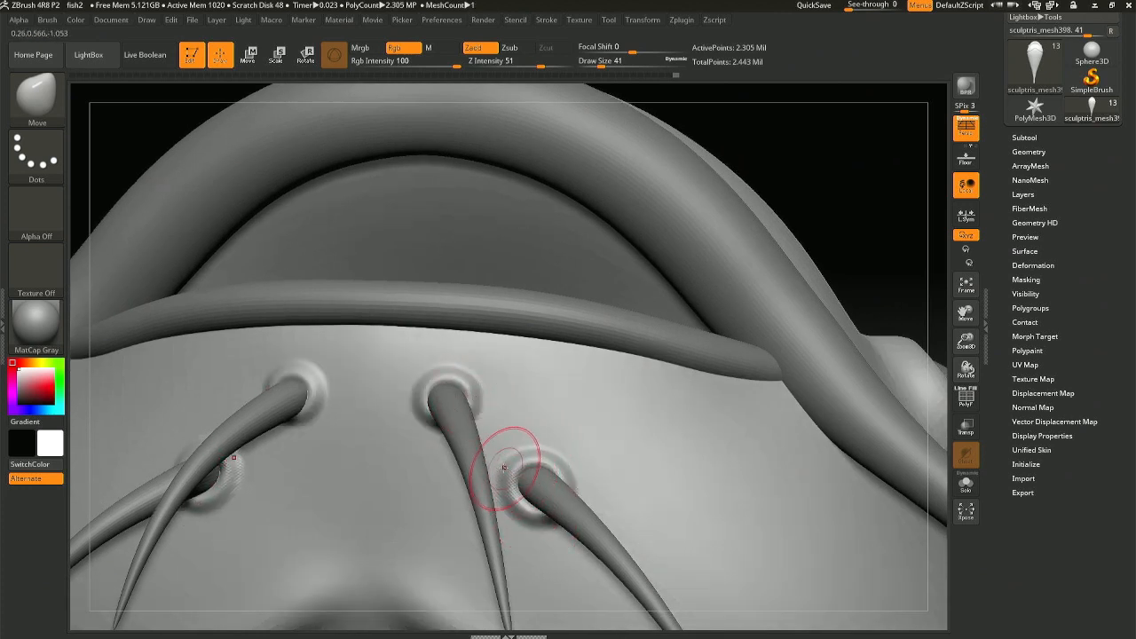
# - Reduce the Draw Size to 25 and reshape the ring around the outer chin whisker's base with the Move brush
pyautogui.moveTo(557, 470)
pyautogui.mouseDown(button='right')
pyautogui.moveTo(579, 490)
pyautogui.moveTo(597, 345)
pyautogui.mouseUp(button='right')
pyautogui.press('space')
pyautogui.moveTo(595, 353); pyautogui.dragTo(588, 354)
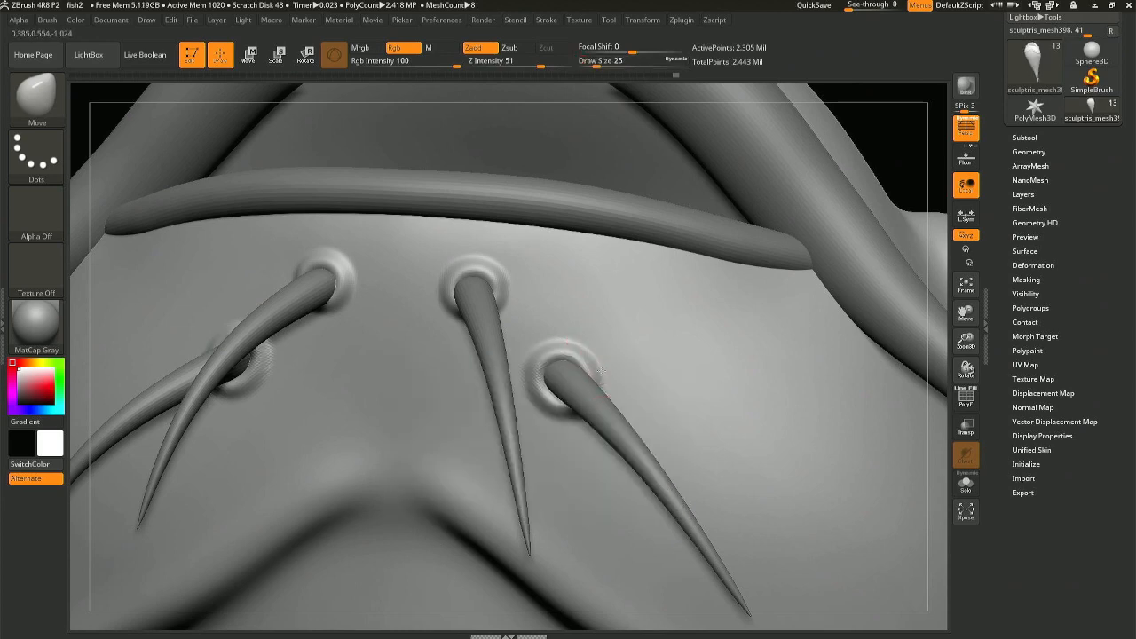
pyautogui.moveTo(562, 391); pyautogui.dragTo(553, 288, button='right')
pyautogui.moveTo(551, 373)
pyautogui.mouseDown(button='right')
pyautogui.moveTo(608, 371)
pyautogui.moveTo(563, 405)
pyautogui.moveTo(534, 371)
pyautogui.moveTo(553, 394)
pyautogui.moveTo(603, 410)
pyautogui.moveTo(536, 325)
pyautogui.mouseUp(button='right')
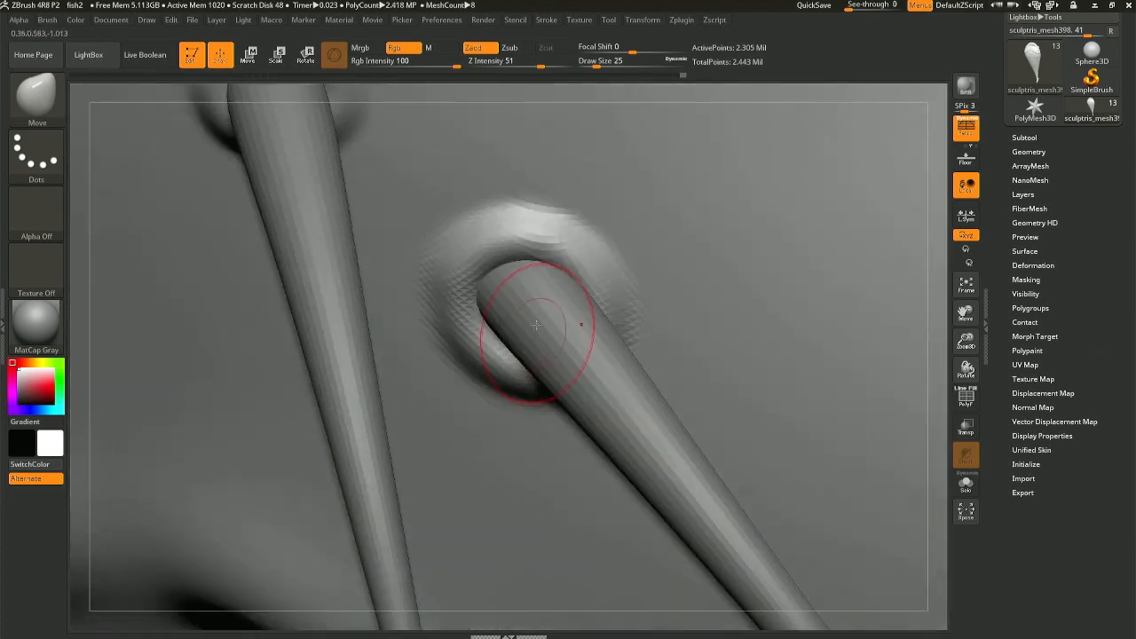
# - Refine the outer chin whisker's ring from several angles with the Move brush at Draw Sizes 14 and 27
pyautogui.press('space')
pyautogui.moveTo(512, 265); pyautogui.dragTo(475, 266)
pyautogui.moveTo(477, 267)
pyautogui.mouseDown(button='right')
pyautogui.moveTo(509, 304)
pyautogui.moveTo(570, 247)
pyautogui.mouseUp(button='right')
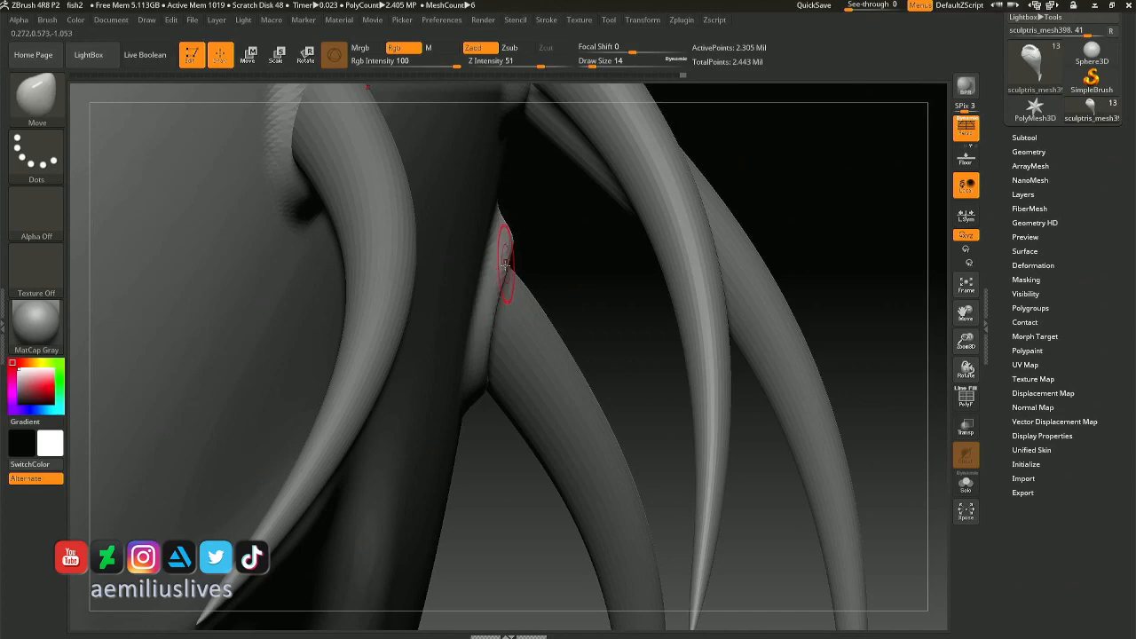
pyautogui.press('space')
pyautogui.moveTo(497, 285)
pyautogui.mouseDown()
pyautogui.moveTo(518, 283)
pyautogui.moveTo(500, 283)
pyautogui.mouseUp()
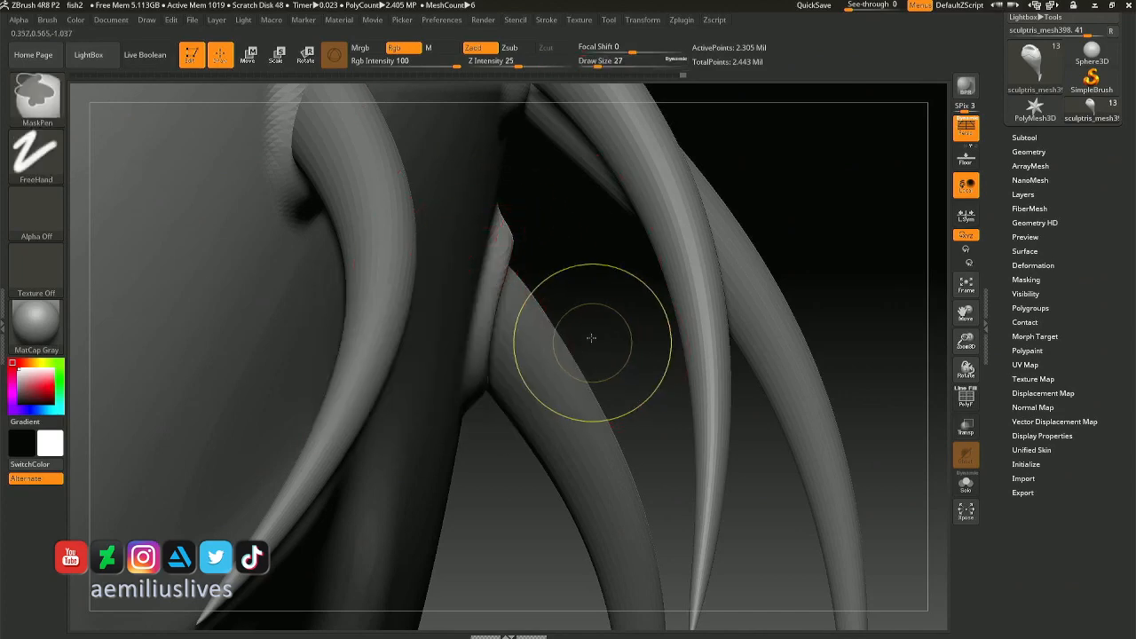
pyautogui.moveTo(592, 337)
pyautogui.keyDown('ctrl'); pyautogui.mouseDown(button='right')
pyautogui.moveTo(541, 197)
pyautogui.moveTo(621, 221)
pyautogui.mouseUp(button='right'); pyautogui.keyUp('ctrl')
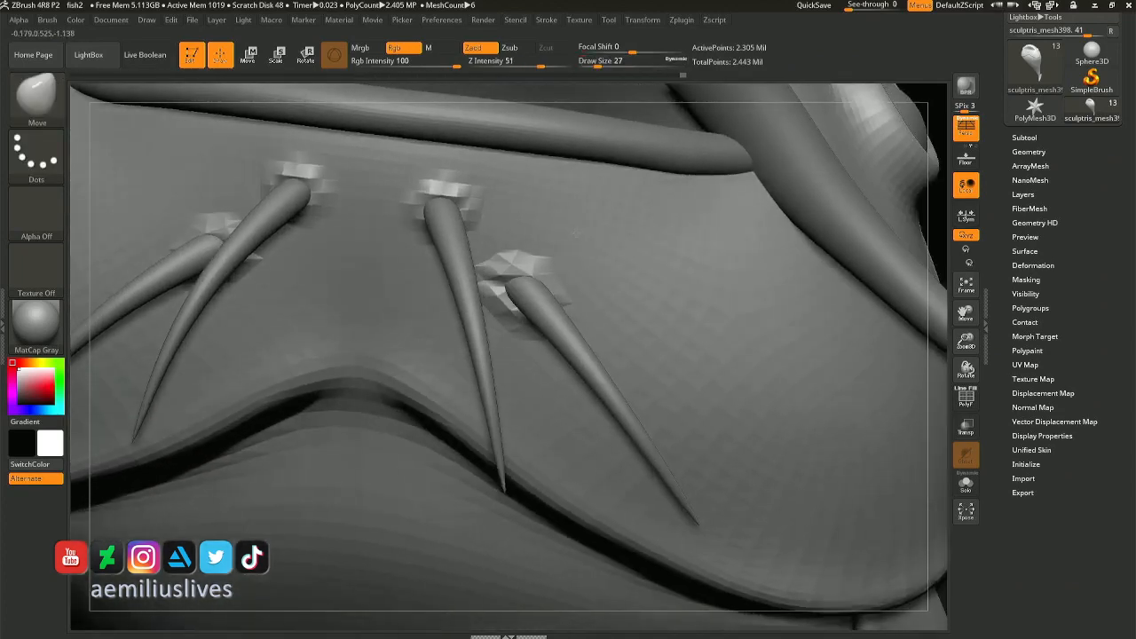
pyautogui.moveTo(568, 266); pyautogui.dragTo(581, 279, button='right')
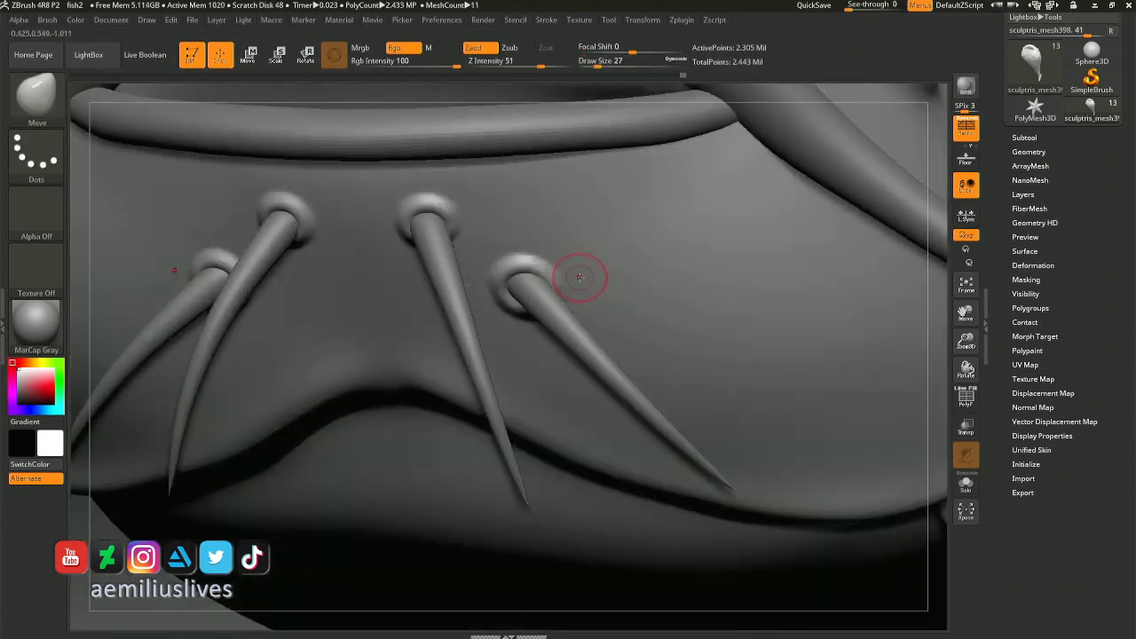
pyautogui.moveTo(508, 283)
pyautogui.mouseDown(button='right')
pyautogui.moveTo(568, 267)
pyautogui.moveTo(577, 347)
pyautogui.mouseUp(button='right')
pyautogui.keyDown('shift'); pyautogui.moveTo(520, 275); pyautogui.dragTo(545, 286); pyautogui.keyUp('shift')
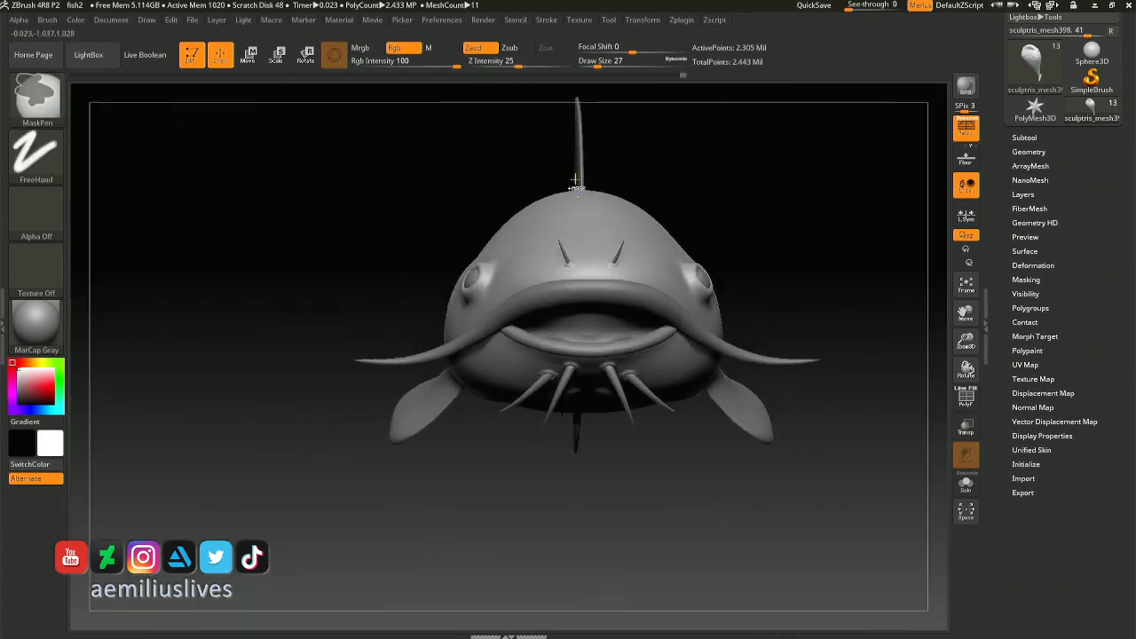
# - Isolate the body subtool in Solo mode and bring the side of the head and gill cover into view
pyautogui.moveTo(604, 267)
pyautogui.mouseDown(button='right')
pyautogui.moveTo(615, 286)
pyautogui.moveTo(596, 298)
pyautogui.moveTo(507, 314)
pyautogui.moveTo(578, 257)
pyautogui.moveTo(799, 398)
pyautogui.mouseUp(button='right')
pyautogui.click(966, 487)
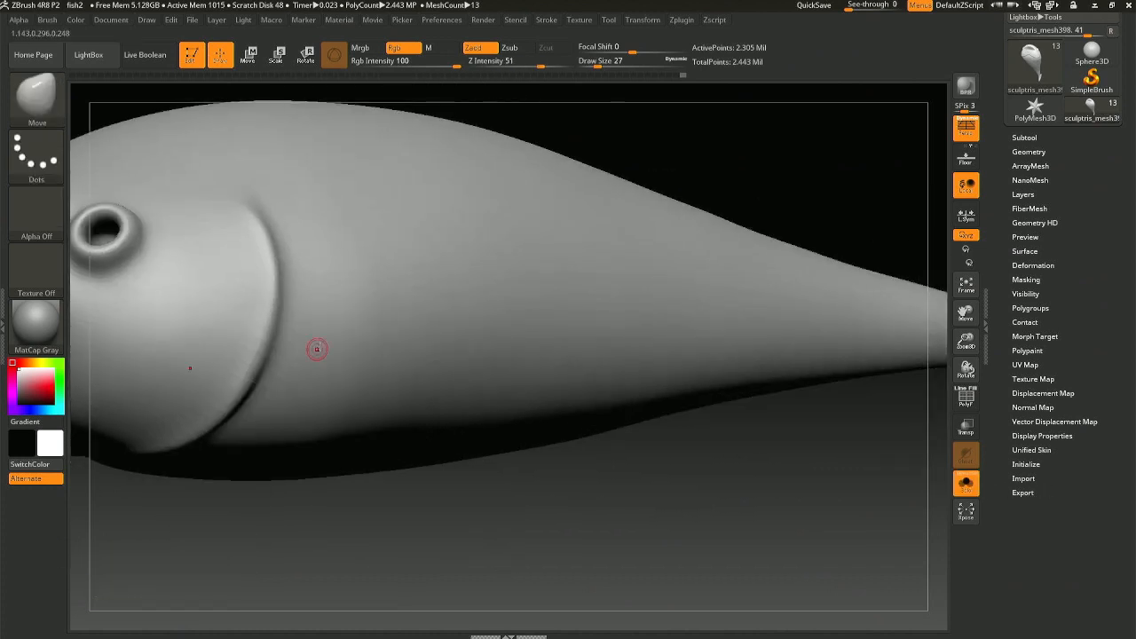
pyautogui.keyDown('alt'); pyautogui.moveTo(317, 350); pyautogui.dragTo(525, 186, button='right'); pyautogui.keyUp('alt')
pyautogui.moveTo(523, 261)
pyautogui.keyDown('ctrl'); pyautogui.mouseDown(button='right')
pyautogui.moveTo(512, 252)
pyautogui.moveTo(584, 336)
pyautogui.mouseUp(button='right'); pyautogui.keyUp('ctrl')
pyautogui.moveTo(584, 336); pyautogui.dragTo(554, 271, button='right')
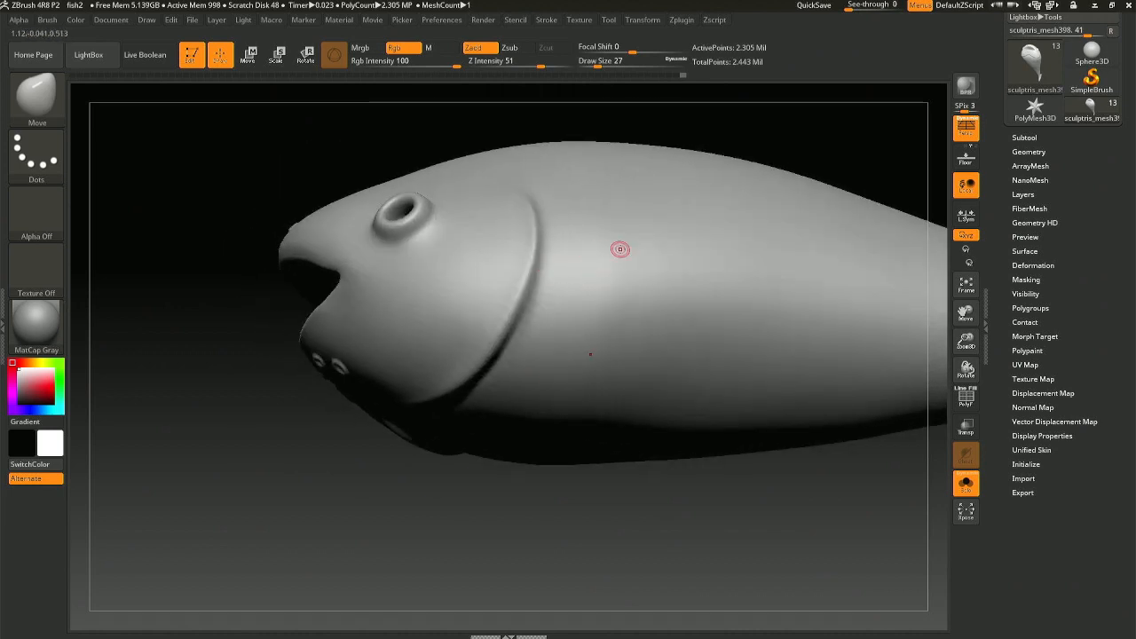
# - Choose the CurvePinch brush for sharpening the gill cover
pyautogui.press('b')
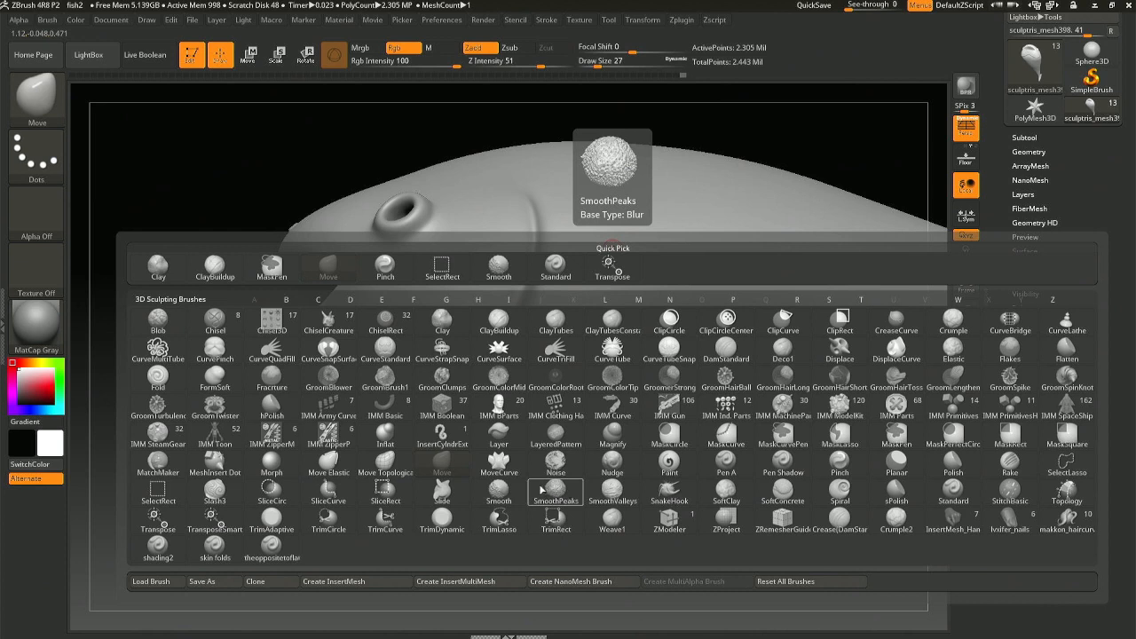
pyautogui.press('p')
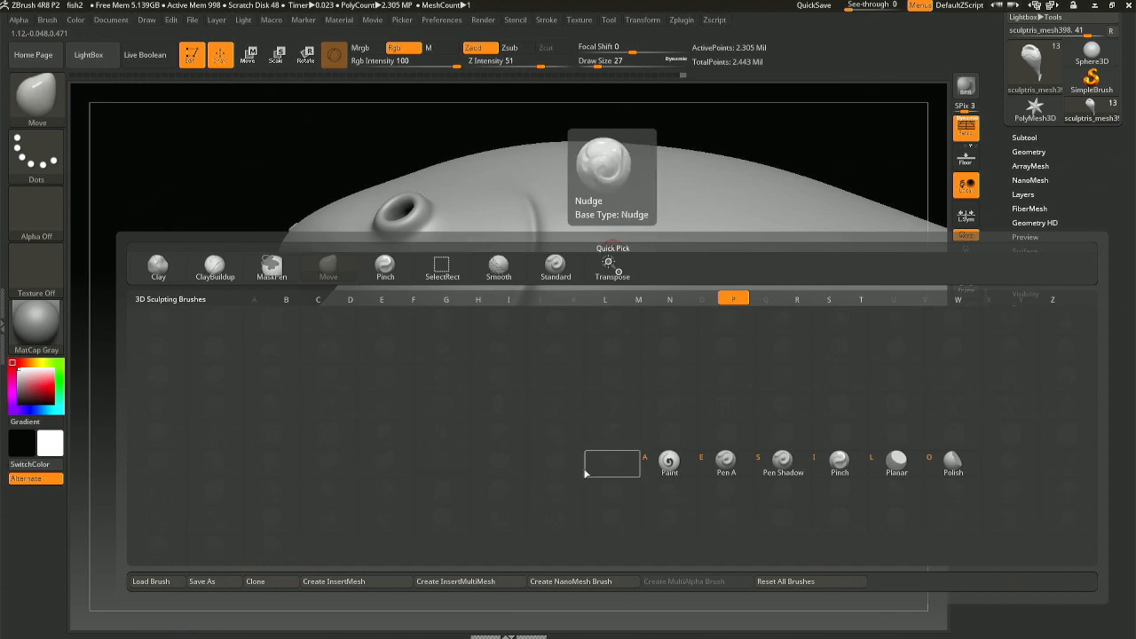
pyautogui.press('Escape')
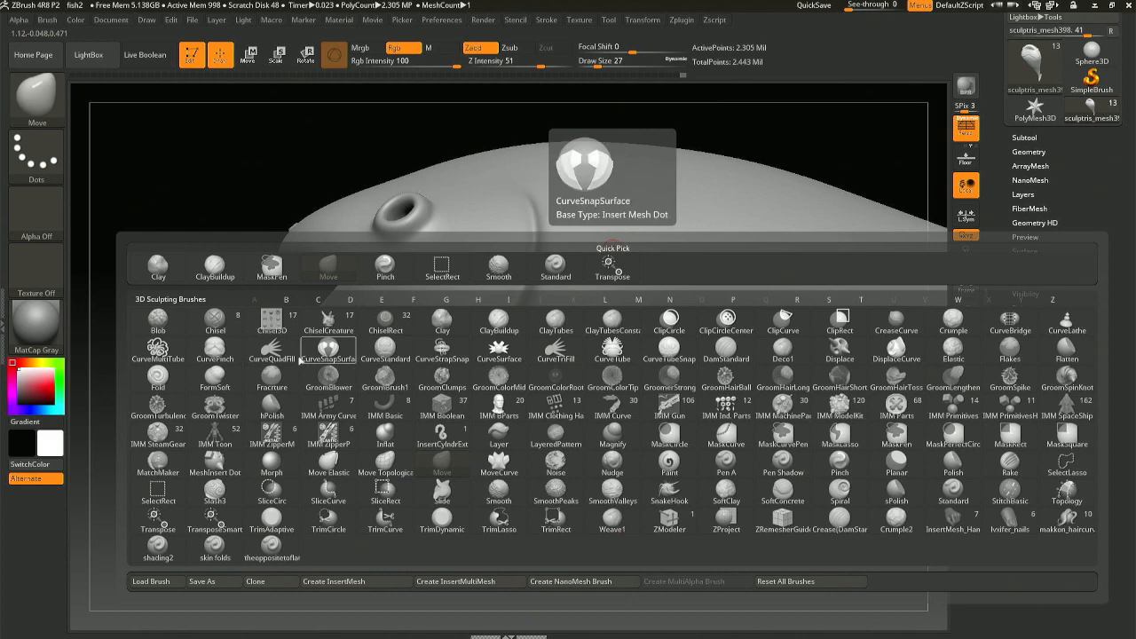
pyautogui.click(215, 352)
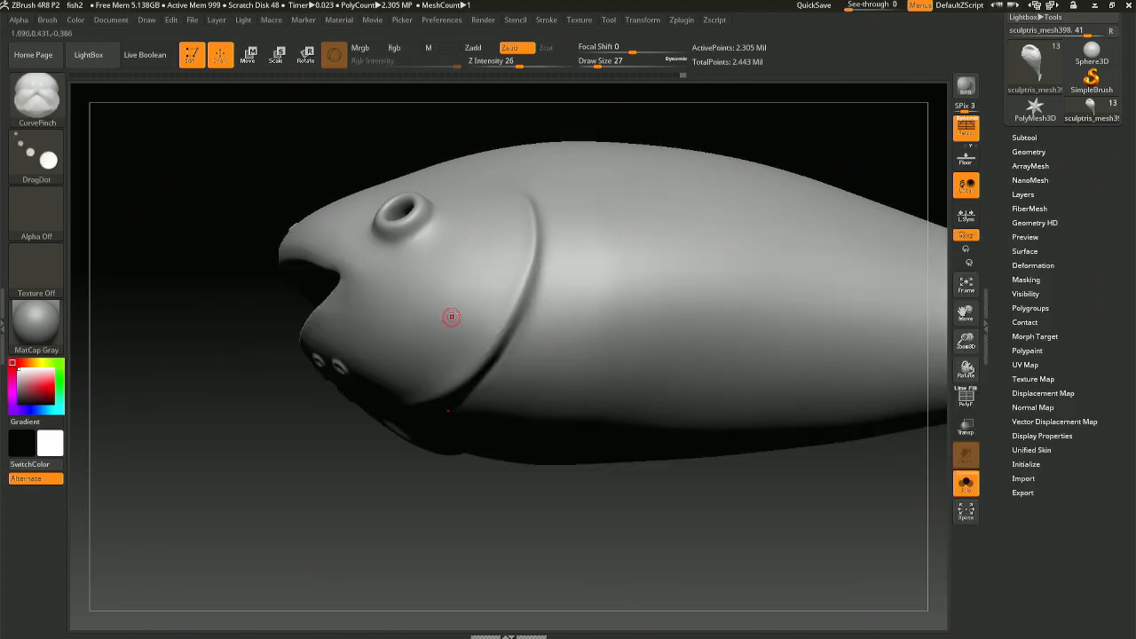
# - Try a short CurvePinch curve along the upper gill cover edge with a Draw Size of 77, and undo it
pyautogui.moveTo(564, 241); pyautogui.dragTo(553, 229, button='right')
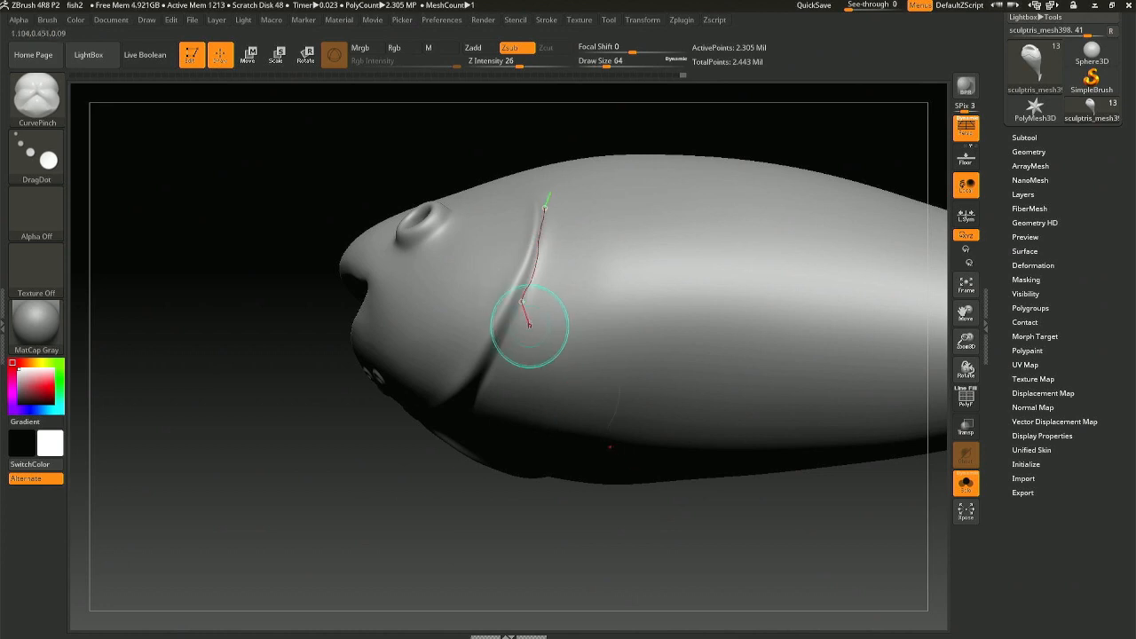
pyautogui.moveTo(520, 303); pyautogui.dragTo(515, 314)
pyautogui.moveTo(530, 300); pyautogui.dragTo(510, 337, button='right')
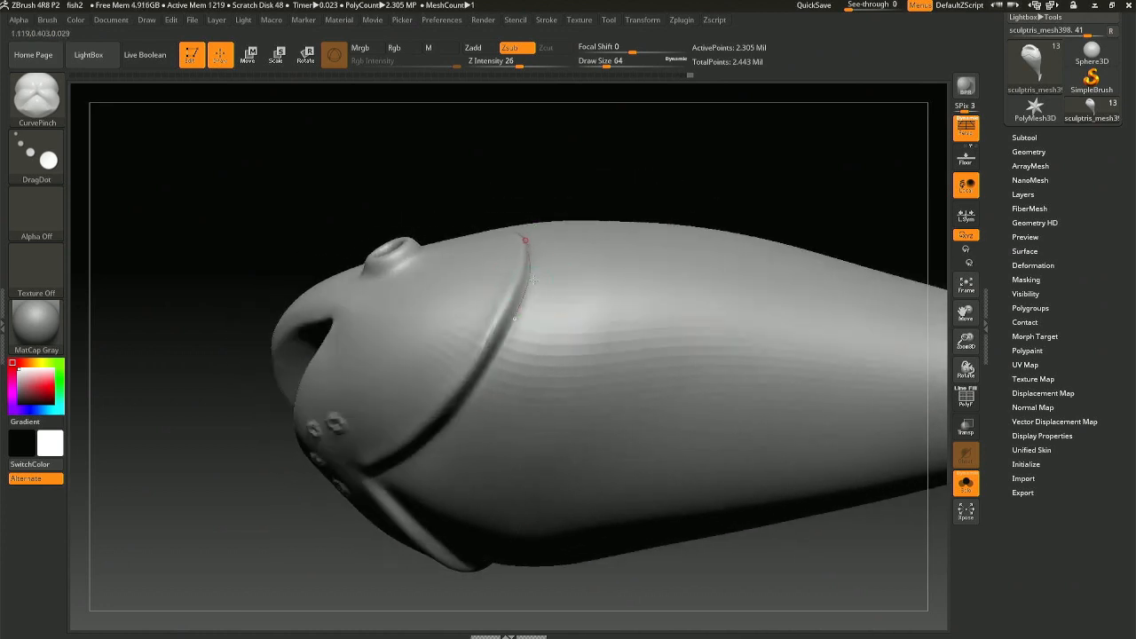
pyautogui.press('[')
pyautogui.press('[')
pyautogui.press('[')
pyautogui.press('[')
pyautogui.press('space')
pyautogui.moveTo(555, 325); pyautogui.dragTo(567, 325)
pyautogui.click(513, 325)
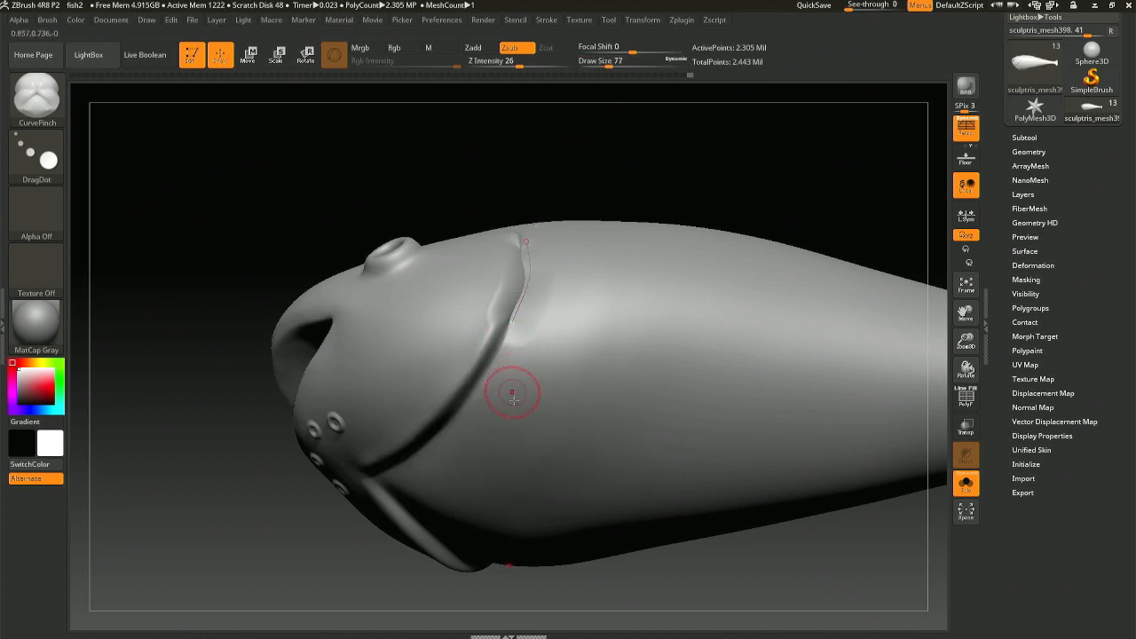
pyautogui.press('ctrl')
pyautogui.hotkey('ctrl', 'z')
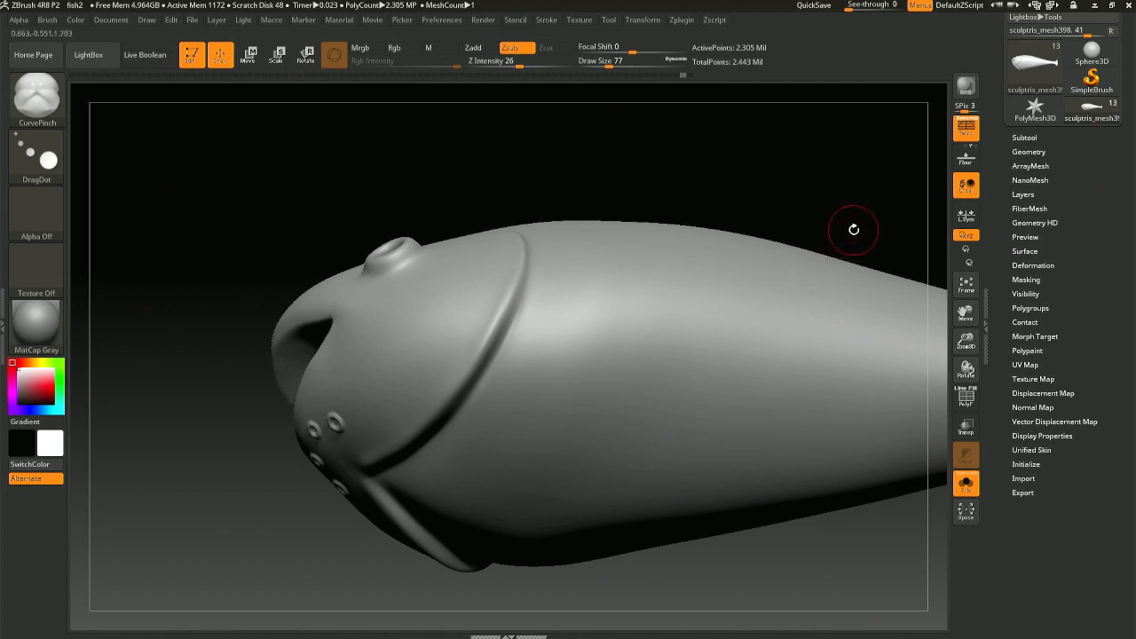
pyautogui.click(1035, 152)
pyautogui.click(1040, 152)
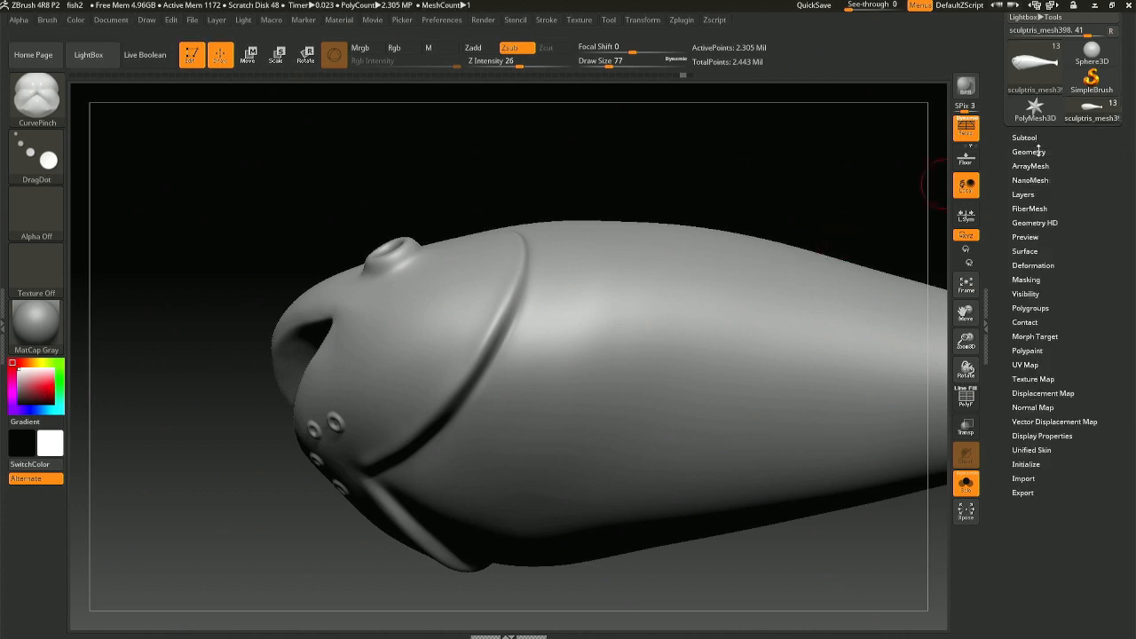
# - Draw a CurvePinch curve from the upper end of the gill cover edge and extend it toward the throat at Draw Size 64
pyautogui.moveTo(575, 308)
pyautogui.mouseDown(button='right')
pyautogui.moveTo(561, 319)
pyautogui.moveTo(578, 299)
pyautogui.moveTo(640, 292)
pyautogui.mouseUp(button='right')
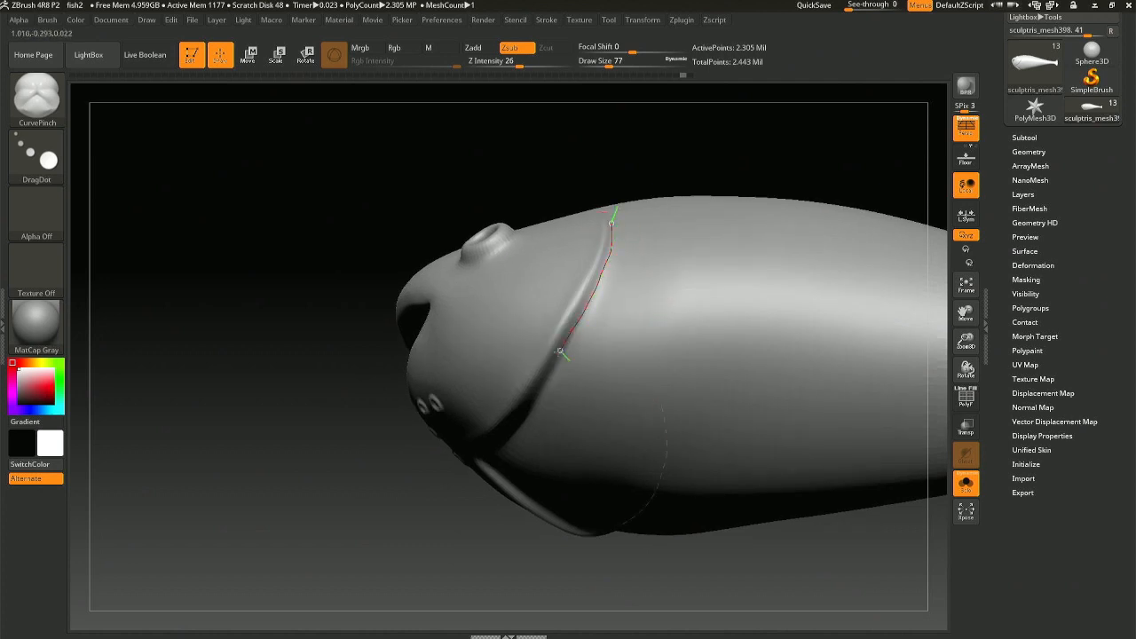
pyautogui.moveTo(528, 409); pyautogui.dragTo(530, 416)
pyautogui.moveTo(532, 432); pyautogui.dragTo(593, 387, button='right')
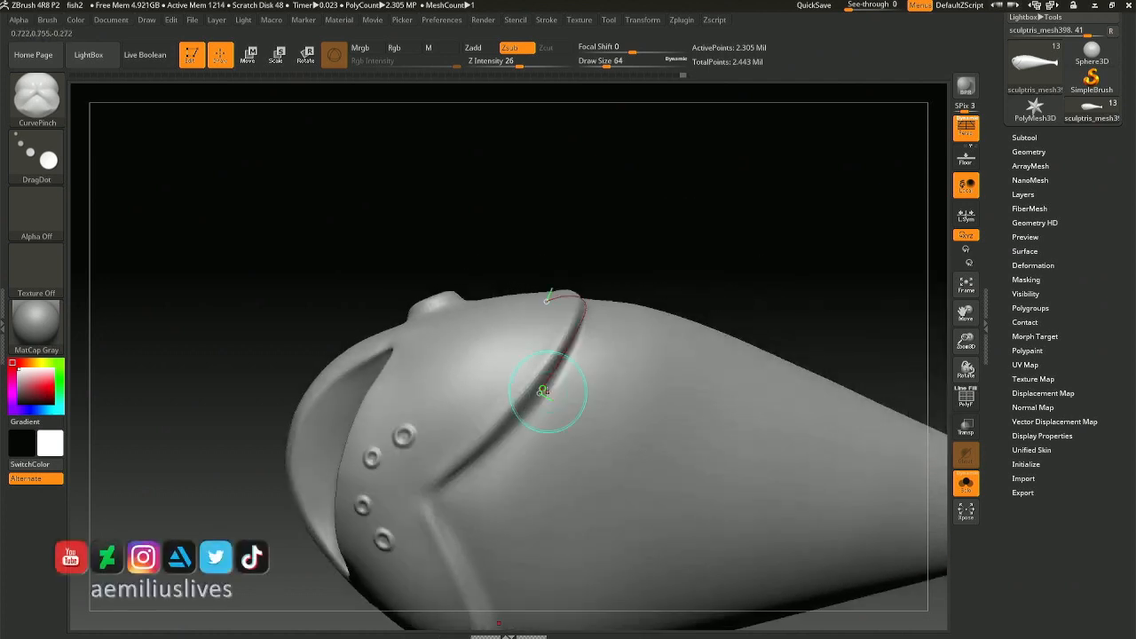
pyautogui.moveTo(547, 394); pyautogui.dragTo(534, 408)
pyautogui.moveTo(536, 409)
pyautogui.mouseDown(button='right')
pyautogui.moveTo(503, 401)
pyautogui.moveTo(547, 380)
pyautogui.mouseUp(button='right')
pyautogui.moveTo(536, 400); pyautogui.dragTo(531, 408)
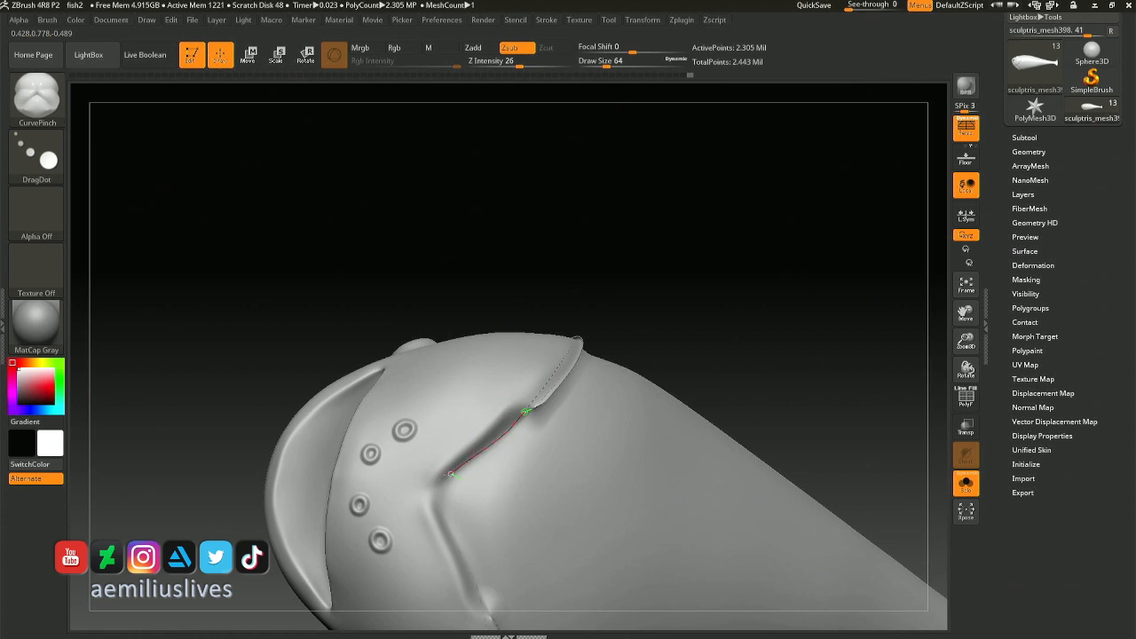
pyautogui.moveTo(526, 412); pyautogui.dragTo(529, 414)
# - Complete the CurvePinch curve along the whole gill cover edge to the throat and pinch the crease
pyautogui.moveTo(614, 317)
pyautogui.mouseDown(button='right')
pyautogui.moveTo(586, 431)
pyautogui.moveTo(593, 457)
pyautogui.moveTo(613, 444)
pyautogui.mouseUp(button='right')
pyautogui.moveTo(626, 231); pyautogui.dragTo(616, 178)
pyautogui.moveTo(662, 409); pyautogui.dragTo(687, 295)
pyautogui.moveTo(596, 329); pyautogui.dragTo(616, 272, button='right')
pyautogui.click(338, 384)
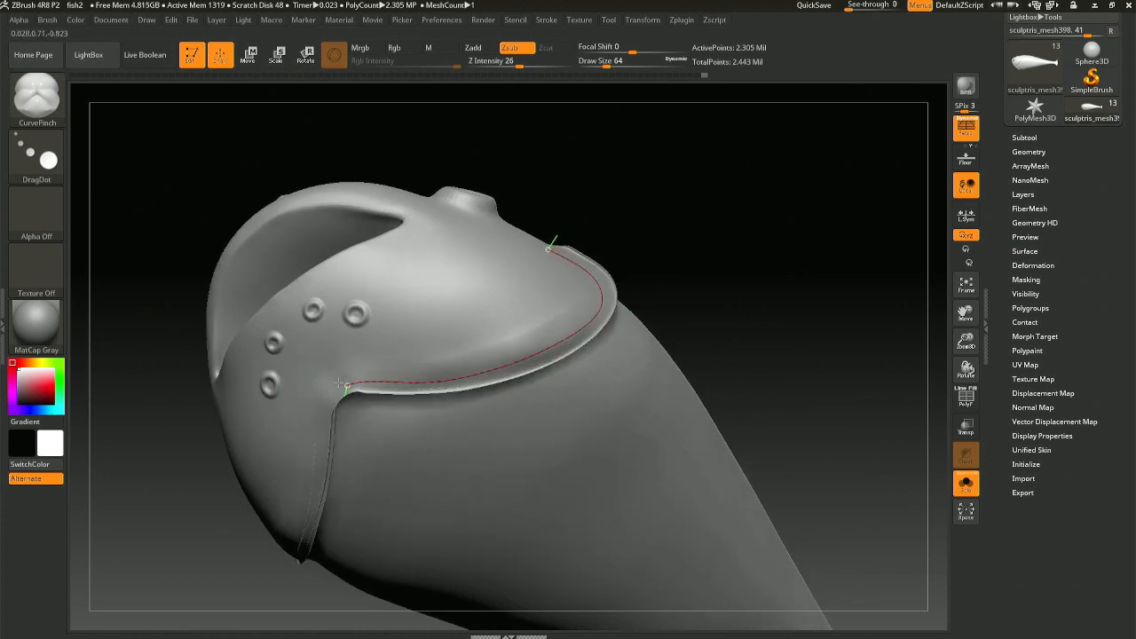
pyautogui.moveTo(531, 248); pyautogui.dragTo(566, 389, button='right')
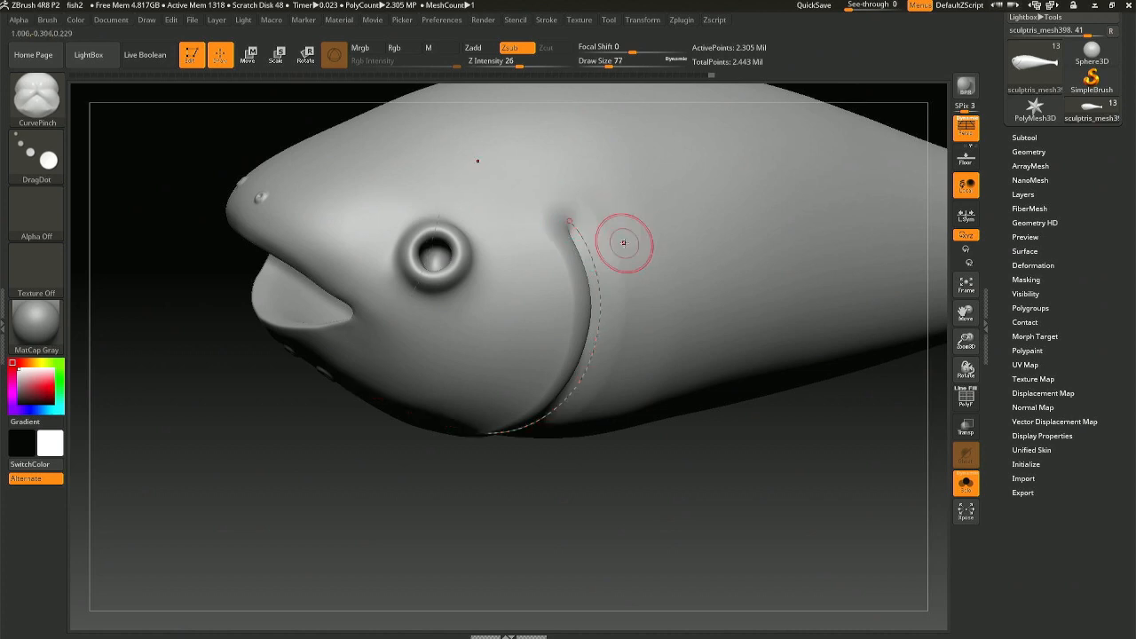
# - Reduce the Draw Size to 41 and reapply the pinch along the gill cover curve
pyautogui.press('space')
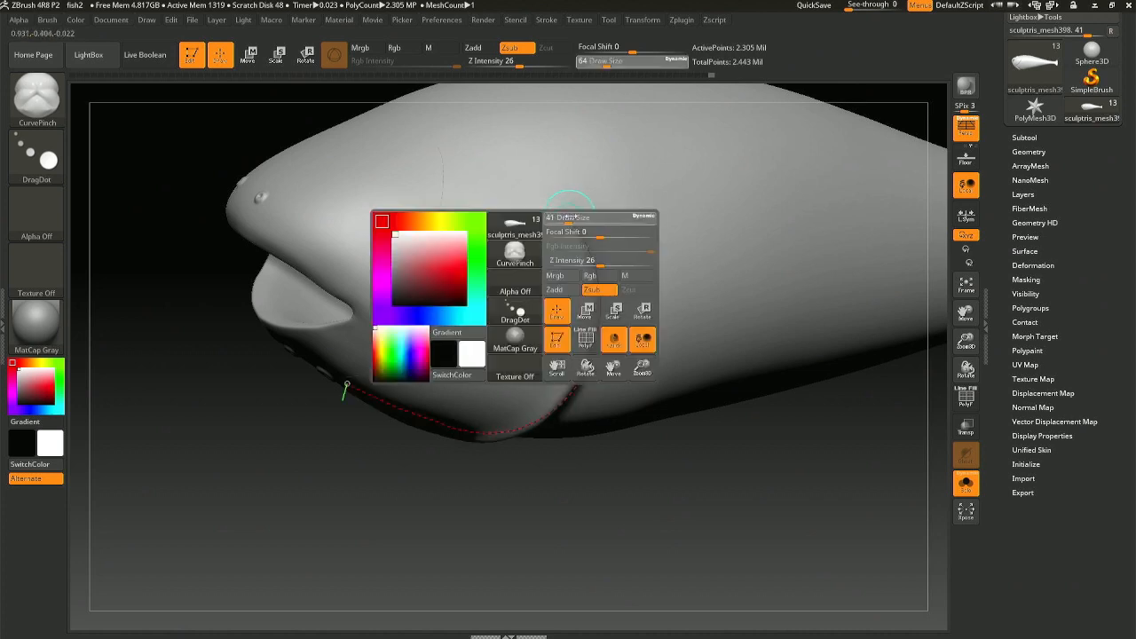
pyautogui.press('space')
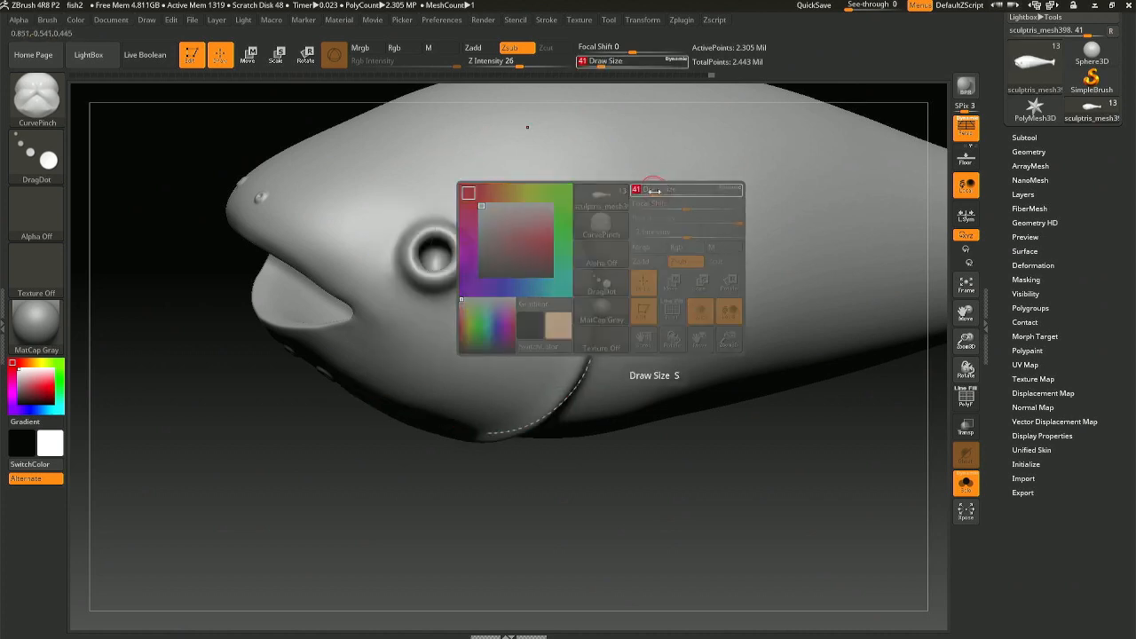
pyautogui.moveTo(655, 191); pyautogui.dragTo(658, 191)
pyautogui.click(568, 219)
pyautogui.moveTo(602, 239); pyautogui.dragTo(621, 156, button='right')
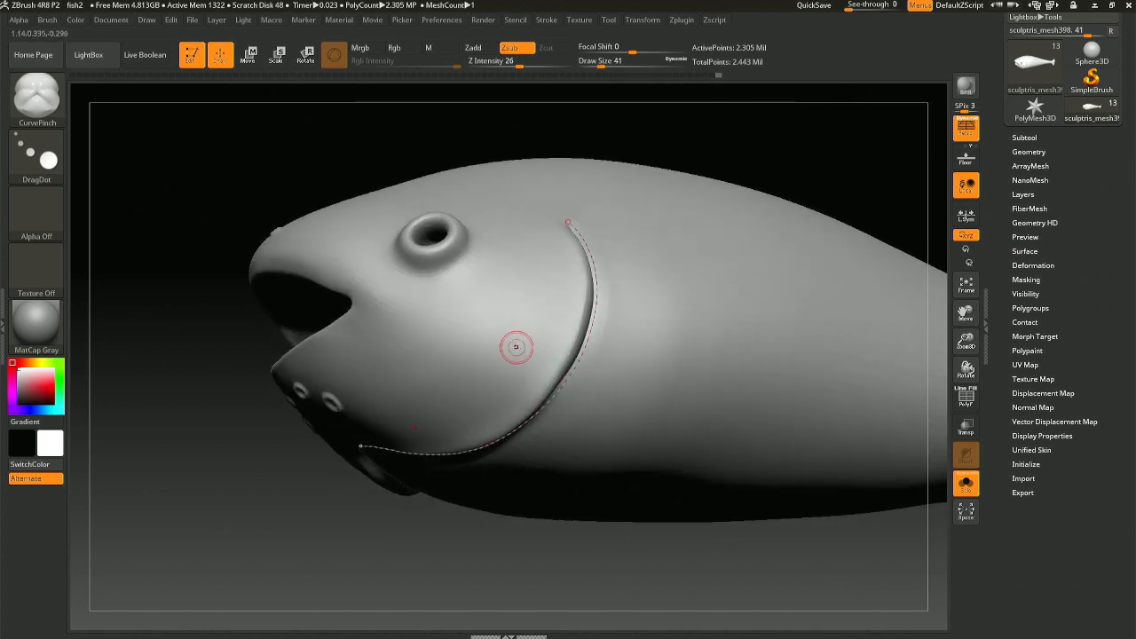
# - Try a much broader pinch along the gill cover curve with a Draw Size of 212, and undo it
pyautogui.press('space')
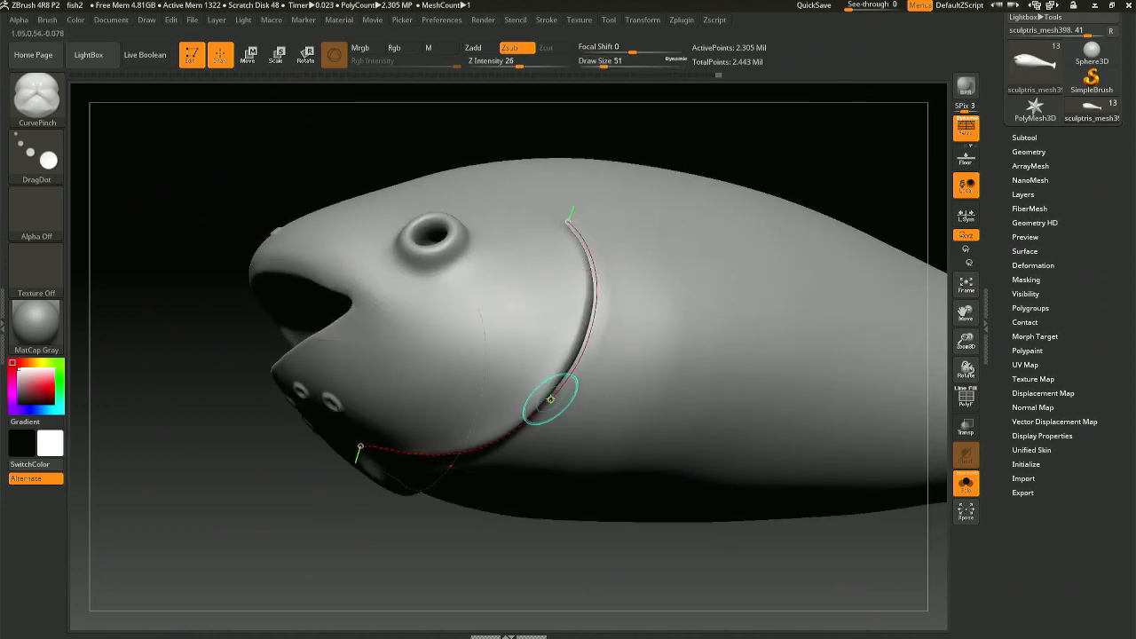
pyautogui.click(551, 402)
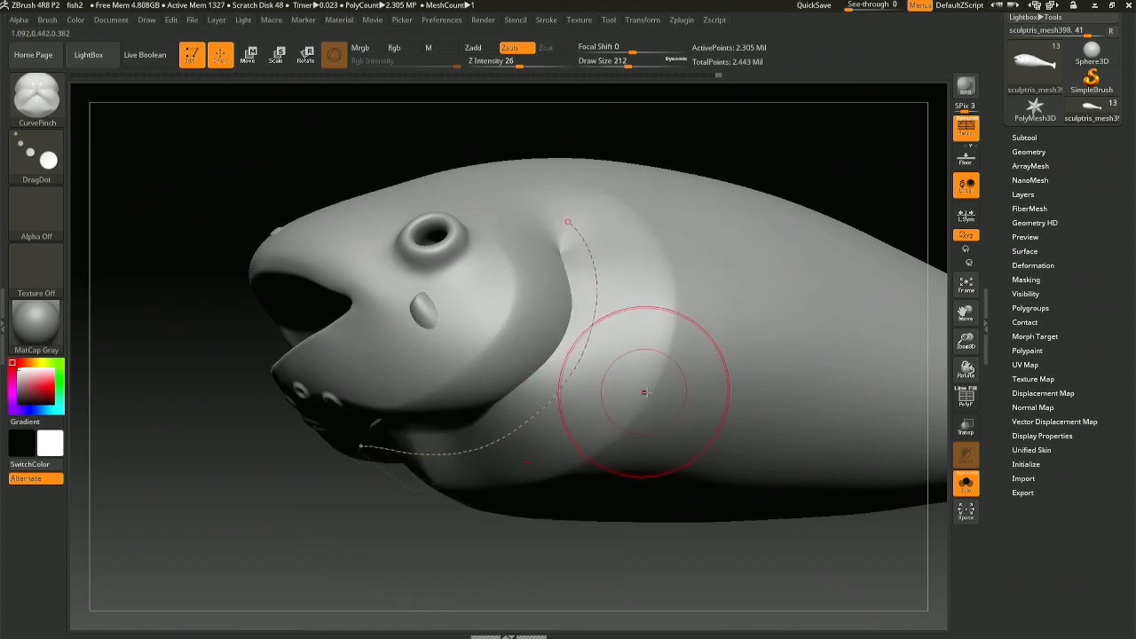
pyautogui.hotkey('ctrl', 'z')
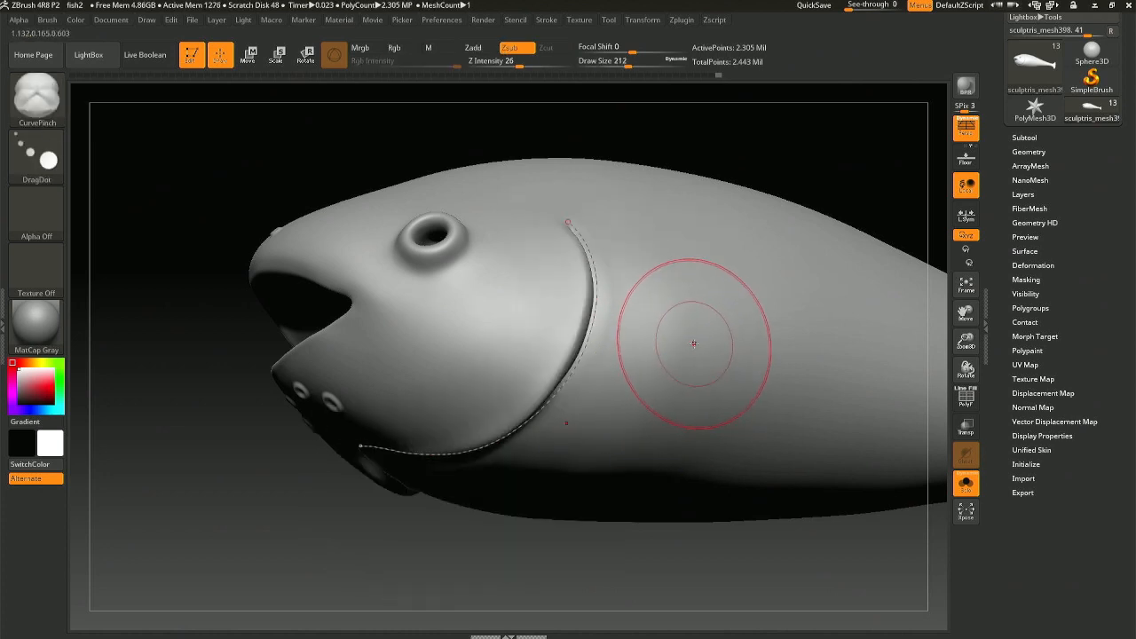
# - Try the gill cover pinch again with a Draw Size of 51, and undo the applied pinches
pyautogui.press('space')
pyautogui.moveTo(694, 344); pyautogui.dragTo(675, 342)
pyautogui.click(562, 386)
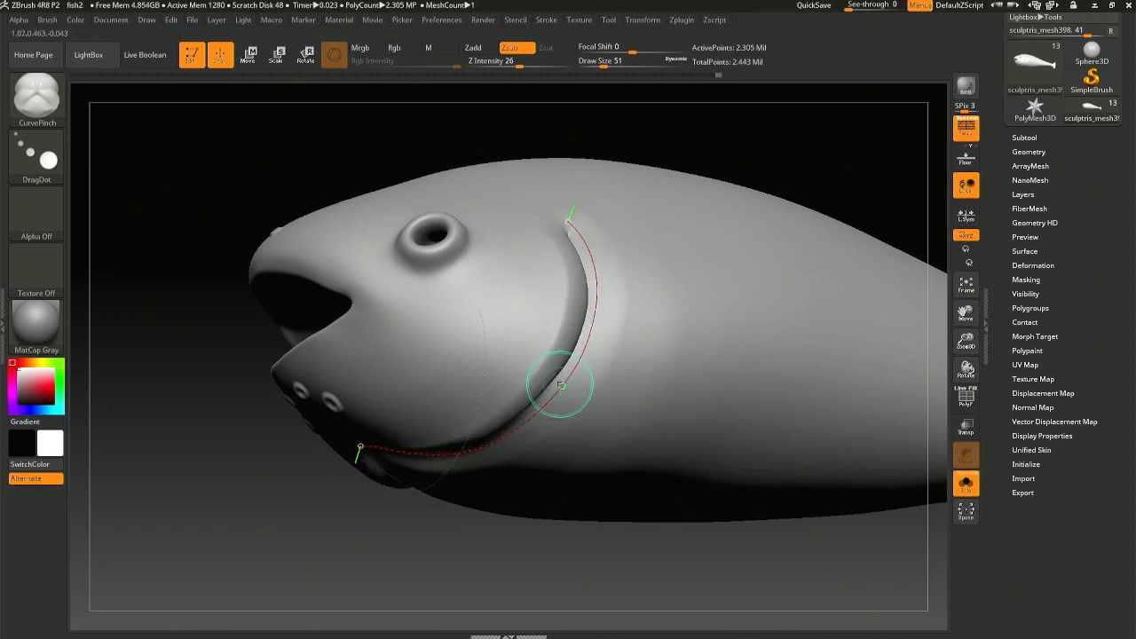
pyautogui.hotkey('ctrl', 'z')
pyautogui.click(568, 220)
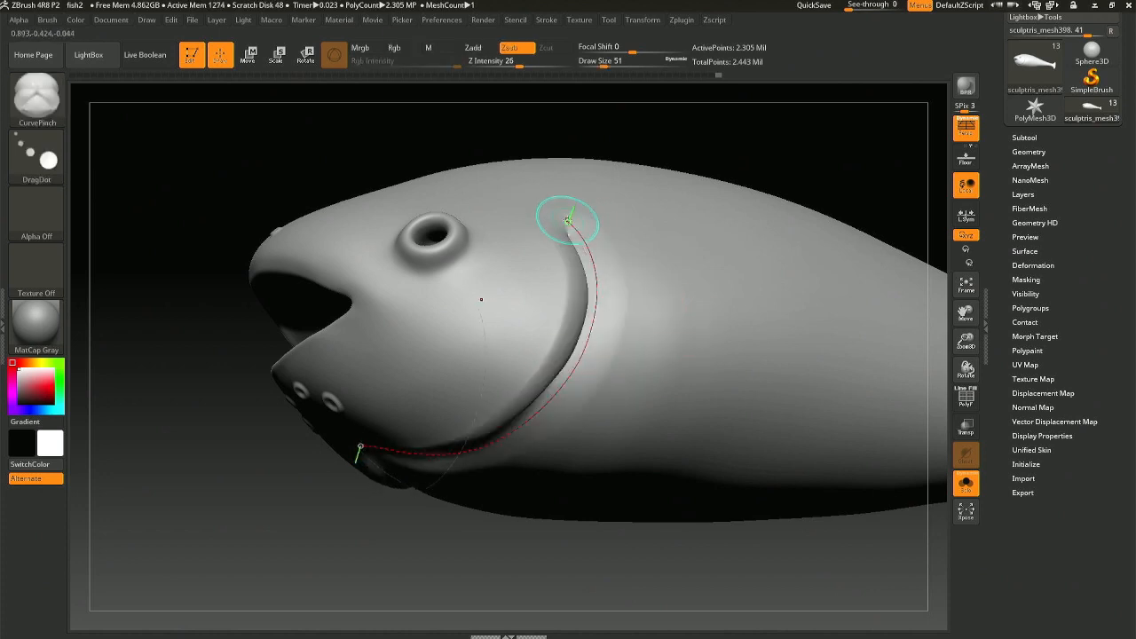
pyautogui.hotkey('ctrl', 'z')
# - Reapply the CurvePinch along the gill cover curve and reduce the Draw Size to 41
pyautogui.press('space')
pyautogui.click(728, 284)
pyautogui.moveTo(728, 284); pyautogui.dragTo(718, 276)
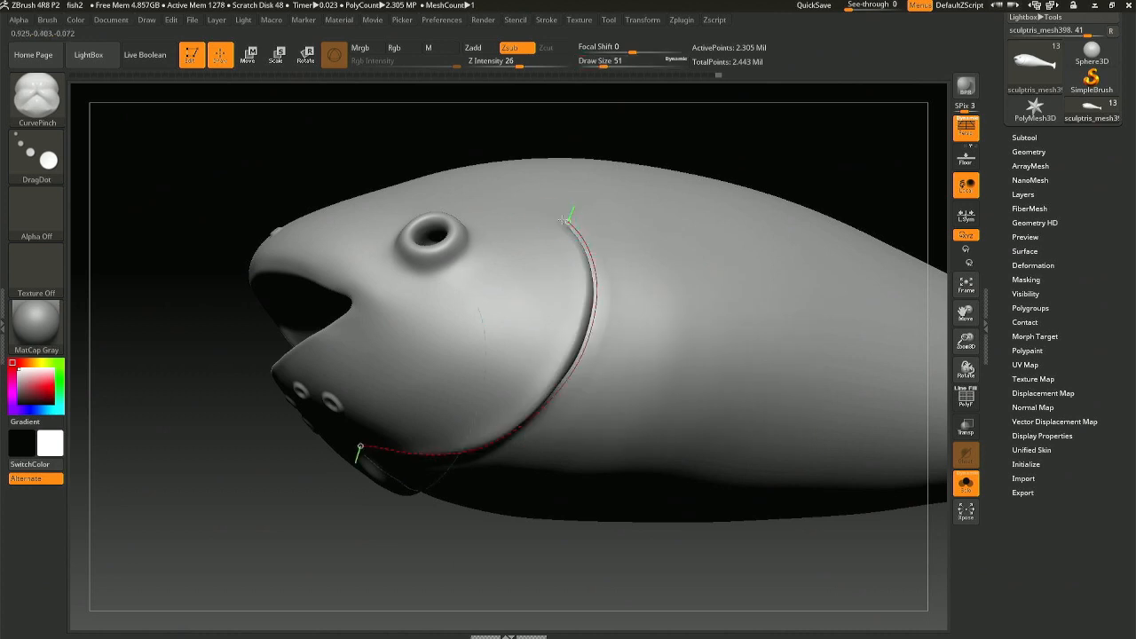
pyautogui.press('[')
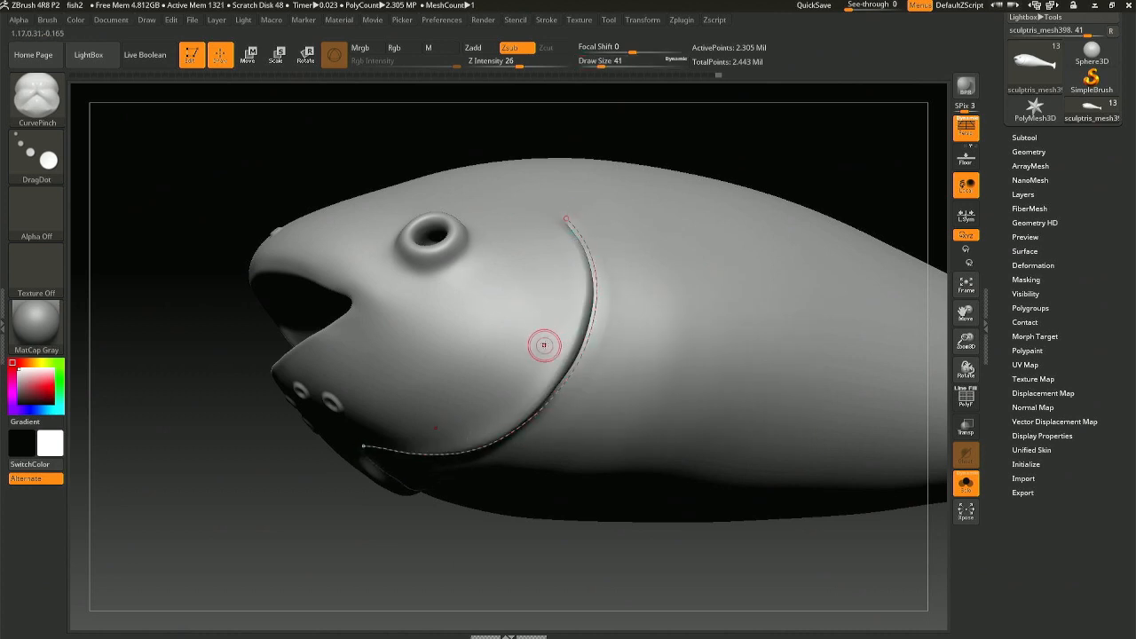
# - Try a broader pinch along the gill cover curve with a Draw Size of 187
pyautogui.press('space')
pyautogui.moveTo(565, 343); pyautogui.dragTo(586, 342)
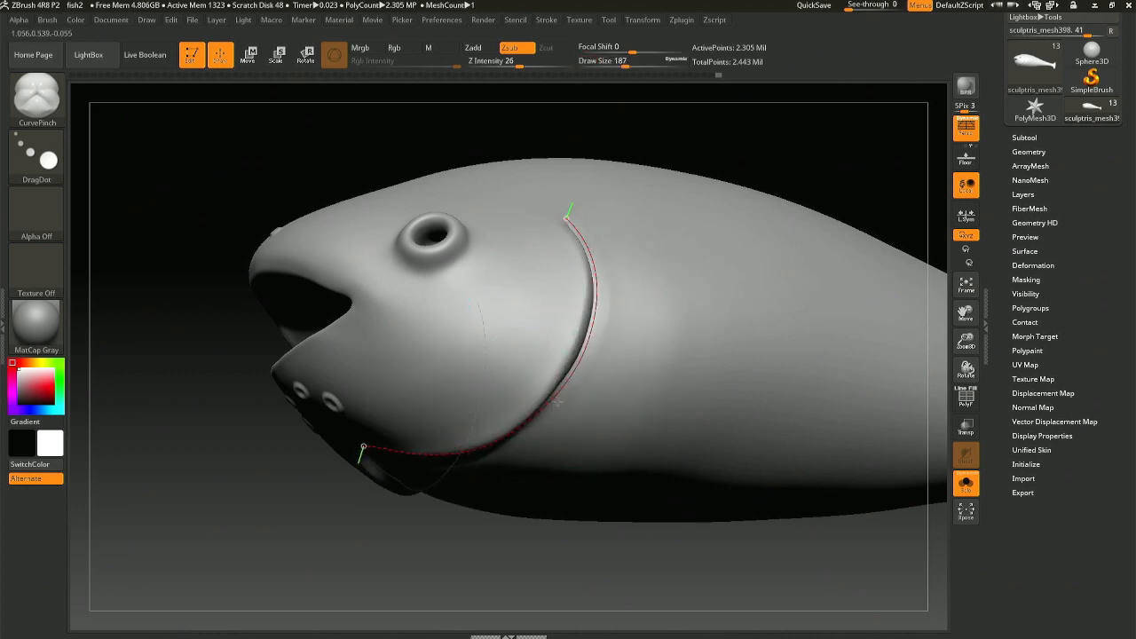
pyautogui.click(558, 402)
pyautogui.moveTo(546, 411); pyautogui.dragTo(544, 368, button='right')
pyautogui.press('ctrl')
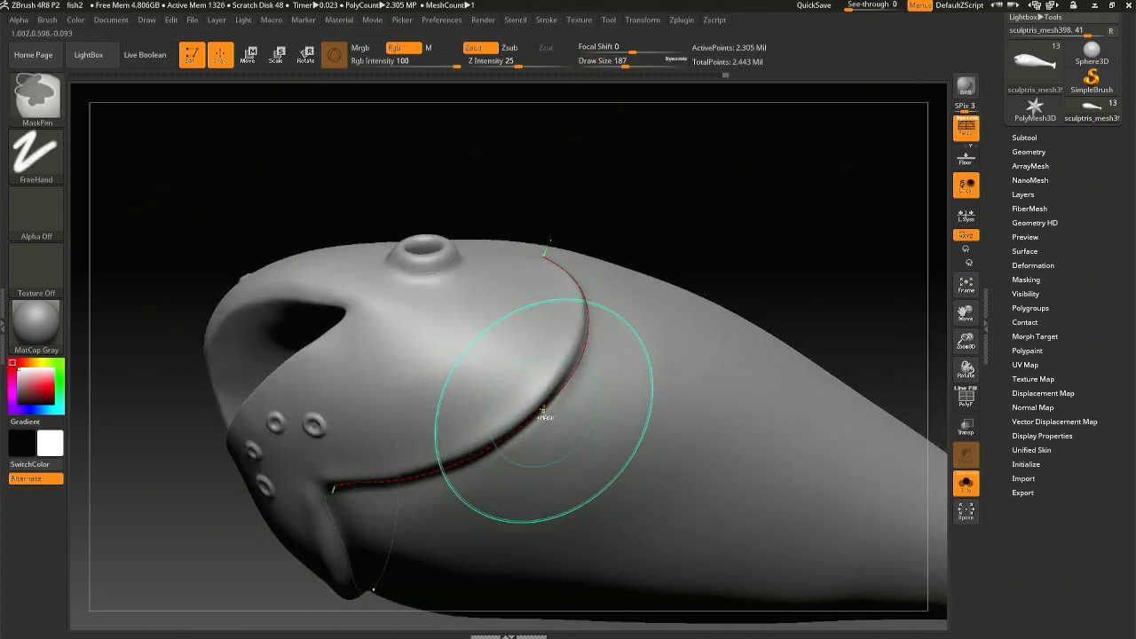
pyautogui.click(542, 411)
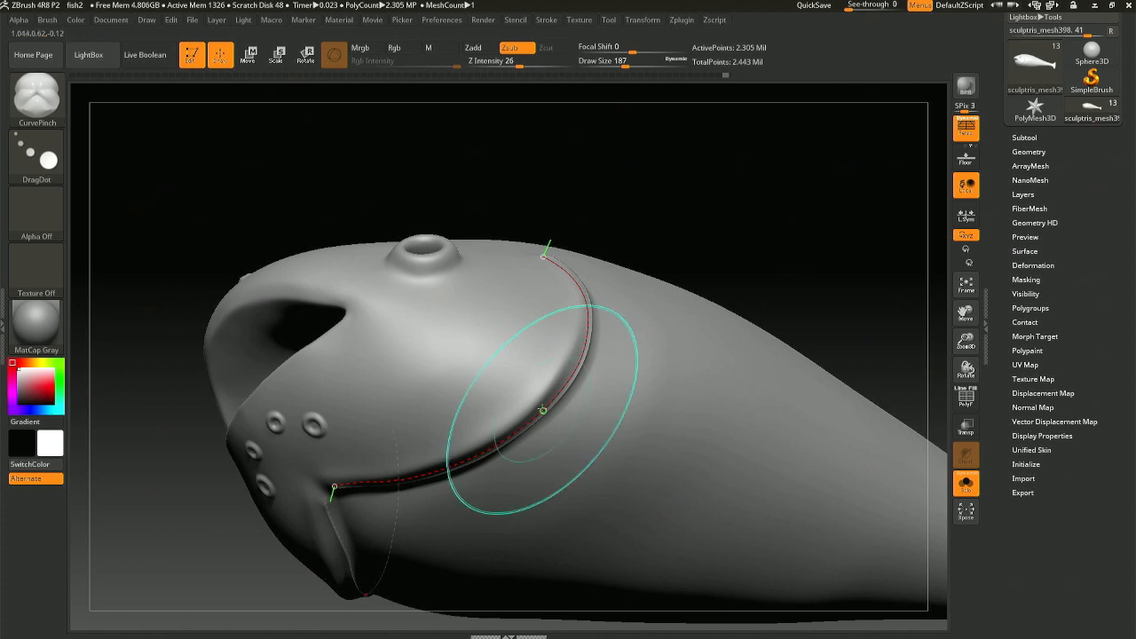
pyautogui.click(546, 257)
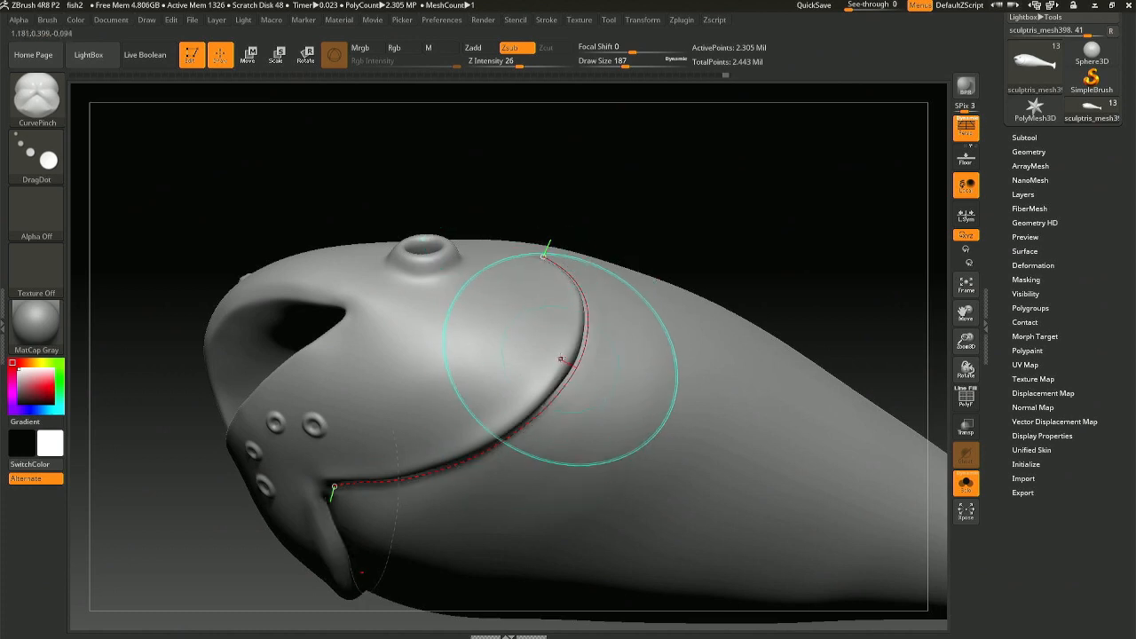
# - Try pulling the gill cover curve backward with a Draw Size of 187, and undo the broad pinch
pyautogui.moveTo(462, 284); pyautogui.dragTo(483, 297, button='right')
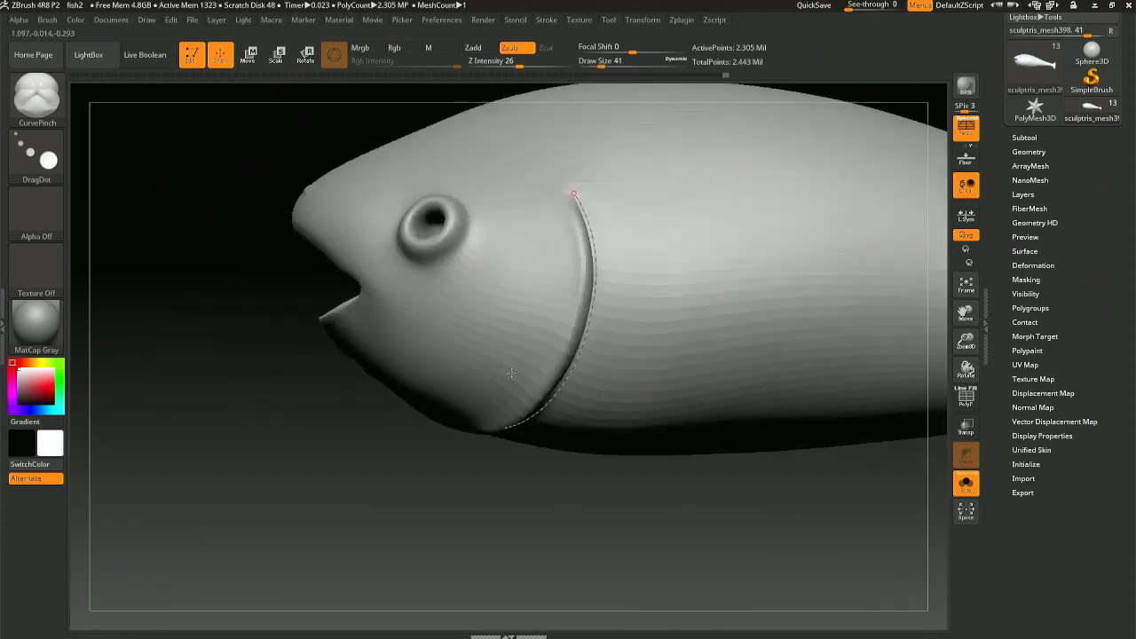
pyautogui.moveTo(574, 197)
pyautogui.mouseDown(button='right')
pyautogui.moveTo(589, 289)
pyautogui.moveTo(614, 219)
pyautogui.mouseUp(button='right')
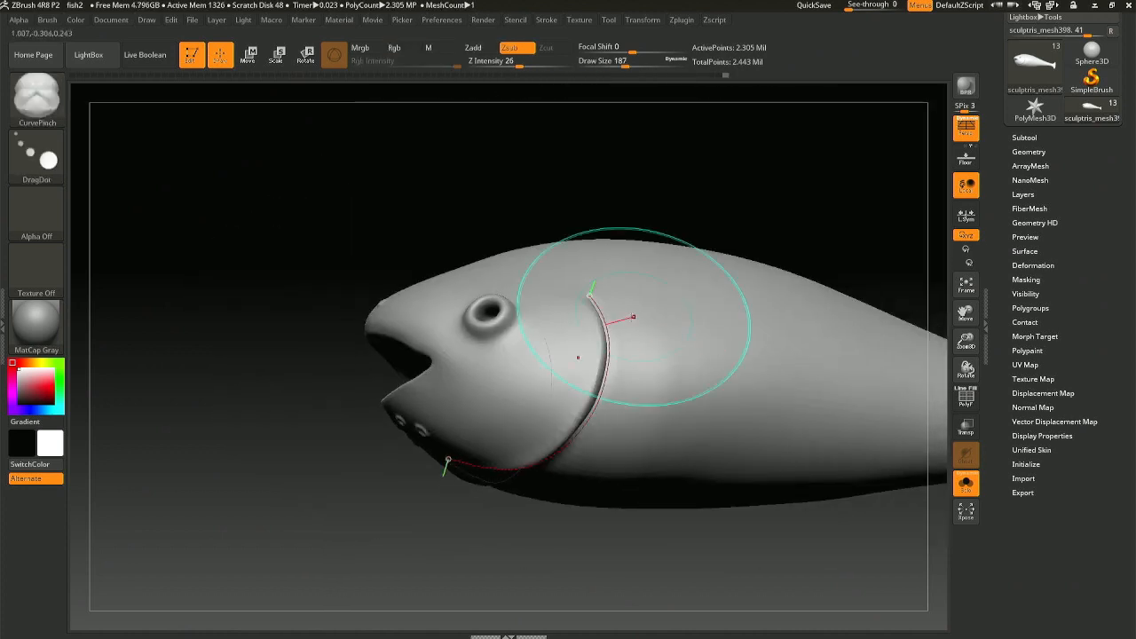
pyautogui.moveTo(608, 397); pyautogui.dragTo(631, 399)
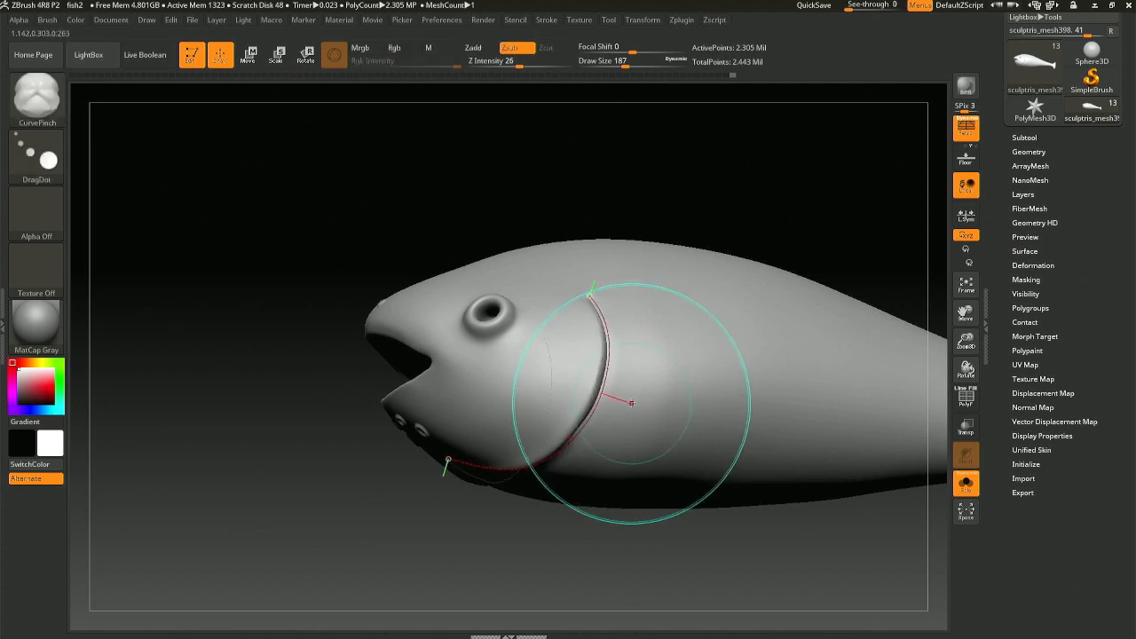
pyautogui.hotkey('ctrl', 'z')
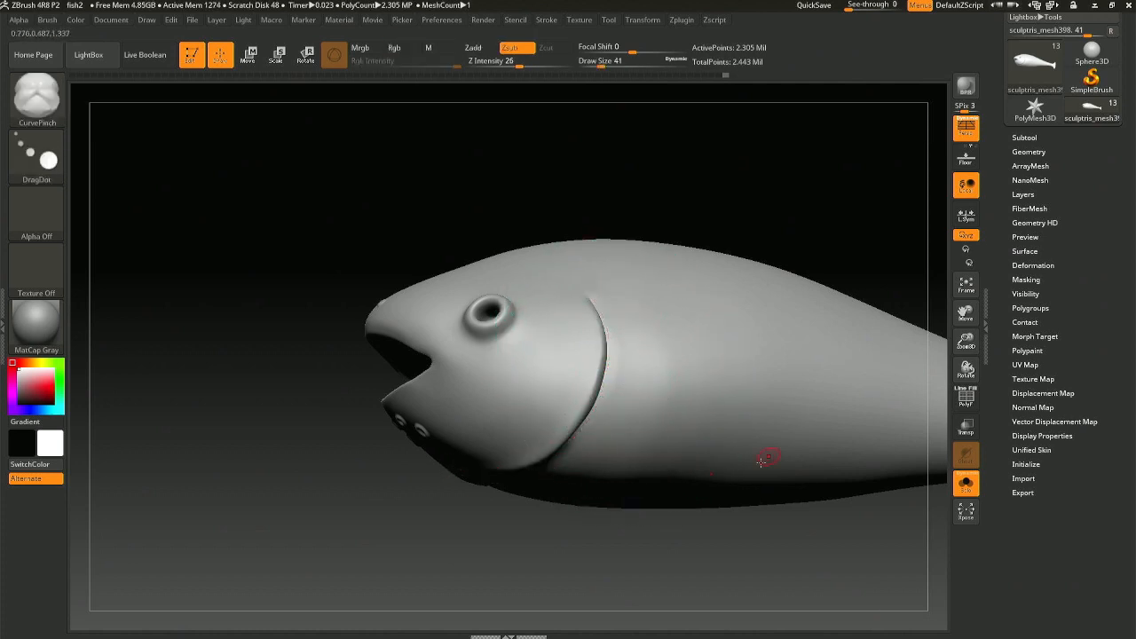
# - Lower the fish mesh to subdivision level 4
pyautogui.moveTo(665, 481); pyautogui.dragTo(667, 472, button='right')
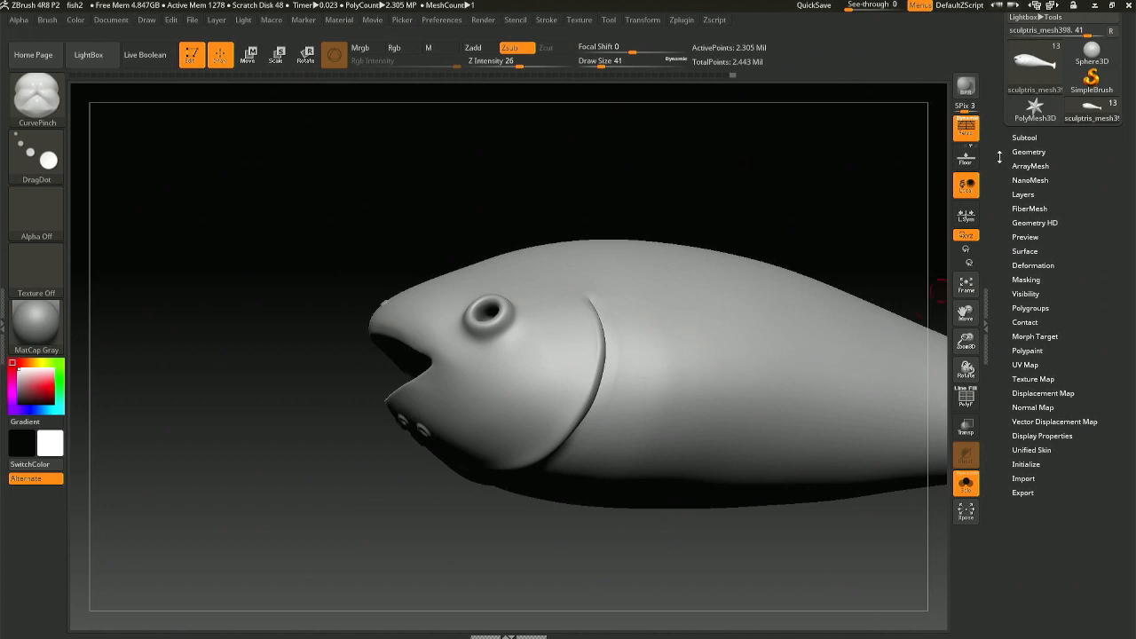
pyautogui.click(1029, 152)
pyautogui.click(1029, 164)
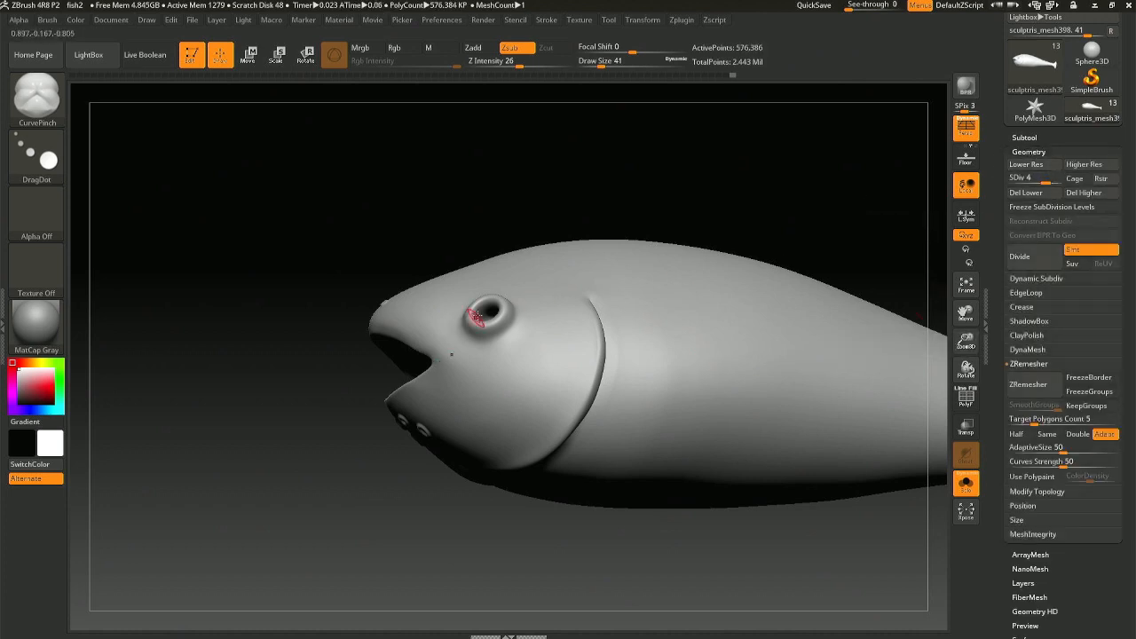
pyautogui.moveTo(482, 317); pyautogui.dragTo(658, 280, button='right')
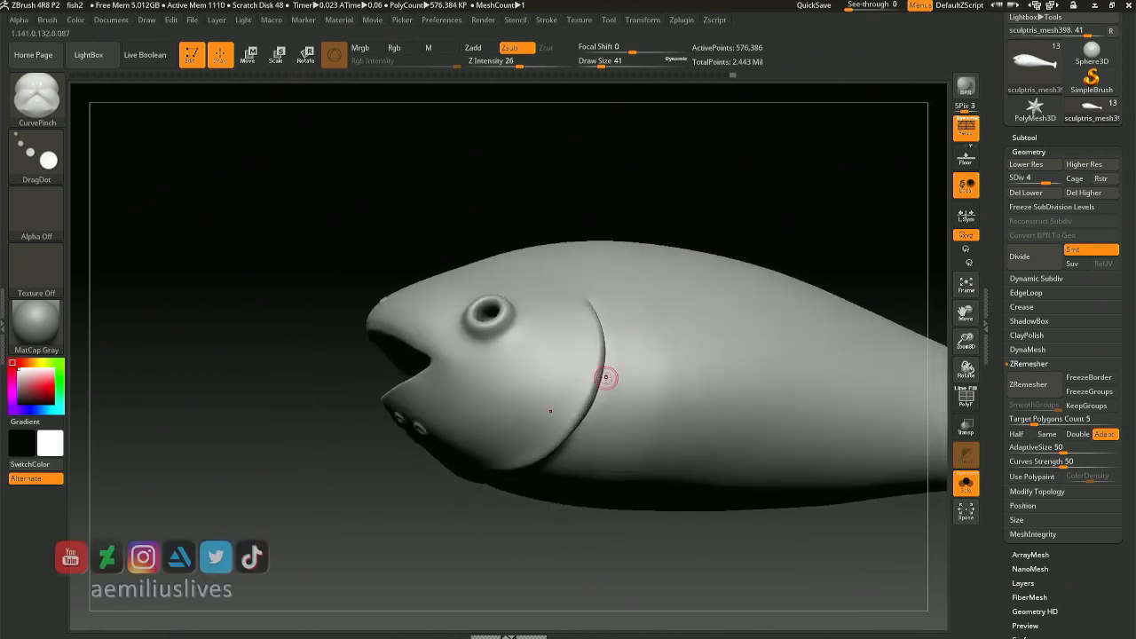
# - Switch to the Move brush with a Draw Size of 187 and adjust the rear edge of the gill cover
pyautogui.press('space')
pyautogui.moveTo(635, 375); pyautogui.dragTo(639, 375)
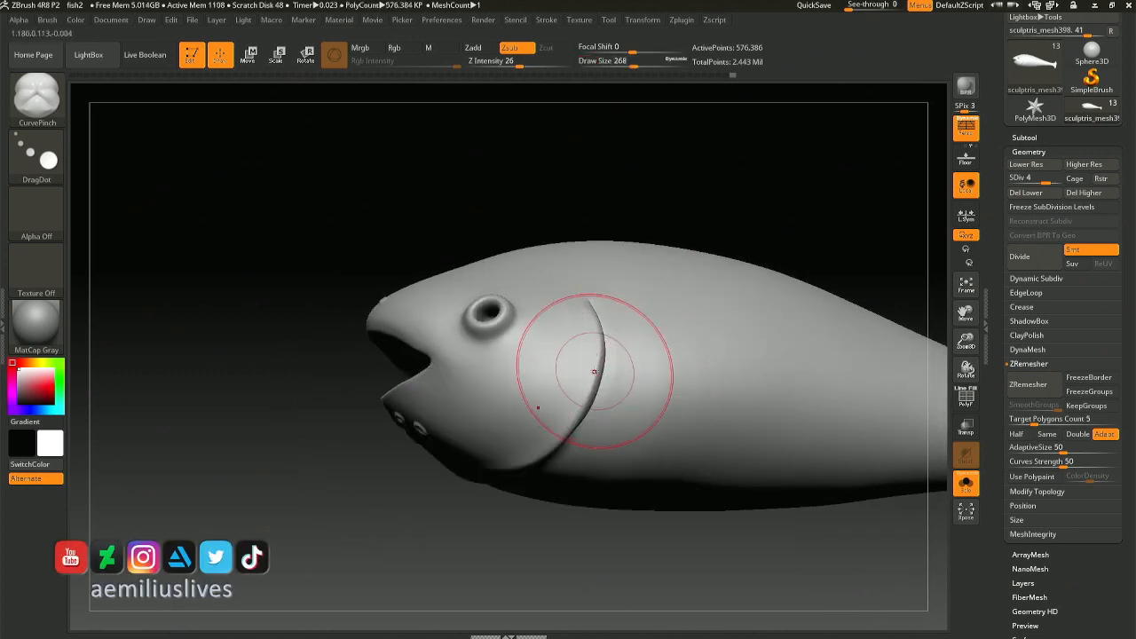
pyautogui.press('b')
pyautogui.press('m')
pyautogui.press('v')
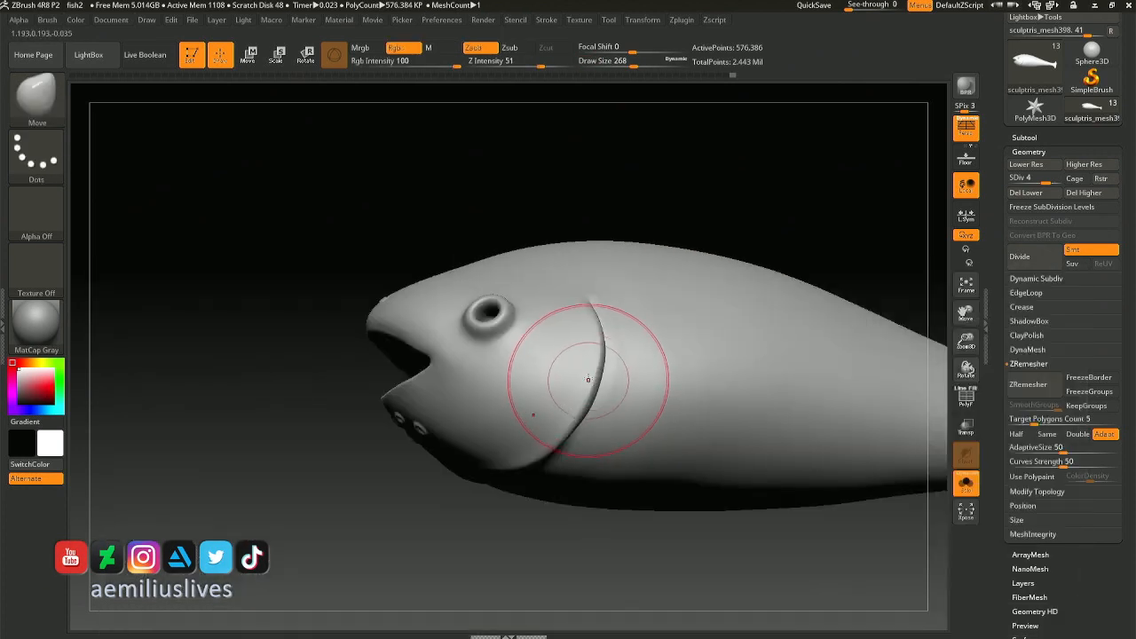
pyautogui.press('space')
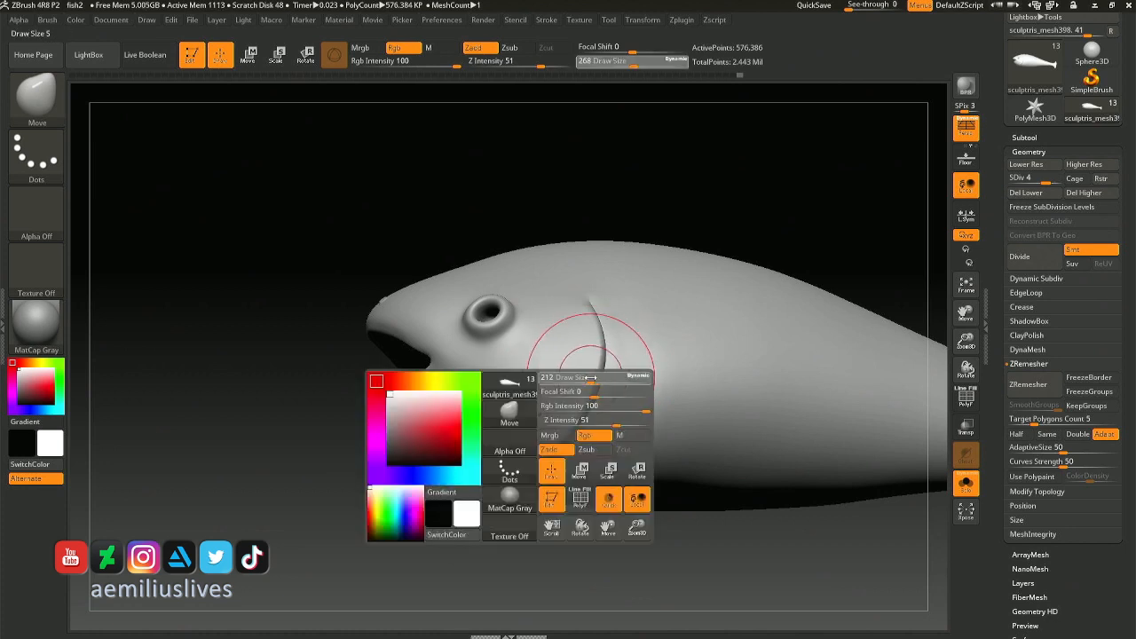
pyautogui.moveTo(599, 377); pyautogui.dragTo(590, 377)
pyautogui.keyDown('ctrl'); pyautogui.moveTo(613, 361); pyautogui.dragTo(617, 395, button='right'); pyautogui.keyUp('ctrl')
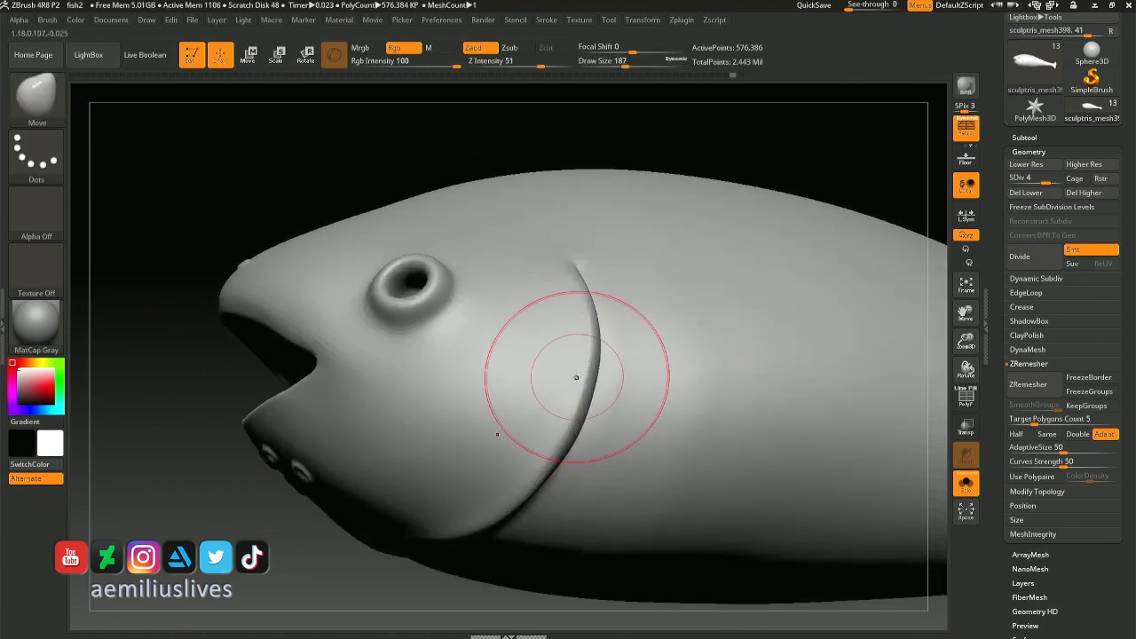
pyautogui.keyDown('shift'); pyautogui.moveTo(575, 398); pyautogui.dragTo(577, 397); pyautogui.keyUp('shift')
# - Refine the gill cover edge up to its upper end, reducing the Draw Size to 97 and 37
pyautogui.press('space')
pyautogui.moveTo(632, 356); pyautogui.dragTo(617, 352)
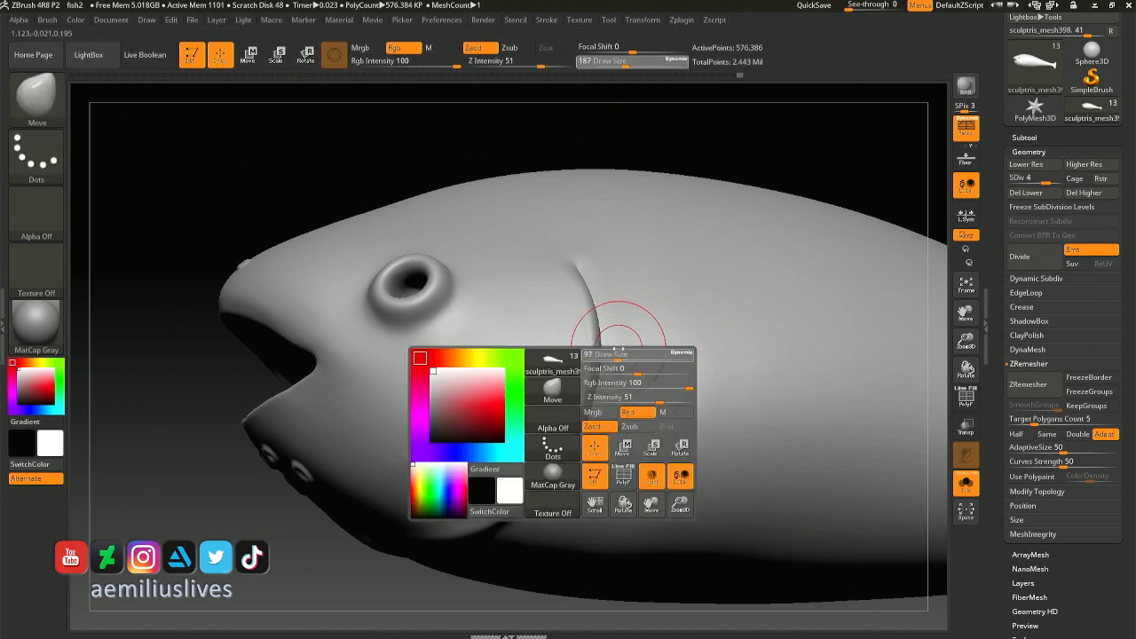
pyautogui.press('space')
pyautogui.moveTo(612, 276); pyautogui.dragTo(602, 271)
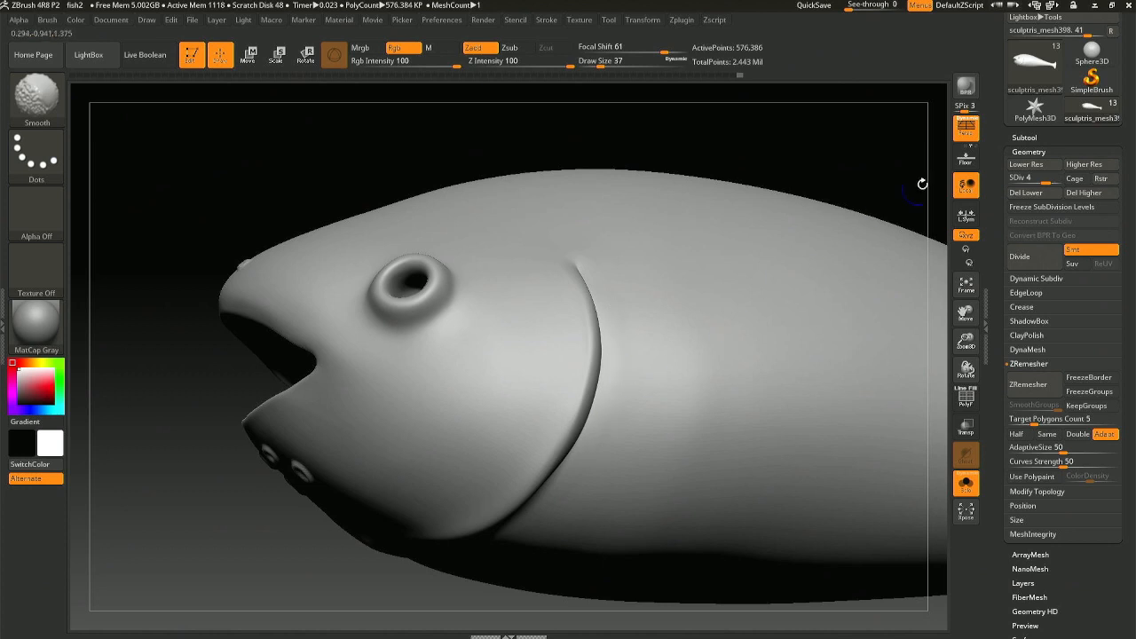
# - Lower the mesh to subdivision level 3 and set the Move brush to a Draw Size of 97 for the gill cover edge
pyautogui.hotkey('shift', 'd')
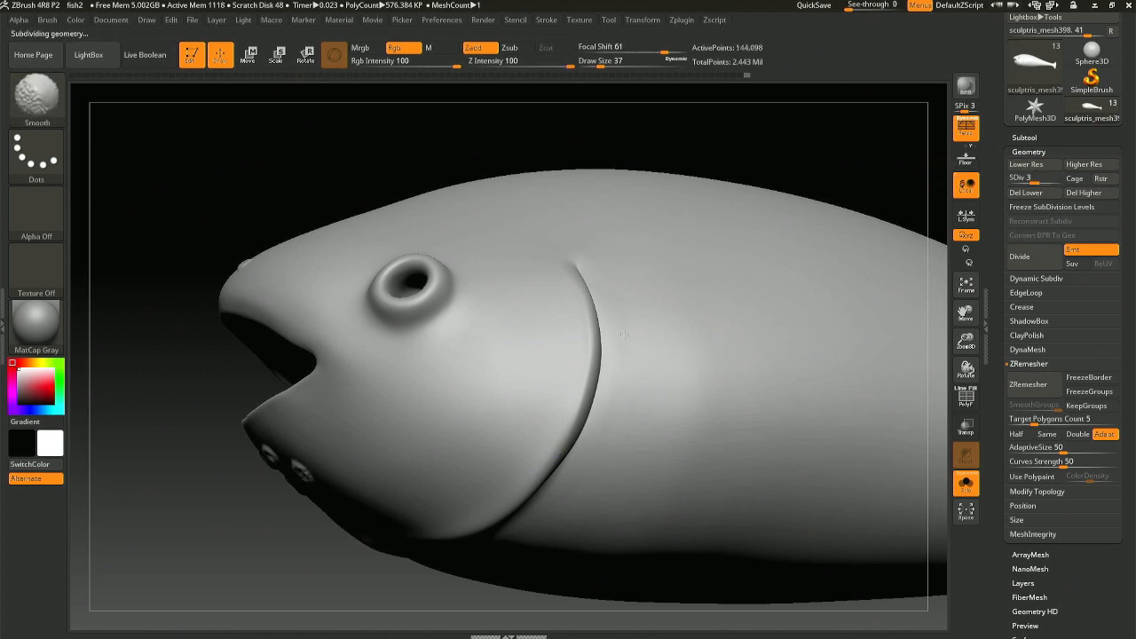
pyautogui.moveTo(636, 373)
pyautogui.mouseDown(button='right')
pyautogui.moveTo(639, 297)
pyautogui.moveTo(641, 366)
pyautogui.moveTo(645, 343)
pyautogui.mouseUp(button='right')
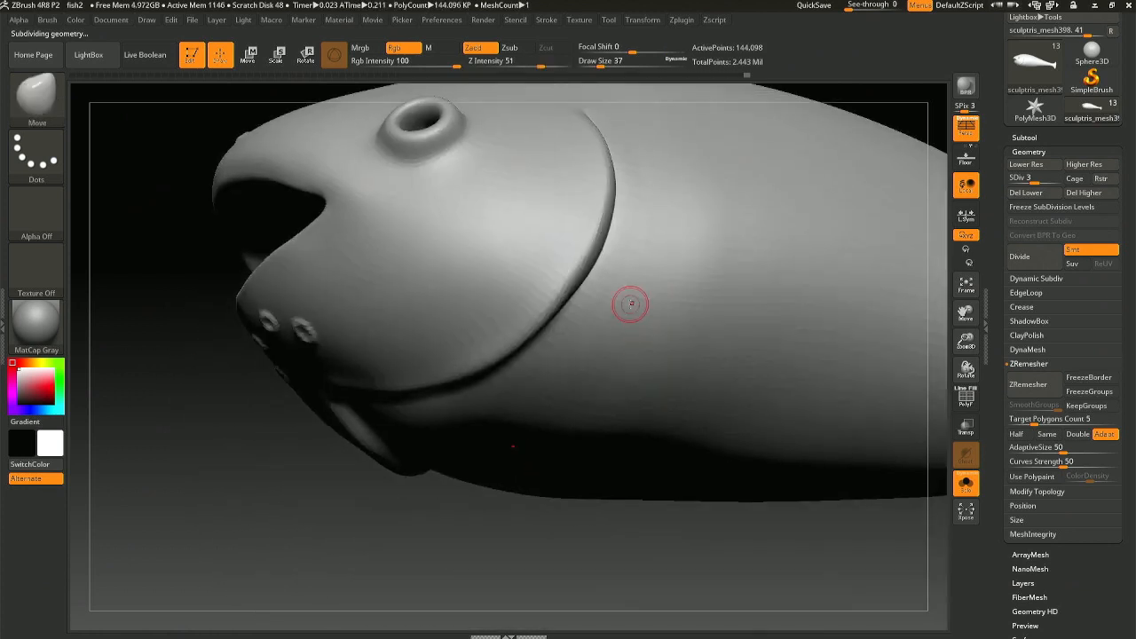
pyautogui.press('space')
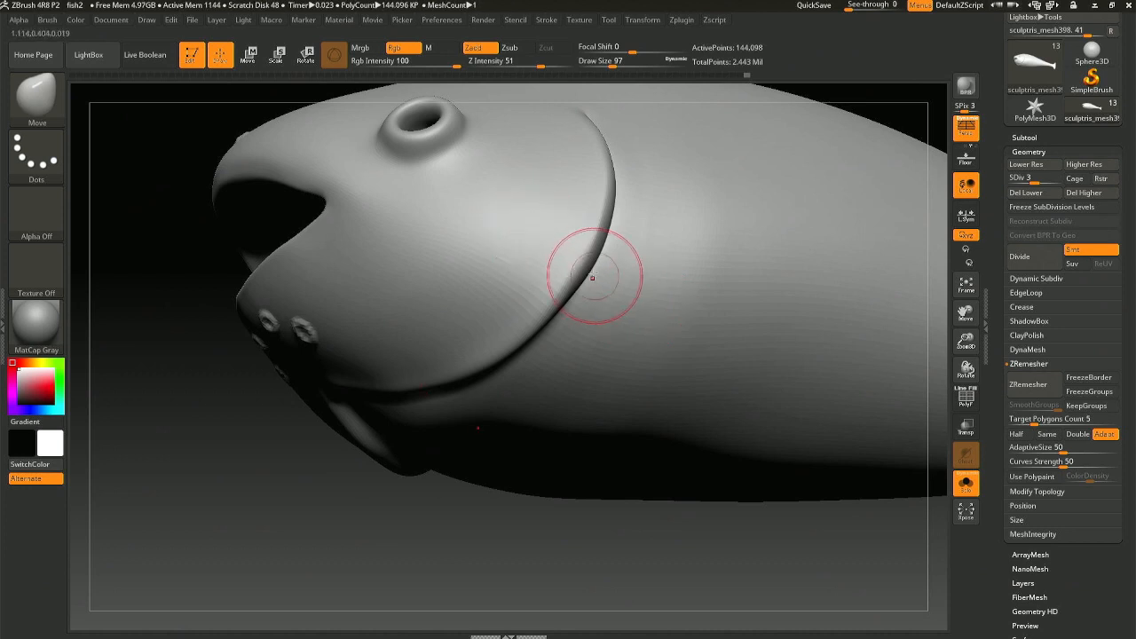
# - Adjust the lower rear edge of the gill cover with the Move brush at Draw Sizes of 154 and 202
pyautogui.press('space')
pyautogui.moveTo(546, 259); pyautogui.dragTo(567, 259)
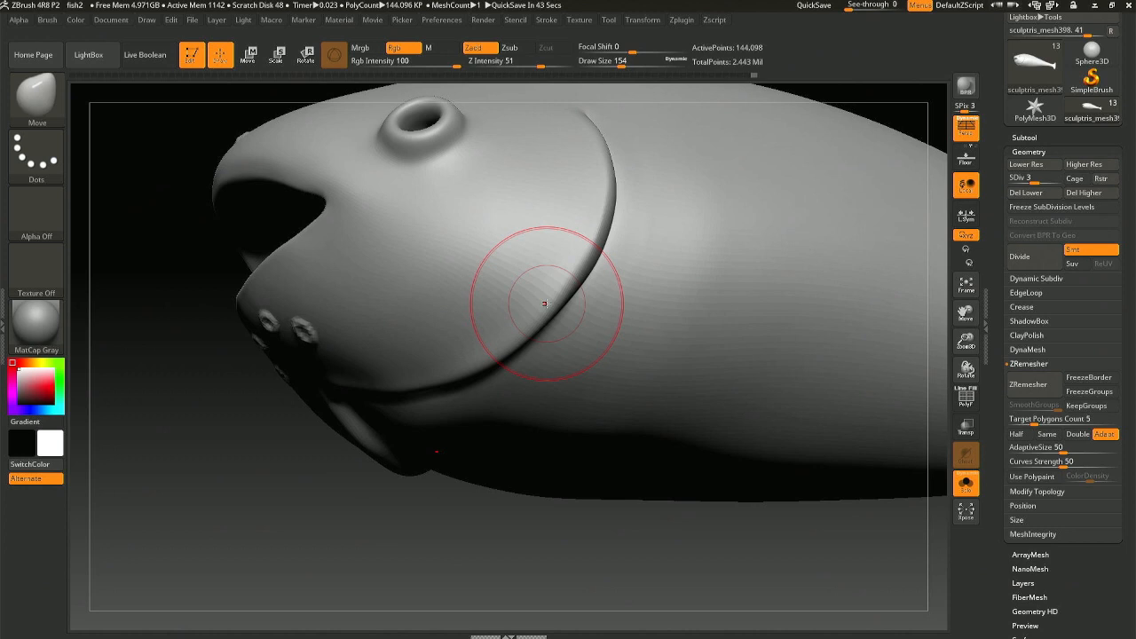
pyautogui.press('space')
pyautogui.moveTo(536, 312); pyautogui.dragTo(543, 324)
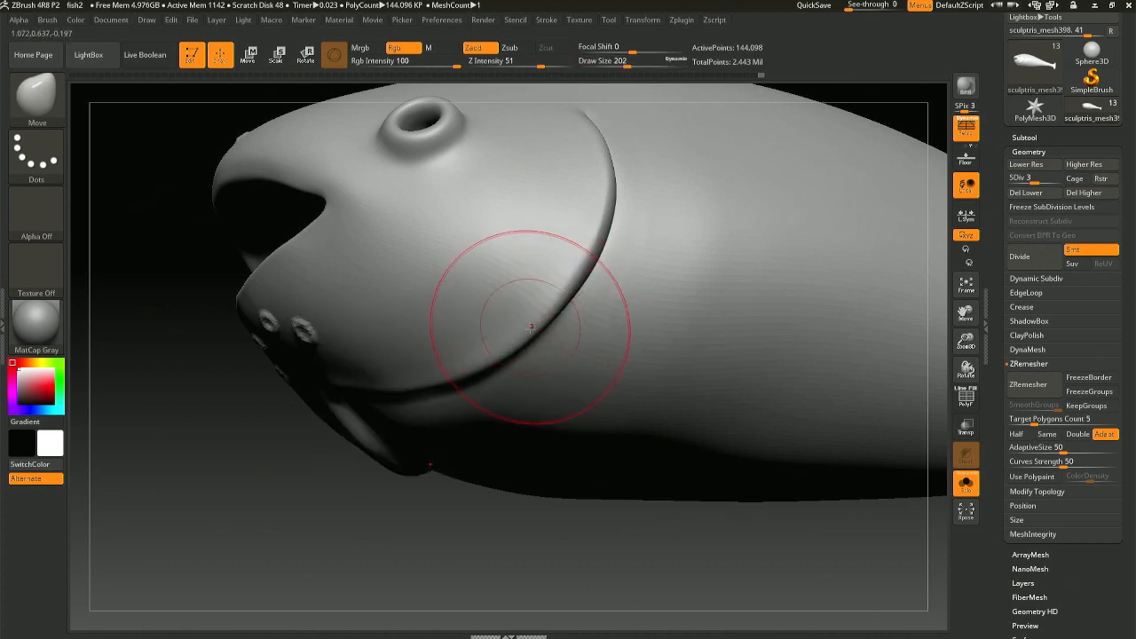
# - Reduce the Draw Size to 149 and shape the underside of the gill cover edge
pyautogui.moveTo(524, 330); pyautogui.dragTo(555, 327, button='right')
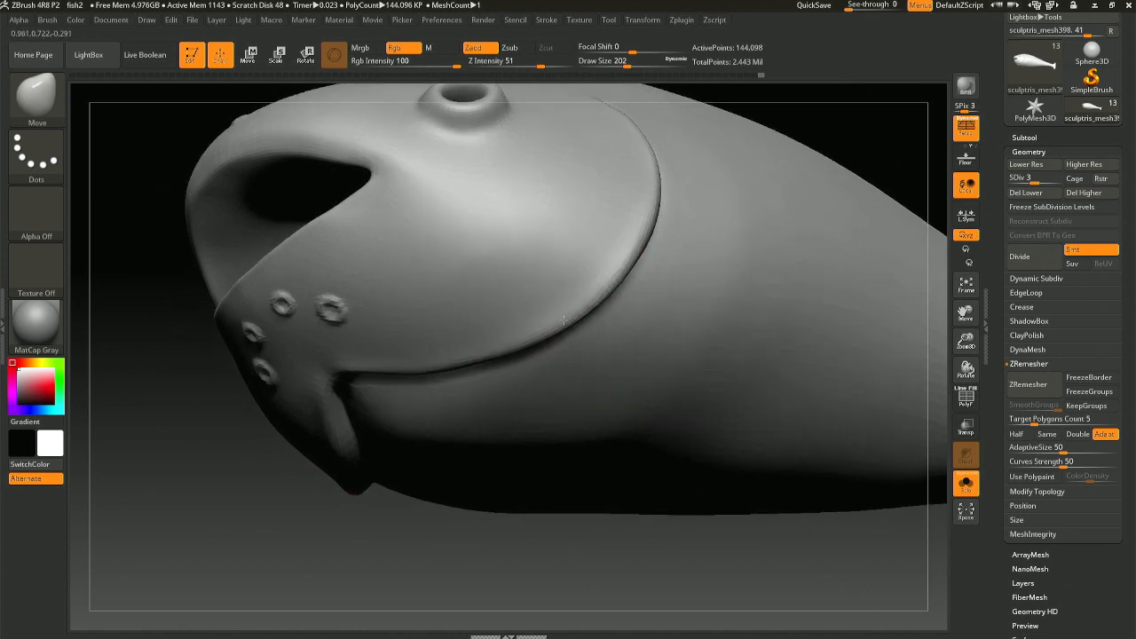
pyautogui.press('space')
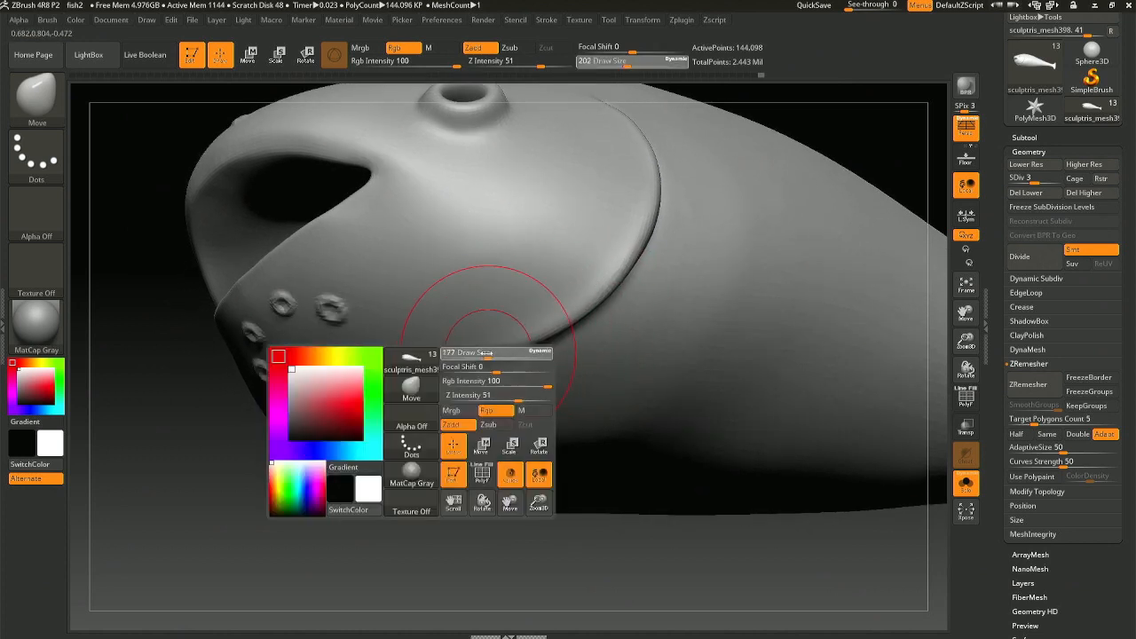
pyautogui.click(483, 357)
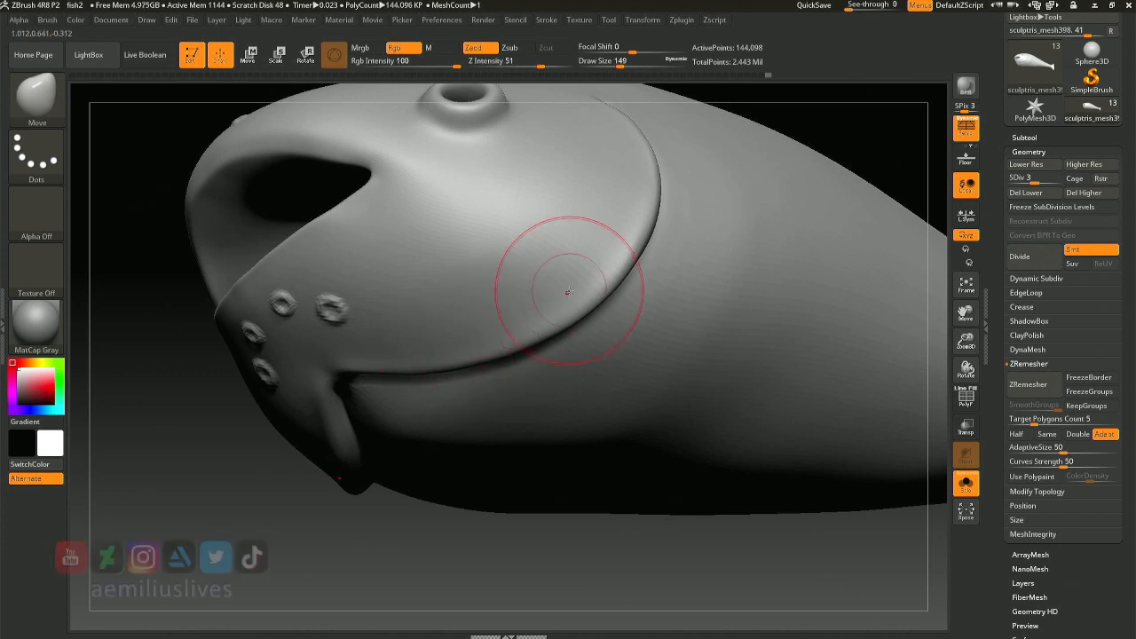
# - Reshape the gill cover edge from below the head with a Draw Size of 212
pyautogui.moveTo(515, 369)
pyautogui.mouseDown(button='right')
pyautogui.moveTo(601, 287)
pyautogui.moveTo(598, 198)
pyautogui.moveTo(620, 214)
pyautogui.mouseUp(button='right')
pyautogui.press('space')
pyautogui.moveTo(617, 232)
pyautogui.mouseDown()
pyautogui.moveTo(650, 213)
pyautogui.moveTo(617, 229)
pyautogui.moveTo(628, 221)
pyautogui.mouseUp()
pyautogui.moveTo(521, 190)
pyautogui.mouseDown(button='right')
pyautogui.moveTo(589, 330)
pyautogui.moveTo(607, 311)
pyautogui.mouseUp(button='right')
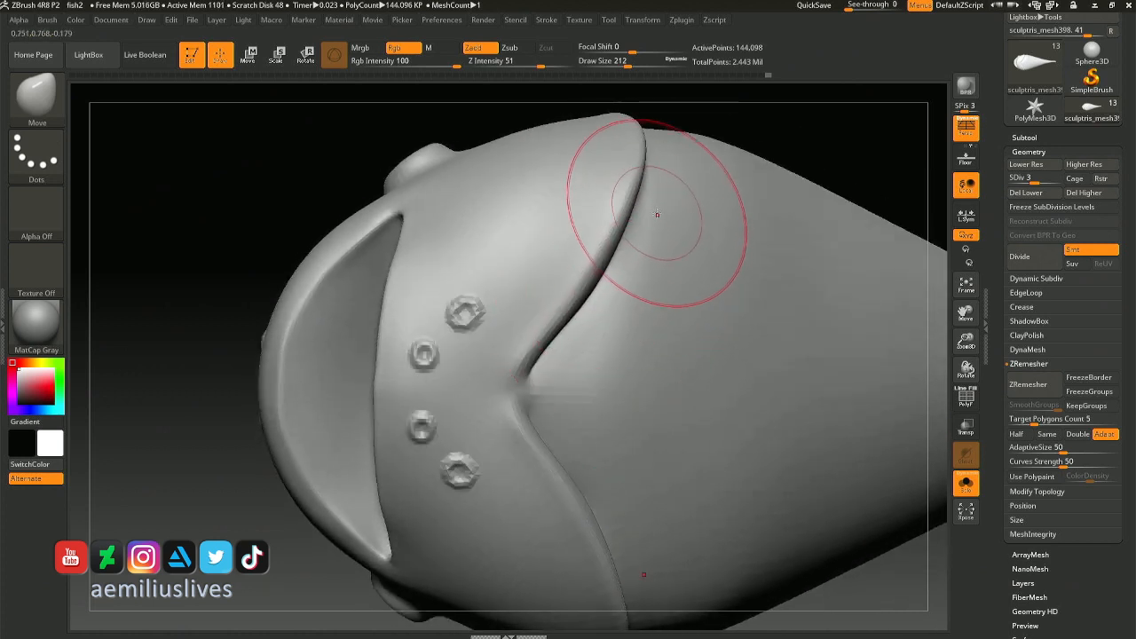
# - Reduce the Draw Size to 145 and shape the gill crease where both sides meet at the throat
pyautogui.press('space')
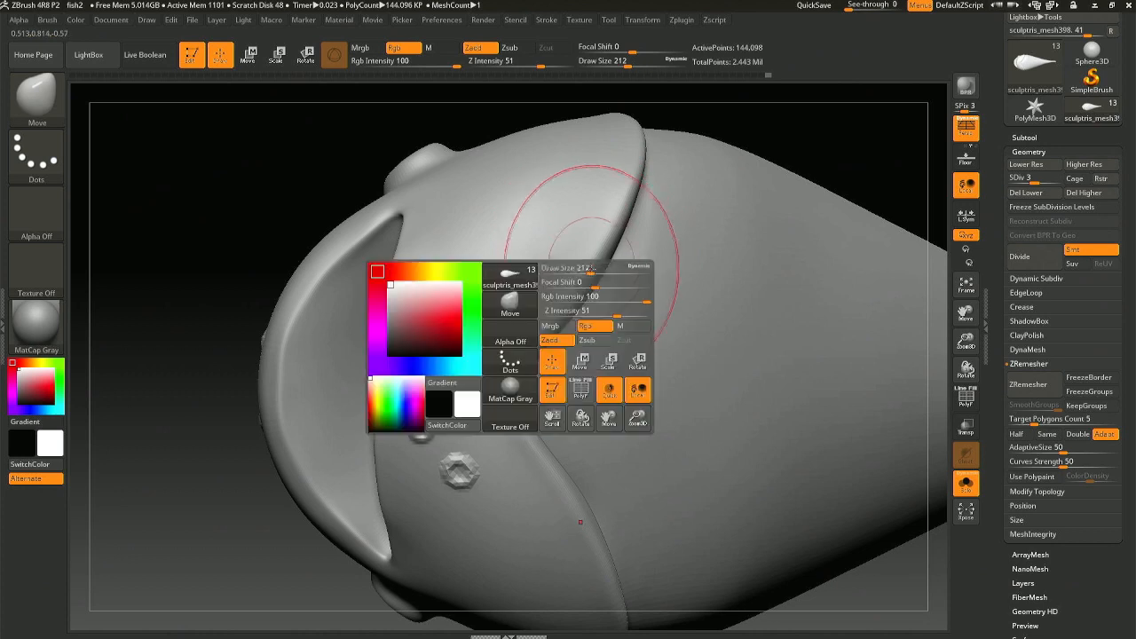
pyautogui.moveTo(593, 267); pyautogui.dragTo(582, 268)
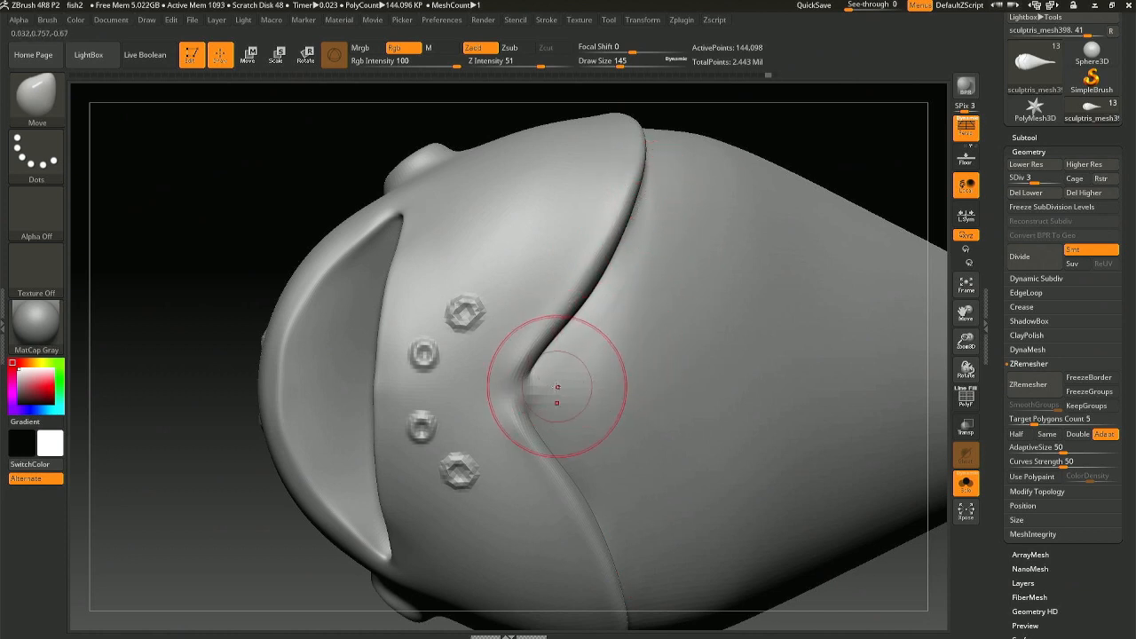
# - Set the Draw Size to 197 and move the gill cover edge and the body surface just behind it
pyautogui.moveTo(665, 355)
pyautogui.mouseDown(button='right')
pyautogui.moveTo(599, 392)
pyautogui.moveTo(606, 357)
pyautogui.mouseUp(button='right')
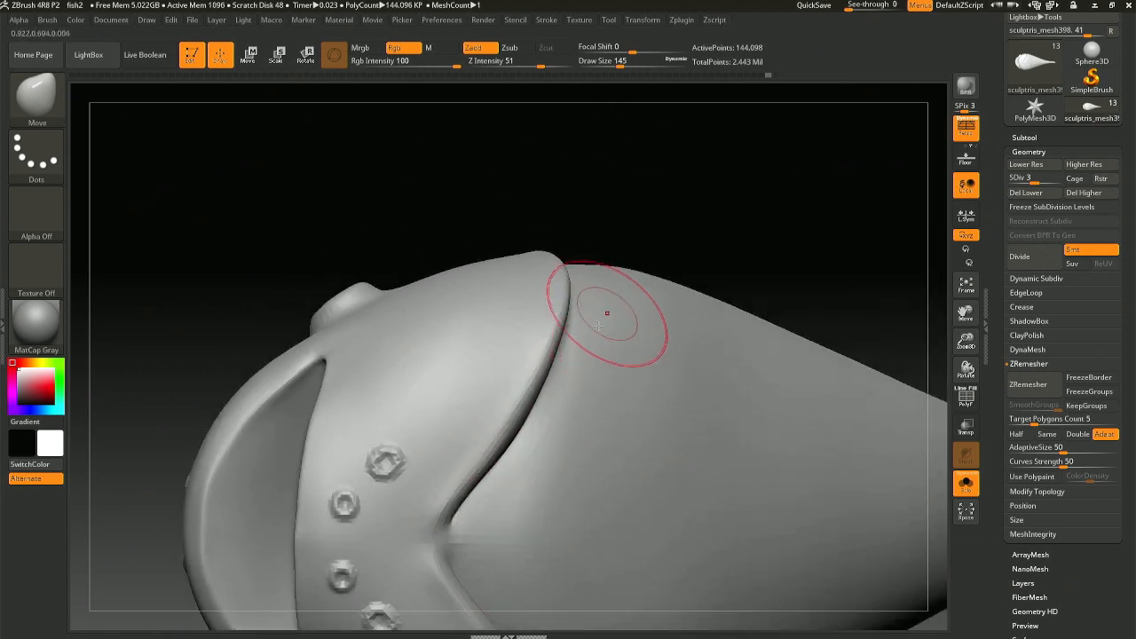
pyautogui.press('space')
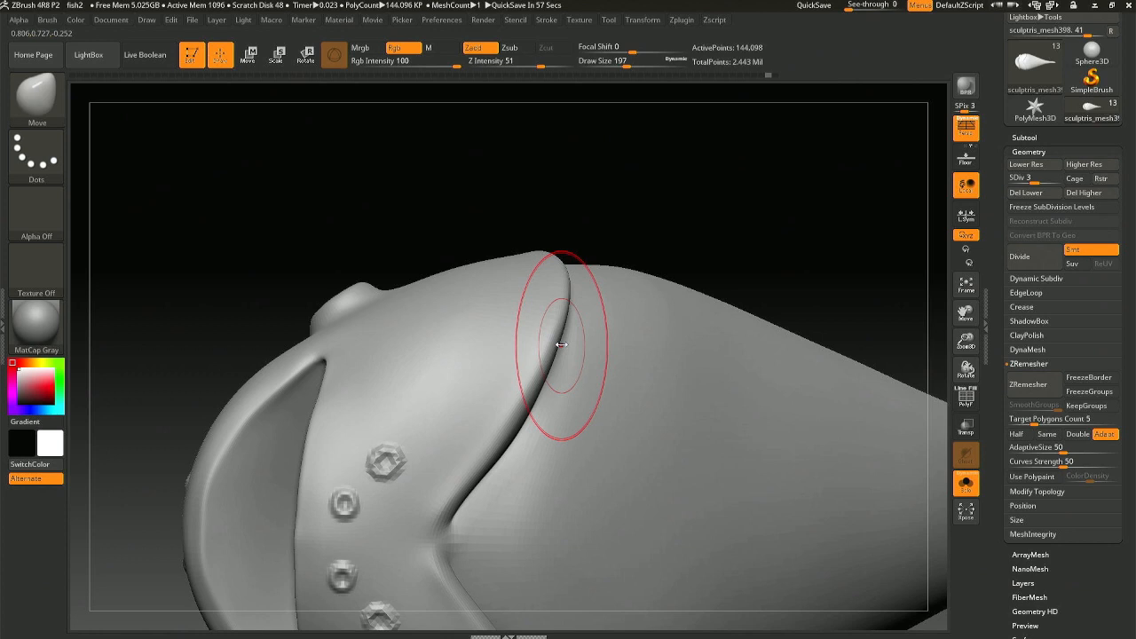
pyautogui.moveTo(541, 365); pyautogui.dragTo(556, 374)
pyautogui.moveTo(601, 252); pyautogui.dragTo(621, 272)
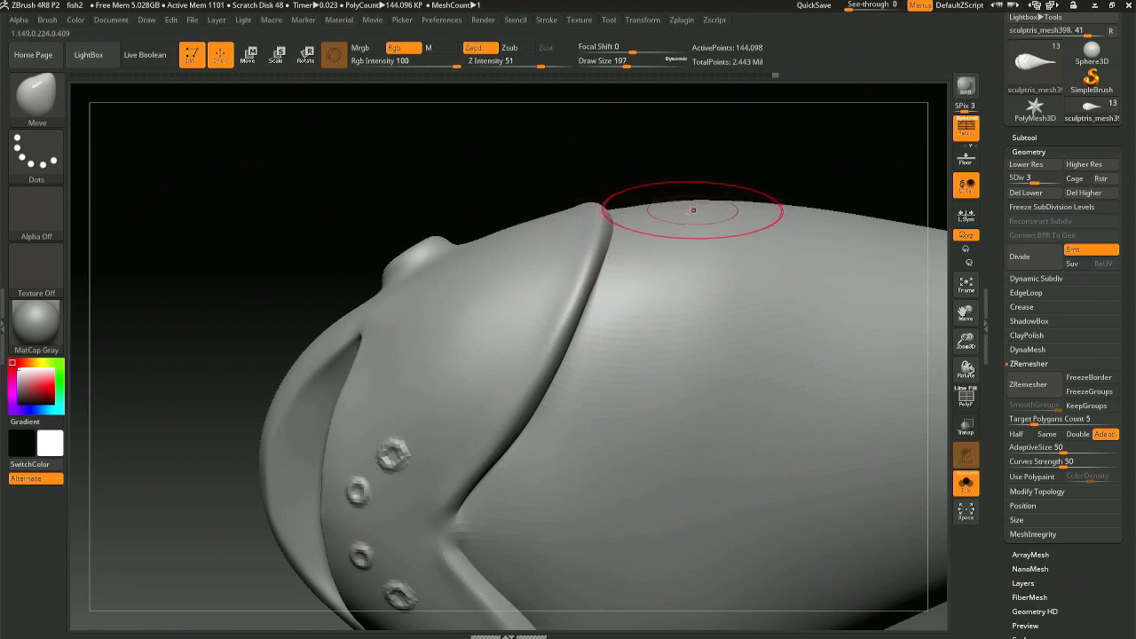
pyautogui.moveTo(647, 210); pyautogui.dragTo(663, 322)
# - Smooth the body surface behind the gill cover and reselect the Move brush
pyautogui.keyDown('alt'); pyautogui.moveTo(656, 207); pyautogui.dragTo(634, 311, button='right'); pyautogui.keyUp('alt')
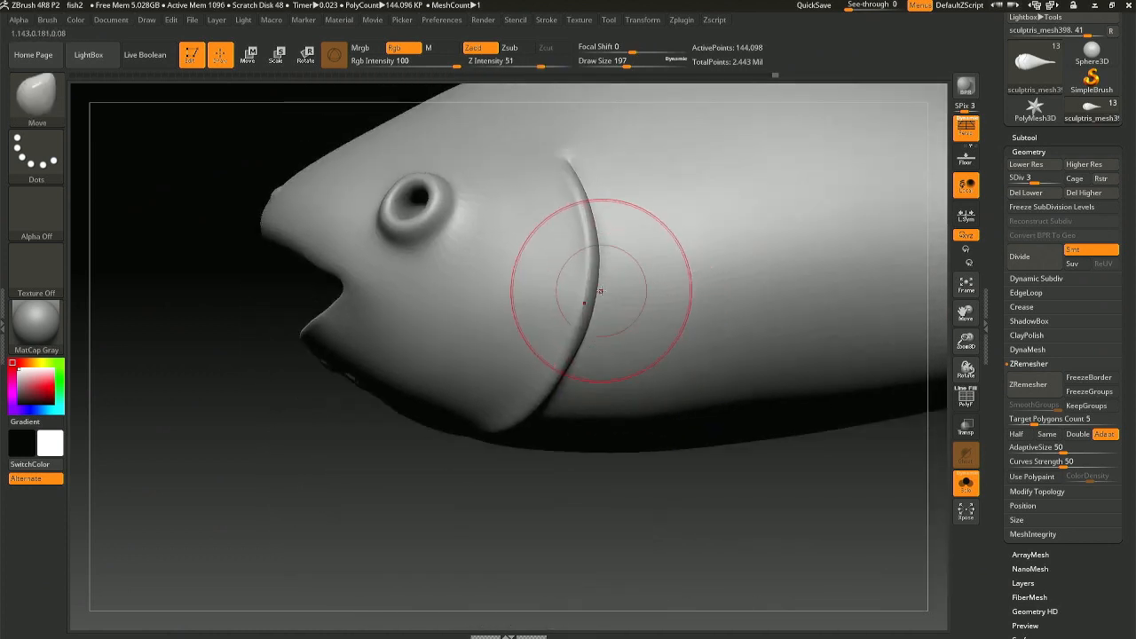
pyautogui.moveTo(595, 273); pyautogui.dragTo(641, 238, button='right')
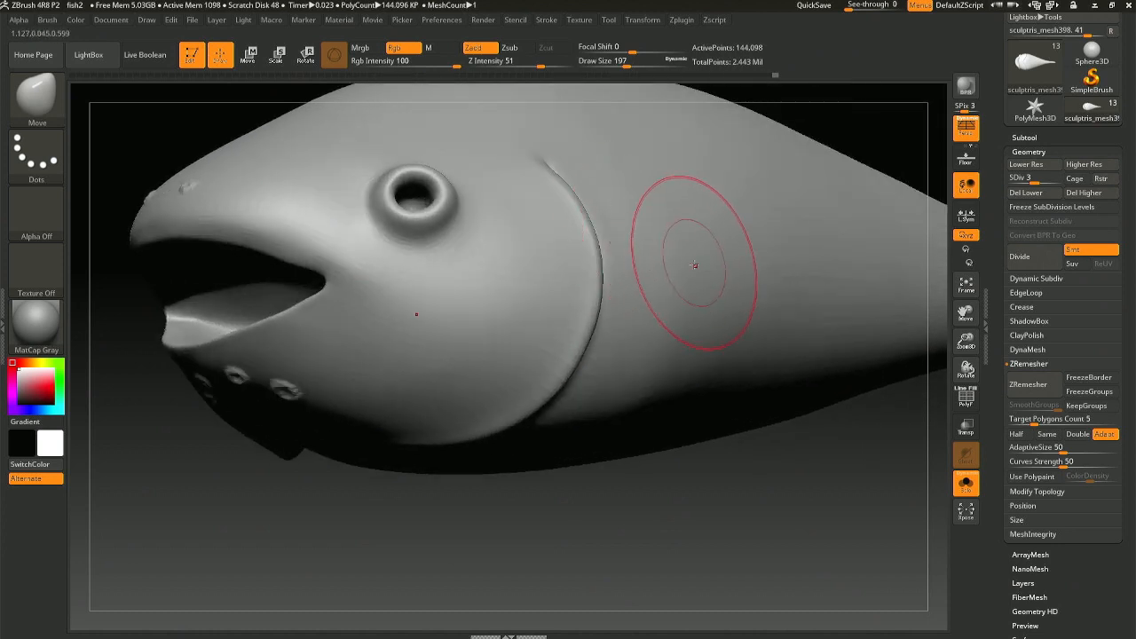
pyautogui.keyDown('shift'); pyautogui.moveTo(686, 283); pyautogui.dragTo(670, 377); pyautogui.keyUp('shift')
pyautogui.press('b')
pyautogui.press('m')
pyautogui.press('v')
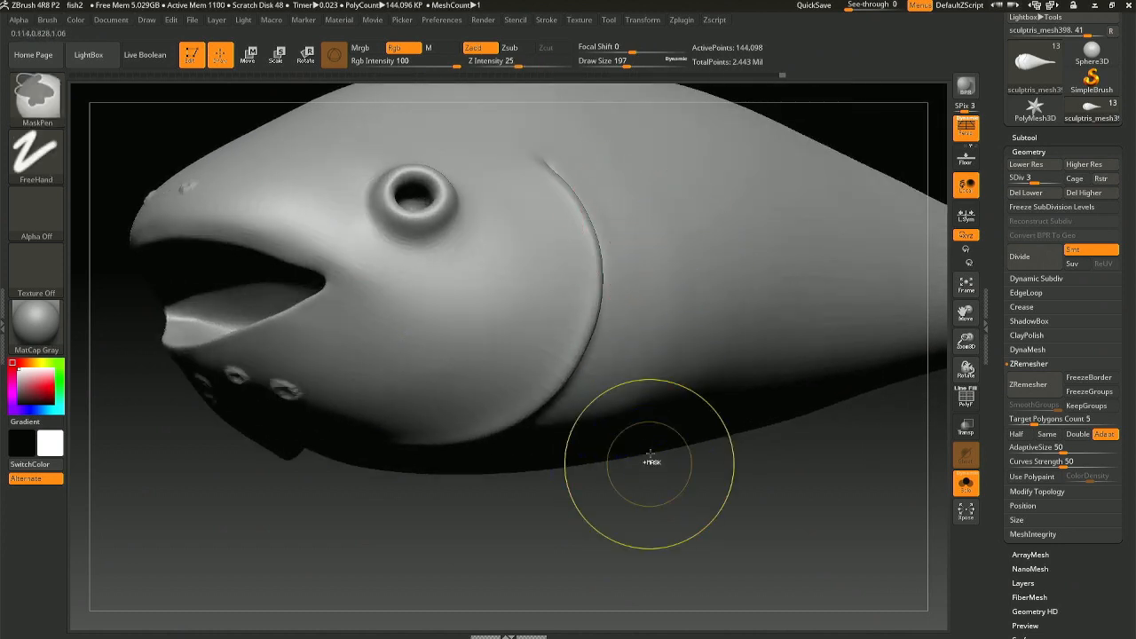
# - Turn off Solo mode to show the whole catfish and save the project as fish2.ZPR
pyautogui.keyDown('alt'); pyautogui.moveTo(624, 470); pyautogui.dragTo(688, 383, button='right'); pyautogui.keyUp('alt')
pyautogui.moveTo(609, 368); pyautogui.dragTo(643, 383, button='right')
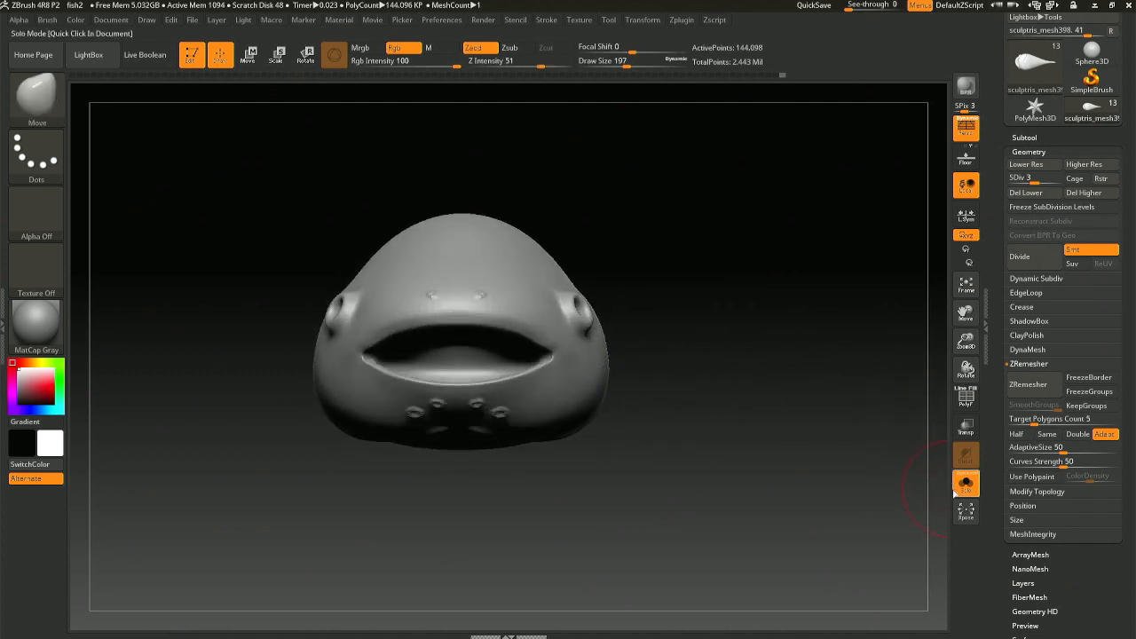
pyautogui.click(966, 484)
pyautogui.moveTo(906, 479); pyautogui.dragTo(739, 425)
pyautogui.moveTo(740, 425); pyautogui.dragTo(752, 427, button='right')
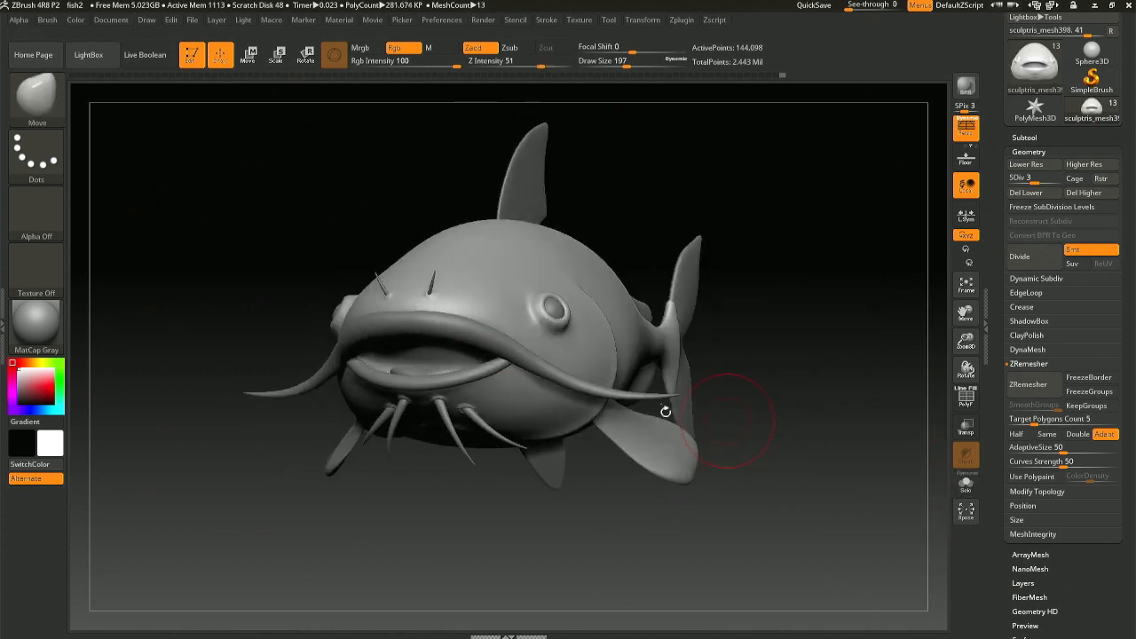
pyautogui.moveTo(475, 305)
pyautogui.mouseDown(button='right')
pyautogui.moveTo(431, 318)
pyautogui.moveTo(354, 381)
pyautogui.moveTo(305, 381)
pyautogui.mouseUp(button='right')
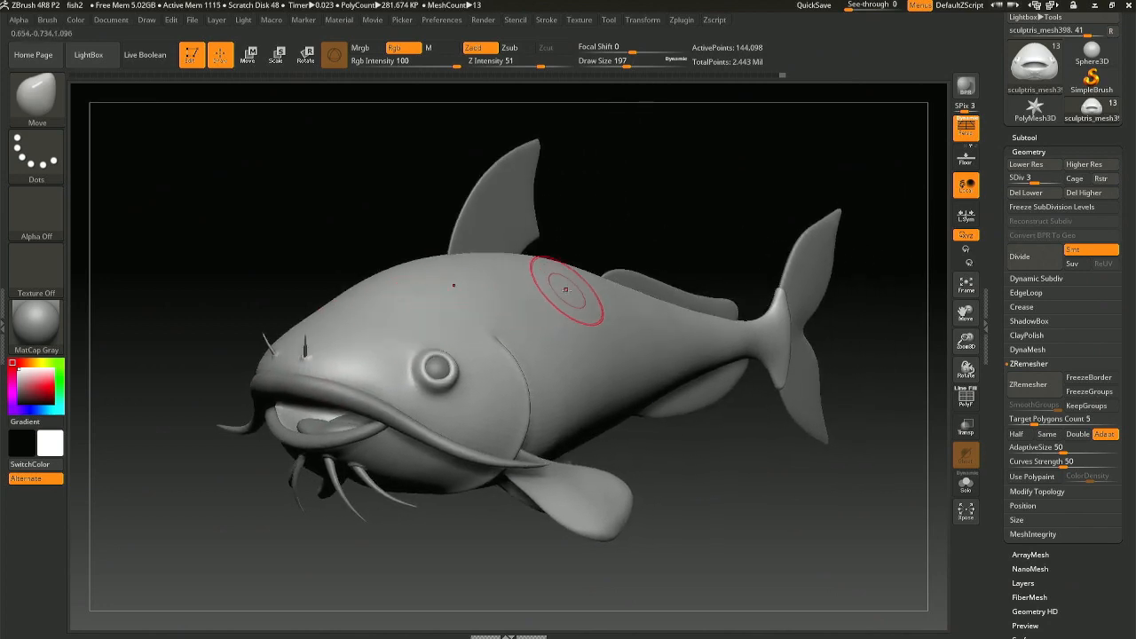
pyautogui.hotkey('ctrl', 's')
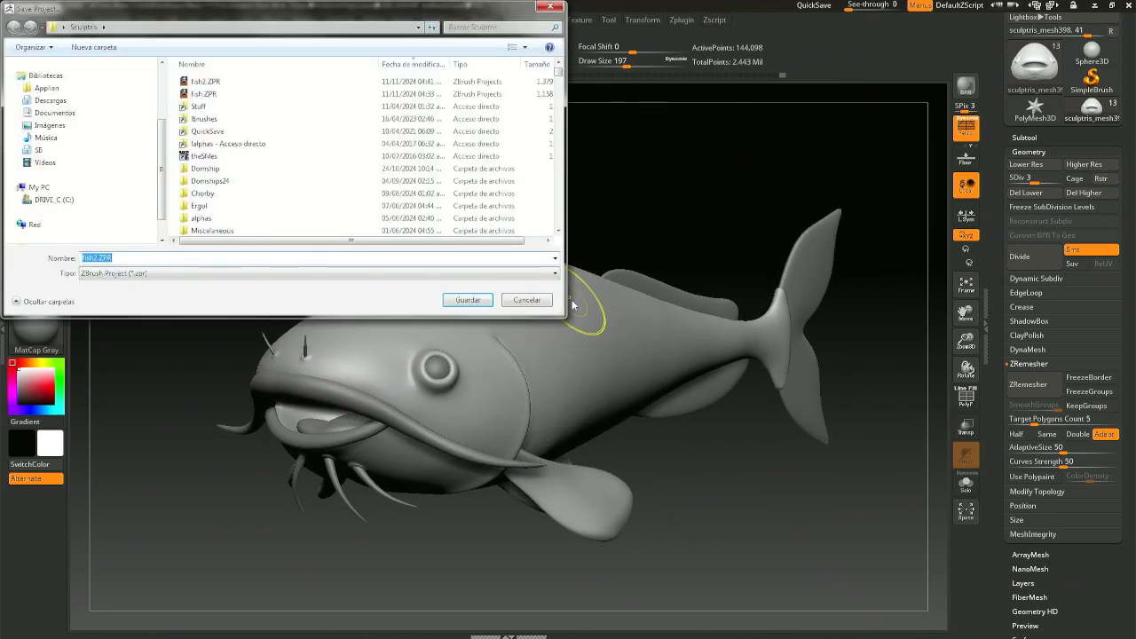
pyautogui.press('Return')
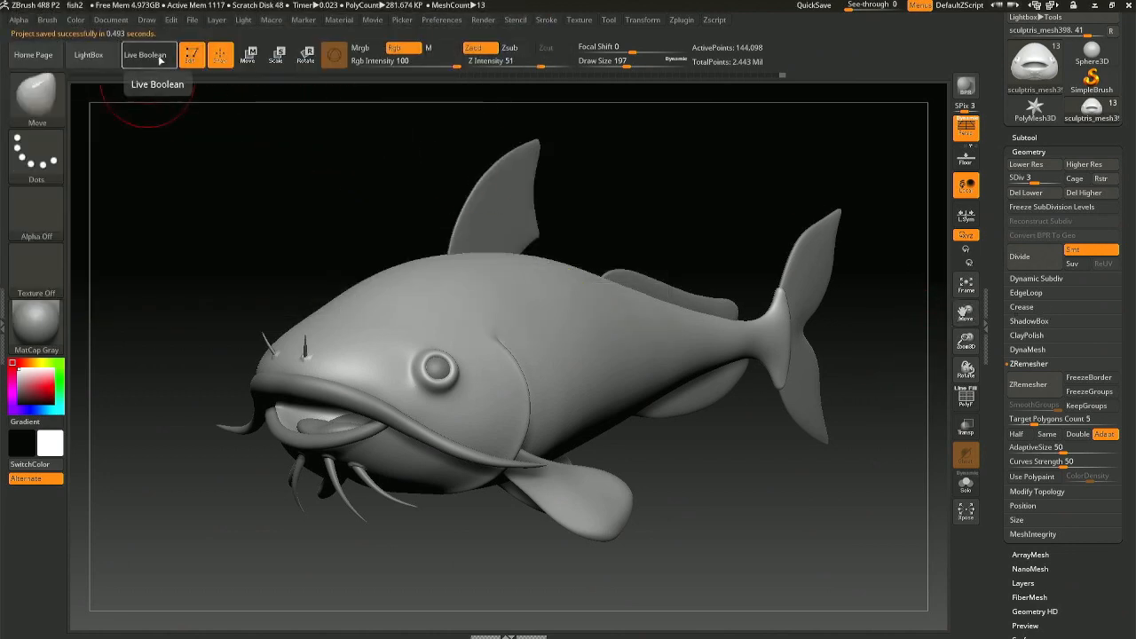
# - Apply the purple fish-scale noise preset Noise56.ZNM from the LightBox noise library to the fish body and close LightBox
pyautogui.click(89, 55)
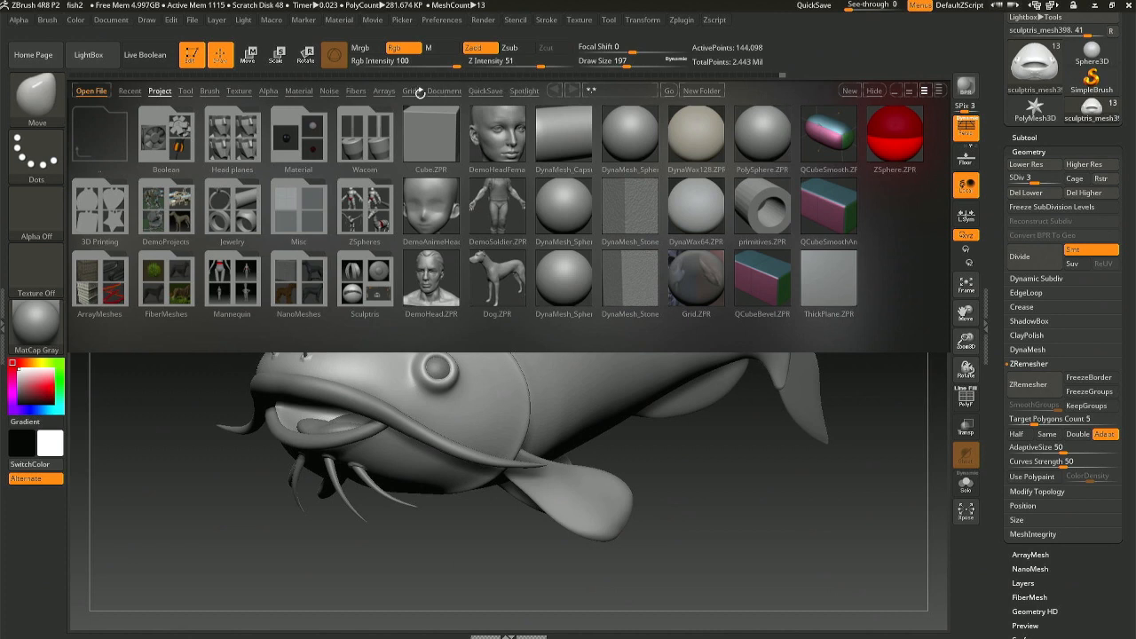
pyautogui.click(333, 92)
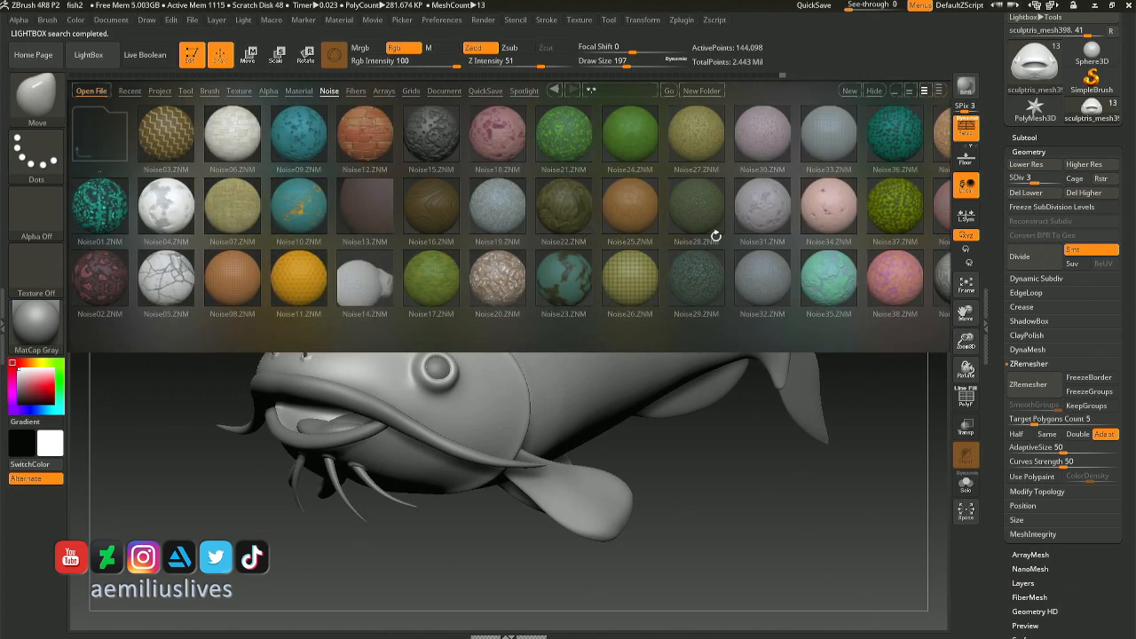
pyautogui.moveTo(714, 238); pyautogui.dragTo(532, 241)
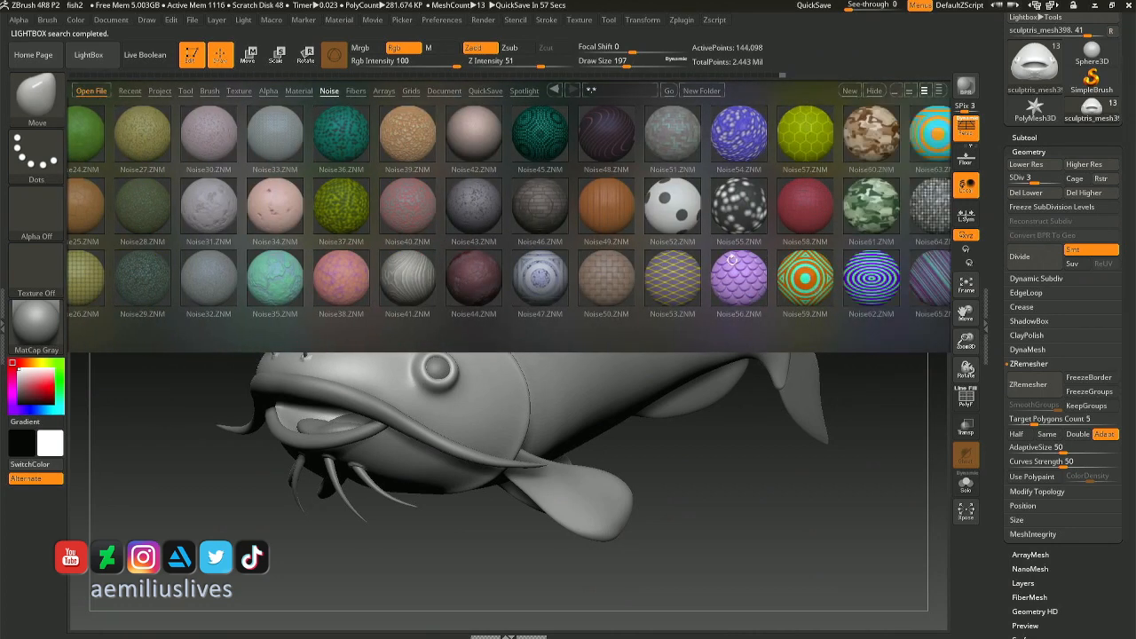
pyautogui.doubleClick(739, 278)
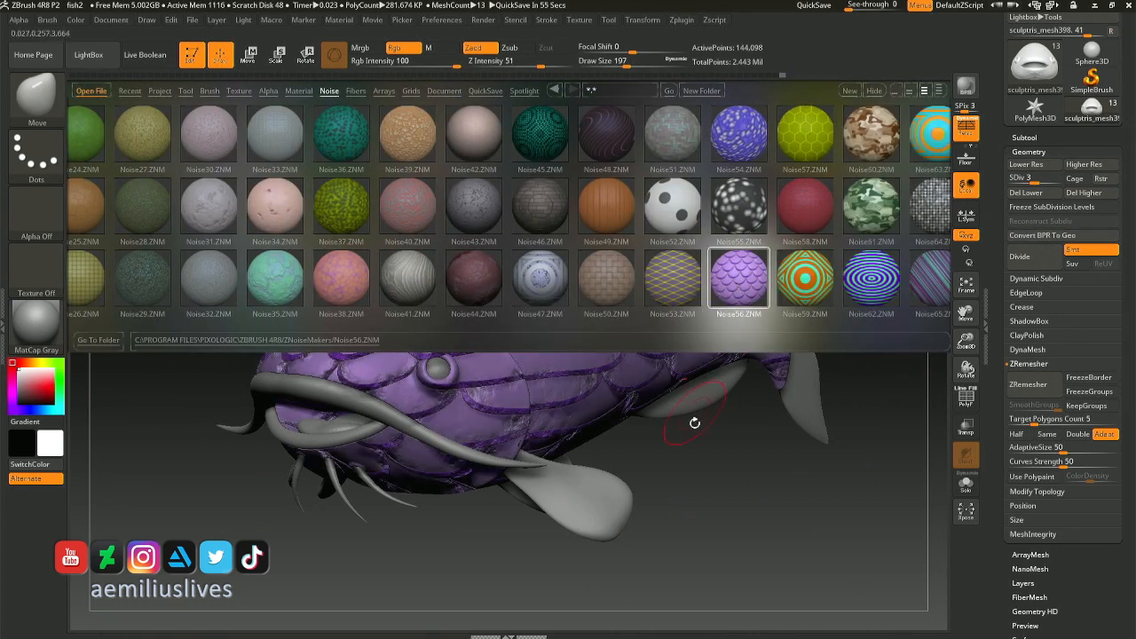
pyautogui.moveTo(707, 482); pyautogui.dragTo(673, 470)
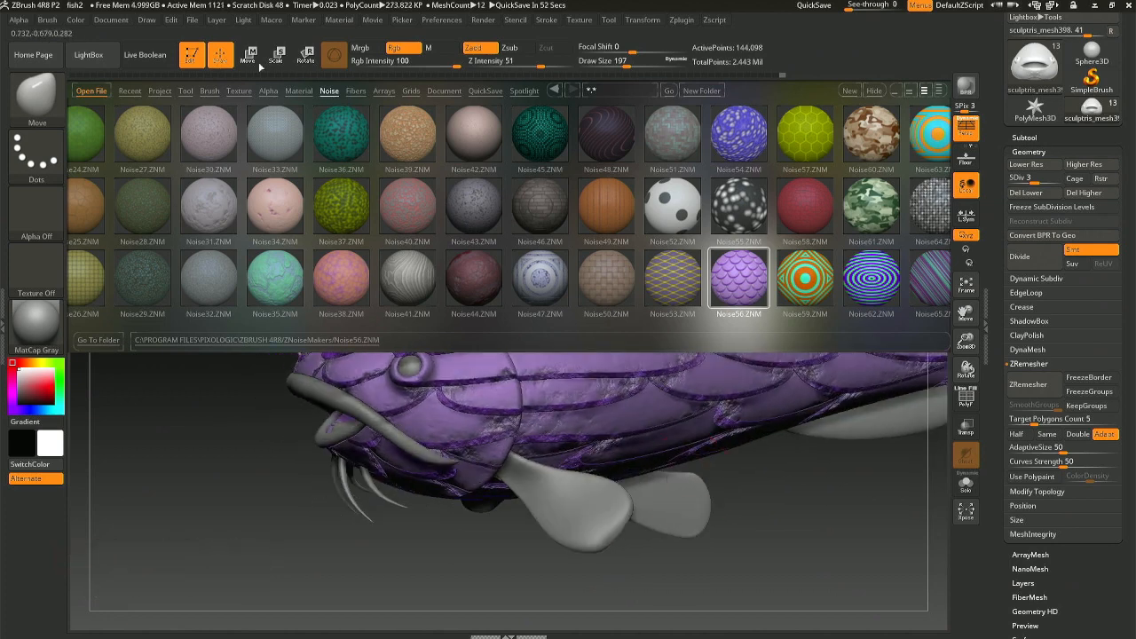
pyautogui.click(147, 57)
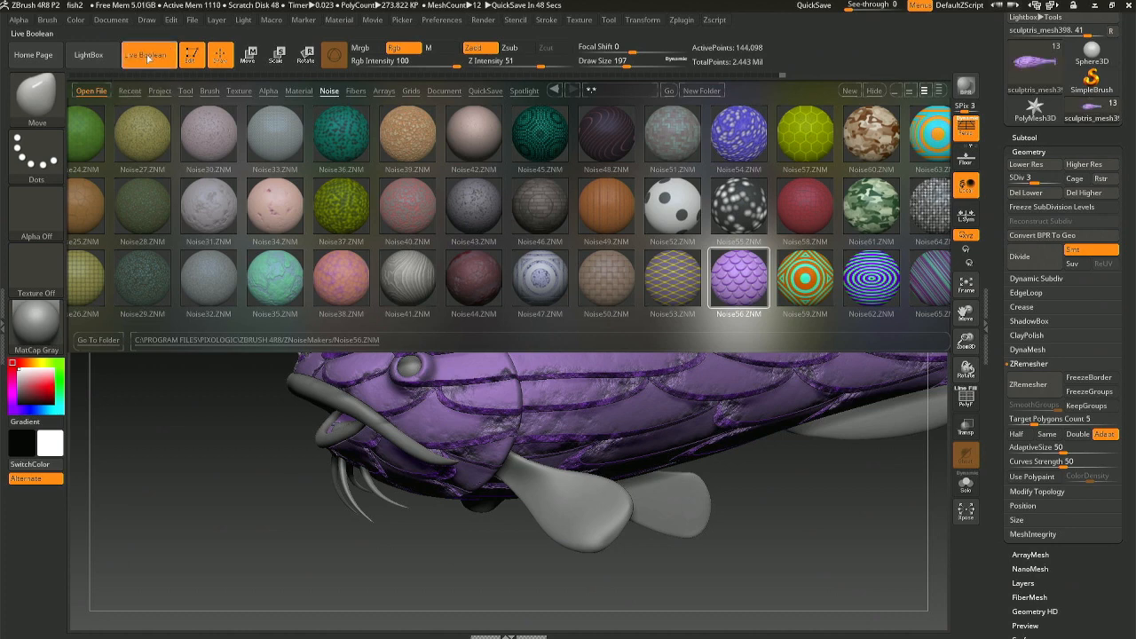
pyautogui.click(89, 55)
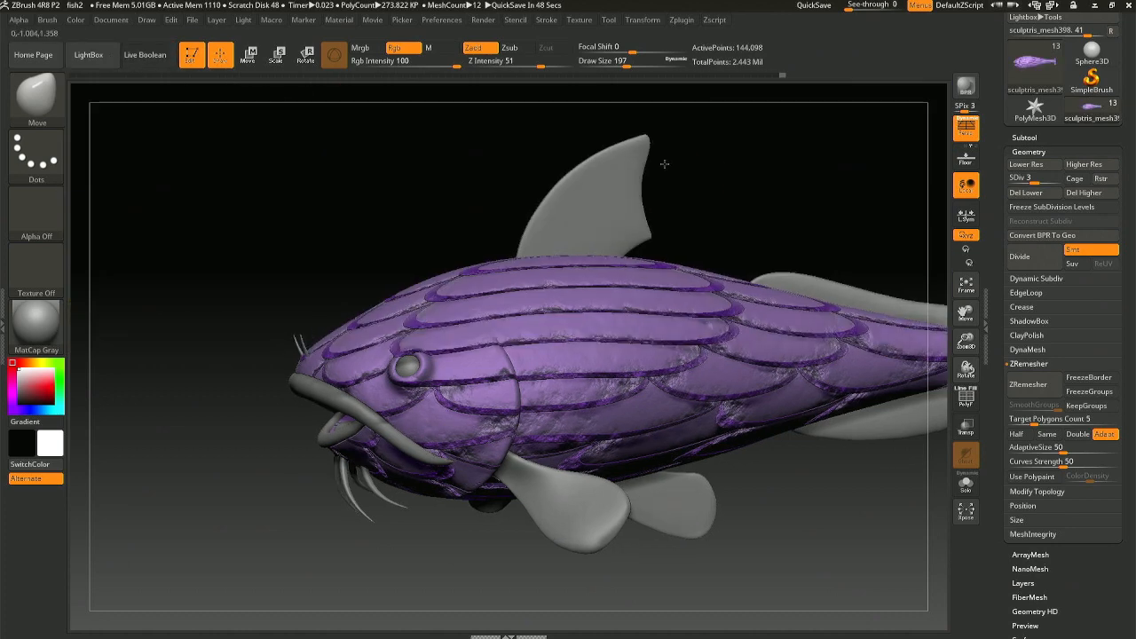
pyautogui.moveTo(664, 163); pyautogui.dragTo(786, 224)
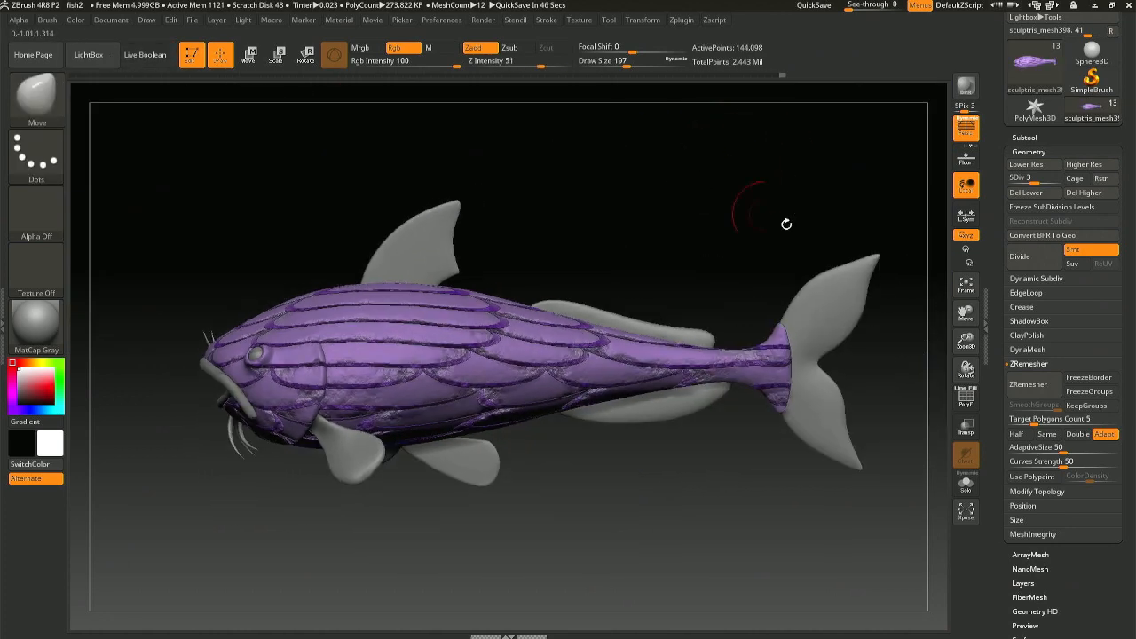
# - Open the fish body's Surface settings and toggle the scale noise off and on to compare the surface
pyautogui.scroll(-3, 1132, 525)
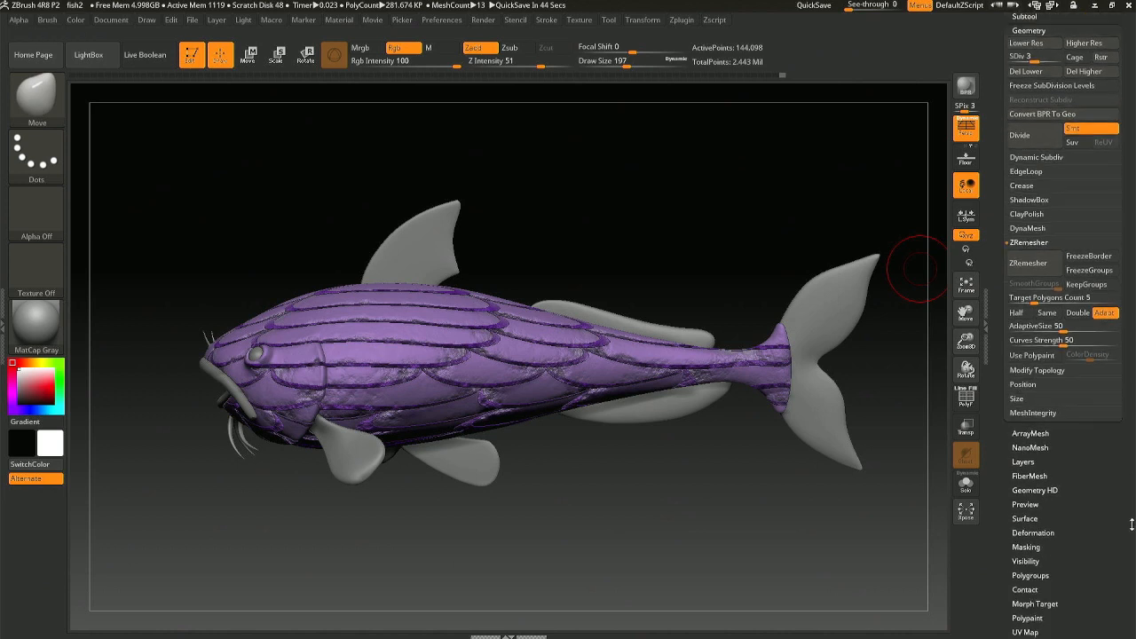
pyautogui.moveTo(1132, 525); pyautogui.dragTo(1132, 524)
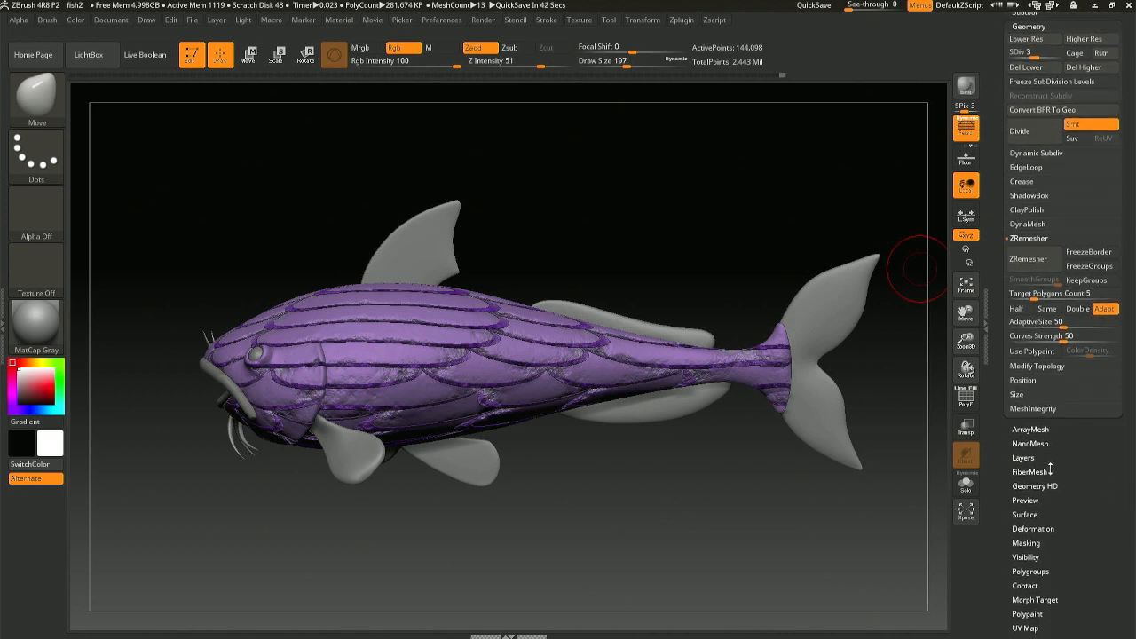
pyautogui.moveTo(1132, 553); pyautogui.dragTo(1133, 527)
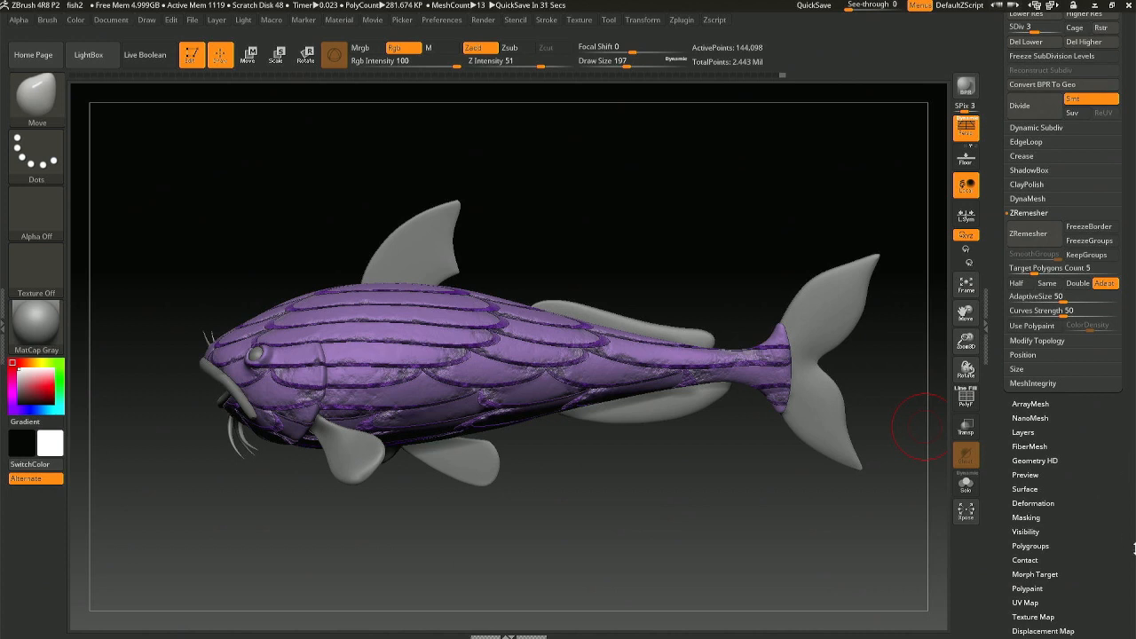
pyautogui.moveTo(1134, 547); pyautogui.dragTo(1134, 493)
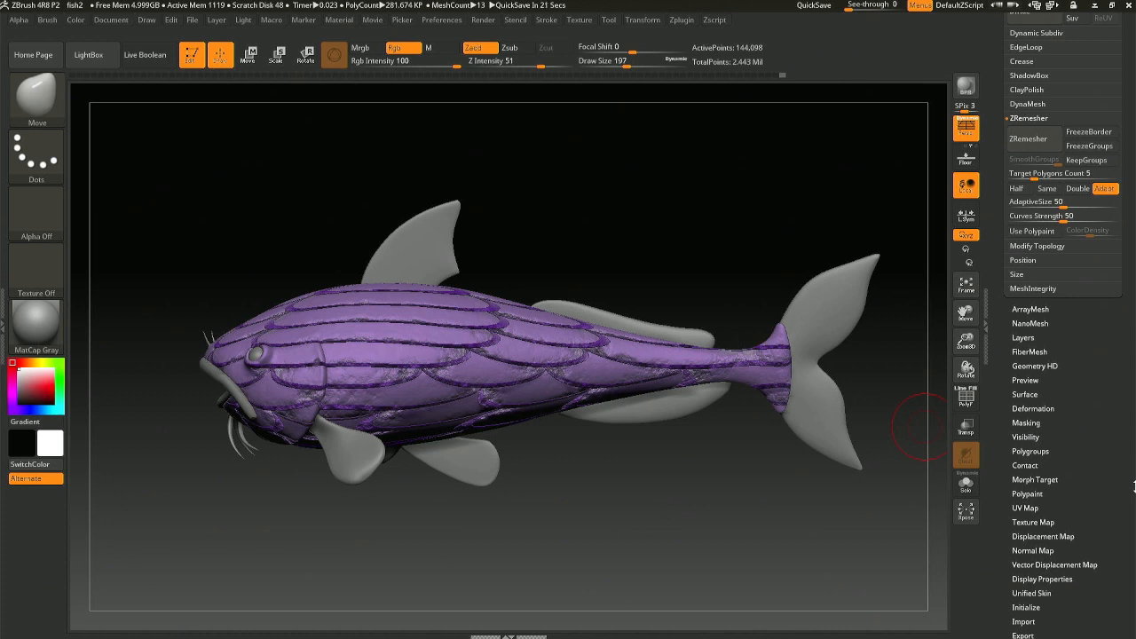
pyautogui.moveTo(1134, 486); pyautogui.dragTo(1134, 436)
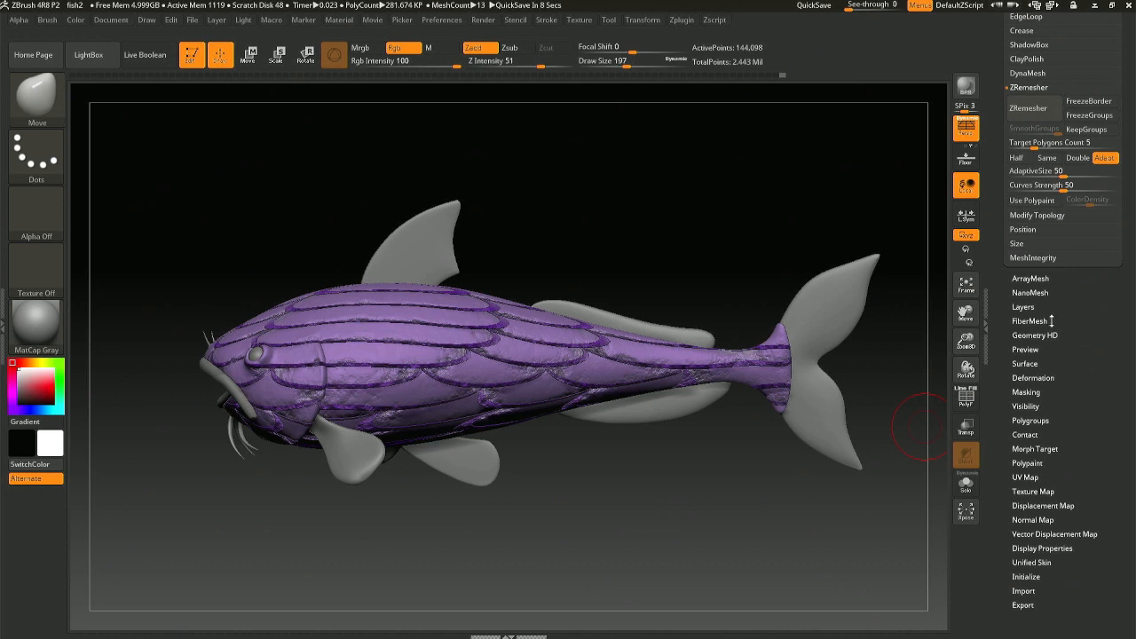
pyautogui.click(1029, 363)
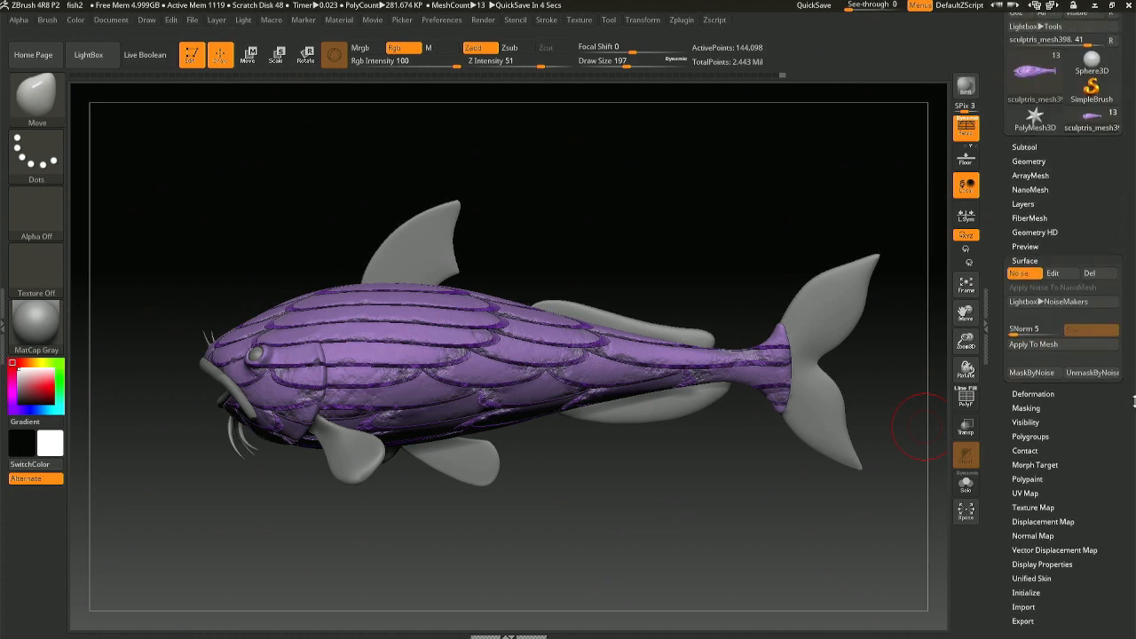
pyautogui.click(1037, 275)
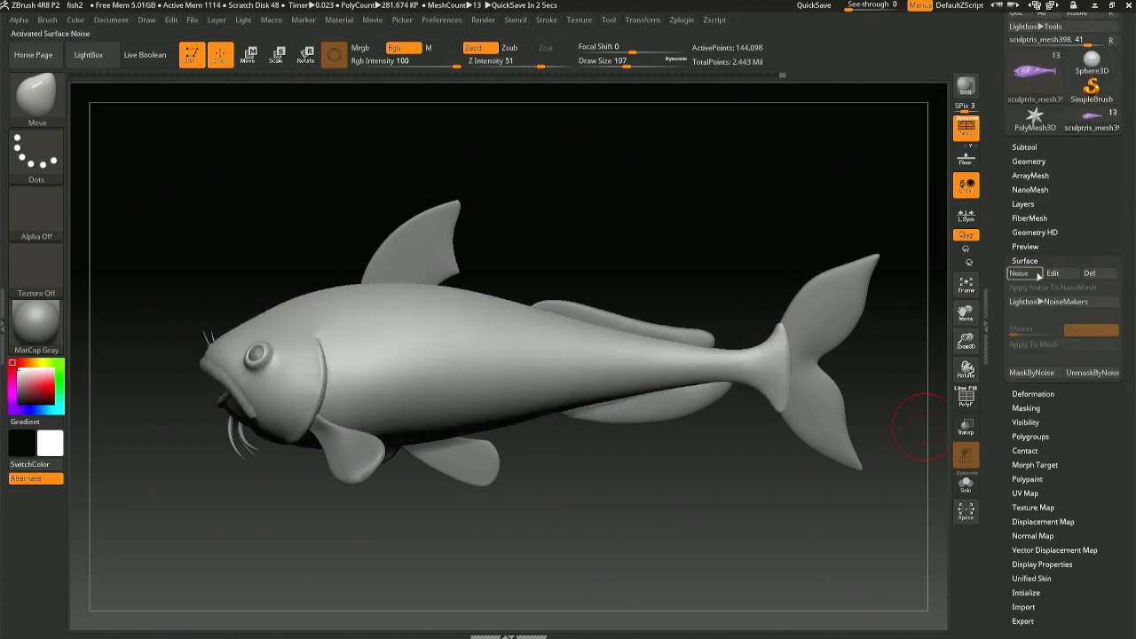
pyautogui.click(1039, 276)
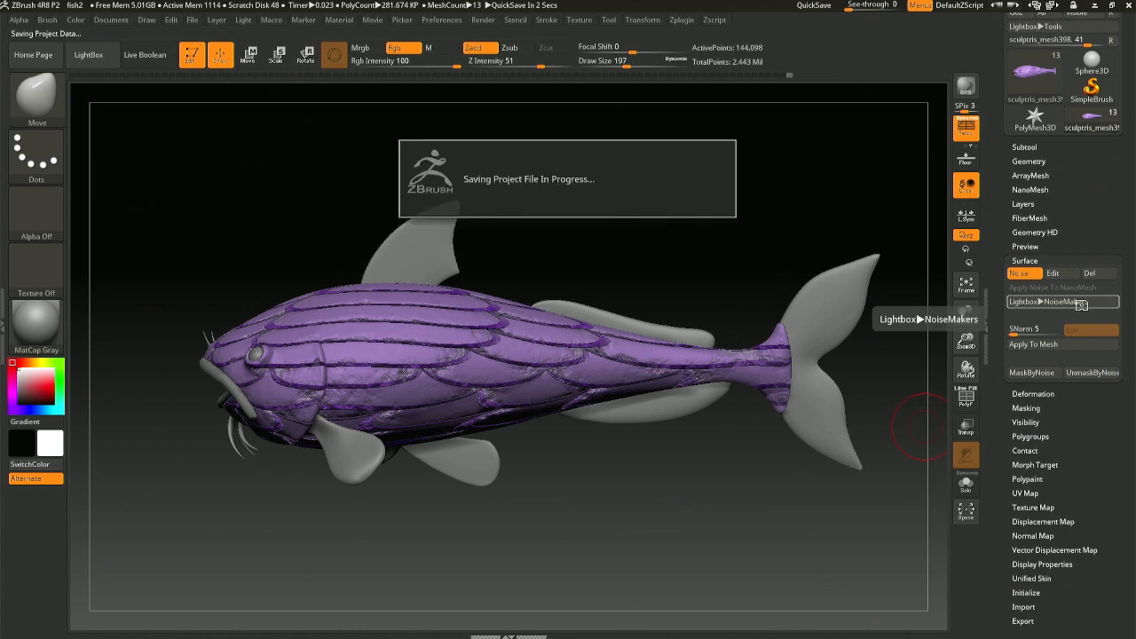
# - Open the body's surface noise in NoiseMaker and flip its noise curve vertically
pyautogui.click(1065, 277)
pyautogui.moveTo(884, 354); pyautogui.dragTo(825, 363)
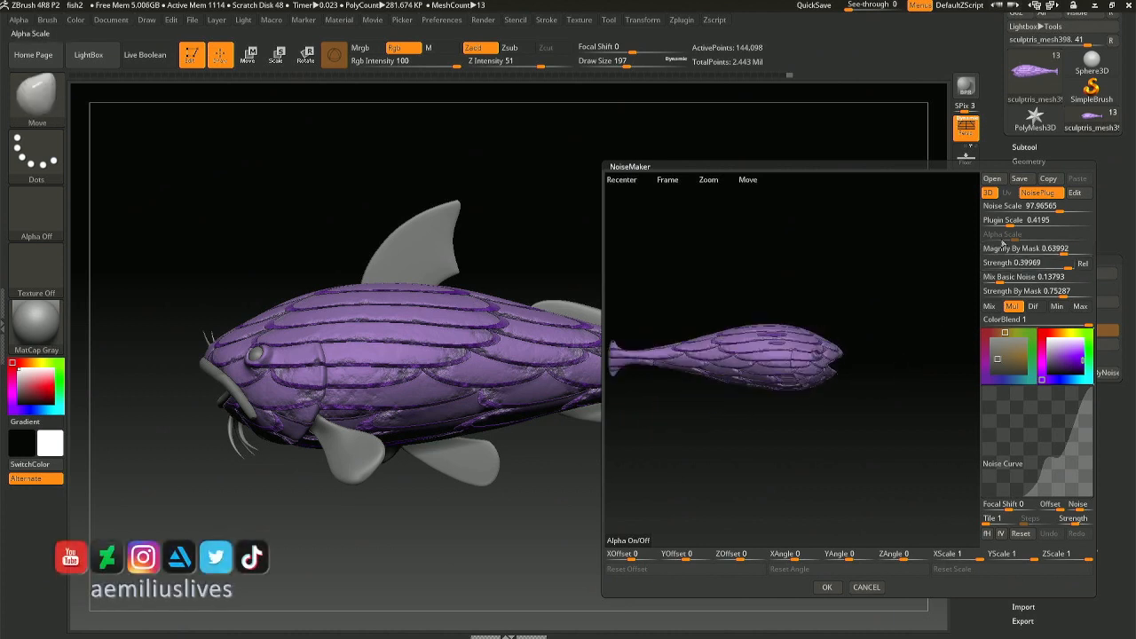
pyautogui.click(1020, 220)
pyautogui.click(1025, 207)
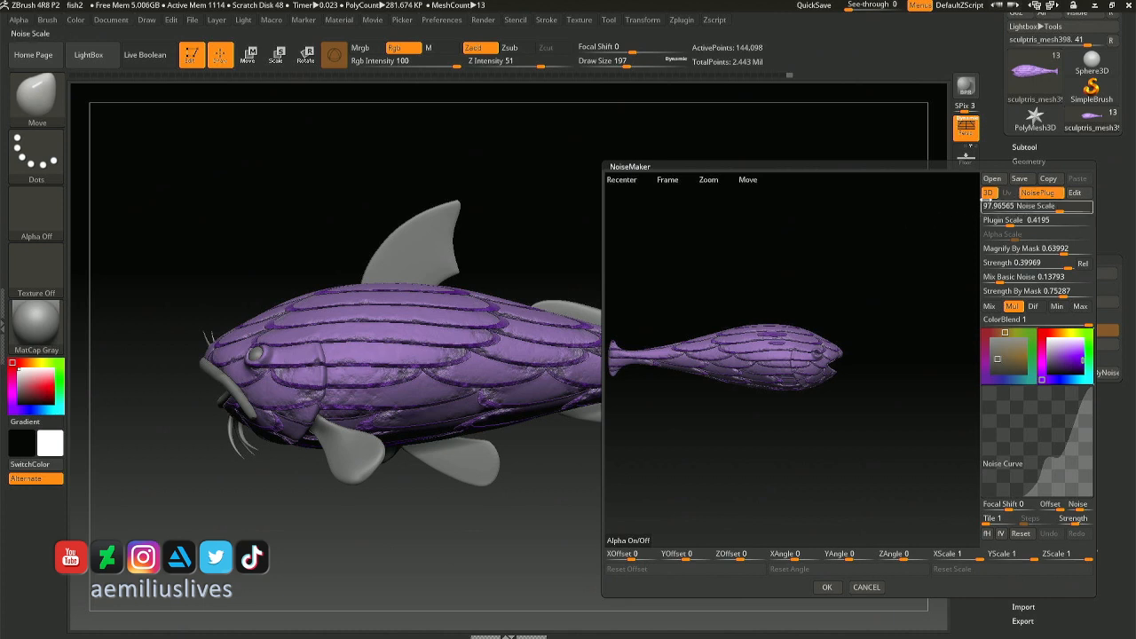
pyautogui.click(1044, 193)
pyautogui.click(1044, 194)
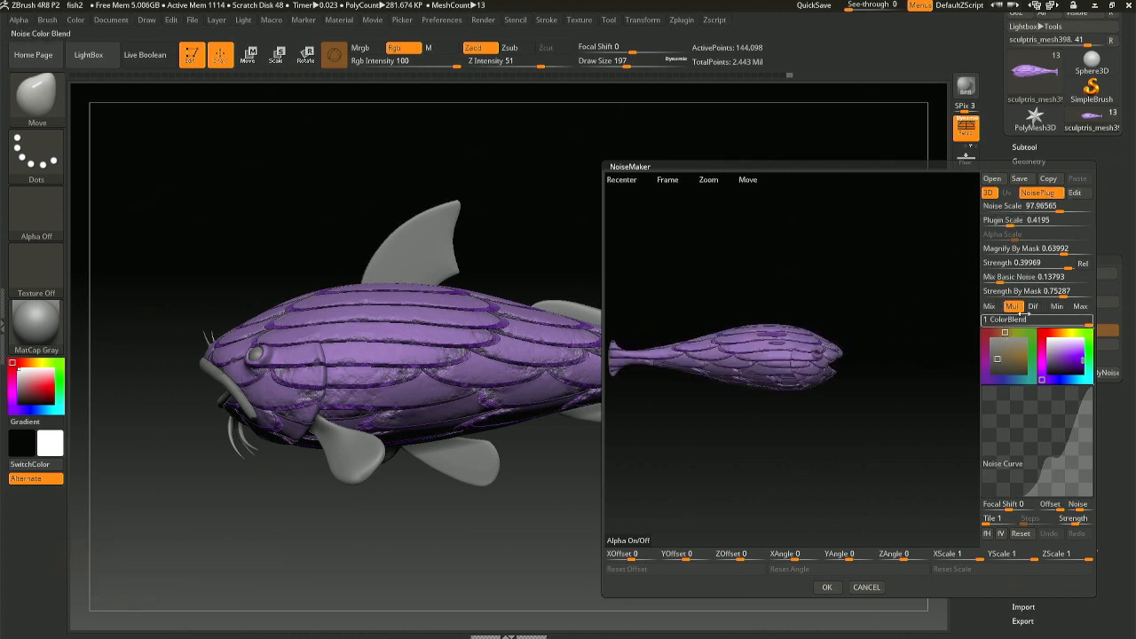
pyautogui.click(987, 534)
pyautogui.click(1002, 534)
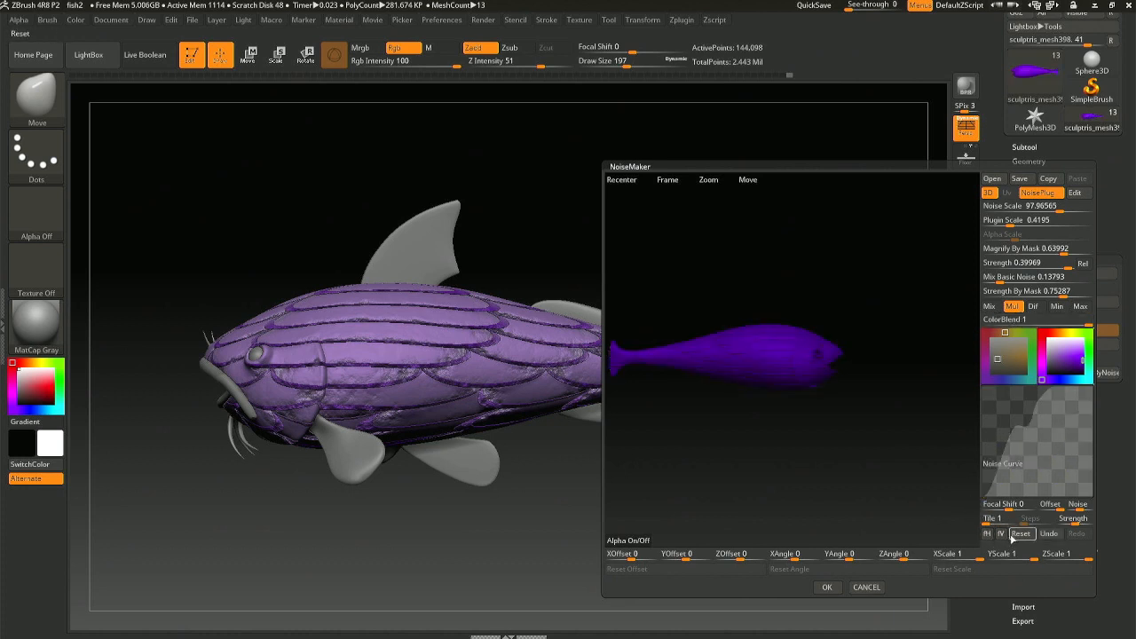
pyautogui.click(990, 535)
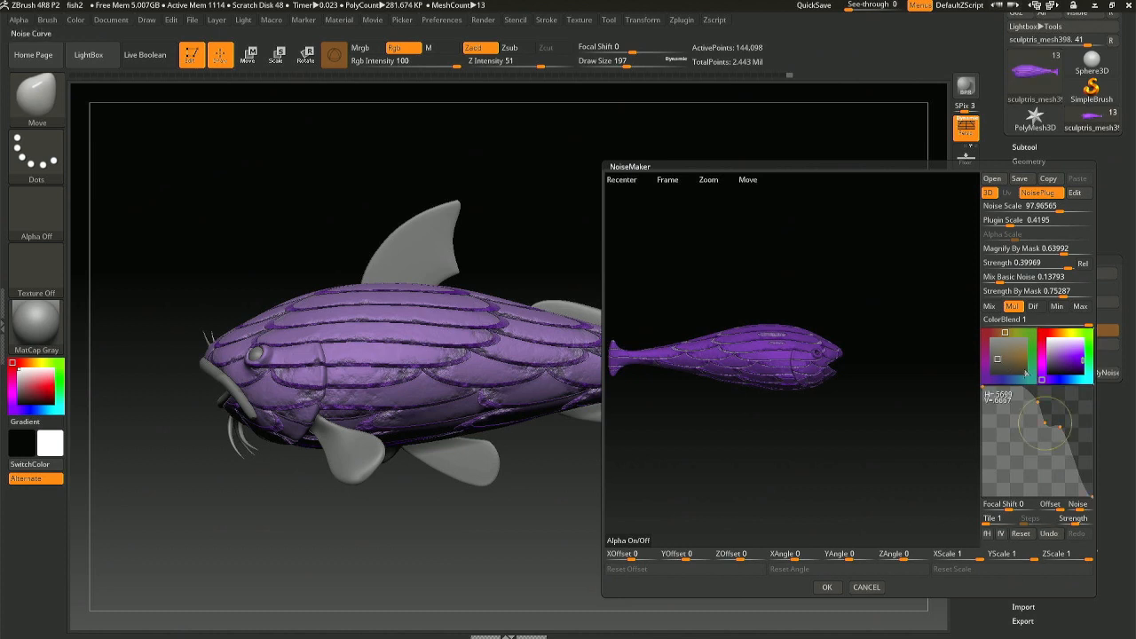
pyautogui.keyDown('ctrl'); pyautogui.moveTo(891, 363); pyautogui.dragTo(897, 438, button='right'); pyautogui.keyUp('ctrl')
pyautogui.keyDown('alt'); pyautogui.moveTo(802, 432); pyautogui.dragTo(968, 446, button='right'); pyautogui.keyUp('alt')
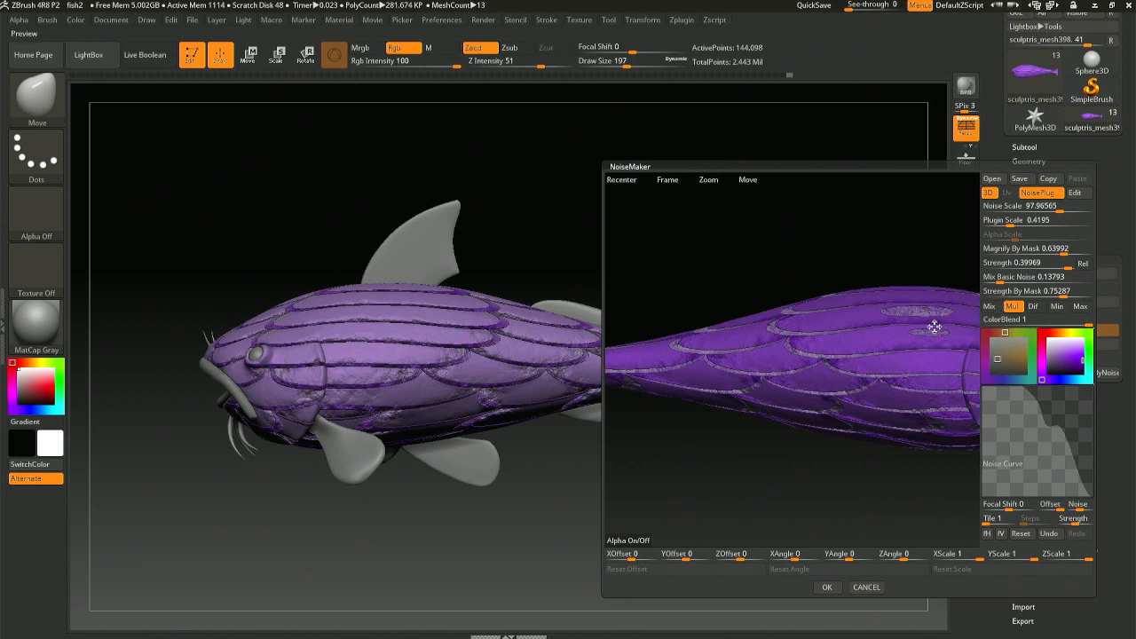
# - Try shifting the scale pattern with an X offset of -1, and reset the offset
pyautogui.click(1041, 206)
pyautogui.moveTo(632, 556); pyautogui.dragTo(604, 557)
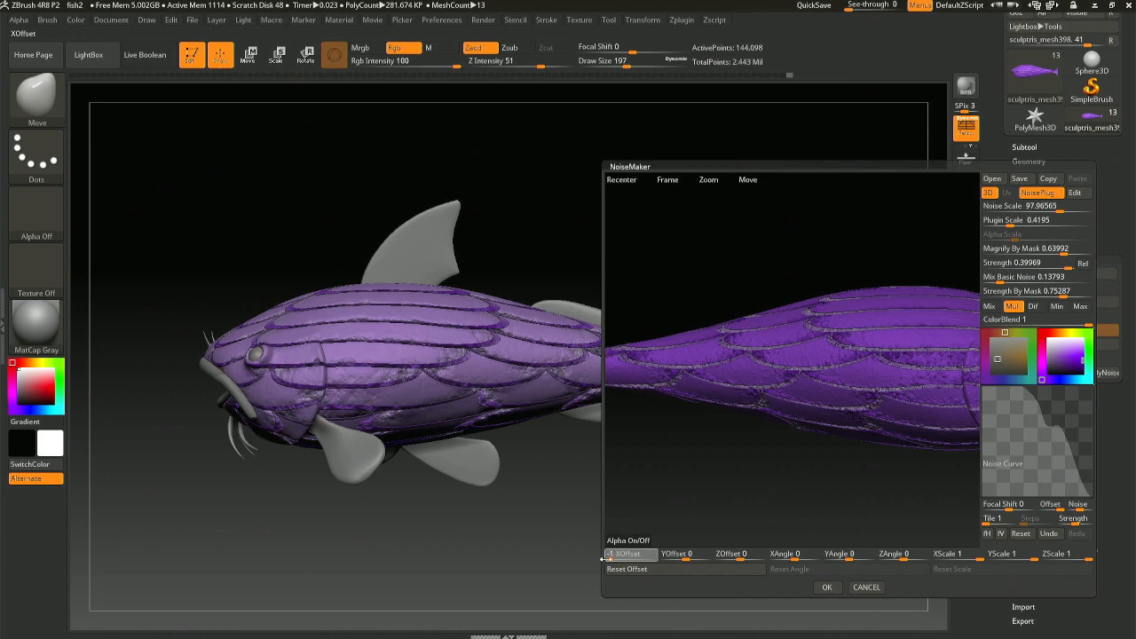
pyautogui.click(649, 570)
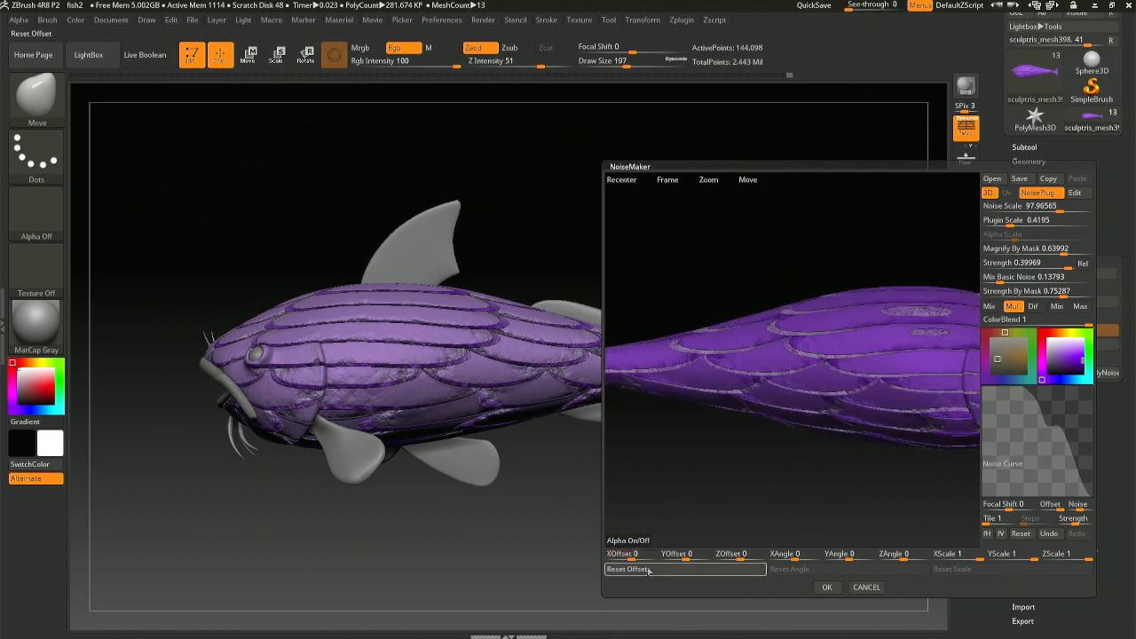
# - Rotate the scale pattern to an X angle of -87 and accept the noise settings
pyautogui.moveTo(793, 557); pyautogui.dragTo(782, 557)
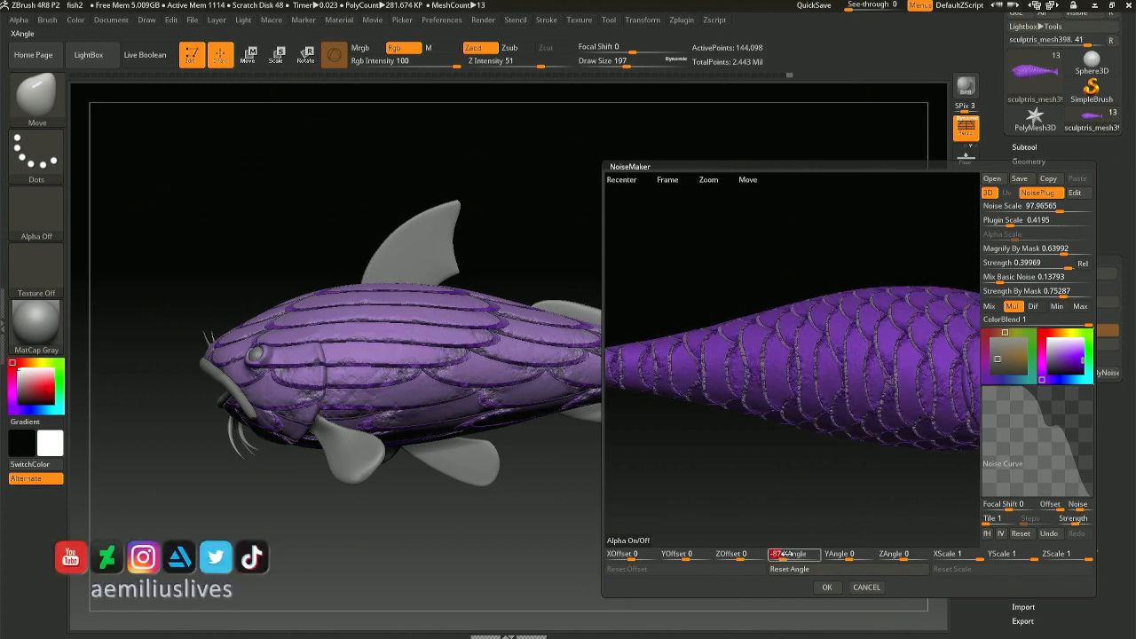
pyautogui.click(826, 587)
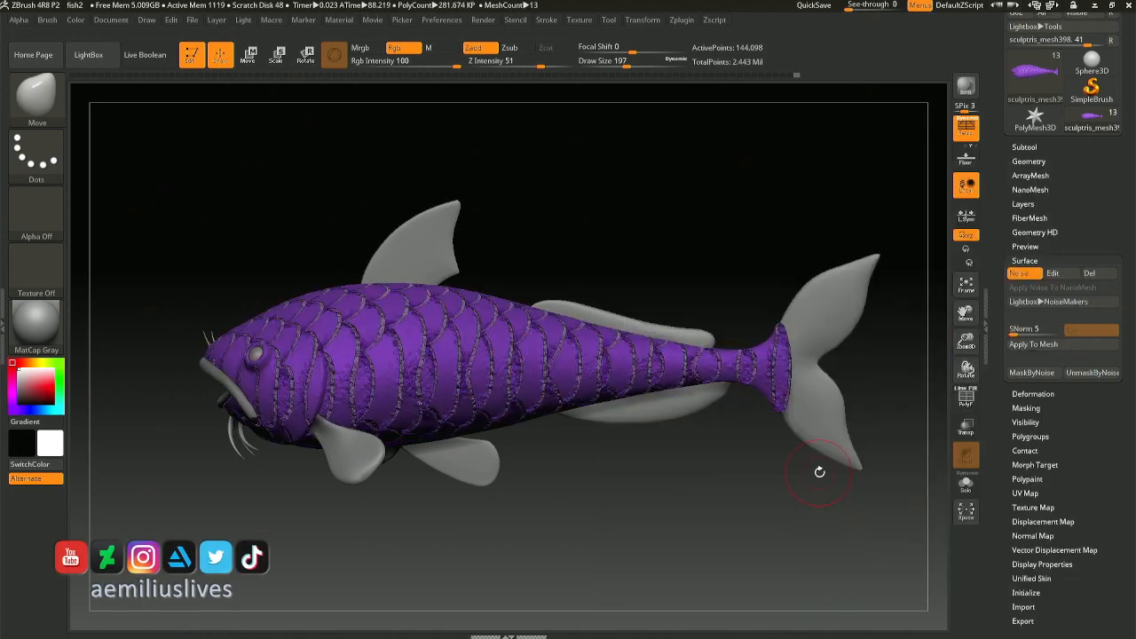
pyautogui.click(1048, 302)
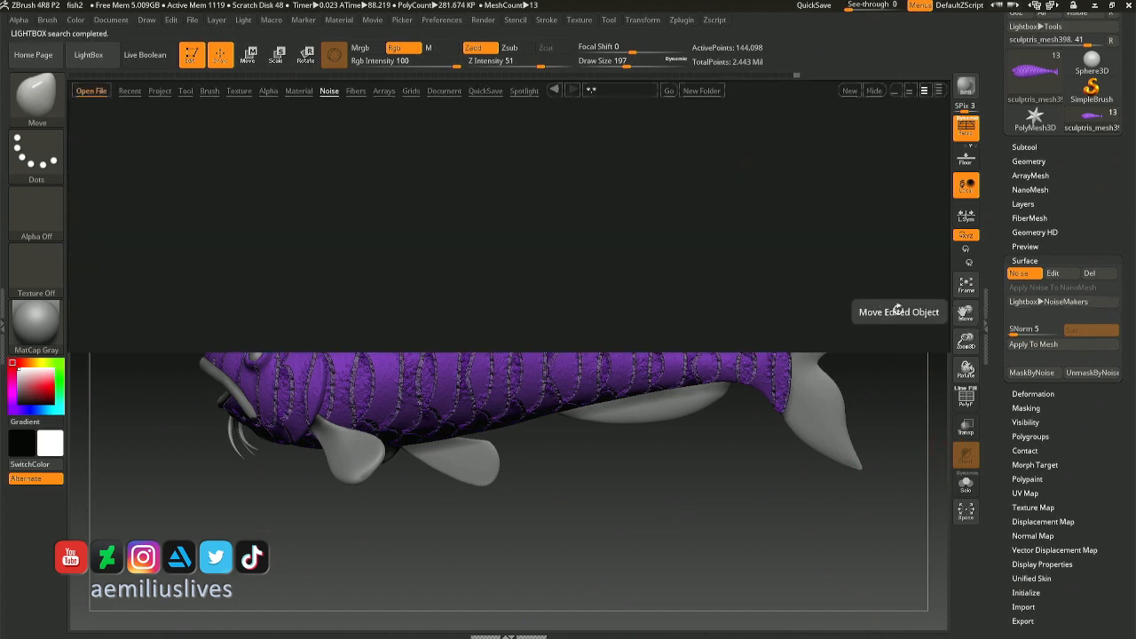
pyautogui.click(1046, 305)
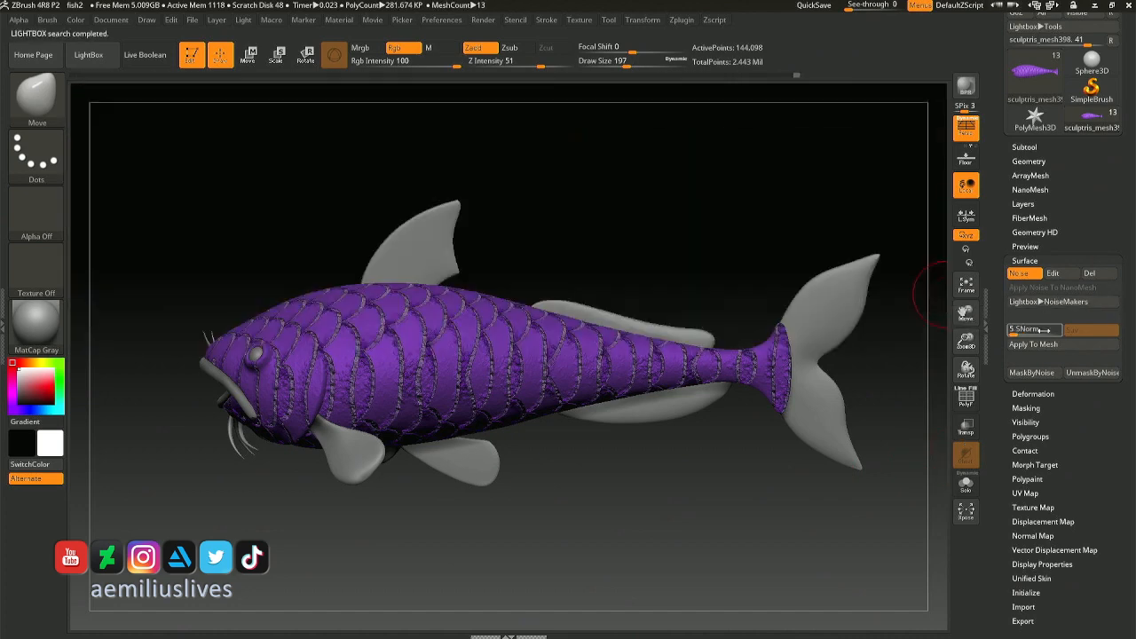
# - Reopen the body's surface noise for editing and set the pattern's X angle to 0
pyautogui.click(1053, 274)
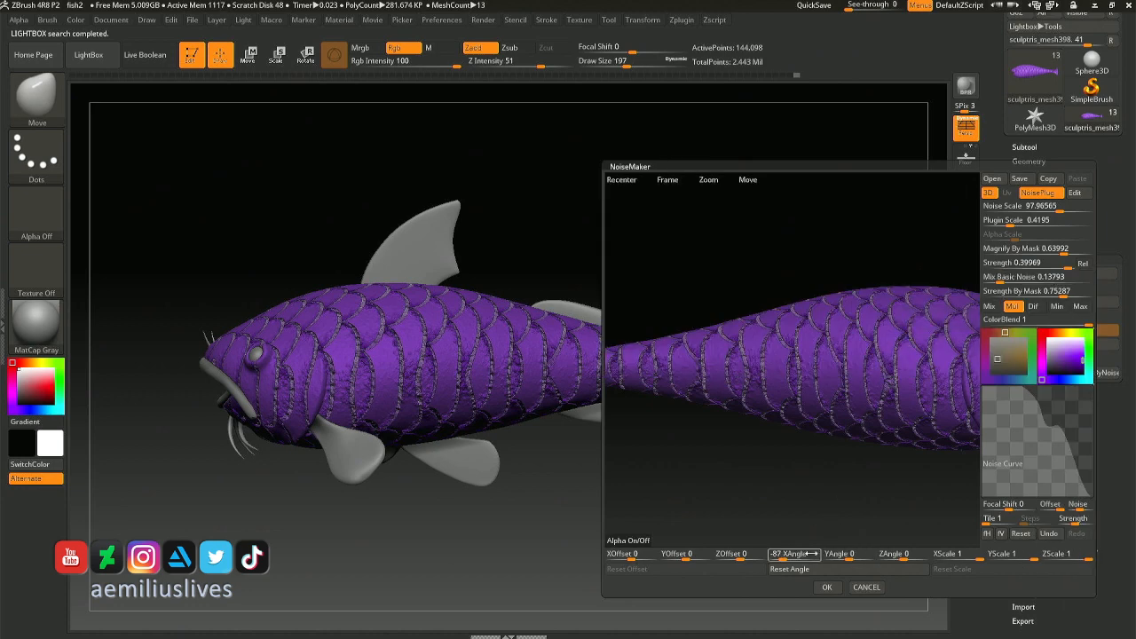
pyautogui.write('0')
pyautogui.press('Return')
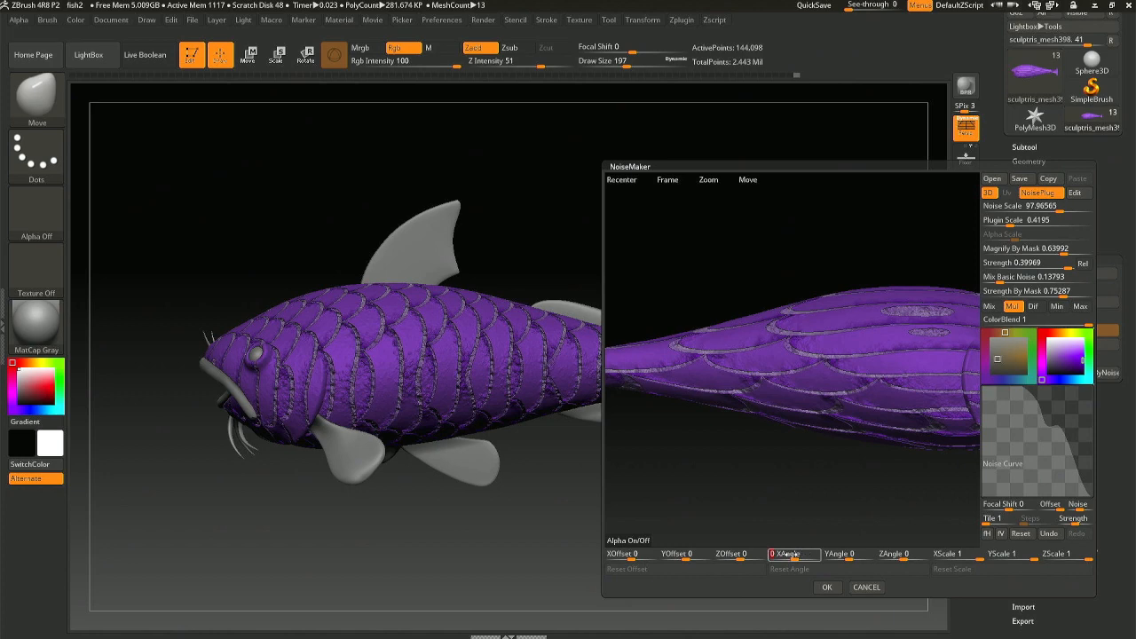
# - Rotate the scale pattern to an X angle of -92 and a Y angle of -92
pyautogui.moveTo(786, 554); pyautogui.dragTo(838, 556)
pyautogui.click(782, 560)
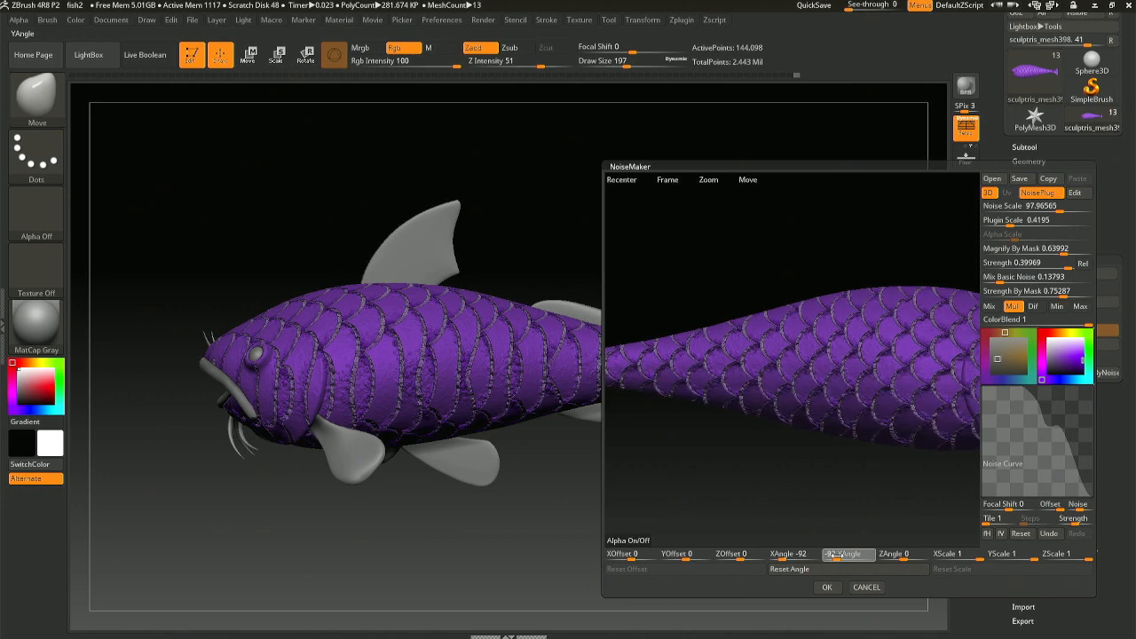
pyautogui.moveTo(876, 353); pyautogui.dragTo(807, 355)
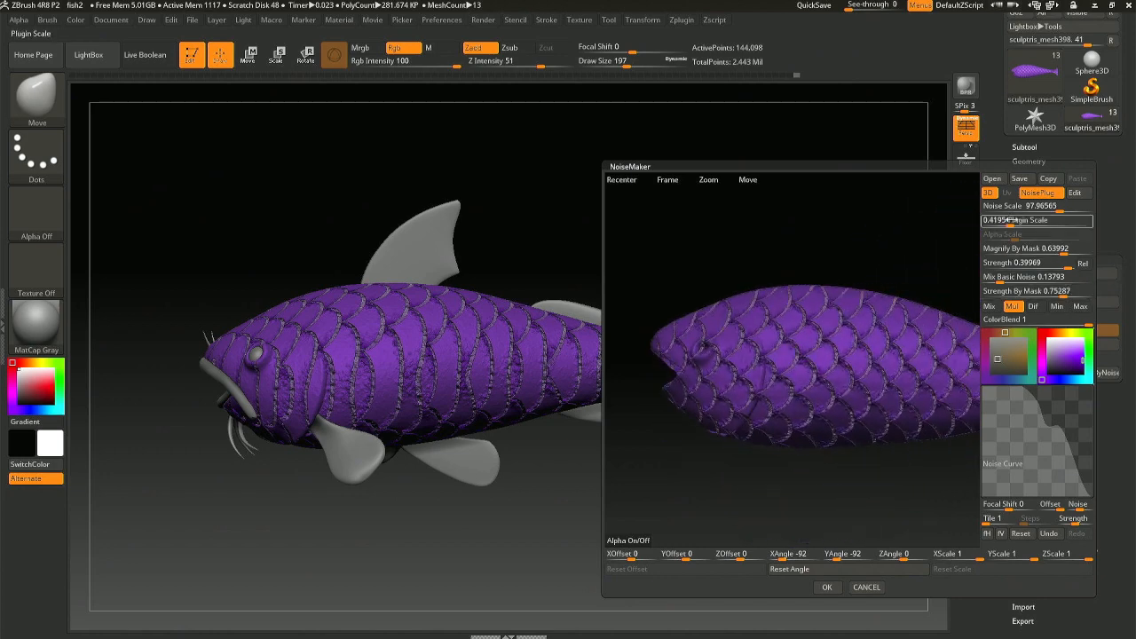
# - Shrink the scales by setting the Plugin Scale to 0.25435 and accept the noise settings
pyautogui.click(1013, 219)
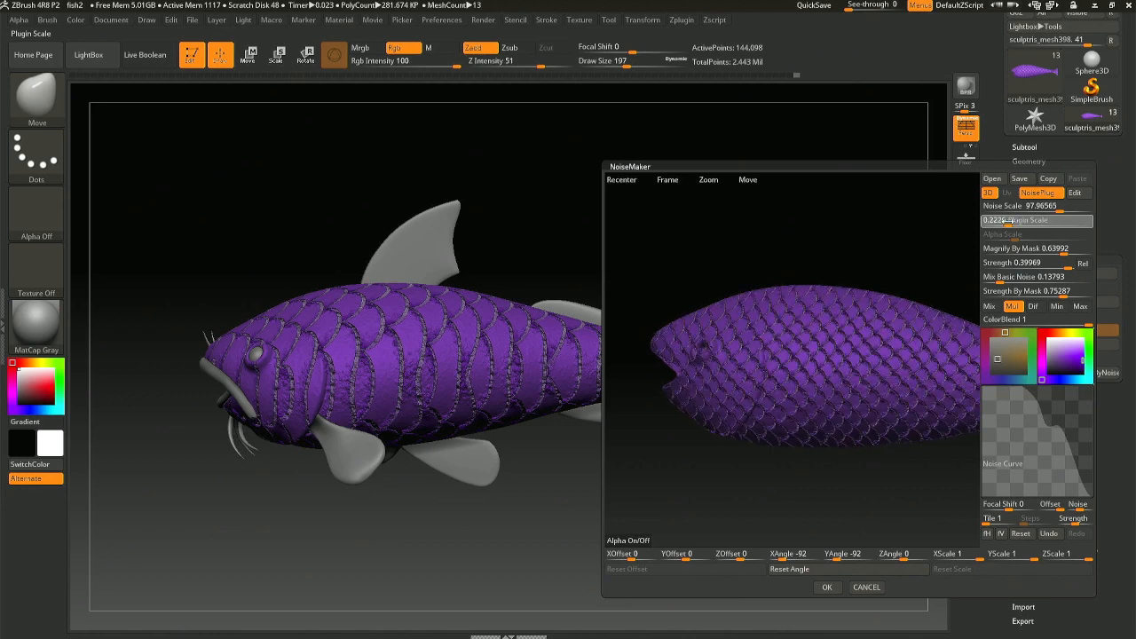
pyautogui.click(1009, 221)
pyautogui.click(1009, 220)
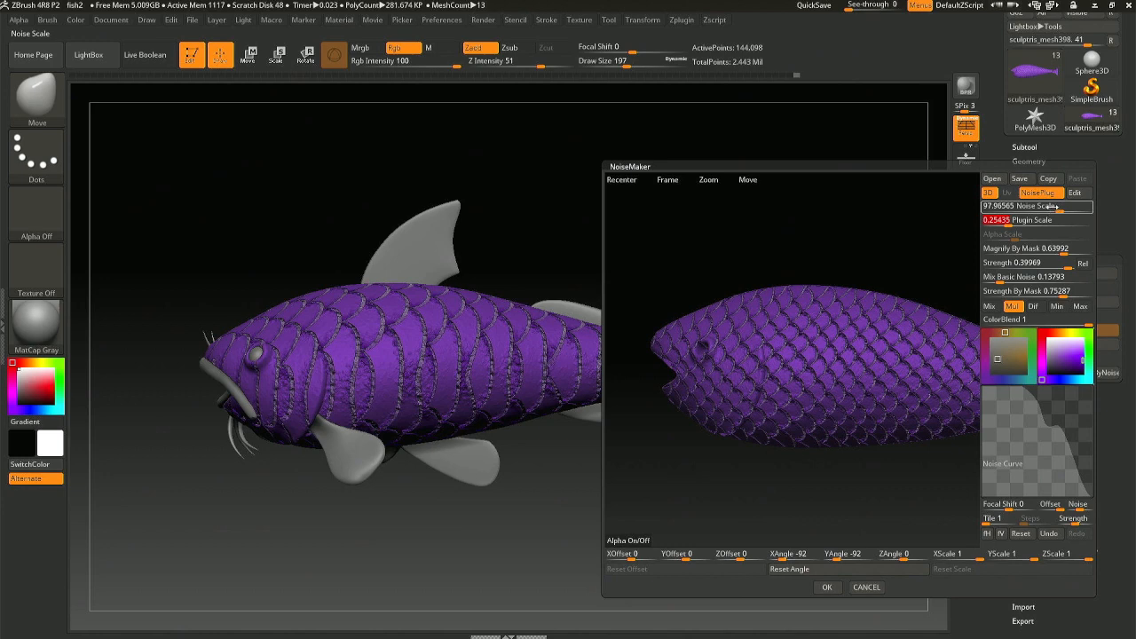
pyautogui.click(832, 586)
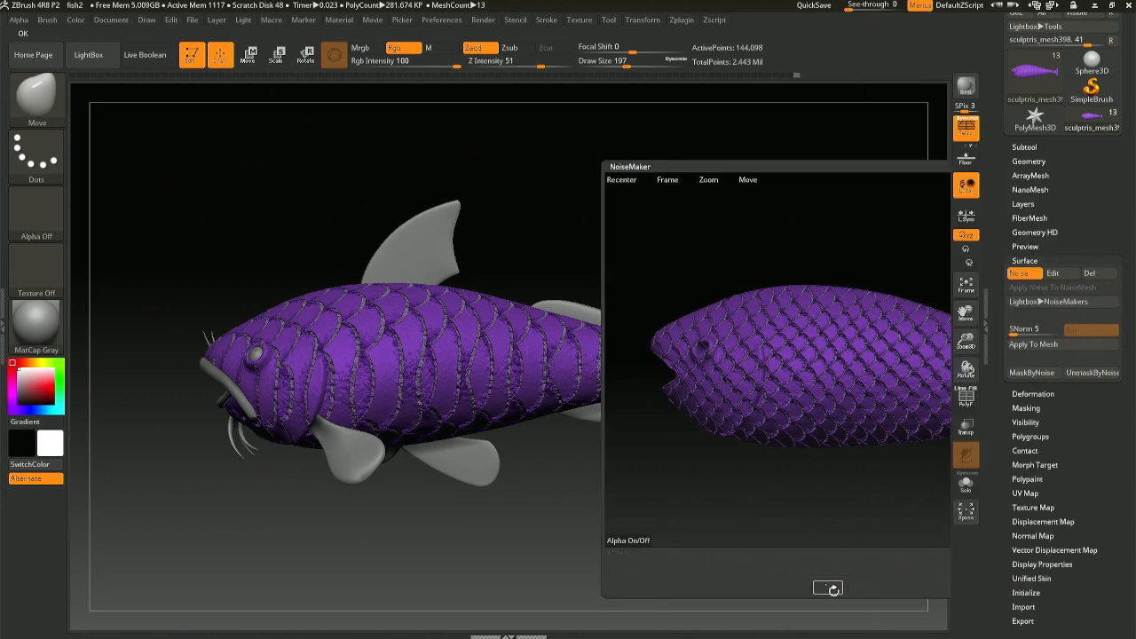
# - Try masking the side of the head with the scale noise showing, and undo the mask
pyautogui.moveTo(573, 473); pyautogui.dragTo(569, 469)
pyautogui.moveTo(445, 445)
pyautogui.mouseDown()
pyautogui.moveTo(552, 439)
pyautogui.moveTo(561, 459)
pyautogui.moveTo(535, 464)
pyautogui.moveTo(637, 490)
pyautogui.moveTo(657, 459)
pyautogui.moveTo(542, 405)
pyautogui.moveTo(553, 397)
pyautogui.moveTo(529, 382)
pyautogui.moveTo(579, 342)
pyautogui.moveTo(728, 363)
pyautogui.moveTo(653, 442)
pyautogui.moveTo(707, 382)
pyautogui.mouseUp()
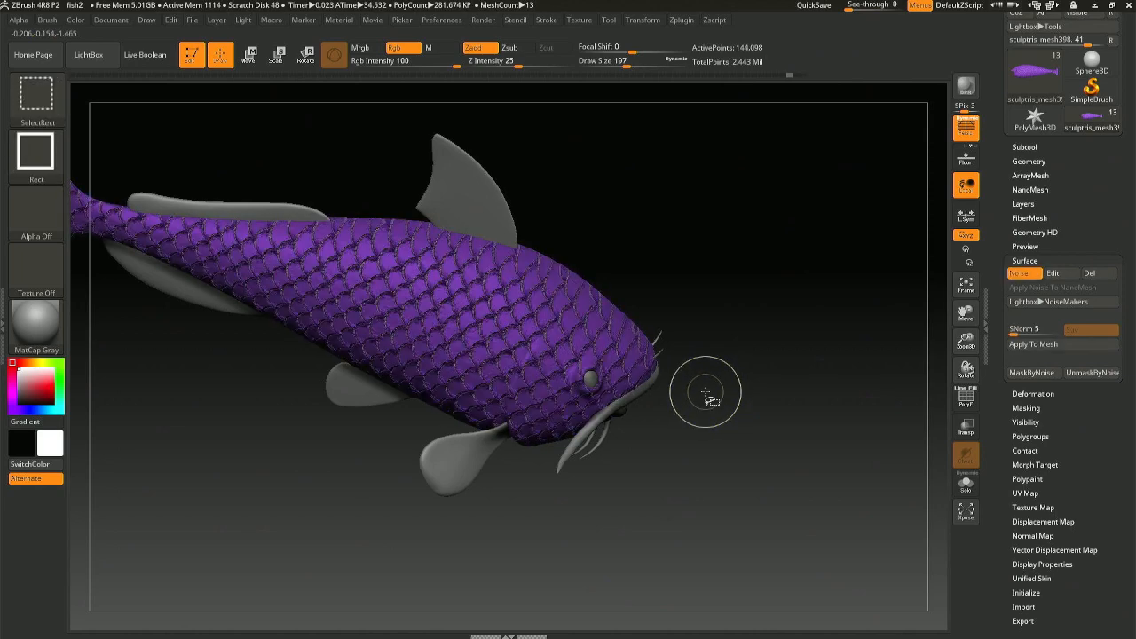
pyautogui.moveTo(685, 399); pyautogui.dragTo(483, 371)
pyautogui.moveTo(842, 424); pyautogui.dragTo(804, 358)
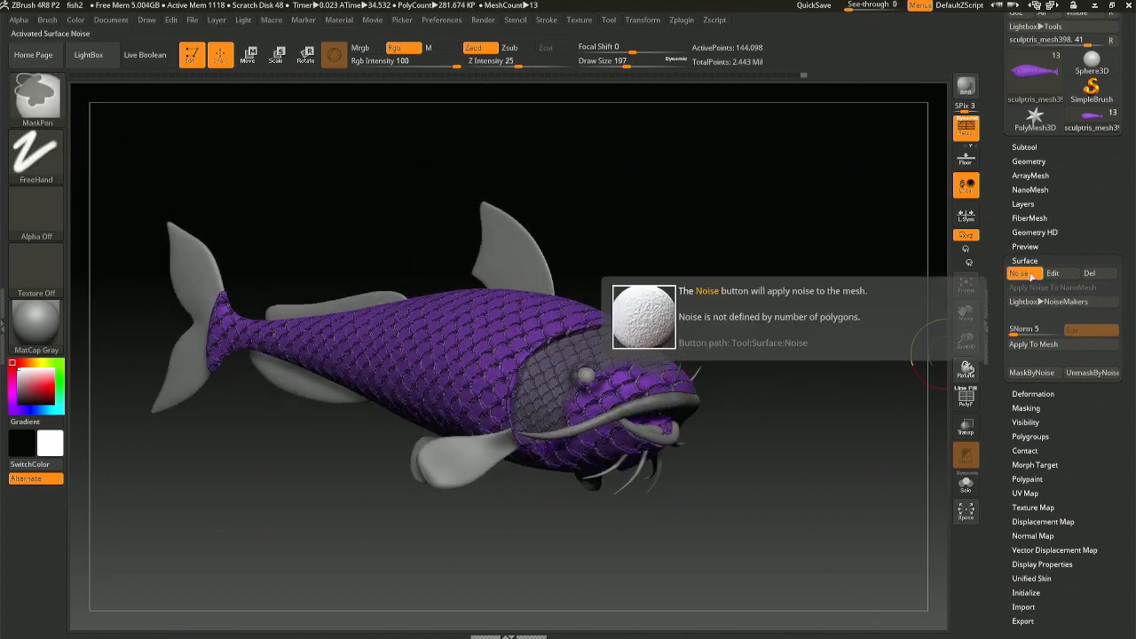
pyautogui.hotkey('ctrl', 'z')
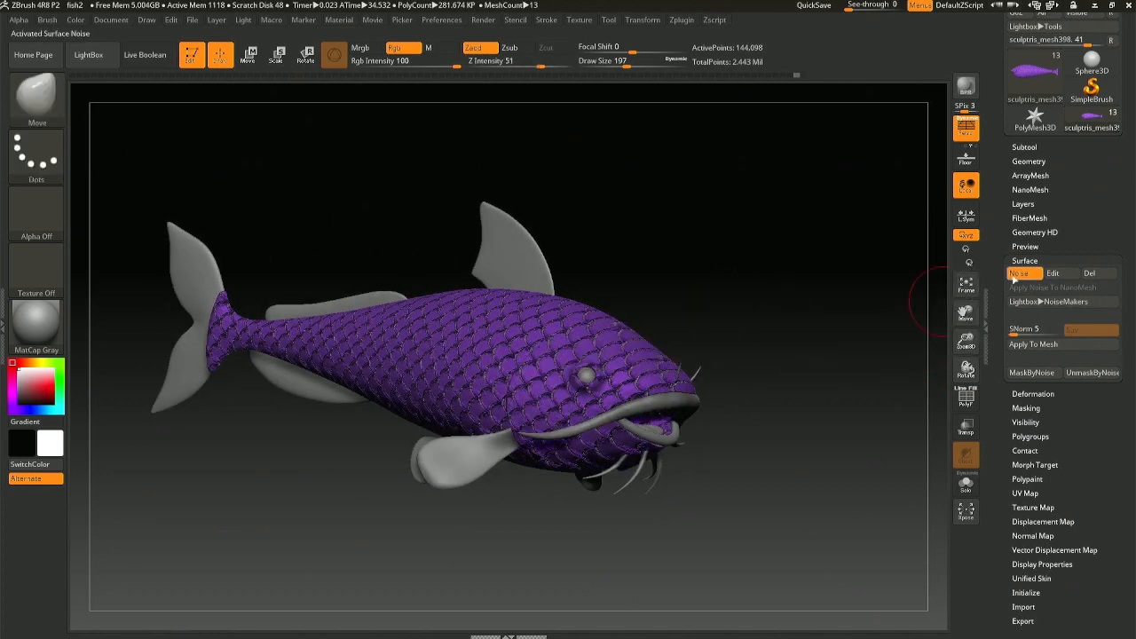
# - With the surface noise turned off and the body isolated in Solo mode, mask the side of the head down to the lower jaw
pyautogui.click(1018, 273)
pyautogui.moveTo(540, 355)
pyautogui.keyDown('ctrl'); pyautogui.mouseDown()
pyautogui.moveTo(550, 342)
pyautogui.moveTo(568, 377)
pyautogui.moveTo(561, 367)
pyautogui.moveTo(524, 404)
pyautogui.moveTo(653, 355)
pyautogui.moveTo(573, 397)
pyautogui.mouseUp(); pyautogui.keyUp('ctrl')
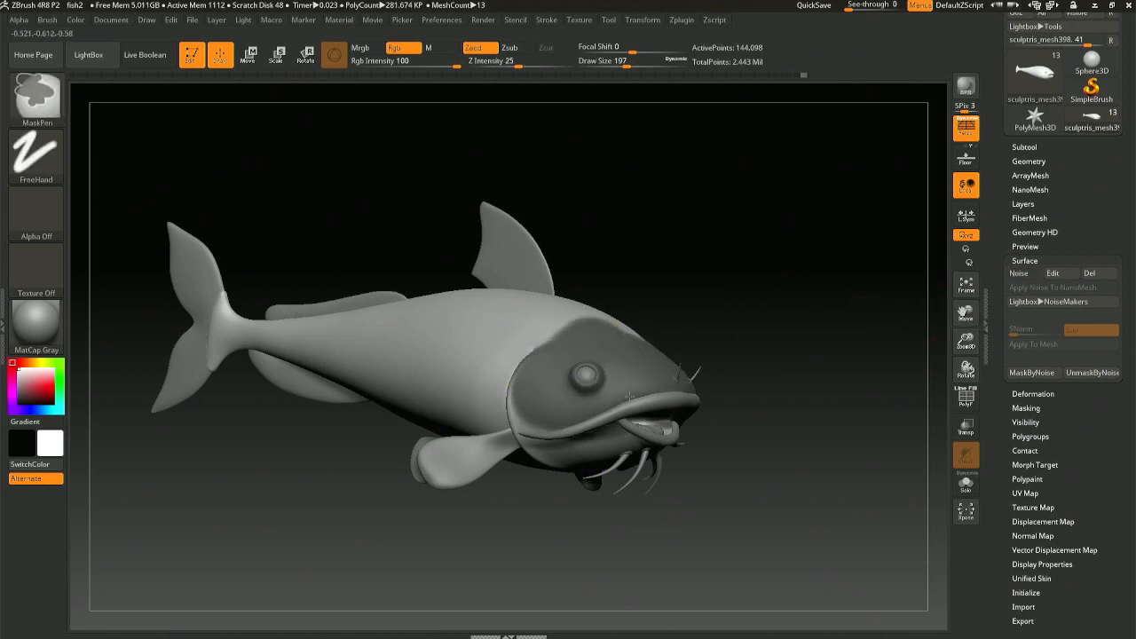
pyautogui.click(966, 484)
pyautogui.click(966, 486)
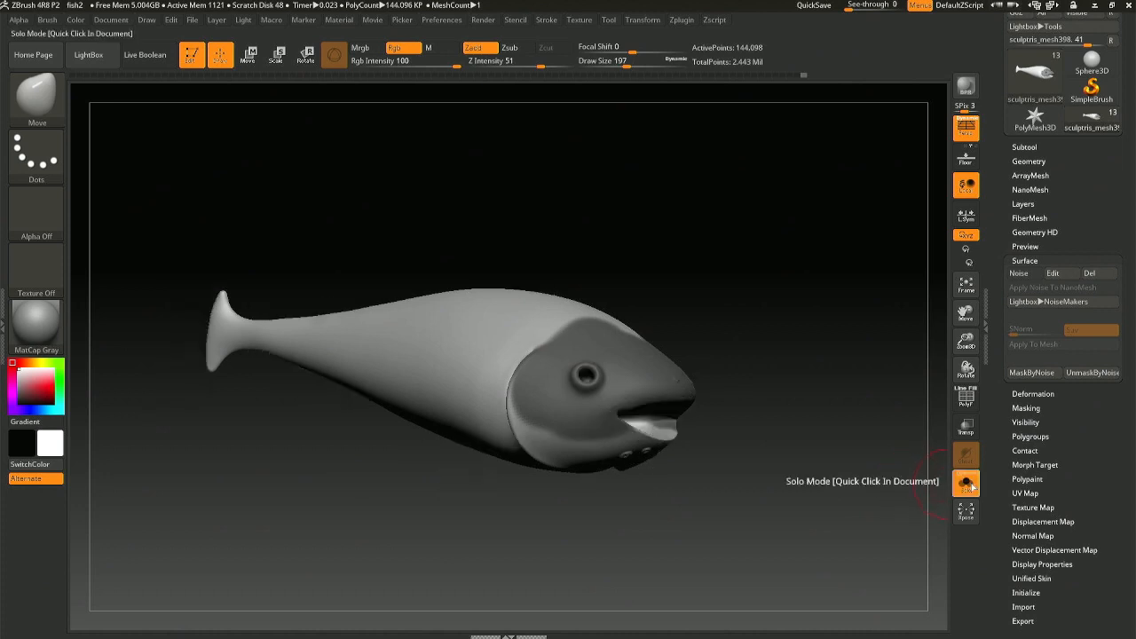
pyautogui.moveTo(579, 418)
pyautogui.keyDown('ctrl'); pyautogui.mouseDown(button='right')
pyautogui.moveTo(590, 457)
pyautogui.moveTo(545, 393)
pyautogui.mouseUp(button='right'); pyautogui.keyUp('ctrl')
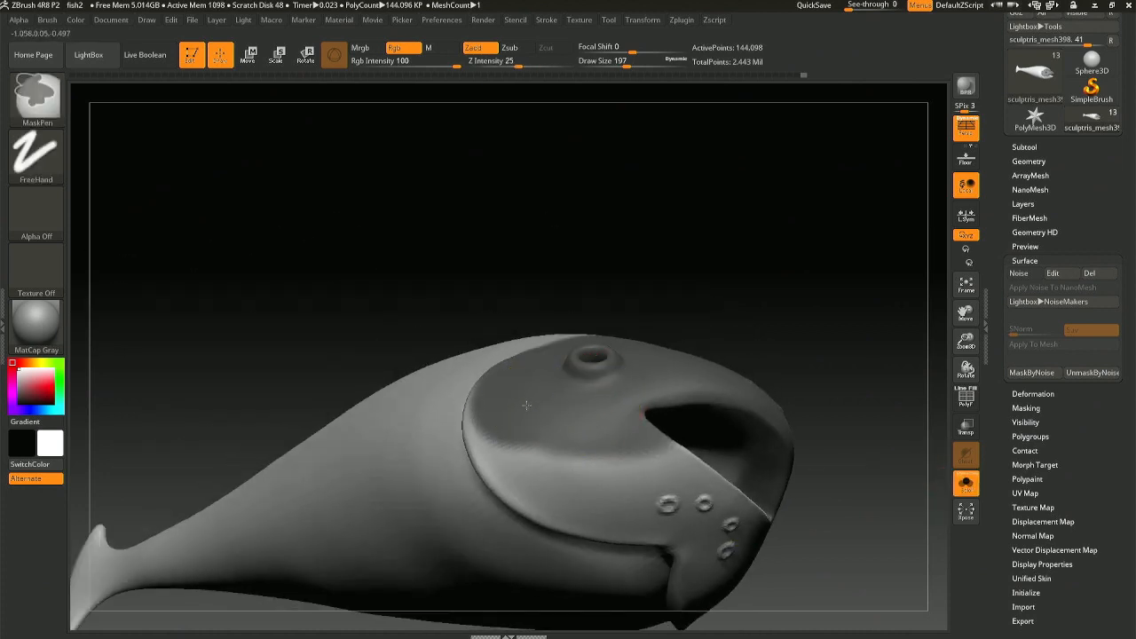
pyautogui.moveTo(513, 410)
pyautogui.keyDown('ctrl'); pyautogui.mouseDown()
pyautogui.moveTo(604, 479)
pyautogui.moveTo(737, 533)
pyautogui.moveTo(704, 502)
pyautogui.moveTo(729, 458)
pyautogui.moveTo(649, 496)
pyautogui.mouseUp(); pyautogui.keyUp('ctrl')
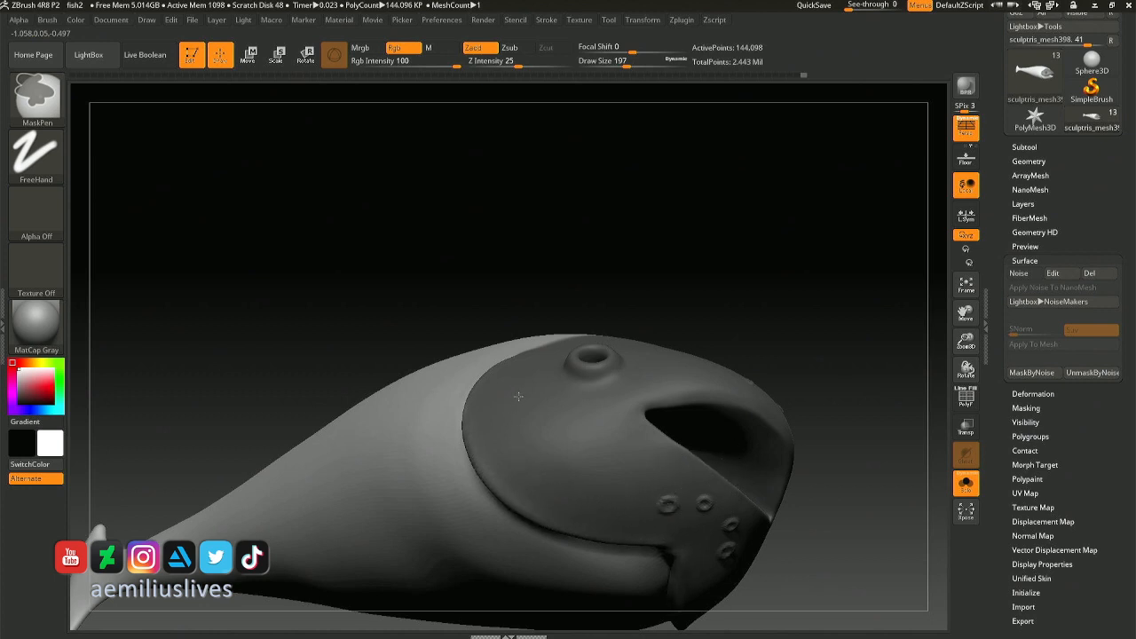
# - Extend the mask over the top of the head and clean up its rear edge into a smooth line
pyautogui.moveTo(543, 288)
pyautogui.mouseDown()
pyautogui.moveTo(536, 377)
pyautogui.moveTo(558, 340)
pyautogui.mouseUp()
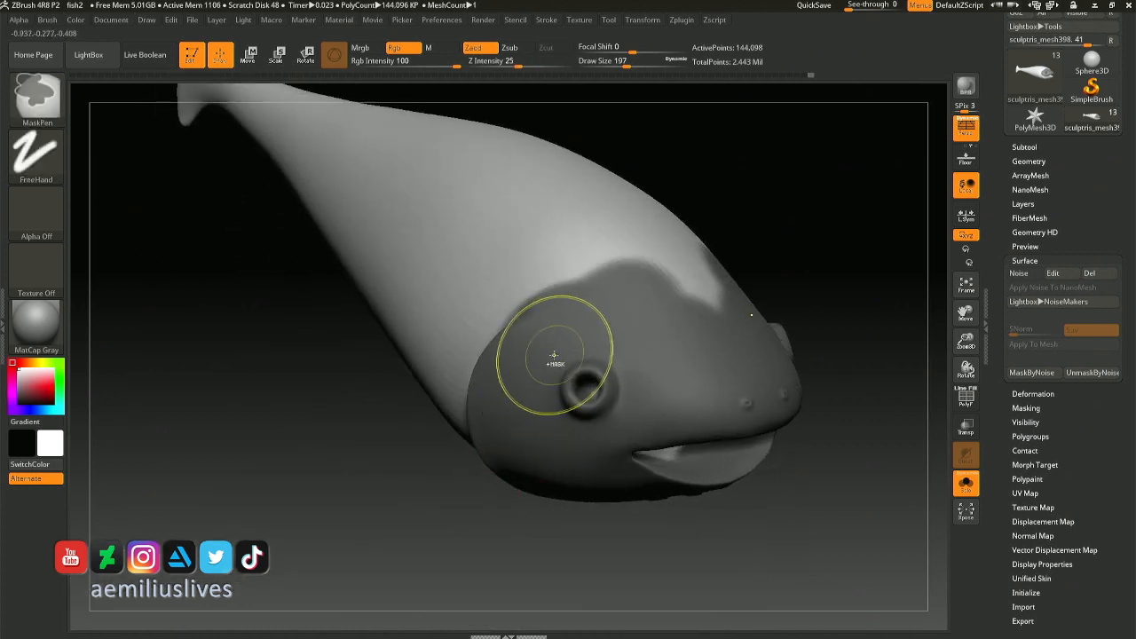
pyautogui.moveTo(654, 316)
pyautogui.keyDown('ctrl'); pyautogui.mouseDown()
pyautogui.moveTo(688, 312)
pyautogui.moveTo(669, 302)
pyautogui.mouseUp(); pyautogui.keyUp('ctrl')
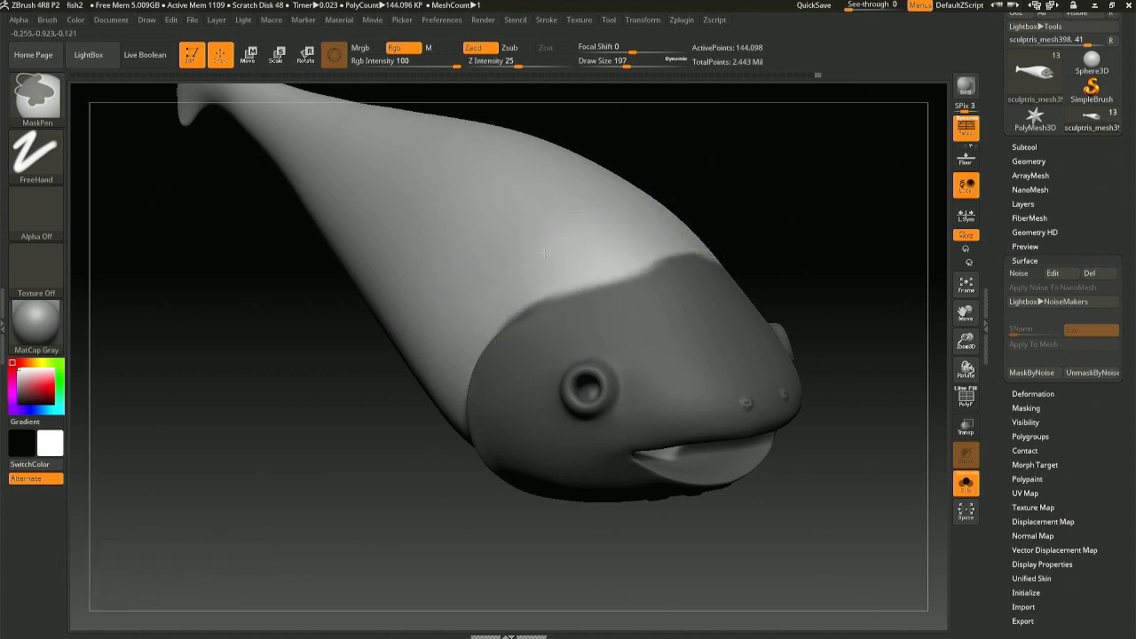
pyautogui.keyDown('ctrl'); pyautogui.keyDown('alt'); pyautogui.moveTo(537, 257); pyautogui.dragTo(657, 233); pyautogui.keyUp('alt'); pyautogui.keyUp('ctrl')
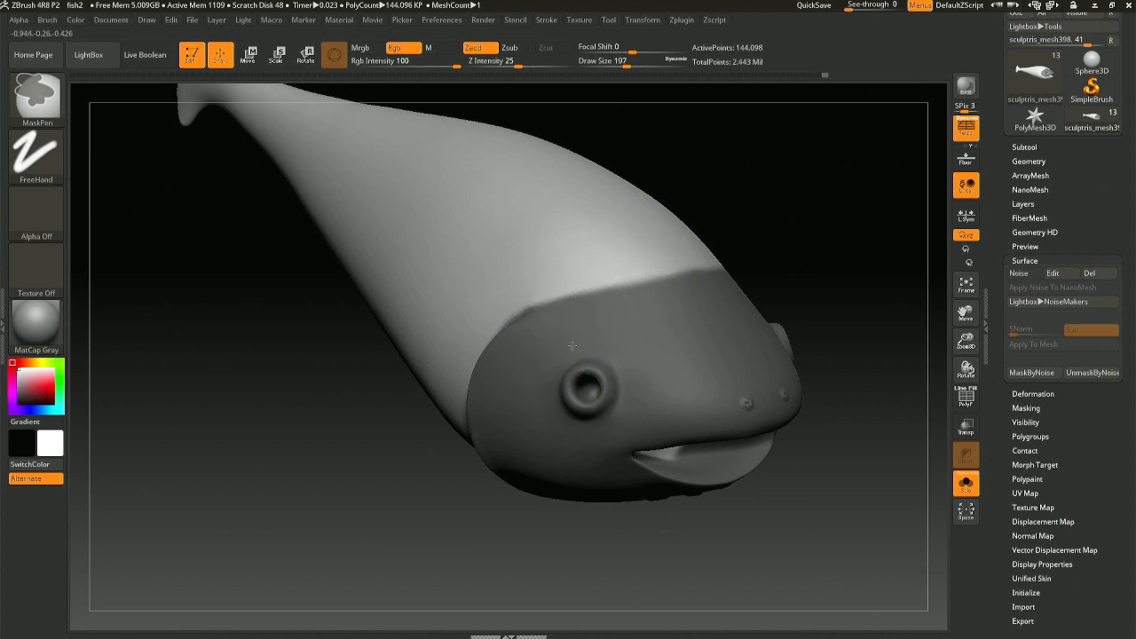
pyautogui.moveTo(570, 341)
pyautogui.keyDown('ctrl'); pyautogui.mouseDown()
pyautogui.moveTo(696, 302)
pyautogui.moveTo(681, 305)
pyautogui.mouseUp(); pyautogui.keyUp('ctrl')
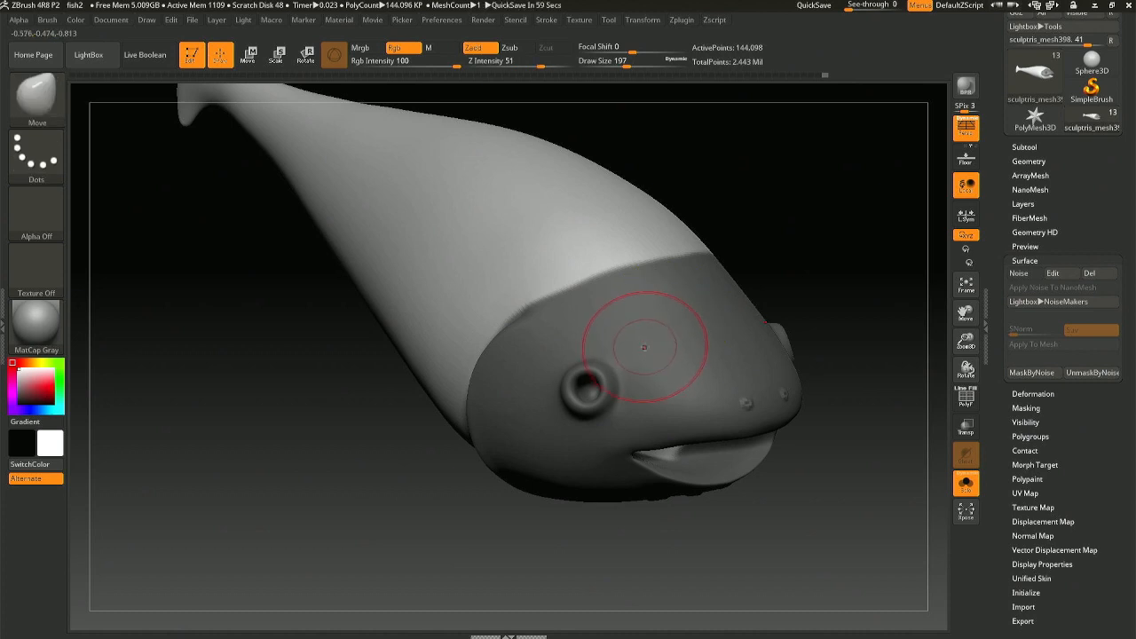
# - Mask the remaining unmasked areas inside the mouth and around the lower lip
pyautogui.moveTo(659, 446); pyautogui.dragTo(655, 342, button='right')
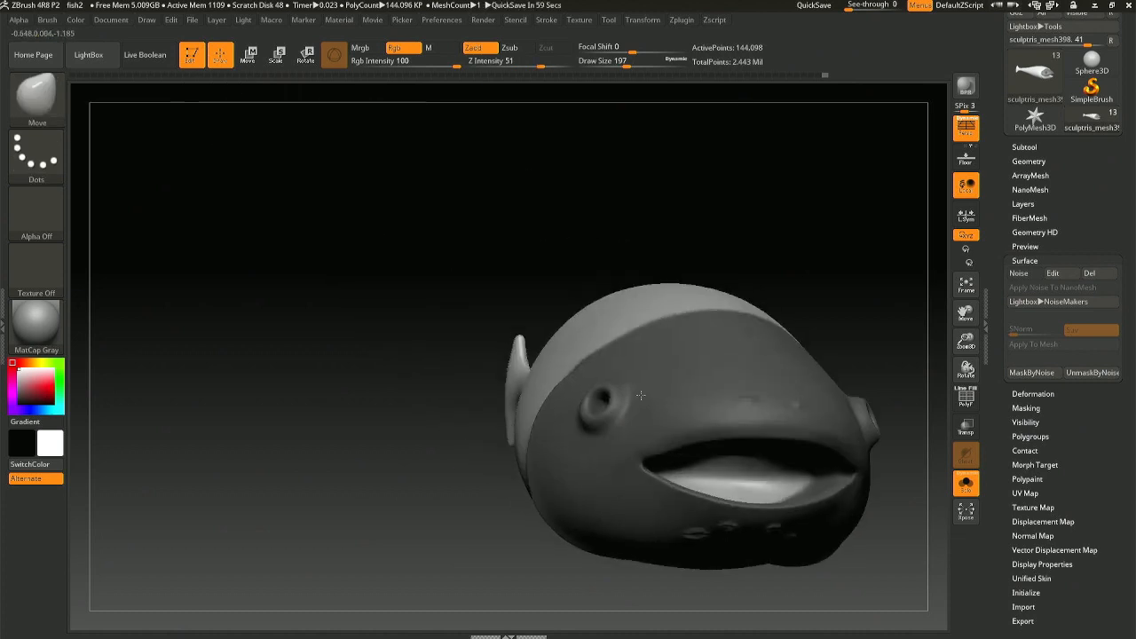
pyautogui.keyDown('ctrl'); pyautogui.moveTo(750, 462); pyautogui.dragTo(725, 460); pyautogui.keyUp('ctrl')
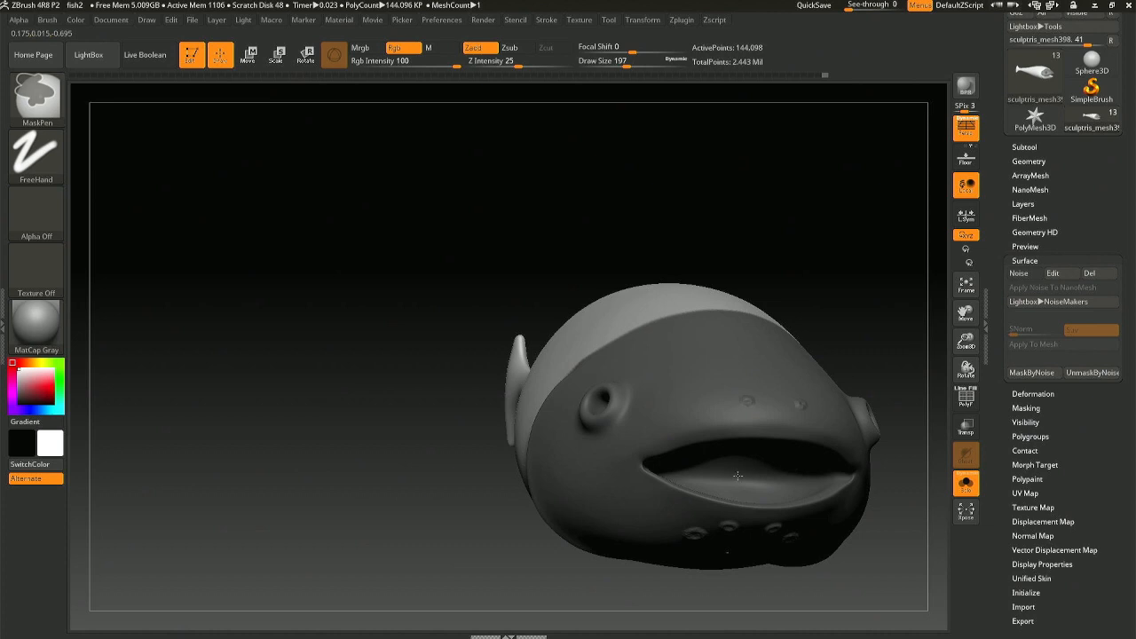
pyautogui.moveTo(738, 476)
pyautogui.mouseDown(button='right')
pyautogui.moveTo(679, 453)
pyautogui.moveTo(613, 448)
pyautogui.mouseUp(button='right')
pyautogui.moveTo(751, 437)
pyautogui.keyDown('ctrl'); pyautogui.mouseDown()
pyautogui.moveTo(646, 437)
pyautogui.moveTo(728, 459)
pyautogui.mouseUp(); pyautogui.keyUp('ctrl')
pyautogui.moveTo(742, 462)
pyautogui.mouseDown(button='right')
pyautogui.moveTo(805, 466)
pyautogui.moveTo(791, 395)
pyautogui.mouseUp(button='right')
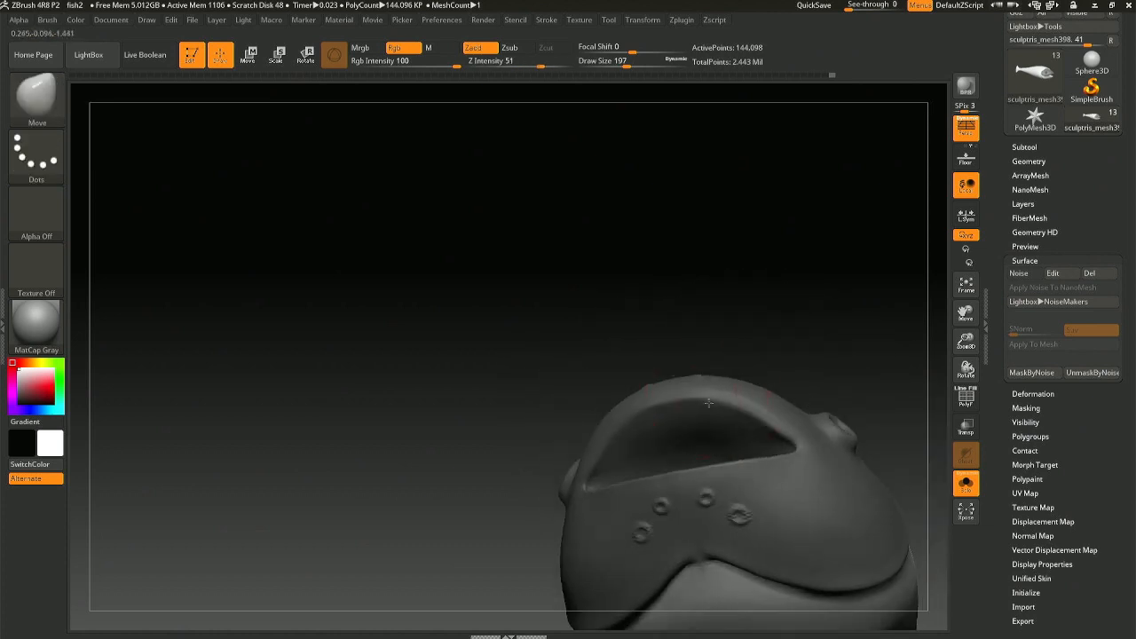
pyautogui.moveTo(709, 403); pyautogui.dragTo(710, 455, button='right')
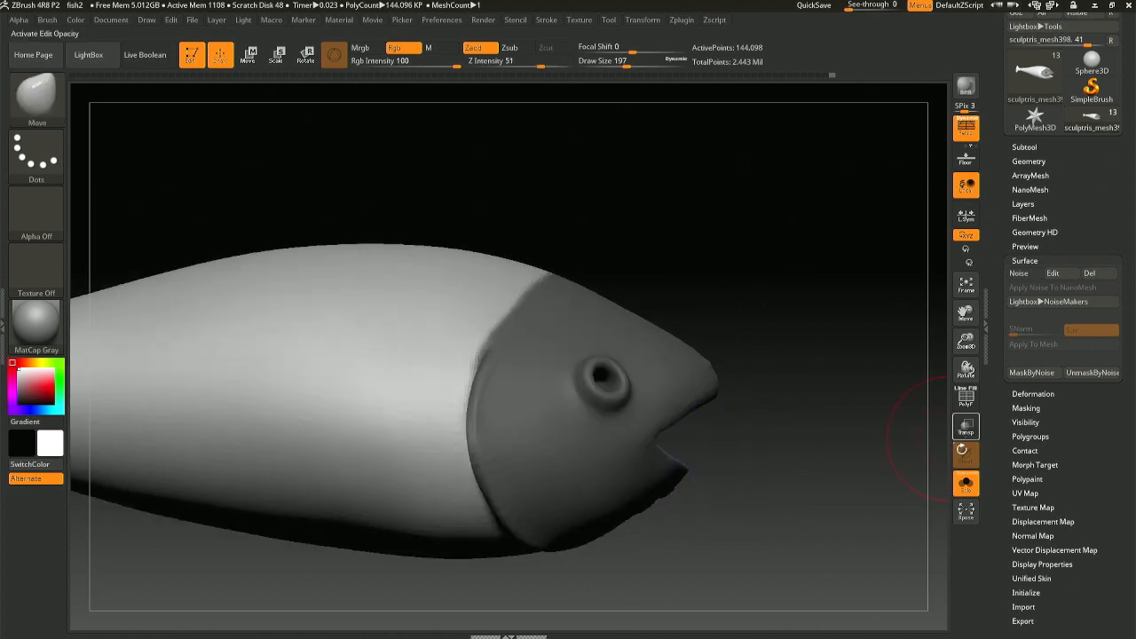
# - Leave Solo mode and turn the scale noise back on to check it against the masked head
pyautogui.click(966, 483)
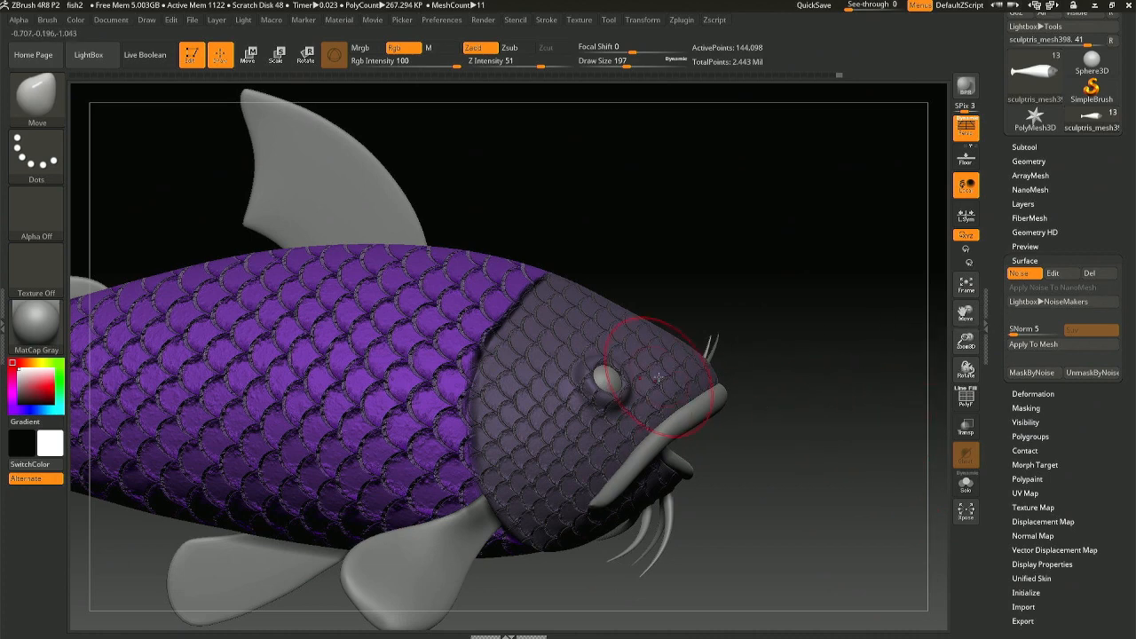
pyautogui.moveTo(792, 382)
pyautogui.mouseDown()
pyautogui.moveTo(775, 387)
pyautogui.moveTo(781, 380)
pyautogui.moveTo(755, 365)
pyautogui.moveTo(810, 469)
pyautogui.mouseUp()
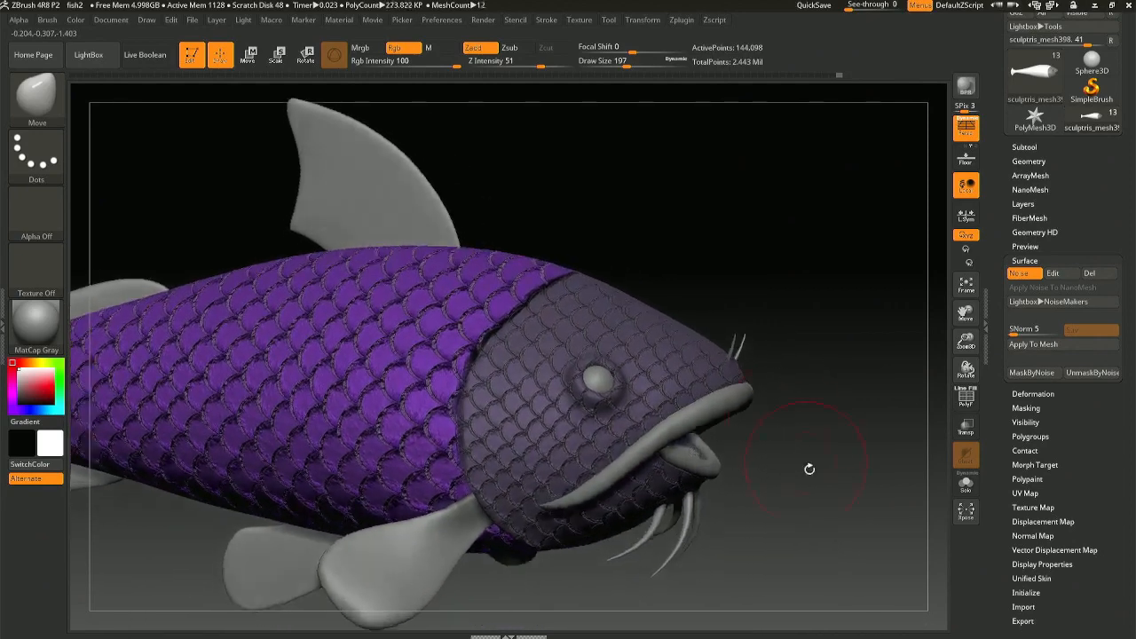
pyautogui.keyDown('ctrl'); pyautogui.moveTo(809, 469); pyautogui.dragTo(792, 439, button='right'); pyautogui.keyUp('ctrl')
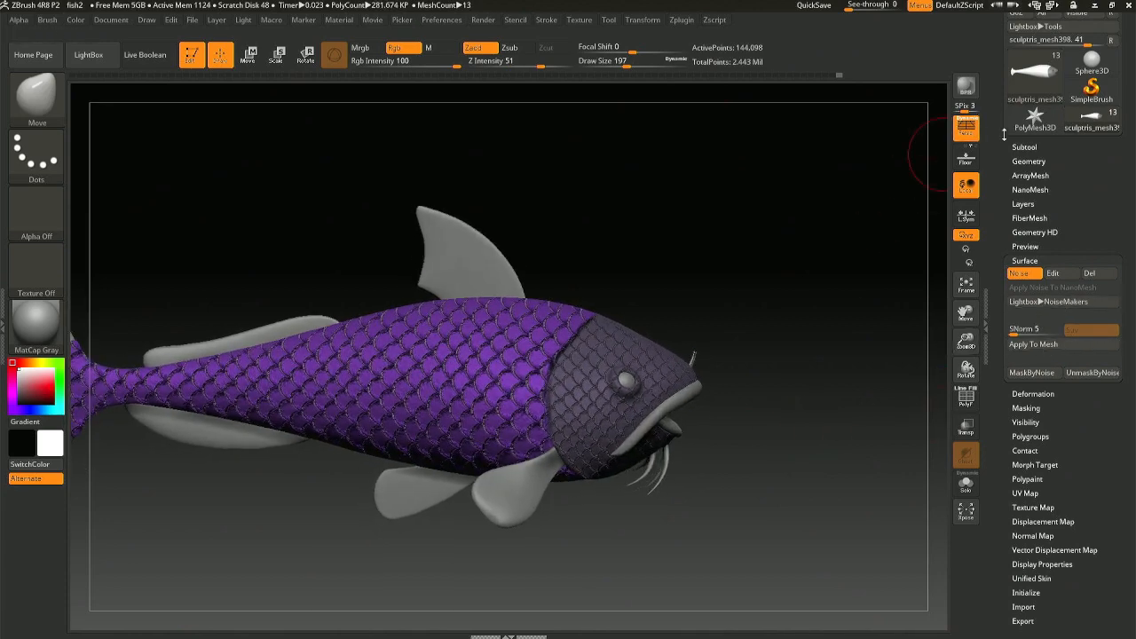
# - Raise the body mesh to subdivision level 5
pyautogui.click(1023, 162)
pyautogui.moveTo(1088, 188); pyautogui.dragTo(1133, 216)
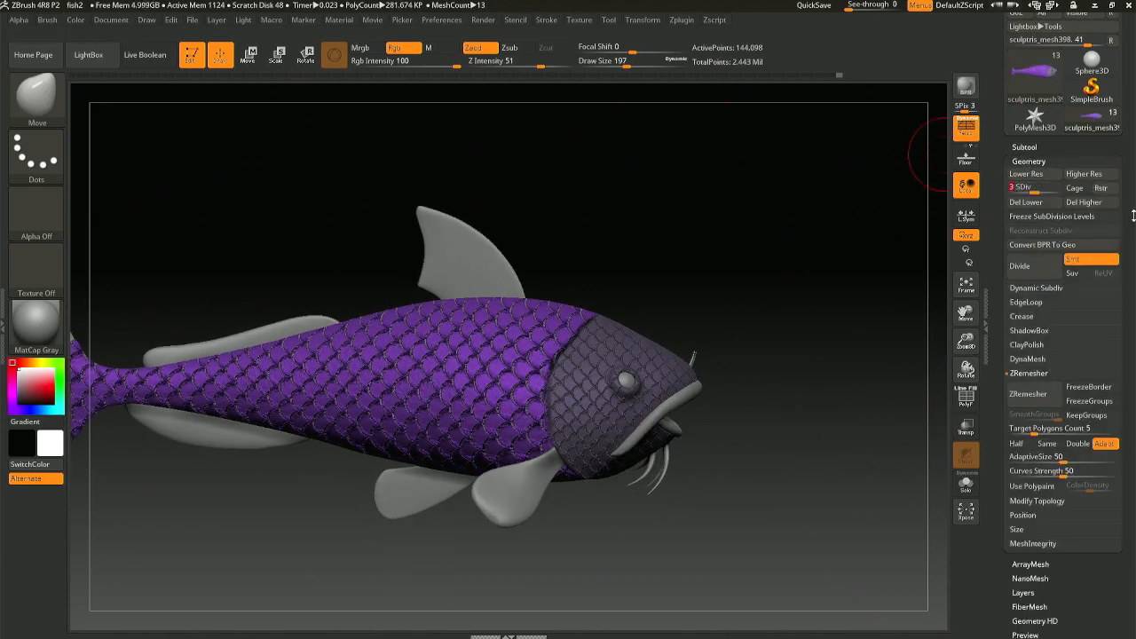
pyautogui.click(1085, 175)
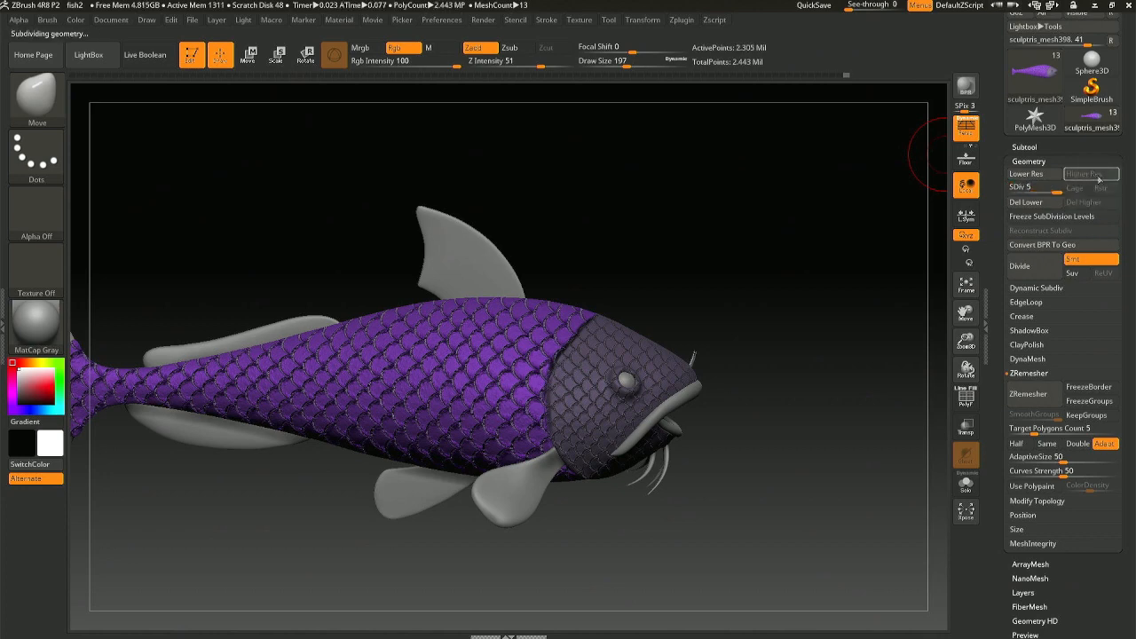
pyautogui.click(1085, 174)
# - Apply the scale surface noise to the body mesh as real geometry
pyautogui.scroll(-4, 1088, 349)
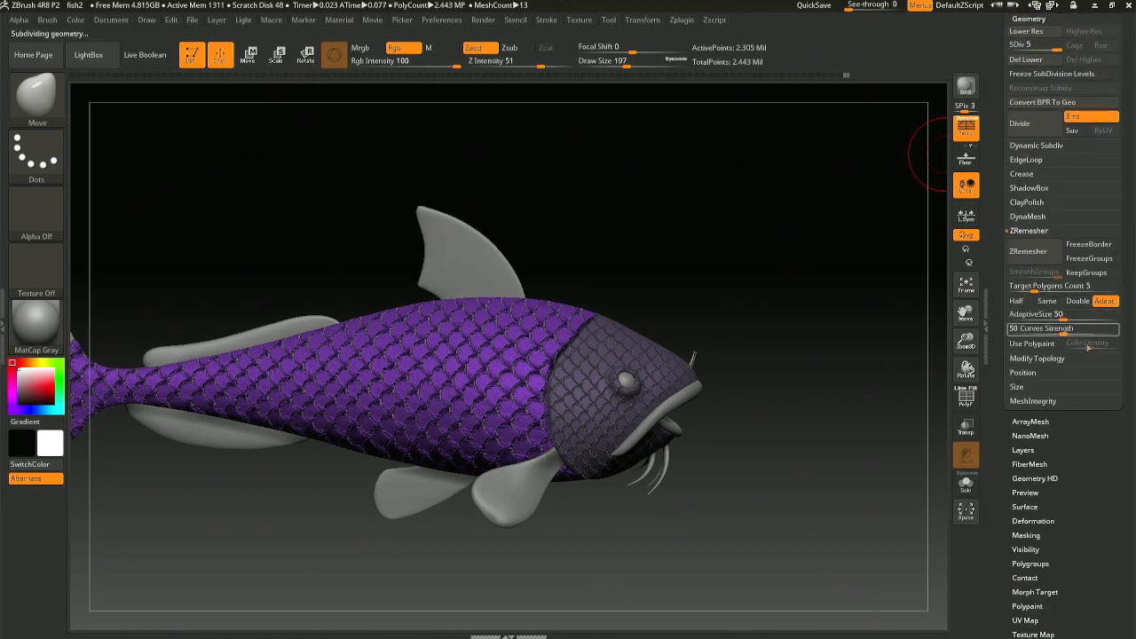
pyautogui.click(1033, 521)
pyautogui.scroll(3, 1134, 188)
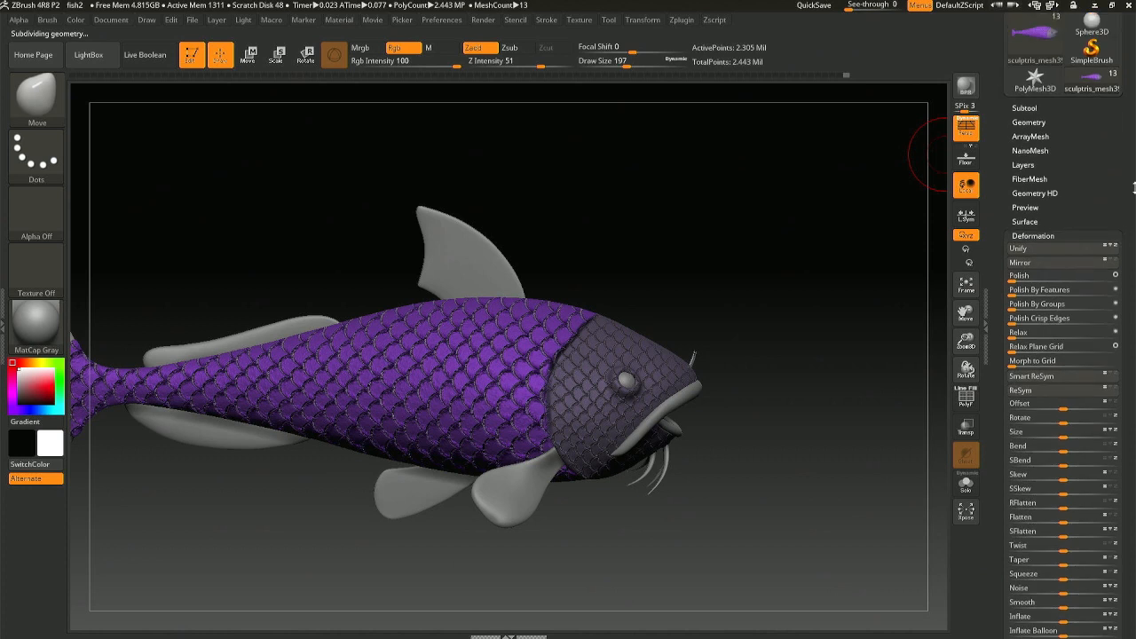
pyautogui.click(1035, 236)
pyautogui.click(1035, 221)
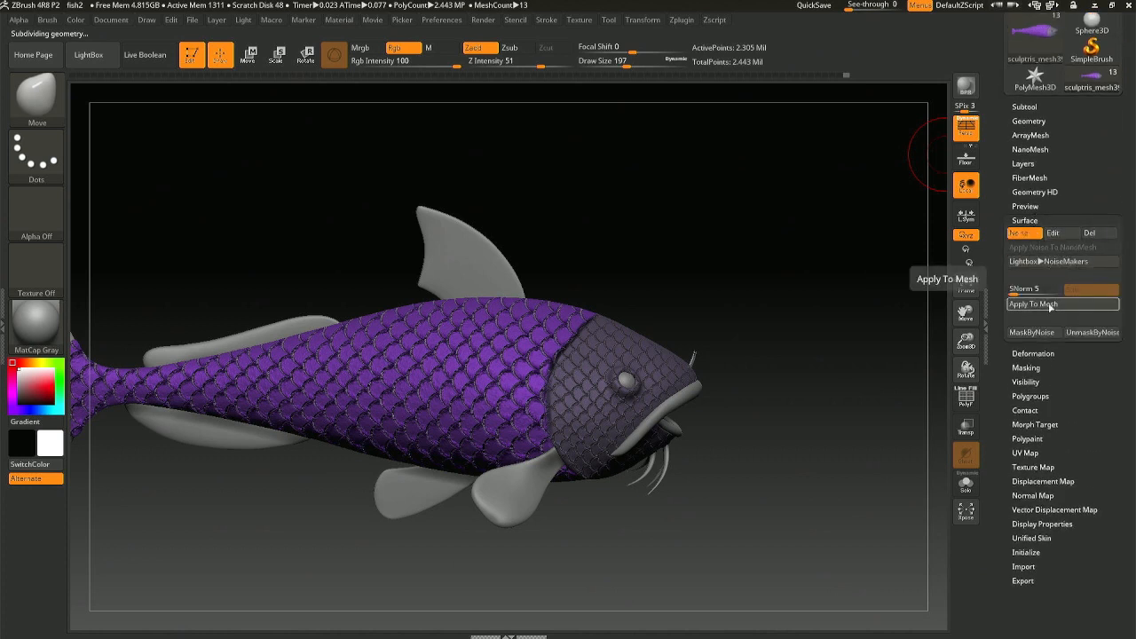
pyautogui.click(1050, 305)
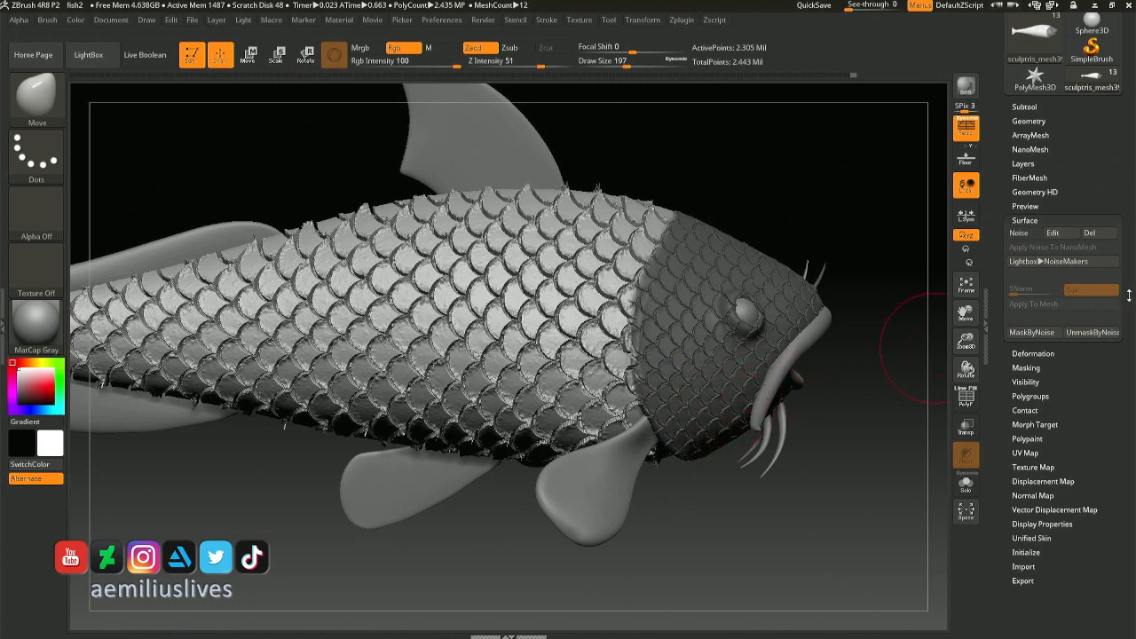
# - Turn the surface noise on over the applied scales, and switch it off again
pyautogui.click(1037, 236)
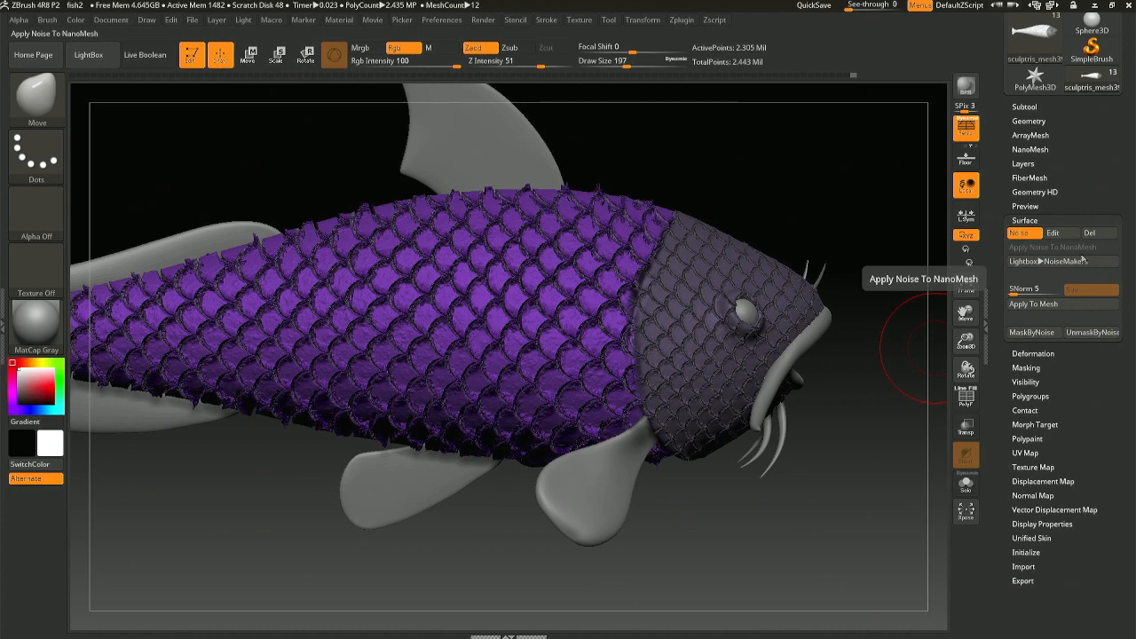
pyautogui.click(1026, 236)
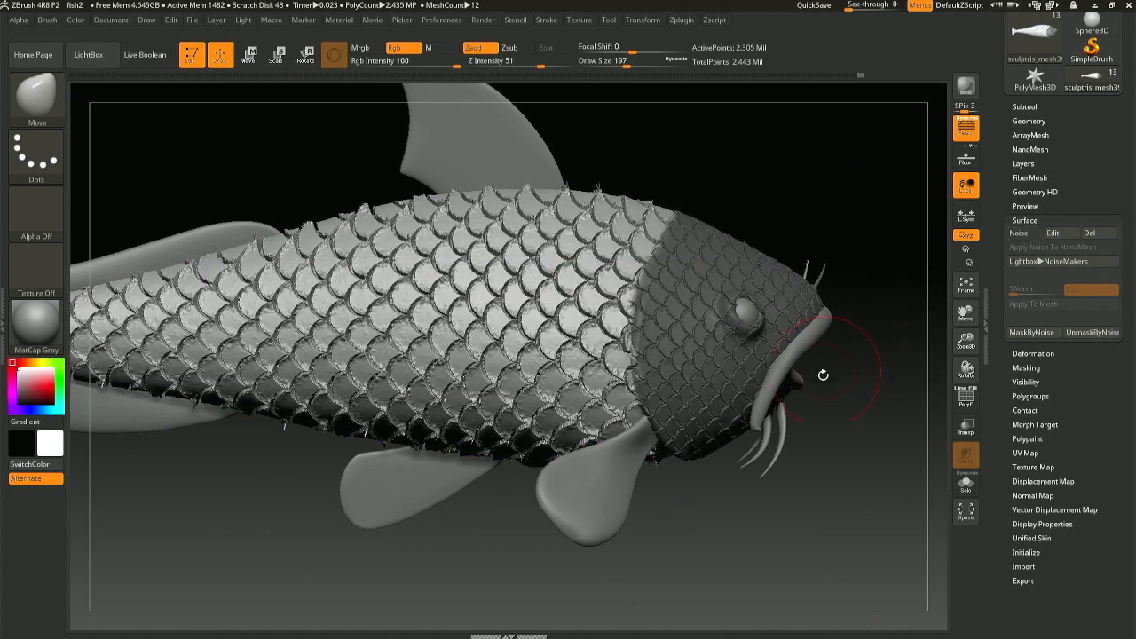
# - Smooth the rough scales on the unmasked body with a Polish deformation of 36 and check the result
pyautogui.moveTo(1134, 510)
pyautogui.mouseDown()
pyautogui.moveTo(1134, 435)
pyautogui.moveTo(1134, 510)
pyautogui.mouseUp()
pyautogui.moveTo(1135, 341); pyautogui.dragTo(1134, 380)
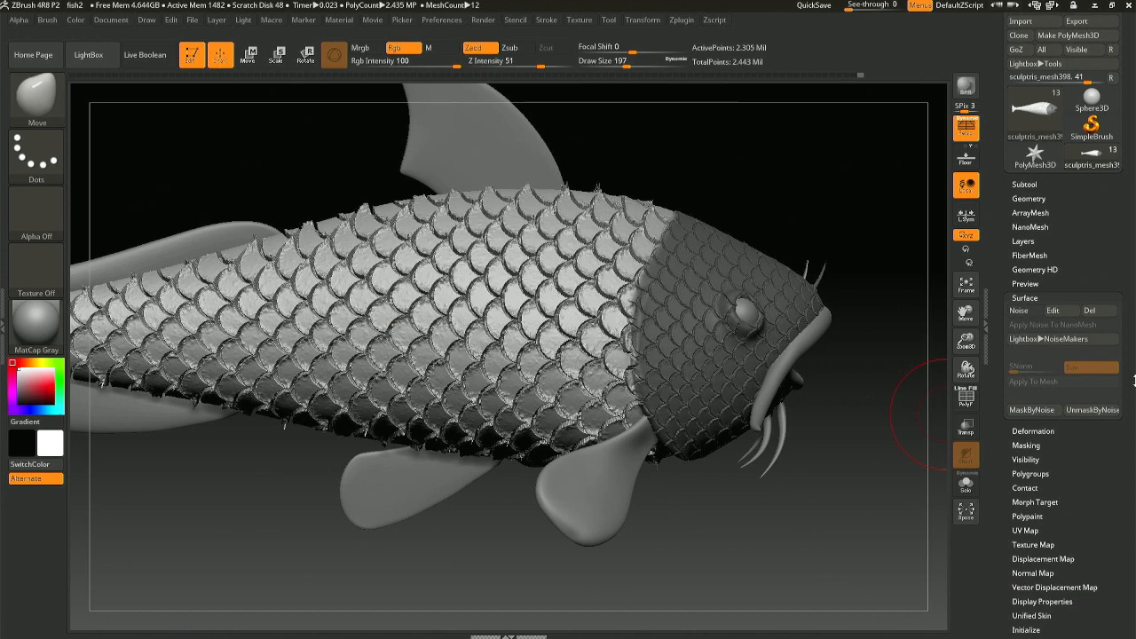
pyautogui.click(1033, 431)
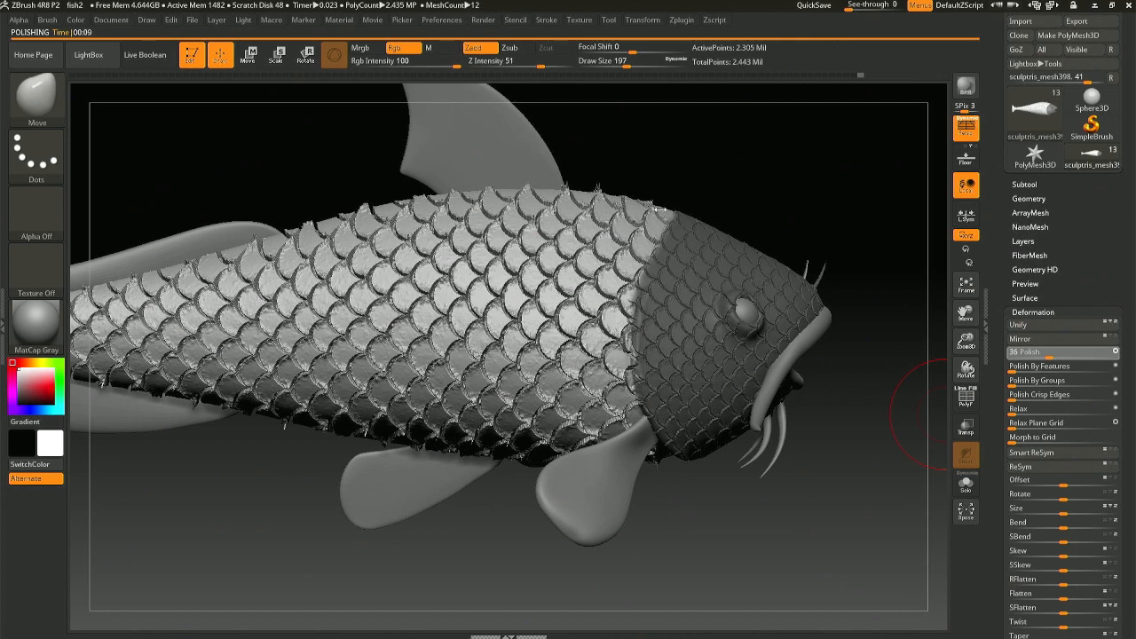
pyautogui.moveTo(724, 330); pyautogui.dragTo(690, 363, button='right')
pyautogui.keyDown('ctrl'); pyautogui.moveTo(515, 295); pyautogui.dragTo(548, 420, button='right'); pyautogui.keyUp('ctrl')
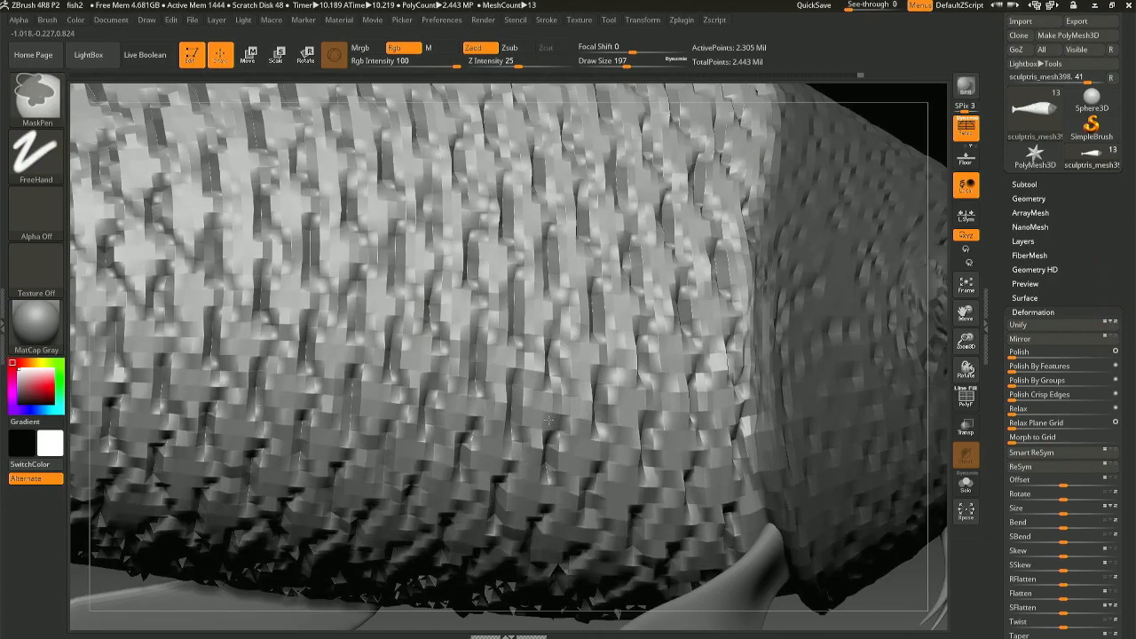
pyautogui.keyDown('alt'); pyautogui.moveTo(518, 243); pyautogui.dragTo(598, 519, button='right'); pyautogui.keyUp('alt')
pyautogui.moveTo(573, 418)
pyautogui.mouseDown(button='right')
pyautogui.moveTo(520, 436)
pyautogui.moveTo(525, 482)
pyautogui.moveTo(530, 415)
pyautogui.mouseUp(button='right')
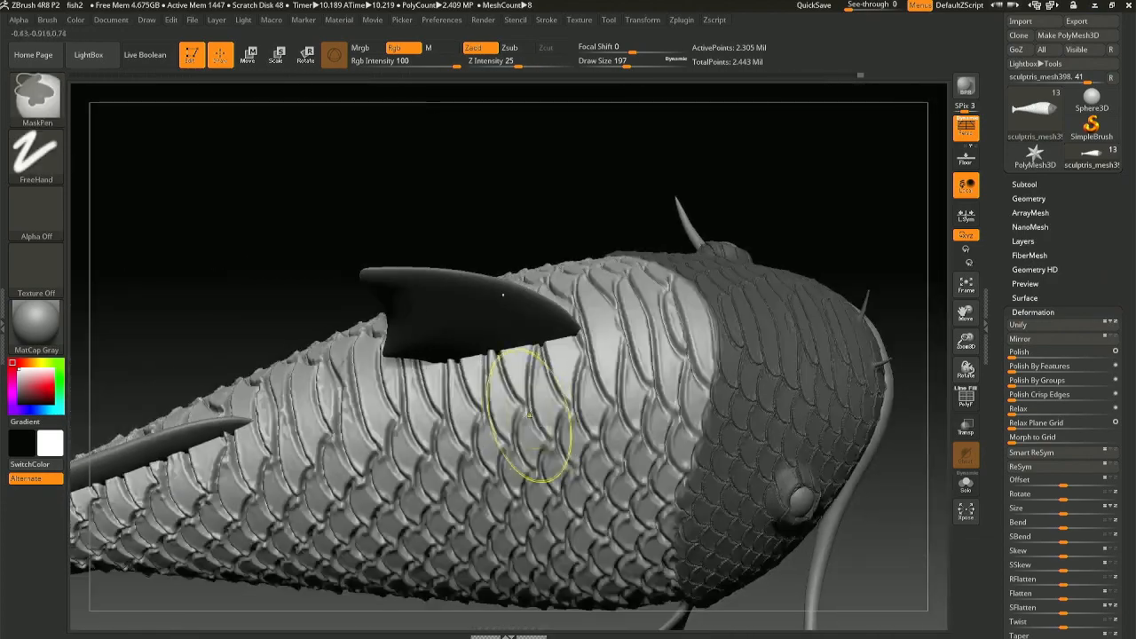
# - Inspect the polished scales along the fish's back and flanks from several angles
pyautogui.moveTo(609, 330); pyautogui.dragTo(664, 300, button='right')
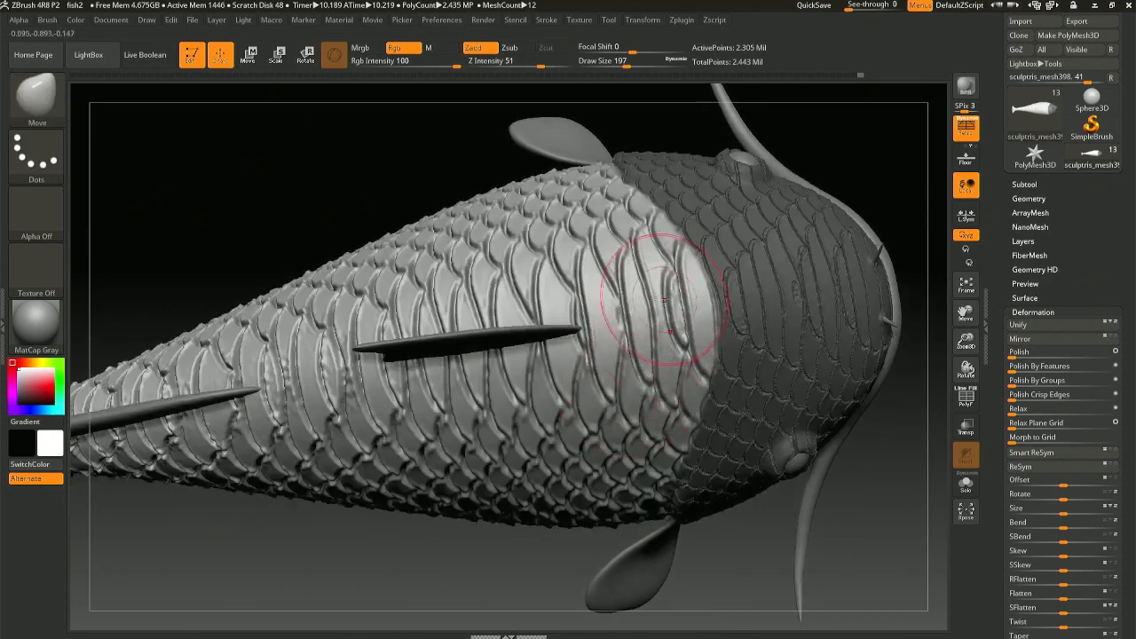
pyautogui.moveTo(735, 313); pyautogui.dragTo(850, 318, button='right')
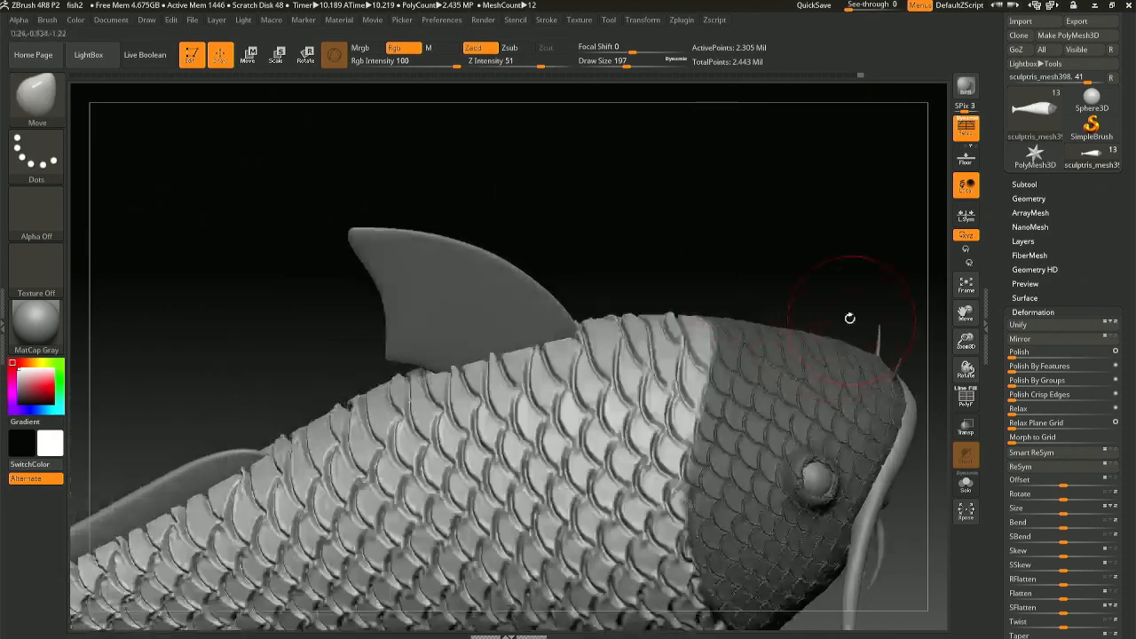
pyautogui.moveTo(715, 513); pyautogui.dragTo(695, 475, button='right')
pyautogui.keyDown('ctrl'); pyautogui.moveTo(733, 556); pyautogui.dragTo(722, 378, button='right'); pyautogui.keyUp('ctrl')
pyautogui.moveTo(764, 417); pyautogui.dragTo(700, 437, button='right')
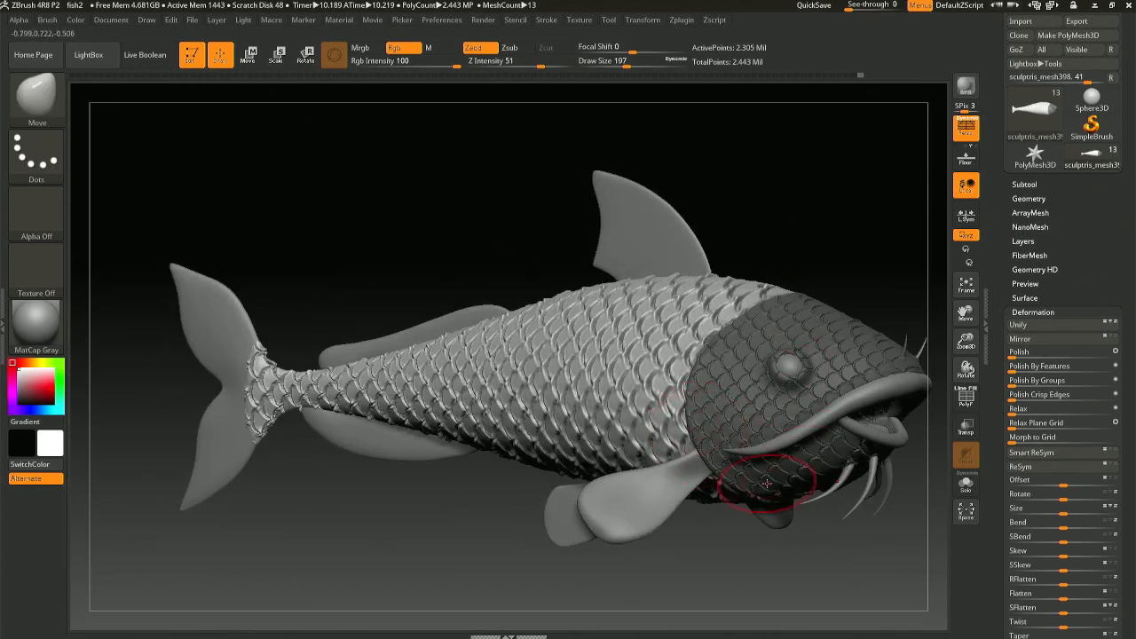
pyautogui.moveTo(507, 432); pyautogui.dragTo(297, 391, button='right')
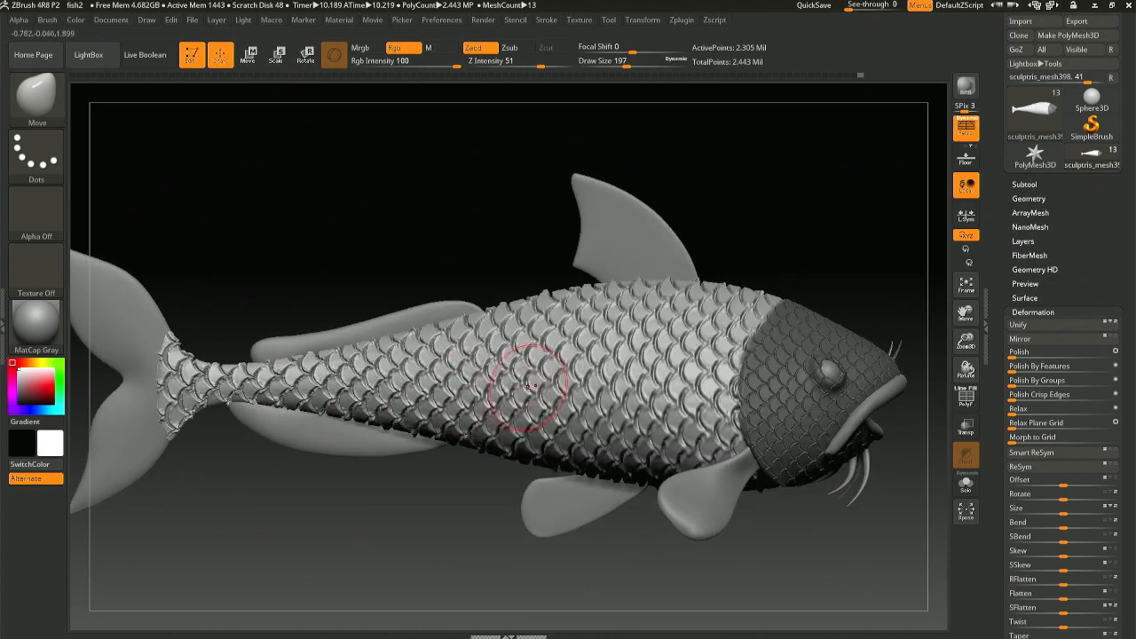
pyautogui.keyDown('ctrl'); pyautogui.moveTo(530, 385); pyautogui.dragTo(528, 433, button='right'); pyautogui.keyUp('ctrl')
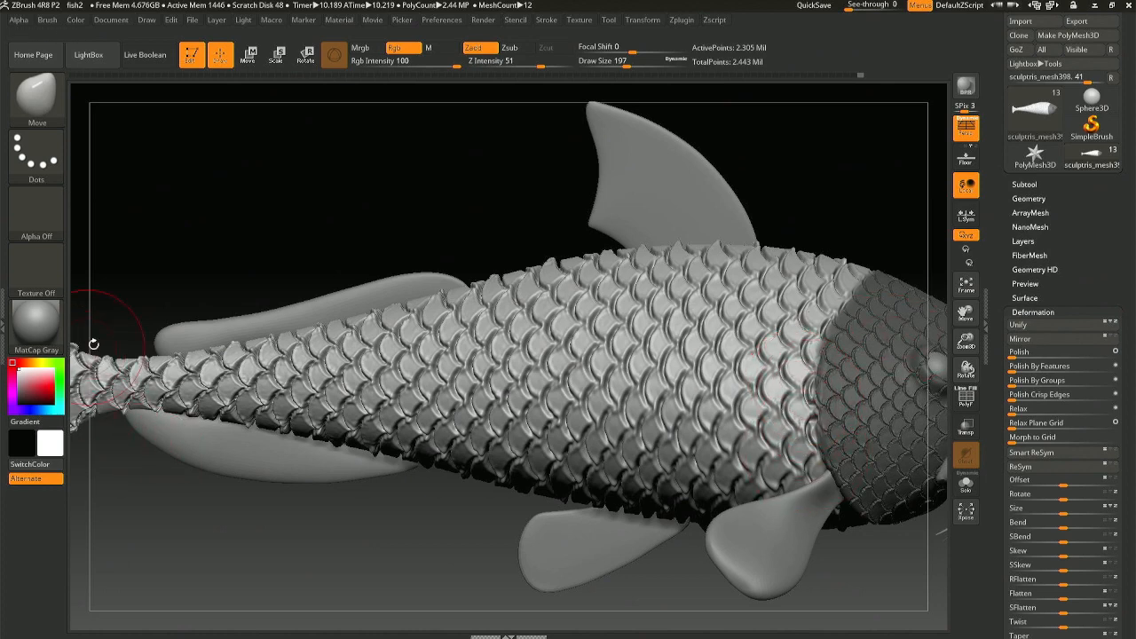
# - Smooth the raised scales around the tail base with a brush size of 476 and compare against the undo history
pyautogui.keyDown('alt'); pyautogui.moveTo(155, 395); pyautogui.dragTo(317, 399, button='right'); pyautogui.keyUp('alt')
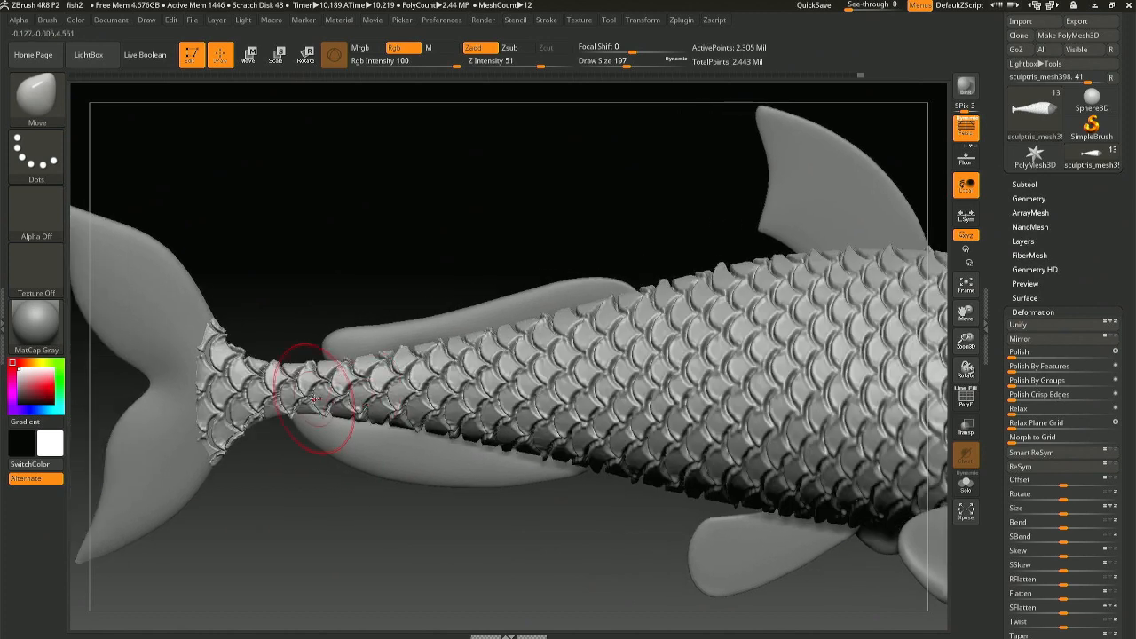
pyautogui.press('space')
pyautogui.moveTo(315, 399); pyautogui.dragTo(340, 396)
pyautogui.keyDown('shift'); pyautogui.moveTo(267, 403); pyautogui.dragTo(257, 390); pyautogui.keyUp('shift')
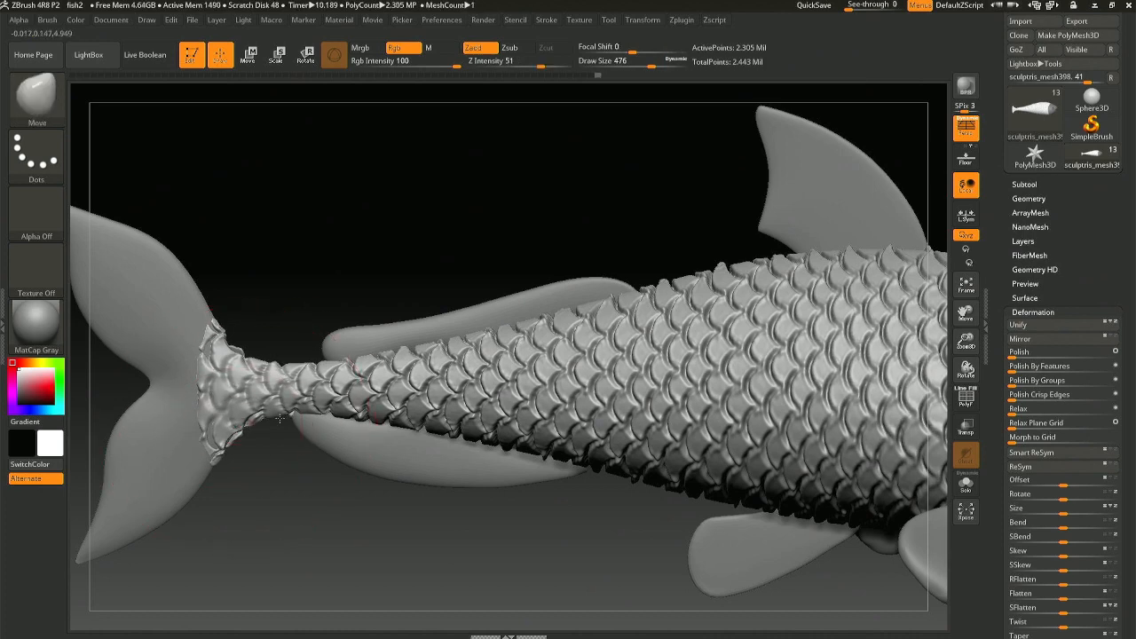
pyautogui.moveTo(551, 409)
pyautogui.mouseDown()
pyautogui.moveTo(413, 406)
pyautogui.moveTo(545, 431)
pyautogui.mouseUp()
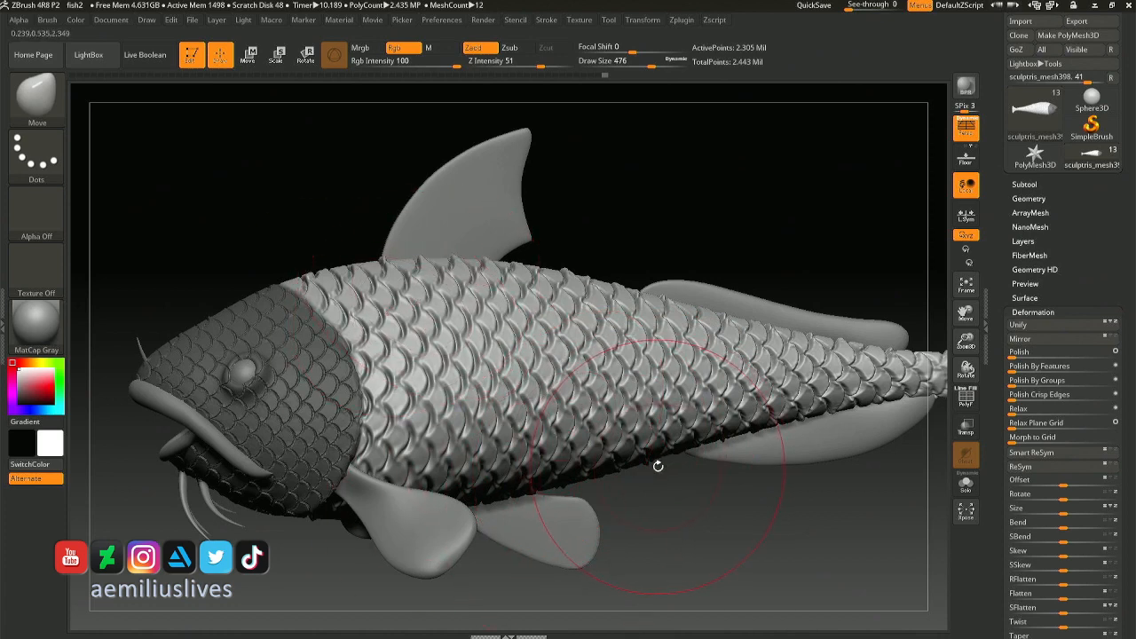
pyautogui.moveTo(693, 498)
pyautogui.mouseDown()
pyautogui.moveTo(648, 488)
pyautogui.moveTo(644, 475)
pyautogui.mouseUp()
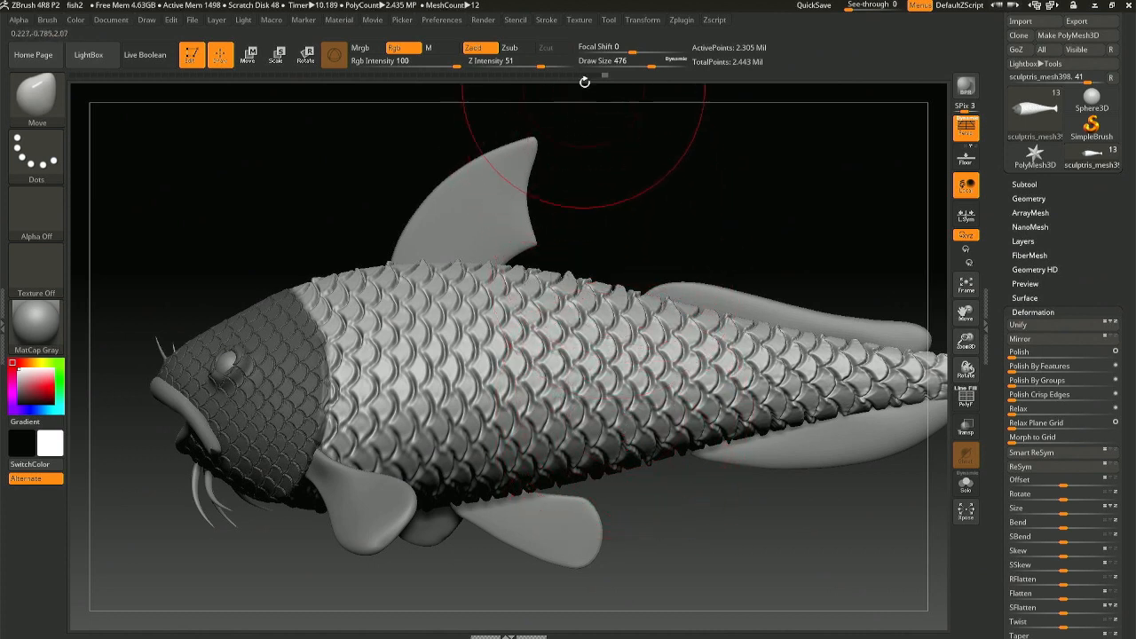
pyautogui.moveTo(604, 78)
pyautogui.mouseDown()
pyautogui.moveTo(541, 78)
pyautogui.moveTo(617, 82)
pyautogui.mouseUp()
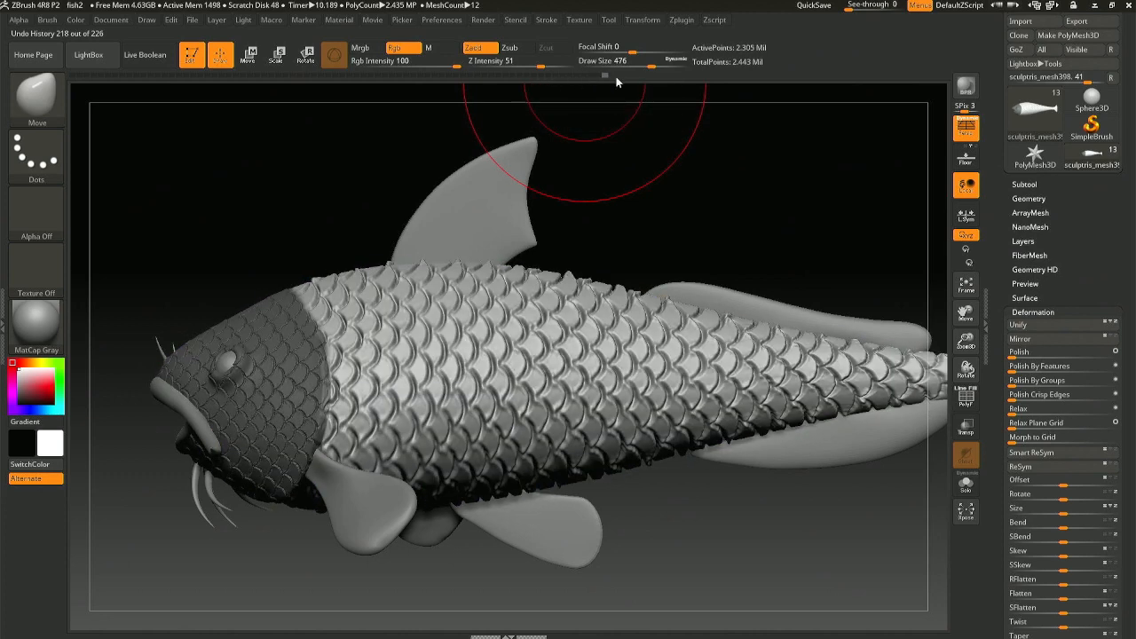
pyautogui.moveTo(652, 133); pyautogui.dragTo(675, 222)
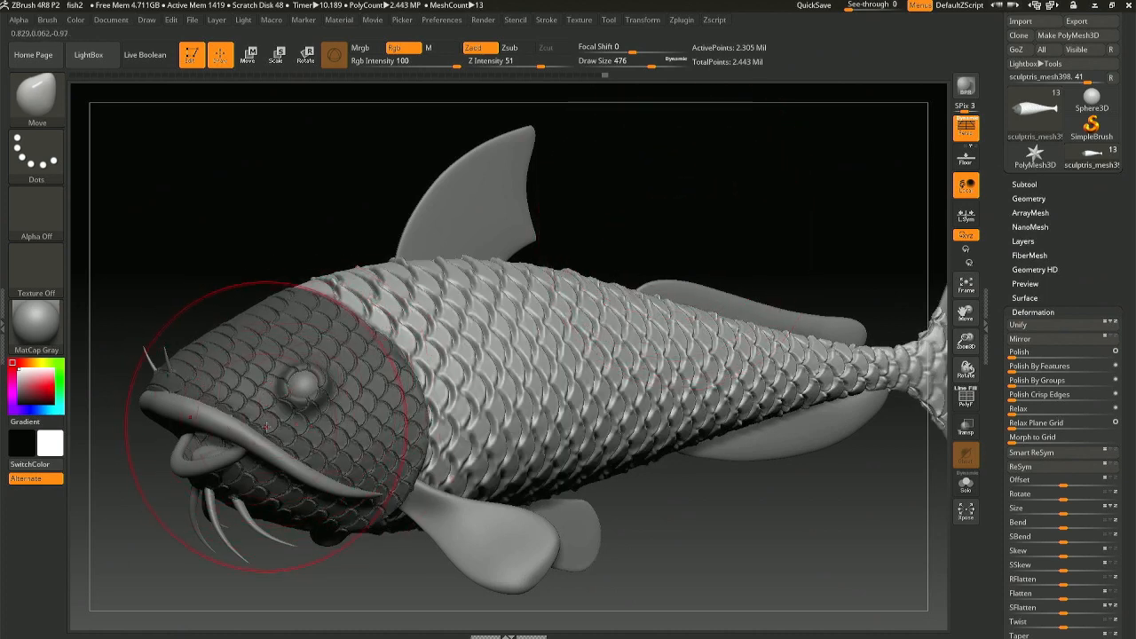
# - Invert the mask and smooth the scales on the head and around the mouth
pyautogui.hotkey('ctrl', 'i')
pyautogui.moveTo(329, 413)
pyautogui.keyDown('shift'); pyautogui.mouseDown()
pyautogui.moveTo(240, 383)
pyautogui.moveTo(377, 435)
pyautogui.moveTo(292, 517)
pyautogui.mouseUp(); pyautogui.keyUp('shift')
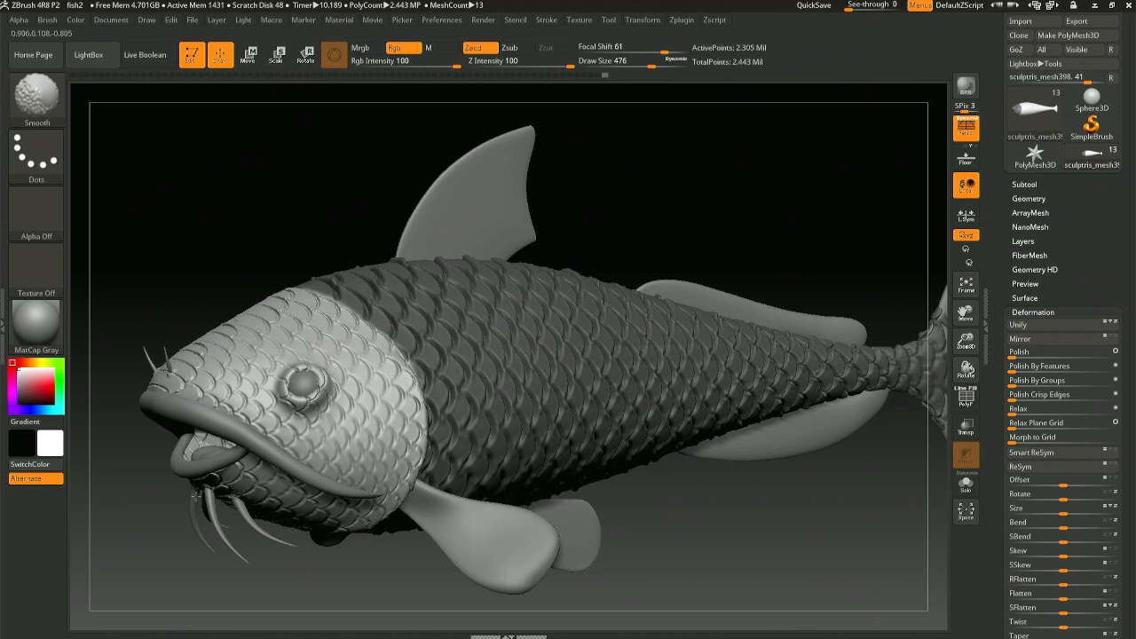
pyautogui.keyDown('shift'); pyautogui.moveTo(198, 393); pyautogui.dragTo(625, 385, button='right'); pyautogui.keyUp('shift')
pyautogui.moveTo(536, 382); pyautogui.dragTo(605, 393, button='right')
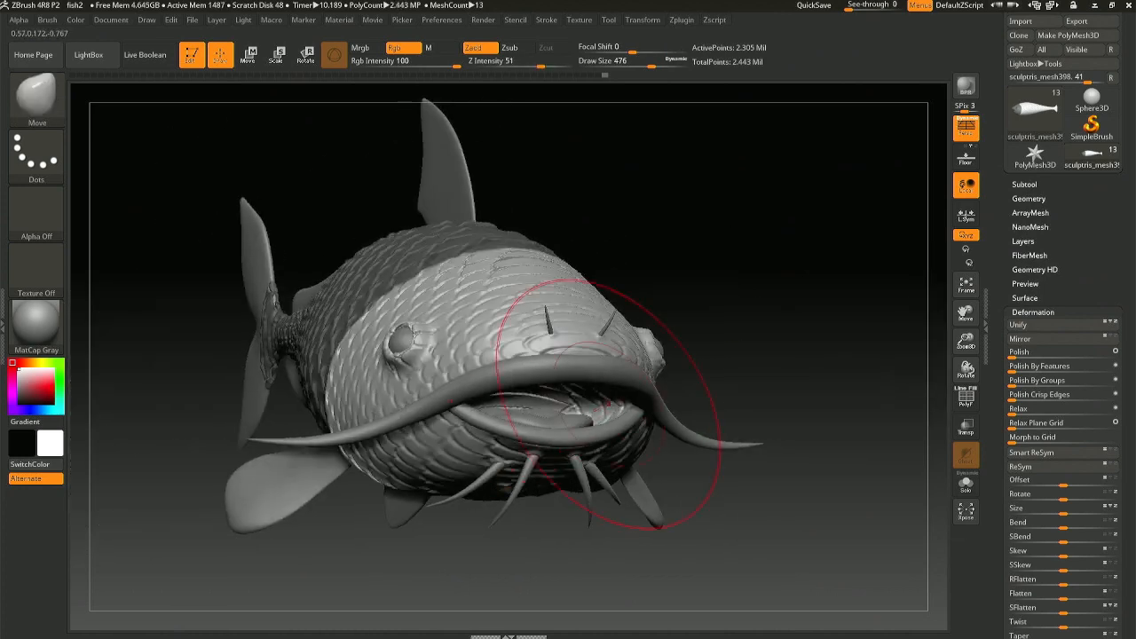
pyautogui.moveTo(553, 363)
pyautogui.keyDown('shift'); pyautogui.mouseDown()
pyautogui.moveTo(521, 418)
pyautogui.moveTo(495, 406)
pyautogui.moveTo(497, 388)
pyautogui.mouseUp(); pyautogui.keyUp('shift')
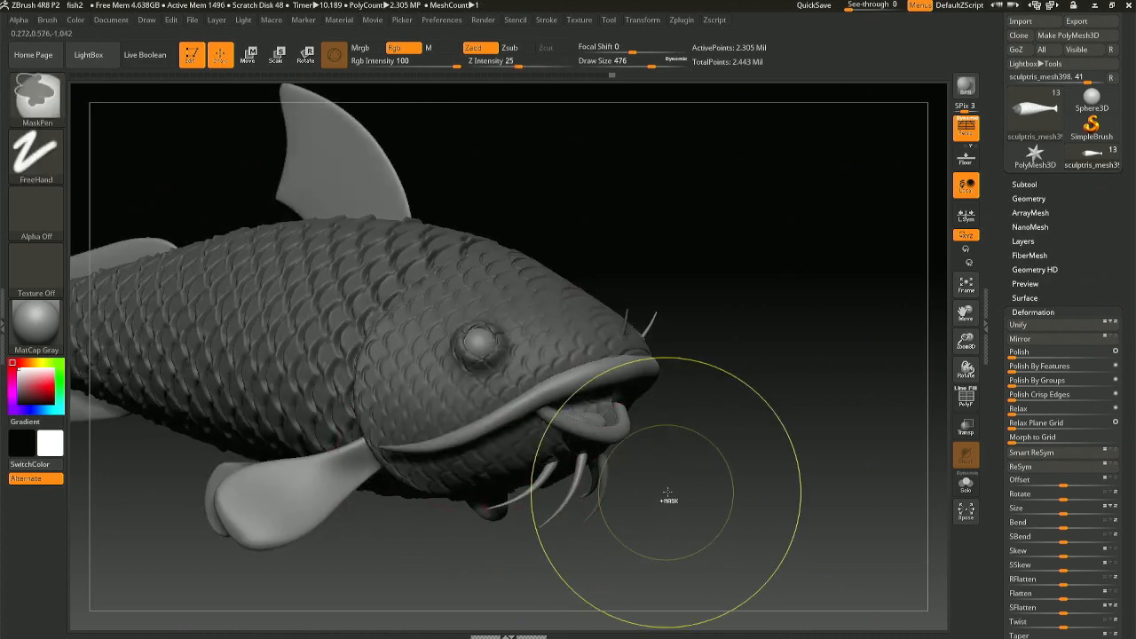
# - Clear the mask from the body and smooth the scales around the eye with a brush size of 128
pyautogui.moveTo(707, 489); pyautogui.dragTo(603, 497, button='right')
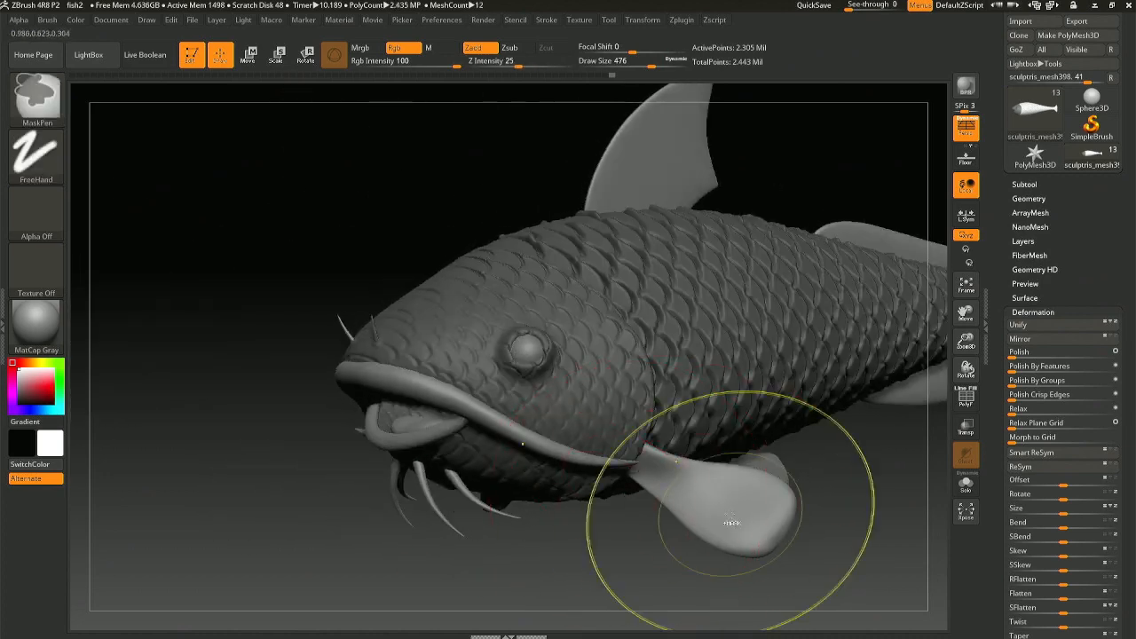
pyautogui.keyDown('ctrl'); pyautogui.moveTo(731, 522); pyautogui.dragTo(635, 463, button='right'); pyautogui.keyUp('ctrl')
pyautogui.keyDown('ctrl'); pyautogui.click(690, 481); pyautogui.keyUp('ctrl')
pyautogui.keyDown('ctrl'); pyautogui.moveTo(360, 371); pyautogui.dragTo(327, 384, button='right'); pyautogui.keyUp('ctrl')
pyautogui.press('space')
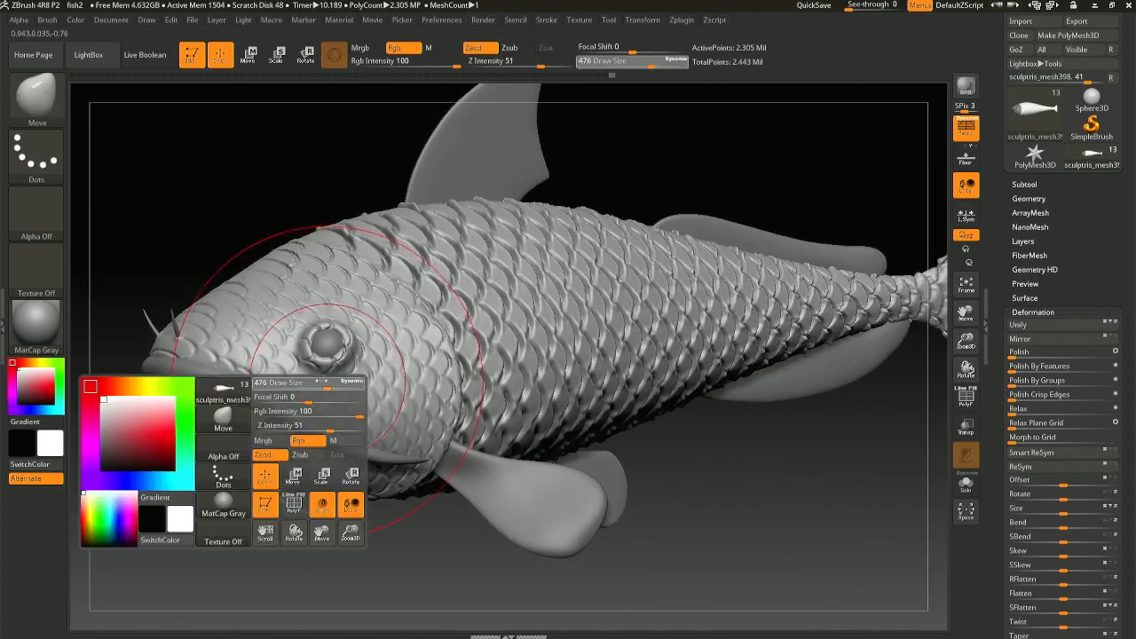
pyautogui.moveTo(321, 382)
pyautogui.mouseDown()
pyautogui.moveTo(292, 382)
pyautogui.moveTo(336, 346)
pyautogui.mouseUp()
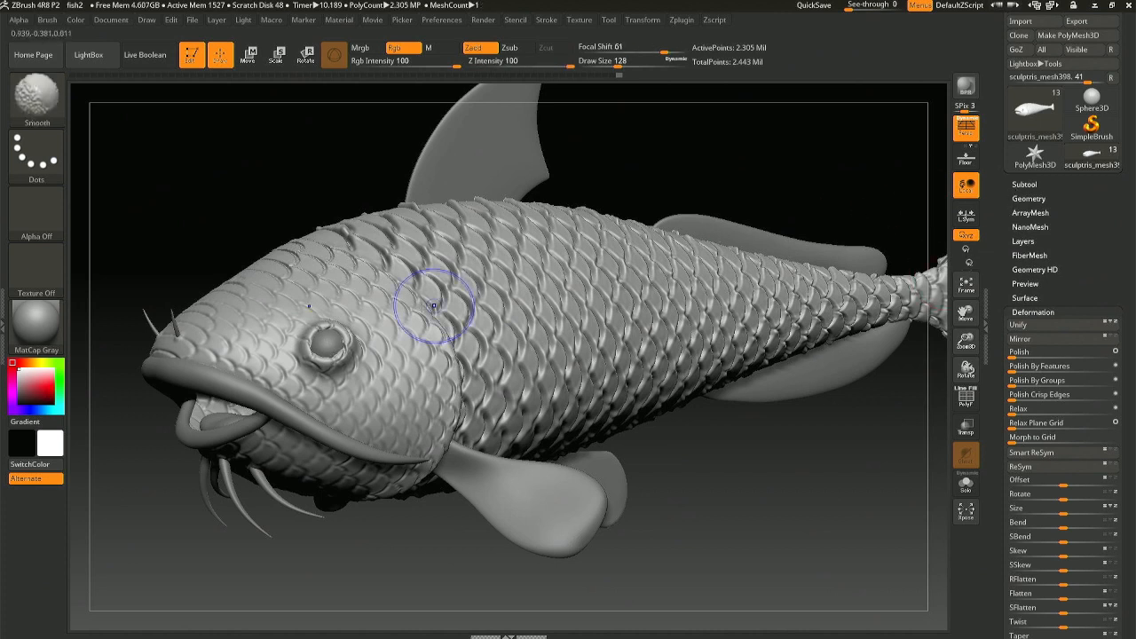
pyautogui.keyDown('shift'); pyautogui.moveTo(337, 343); pyautogui.dragTo(328, 346); pyautogui.keyUp('shift')
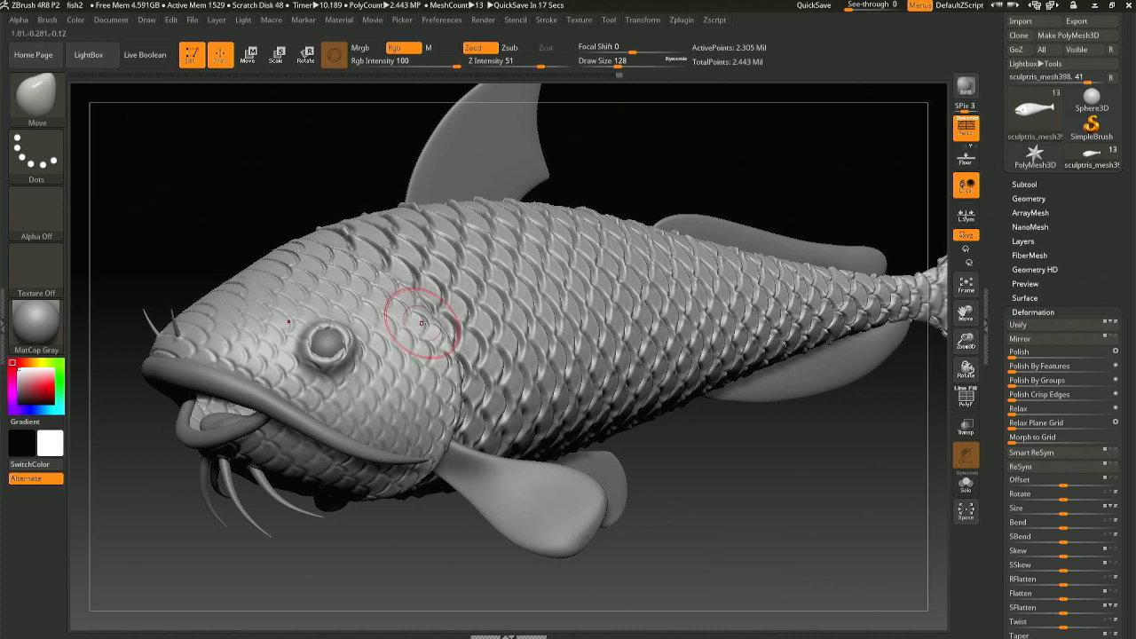
# - Step back through the body's undo history to entry 202, before the scales were applied
pyautogui.click(610, 75)
pyautogui.click(600, 74)
pyautogui.click(595, 76)
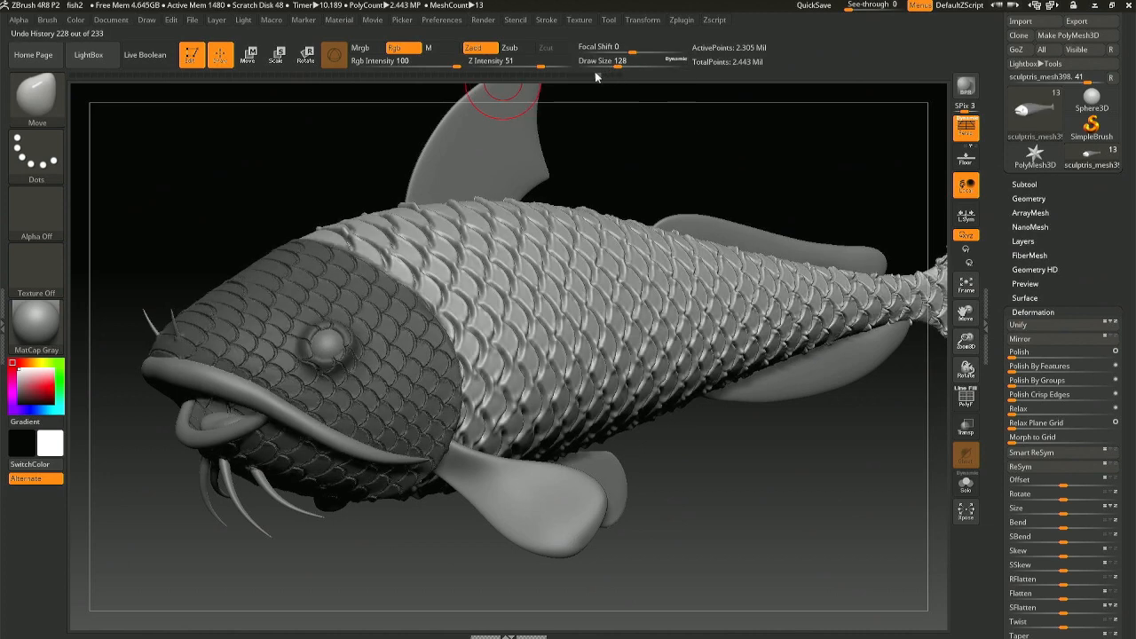
pyautogui.click(596, 76)
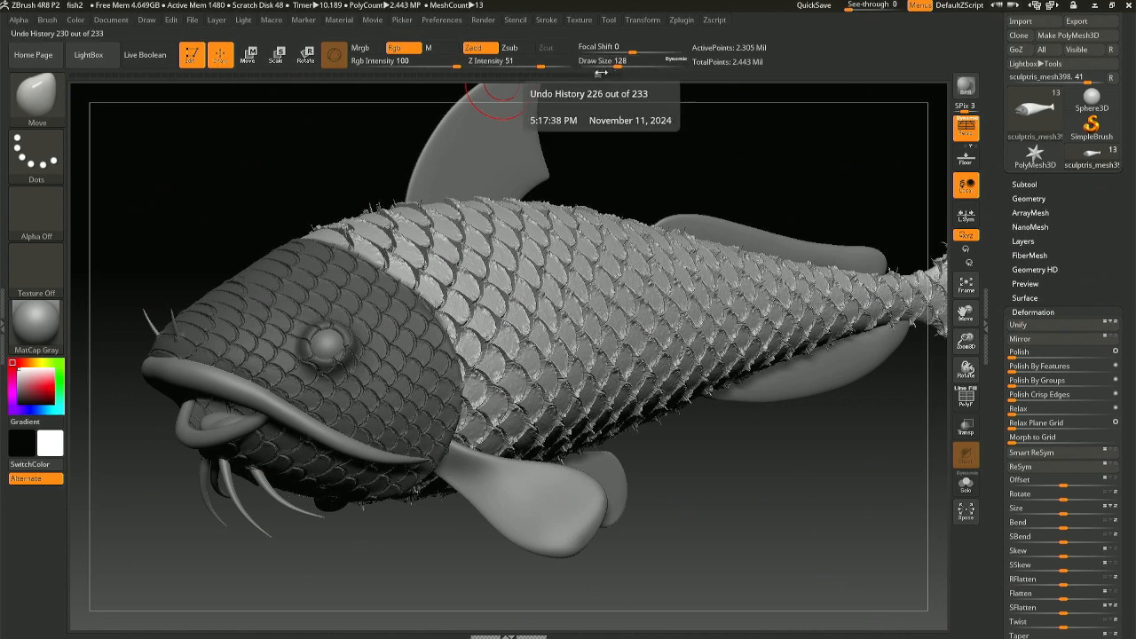
pyautogui.click(595, 78)
pyautogui.moveTo(593, 74); pyautogui.dragTo(550, 77)
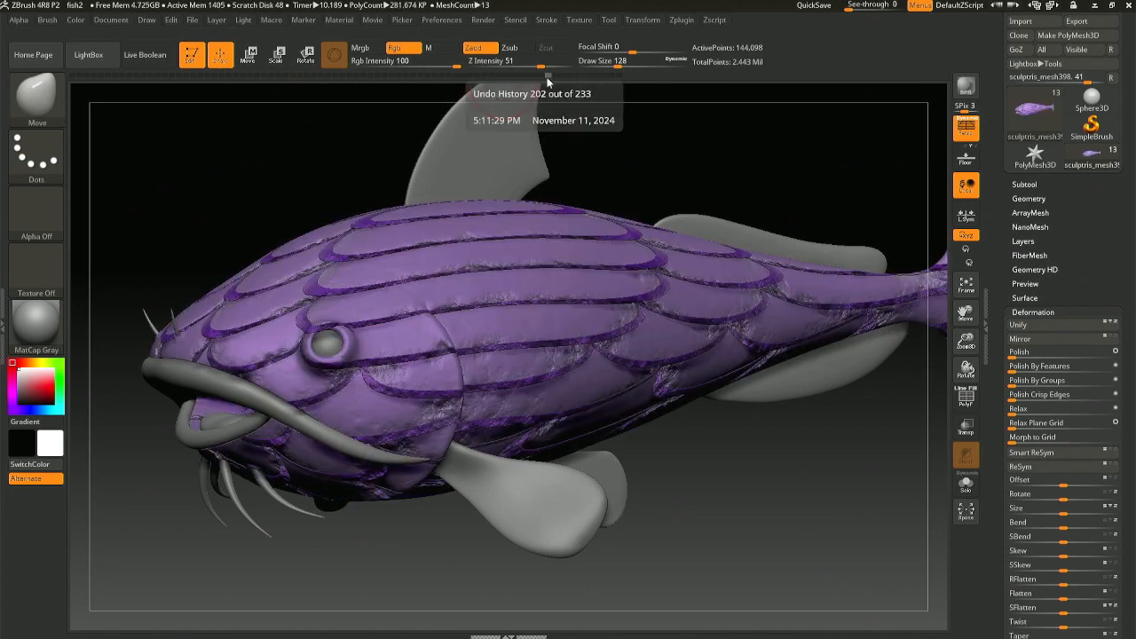
# - Save the project over the existing fish2.ZPR file
pyautogui.hotkey('ctrl', 's')
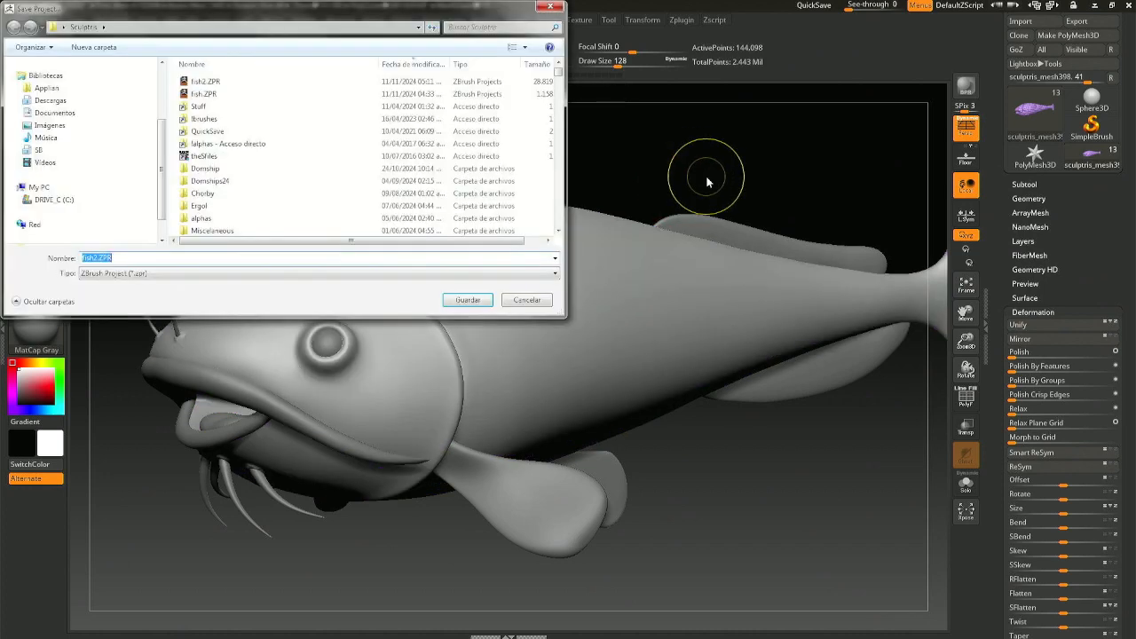
pyautogui.press('Return')
pyautogui.press('s')
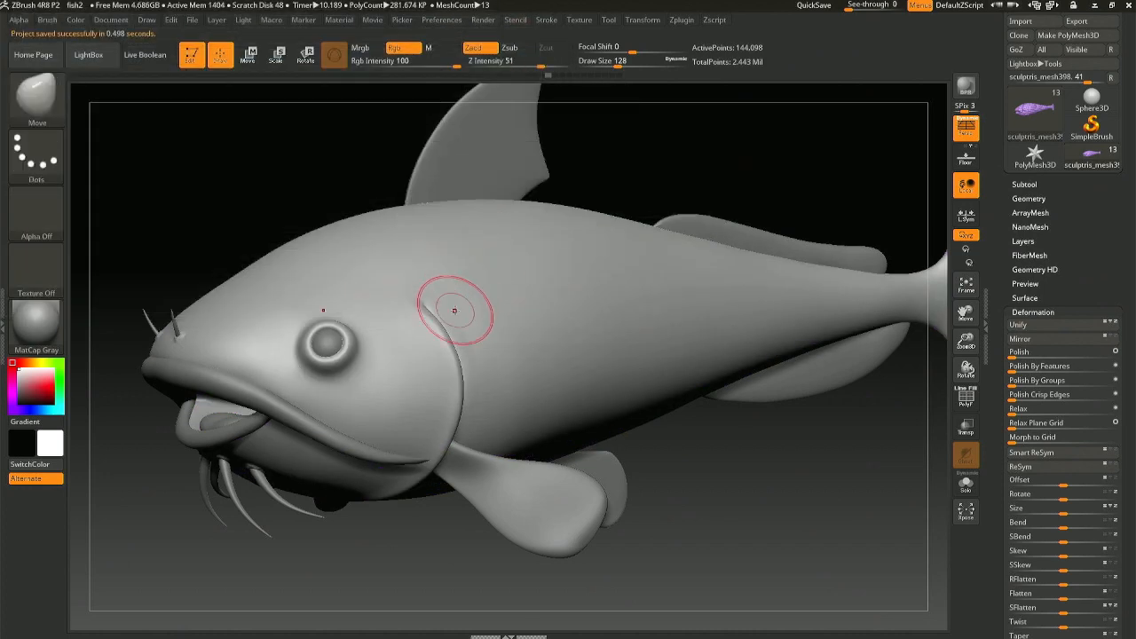
# - Adjust the gill edge above the pectoral fin with the Move brush, accepting removal of the newer undo history entries
pyautogui.moveTo(454, 310); pyautogui.dragTo(507, 325, button='right')
pyautogui.moveTo(482, 400); pyautogui.dragTo(461, 408, button='right')
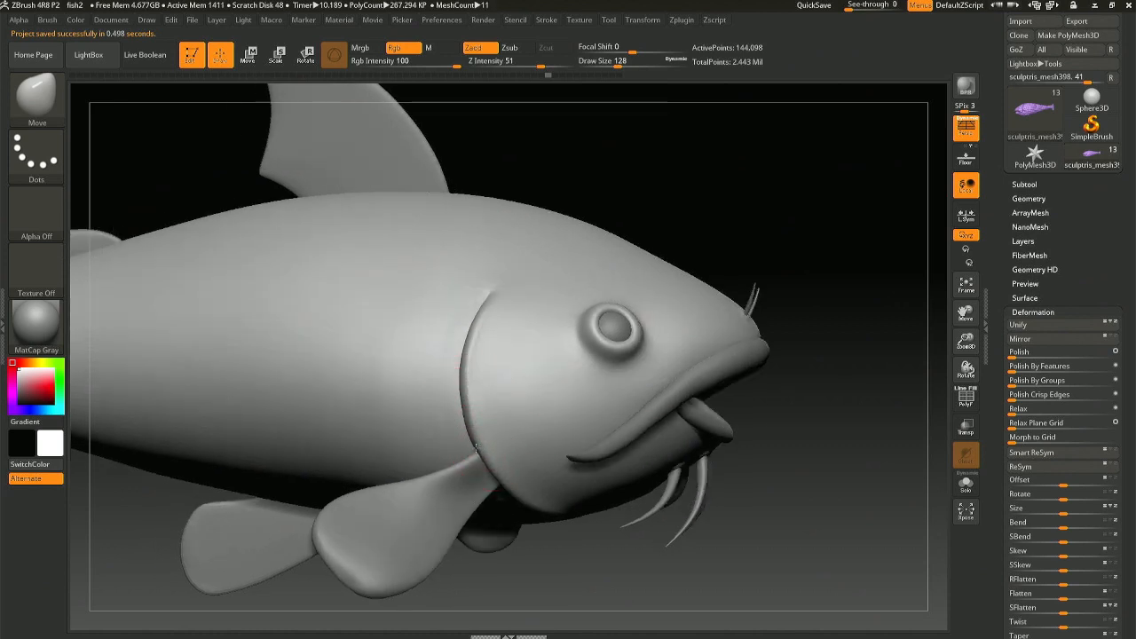
pyautogui.click(476, 448)
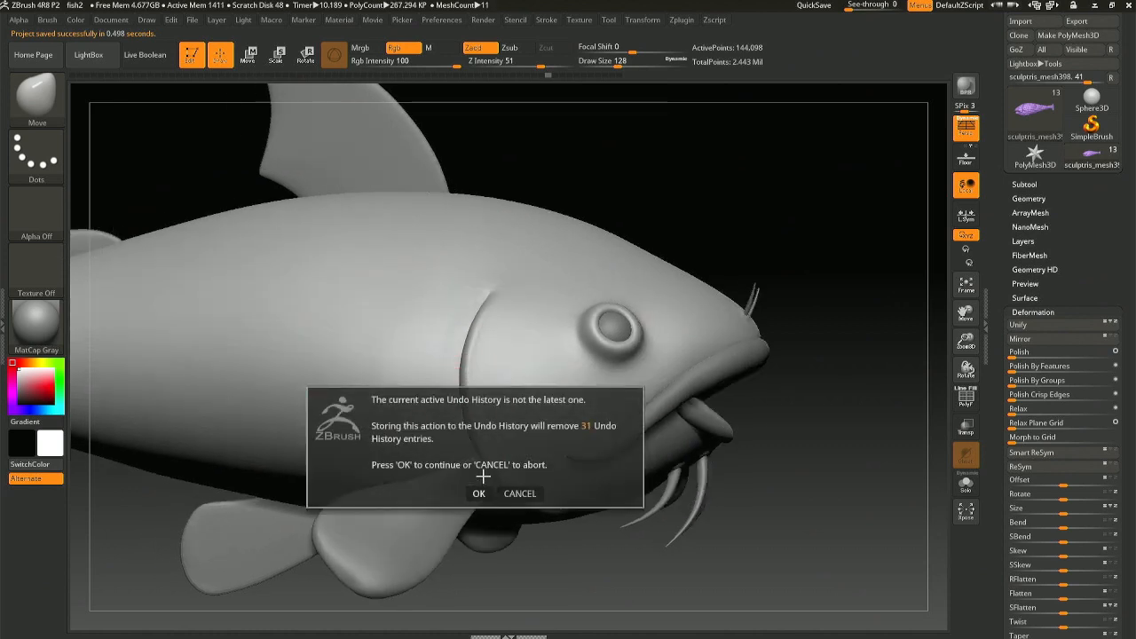
pyautogui.click(479, 493)
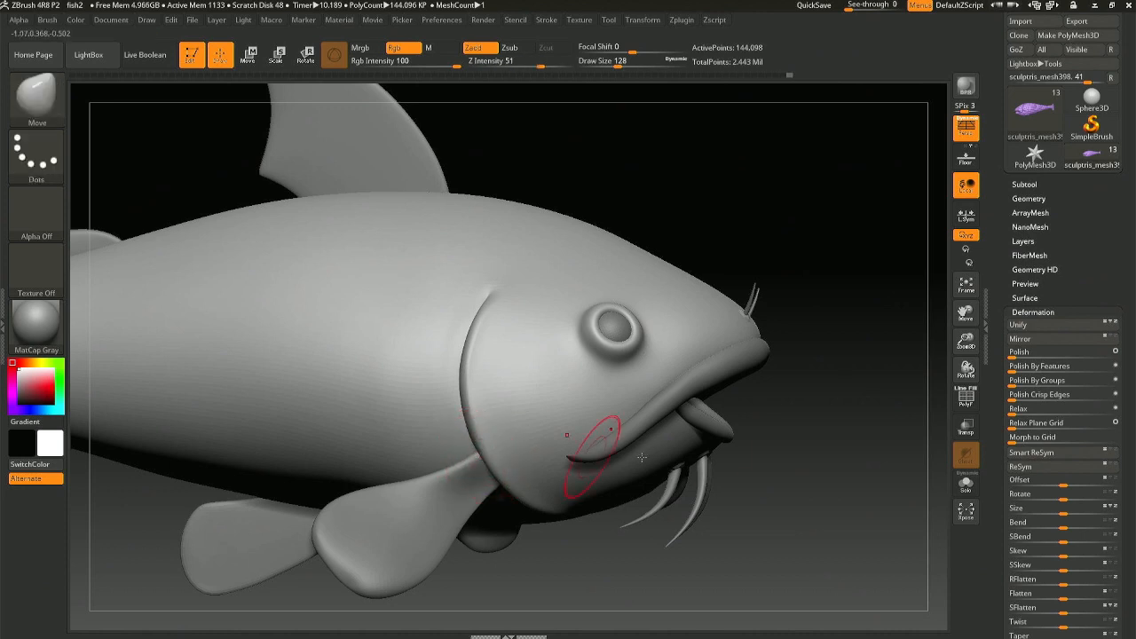
pyautogui.moveTo(769, 443); pyautogui.dragTo(722, 448)
# - Smooth the end of the body at the tail with a brush size of 1000
pyautogui.moveTo(722, 449); pyautogui.dragTo(533, 388, button='right')
pyautogui.moveTo(533, 388)
pyautogui.mouseDown(button='right')
pyautogui.moveTo(471, 369)
pyautogui.moveTo(519, 379)
pyautogui.moveTo(515, 363)
pyautogui.moveTo(510, 387)
pyautogui.moveTo(490, 384)
pyautogui.mouseUp(button='right')
pyautogui.moveTo(615, 449); pyautogui.dragTo(471, 422, button='right')
pyautogui.moveTo(736, 421)
pyautogui.keyDown('alt'); pyautogui.mouseDown(button='right')
pyautogui.moveTo(352, 437)
pyautogui.moveTo(571, 432)
pyautogui.mouseUp(button='right'); pyautogui.keyUp('alt')
pyautogui.moveTo(770, 397); pyautogui.dragTo(742, 400, button='right')
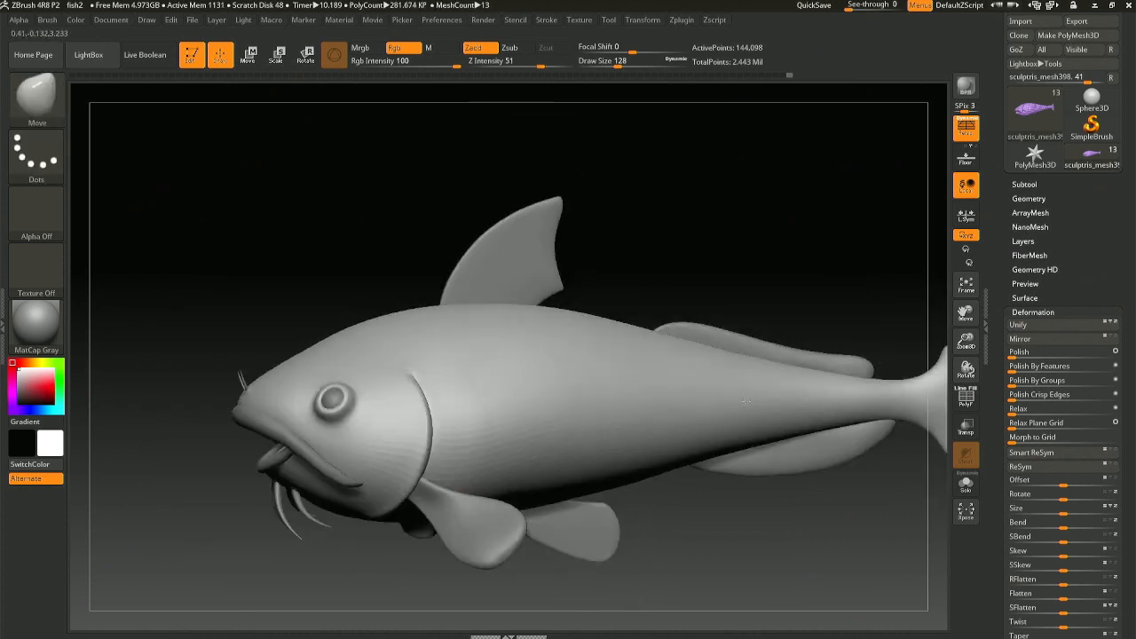
pyautogui.keyDown('alt'); pyautogui.moveTo(877, 403); pyautogui.dragTo(553, 385, button='right'); pyautogui.keyUp('alt')
pyautogui.press('space')
pyautogui.moveTo(555, 389)
pyautogui.mouseDown()
pyautogui.moveTo(644, 388)
pyautogui.moveTo(650, 406)
pyautogui.mouseUp()
pyautogui.press('shift')
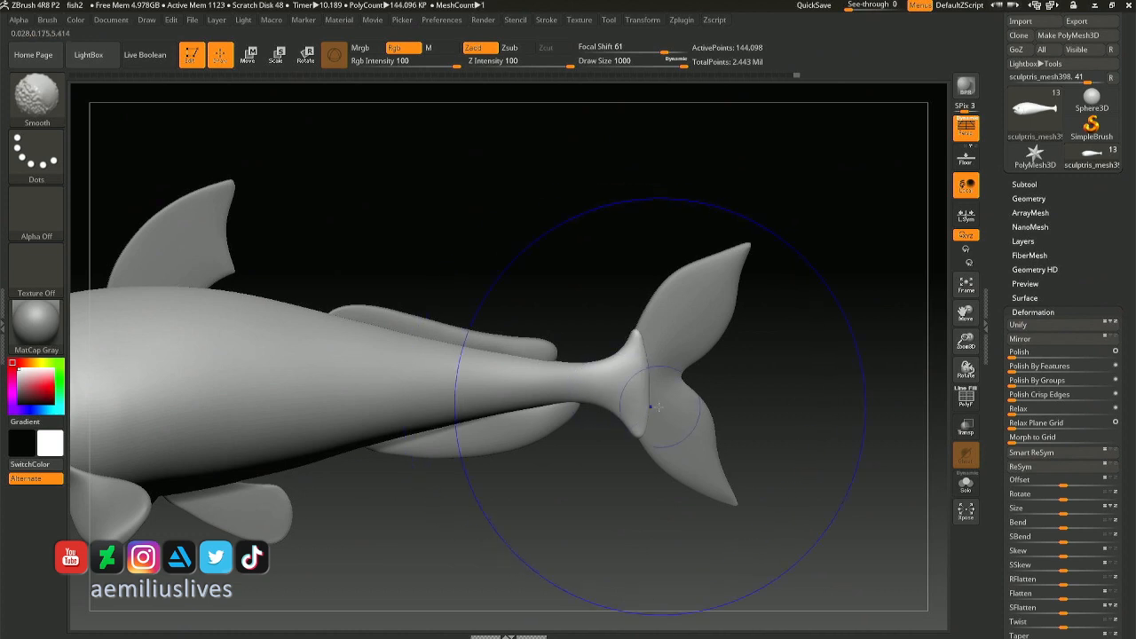
# - Refine the flared body end where it meets the tail fin, using the Move brush at size 136
pyautogui.moveTo(705, 403)
pyautogui.mouseDown(button='right')
pyautogui.moveTo(517, 406)
pyautogui.moveTo(530, 398)
pyautogui.mouseUp(button='right')
pyautogui.press('space')
pyautogui.moveTo(544, 385); pyautogui.dragTo(574, 388)
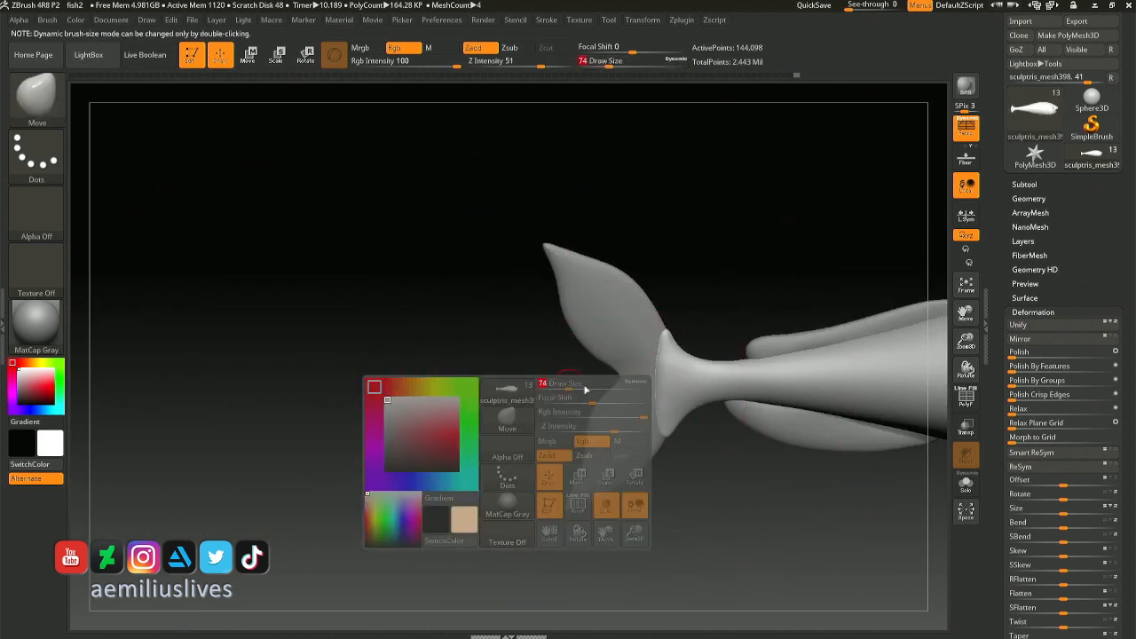
pyautogui.moveTo(590, 393)
pyautogui.keyDown('ctrl'); pyautogui.mouseDown(button='right')
pyautogui.moveTo(637, 436)
pyautogui.moveTo(559, 352)
pyautogui.mouseUp(button='right'); pyautogui.keyUp('ctrl')
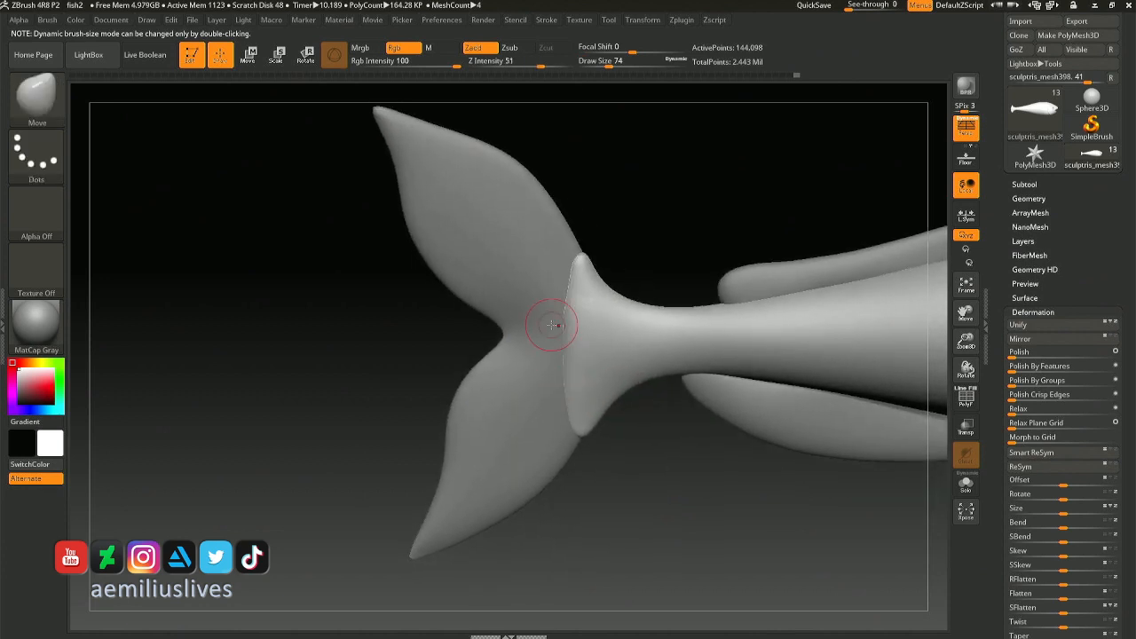
pyautogui.press('space')
pyautogui.moveTo(545, 321); pyautogui.dragTo(558, 321)
pyautogui.press('space')
pyautogui.moveTo(541, 313); pyautogui.dragTo(557, 313)
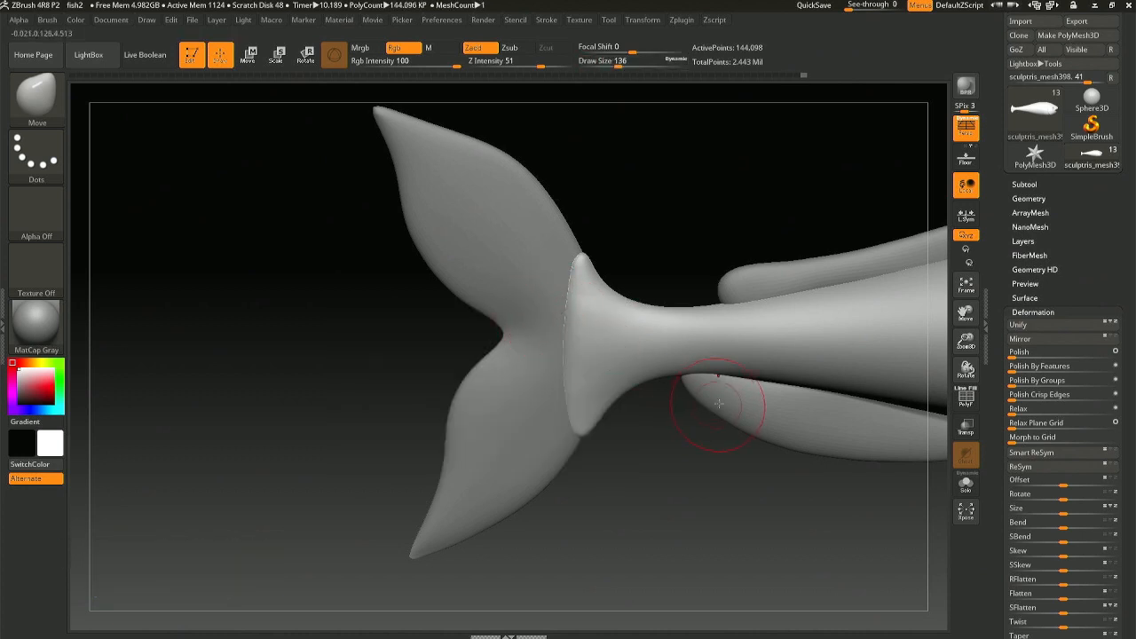
# - Review the smooth body, head and mouth of the fish from several angles
pyautogui.keyDown('alt'); pyautogui.moveTo(786, 383); pyautogui.dragTo(542, 367, button='right'); pyautogui.keyUp('alt')
pyautogui.moveTo(818, 339)
pyautogui.mouseDown(button='right')
pyautogui.moveTo(748, 348)
pyautogui.moveTo(756, 355)
pyautogui.moveTo(721, 325)
pyautogui.mouseUp(button='right')
pyautogui.keyDown('alt'); pyautogui.moveTo(873, 357); pyautogui.dragTo(659, 359, button='right'); pyautogui.keyUp('alt')
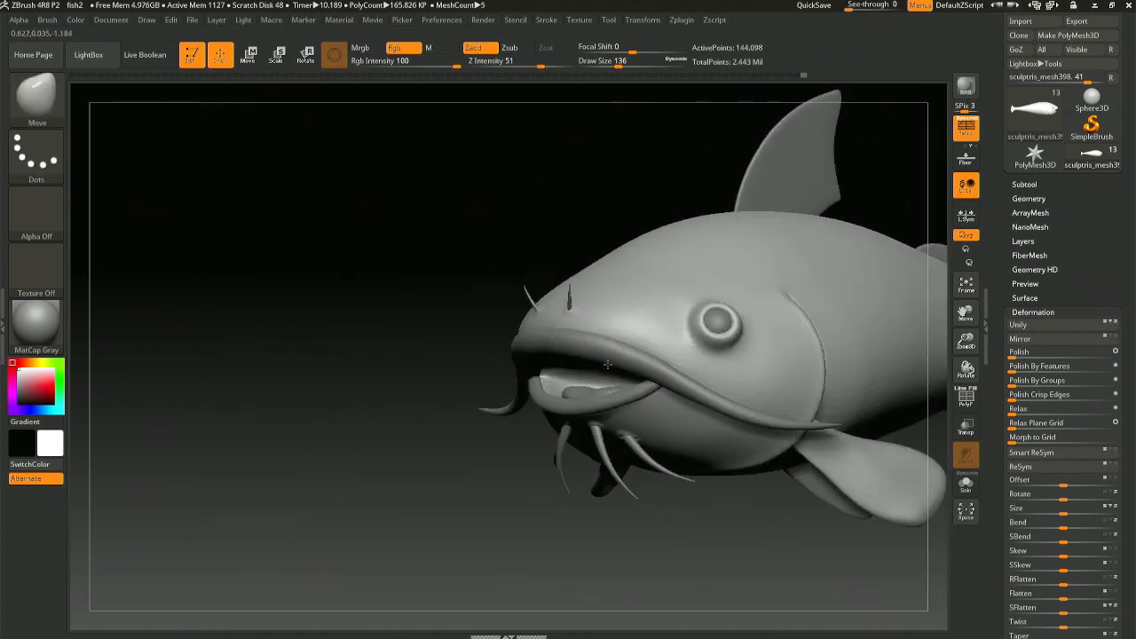
pyautogui.moveTo(608, 365); pyautogui.dragTo(610, 368)
pyautogui.moveTo(699, 382)
pyautogui.mouseDown(button='right')
pyautogui.moveTo(676, 386)
pyautogui.moveTo(693, 383)
pyautogui.mouseUp(button='right')
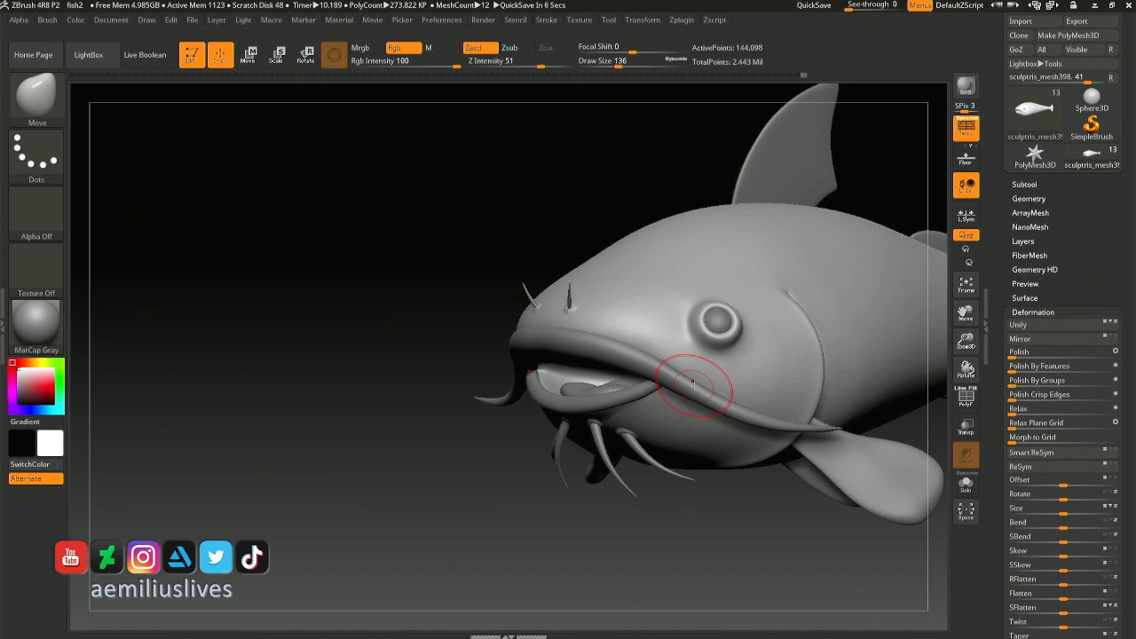
pyautogui.moveTo(620, 396); pyautogui.dragTo(567, 396, button='right')
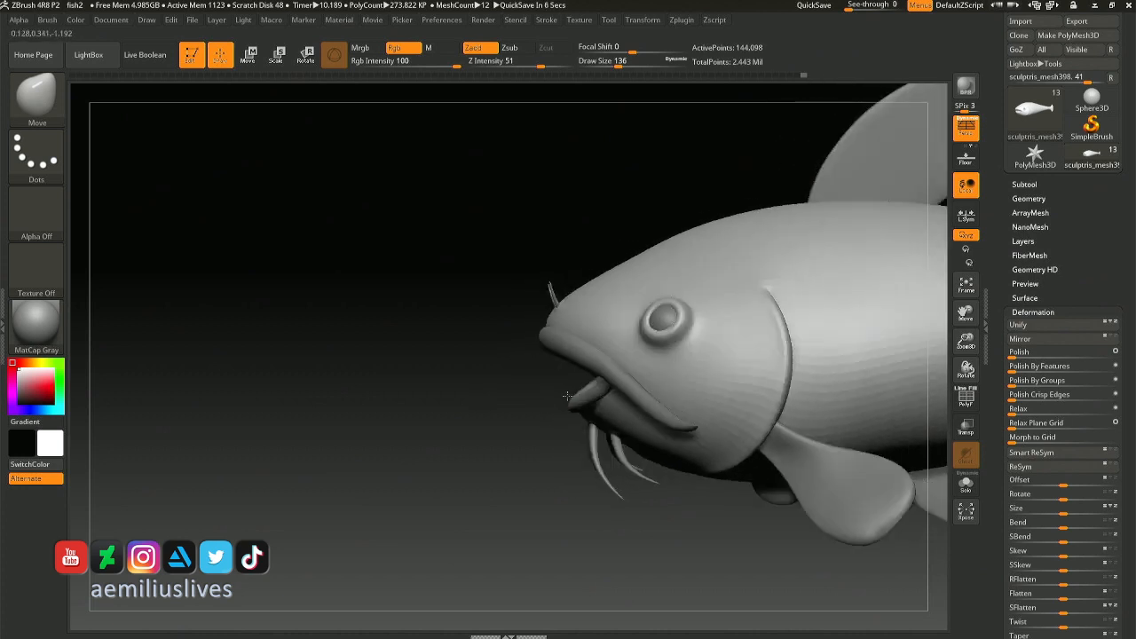
pyautogui.moveTo(661, 322)
pyautogui.keyDown('alt'); pyautogui.mouseDown(button='right')
pyautogui.moveTo(464, 340)
pyautogui.moveTo(480, 385)
pyautogui.moveTo(534, 390)
pyautogui.moveTo(592, 444)
pyautogui.moveTo(550, 322)
pyautogui.moveTo(736, 401)
pyautogui.moveTo(482, 337)
pyautogui.moveTo(626, 334)
pyautogui.mouseUp(button='right'); pyautogui.keyUp('alt')
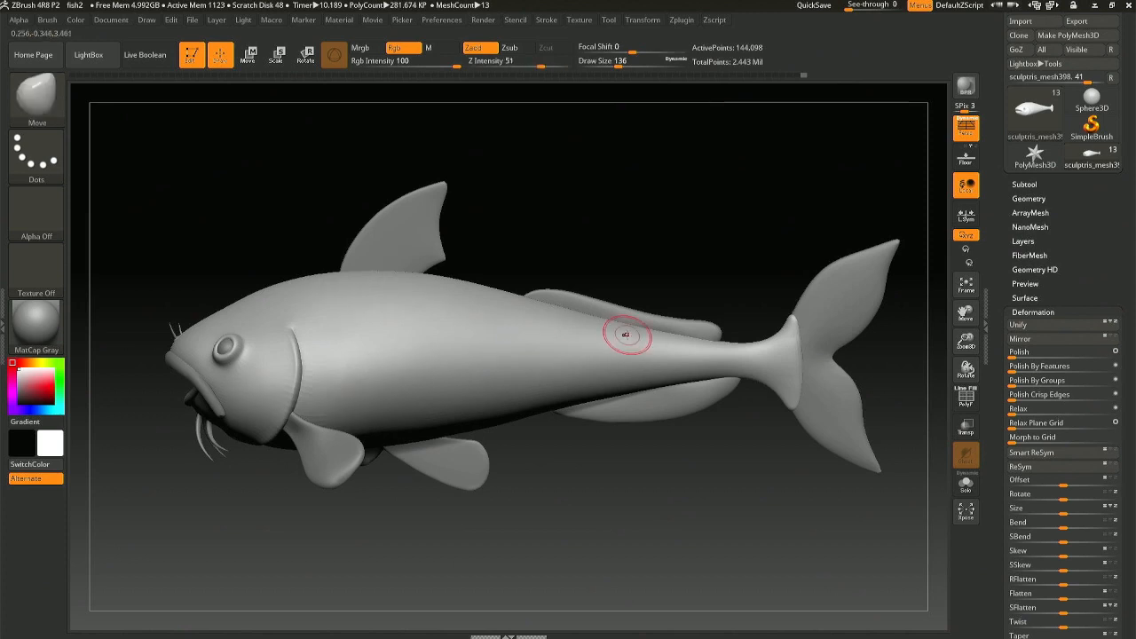
# - Select the long upper fin near the tail, inspect it in isolation and show the whole fish again
pyautogui.press('space')
pyautogui.moveTo(627, 334); pyautogui.dragTo(668, 331)
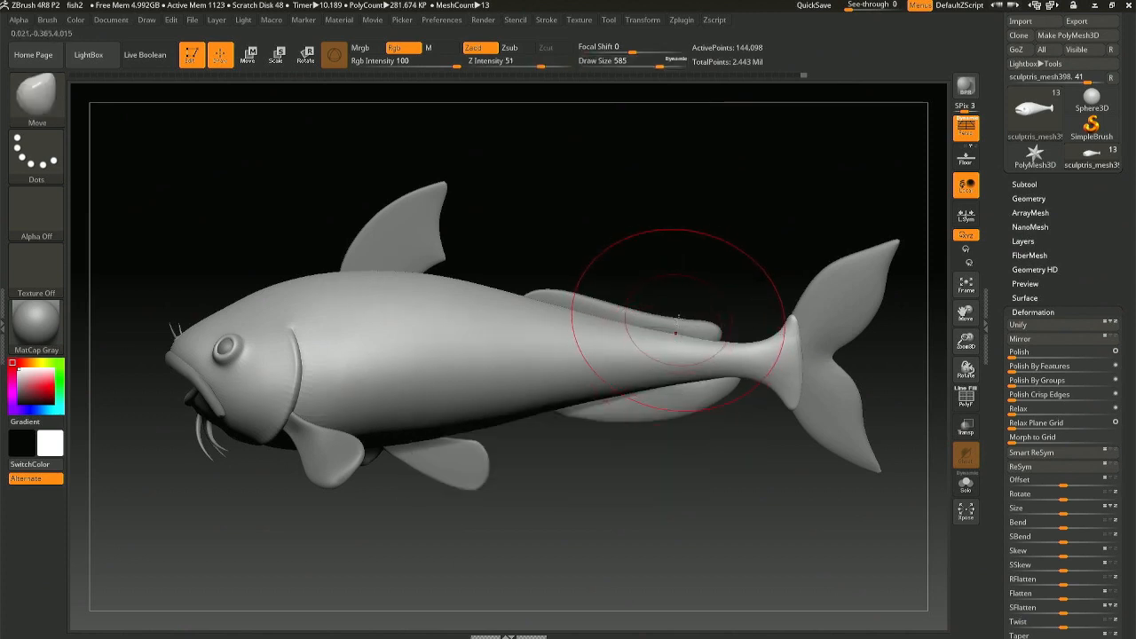
pyautogui.keyDown('alt'); pyautogui.click(668, 330); pyautogui.keyUp('alt')
pyautogui.click(967, 482)
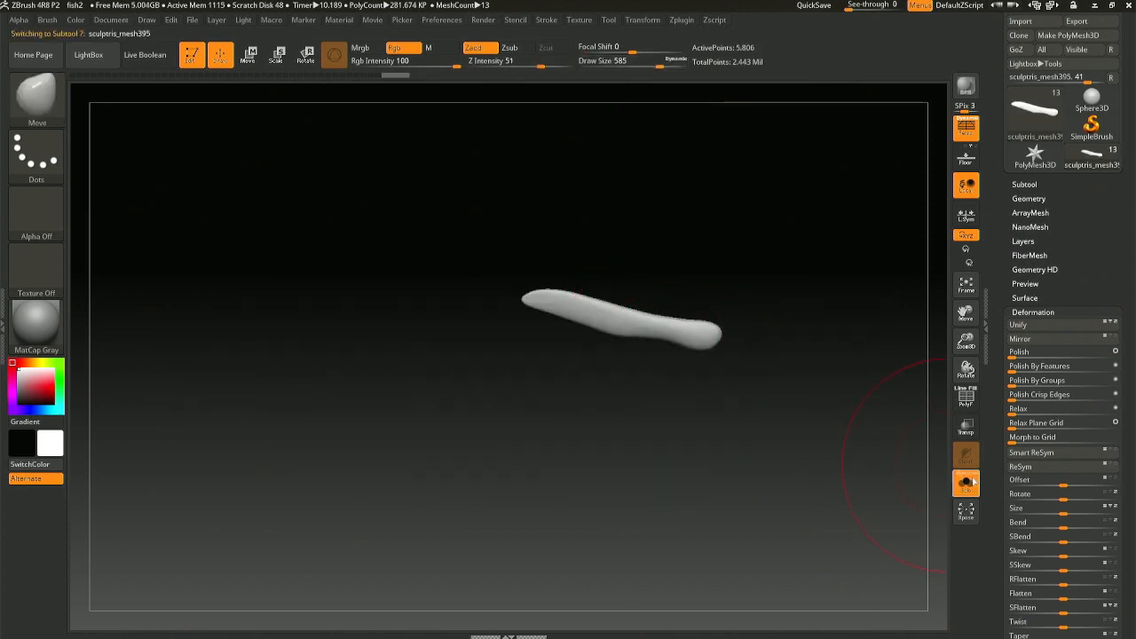
pyautogui.click(967, 481)
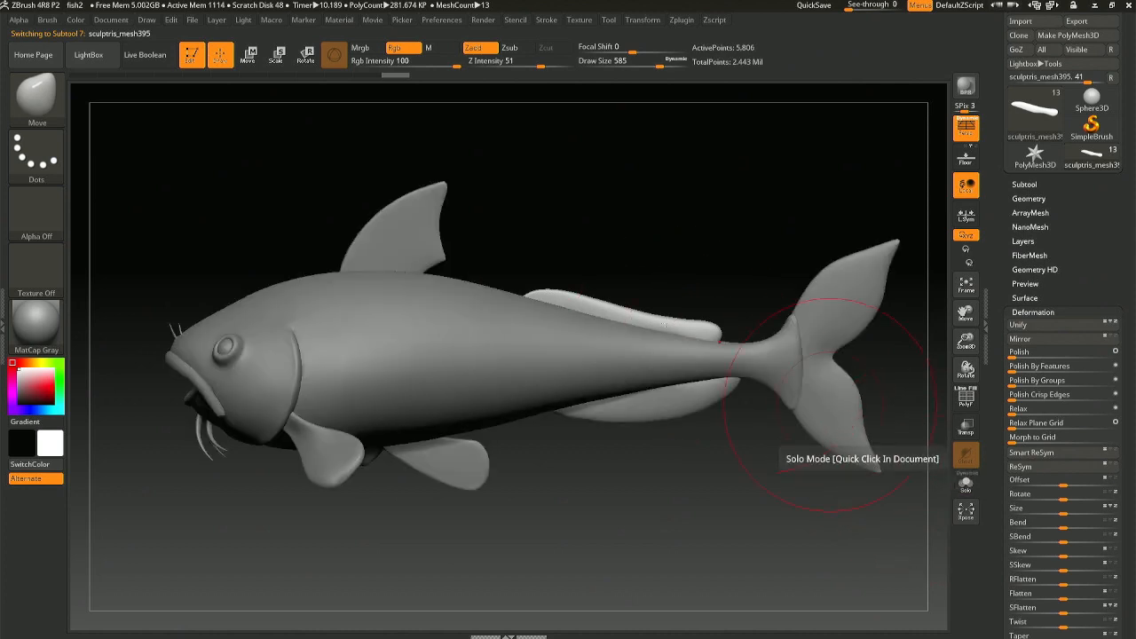
# - Reshape the upper edge and base of the long upper rear fin with the Move brush at size 492
pyautogui.press('space')
pyautogui.moveTo(569, 294); pyautogui.dragTo(560, 291)
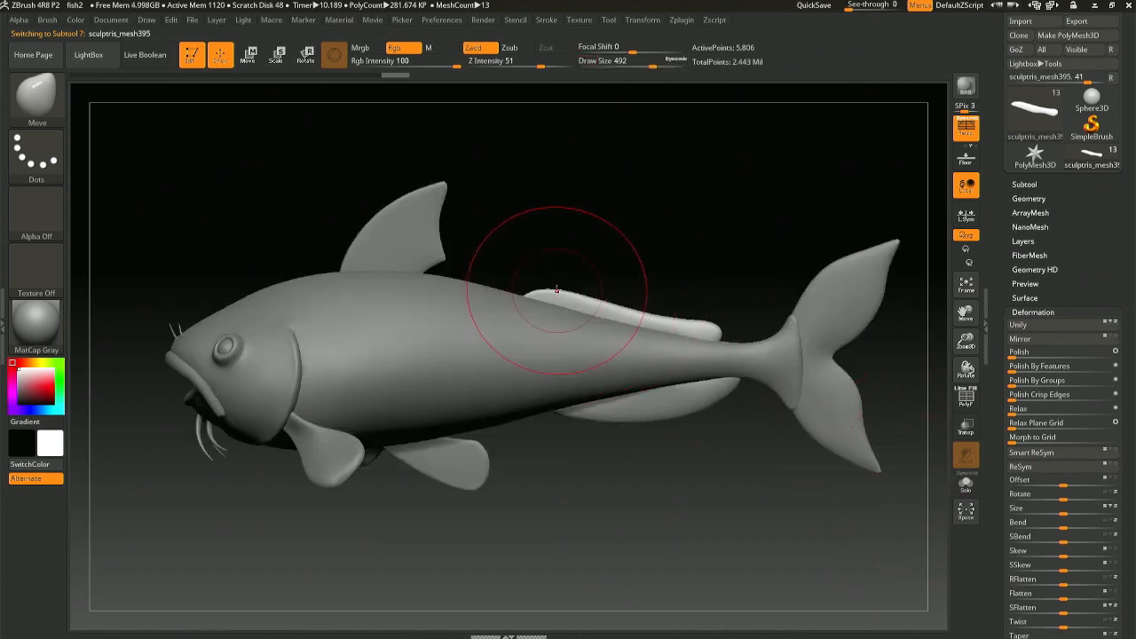
pyautogui.moveTo(557, 291)
pyautogui.mouseDown(button='right')
pyautogui.moveTo(577, 308)
pyautogui.moveTo(596, 515)
pyautogui.mouseUp(button='right')
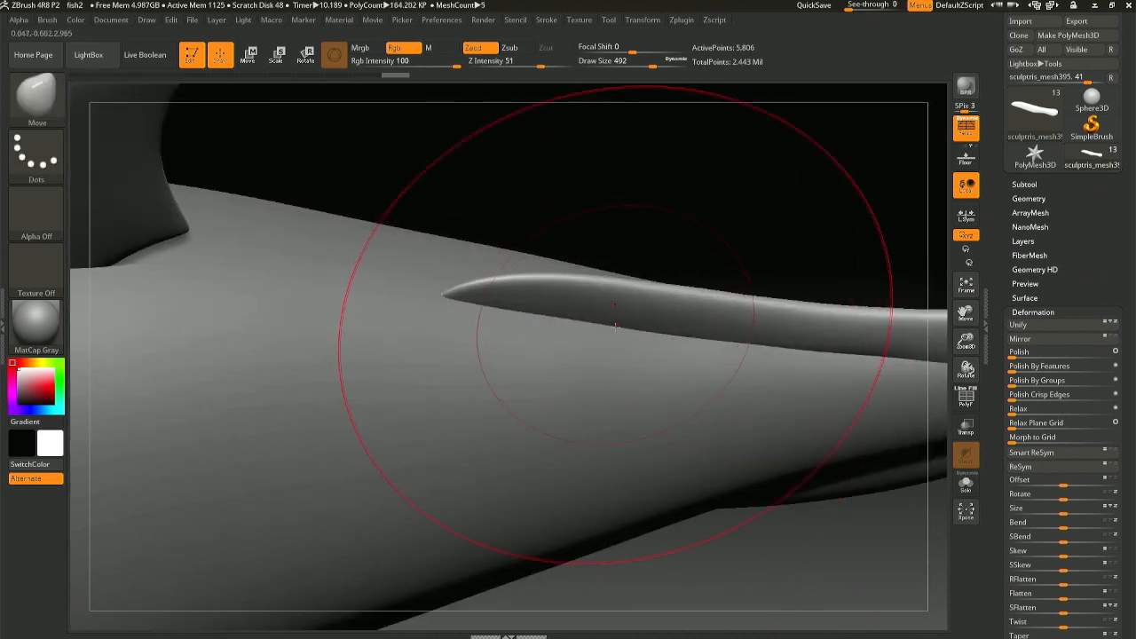
pyautogui.moveTo(615, 328); pyautogui.dragTo(609, 258, button='right')
pyautogui.keyDown('ctrl'); pyautogui.moveTo(645, 355); pyautogui.dragTo(609, 233, button='right'); pyautogui.keyUp('ctrl')
pyautogui.moveTo(617, 282)
pyautogui.keyDown('alt'); pyautogui.mouseDown(button='right')
pyautogui.moveTo(552, 219)
pyautogui.moveTo(552, 230)
pyautogui.mouseUp(button='right'); pyautogui.keyUp('alt')
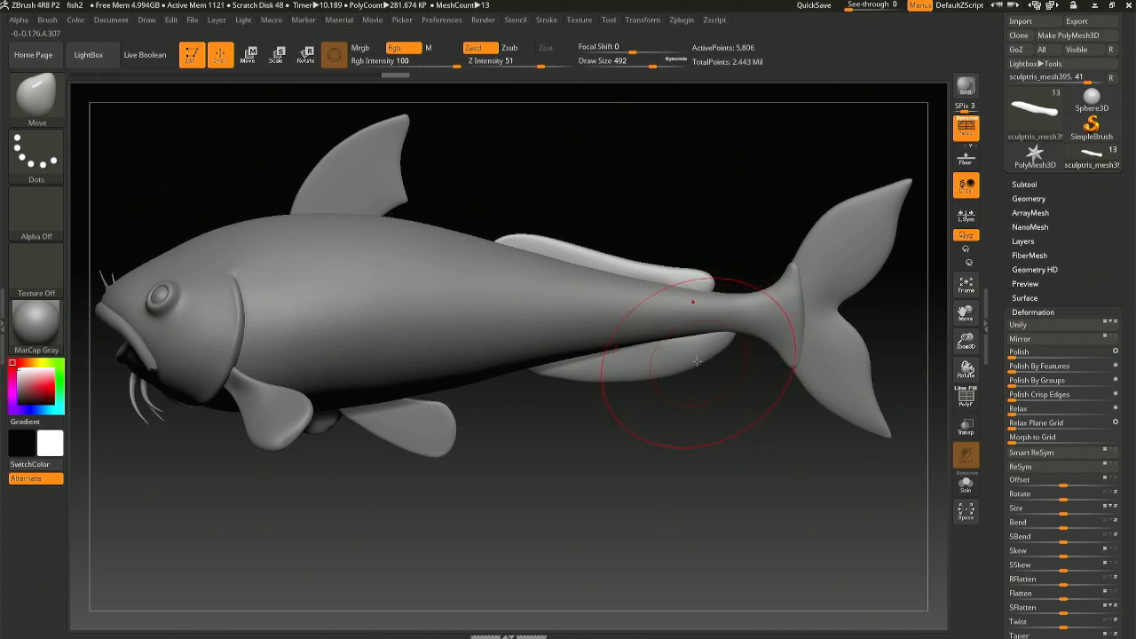
pyautogui.moveTo(543, 237); pyautogui.dragTo(544, 233)
pyautogui.moveTo(612, 258)
pyautogui.mouseDown()
pyautogui.moveTo(707, 272)
pyautogui.moveTo(641, 281)
pyautogui.moveTo(659, 303)
pyautogui.mouseUp()
# - Refine and smooth the rounded rear end of the upper rear fin with a brush size of 251
pyautogui.press('space')
pyautogui.moveTo(658, 304); pyautogui.dragTo(642, 406, button='right')
pyautogui.moveTo(643, 341); pyautogui.dragTo(627, 287, button='right')
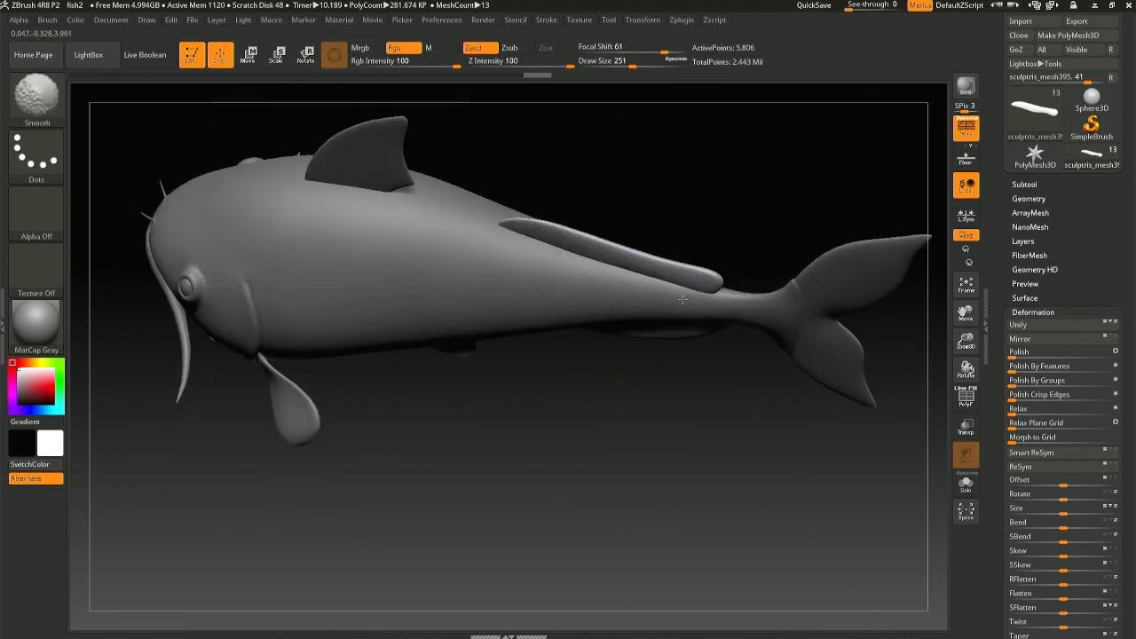
pyautogui.moveTo(684, 329)
pyautogui.mouseDown(button='right')
pyautogui.moveTo(665, 243)
pyautogui.moveTo(684, 355)
pyautogui.mouseUp(button='right')
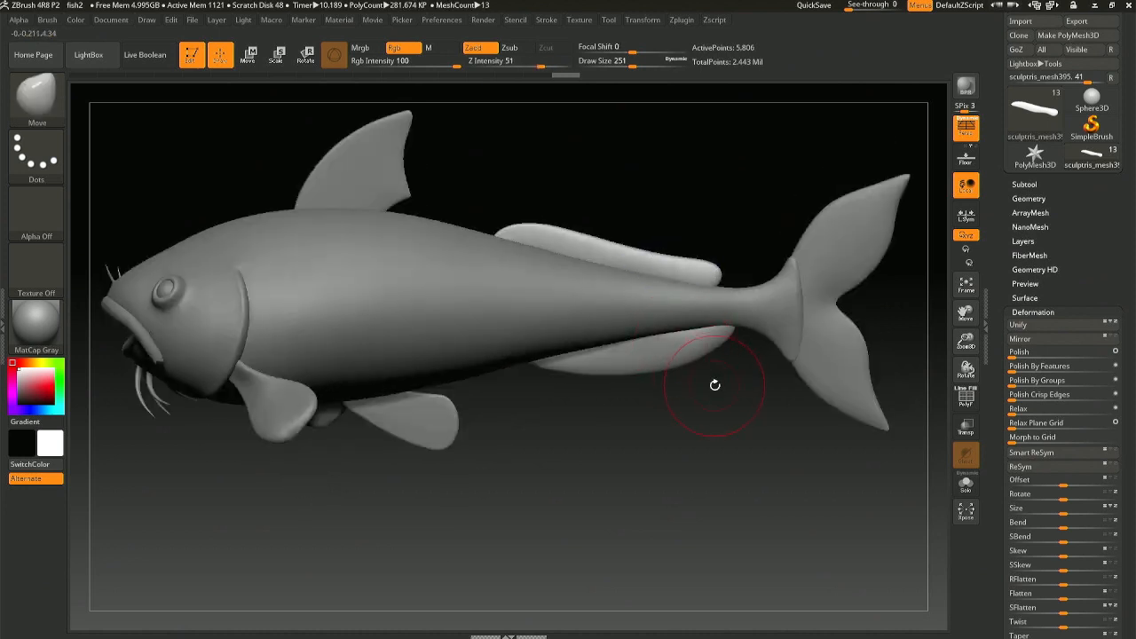
# - Select the lower rear fin and pull its rear end toward the tail with the Move brush at size 437
pyautogui.keyDown('alt'); pyautogui.click(718, 343); pyautogui.keyUp('alt')
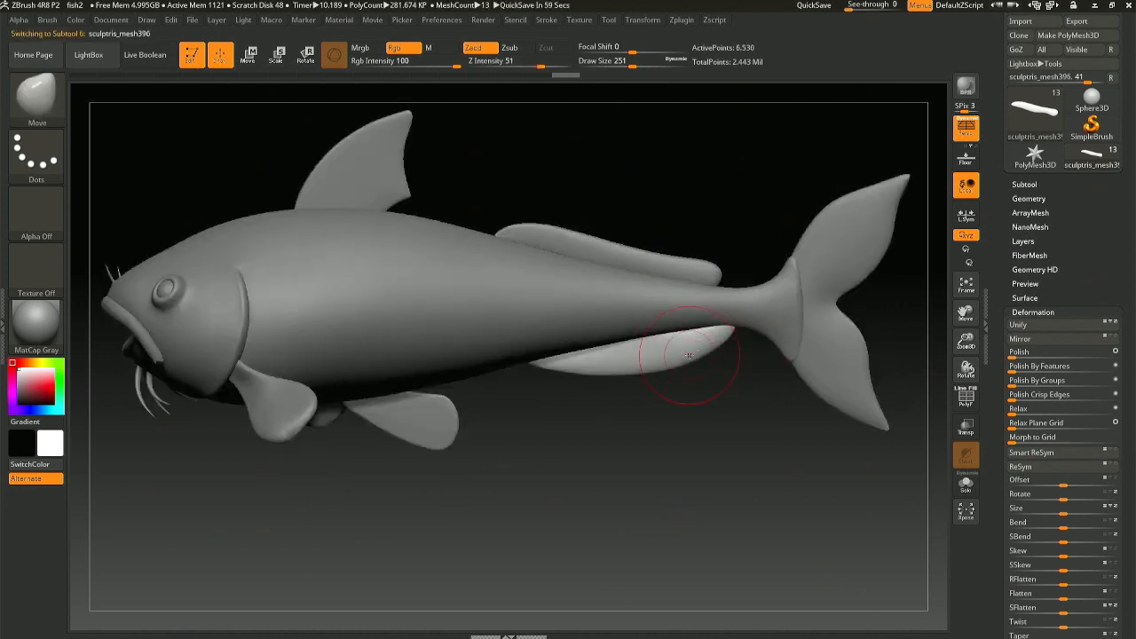
pyautogui.press('space')
pyautogui.moveTo(721, 326); pyautogui.dragTo(741, 326)
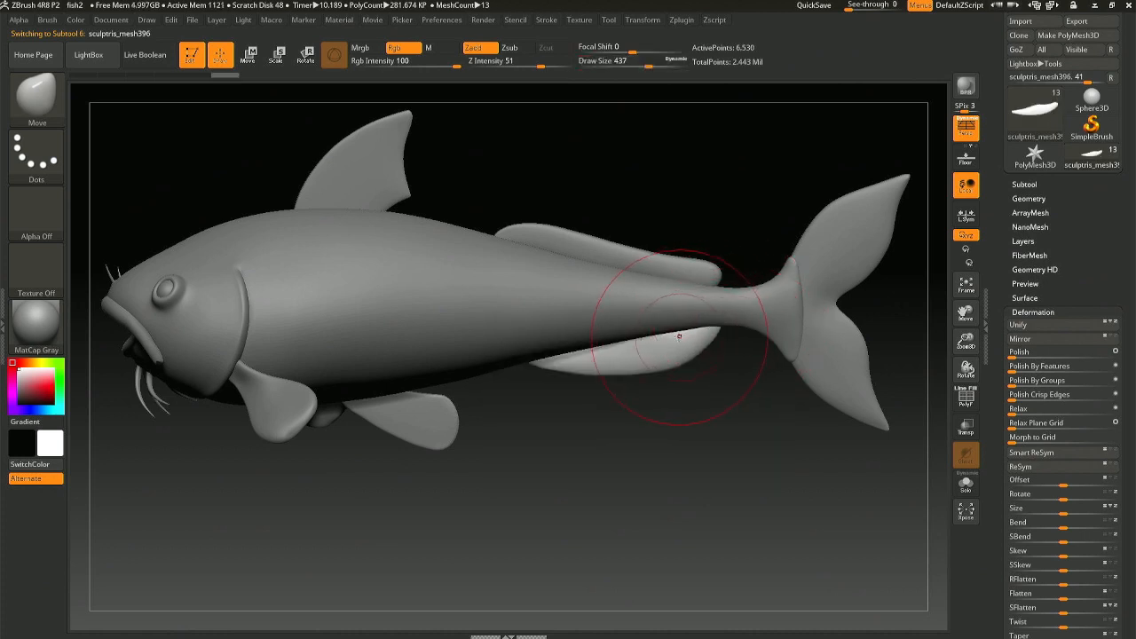
pyautogui.moveTo(679, 336); pyautogui.dragTo(698, 208, button='right')
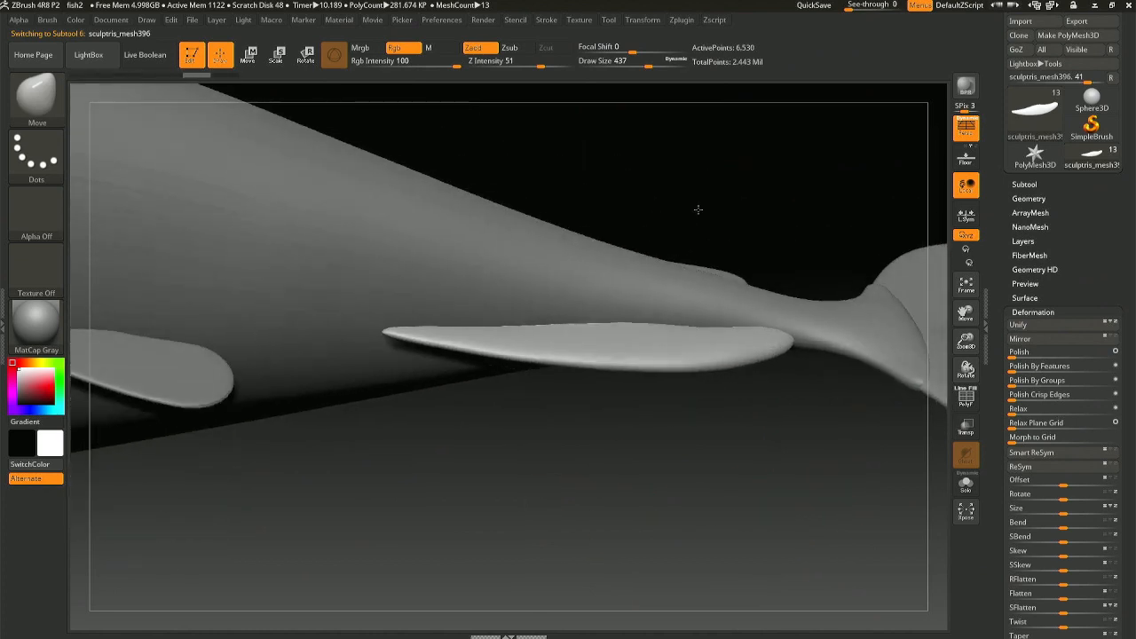
pyautogui.moveTo(701, 310); pyautogui.dragTo(755, 328, button='right')
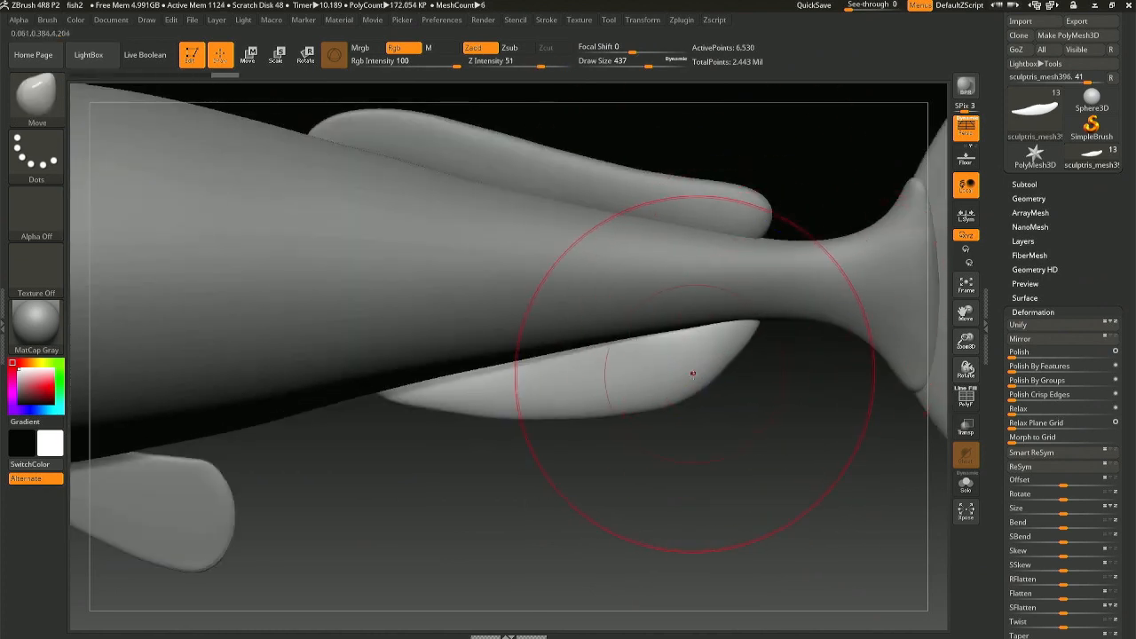
pyautogui.moveTo(692, 374); pyautogui.dragTo(727, 393)
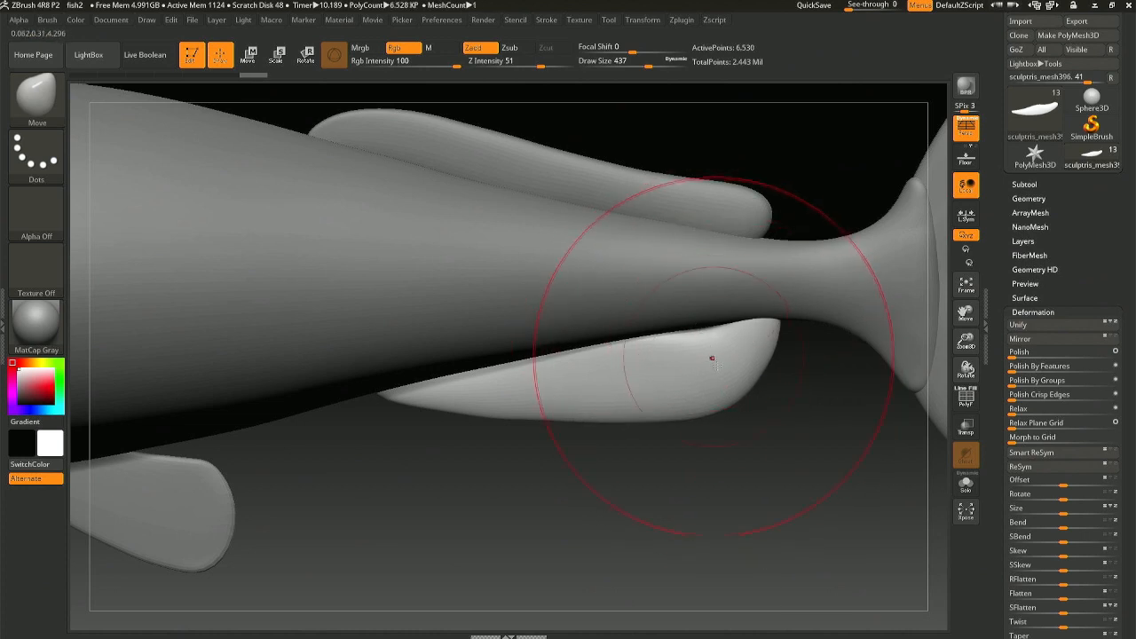
pyautogui.press('f')
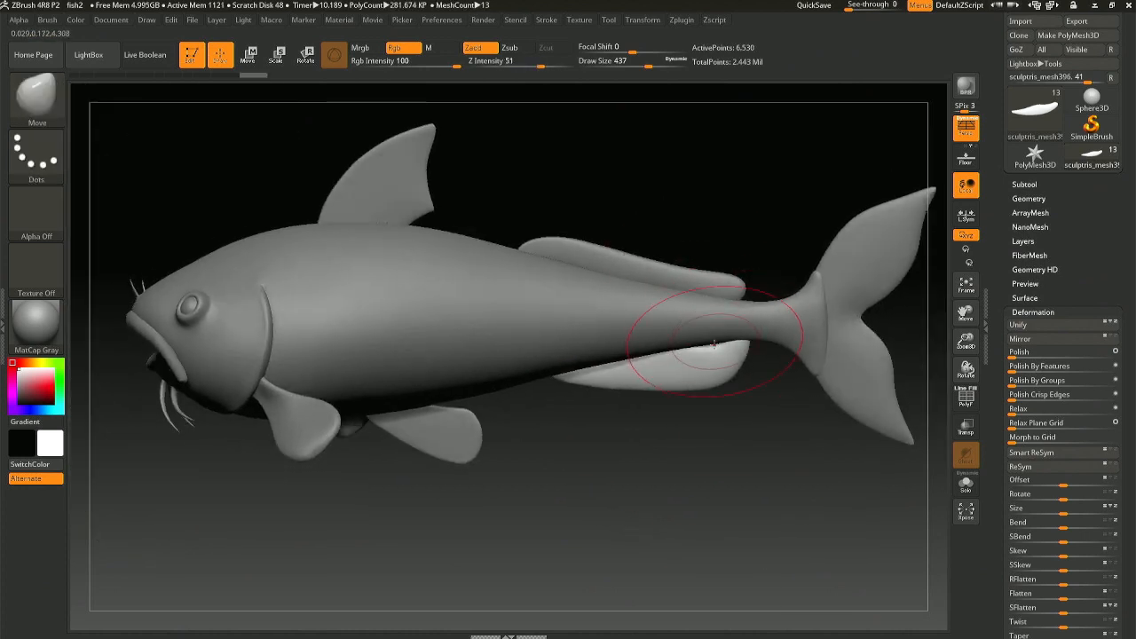
# - Square off the rear end of the lower rear fin at brush size 331 and smooth its surface
pyautogui.press('space')
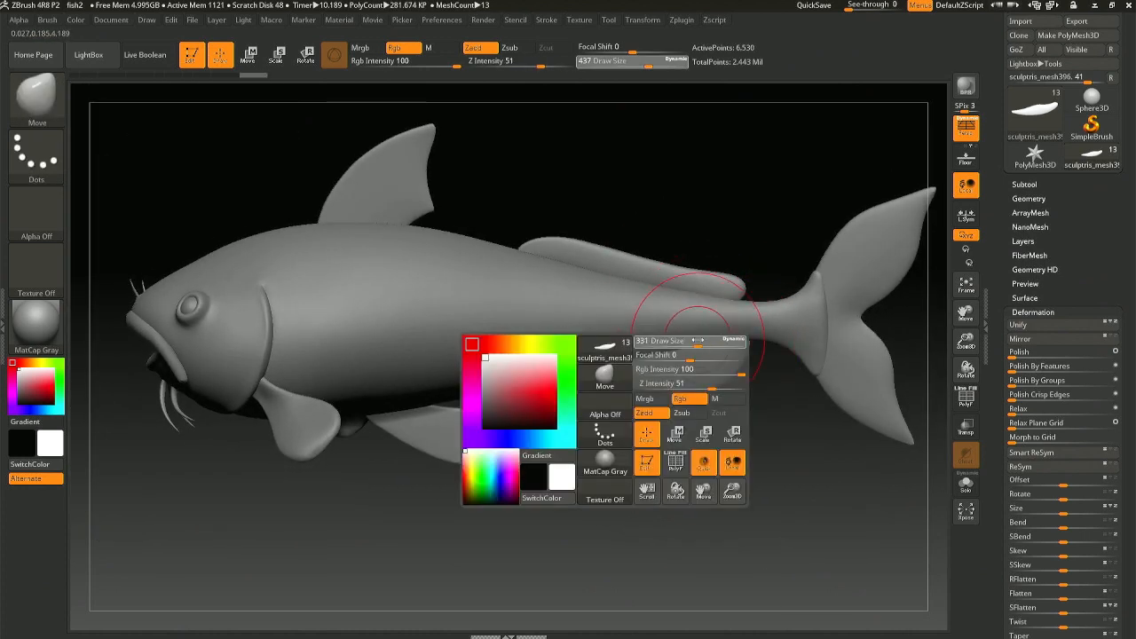
pyautogui.moveTo(703, 344); pyautogui.dragTo(692, 343)
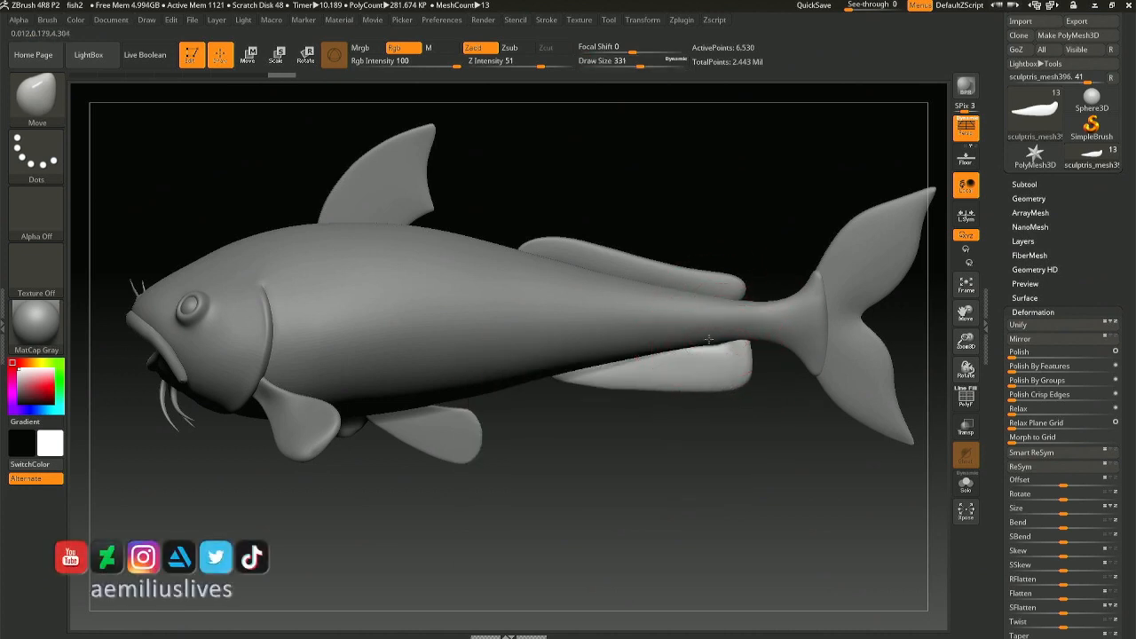
pyautogui.press('shift')
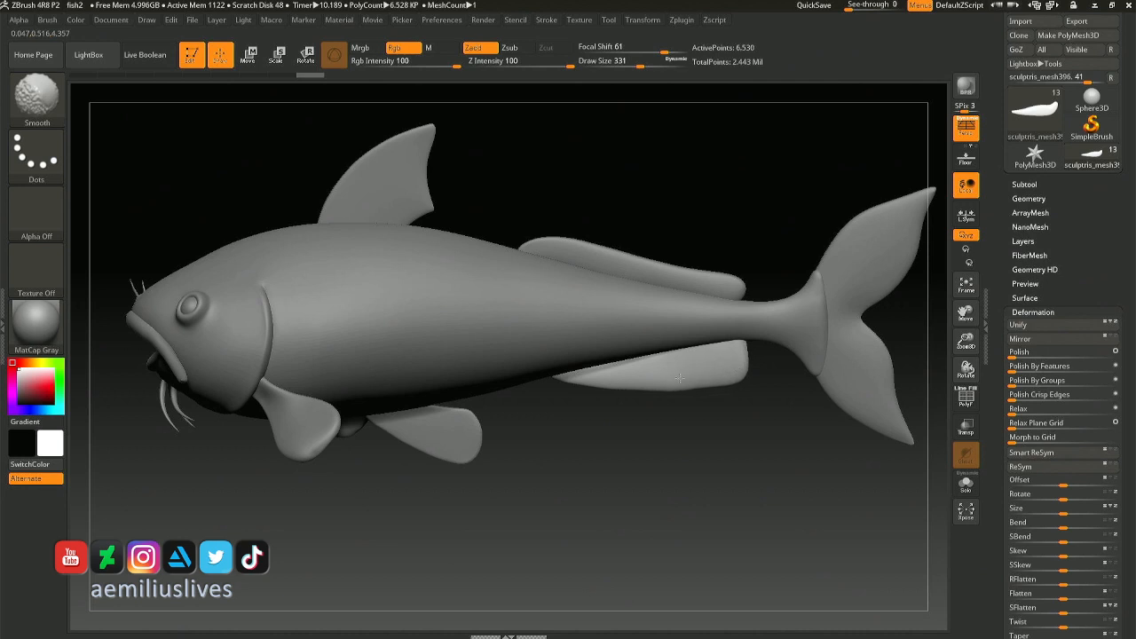
pyautogui.moveTo(663, 378)
pyautogui.keyDown('shift'); pyautogui.mouseDown()
pyautogui.moveTo(742, 383)
pyautogui.moveTo(555, 381)
pyautogui.moveTo(691, 388)
pyautogui.mouseUp(); pyautogui.keyUp('shift')
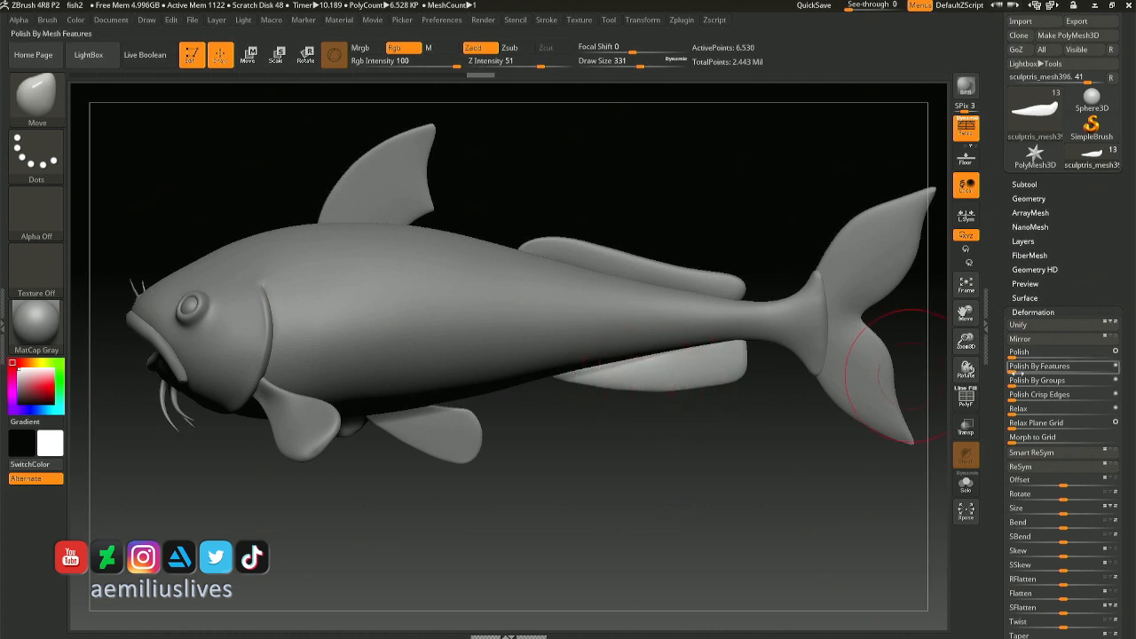
# - Lower the lower rear fin to subdivision level 1 and apply a Relax deformation of 100
pyautogui.click(1030, 198)
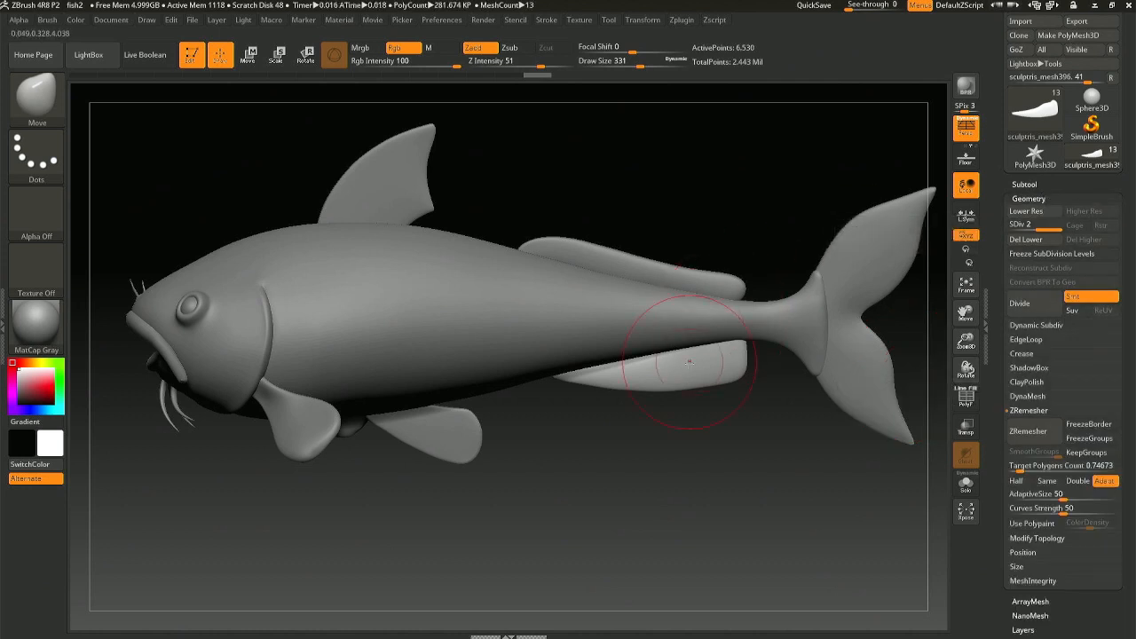
pyautogui.click(1018, 214)
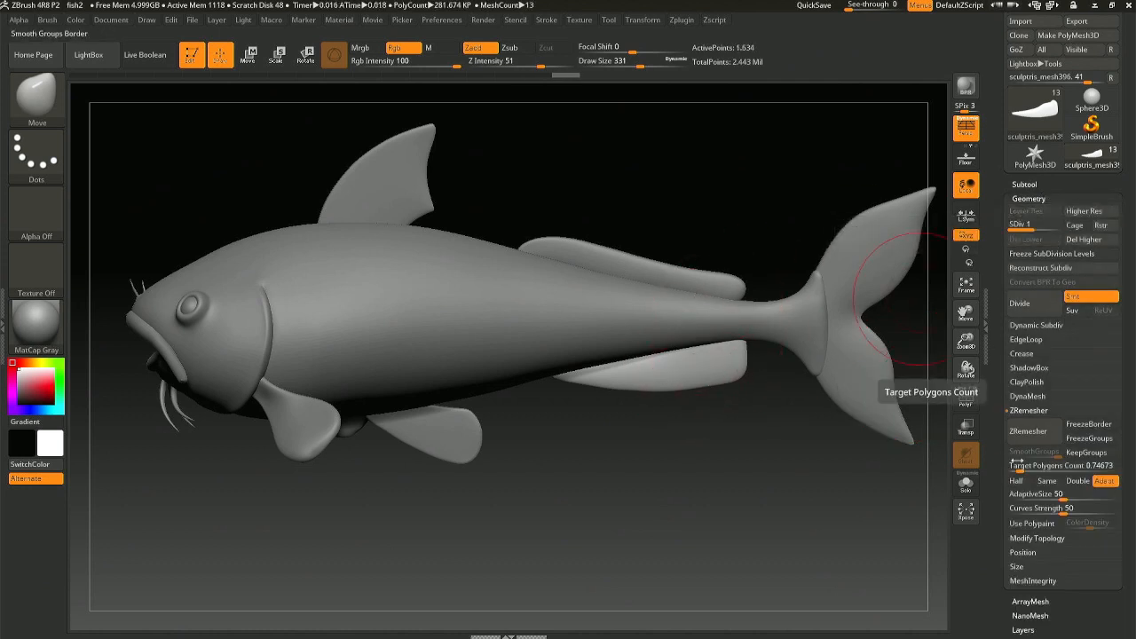
pyautogui.scroll(-5, 1061, 382)
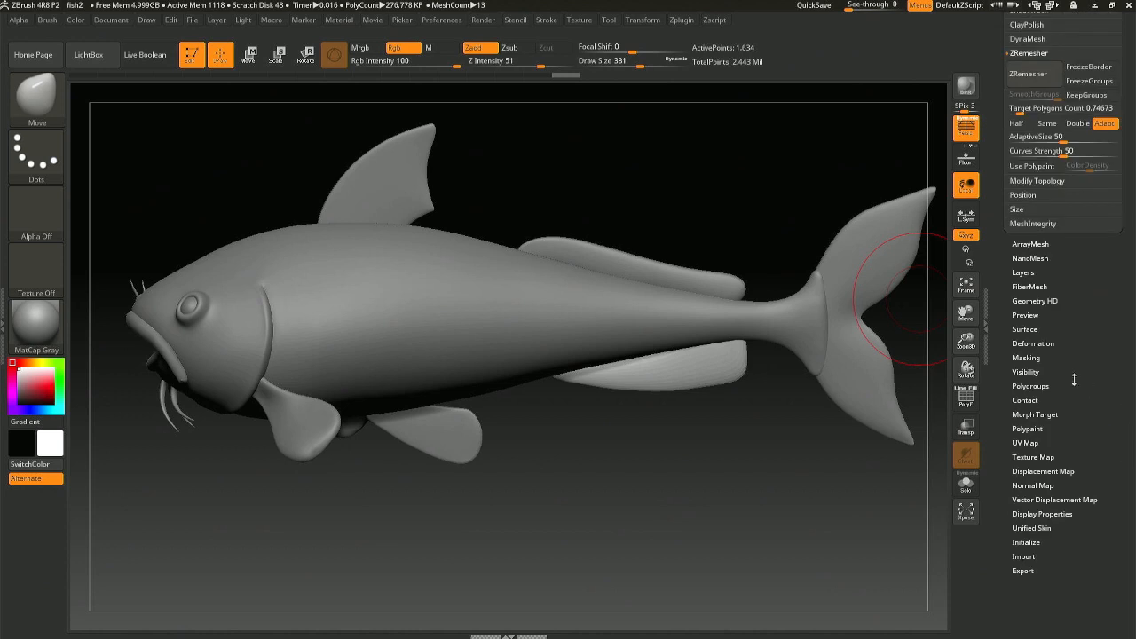
pyautogui.click(1034, 342)
pyautogui.scroll(3, 1043, 355)
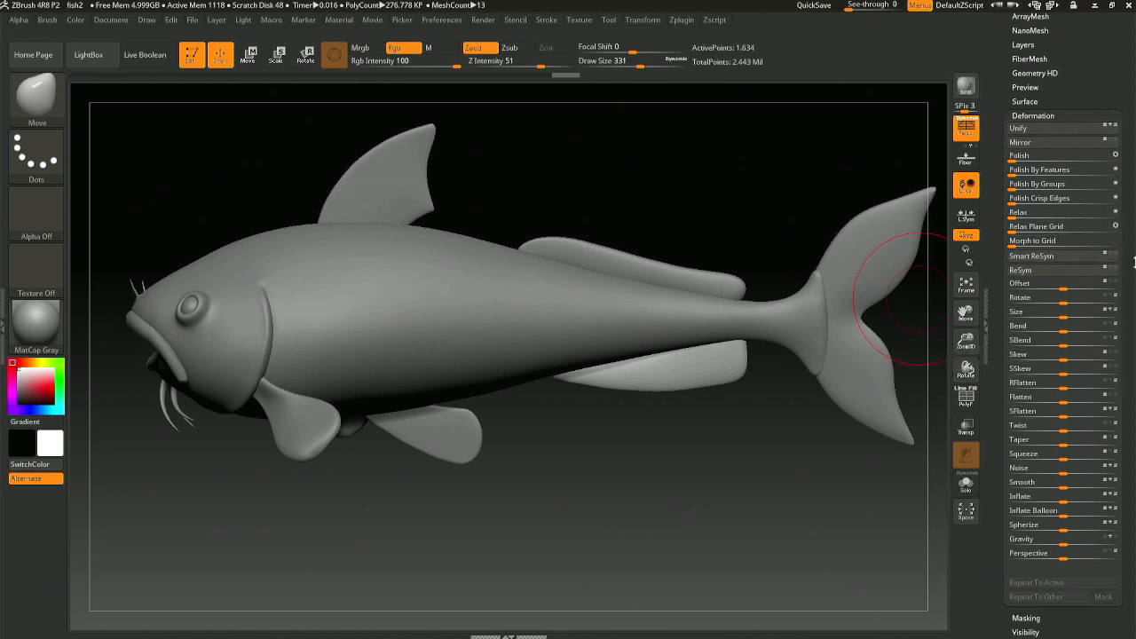
pyautogui.moveTo(1134, 245); pyautogui.dragTo(1134, 247)
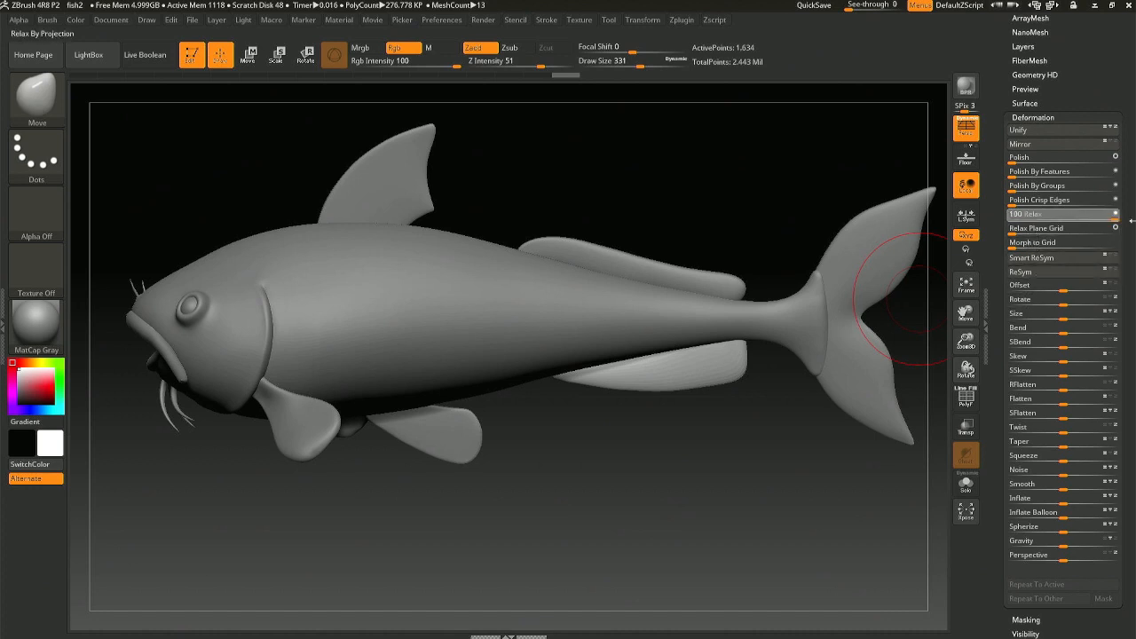
pyautogui.moveTo(999, 244); pyautogui.dragTo(999, 499)
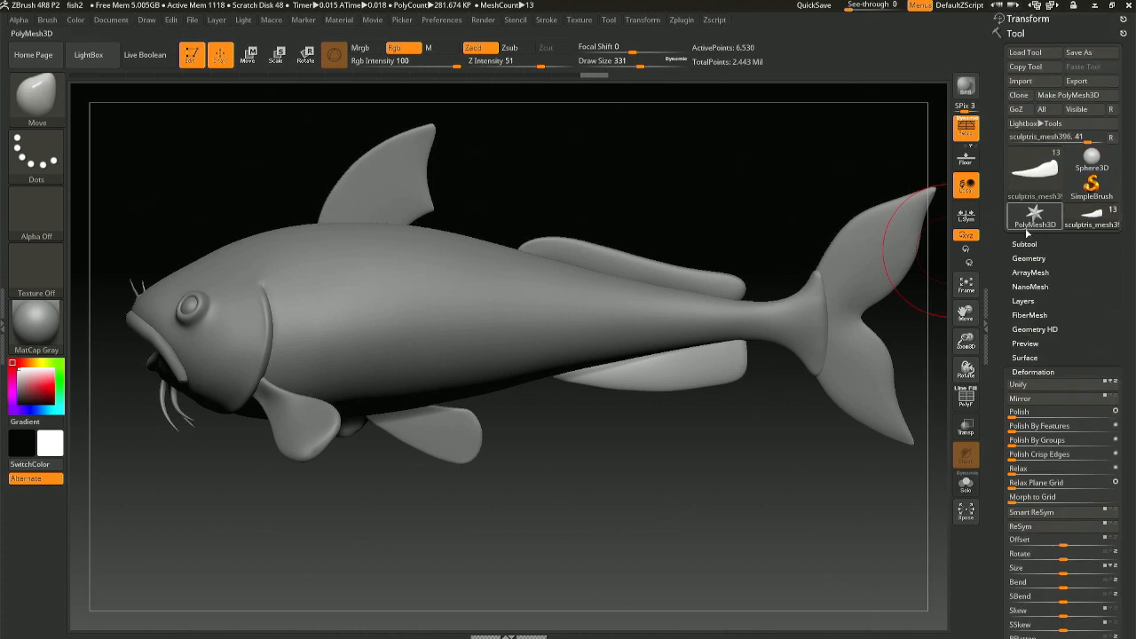
# - Set the lower rear fin back to subdivision level 2 and refine its edge with the Move brush at size 234
pyautogui.click(1029, 258)
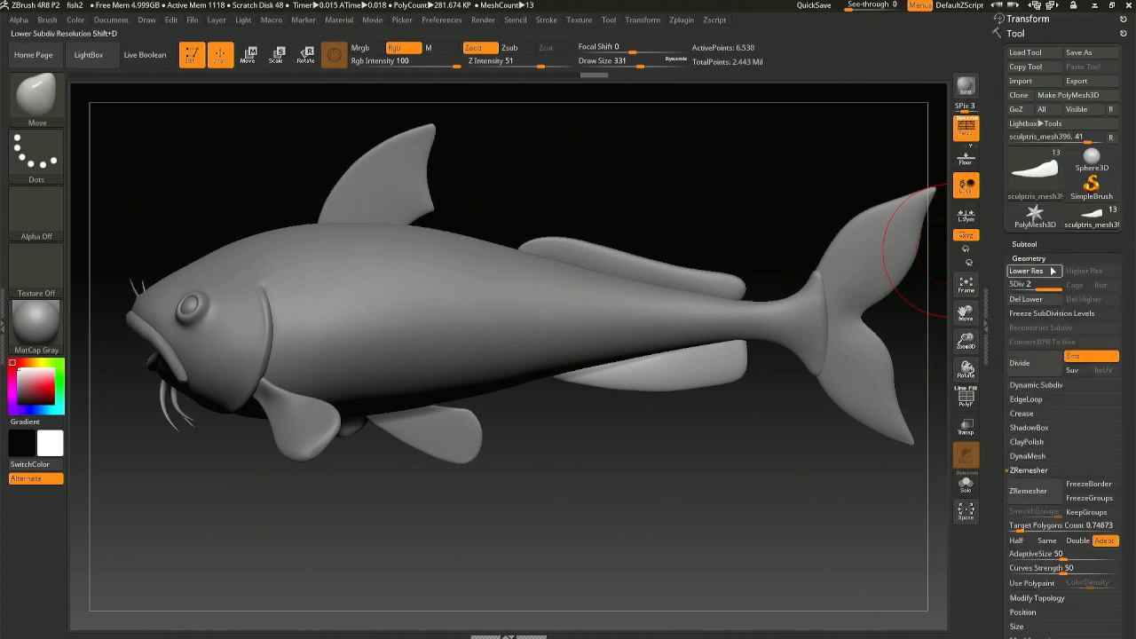
pyautogui.click(1052, 271)
pyautogui.click(1081, 271)
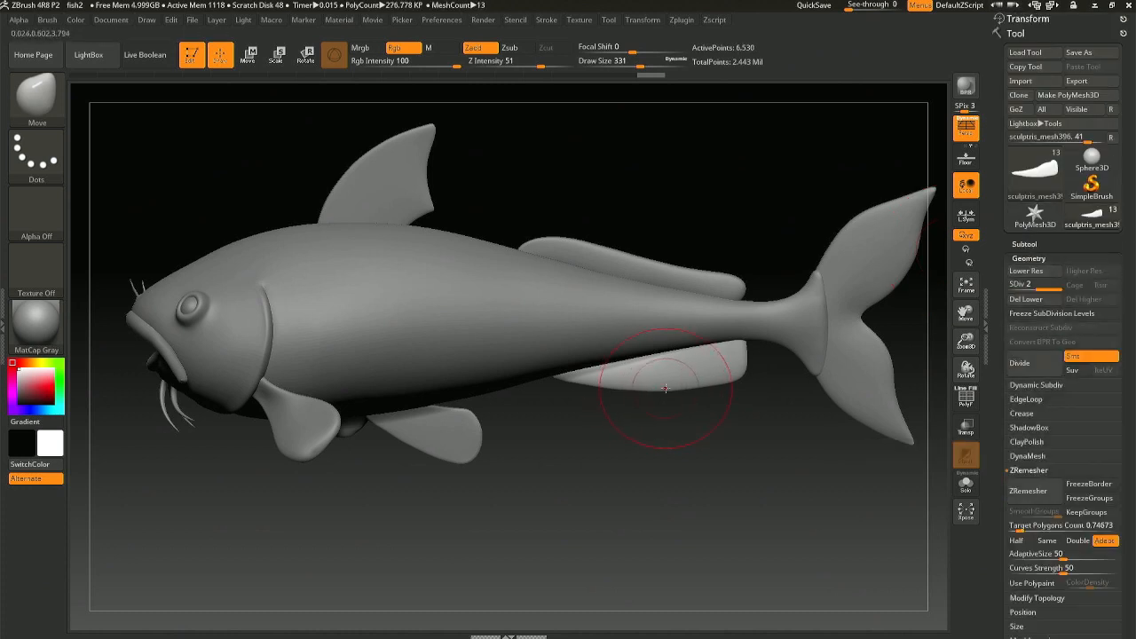
pyautogui.press('space')
pyautogui.moveTo(666, 387); pyautogui.dragTo(657, 388)
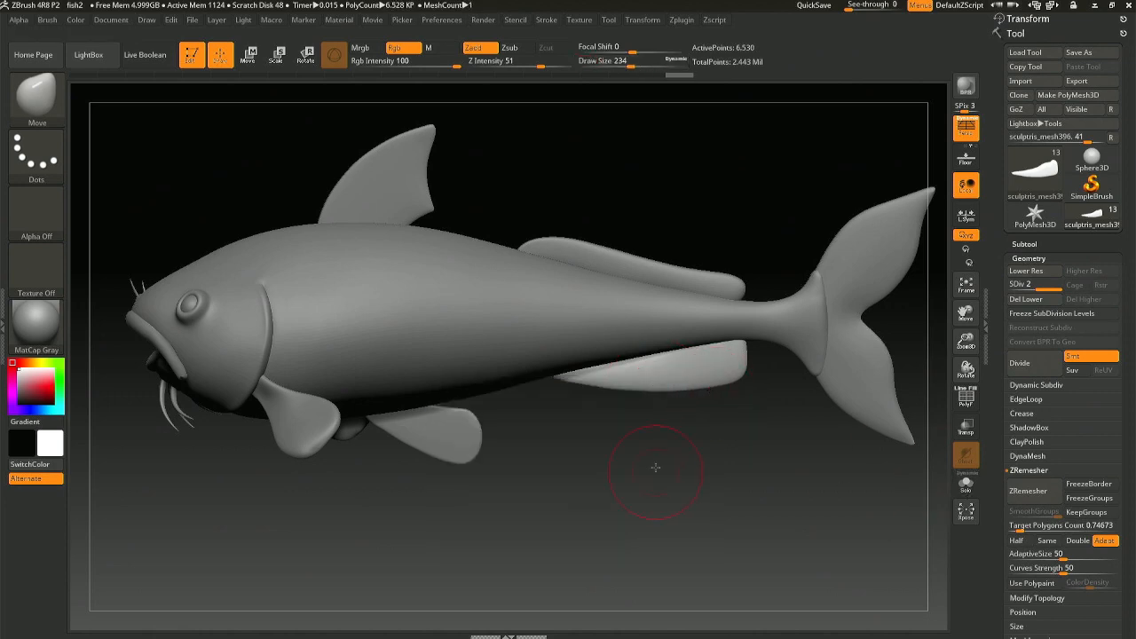
# - Select the fish body and adjust its side contour from below with the Move brush at size 1000
pyautogui.moveTo(654, 467); pyautogui.dragTo(654, 319)
pyautogui.keyDown('ctrl'); pyautogui.moveTo(487, 355); pyautogui.dragTo(478, 304, button='right'); pyautogui.keyUp('ctrl')
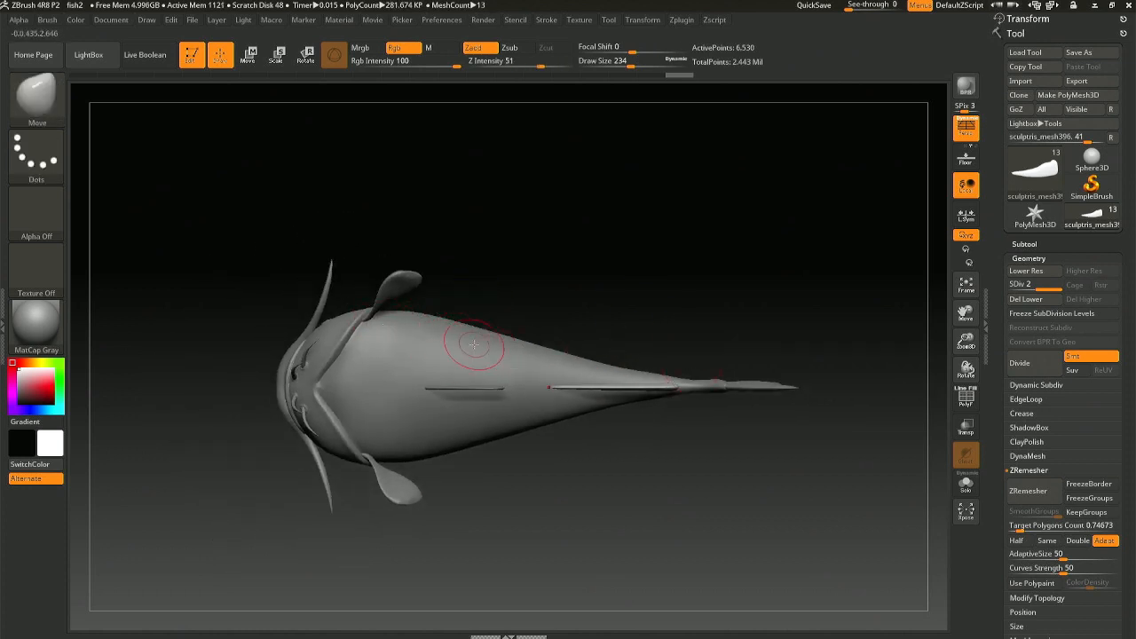
pyautogui.press('space')
pyautogui.moveTo(477, 342); pyautogui.dragTo(519, 337)
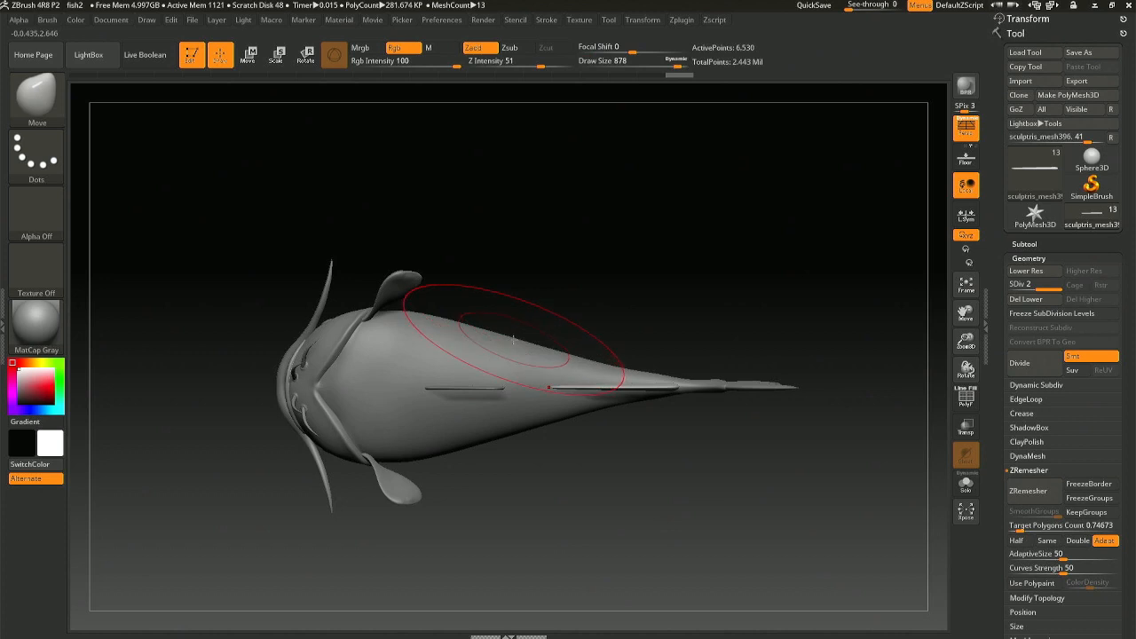
pyautogui.keyDown('alt'); pyautogui.click(520, 337); pyautogui.keyUp('alt')
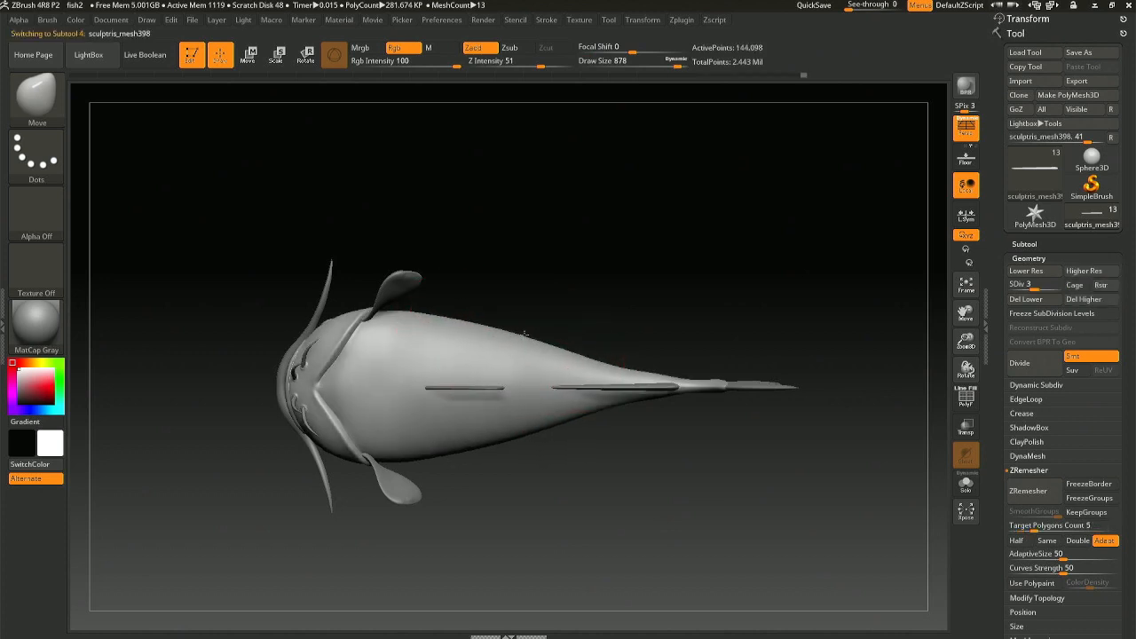
pyautogui.press('space')
pyautogui.moveTo(521, 342); pyautogui.dragTo(551, 351)
pyautogui.press('space')
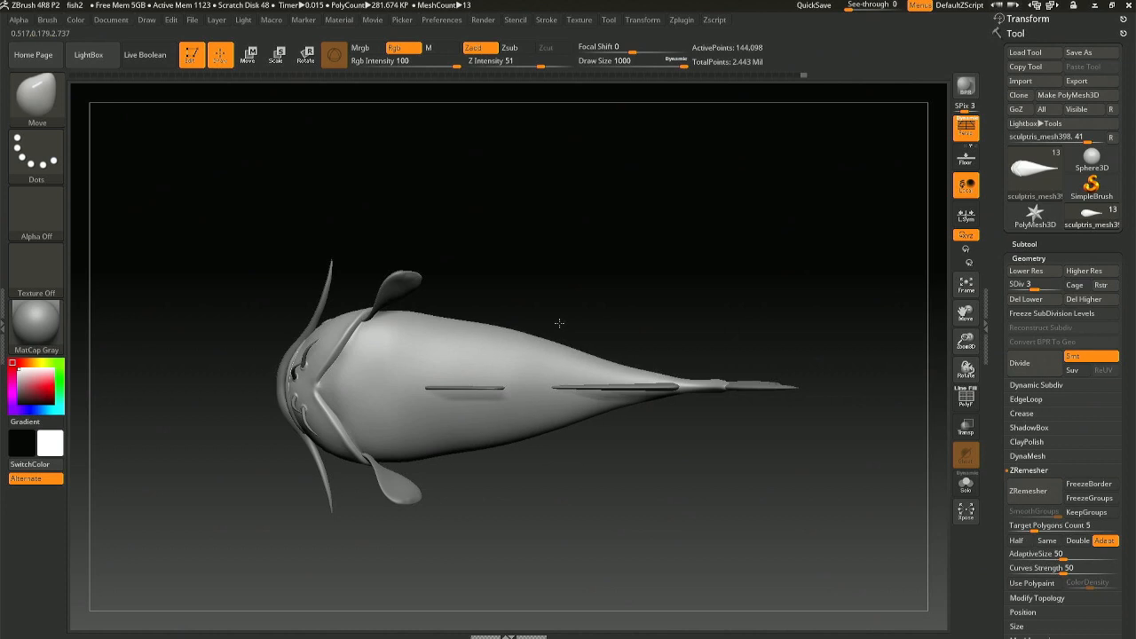
pyautogui.moveTo(517, 329); pyautogui.dragTo(521, 333)
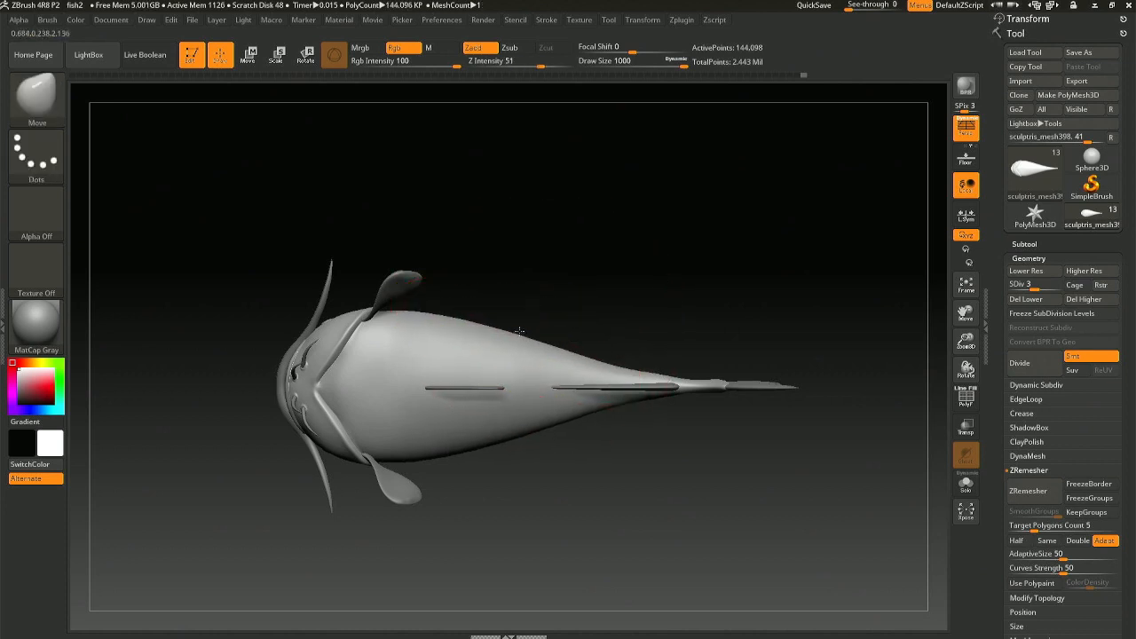
pyautogui.press('shift')
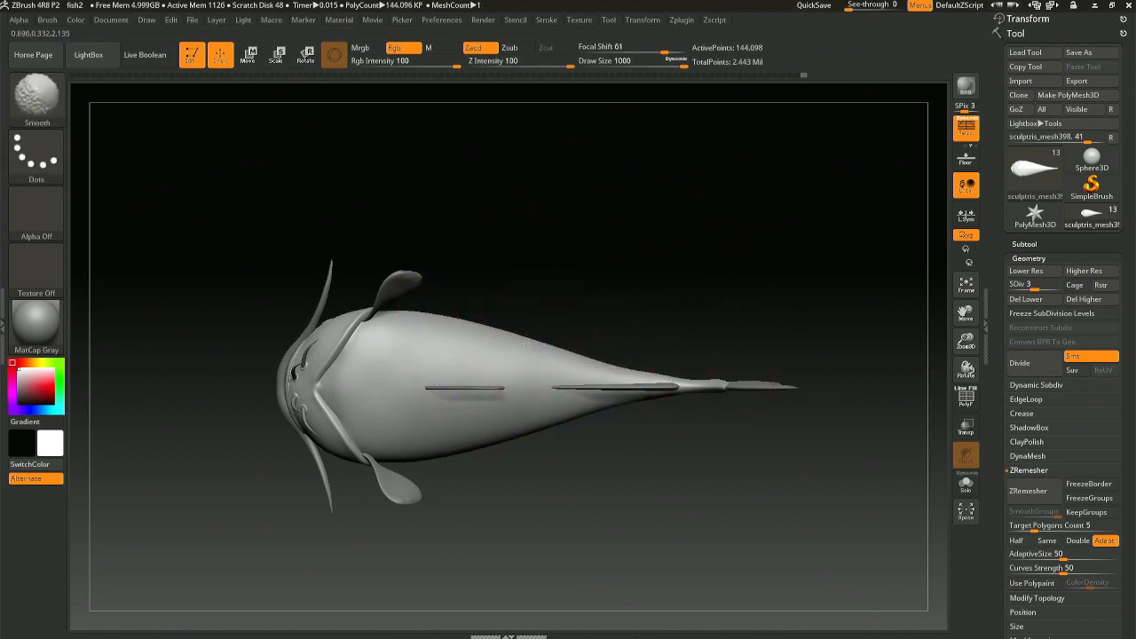
# - Smooth the underside of the body behind the gill edge with a brush size of 305
pyautogui.moveTo(601, 267)
pyautogui.mouseDown()
pyautogui.moveTo(595, 451)
pyautogui.moveTo(619, 398)
pyautogui.moveTo(583, 400)
pyautogui.moveTo(637, 292)
pyautogui.moveTo(612, 317)
pyautogui.mouseUp()
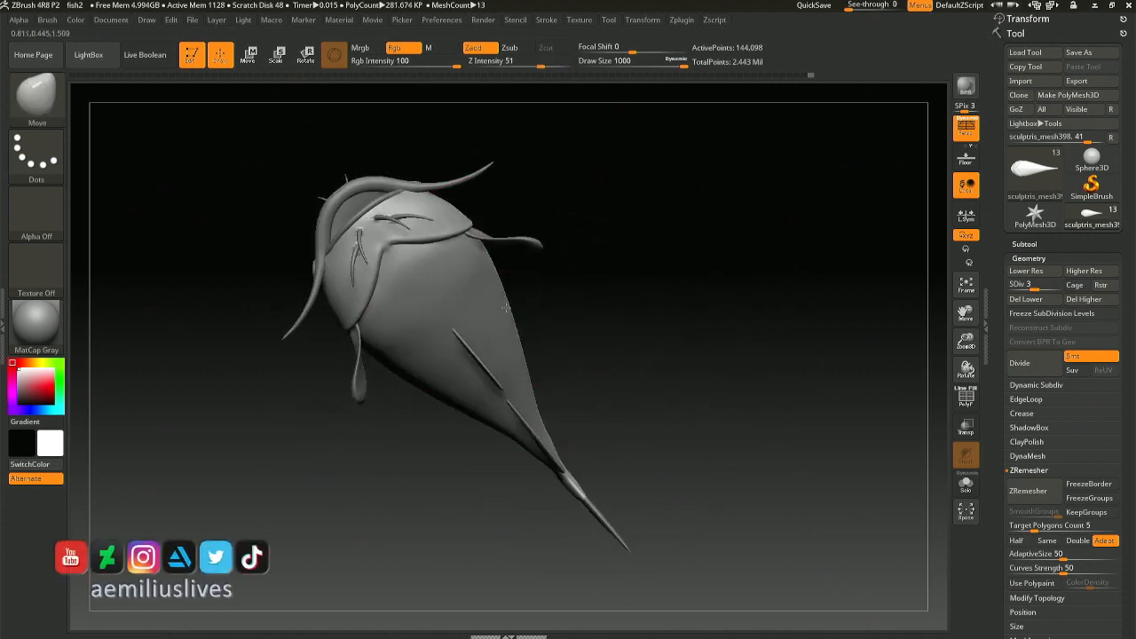
pyautogui.press('space')
pyautogui.moveTo(462, 287)
pyautogui.mouseDown()
pyautogui.moveTo(421, 287)
pyautogui.moveTo(458, 289)
pyautogui.mouseUp()
pyautogui.press('space')
pyautogui.keyDown('shift'); pyautogui.moveTo(470, 288); pyautogui.dragTo(474, 275); pyautogui.keyUp('shift')
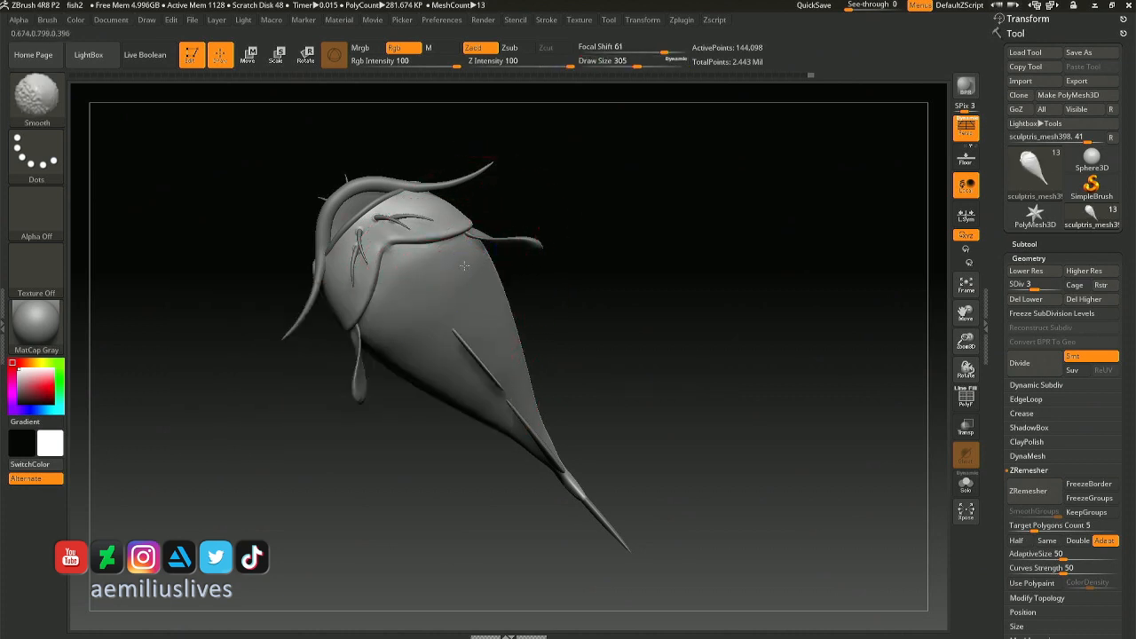
# - Try to adjust the body's side behind the gill edge with the Move brush at size 163
pyautogui.moveTo(590, 249); pyautogui.dragTo(538, 368)
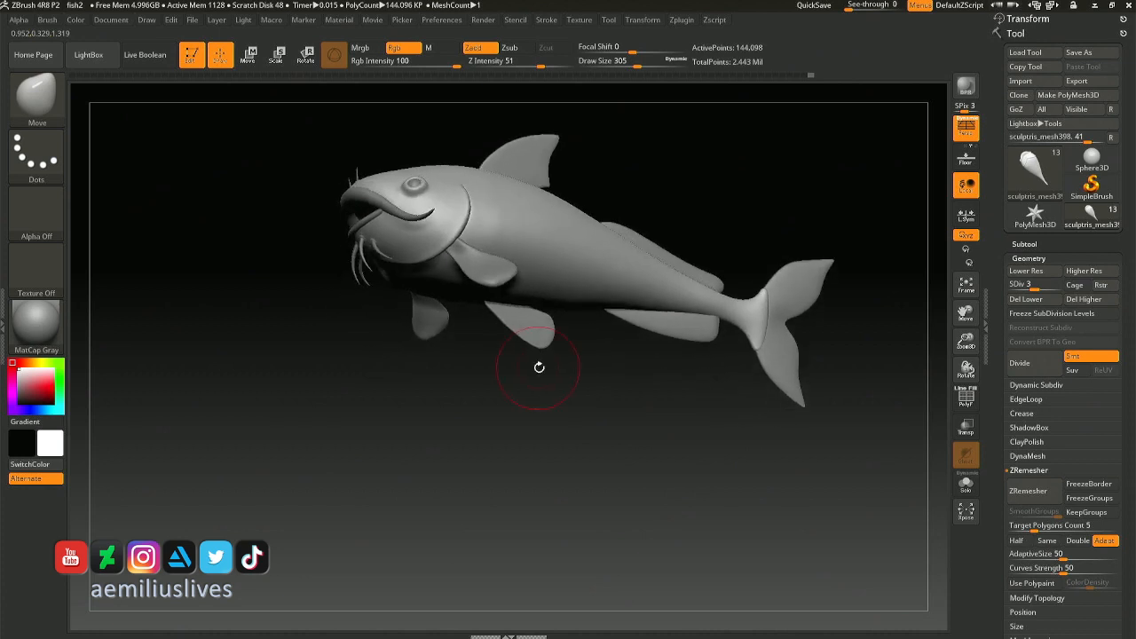
pyautogui.moveTo(593, 320)
pyautogui.mouseDown()
pyautogui.moveTo(591, 332)
pyautogui.moveTo(607, 321)
pyautogui.mouseUp()
pyautogui.keyDown('ctrl'); pyautogui.moveTo(518, 213); pyautogui.dragTo(510, 231, button='right'); pyautogui.keyUp('ctrl')
pyautogui.press('space')
pyautogui.moveTo(510, 231)
pyautogui.mouseDown()
pyautogui.moveTo(497, 230)
pyautogui.moveTo(490, 252)
pyautogui.moveTo(499, 290)
pyautogui.mouseUp()
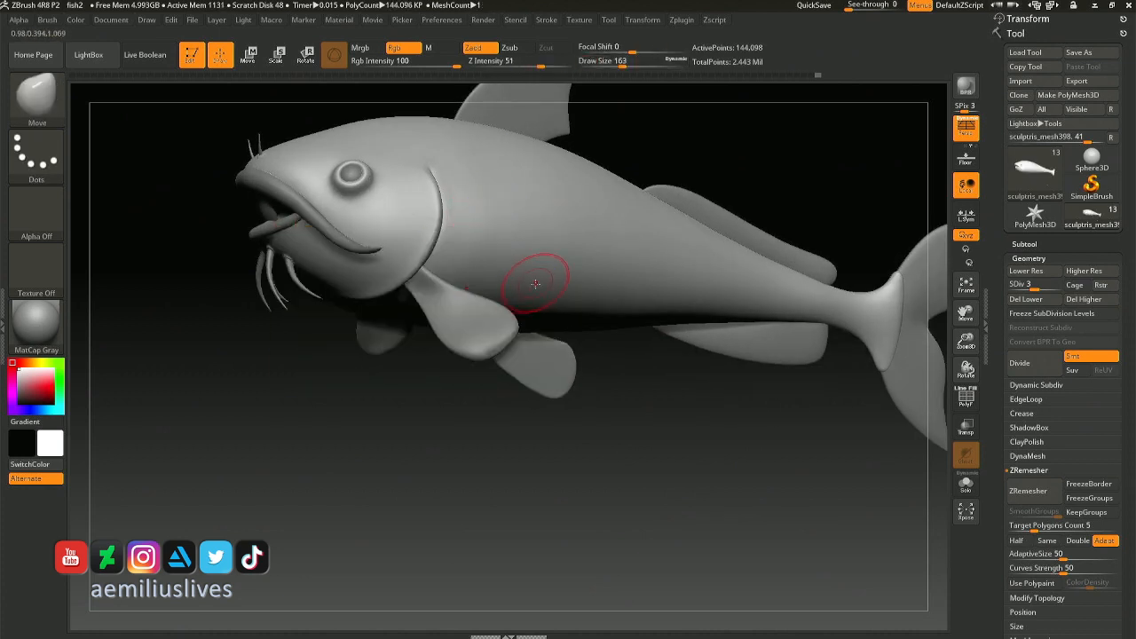
pyautogui.moveTo(530, 269)
pyautogui.mouseDown(button='right')
pyautogui.moveTo(518, 315)
pyautogui.moveTo(548, 277)
pyautogui.moveTo(521, 190)
pyautogui.moveTo(555, 293)
pyautogui.mouseUp(button='right')
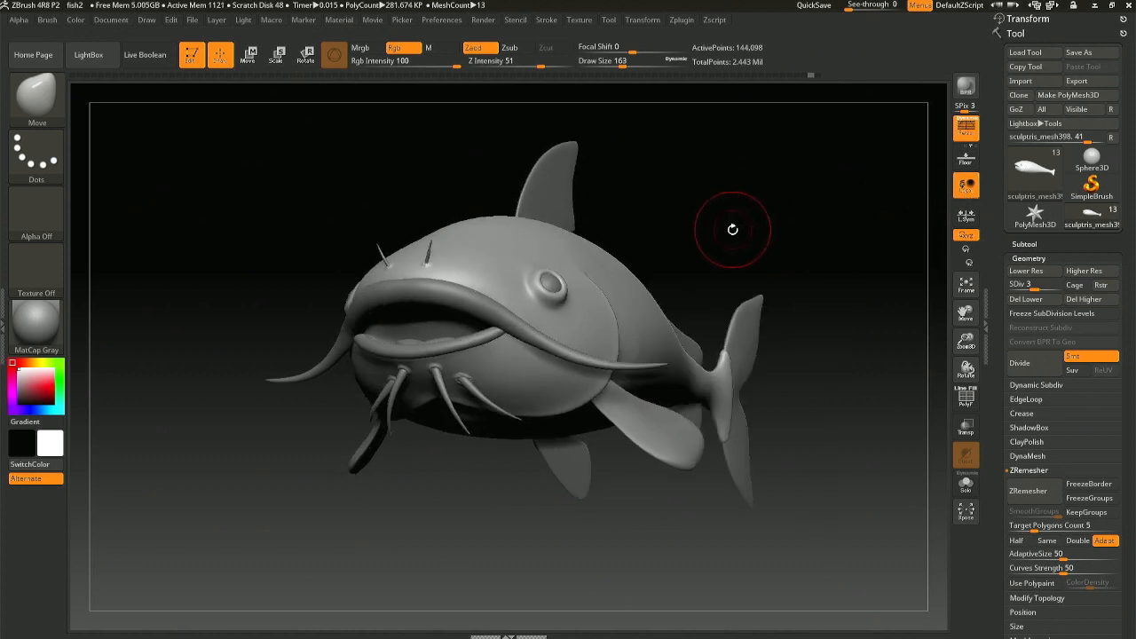
pyautogui.moveTo(652, 257); pyautogui.dragTo(622, 258)
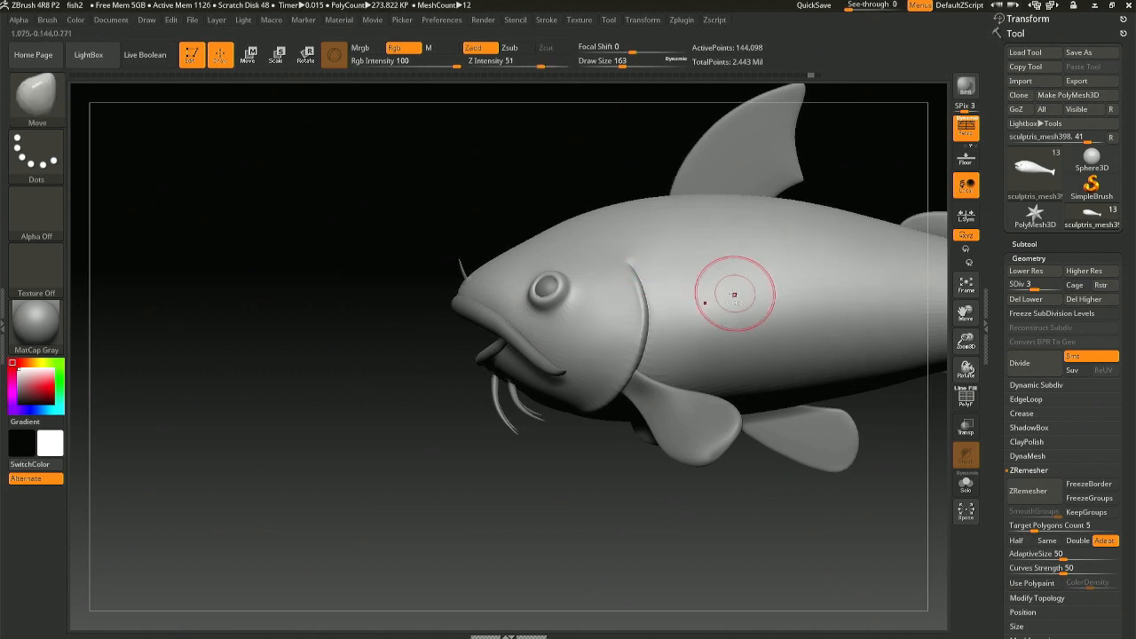
pyautogui.moveTo(735, 294)
pyautogui.keyDown('ctrl'); pyautogui.mouseDown(button='right')
pyautogui.moveTo(703, 246)
pyautogui.moveTo(604, 277)
pyautogui.mouseUp(button='right'); pyautogui.keyUp('ctrl')
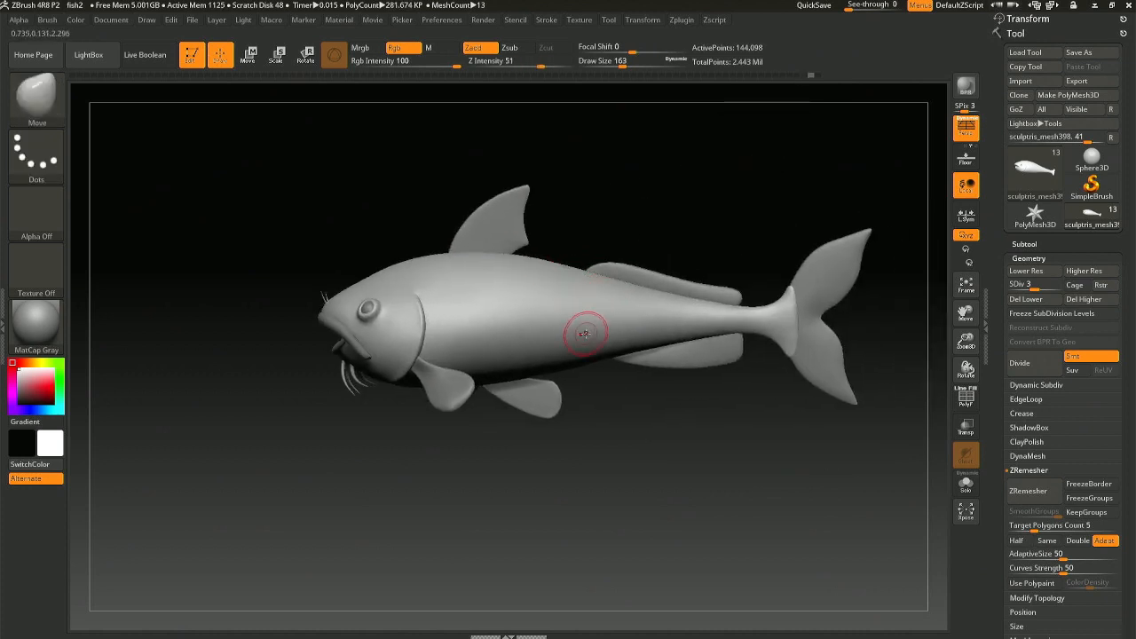
# - Select the dorsal fin and refine its lower rear corner with the Move brush at size 268
pyautogui.keyDown('alt'); pyautogui.click(505, 238); pyautogui.keyUp('alt')
pyautogui.keyDown('ctrl'); pyautogui.moveTo(488, 240); pyautogui.dragTo(495, 297, button='right'); pyautogui.keyUp('ctrl')
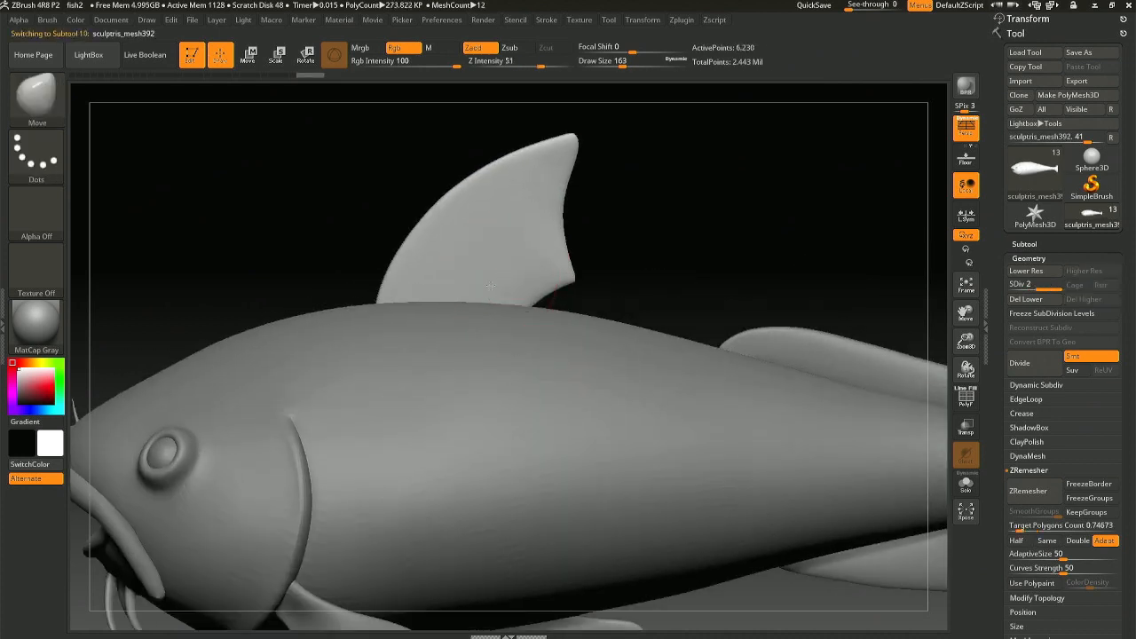
pyautogui.moveTo(543, 229)
pyautogui.mouseDown(button='right')
pyautogui.moveTo(480, 262)
pyautogui.moveTo(504, 240)
pyautogui.mouseUp(button='right')
pyautogui.keyDown('ctrl'); pyautogui.moveTo(534, 291); pyautogui.dragTo(538, 266, button='right'); pyautogui.keyUp('ctrl')
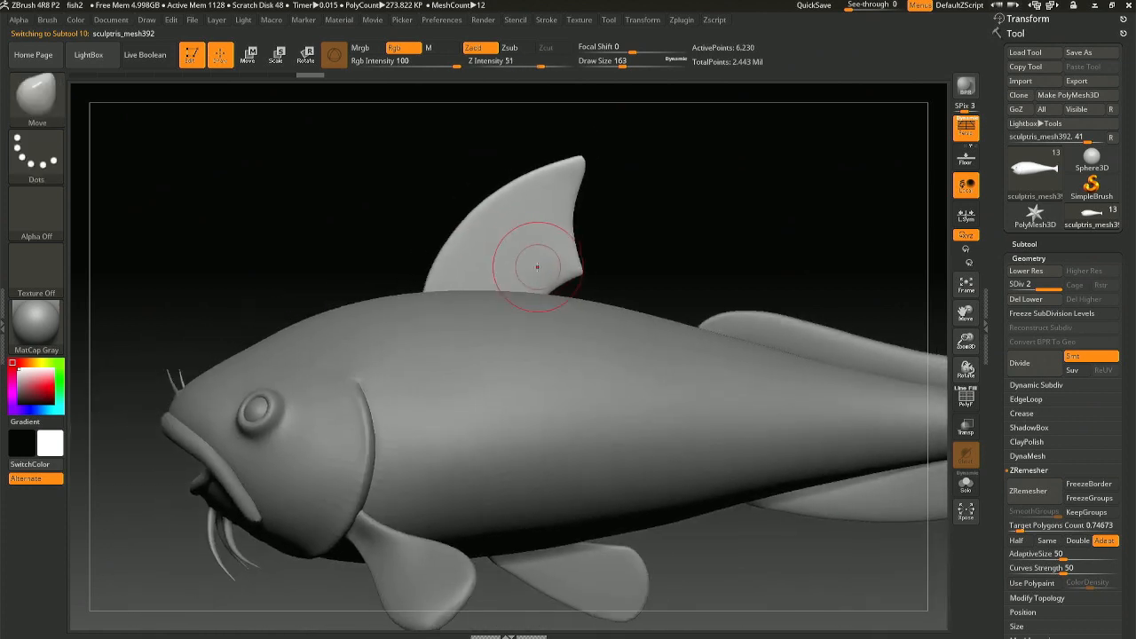
pyautogui.press('space')
pyautogui.moveTo(540, 264); pyautogui.dragTo(549, 279)
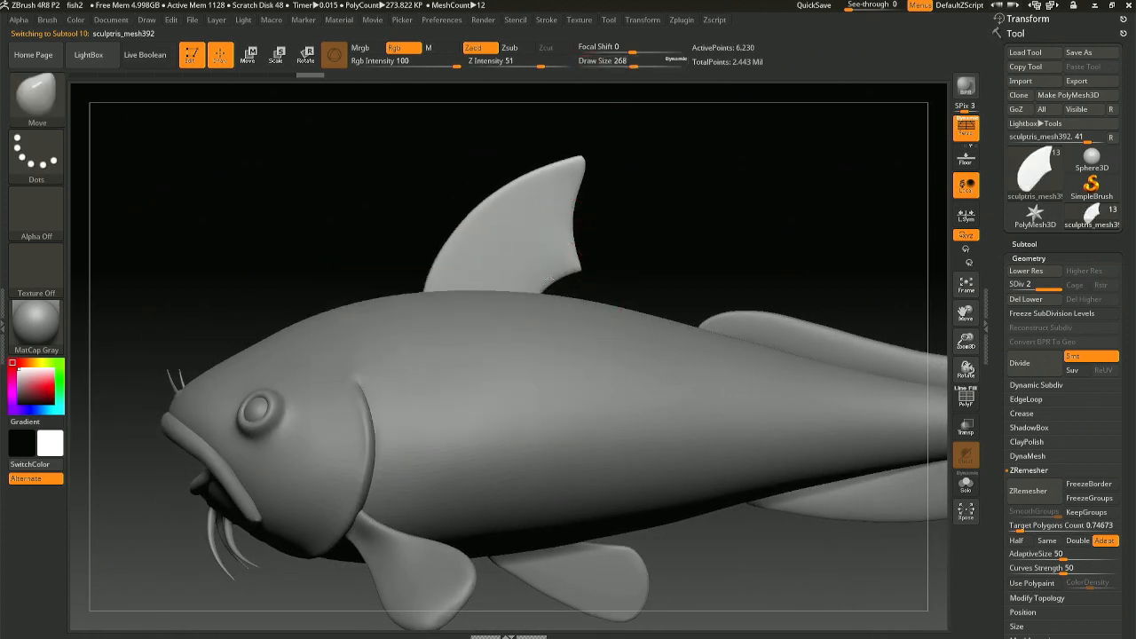
pyautogui.keyDown('ctrl'); pyautogui.moveTo(586, 332); pyautogui.dragTo(611, 284, button='right'); pyautogui.keyUp('ctrl')
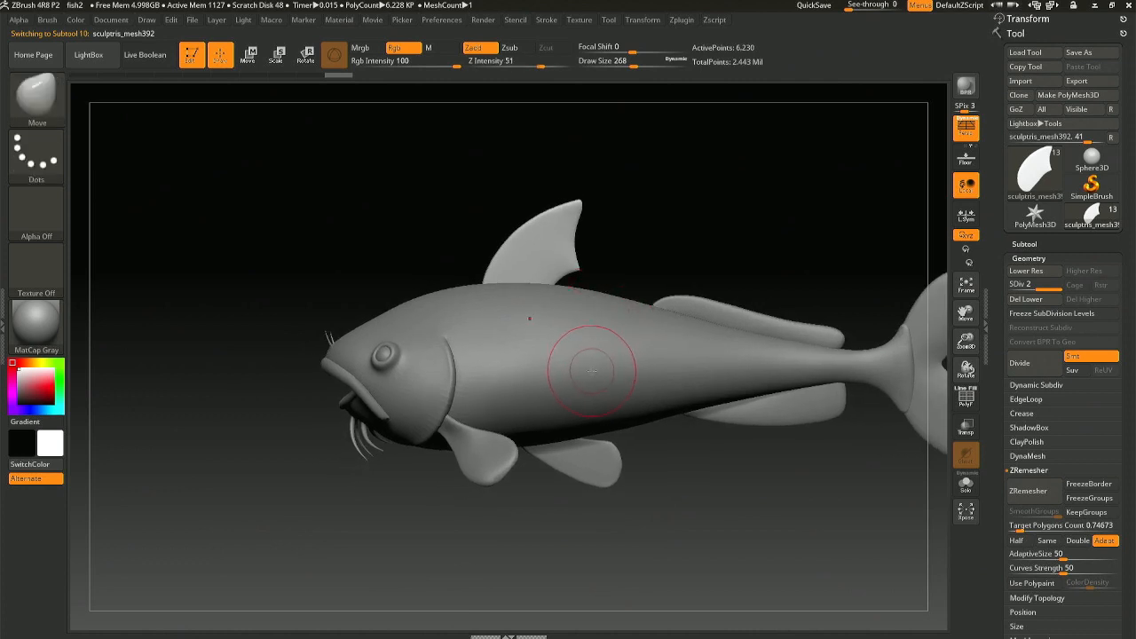
pyautogui.moveTo(595, 371)
pyautogui.keyDown('alt'); pyautogui.mouseDown(button='right')
pyautogui.moveTo(565, 329)
pyautogui.moveTo(549, 330)
pyautogui.mouseUp(button='right'); pyautogui.keyUp('alt')
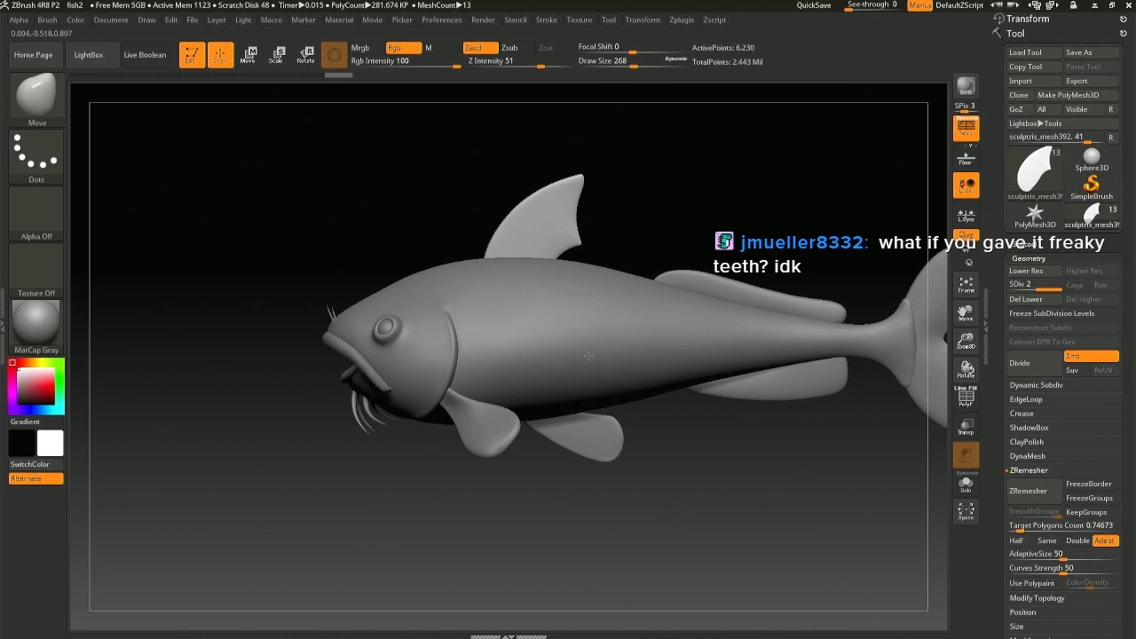
# - Select the fish body and raise it to subdivision level 4
pyautogui.moveTo(590, 357); pyautogui.dragTo(702, 355, button='right')
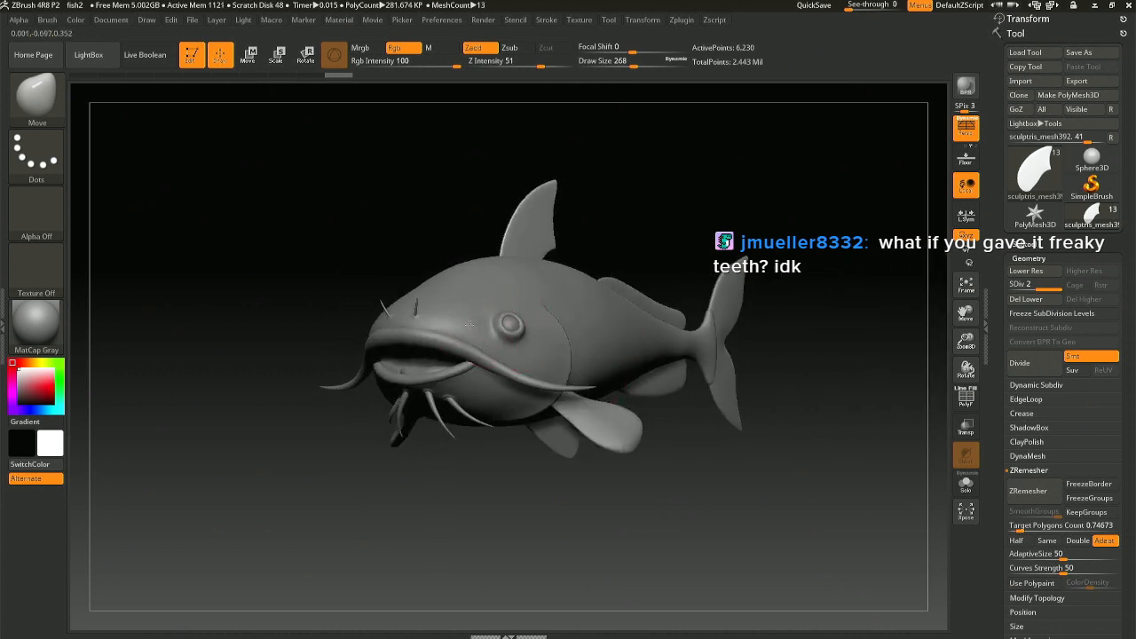
pyautogui.moveTo(433, 322)
pyautogui.mouseDown(button='right')
pyautogui.moveTo(477, 324)
pyautogui.moveTo(470, 407)
pyautogui.mouseUp(button='right')
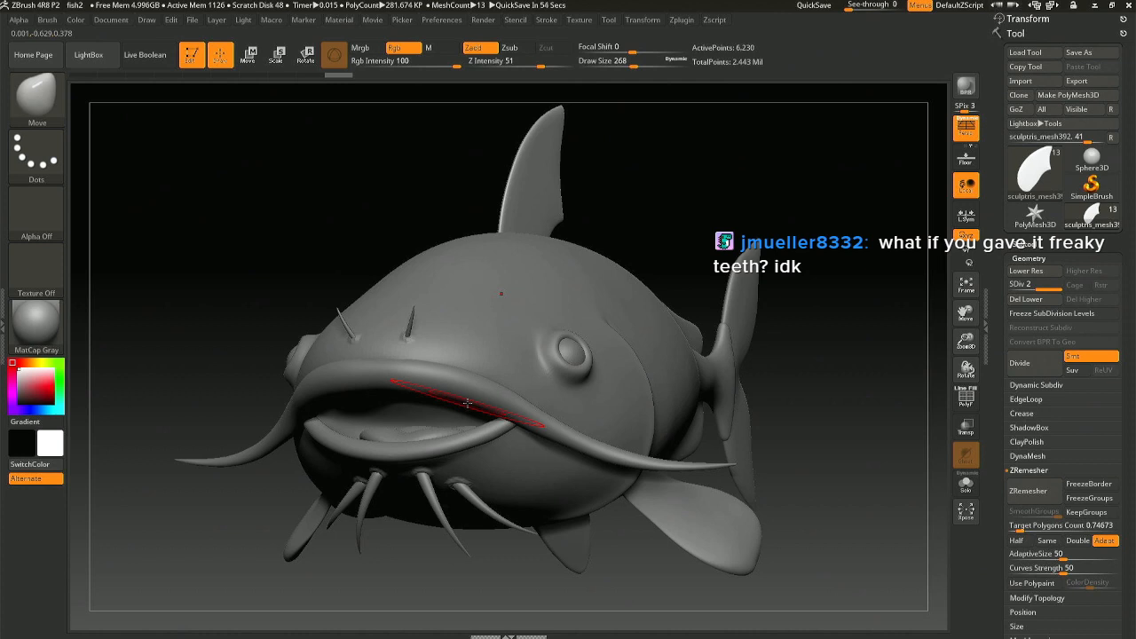
pyautogui.moveTo(440, 373); pyautogui.dragTo(450, 265, button='right')
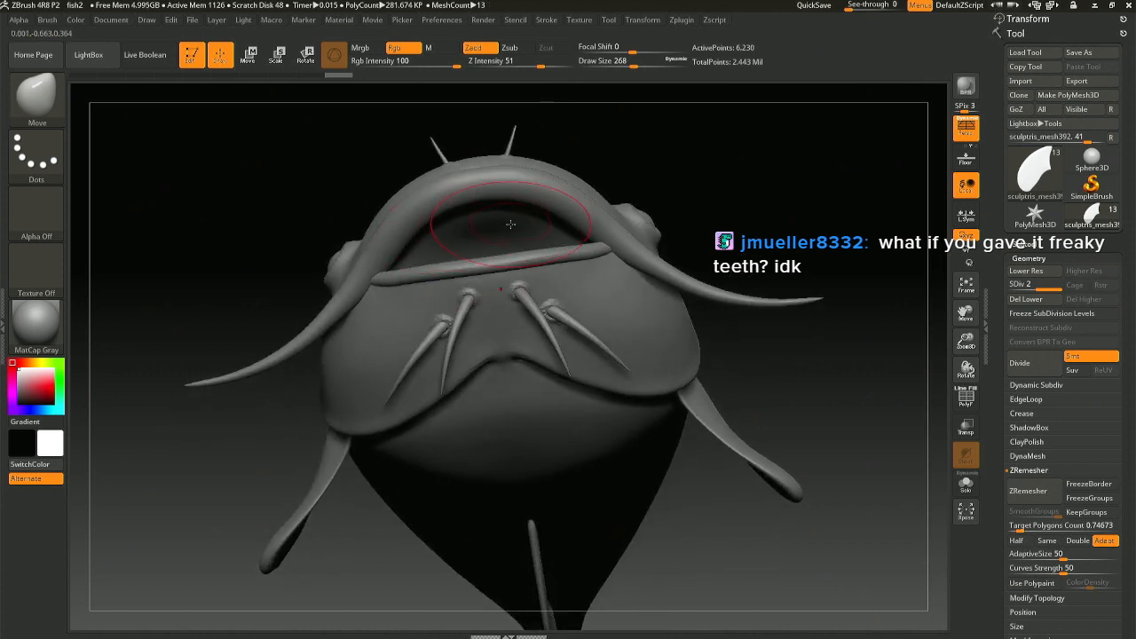
pyautogui.moveTo(510, 225); pyautogui.dragTo(503, 252, button='right')
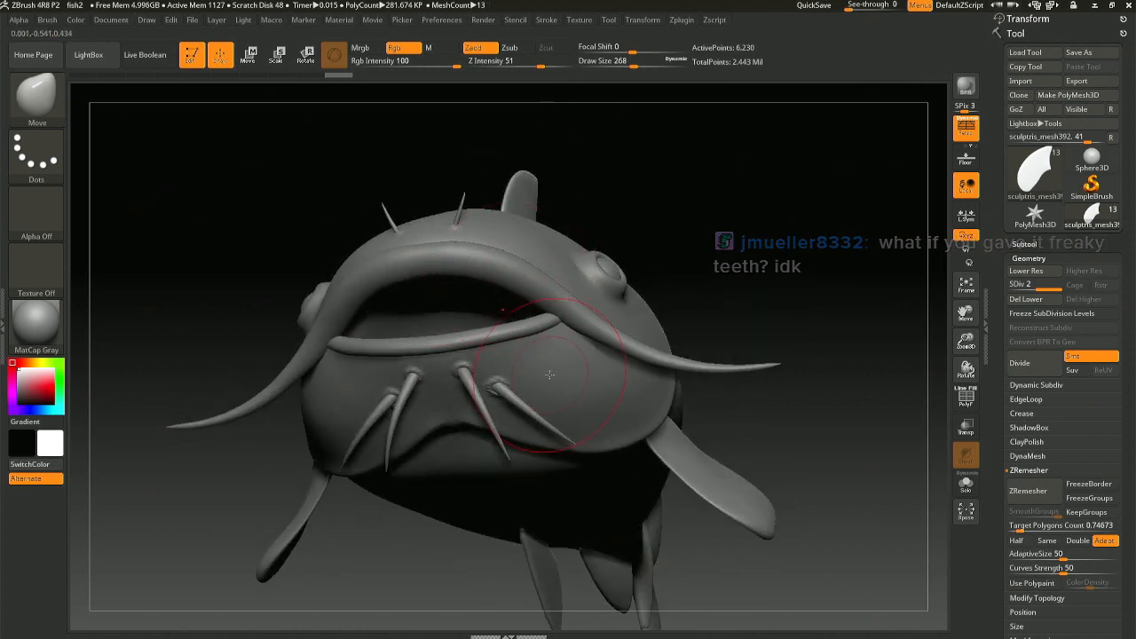
pyautogui.keyDown('alt'); pyautogui.click(493, 342); pyautogui.keyUp('alt')
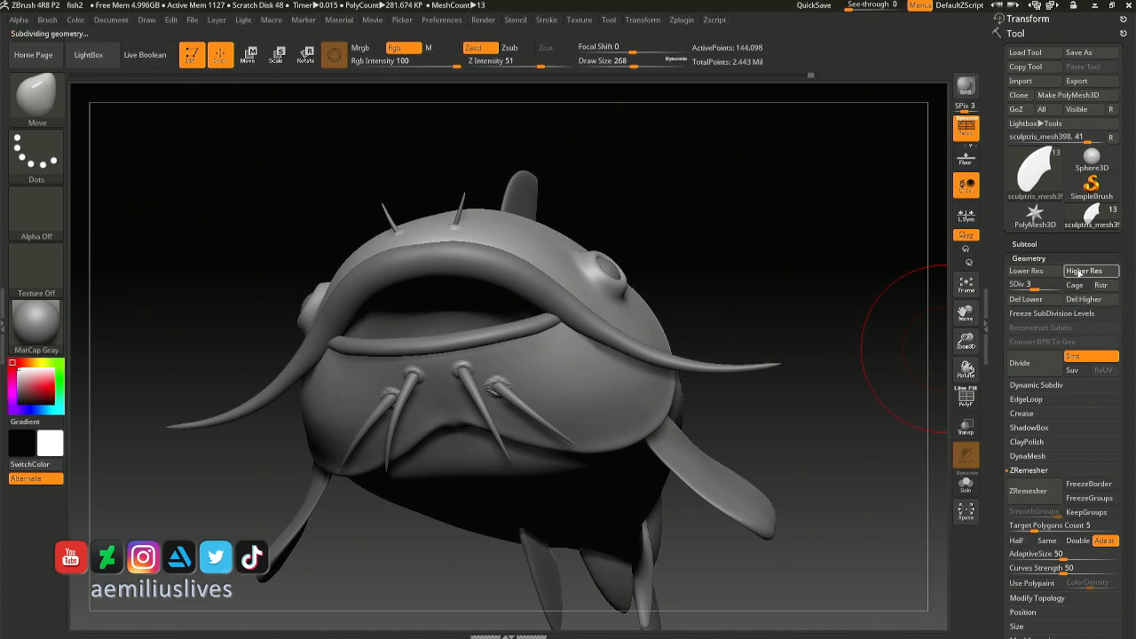
pyautogui.moveTo(426, 297)
pyautogui.mouseDown(button='right')
pyautogui.moveTo(466, 337)
pyautogui.moveTo(490, 388)
pyautogui.moveTo(493, 342)
pyautogui.moveTo(437, 341)
pyautogui.moveTo(494, 341)
pyautogui.mouseUp(button='right')
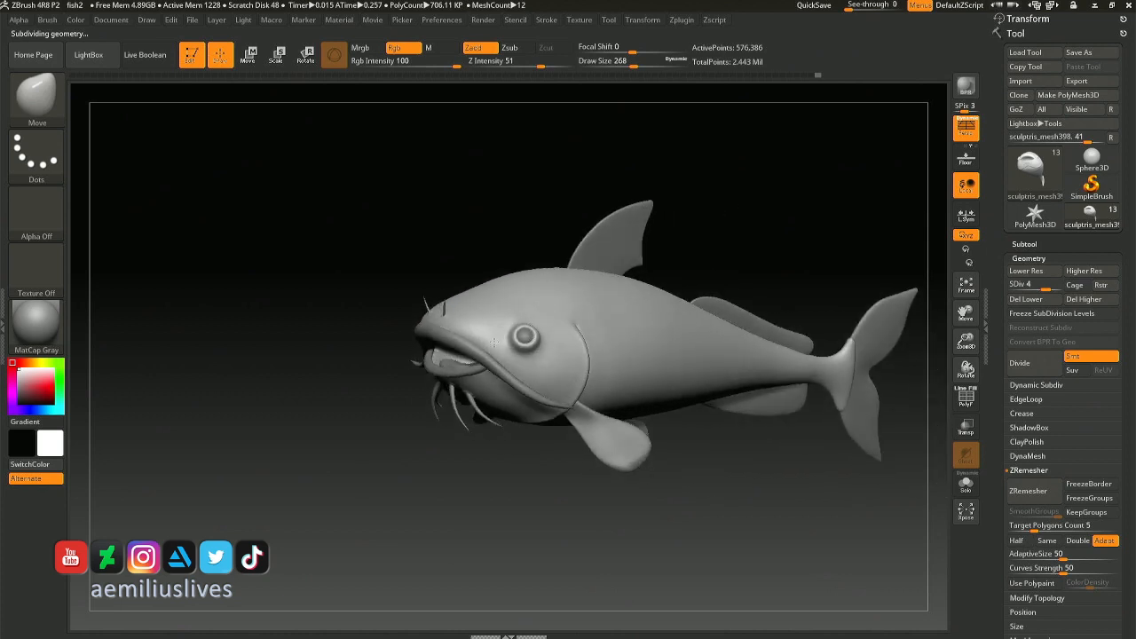
pyautogui.moveTo(399, 335); pyautogui.dragTo(442, 324, button='right')
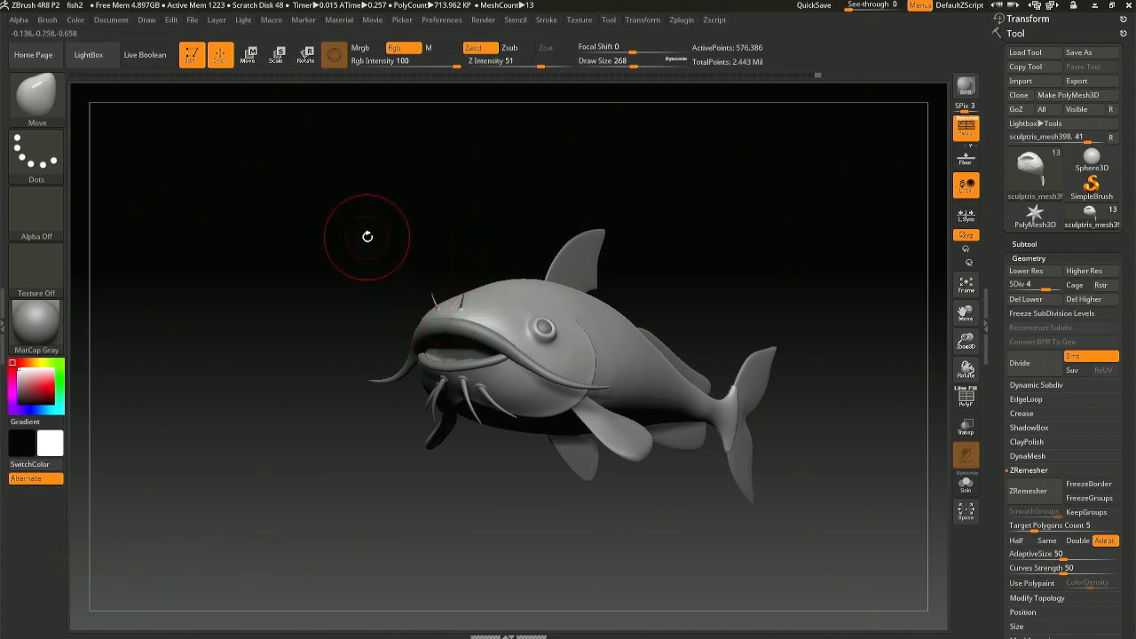
# - Save the fish2 project
pyautogui.moveTo(520, 359); pyautogui.dragTo(481, 344)
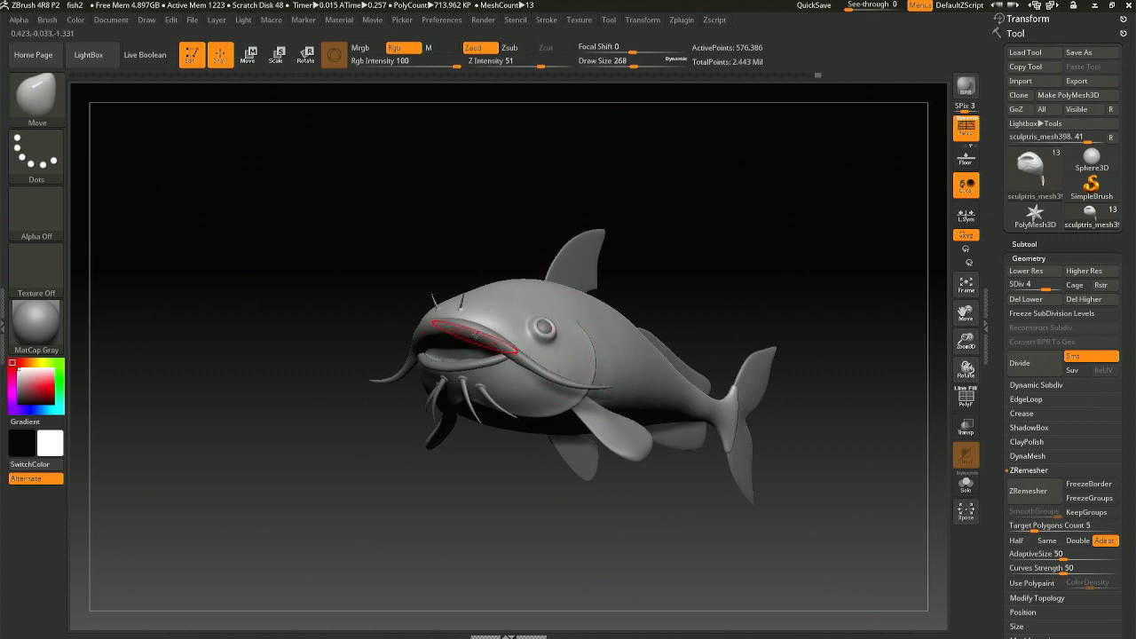
pyautogui.moveTo(476, 335); pyautogui.dragTo(515, 335, button='right')
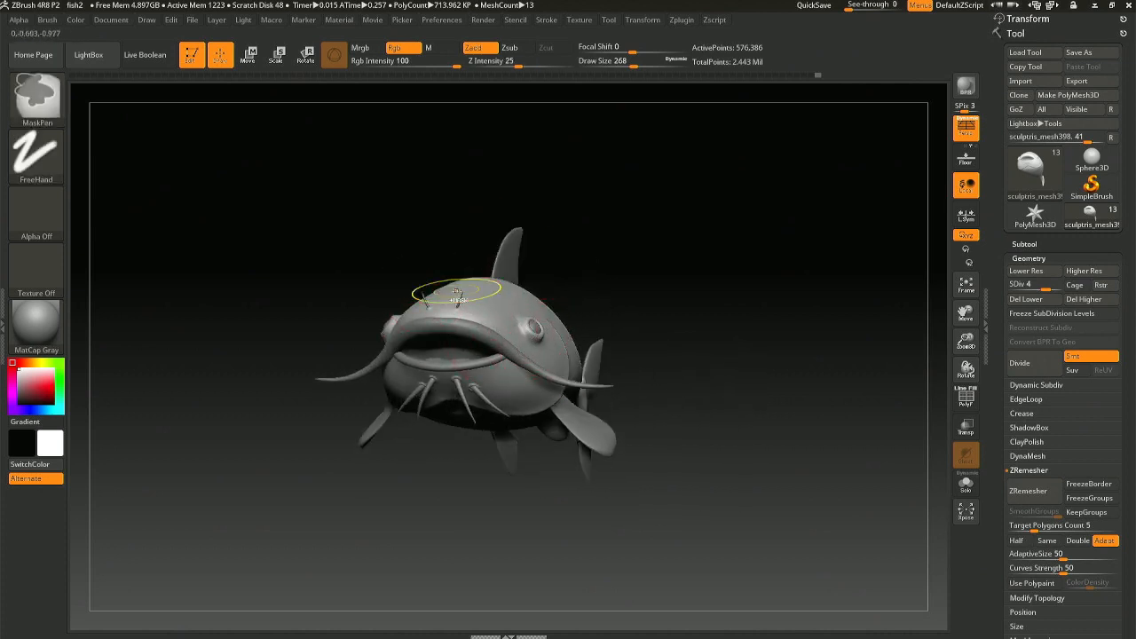
pyautogui.hotkey('ctrl', 's')
pyautogui.click(494, 304)
pyautogui.press('s')
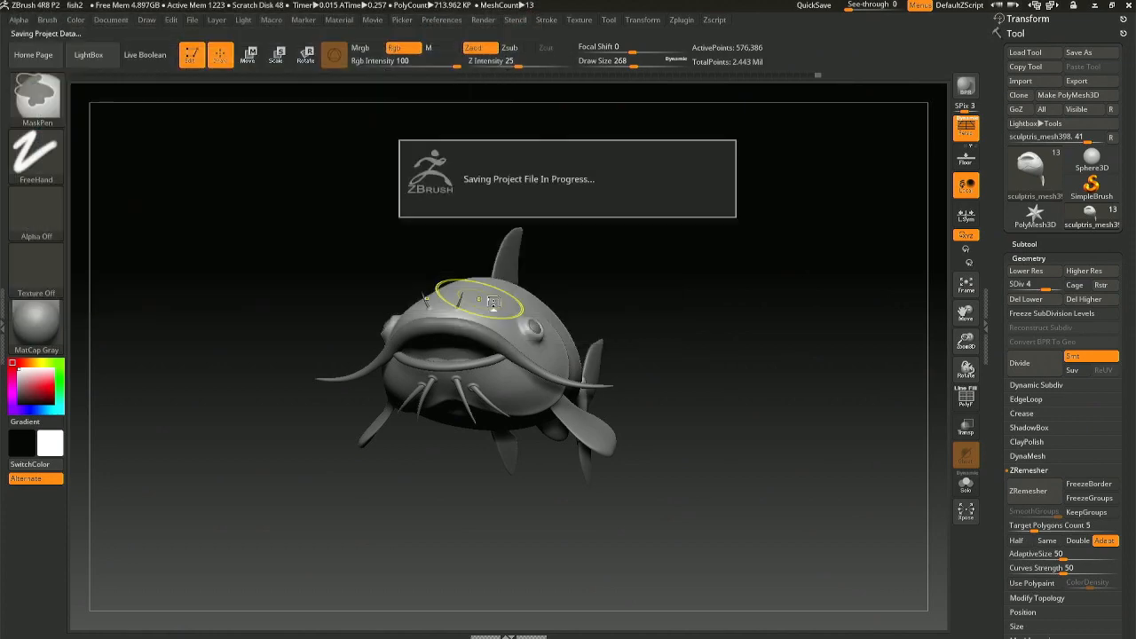
# - Load the "row of teeth fangs.ZBP" brush preset from the Zbrush brushes folder
pyautogui.press('b')
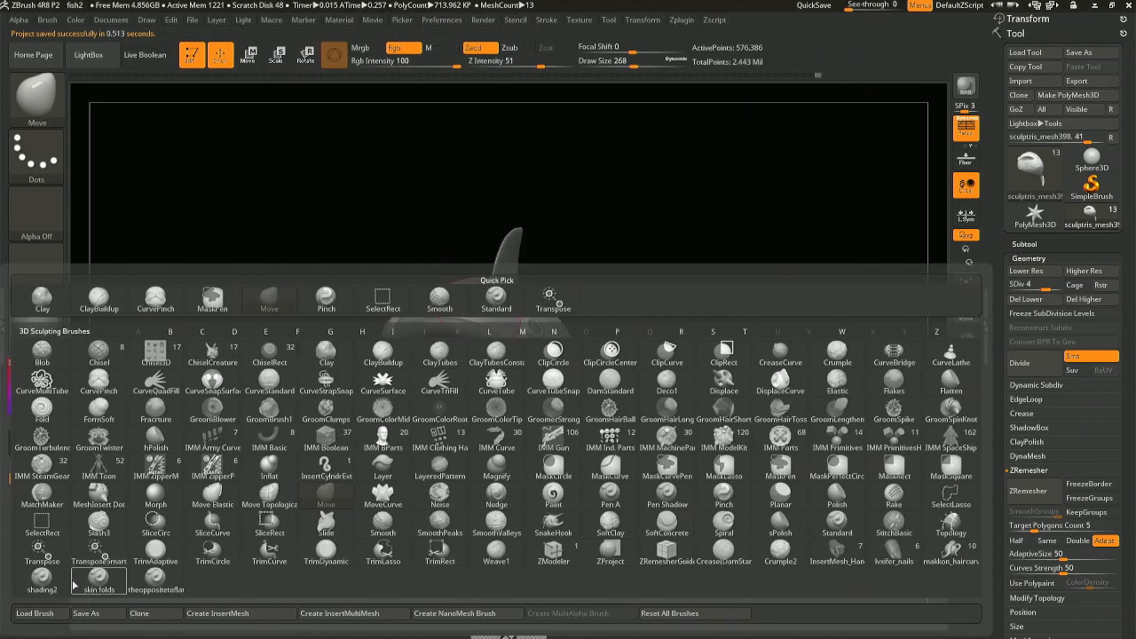
pyautogui.click(35, 614)
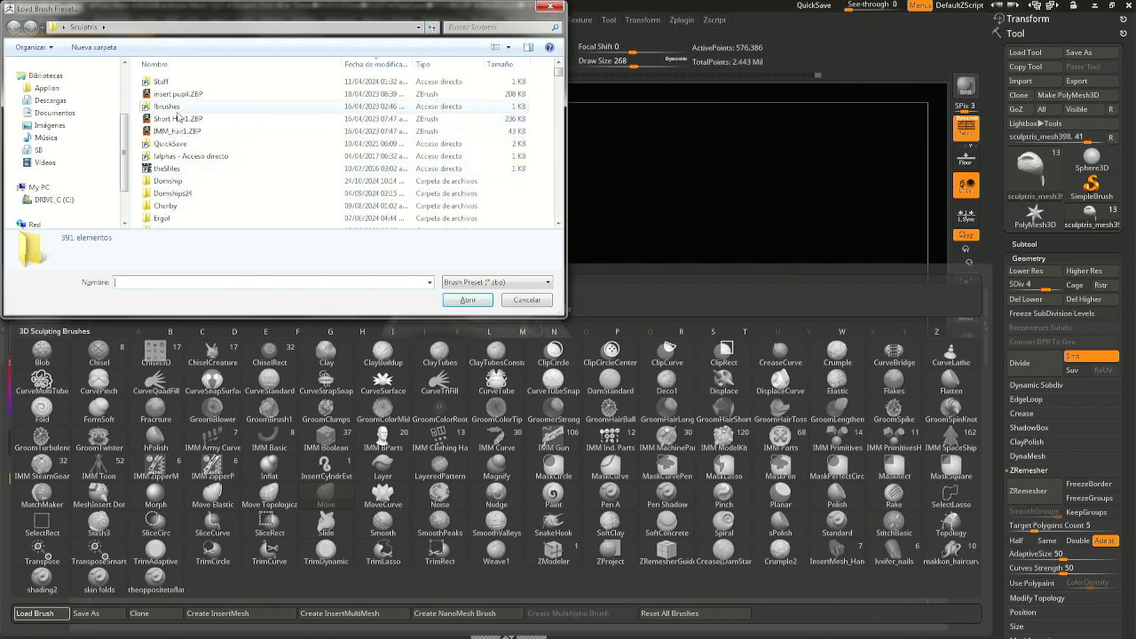
pyautogui.doubleClick(169, 108)
pyautogui.moveTo(293, 14)
pyautogui.mouseDown()
pyautogui.moveTo(271, 37)
pyautogui.moveTo(202, 52)
pyautogui.mouseUp()
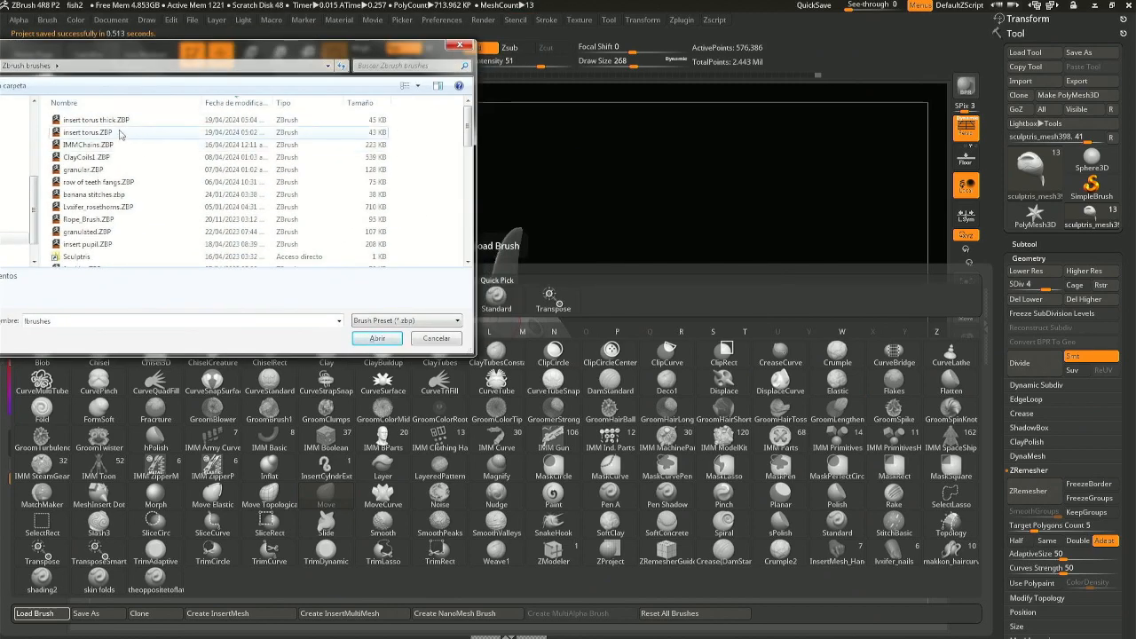
pyautogui.doubleClick(98, 182)
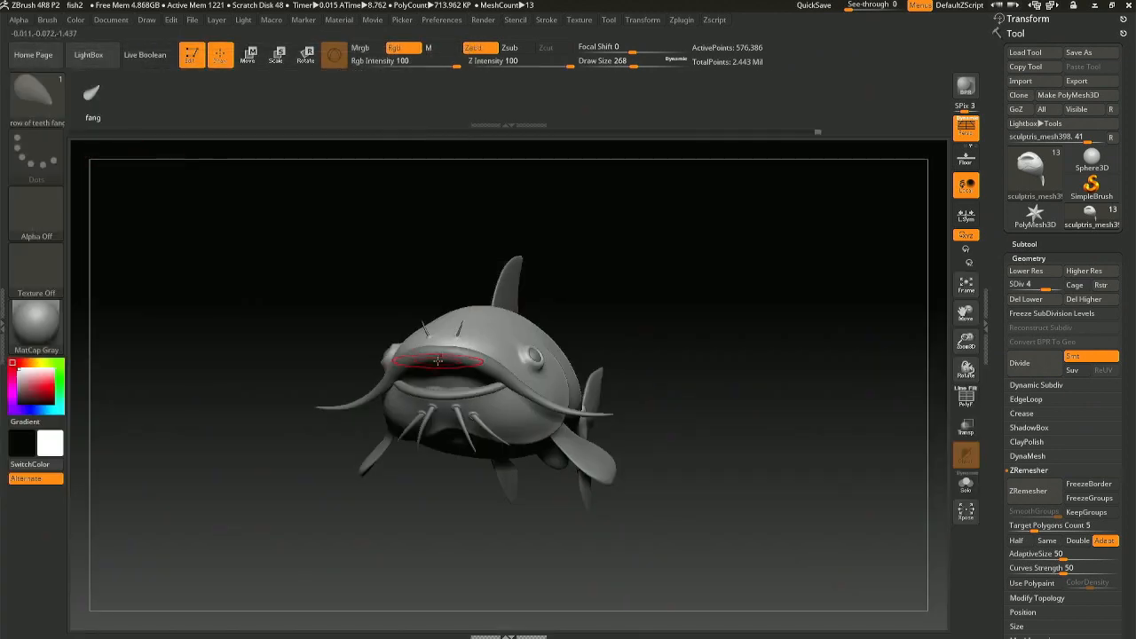
# - Set the fang brush to size 41 and delete the lower subdivision levels of the upper lip
pyautogui.moveTo(438, 361)
pyautogui.mouseDown(button='right')
pyautogui.moveTo(508, 238)
pyautogui.moveTo(501, 342)
pyautogui.mouseUp(button='right')
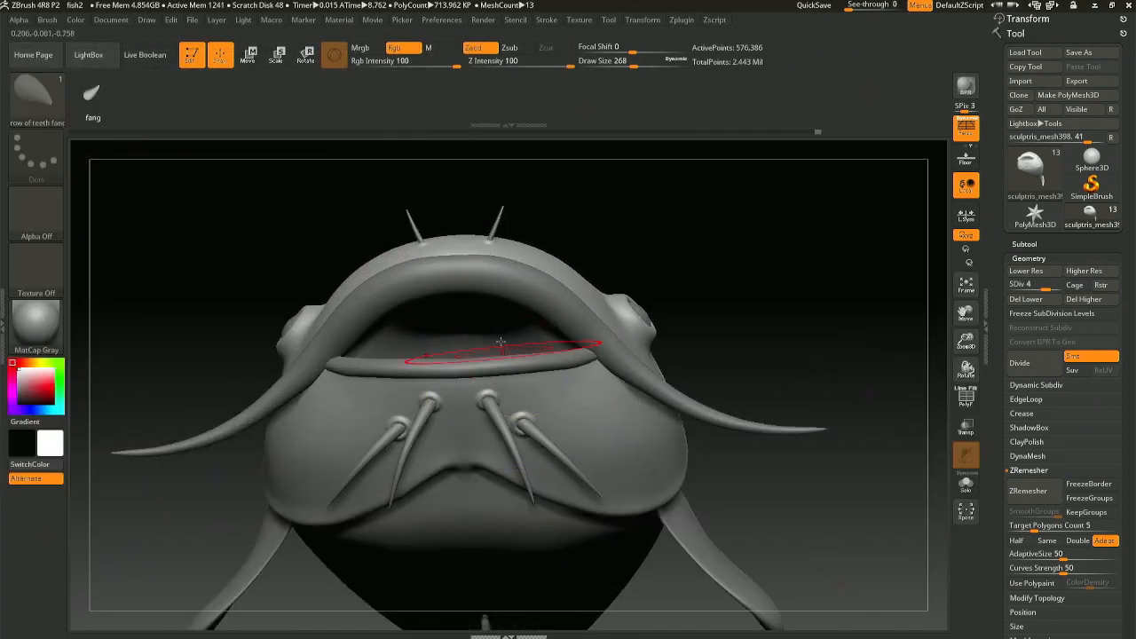
pyautogui.press('space')
pyautogui.moveTo(473, 306); pyautogui.dragTo(455, 307)
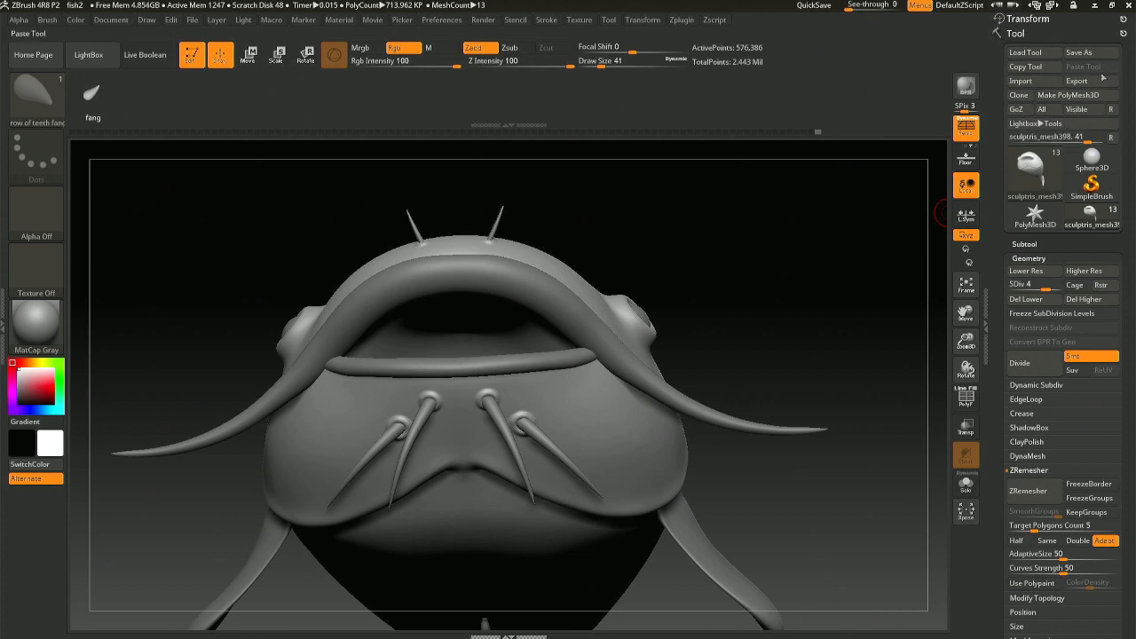
pyautogui.click(1035, 300)
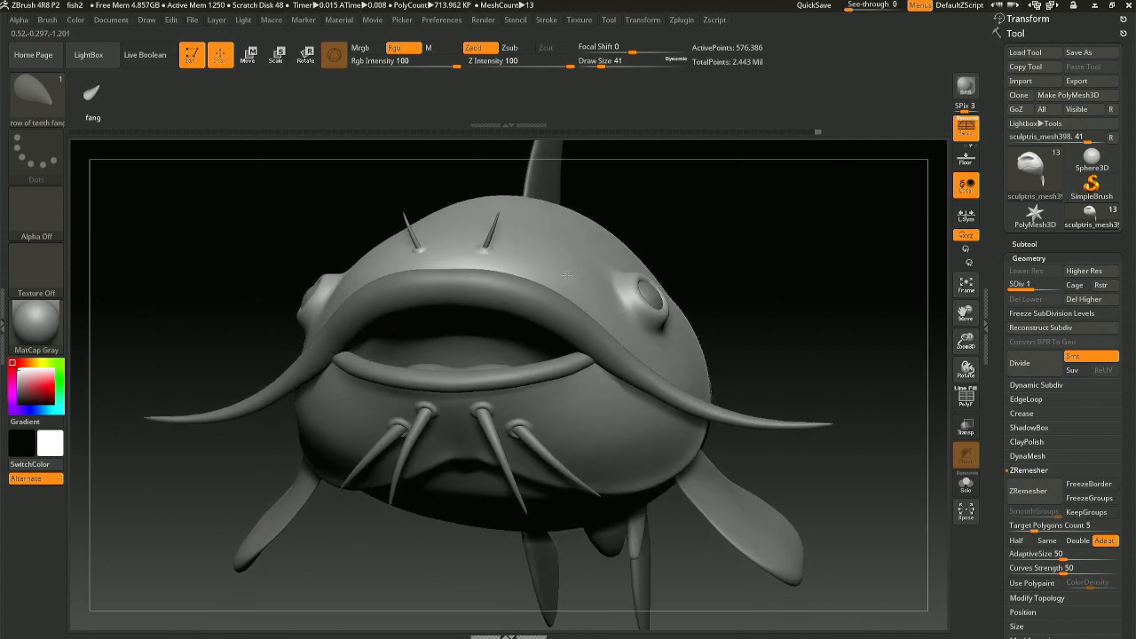
pyautogui.press('ctrl')
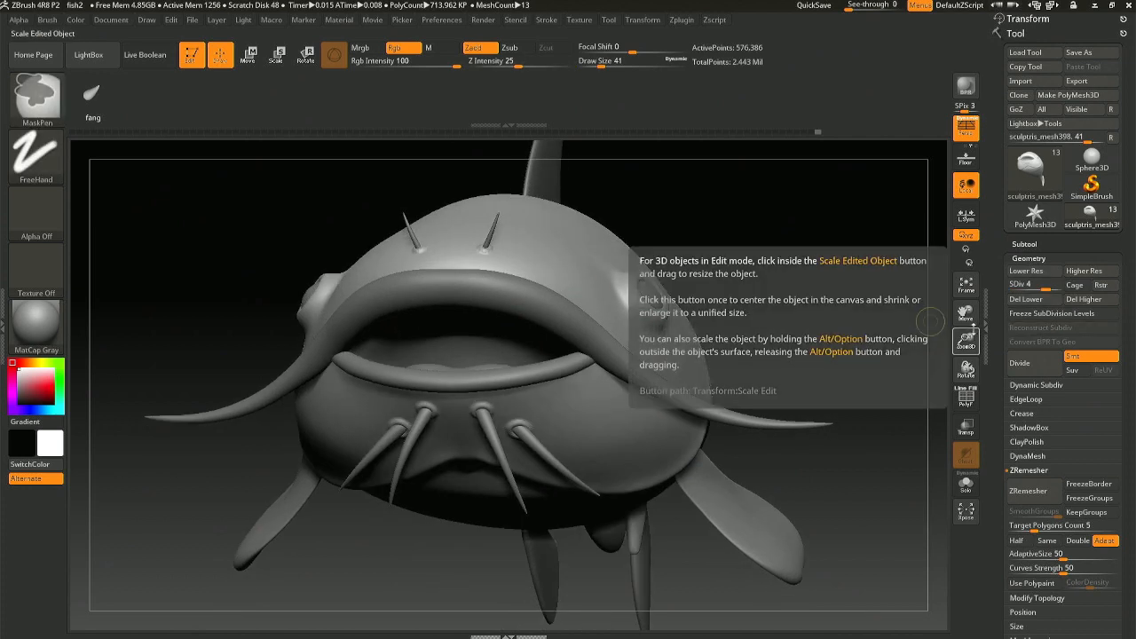
pyautogui.keyDown('alt'); pyautogui.click(563, 307); pyautogui.keyUp('alt')
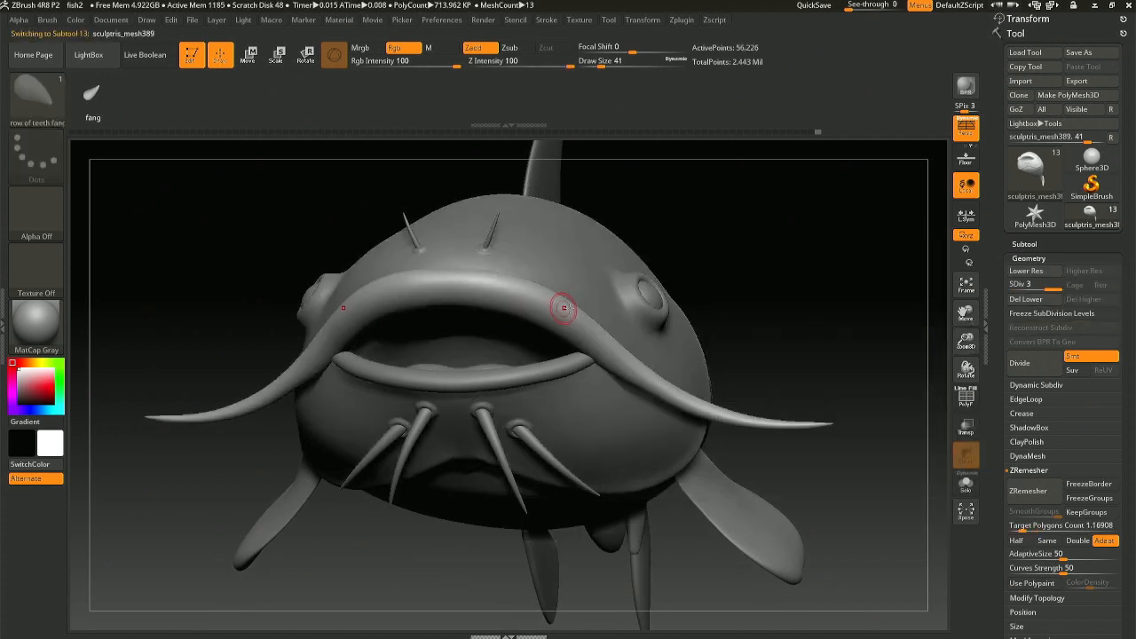
pyautogui.click(1026, 300)
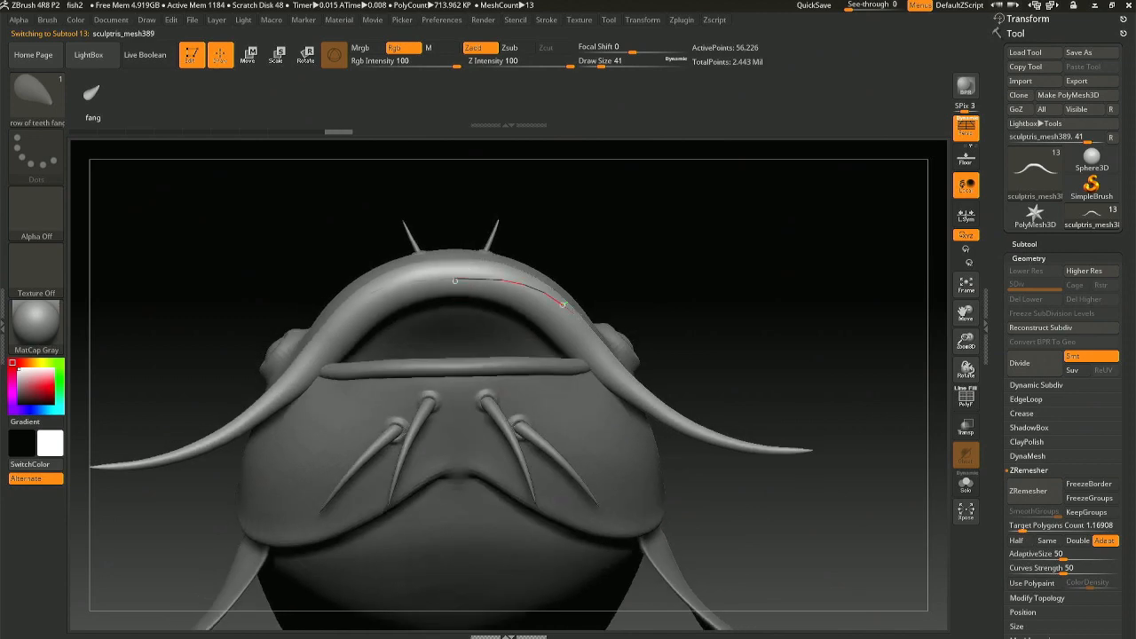
# - Try to draw a row of fangs from the middle of the upper lip outward
pyautogui.moveTo(616, 370); pyautogui.dragTo(618, 374)
pyautogui.moveTo(586, 289)
pyautogui.mouseDown(button='right')
pyautogui.moveTo(542, 323)
pyautogui.moveTo(527, 384)
pyautogui.moveTo(521, 272)
pyautogui.moveTo(471, 296)
pyautogui.moveTo(439, 243)
pyautogui.mouseUp(button='right')
pyautogui.hotkey('ctrl', 'z')
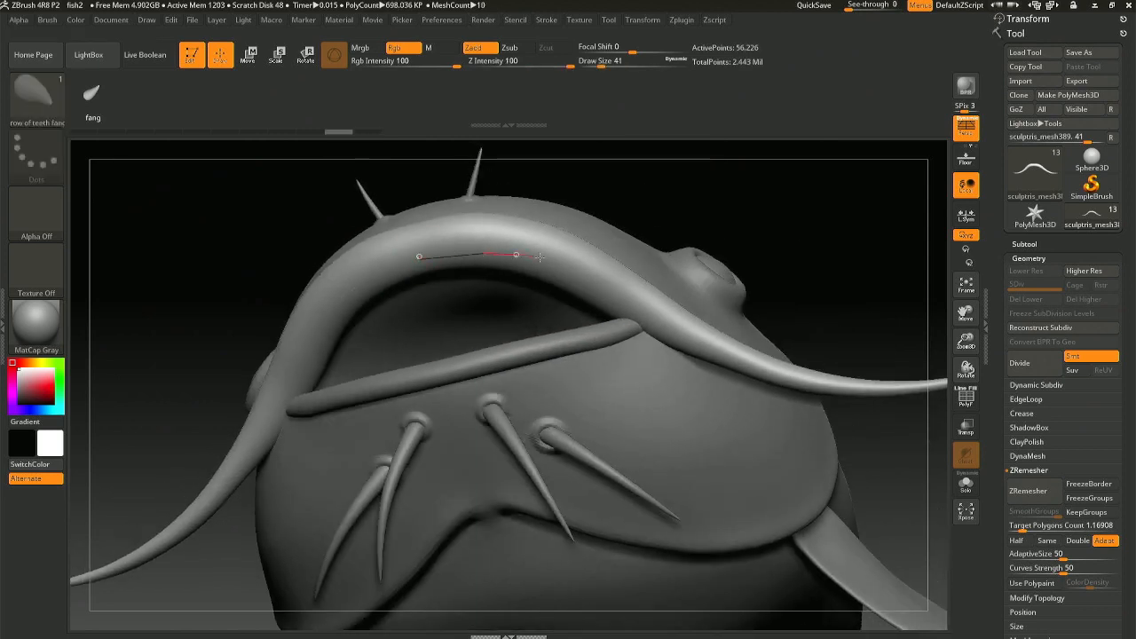
# - Draw a symmetrical row of fangs along the upper lip's inner edge and adjust the ends of its curve
pyautogui.moveTo(663, 324); pyautogui.dragTo(679, 328)
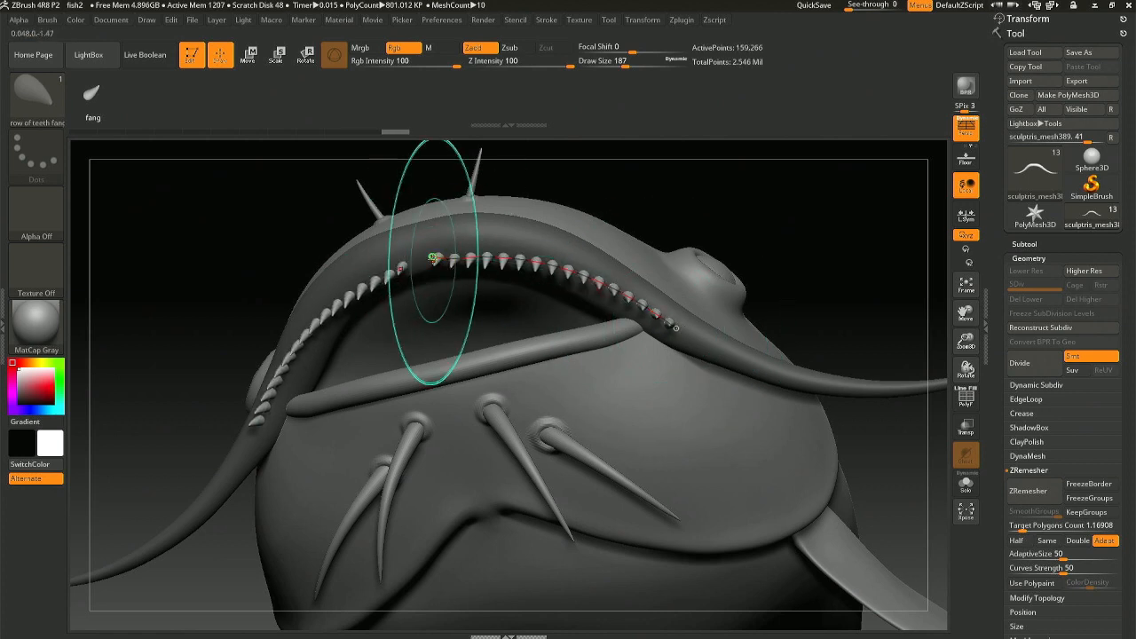
pyautogui.moveTo(433, 257); pyautogui.dragTo(423, 261)
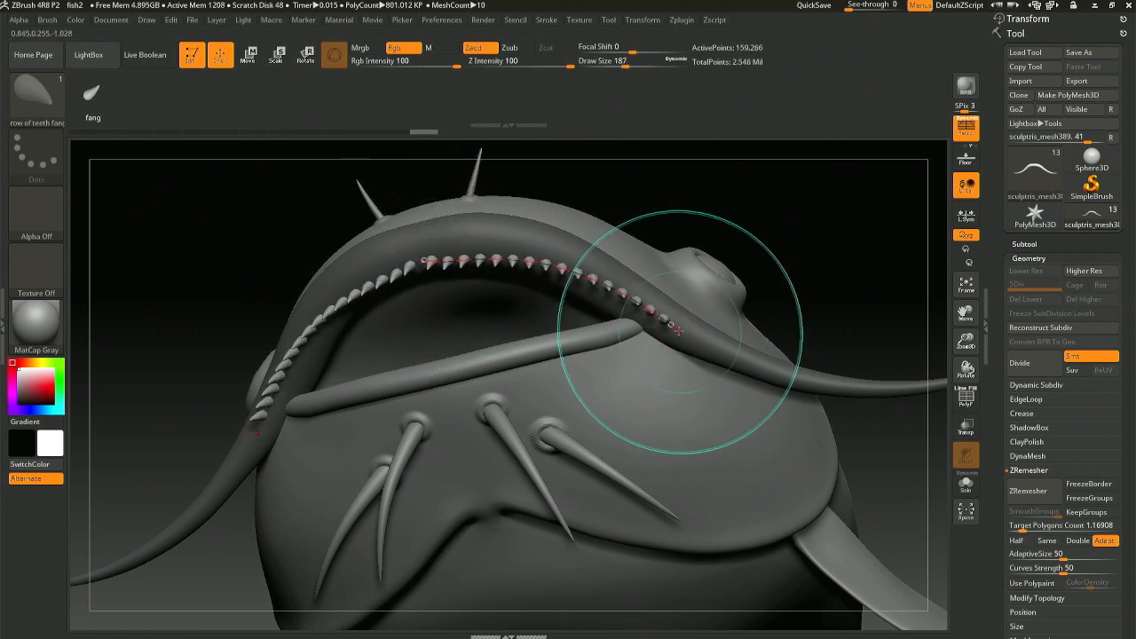
pyautogui.moveTo(676, 326); pyautogui.dragTo(675, 331)
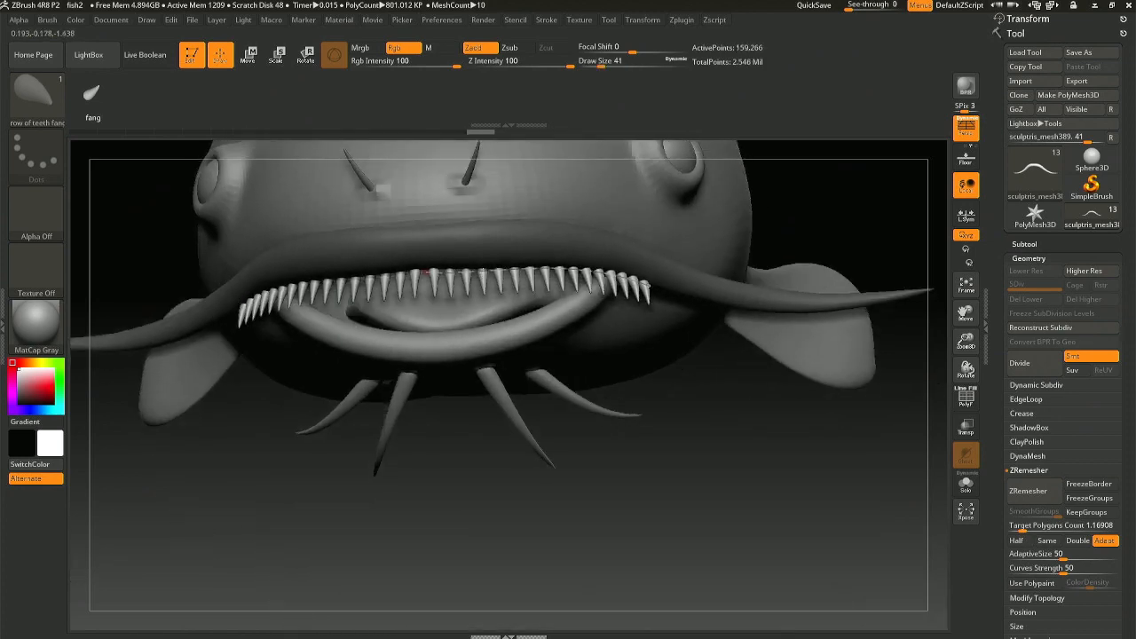
pyautogui.moveTo(484, 270); pyautogui.dragTo(520, 180)
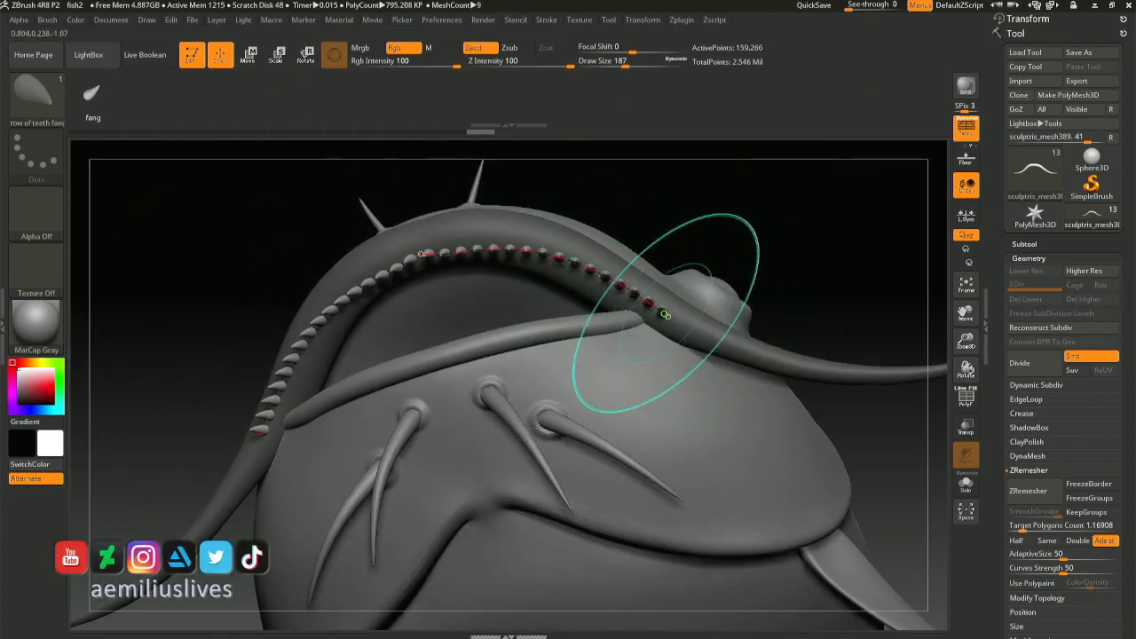
# - Adjust the fang curve so its outer end sits near the mouth corner and its inner end at the upper lip's middle
pyautogui.moveTo(666, 317); pyautogui.dragTo(664, 321)
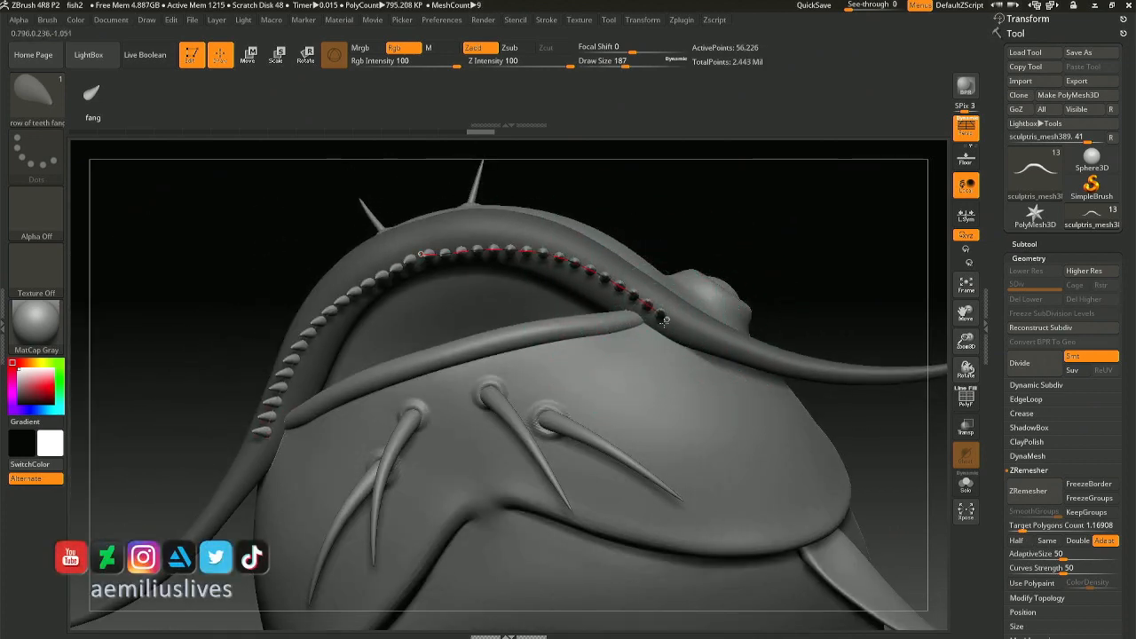
pyautogui.moveTo(618, 286); pyautogui.dragTo(580, 279)
pyautogui.moveTo(666, 325); pyautogui.dragTo(664, 326)
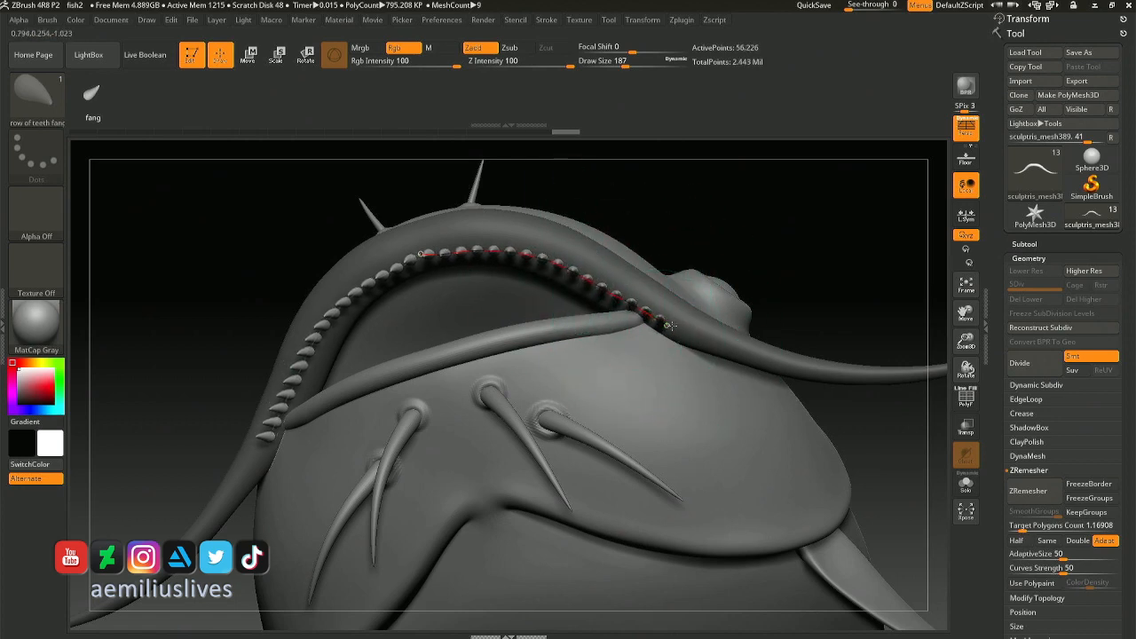
pyautogui.press('s')
pyautogui.moveTo(502, 263); pyautogui.dragTo(503, 267, button='right')
pyautogui.moveTo(474, 190); pyautogui.dragTo(466, 243)
pyautogui.click(438, 235)
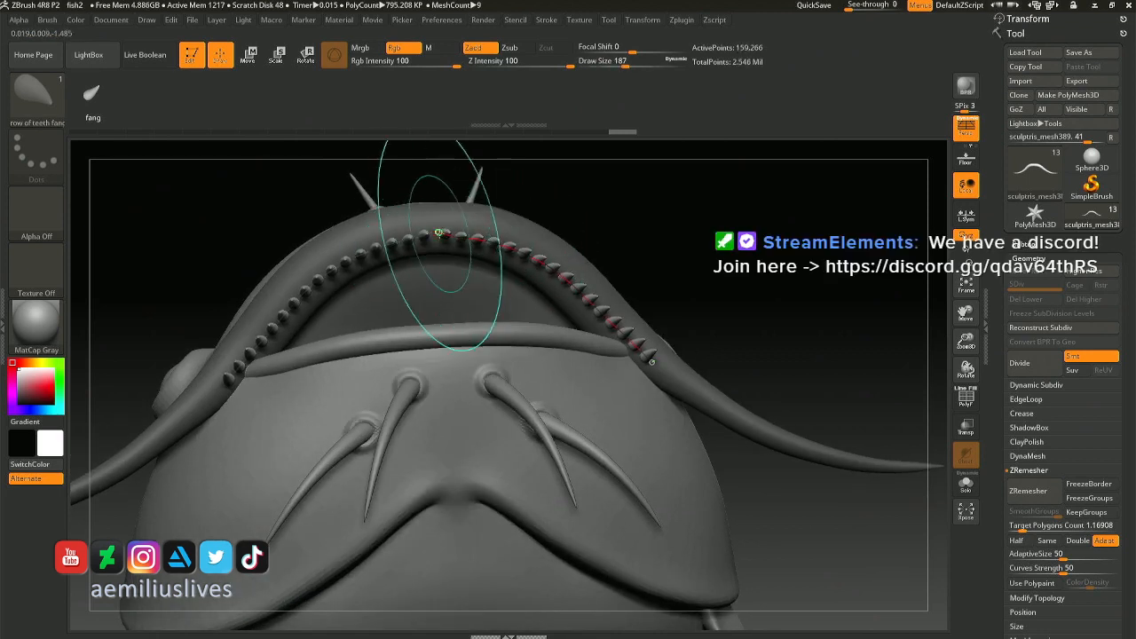
pyautogui.click(437, 235)
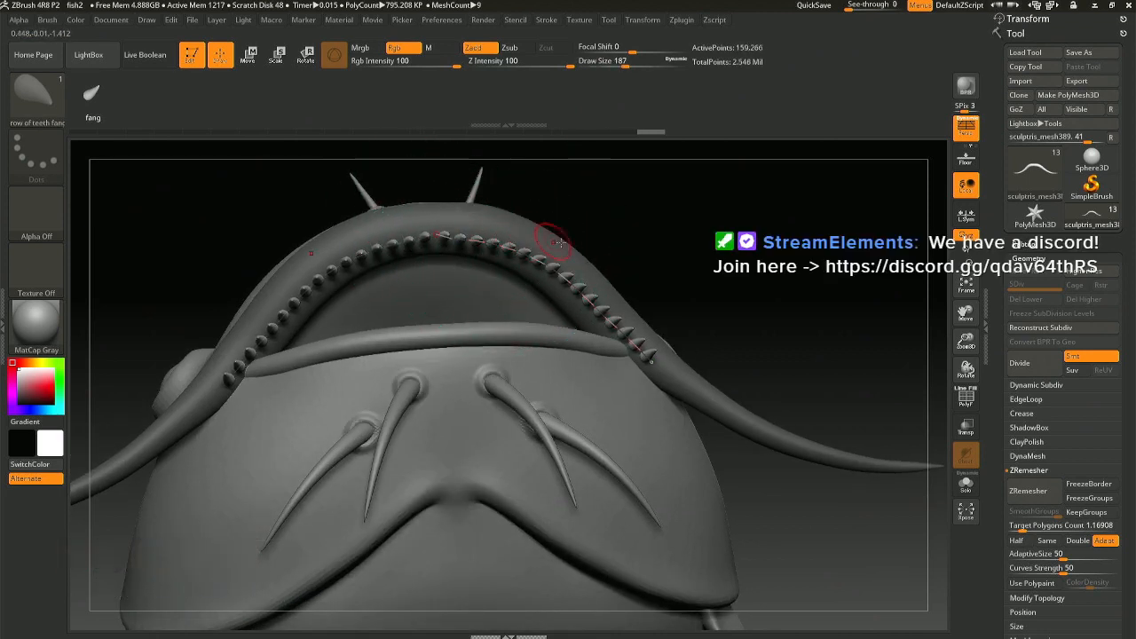
# - Try larger fangs by setting the brush size to 87 and updating the curve along the upper lip
pyautogui.press('space')
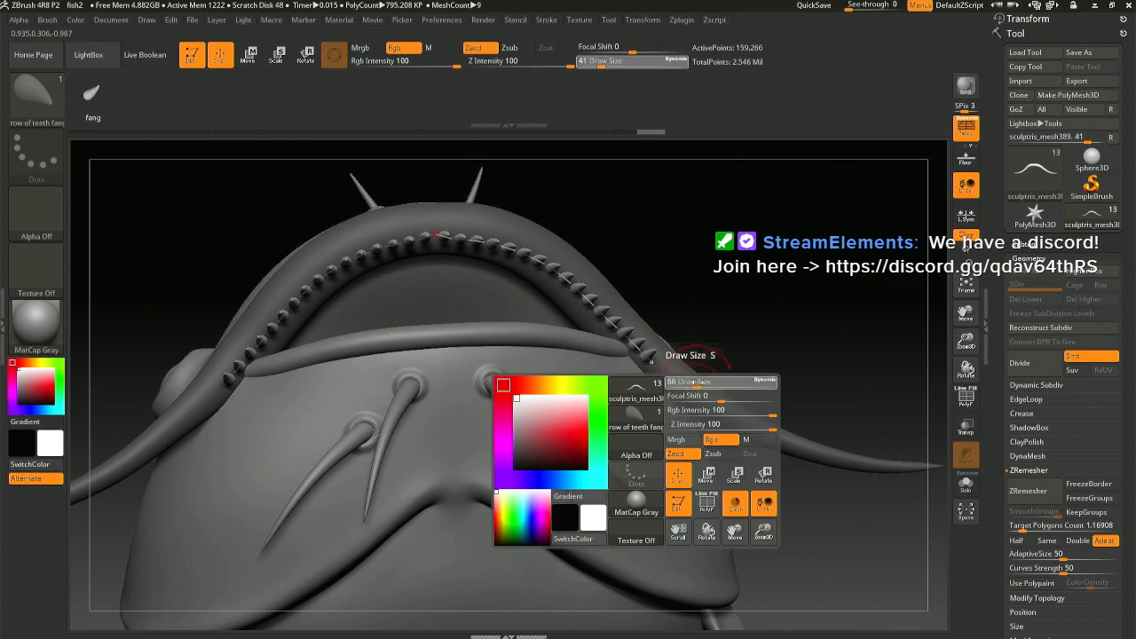
pyautogui.moveTo(699, 383); pyautogui.dragTo(702, 383)
pyautogui.click(653, 361)
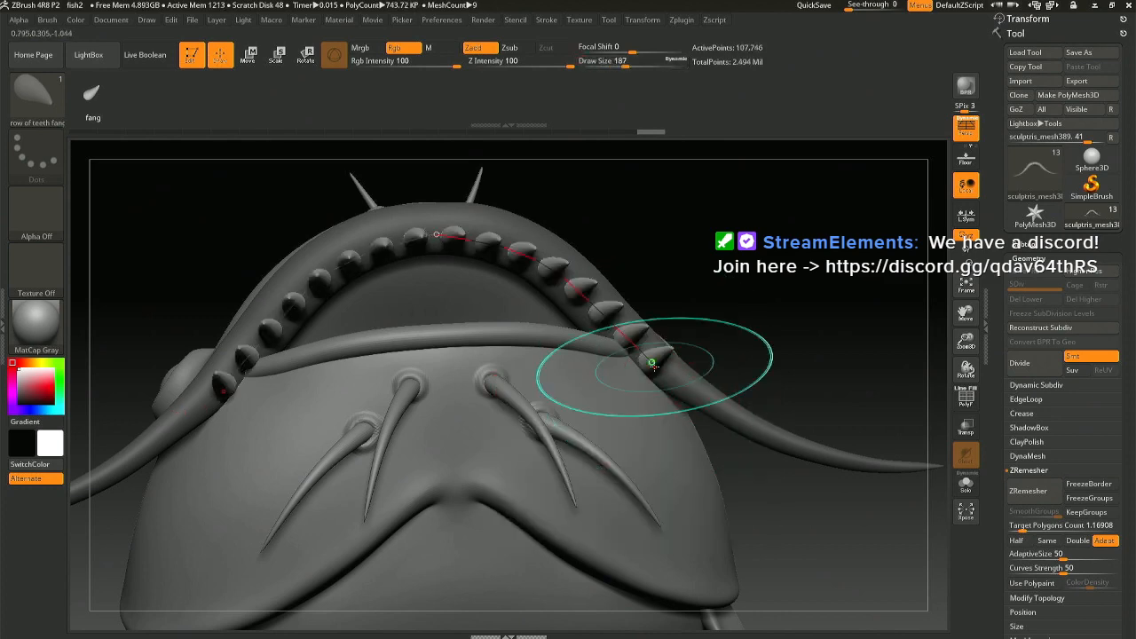
pyautogui.moveTo(555, 211); pyautogui.dragTo(714, 250)
pyautogui.moveTo(714, 252); pyautogui.dragTo(702, 312, button='right')
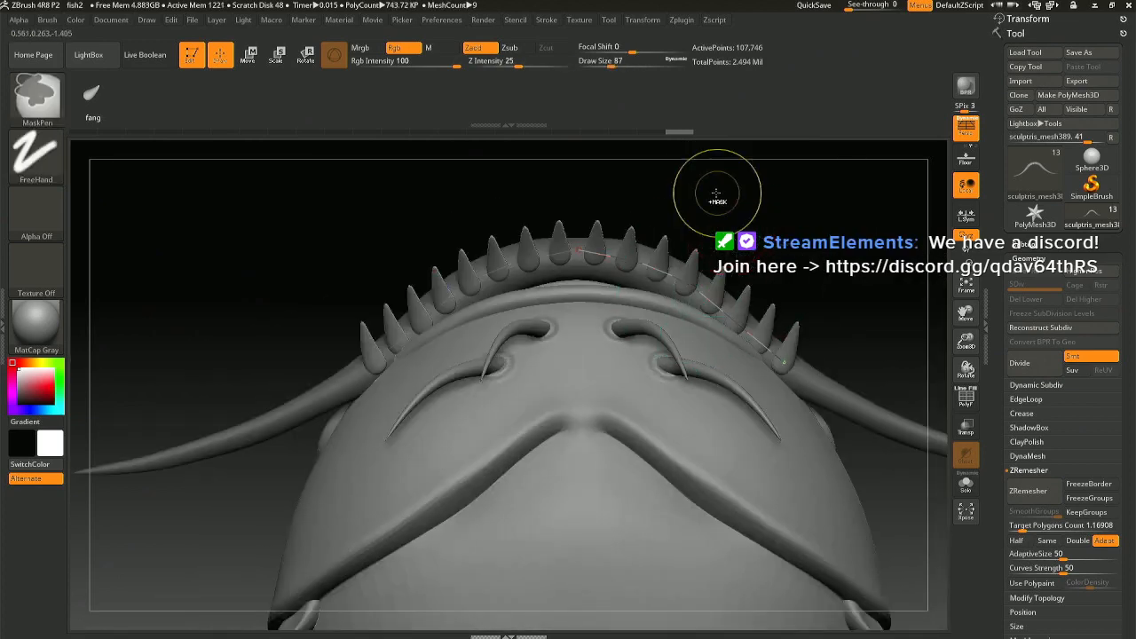
pyautogui.moveTo(716, 193)
pyautogui.keyDown('ctrl'); pyautogui.mouseDown(button='right')
pyautogui.moveTo(658, 159)
pyautogui.moveTo(558, 186)
pyautogui.moveTo(591, 356)
pyautogui.moveTo(479, 342)
pyautogui.moveTo(508, 327)
pyautogui.moveTo(618, 375)
pyautogui.mouseUp(button='right'); pyautogui.keyUp('ctrl')
# - Set the brush size to 51 and update the fang row along the upper lip
pyautogui.press('space')
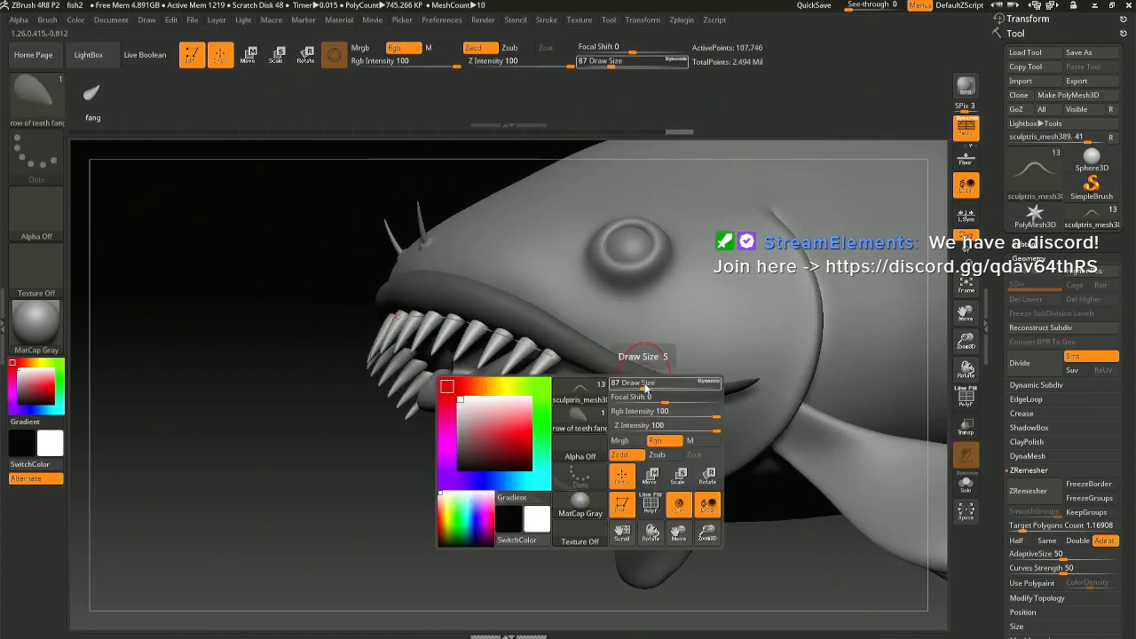
pyautogui.moveTo(637, 385); pyautogui.dragTo(634, 384)
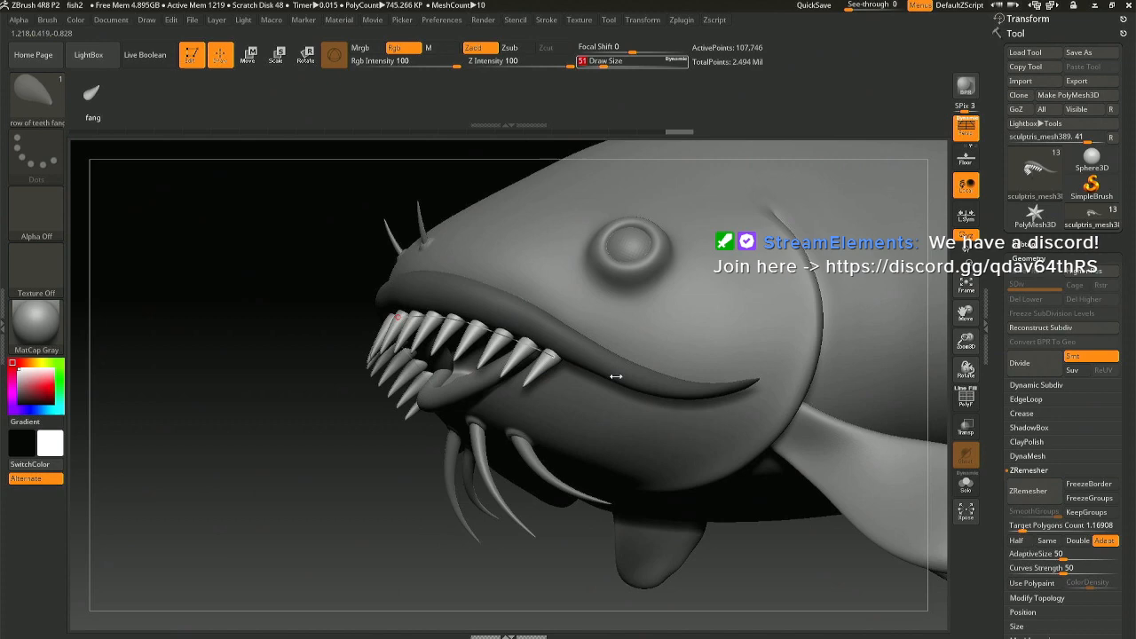
pyautogui.click(557, 359)
pyautogui.moveTo(626, 362); pyautogui.dragTo(594, 355, button='right')
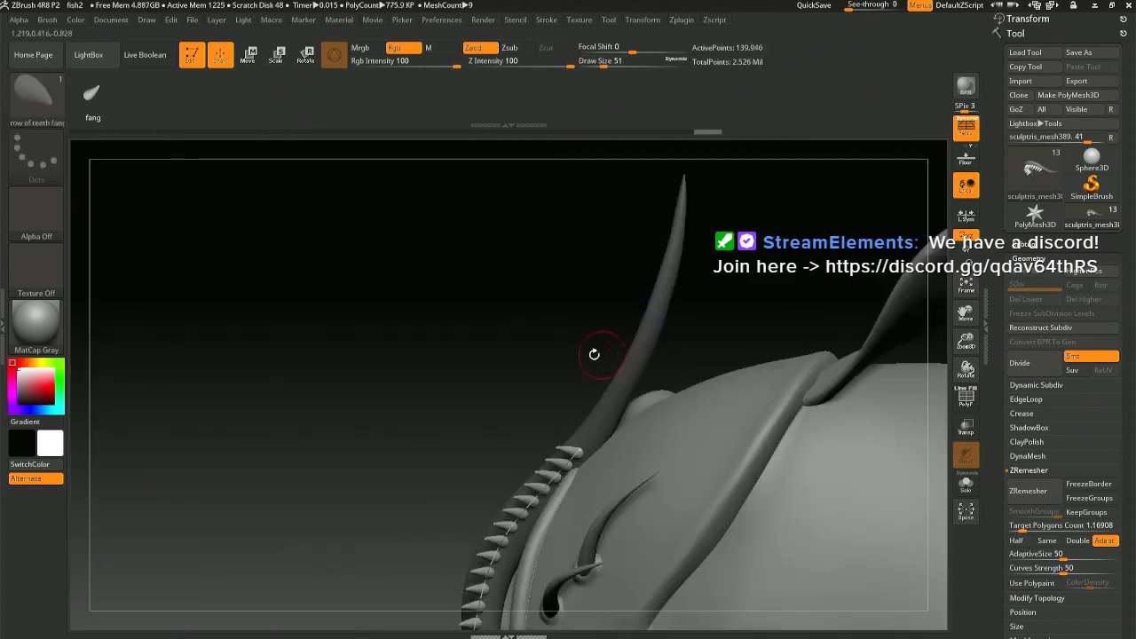
# - Isolate the upper lip to try reworking its fang curve, and show the whole fish again
pyautogui.click(966, 491)
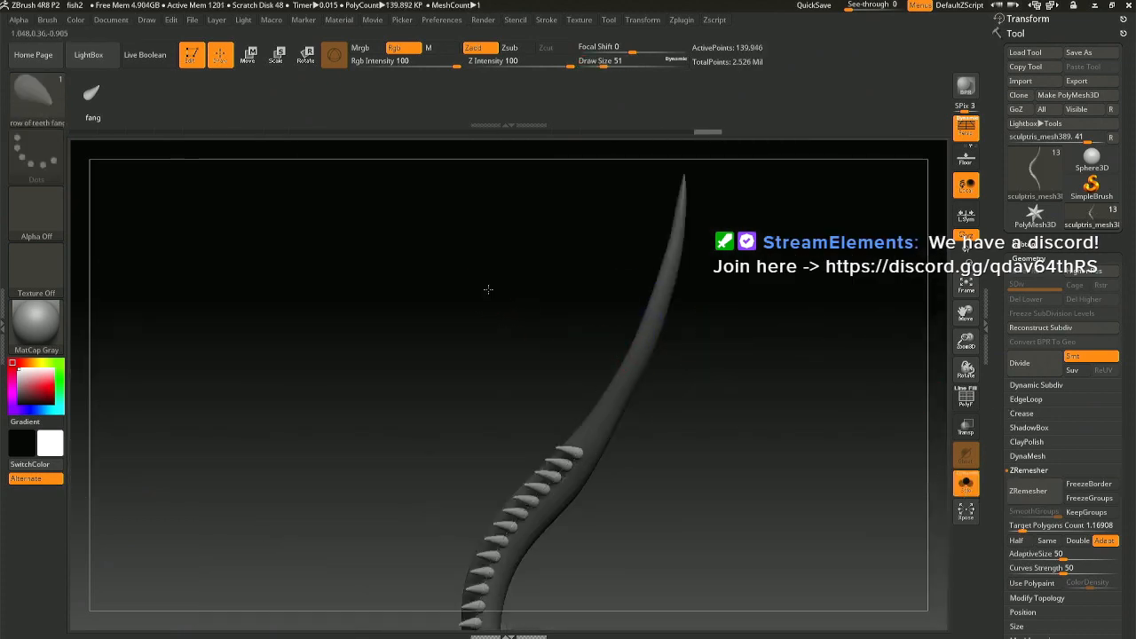
pyautogui.moveTo(482, 279); pyautogui.dragTo(818, 227, button='right')
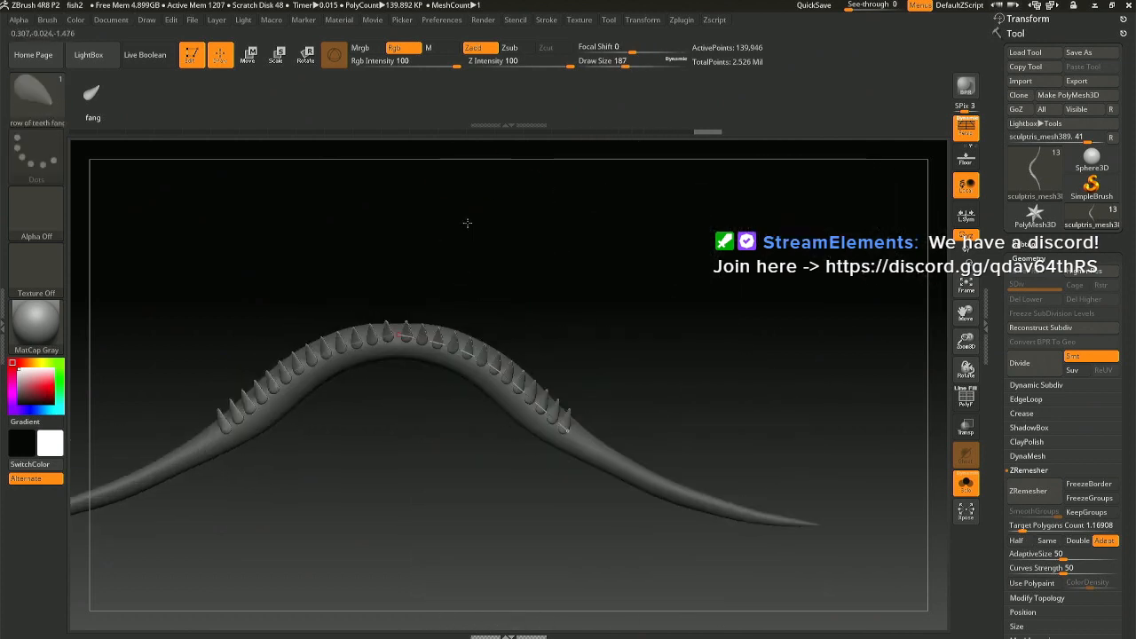
pyautogui.keyDown('ctrl'); pyautogui.keyDown('shift'); pyautogui.click(392, 346); pyautogui.keyUp('shift'); pyautogui.keyUp('ctrl')
pyautogui.moveTo(392, 347); pyautogui.dragTo(448, 359)
pyautogui.moveTo(486, 369); pyautogui.dragTo(570, 448)
pyautogui.hotkey('ctrl', 'z')
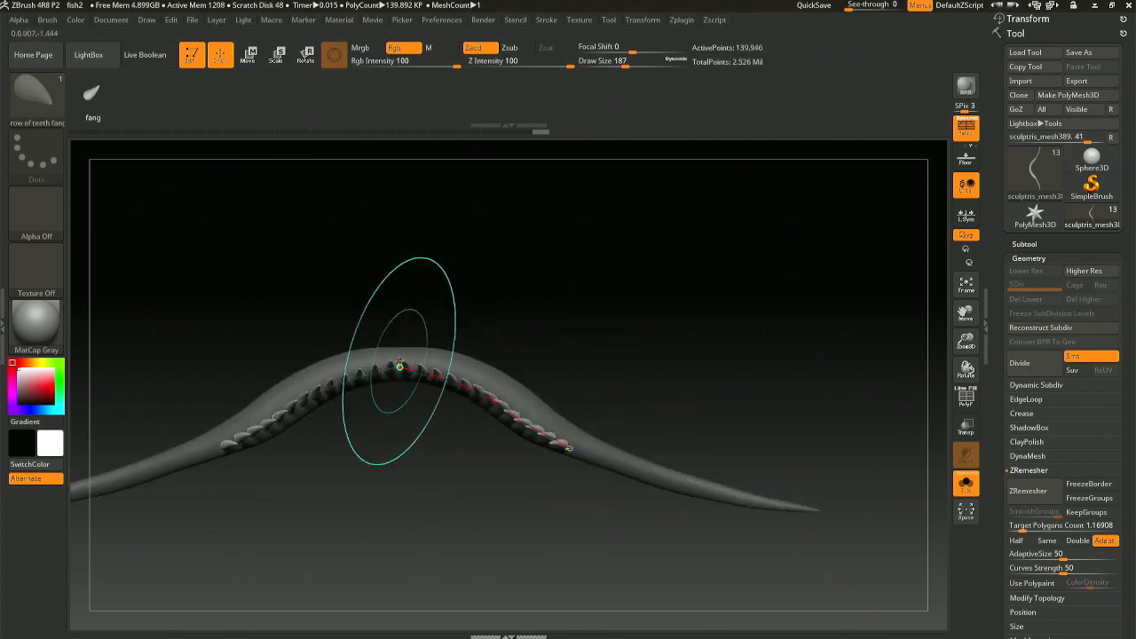
pyautogui.moveTo(404, 411)
pyautogui.mouseDown()
pyautogui.moveTo(416, 393)
pyautogui.moveTo(540, 341)
pyautogui.moveTo(546, 392)
pyautogui.mouseUp()
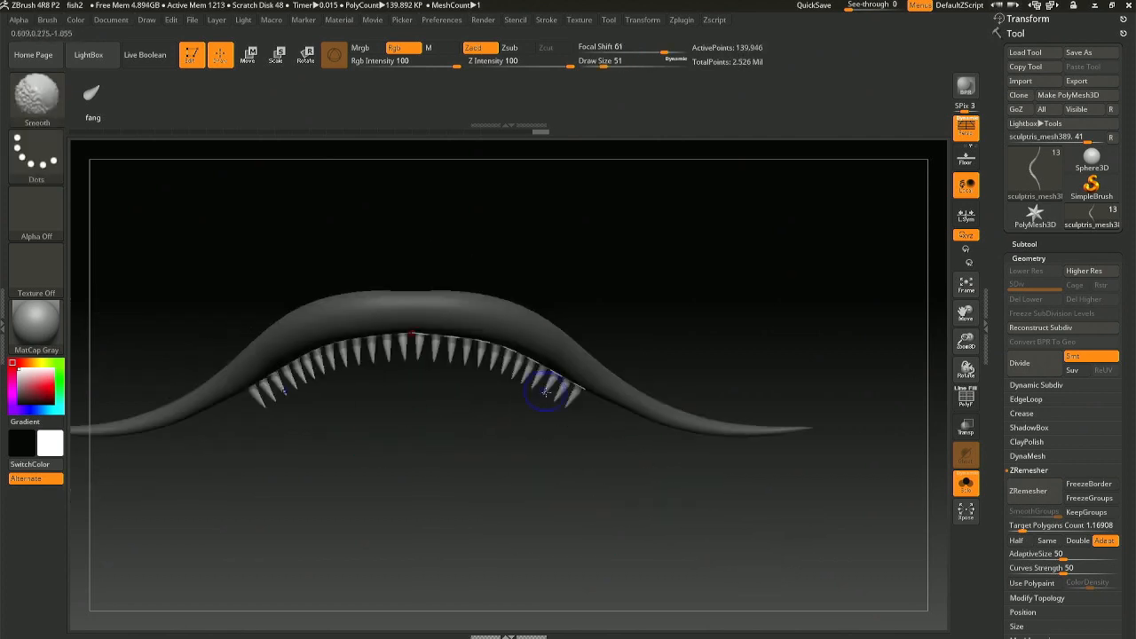
pyautogui.click(963, 484)
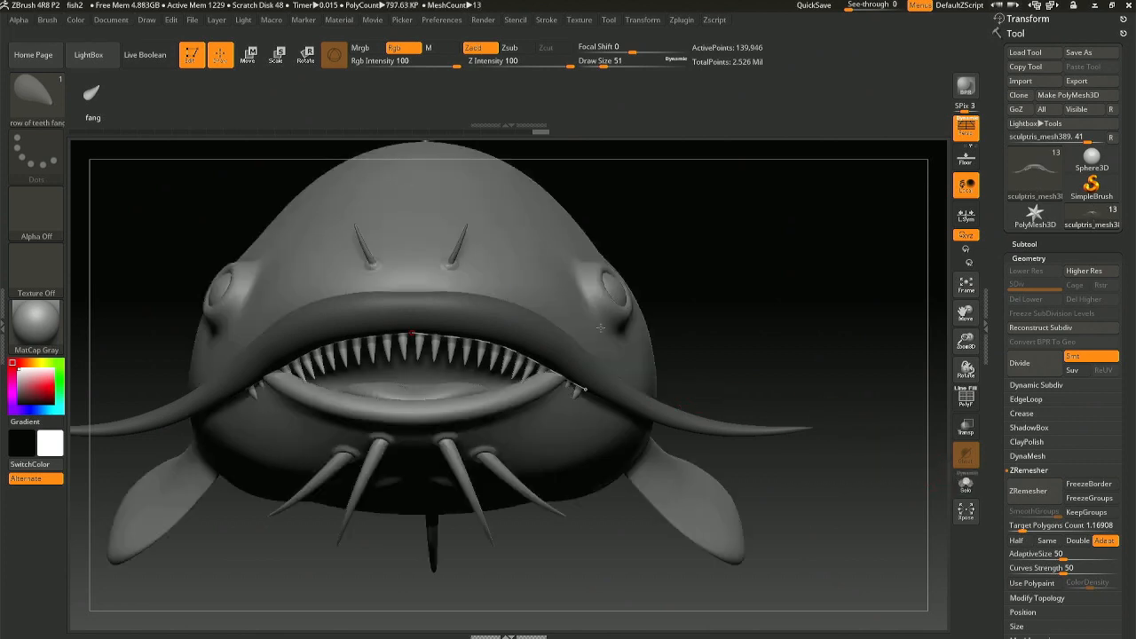
# - Try a curve step of about 0.53 on the fang row, updating it from both ends, and undo the changes
pyautogui.moveTo(787, 311); pyautogui.dragTo(473, 285)
pyautogui.moveTo(474, 285); pyautogui.dragTo(497, 255, button='right')
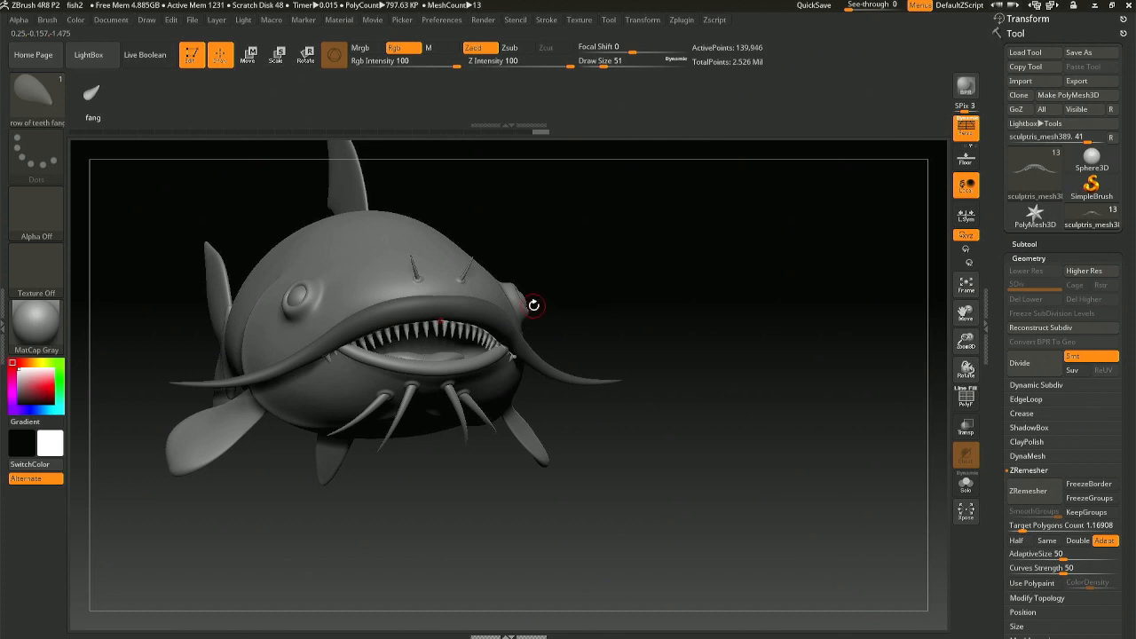
pyautogui.moveTo(522, 310); pyautogui.dragTo(516, 385, button='right')
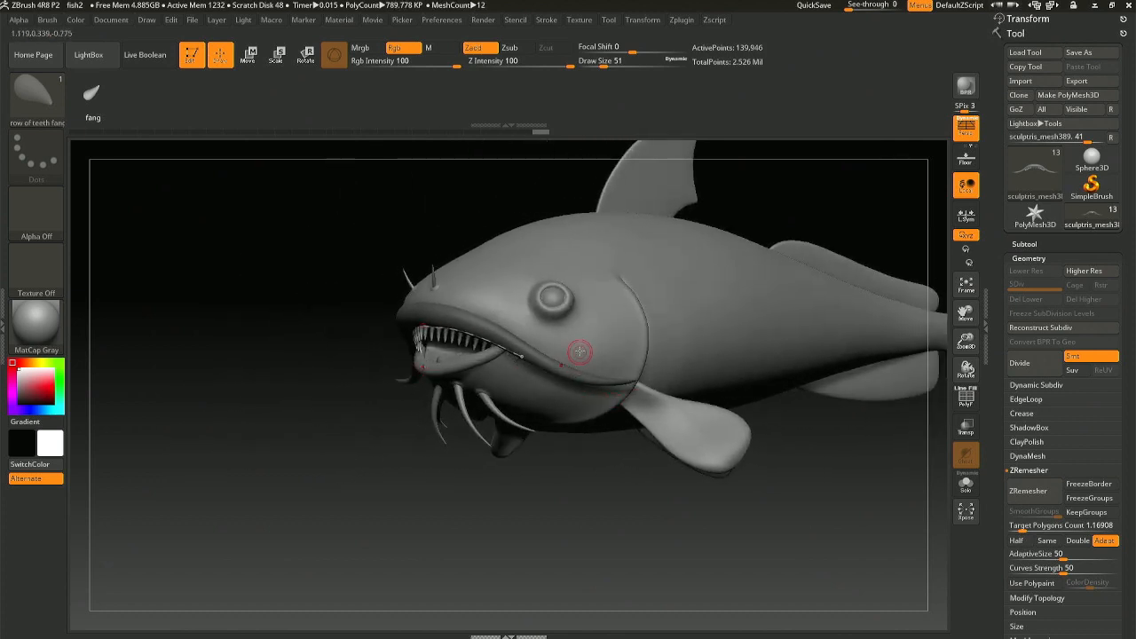
pyautogui.keyDown('ctrl'); pyautogui.moveTo(557, 340); pyautogui.dragTo(590, 415, button='right'); pyautogui.keyUp('ctrl')
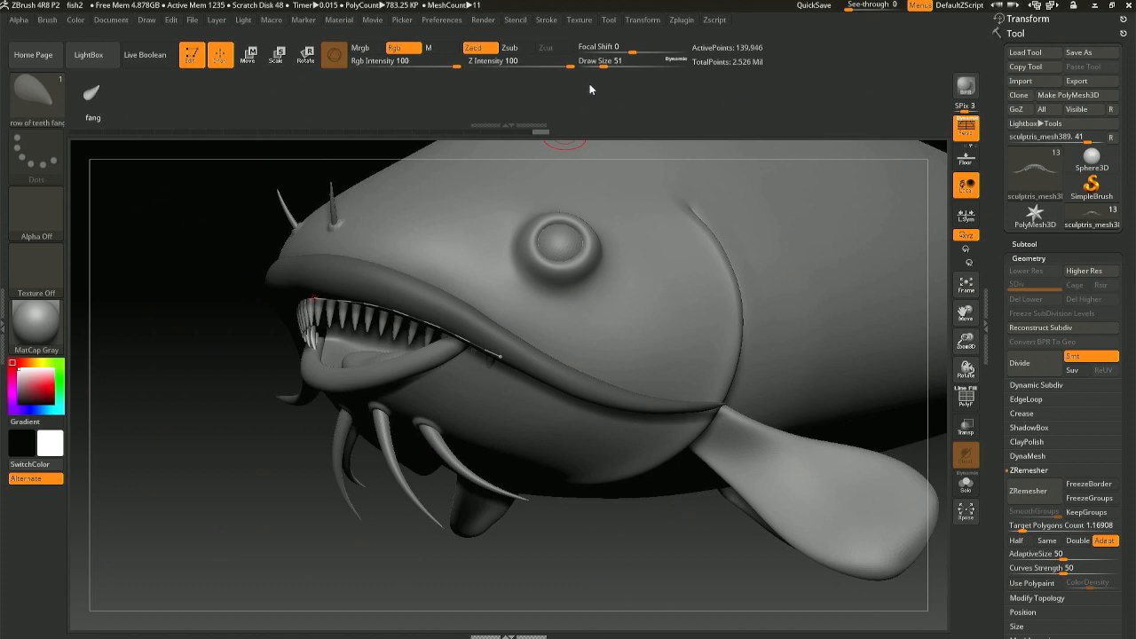
pyautogui.click(546, 19)
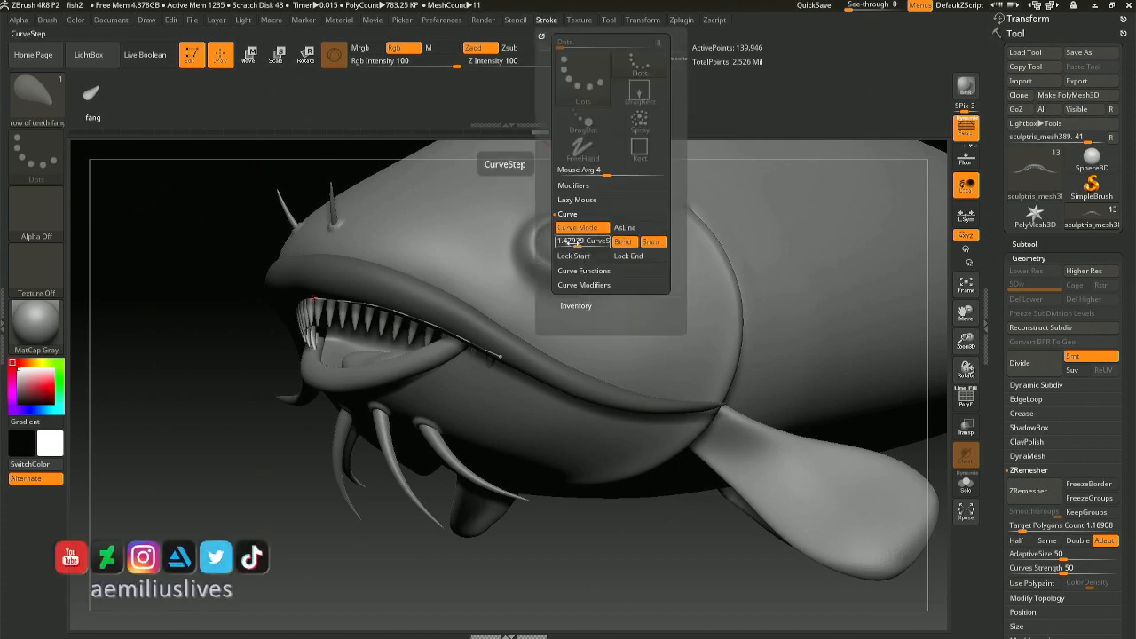
pyautogui.moveTo(576, 245); pyautogui.dragTo(568, 245)
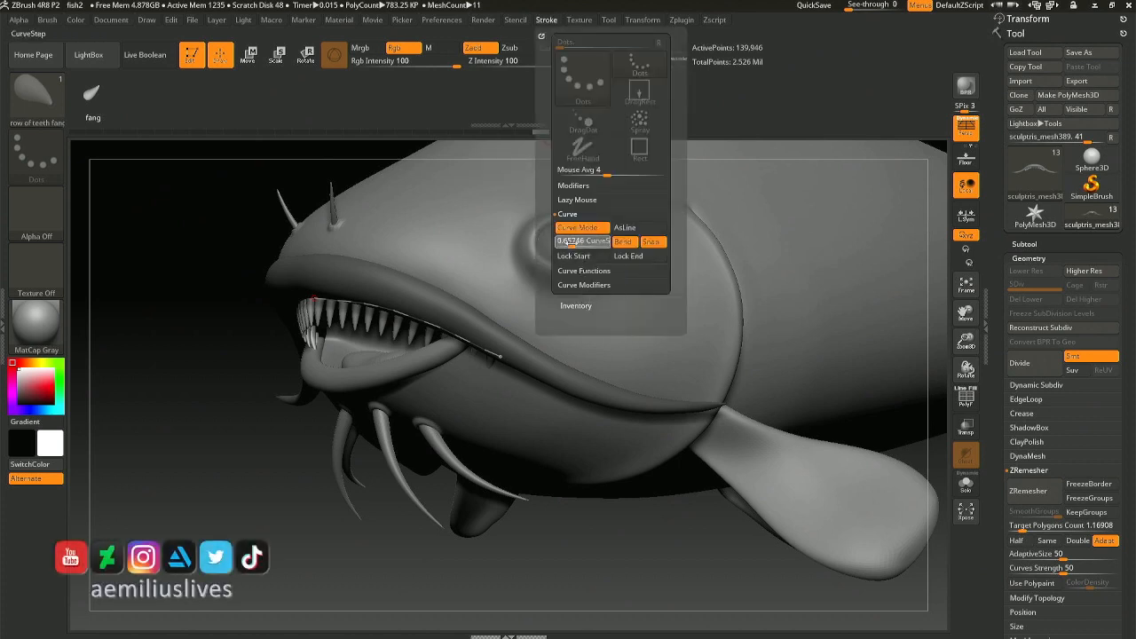
pyautogui.click(523, 366)
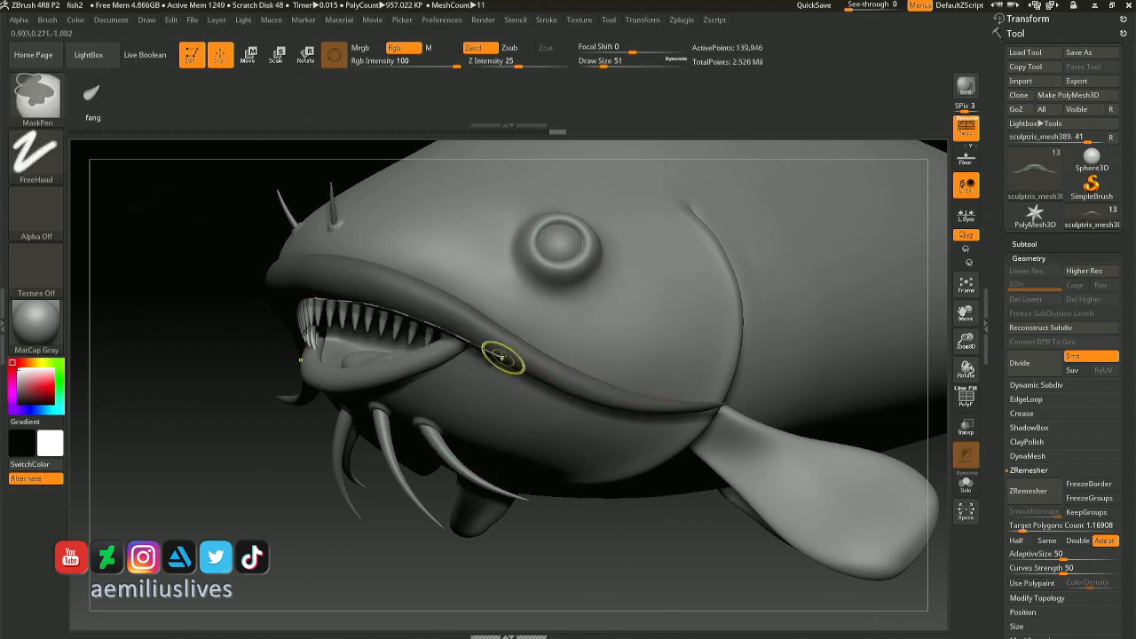
pyautogui.click(495, 364)
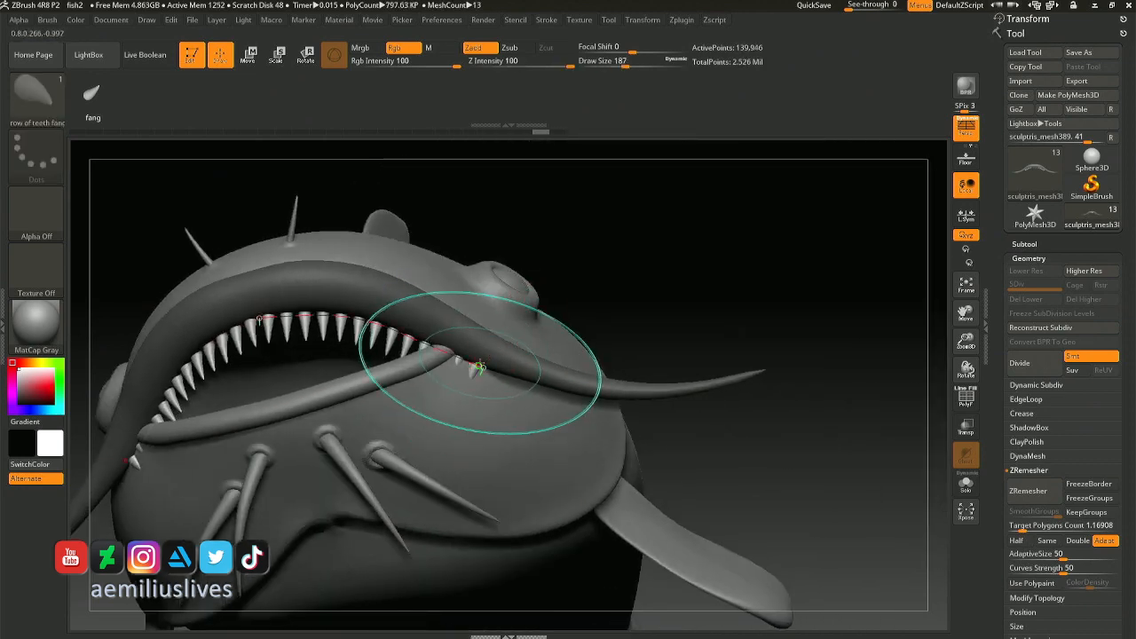
pyautogui.click(475, 367)
pyautogui.click(485, 368)
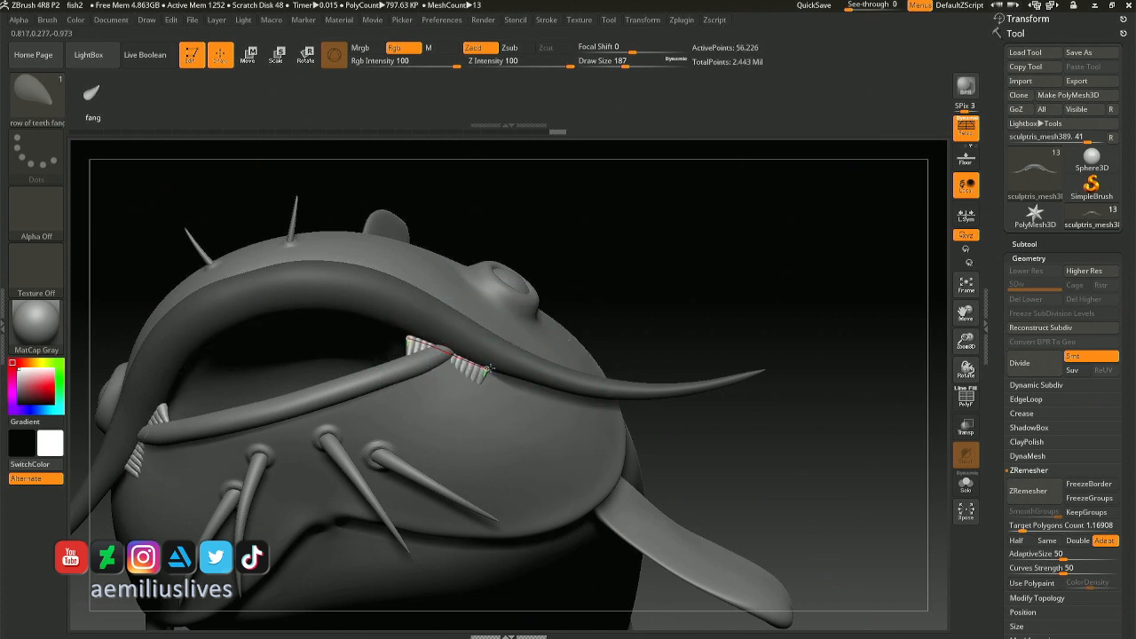
pyautogui.hotkey('ctrl', 'z')
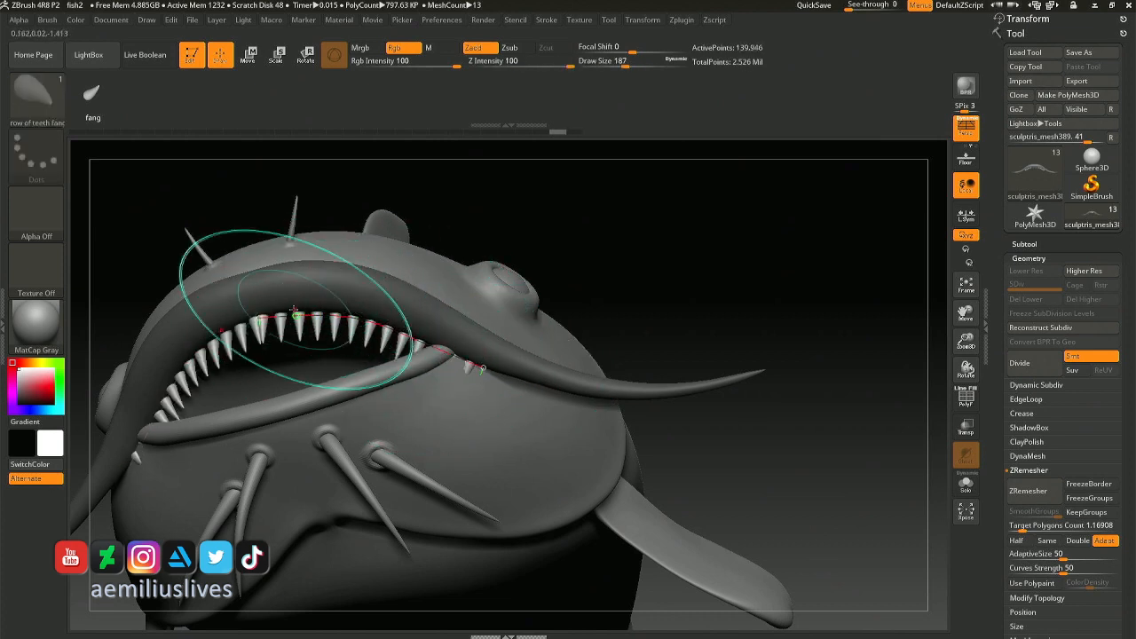
pyautogui.moveTo(276, 311); pyautogui.dragTo(272, 311)
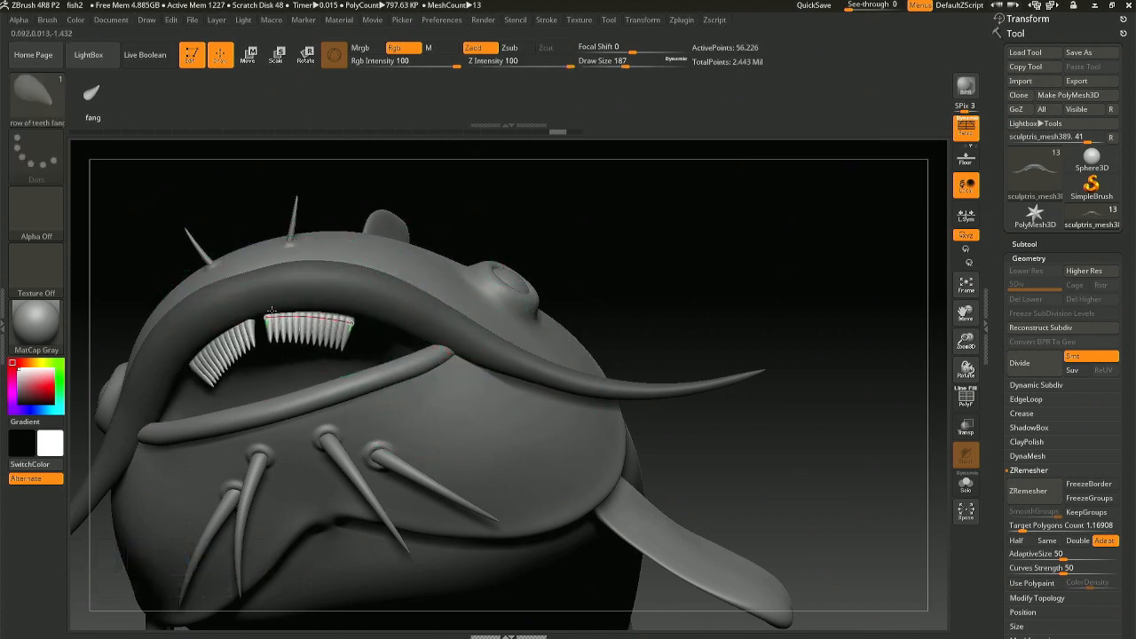
pyautogui.hotkey('ctrl', 'z')
# - Try a curve step of about 1.2 on the fang row and extend its inner end to the lip's middle
pyautogui.click(552, 20)
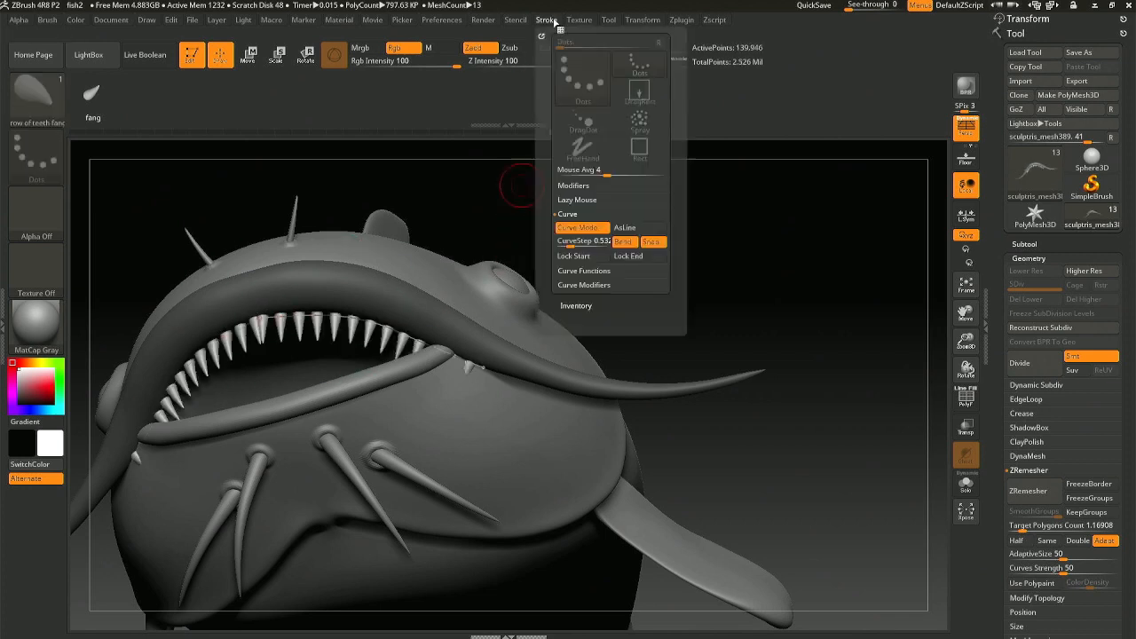
pyautogui.moveTo(572, 241); pyautogui.dragTo(579, 241)
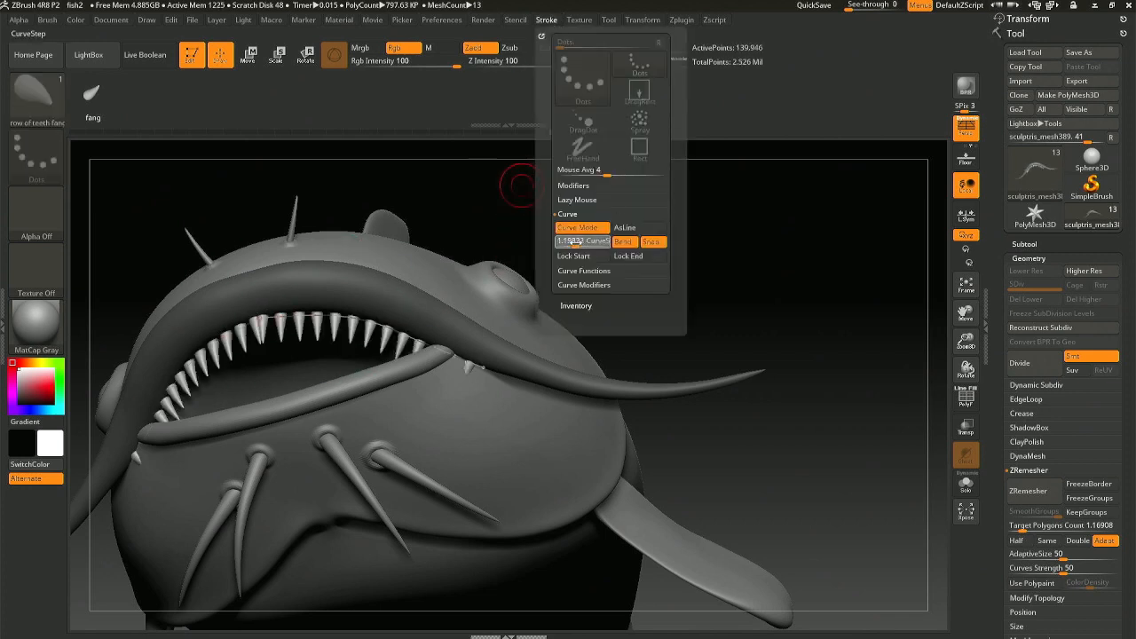
pyautogui.click(484, 365)
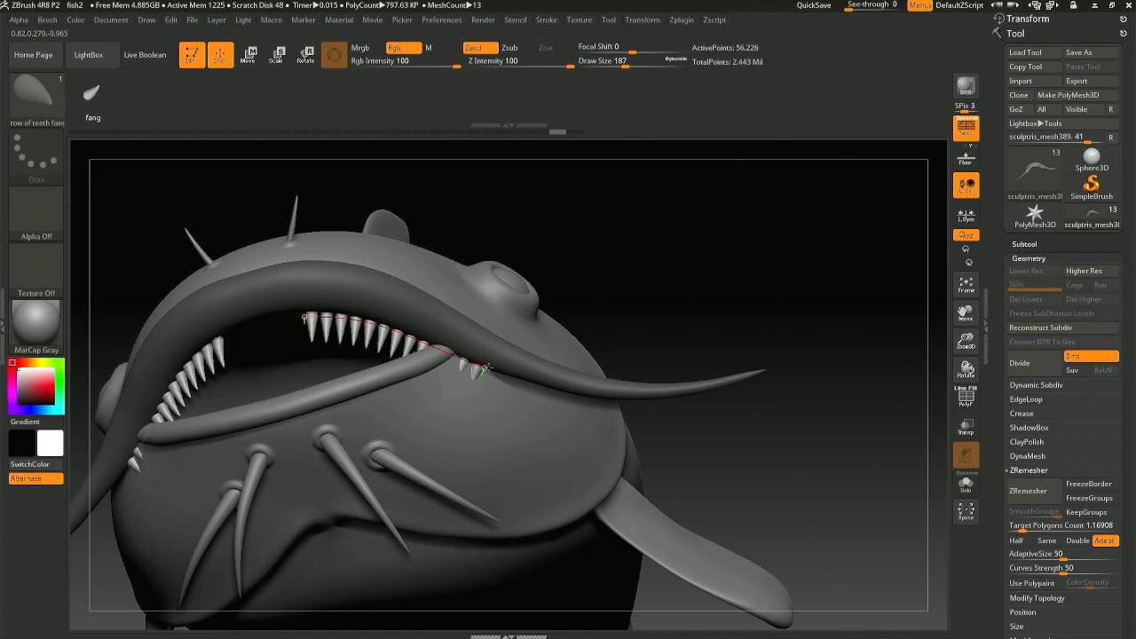
pyautogui.moveTo(487, 367); pyautogui.dragTo(491, 367)
pyautogui.moveTo(307, 317); pyautogui.dragTo(260, 316)
# - Try to reshape the fang curve so the row follows the upper lip's inner edge inside the mouth
pyautogui.moveTo(336, 244)
pyautogui.mouseDown(button='right')
pyautogui.moveTo(347, 287)
pyautogui.moveTo(453, 293)
pyautogui.moveTo(413, 277)
pyautogui.moveTo(379, 278)
pyautogui.moveTo(443, 310)
pyautogui.moveTo(436, 281)
pyautogui.mouseUp(button='right')
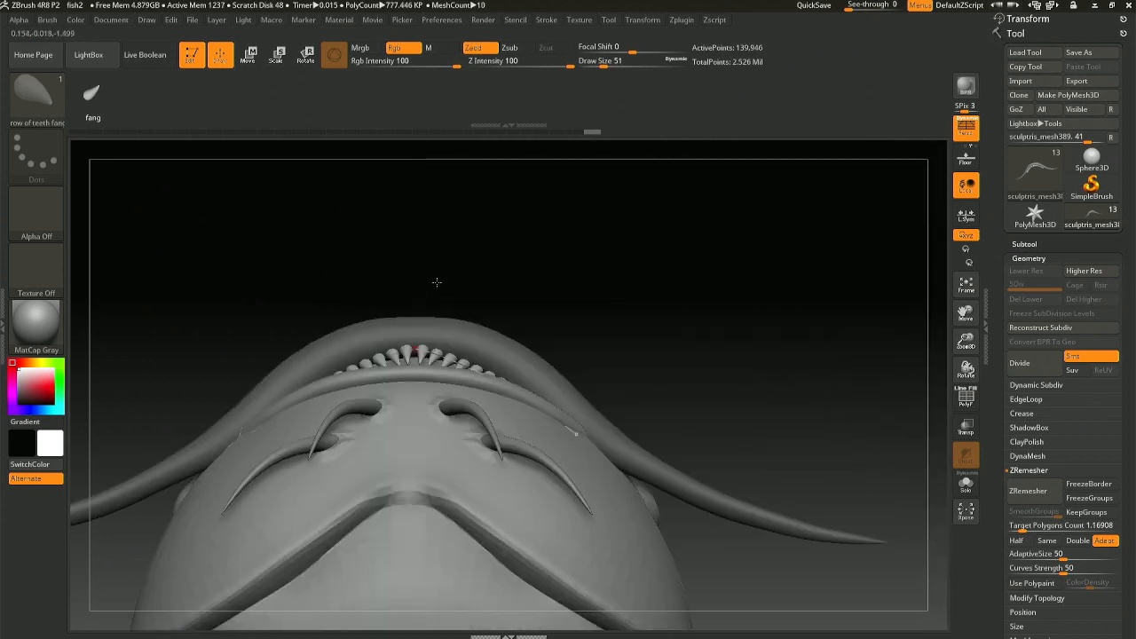
pyautogui.moveTo(467, 322); pyautogui.dragTo(462, 354, button='right')
pyautogui.press(']')
pyautogui.press(']')
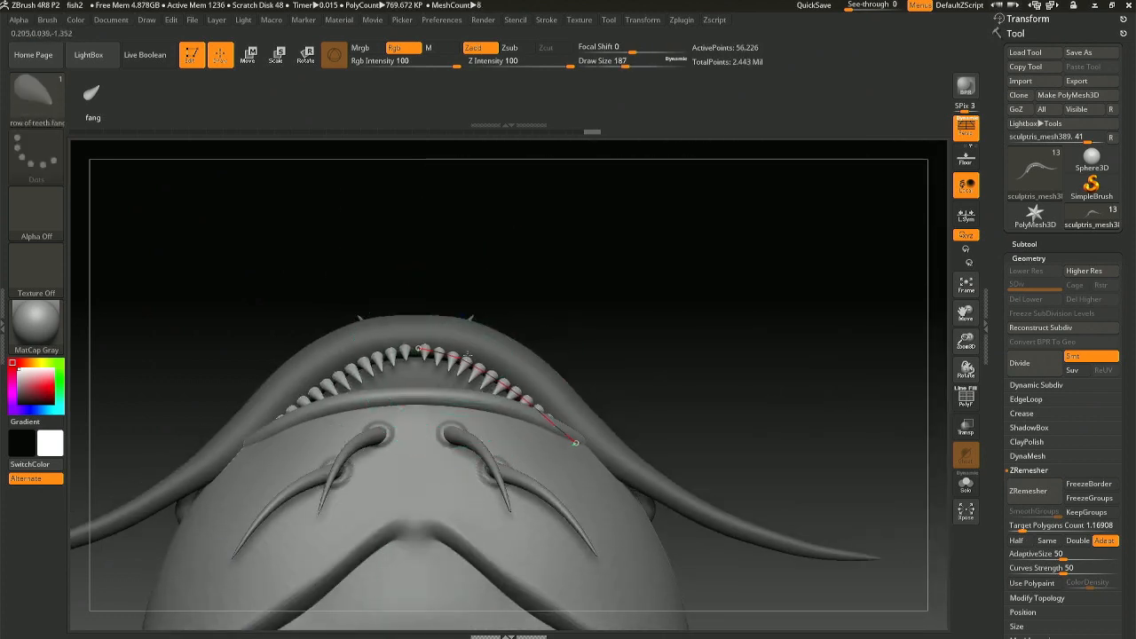
pyautogui.moveTo(467, 355); pyautogui.dragTo(538, 400)
pyautogui.moveTo(570, 319)
pyautogui.mouseDown(button='right')
pyautogui.moveTo(511, 381)
pyautogui.moveTo(479, 306)
pyautogui.moveTo(444, 316)
pyautogui.moveTo(482, 305)
pyautogui.mouseUp(button='right')
pyautogui.press('ctrl')
pyautogui.moveTo(616, 376)
pyautogui.keyDown('ctrl'); pyautogui.mouseDown(button='right')
pyautogui.moveTo(596, 330)
pyautogui.moveTo(629, 307)
pyautogui.moveTo(552, 269)
pyautogui.moveTo(373, 254)
pyautogui.moveTo(455, 237)
pyautogui.mouseUp(button='right'); pyautogui.keyUp('ctrl')
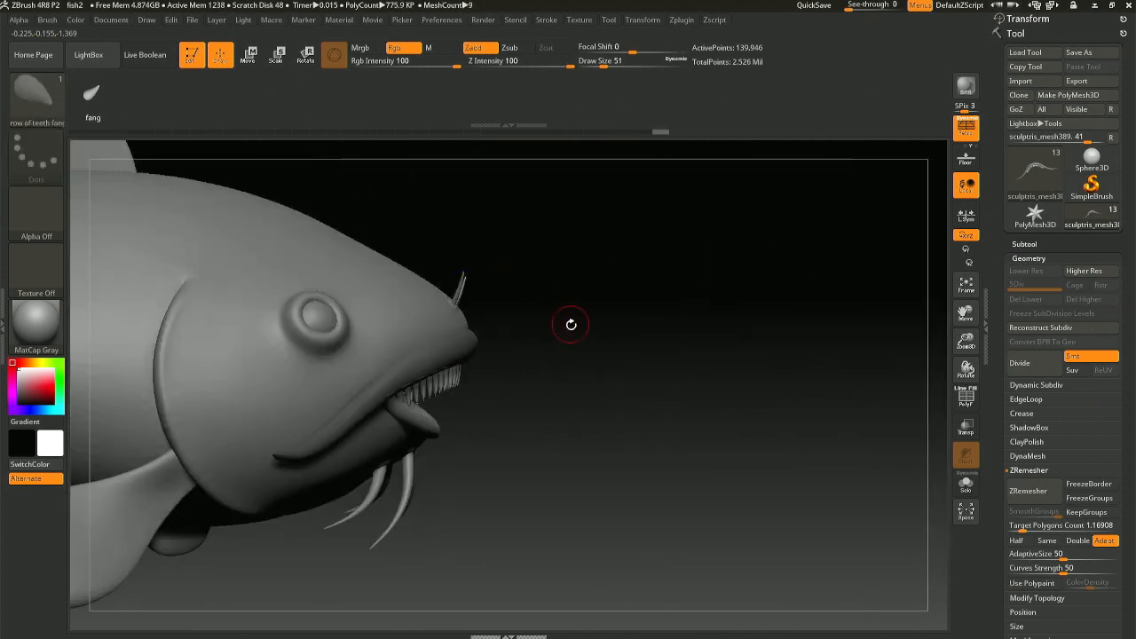
pyautogui.moveTo(518, 364); pyautogui.dragTo(566, 338, button='right')
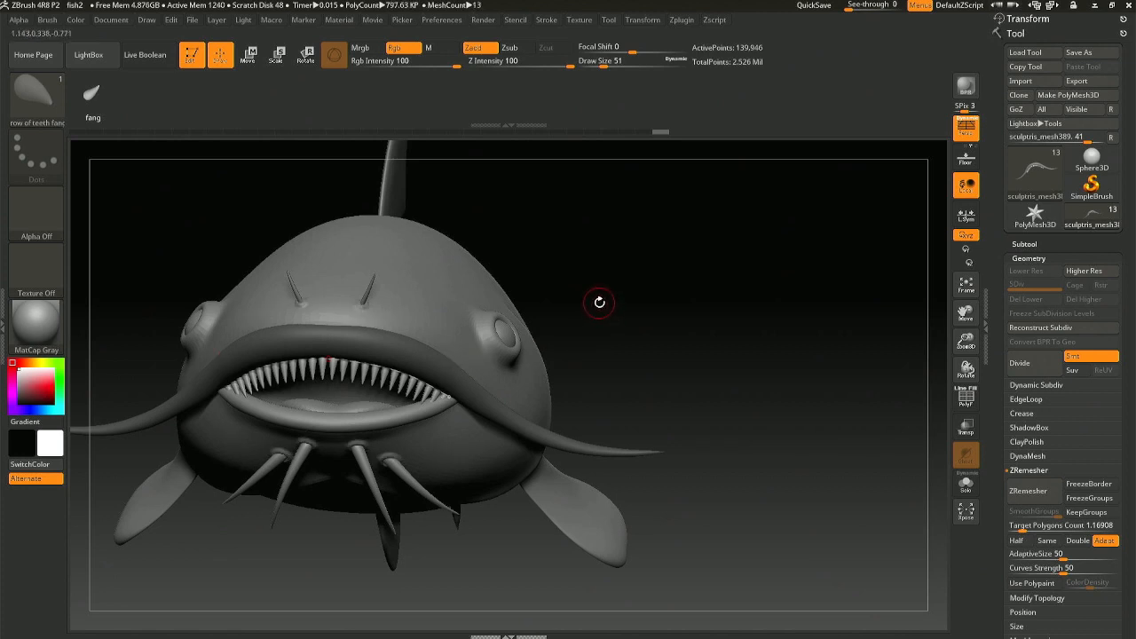
pyautogui.moveTo(599, 303); pyautogui.dragTo(556, 269, button='right')
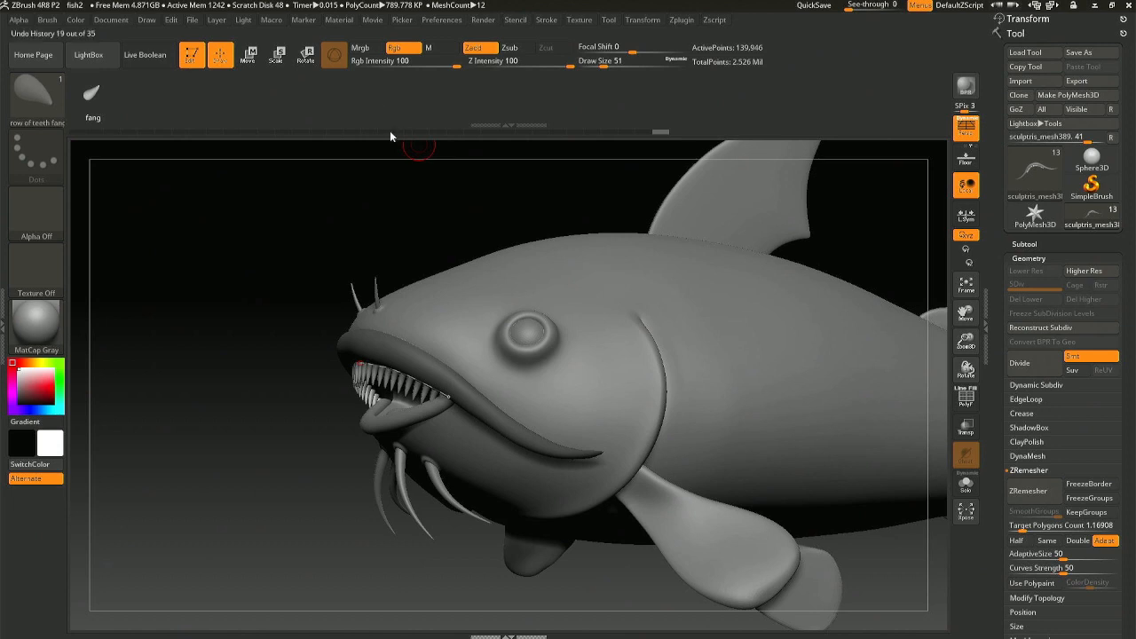
# - Step back through the undo history to an earlier version of the upper lip's fang row
pyautogui.moveTo(390, 131); pyautogui.dragTo(545, 133)
pyautogui.moveTo(412, 239); pyautogui.dragTo(449, 429)
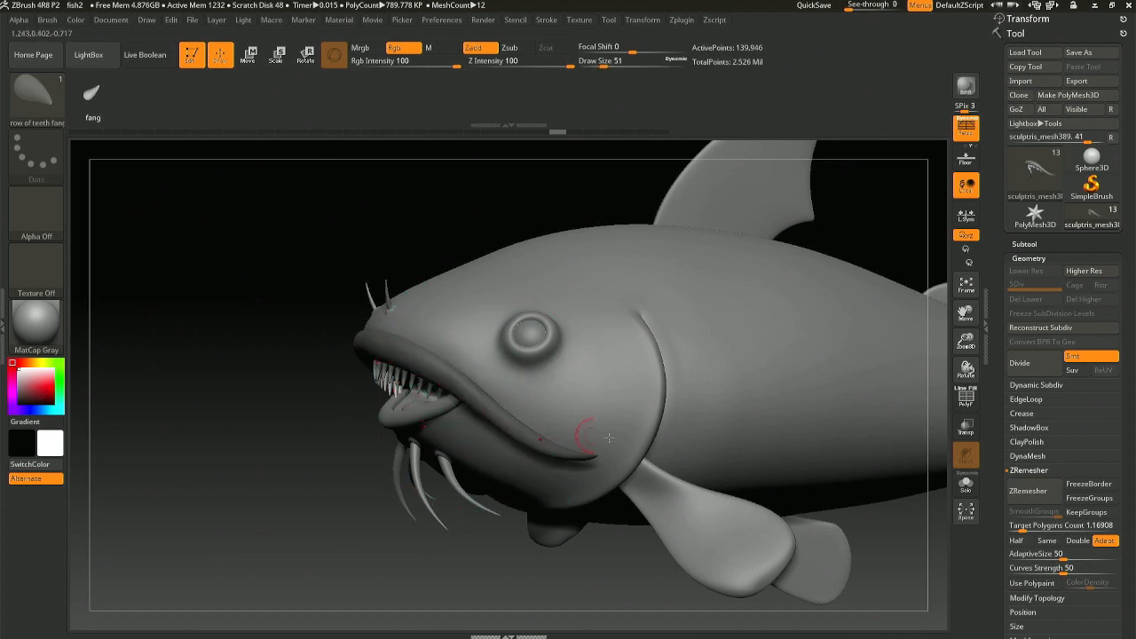
pyautogui.moveTo(495, 413); pyautogui.dragTo(848, 371)
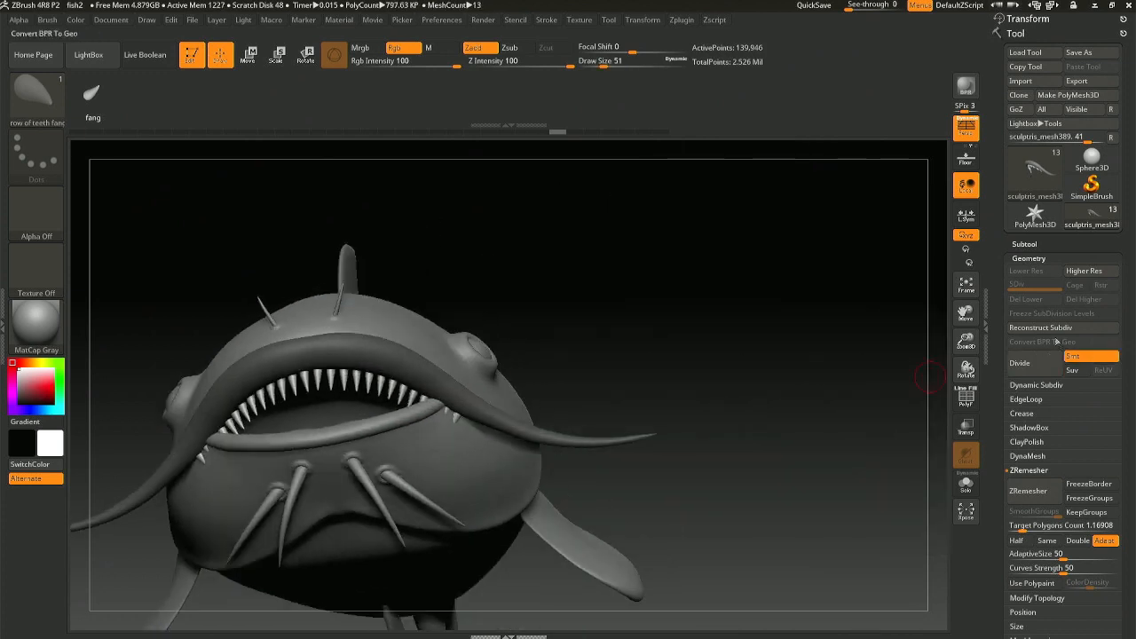
# - Split the masked points so the upper fang row becomes its own subtool
pyautogui.click(1034, 243)
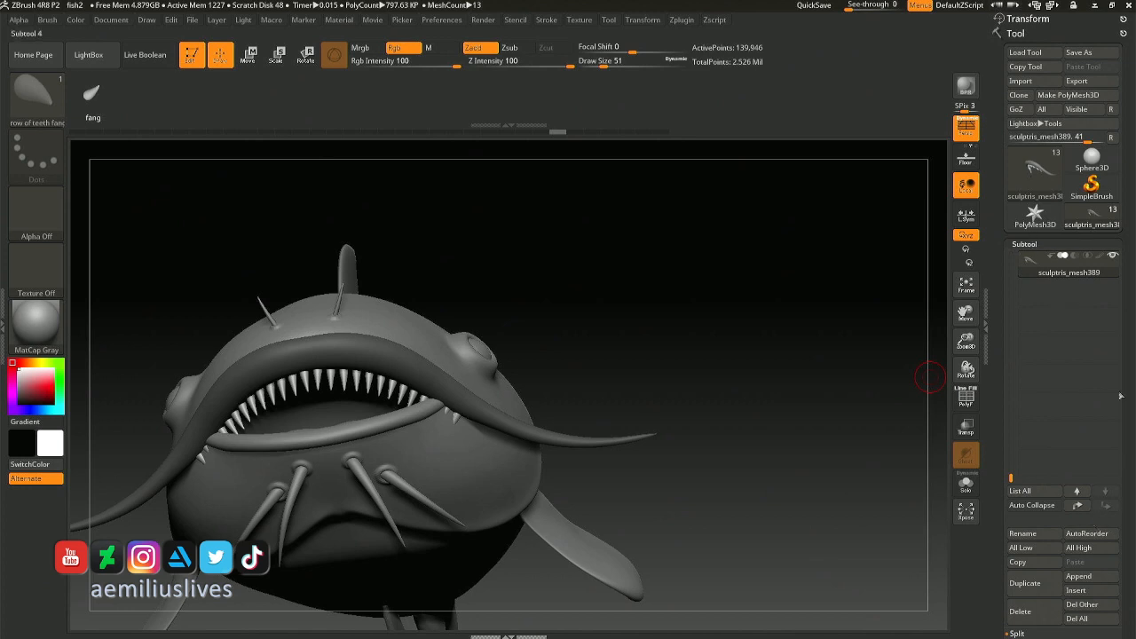
pyautogui.scroll(-5, 1076, 433)
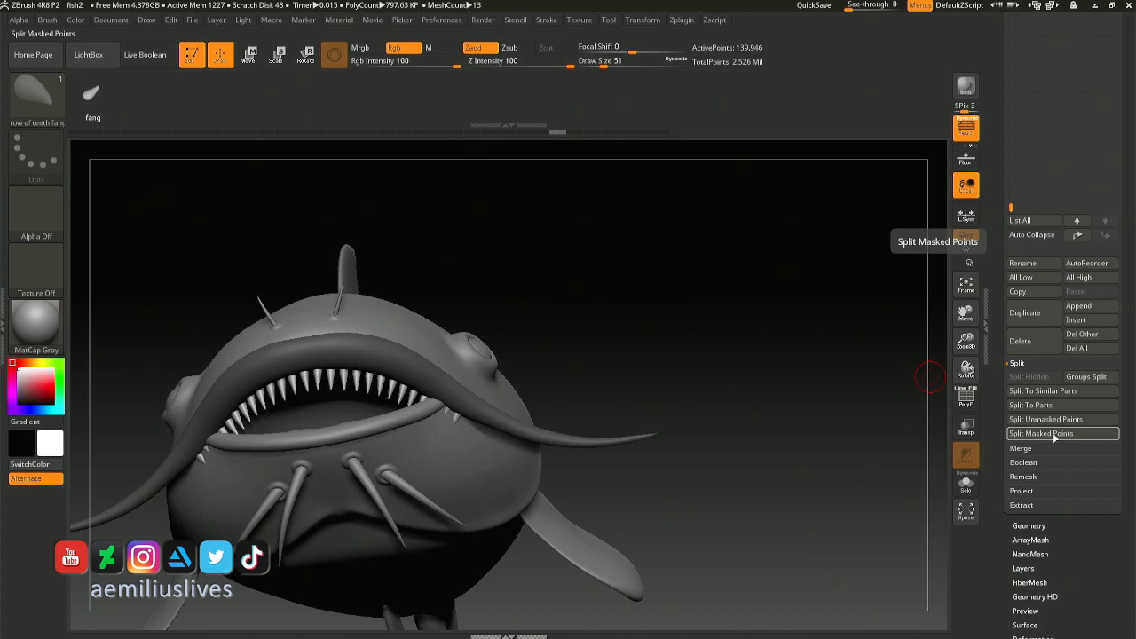
pyautogui.click(1054, 433)
# - Center the transform gizmo on the fang row, reset its orientation and nudge the row vertically against the upper lip
pyautogui.press('r')
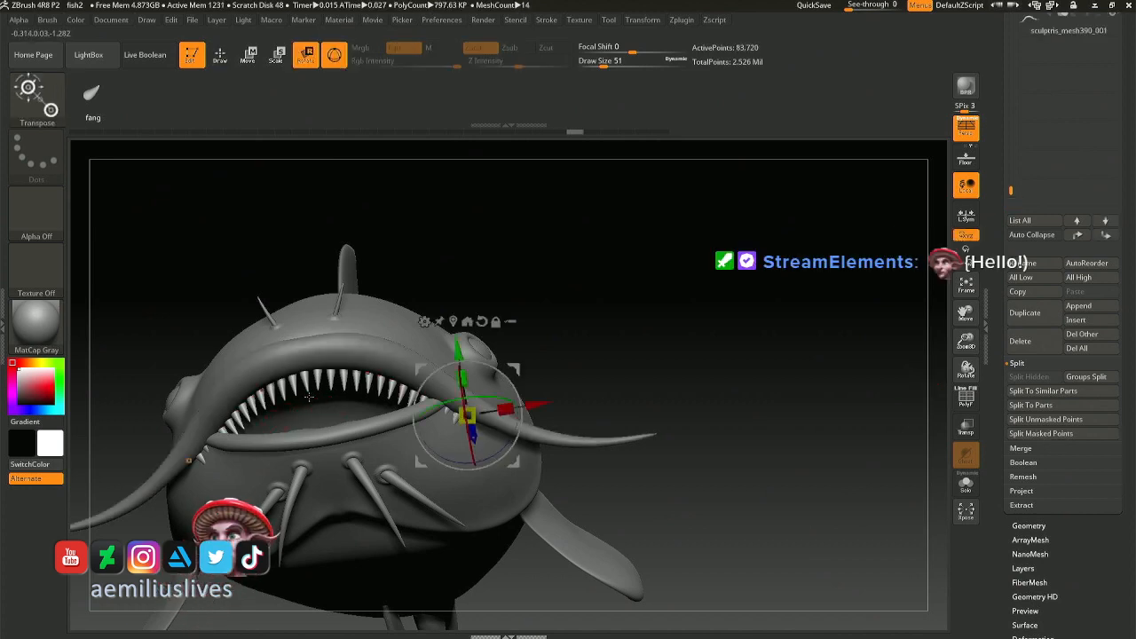
pyautogui.moveTo(309, 397); pyautogui.dragTo(348, 414, button='right')
pyautogui.click(442, 310)
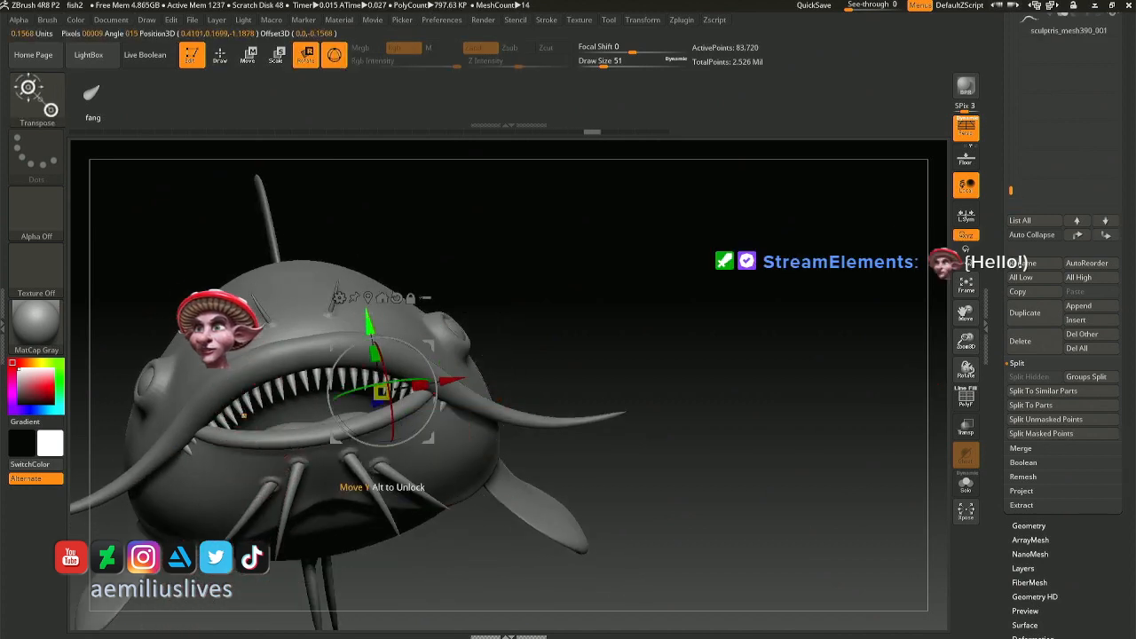
pyautogui.click(368, 298)
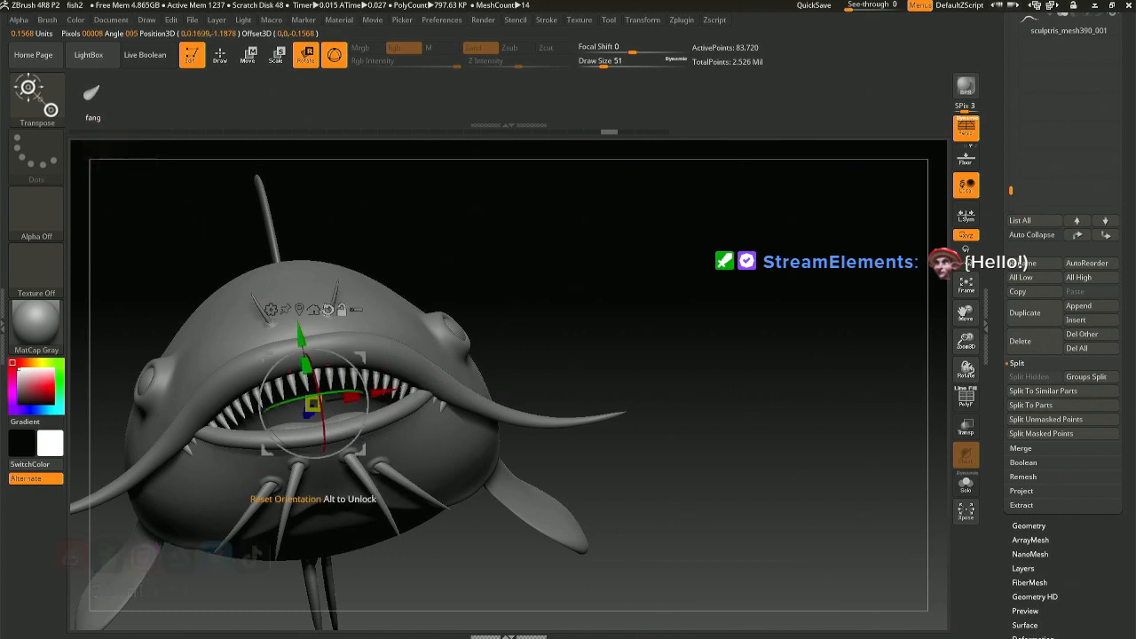
pyautogui.moveTo(353, 324); pyautogui.dragTo(442, 398, button='right')
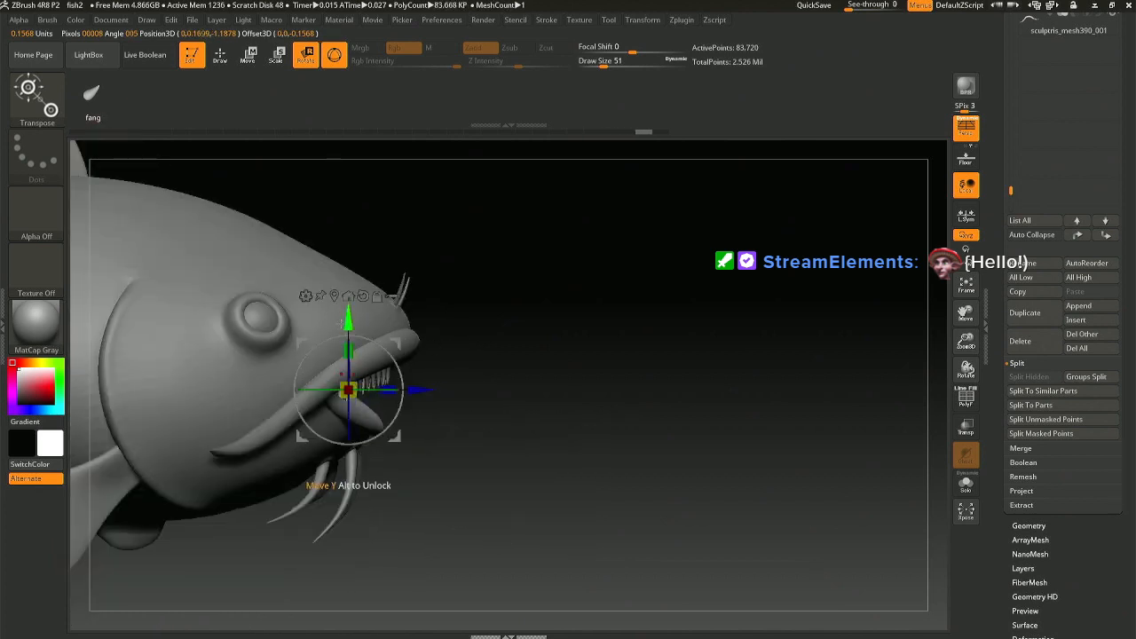
pyautogui.moveTo(350, 314); pyautogui.dragTo(350, 315)
pyautogui.moveTo(479, 320)
pyautogui.mouseDown(button='right')
pyautogui.moveTo(363, 311)
pyautogui.moveTo(380, 344)
pyautogui.moveTo(394, 346)
pyautogui.moveTo(347, 352)
pyautogui.moveTo(404, 317)
pyautogui.moveTo(388, 246)
pyautogui.moveTo(386, 318)
pyautogui.moveTo(345, 321)
pyautogui.moveTo(423, 366)
pyautogui.moveTo(392, 330)
pyautogui.moveTo(439, 387)
pyautogui.moveTo(465, 330)
pyautogui.mouseUp(button='right')
pyautogui.press('q')
# - Remesh the separated fang row with ZRemesher, checking its wireframe before and after
pyautogui.keyDown('ctrl'); pyautogui.moveTo(695, 334); pyautogui.dragTo(691, 419, button='right'); pyautogui.keyUp('ctrl')
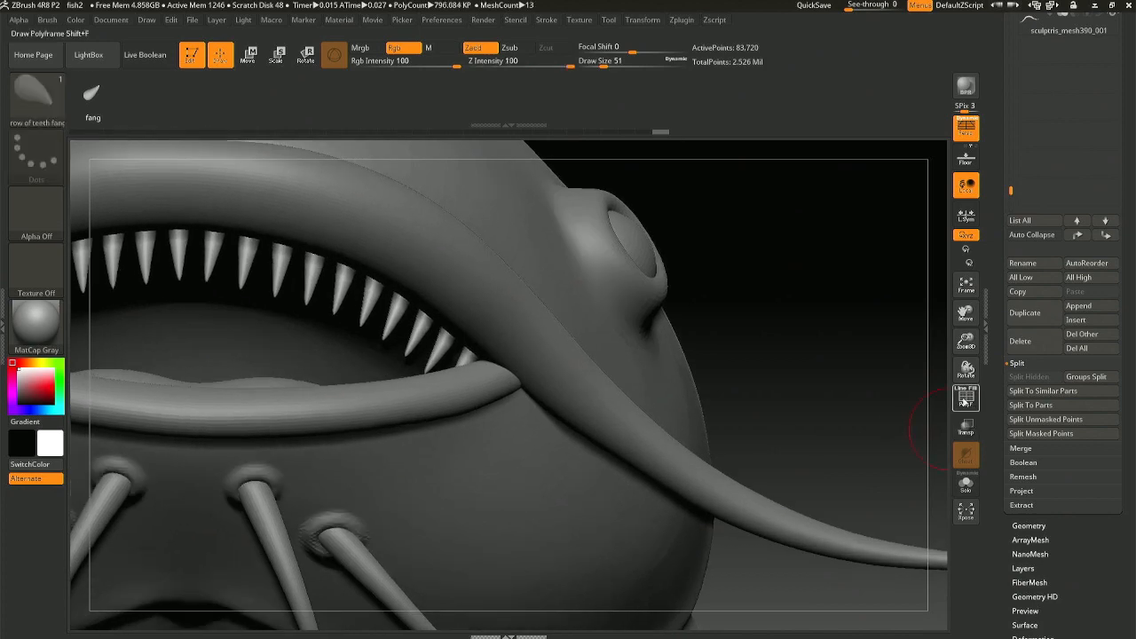
pyautogui.click(966, 401)
pyautogui.click(966, 401)
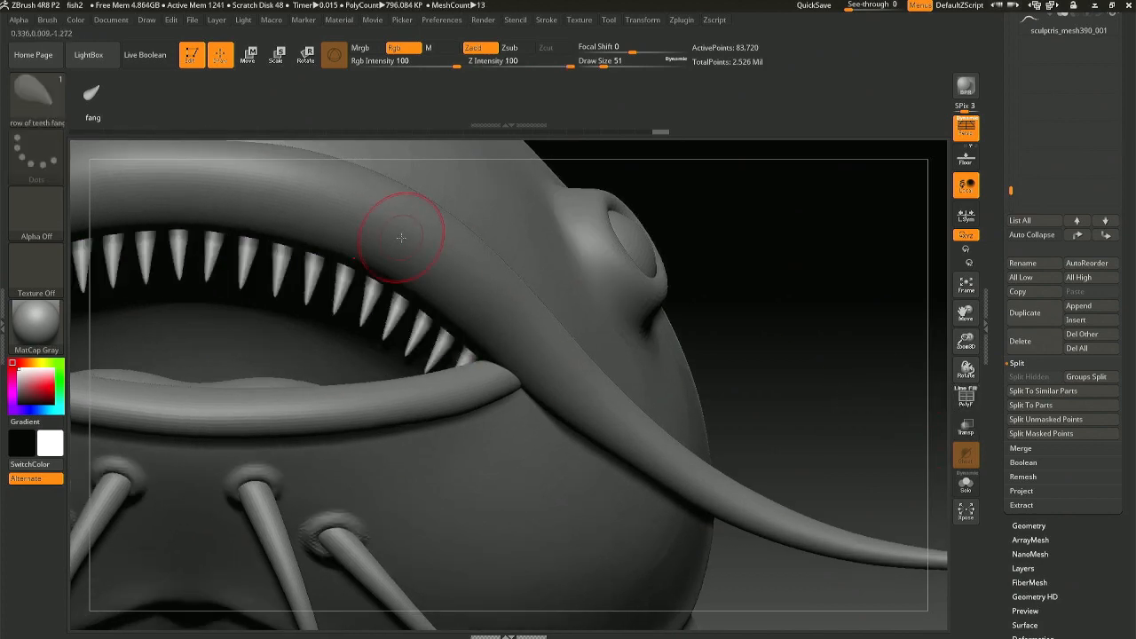
pyautogui.press('f')
pyautogui.moveTo(438, 226); pyautogui.dragTo(508, 286, button='right')
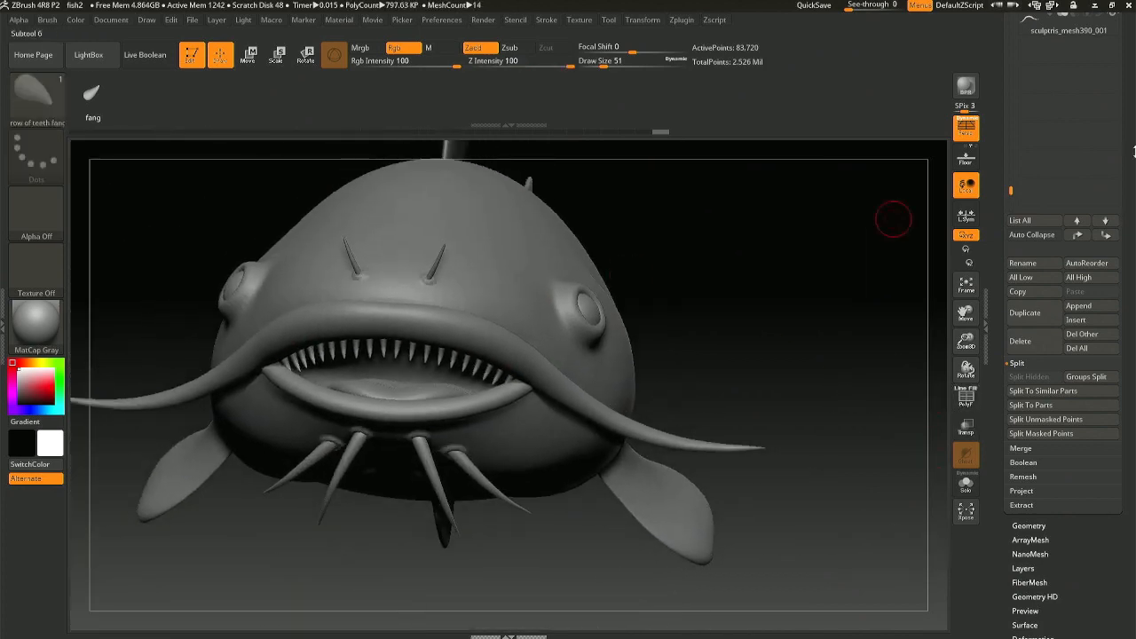
pyautogui.moveTo(1134, 146); pyautogui.dragTo(1108, 416)
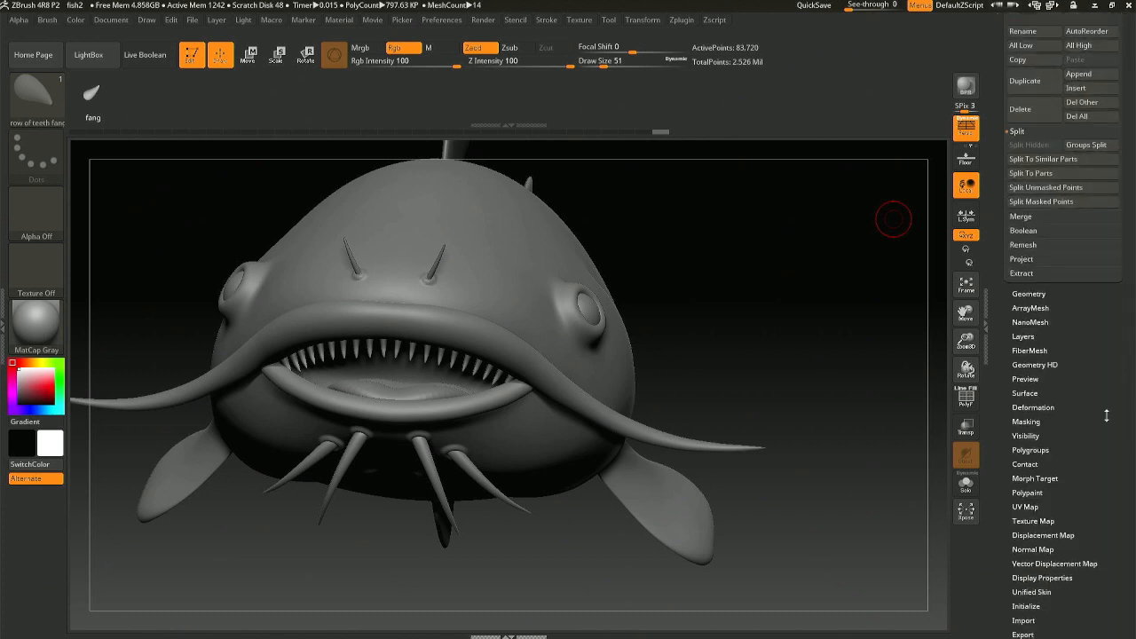
pyautogui.click(1050, 407)
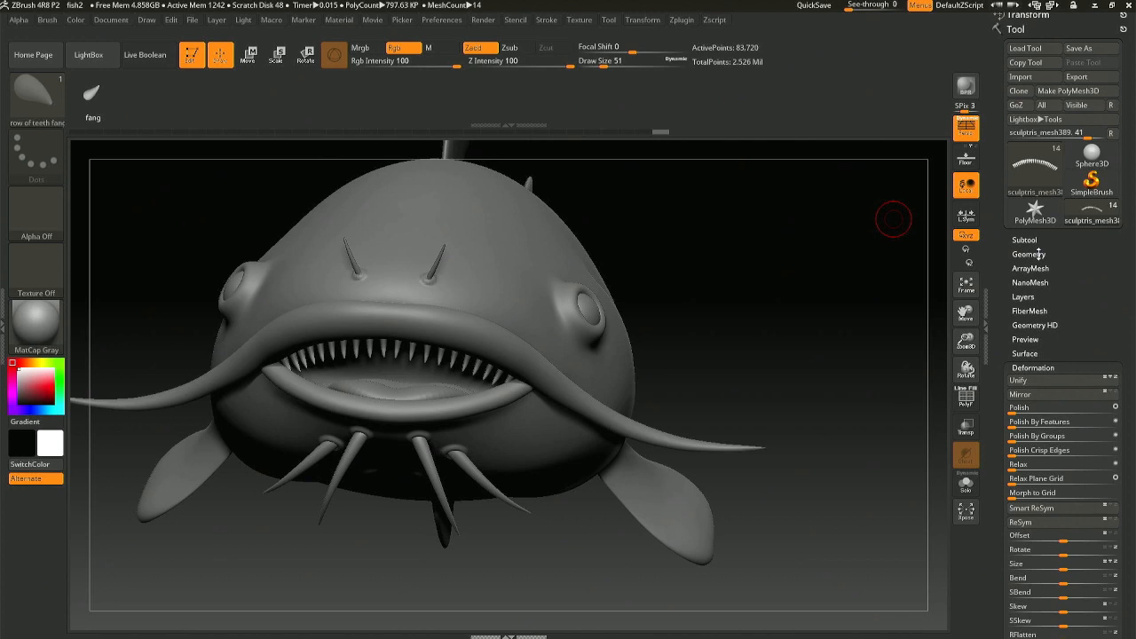
pyautogui.click(1030, 255)
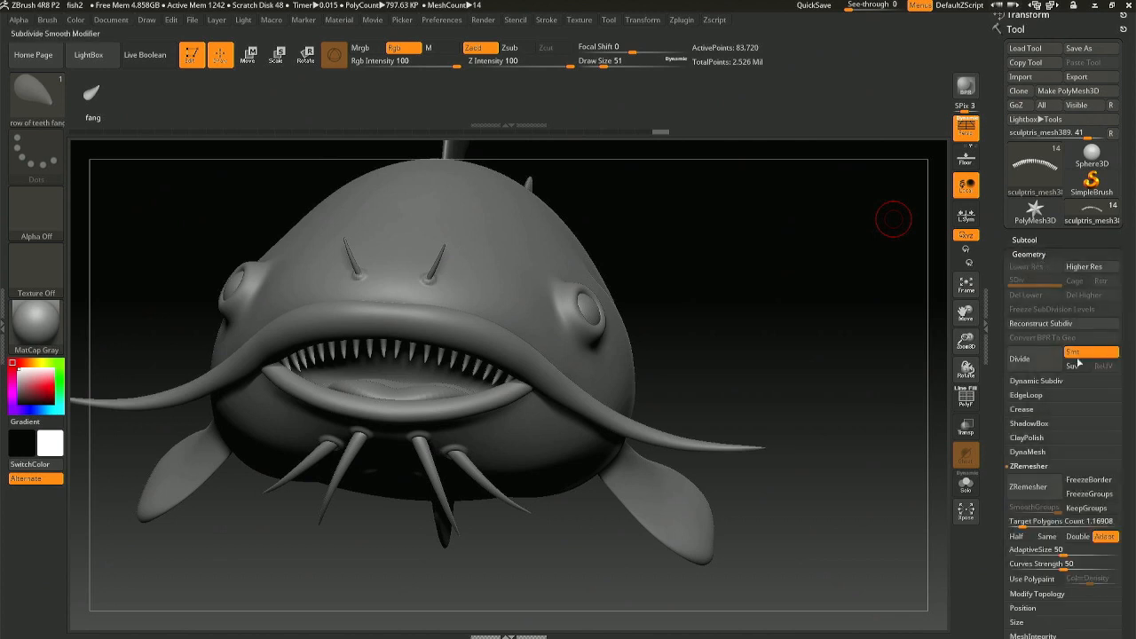
pyautogui.click(1028, 493)
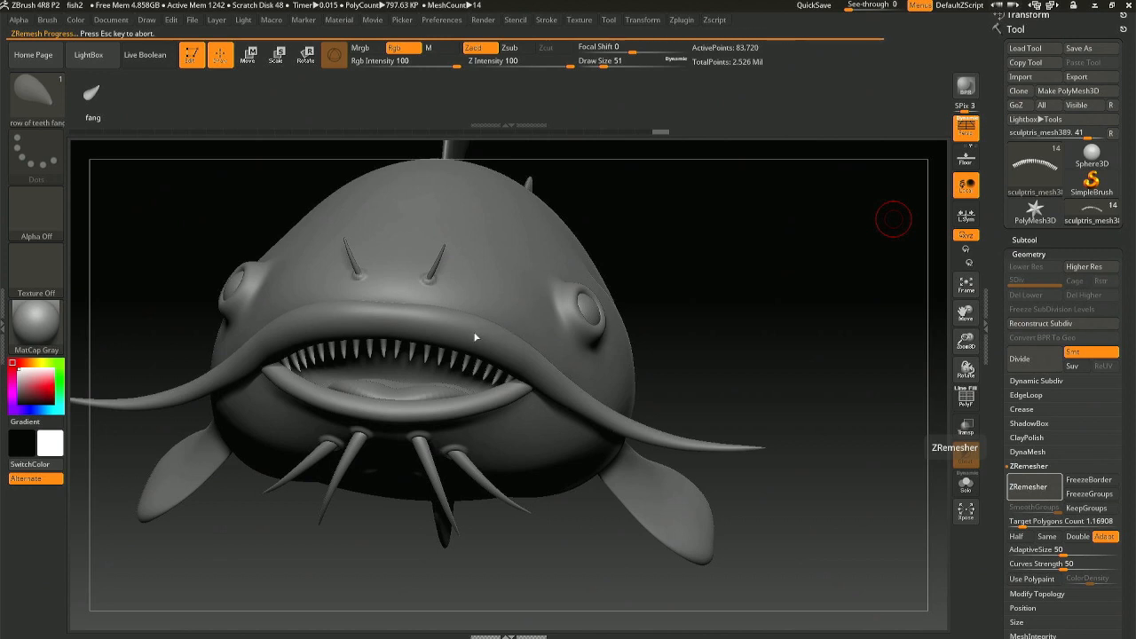
pyautogui.keyDown('ctrl'); pyautogui.moveTo(390, 282); pyautogui.dragTo(461, 391, button='right'); pyautogui.keyUp('ctrl')
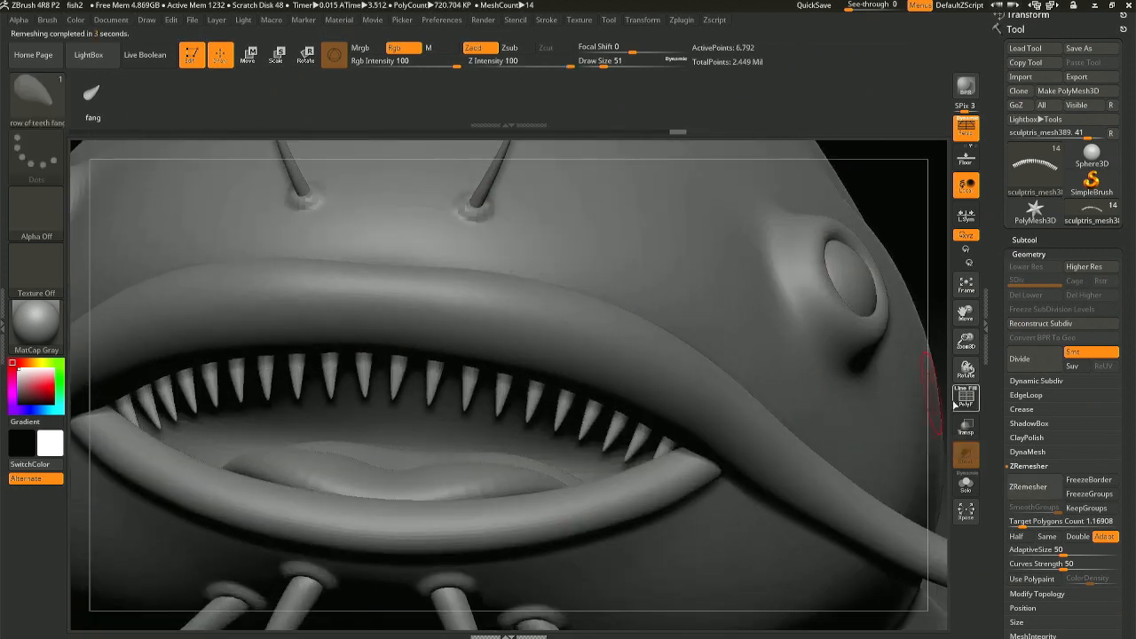
pyautogui.click(966, 401)
pyautogui.click(966, 404)
pyautogui.keyDown('ctrl'); pyautogui.moveTo(664, 418); pyautogui.dragTo(608, 351, button='right'); pyautogui.keyUp('ctrl')
pyautogui.keyDown('alt'); pyautogui.moveTo(694, 388); pyautogui.dragTo(628, 338, button='right'); pyautogui.keyUp('alt')
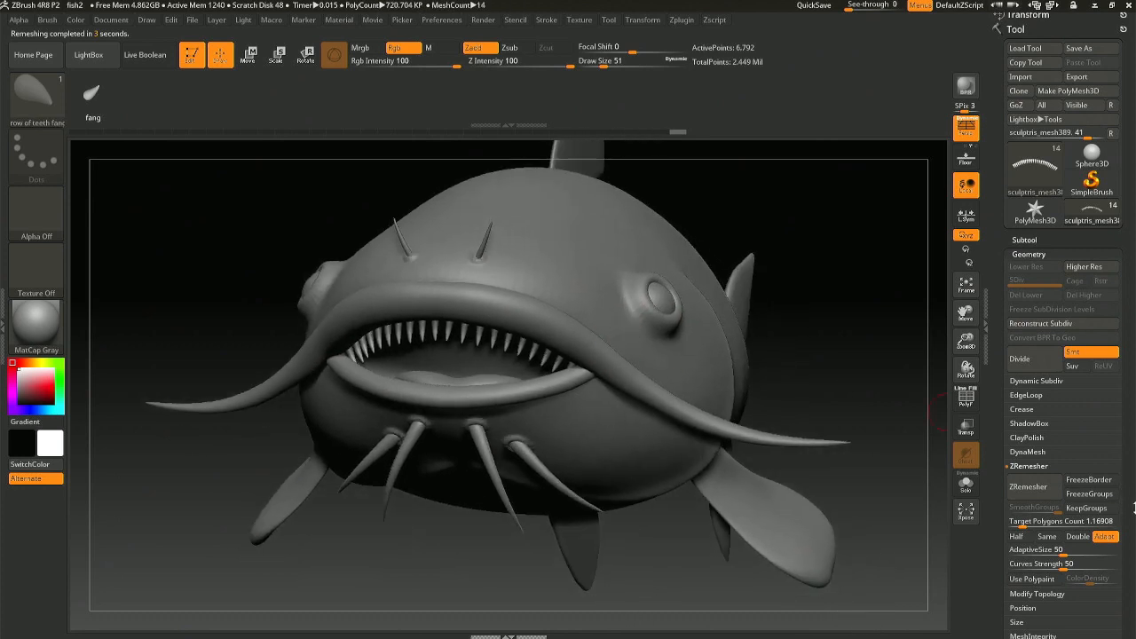
# - Try inflating the fang row by 31 with the Inflate deformation and undo it
pyautogui.scroll(-5, 1071, 532)
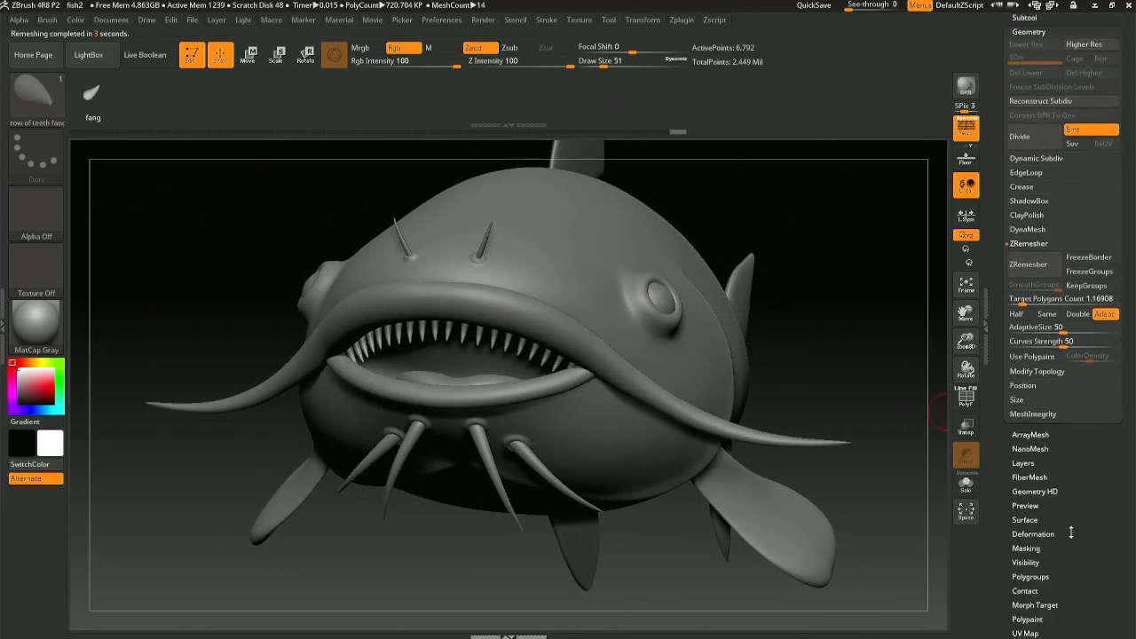
pyautogui.click(1072, 534)
pyautogui.scroll(-1, 1075, 408)
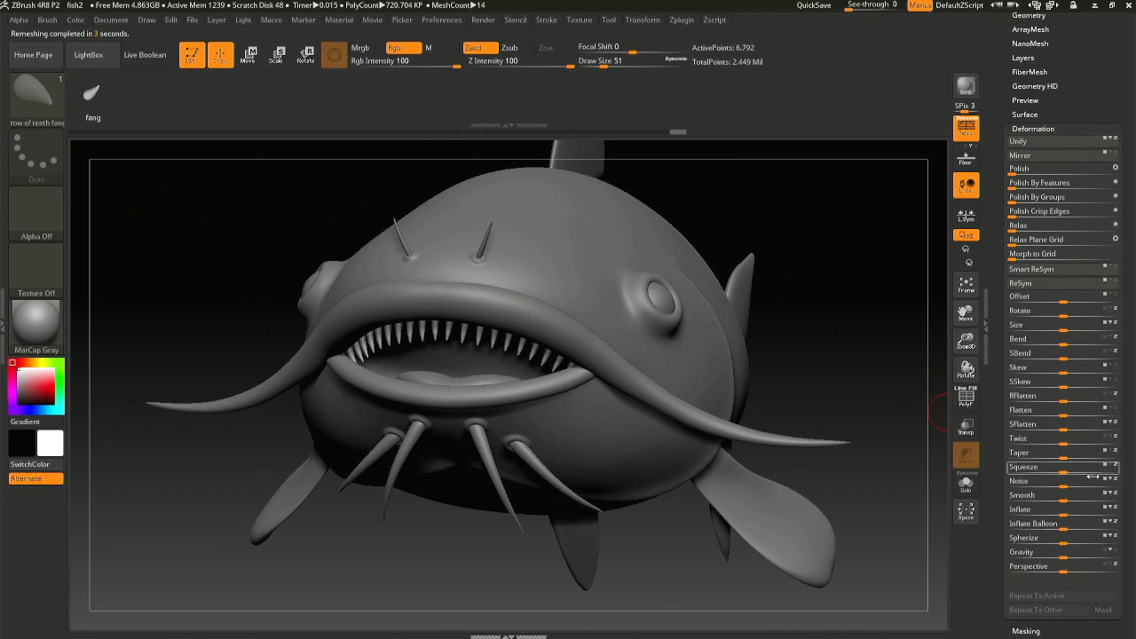
pyautogui.moveTo(1064, 514); pyautogui.dragTo(1080, 505)
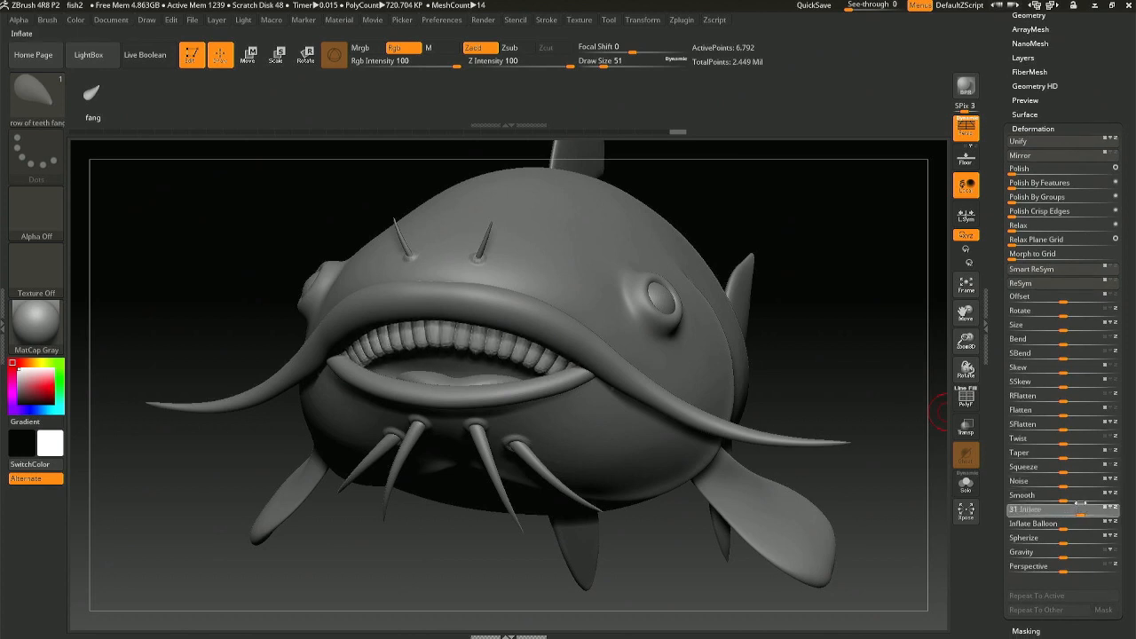
pyautogui.moveTo(658, 445)
pyautogui.mouseDown()
pyautogui.moveTo(712, 438)
pyautogui.moveTo(758, 474)
pyautogui.moveTo(689, 459)
pyautogui.mouseUp()
pyautogui.moveTo(689, 459); pyautogui.dragTo(658, 456, button='right')
pyautogui.hotkey('ctrl', 'z')
pyautogui.hotkey('ctrl', 'z')
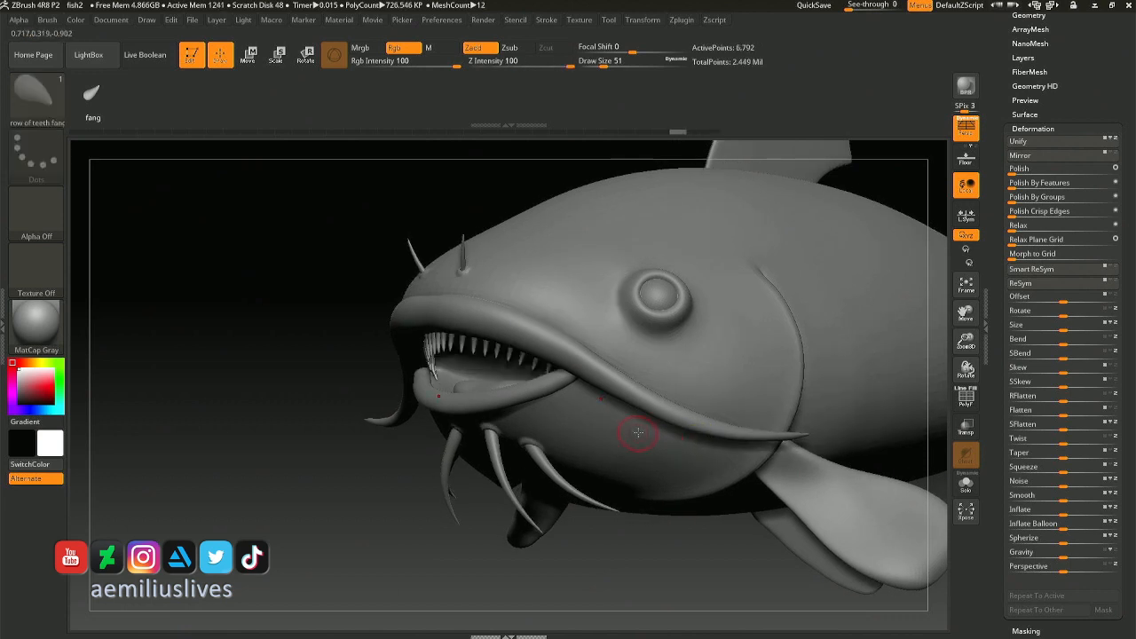
# - Isolate the fang row, apply a slight Inflate deformation to thicken the teeth and show the whole fish again
pyautogui.moveTo(869, 453); pyautogui.dragTo(888, 473, button='right')
pyautogui.moveTo(540, 396)
pyautogui.mouseDown()
pyautogui.moveTo(551, 413)
pyautogui.moveTo(621, 427)
pyautogui.mouseUp()
pyautogui.press('ctrl')
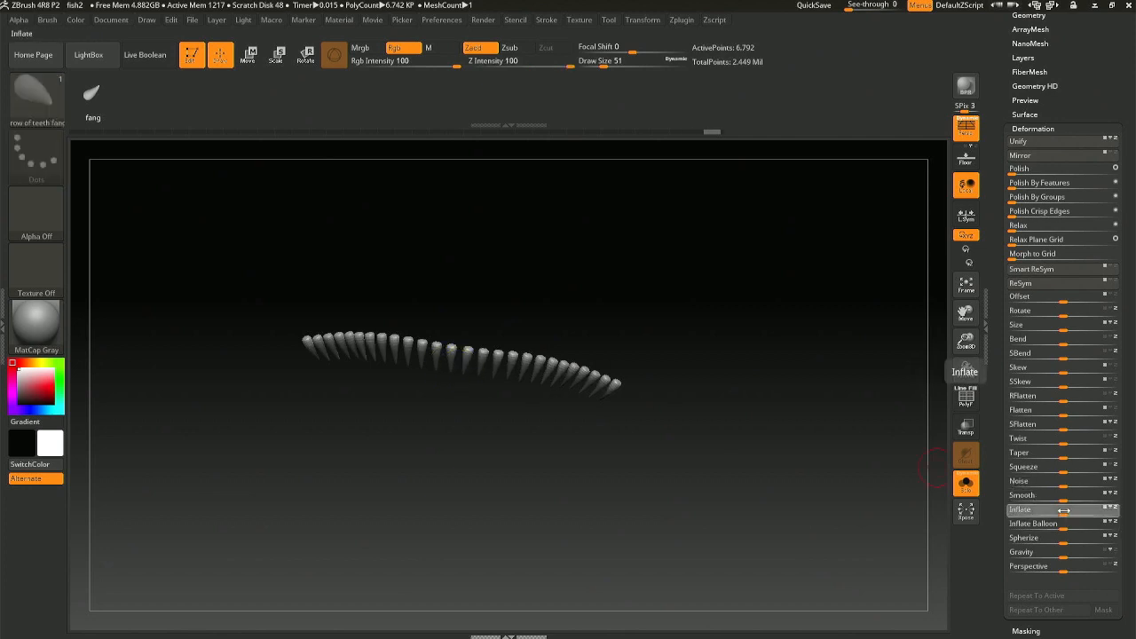
pyautogui.moveTo(1064, 509); pyautogui.dragTo(1074, 510)
pyautogui.moveTo(799, 484)
pyautogui.mouseDown()
pyautogui.moveTo(830, 437)
pyautogui.moveTo(794, 391)
pyautogui.moveTo(742, 403)
pyautogui.moveTo(817, 408)
pyautogui.moveTo(812, 421)
pyautogui.moveTo(641, 415)
pyautogui.moveTo(673, 412)
pyautogui.mouseUp()
pyautogui.click(965, 486)
# - Move the fang row slightly forward and tilt it so it sits better under the upper lip
pyautogui.press('ctrl')
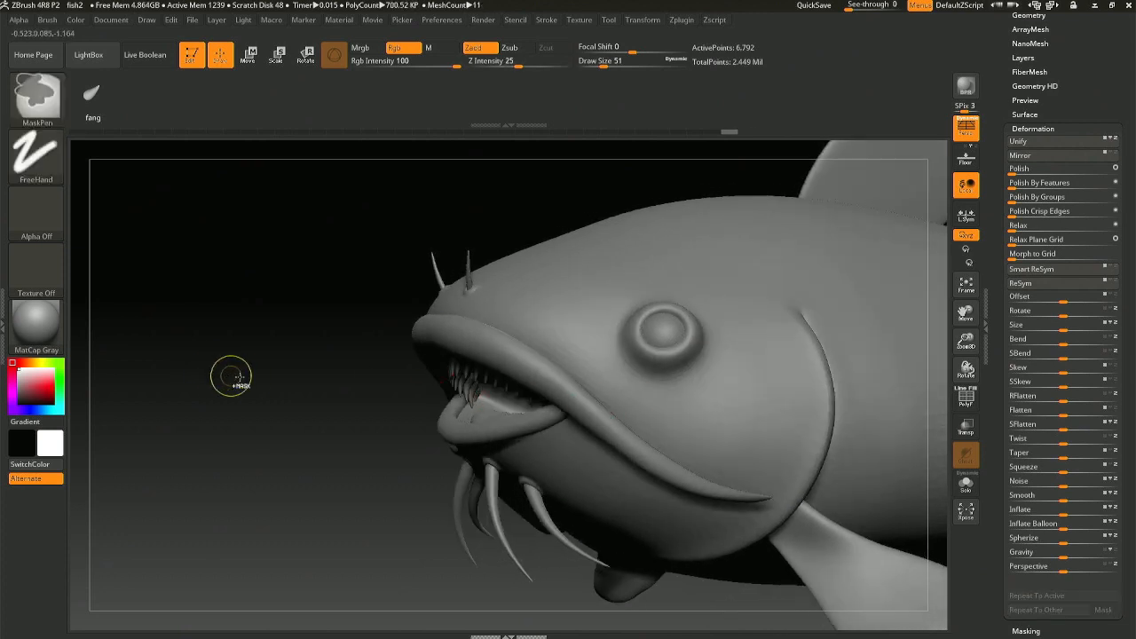
pyautogui.moveTo(284, 376); pyautogui.dragTo(561, 339)
pyautogui.press('r')
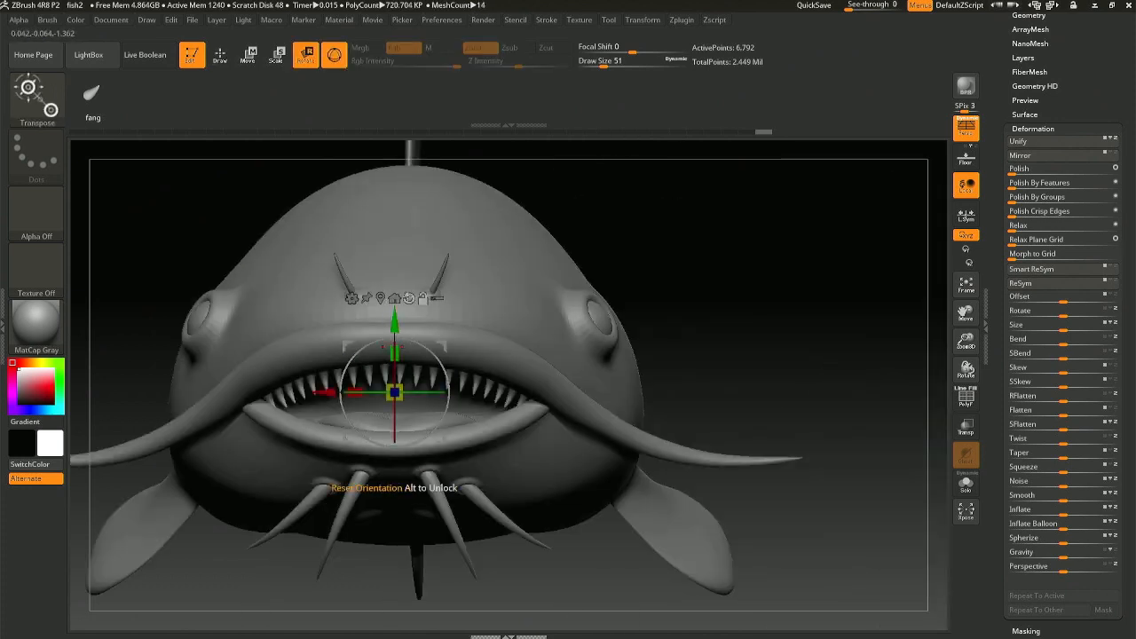
pyautogui.moveTo(480, 387); pyautogui.dragTo(634, 398)
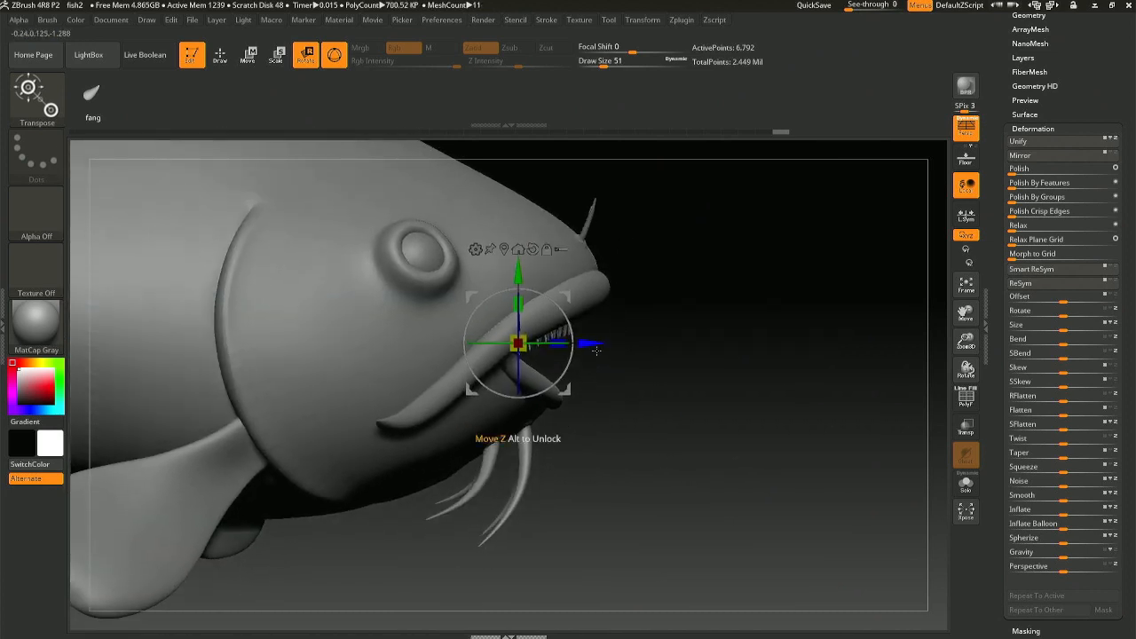
pyautogui.moveTo(595, 343); pyautogui.dragTo(601, 344)
pyautogui.moveTo(558, 297); pyautogui.dragTo(558, 290)
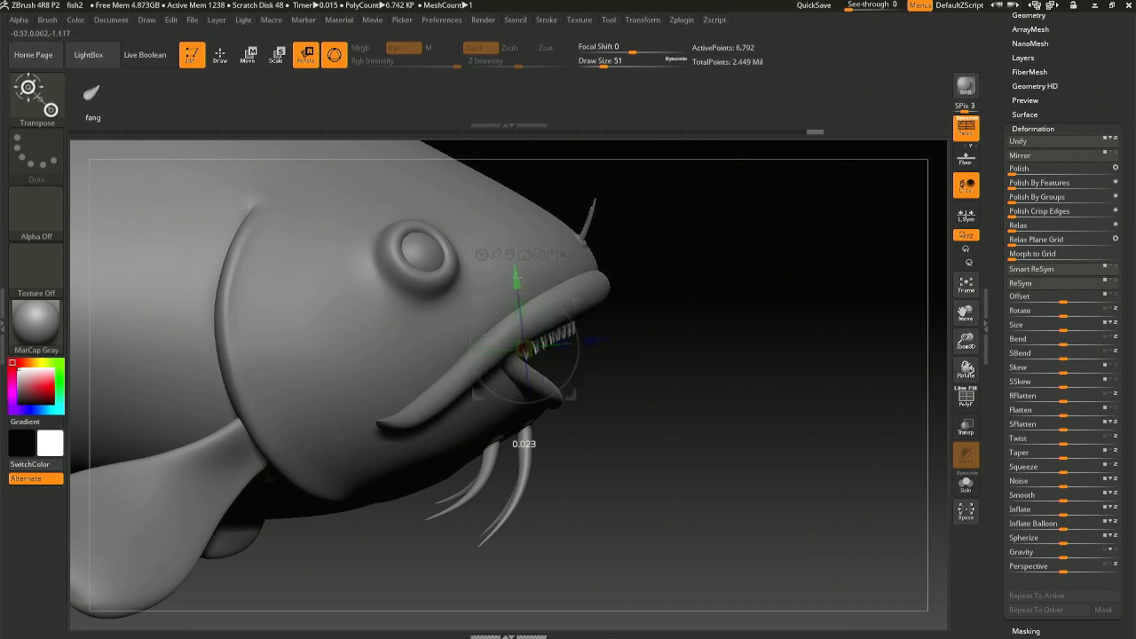
pyautogui.moveTo(782, 287); pyautogui.dragTo(708, 373)
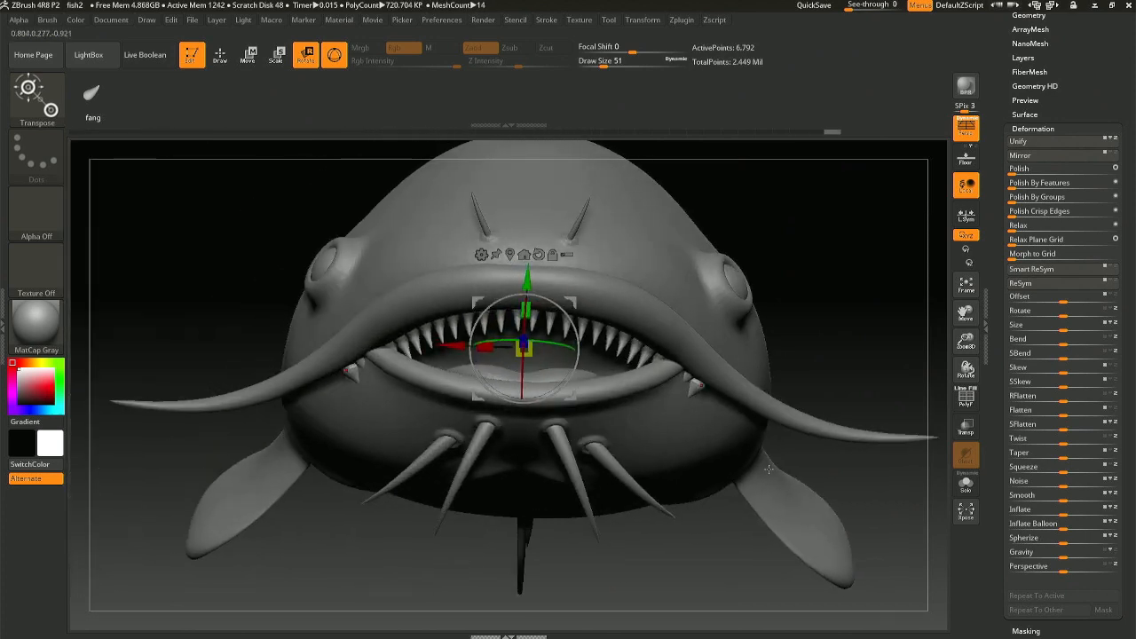
# - Pull the outermost fangs inside the mouth corners with the Move brush at a draw size of 251
pyautogui.press('q')
pyautogui.moveTo(737, 451)
pyautogui.keyDown('ctrl'); pyautogui.mouseDown(button='right')
pyautogui.moveTo(733, 396)
pyautogui.moveTo(627, 332)
pyautogui.mouseUp(button='right'); pyautogui.keyUp('ctrl')
pyautogui.moveTo(575, 388); pyautogui.dragTo(569, 404, button='right')
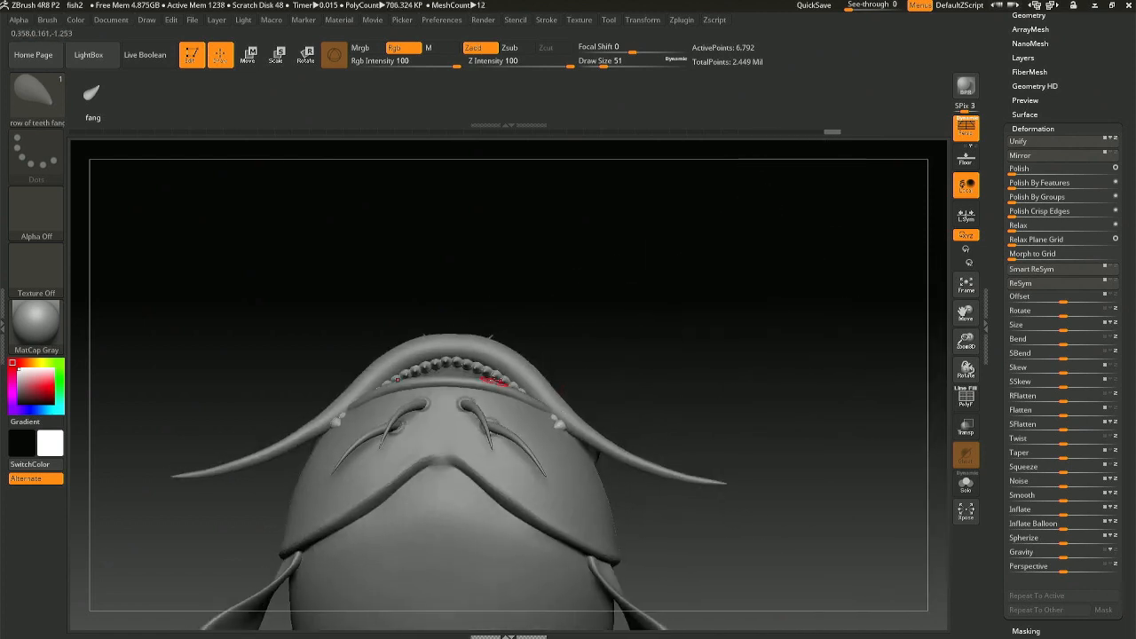
pyautogui.press('space')
pyautogui.moveTo(497, 377); pyautogui.dragTo(507, 375)
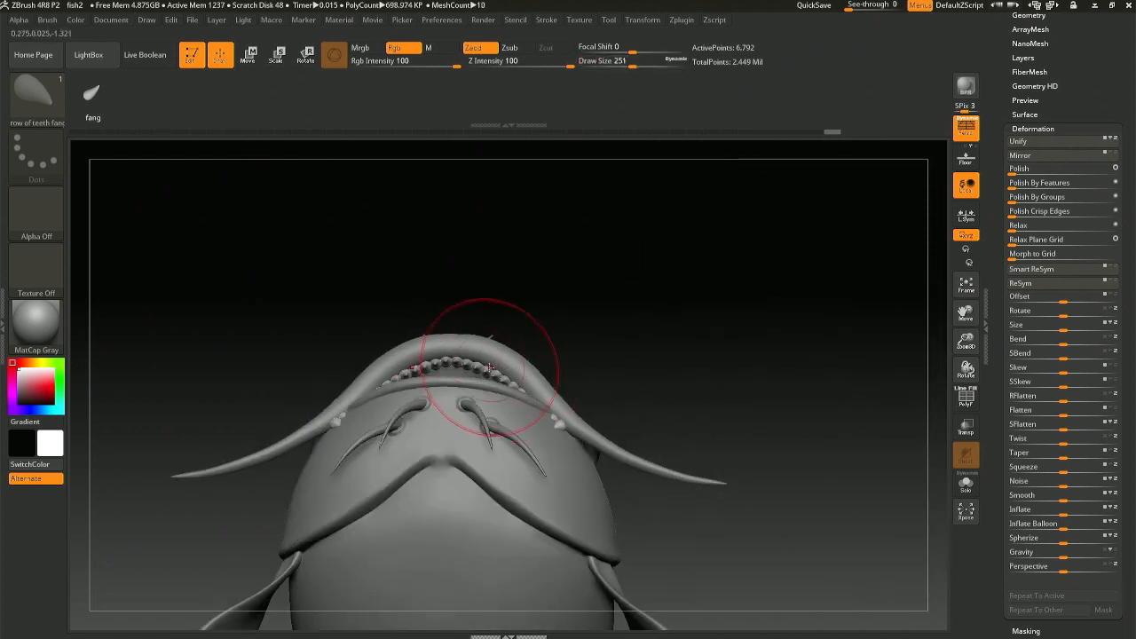
pyautogui.press('b')
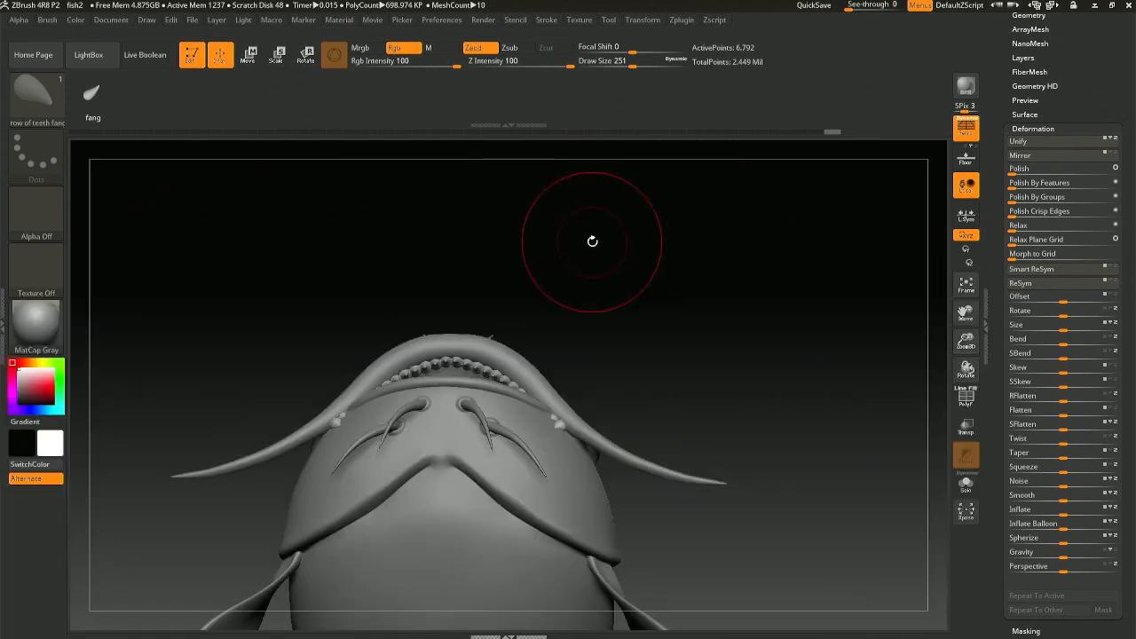
pyautogui.press('b')
pyautogui.press('m')
pyautogui.press('v')
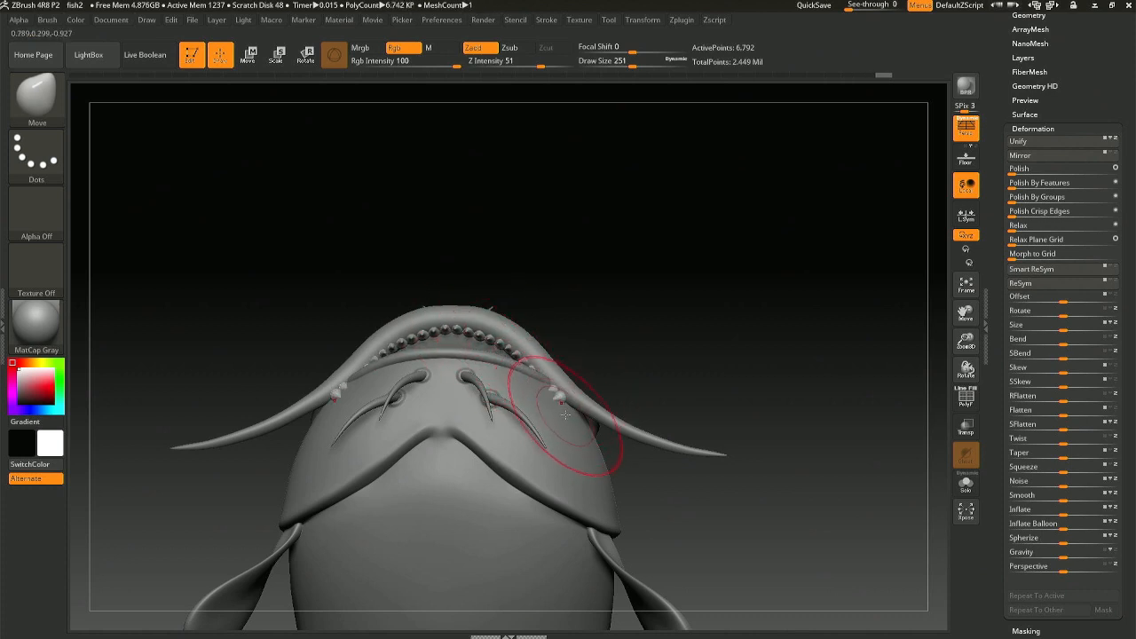
pyautogui.moveTo(542, 425); pyautogui.dragTo(549, 501, button='right')
pyautogui.moveTo(596, 418); pyautogui.dragTo(561, 394, button='right')
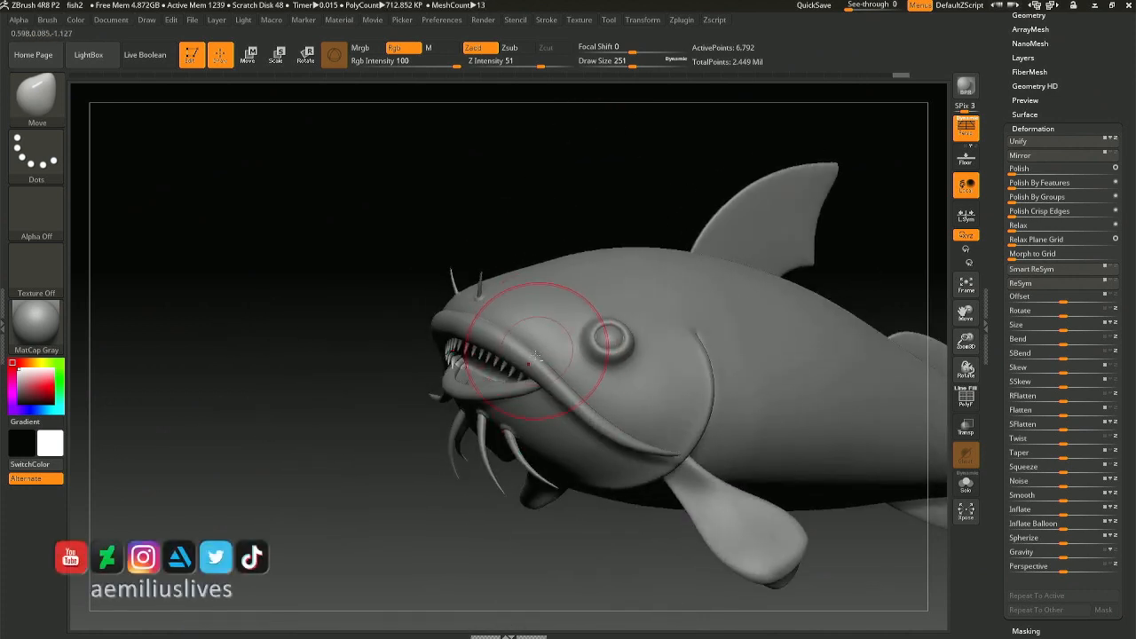
pyautogui.moveTo(535, 348); pyautogui.dragTo(548, 381, button='right')
# - Examine how the fangs fit along the upper lip from the front, side and below, and isolate the row
pyautogui.moveTo(484, 342)
pyautogui.keyDown('ctrl'); pyautogui.mouseDown(button='right')
pyautogui.moveTo(470, 373)
pyautogui.moveTo(458, 371)
pyautogui.mouseUp(button='right'); pyautogui.keyUp('ctrl')
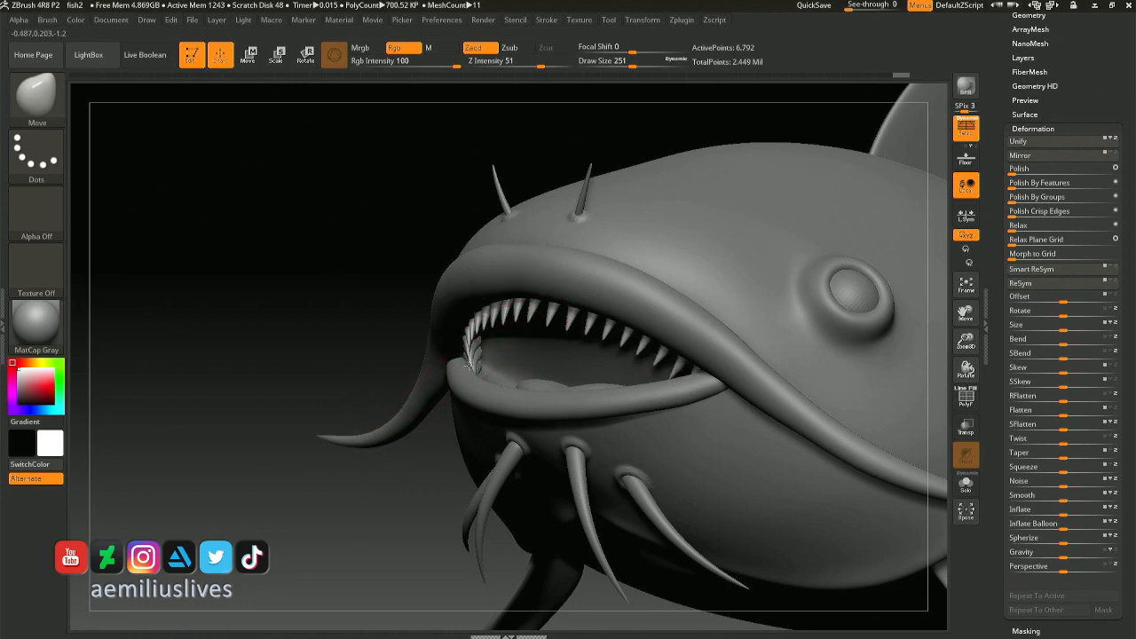
pyautogui.moveTo(475, 362); pyautogui.dragTo(540, 402, button='right')
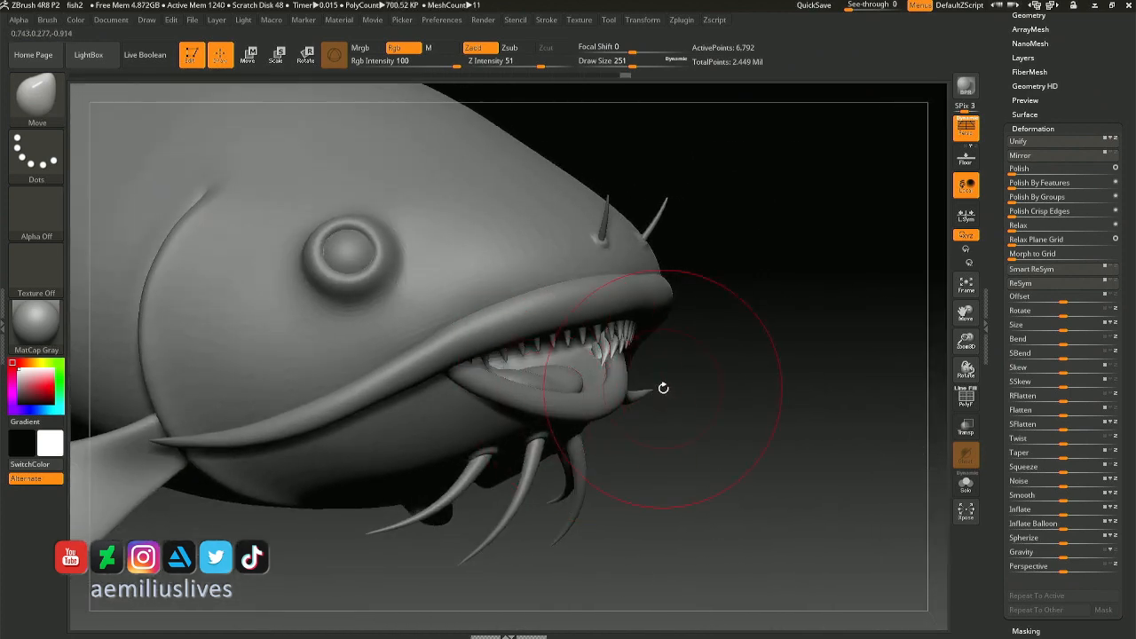
pyautogui.moveTo(663, 388); pyautogui.dragTo(646, 257, button='right')
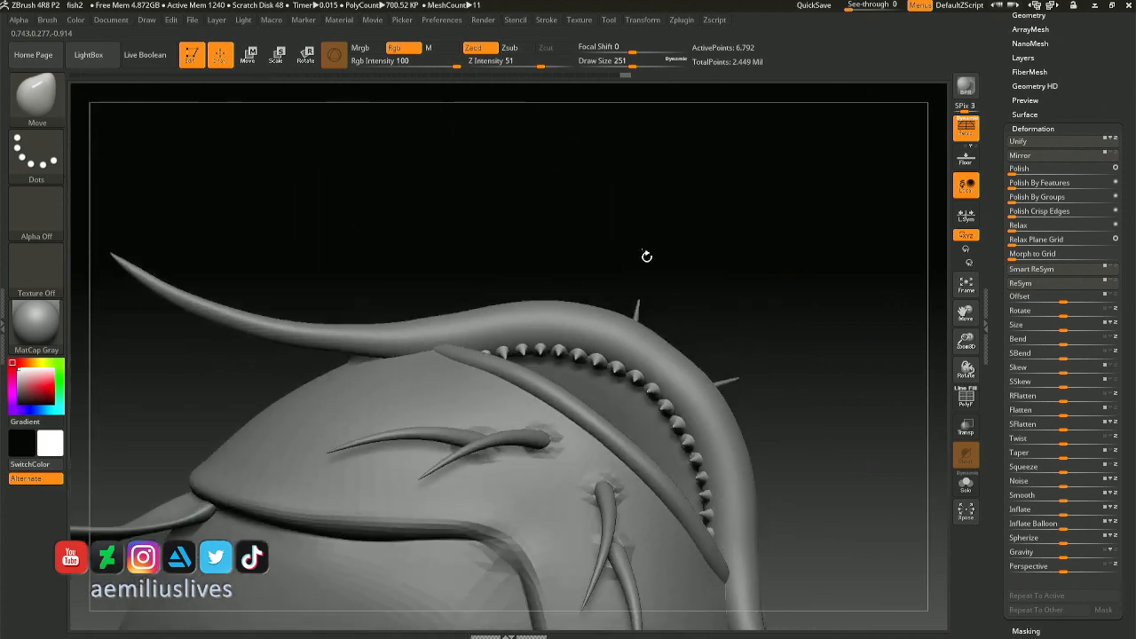
pyautogui.moveTo(627, 346)
pyautogui.mouseDown(button='right')
pyautogui.moveTo(650, 418)
pyautogui.moveTo(609, 325)
pyautogui.moveTo(503, 443)
pyautogui.moveTo(484, 449)
pyautogui.mouseUp(button='right')
pyautogui.moveTo(295, 473); pyautogui.dragTo(346, 457, button='right')
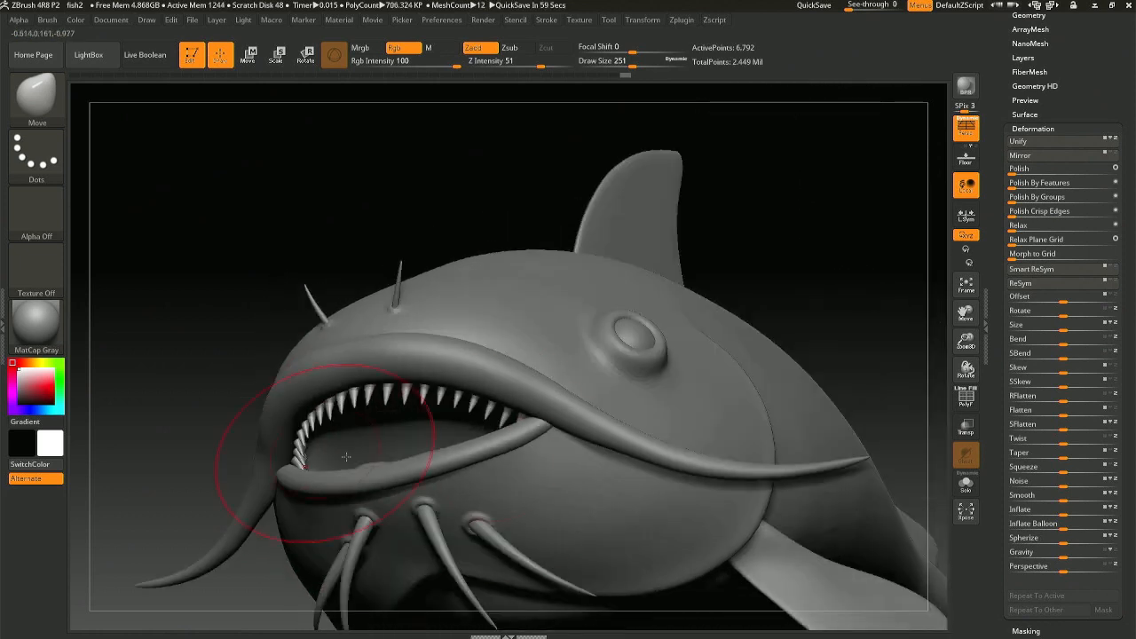
pyautogui.click(967, 482)
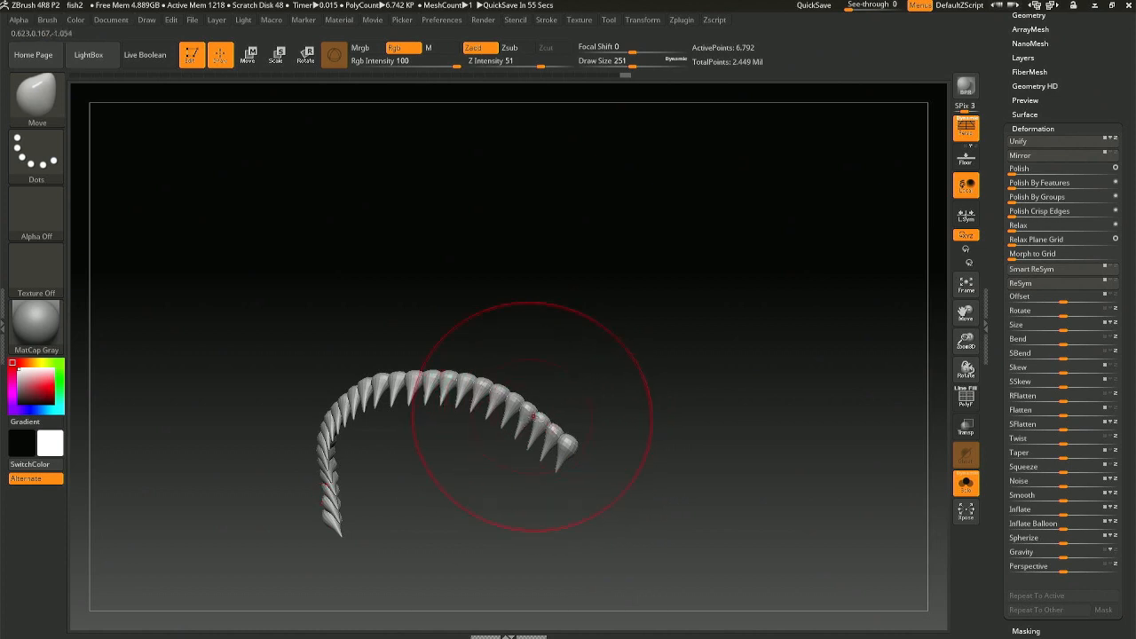
# - Hide the three outermost fangs at each end of the upper row and check the shortened row against the mouth corners
pyautogui.keyDown('ctrl'); pyautogui.keyDown('shift'); pyautogui.click(568, 450); pyautogui.keyUp('shift'); pyautogui.keyUp('ctrl')
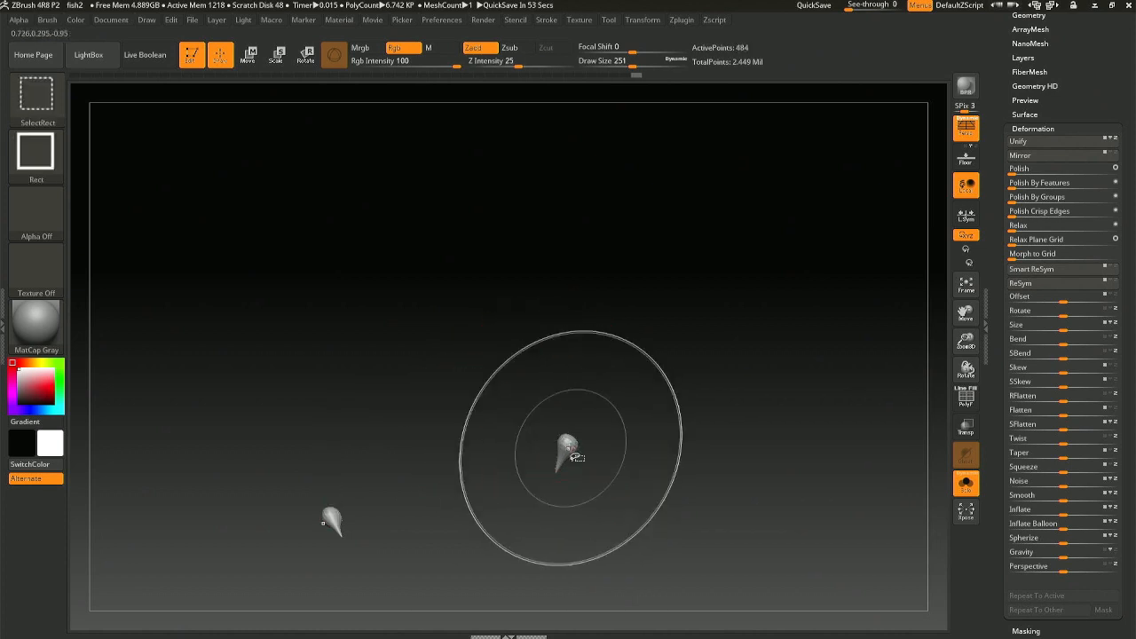
pyautogui.keyDown('ctrl'); pyautogui.keyDown('shift'); pyautogui.click(552, 433); pyautogui.keyUp('shift'); pyautogui.keyUp('ctrl')
pyautogui.keyDown('ctrl'); pyautogui.keyDown('shift'); pyautogui.click(544, 425); pyautogui.keyUp('shift'); pyautogui.keyUp('ctrl')
pyautogui.keyDown('ctrl'); pyautogui.keyDown('shift'); pyautogui.click(540, 420); pyautogui.keyUp('shift'); pyautogui.keyUp('ctrl')
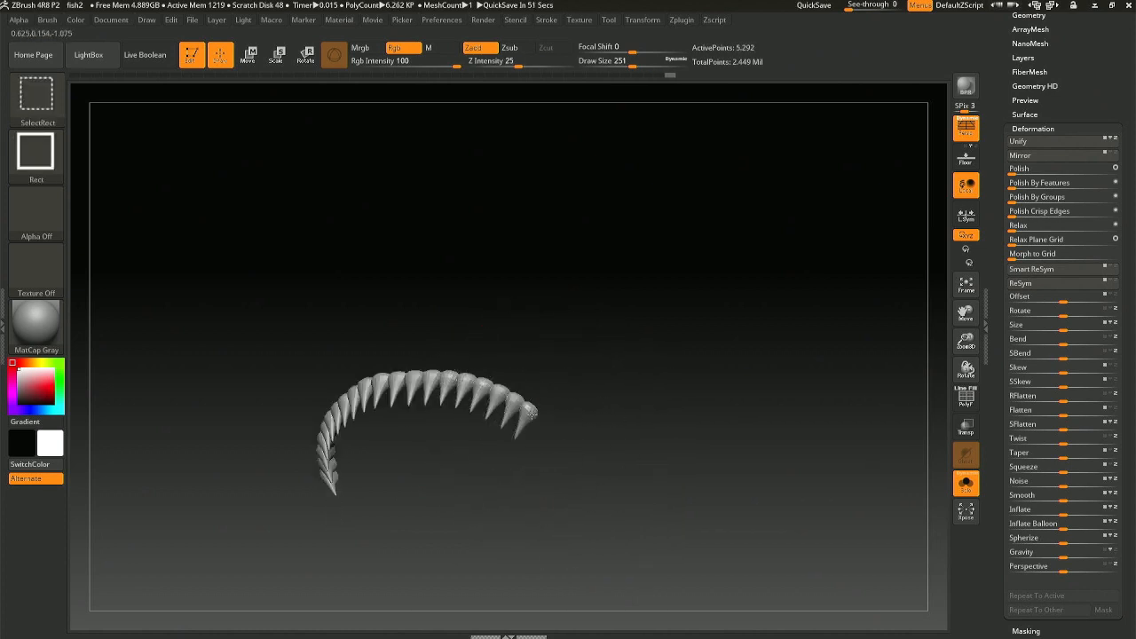
pyautogui.moveTo(545, 421); pyautogui.dragTo(584, 447, button='right')
pyautogui.click(967, 482)
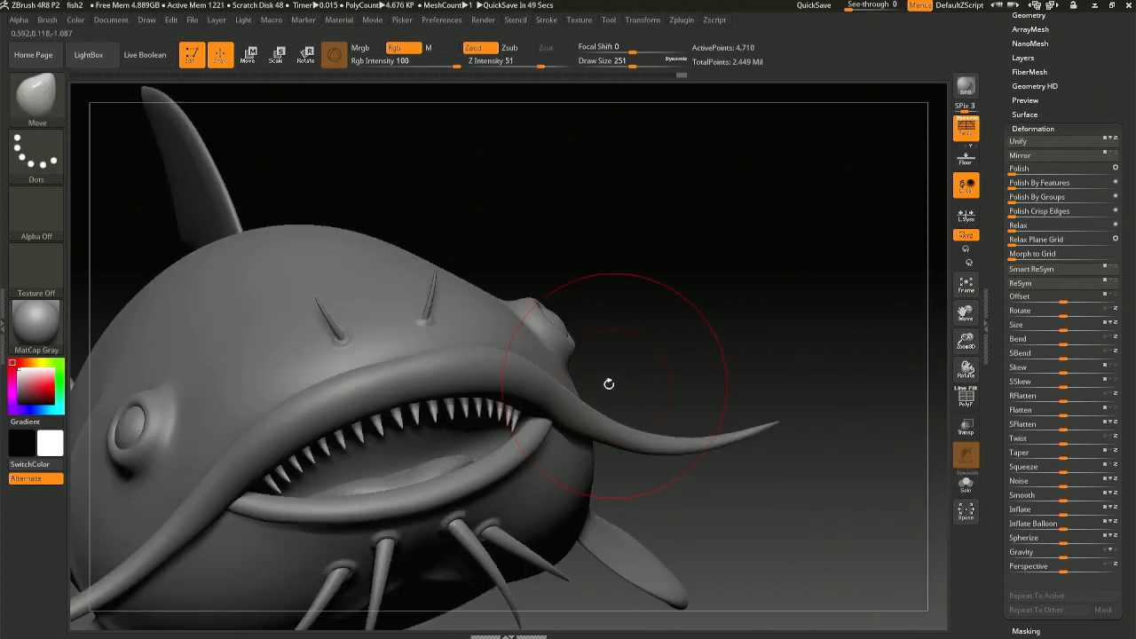
pyautogui.moveTo(568, 386)
pyautogui.mouseDown(button='right')
pyautogui.moveTo(590, 373)
pyautogui.moveTo(561, 411)
pyautogui.moveTo(647, 412)
pyautogui.moveTo(684, 382)
pyautogui.moveTo(594, 399)
pyautogui.mouseUp(button='right')
pyautogui.hotkey('ctrl', 'z')
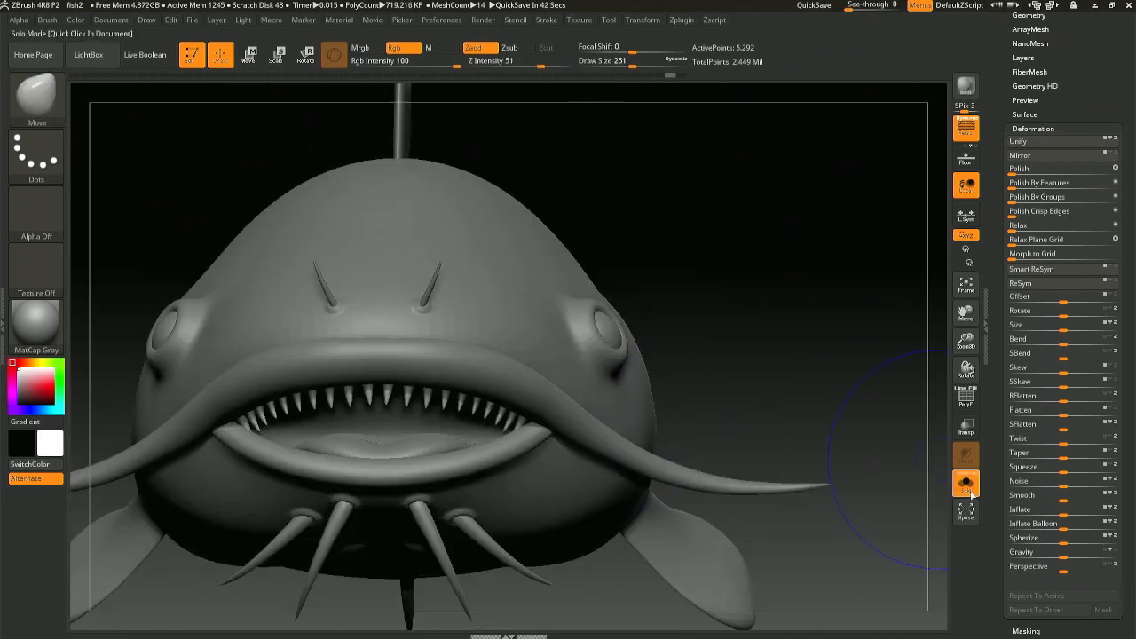
# - Split the hidden outer fangs into their own subtool, delete it and show the whole fish with the remaining fang row selected
pyautogui.click(967, 484)
pyautogui.moveTo(1134, 134); pyautogui.dragTo(1130, 221)
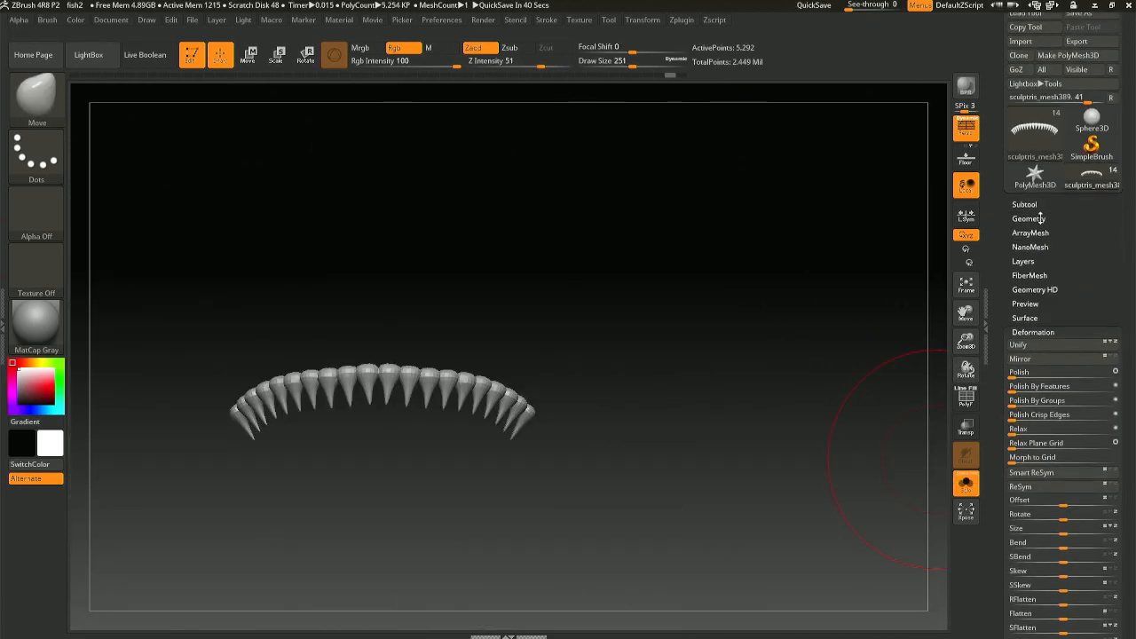
pyautogui.click(1030, 205)
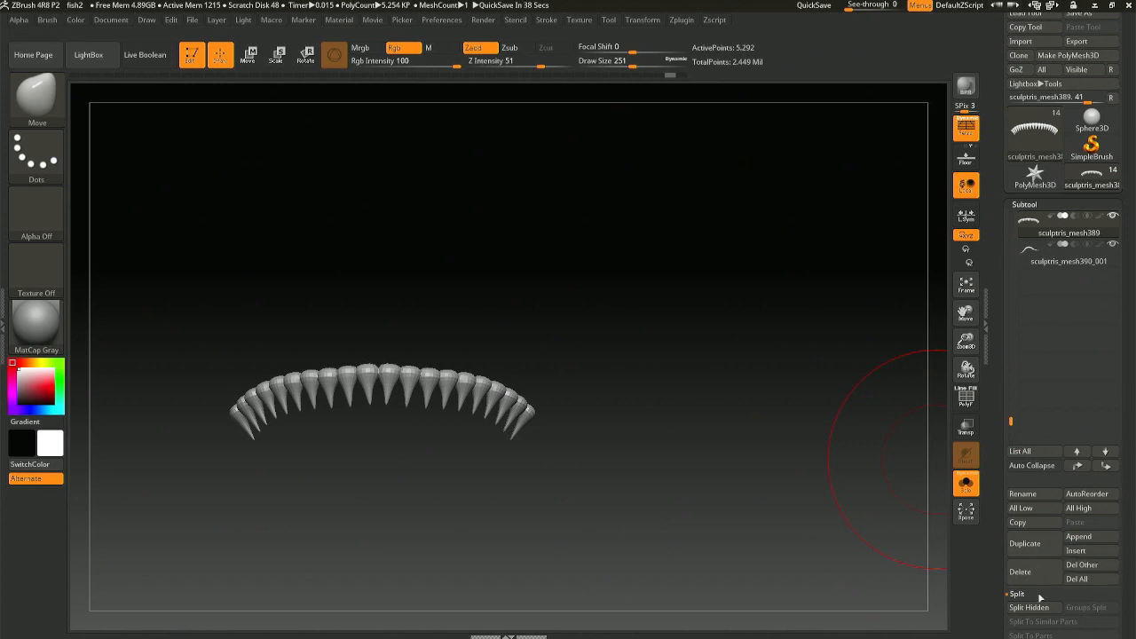
pyautogui.click(1030, 607)
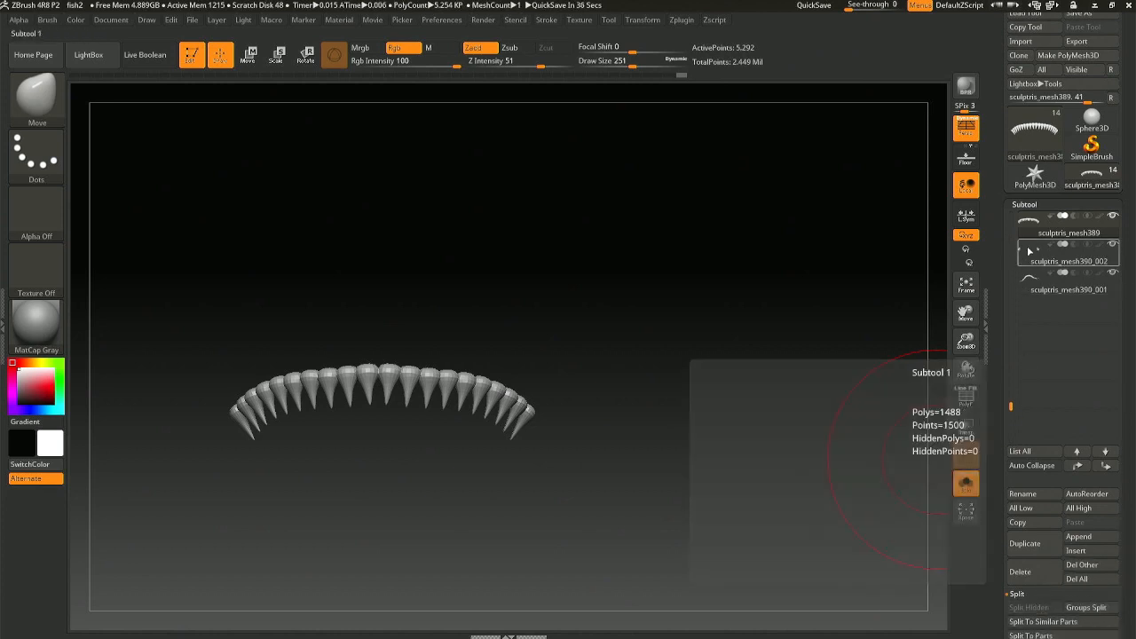
pyautogui.click(966, 483)
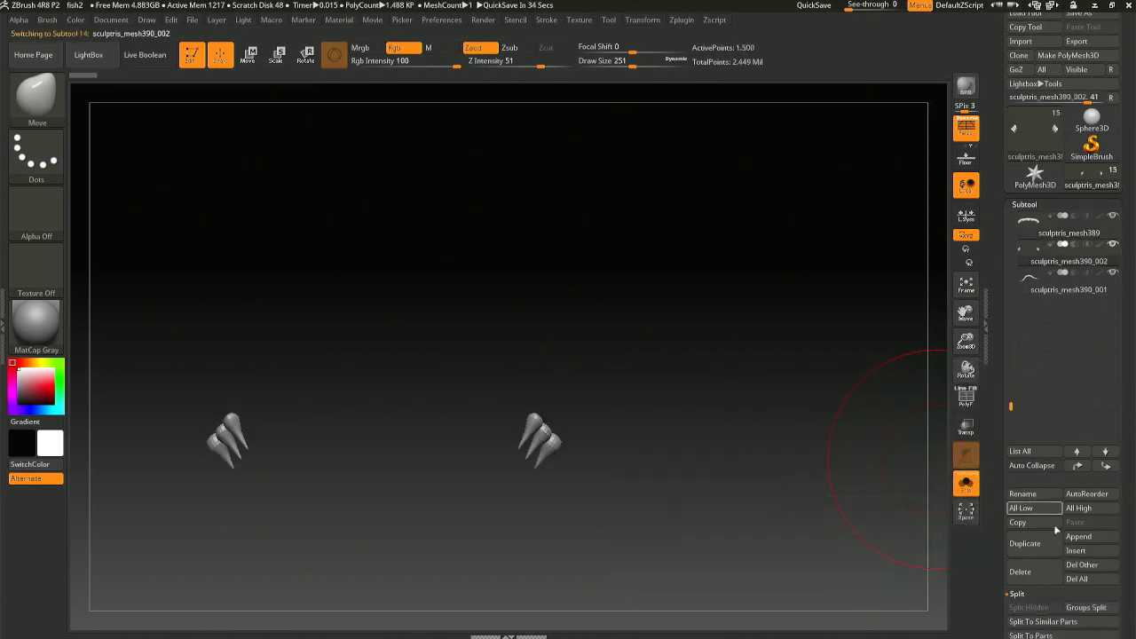
pyautogui.click(1035, 572)
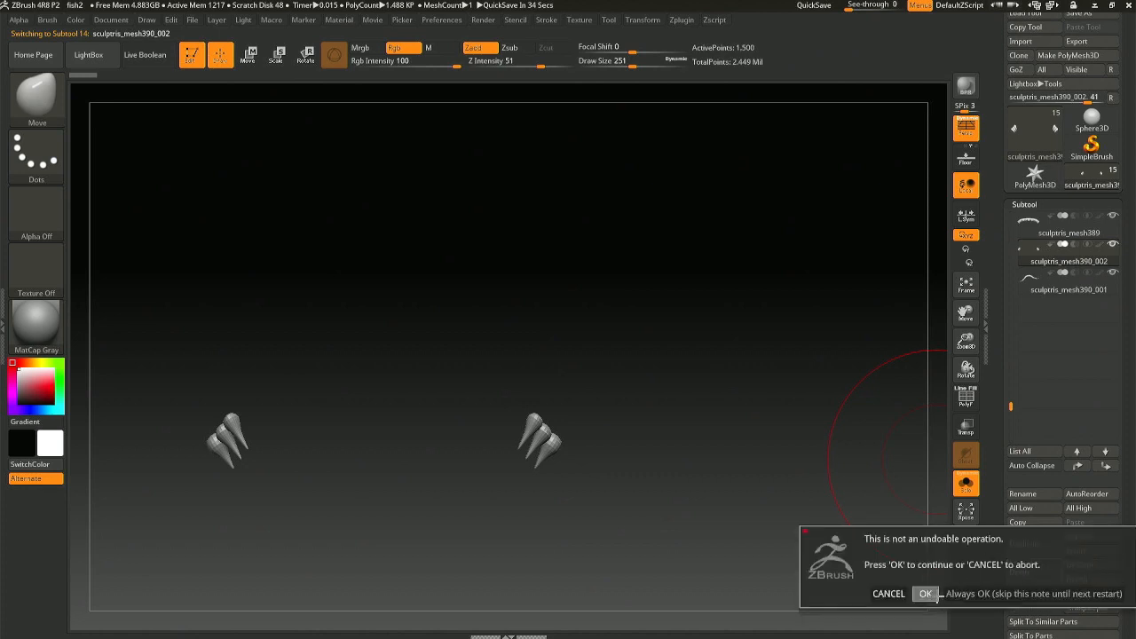
pyautogui.click(926, 594)
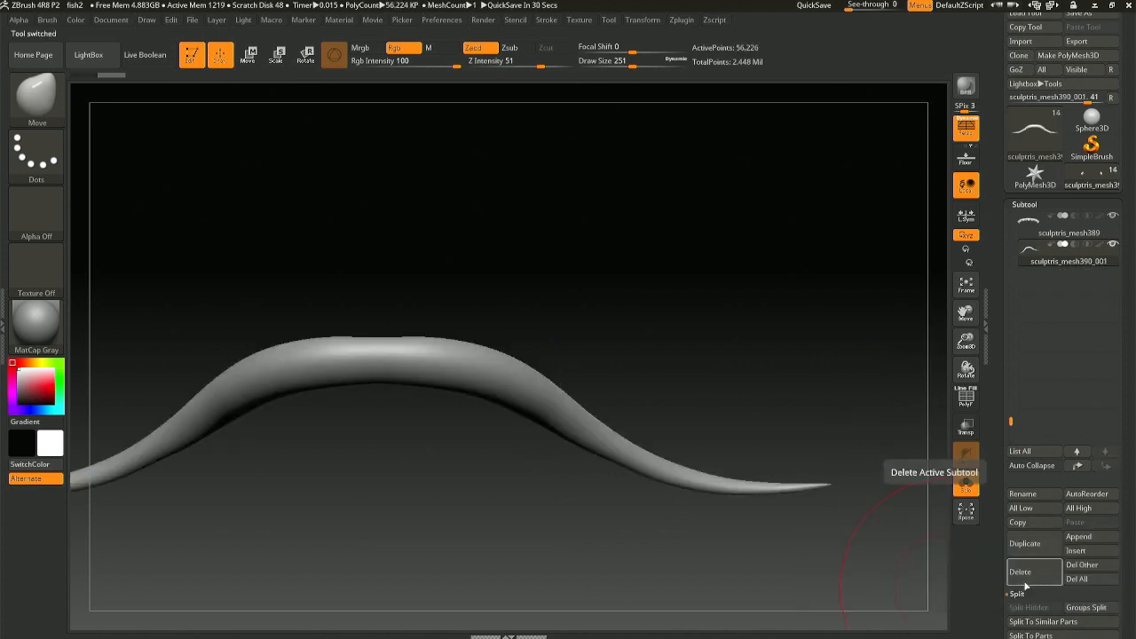
pyautogui.moveTo(1133, 601); pyautogui.dragTo(1132, 515)
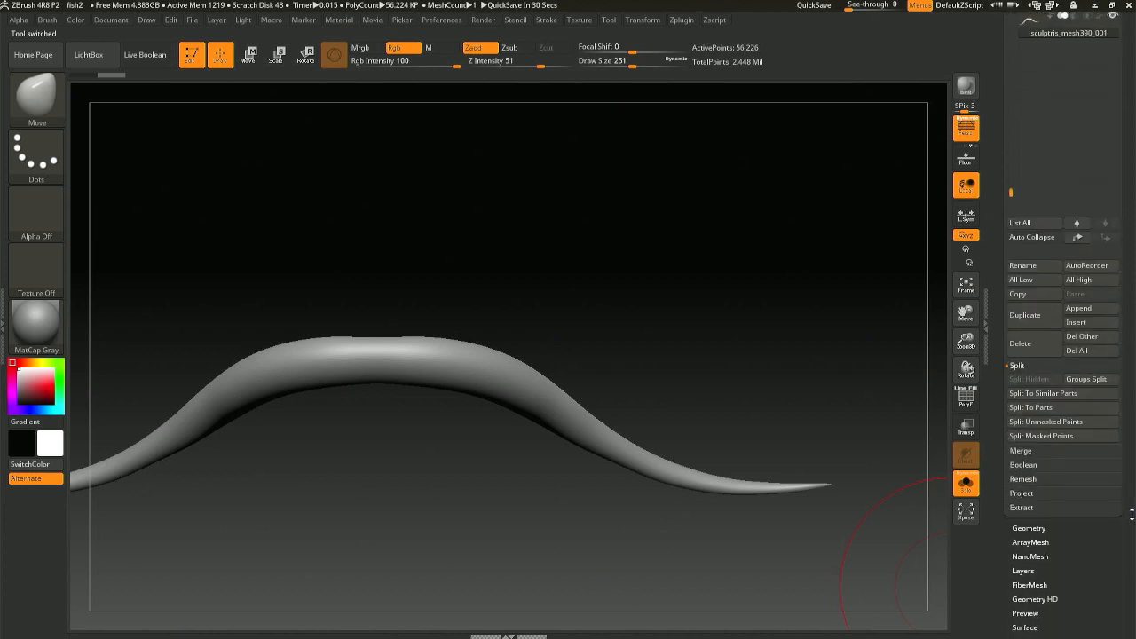
pyautogui.click(967, 486)
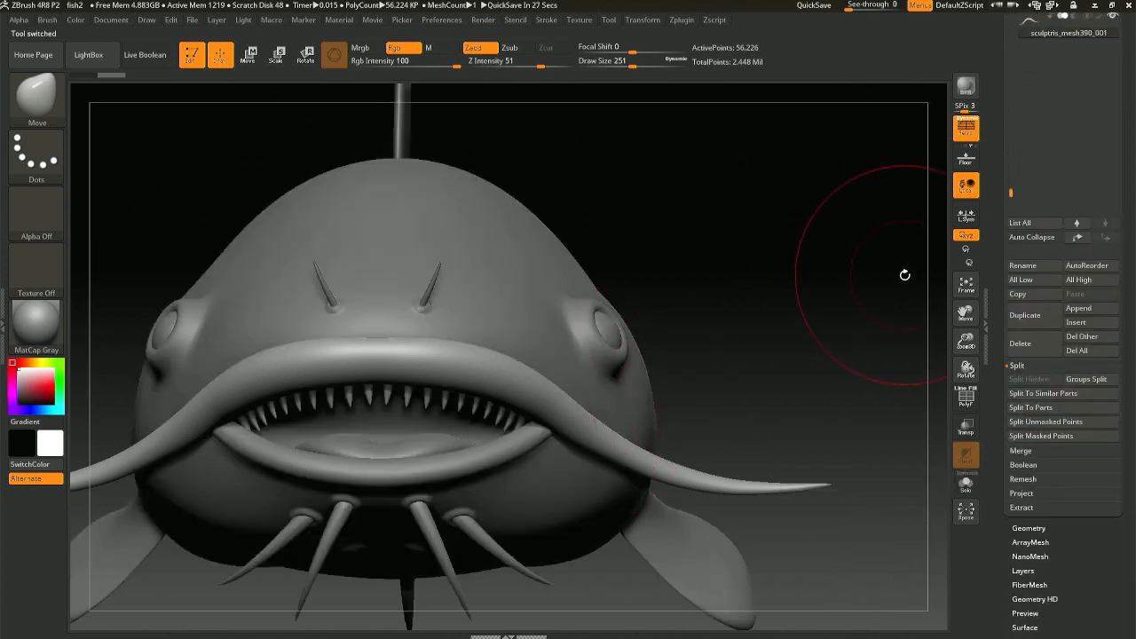
pyautogui.press('Up')
# - Duplicate the upper fang row, flip the copy upside down and tilt it down and back into the lower jaw
pyautogui.moveTo(783, 318); pyautogui.dragTo(698, 328)
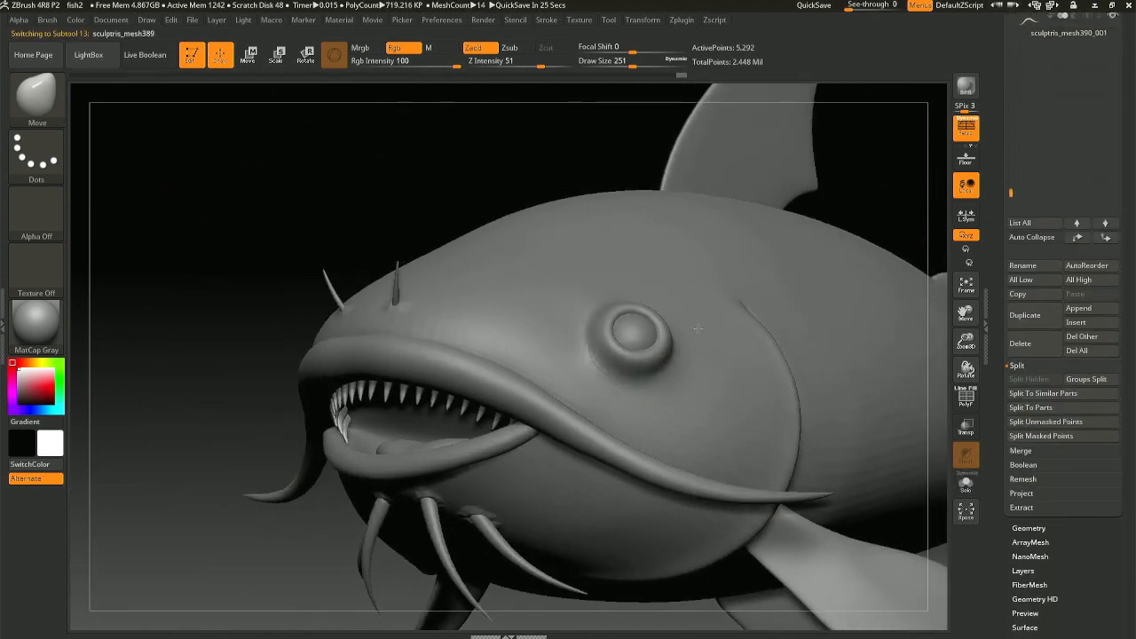
pyautogui.moveTo(698, 329)
pyautogui.mouseDown(button='right')
pyautogui.moveTo(664, 325)
pyautogui.moveTo(659, 253)
pyautogui.moveTo(710, 231)
pyautogui.moveTo(754, 236)
pyautogui.moveTo(728, 257)
pyautogui.mouseUp(button='right')
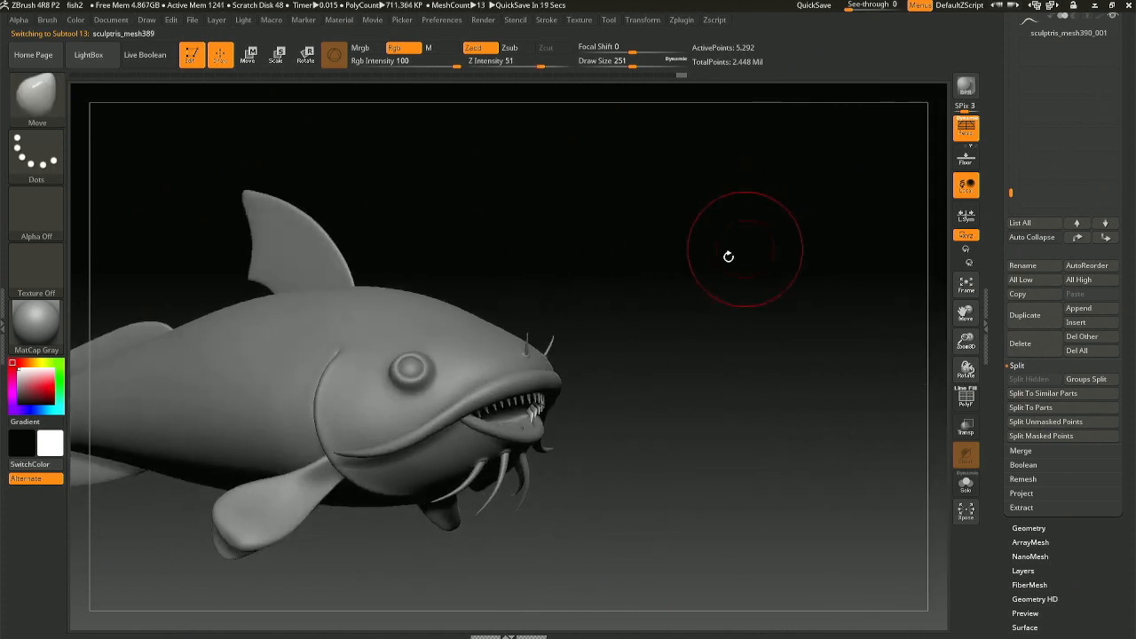
pyautogui.keyDown('ctrl'); pyautogui.moveTo(705, 311); pyautogui.dragTo(713, 338, button='right'); pyautogui.keyUp('ctrl')
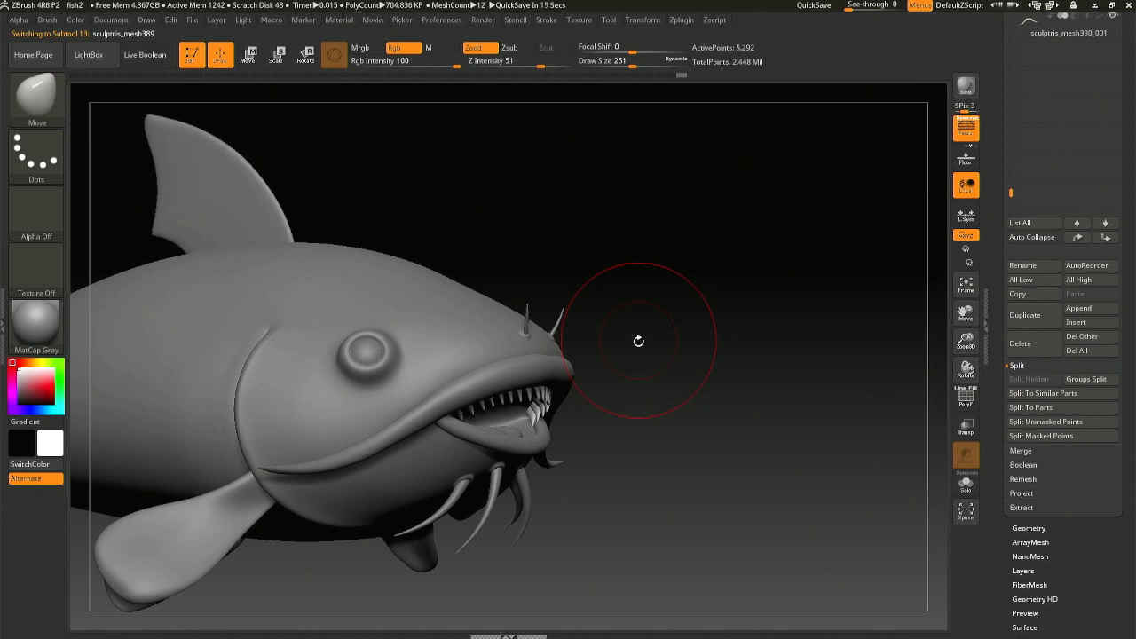
pyautogui.moveTo(639, 341)
pyautogui.mouseDown(button='right')
pyautogui.moveTo(609, 341)
pyautogui.moveTo(621, 345)
pyautogui.mouseUp(button='right')
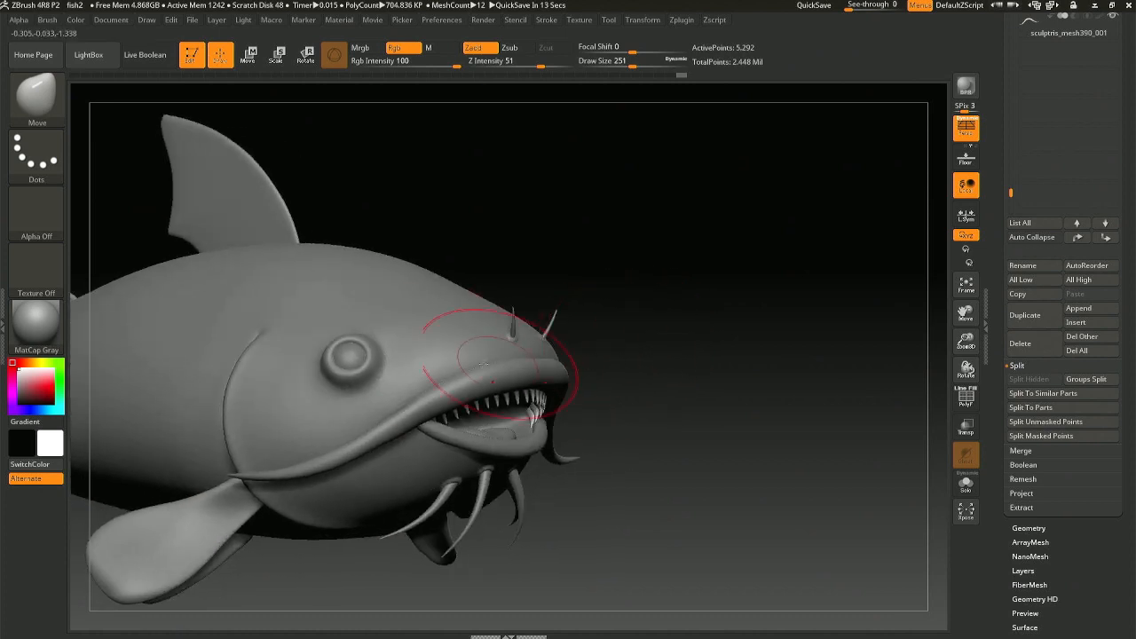
pyautogui.moveTo(484, 364); pyautogui.dragTo(388, 373, button='right')
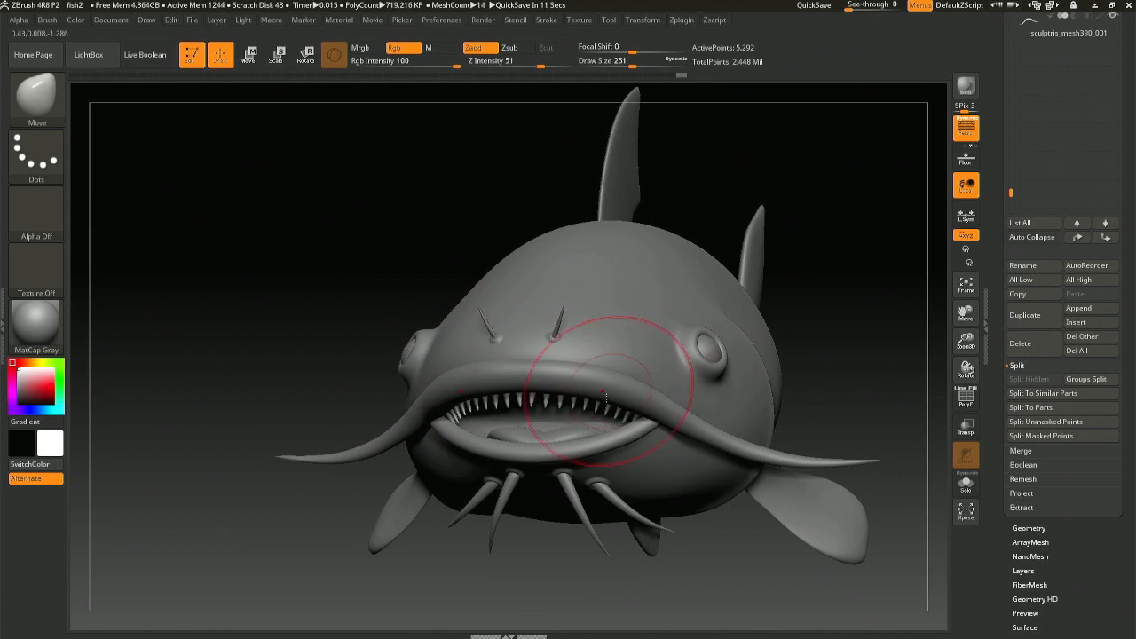
pyautogui.keyDown('alt'); pyautogui.moveTo(607, 400); pyautogui.dragTo(548, 256, button='right'); pyautogui.keyUp('alt')
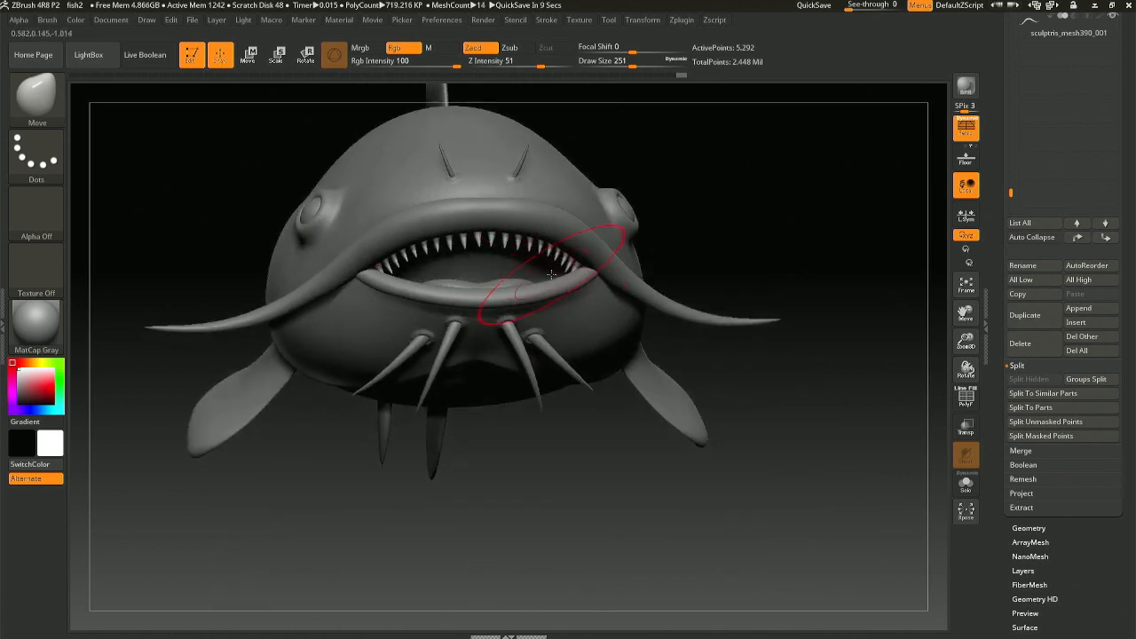
pyautogui.hotkey('ctrl', 'shift', 'd')
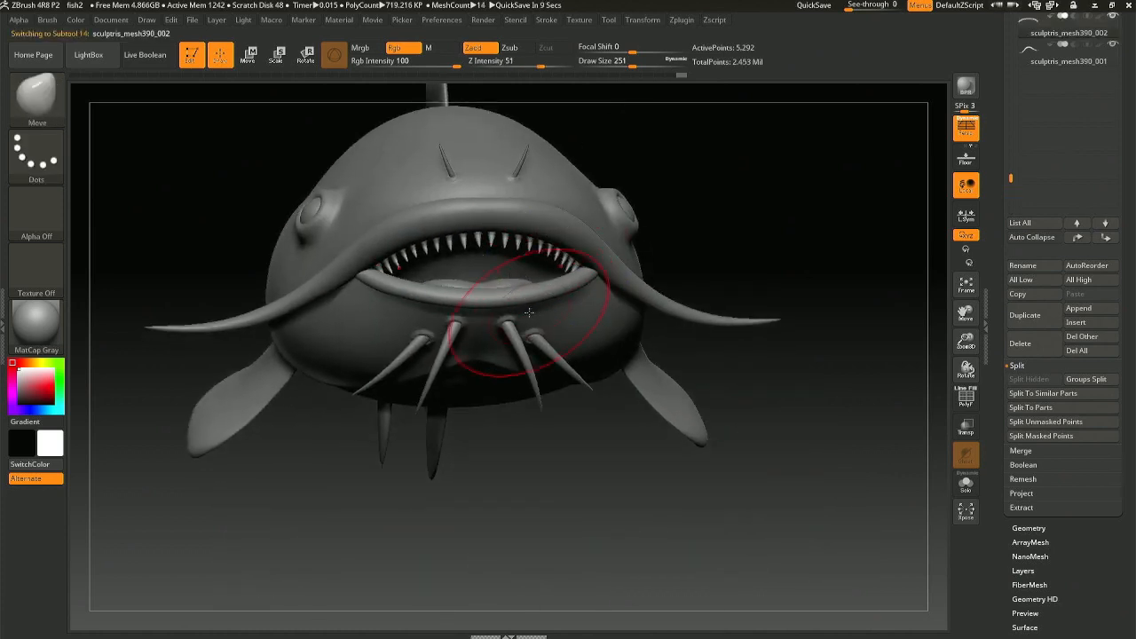
pyautogui.press('r')
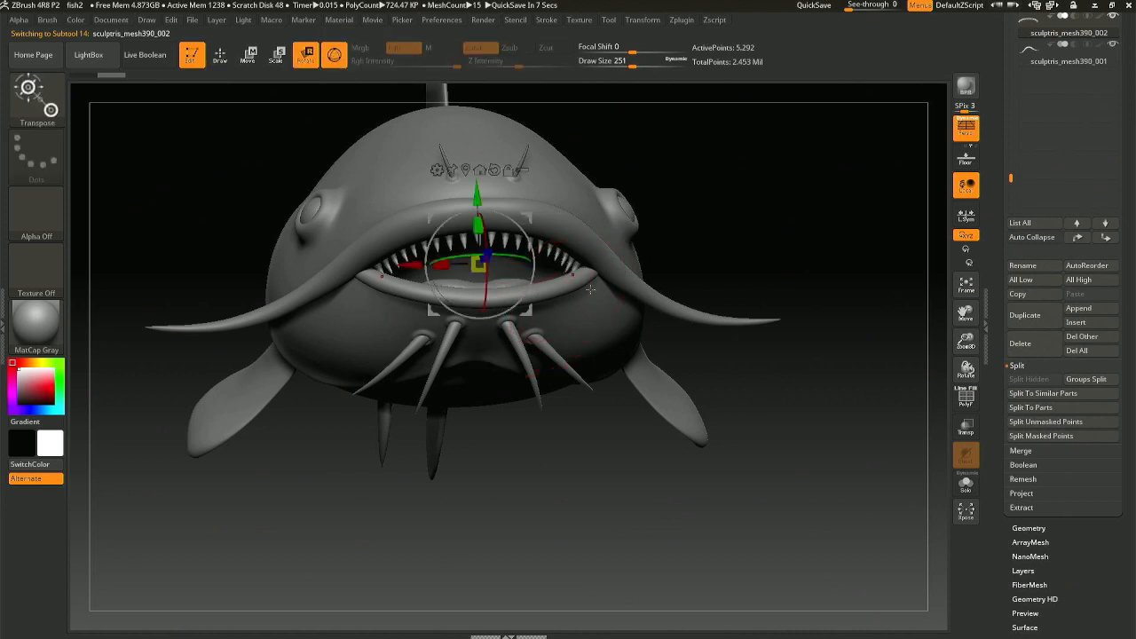
pyautogui.moveTo(552, 297); pyautogui.dragTo(516, 277, button='right')
pyautogui.moveTo(532, 252); pyautogui.dragTo(294, 308)
pyautogui.moveTo(478, 318); pyautogui.dragTo(531, 316, button='right')
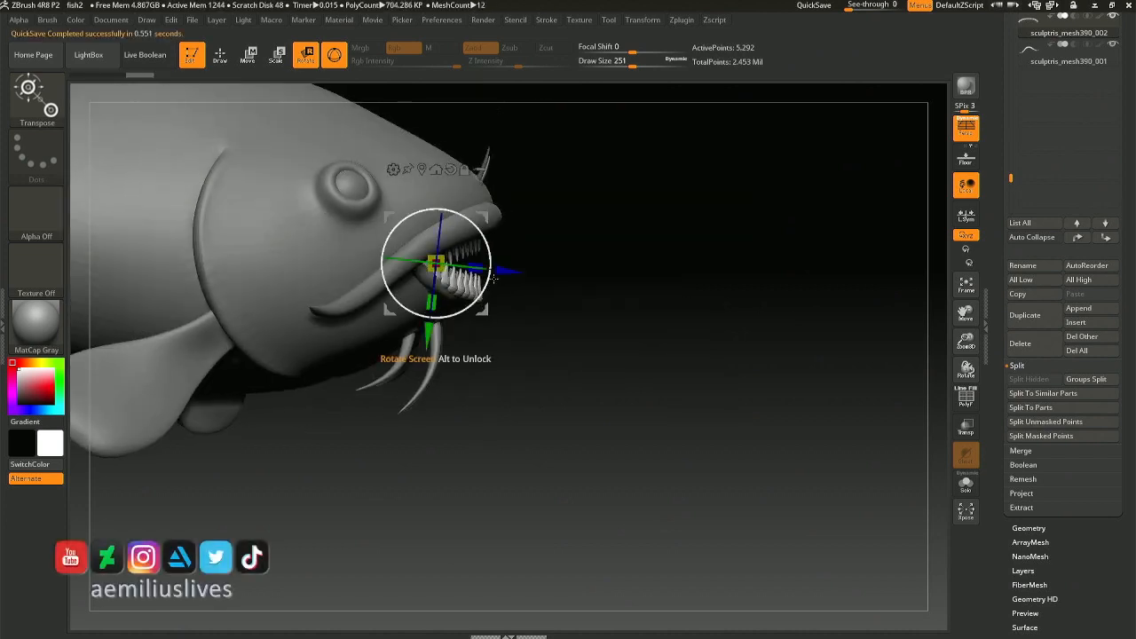
pyautogui.moveTo(486, 318); pyautogui.dragTo(471, 313)
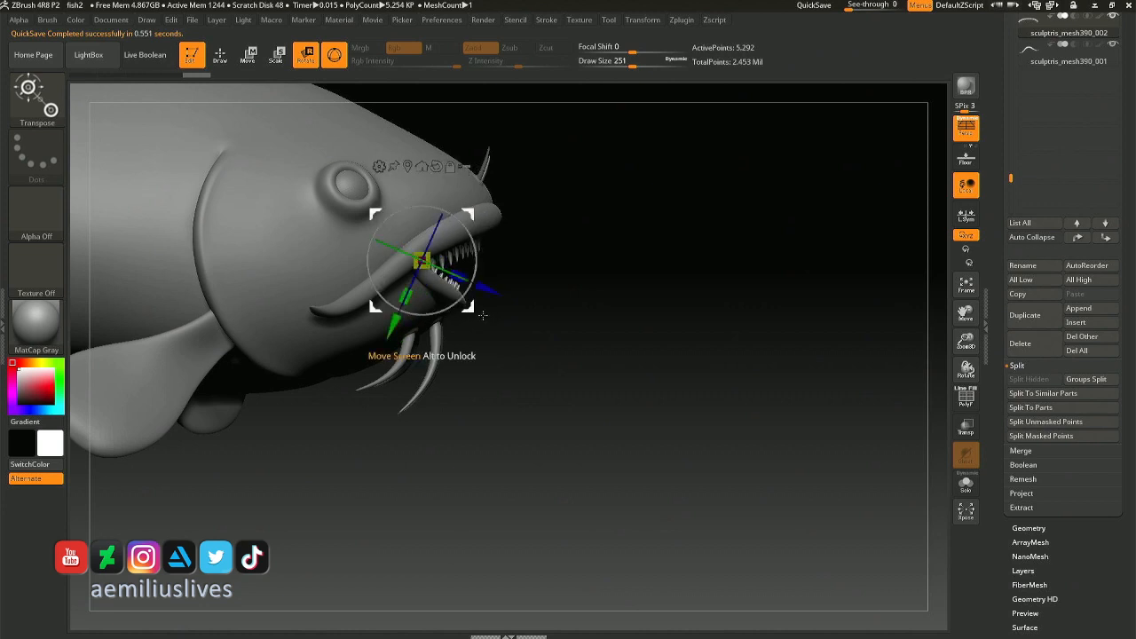
# - Adjust the front of the lower fang row behind the lower lip with the Move brush and undo the last change
pyautogui.moveTo(472, 312); pyautogui.dragTo(429, 313, button='right')
pyautogui.press('q')
pyautogui.moveTo(508, 306)
pyautogui.mouseDown(button='right')
pyautogui.moveTo(451, 319)
pyautogui.moveTo(481, 329)
pyautogui.moveTo(474, 367)
pyautogui.moveTo(435, 338)
pyautogui.moveTo(420, 366)
pyautogui.mouseUp(button='right')
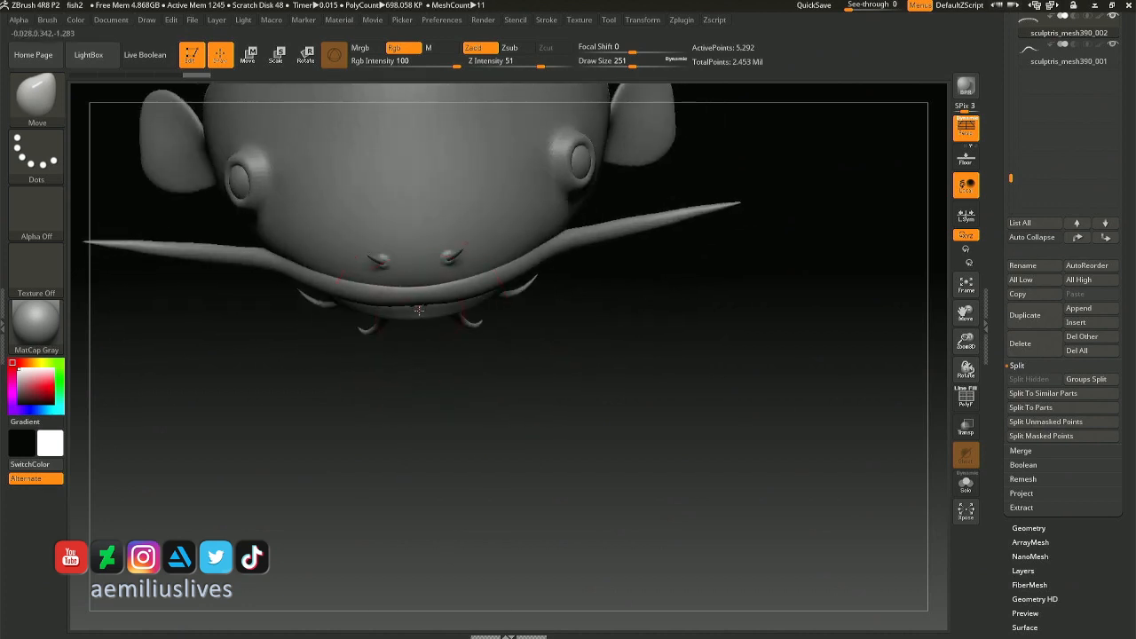
pyautogui.moveTo(419, 302); pyautogui.dragTo(419, 300)
pyautogui.moveTo(419, 299)
pyautogui.mouseDown(button='right')
pyautogui.moveTo(421, 265)
pyautogui.moveTo(449, 227)
pyautogui.moveTo(432, 242)
pyautogui.mouseUp(button='right')
pyautogui.hotkey('ctrl', 'z')
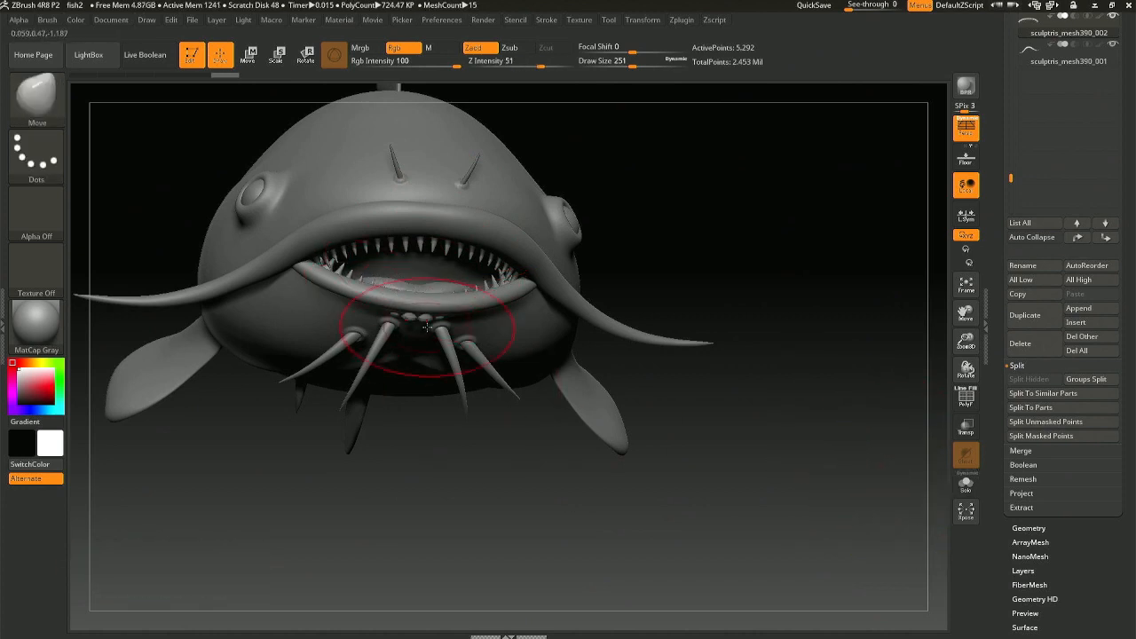
# - Fit the lower fang row along the inside of the lower lip with the Move brush at a draw size of 251
pyautogui.moveTo(427, 327); pyautogui.dragTo(432, 266, button='right')
pyautogui.click(964, 482)
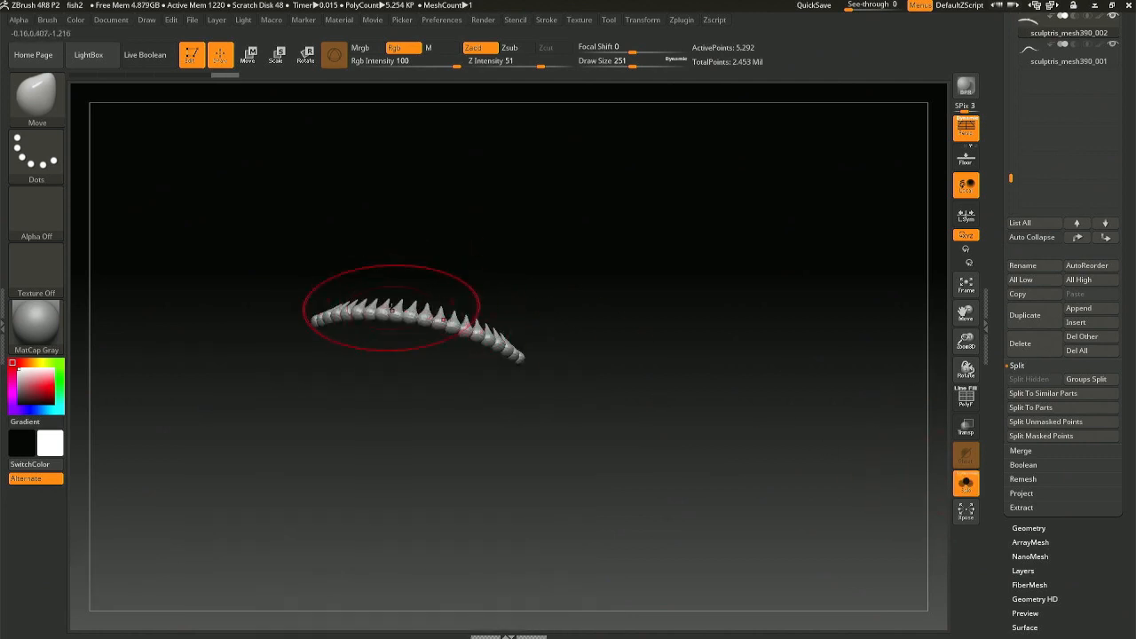
pyautogui.click(965, 482)
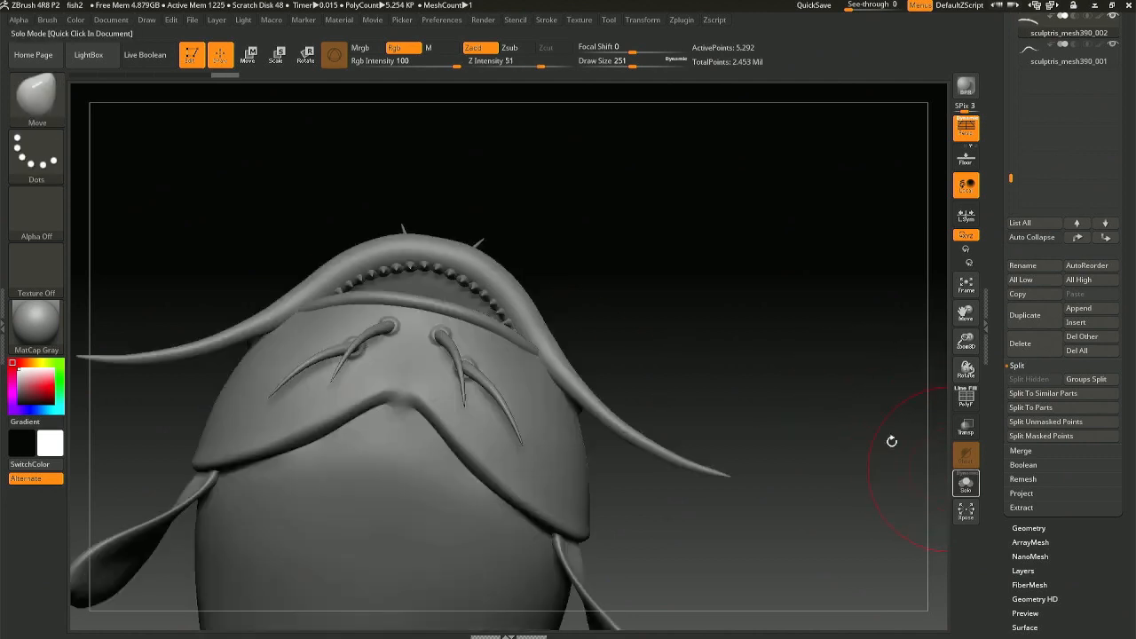
pyautogui.moveTo(484, 282); pyautogui.dragTo(441, 319, button='right')
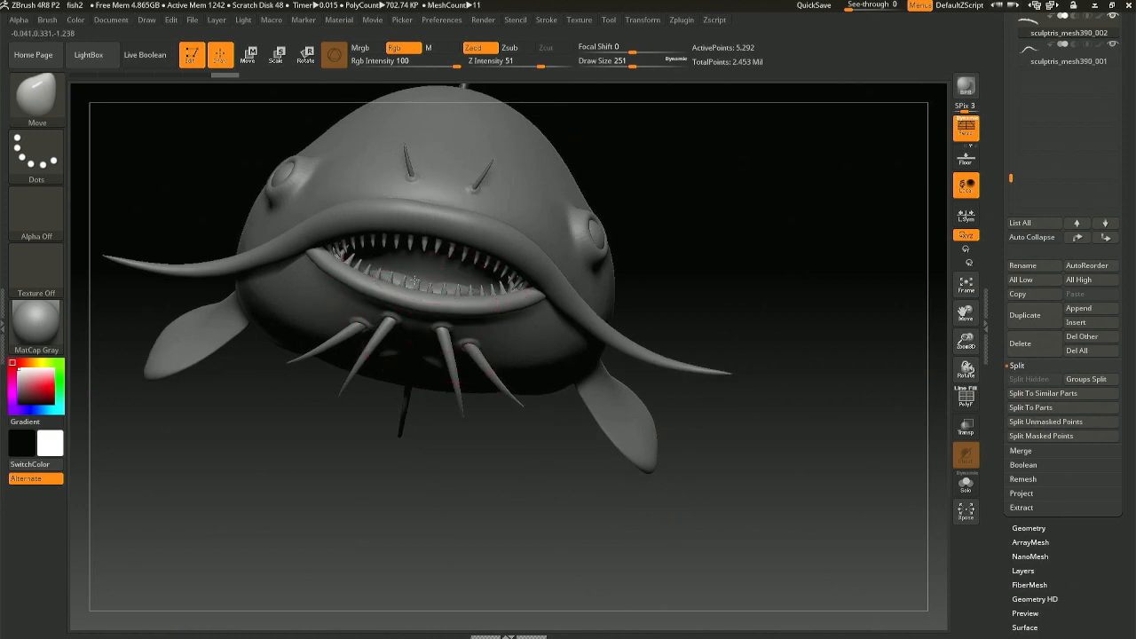
pyautogui.moveTo(524, 286)
pyautogui.mouseDown(button='right')
pyautogui.moveTo(416, 249)
pyautogui.moveTo(458, 259)
pyautogui.mouseUp(button='right')
pyautogui.moveTo(530, 331)
pyautogui.keyDown('ctrl'); pyautogui.mouseDown(button='right')
pyautogui.moveTo(524, 300)
pyautogui.moveTo(573, 284)
pyautogui.mouseUp(button='right'); pyautogui.keyUp('ctrl')
pyautogui.moveTo(484, 271)
pyautogui.mouseDown(button='right')
pyautogui.moveTo(534, 281)
pyautogui.moveTo(500, 287)
pyautogui.moveTo(561, 340)
pyautogui.moveTo(555, 523)
pyautogui.mouseUp(button='right')
pyautogui.moveTo(471, 242)
pyautogui.mouseDown(button='right')
pyautogui.moveTo(467, 263)
pyautogui.moveTo(435, 282)
pyautogui.mouseUp(button='right')
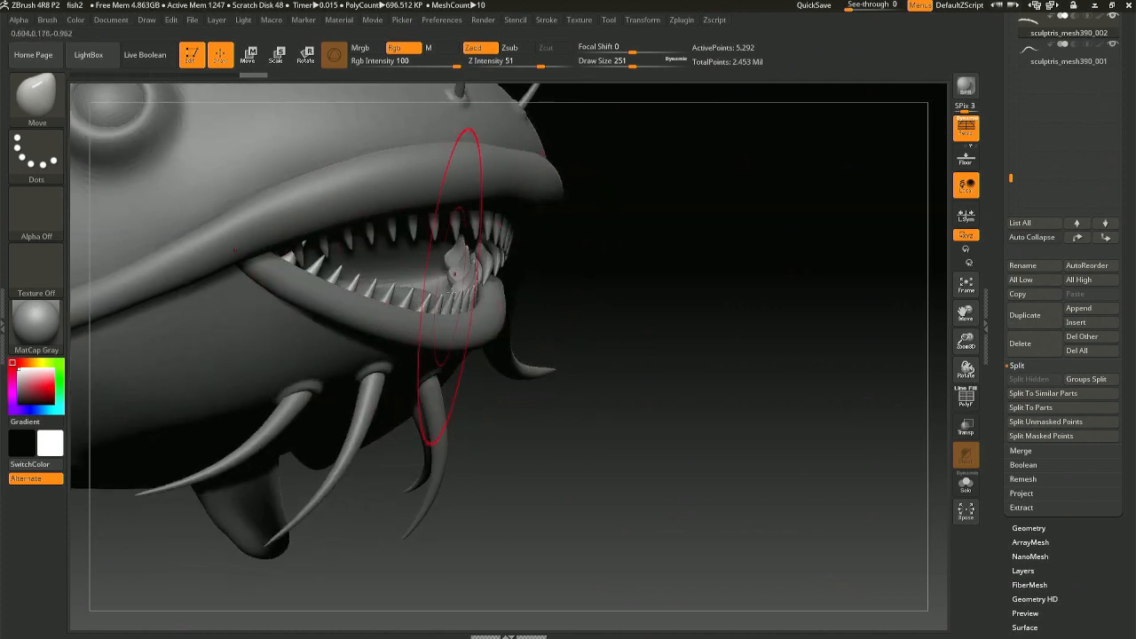
# - Select the fish body and adjust the mouth area around the fangs with the Move brush at a draw size of 112
pyautogui.keyDown('alt'); pyautogui.click(412, 270); pyautogui.keyUp('alt')
pyautogui.press('space')
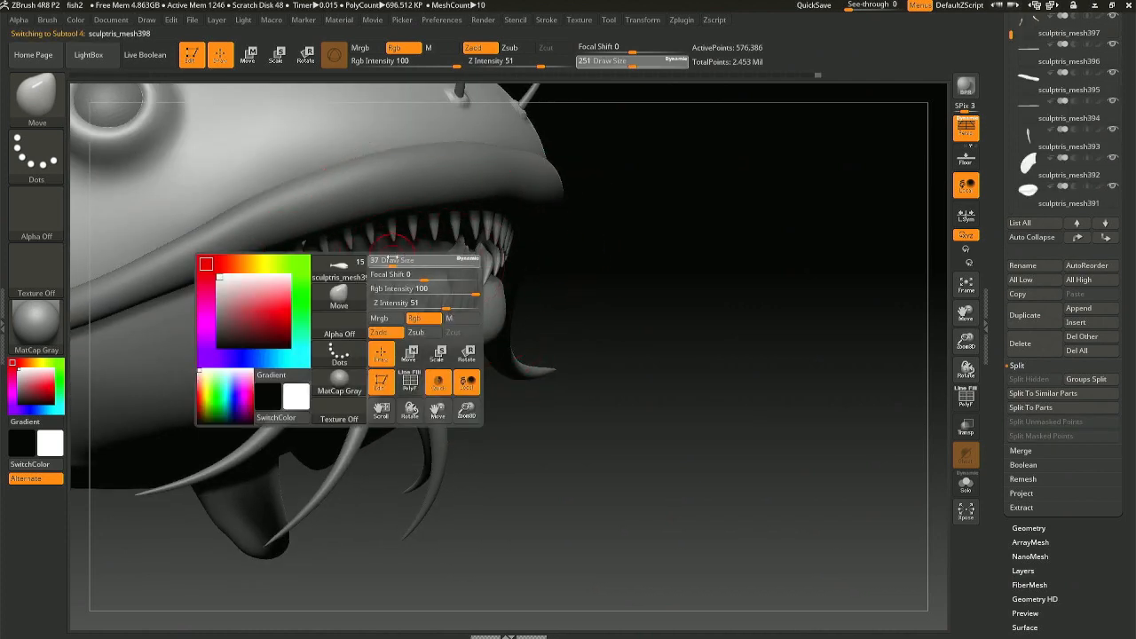
pyautogui.moveTo(404, 260); pyautogui.dragTo(435, 277)
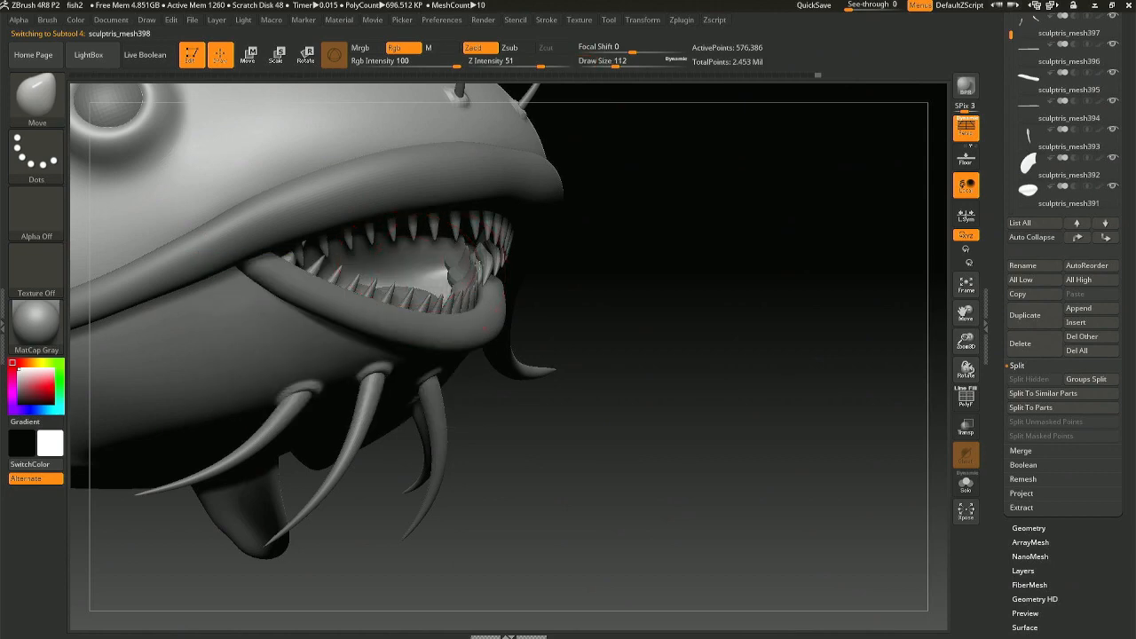
pyautogui.moveTo(457, 251)
pyautogui.mouseDown(button='right')
pyautogui.moveTo(452, 222)
pyautogui.moveTo(430, 243)
pyautogui.moveTo(401, 222)
pyautogui.moveTo(429, 251)
pyautogui.moveTo(430, 319)
pyautogui.moveTo(208, 341)
pyautogui.moveTo(242, 349)
pyautogui.mouseUp(button='right')
pyautogui.press('shift')
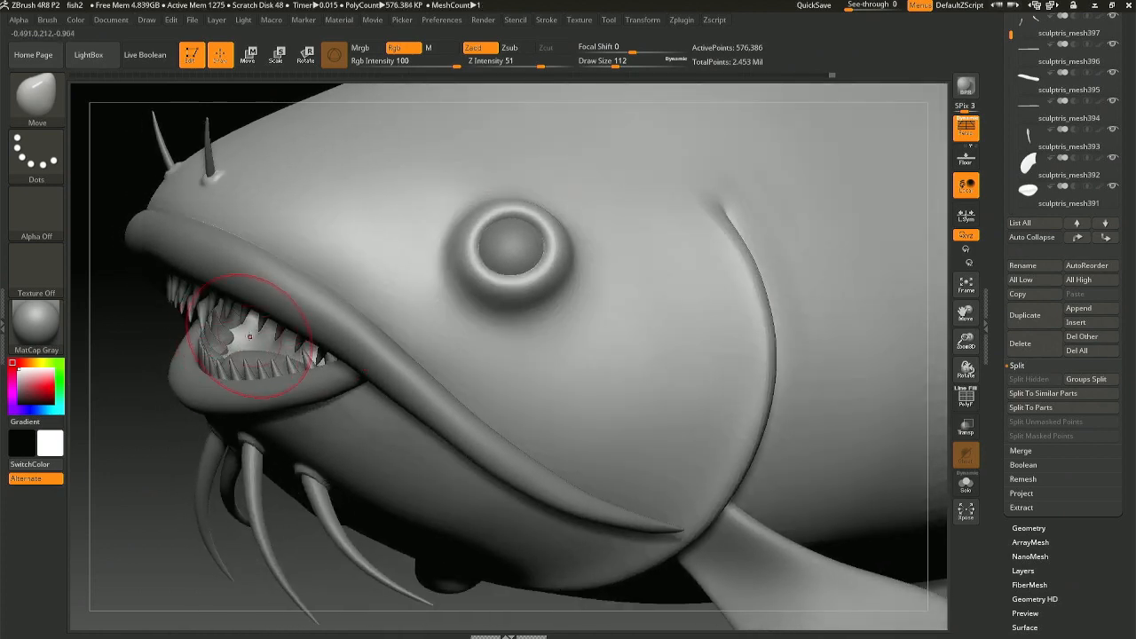
# - Undo the oversized mask stroke and mask the skin from below the lower lip to the chin barbels at a draw size of 33
pyautogui.press('ctrl')
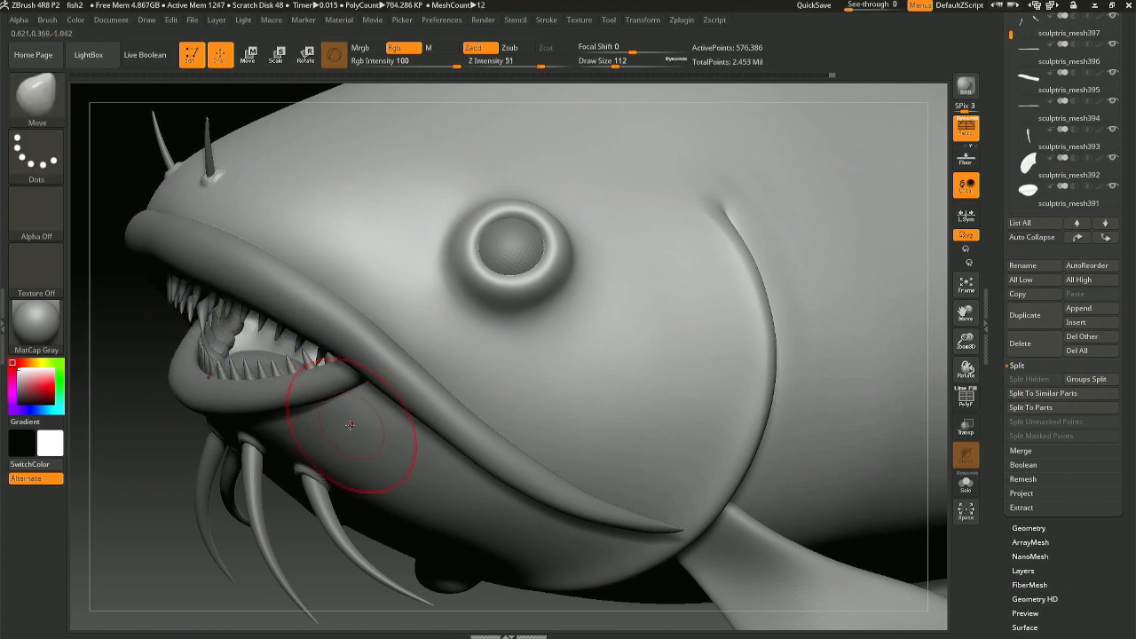
pyautogui.keyDown('ctrl'); pyautogui.moveTo(350, 424); pyautogui.dragTo(348, 422); pyautogui.keyUp('ctrl')
pyautogui.press('ctrl')
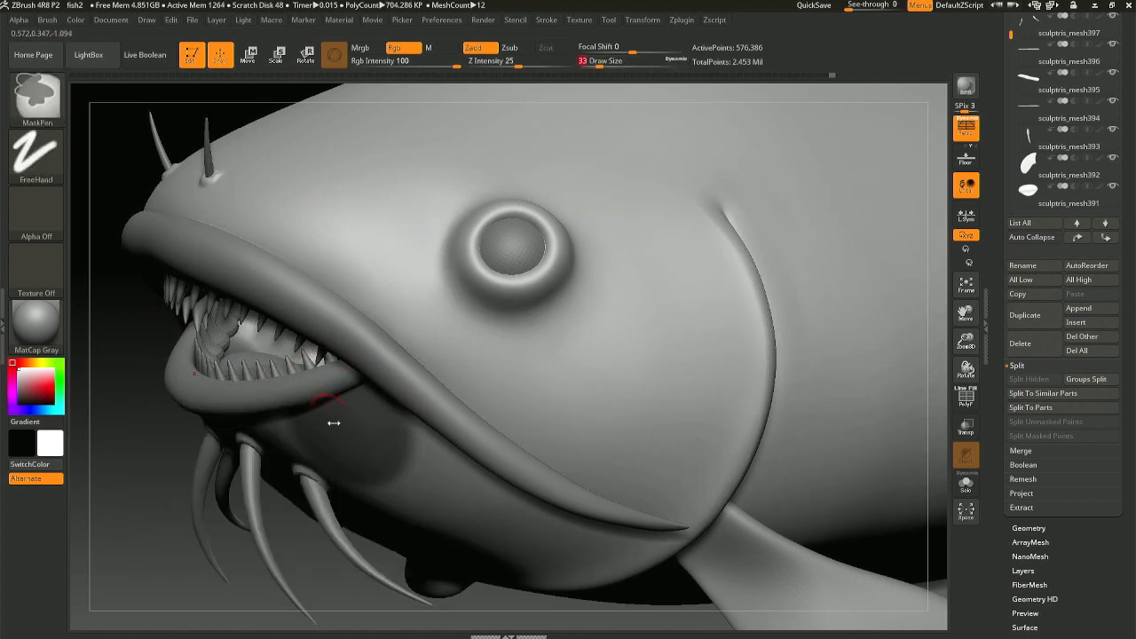
pyautogui.hotkey('ctrl', 'z')
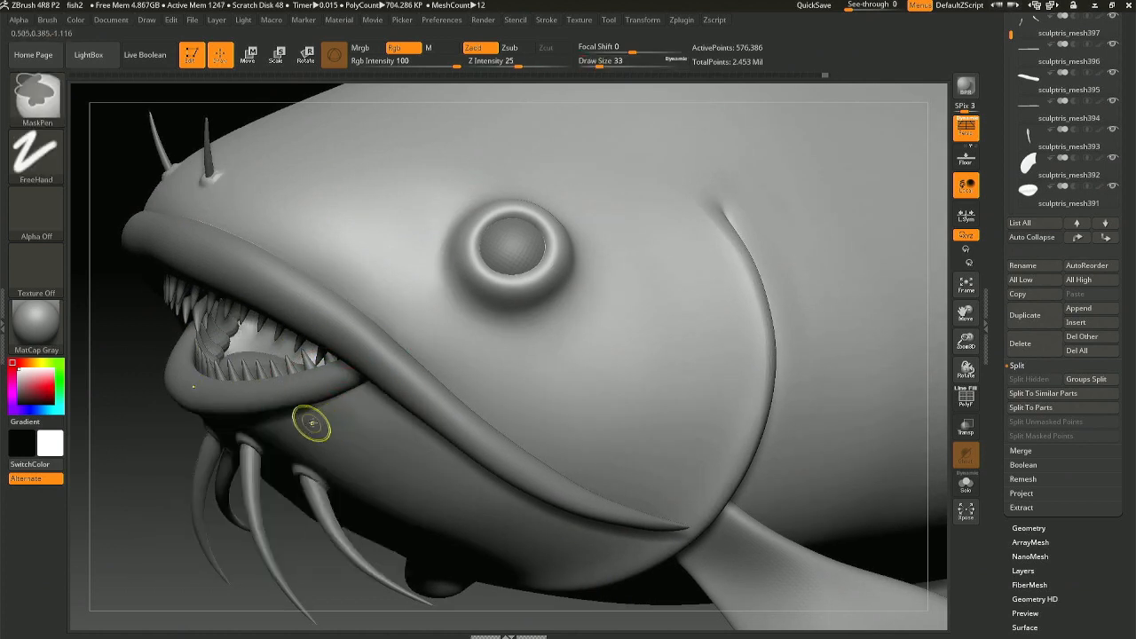
pyautogui.keyDown('ctrl'); pyautogui.moveTo(310, 423); pyautogui.dragTo(317, 415); pyautogui.keyUp('ctrl')
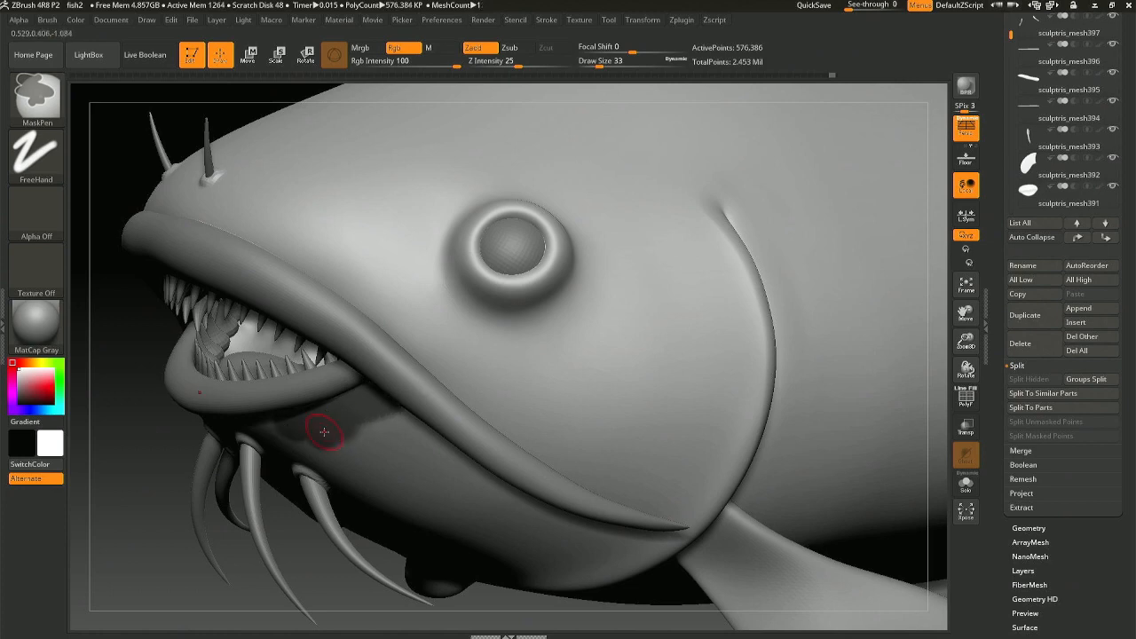
pyautogui.moveTo(324, 432); pyautogui.dragTo(415, 382, button='right')
pyautogui.moveTo(257, 434)
pyautogui.keyDown('ctrl'); pyautogui.mouseDown()
pyautogui.moveTo(182, 437)
pyautogui.moveTo(116, 487)
pyautogui.moveTo(122, 496)
pyautogui.moveTo(397, 432)
pyautogui.moveTo(434, 410)
pyautogui.moveTo(184, 482)
pyautogui.mouseUp(); pyautogui.keyUp('ctrl')
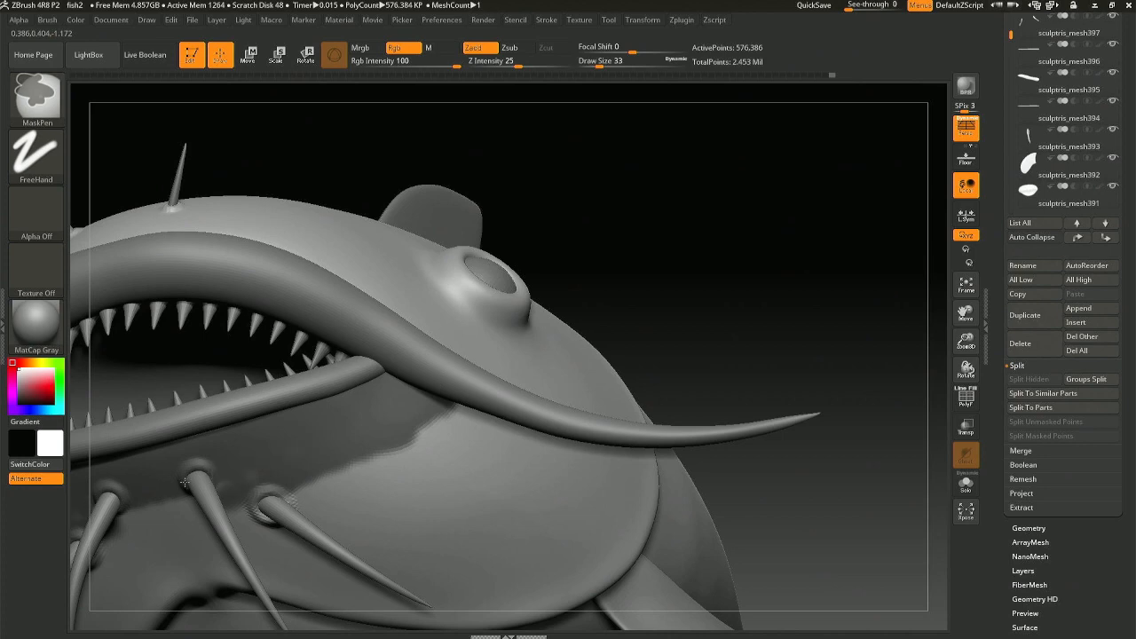
pyautogui.moveTo(487, 394)
pyautogui.mouseDown(button='right')
pyautogui.moveTo(223, 436)
pyautogui.moveTo(341, 376)
pyautogui.moveTo(390, 328)
pyautogui.moveTo(359, 345)
pyautogui.mouseUp(button='right')
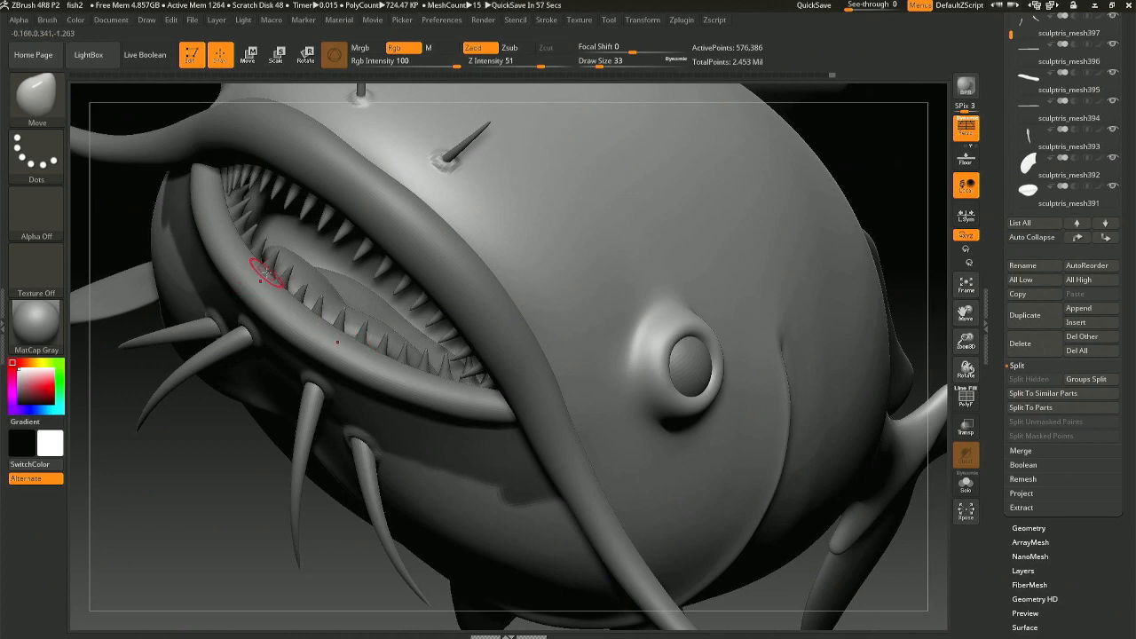
# - Adjust and smooth the body's mouth area around the fangs with the Move and Smooth brushes at a draw size of 77
pyautogui.moveTo(263, 272)
pyautogui.mouseDown(button='right')
pyautogui.moveTo(206, 234)
pyautogui.moveTo(274, 234)
pyautogui.mouseUp(button='right')
pyautogui.press('space')
pyautogui.moveTo(280, 234); pyautogui.dragTo(290, 234)
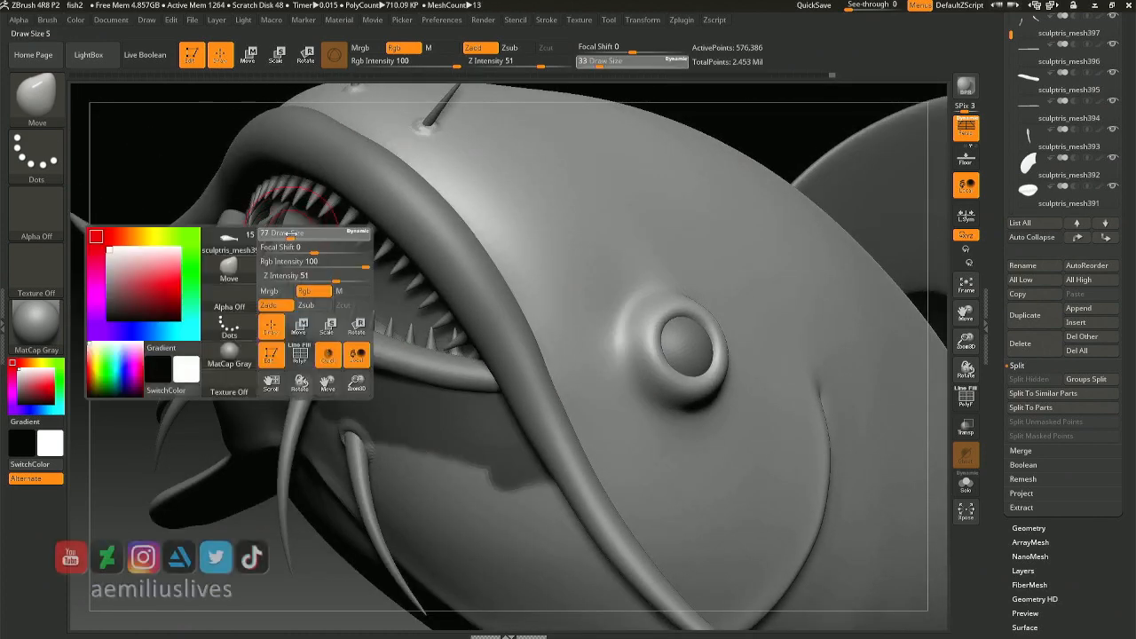
pyautogui.moveTo(291, 238)
pyautogui.mouseDown(button='right')
pyautogui.moveTo(289, 253)
pyautogui.moveTo(231, 258)
pyautogui.mouseUp(button='right')
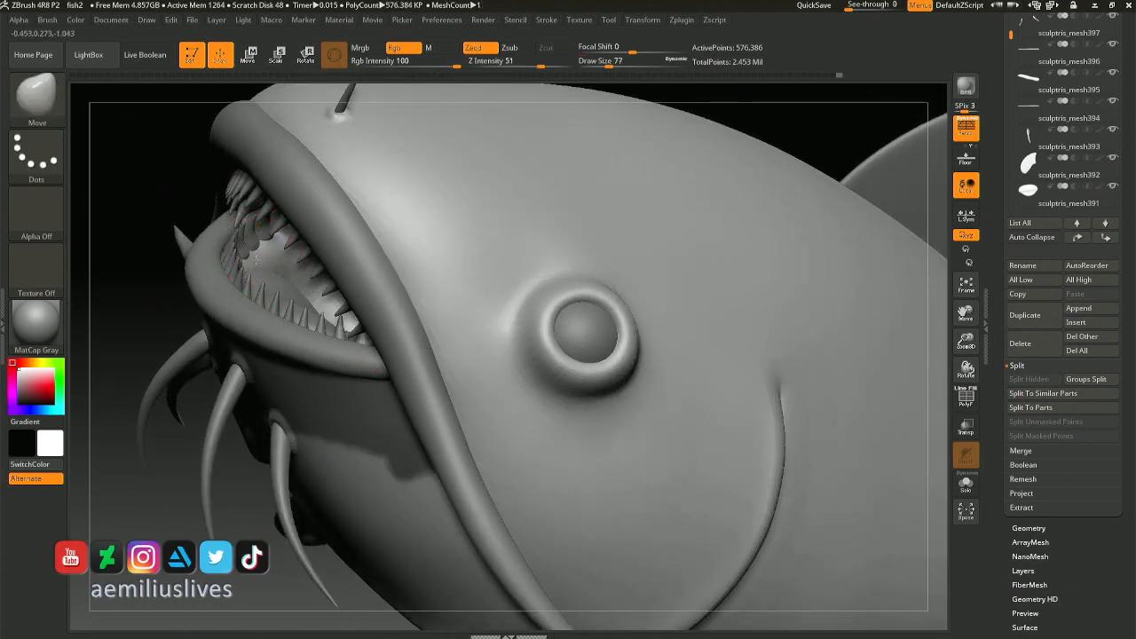
pyautogui.moveTo(259, 259)
pyautogui.mouseDown(button='right')
pyautogui.moveTo(235, 262)
pyautogui.moveTo(264, 274)
pyautogui.moveTo(248, 275)
pyautogui.mouseUp(button='right')
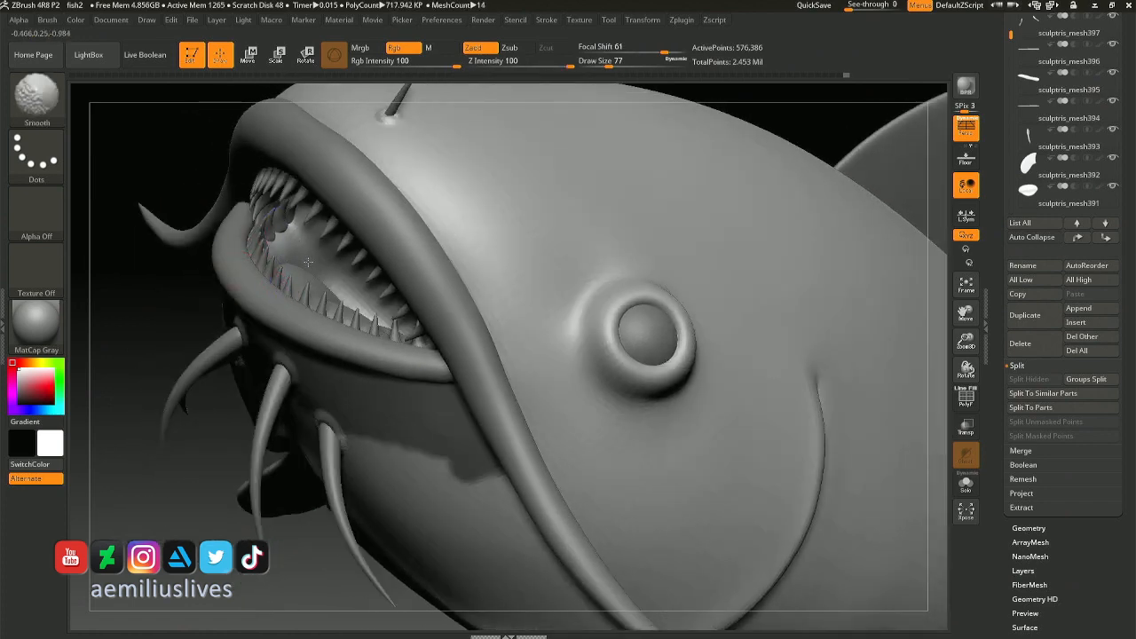
pyautogui.moveTo(311, 281)
pyautogui.mouseDown(button='right')
pyautogui.moveTo(292, 228)
pyautogui.moveTo(333, 241)
pyautogui.moveTo(339, 312)
pyautogui.moveTo(392, 343)
pyautogui.moveTo(401, 226)
pyautogui.moveTo(639, 269)
pyautogui.moveTo(602, 278)
pyautogui.moveTo(589, 267)
pyautogui.moveTo(523, 304)
pyautogui.moveTo(495, 266)
pyautogui.mouseUp(button='right')
pyautogui.moveTo(419, 175)
pyautogui.mouseDown(button='right')
pyautogui.moveTo(457, 182)
pyautogui.moveTo(325, 203)
pyautogui.moveTo(348, 243)
pyautogui.mouseUp(button='right')
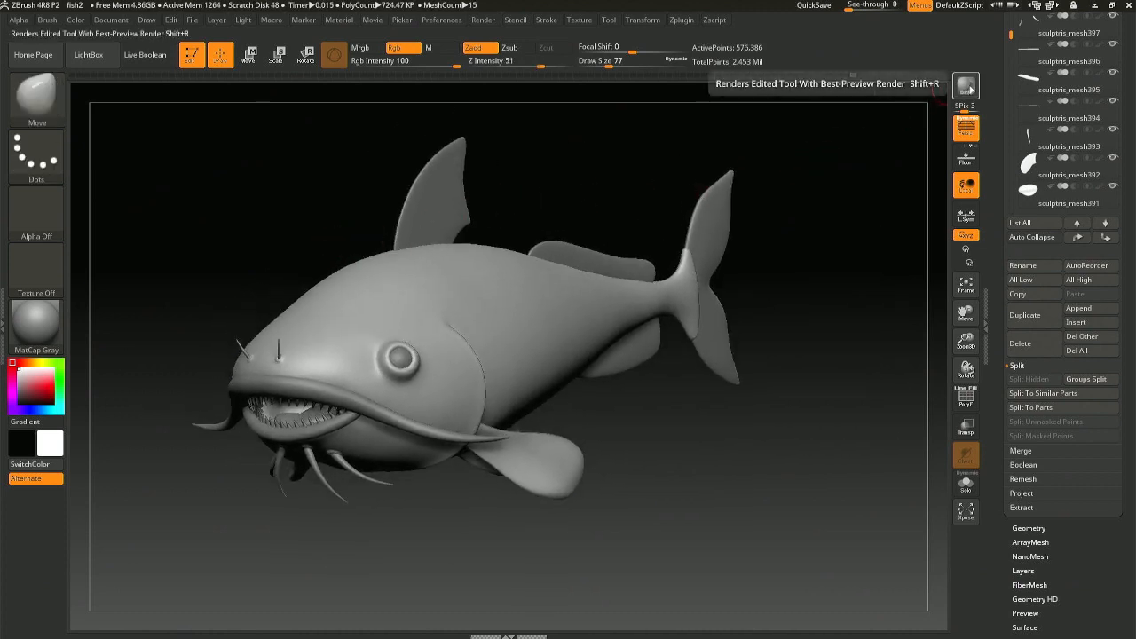
# - Render a best-quality preview of the whole catfish and inspect its mouth and fangs from the front and from below
pyautogui.click(966, 86)
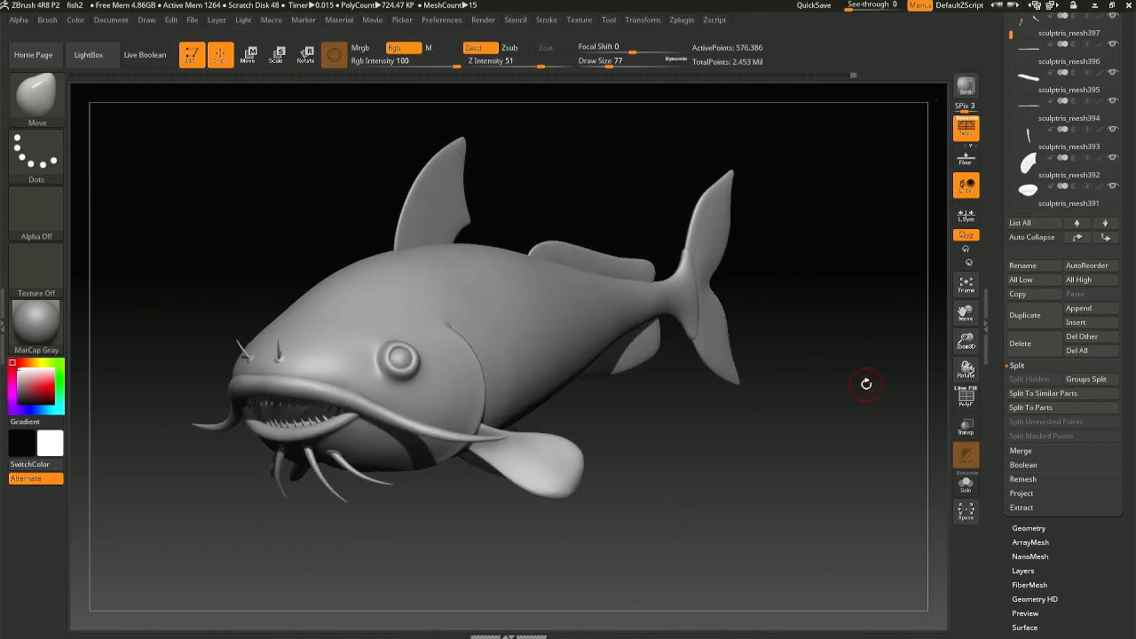
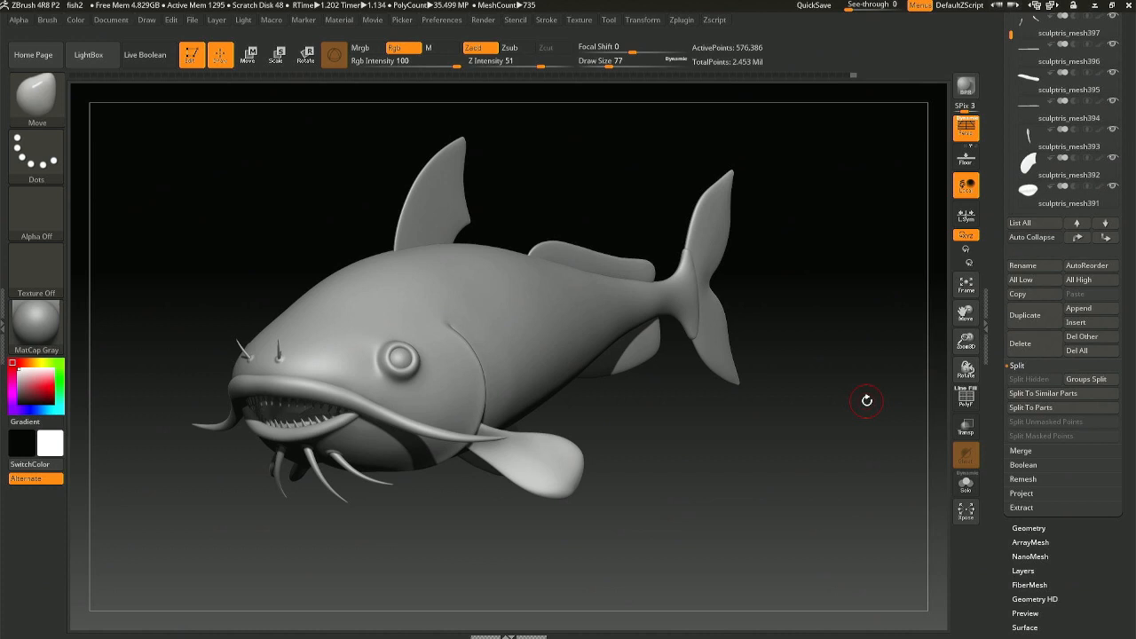
pyautogui.moveTo(452, 497); pyautogui.dragTo(594, 468)
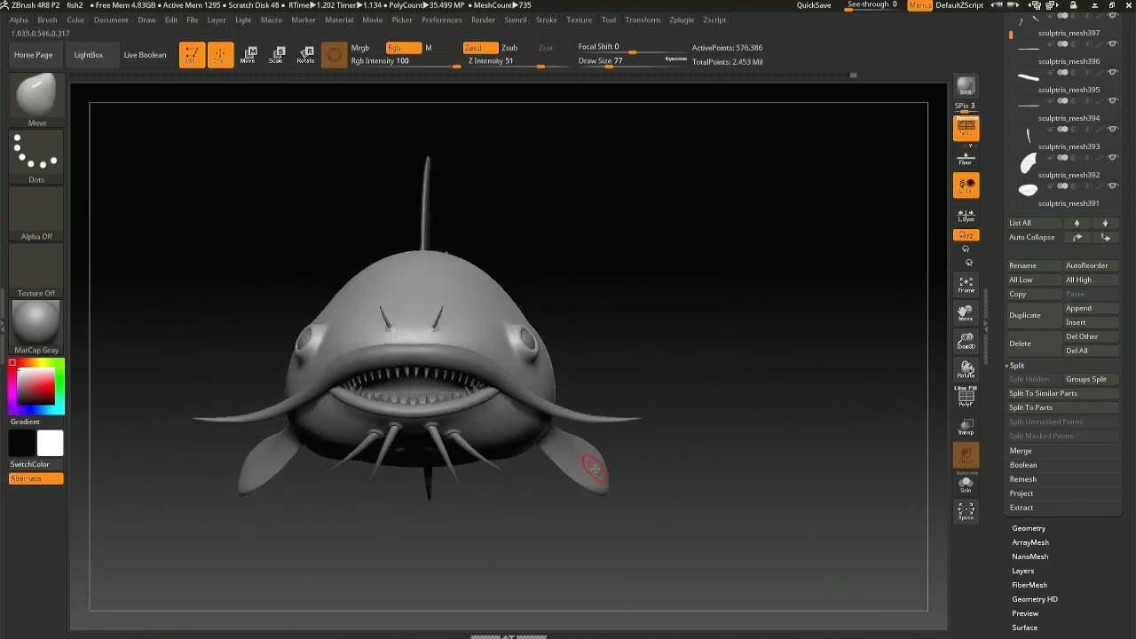
pyautogui.keyDown('ctrl'); pyautogui.moveTo(594, 468); pyautogui.dragTo(715, 355, button='right'); pyautogui.keyUp('ctrl')
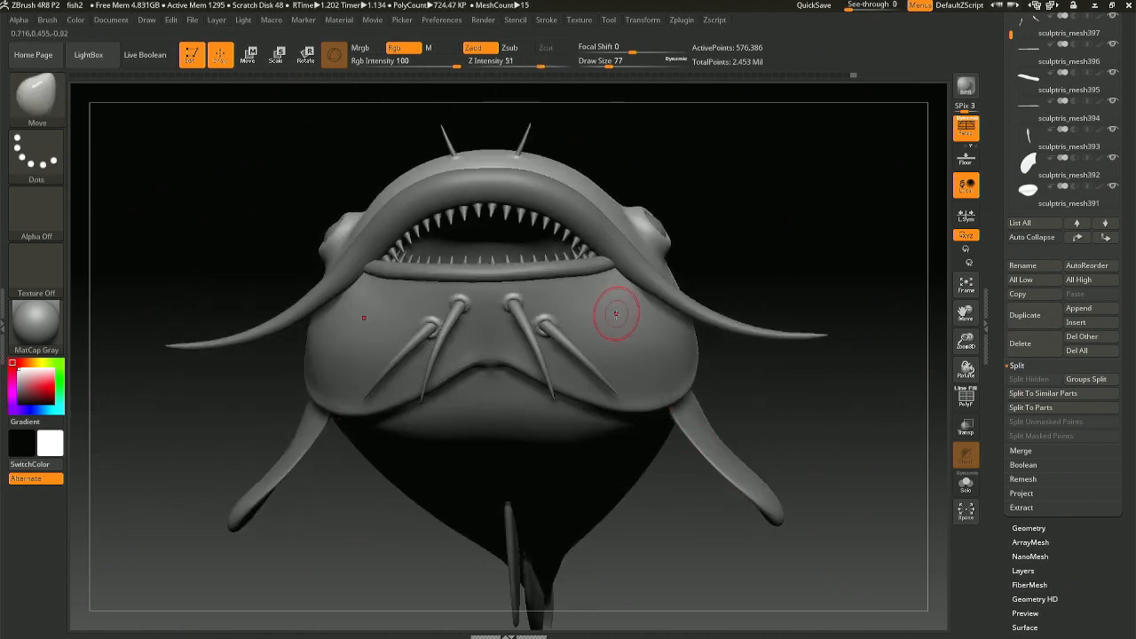
pyautogui.moveTo(615, 313); pyautogui.dragTo(615, 349, button='right')
pyautogui.moveTo(615, 127); pyautogui.dragTo(628, 122, button='right')
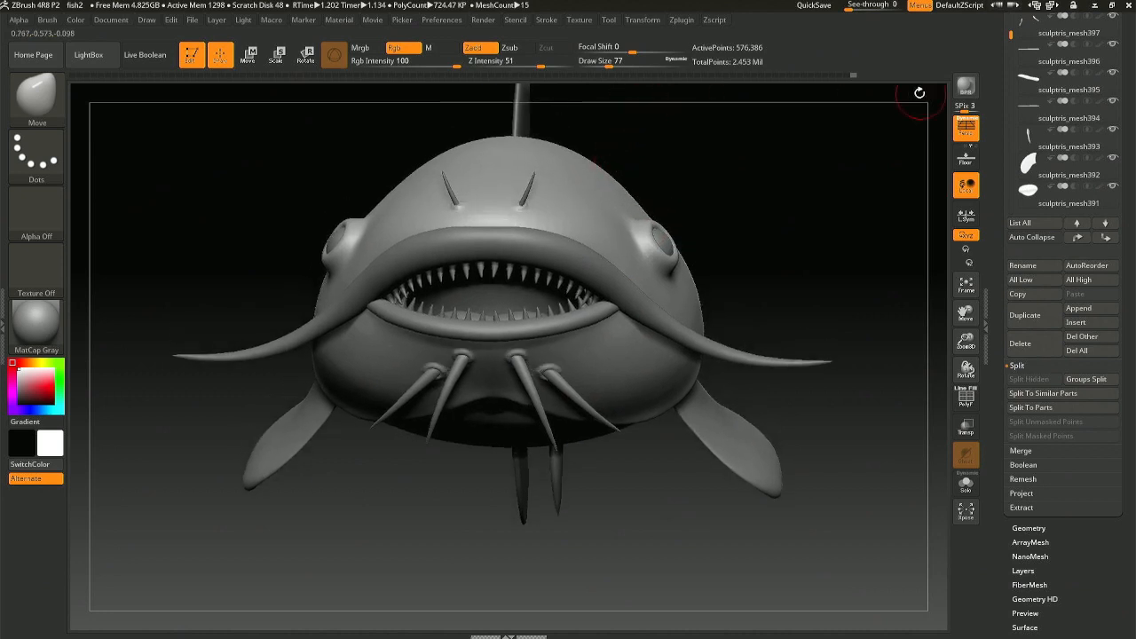
# - Isolate the fish body in Solo mode and remove the mask below its lower lip
pyautogui.click(966, 485)
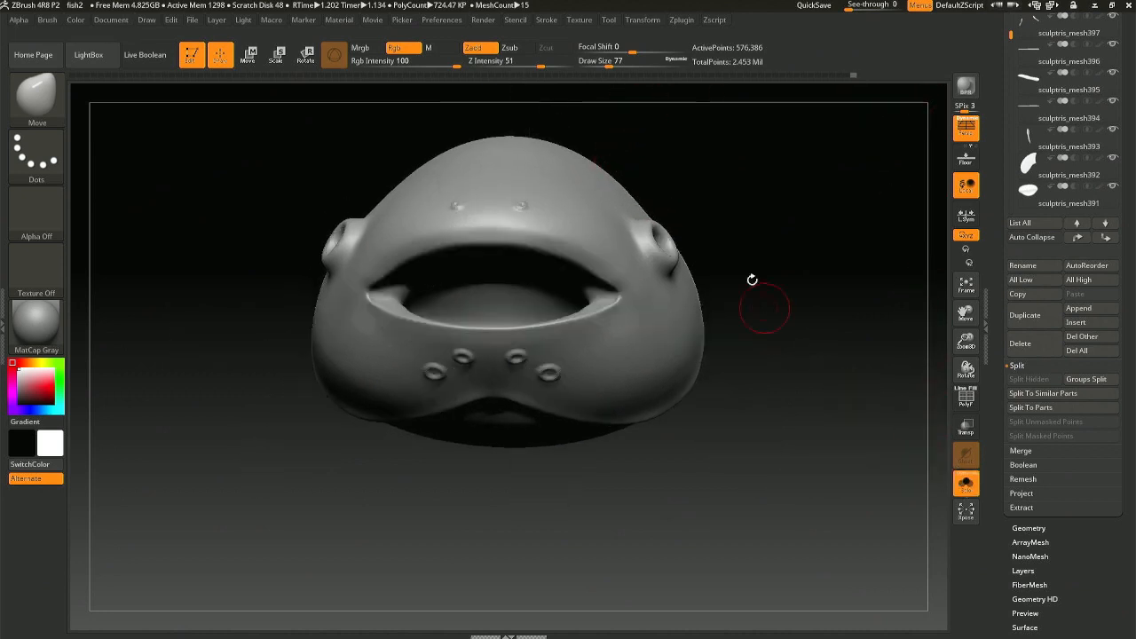
pyautogui.moveTo(753, 284); pyautogui.dragTo(754, 317, button='right')
pyautogui.keyDown('ctrl'); pyautogui.click(457, 440); pyautogui.keyUp('ctrl')
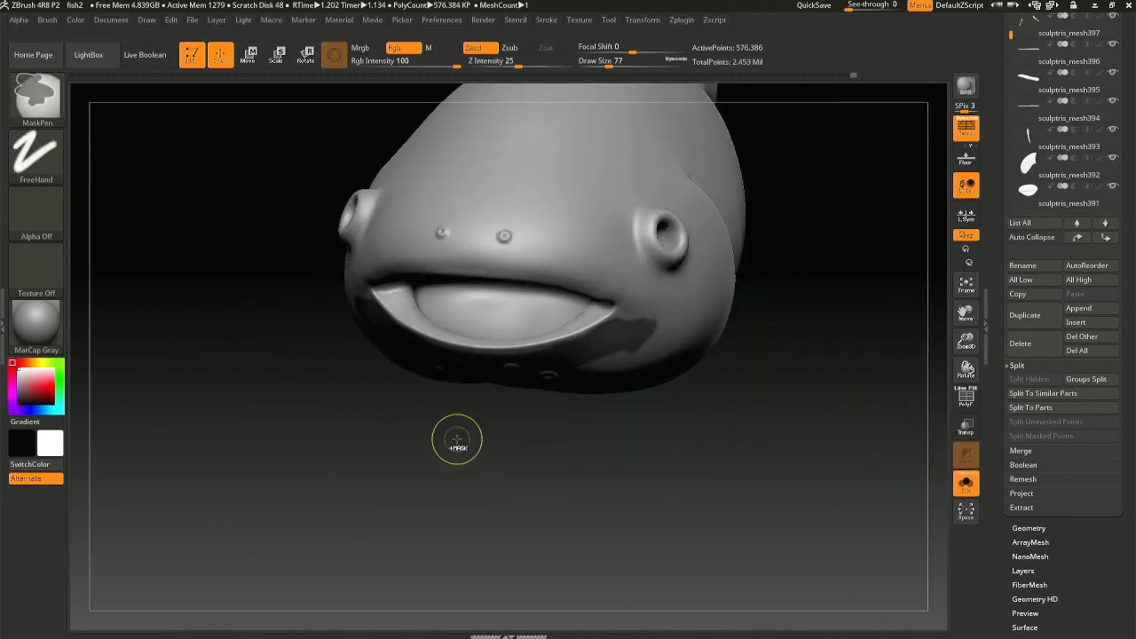
pyautogui.hotkey('ctrl', 'shift')
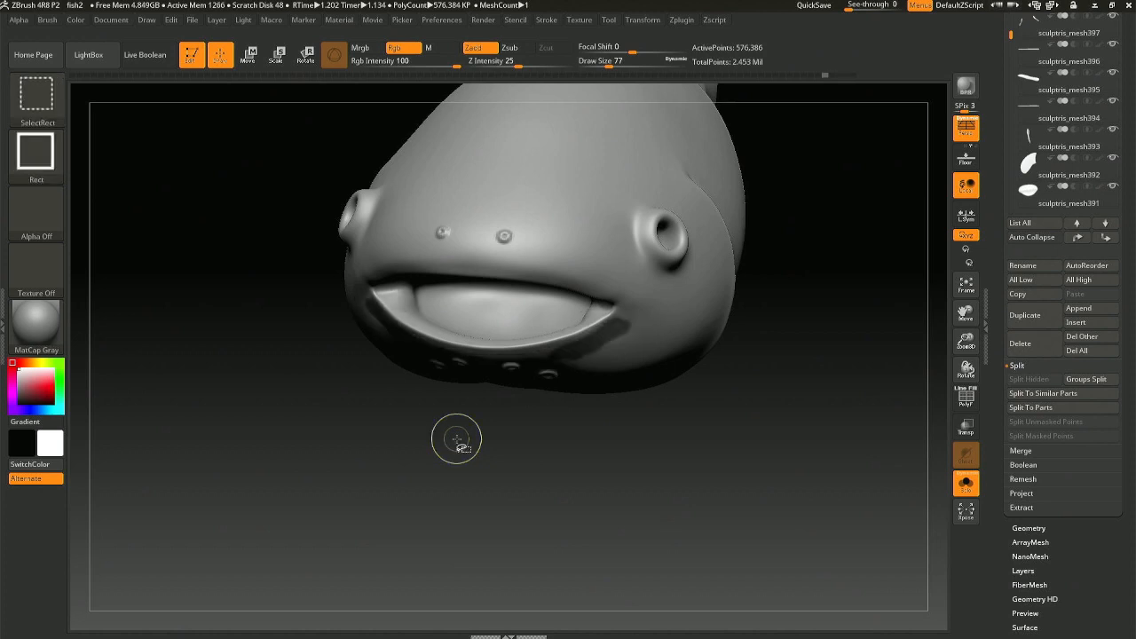
pyautogui.hotkey('ctrl', 'shift', 'z')
pyautogui.hotkey('ctrl', 'shift', 'z')
pyautogui.hotkey('ctrl', 'shift', 'z')
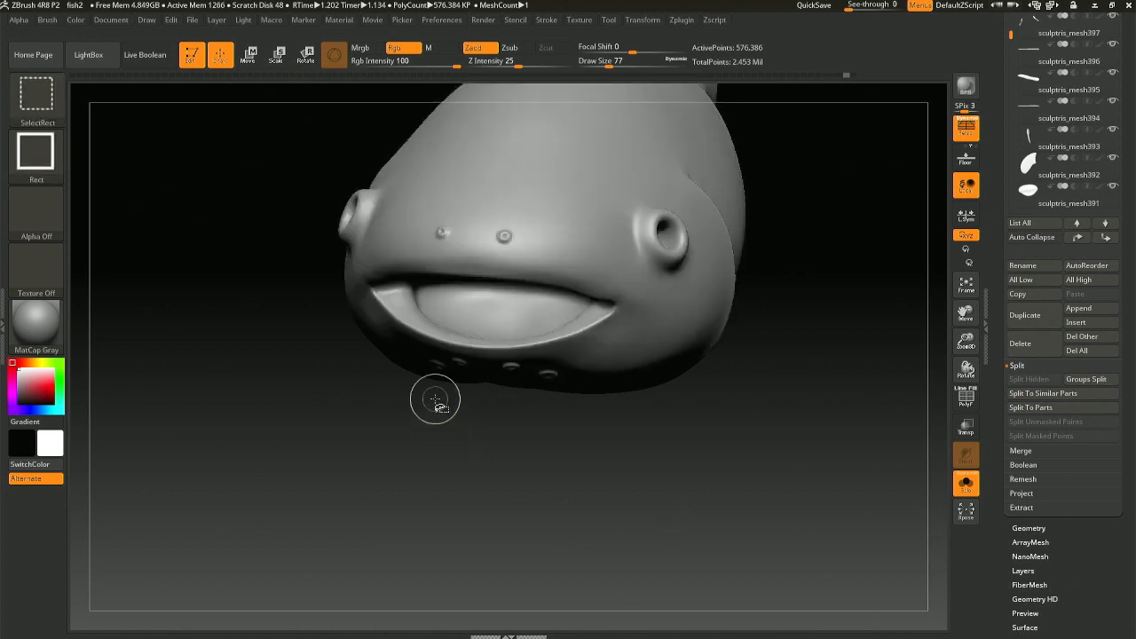
# - Smooth and reshape the body's mouth corners at a draw size of 77, then show all the other parts again
pyautogui.keyDown('ctrl'); pyautogui.moveTo(396, 296); pyautogui.dragTo(406, 352, button='right'); pyautogui.keyUp('ctrl')
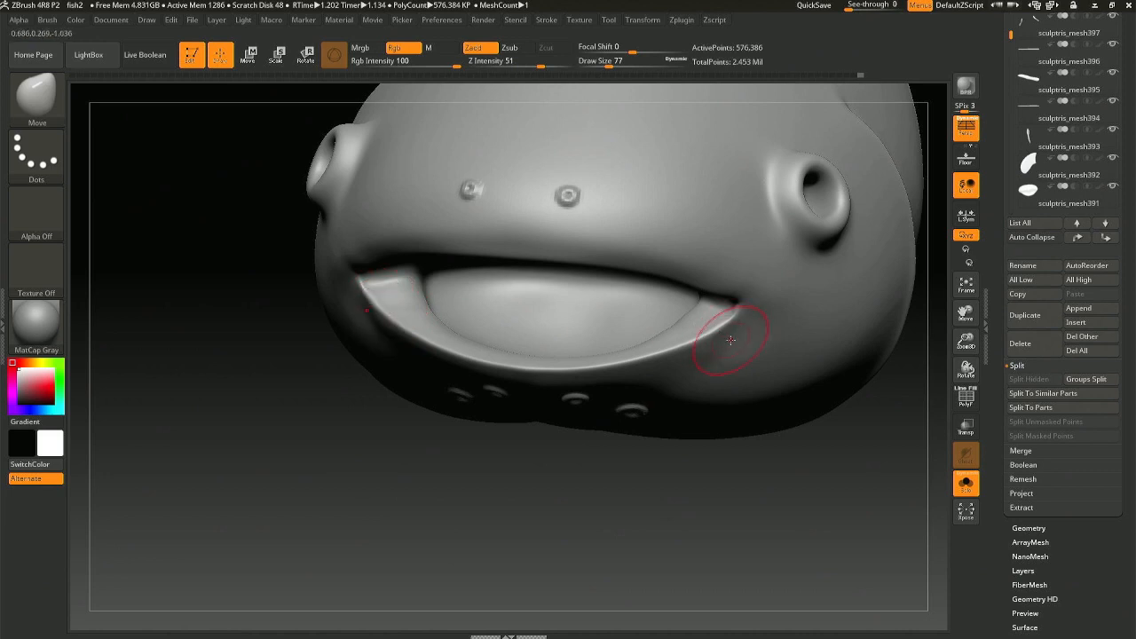
pyautogui.press('shift')
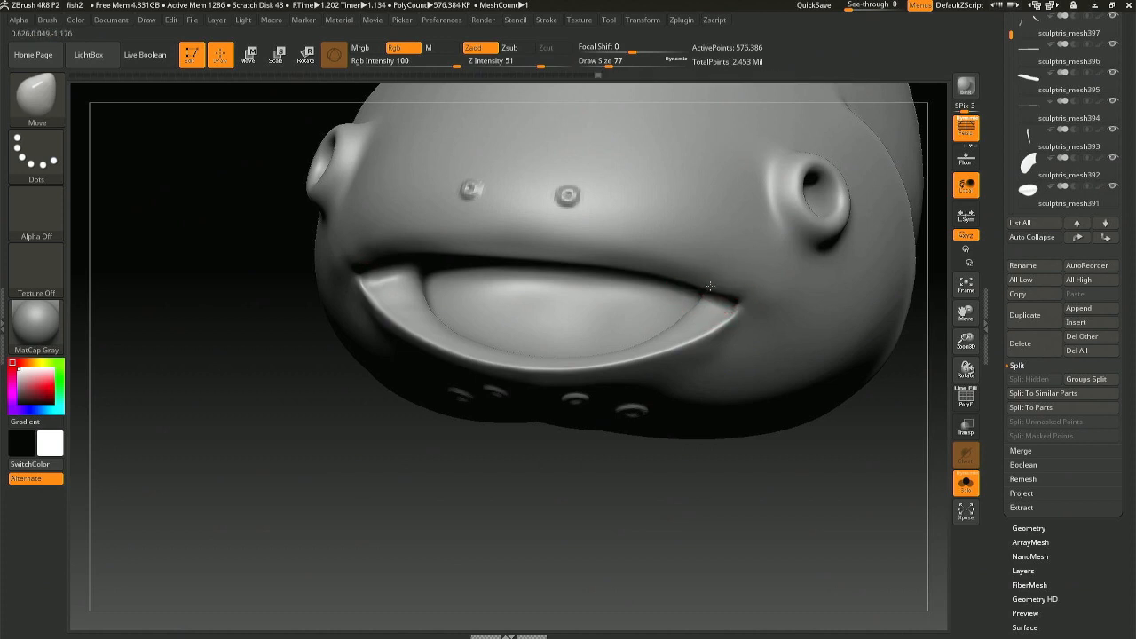
pyautogui.moveTo(710, 286); pyautogui.dragTo(729, 182, button='right')
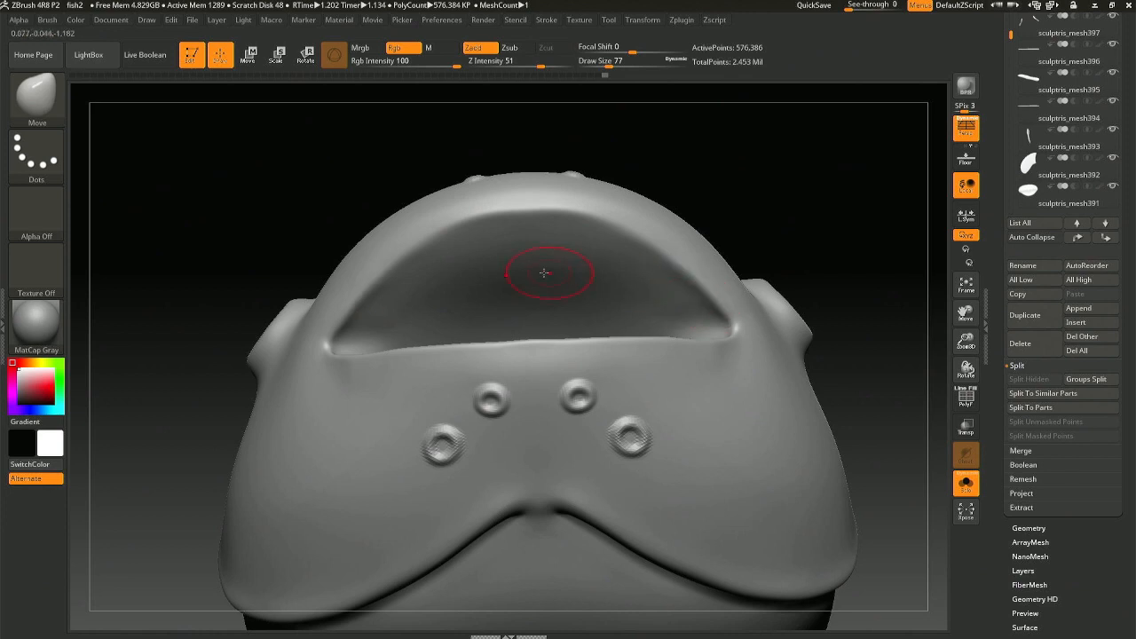
pyautogui.keyDown('ctrl'); pyautogui.moveTo(551, 317); pyautogui.dragTo(543, 229, button='right'); pyautogui.keyUp('ctrl')
pyautogui.moveTo(544, 229)
pyautogui.mouseDown(button='right')
pyautogui.moveTo(568, 273)
pyautogui.moveTo(561, 301)
pyautogui.moveTo(582, 229)
pyautogui.moveTo(675, 300)
pyautogui.mouseUp(button='right')
pyautogui.keyDown('alt'); pyautogui.moveTo(590, 256); pyautogui.dragTo(489, 285, button='right'); pyautogui.keyUp('alt')
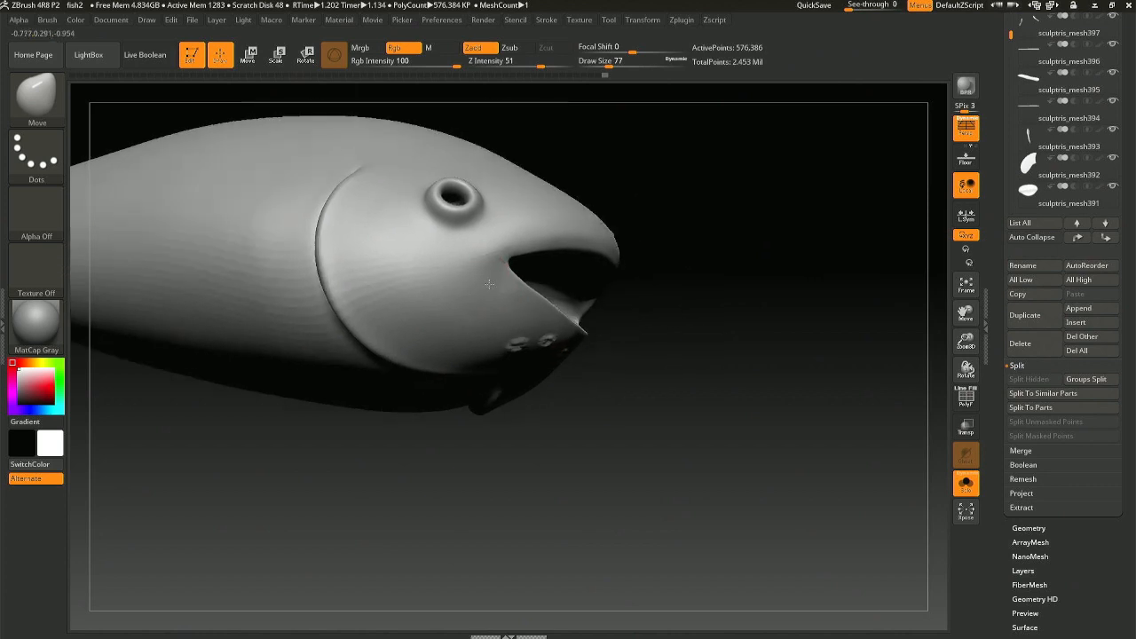
pyautogui.click(966, 484)
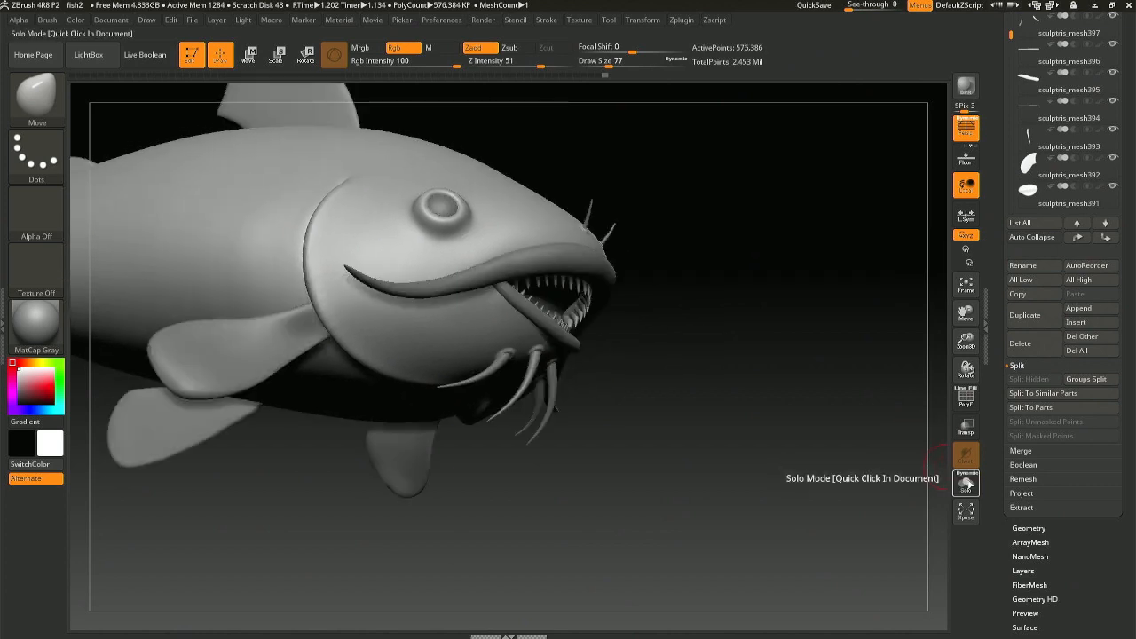
# - Hide the upper and lower fang row subtools inside the catfish's mouth
pyautogui.moveTo(921, 434); pyautogui.dragTo(594, 333, button='right')
pyautogui.press('p')
pyautogui.press('p')
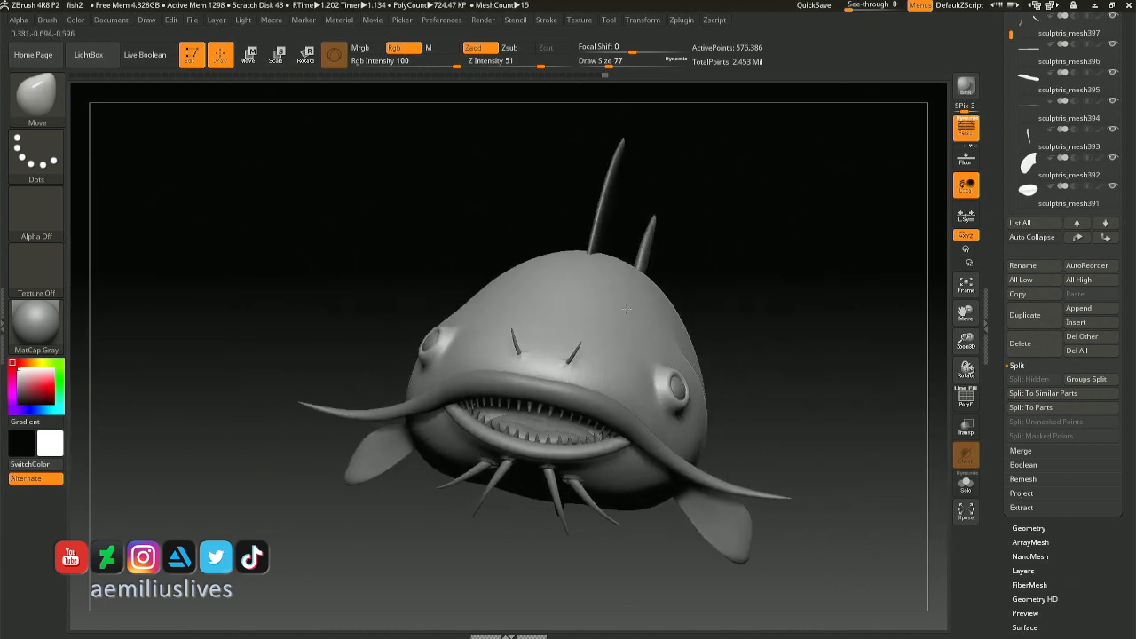
pyautogui.moveTo(772, 289); pyautogui.dragTo(524, 288, button='right')
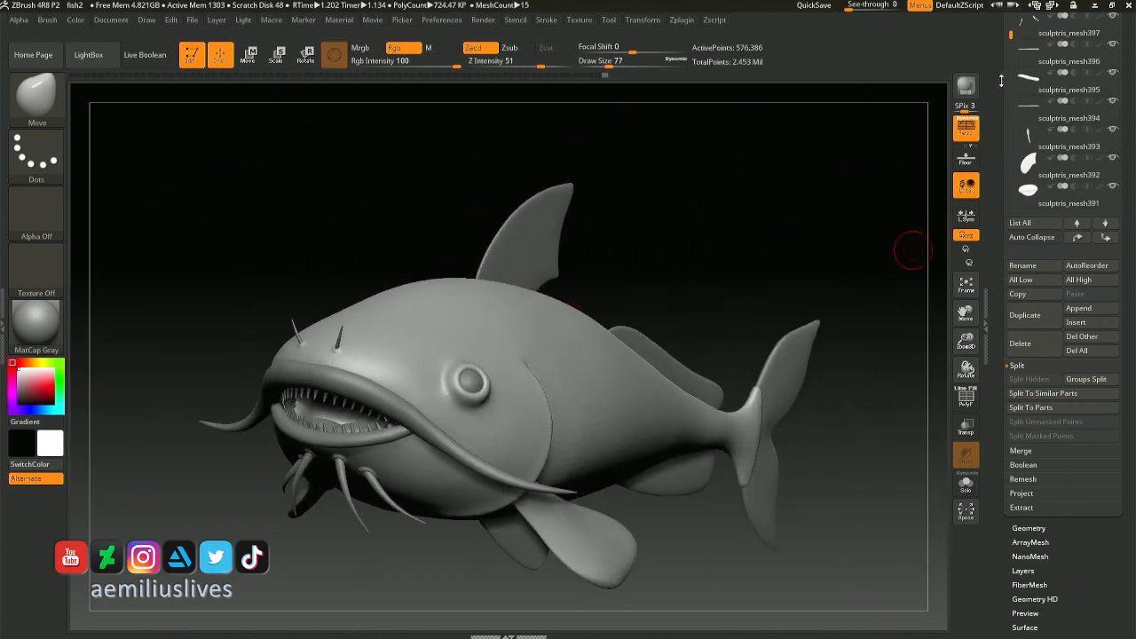
pyautogui.moveTo(1009, 32); pyautogui.dragTo(1010, 129)
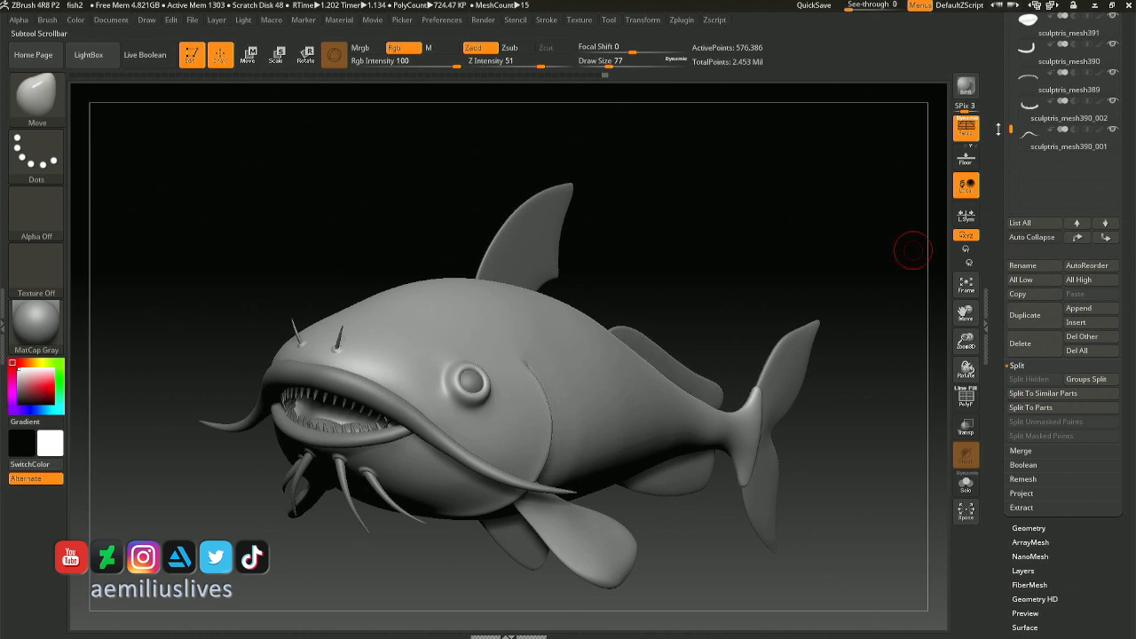
pyautogui.click(1116, 75)
pyautogui.click(1115, 102)
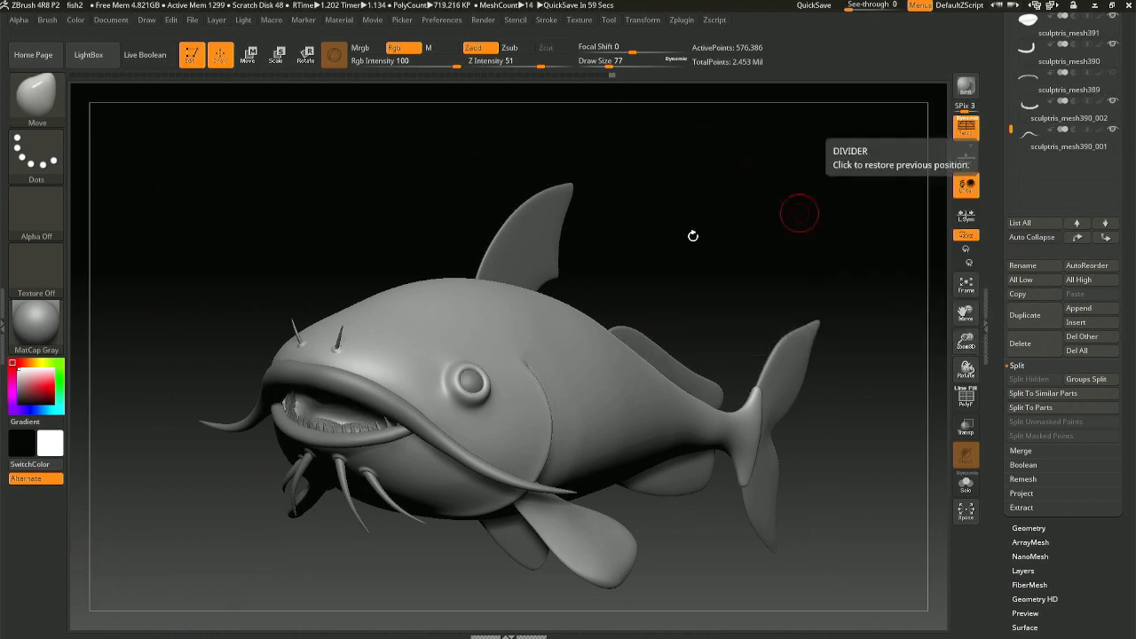
pyautogui.moveTo(692, 236); pyautogui.dragTo(382, 286)
pyautogui.click(1115, 103)
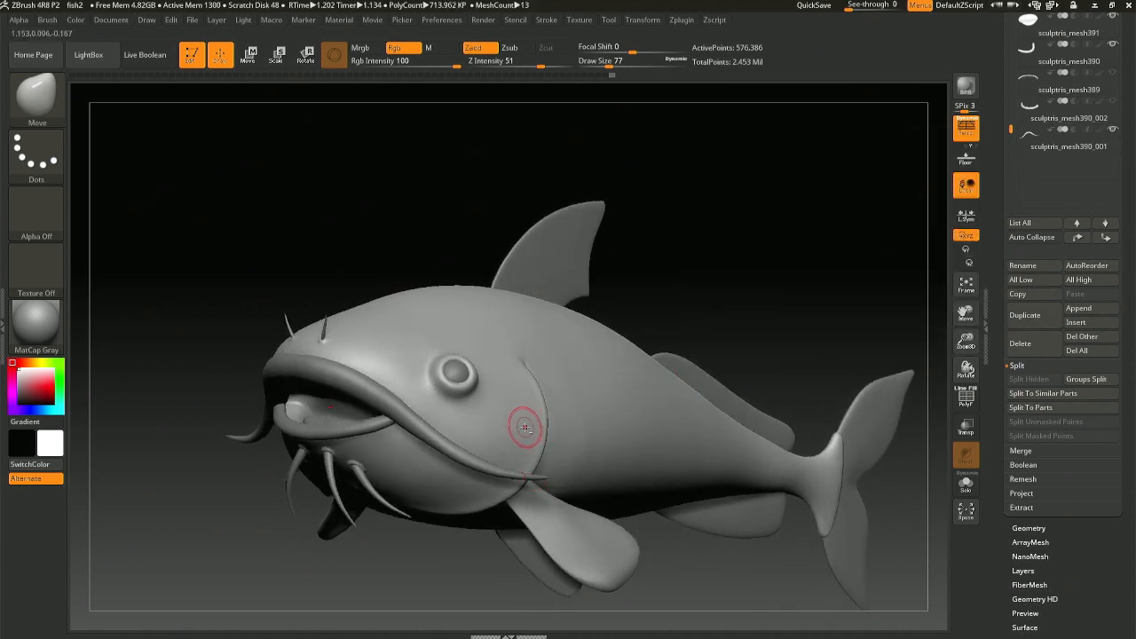
# - Set the Move brush's draw size to 212 with the fish body selected
pyautogui.press('space')
pyautogui.moveTo(533, 431); pyautogui.dragTo(552, 431)
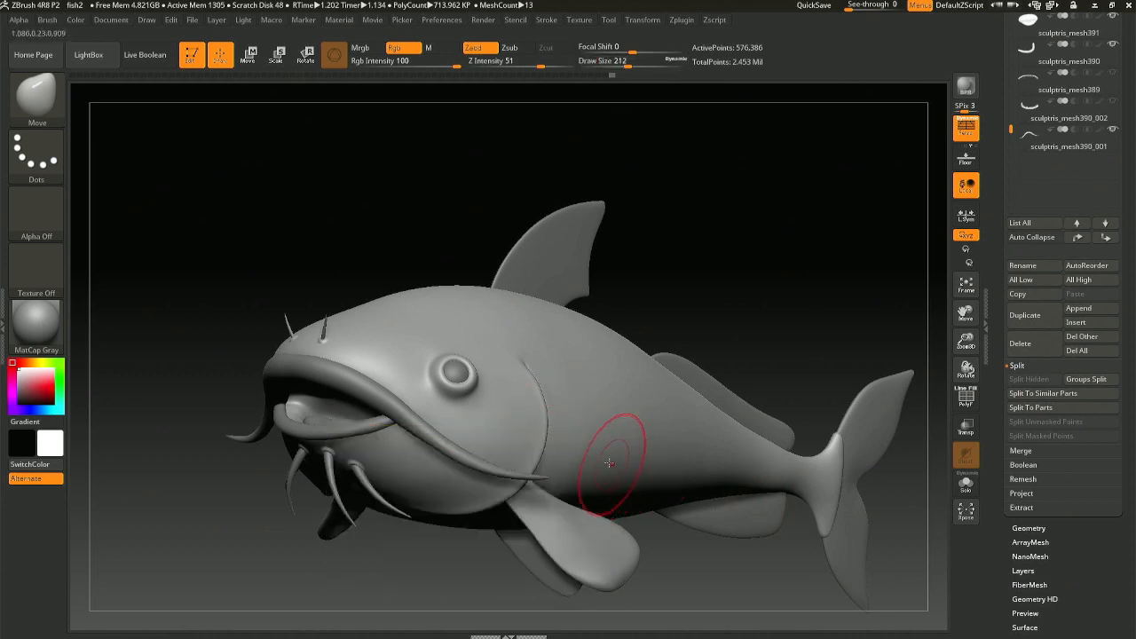
pyautogui.moveTo(482, 405); pyautogui.dragTo(752, 474, button='right')
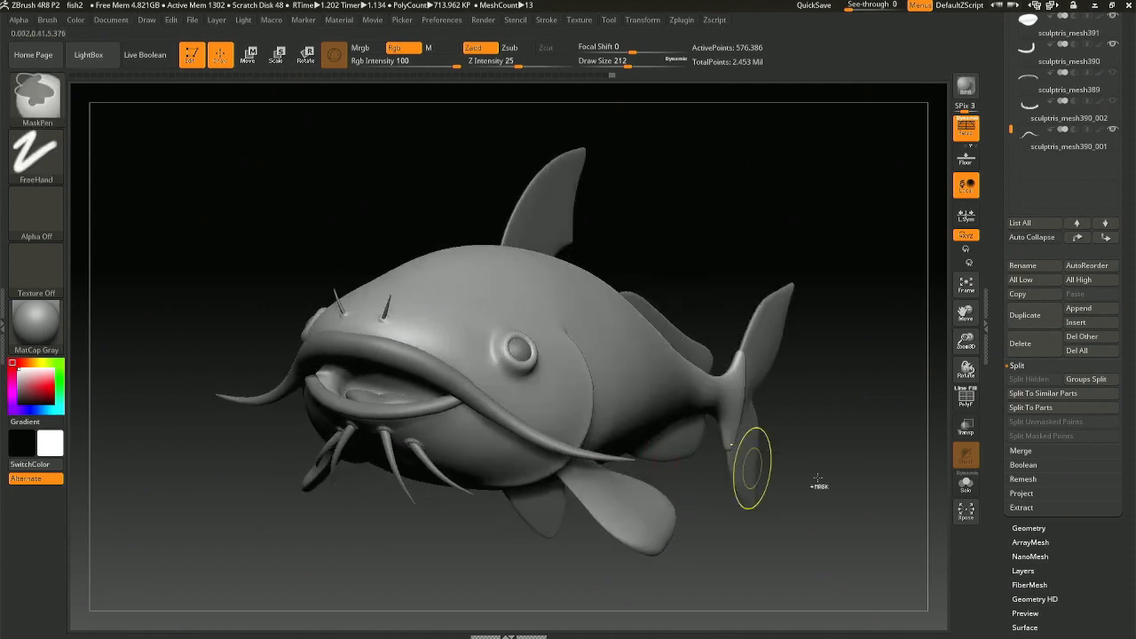
# - Save the project as fish2b in the Sculptris folder
pyautogui.hotkey('ctrl', 's')
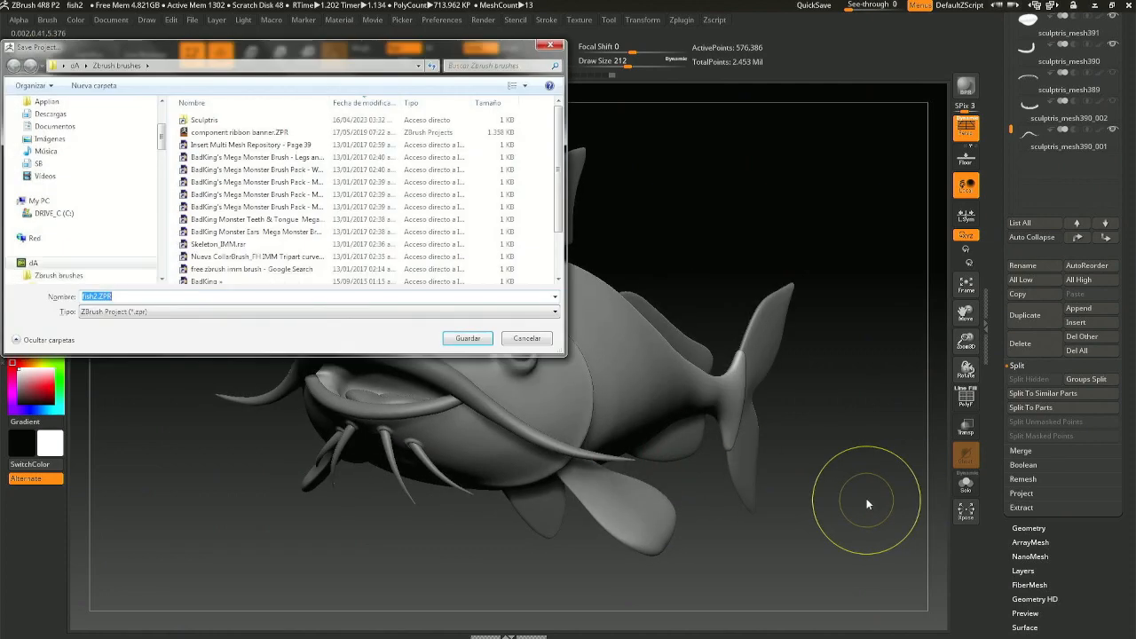
pyautogui.hotkey('alt', 'Up')
pyautogui.hotkey('alt', 'Up')
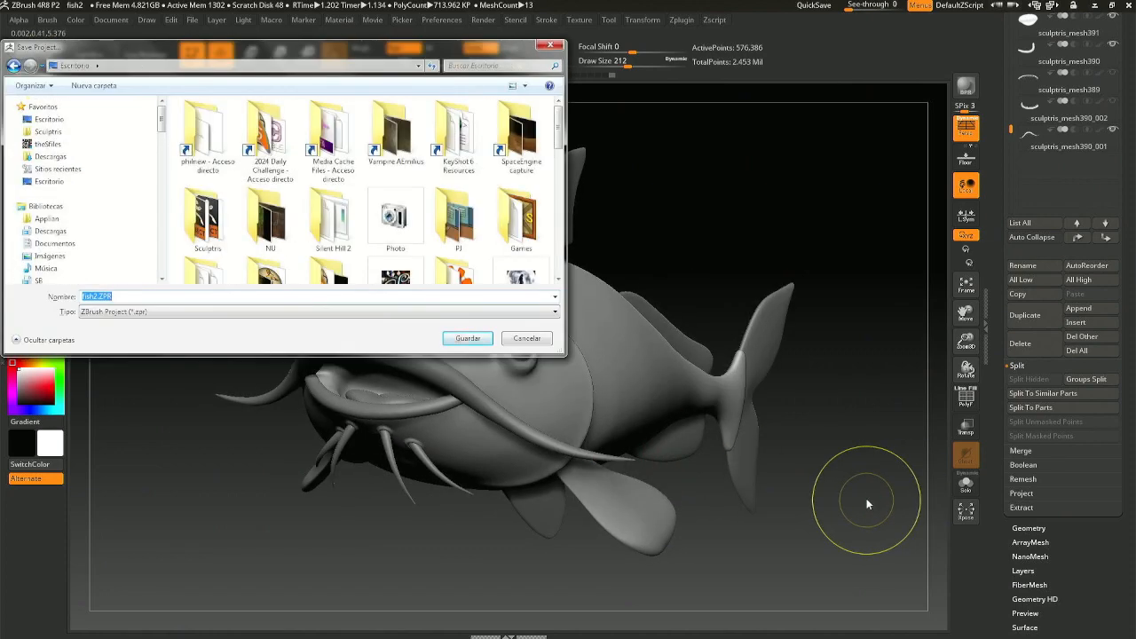
pyautogui.click(49, 131)
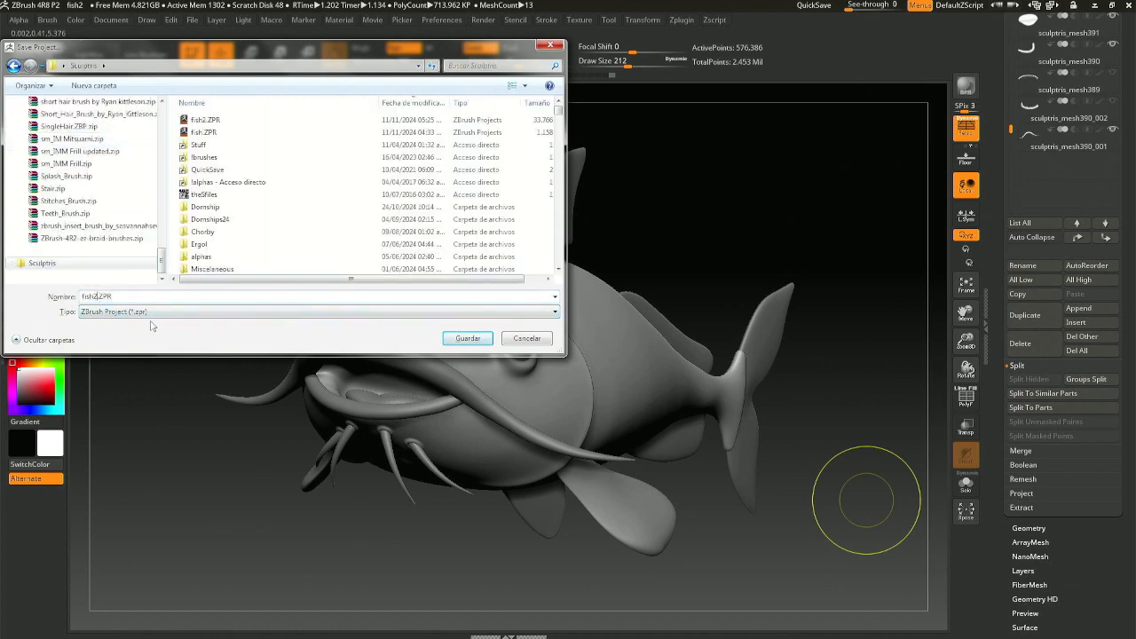
pyautogui.press('Return')
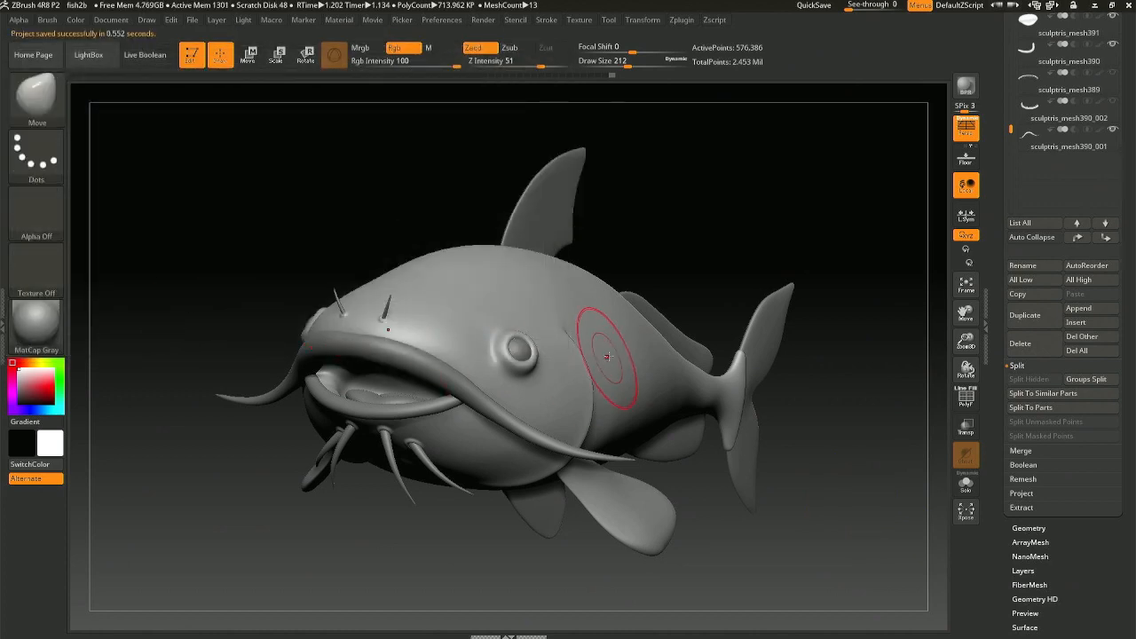
# - Roll the fish body back through its undo history to the denser mesh just after subdivision, checking the body in isolation
pyautogui.moveTo(617, 352)
pyautogui.mouseDown(button='right')
pyautogui.moveTo(604, 361)
pyautogui.moveTo(616, 343)
pyautogui.mouseUp(button='right')
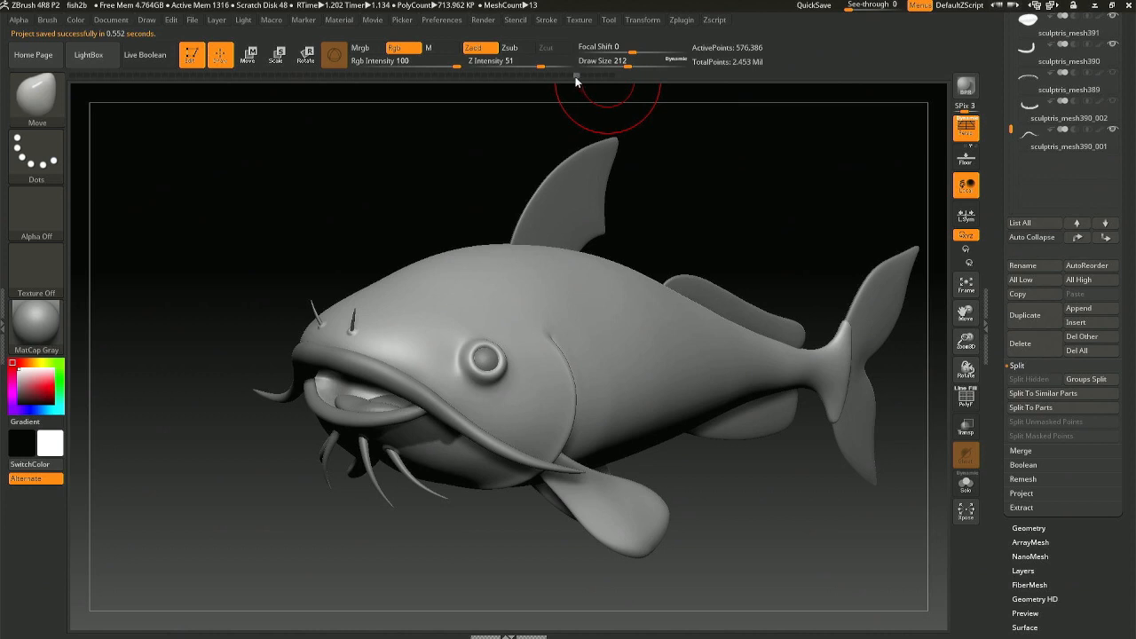
pyautogui.moveTo(576, 78); pyautogui.dragTo(563, 79)
pyautogui.click(963, 484)
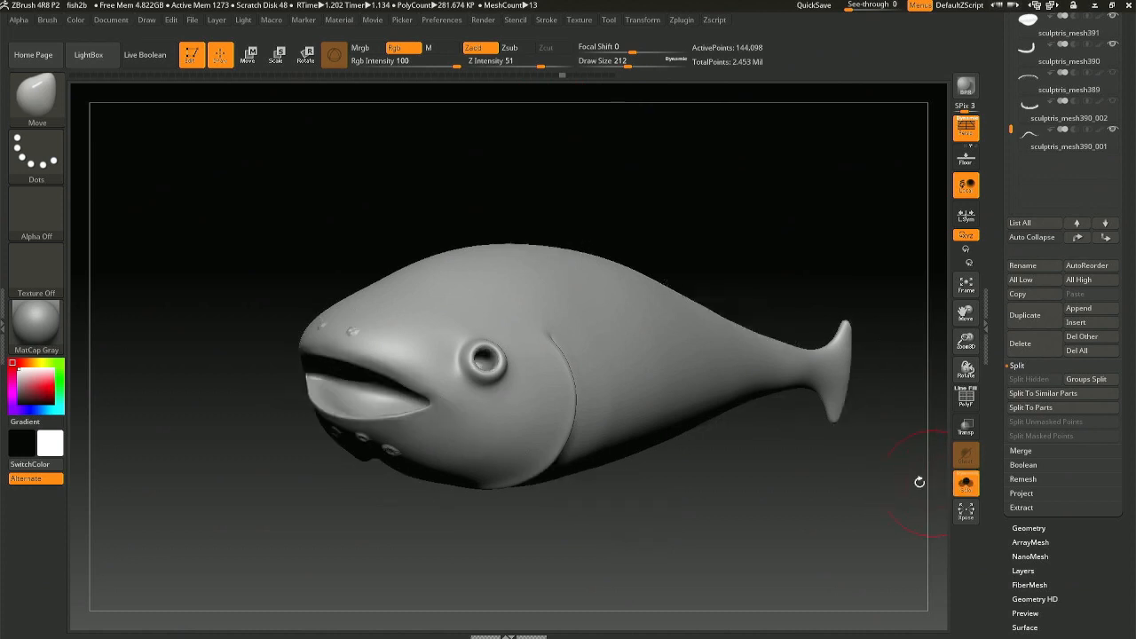
pyautogui.press('ctrl')
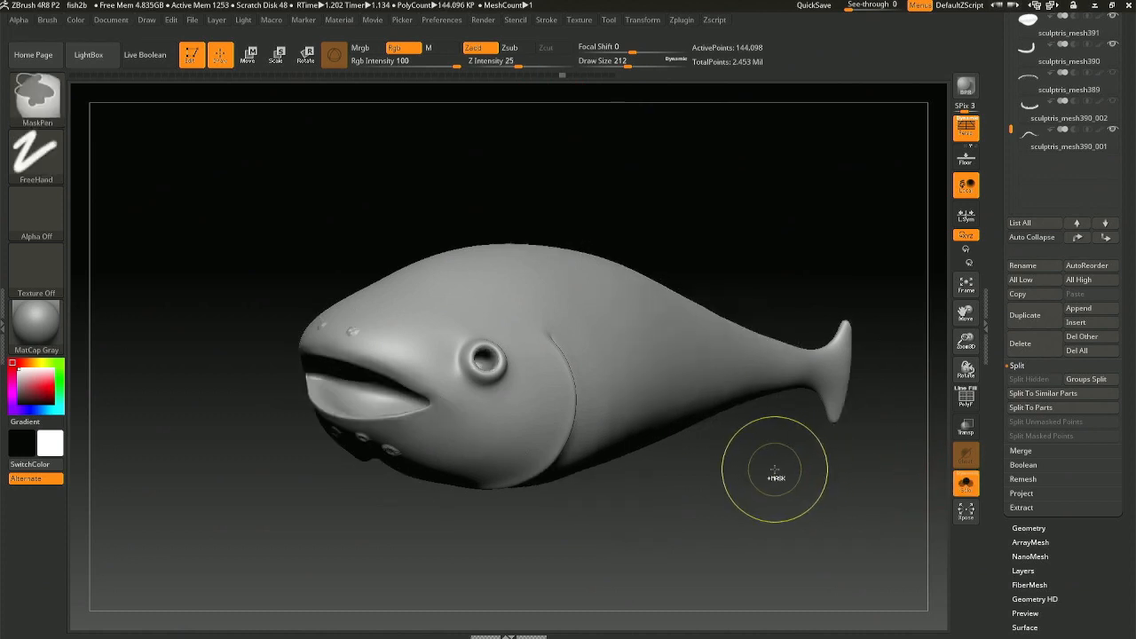
pyautogui.hotkey('ctrl', 'shift')
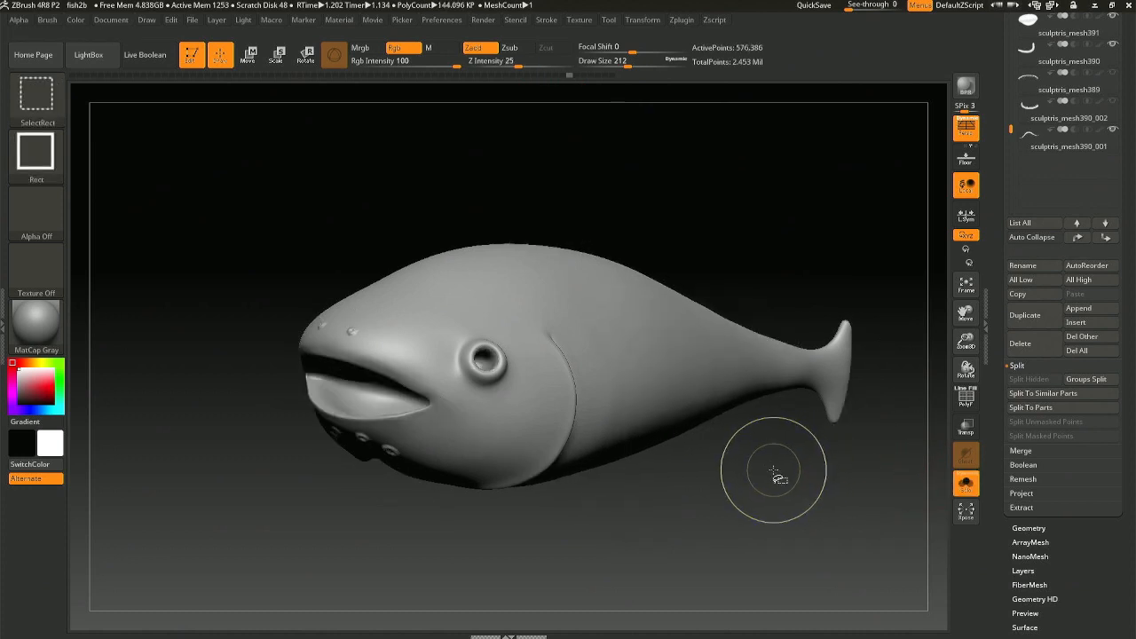
pyautogui.keyDown('ctrl'); pyautogui.keyDown('shift'); pyautogui.click(778, 477); pyautogui.keyUp('shift'); pyautogui.keyUp('ctrl')
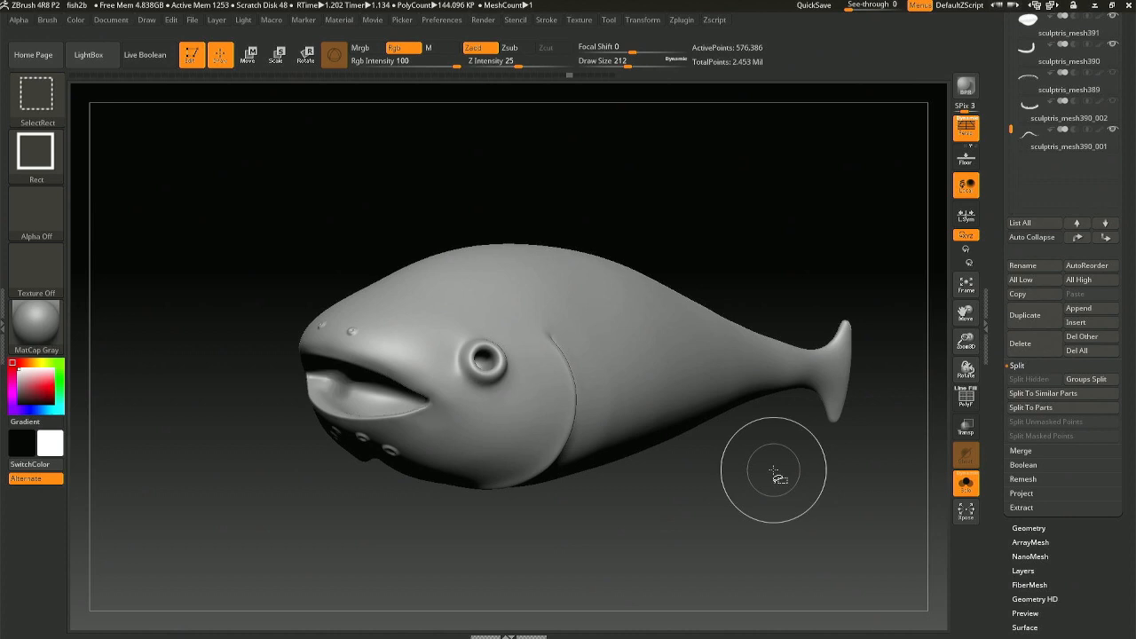
pyautogui.click(966, 484)
pyautogui.moveTo(652, 471); pyautogui.dragTo(626, 470)
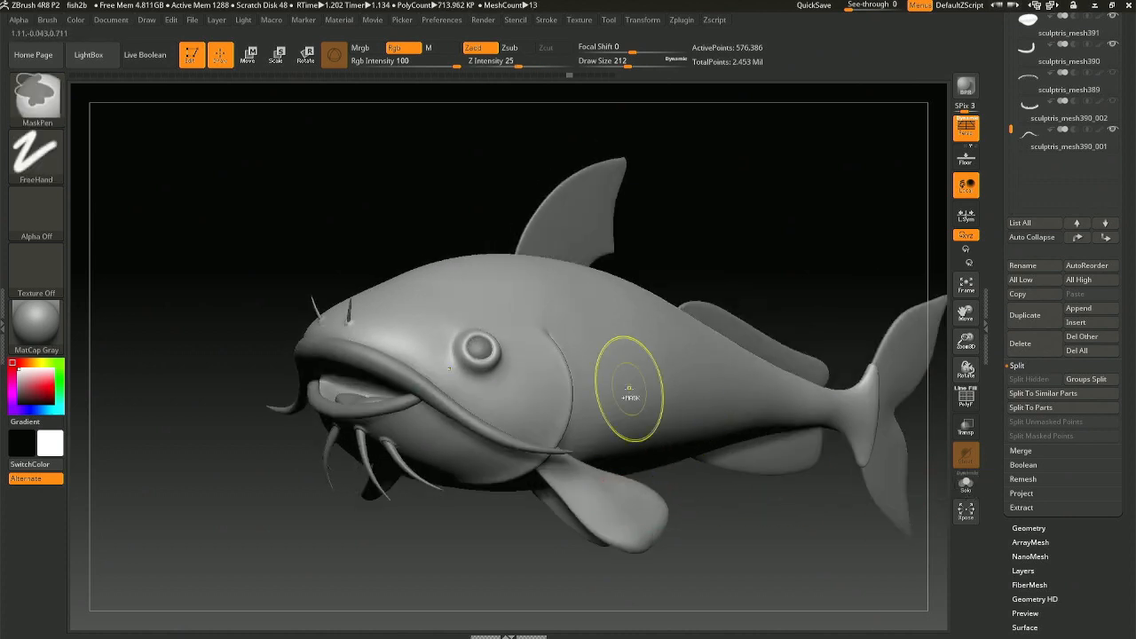
# - Save the project over fish2.ZPR in the Sculptris folder and reload that file, discarding any further changes
pyautogui.hotkey('ctrl', 's')
pyautogui.doubleClick(236, 133)
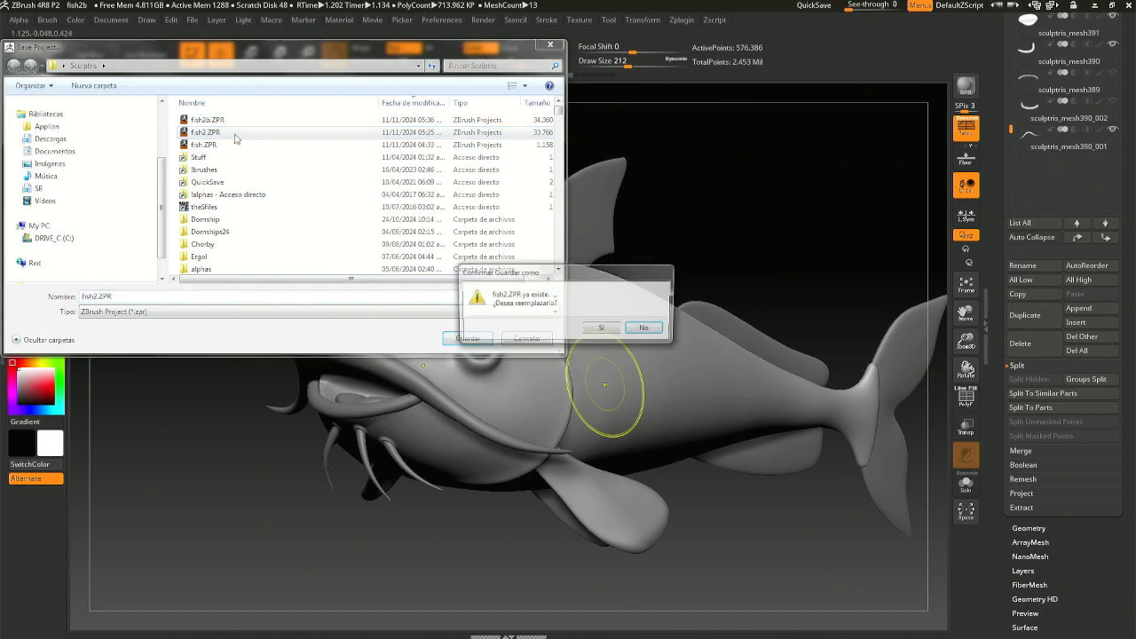
pyautogui.click(603, 329)
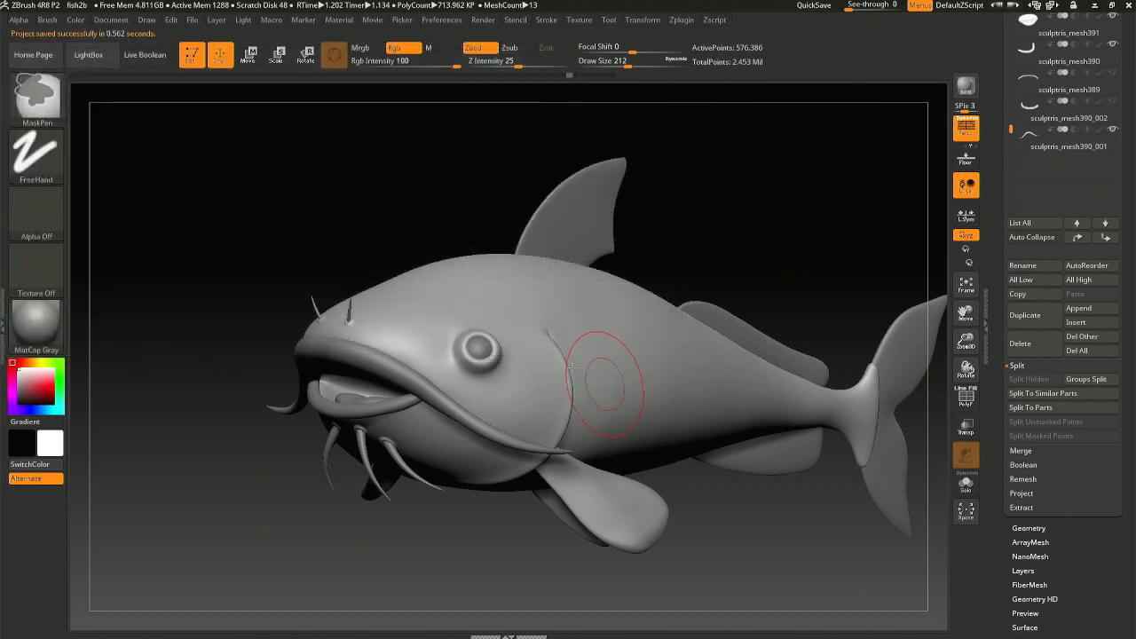
pyautogui.hotkey('ctrl', 'o')
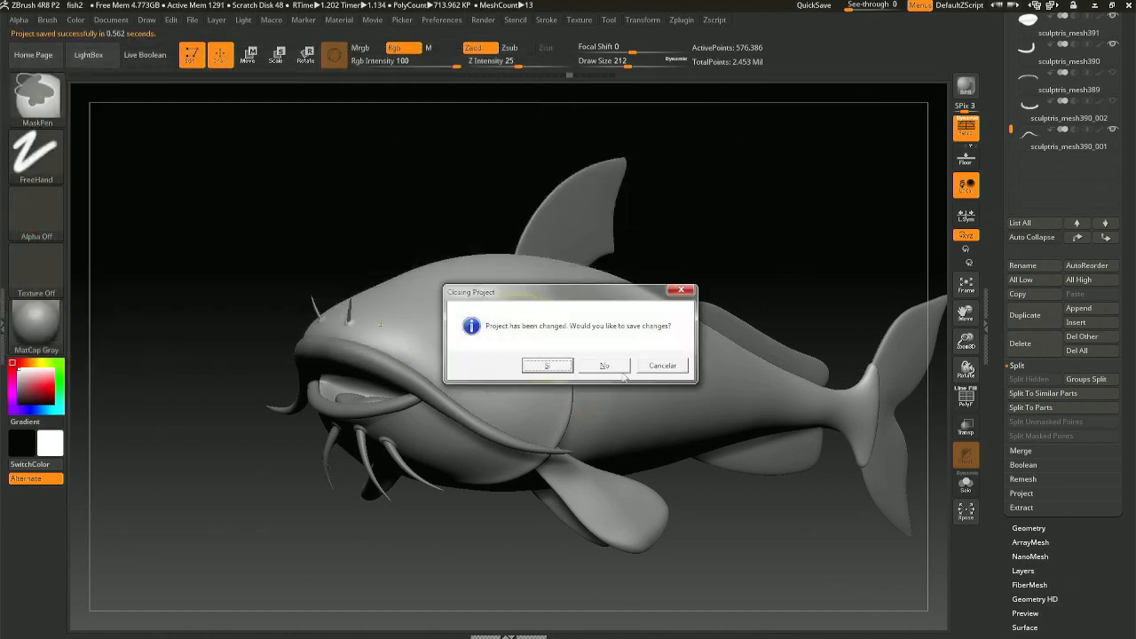
pyautogui.click(612, 366)
pyautogui.doubleClick(244, 122)
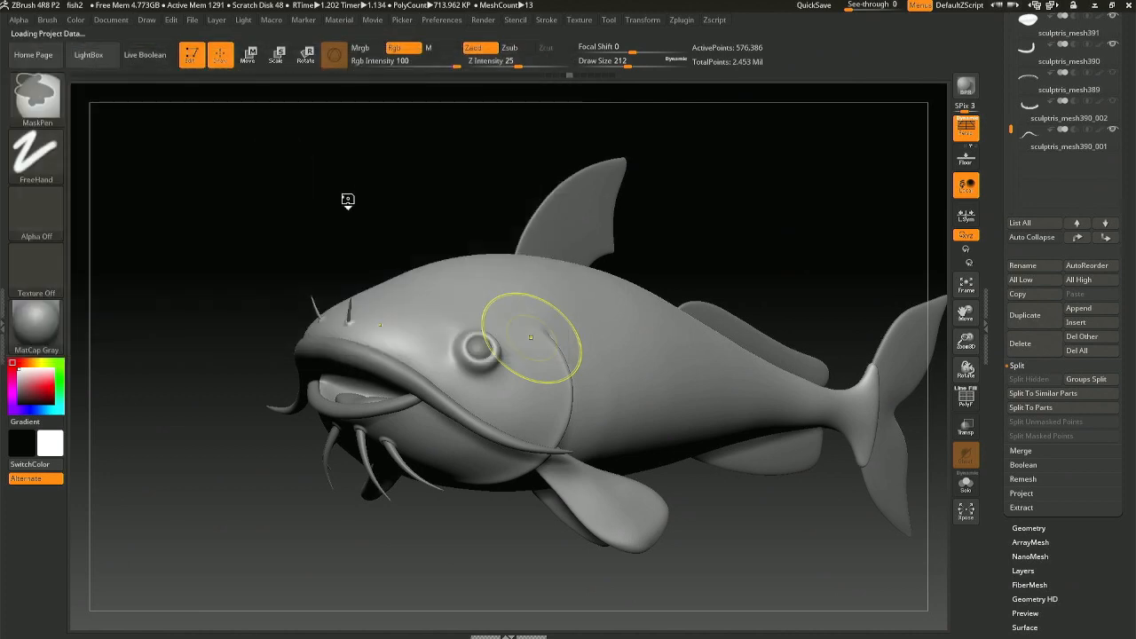
# - Show the upper and lower fang rows and save over fish2.ZPR with the fish body selected
pyautogui.click(1115, 87)
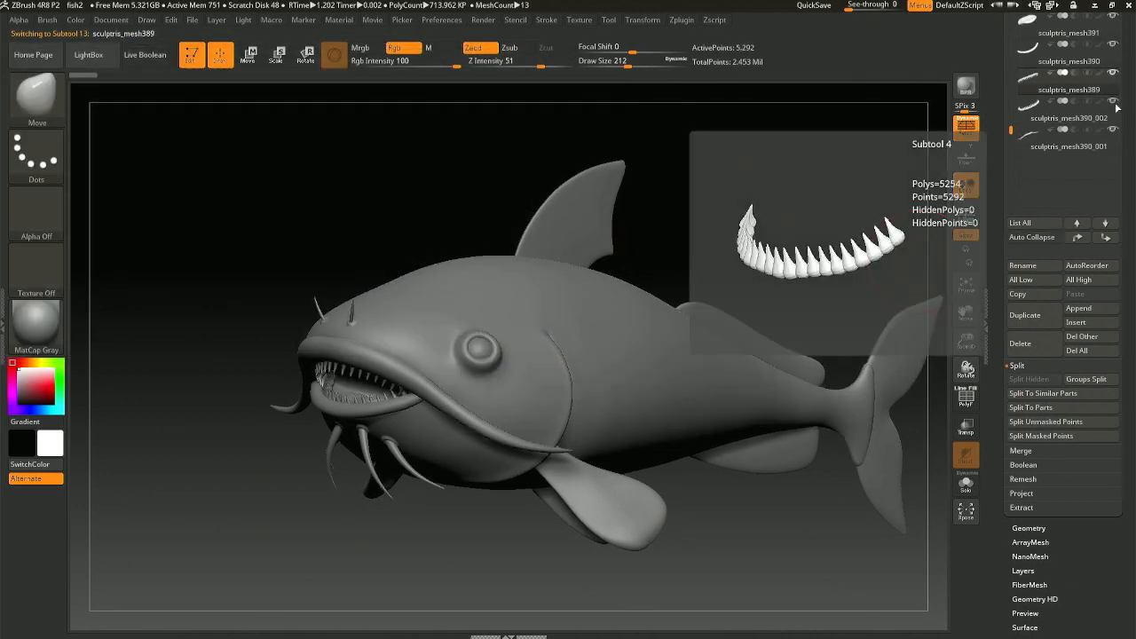
pyautogui.keyDown('alt'); pyautogui.click(568, 371); pyautogui.keyUp('alt')
pyautogui.hotkey('ctrl', 's')
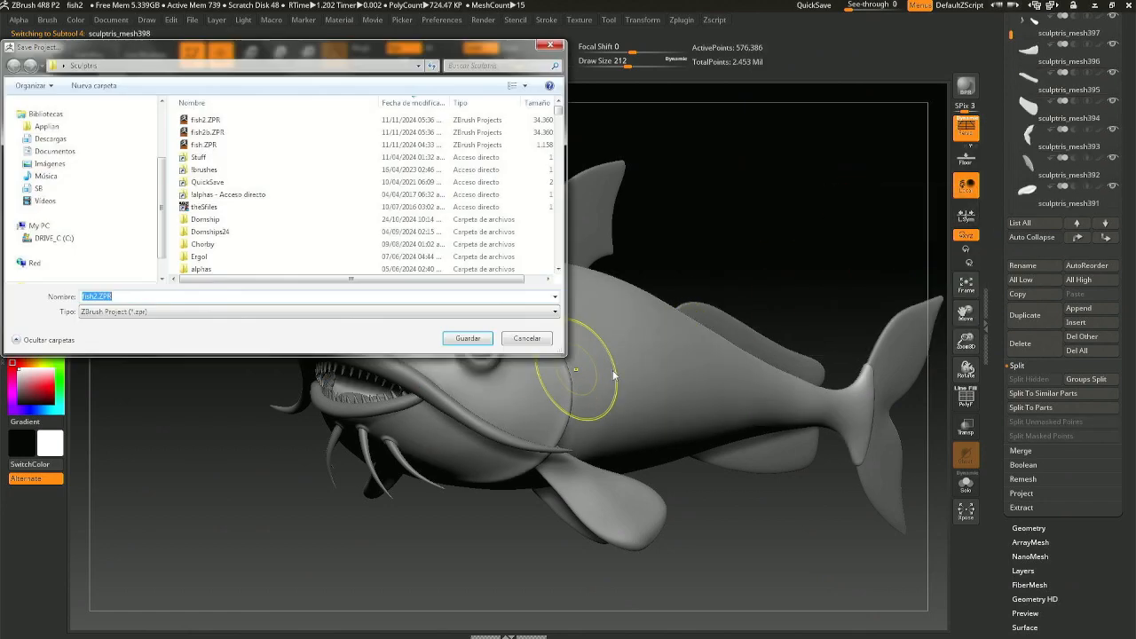
pyautogui.press('Return')
pyautogui.press('Return')
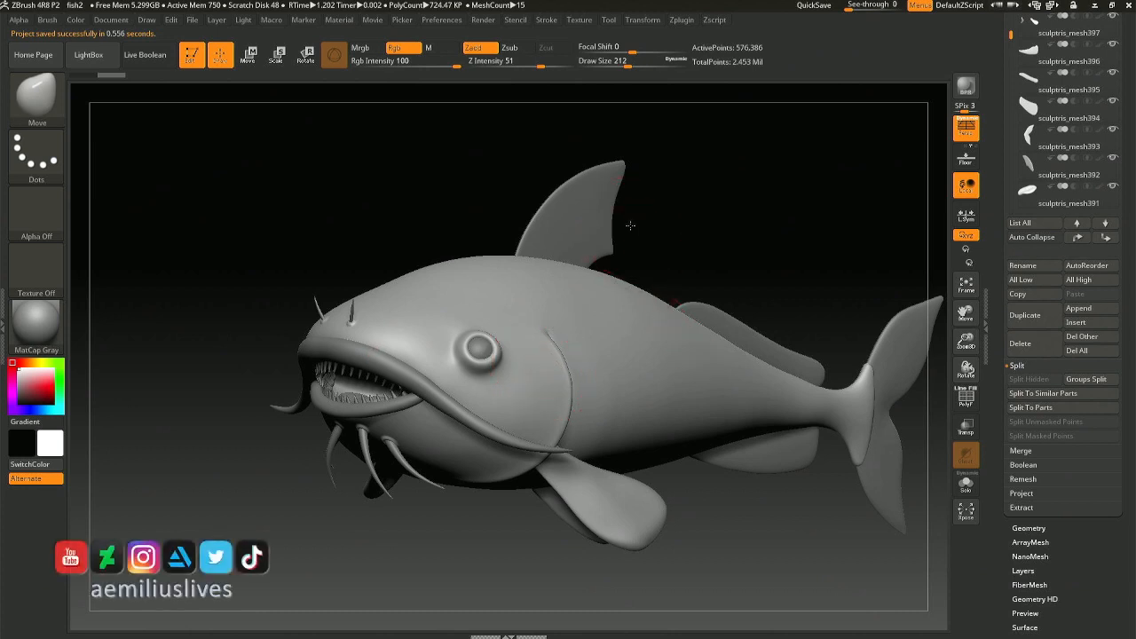
# - Set the Move brush's draw size to 132 and nudge the rim around the catfish's eye into shape
pyautogui.moveTo(631, 223); pyautogui.dragTo(543, 216, button='right')
pyautogui.keyDown('alt'); pyautogui.moveTo(665, 209); pyautogui.dragTo(559, 228, button='right'); pyautogui.keyUp('alt')
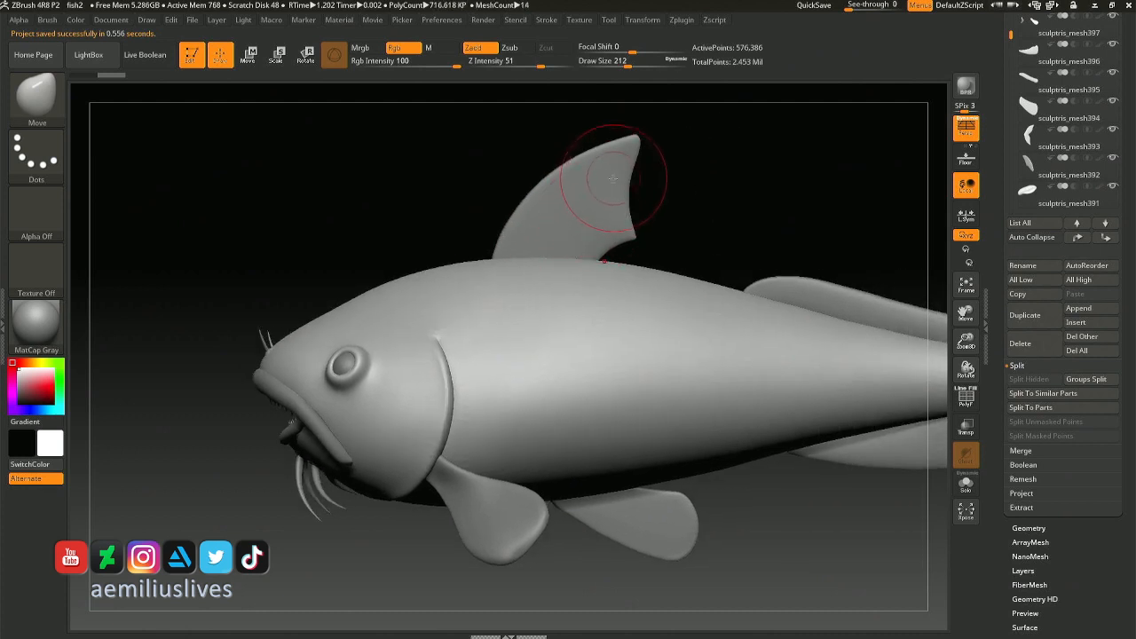
pyautogui.moveTo(629, 310)
pyautogui.keyDown('ctrl'); pyautogui.mouseDown(button='right')
pyautogui.moveTo(599, 244)
pyautogui.moveTo(503, 255)
pyautogui.mouseUp(button='right'); pyautogui.keyUp('ctrl')
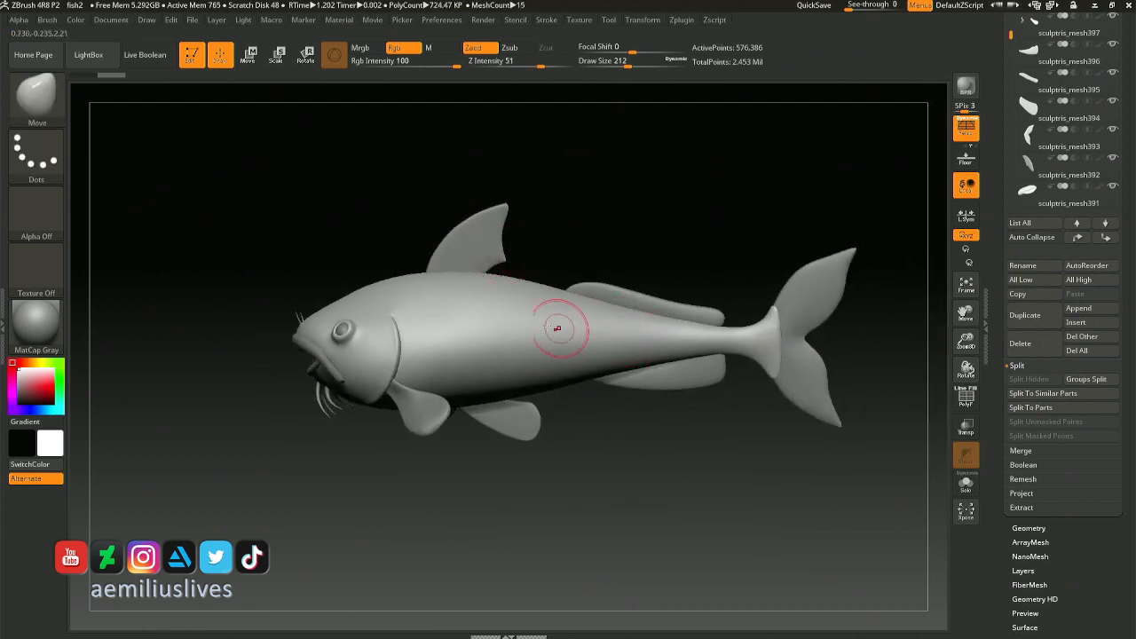
pyautogui.moveTo(622, 326); pyautogui.dragTo(454, 211, button='right')
pyautogui.moveTo(573, 289)
pyautogui.mouseDown(button='right')
pyautogui.moveTo(563, 418)
pyautogui.moveTo(571, 449)
pyautogui.moveTo(614, 482)
pyautogui.moveTo(634, 261)
pyautogui.moveTo(637, 336)
pyautogui.moveTo(501, 297)
pyautogui.moveTo(507, 267)
pyautogui.moveTo(539, 259)
pyautogui.moveTo(519, 266)
pyautogui.moveTo(610, 296)
pyautogui.moveTo(660, 297)
pyautogui.moveTo(614, 341)
pyautogui.moveTo(596, 404)
pyautogui.moveTo(633, 411)
pyautogui.moveTo(623, 440)
pyautogui.mouseUp(button='right')
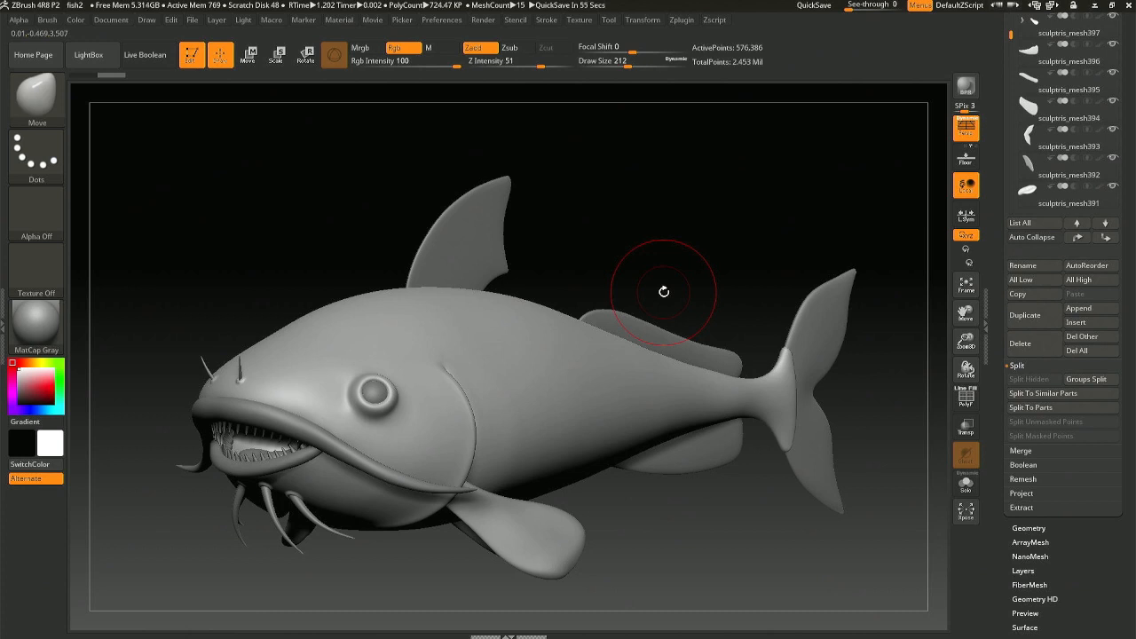
pyautogui.moveTo(509, 278); pyautogui.dragTo(370, 380)
pyautogui.press('space')
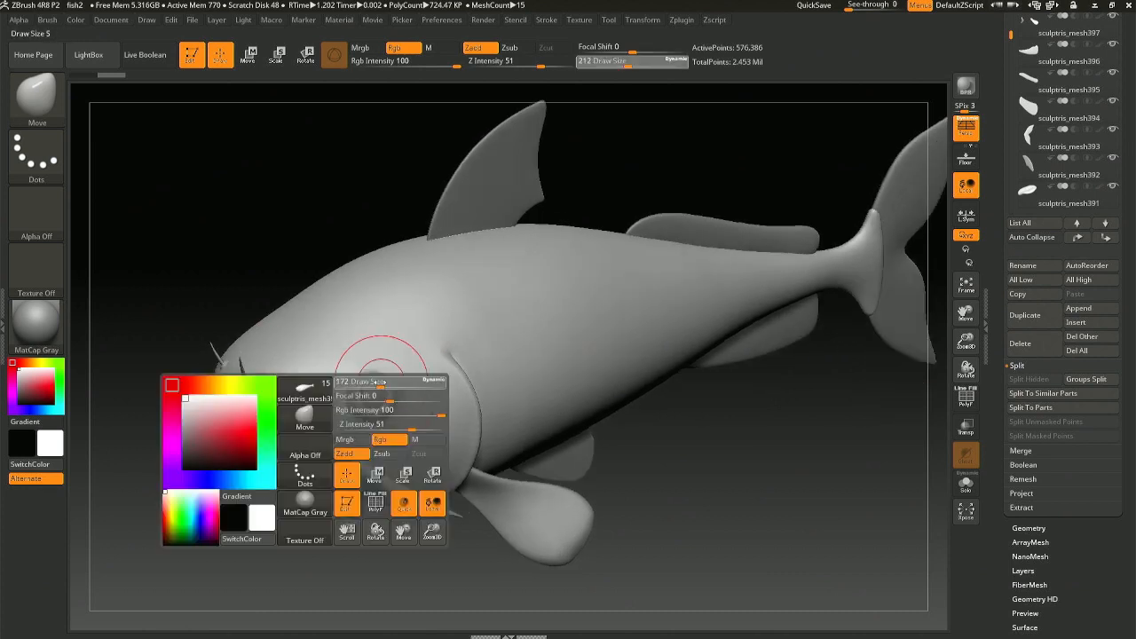
pyautogui.click(377, 381)
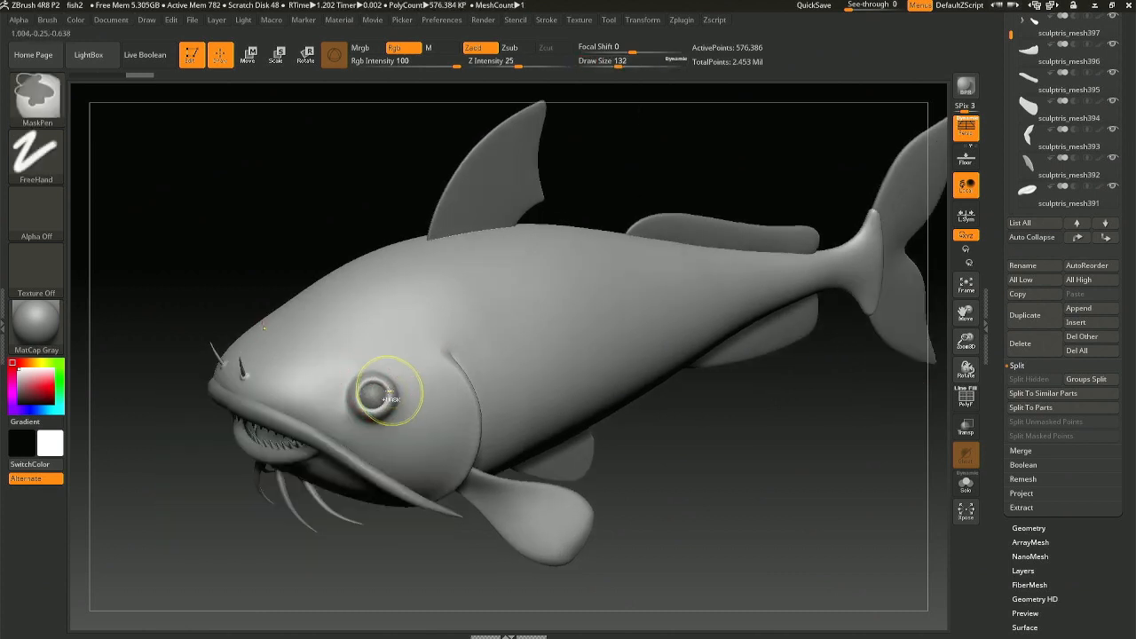
pyautogui.hotkey('ctrl', 'z')
pyautogui.moveTo(381, 385); pyautogui.dragTo(377, 392)
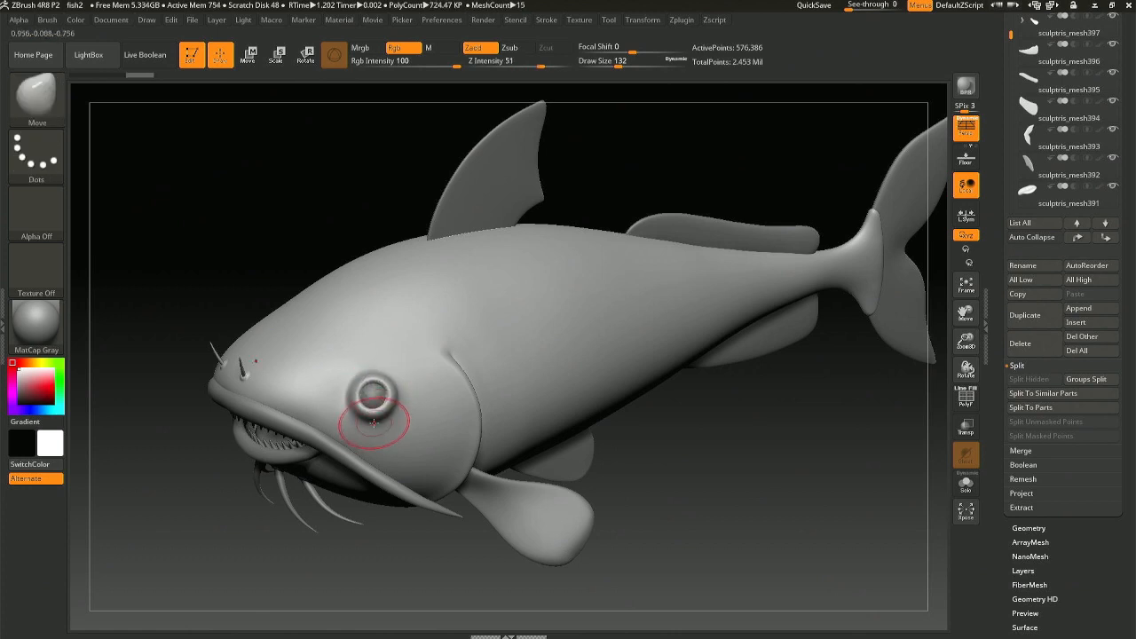
# - Check the eyeball and its socket up close, reselect the fish body and overwrite fish2.ZPR
pyautogui.keyDown('ctrl'); pyautogui.moveTo(375, 428); pyautogui.dragTo(373, 470, button='right'); pyautogui.keyUp('ctrl')
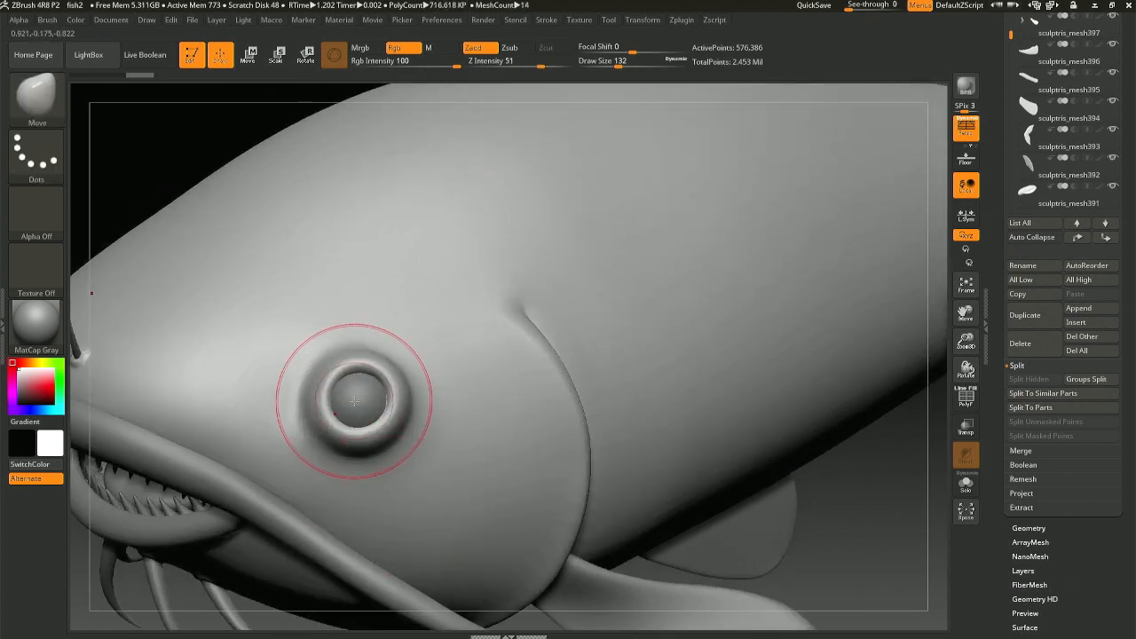
pyautogui.keyDown('alt'); pyautogui.click(355, 401); pyautogui.keyUp('alt')
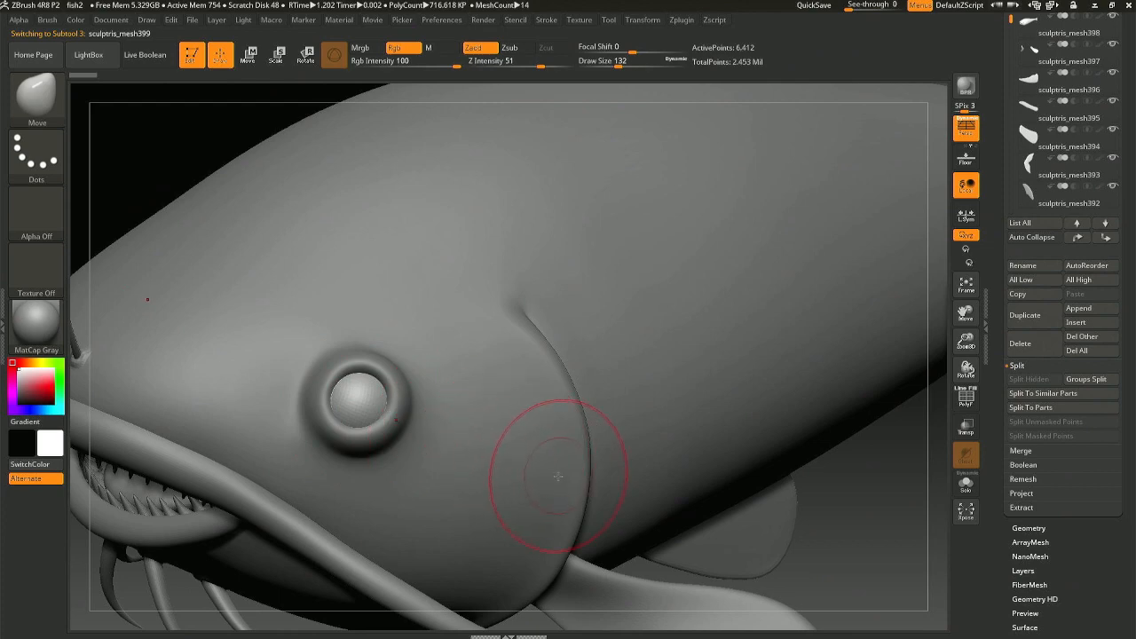
pyautogui.keyDown('alt'); pyautogui.click(327, 382); pyautogui.keyUp('alt')
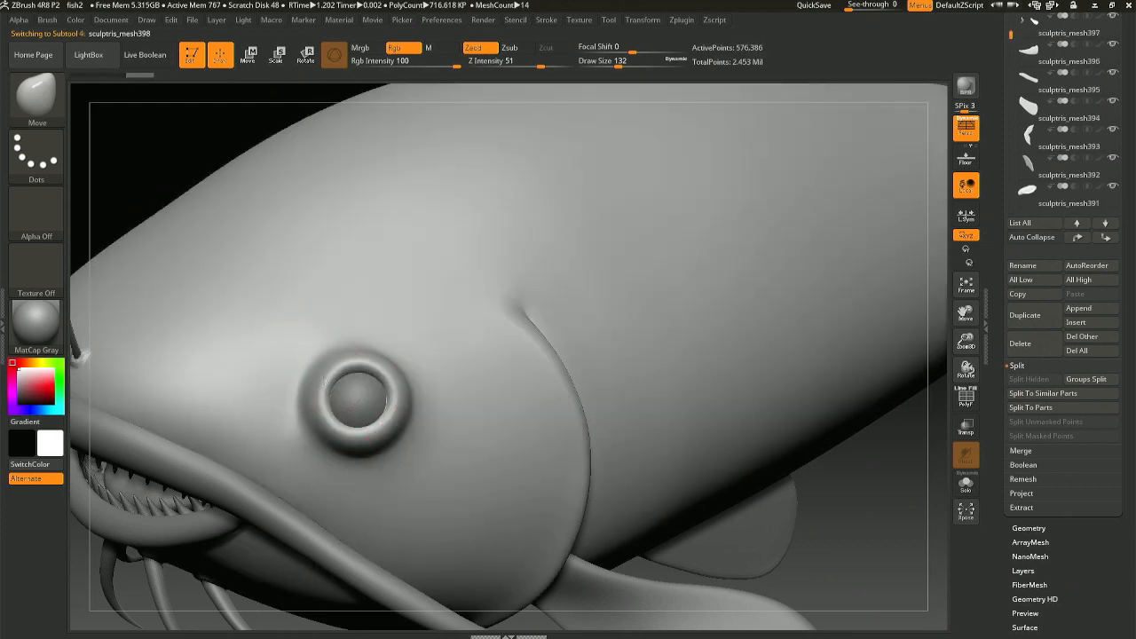
pyautogui.moveTo(394, 432)
pyautogui.mouseDown(button='right')
pyautogui.moveTo(390, 453)
pyautogui.moveTo(494, 559)
pyautogui.moveTo(461, 436)
pyautogui.moveTo(589, 444)
pyautogui.moveTo(711, 558)
pyautogui.mouseUp(button='right')
pyautogui.hotkey('ctrl', 's')
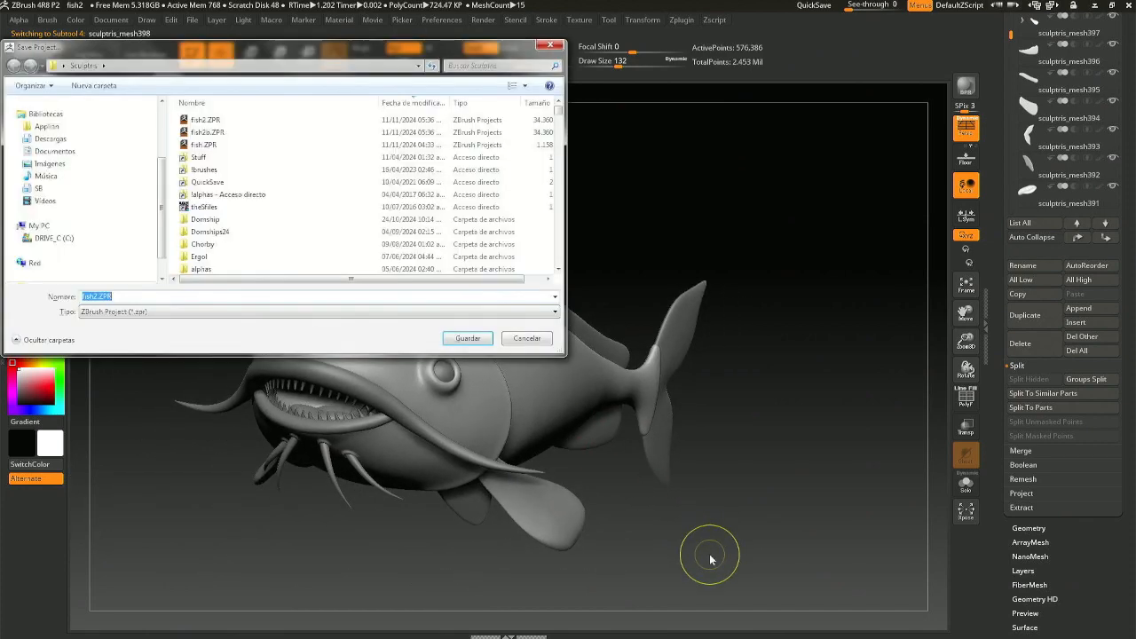
pyautogui.press('Return')
pyautogui.press('Return')
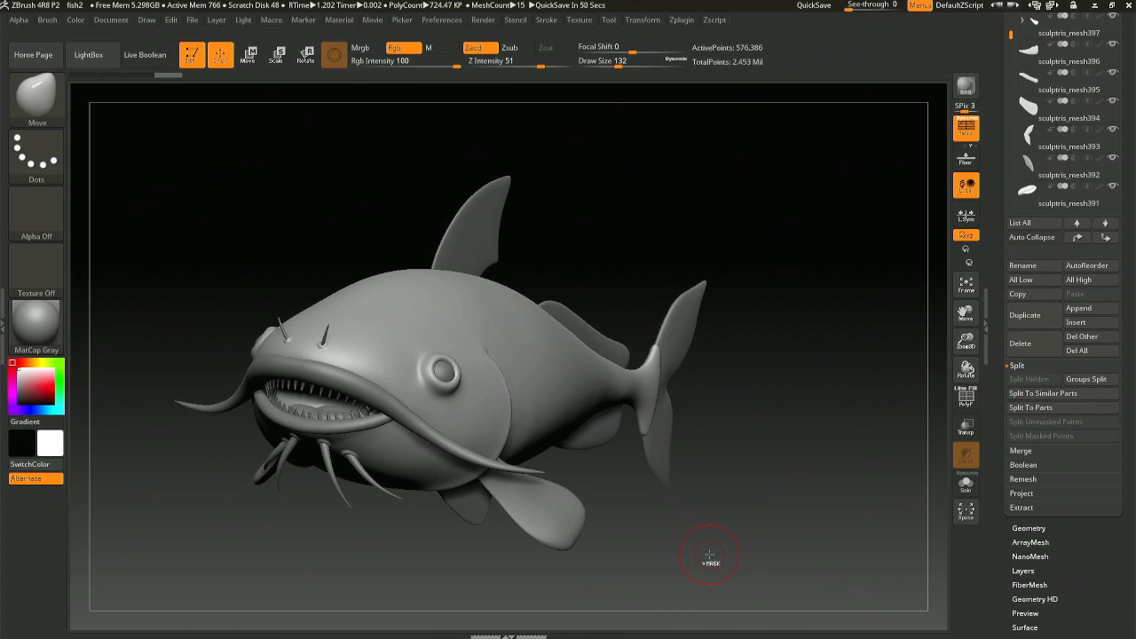
# - Select the upper lip with its long barbels and reshape it with the Move brush at a draw size of 262
pyautogui.keyDown('alt'); pyautogui.click(463, 437); pyautogui.keyUp('alt')
pyautogui.press('space')
pyautogui.moveTo(470, 450)
pyautogui.mouseDown()
pyautogui.moveTo(462, 437)
pyautogui.moveTo(506, 470)
pyautogui.moveTo(455, 446)
pyautogui.mouseUp()
pyautogui.rightClick(449, 445)
pyautogui.hotkey('ctrl', 'z')
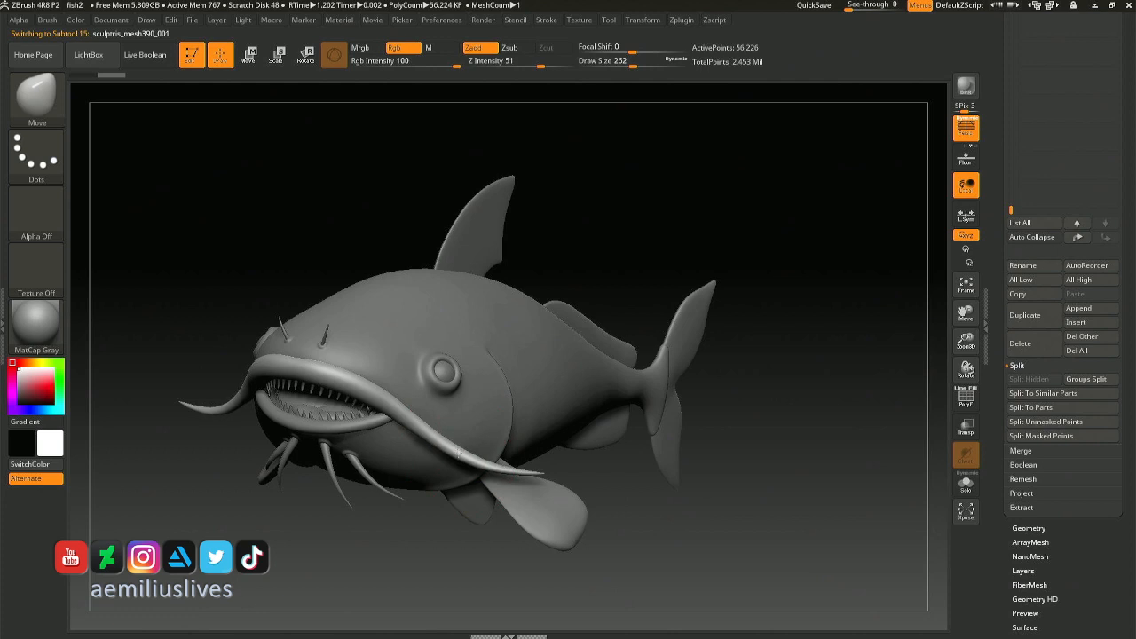
pyautogui.moveTo(460, 451)
pyautogui.mouseDown(button='right')
pyautogui.moveTo(533, 454)
pyautogui.moveTo(679, 422)
pyautogui.mouseUp(button='right')
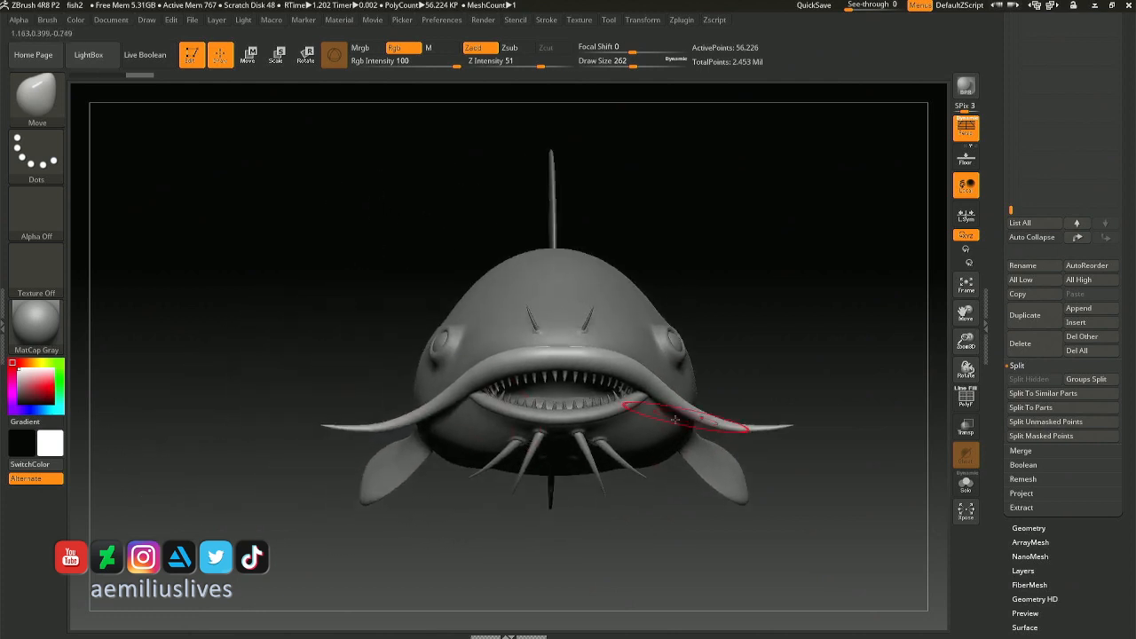
pyautogui.moveTo(497, 413); pyautogui.dragTo(666, 404, button='right')
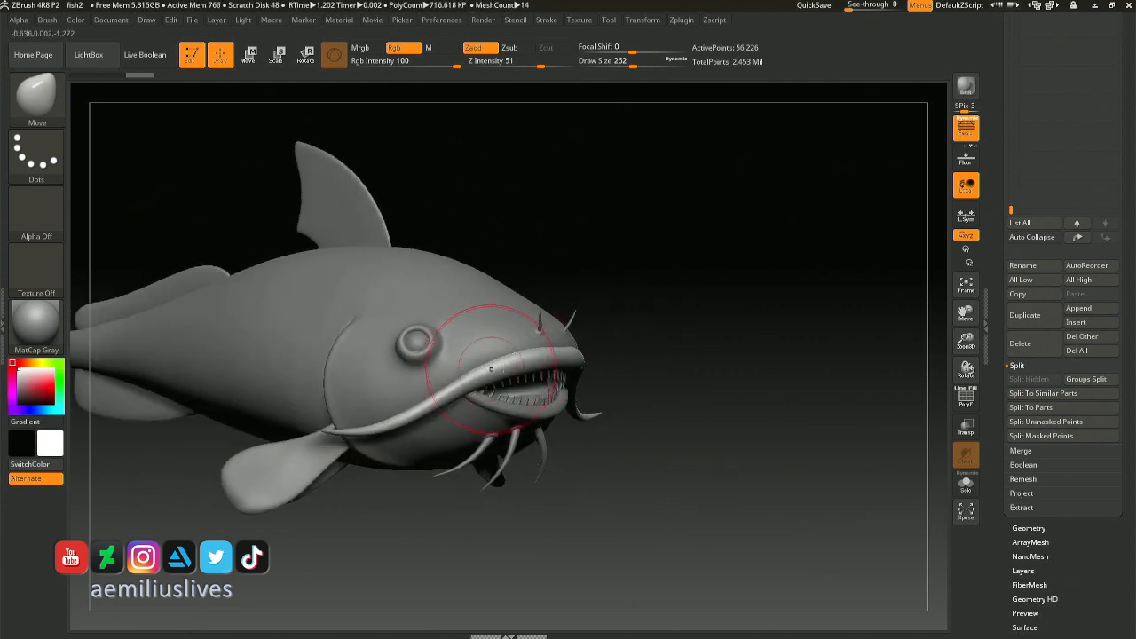
pyautogui.moveTo(532, 352); pyautogui.dragTo(559, 346)
# - Adjust the sweep of the upper lip's long barbels beside the mouth corners, working from several angles
pyautogui.moveTo(612, 413)
pyautogui.mouseDown(button='right')
pyautogui.moveTo(662, 415)
pyautogui.moveTo(493, 410)
pyautogui.mouseUp(button='right')
pyautogui.keyDown('alt'); pyautogui.moveTo(698, 411); pyautogui.dragTo(513, 422, button='right'); pyautogui.keyUp('alt')
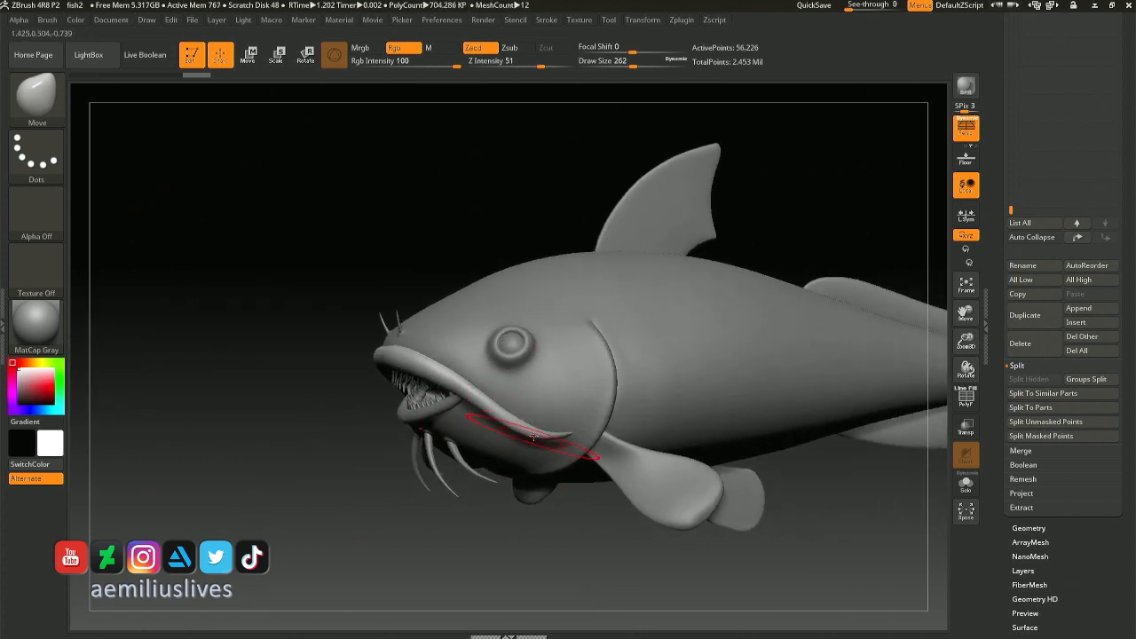
pyautogui.moveTo(525, 434); pyautogui.dragTo(475, 406)
pyautogui.moveTo(520, 424)
pyautogui.mouseDown(button='right')
pyautogui.moveTo(499, 437)
pyautogui.moveTo(505, 426)
pyautogui.moveTo(508, 468)
pyautogui.moveTo(539, 421)
pyautogui.mouseUp(button='right')
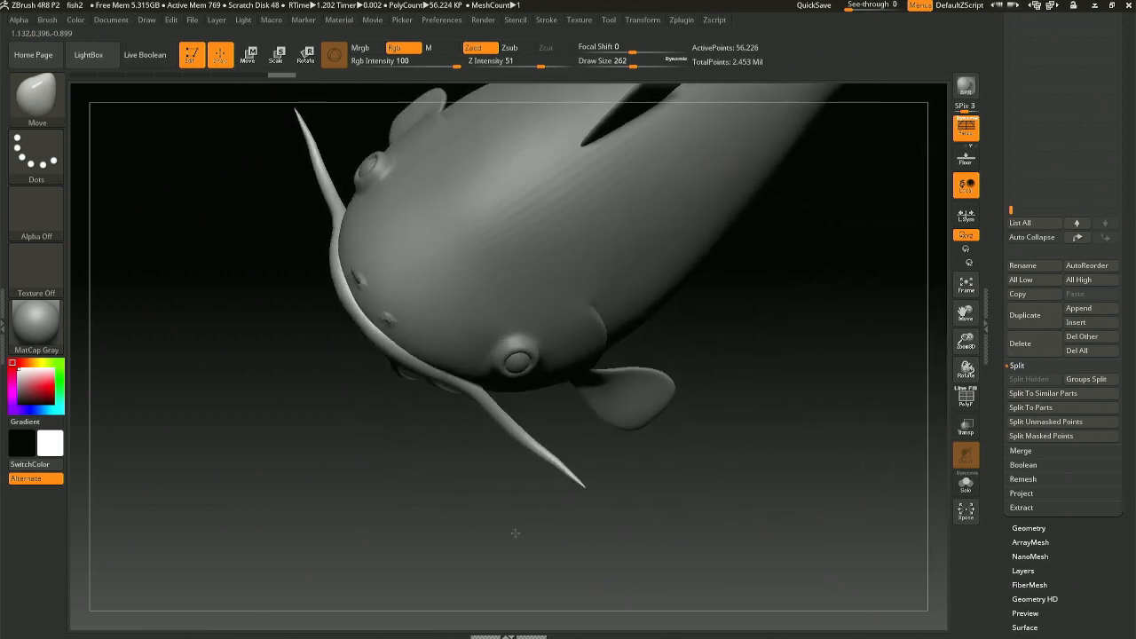
pyautogui.moveTo(518, 442); pyautogui.dragTo(524, 437)
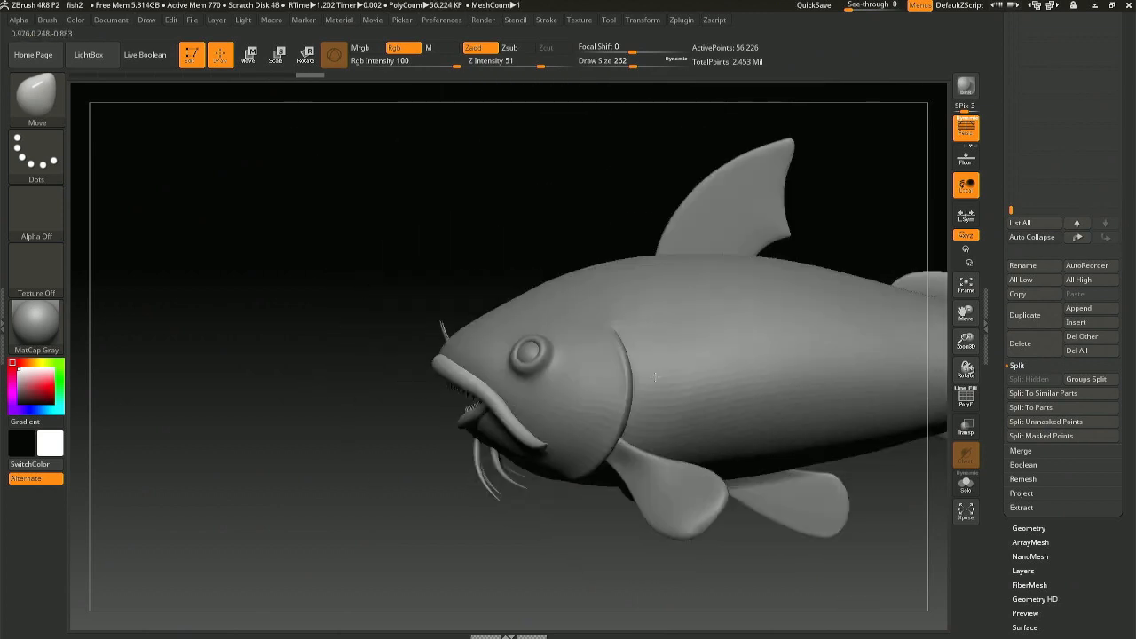
pyautogui.moveTo(621, 502)
pyautogui.mouseDown(button='right')
pyautogui.moveTo(677, 500)
pyautogui.moveTo(506, 414)
pyautogui.mouseUp(button='right')
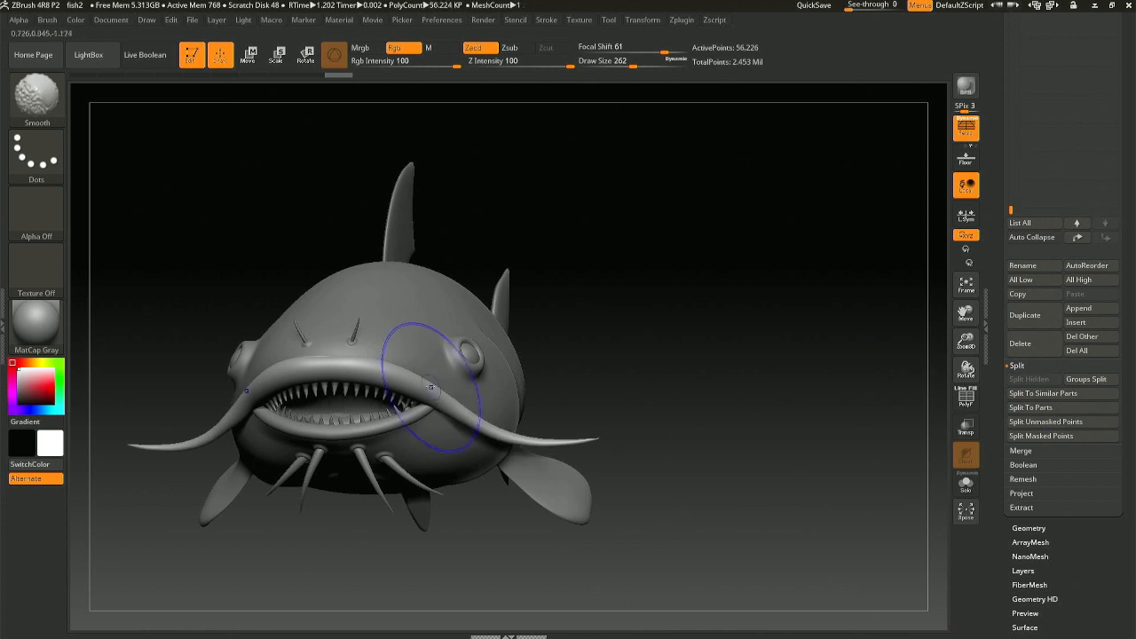
# - Activate the Move brush for the upper lip and its long barbels
pyautogui.press('b')
pyautogui.press('m')
pyautogui.press('v')
pyautogui.moveTo(477, 431)
pyautogui.mouseDown(button='right')
pyautogui.moveTo(548, 534)
pyautogui.moveTo(532, 507)
pyautogui.moveTo(524, 523)
pyautogui.moveTo(527, 502)
pyautogui.moveTo(493, 463)
pyautogui.moveTo(507, 518)
pyautogui.moveTo(630, 412)
pyautogui.moveTo(675, 418)
pyautogui.moveTo(575, 415)
pyautogui.mouseUp(button='right')
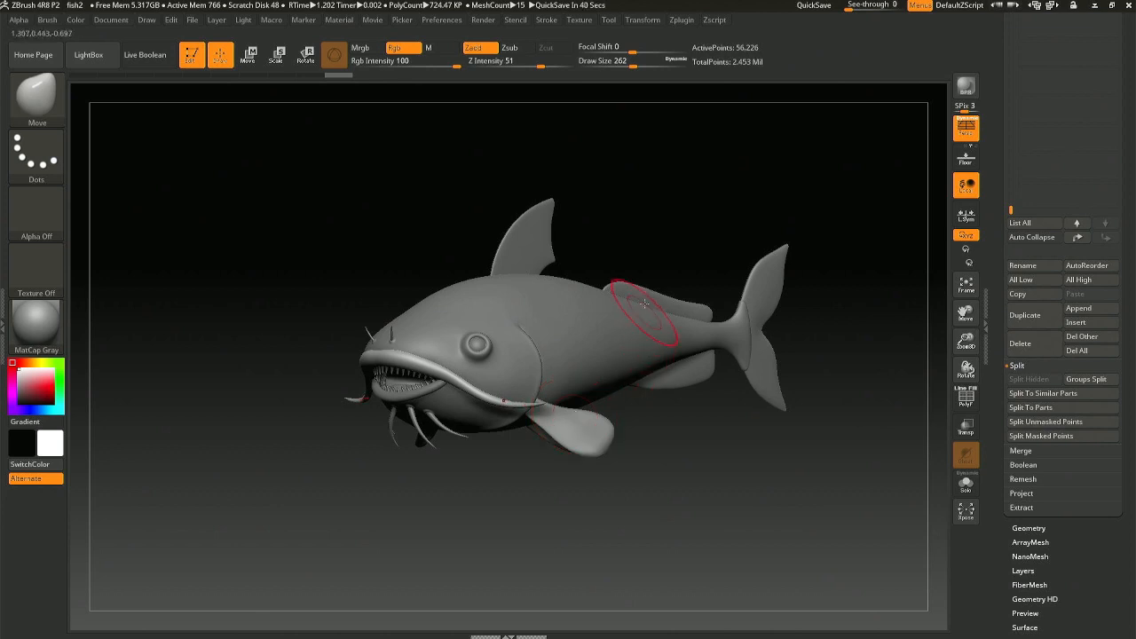
pyautogui.keyDown('ctrl'); pyautogui.moveTo(647, 269); pyautogui.dragTo(634, 355, button='right'); pyautogui.keyUp('ctrl')
pyautogui.keyDown('alt'); pyautogui.moveTo(670, 286); pyautogui.dragTo(589, 351, button='right'); pyautogui.keyUp('alt')
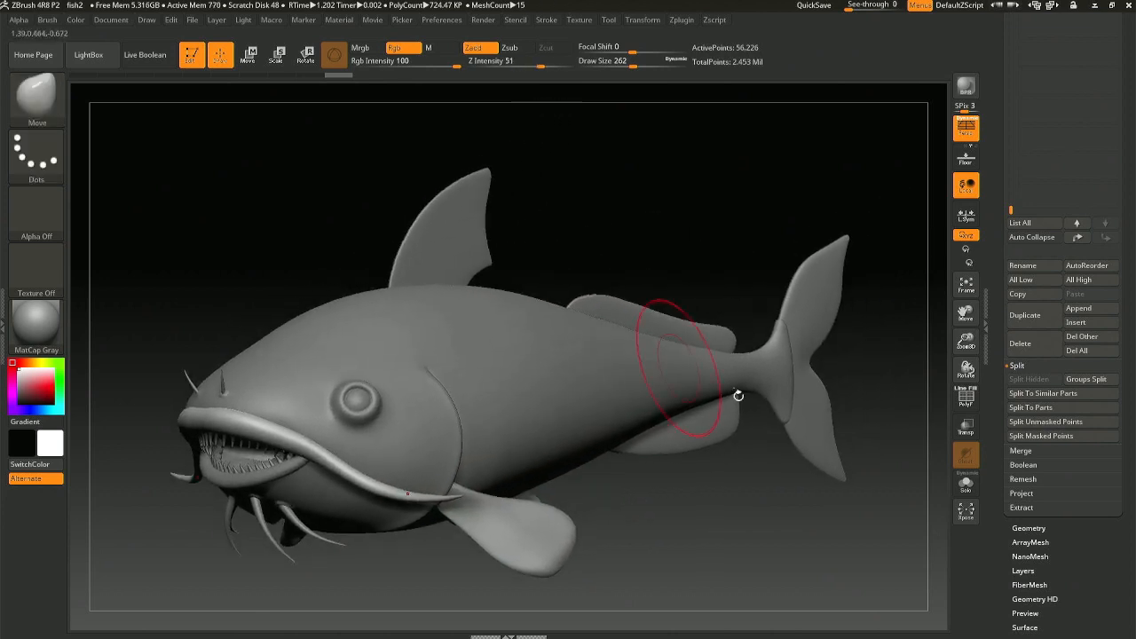